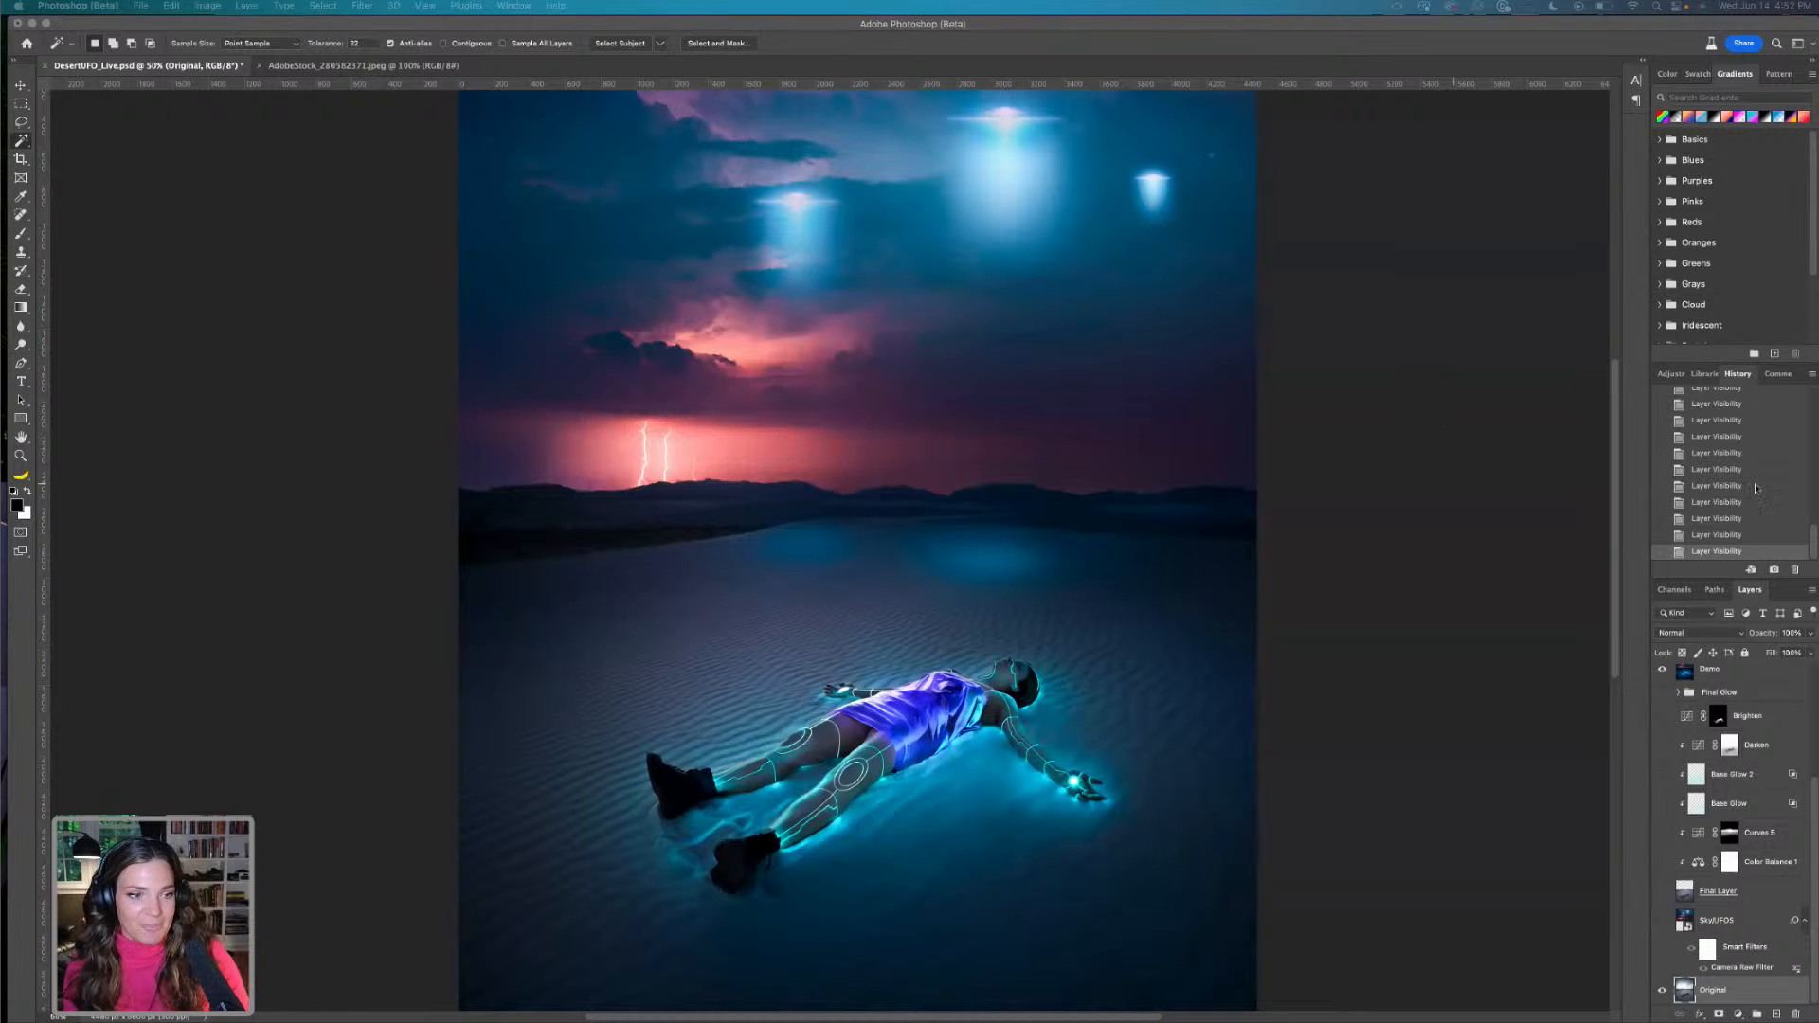
Hide the Final Color and Demo layers to reveal the original desert photo
scroll(1665, 687, "up", 3)
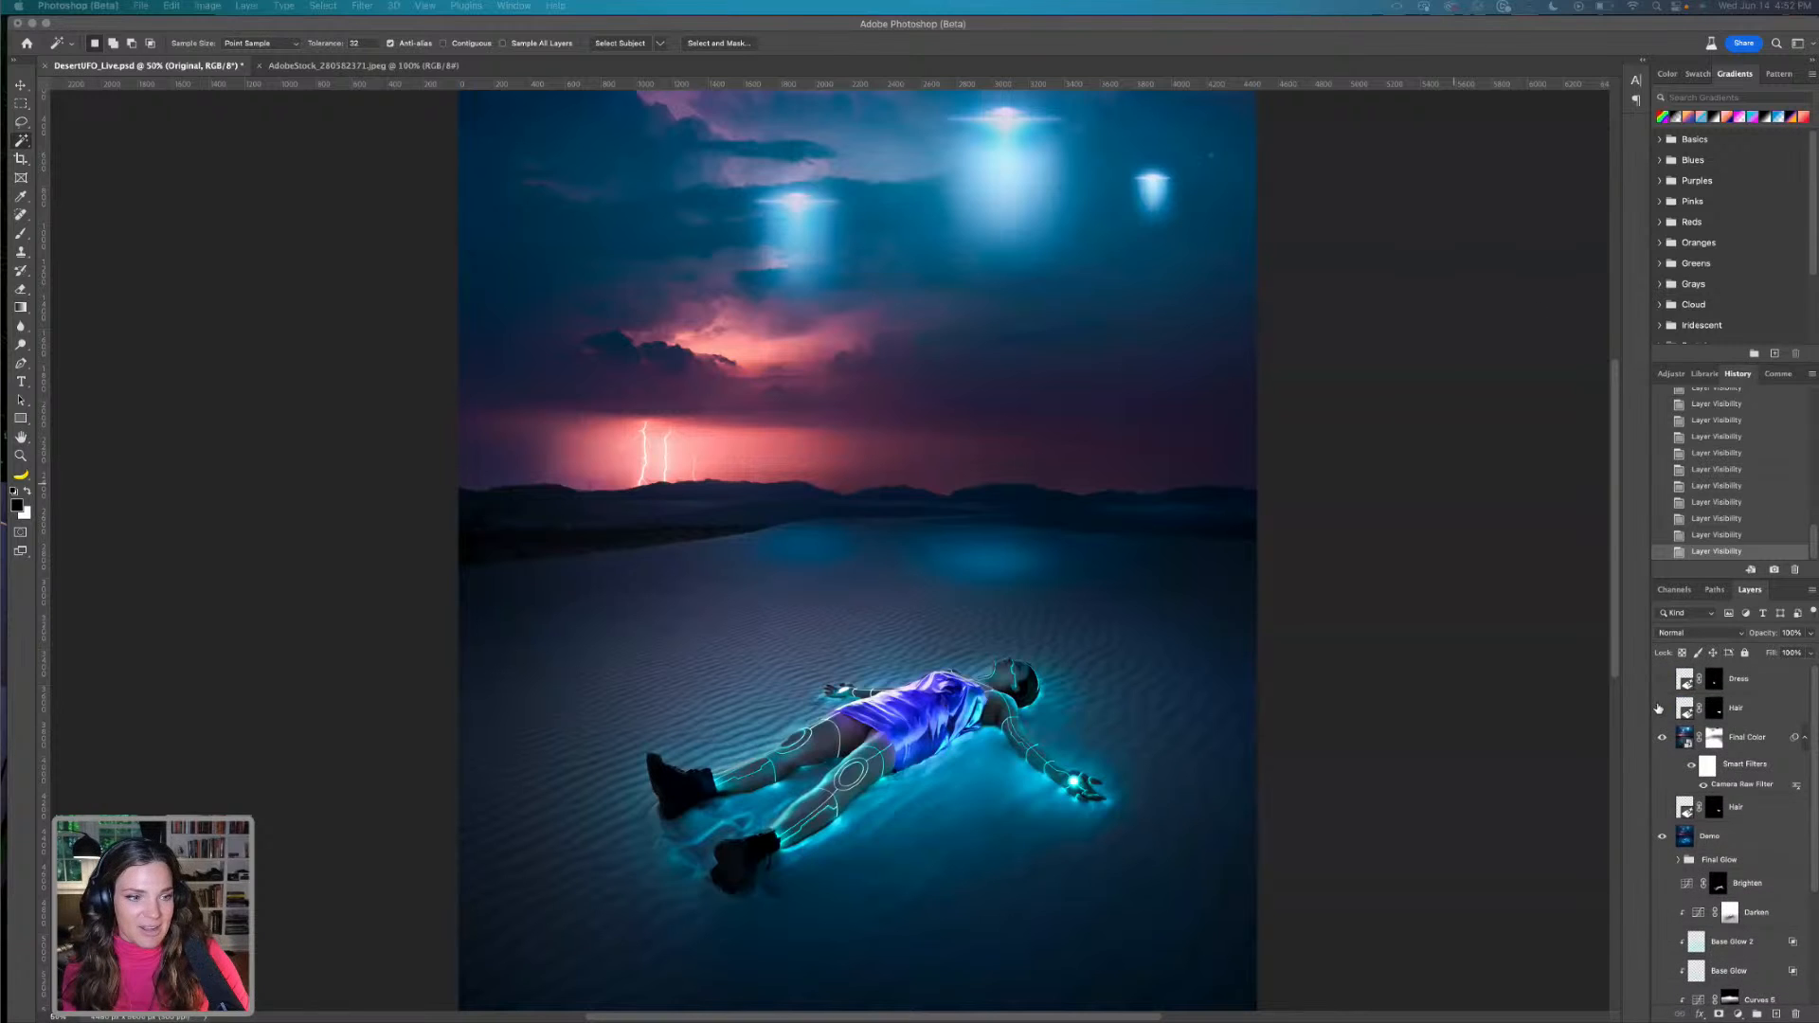
left_click(1662, 736)
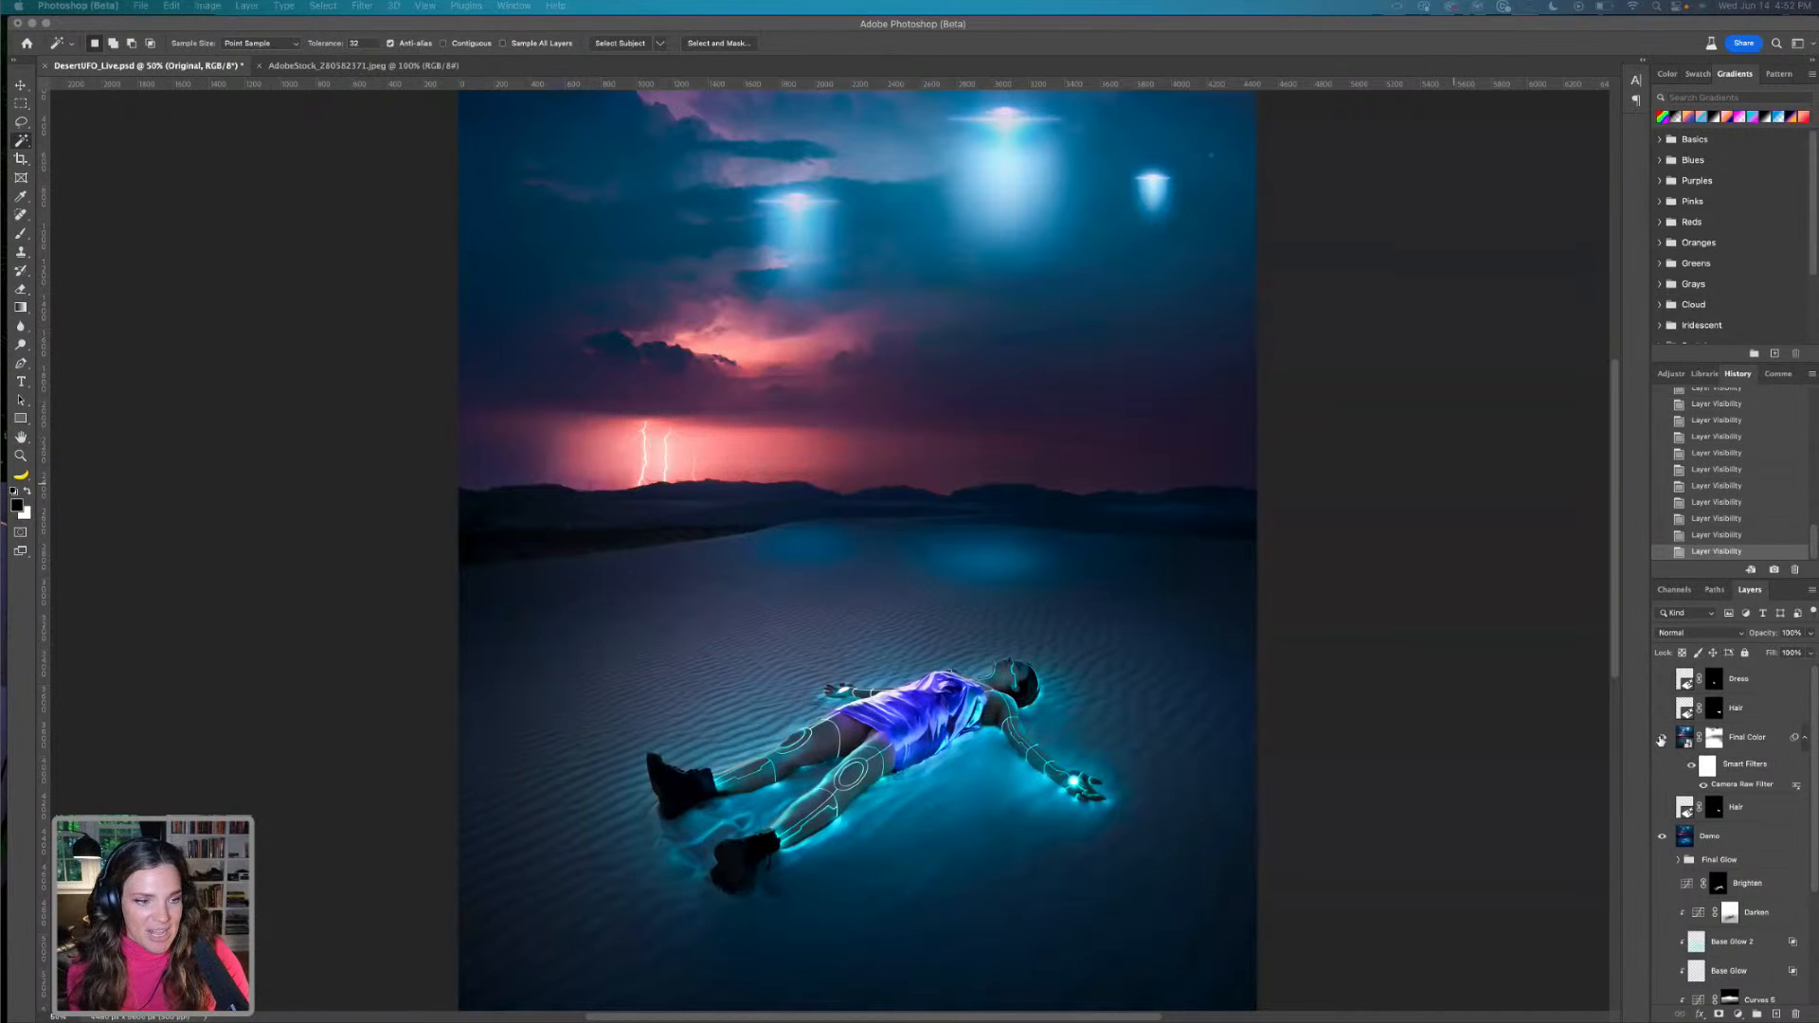
left_click(1662, 740)
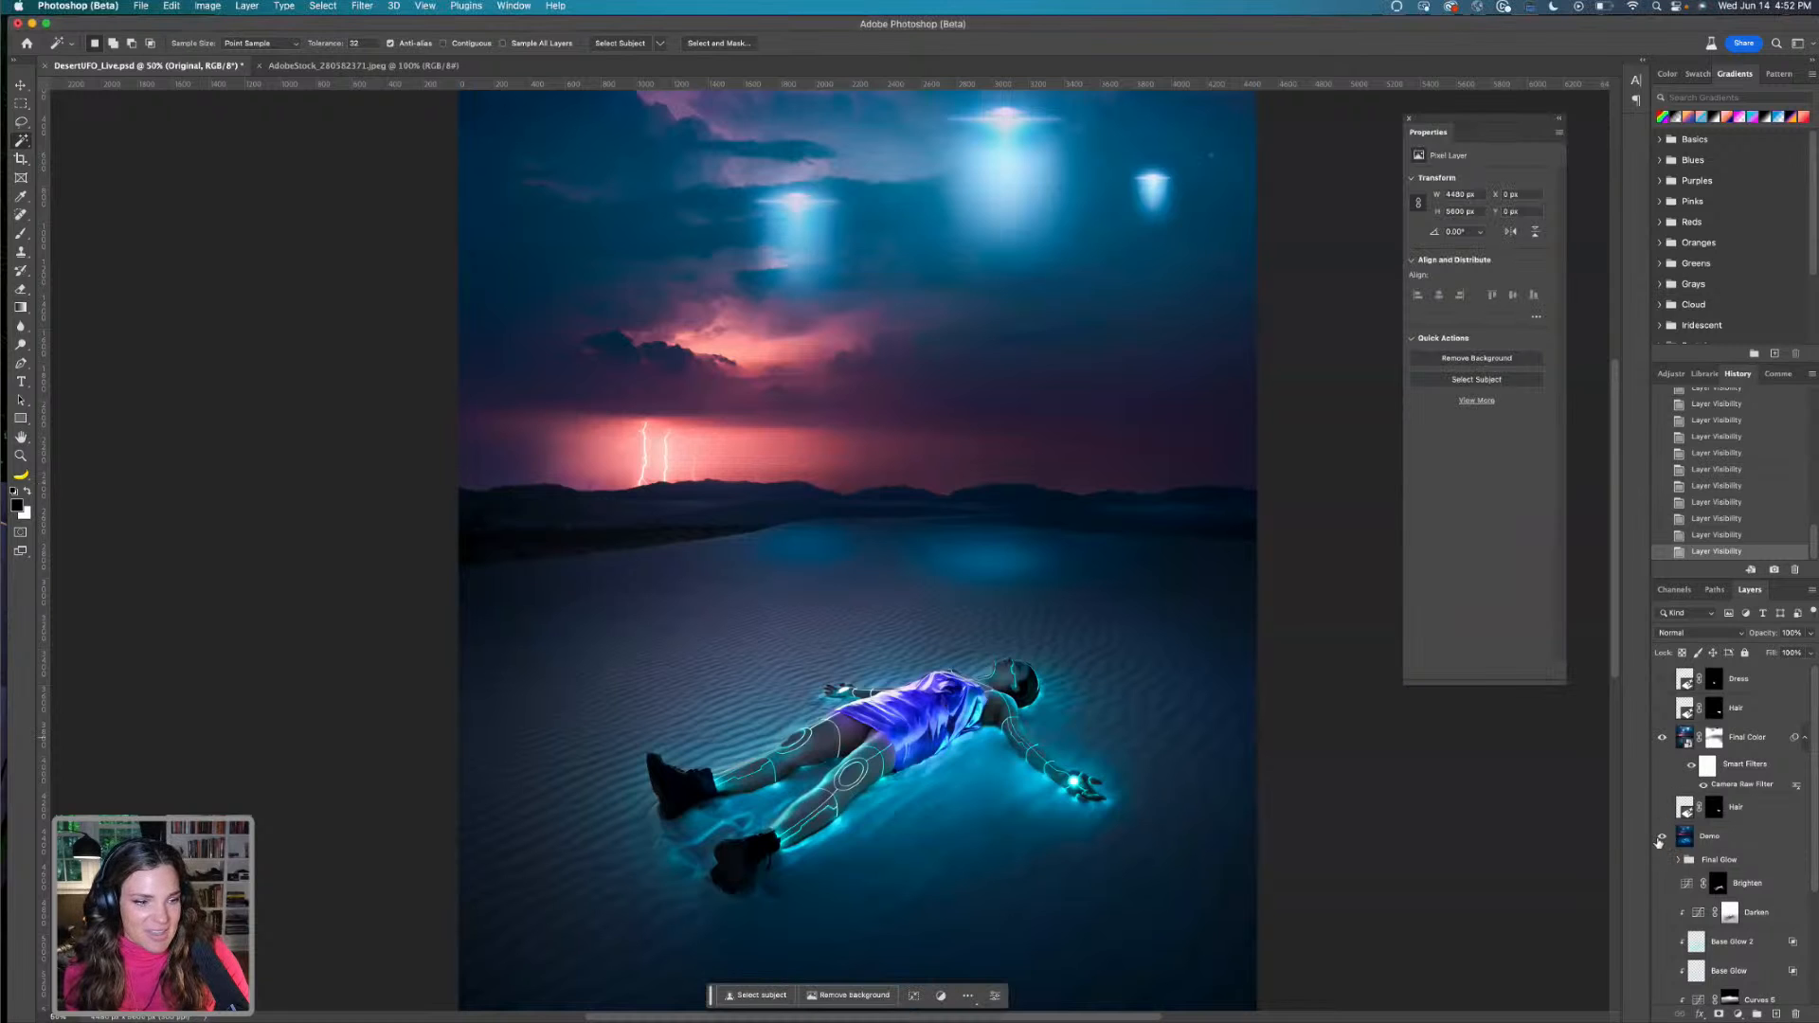
left_click(1662, 737)
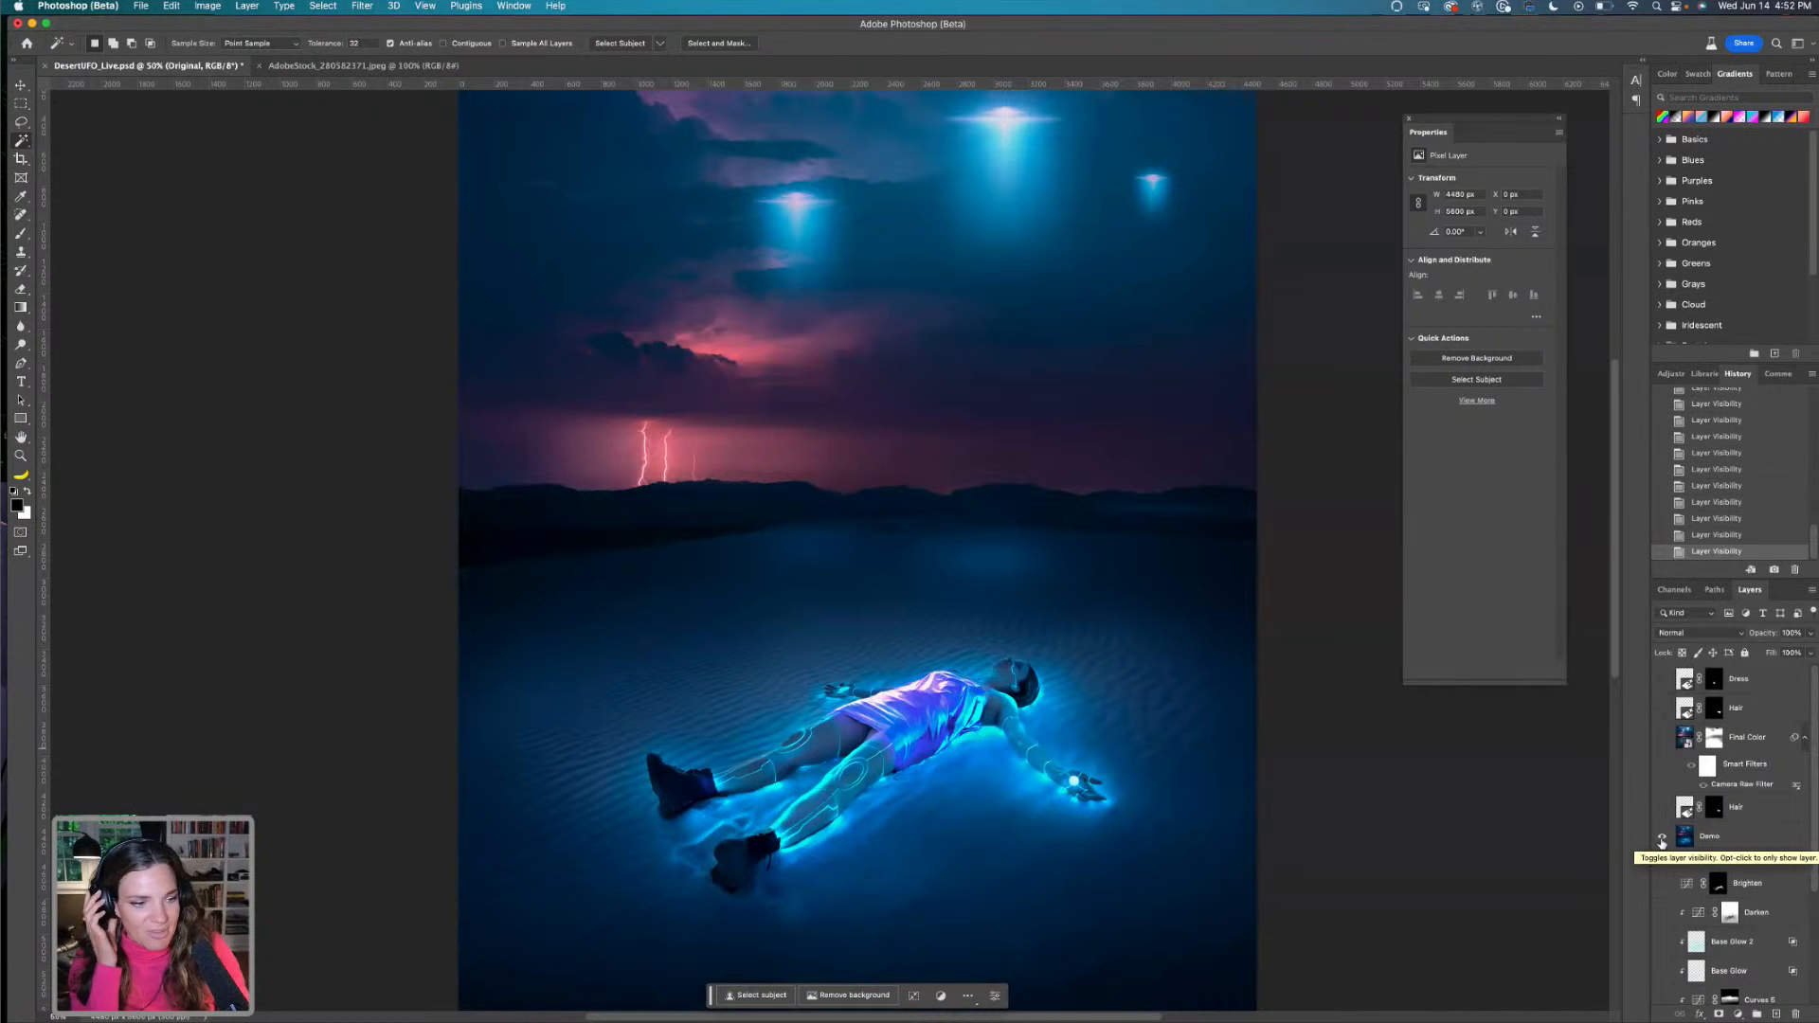
left_click(1662, 840)
Duplicate the Original layer and move the contextual task bar up, away from the lower edge of the photo
scroll(1670, 848, "down", 3)
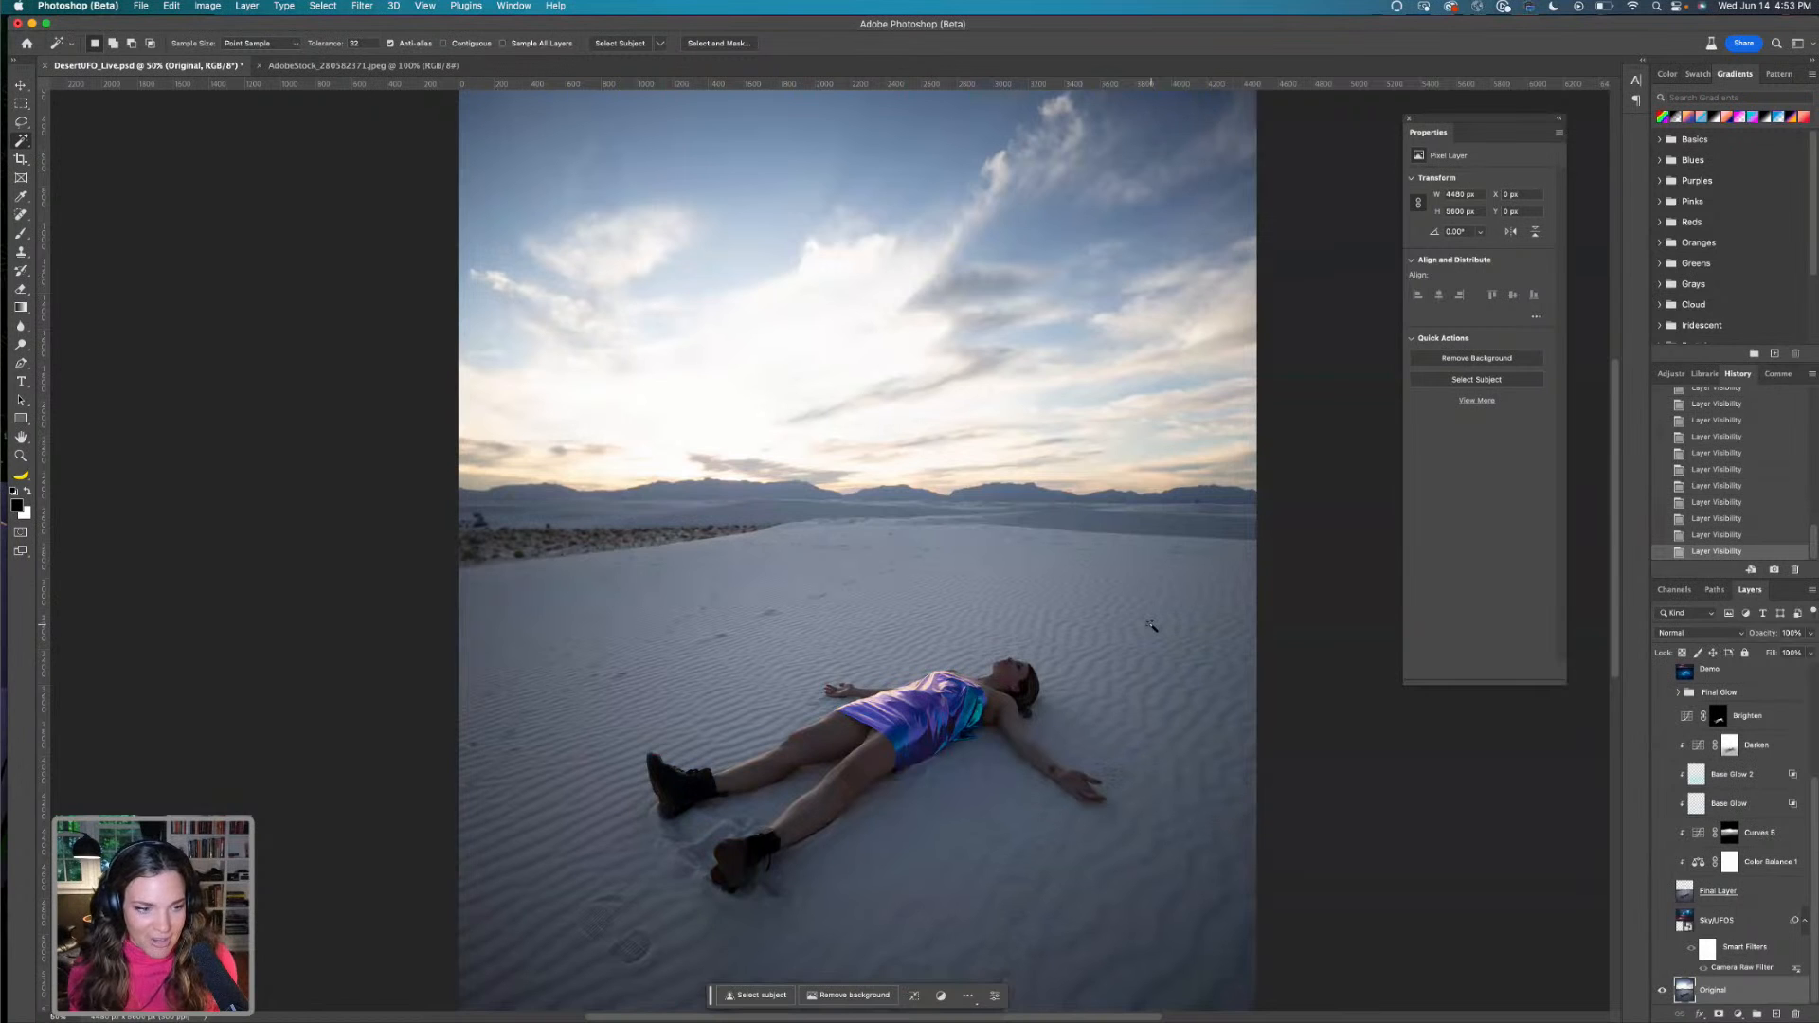
scroll(992, 745, "down", 3)
scroll(1021, 758, "up", 2)
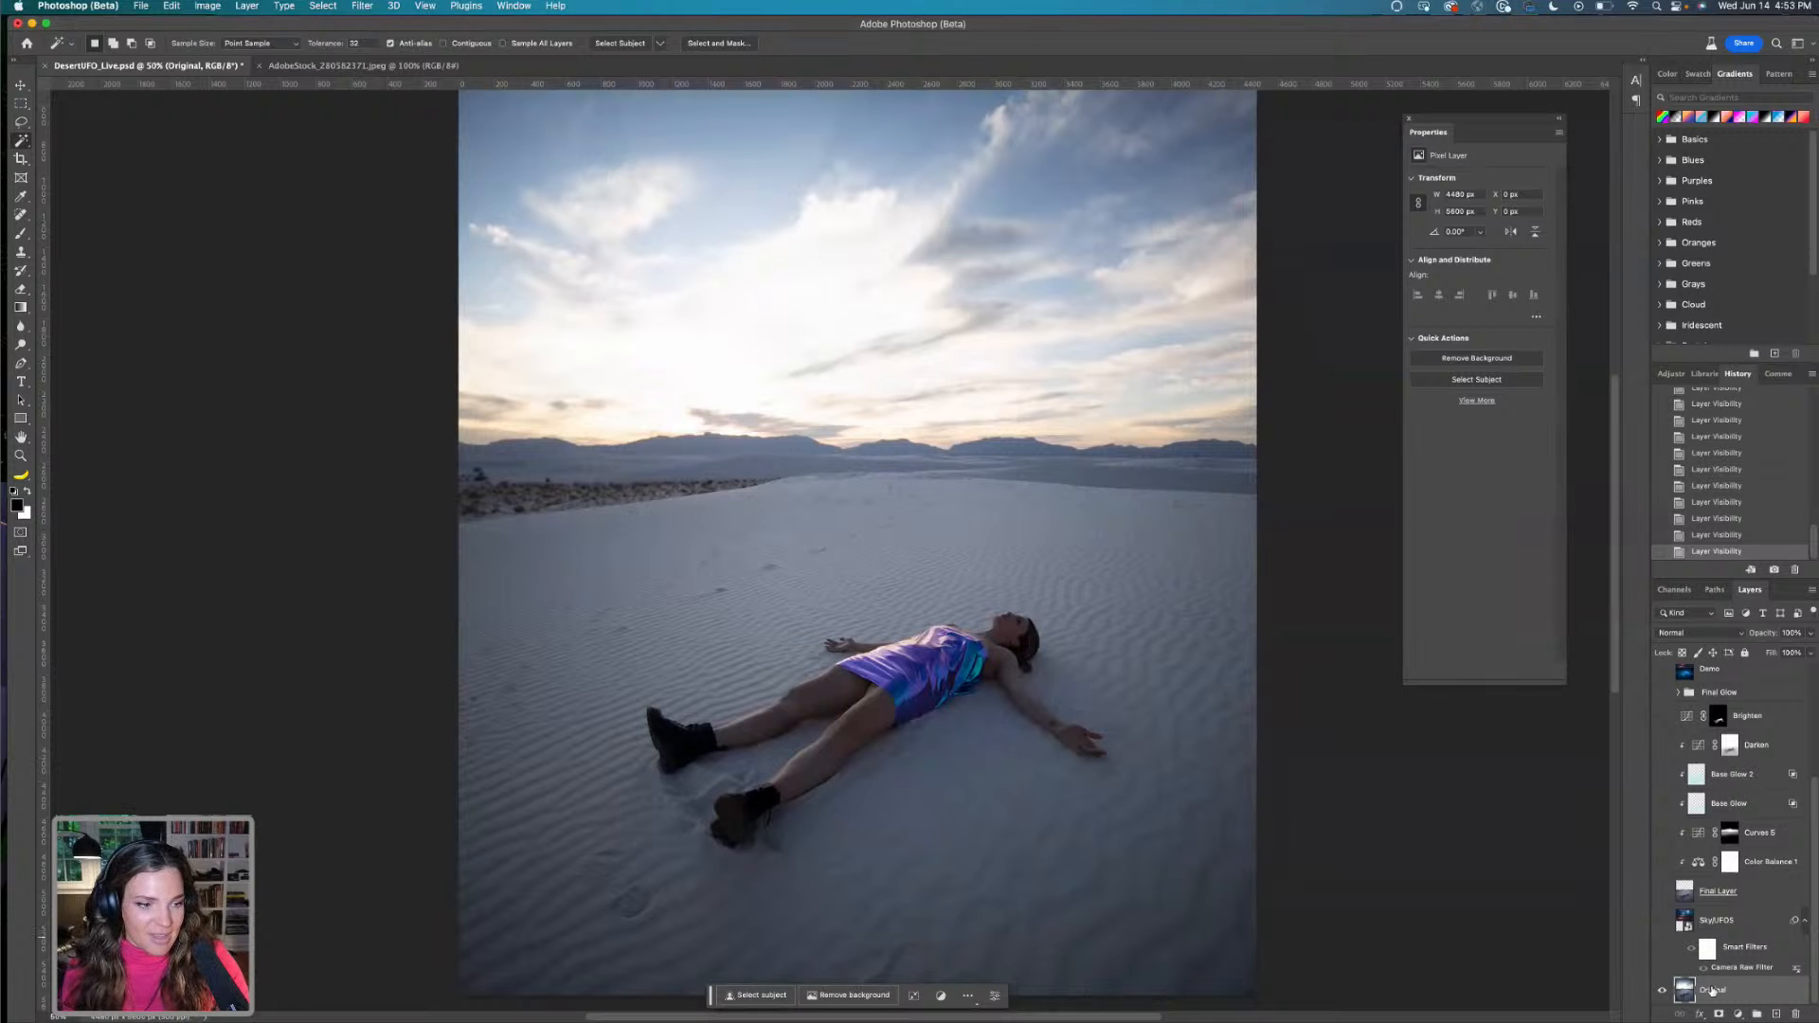
left_click_drag(1726, 992, 1776, 1014)
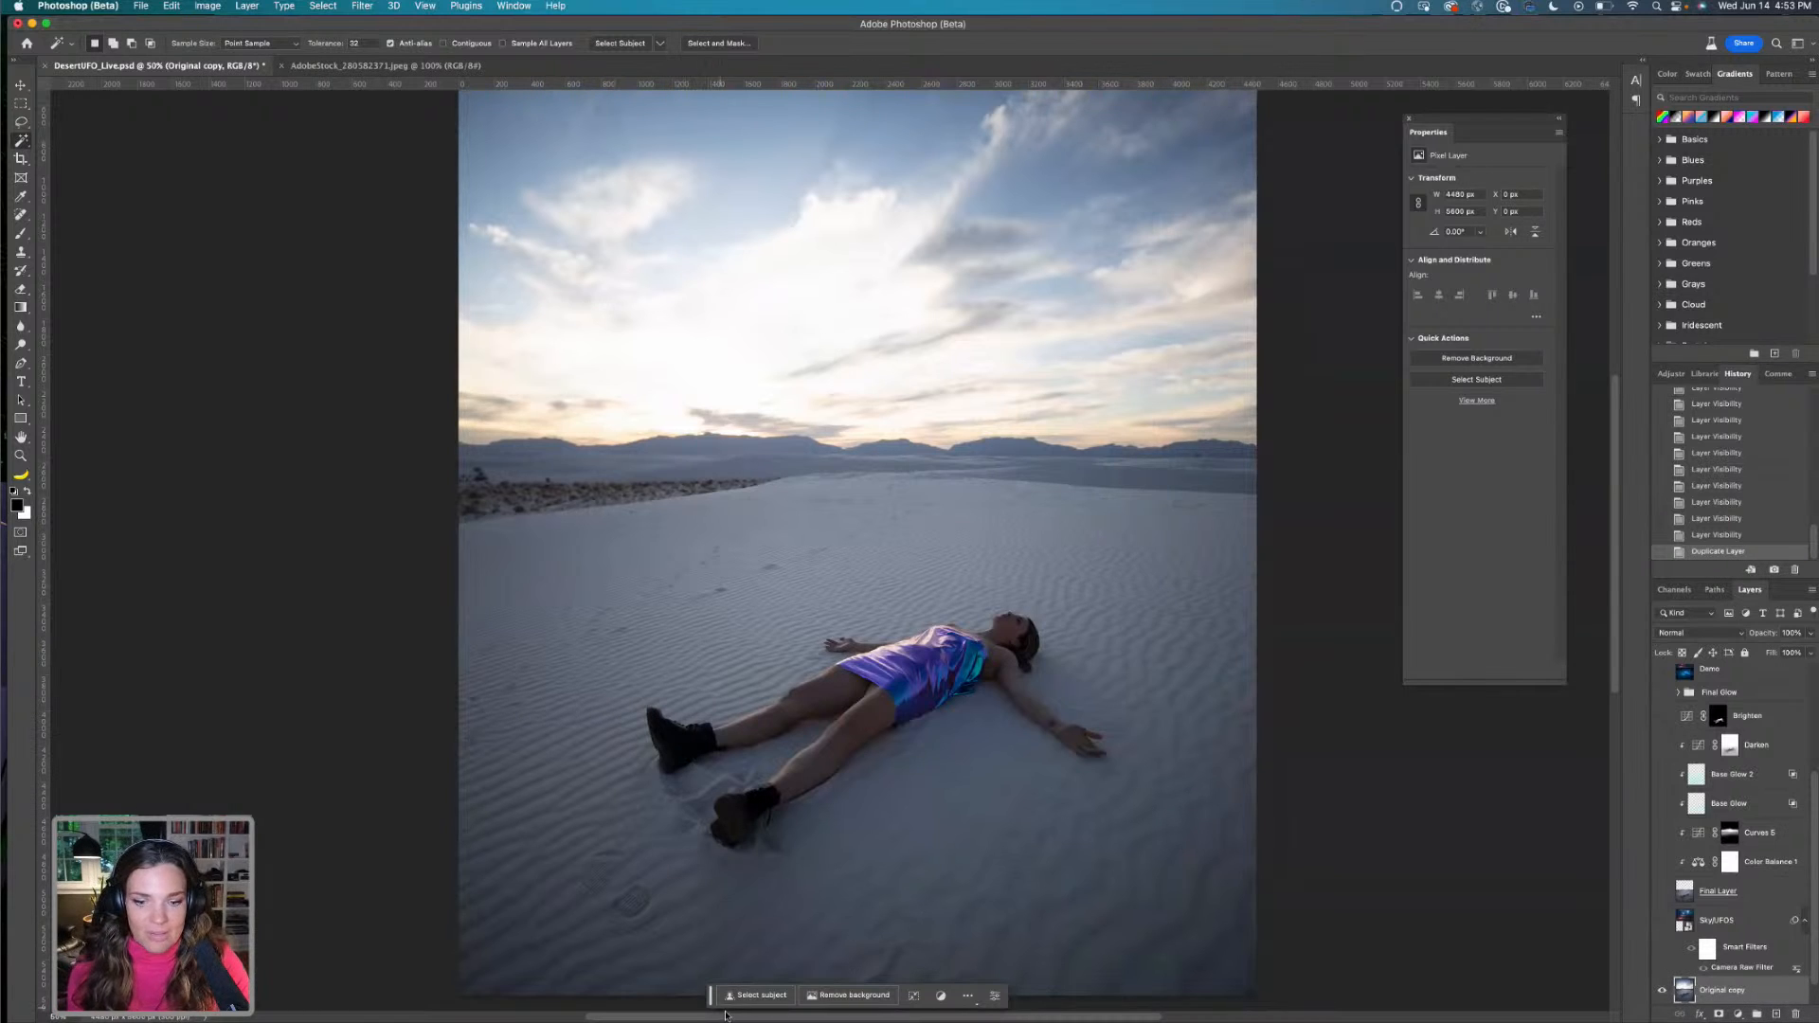
left_click_drag(711, 999, 1047, 543)
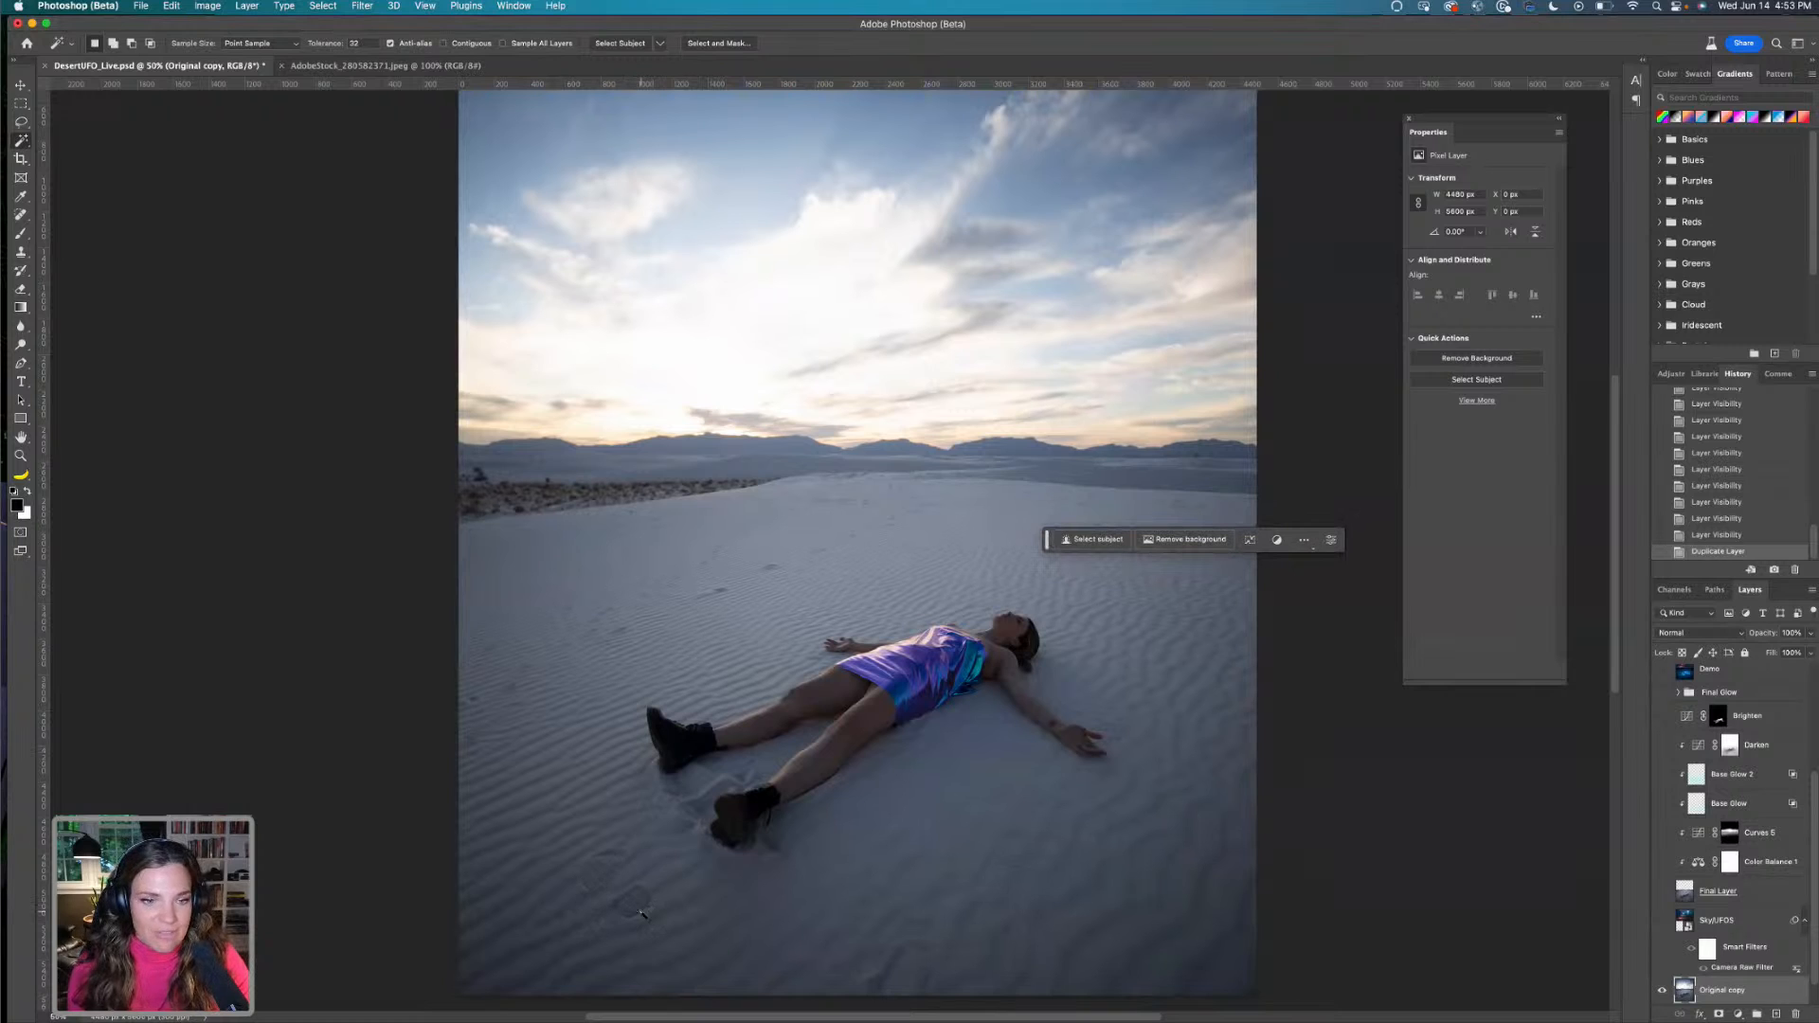
scroll(1738, 950, "down", 1)
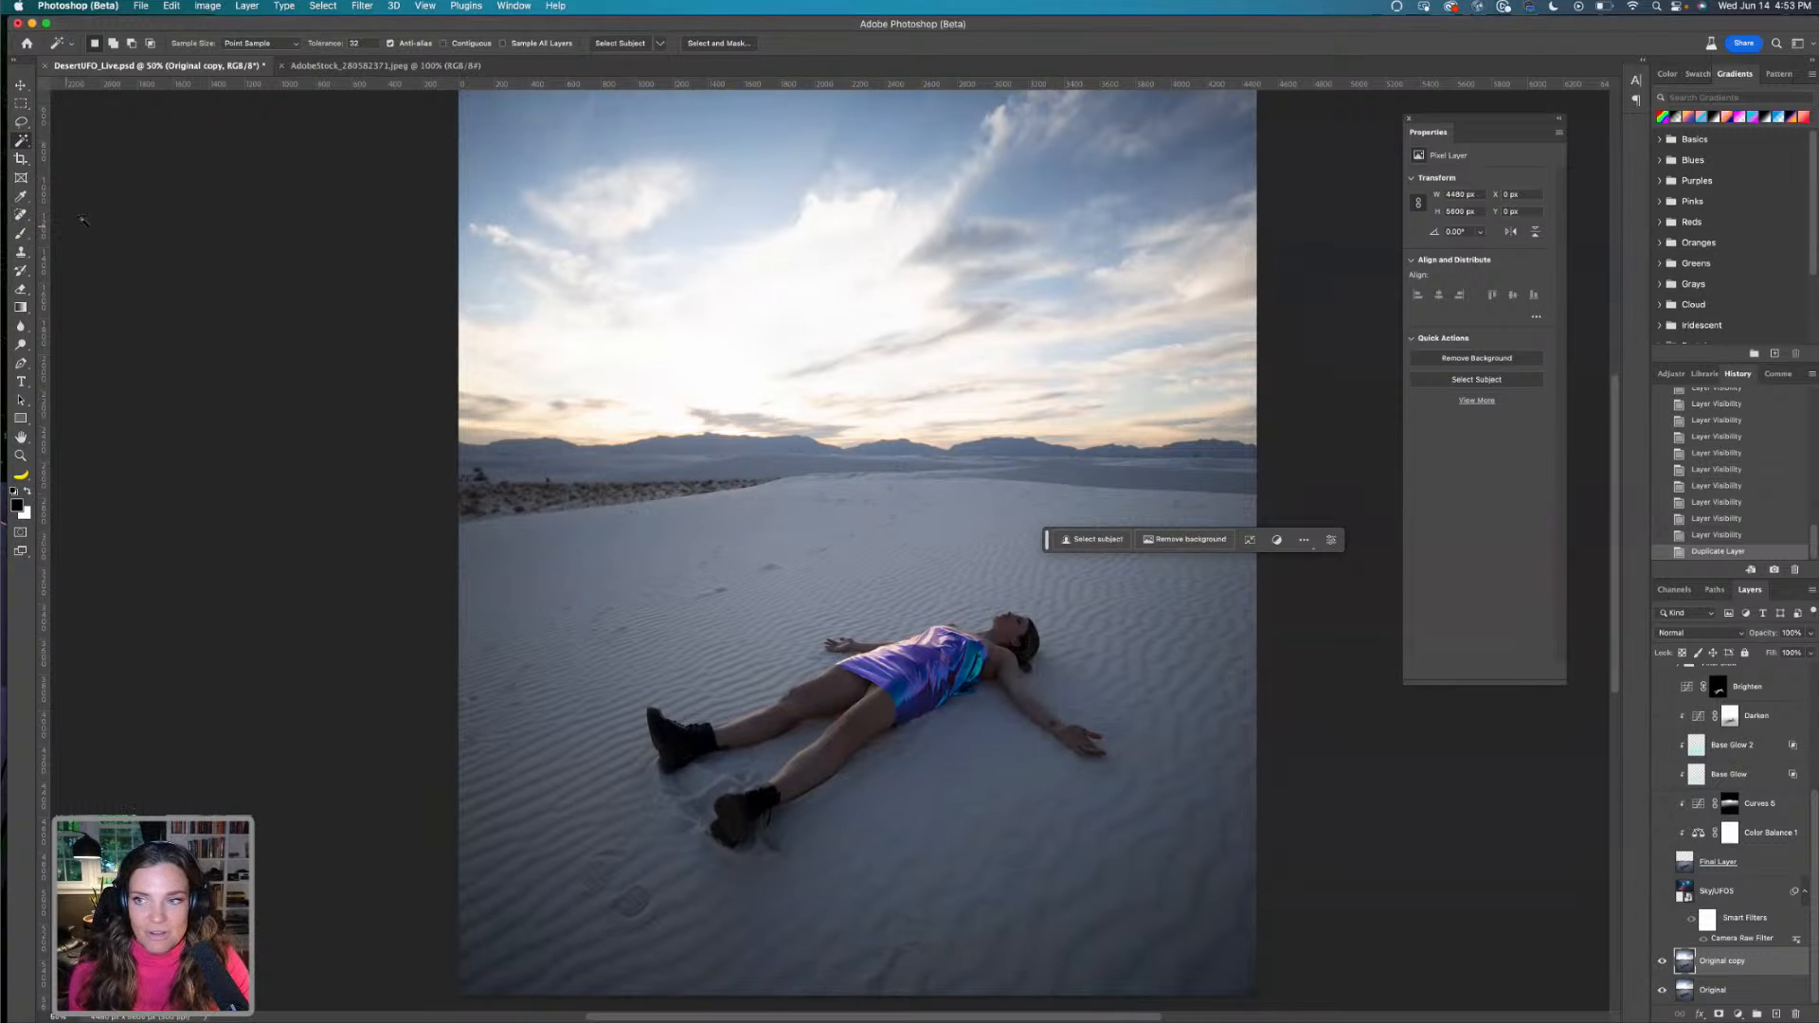
Remove the footprints in the sand below the boots using the Remove tool with a 250 px brush
left_click(22, 215)
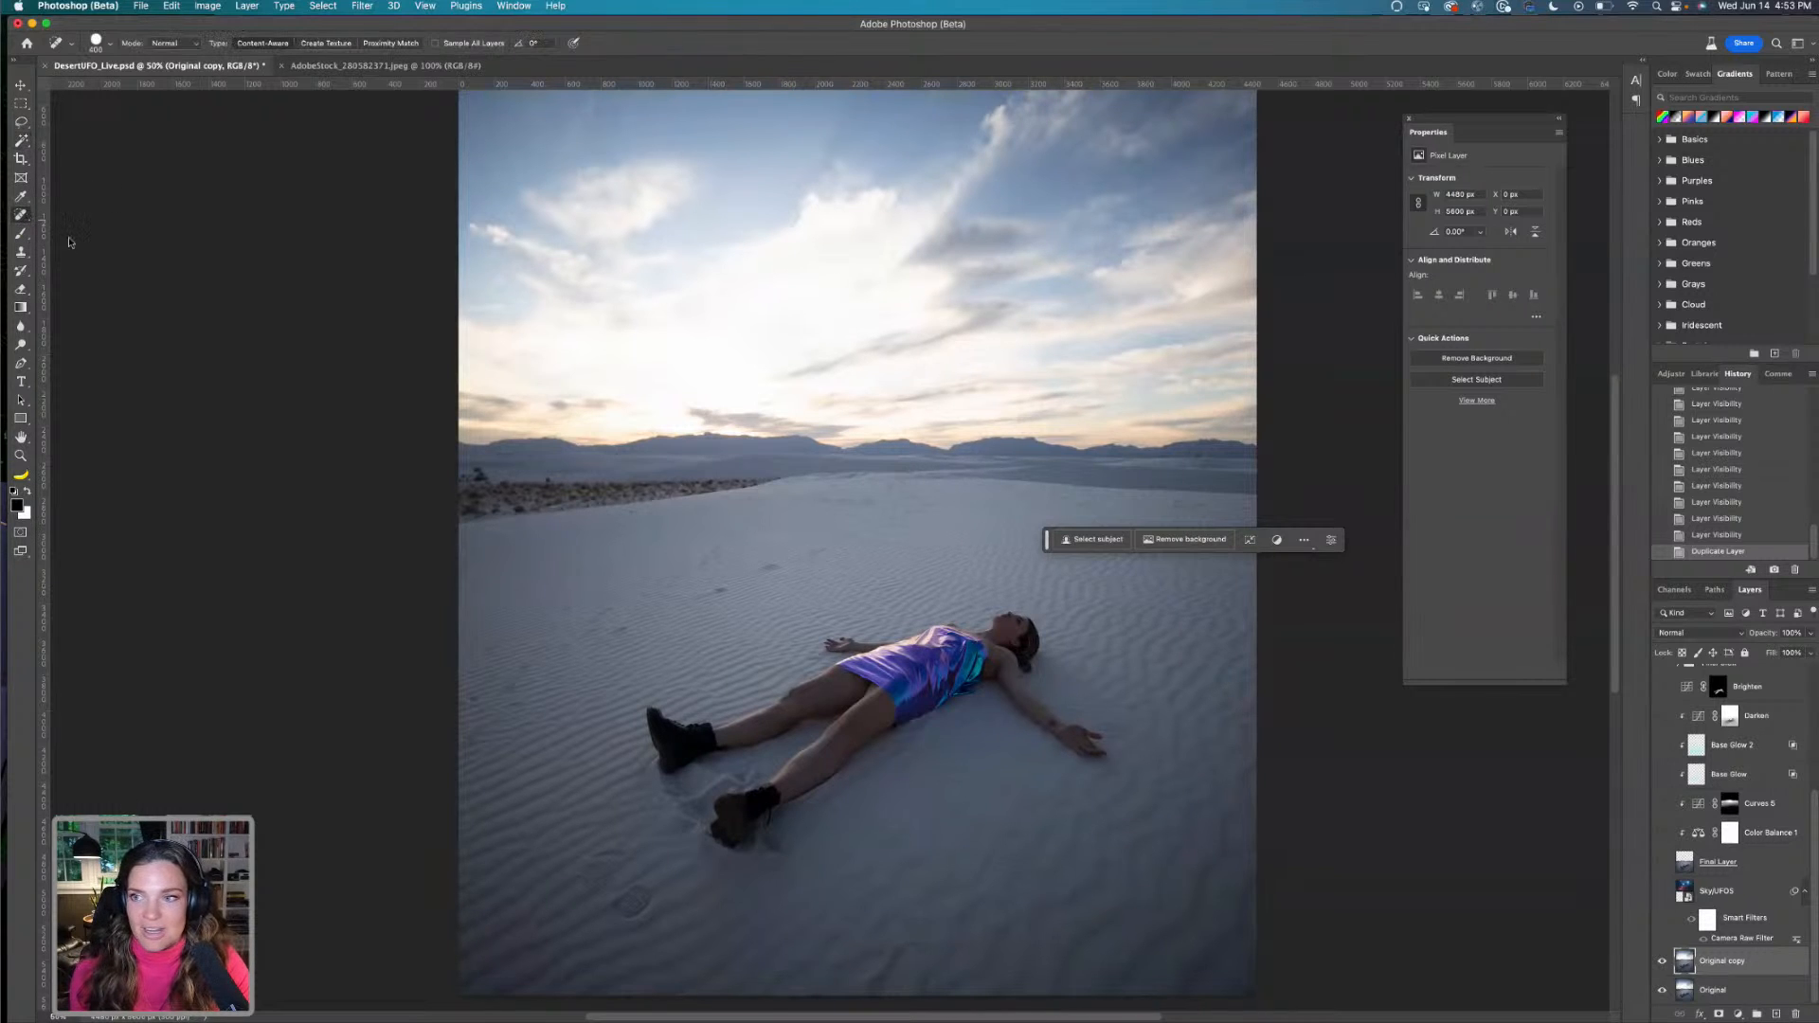
right_click(23, 216)
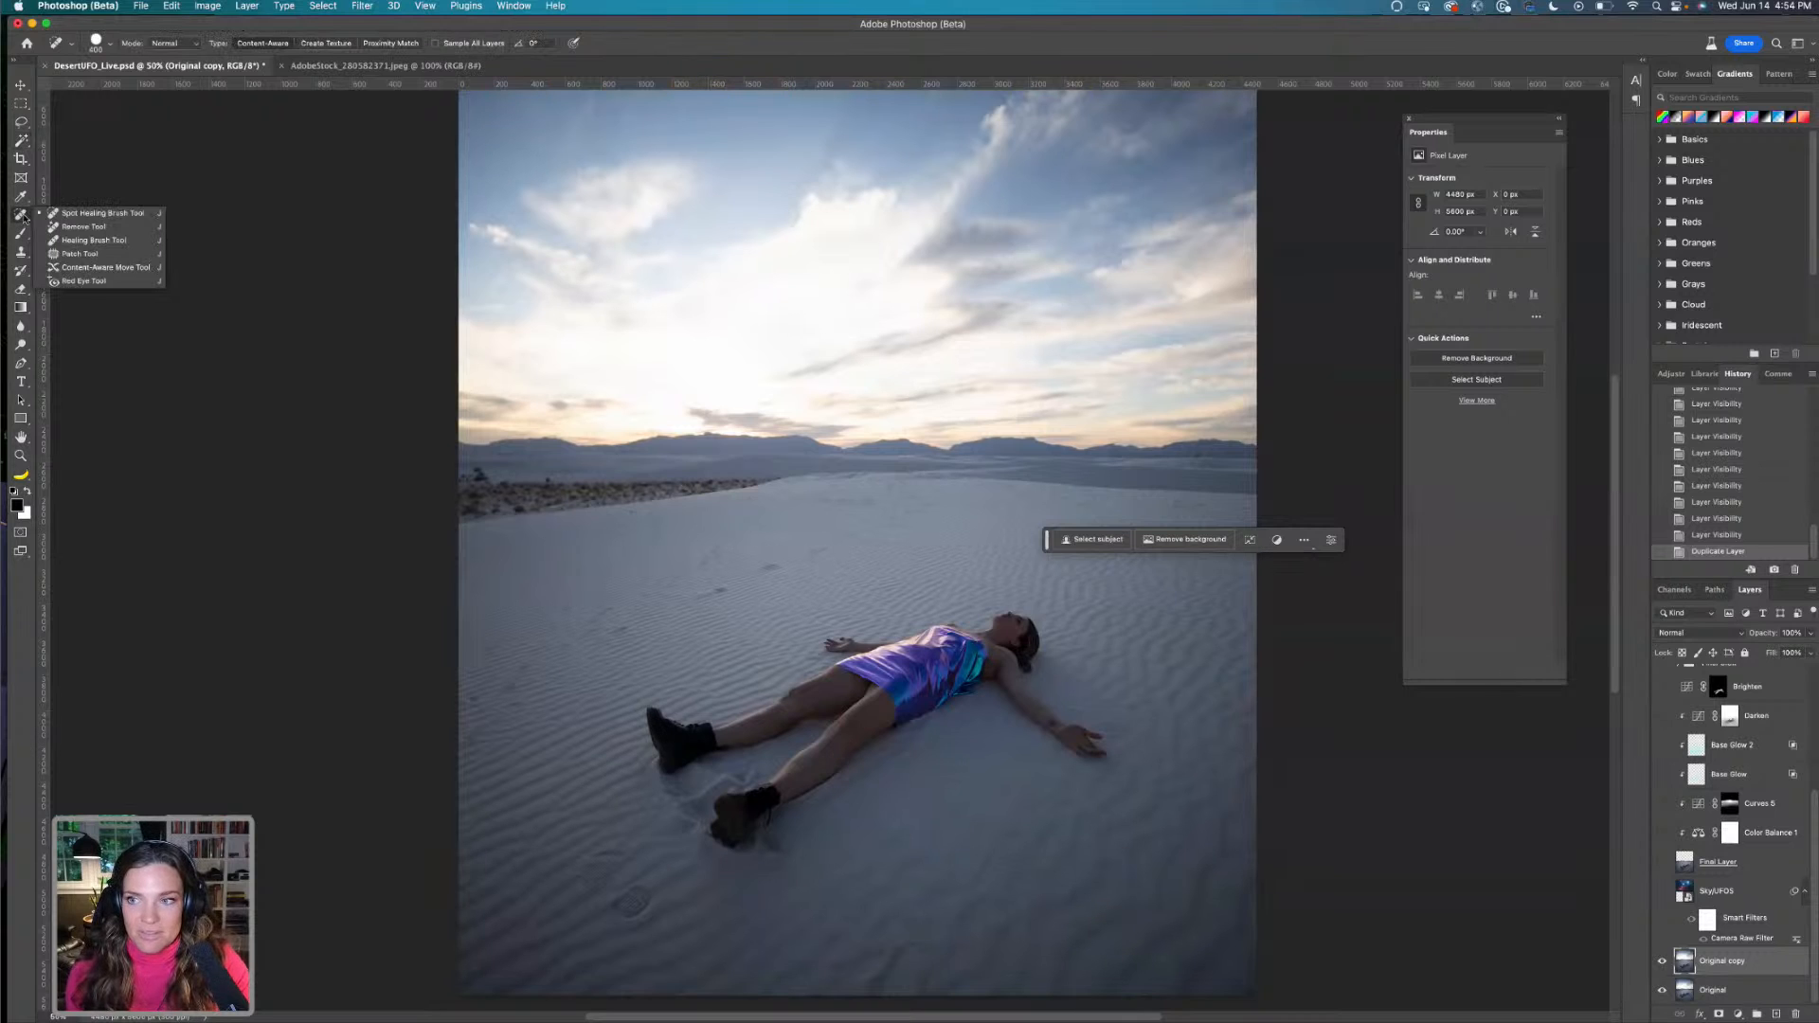
left_click(83, 227)
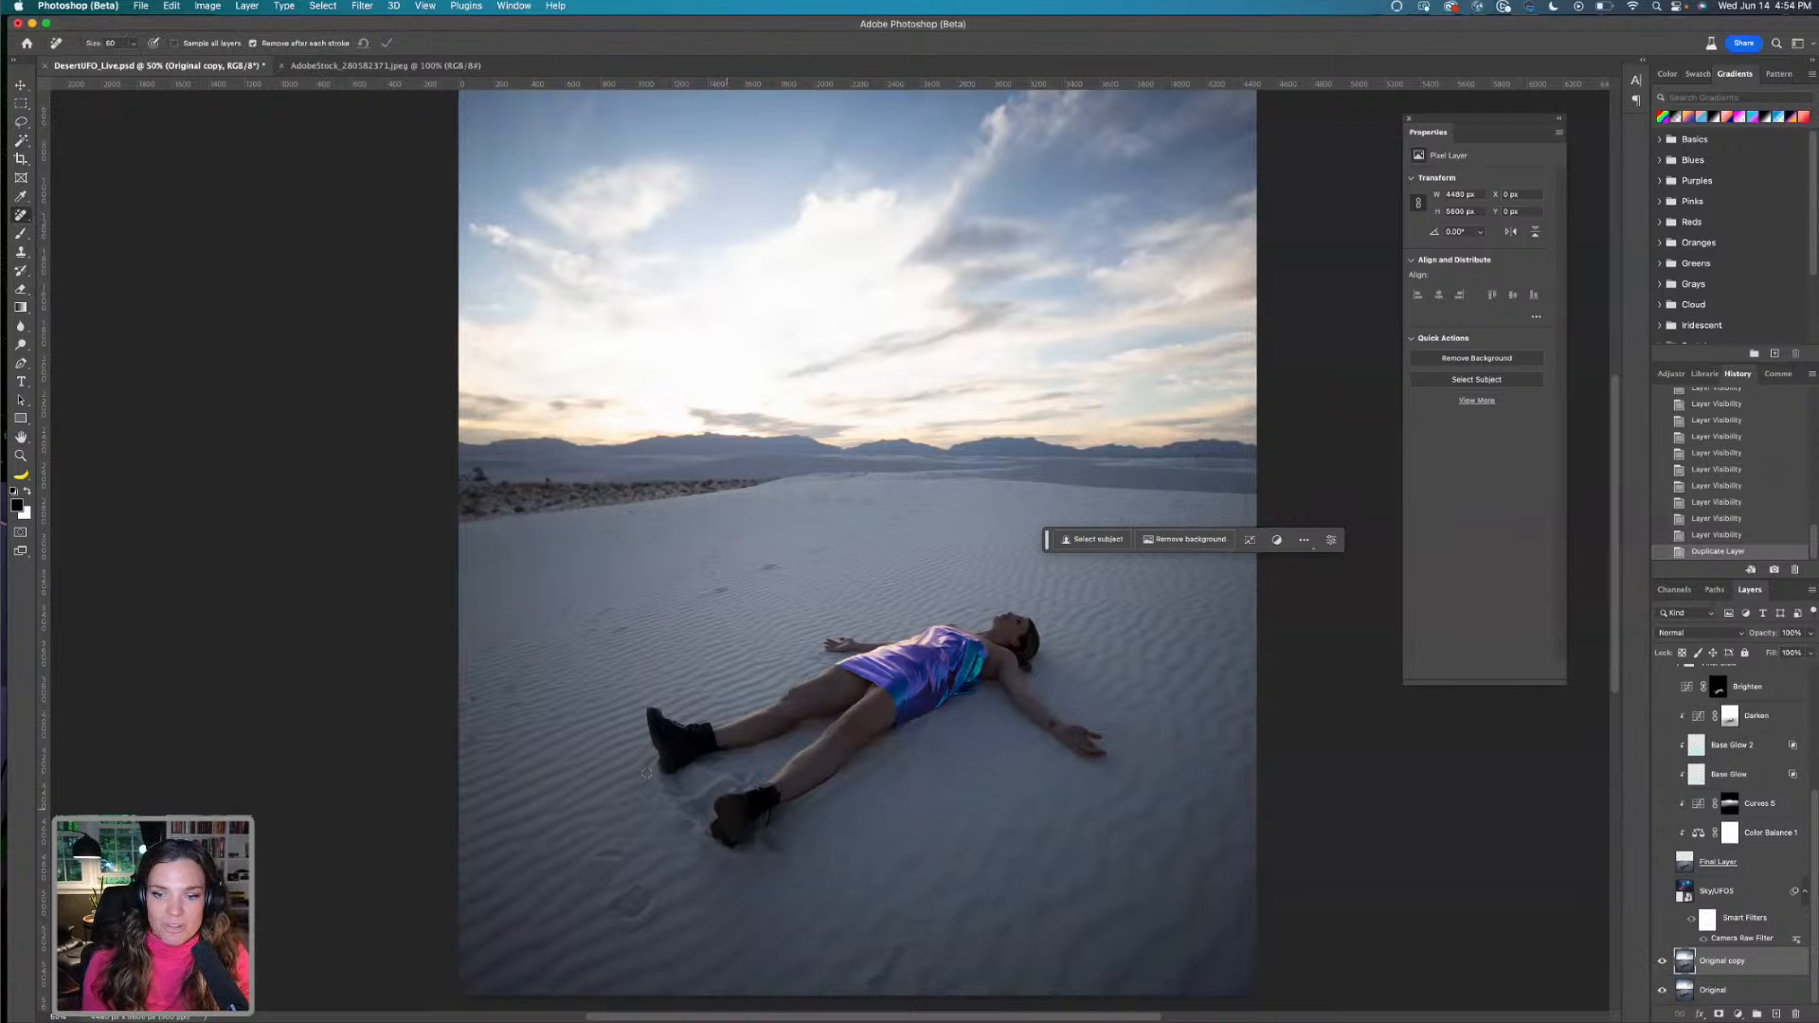
right_click(22, 216)
left_click(71, 232)
key("bracketright")
key("bracketright")
key("bracketright")
key("bracketright")
key("bracketright")
key("bracketright")
key("bracketright")
key("bracketright")
key("bracketright")
mouse_move(616, 861)
left_mouse_down()
mouse_move(585, 894)
mouse_move(619, 912)
mouse_move(659, 896)
left_mouse_up()
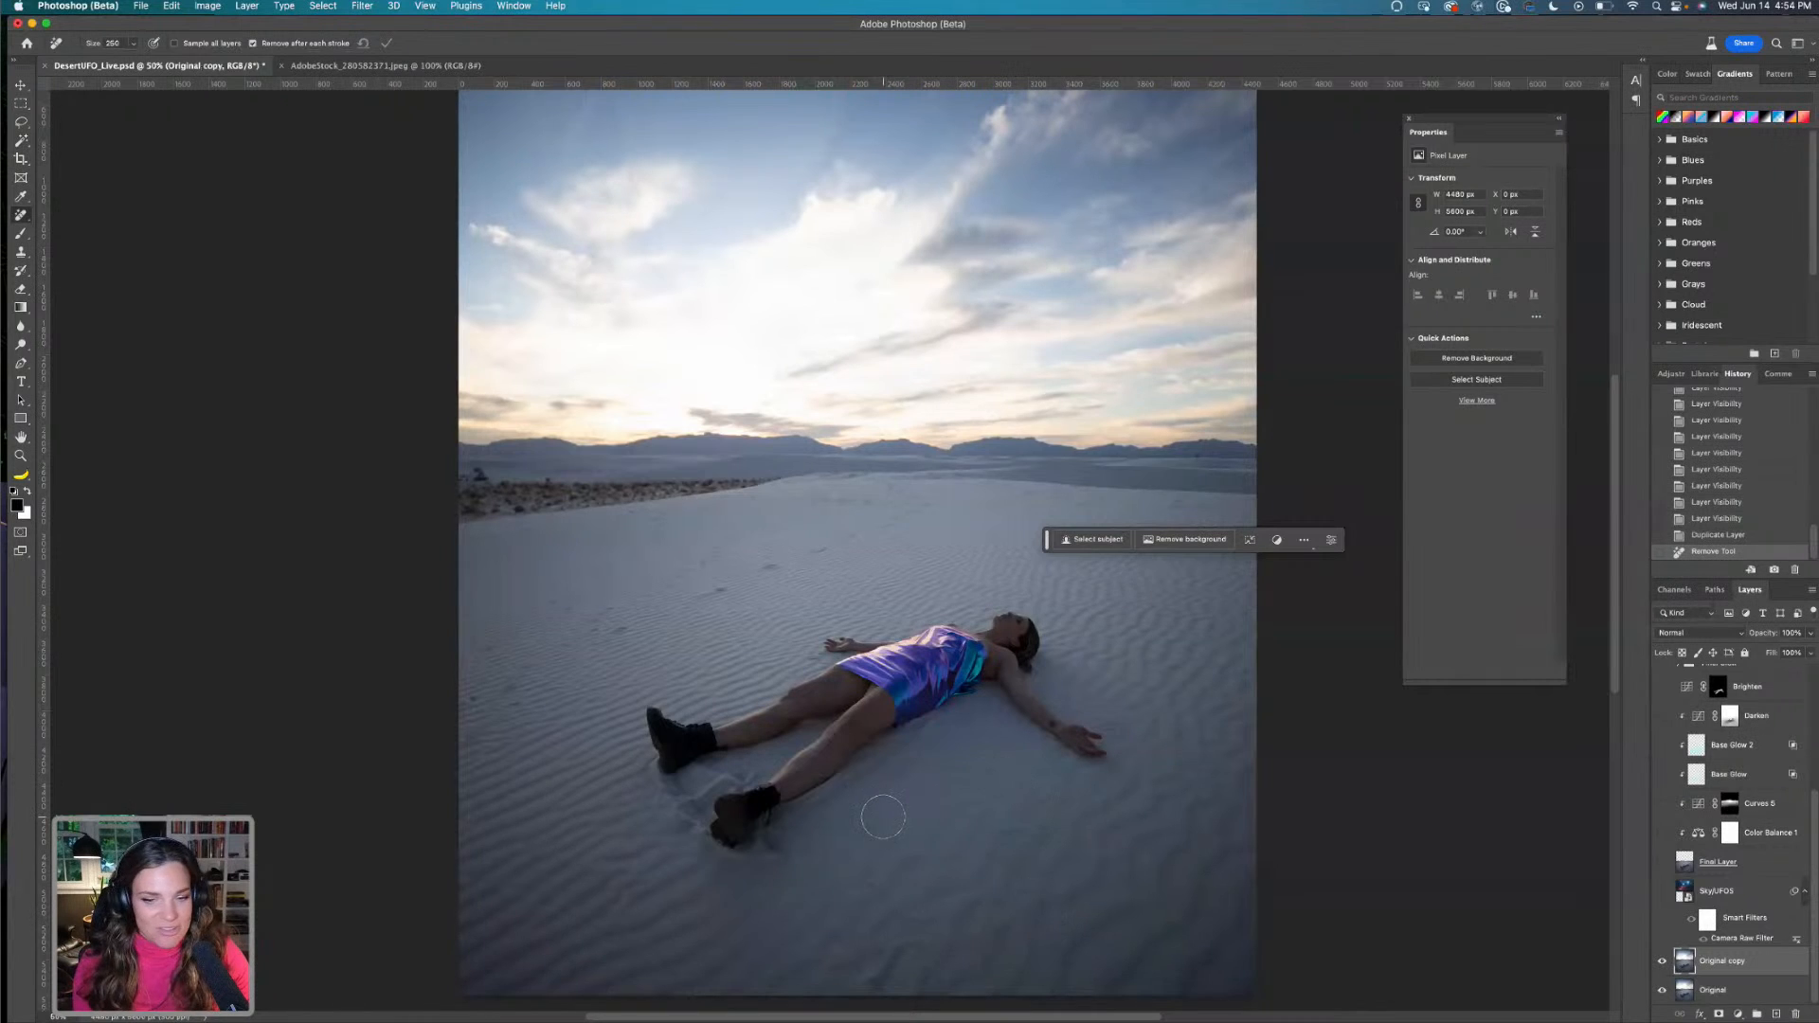
left_click_drag(621, 873, 621, 895)
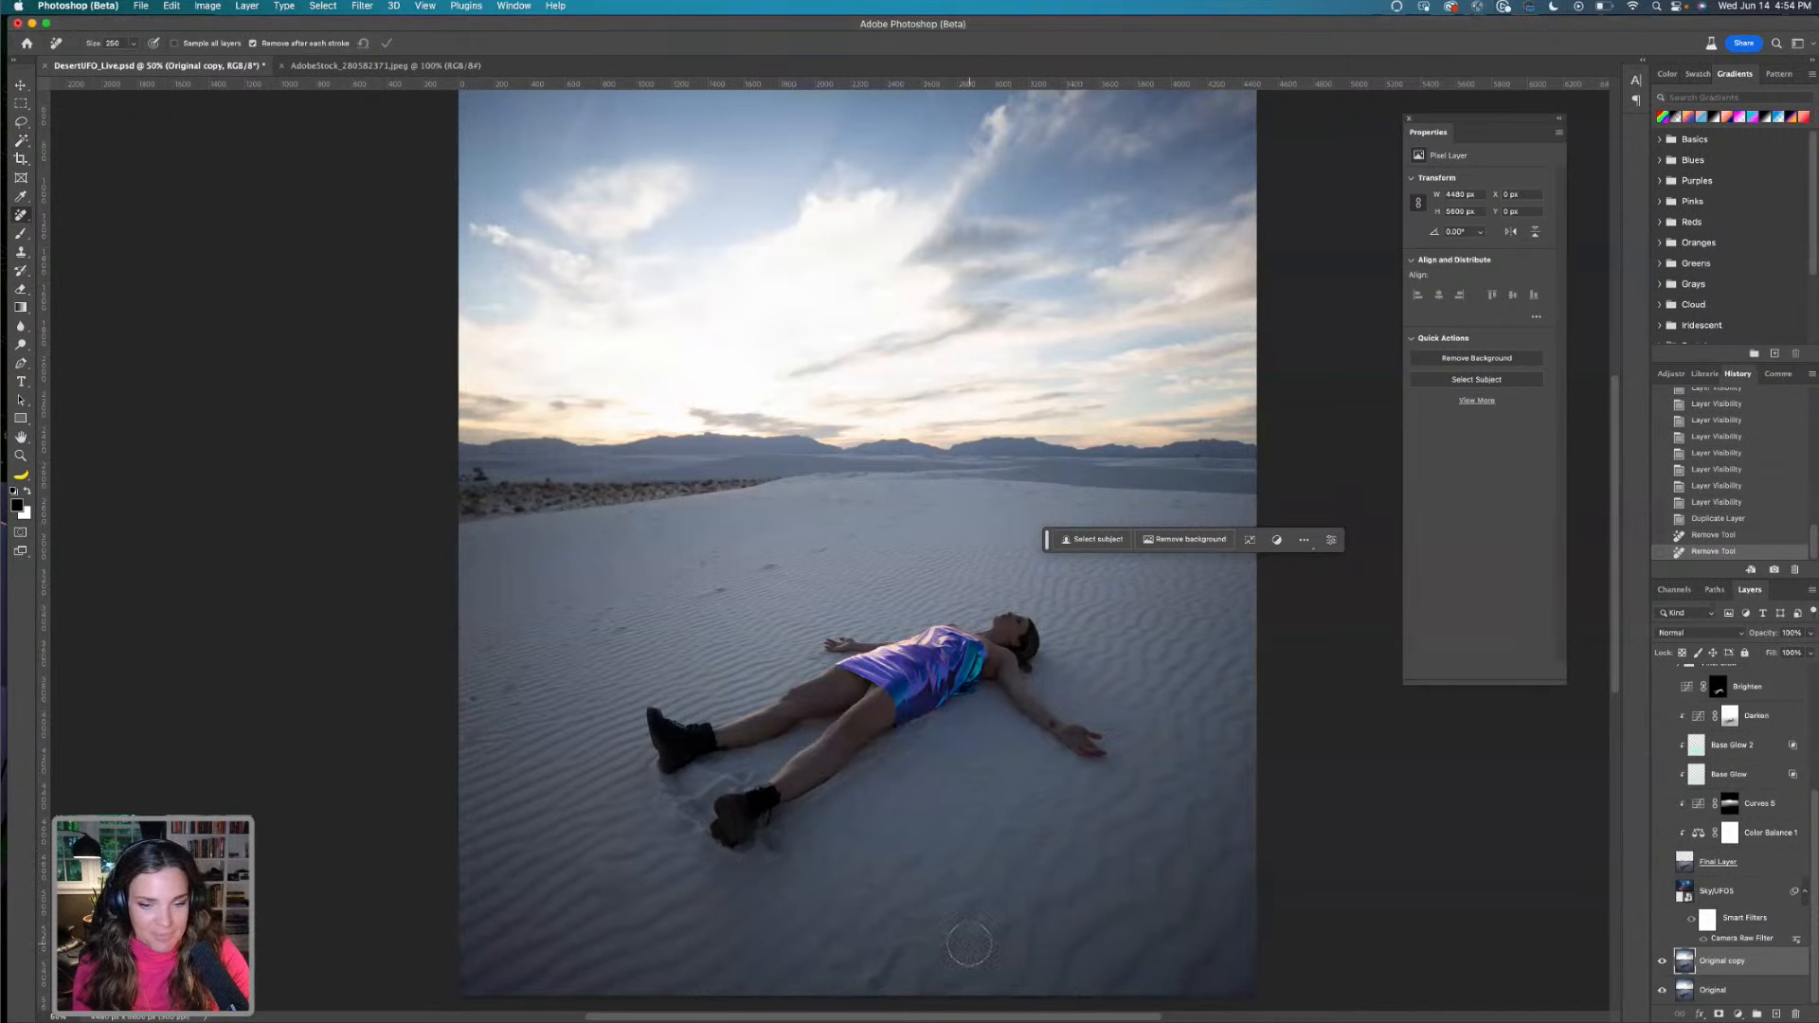
Enlarge the Remove tool brush to 400 px and erase the sand marks near the photo's lower edge and below the outstretched hand
key("bracketright")
key("bracketright")
mouse_move(915, 924)
left_mouse_down()
mouse_move(889, 974)
mouse_move(820, 913)
mouse_move(907, 905)
left_mouse_up()
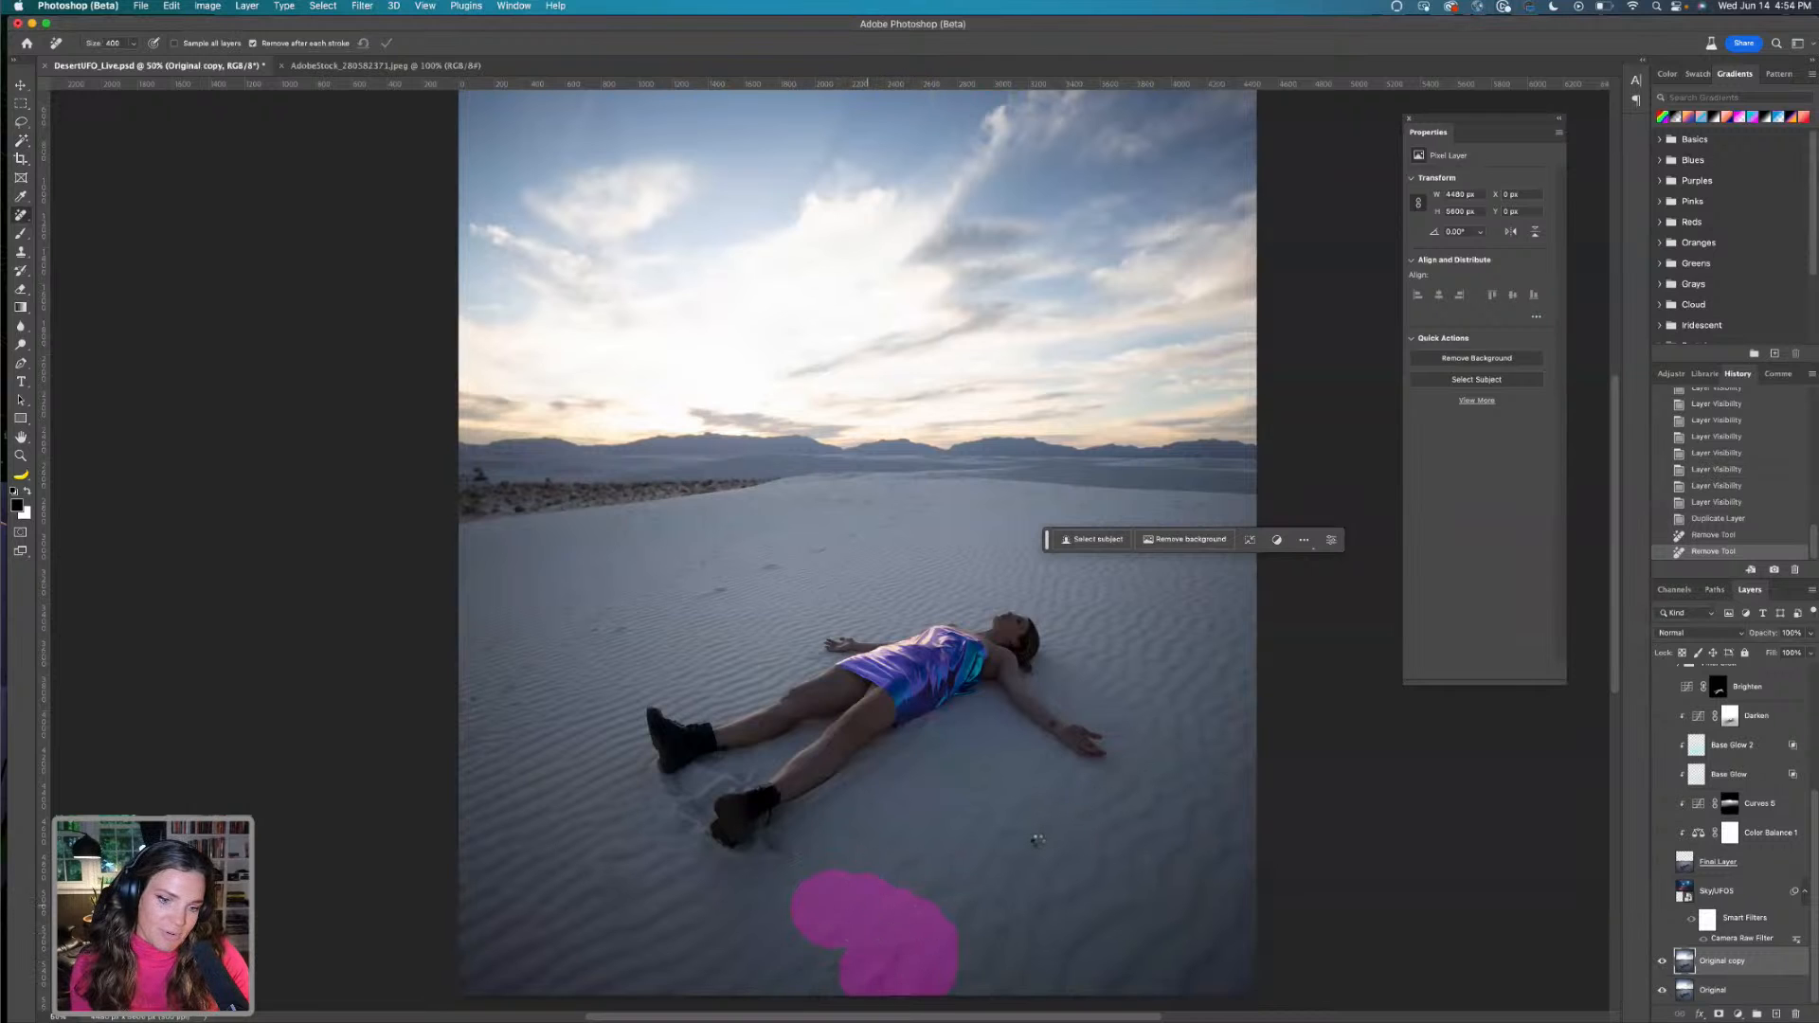
mouse_move(1040, 837)
left_mouse_down()
mouse_move(991, 893)
mouse_move(1040, 831)
left_mouse_up()
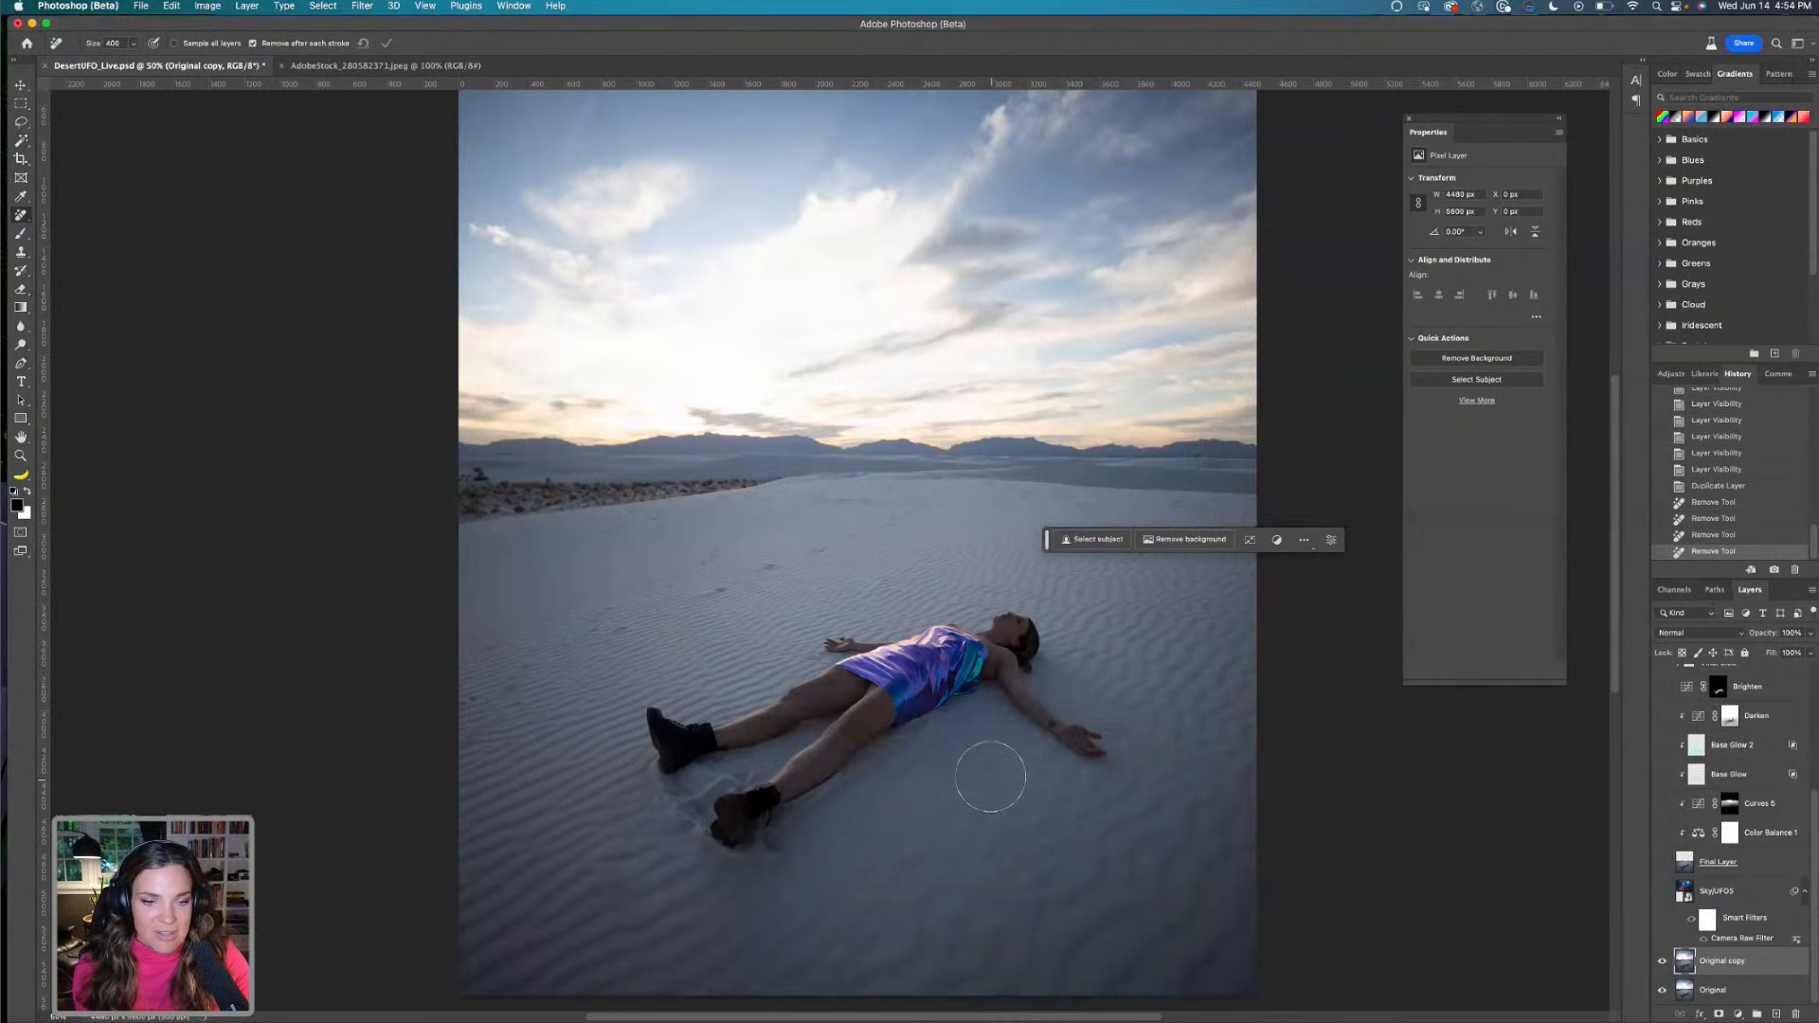
Reduce the Remove tool brush to 200 px and clean the remaining sand marks beside the legs and below the boots
key("bracketleft")
key("bracketleft")
key("bracketleft")
left_click_drag(994, 755, 961, 794)
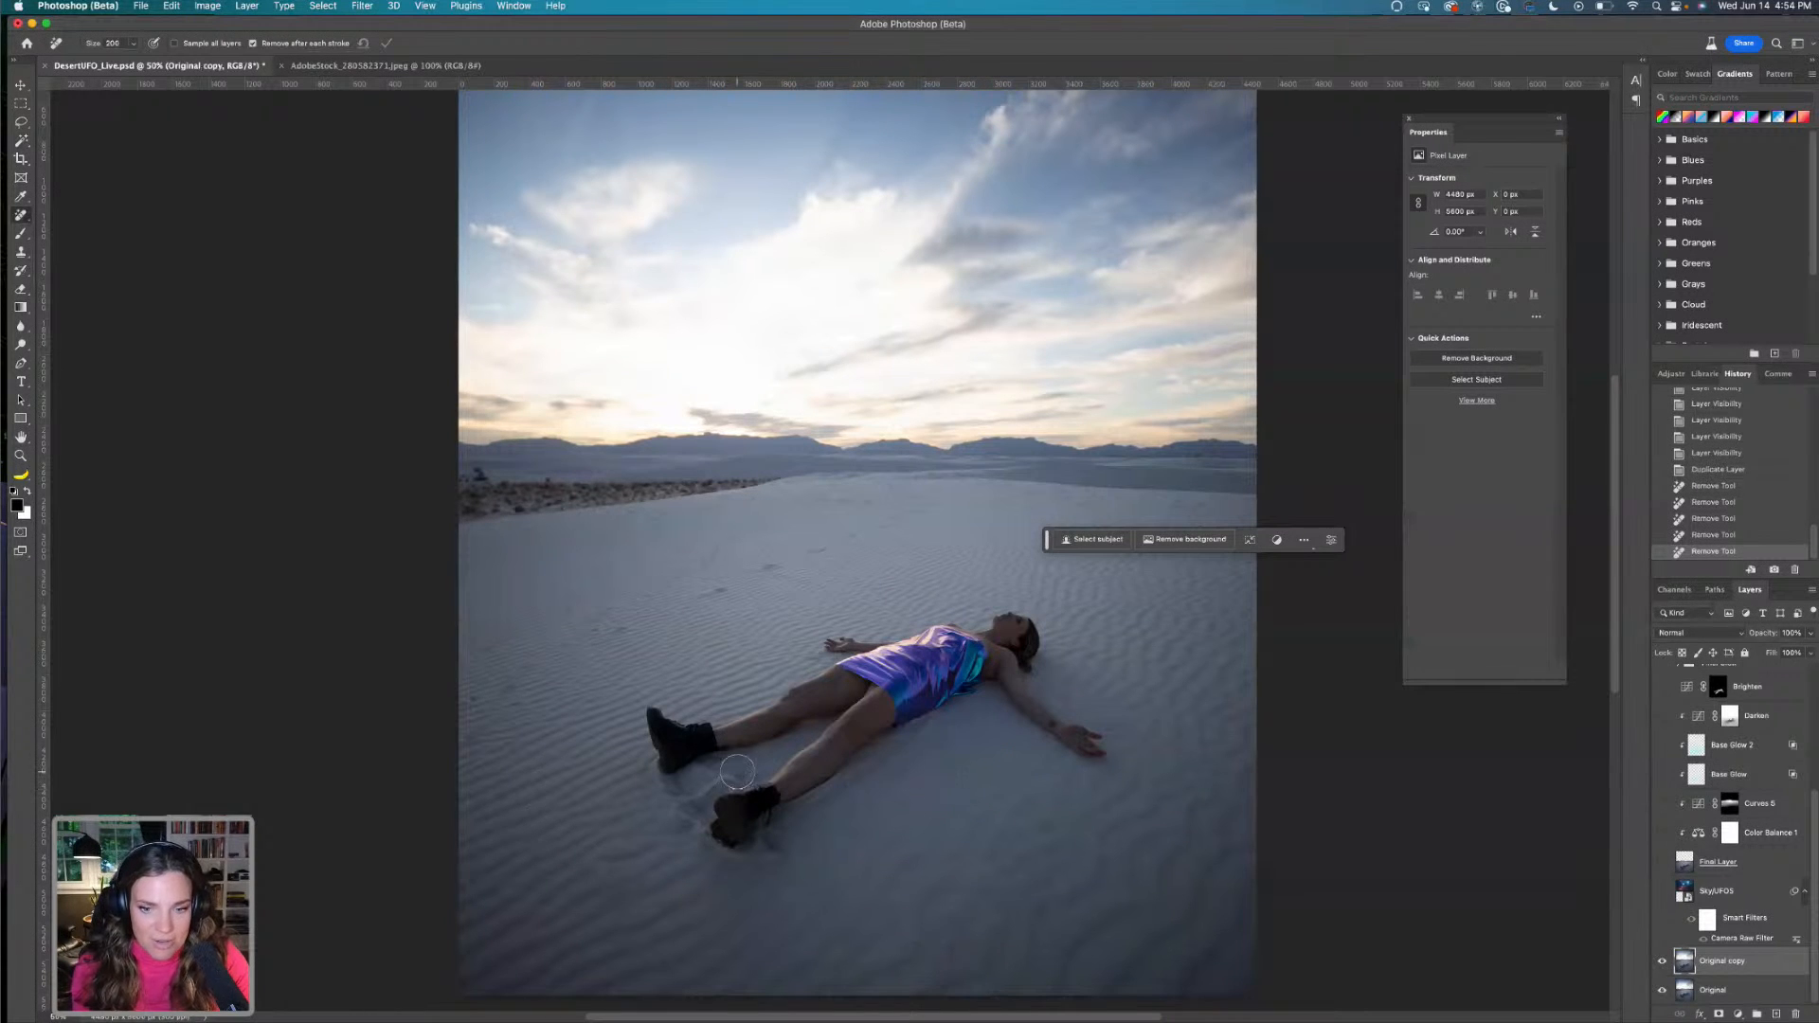
mouse_move(621, 881)
left_mouse_down()
mouse_move(607, 890)
mouse_move(649, 891)
left_mouse_up()
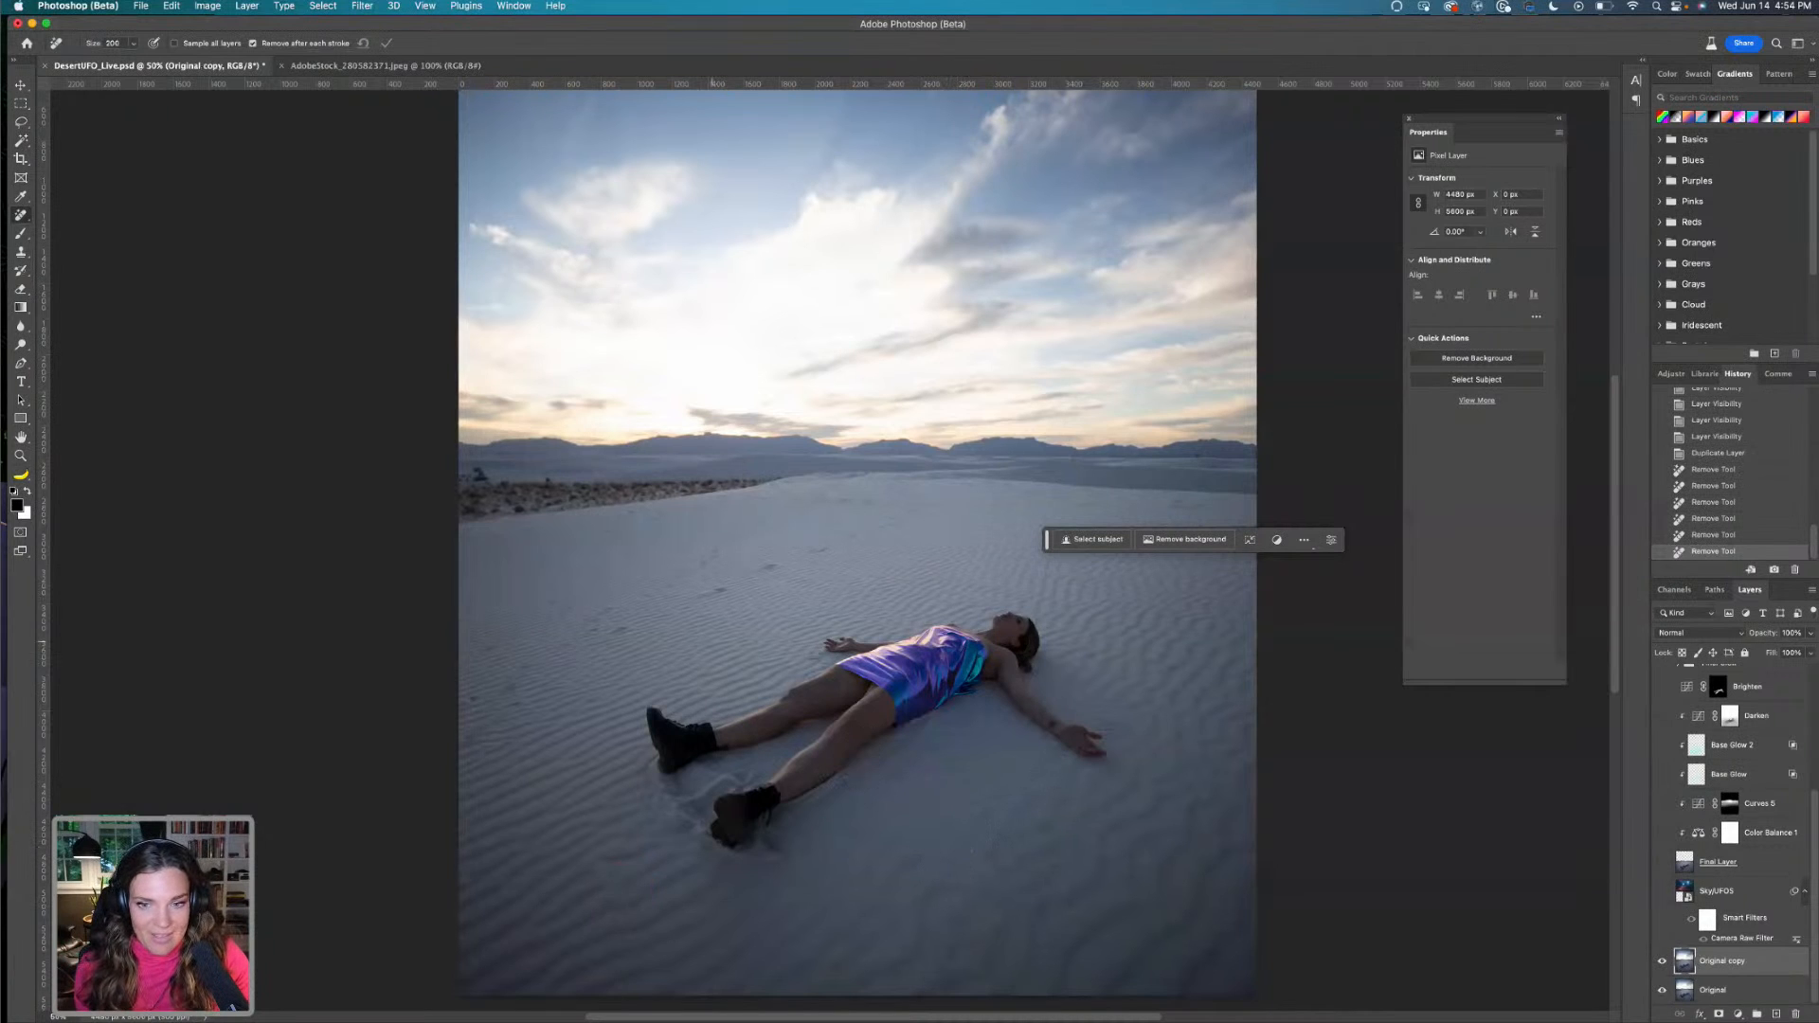
Try to remove the footprint trail across the sand behind the woman with the Remove tool, and undo it
mouse_move(471, 703)
left_mouse_down()
mouse_move(590, 616)
mouse_move(638, 627)
mouse_move(857, 540)
left_mouse_up()
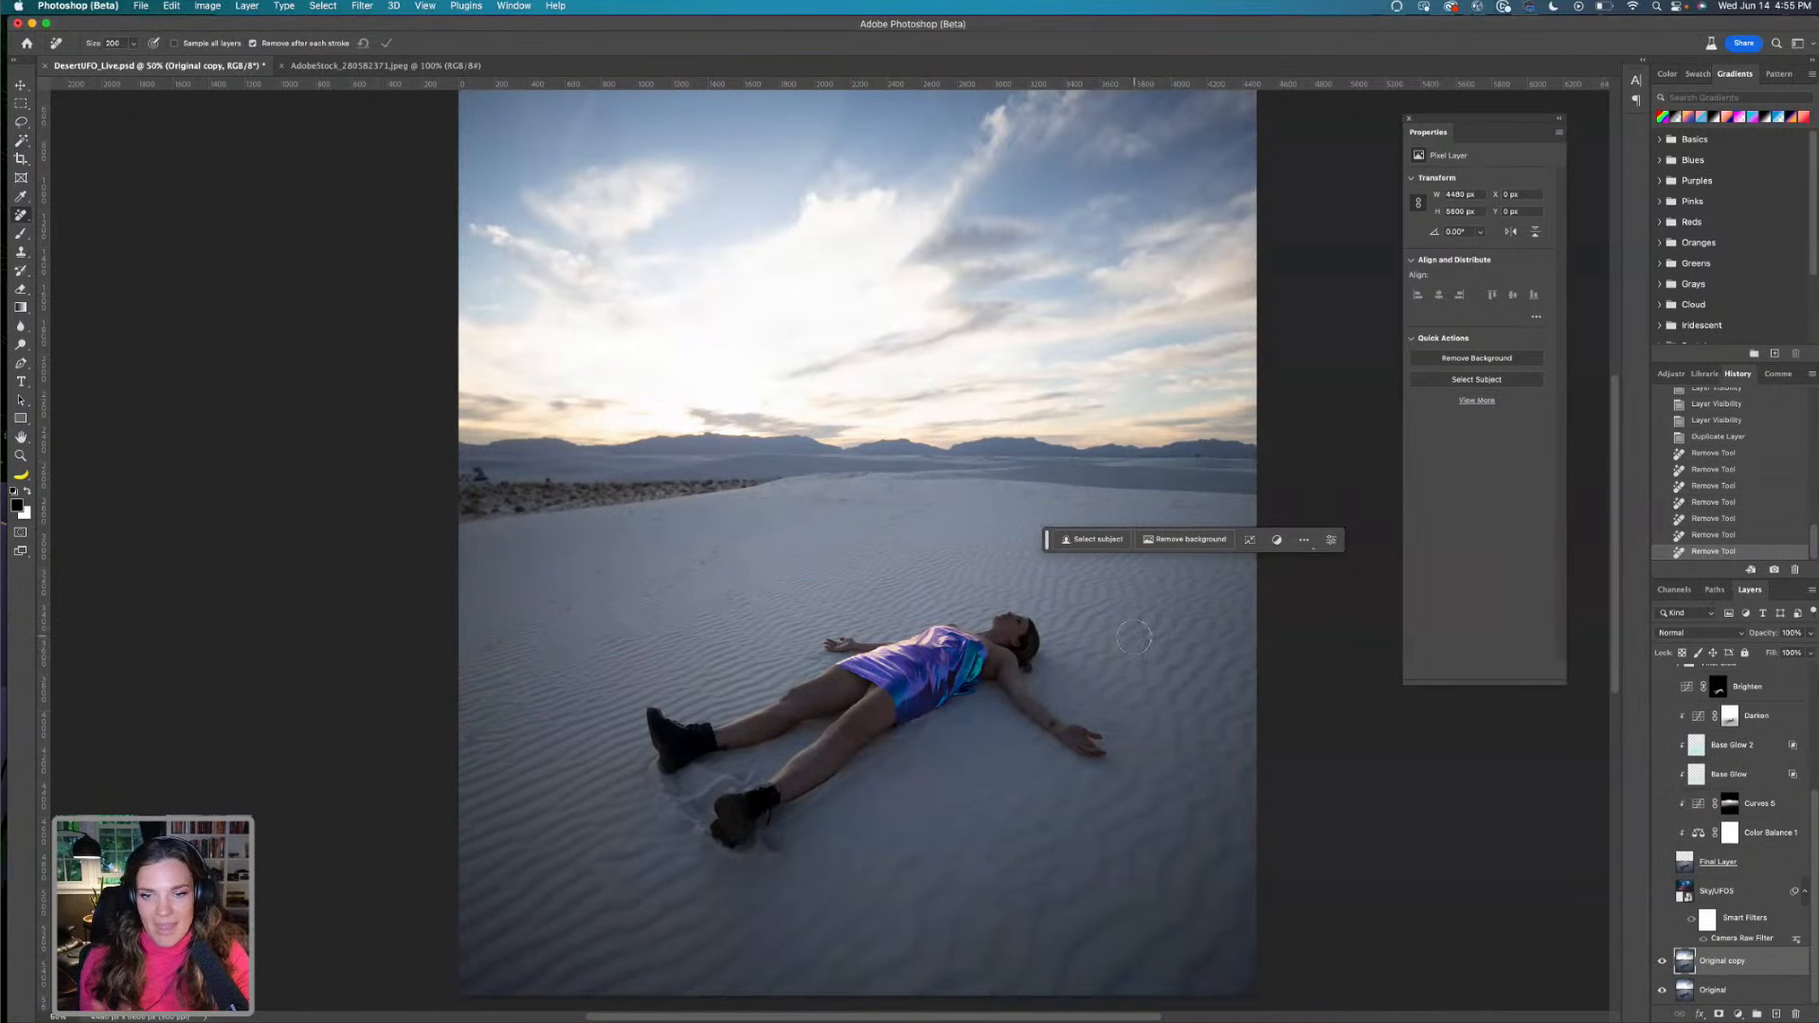
key("super+z")
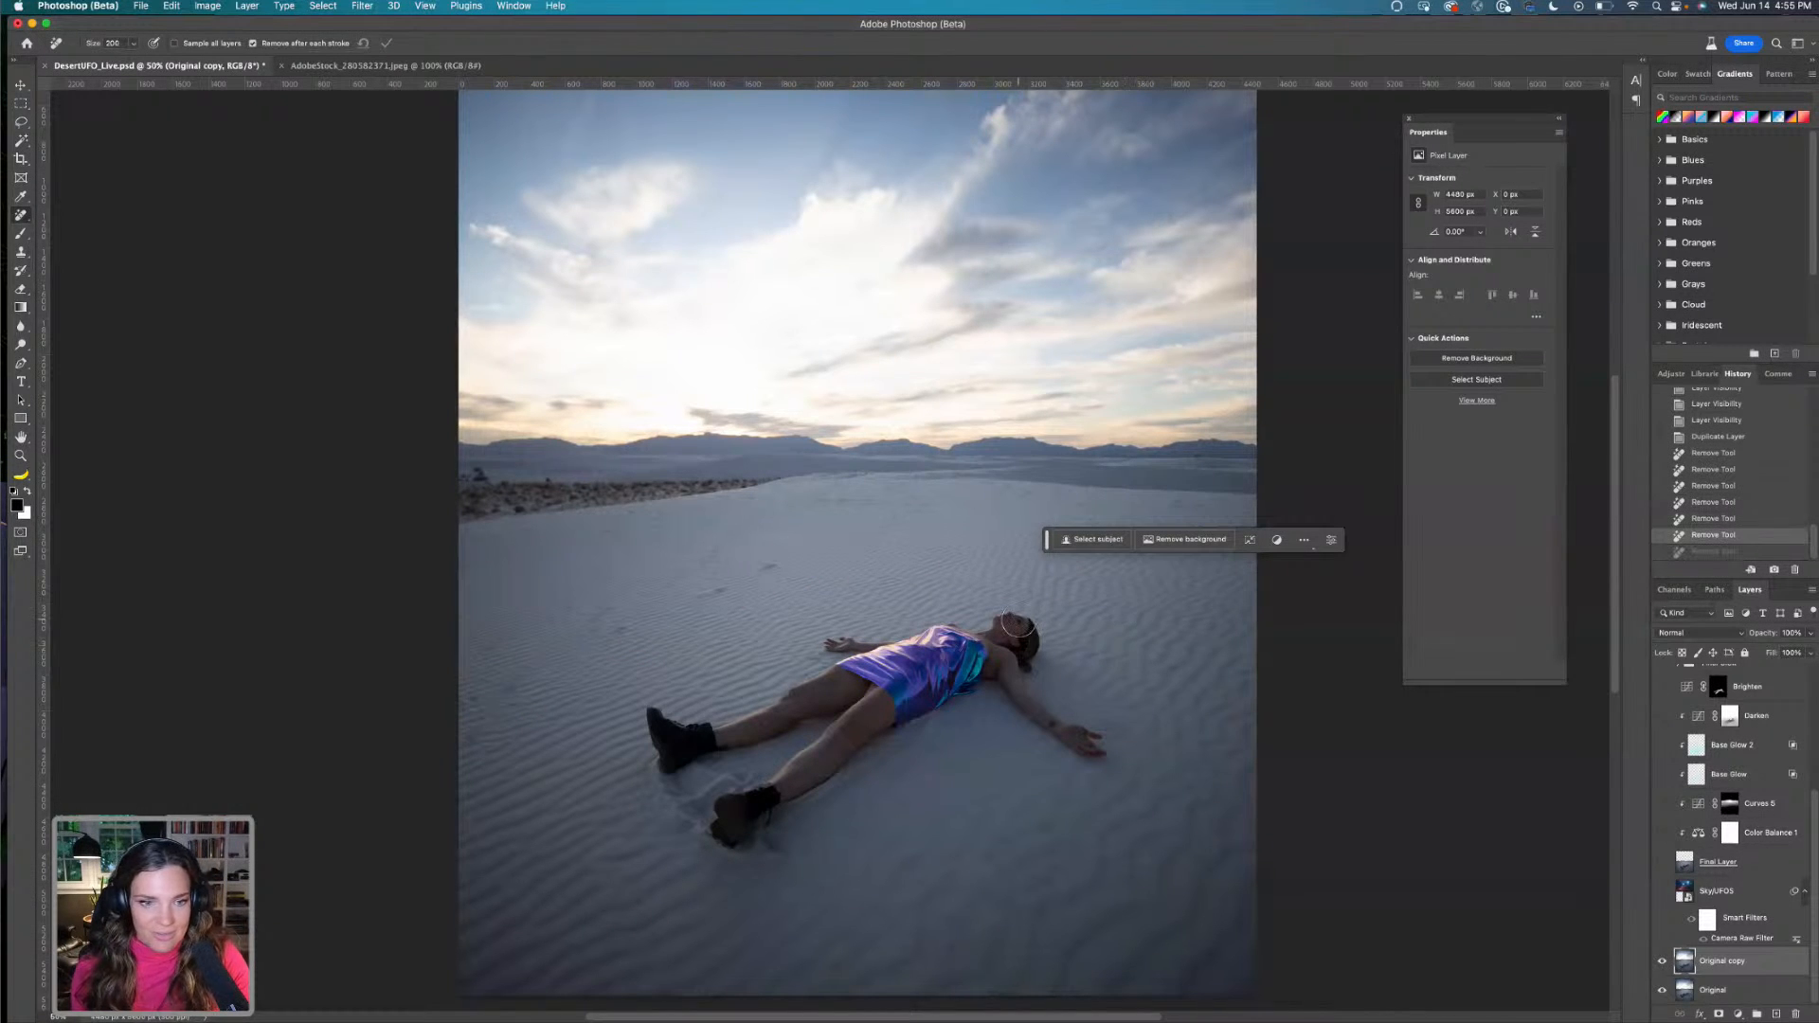
Lasso the footprint trail behind the woman and replace it using Generative Fill with an empty prompt
left_click(21, 122)
mouse_move(607, 602)
left_mouse_down()
mouse_move(581, 648)
mouse_move(662, 628)
mouse_move(905, 522)
mouse_move(700, 579)
mouse_move(782, 506)
mouse_move(578, 633)
left_mouse_up()
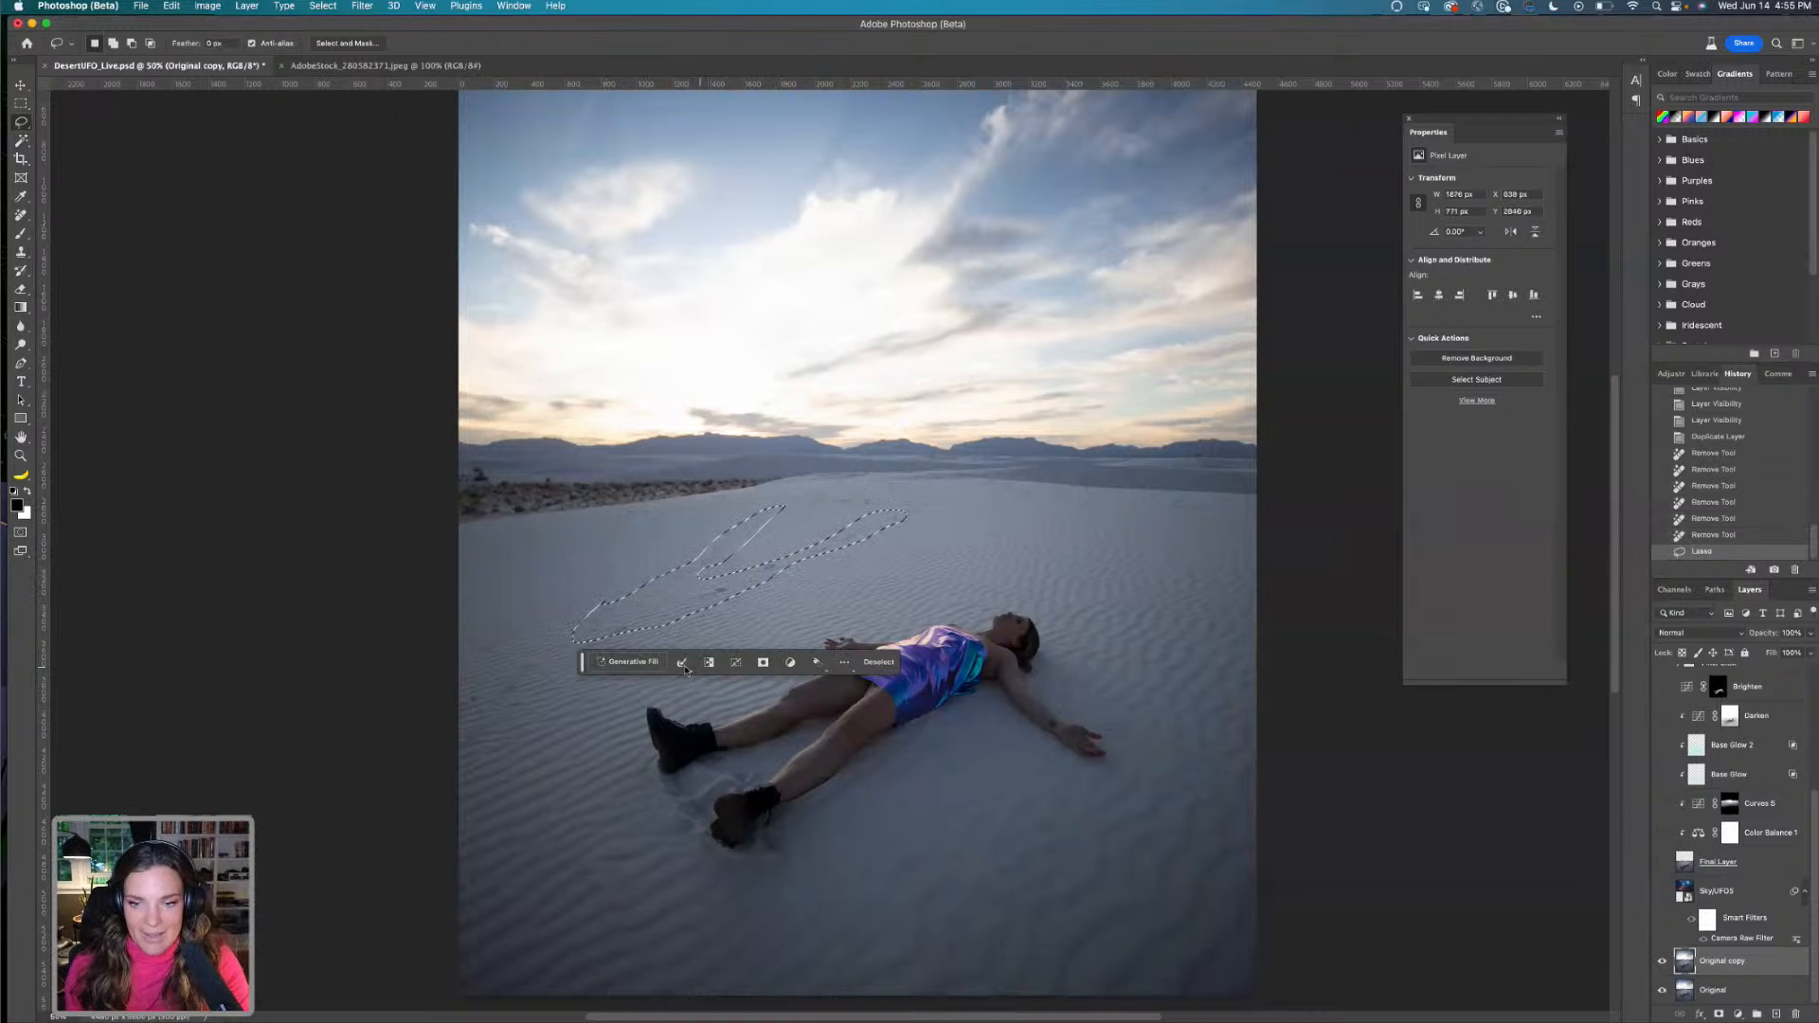
left_click(628, 661)
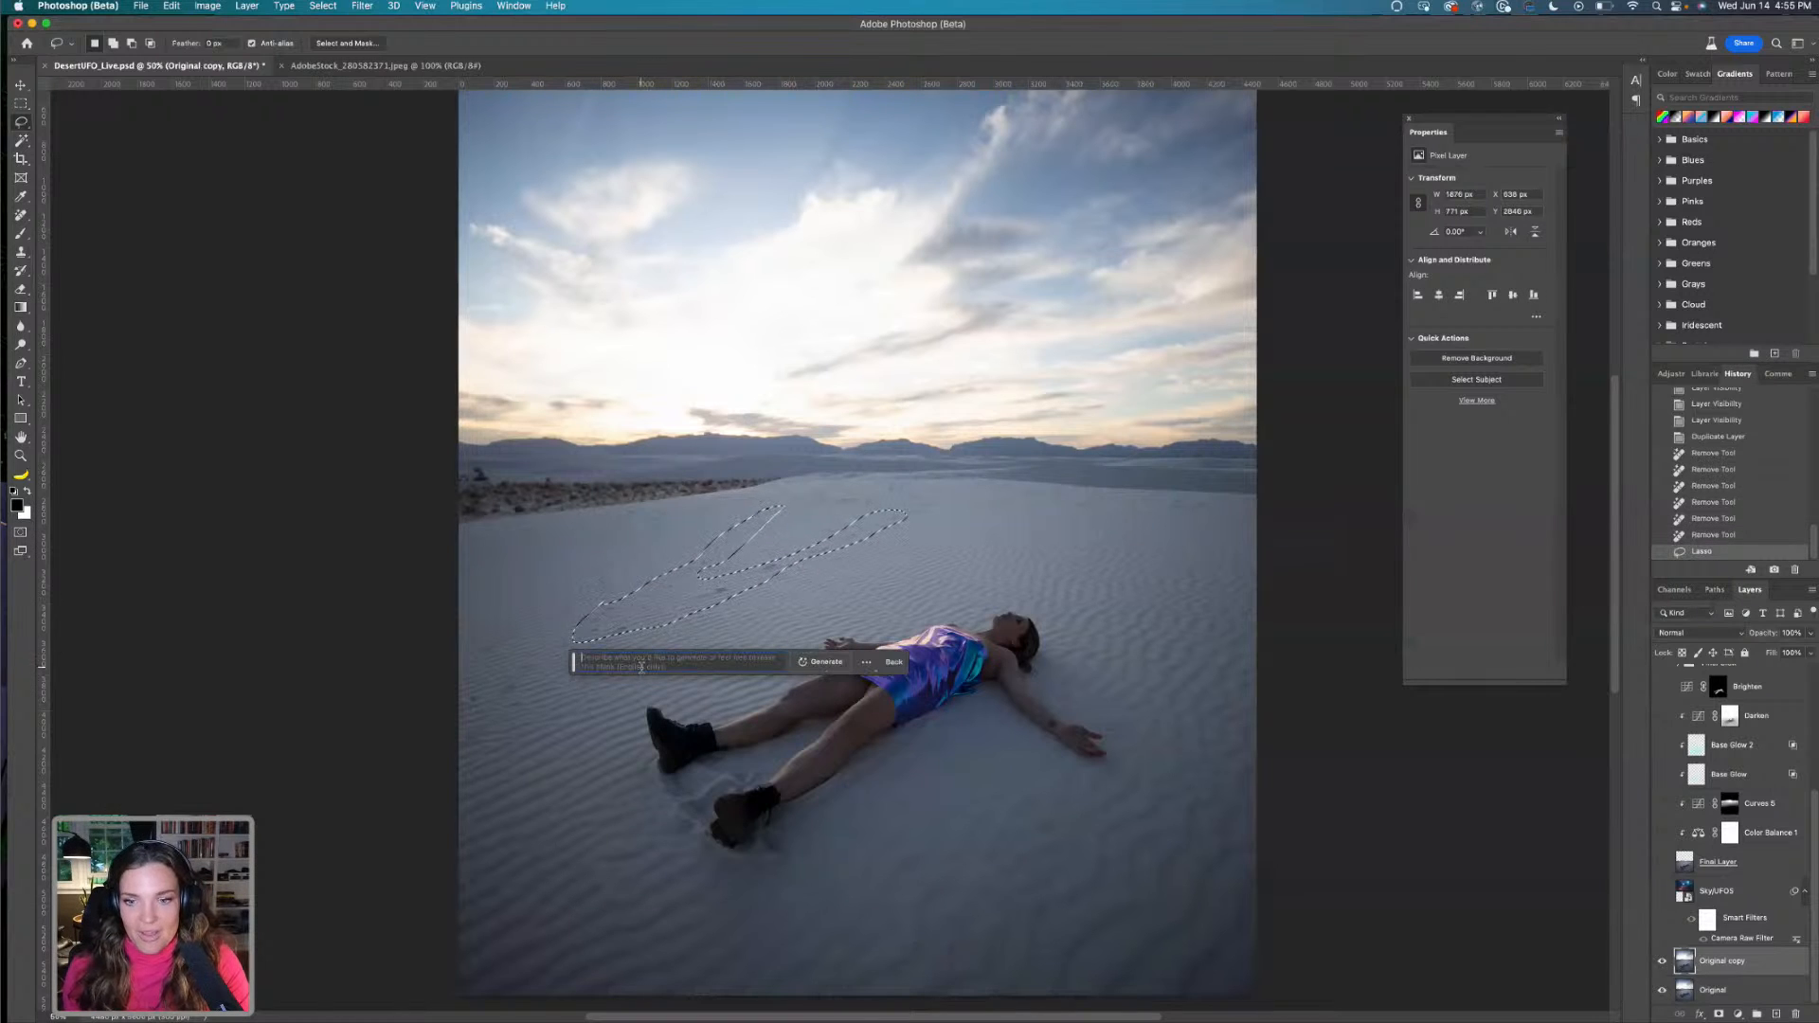
left_click(822, 662)
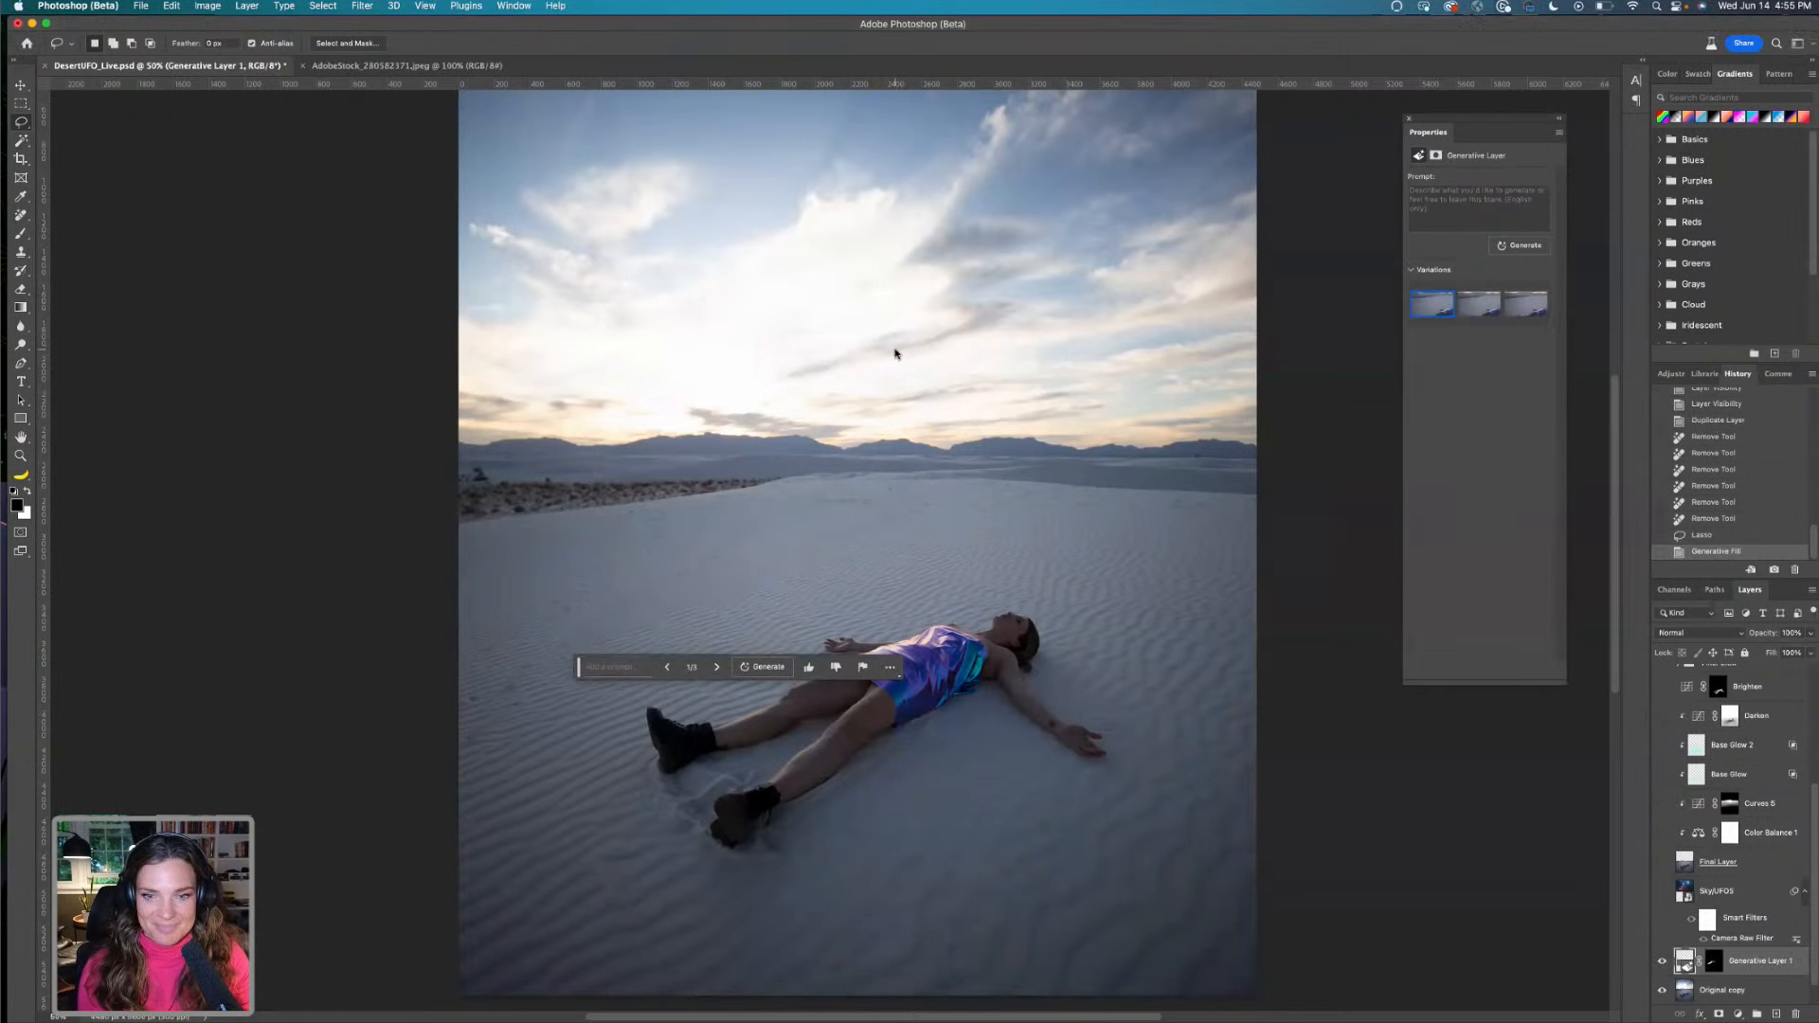
Inspect the generated sand texture up close and compare the photo with and without the generative layer
key("super+plus")
key("super+plus")
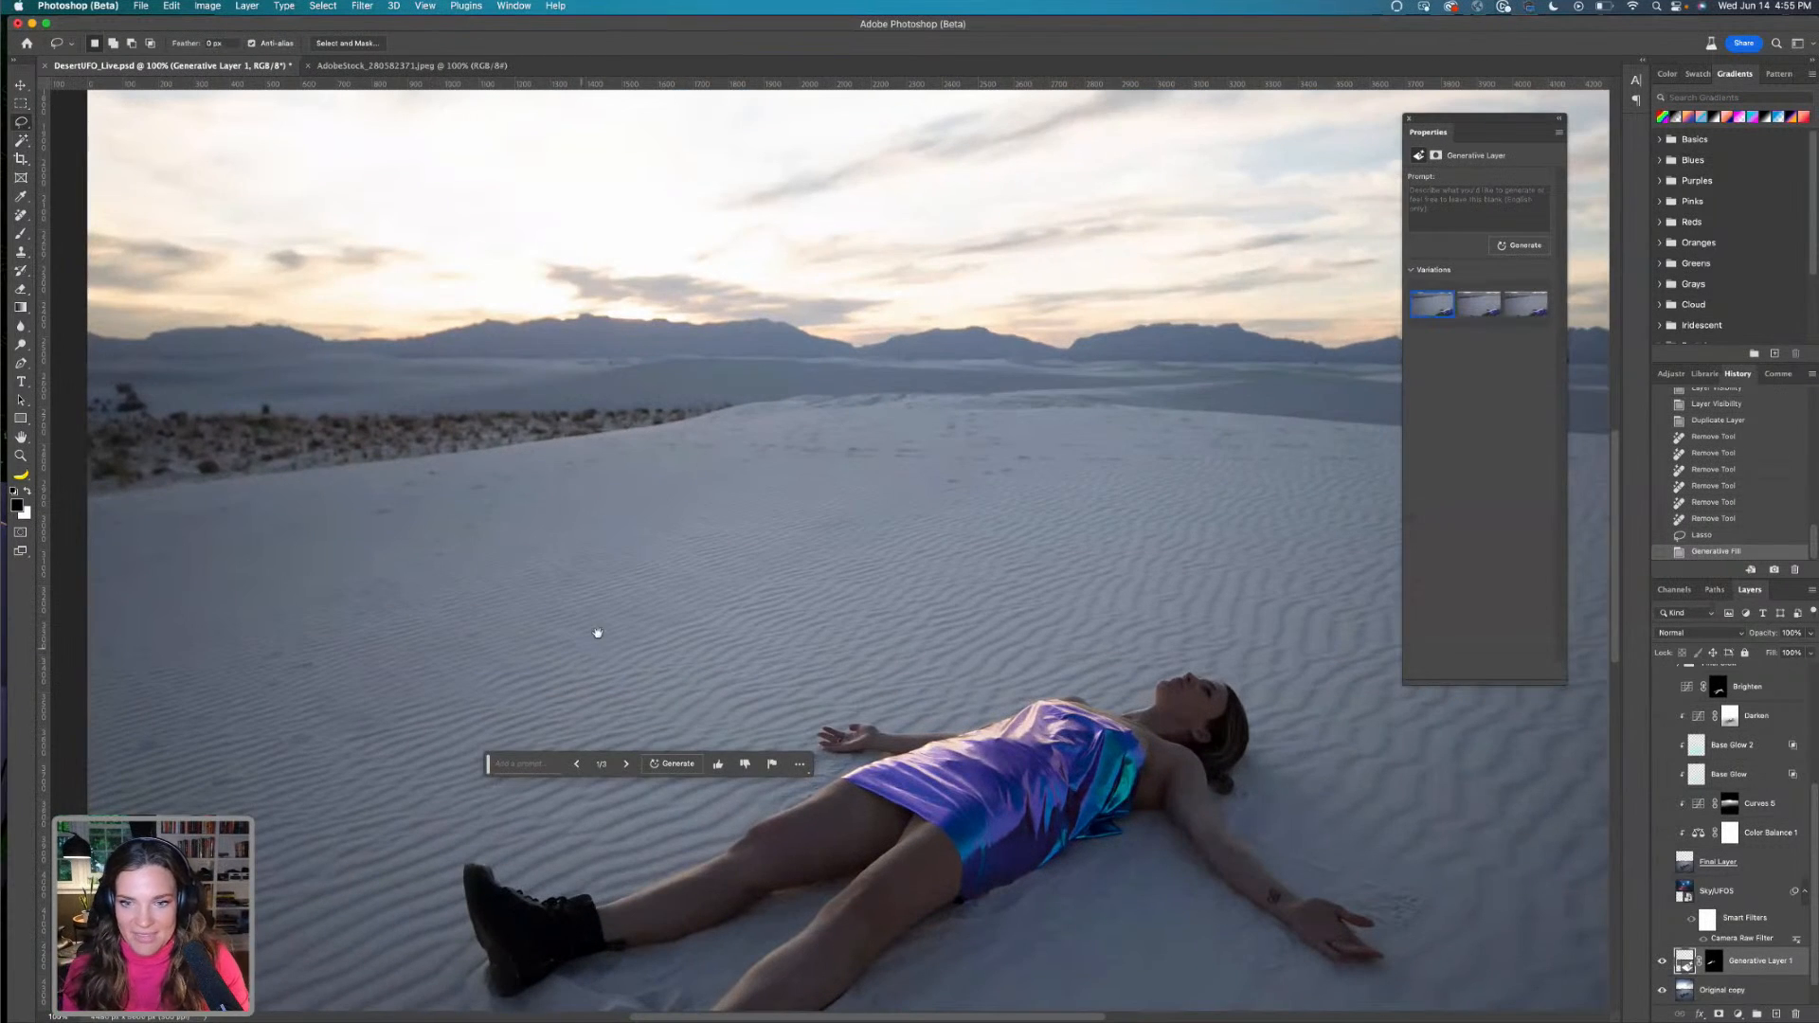
left_click_drag(597, 633, 804, 544)
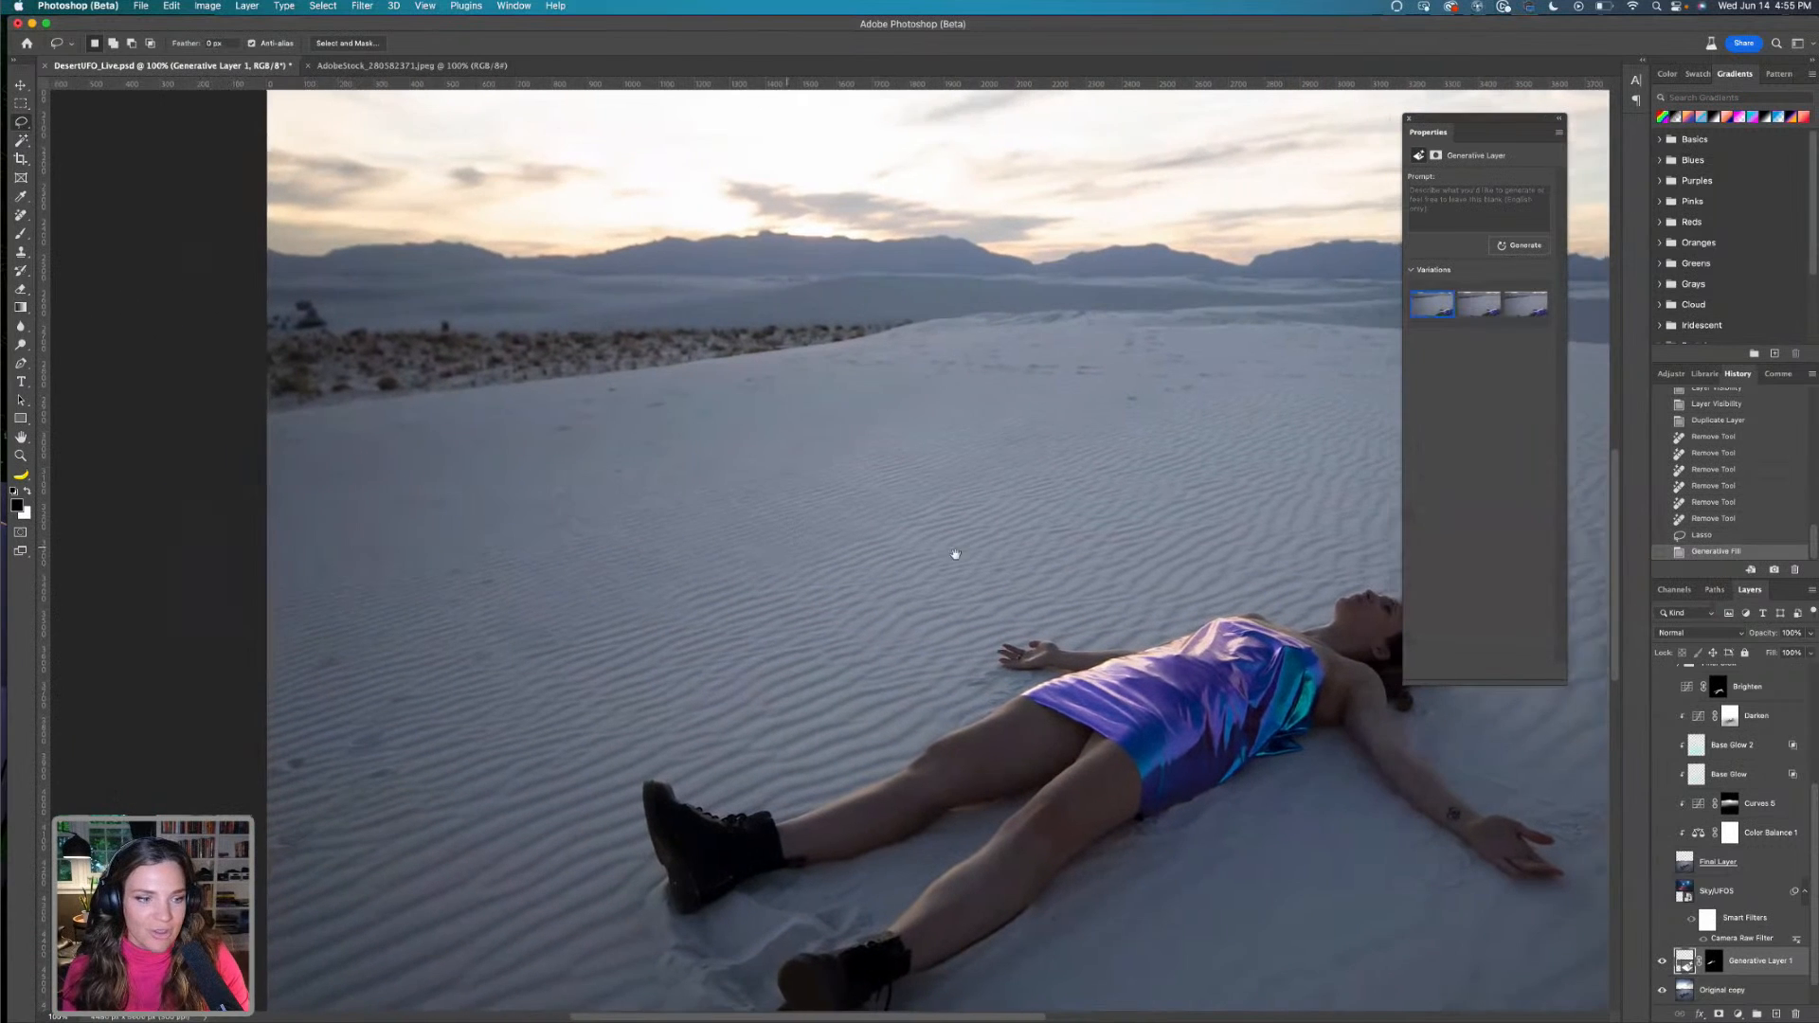
left_click(1662, 960)
left_click(1662, 959)
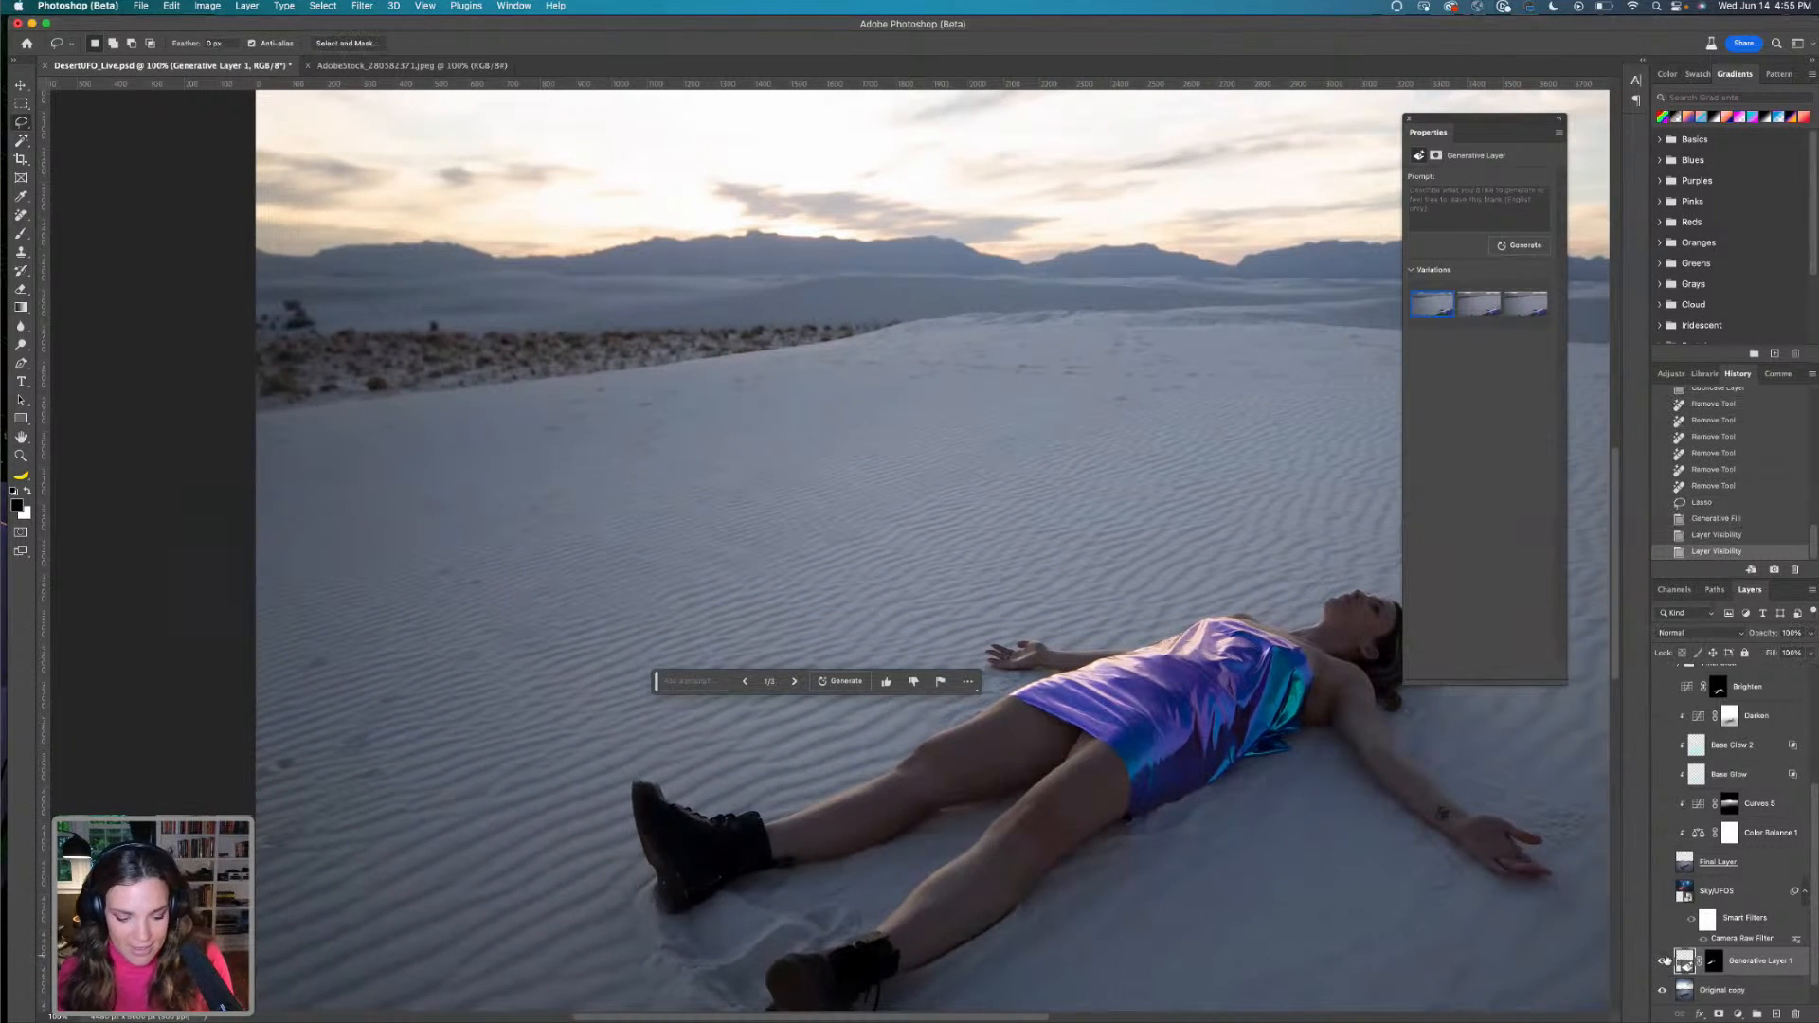
key("super+plus")
key("super+plus")
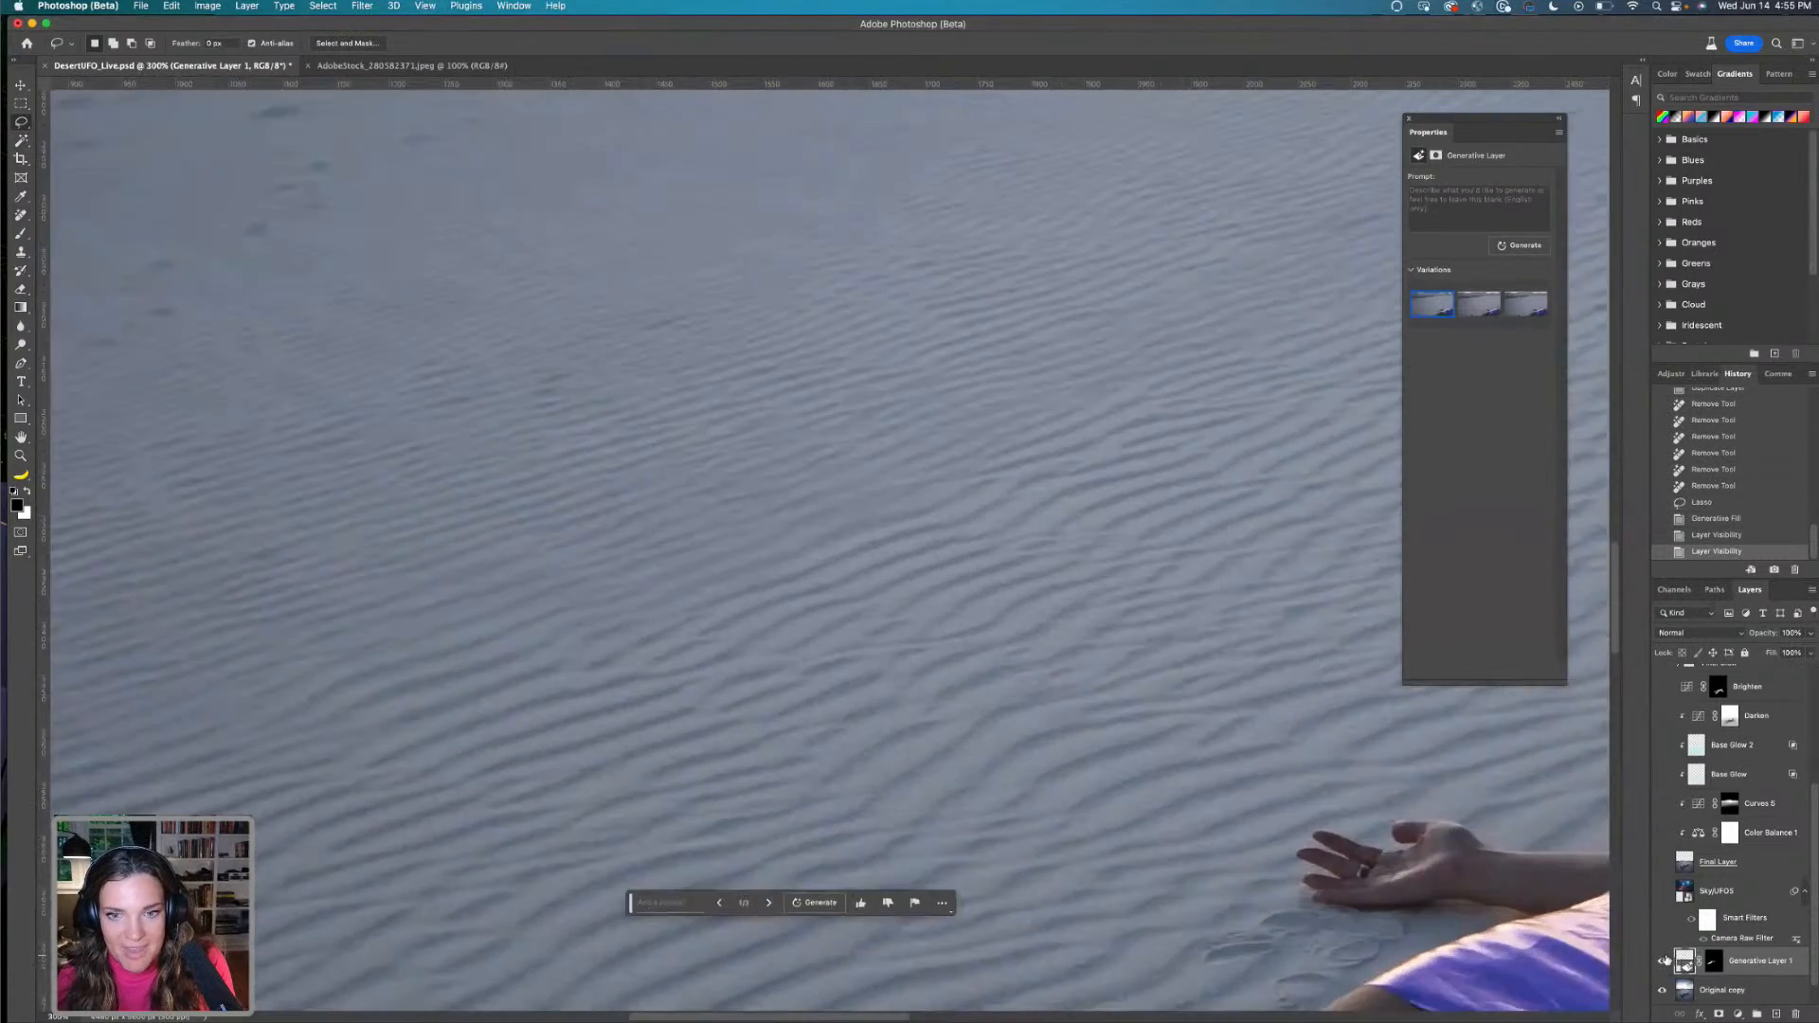
key("super+plus")
key("super+plus")
key("super+plus")
key("super+plus")
key("super+plus")
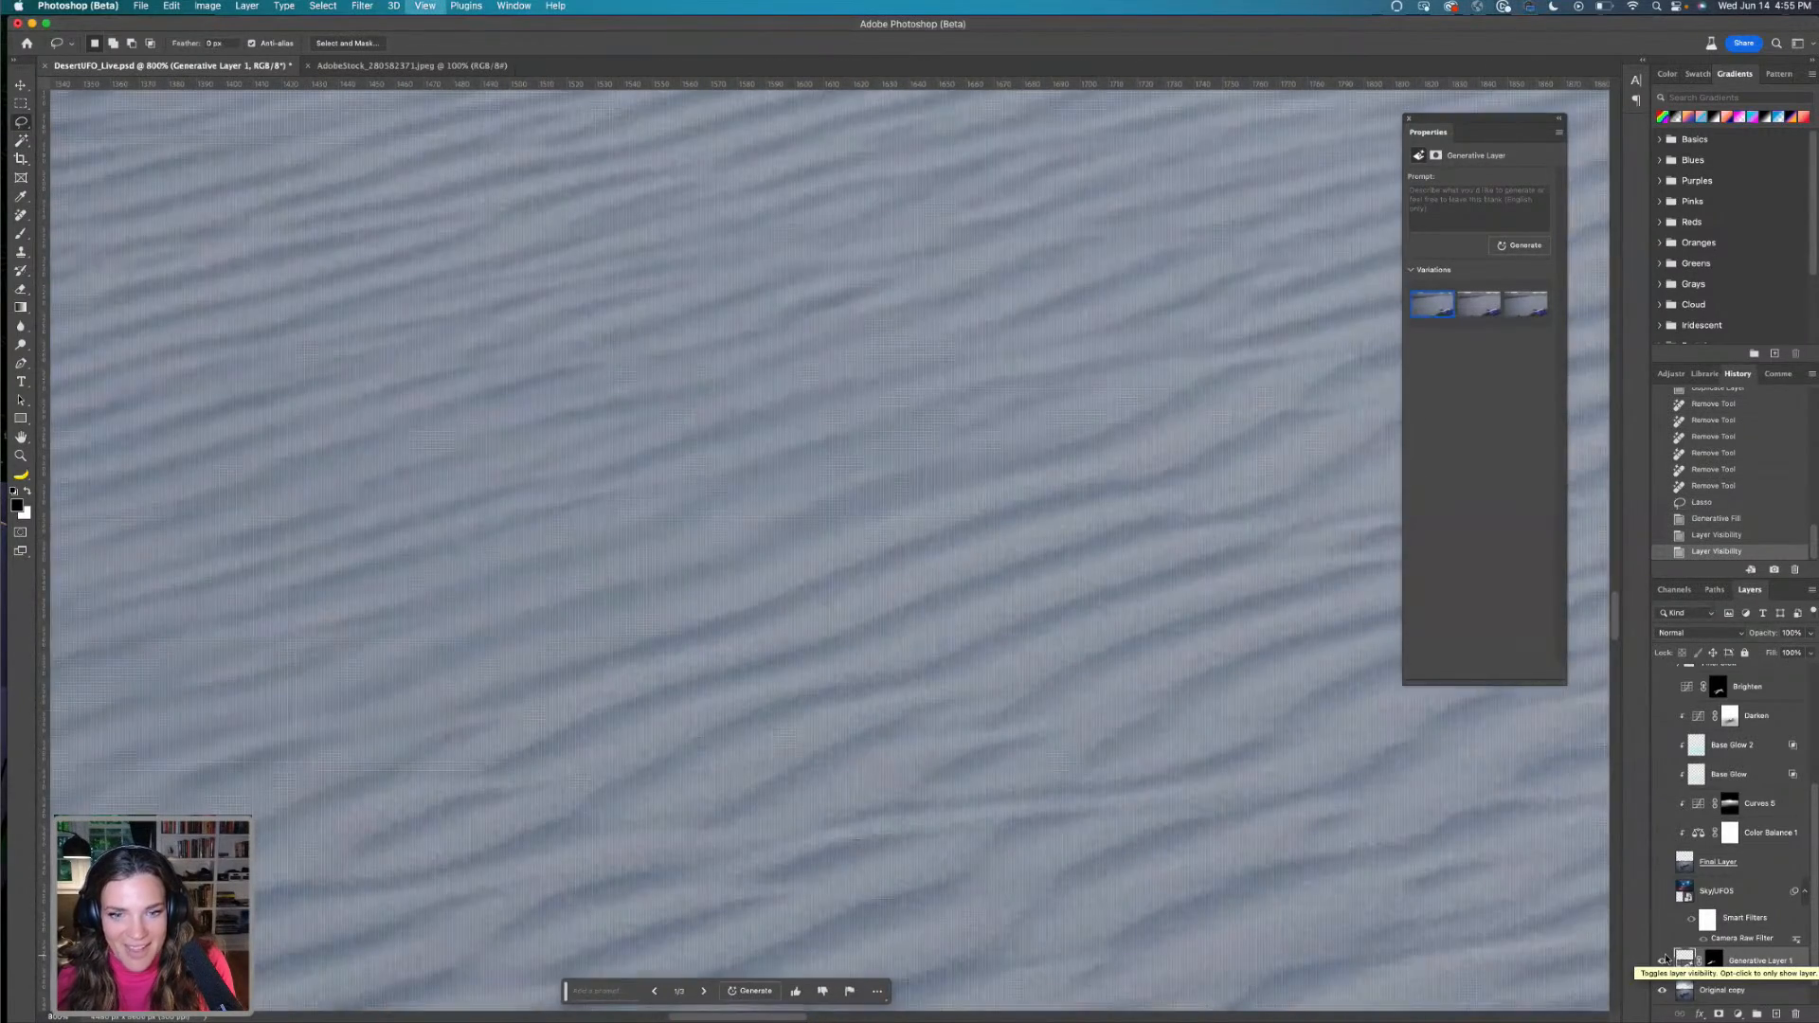
key("super+plus")
key("super+minus")
key("super+minus")
key("super+minus")
key("super+minus")
key("super+minus")
key("super+minus")
key("super+minus")
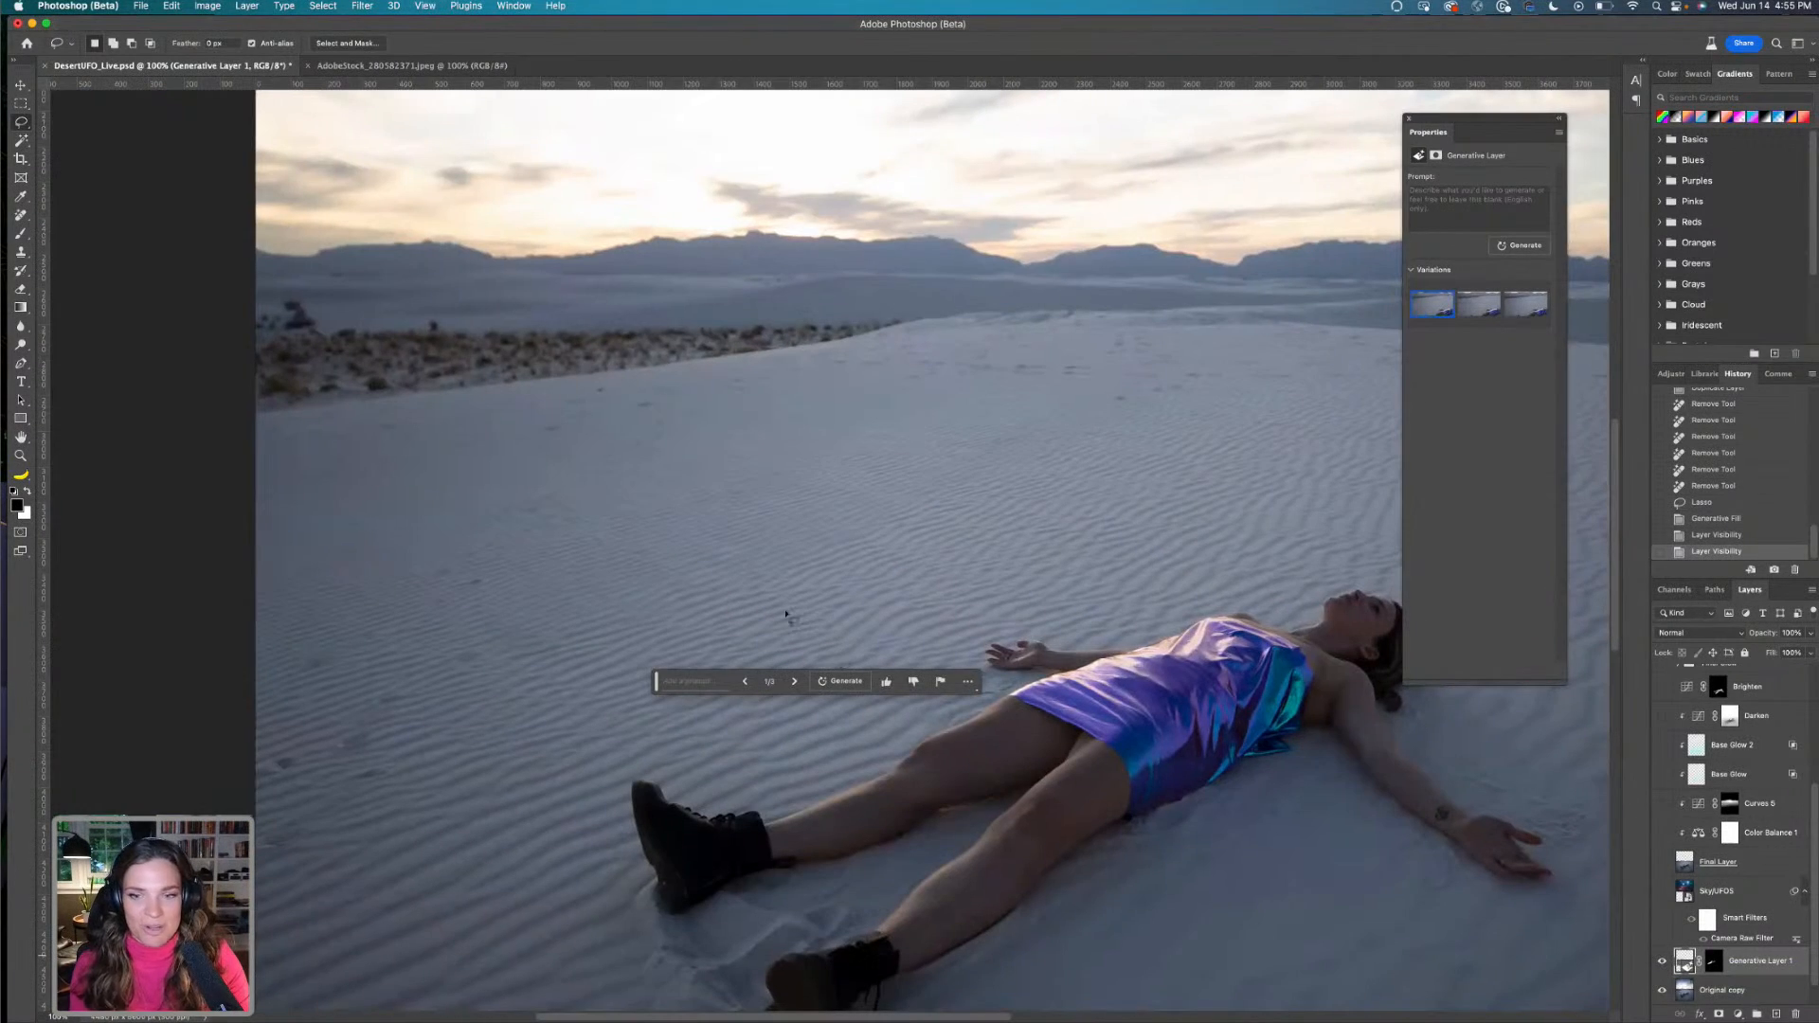
Preview the second and third Generative Fill variations of the sand and return to the first one
left_click(1483, 315)
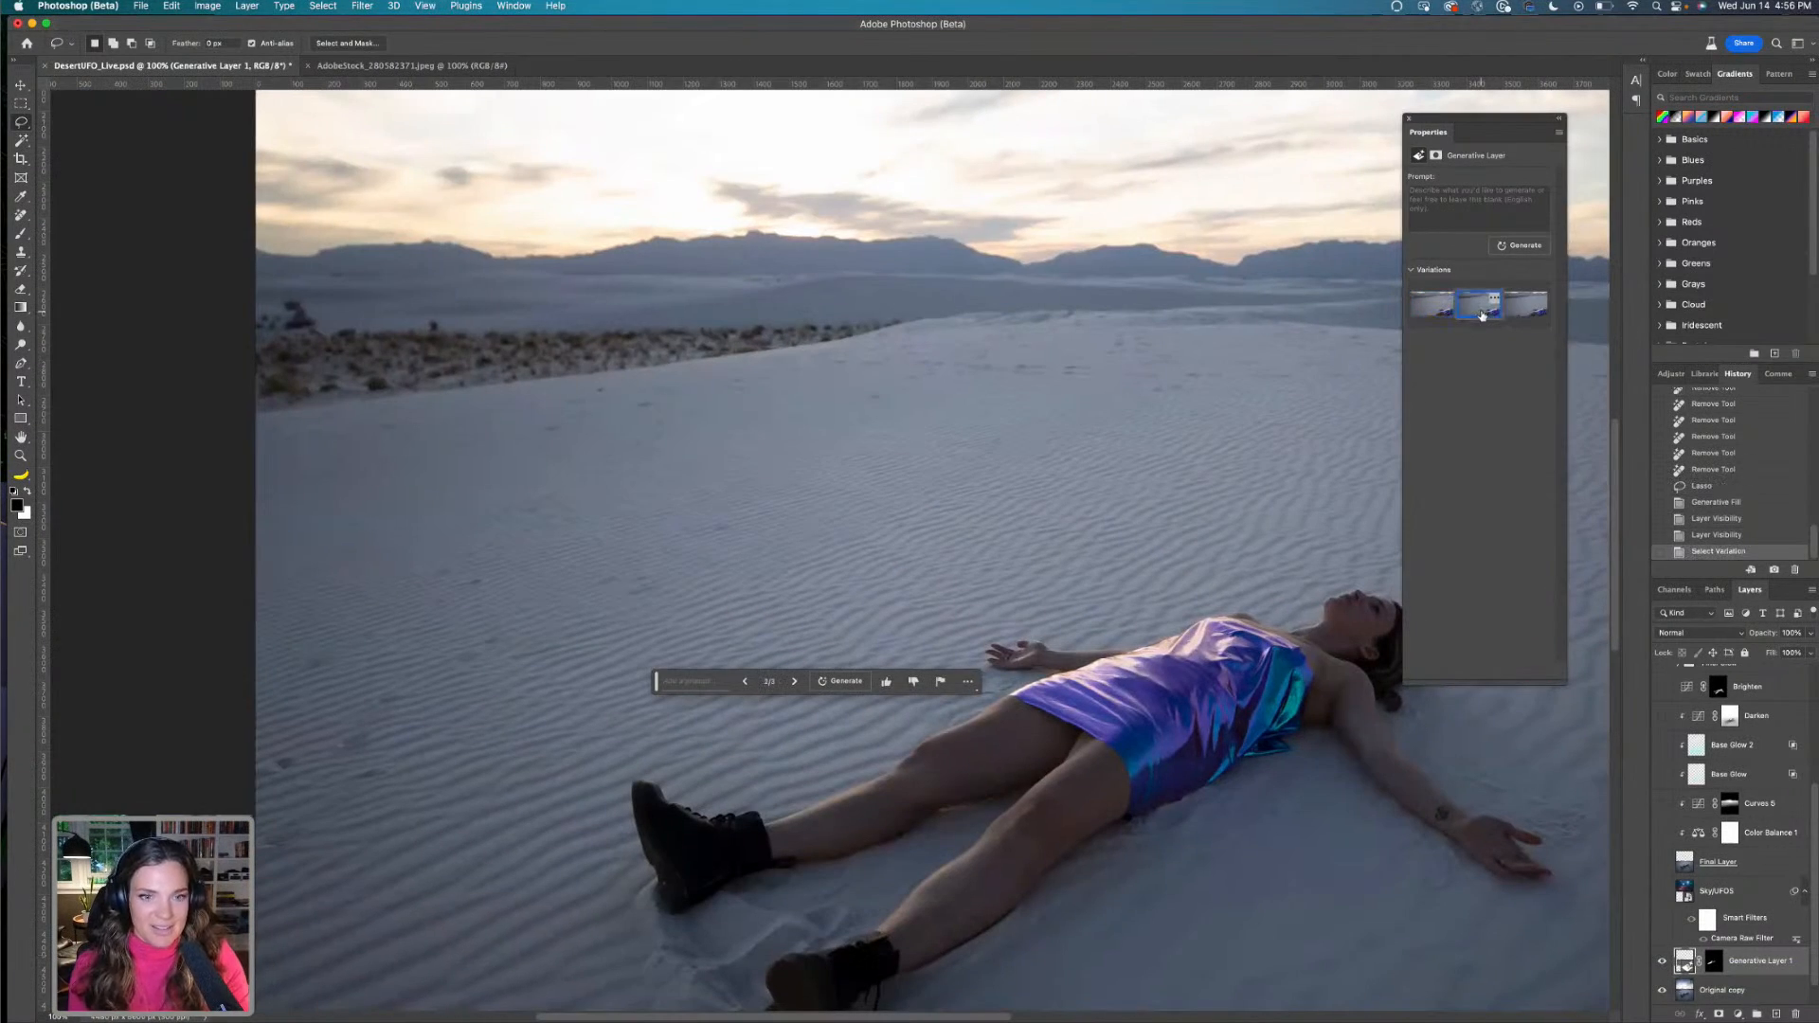
left_click(1513, 316)
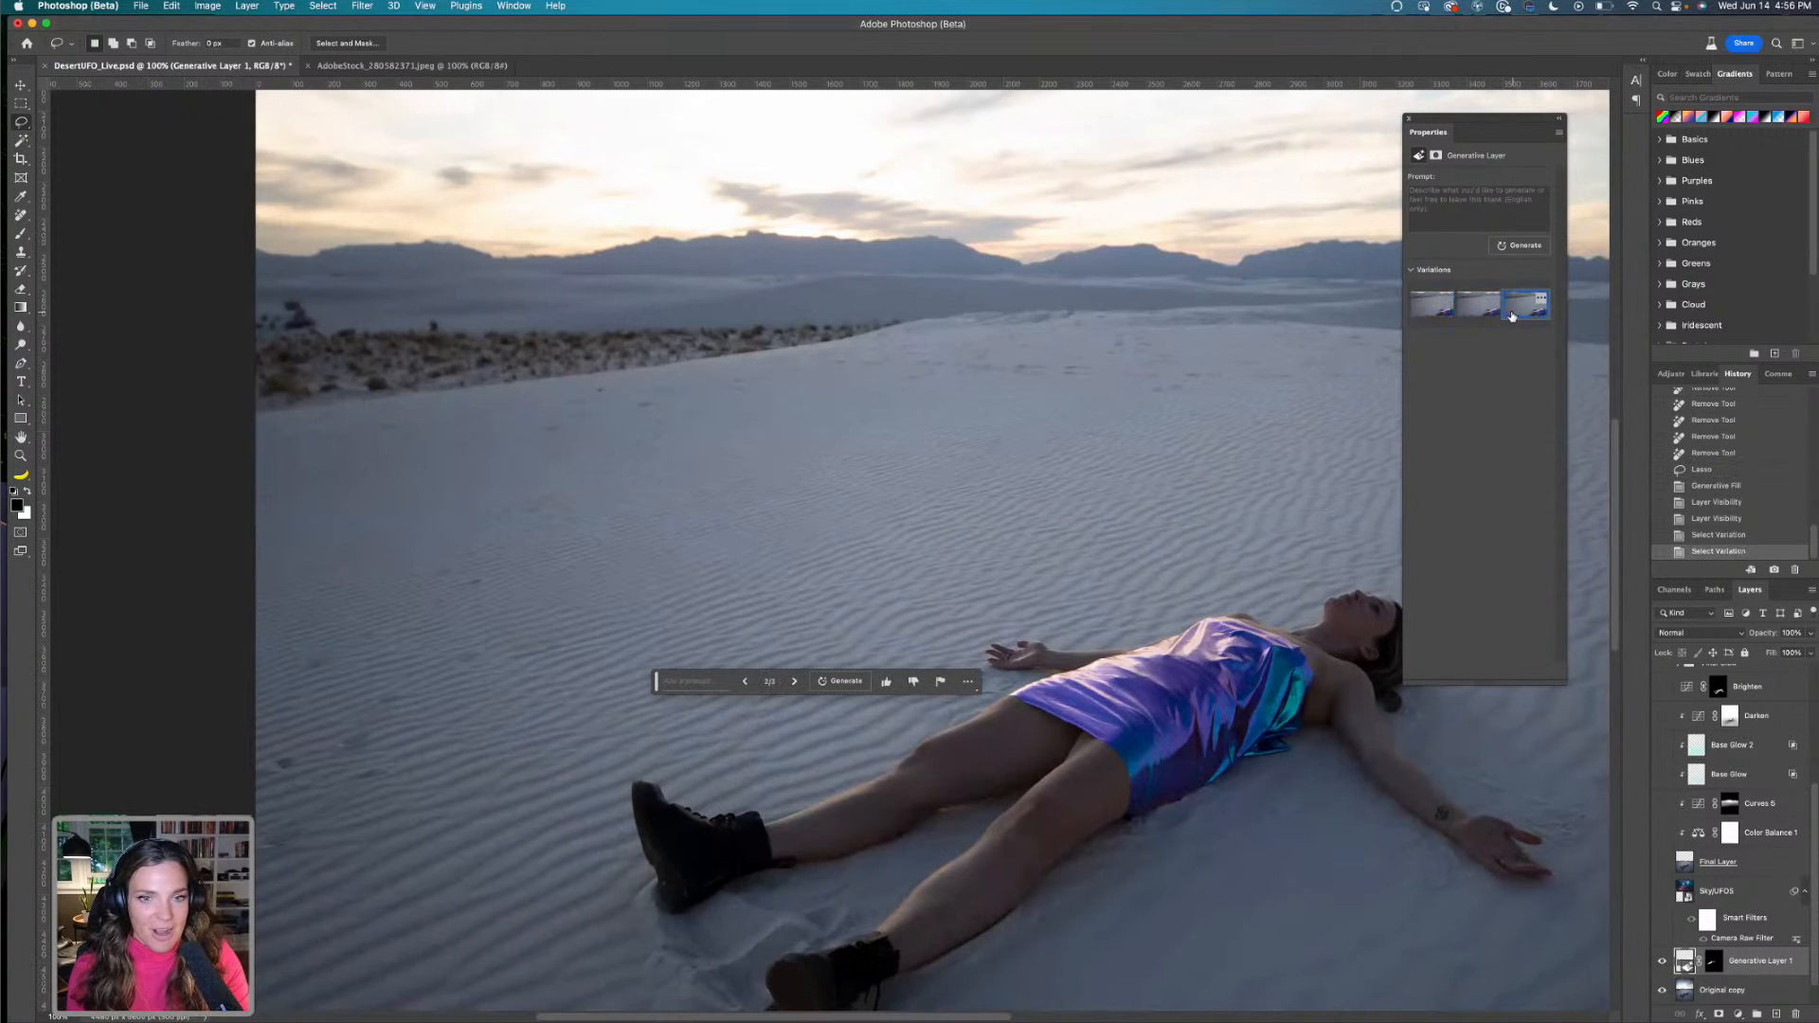
left_click(1432, 316)
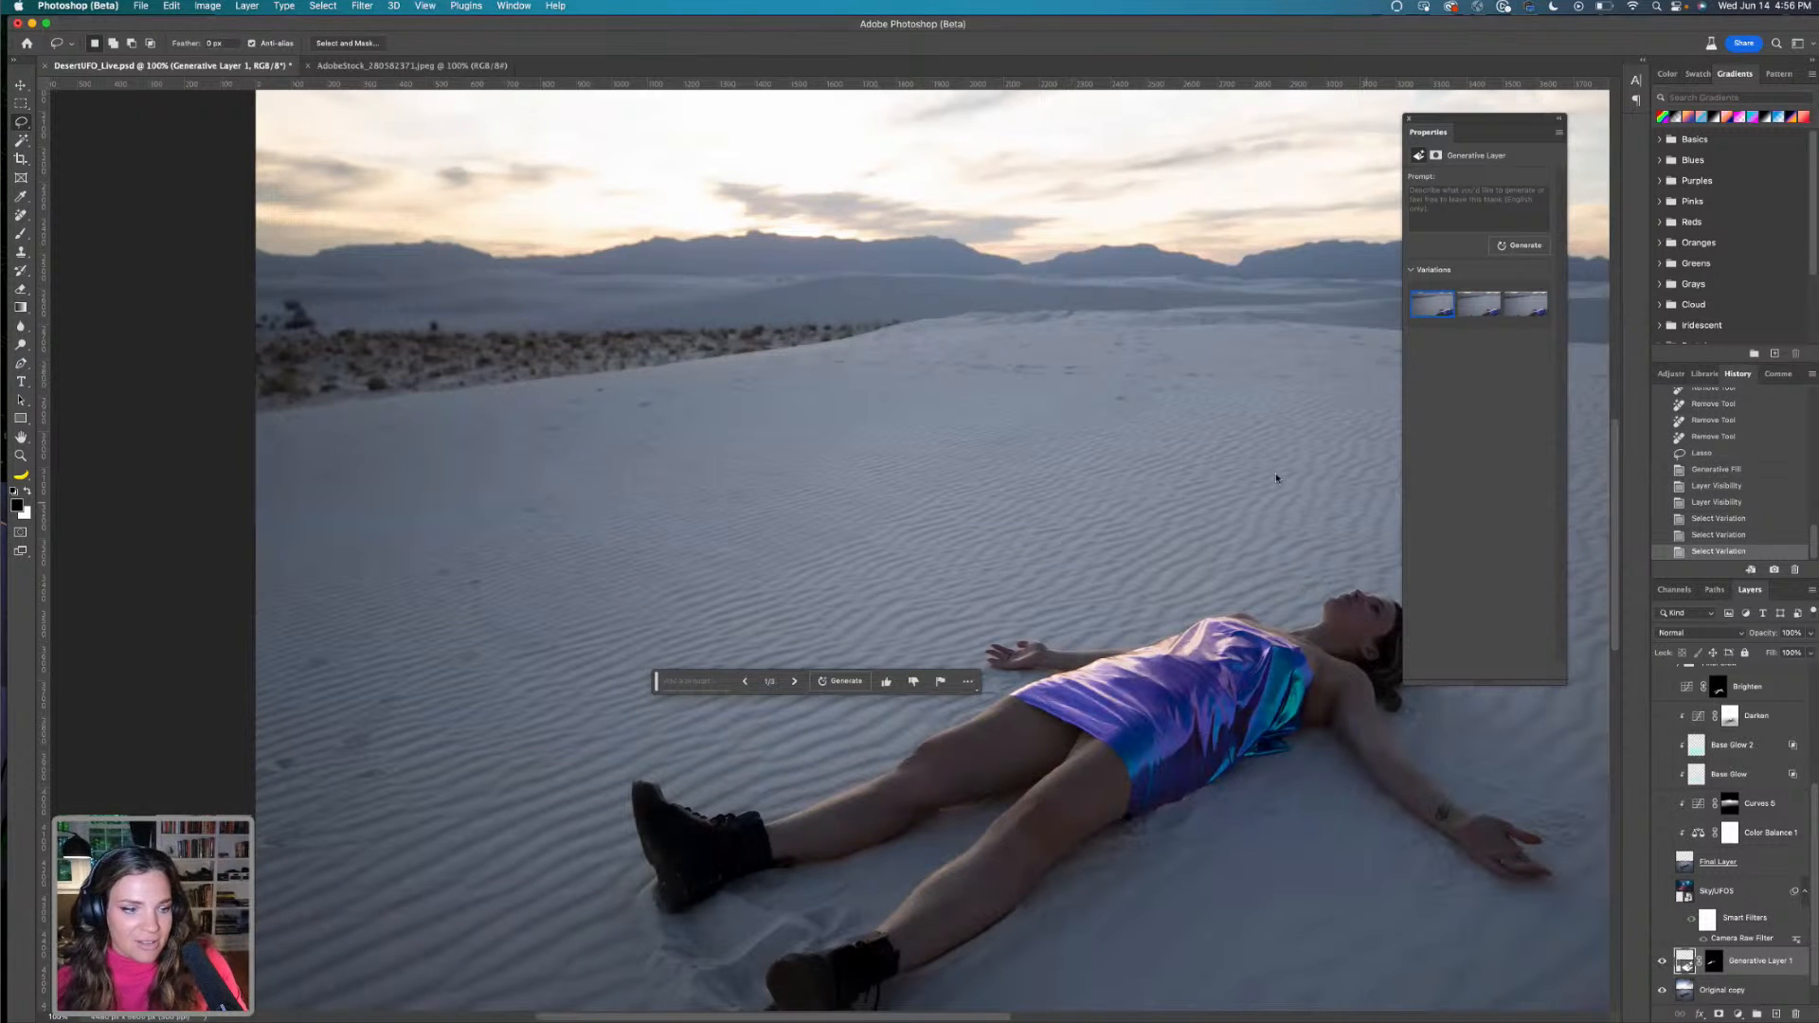
Lasso the faint marks along the far dune crest for Generative Fill, discard that selection and show the Final Layer instead
mouse_move(967, 345)
left_mouse_down()
mouse_move(891, 381)
mouse_move(1335, 385)
mouse_move(1361, 363)
mouse_move(1338, 337)
mouse_move(948, 330)
mouse_move(902, 341)
mouse_move(927, 383)
left_mouse_up()
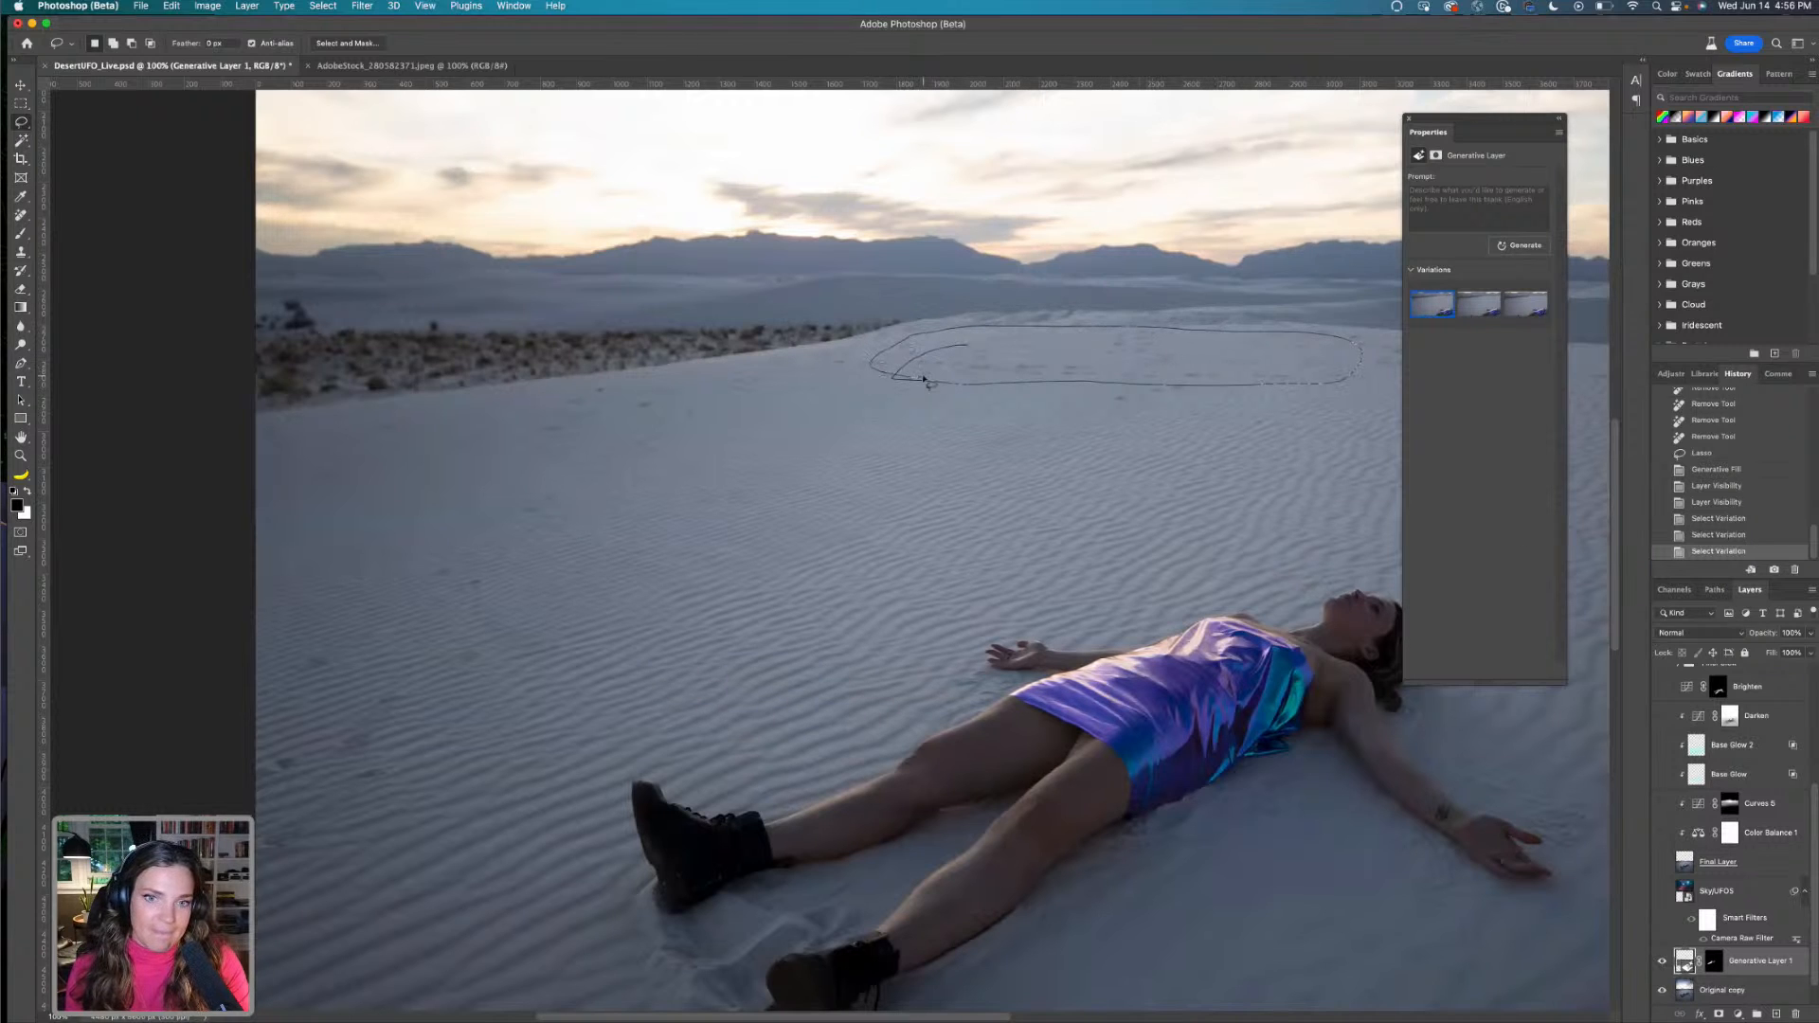
left_click(1022, 407)
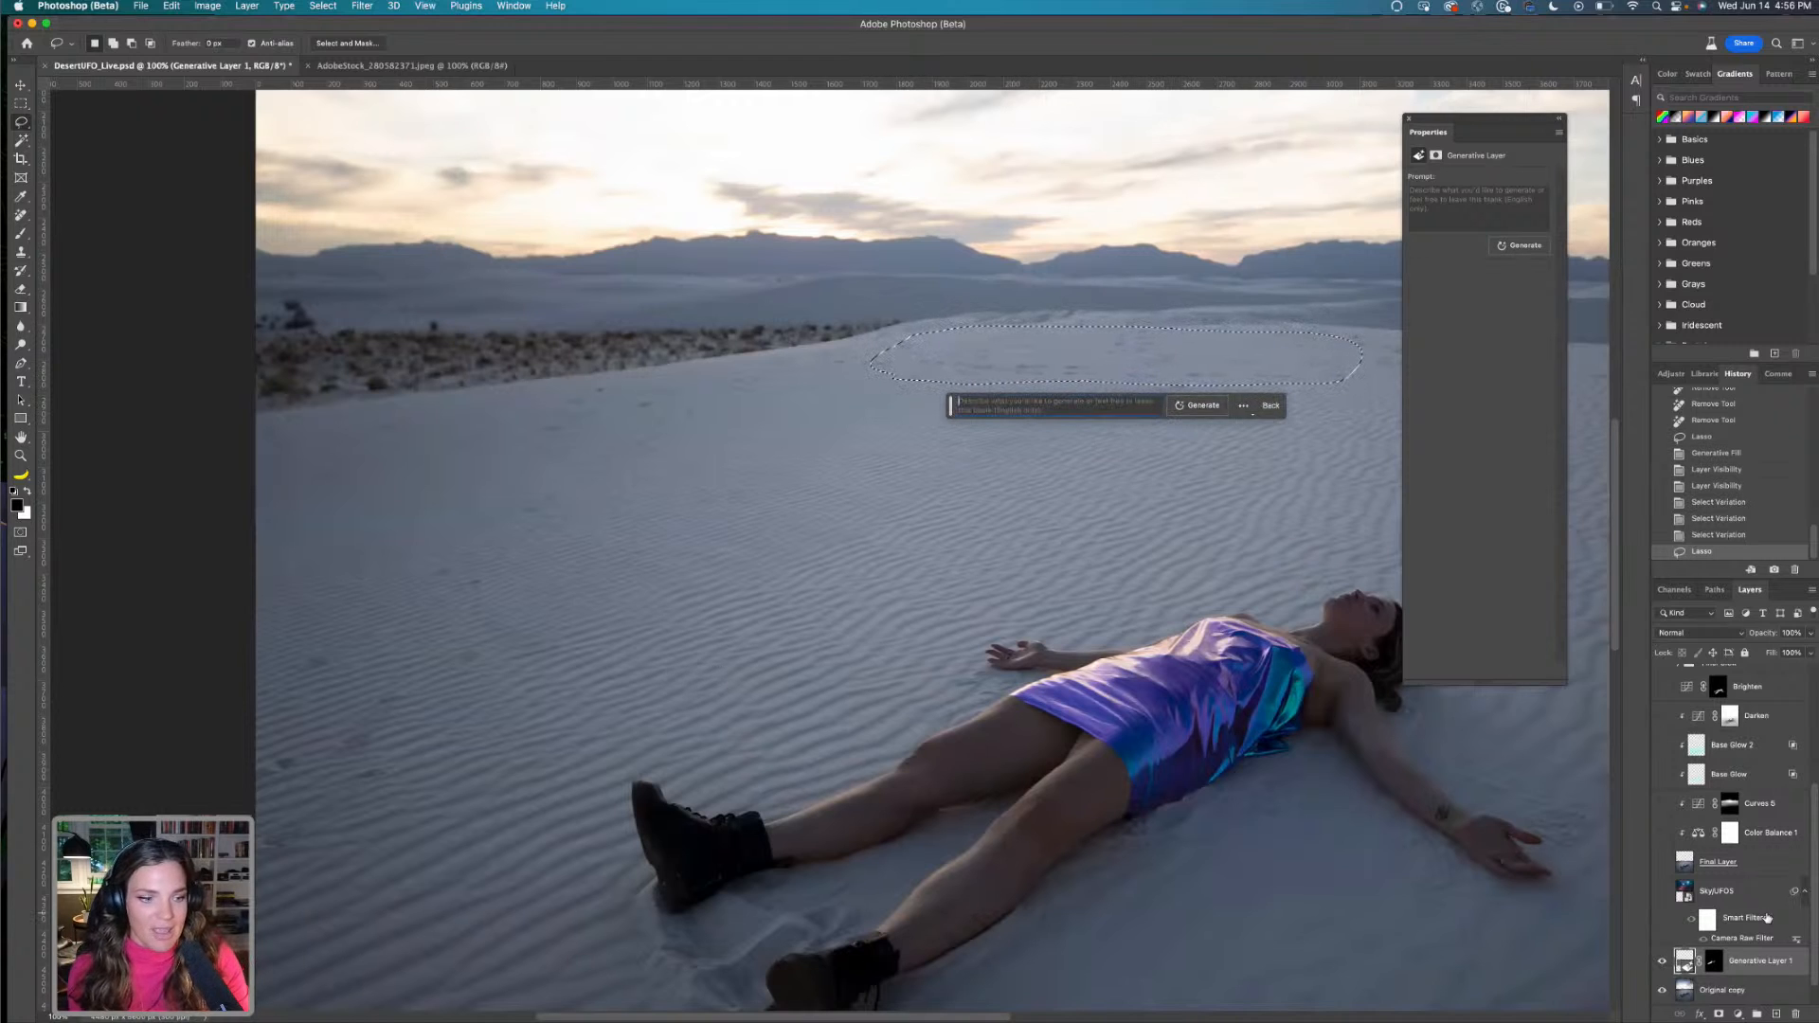
left_click(1662, 863)
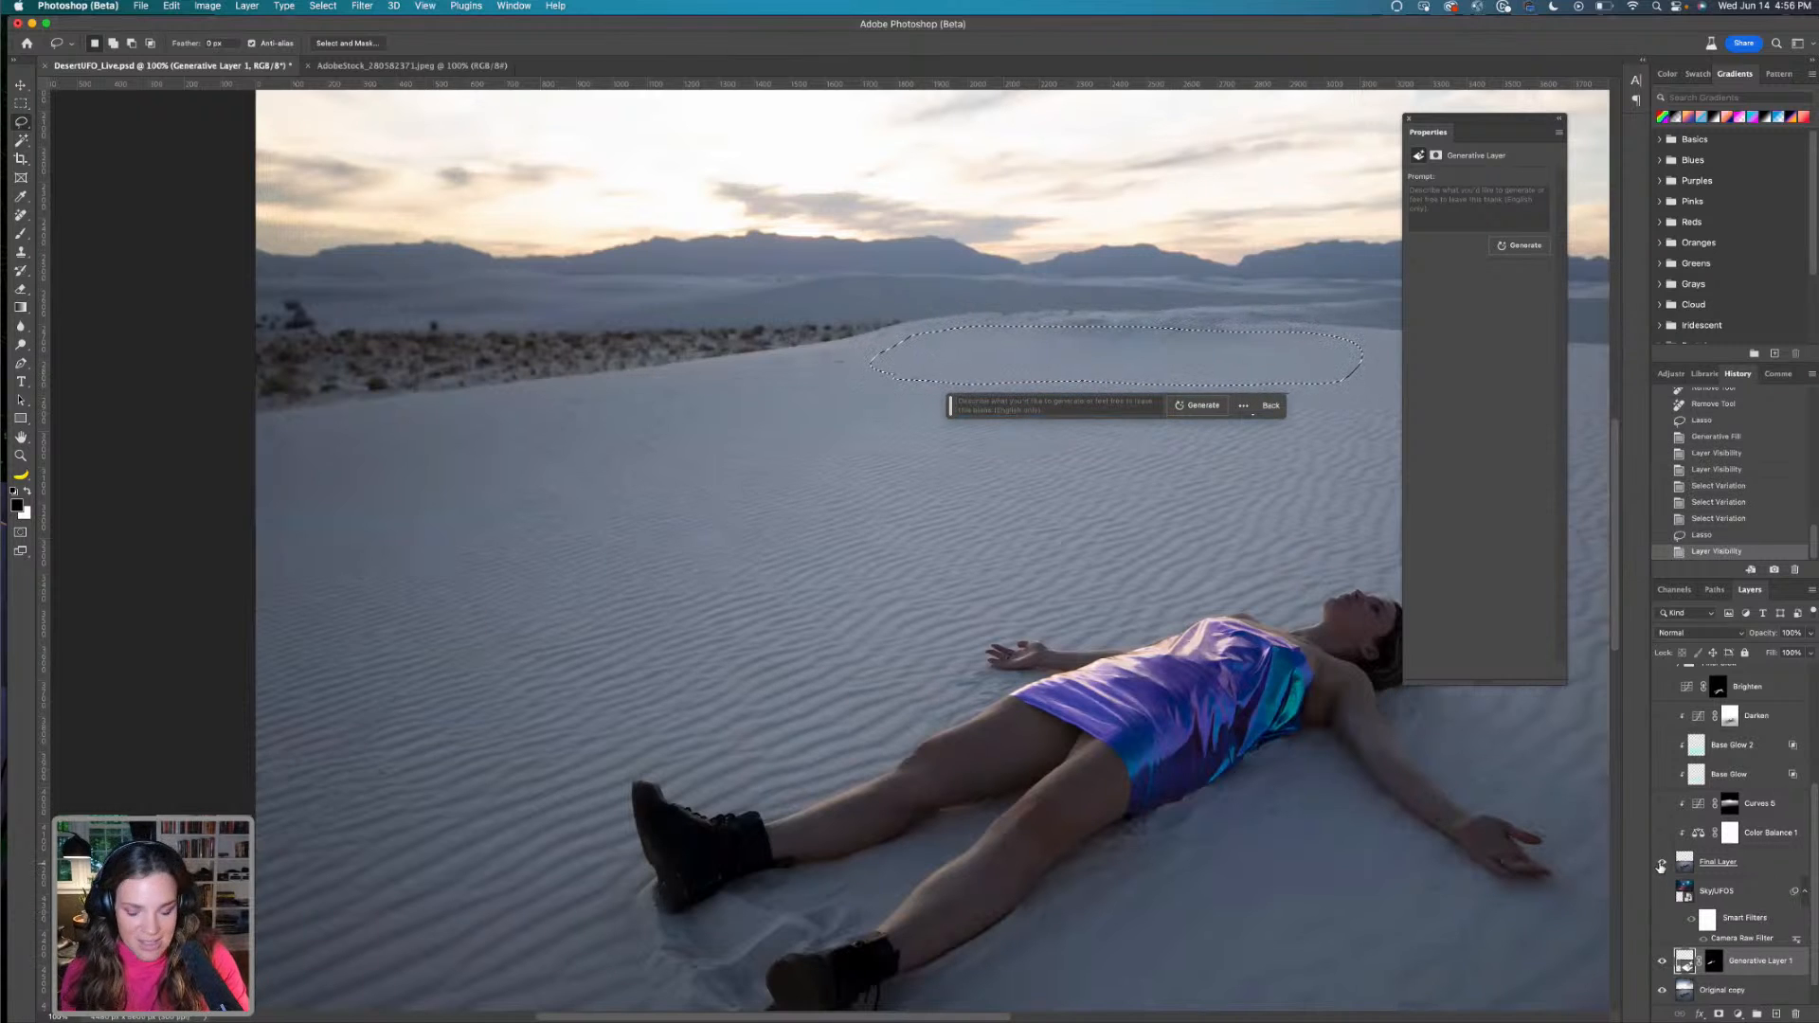
key("super+d")
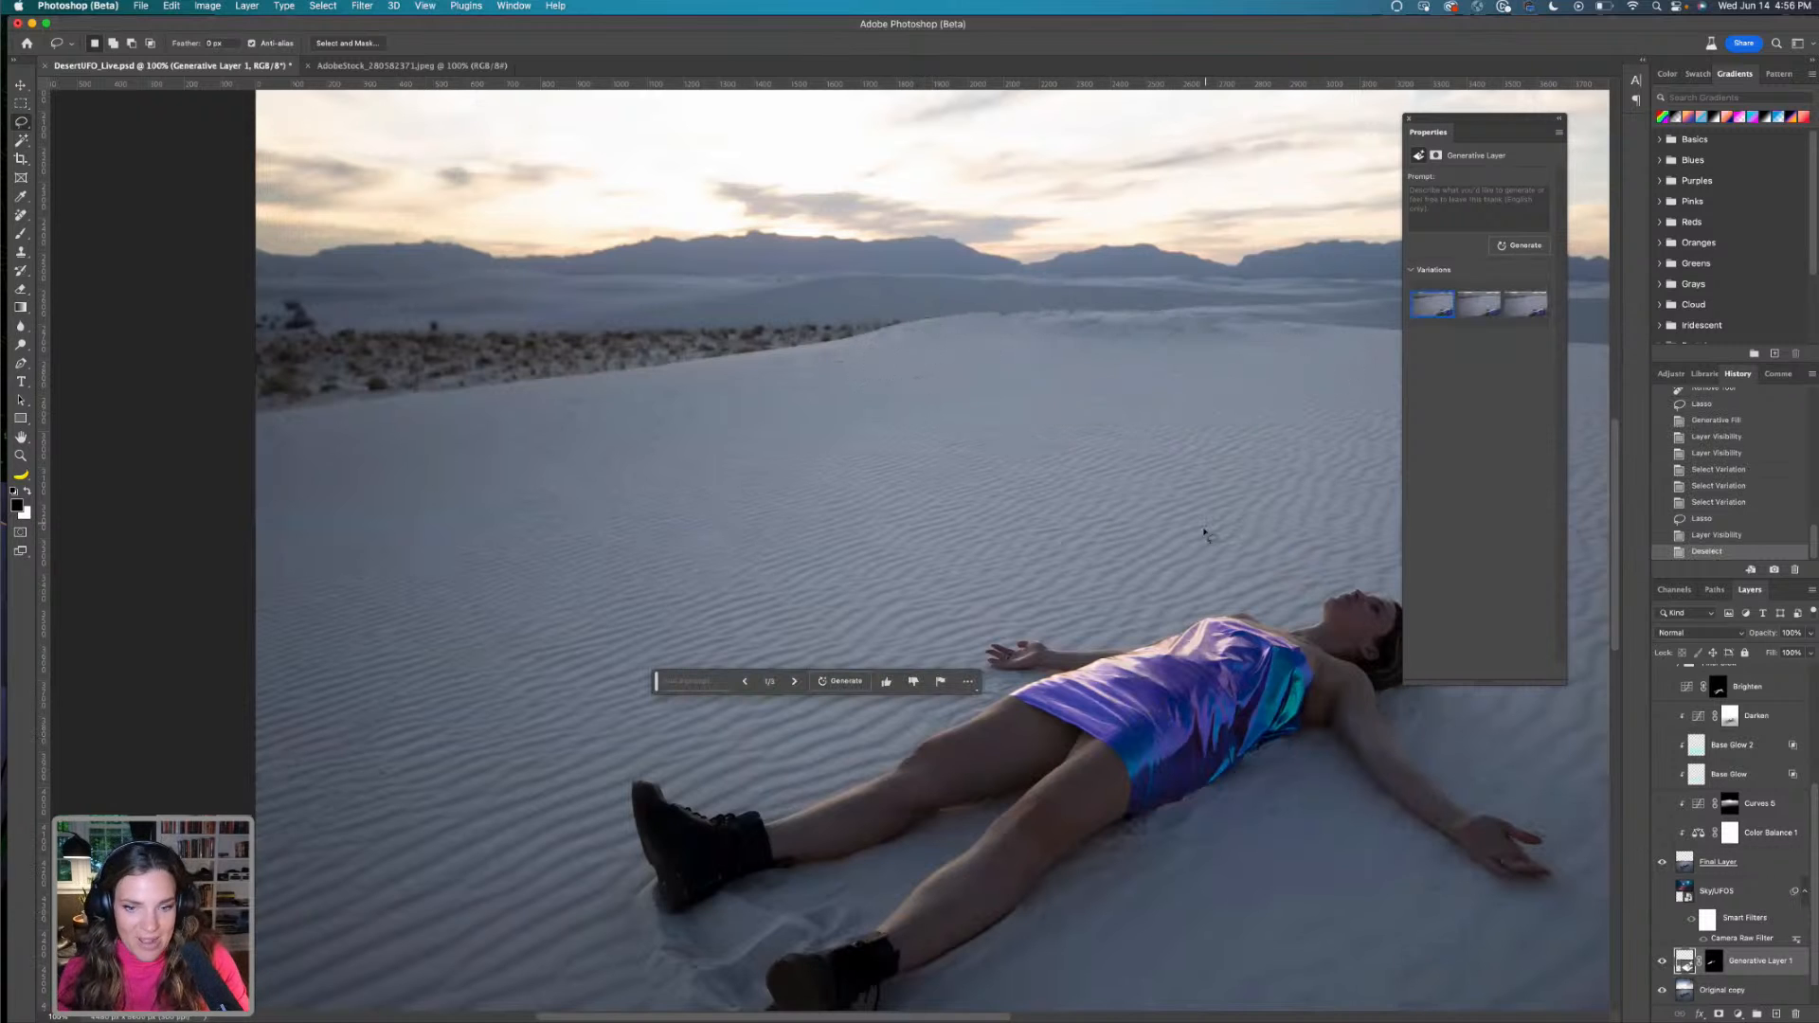
Compare the cleaned Final Layer with the untouched desert photo by toggling the visibility of Final Layer, Generative Layer 1 and Original copy
key("super+minus")
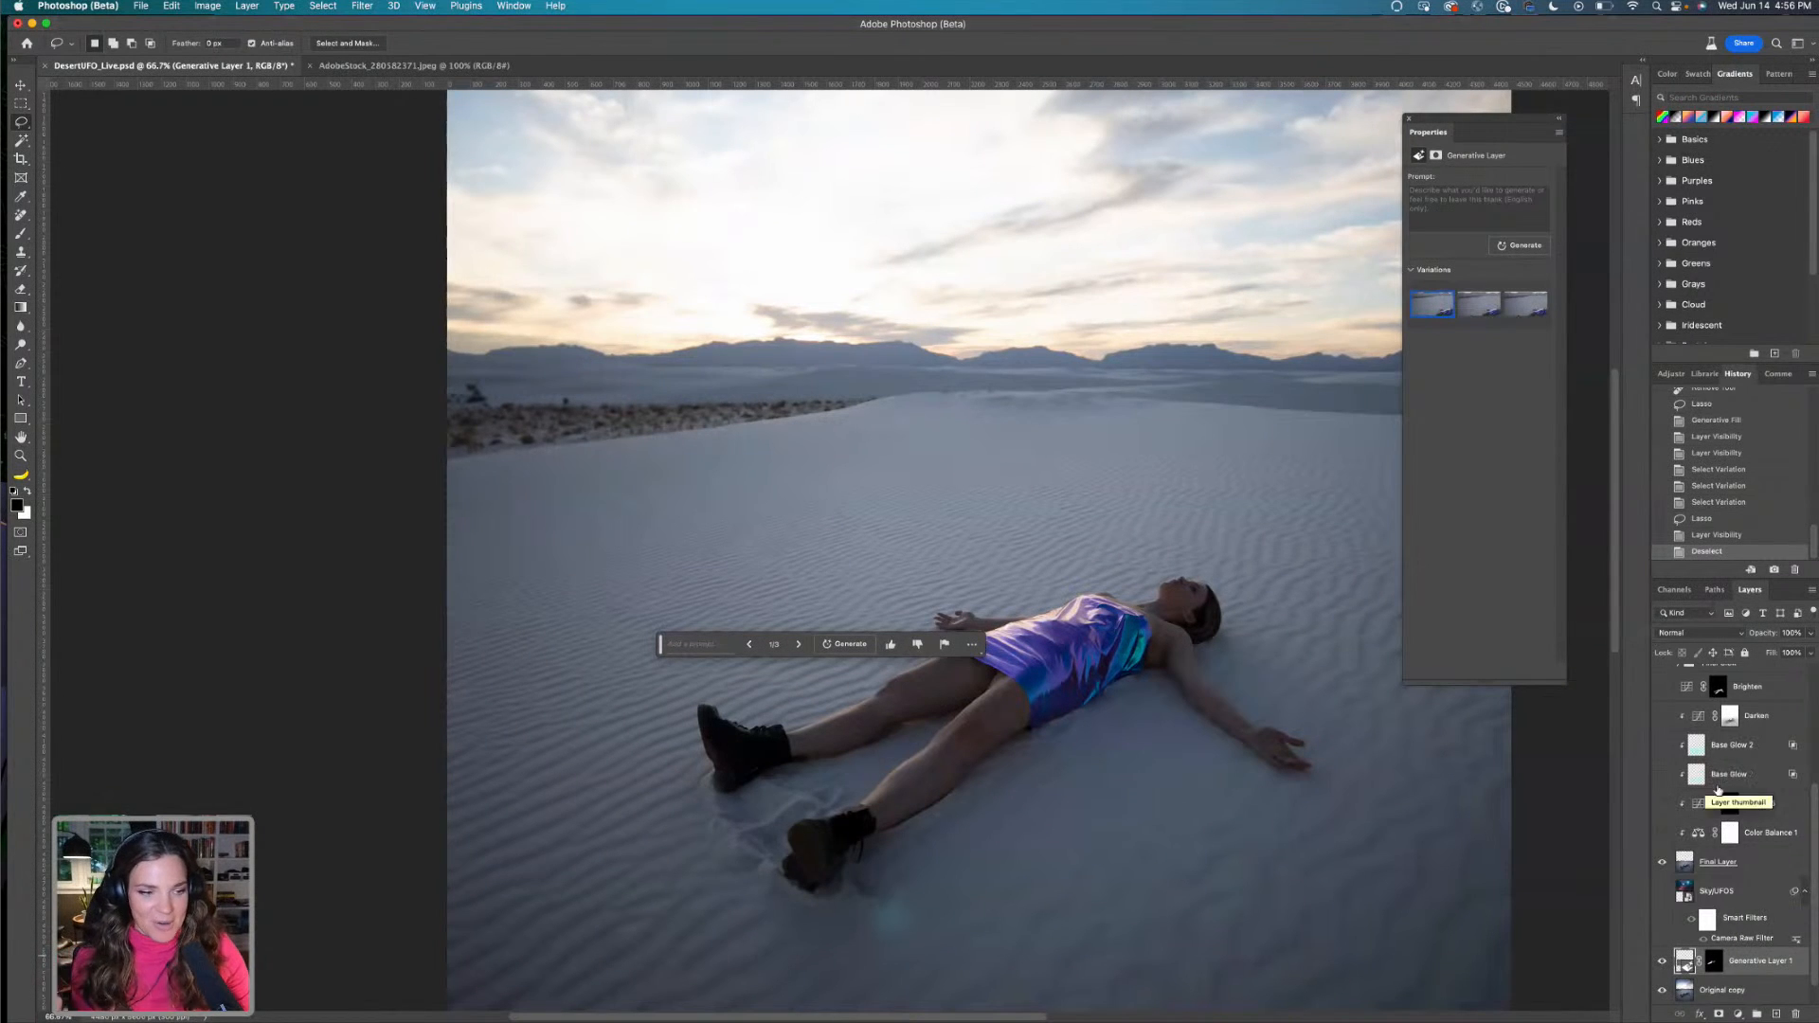
left_click(1663, 864)
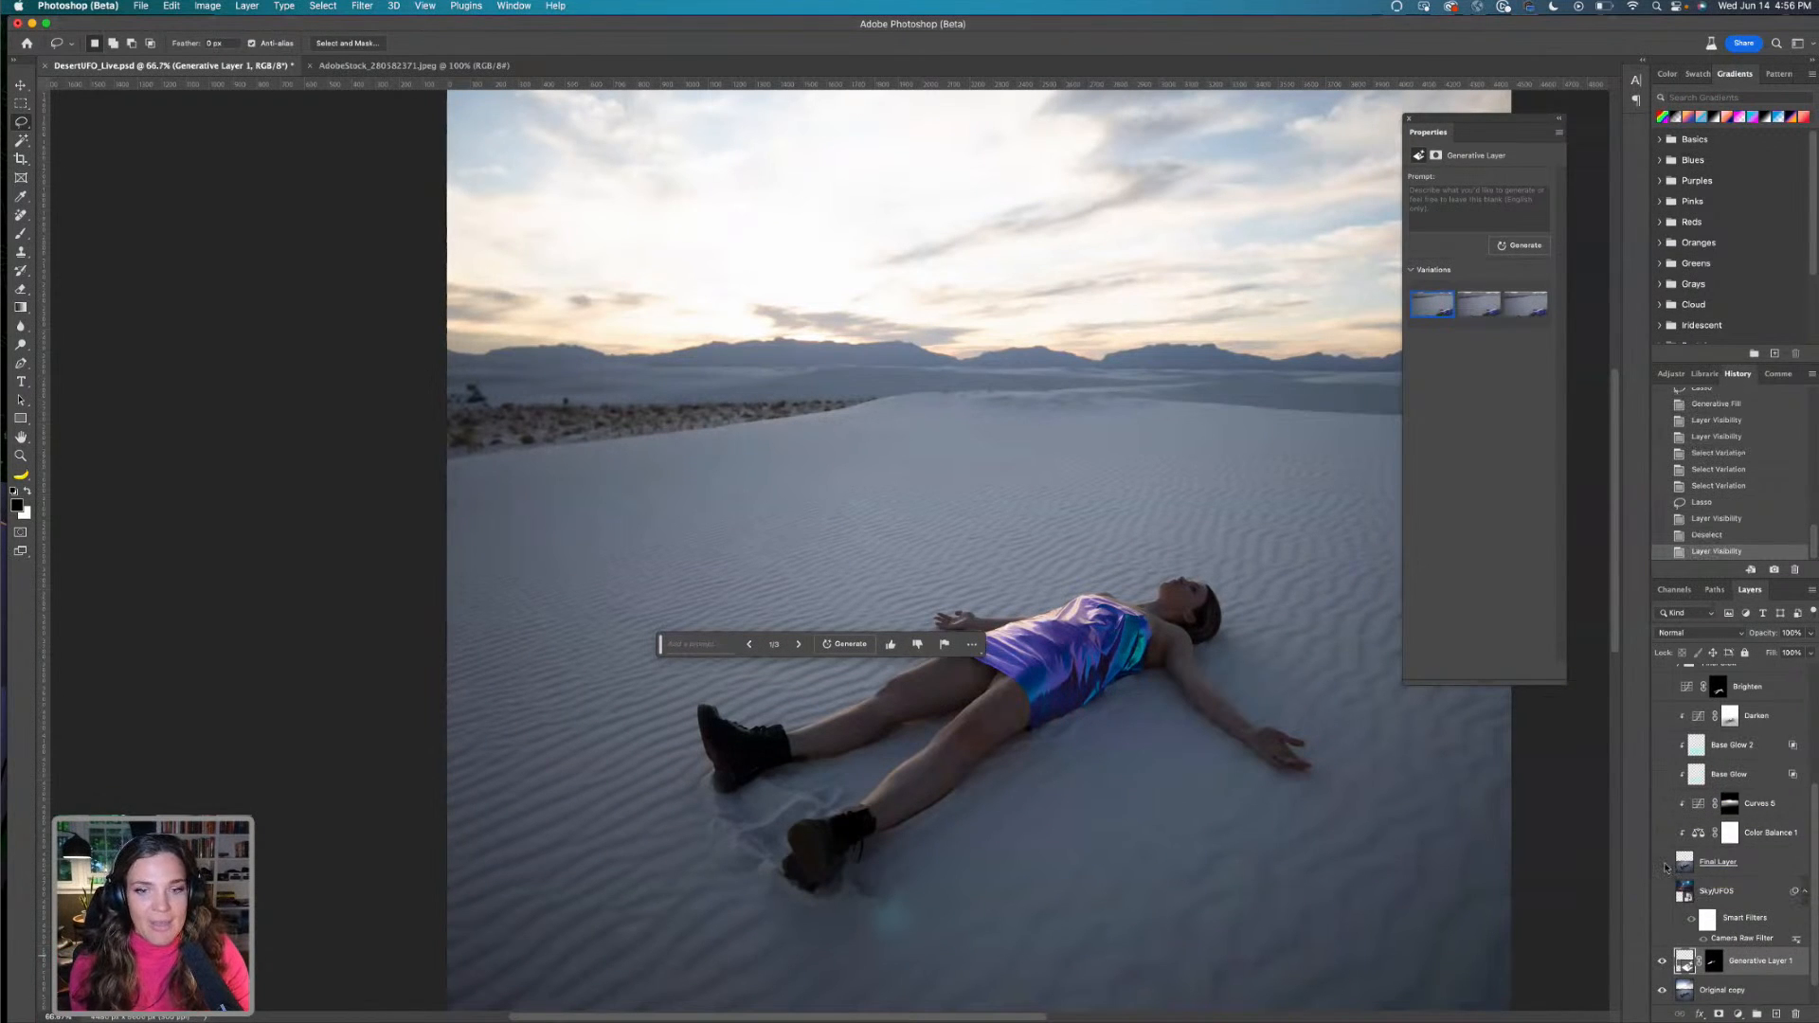
left_click(1662, 864)
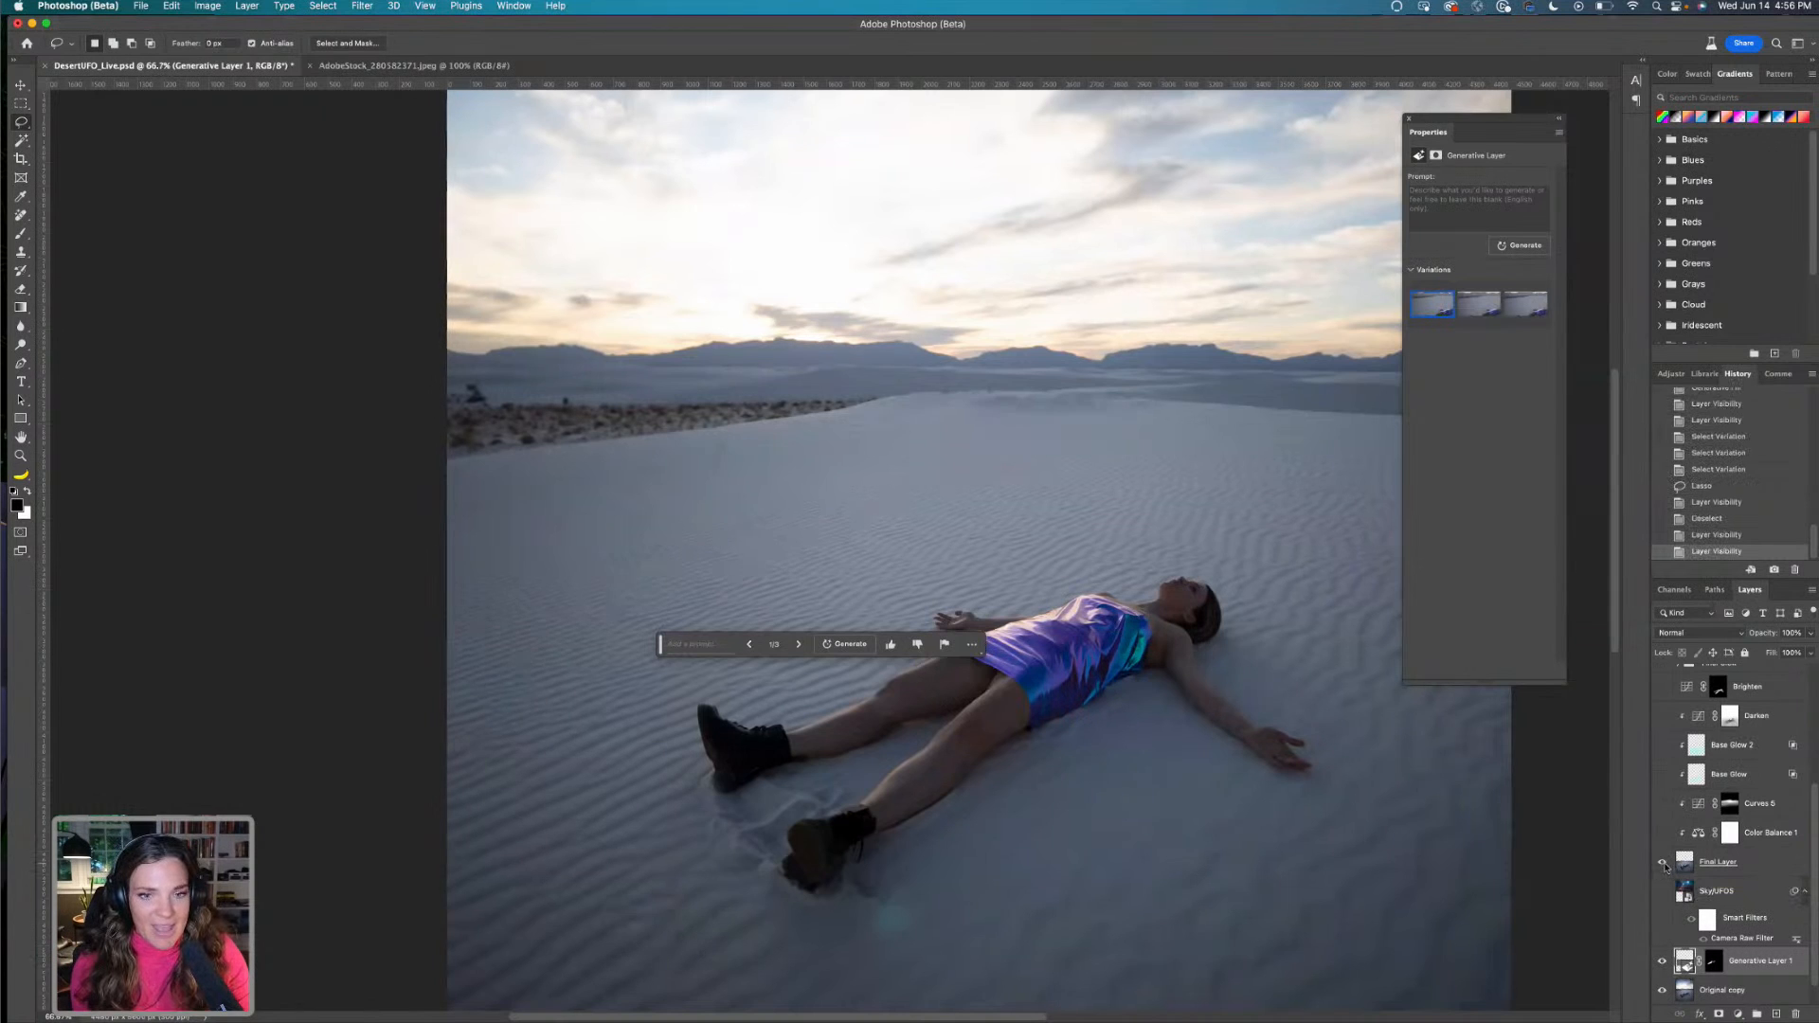
scroll(1664, 900, "down", 1)
left_click(1662, 931)
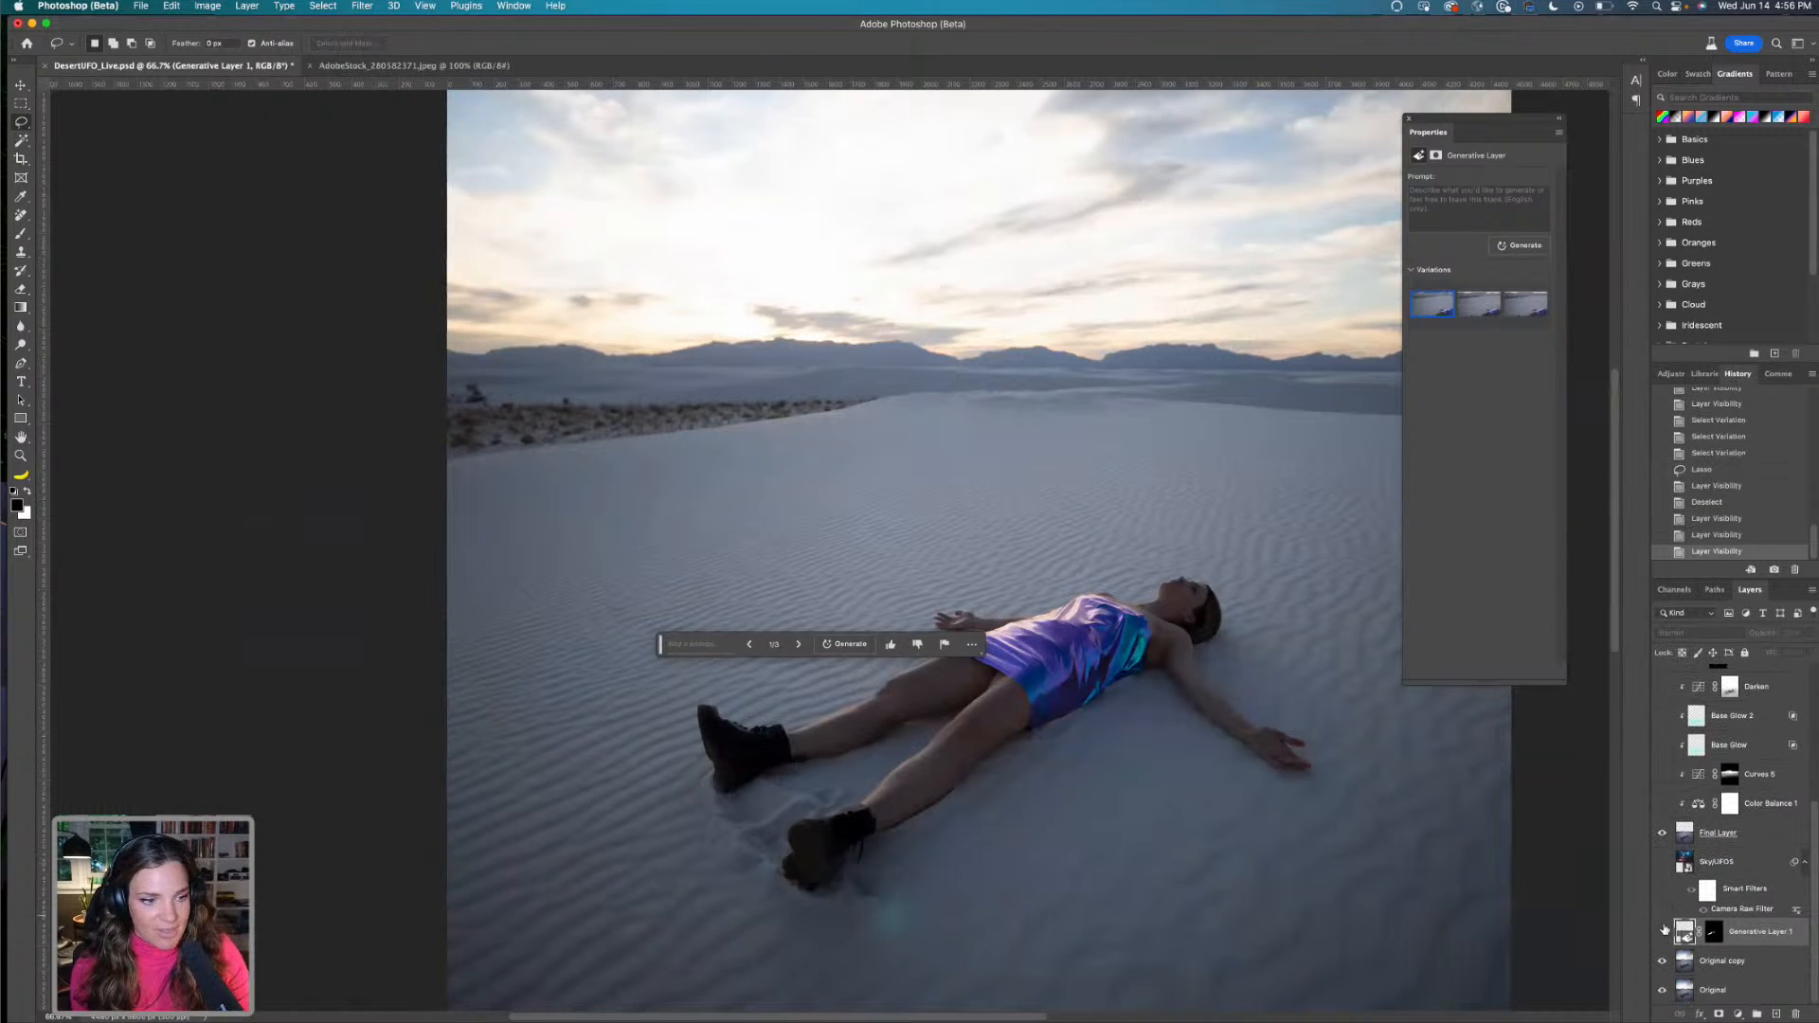
left_click(1665, 835)
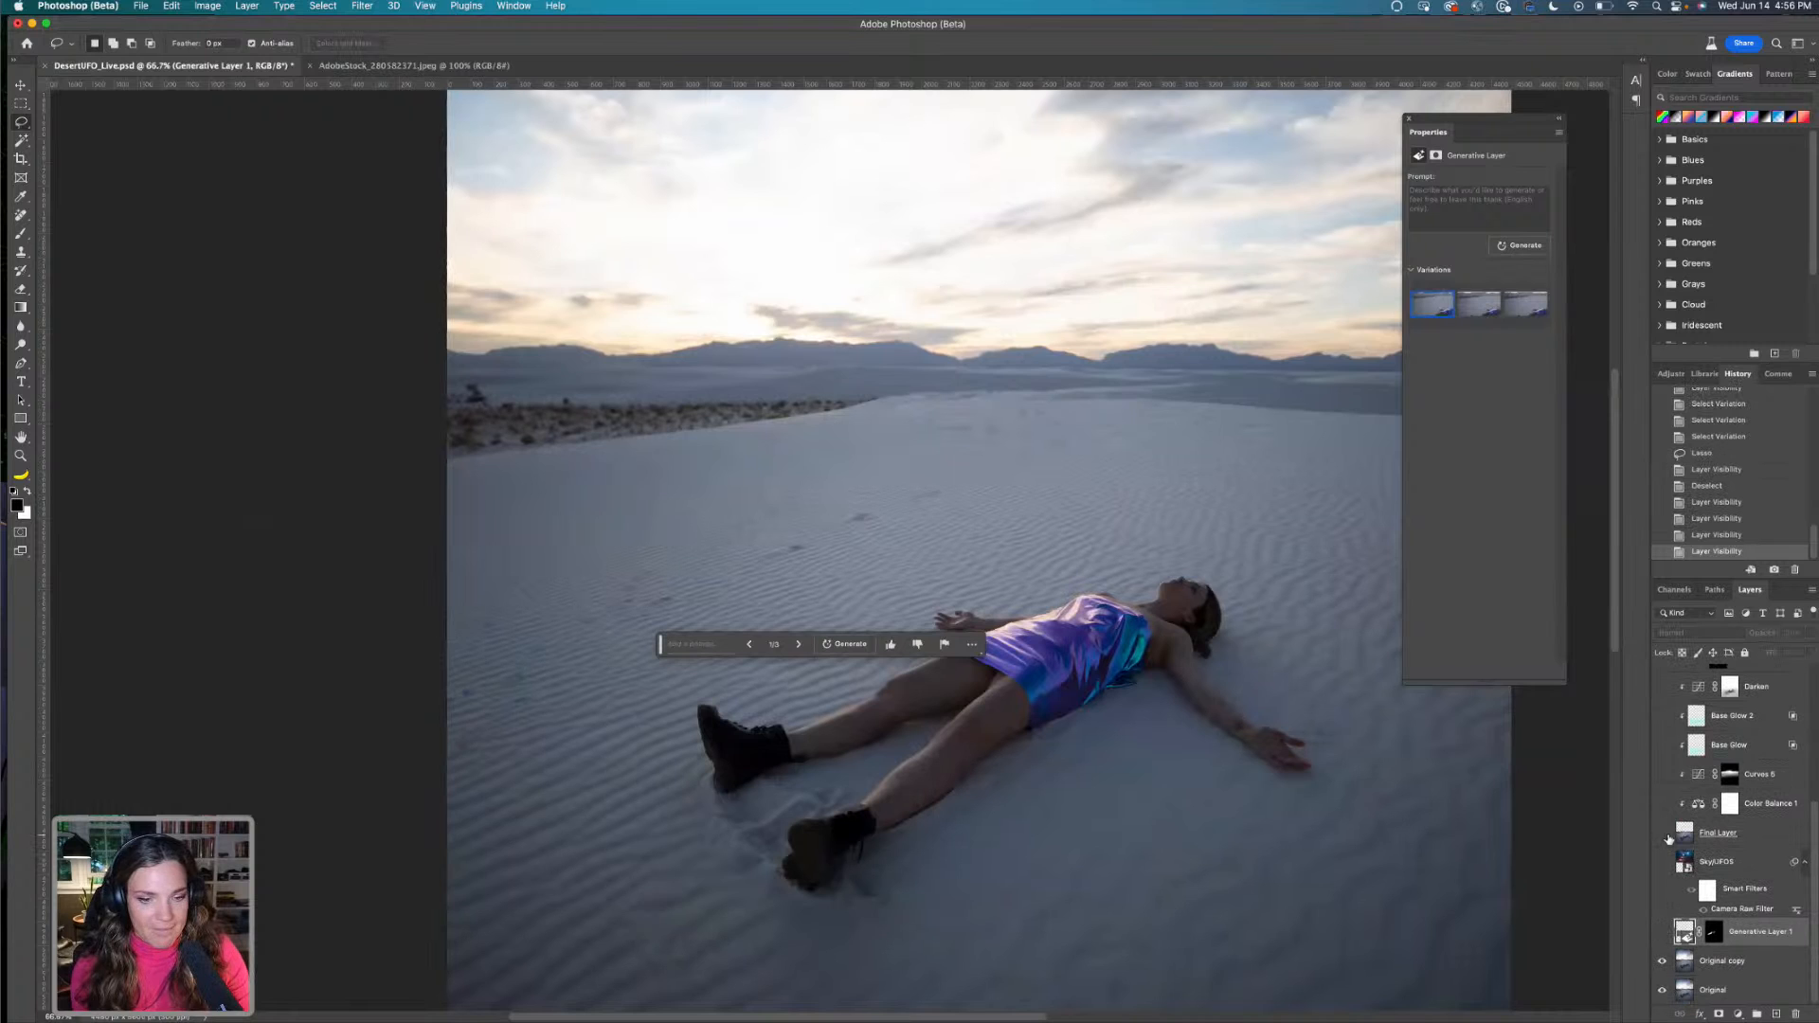
key("super+minus")
left_click(1665, 961)
left_click(1663, 834)
left_click(1663, 836)
left_click(1663, 835)
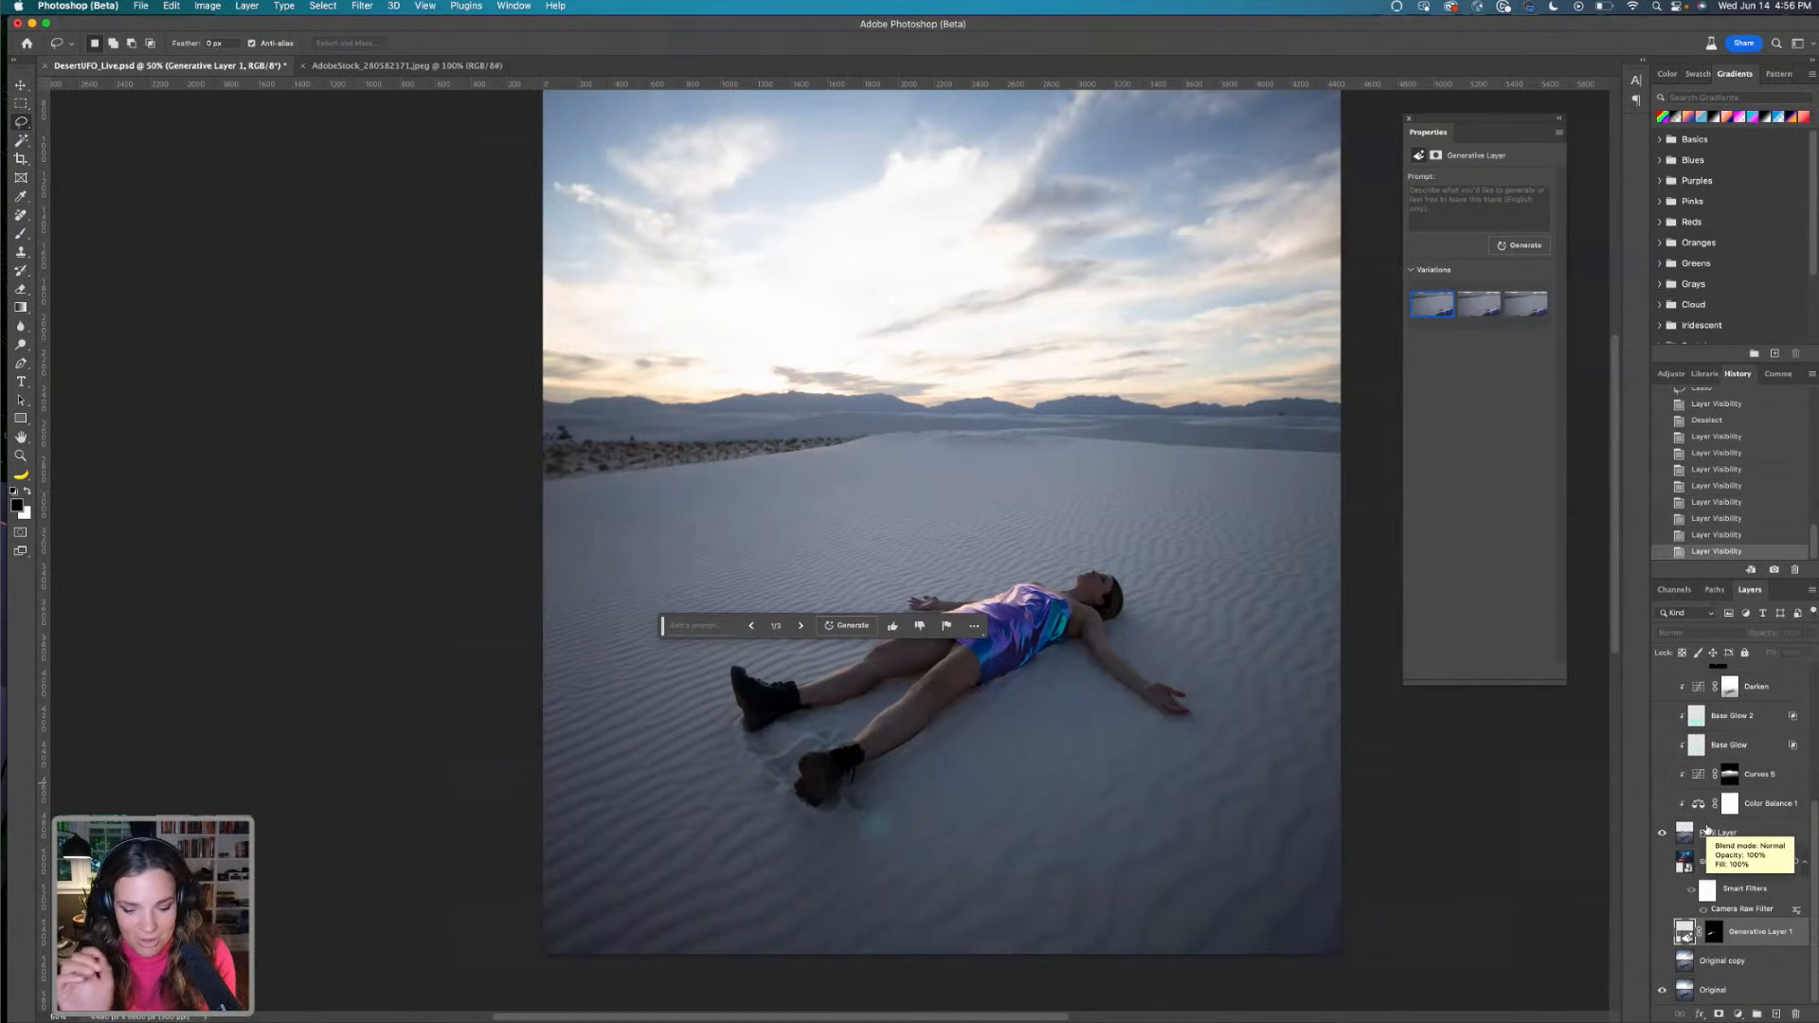
Delete the Generative Layer 1 and Original copy layers
key("super+equal")
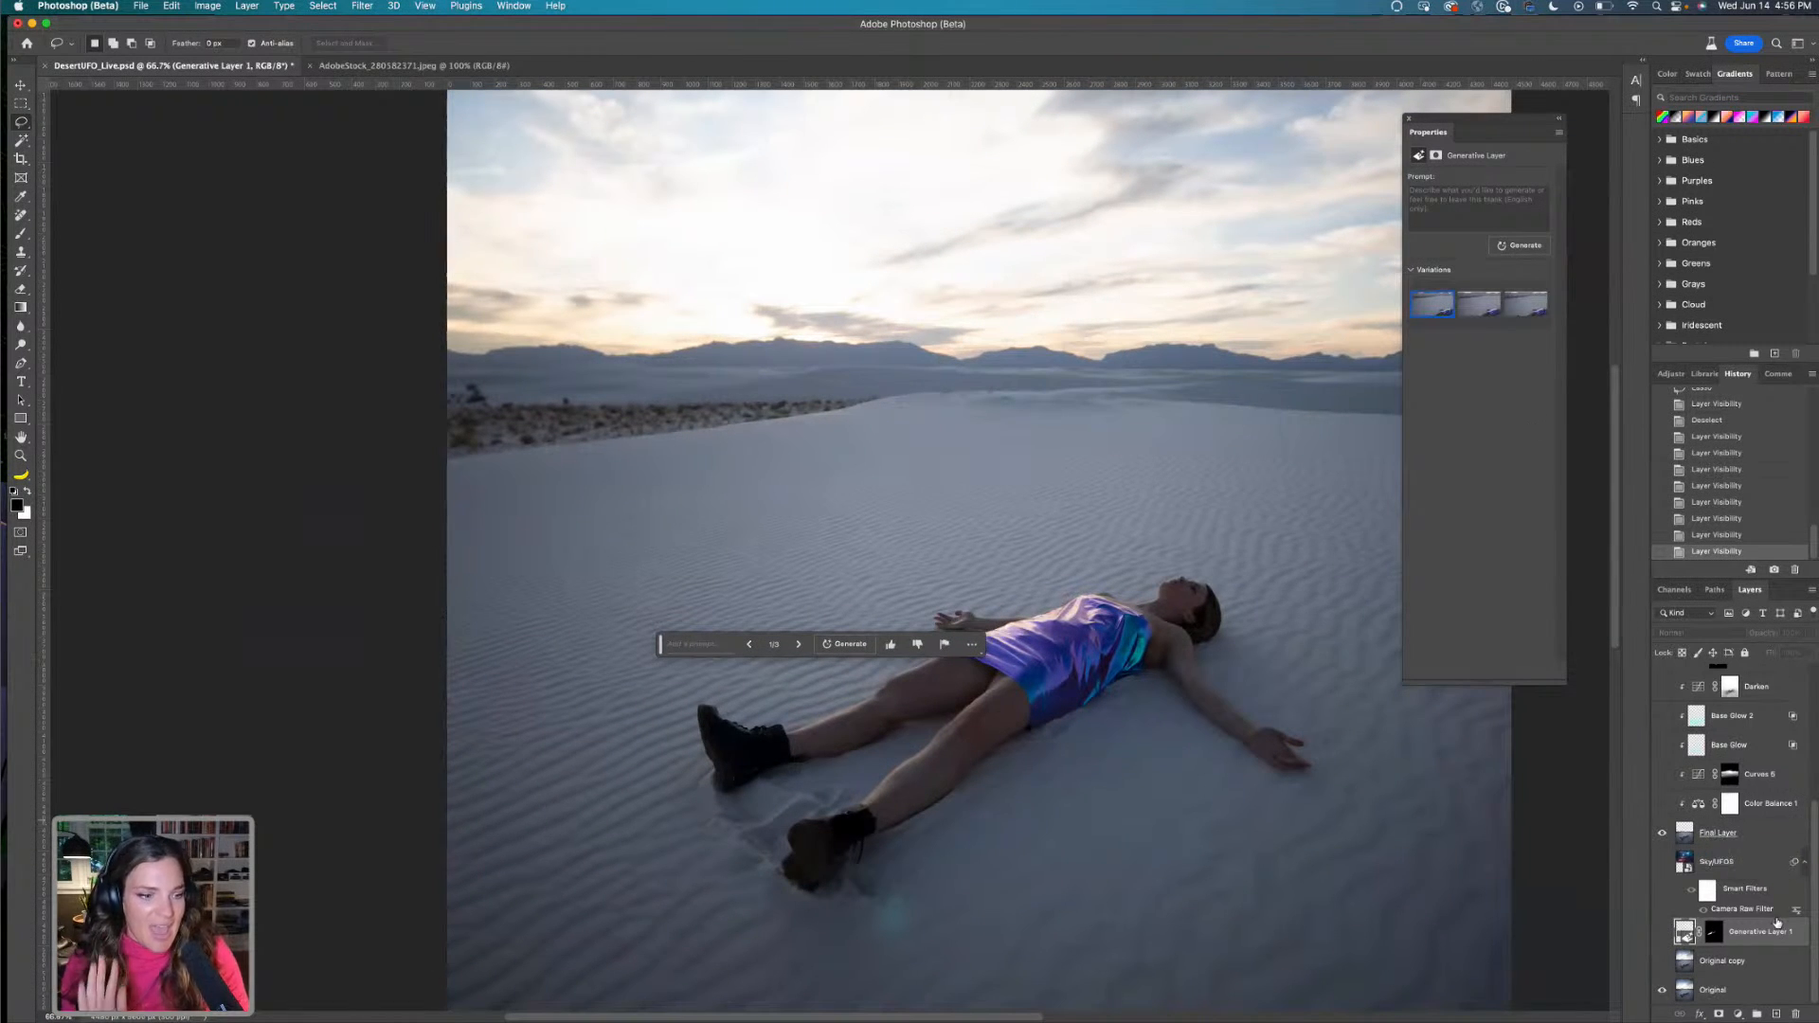
left_click_drag(1759, 940, 1798, 1014)
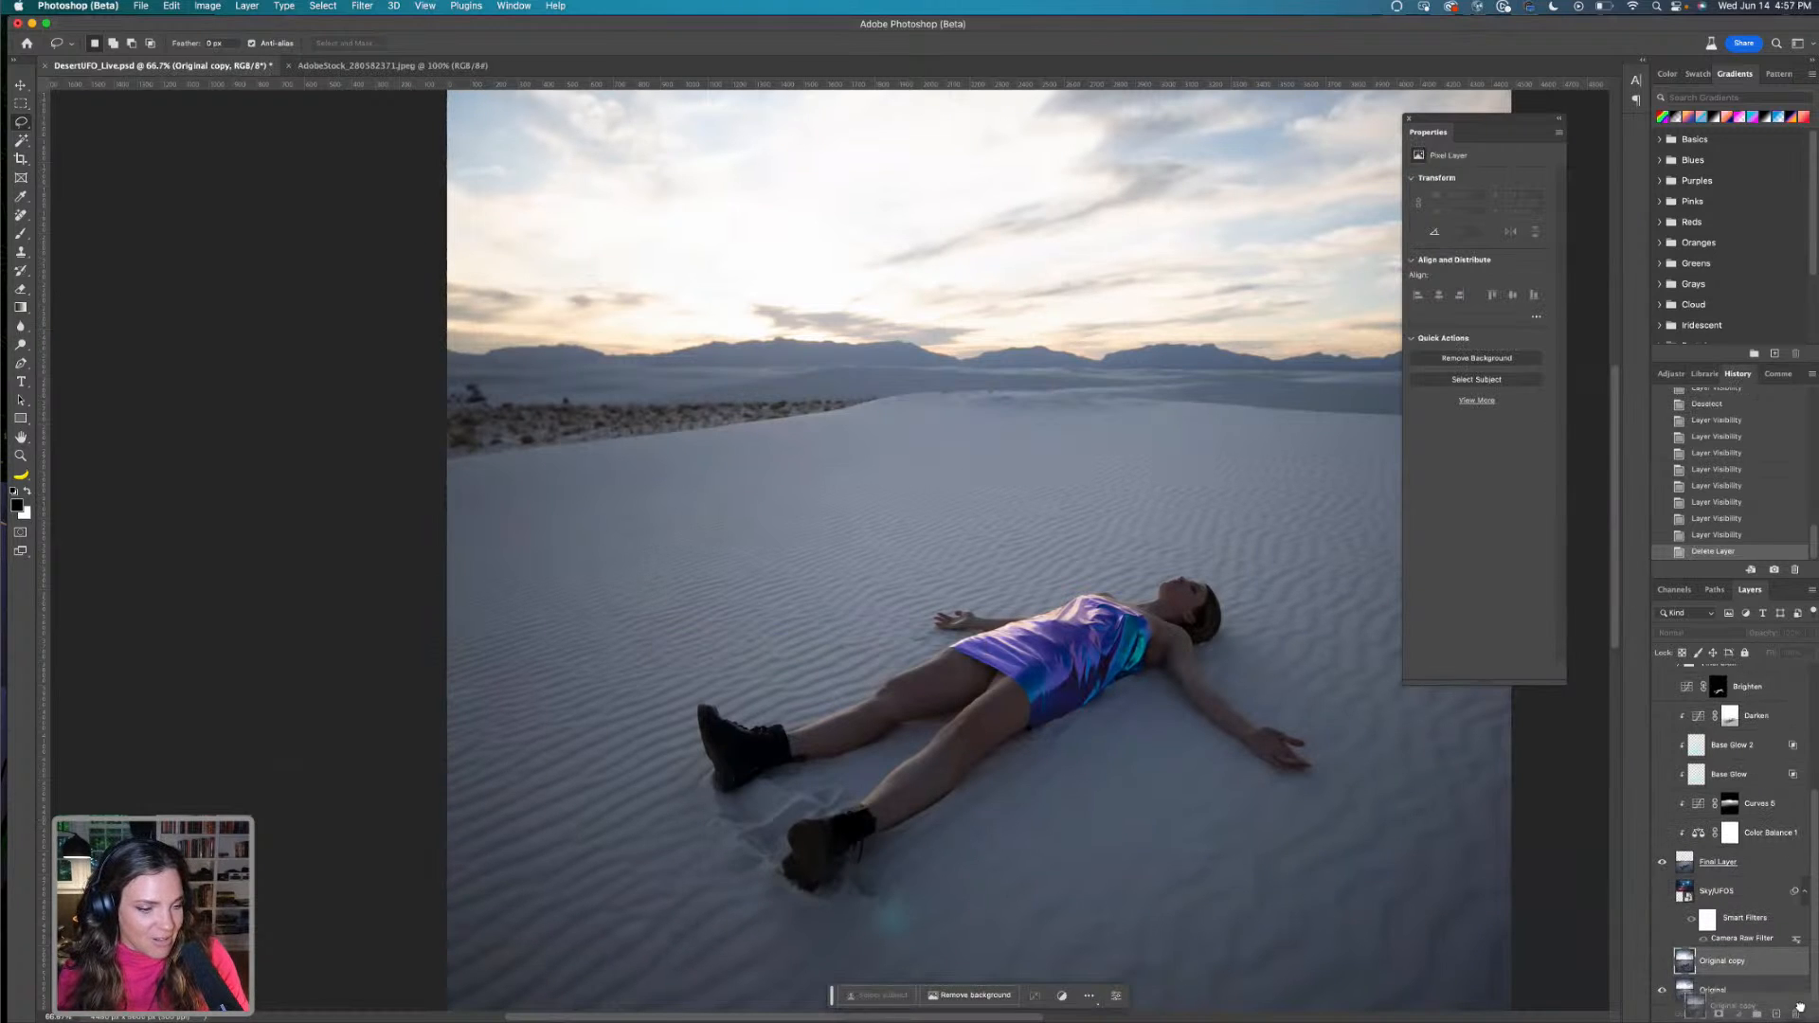
left_click(1799, 1013)
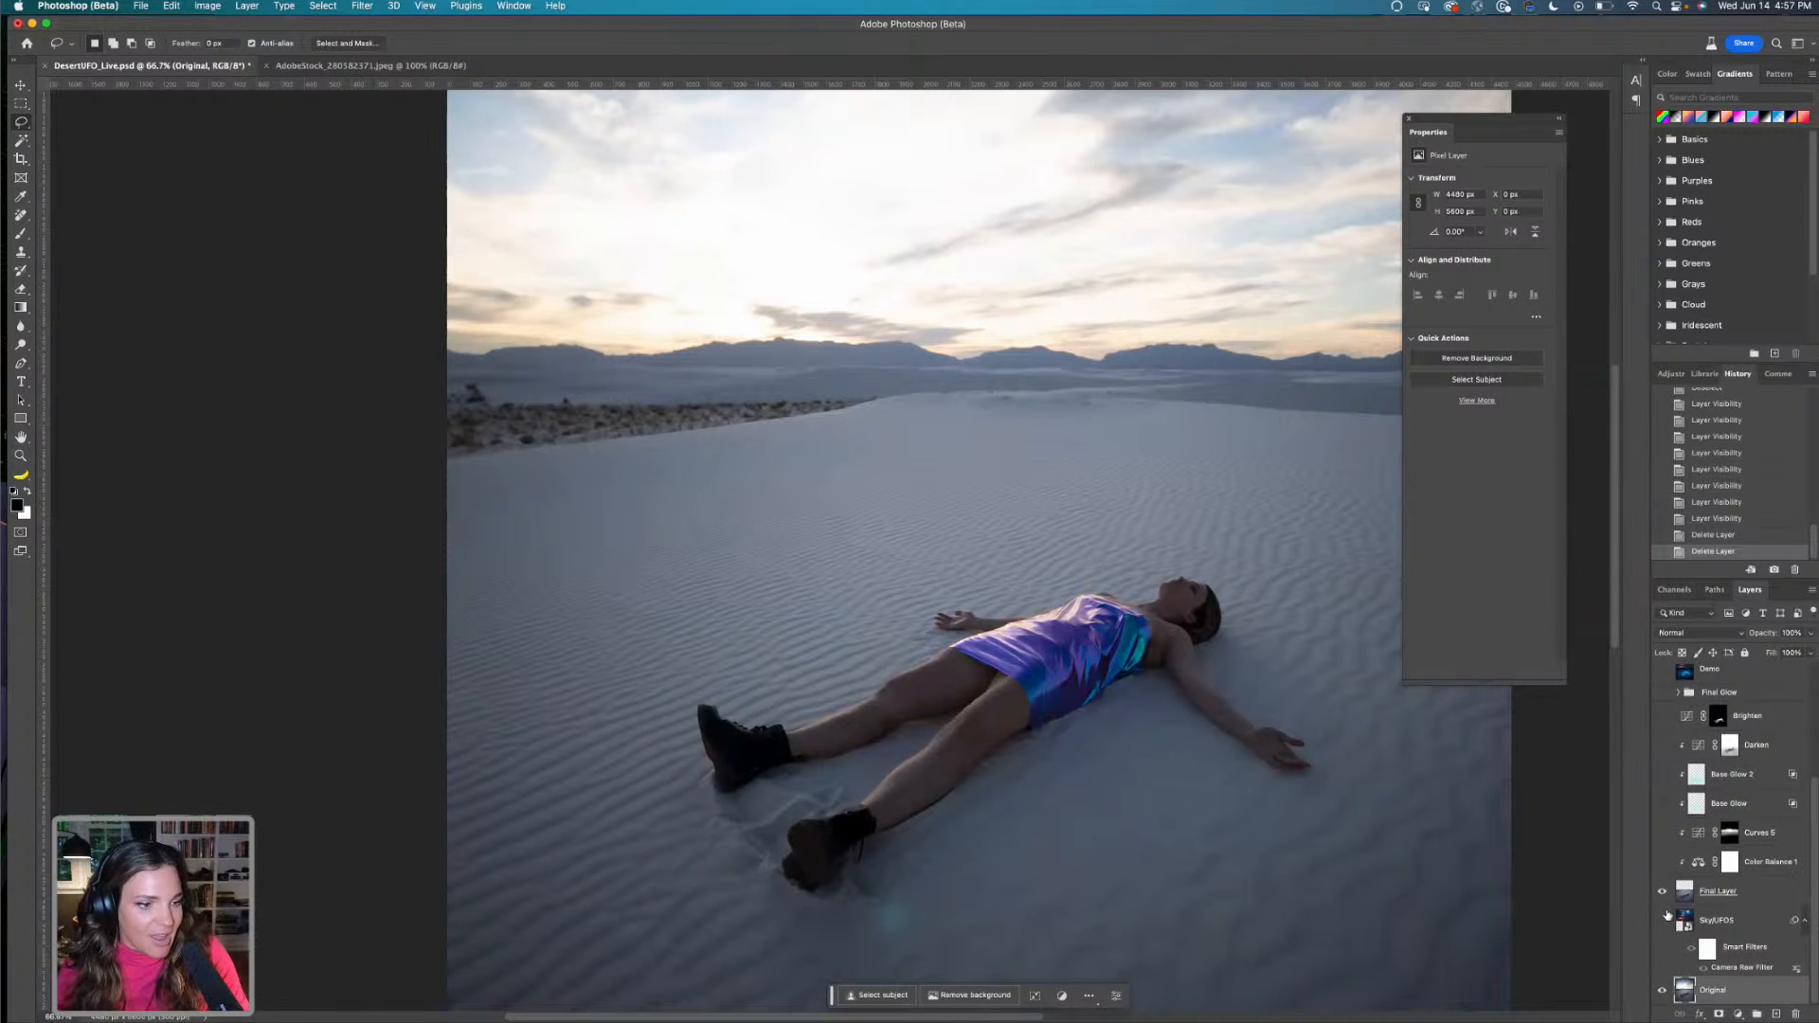
Show the Sky/UFOS layer and hide the Final Layer so the whole stormy sky can be viewed above the sand
left_click(1661, 920)
left_click(1662, 891)
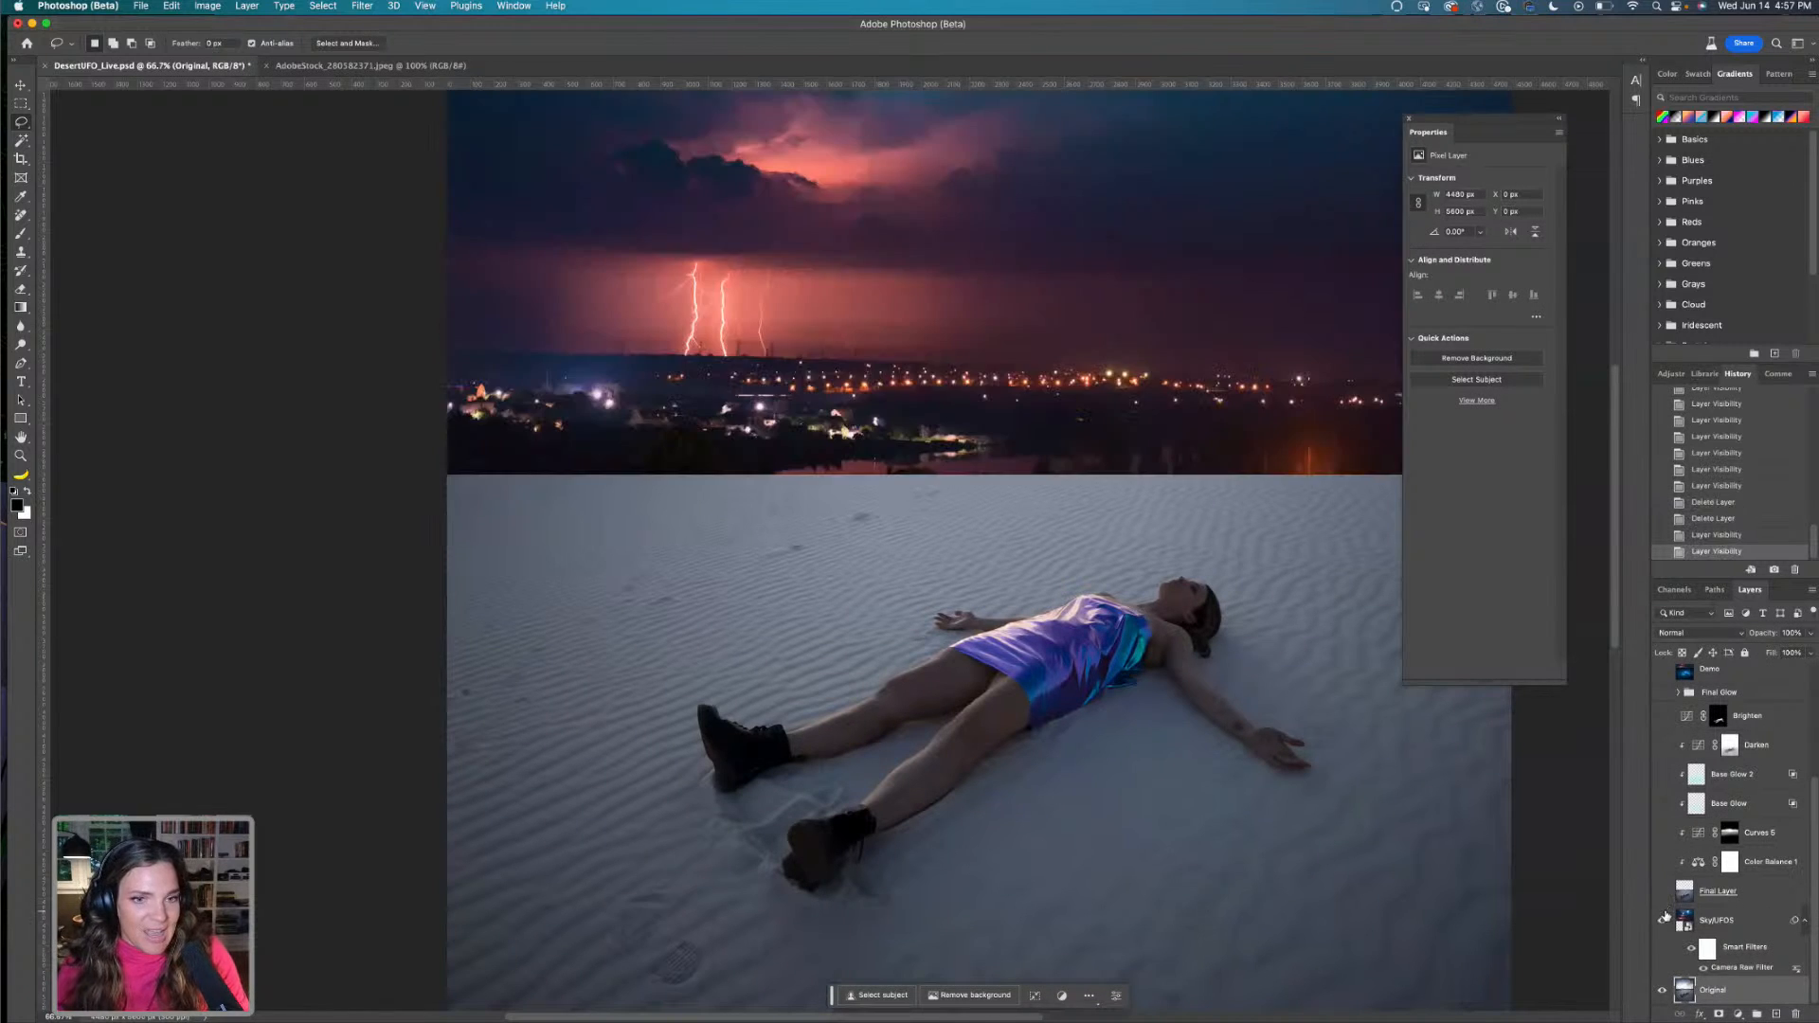
key("super+minus")
key("super+minus")
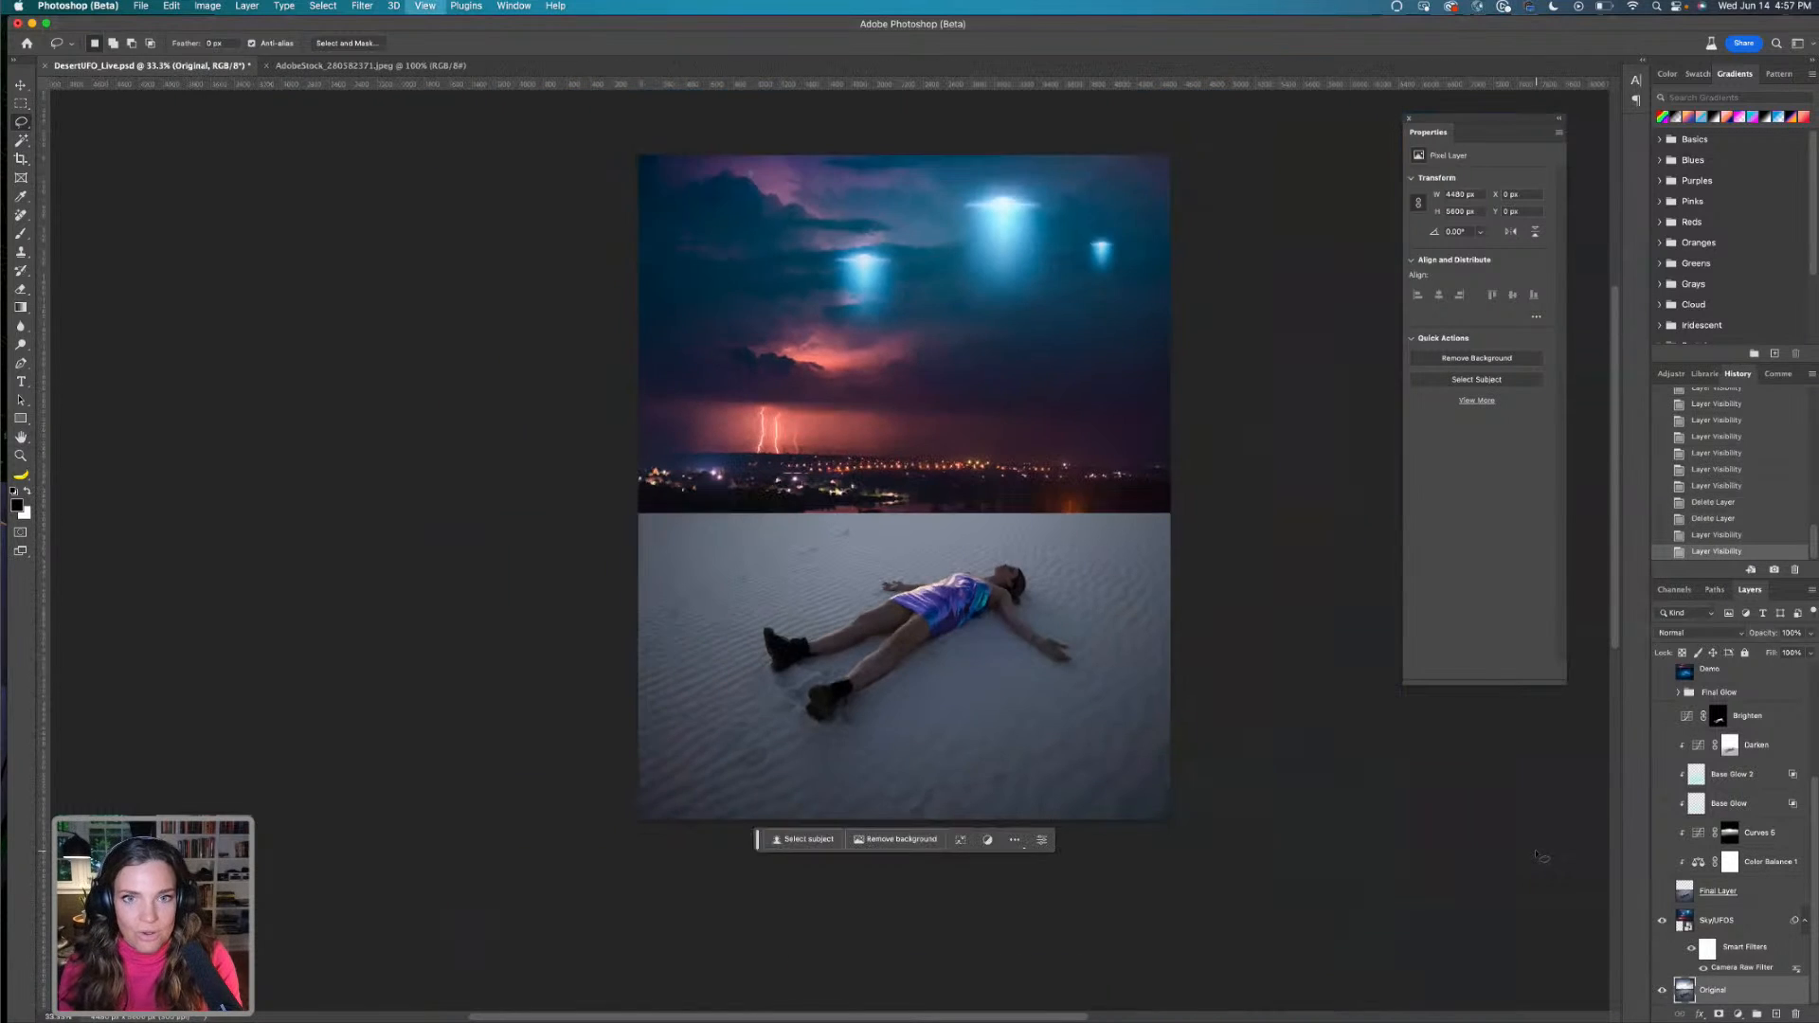
key("super+plus")
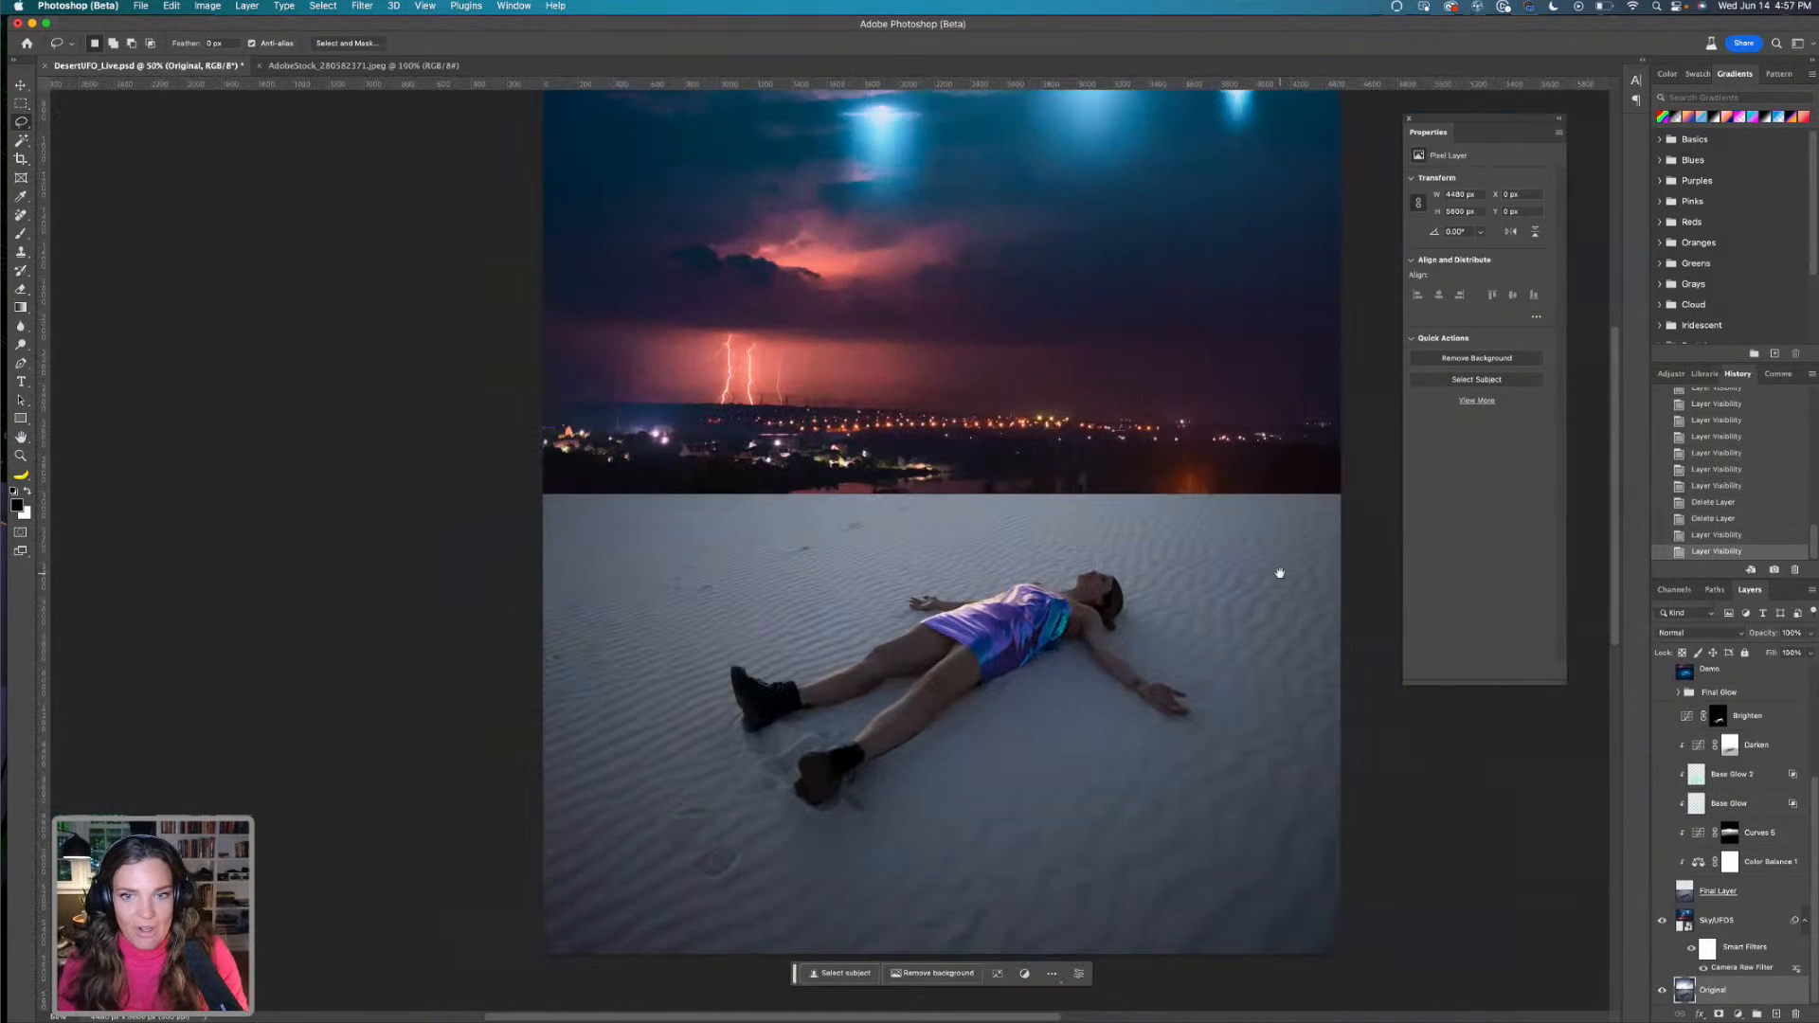
left_click_drag(1084, 447, 1039, 534)
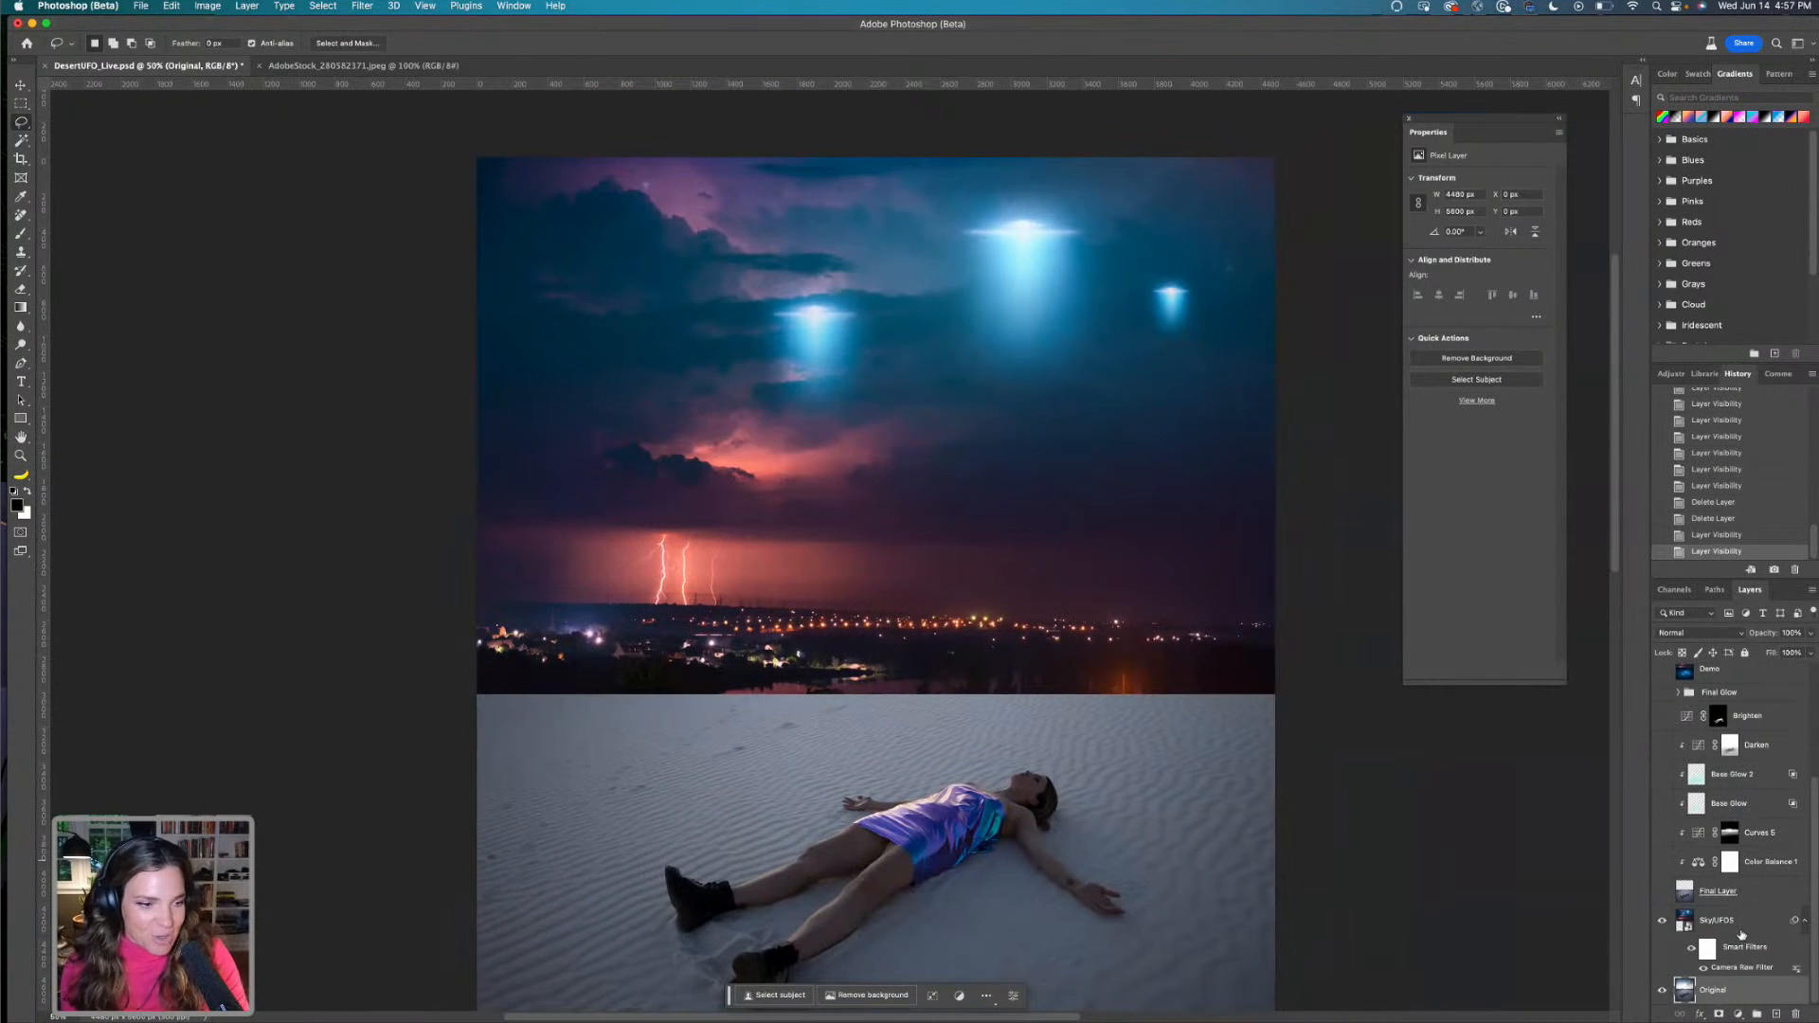
Edit the Camera Raw Filter on the Sky/UFOS layer, setting Temperature to -16, Tint to +31 and Exposure to +0.20
left_click(1703, 967)
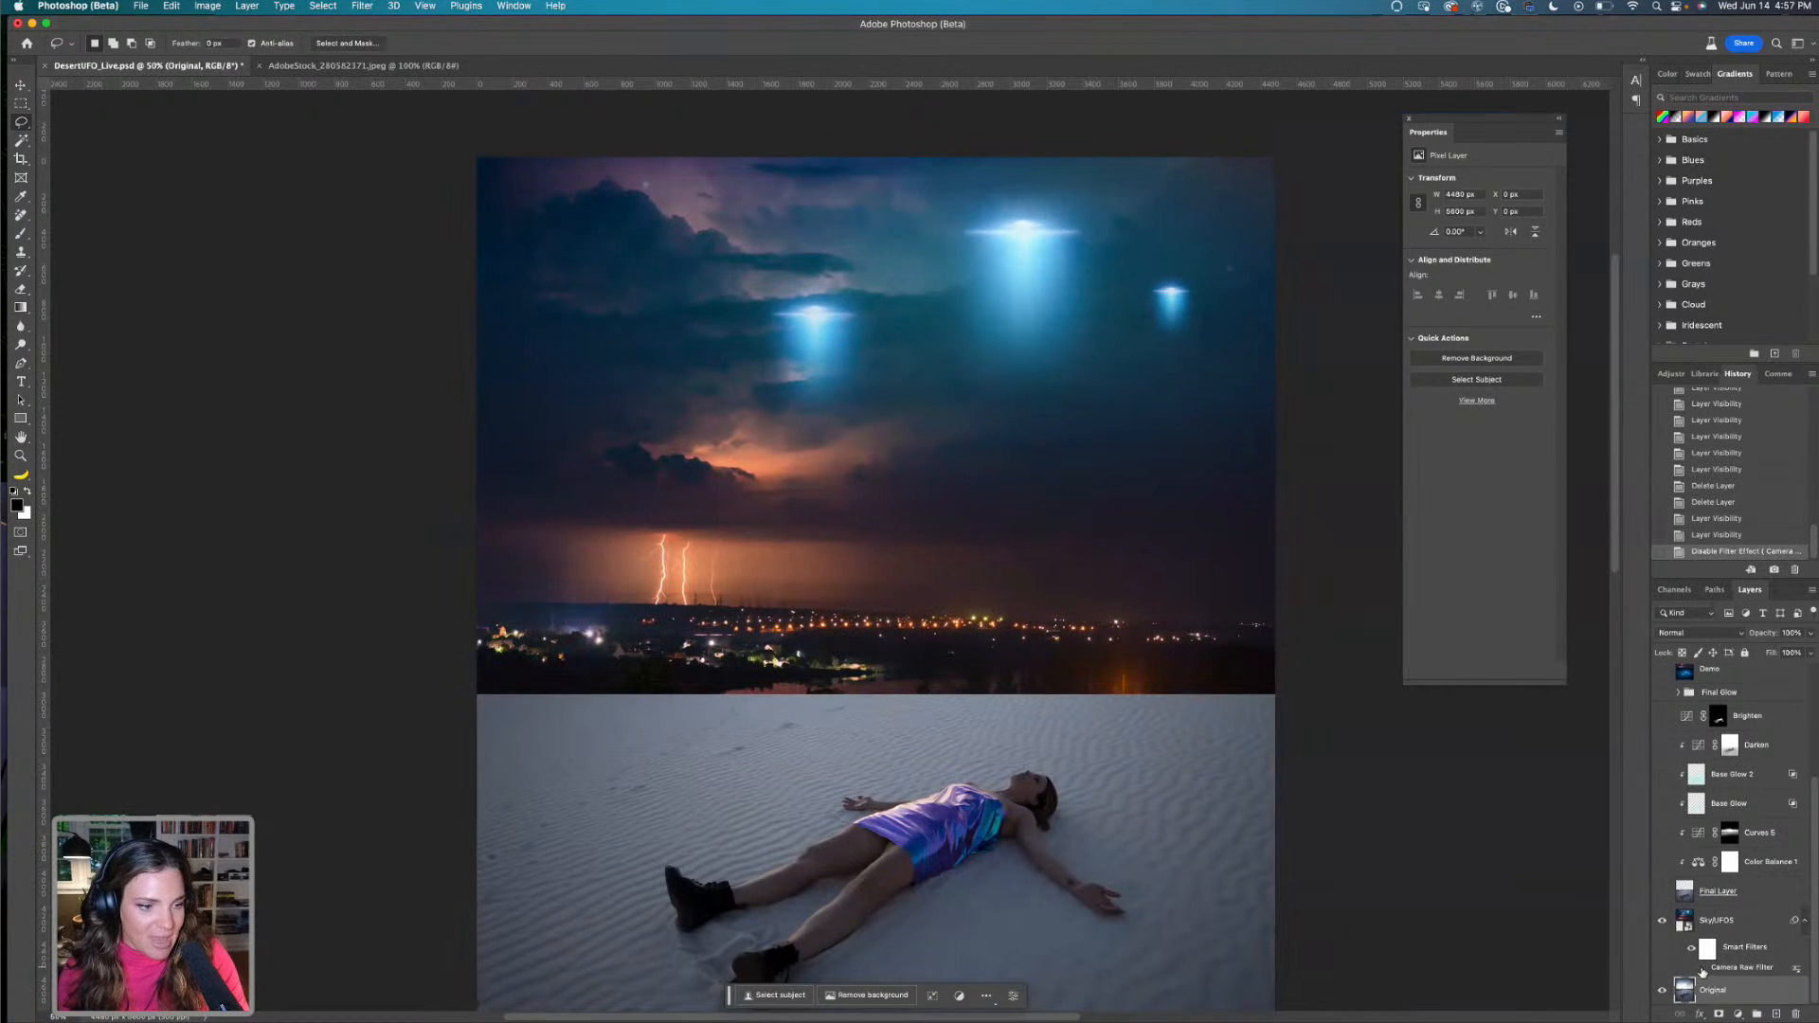
left_click(1720, 931)
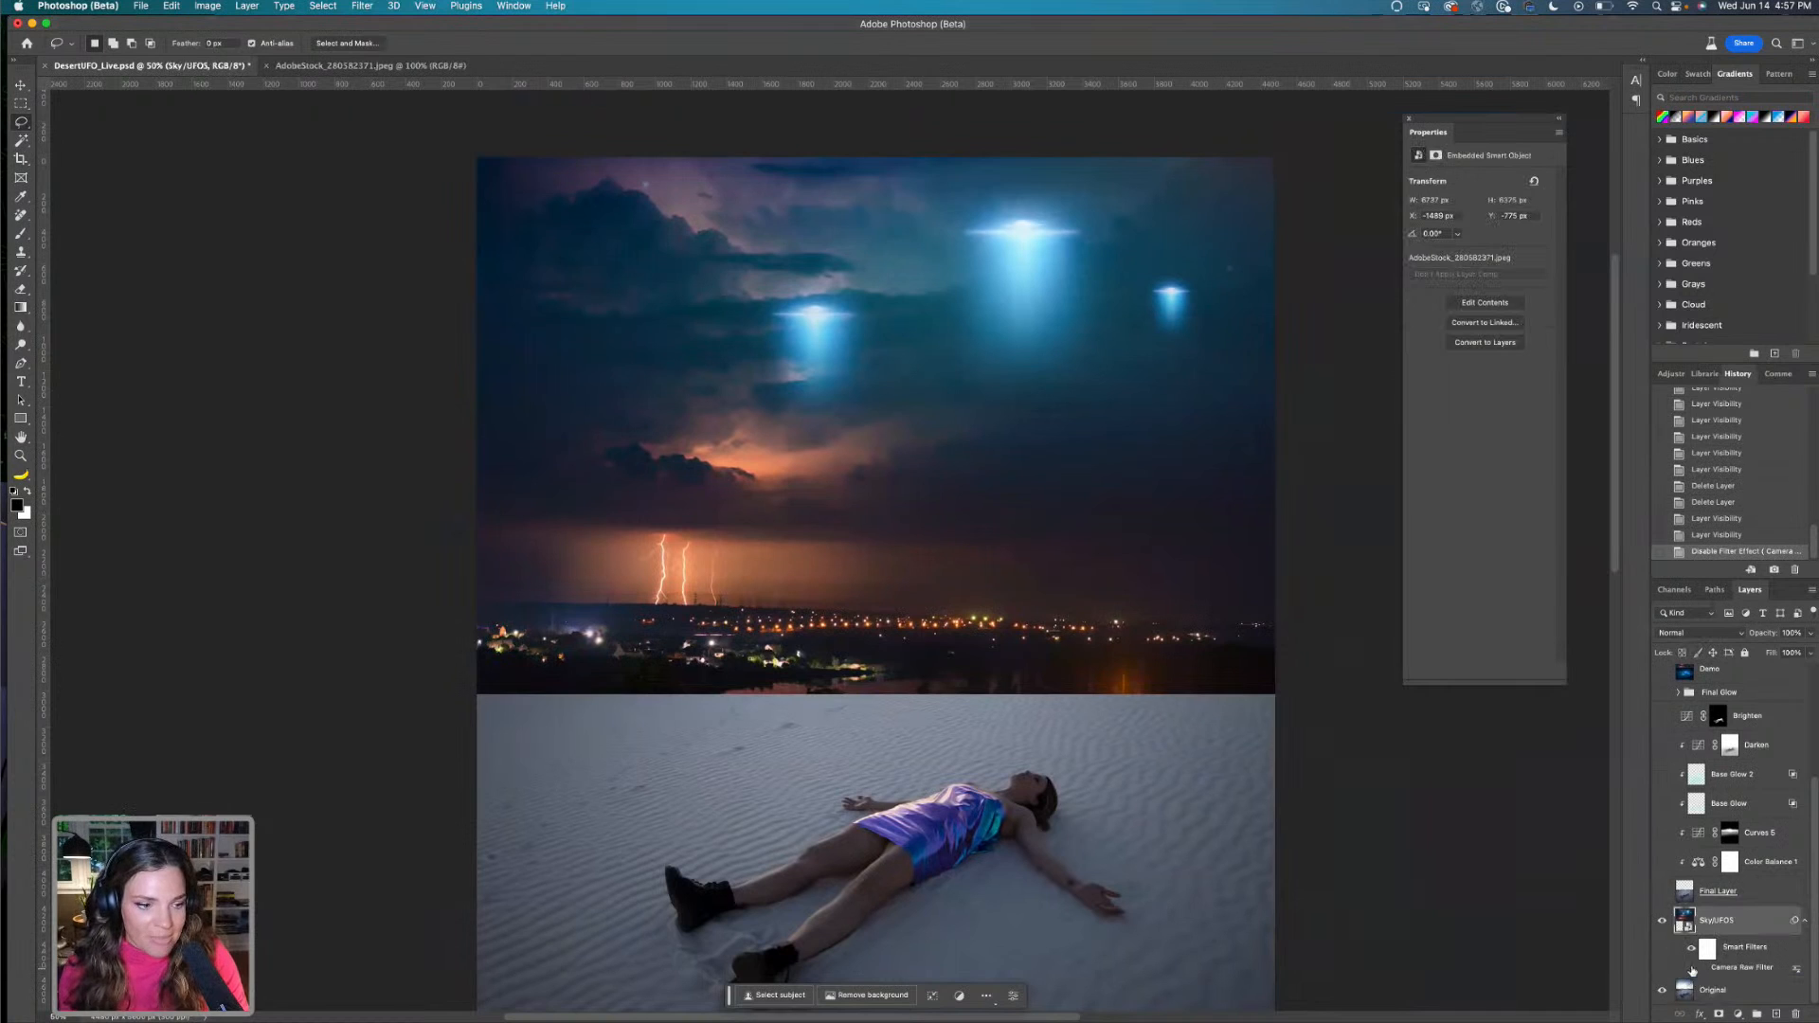
double_click(1742, 968)
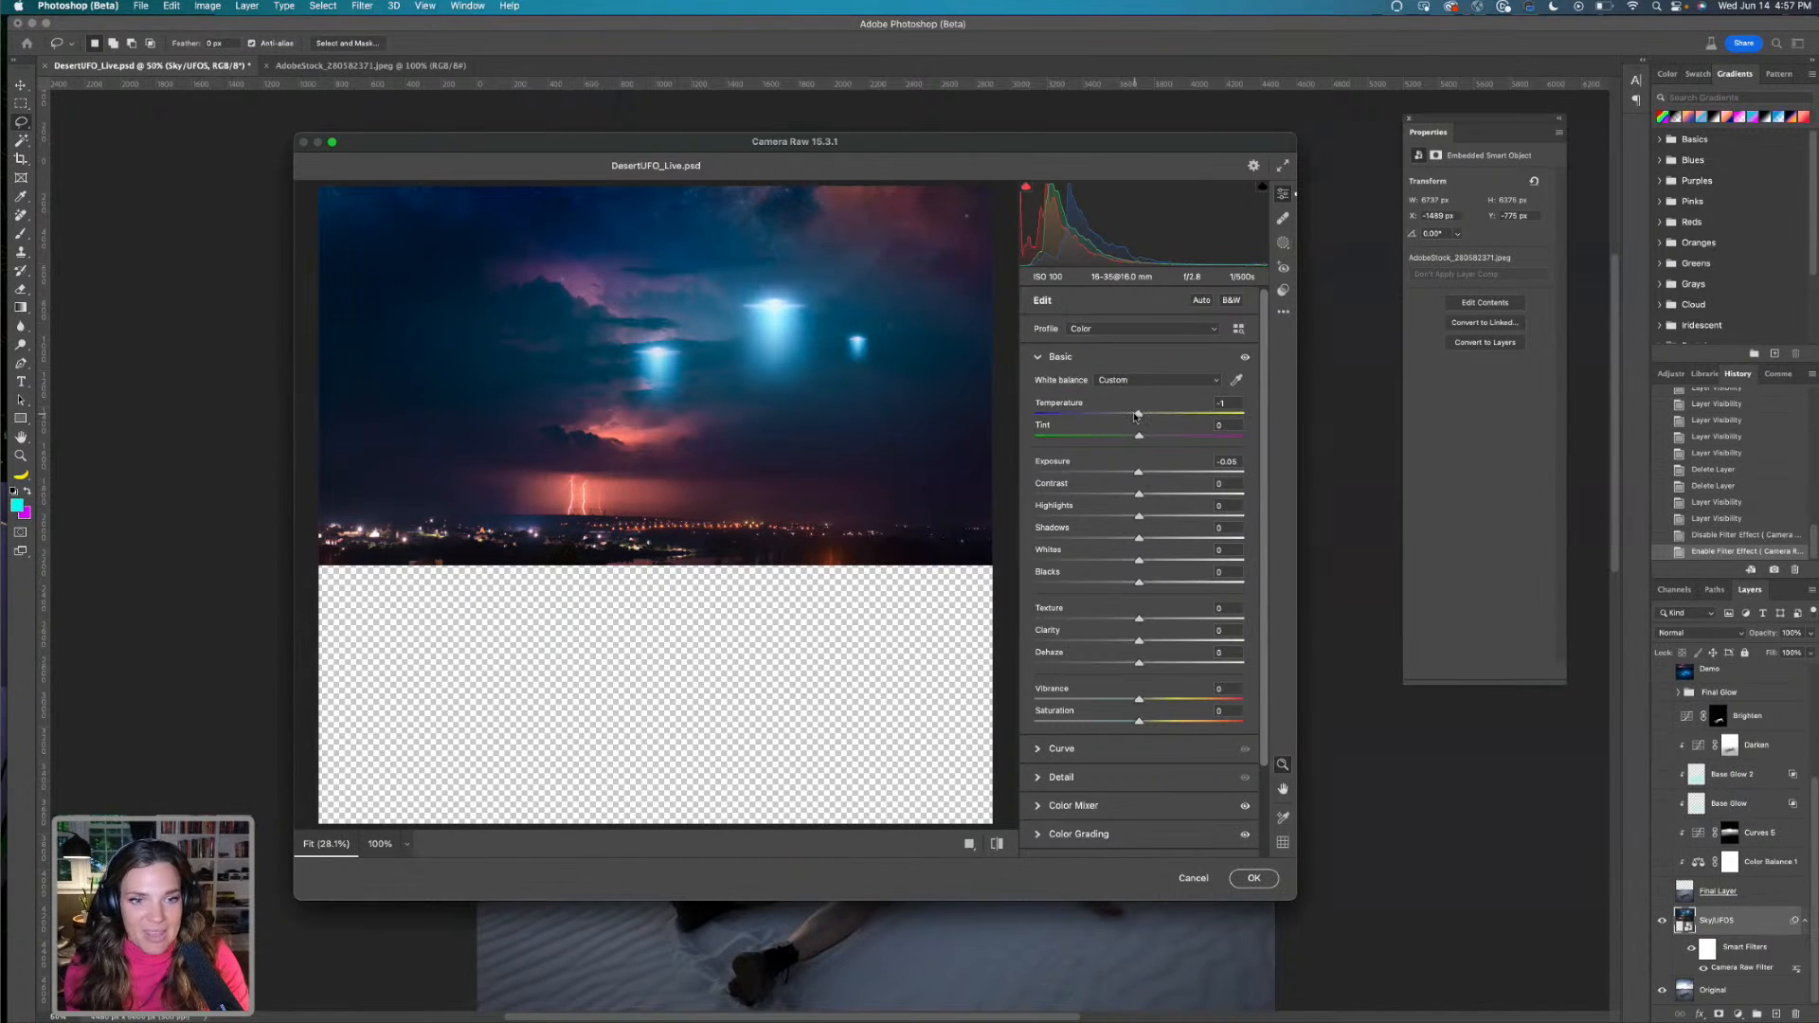
mouse_move(1140, 436)
left_mouse_down()
mouse_move(1180, 438)
mouse_move(1122, 414)
mouse_move(1143, 473)
left_mouse_up()
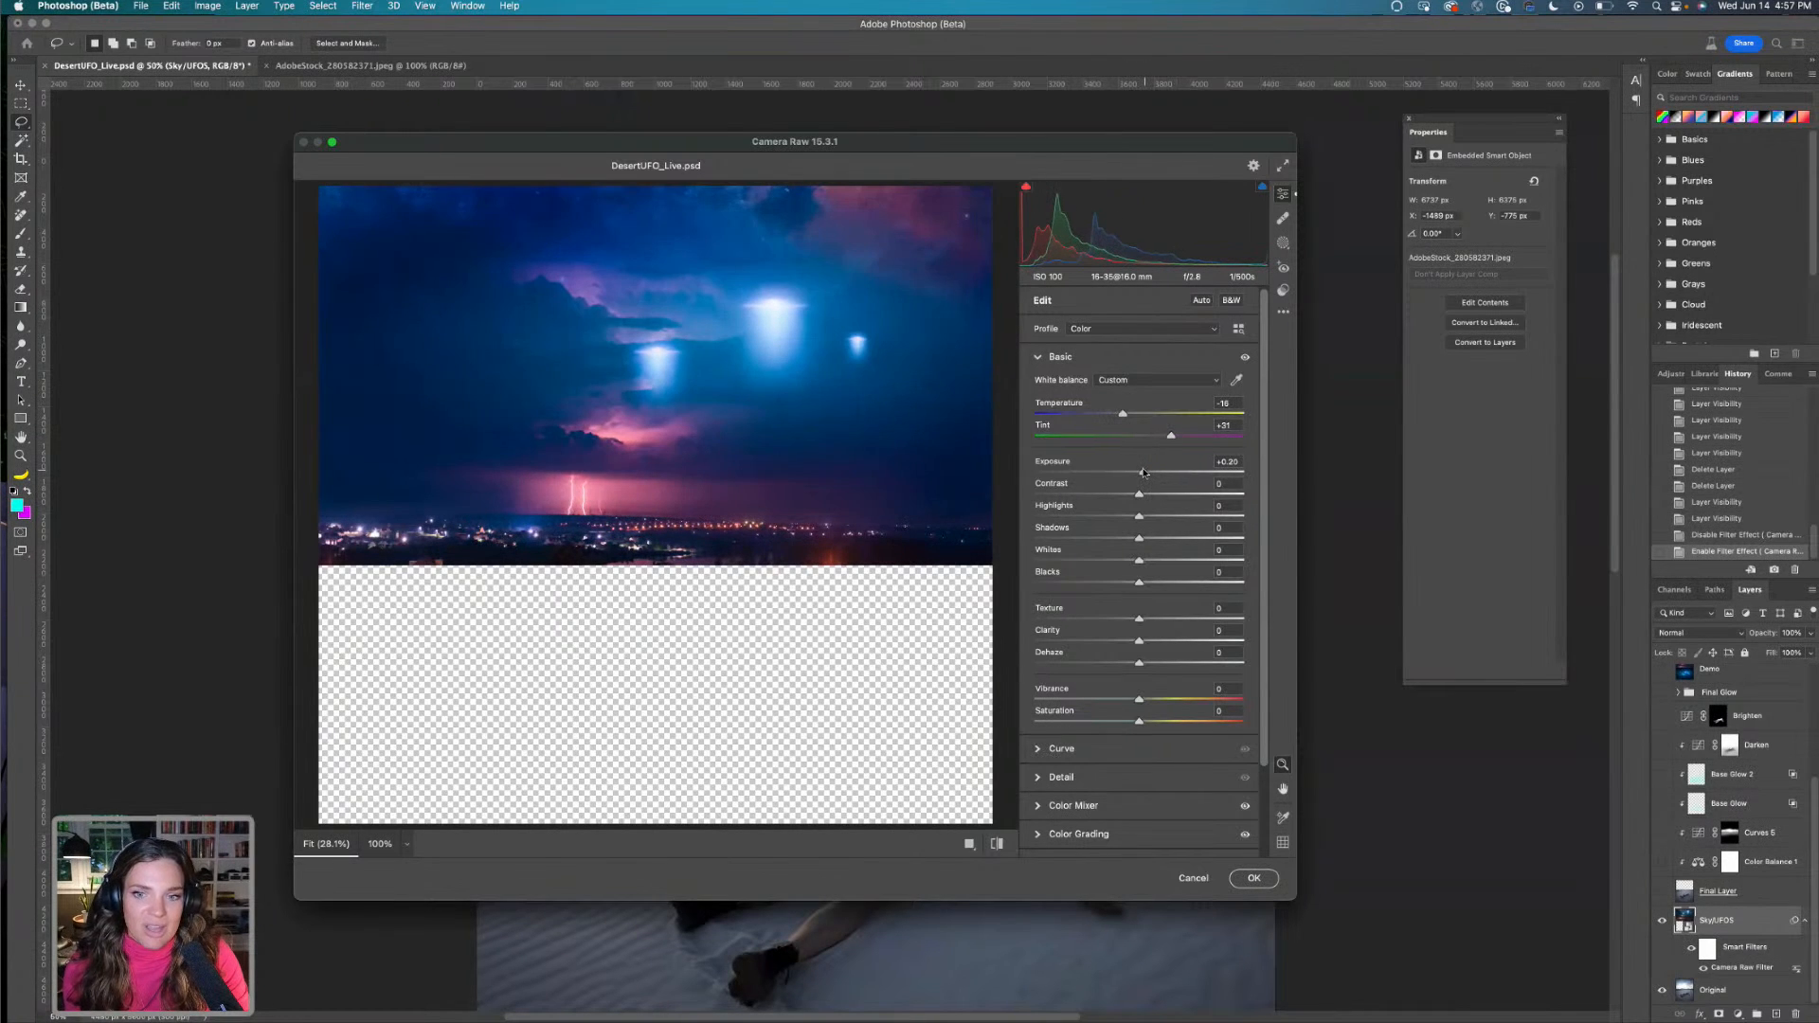
left_click(1252, 879)
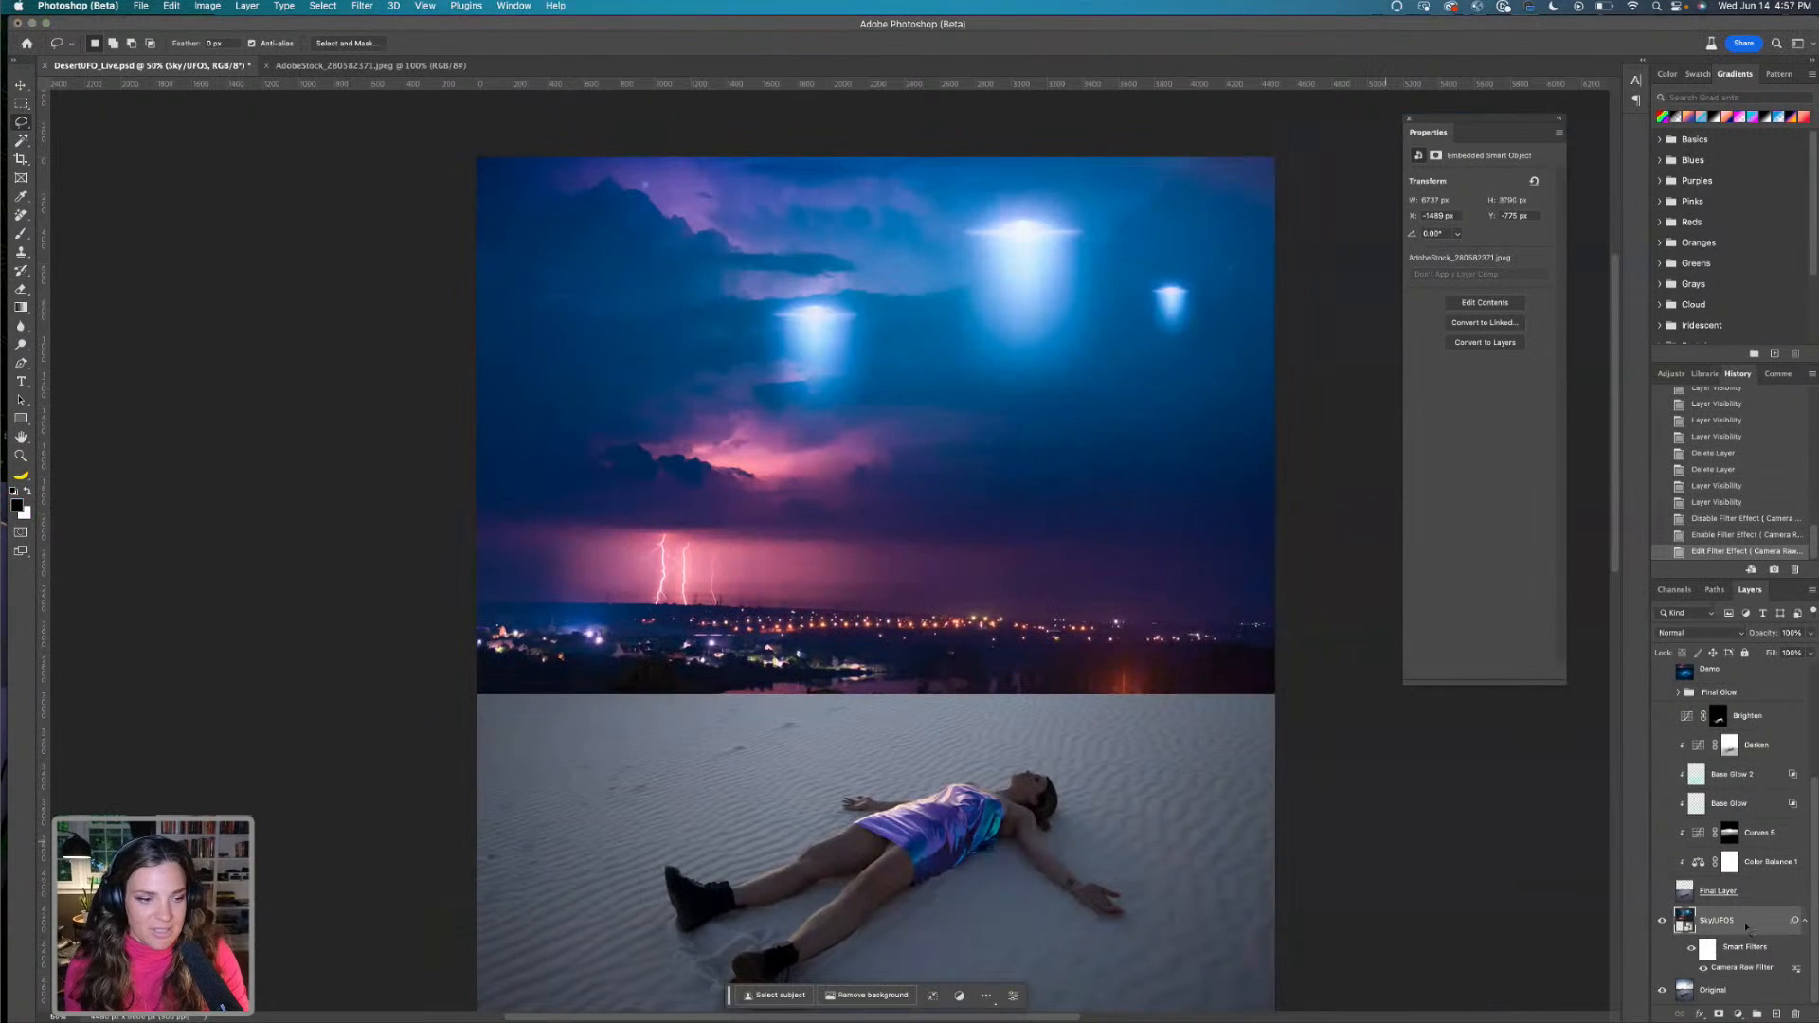
Compare the sky before and after the Camera Raw edit using earlier history states, and return to the edited version
left_click(1740, 538)
left_click(1733, 522)
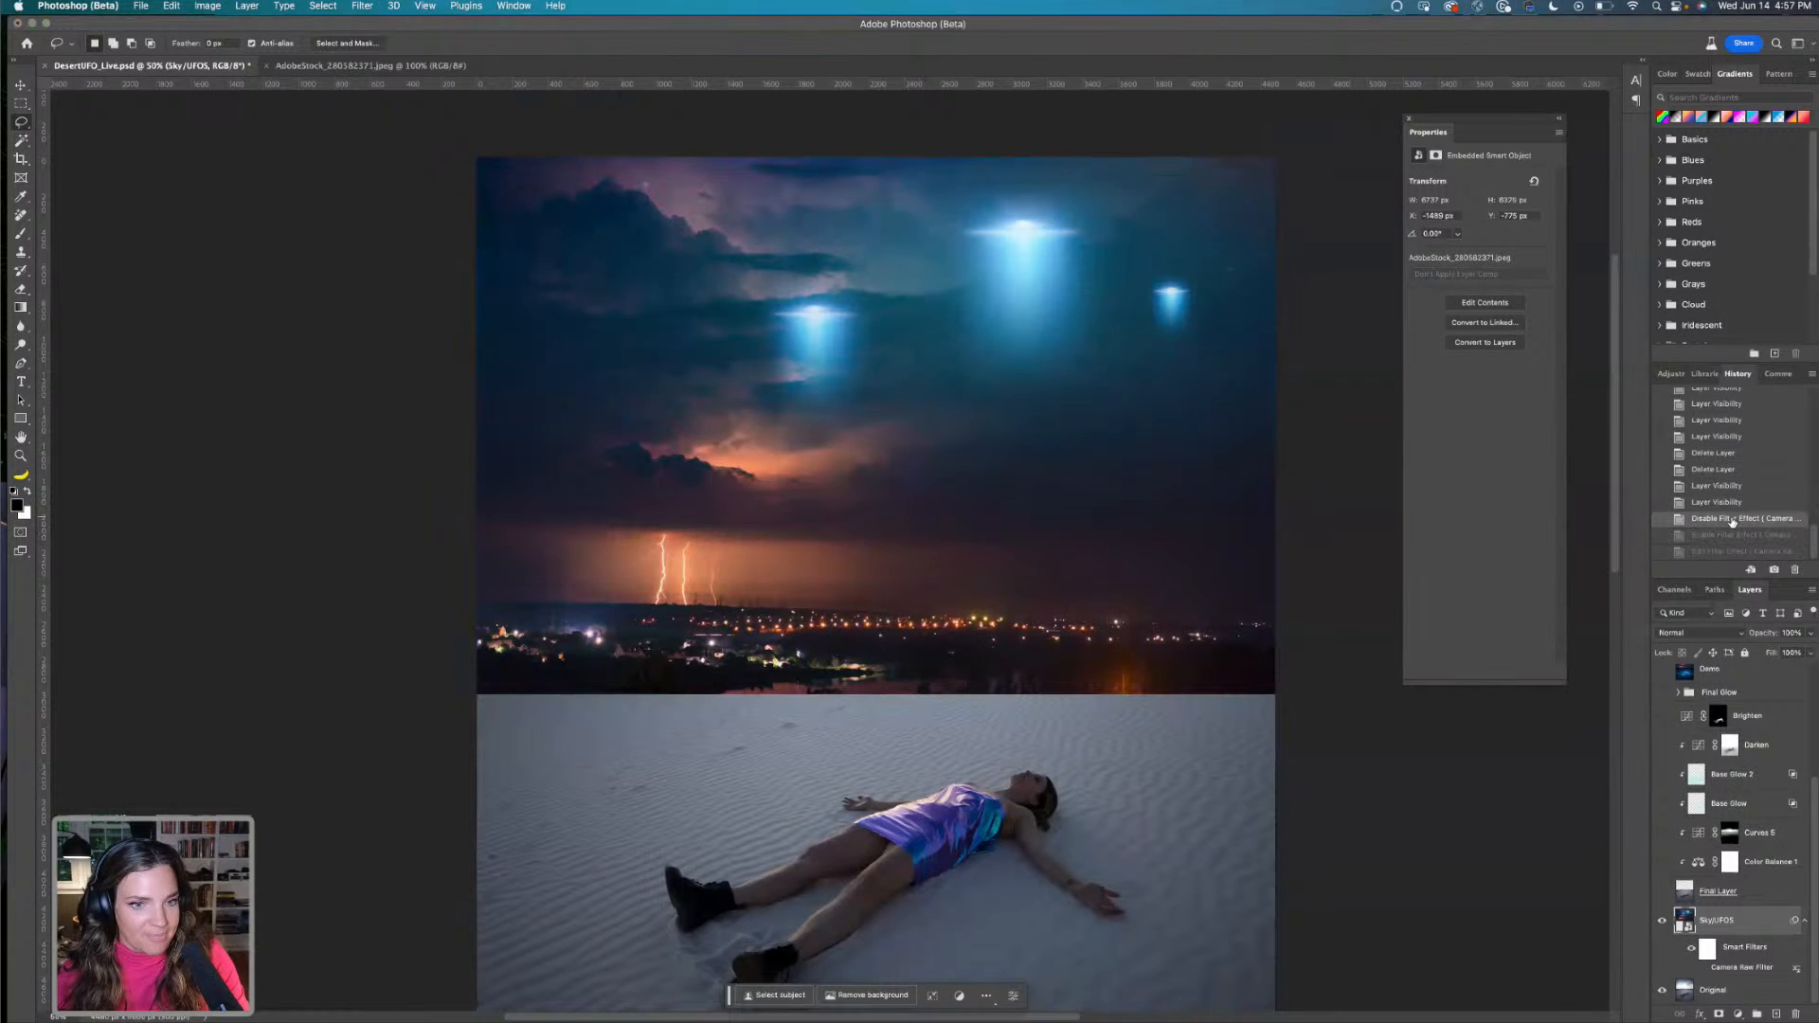
left_click(1726, 554)
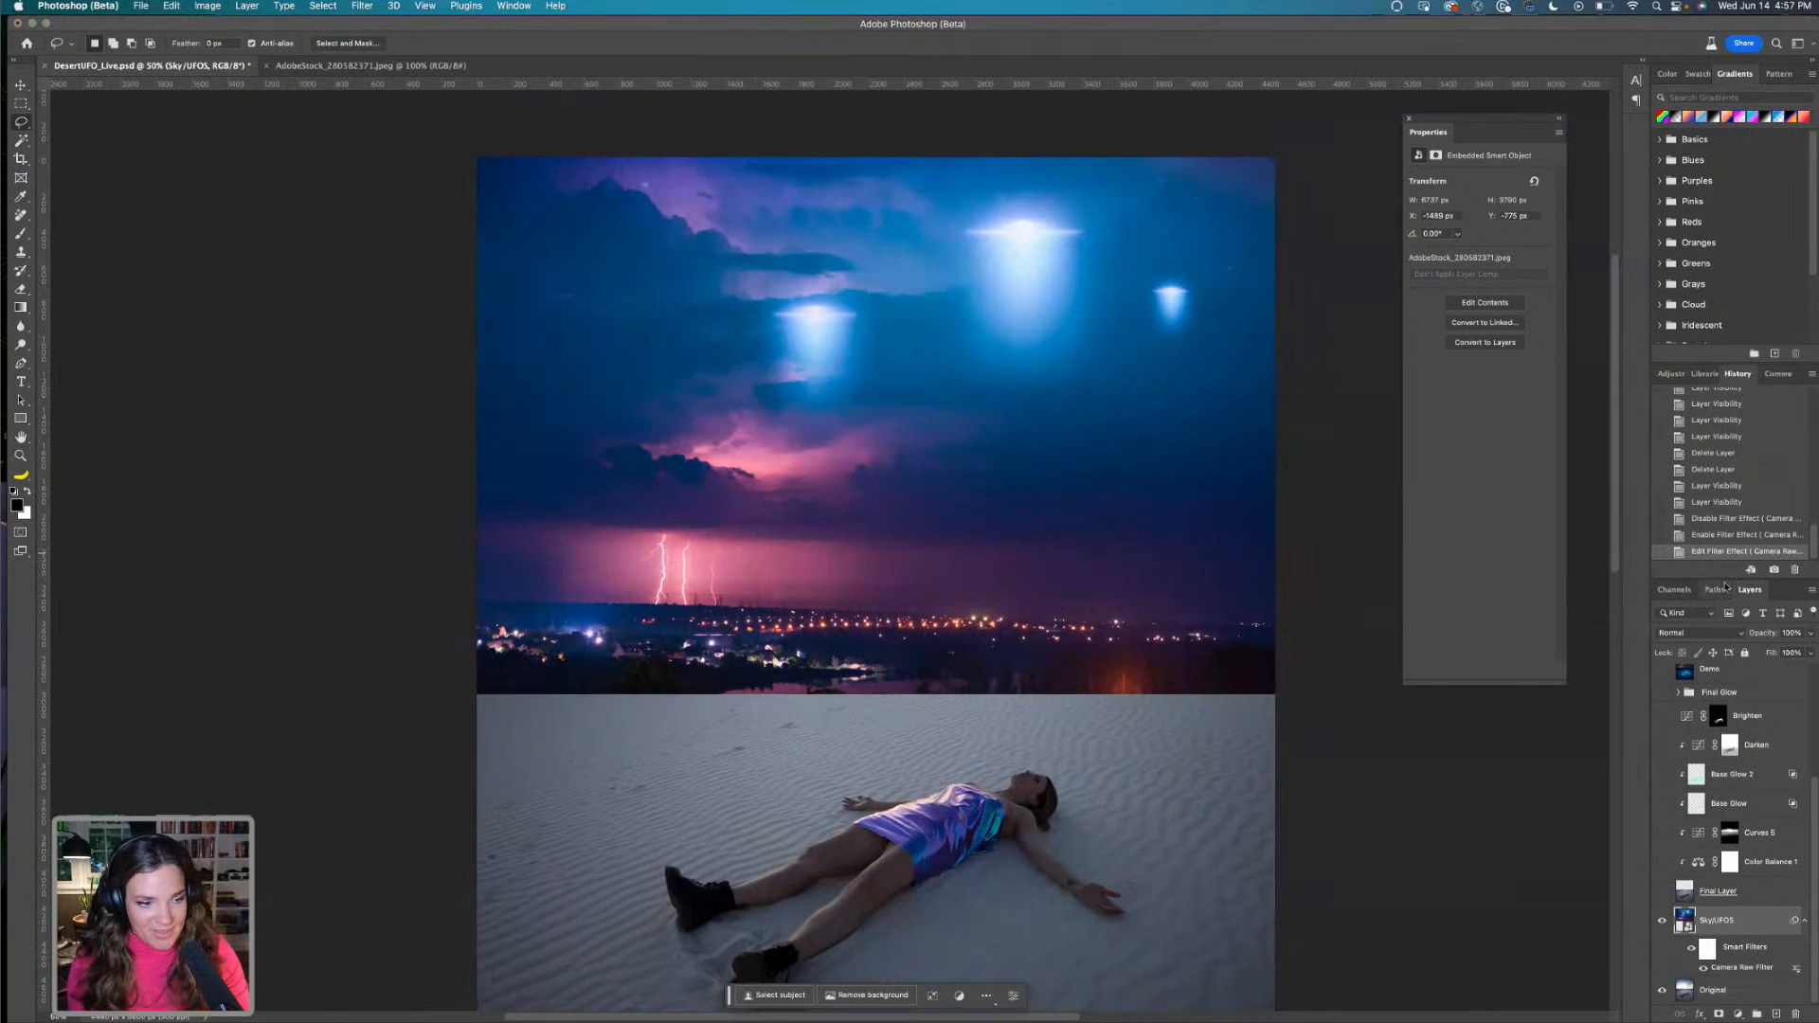
Preview the cut-out desert of the Final Layer against the new sky and examine the mountain edges and the sand up close
left_click(1662, 892)
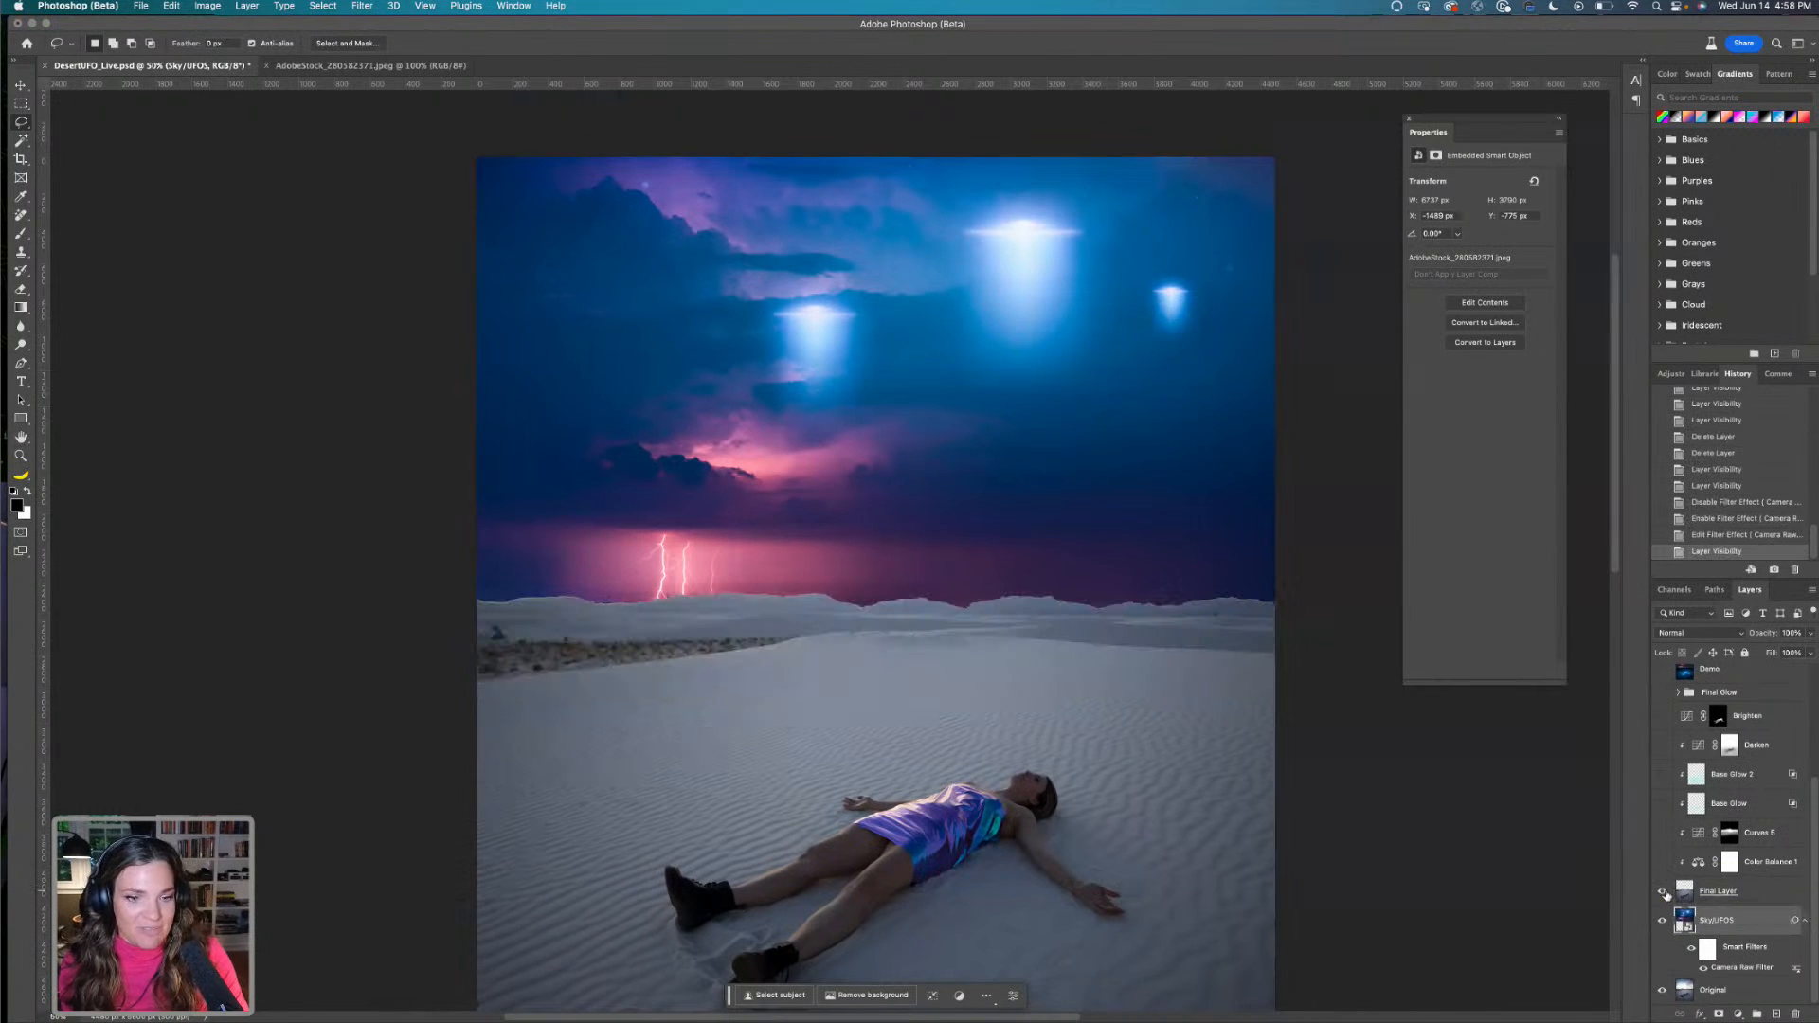
left_click(1663, 892)
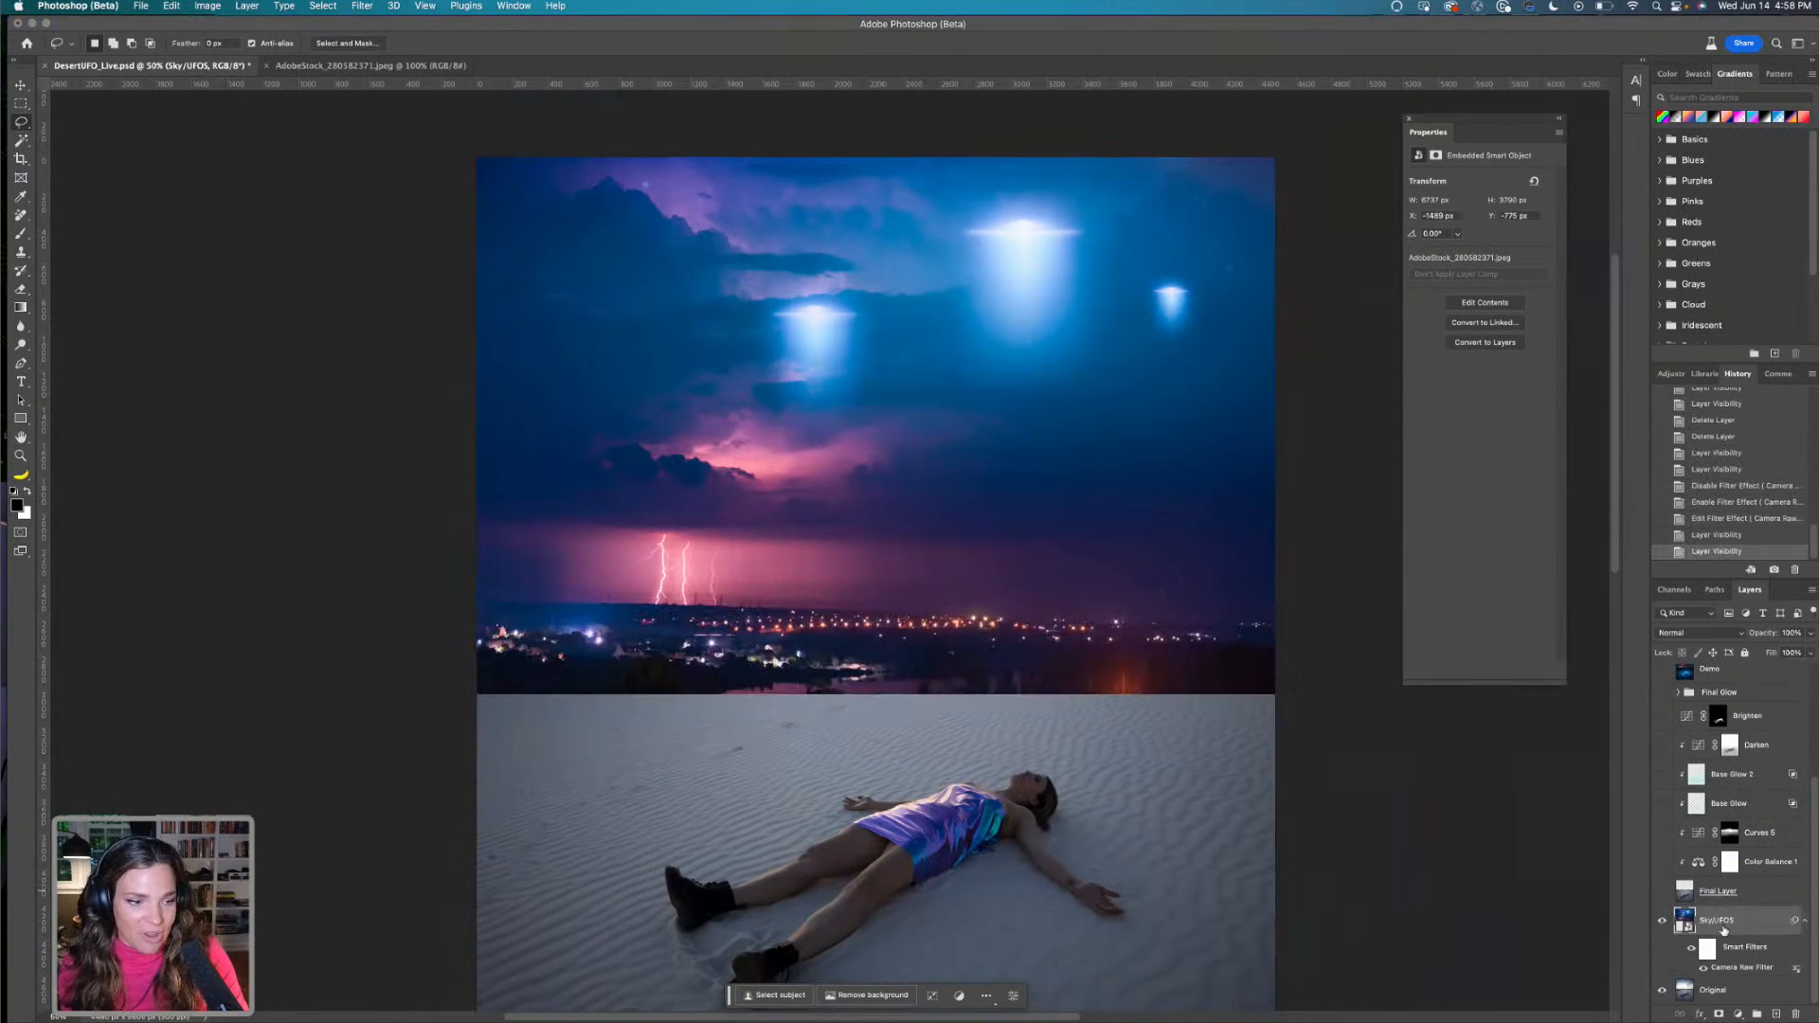
left_click(1685, 900)
left_click(1663, 891)
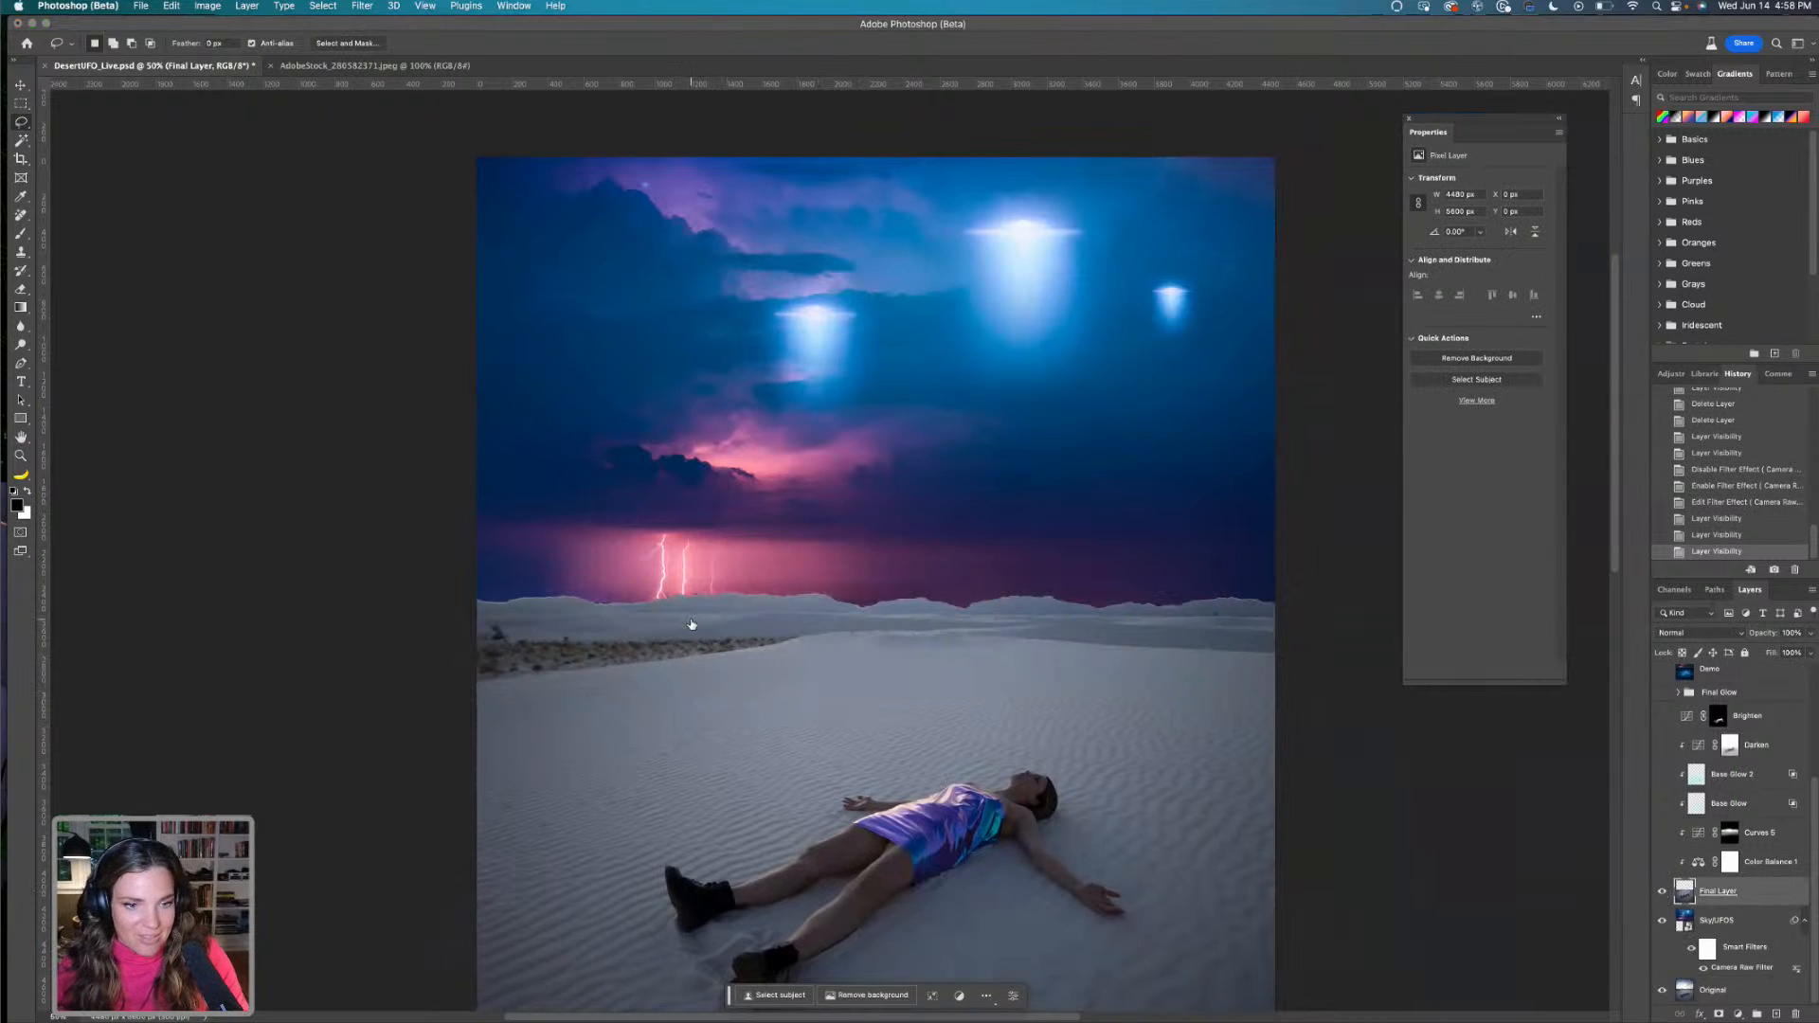
key("super+plus")
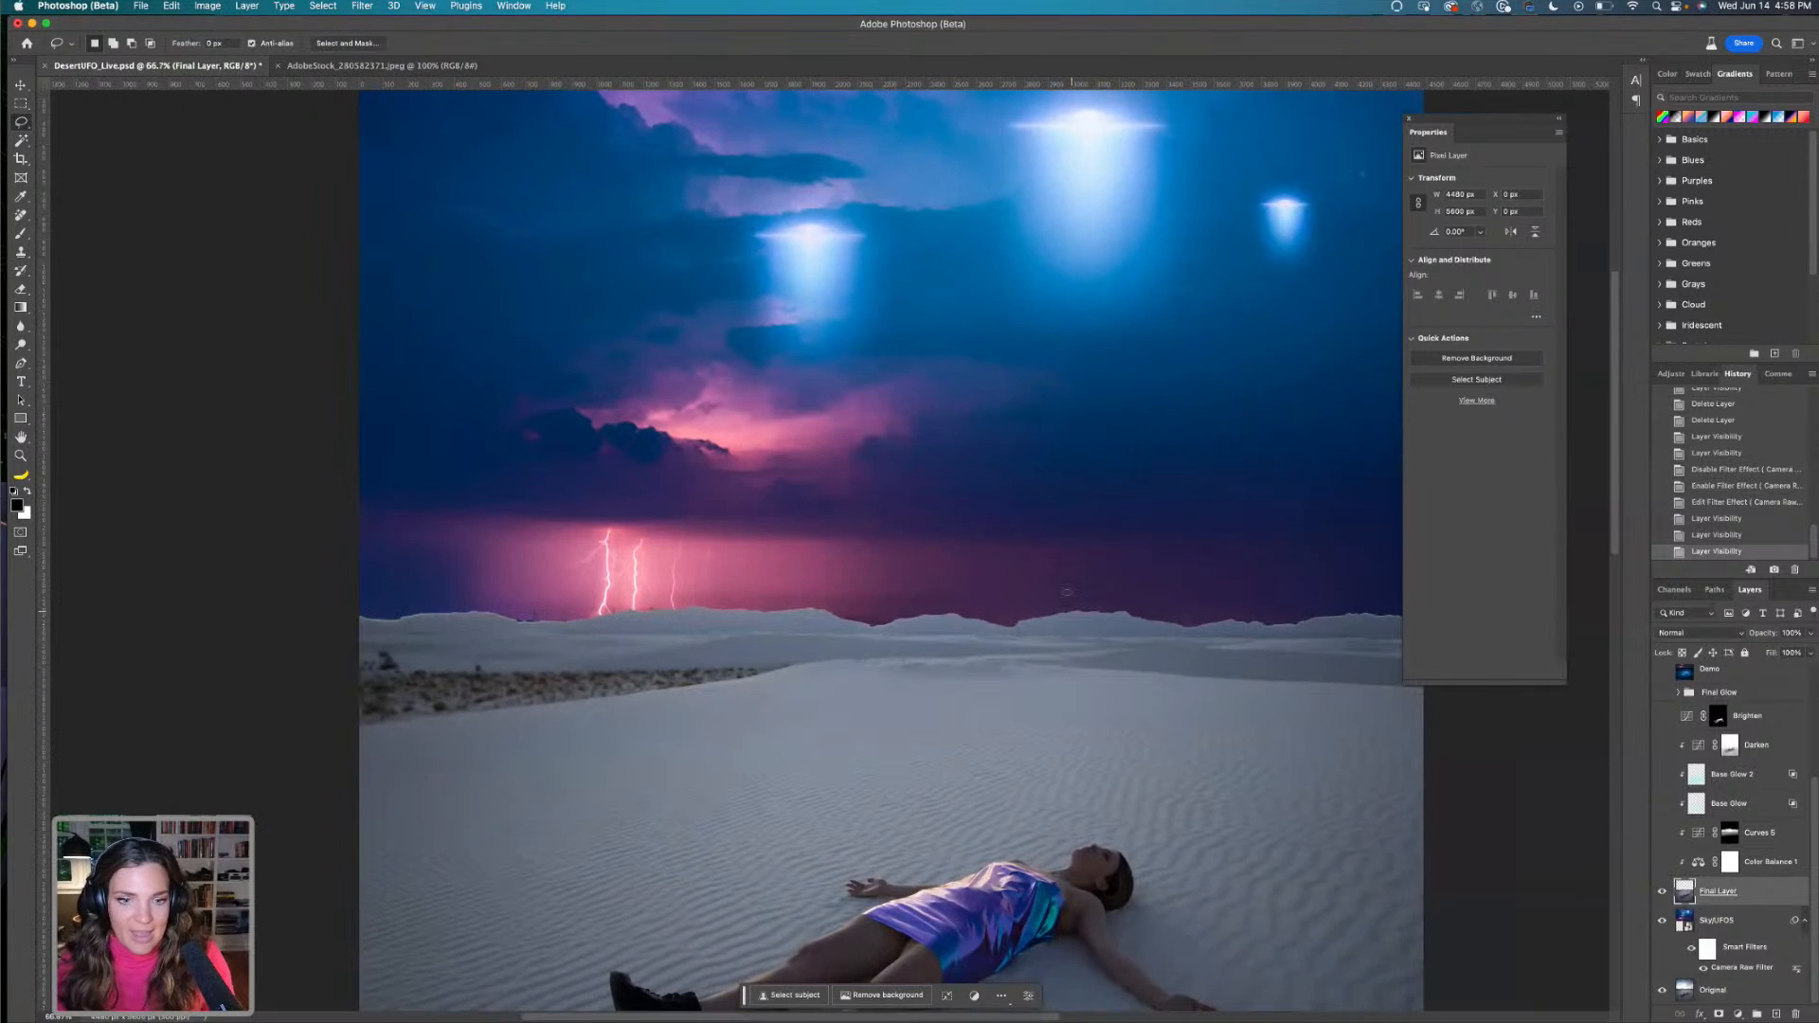
scroll(1092, 531, "down", 3)
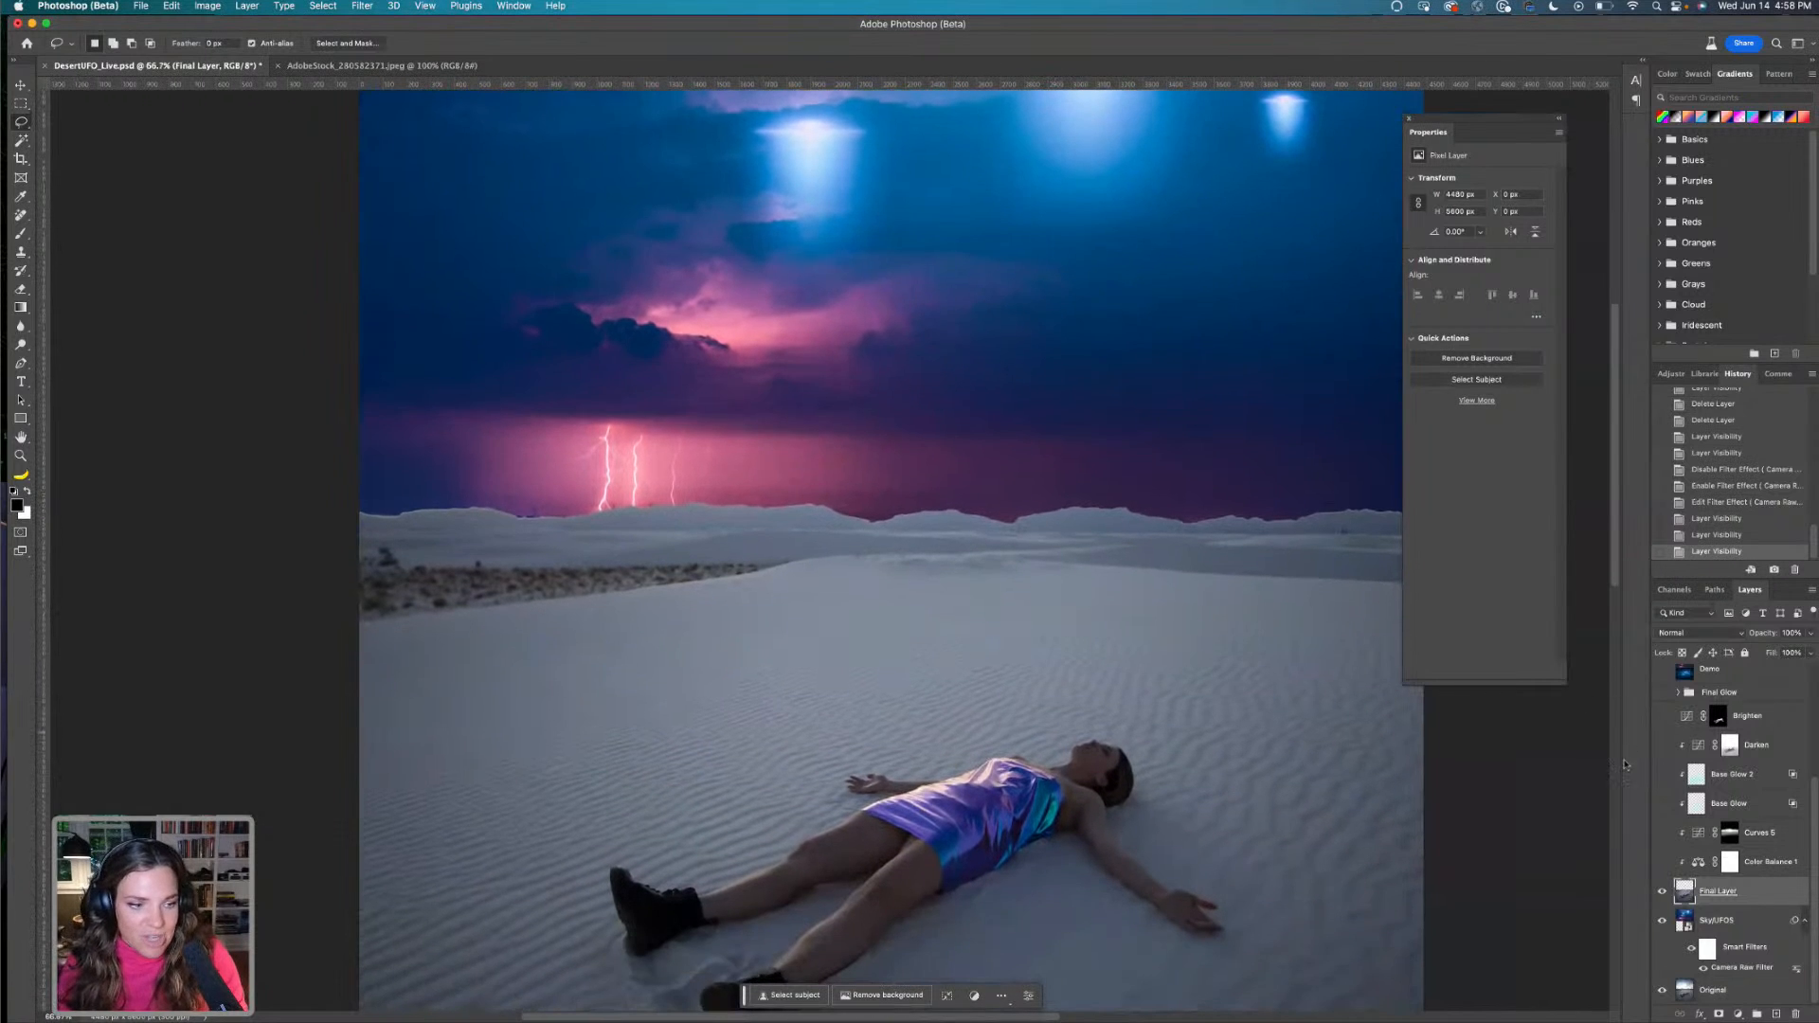
scroll(1083, 724, "down", 5)
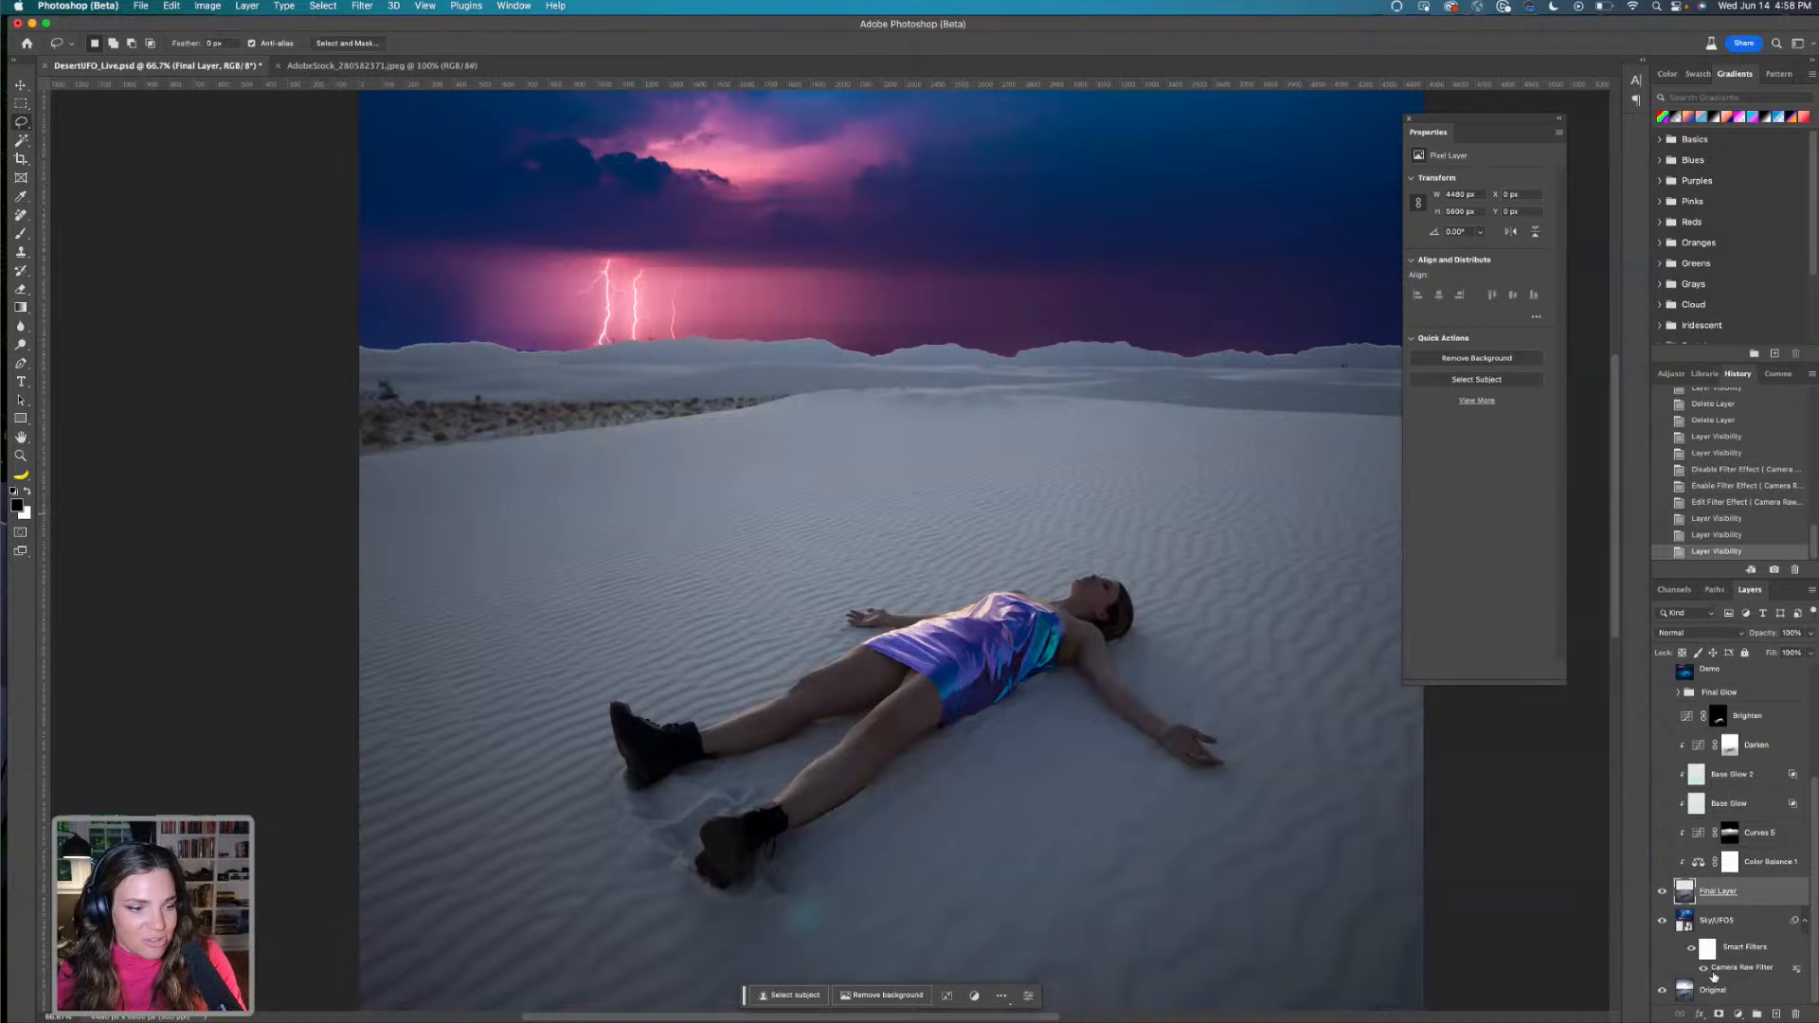
Duplicate the Original layer, place the copy above Sky/UFOS and hide the Final Layer
left_click_drag(1716, 990, 1720, 908)
left_click(1661, 890)
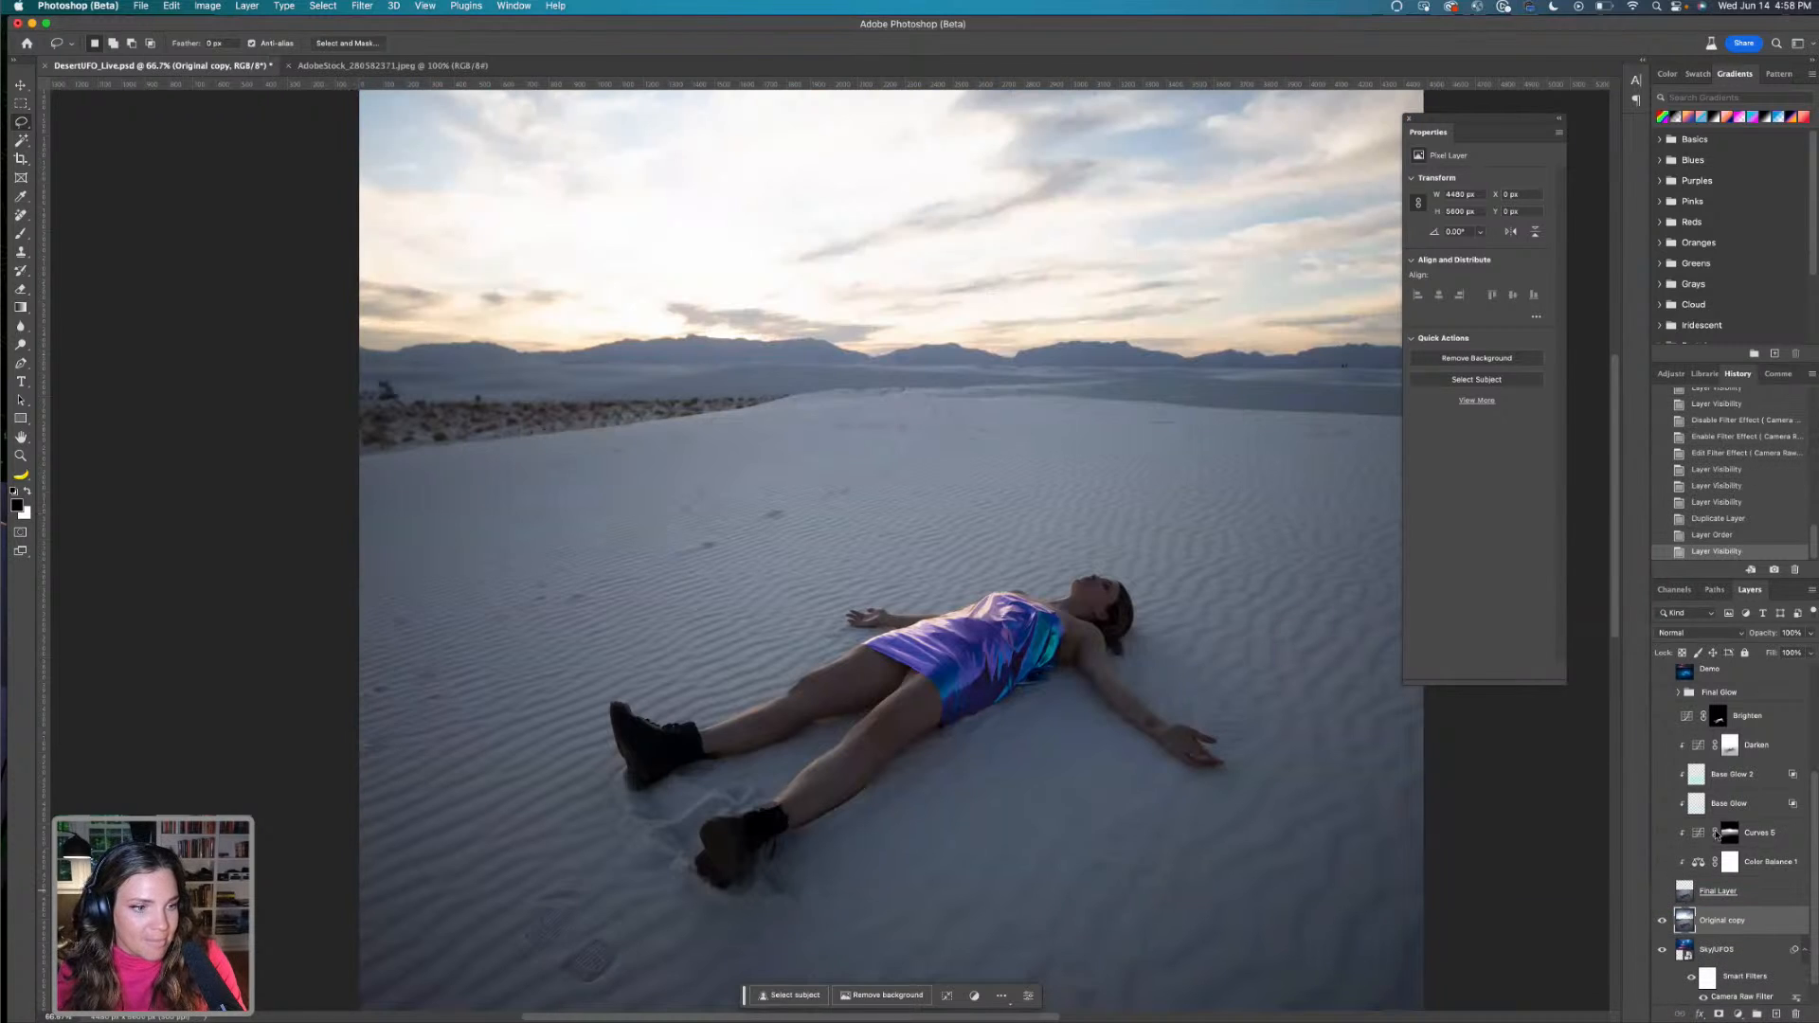
Compare the Red, Green and Blue channels of the Original copy layer for contrast between sky and desert, ending on Red
left_click(1677, 590)
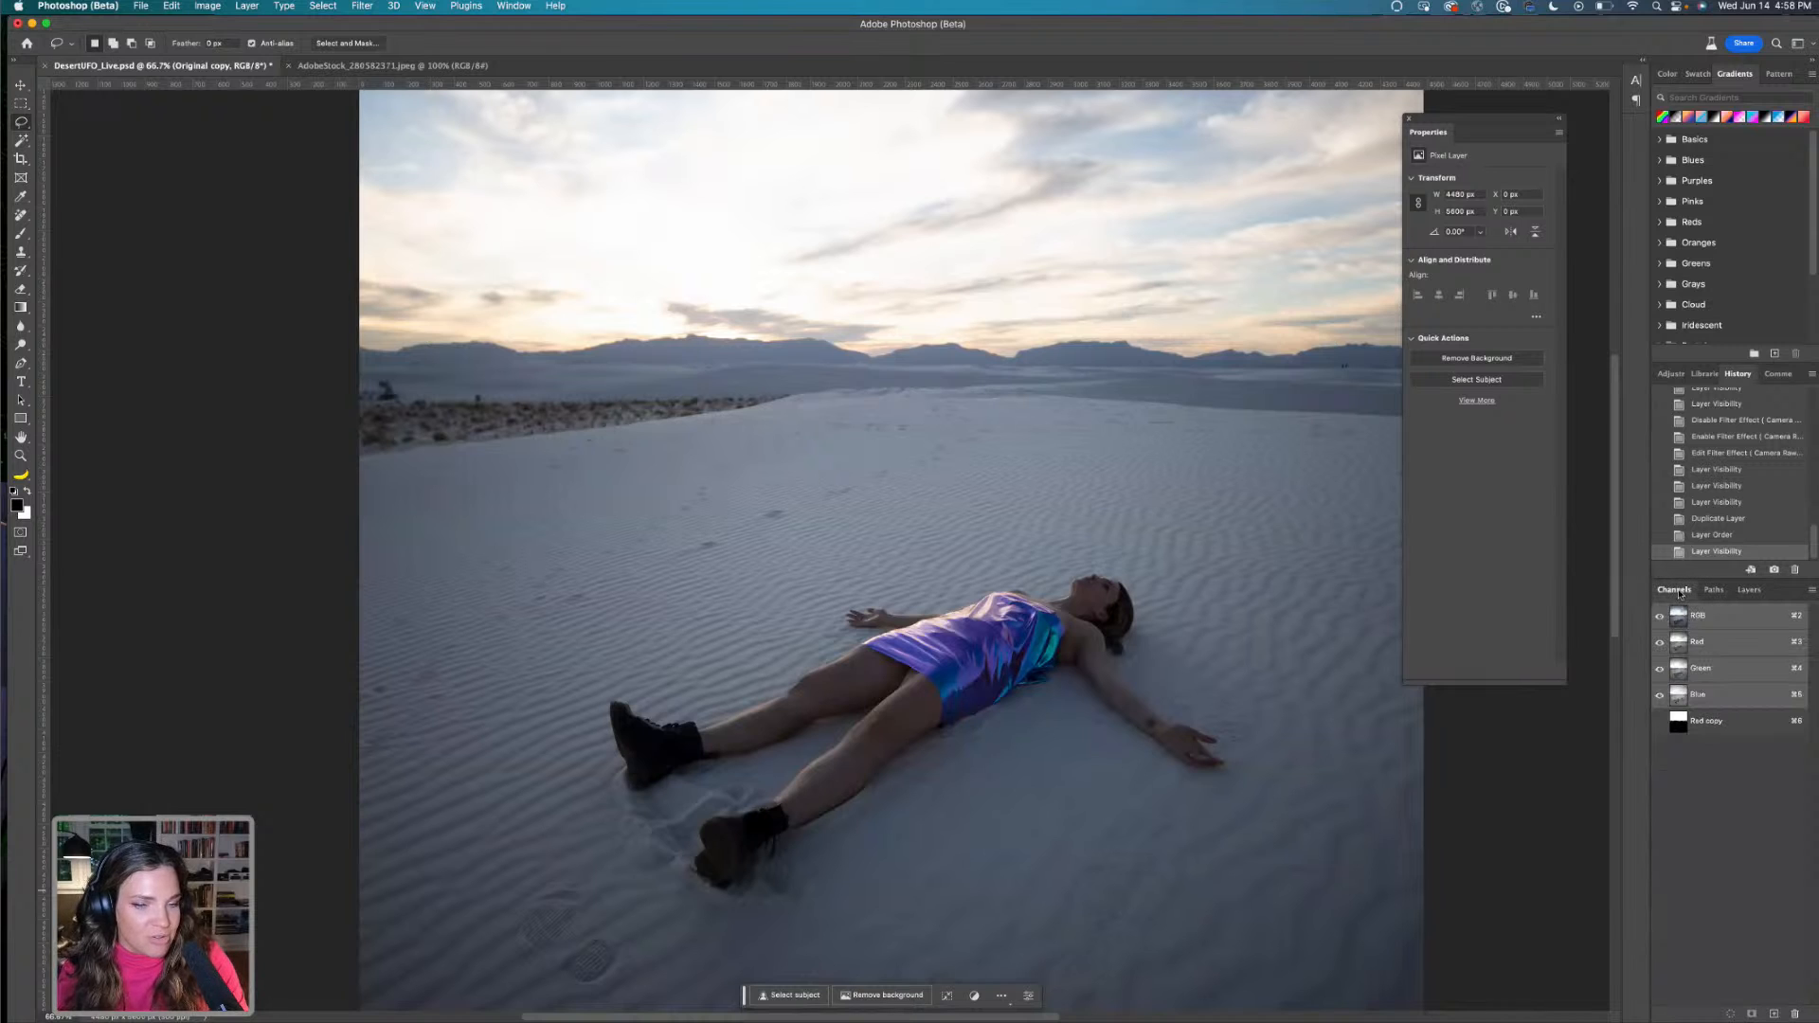
left_click(1691, 645)
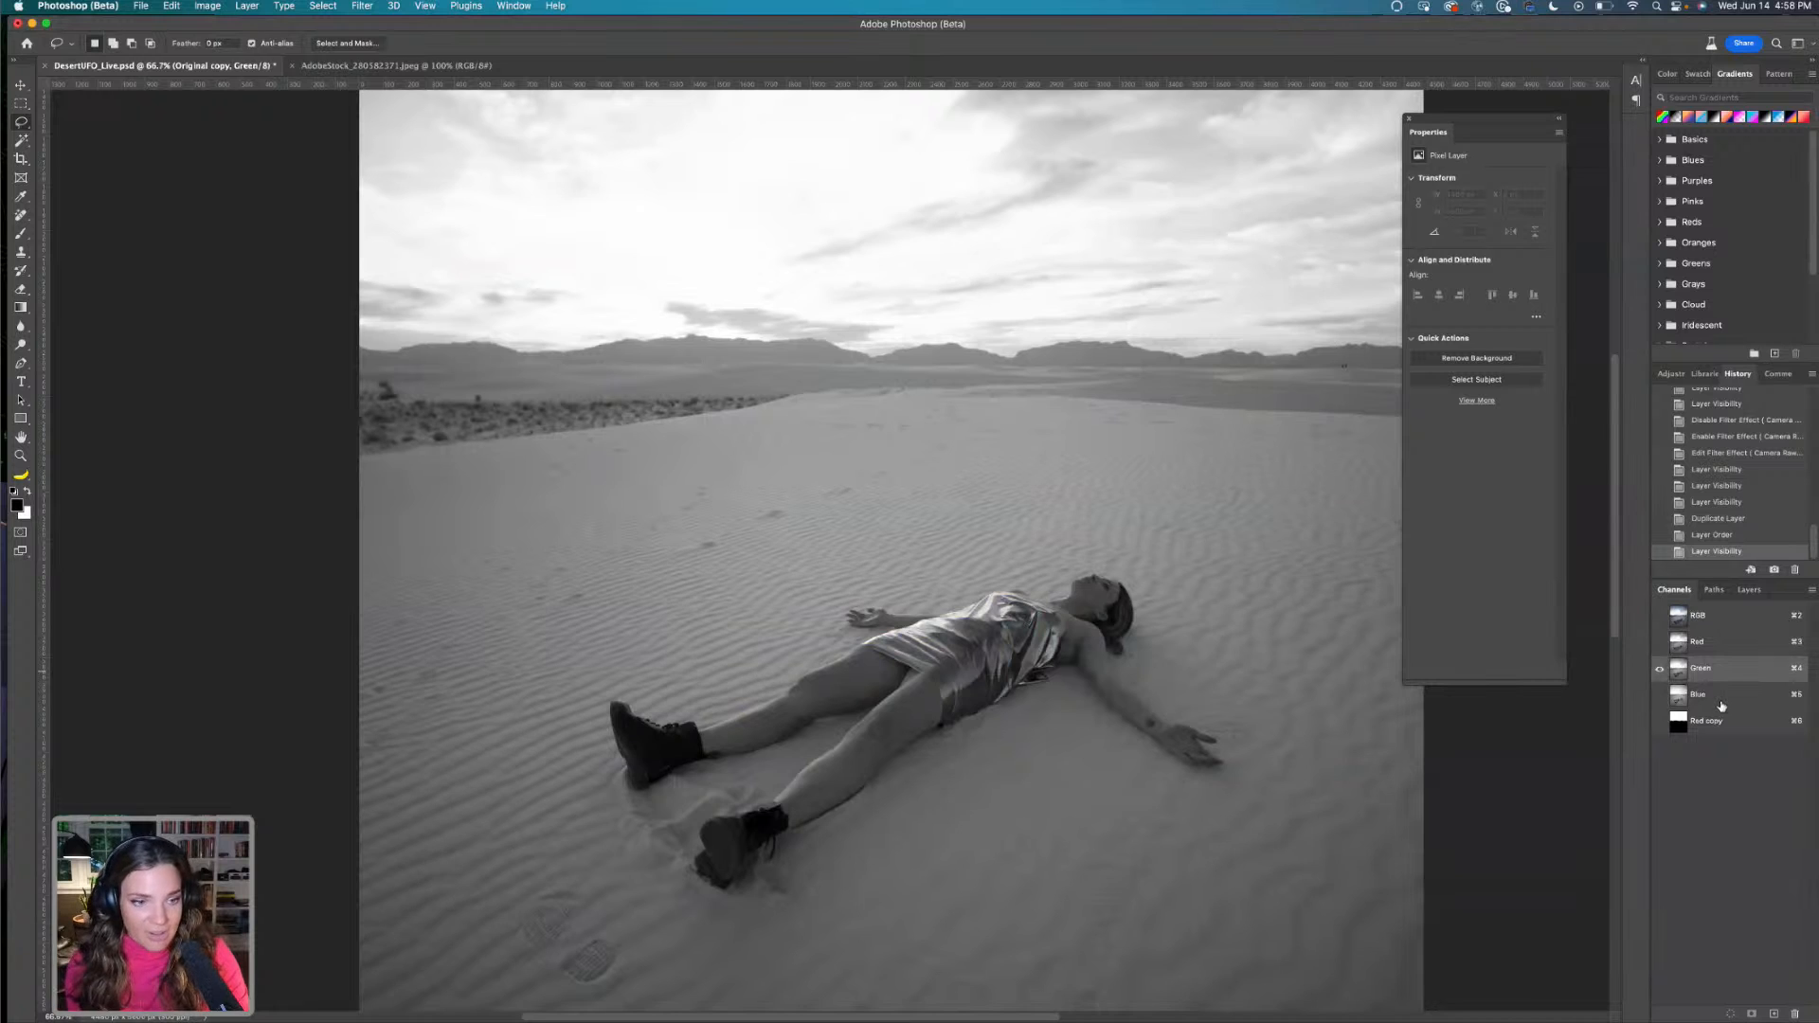
left_click(1718, 701)
left_click(1704, 646)
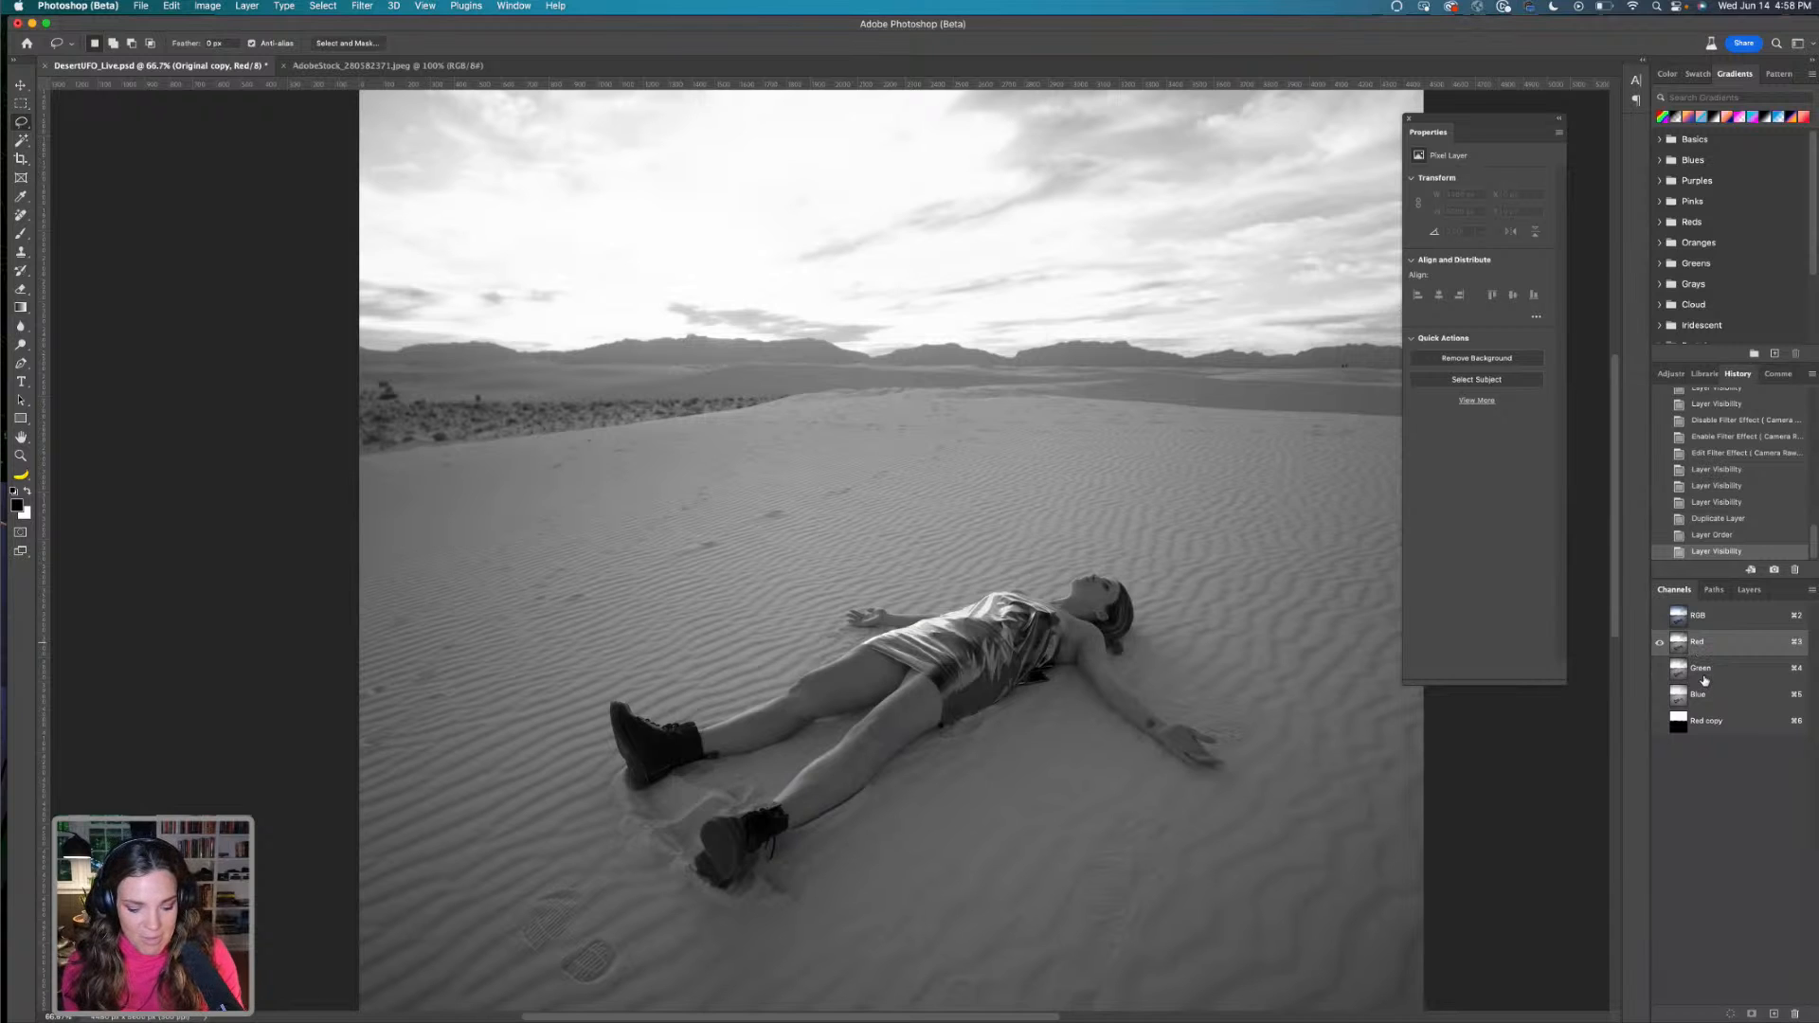
Try a Levels adjustment on the Red channel with input black at 117 and input white at 201 to separate the sky
key("super+l")
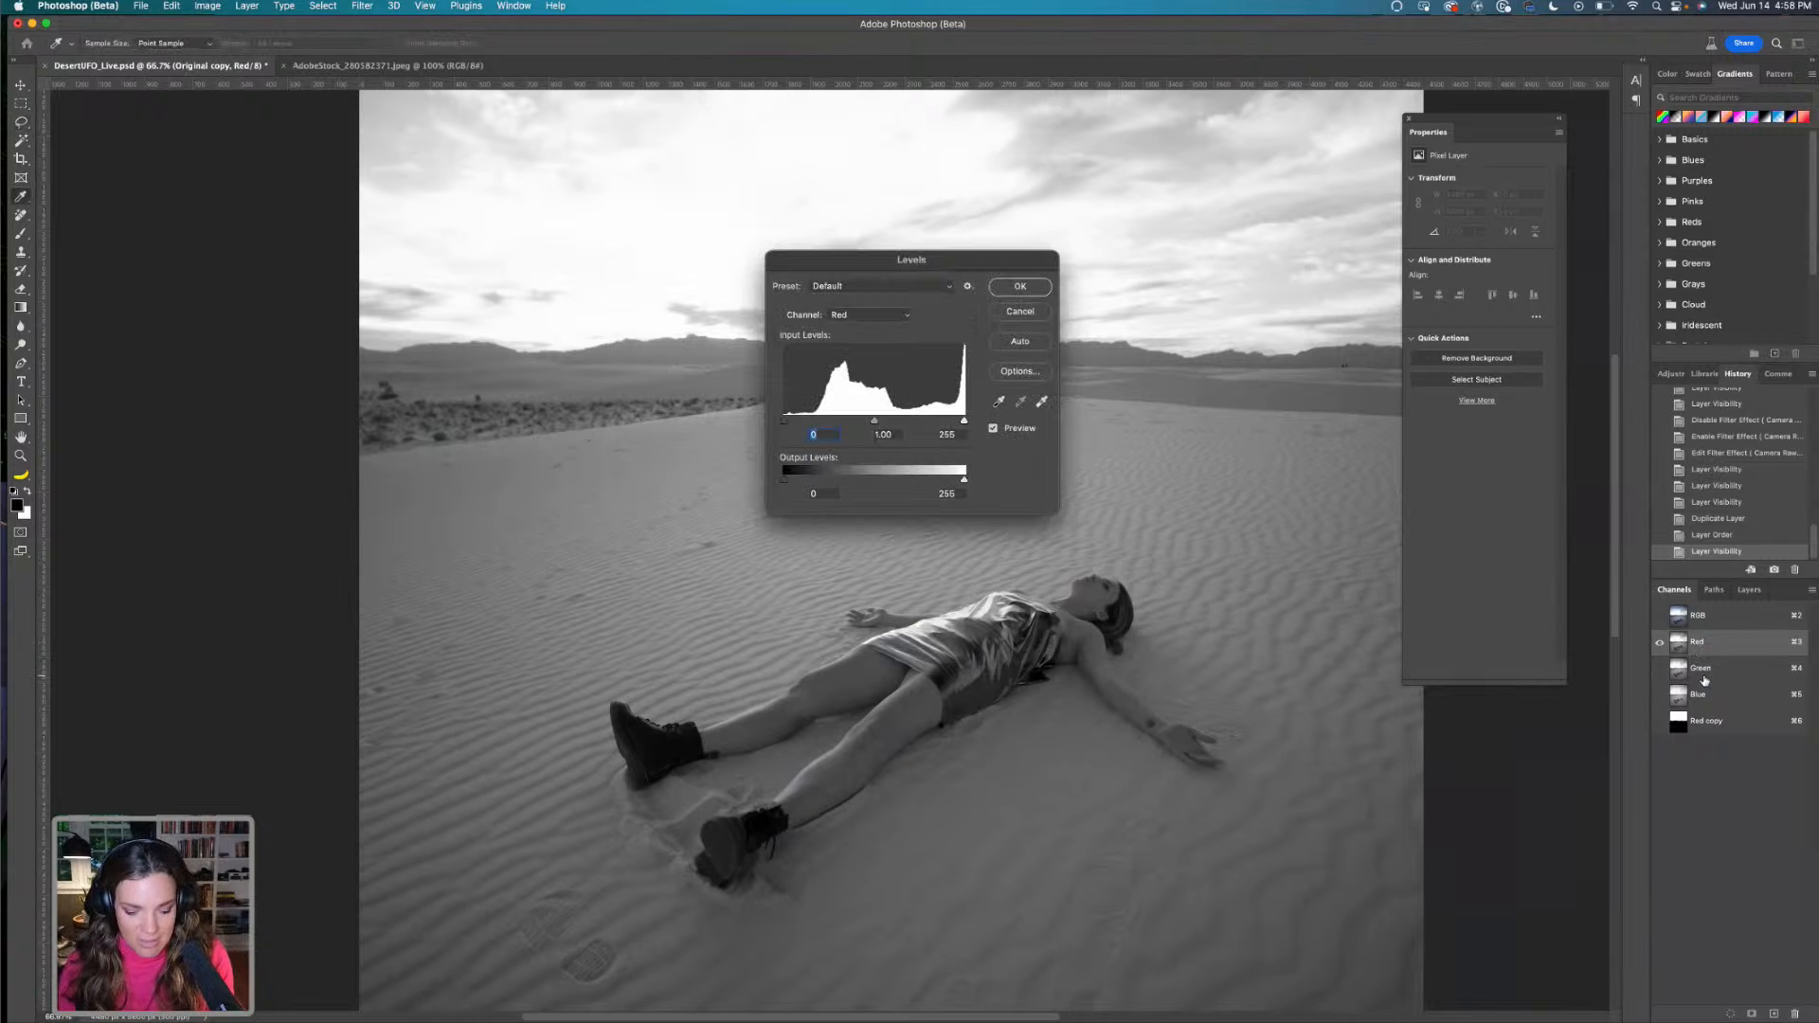
left_click_drag(1002, 258, 1215, 262)
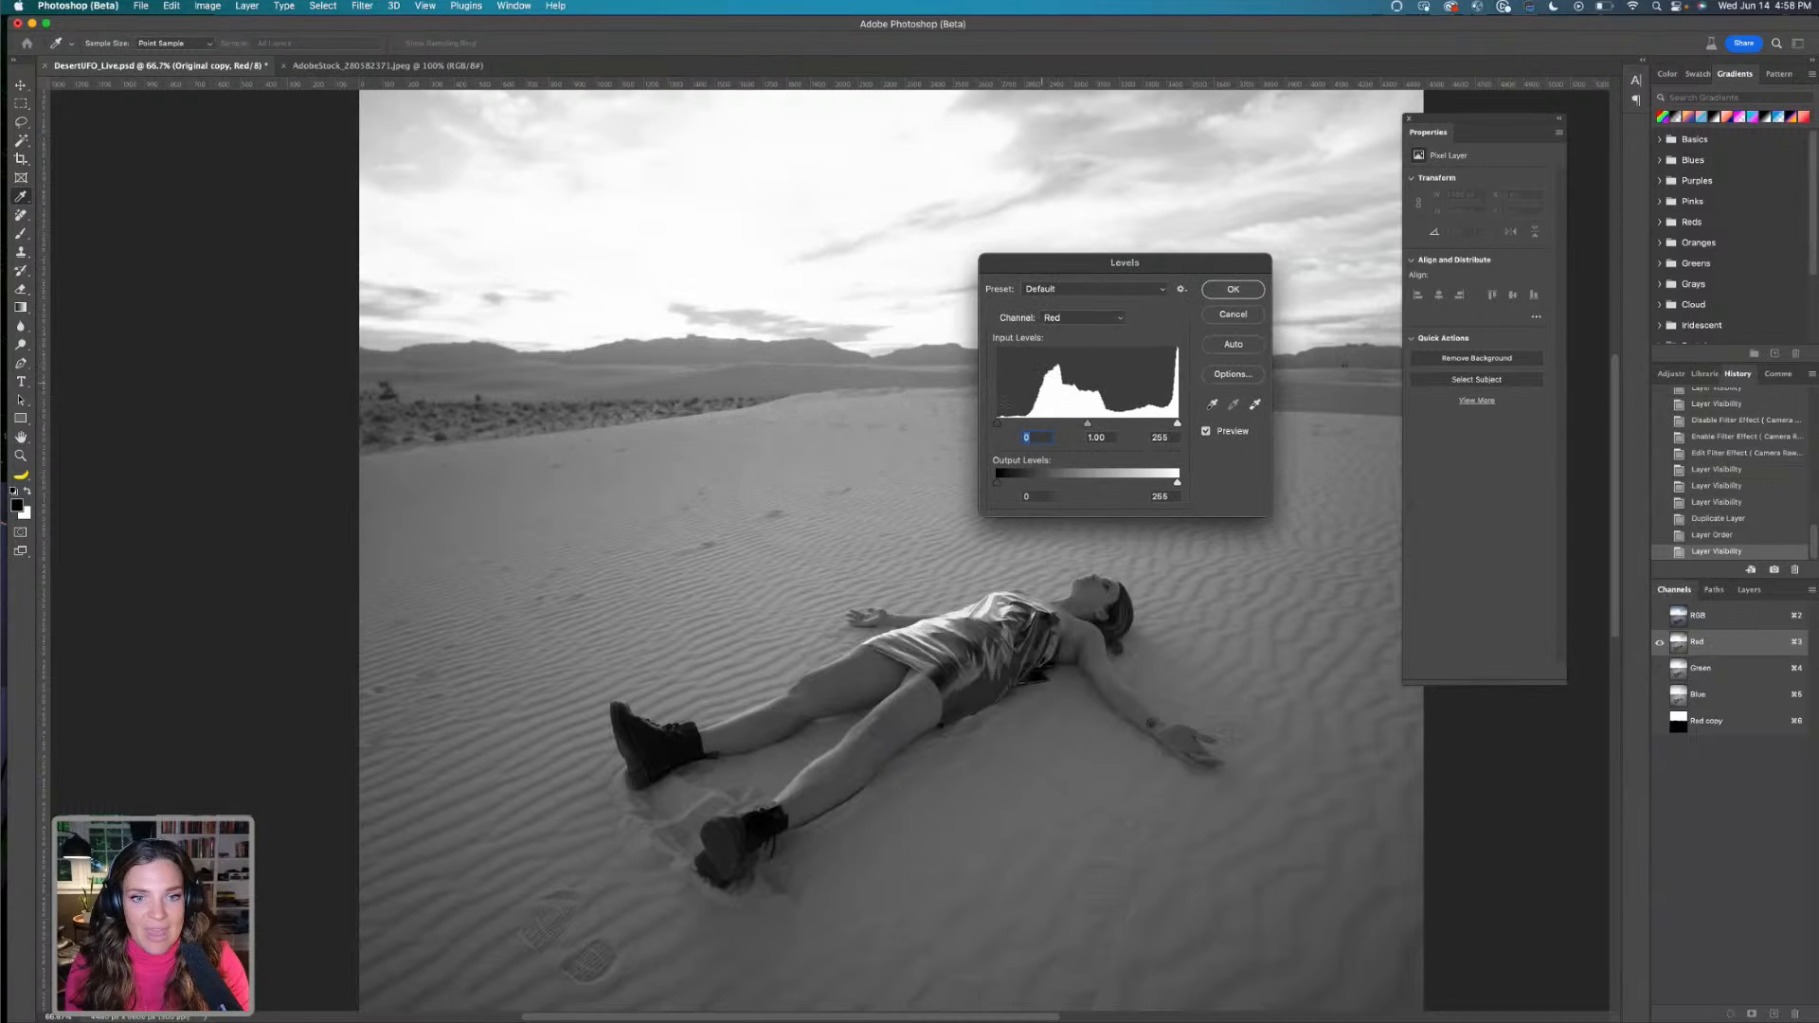
key("shift+Up")
key("shift+Up")
key("shift+Up")
key("shift+Up")
key("shift+Up")
key("shift+Up")
key("shift+Up")
key("shift+Up")
key("shift+Up")
key("shift+Up")
key("shift+Up")
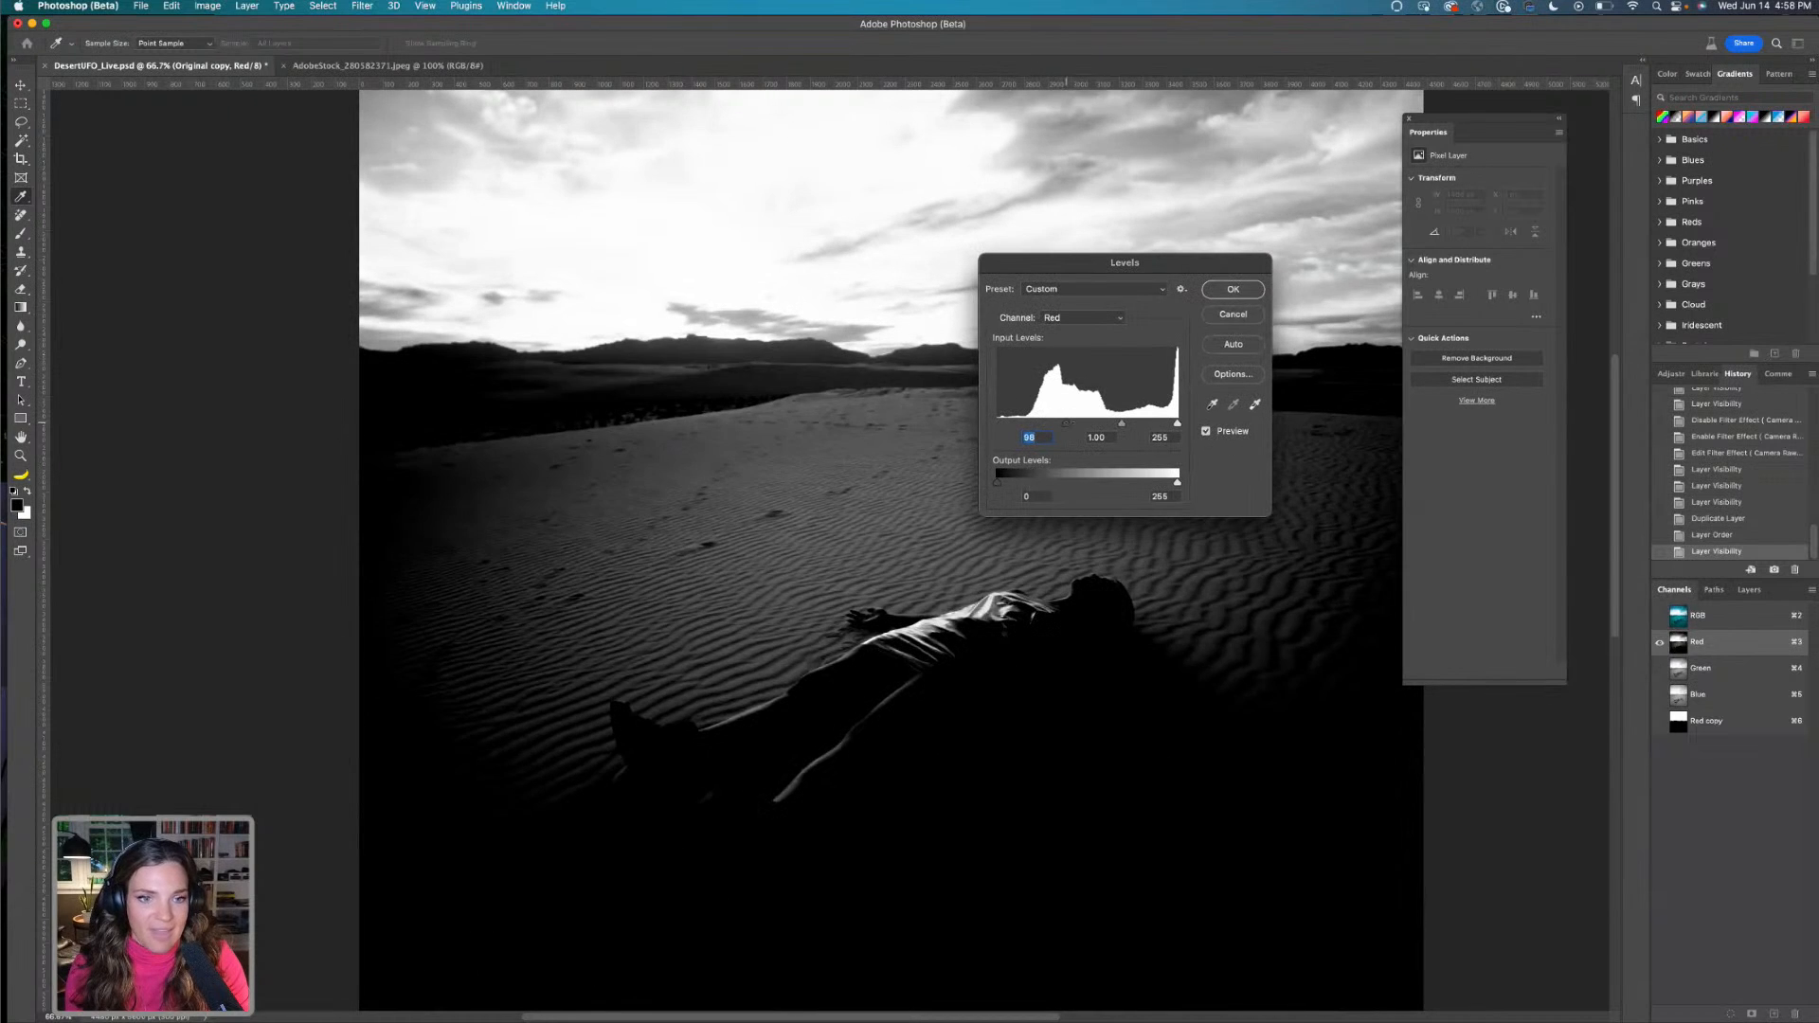
left_click_drag(1178, 425, 1071, 427)
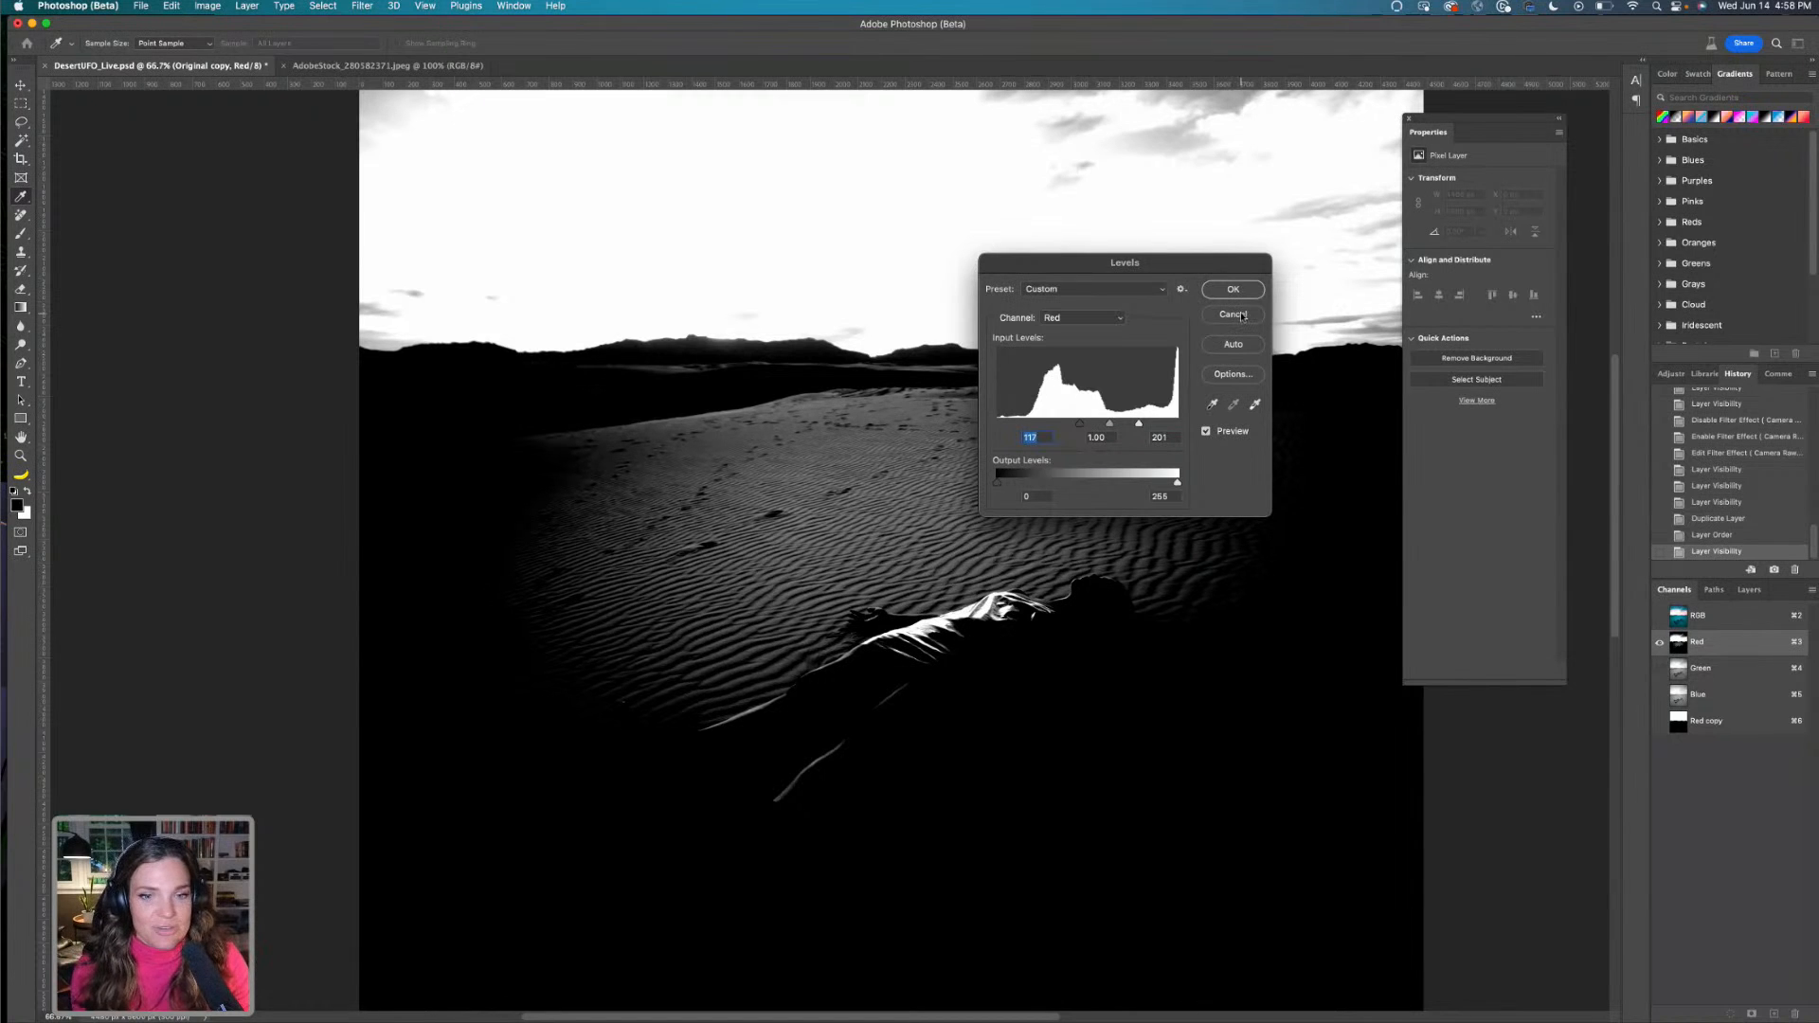
left_click(1232, 315)
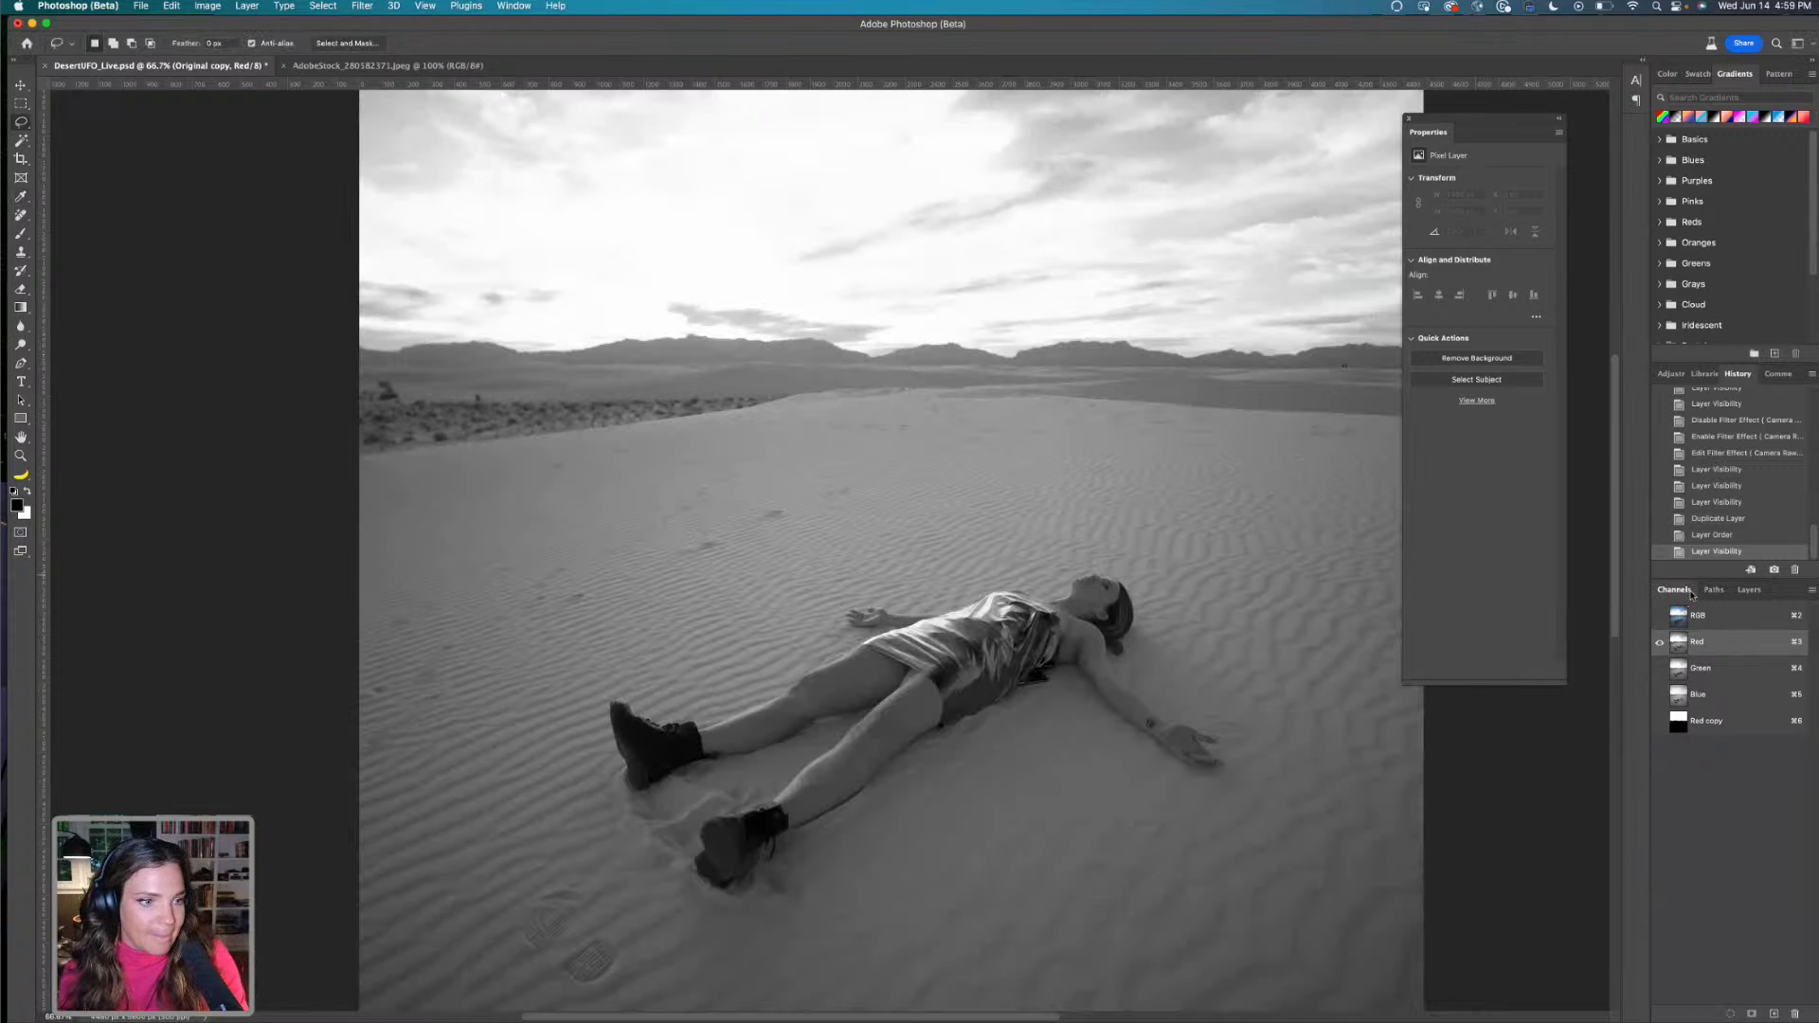
View the finished black-and-white sky mask stored in the Red copy channel and return to the layer list
left_click(1703, 724)
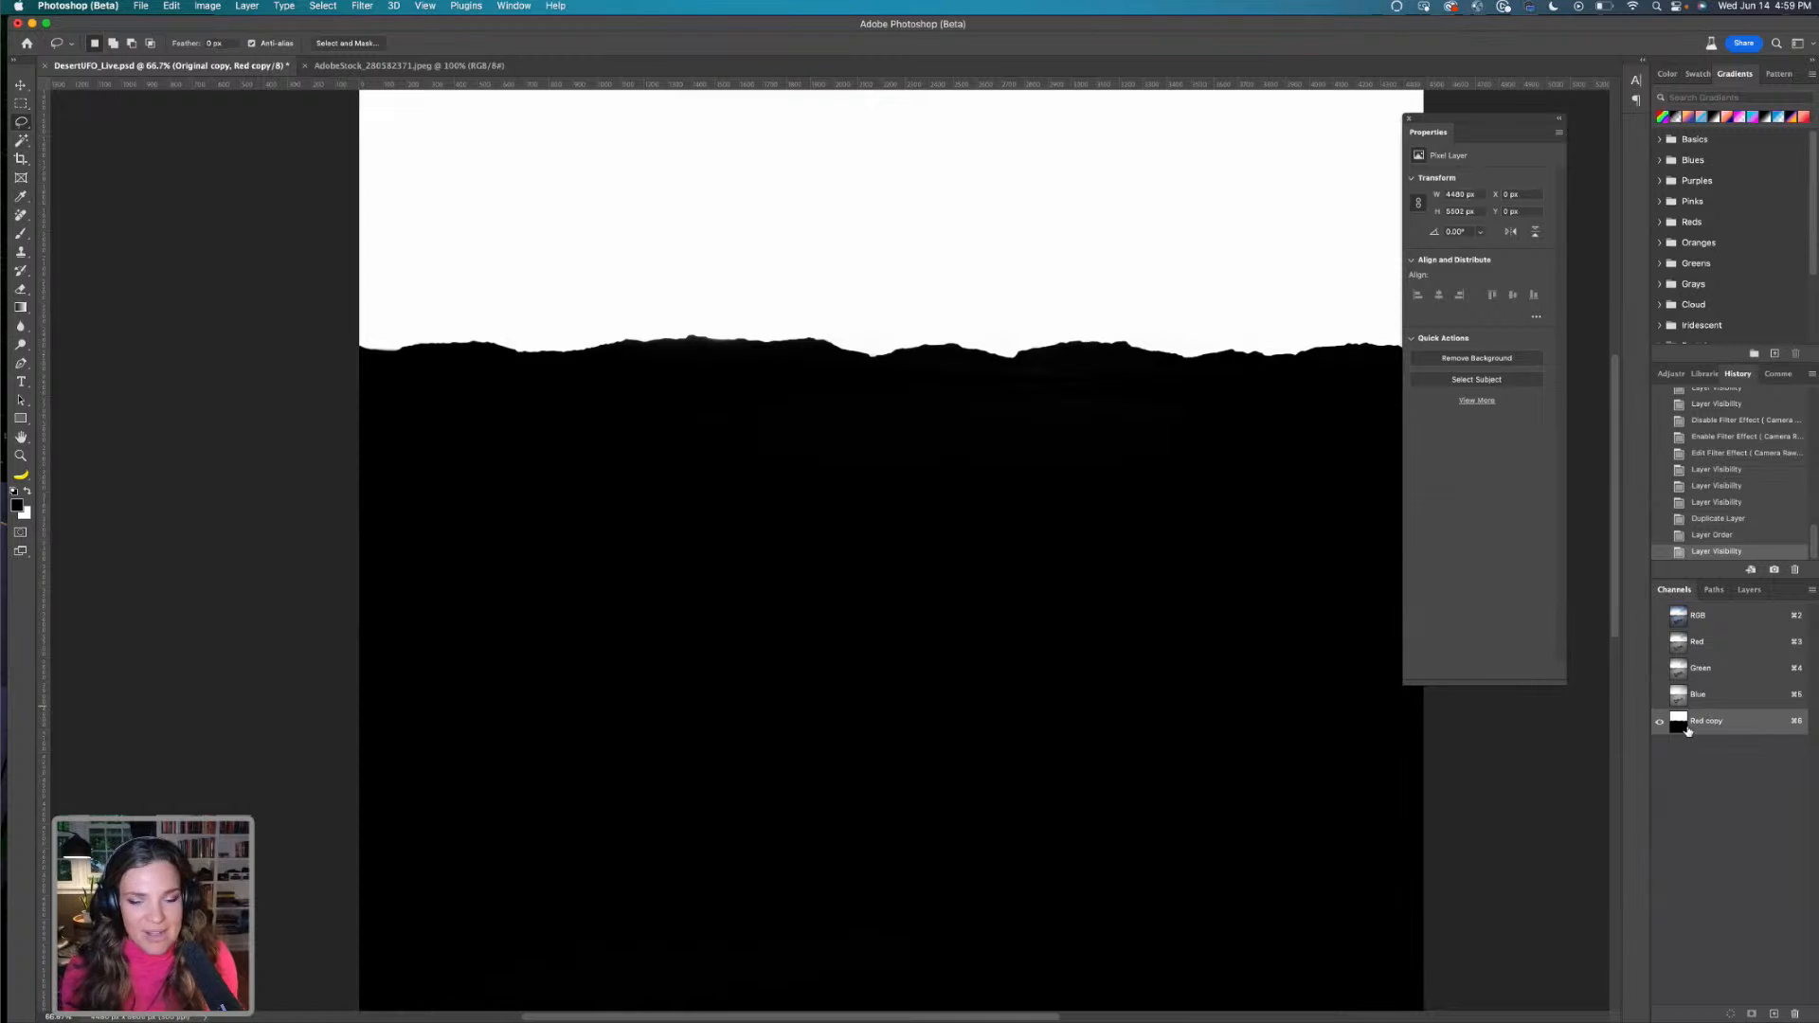
left_click(1749, 589)
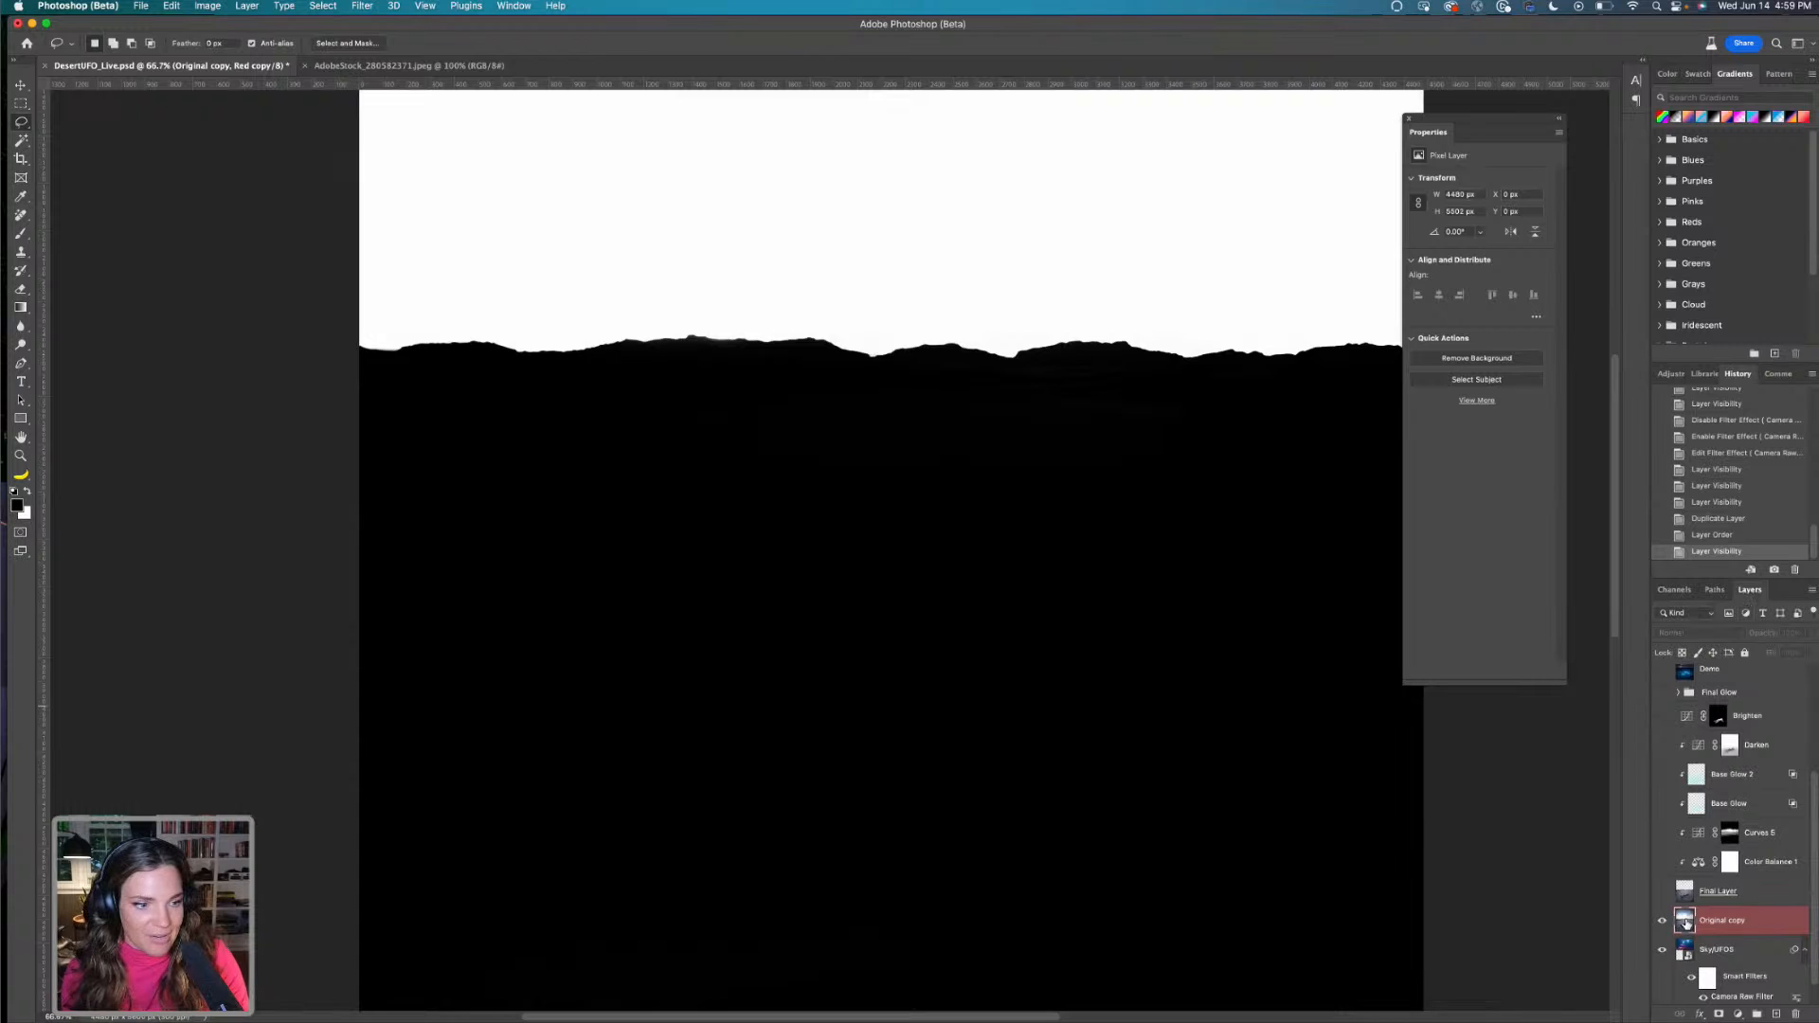
Delete the Original copy layer and show the Final Layer above the Sky/UFOS layer
left_click(1683, 923)
left_click_drag(1679, 919, 1795, 1012)
left_click(1686, 893)
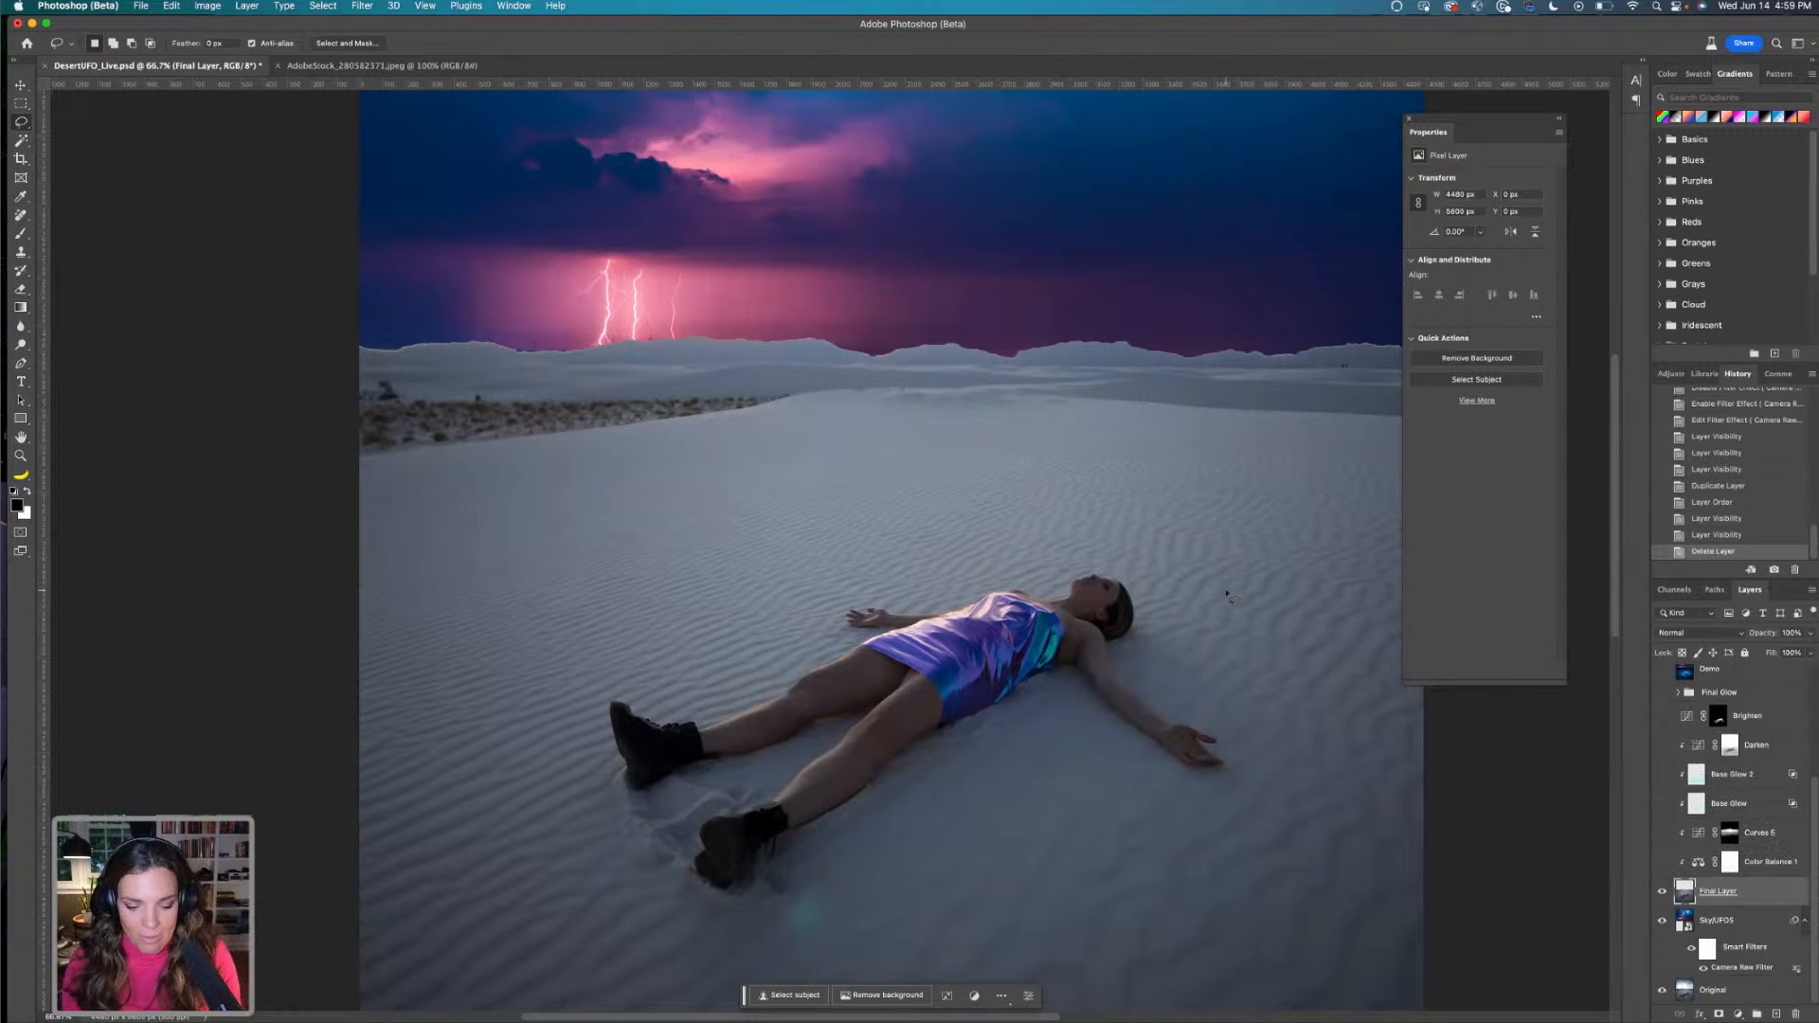
Toggle the Sky/UFOS layer's visibility to compare the desert composite with and without the new sky
key("super+minus")
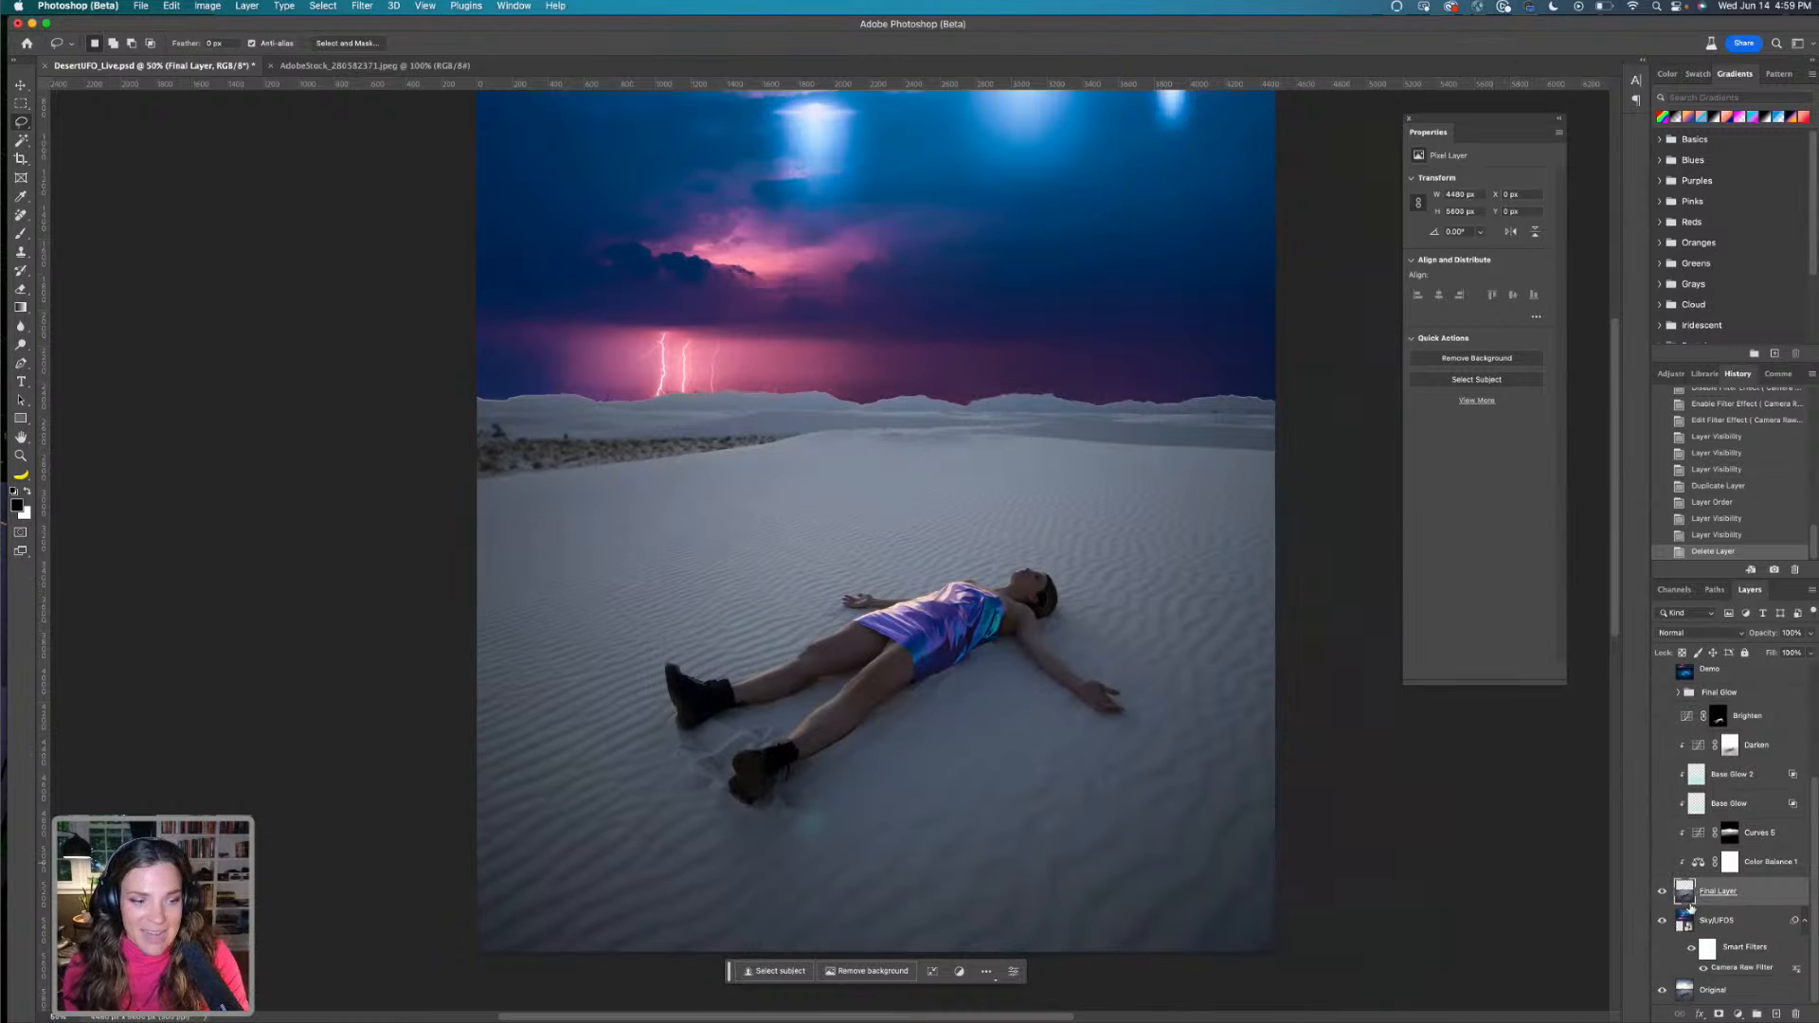
left_click(1663, 920)
left_click(1663, 920)
left_click(1663, 920)
scroll(1154, 732, "up", 2)
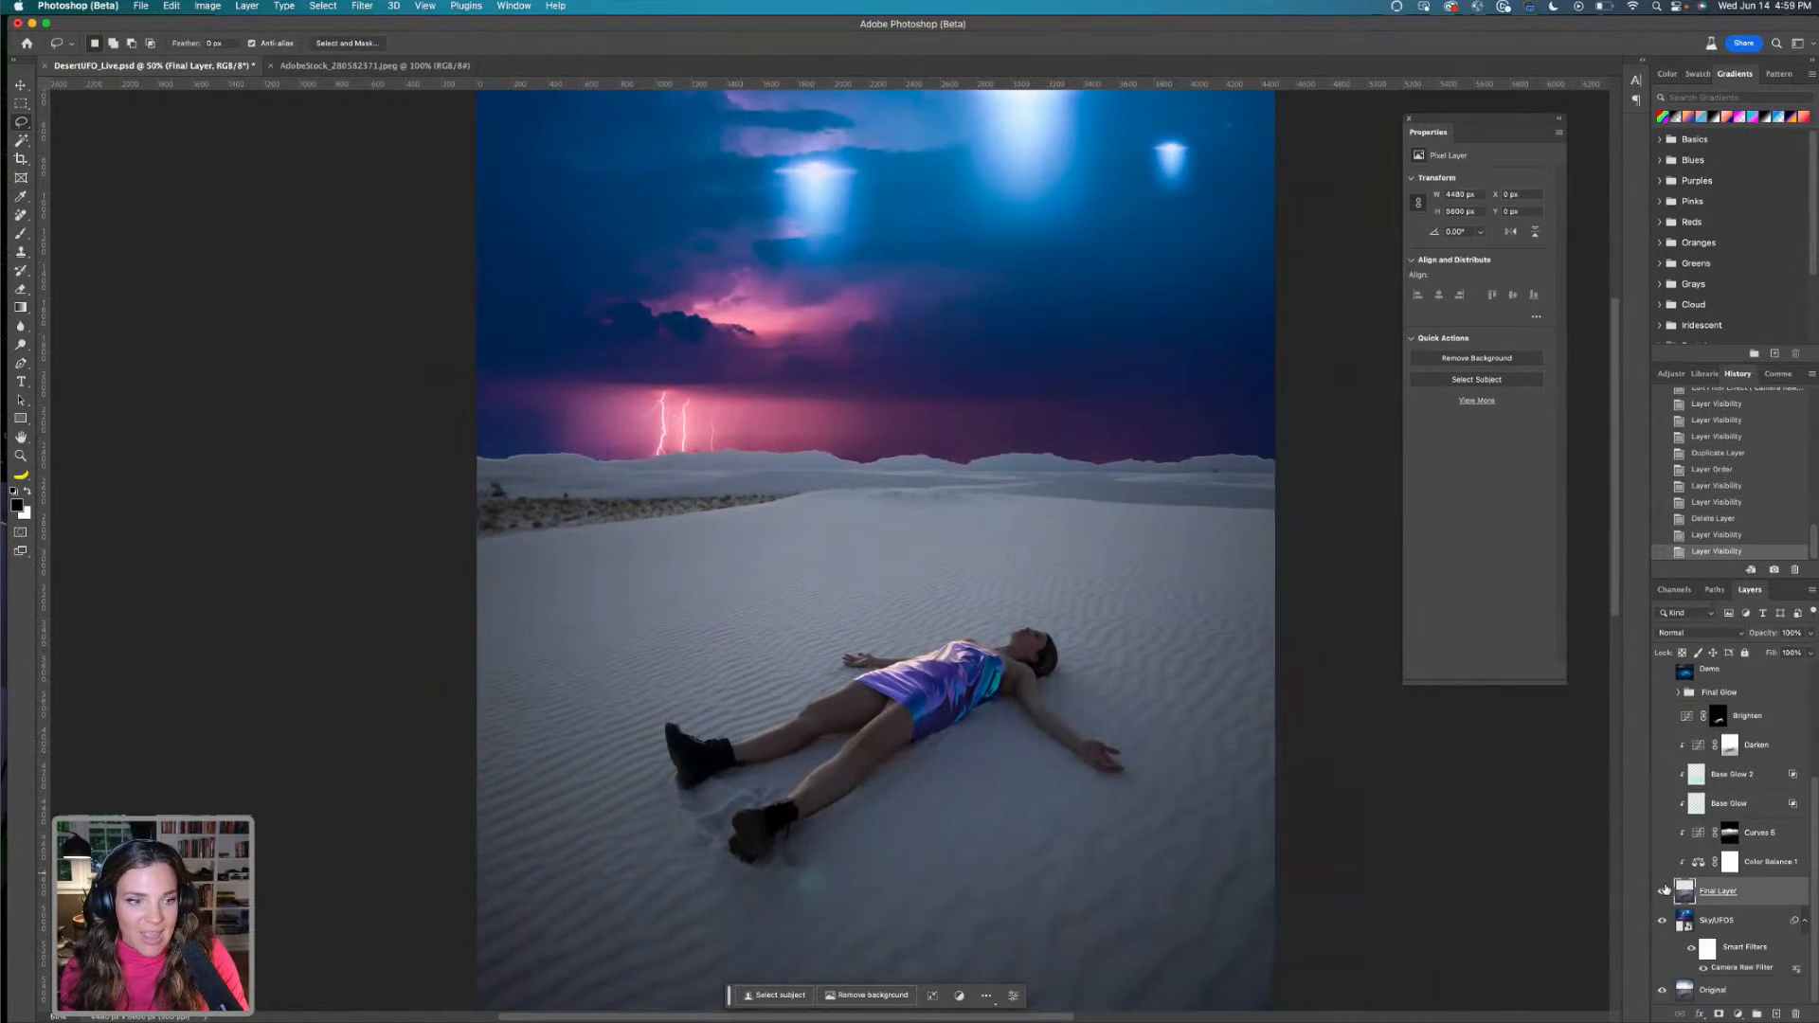
left_click(1663, 922)
left_click(1662, 922)
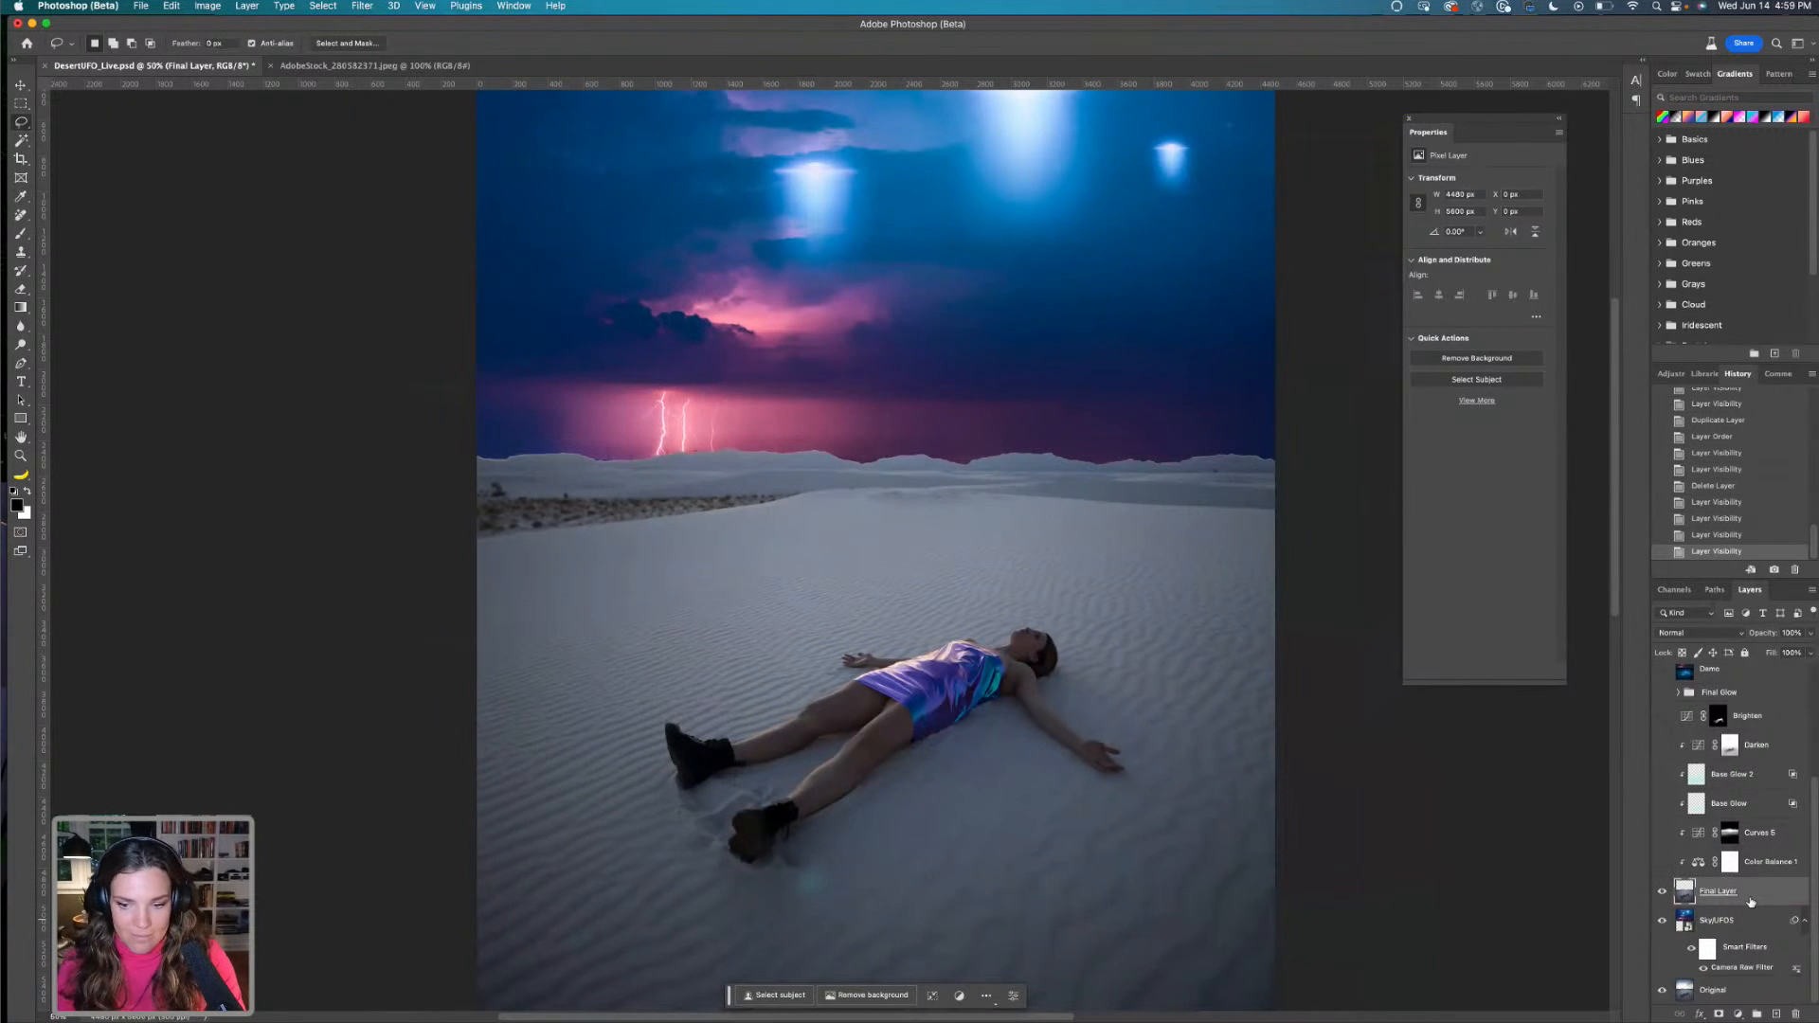
Add a Color Balance adjustment clipped to the Final Layer, shift its midtones to about Cyan -18, Magenta -2 and Blue +10, and compare before and after
left_click(1740, 1012)
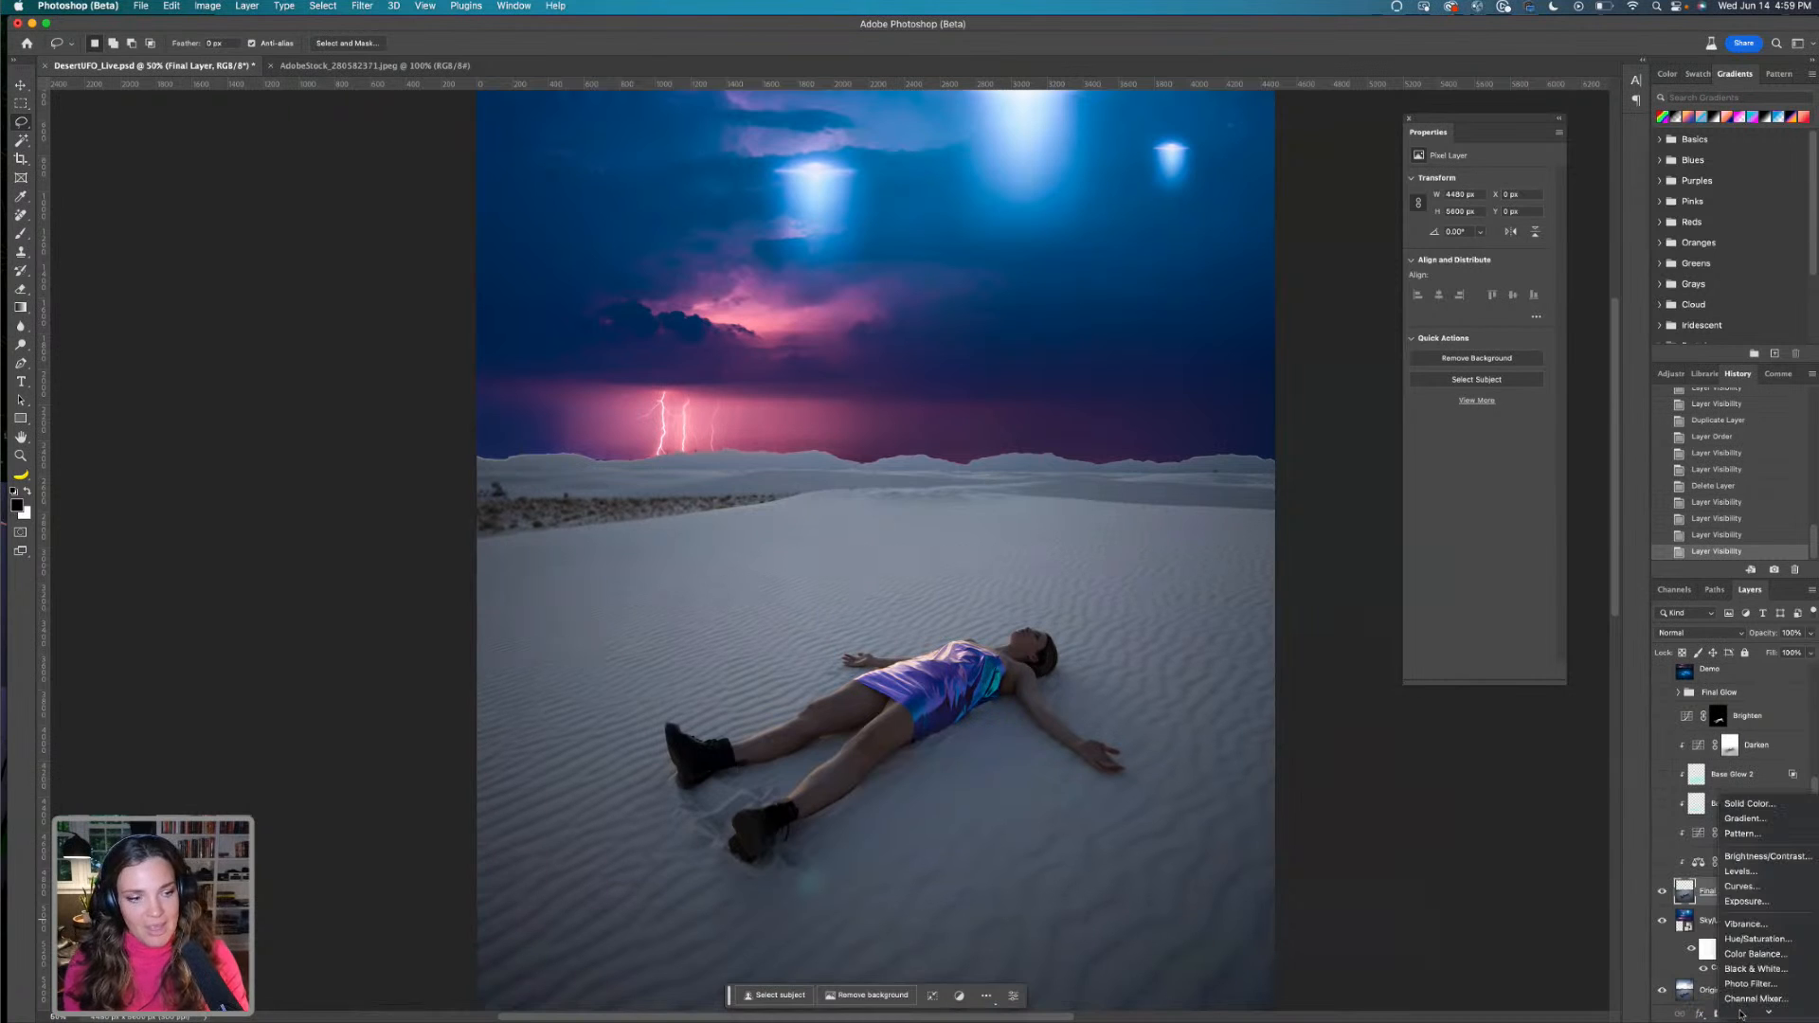
left_click(1764, 955)
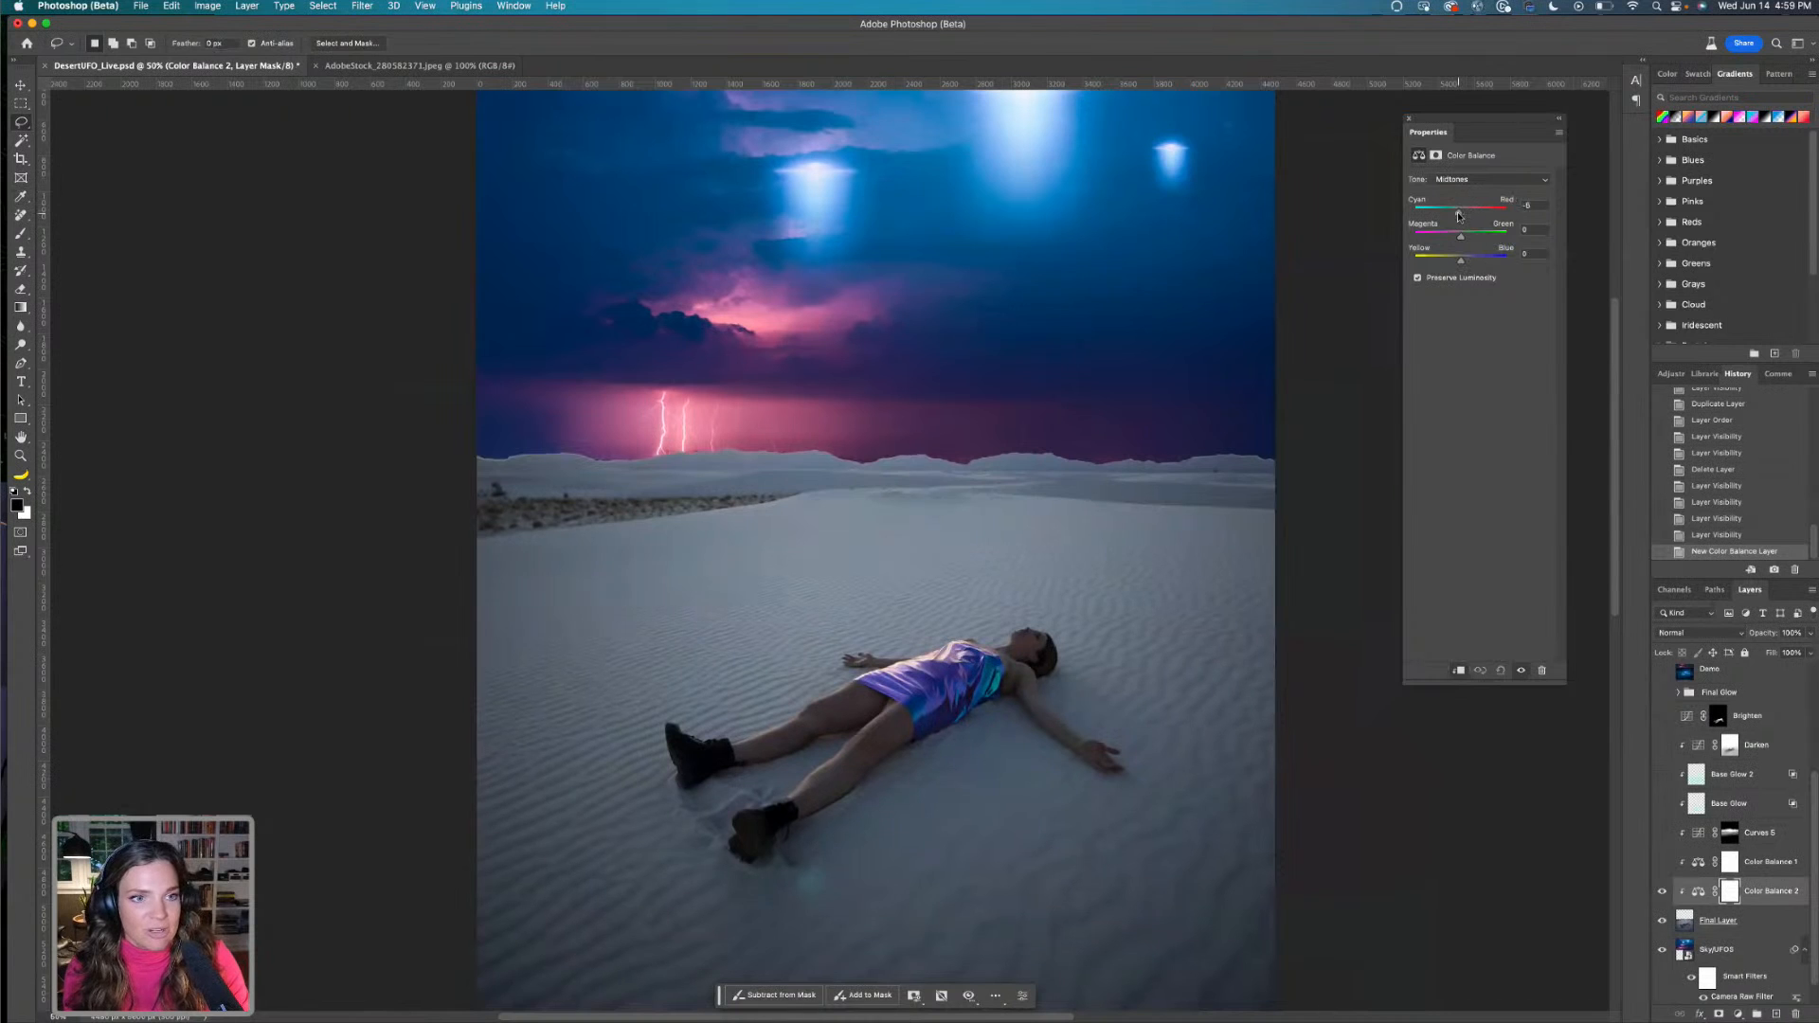
left_click_drag(1457, 214, 1467, 264)
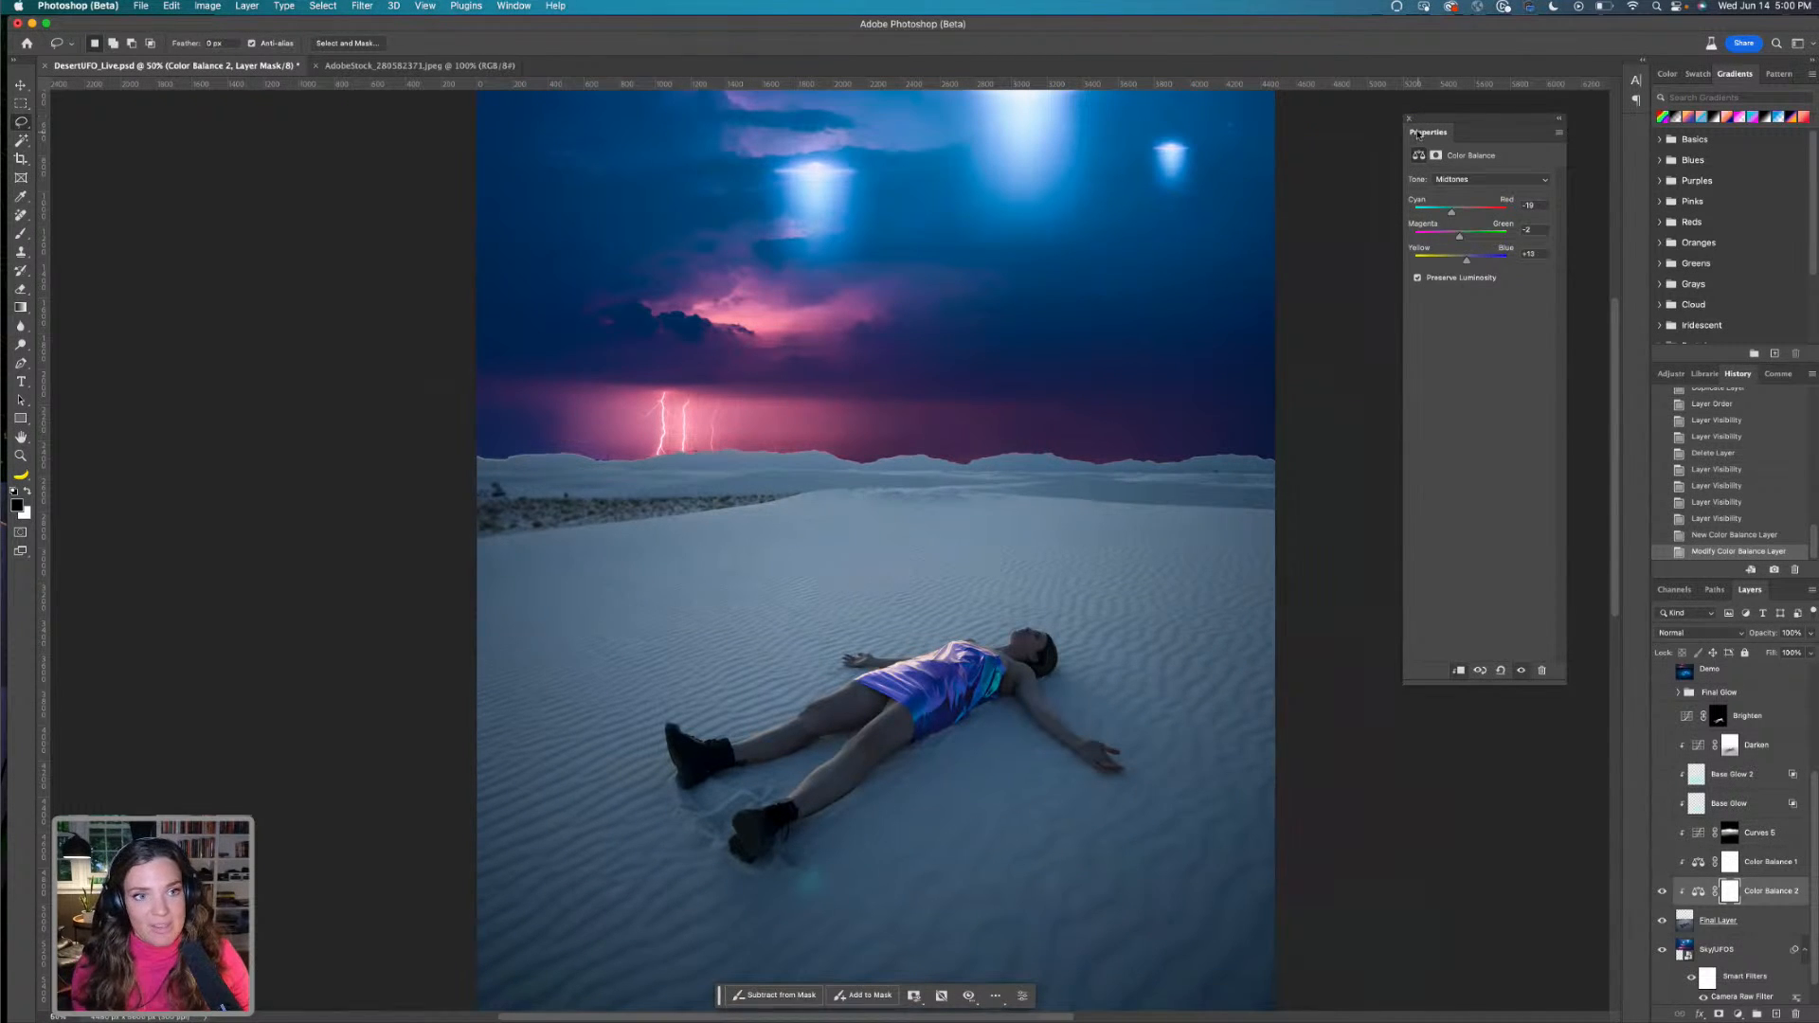
left_click(1408, 119)
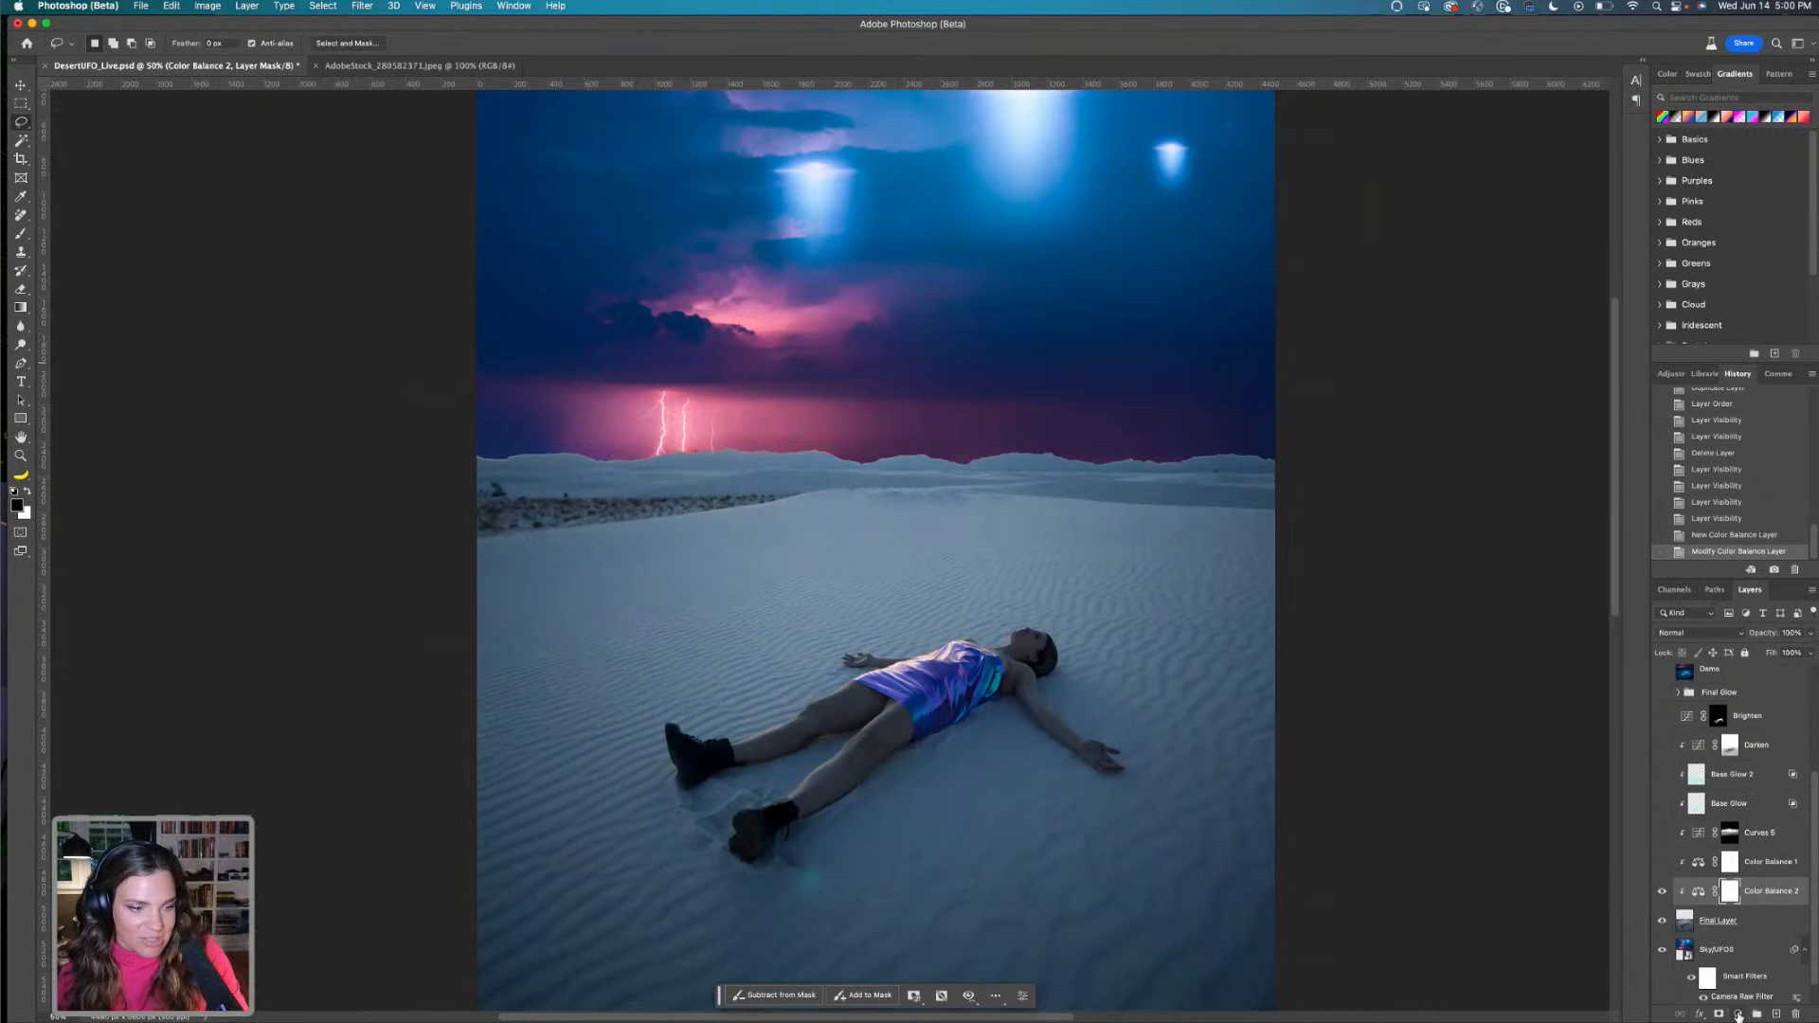
left_click(1662, 891)
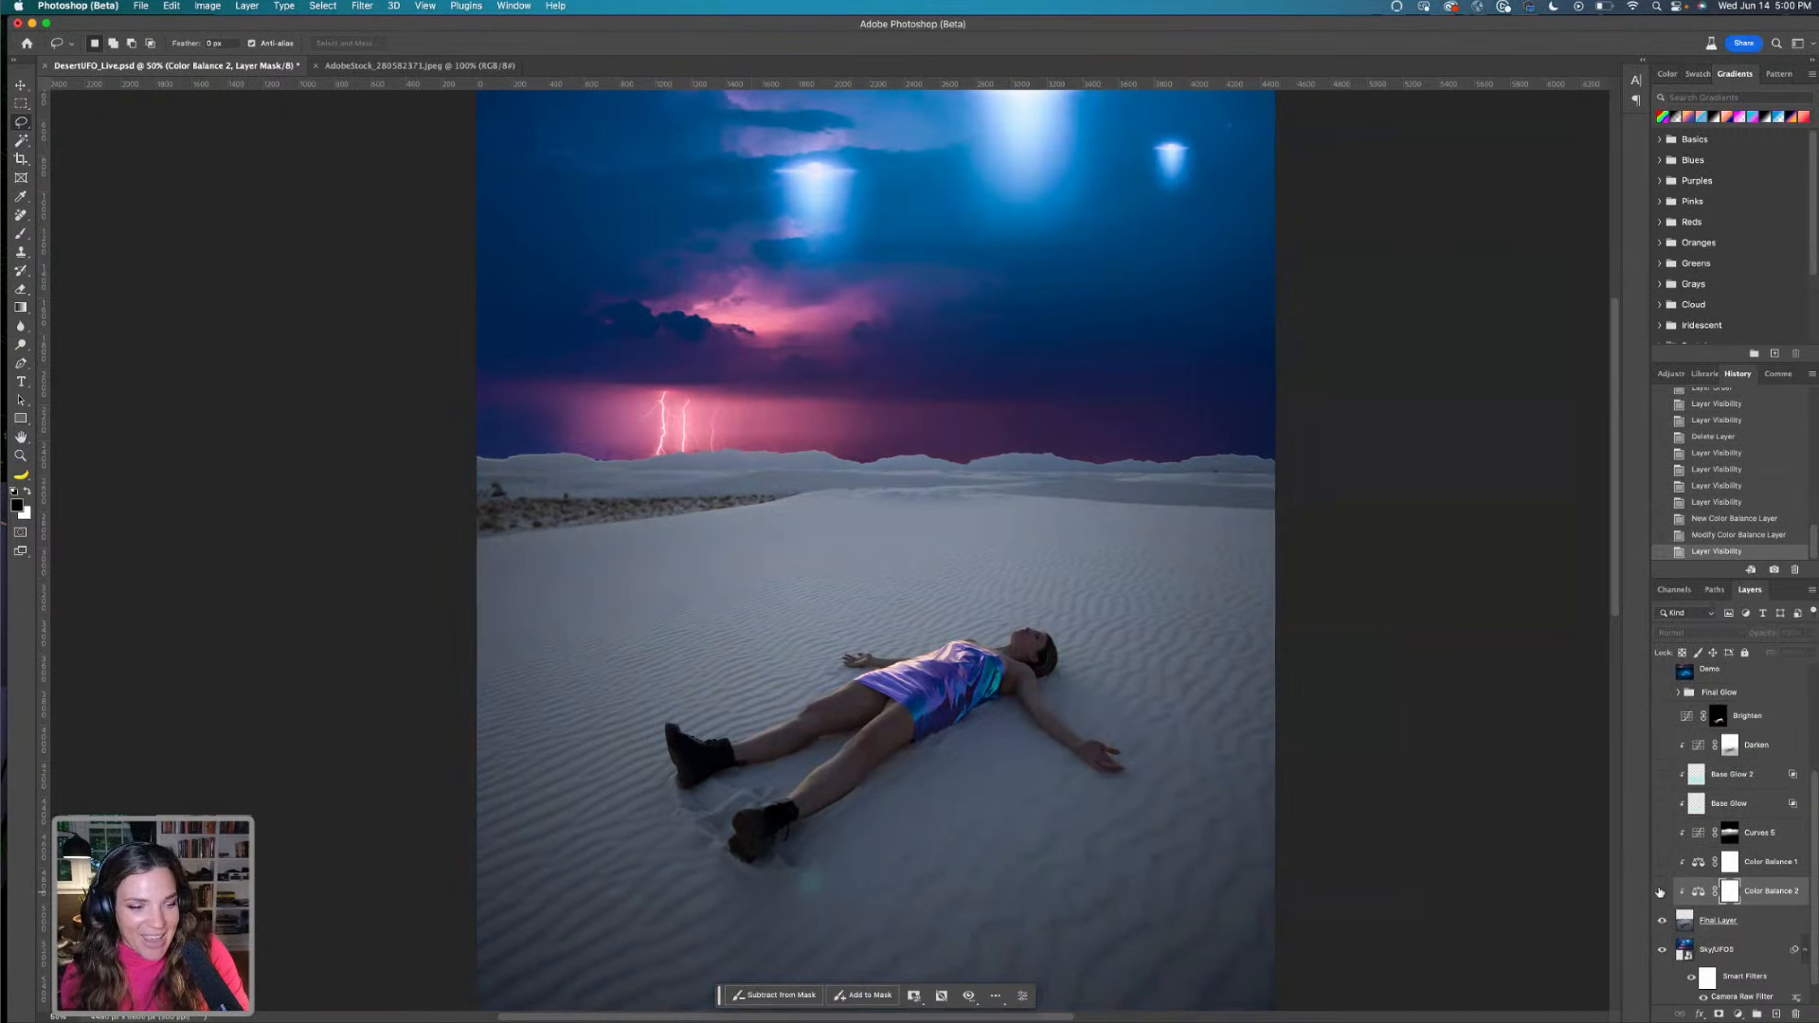
left_click(1663, 897)
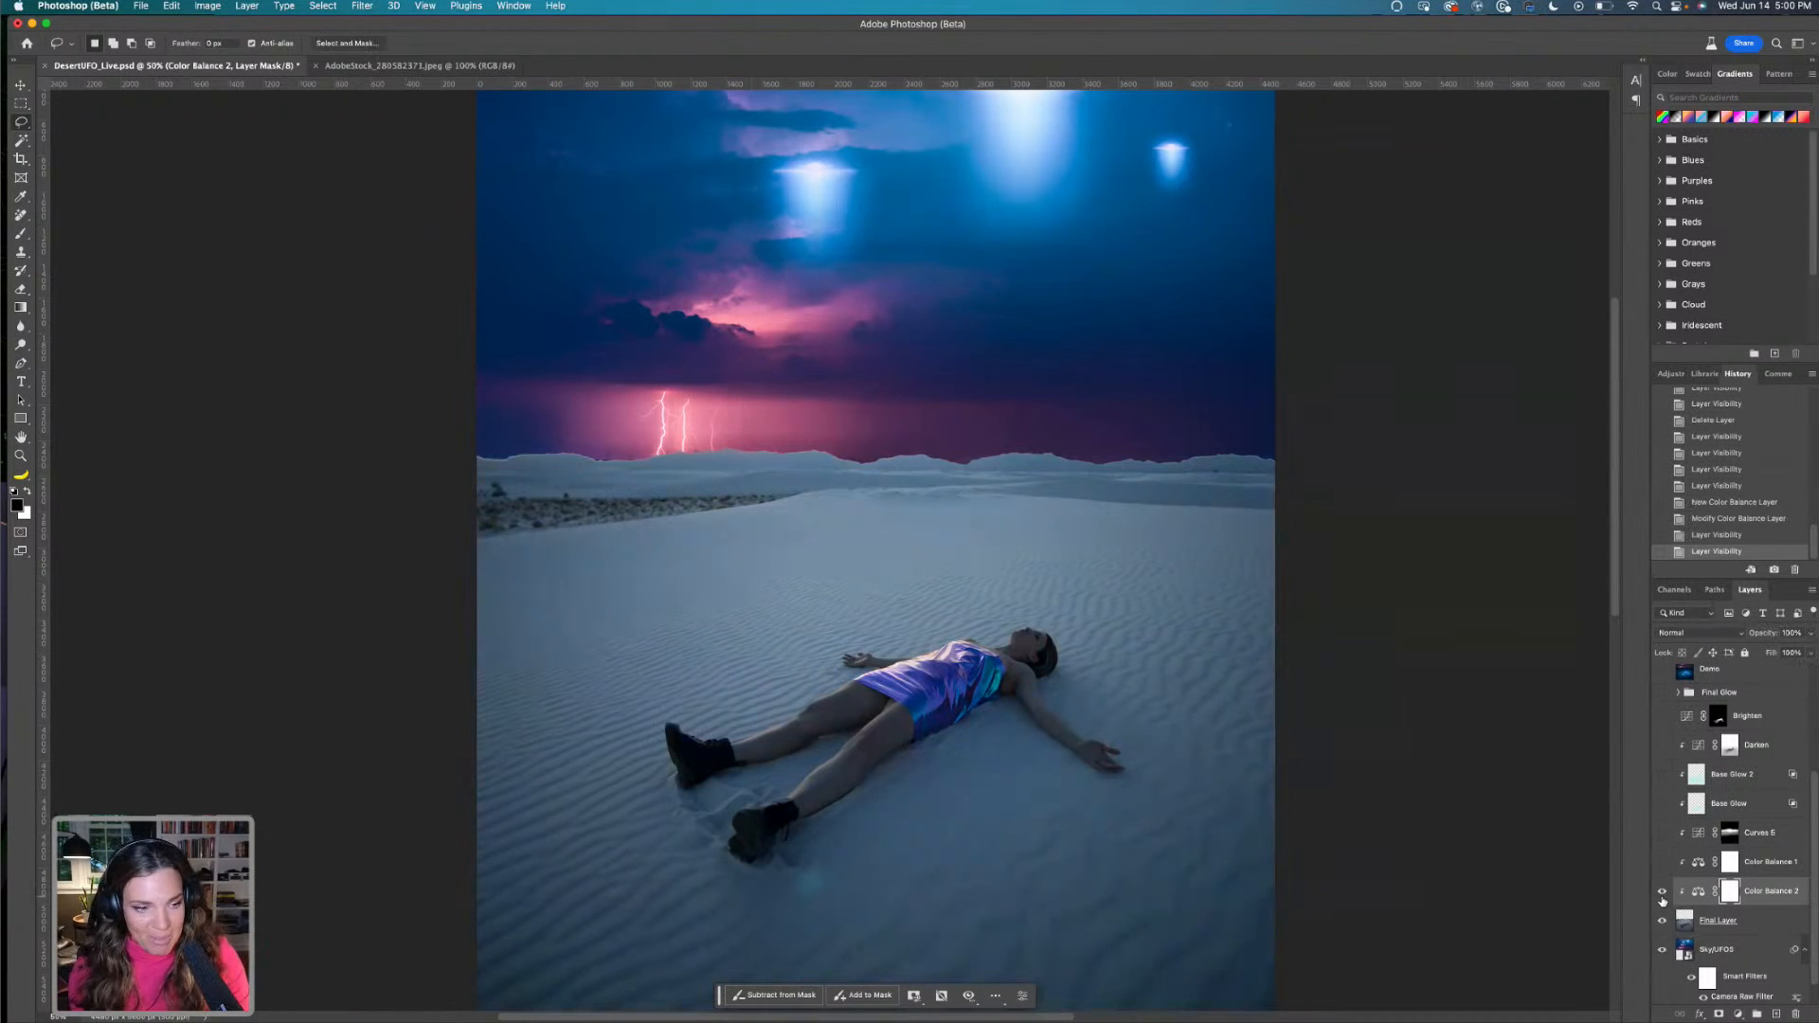
Add a clipped Curves adjustment above Color Balance 2, lowering the white point to roughly half output and pulling down the midtones at input 148
left_click(1736, 1015)
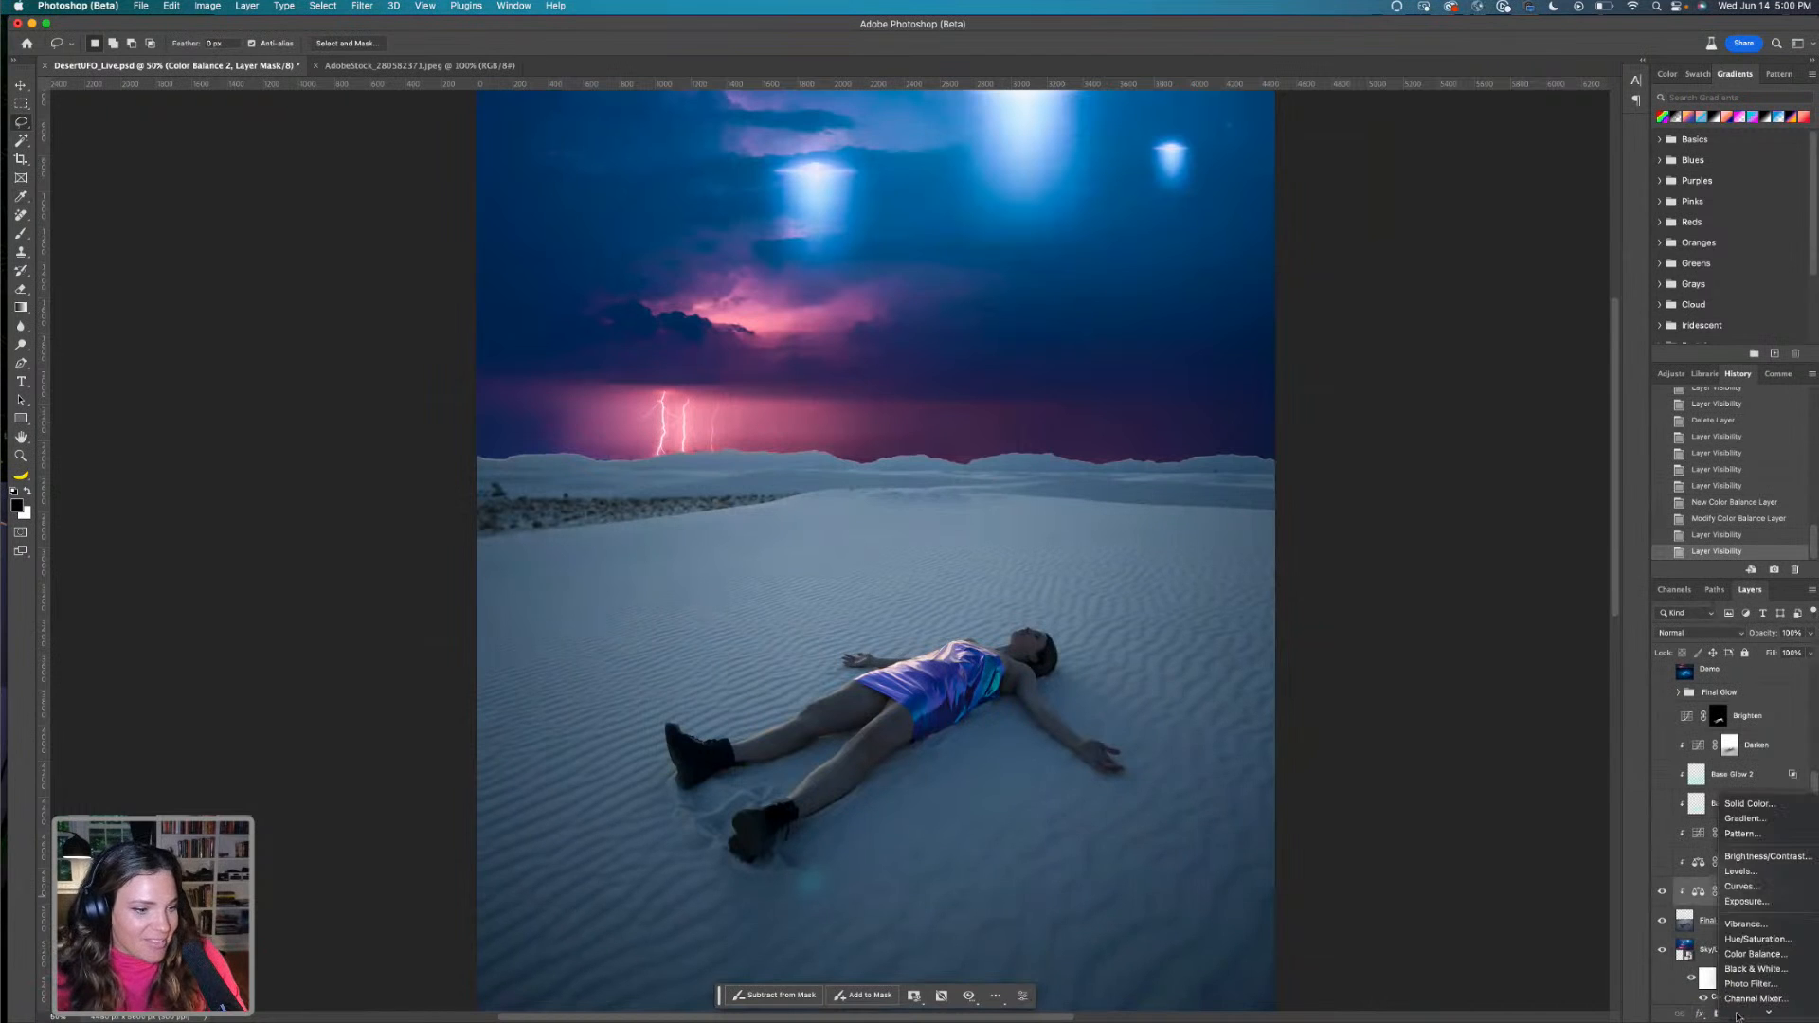
left_click(1767, 888)
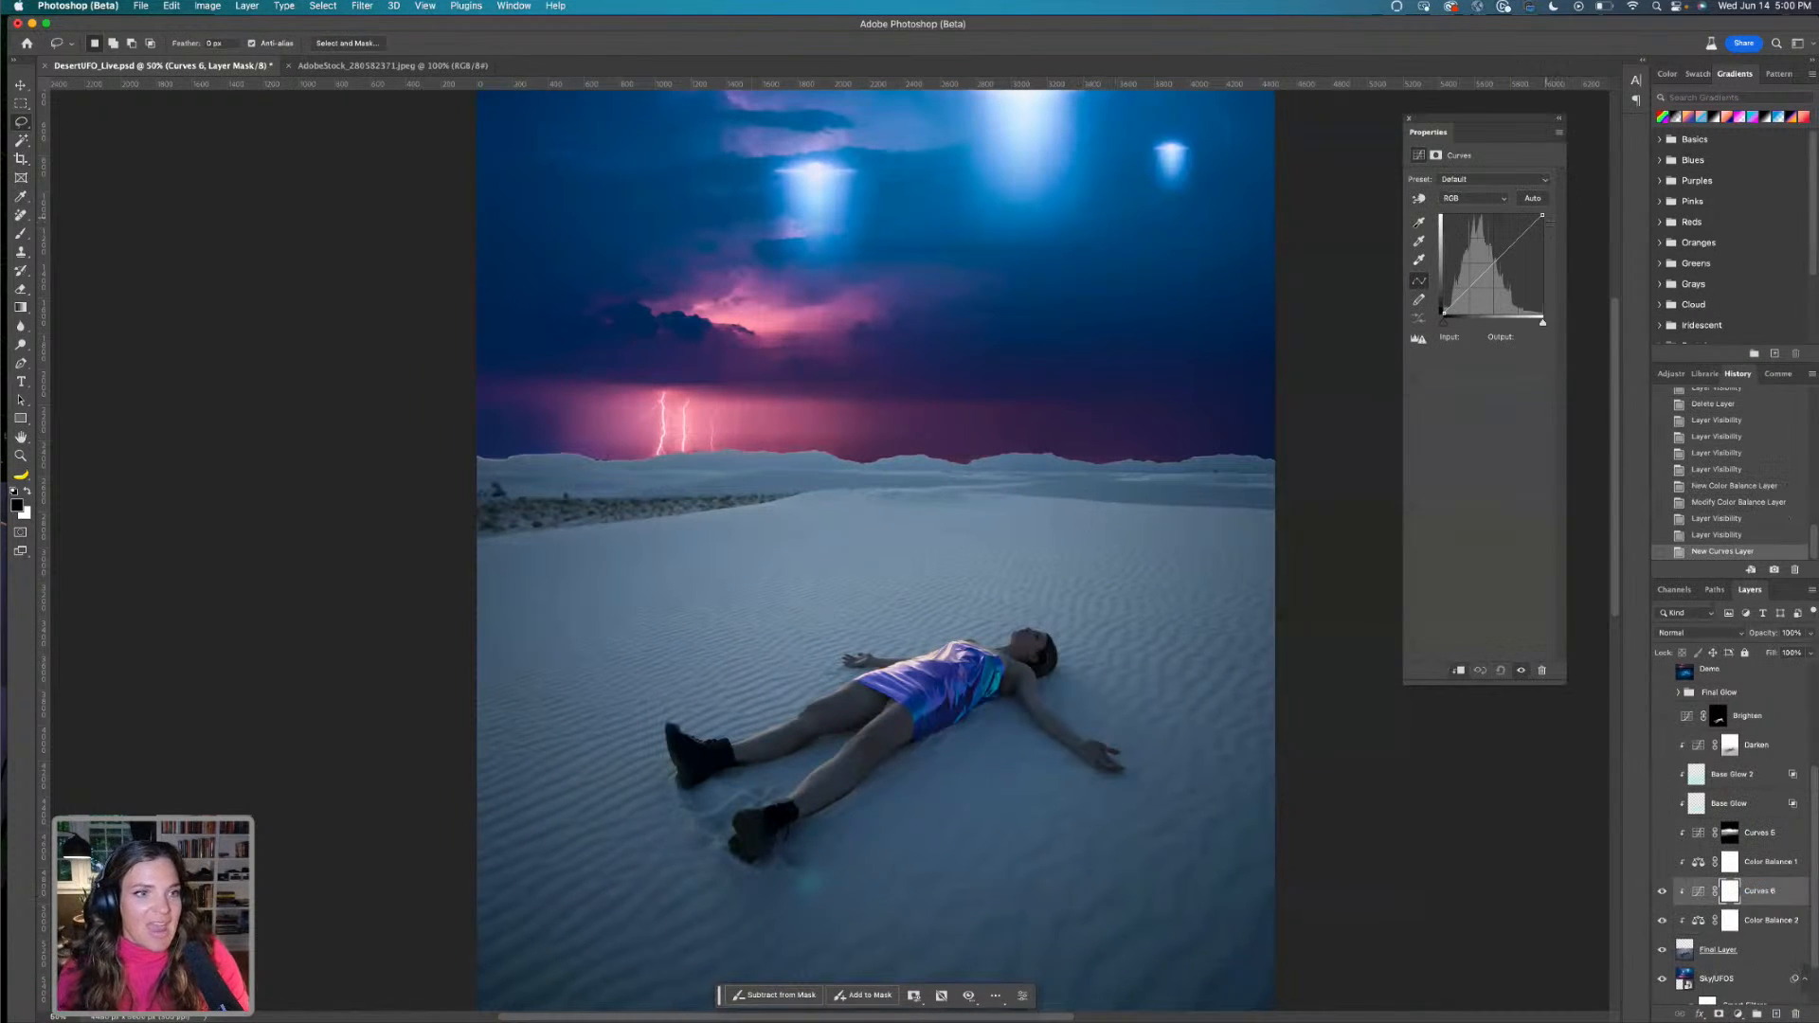
left_click_drag(1541, 216, 1557, 260)
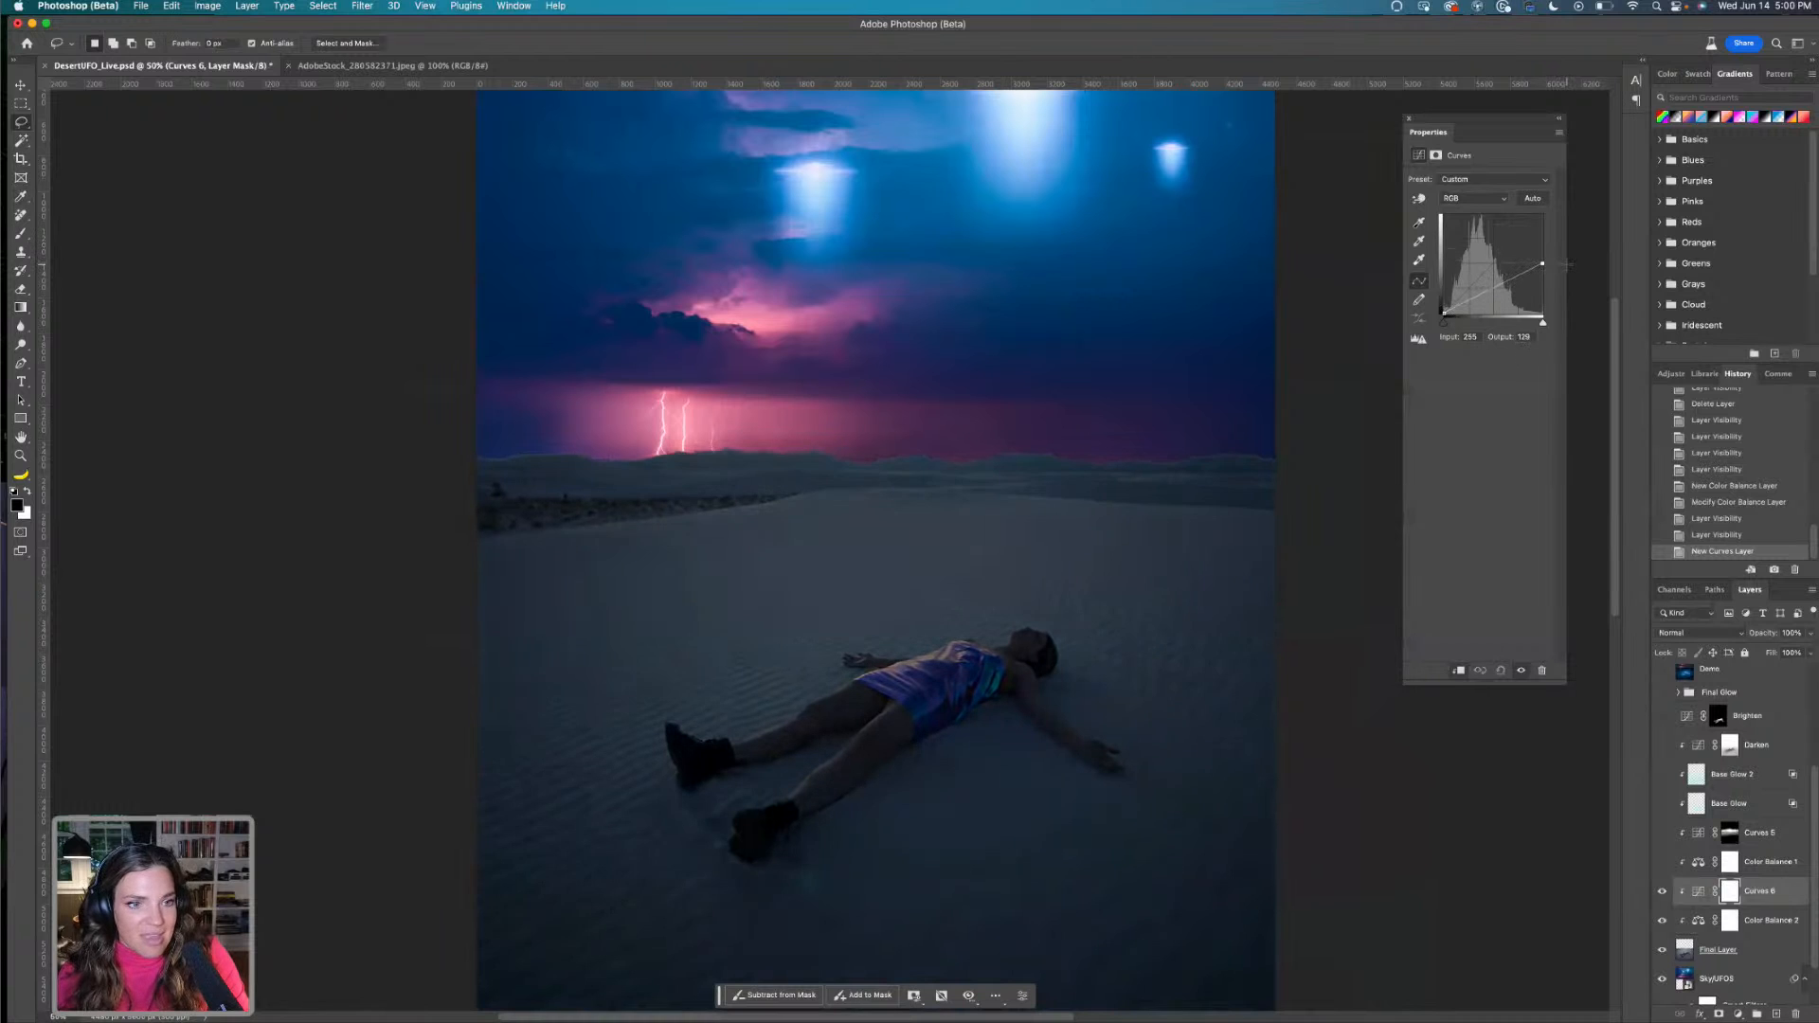
left_click_drag(1570, 267, 1572, 270)
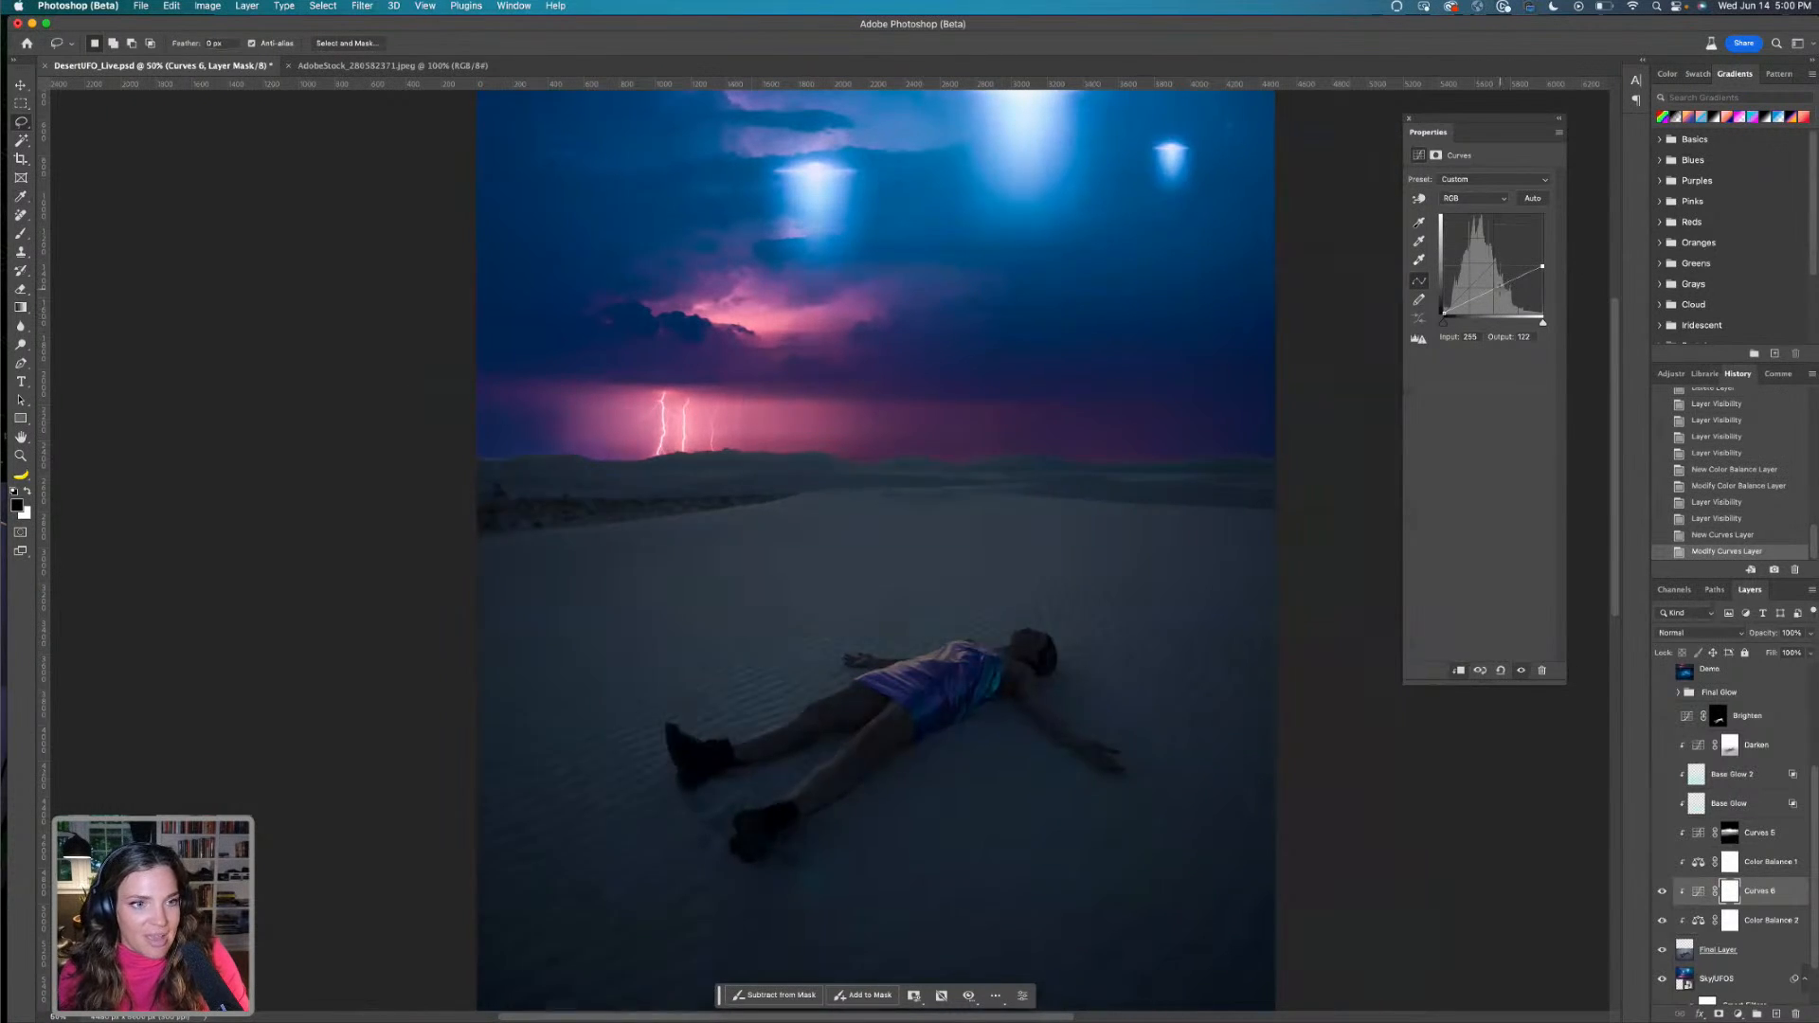
mouse_move(1501, 286)
left_mouse_down()
mouse_move(1542, 257)
mouse_move(1501, 285)
left_mouse_up()
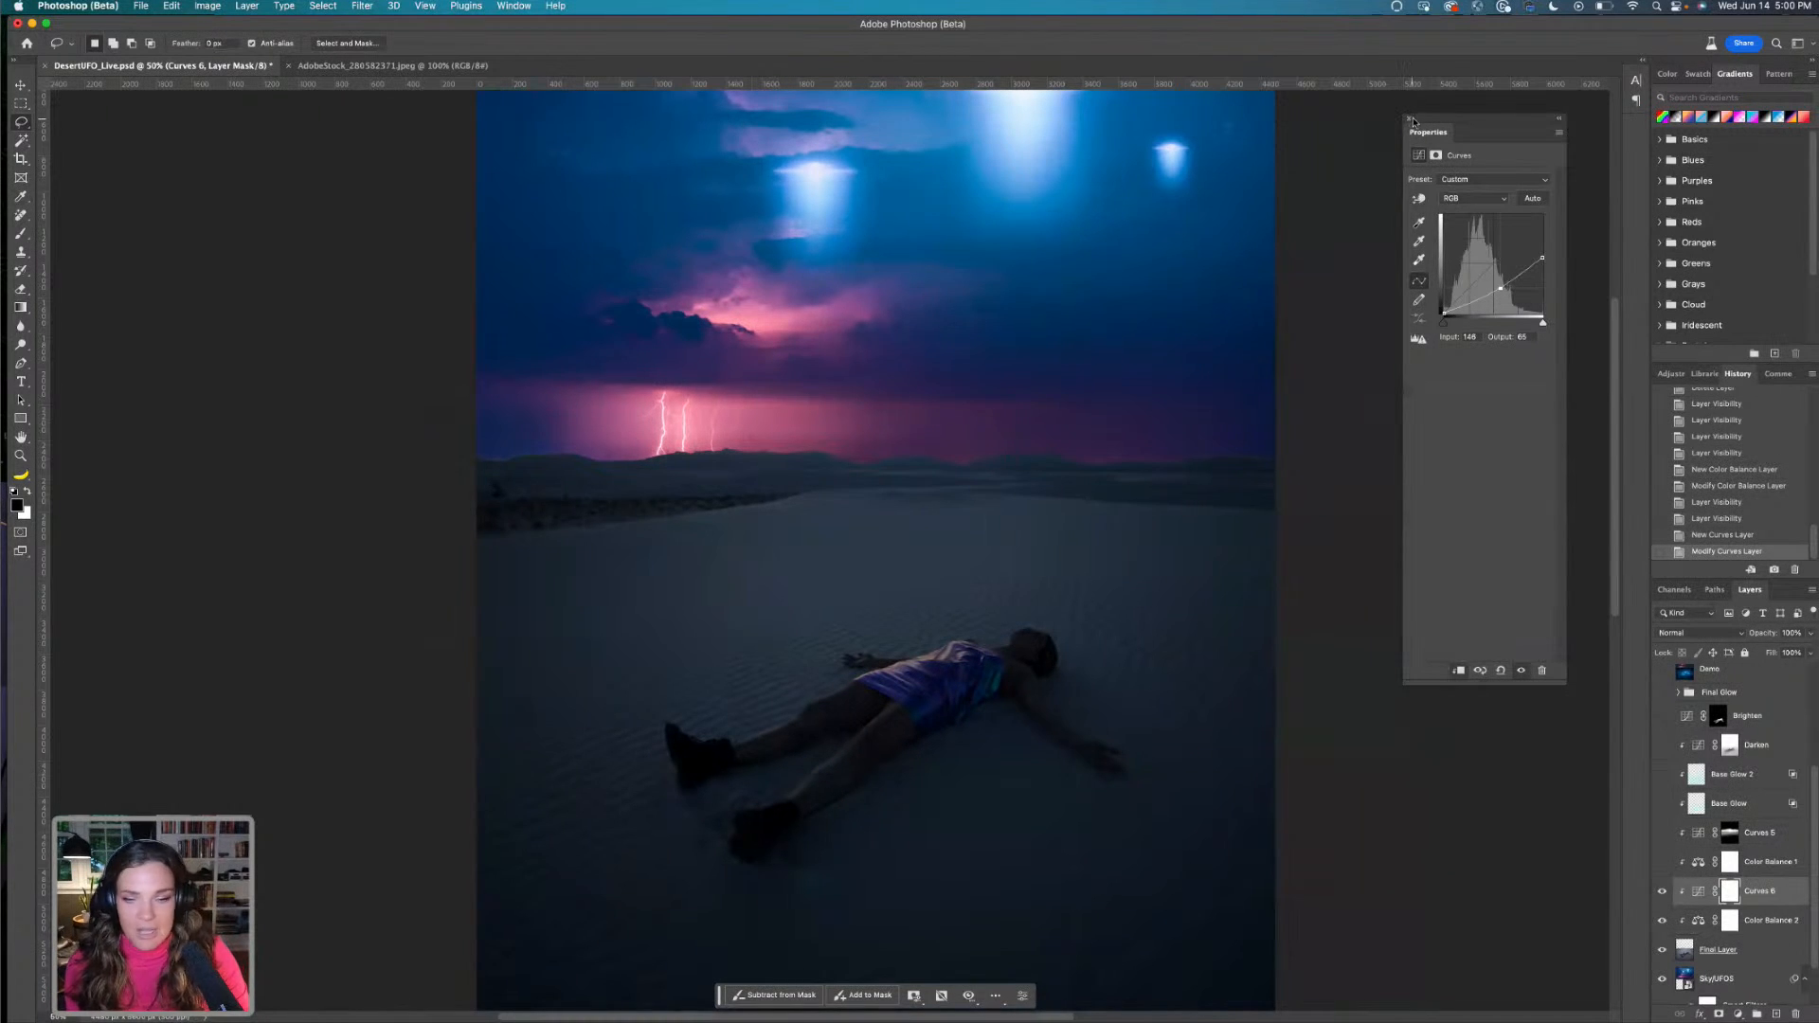
Paint black on the Curves 6 mask with a much larger brush at 13% flow, reducing the darkening over the woman and surrounding sand
left_click(21, 233)
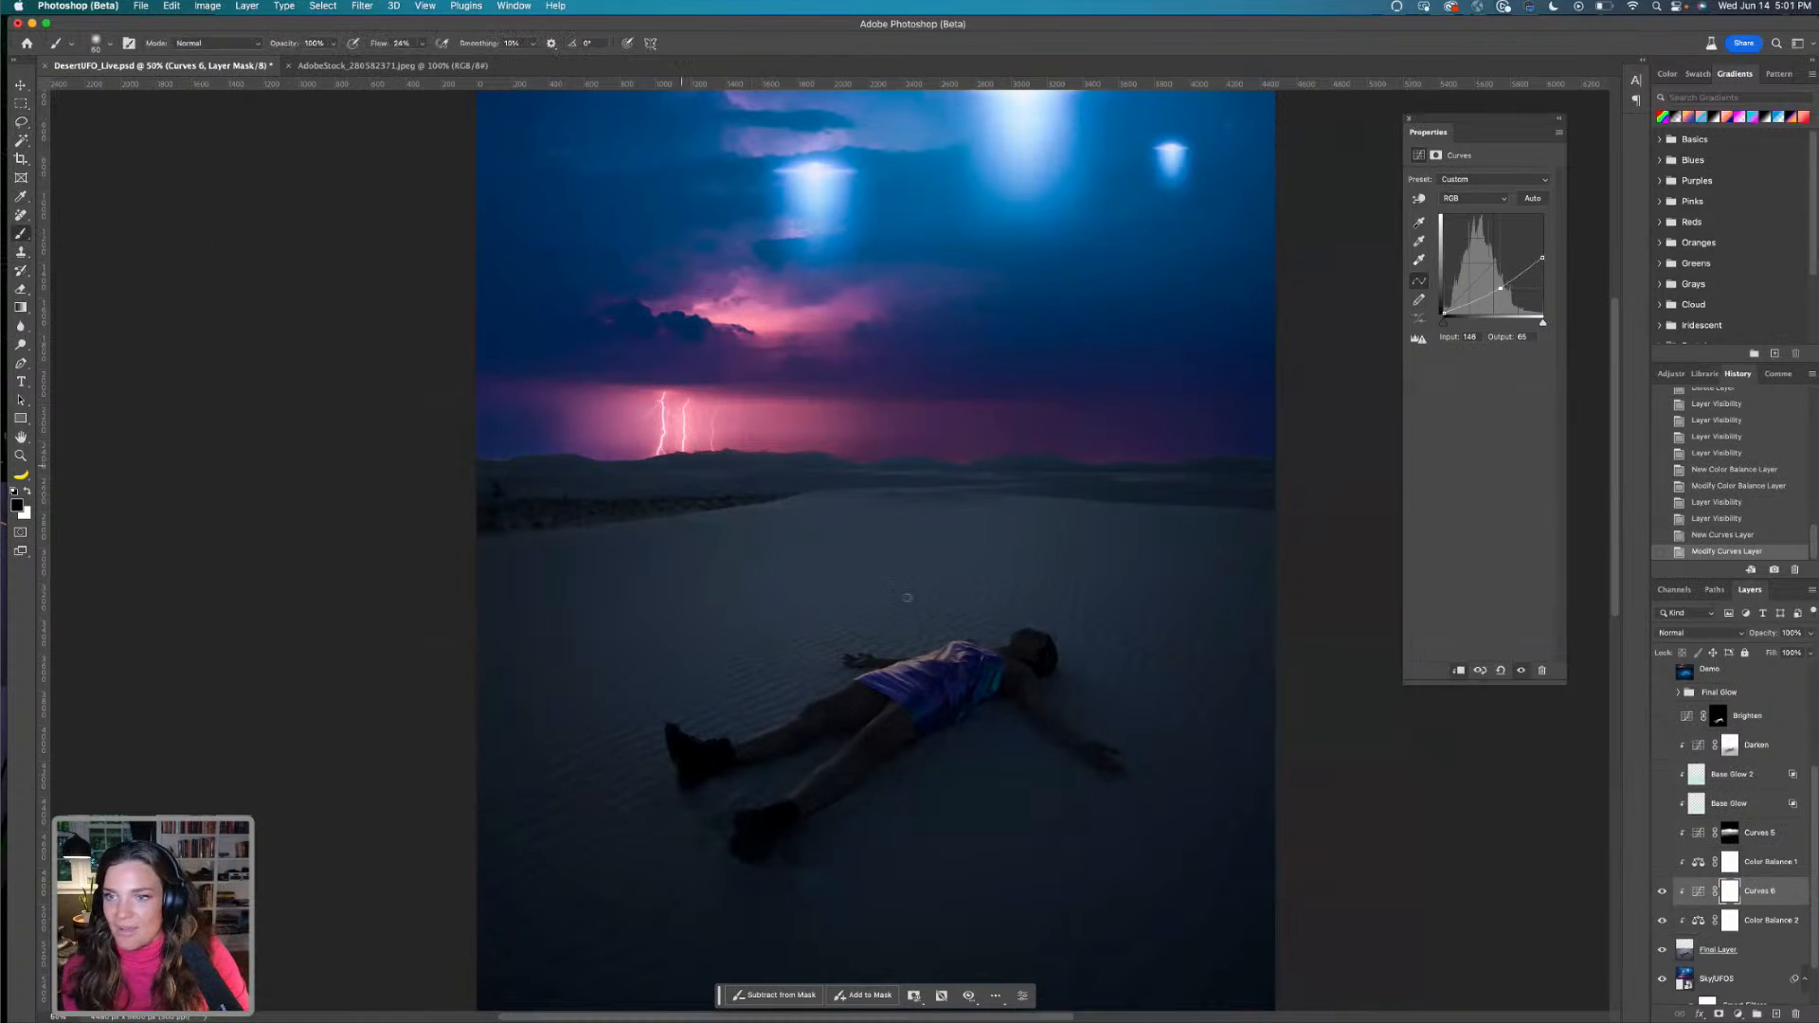
key("bracketright")
key("bracketright")
key("bracketright")
key("bracketright")
key("bracketright")
key("bracketright")
key("bracketright")
key("bracketright")
key("bracketright")
key("bracketright")
key("bracketright")
key("bracketright")
key("bracketright")
key("bracketright")
key("bracketright")
key("bracketright")
key("bracketright")
key("bracketright")
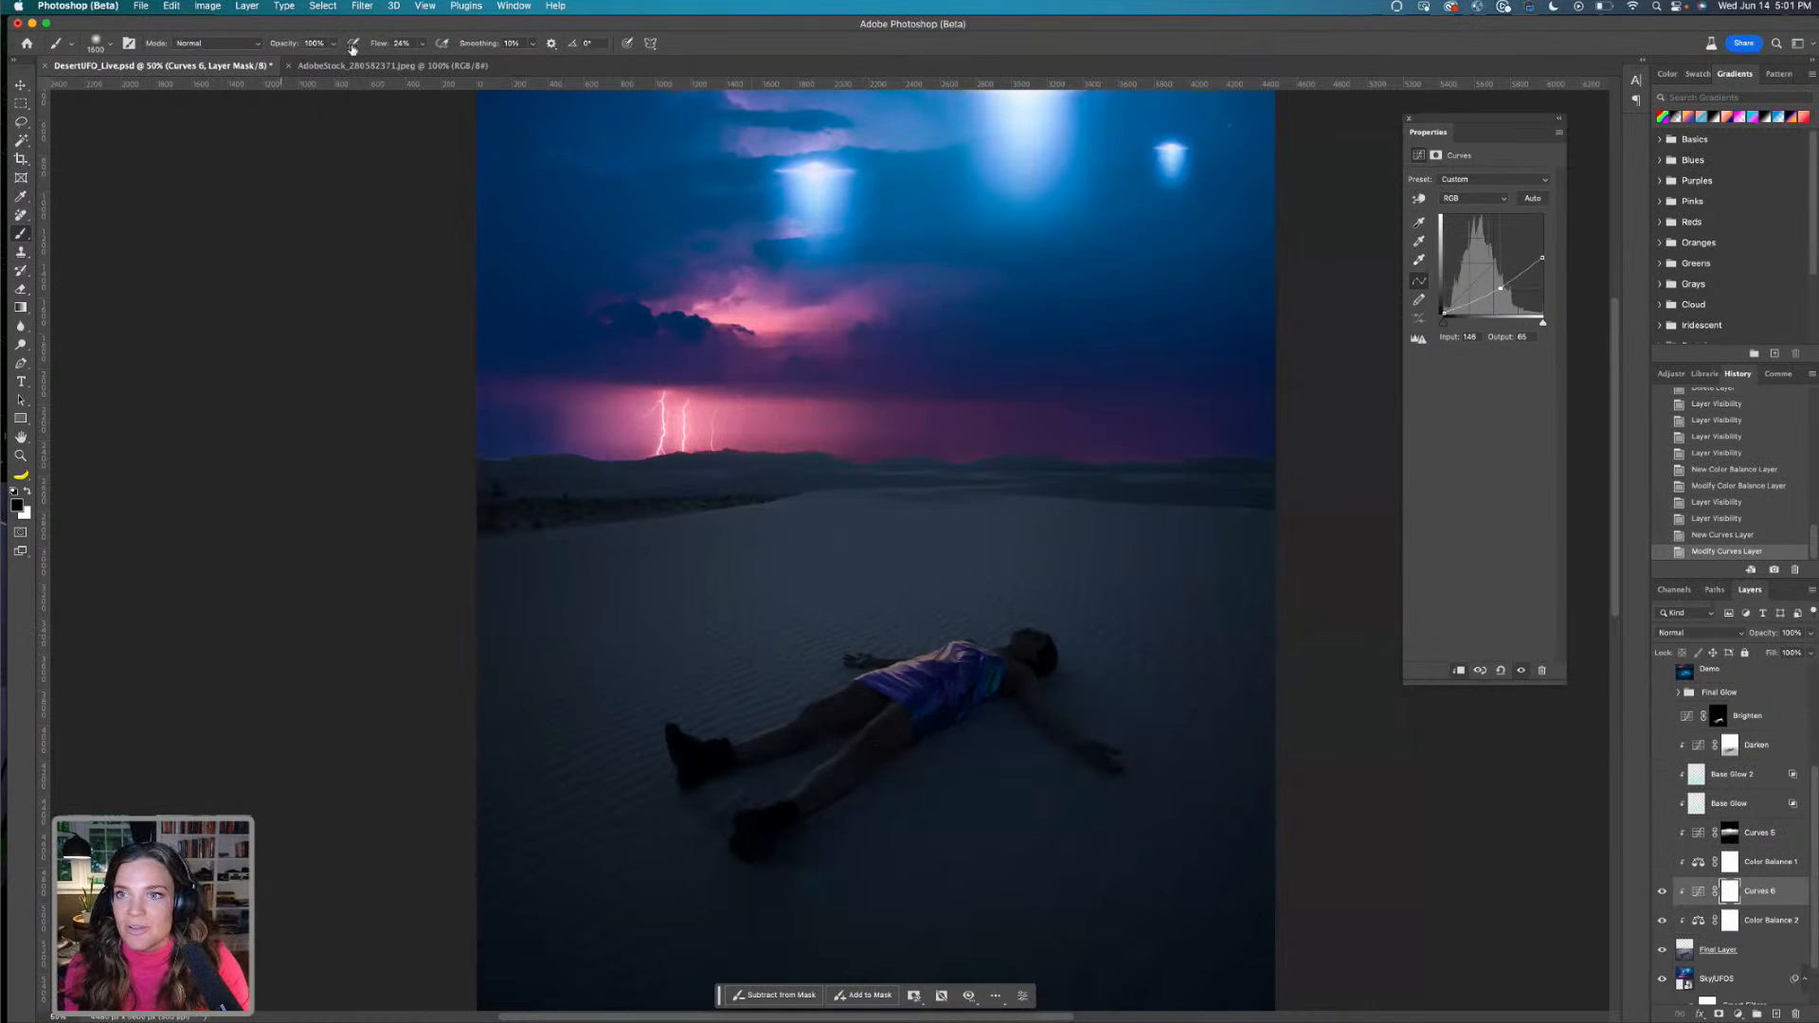
left_click(422, 44)
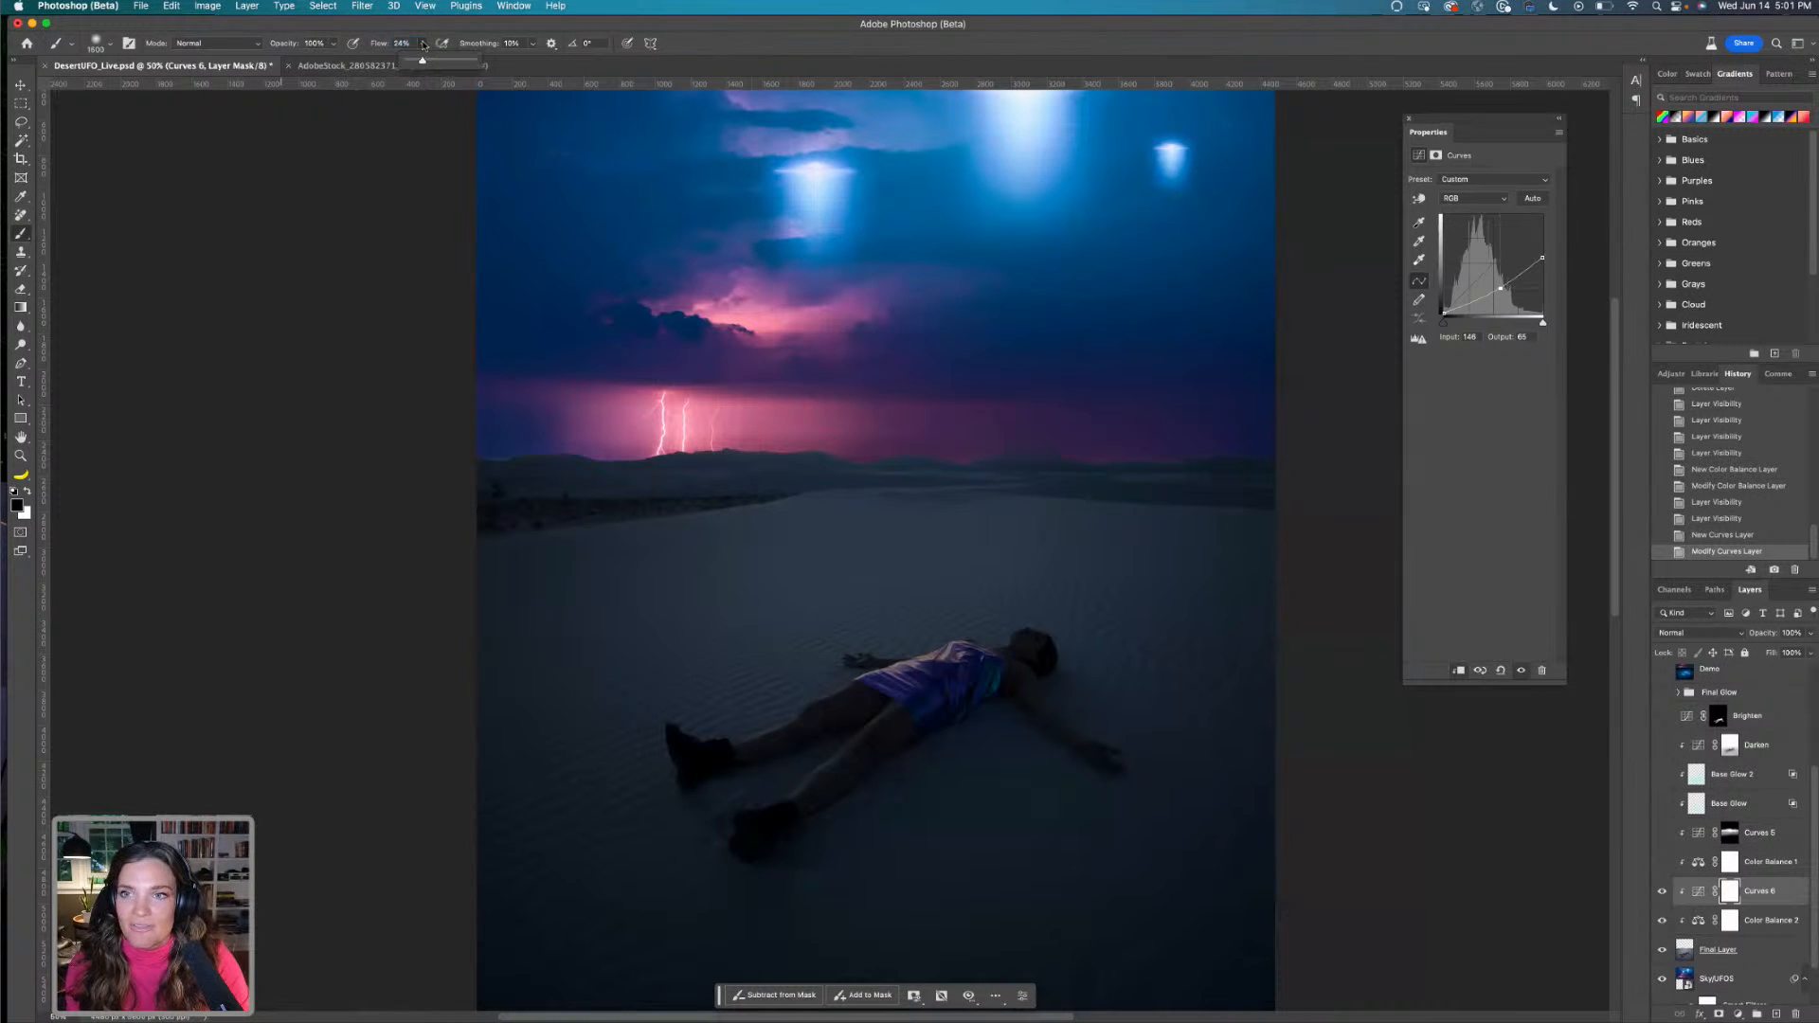
left_click_drag(417, 63, 409, 63)
mouse_move(884, 691)
left_mouse_down()
mouse_move(920, 754)
mouse_move(1191, 706)
mouse_move(1352, 776)
mouse_move(1065, 866)
mouse_move(971, 956)
mouse_move(720, 979)
mouse_move(514, 945)
mouse_move(592, 828)
mouse_move(429, 717)
mouse_move(936, 658)
mouse_move(1438, 699)
mouse_move(1137, 853)
left_mouse_up()
key("super+minus")
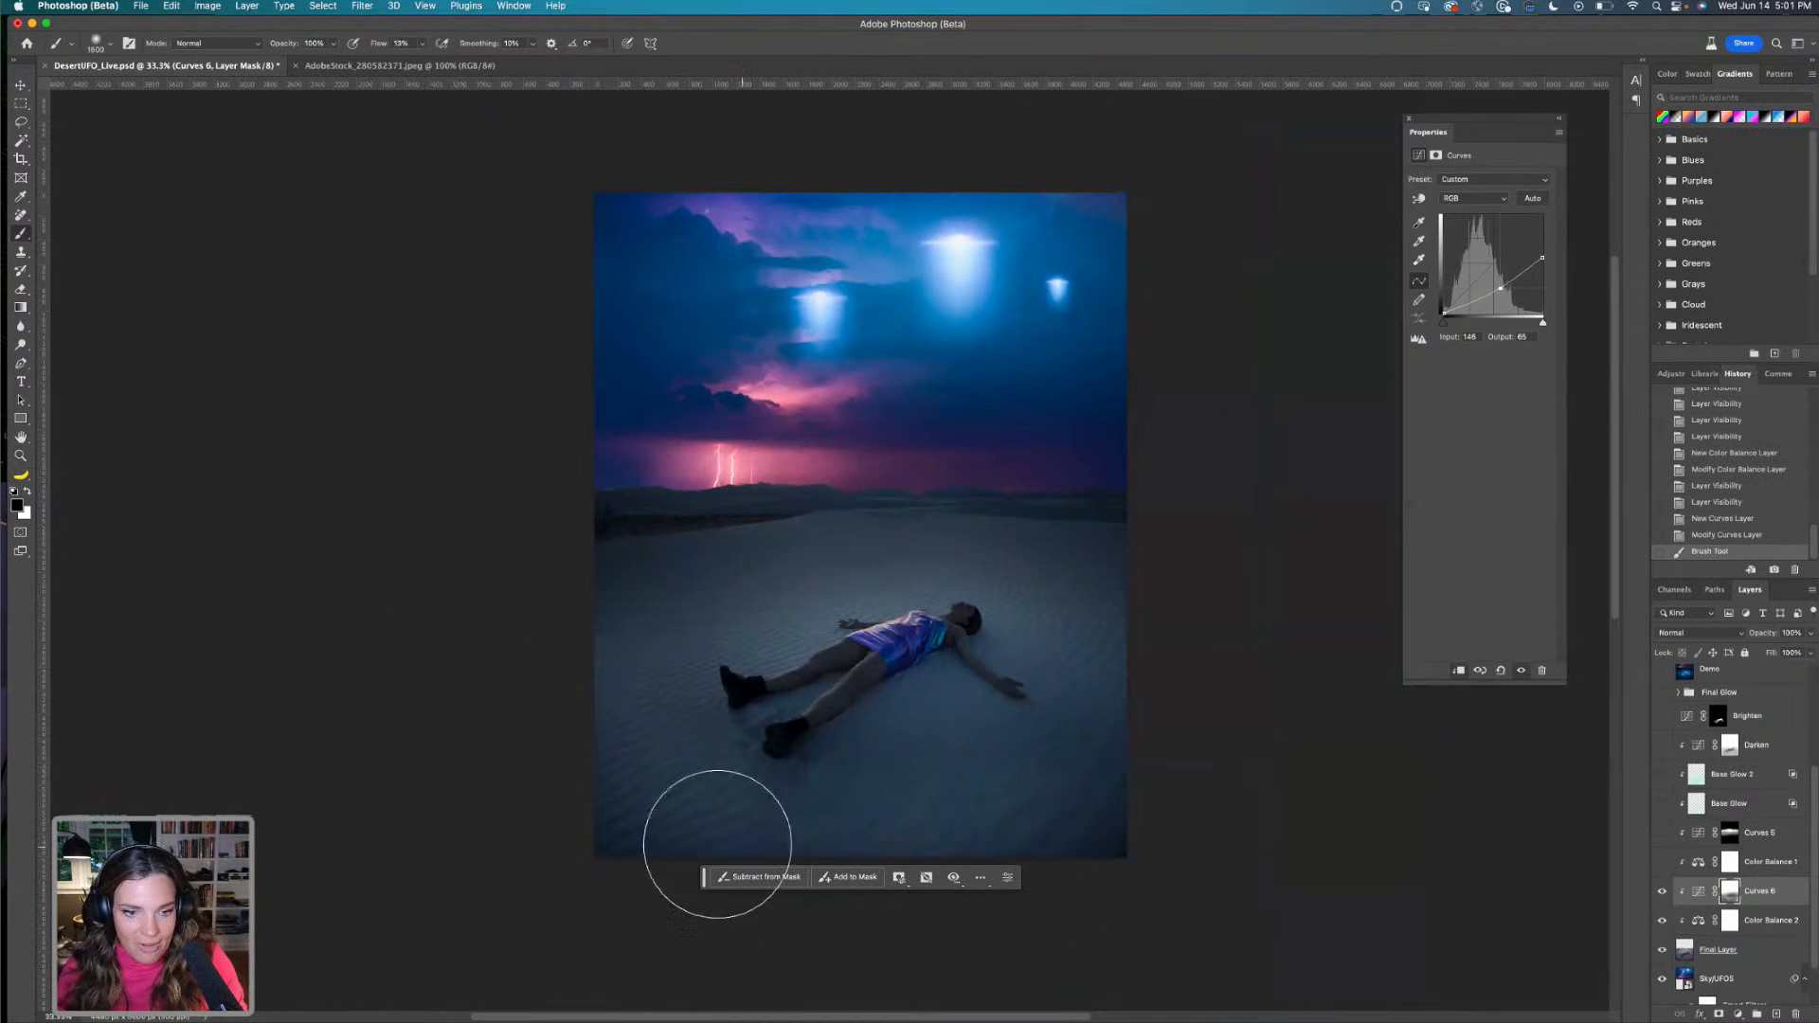
left_click(839, 649)
left_click(764, 610)
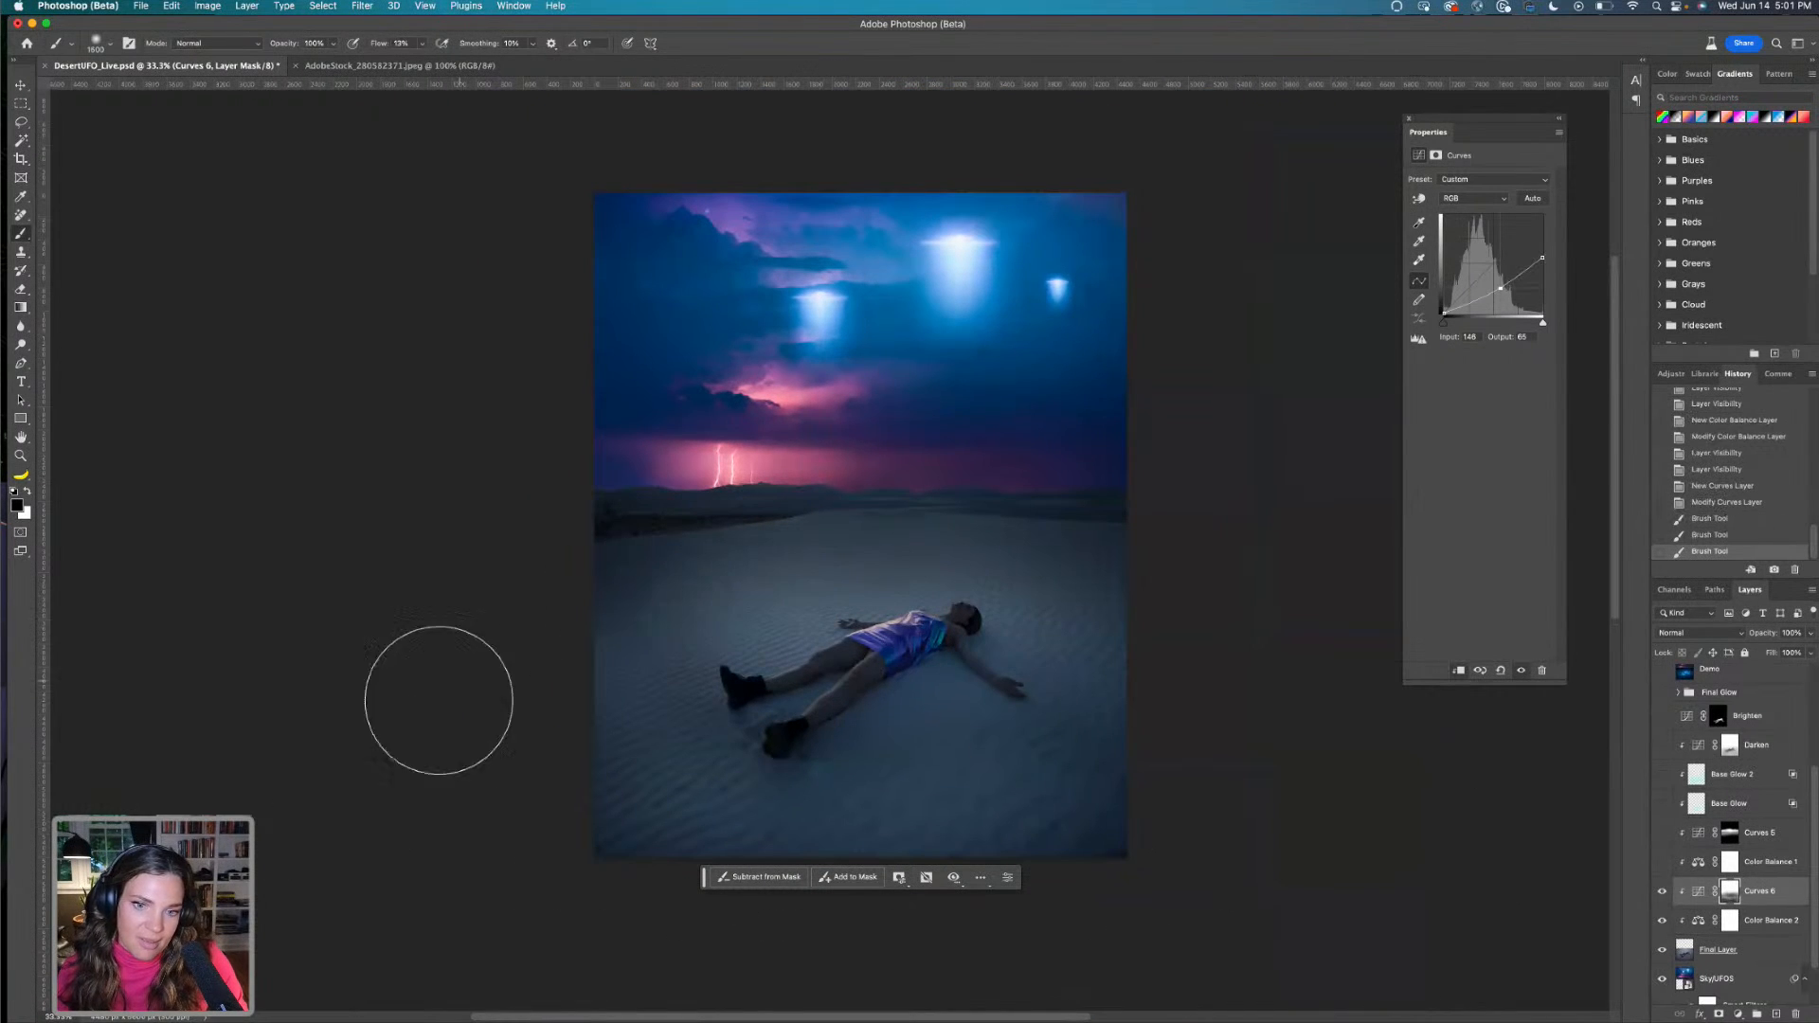
mouse_move(1192, 835)
left_mouse_down()
mouse_move(1081, 815)
mouse_move(1254, 869)
mouse_move(709, 839)
mouse_move(502, 803)
left_mouse_up()
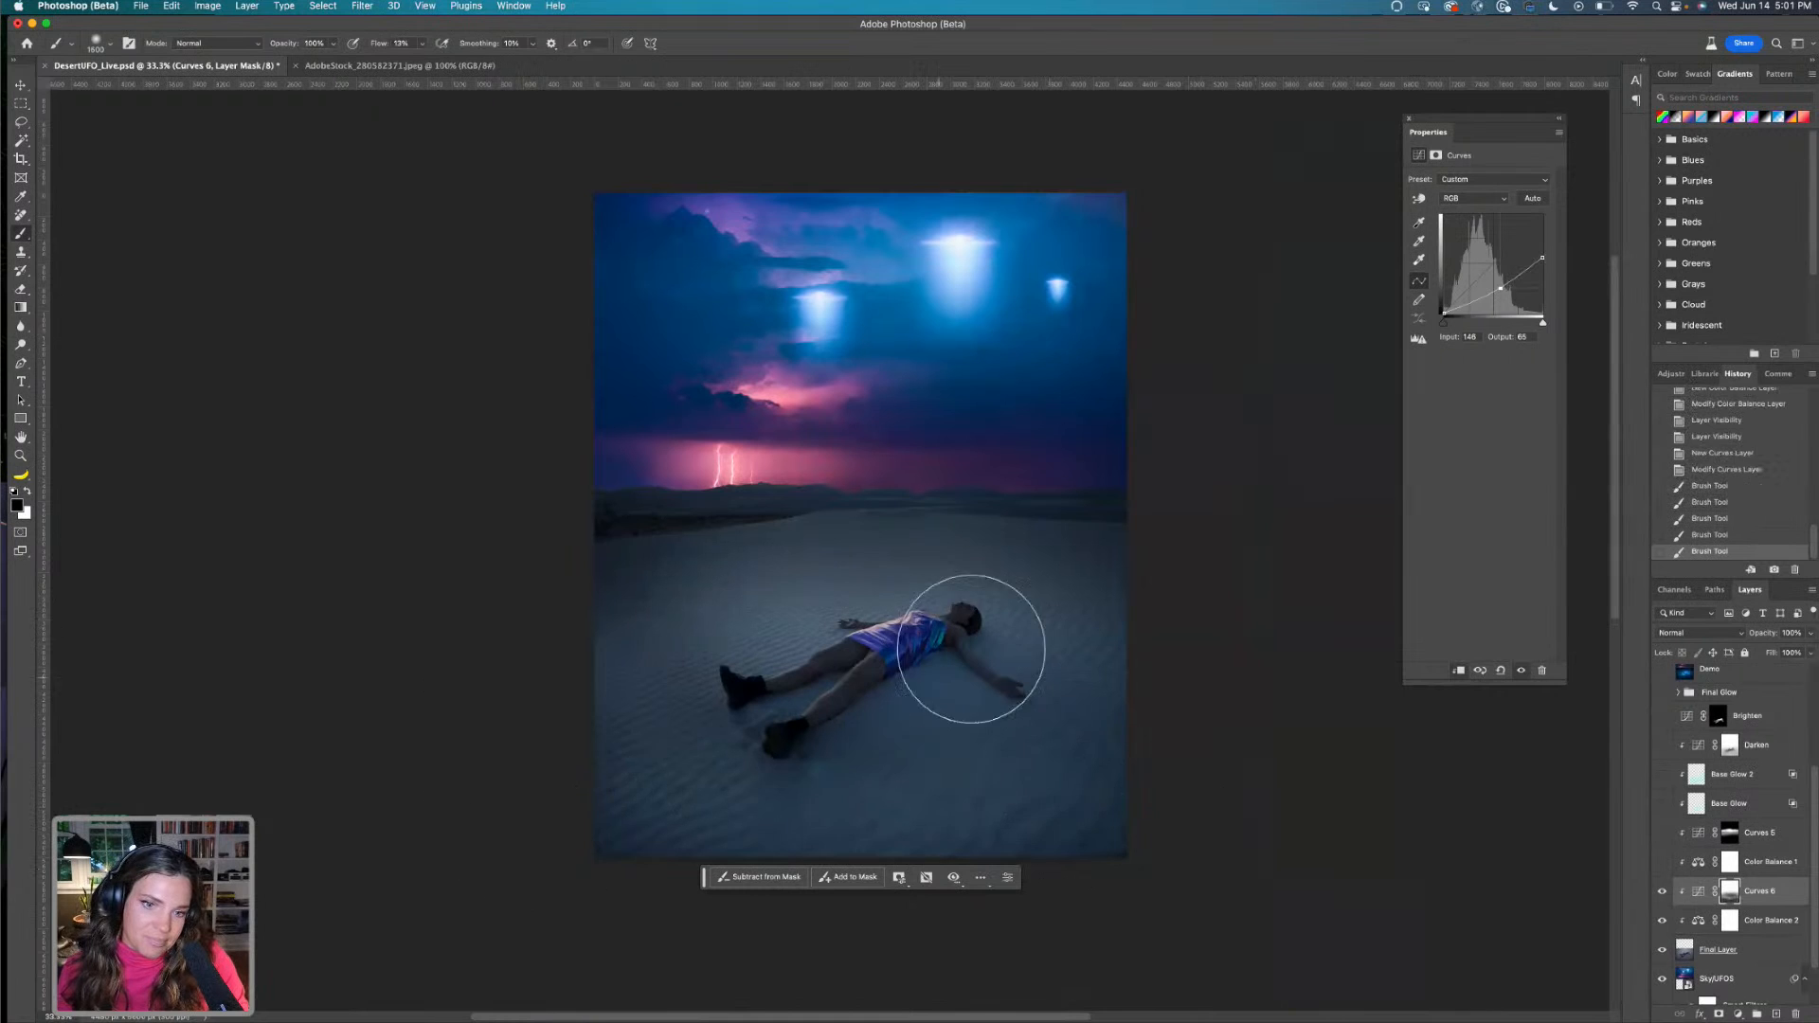
left_click_drag(1298, 812, 1102, 750)
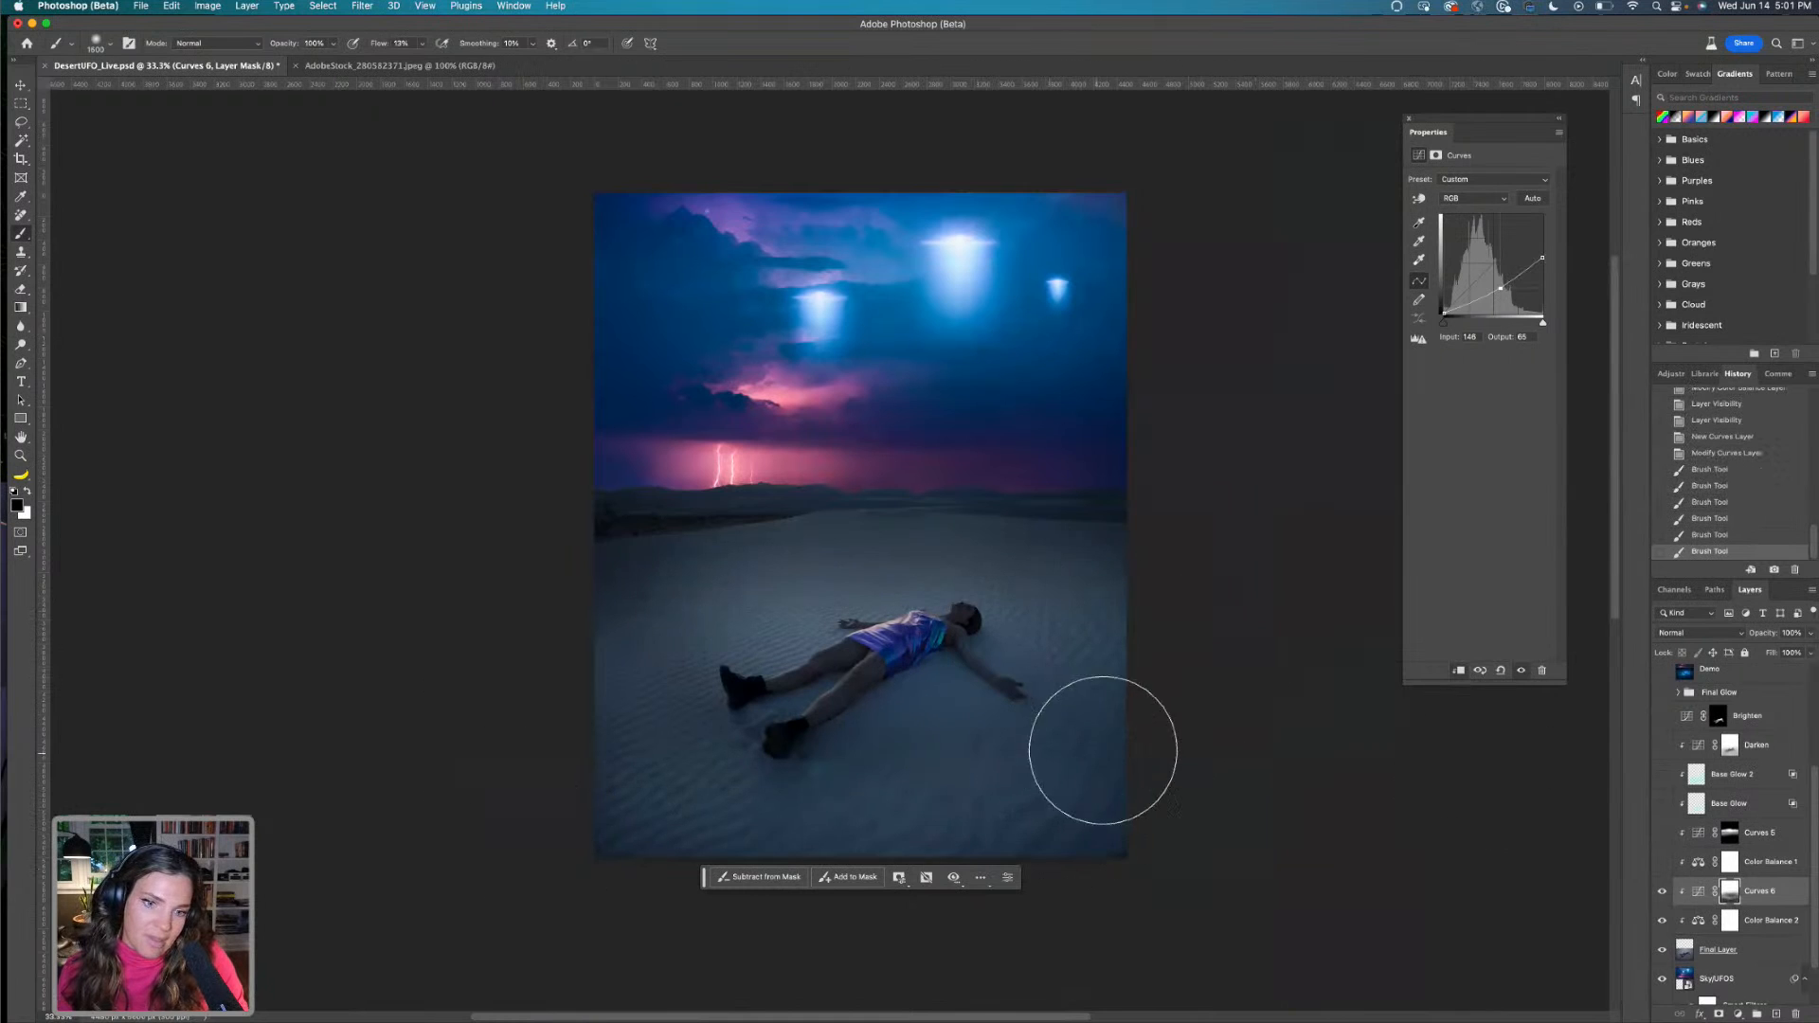
Hide the Curves 6 layer, show the prepared Curves 5 layer instead and toggle it to compare its darkening of the desert
left_click(1662, 891)
left_click(1661, 832)
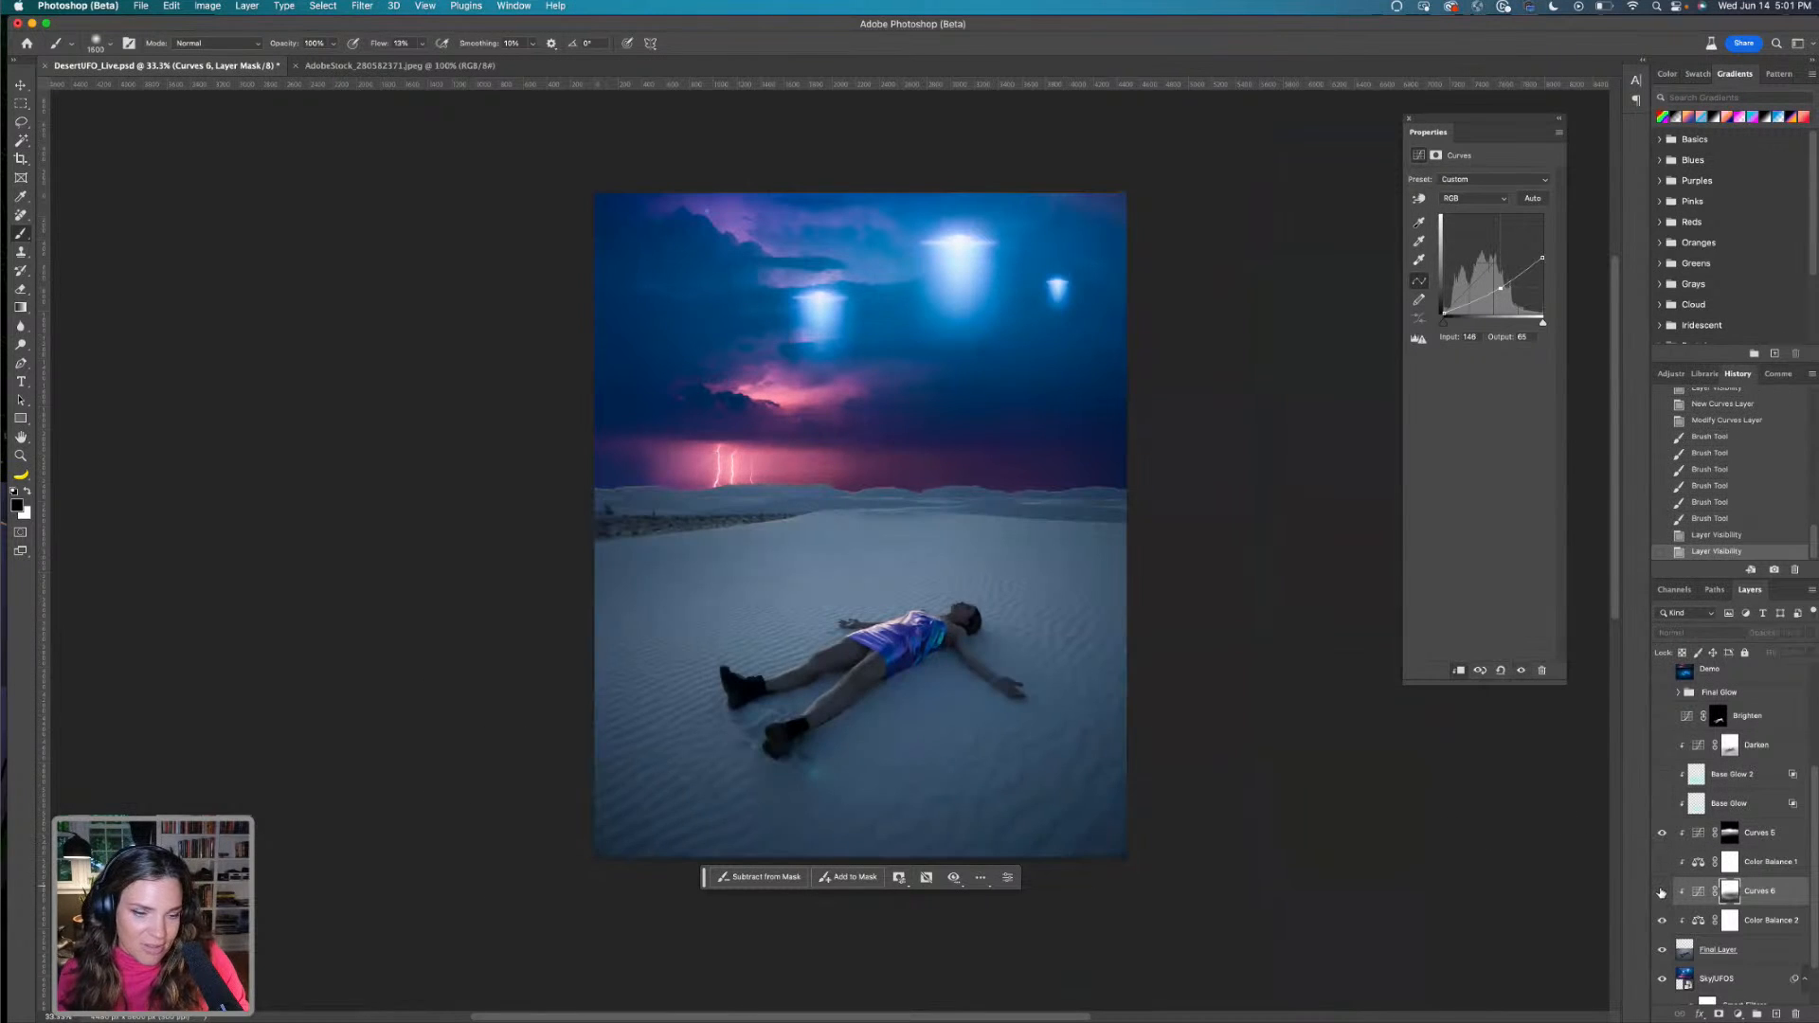
left_click(1661, 834)
left_click(1661, 833)
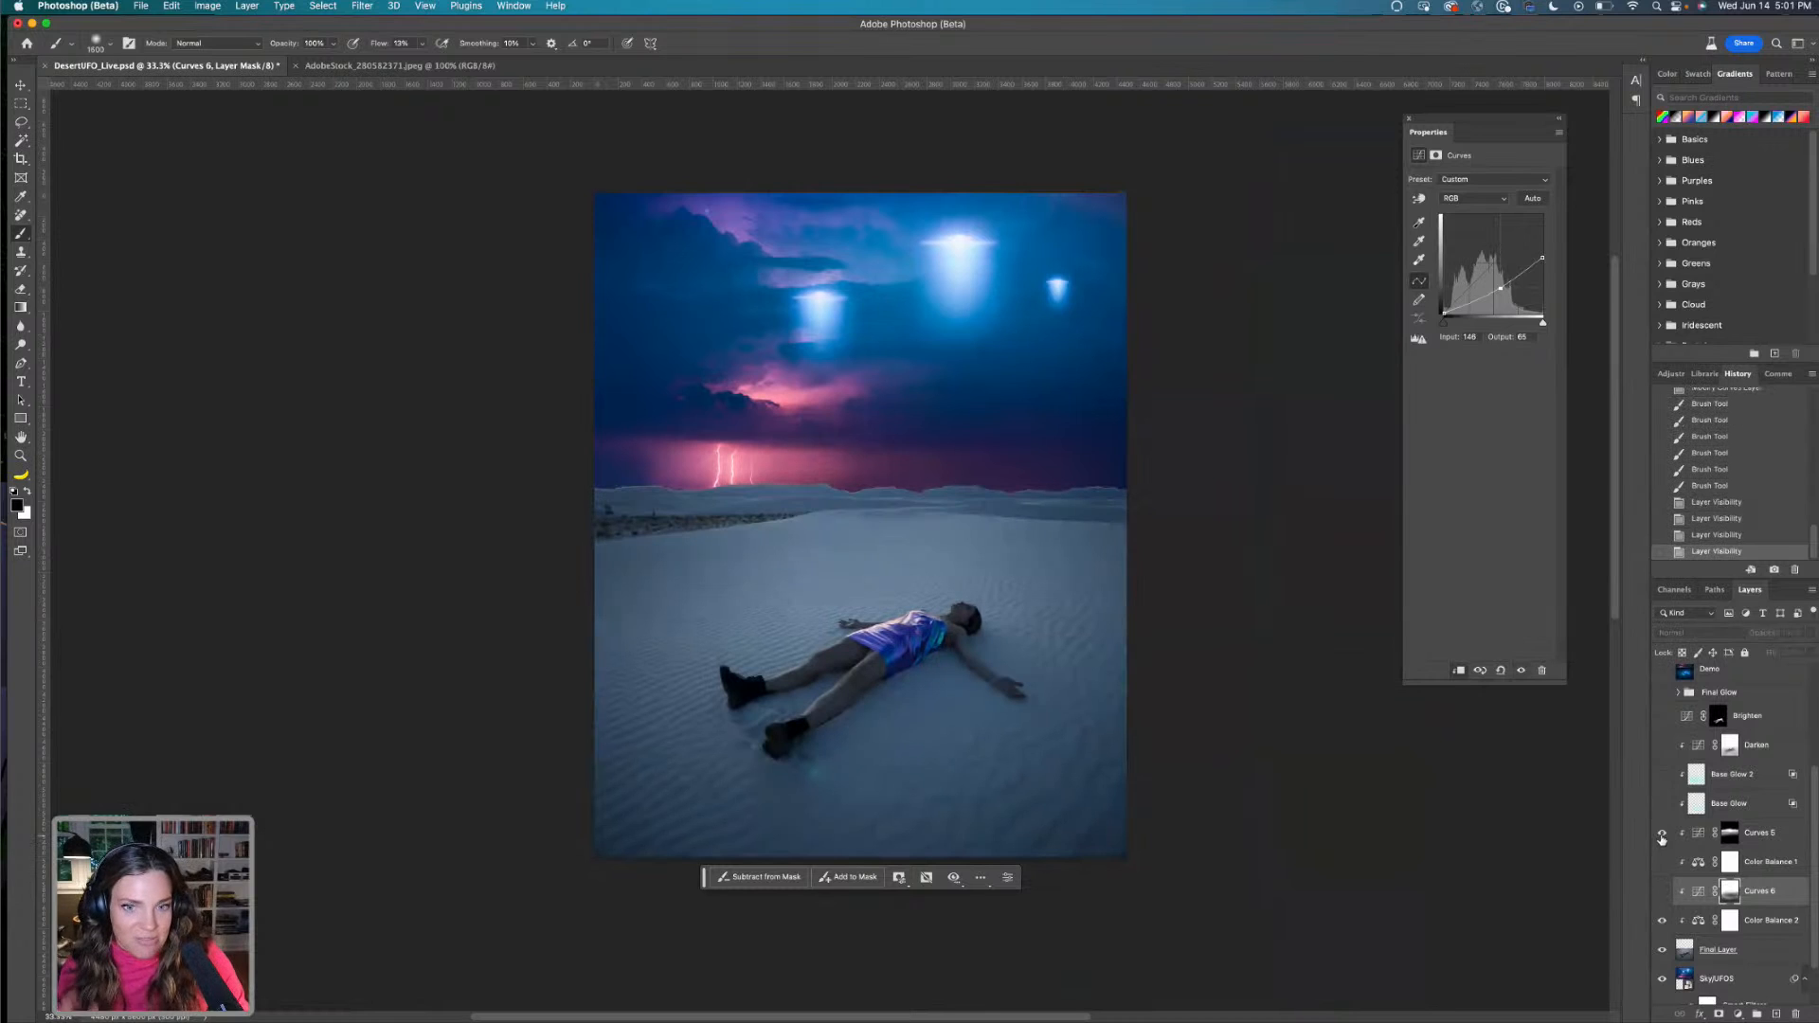
left_click(1662, 833)
left_click(1662, 834)
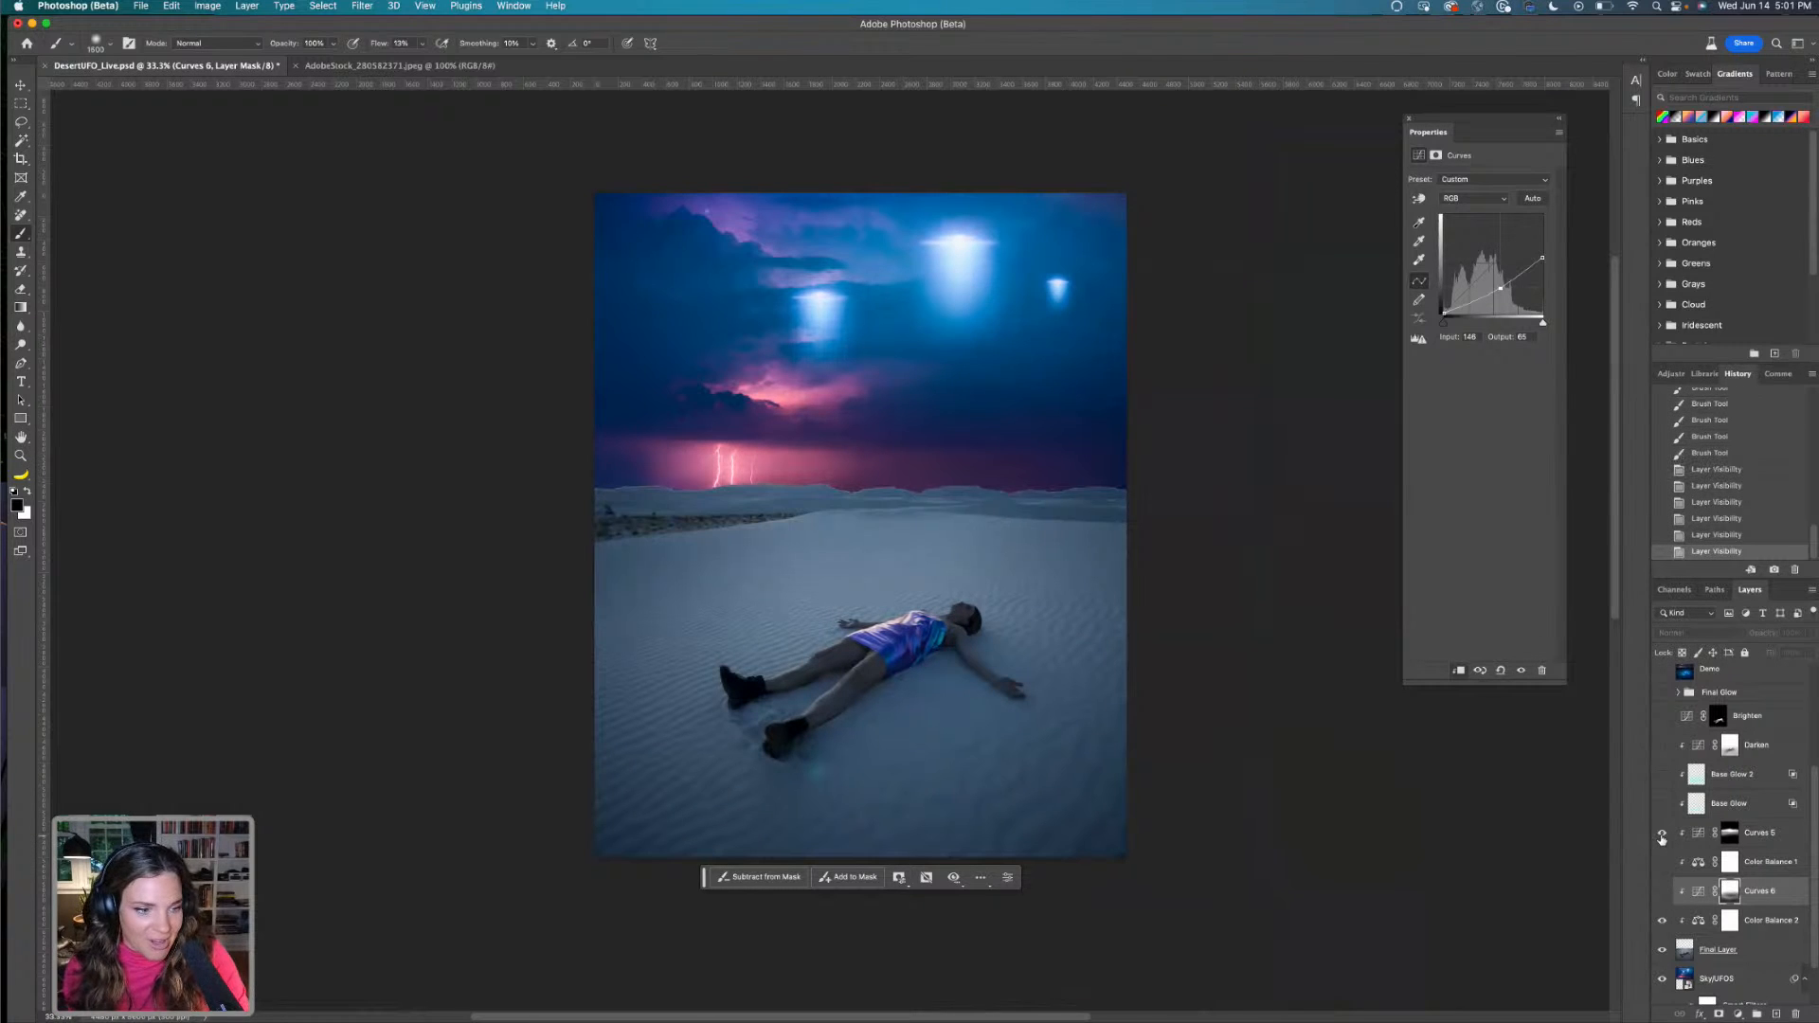
Hide the Curves 5 layer, show Curves 6 again and paint black on its mask to lift the darkening from the foreground sand
left_click(1662, 833)
left_click(1662, 891)
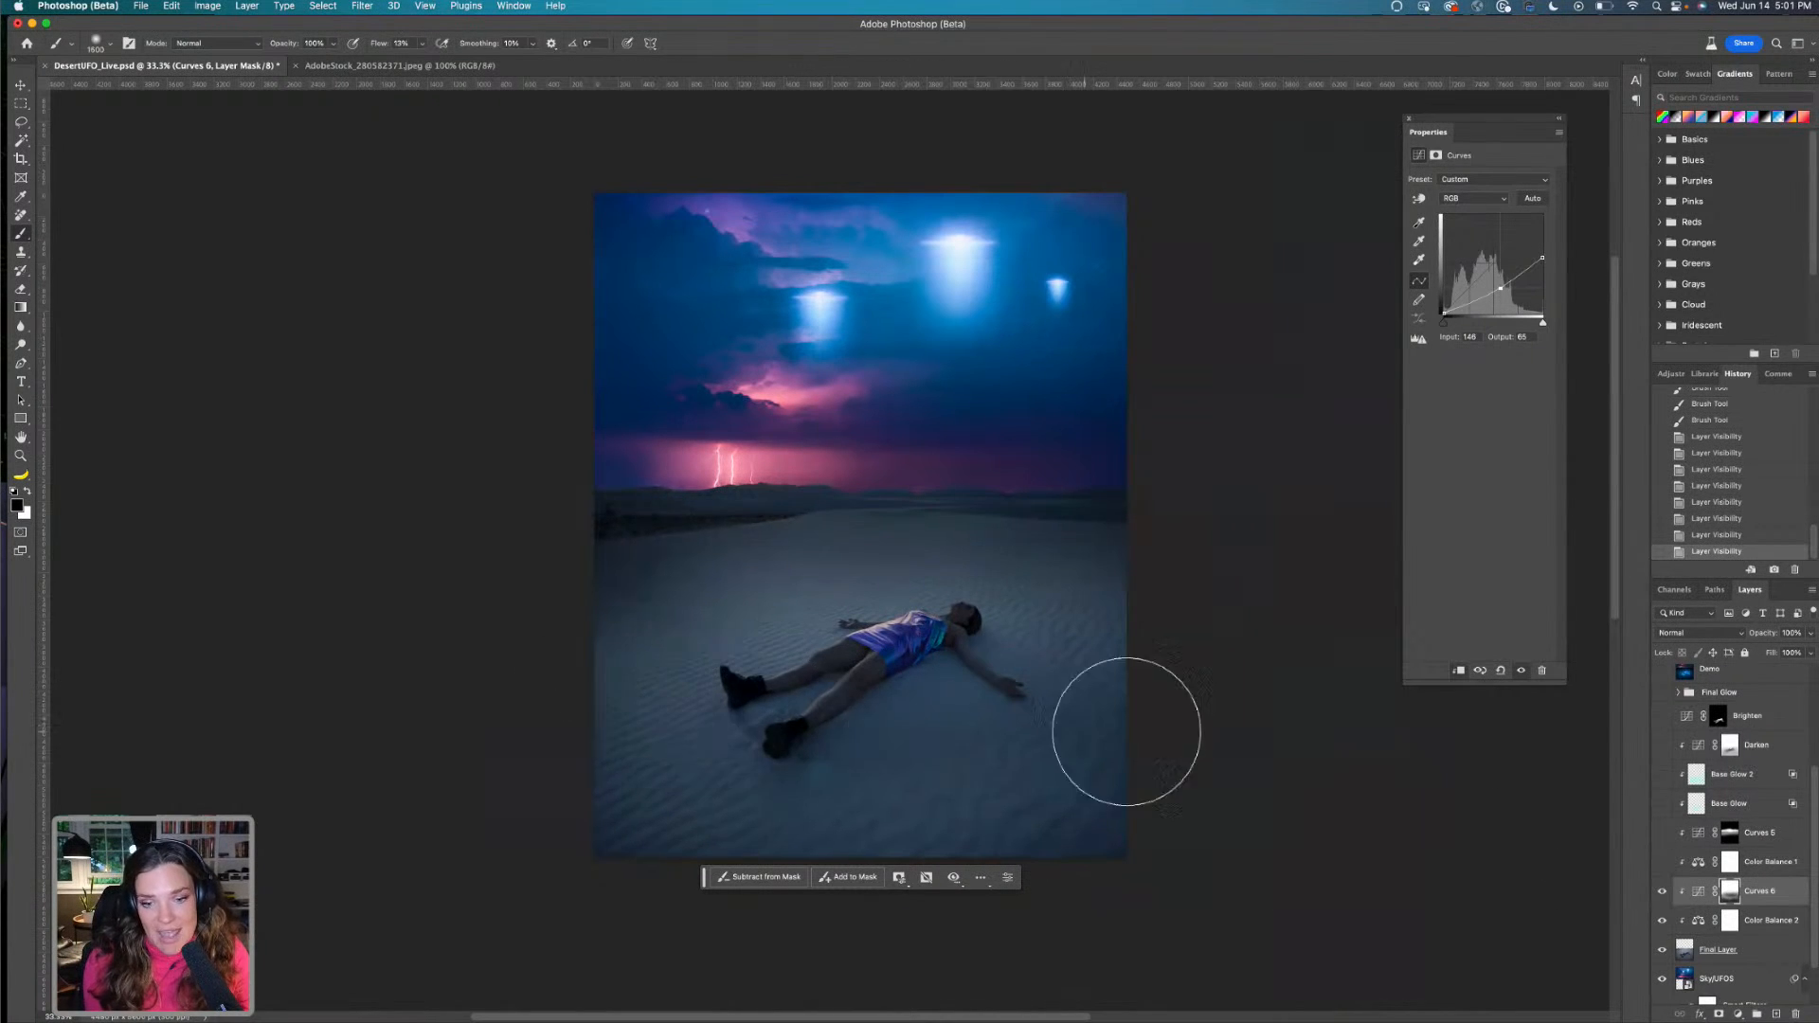
mouse_move(672, 755)
left_mouse_down()
mouse_move(946, 845)
mouse_move(1256, 885)
left_mouse_up()
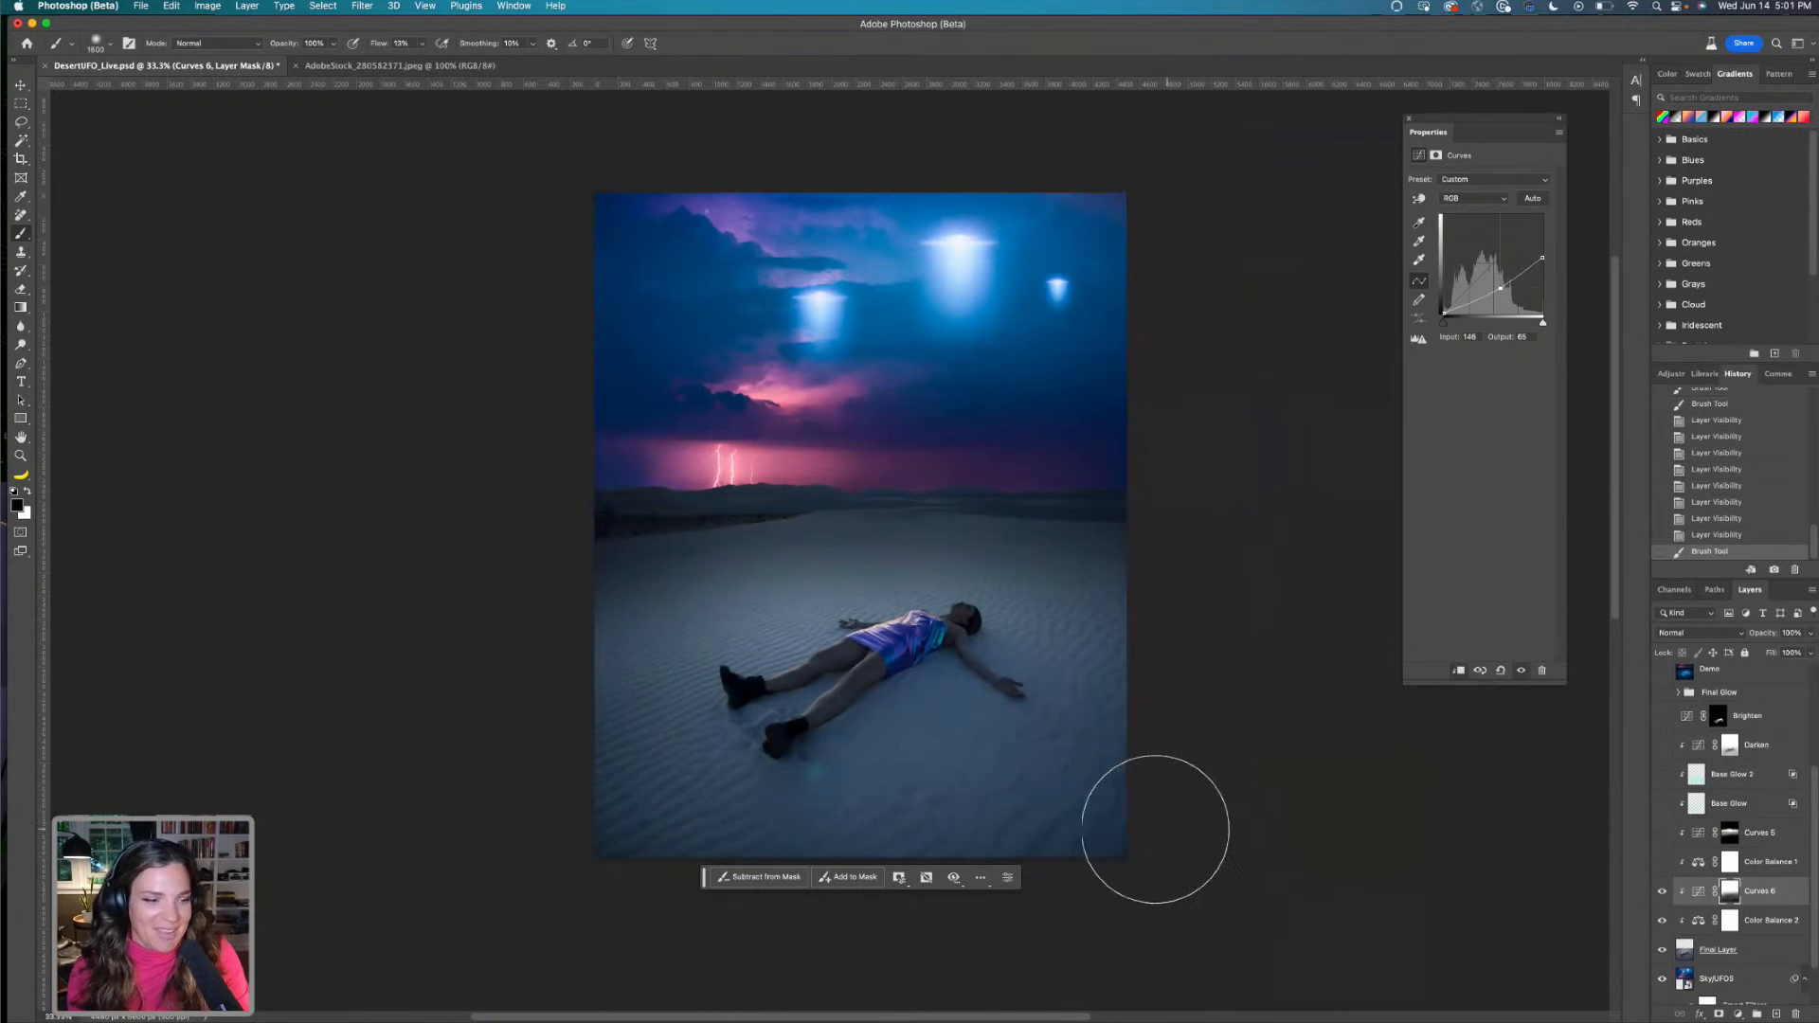
mouse_move(879, 804)
left_mouse_down()
mouse_move(914, 782)
mouse_move(832, 718)
left_mouse_up()
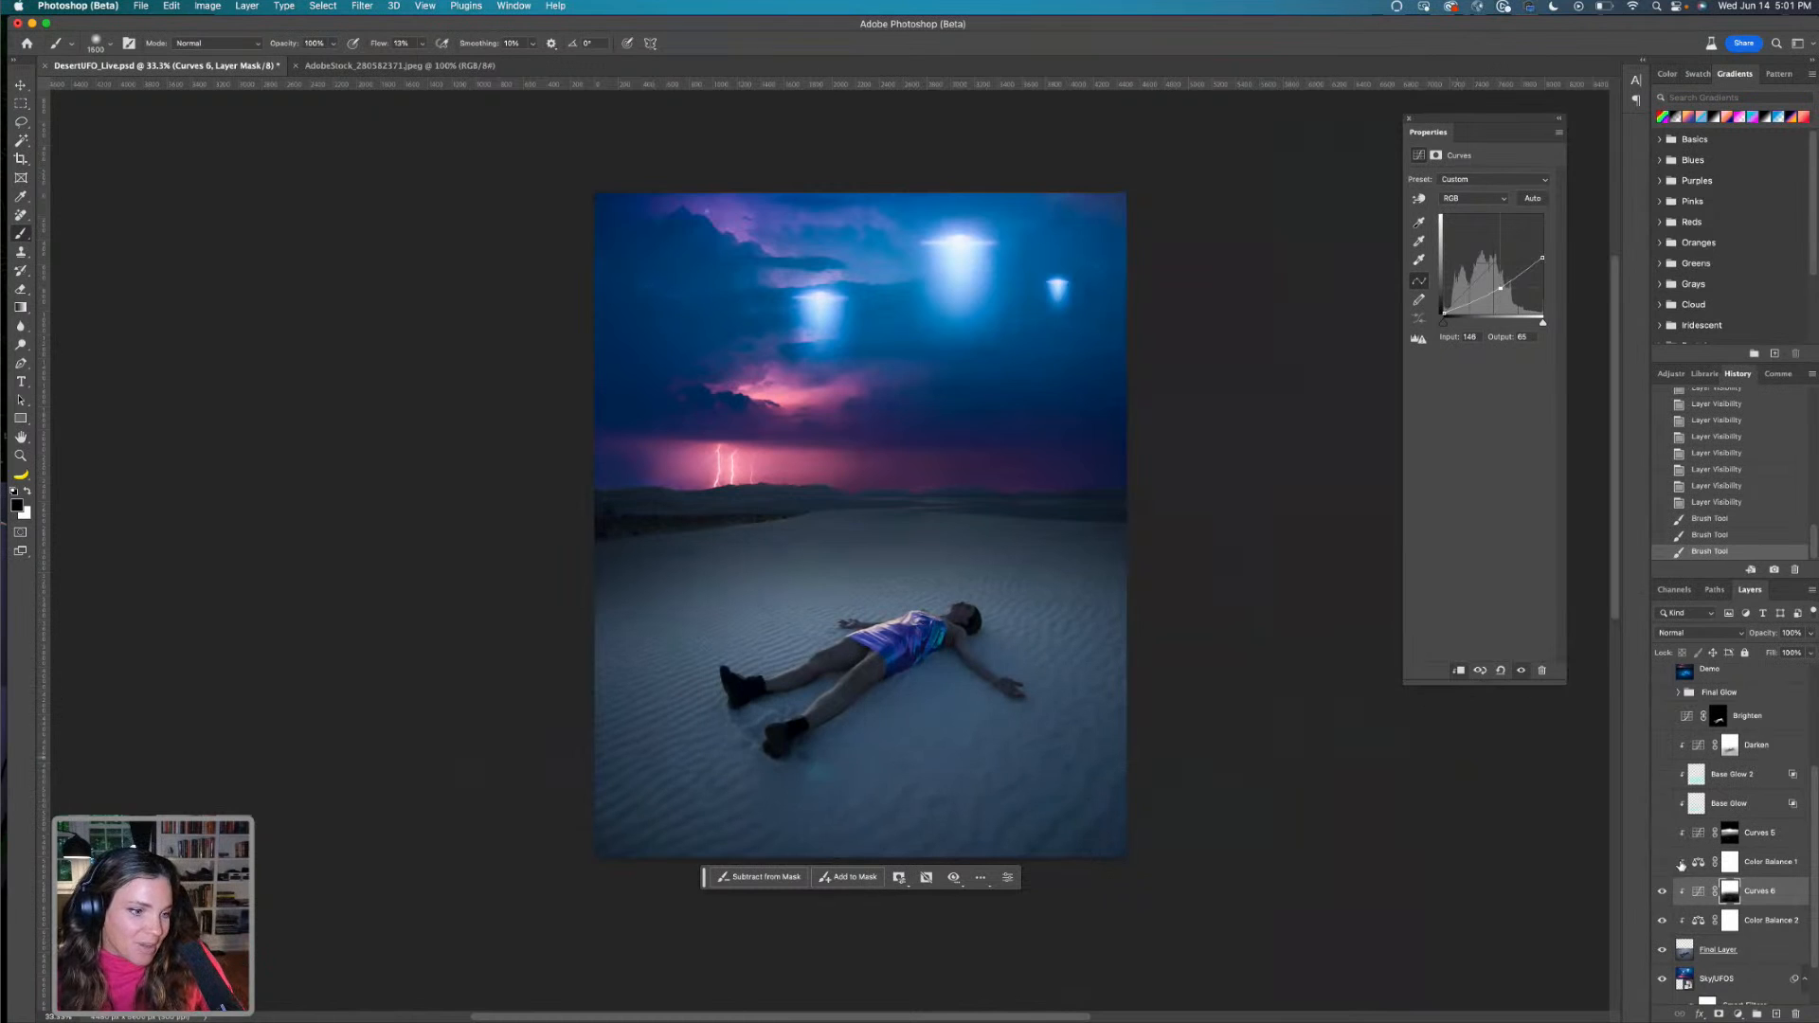
left_click(1662, 891)
left_click(1662, 891)
mouse_move(622, 583)
left_mouse_down()
mouse_move(820, 609)
mouse_move(1274, 749)
left_mouse_up()
Alternate white and black strokes on the Curves 6 mask to darken the outer sand and keep the area around the woman lighter
key("x")
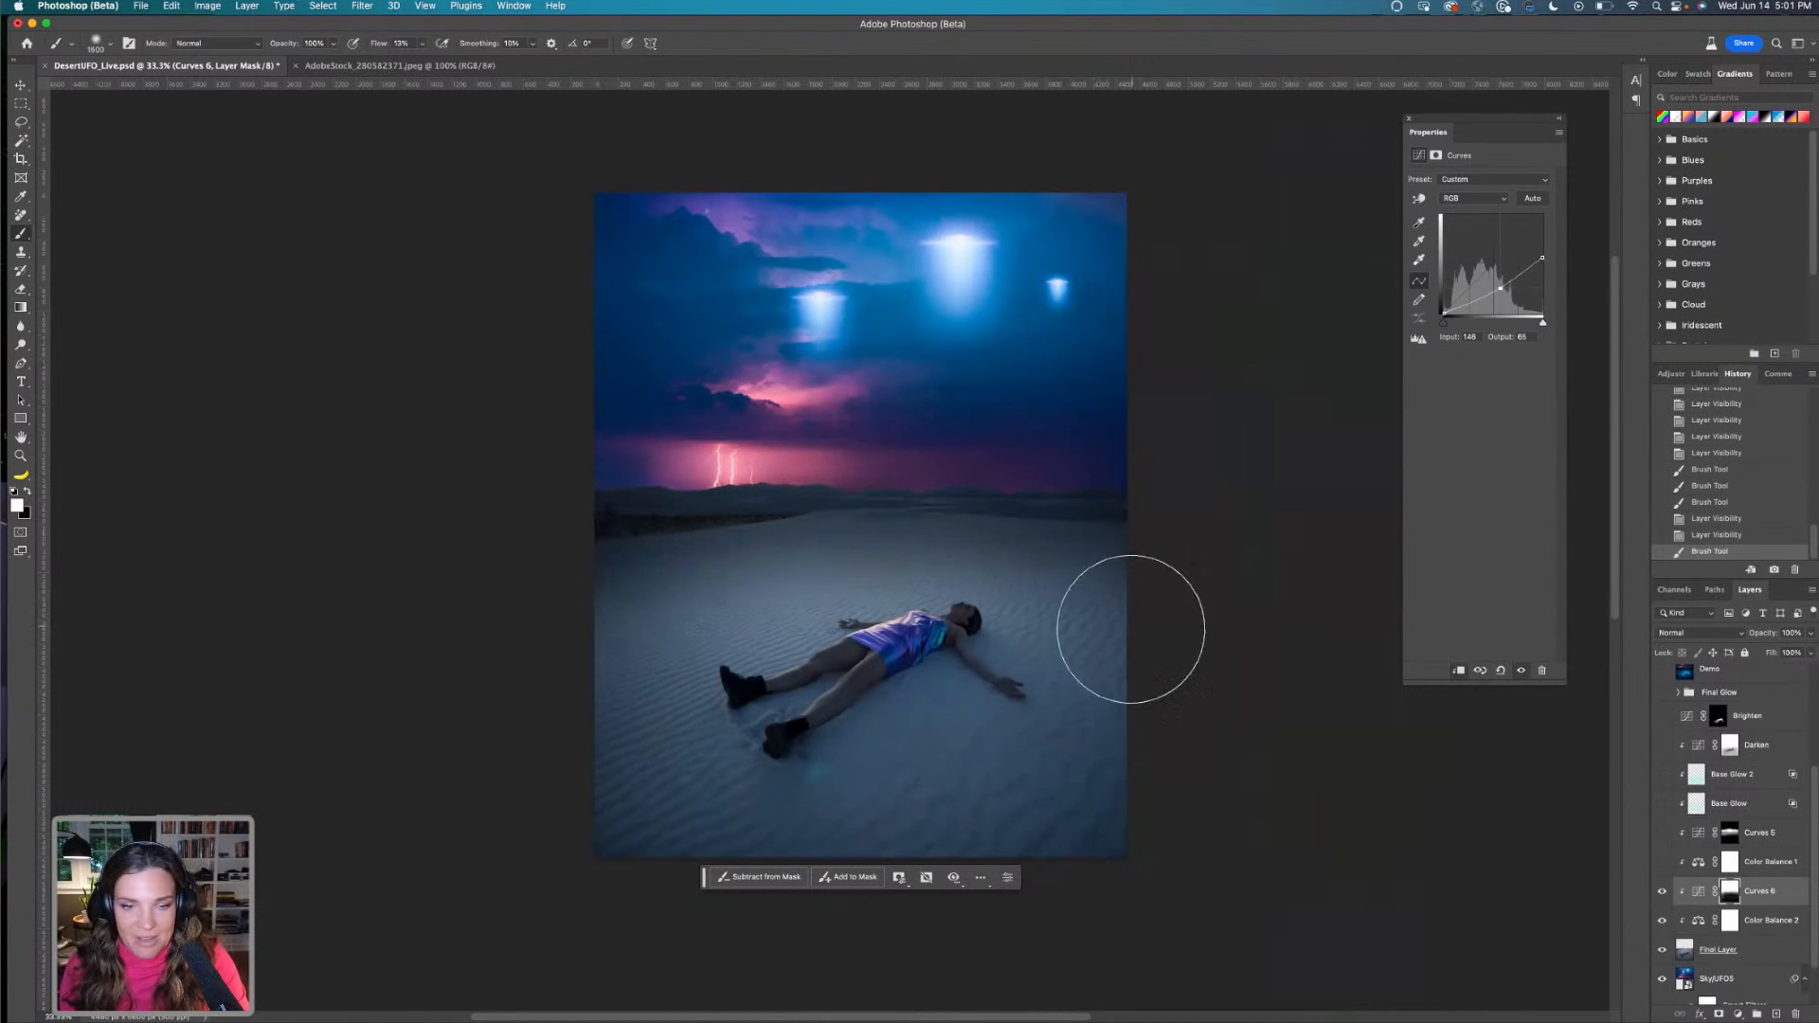
mouse_move(1058, 592)
left_mouse_down()
mouse_move(963, 568)
mouse_move(566, 616)
left_mouse_up()
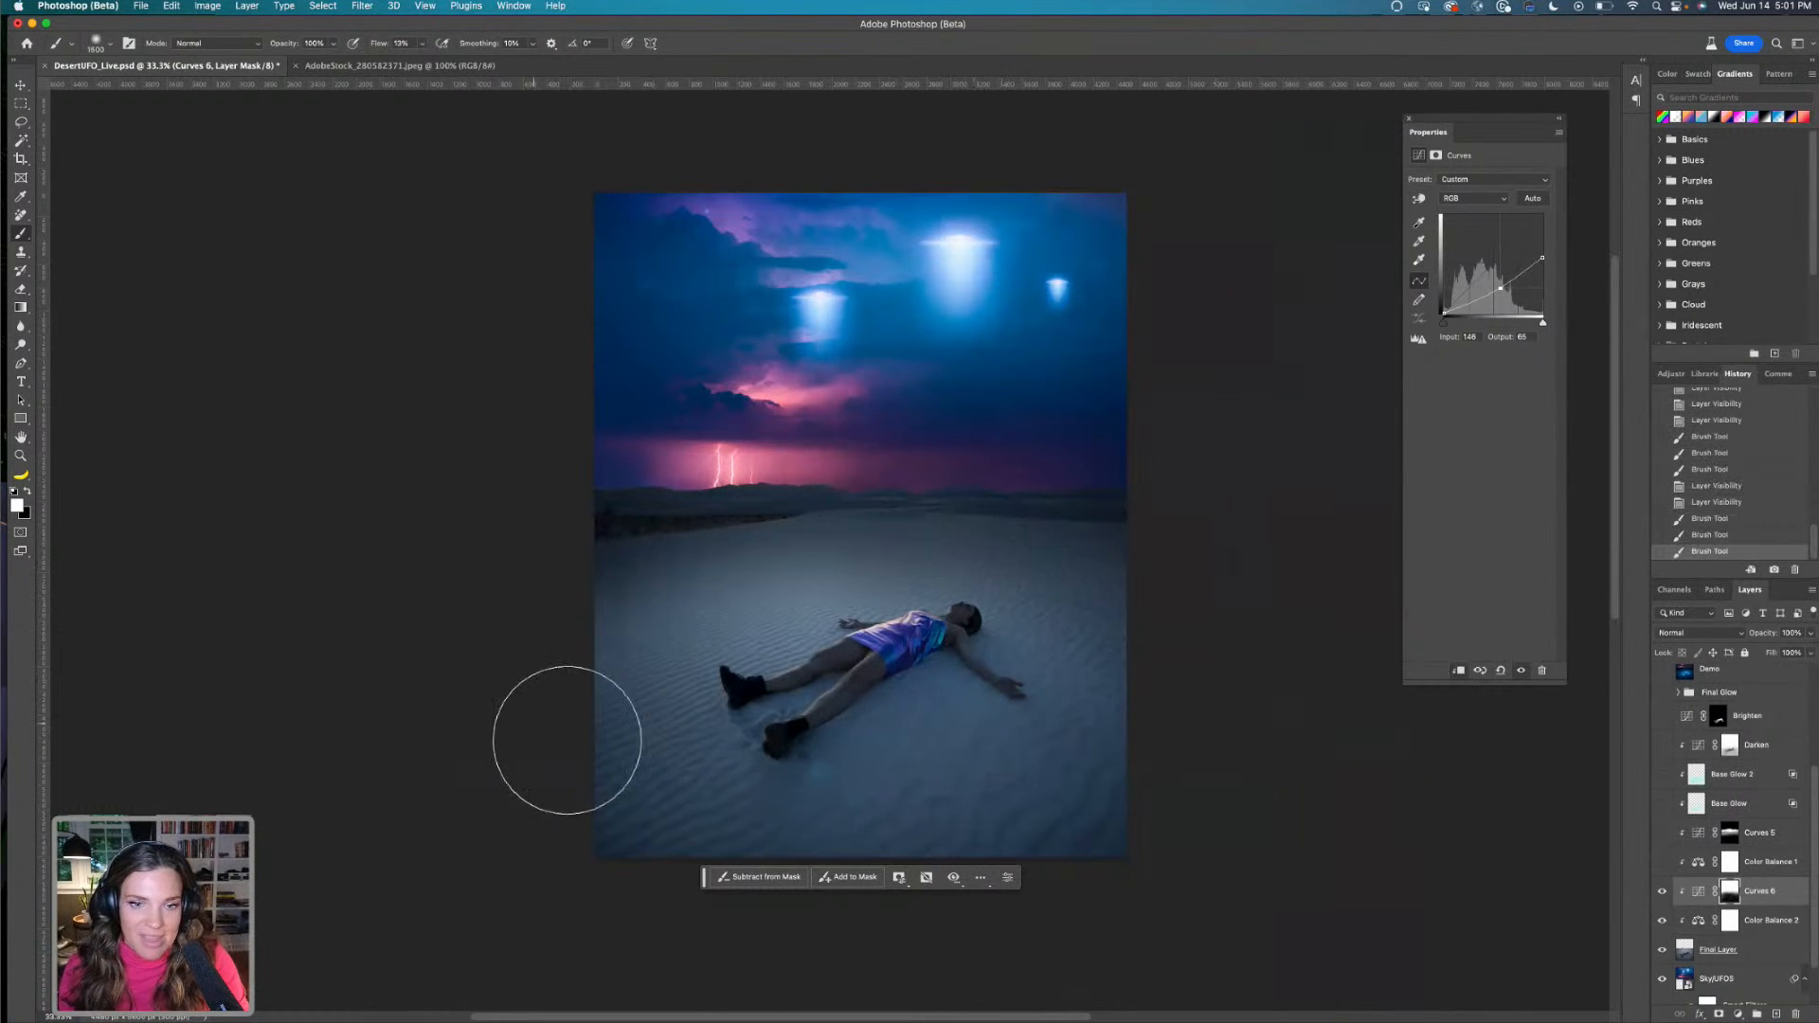
mouse_move(652, 834)
left_mouse_down()
mouse_move(1063, 798)
mouse_move(621, 756)
left_mouse_up()
key("x")
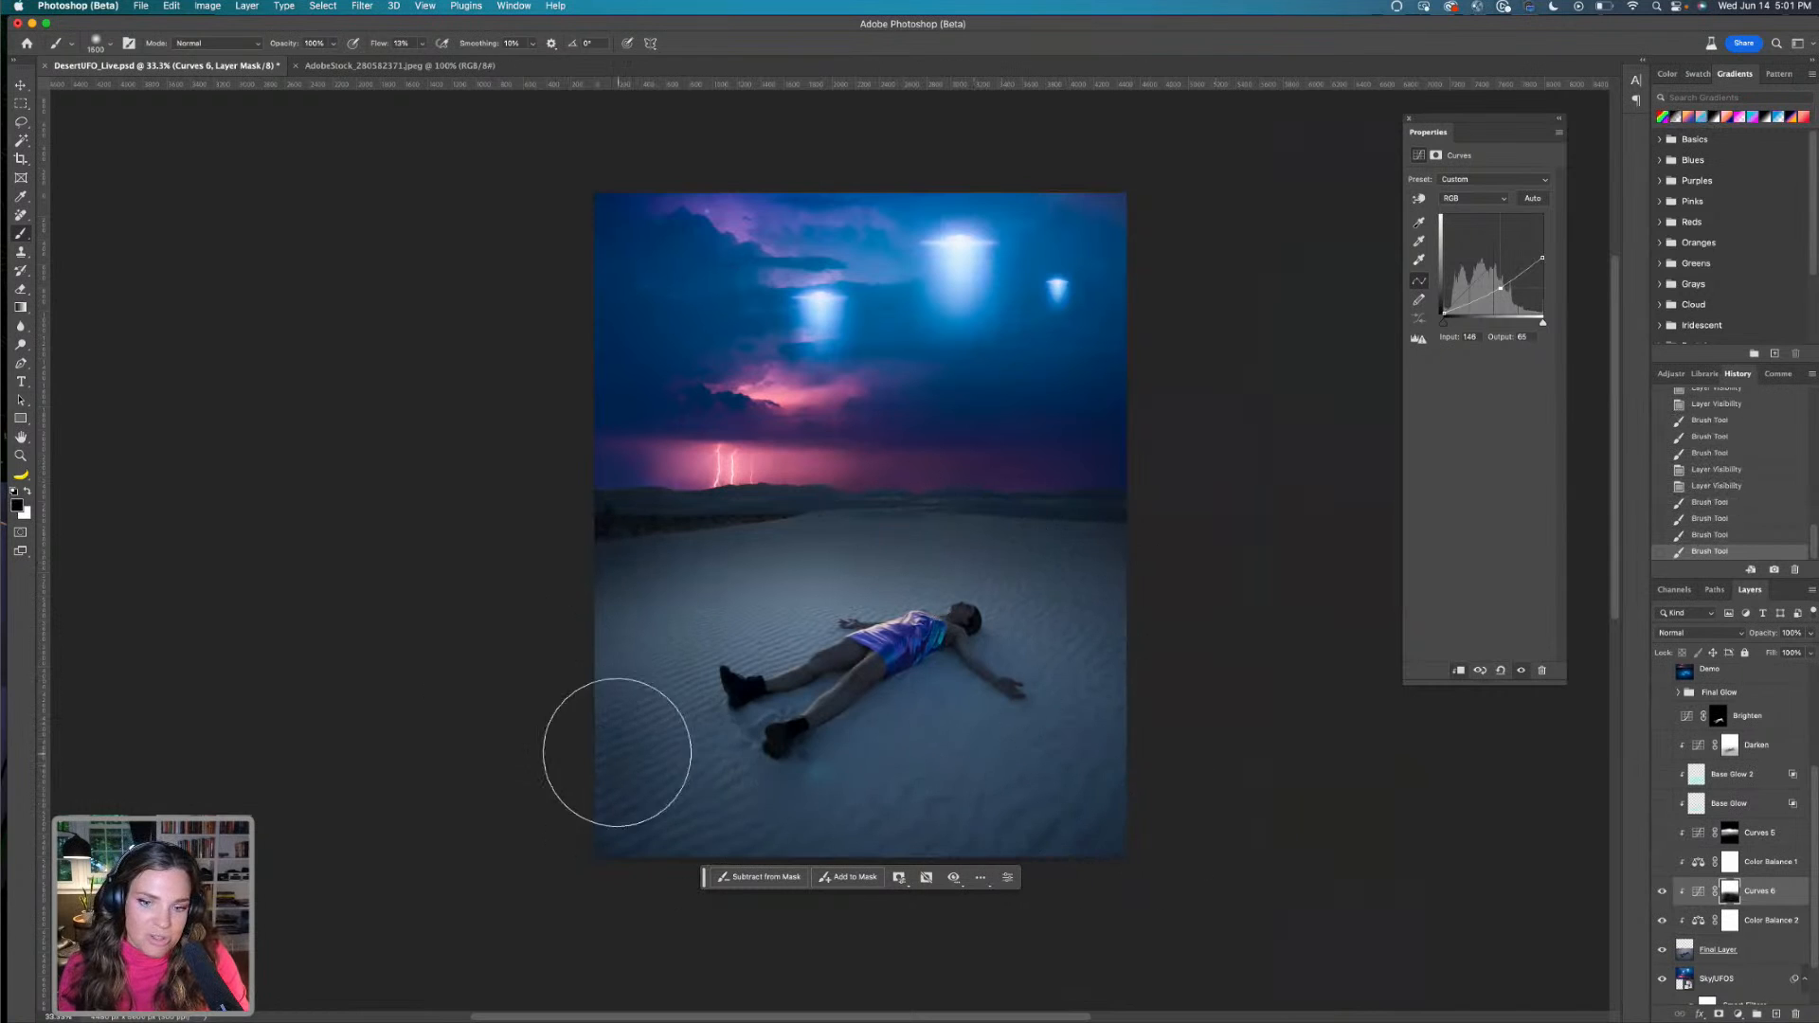
left_click_drag(834, 747, 662, 741)
key("x")
left_click_drag(747, 593, 425, 695)
mouse_move(767, 731)
left_mouse_down()
mouse_move(842, 787)
mouse_move(1359, 735)
mouse_move(1018, 759)
mouse_move(812, 799)
mouse_move(966, 808)
mouse_move(1075, 747)
left_mouse_up()
key("x")
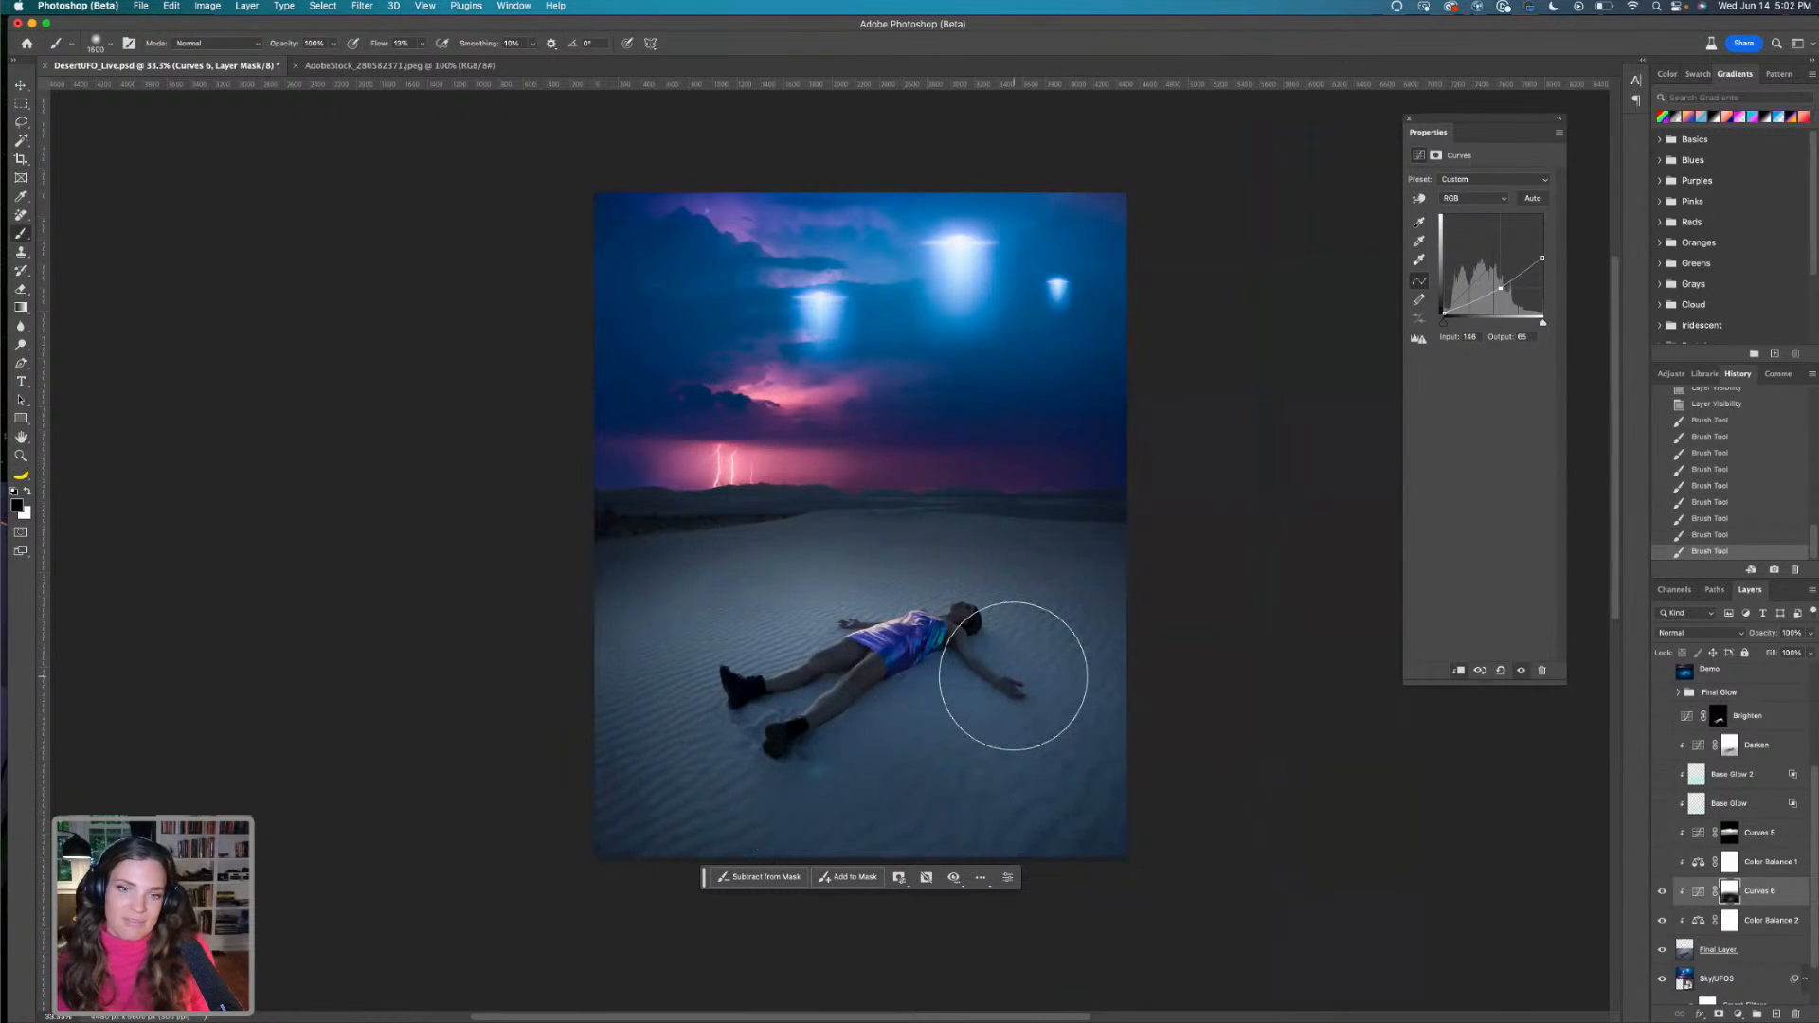
Compare the image with and without Curves 6, and paint more black on its mask over the sand just below the woman
left_click(1661, 892)
left_click(1662, 893)
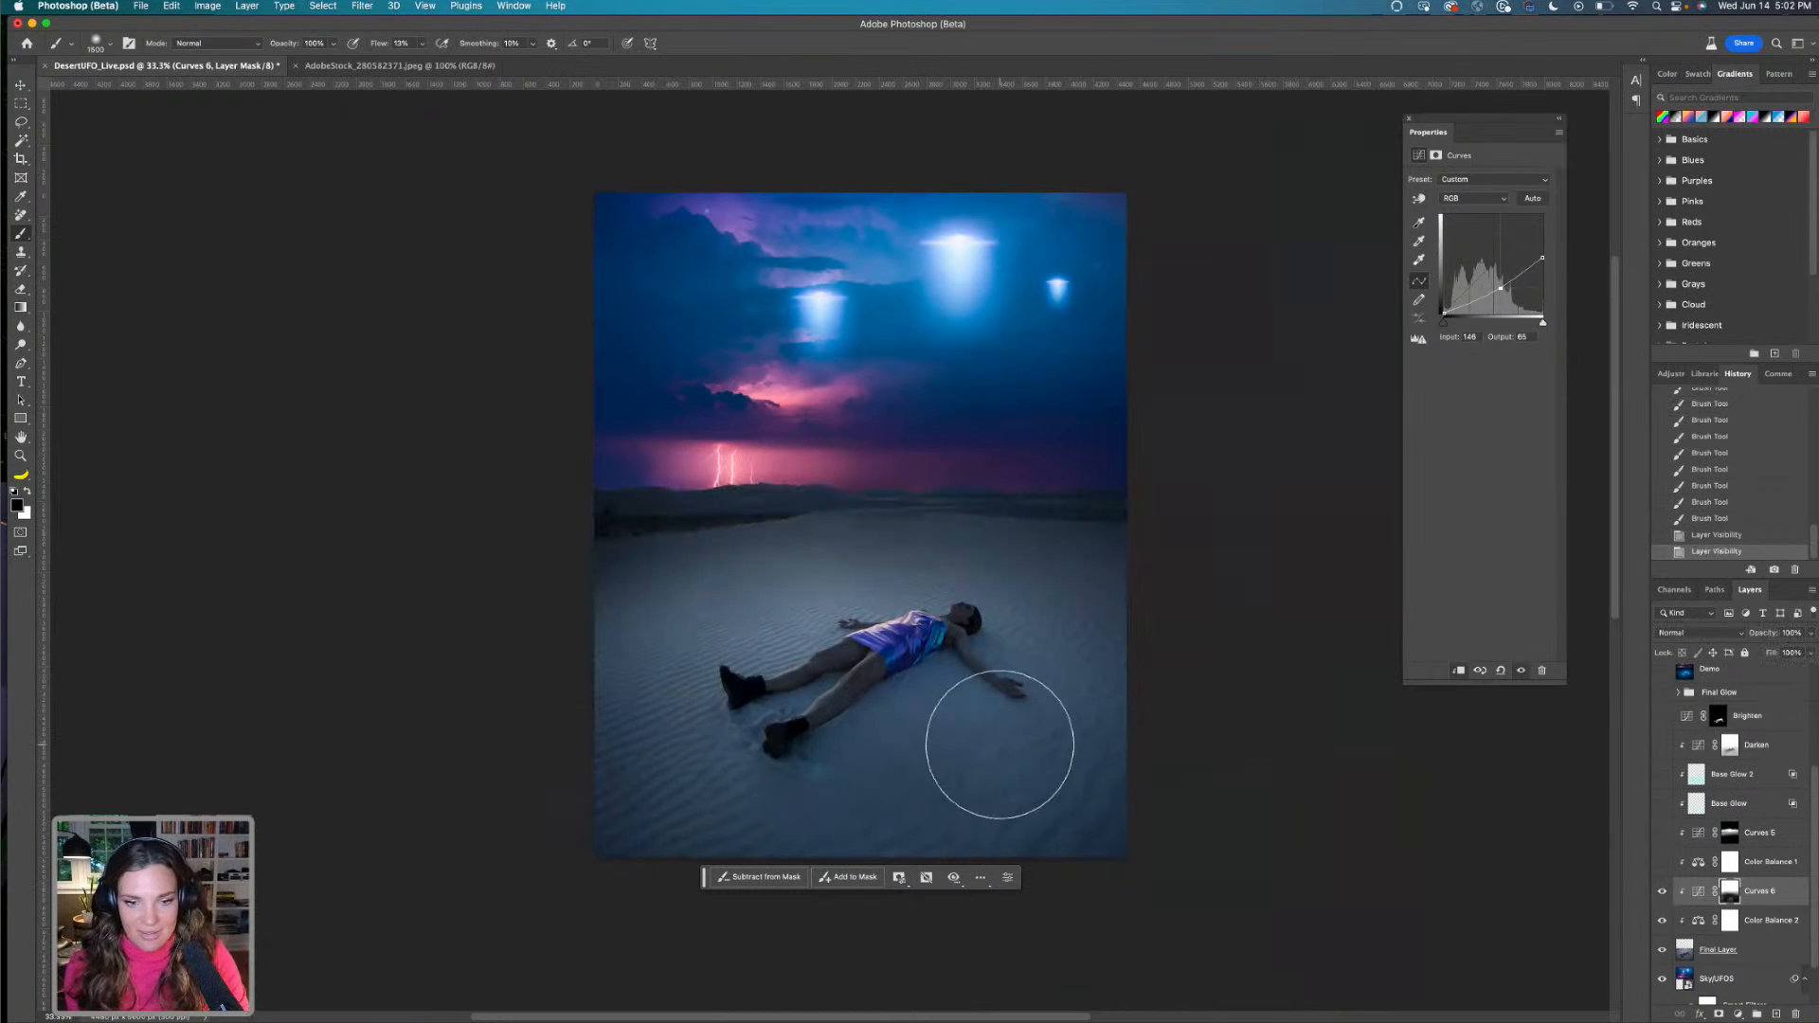
mouse_move(808, 707)
left_mouse_down()
mouse_move(929, 762)
mouse_move(939, 751)
mouse_move(887, 750)
mouse_move(893, 735)
mouse_move(1016, 729)
left_mouse_up()
left_click_drag(829, 743, 1118, 718)
left_click_drag(731, 762, 981, 745)
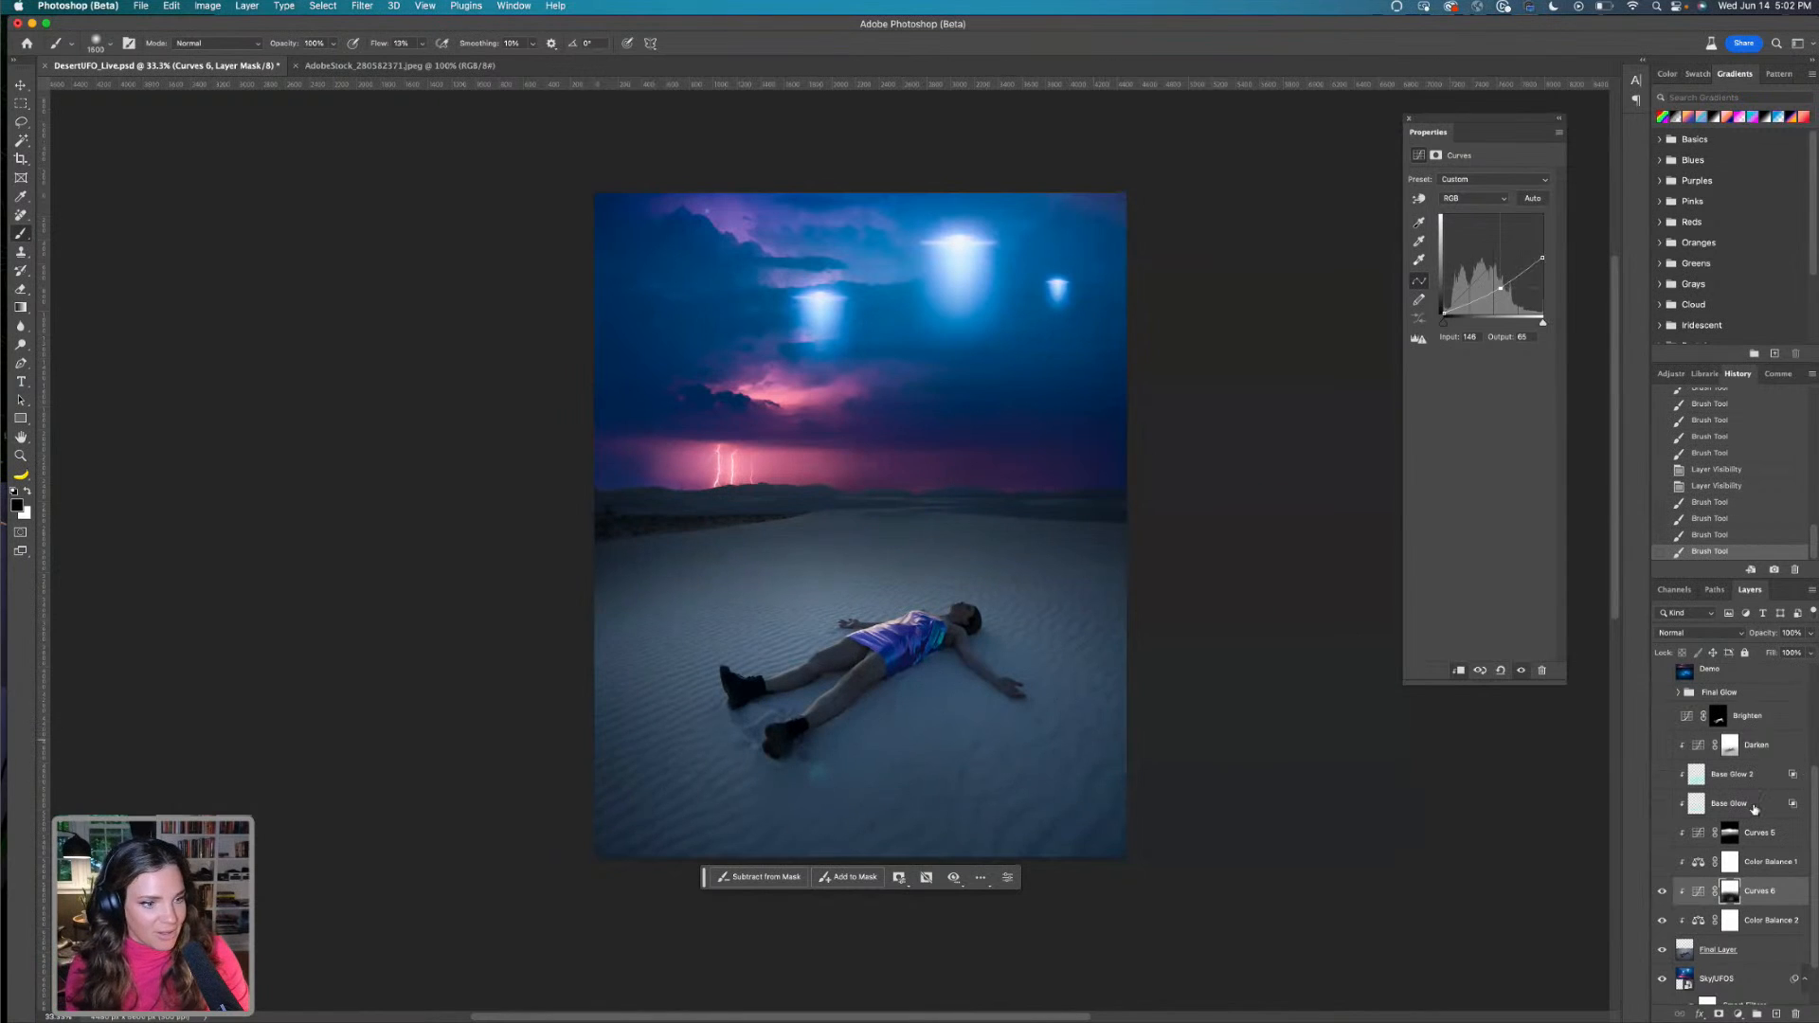
Toggle the prepared Base Glow and Base Glow 2 layers to examine their blue light around the woman
left_click(1662, 804)
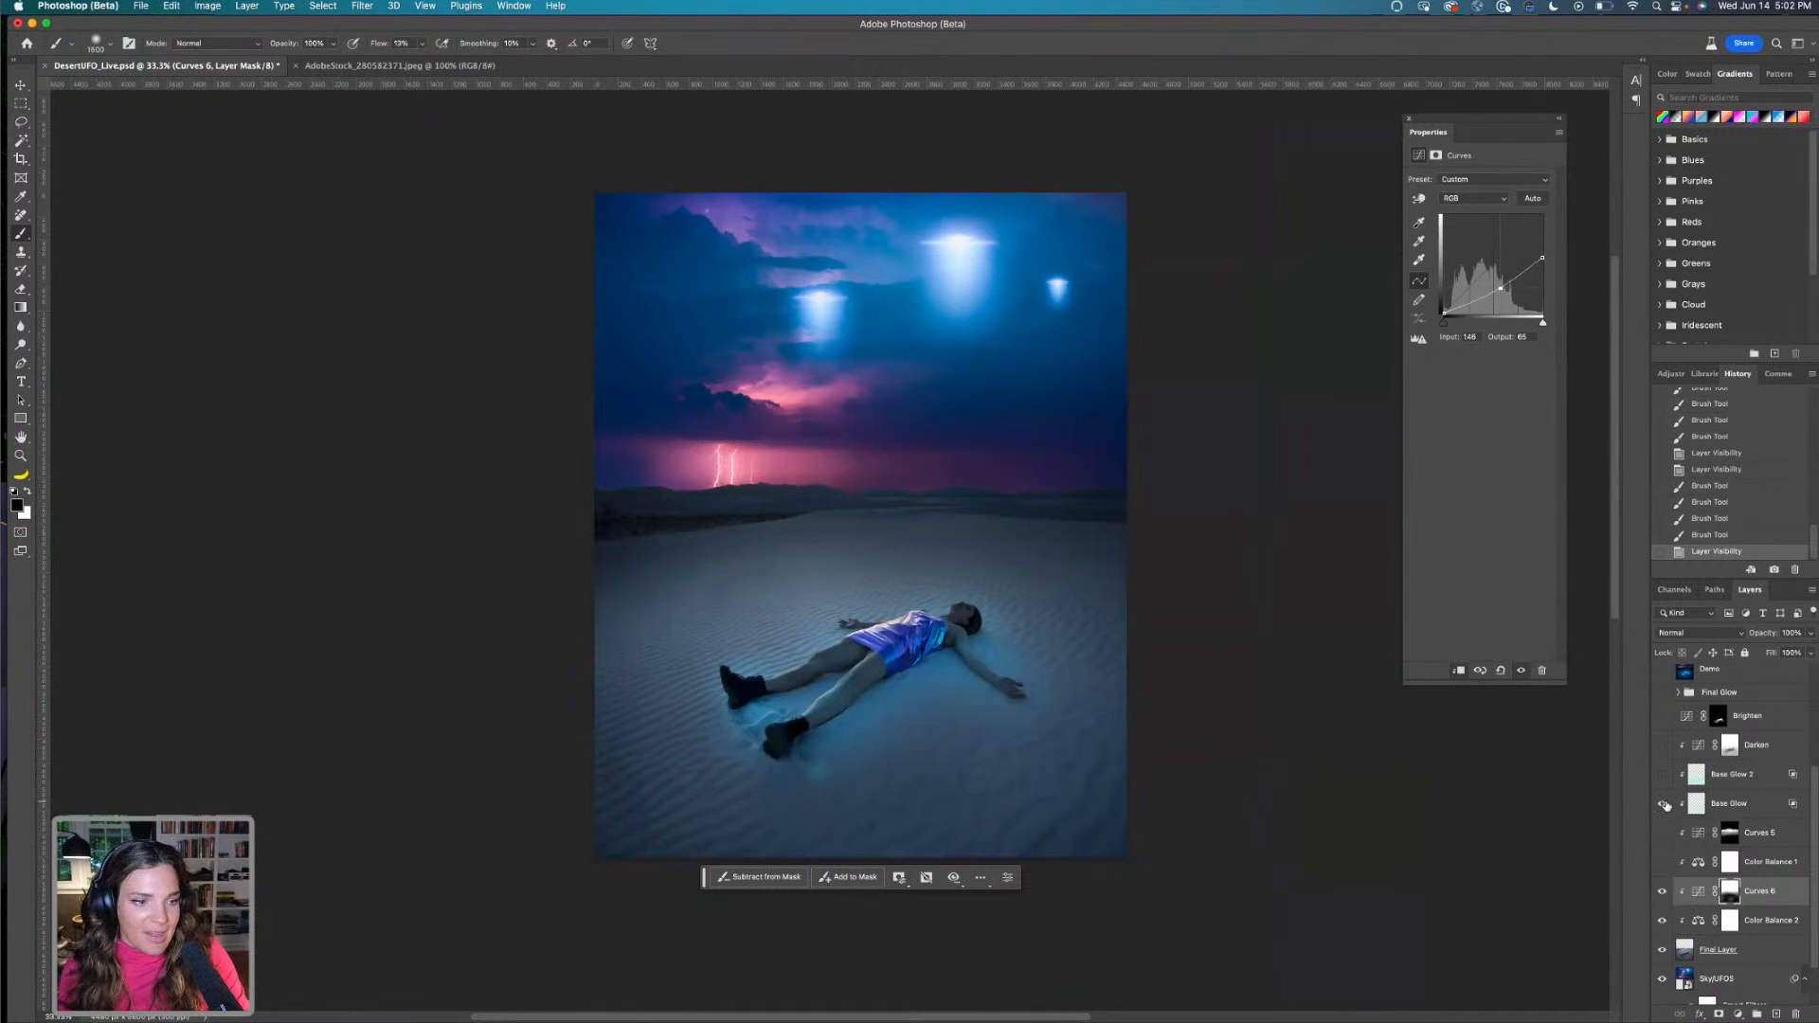
left_click(1664, 805)
left_click(1661, 776)
left_click(1661, 776)
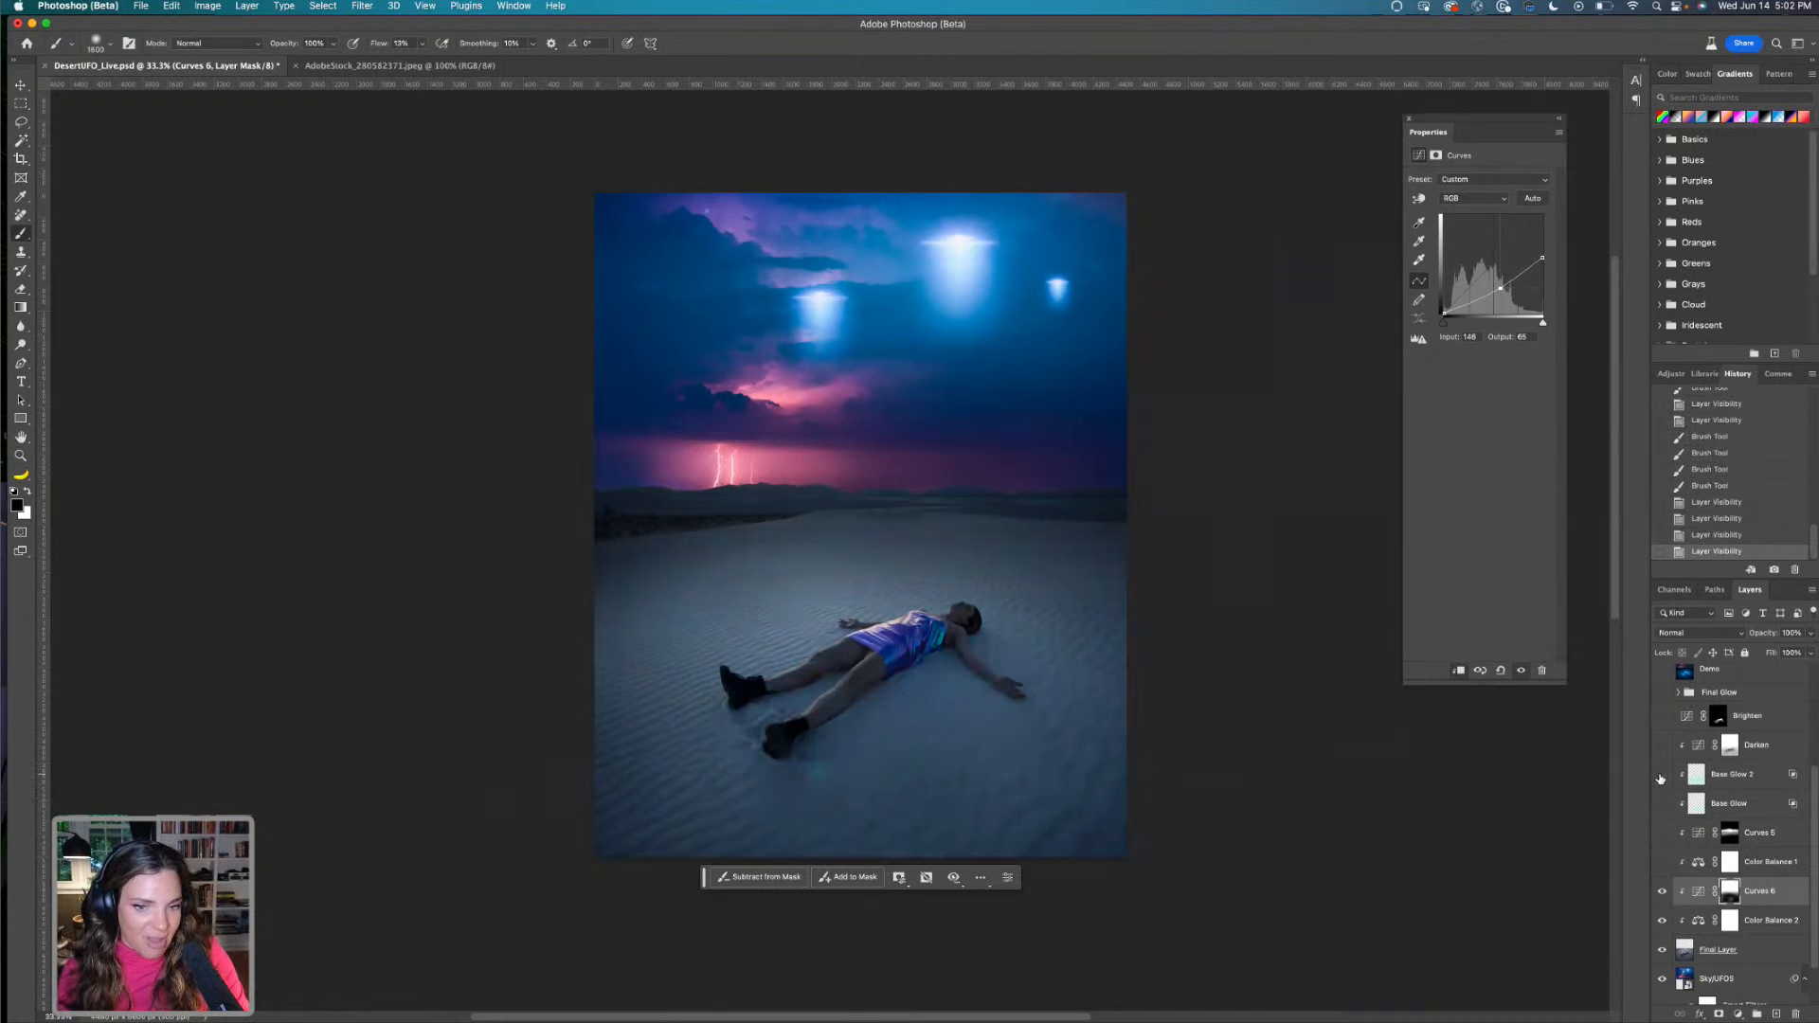
left_click(1661, 803)
left_click(1662, 774)
Add a new clipped layer above Curves 5 and set its blend mode to Color Dodge
left_click(1759, 845)
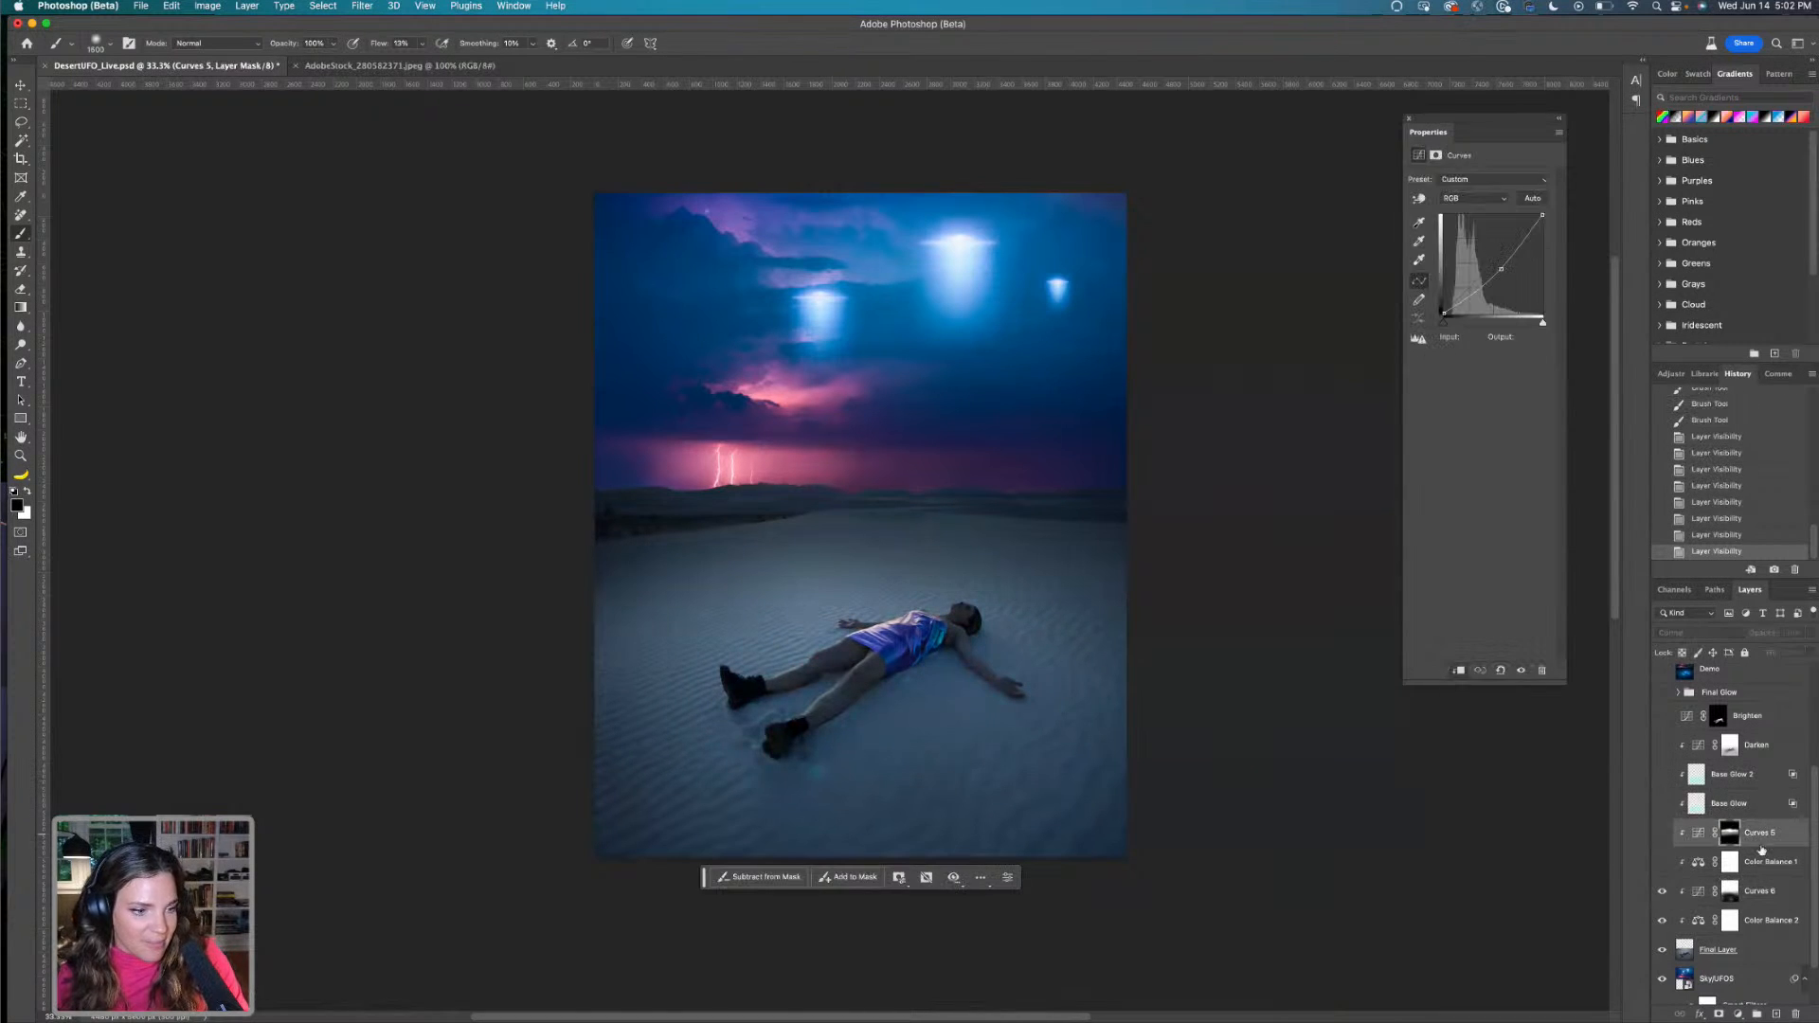
left_click(1775, 1014)
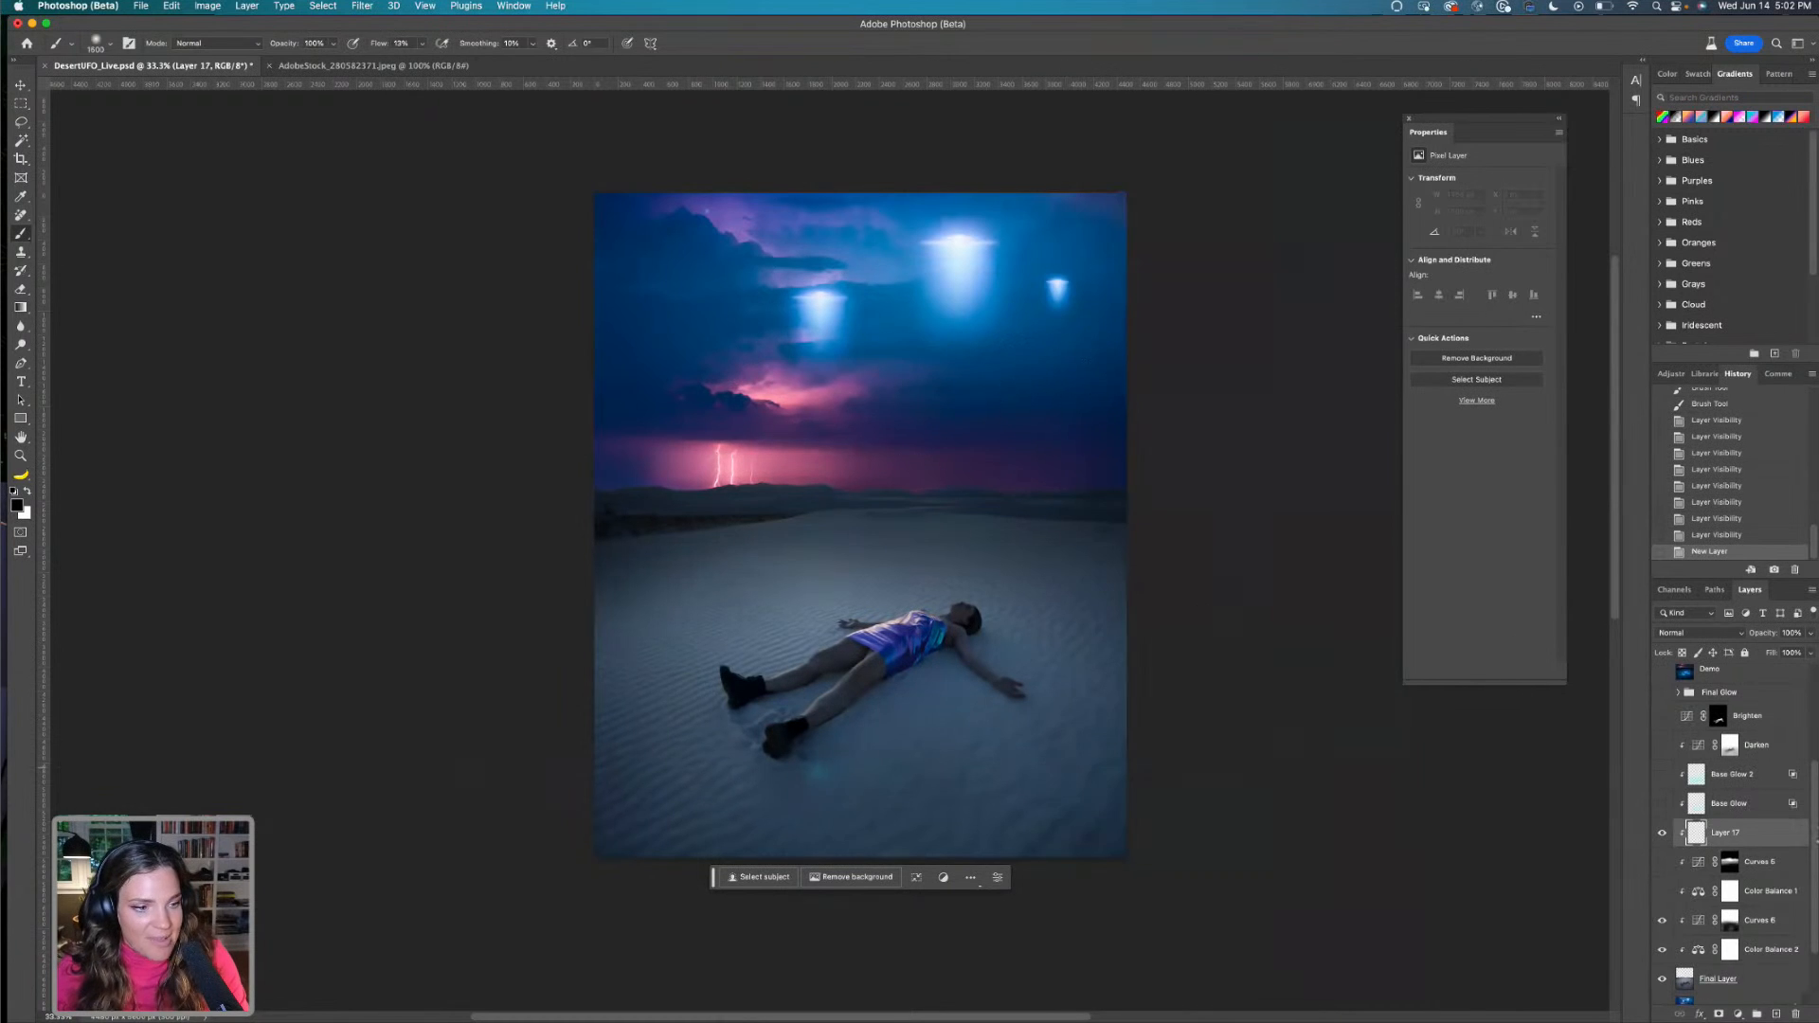
left_click(1716, 632)
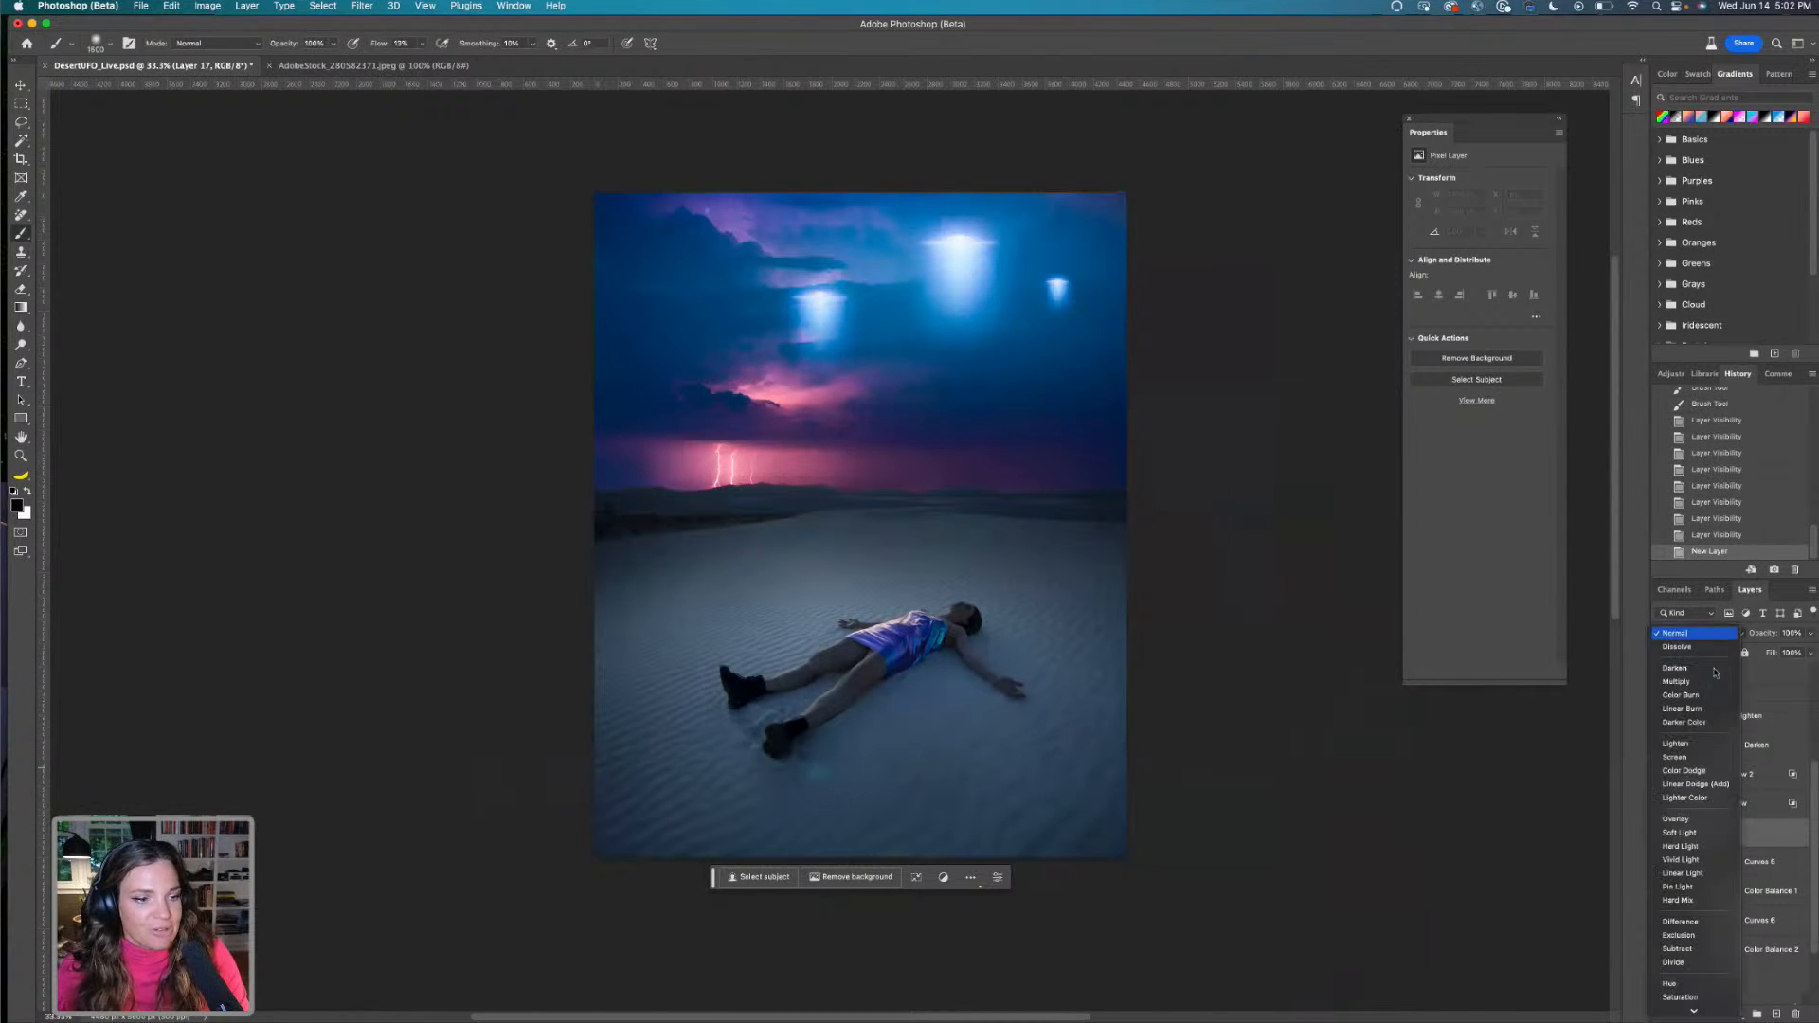
left_click(1686, 770)
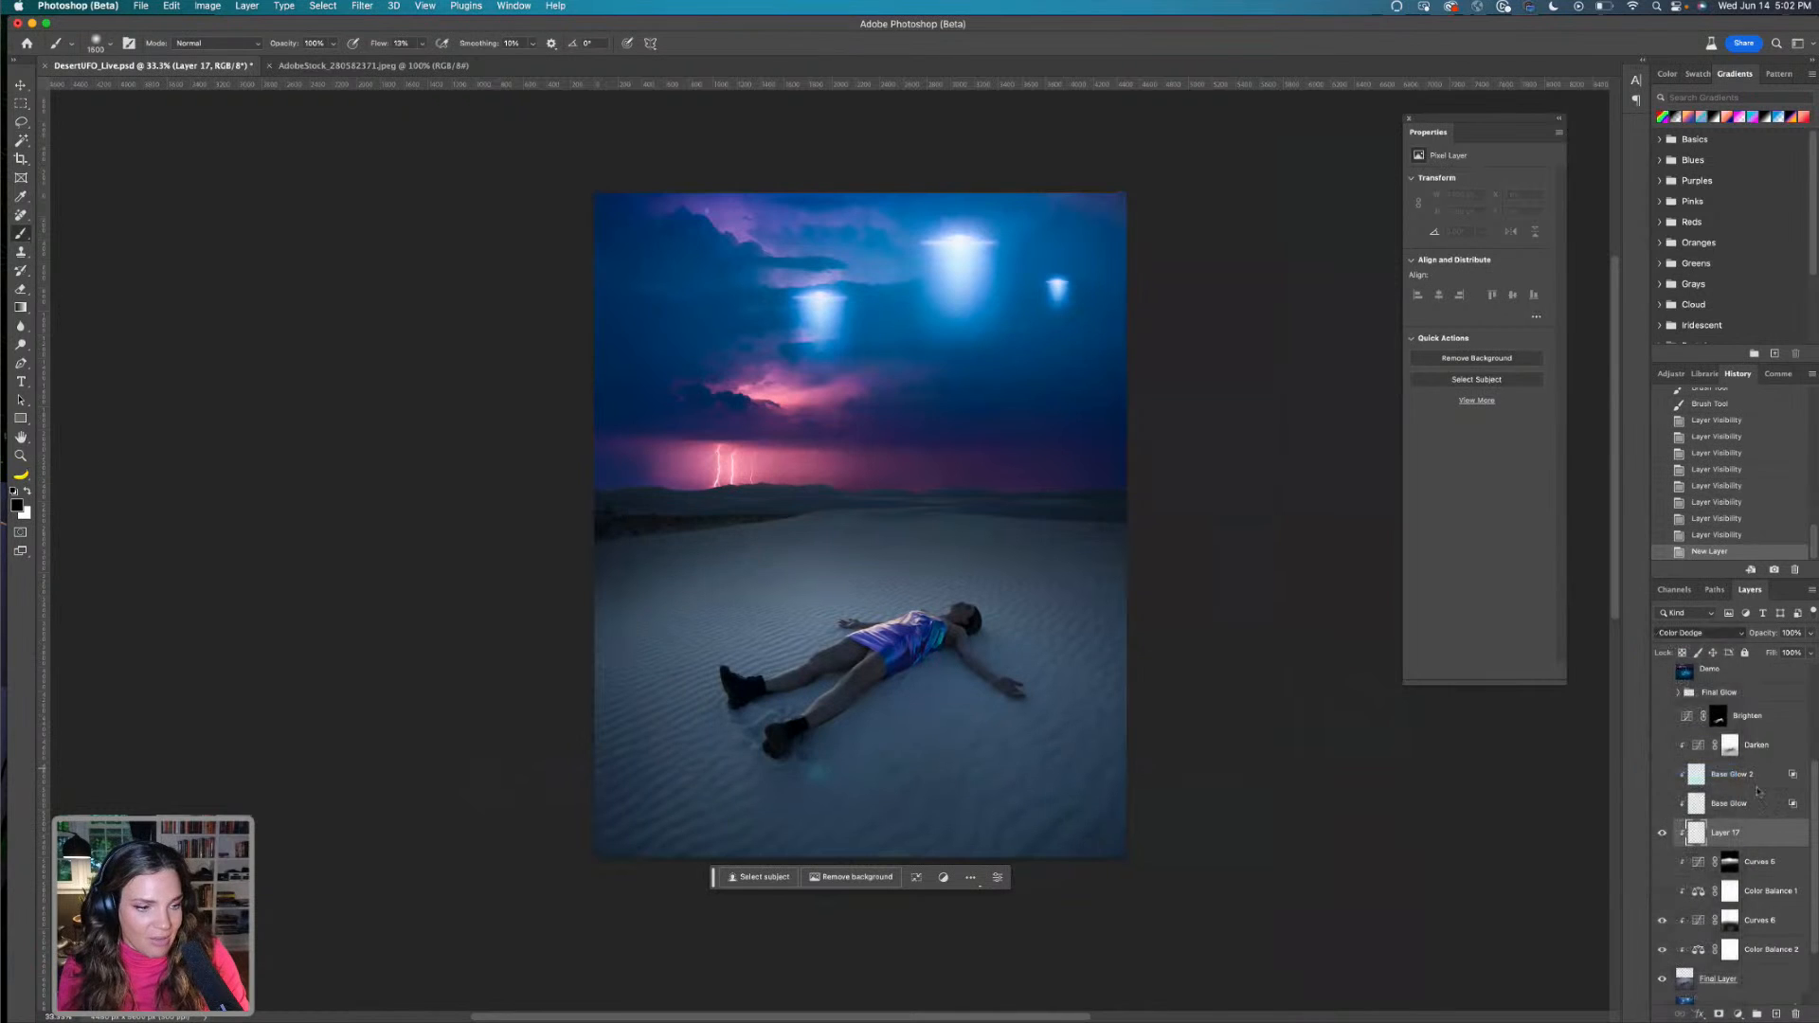
Turn off Transparency Shapes Layer in the new Color Dodge layer's blending options
double_click(1773, 838)
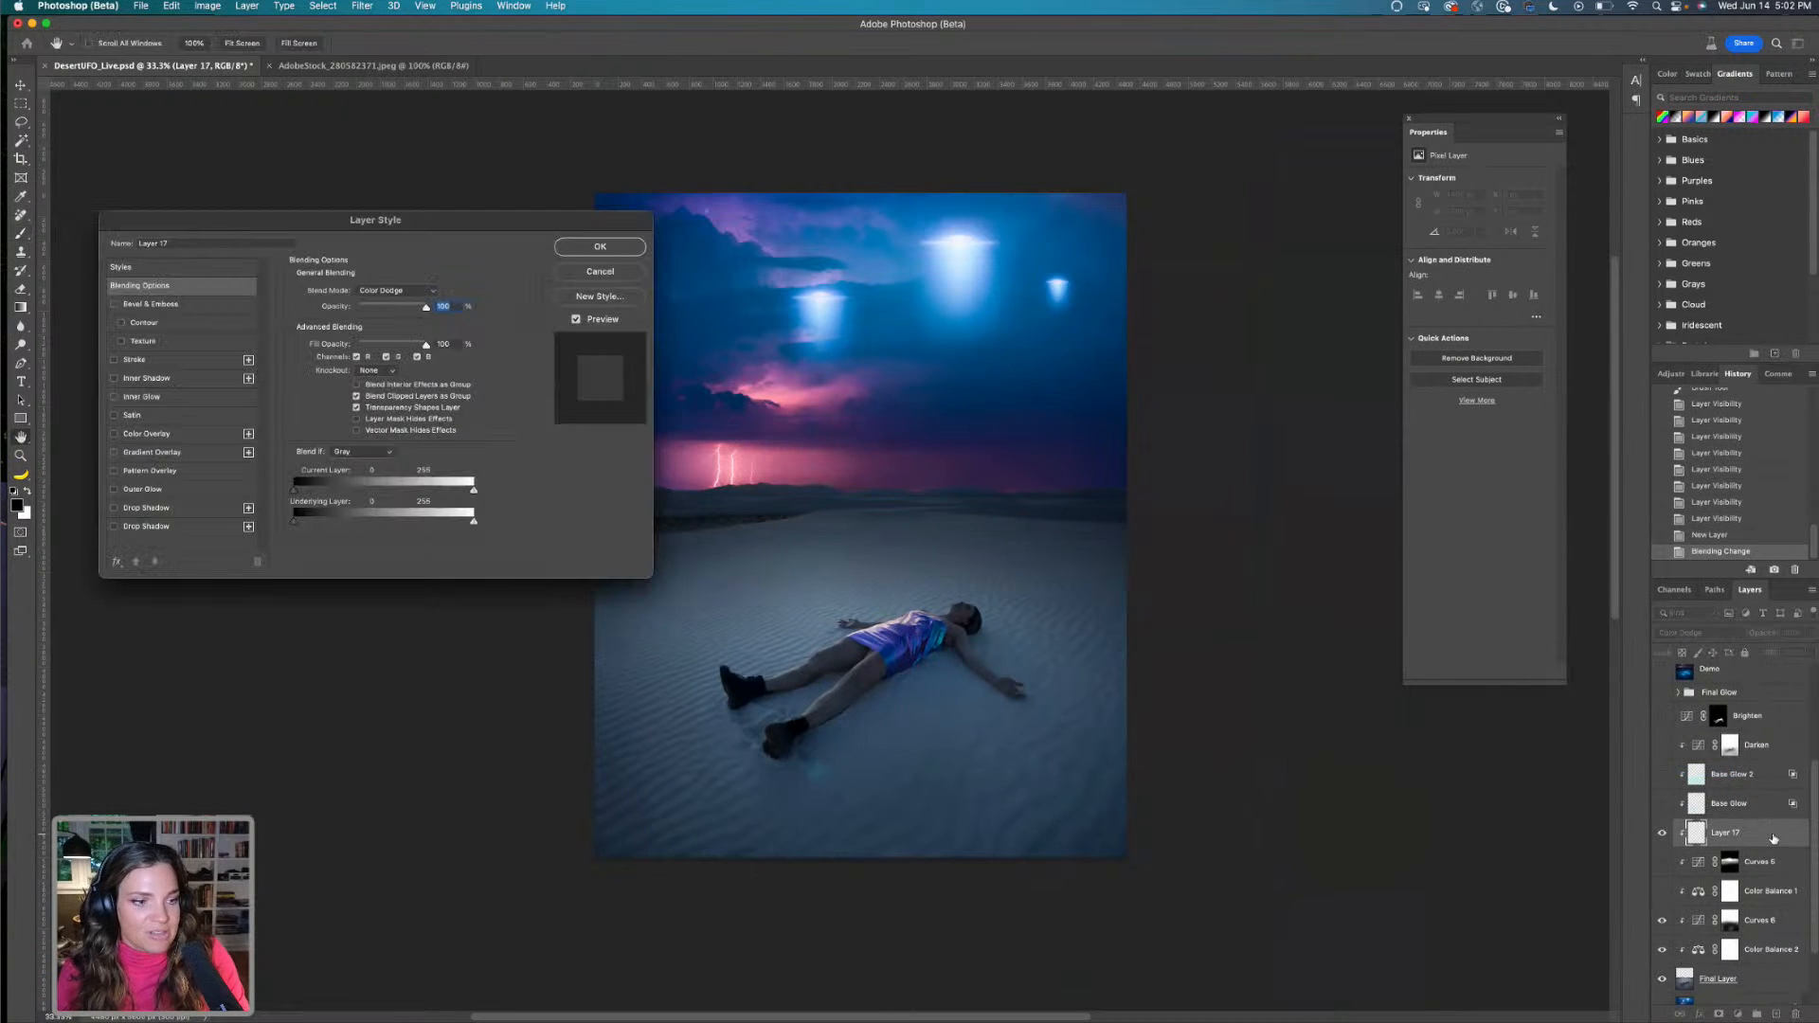
left_click_drag(414, 211, 764, 281)
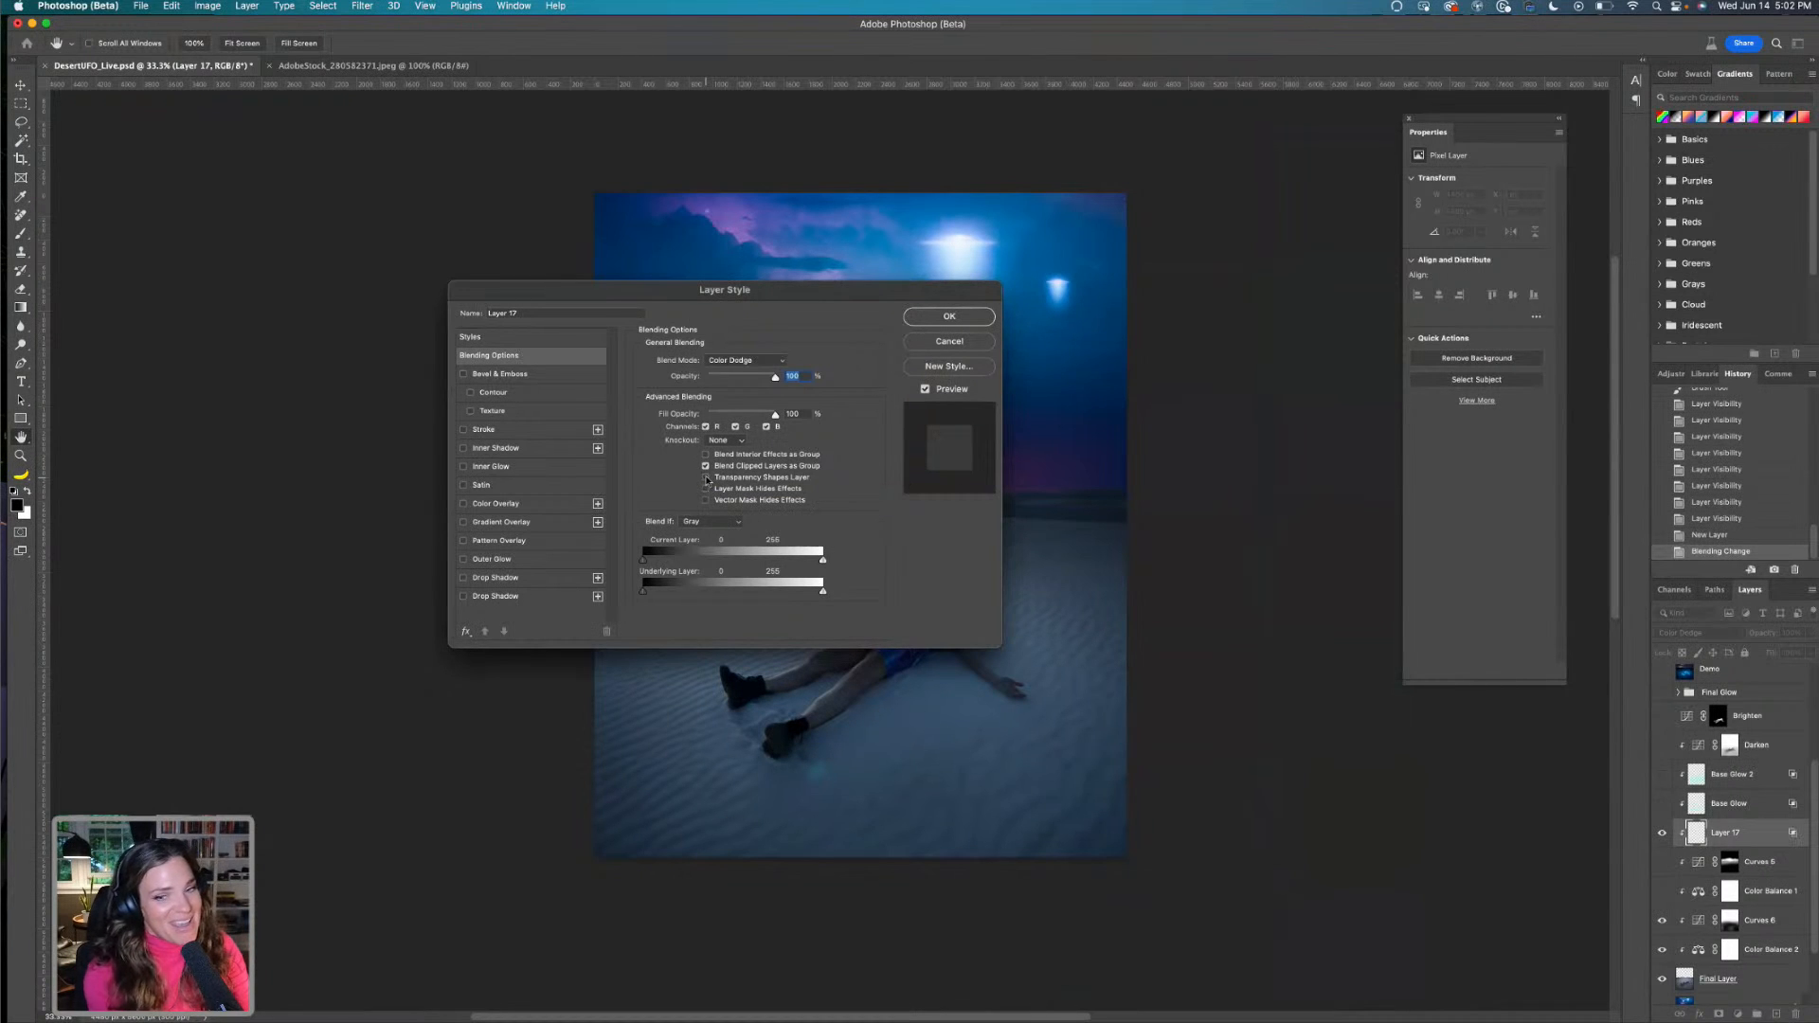
left_click(949, 316)
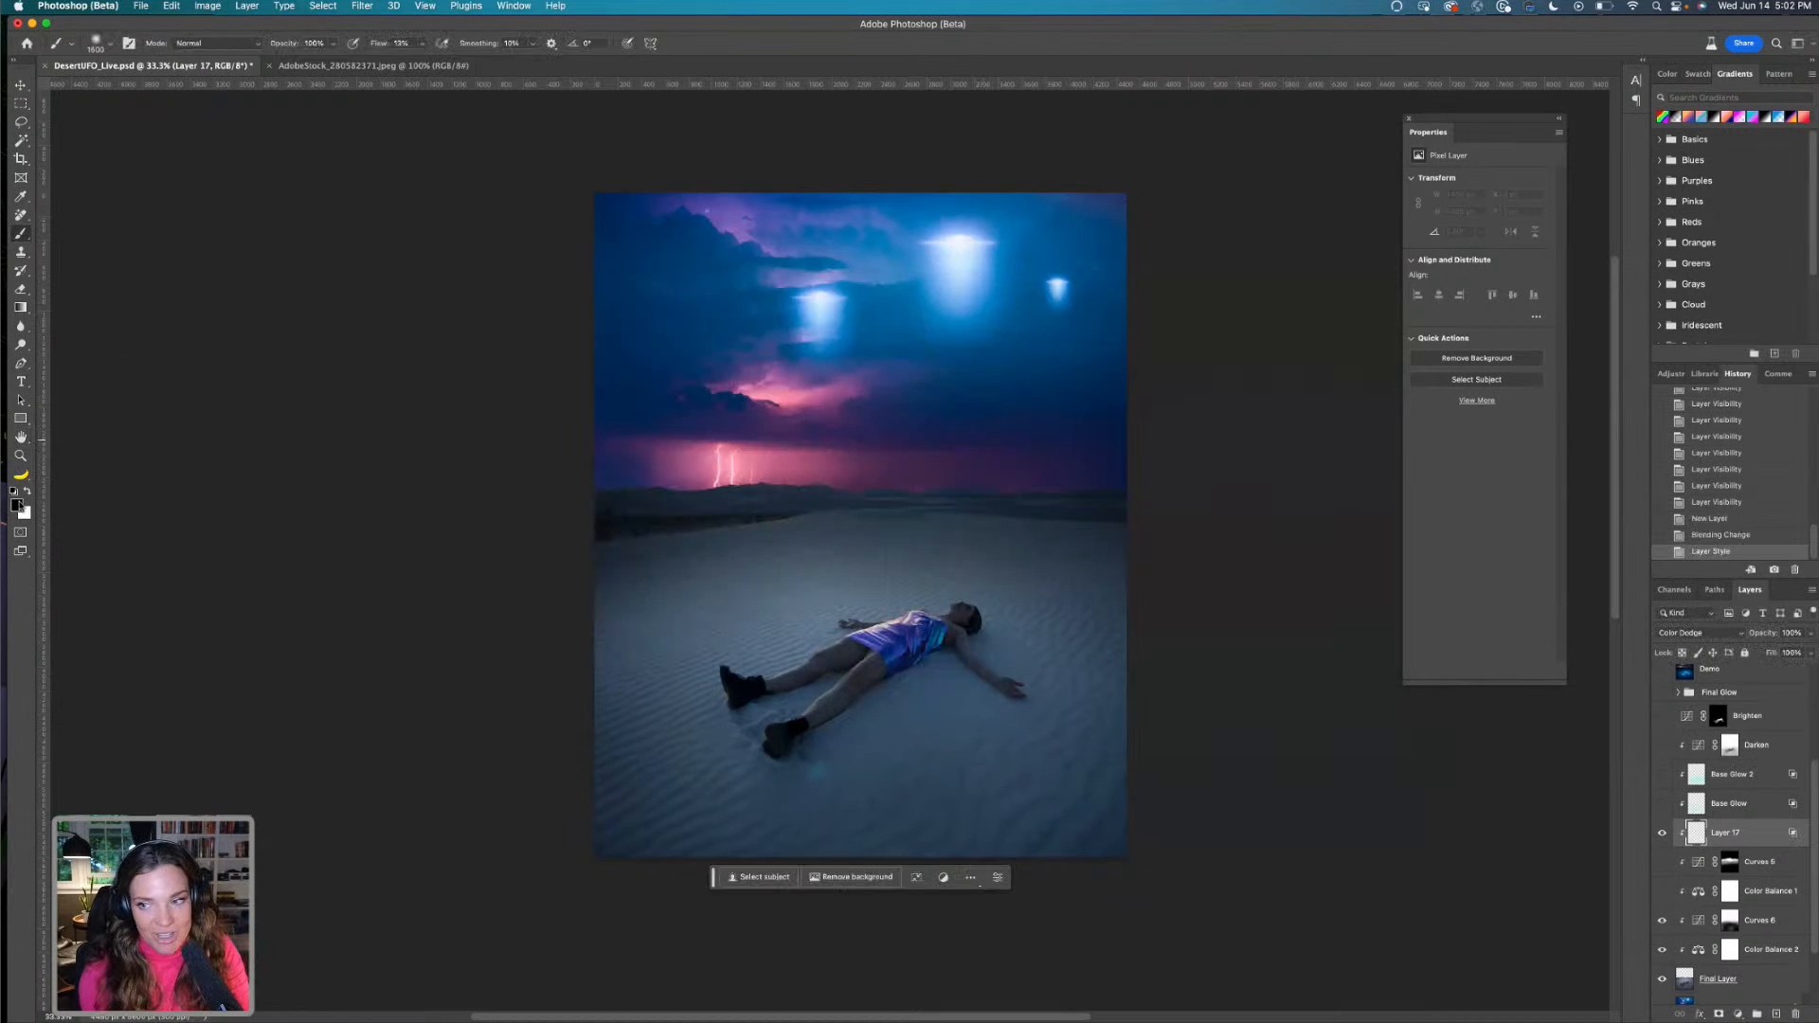
Set the foreground colour to a bright cyan with hue 186° and 100% brightness
left_click(21, 507)
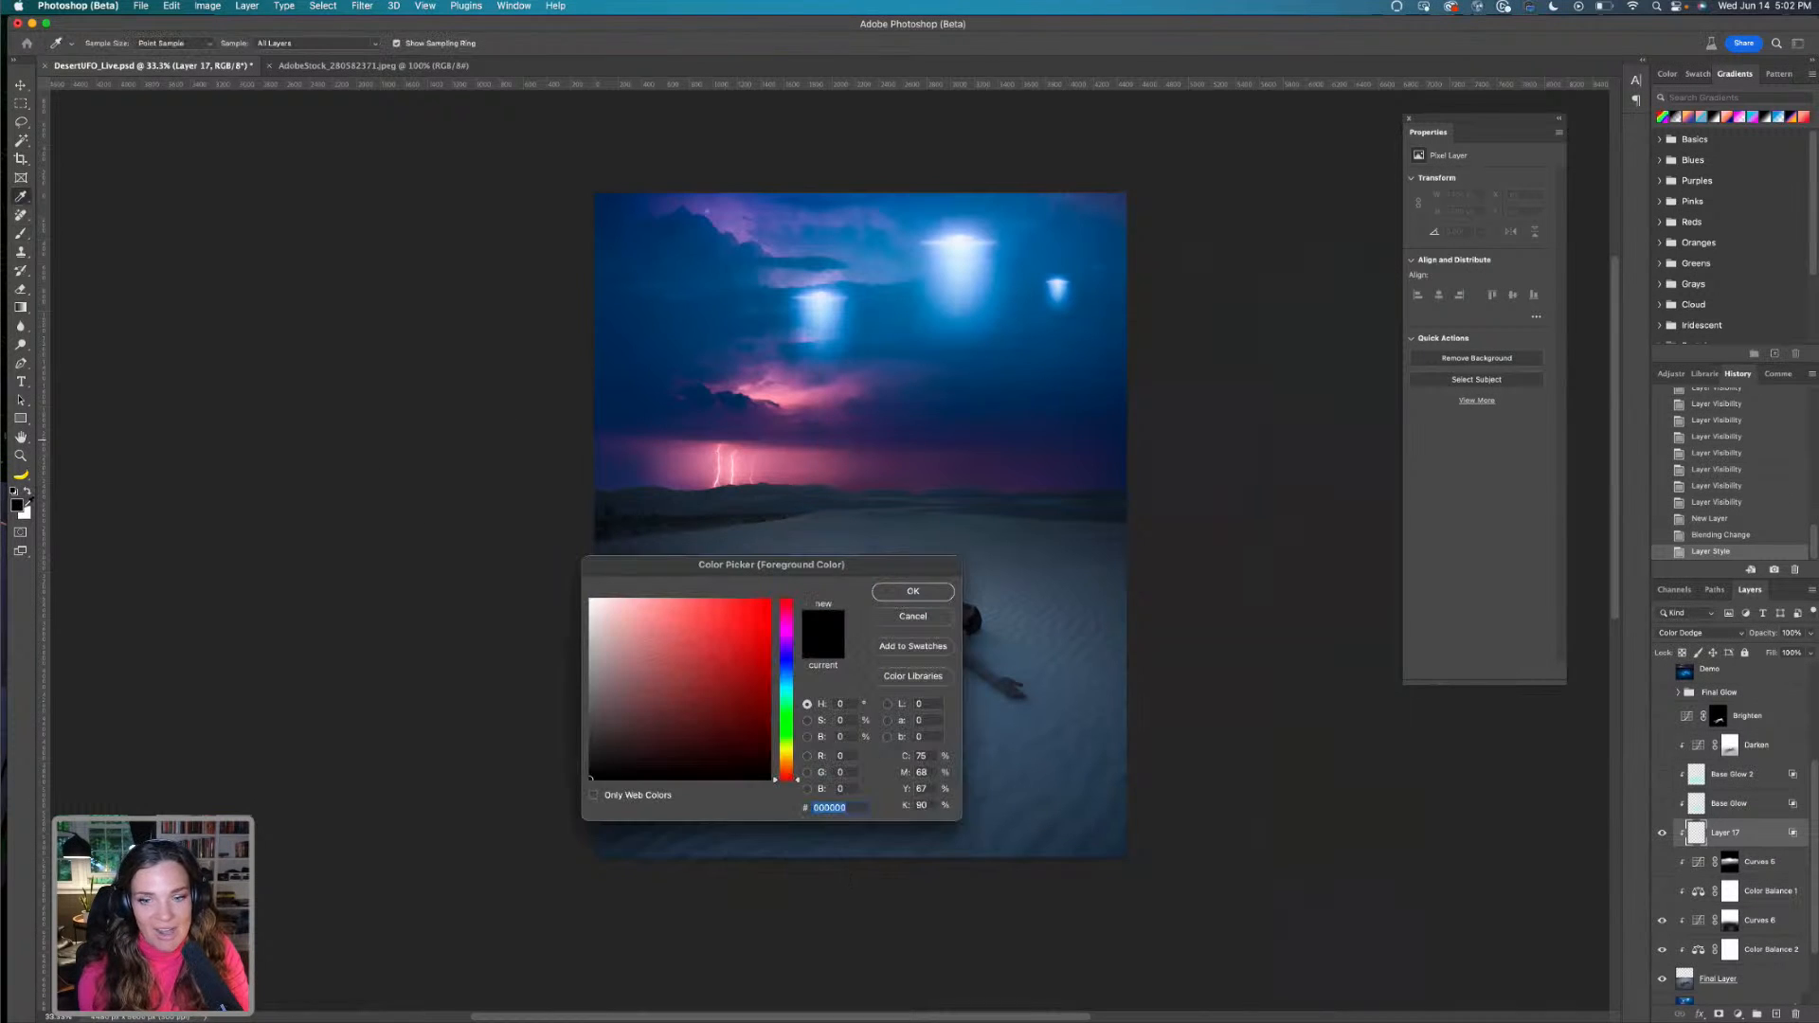
left_click(786, 689)
left_click_drag(748, 620, 743, 580)
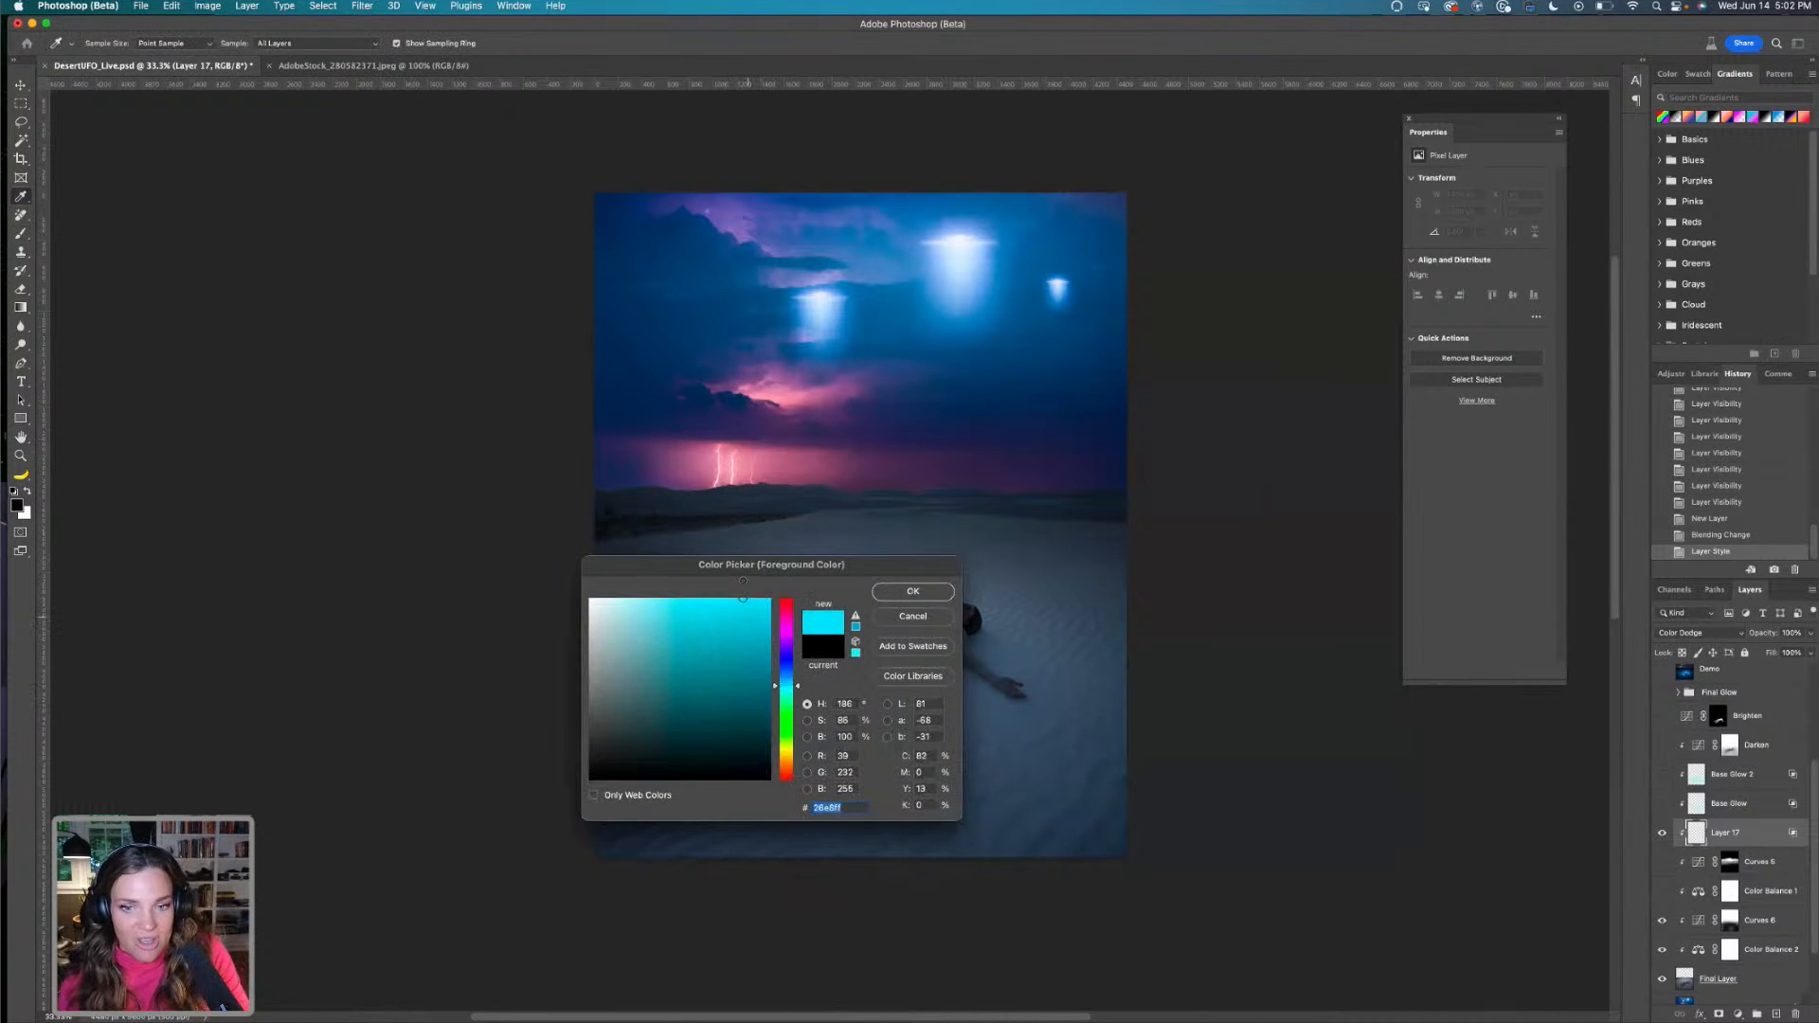
left_click(913, 592)
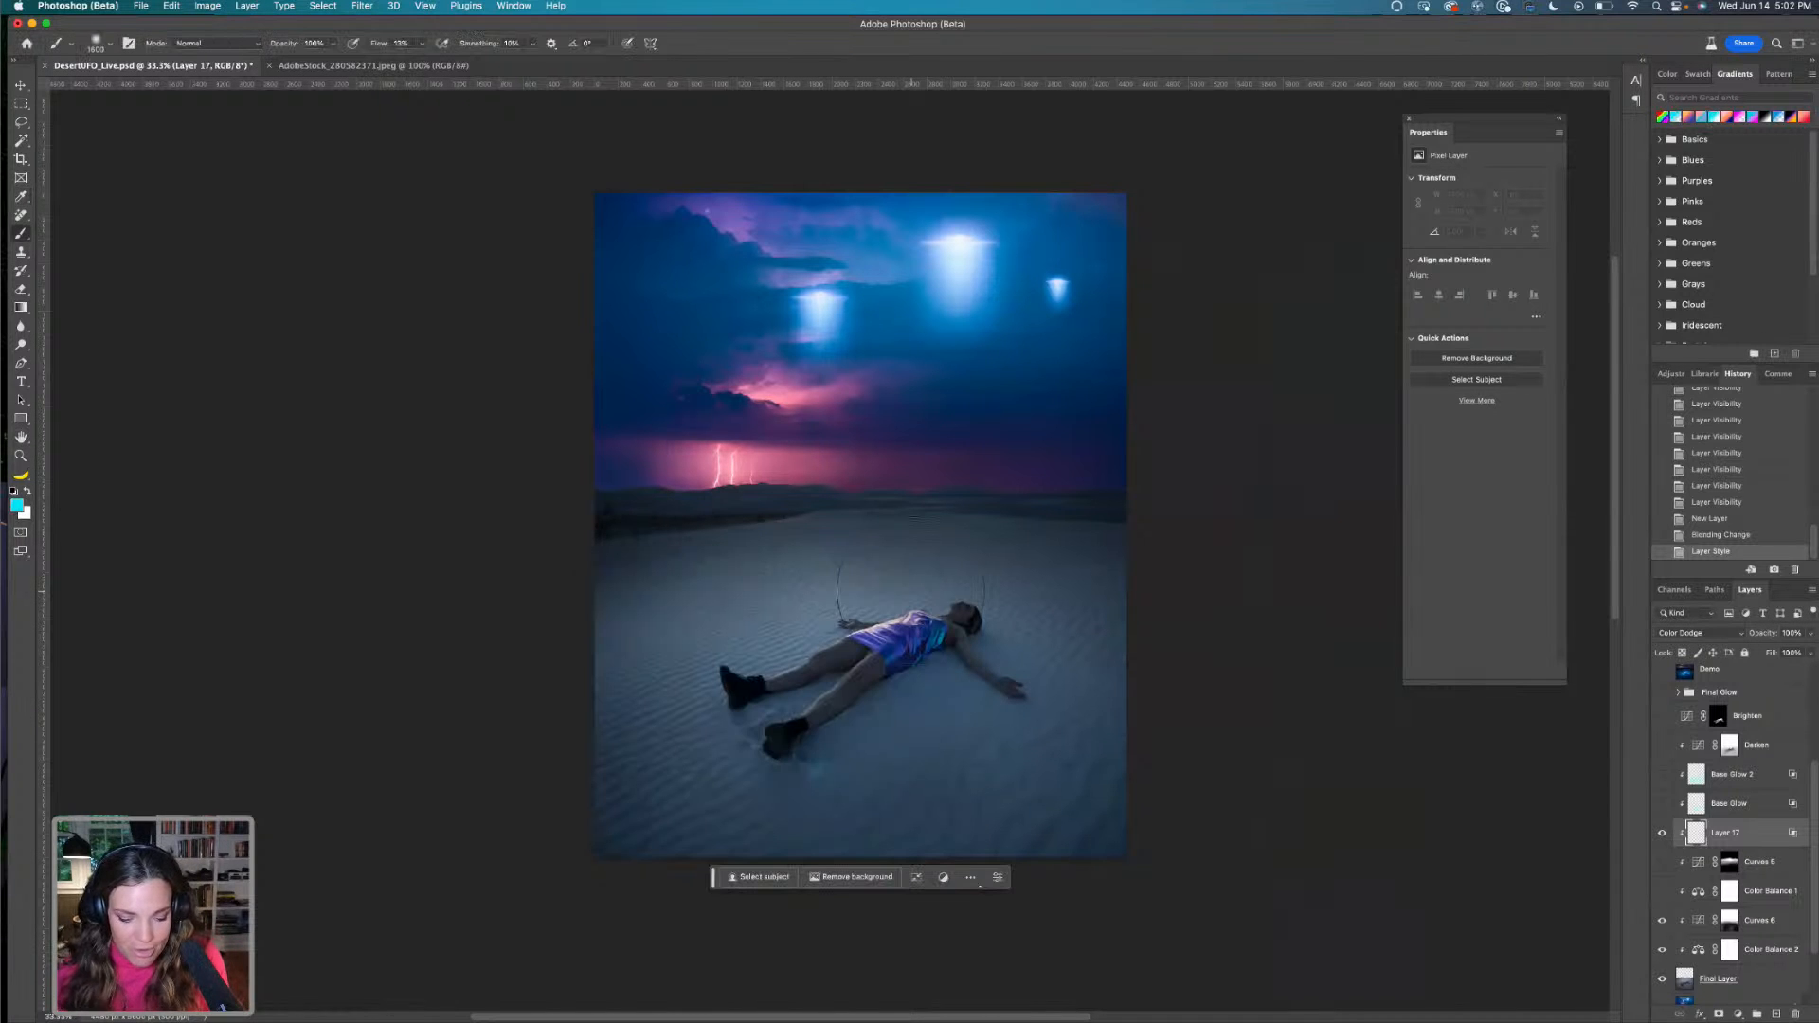
Reduce the brush to a much smaller size, about as wide as the woman's head, for painting the glow around her
key("super+plus")
key("super+plus")
key("super+plus")
key("bracketleft")
key("bracketleft")
key("bracketleft")
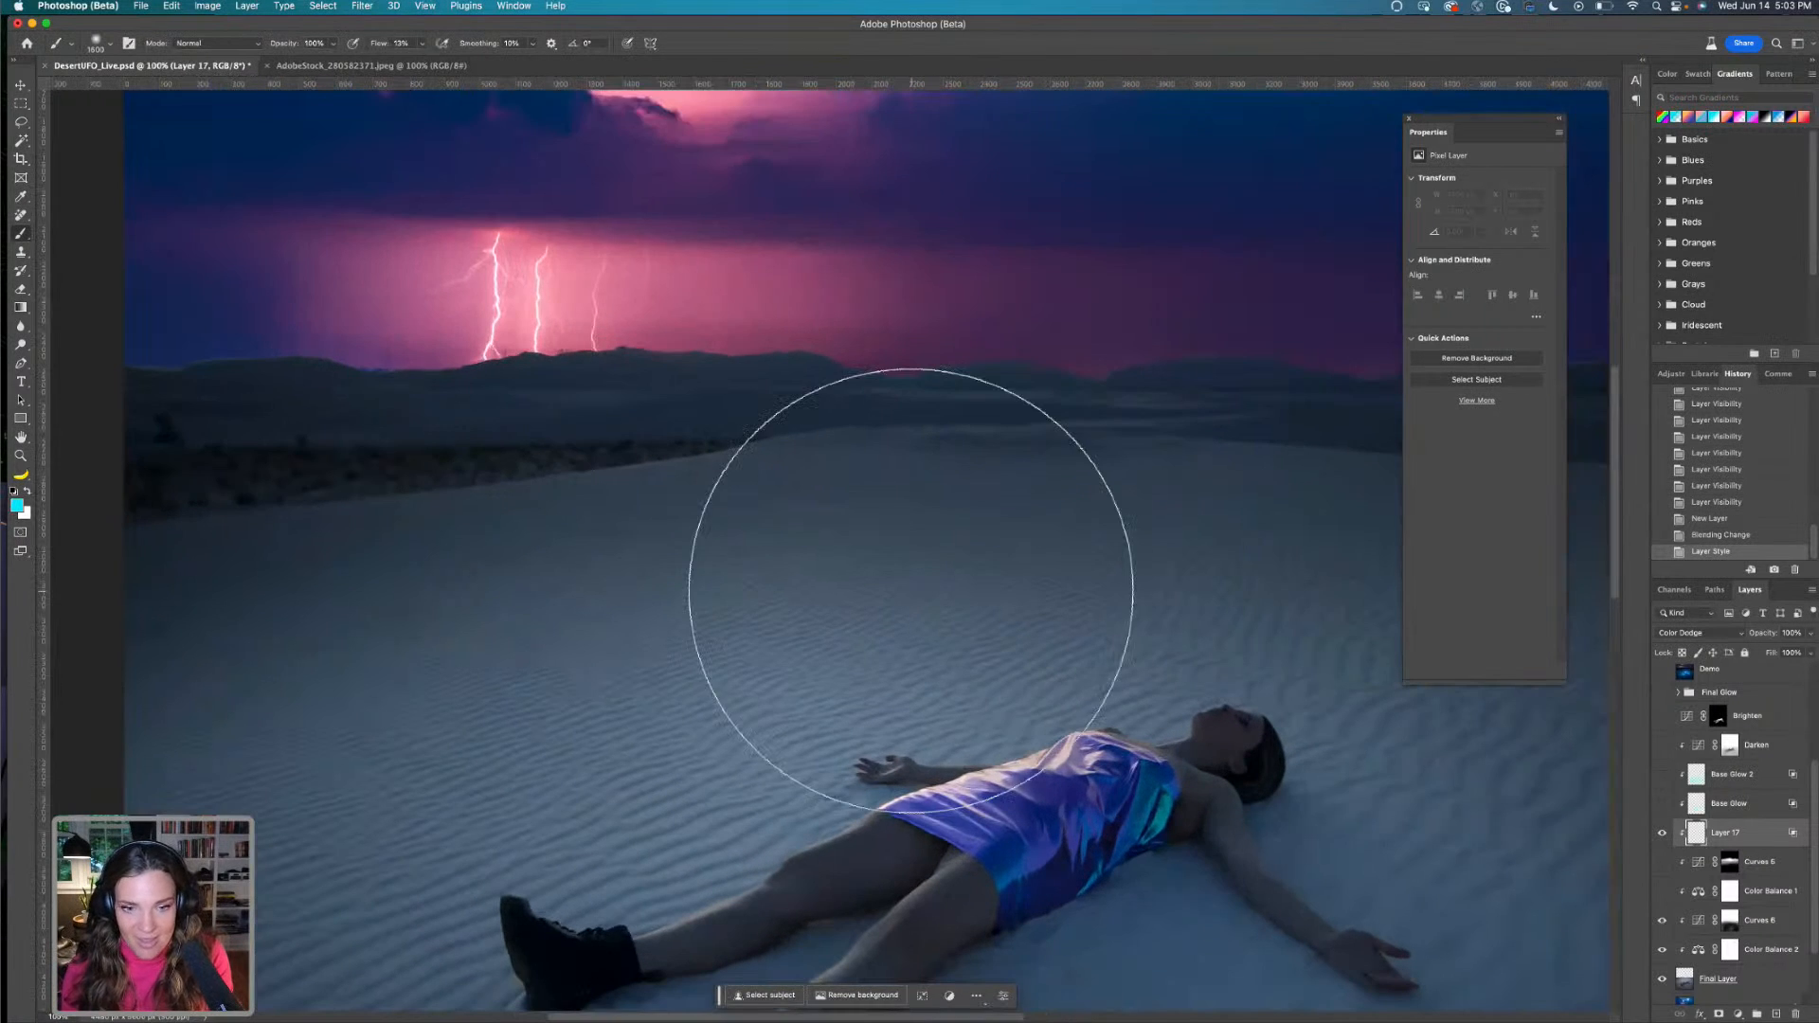
key("bracketleft")
key("bracketleft")
key("bracketleft")
key("bracketleft")
key("bracketleft")
key("bracketleft")
key("bracketleft")
key("bracketleft")
key("bracketleft")
key("bracketleft")
key("bracketleft")
mouse_move(857, 597)
left_mouse_down()
mouse_move(811, 459)
mouse_move(626, 199)
left_mouse_up()
key("bracketright")
key("bracketright")
key("bracketright")
key("bracketright")
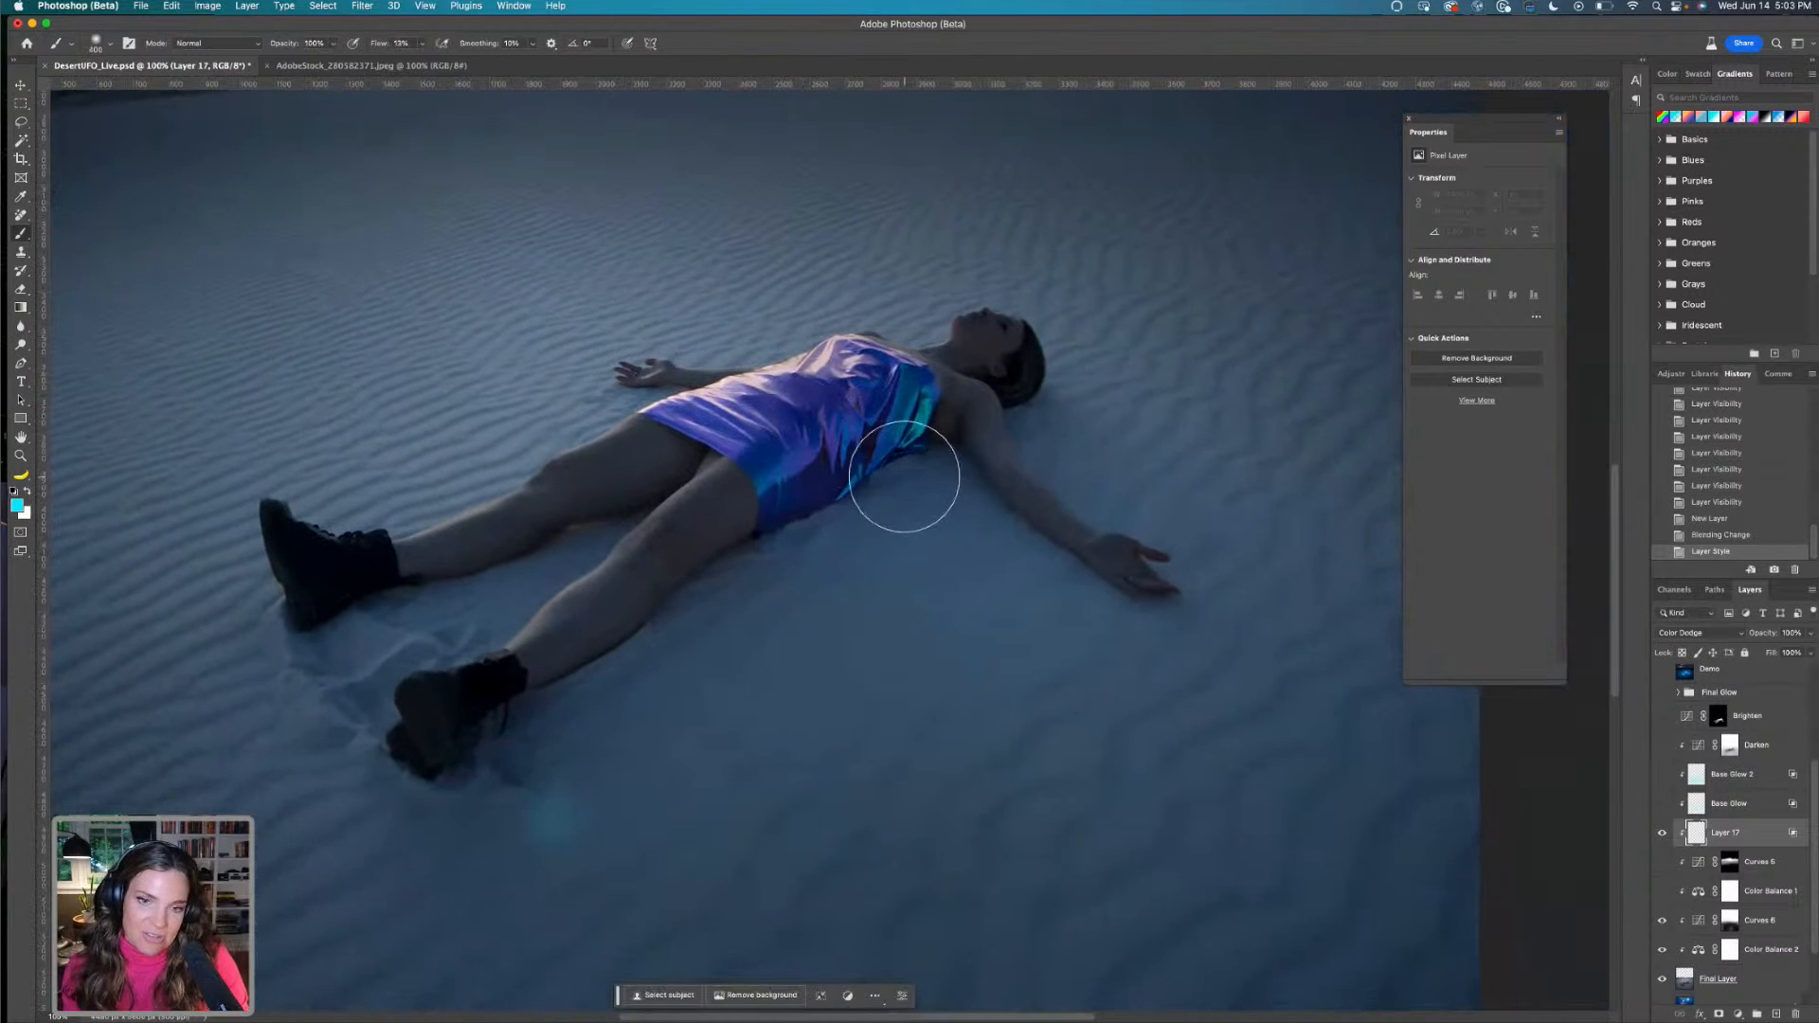
Try a cyan glow stroke on the sand beside the woman with a larger brush at reduced flow, and undo it
left_click(422, 45)
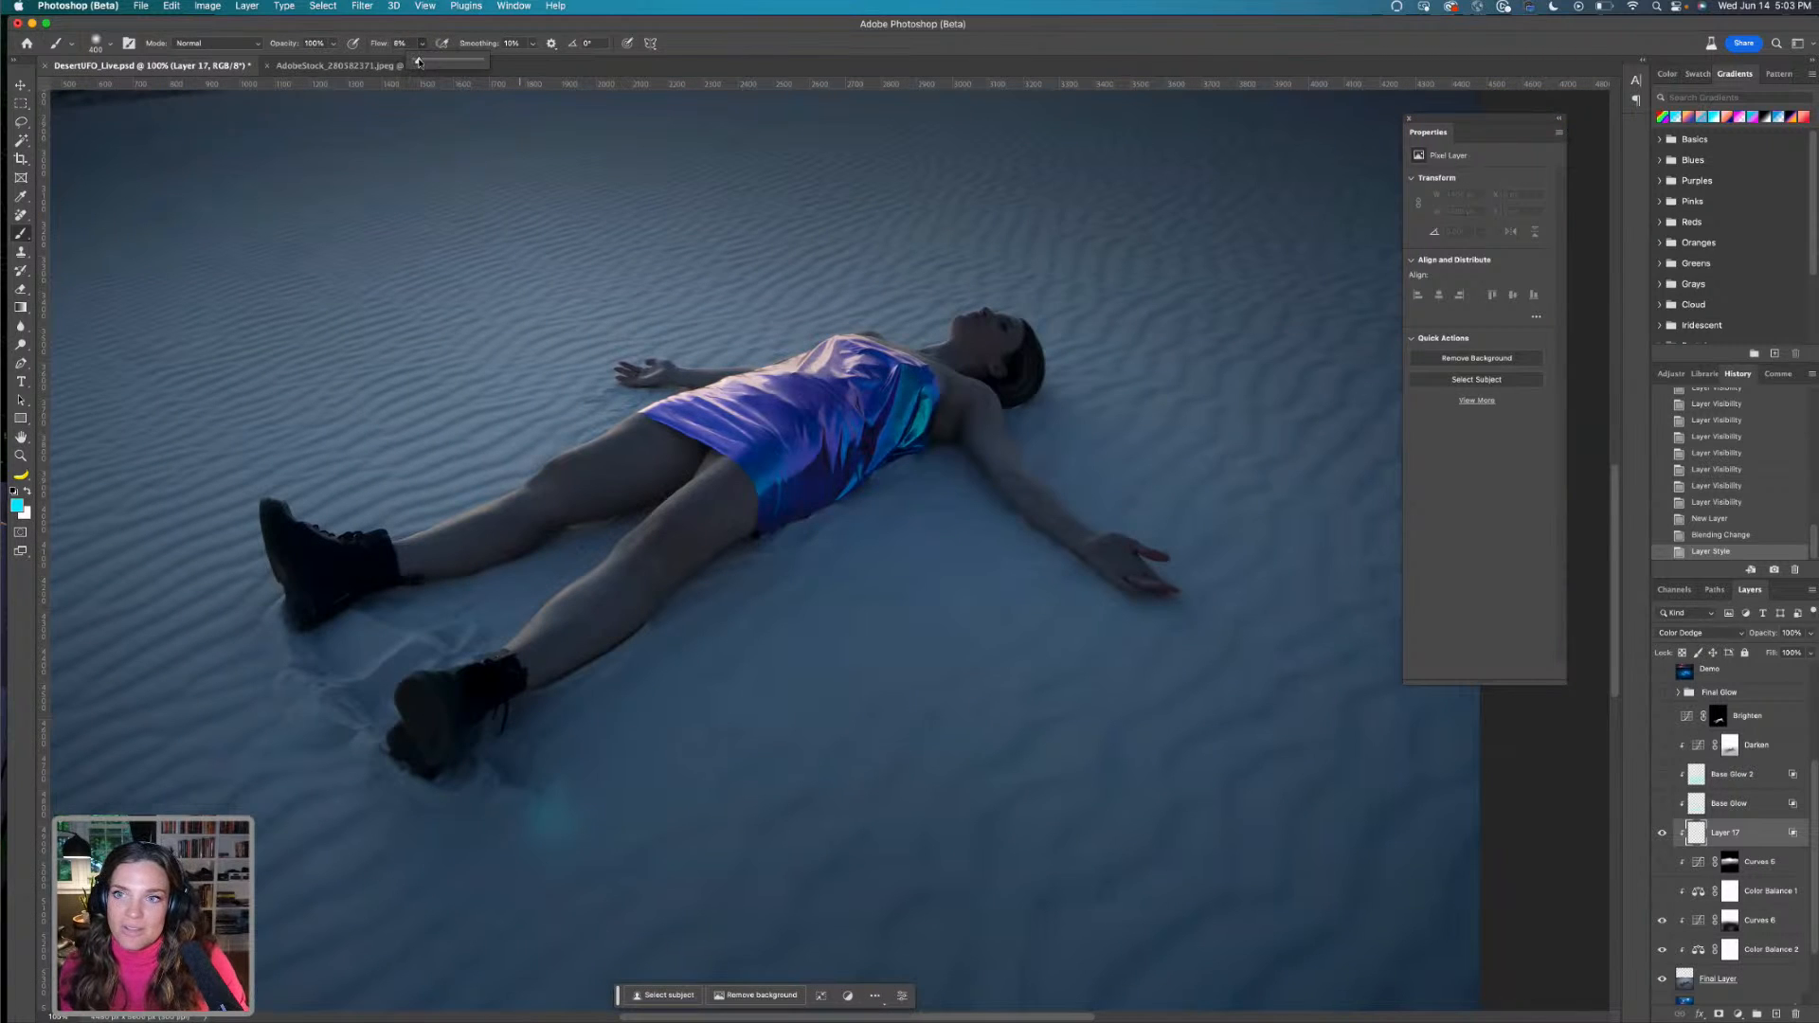
key("bracketright")
key("bracketright")
key("bracketright")
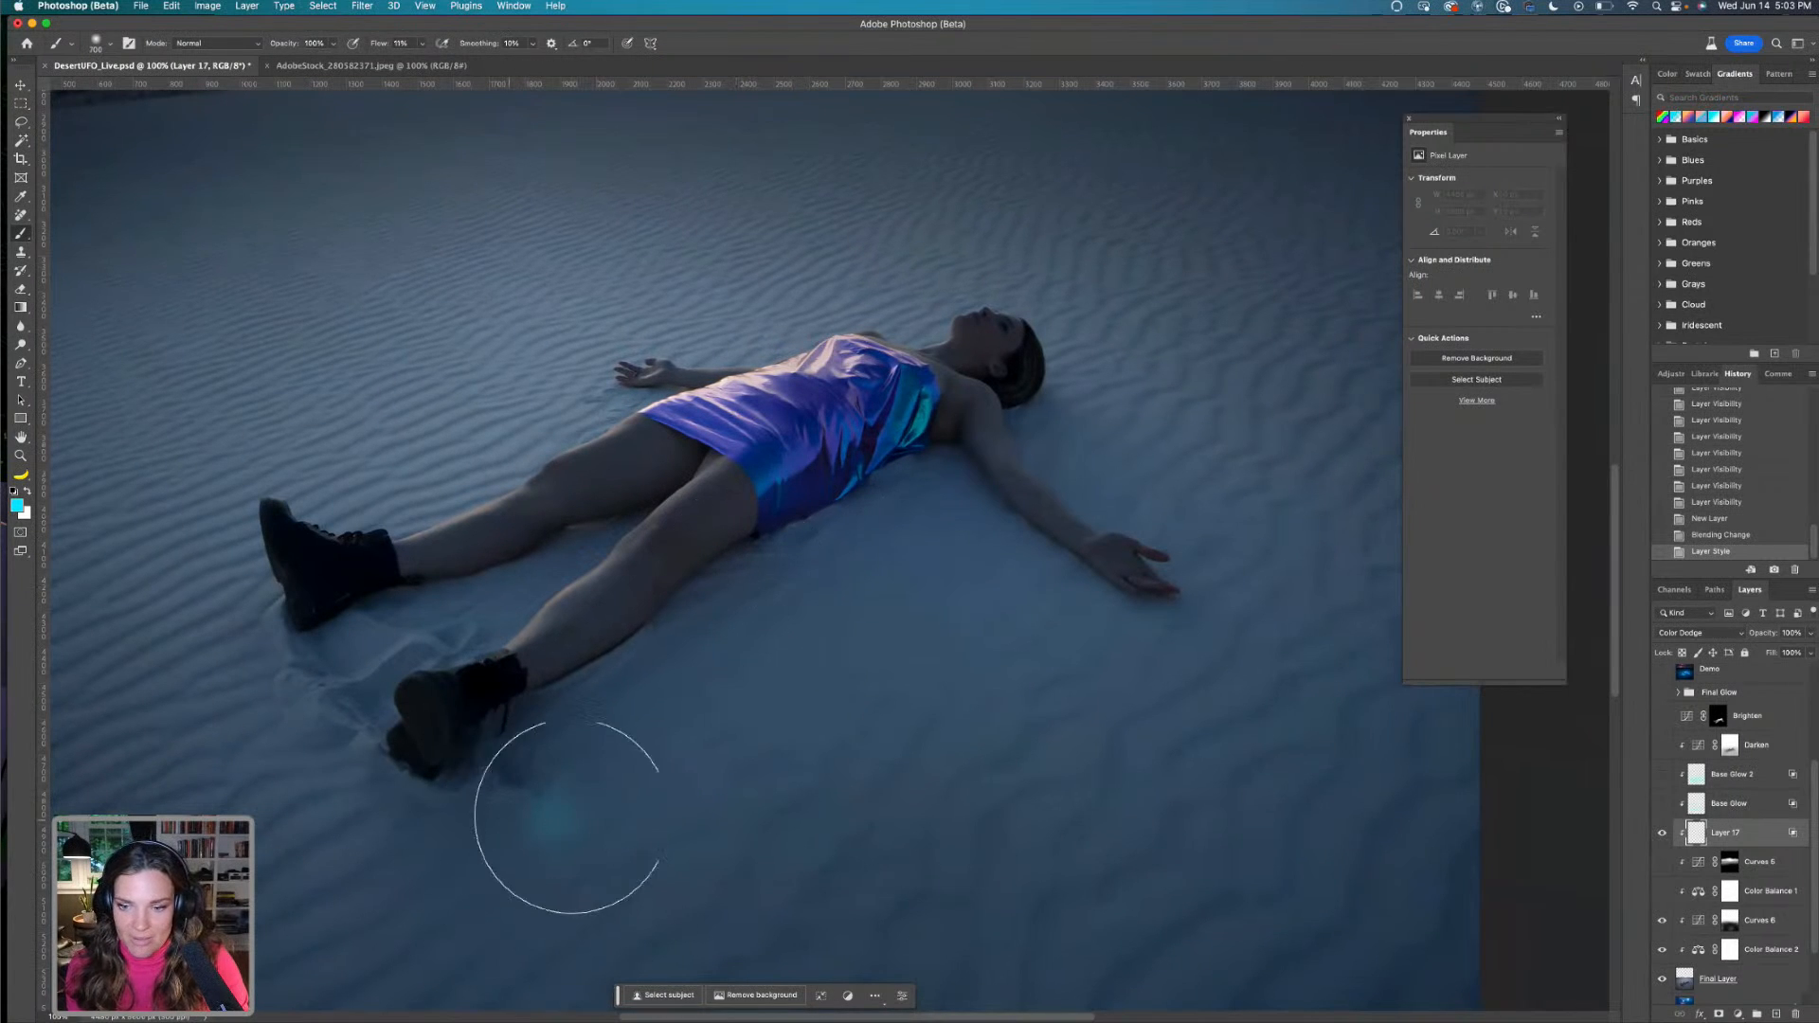
mouse_move(711, 588)
left_mouse_down()
mouse_move(1021, 446)
mouse_move(982, 681)
left_mouse_up()
key("super+z")
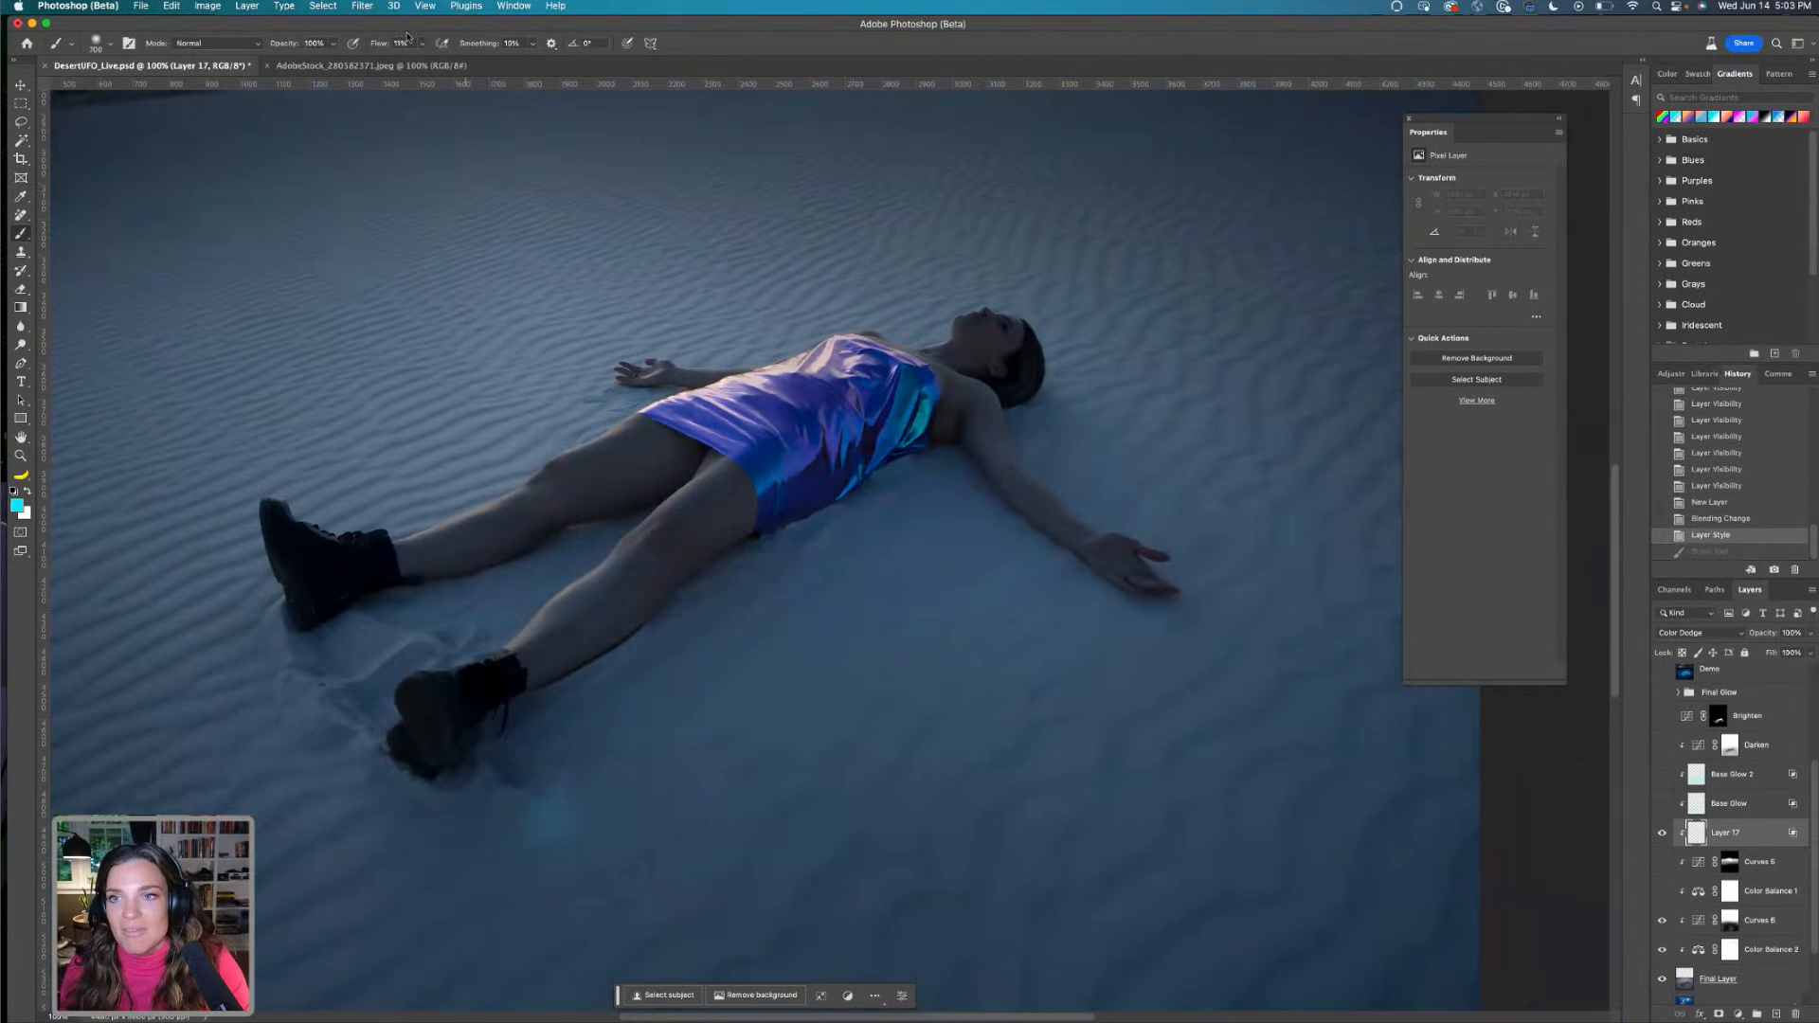
Lower the brush flow to 5% and paint a soft cyan glow on the sand around the woman's body, arms and boots
left_click(423, 42)
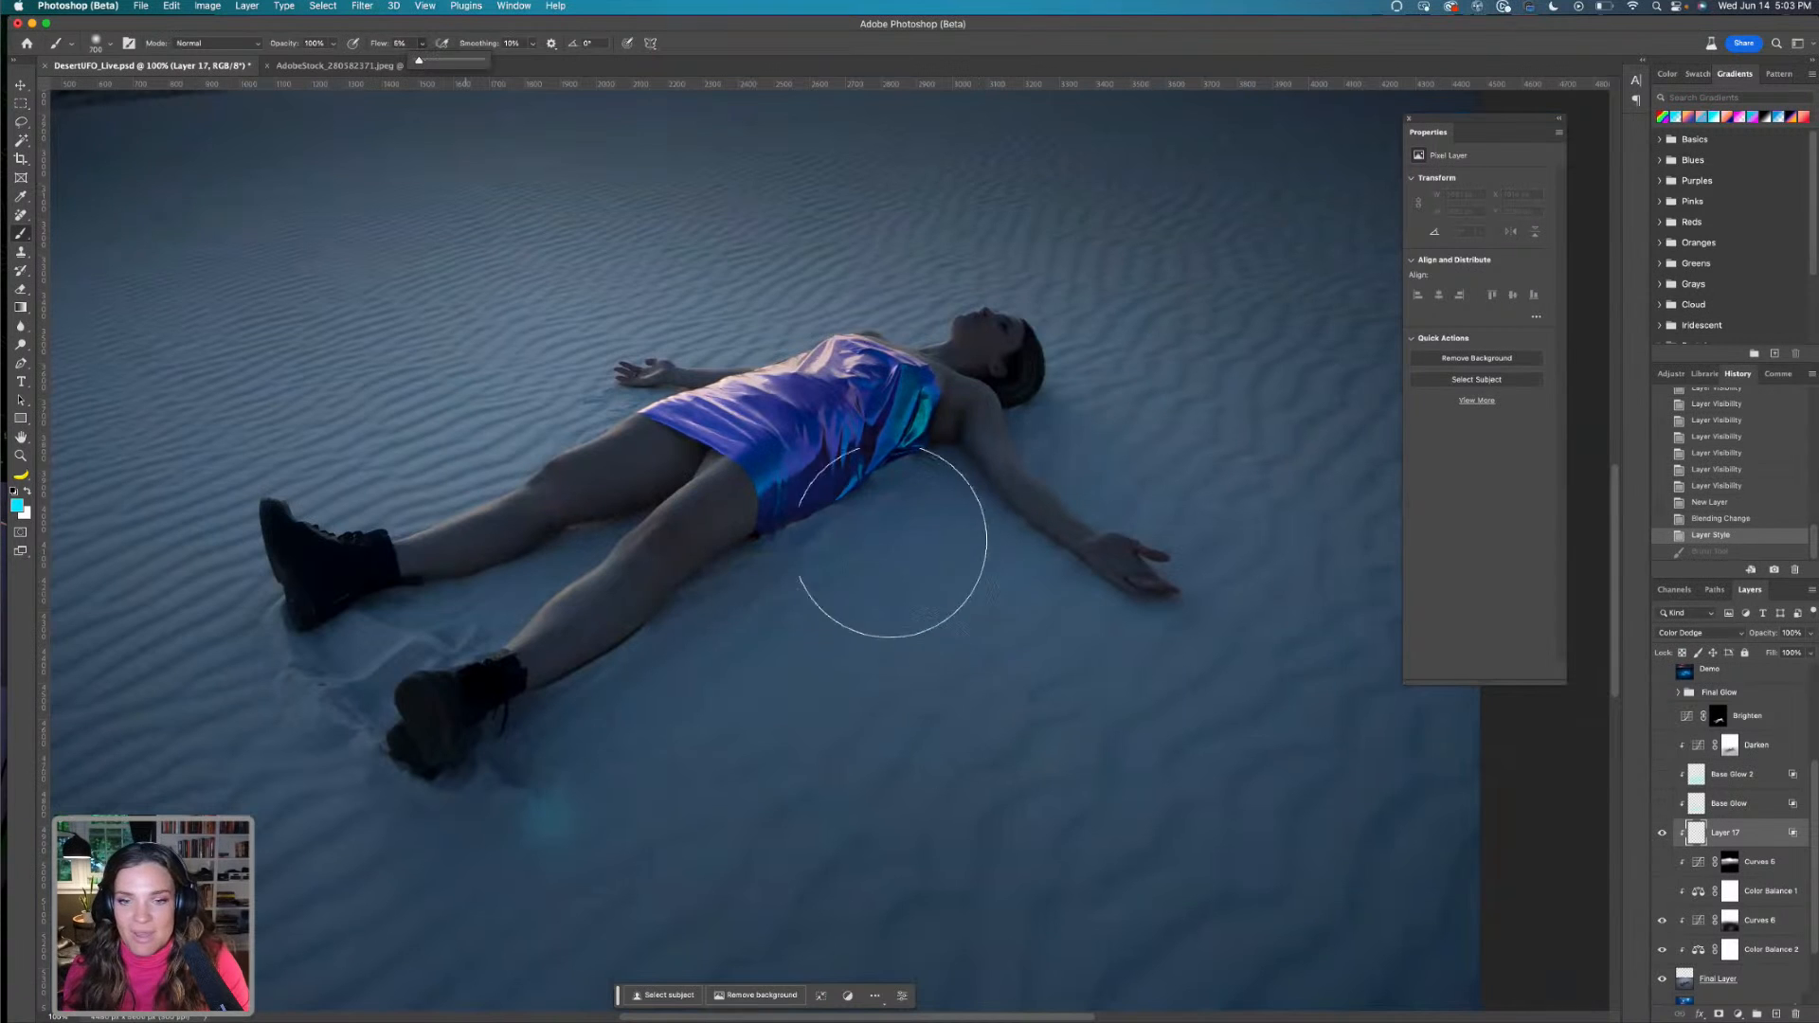
left_click_drag(909, 559, 531, 711)
left_click_drag(857, 489, 546, 665)
left_click_drag(1034, 445, 727, 589)
left_click_drag(1163, 504, 974, 600)
left_click_drag(1279, 568, 948, 675)
left_click_drag(955, 347, 606, 464)
left_click_drag(853, 312, 218, 569)
left_click_drag(476, 594, 441, 653)
left_click_drag(583, 695, 480, 722)
left_click_drag(591, 560, 374, 751)
mouse_move(327, 566)
left_mouse_down()
mouse_move(298, 563)
mouse_move(295, 625)
left_mouse_up()
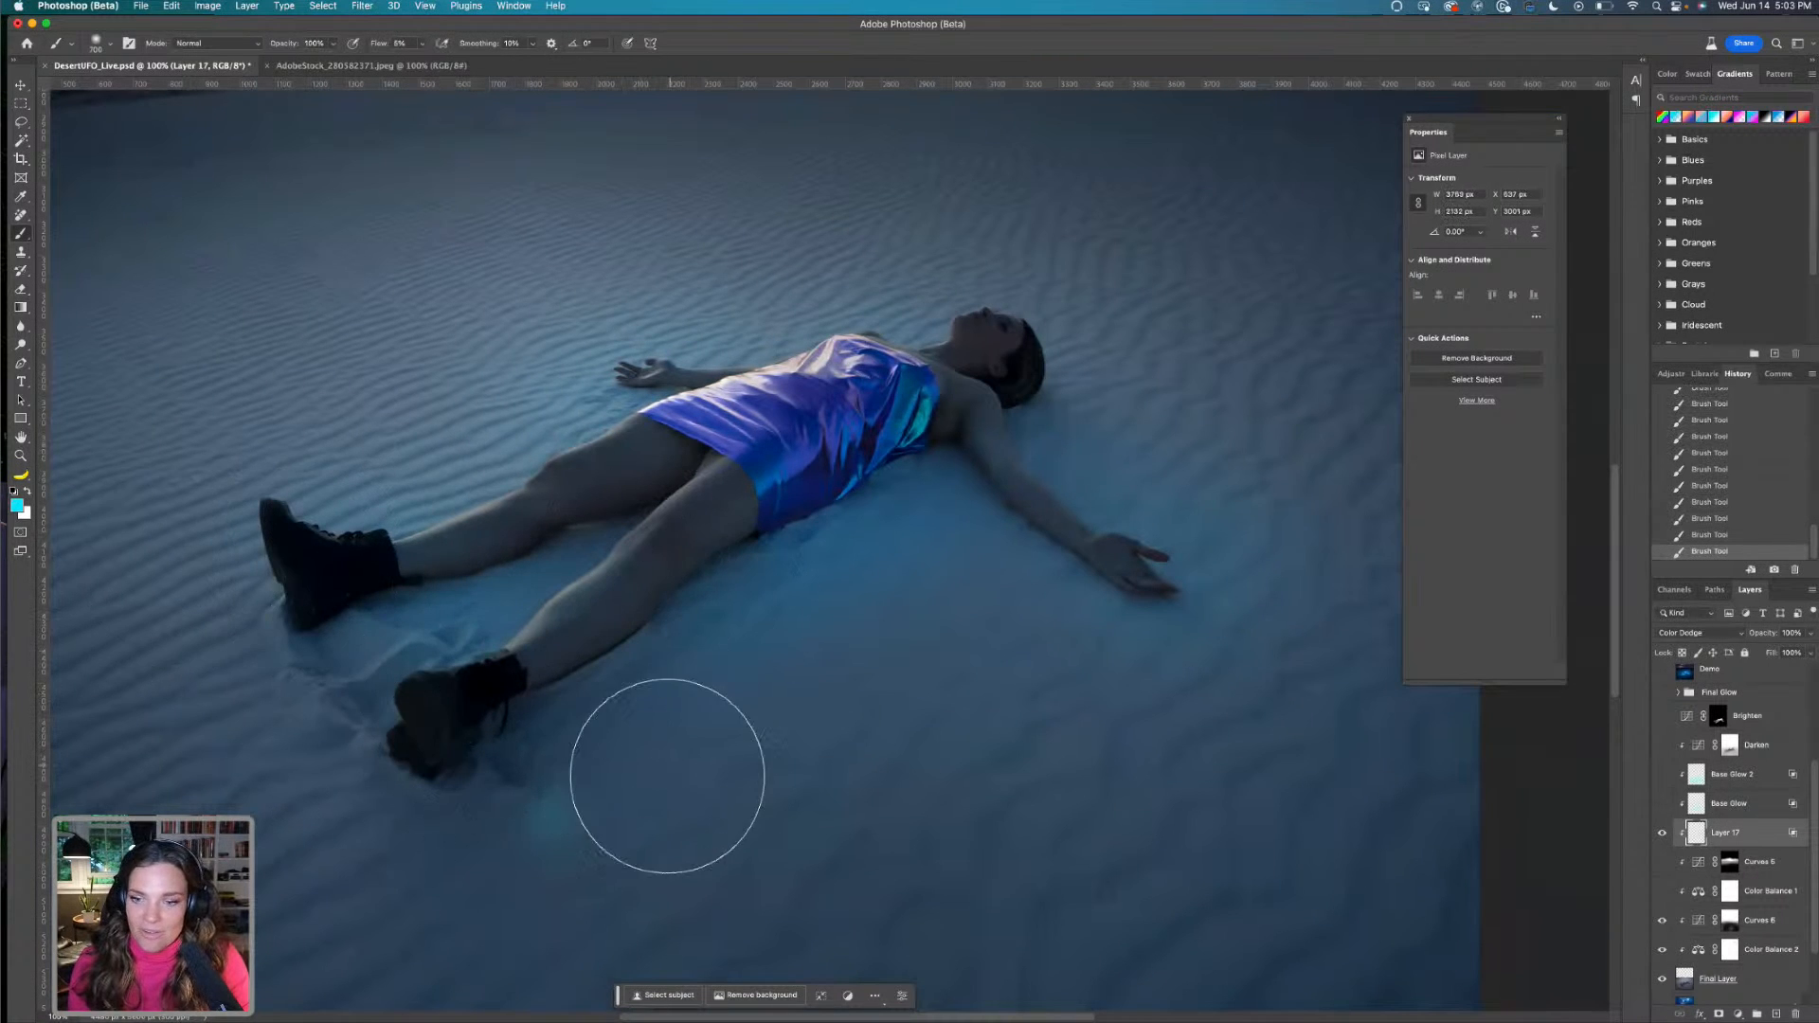
Build up the cyan glow on the sand below the dress, along the near leg and around the boots
left_click_drag(676, 602, 928, 577)
mouse_move(657, 564)
left_mouse_down()
mouse_move(598, 533)
mouse_move(476, 556)
left_mouse_up()
left_click_drag(687, 658, 537, 587)
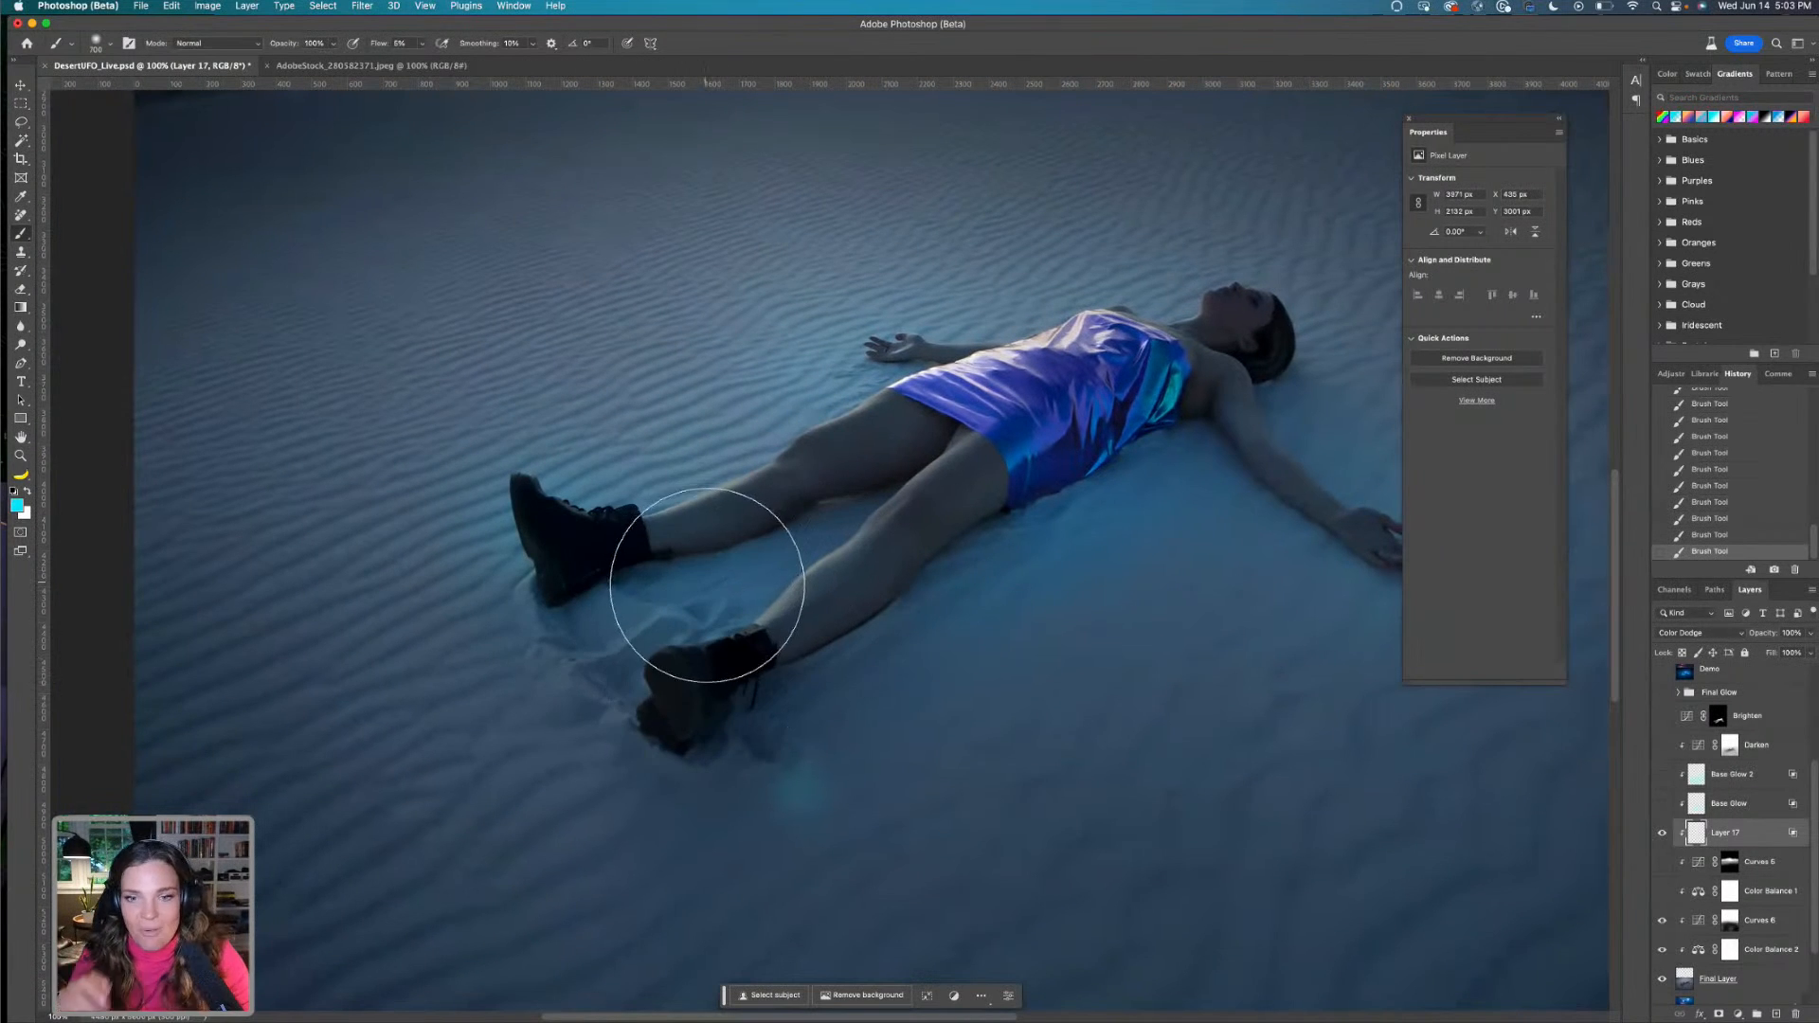
mouse_move(914, 773)
left_mouse_down()
mouse_move(836, 793)
mouse_move(883, 849)
left_mouse_up()
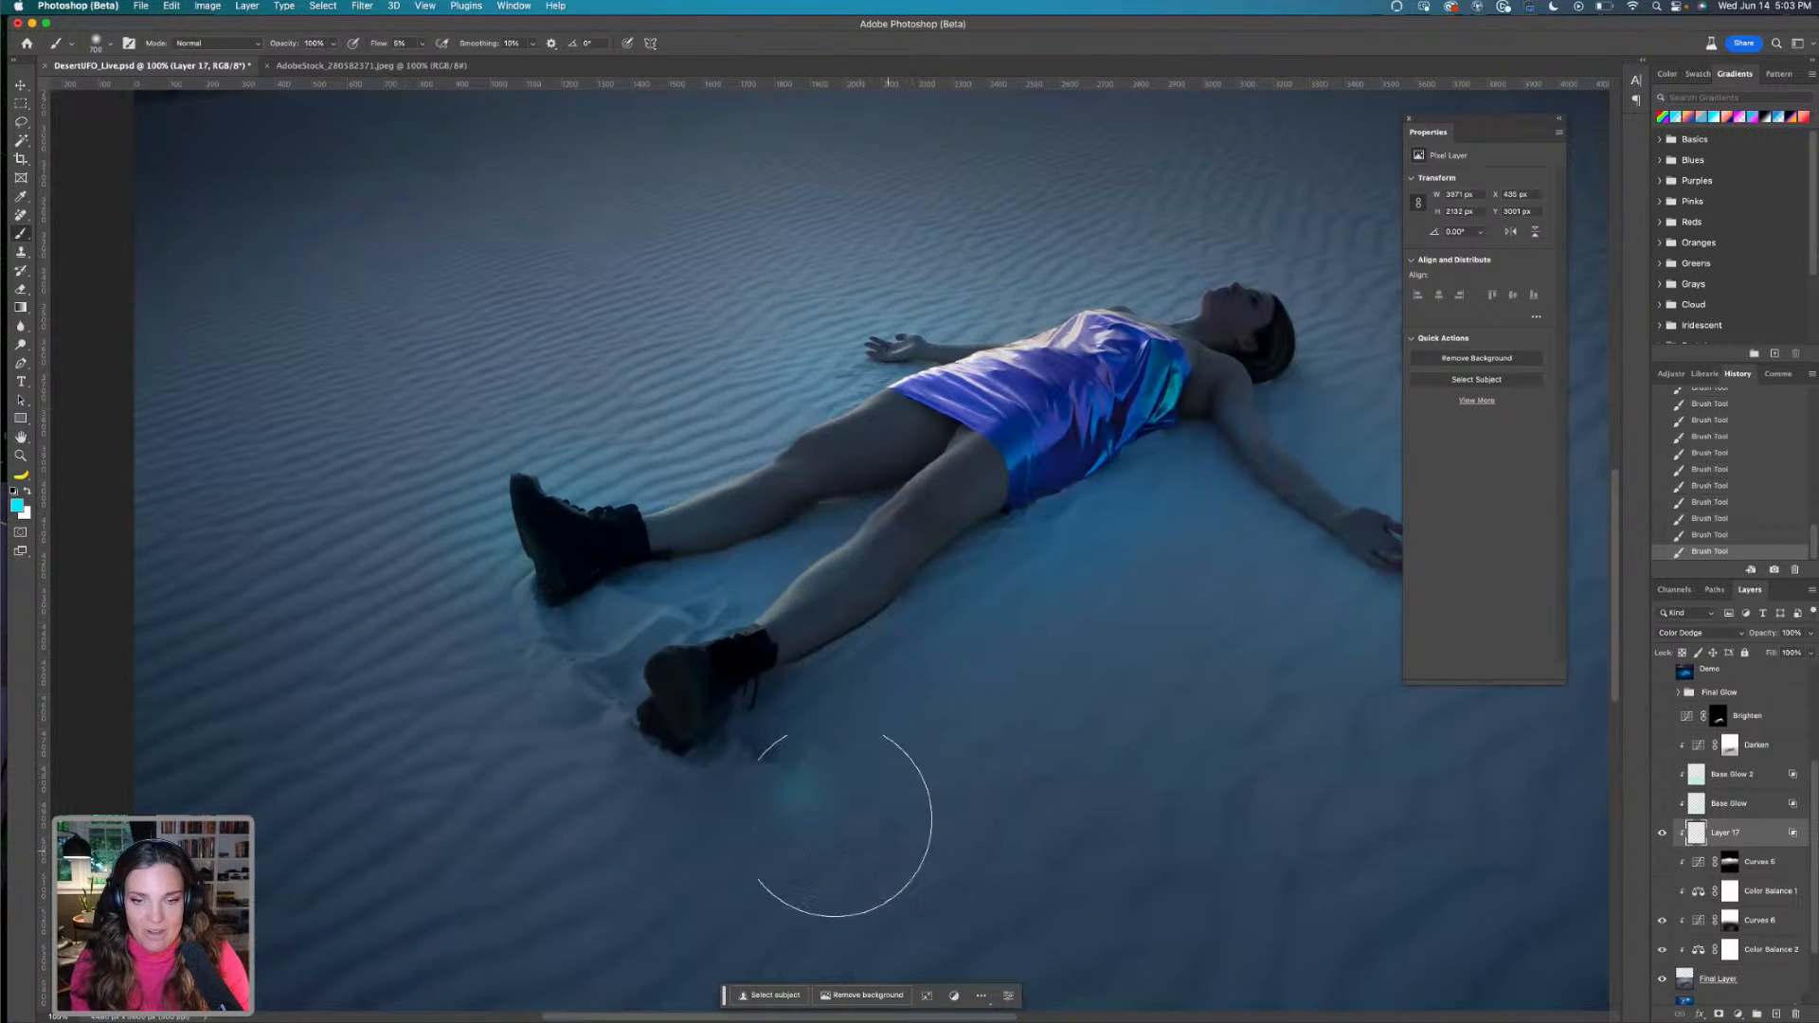
left_click_drag(1040, 508, 652, 744)
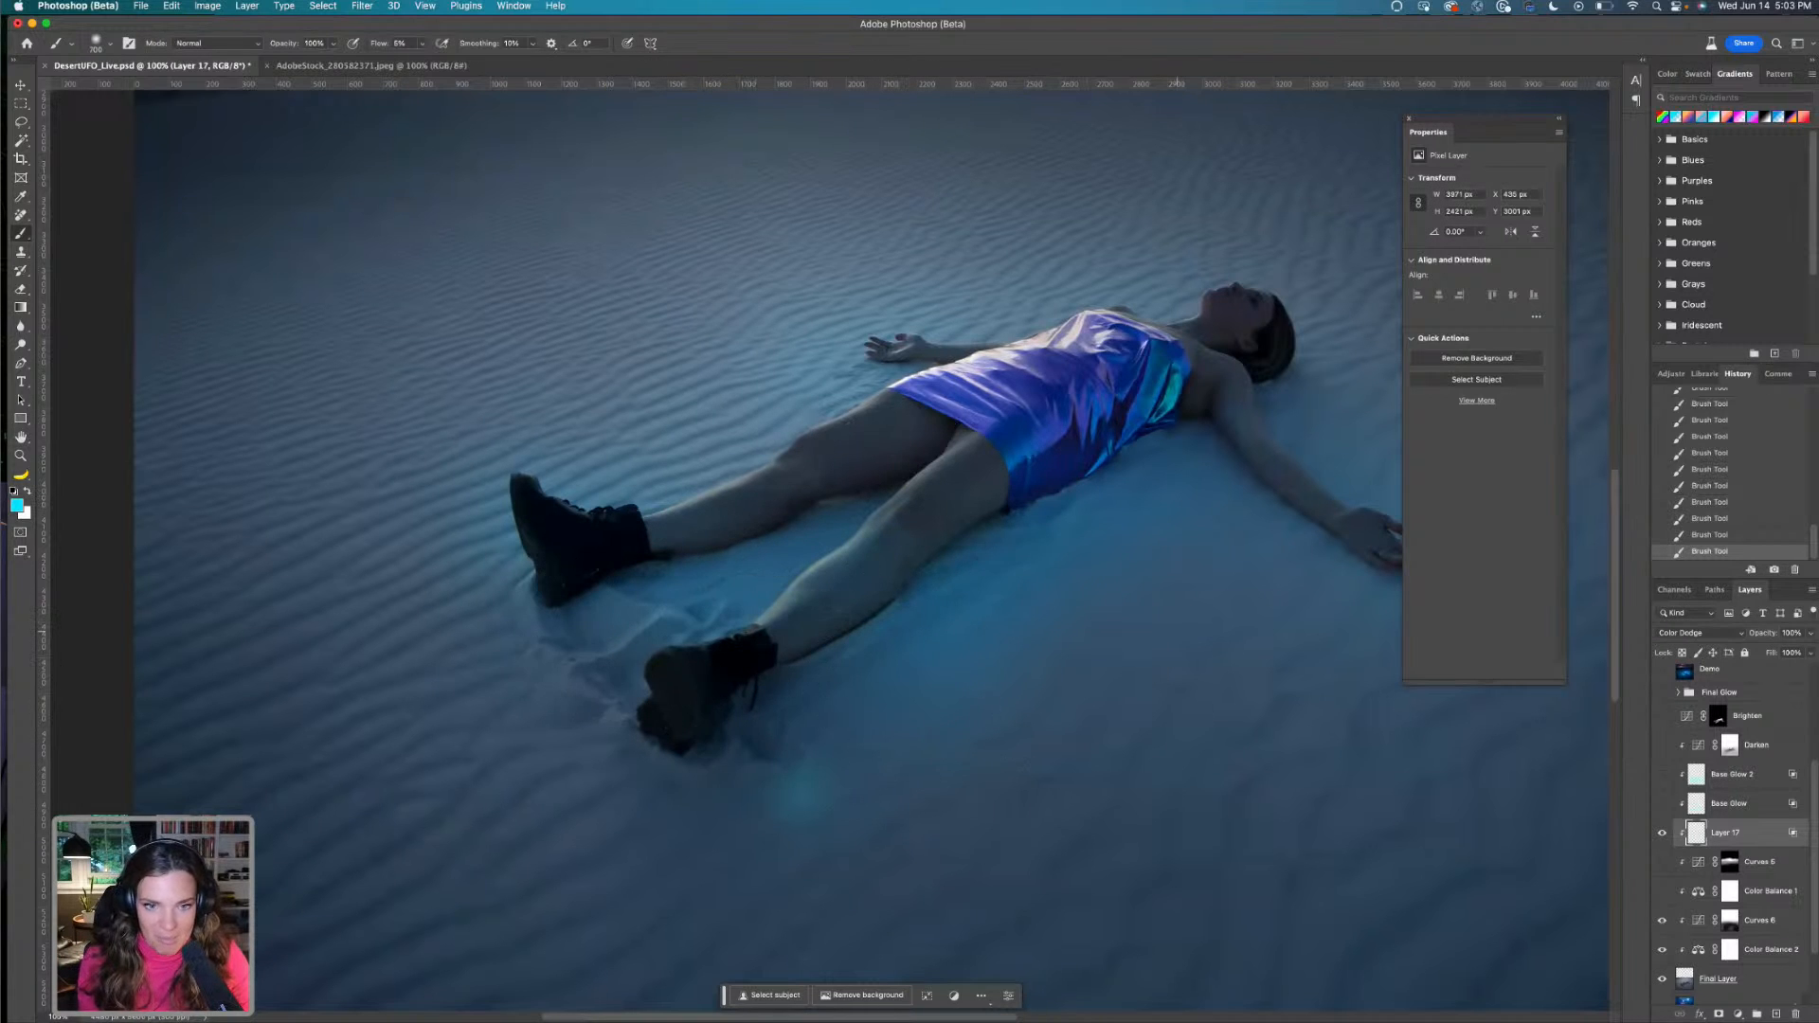
Compare with the prepared Base Glow layer, and use a smaller brush to strengthen the cyan glow between the legs and beside the near leg
left_click_drag(1053, 456, 834, 464)
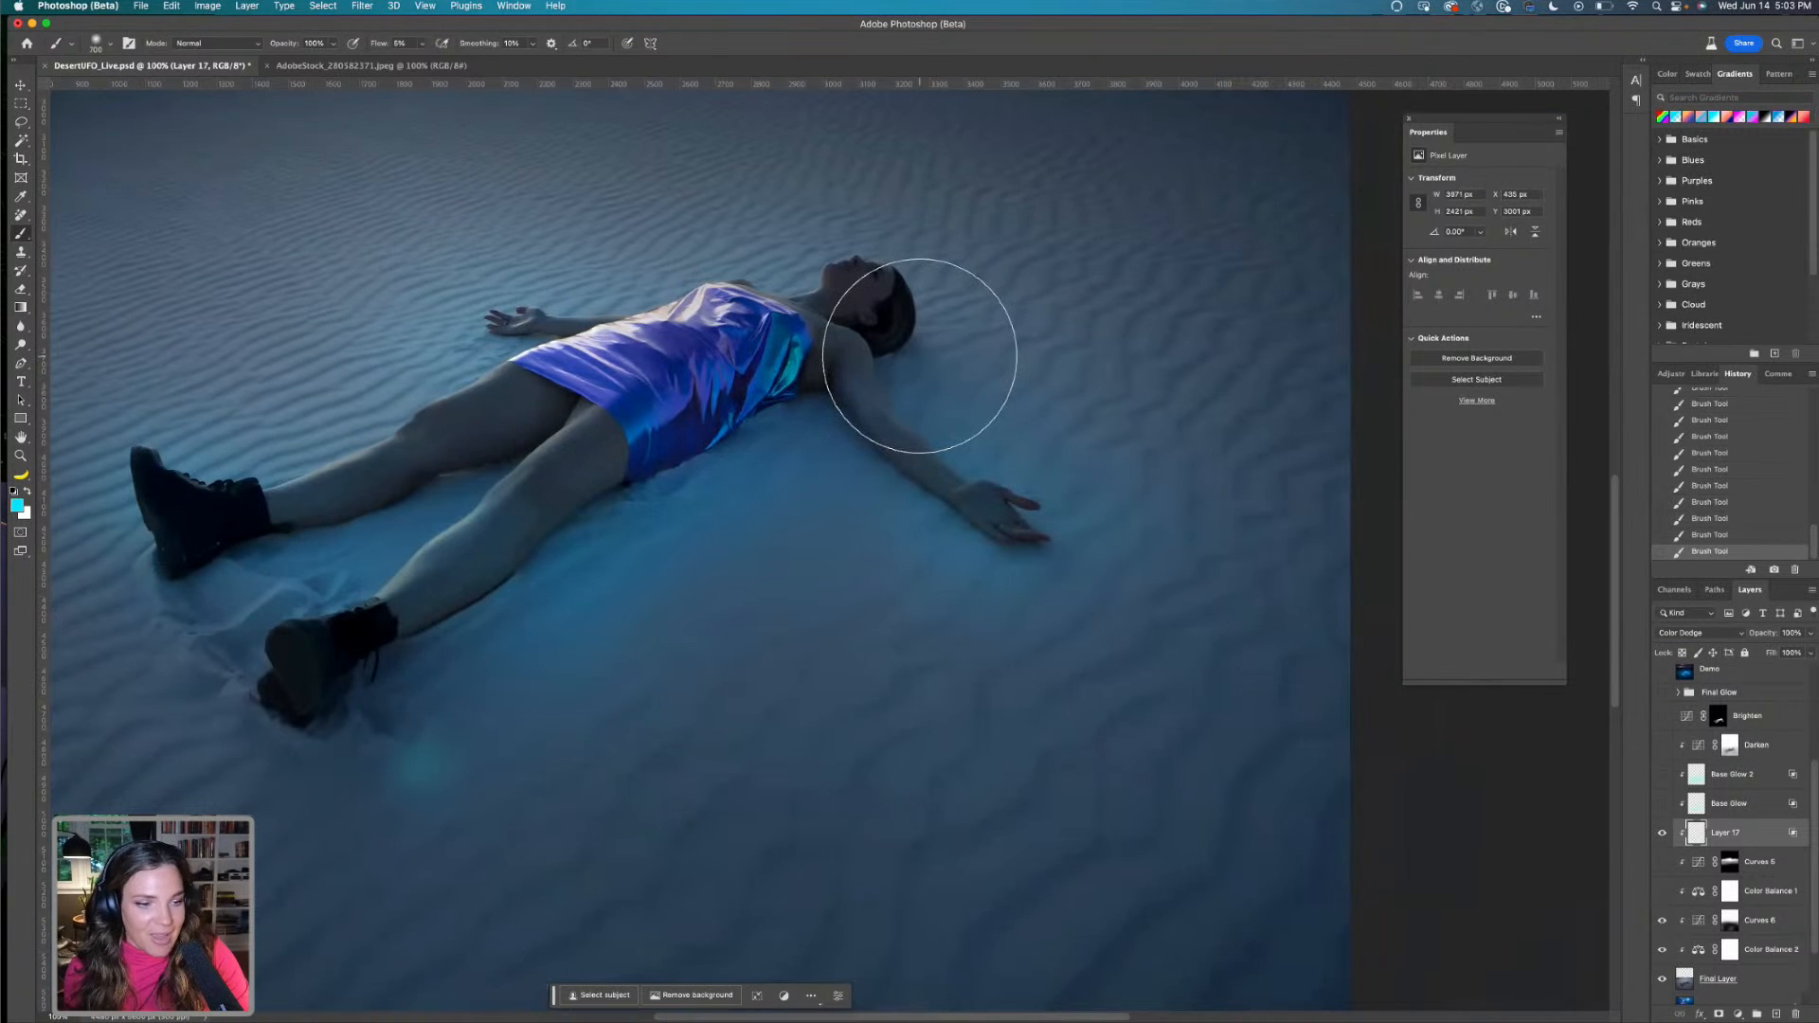
left_click(1658, 805)
left_click(1658, 805)
mouse_move(325, 548)
left_mouse_down()
mouse_move(388, 547)
mouse_move(490, 647)
mouse_move(390, 659)
mouse_move(309, 627)
mouse_move(197, 645)
mouse_move(302, 491)
mouse_move(273, 508)
mouse_move(422, 515)
mouse_move(461, 537)
mouse_move(454, 520)
mouse_move(530, 453)
mouse_move(357, 511)
left_mouse_up()
key("bracketleft")
key("bracketleft")
key("bracketleft")
key("bracketleft")
key("bracketleft")
left_click_drag(483, 479, 257, 550)
mouse_move(498, 591)
left_mouse_down()
mouse_move(386, 634)
mouse_move(479, 621)
mouse_move(556, 519)
mouse_move(608, 497)
mouse_move(483, 580)
left_mouse_up()
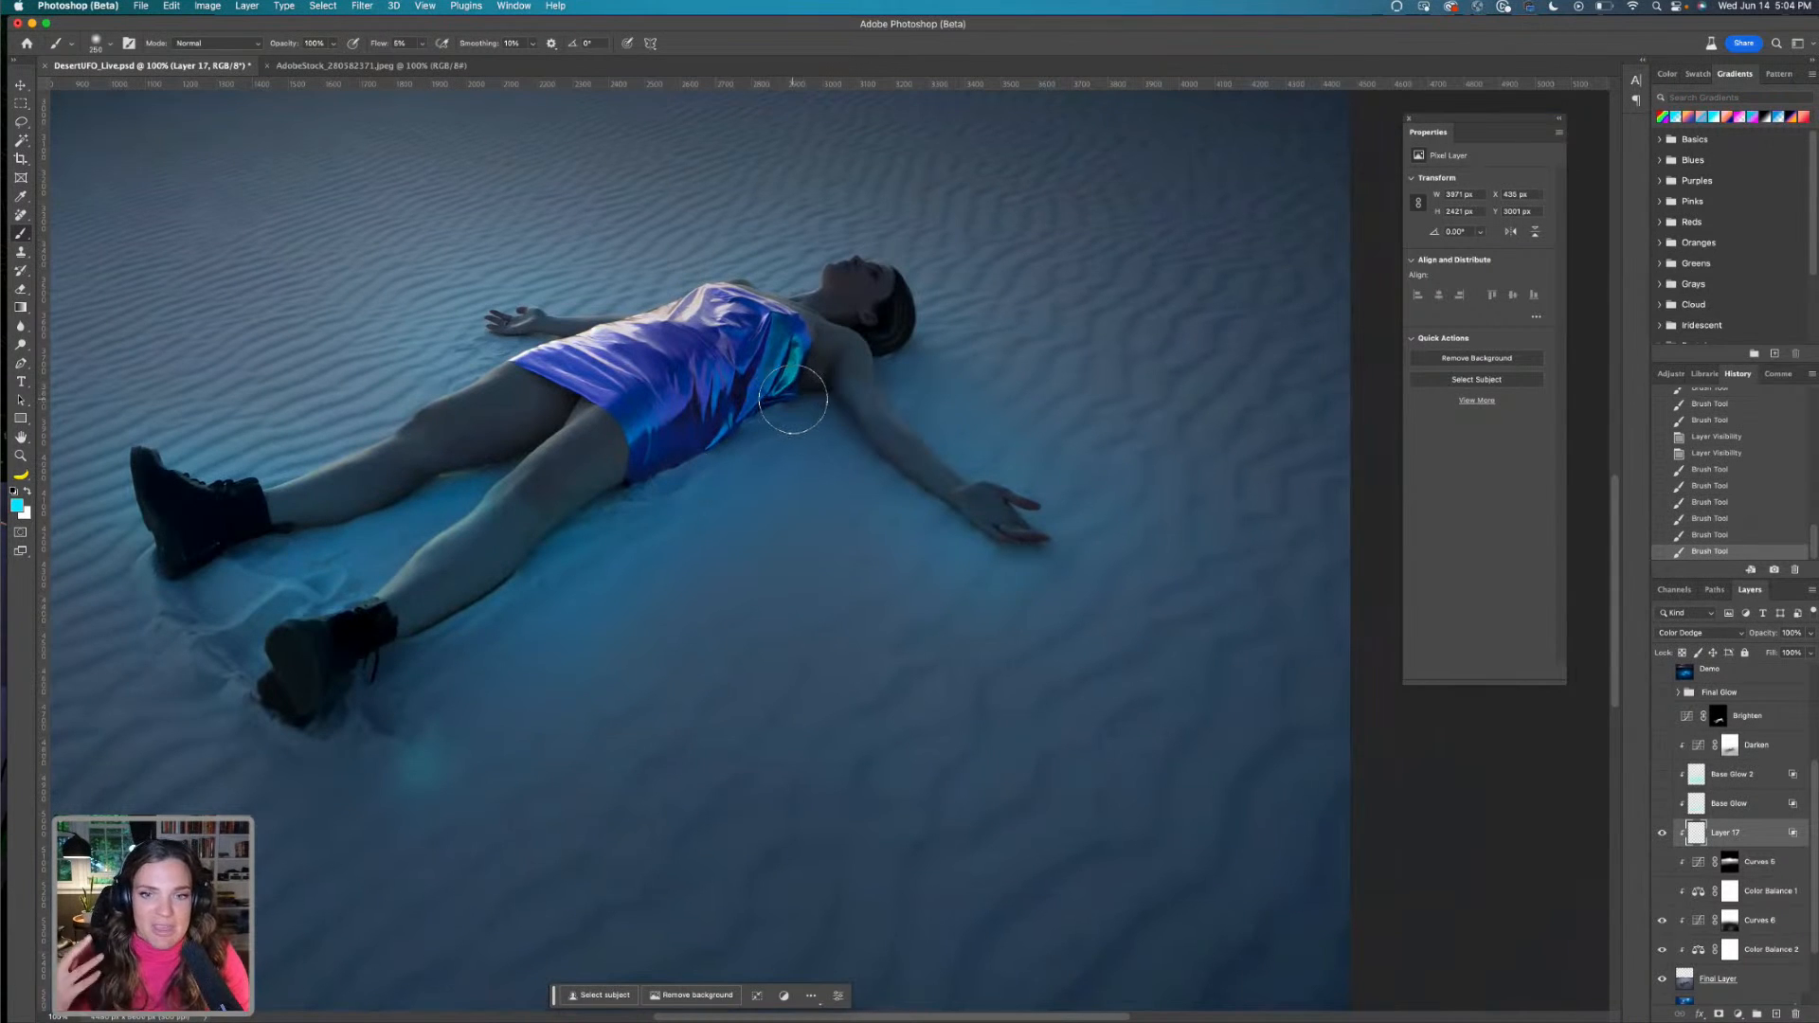
Intensify the cyan glow along the woman's outstretched near arm, and with a larger brush beyond the arm and around her head
mouse_move(813, 410)
left_mouse_down()
mouse_move(1030, 570)
mouse_move(1080, 563)
left_mouse_up()
key("bracketright")
key("bracketright")
key("bracketright")
left_click_drag(951, 426, 1010, 463)
mouse_move(928, 329)
left_mouse_down()
mouse_move(793, 344)
mouse_move(982, 325)
mouse_move(777, 339)
left_mouse_up()
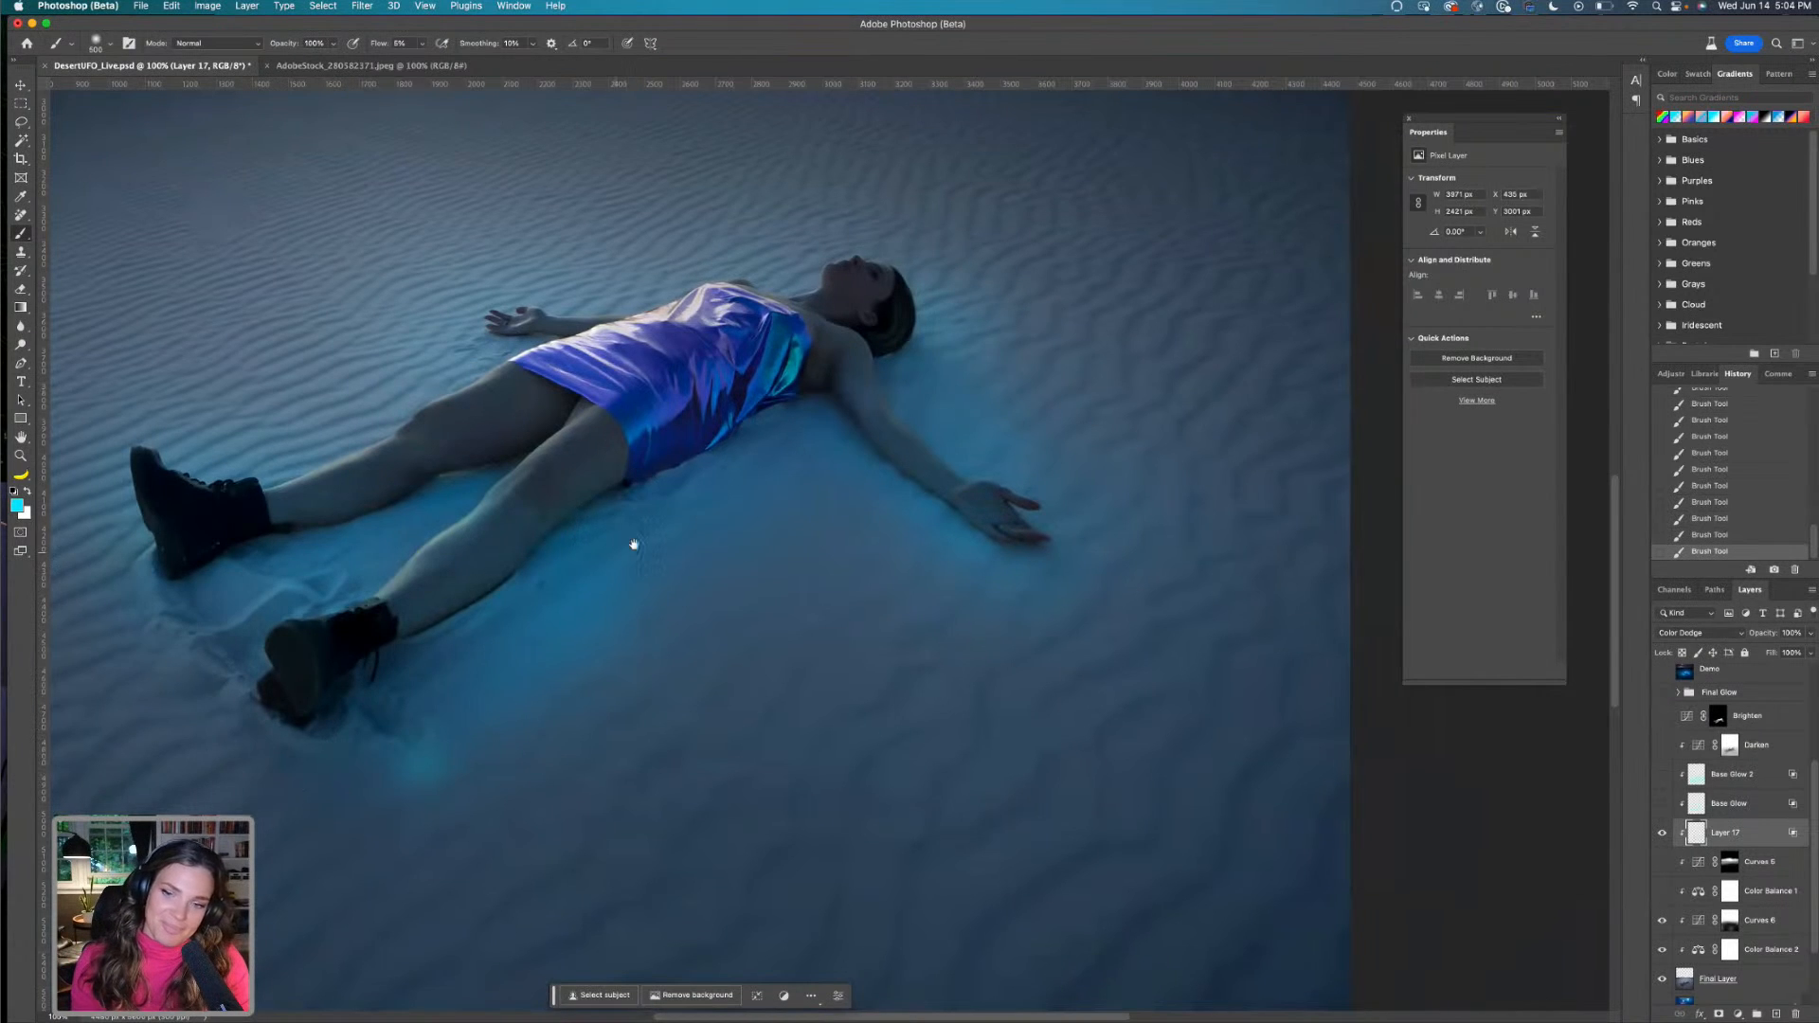
Brush additional broad cyan glow over the sand between the near arm and the near leg
left_click_drag(634, 544, 1146, 292)
mouse_move(850, 478)
left_mouse_down()
mouse_move(756, 527)
mouse_move(700, 608)
left_mouse_up()
left_click_drag(998, 516, 632, 753)
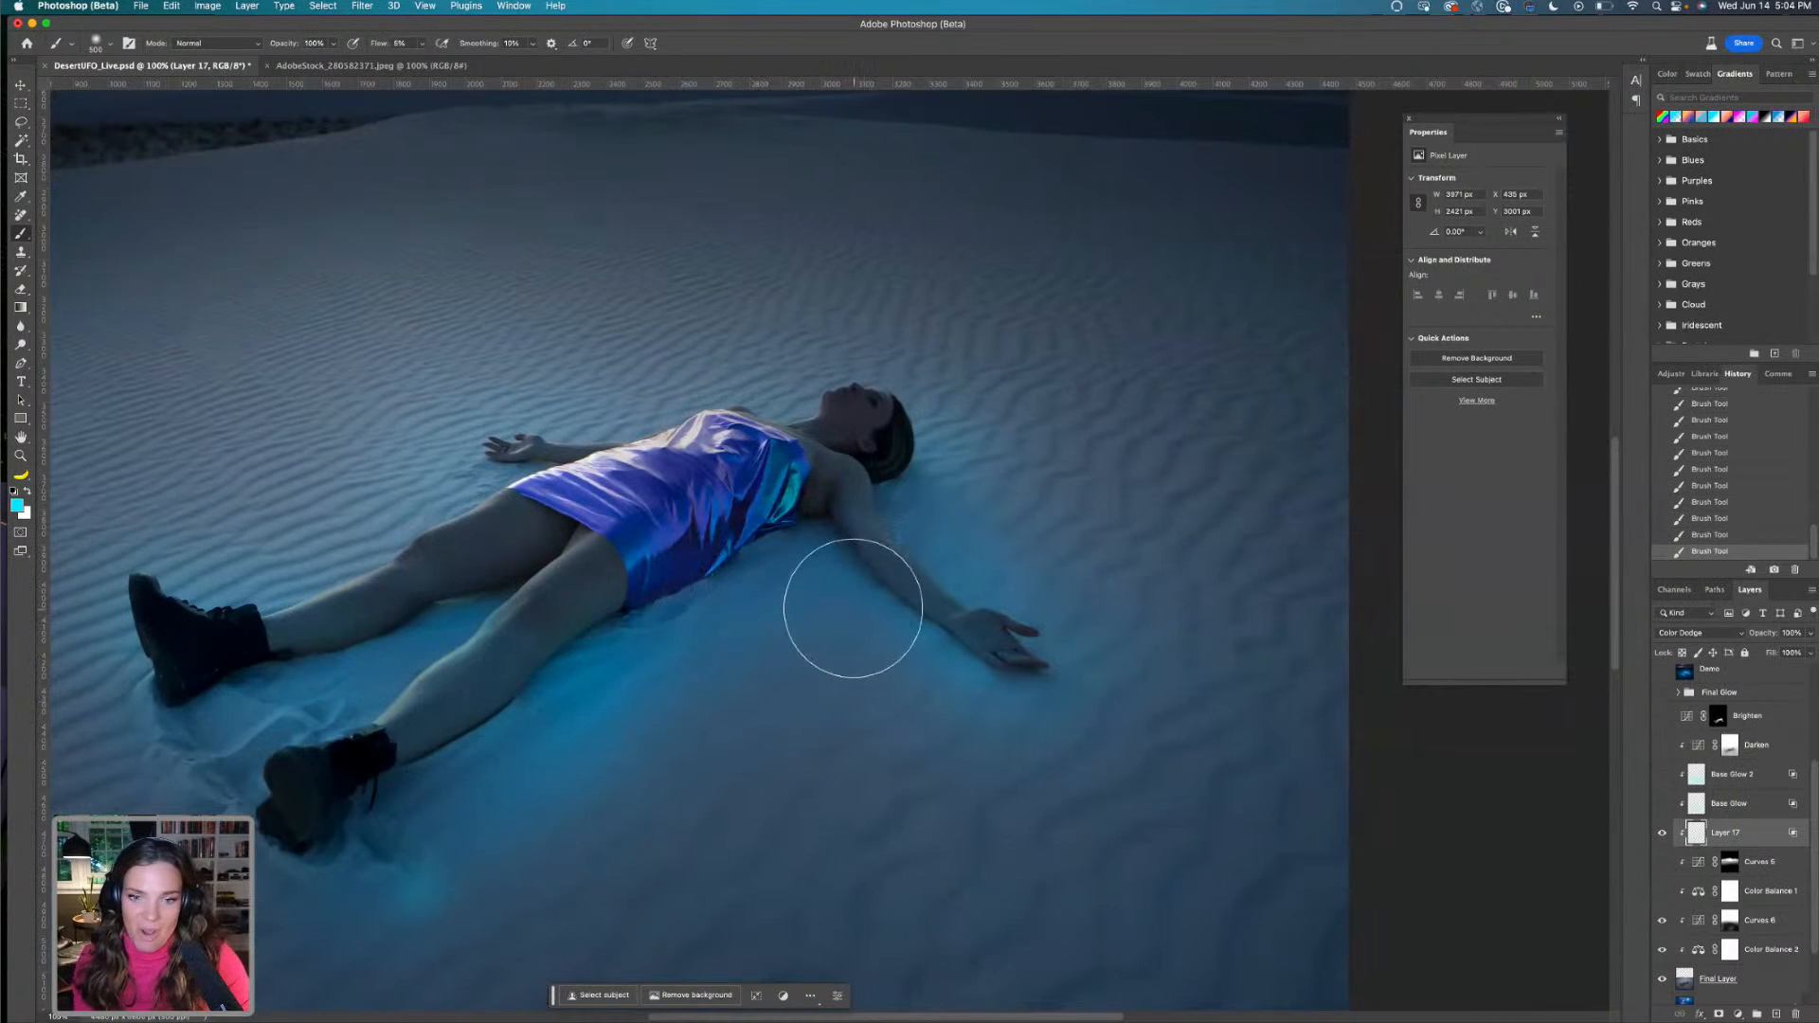
Compare with the prepared Base Glow layer, and add a new Color Dodge layer above Layer 17 with Transparency Shapes Layer turned off
left_click(1670, 806)
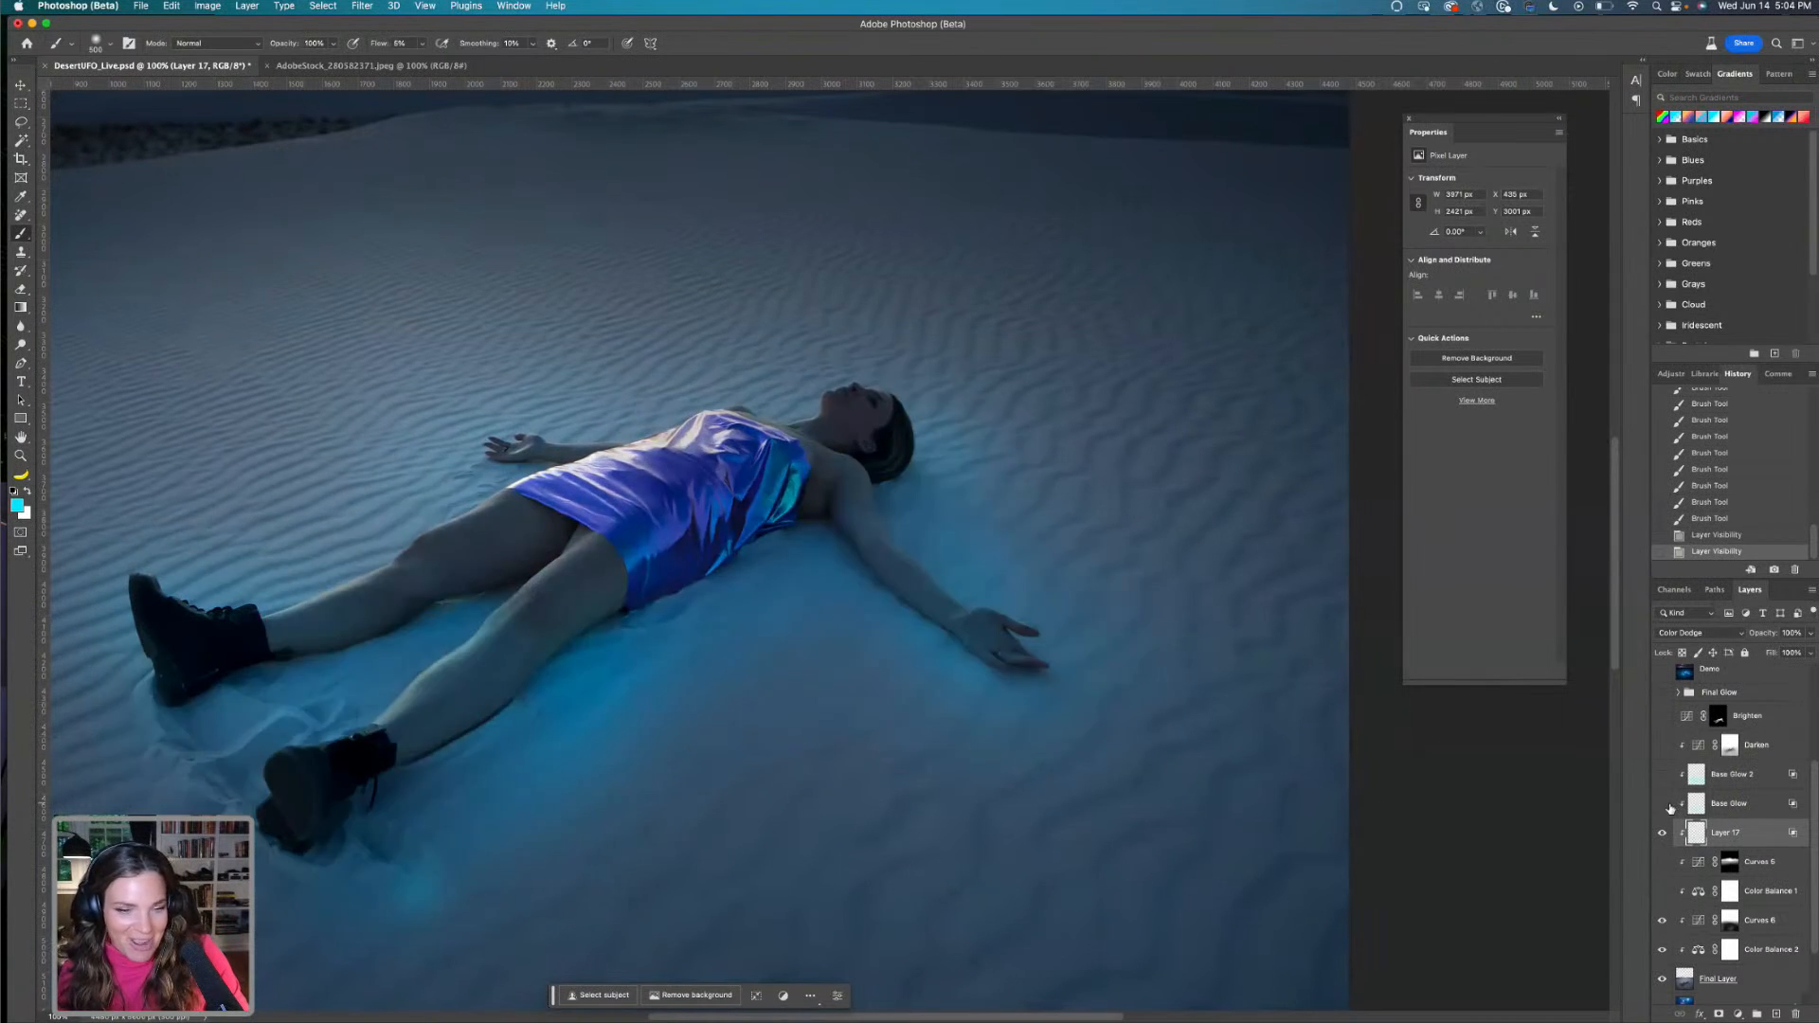
left_click(1777, 1014)
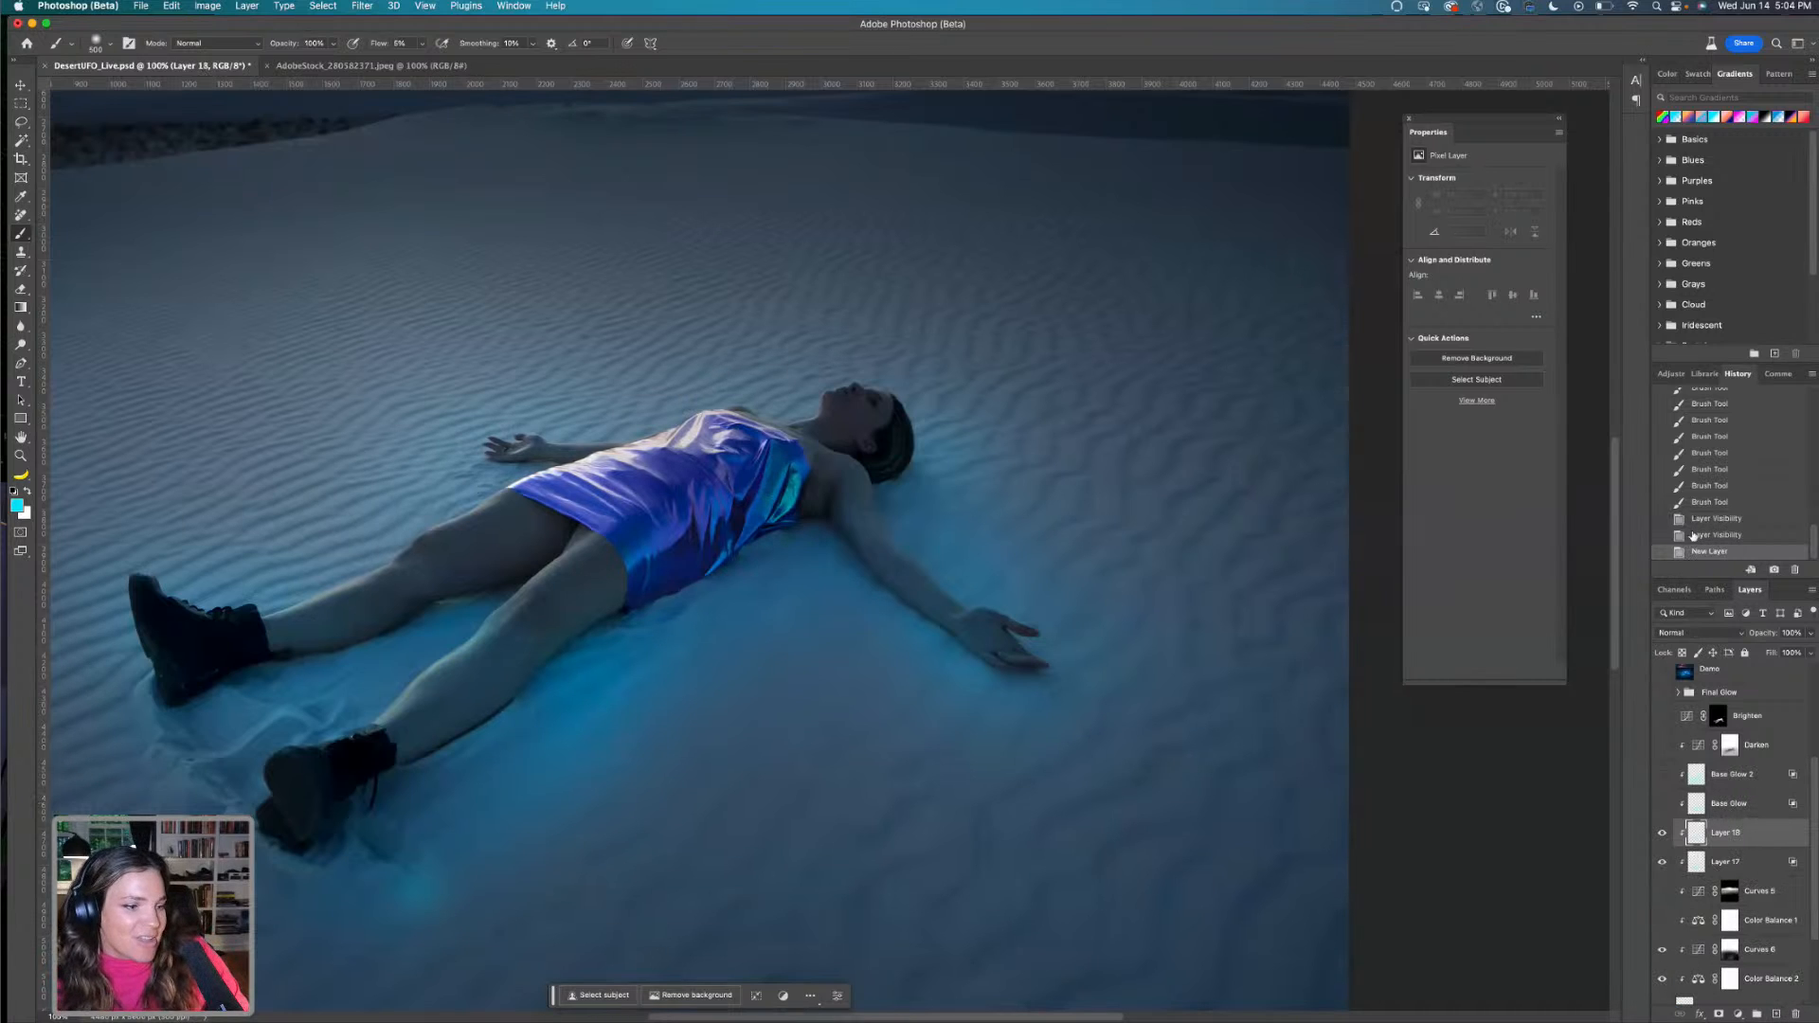
left_click(1710, 632)
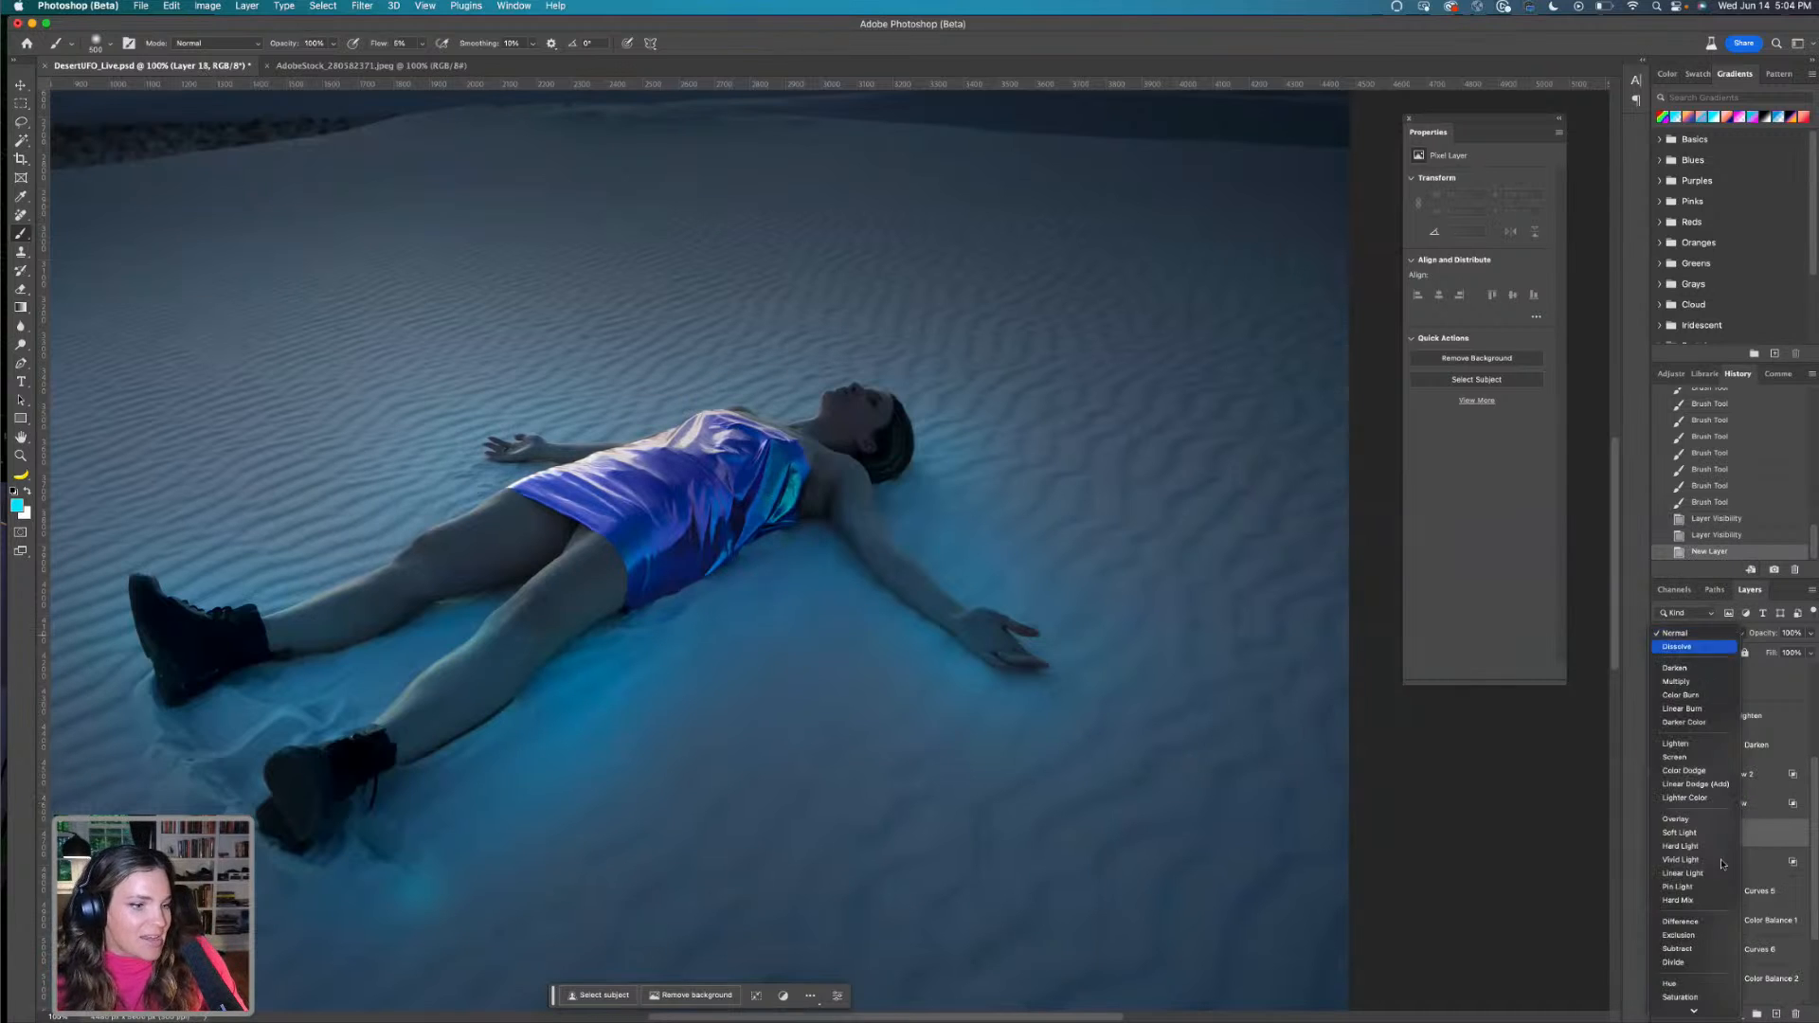
left_click(1724, 775)
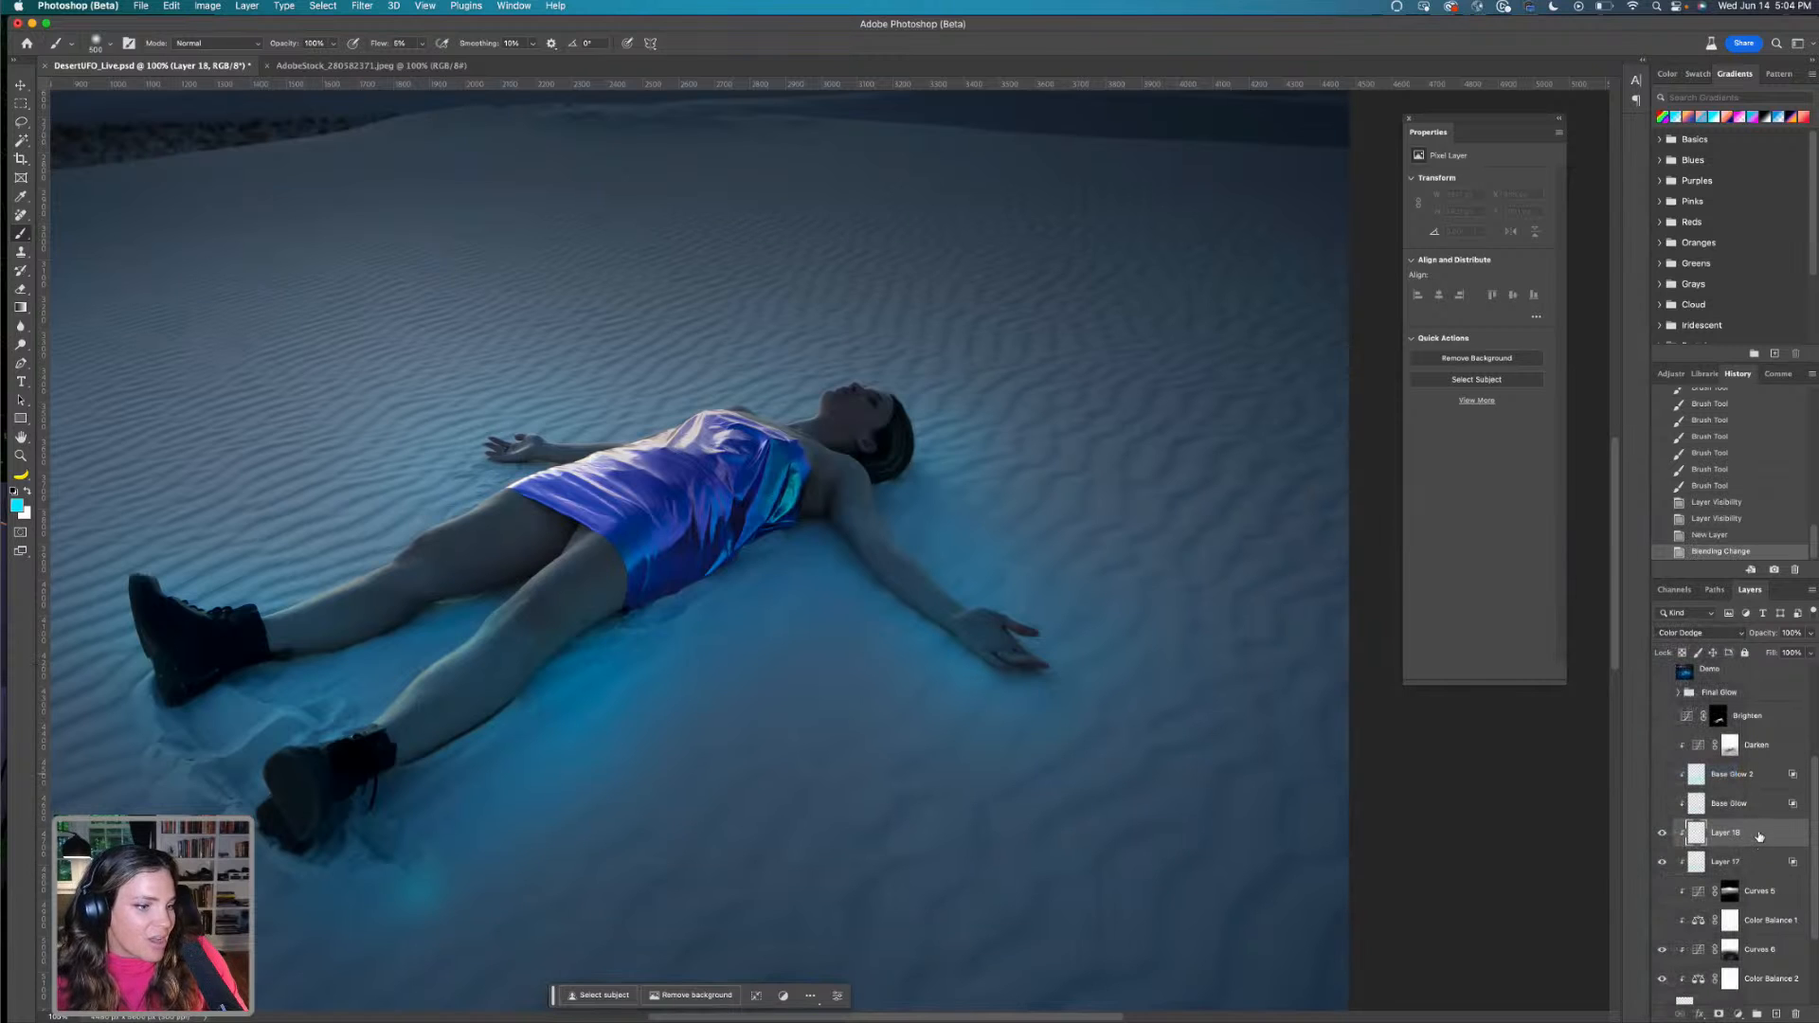
double_click(1759, 835)
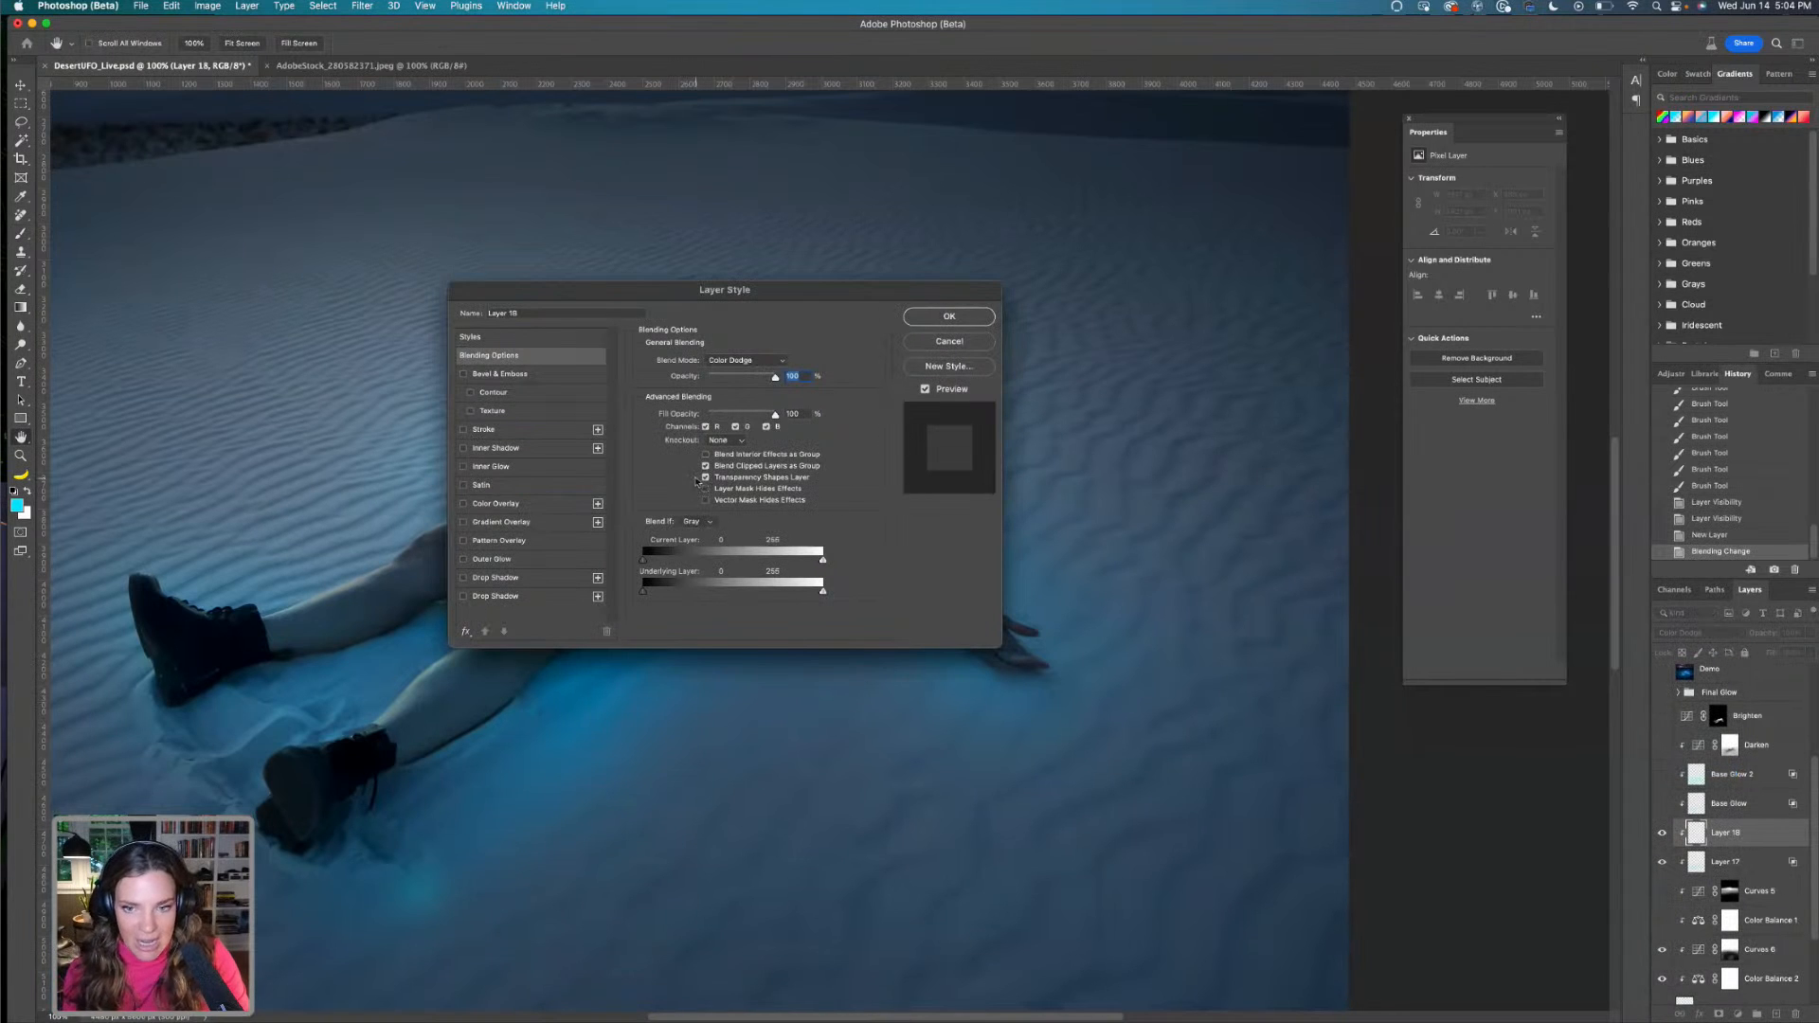
left_click(958, 316)
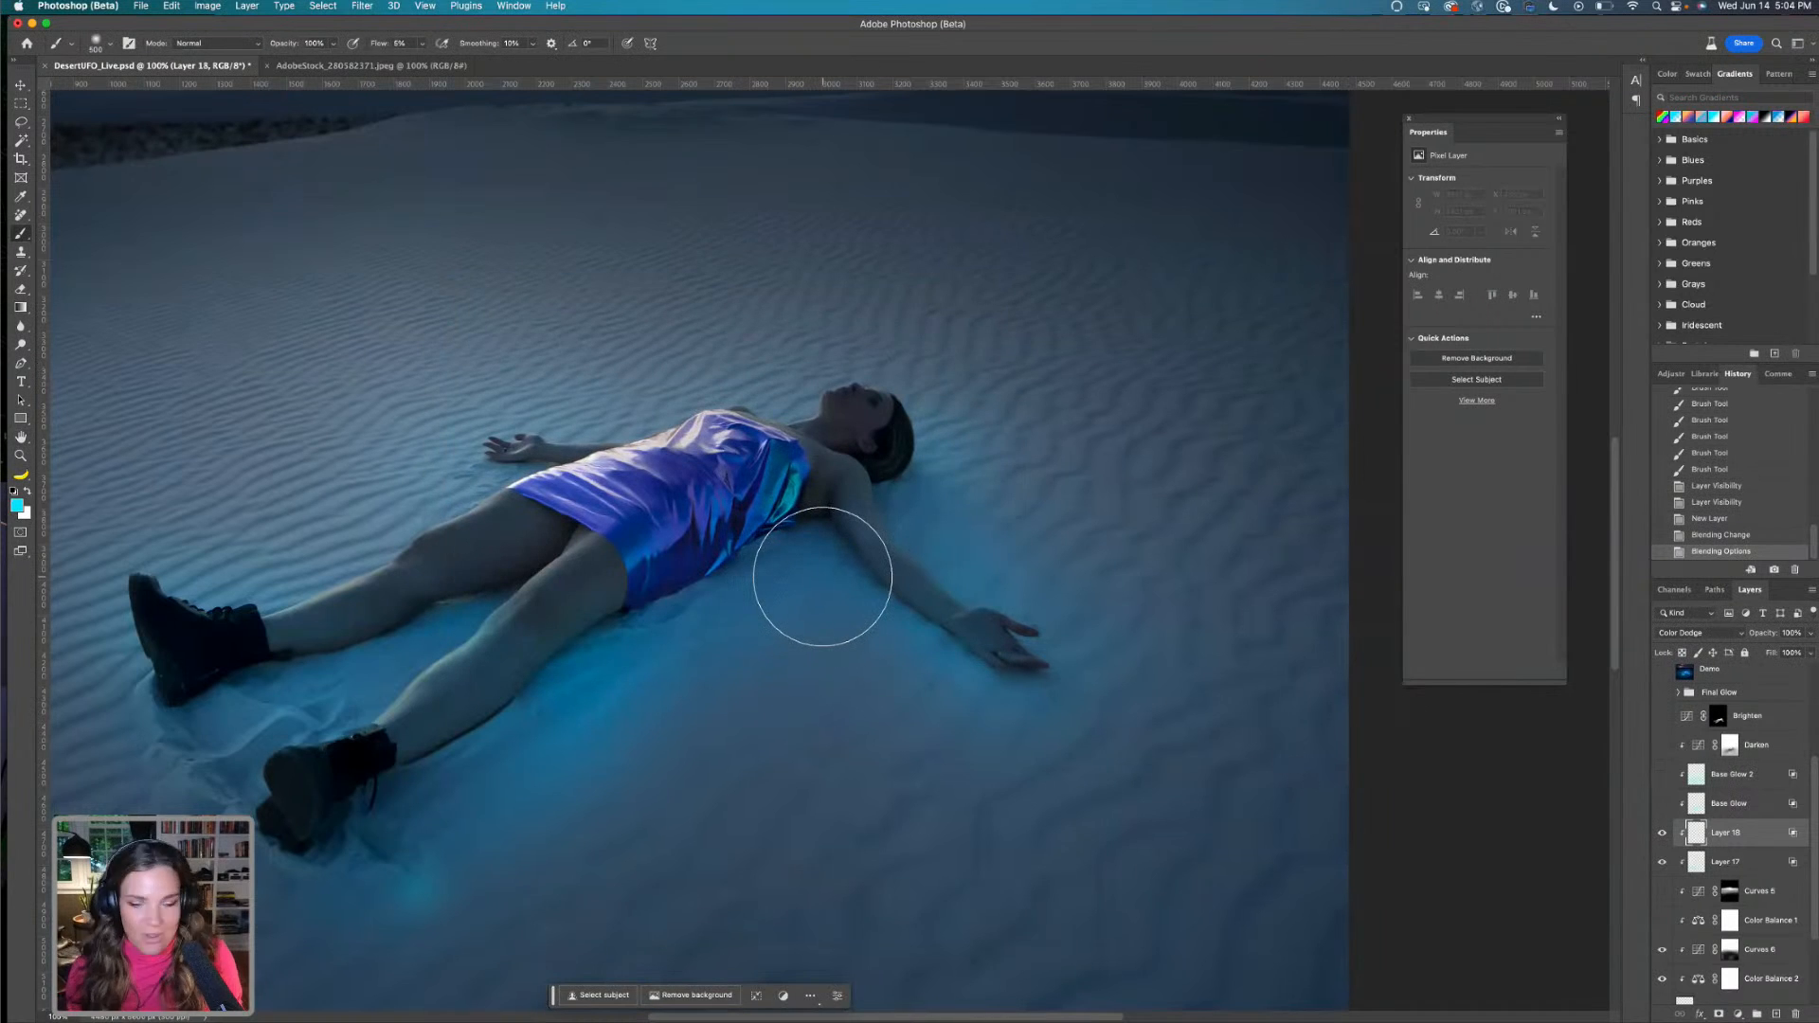
Using a smaller brush, paint a stronger cyan glow on the sand under the dress and alongside the near leg
key("bracketleft")
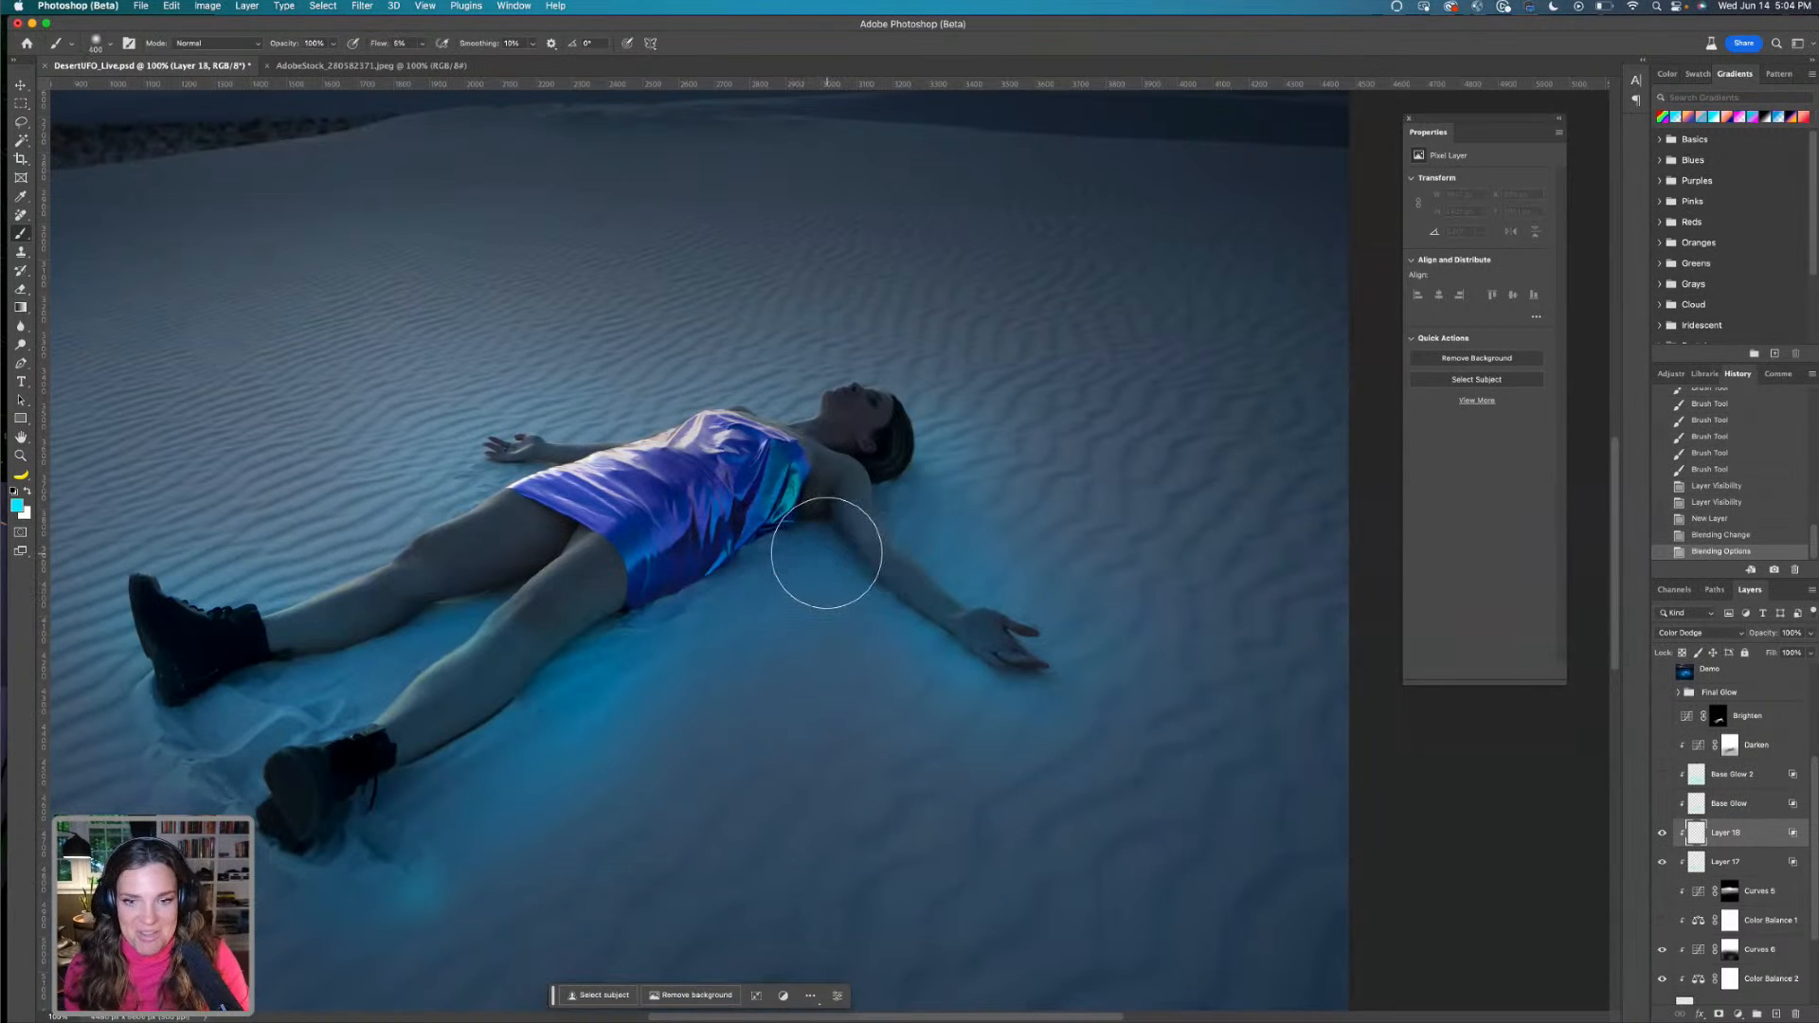
key("bracketleft")
left_click_drag(823, 547, 620, 640)
left_click_drag(747, 577, 532, 672)
left_click_drag(659, 601, 598, 663)
left_click_drag(756, 560, 489, 696)
left_click_drag(689, 623, 577, 703)
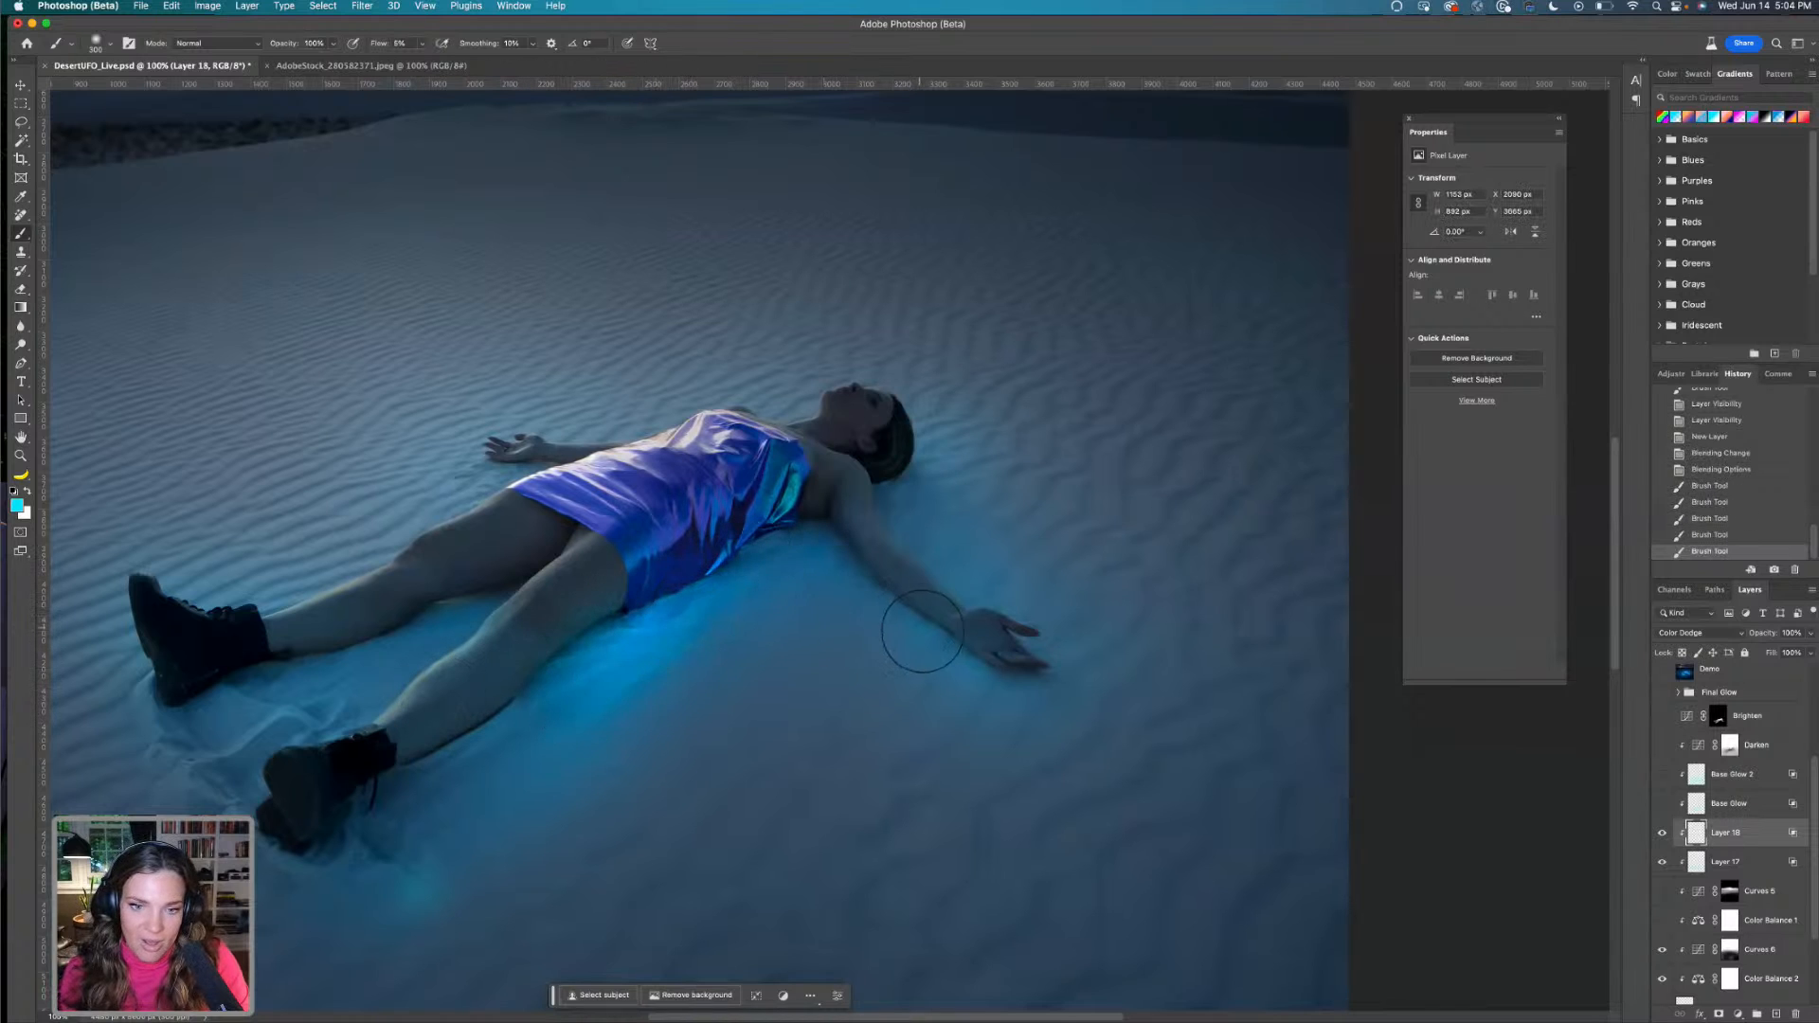
key("super+z")
left_click_drag(633, 627, 502, 715)
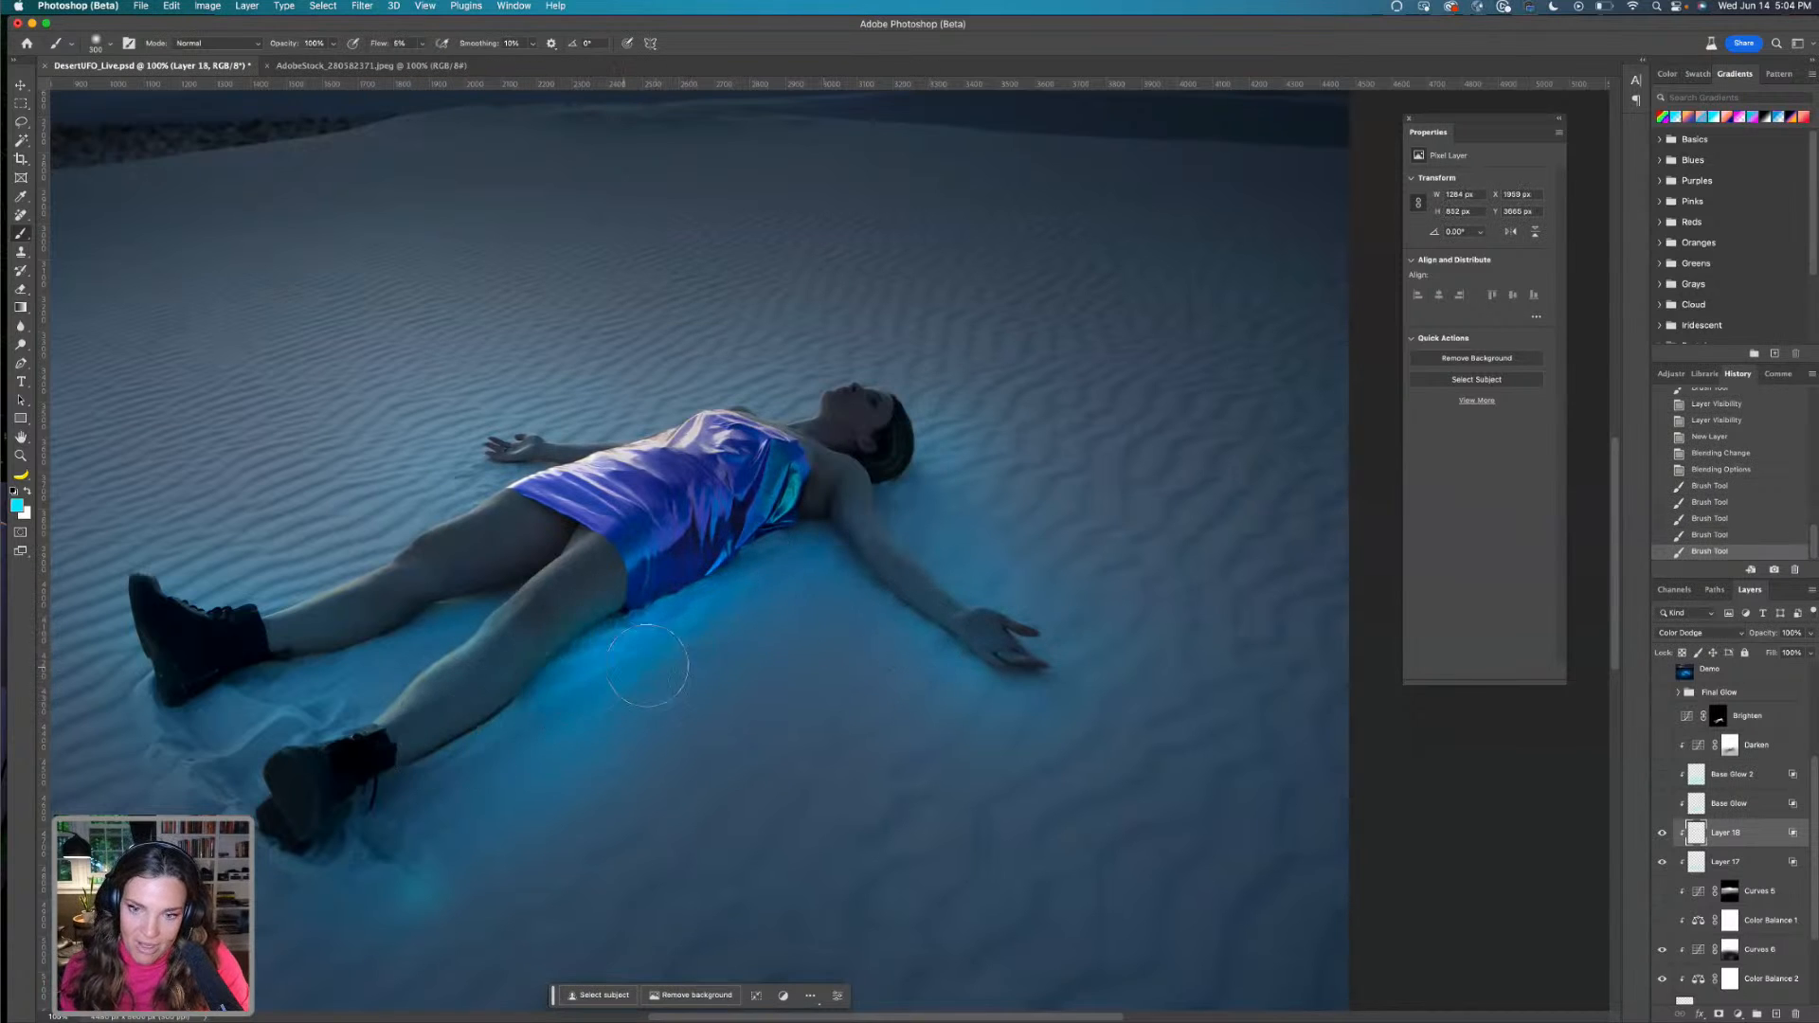
Extend the stronger cyan glow to the near hand, the boots, between the legs and the far side of the dress and head
mouse_move(1004, 656)
left_mouse_down()
mouse_move(1057, 670)
mouse_move(1033, 675)
mouse_move(1078, 649)
mouse_move(1035, 633)
left_mouse_up()
key("space")
left_click_drag(865, 510, 1047, 435)
mouse_move(532, 763)
left_mouse_down()
mouse_move(493, 777)
mouse_move(531, 754)
left_mouse_up()
left_click_drag(419, 594, 394, 618)
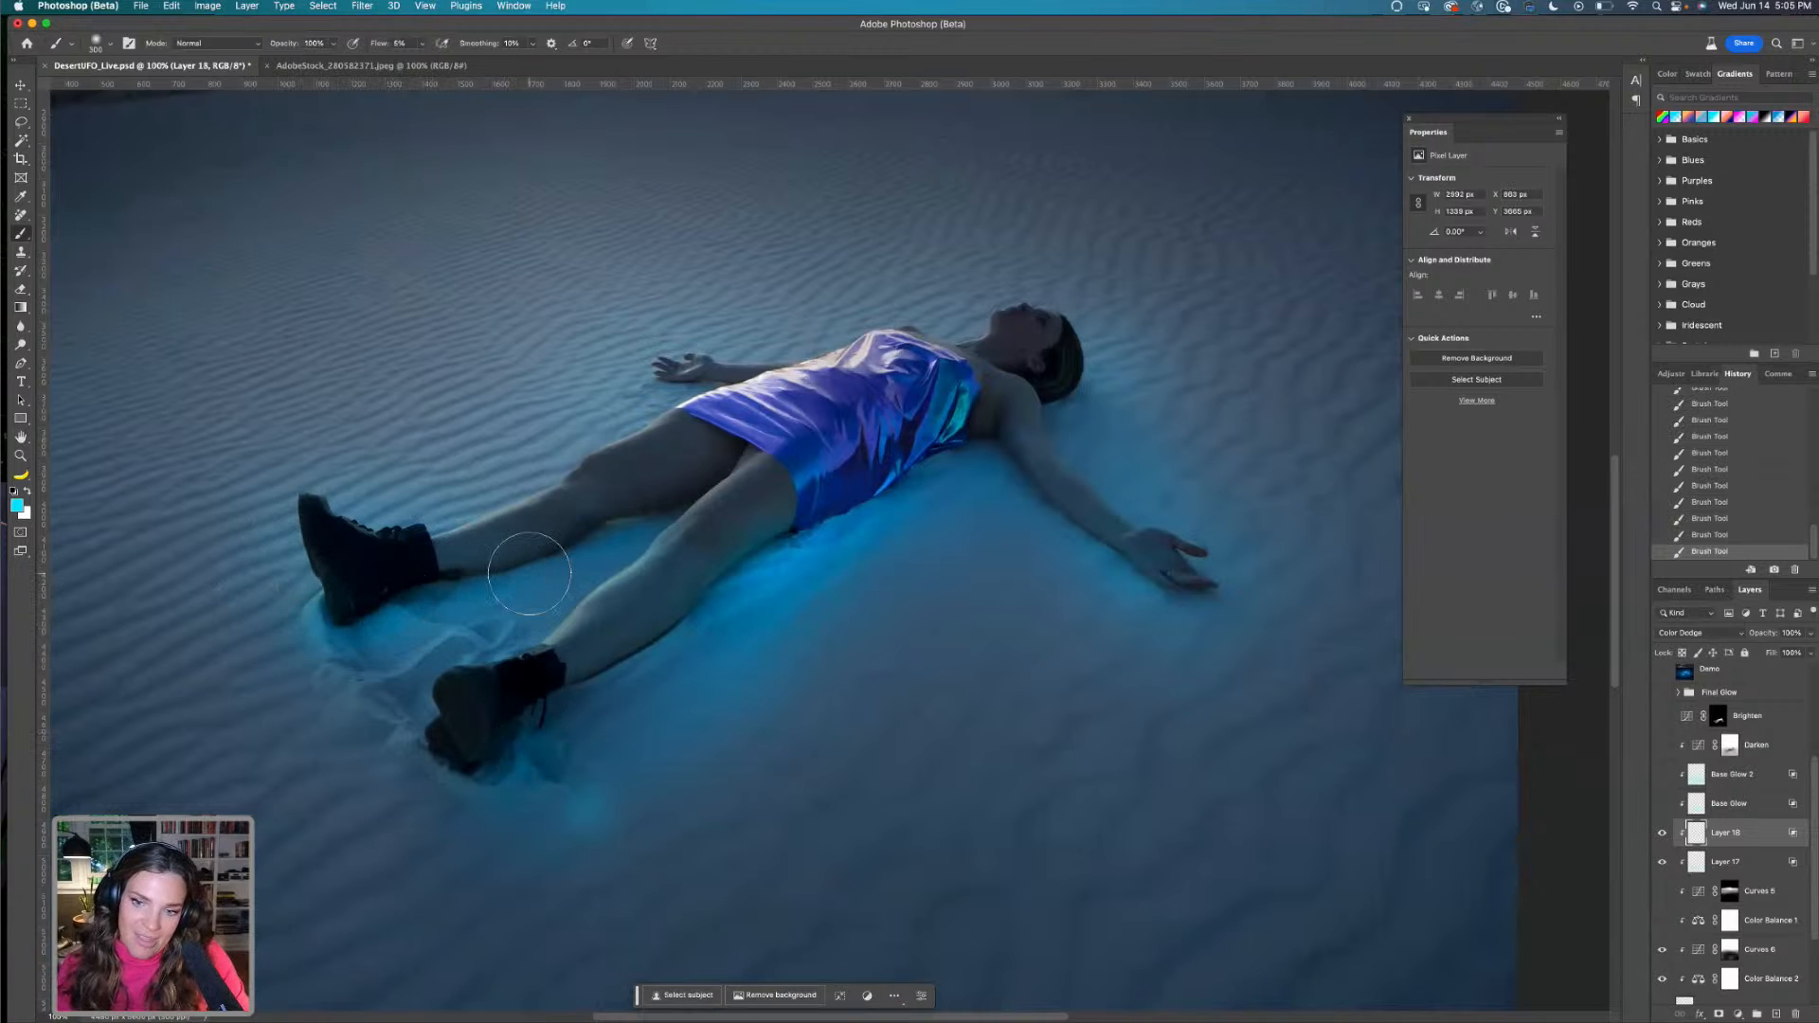
mouse_move(824, 444)
left_mouse_down()
mouse_move(878, 418)
mouse_move(783, 476)
mouse_move(937, 413)
left_mouse_up()
mouse_move(1031, 333)
left_mouse_down()
mouse_move(1047, 343)
mouse_move(1002, 428)
mouse_move(988, 392)
mouse_move(1005, 385)
mouse_move(787, 377)
left_mouse_up()
Compare with the prepared base glow layers, and brush broader cyan glow over the sand from the near boot to the near arm
key("bracketright")
key("bracketright")
key("bracketright")
key("bracketright")
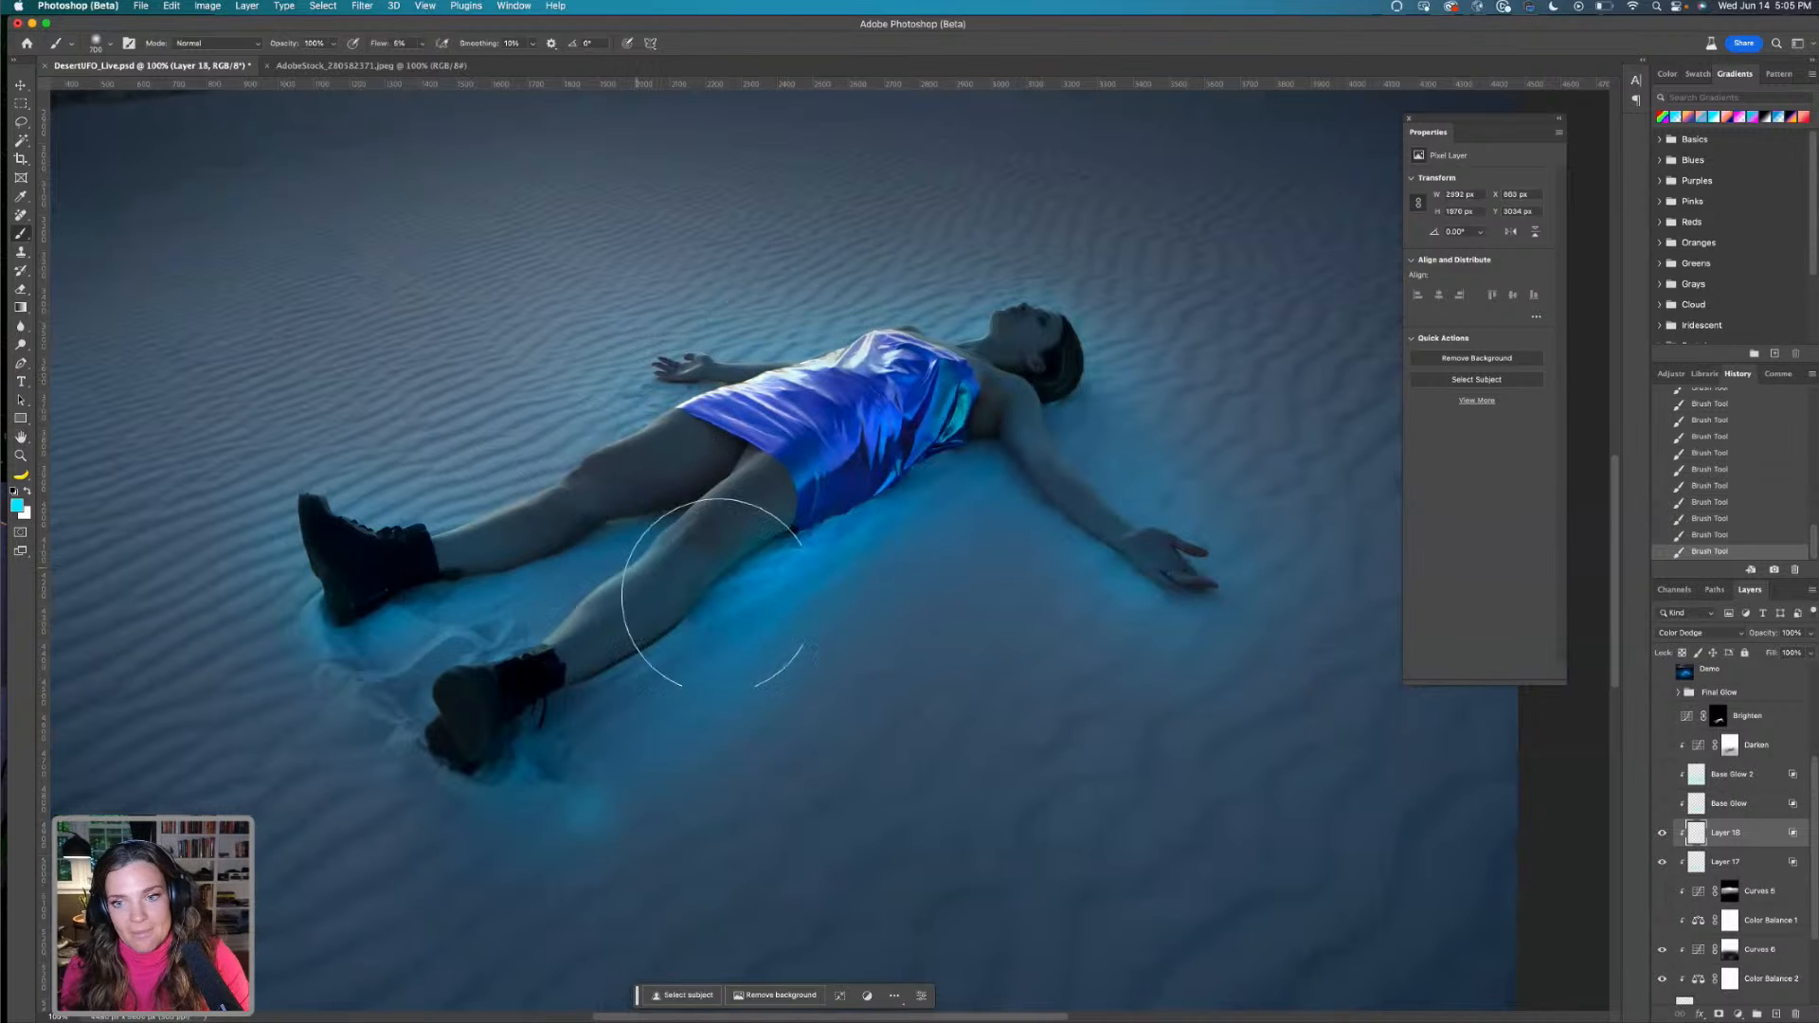
left_click(1663, 810)
left_click(1666, 777)
left_click(1666, 777)
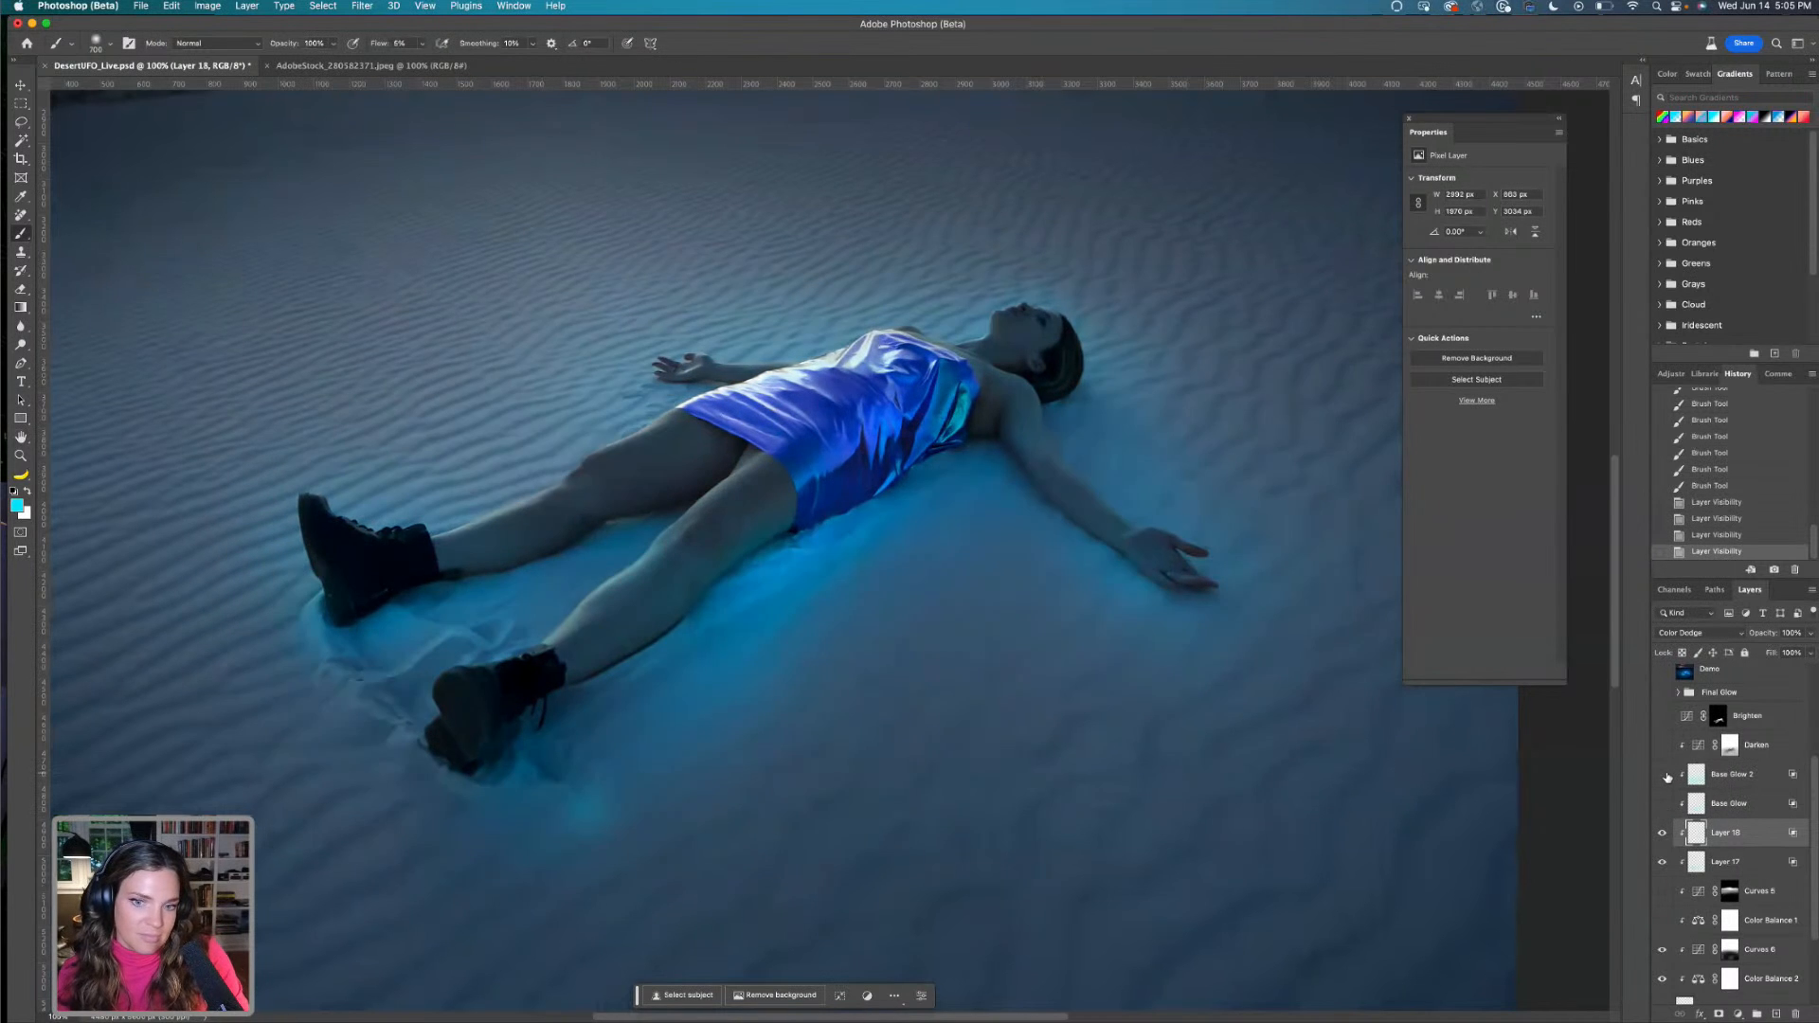
mouse_move(674, 748)
left_mouse_down()
mouse_move(534, 778)
mouse_move(493, 743)
left_mouse_up()
mouse_move(810, 644)
left_mouse_down()
mouse_move(933, 583)
mouse_move(1103, 546)
left_mouse_up()
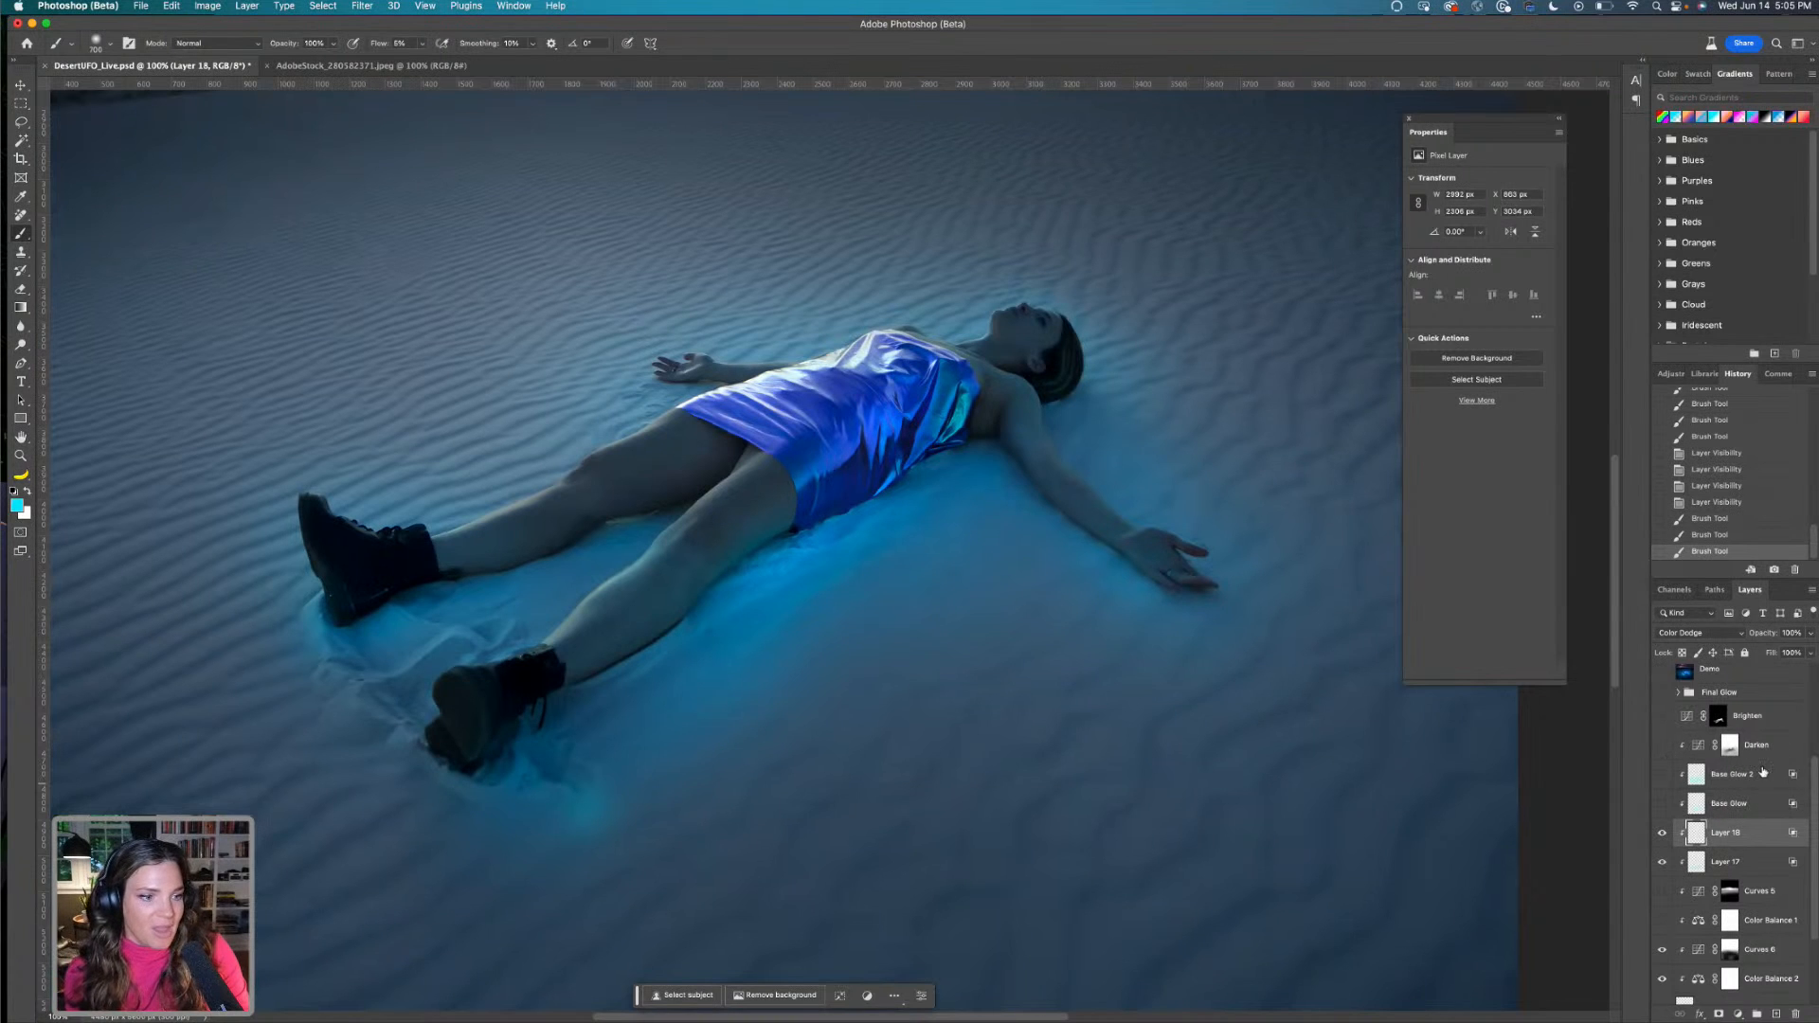
Preview the prepared Darken and Brighten layers, and add a Curves adjustment above Base Glow 2
left_click(1736, 767)
left_click(1667, 747)
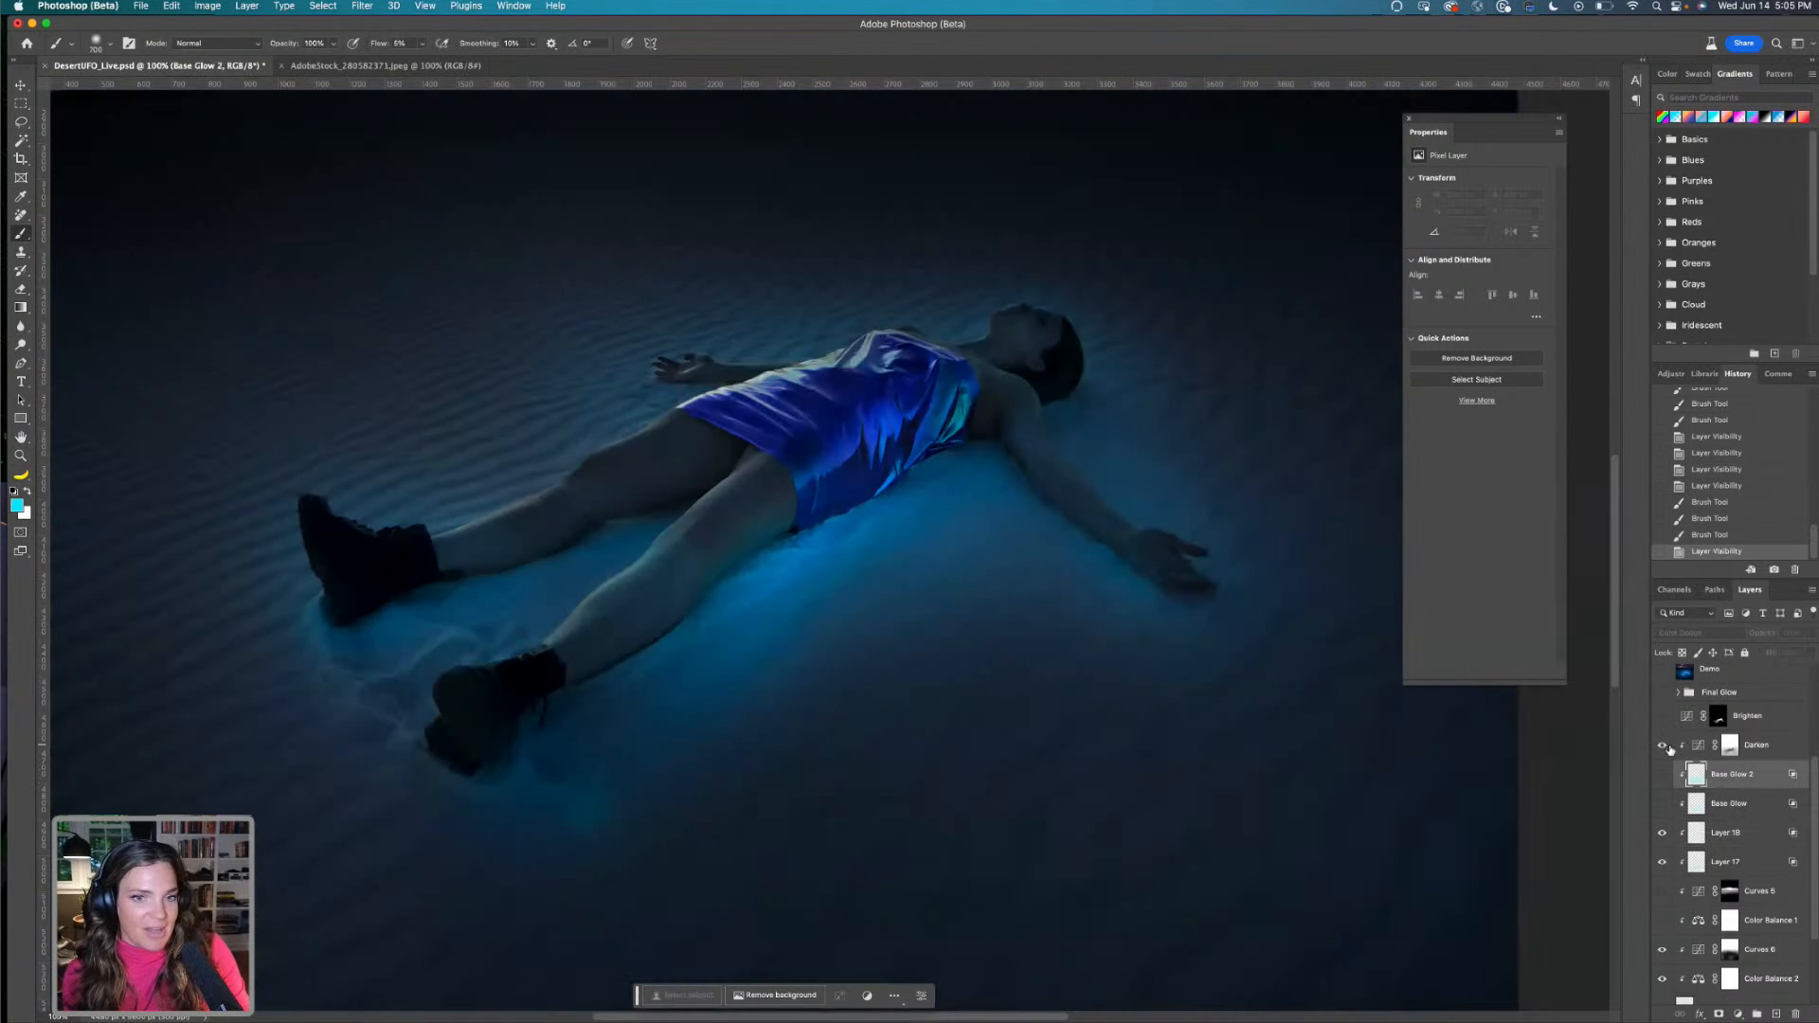
left_click(1667, 747)
left_click(1664, 721)
left_click(1664, 721)
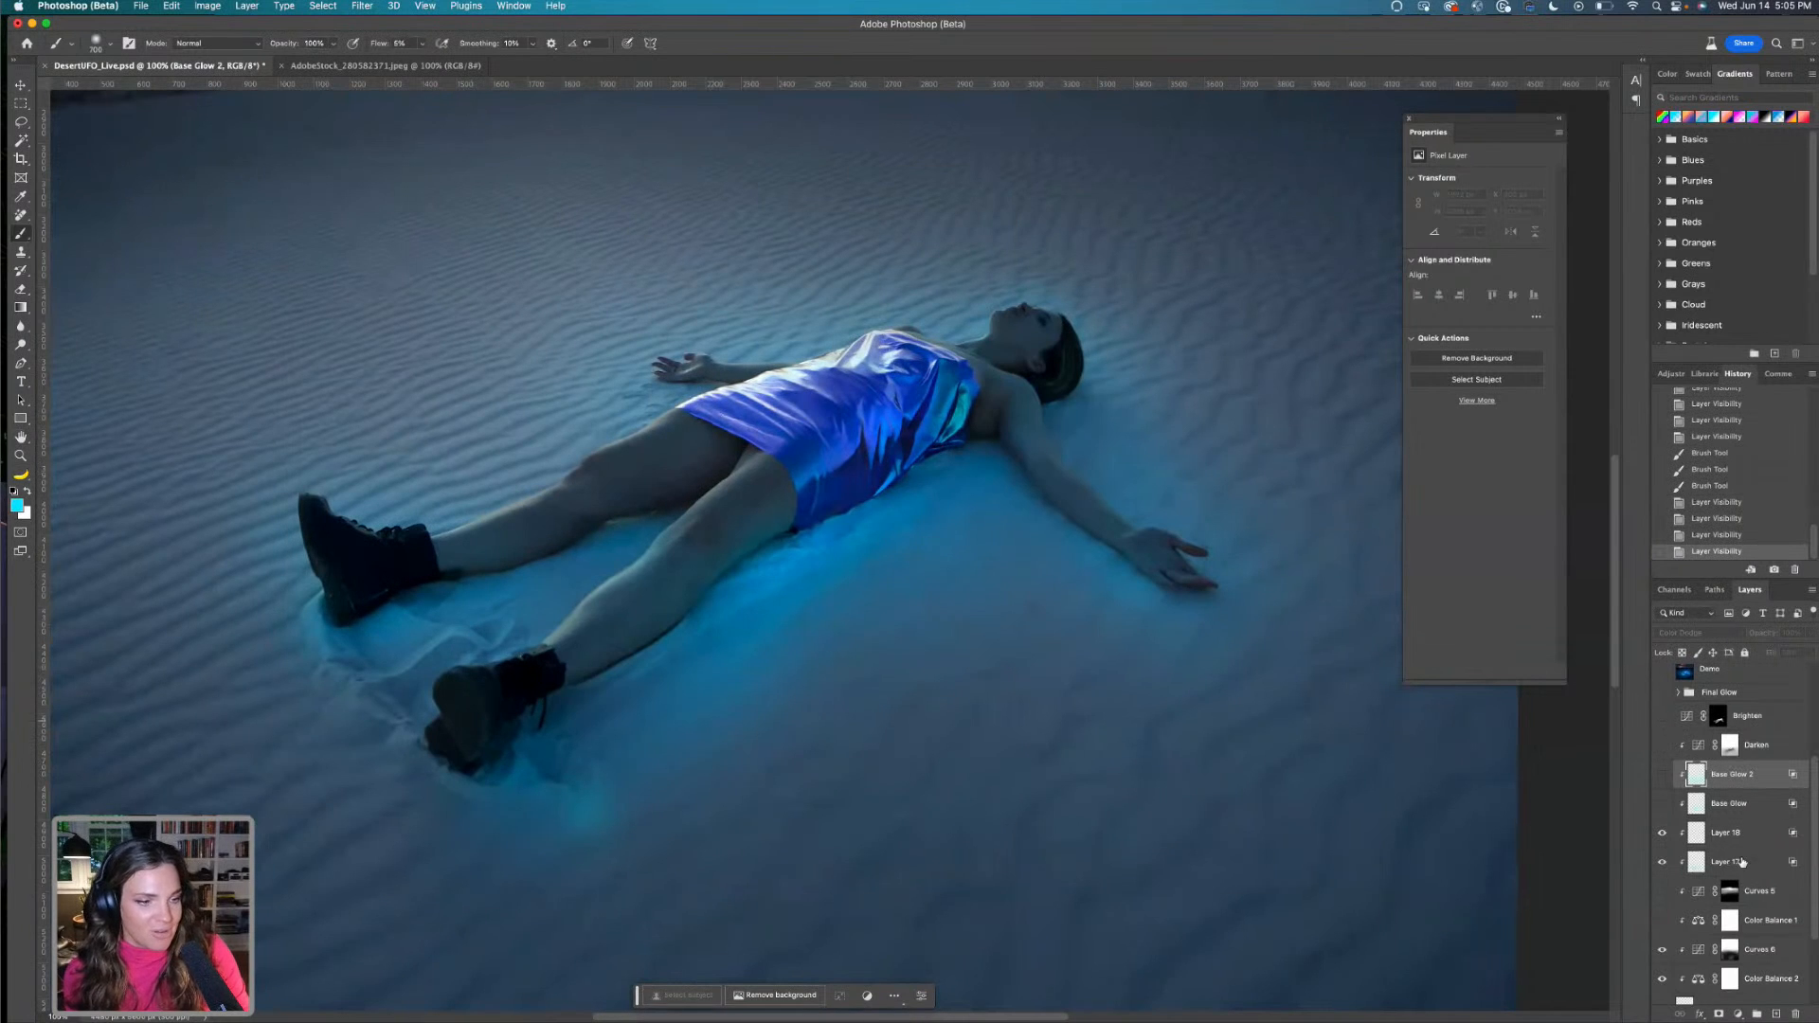
left_click(1759, 1012)
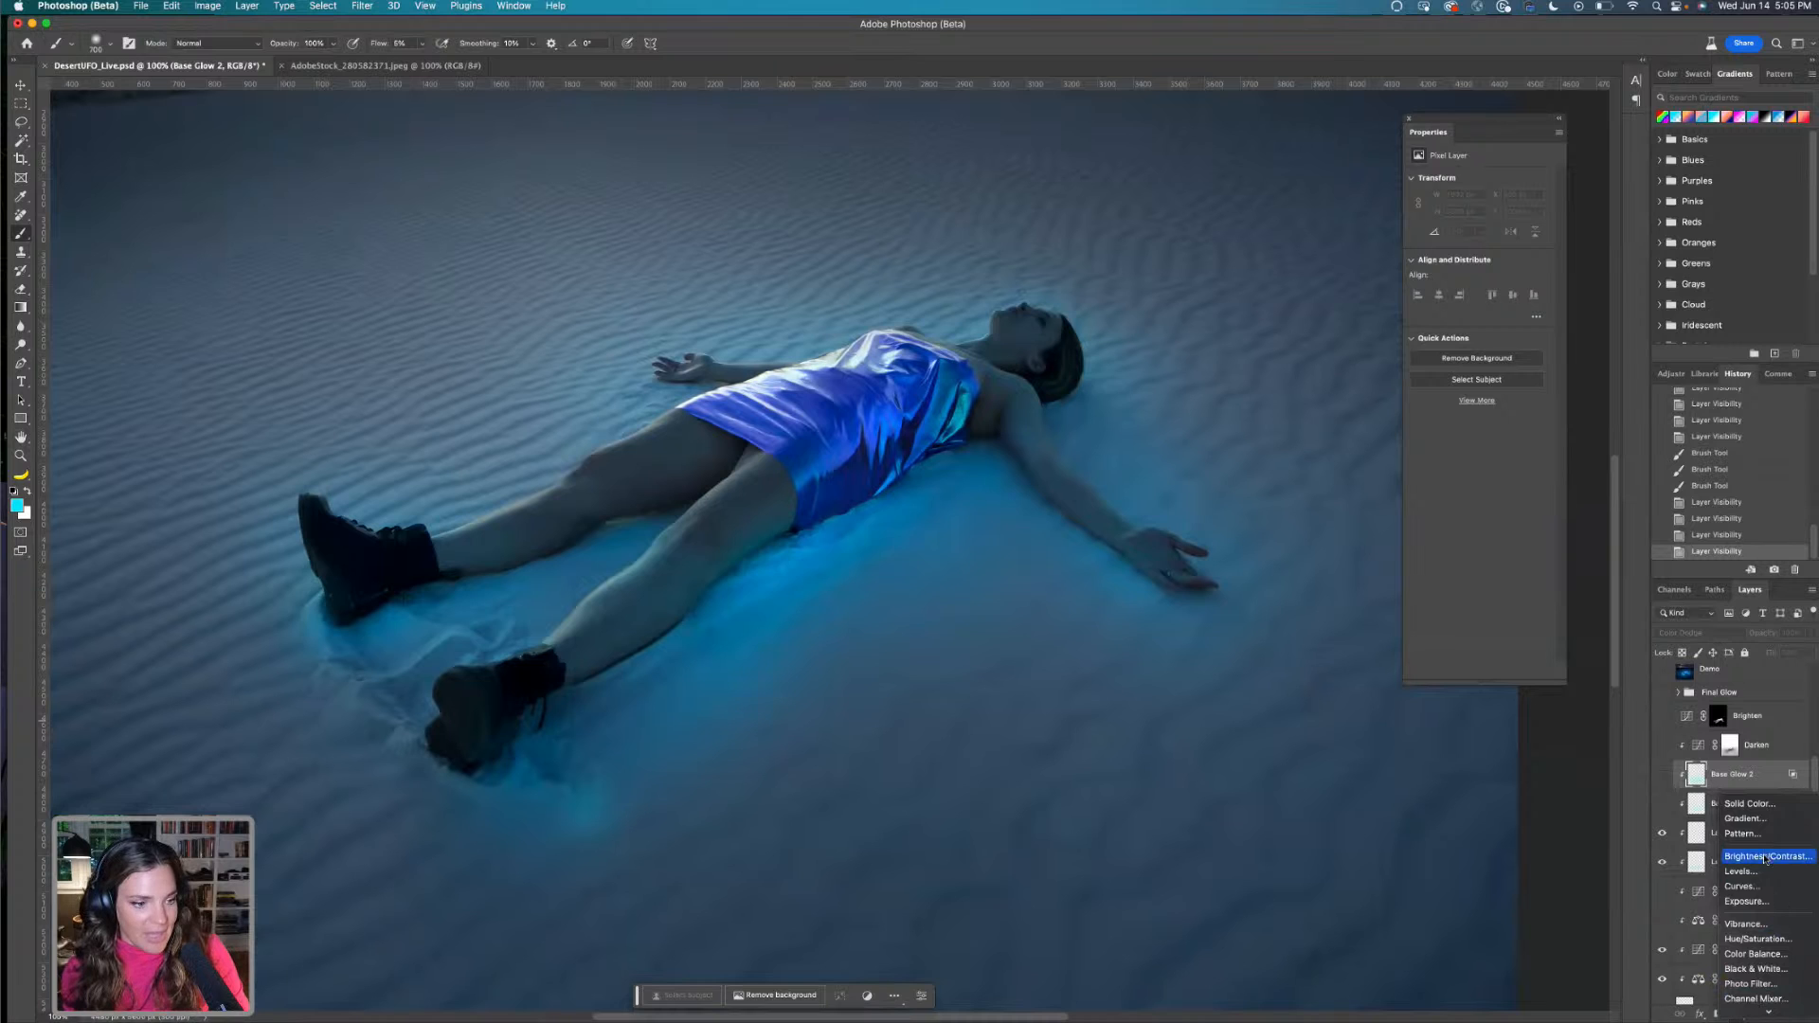
left_click(1761, 887)
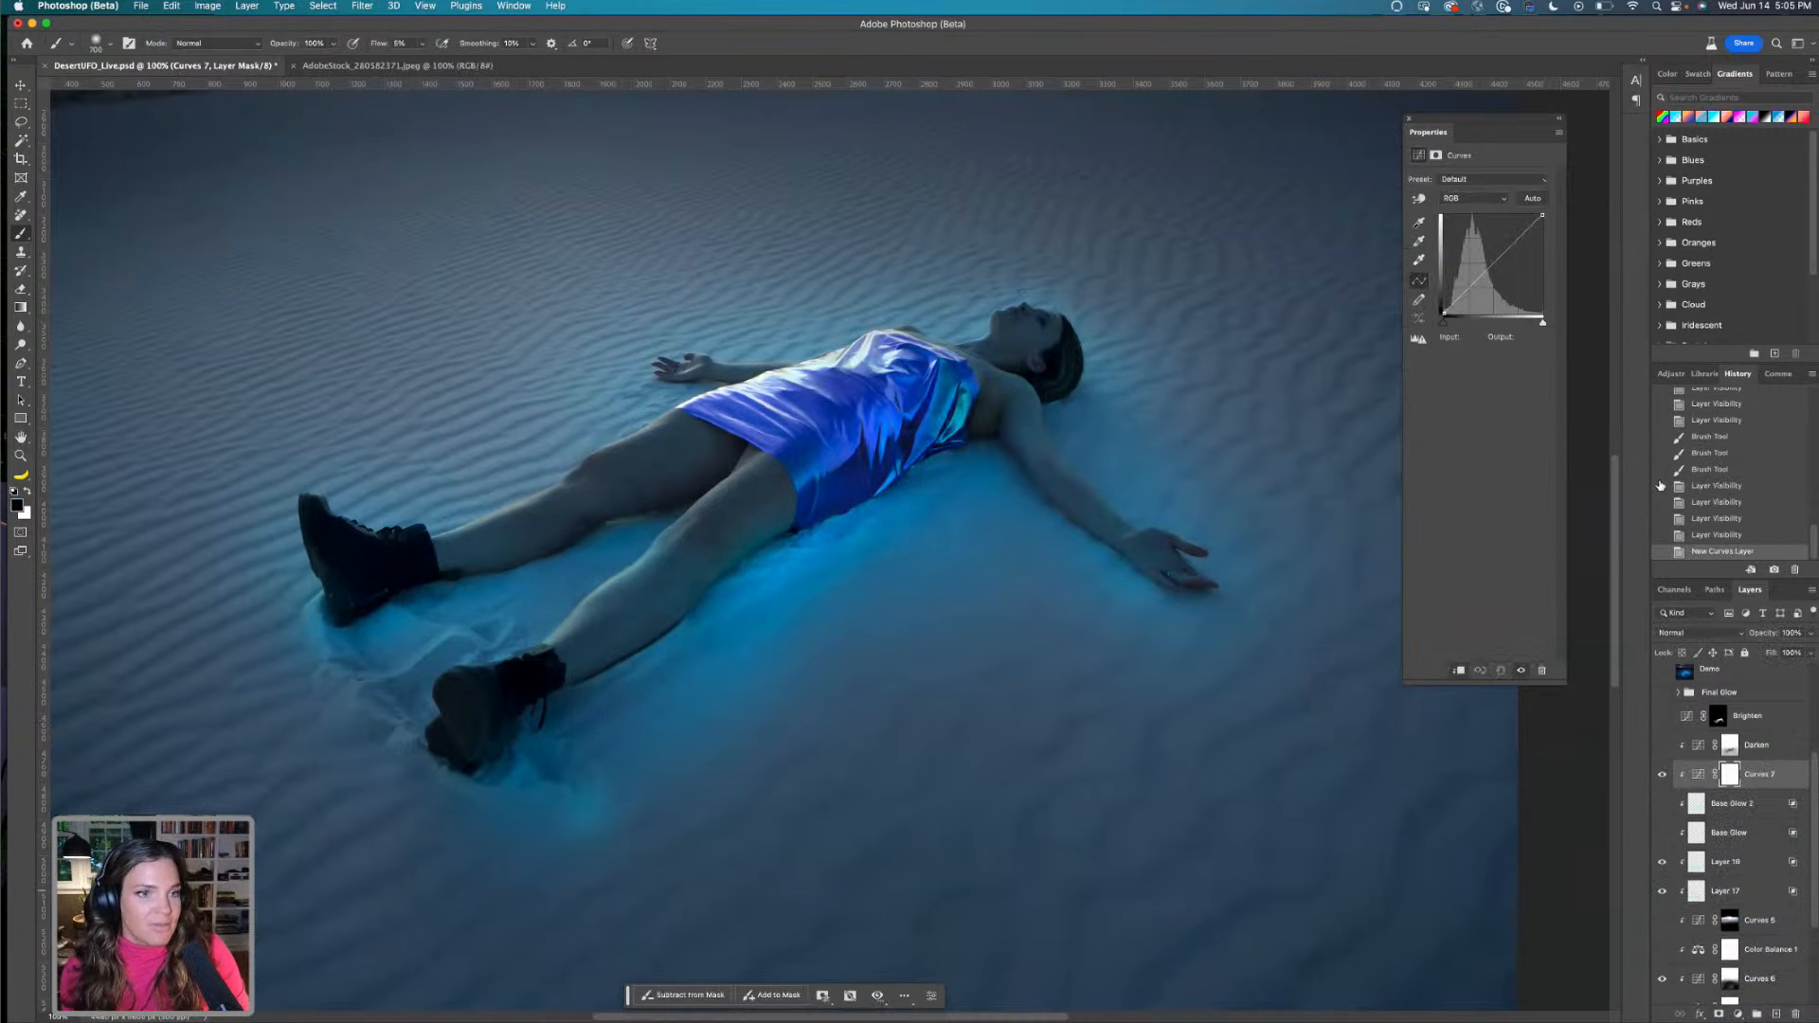
Darken the desert with the new curve by lowering its white end and setting a midpoint at input 150, output 75
key("super+minus")
key("super+minus")
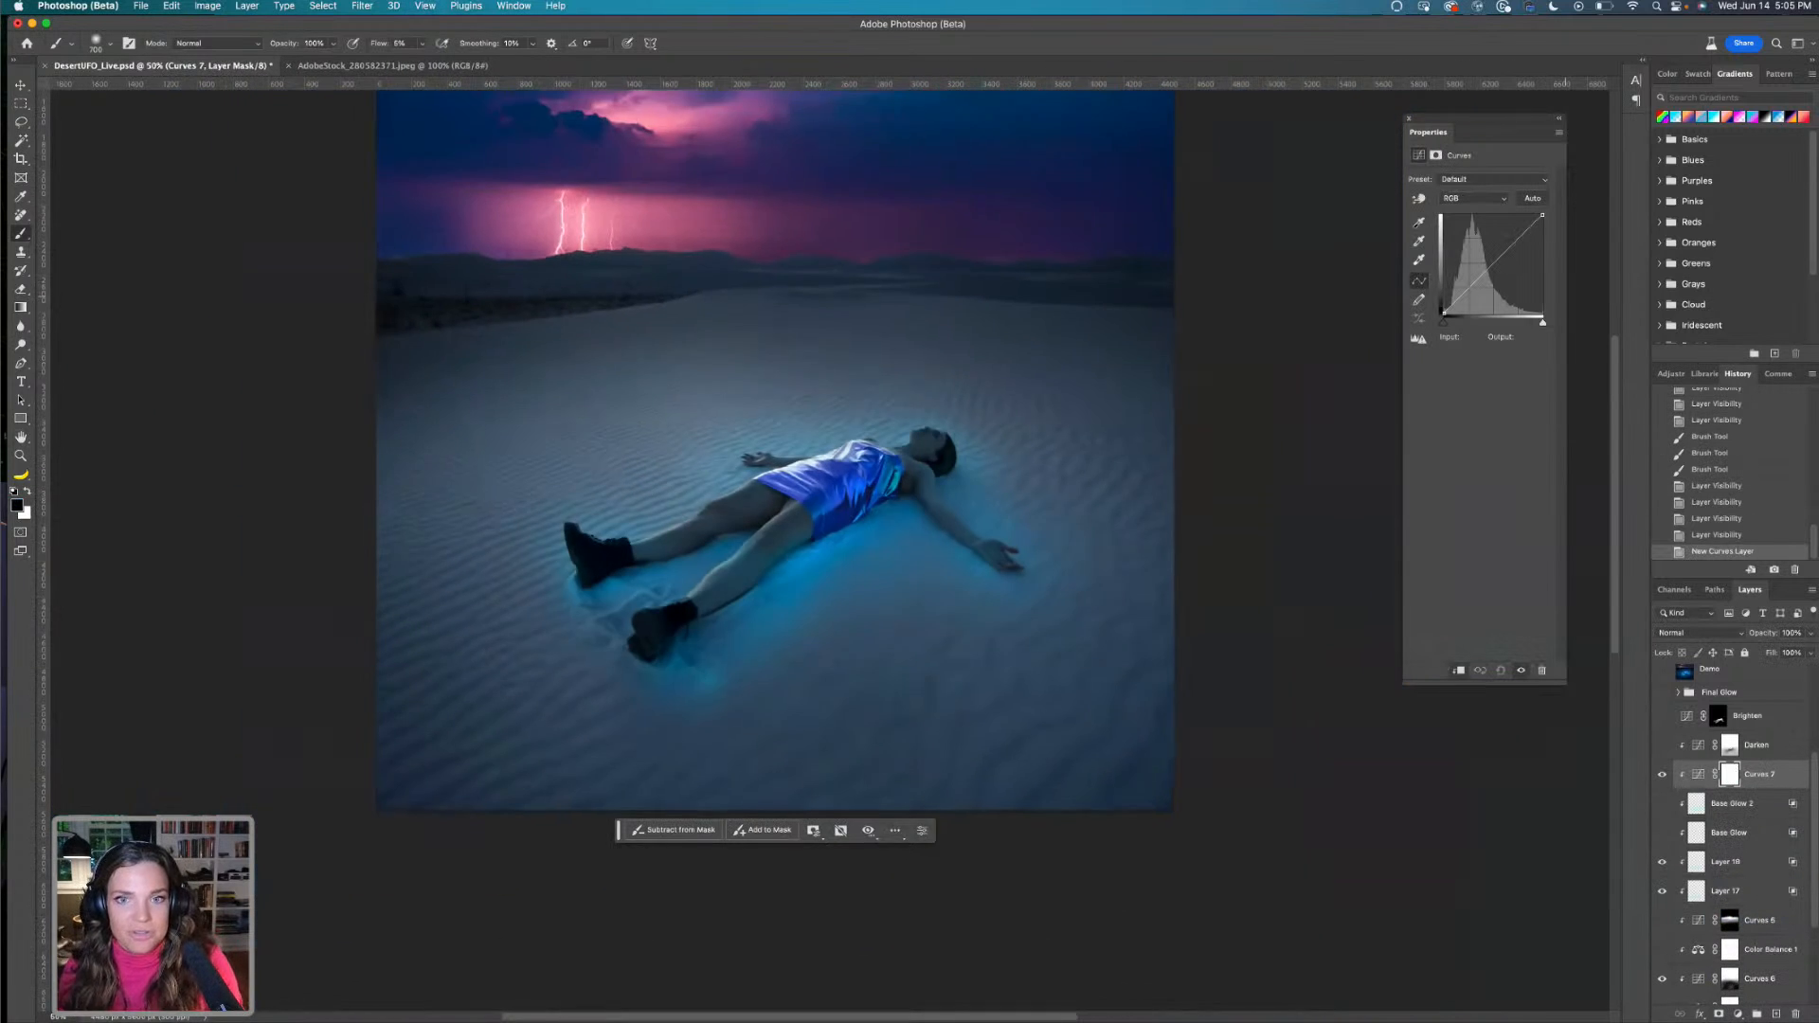
left_click_drag(1542, 215, 1500, 290)
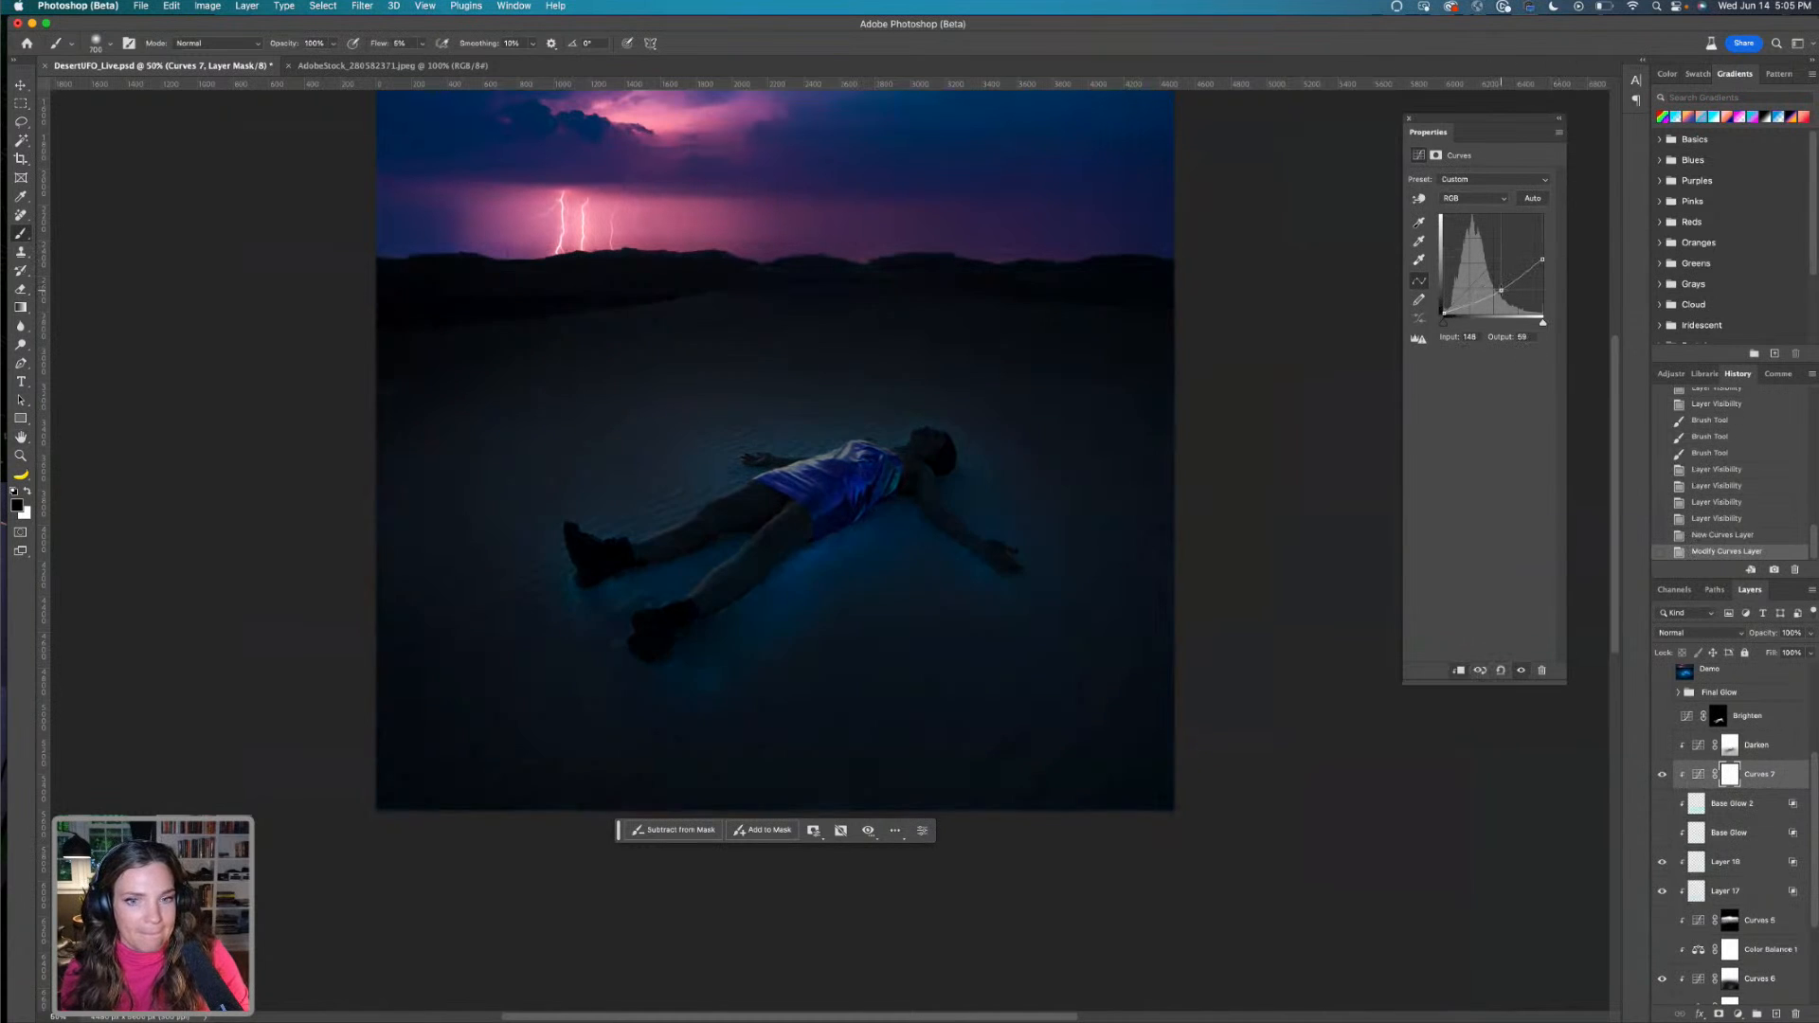
left_click_drag(1543, 259, 1502, 283)
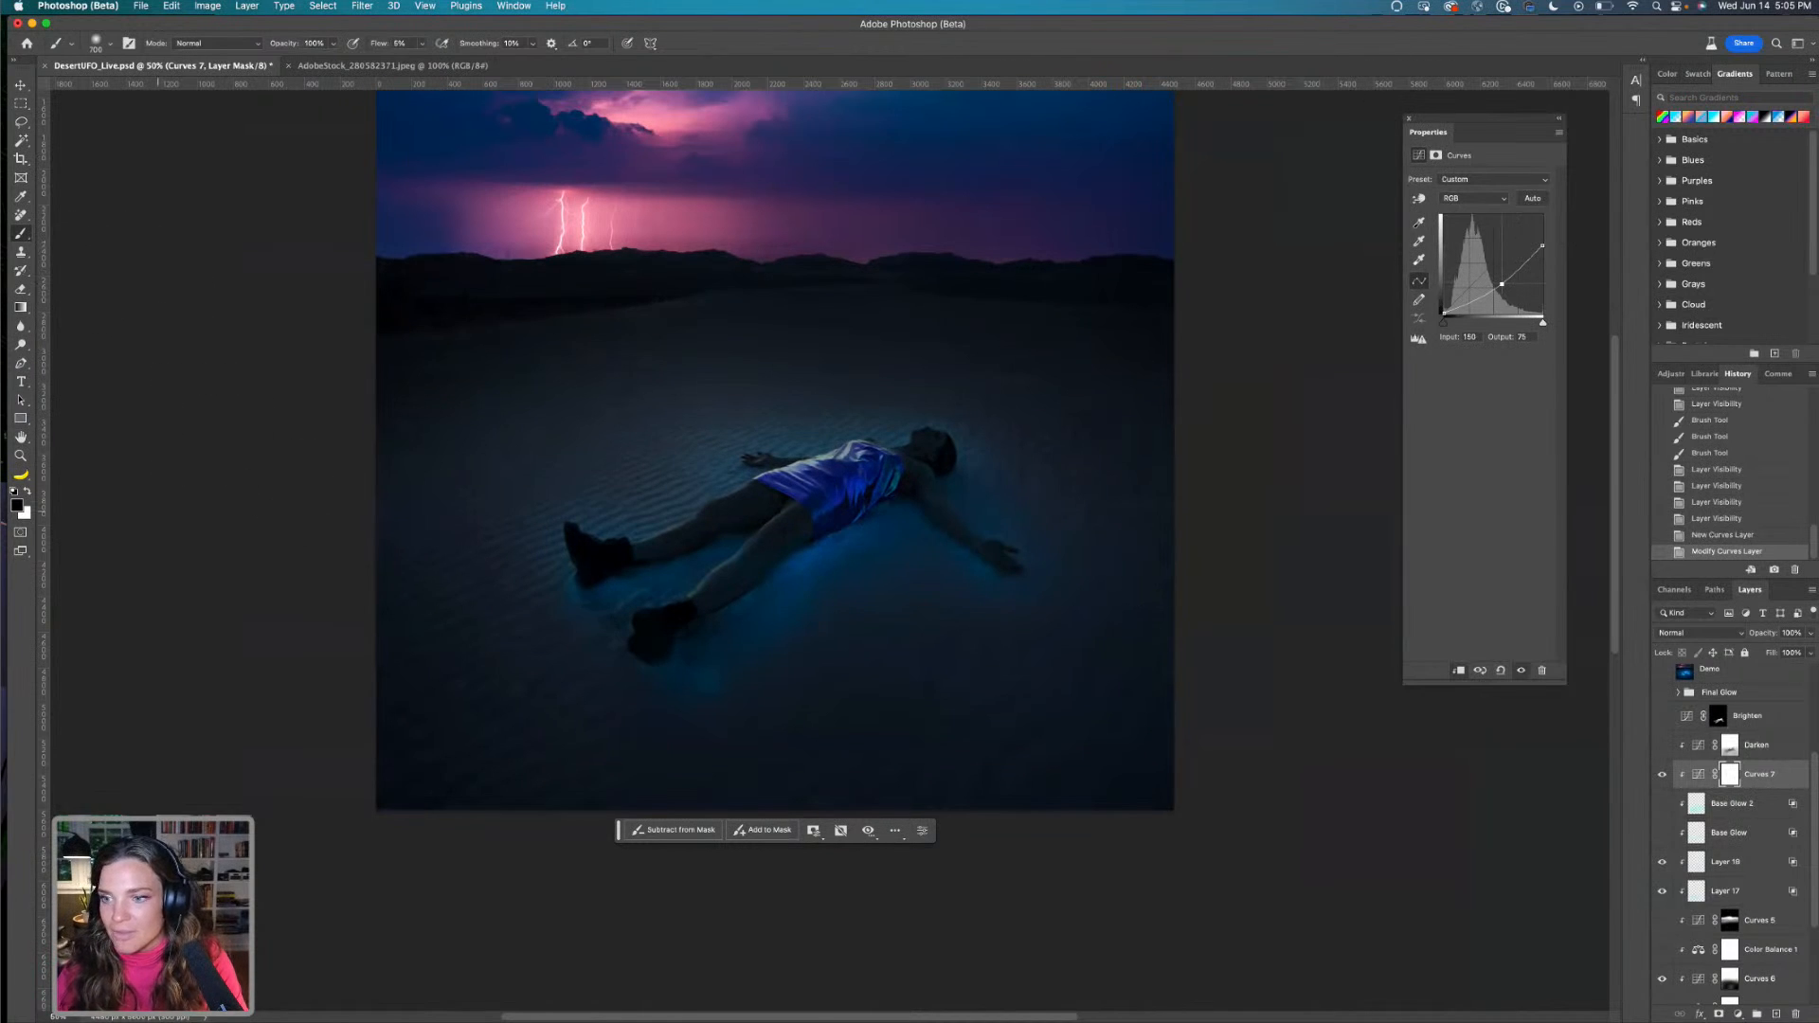
Raise the brush flow and paint black on the Curves mask to brighten the area around the dress, near arm and head
left_click(423, 44)
mouse_move(842, 499)
left_mouse_down()
mouse_move(881, 547)
mouse_move(927, 516)
mouse_move(813, 540)
left_mouse_up()
key("]")
key("]")
key("]")
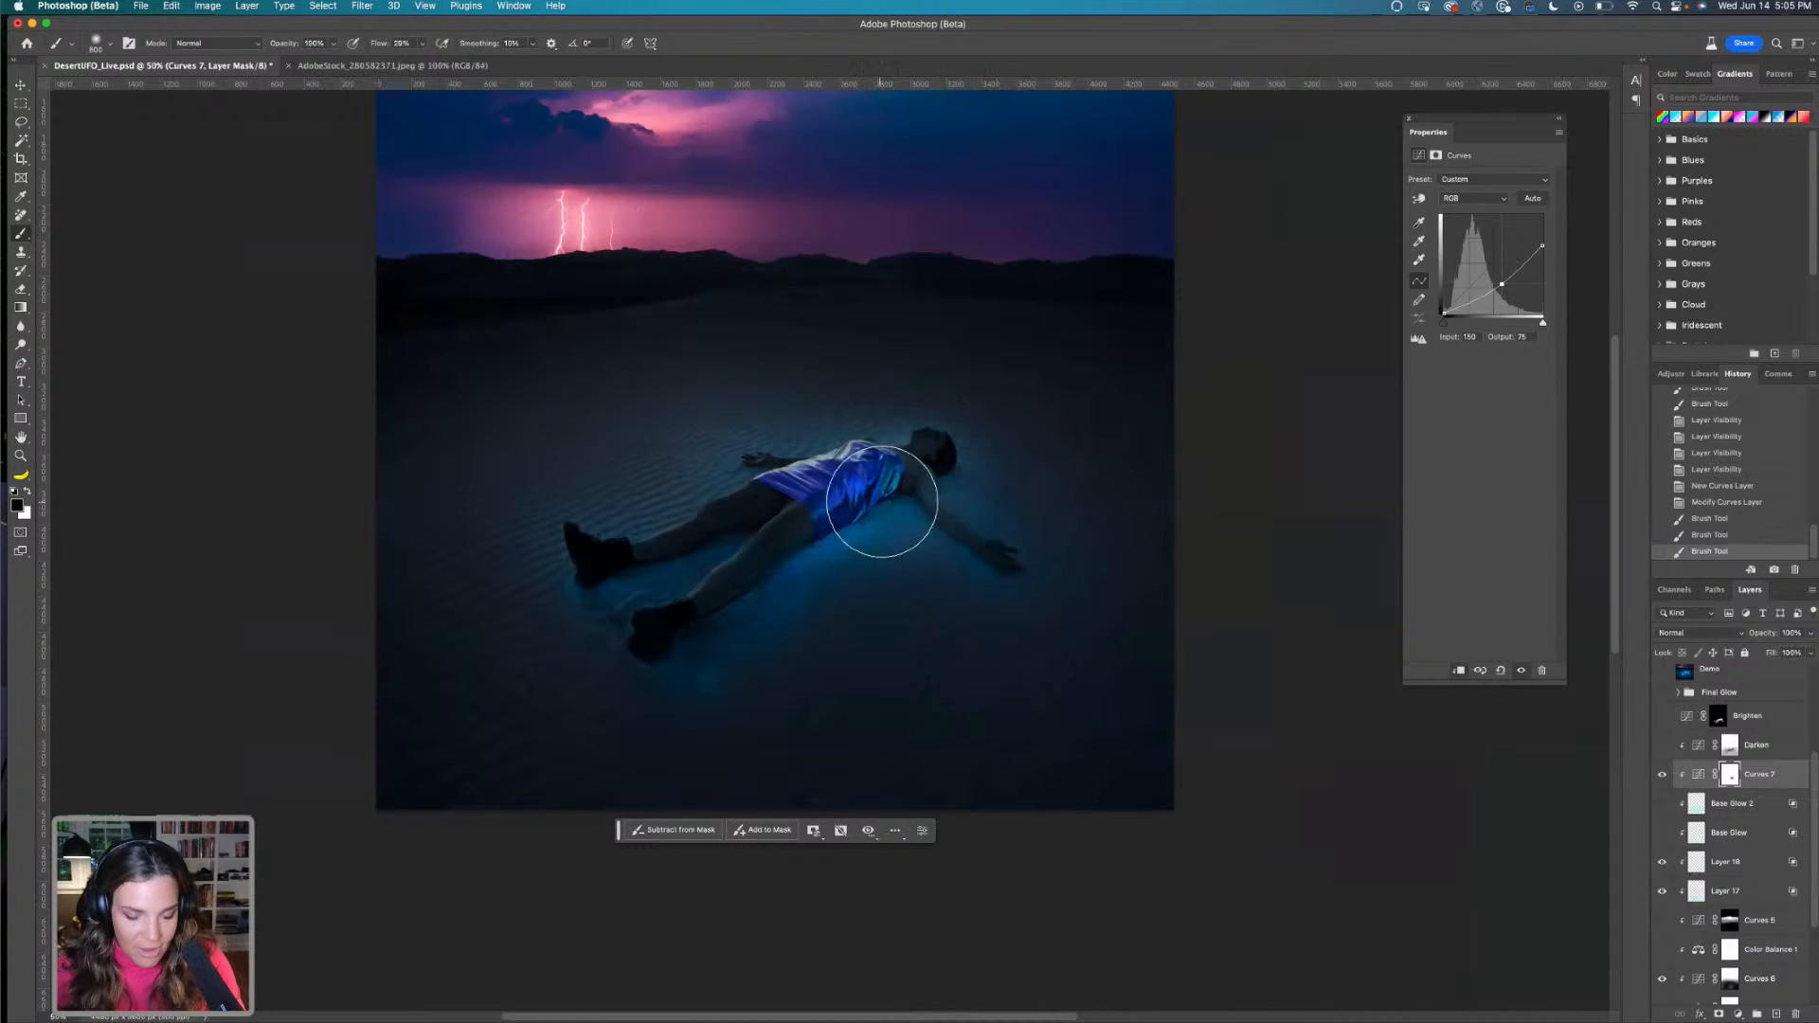
left_click_drag(952, 537, 1050, 559)
left_click_drag(959, 462, 1022, 465)
left_click_drag(906, 495, 1068, 500)
left_click_drag(1068, 500, 1014, 536)
With a larger brush, mask the darkening around the legs and boots, and at lower flow on the sand below the near arm
key("]")
key("]")
mouse_move(540, 670)
left_mouse_down()
mouse_move(565, 686)
mouse_move(540, 682)
mouse_move(628, 586)
mouse_move(721, 525)
mouse_move(494, 565)
mouse_move(710, 407)
left_mouse_up()
key("]")
key("]")
key("]")
left_click(421, 43)
left_click_drag(417, 63, 413, 62)
mouse_move(854, 636)
left_mouse_down()
mouse_move(1082, 630)
mouse_move(1218, 492)
mouse_move(1049, 439)
mouse_move(1056, 522)
mouse_move(916, 618)
mouse_move(731, 654)
mouse_move(1077, 632)
left_mouse_up()
Set the brush flow to 11% and use a smaller brush to soften the Curves mask around the woman
key("bracketleft")
left_click(423, 43)
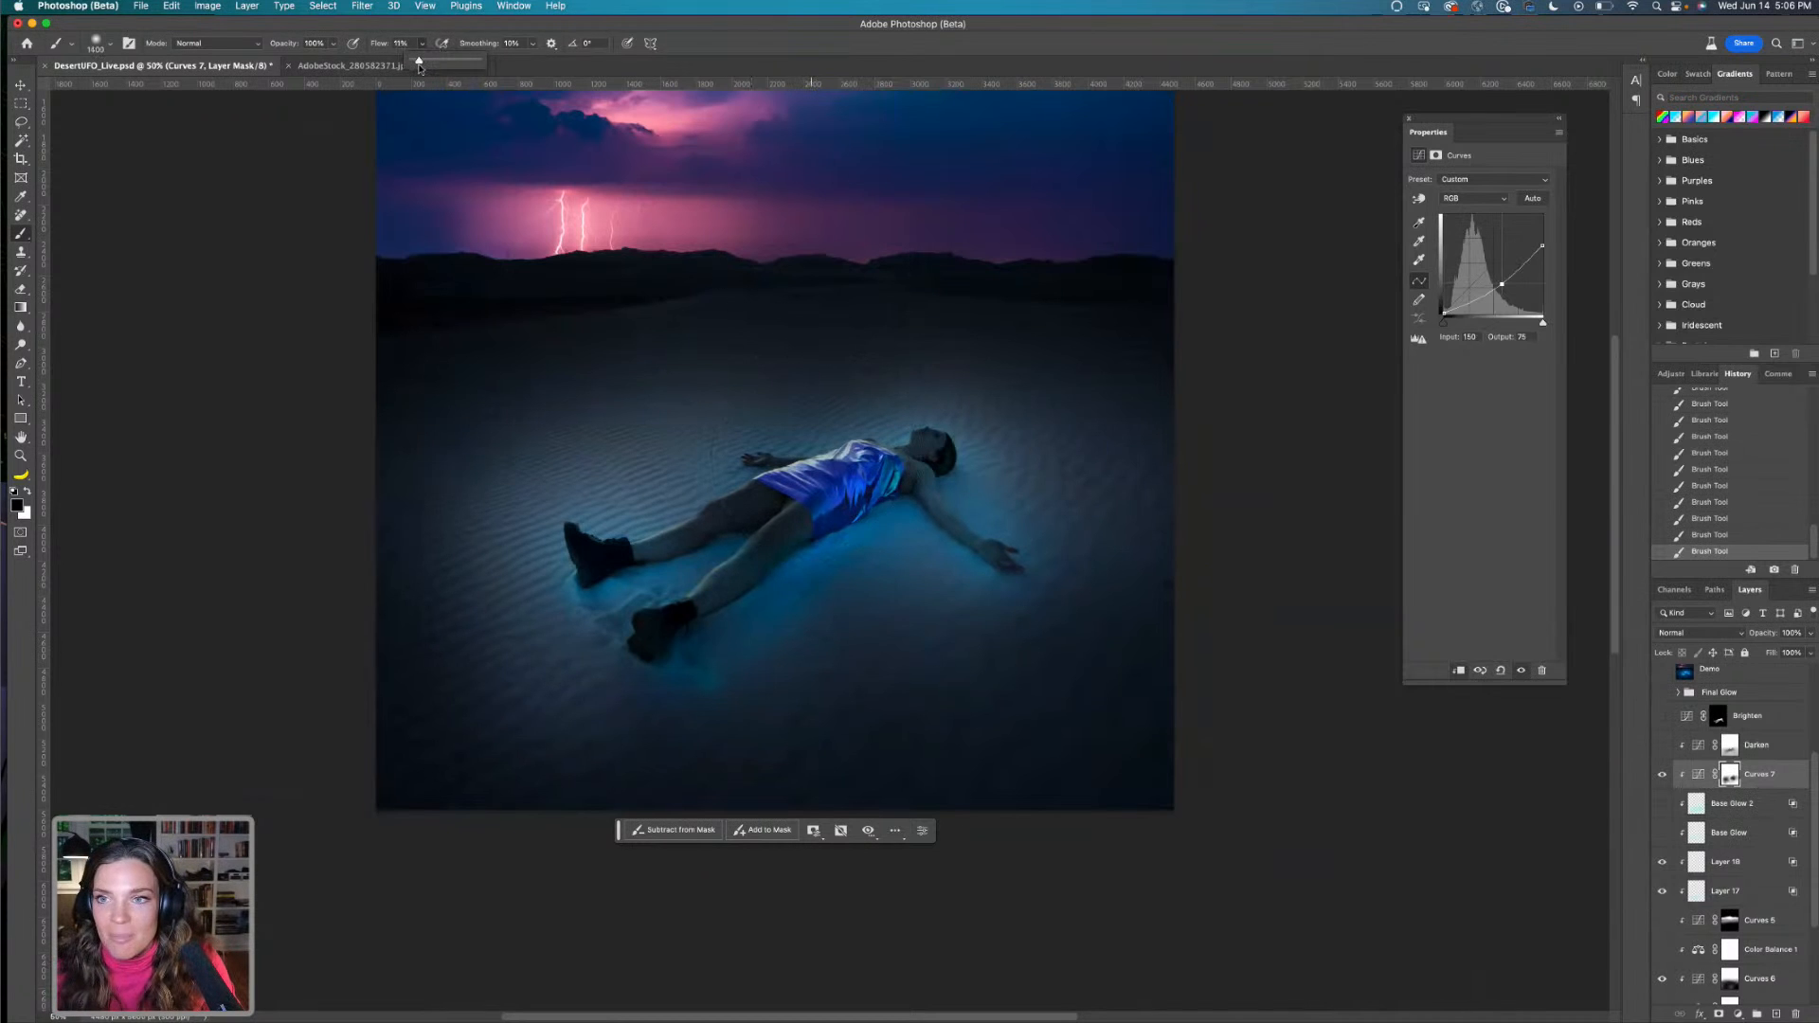
key("bracketleft")
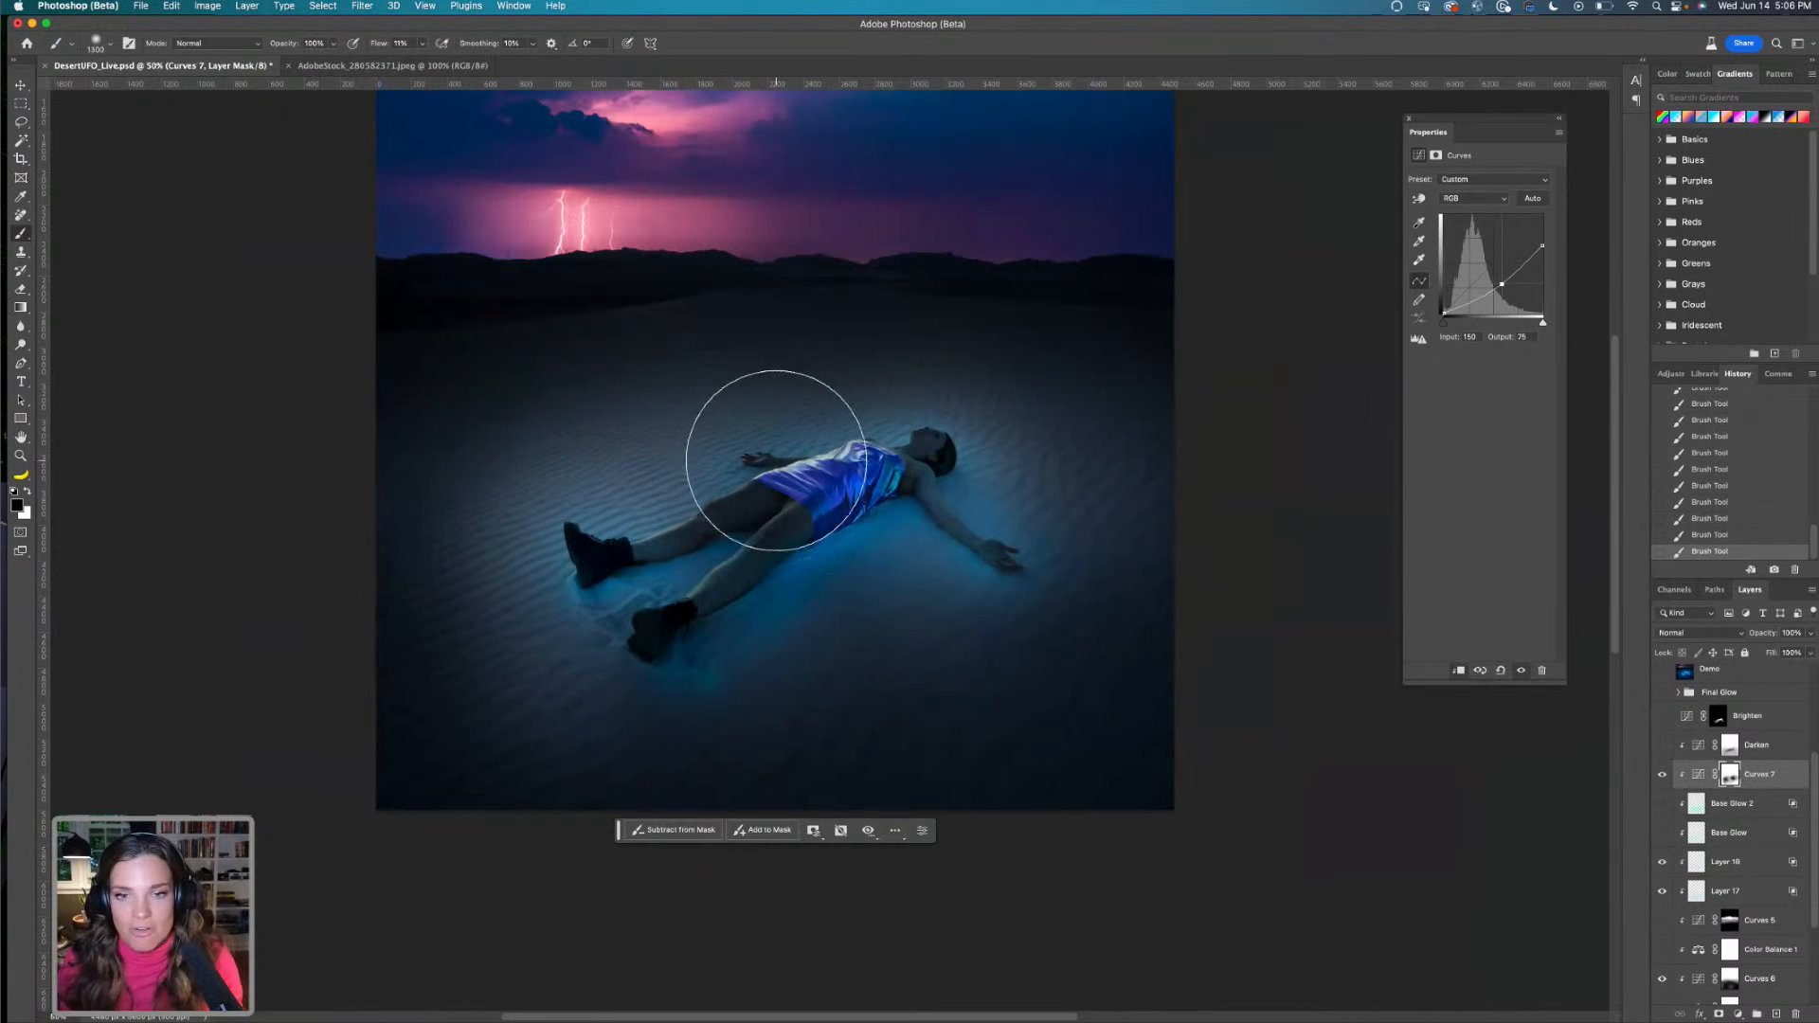
key("bracketleft")
key("bracketleft")
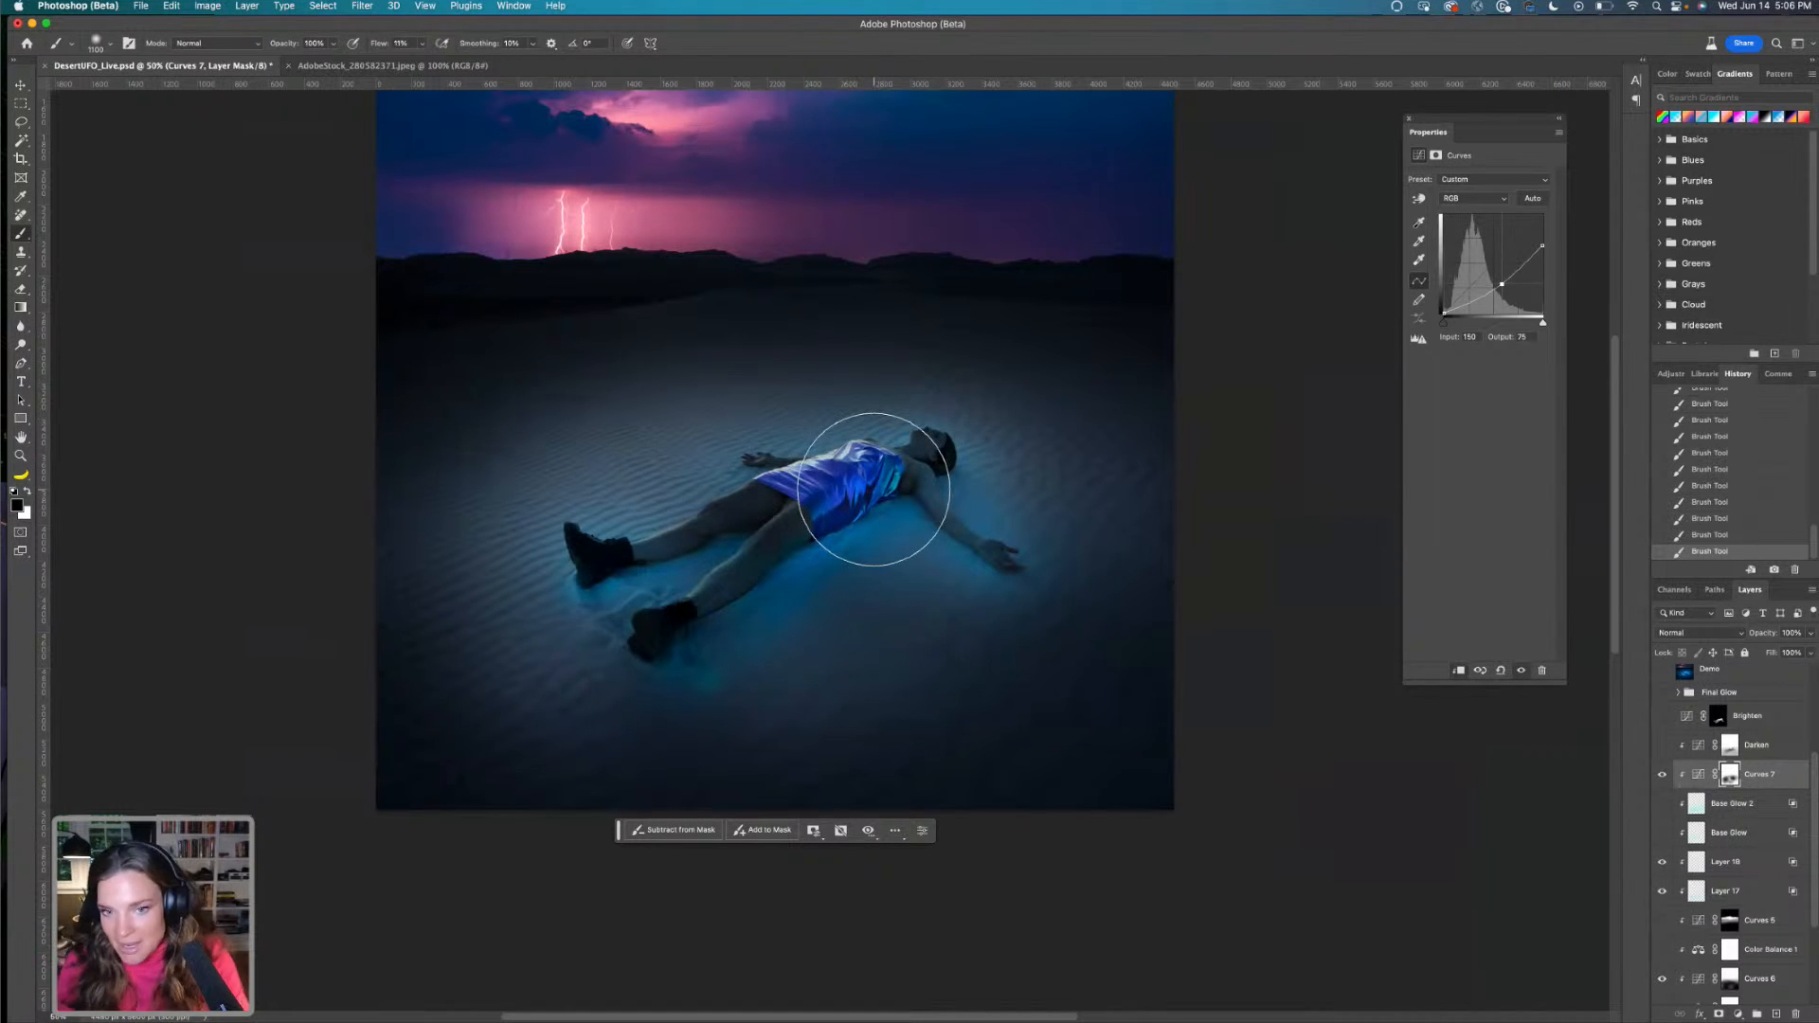
Refine the Curves mask around the woman by alternating white and black strokes to balance the dark edges and the lit sand
key("x")
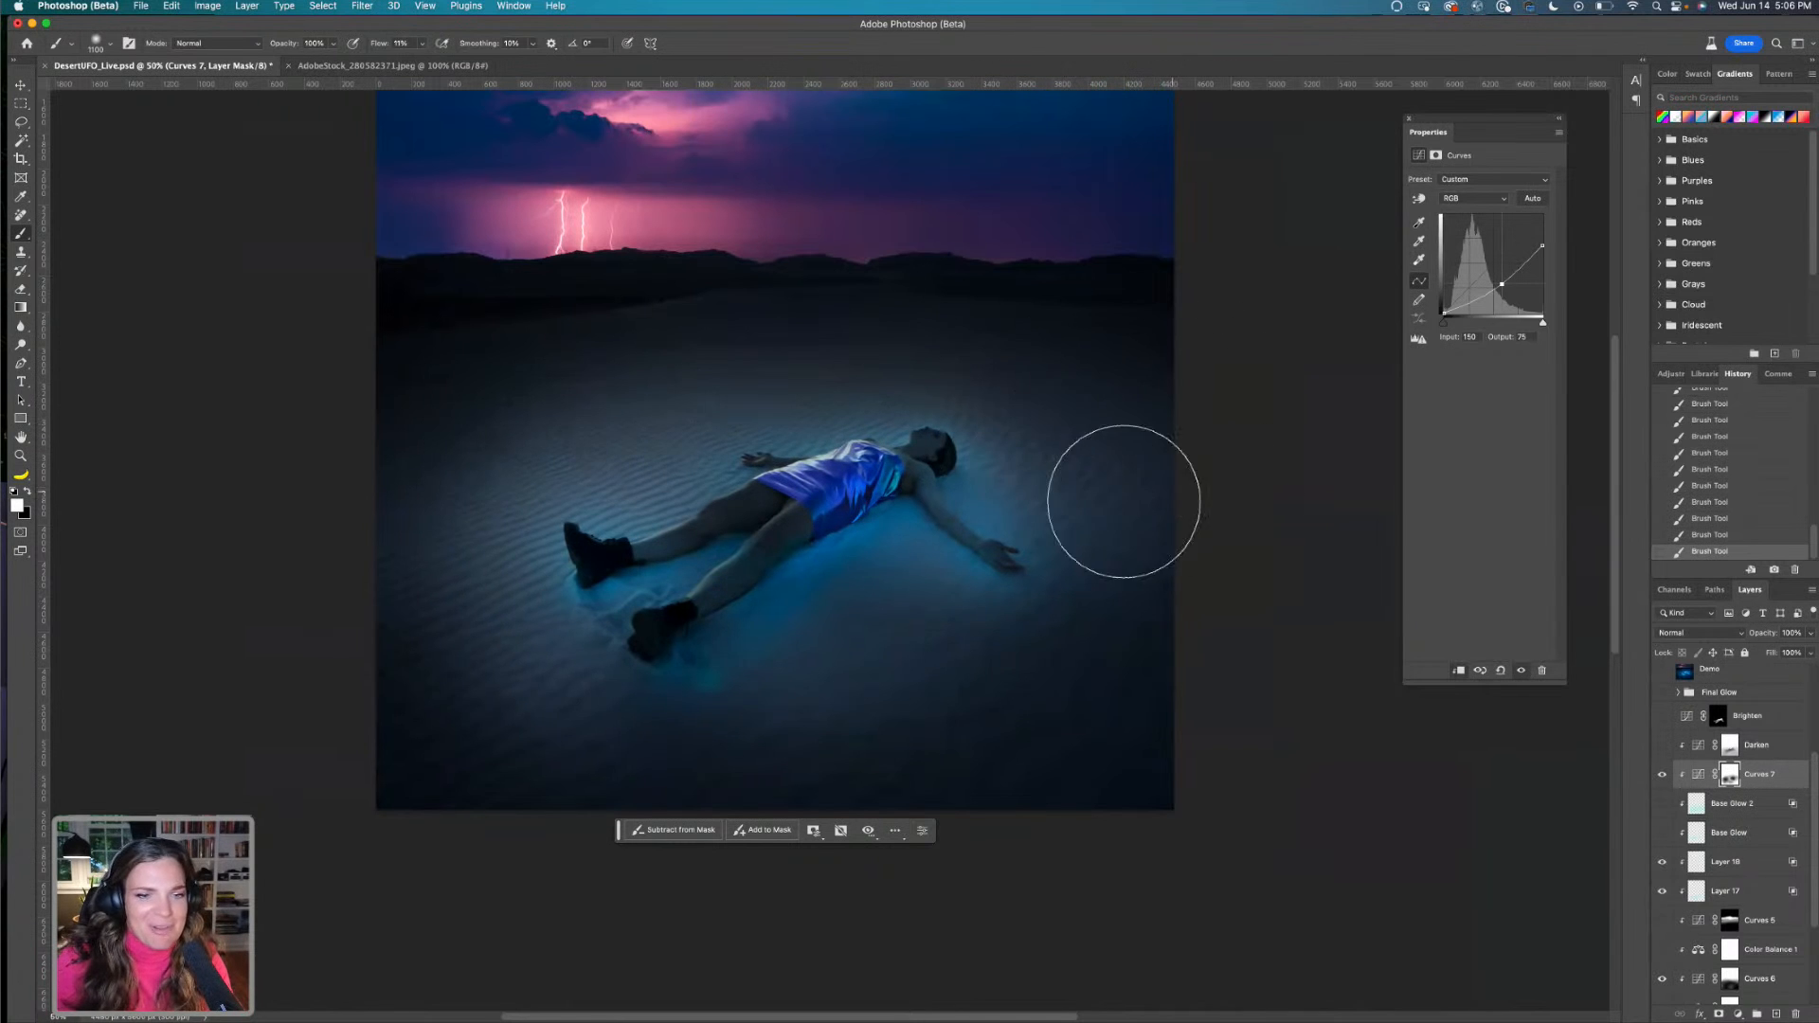
key("x")
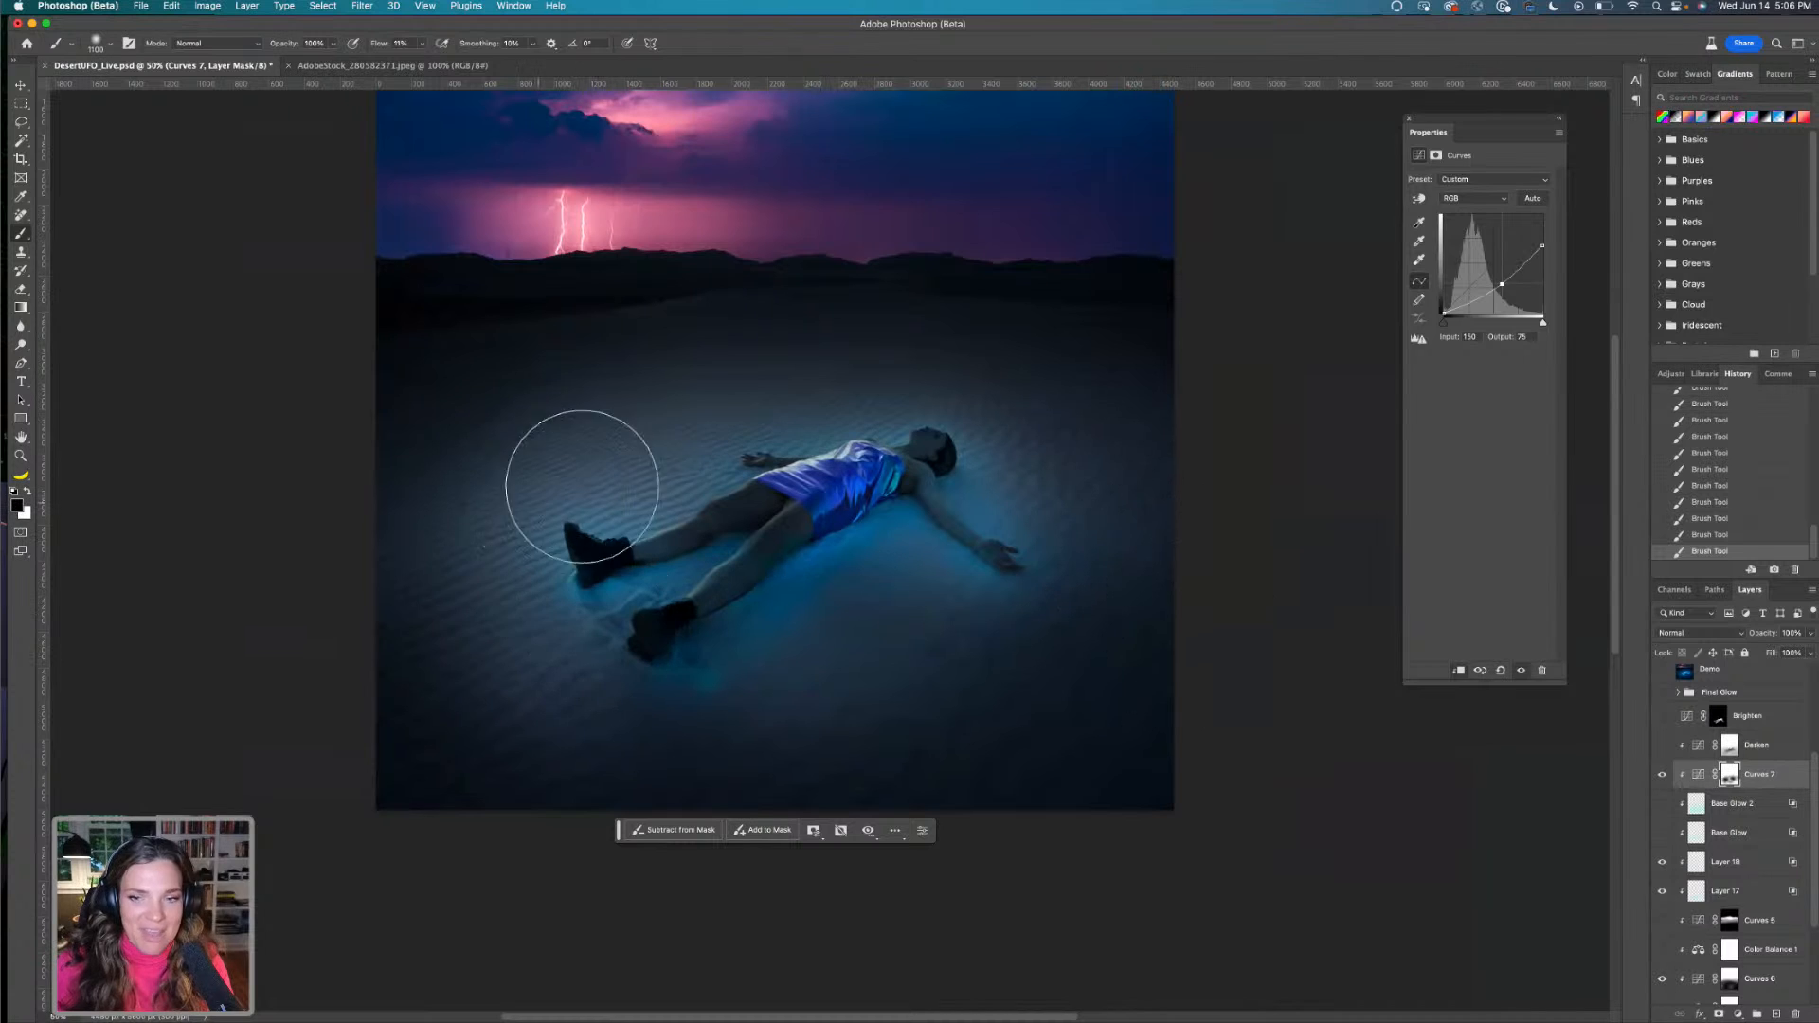
key("x")
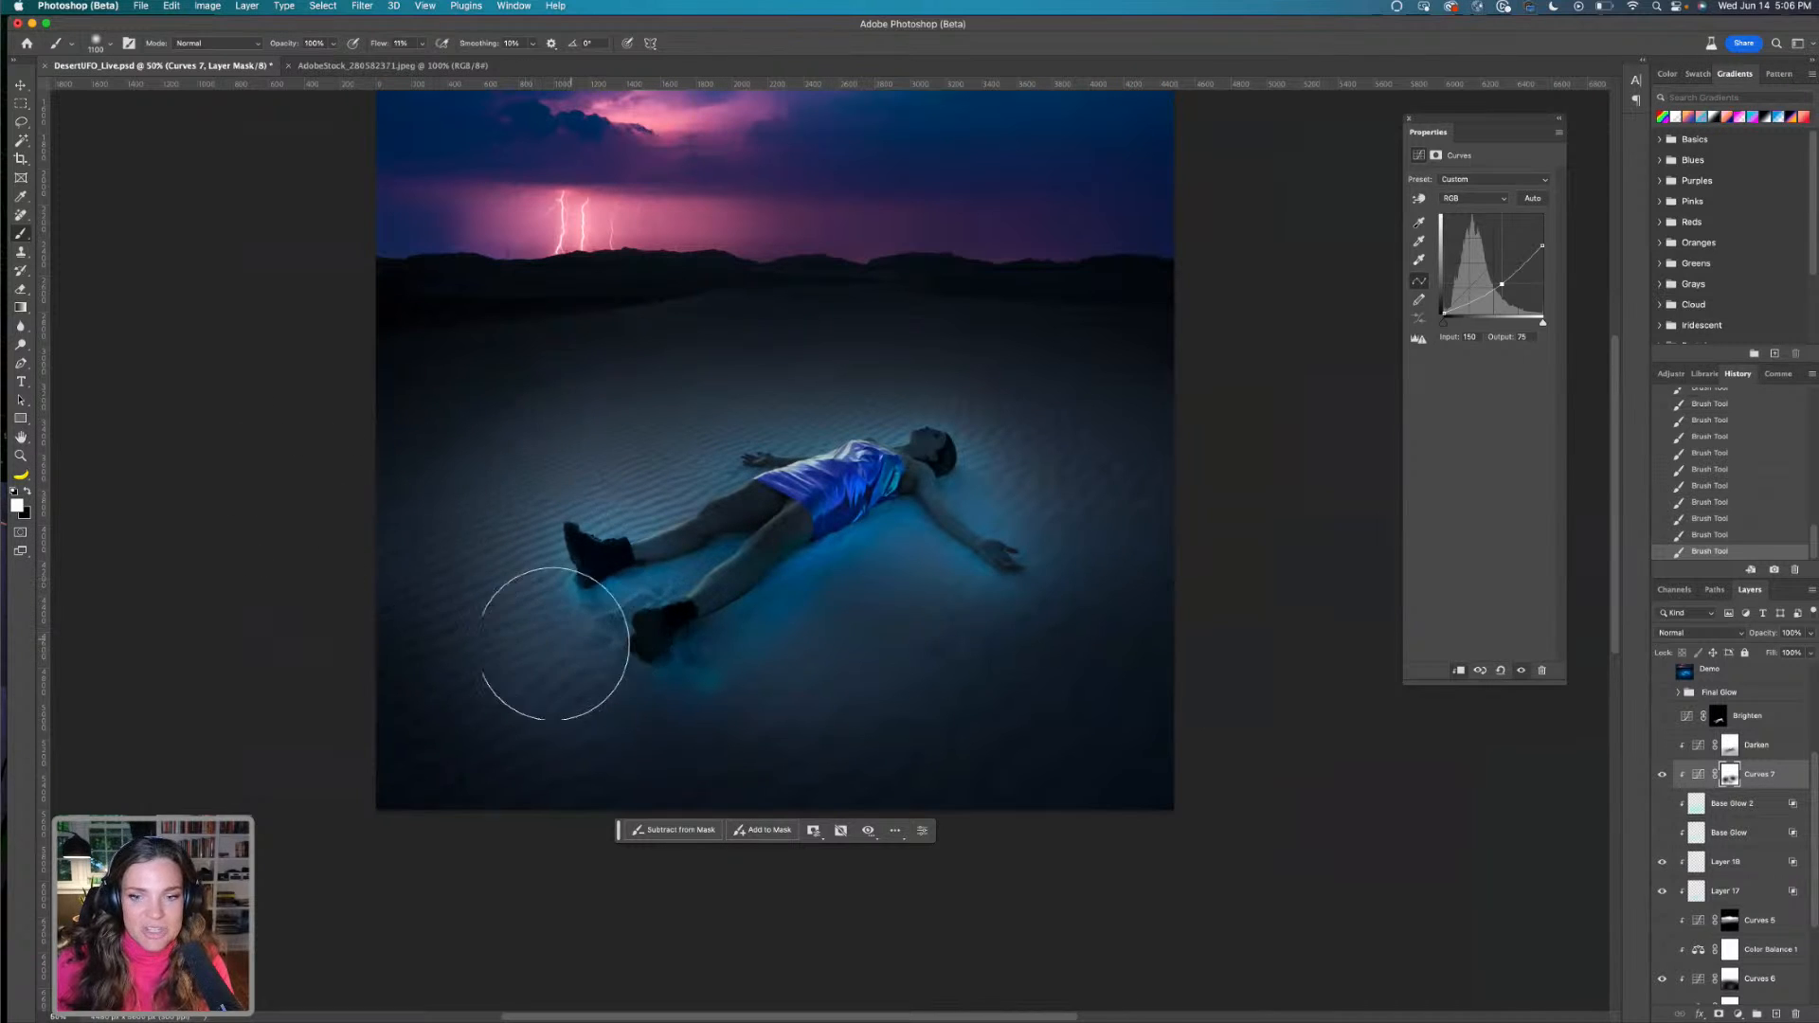
key("x")
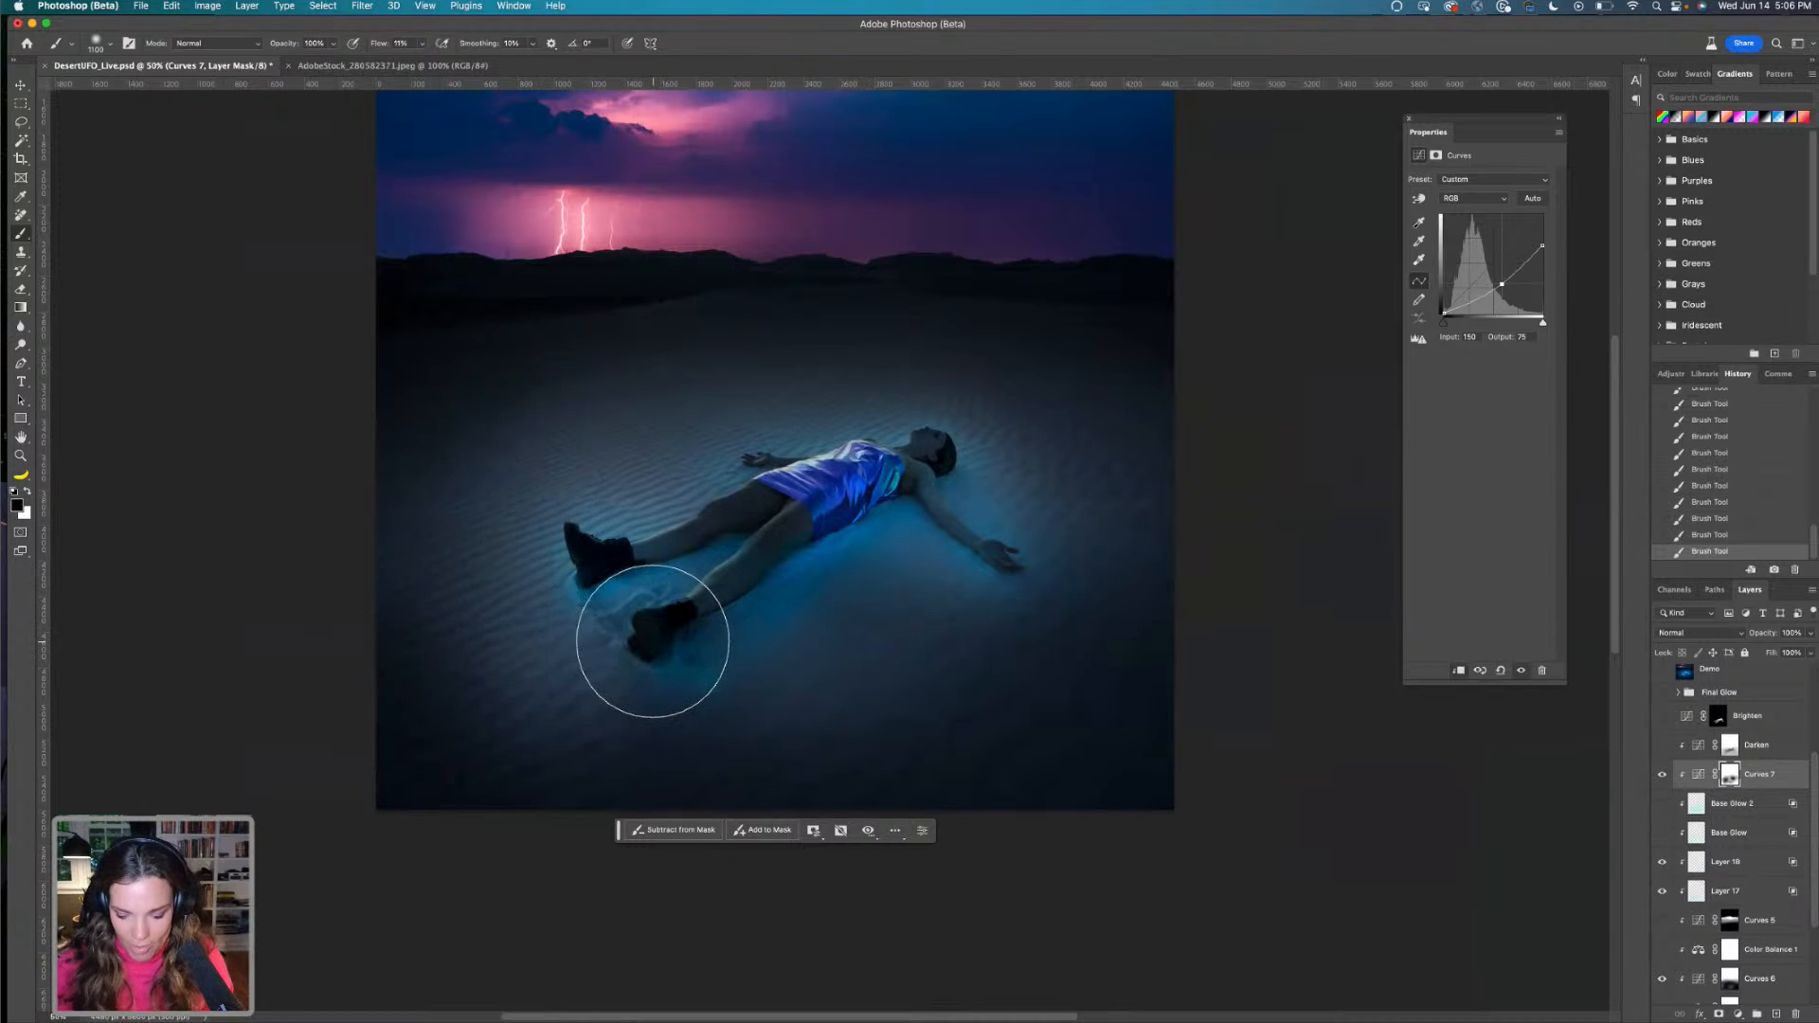
key("x")
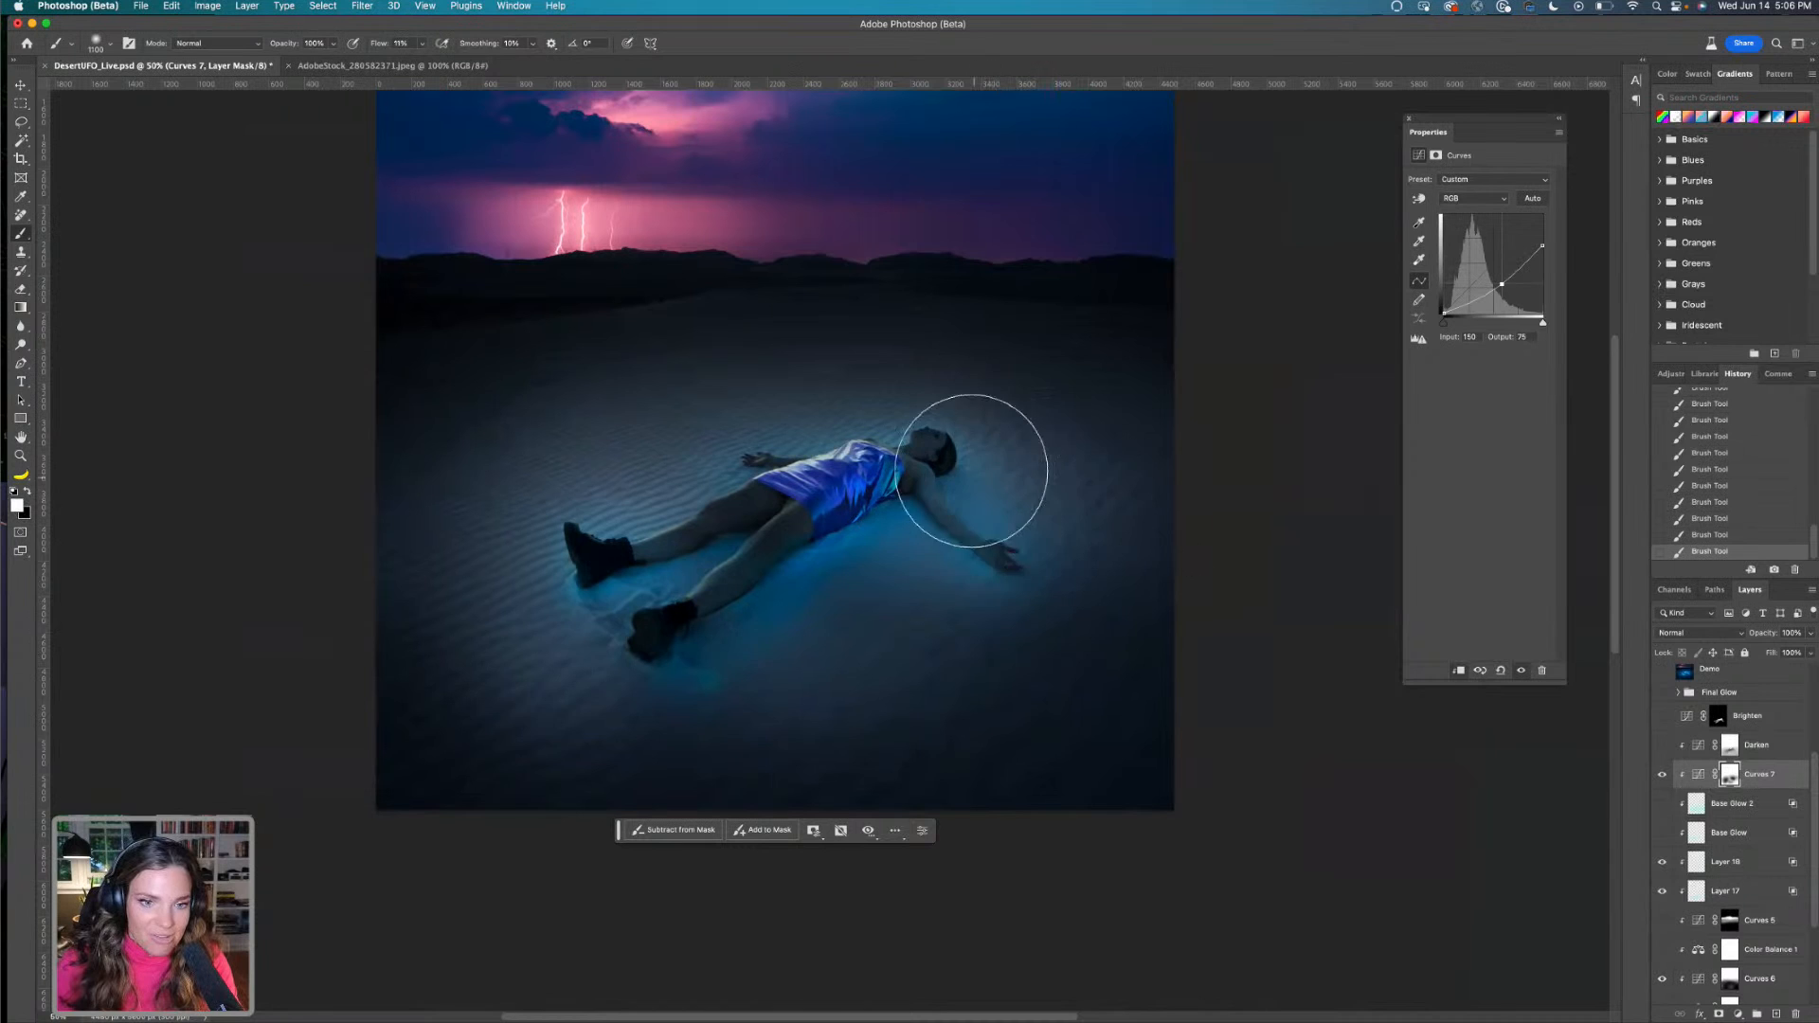
key("x")
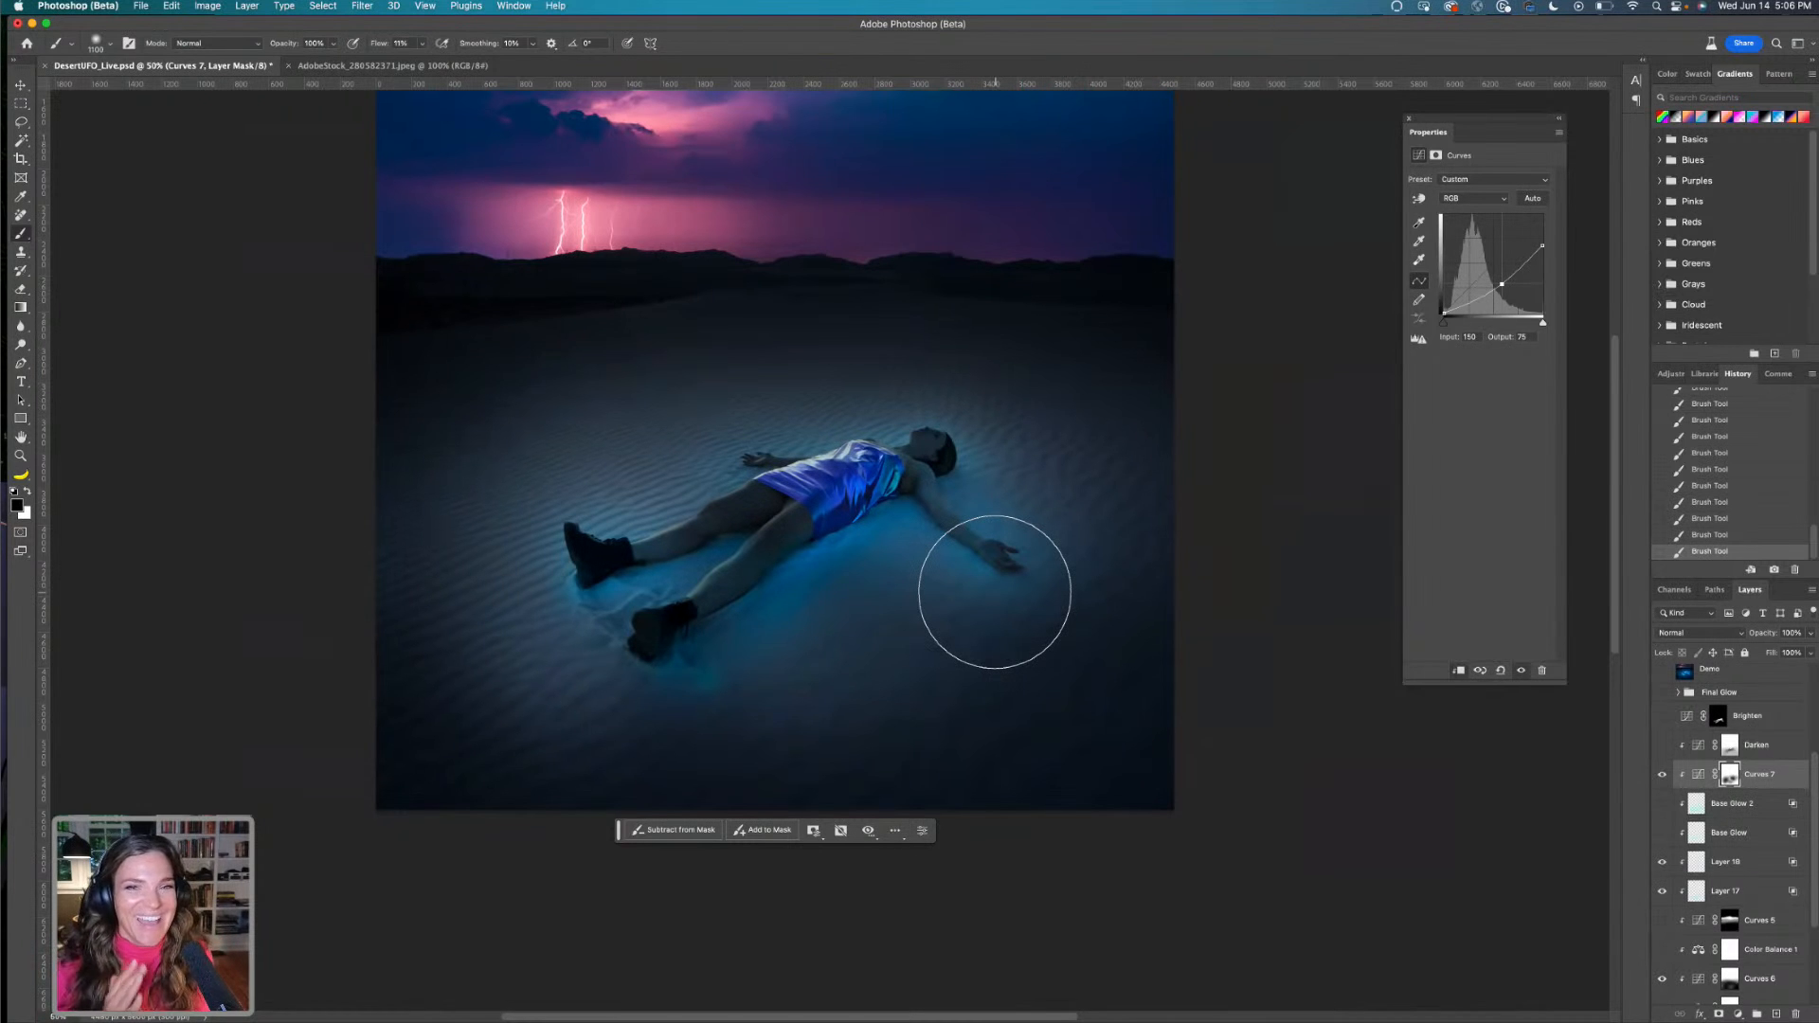
Compare the new Curves darkening with the prepared Darken layer, leaving only the new Curves layer visible
left_click(1661, 746)
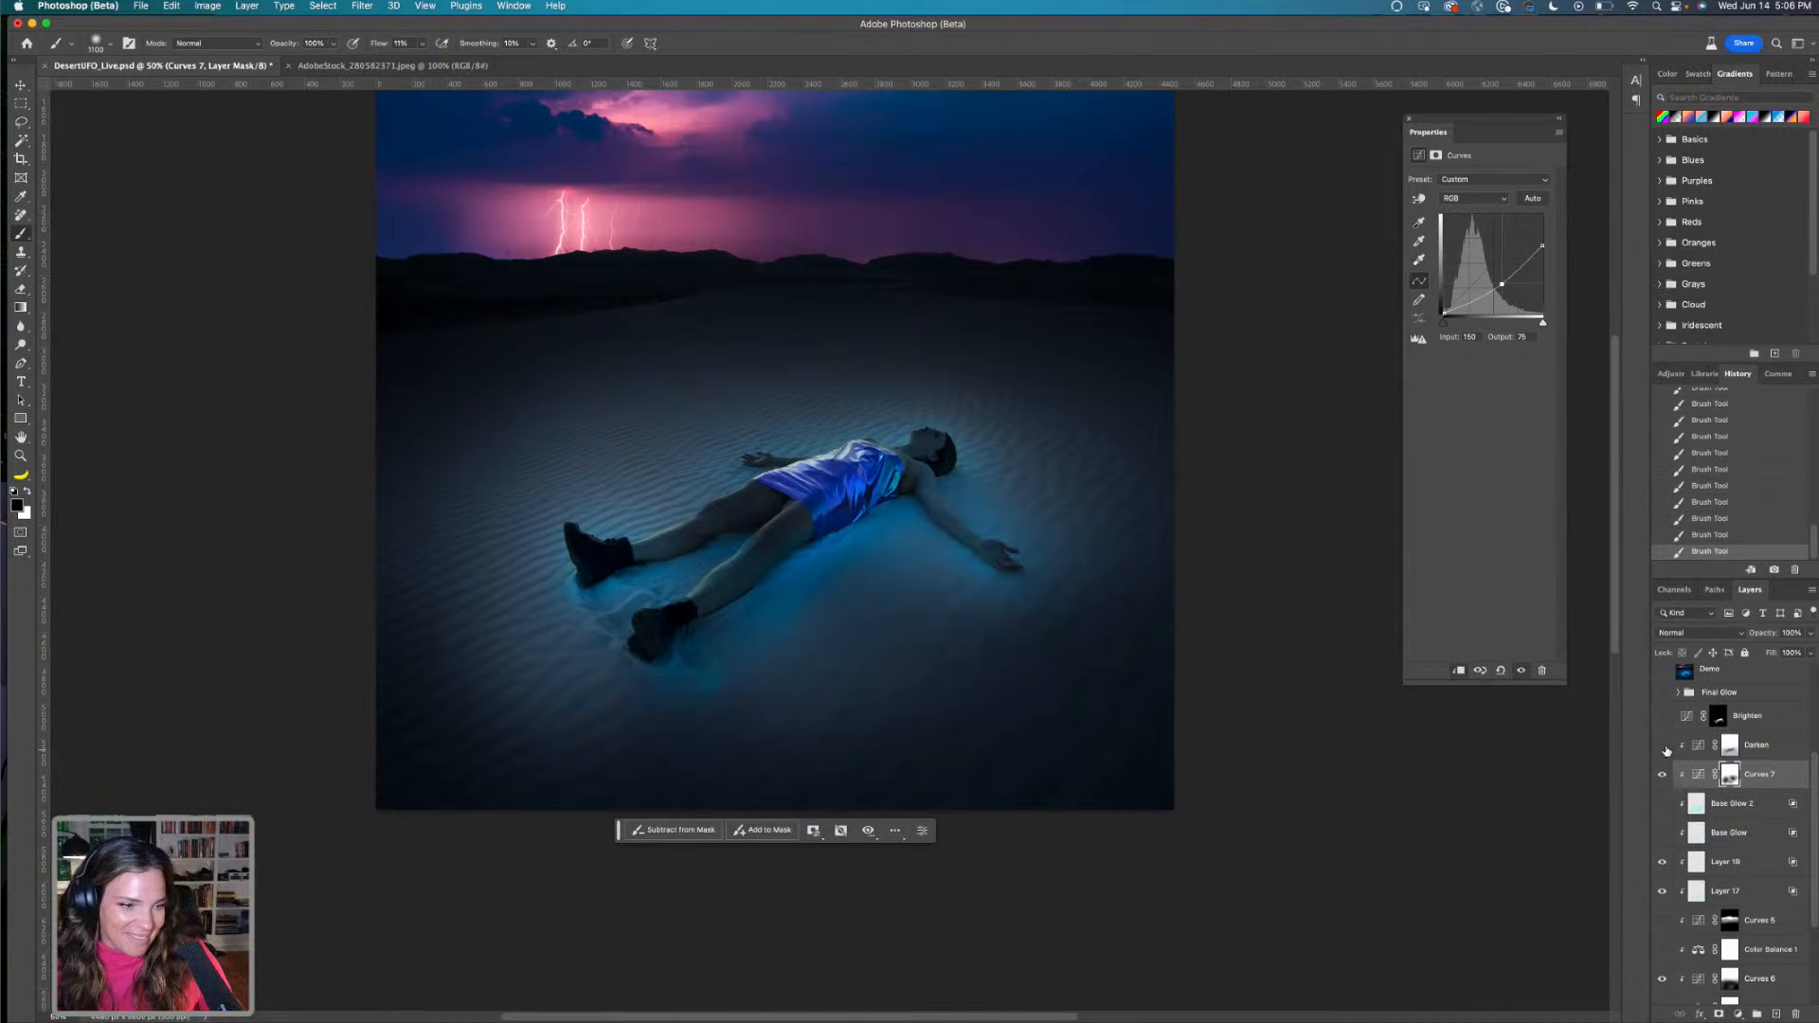
left_click(1661, 775)
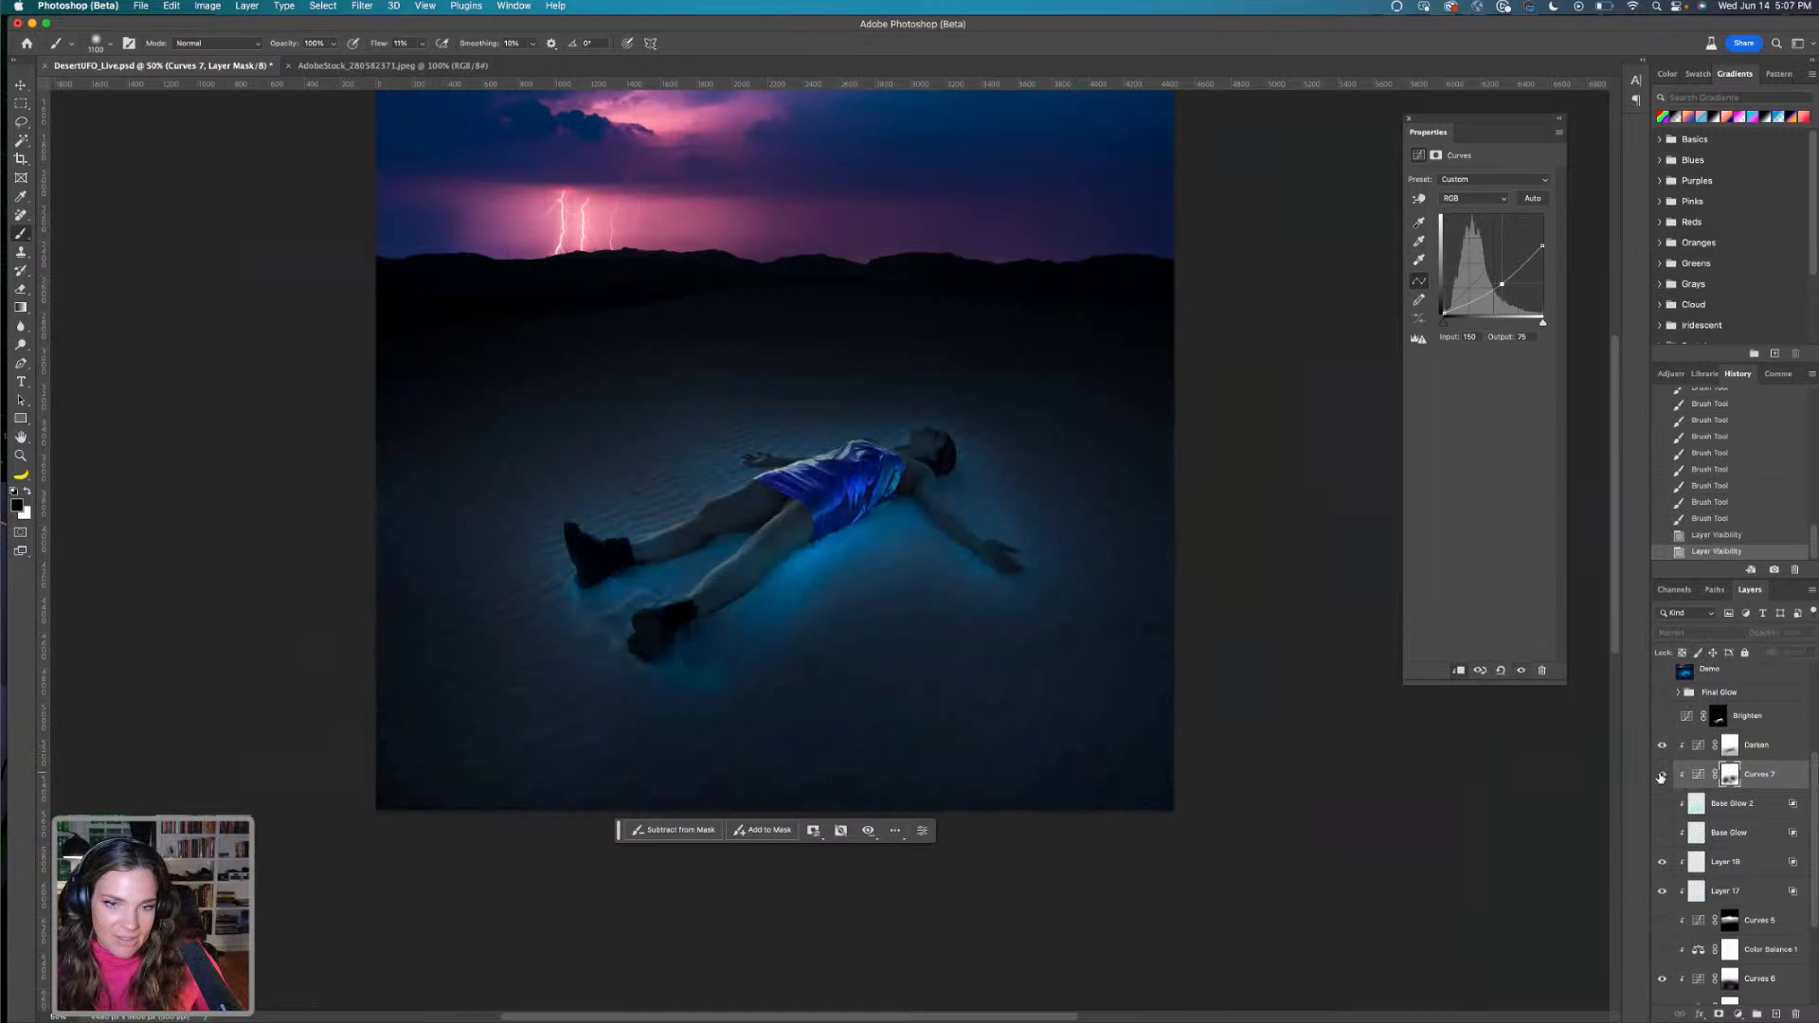
left_click(1660, 775)
left_click(1662, 756)
left_click(1663, 757)
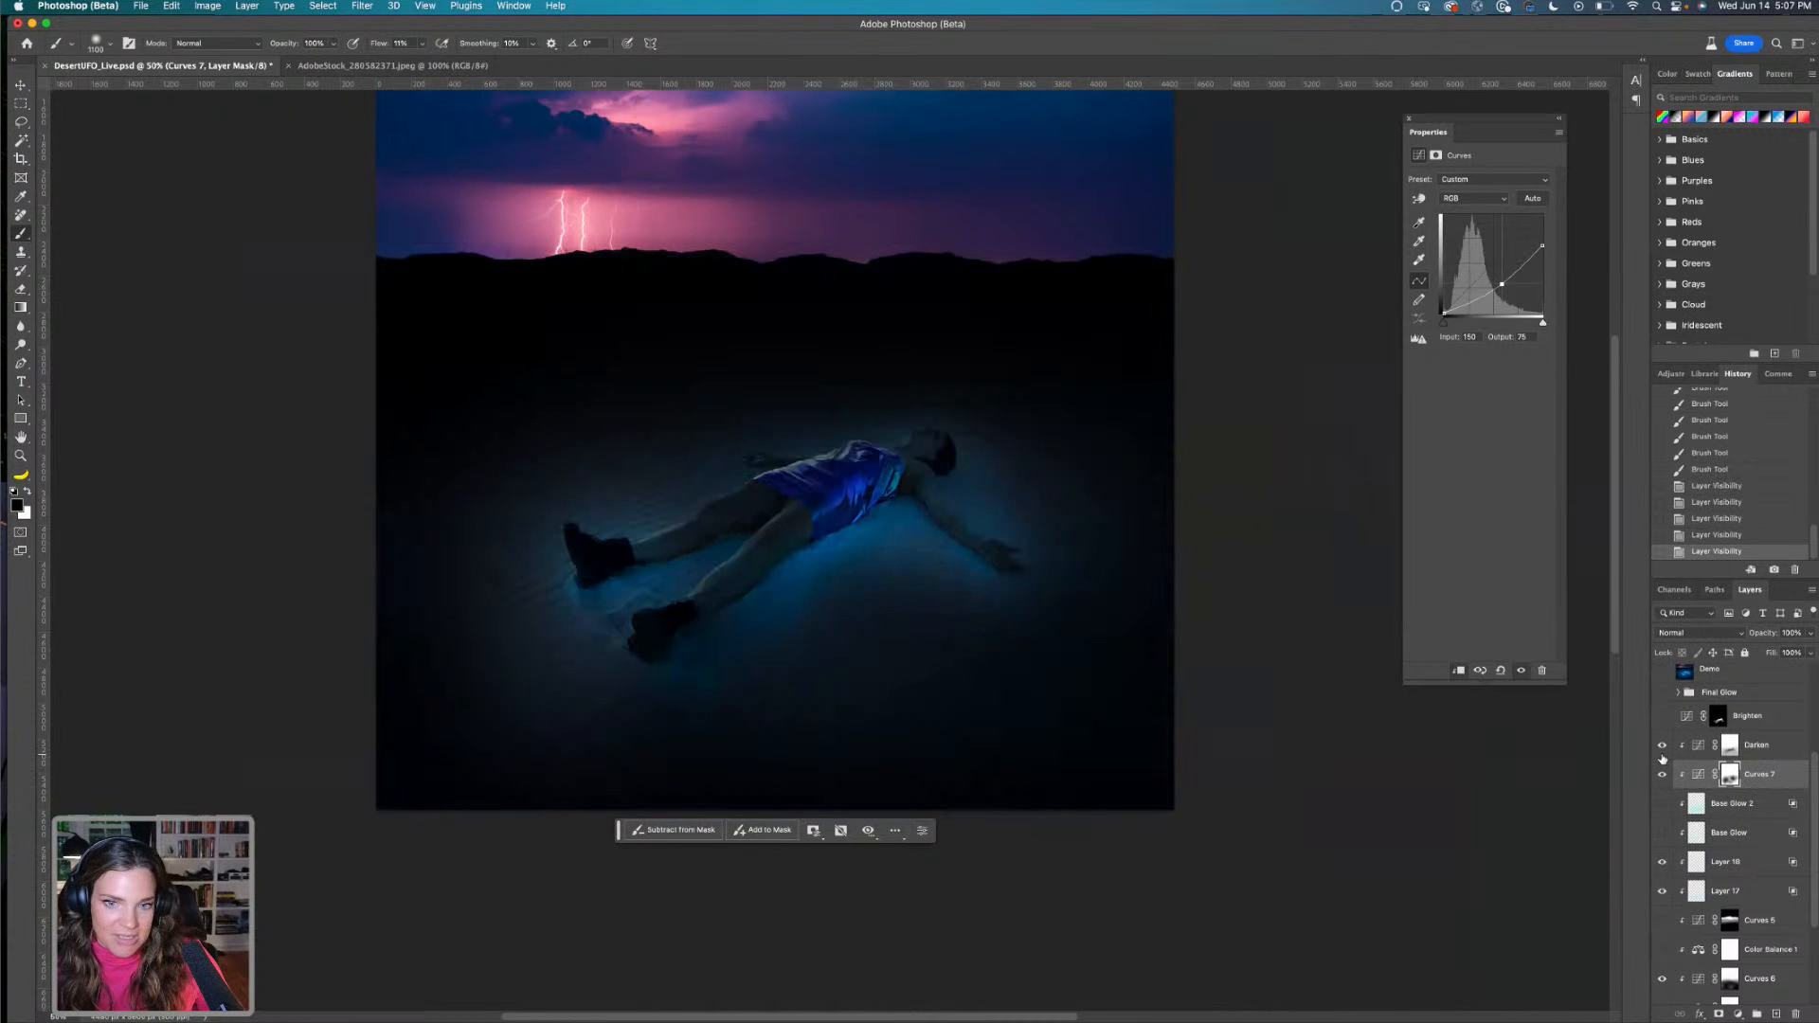
left_click(1662, 775)
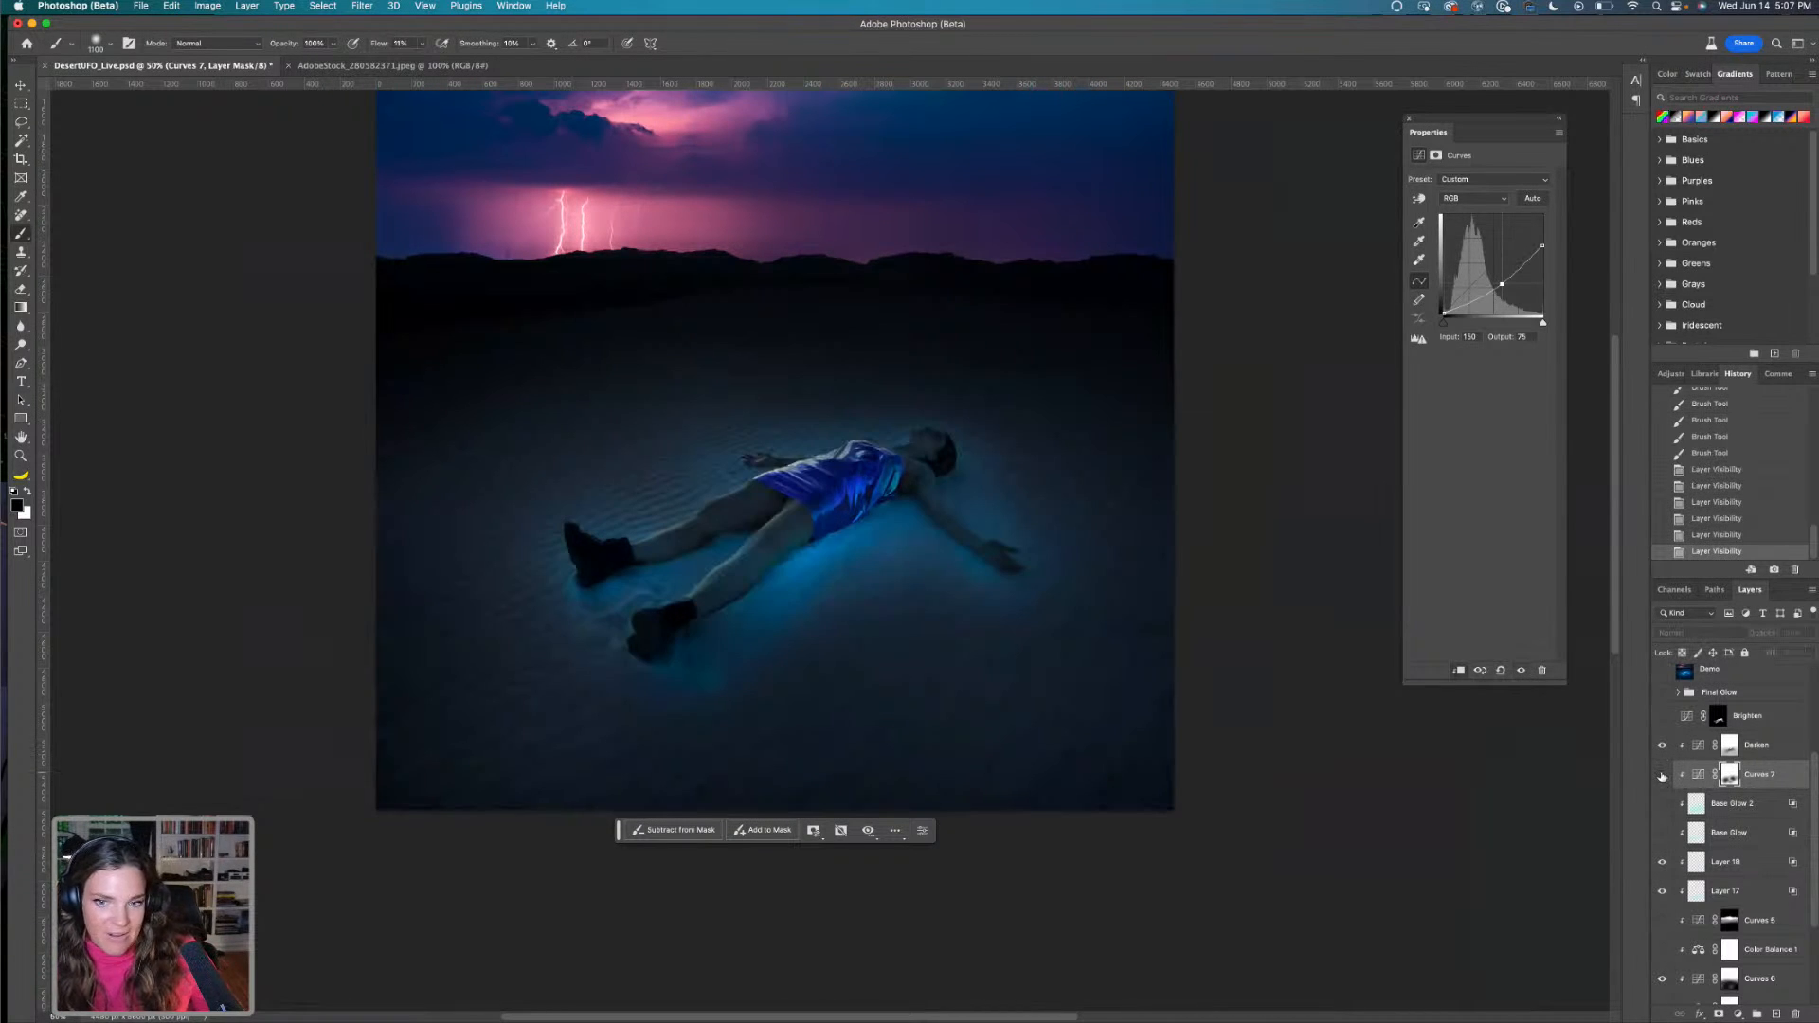
left_click(1662, 775)
left_click(1662, 746)
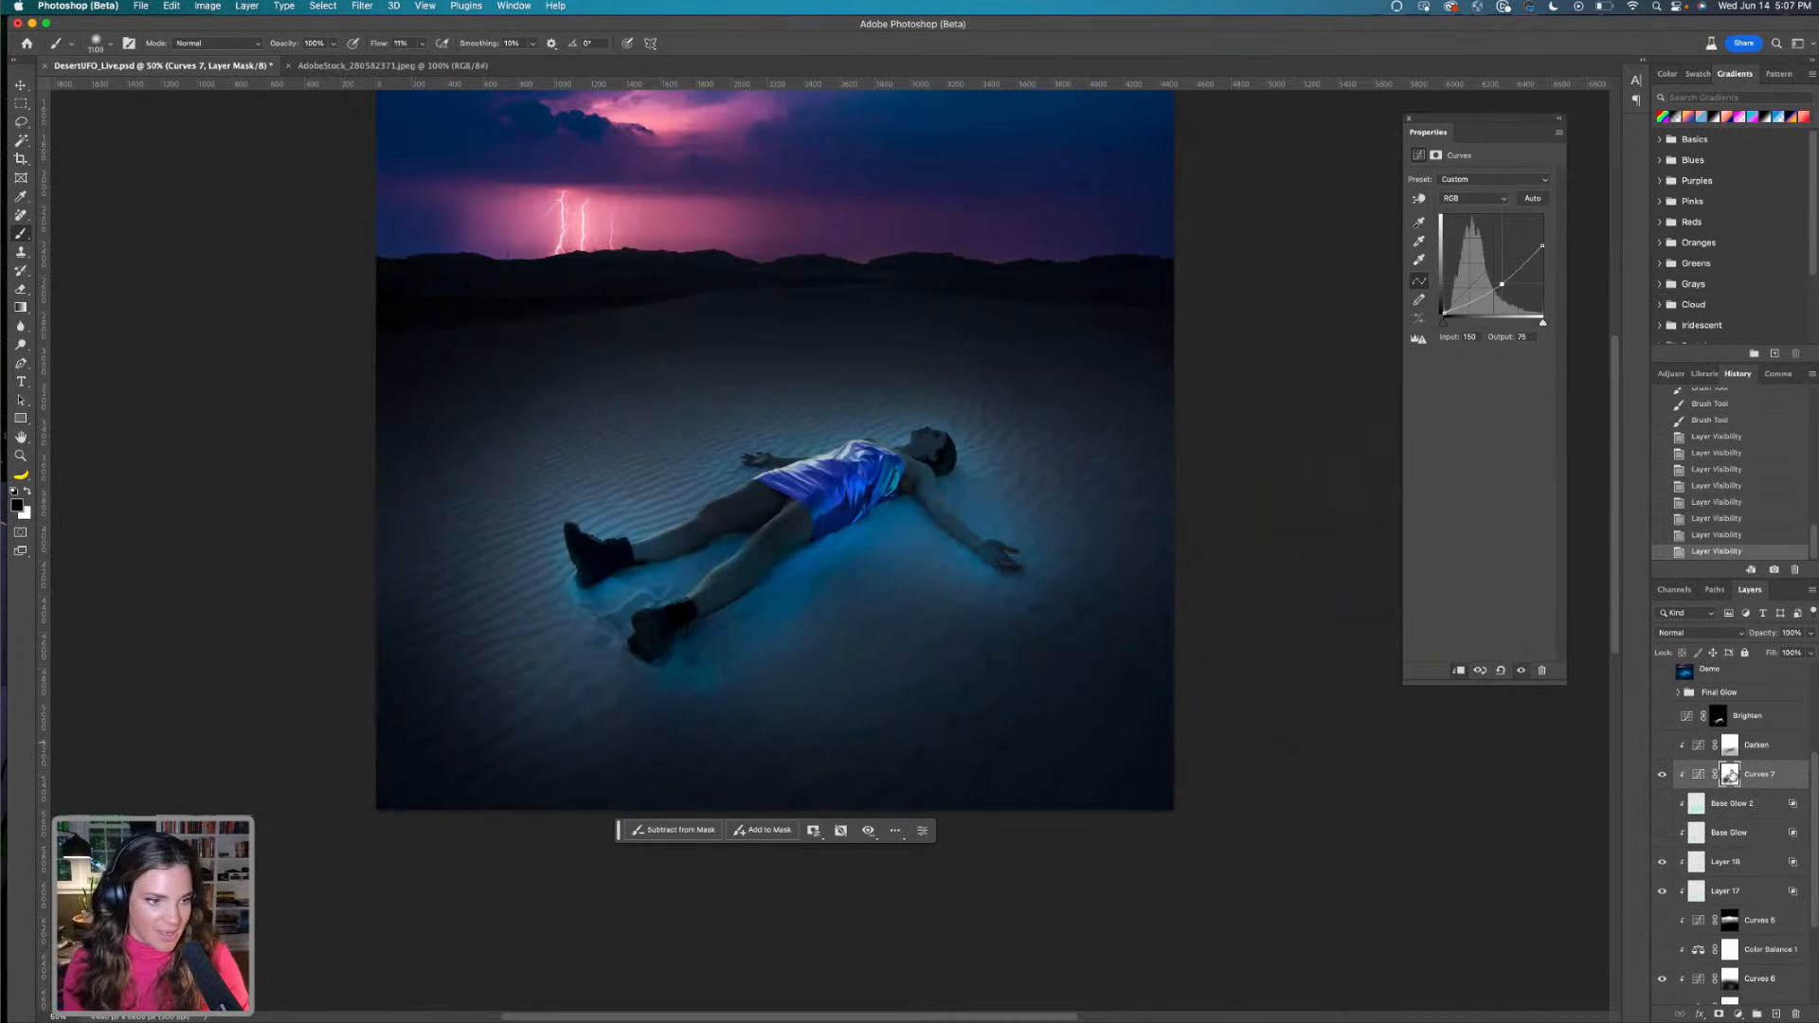
Paint white on the Curves mask over the sand behind, beside and in front of the woman to extend the darkening
key("x")
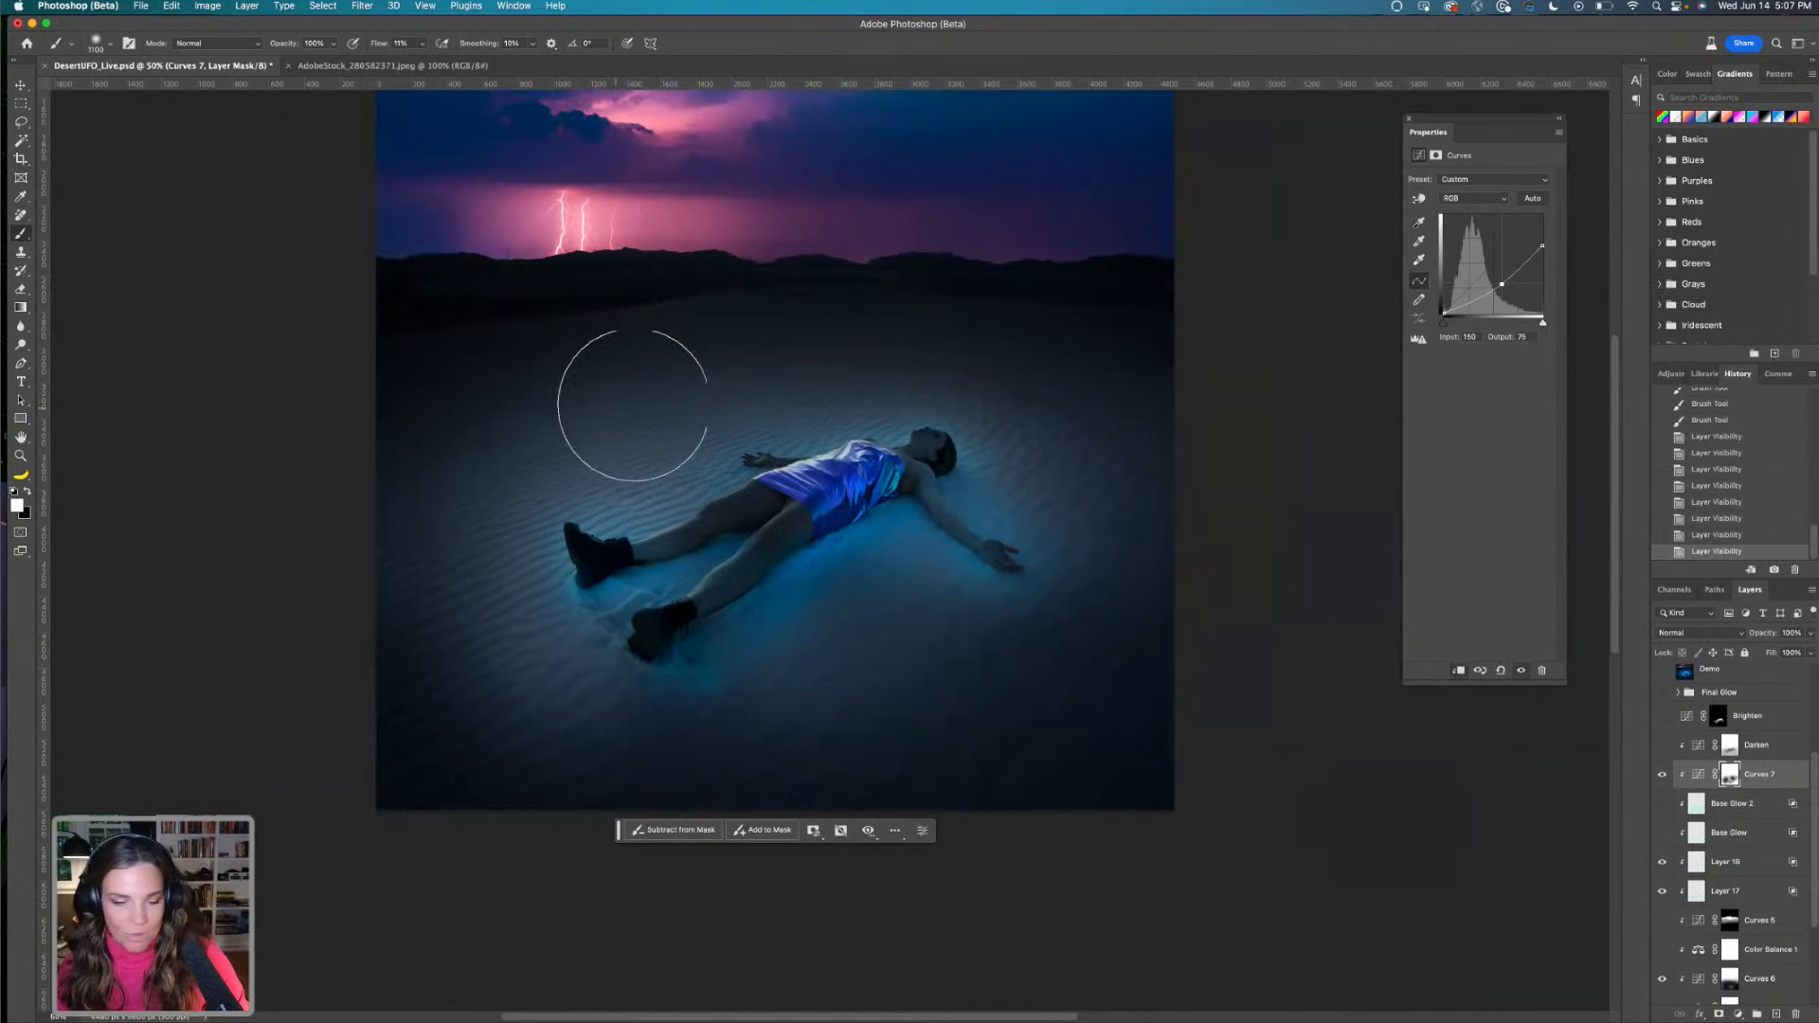
mouse_move(843, 372)
left_mouse_down()
mouse_move(1033, 344)
mouse_move(854, 393)
left_mouse_up()
mouse_move(583, 480)
left_mouse_down()
mouse_move(344, 556)
mouse_move(468, 562)
mouse_move(520, 597)
left_mouse_up()
mouse_move(450, 675)
left_mouse_down()
mouse_move(511, 714)
mouse_move(683, 719)
mouse_move(884, 662)
mouse_move(874, 678)
mouse_move(1016, 674)
left_mouse_up()
mouse_move(1090, 597)
left_mouse_down()
mouse_move(1163, 465)
mouse_move(1106, 507)
left_mouse_up()
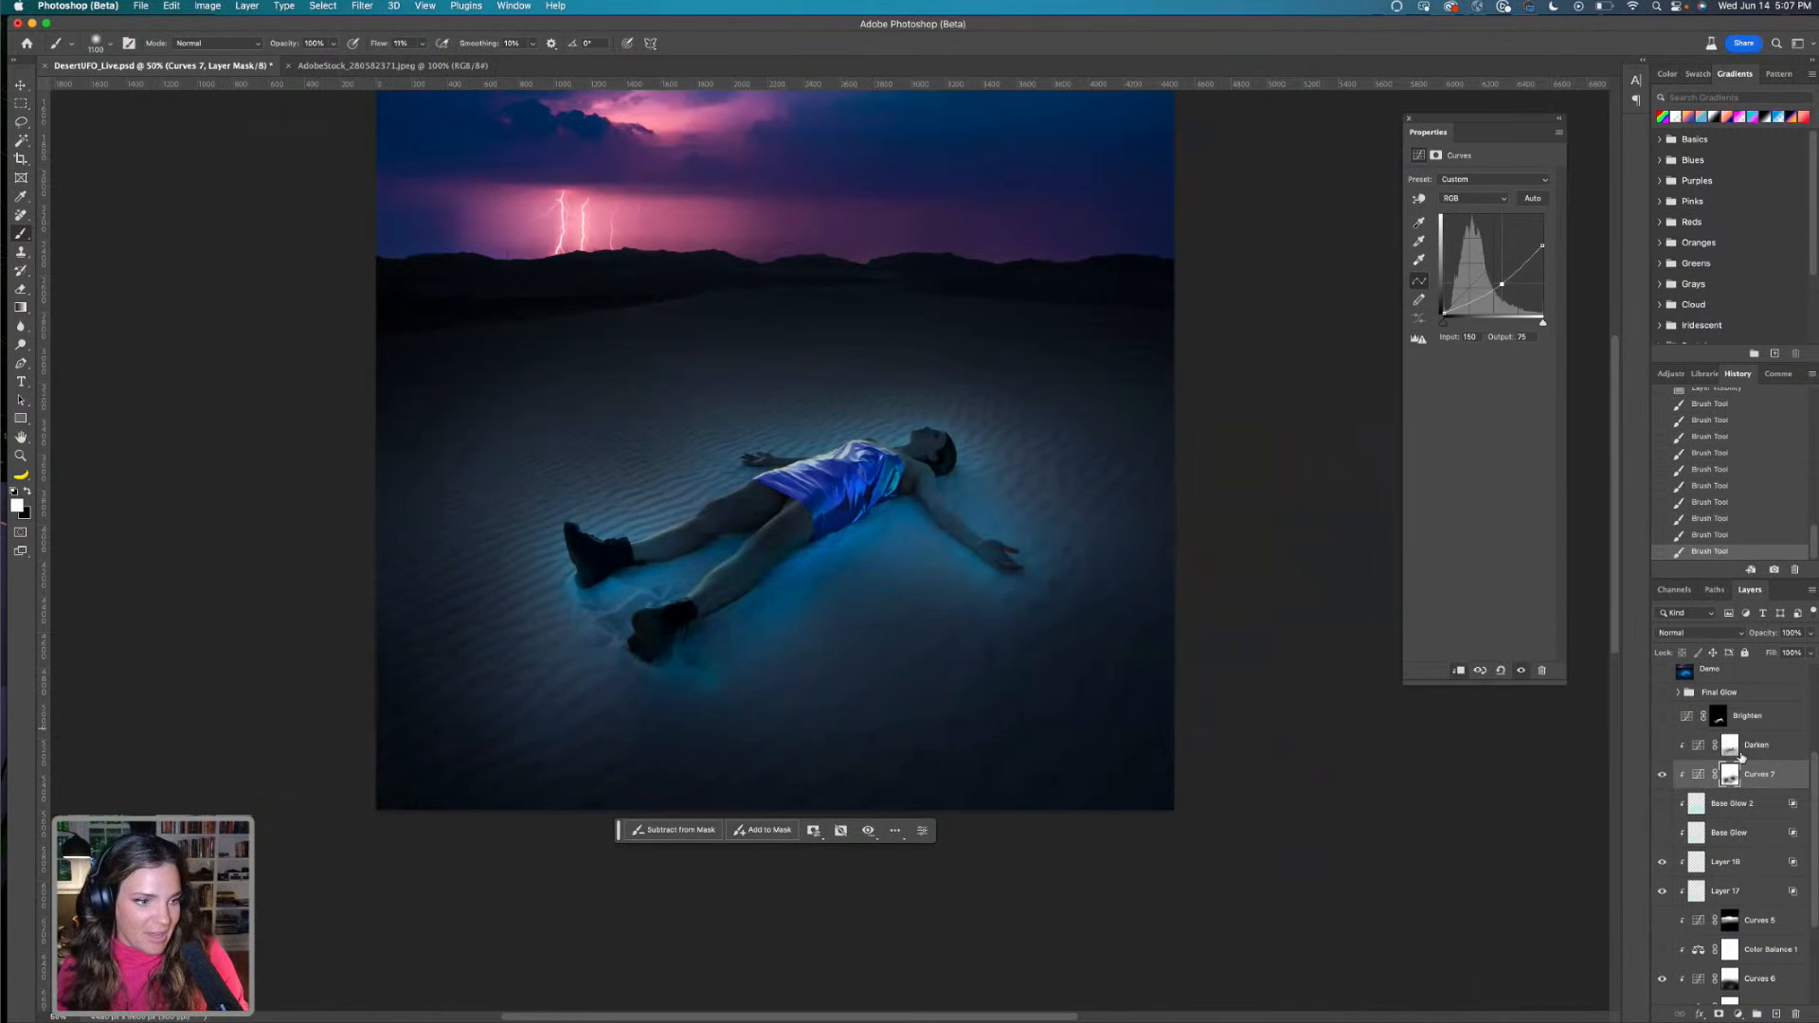
Add a new Curves adjustment layer directly above the darkening Curves layer
left_click(1738, 1013)
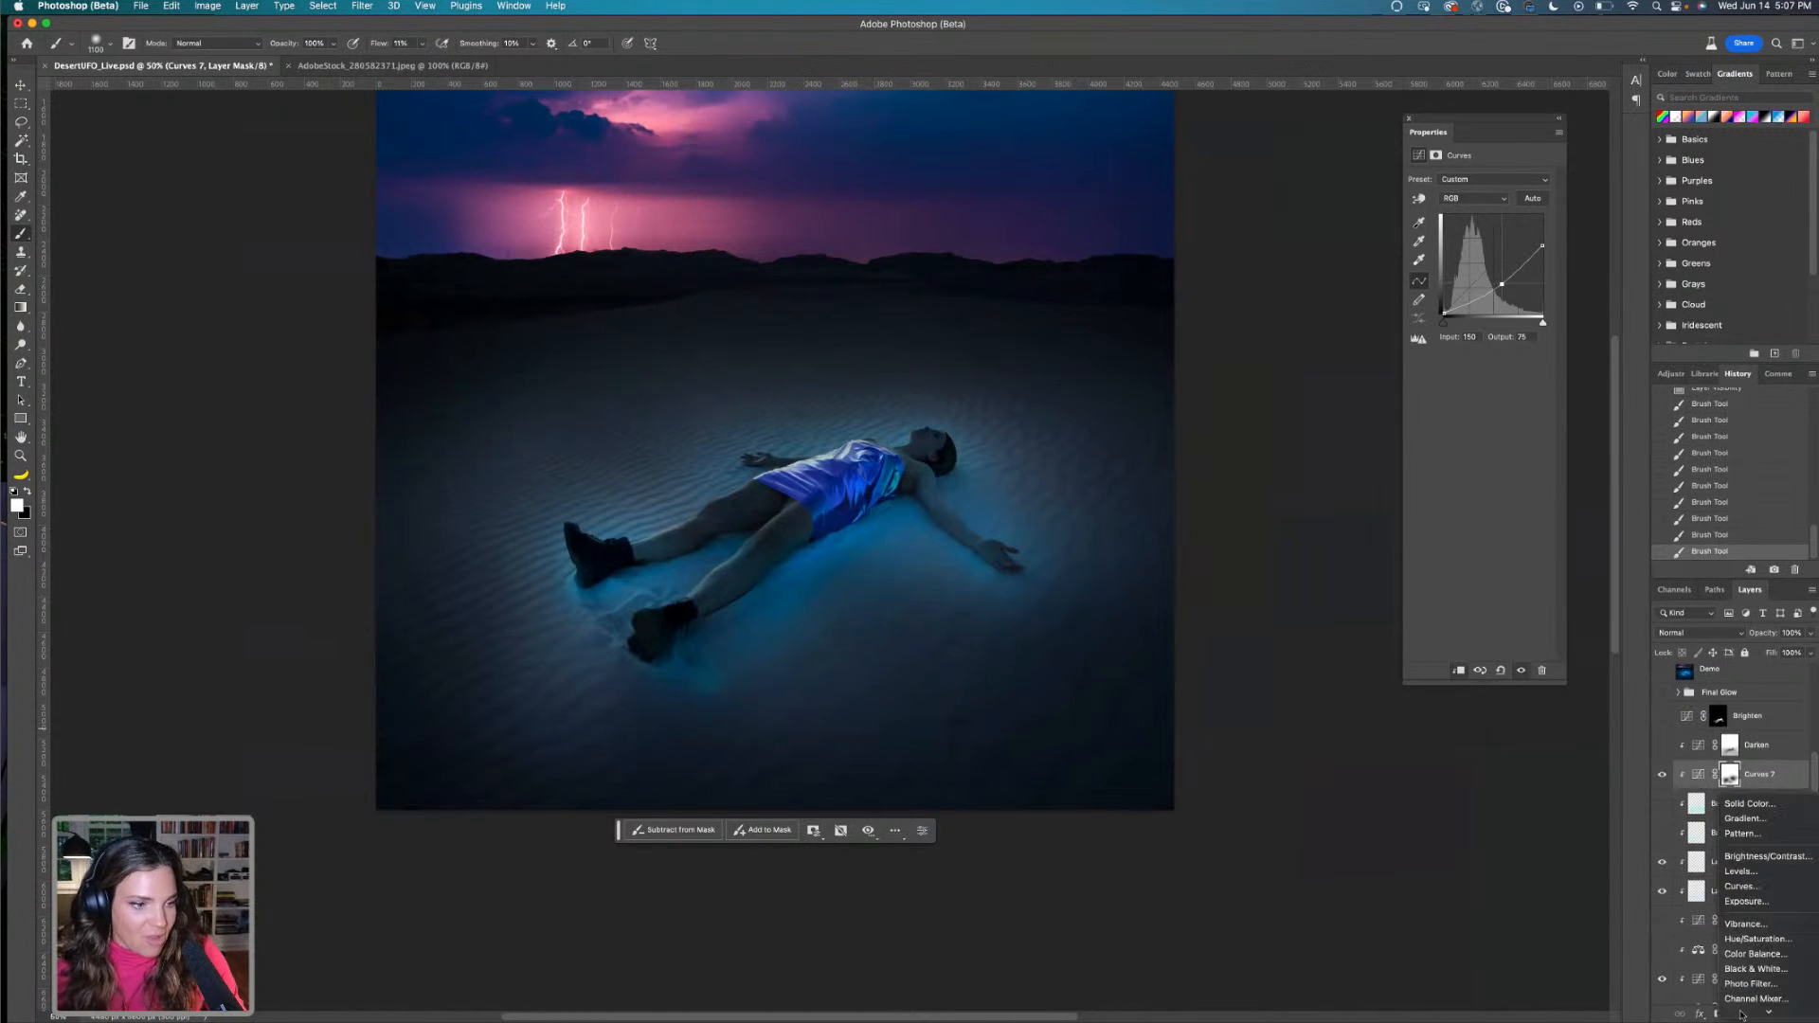
left_click(1753, 888)
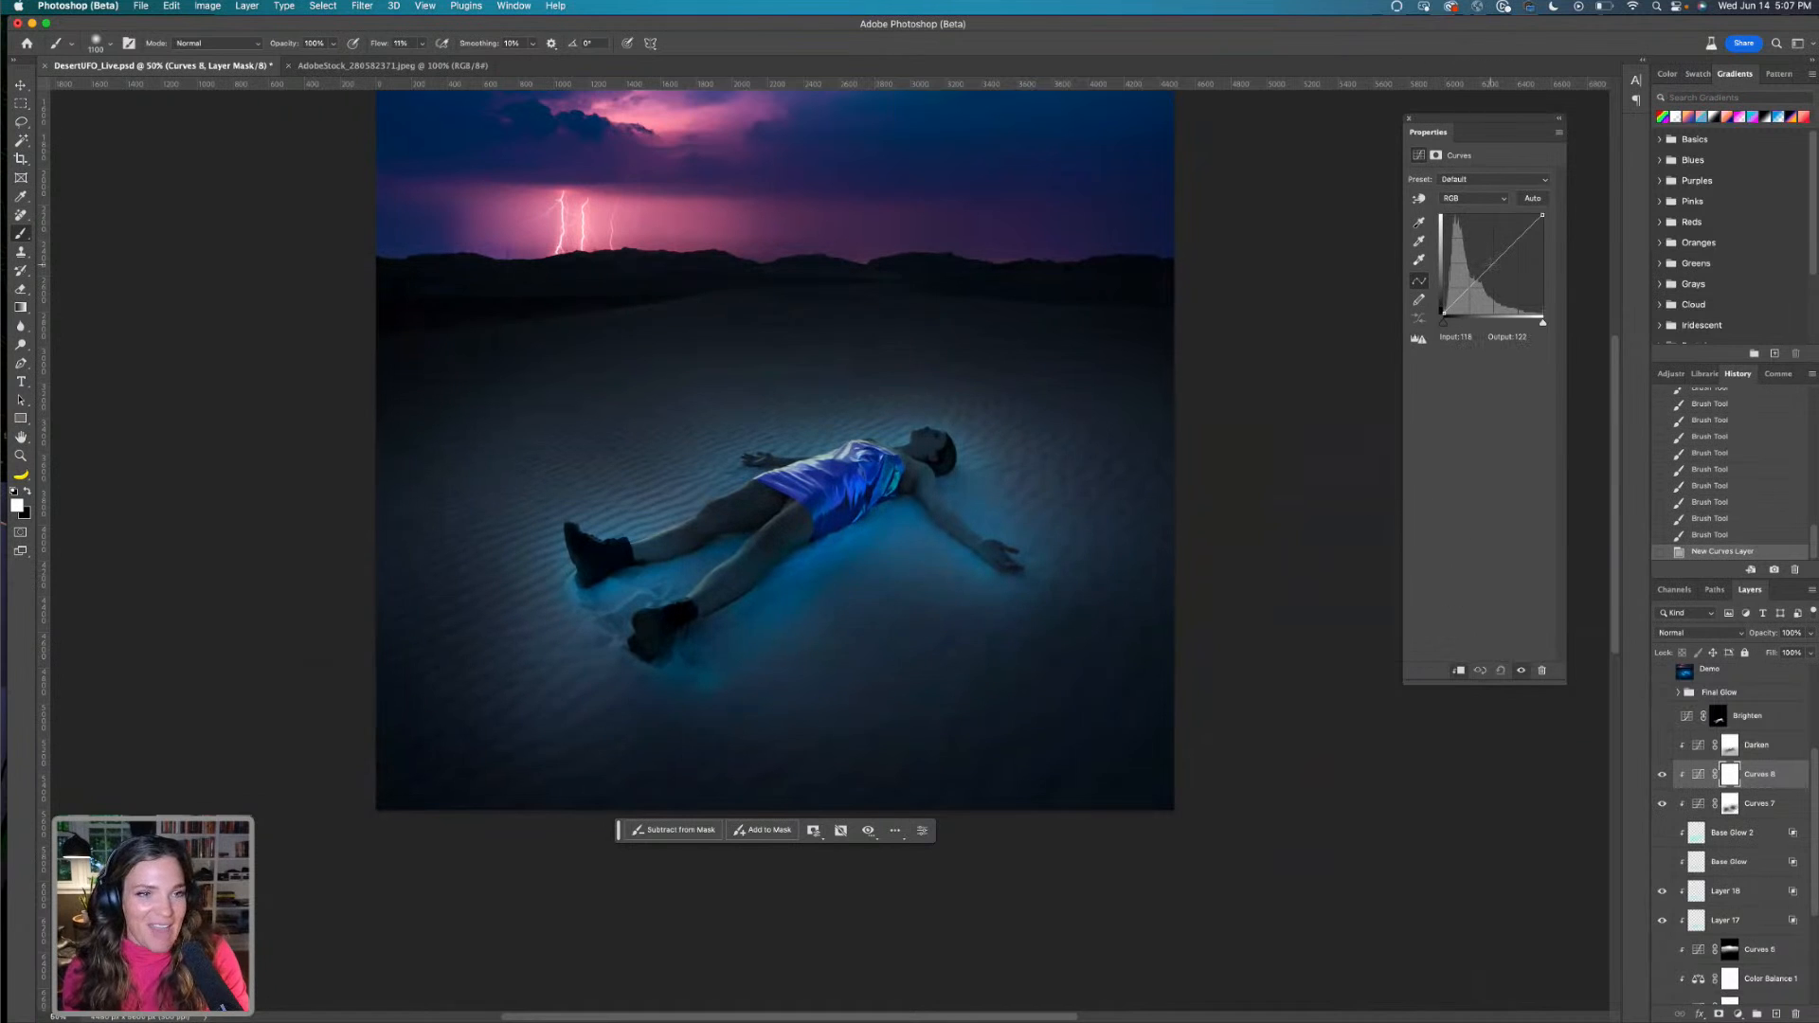
left_click(1505, 198)
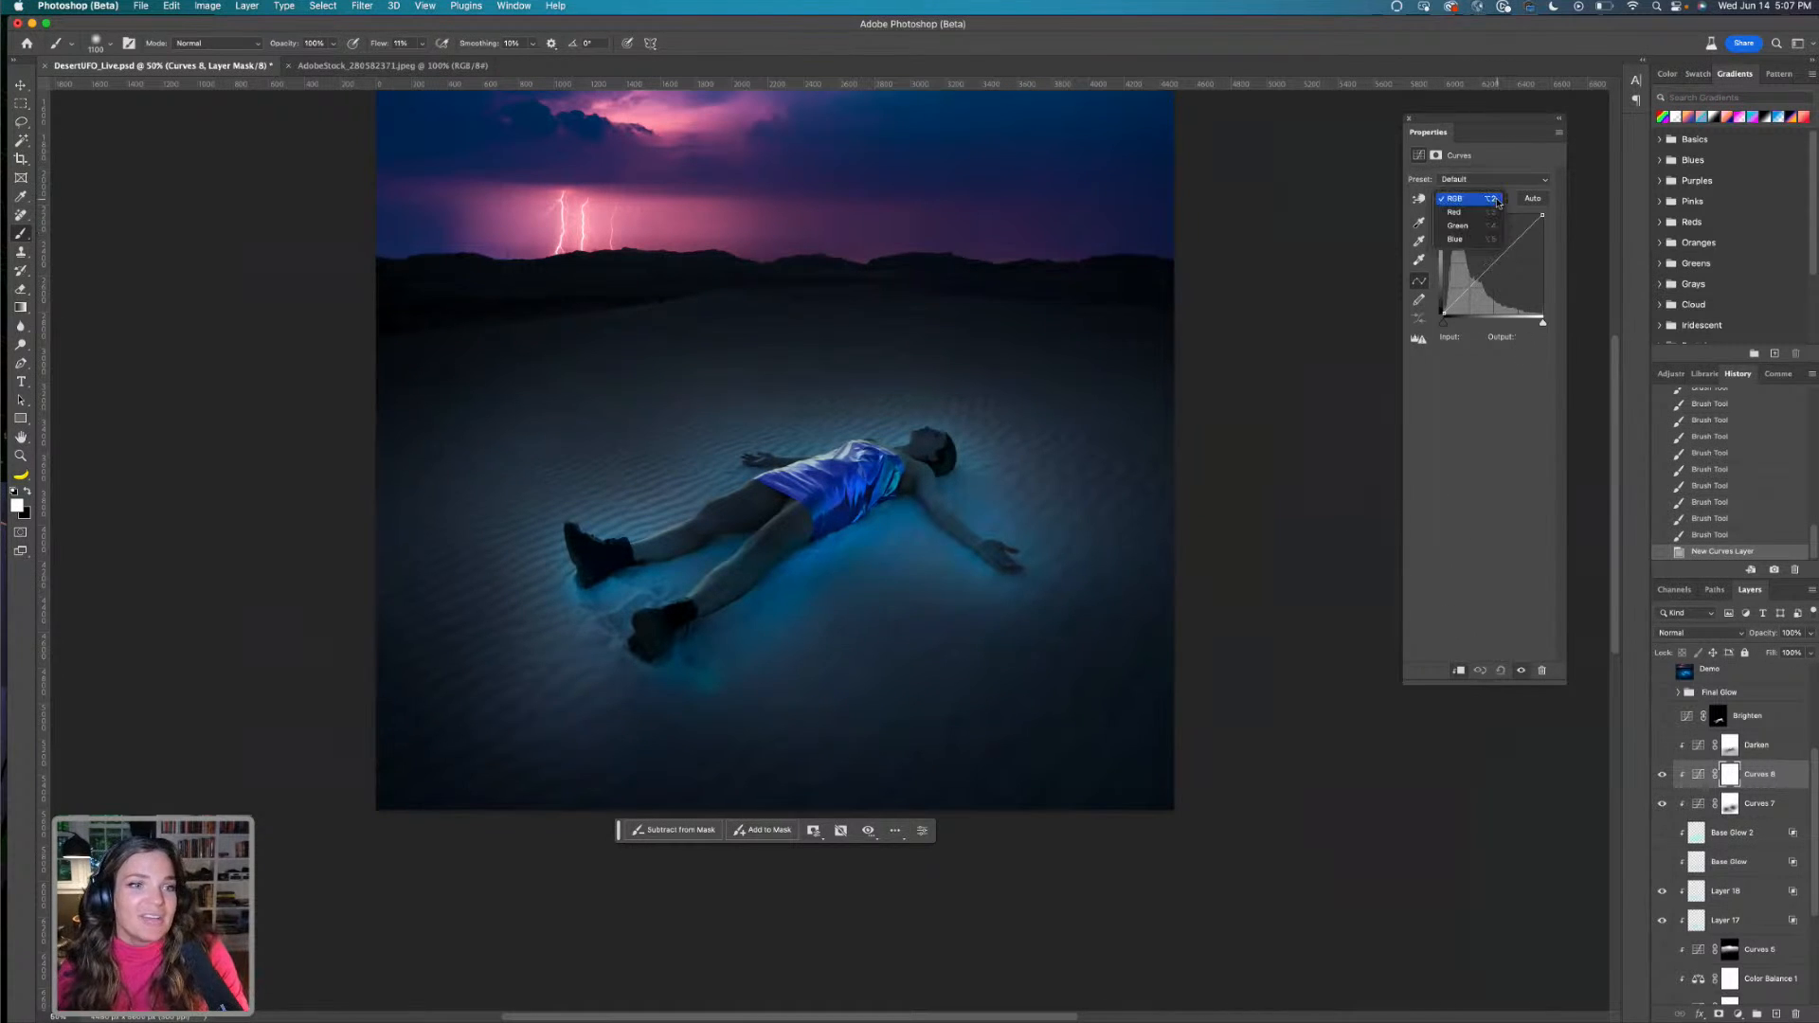
left_click(1497, 204)
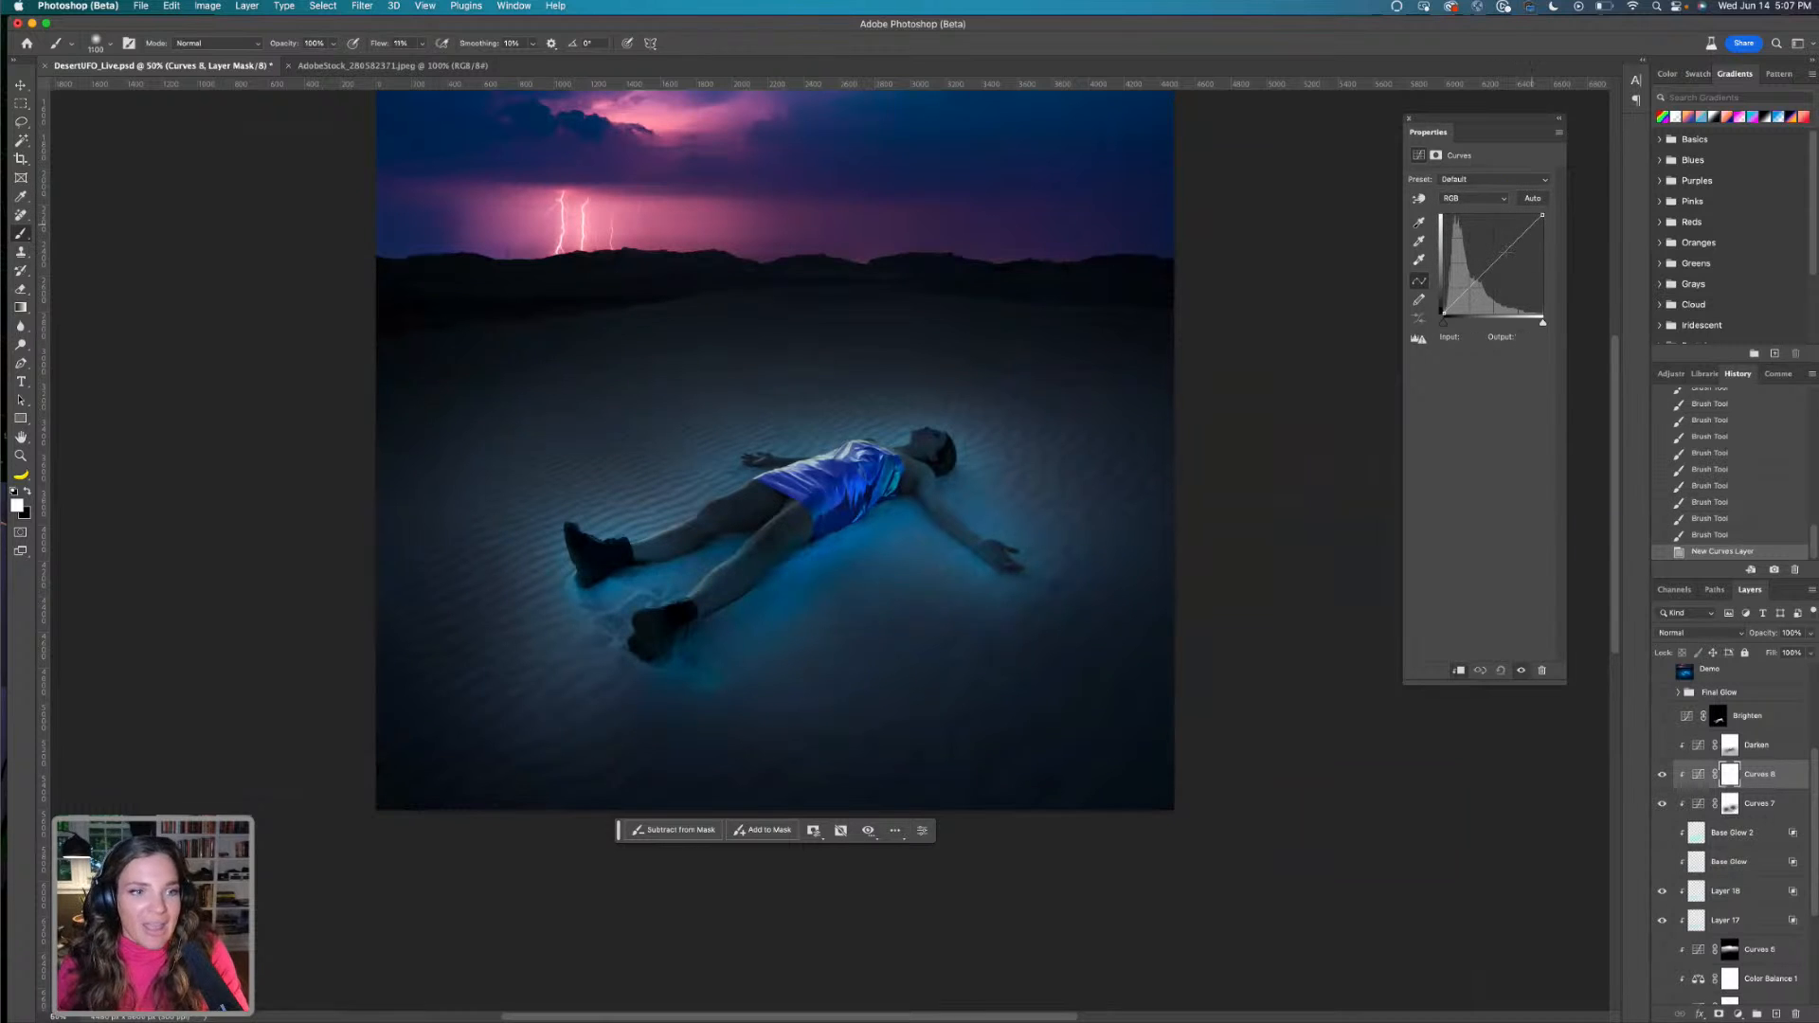
Try strongly raising the RGB curve, and separately a slight lift of the Red curve, undoing each change
left_click_drag(1481, 268, 1475, 228)
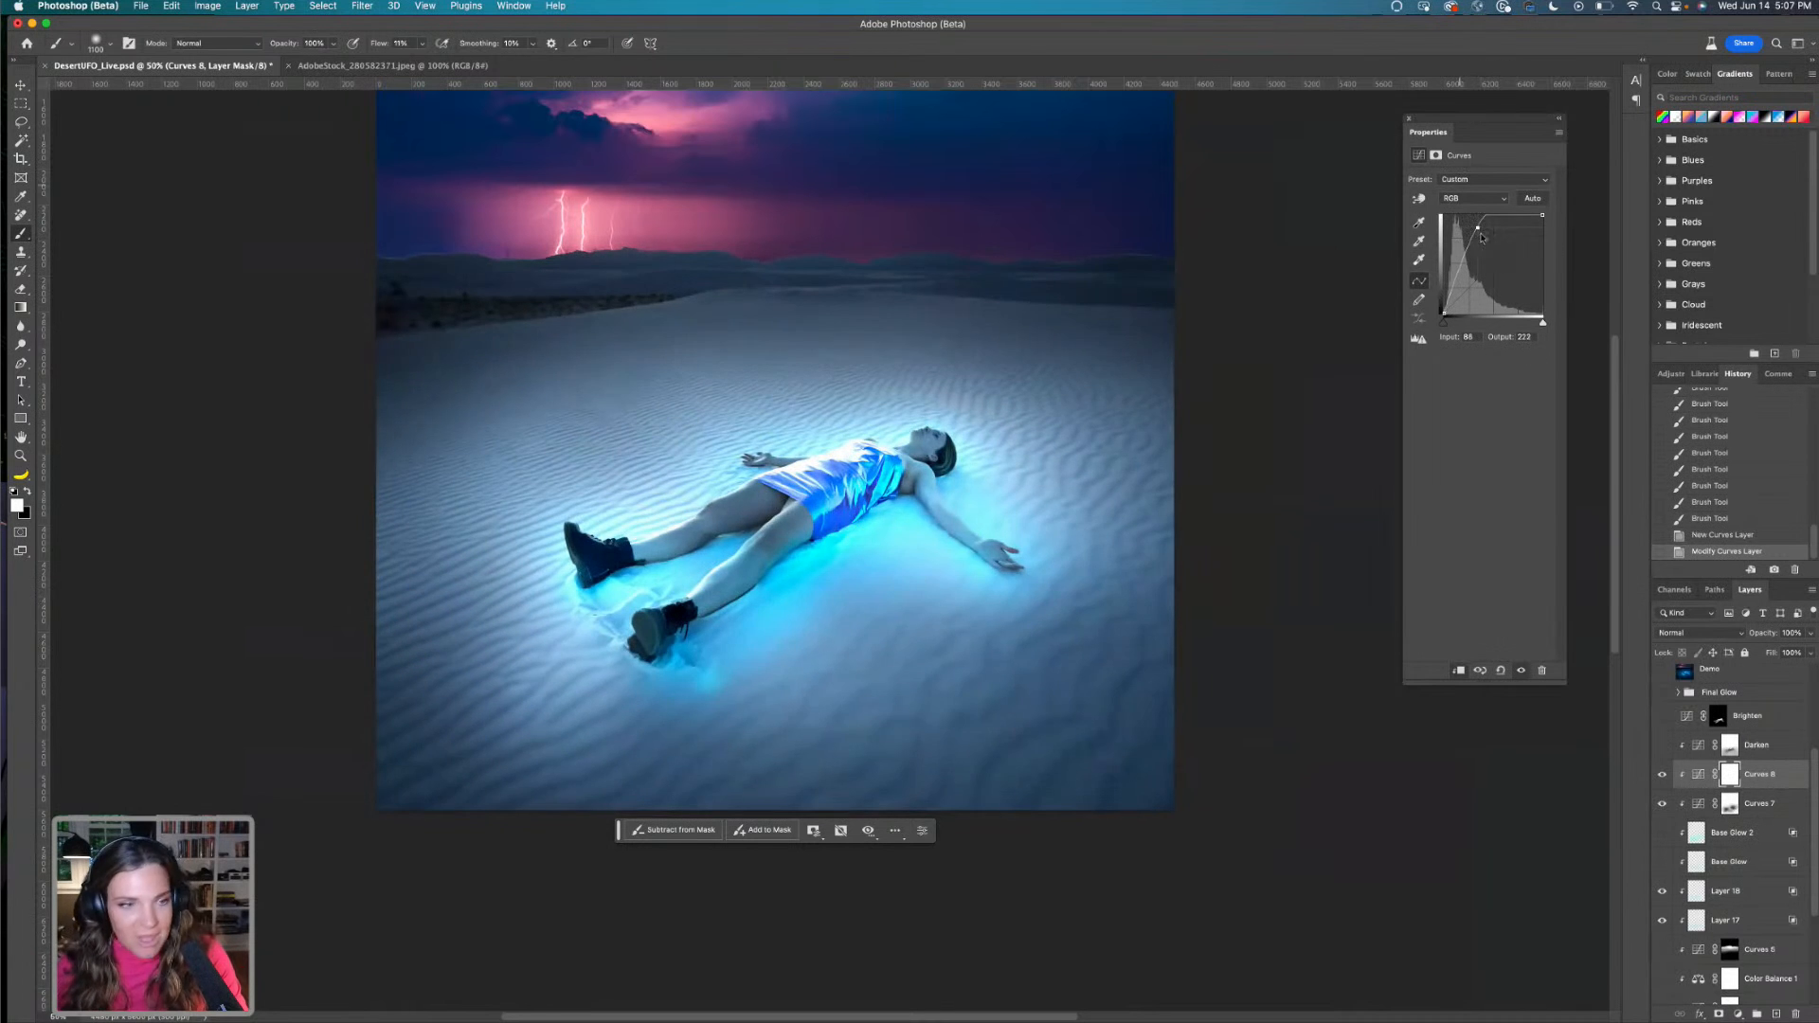
key("super+z")
left_click(1474, 198)
left_click(1475, 209)
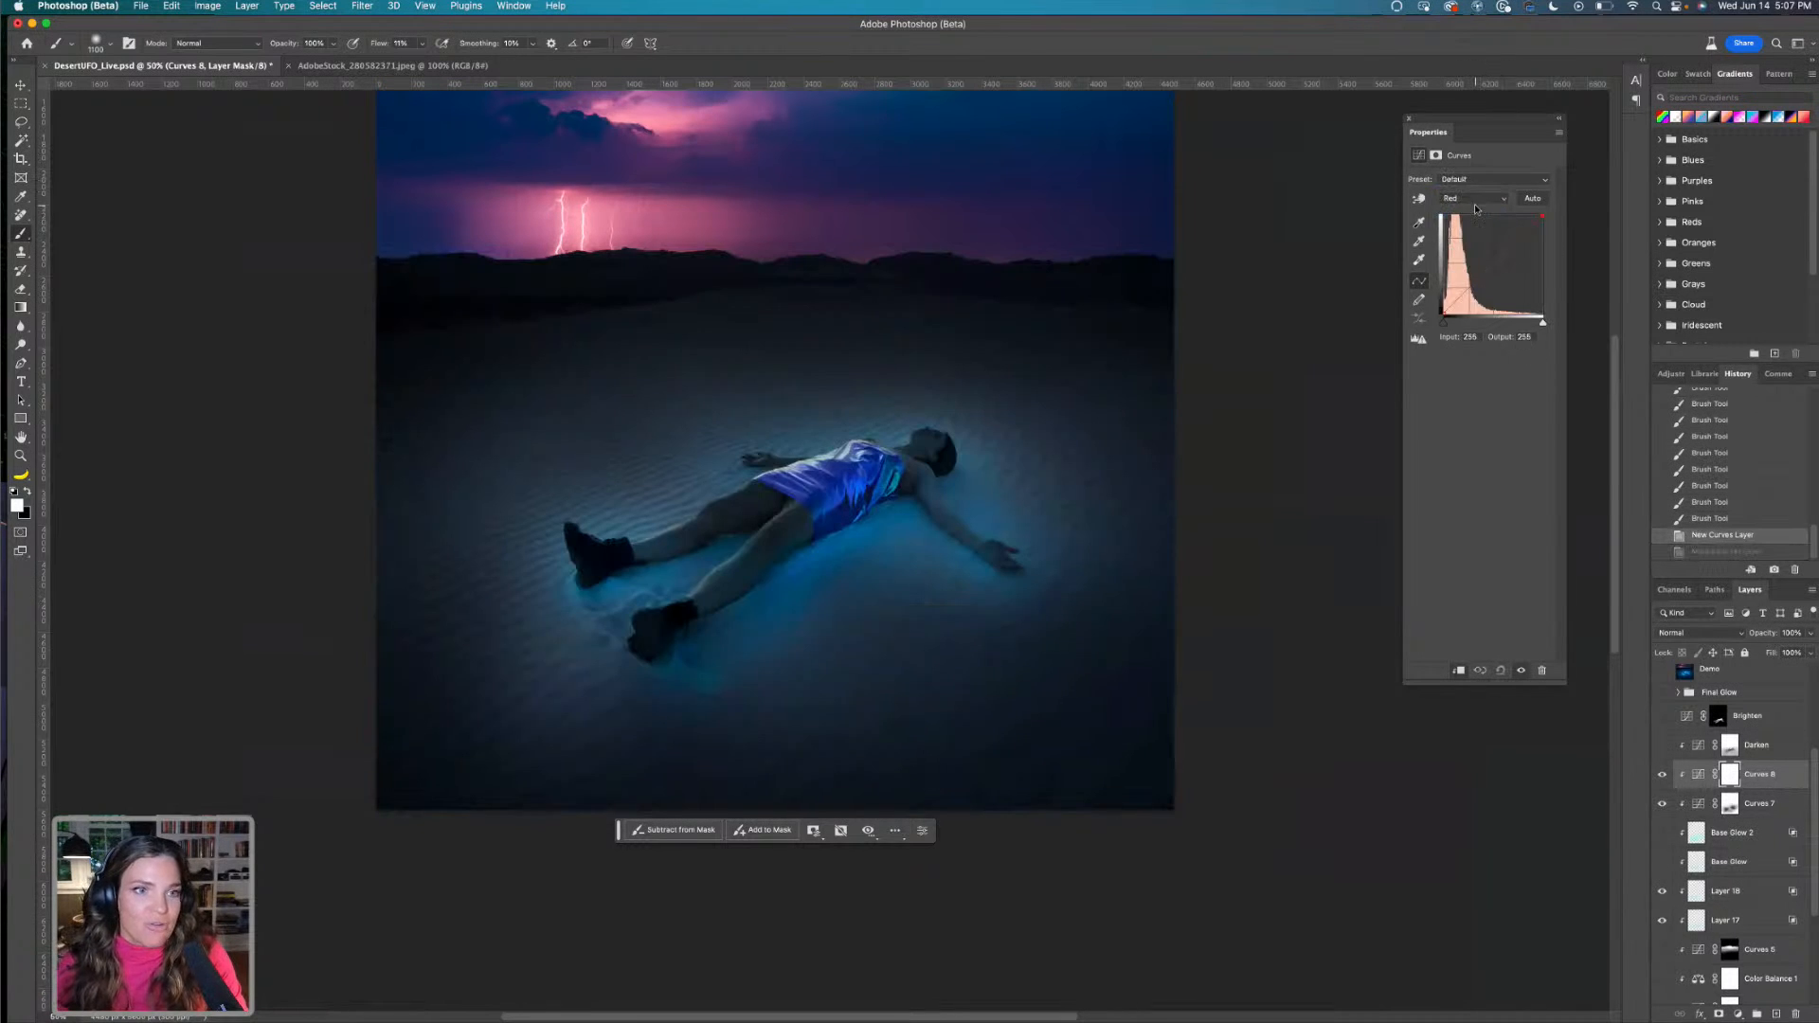
mouse_move(1501, 251)
left_mouse_down()
mouse_move(1493, 232)
mouse_move(1514, 284)
mouse_move(1513, 241)
left_mouse_up()
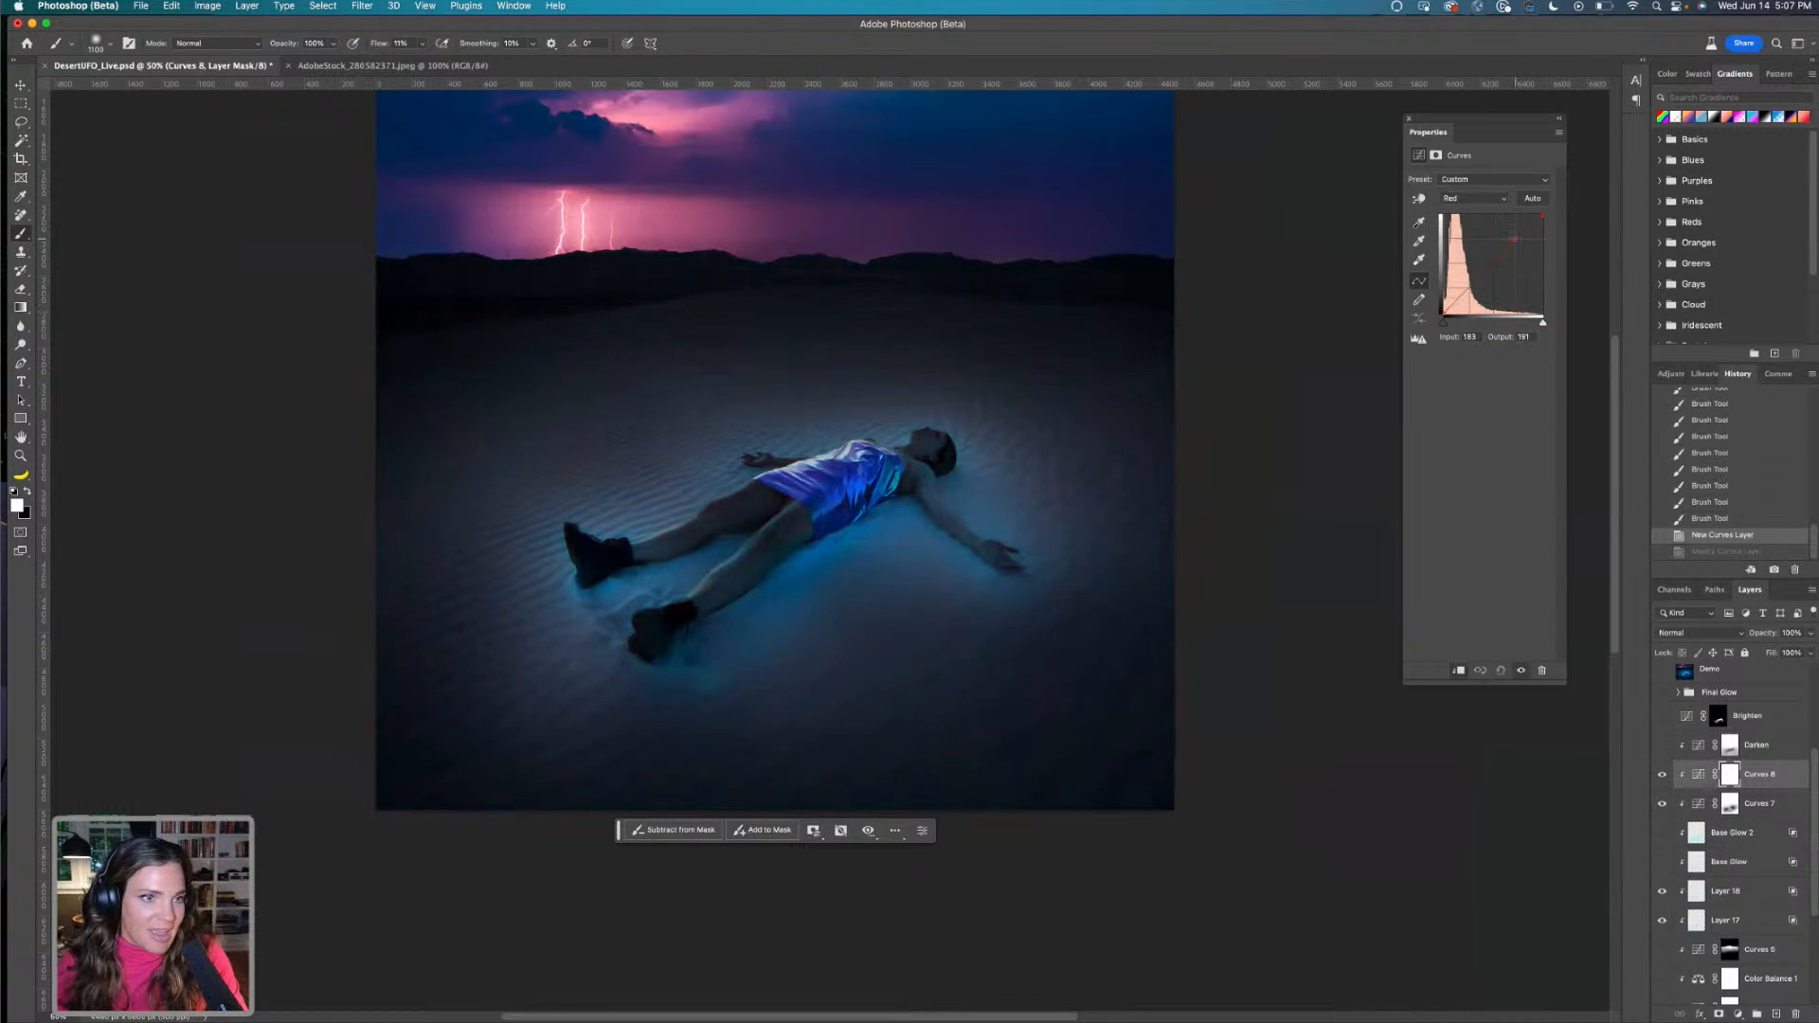
left_click(1493, 198)
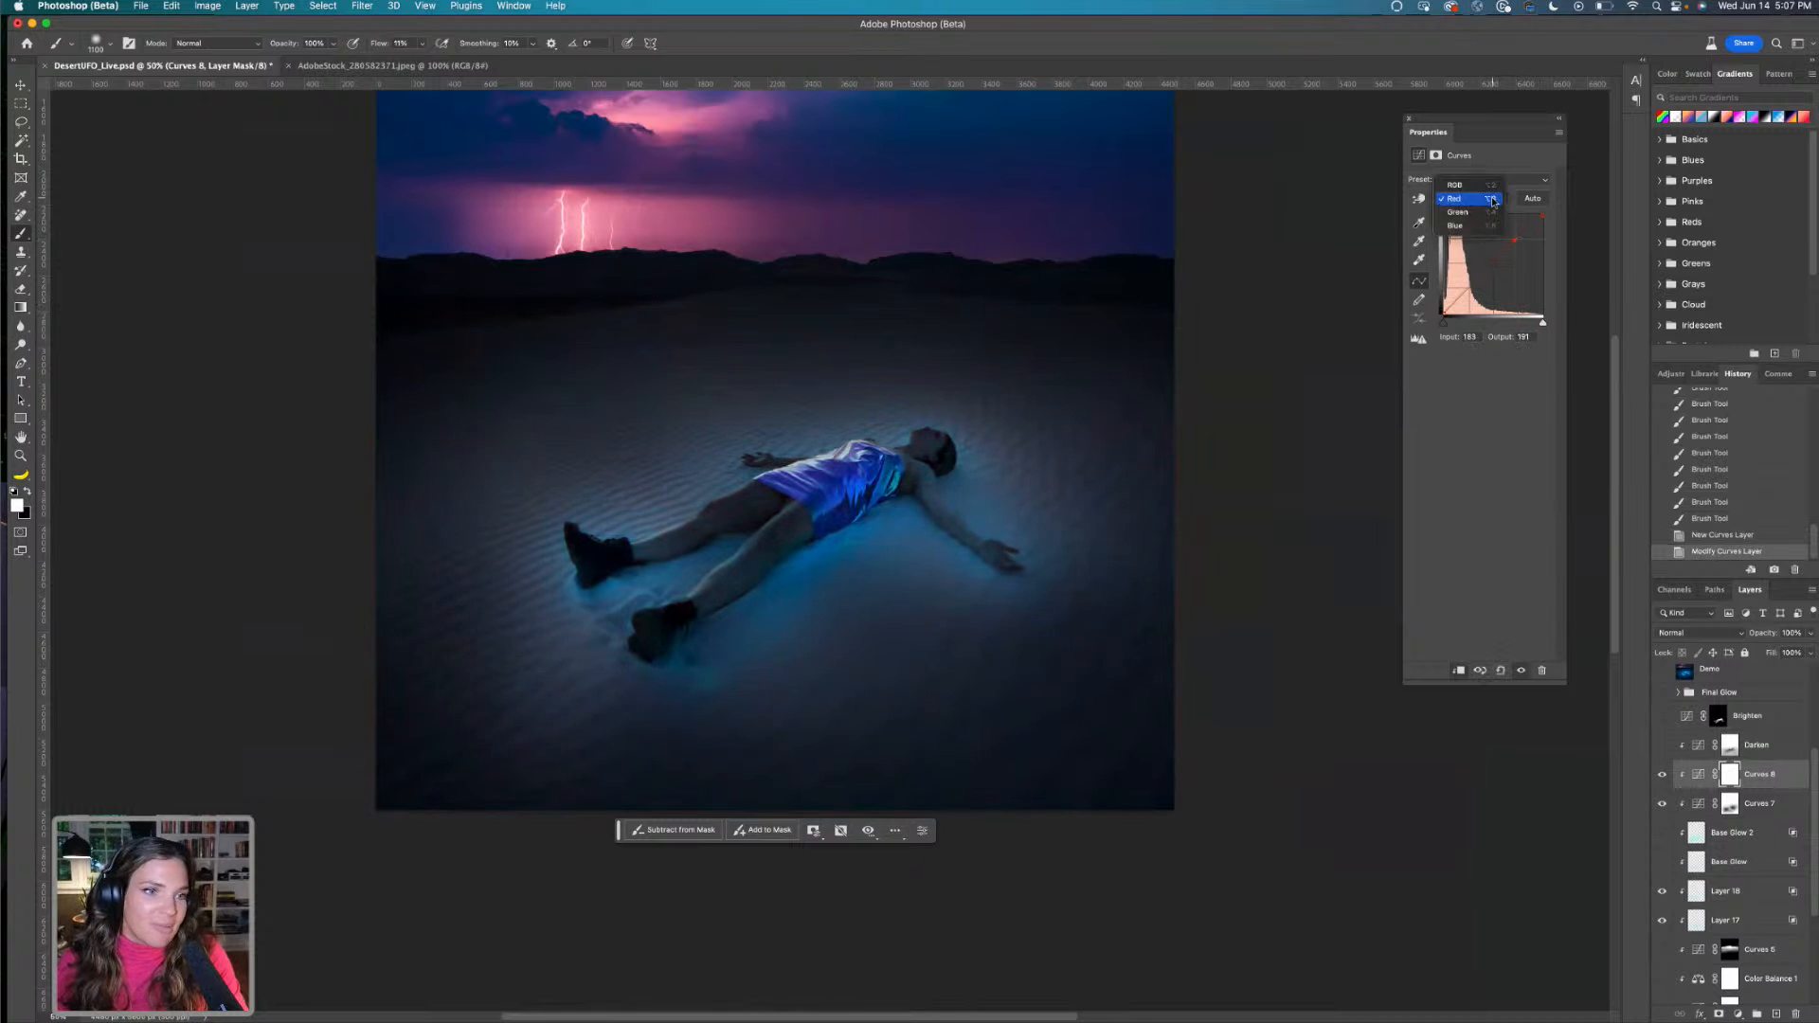
left_click(1494, 200)
key("super+z")
Try bending the Green curve and the Blue curve to preview their color shifts, undoing each change
left_click(1495, 201)
left_click(1491, 217)
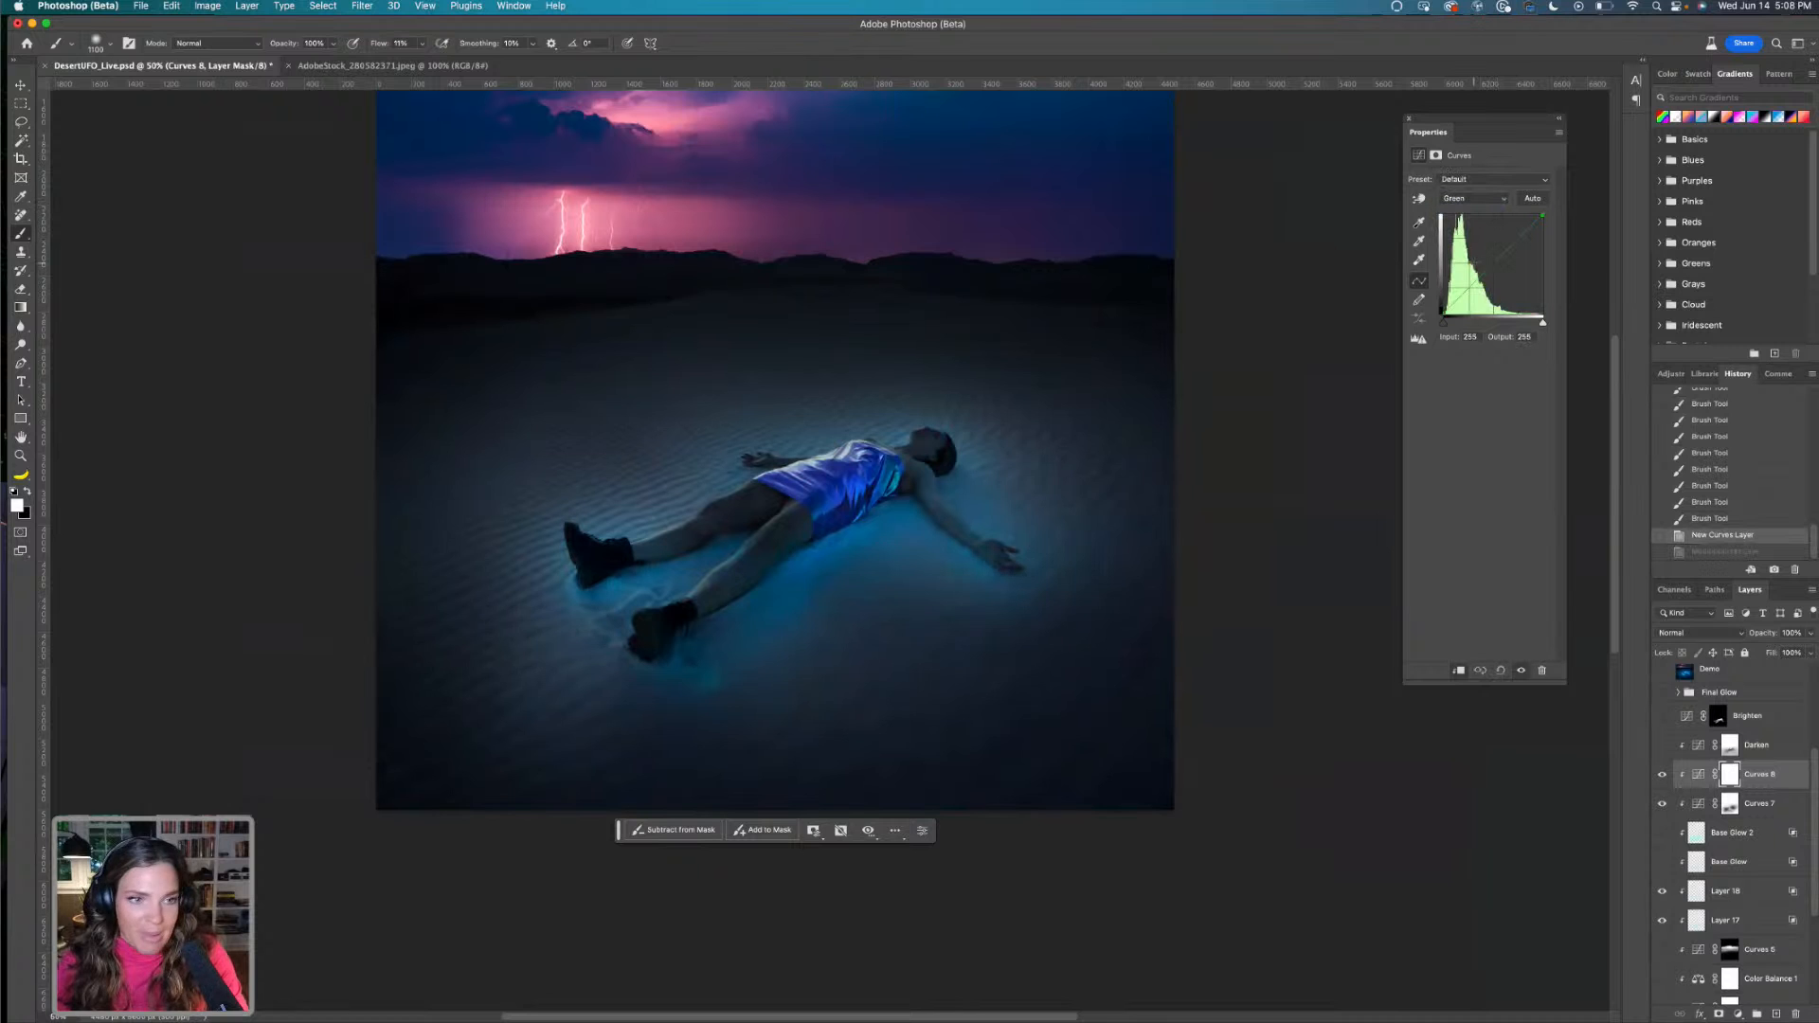
left_click_drag(1492, 258, 1496, 276)
key("super+z")
left_click(1478, 198)
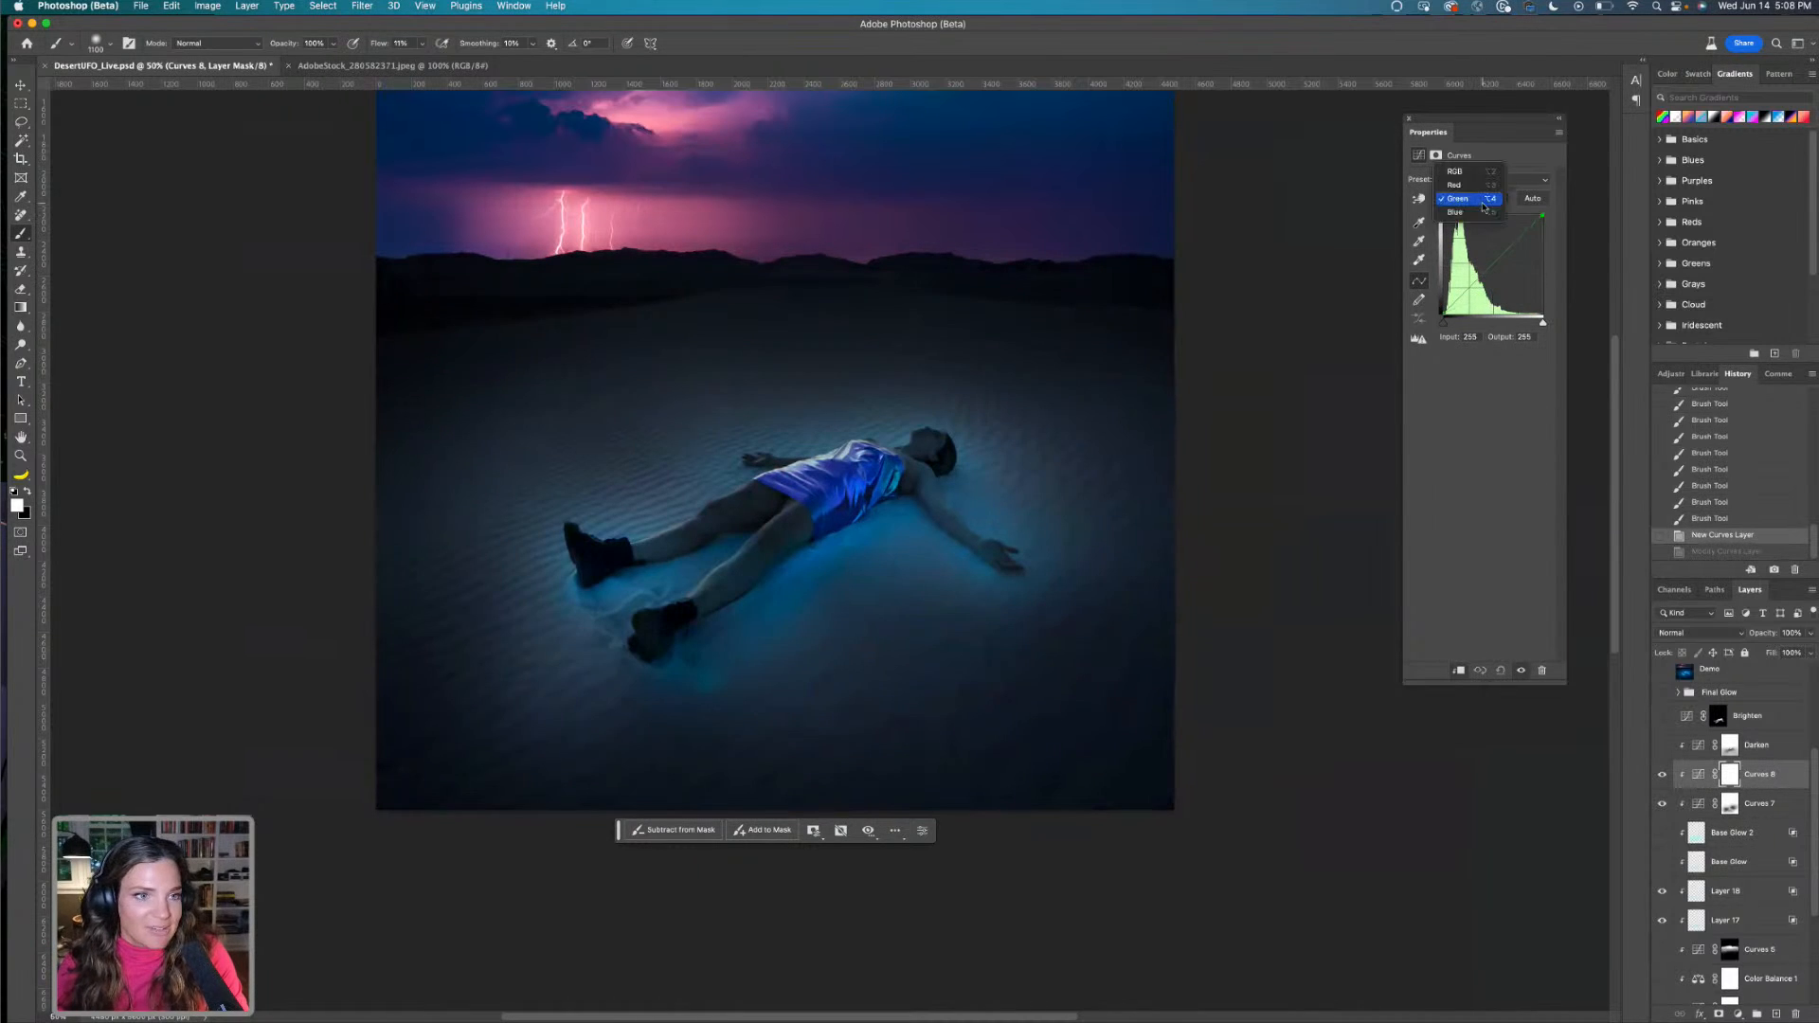
left_click(1478, 215)
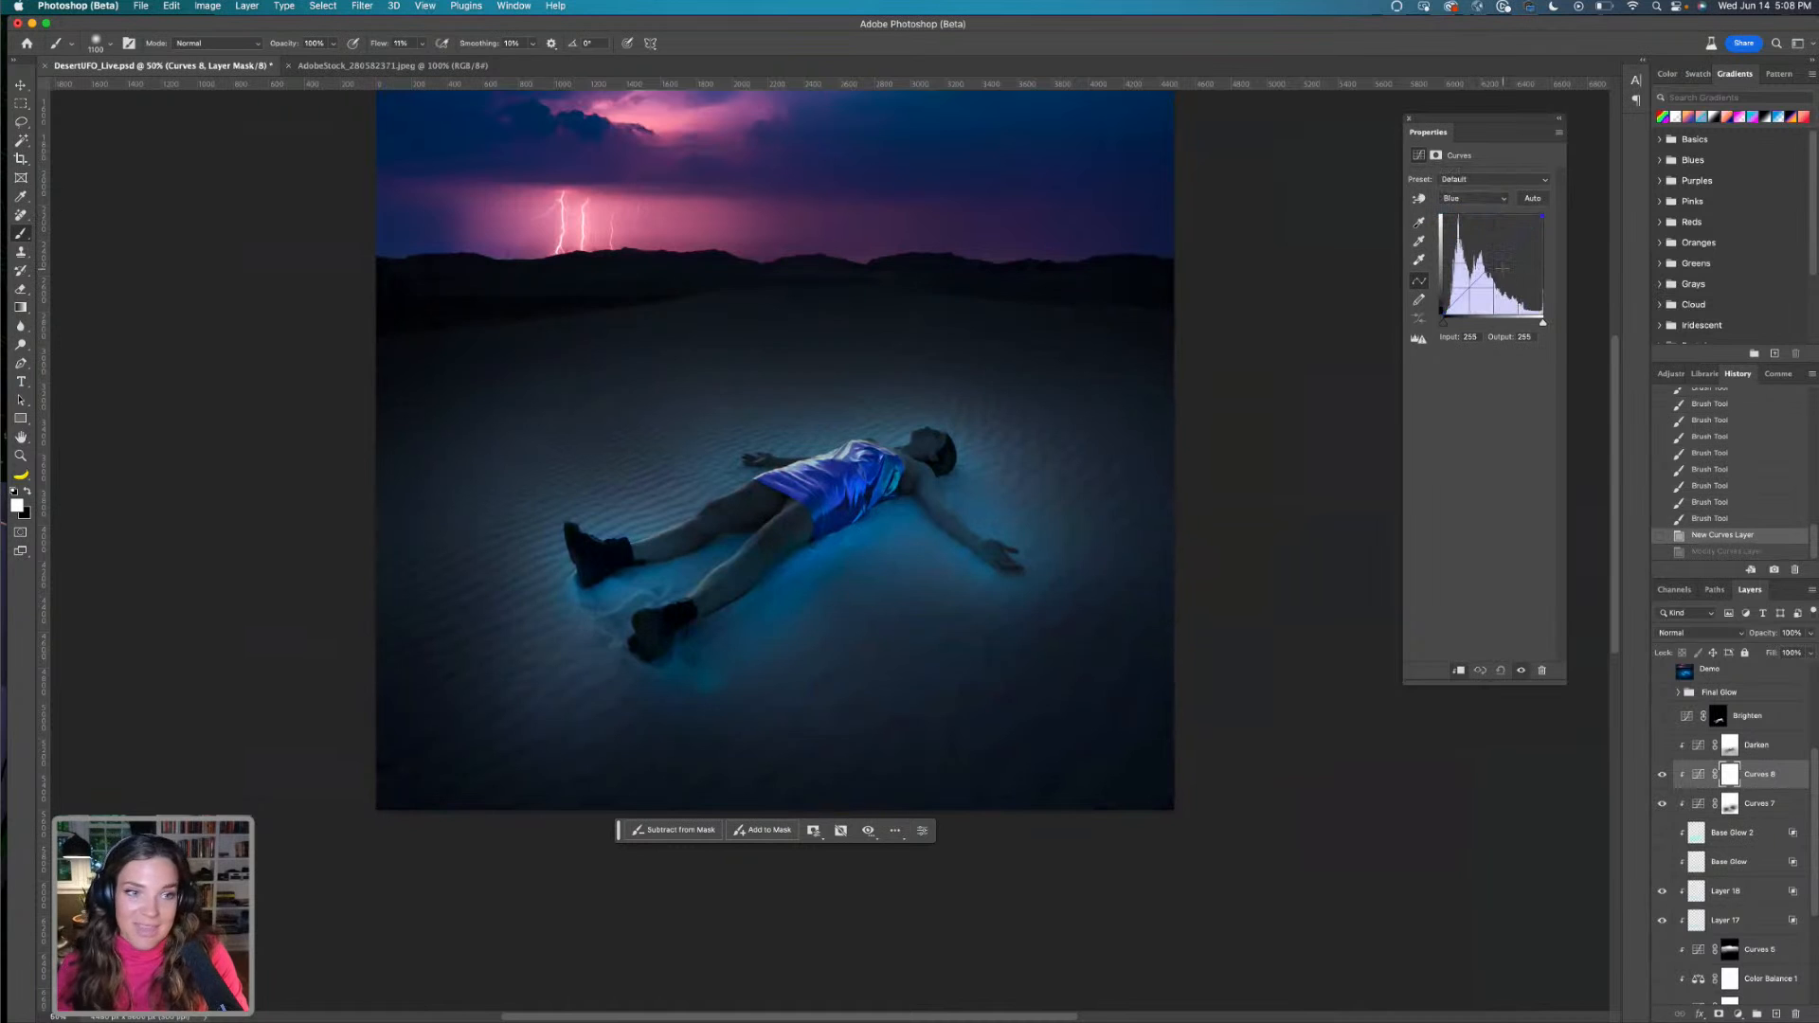
left_click(1491, 268)
mouse_move(1488, 260)
left_mouse_down()
mouse_move(1462, 208)
mouse_move(1465, 289)
mouse_move(1516, 327)
mouse_move(1527, 313)
mouse_move(1455, 281)
mouse_move(1501, 285)
mouse_move(1484, 242)
mouse_move(1497, 263)
left_mouse_up()
key("super+z")
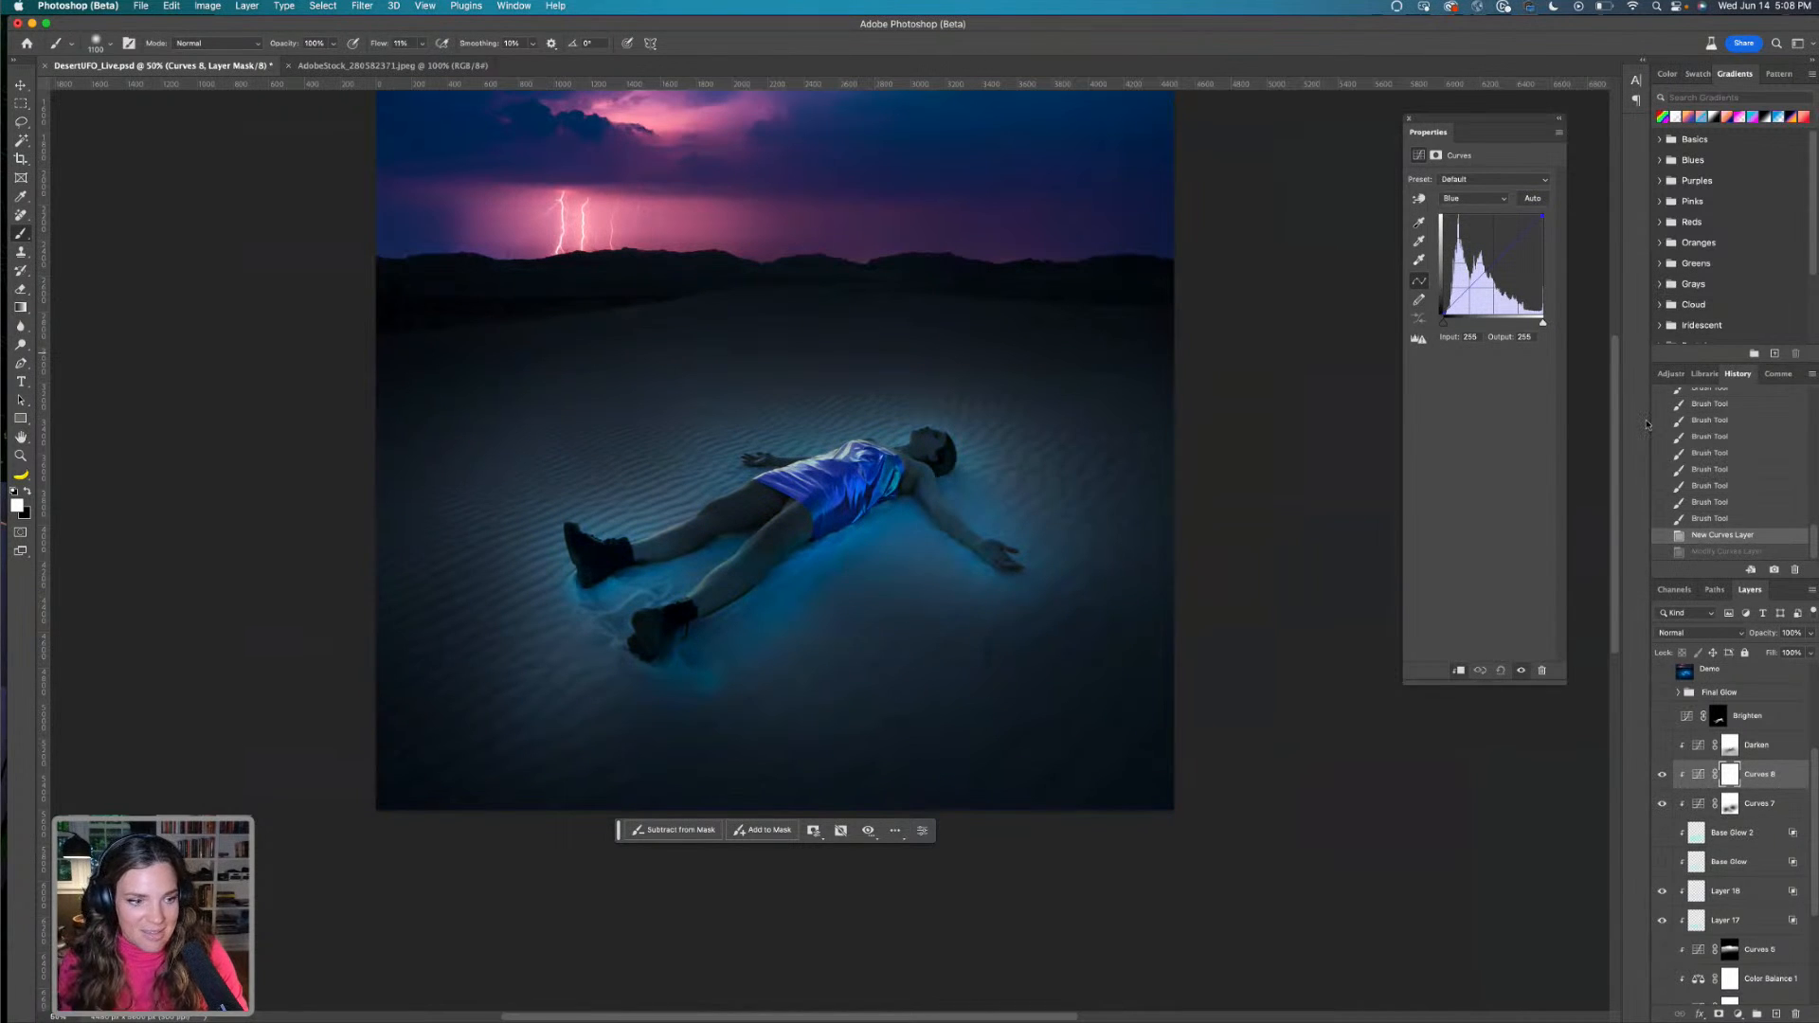
Brighten the image with the RGB curve by moving the white point slightly inward and raising the midpoint to input 122, output 175
left_click(1491, 198)
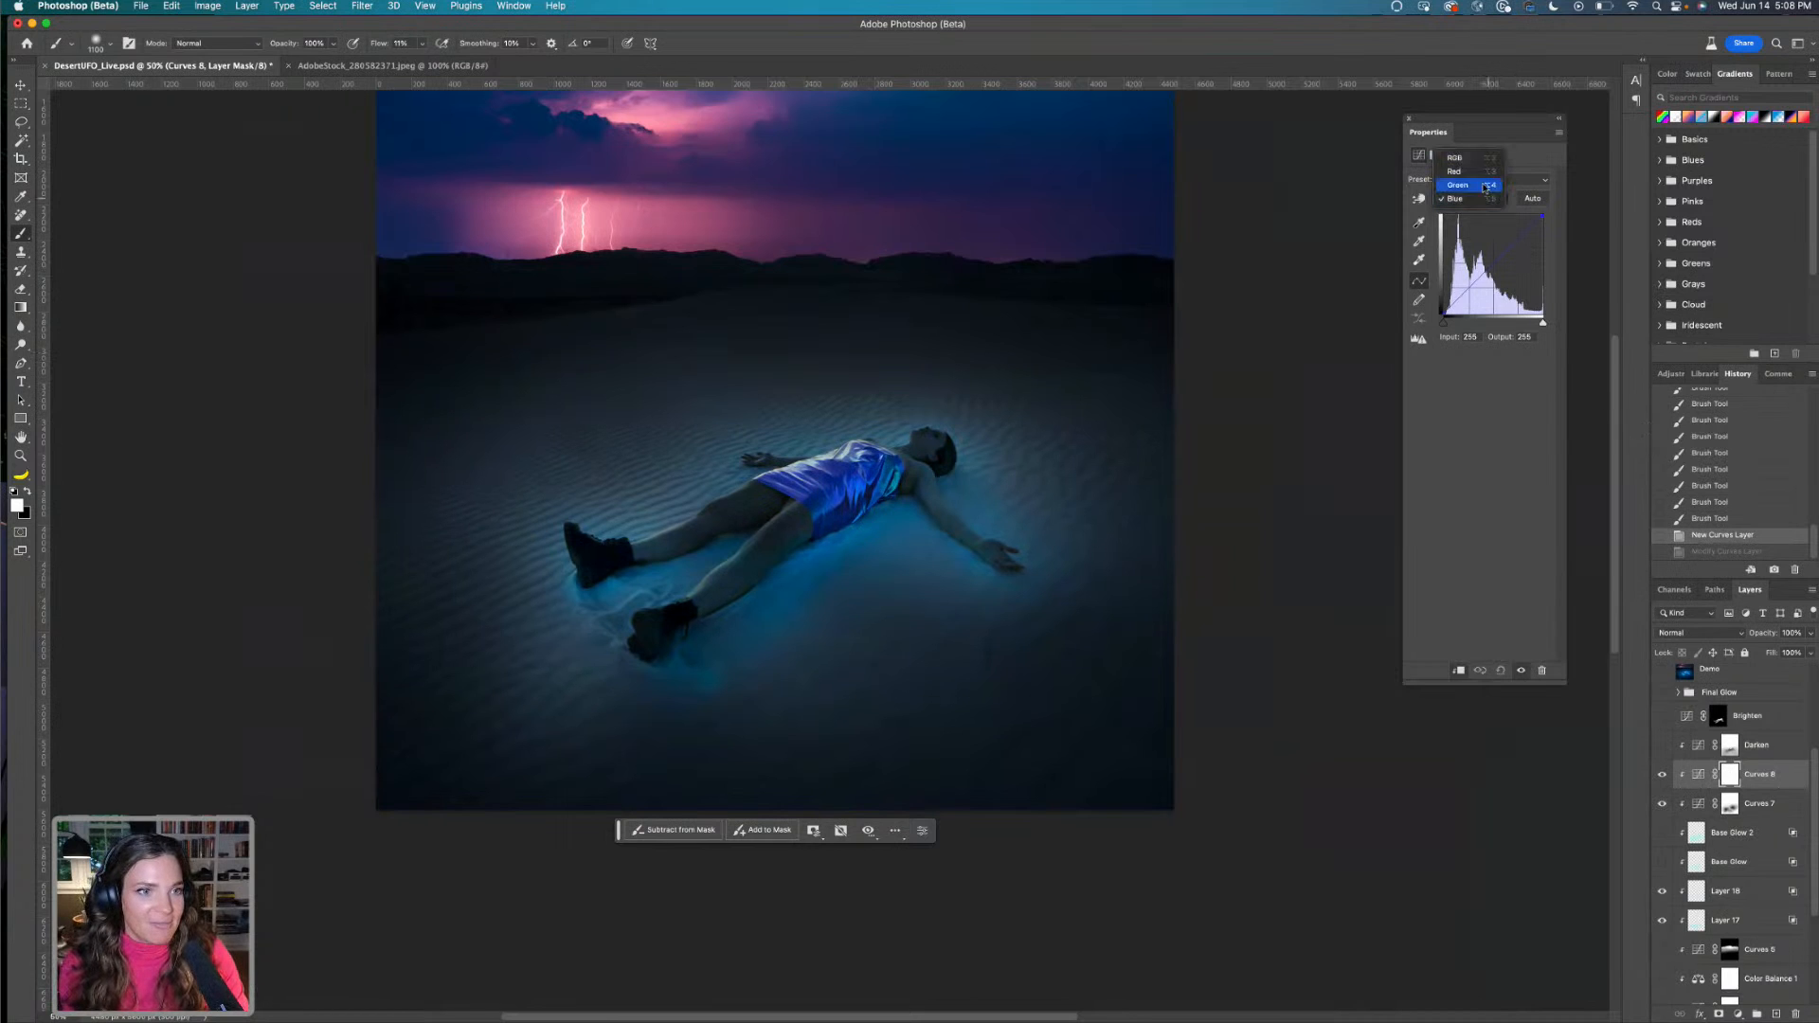
left_click(1480, 157)
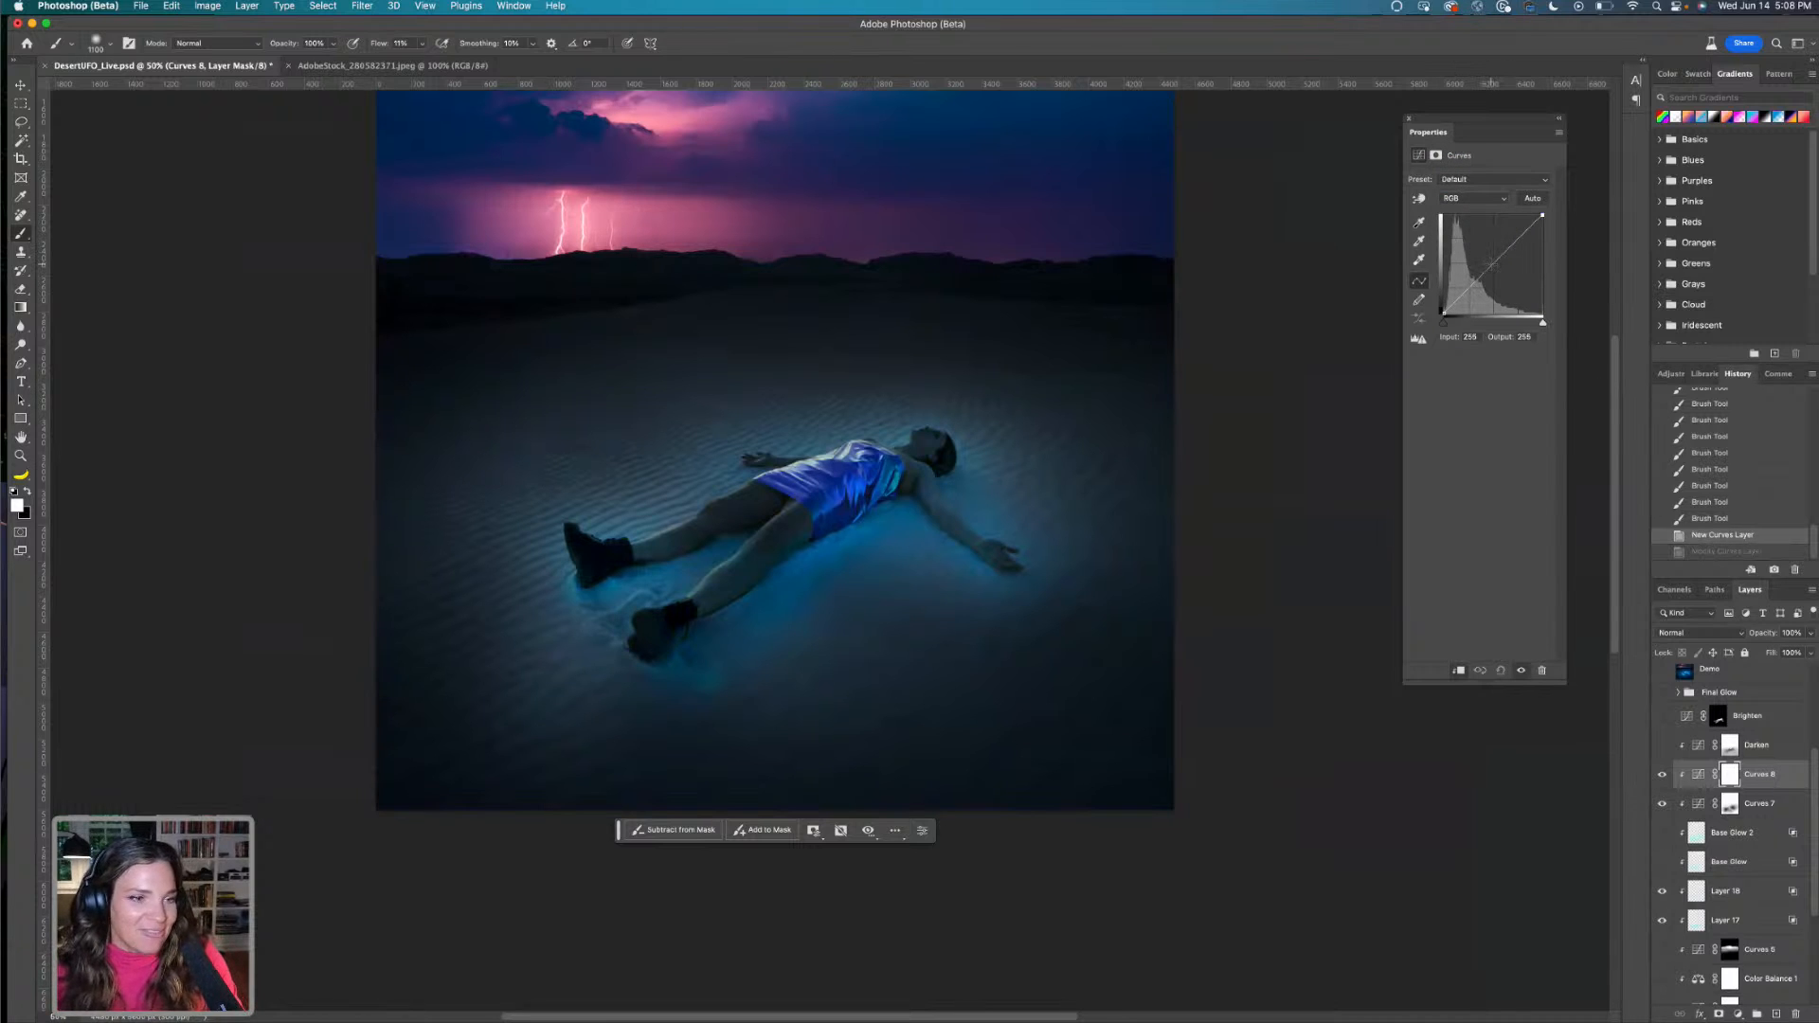
left_click_drag(1492, 266, 1483, 256)
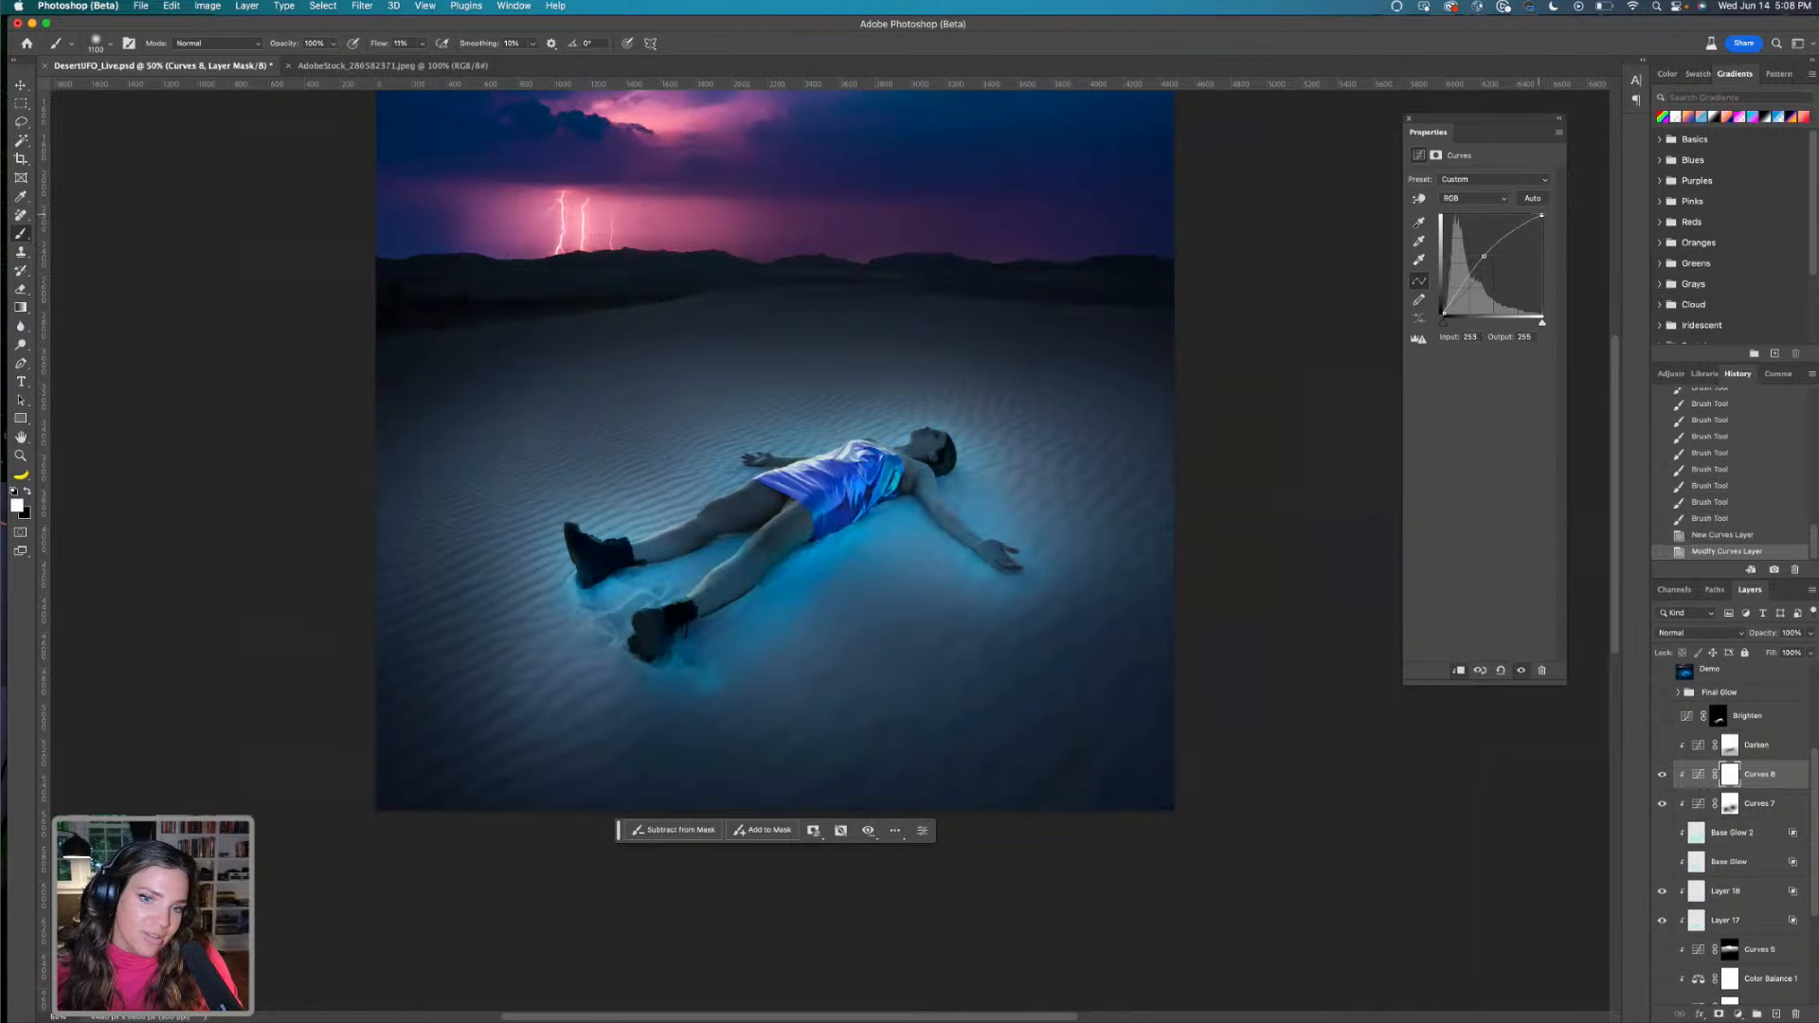
mouse_move(1543, 215)
left_mouse_down()
mouse_move(1491, 215)
mouse_move(1533, 215)
left_mouse_up()
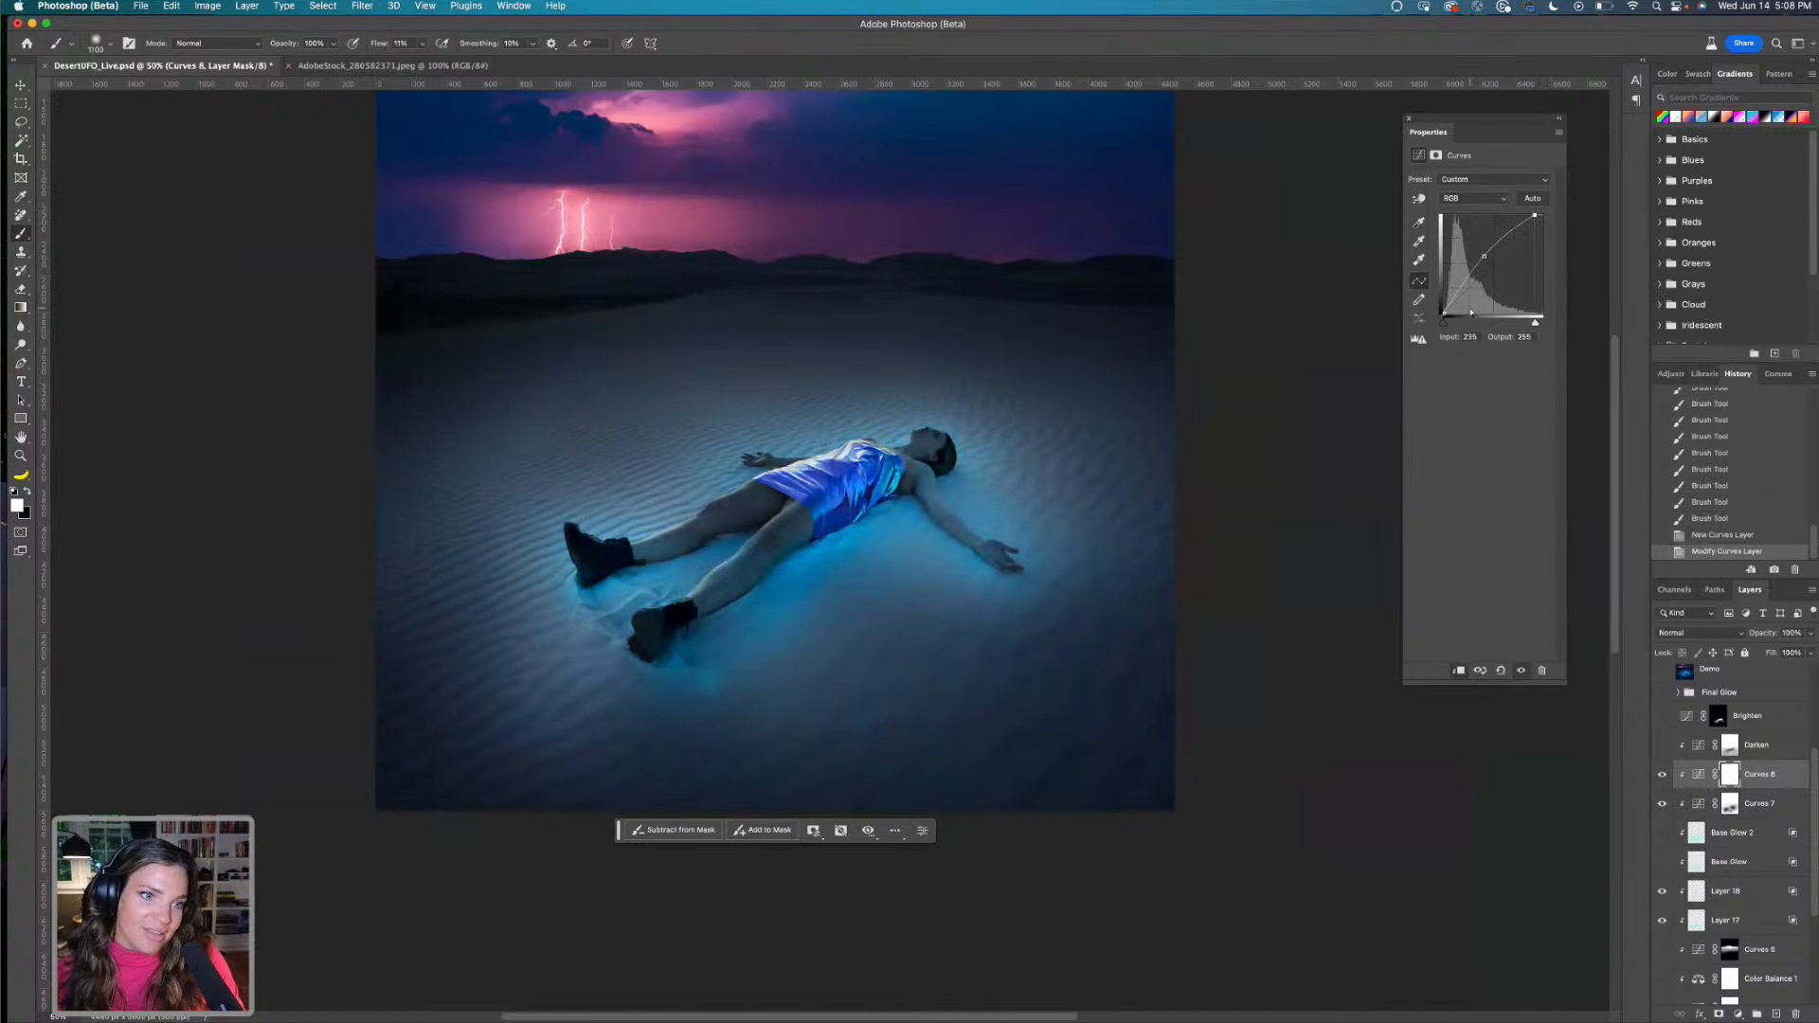
left_click_drag(1443, 314, 1415, 312)
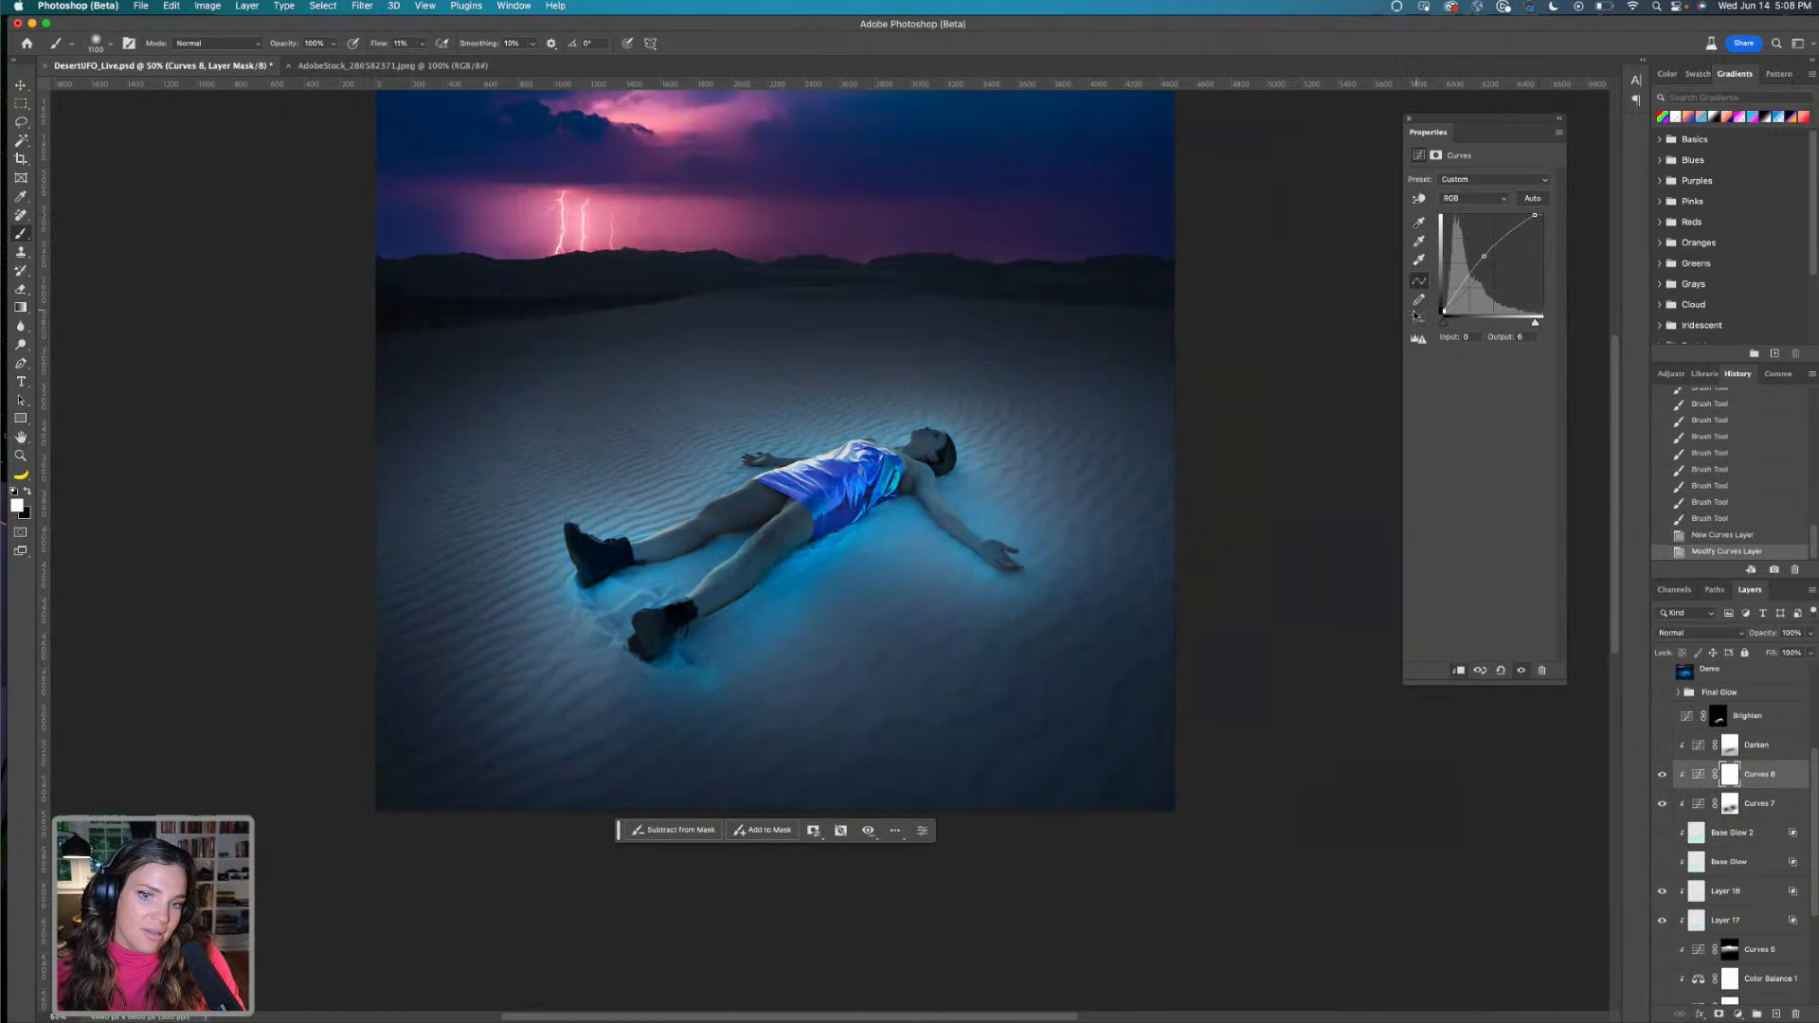
left_click_drag(1491, 251, 1486, 250)
left_click_drag(1489, 244, 1490, 247)
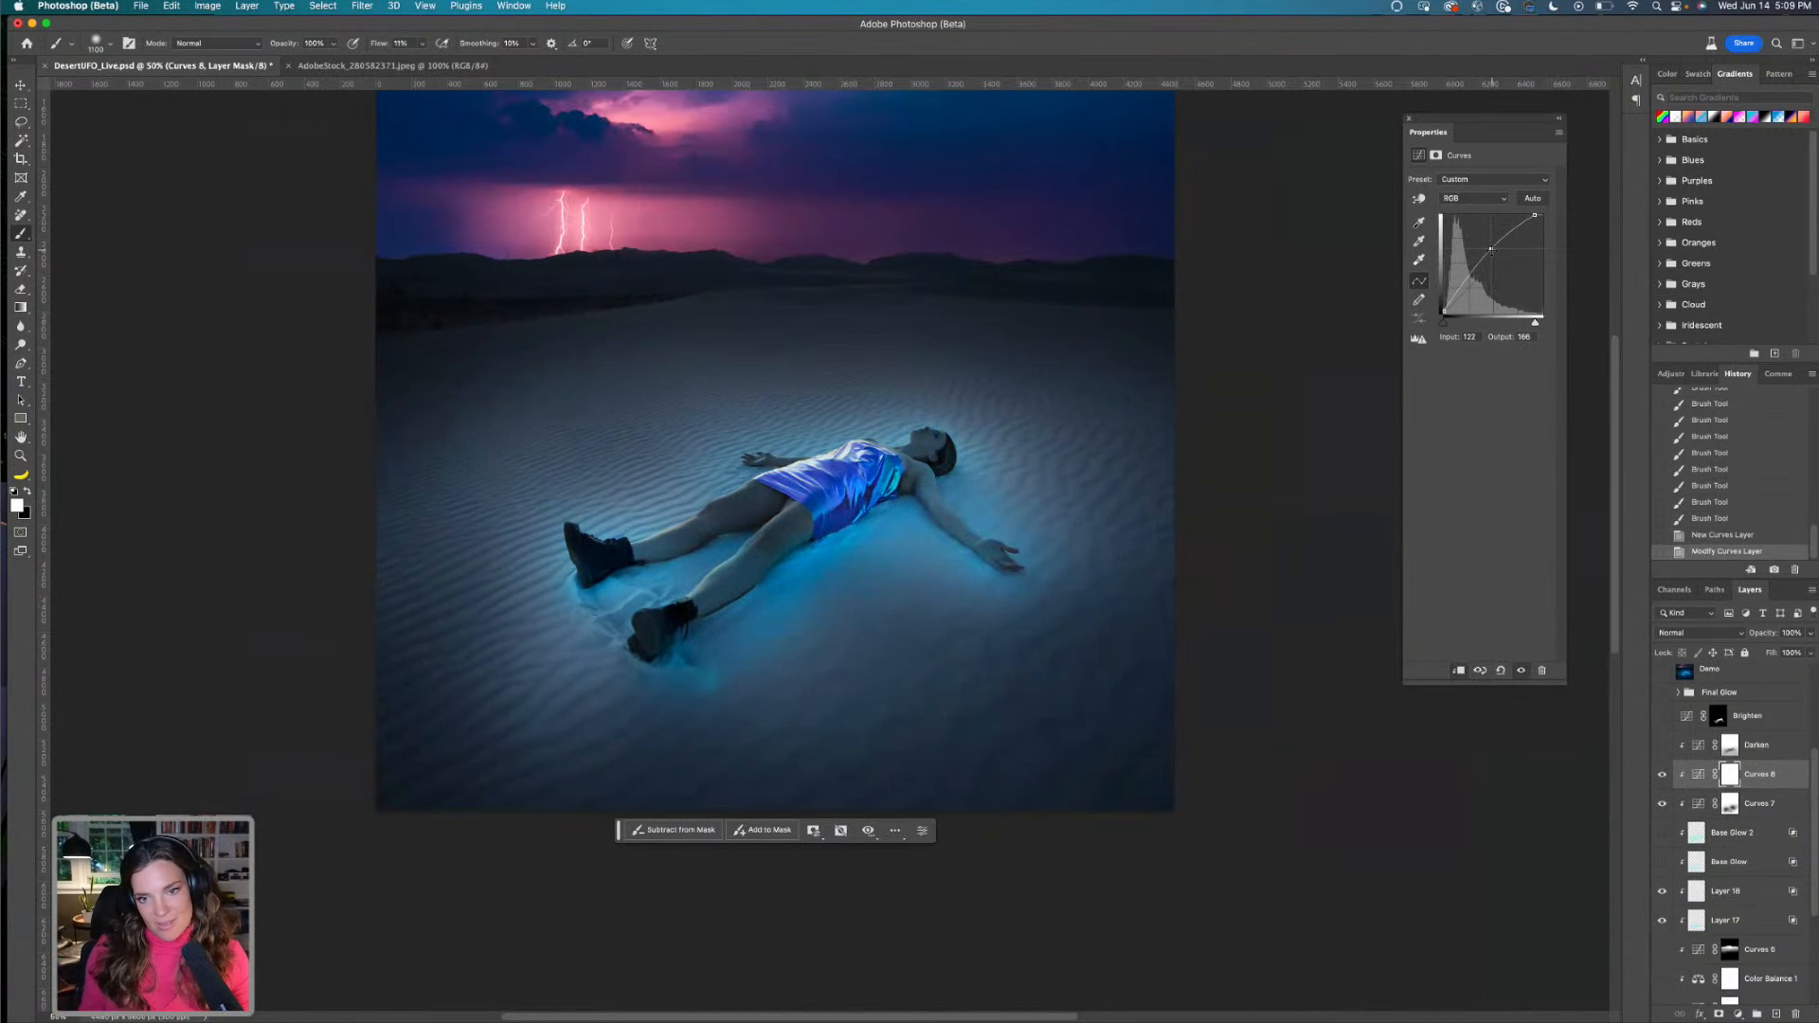
left_click_drag(1491, 249, 1491, 245)
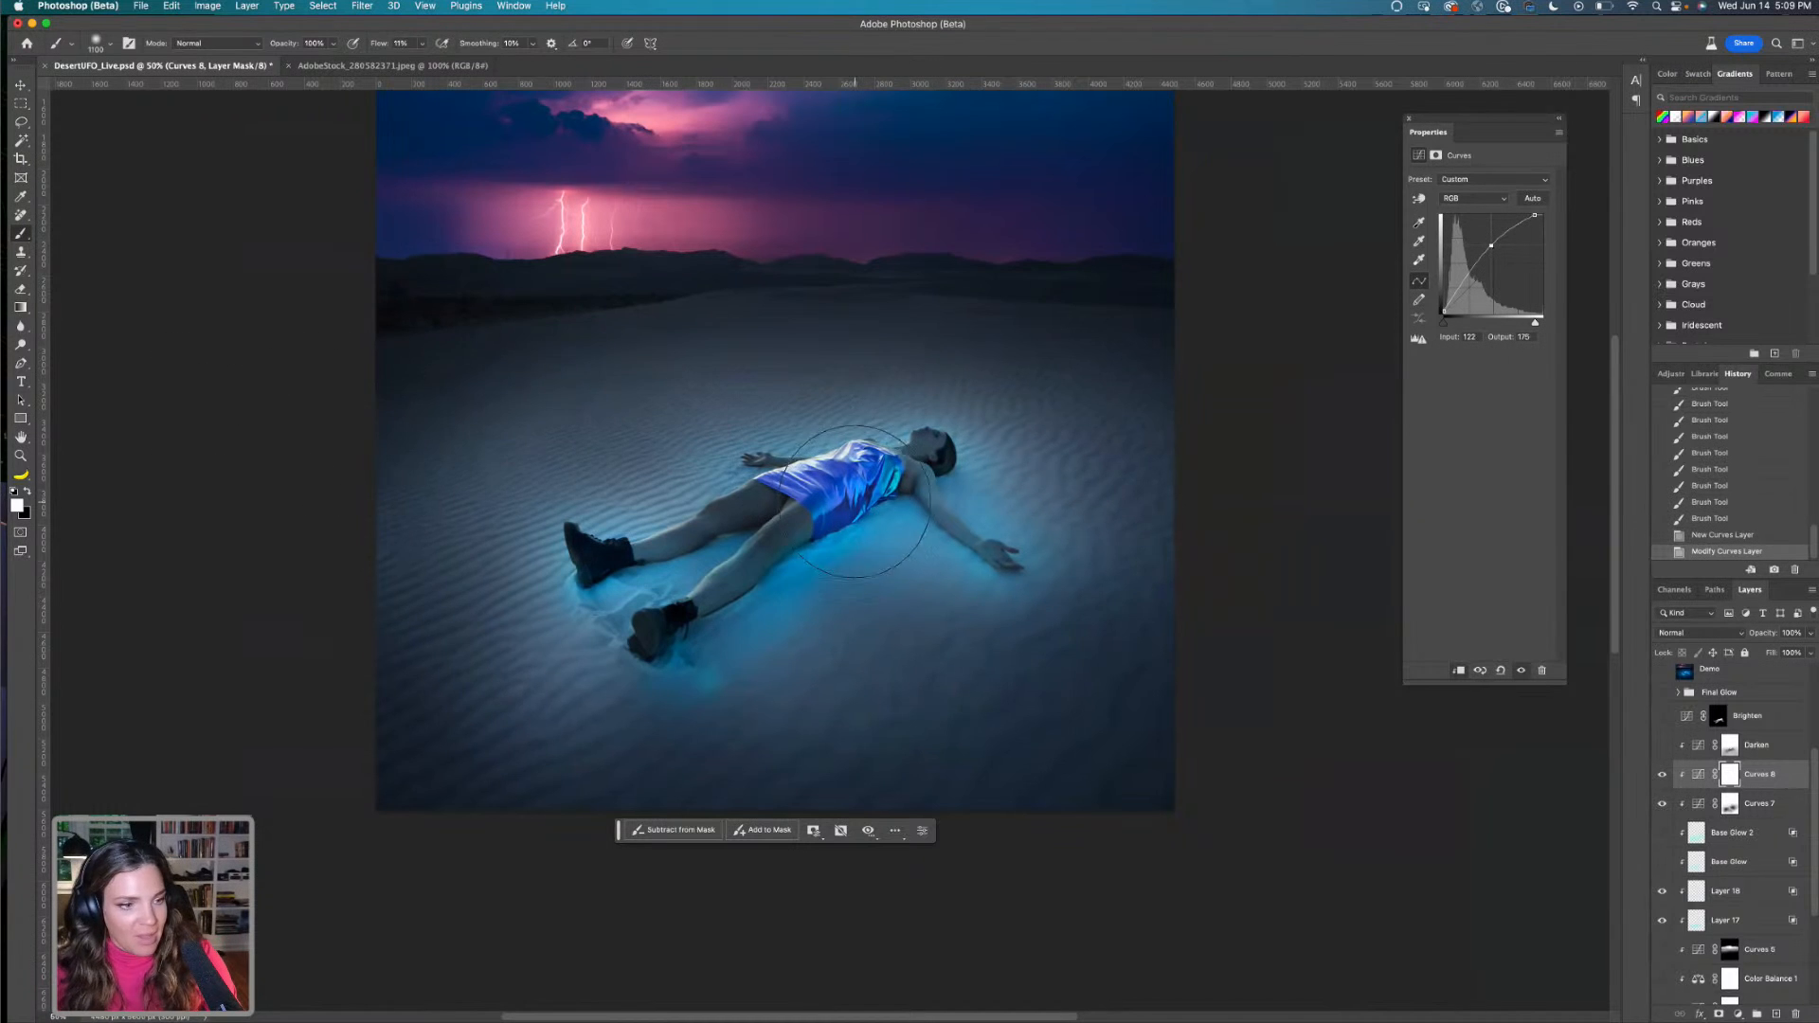
Try masking the brightening off the sand behind the legs with a smaller black brush
key("x")
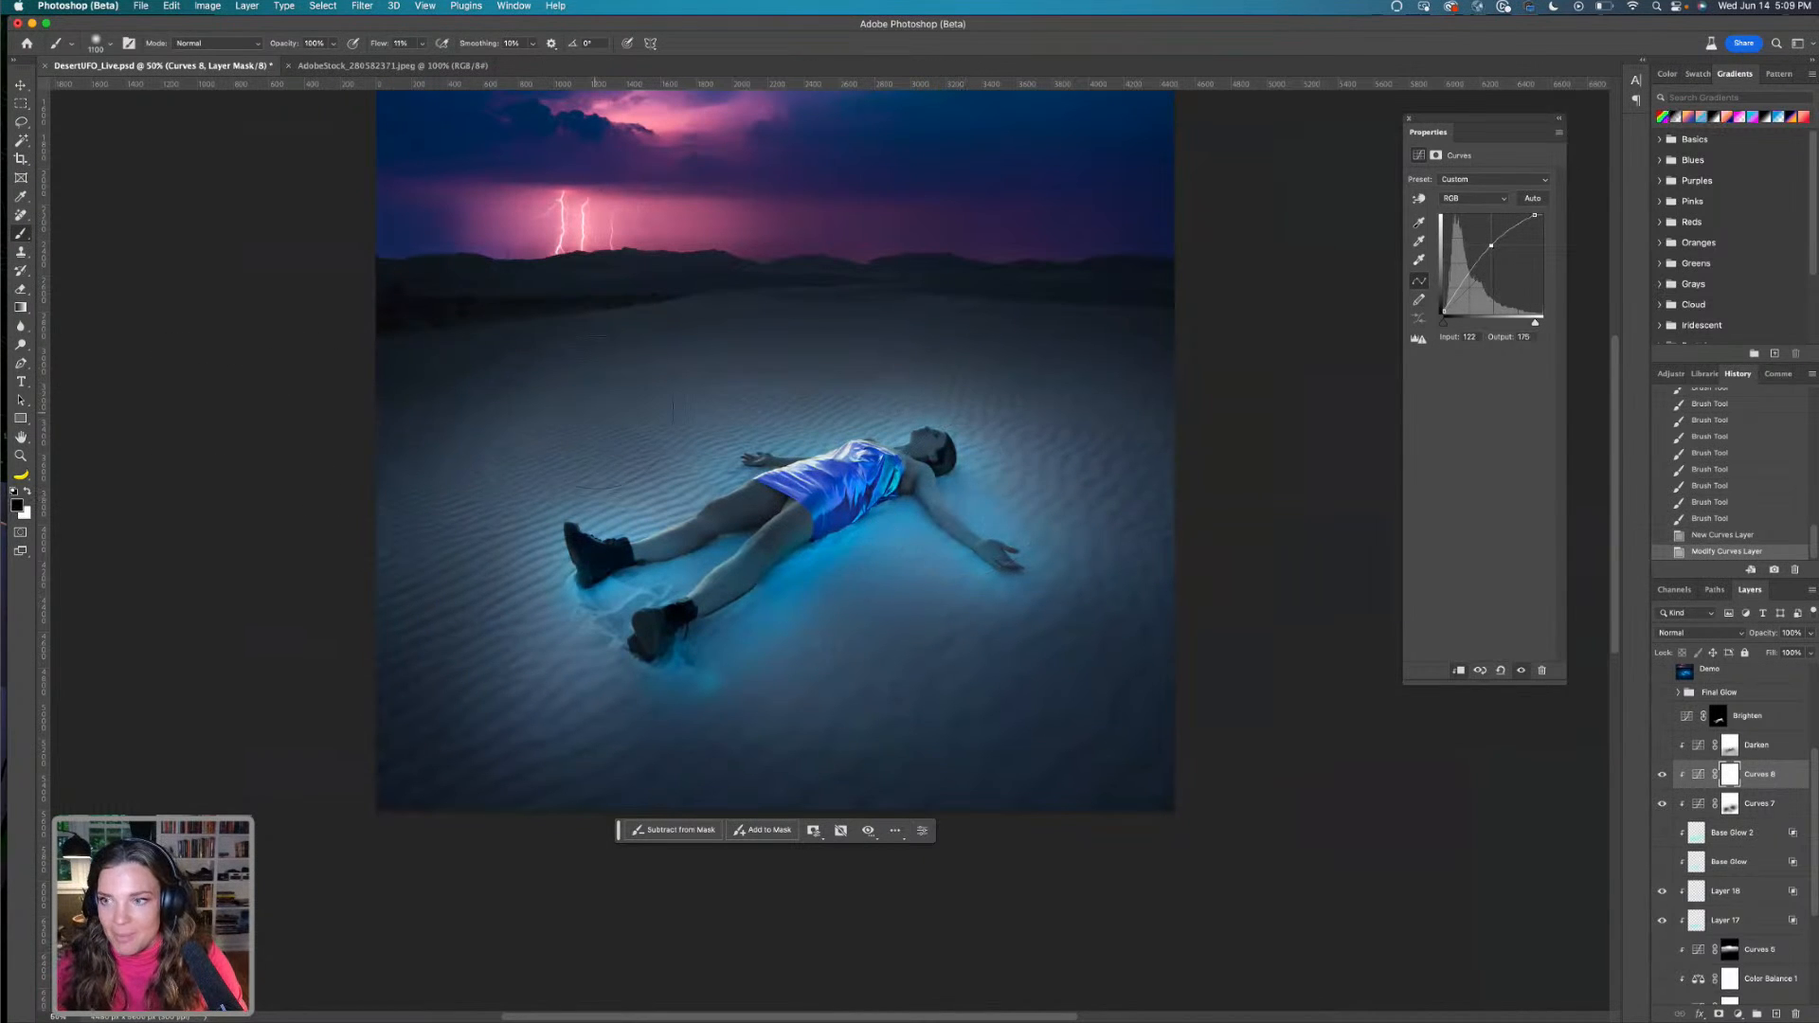
key("bracketleft")
key("bracketleft")
key("bracketleft")
key("bracketleft")
key("bracketleft")
key("bracketleft")
key("bracketleft")
key("bracketleft")
mouse_move(603, 483)
left_mouse_down()
mouse_move(488, 502)
mouse_move(671, 475)
left_mouse_up()
key("super+z")
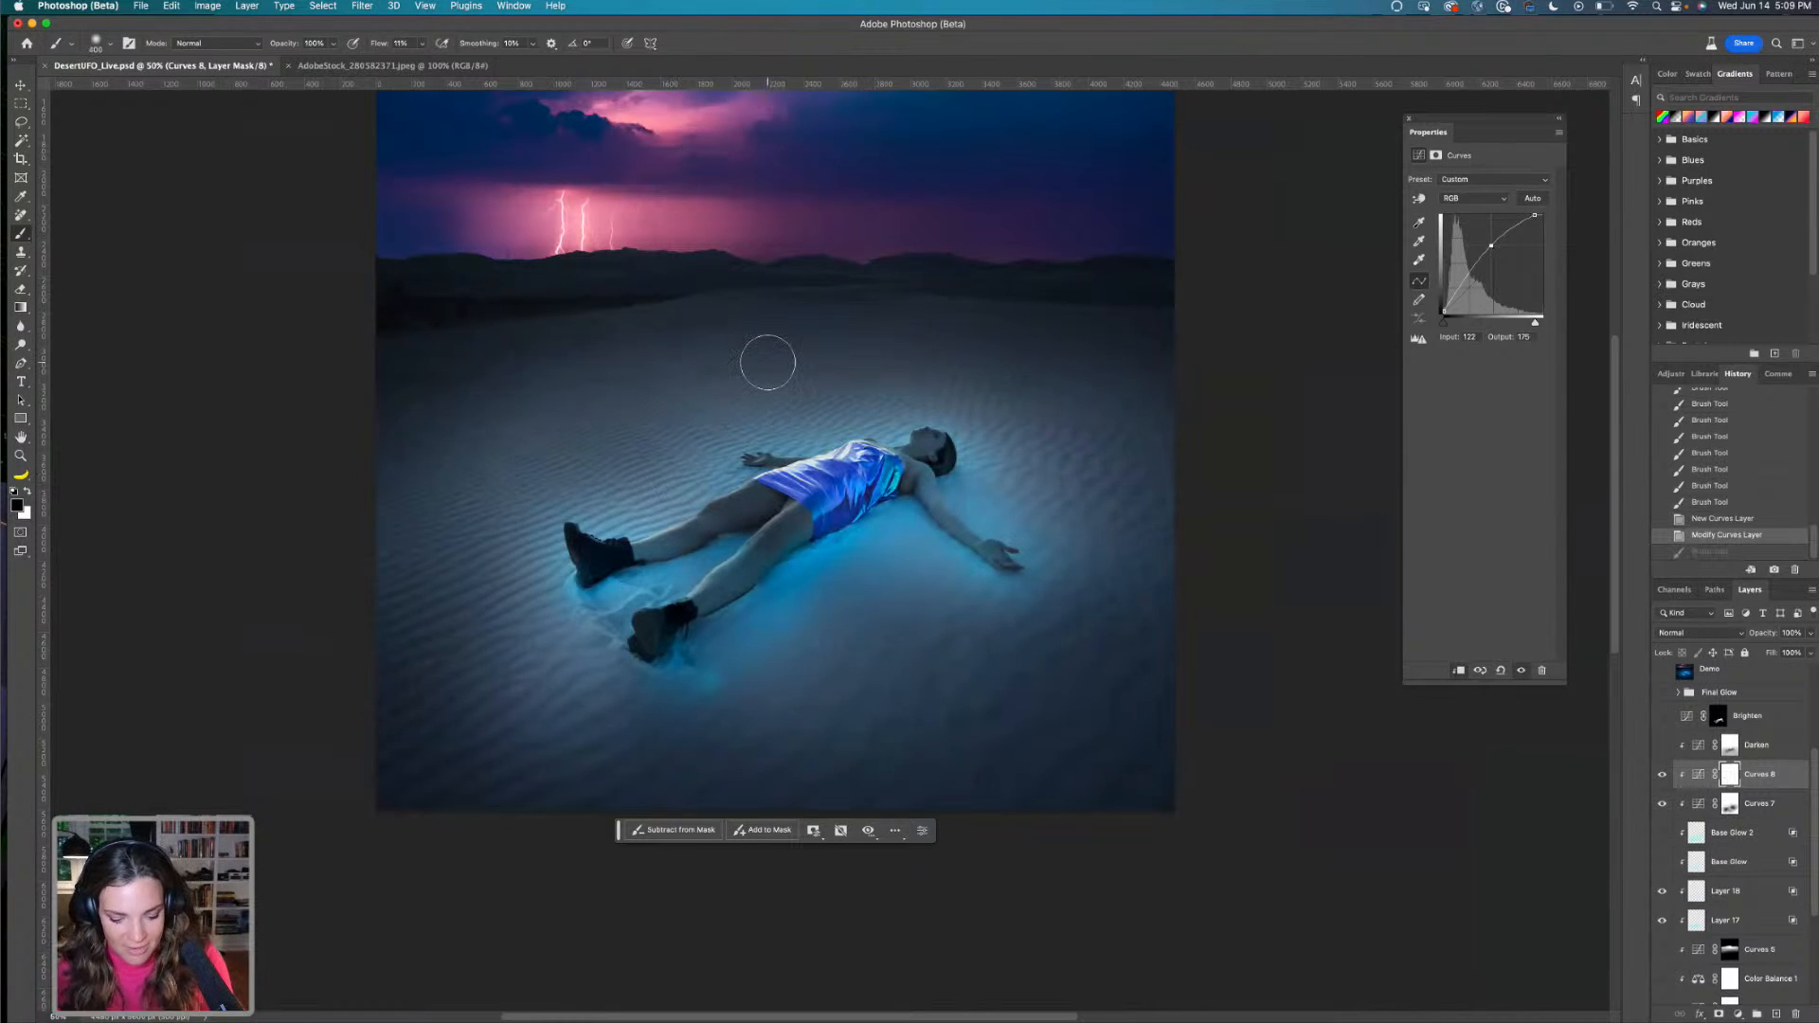
Invert the brightening Curves mask to black and reveal the effect on the face, dress, legs and far hand with a smaller white brush
key("super+i")
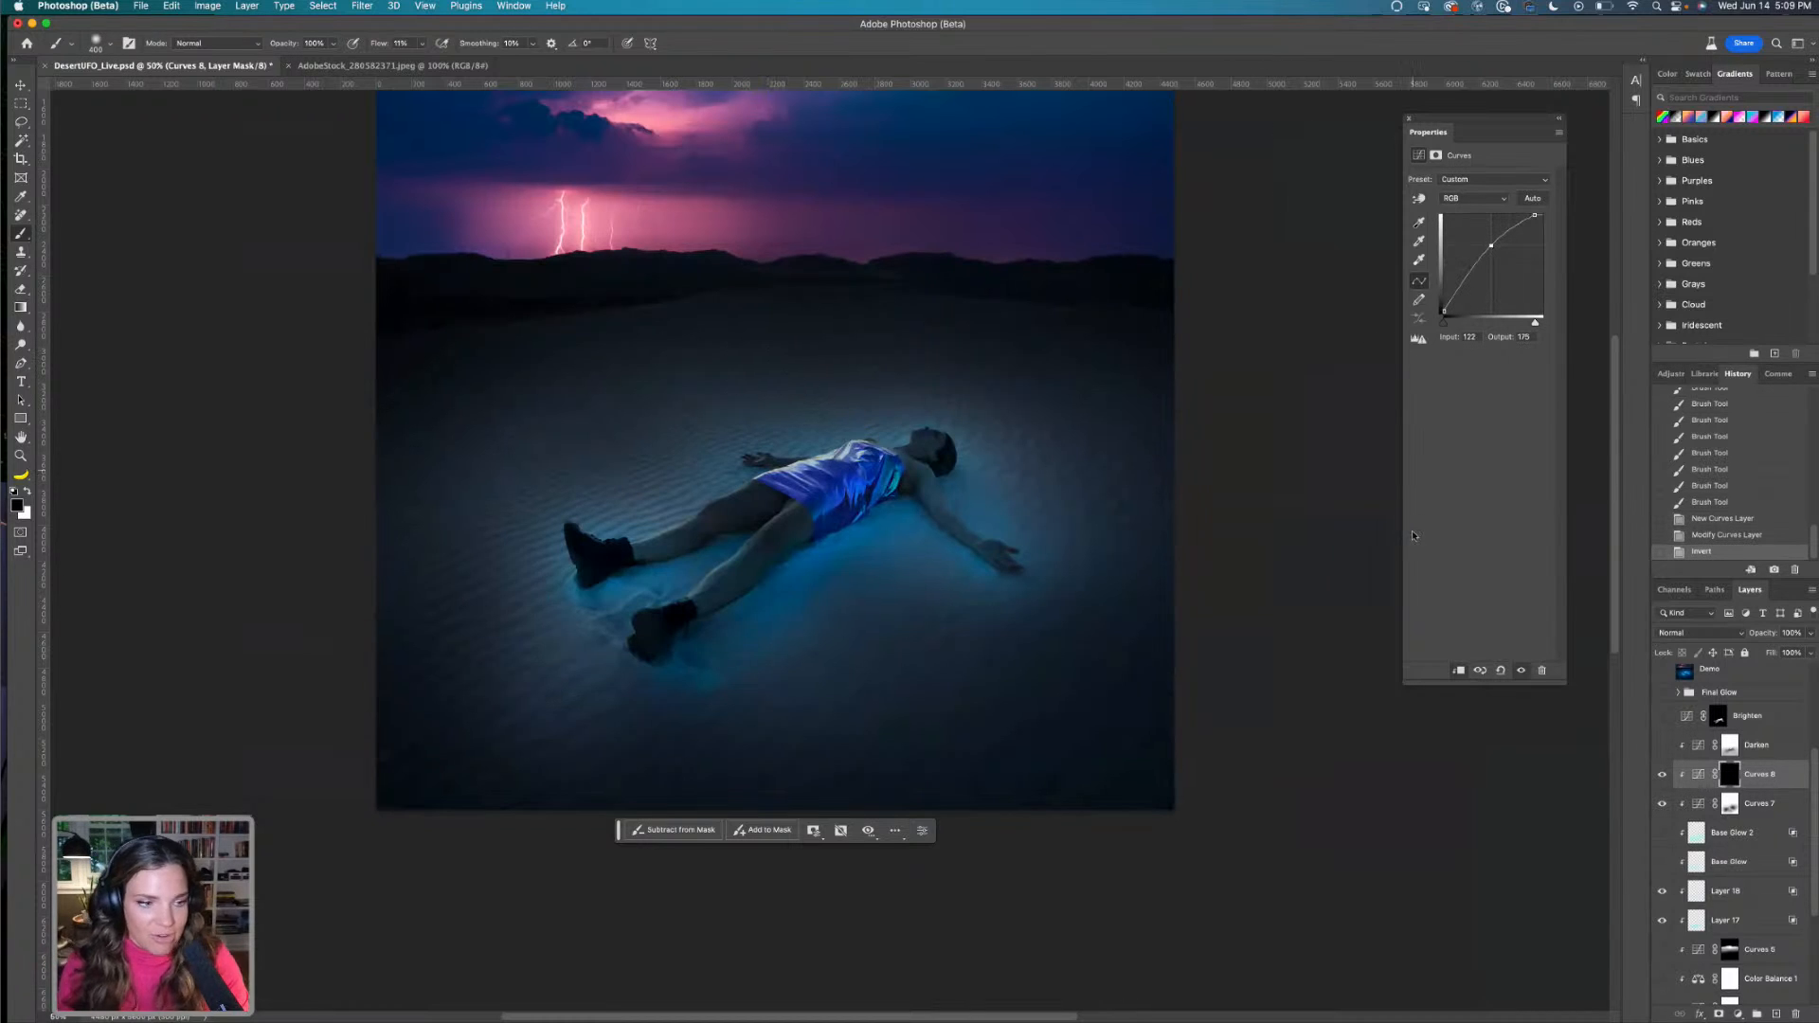
key("x")
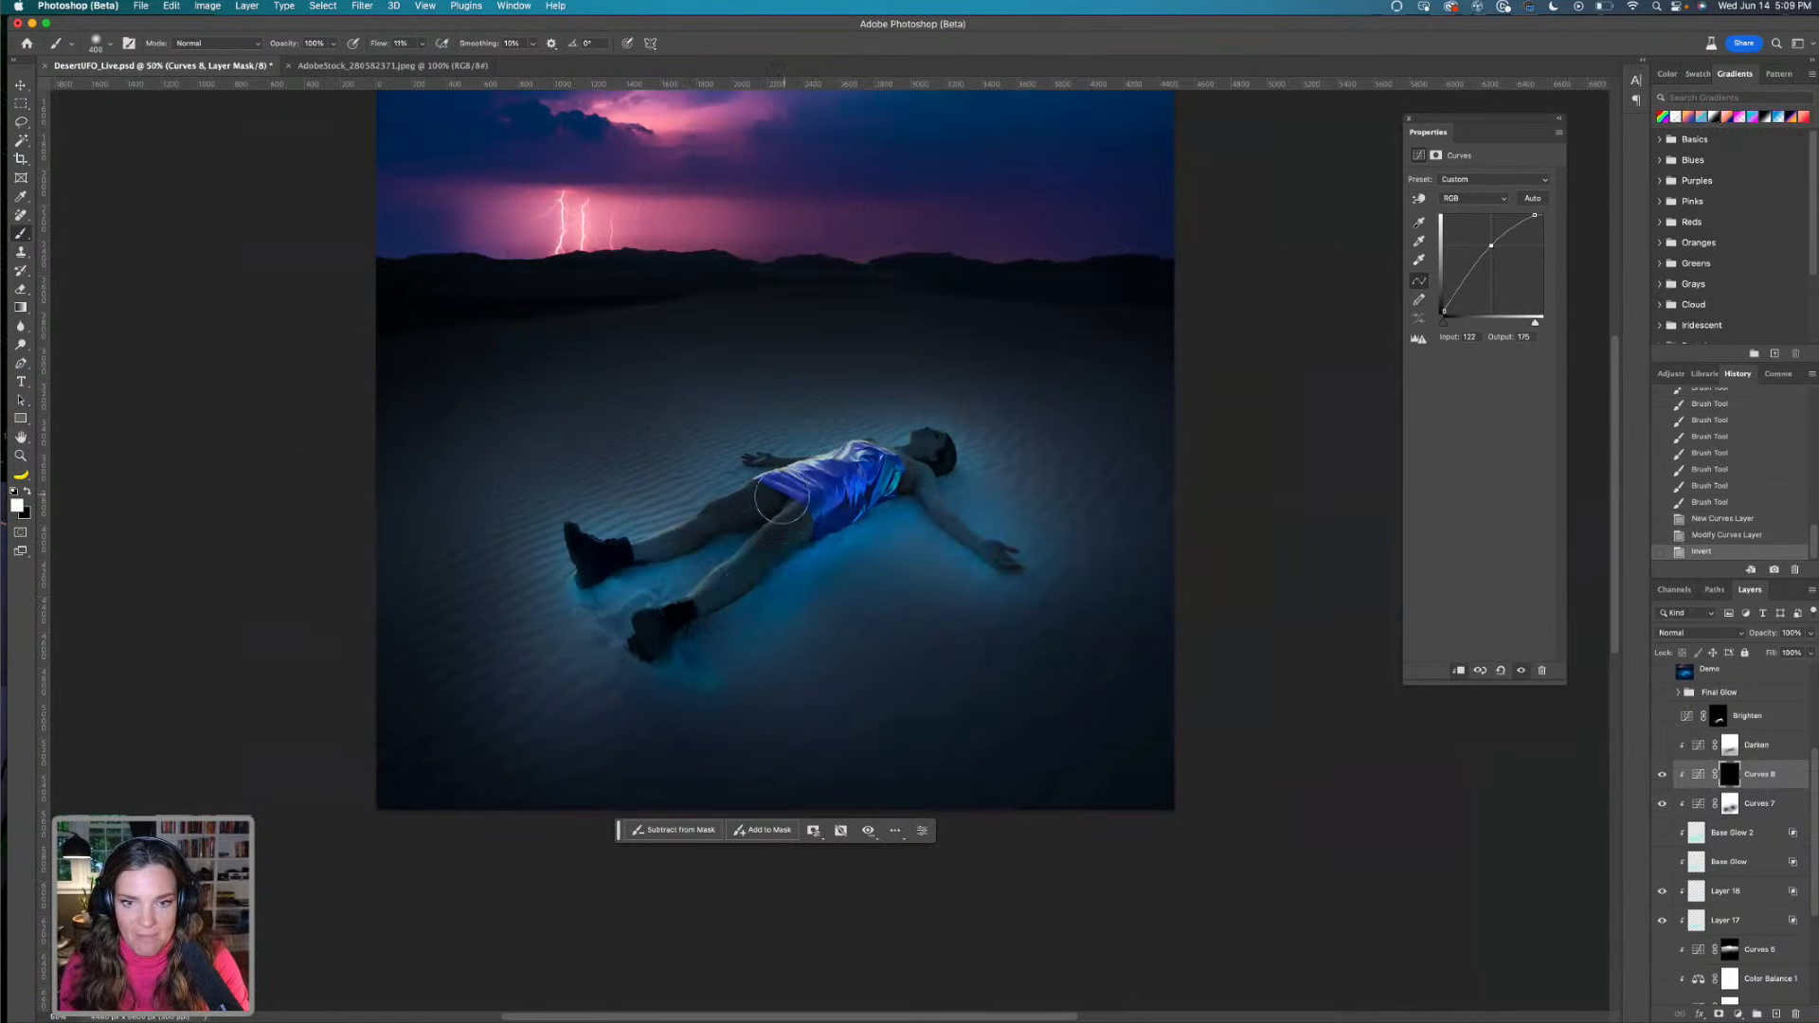
key("bracketleft")
key("bracketleft")
key("bracketleft")
key("bracketleft")
key("bracketleft")
key("bracketleft")
left_click_drag(907, 454, 915, 451)
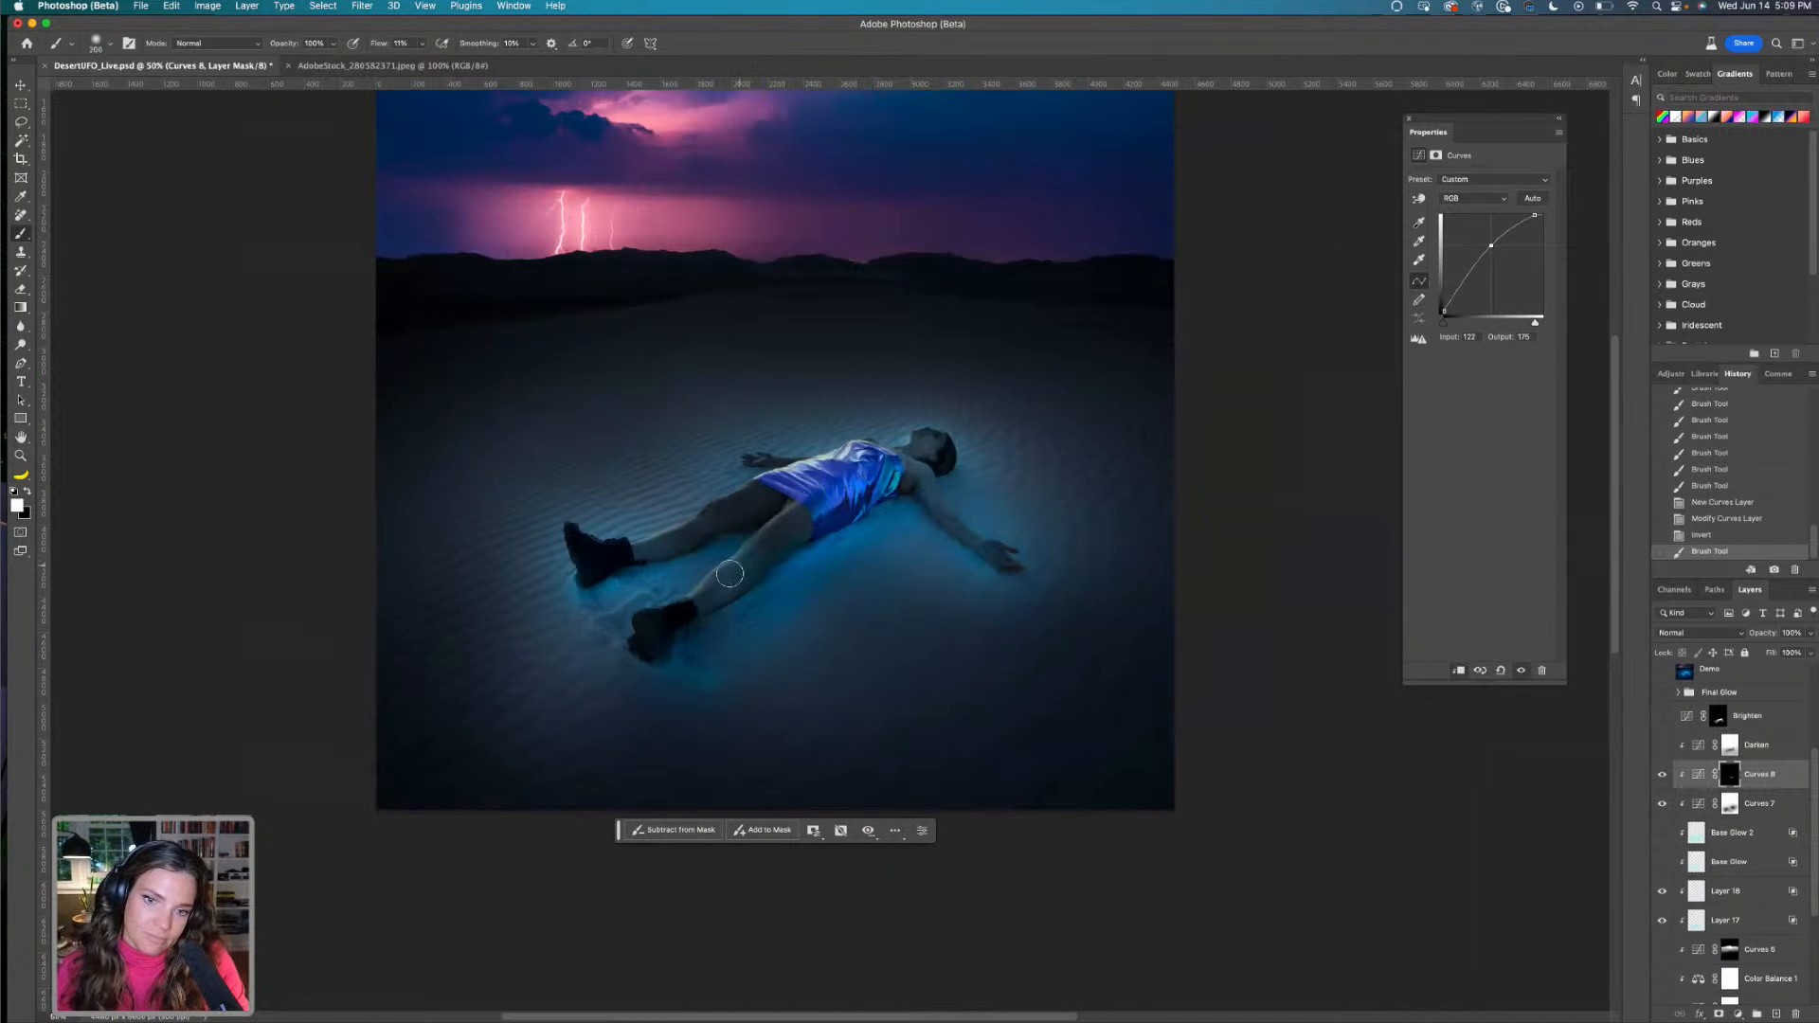
left_click_drag(783, 477, 821, 477)
left_click_drag(715, 519, 776, 497)
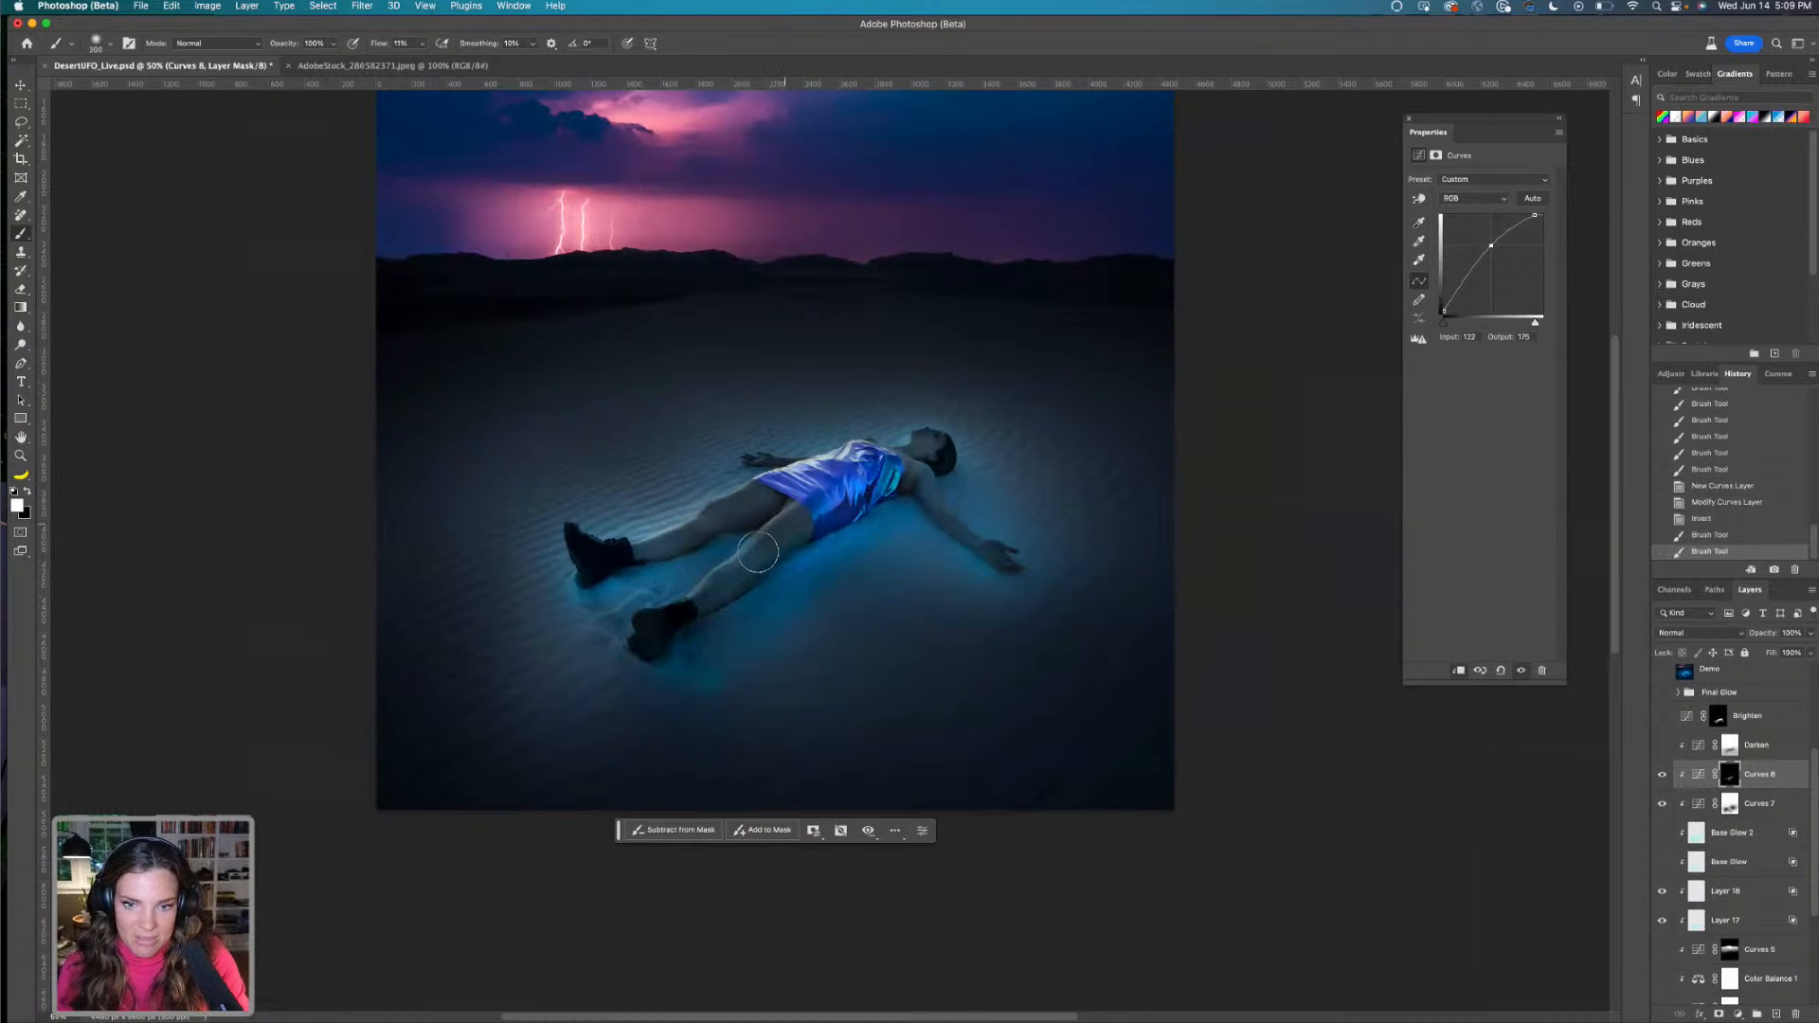
mouse_move(930, 423)
left_mouse_down()
mouse_move(936, 441)
mouse_move(902, 462)
left_mouse_up()
left_click_drag(769, 465, 755, 470)
Set the brush flow to 21% and paint more brightening over the near arm, legs and upper dress, reducing the brush size
left_click(419, 43)
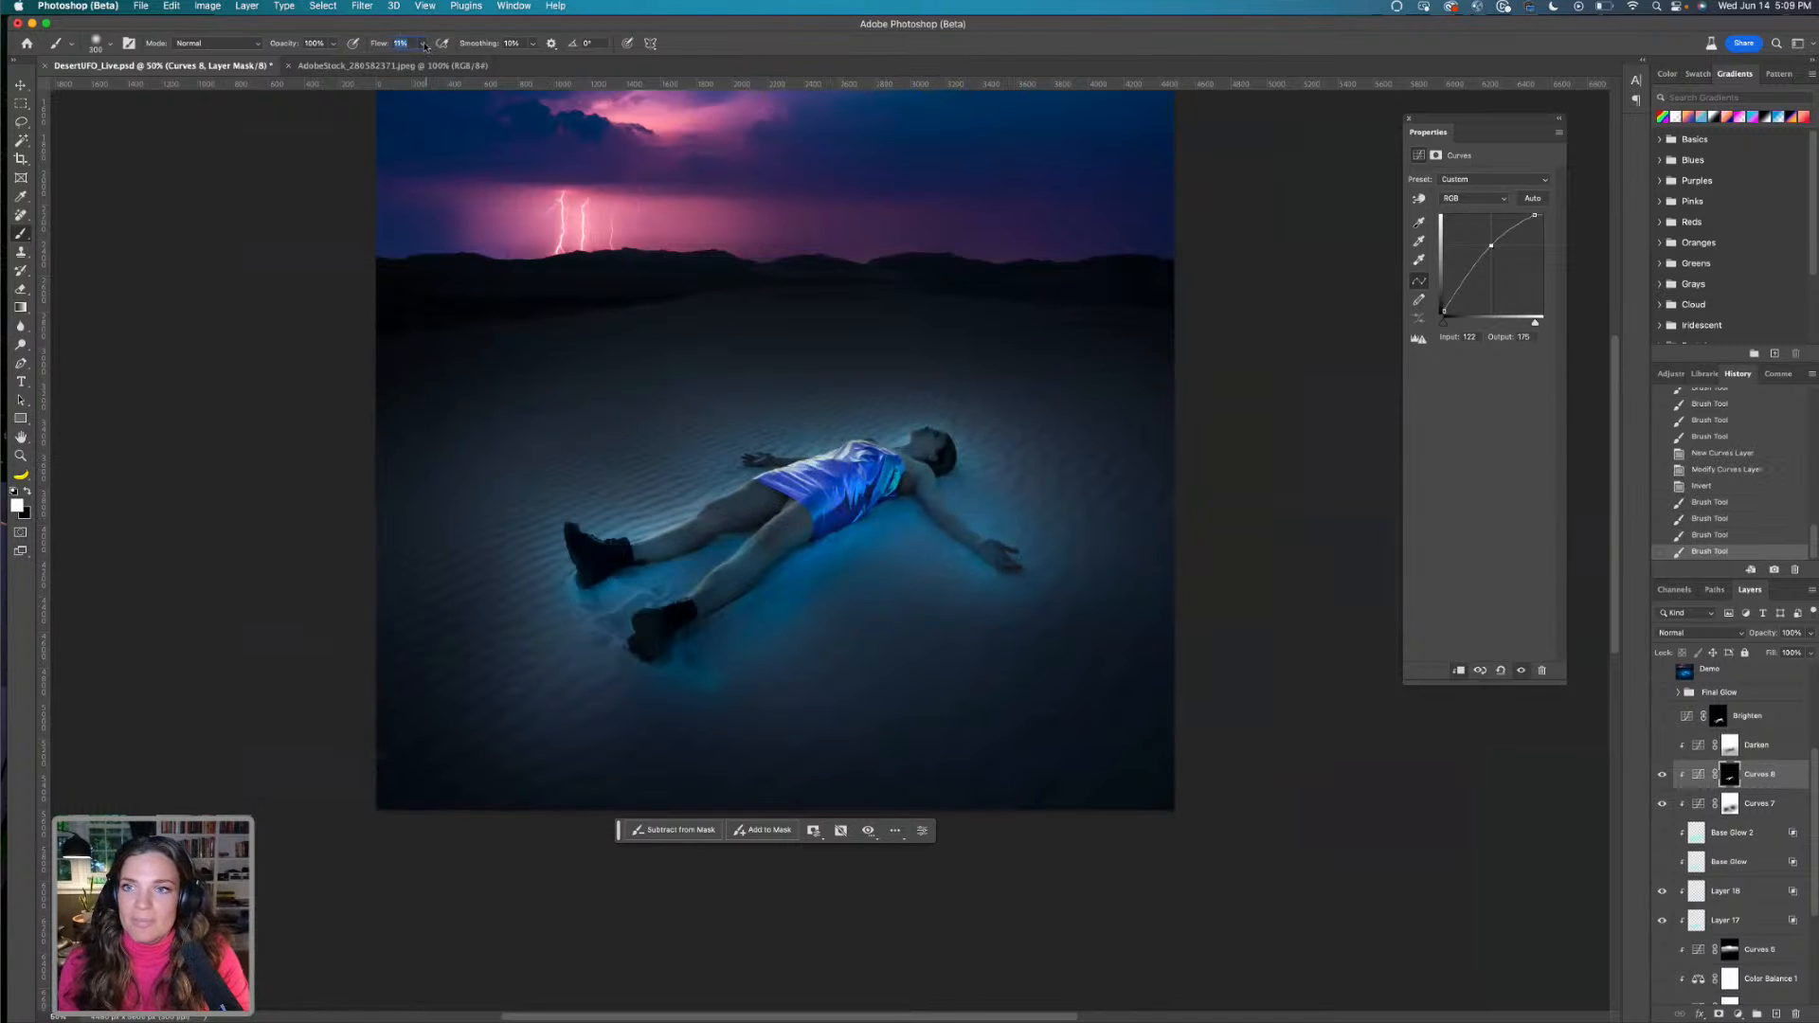
left_click_drag(420, 59, 428, 60)
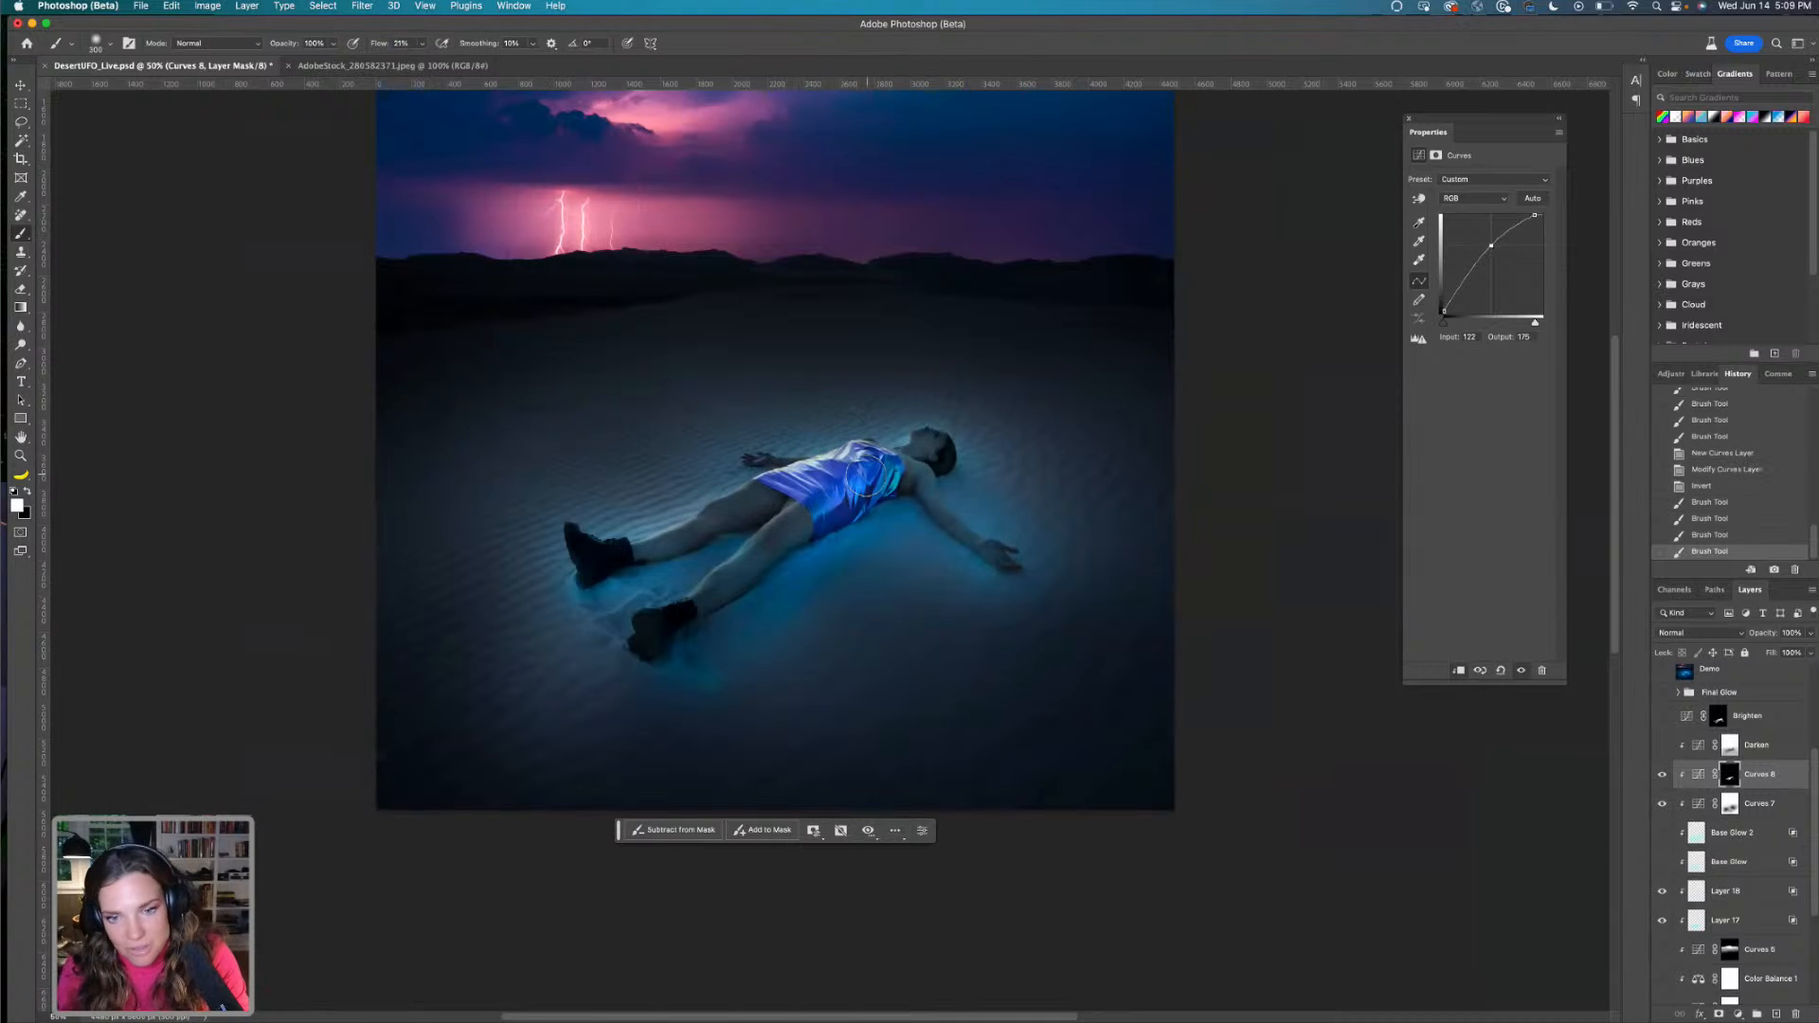
left_click_drag(952, 522, 1012, 559)
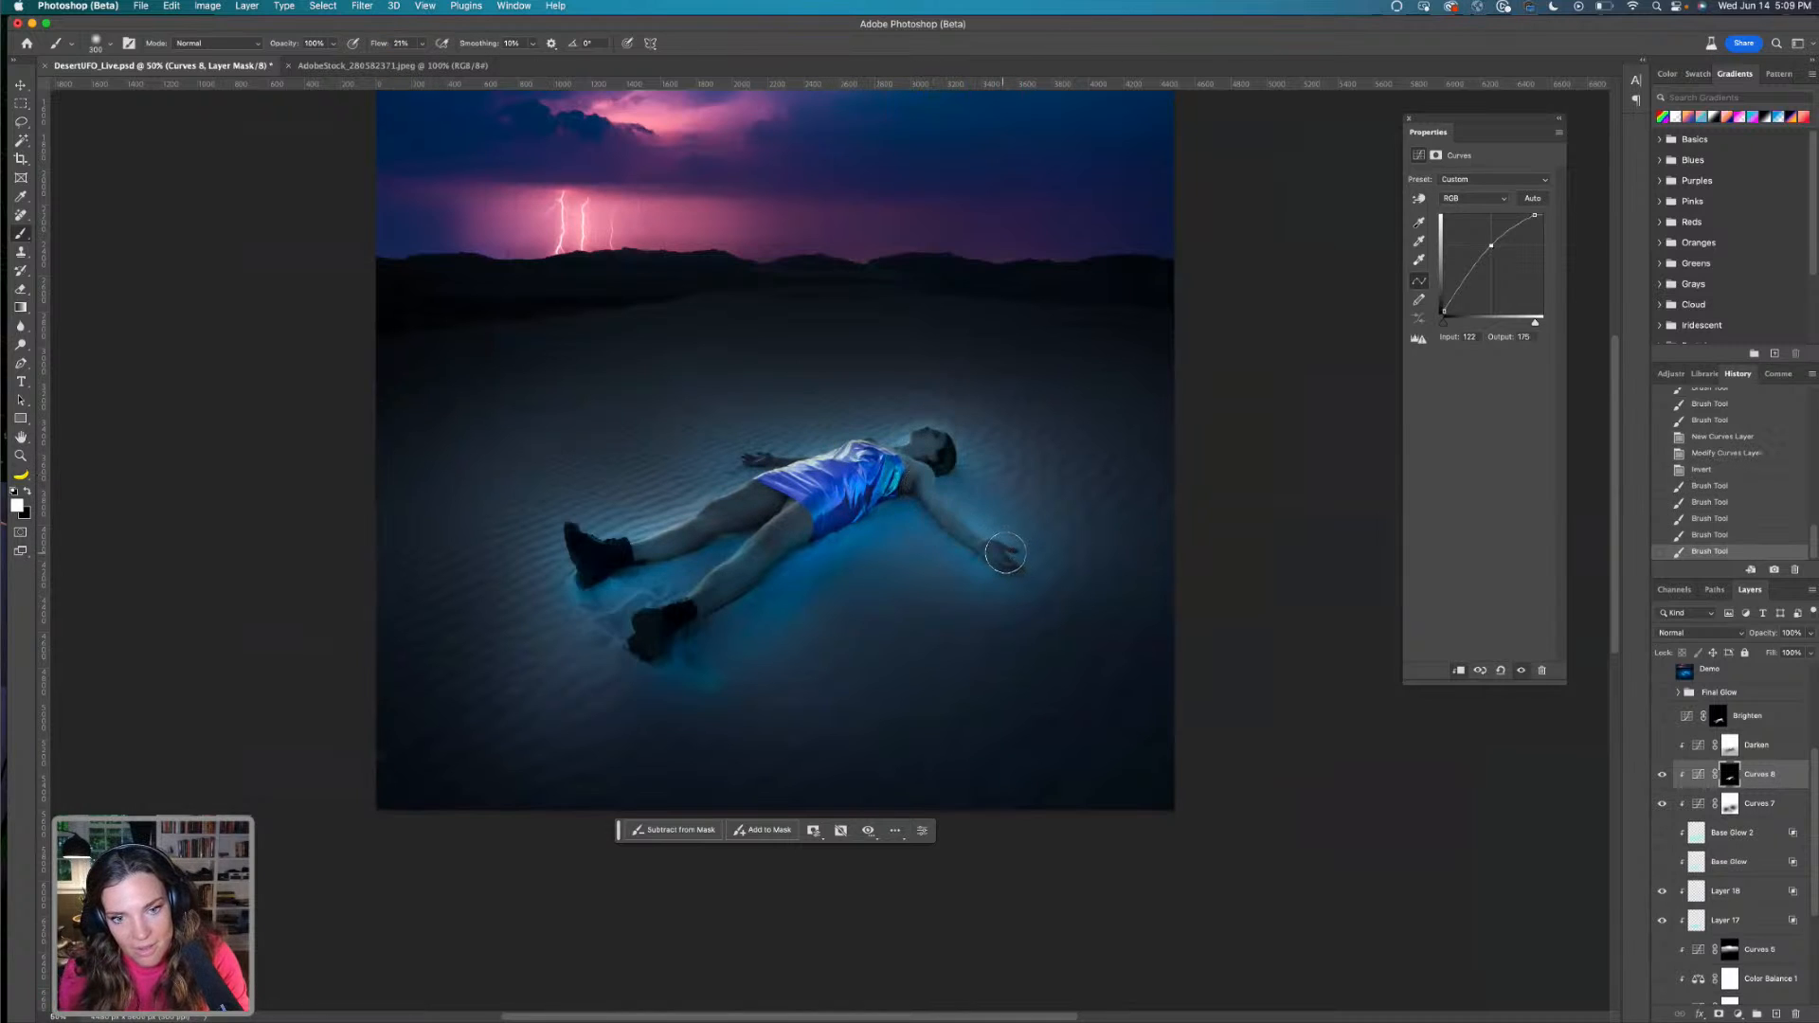
mouse_move(799, 510)
left_mouse_down()
mouse_move(763, 557)
mouse_move(665, 543)
mouse_move(608, 565)
left_mouse_up()
left_click(723, 593)
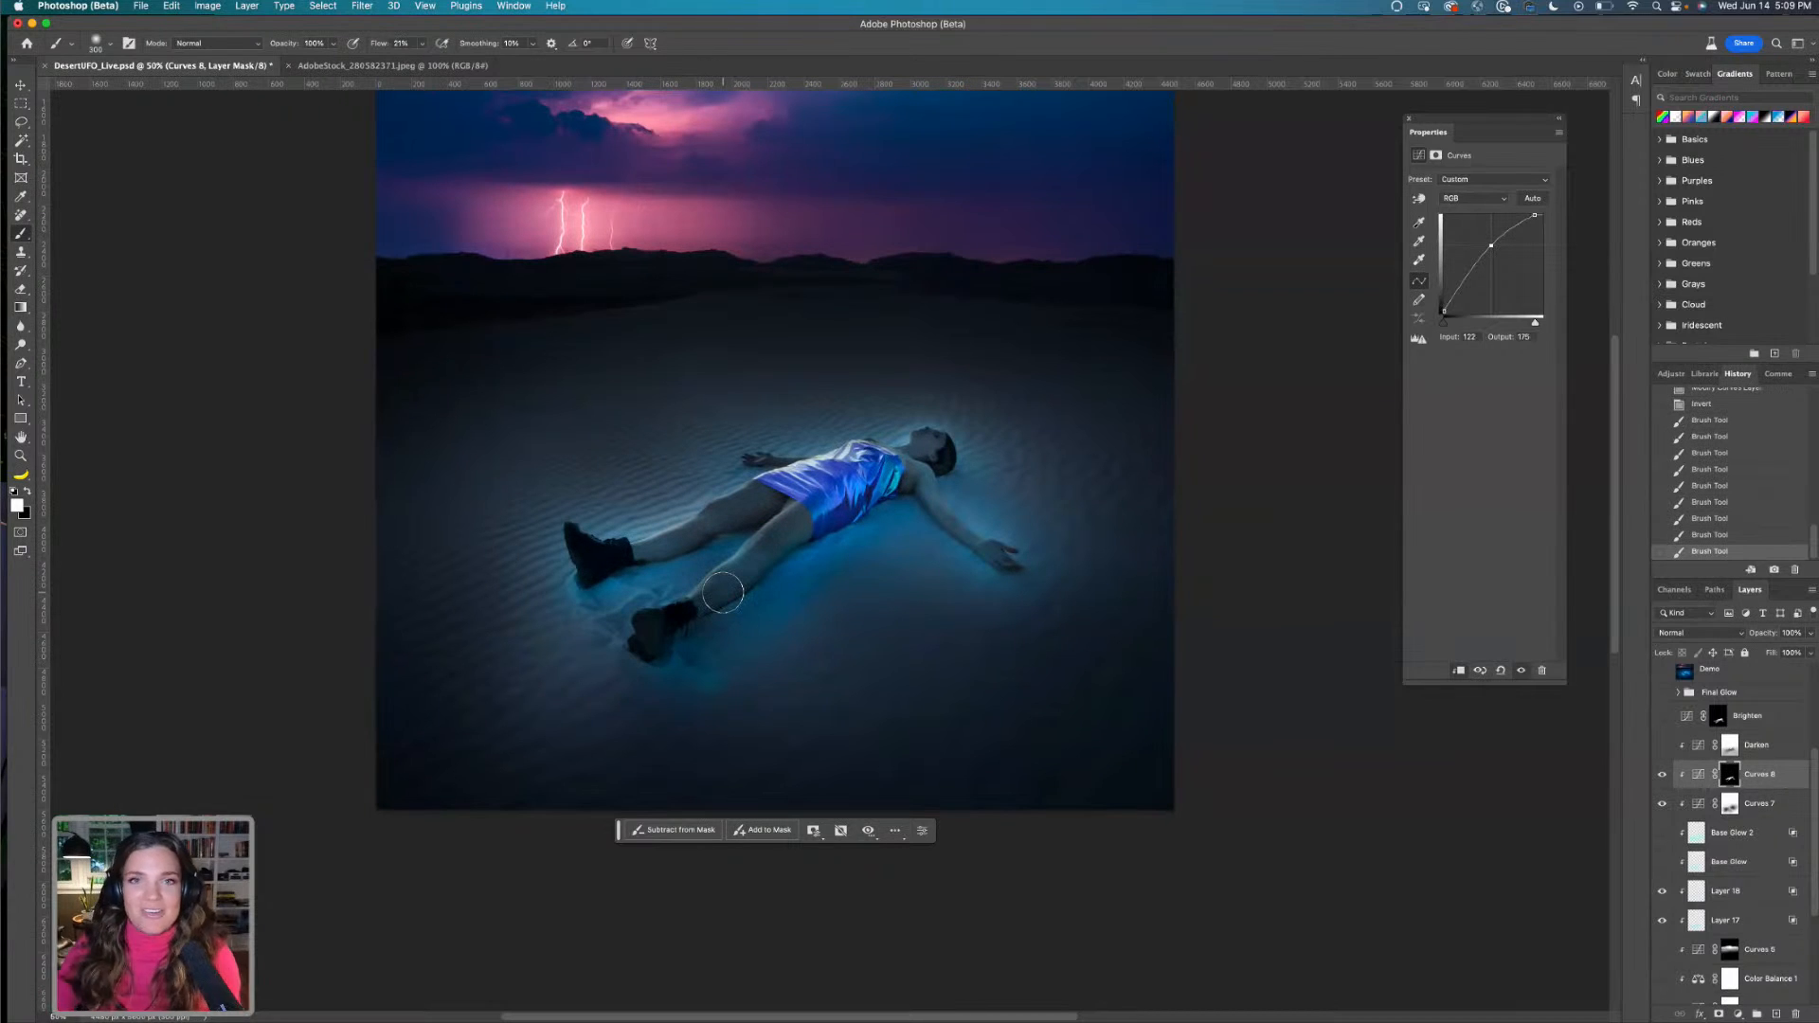
mouse_move(800, 513)
left_mouse_down()
mouse_move(867, 494)
mouse_move(742, 543)
mouse_move(797, 512)
left_mouse_up()
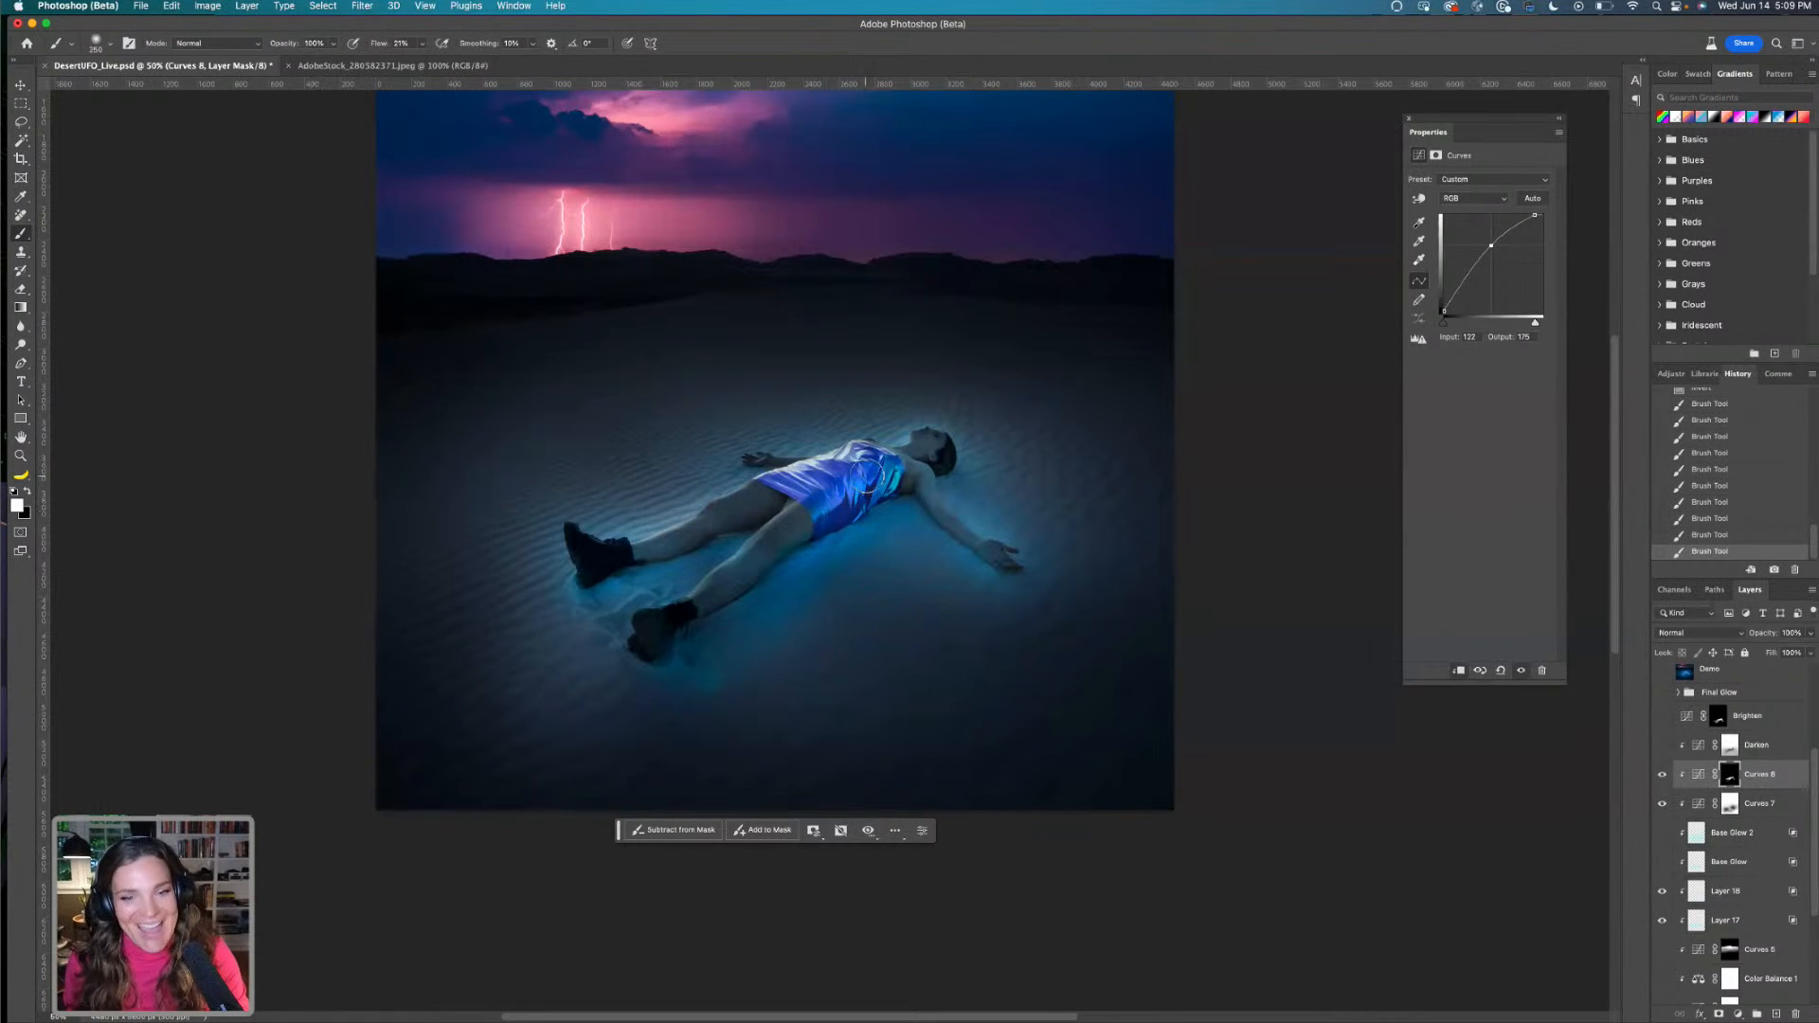
left_click_drag(900, 464, 883, 464)
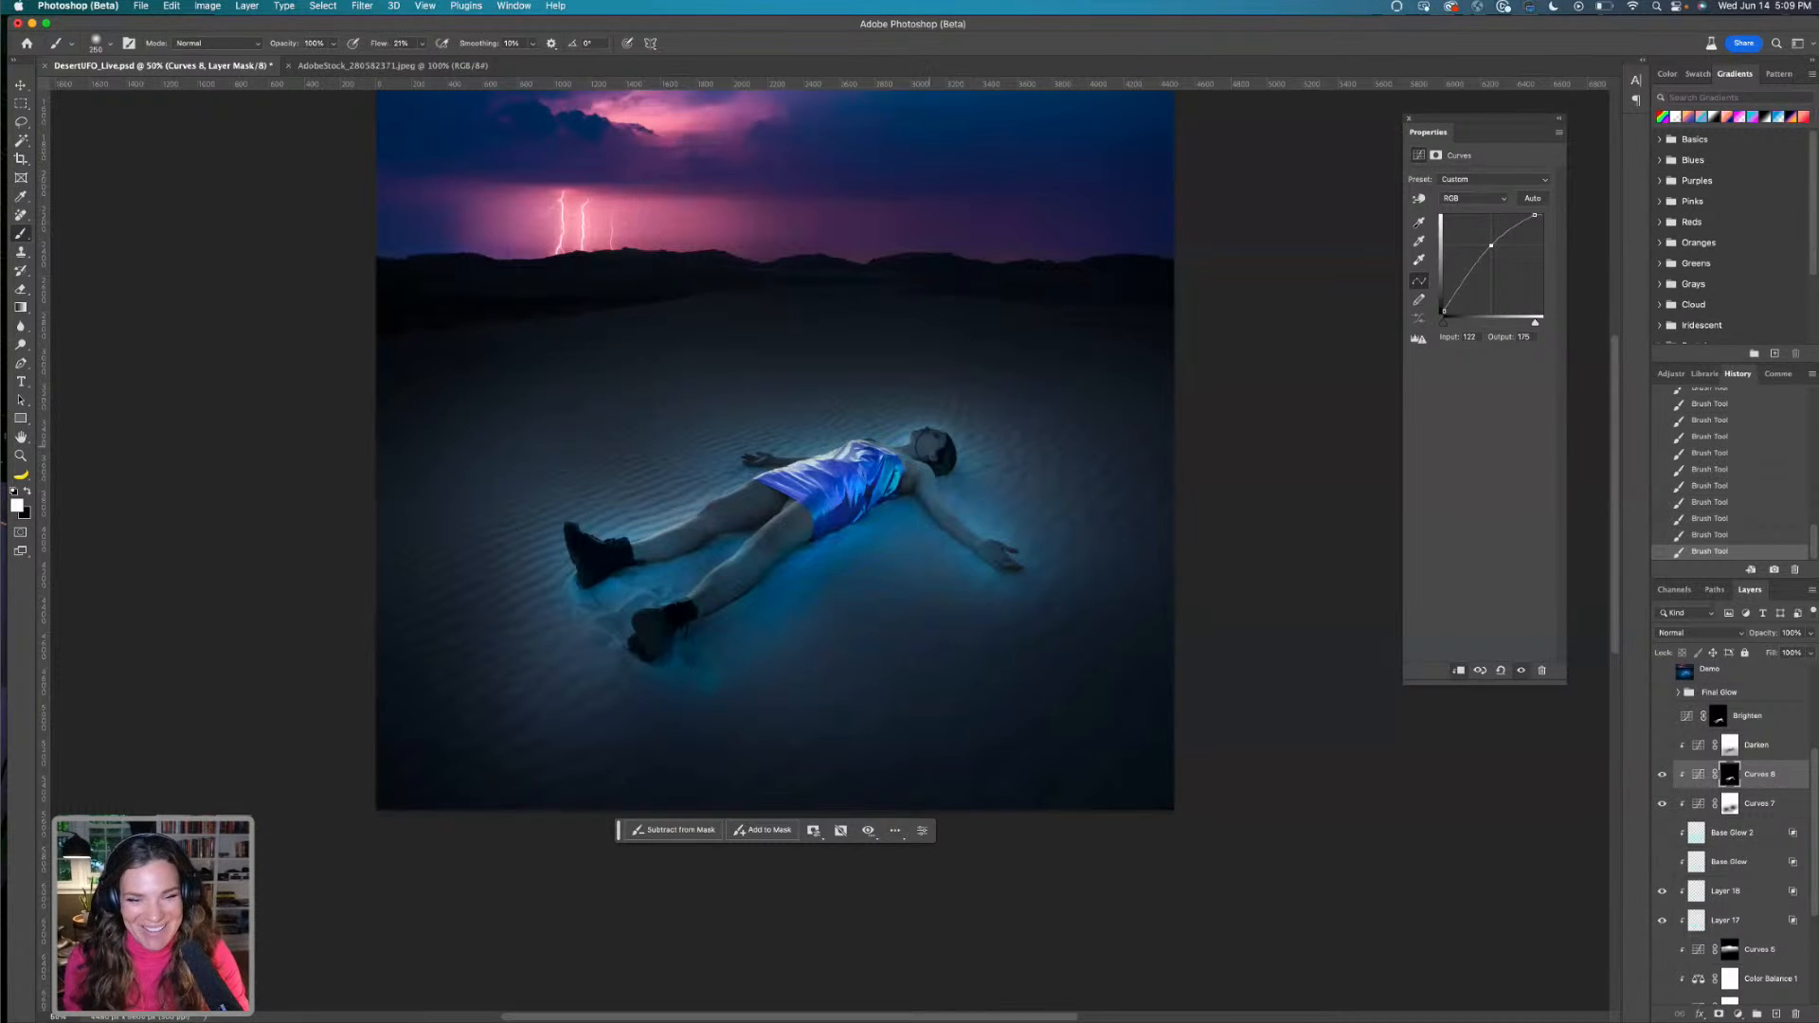
key("bracketleft")
key("bracketleft")
key("bracketleft")
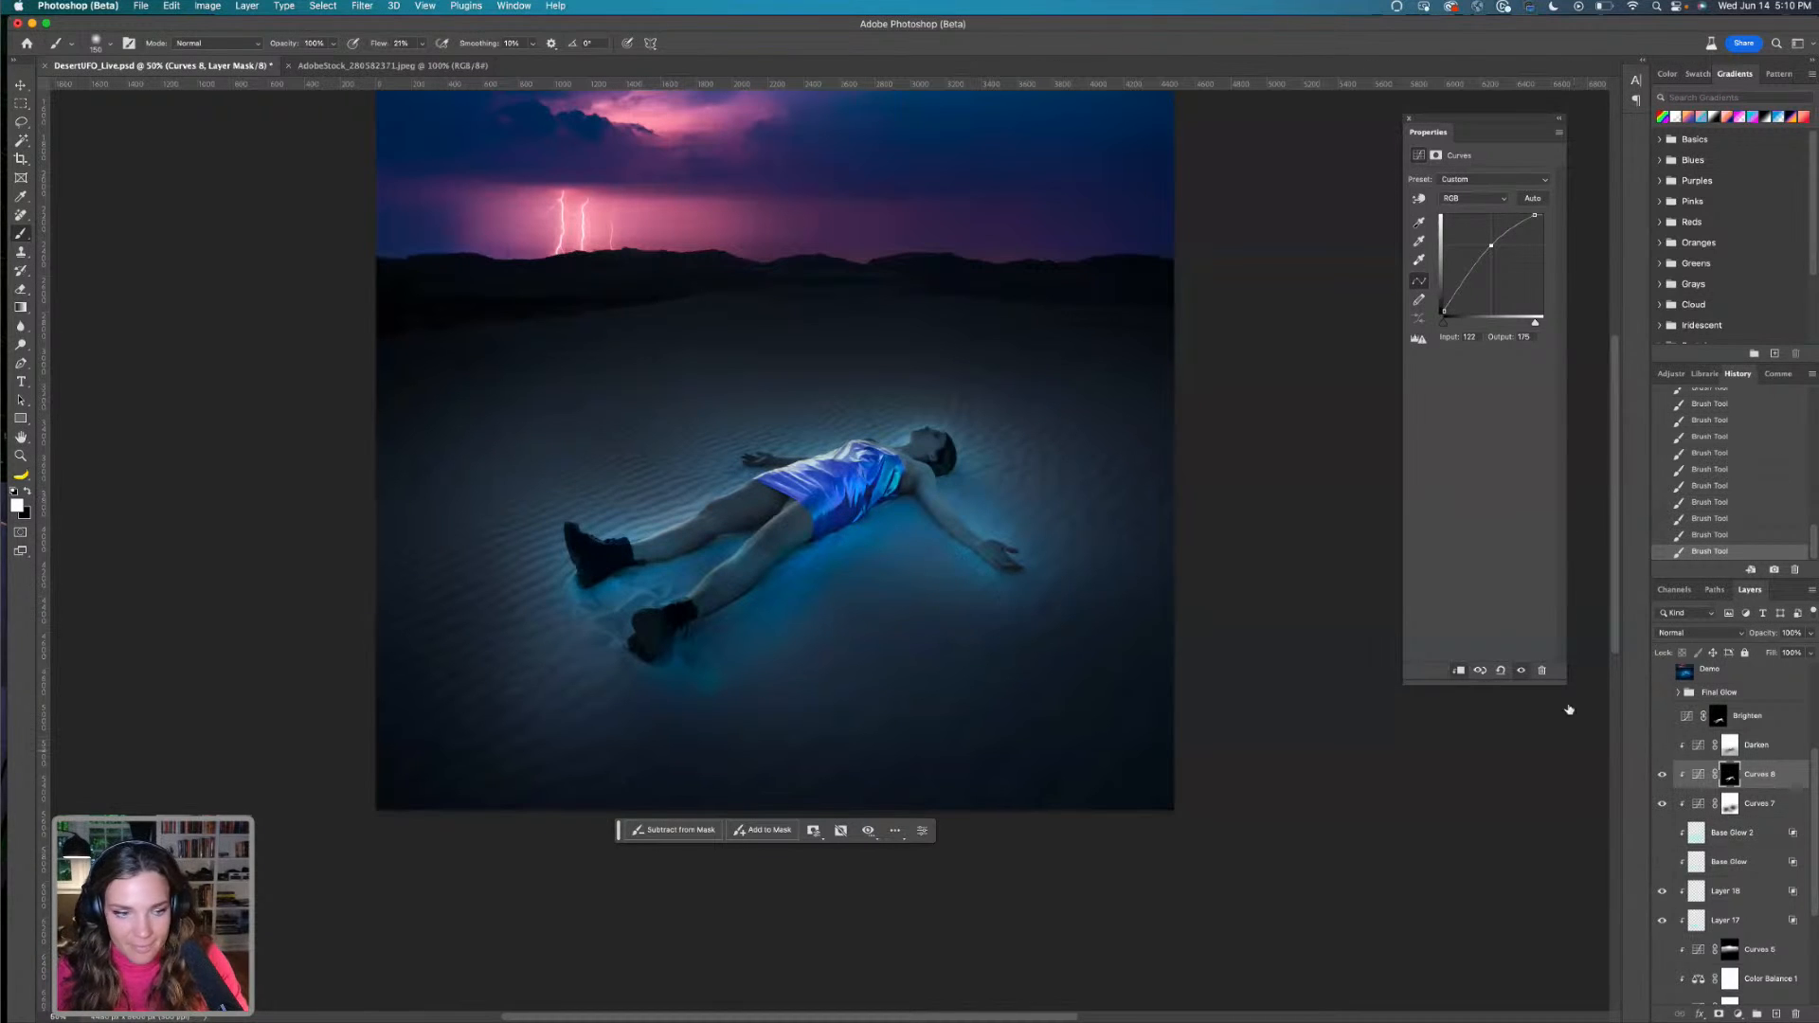
Check the Curves 8 brightening against the unbrightened image and paint more of it along both legs with a larger white brush
left_click(1661, 774)
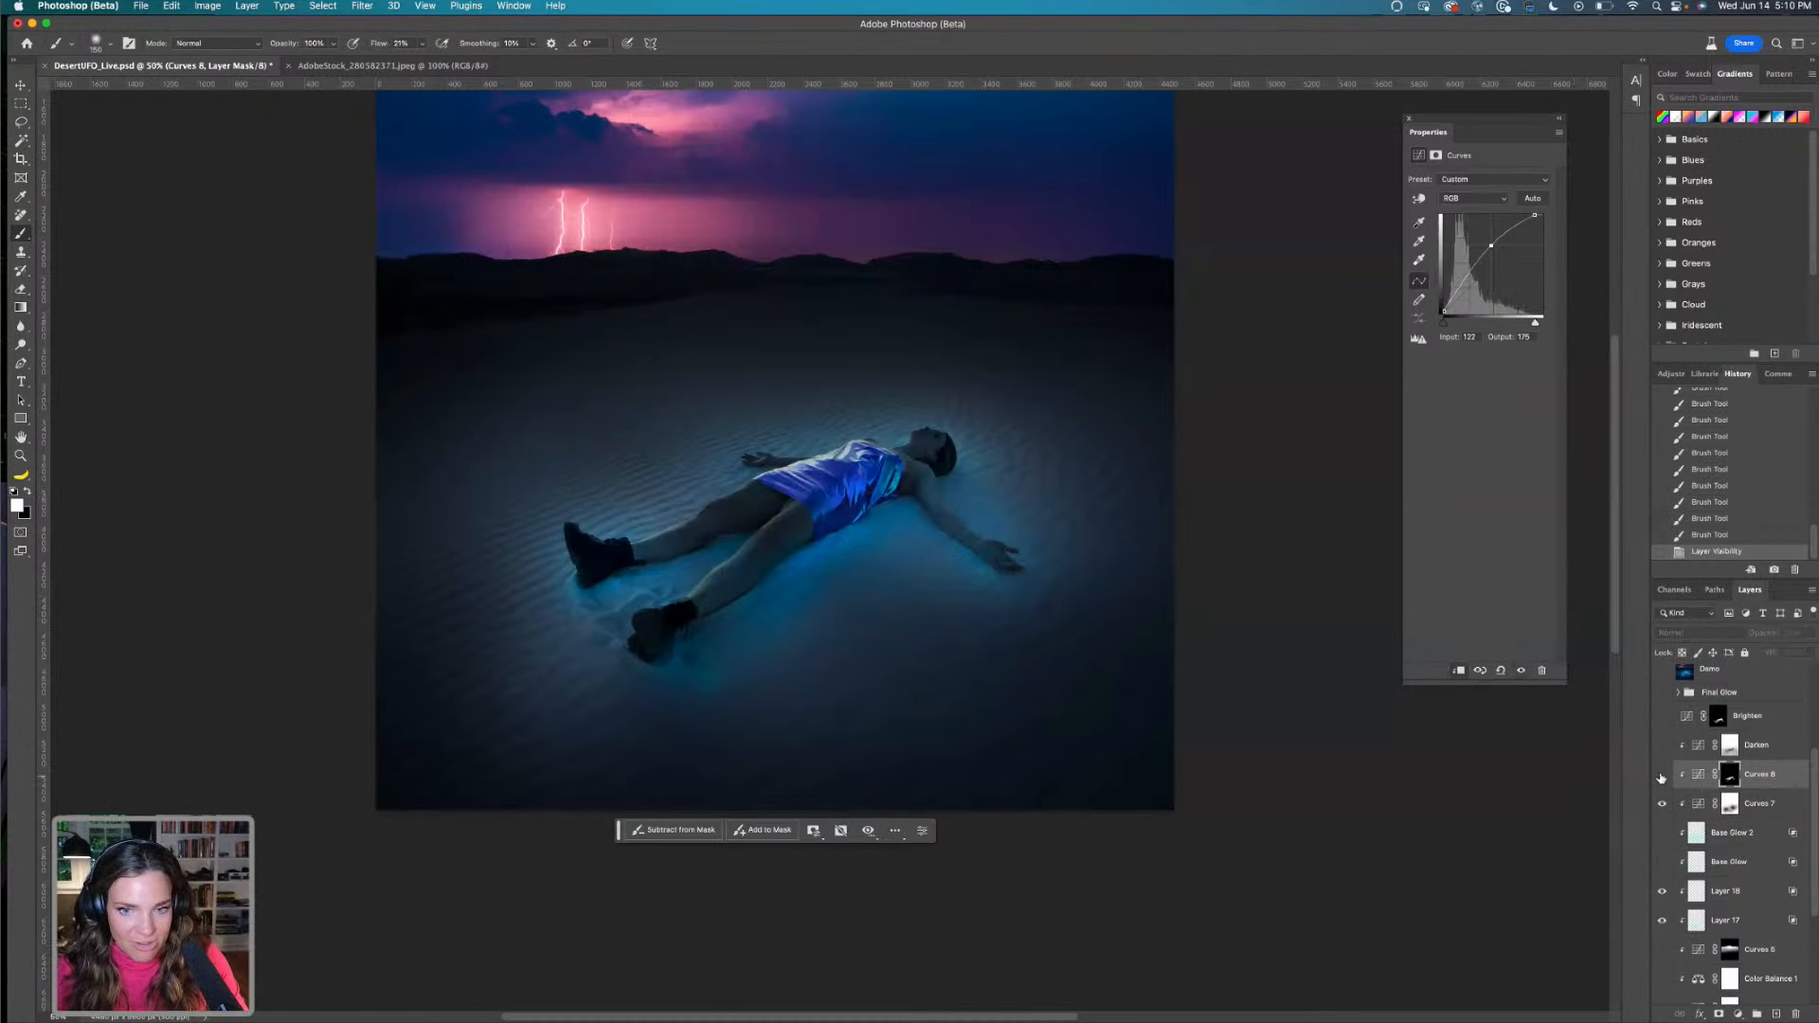
left_click(1662, 775)
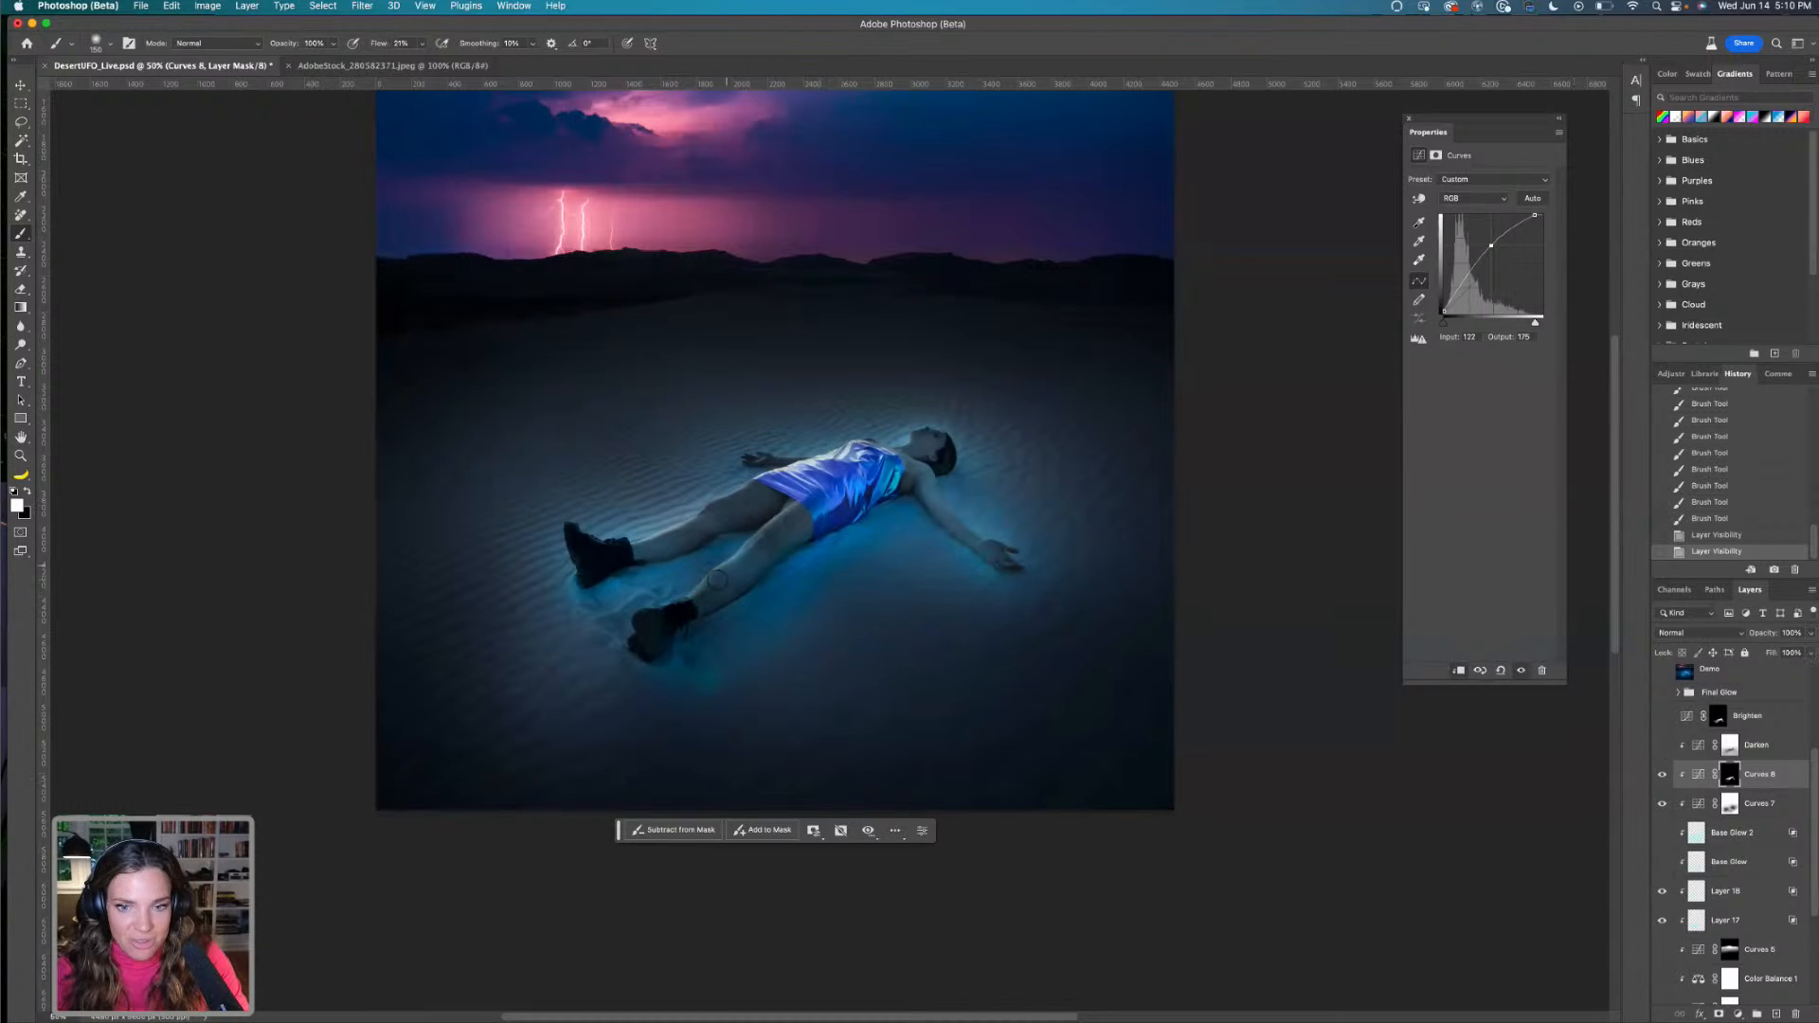
left_click_drag(701, 609, 694, 612)
key("bracketright")
key("bracketright")
key("bracketright")
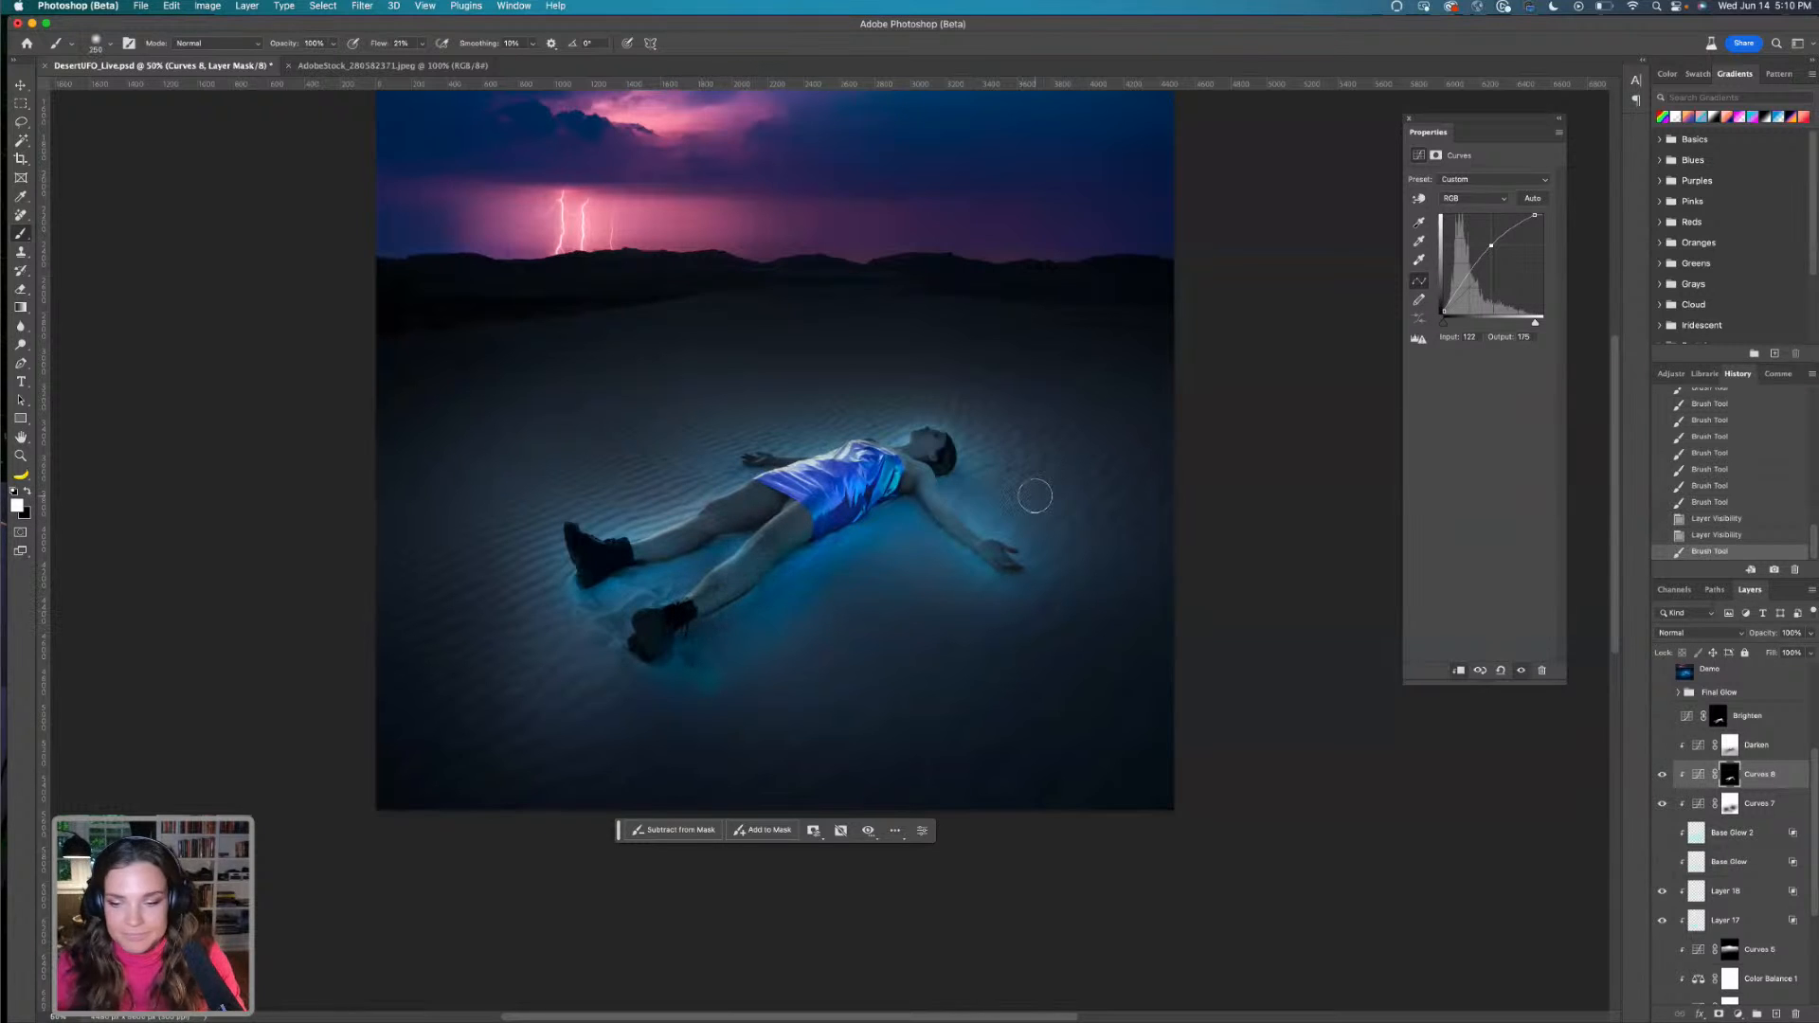
mouse_move(711, 613)
left_mouse_down()
mouse_move(722, 578)
mouse_move(697, 595)
mouse_move(803, 517)
left_mouse_up()
left_click_drag(655, 546, 785, 491)
Touch up the brightening on the near shoulder, far hand and near leg with a smaller white brush
key("super+equal")
key("bracketleft")
key("bracketleft")
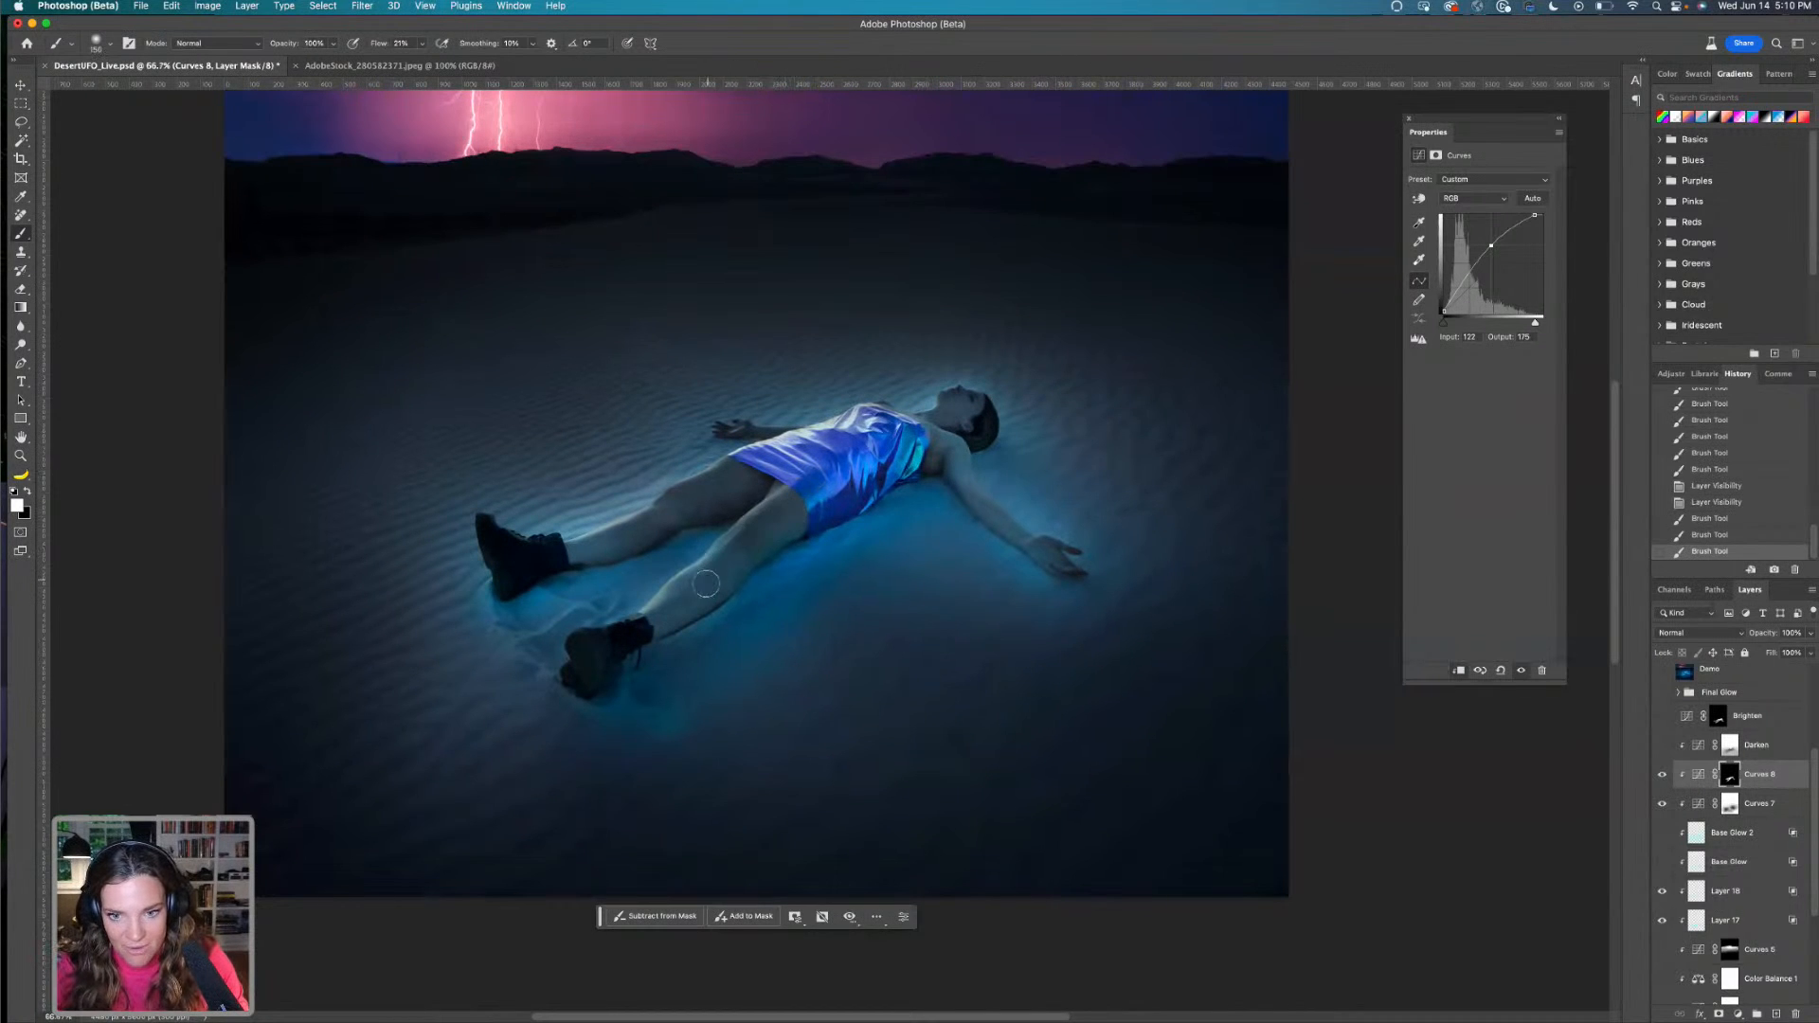
left_click(935, 469)
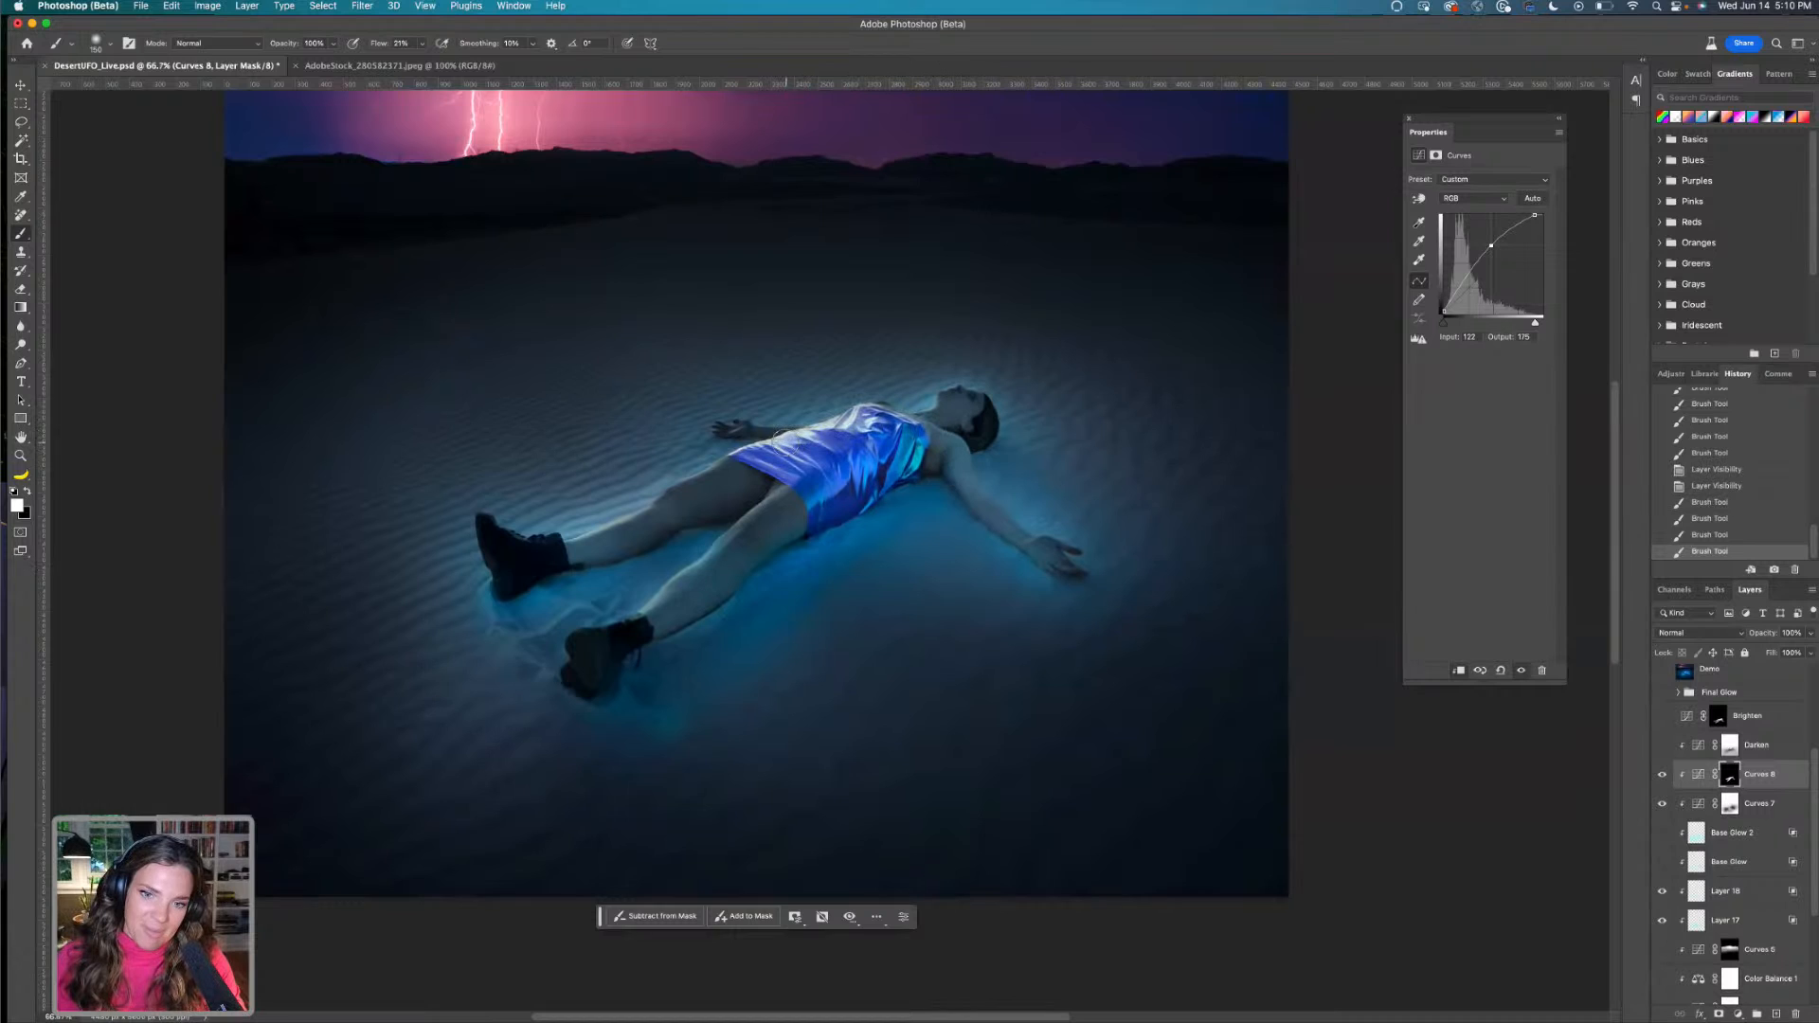
left_click(731, 433)
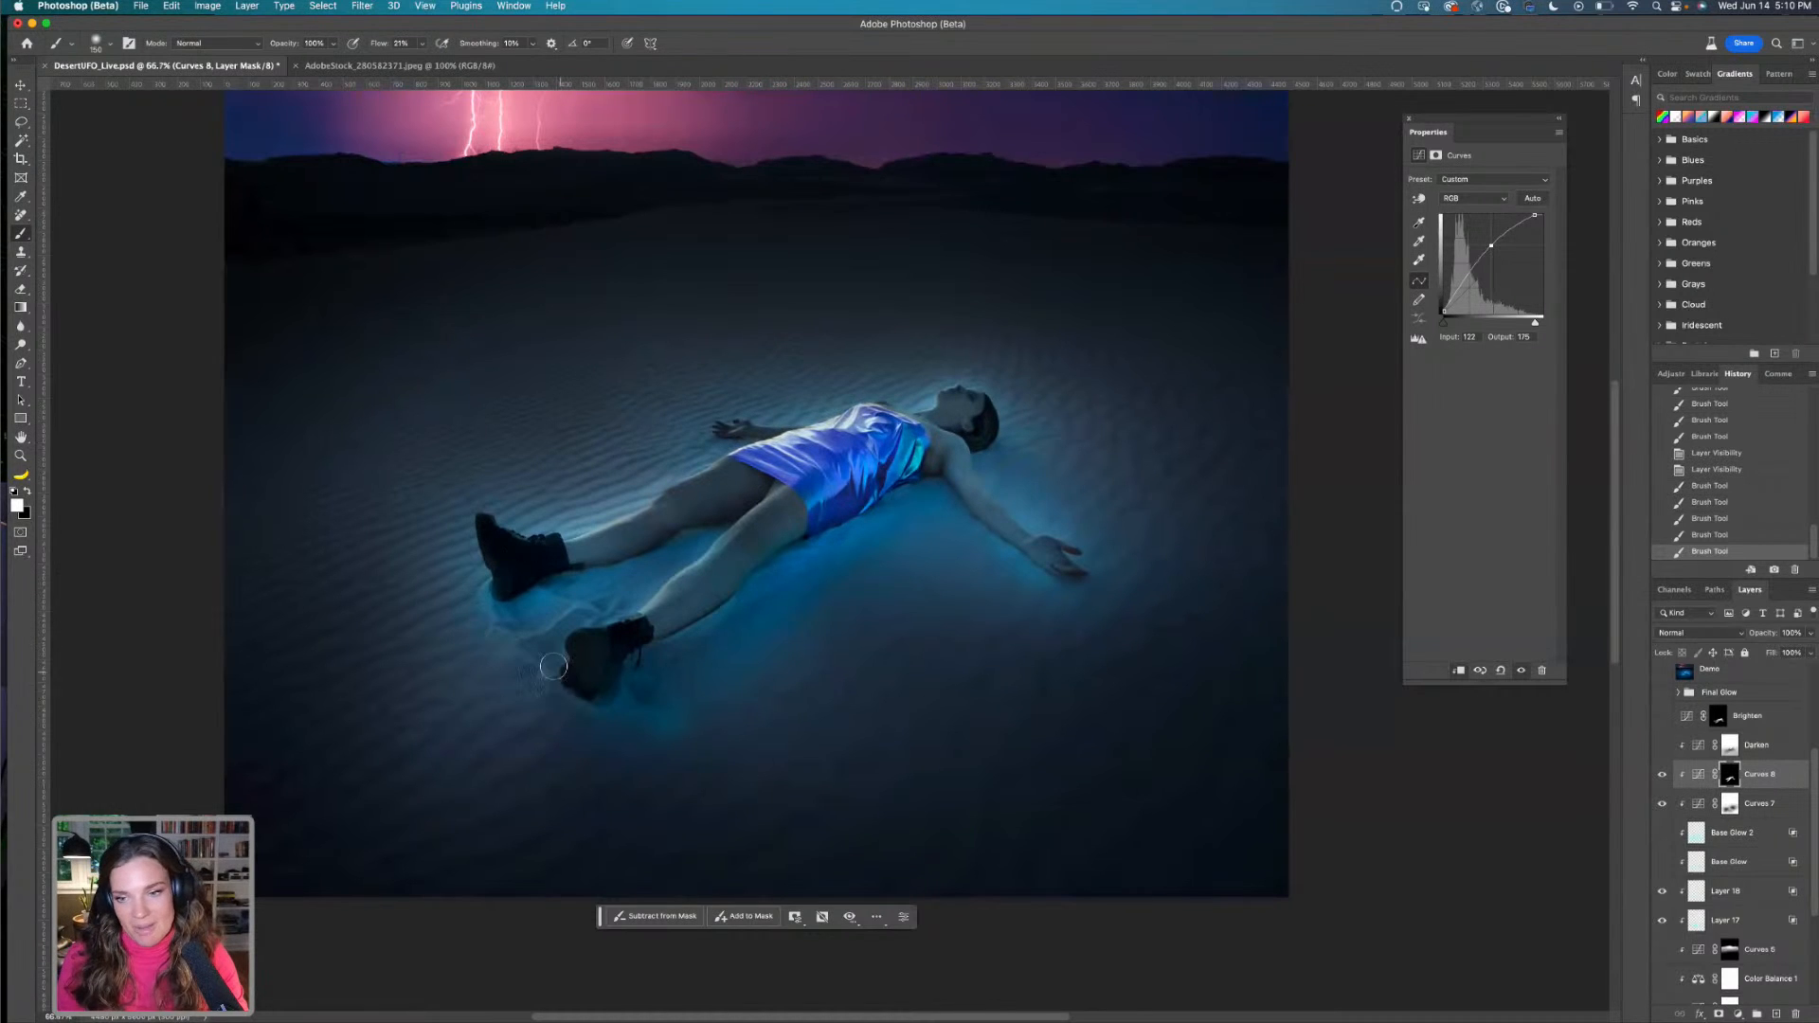
mouse_move(626, 651)
left_mouse_down()
mouse_move(680, 629)
mouse_move(806, 539)
left_mouse_up()
Compare the Curves 8 brightening with the prepared Brighten layer by switching their visibility
left_click(1660, 776)
left_click(1660, 776)
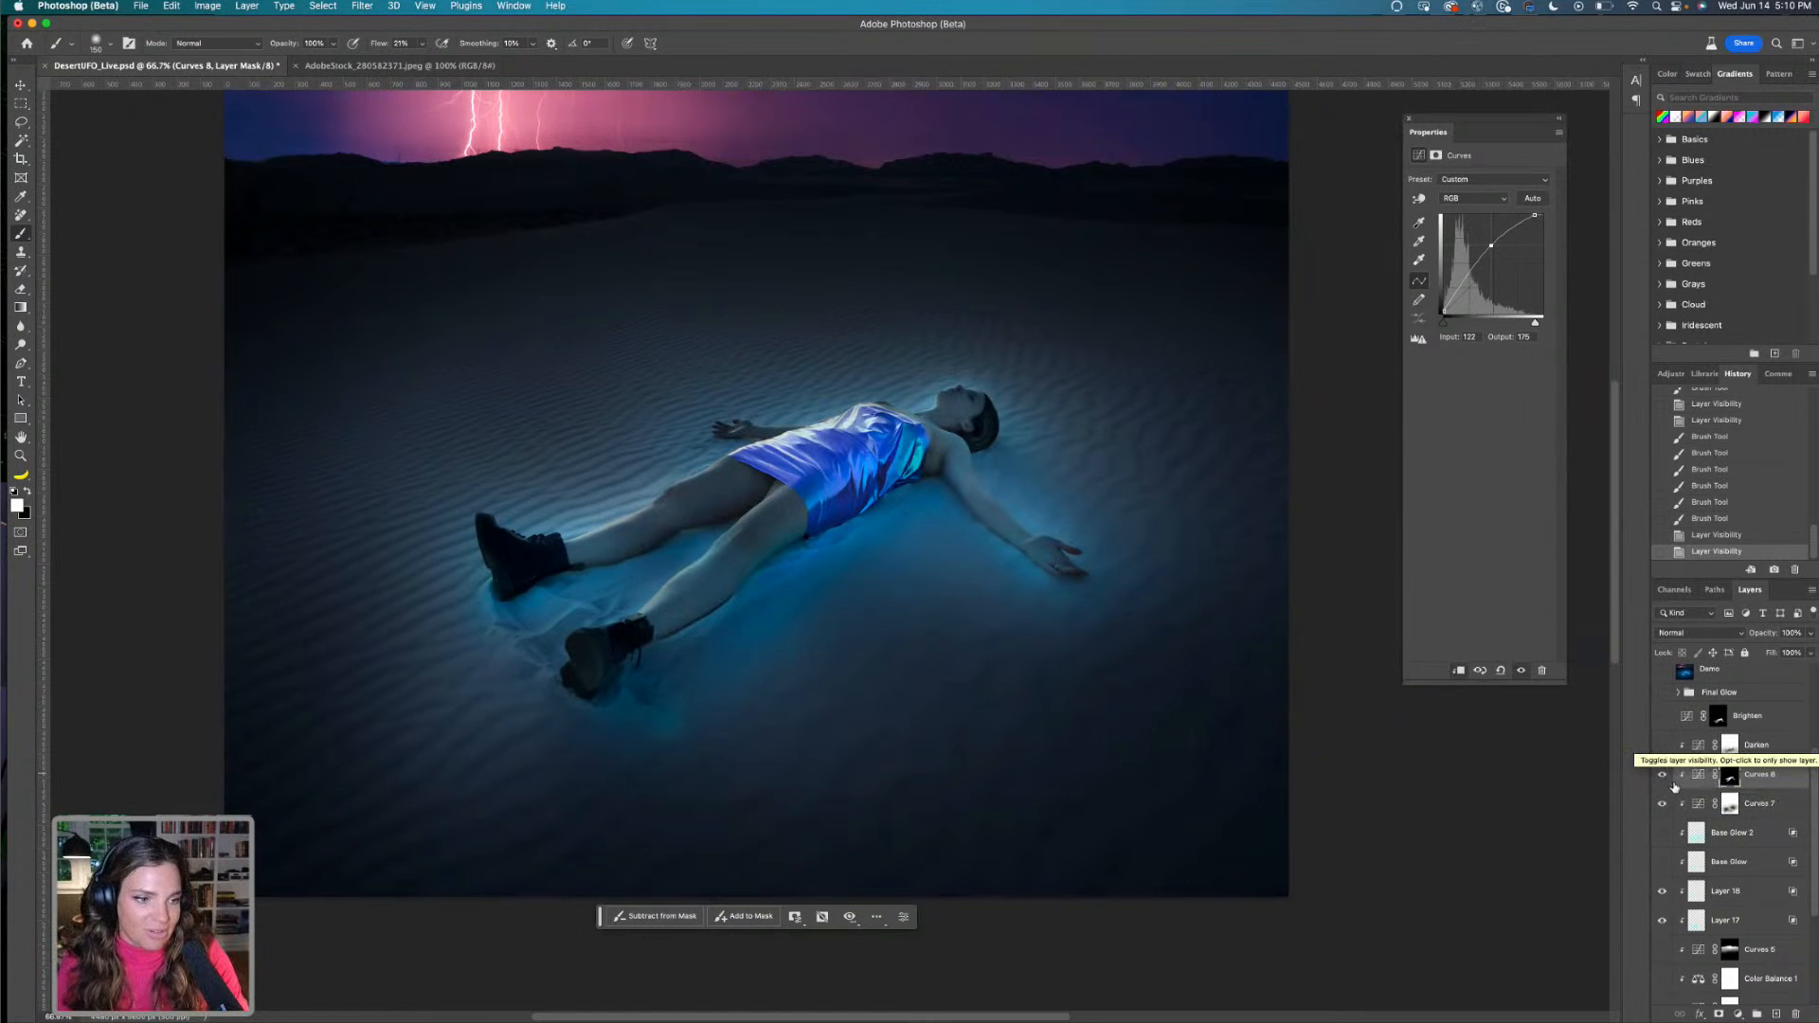
left_click(1662, 775)
left_click(1660, 718)
left_click(1661, 717)
left_click(1661, 718)
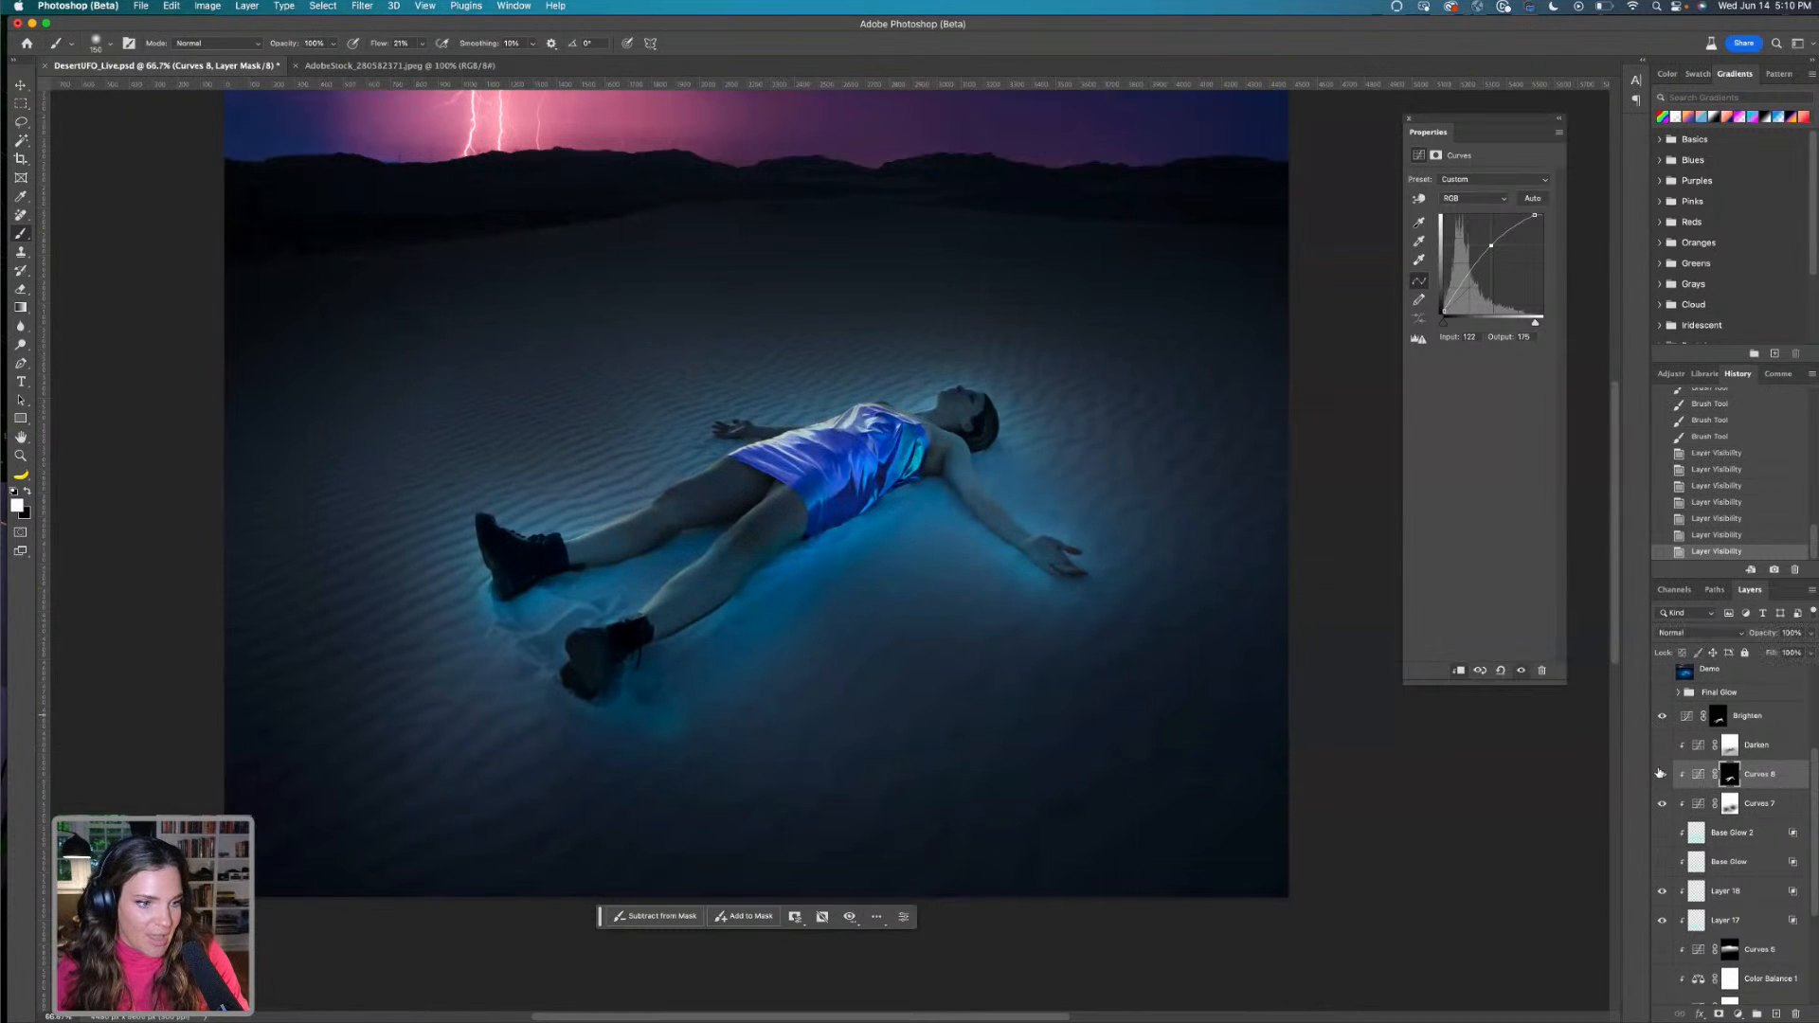
left_click(1661, 775)
left_click(1663, 717)
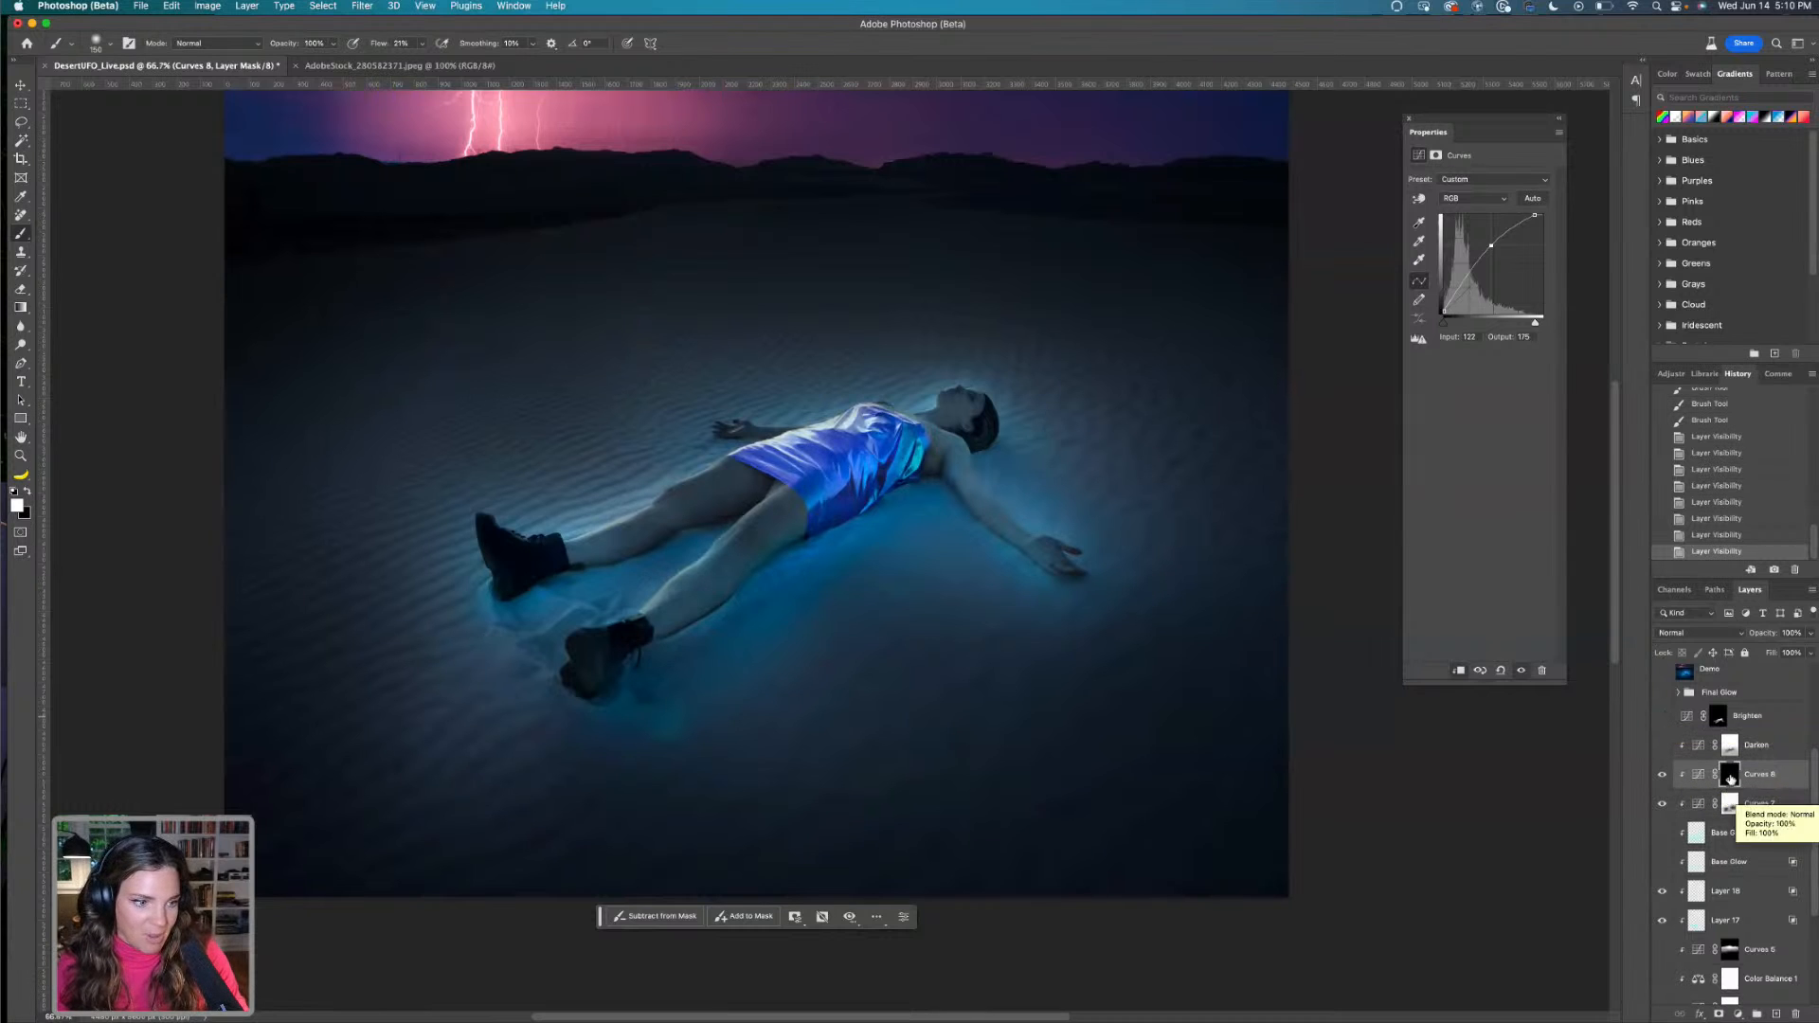
Paint black on the Curves 8 mask over the upper dress to reduce the brightening there
key("x")
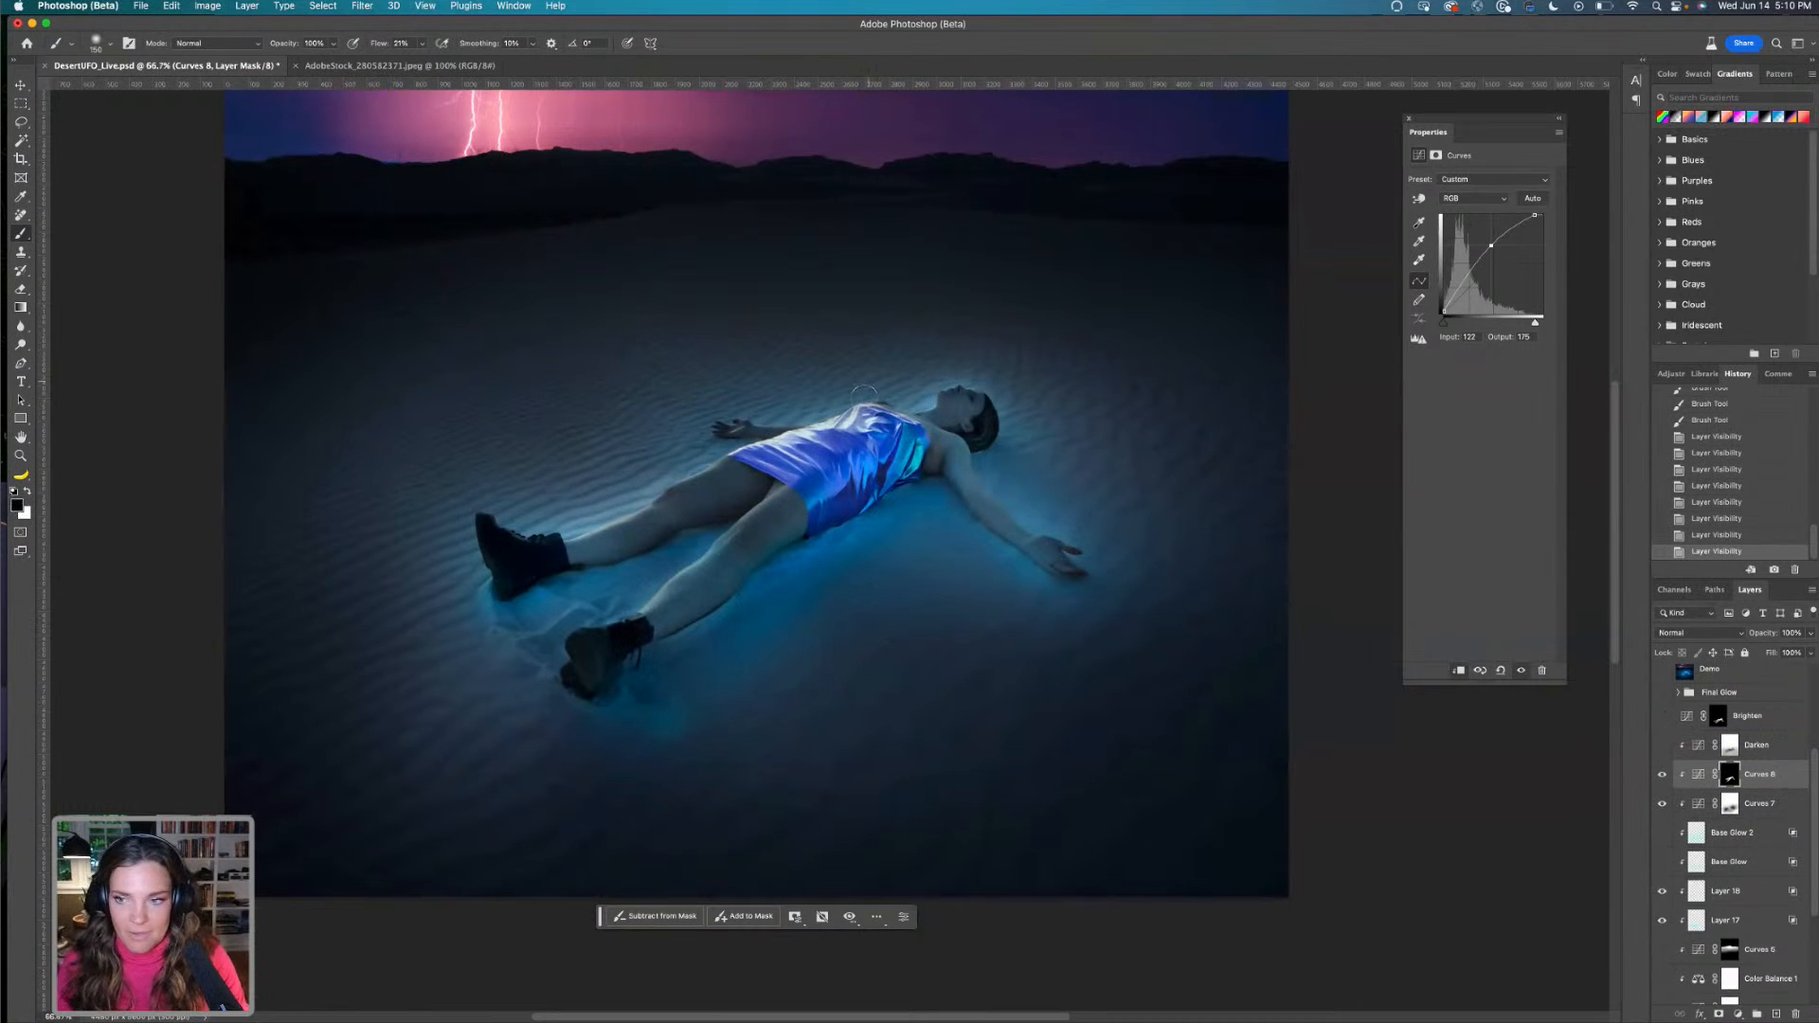
mouse_move(877, 448)
left_mouse_down()
mouse_move(826, 441)
mouse_move(895, 443)
mouse_move(883, 427)
mouse_move(853, 479)
mouse_move(873, 461)
left_mouse_up()
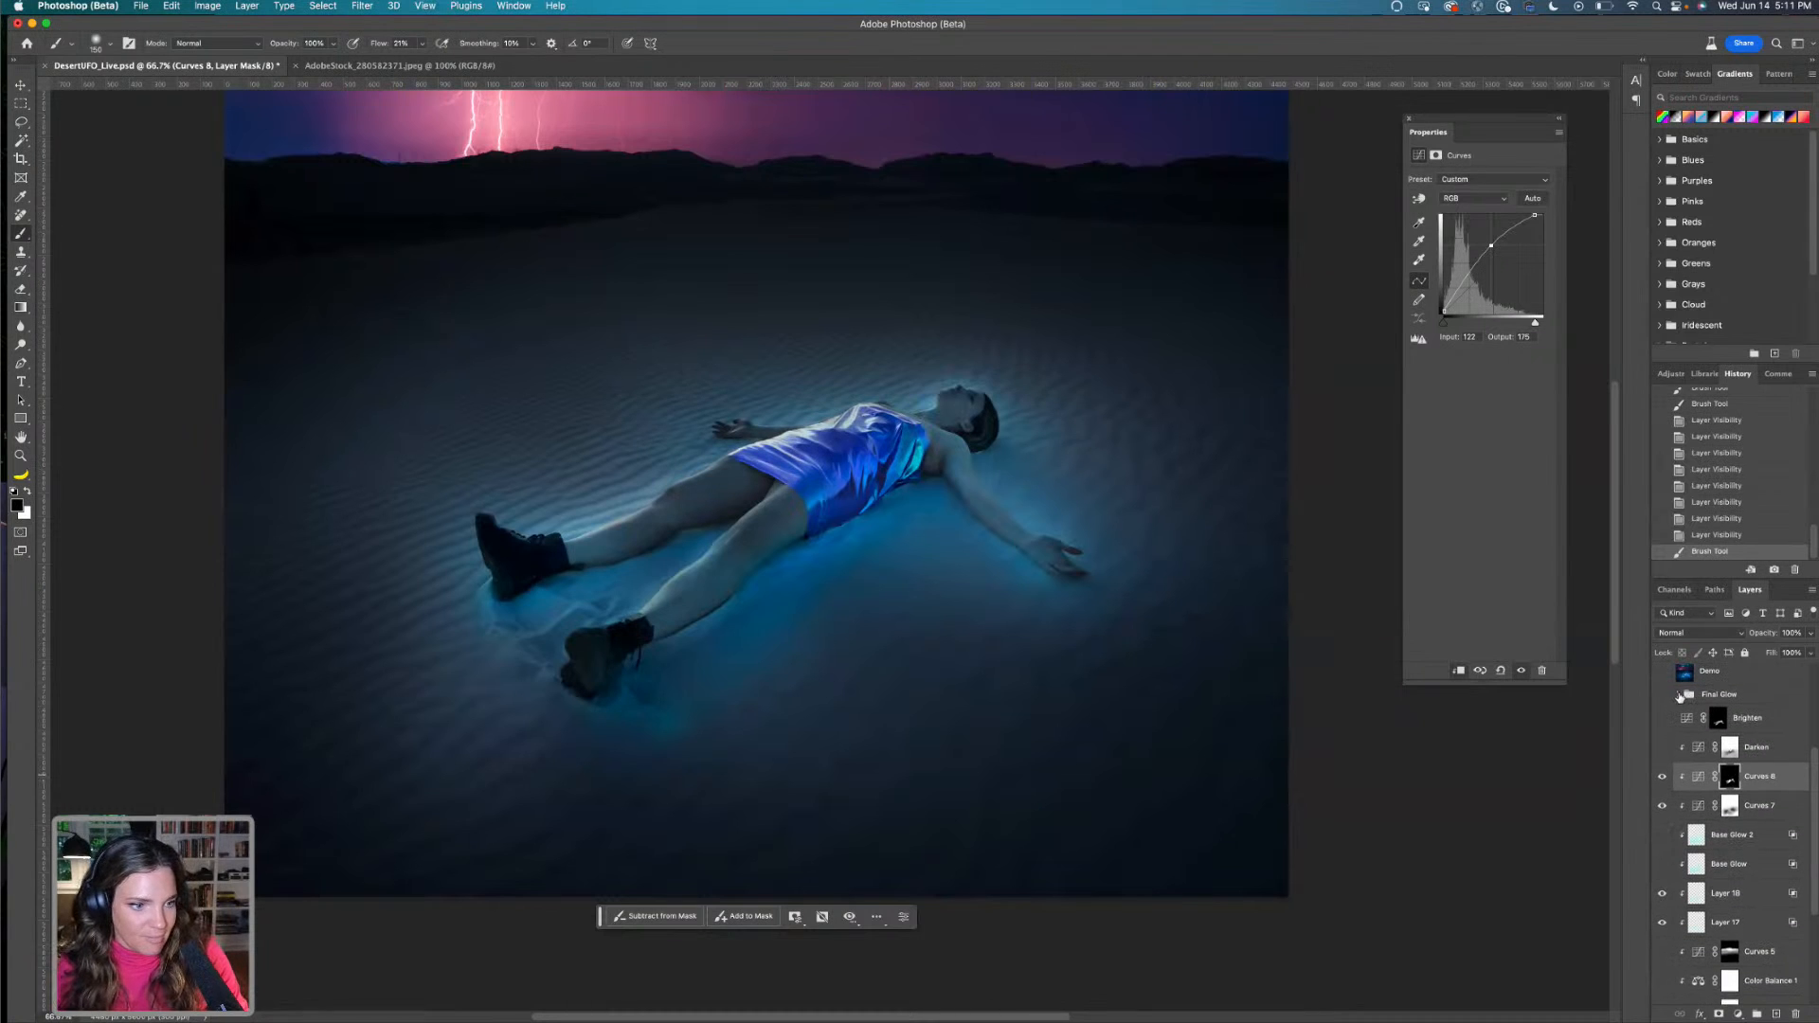
Expand the Final Glow group, select the Brighten layer and show the Black Lines layer
left_click(1680, 696)
scroll(1722, 812, "down", 8)
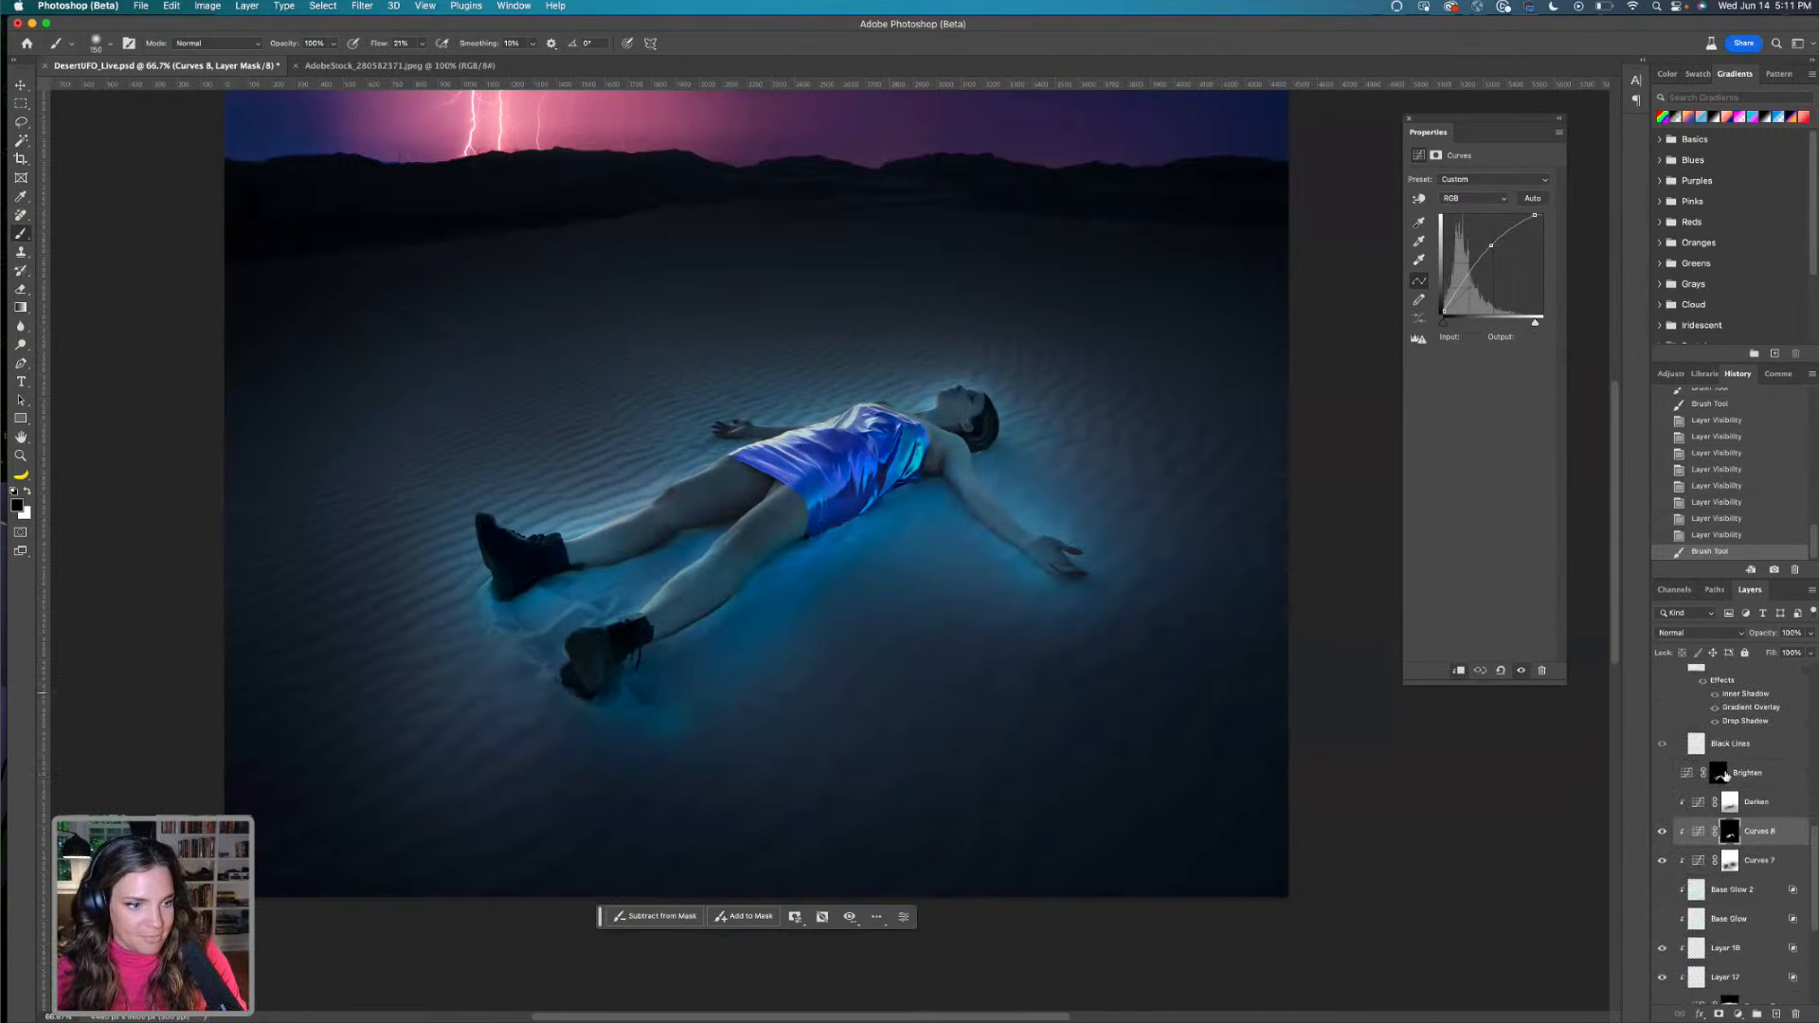
left_click(1724, 755)
left_click(1745, 775)
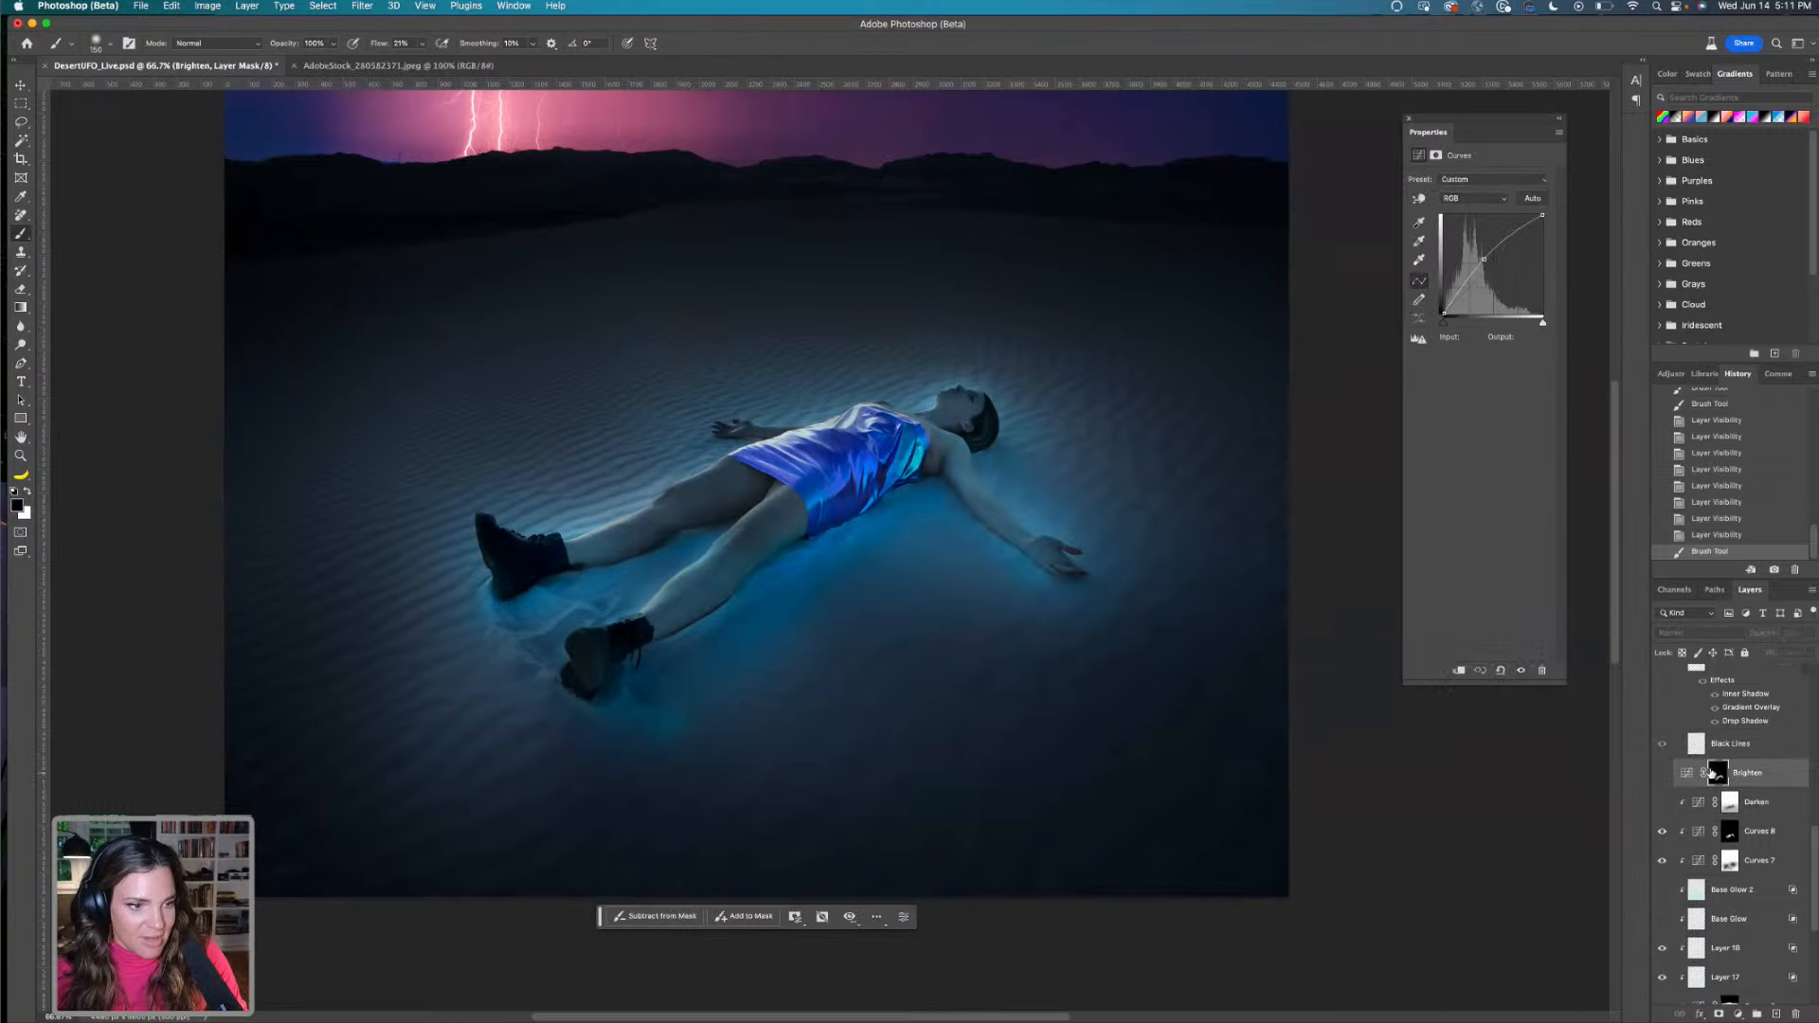
scroll(1693, 756, "up", 2)
left_click(1665, 813)
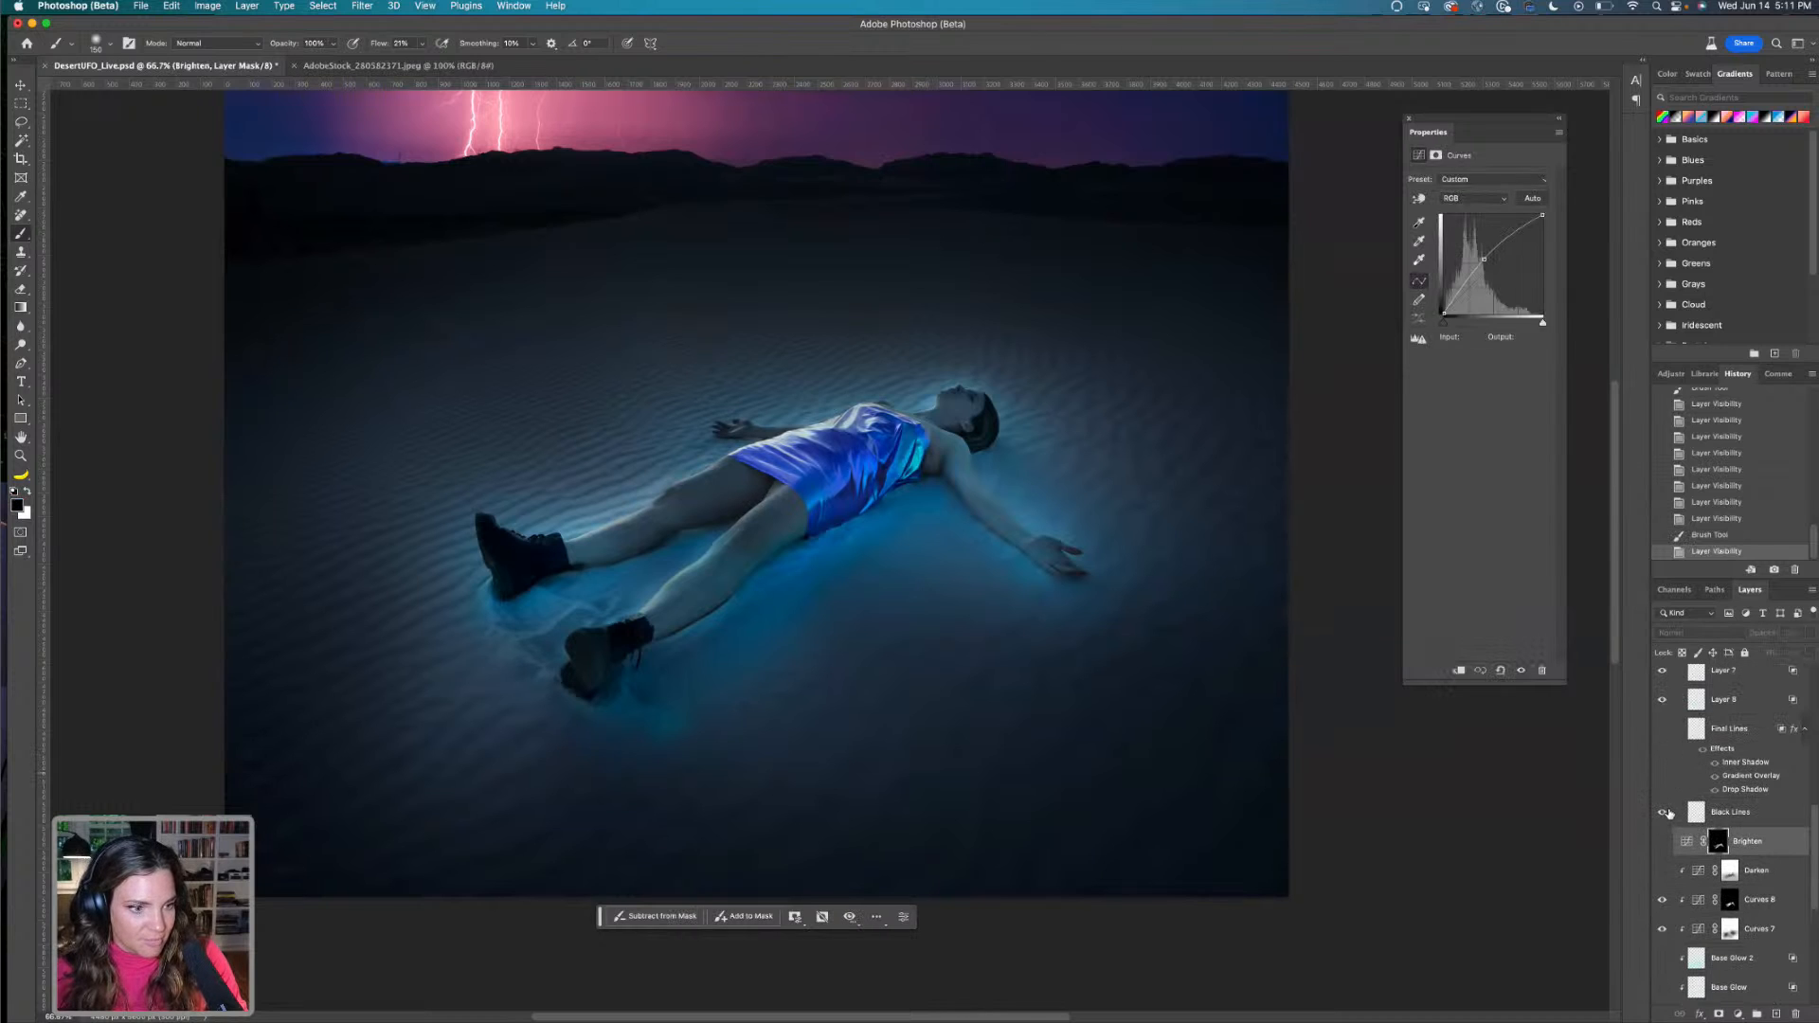
Hide the numbered glow layers above Final Lines in the Final Glow group, leaving the Black Lines layer shown
left_click(1662, 702)
left_click(1663, 673)
scroll(1666, 701, "up", 2)
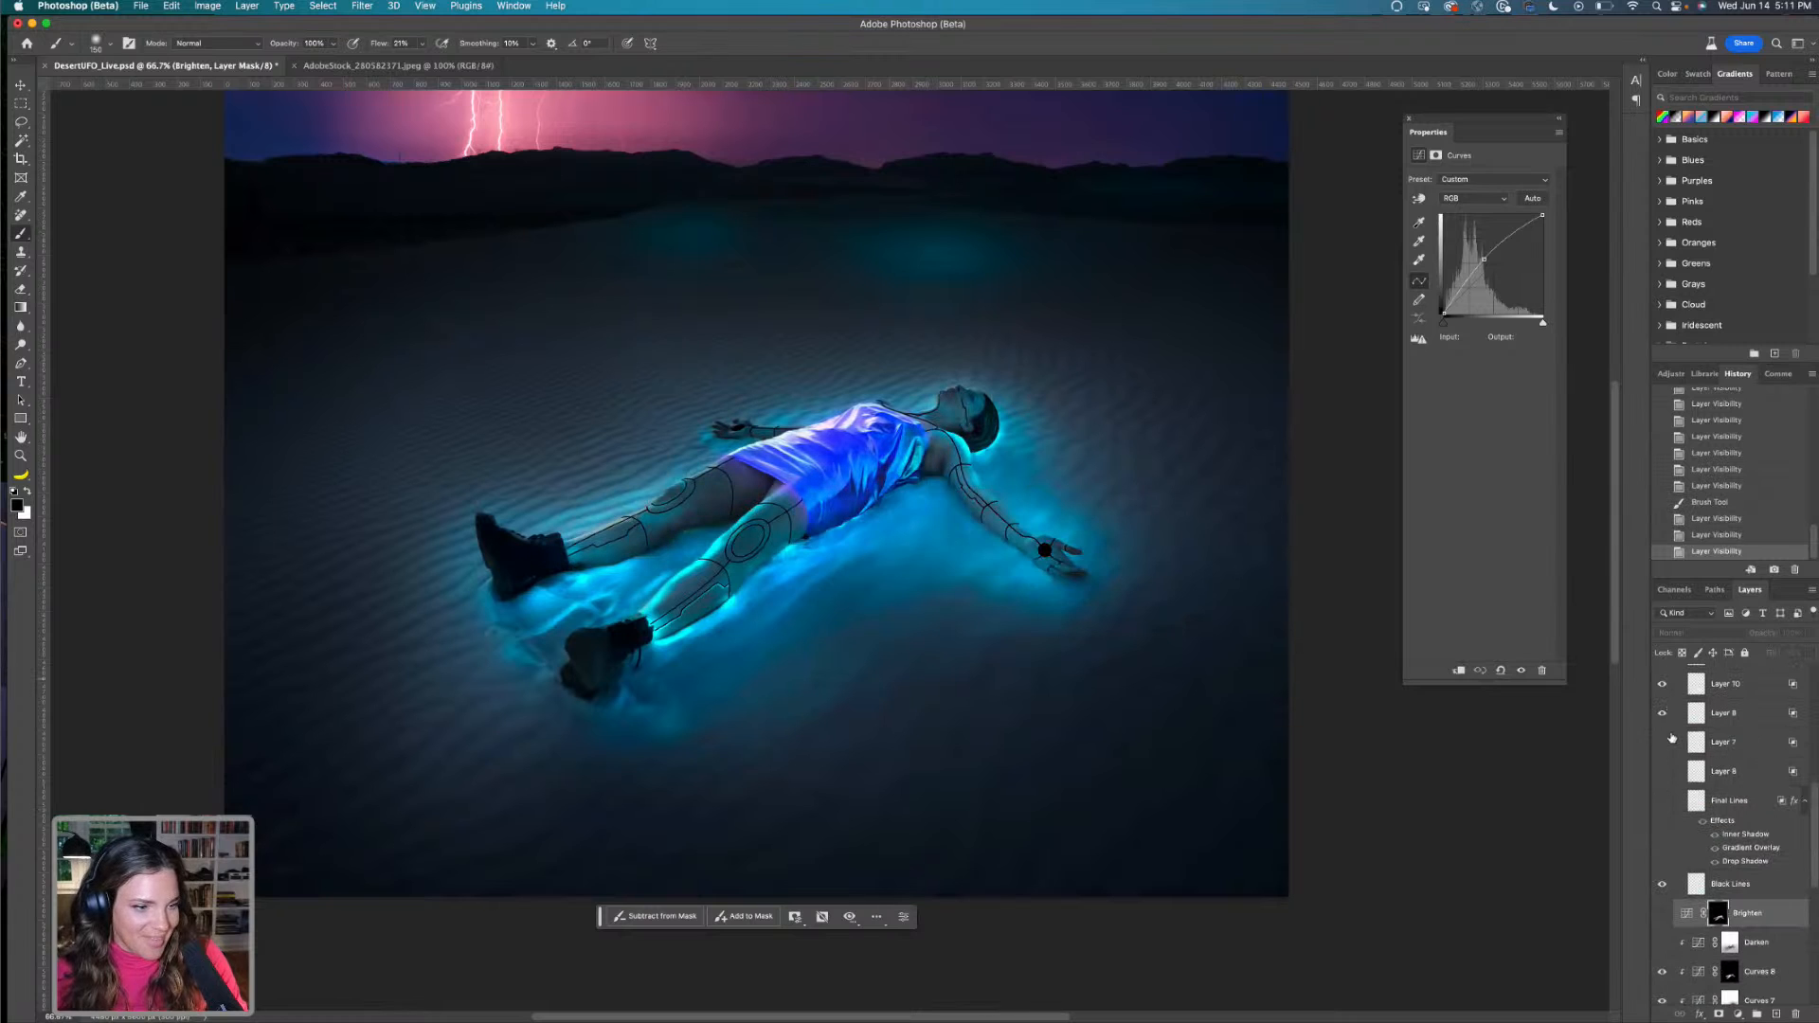
left_click(1663, 714)
left_click(1662, 688)
scroll(1672, 701, "up", 3)
left_click(1668, 756)
left_click(1665, 728)
left_click(1664, 699)
scroll(1669, 706, "up", 2)
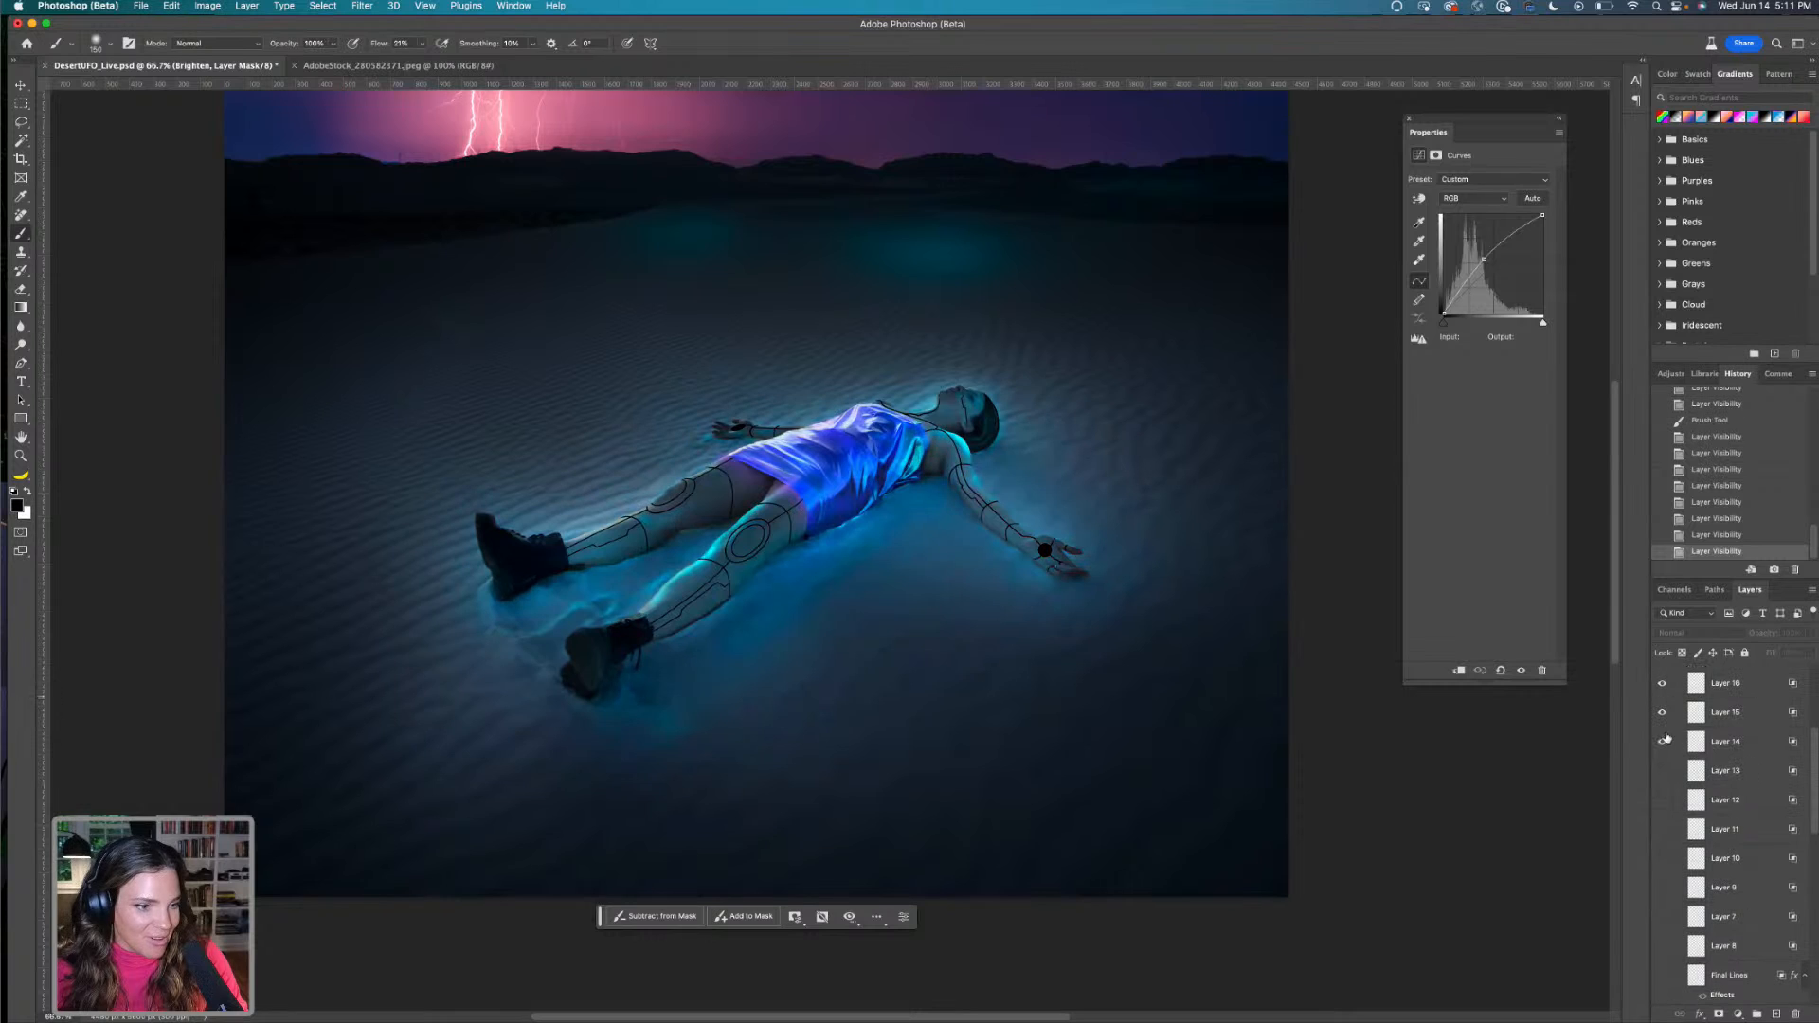
left_click(1663, 741)
left_click(1663, 712)
left_click(1663, 683)
scroll(1672, 702, "up", 2)
scroll(1669, 782, "up", 6)
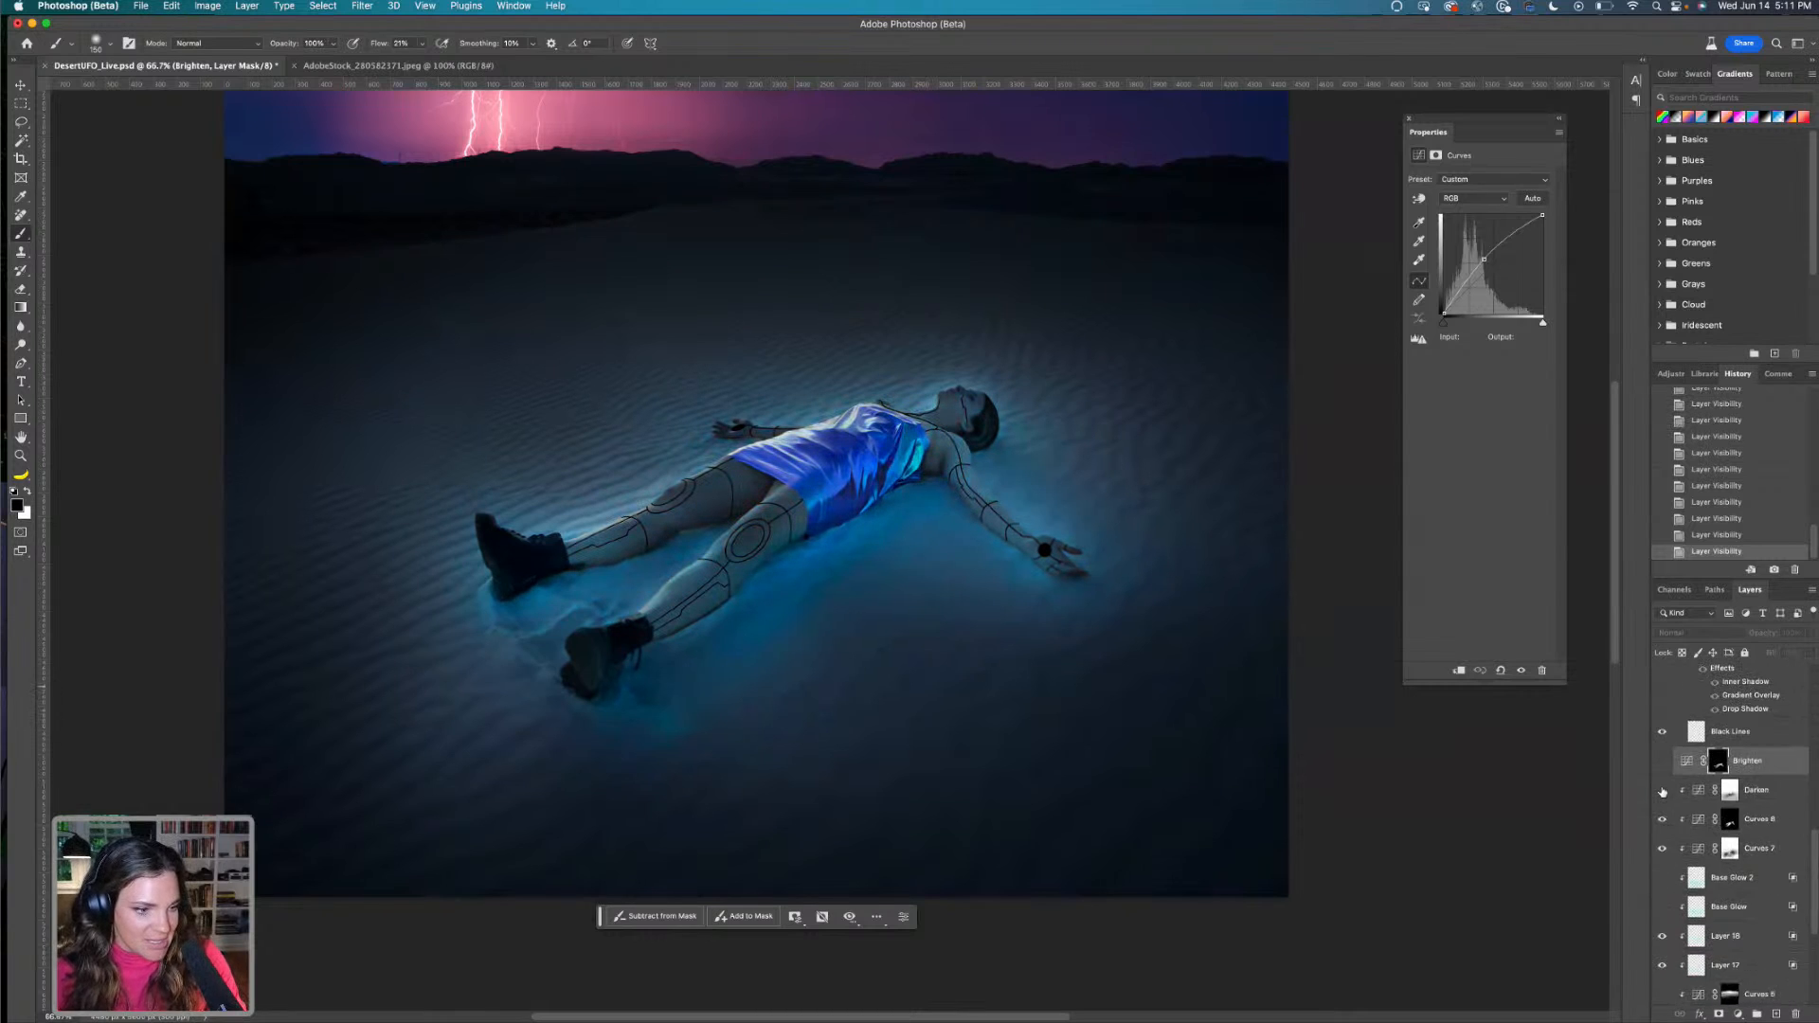
Examine the woman at 100% zoom with and without the Black Lines layer, and leave that layer hidden
left_click(1663, 732)
left_click(1663, 732)
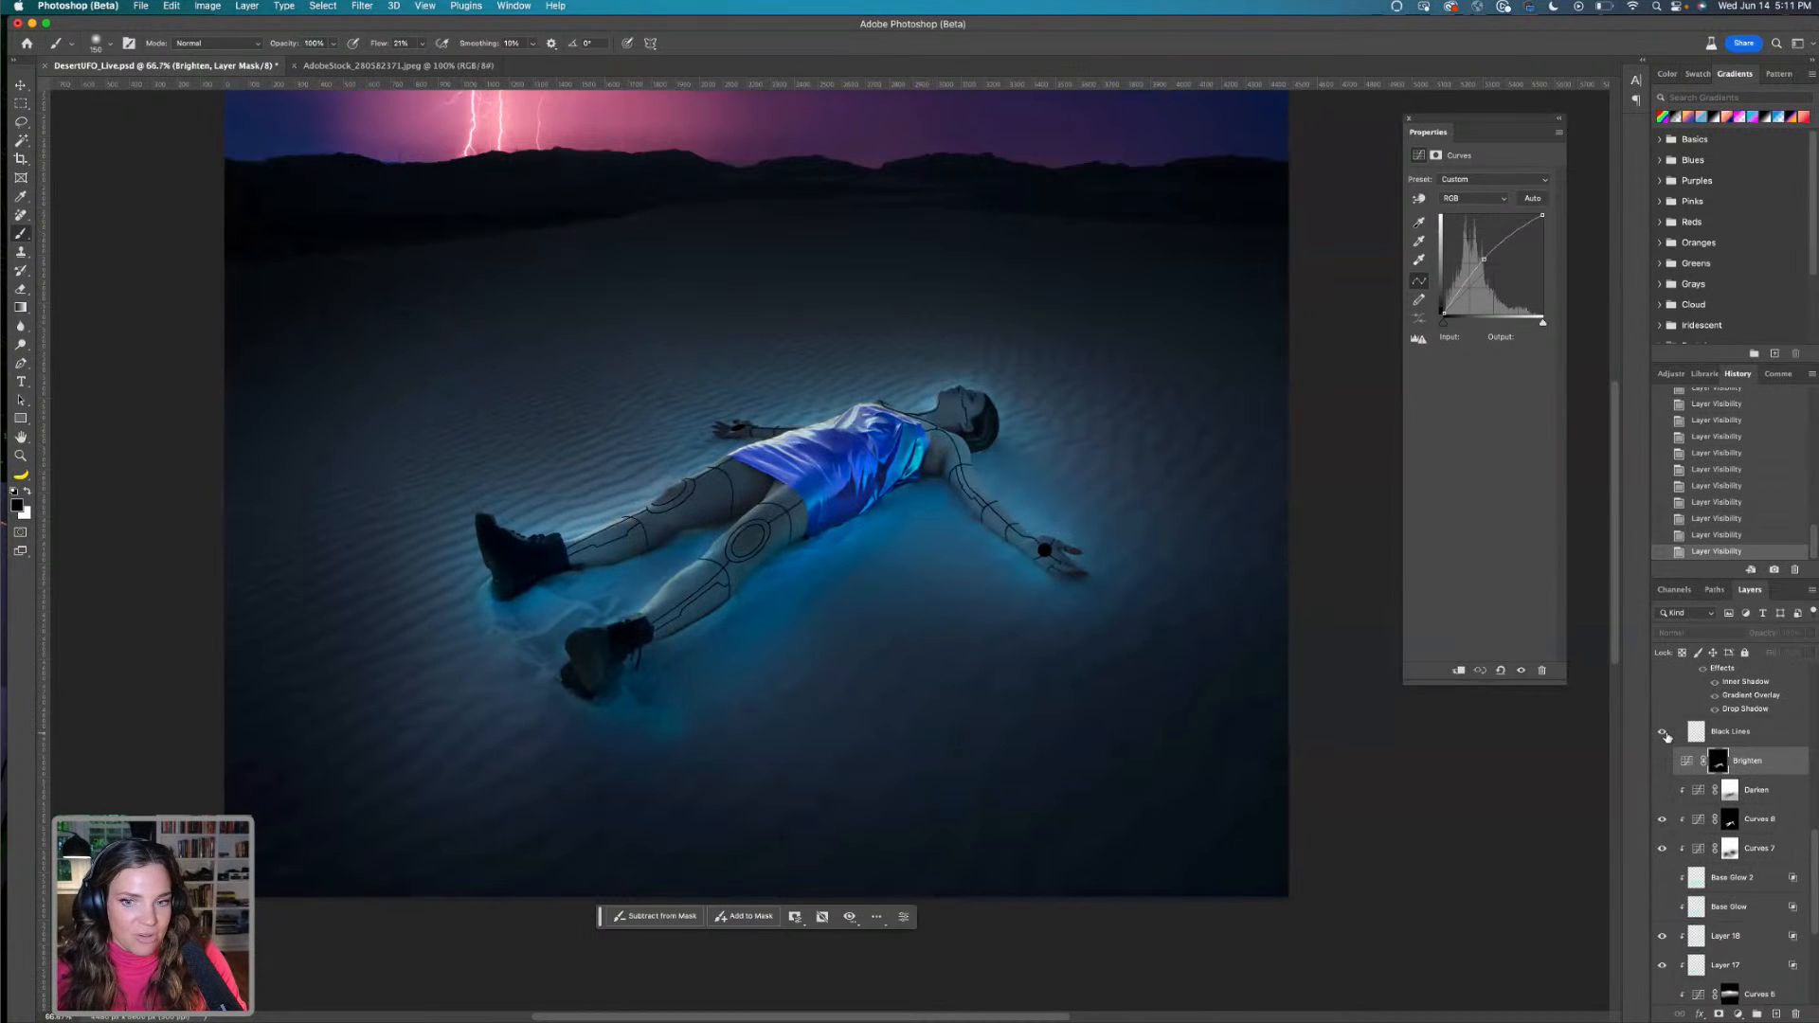
left_click(1665, 733)
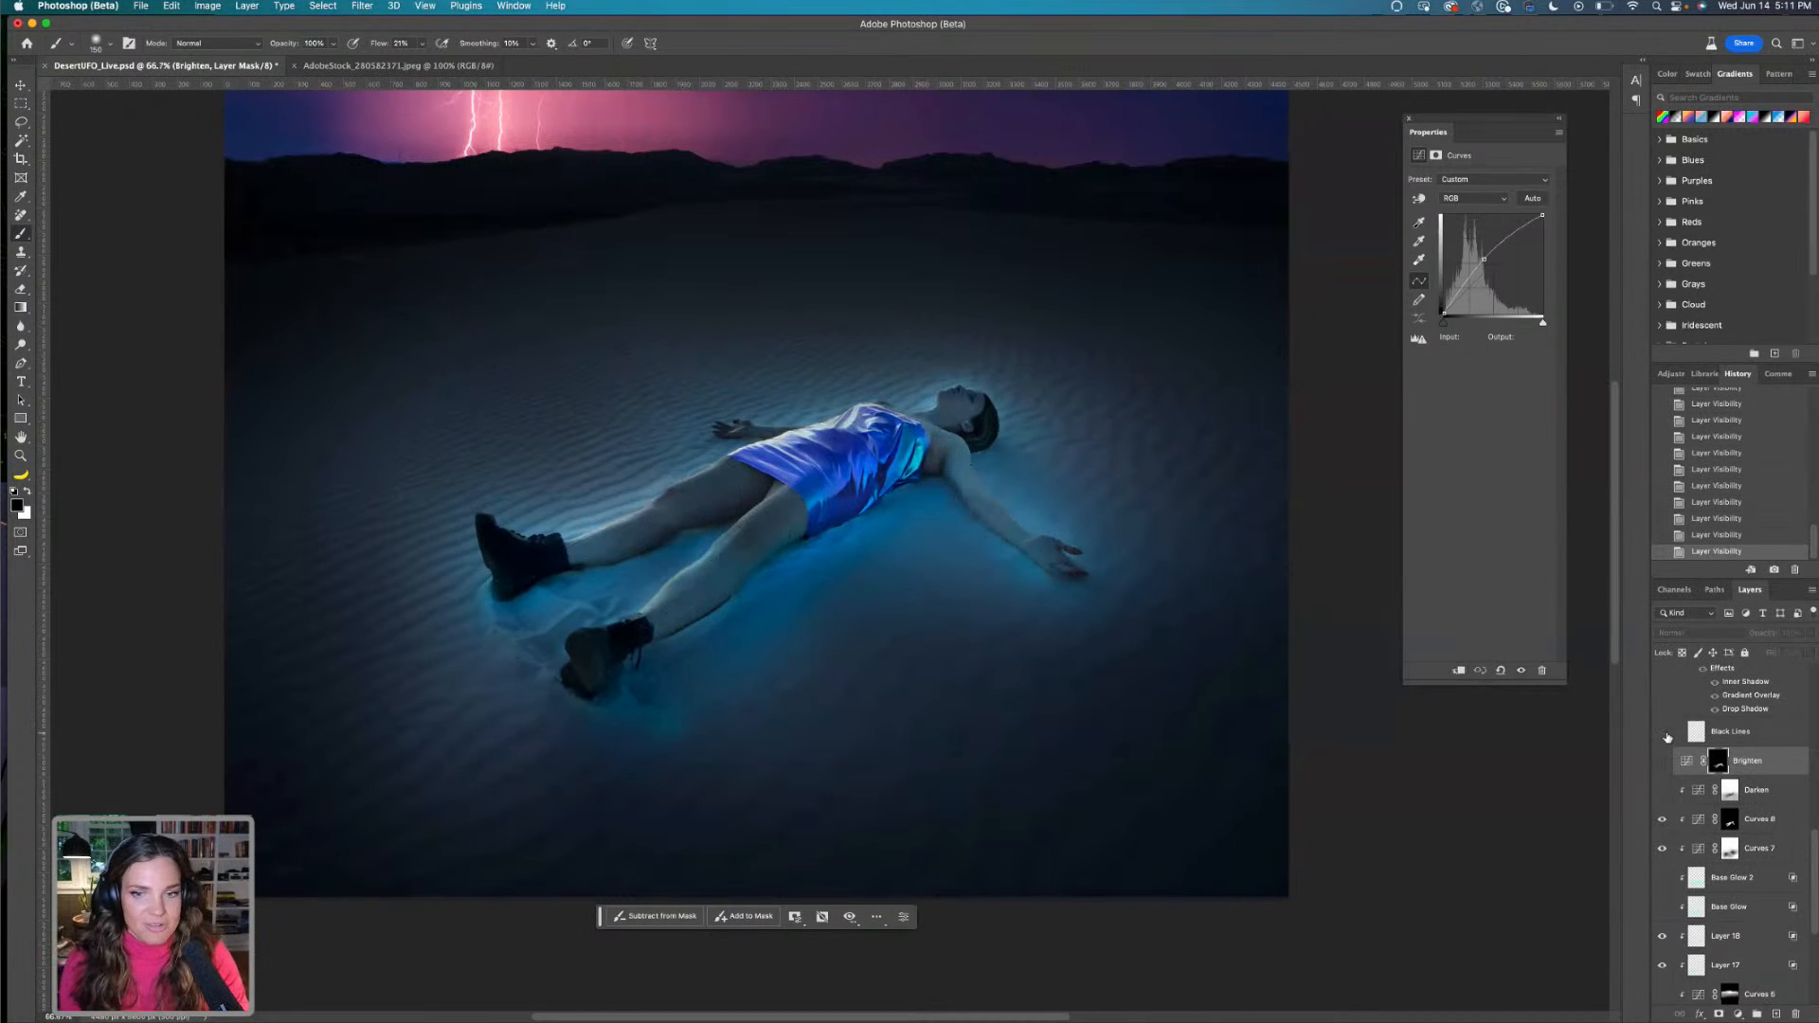
key("super+1")
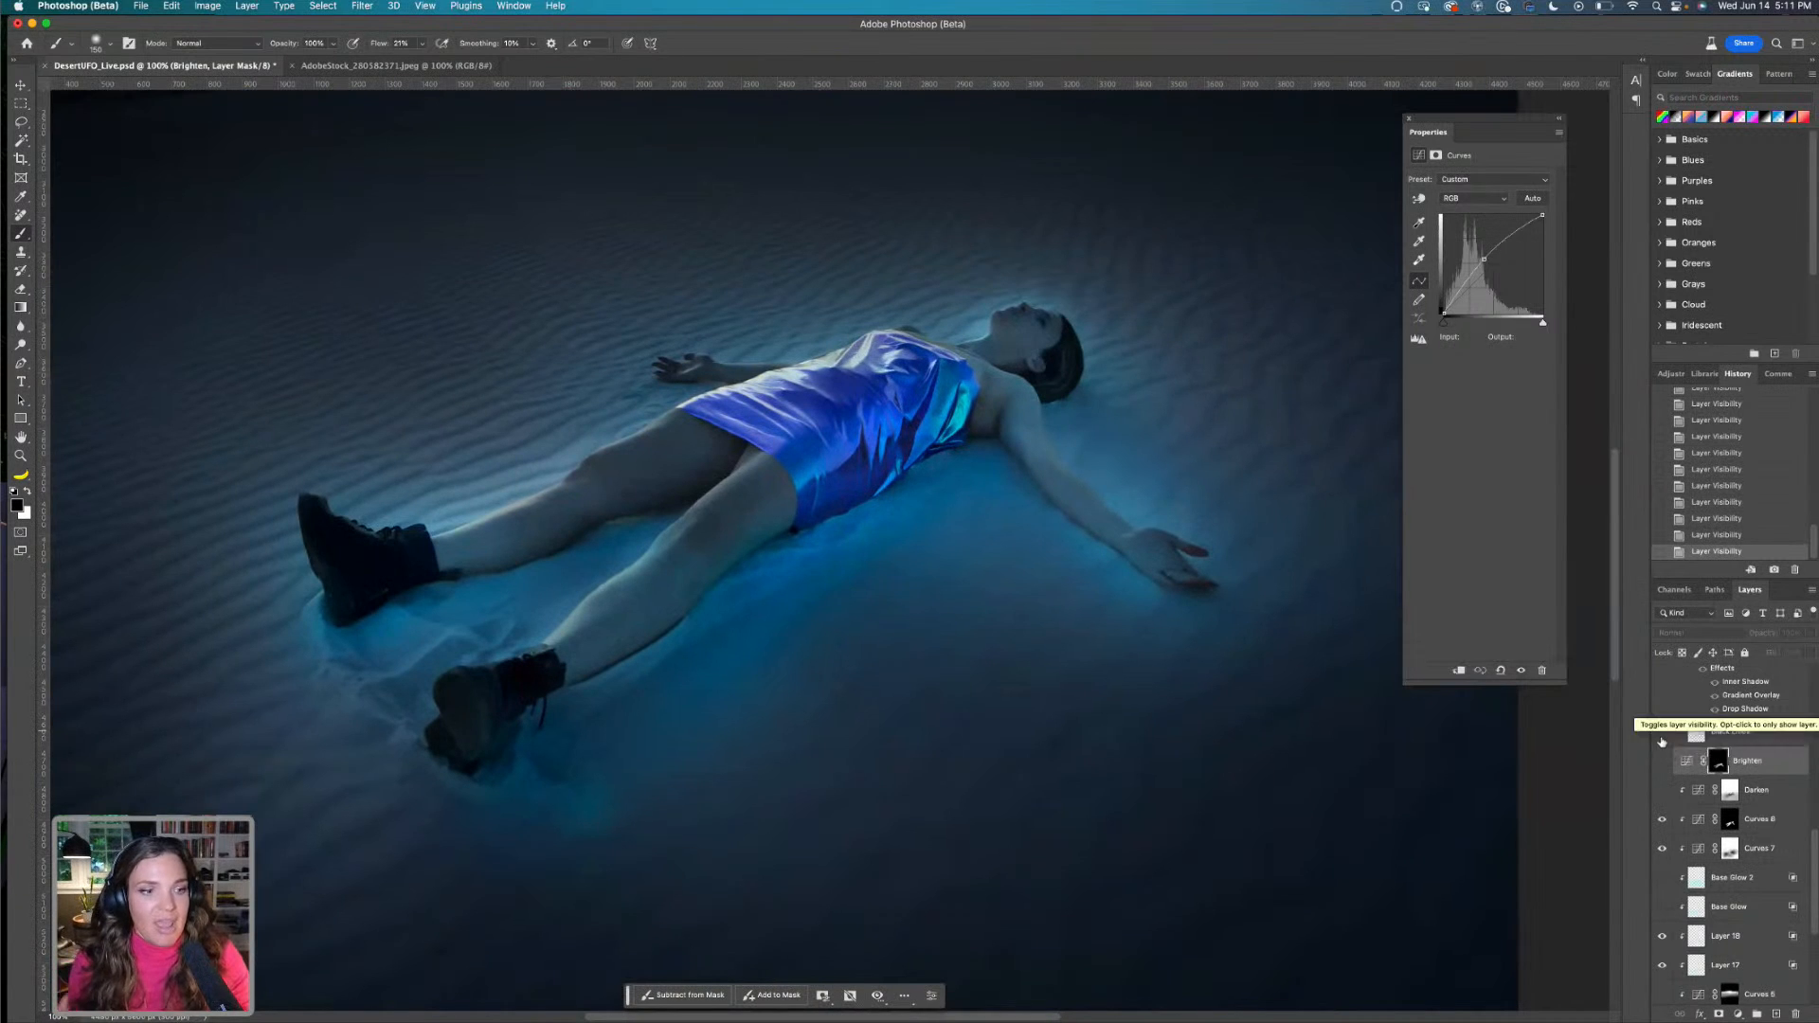
left_click(1661, 735)
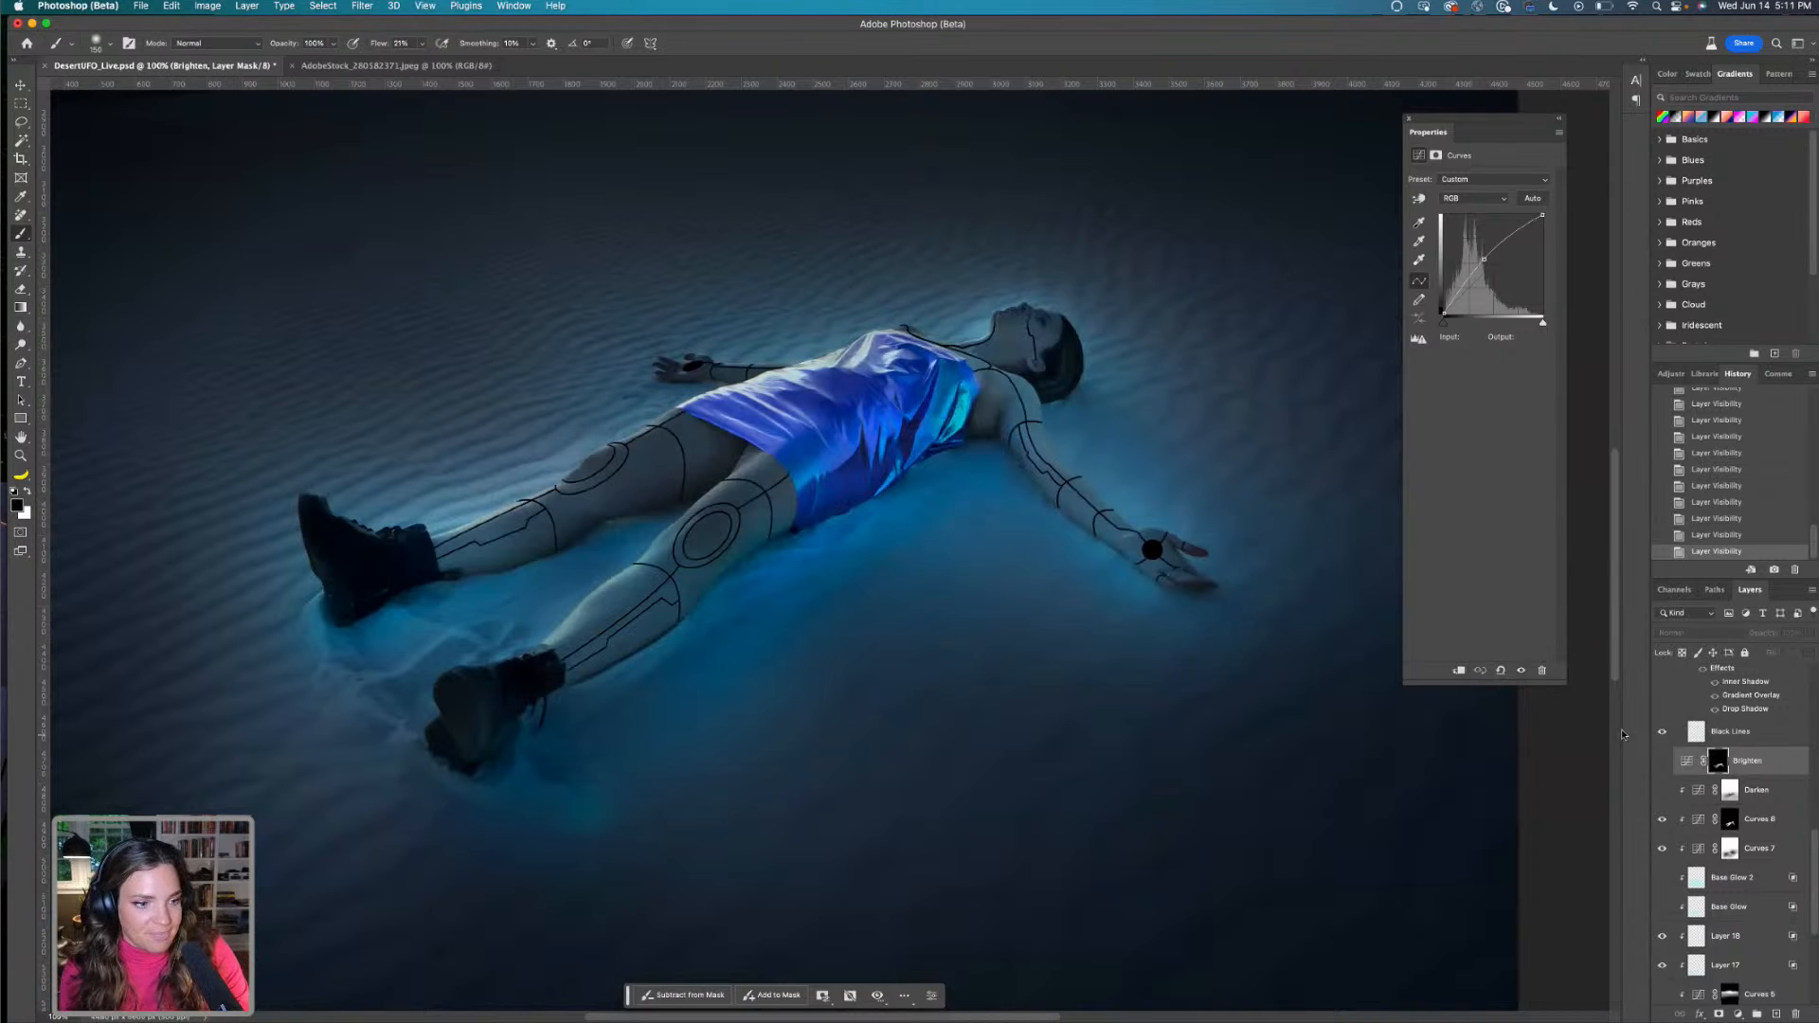
left_click(1662, 735)
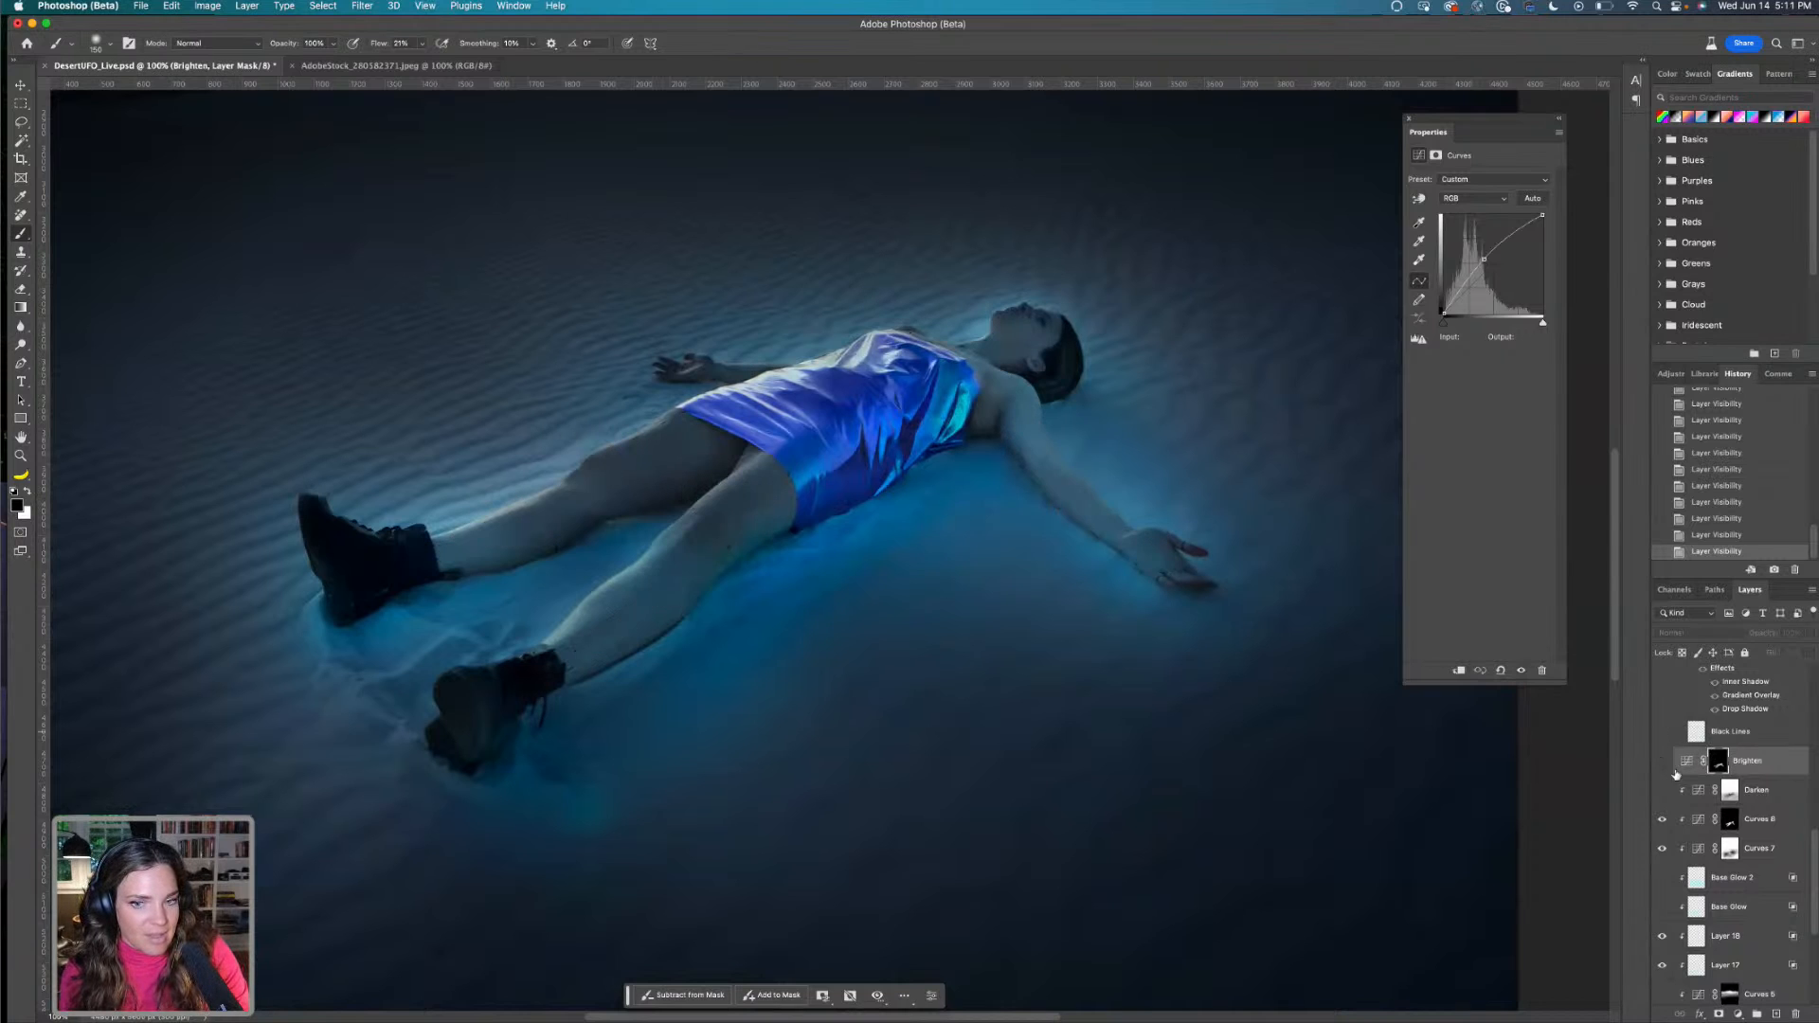
Add a new layer above the Brighten layer and set the brush to 100% hardness and 100% flow
left_click(1775, 1012)
left_click(687, 513, "alt")
left_click(21, 363)
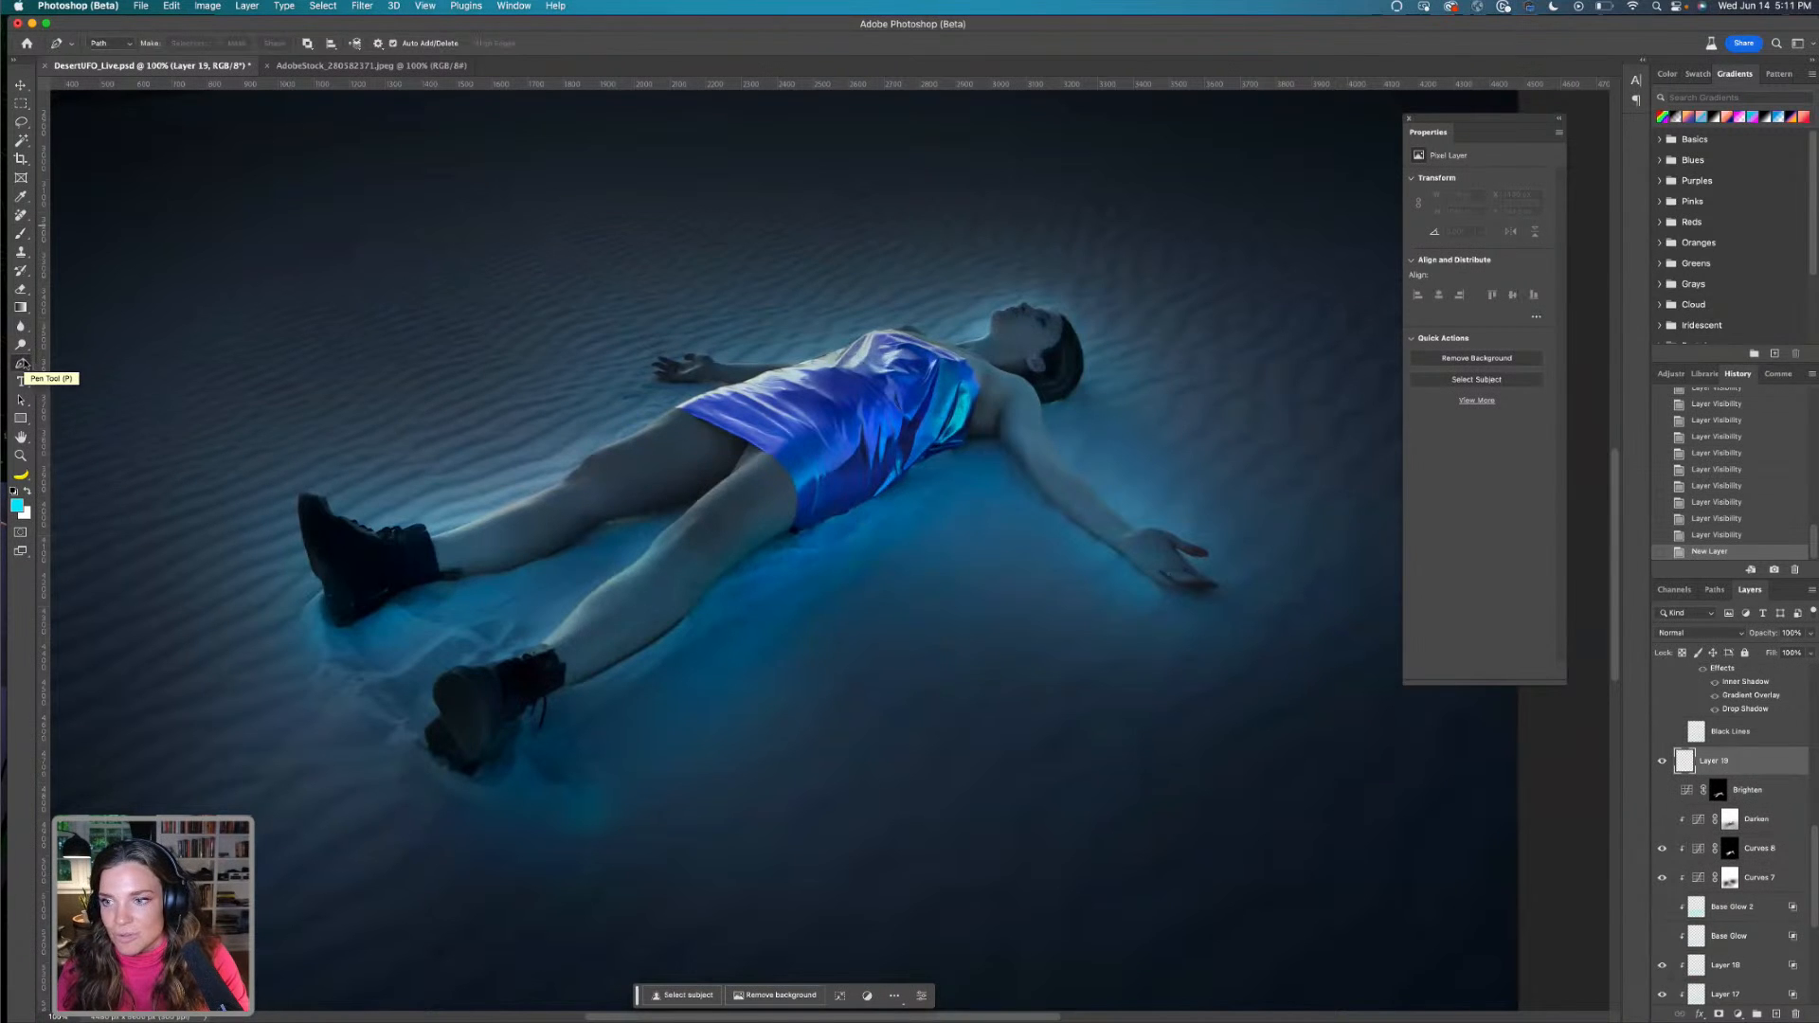
left_click(21, 234)
left_click(110, 45)
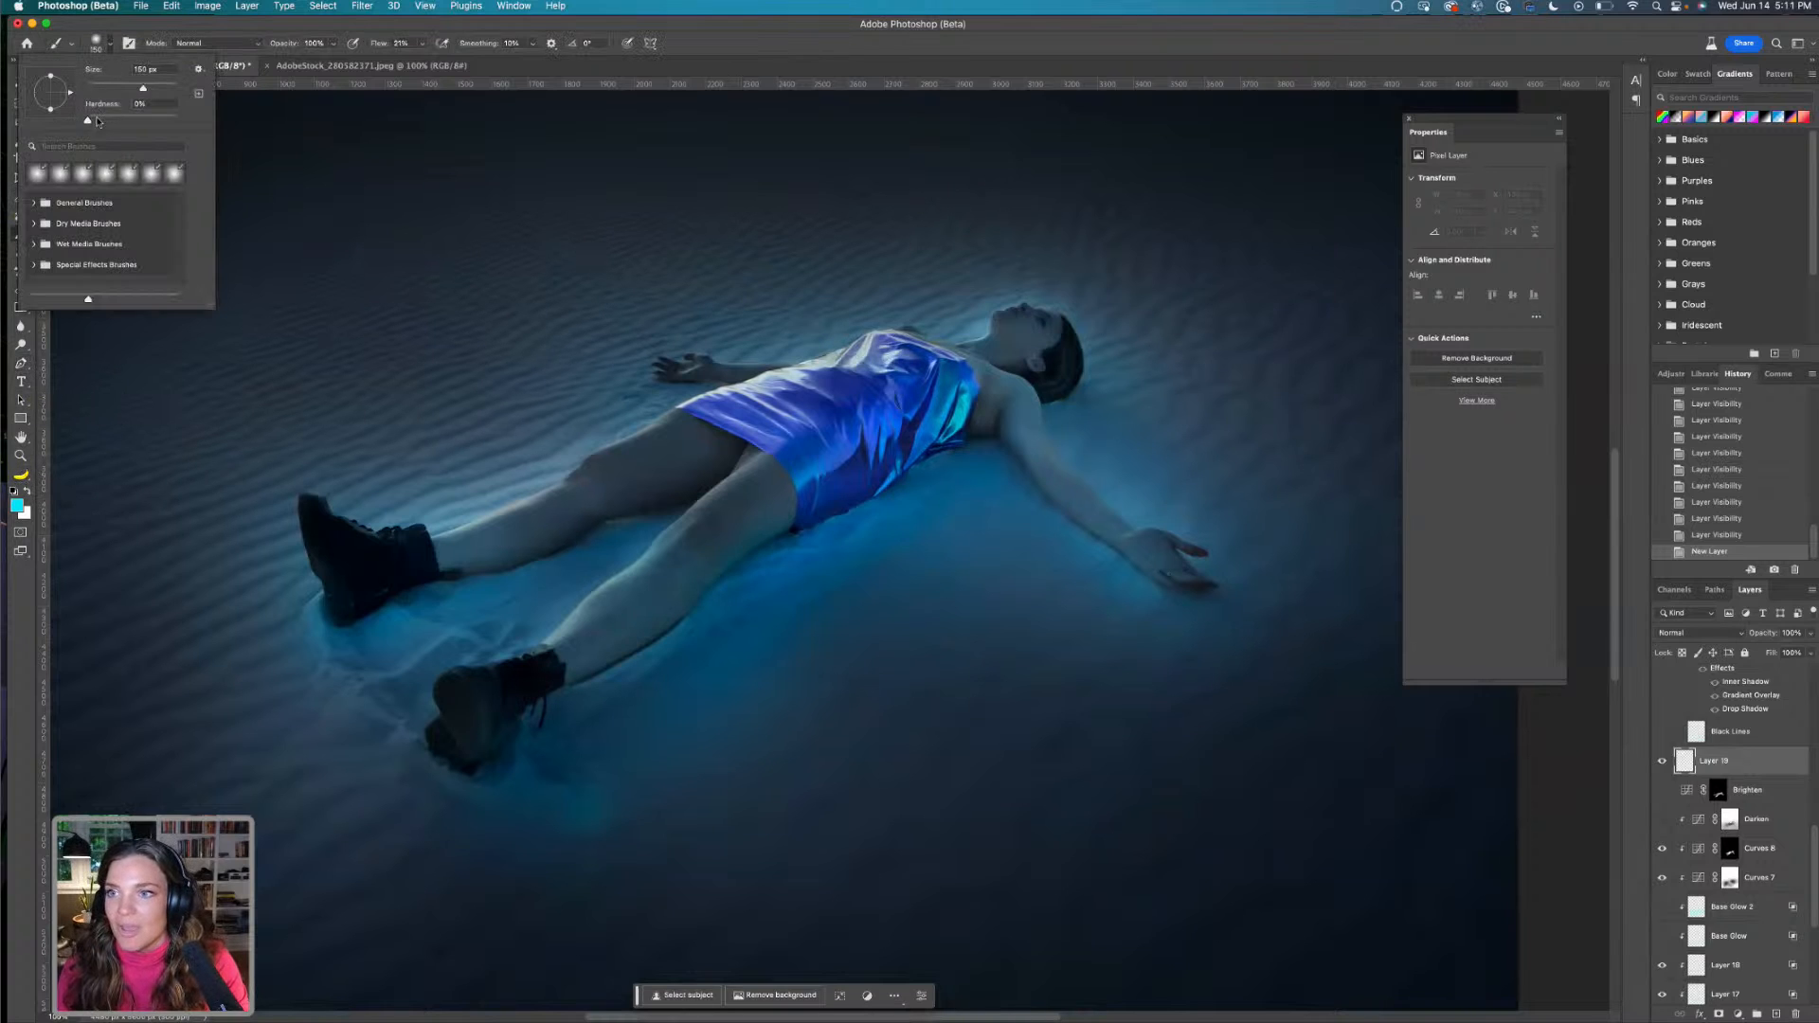
left_click_drag(91, 120, 202, 122)
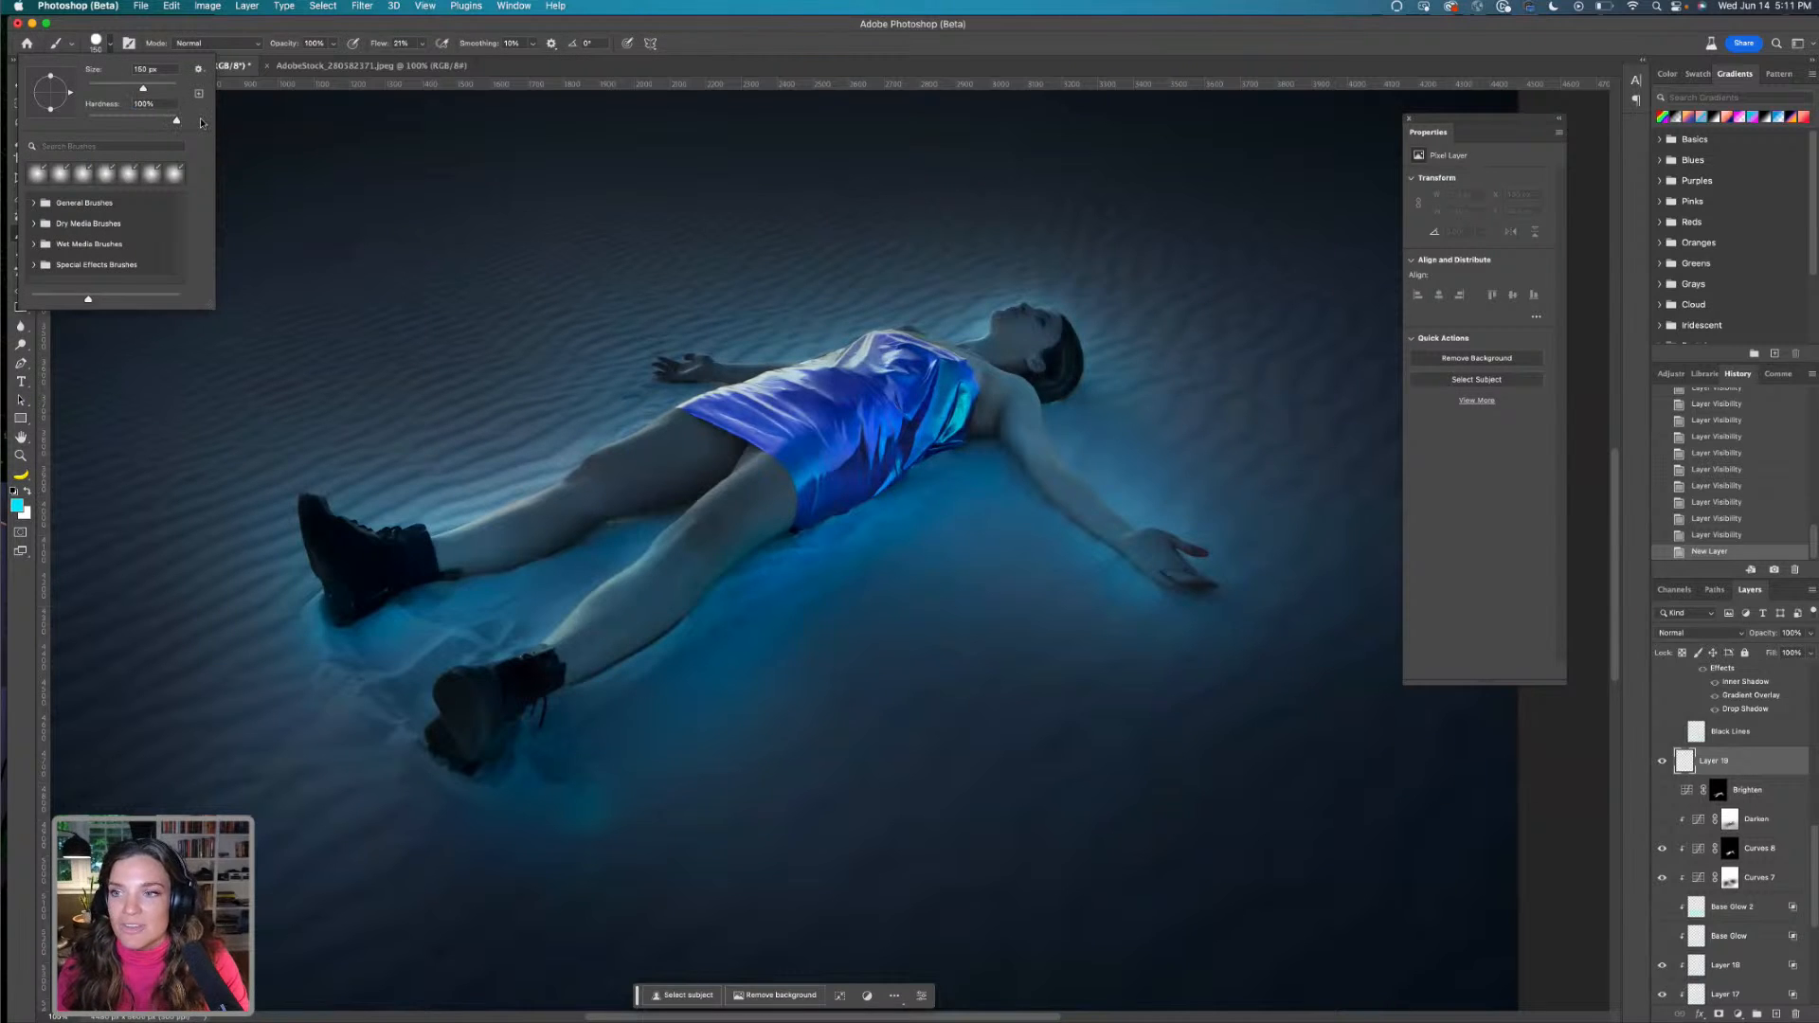
left_click(358, 27)
left_click(421, 43)
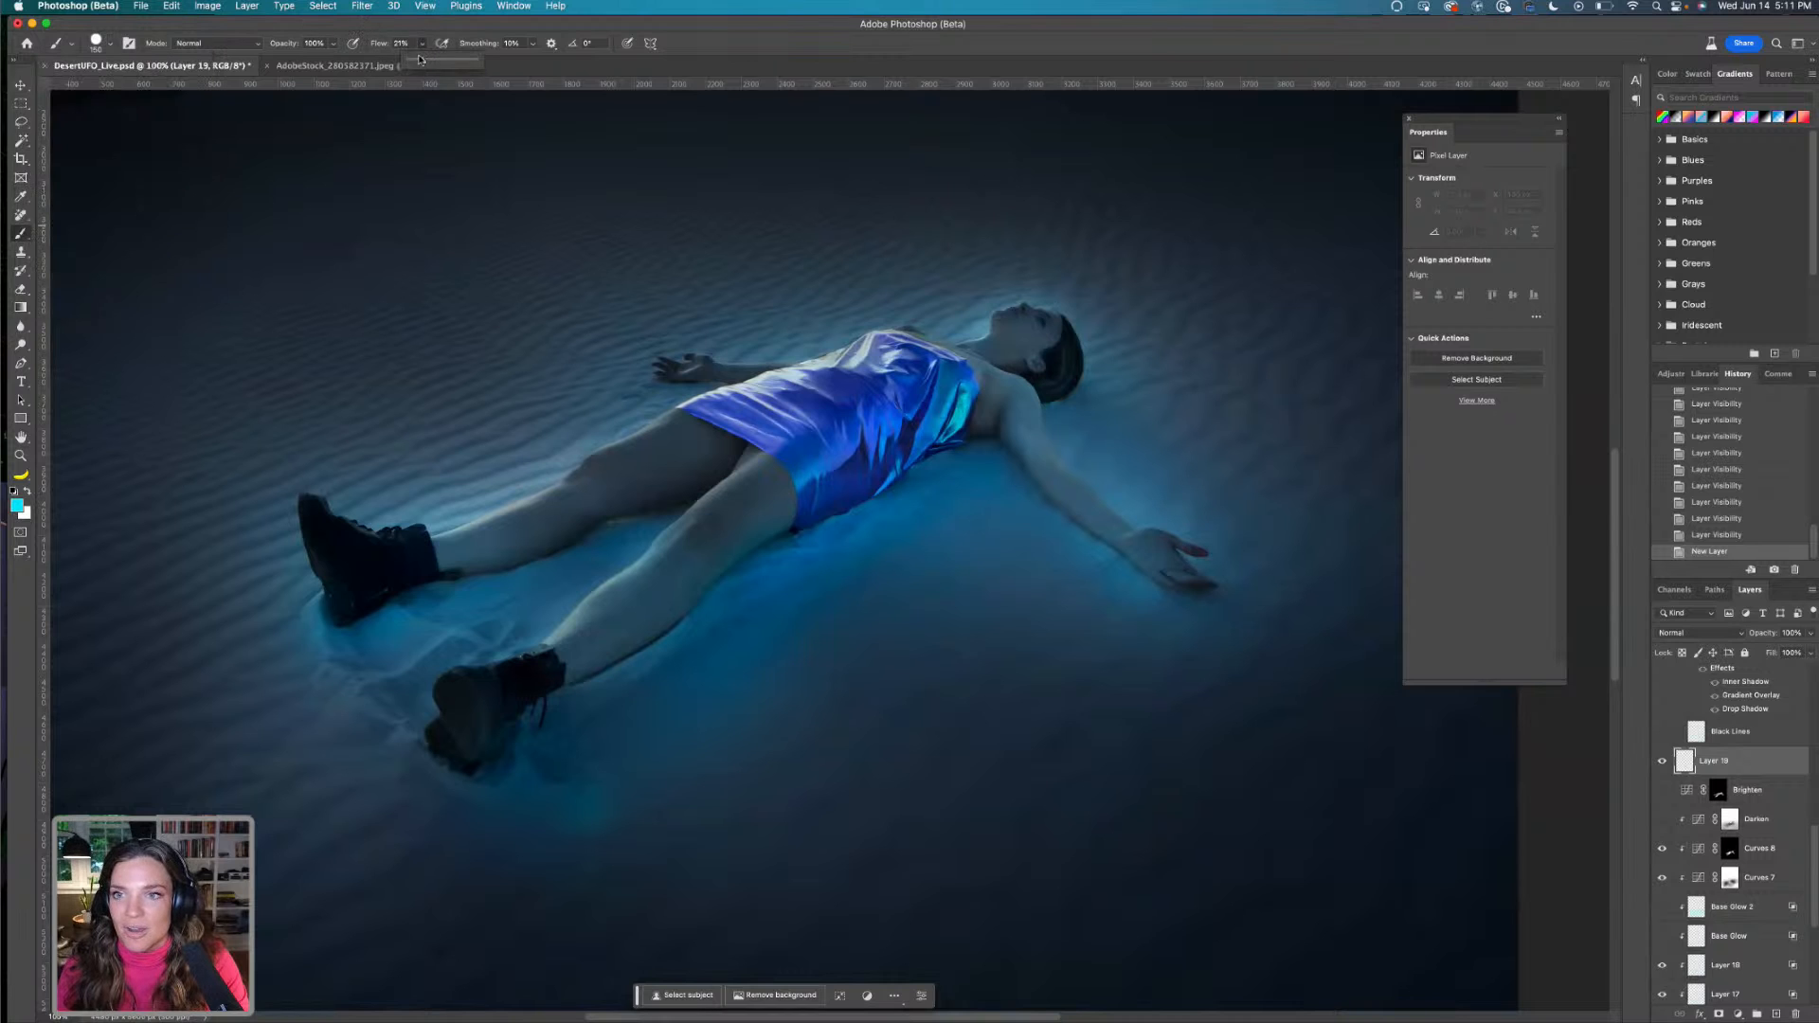
left_click(271, 26)
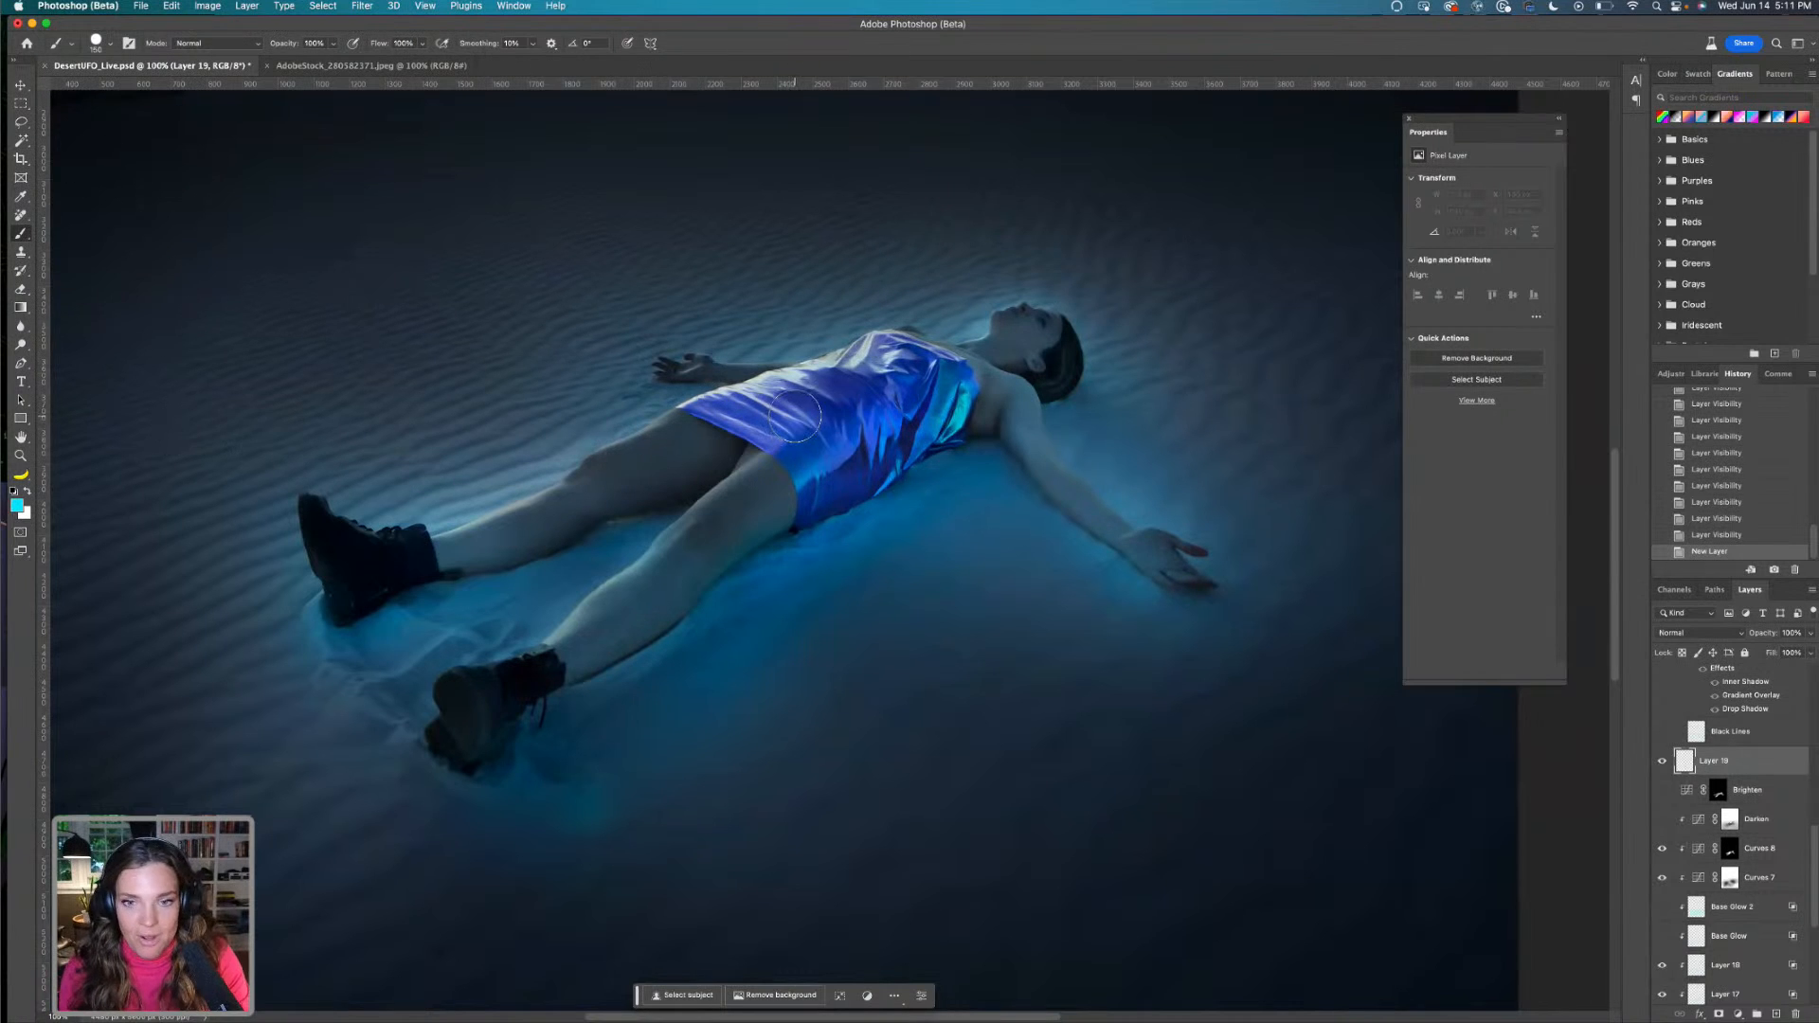
Try painting a curved cyan line freehand across the near shin with a very small brush, undoing each attempt
key("super+plus")
key("bracketleft")
key("bracketleft")
key("bracketleft")
key("bracketleft")
key("bracketleft")
key("bracketleft")
key("bracketleft")
key("bracketleft")
scroll(777, 650, "down", 2)
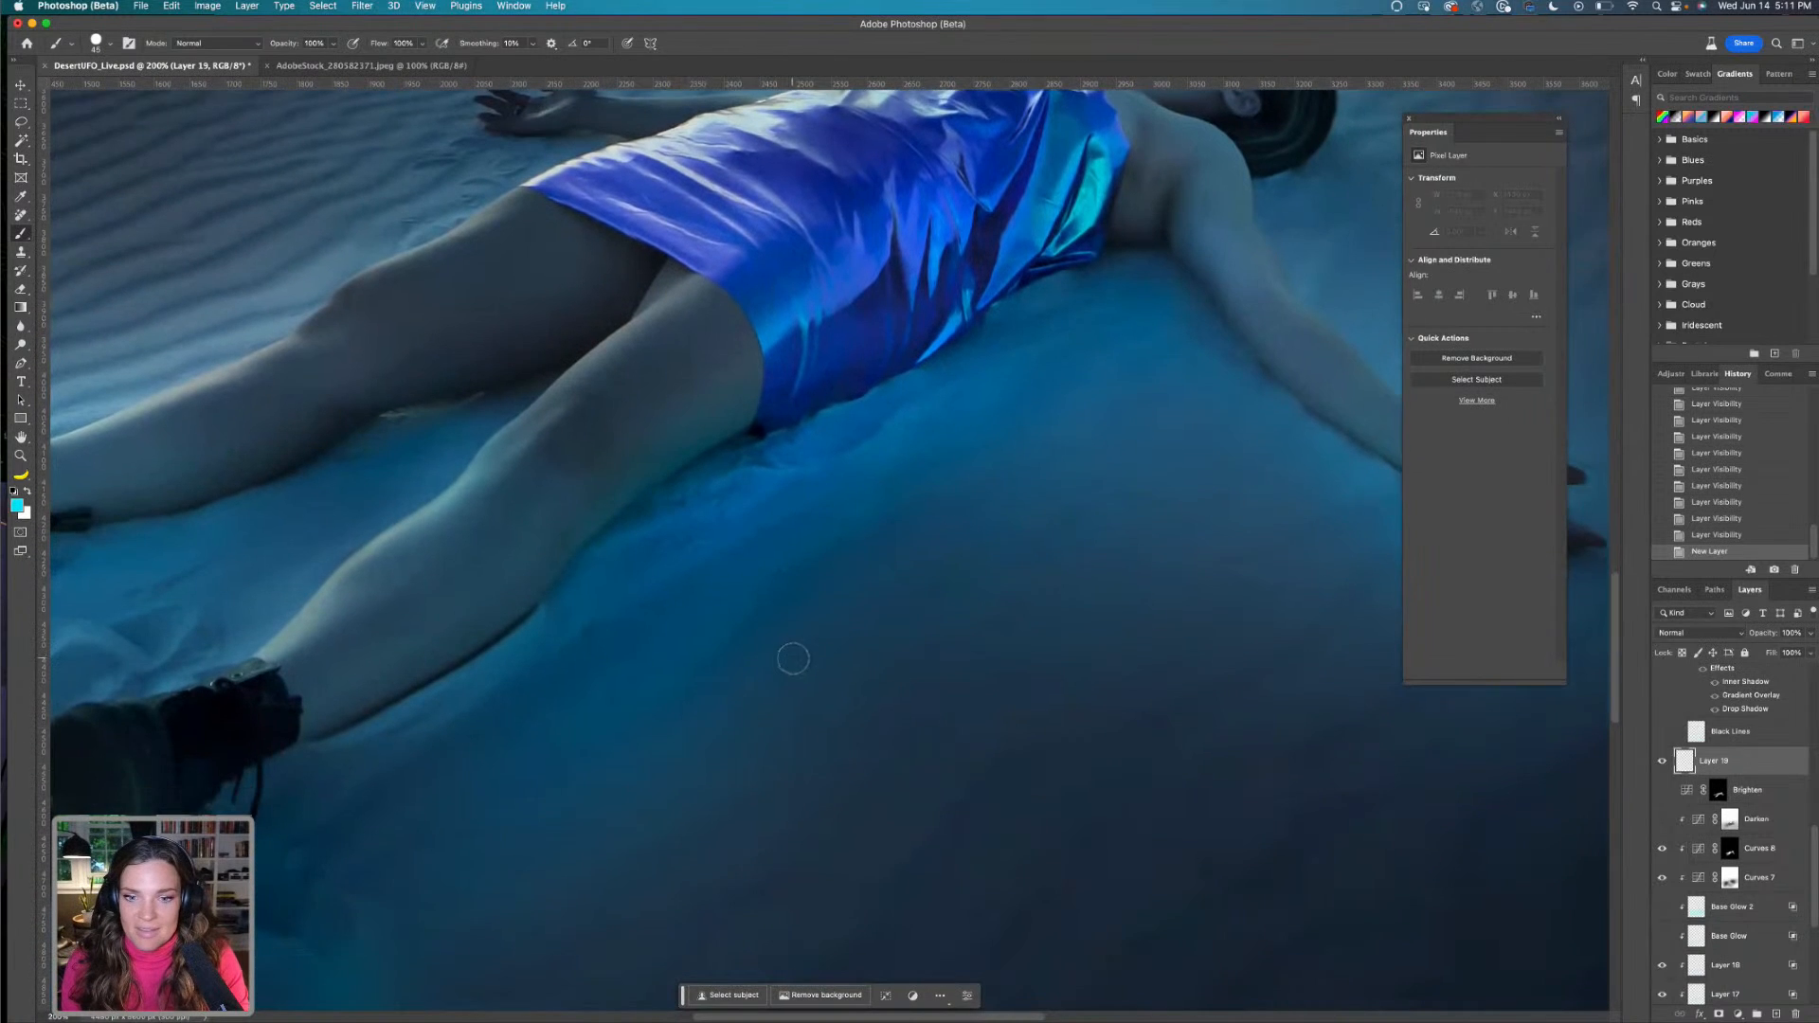
scroll(788, 656, "down", 1)
key("bracketleft")
key("bracketleft")
key("bracketleft")
key("bracketleft")
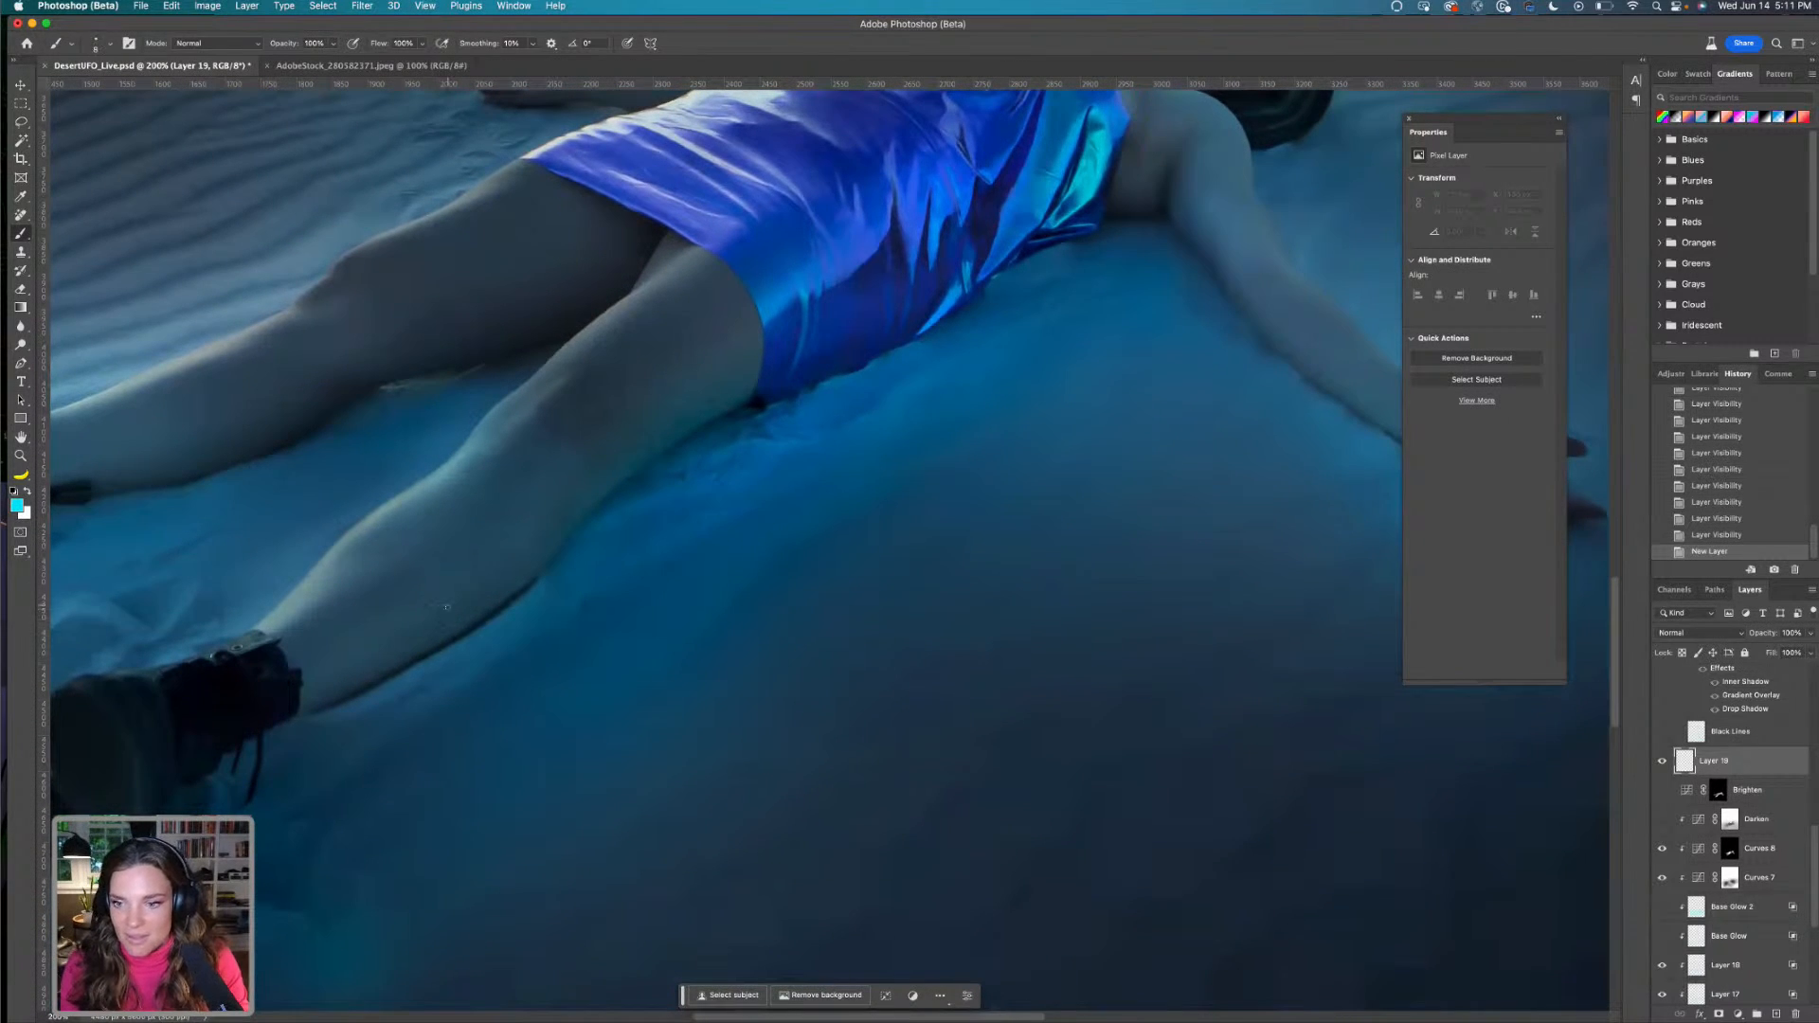
left_click_drag(371, 536, 471, 585)
key("super+z")
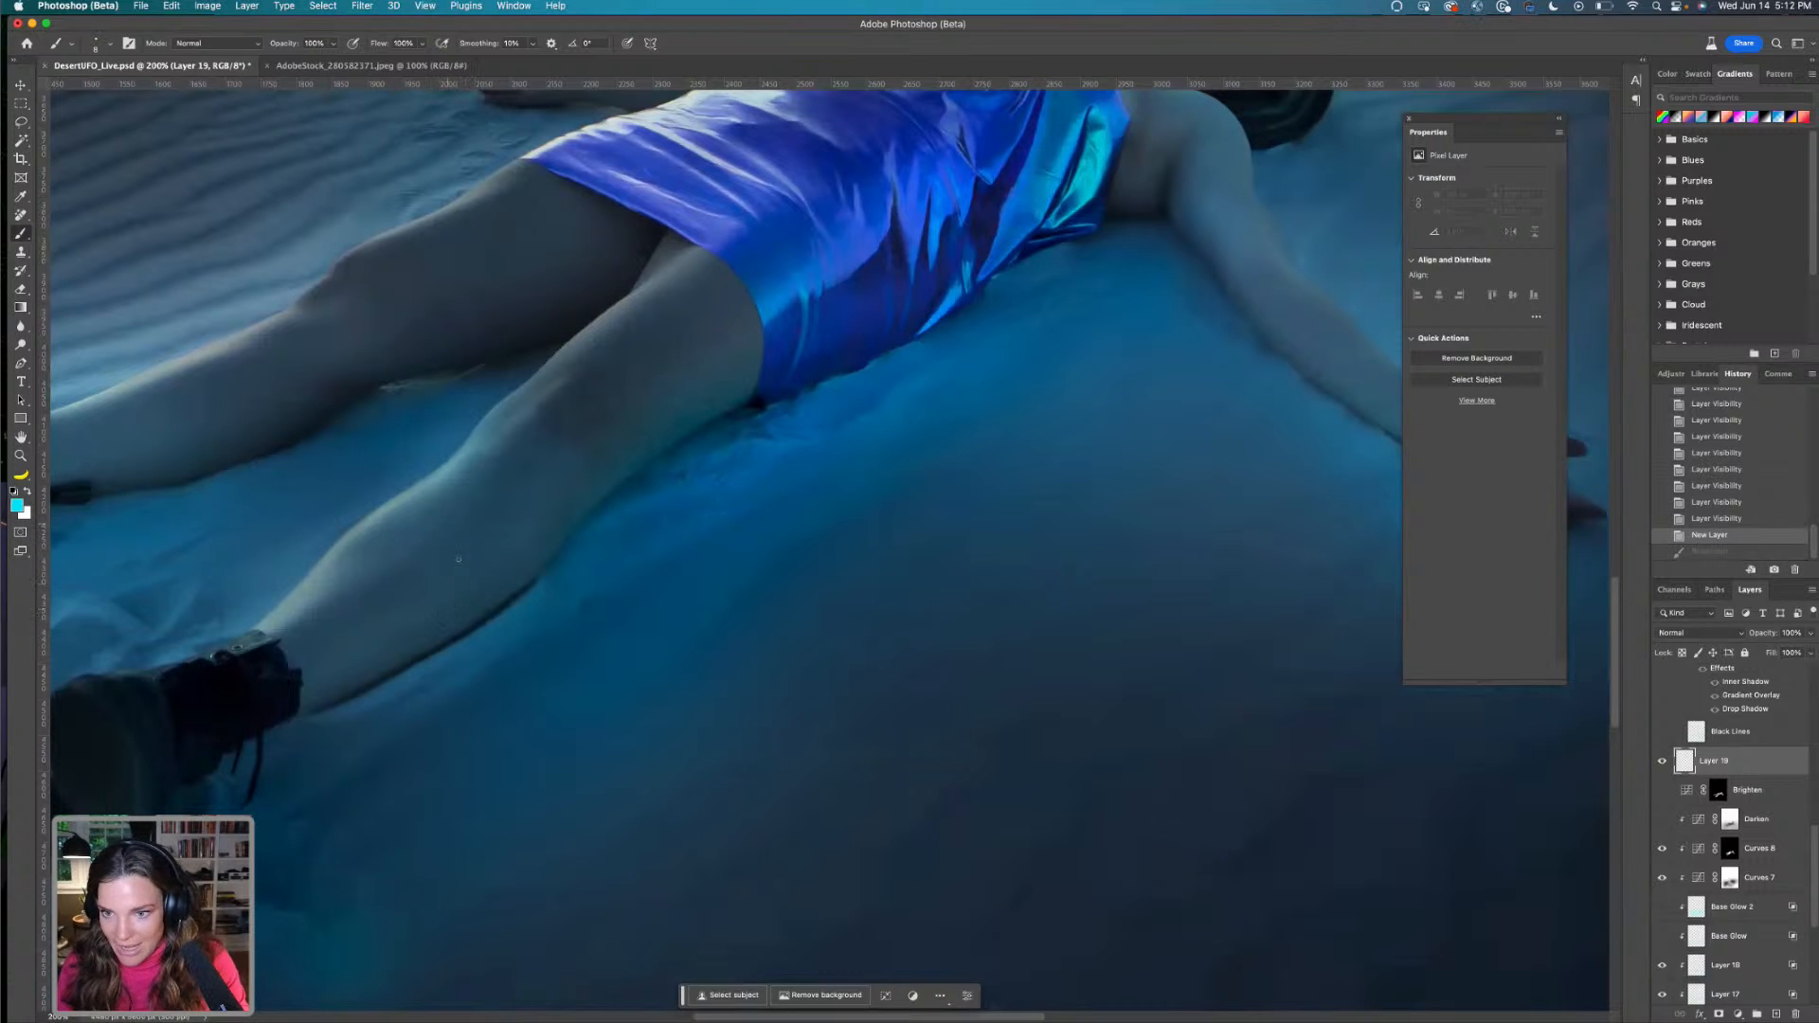
mouse_move(387, 528)
left_mouse_down()
mouse_move(447, 522)
mouse_move(487, 590)
left_mouse_up()
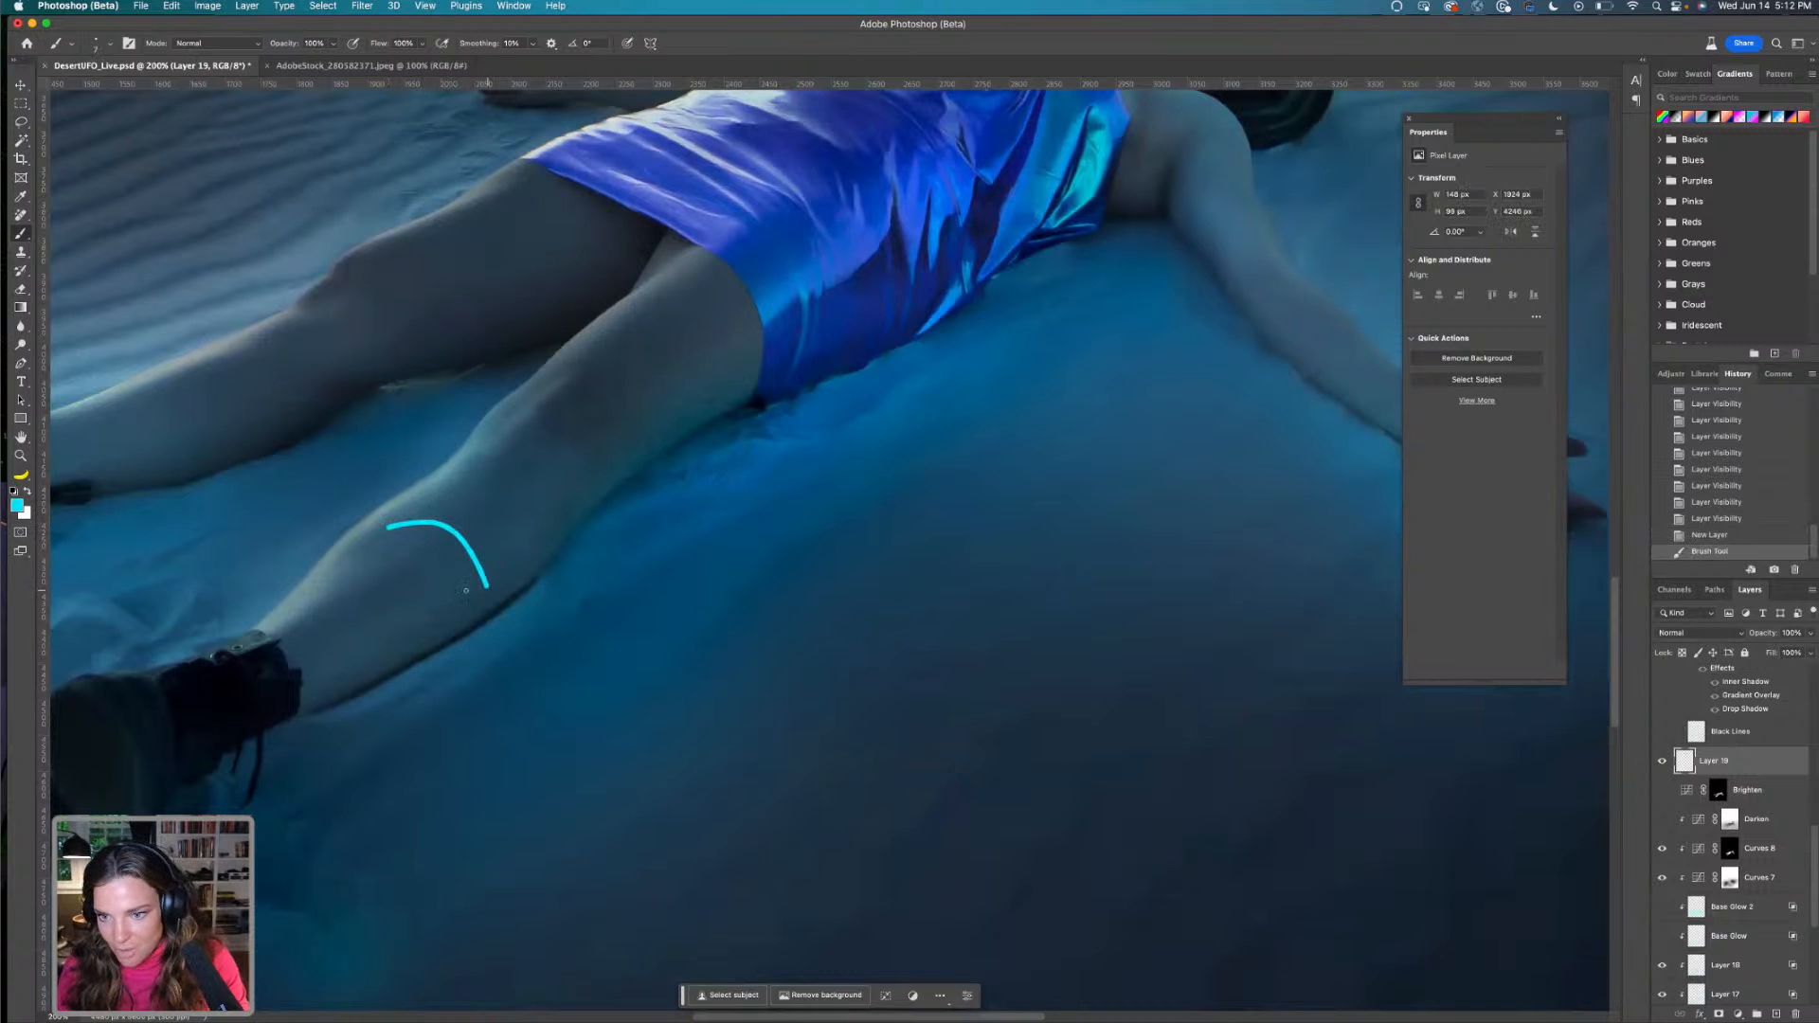
key("super+z")
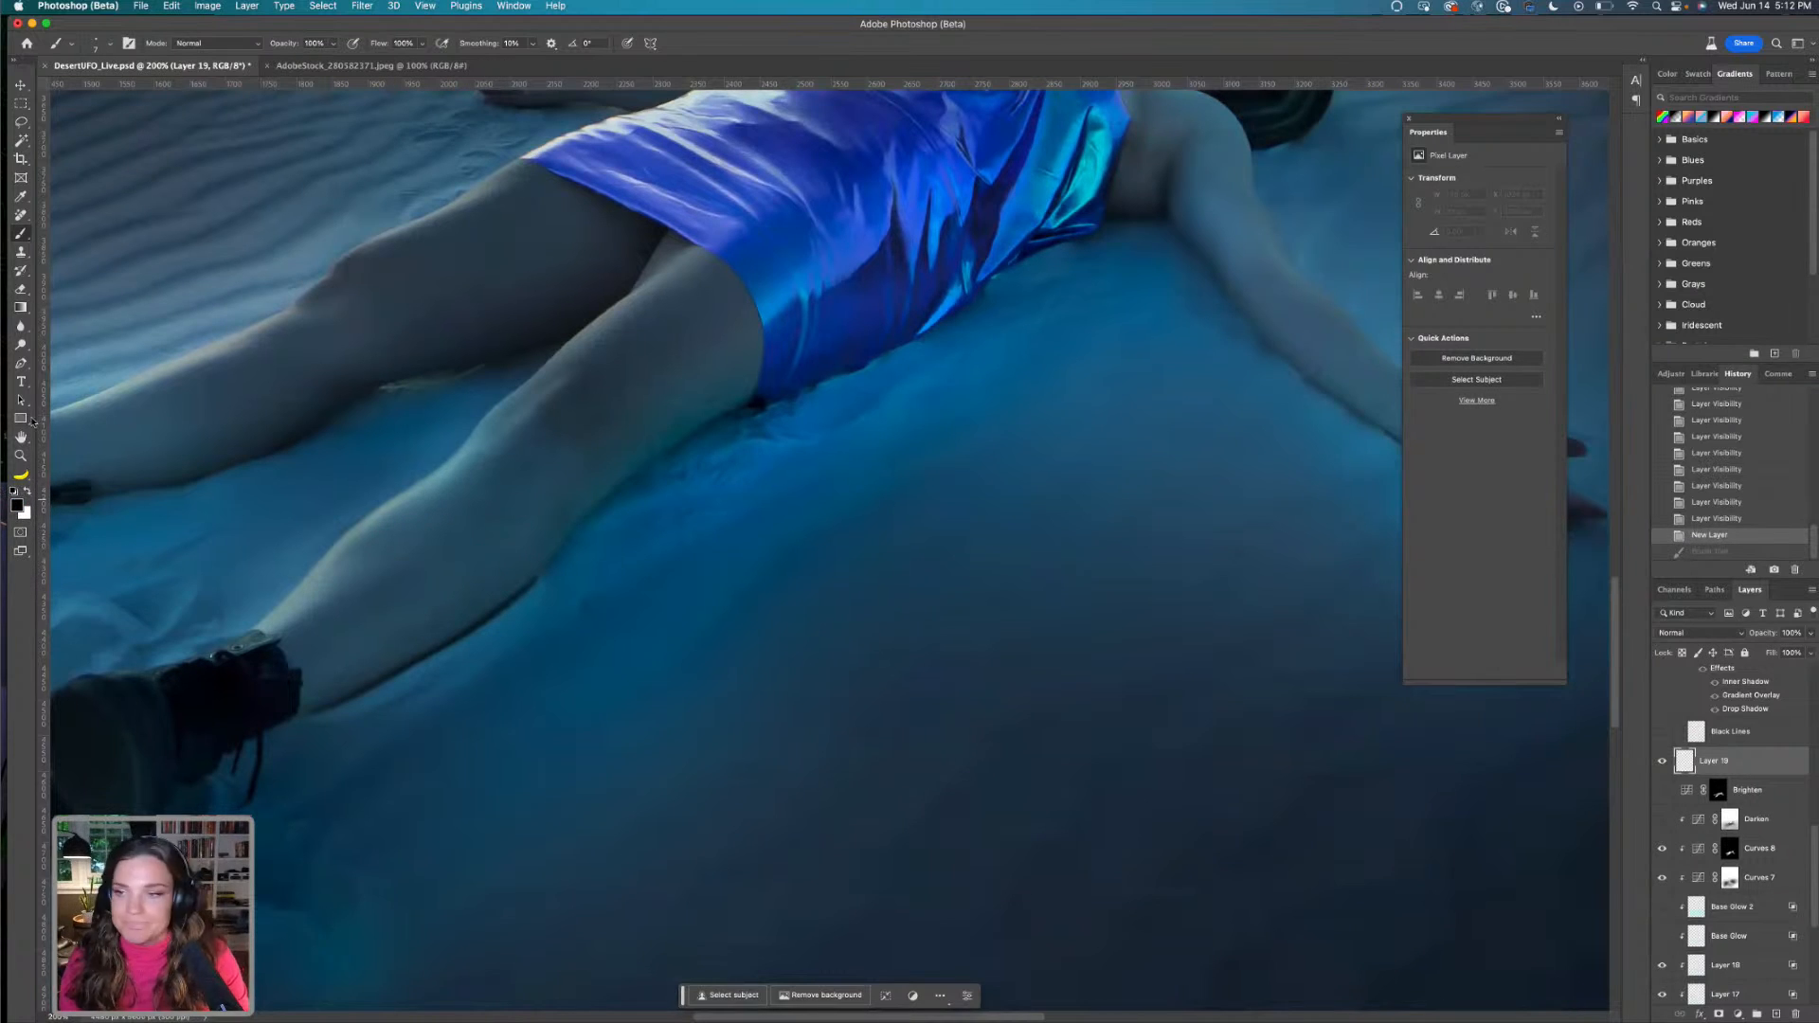
Draw a curved path with the Pen tool across the near shin, from its upper edge to its lower edge
left_click(21, 364)
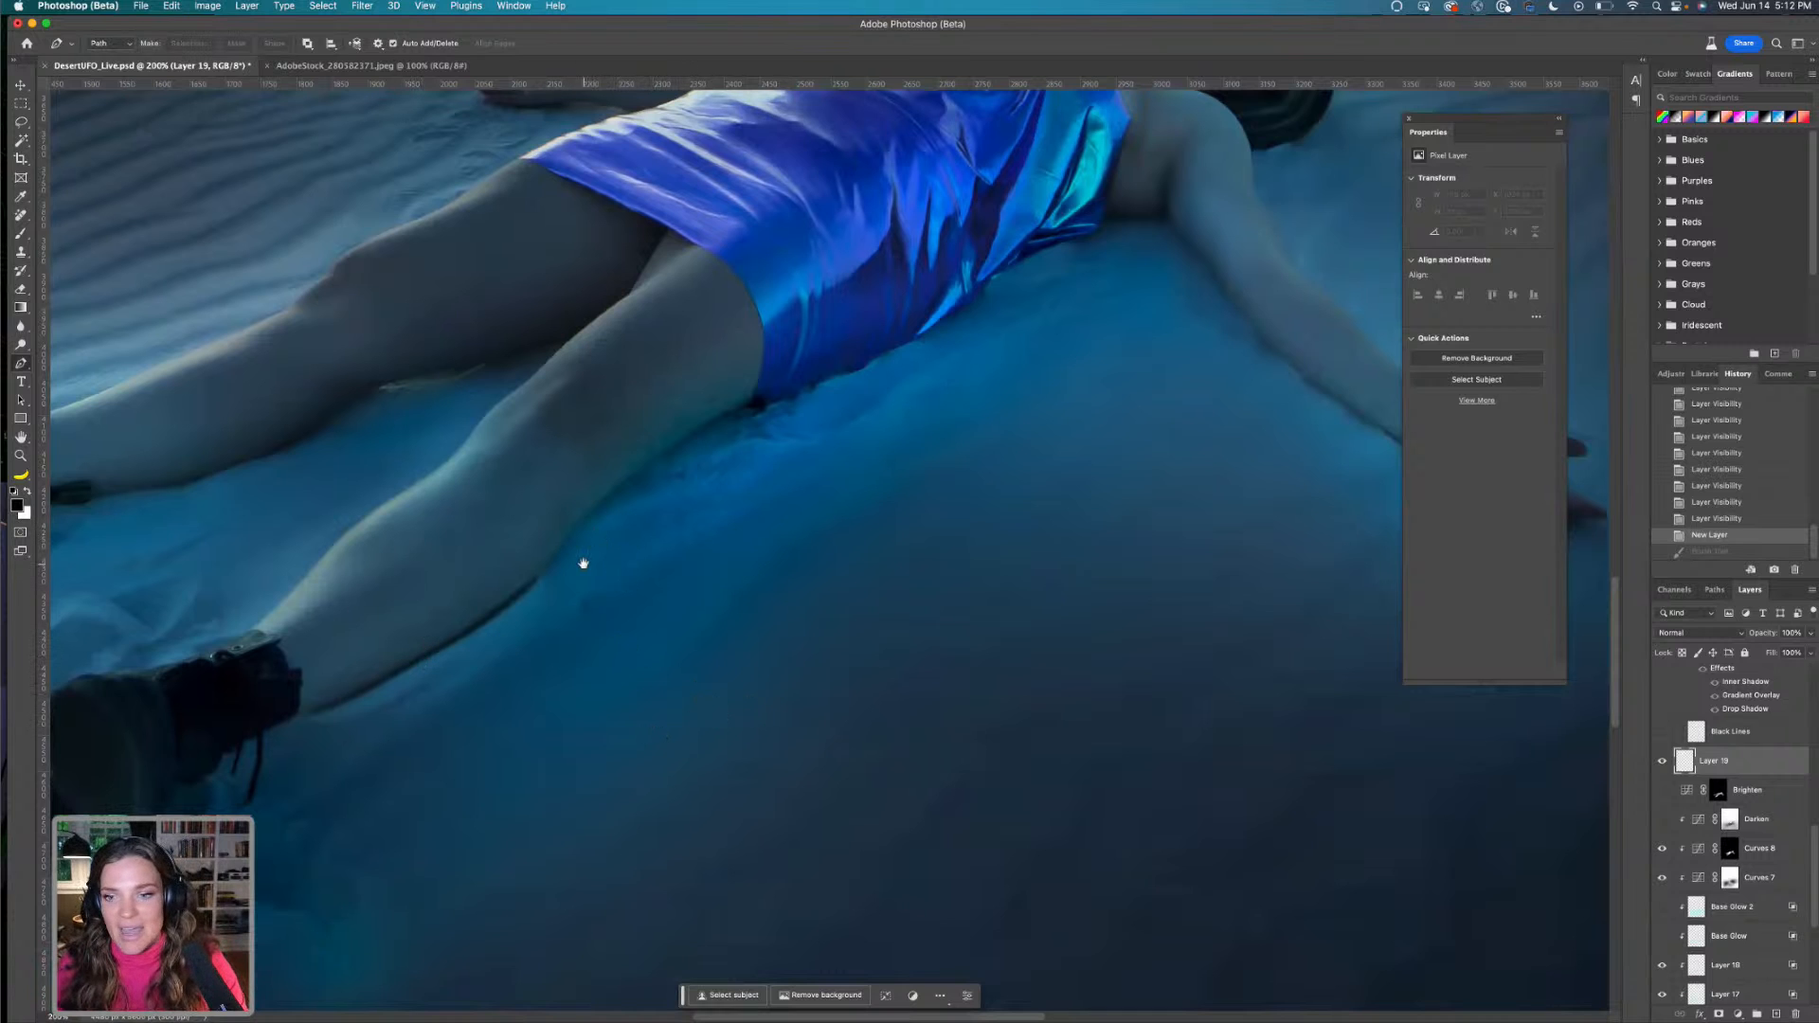
left_click_drag(556, 552, 666, 557)
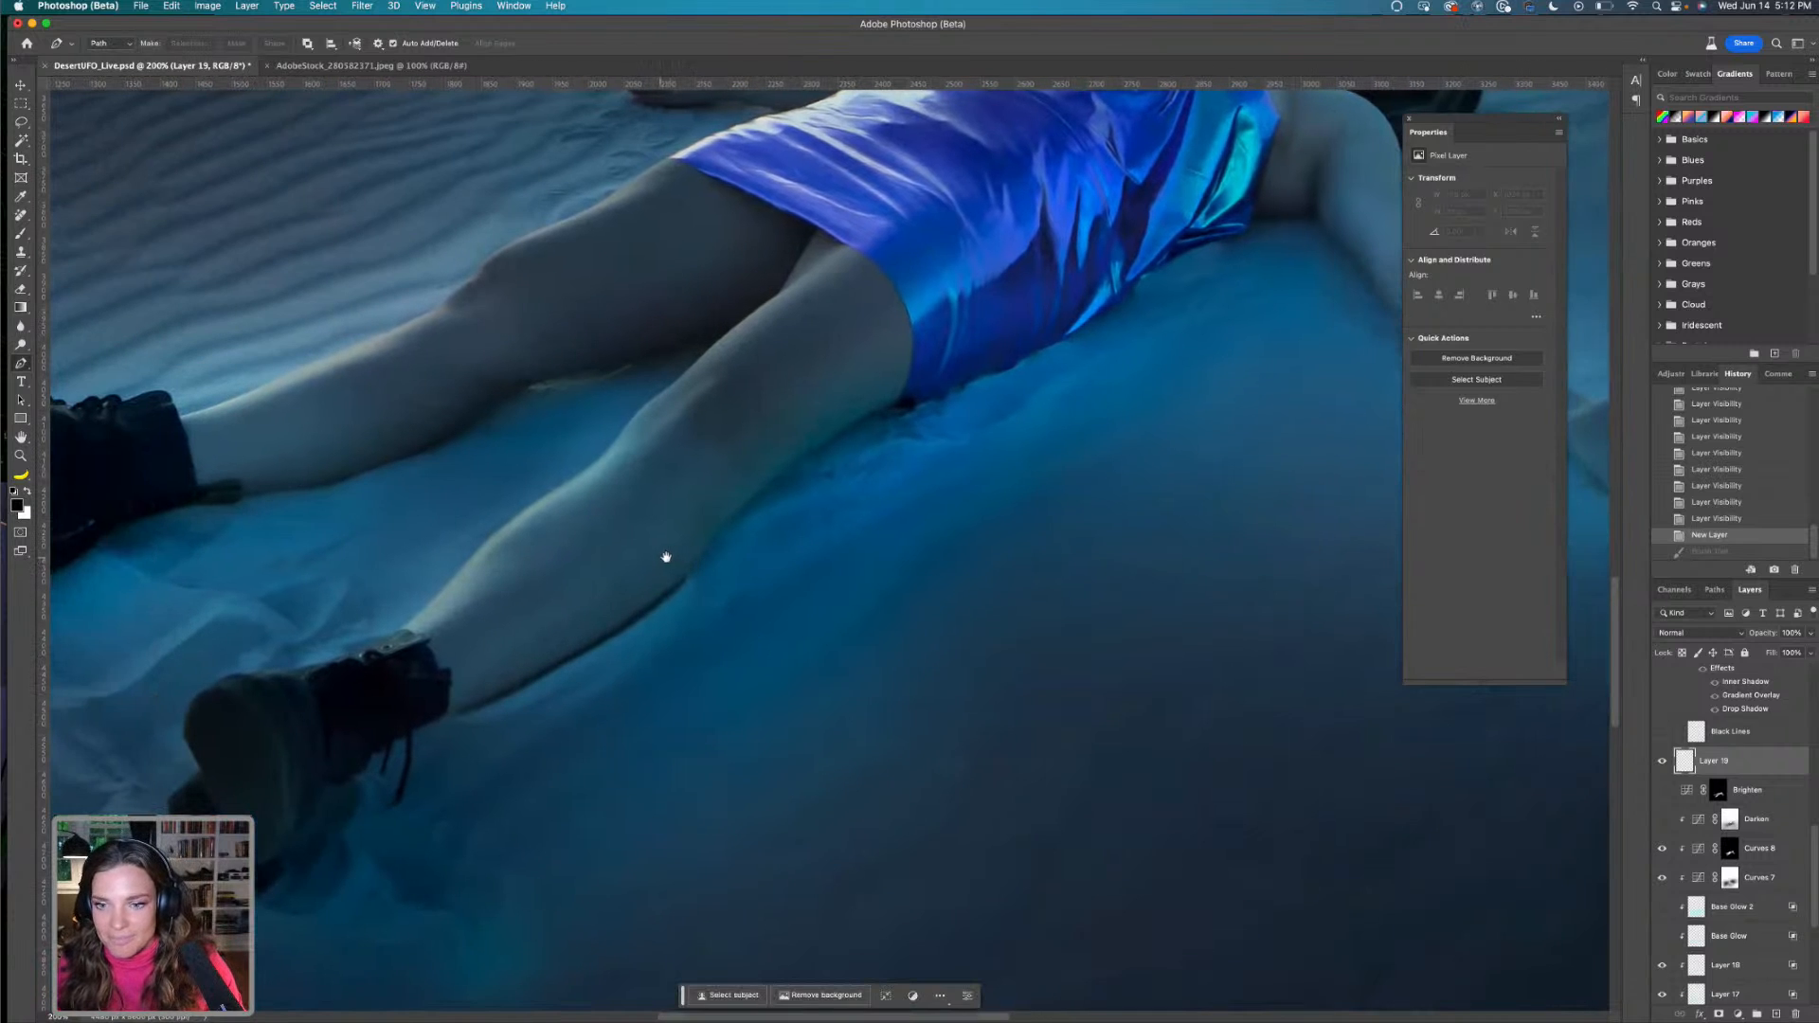
left_click(505, 531)
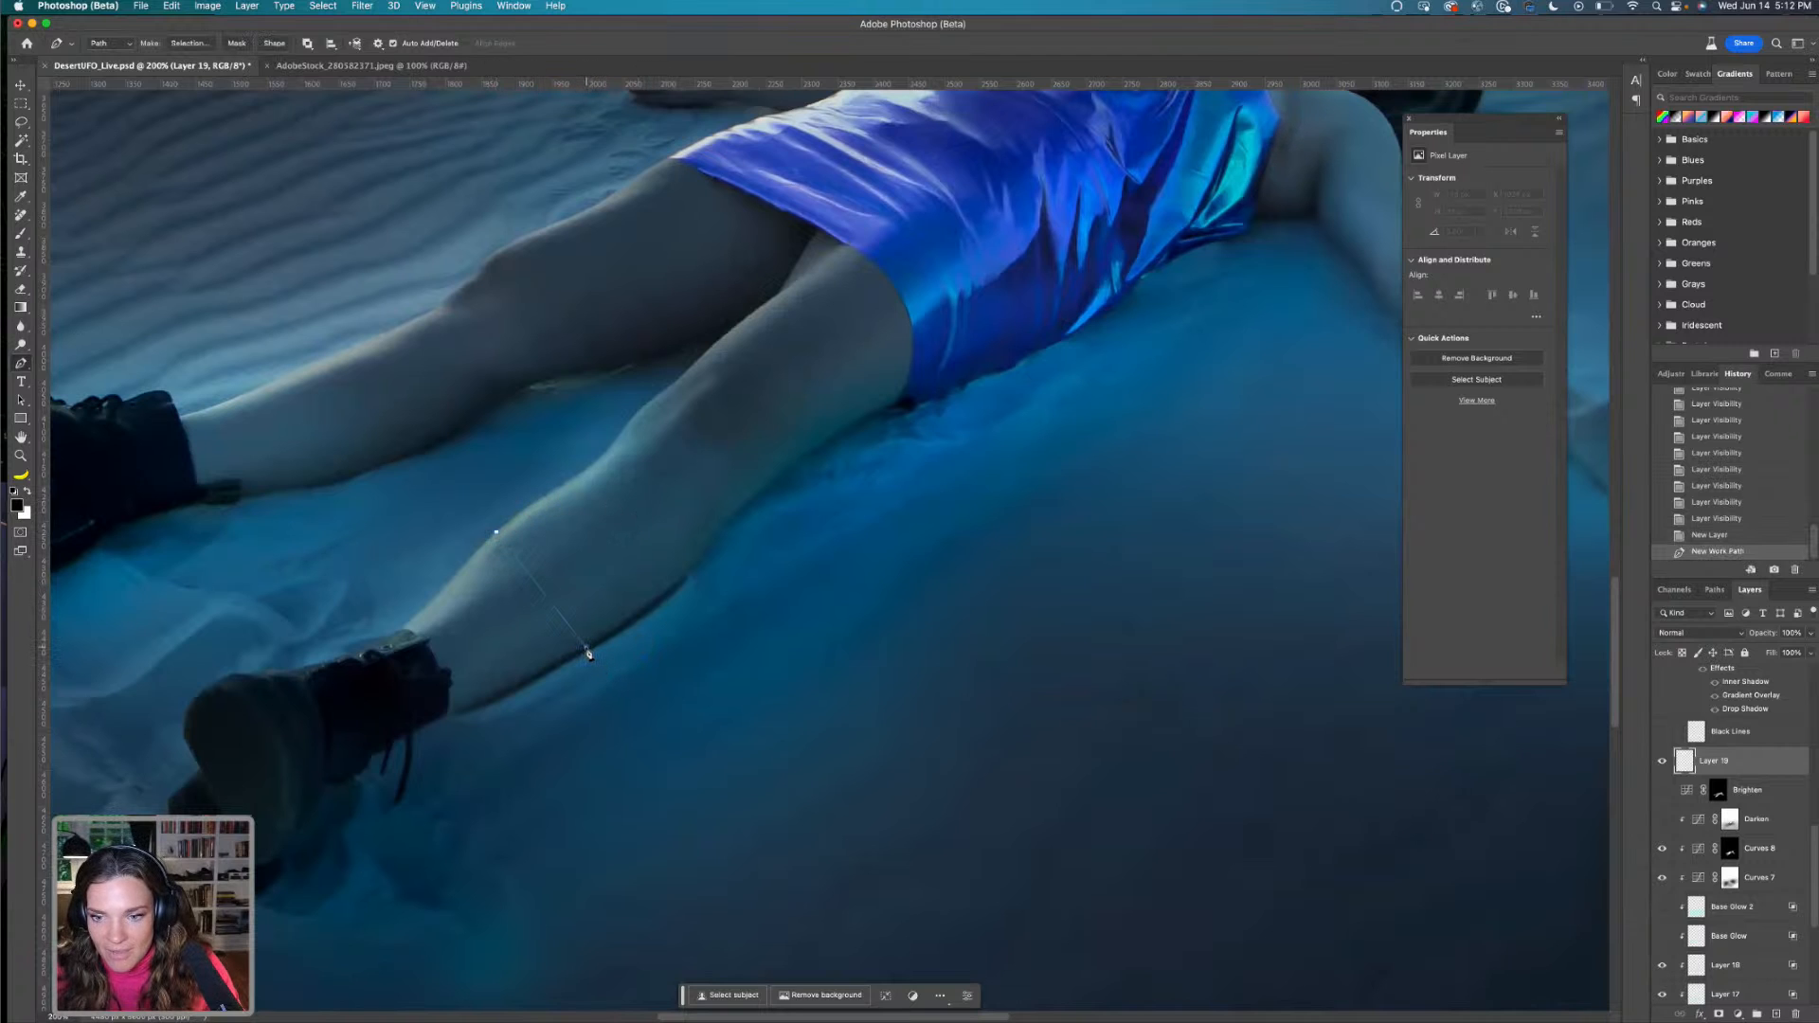
left_click_drag(585, 647, 545, 775)
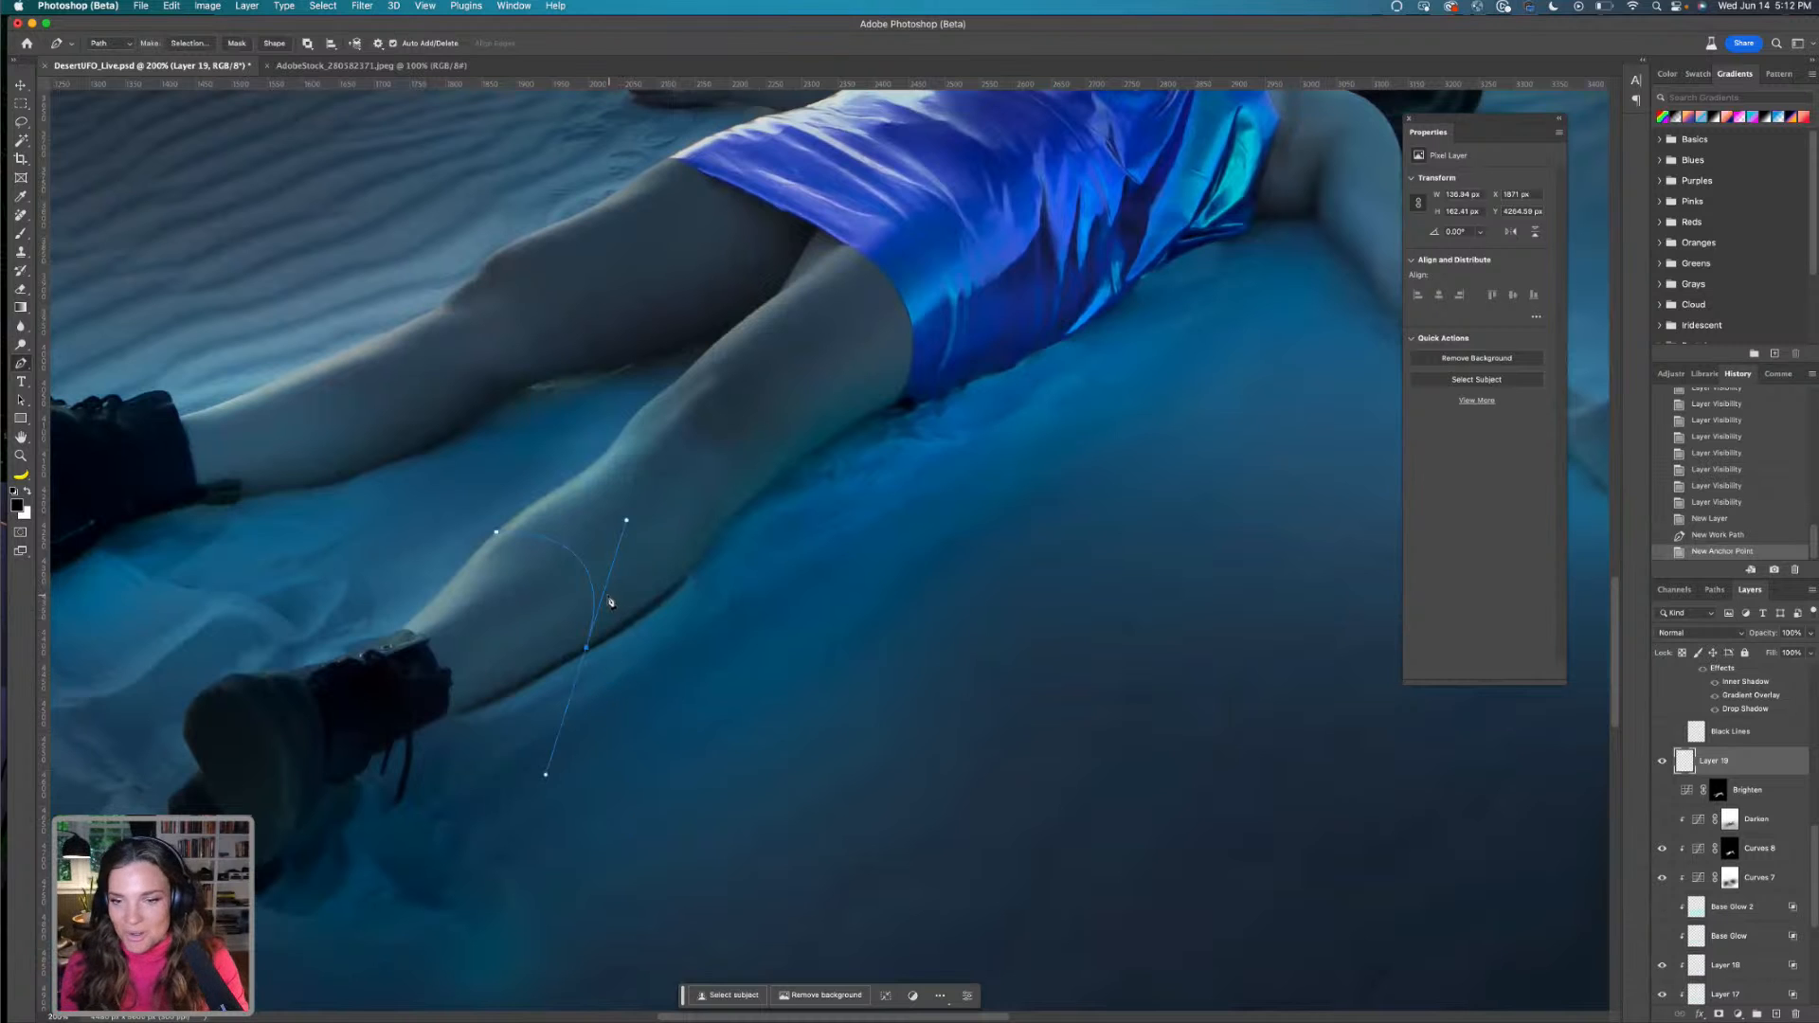
Stroke the shin path using the Brush with Simulate Pressure off, and delete the path
right_click(588, 651)
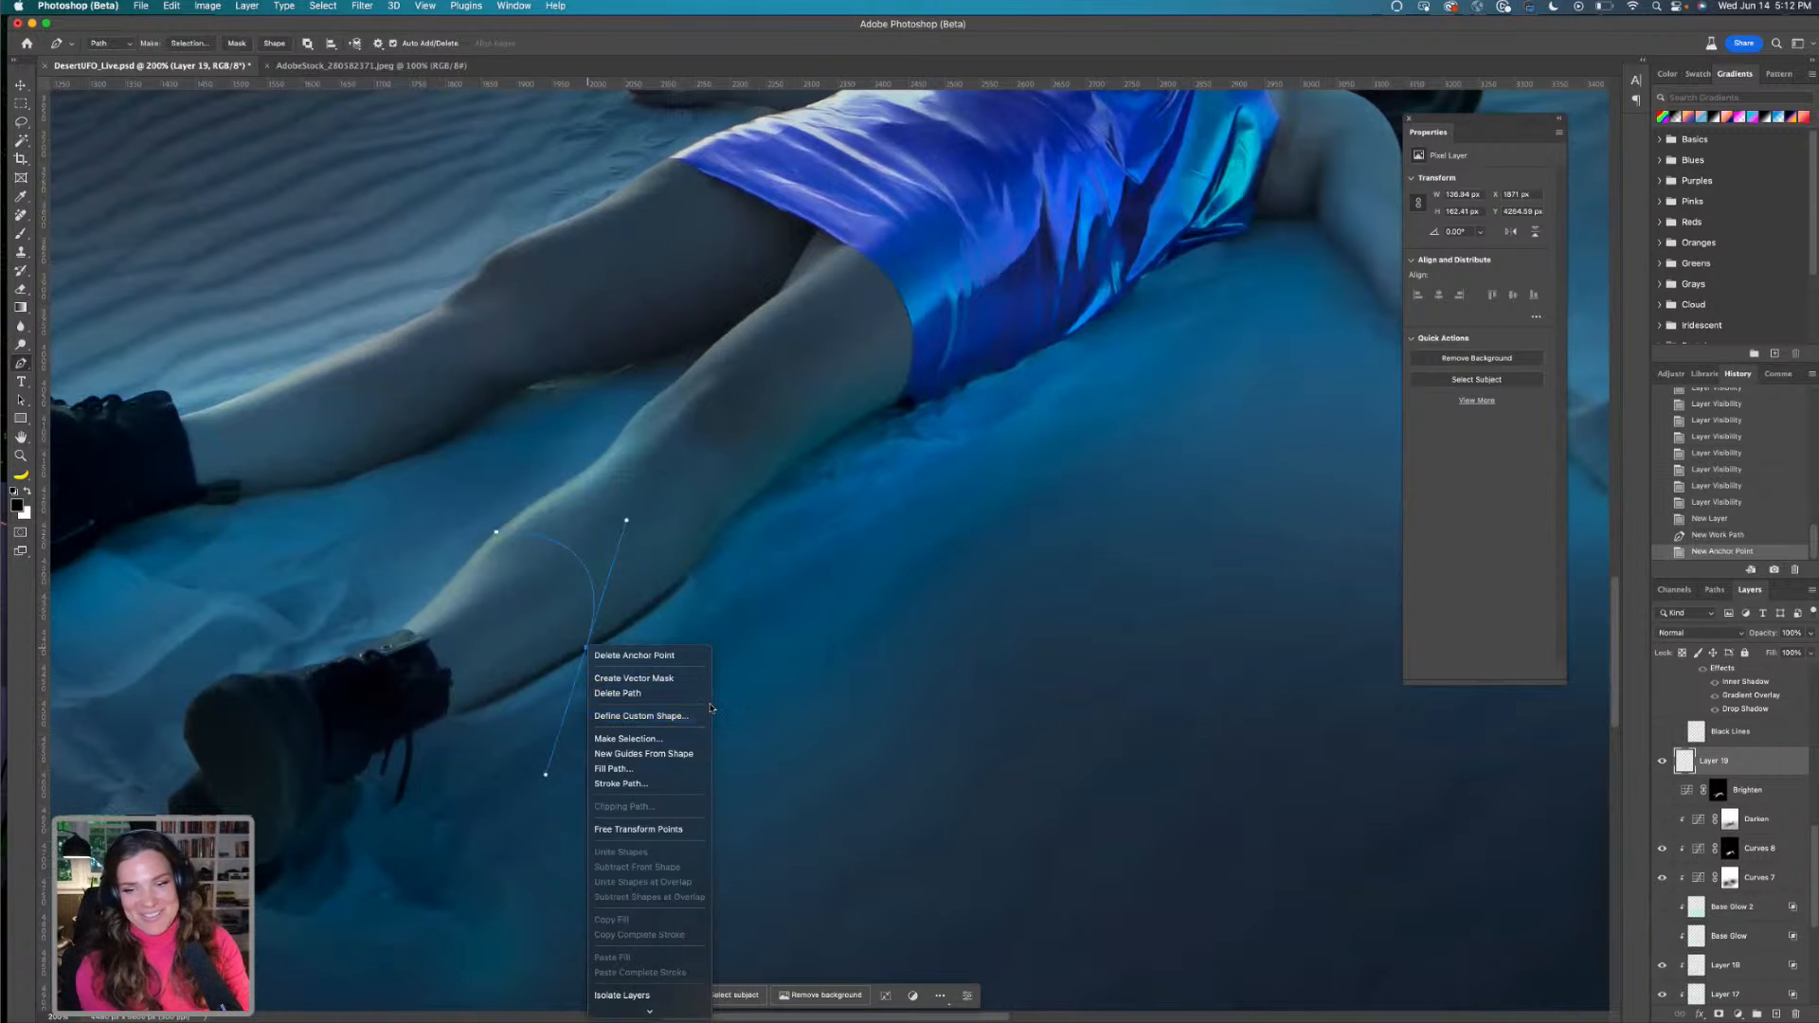
left_click(695, 782)
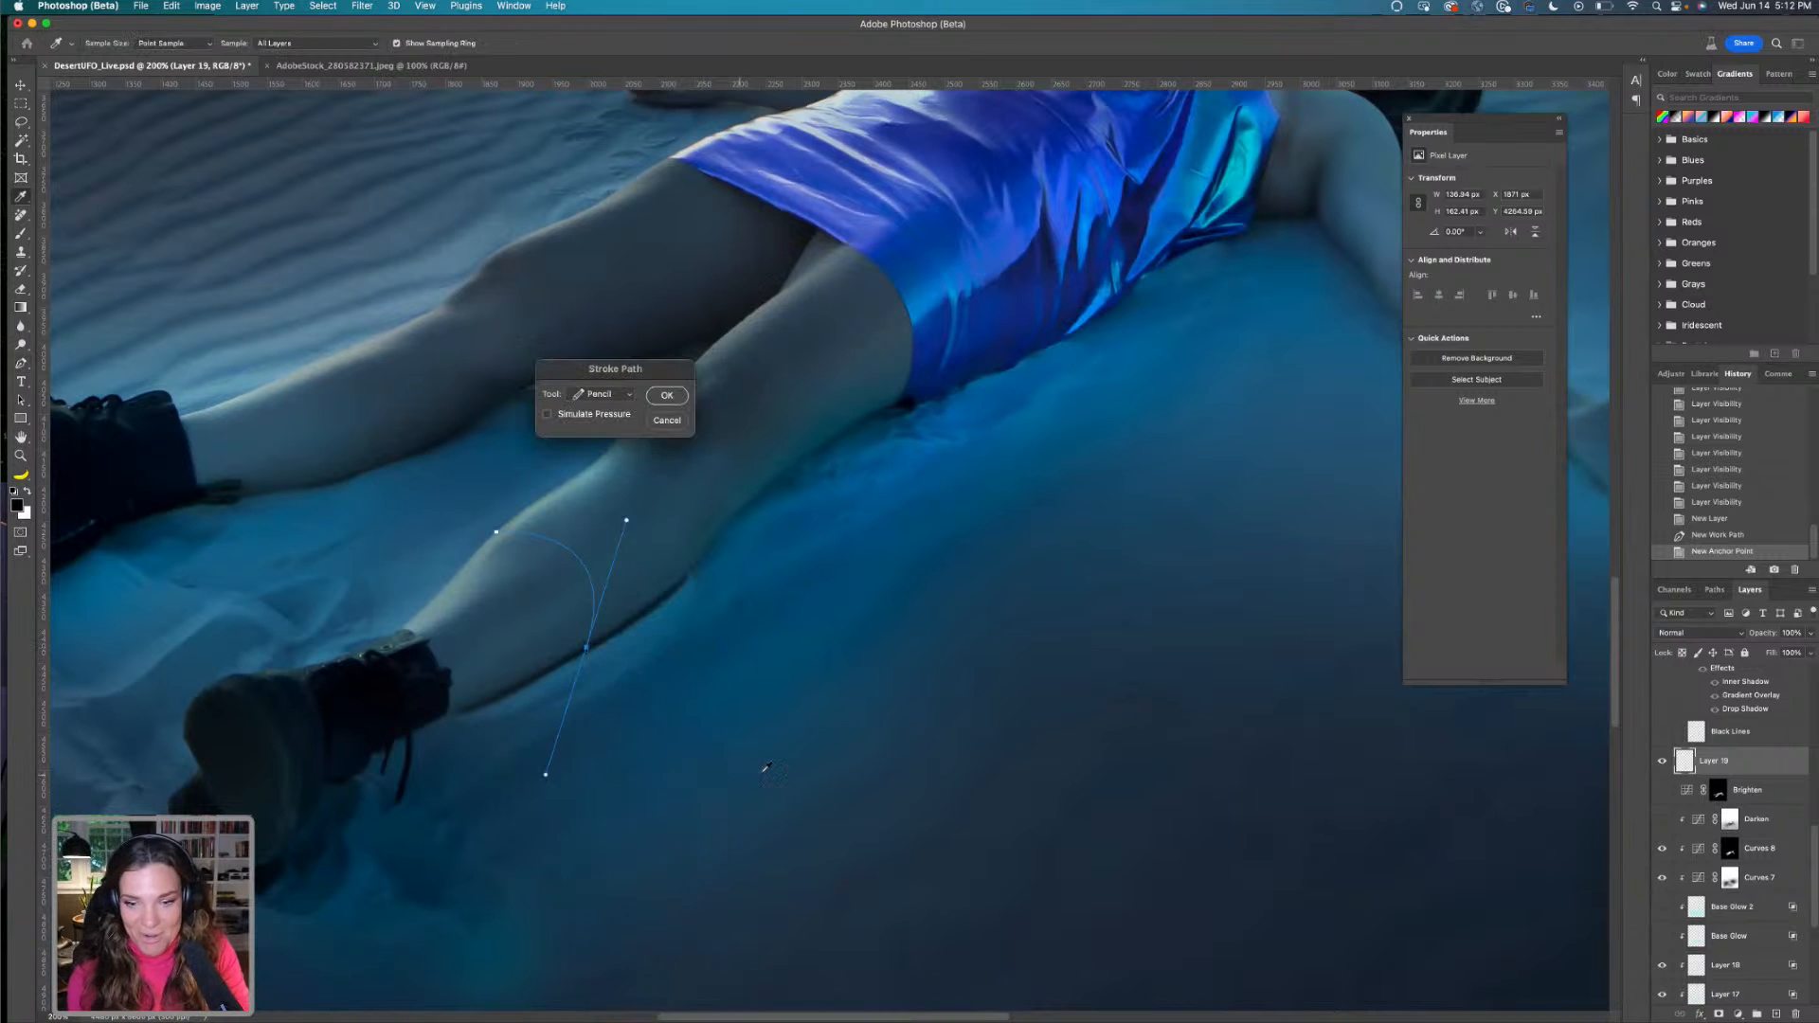
left_click(609, 398)
left_click(613, 410)
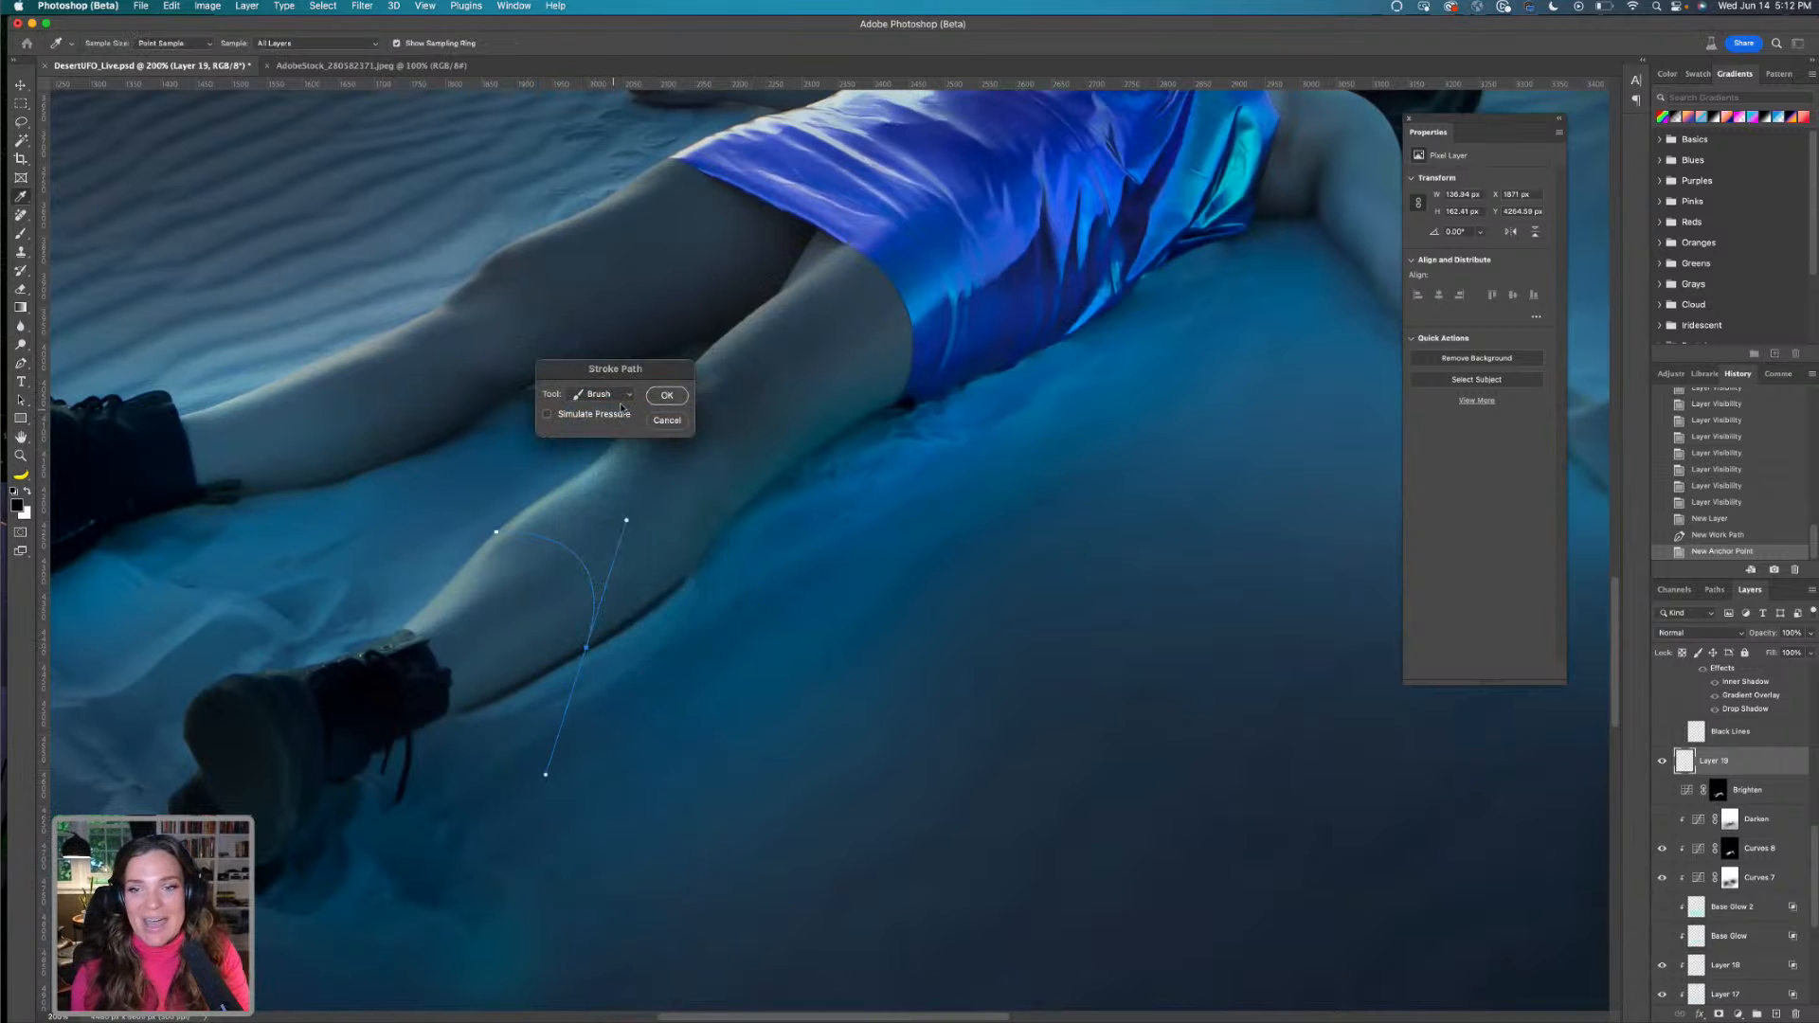
left_click(666, 396)
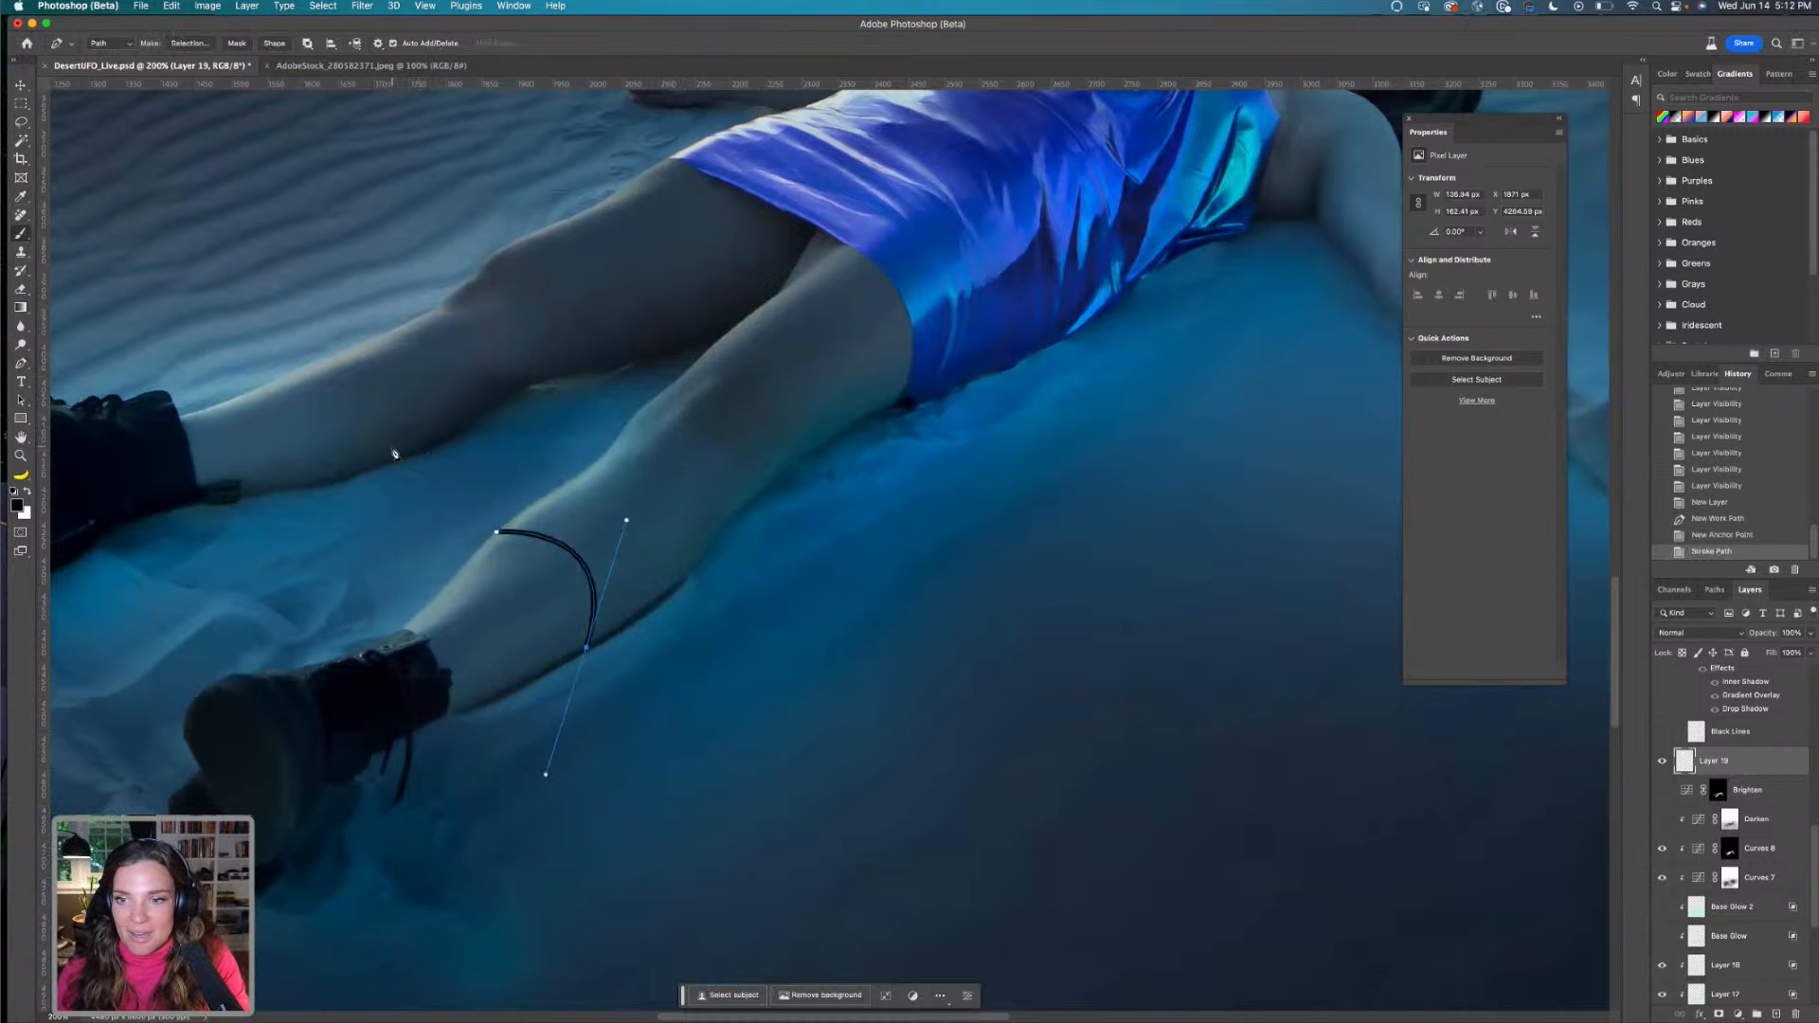
right_click(586, 649)
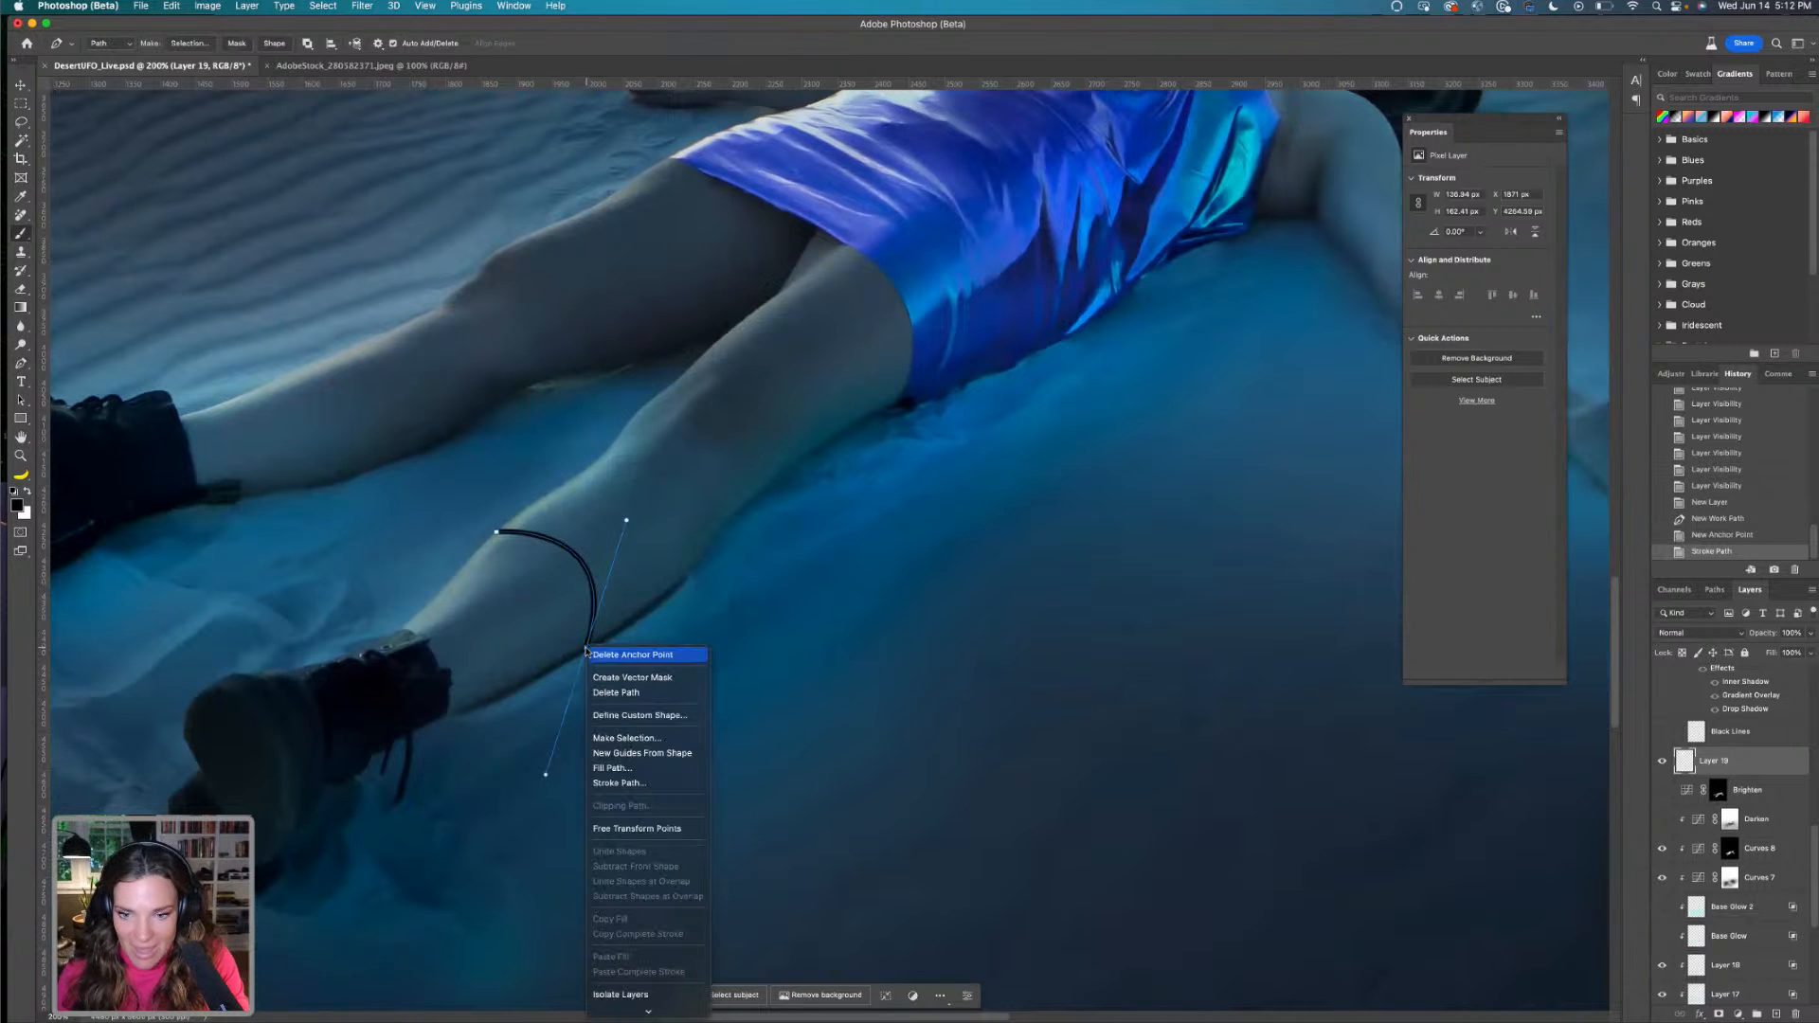
left_click(650, 694)
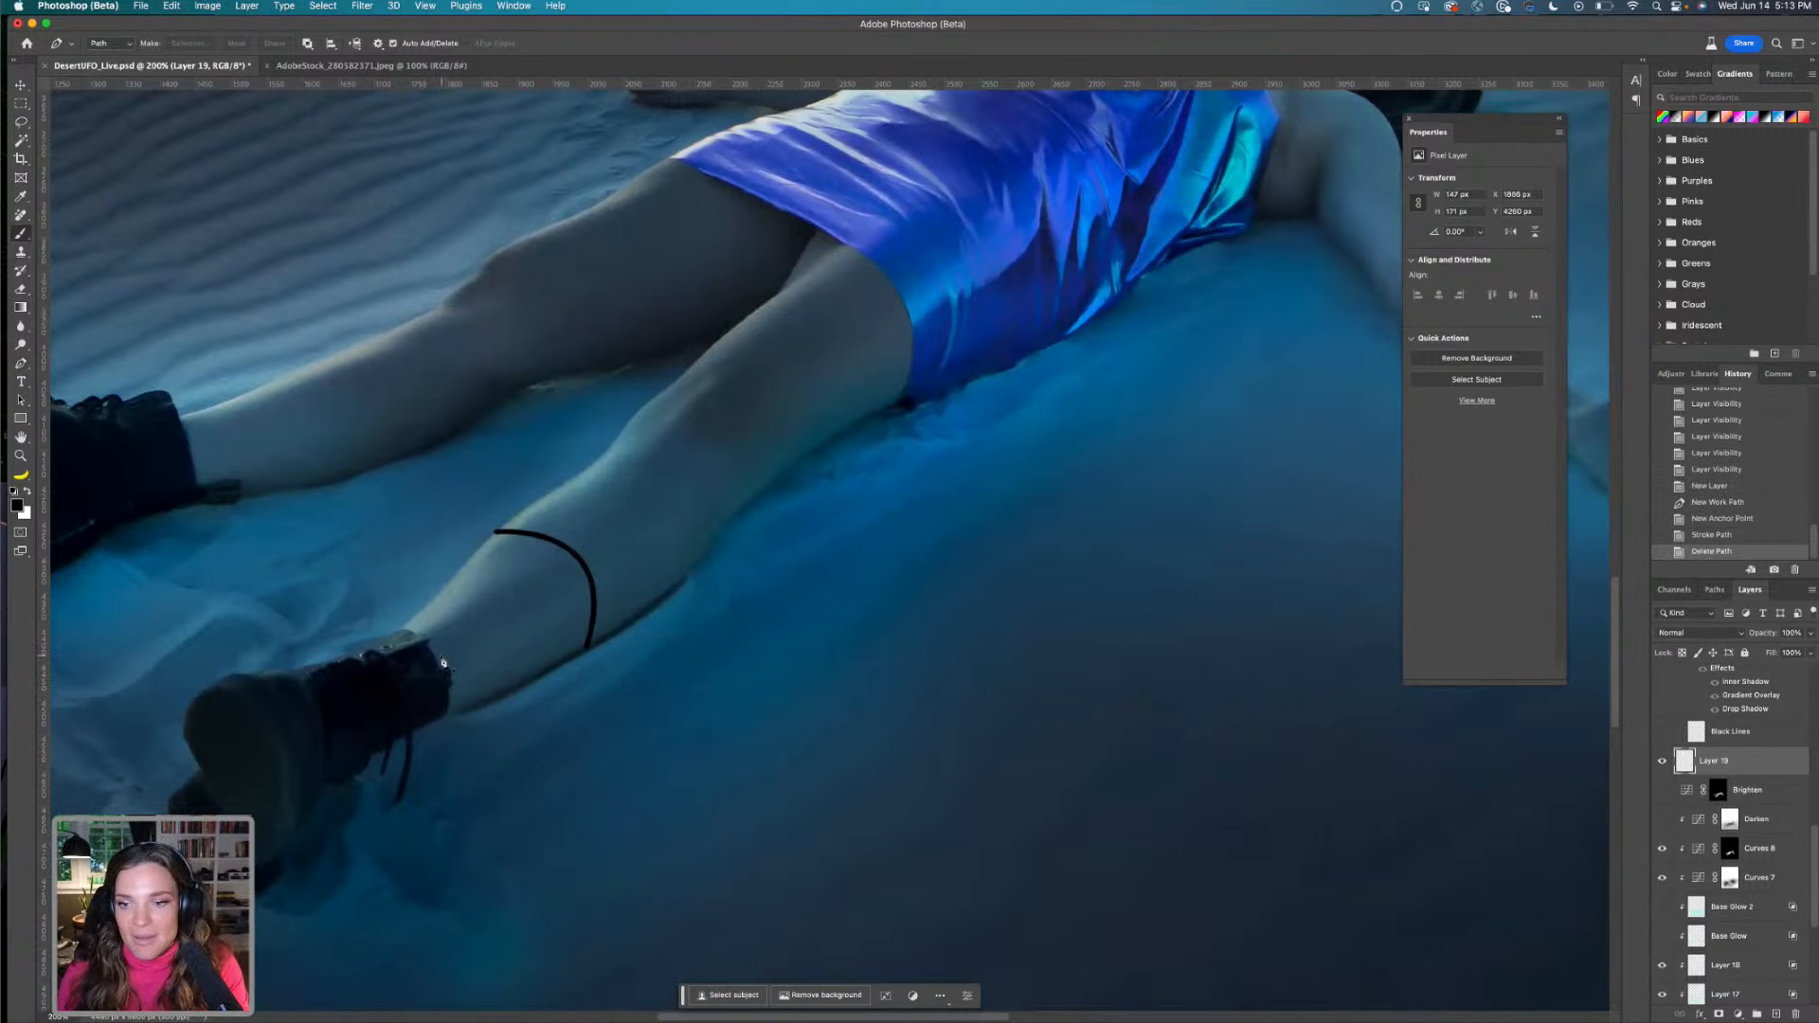
Check the Black Lines layer as a reference, hide it again, and try painting connected straight black segments from the near boot to the dress hem
left_click(1662, 732)
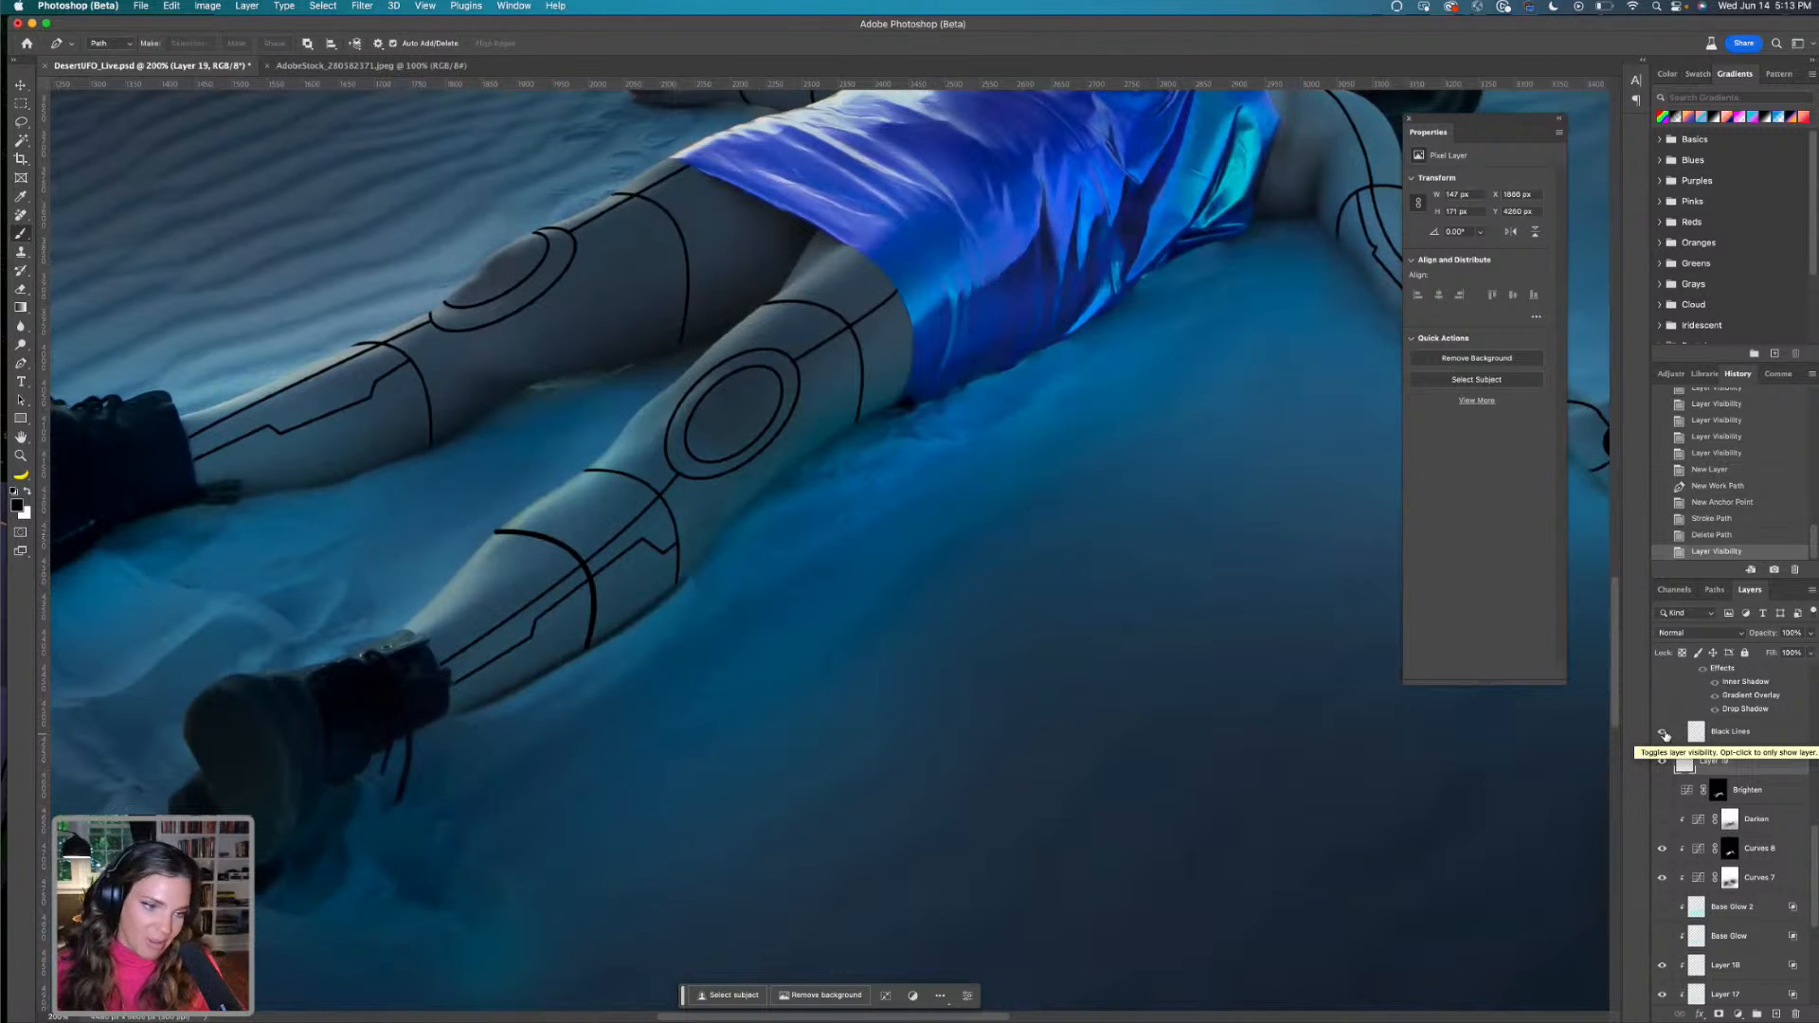
left_click(1662, 732)
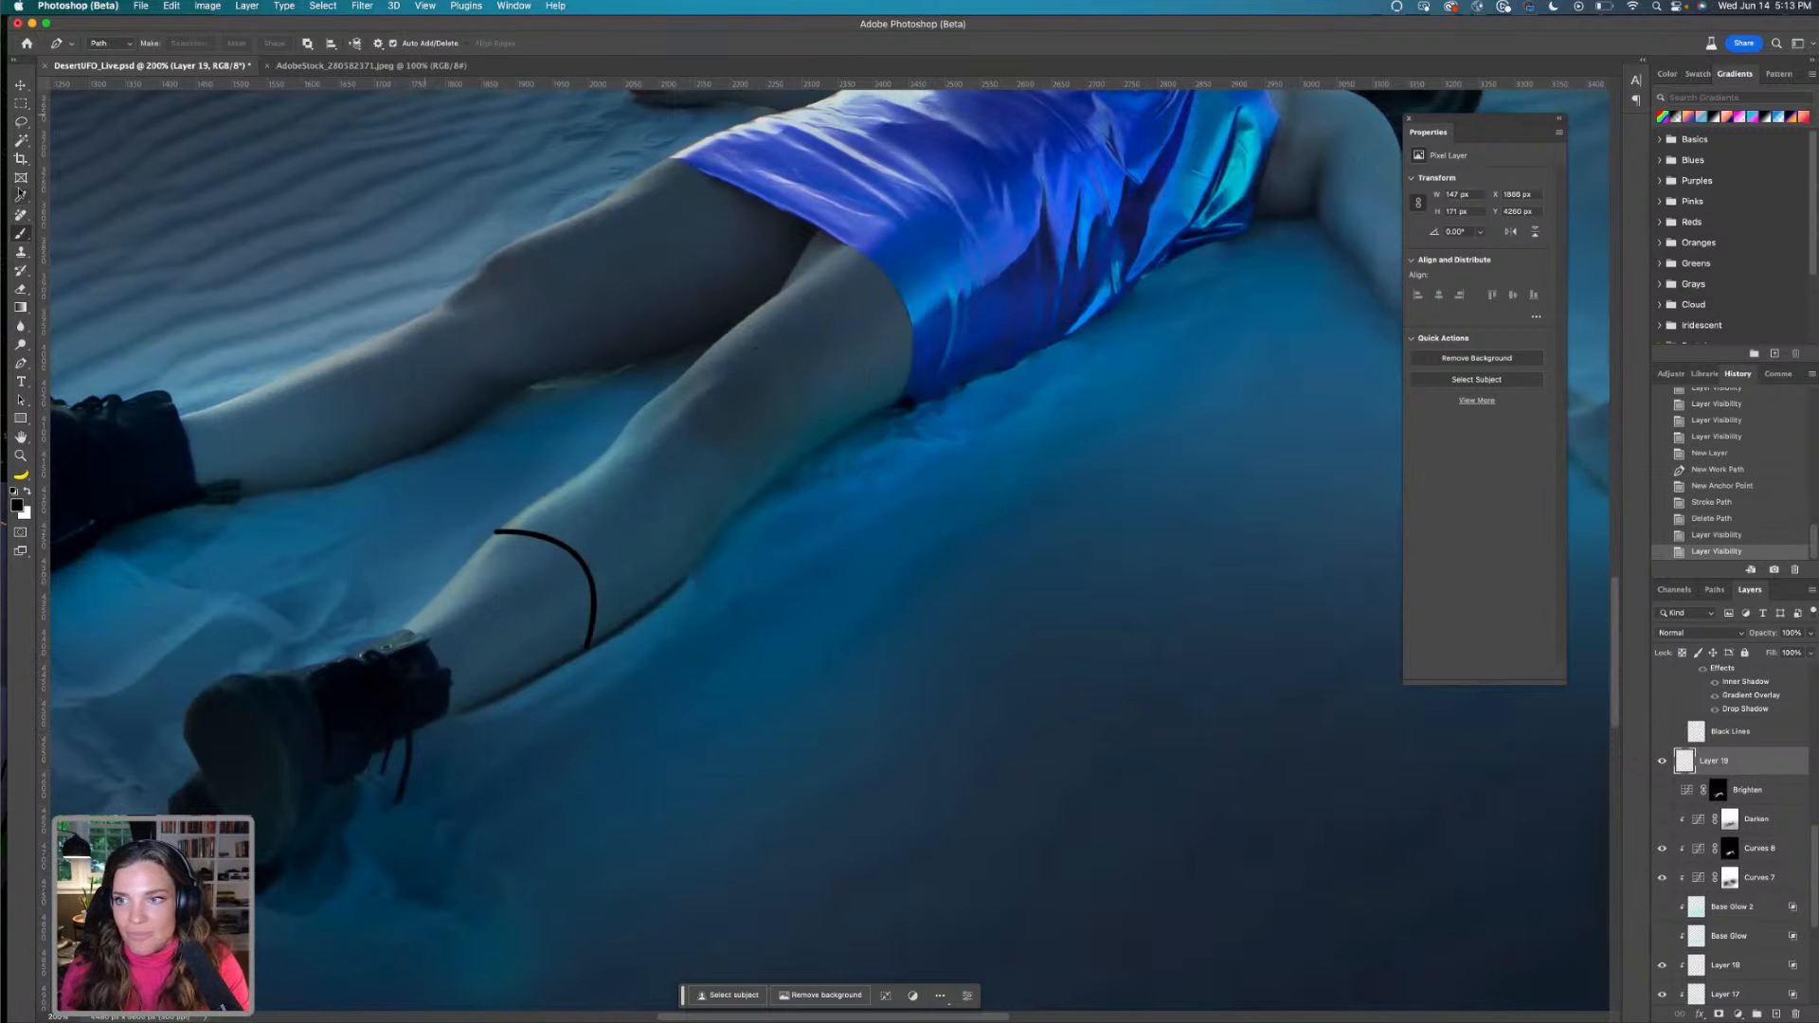
left_click(21, 234)
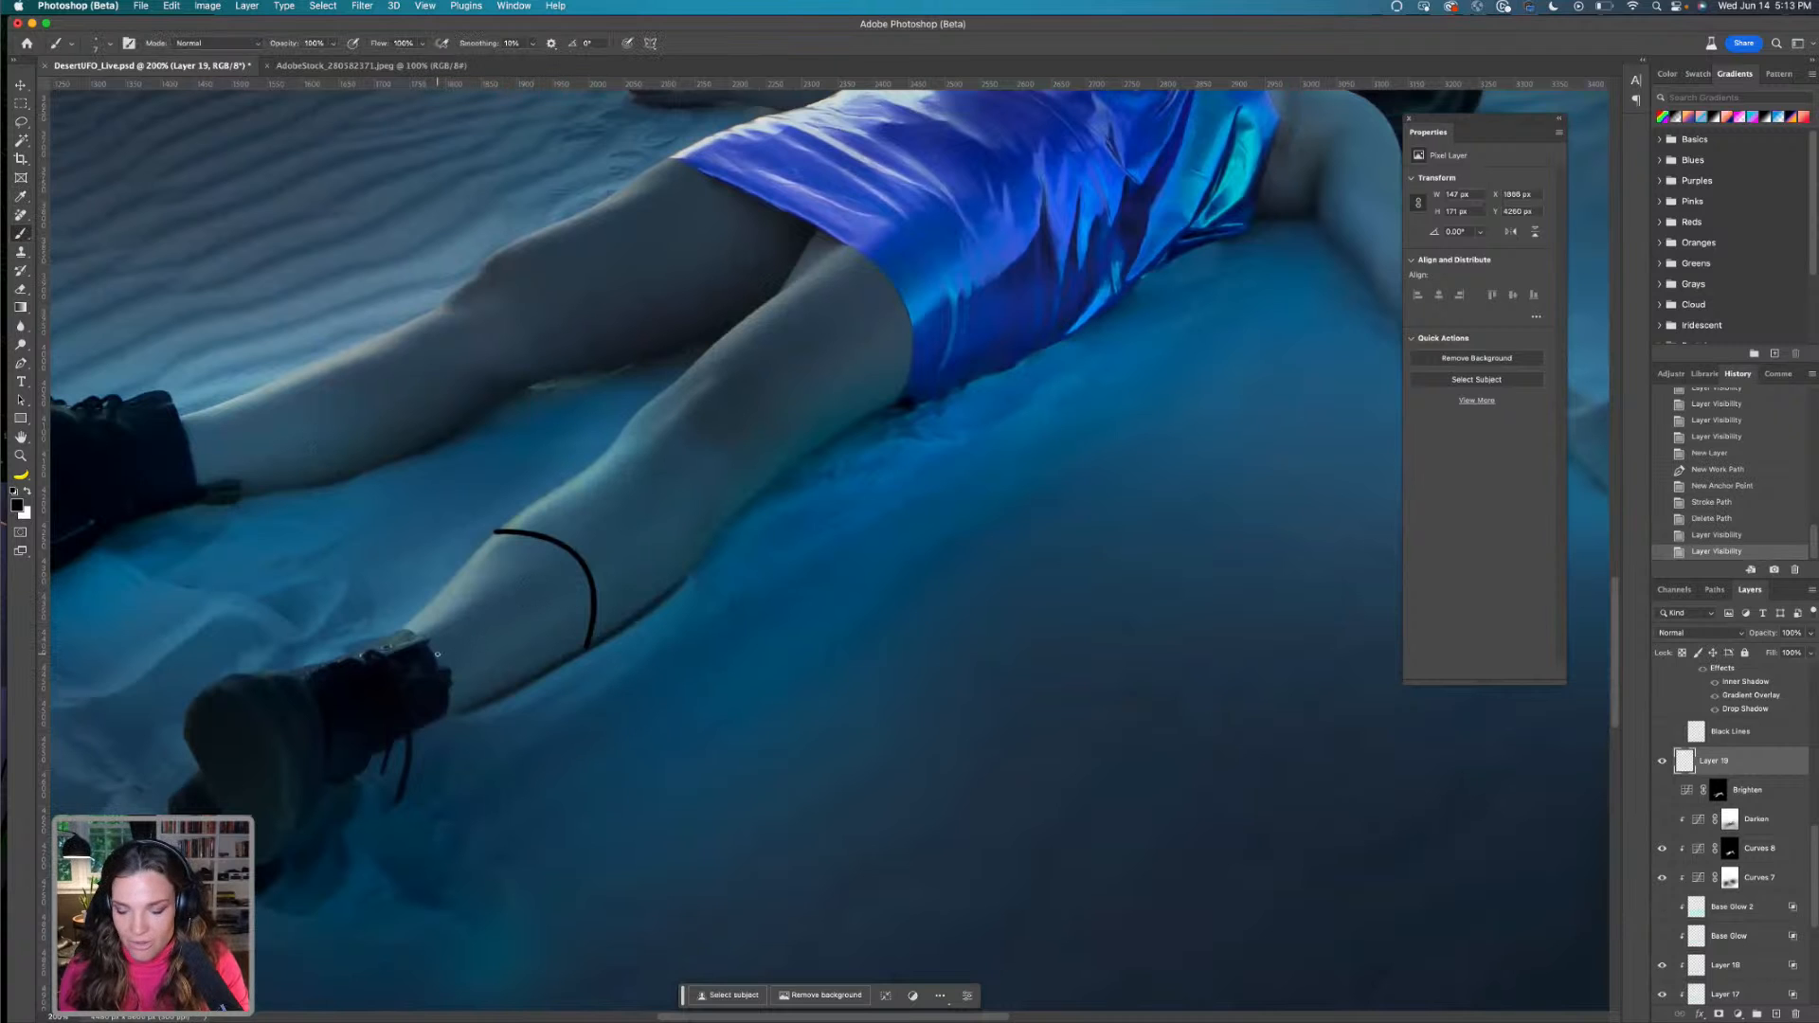
left_click(434, 657)
left_click(559, 572, "shift")
left_click(560, 544, "shift")
left_click(595, 509, "shift")
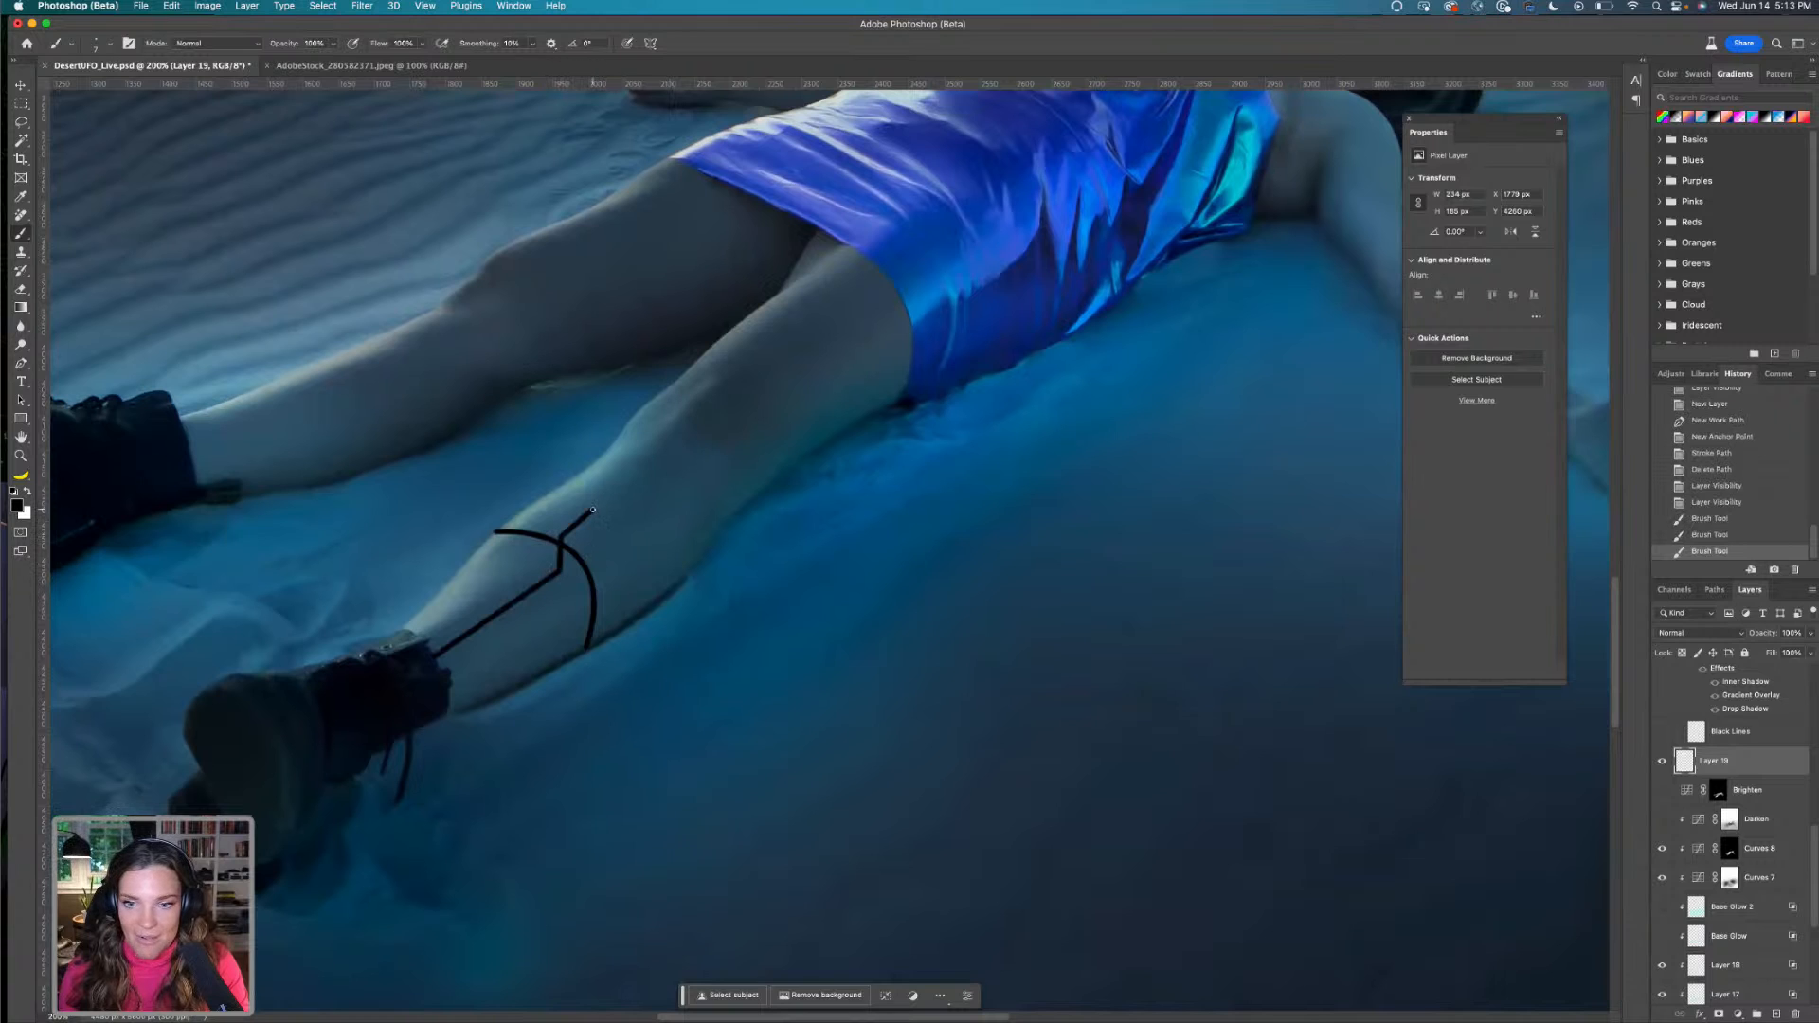
left_click(633, 505, "shift")
left_click(712, 445, "shift")
left_click(786, 368, "shift")
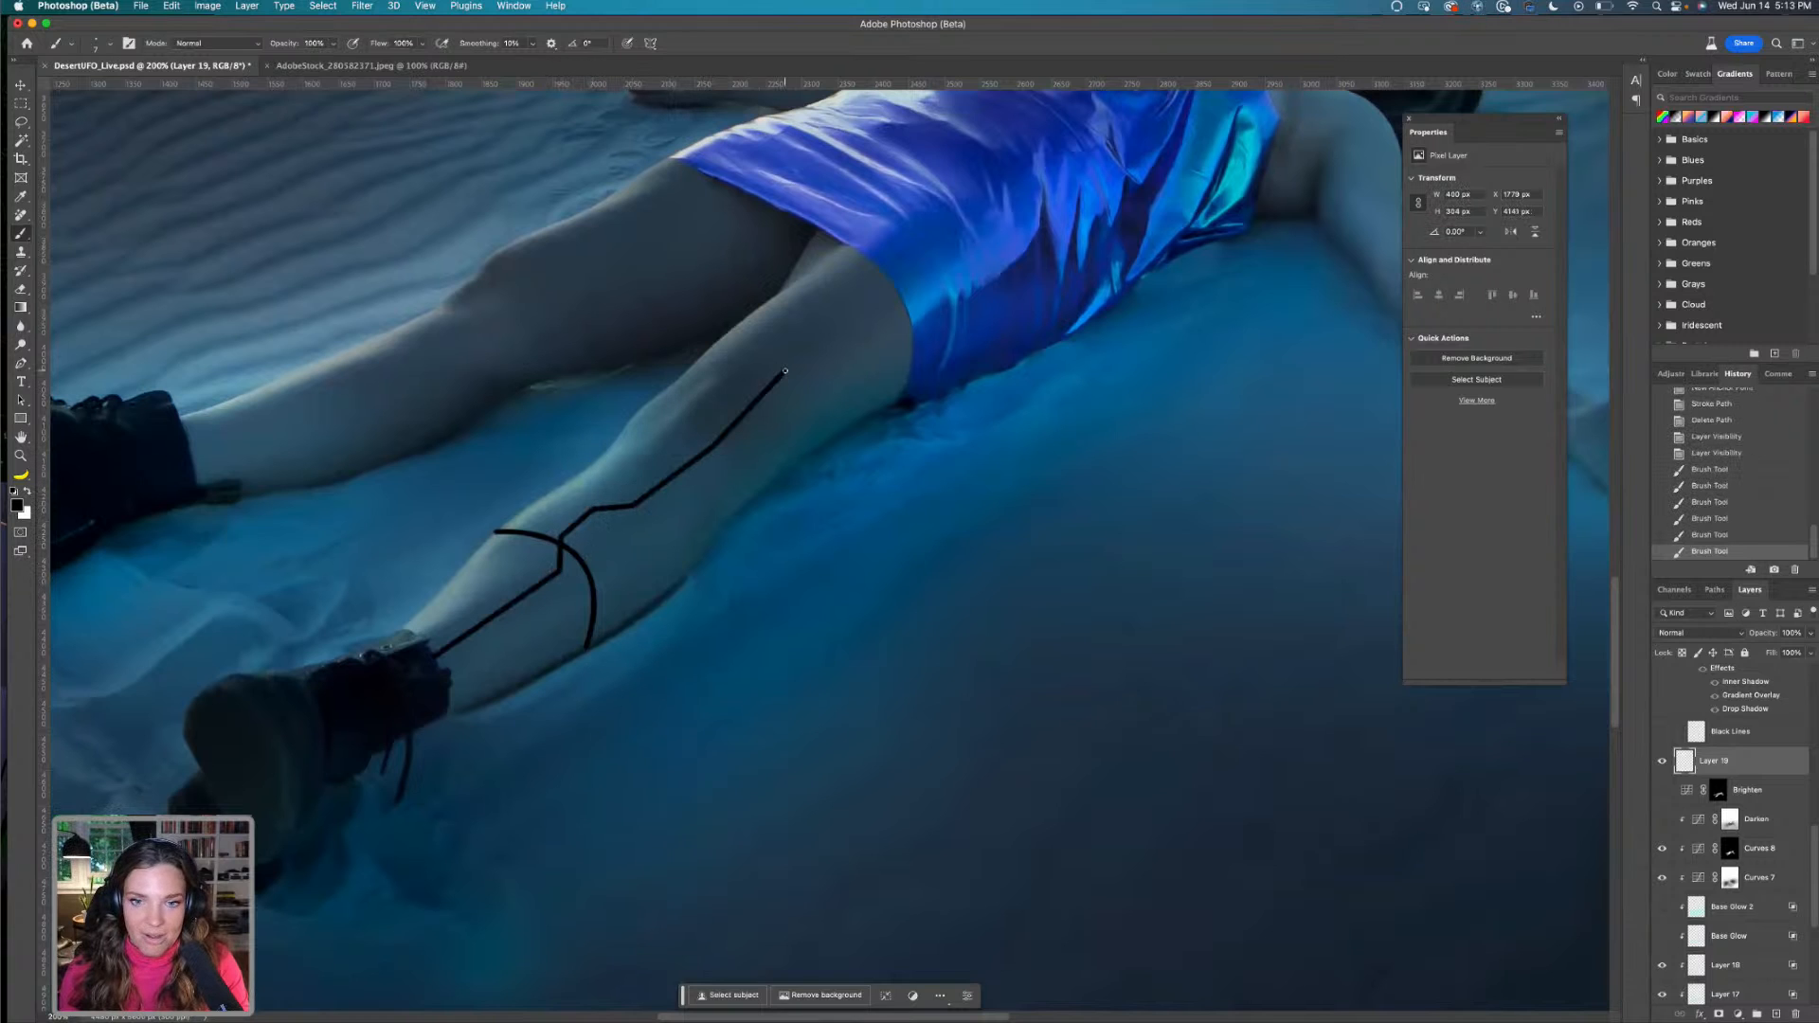
left_click(860, 275, "shift")
left_click(889, 277, "shift")
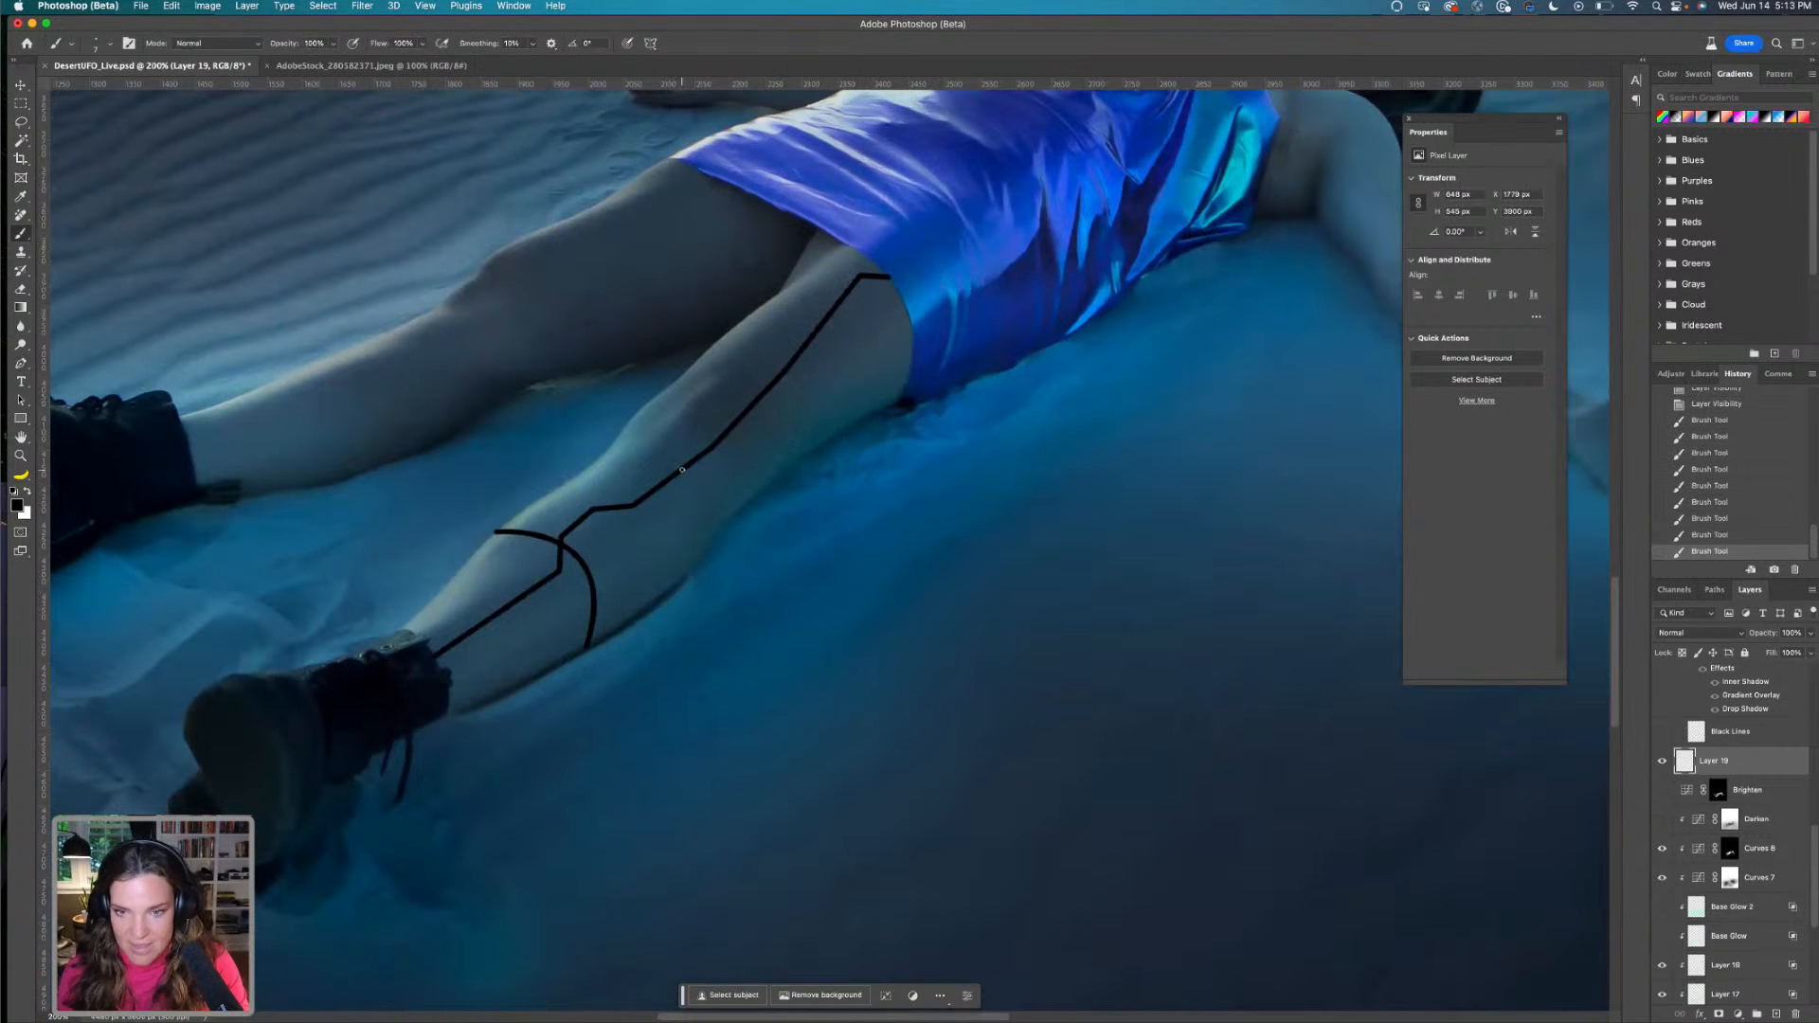
Undo the straight segments painted along the near leg, keeping the curved shin line
key("super+z")
key("super+z")
key("super+z")
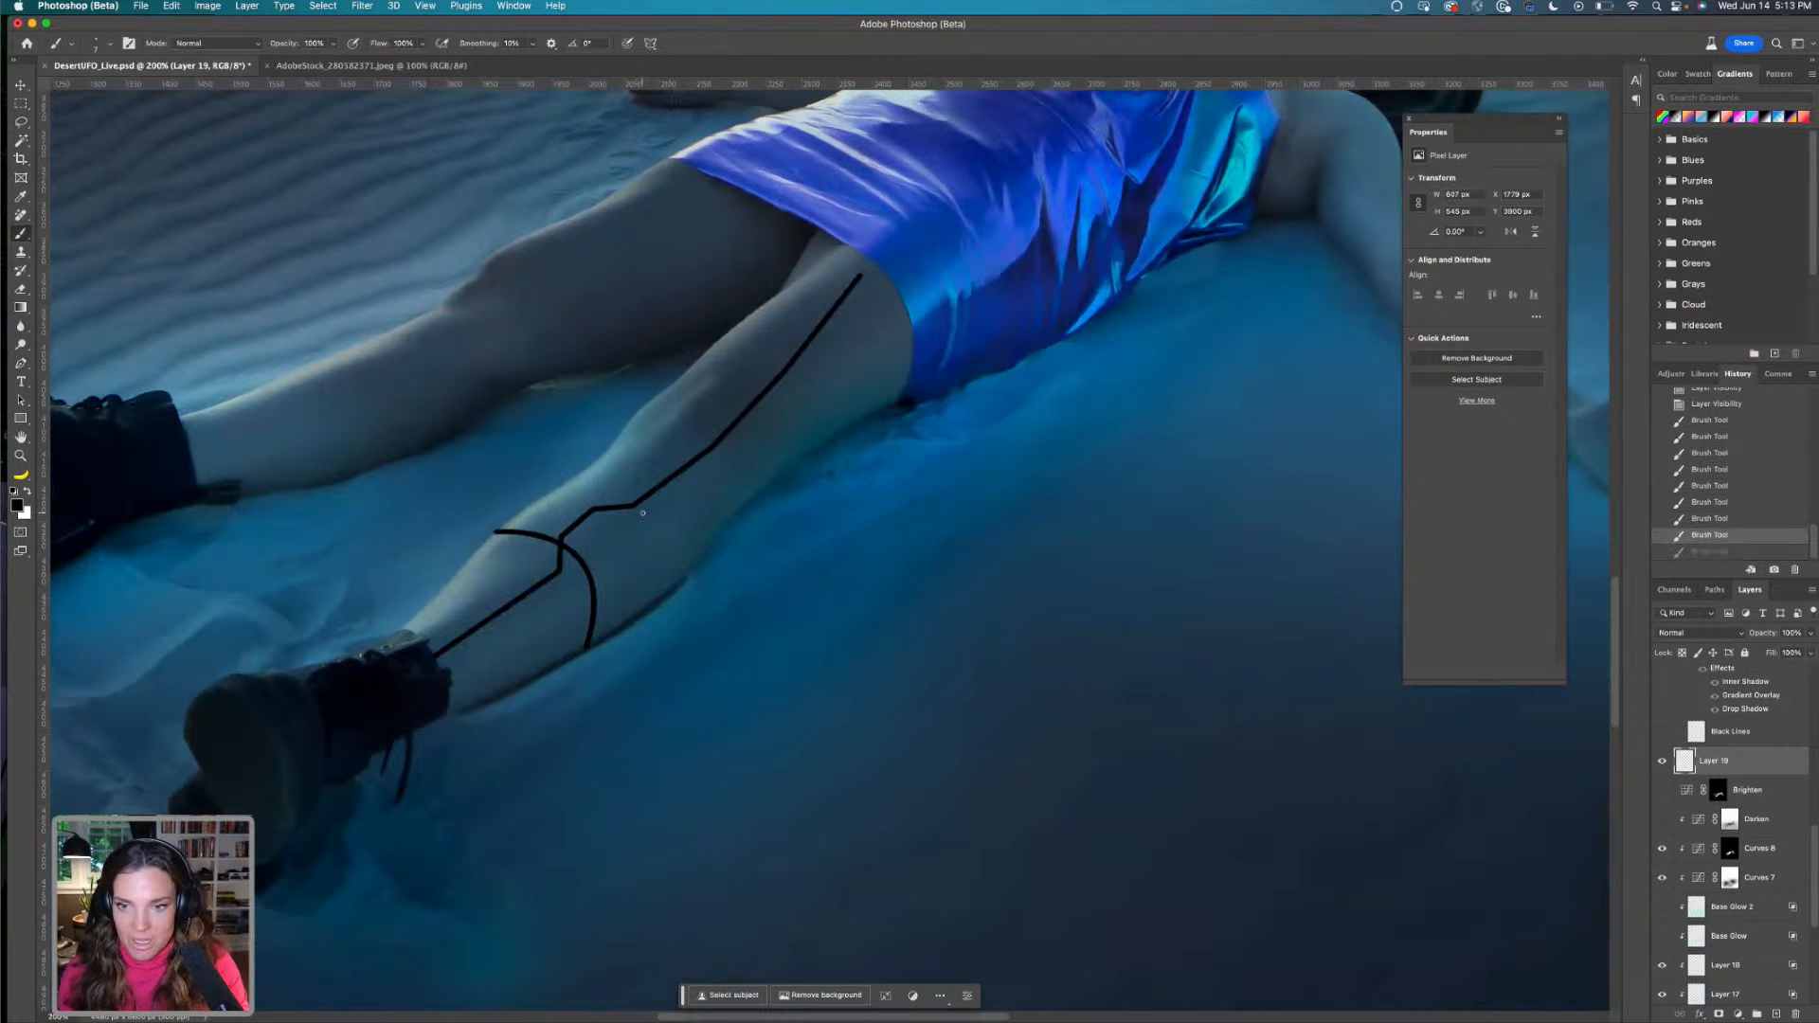
key("super+z")
key("super+z")
key("super+z")
key("super+z")
key("super+z")
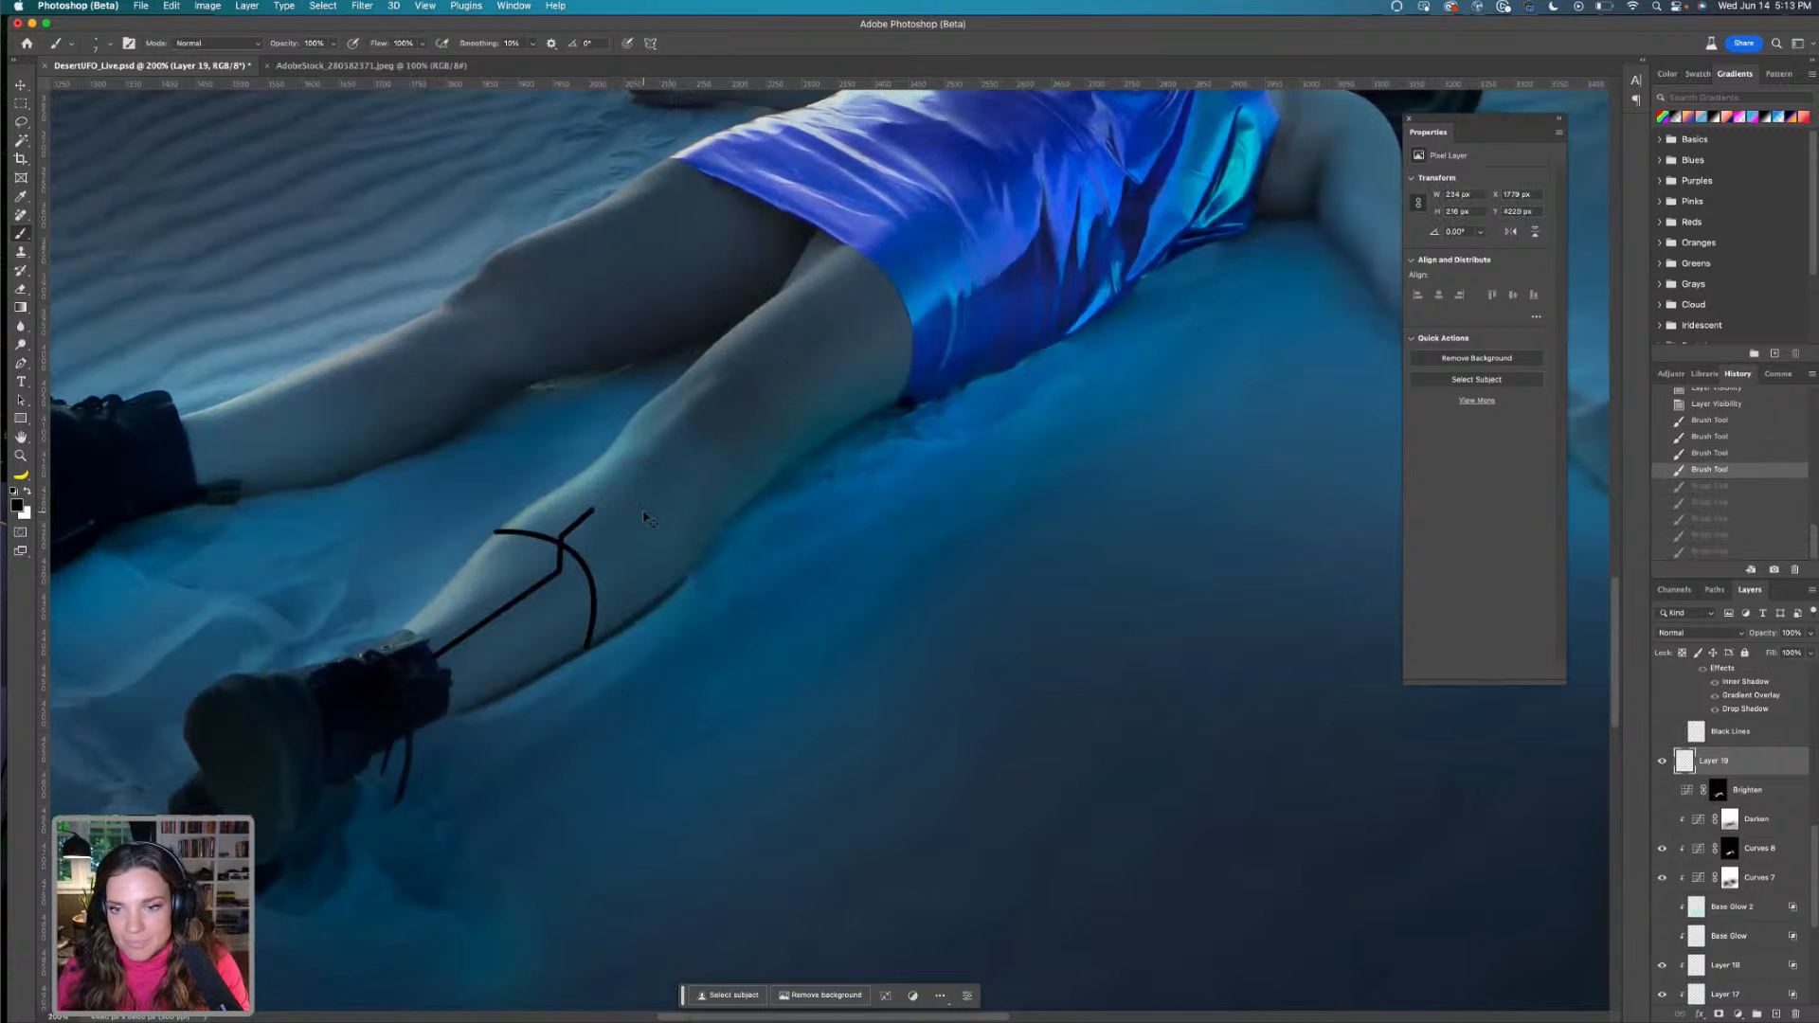
Paint an angular black line of connected straight segments from the near boot, across the curved shin line, to the back of the knee
left_click(438, 668)
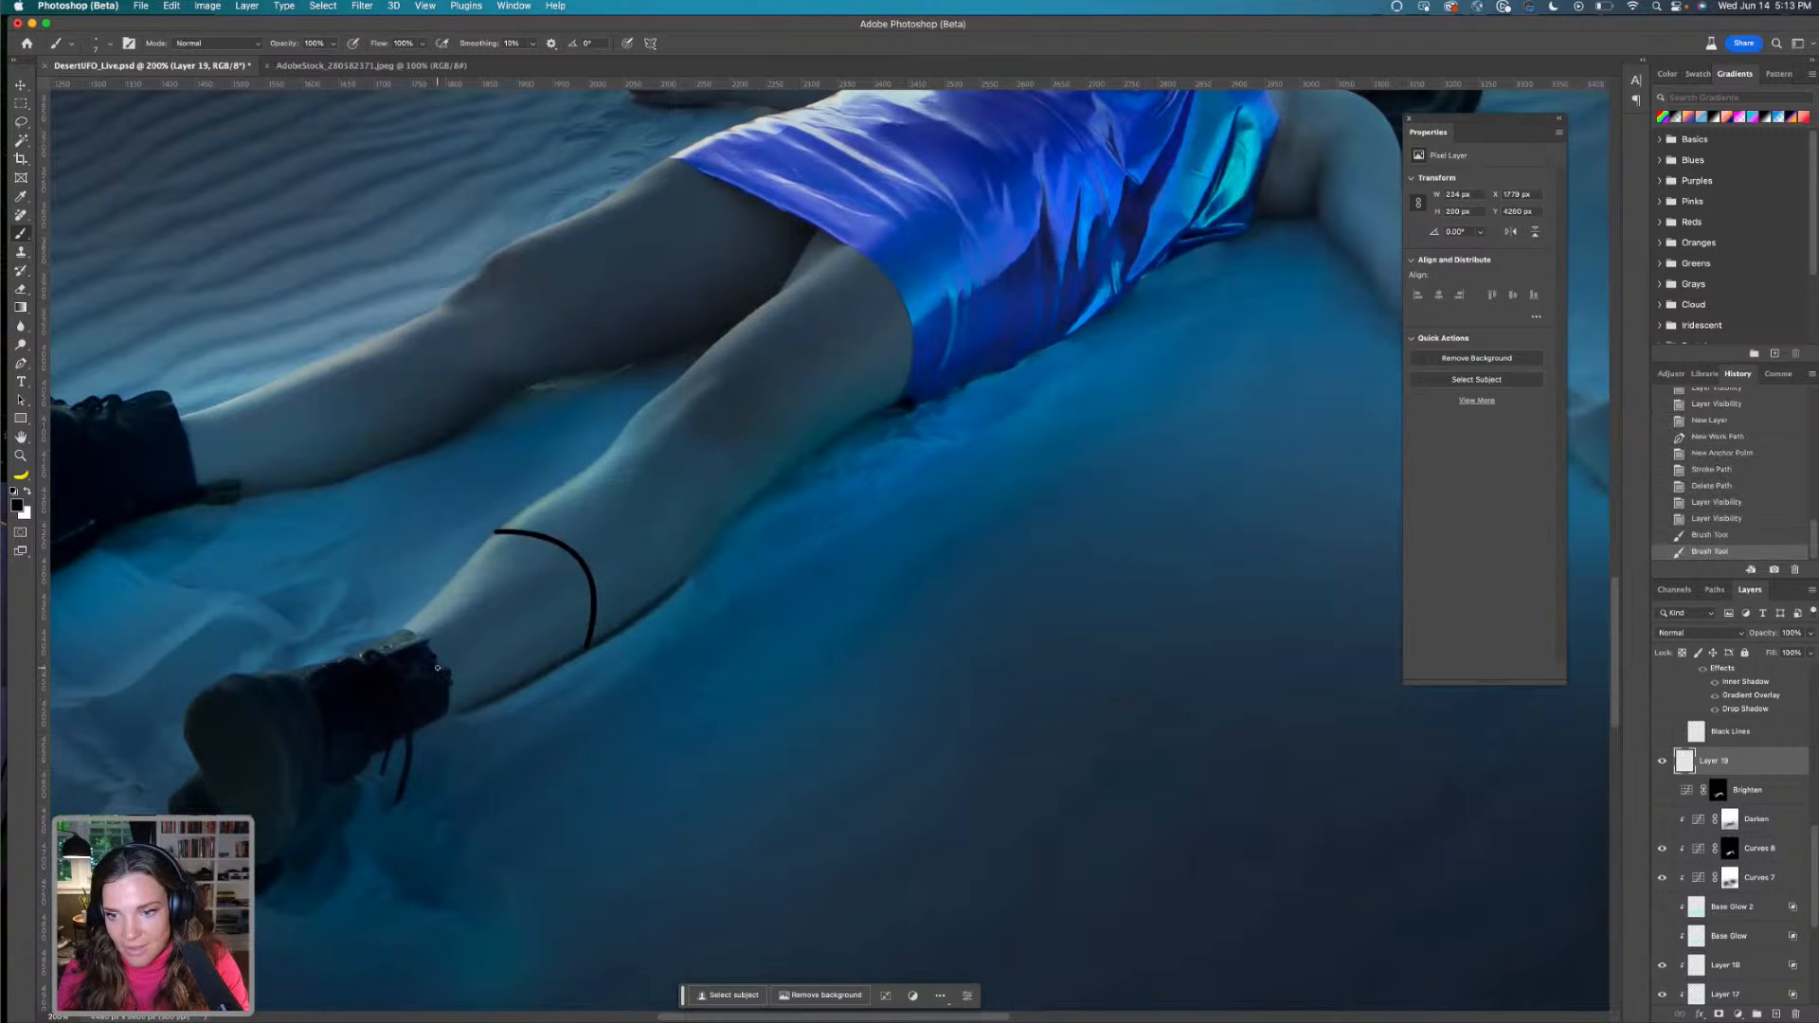
left_click(560, 599, "shift")
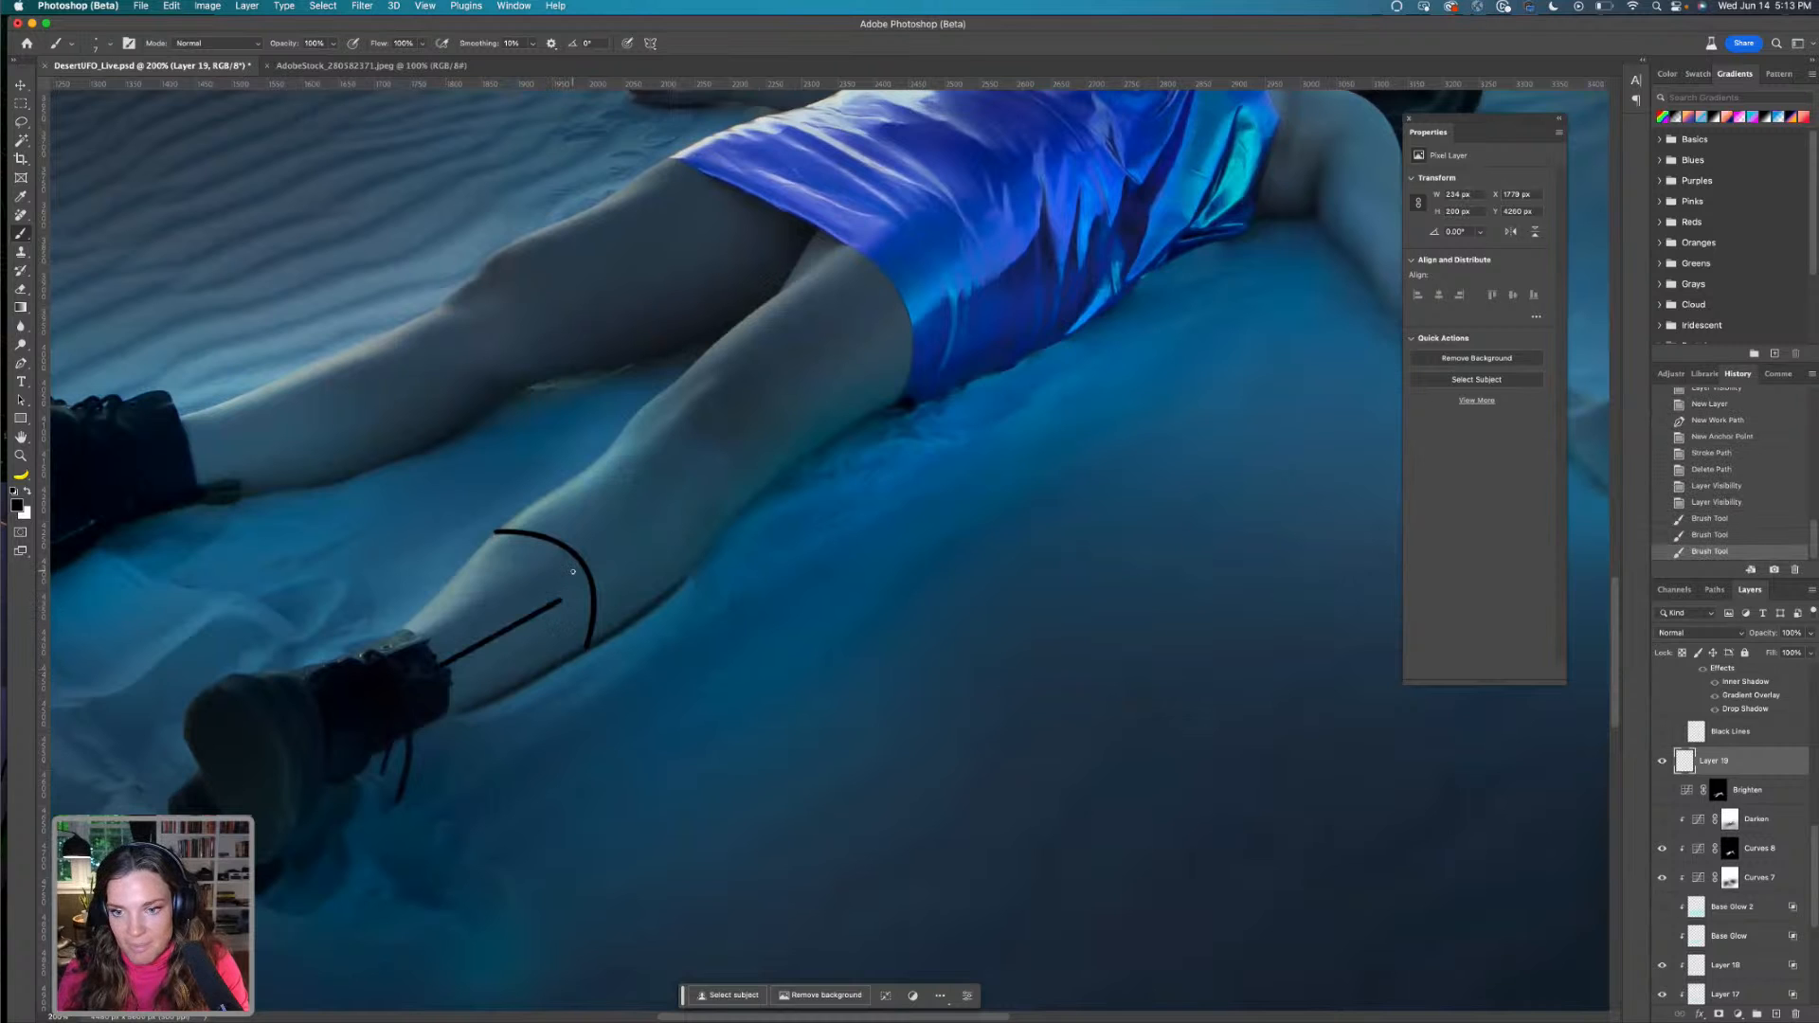
left_click(572, 568, "shift")
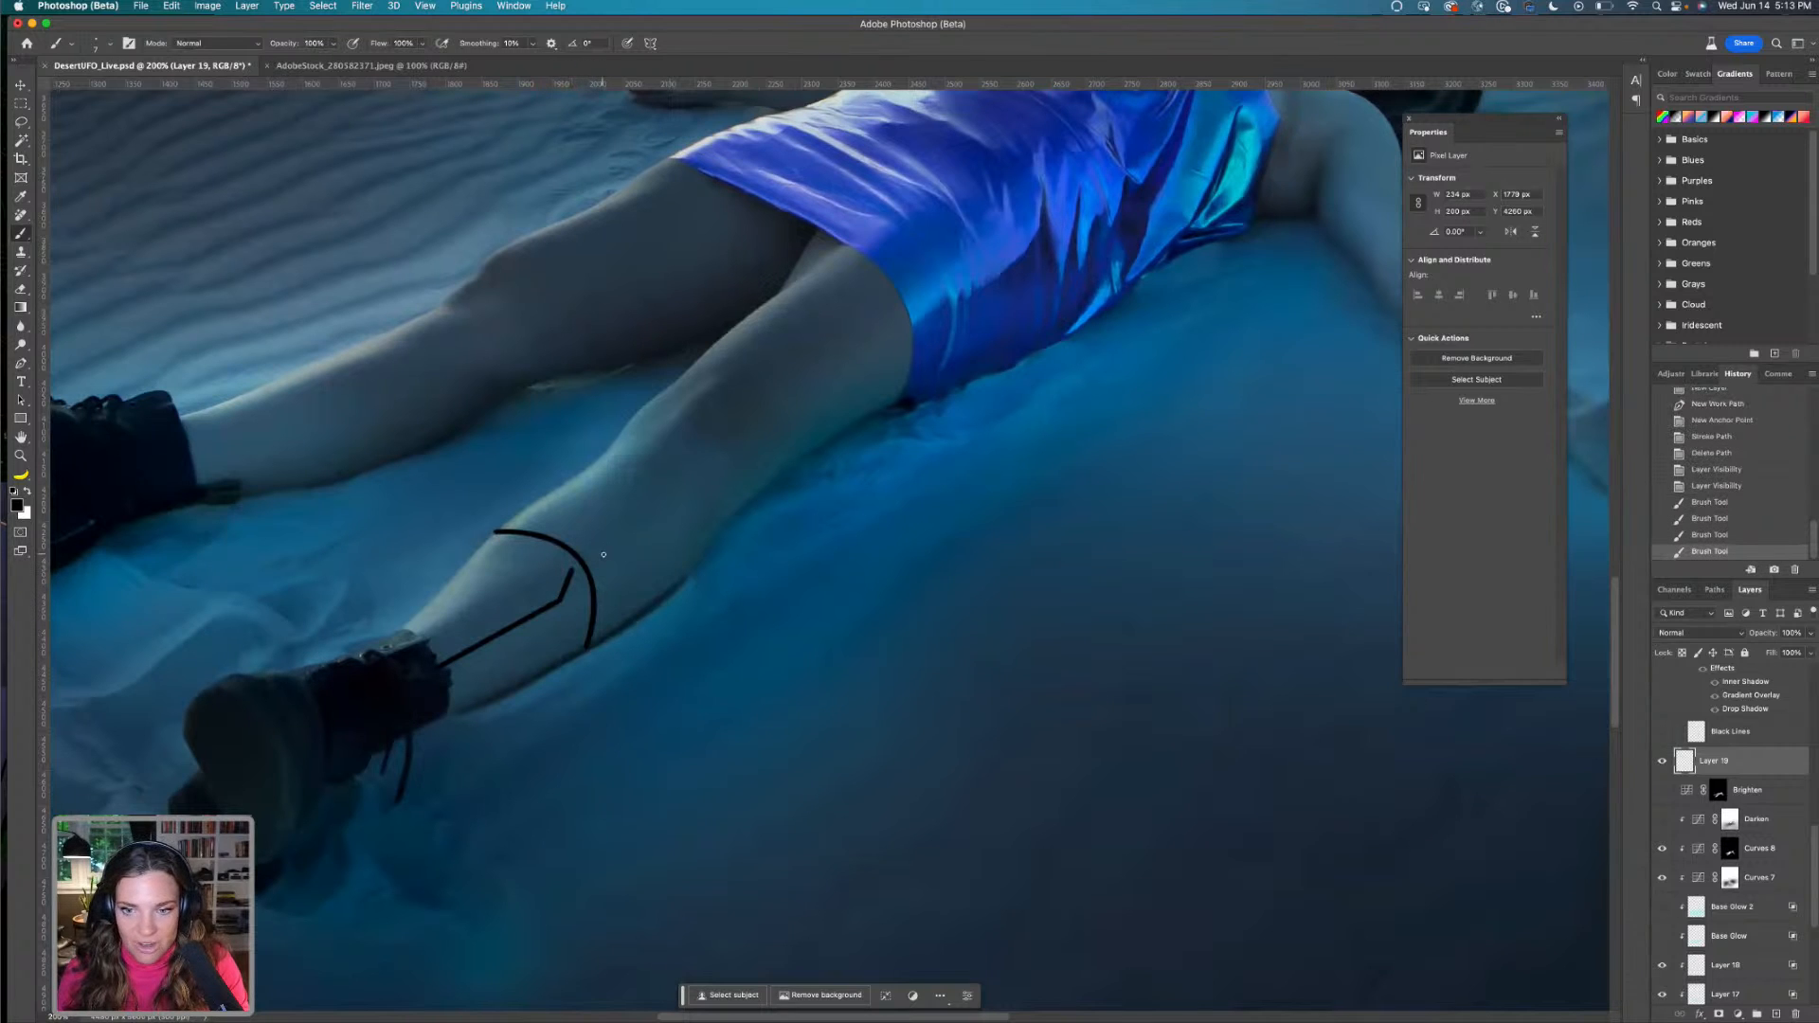
left_click(613, 548, "shift")
left_click(643, 551, "shift")
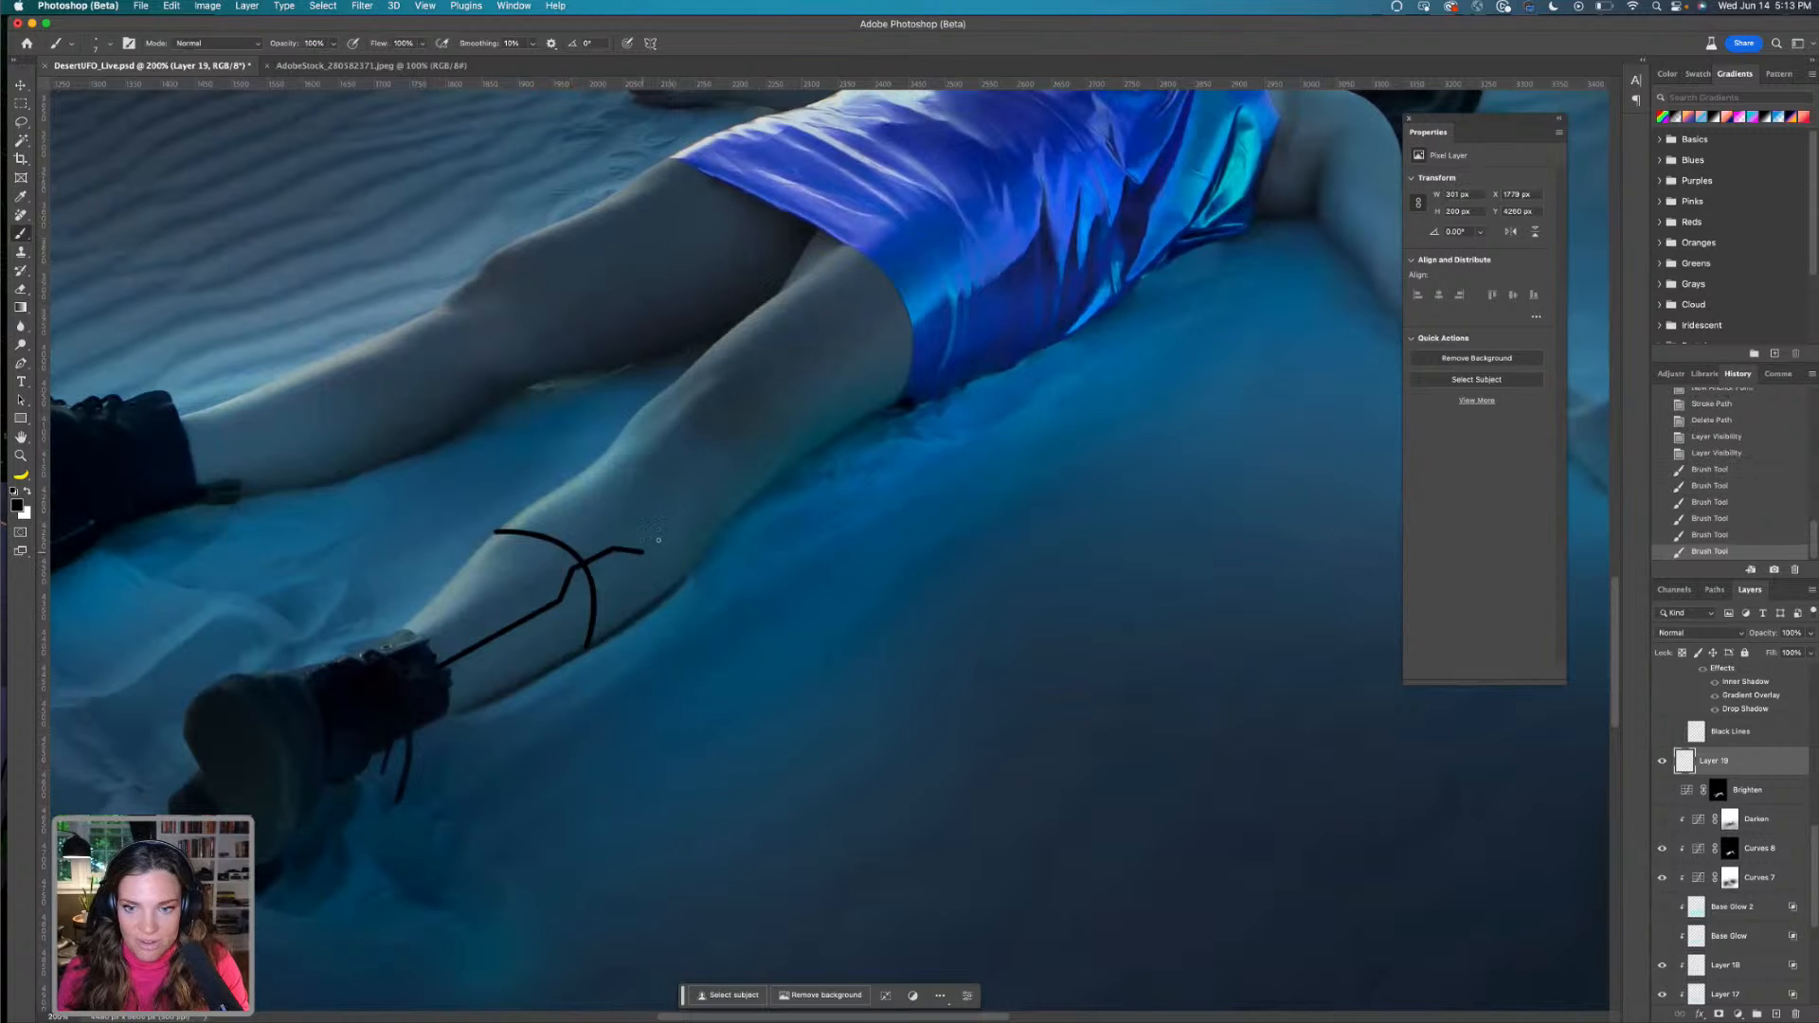
left_click(747, 450, "shift")
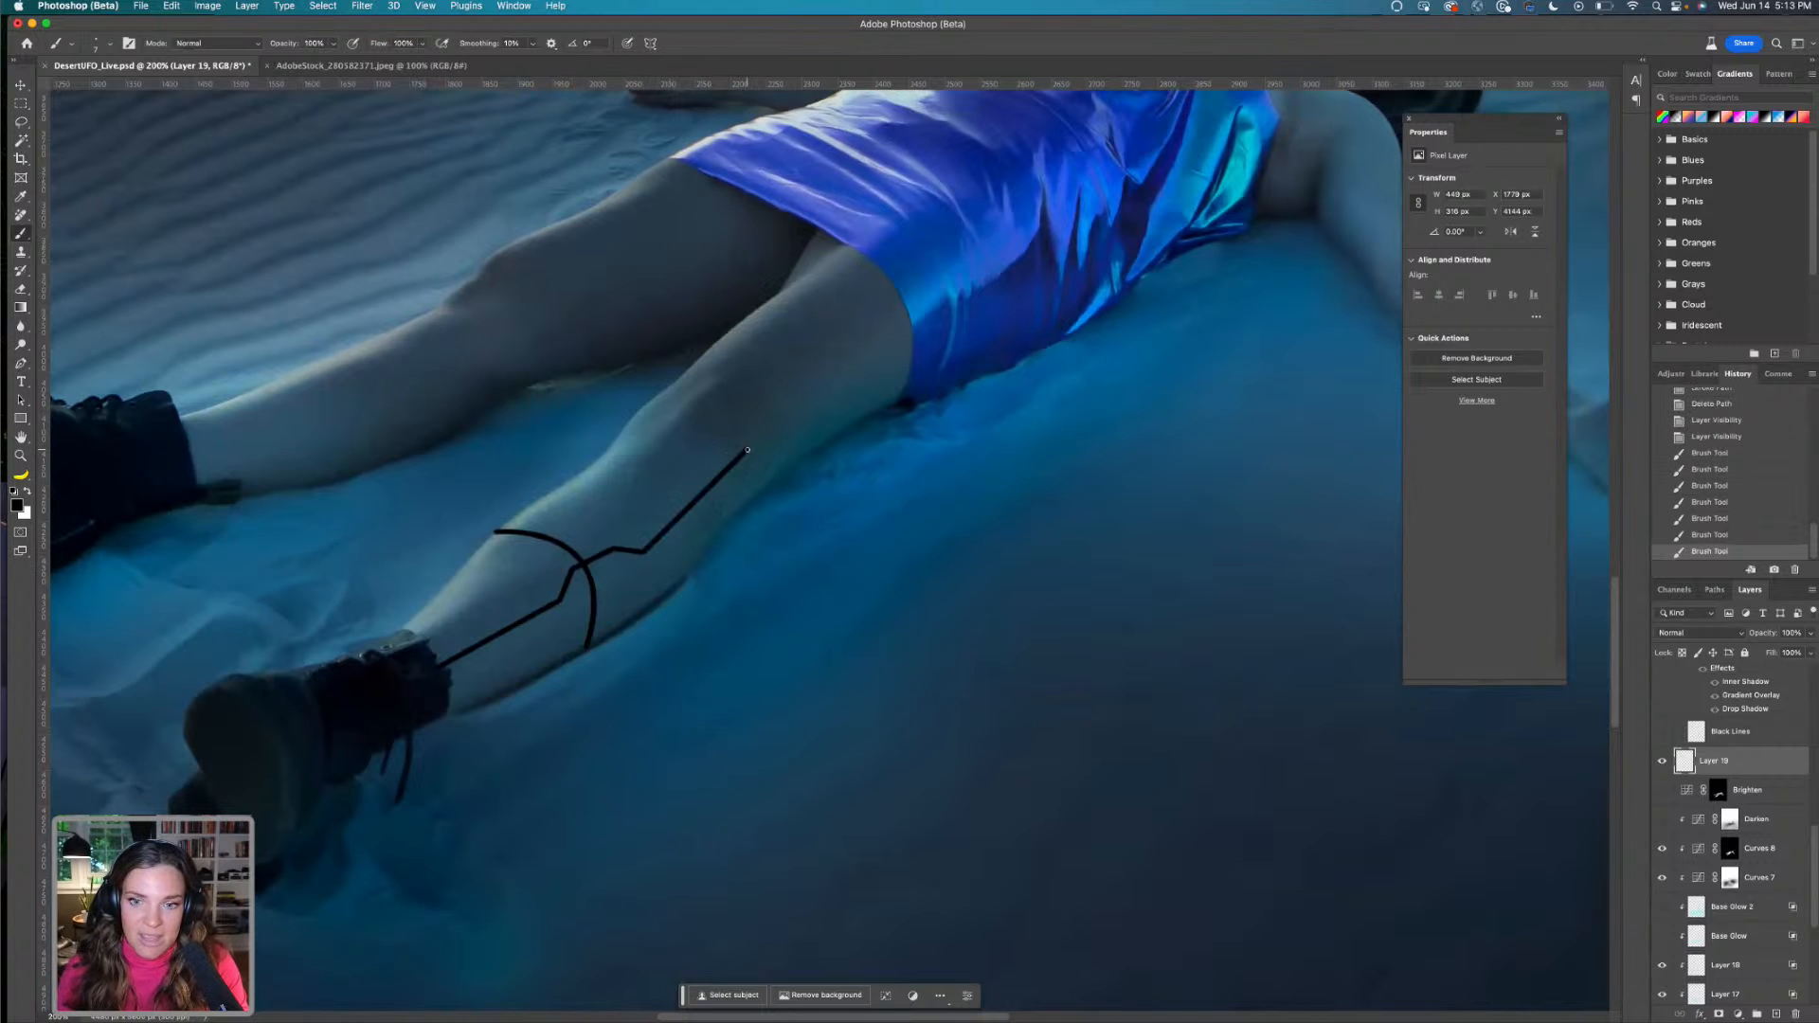
key("super+z")
left_click(756, 460)
left_click(644, 553, "shift")
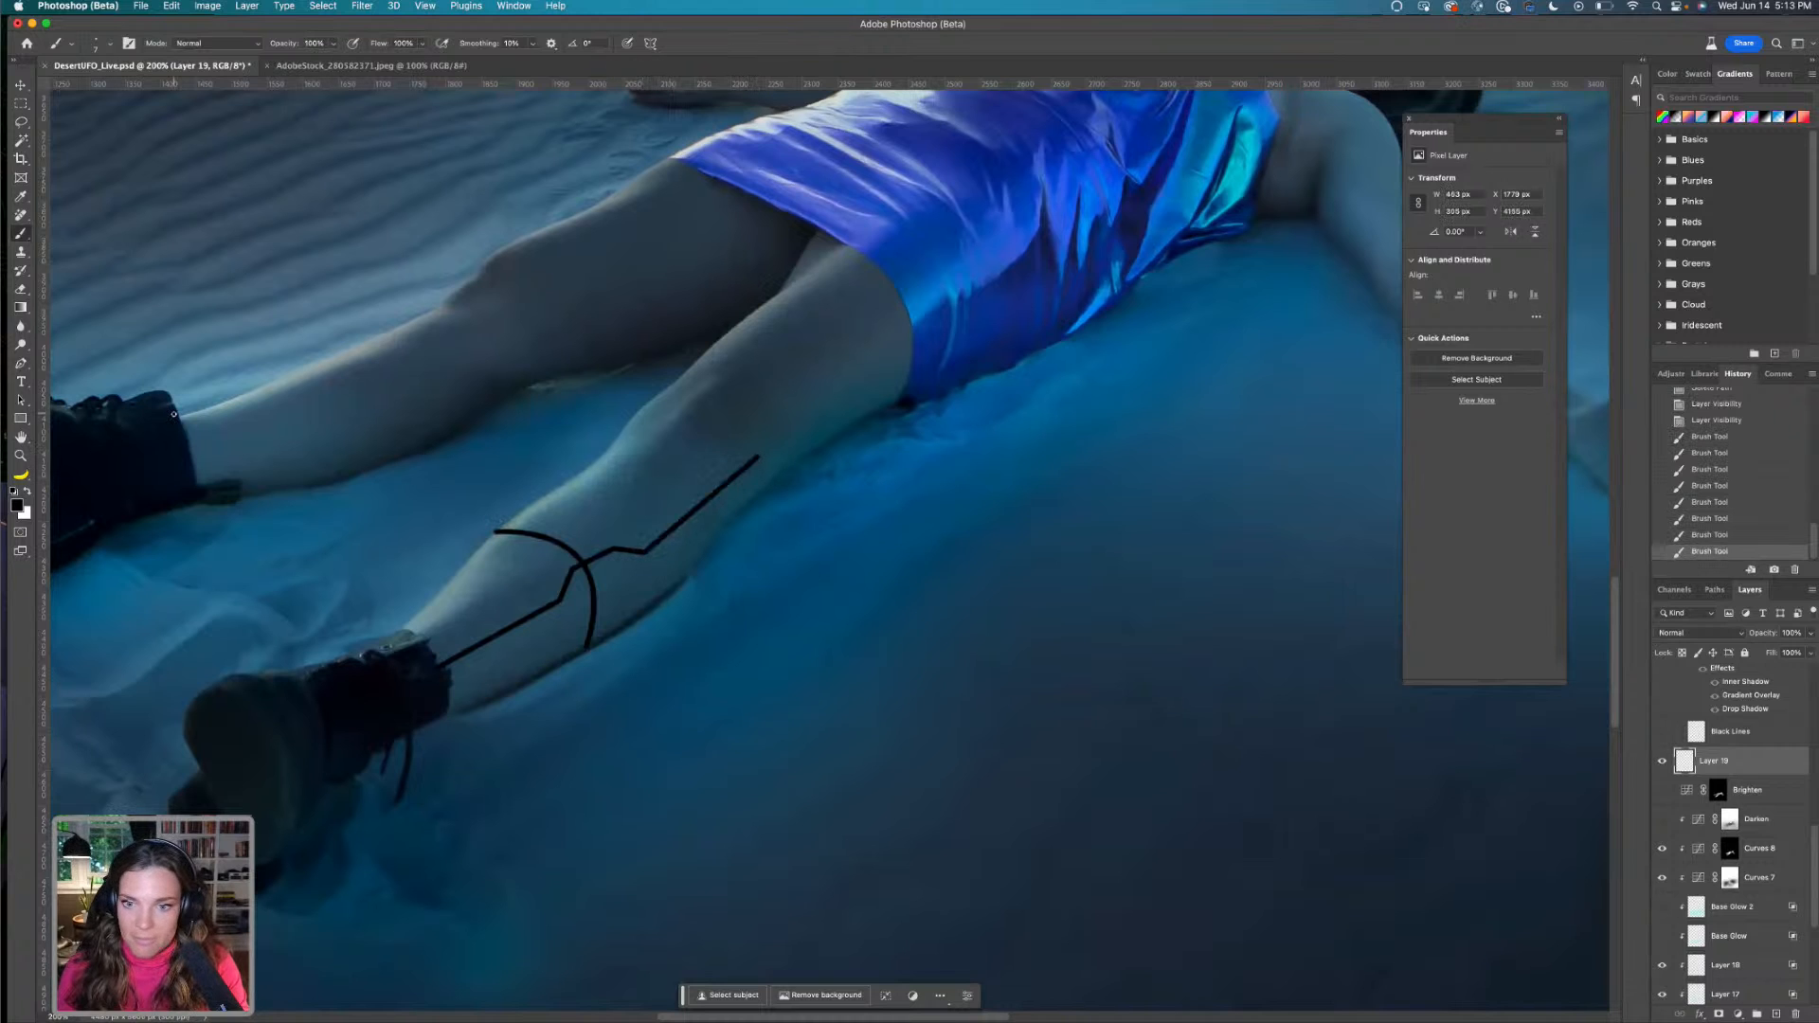
Draw a second curved Pen path across the upper calf below the near knee, stroke it with the Brush, and delete the path
left_click(21, 364)
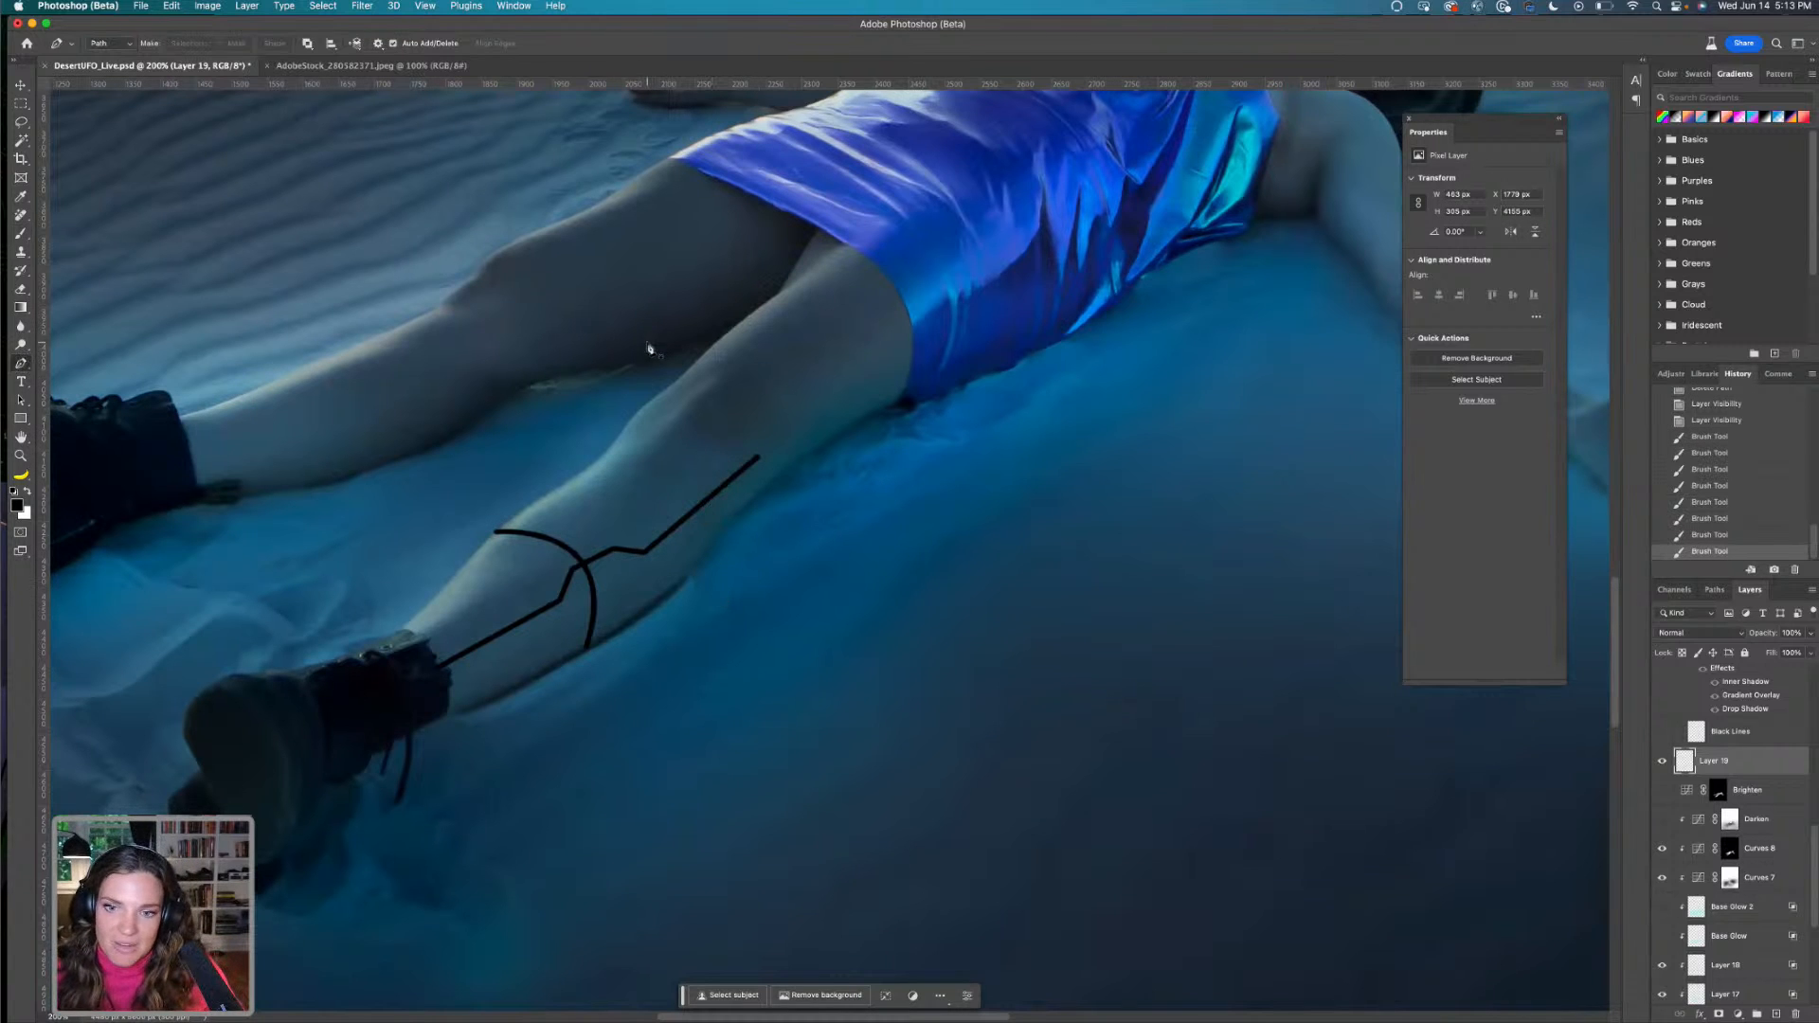
left_click(595, 471)
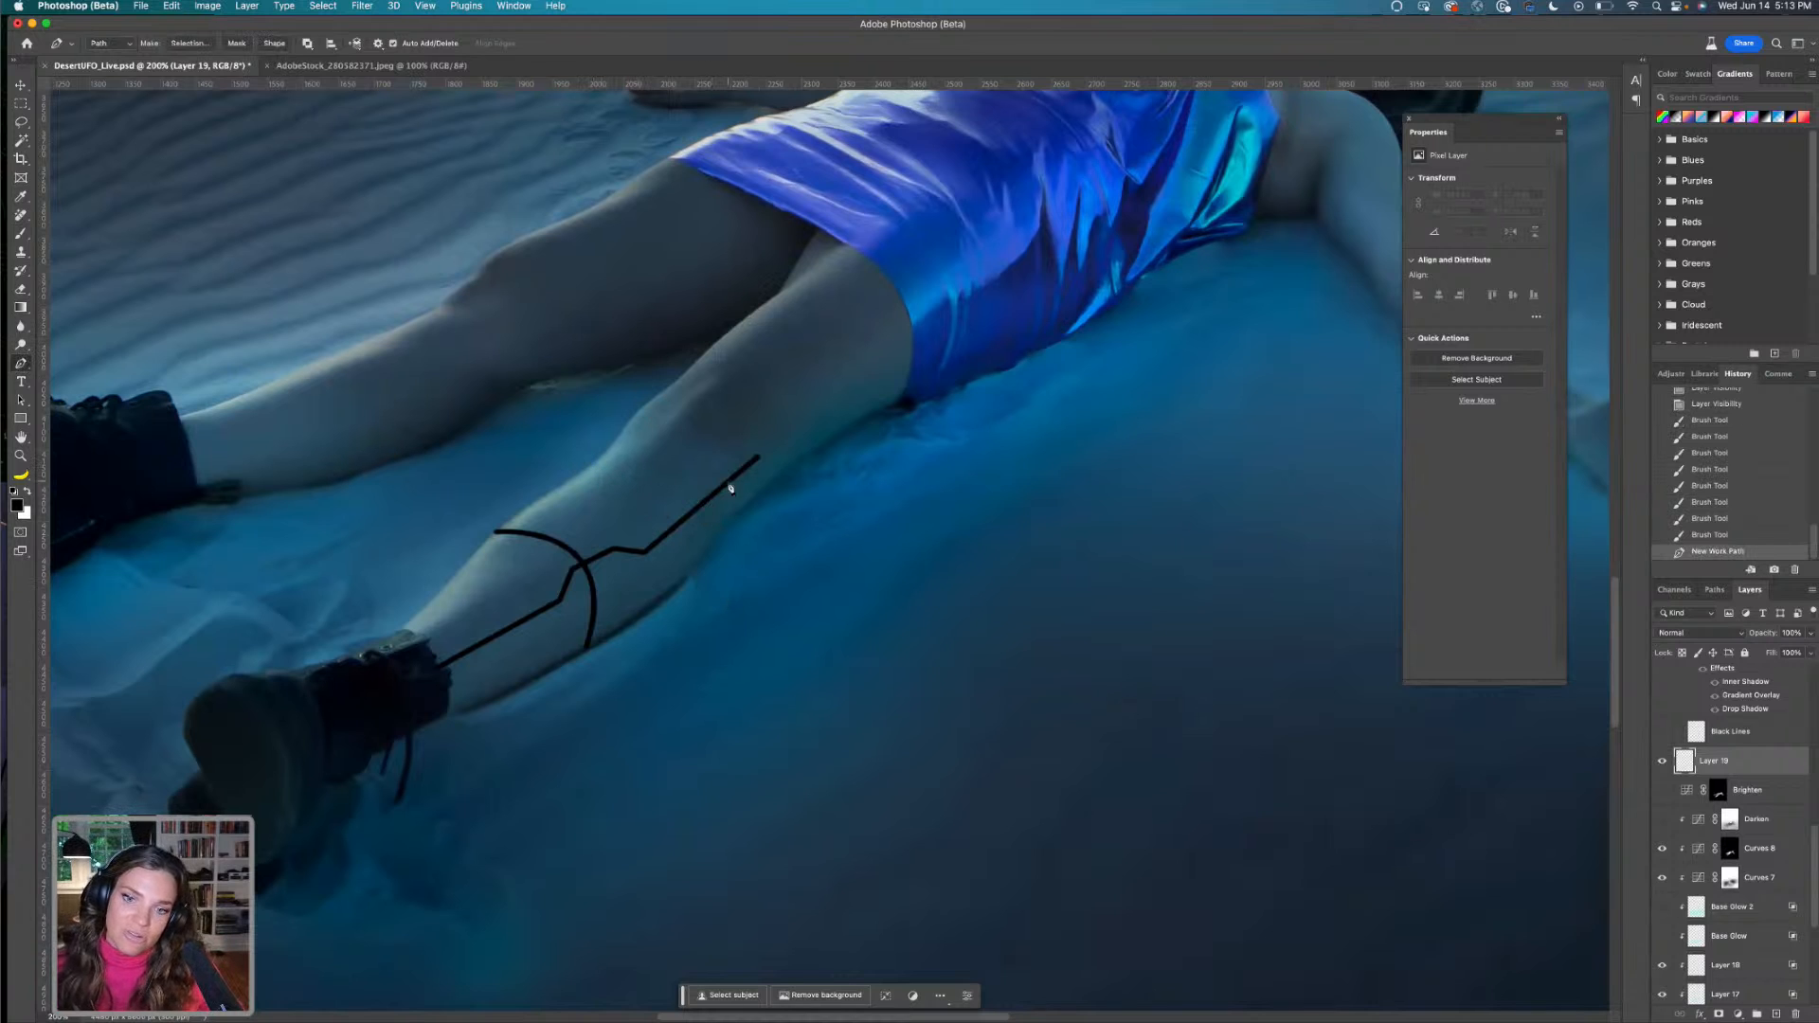
left_click_drag(701, 562, 672, 693)
right_click(700, 565)
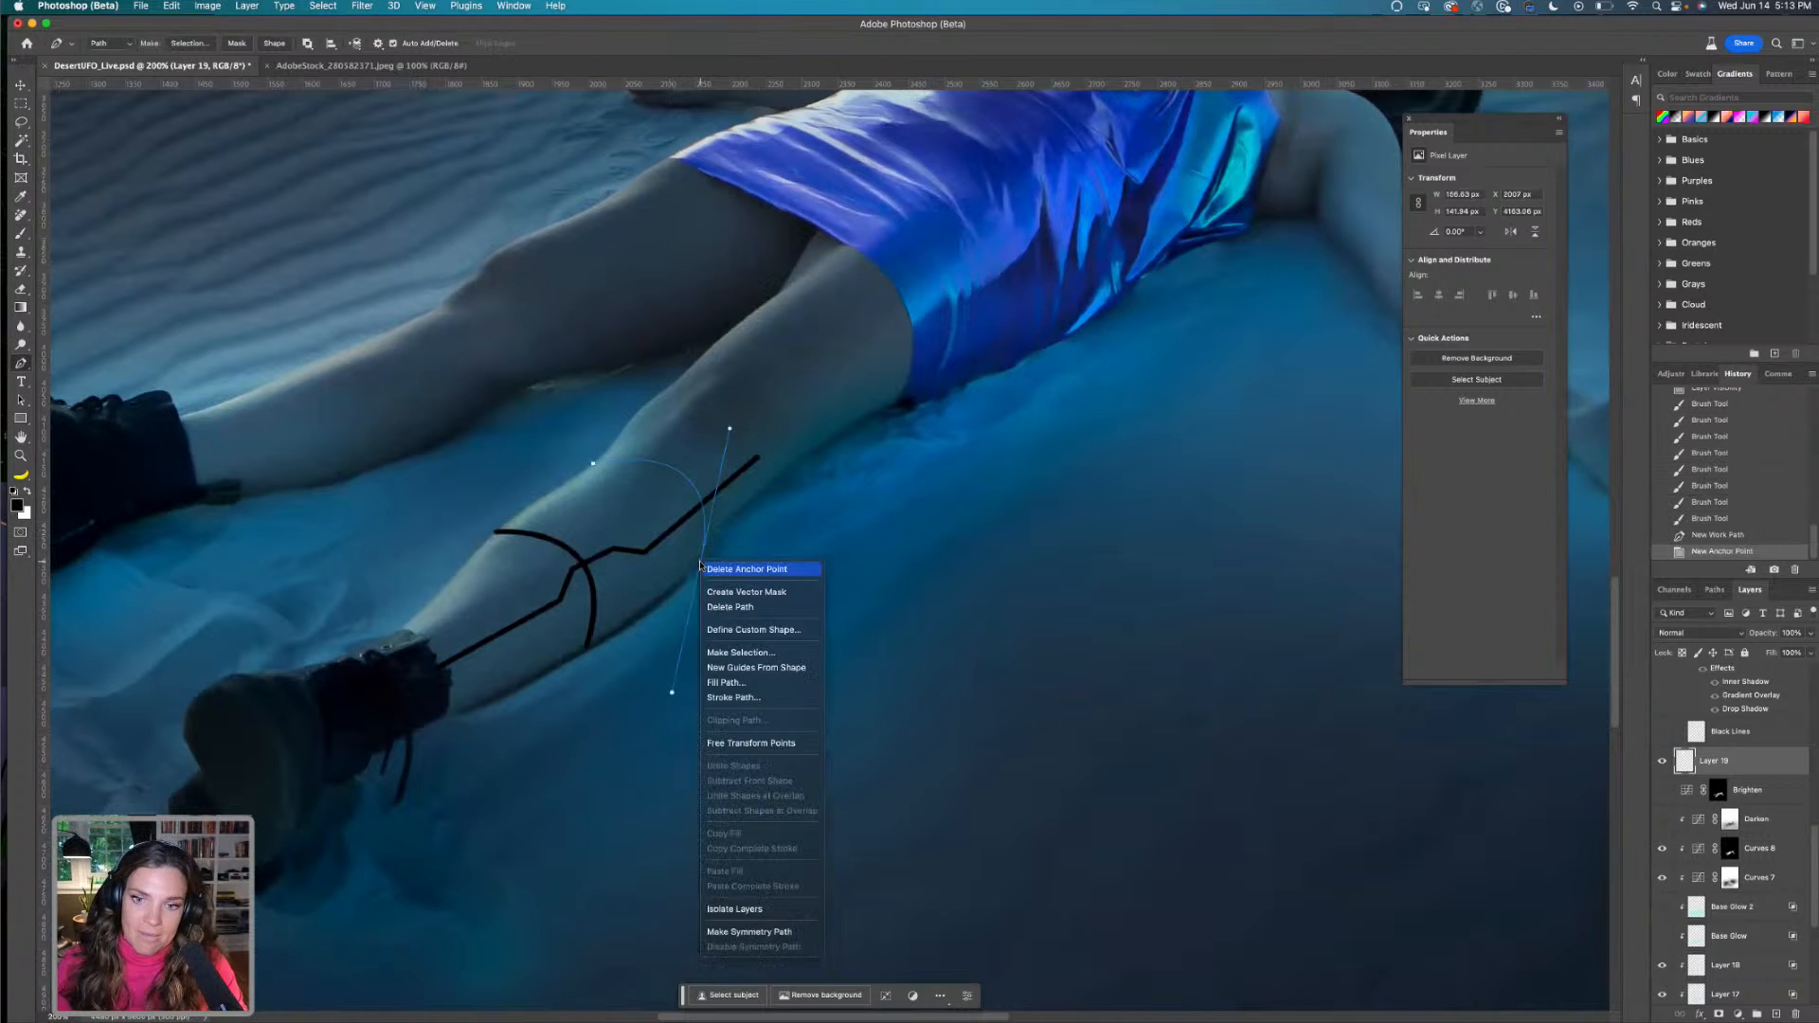
left_click(804, 696)
left_click(801, 394)
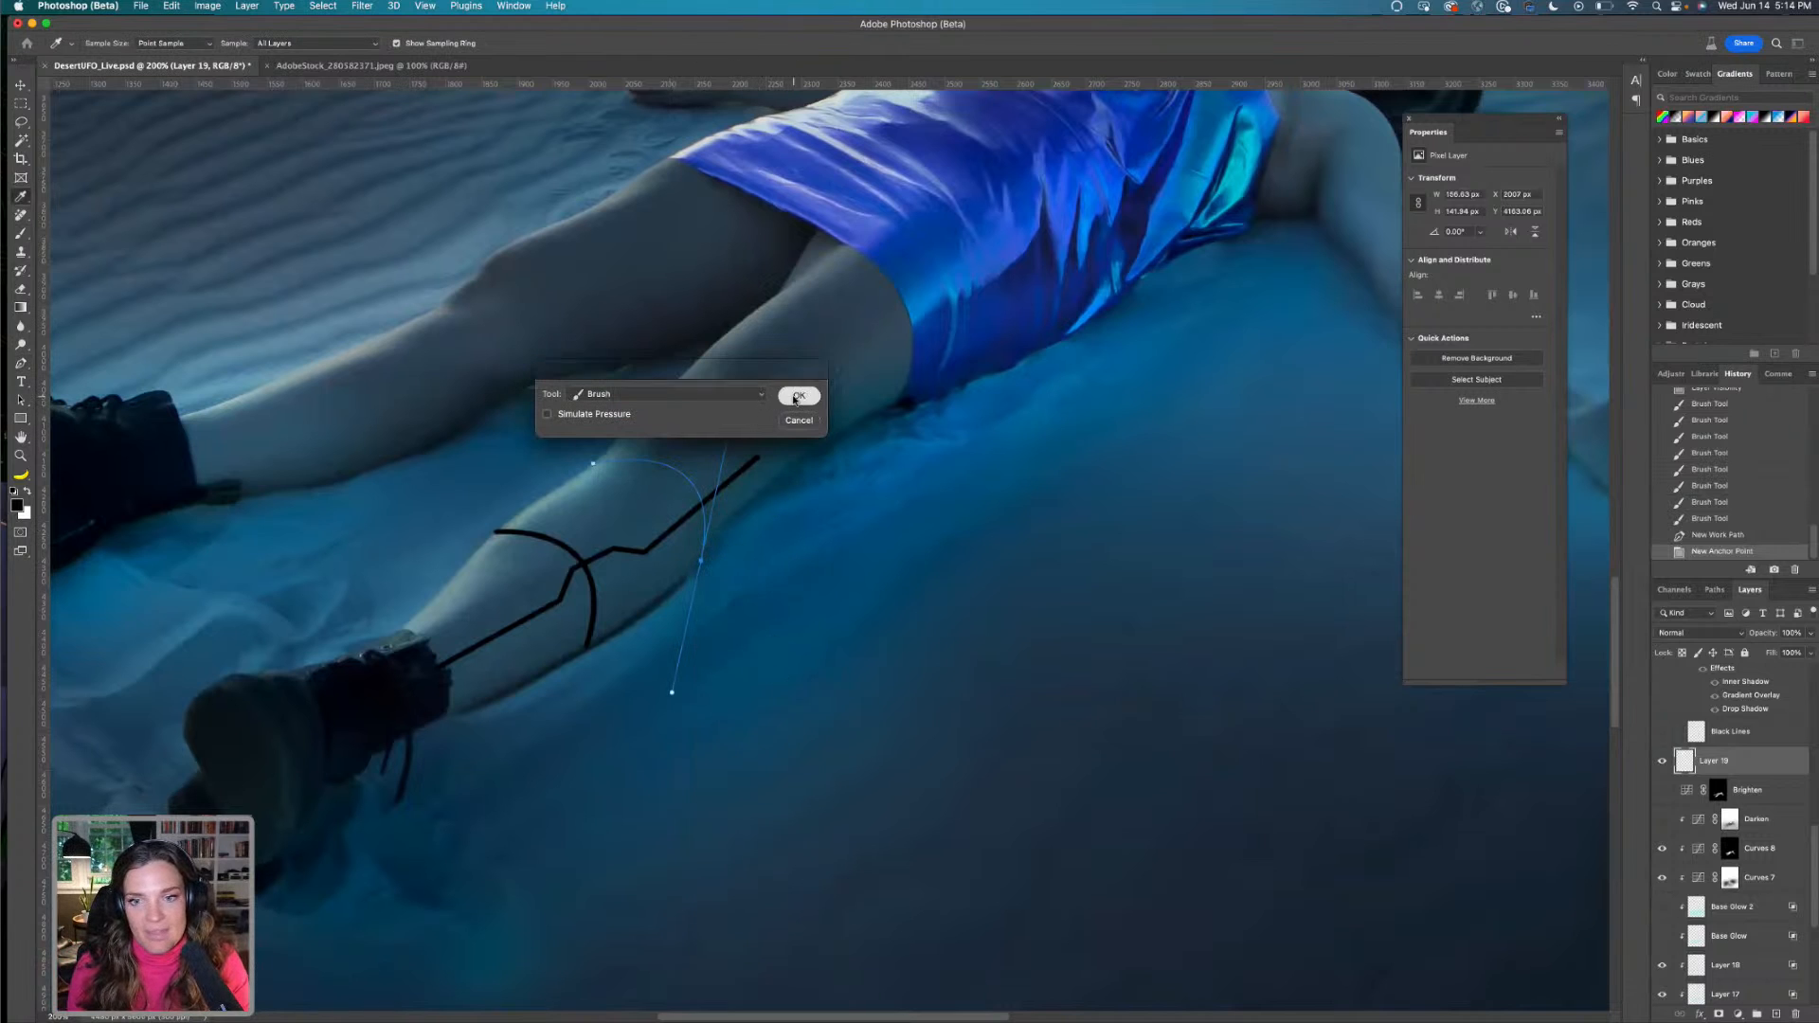
right_click(705, 565)
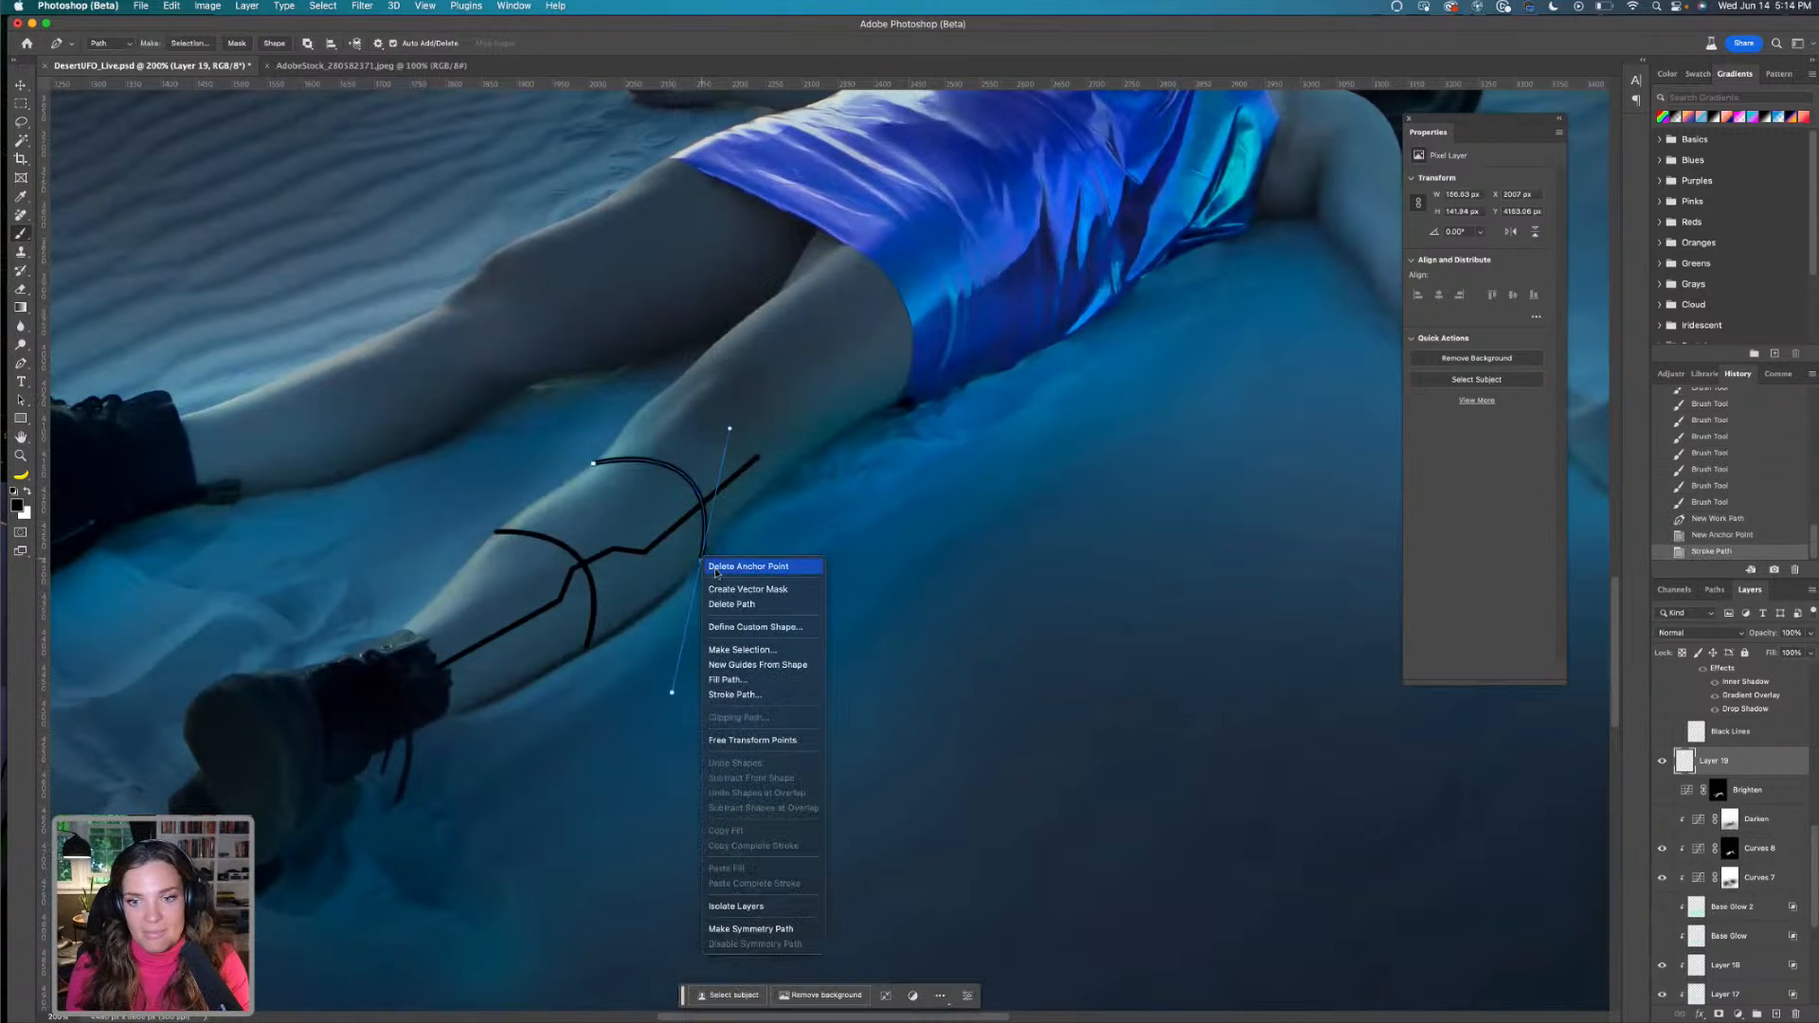
left_click(748, 597)
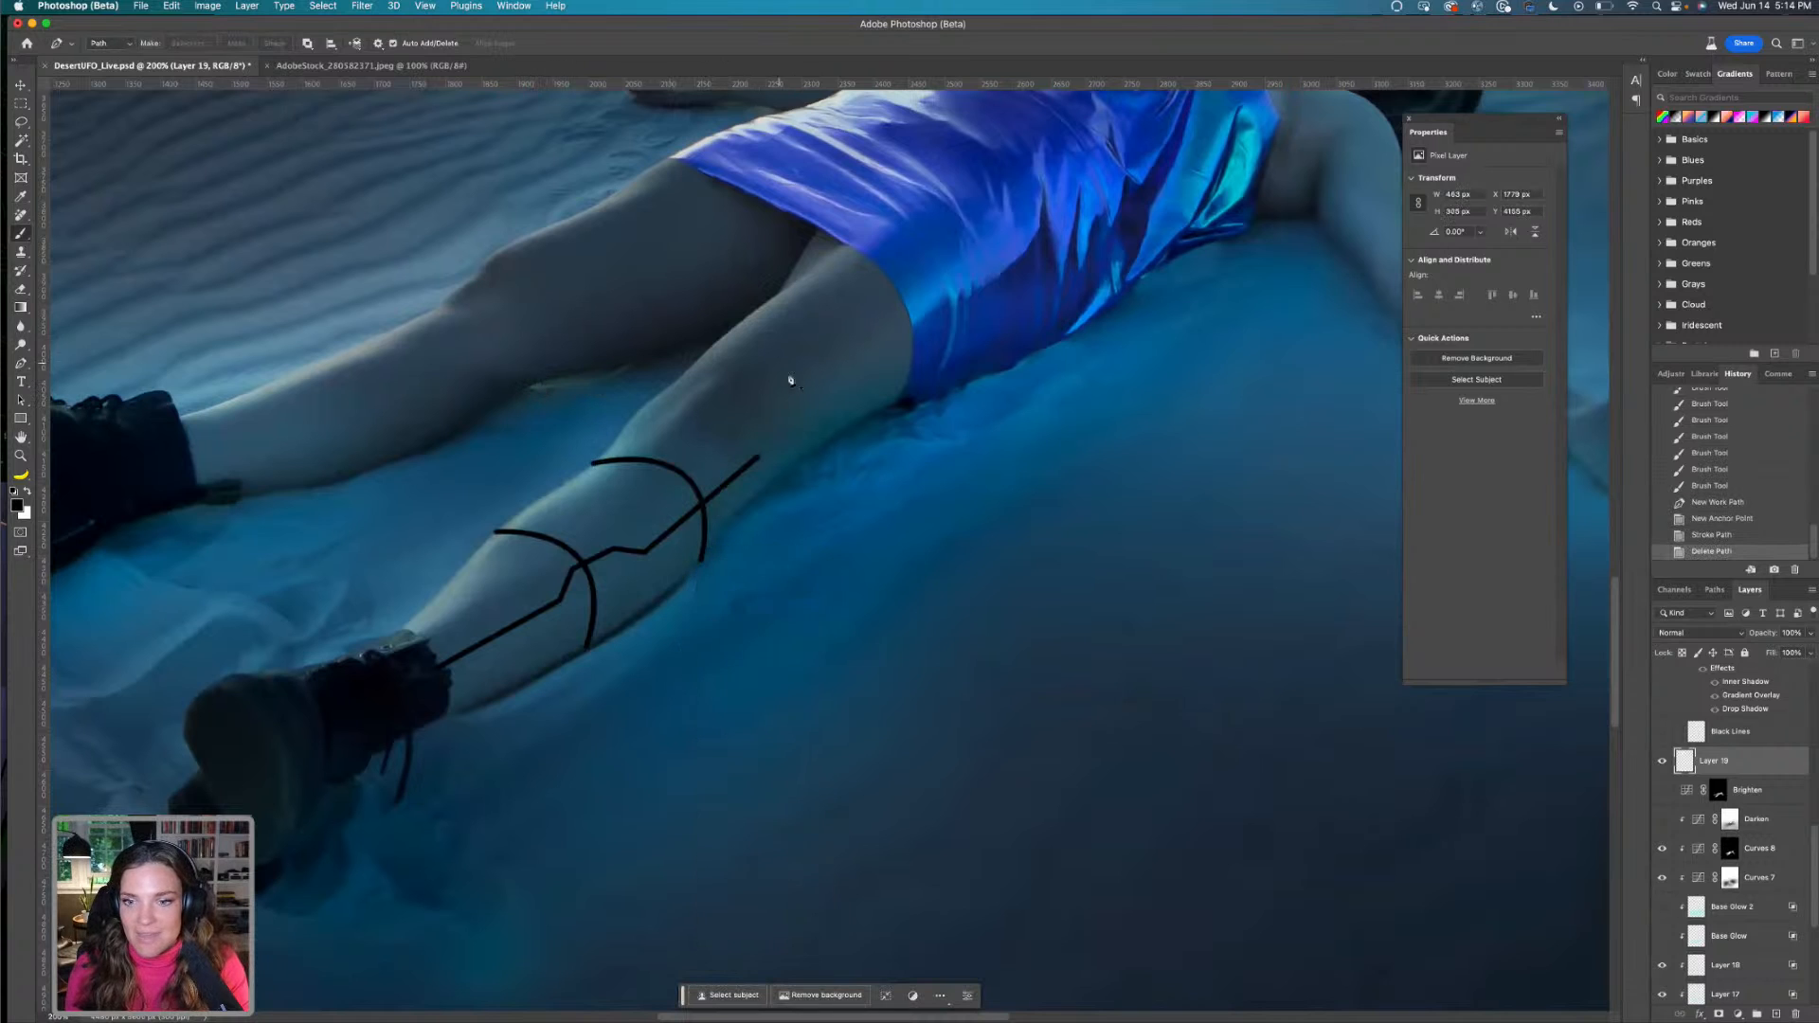
Draw a small closed oval Pen path over the near knee, undoing misplaced anchor points and reshaping it before closing
left_click(686, 437)
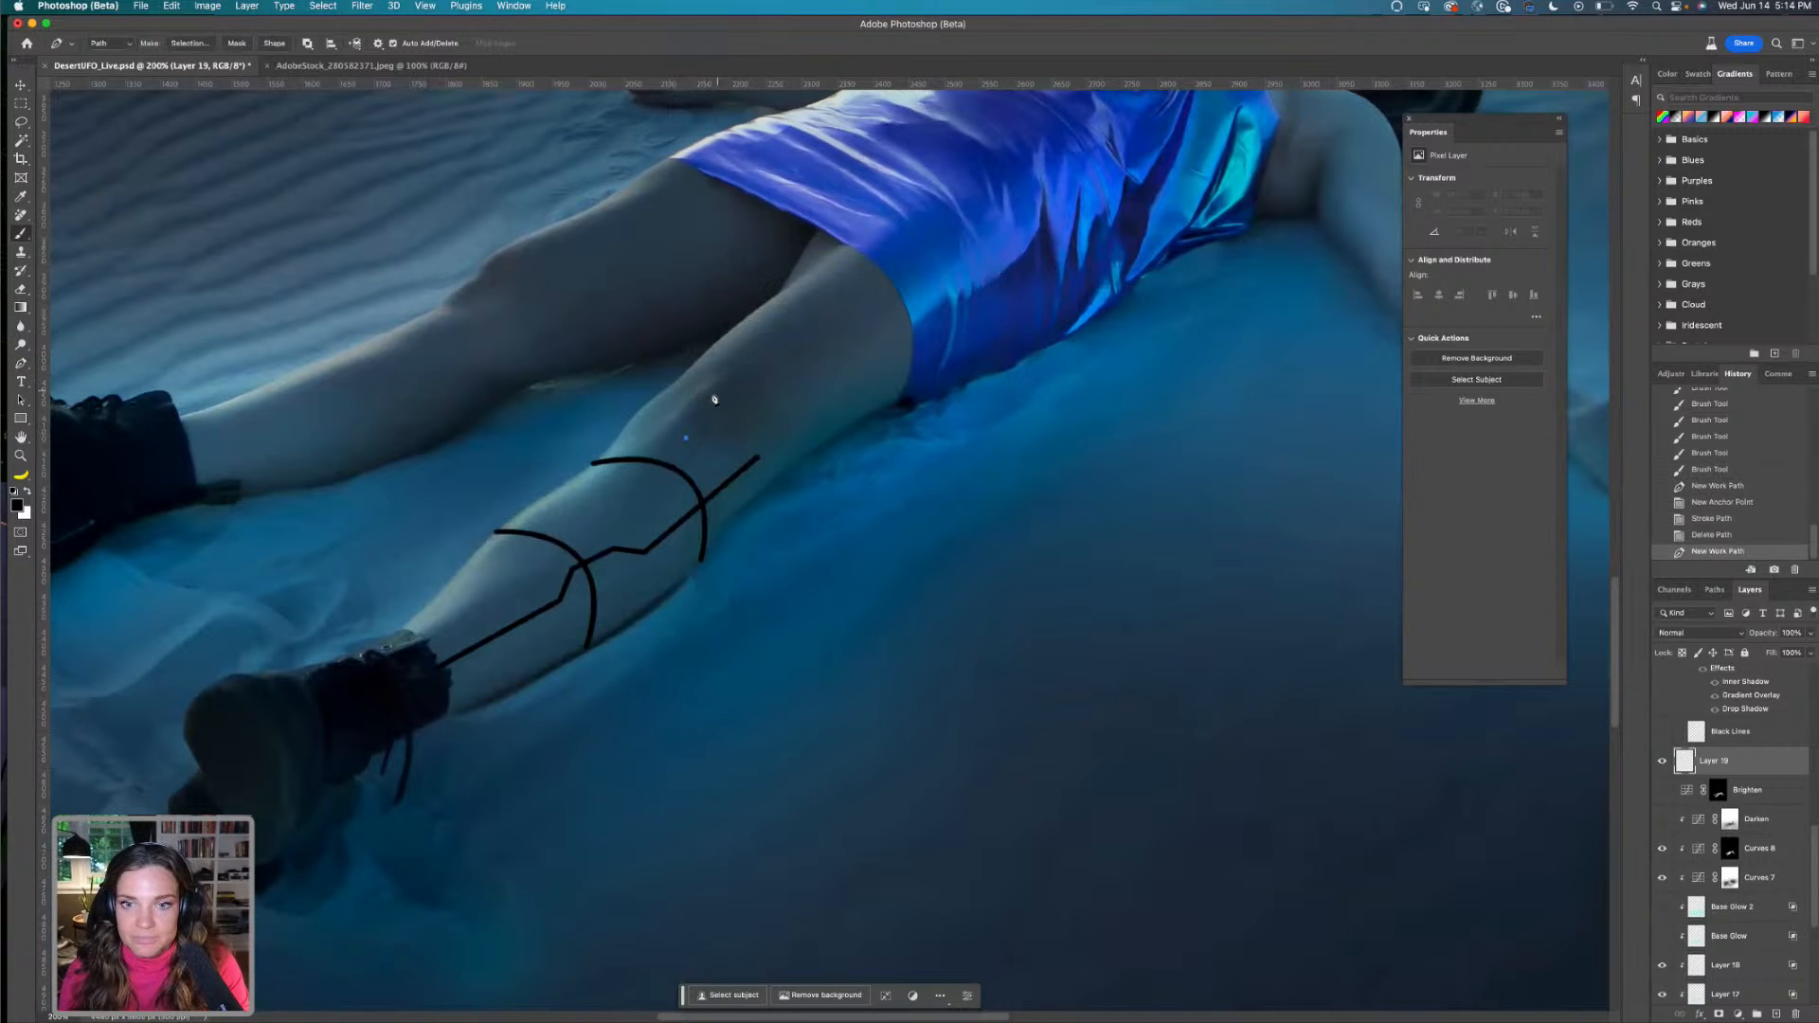
left_click_drag(695, 381, 718, 442)
key("super+z")
key("super+z")
key("super+z")
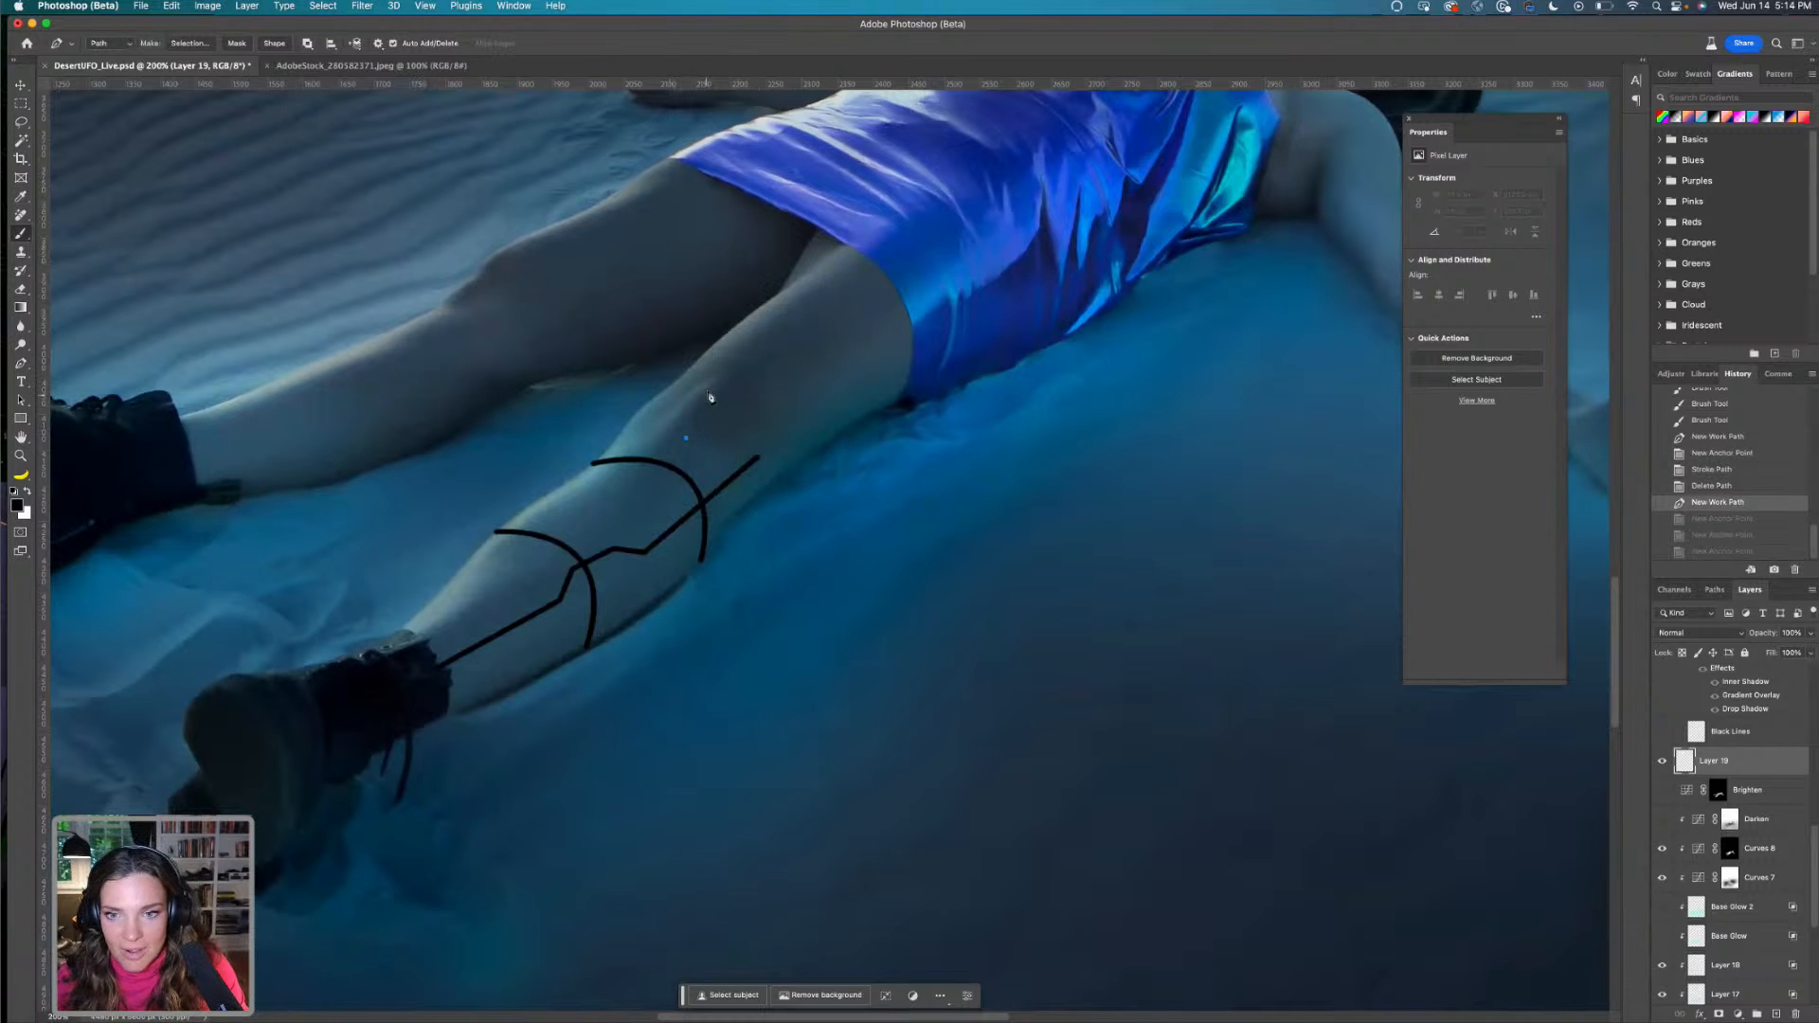
left_click_drag(715, 388, 753, 352)
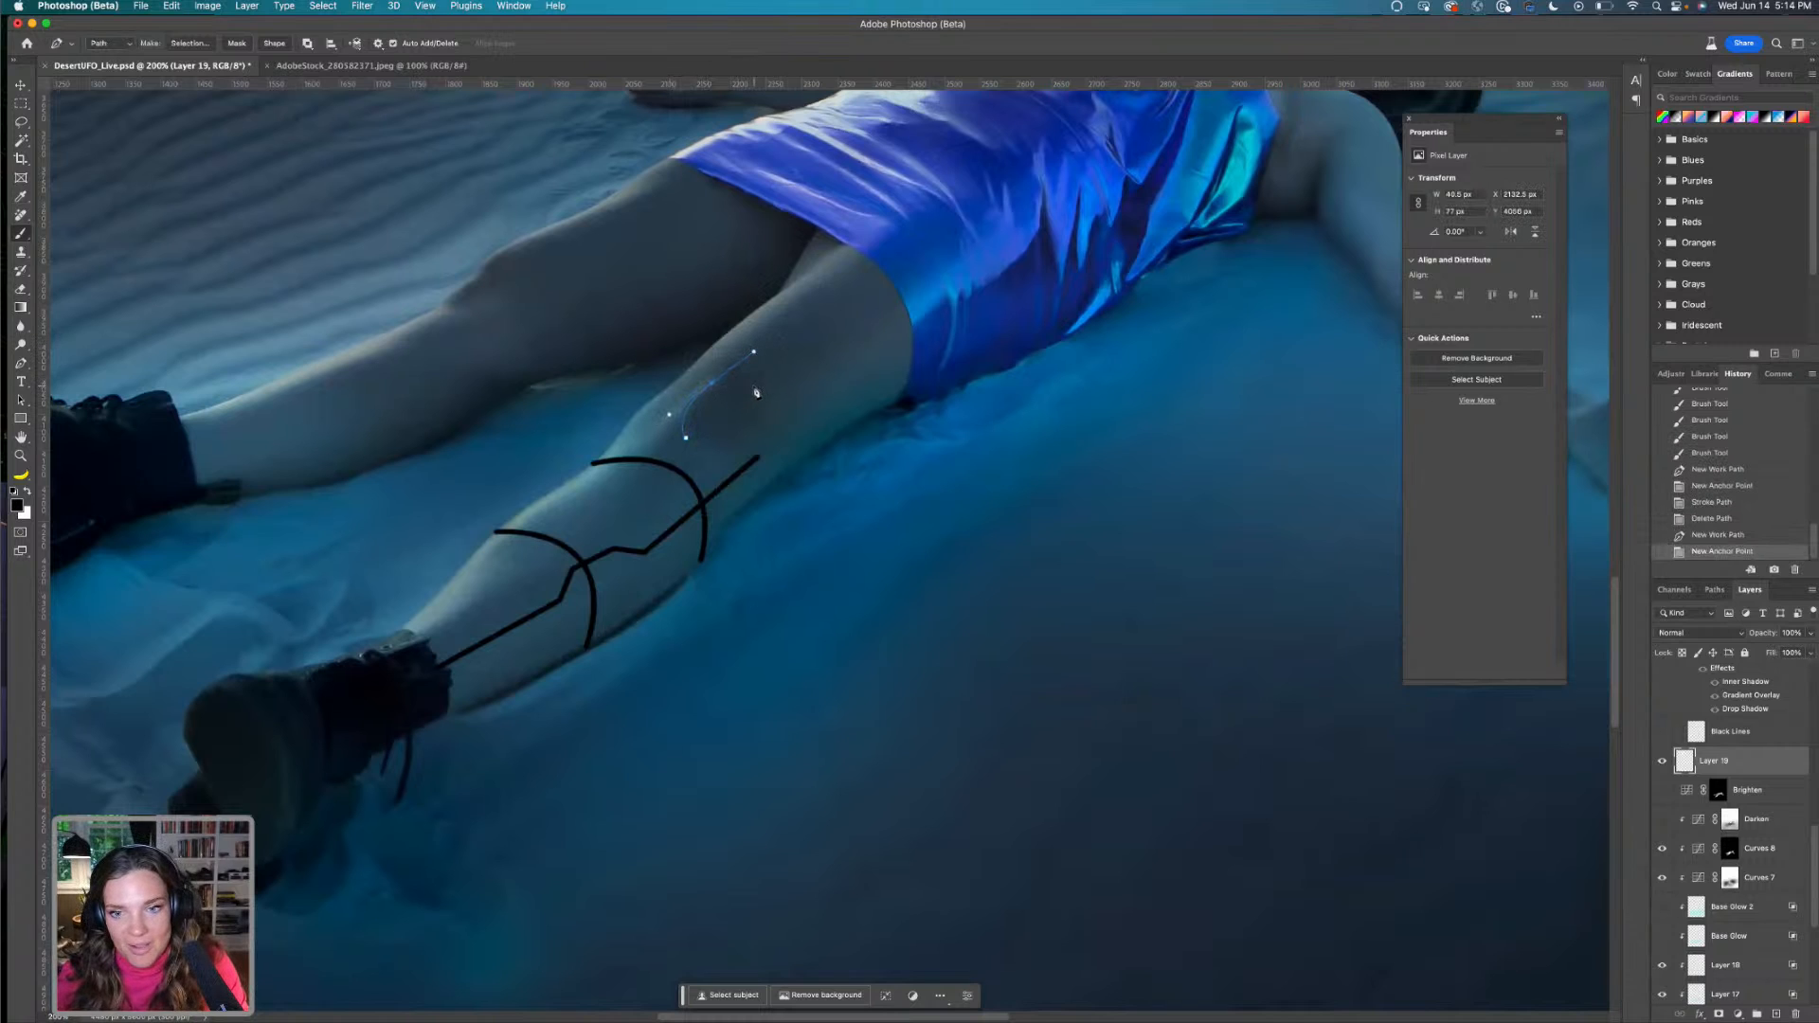
key("ctrl+z")
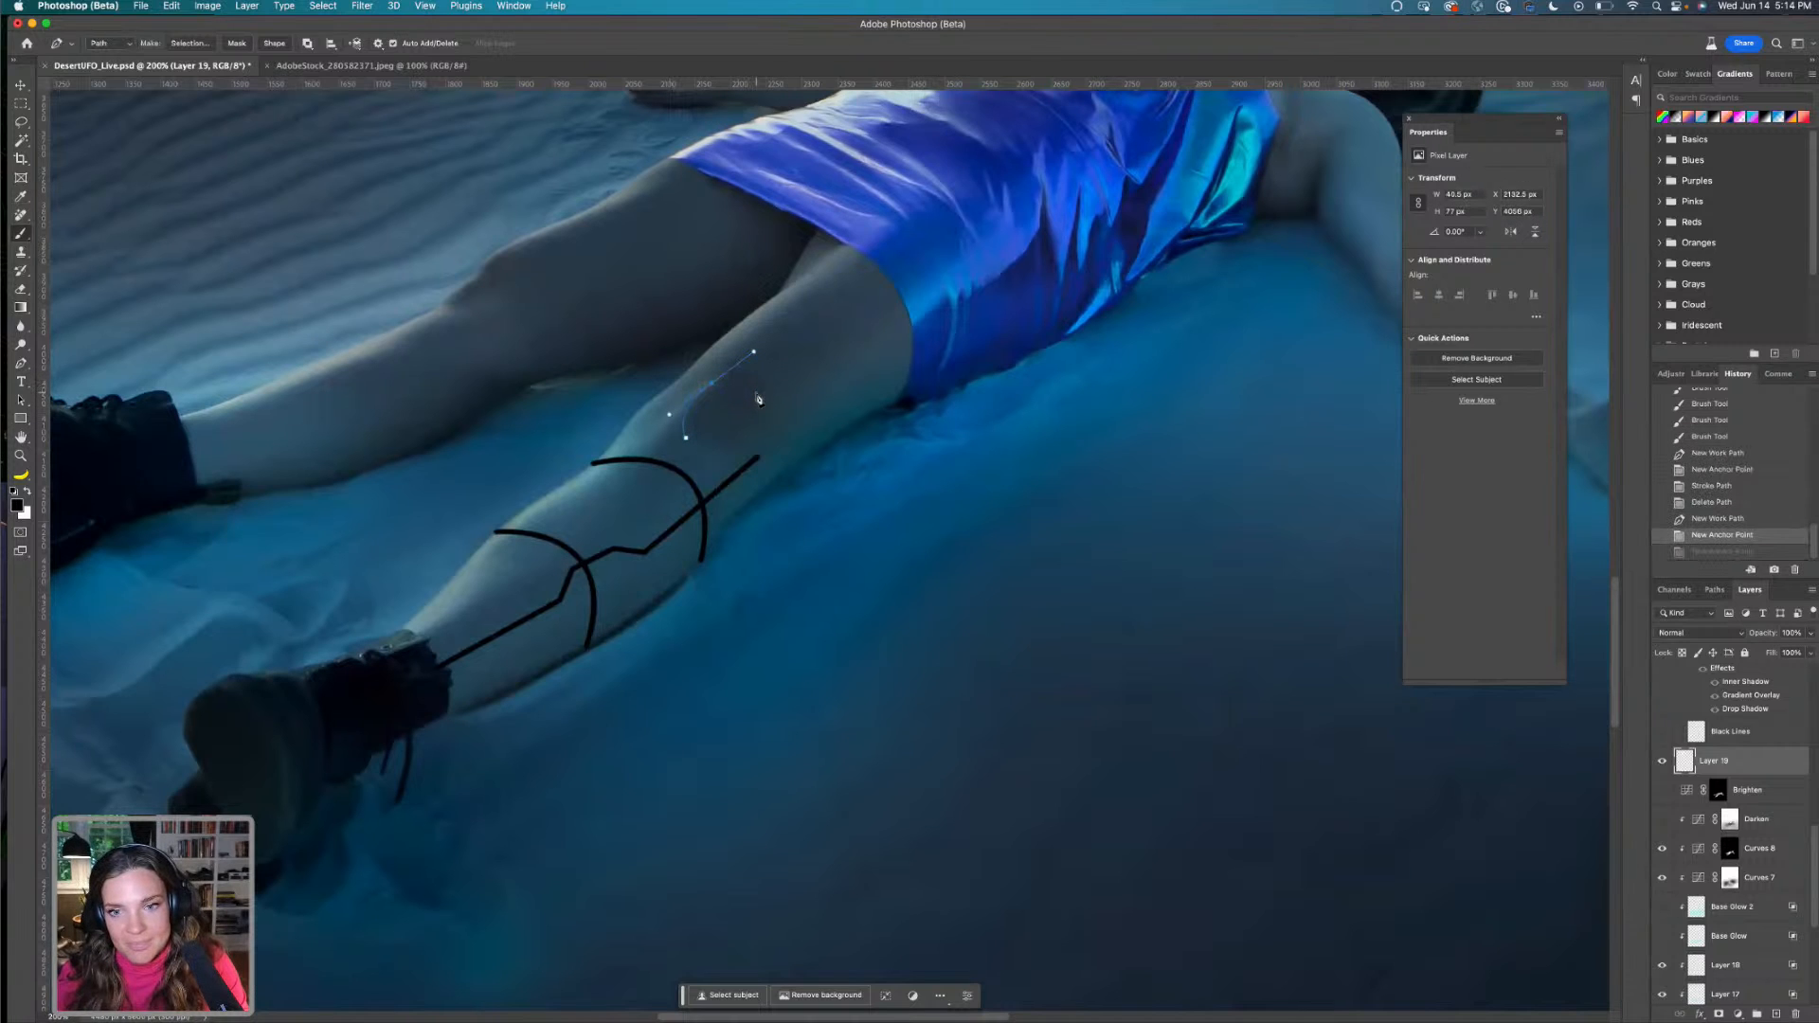
left_click(757, 391)
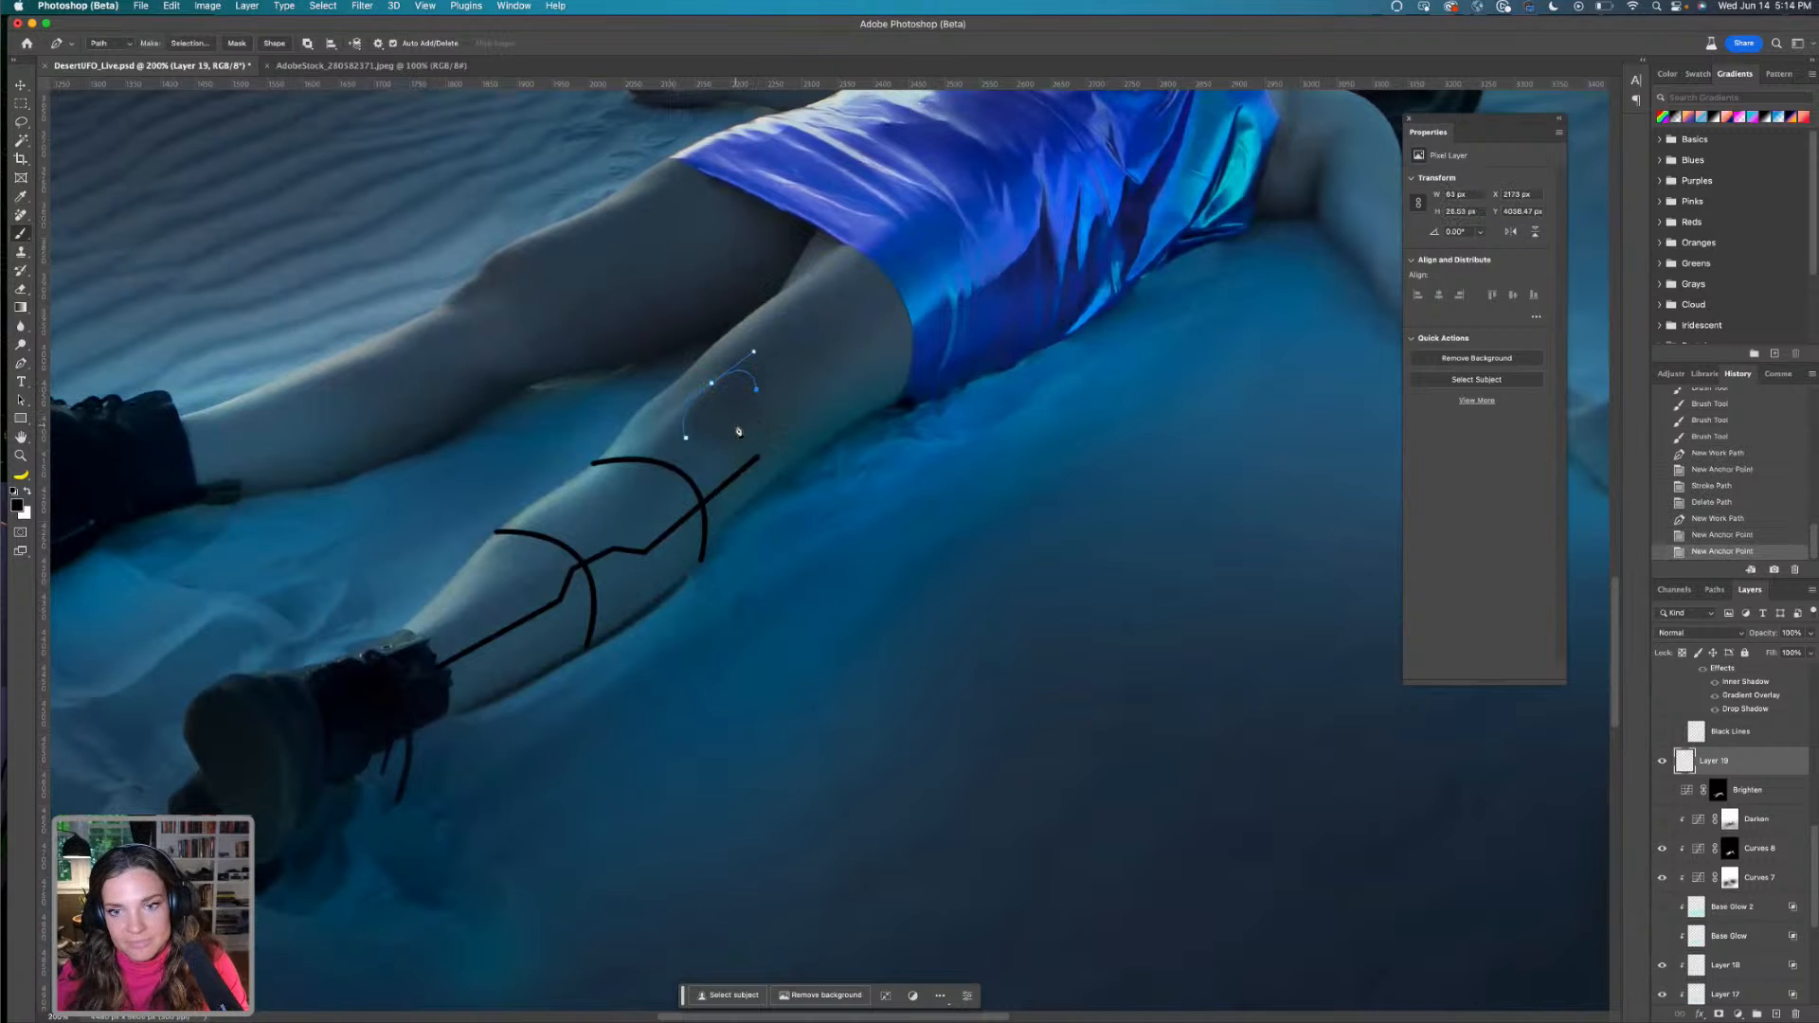
mouse_move(736, 424)
left_mouse_down()
mouse_move(692, 440)
mouse_move(724, 441)
left_mouse_up()
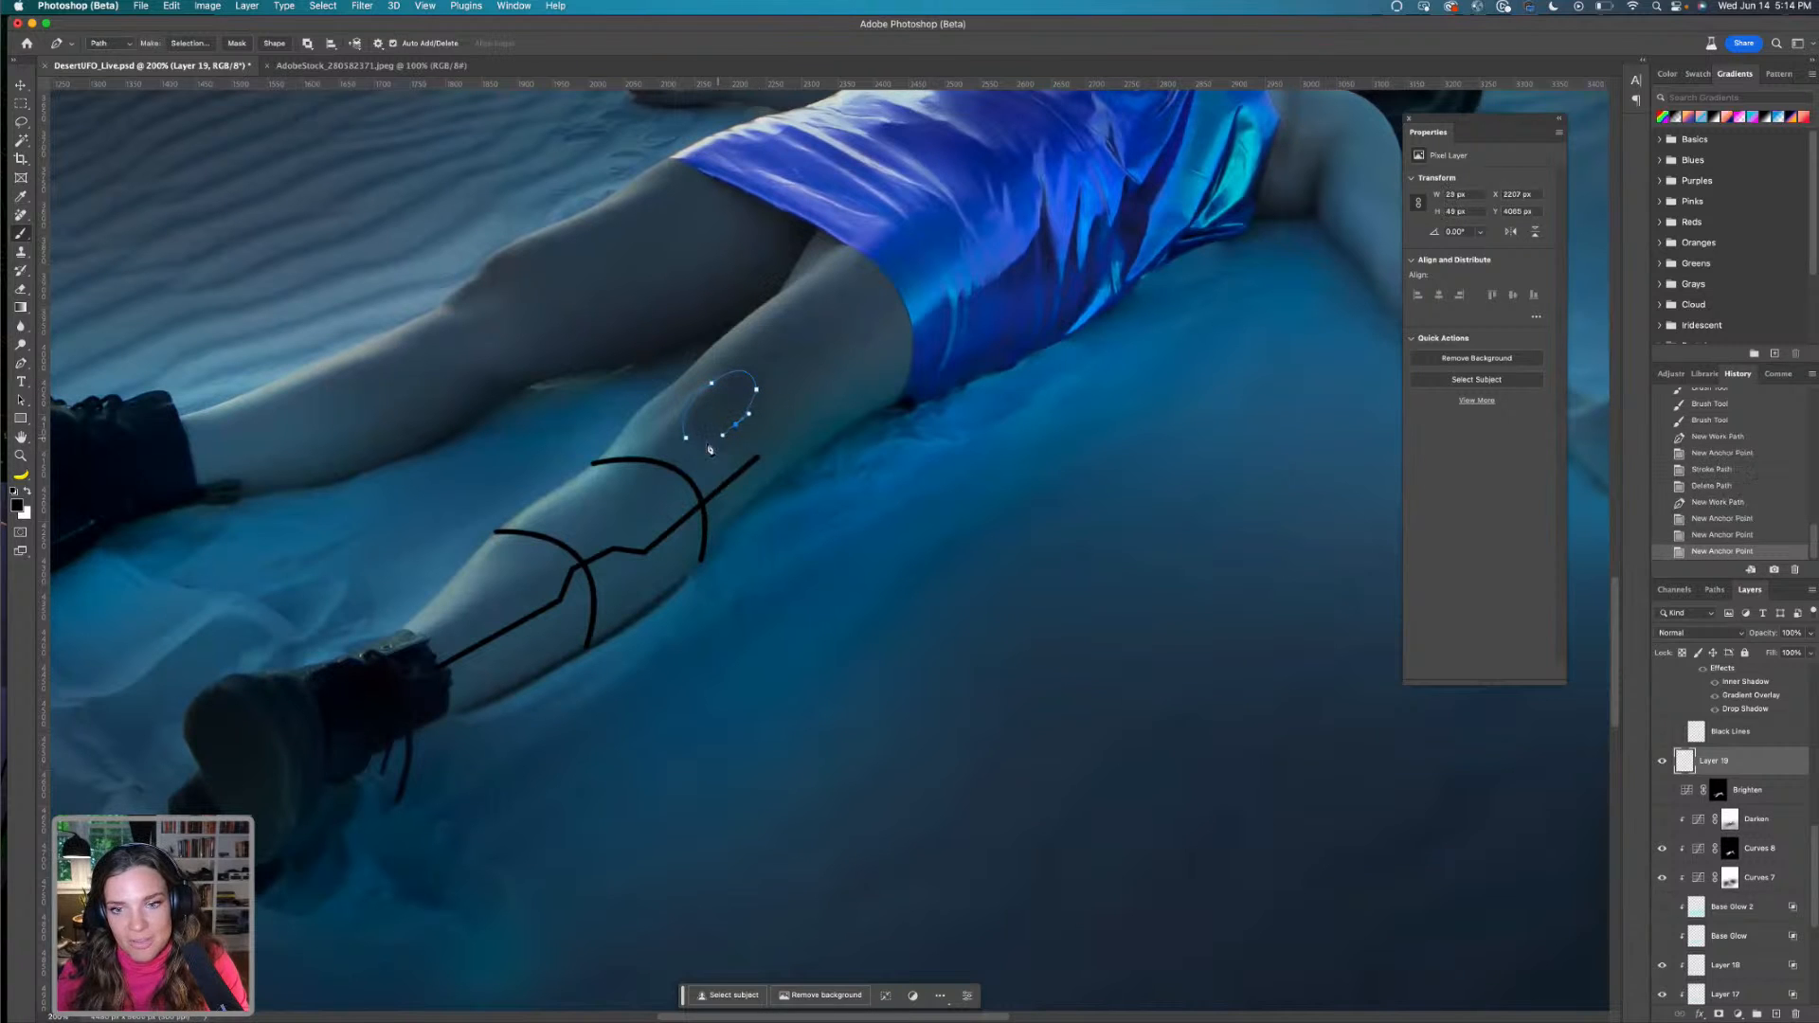
left_click(688, 440)
key("super+z")
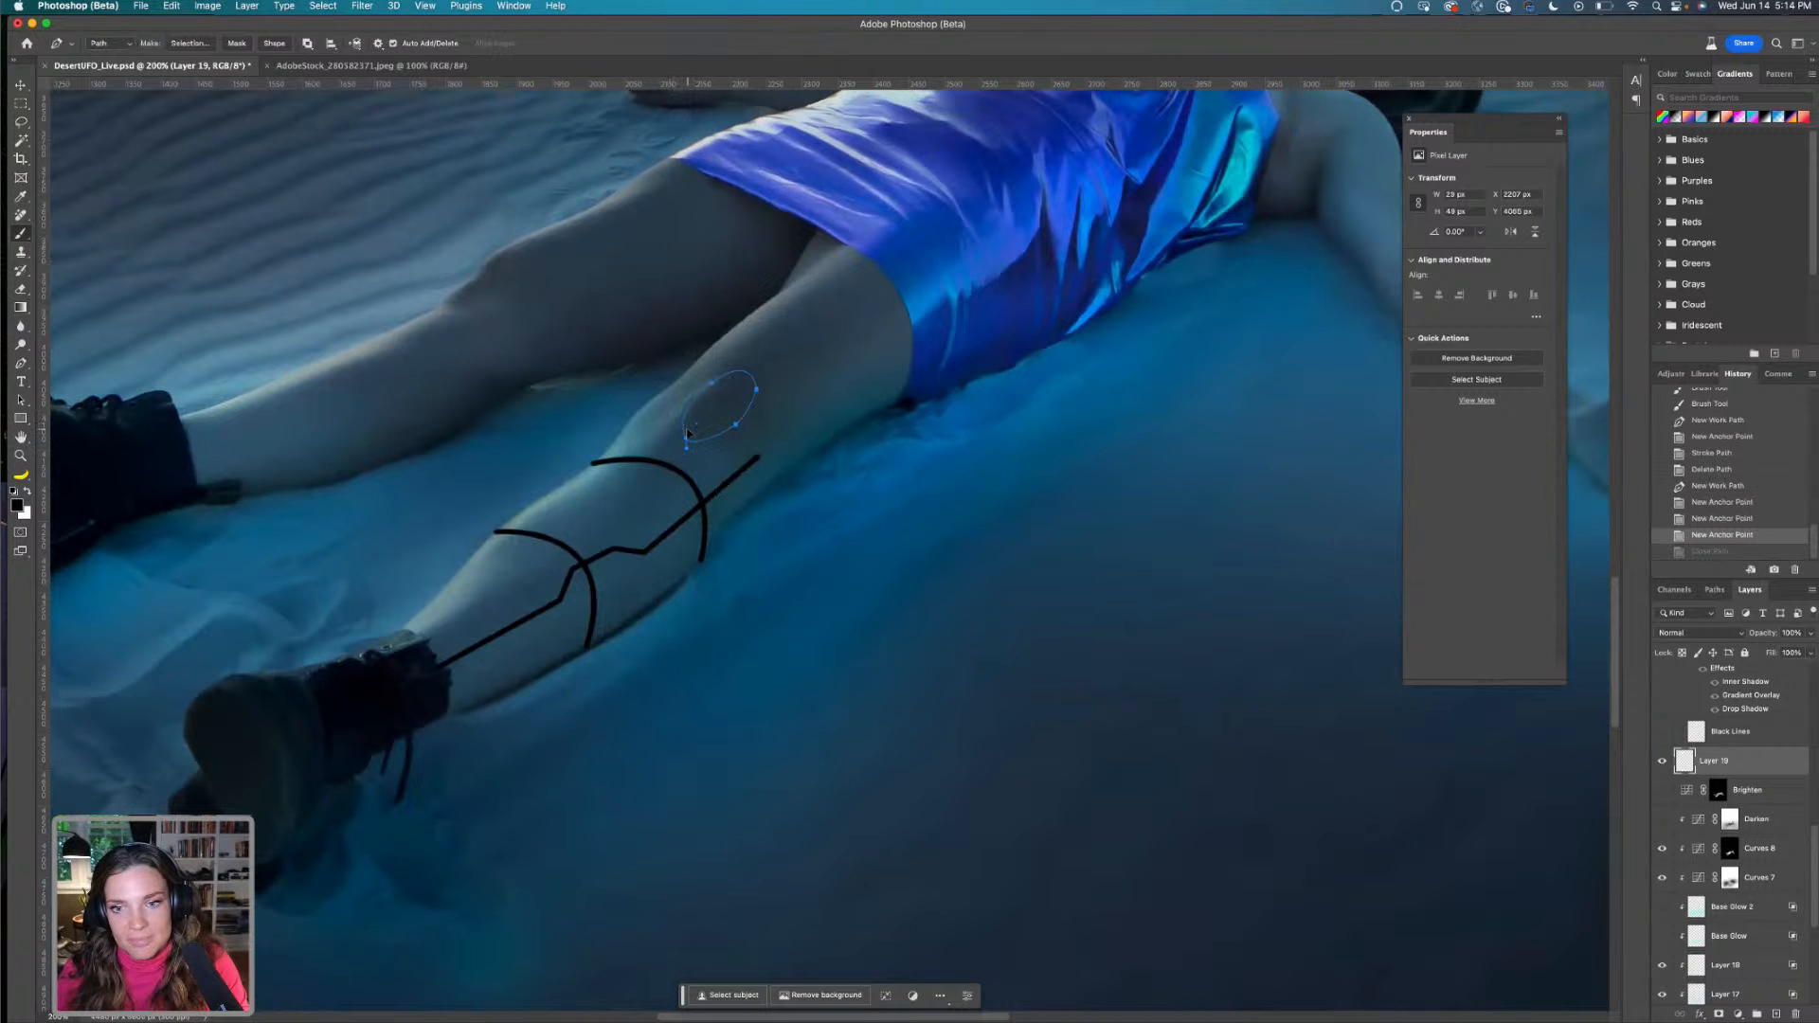
left_click(687, 436)
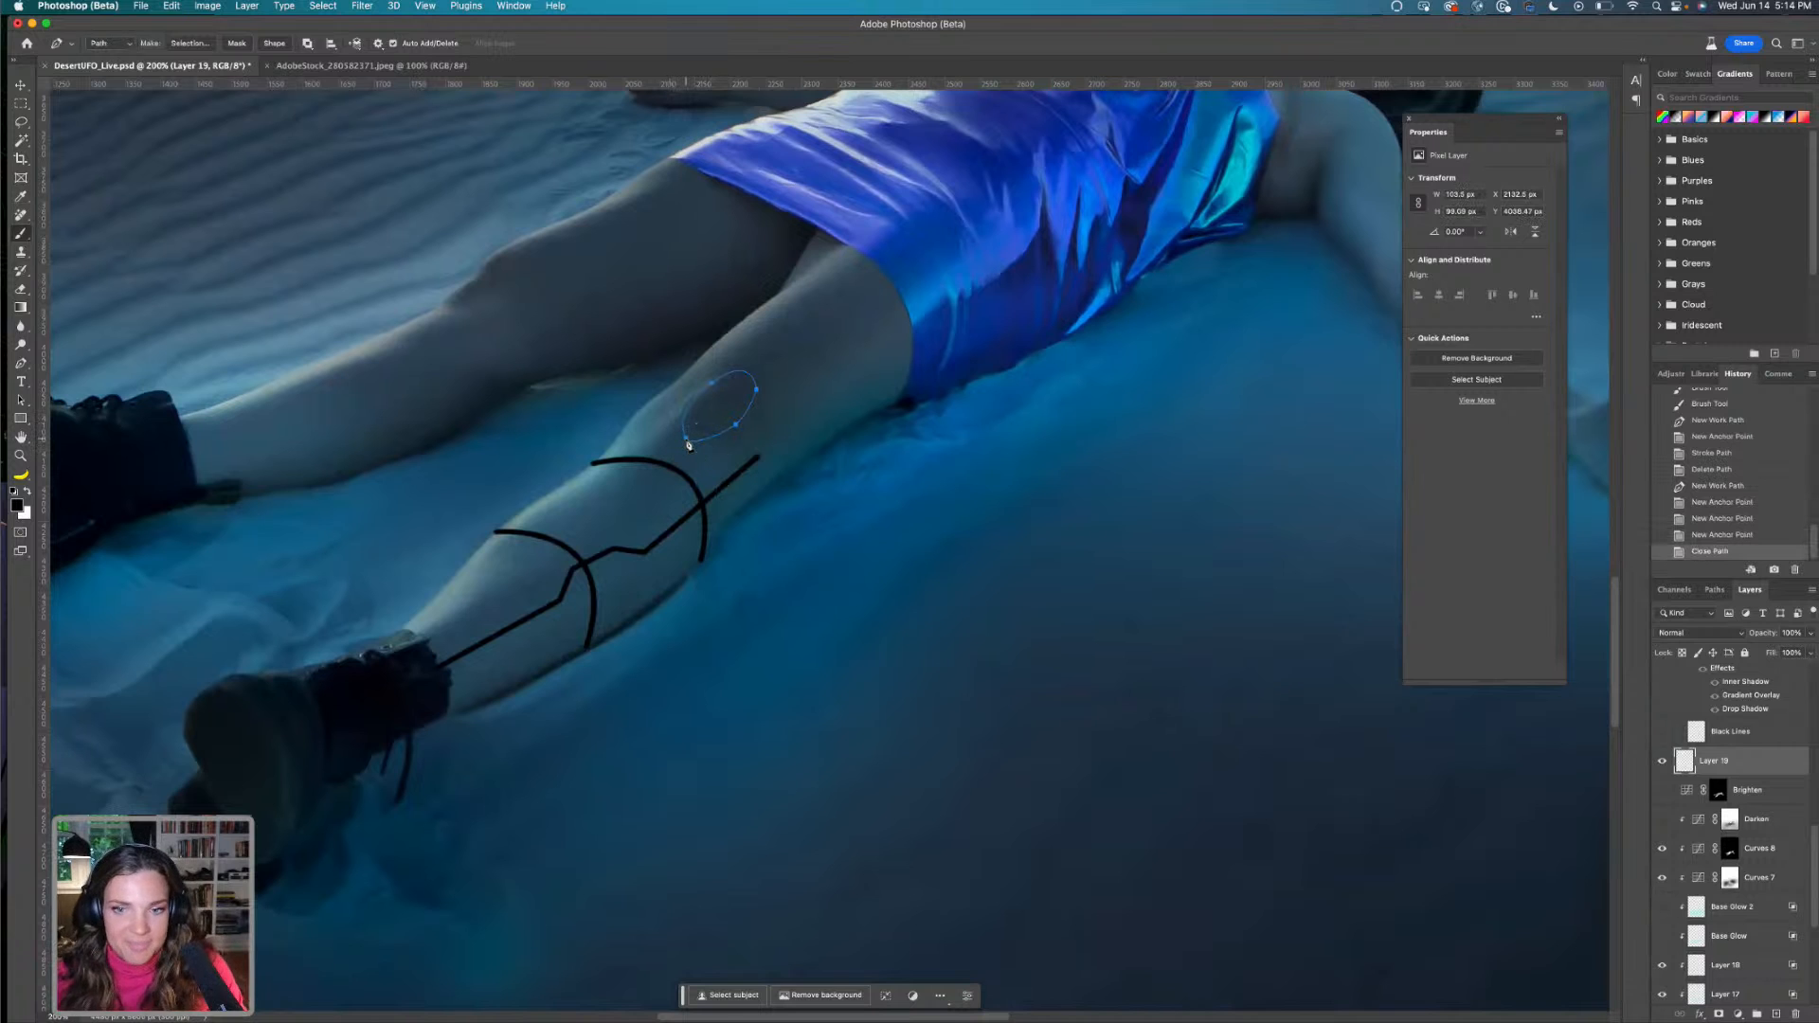
Stroke the oval knee path in black and delete the path
right_click(688, 438)
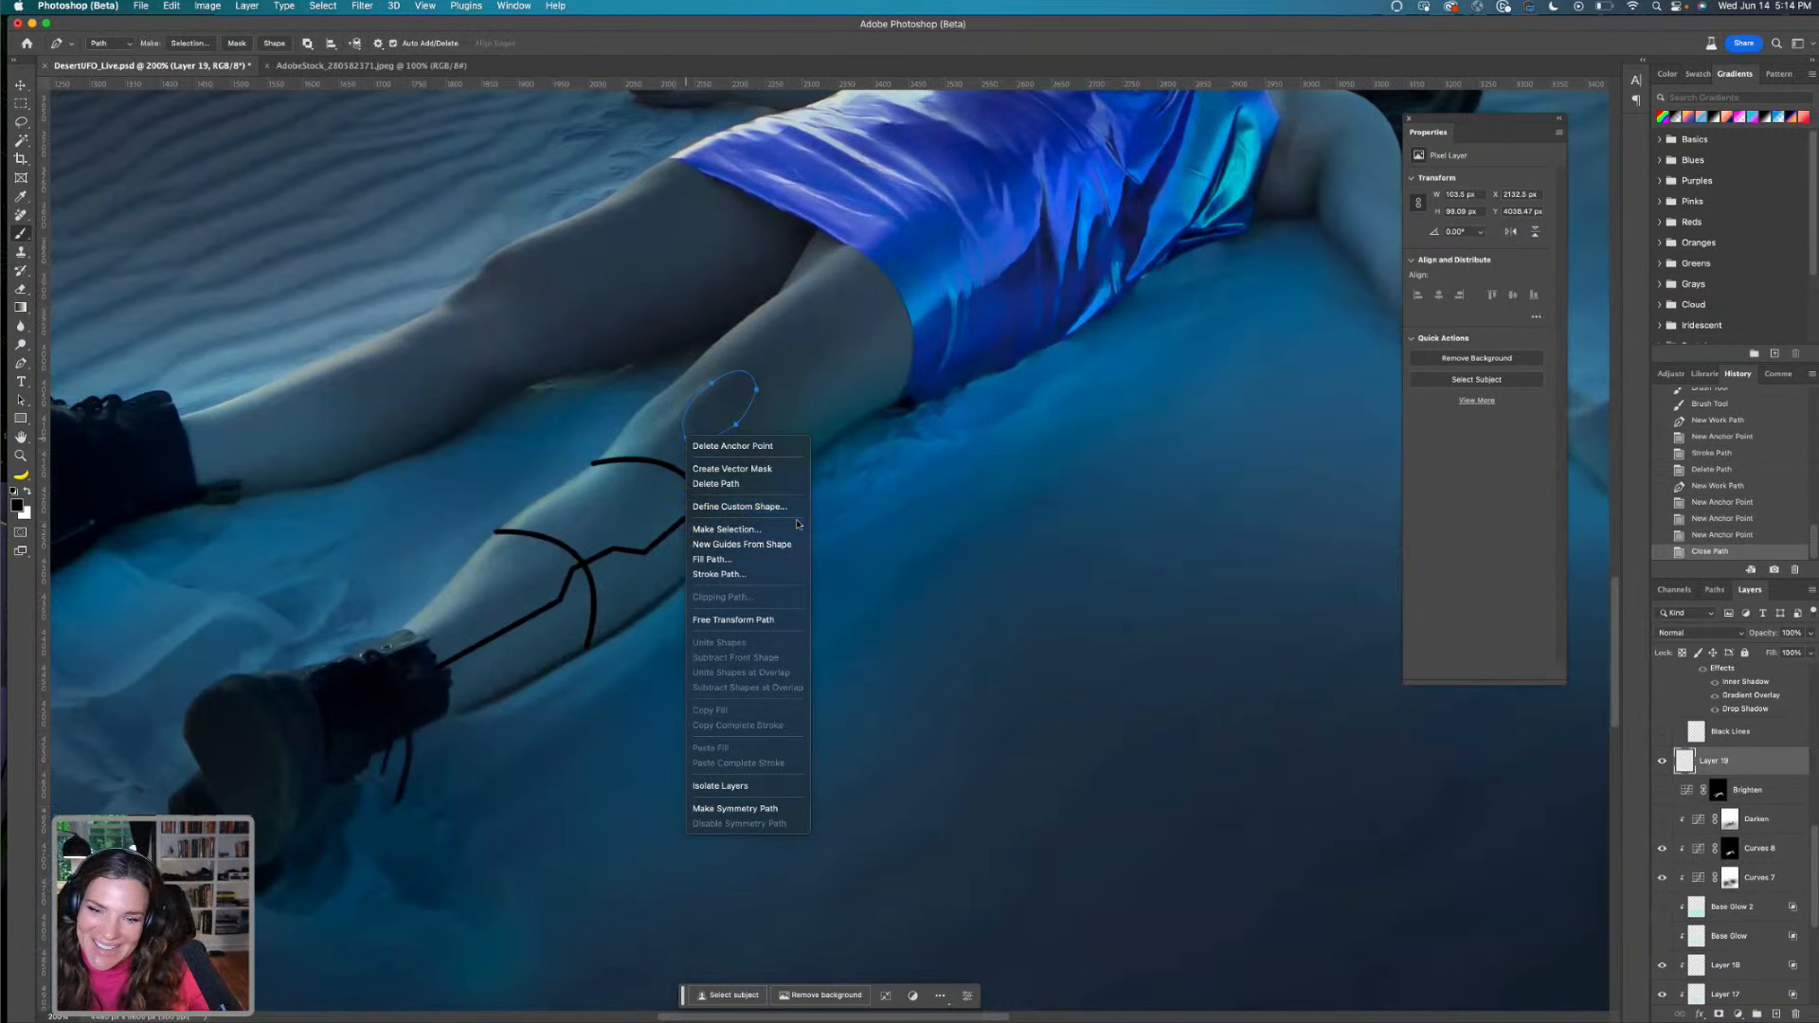
left_click(763, 574)
left_click(790, 401)
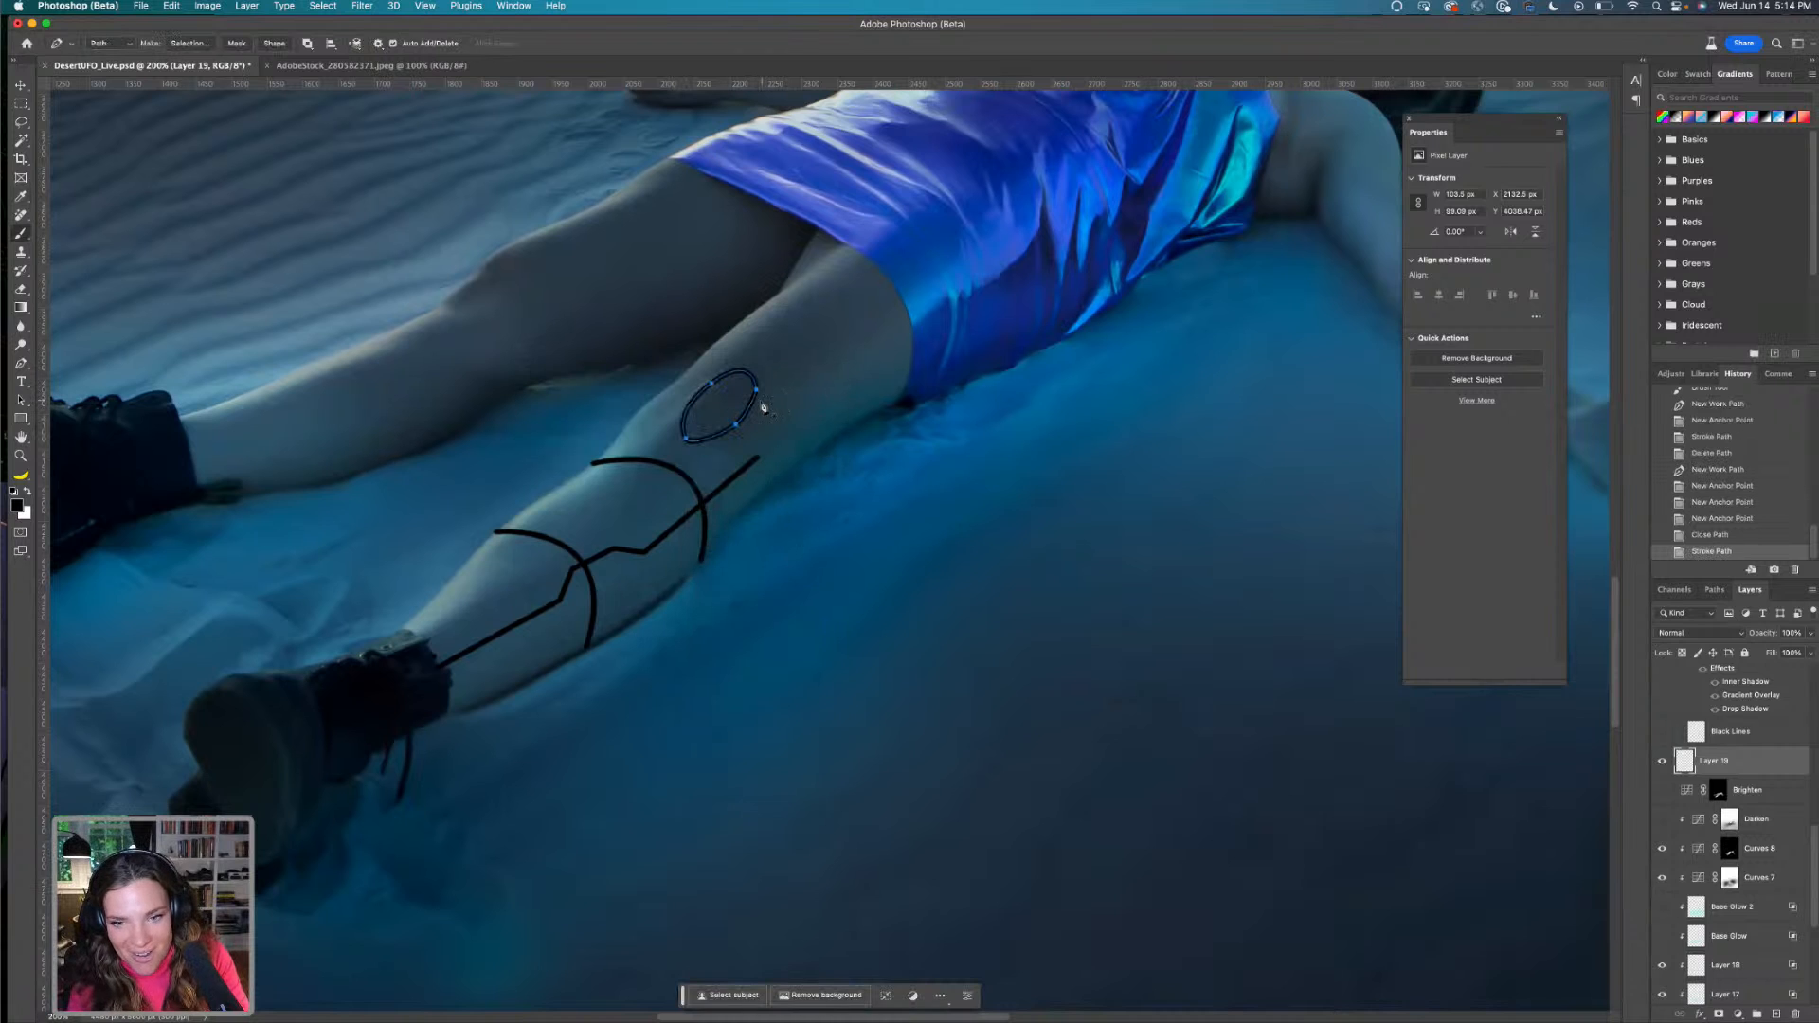
right_click(751, 407)
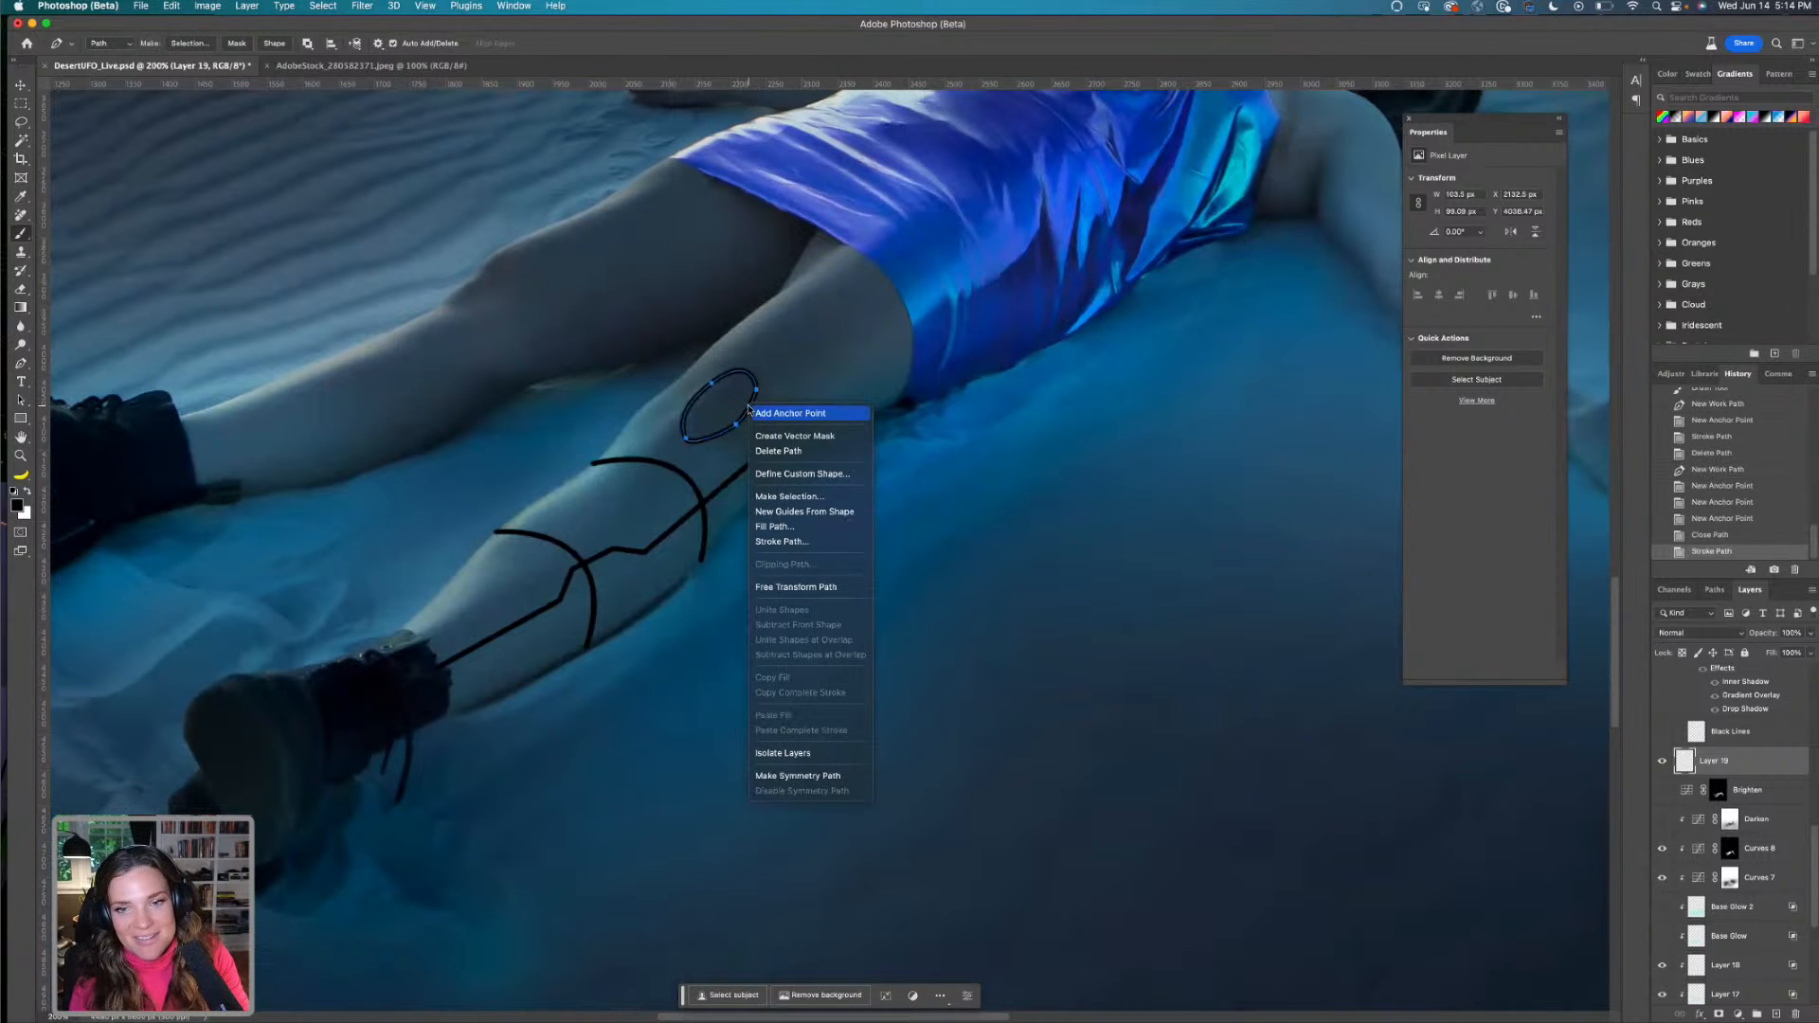
left_click(803, 452)
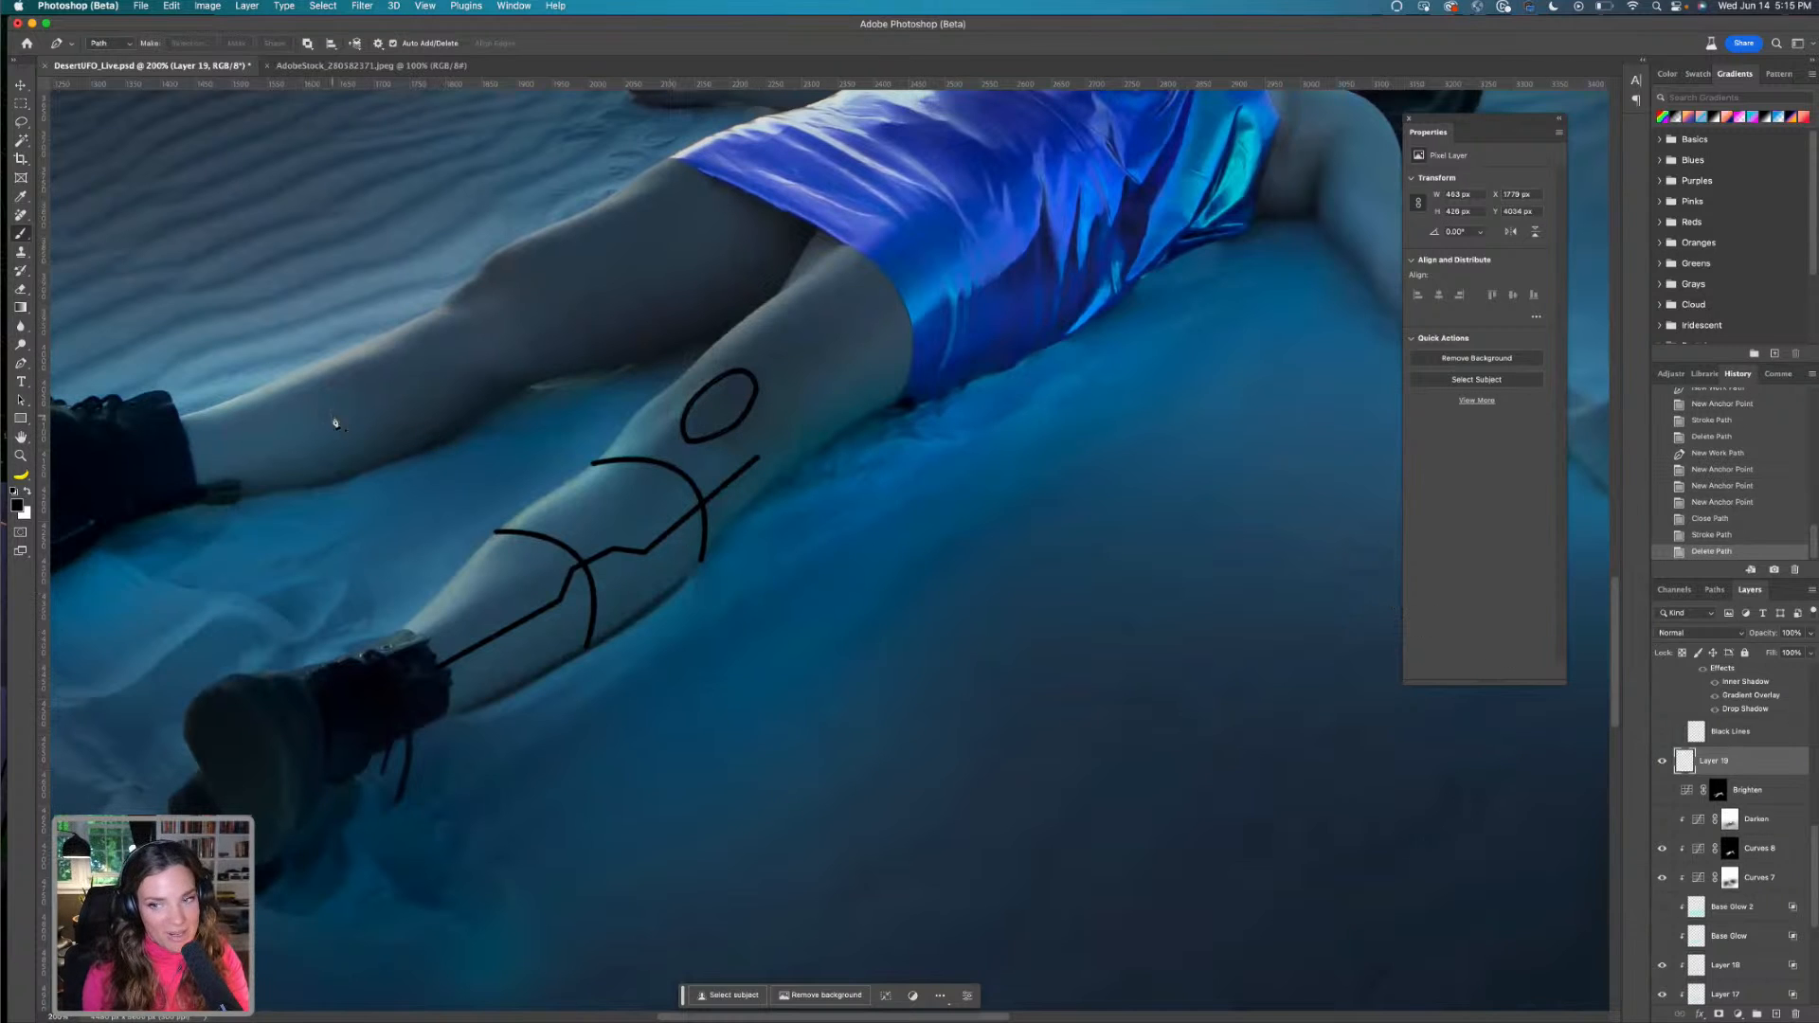
Draw a curved Pen path along the far leg from the boot to the dress hem and stroke it in black
left_click(192, 445)
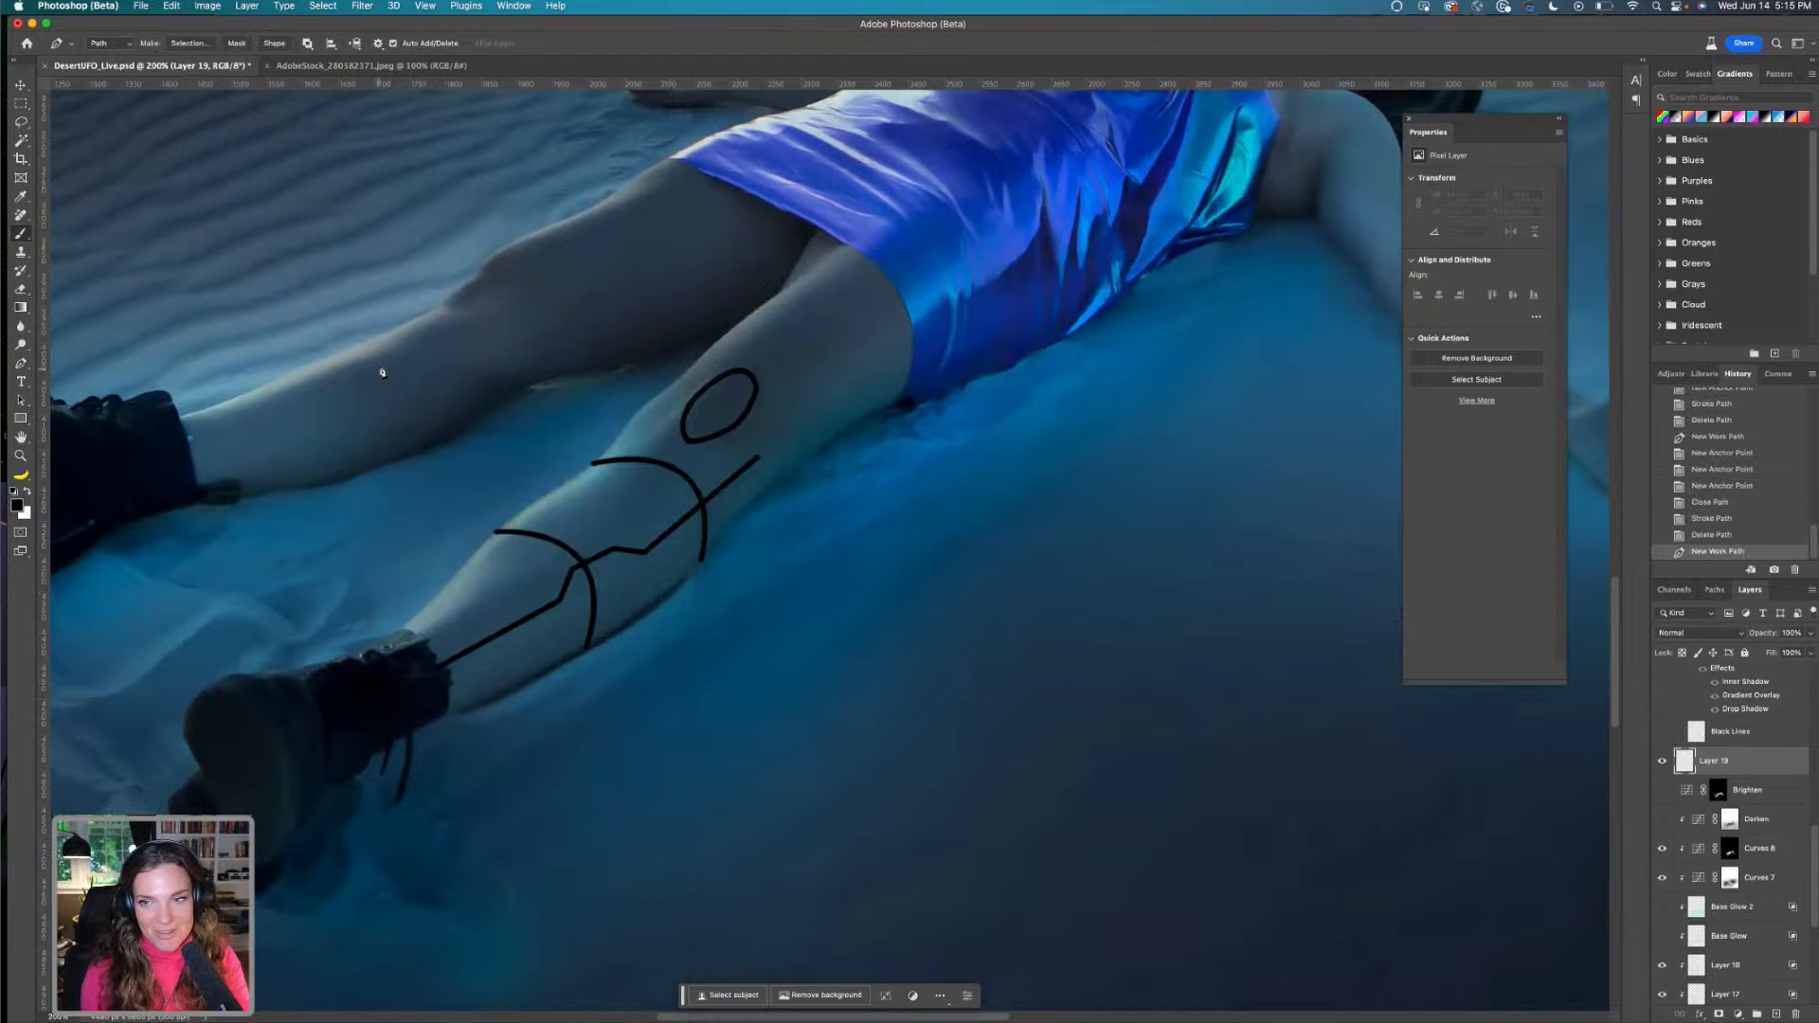
left_click_drag(497, 314, 550, 306)
left_click(630, 273)
left_click(730, 190)
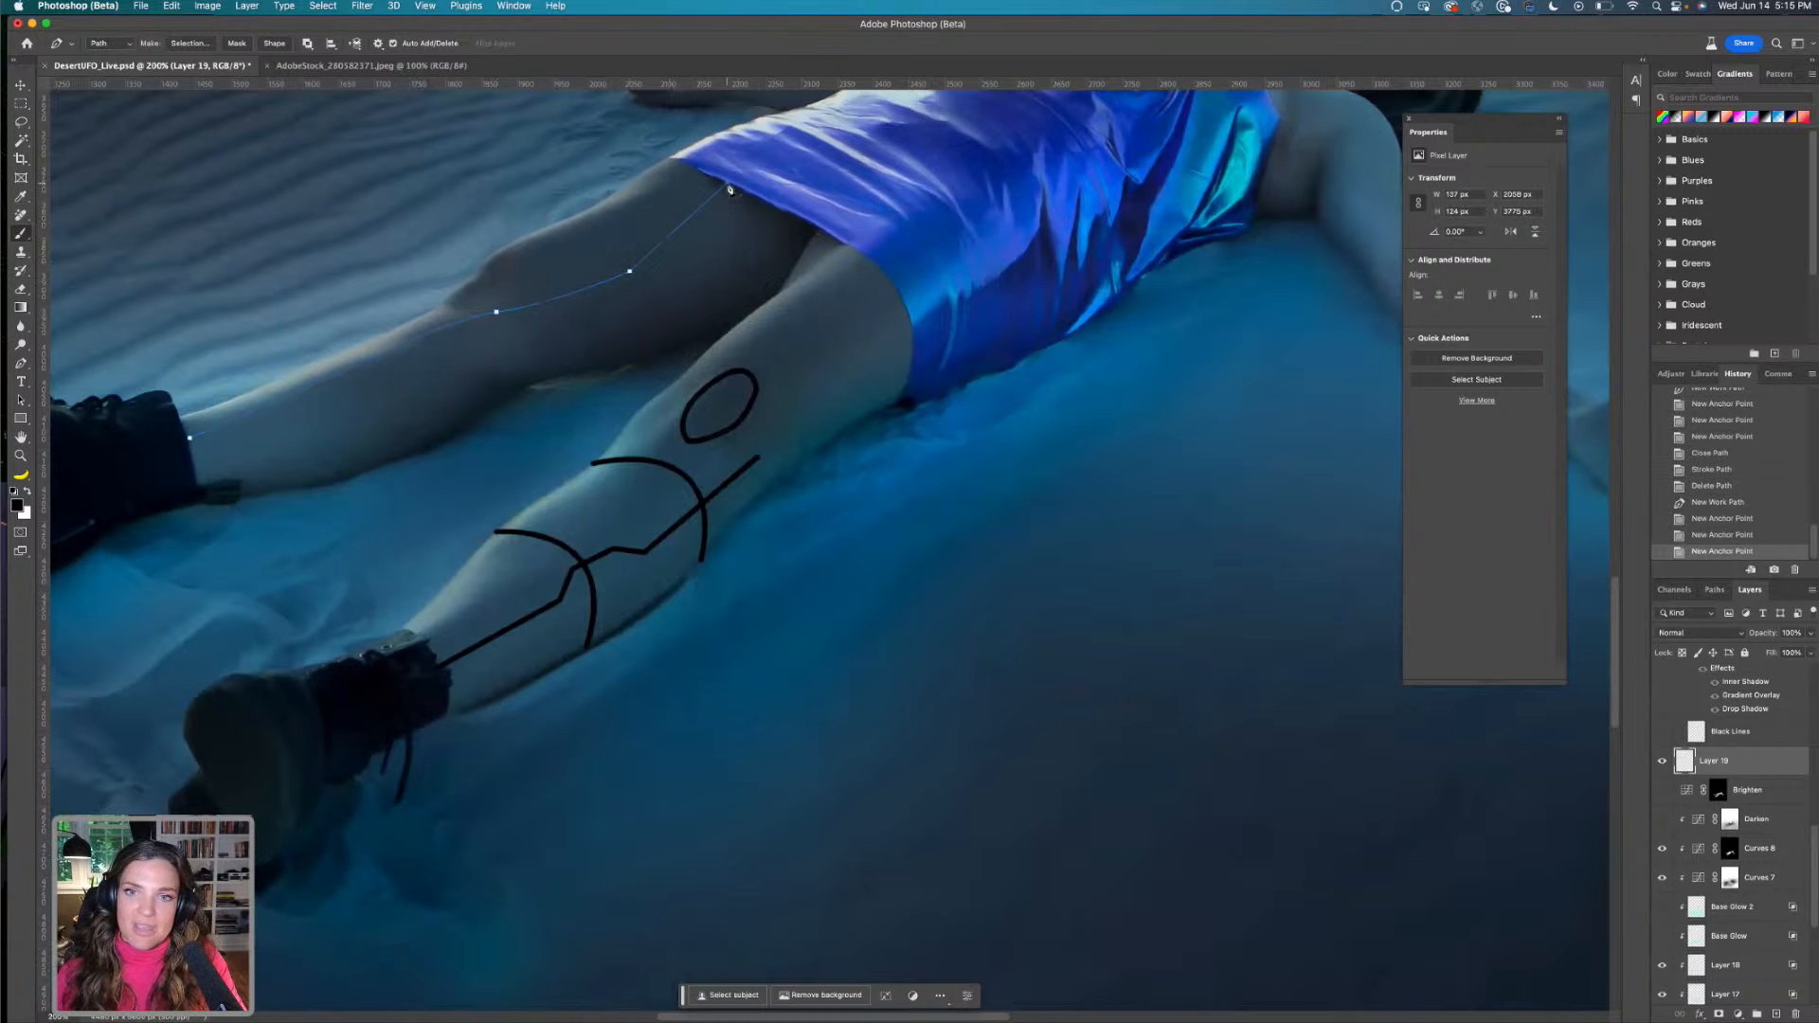
right_click(729, 183)
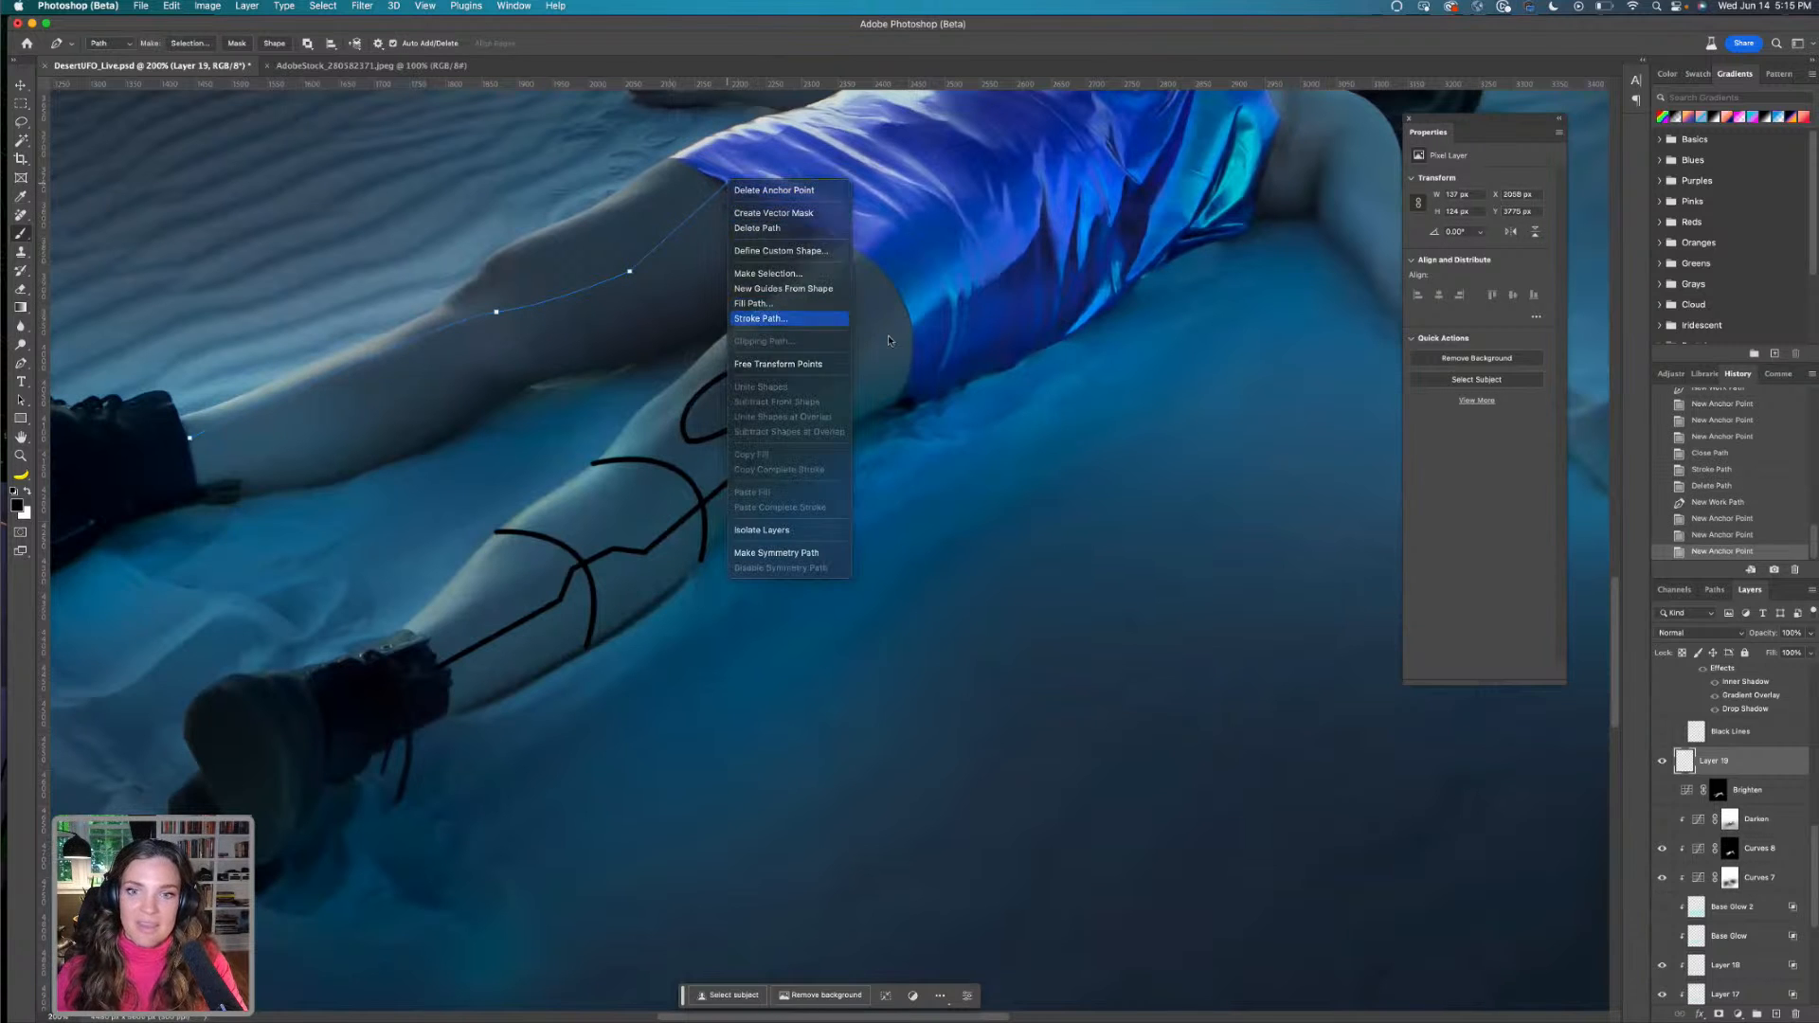
left_click(811, 320)
left_click(797, 395)
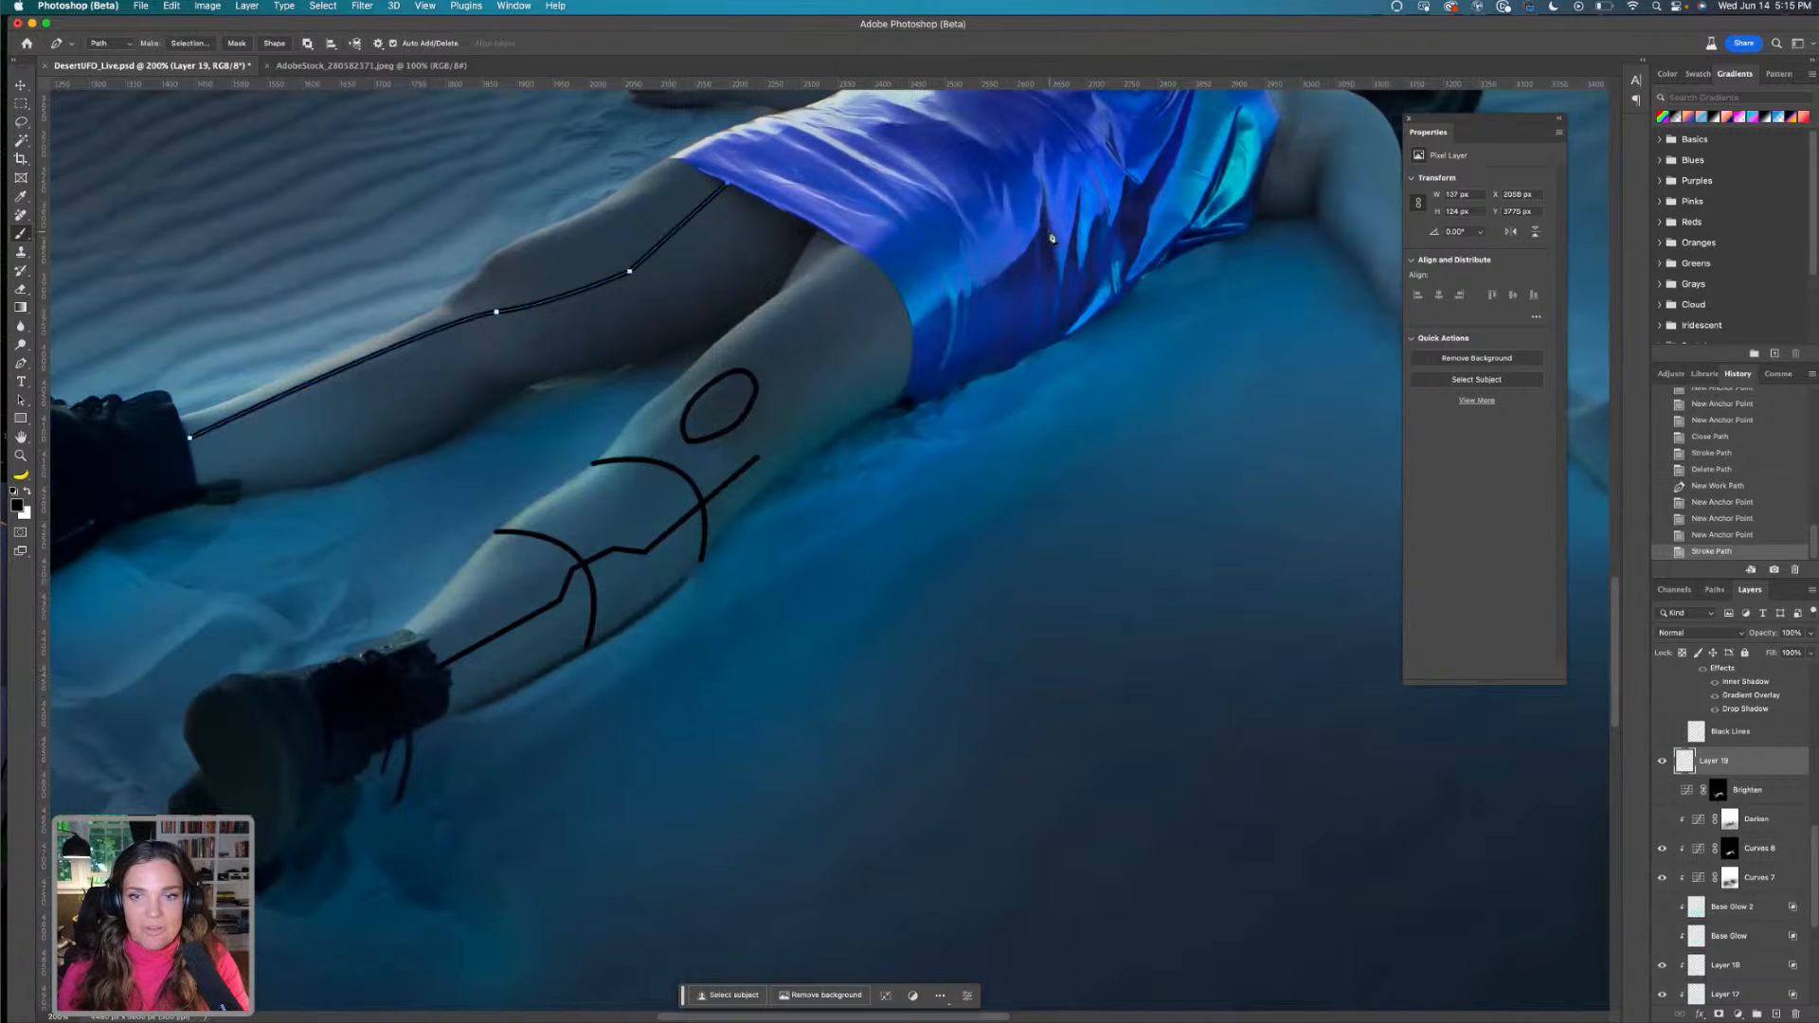
Undo the stray anchor point placed near the shoulder and delete the far leg's path
left_click_drag(1125, 247, 742, 376)
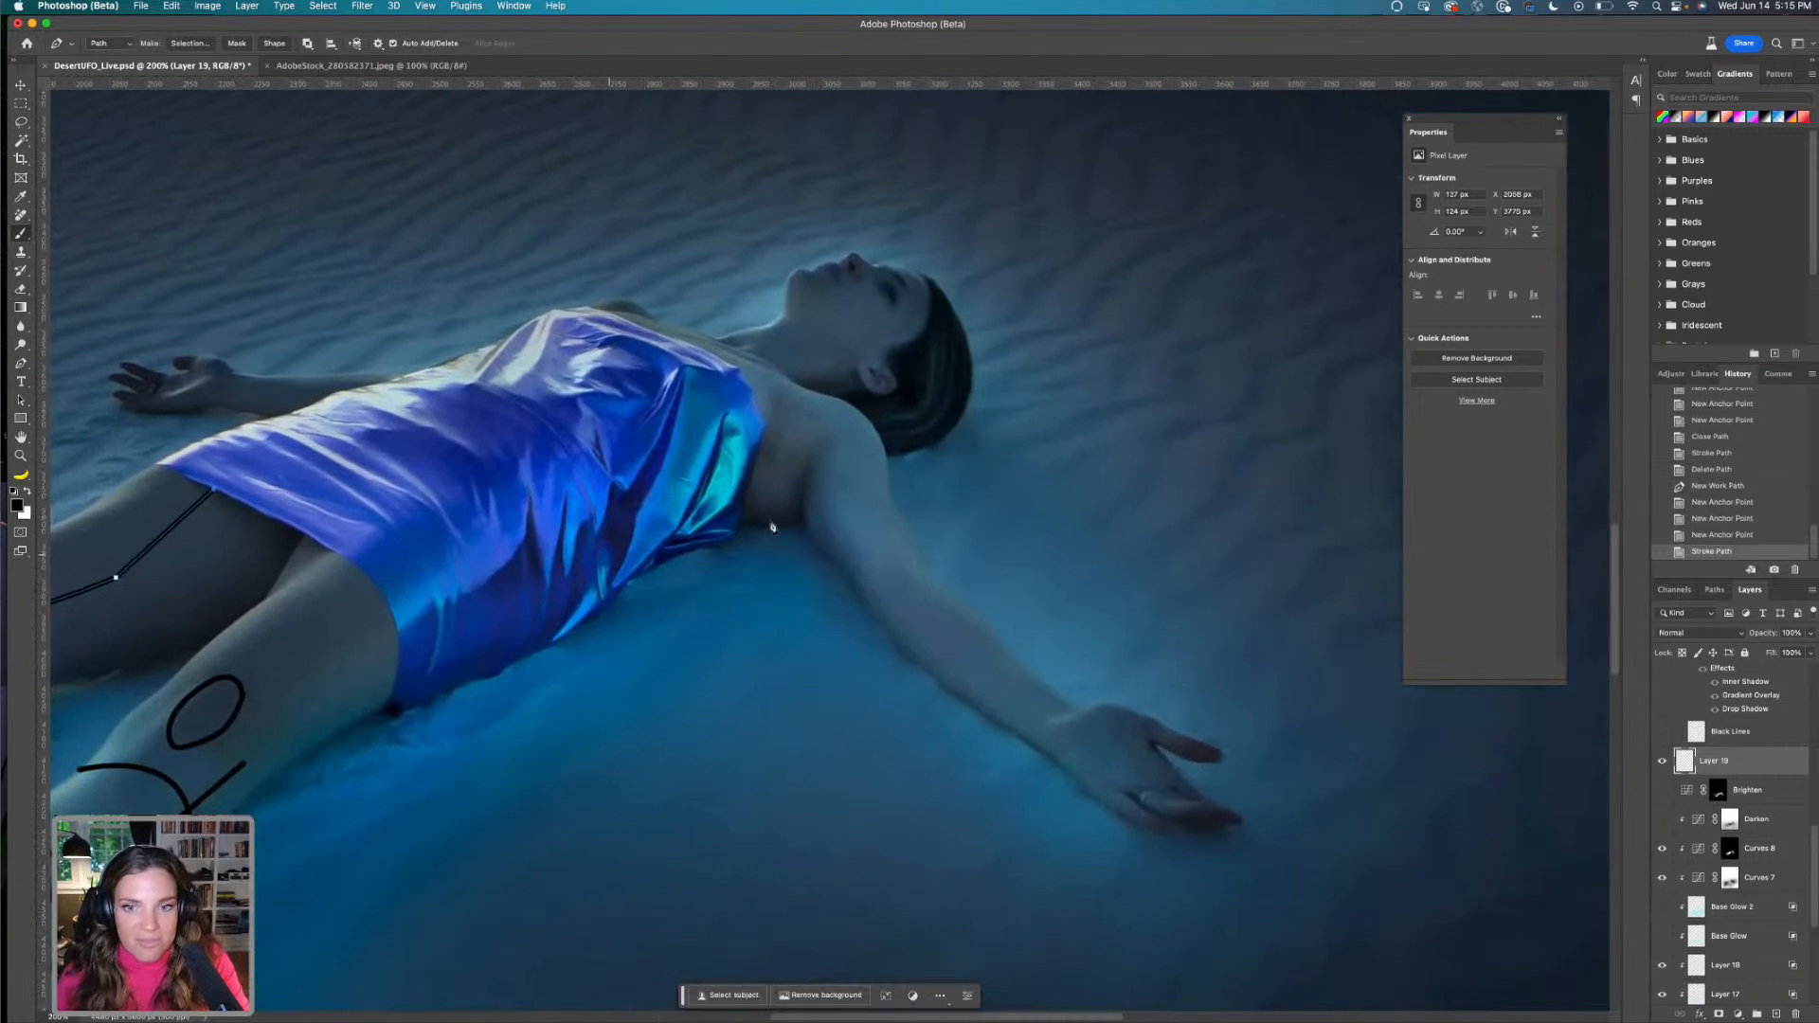
left_click(740, 372)
key("super+z")
right_click(208, 488)
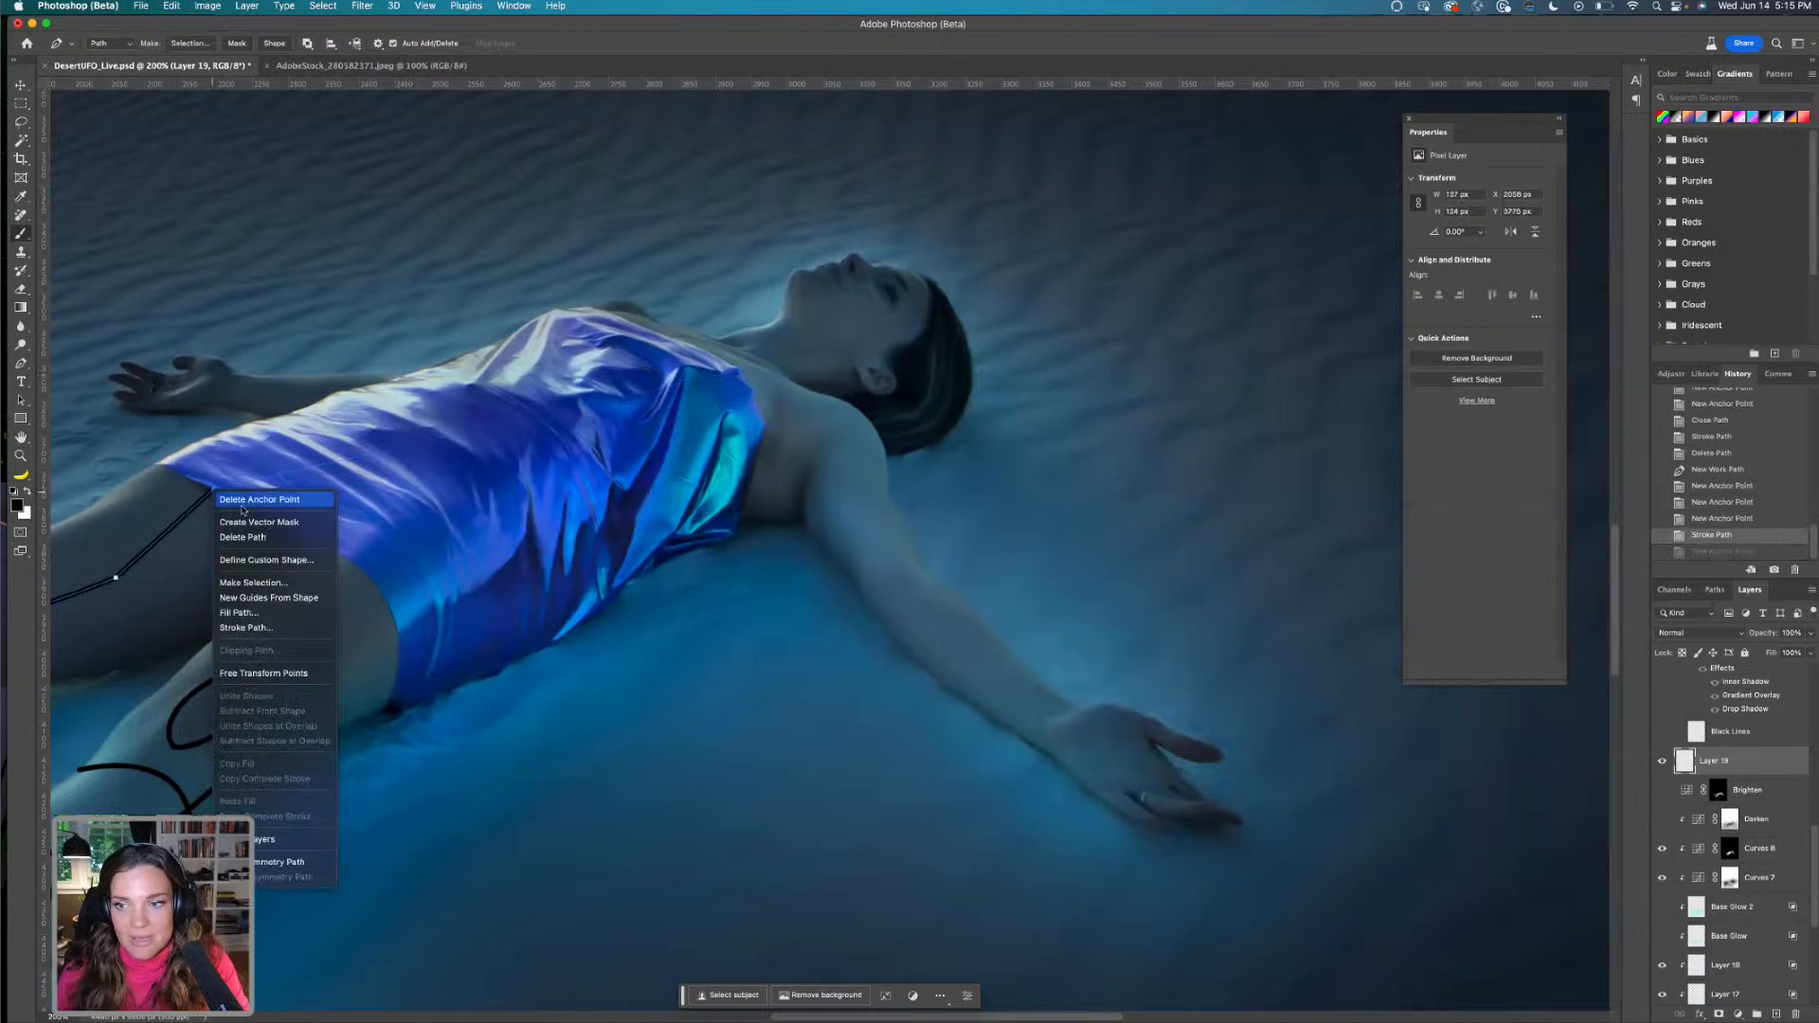
left_click(270, 537)
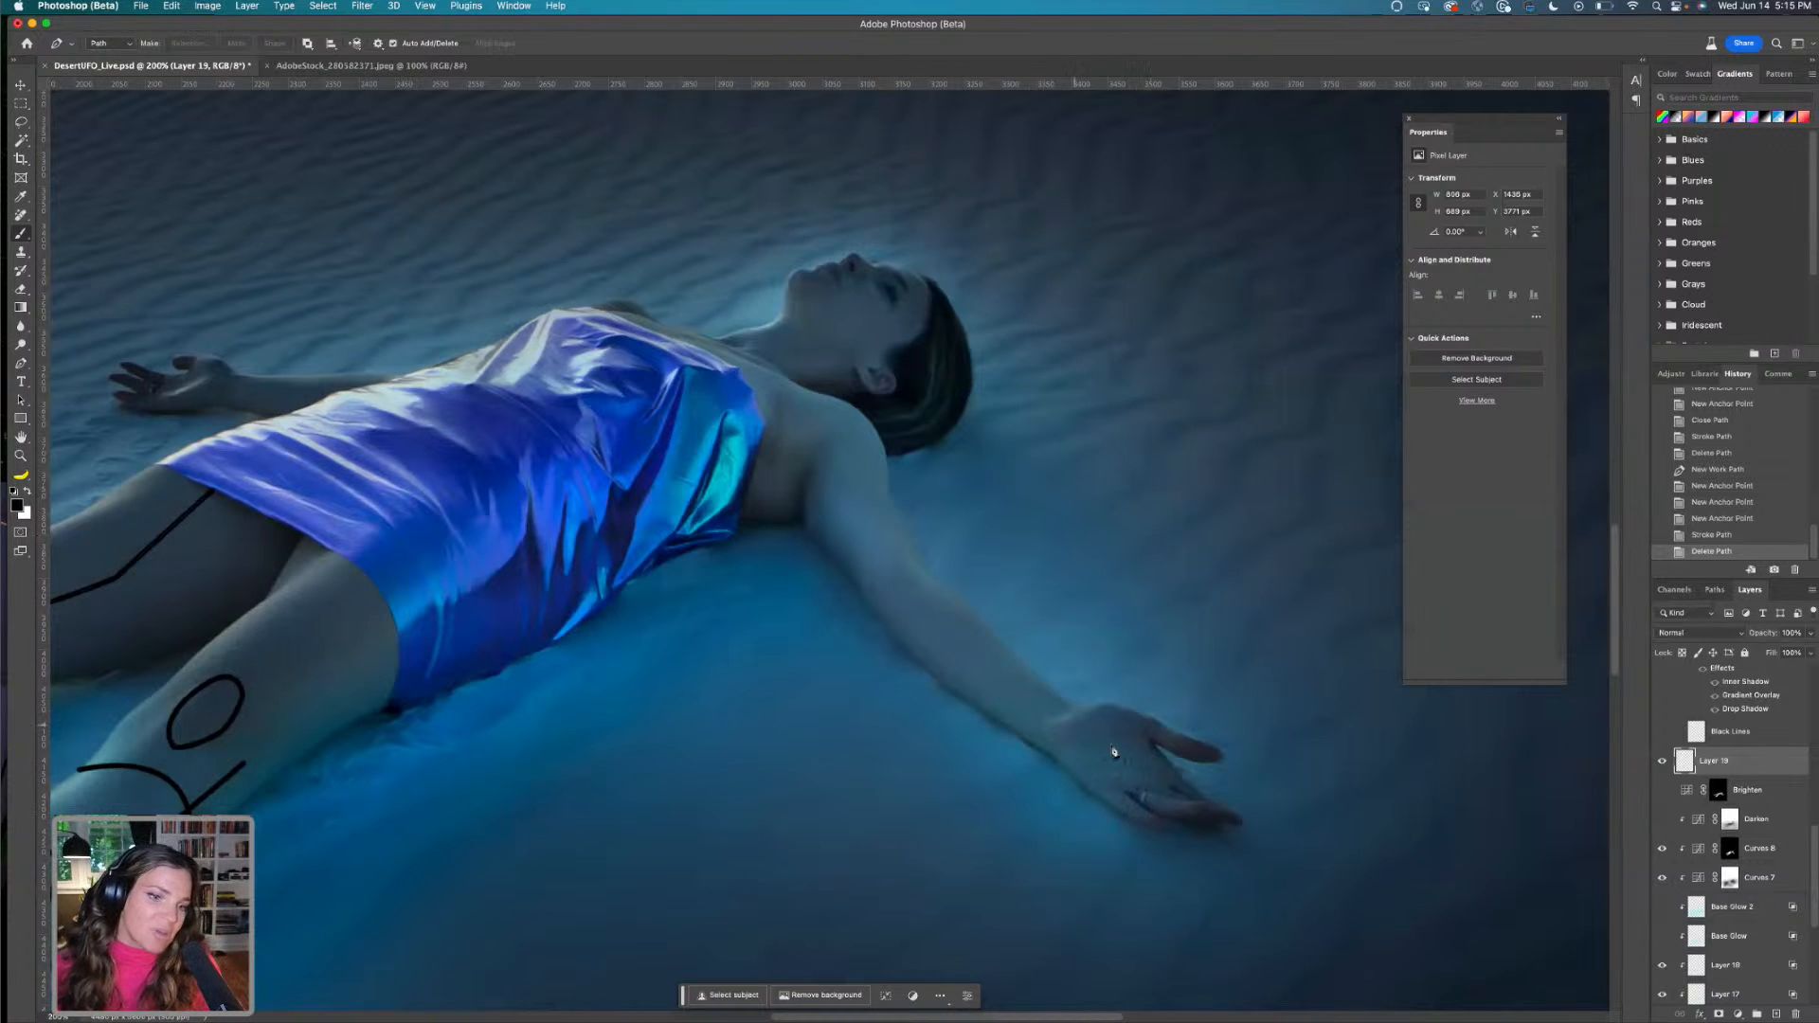
Hide Layer 19, show the Black Lines layer, and examine its panel lines on the legs, arm, shoulder and face
left_click(1662, 760)
left_click(1662, 731)
mouse_move(1149, 427)
left_mouse_down()
mouse_move(1181, 419)
mouse_move(1238, 470)
left_mouse_up()
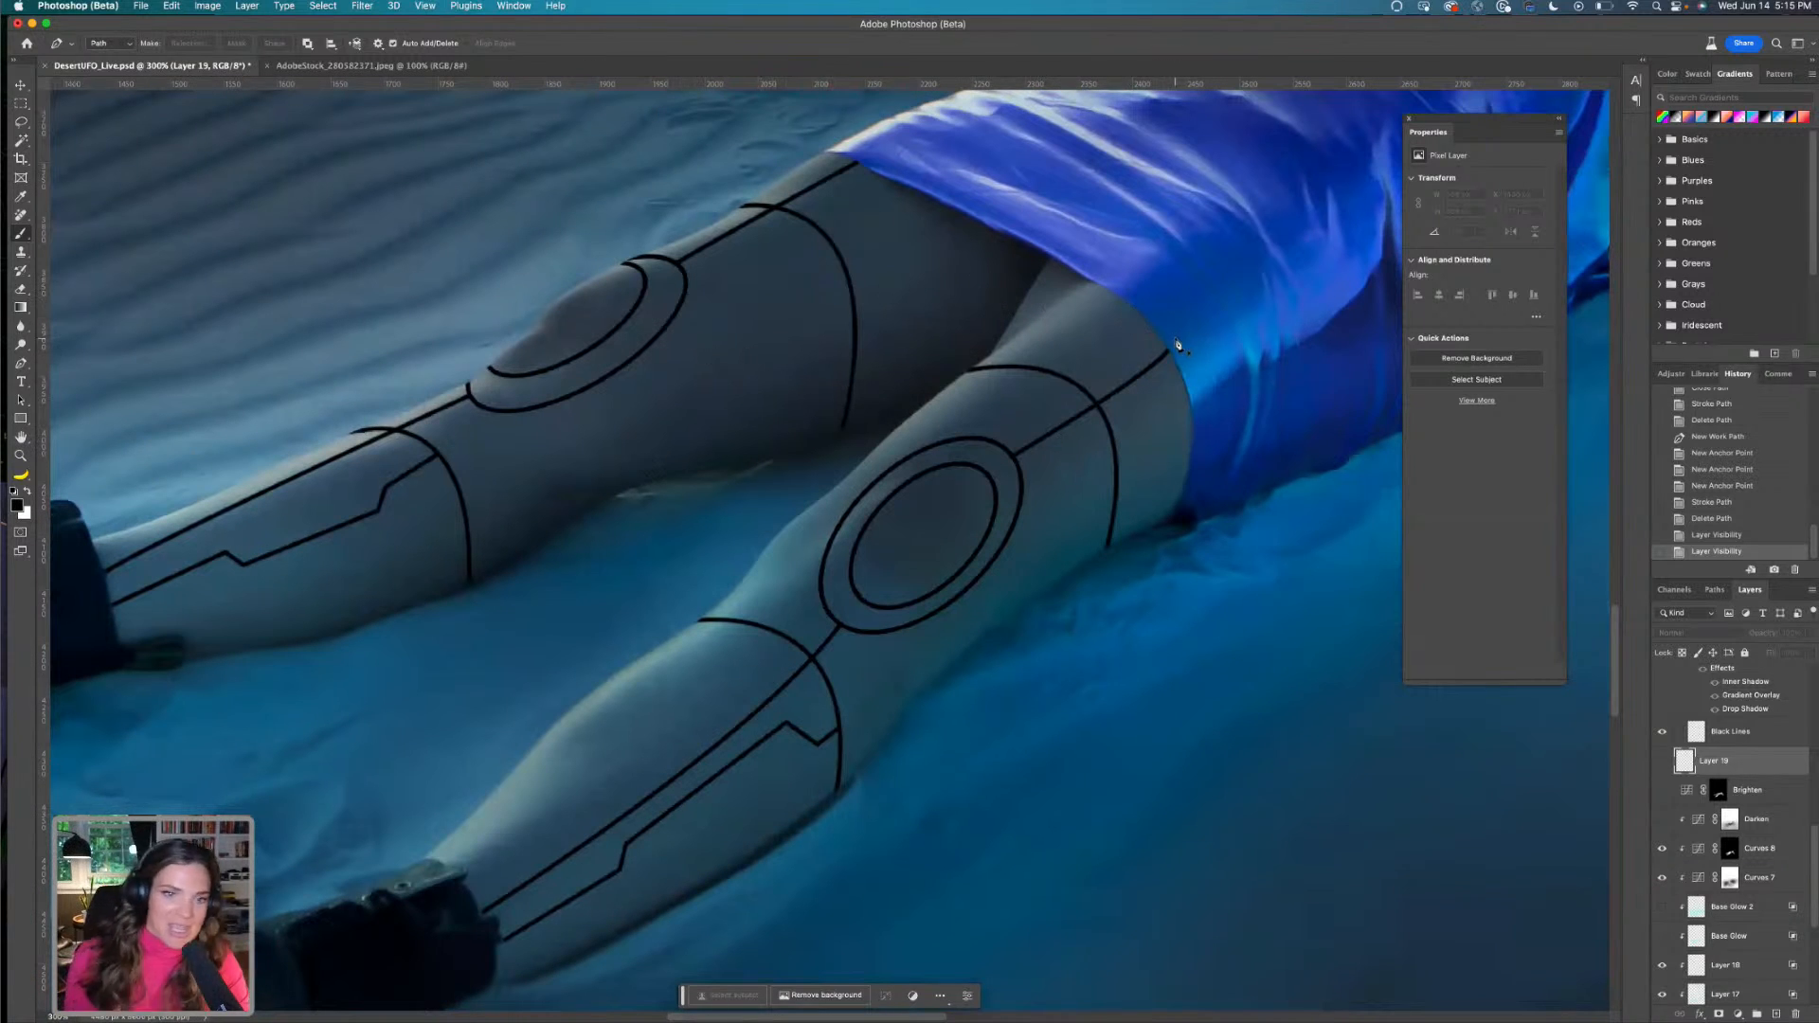
left_click_drag(1157, 358, 394, 496)
left_click_drag(1048, 479, 641, 576)
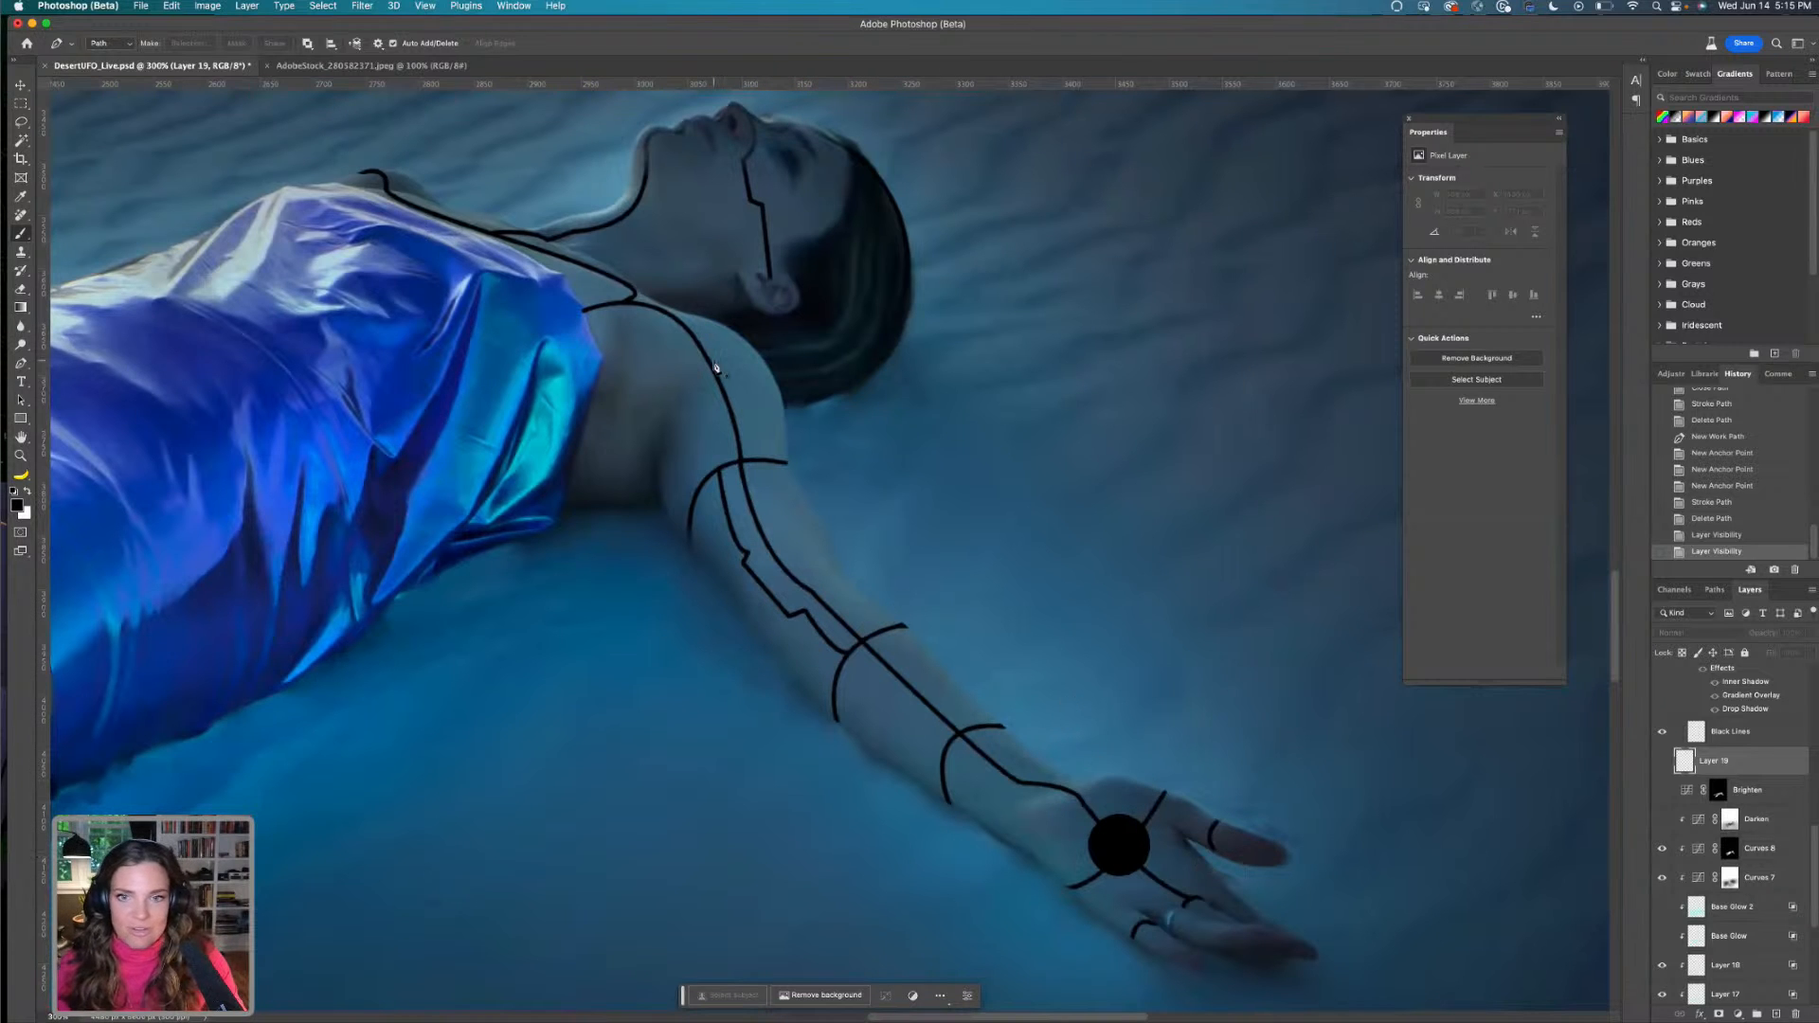
left_click_drag(674, 373, 859, 579)
key("super+equal")
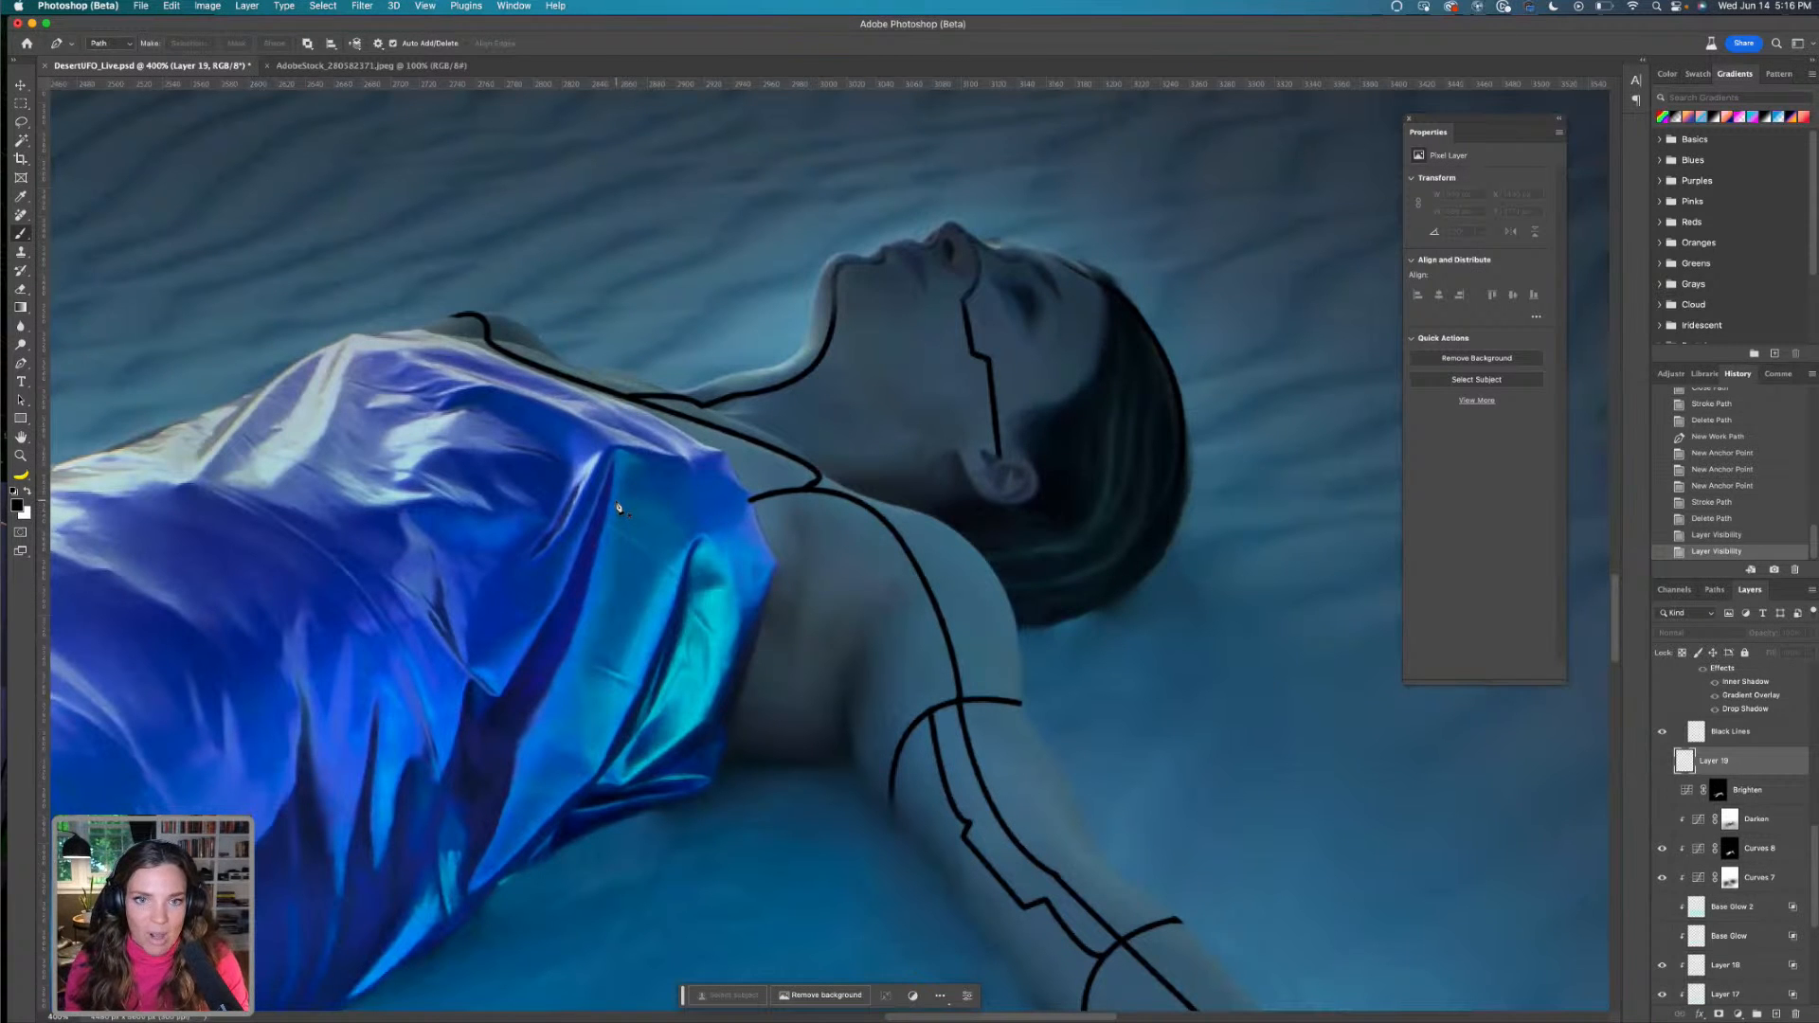
key("super+minus")
key("super+minus")
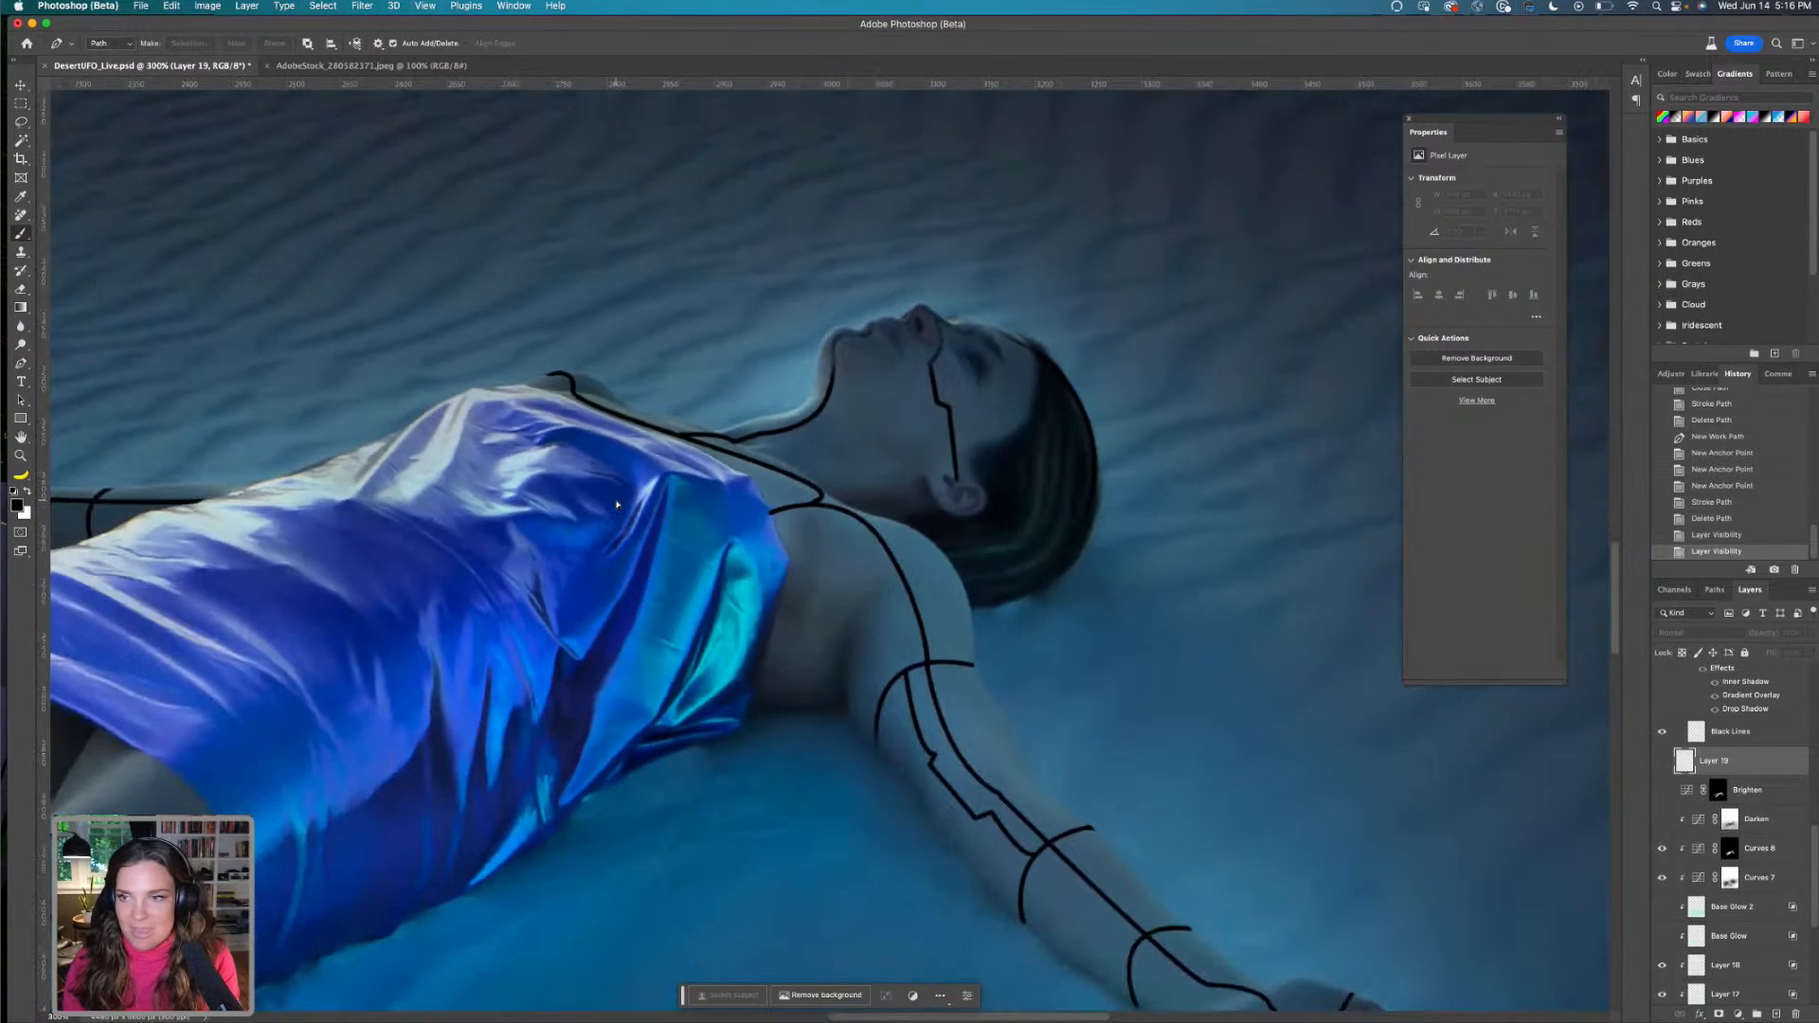
left_click_drag(569, 593, 1033, 299)
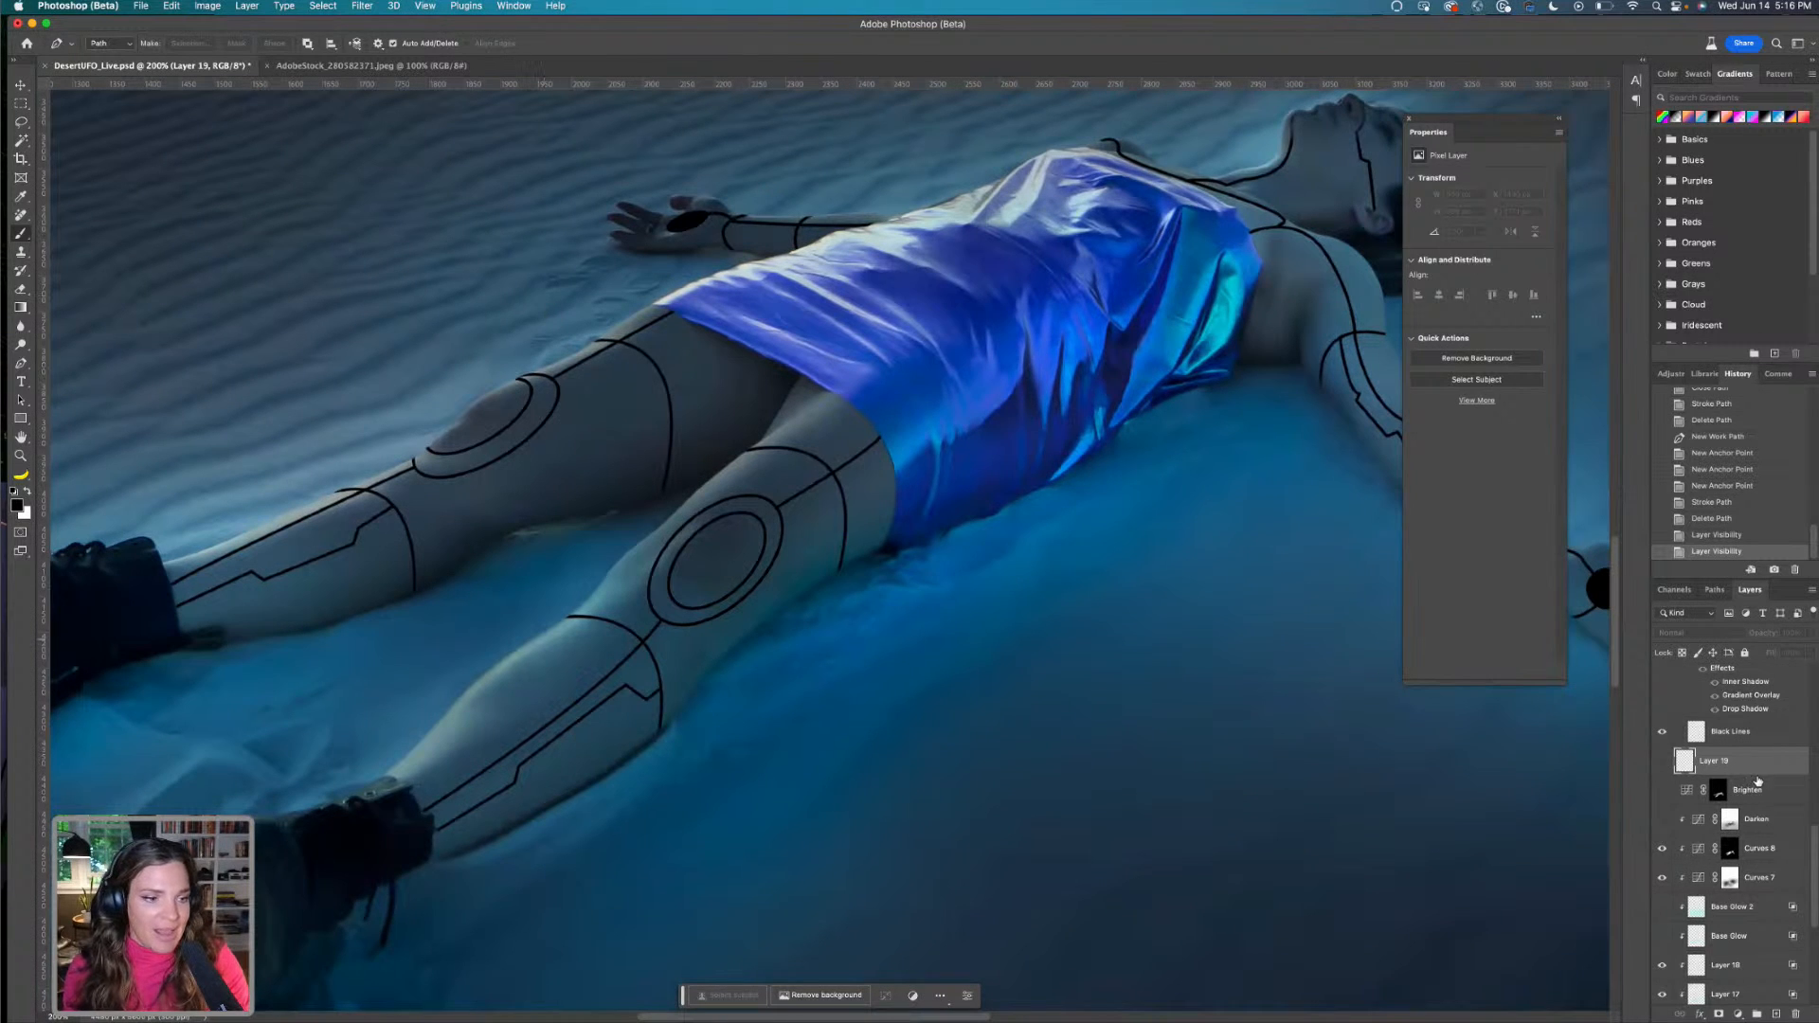
Delete the practice line layer, Layer 19, and select the Black Lines layer
key("BackSpace")
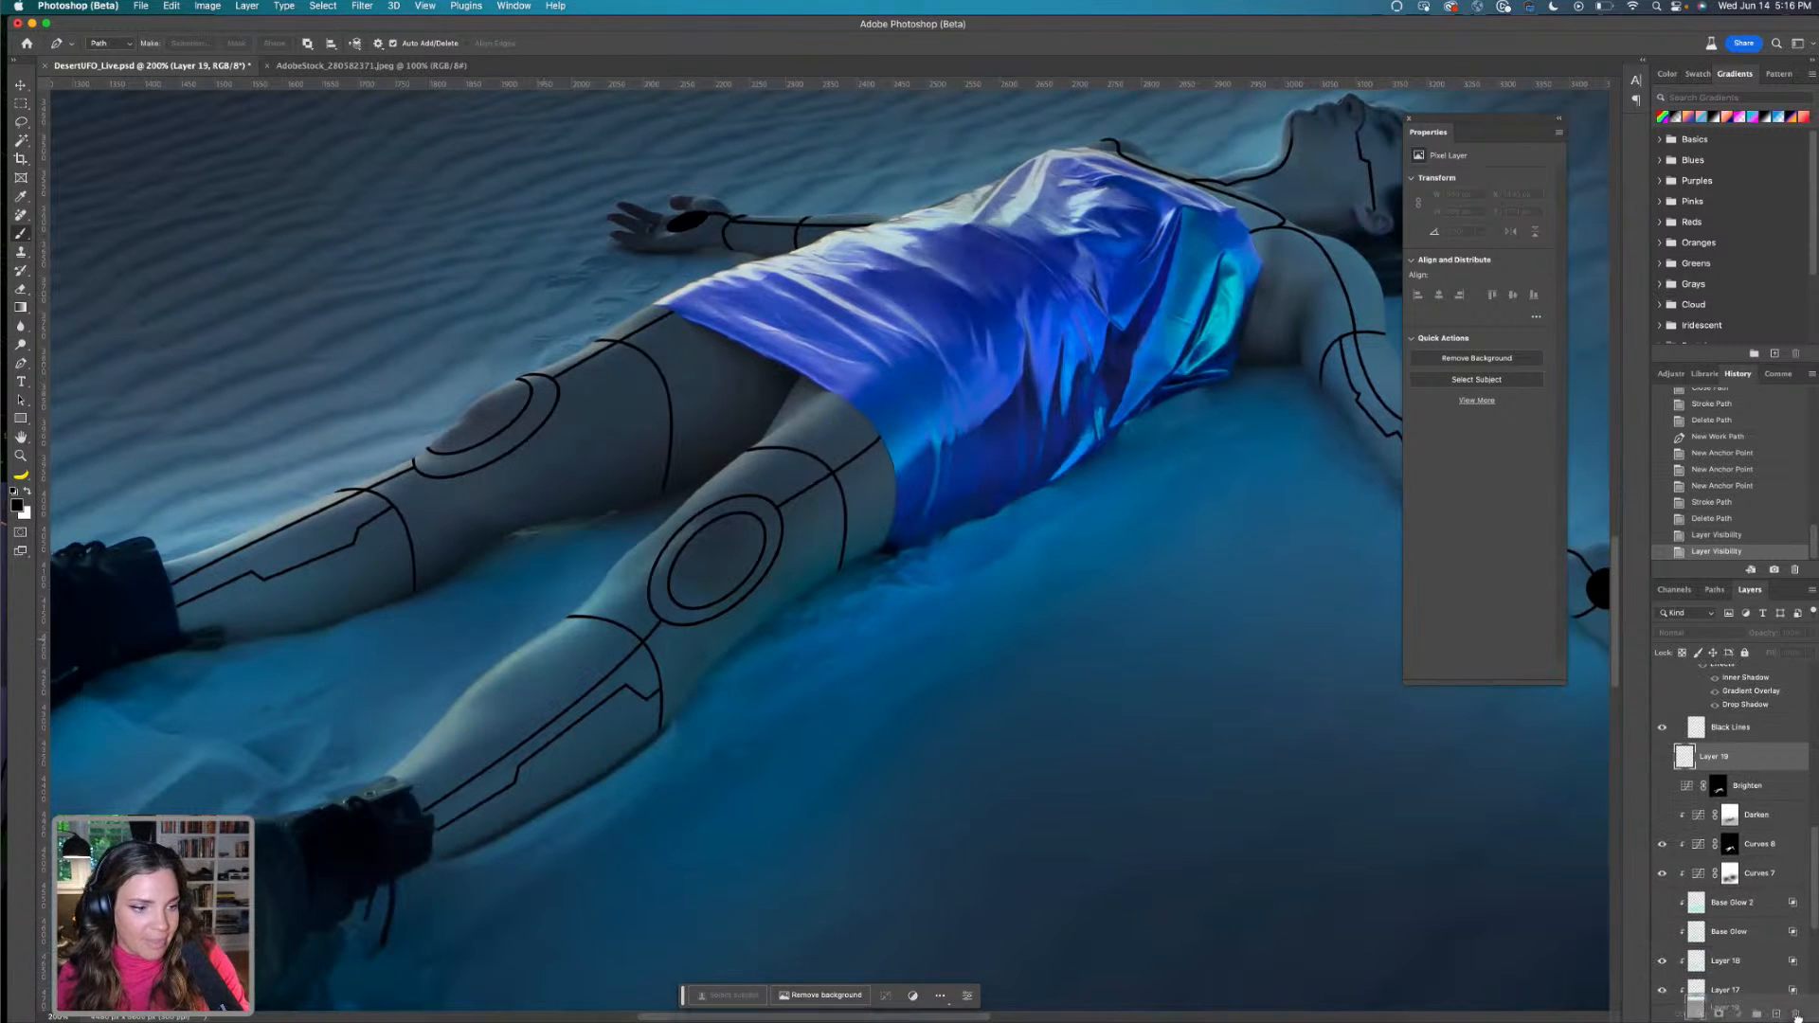
left_click(1751, 731)
scroll(1771, 751, "up", 1)
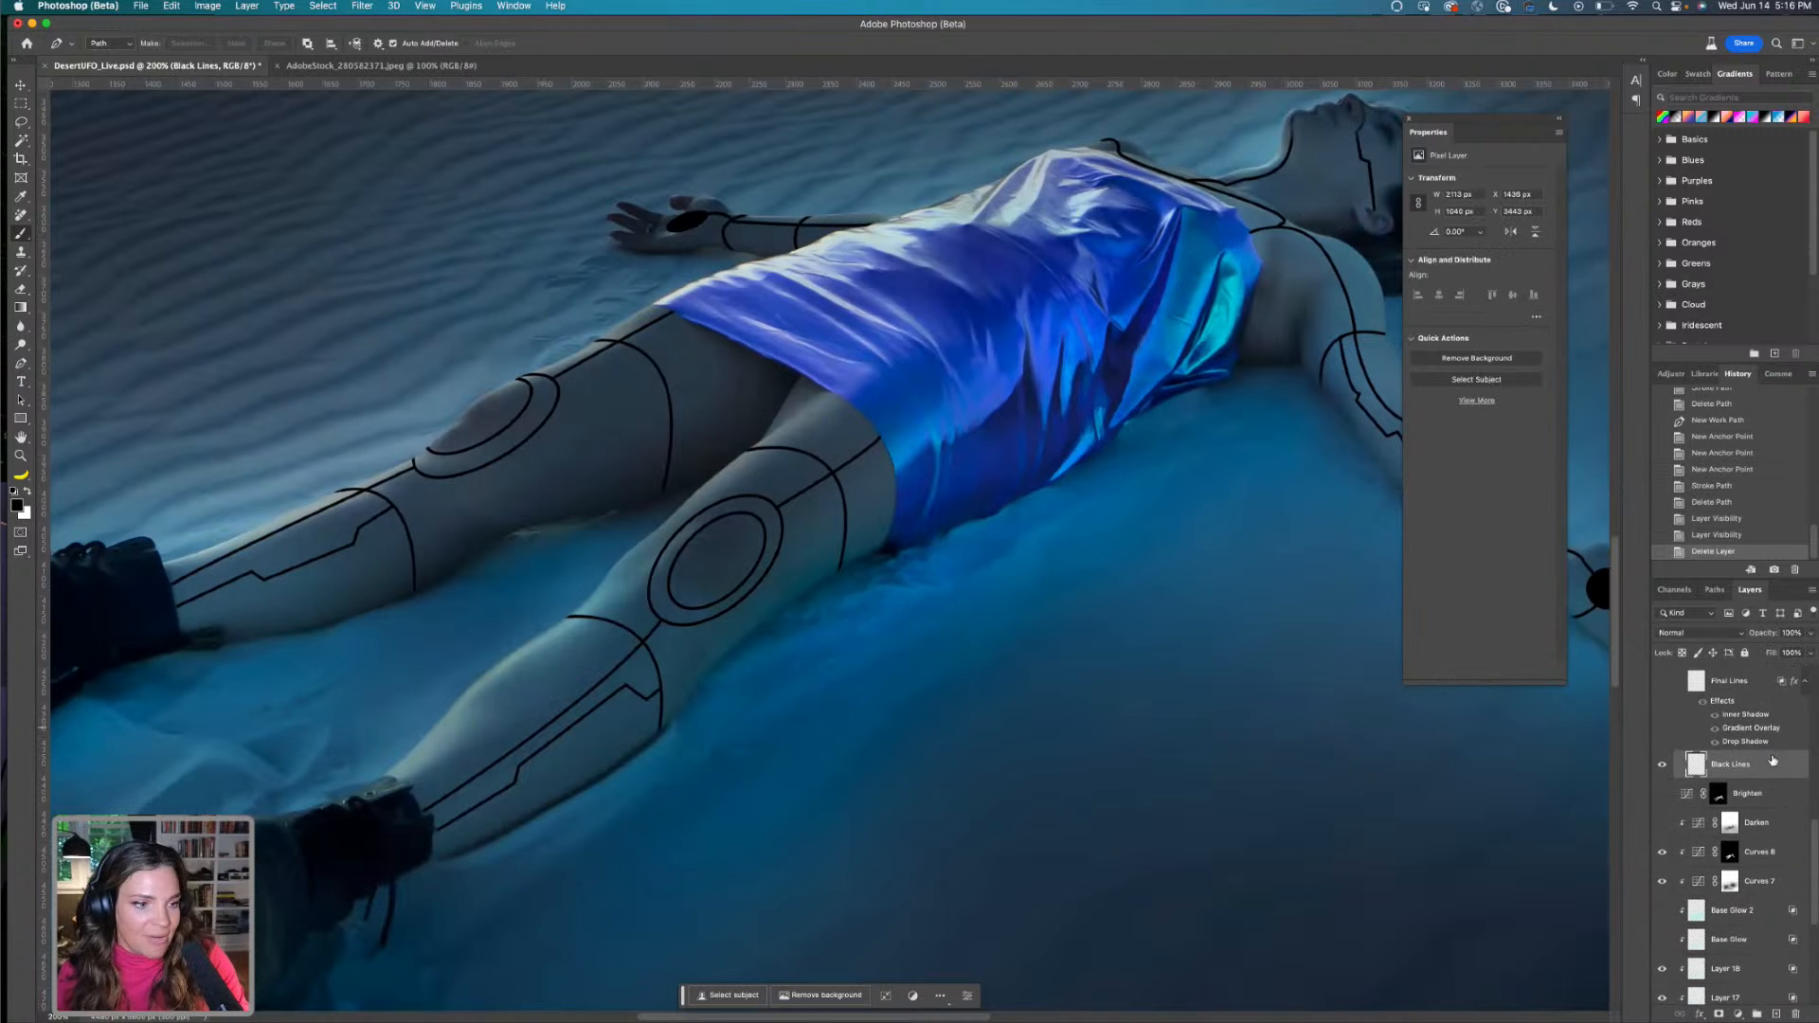
Add a Gradient Overlay layer style to Black Lines, keeping the woman's legs in view beside the dialog
double_click(1772, 770)
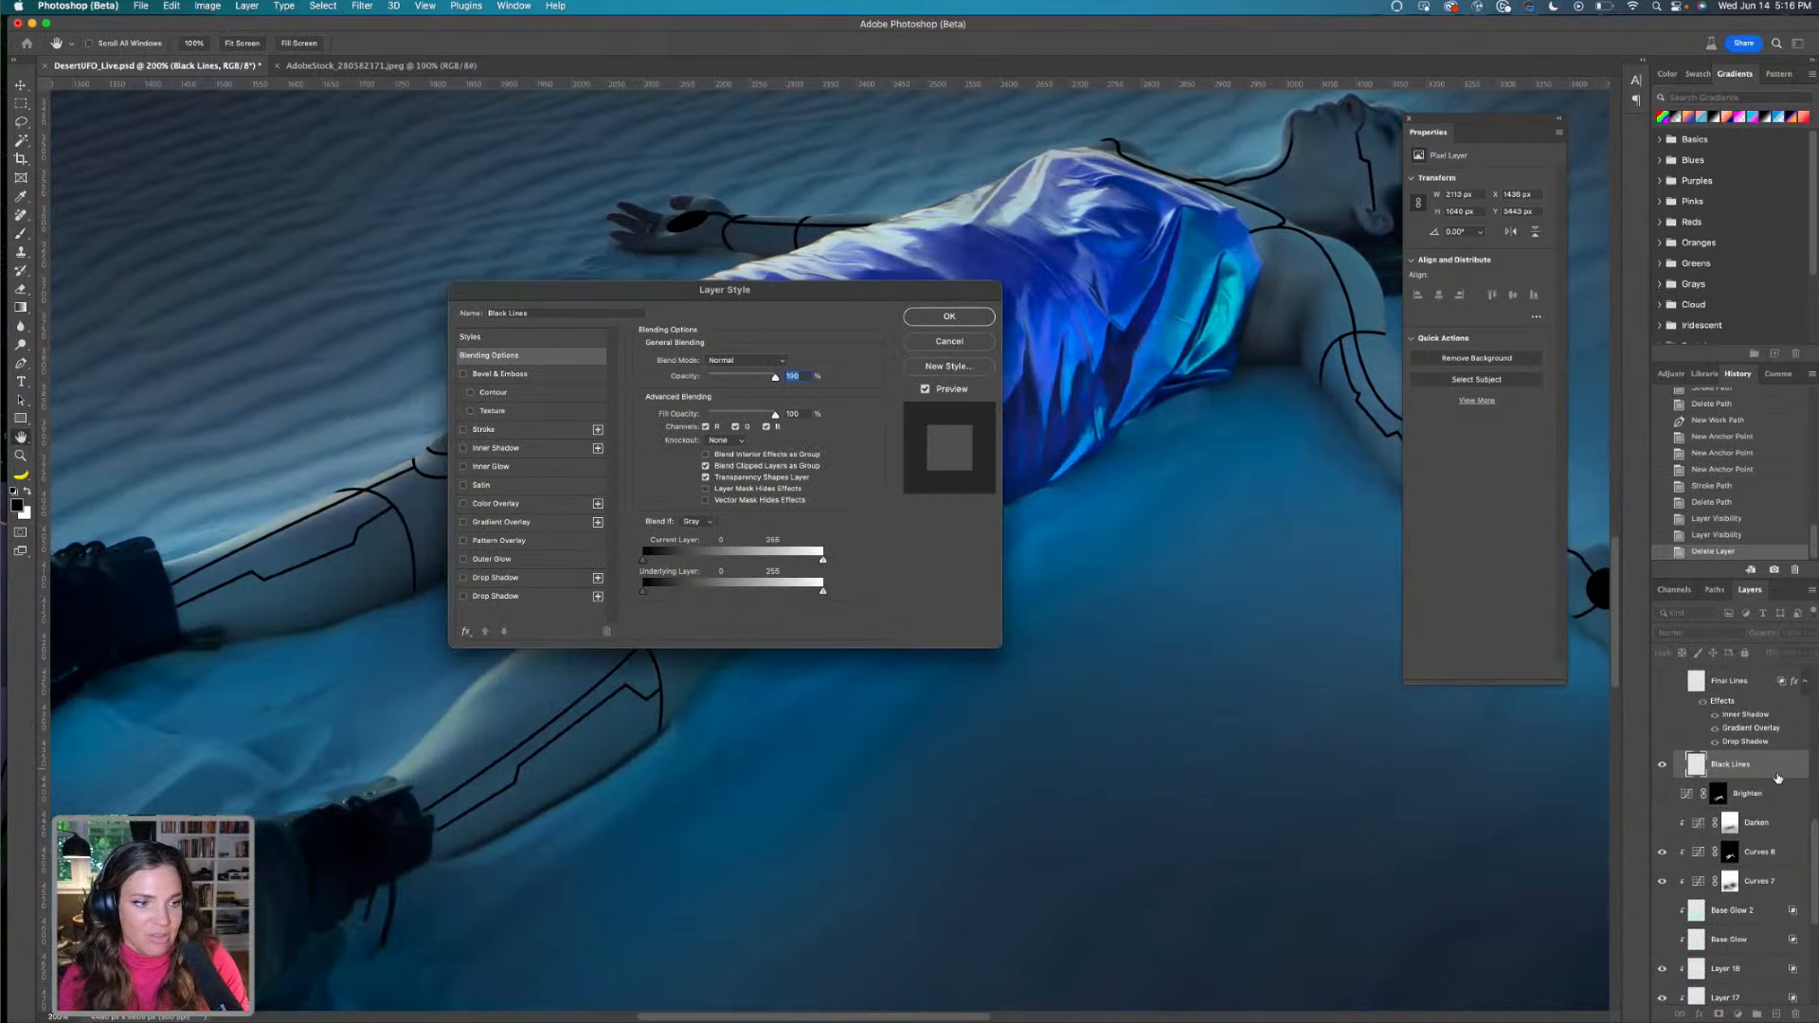
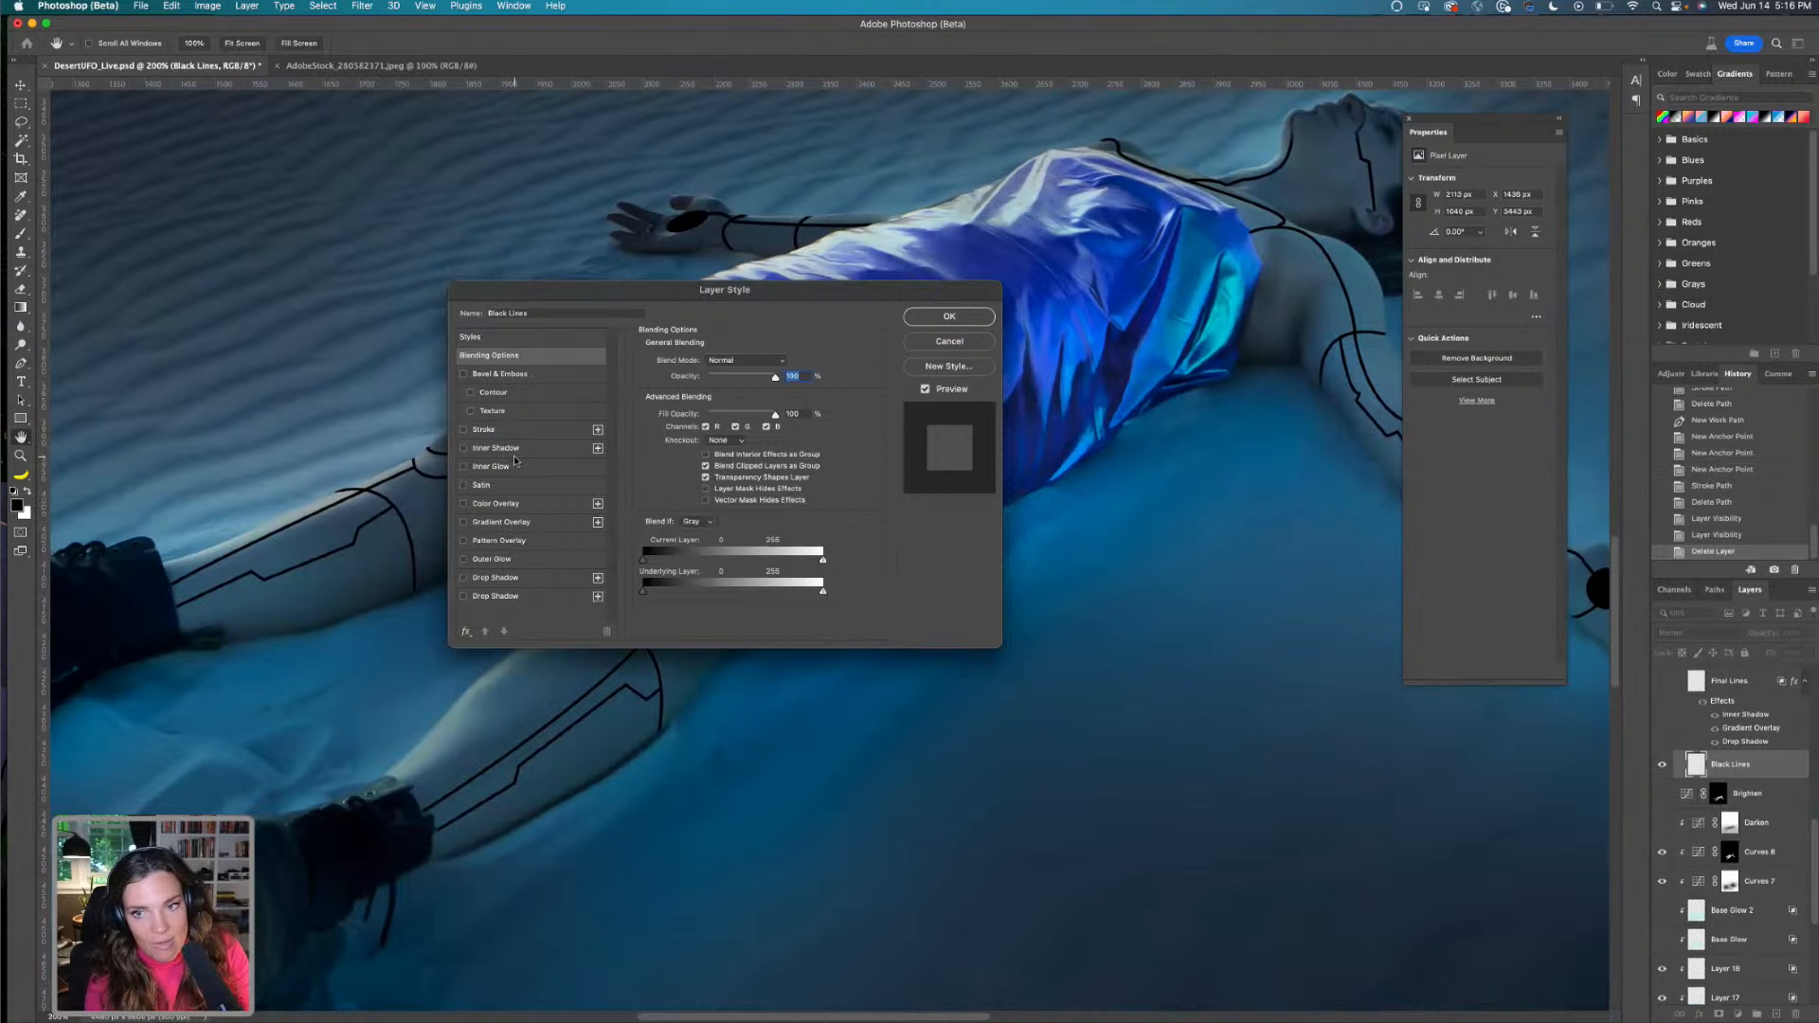
left_click(522, 526)
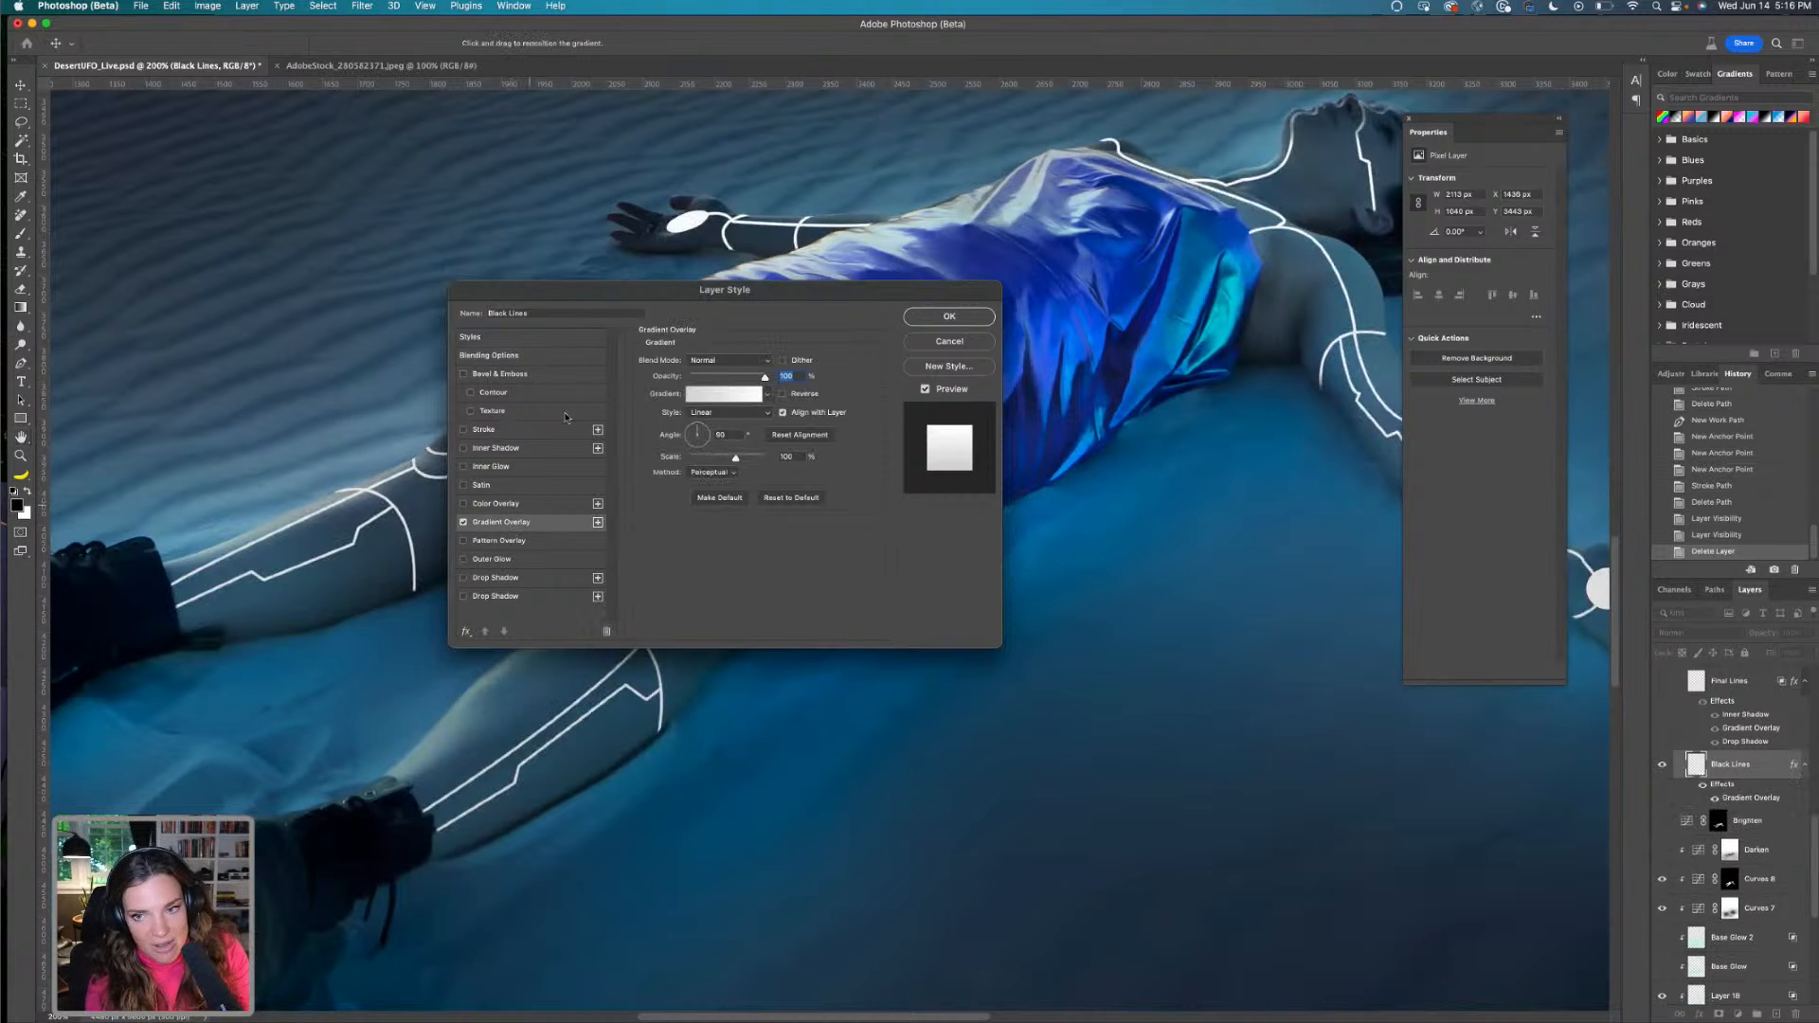
left_click_drag(631, 295, 914, 517)
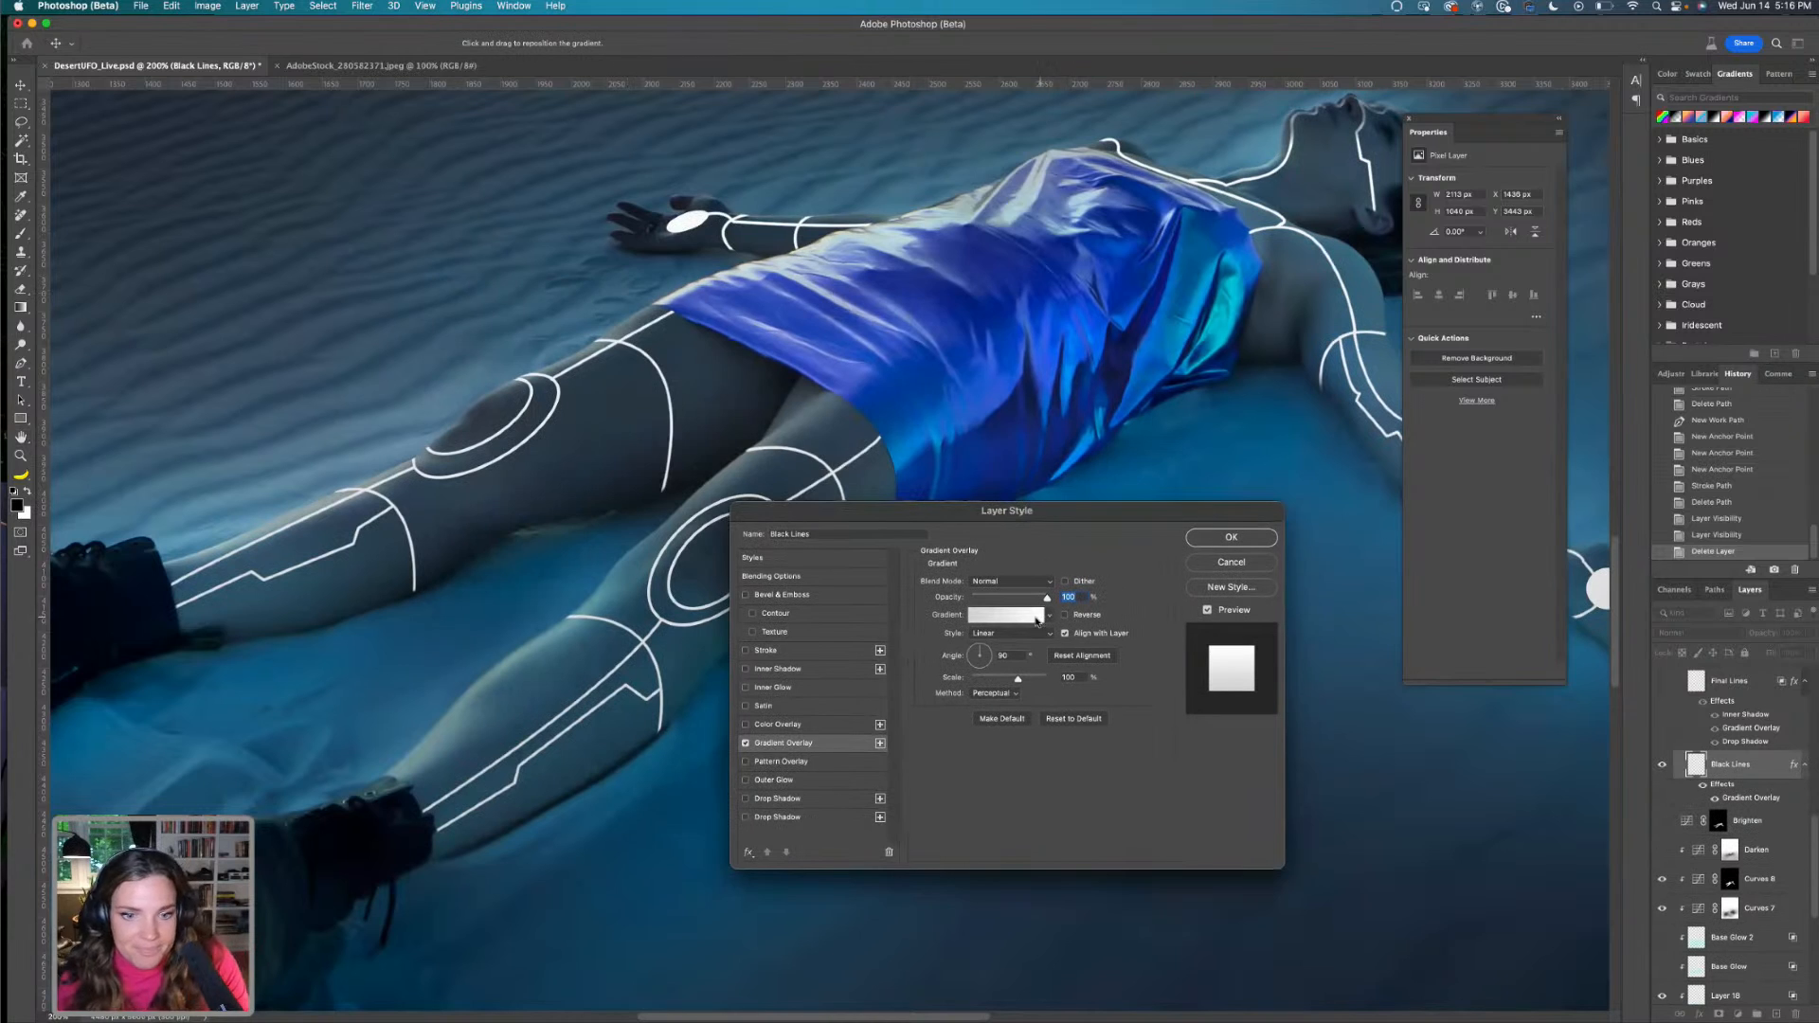
Open the Black Lines overlay gradient for editing and set its starting color stop to light cyan
left_click(1037, 621)
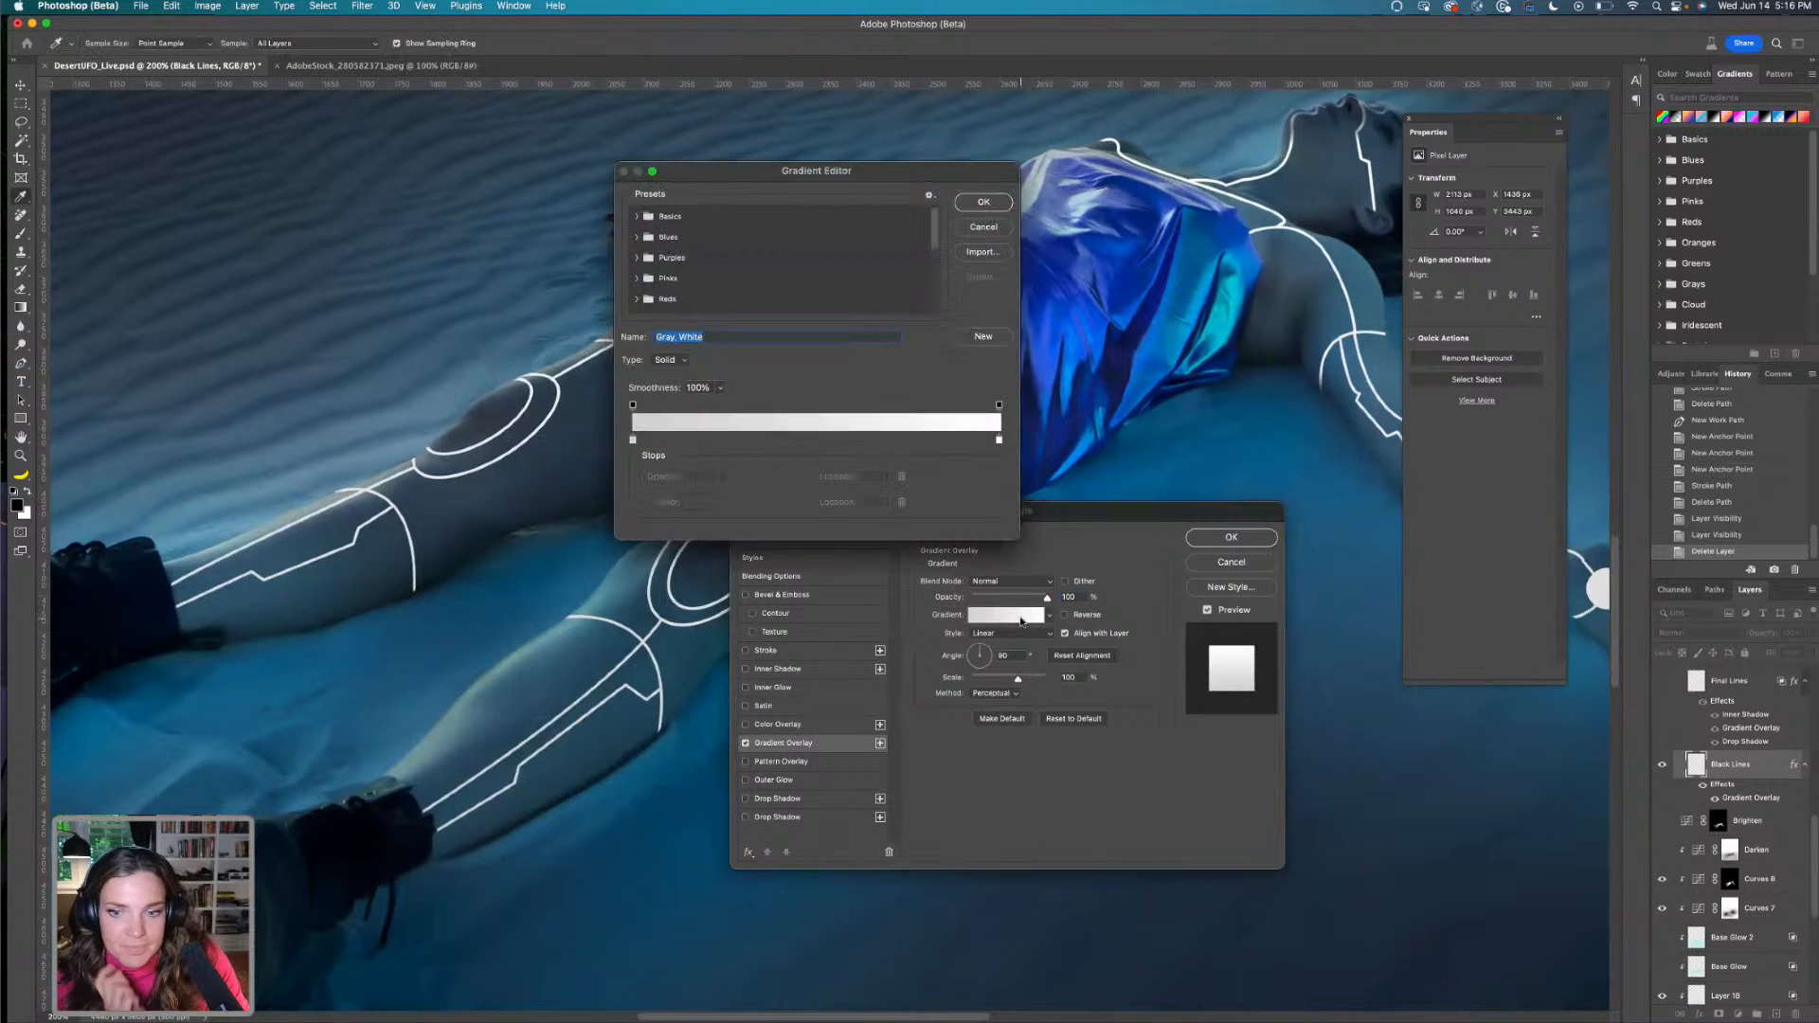
double_click(632, 440)
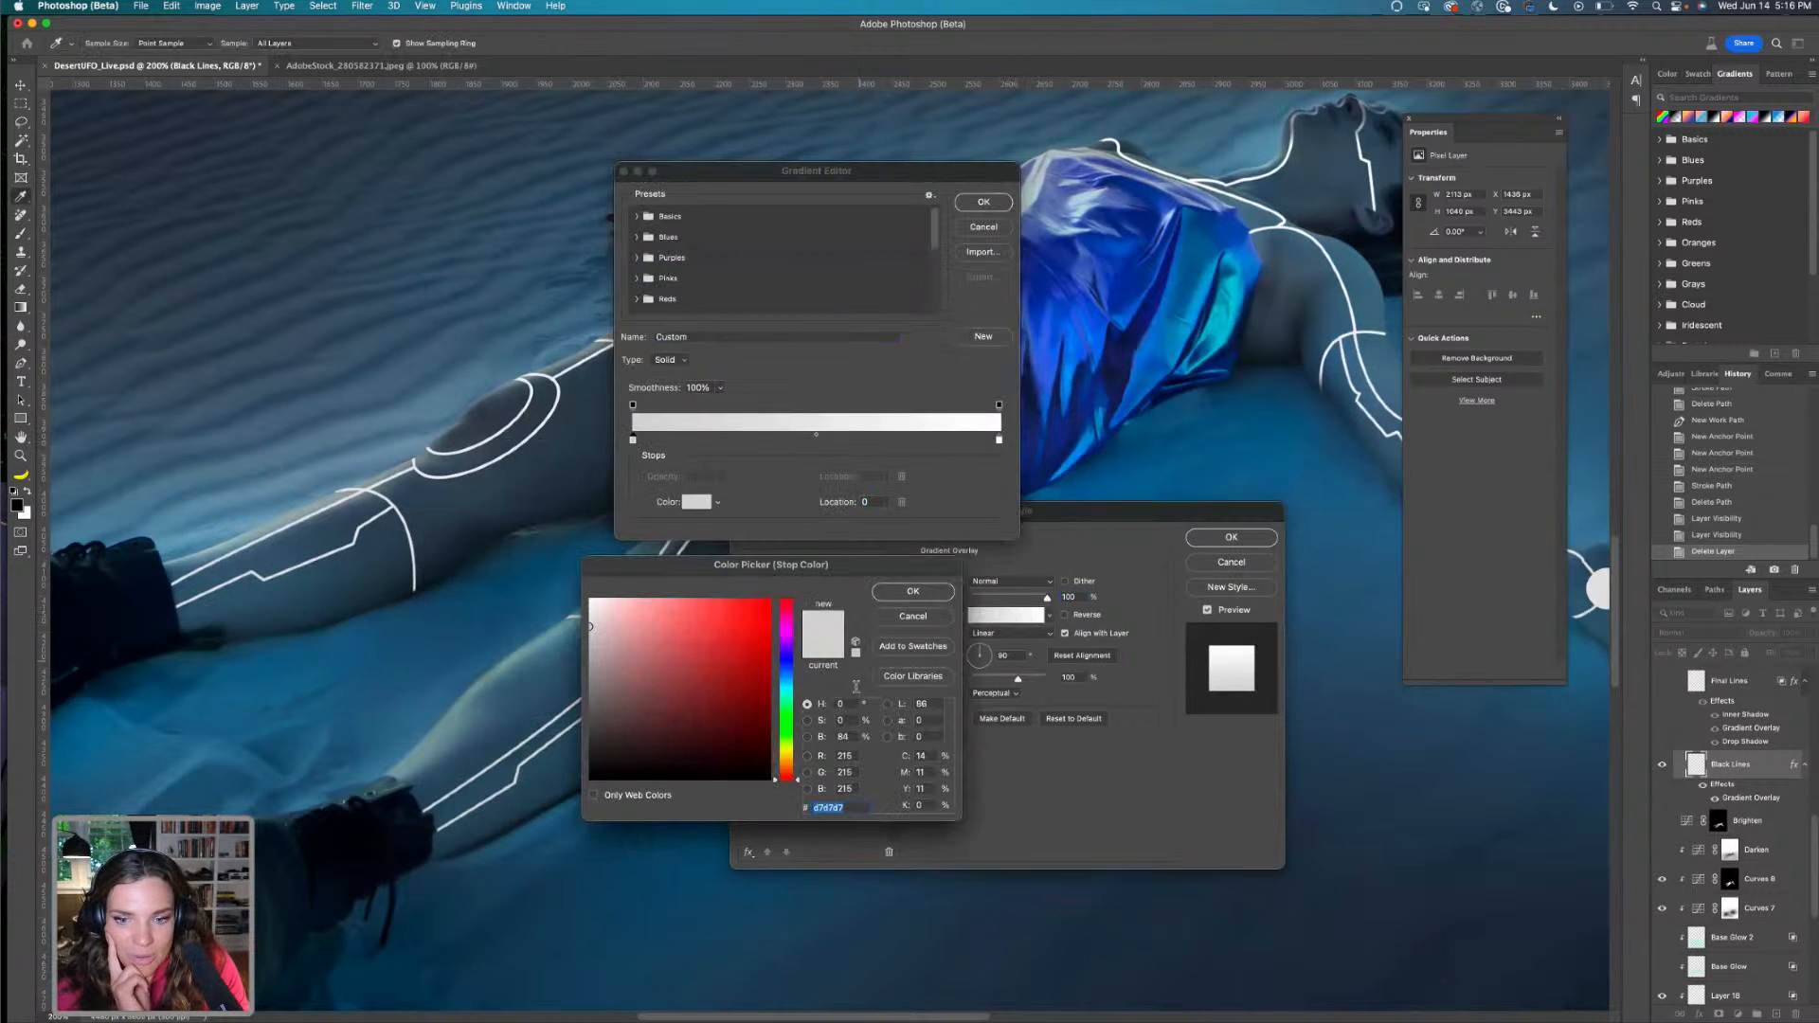
left_click(787, 691)
left_click(713, 599)
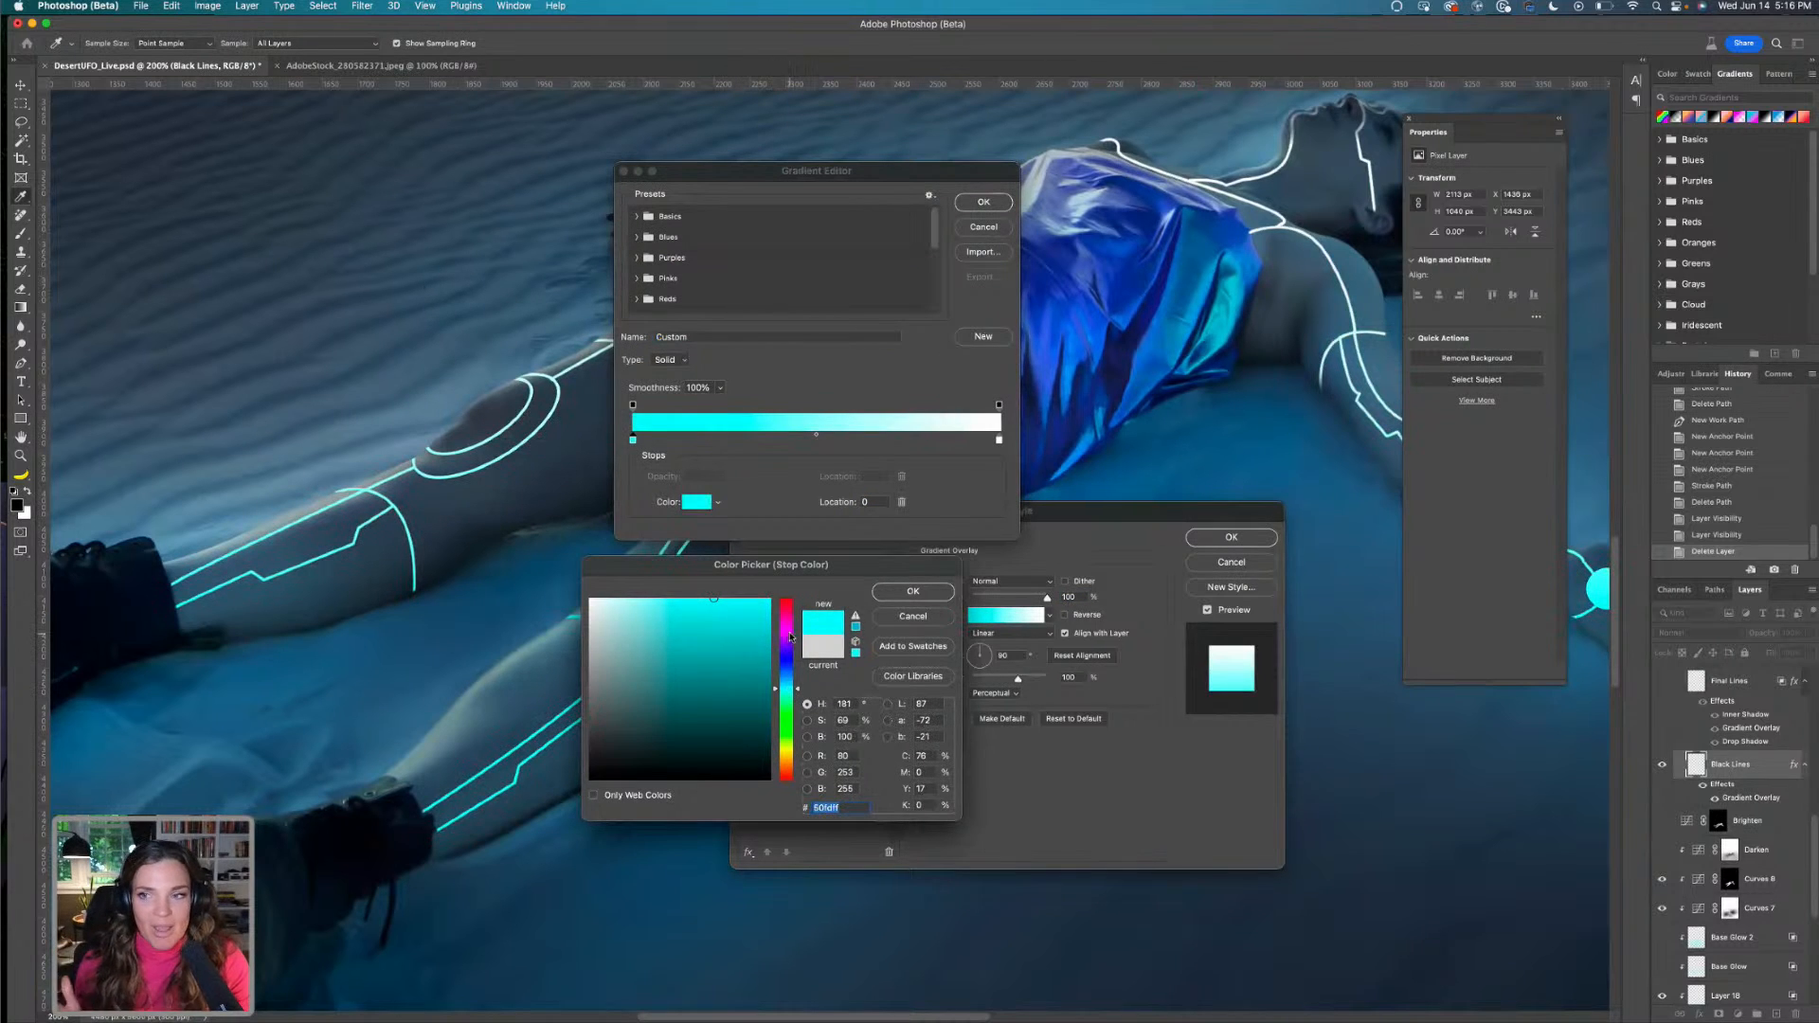
Try green for the gradient's starting color stop, ending on the fully saturated #8aff00
left_click(785, 737)
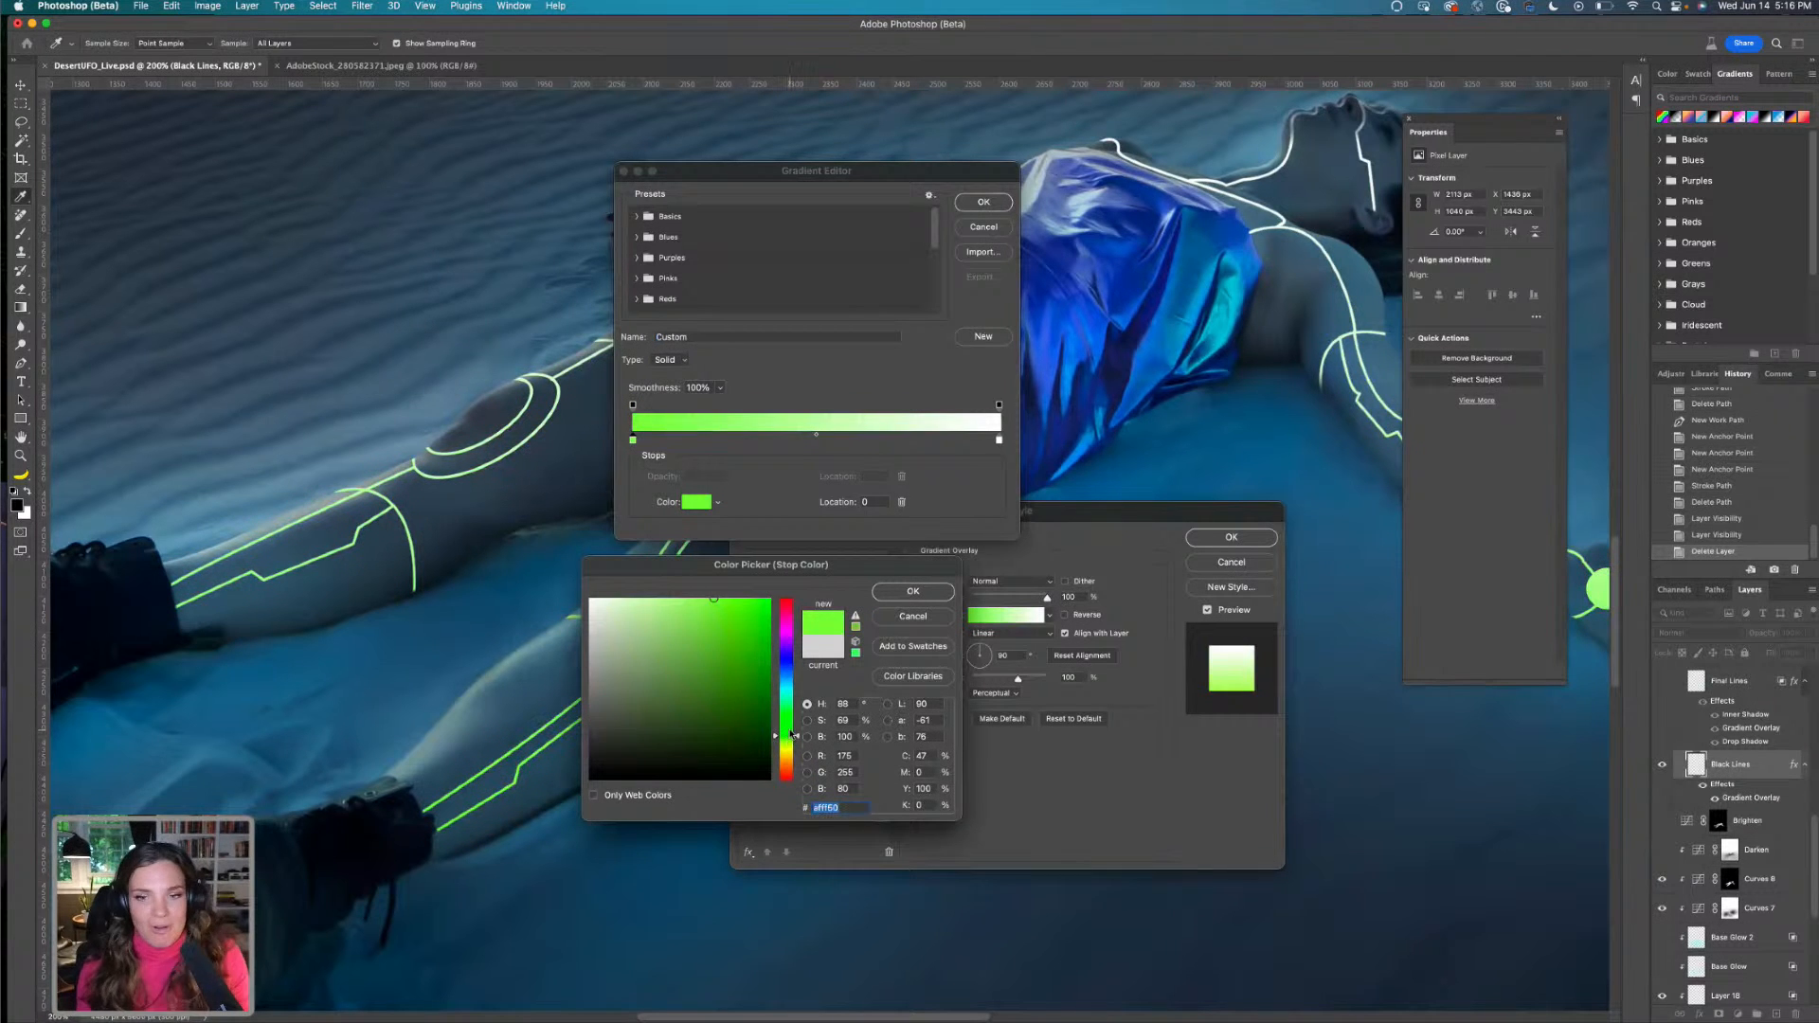
key("super+minus")
key("super+minus")
key("super+minus")
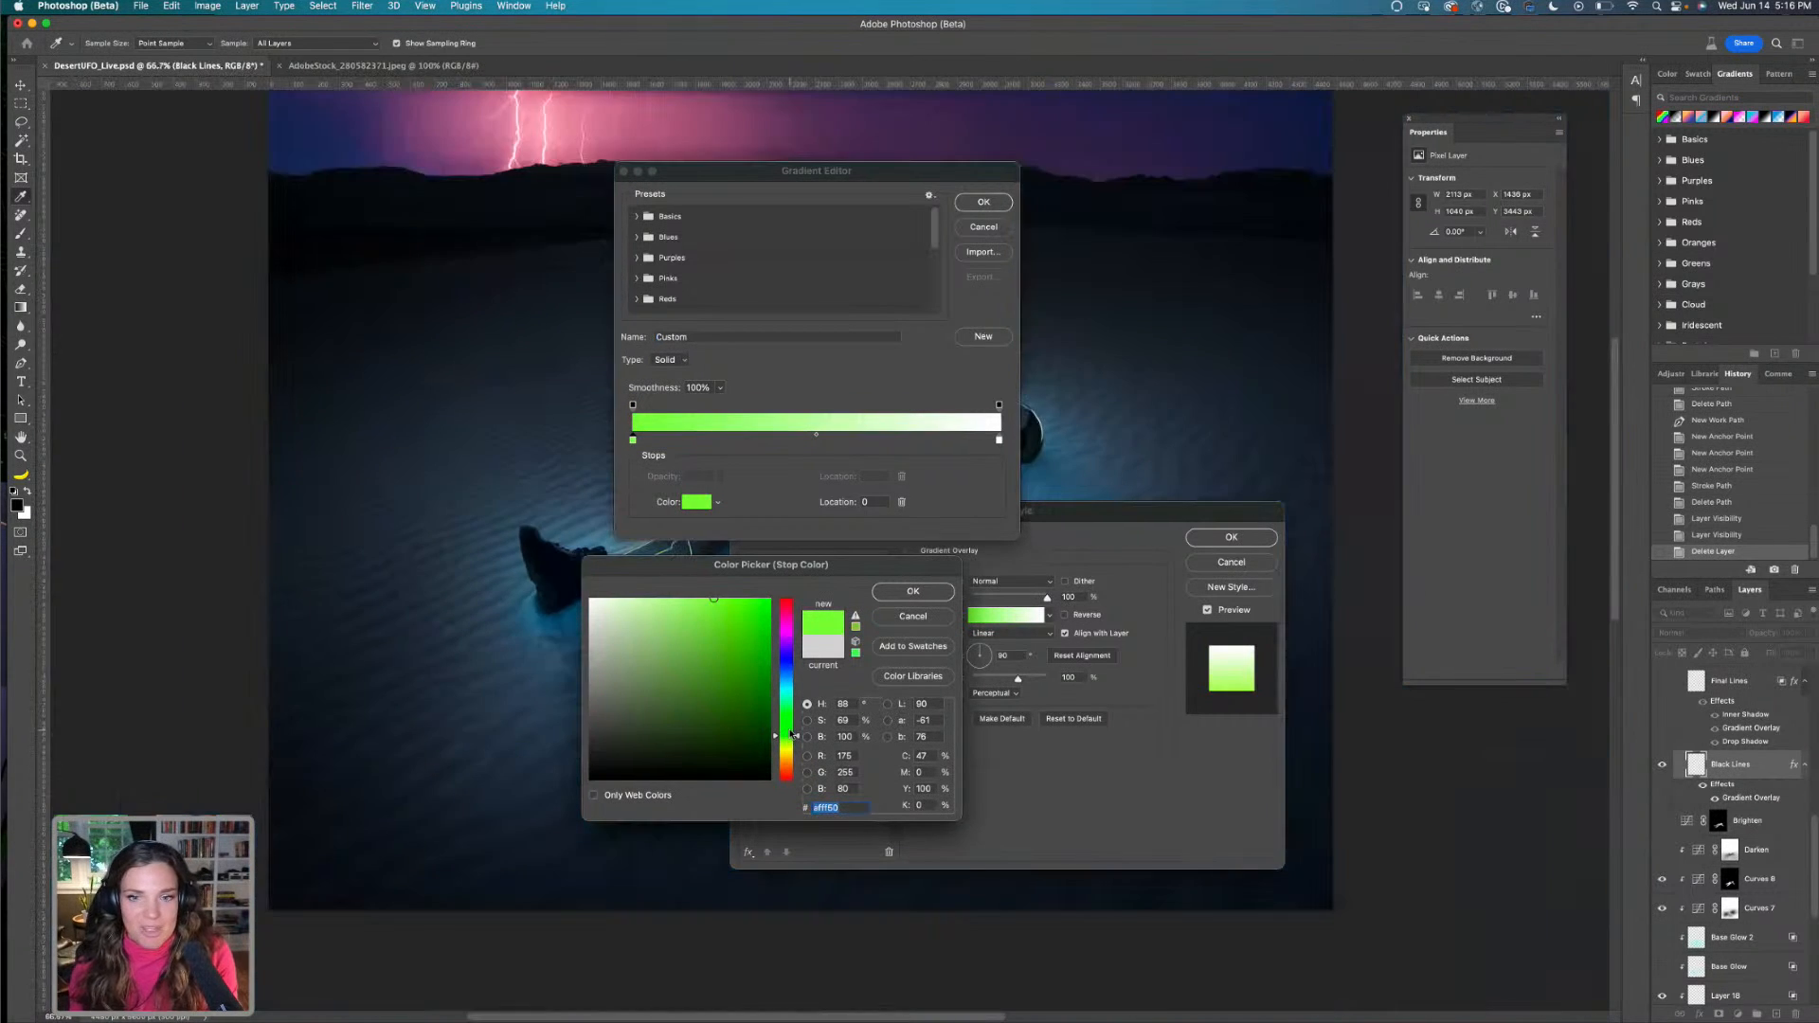
key("super+plus")
key("super+plus")
key("super+plus")
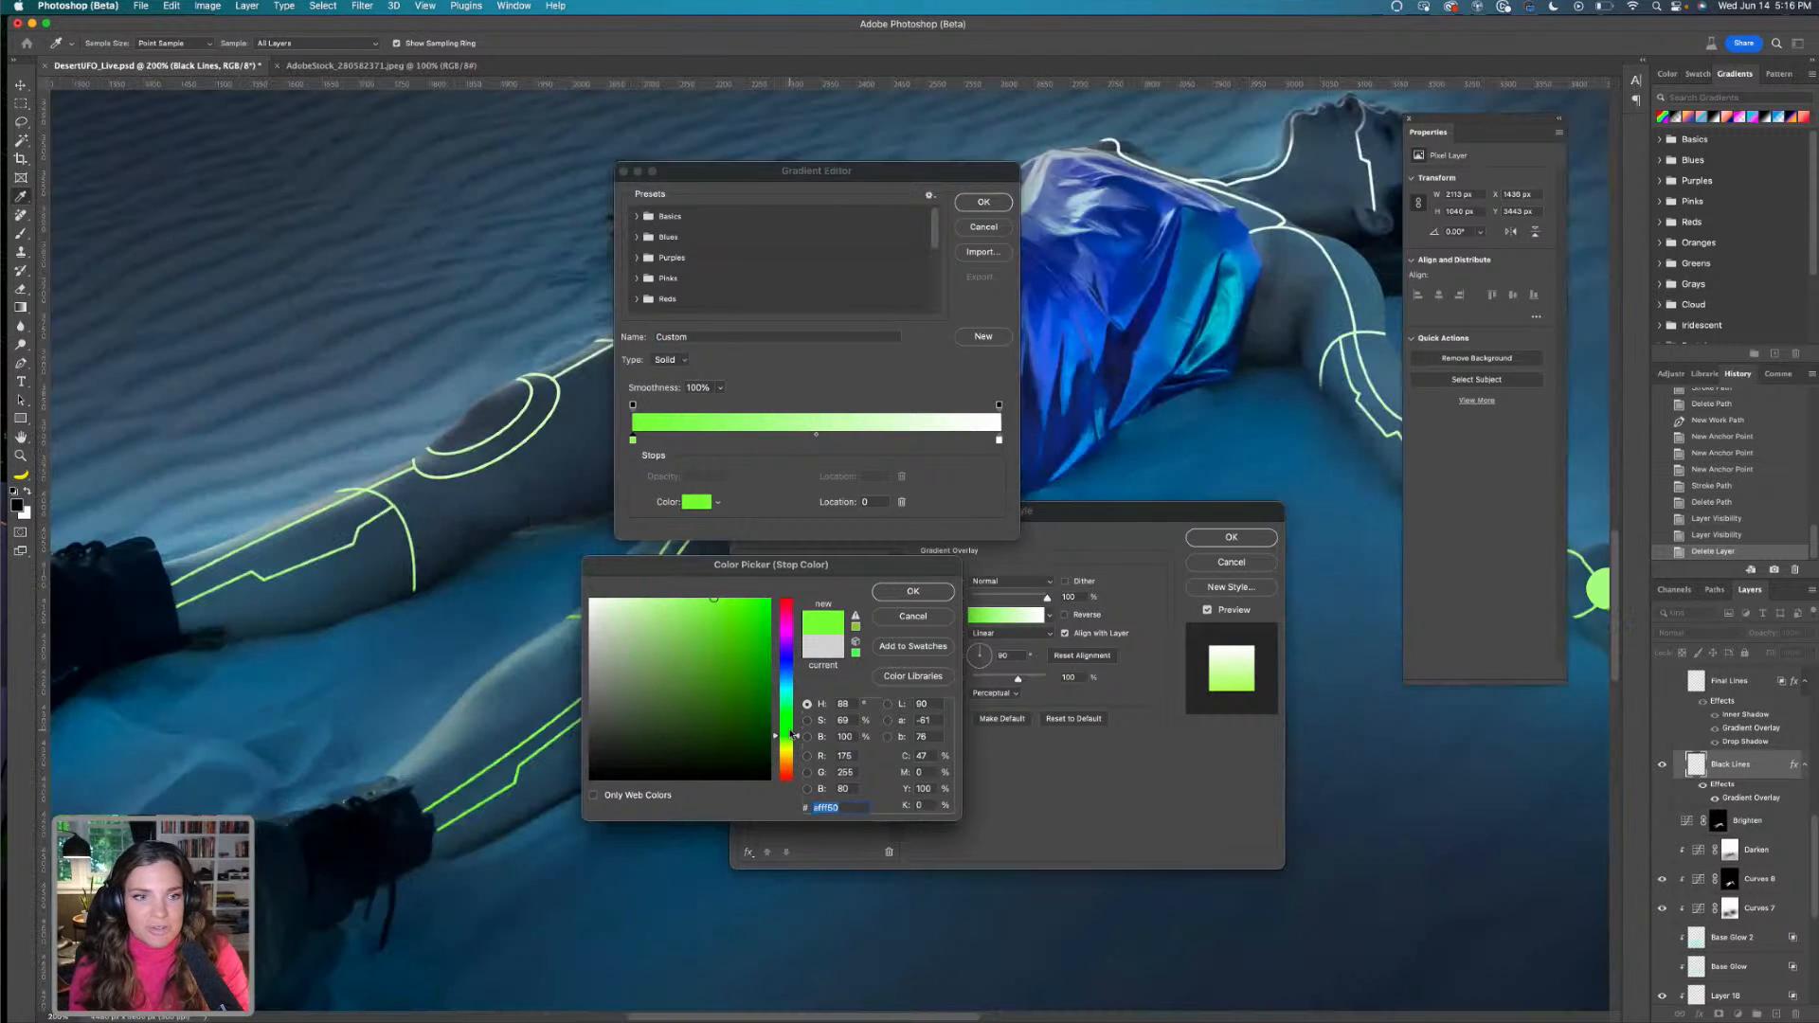
left_click_drag(715, 596, 779, 599)
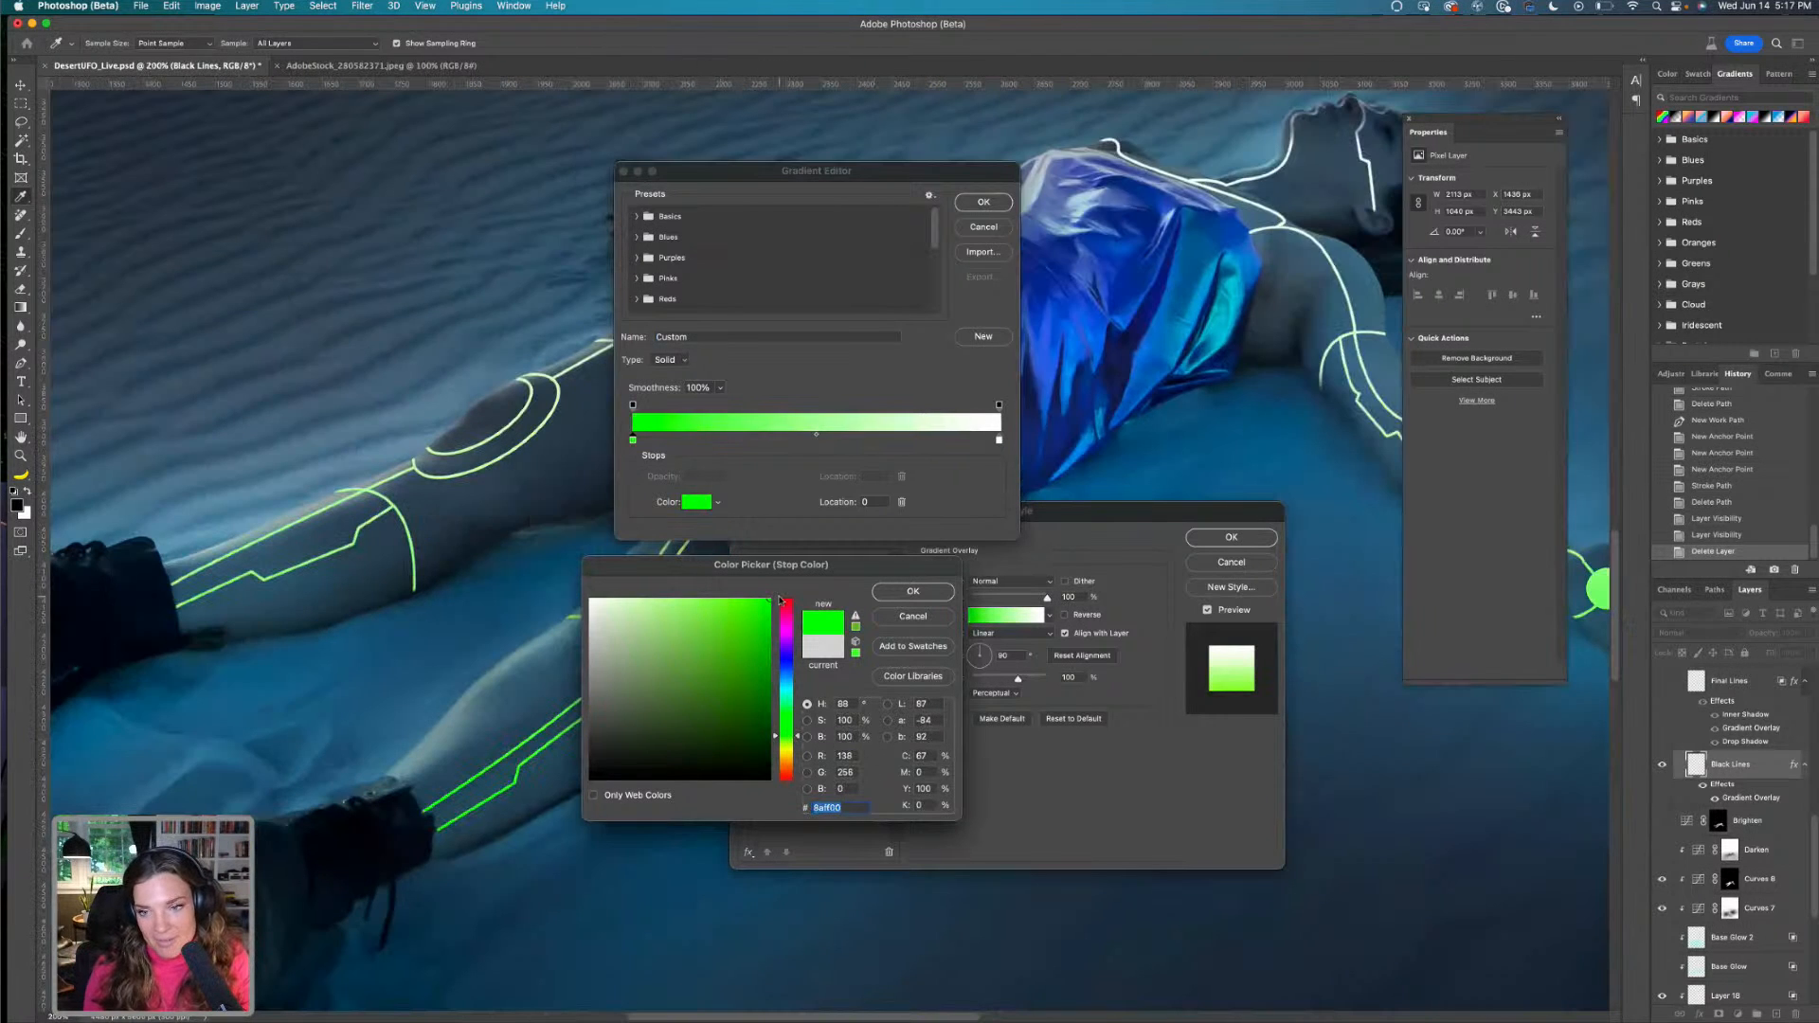
Set the gradient's starting color stop to bright cyan-blue #00deff, keeping the woman's legs in view beside the dialogs
left_click_drag(846, 149, 1037, 192)
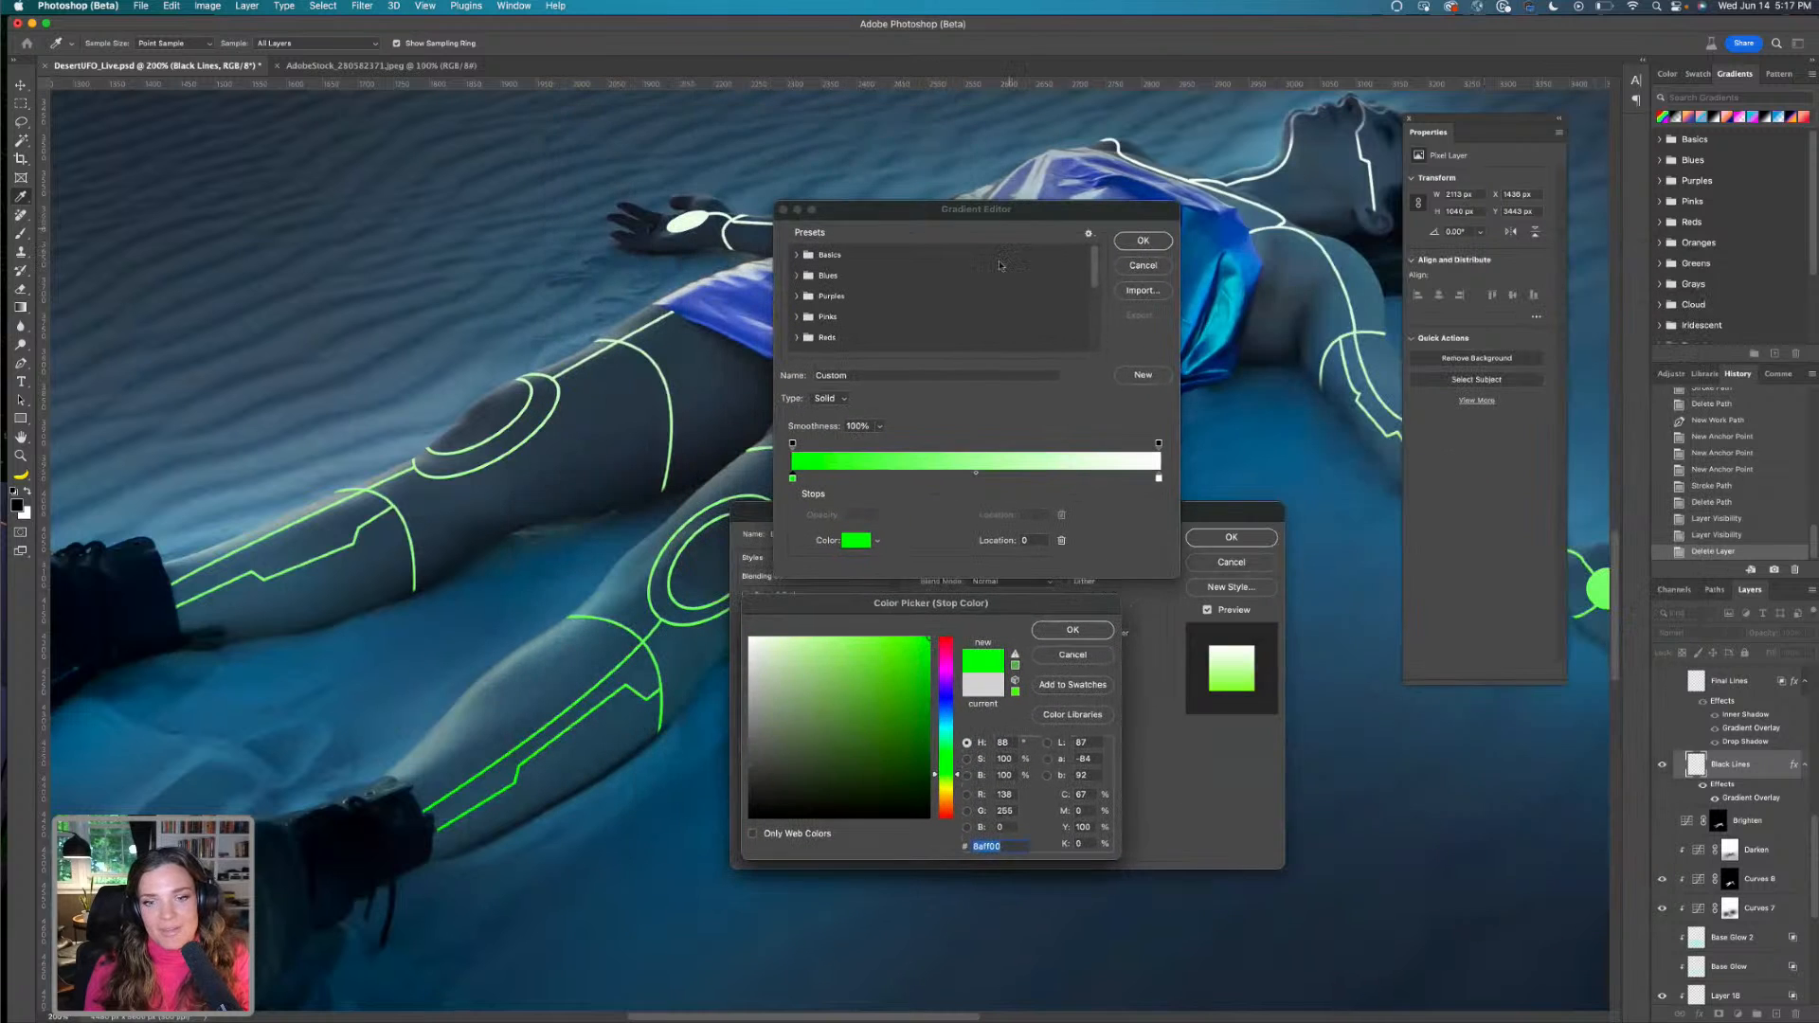
left_click(948, 728)
left_click_drag(949, 727, 952, 733)
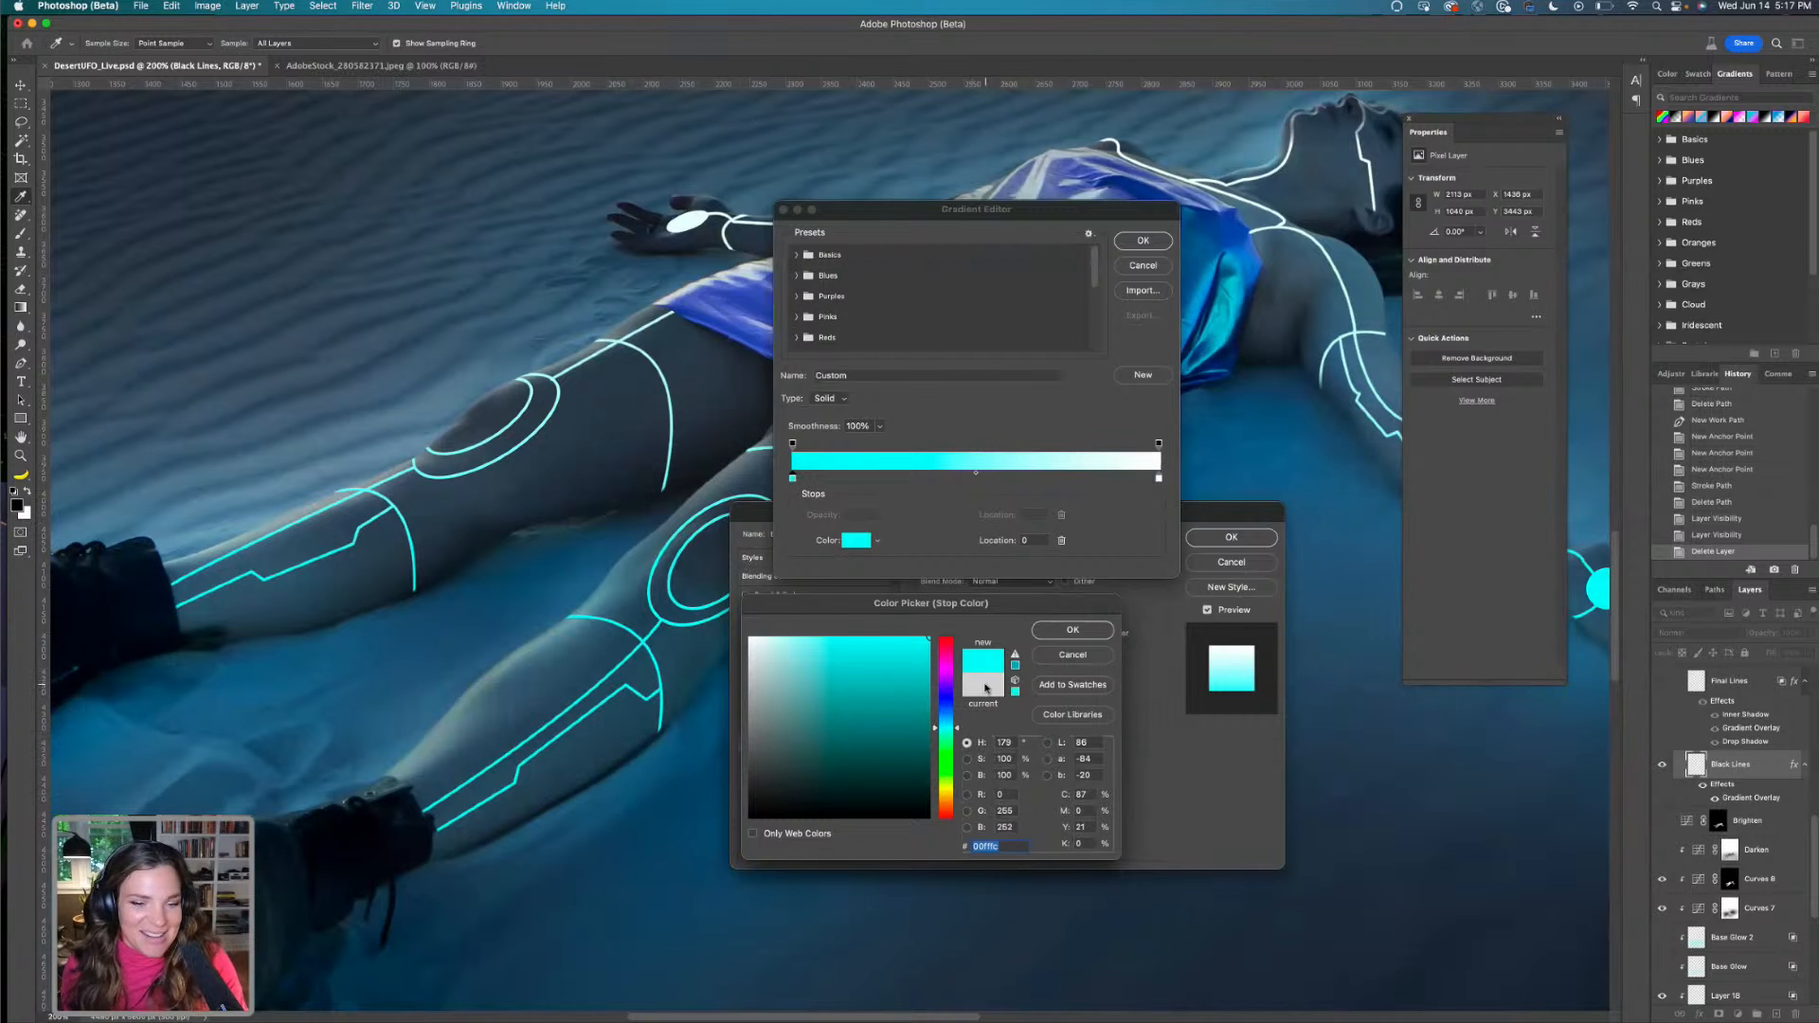
left_click_drag(958, 727, 958, 725)
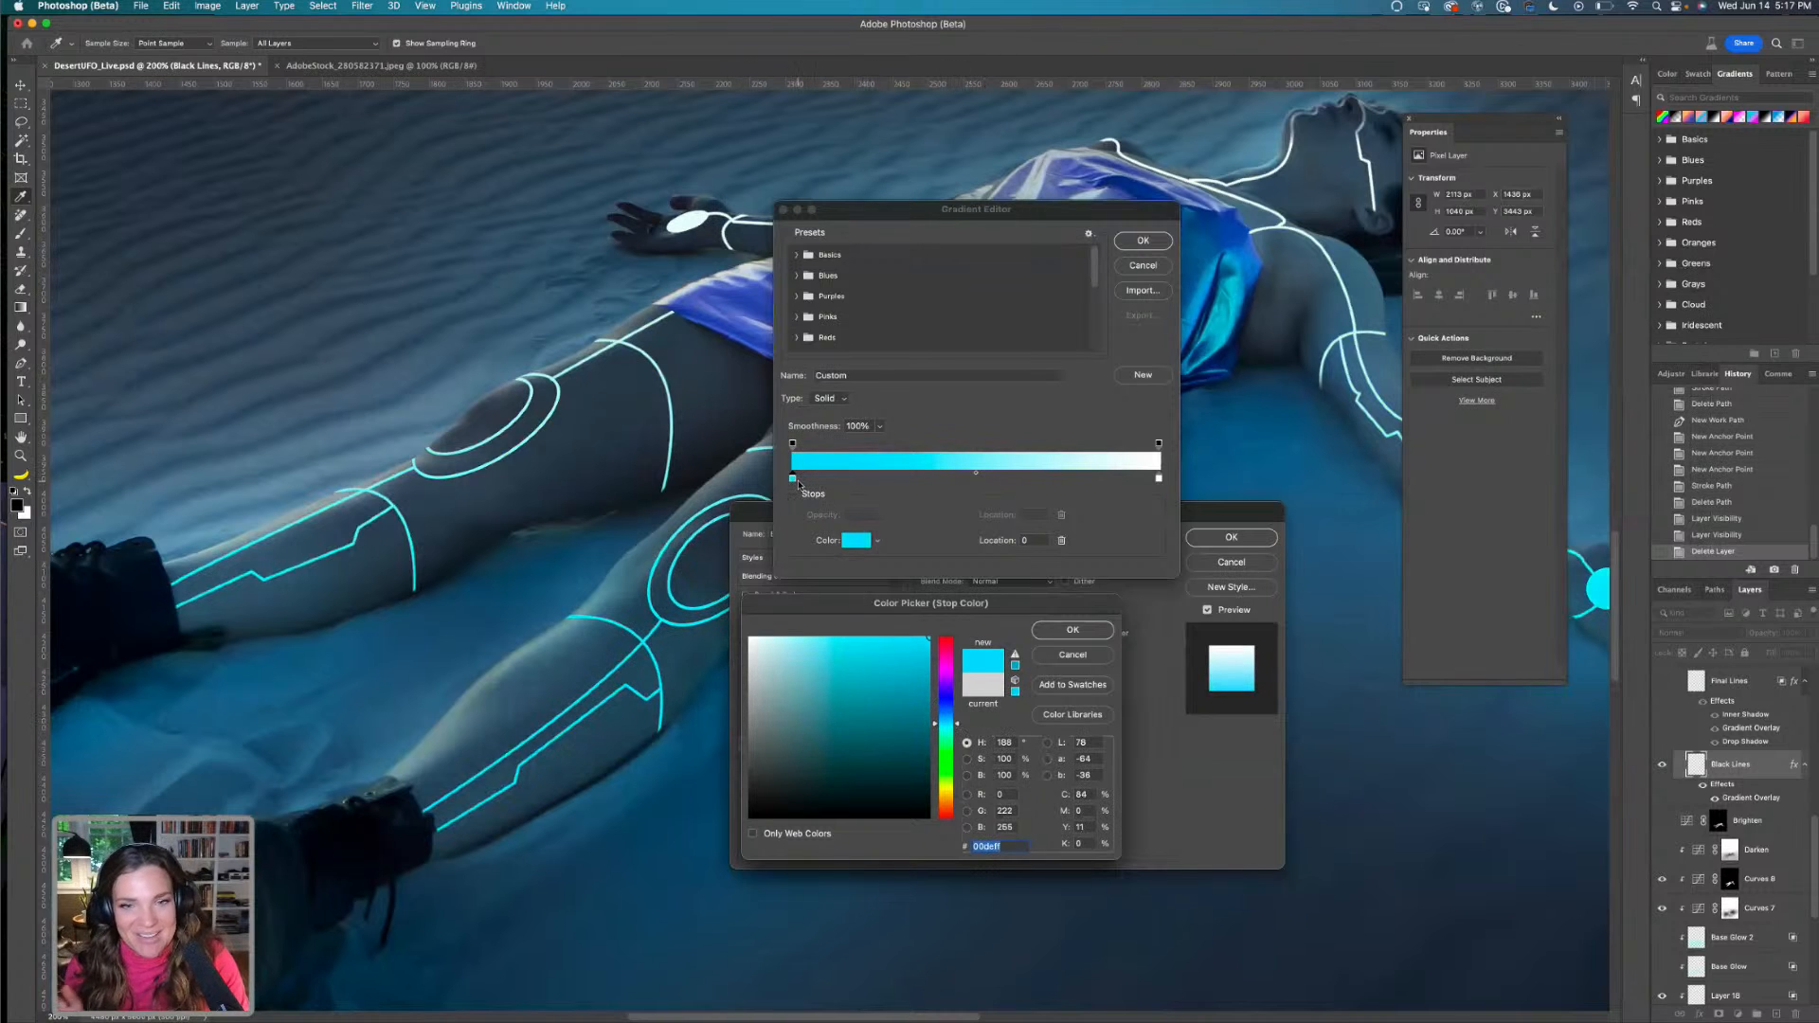
left_click_drag(906, 220, 918, 288)
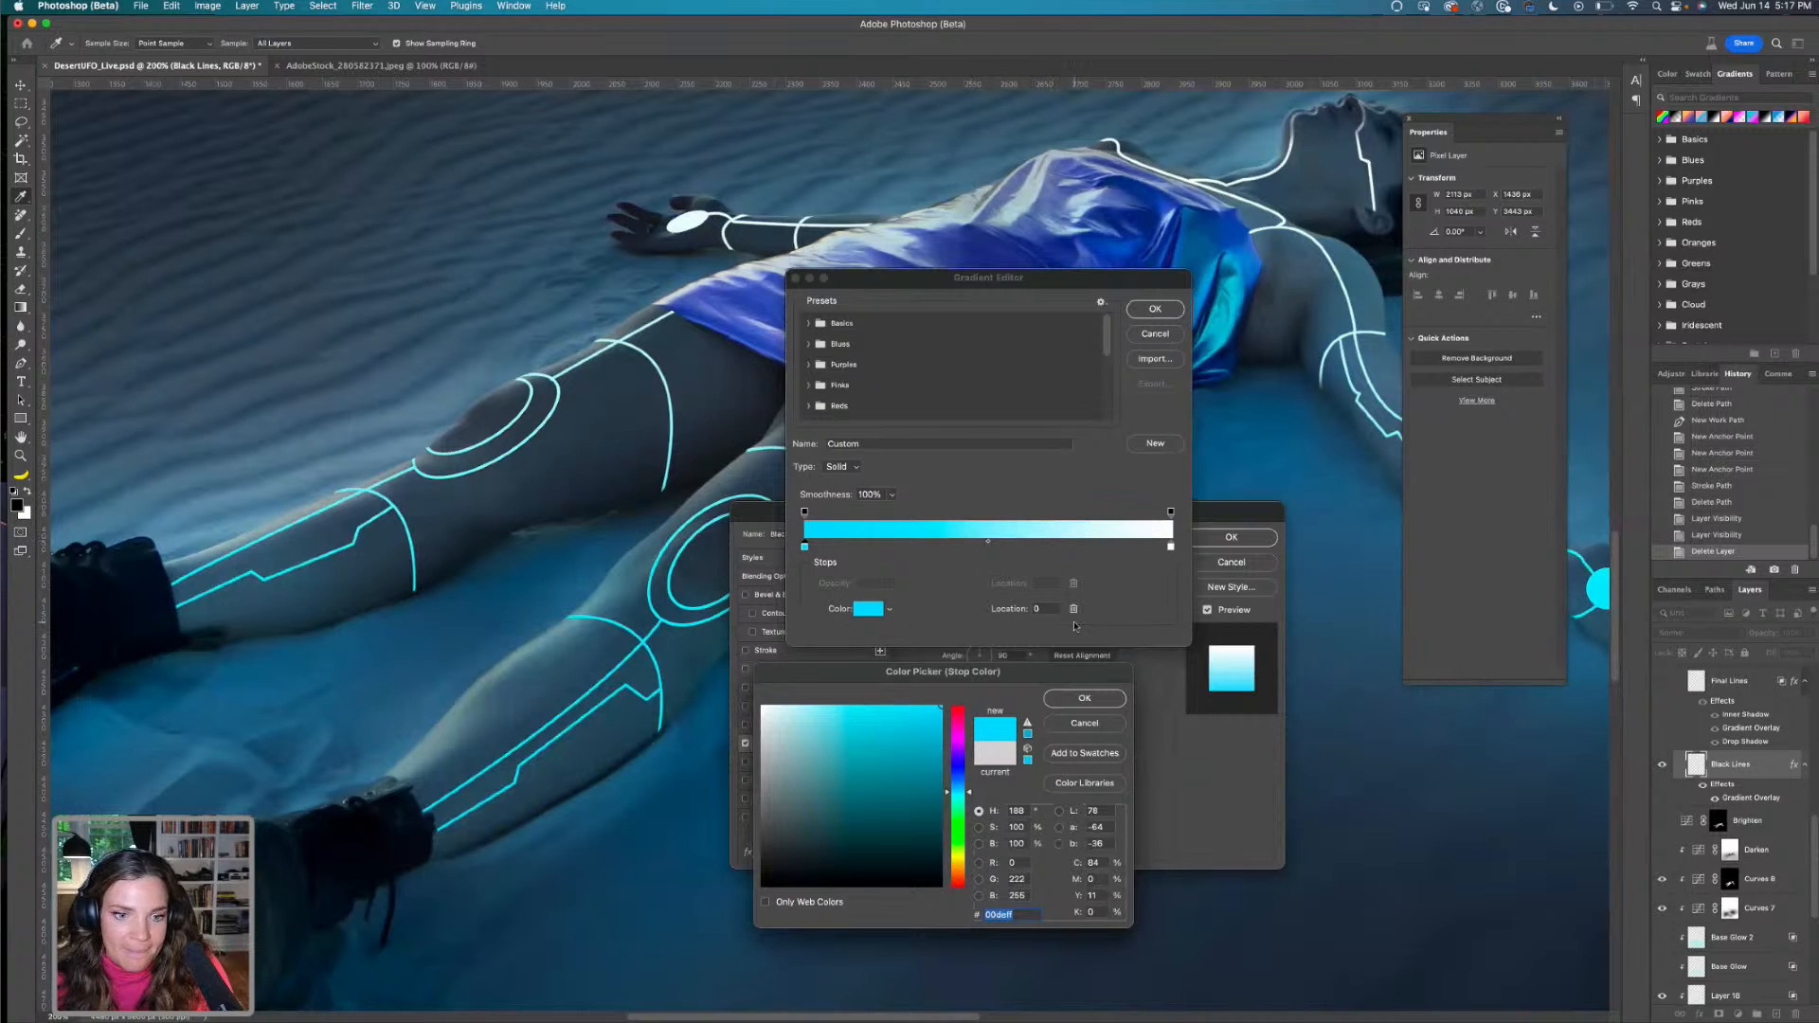
left_click(1082, 697)
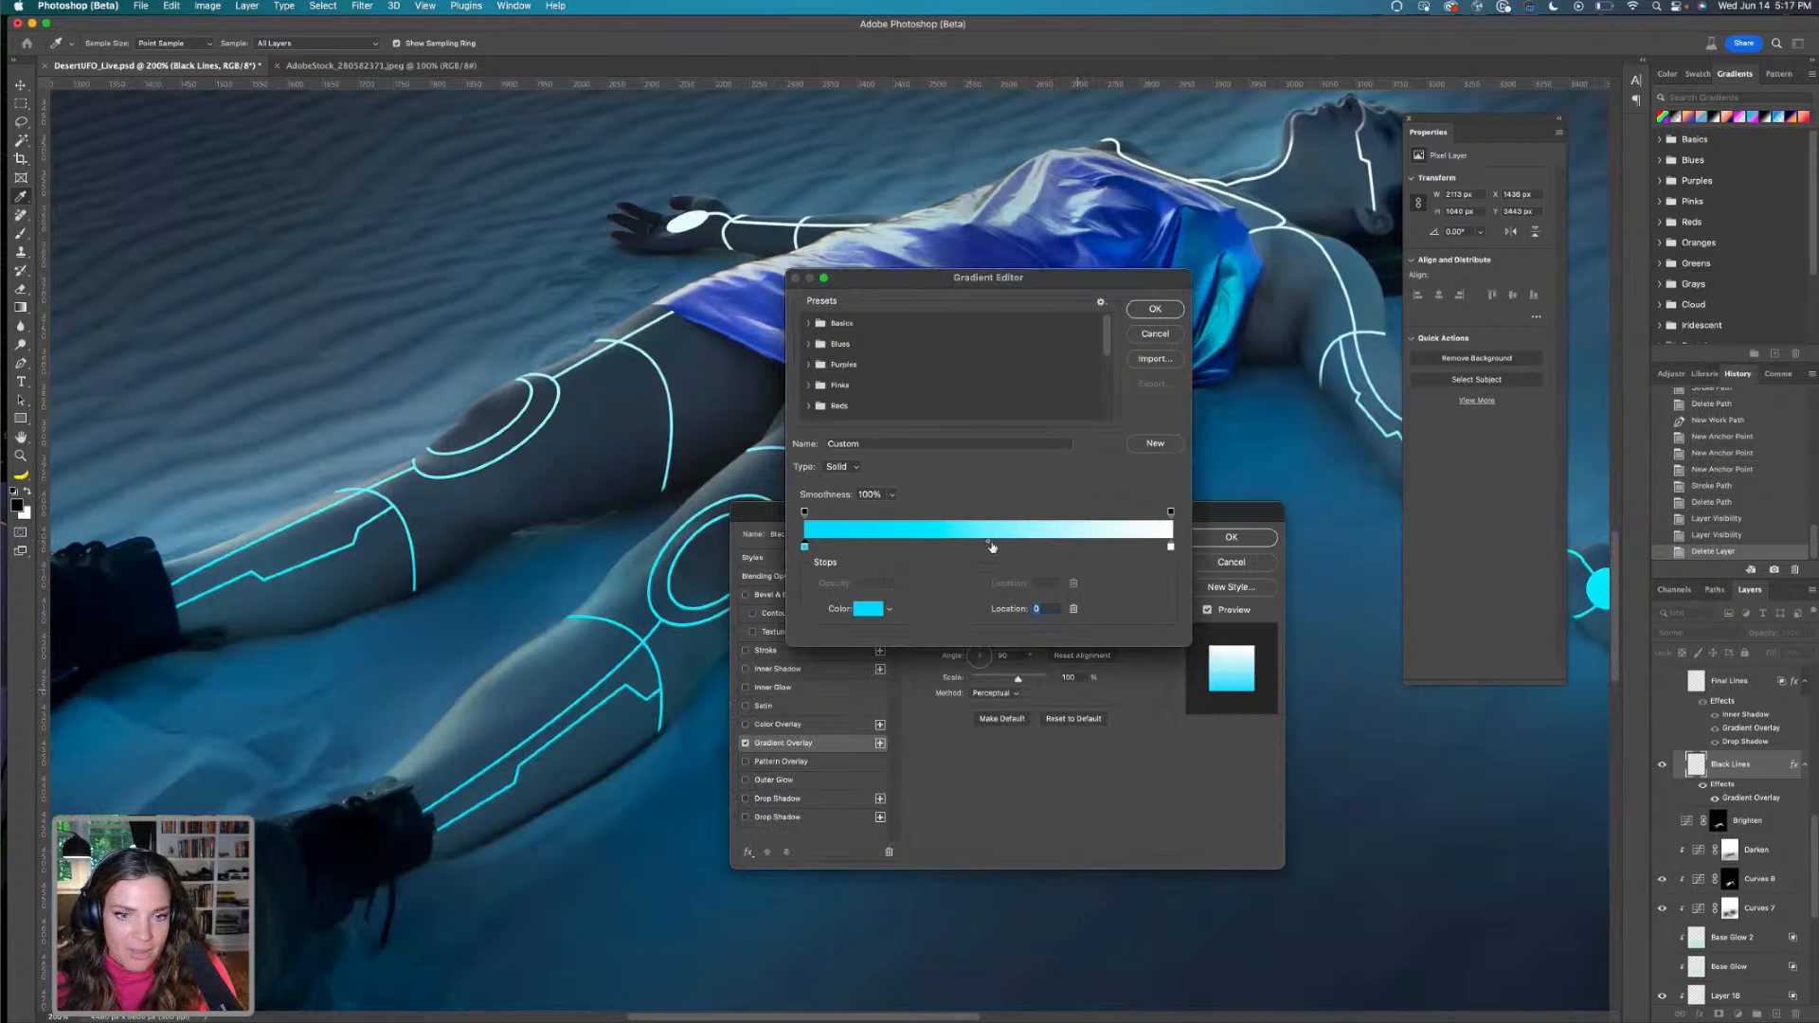
Move the midpoint between the blue and white stops to 40% and check the lines on the legs and arm
left_click_drag(989, 541, 951, 542)
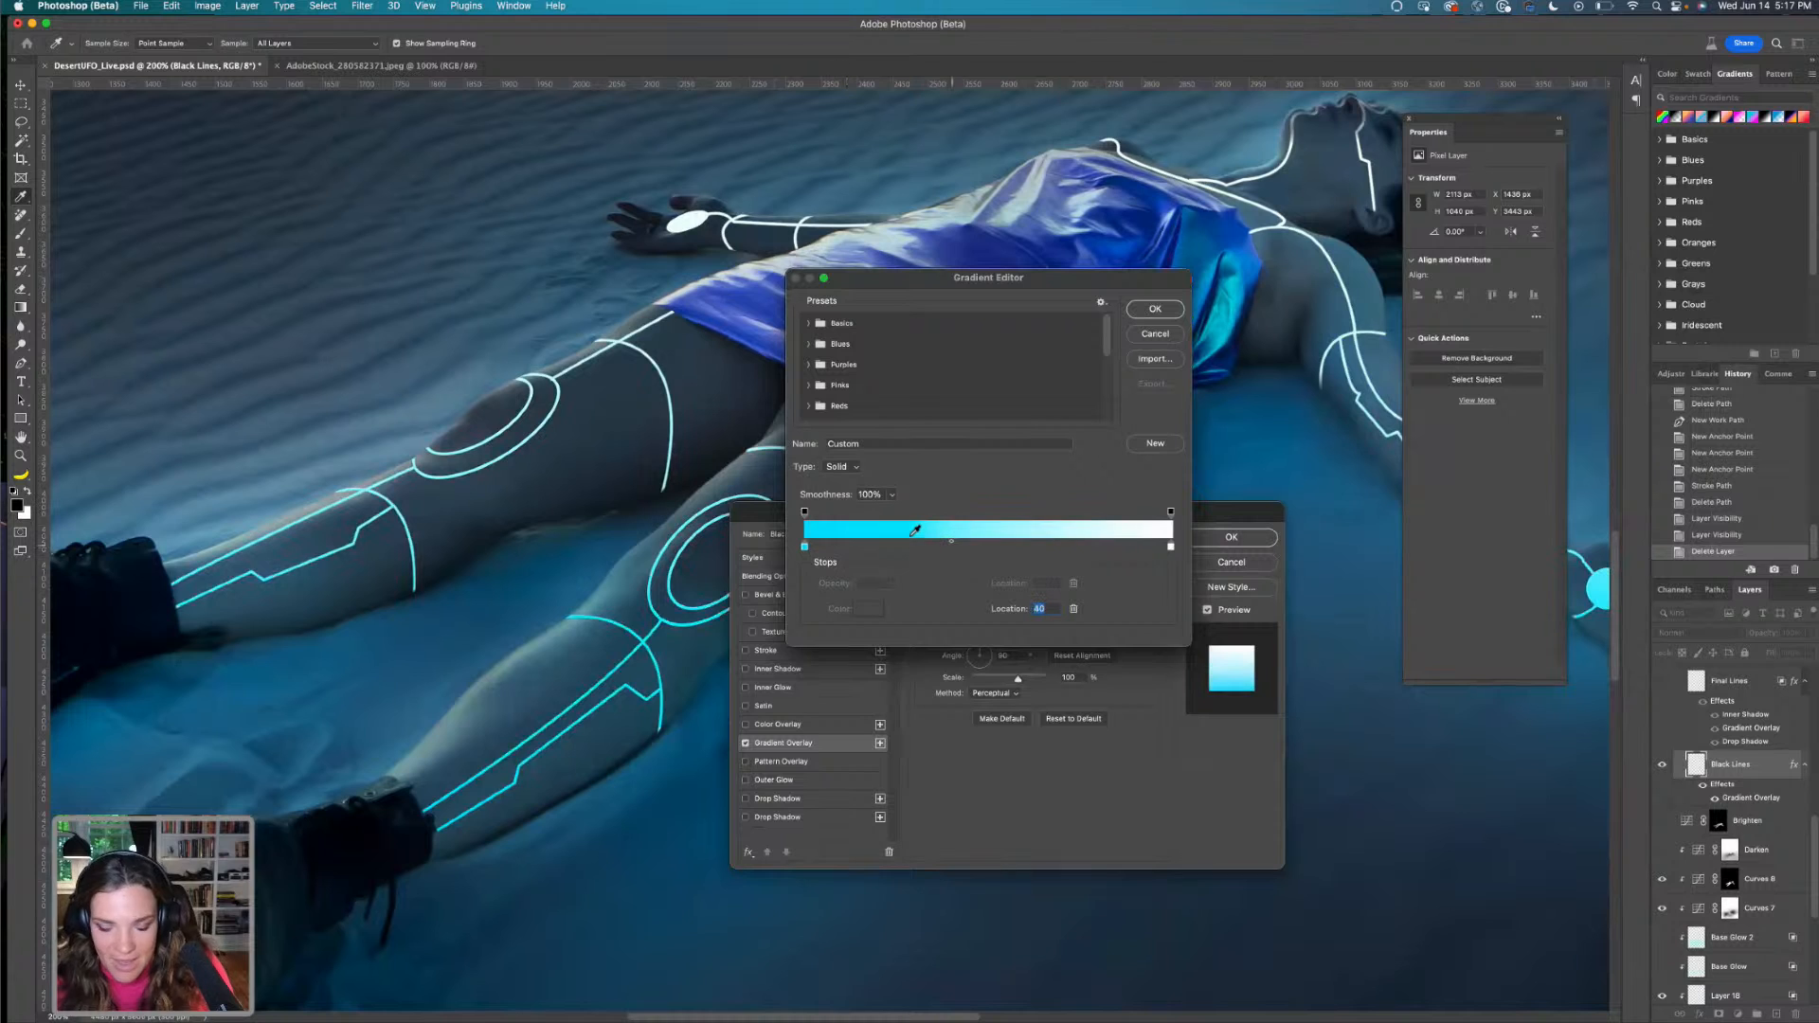
key("super+plus")
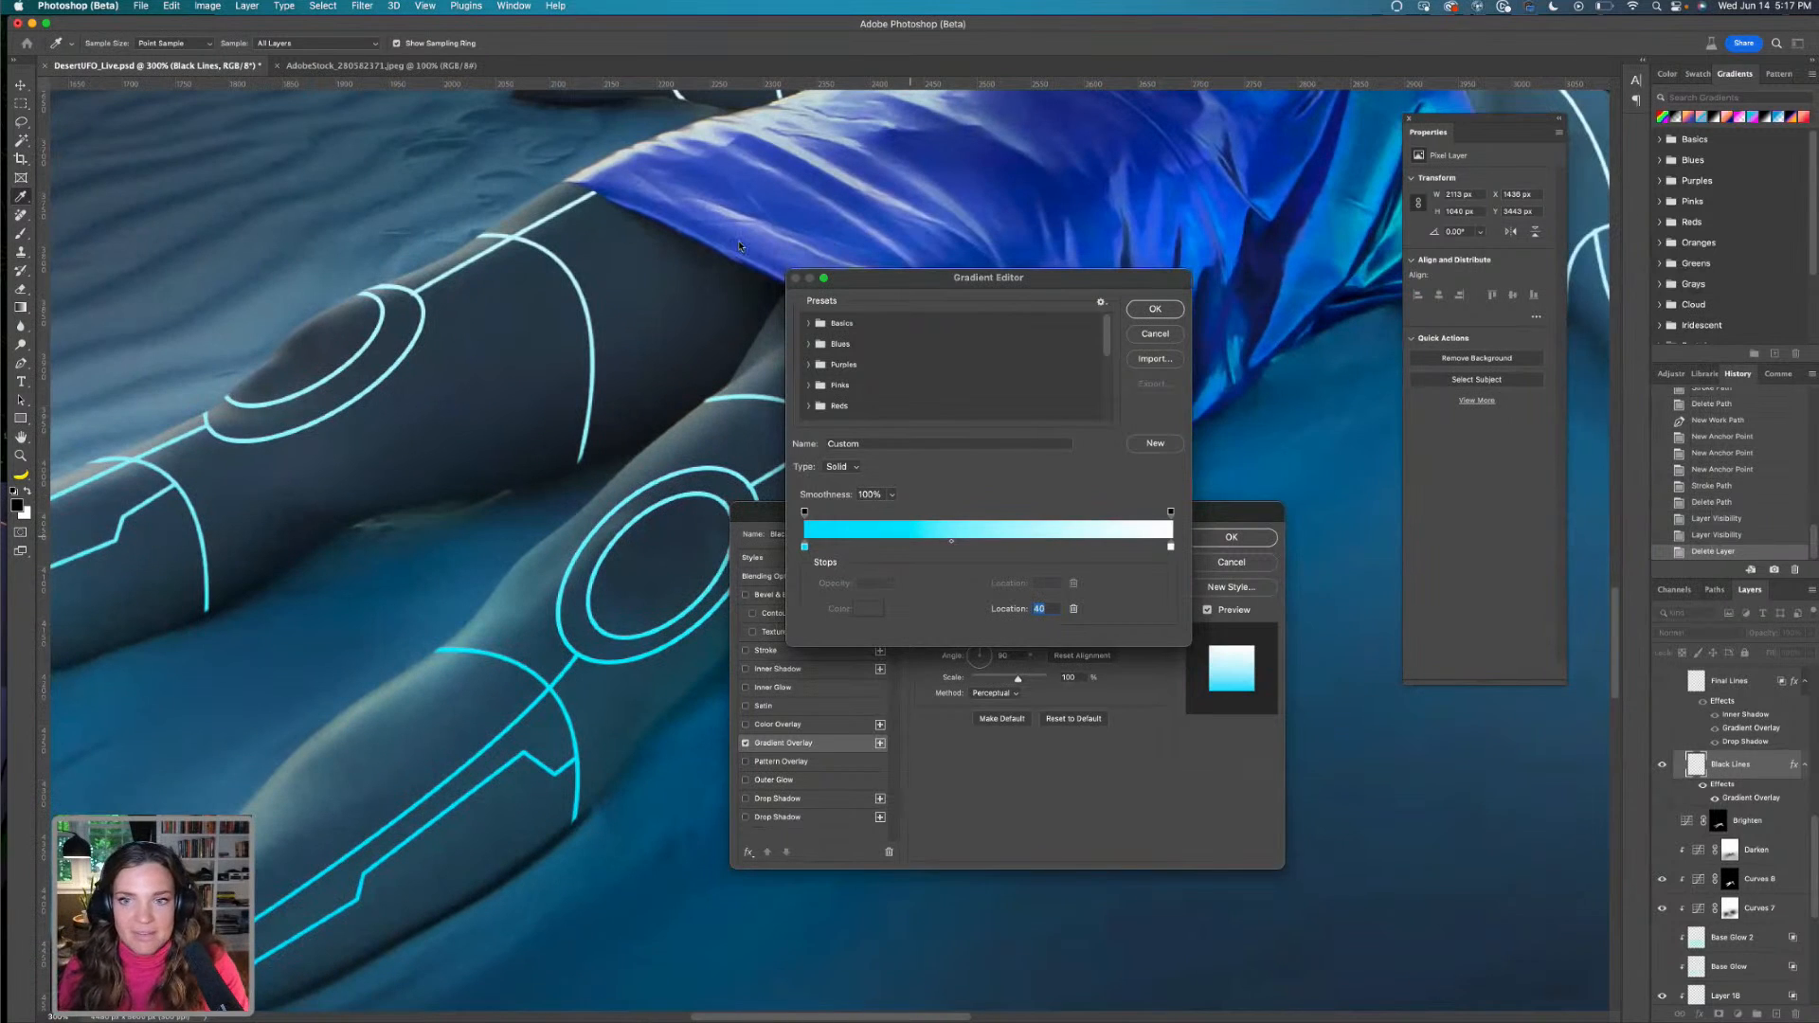
left_click_drag(700, 268, 230, 521)
left_click_drag(706, 659, 512, 496)
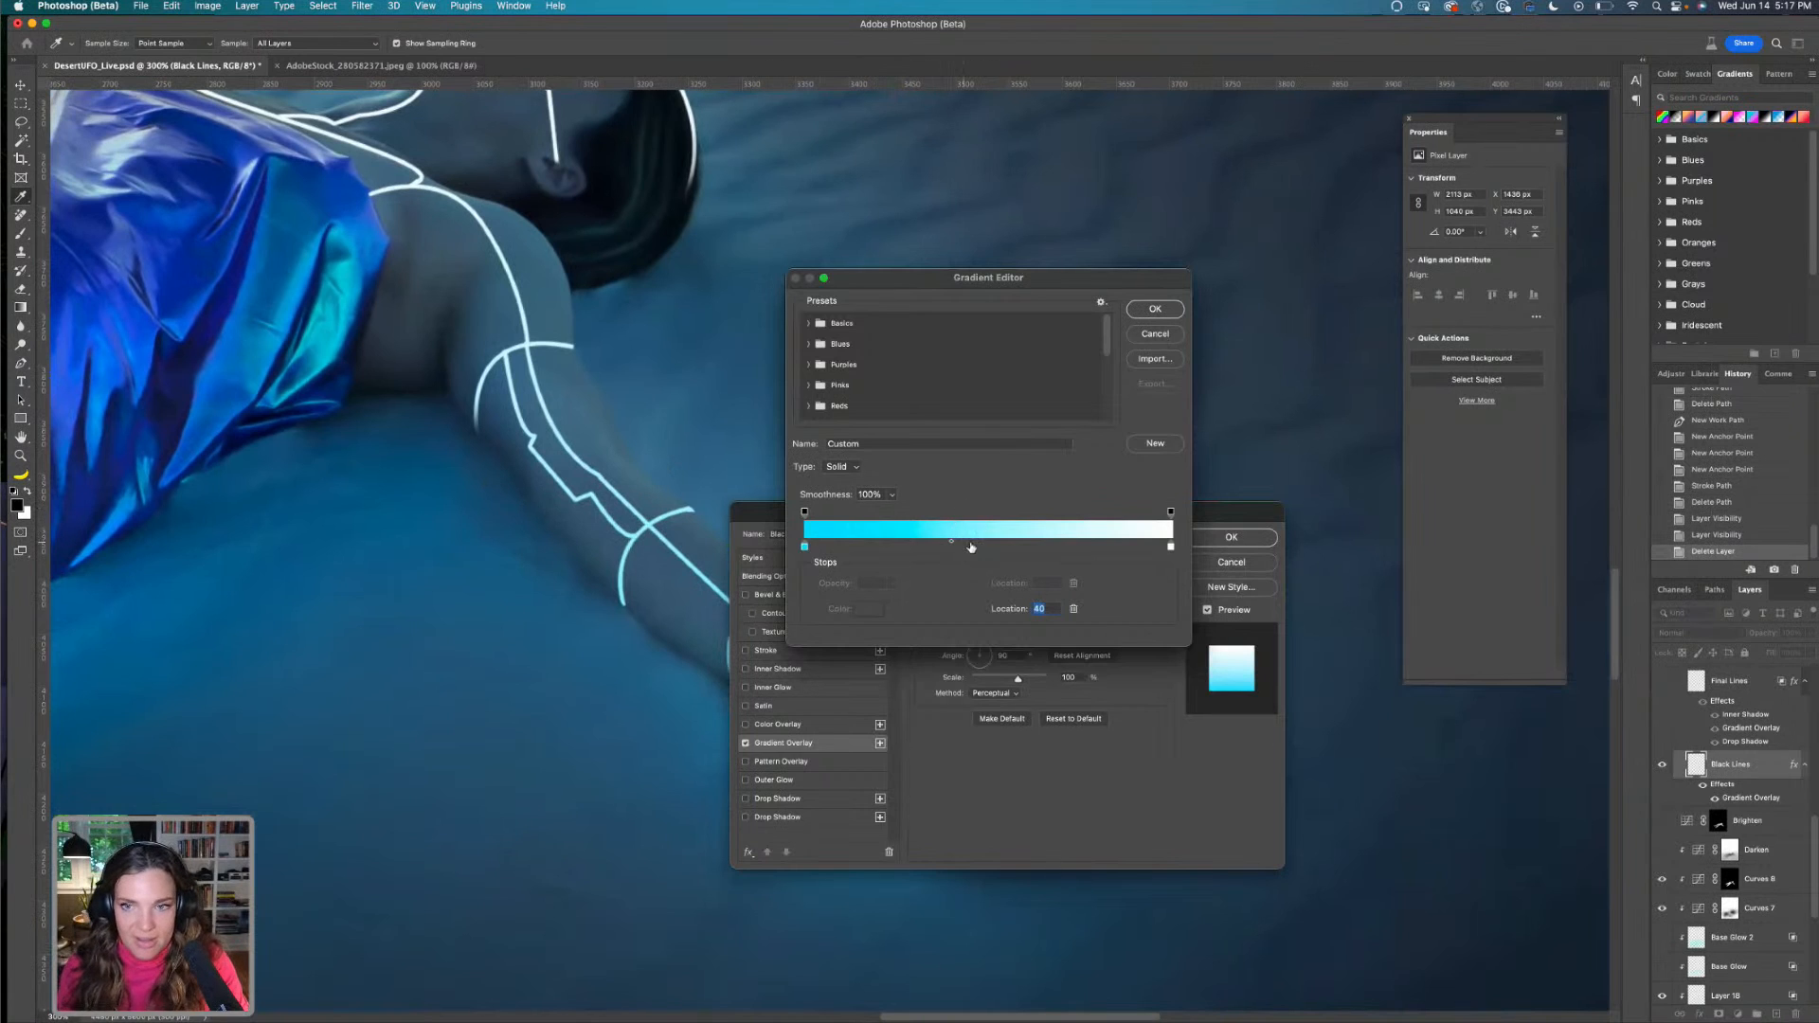
Set the blue-to-white midpoint to about 49%, deleting the extra color stop added in the middle of the gradient
left_click_drag(954, 544, 994, 545)
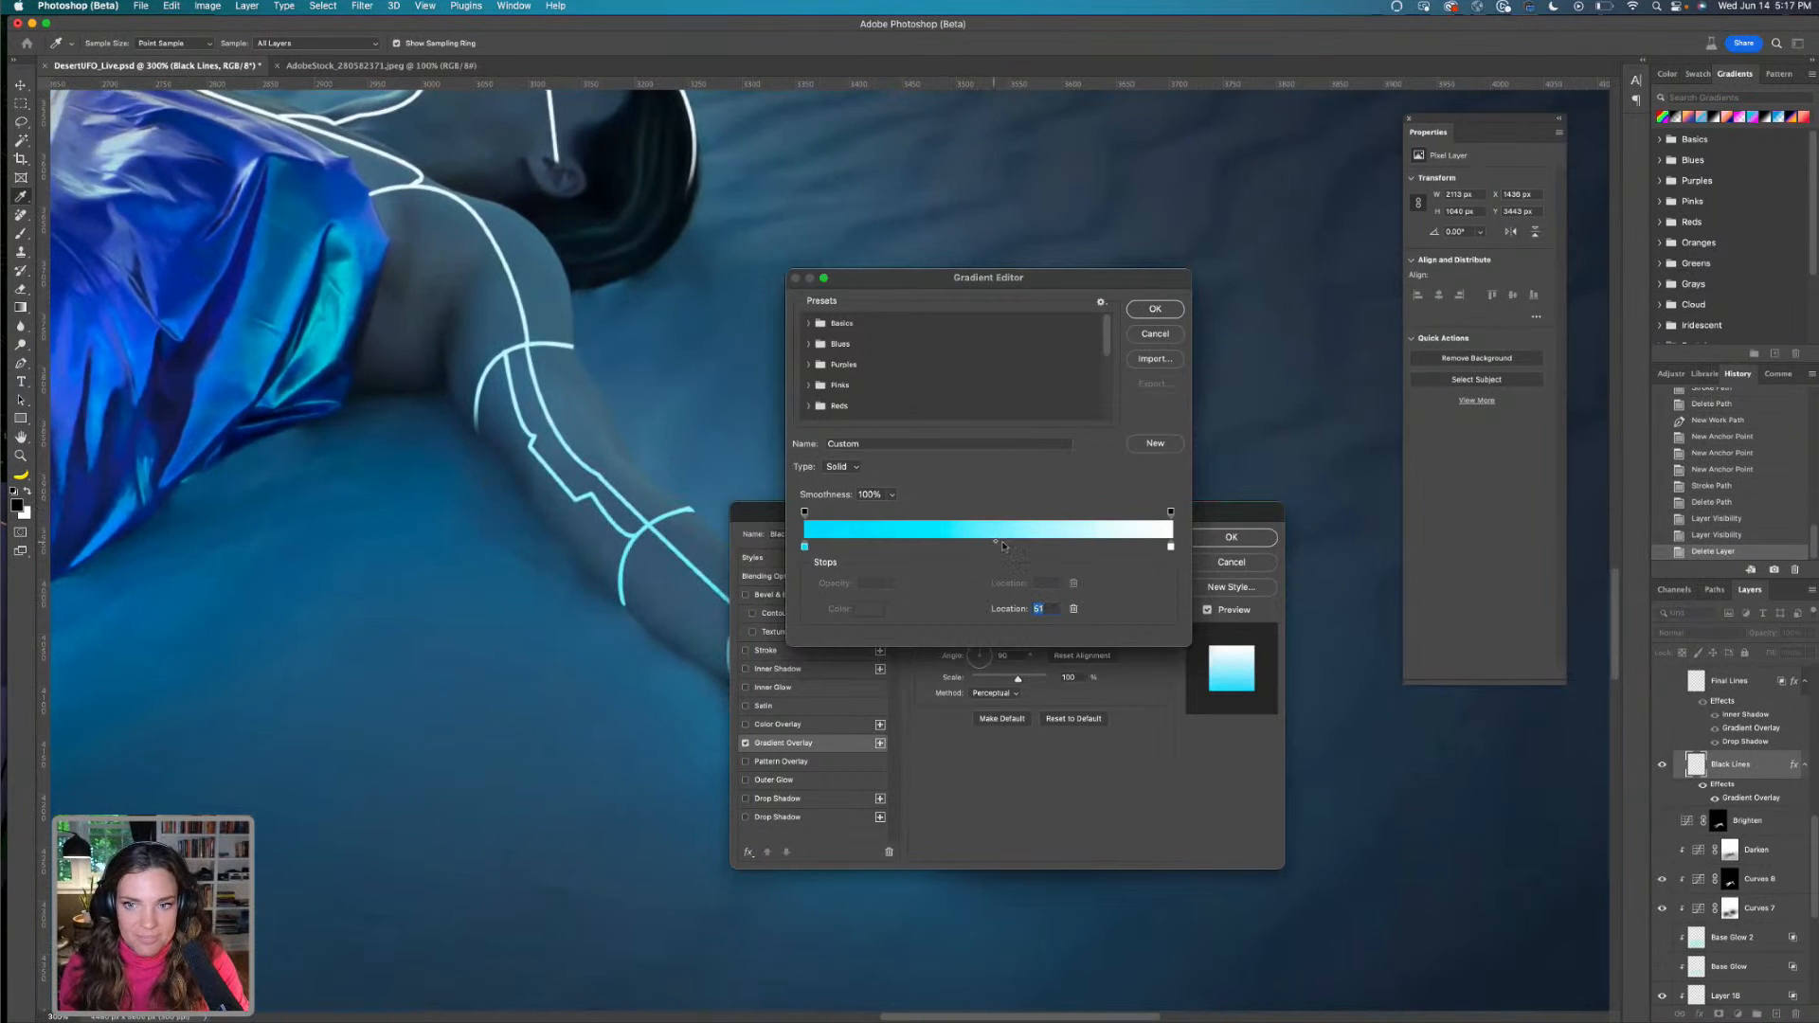
left_click(960, 547)
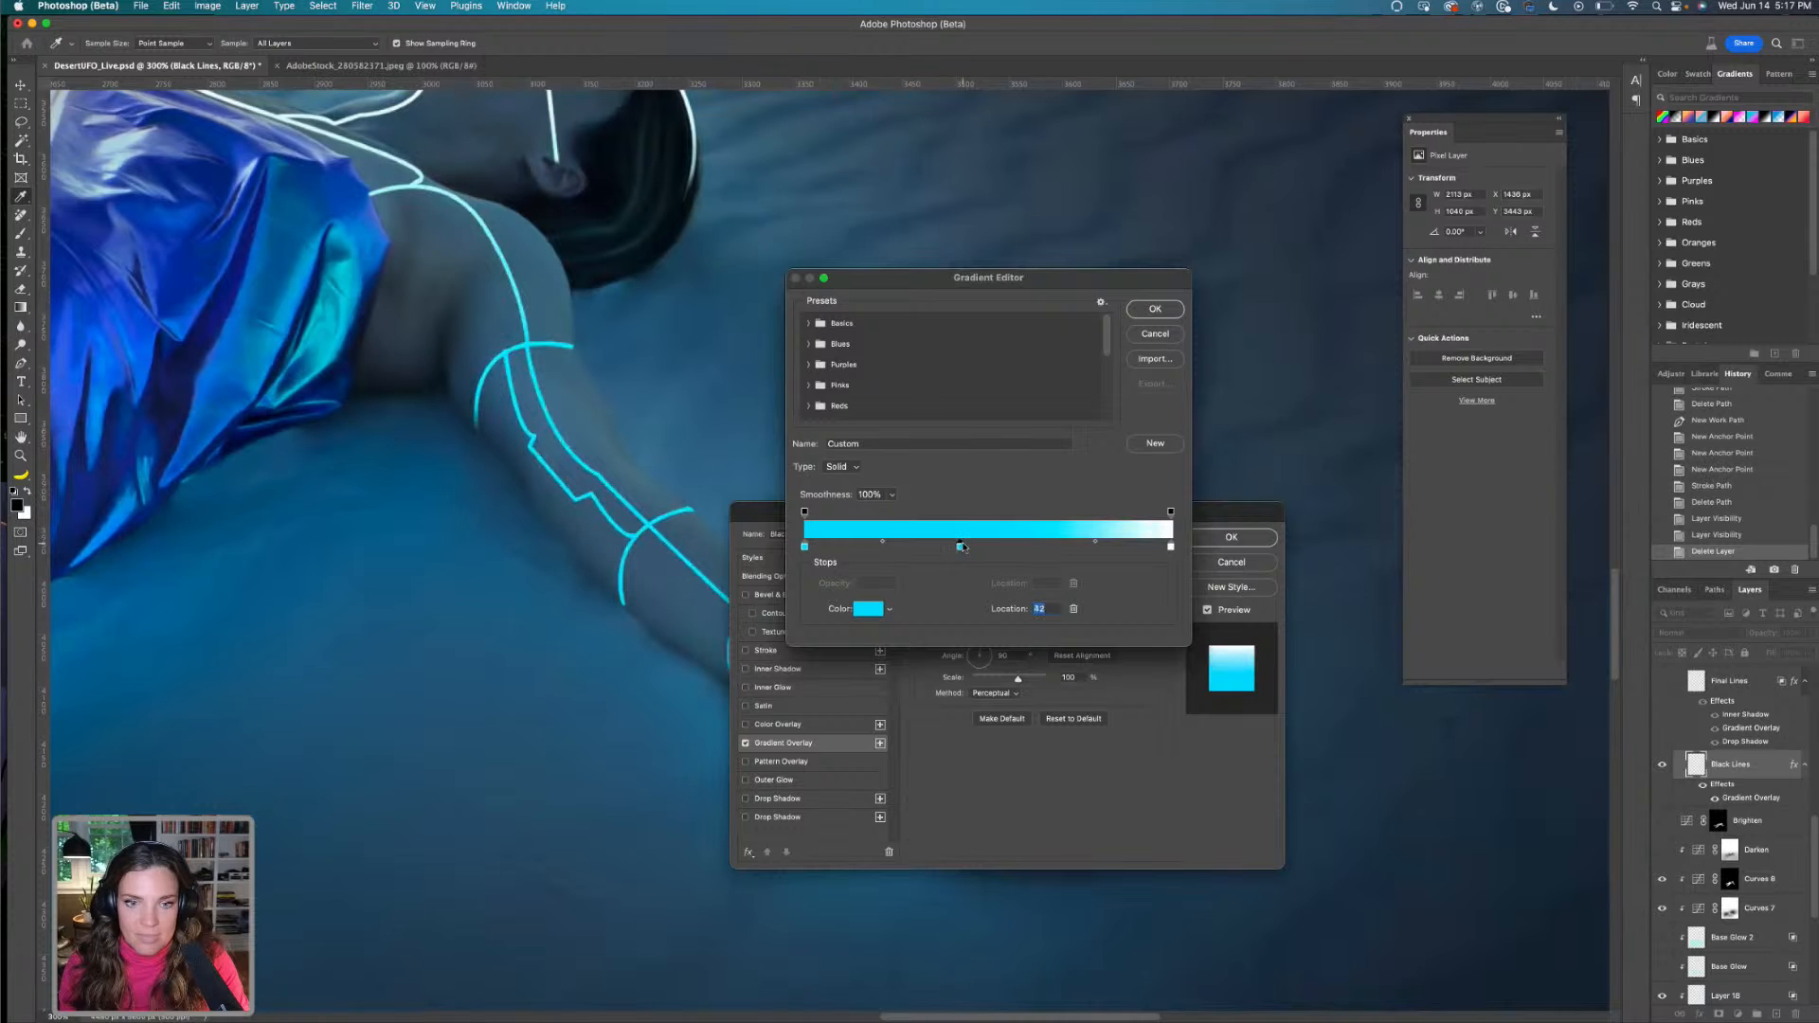
key("Delete")
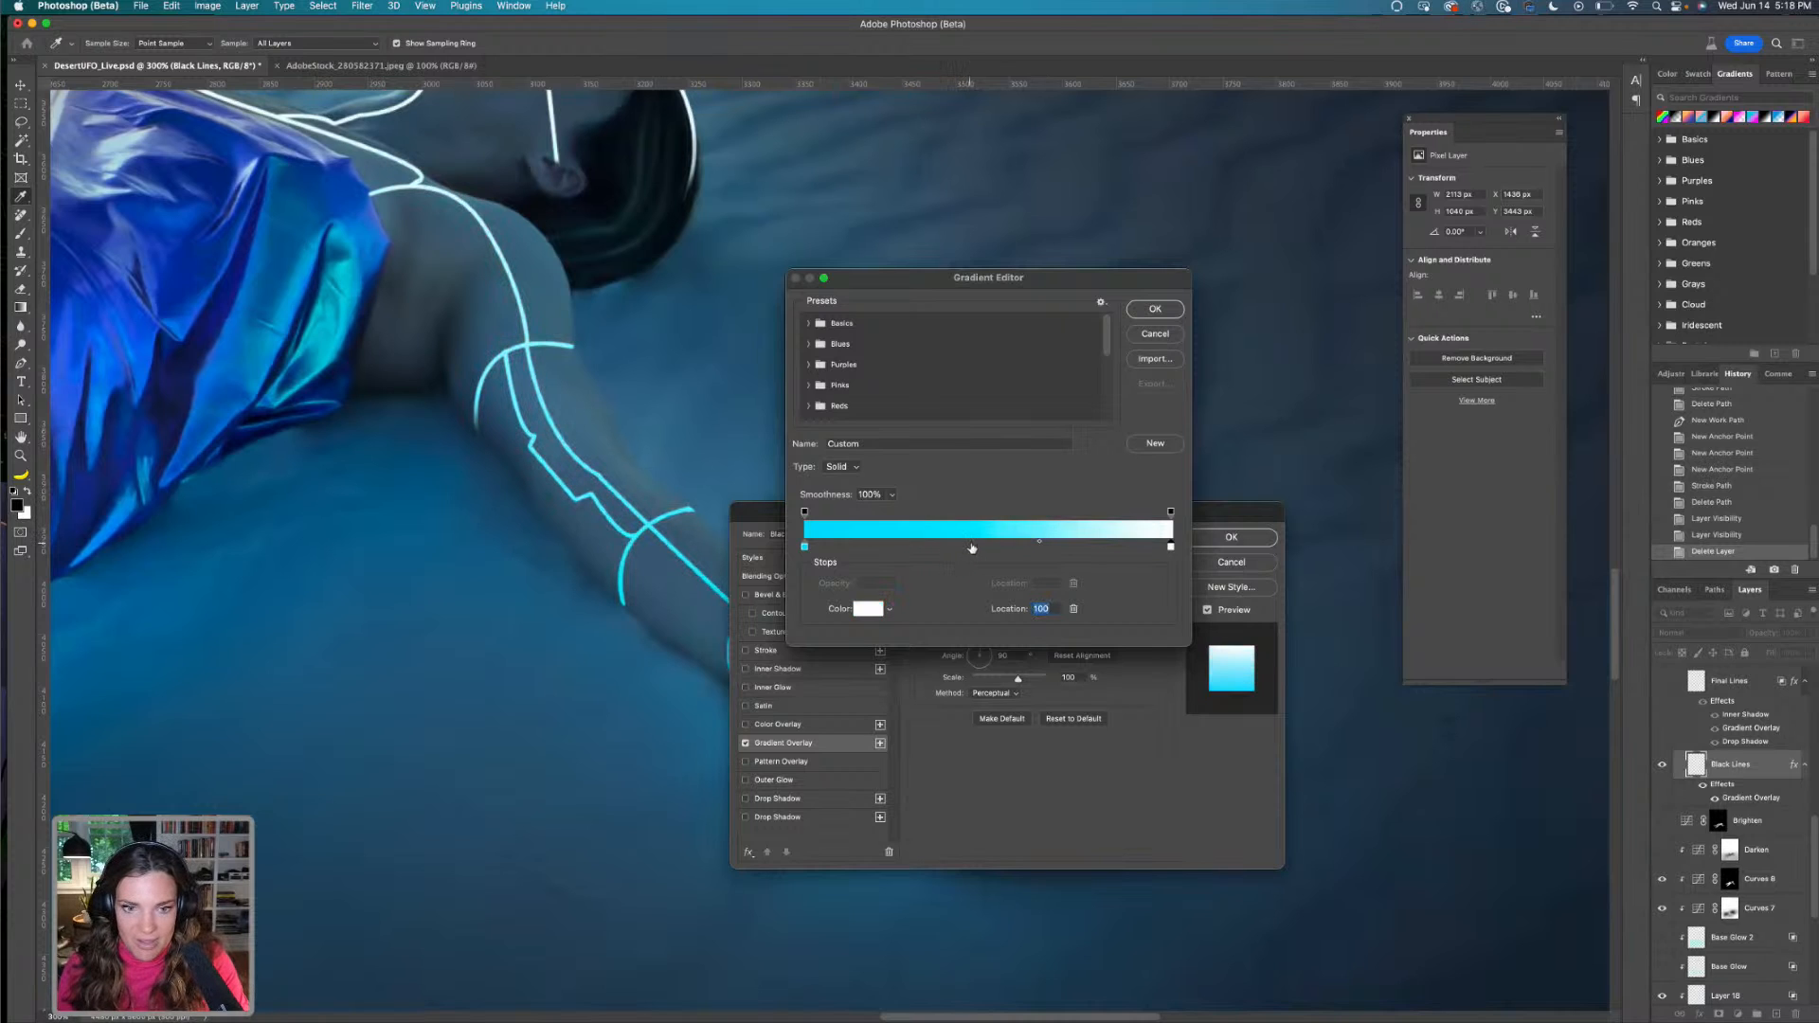
left_click_drag(1039, 540, 994, 543)
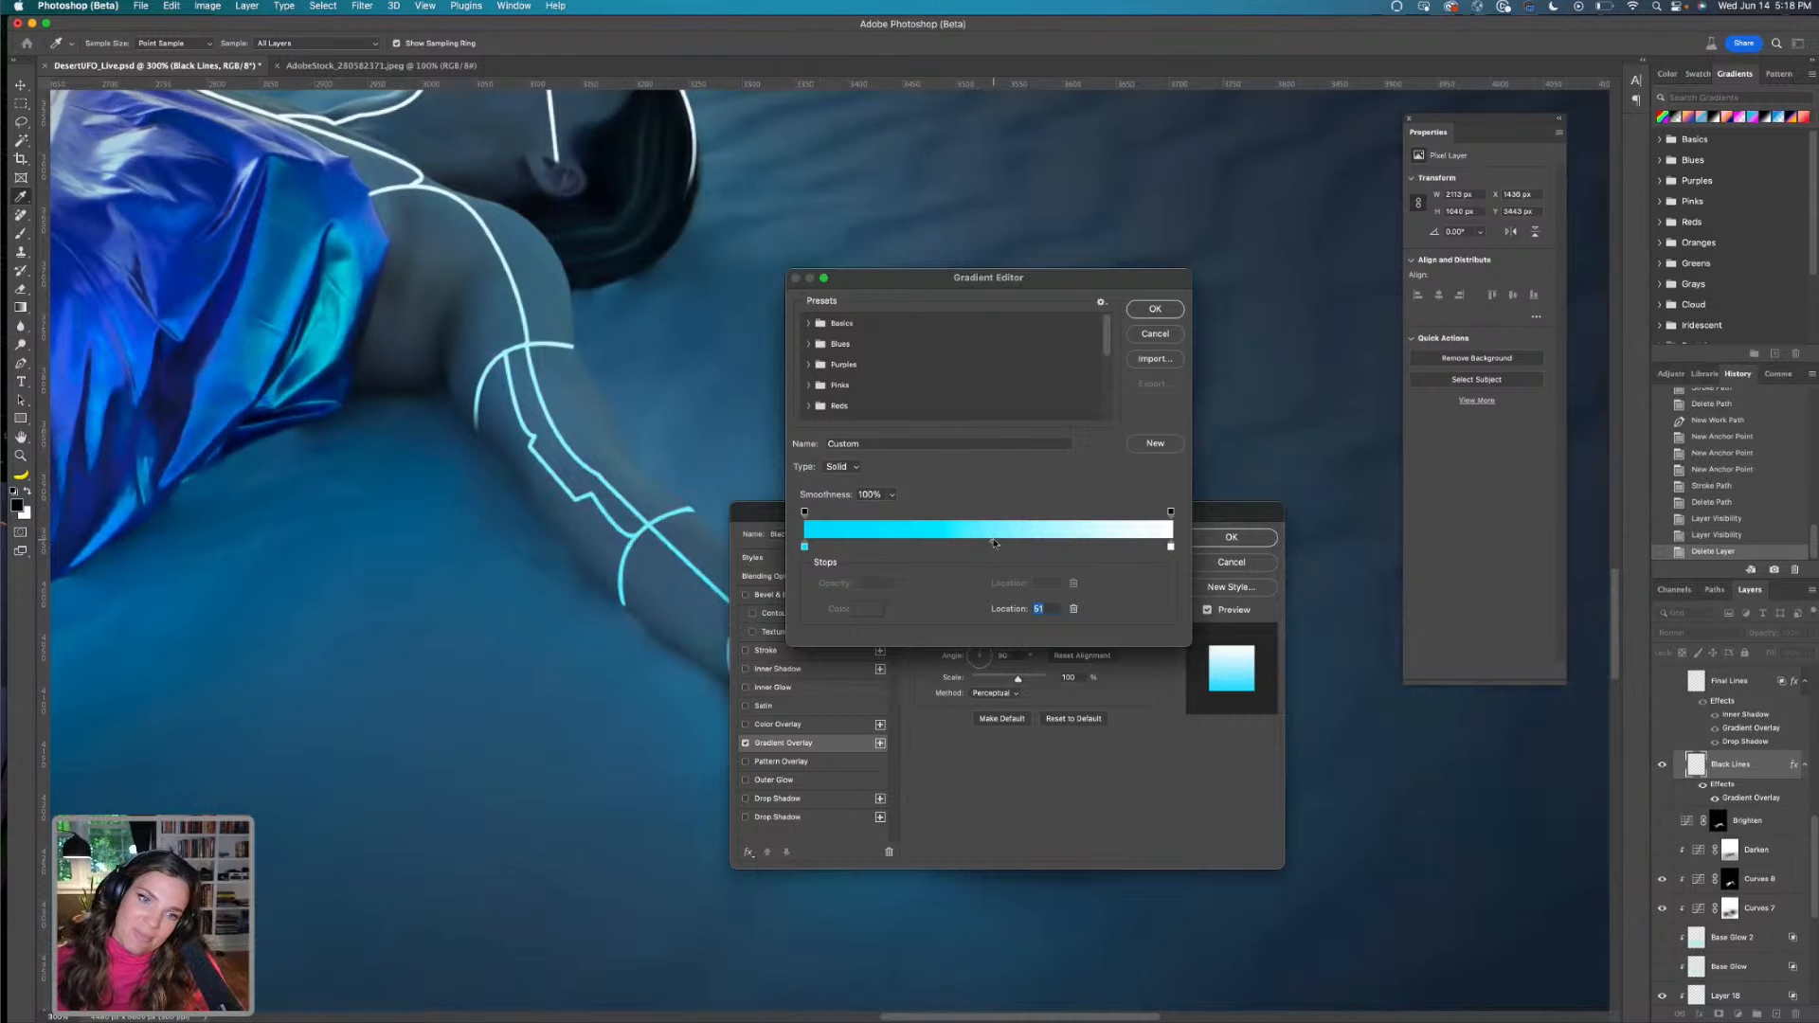
left_click_drag(993, 543, 985, 544)
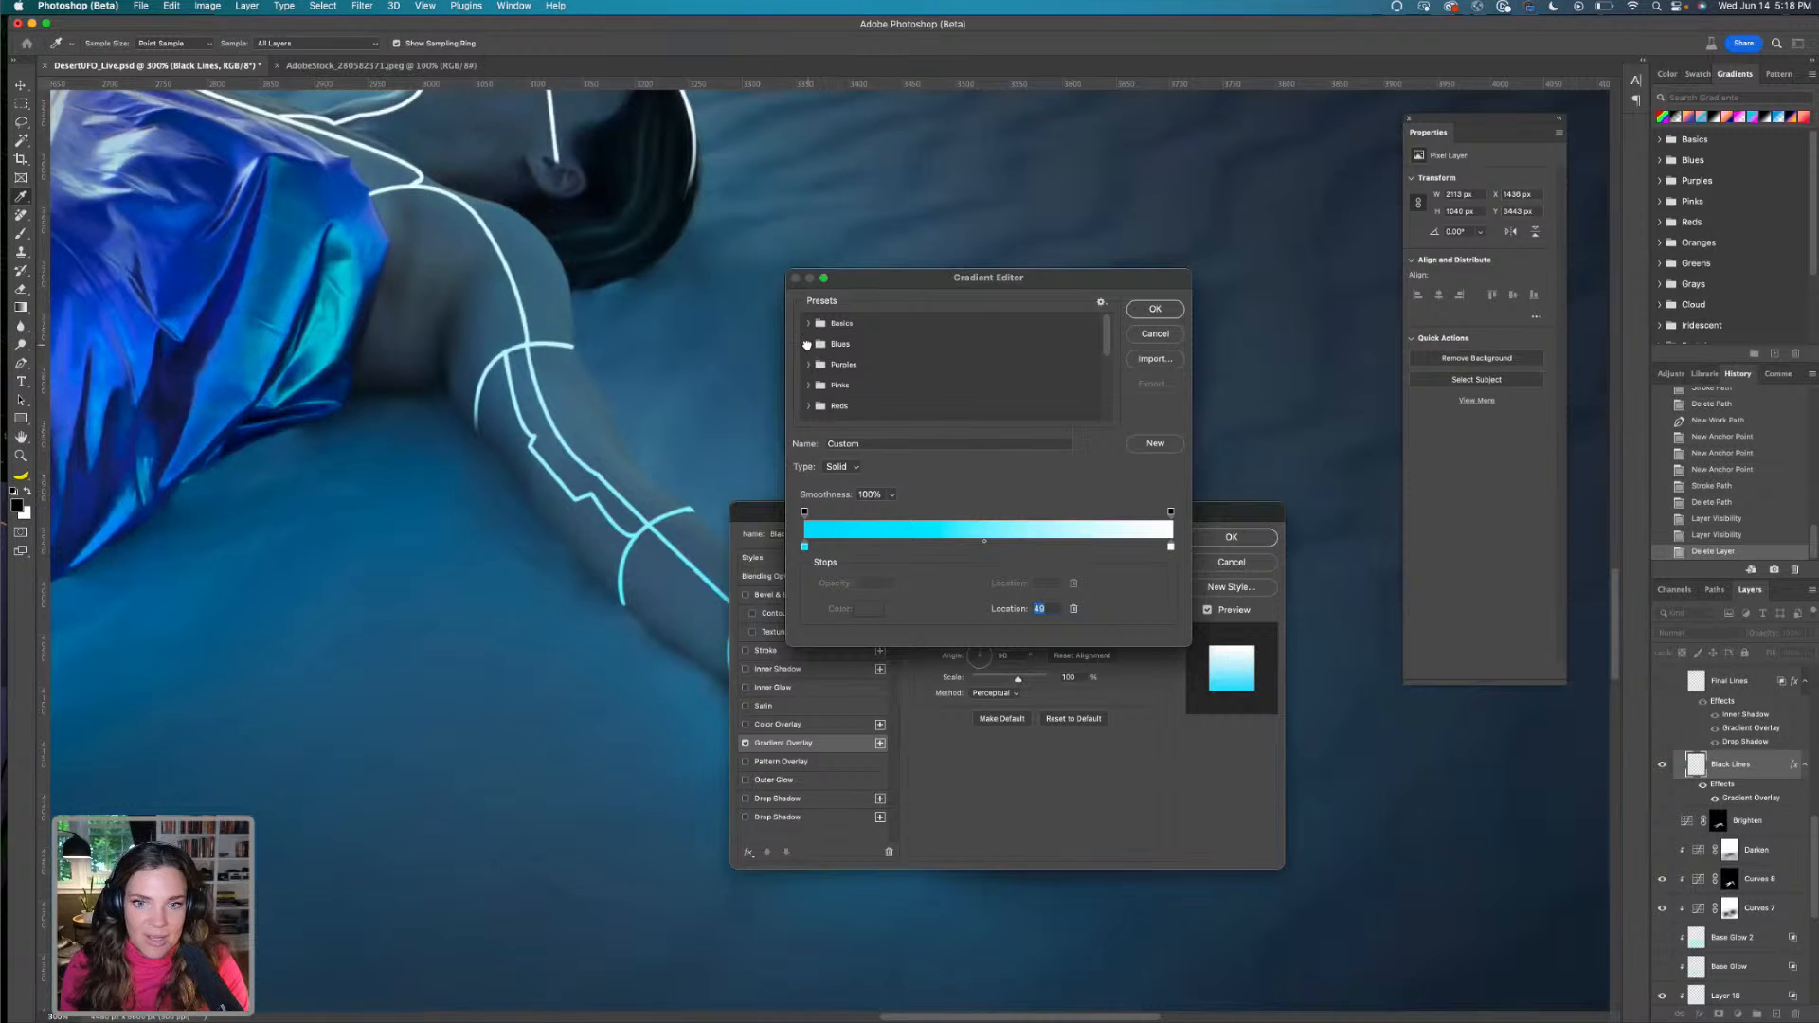
Try several gradient presets from the Blues group on the lines, ending with Blue_03
left_click(809, 345)
left_click(861, 391)
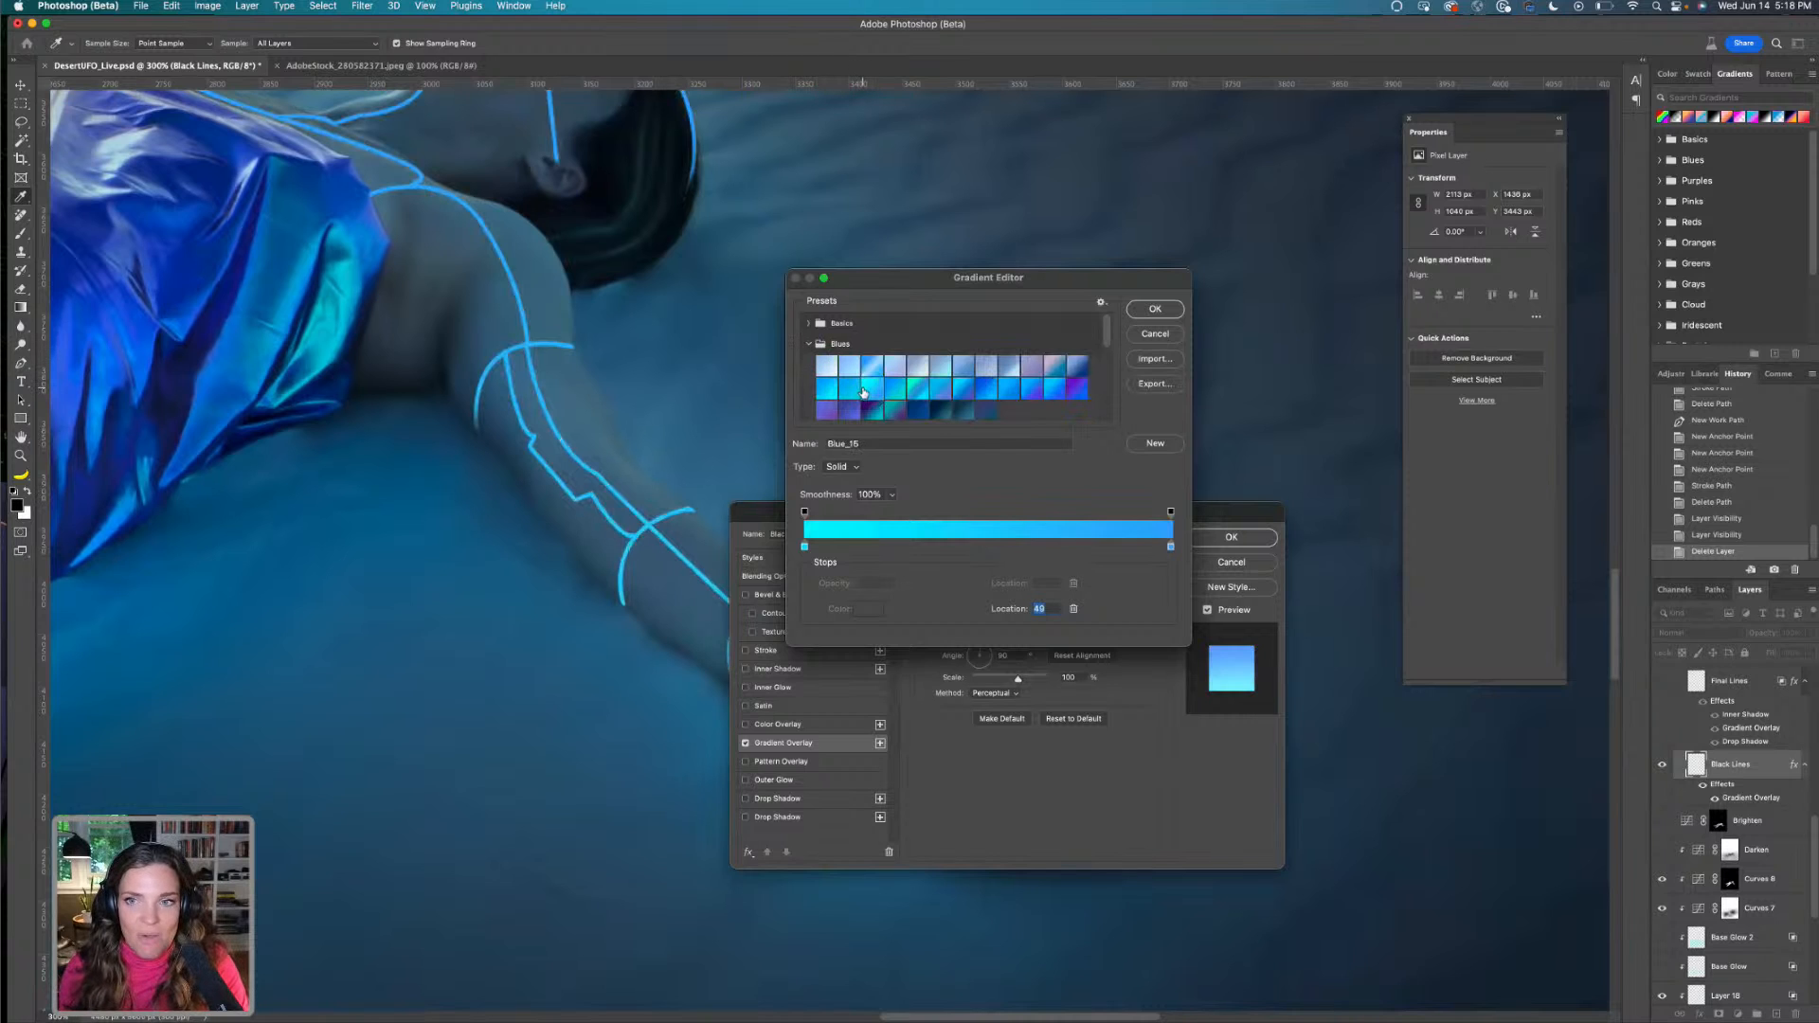
left_click(971, 393)
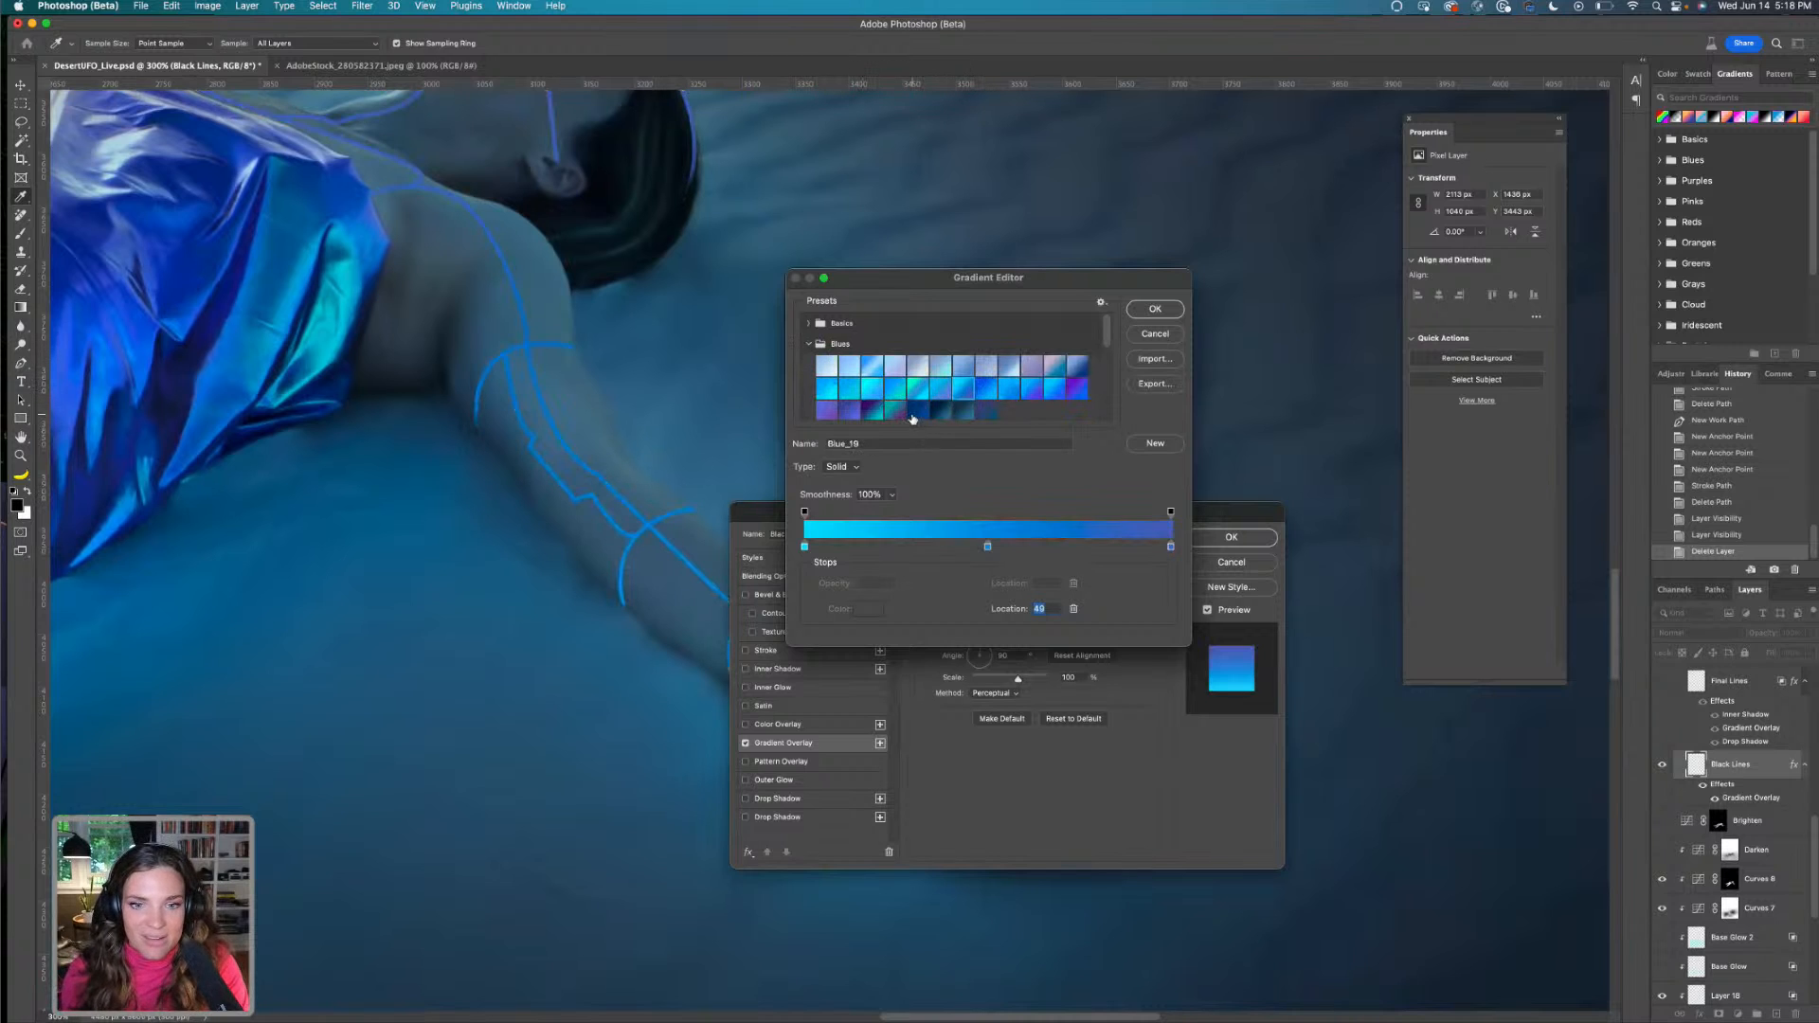
left_click(864, 413)
left_click(844, 415)
left_click(993, 388)
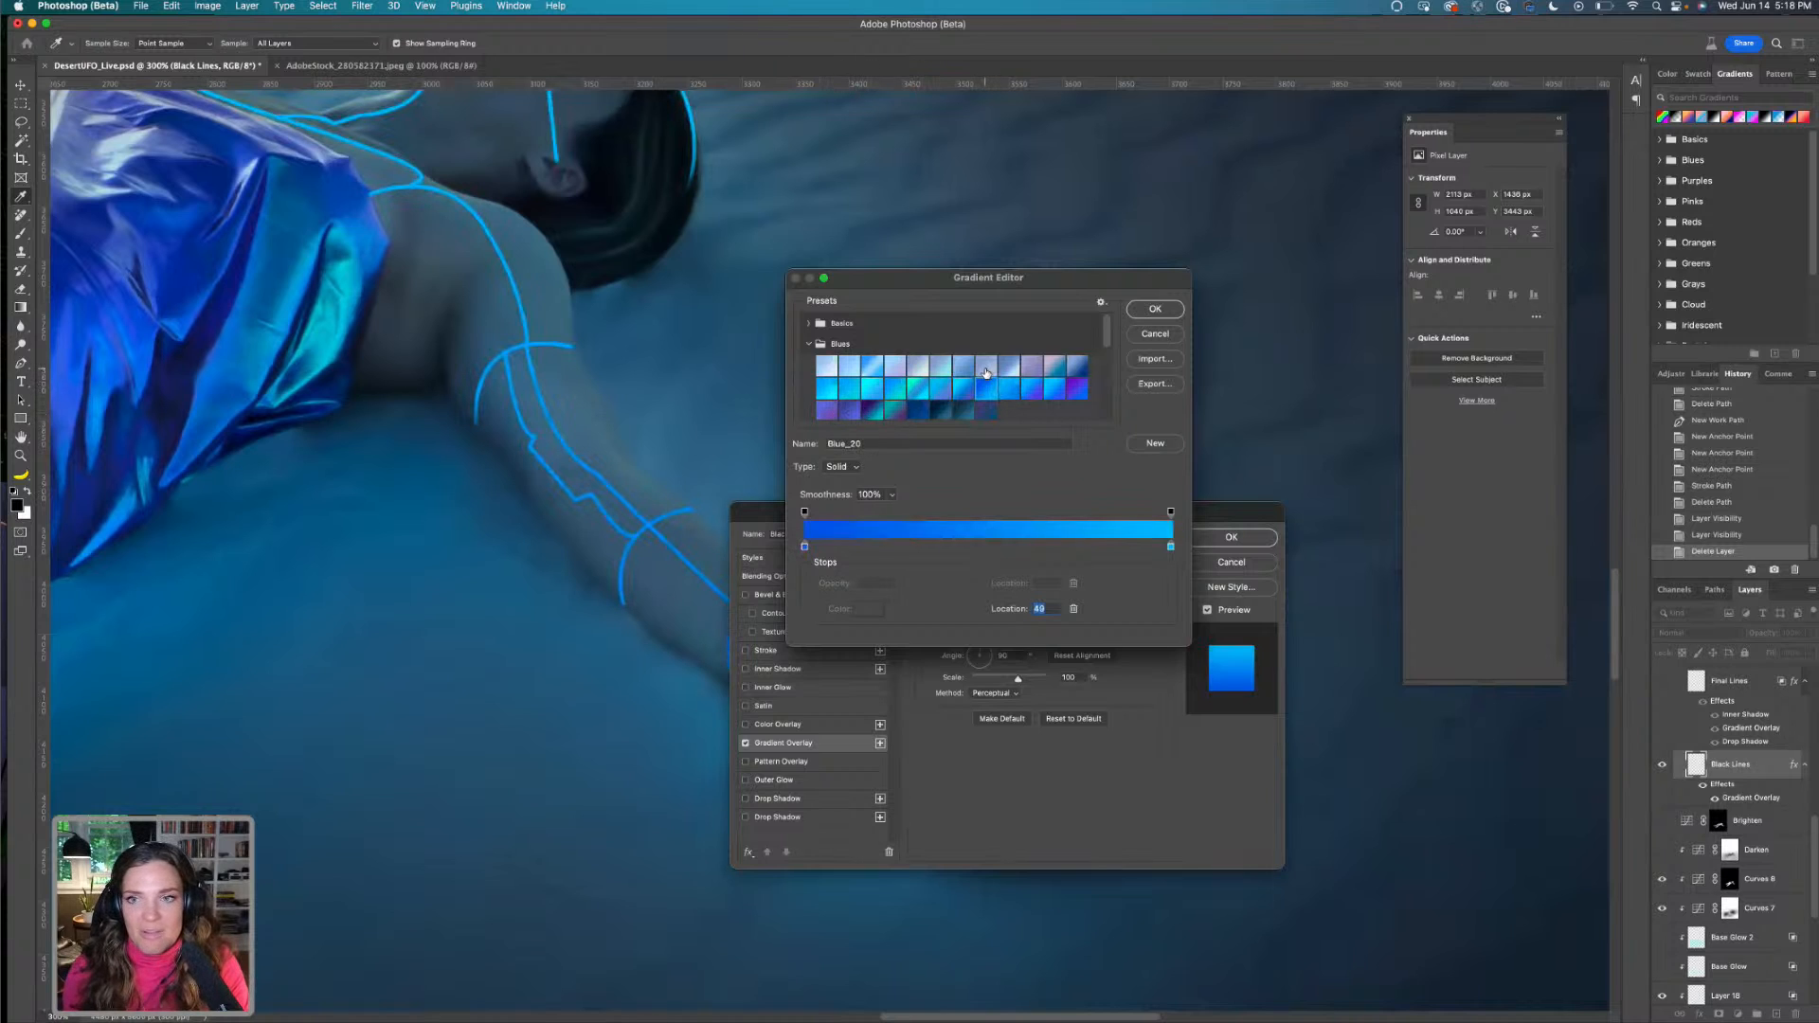
left_click(878, 370)
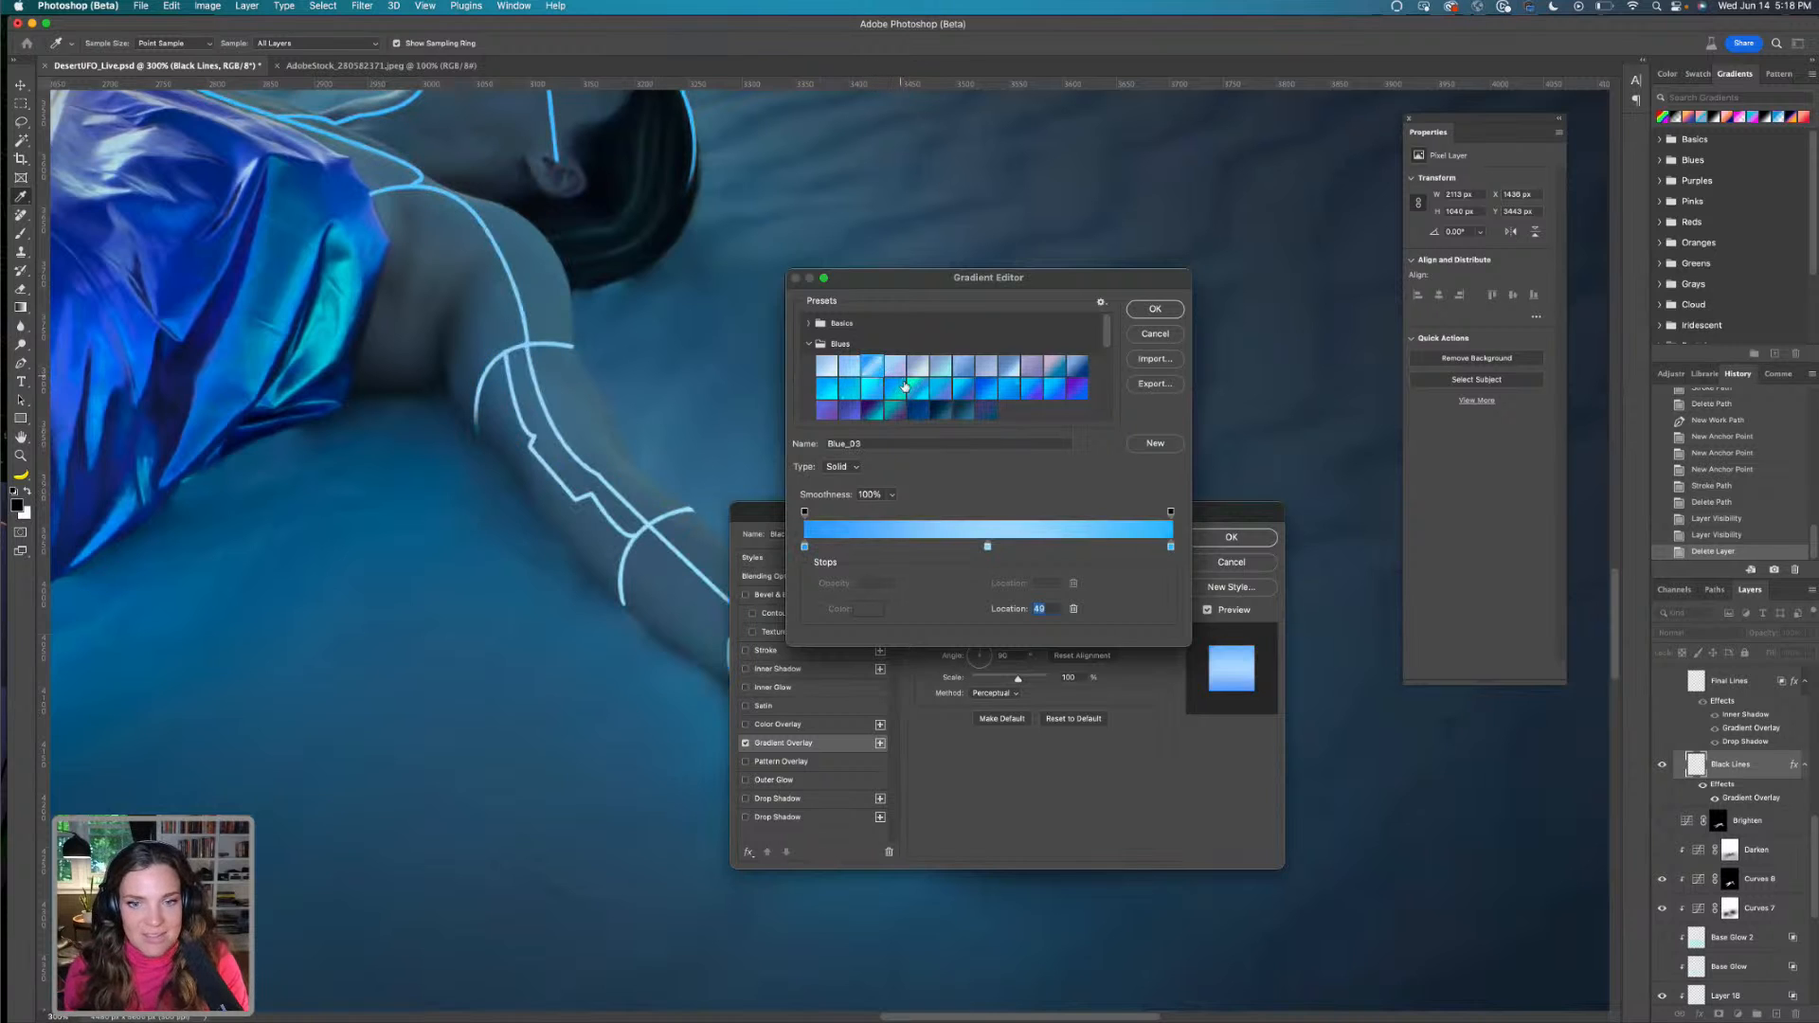
Try the Purple_02 and Purple_21 gradient presets, checking Purple_21 on the face, arm and legs and against the stormy sky
scroll(902, 381, "down", 2)
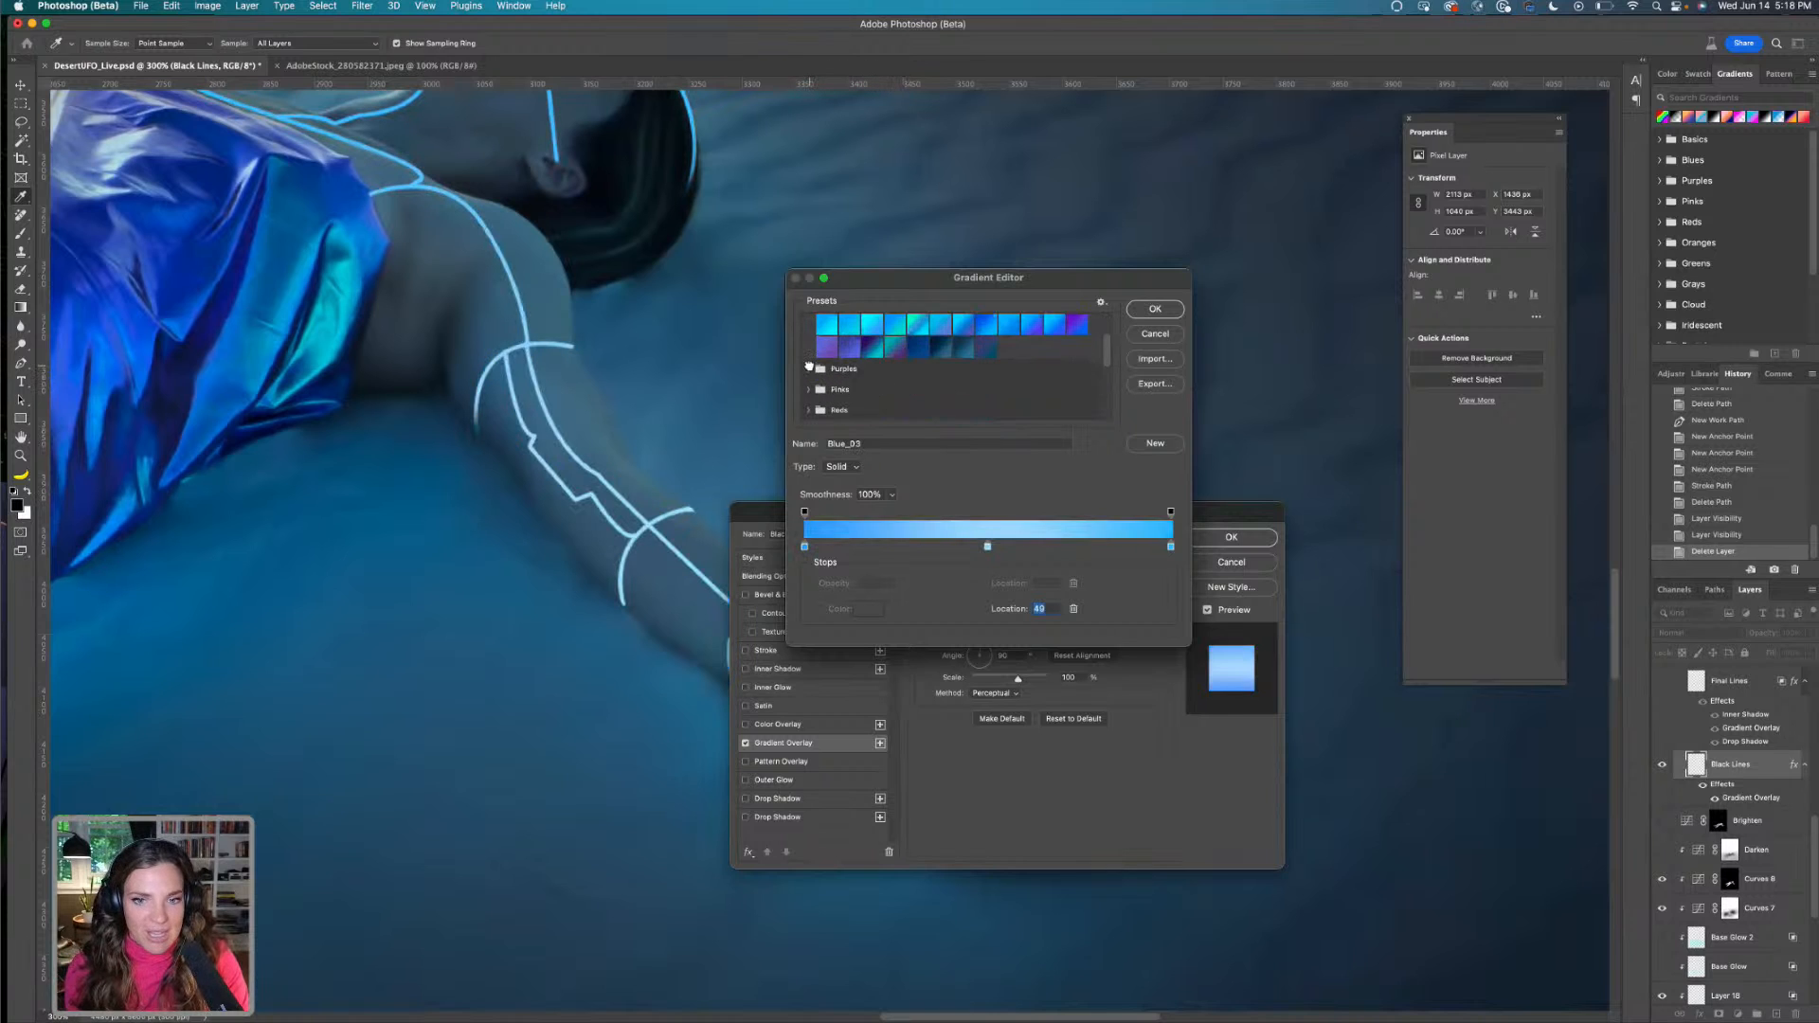
left_click(808, 368)
left_click(966, 405)
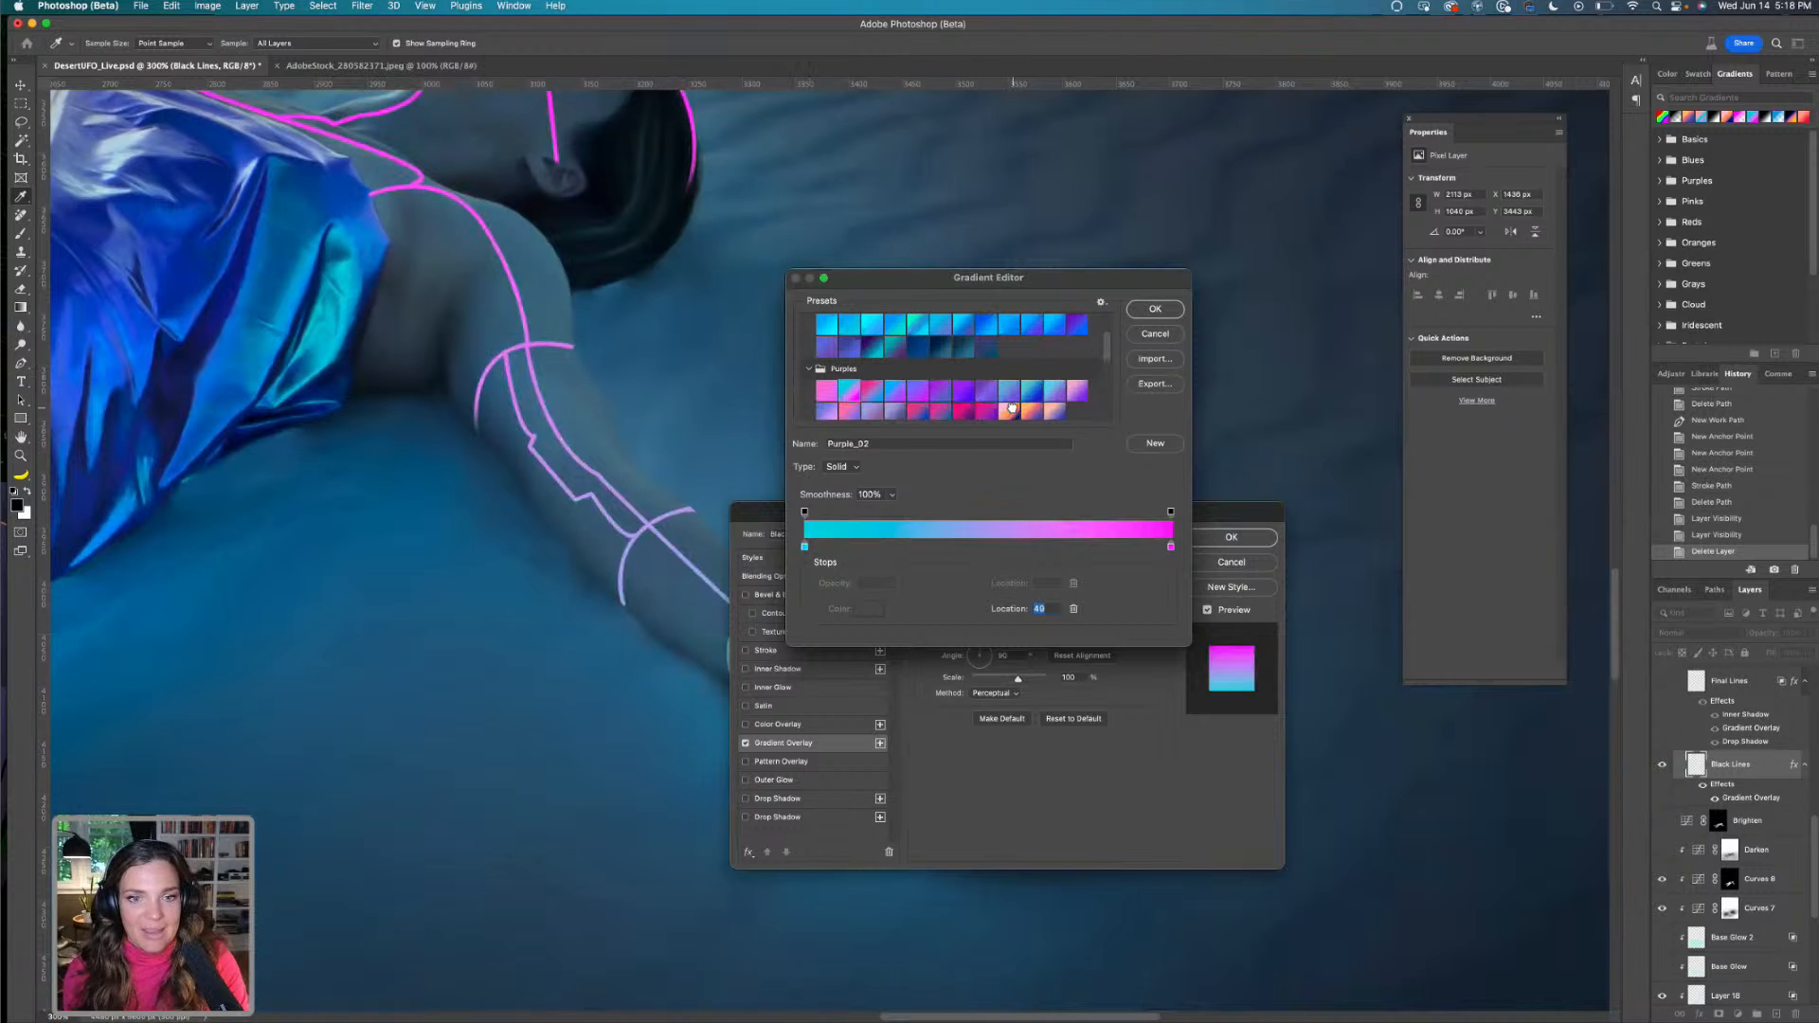
left_click(1012, 411)
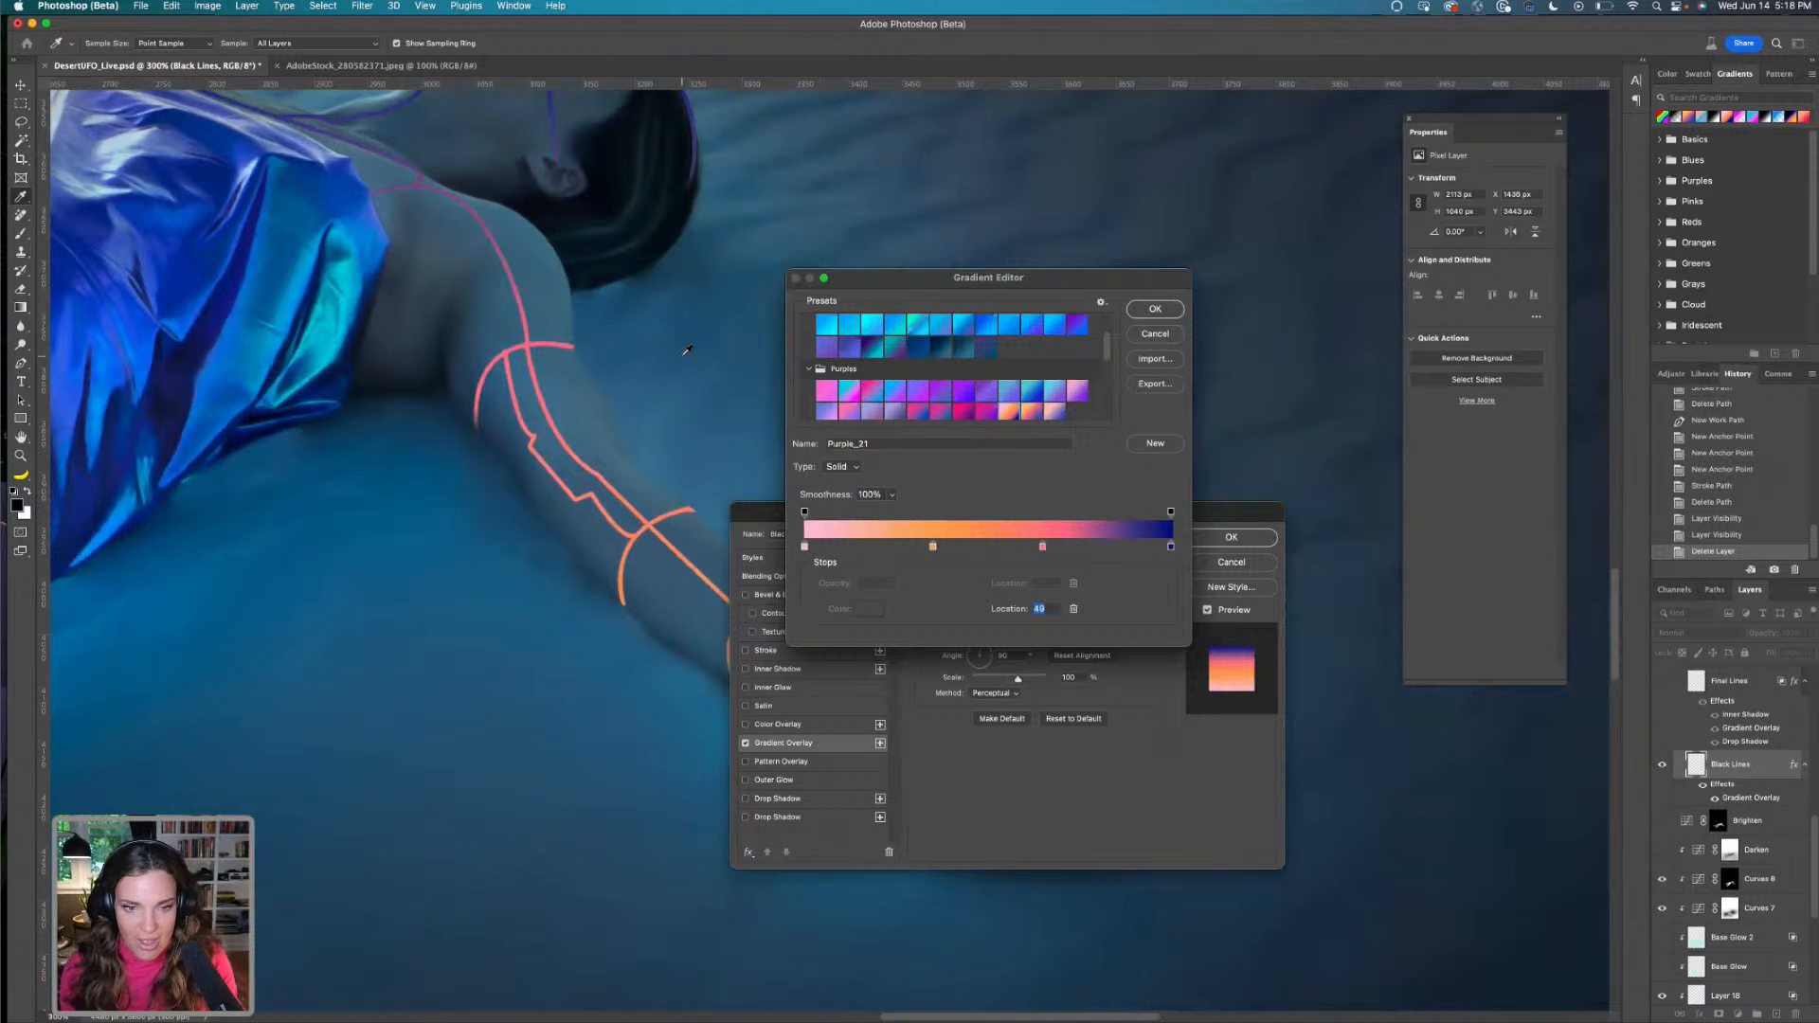
key("super+minus")
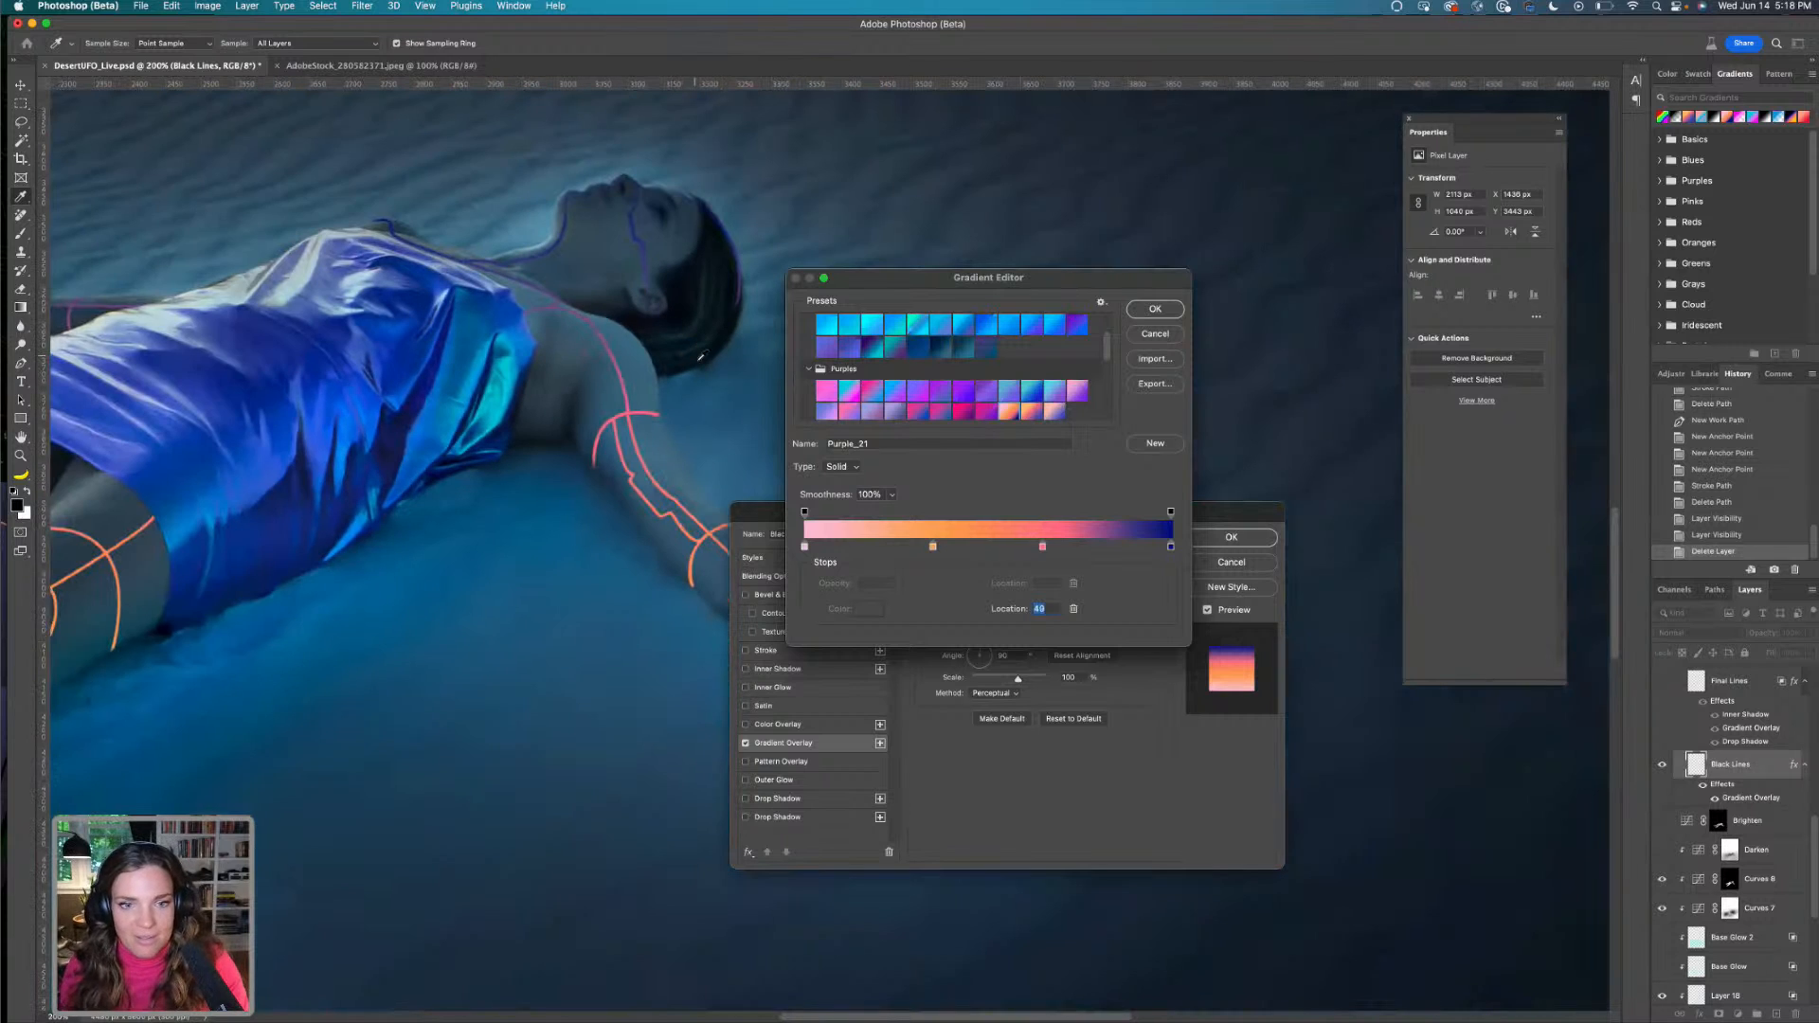
scroll(701, 357, "left", 15)
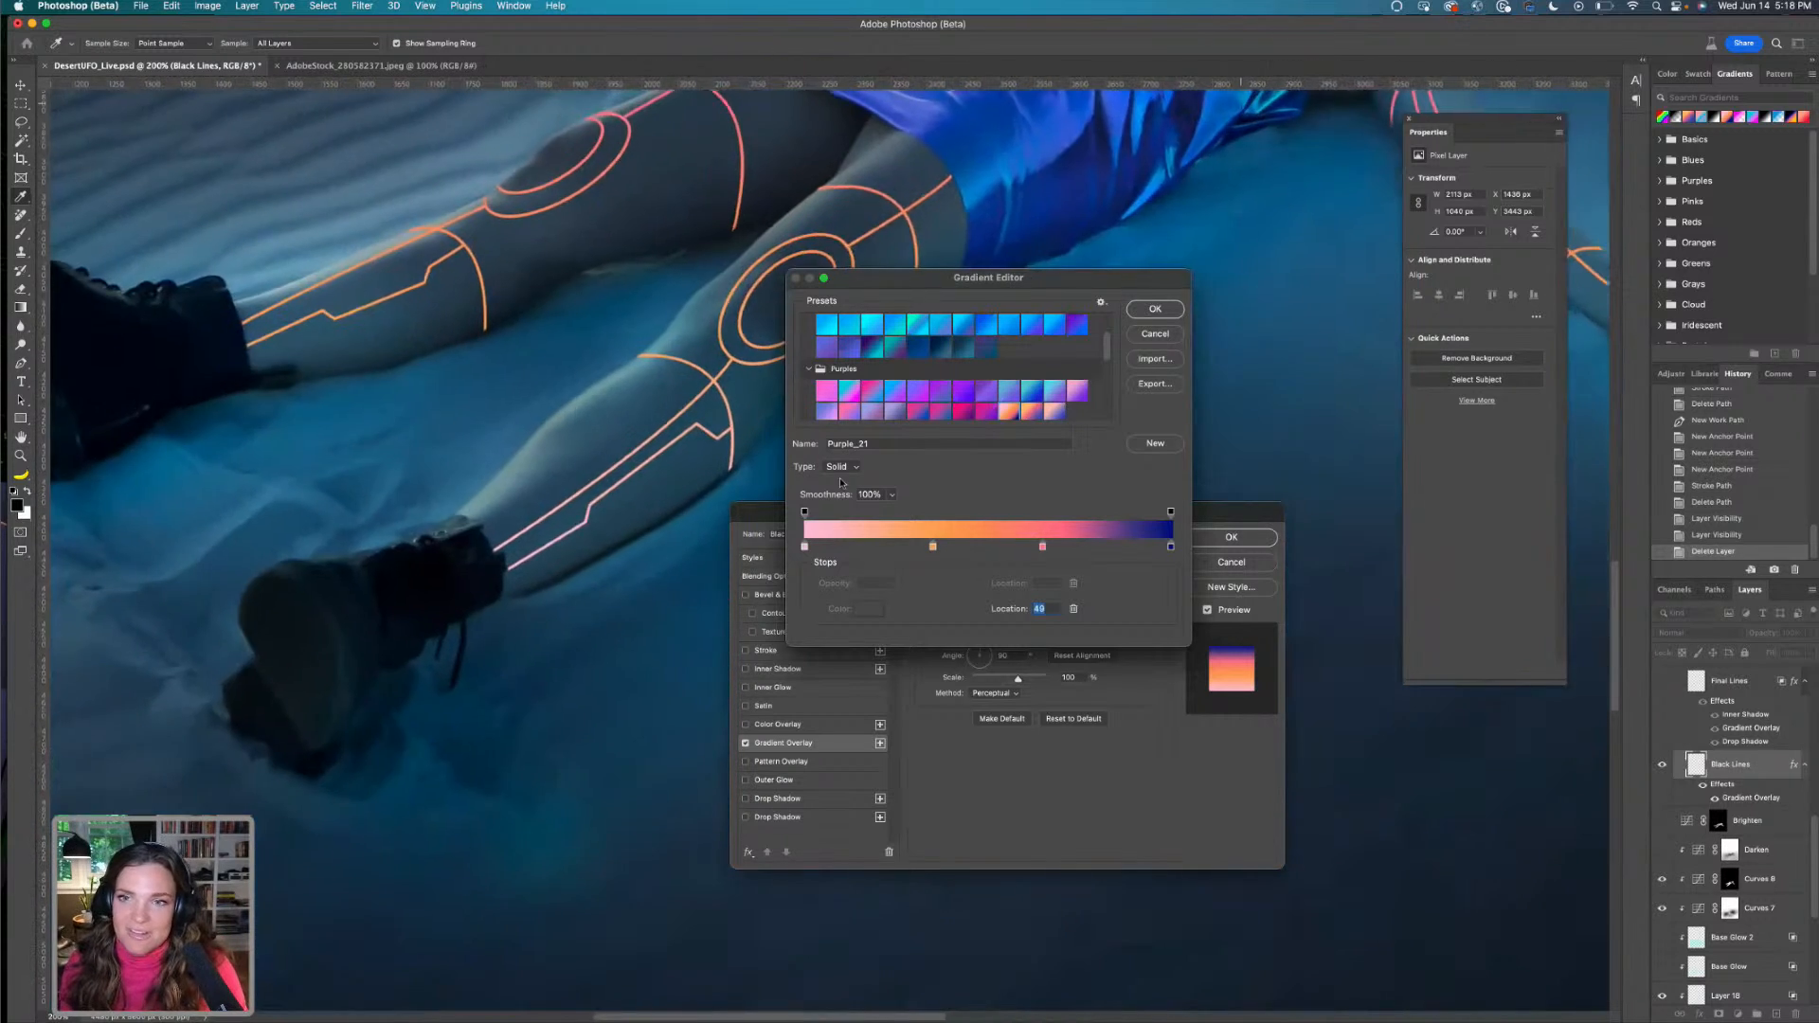
scroll(446, 414, "right", 15)
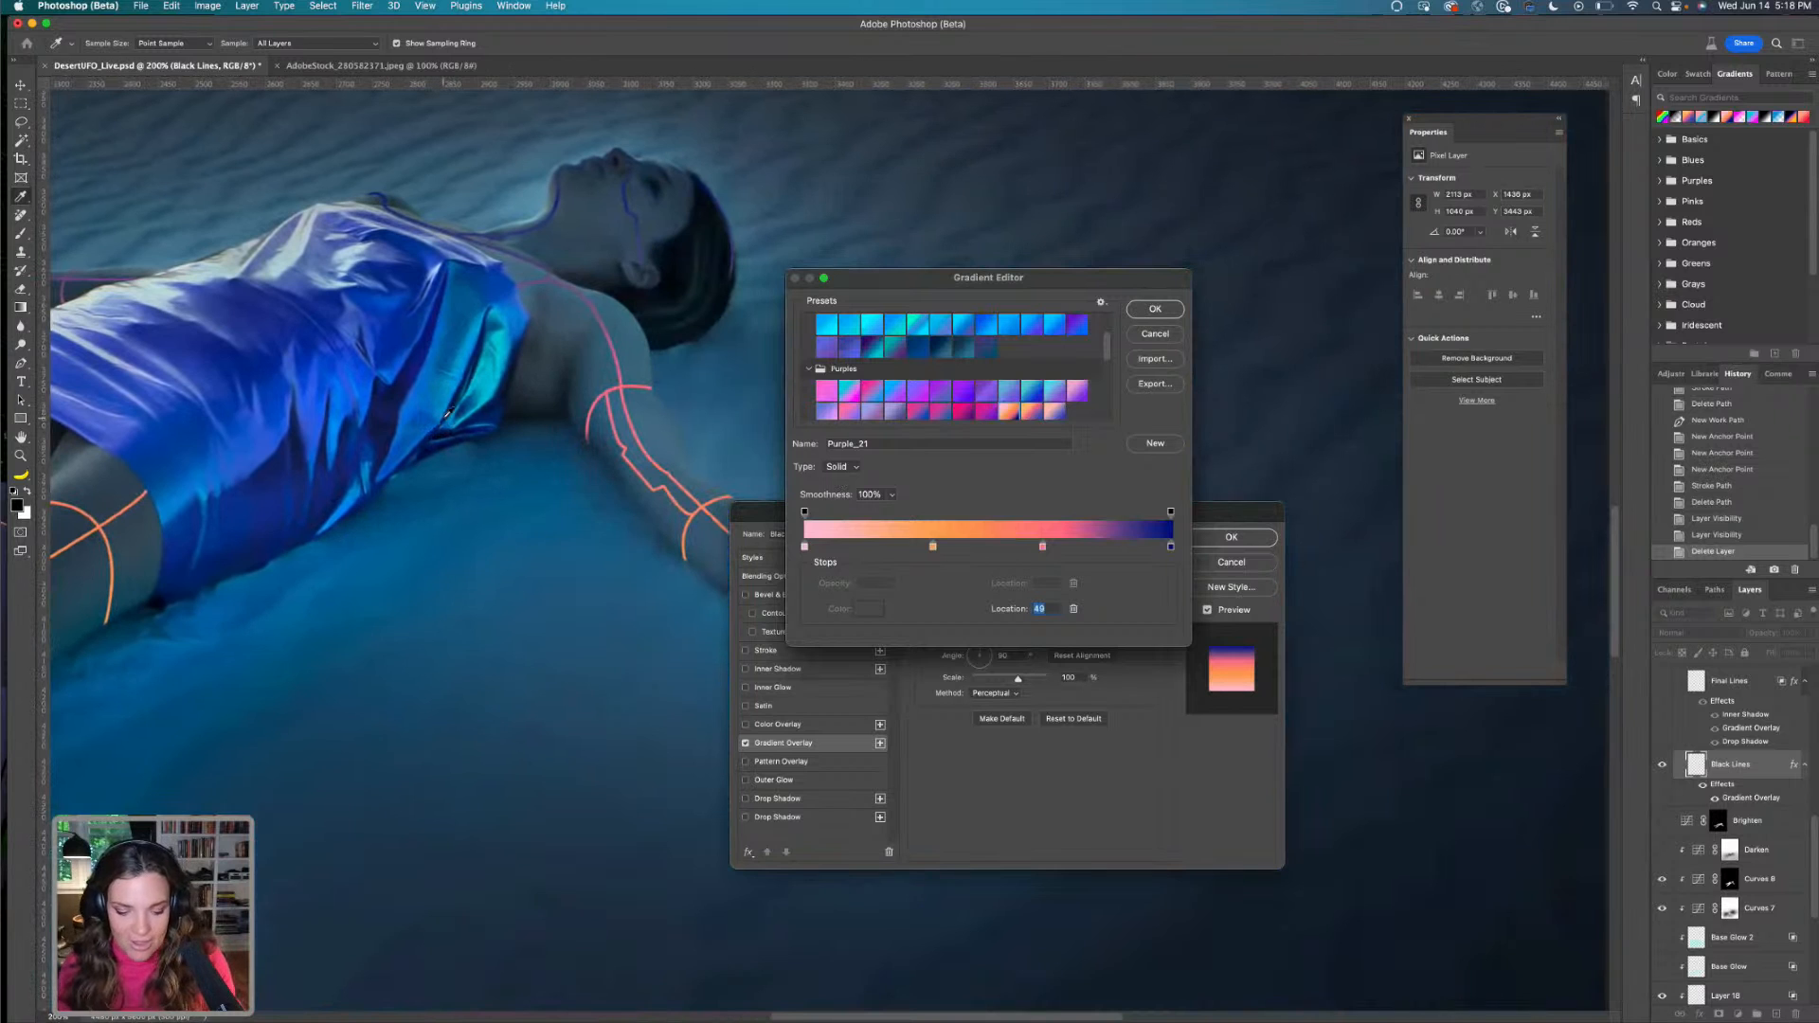
key("super+minus")
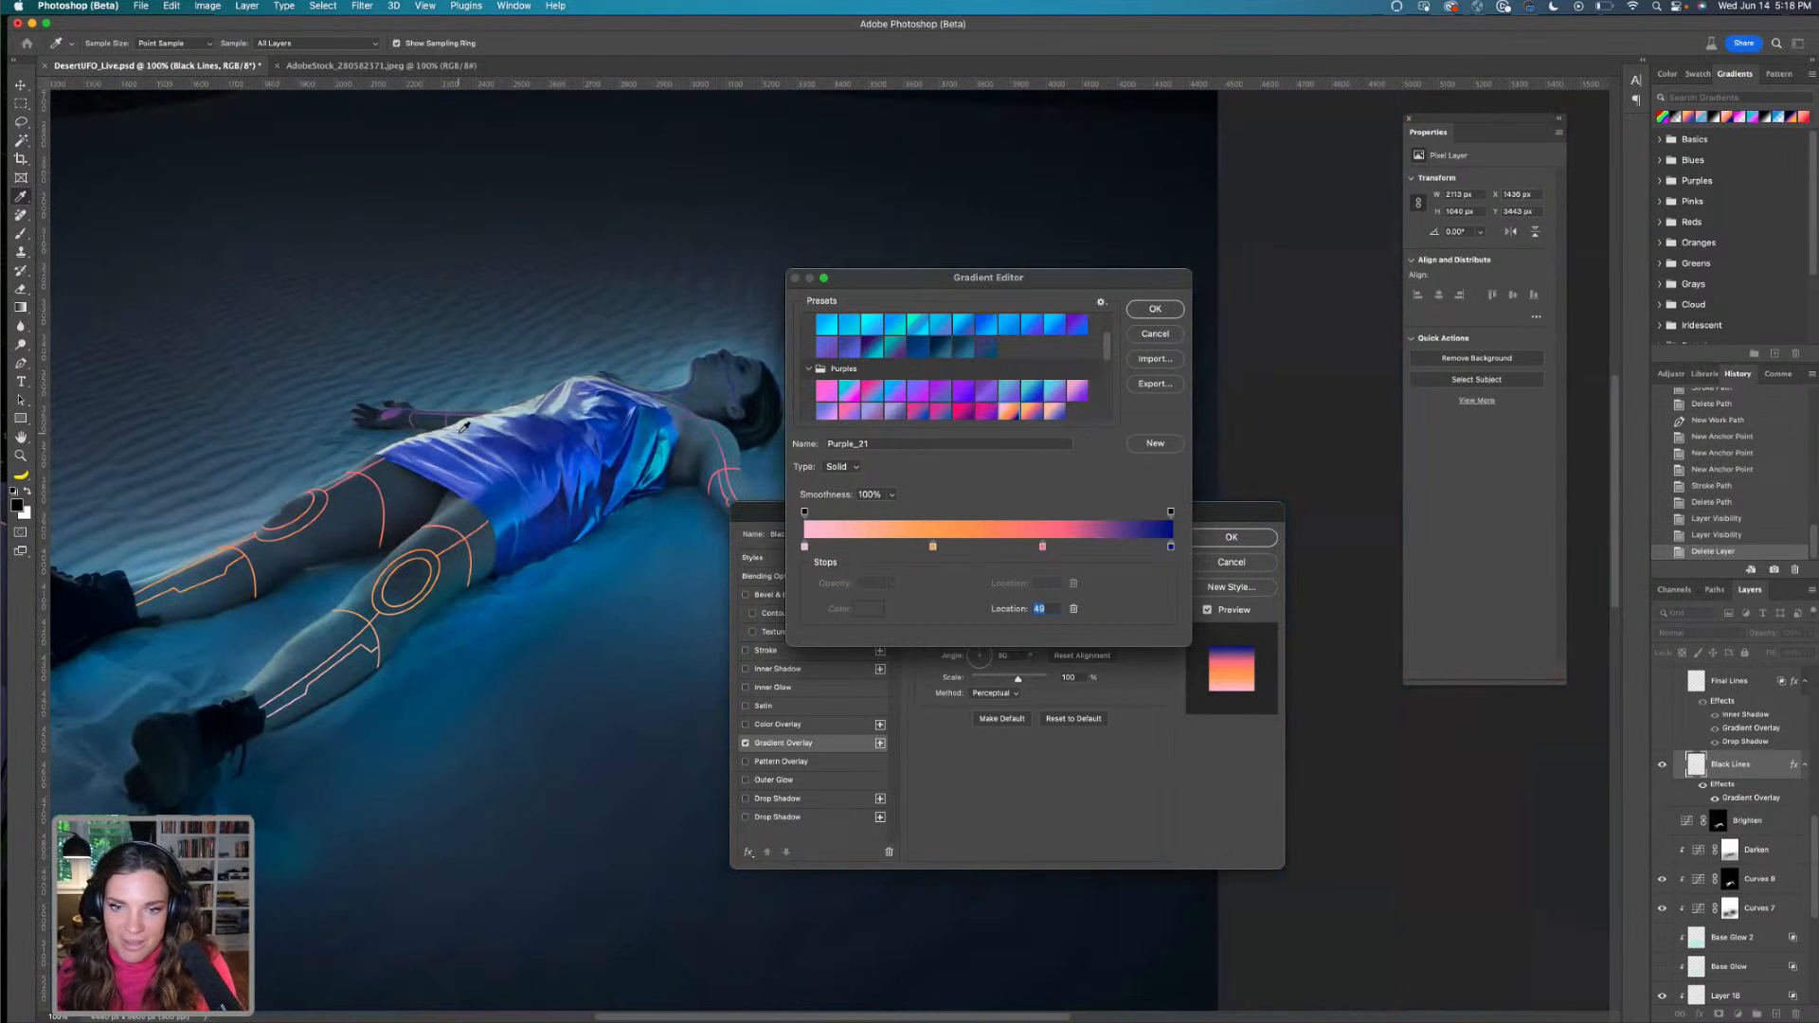
left_click_drag(526, 457, 831, 523)
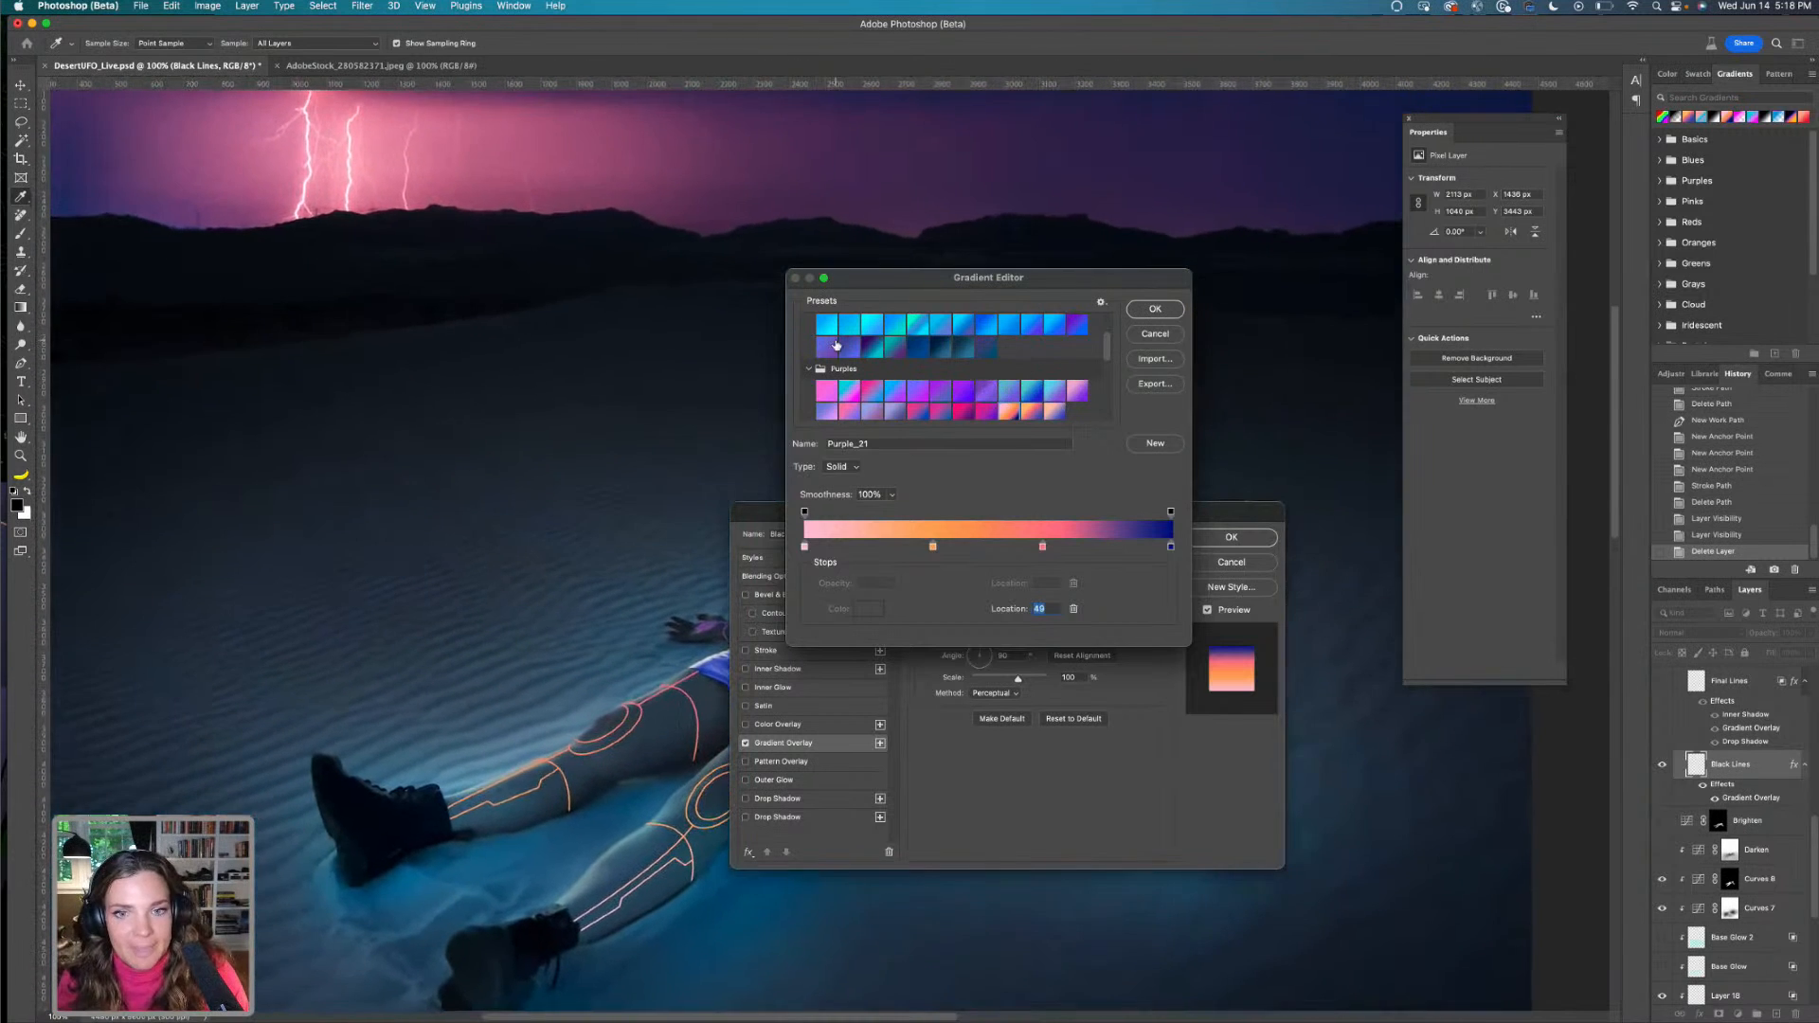
left_click_drag(629, 688, 342, 503)
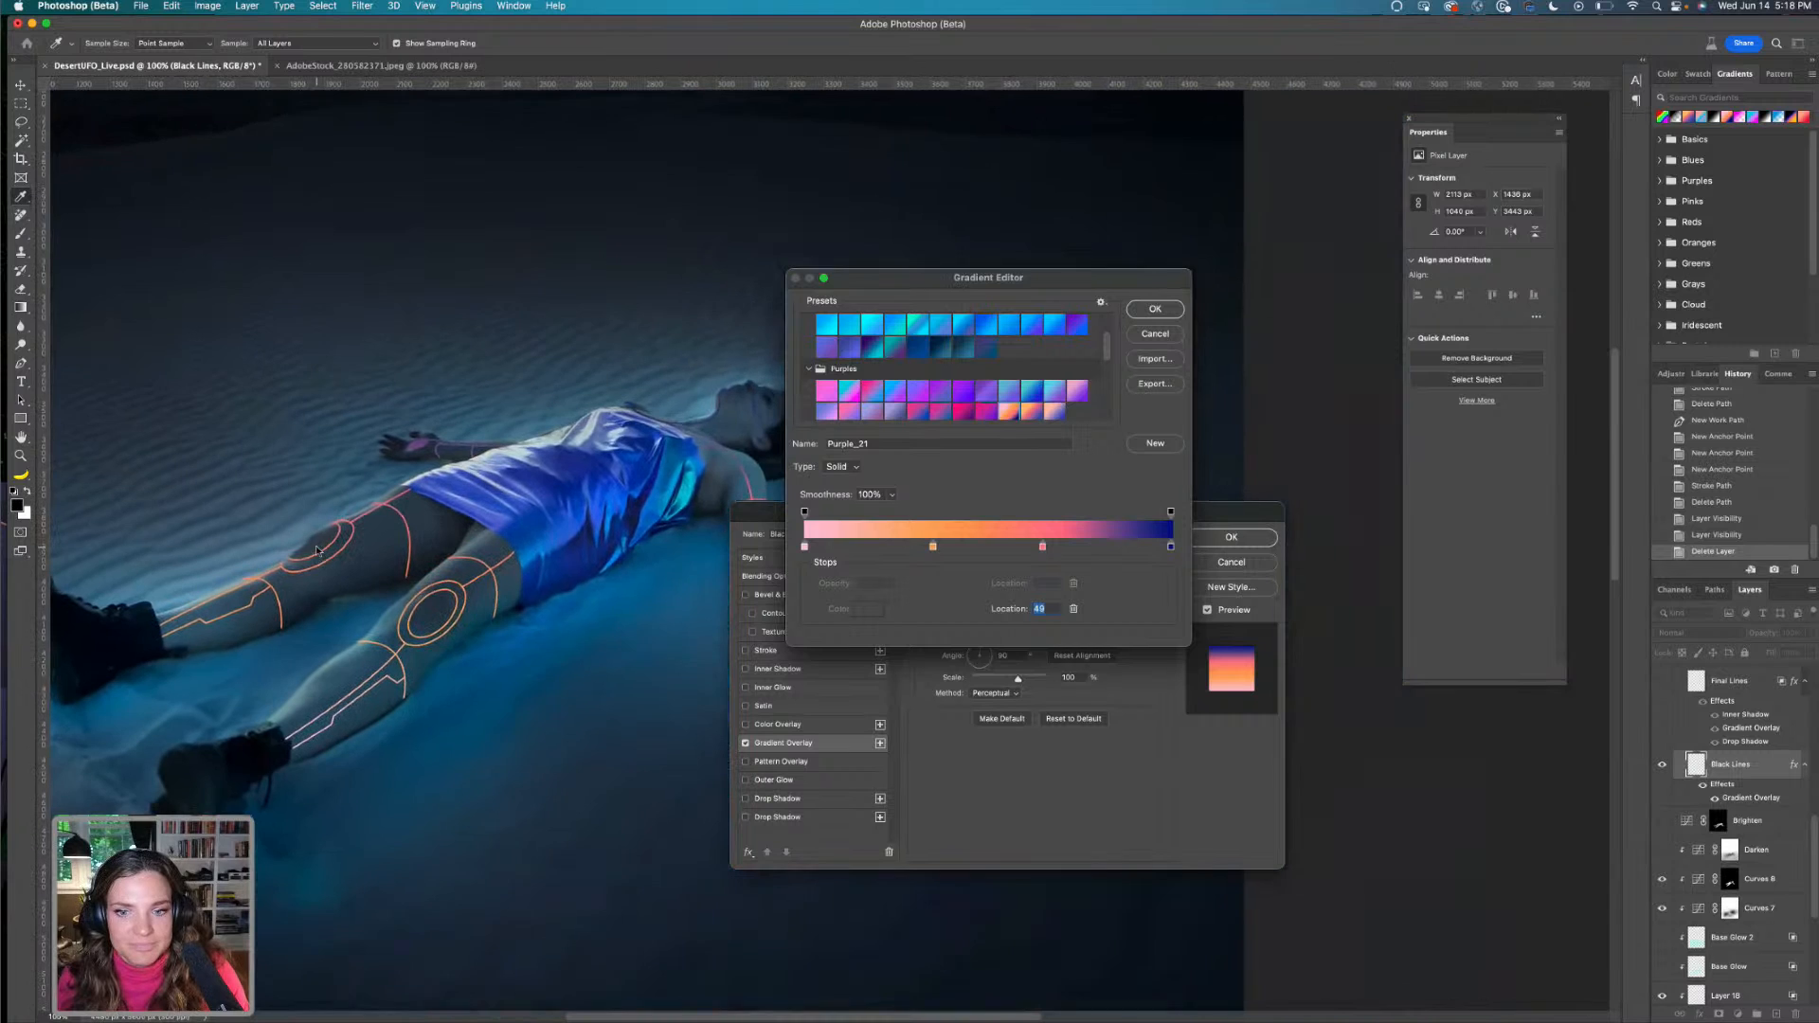
Try the Foreground to Transparent preset from the Basics group on the lines, with bright cyan 00eaff as the starting color stop
scroll(854, 378, "up", 3)
left_click(824, 367)
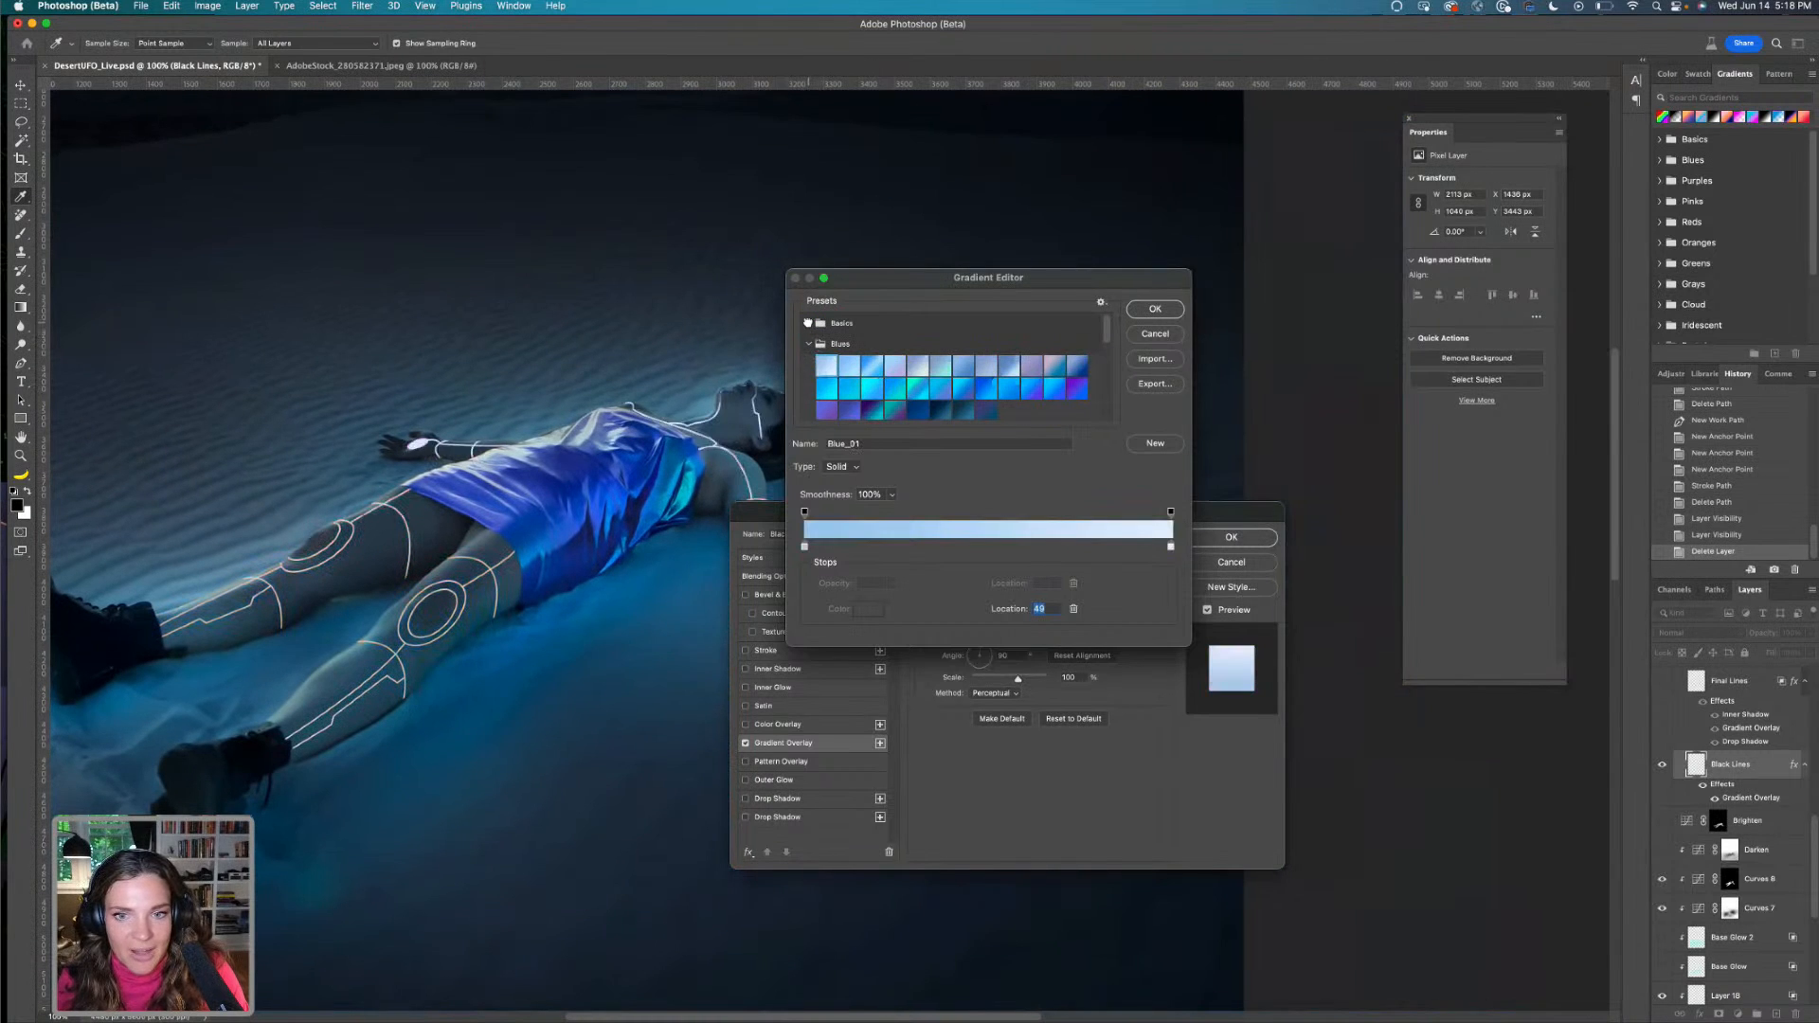
left_click(808, 323)
left_click(849, 345)
left_click(804, 547)
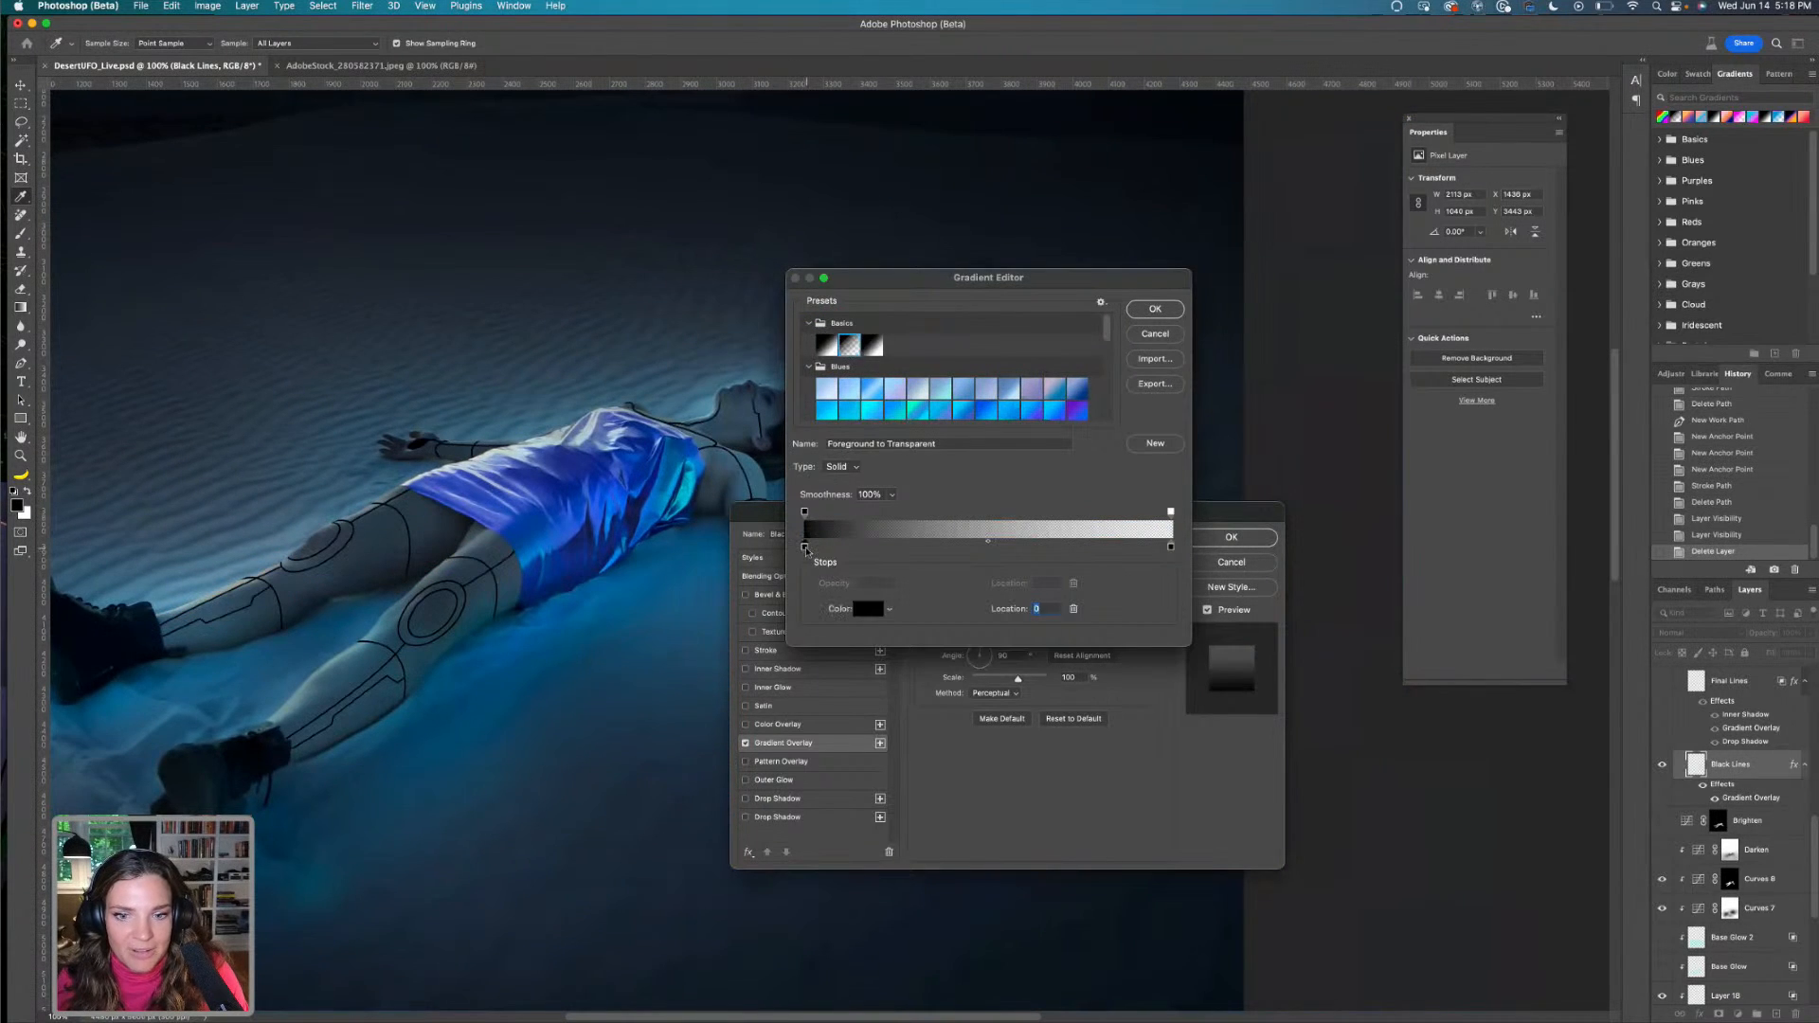
double_click(806, 548)
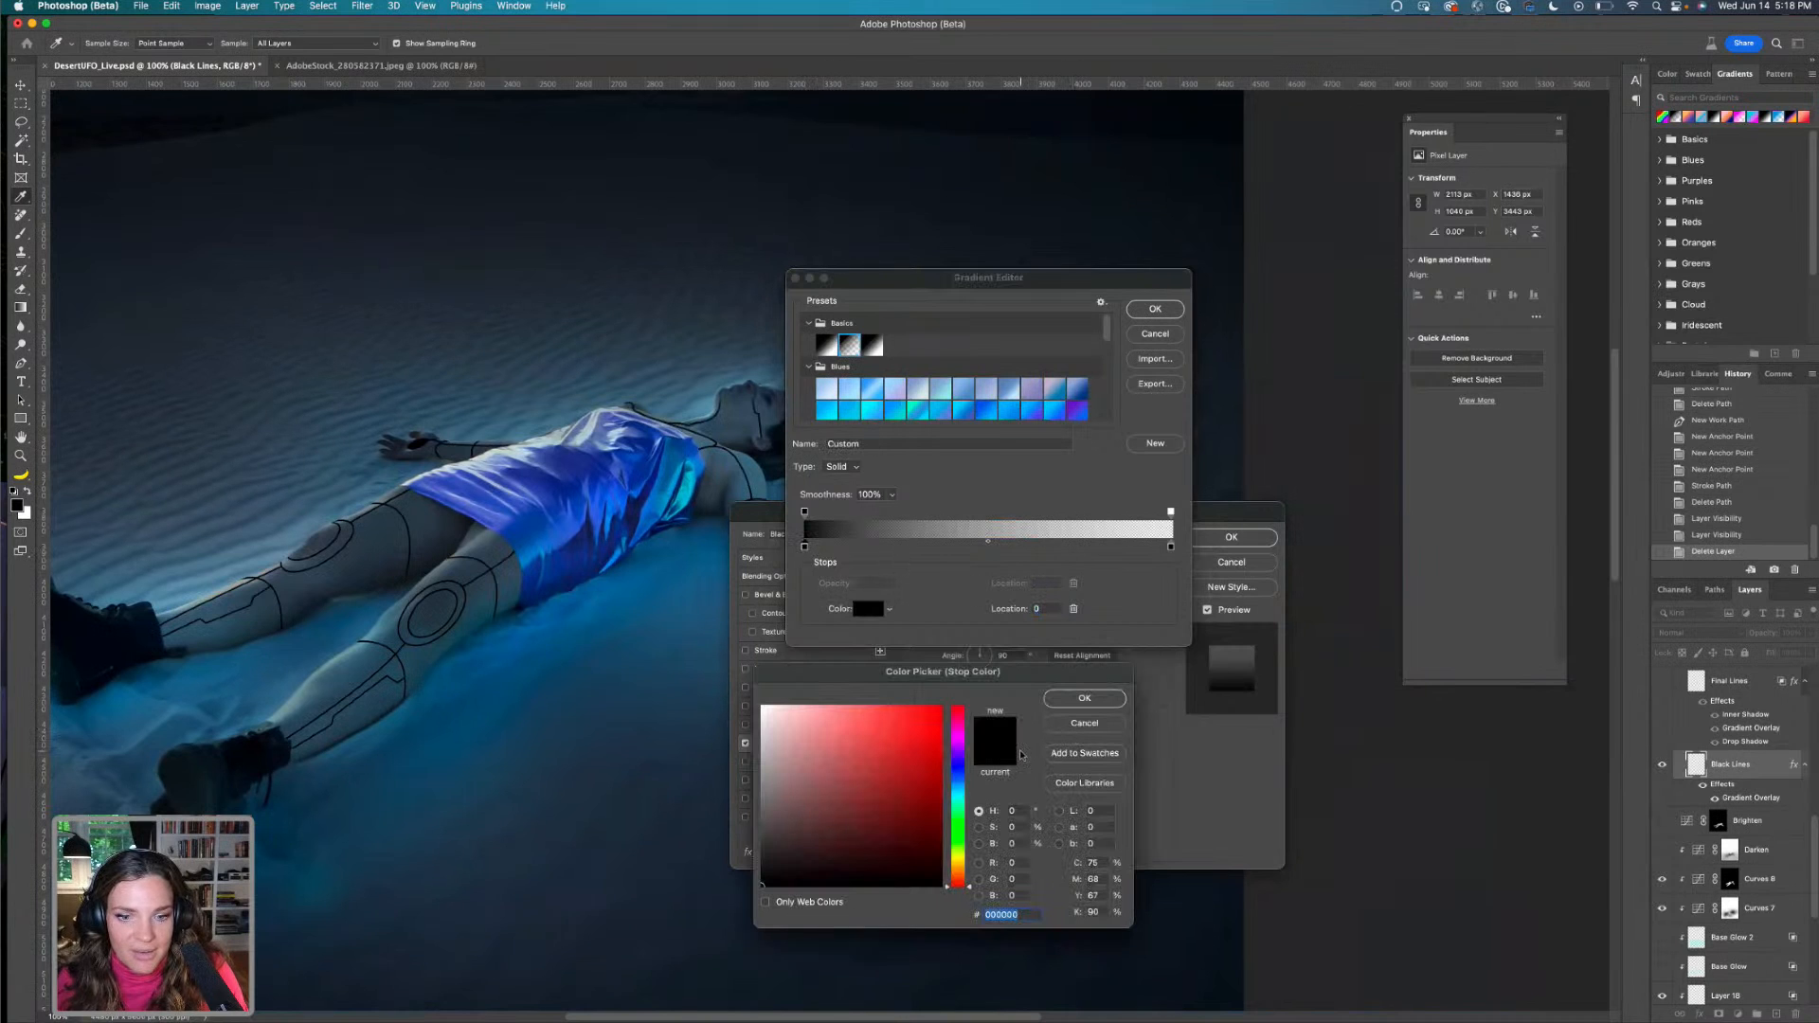
left_click(959, 793)
left_click_drag(933, 764, 944, 706)
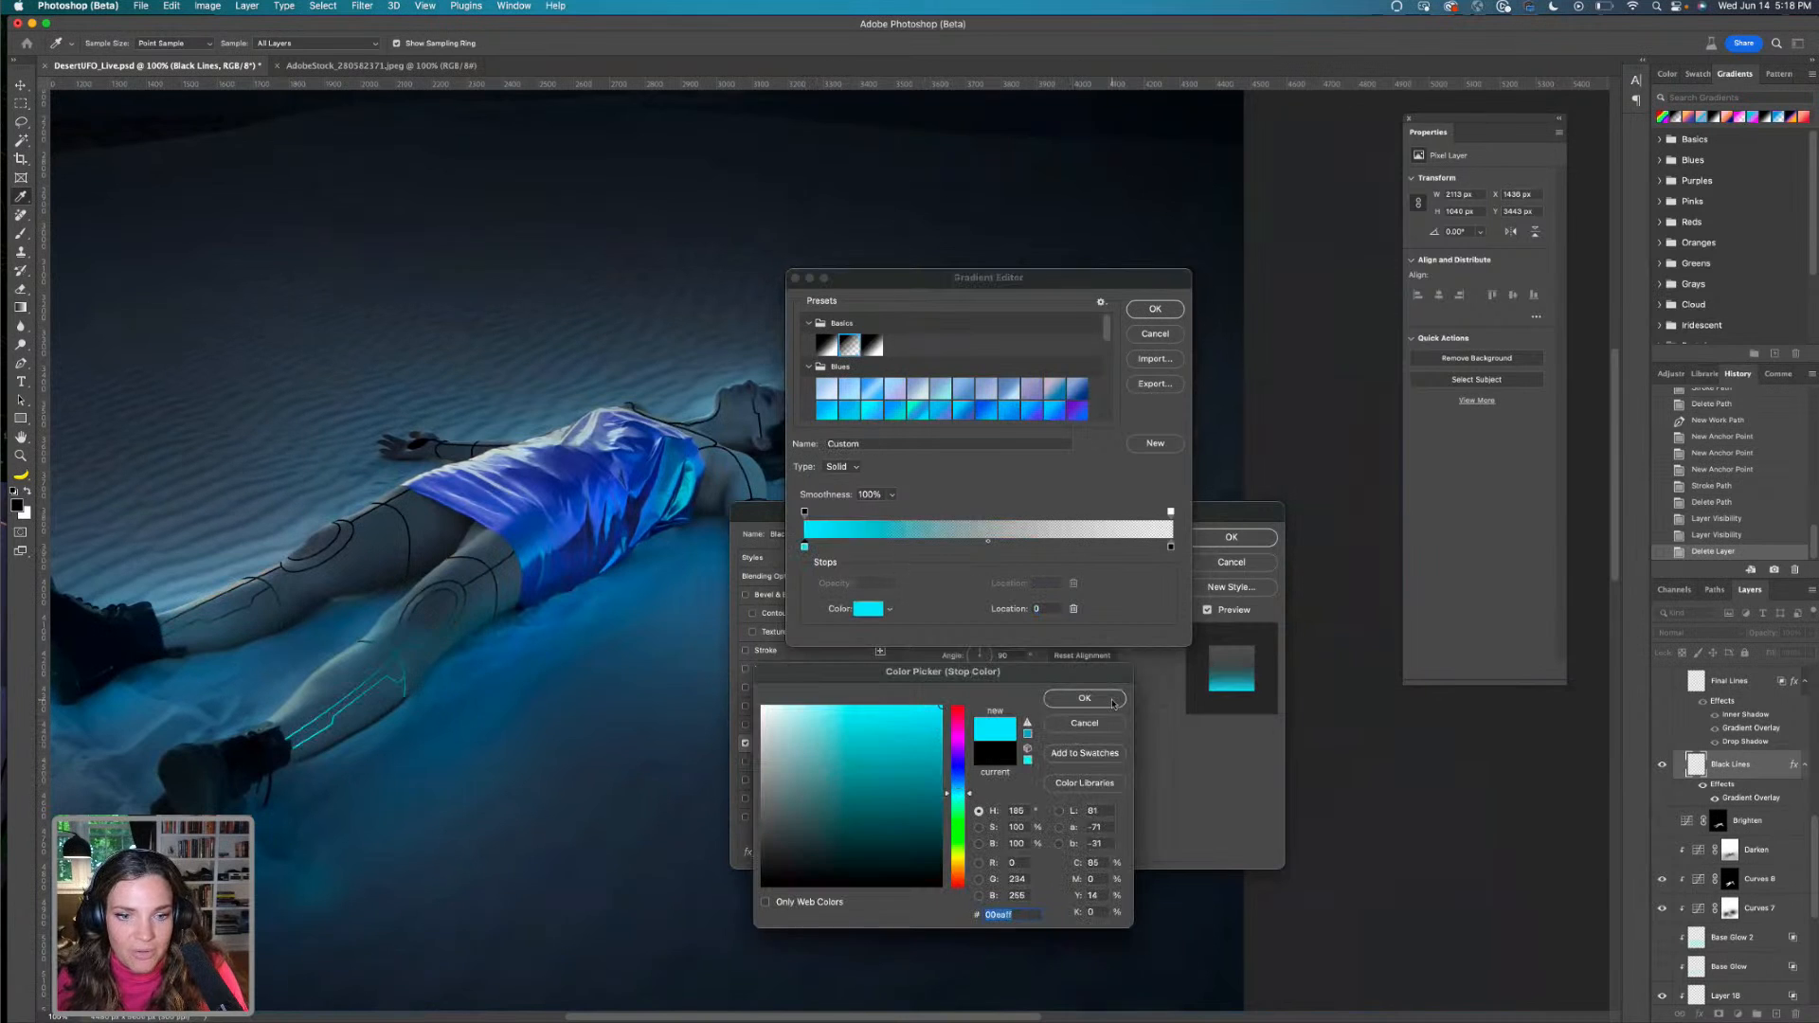
left_click(1096, 697)
Try white as the ending color stop of the cyan-to-transparent gradient
left_click(1169, 547)
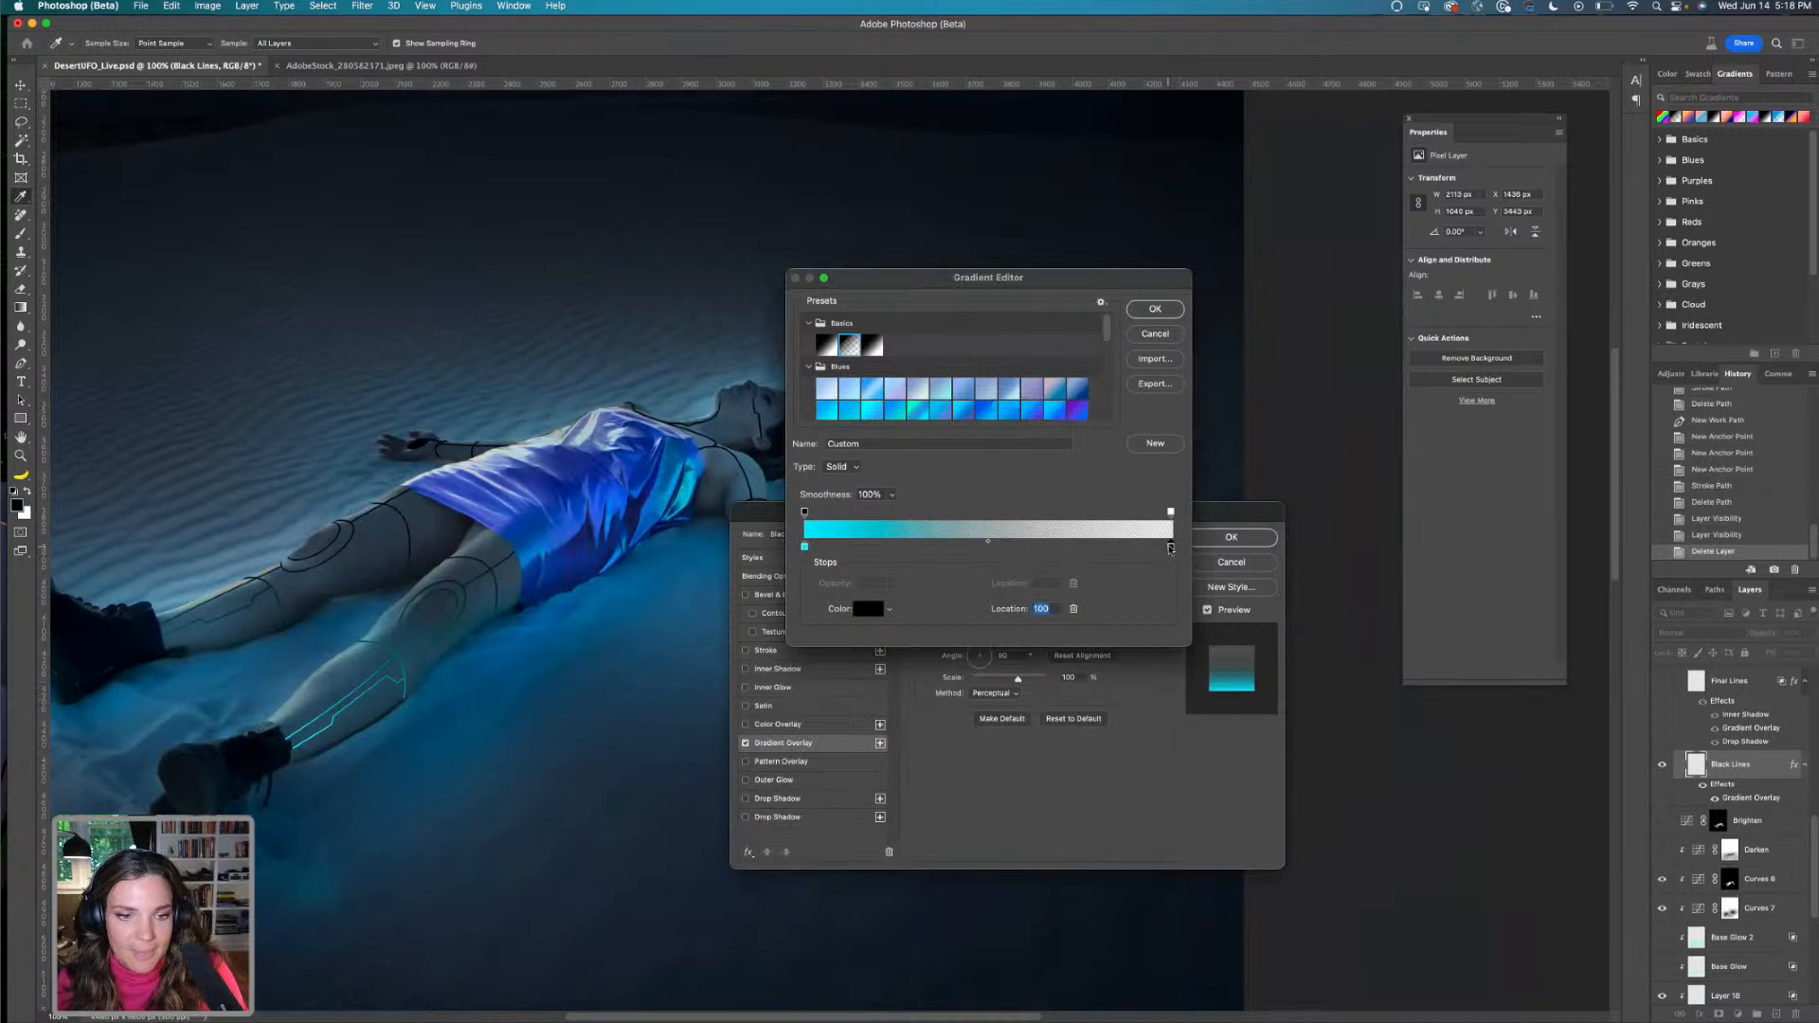
double_click(1170, 548)
left_click(763, 707)
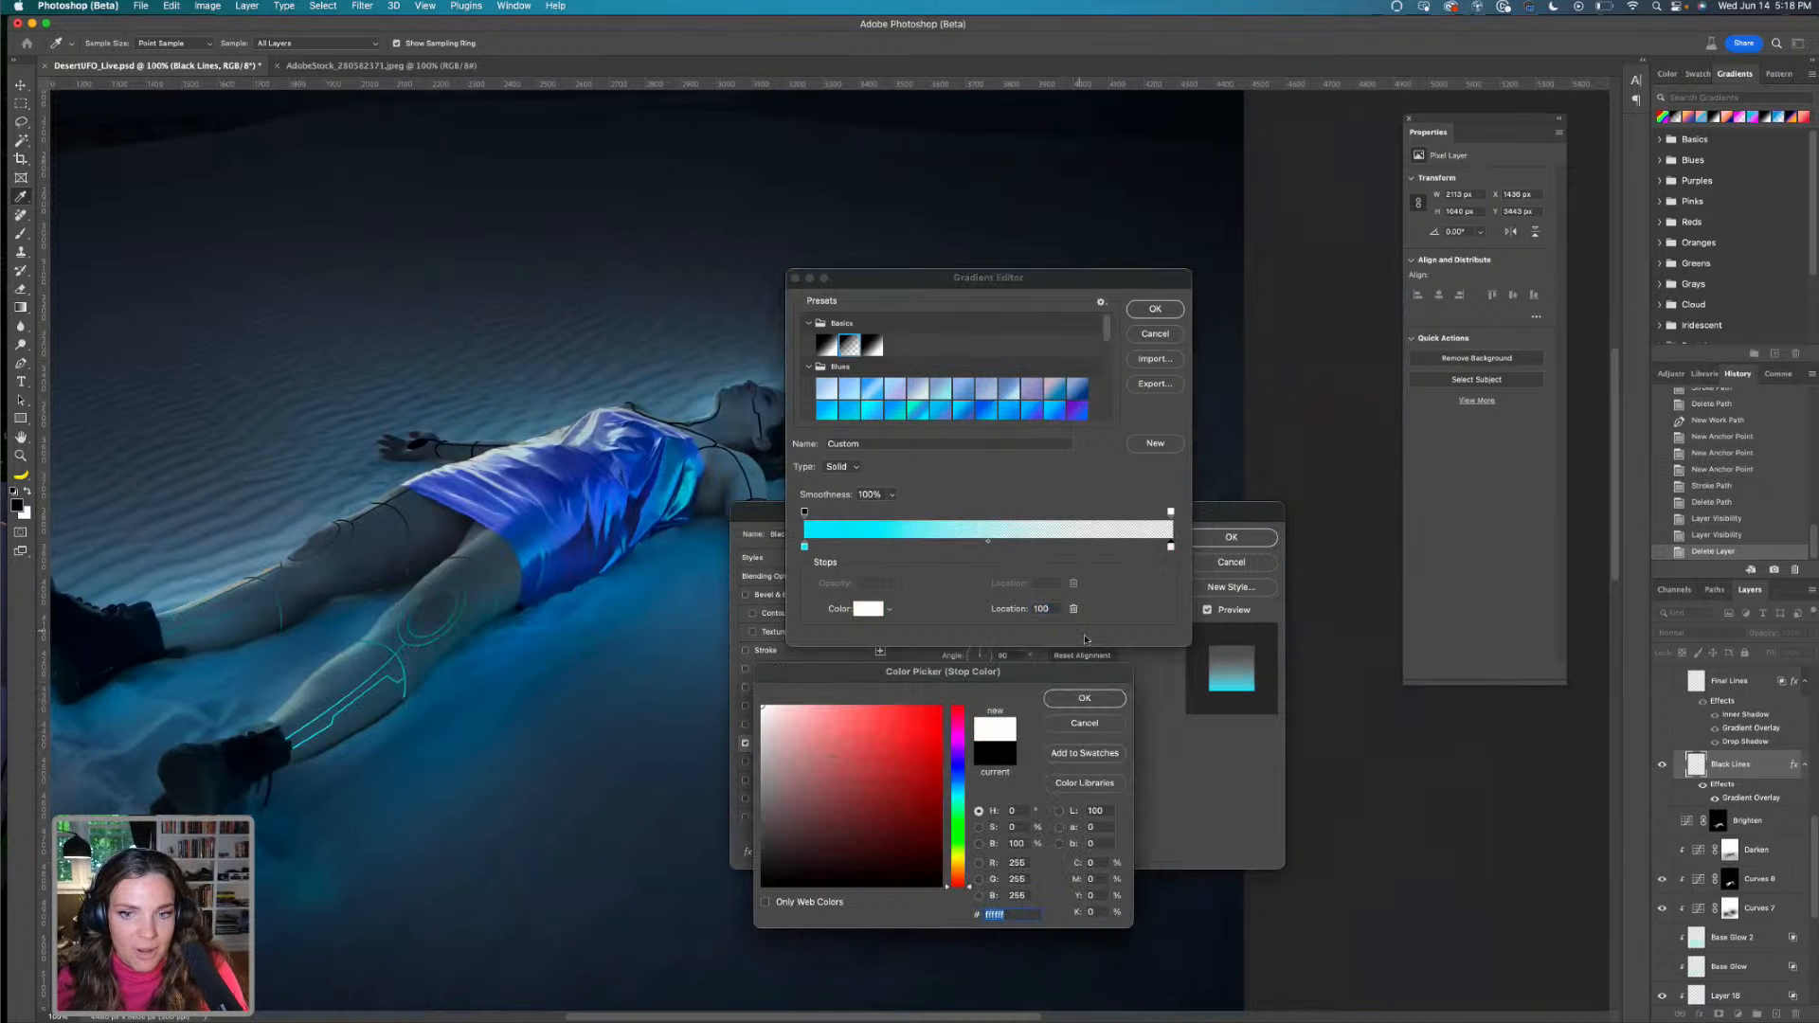
left_click(1085, 698)
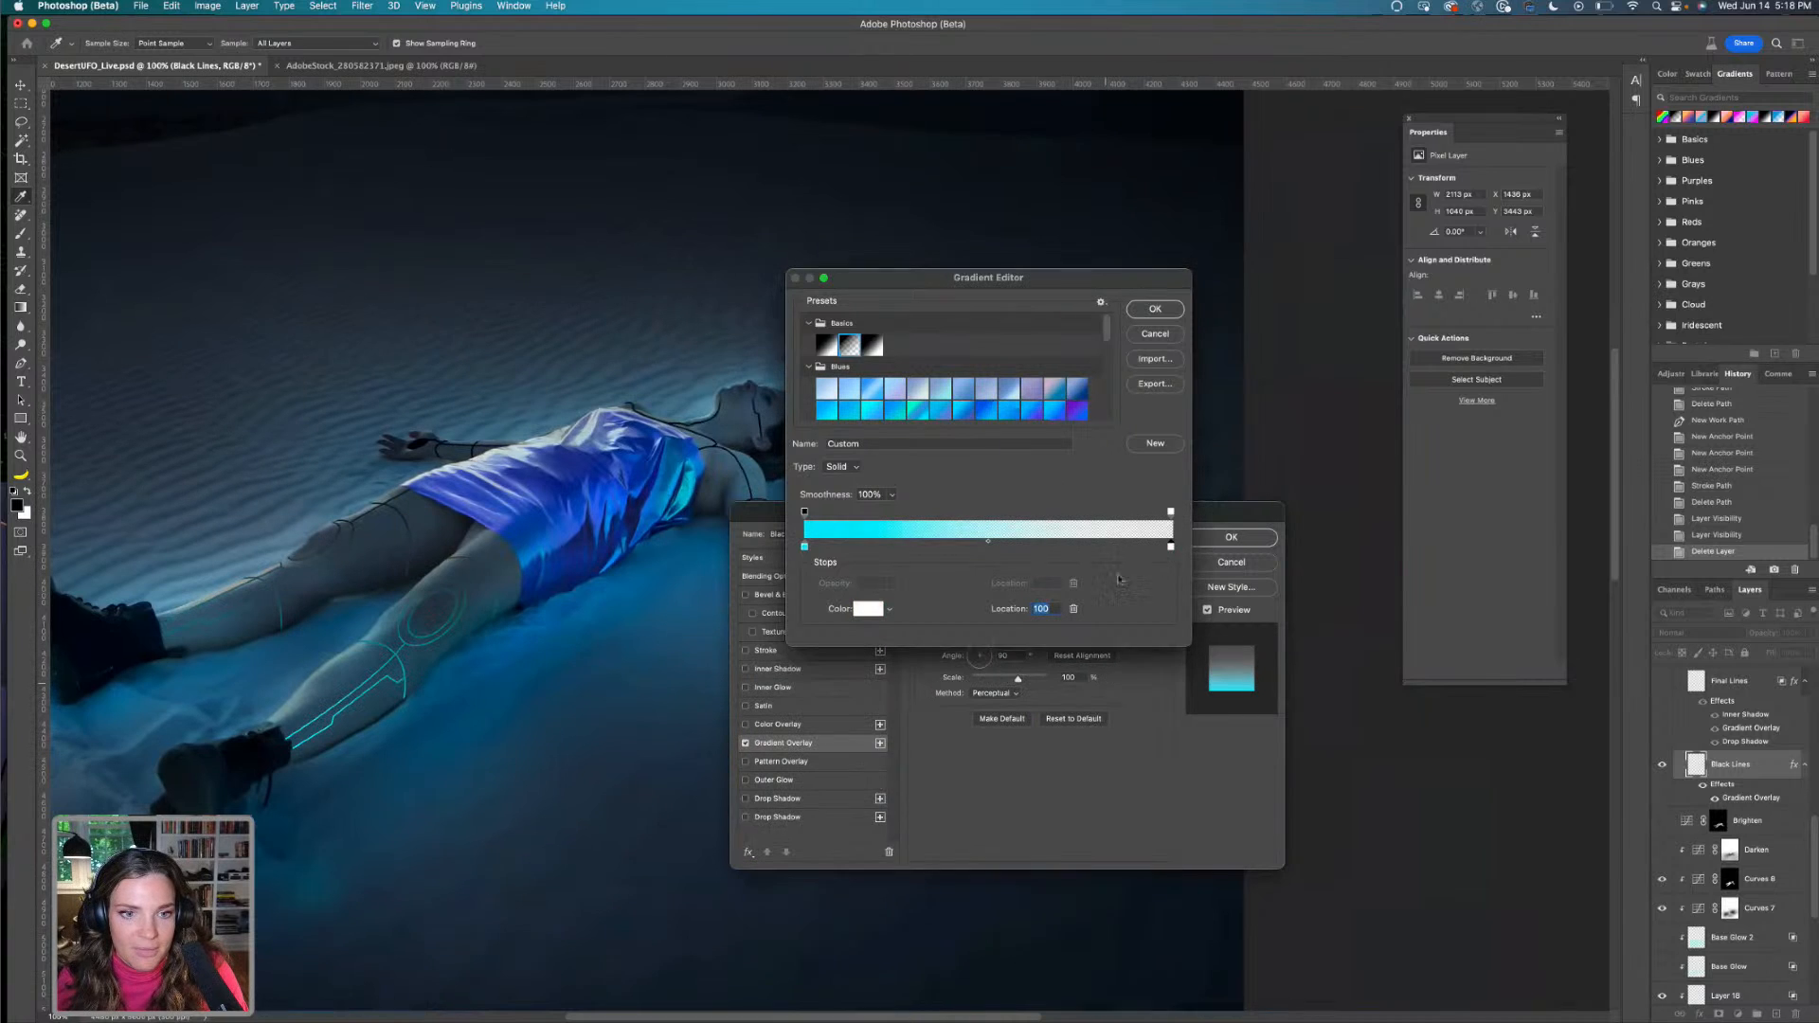
Apply the Foreground to Background preset to the lines and set its starting color stop to blue 07bcff
left_click(830, 366)
left_click(825, 344)
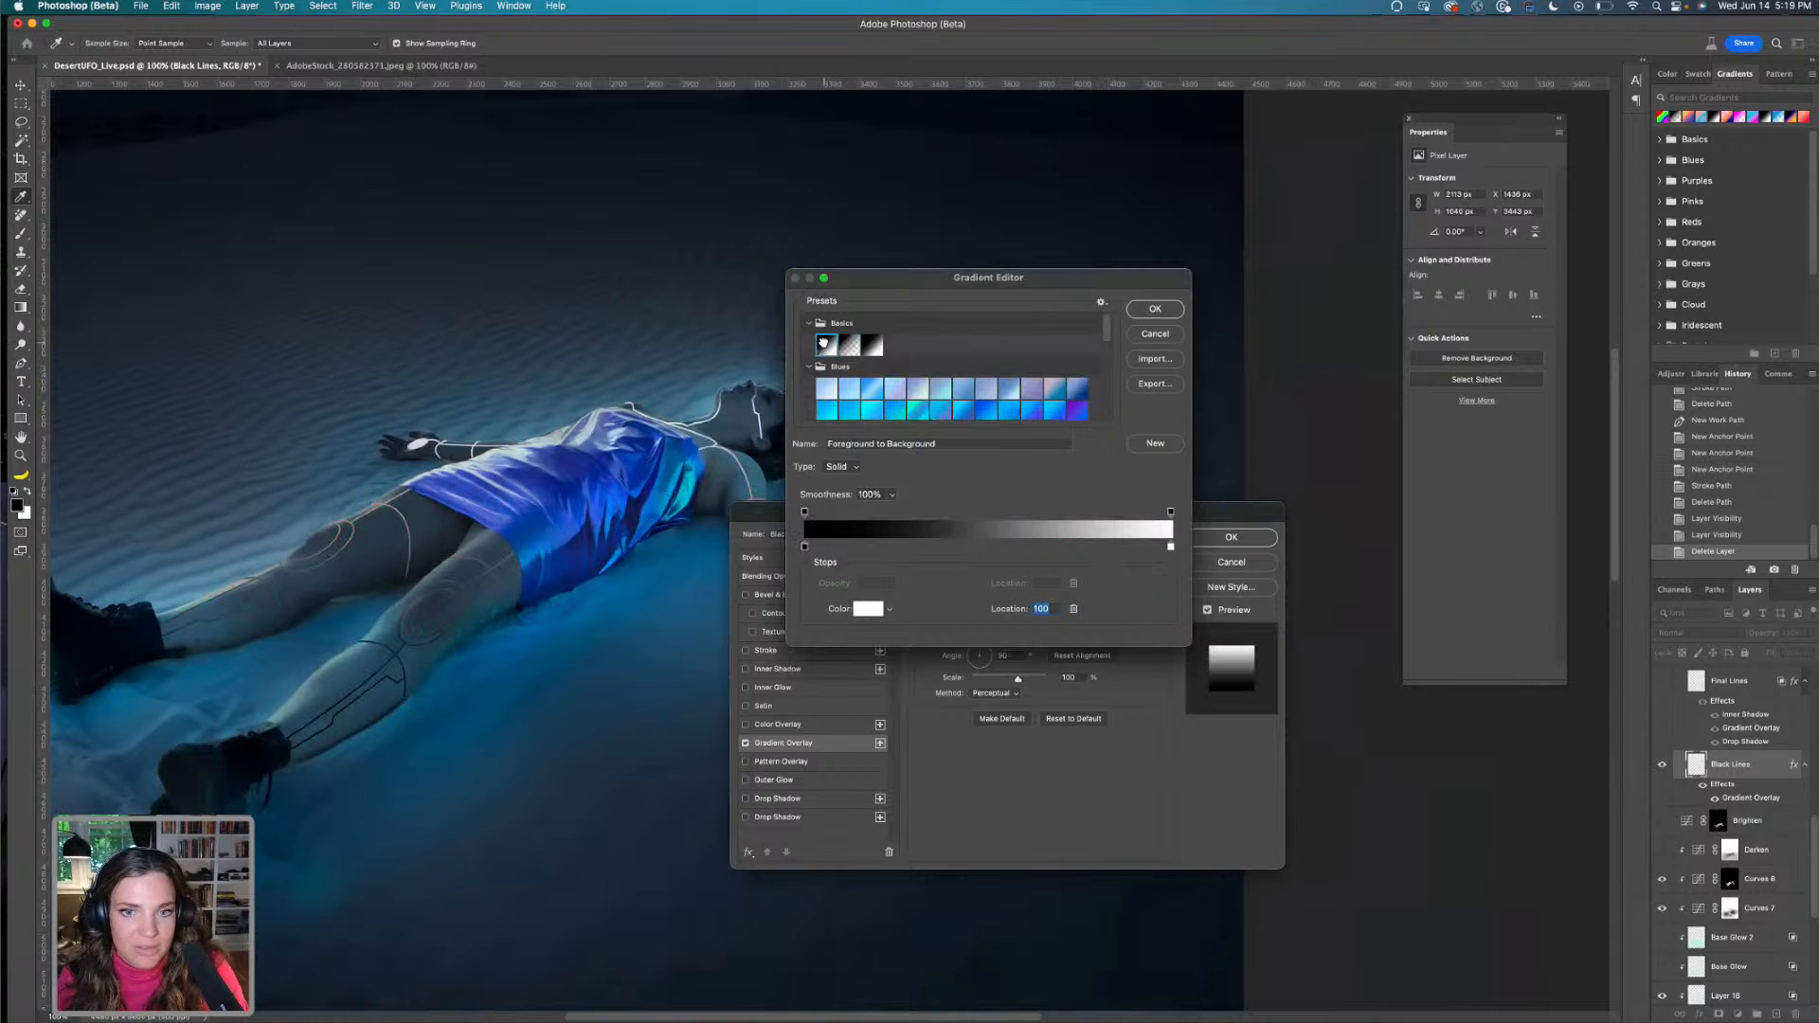
double_click(803, 547)
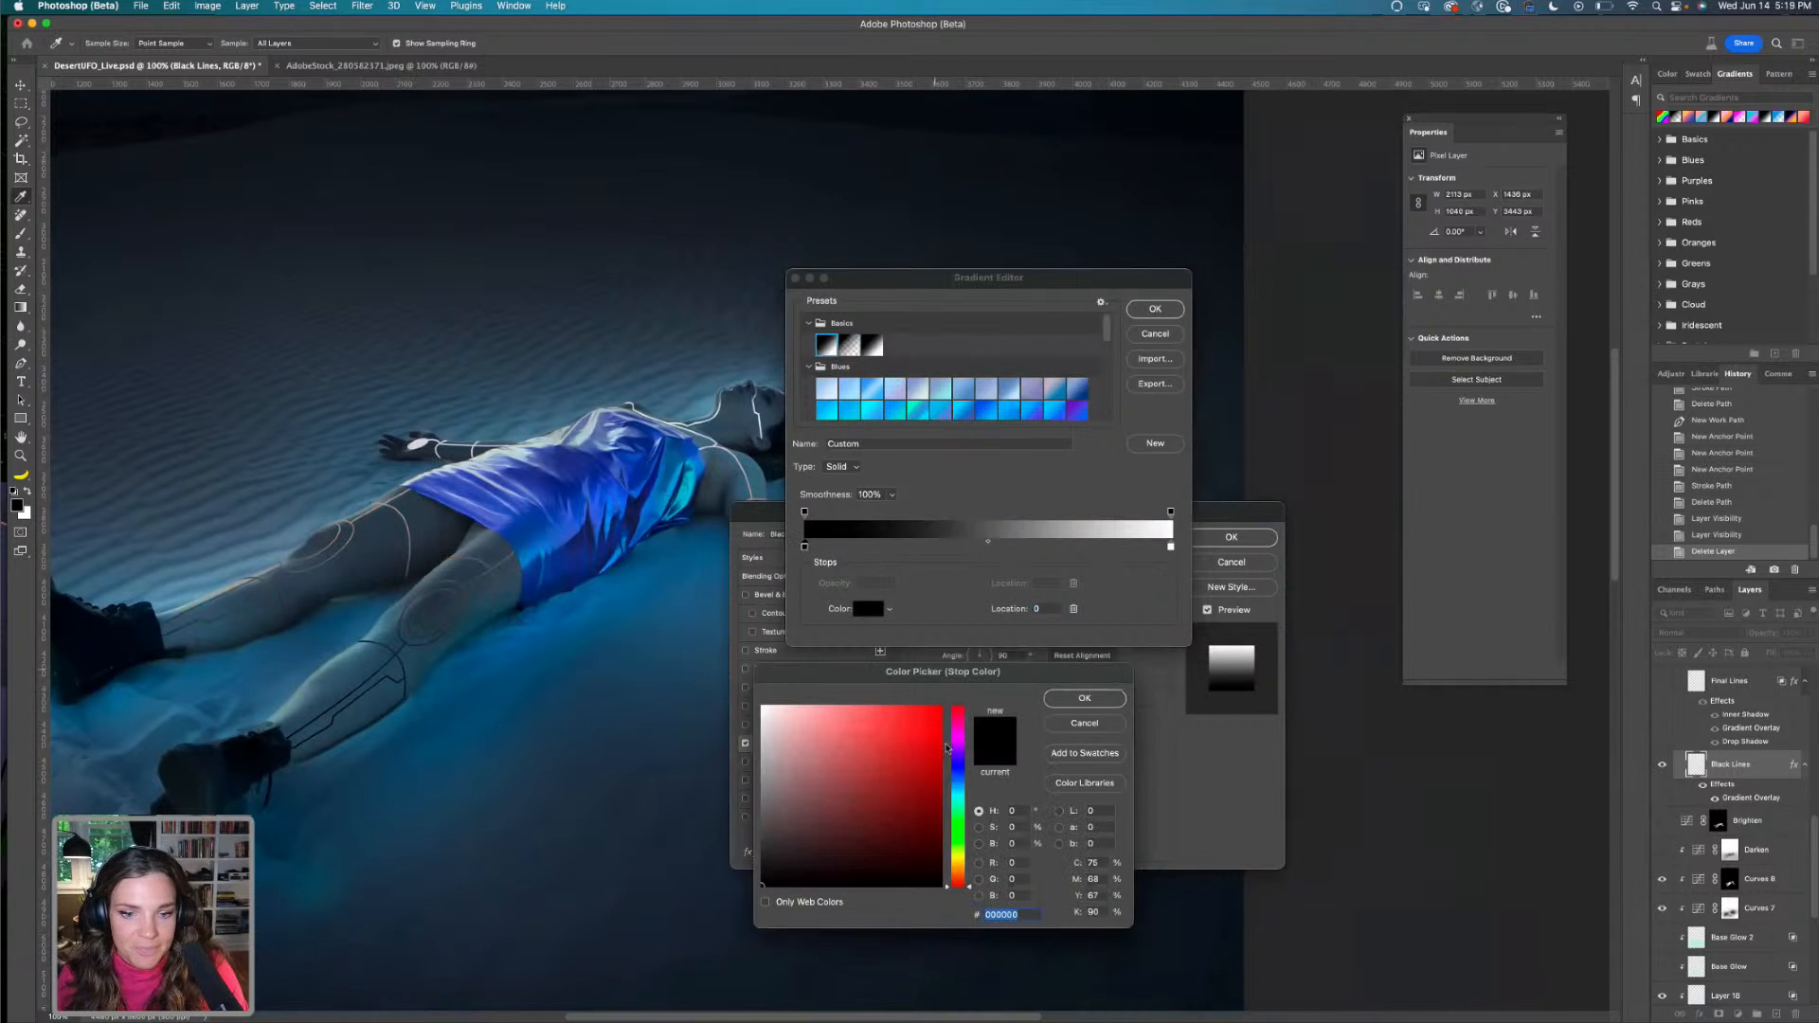
left_click(960, 783)
left_click(959, 788)
left_click(939, 708)
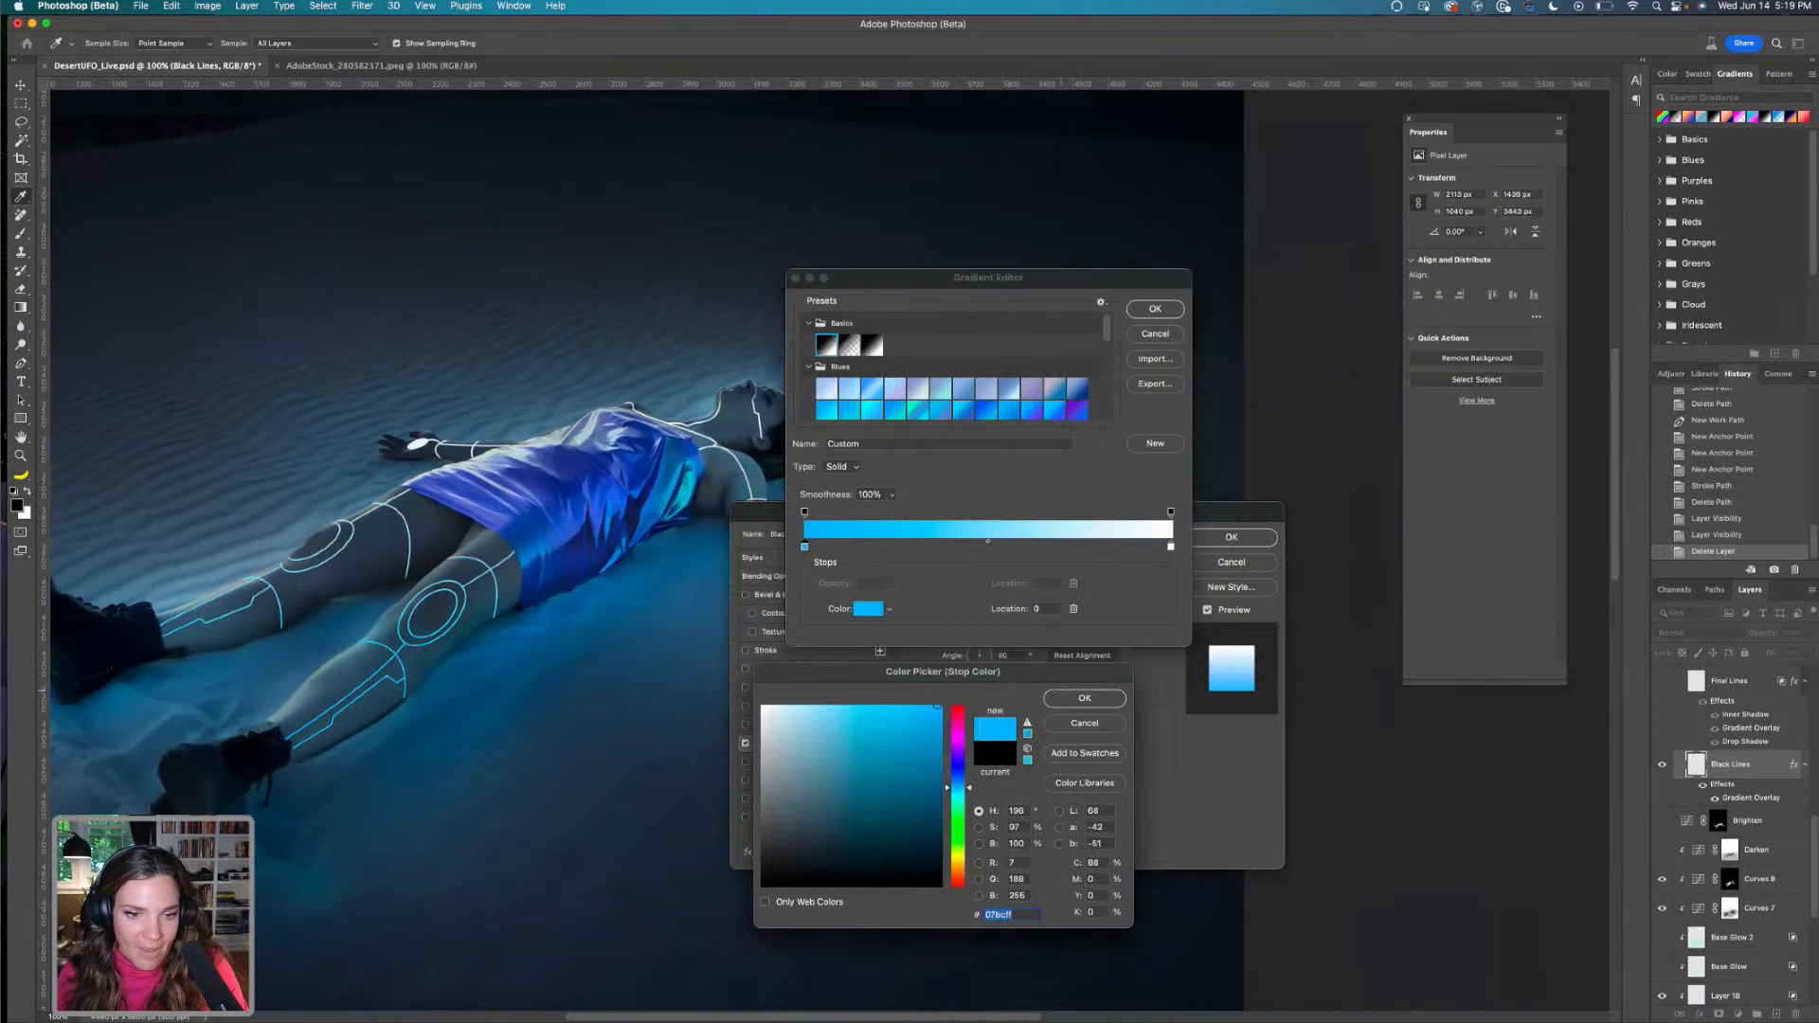
left_click(1062, 693)
Try a greener cyan, 07ebff, for the gradient's starting color stop
left_click(858, 612)
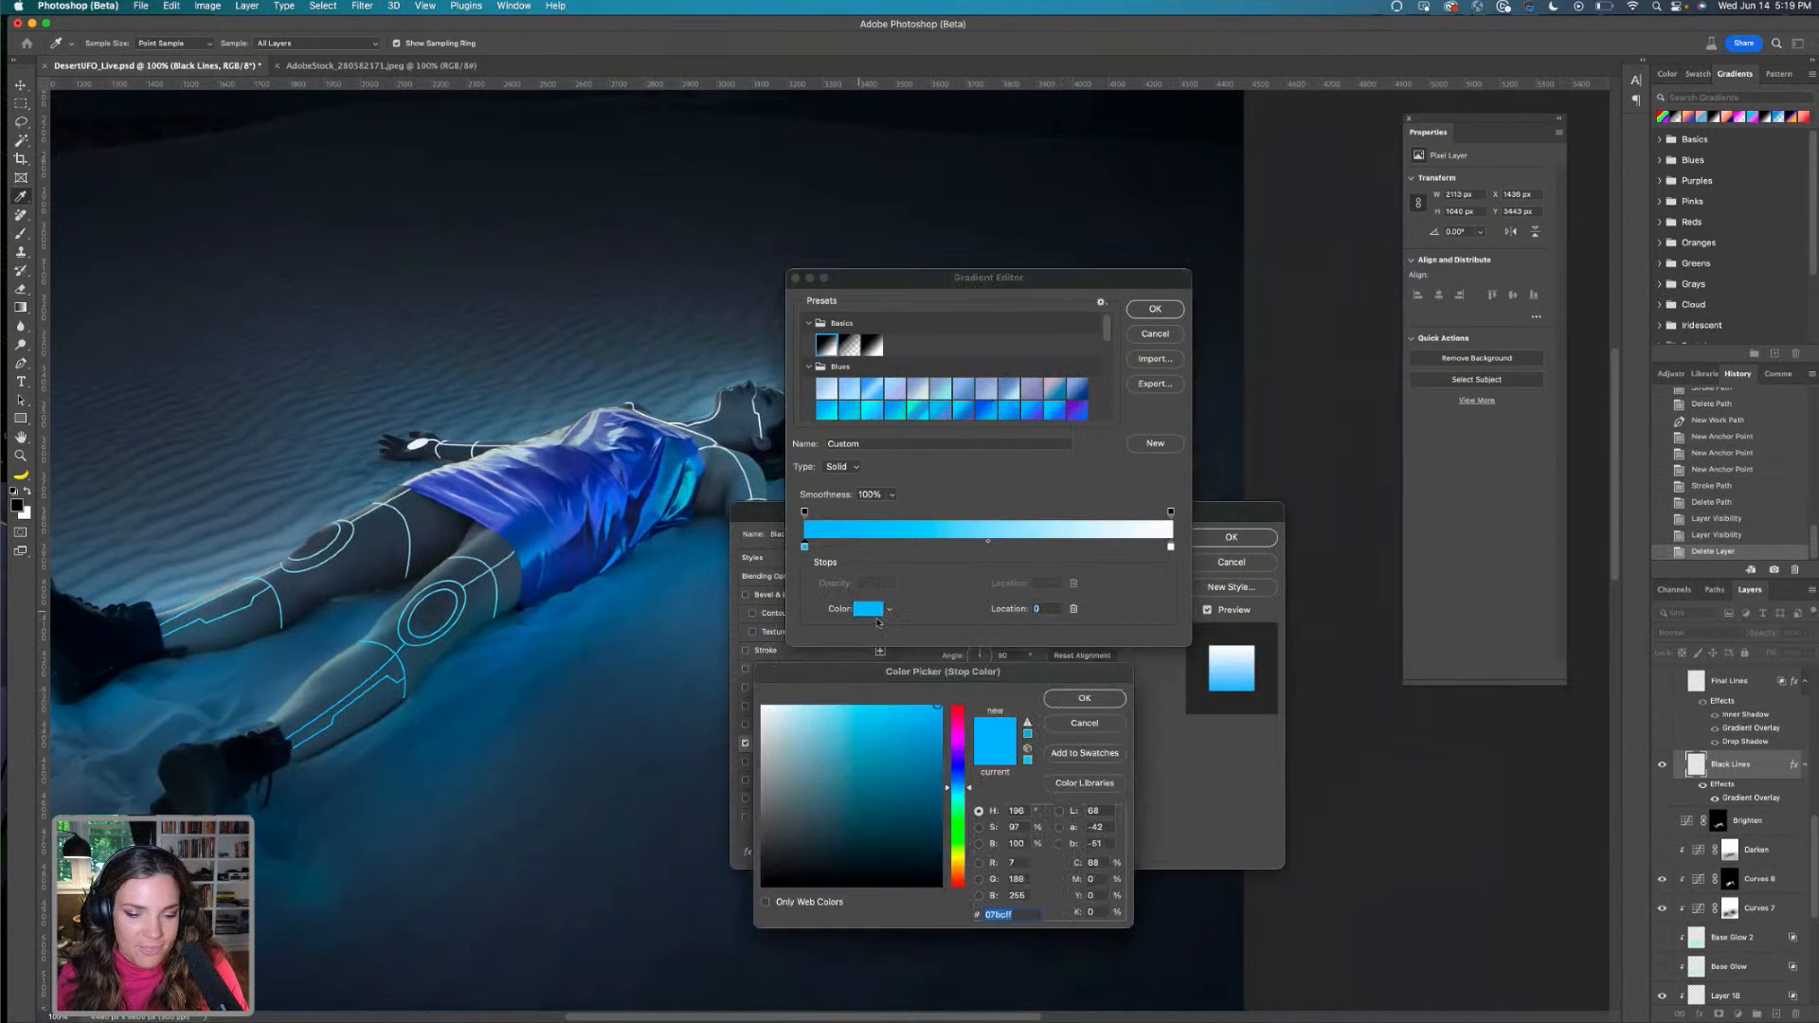
left_click_drag(964, 790, 965, 796)
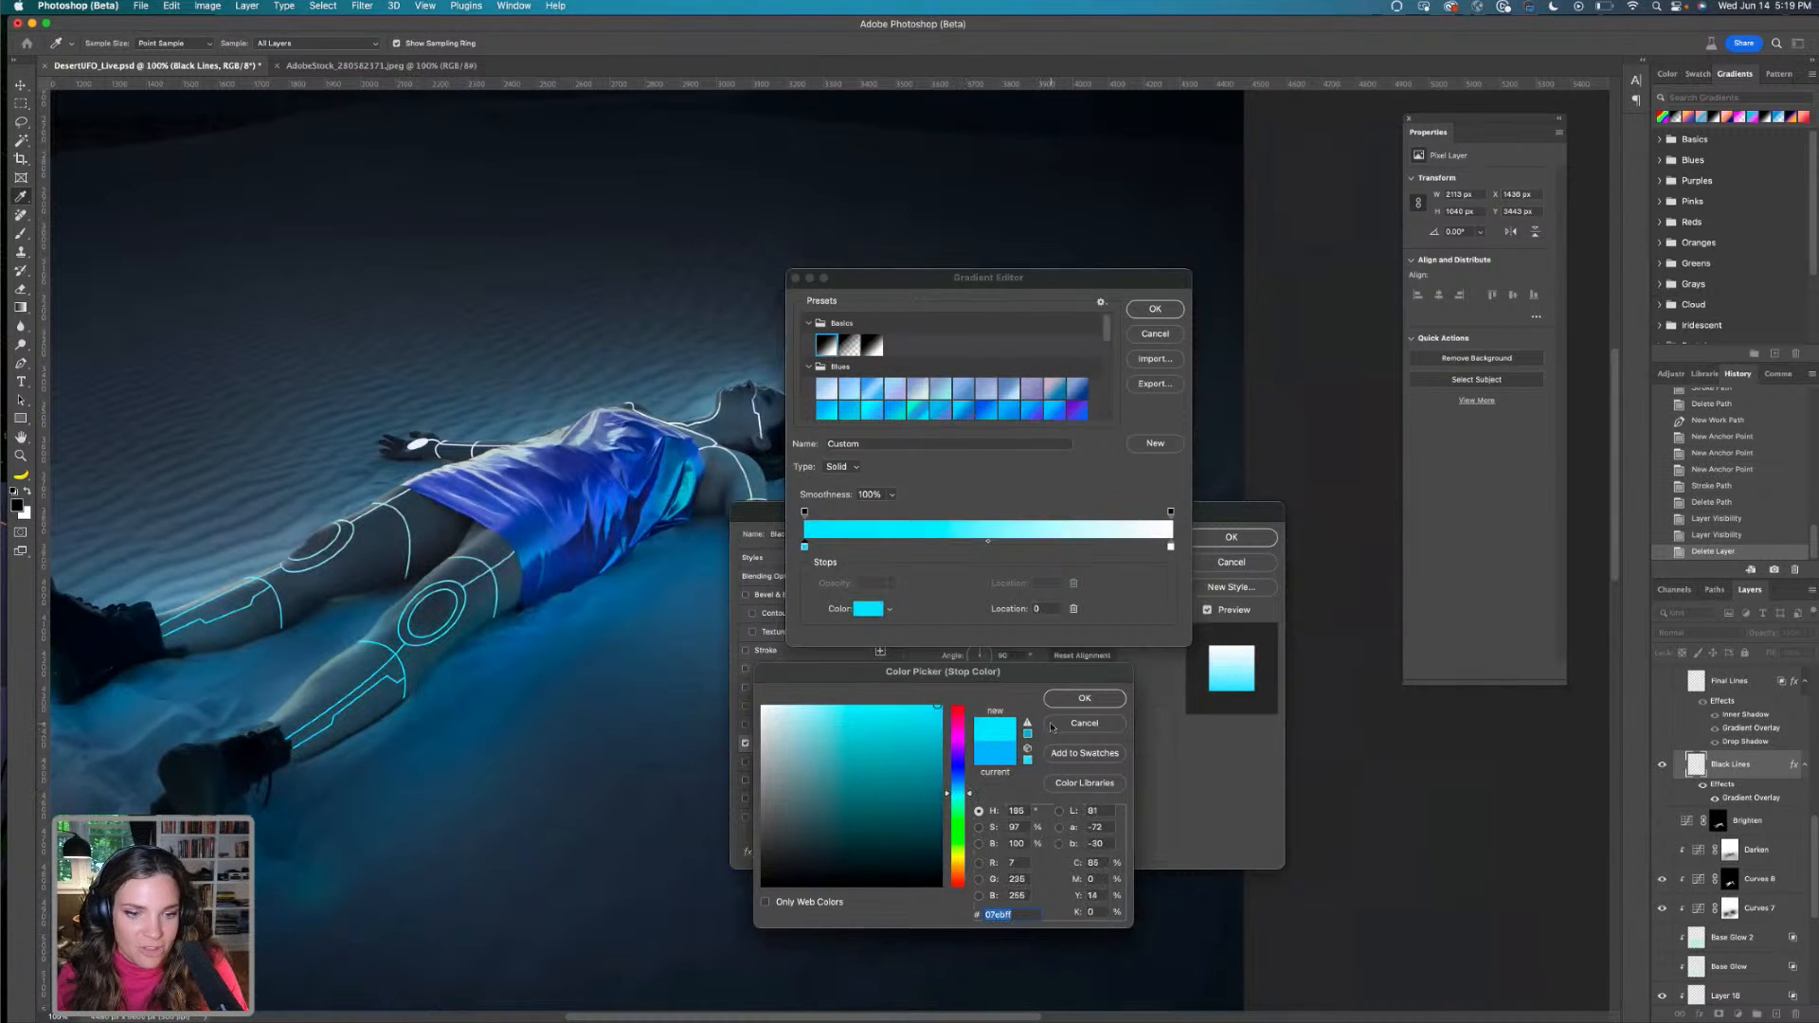
left_click(1069, 699)
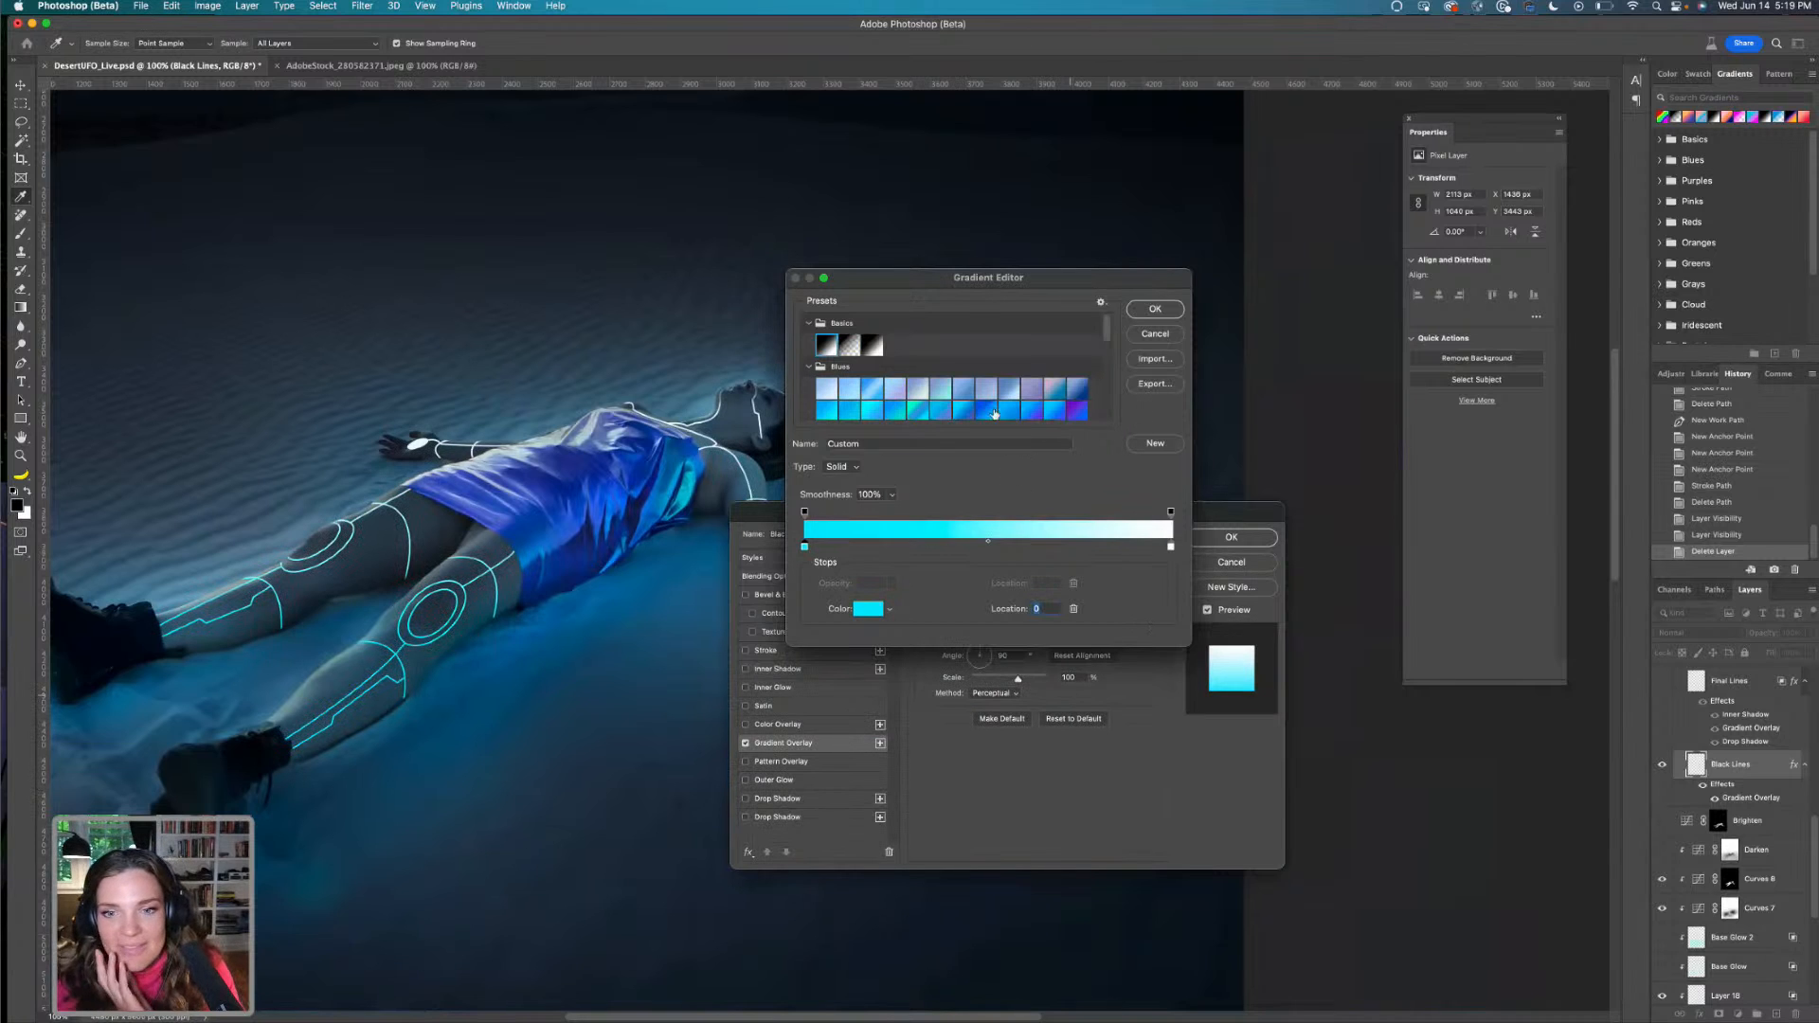
Set the gradient's starting color stop to light blue 07c8ff and accept the edited gradient
double_click(806, 547)
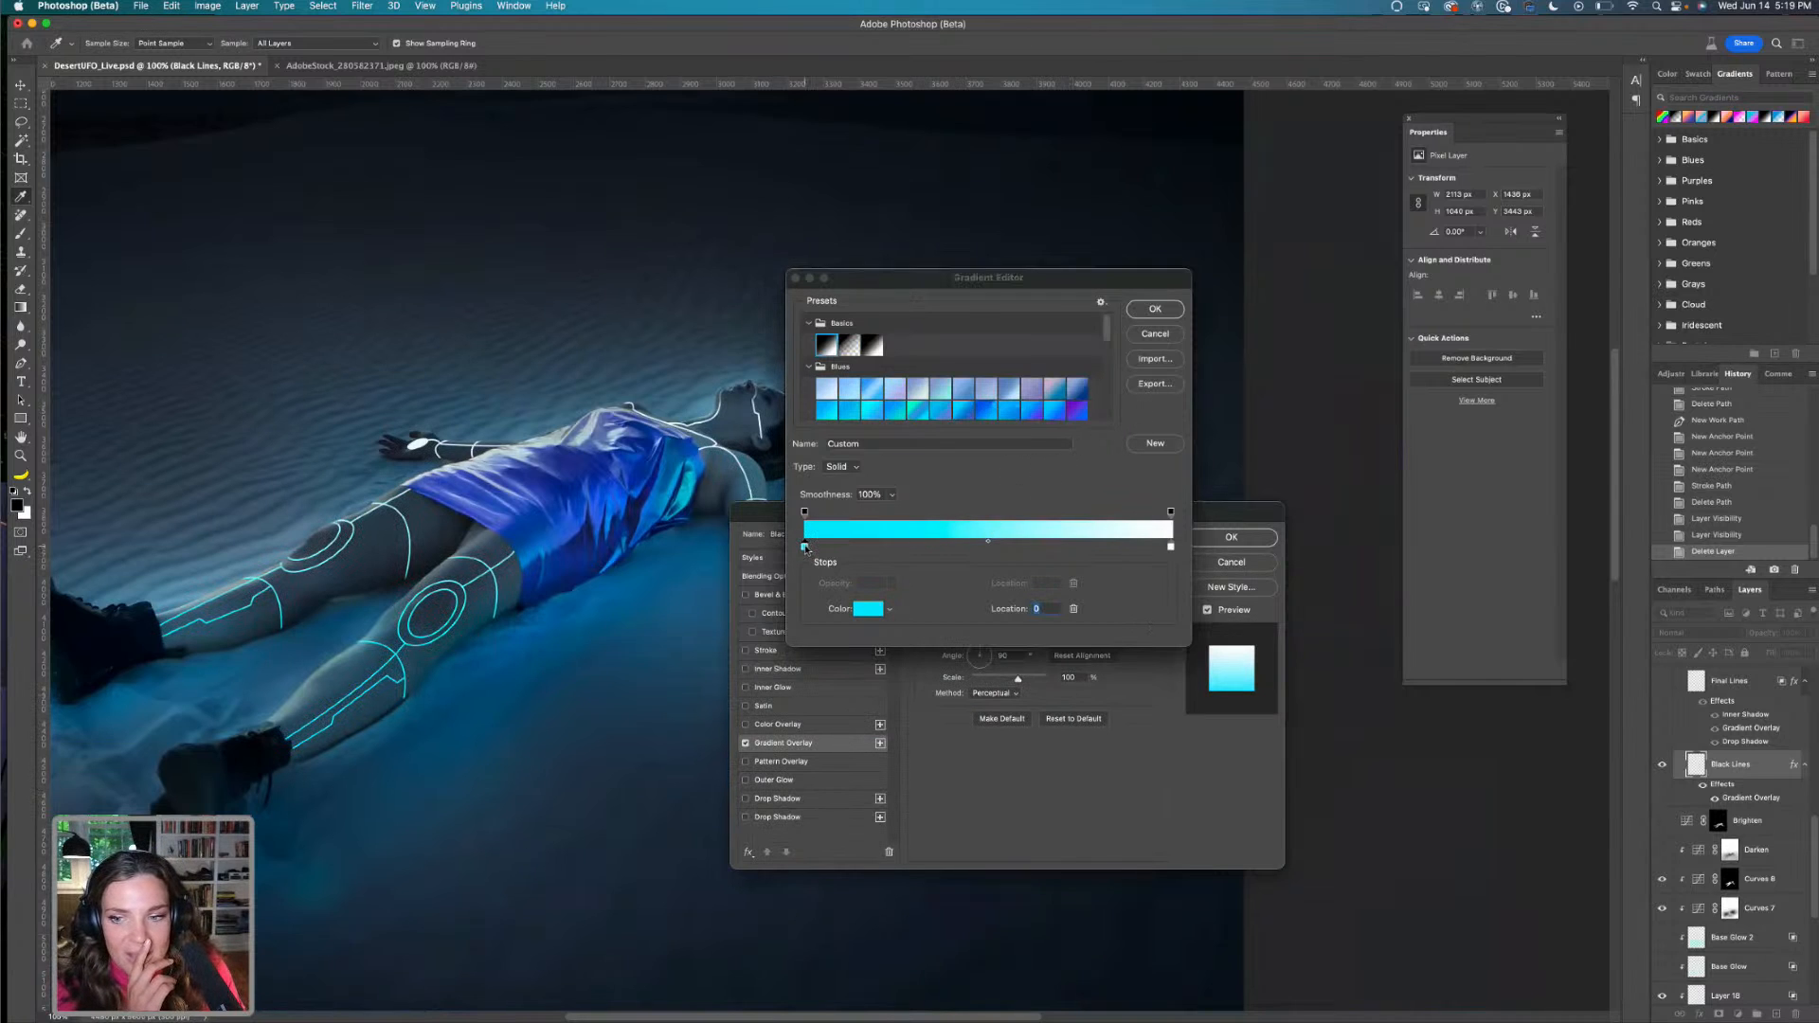
left_click_drag(959, 794, 959, 792)
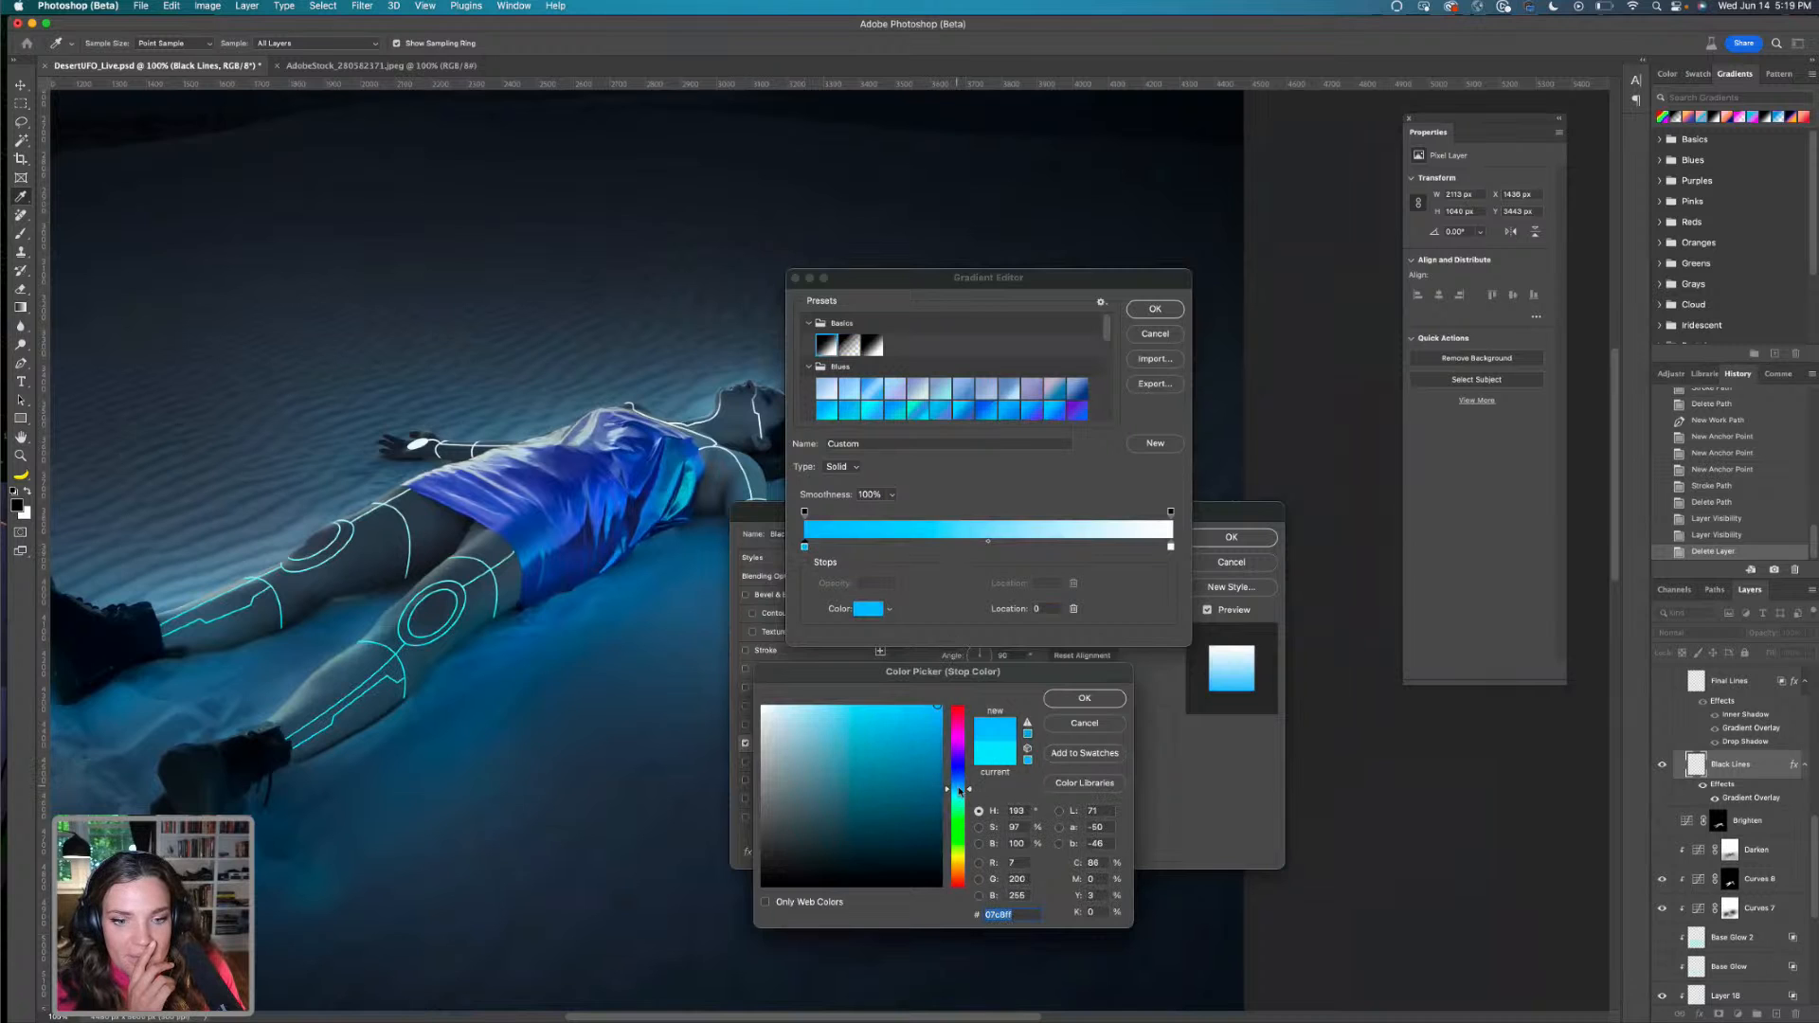
left_click(1086, 698)
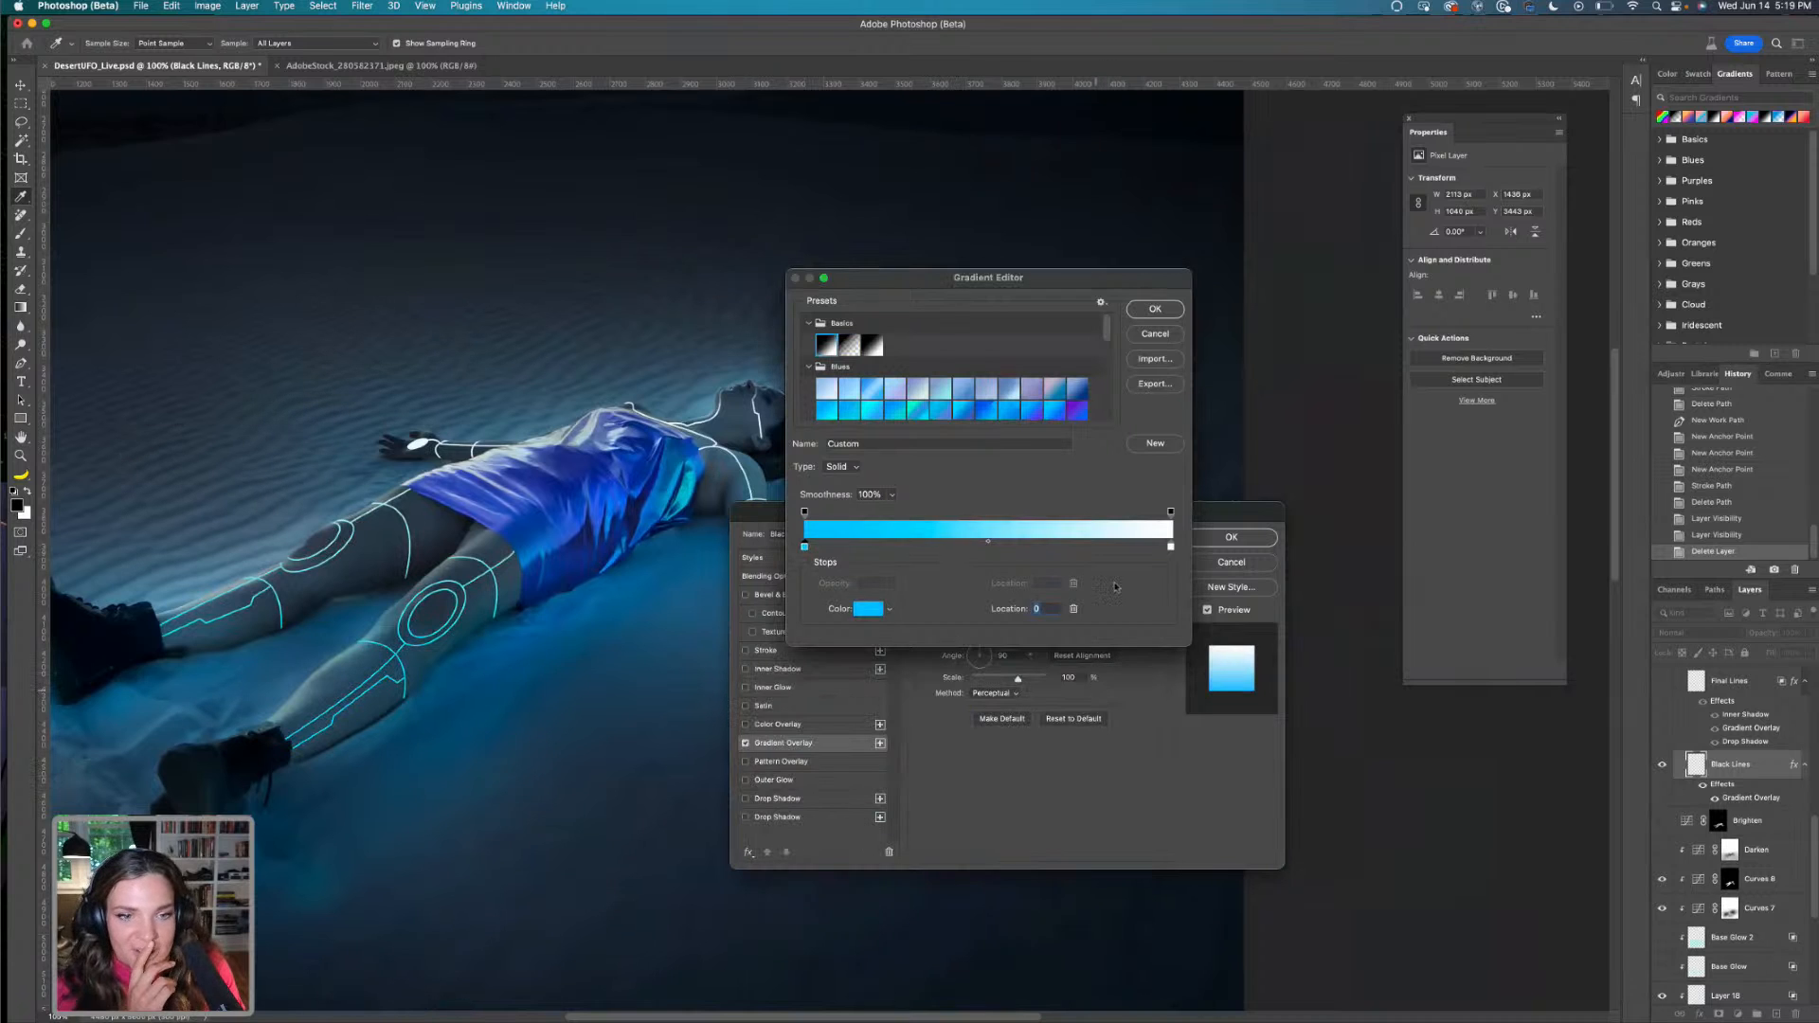
left_click(1154, 310)
Add an Inner Shadow to the Black Lines layer with 42% opacity, 3 px distance and 4 px size, judging it on the arm
left_click_drag(1052, 518, 1091, 393)
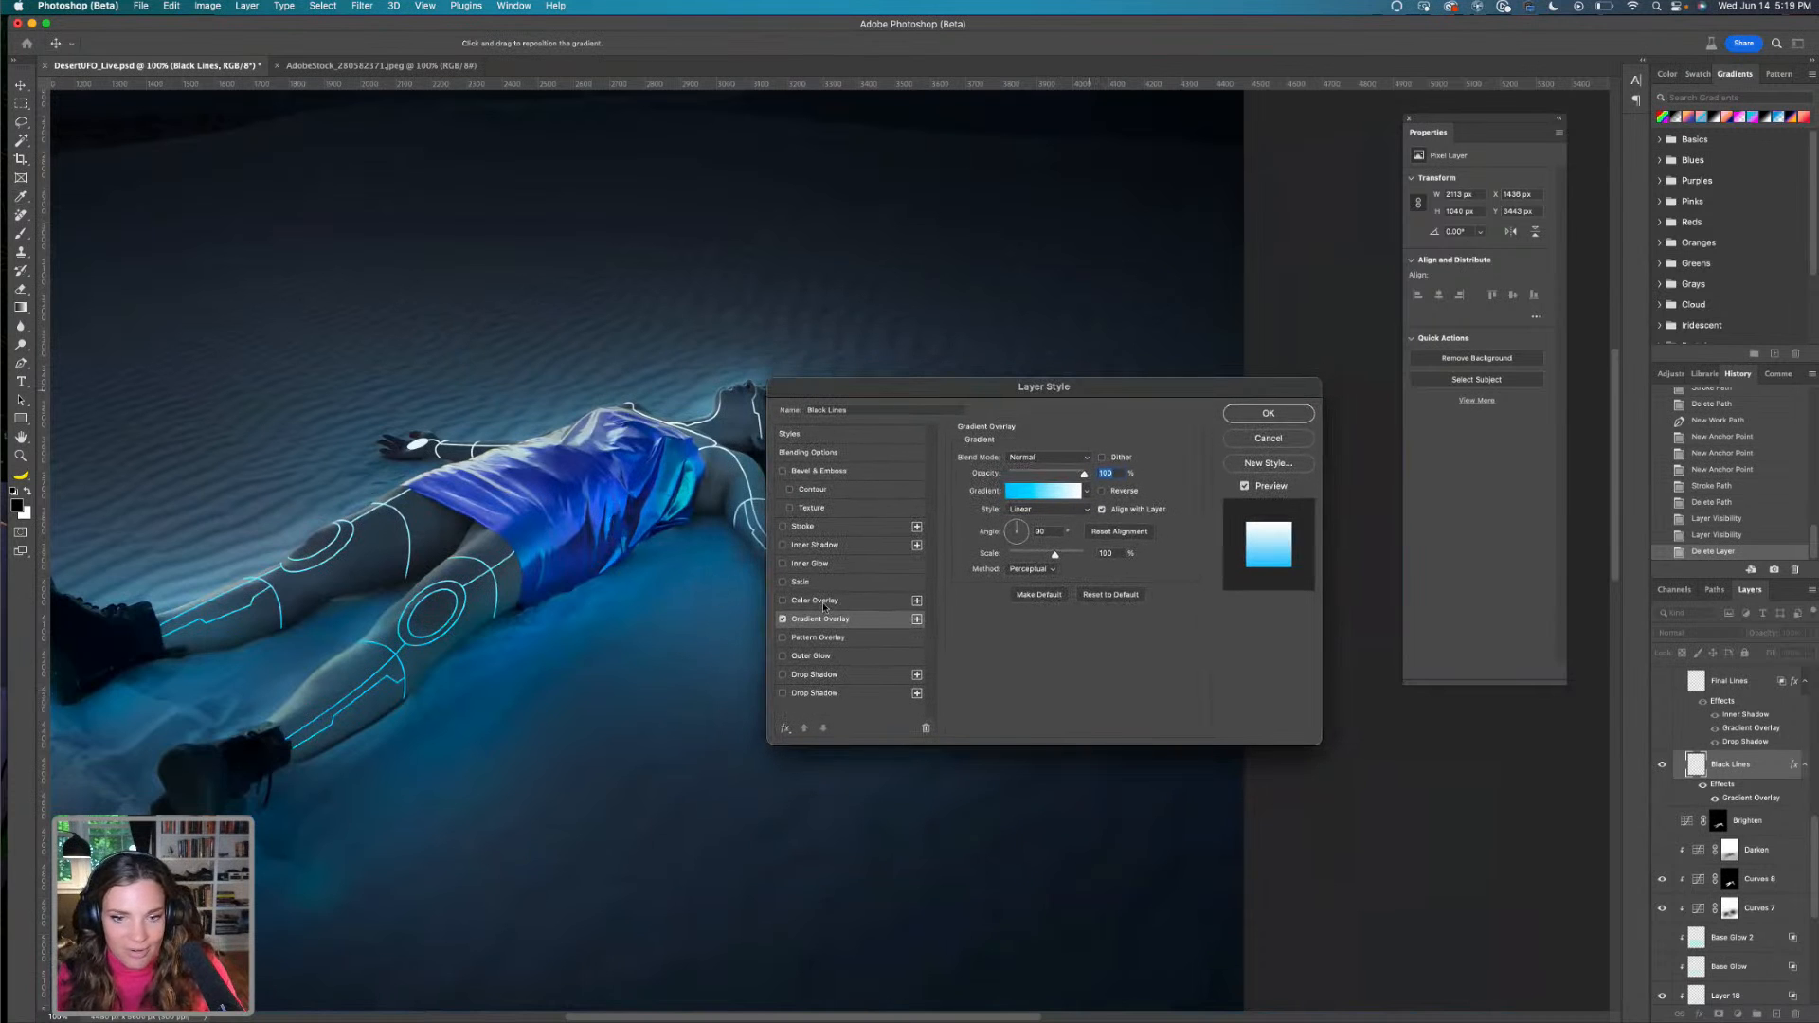
key("super+equal")
key("super+equal")
key("super+equal")
key("super+equal")
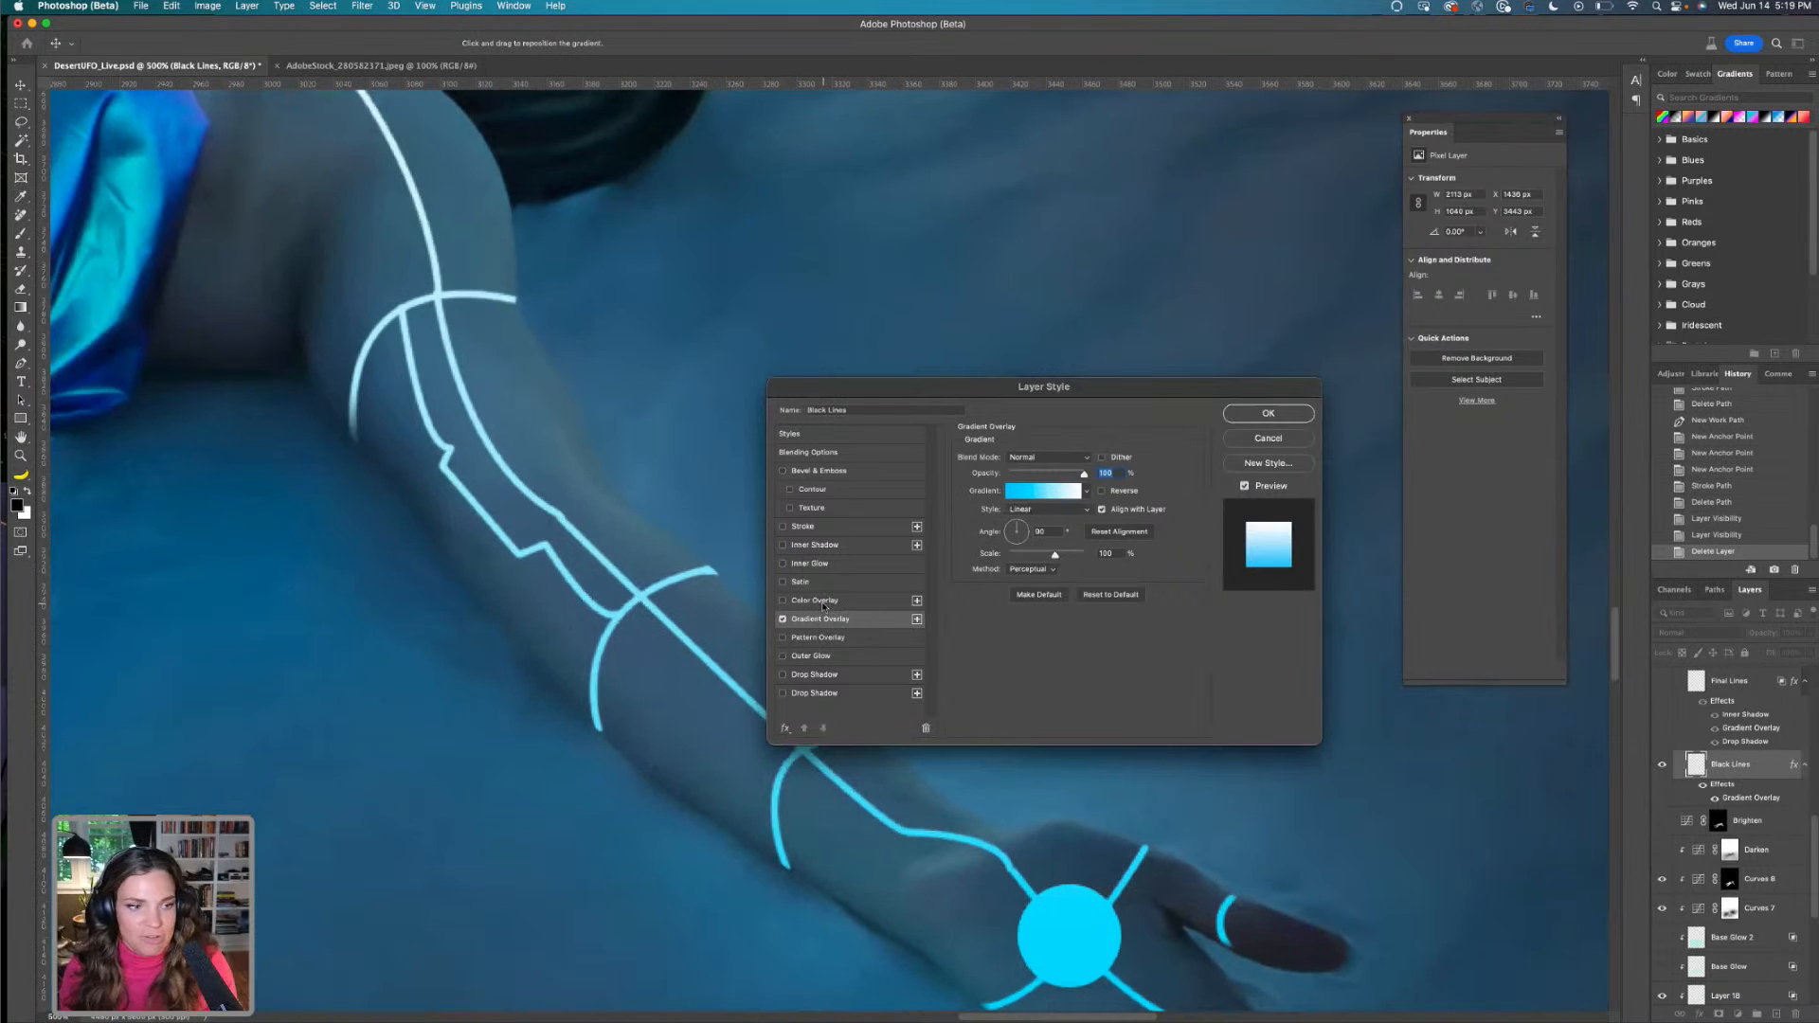
left_click(800, 546)
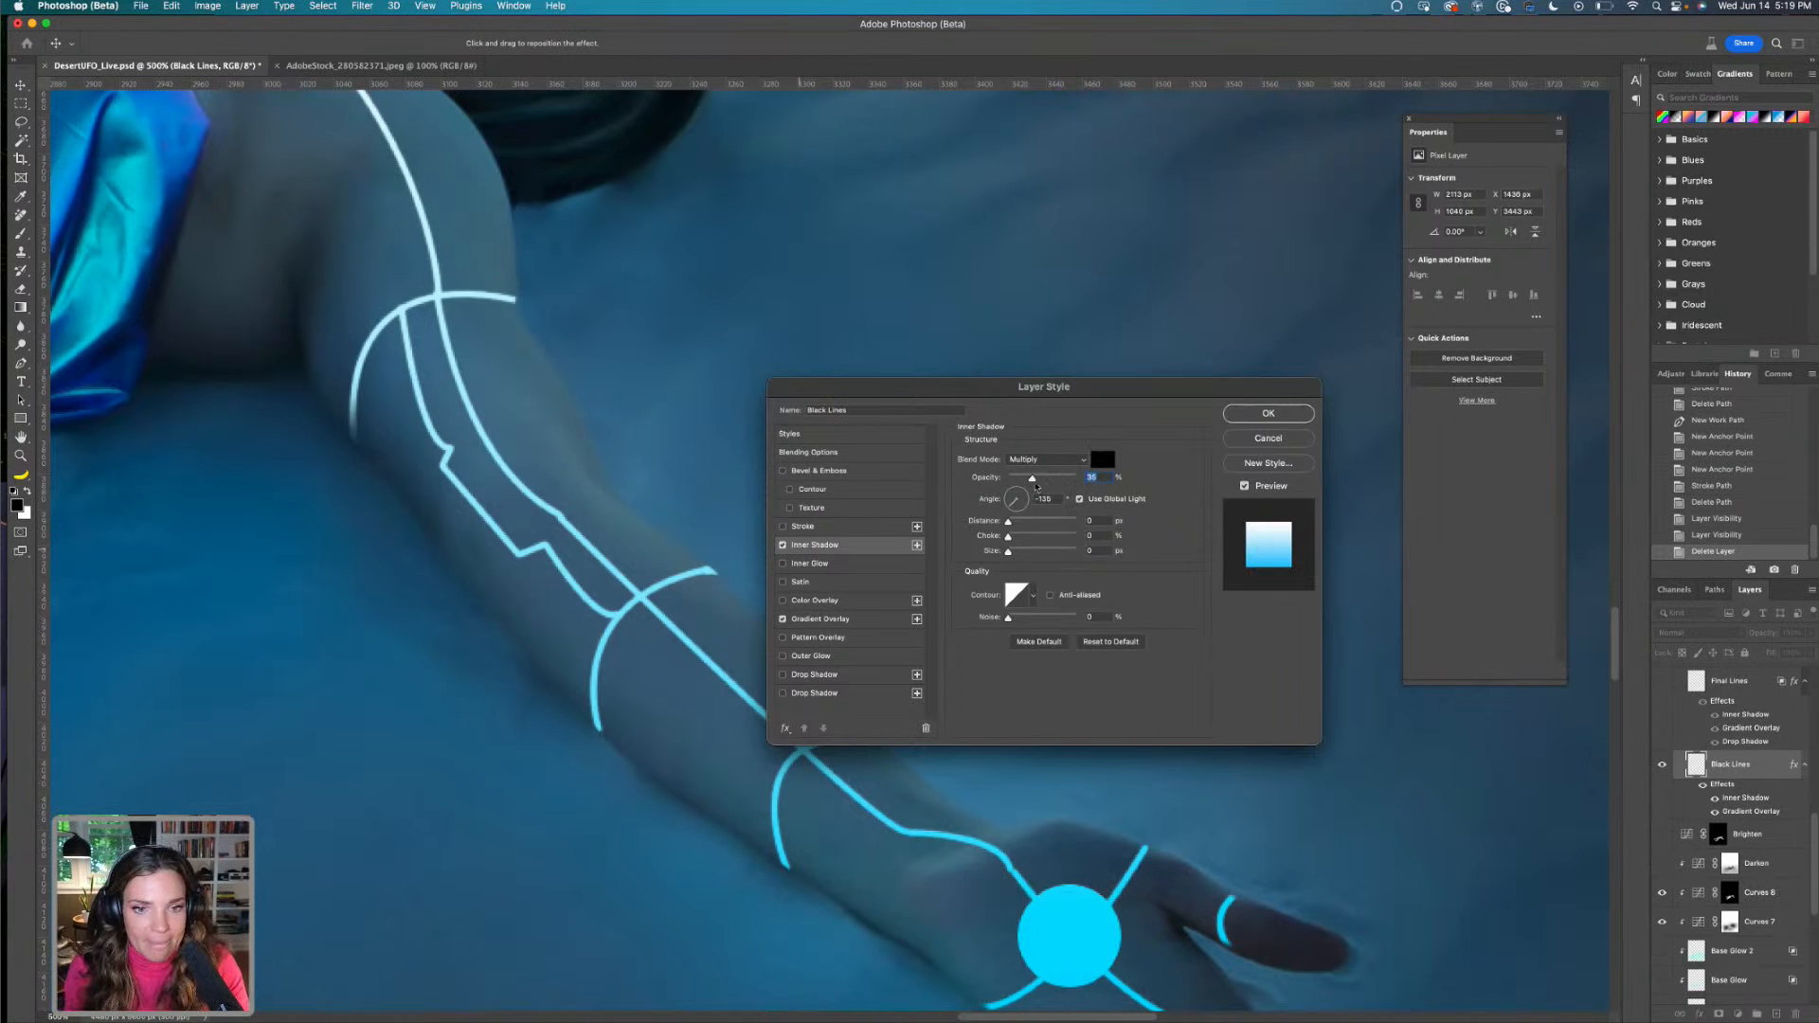
left_click_drag(1007, 526, 1012, 552)
left_click_drag(1032, 478, 1037, 479)
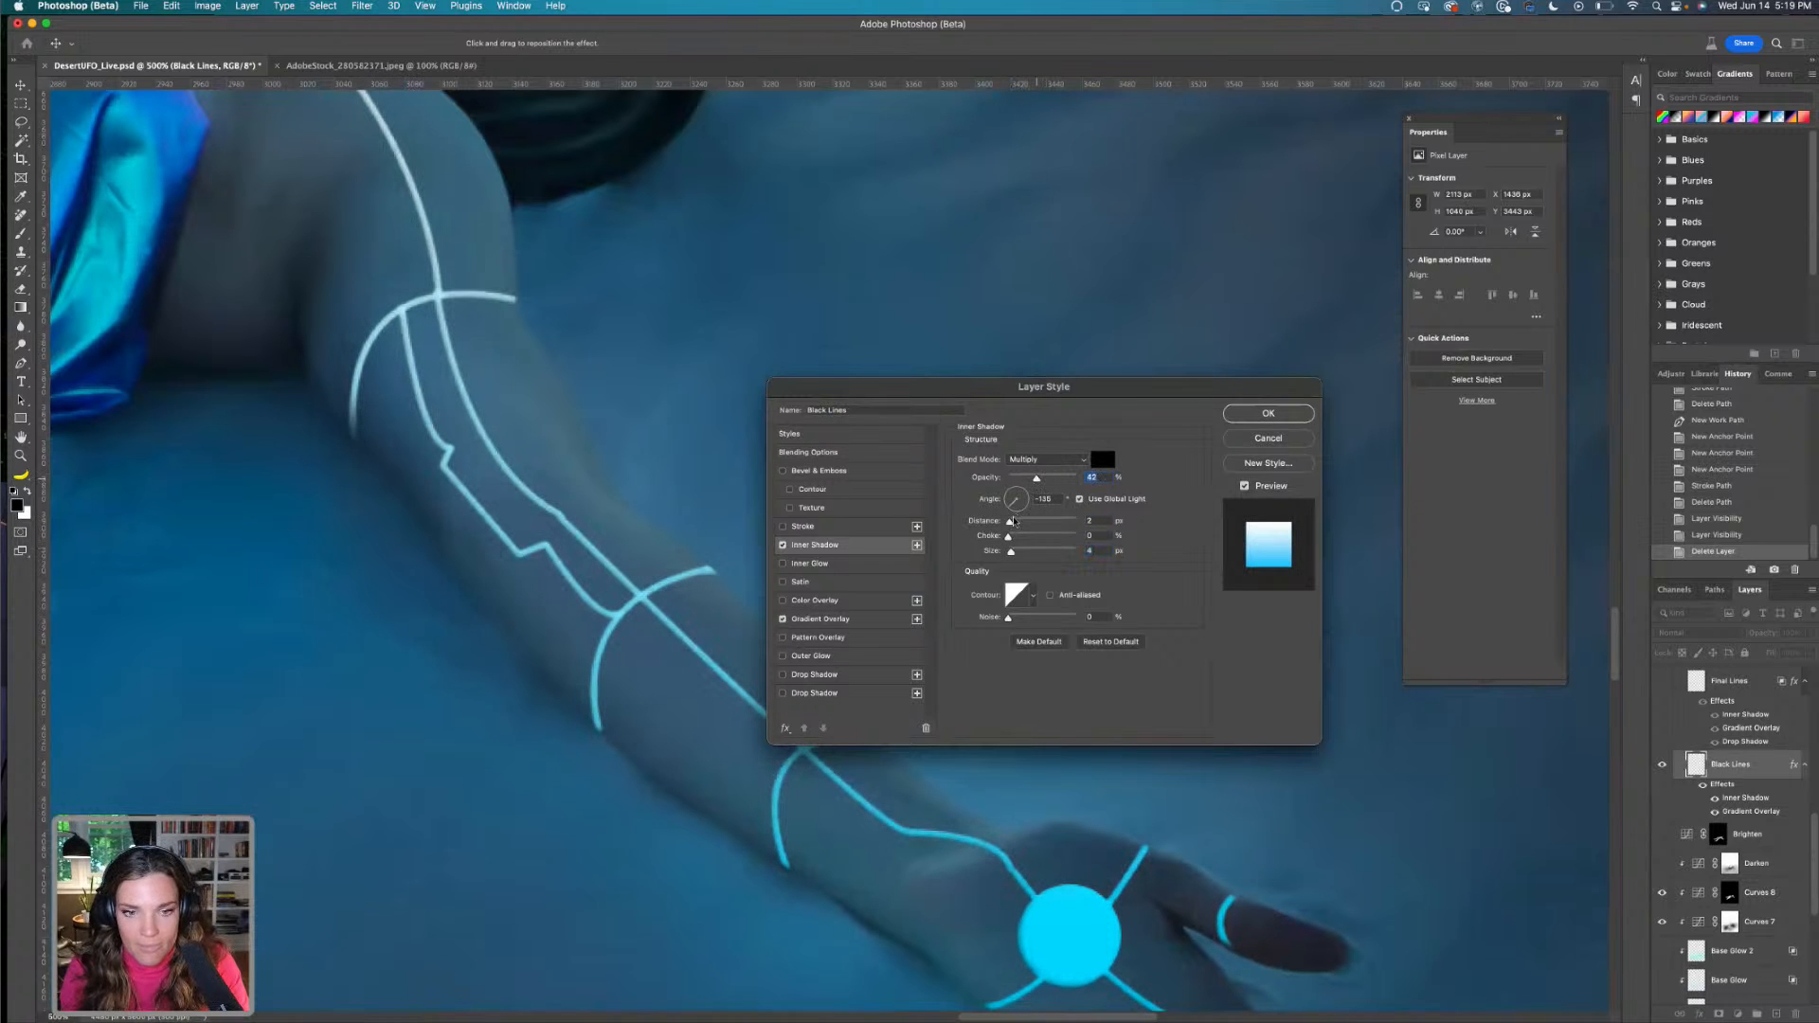
left_click(1076, 522)
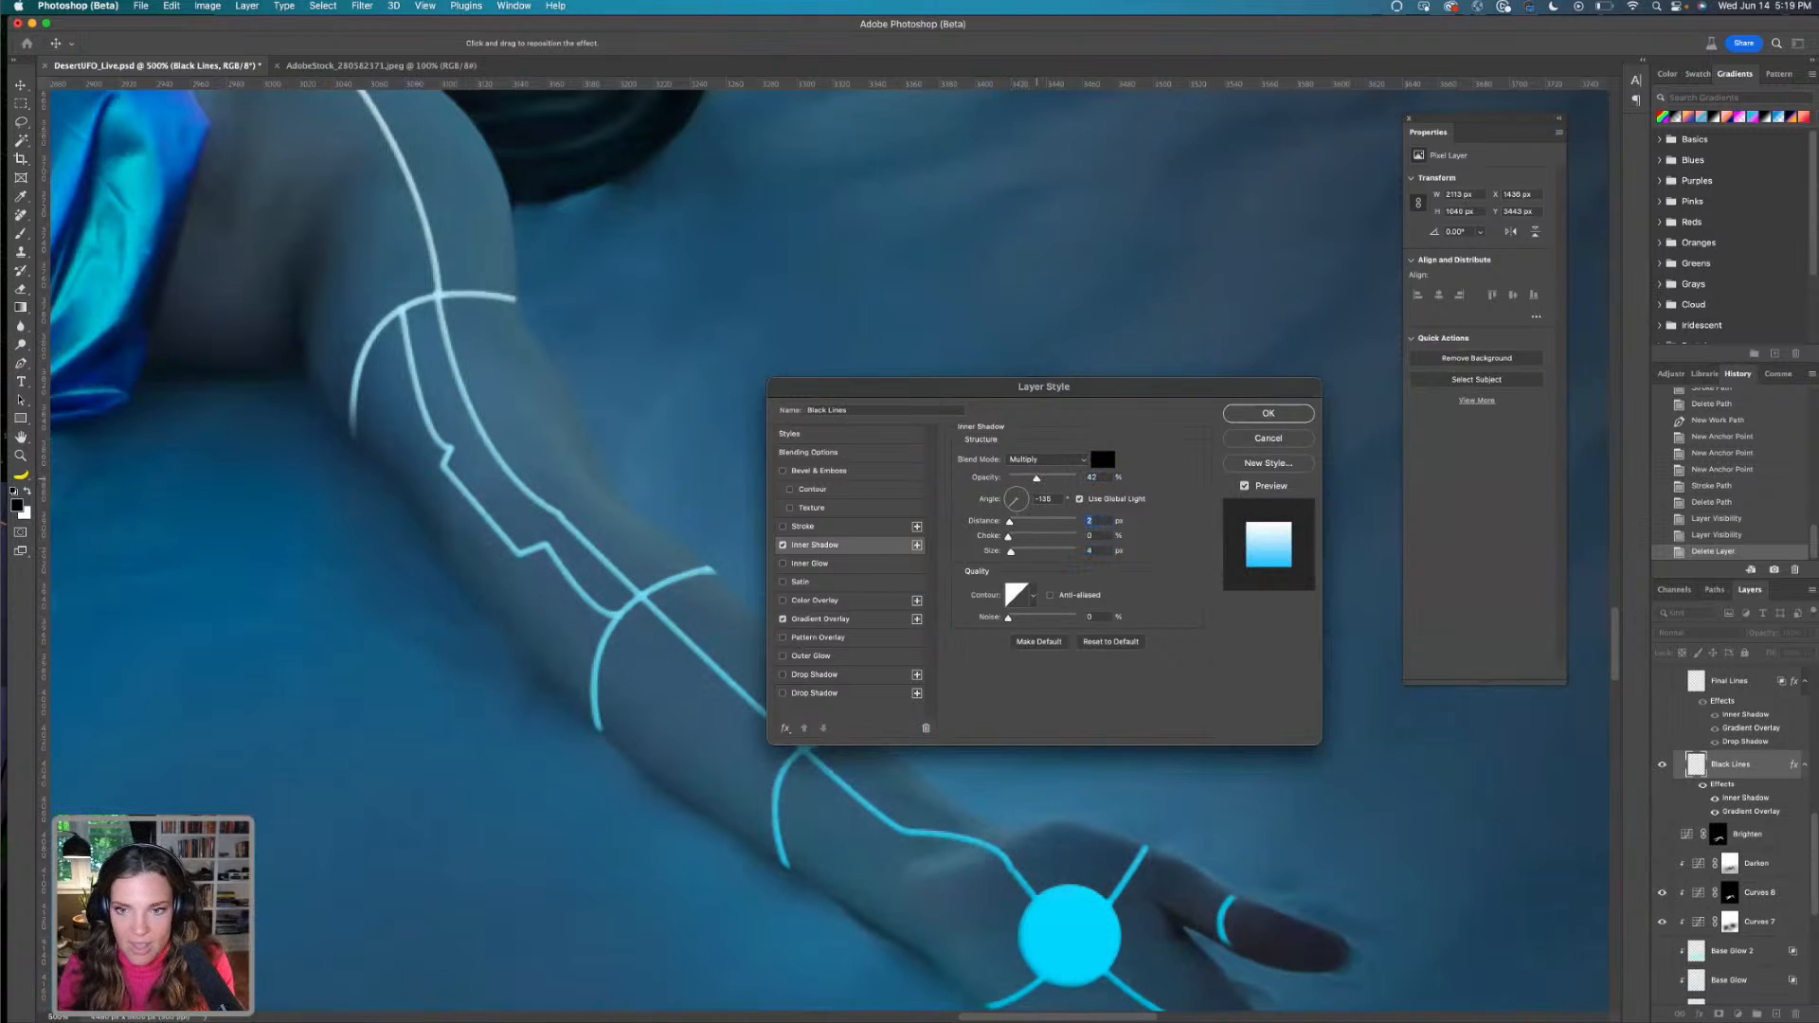
key("Up")
Try the Normal and Overlay blend modes for the inner shadow, then return it to Multiply
left_click(1042, 459)
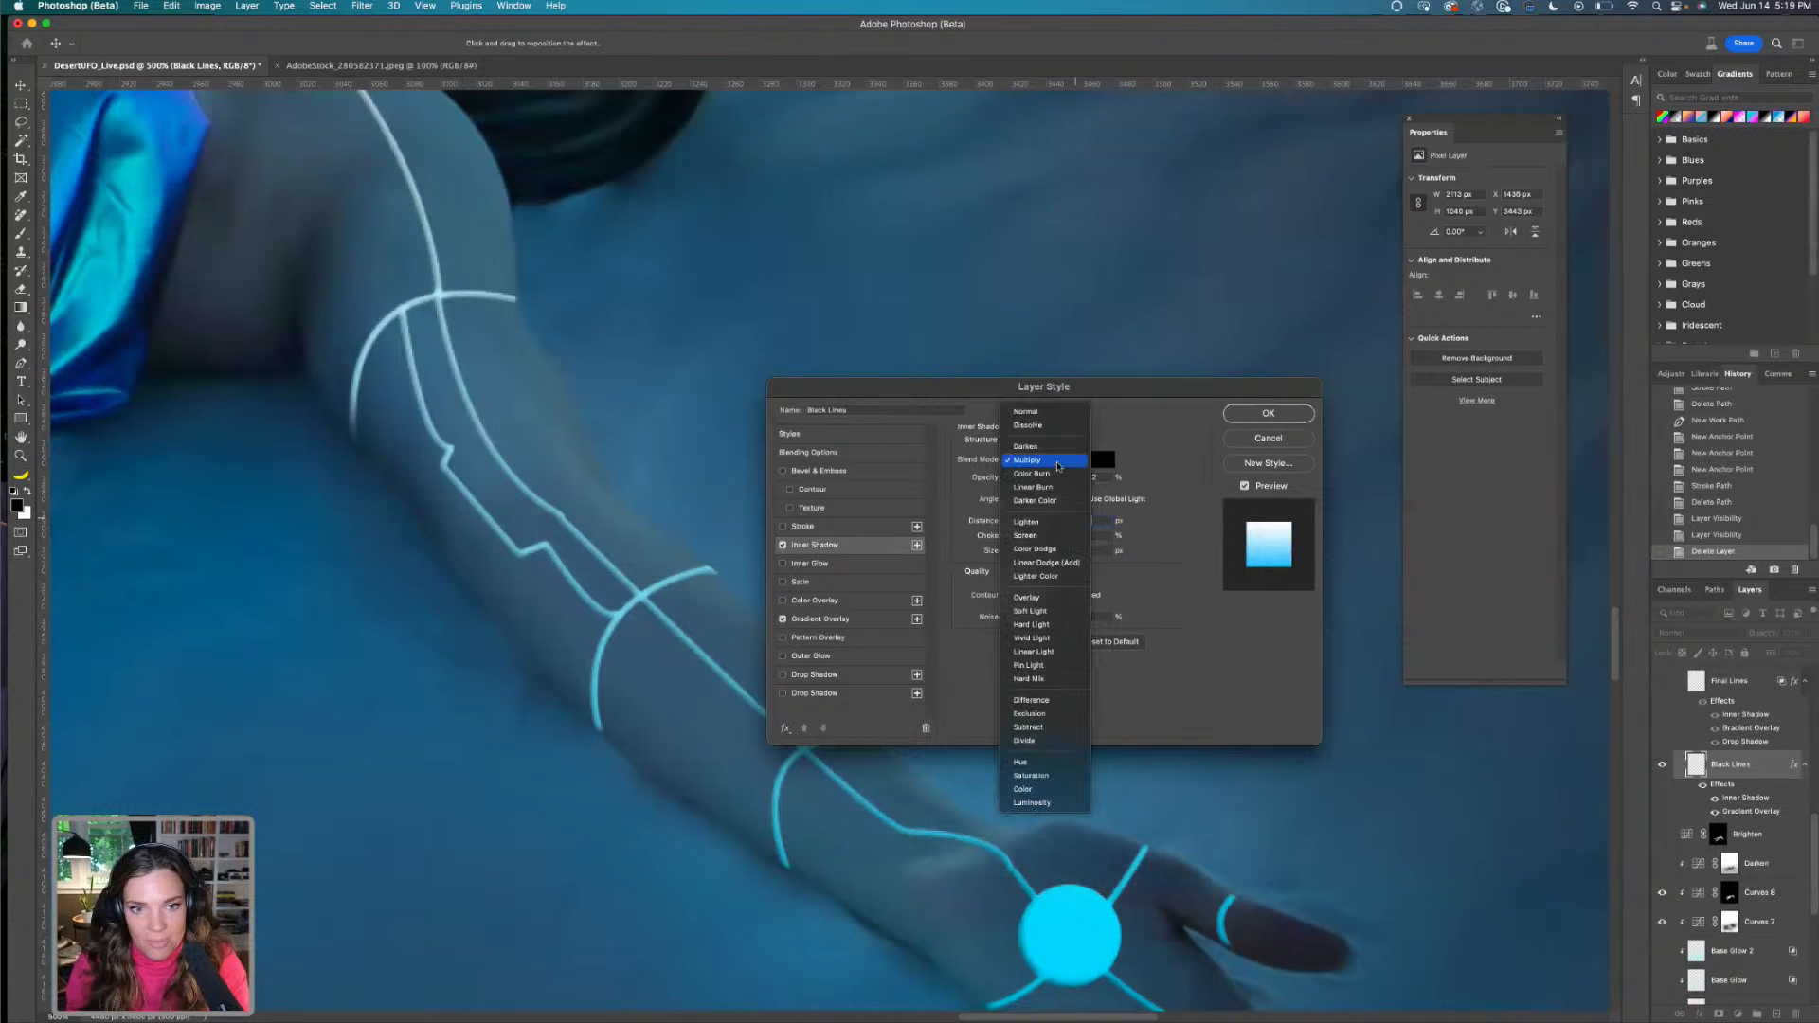
left_click(1046, 415)
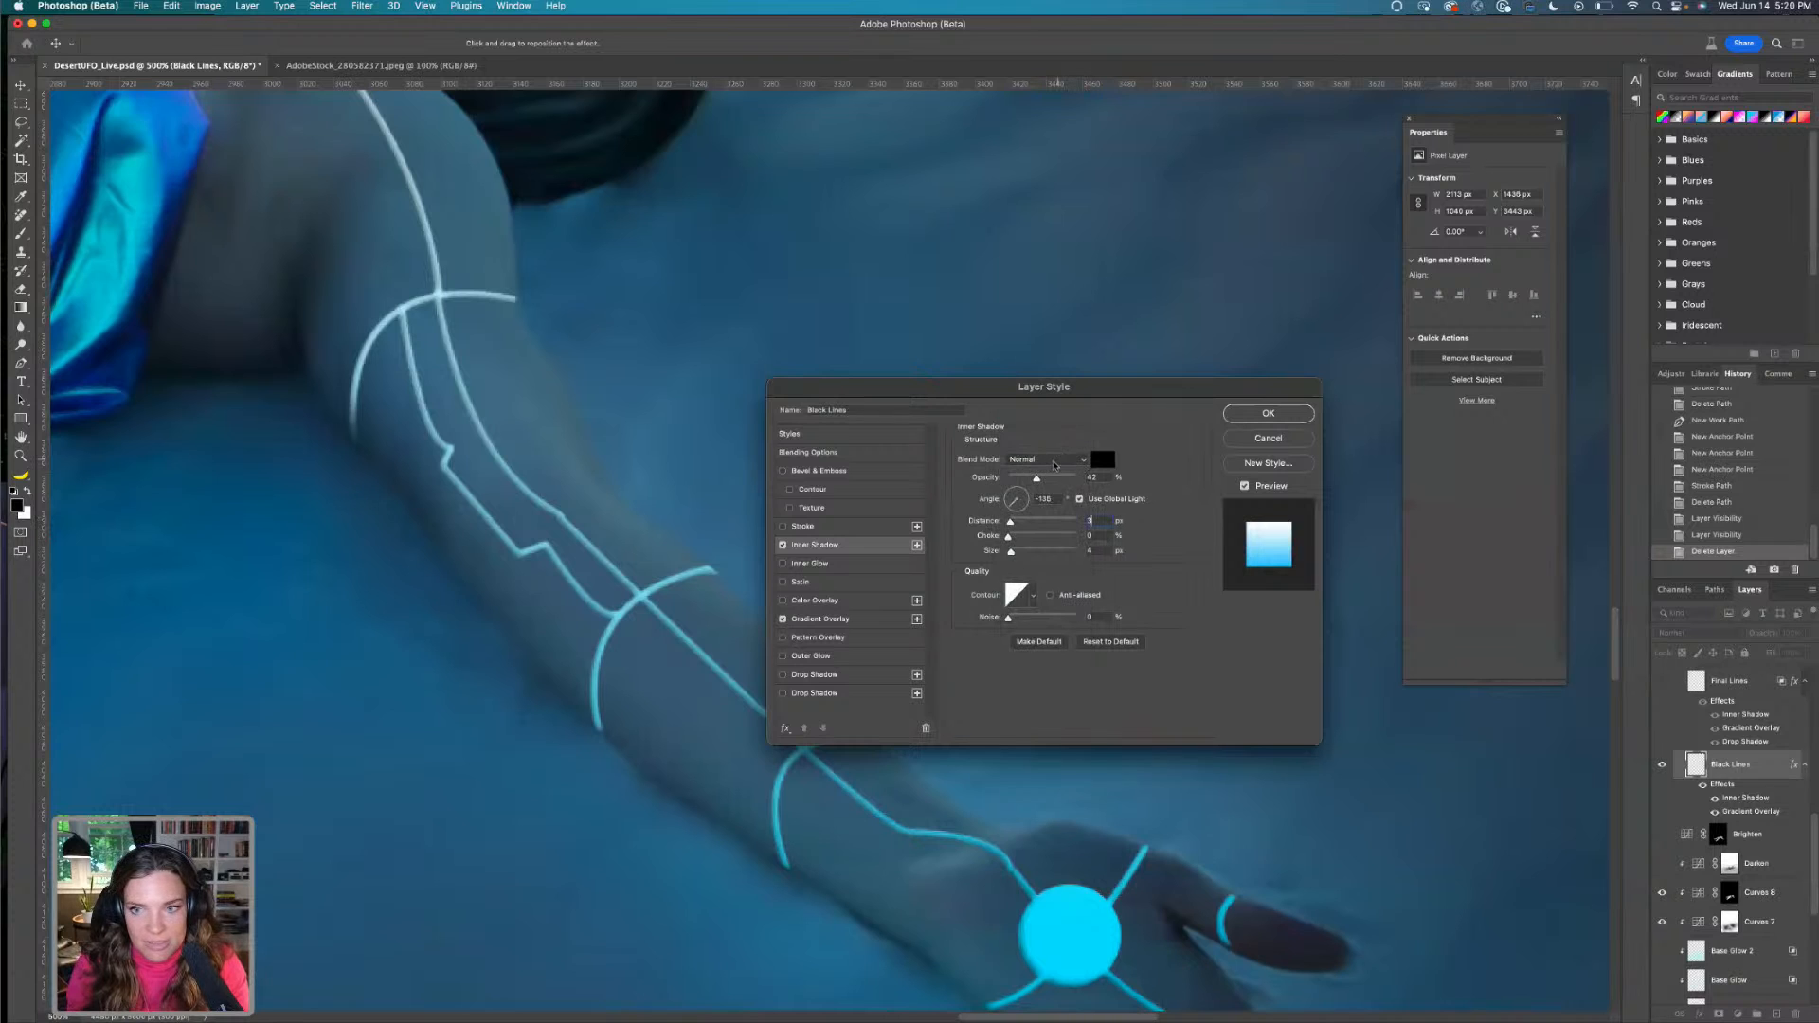
left_click(1043, 459)
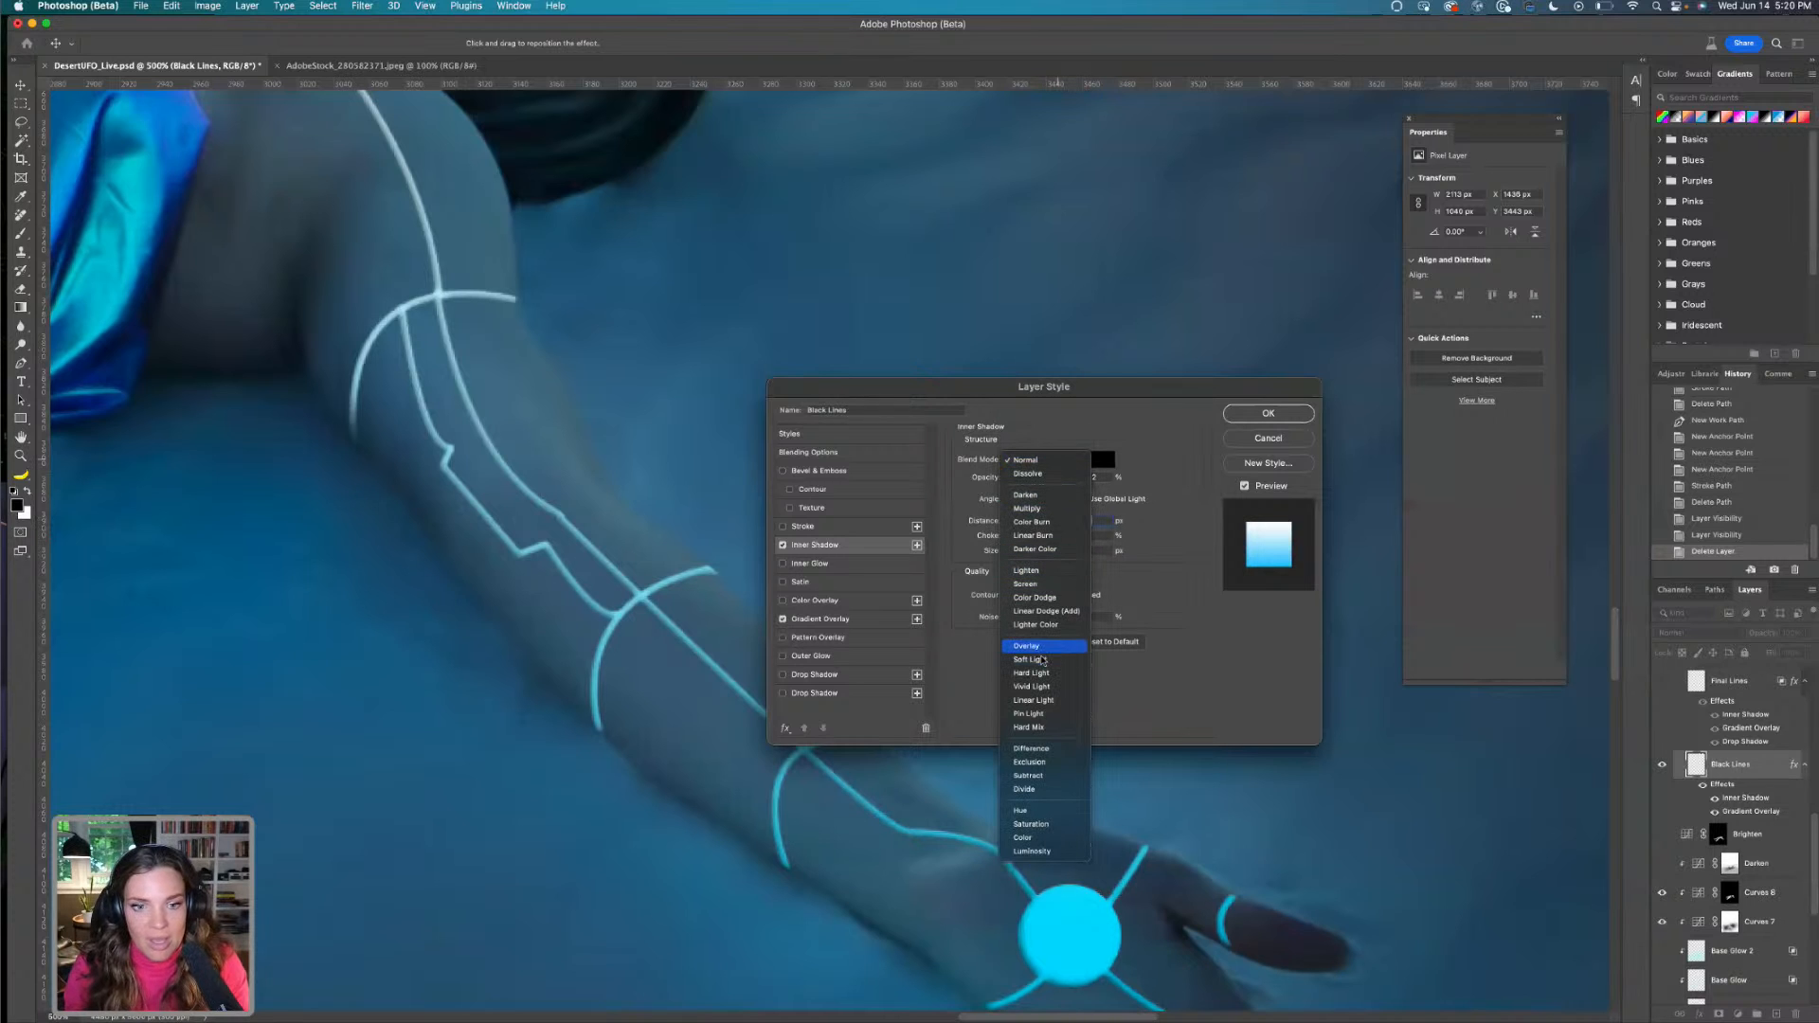
left_click(1061, 646)
left_click(1062, 456)
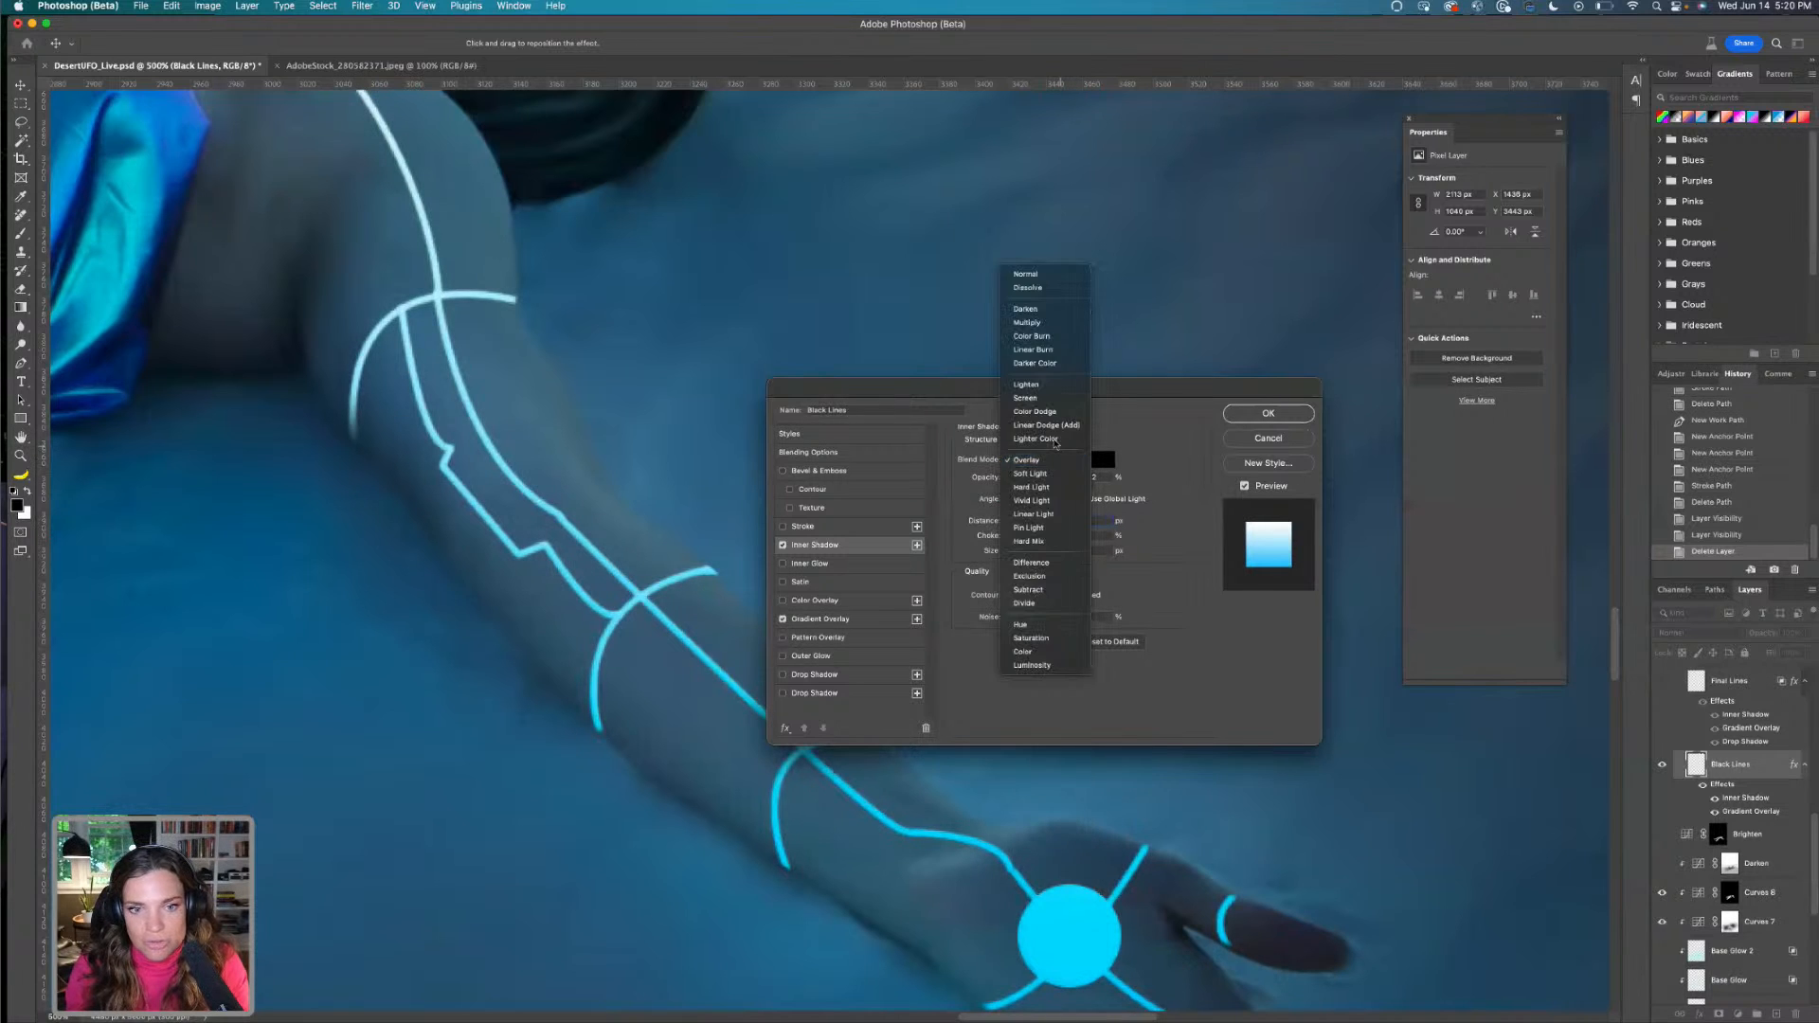
left_click(1037, 327)
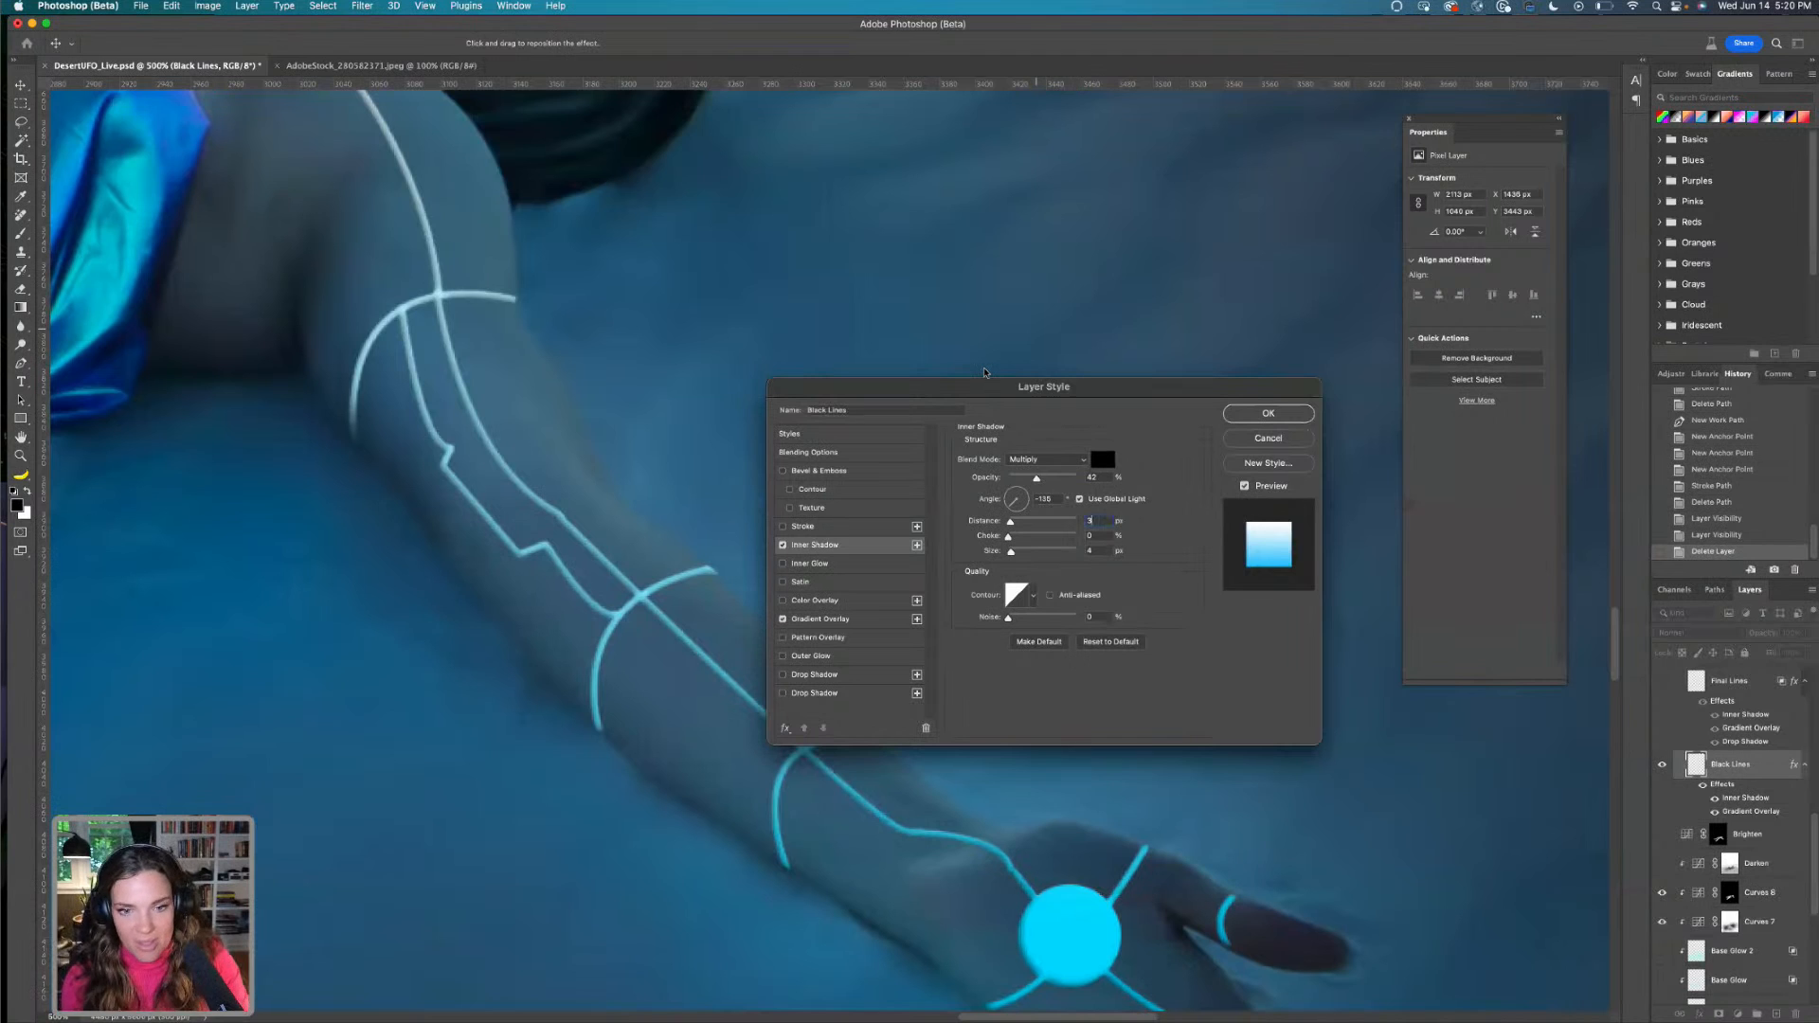
Try a lower inner shadow distance, then restore it to 3 px
mouse_move(1008, 538)
left_mouse_down()
mouse_move(1027, 538)
mouse_move(986, 538)
mouse_move(1001, 525)
left_mouse_up()
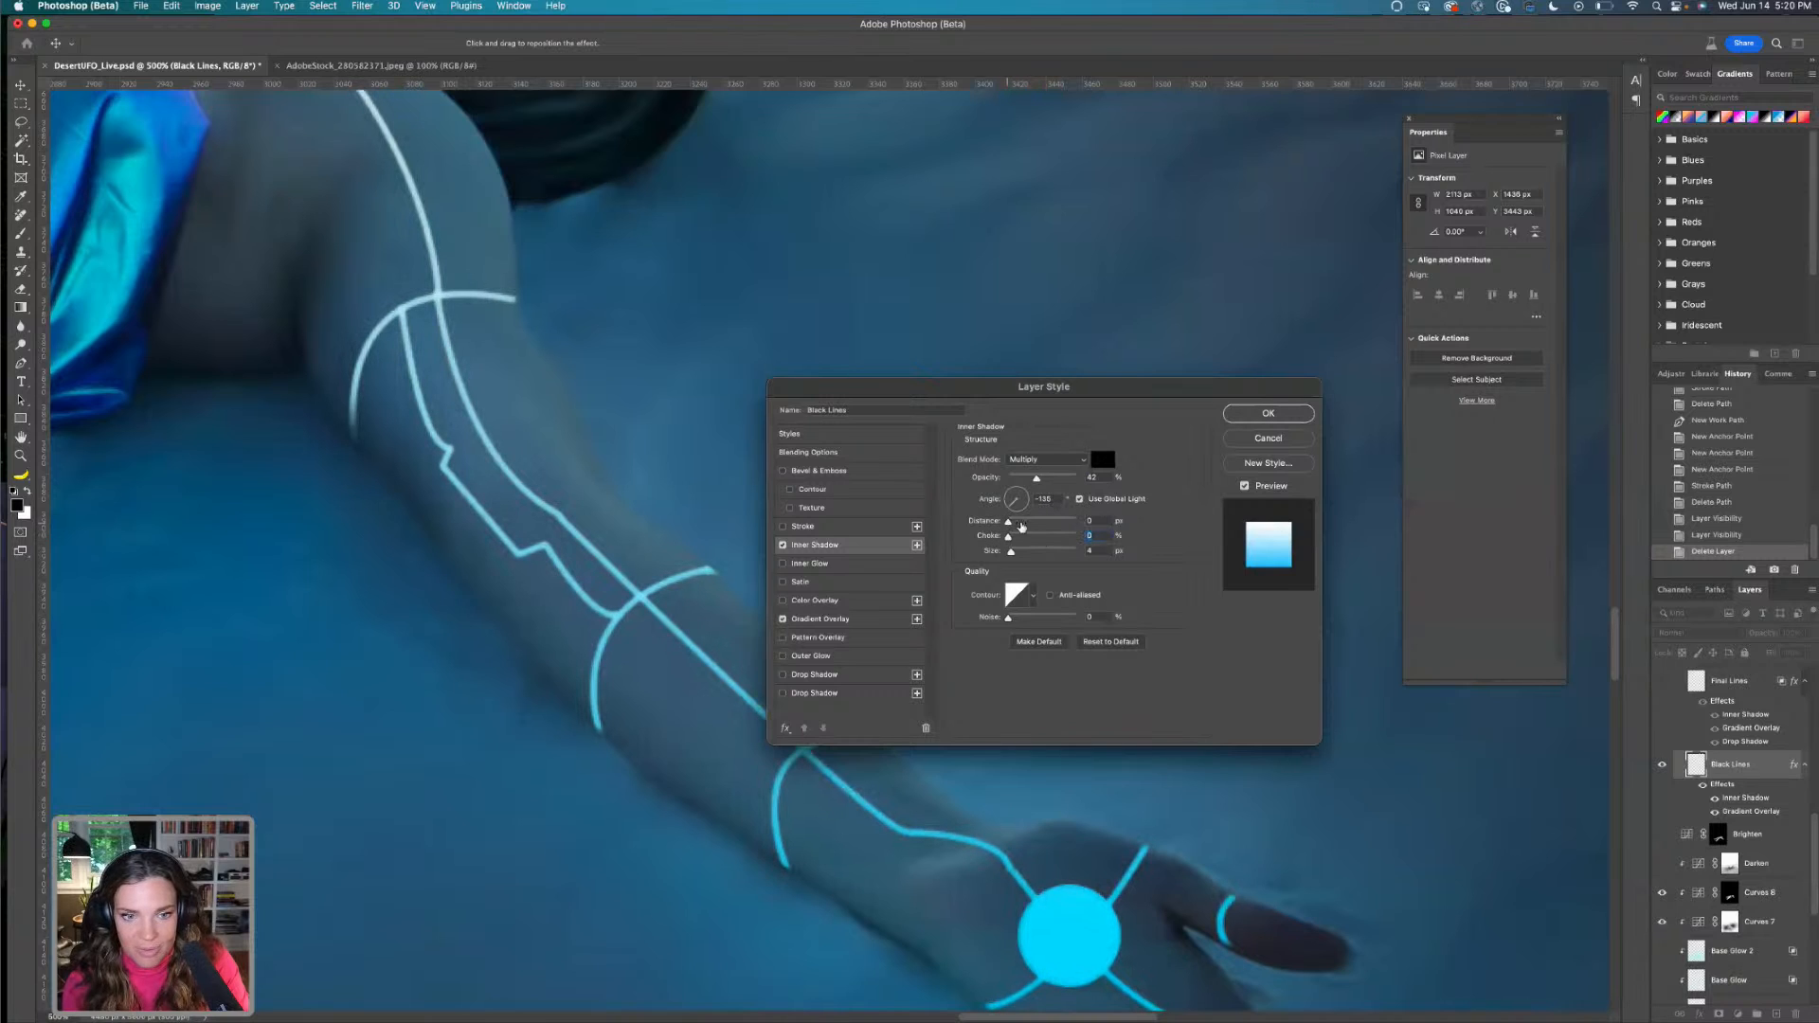
left_click(1099, 526)
type("3")
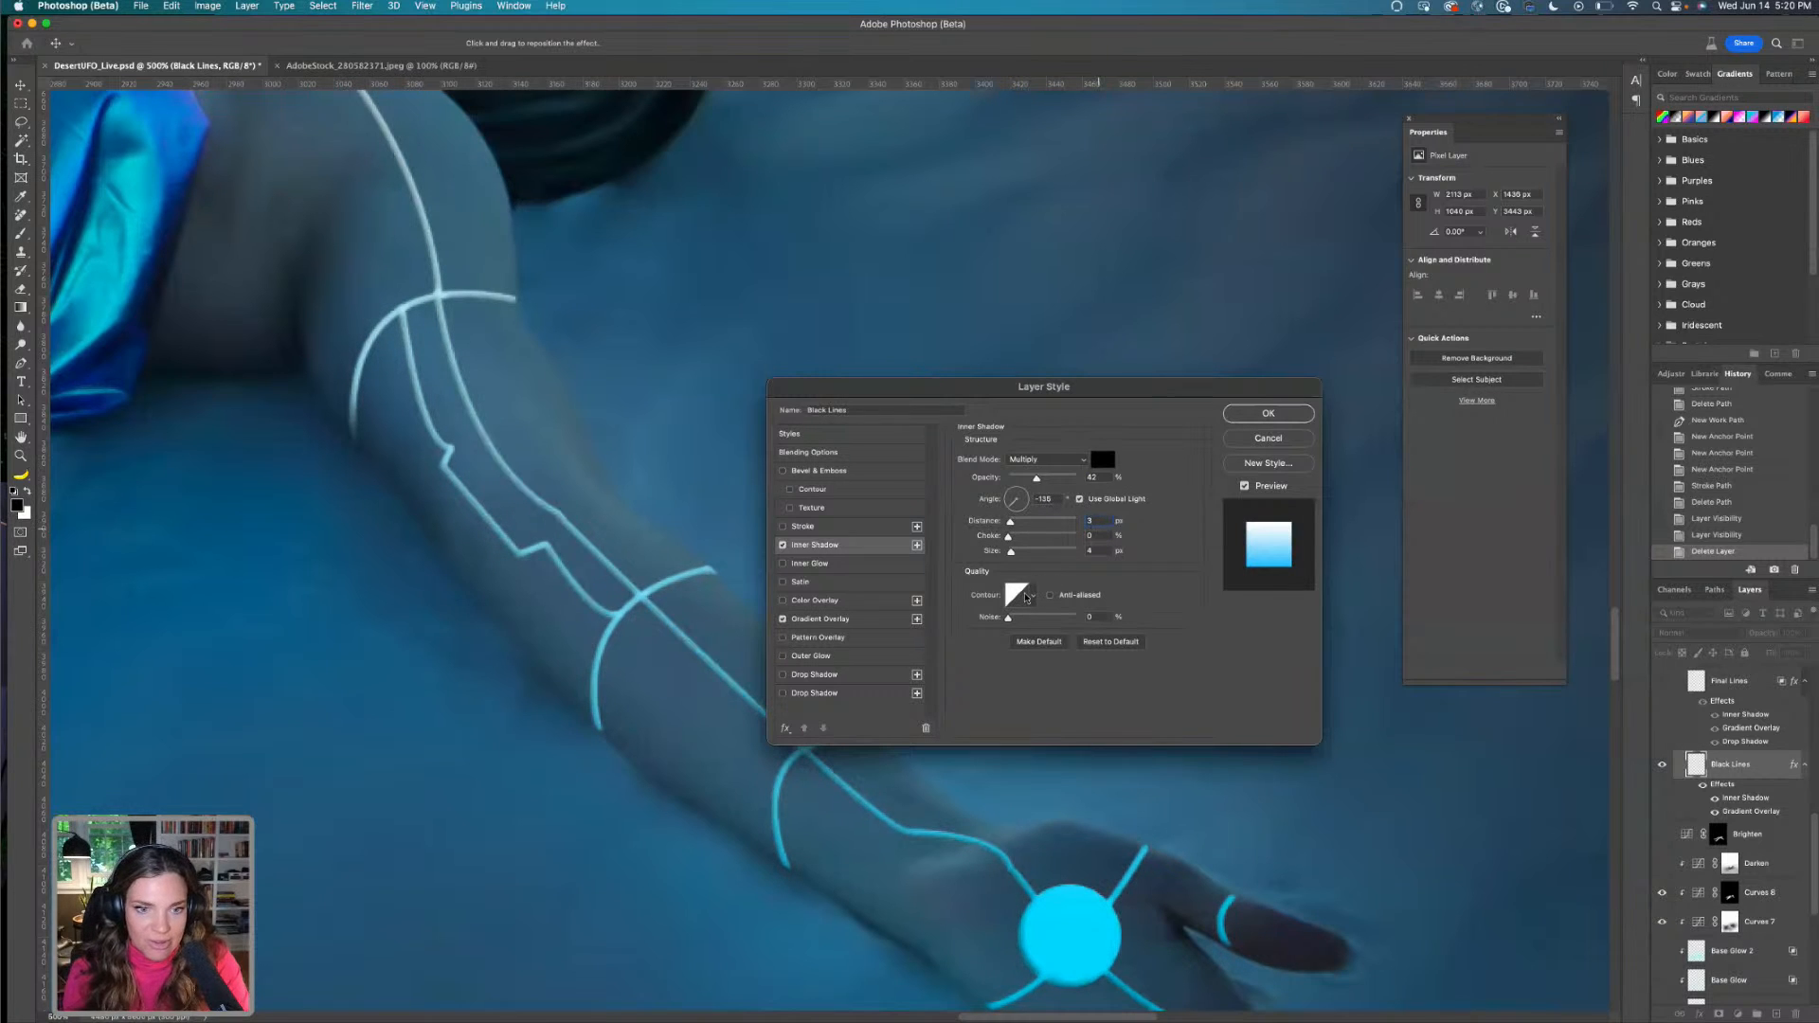
Compare the inverted cone, linear and S-shaped contours for the inner shadow, choose the S-shaped one and apply the layer style
left_click(1032, 595)
left_click(998, 632)
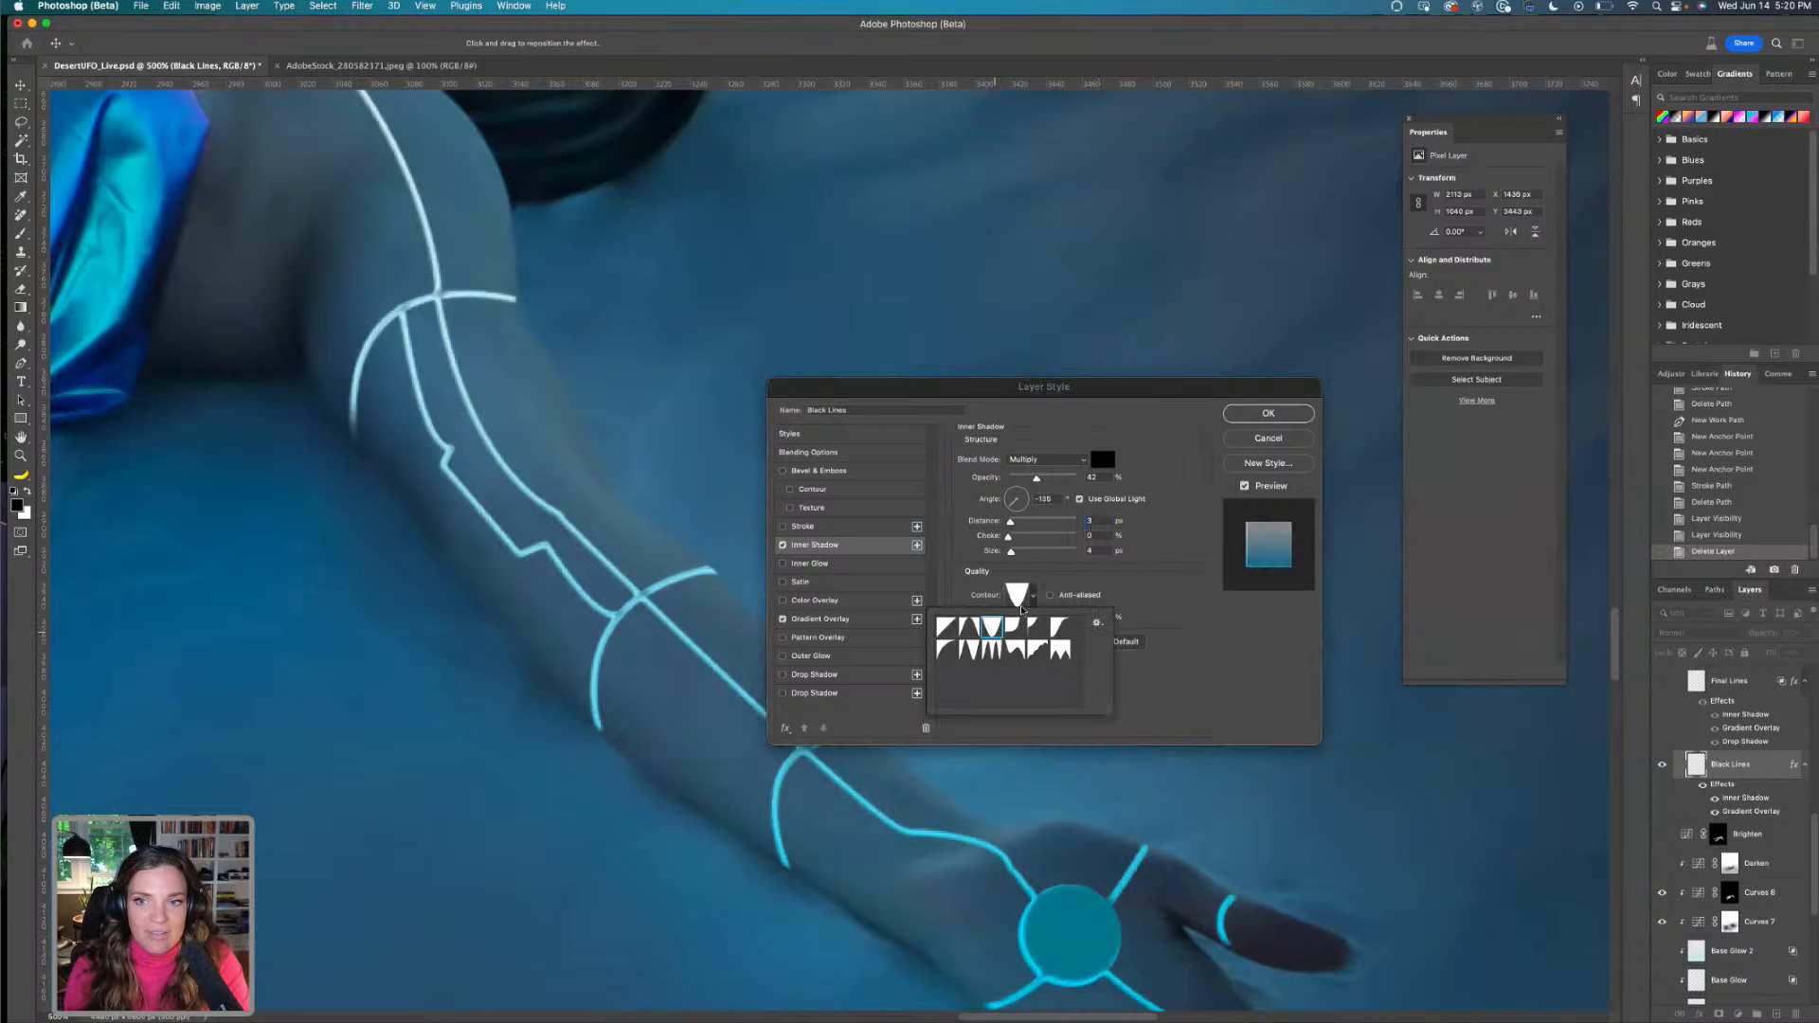
left_click(1056, 628)
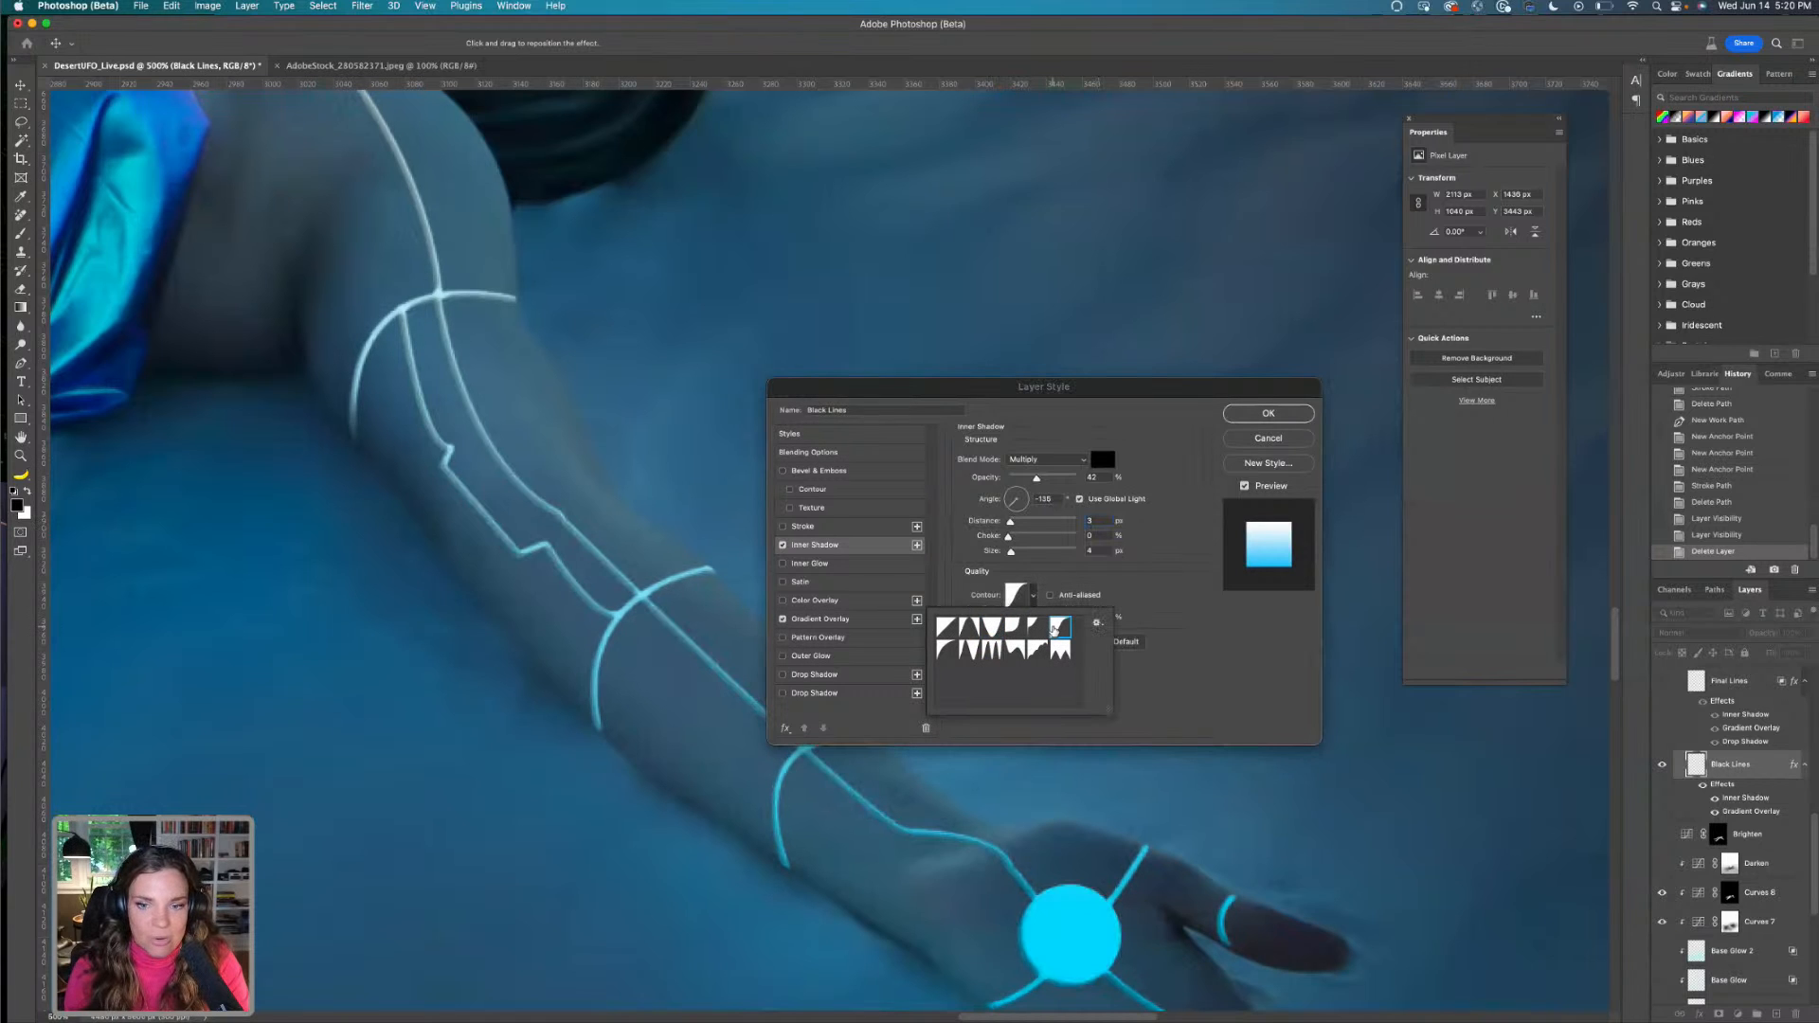
left_click(944, 629)
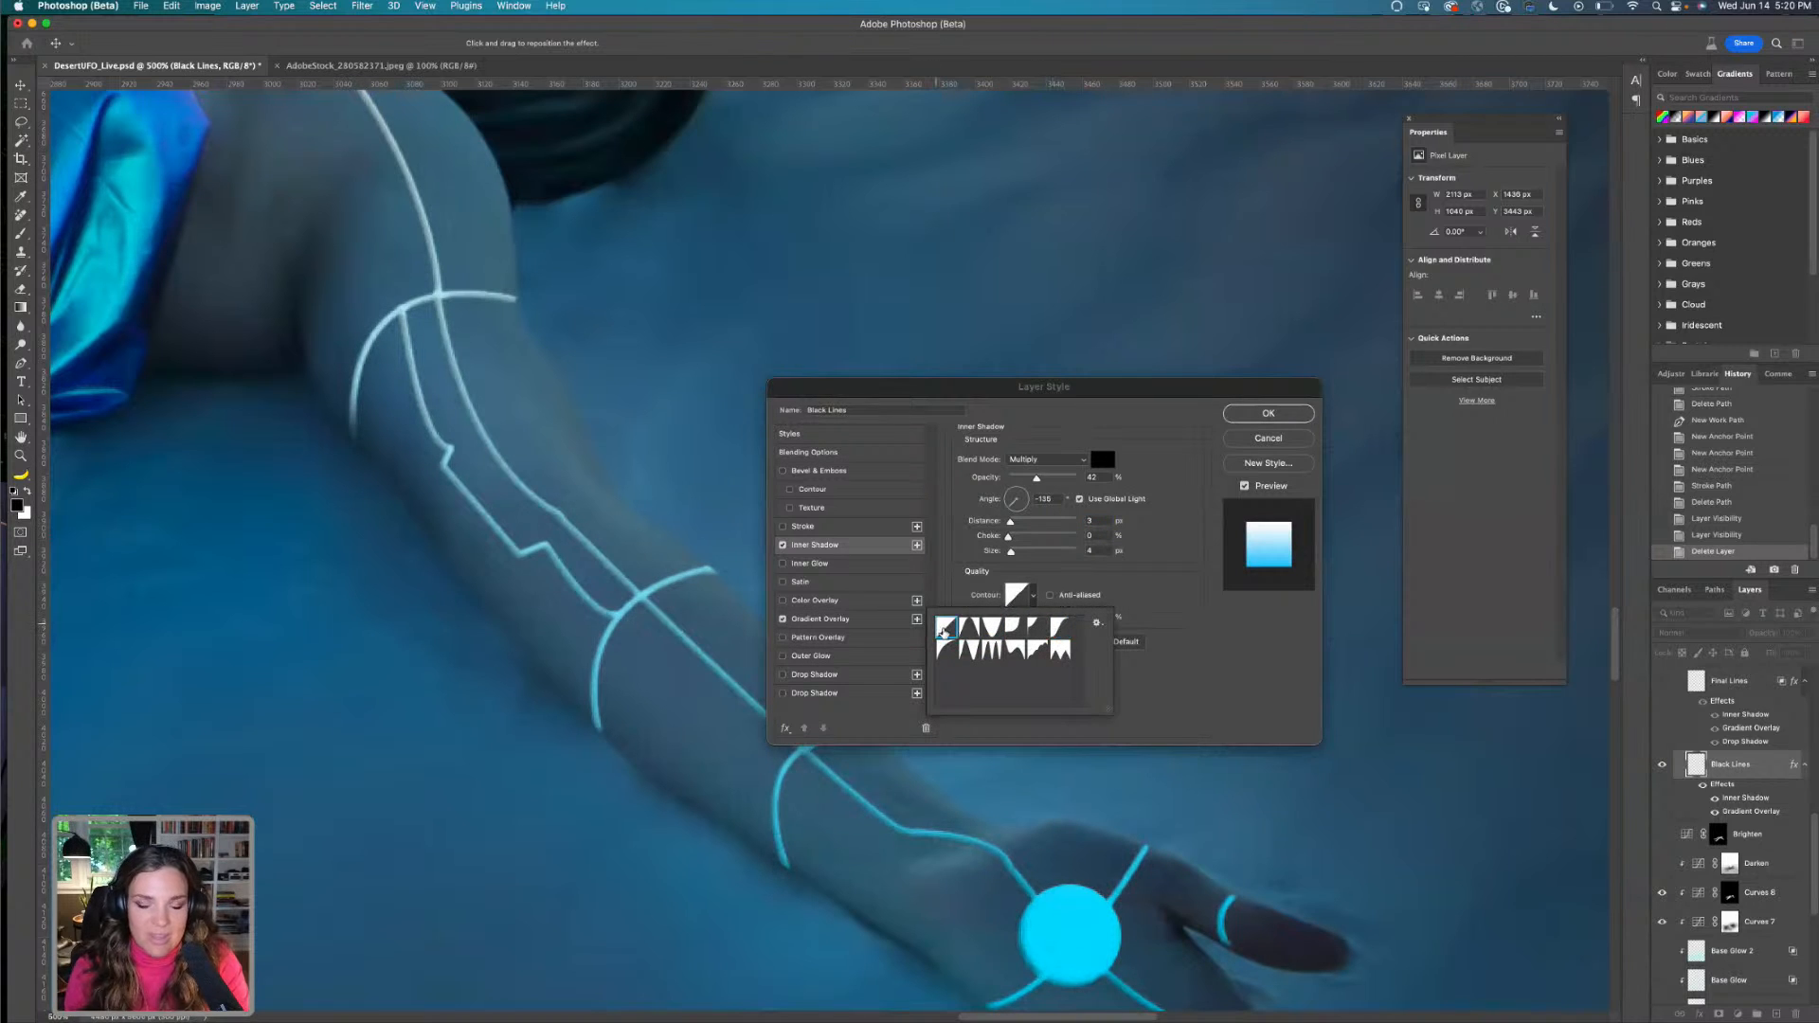
left_click(1067, 632)
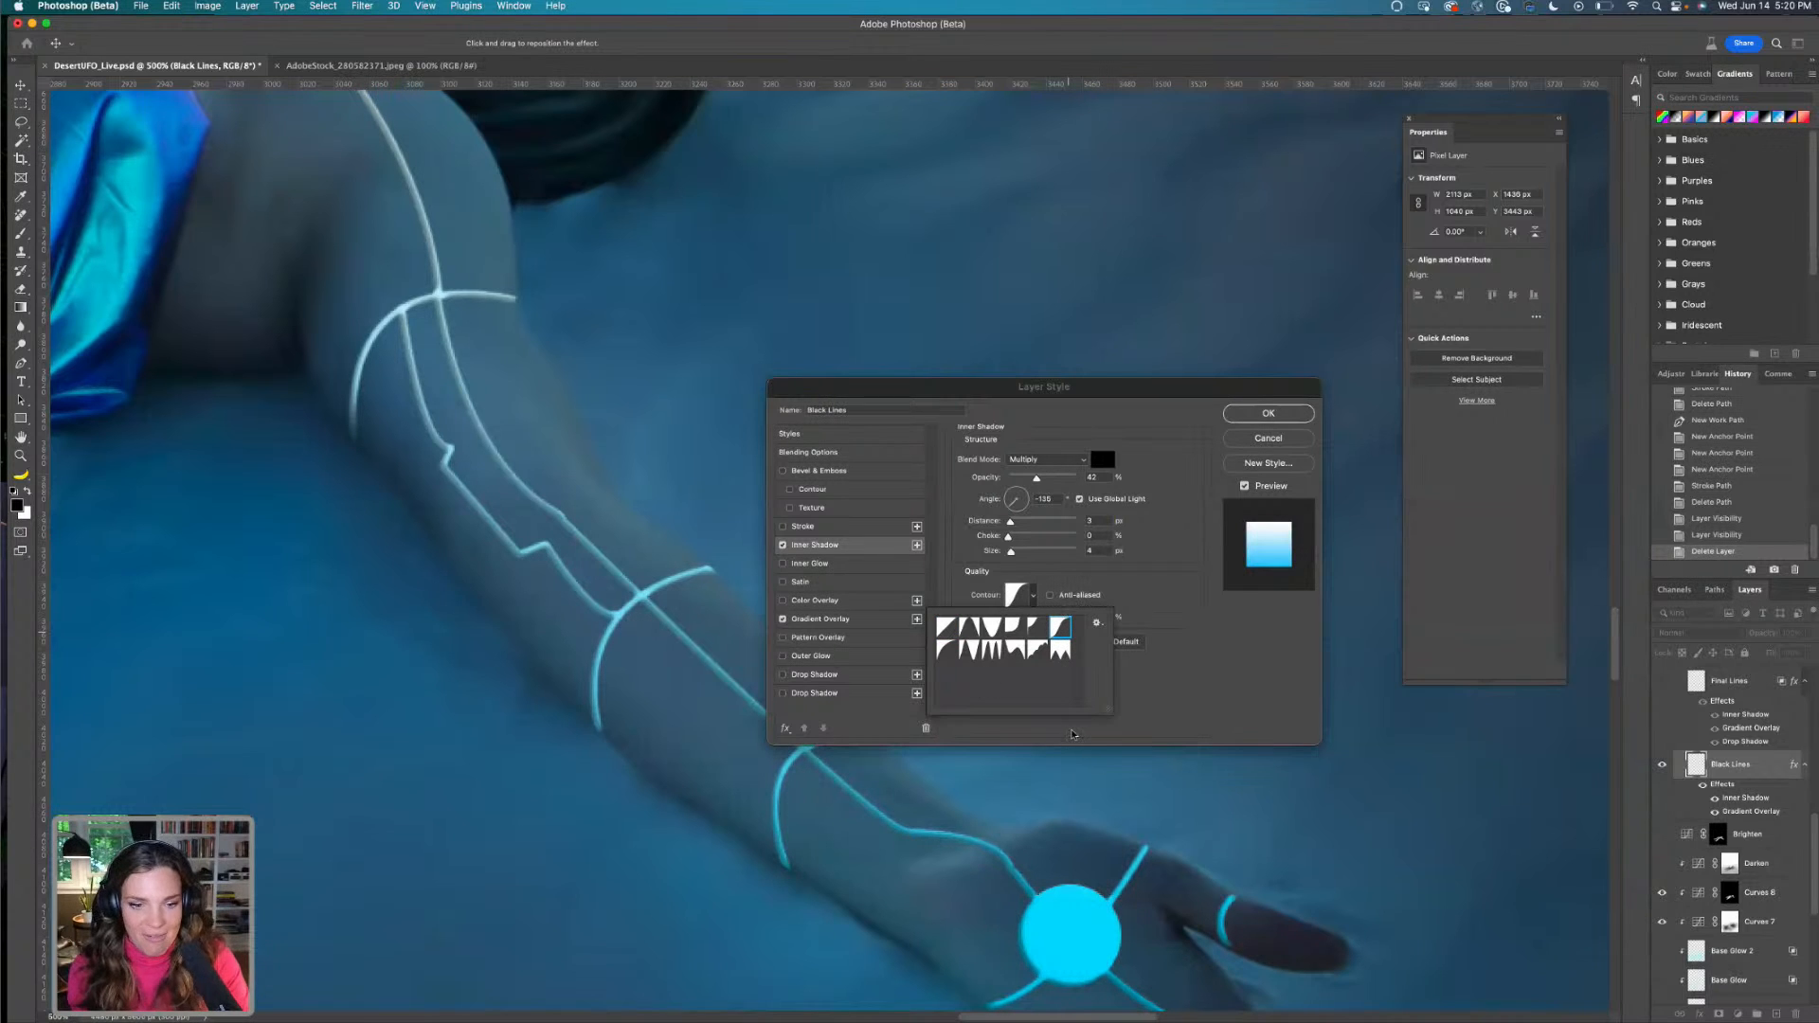
left_click(944, 629)
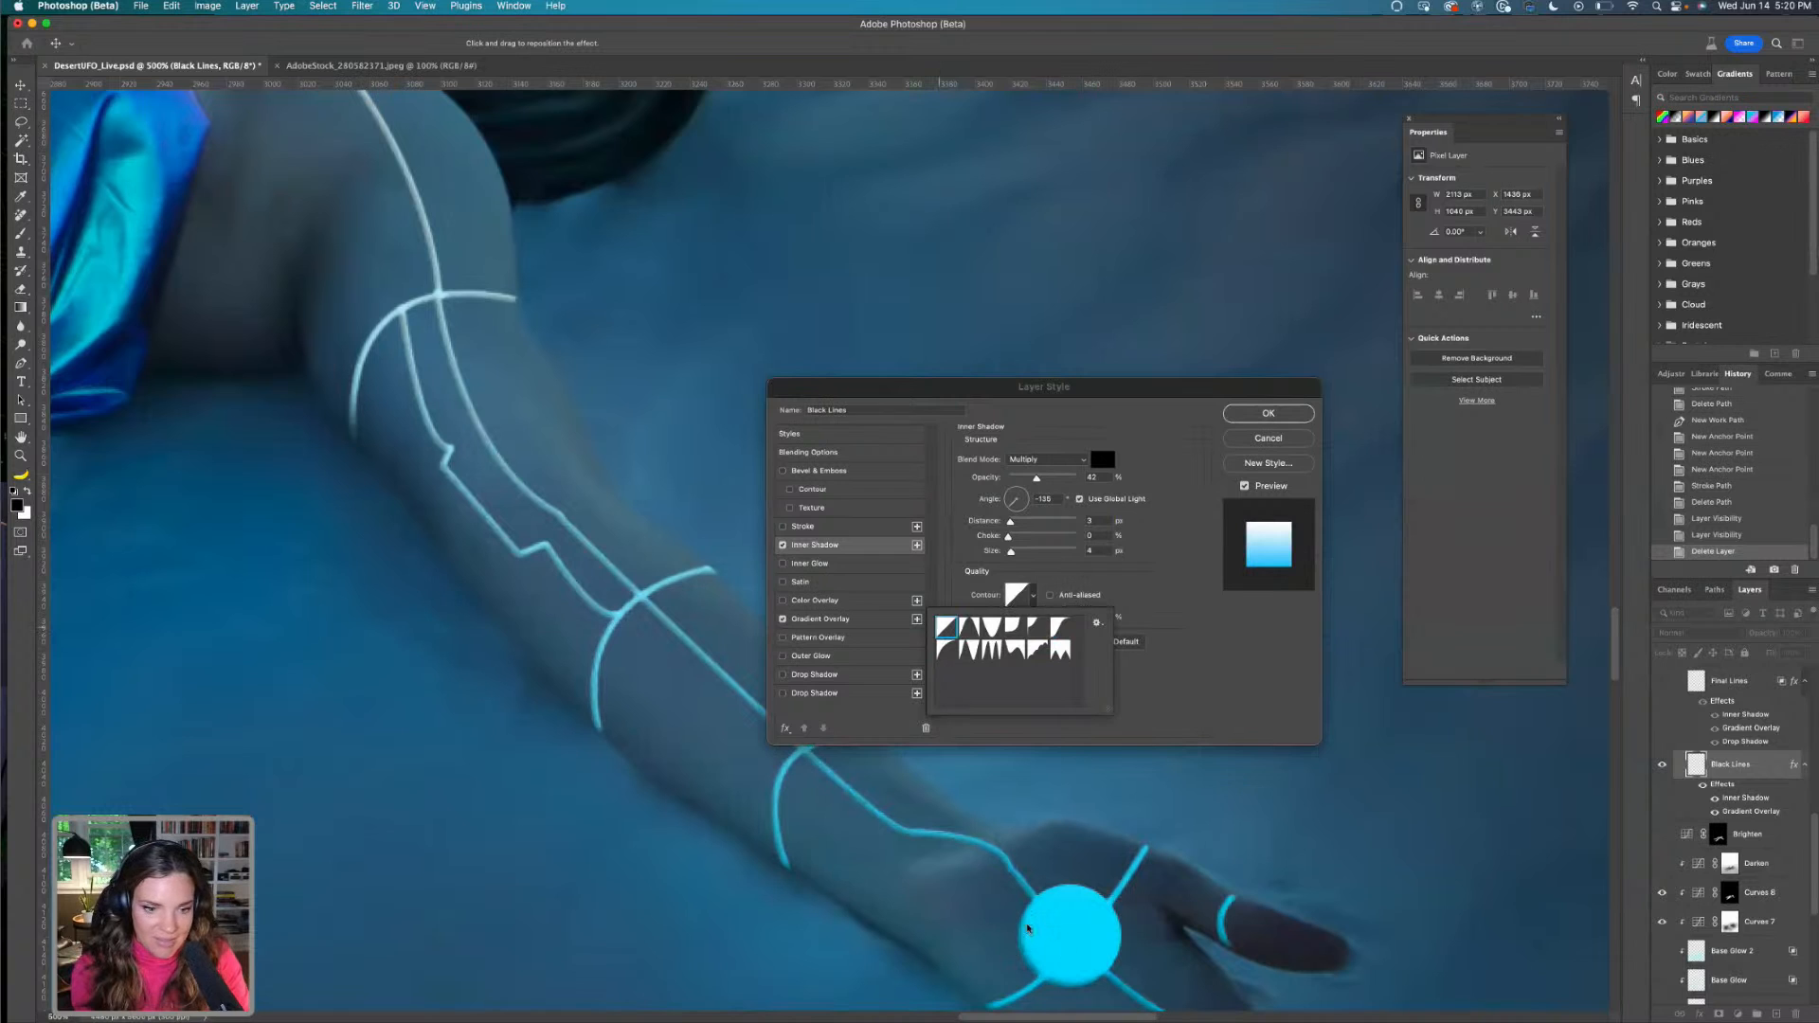
left_click(1061, 630)
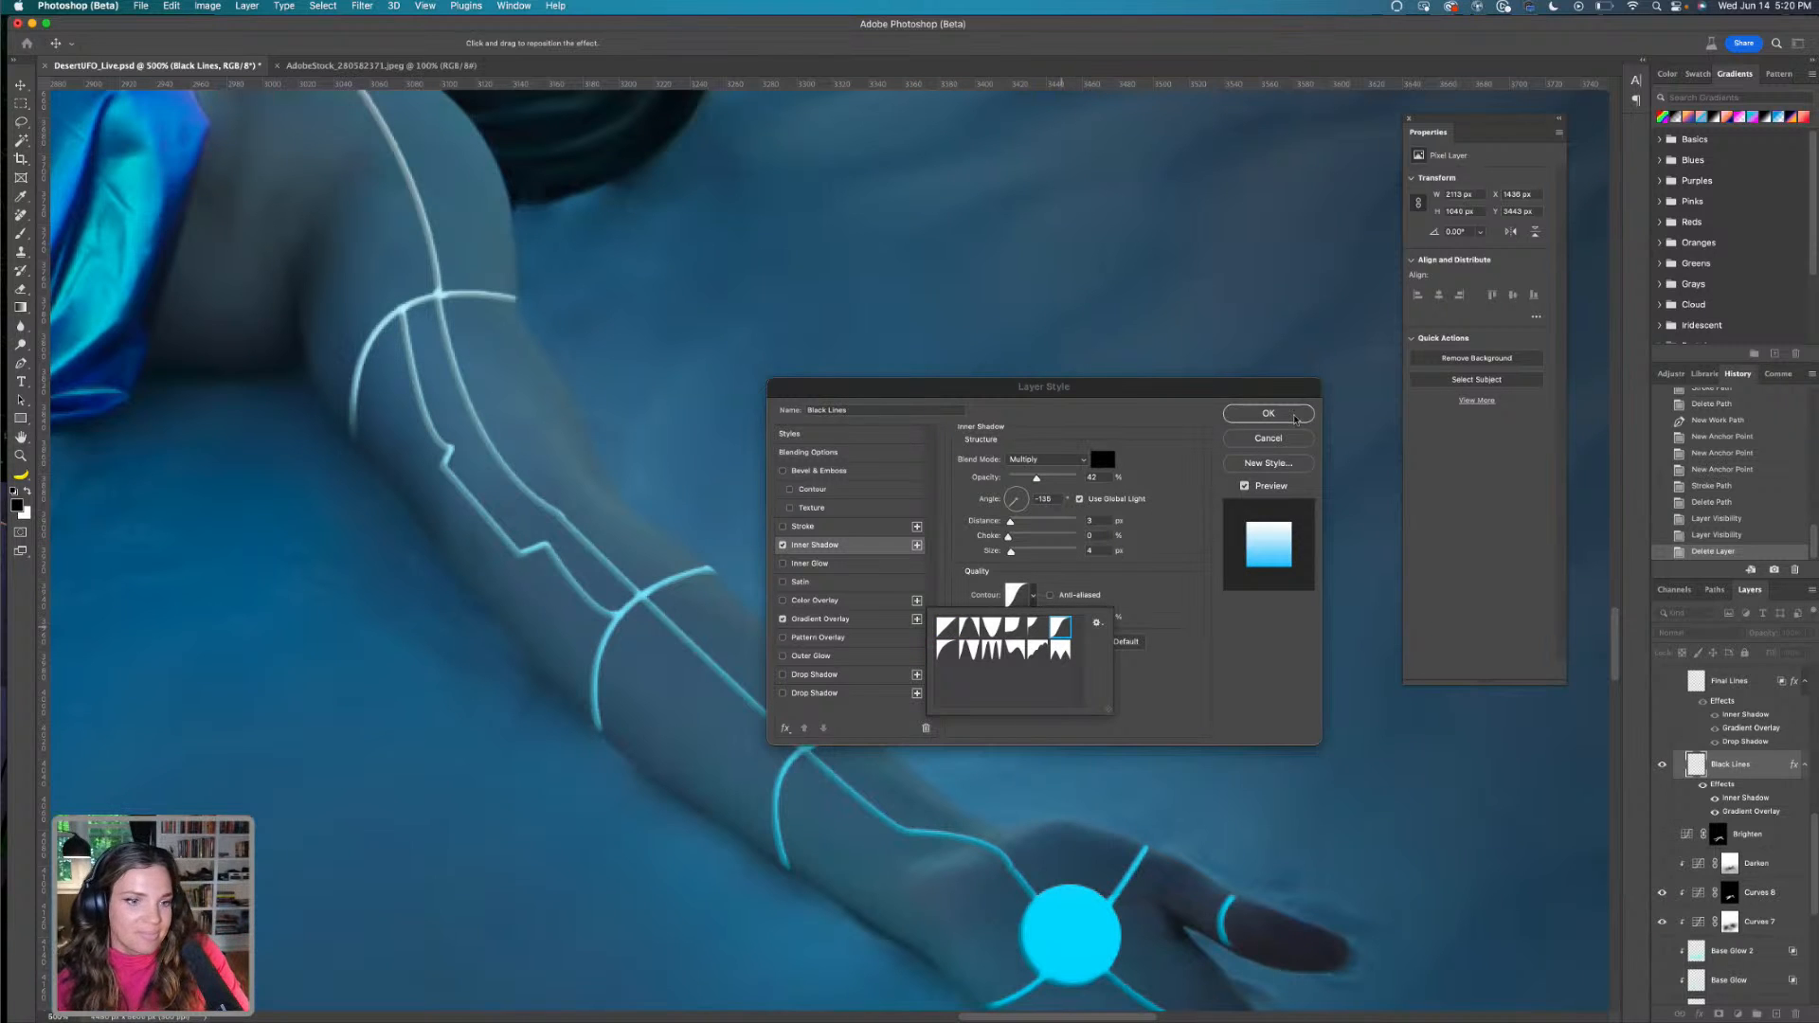
left_click(1295, 416)
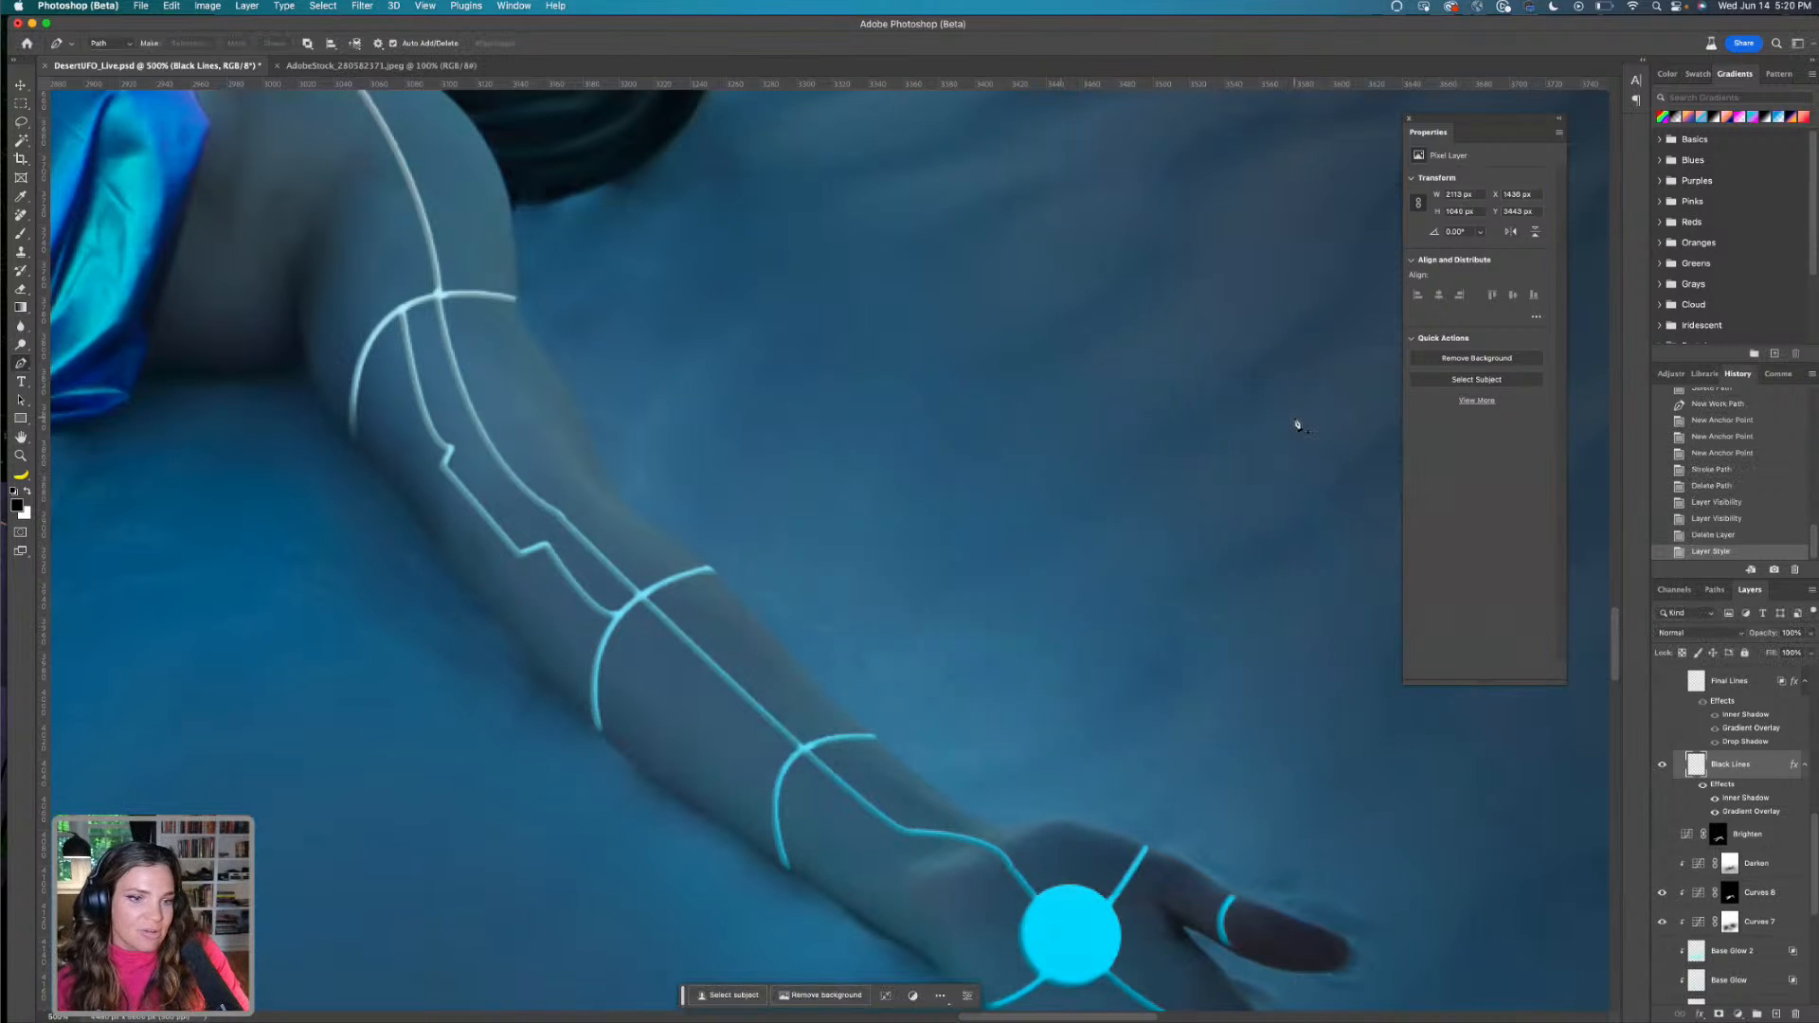
Reopen the Black Lines layer's style settings with the whole arm and hand in view
double_click(1765, 773)
left_click_drag(879, 396, 882, 313)
key("super+minus")
key("super+minus")
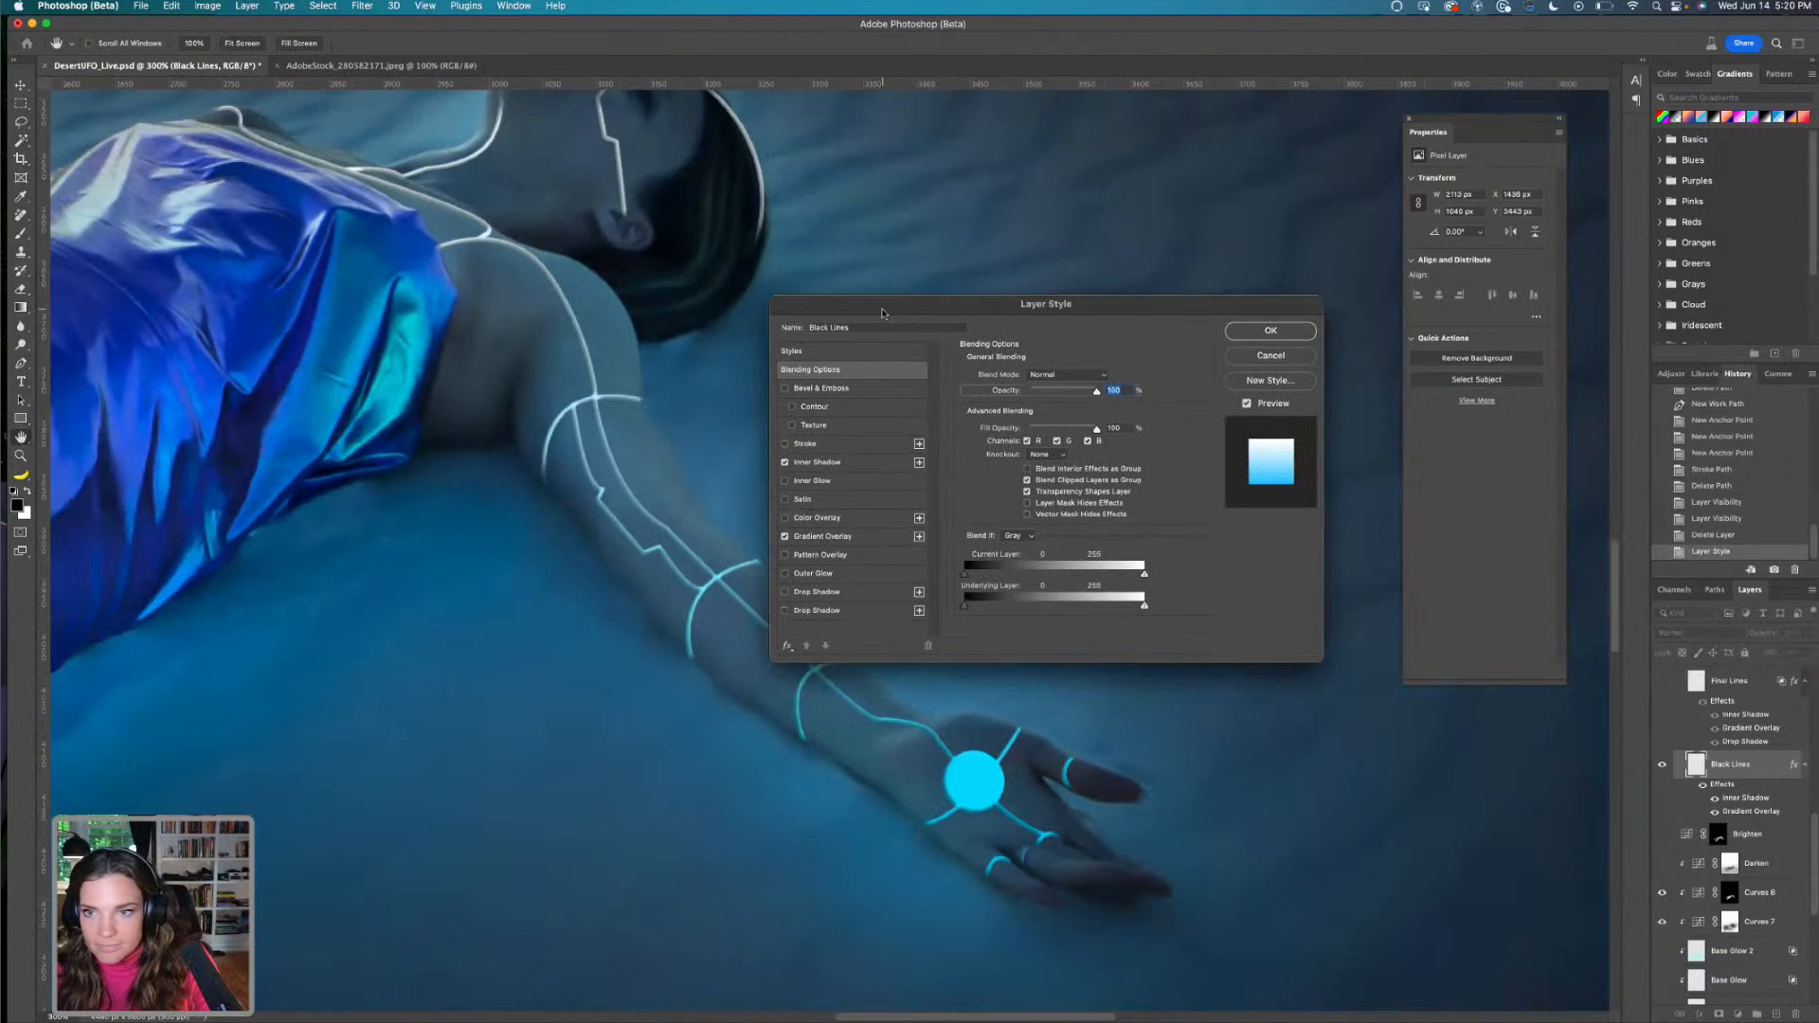
key("super+plus")
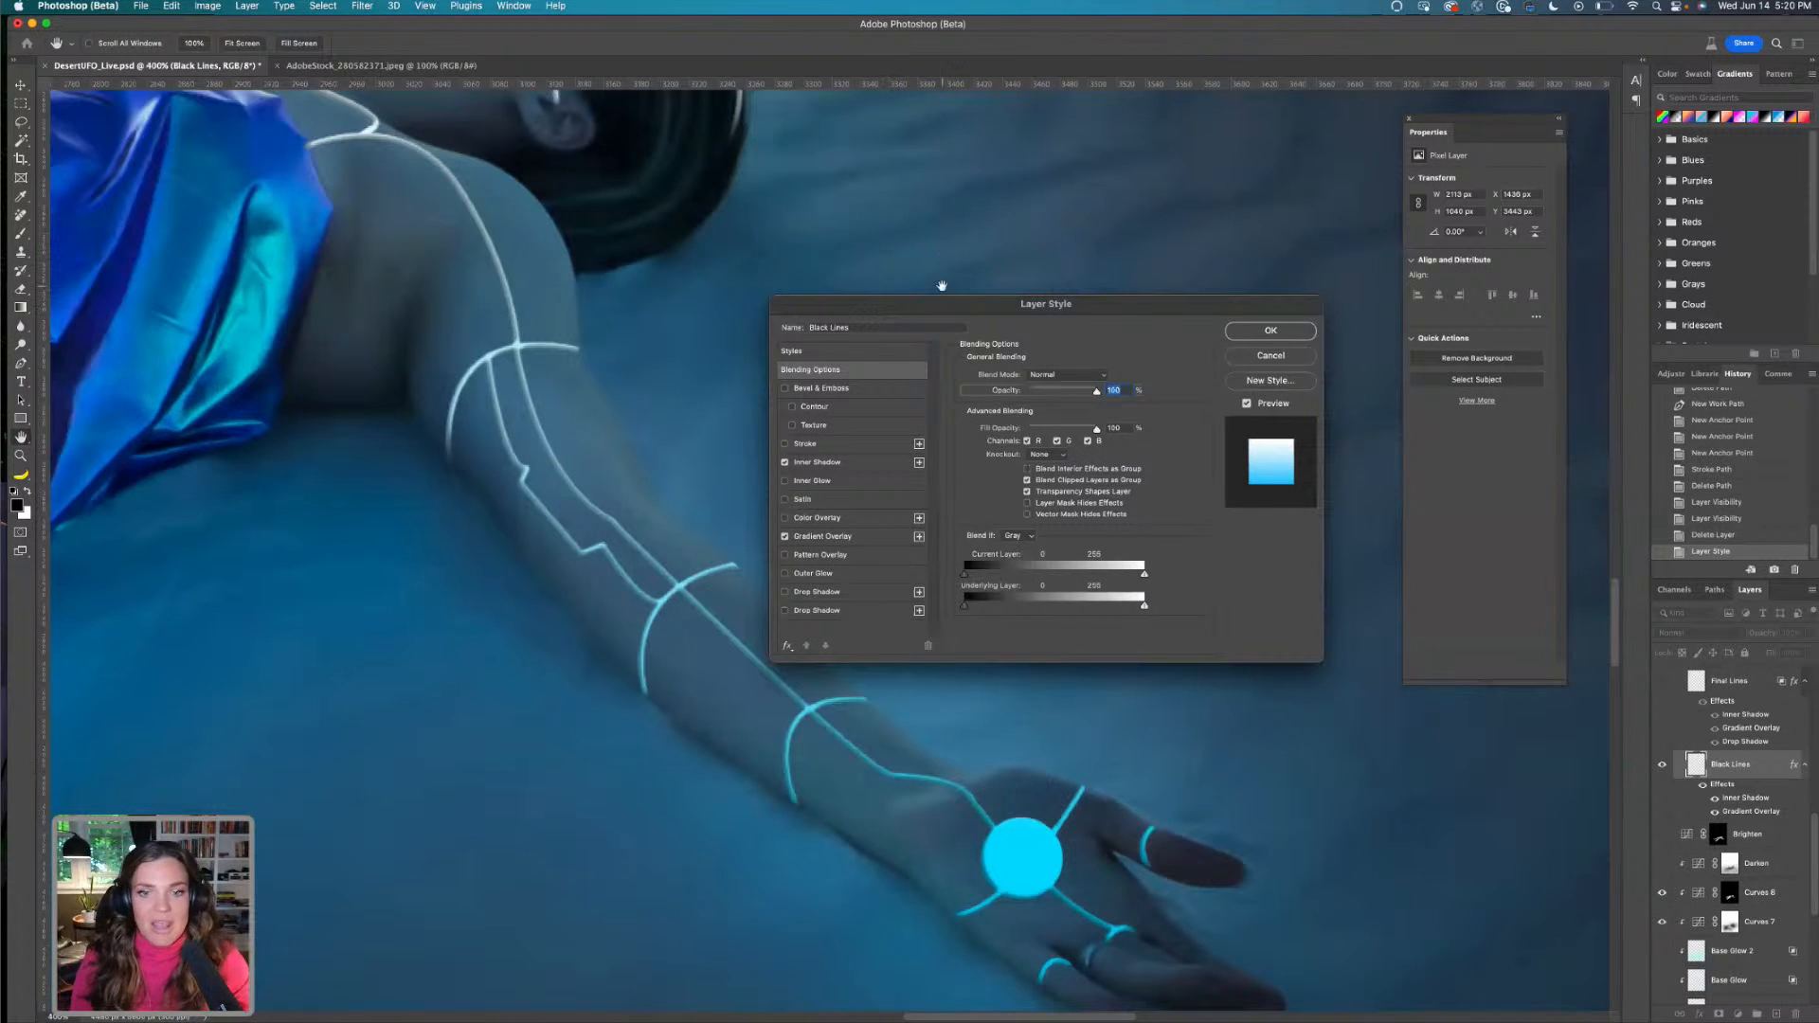
left_click(812, 574)
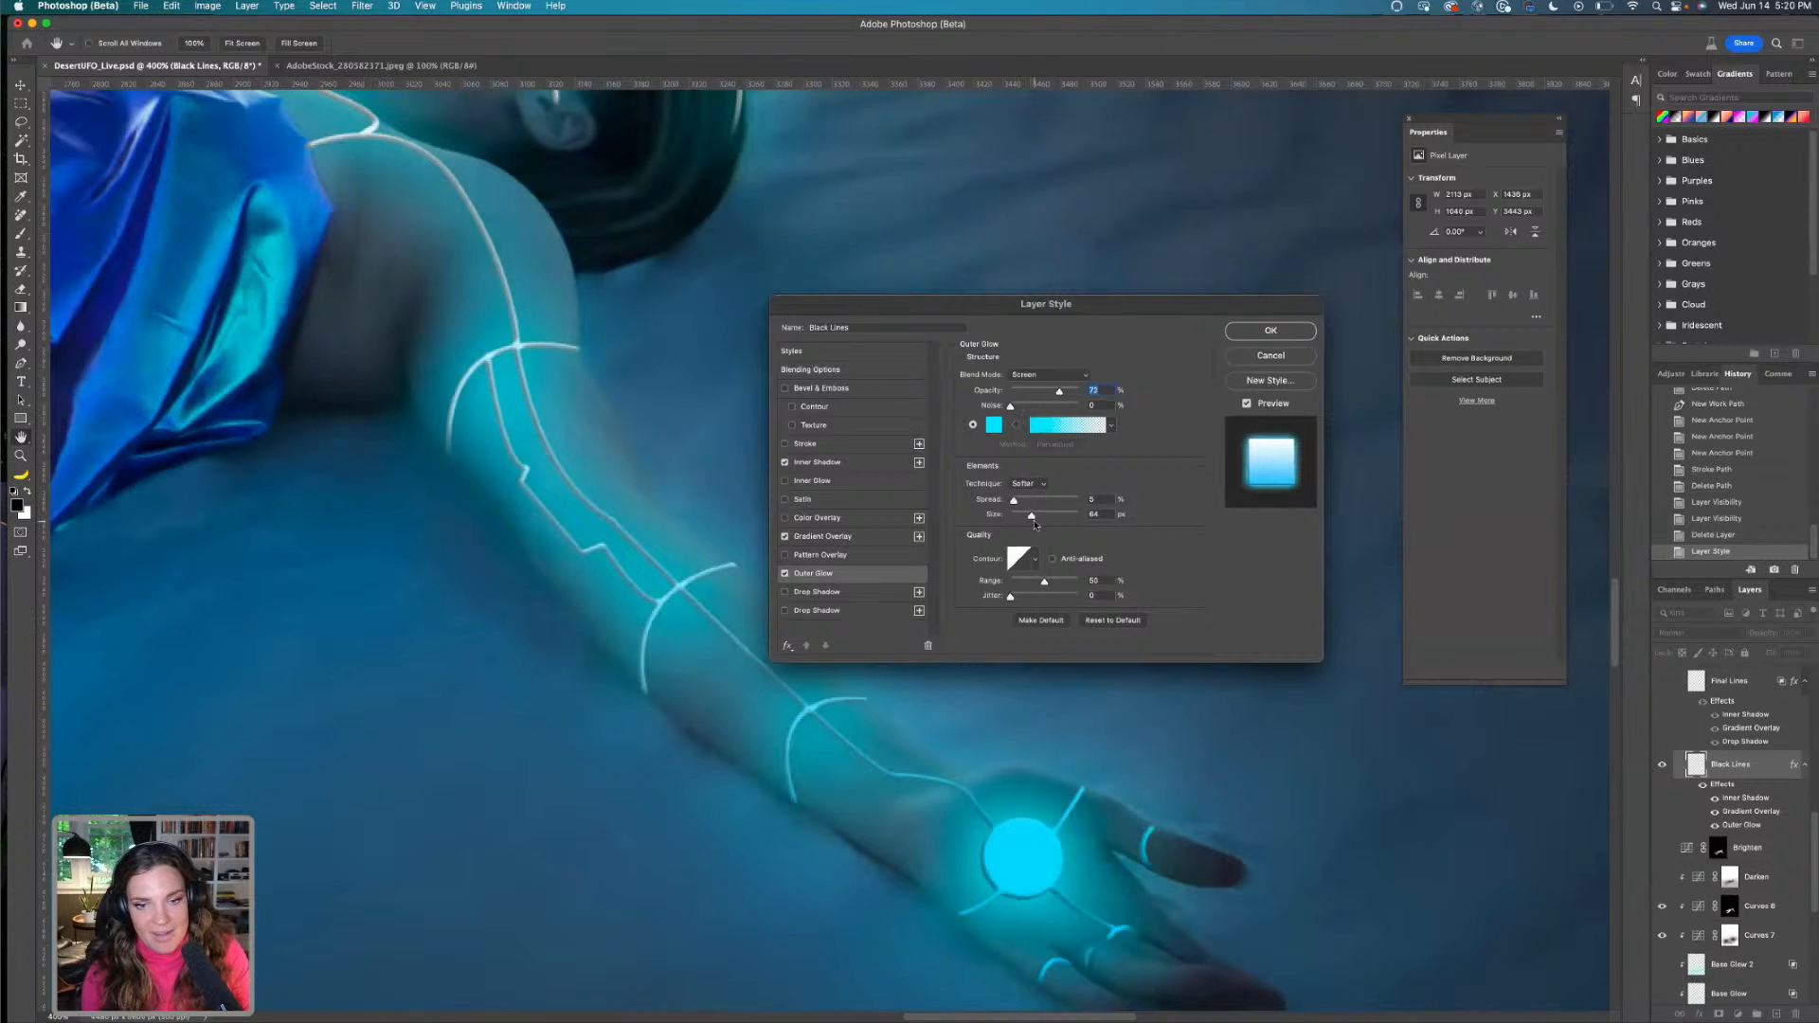
left_click_drag(1034, 523, 1007, 517)
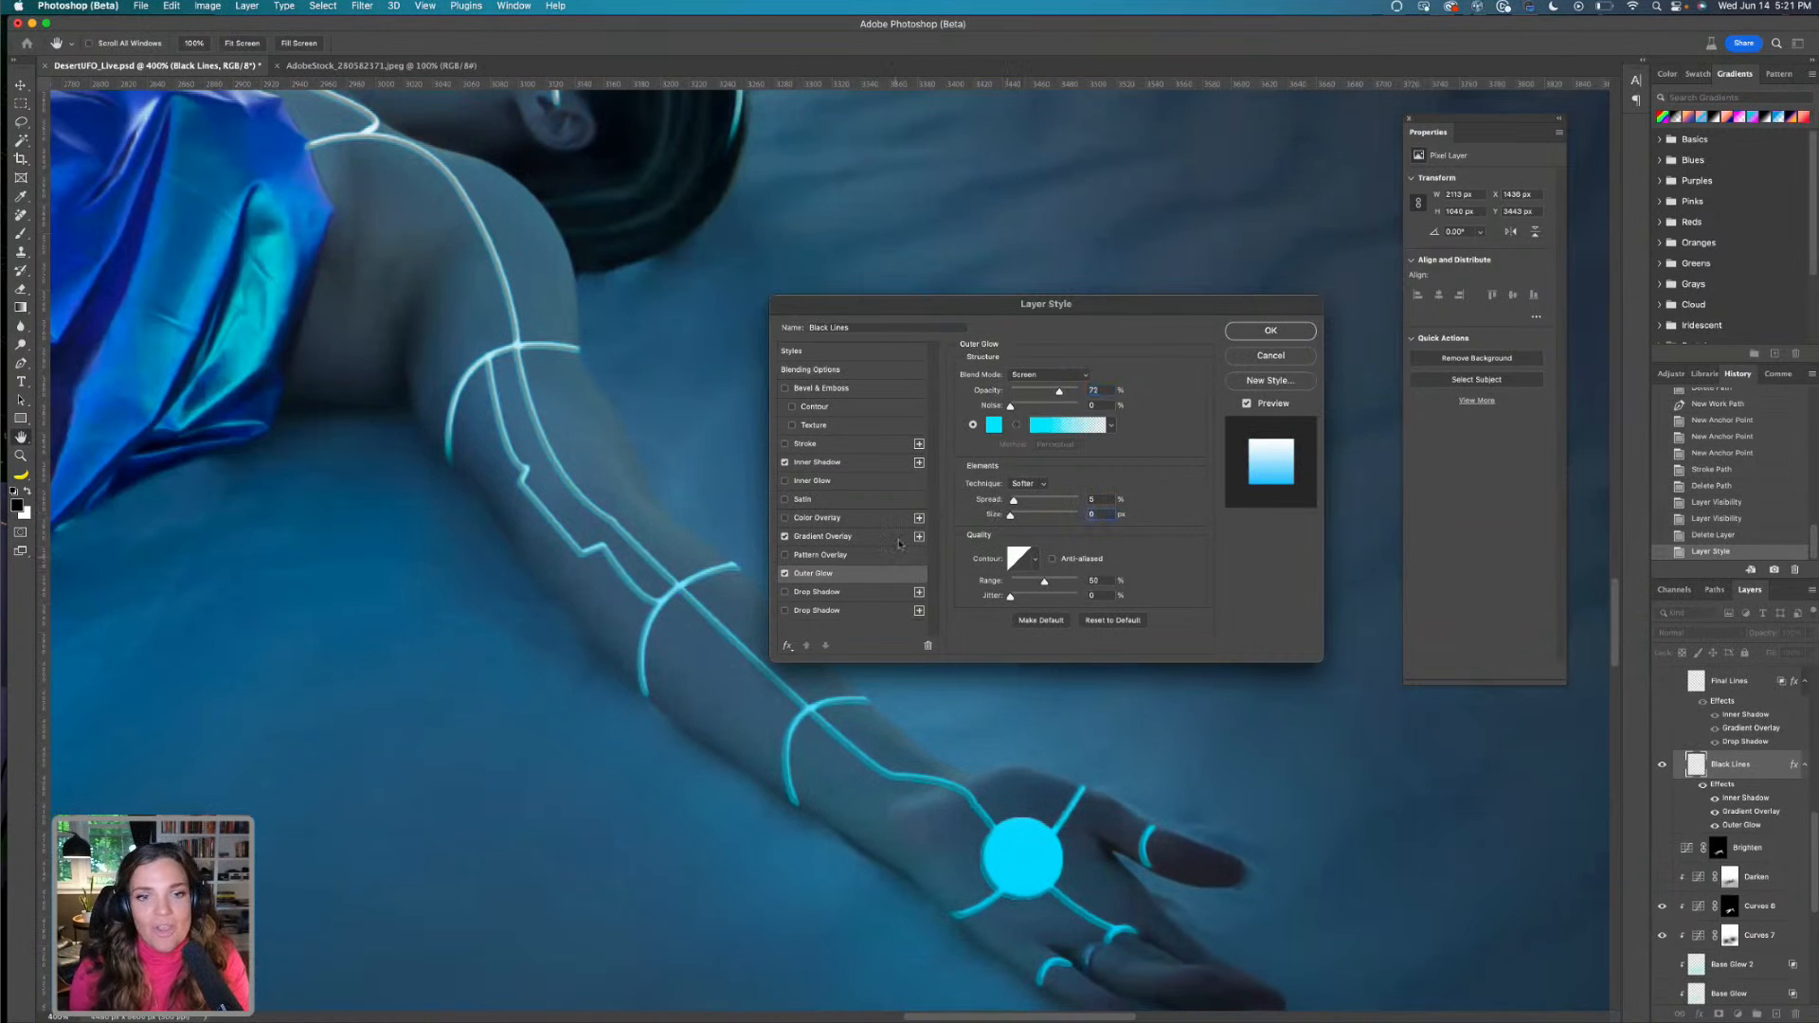
left_click(784, 573)
left_click(784, 573)
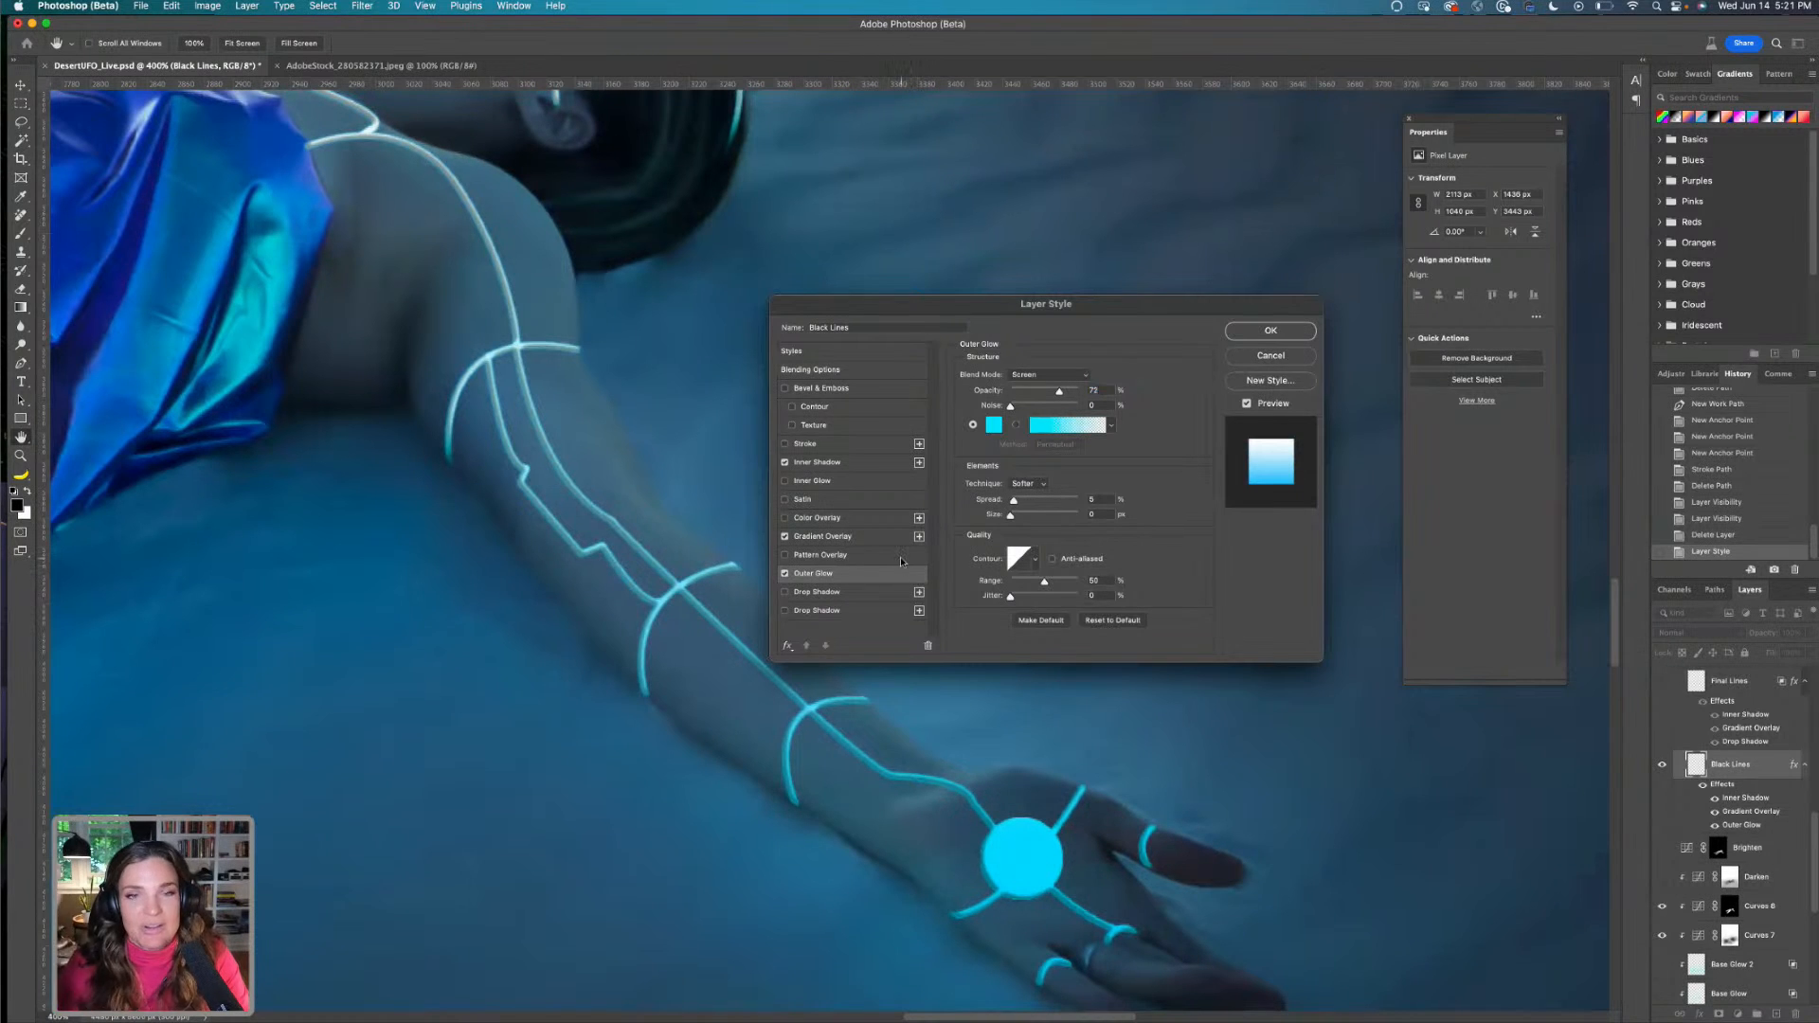
left_click(786, 575)
Enable only the lower Drop Shadow effect on the Black Lines layer and reset it to its default settings
left_click(850, 595)
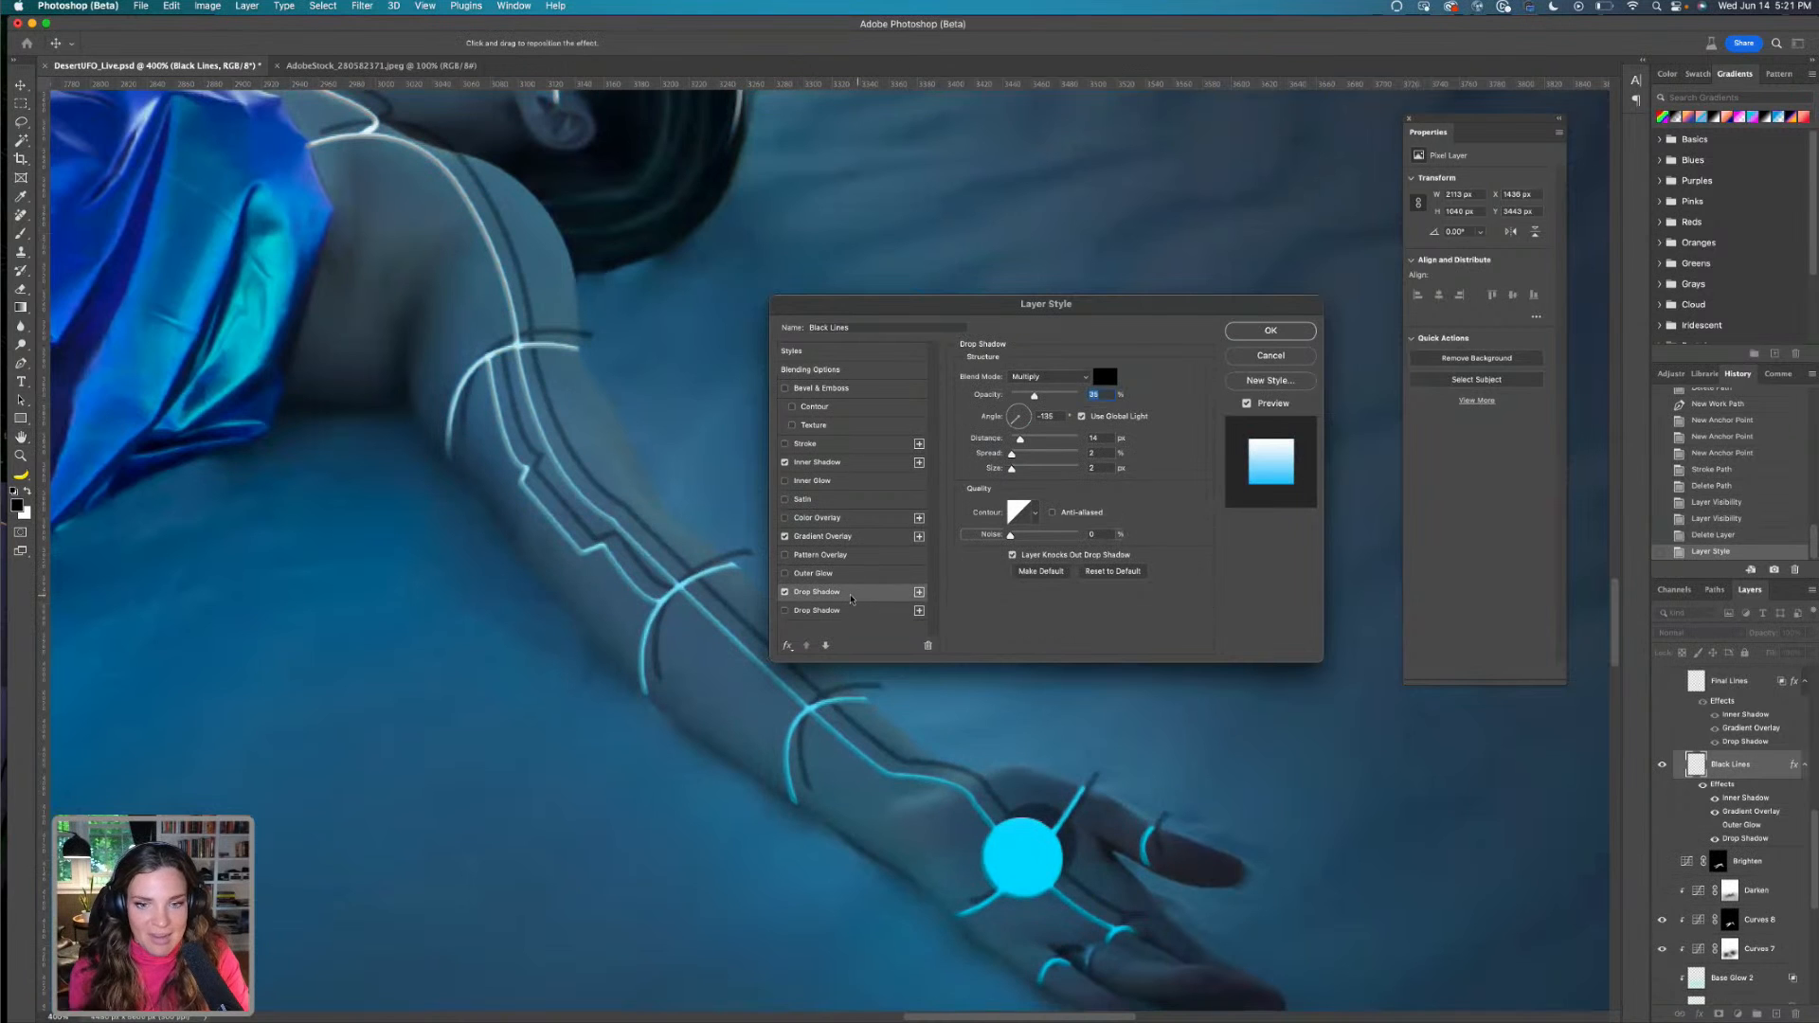
left_click(801, 607)
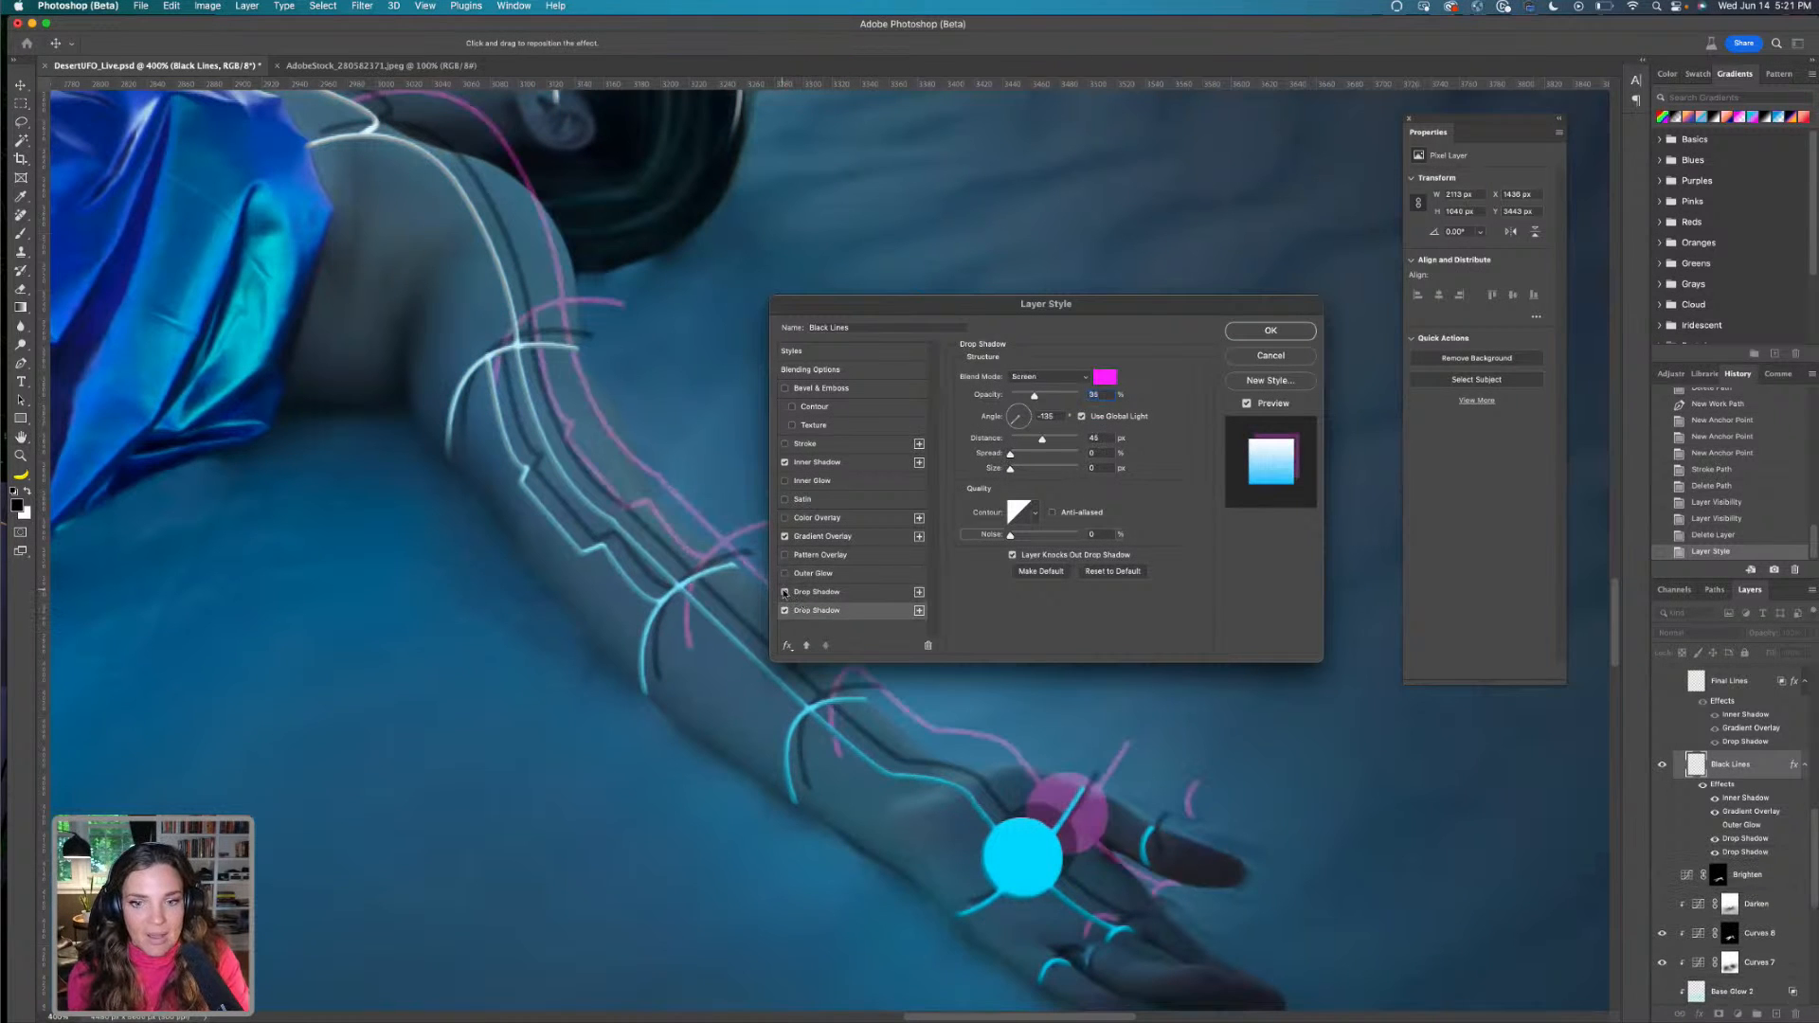
left_click(784, 592)
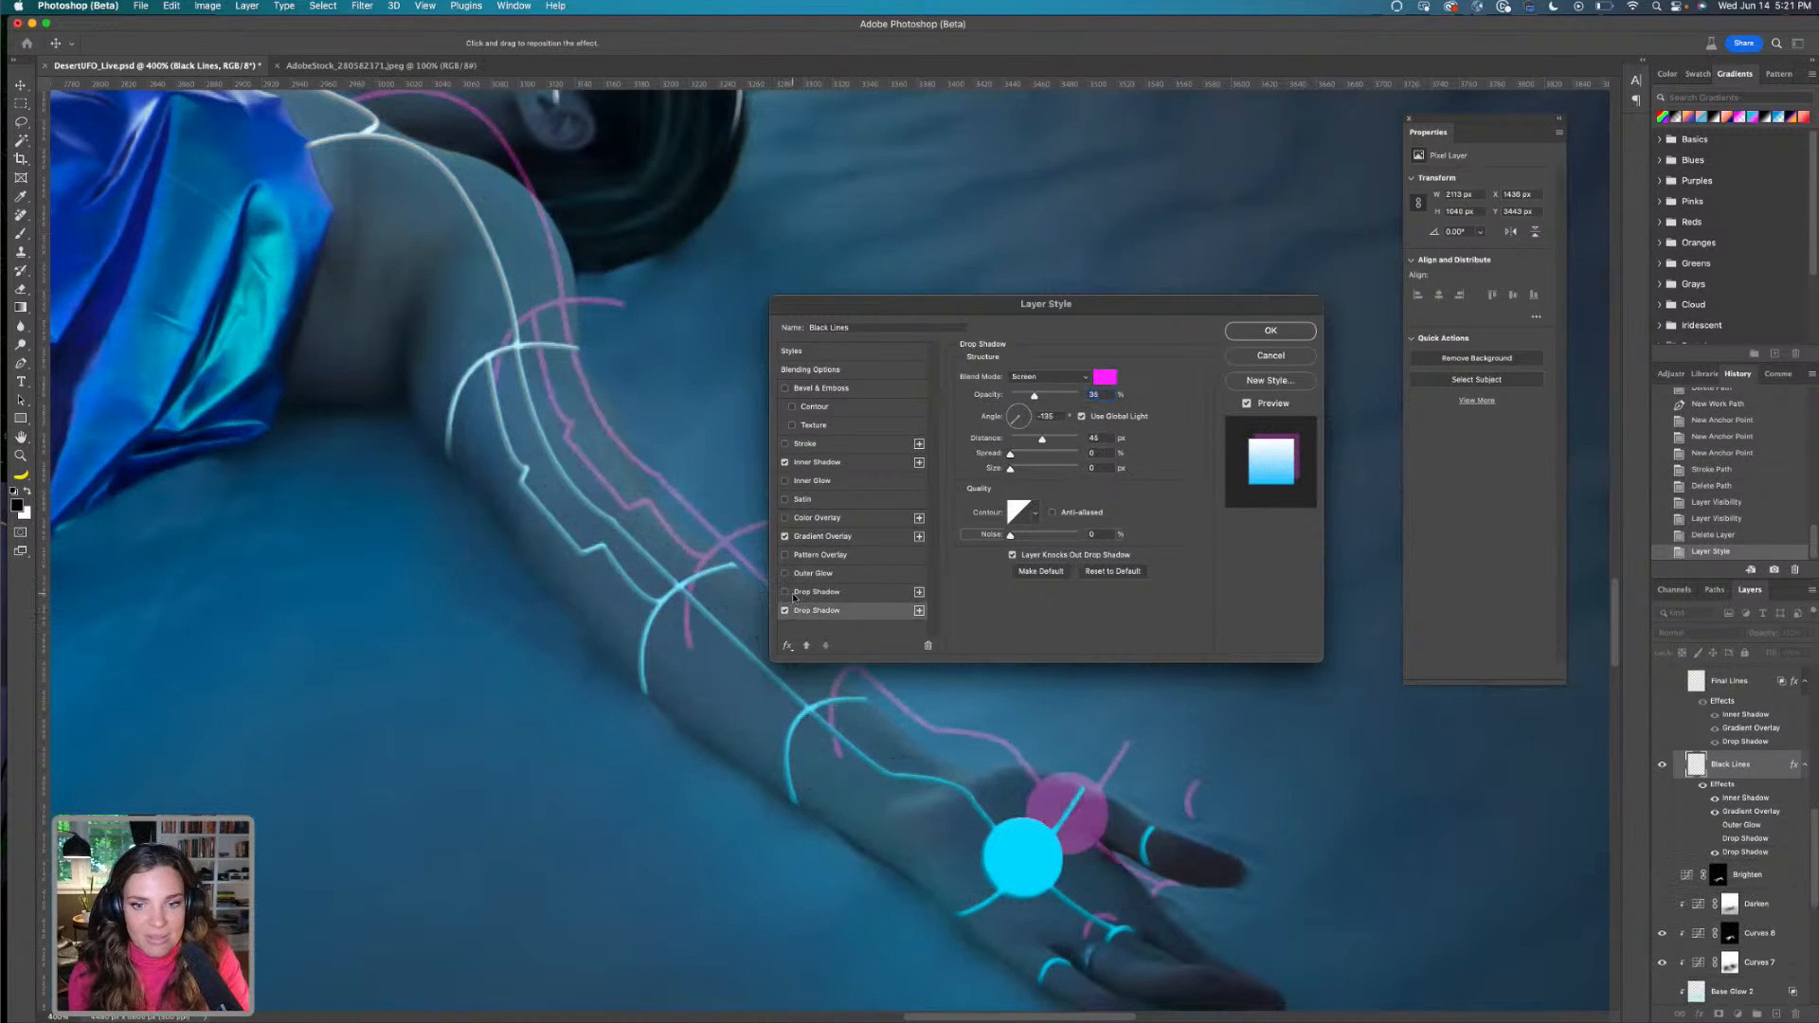
left_click(1111, 572)
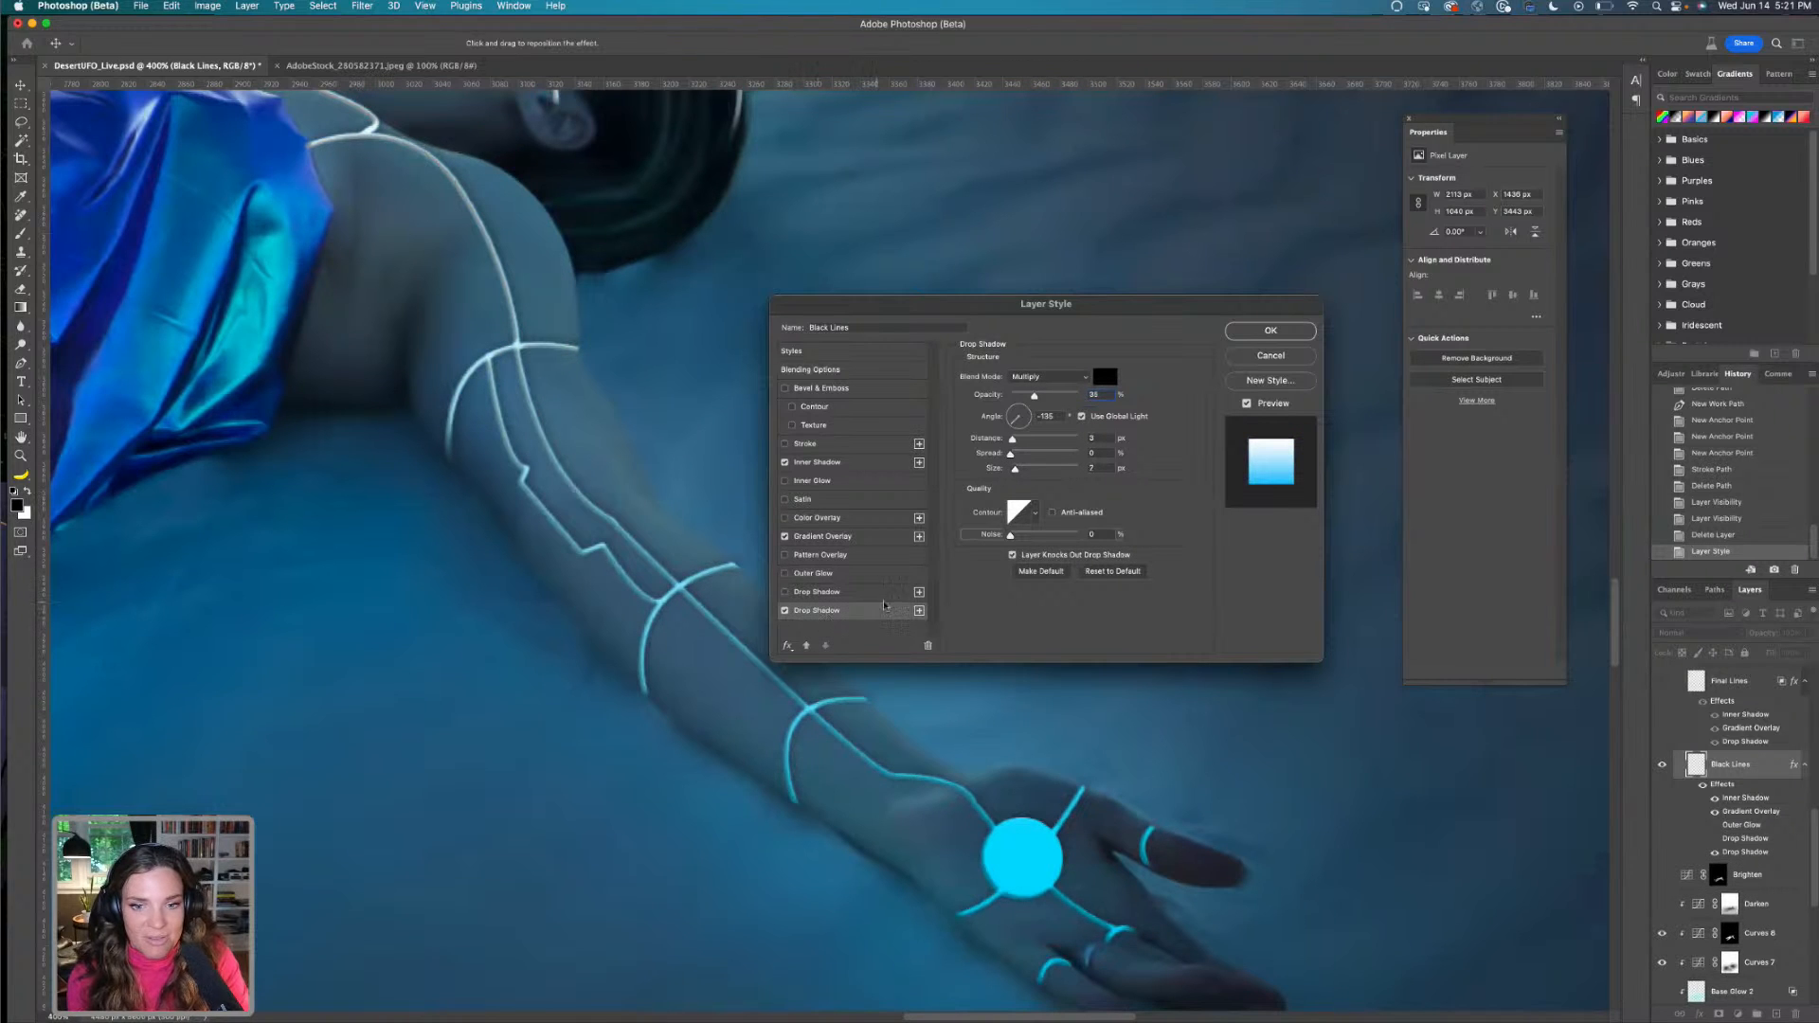
Set the drop shadow's colour to a bright cyan
left_click(1104, 376)
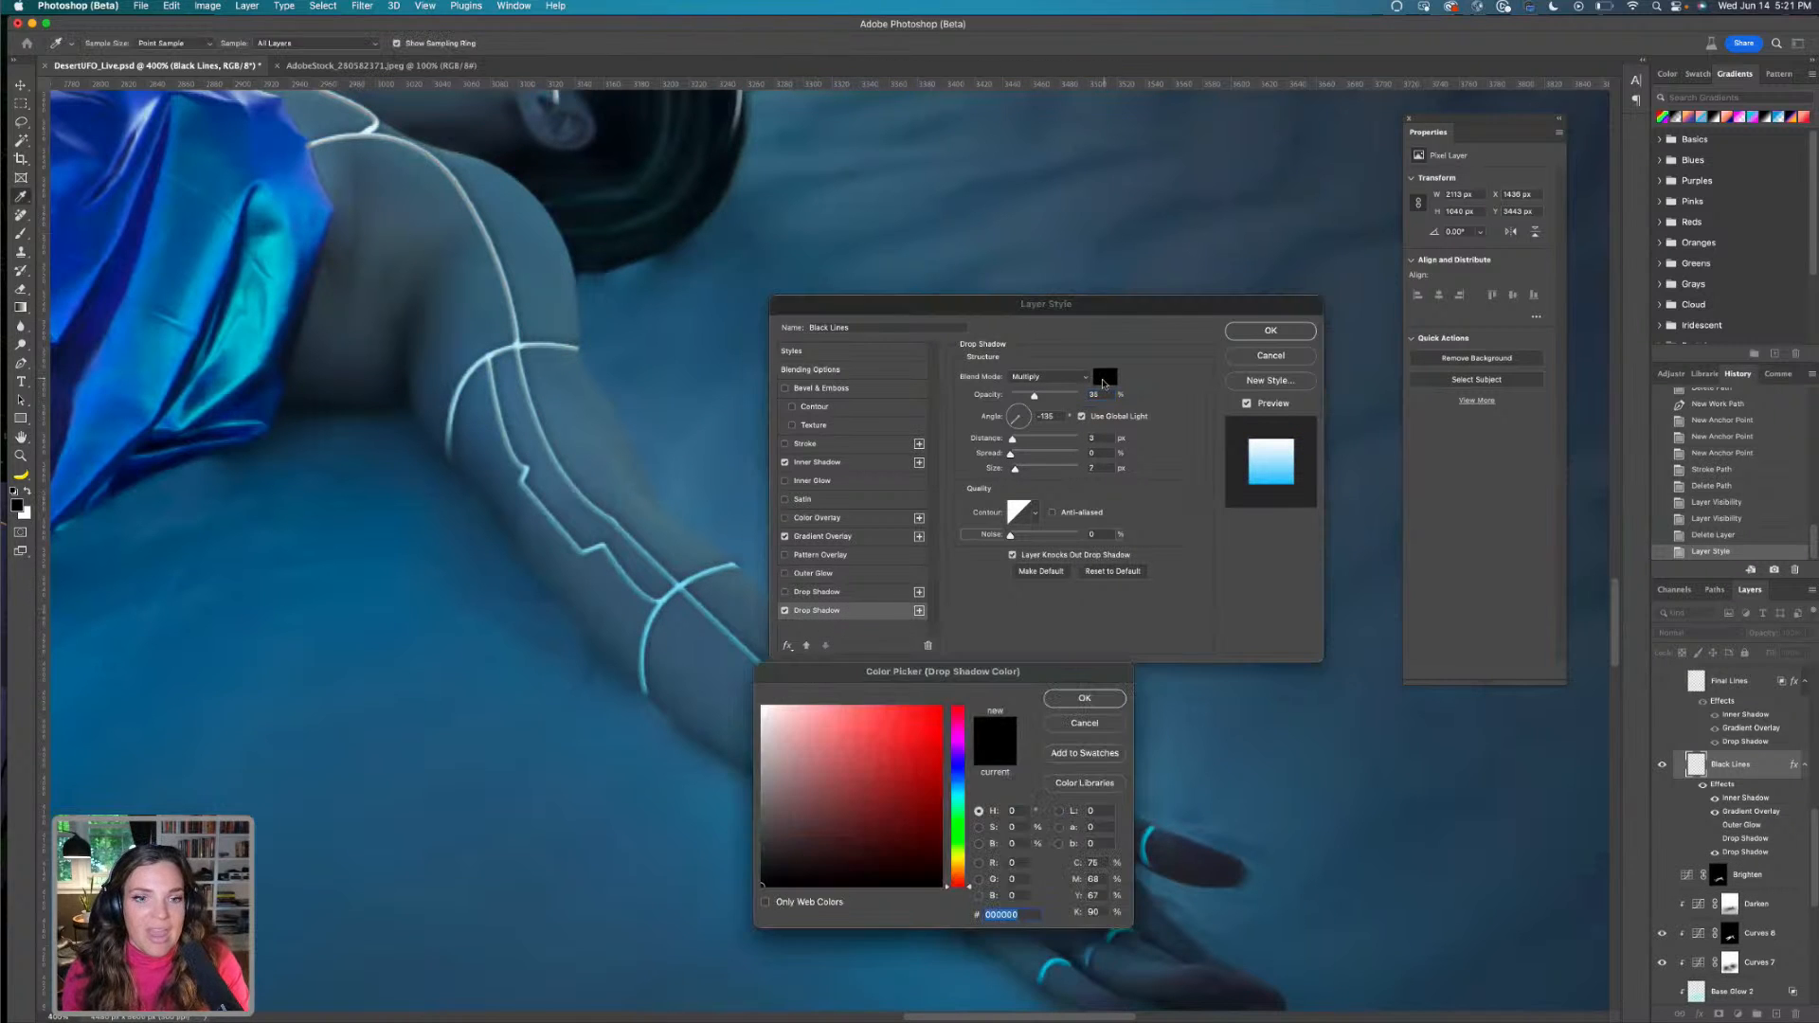
left_click(957, 794)
left_click(914, 706)
left_click(1085, 698)
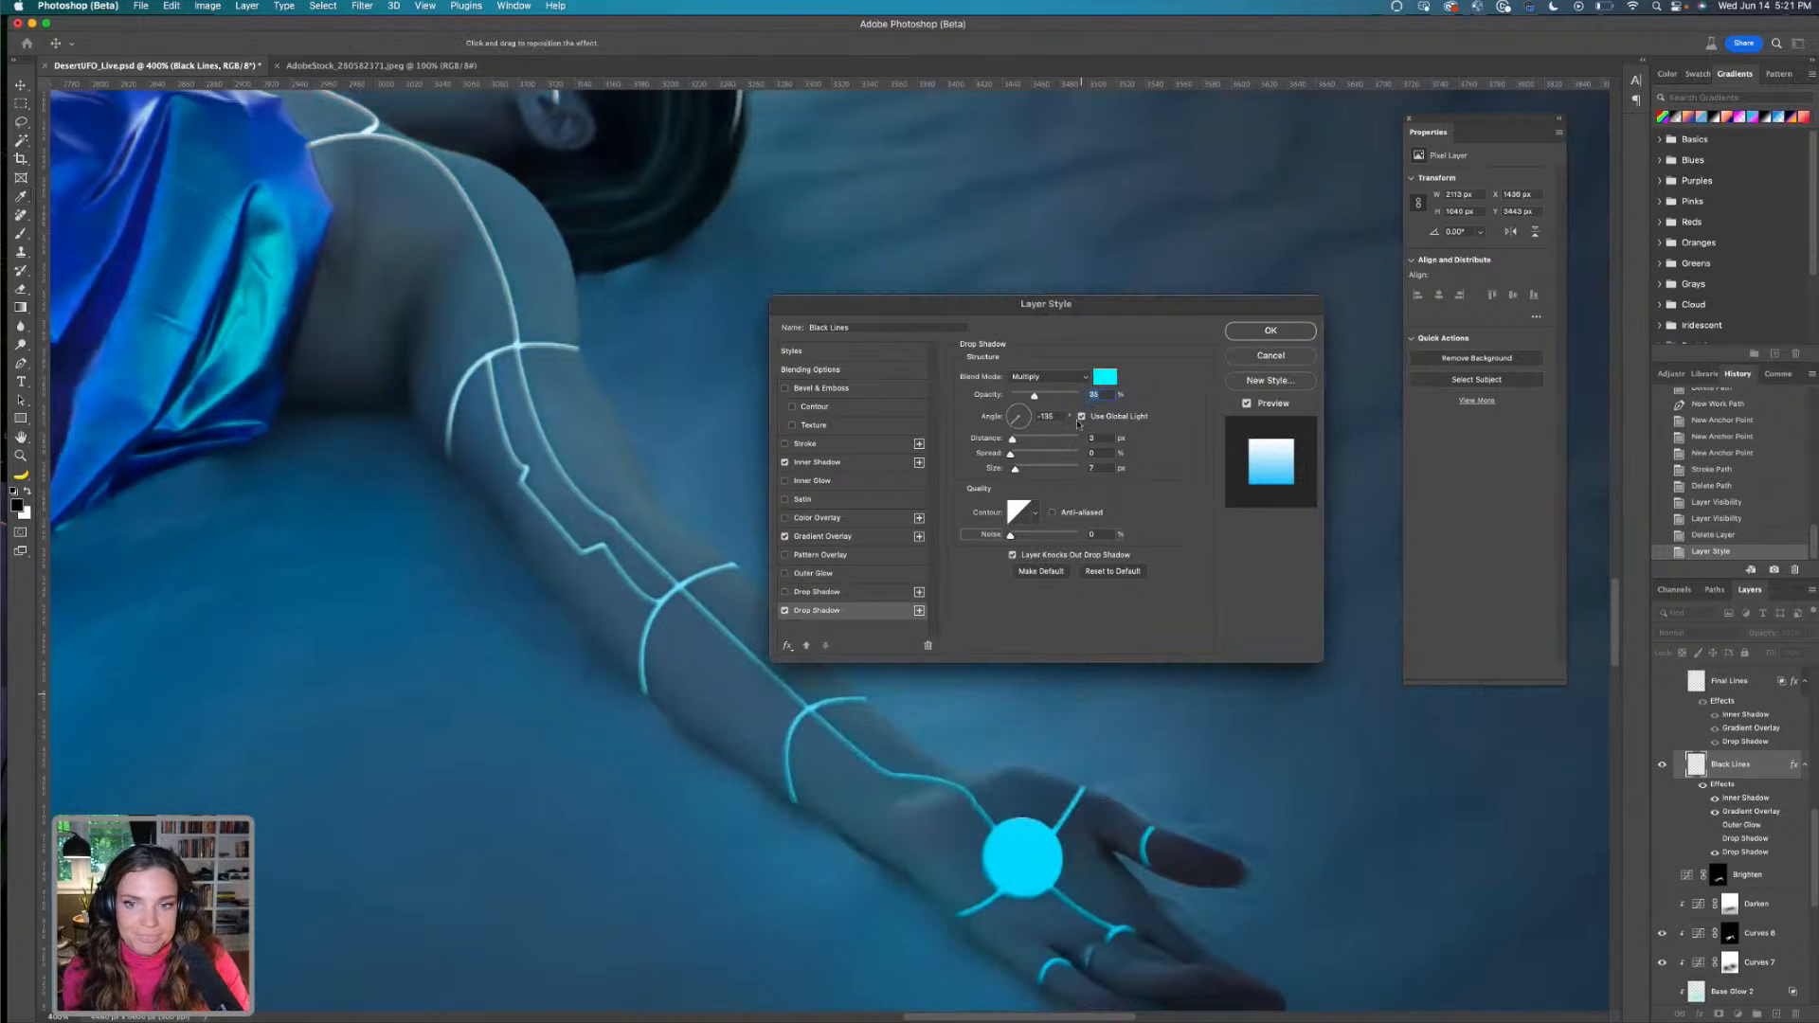
Set the drop shadow to Screen blending, 53% opacity, 1 px distance, 4% spread and 7 px size
mouse_move(1011, 440)
left_mouse_down()
mouse_move(1032, 458)
mouse_move(1015, 476)
left_mouse_up()
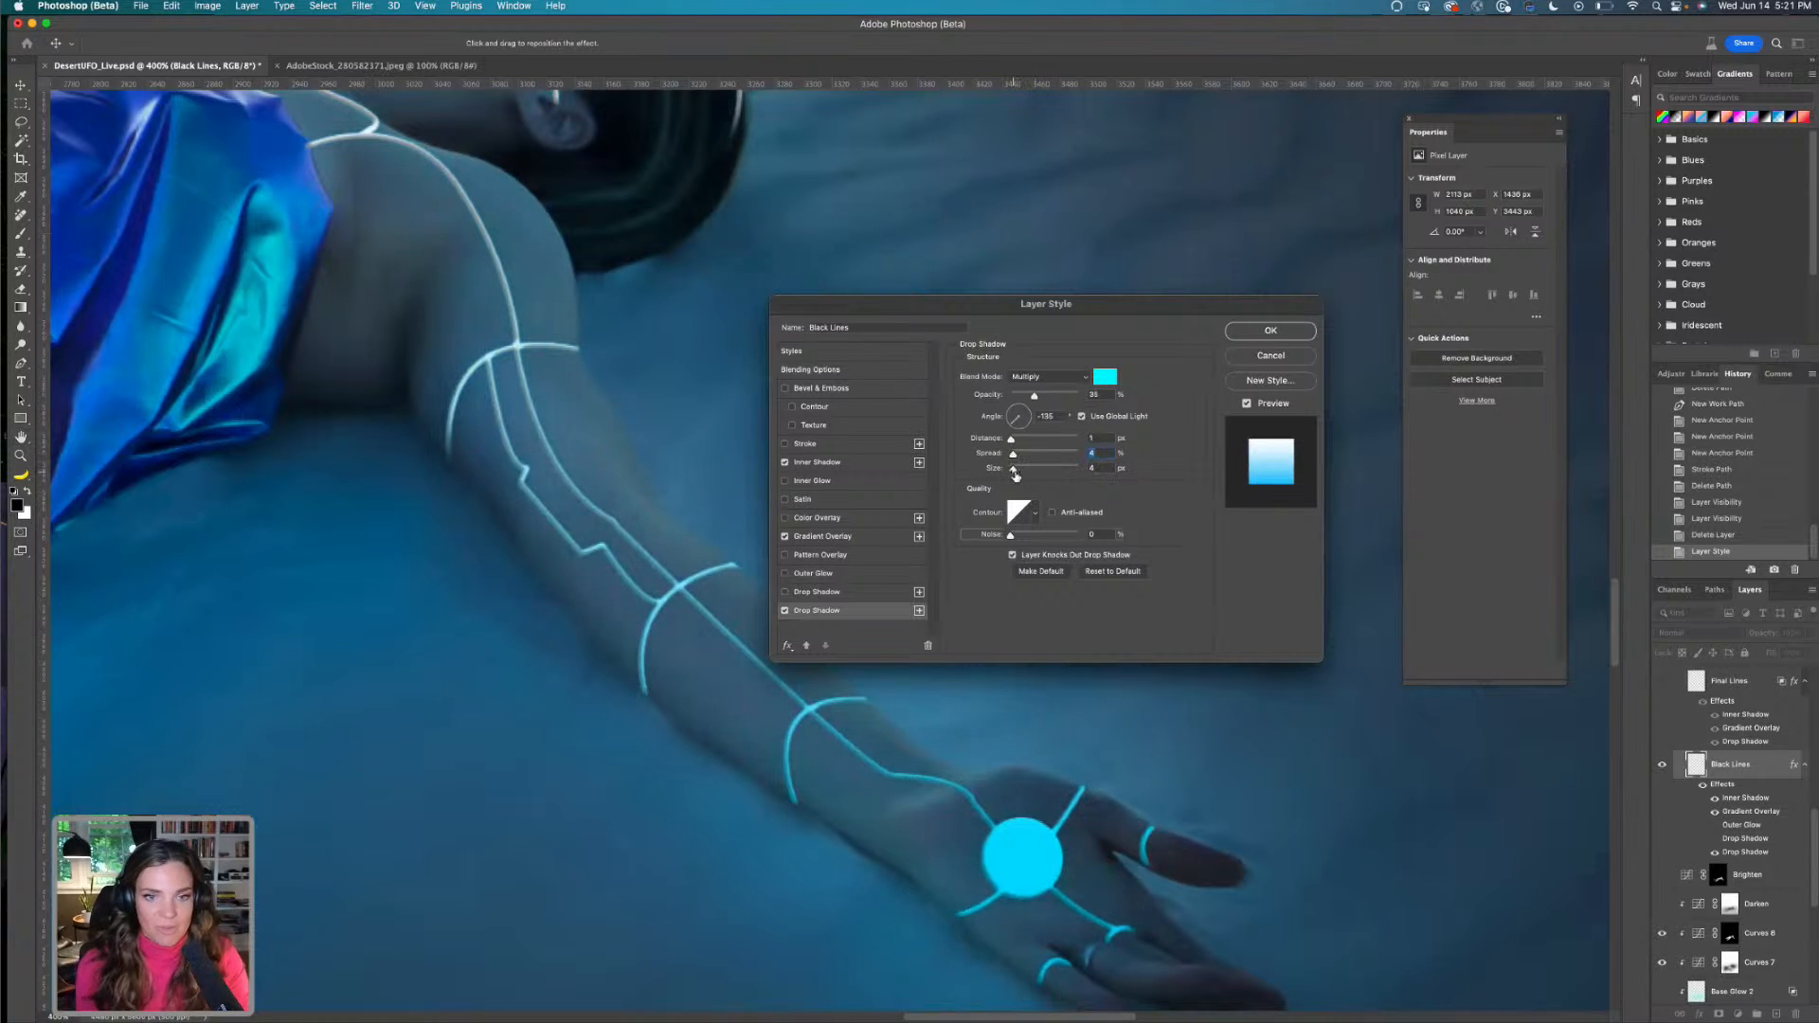
left_click(1049, 382)
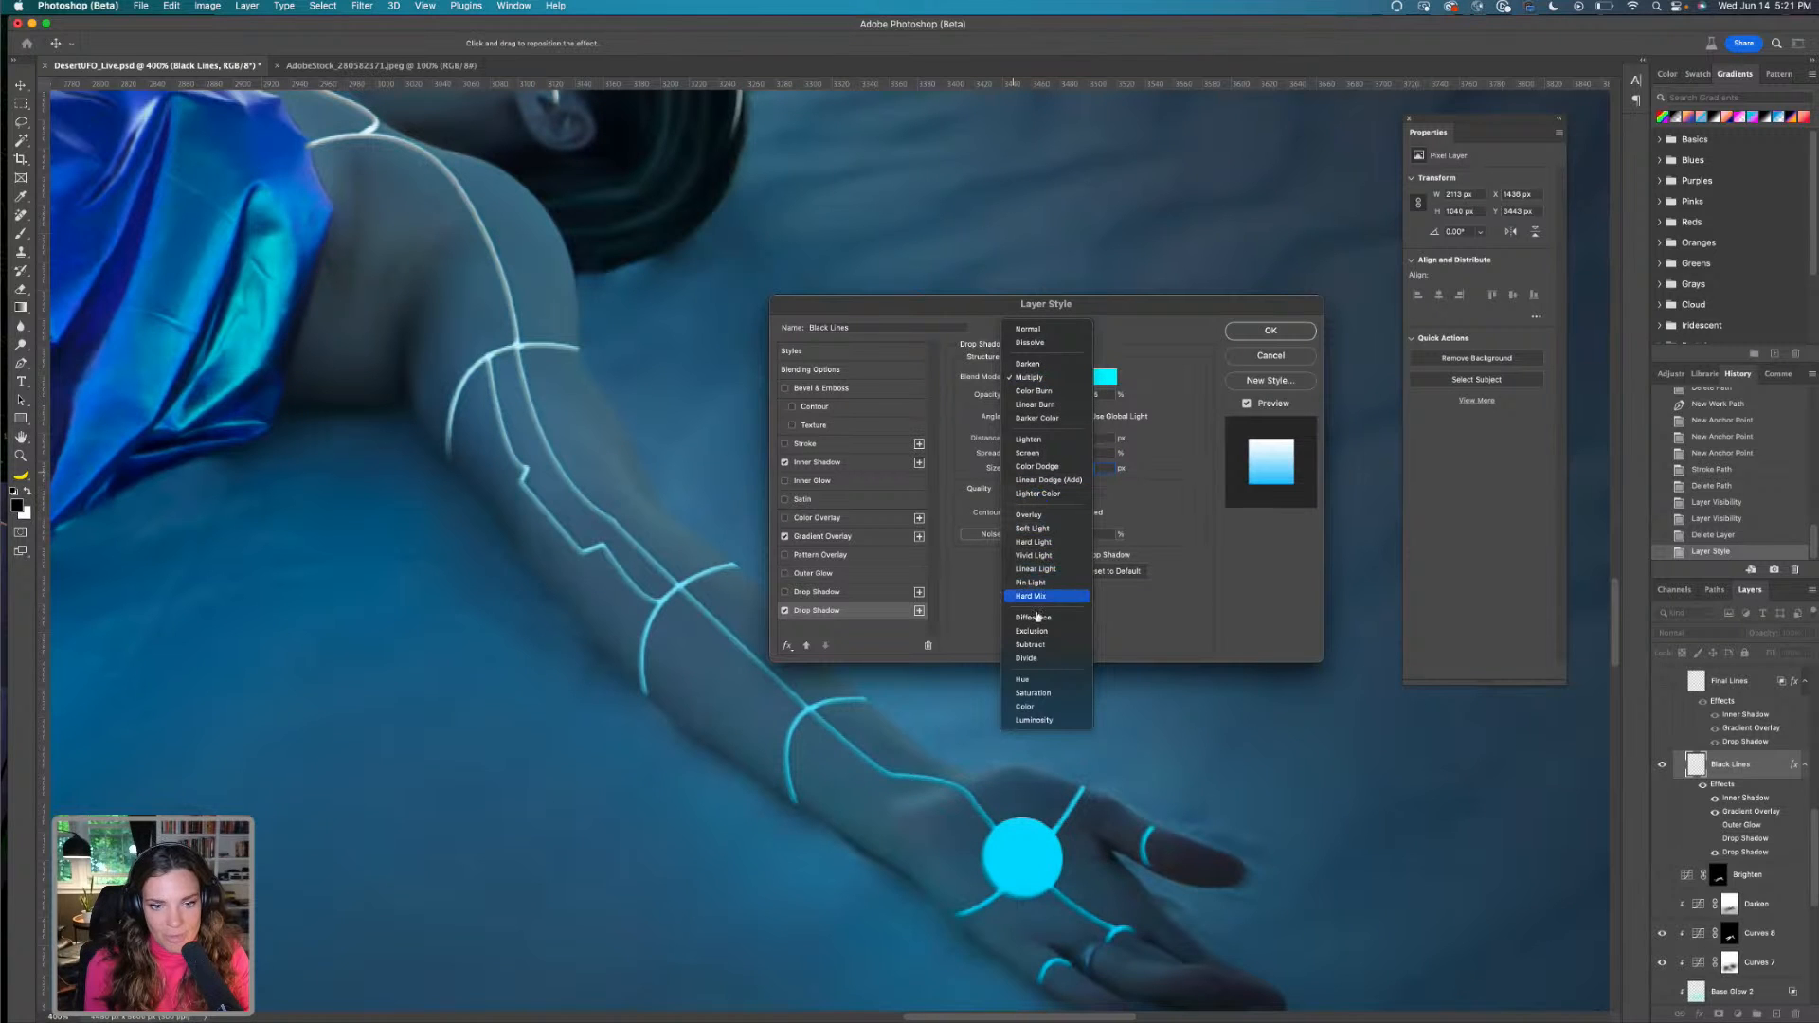
left_click(1031, 453)
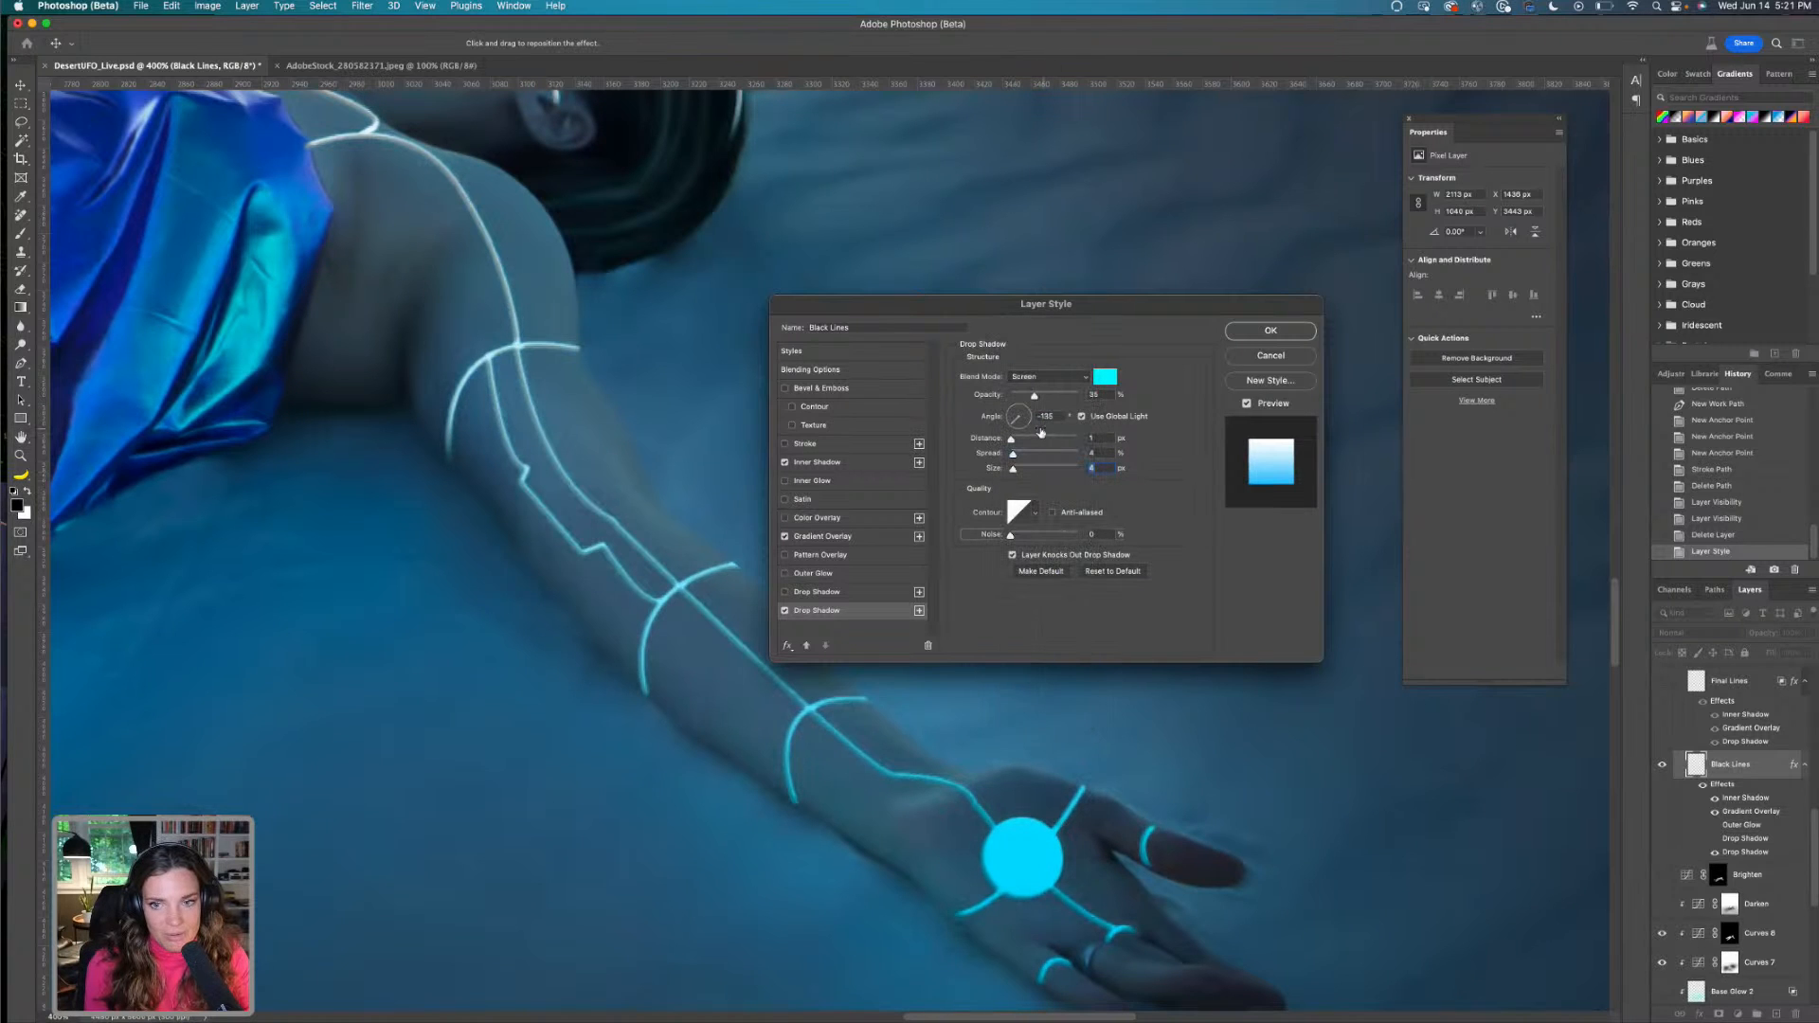
left_click_drag(1034, 396, 1048, 399)
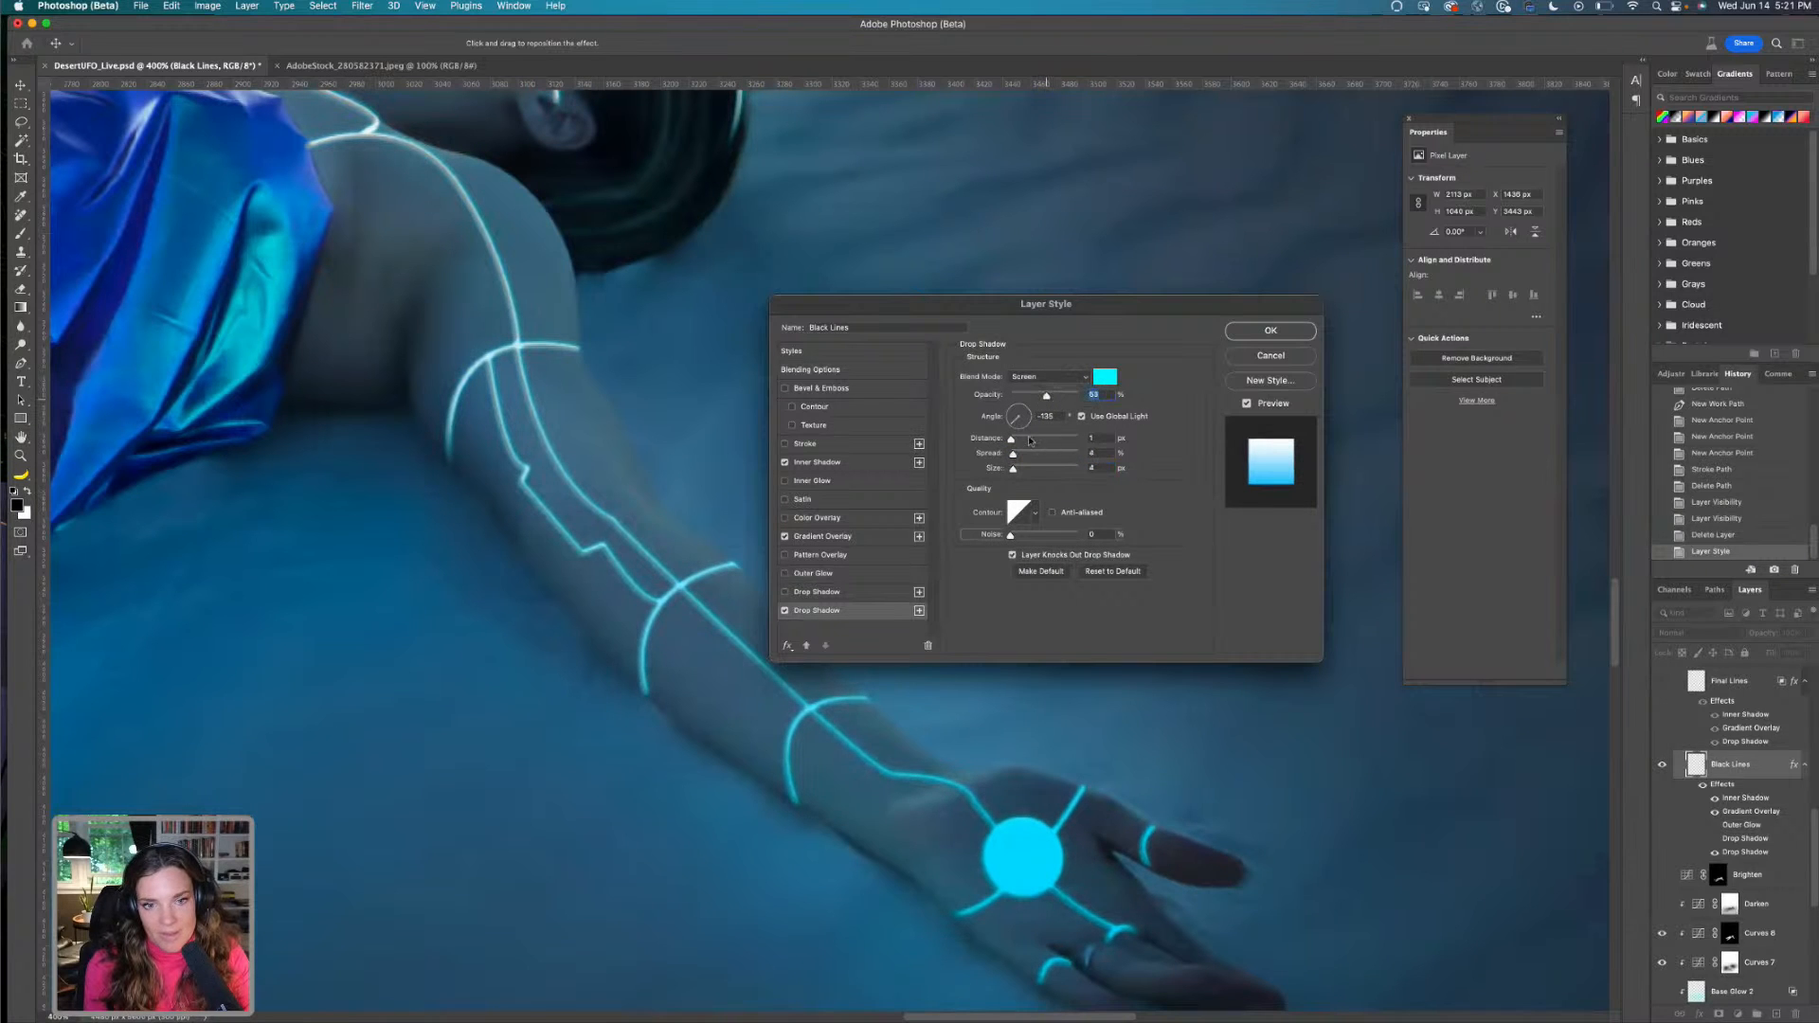
left_click_drag(1012, 469, 1015, 471)
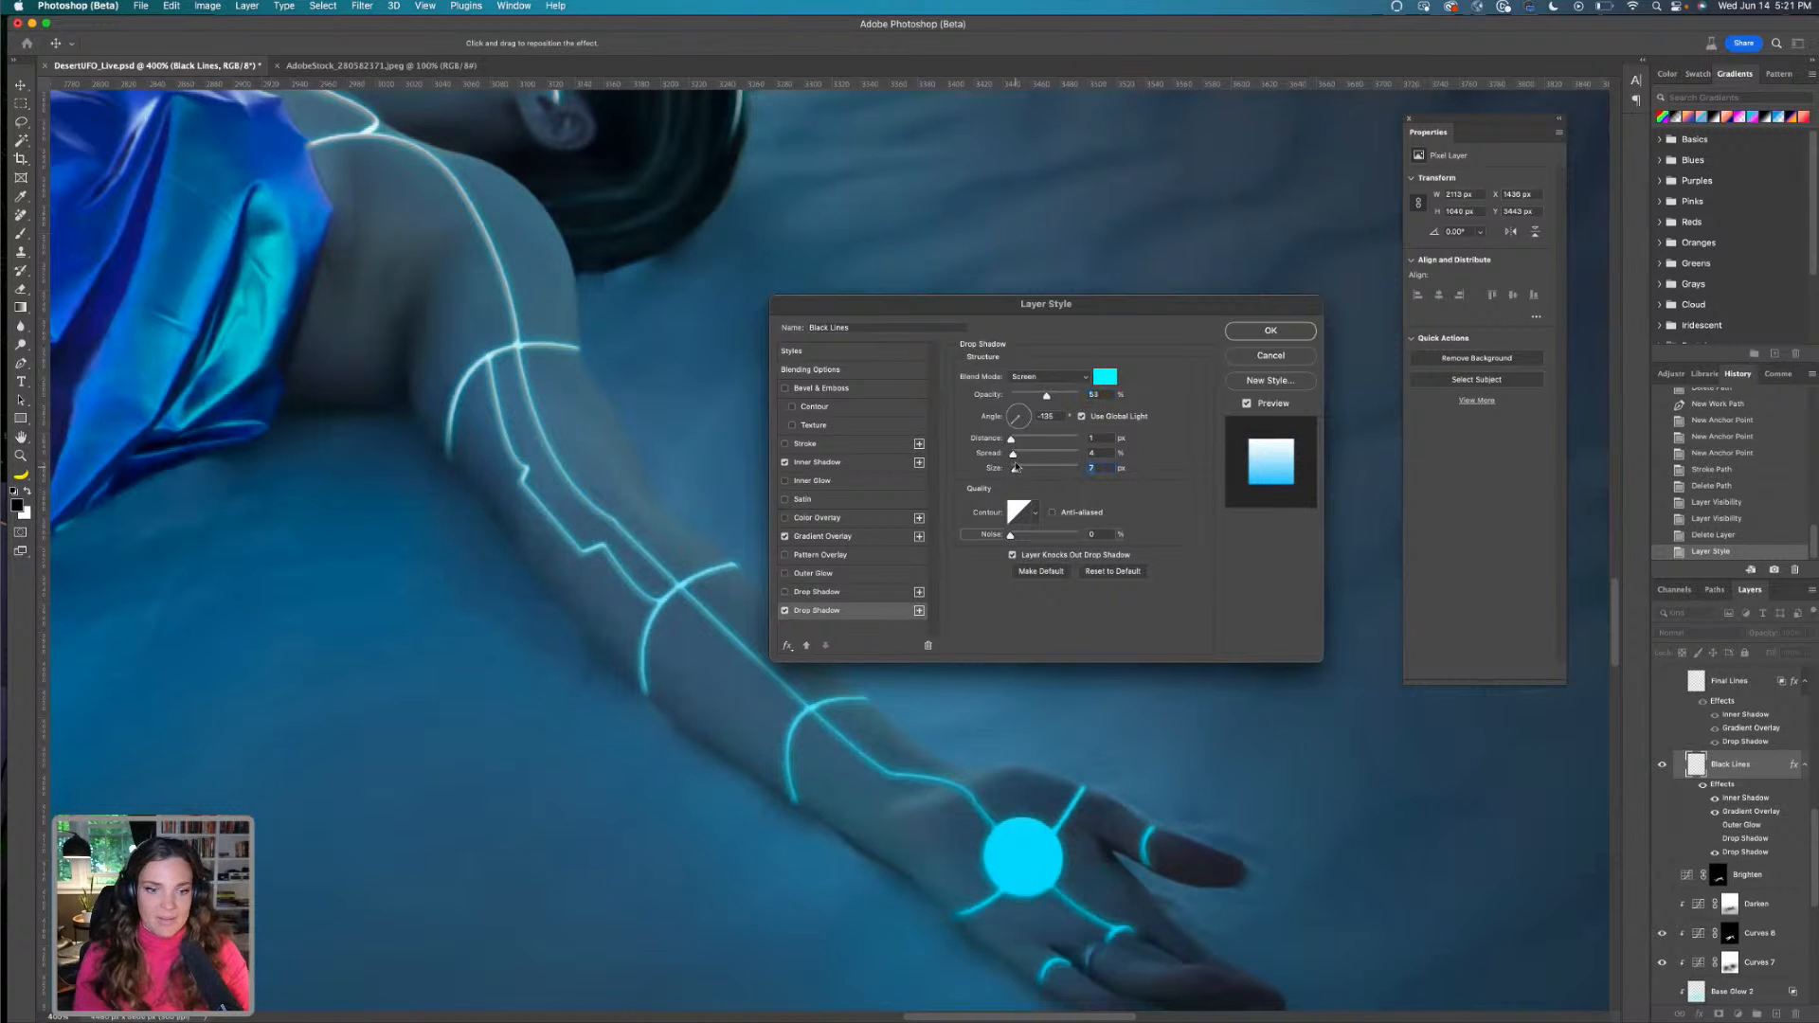
Compare the arm lines up close with and without the cyan drop shadow
key("super+plus")
key("super+plus")
key("super+plus")
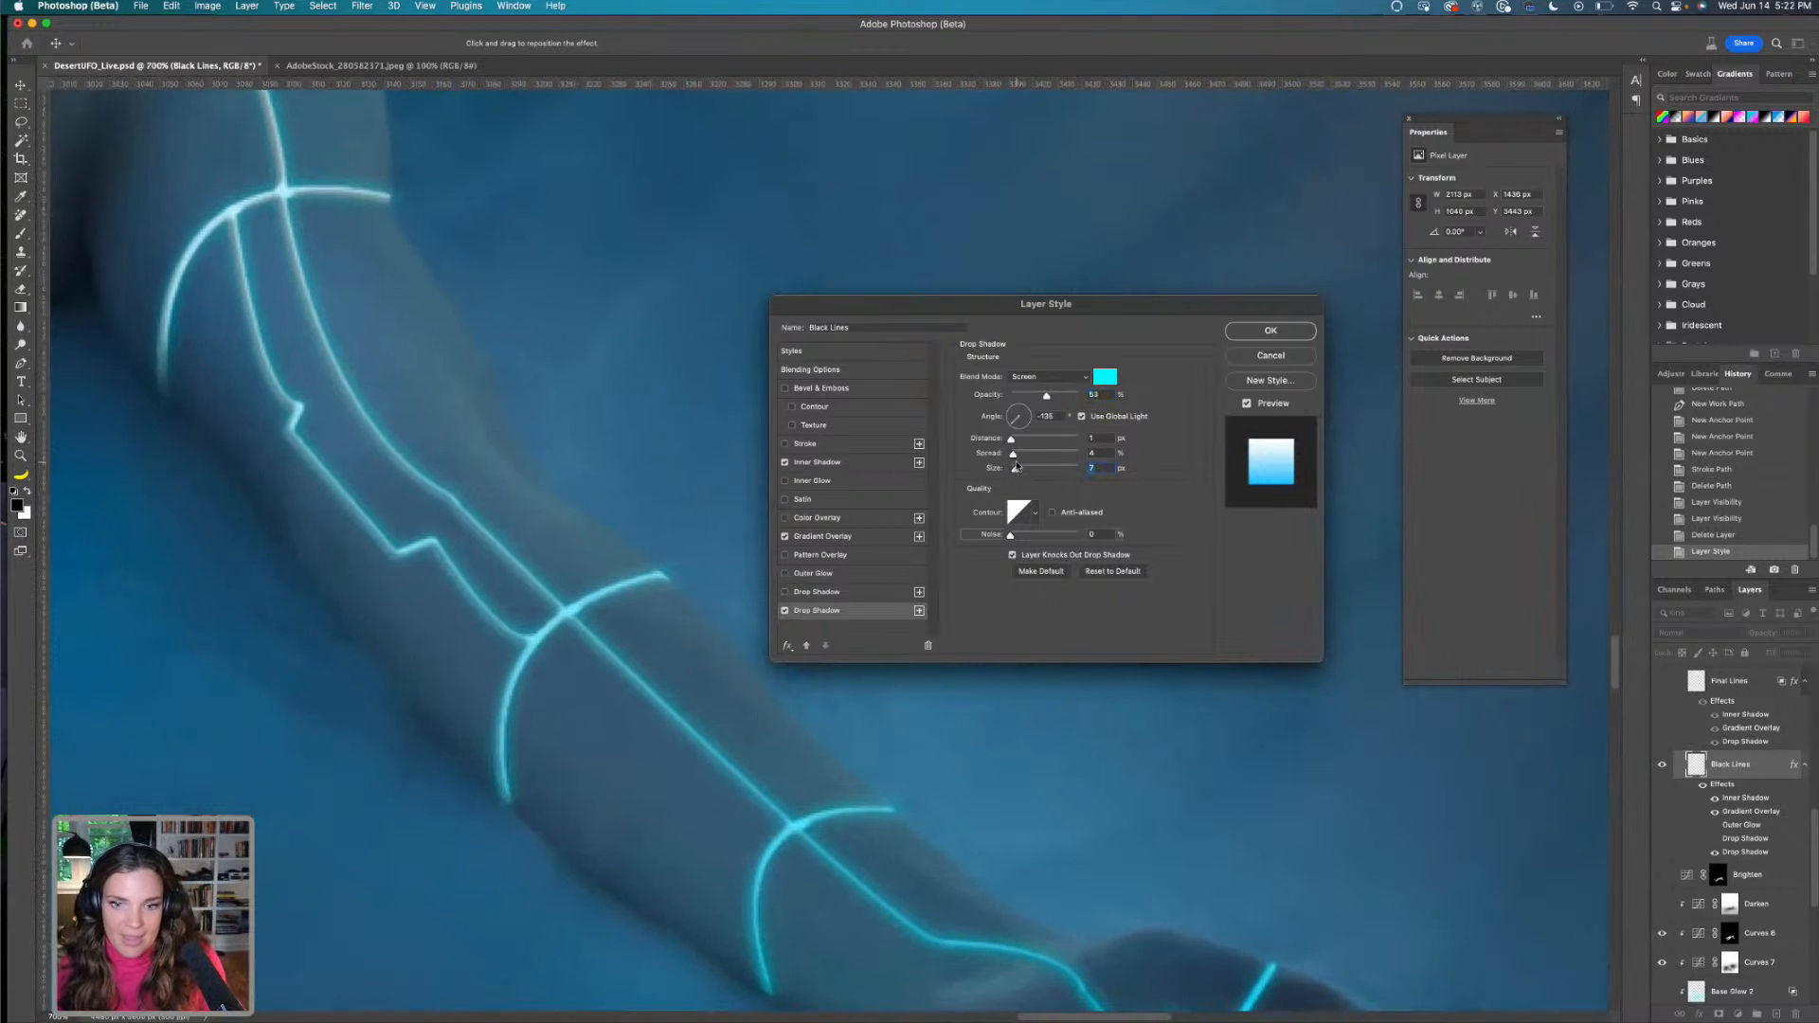
left_click(784, 612)
left_click(783, 611)
left_click(783, 611)
left_click(783, 611)
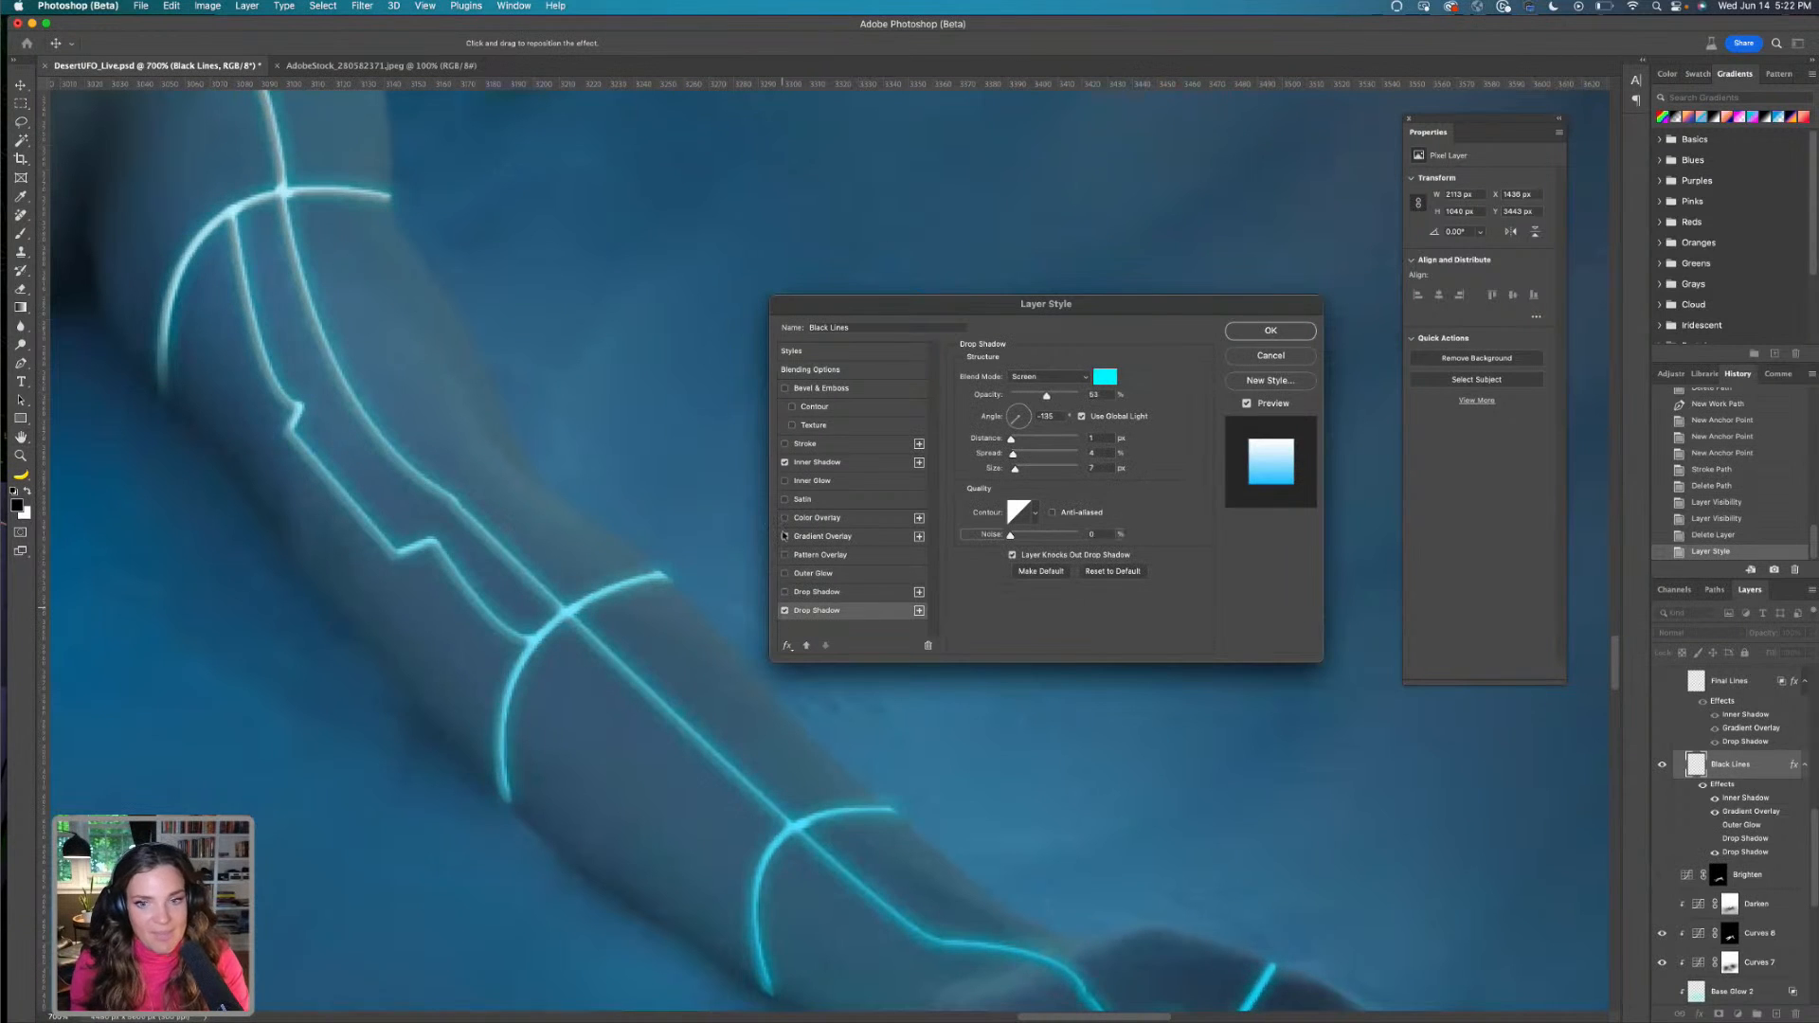
Compare the lines with and without the Inner Shadow, leave it enabled and apply the layer style
left_click(784, 463)
left_click(785, 462)
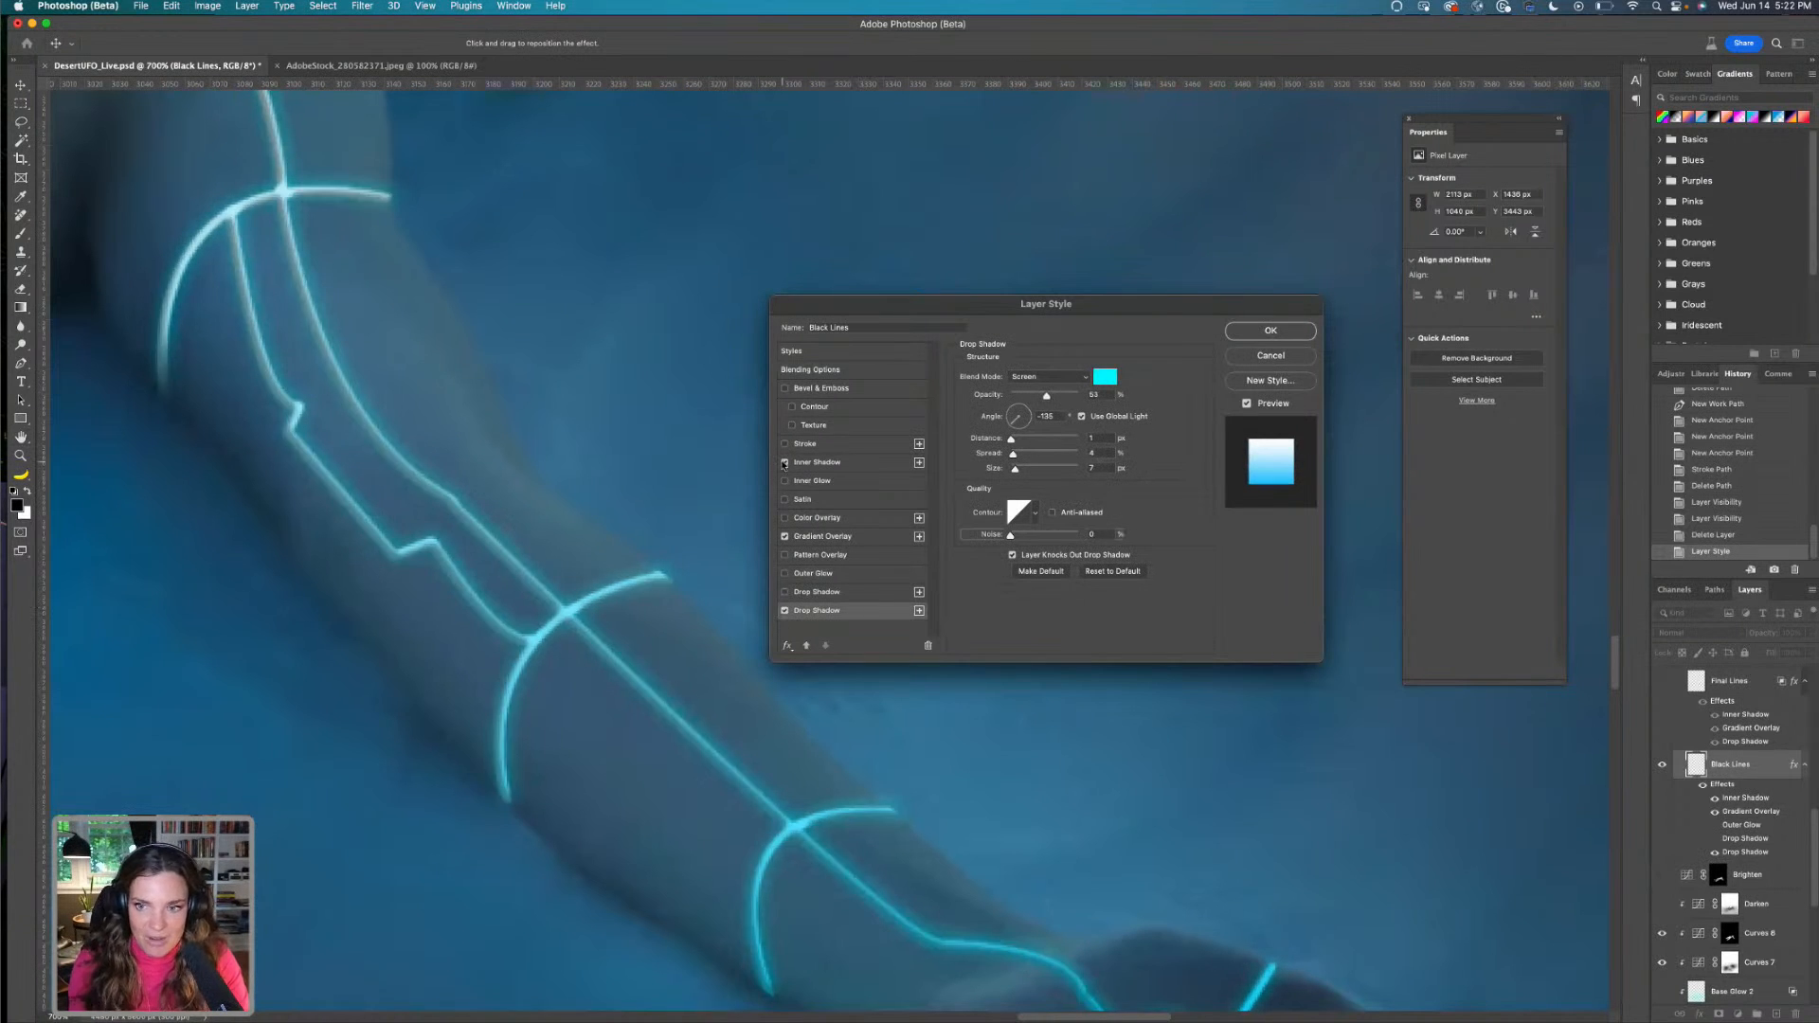
left_click(785, 462)
left_click(785, 463)
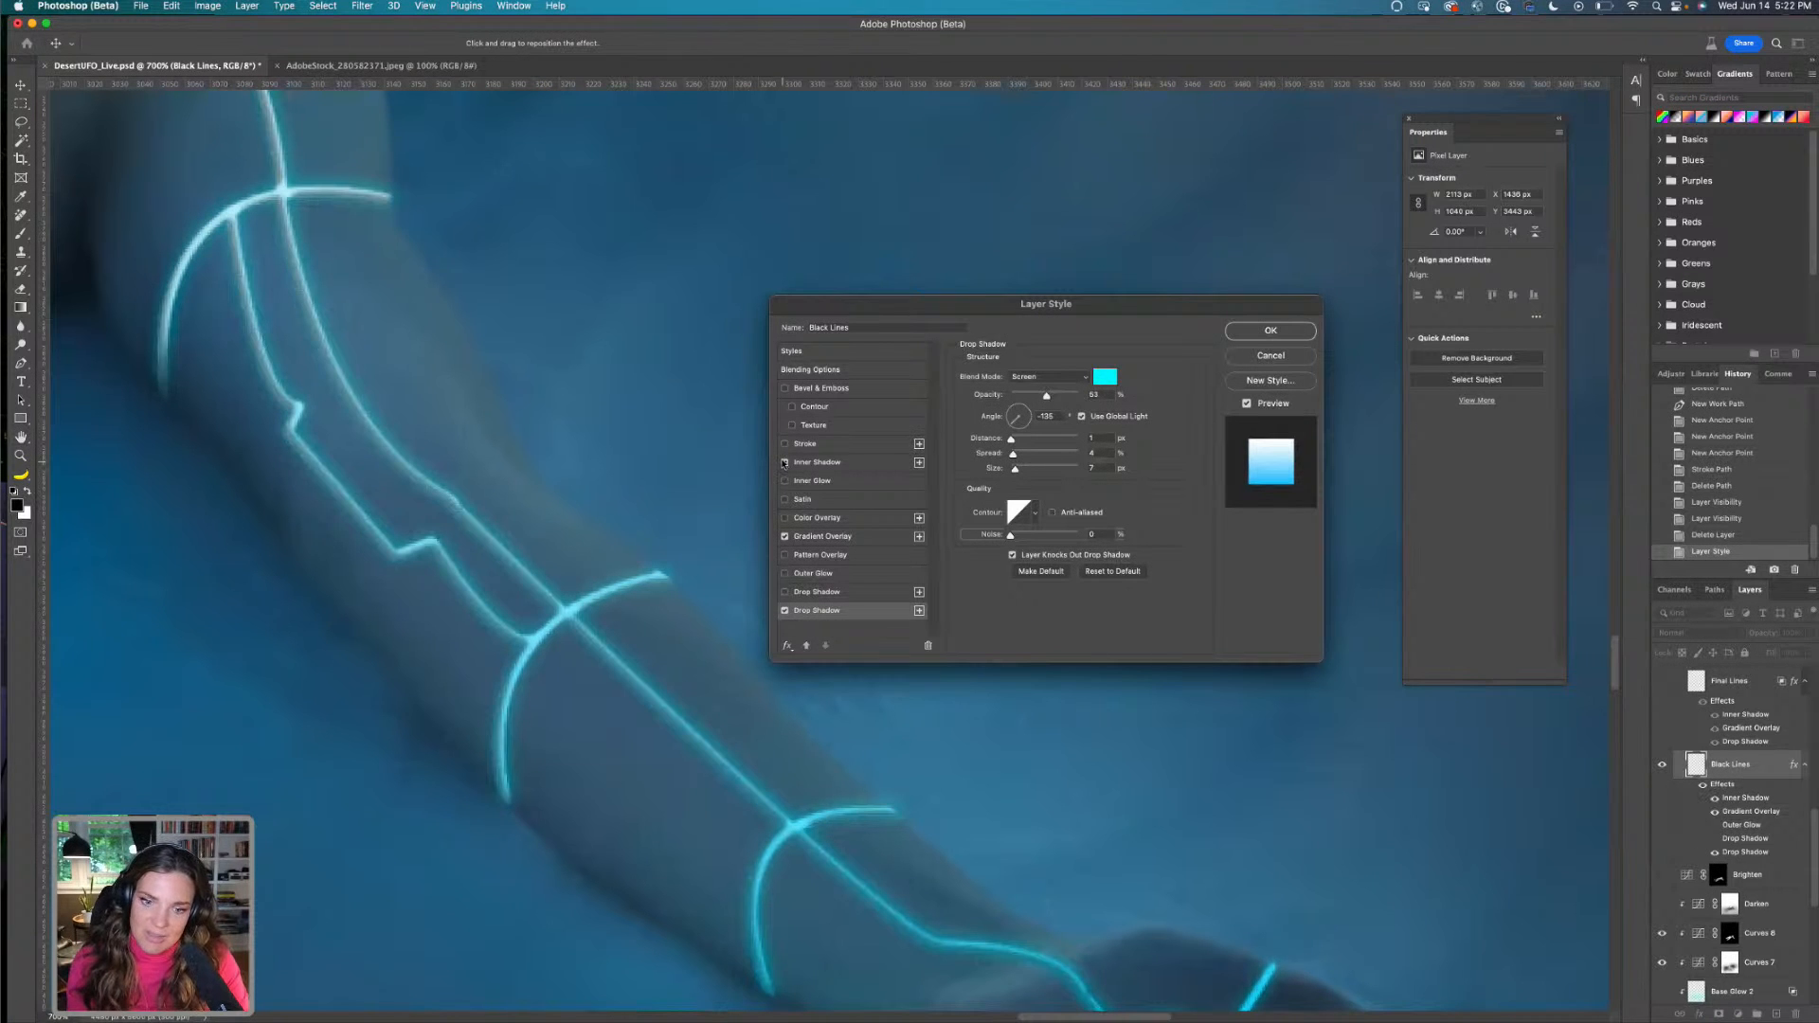
left_click(784, 462)
key("super+minus")
key("super+minus")
key("super+minus")
key("super+minus")
key("super+minus")
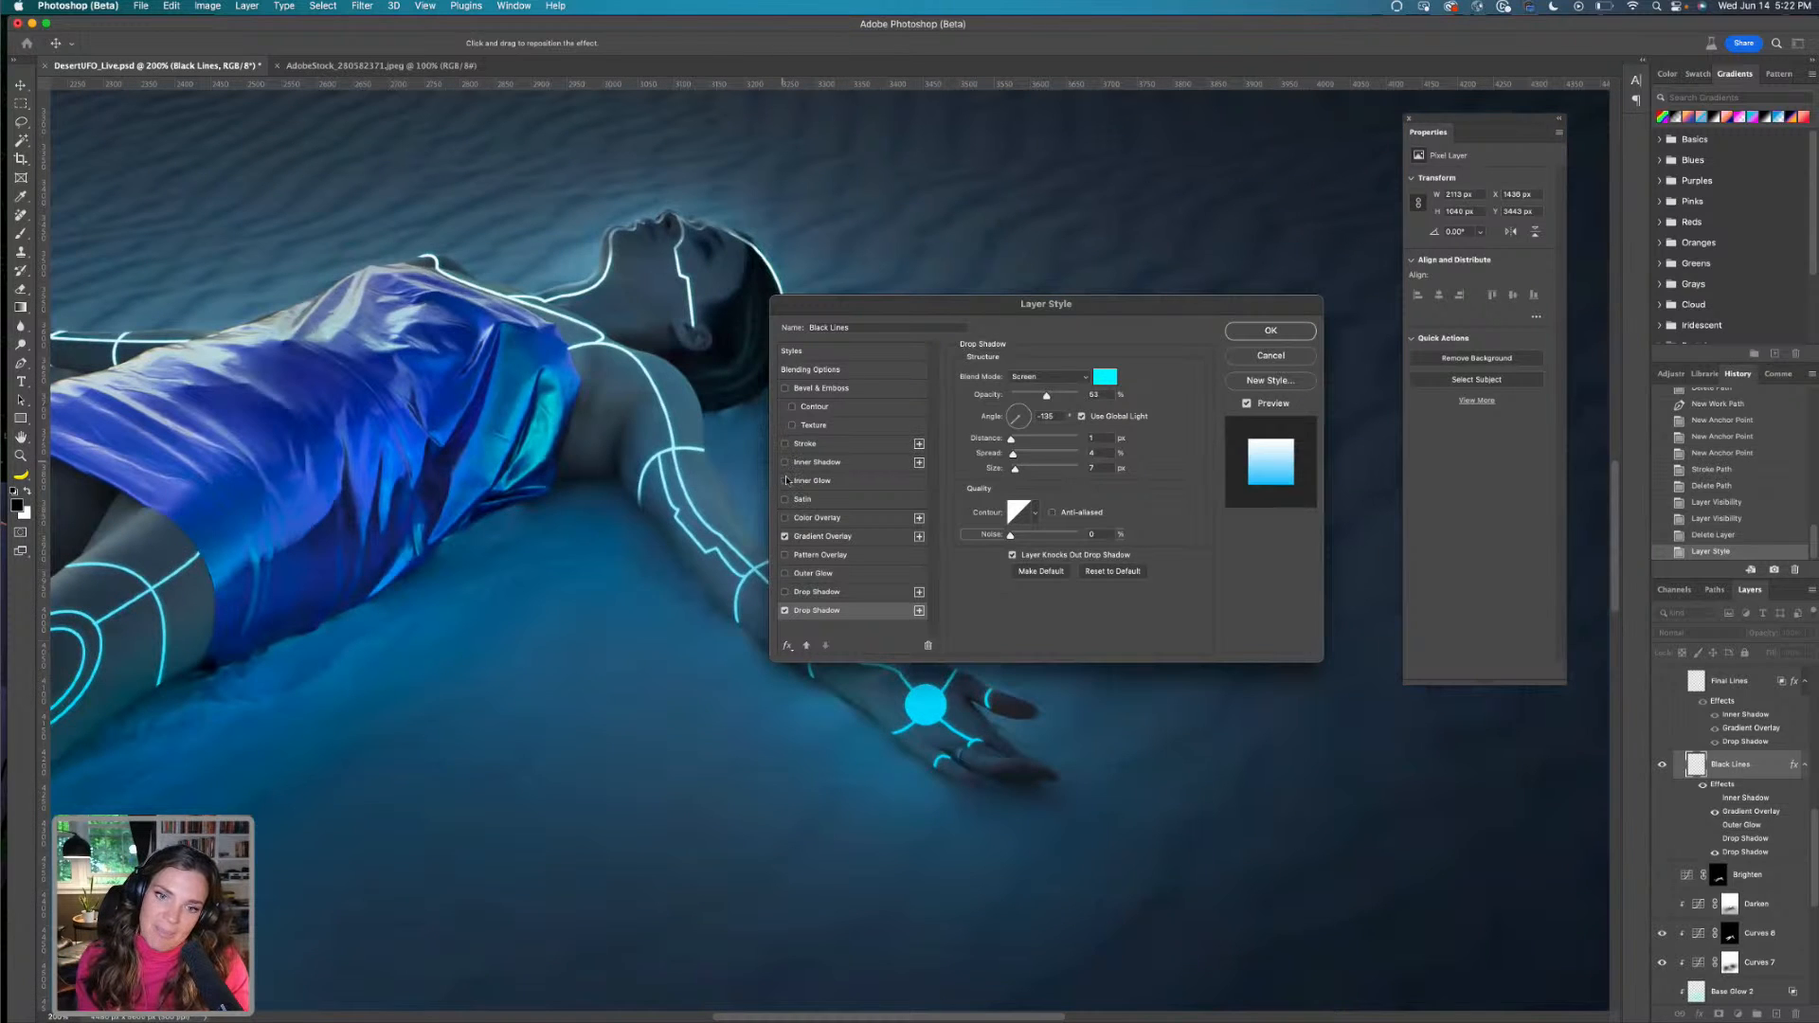
left_click(786, 463)
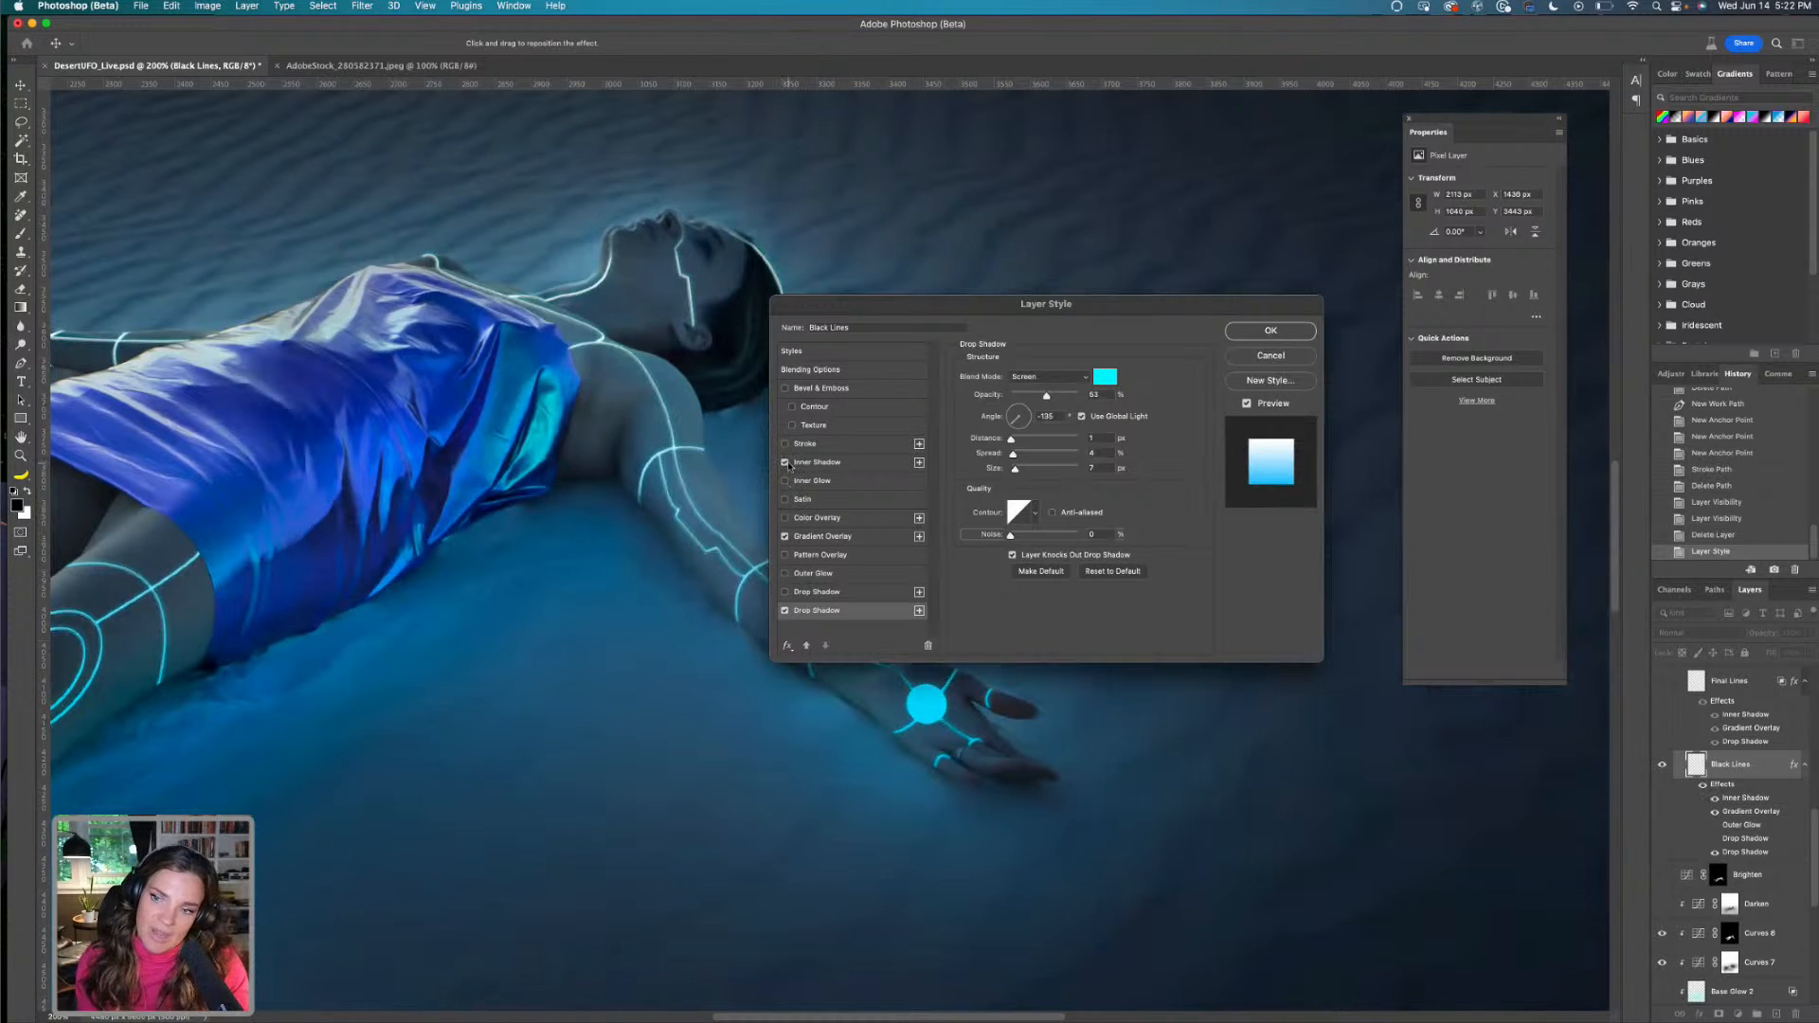
left_click(1259, 335)
Create a new empty layer directly above the Final Lines layer
key("super+shift+alt+n")
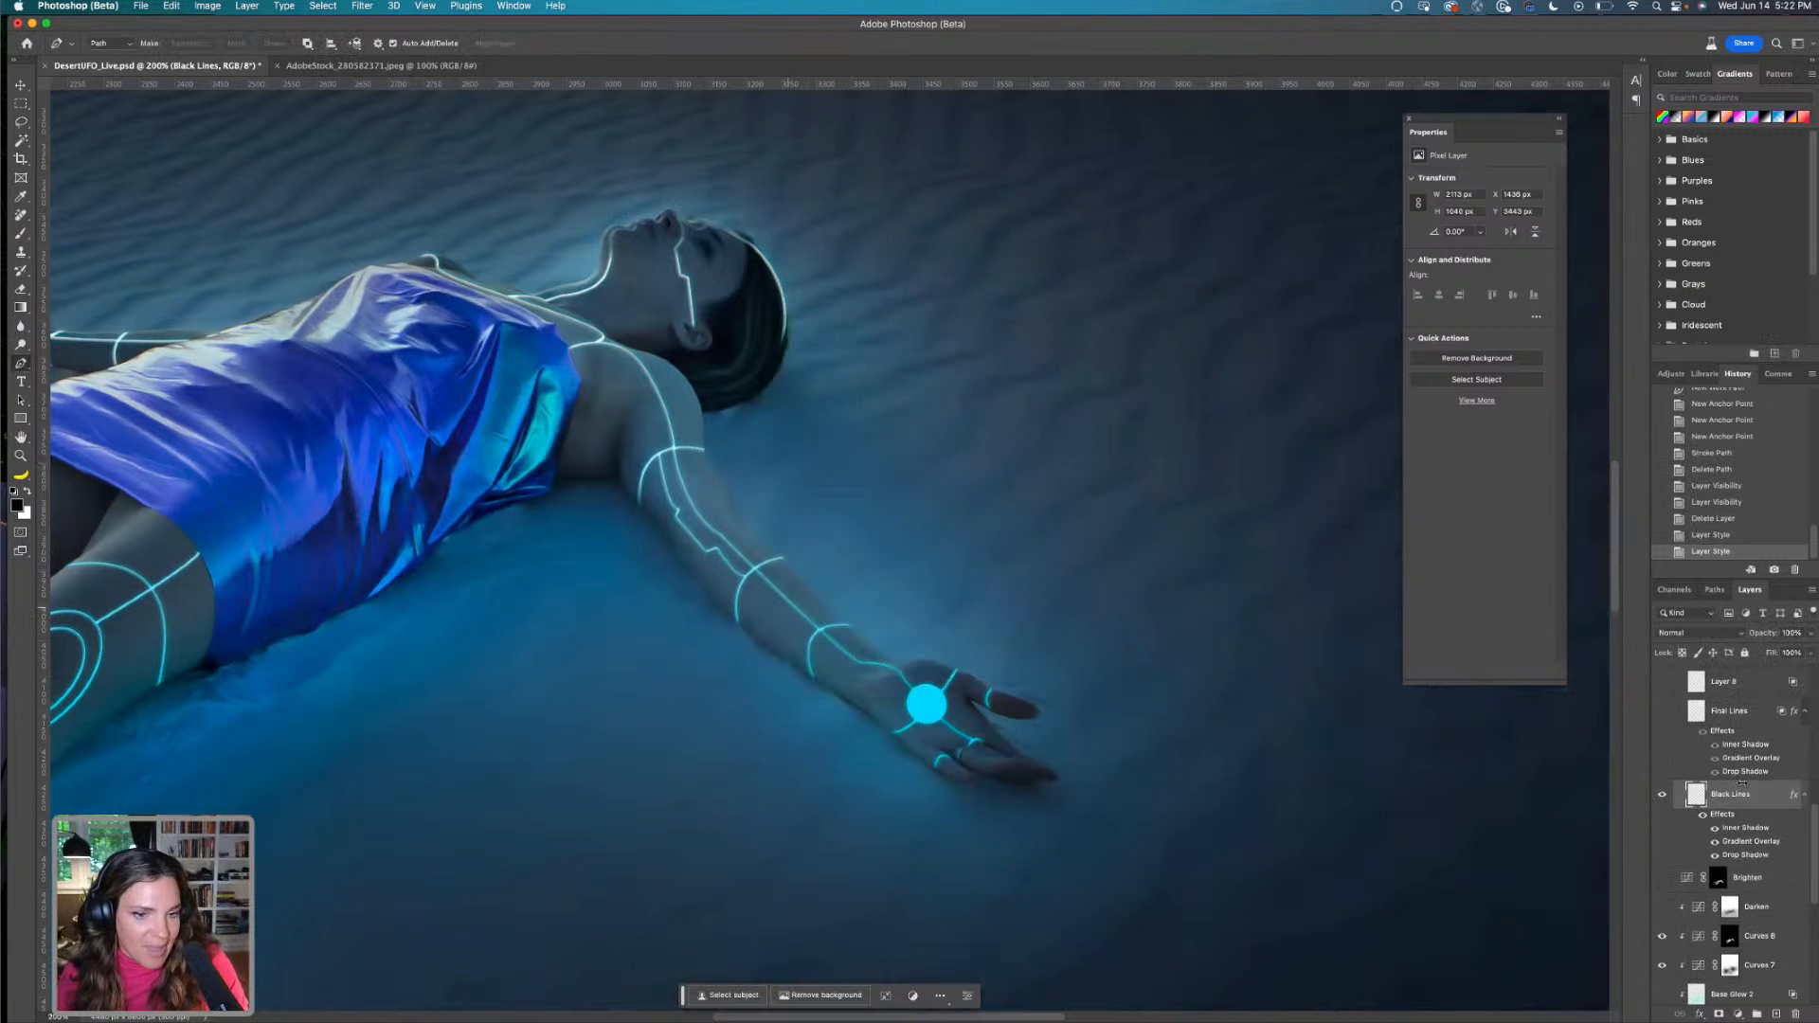
left_click_drag(495, 454, 936, 434)
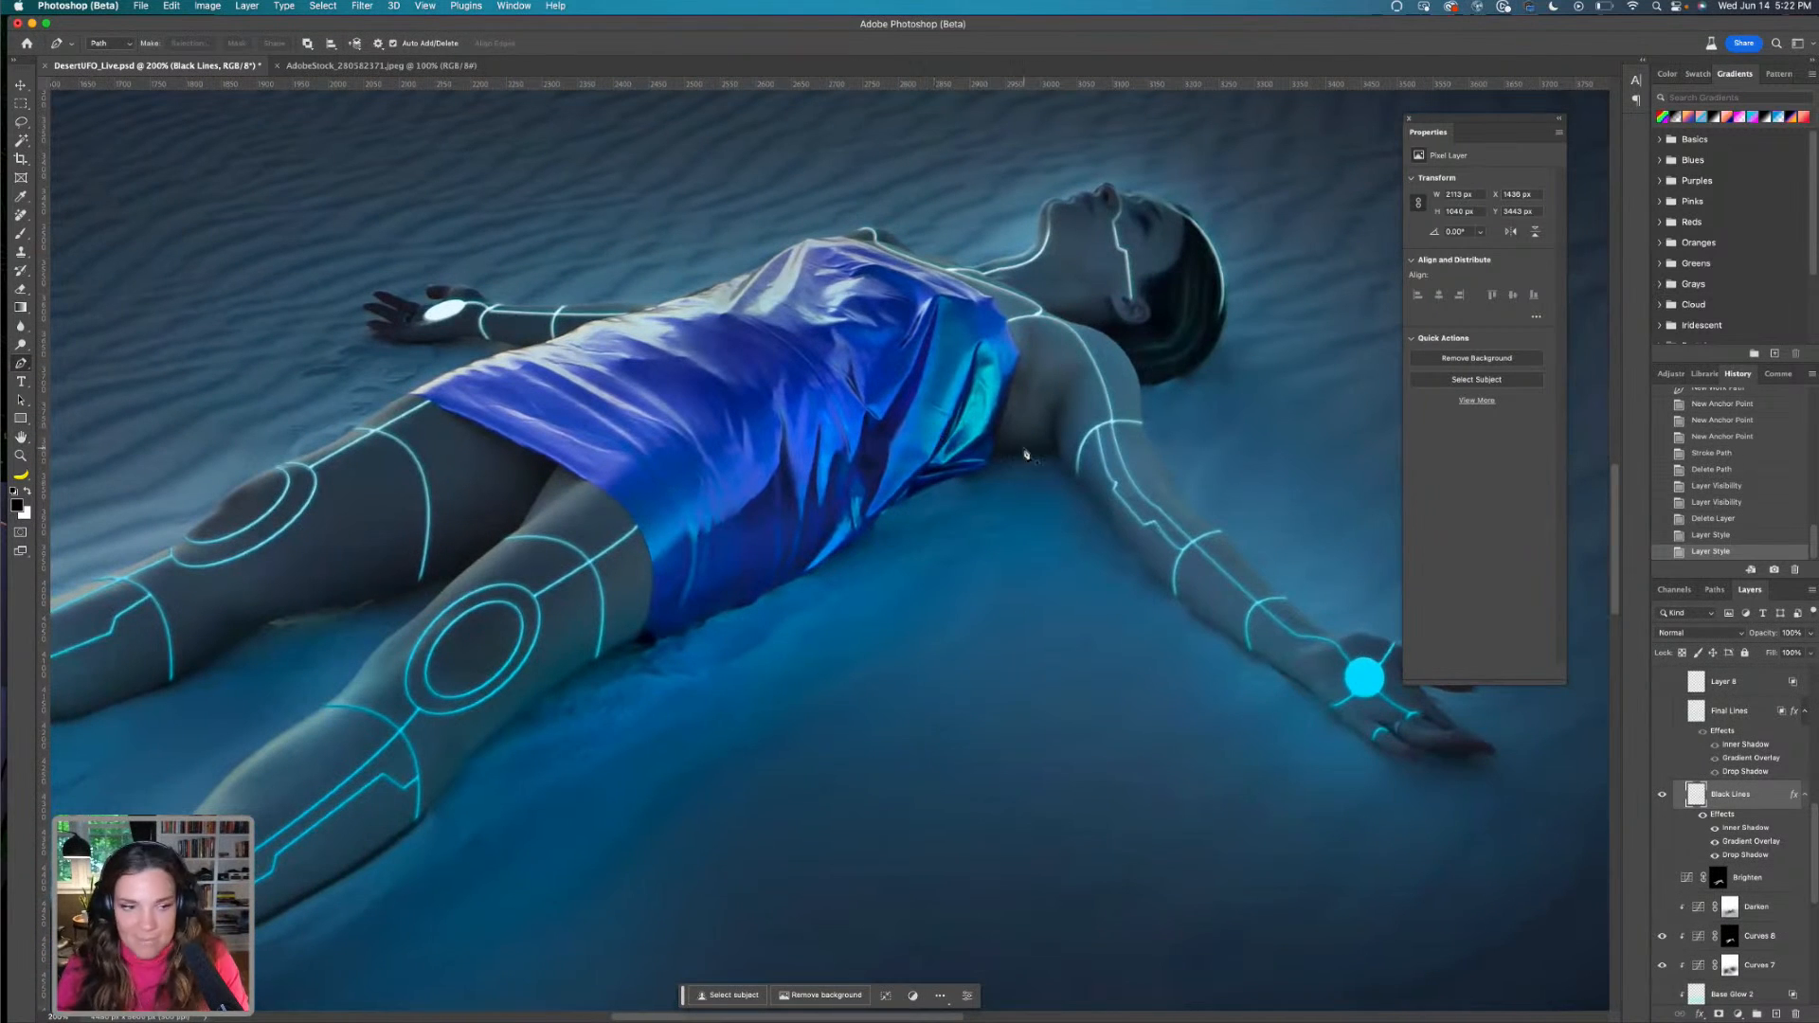
scroll(1693, 725, "up", 2)
left_click(1663, 729)
left_click(1662, 731)
left_click(1737, 731)
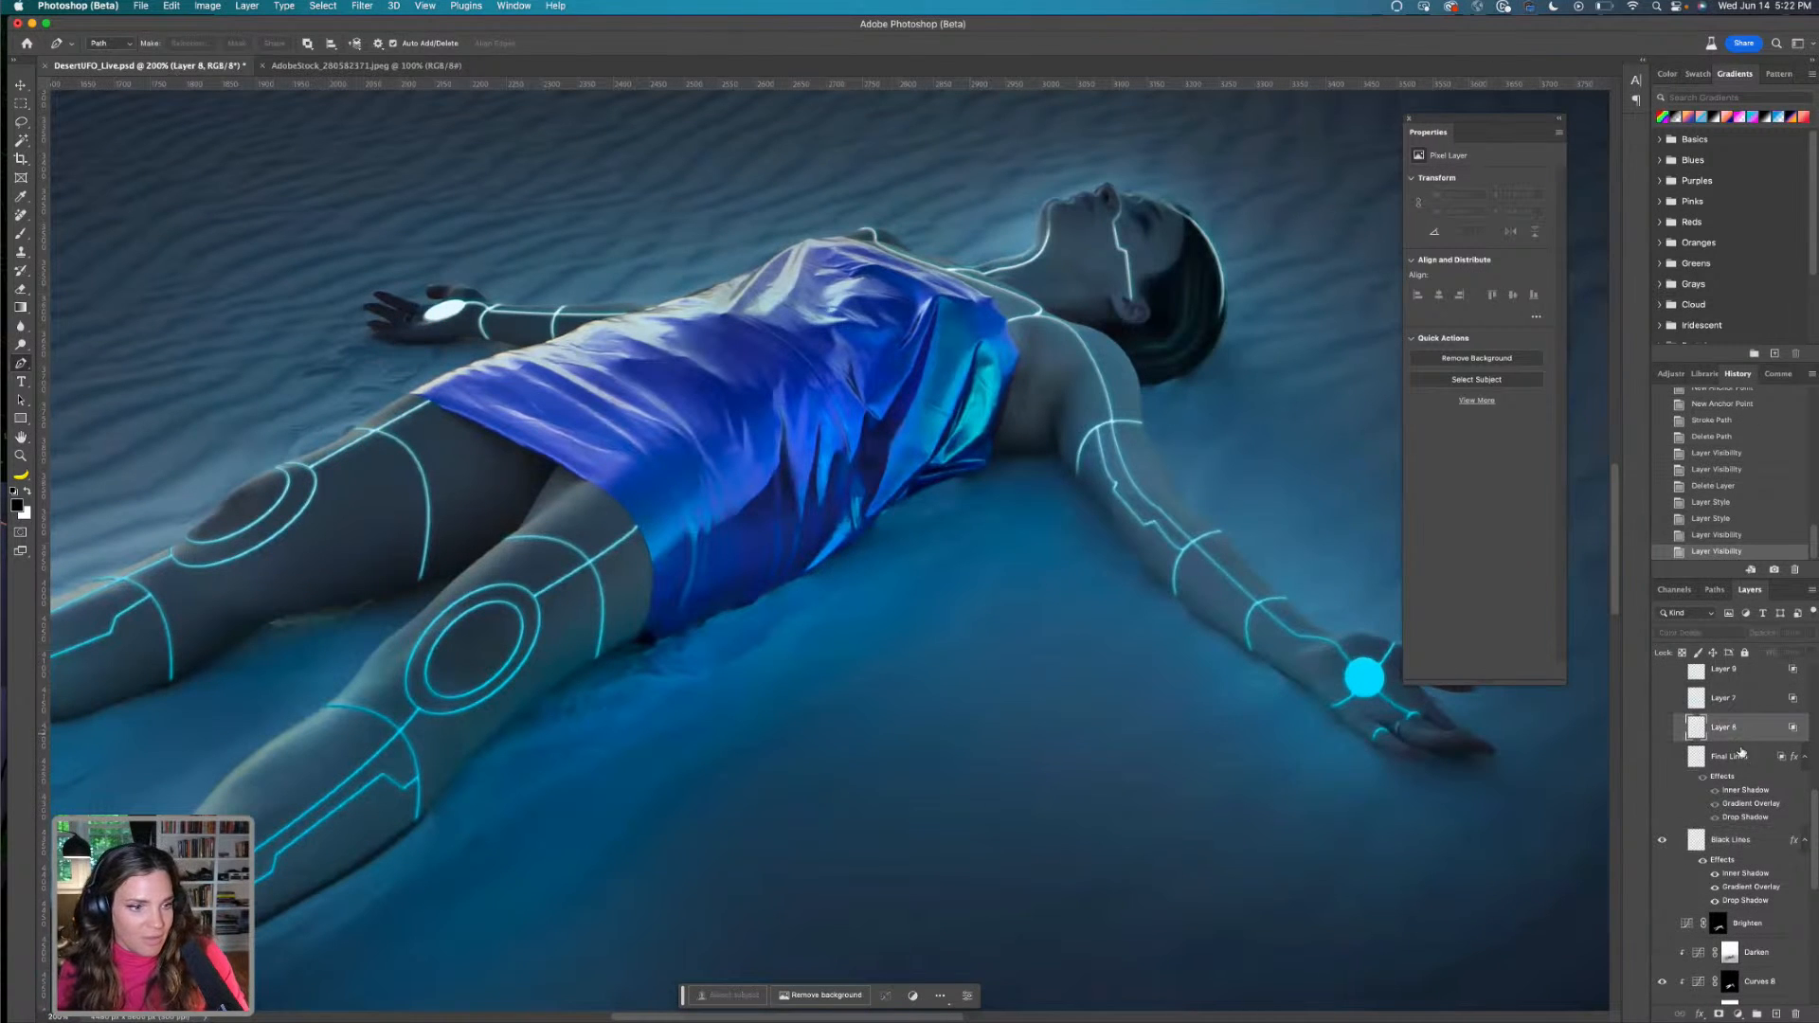
left_click(1741, 758)
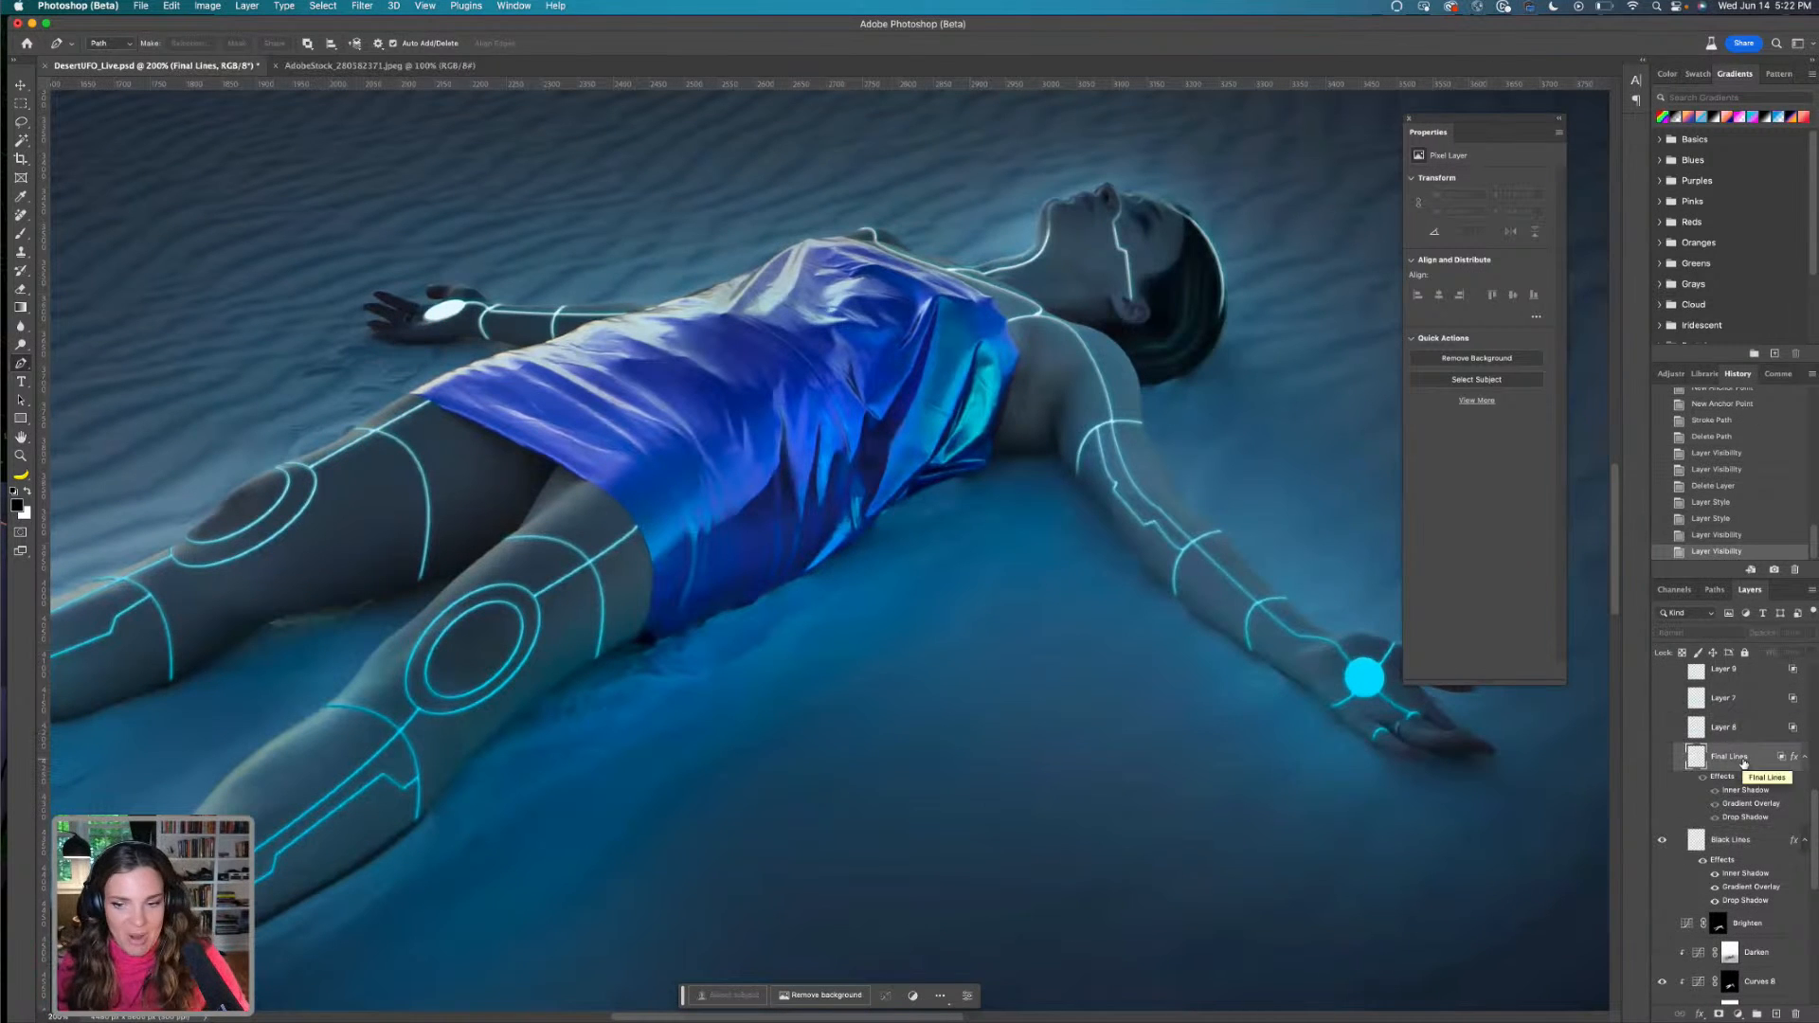
left_click(1776, 1014)
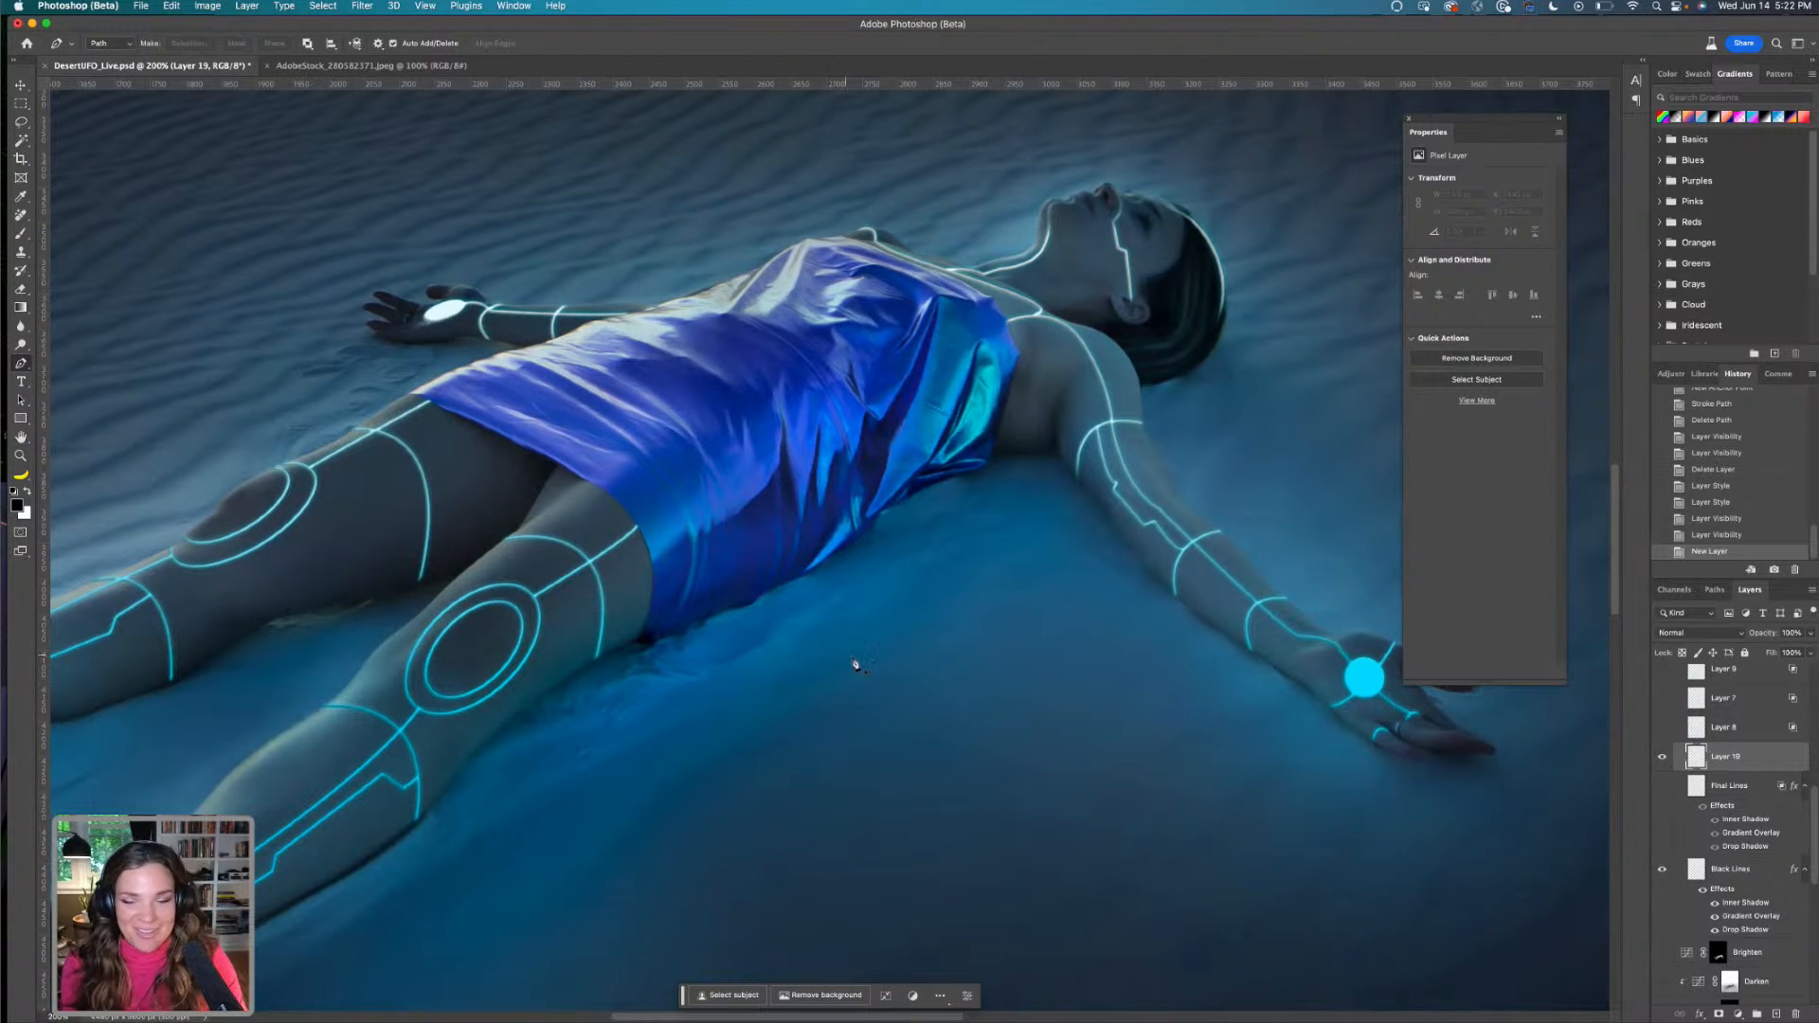
Prepare a larger Brush and set the foreground colour to a bright cyan
left_click(20, 234)
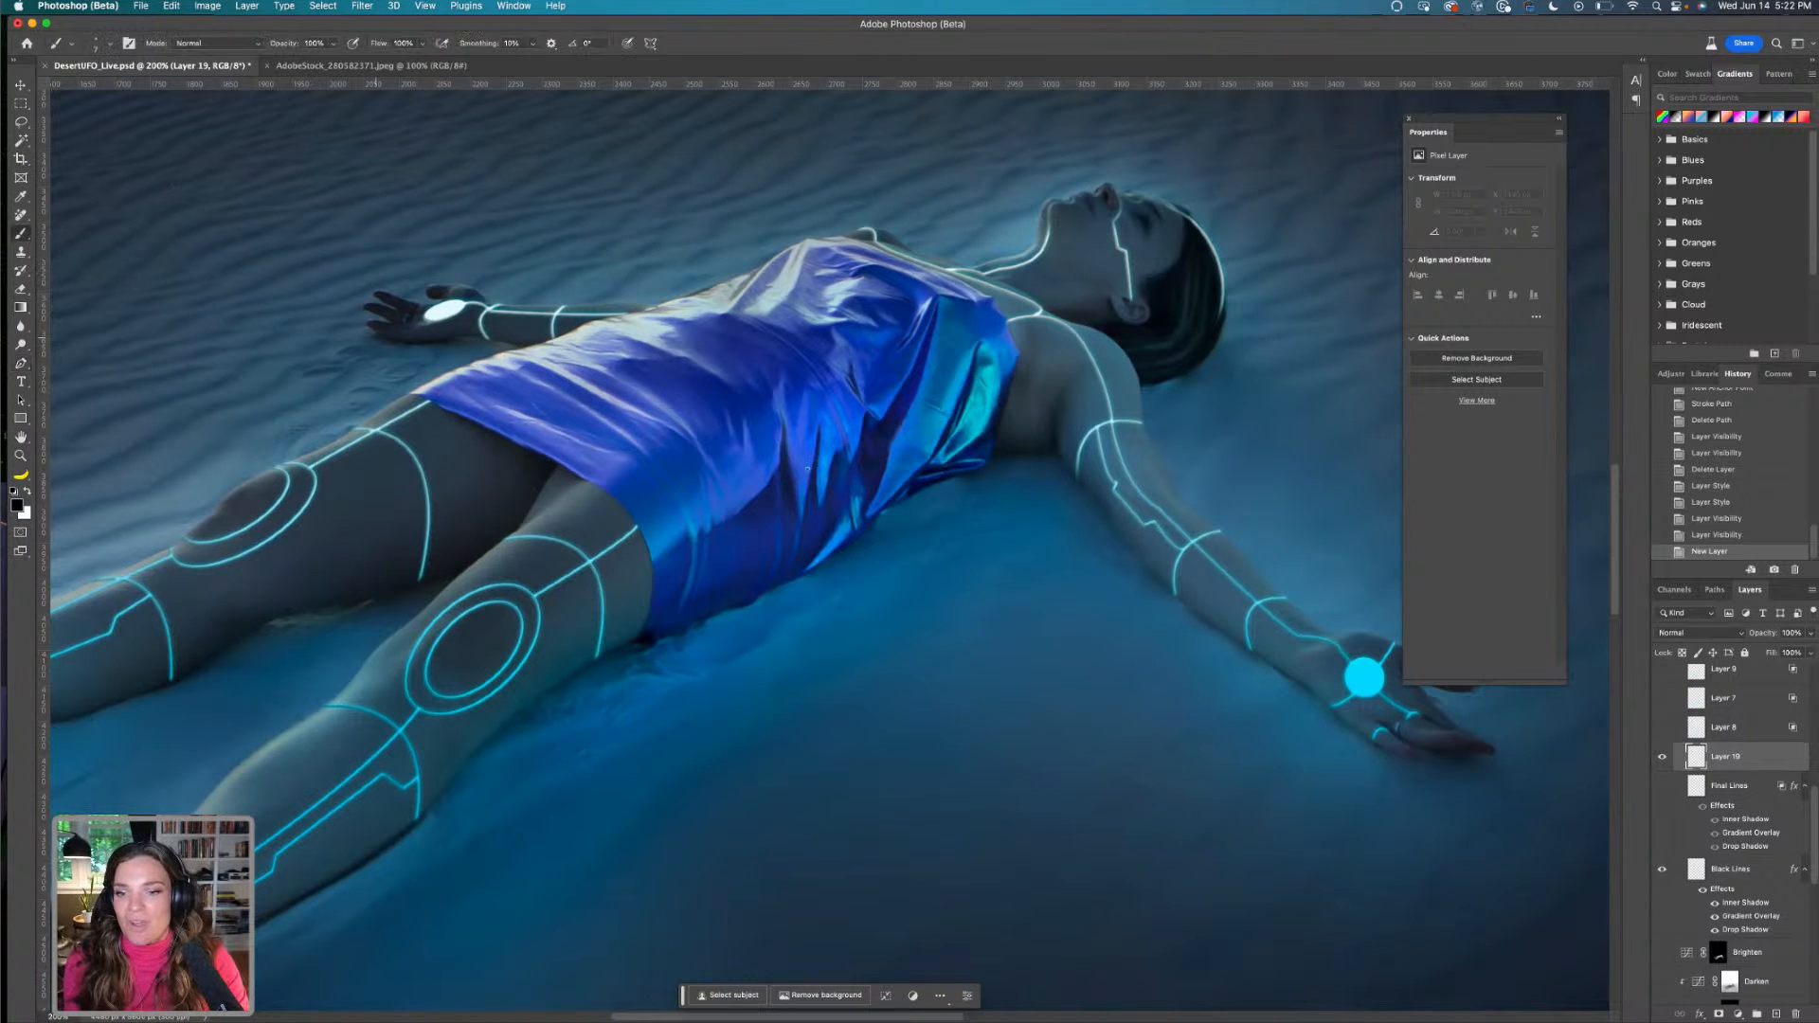
key("bracketright")
key("bracketright")
key("bracketright")
key("bracketright")
key("bracketright")
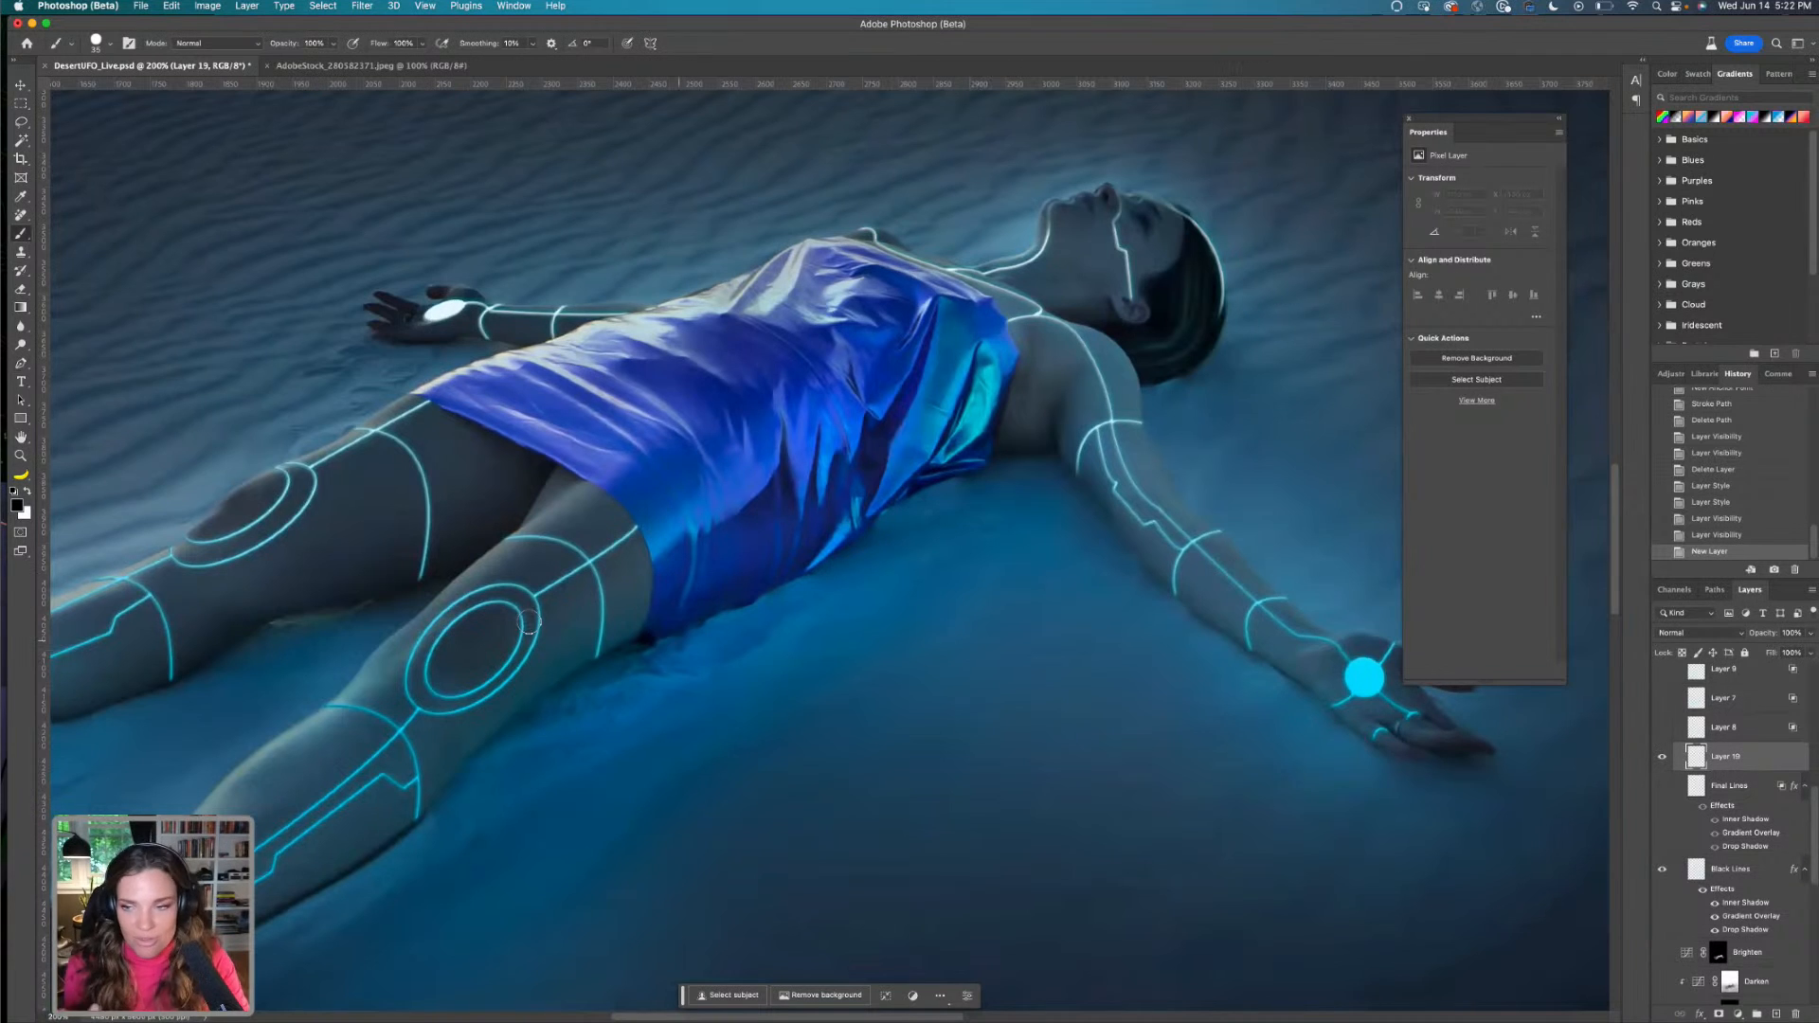
left_click(16, 504)
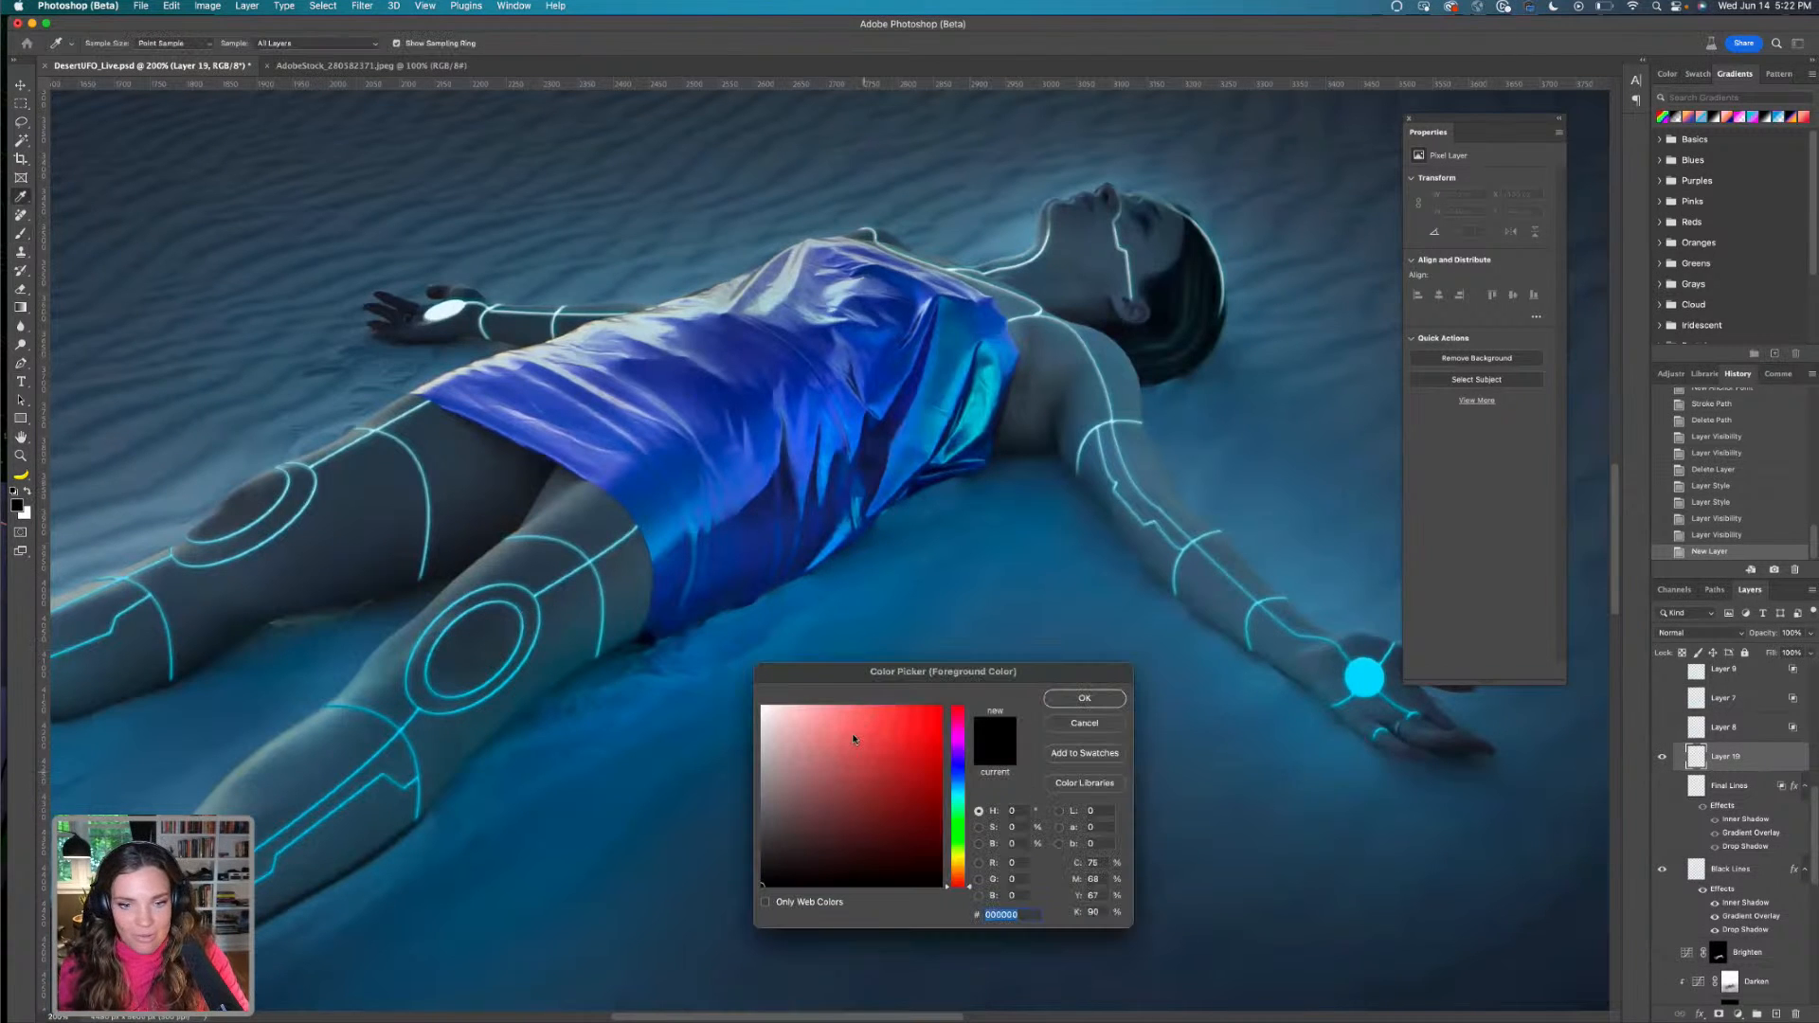
left_click(959, 794)
left_click(925, 740)
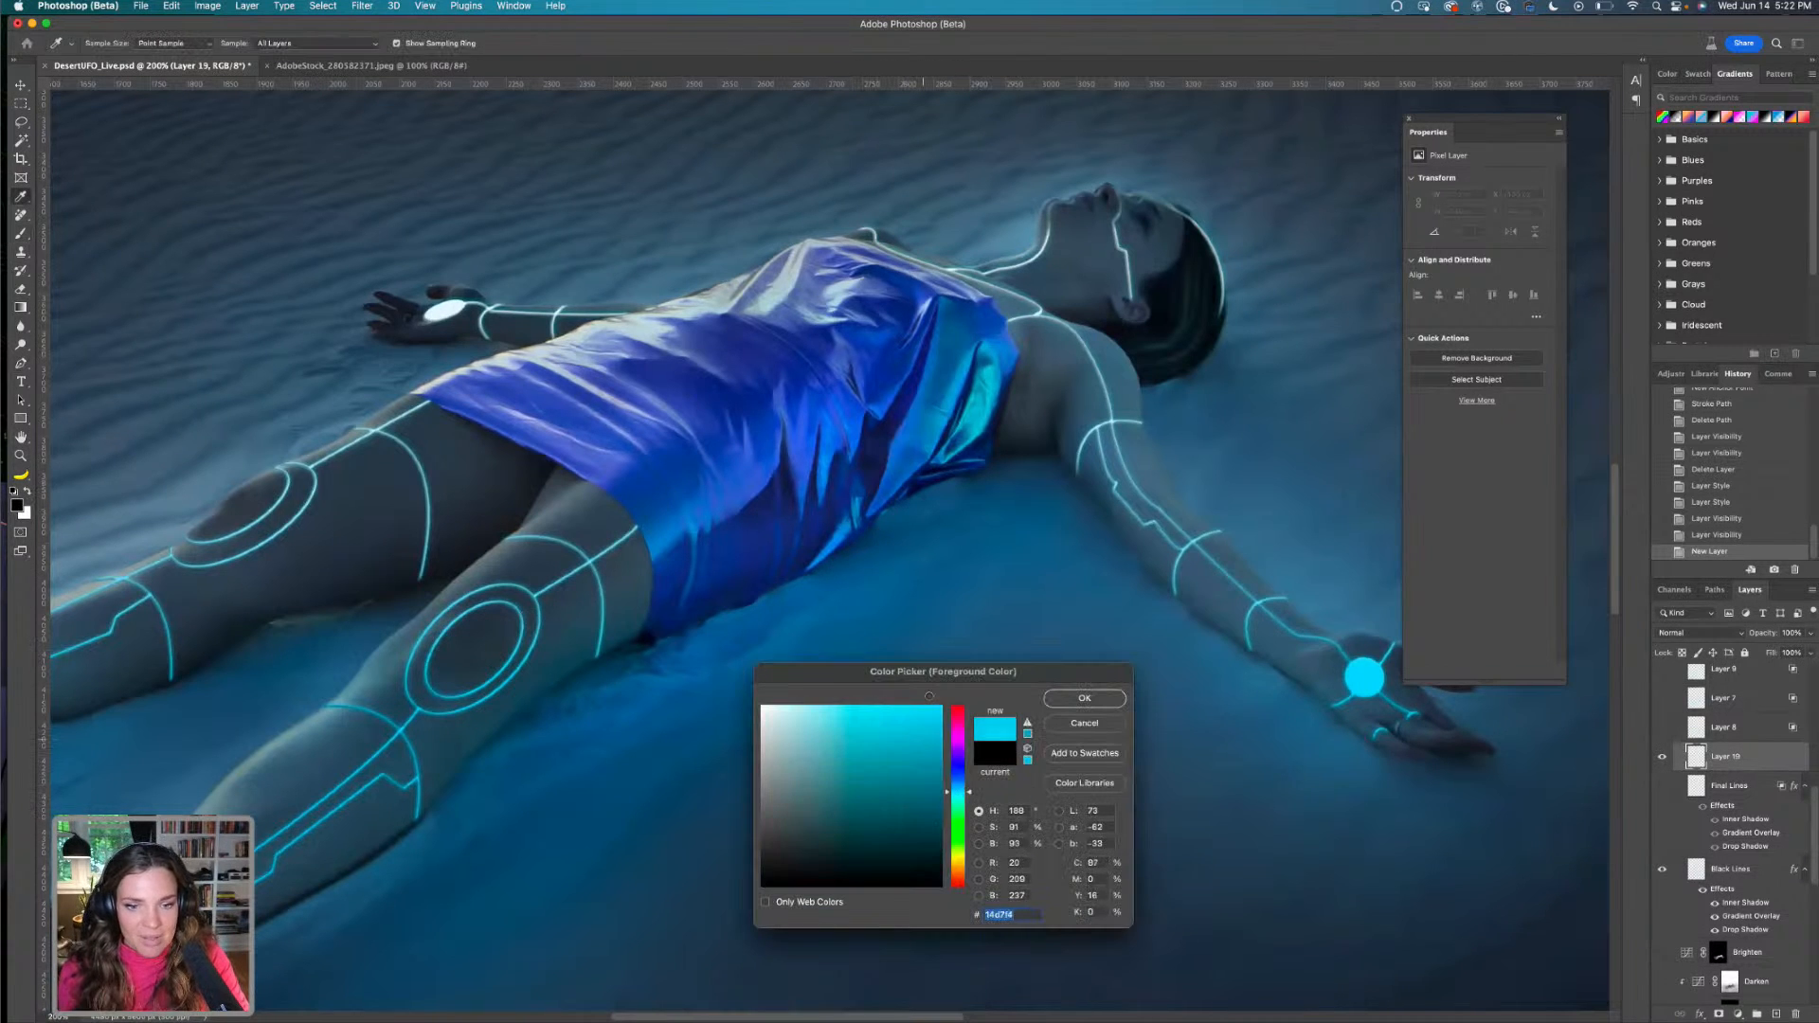
left_click(1094, 702)
Set the brush's flow to 8% and its hardness to 0%
left_click(420, 44)
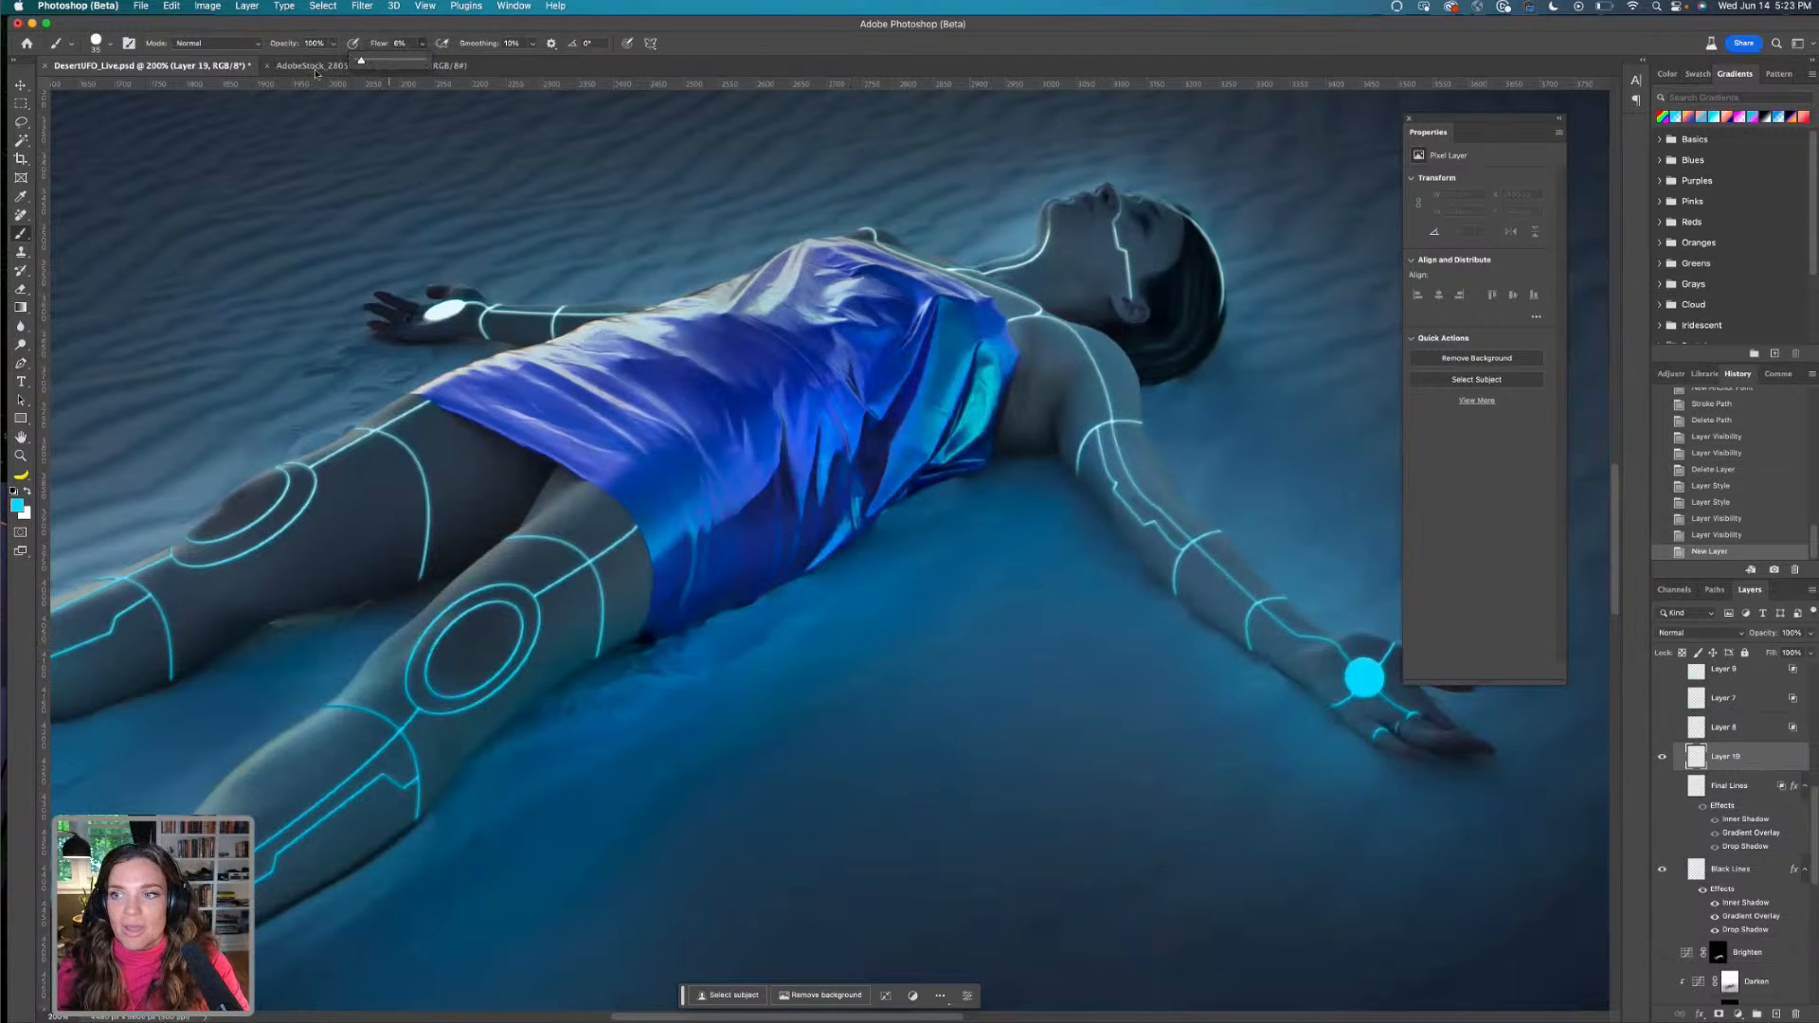
left_click(110, 44)
left_click_drag(98, 120, 40, 118)
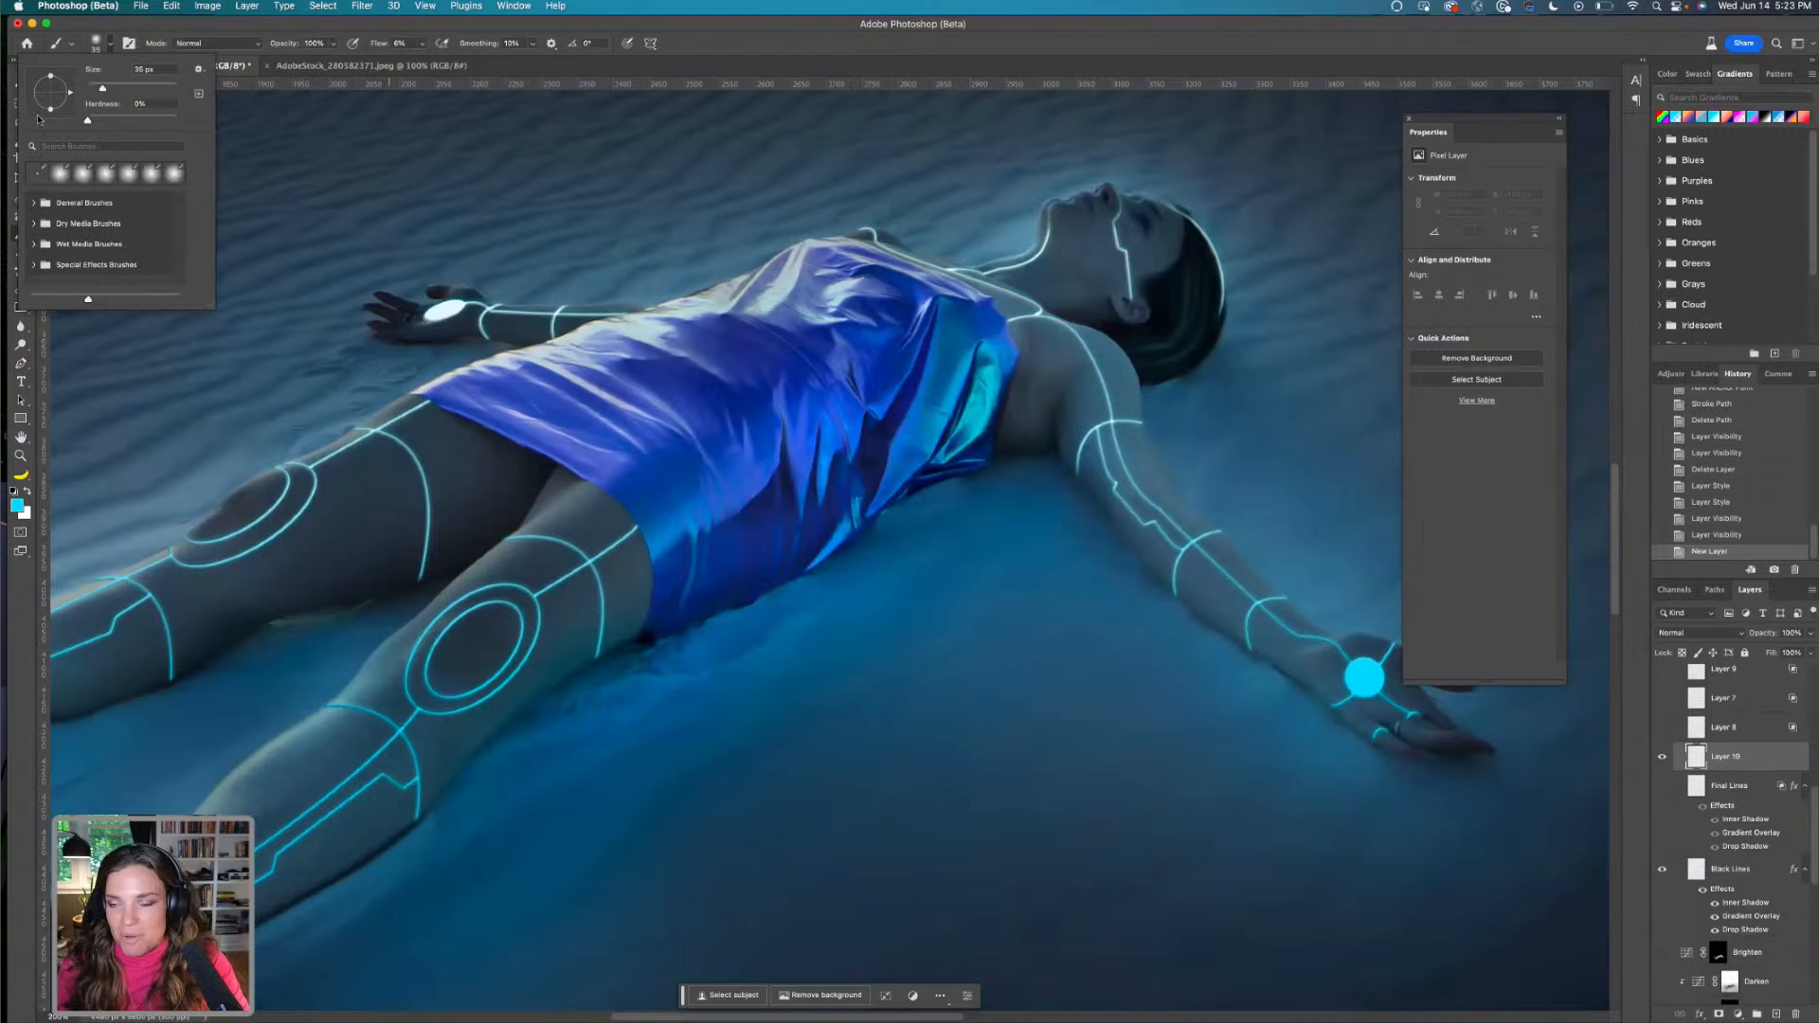
left_click(158, 30)
Try a cyan brush stroke on the sand beneath the near thigh's line, then undo it
scroll(683, 671, "up", 3)
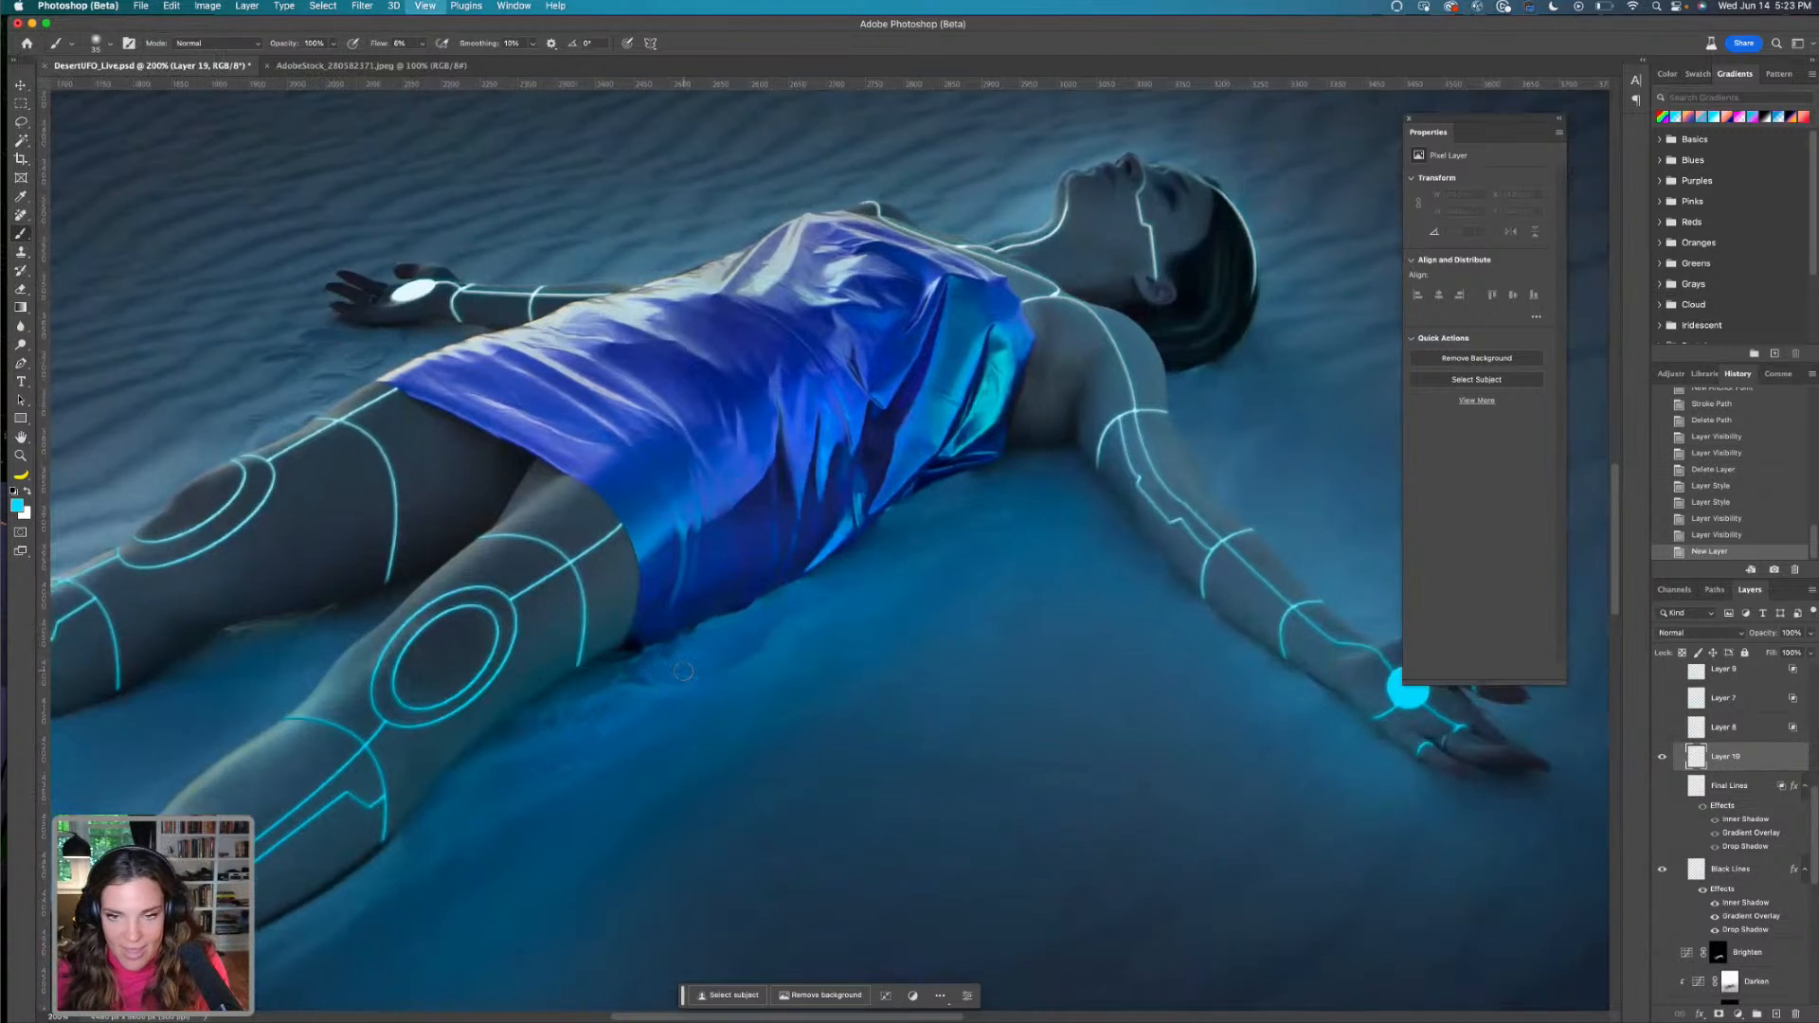
left_click_drag(670, 637, 1065, 276)
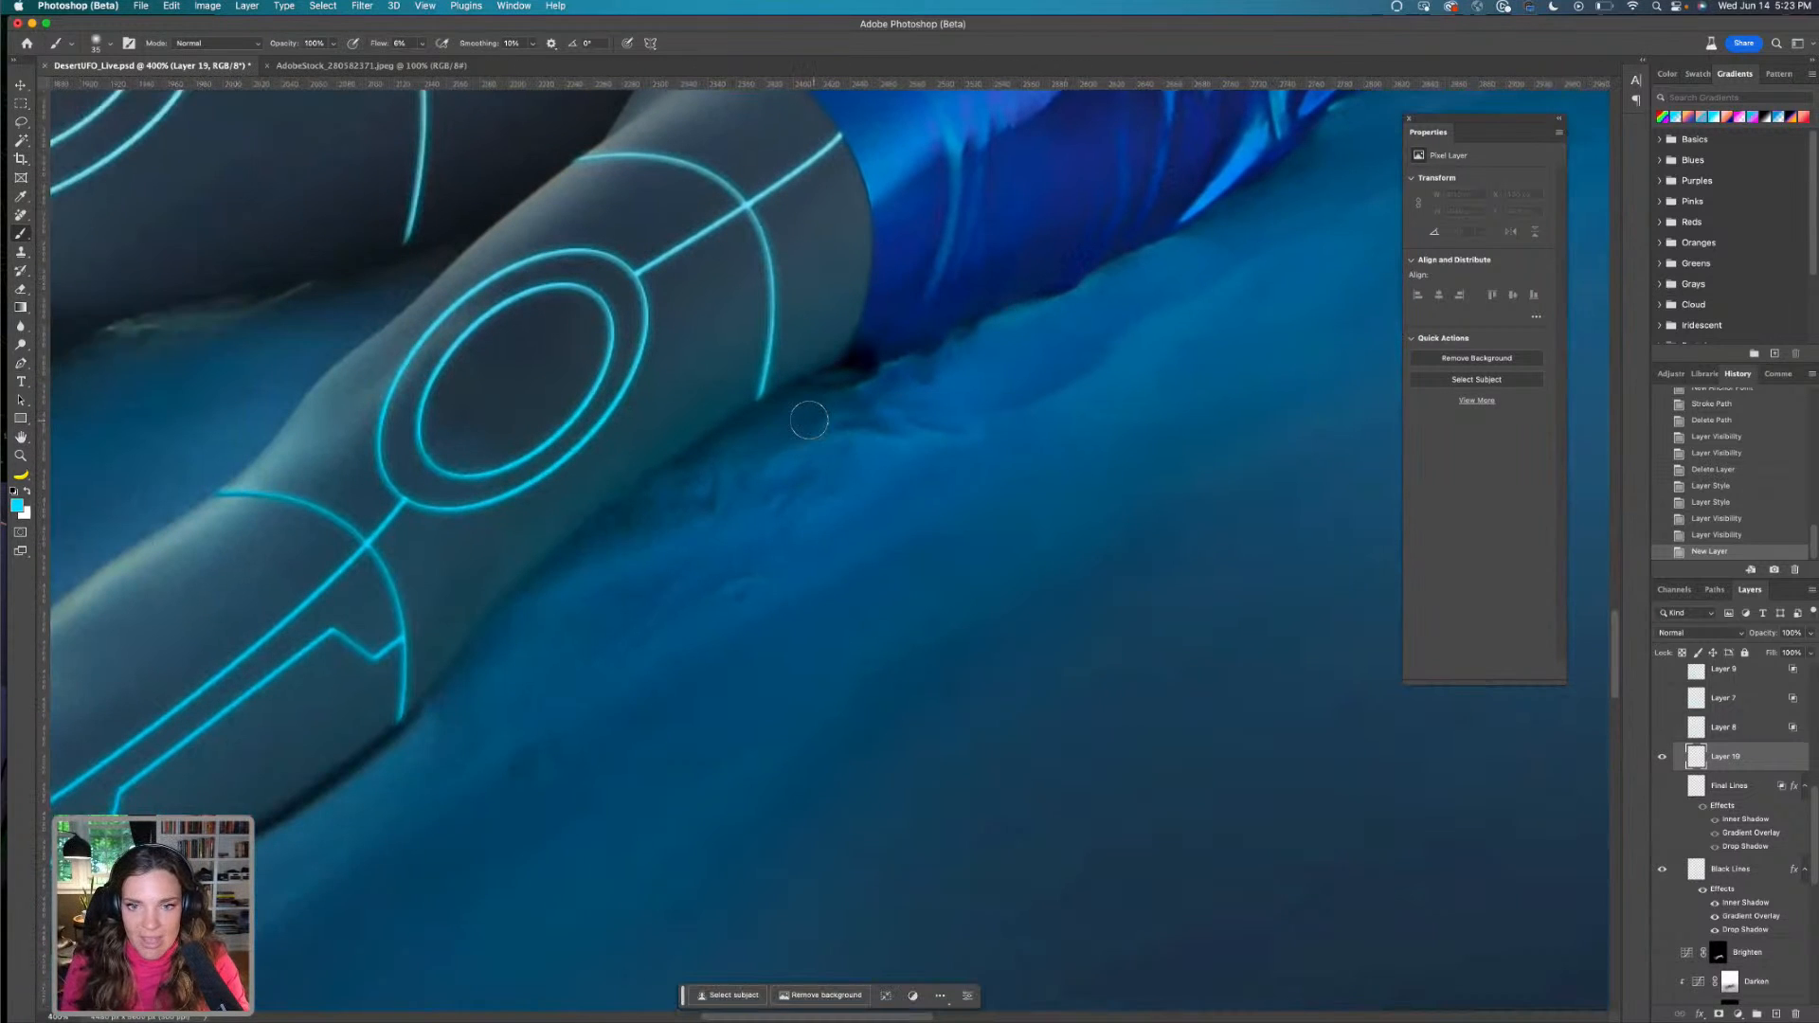
mouse_move(758, 418)
left_mouse_down()
mouse_move(713, 476)
mouse_move(744, 436)
left_mouse_up()
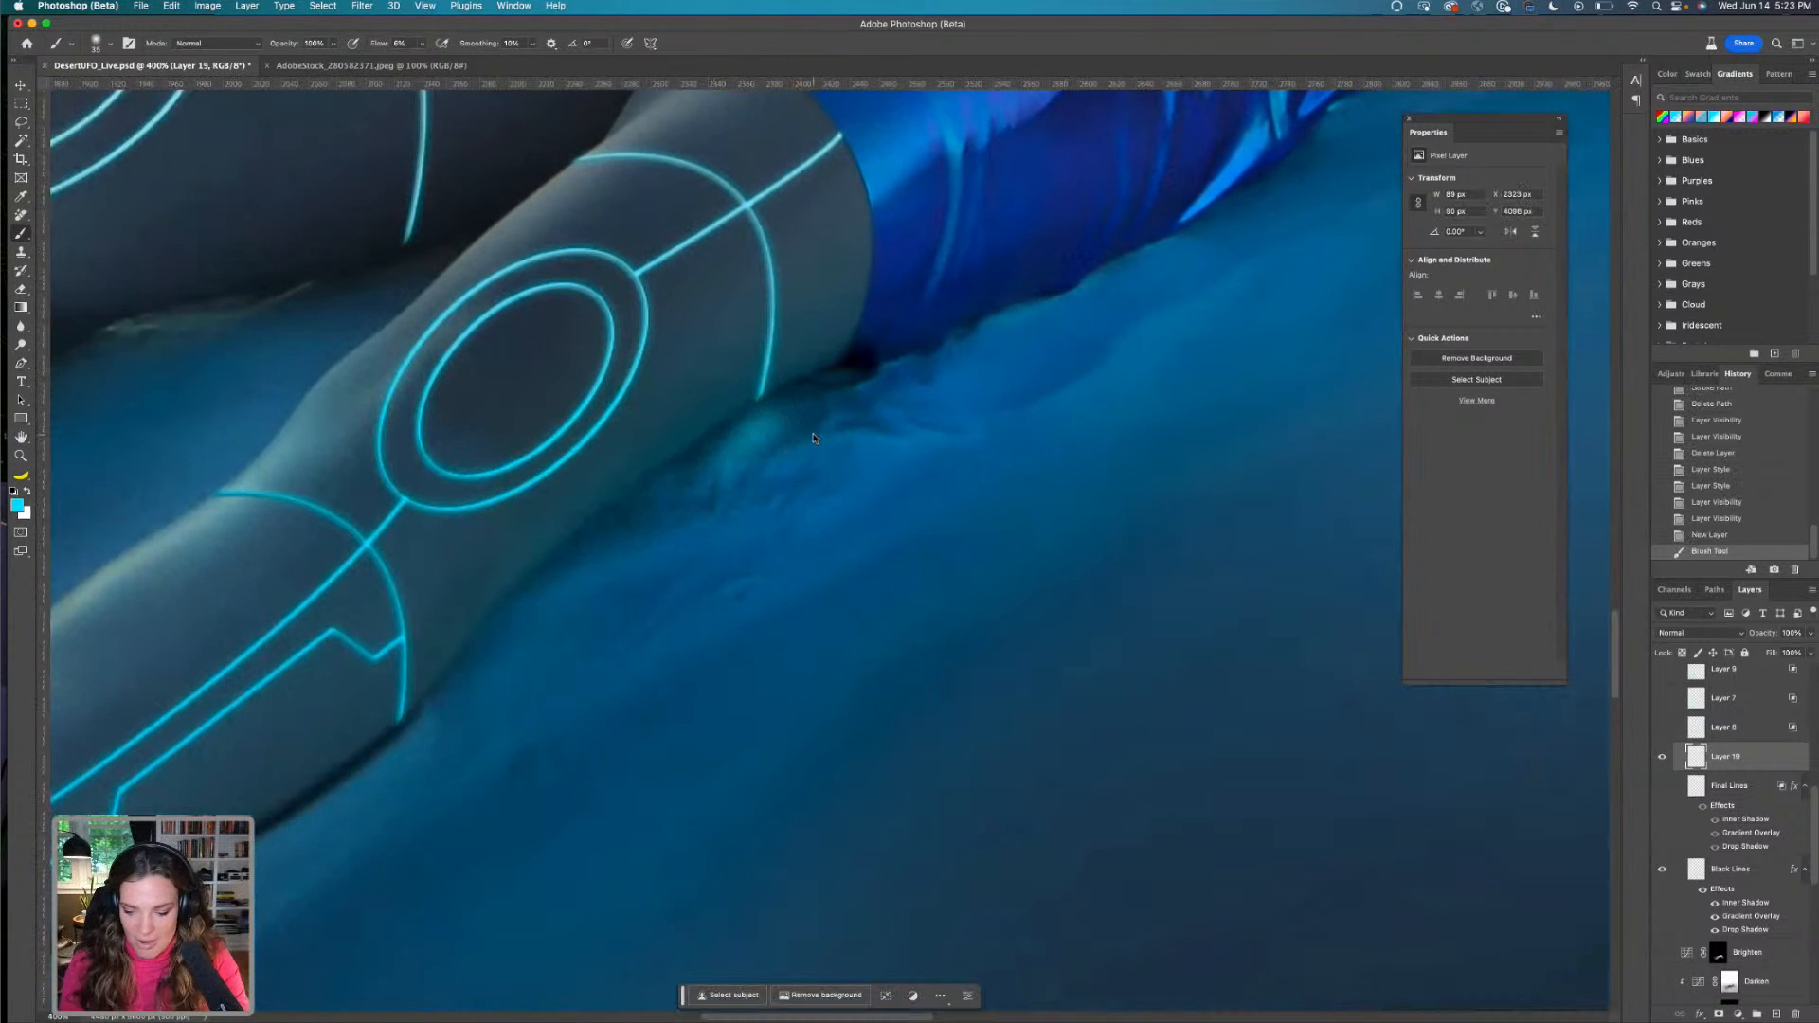
key("ctrl+z")
Set the new layer's blend mode to Color Dodge and turn off Transparency Shapes Layer in its blending options
left_click(1742, 634)
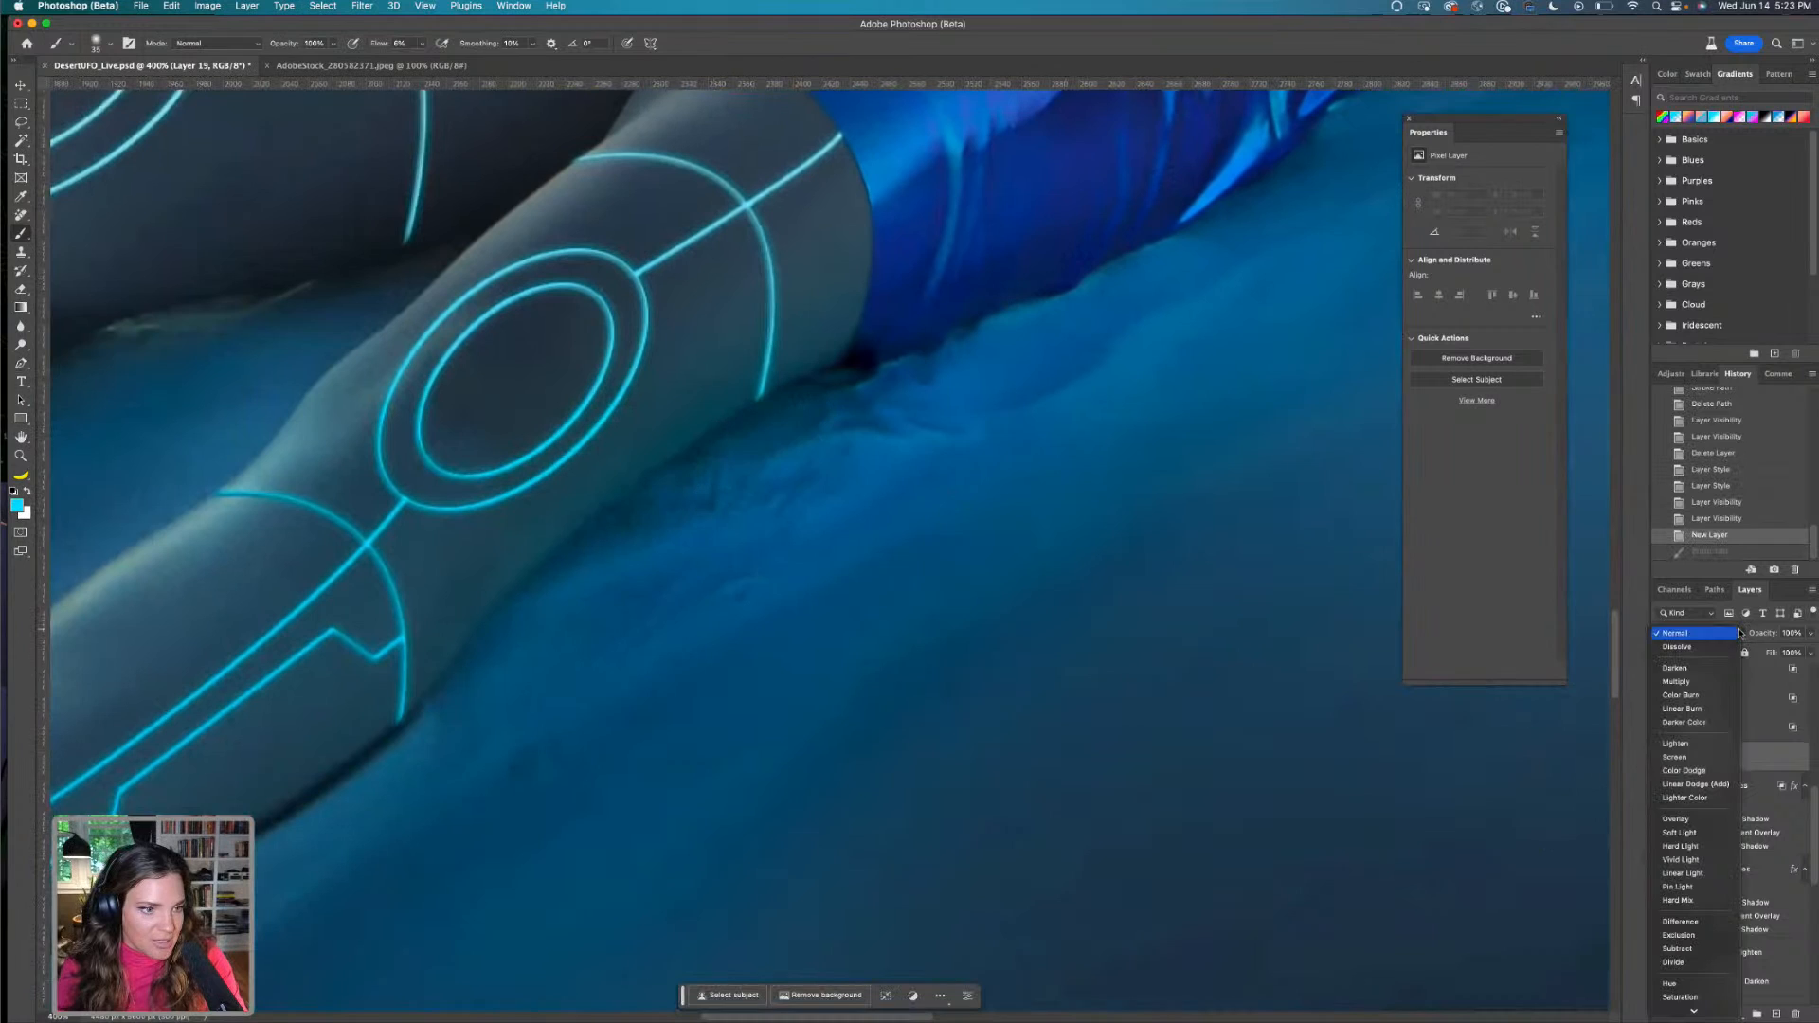
left_click(1728, 771)
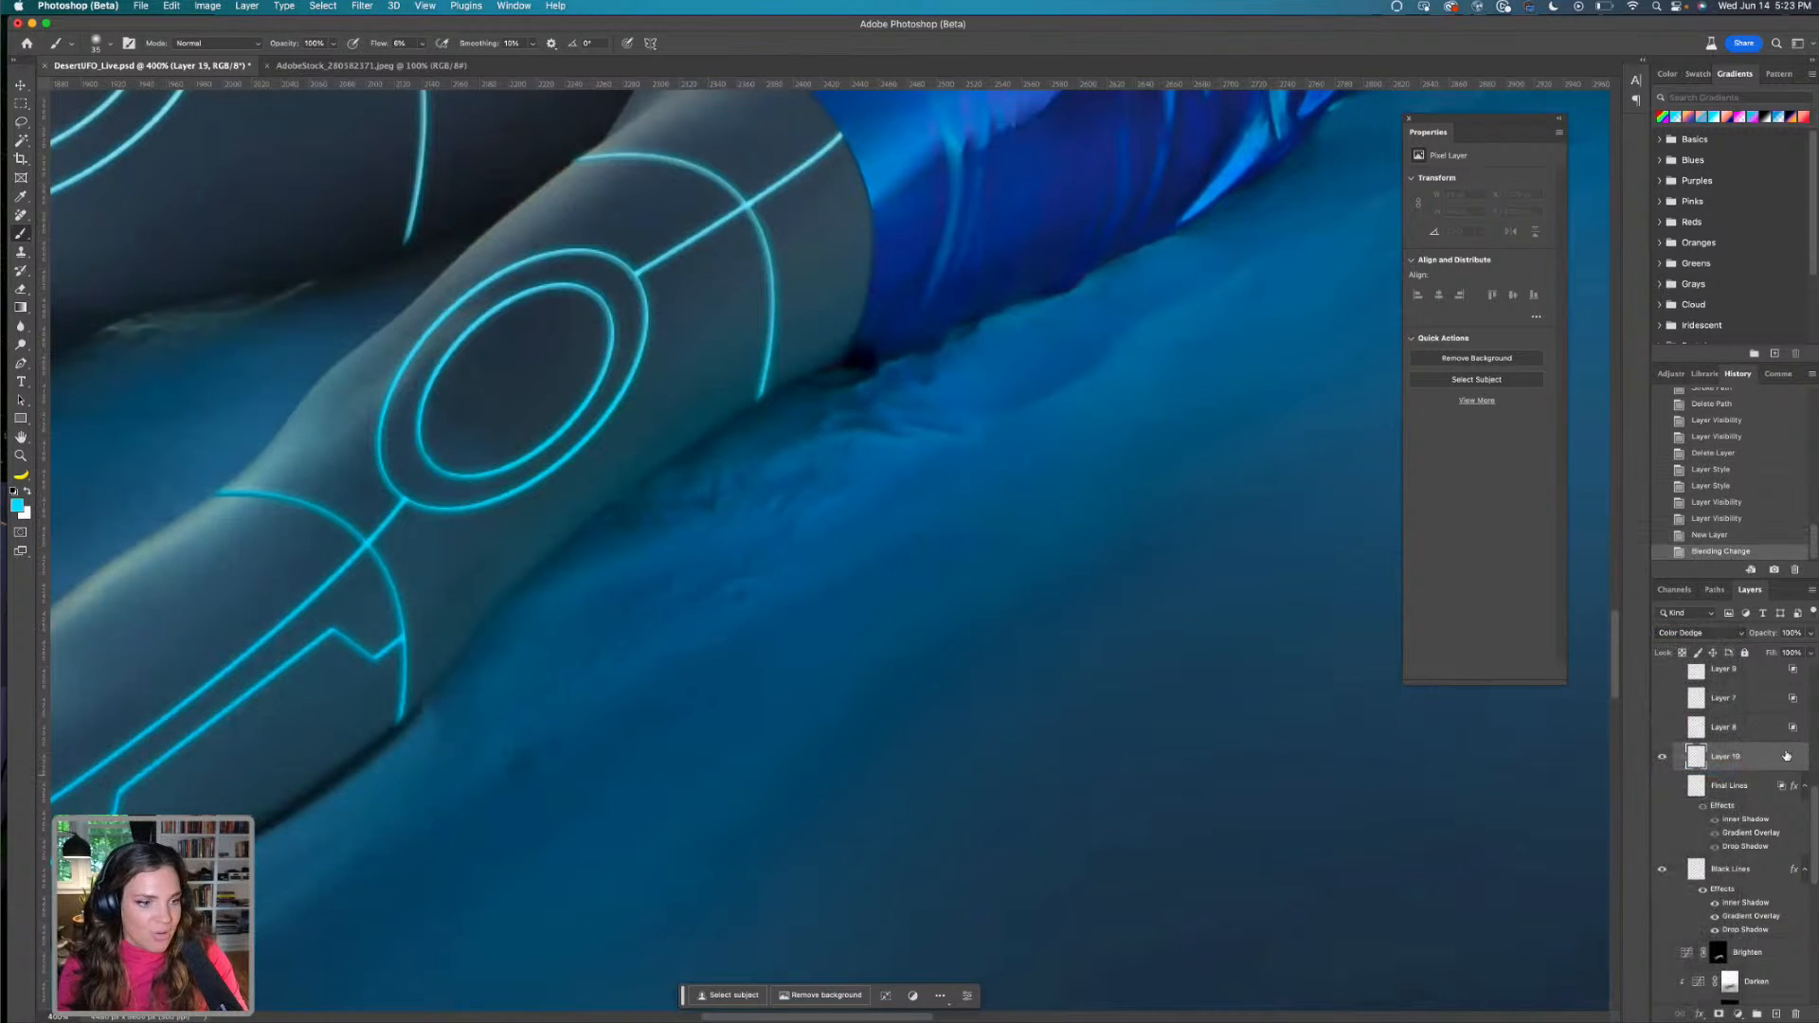
double_click(1783, 758)
left_click(1027, 492)
left_click(1309, 336)
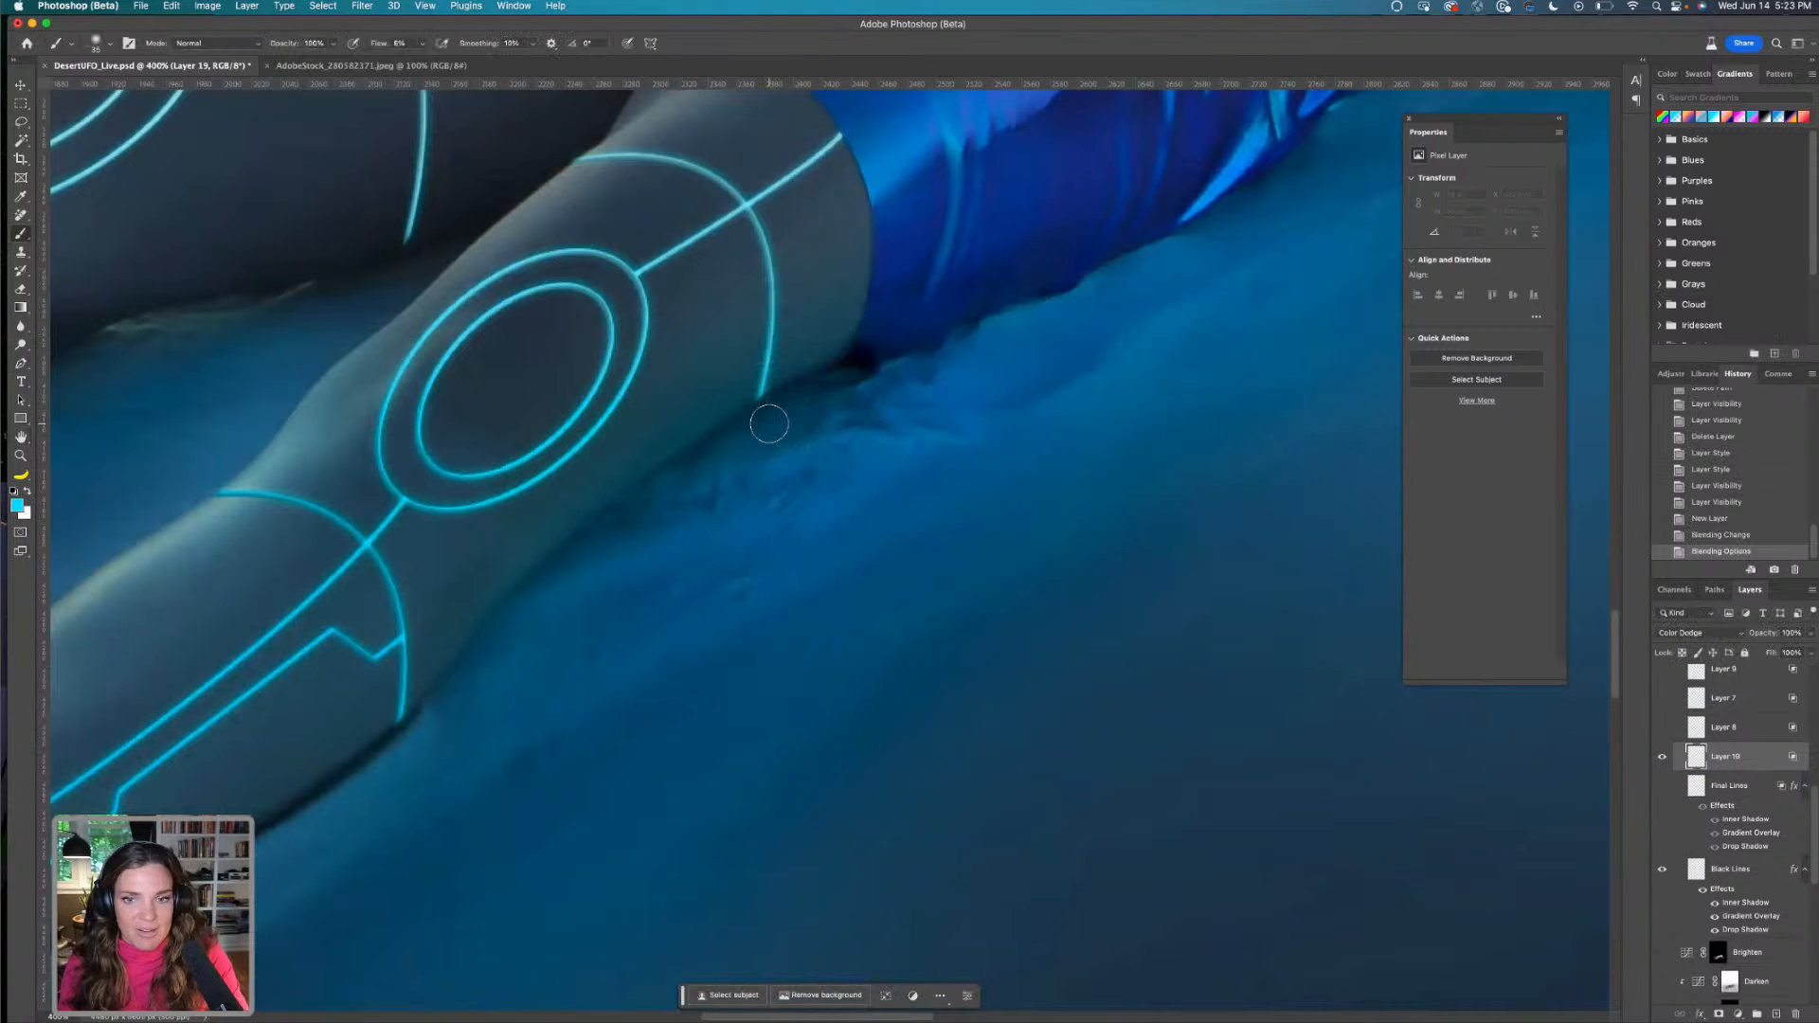
Paint test strokes of cyan glow on the sand beside the near knee
mouse_move(772, 459)
left_mouse_down()
mouse_move(874, 440)
mouse_move(694, 516)
mouse_move(914, 495)
mouse_move(805, 558)
mouse_move(993, 577)
mouse_move(1007, 645)
left_mouse_up()
key("super+z")
mouse_move(933, 536)
left_mouse_down()
mouse_move(714, 503)
mouse_move(869, 430)
mouse_move(796, 492)
mouse_move(767, 600)
mouse_move(986, 531)
mouse_move(853, 616)
left_mouse_up()
Compare the test glow with Transparency Shapes Layer on and off, leave it off and undo the test strokes
double_click(1780, 755)
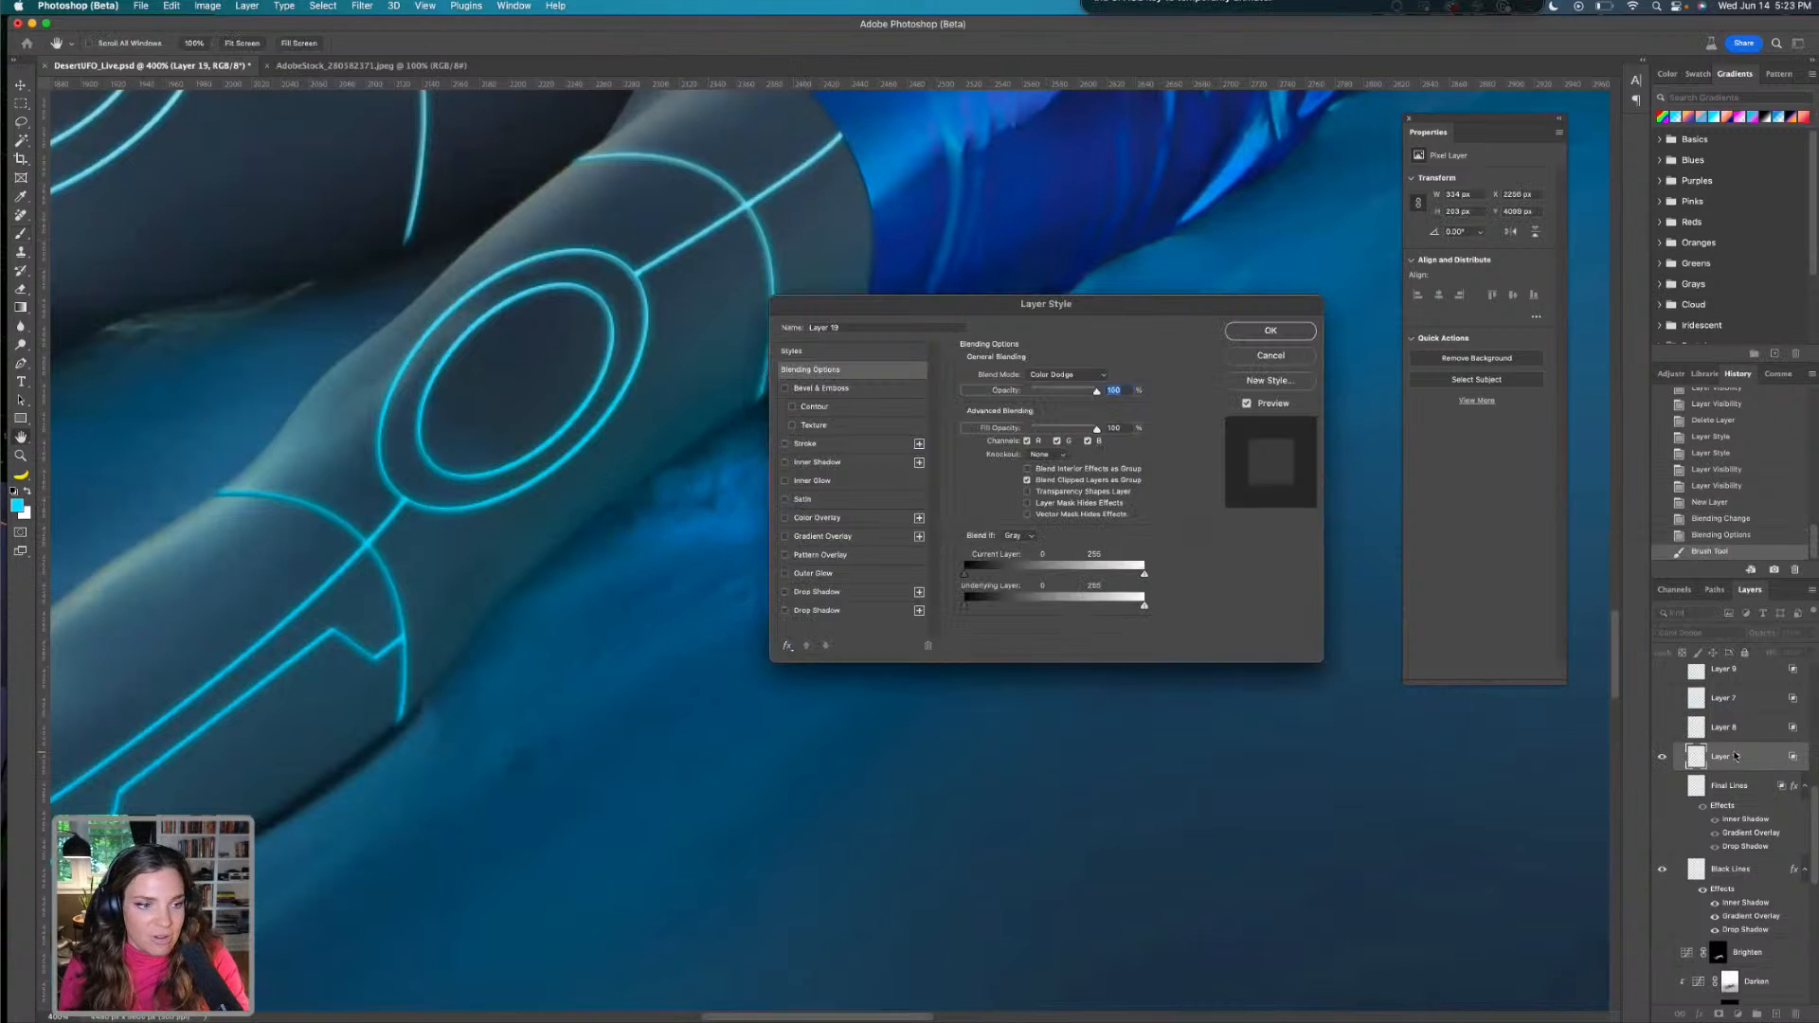
left_click_drag(964, 285, 1222, 287)
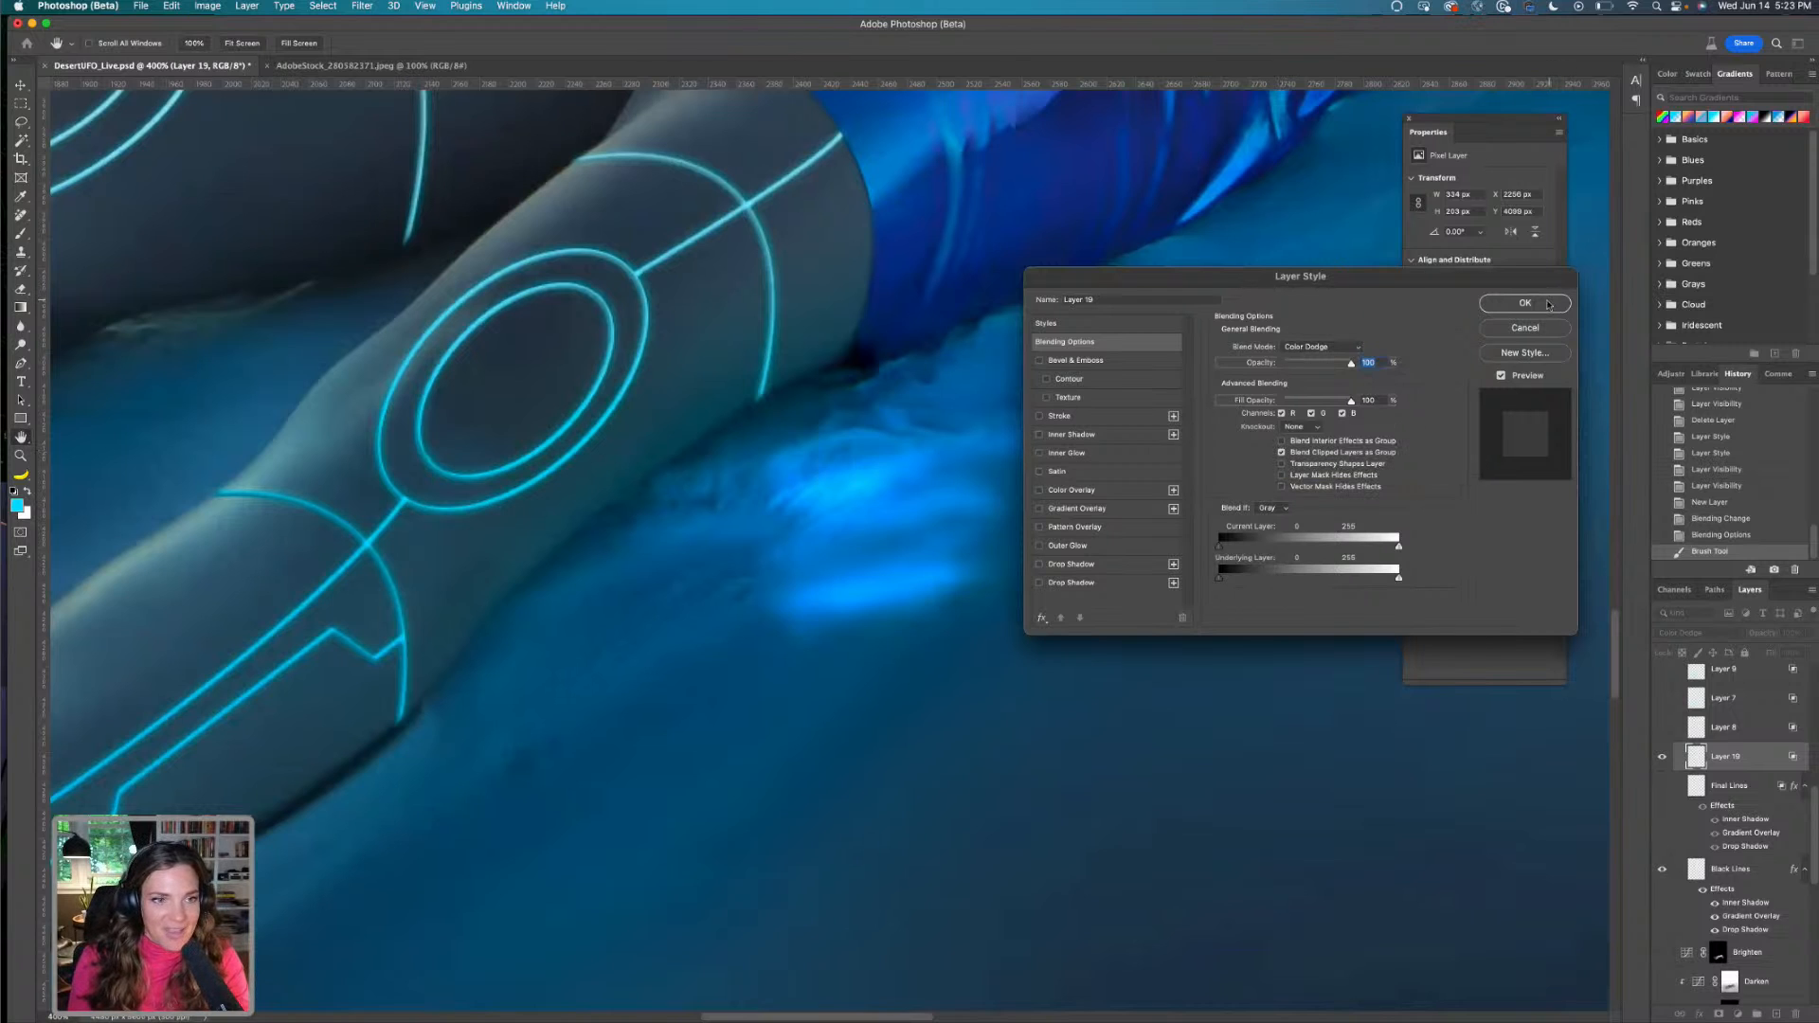
left_click(1282, 463)
left_click(1283, 464)
left_click(1282, 464)
left_click(1283, 464)
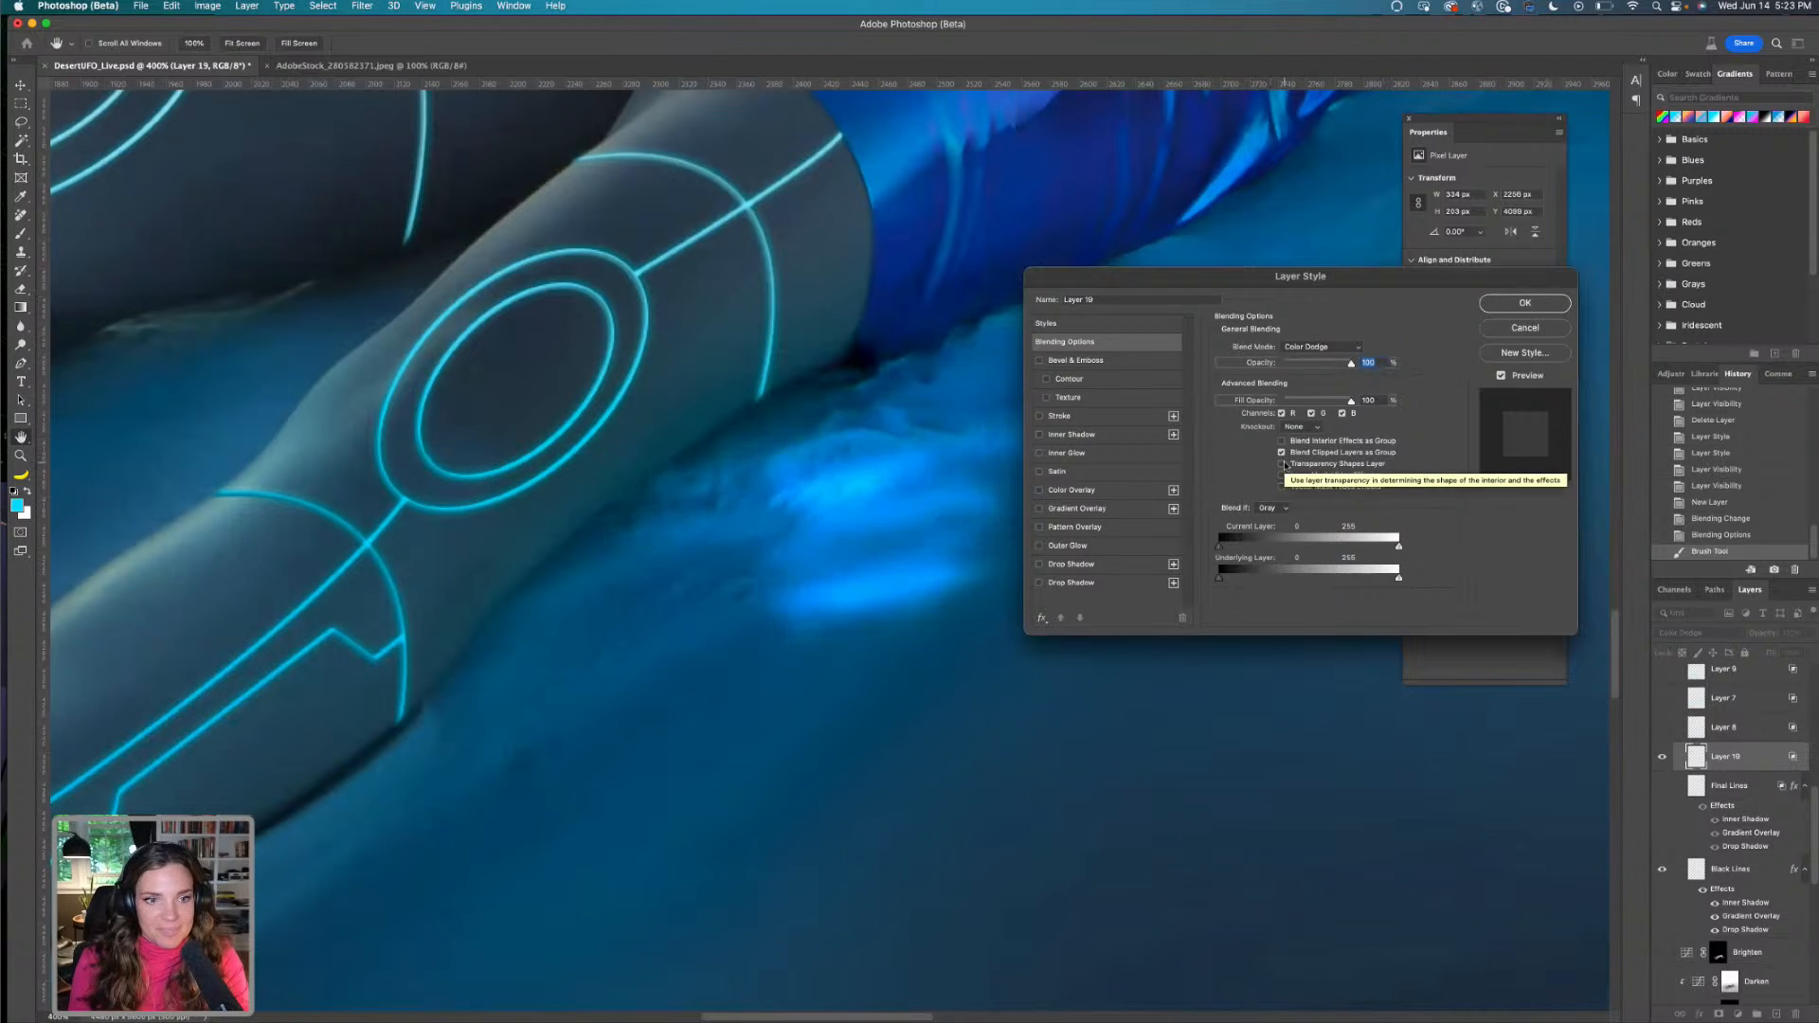
left_click(1283, 465)
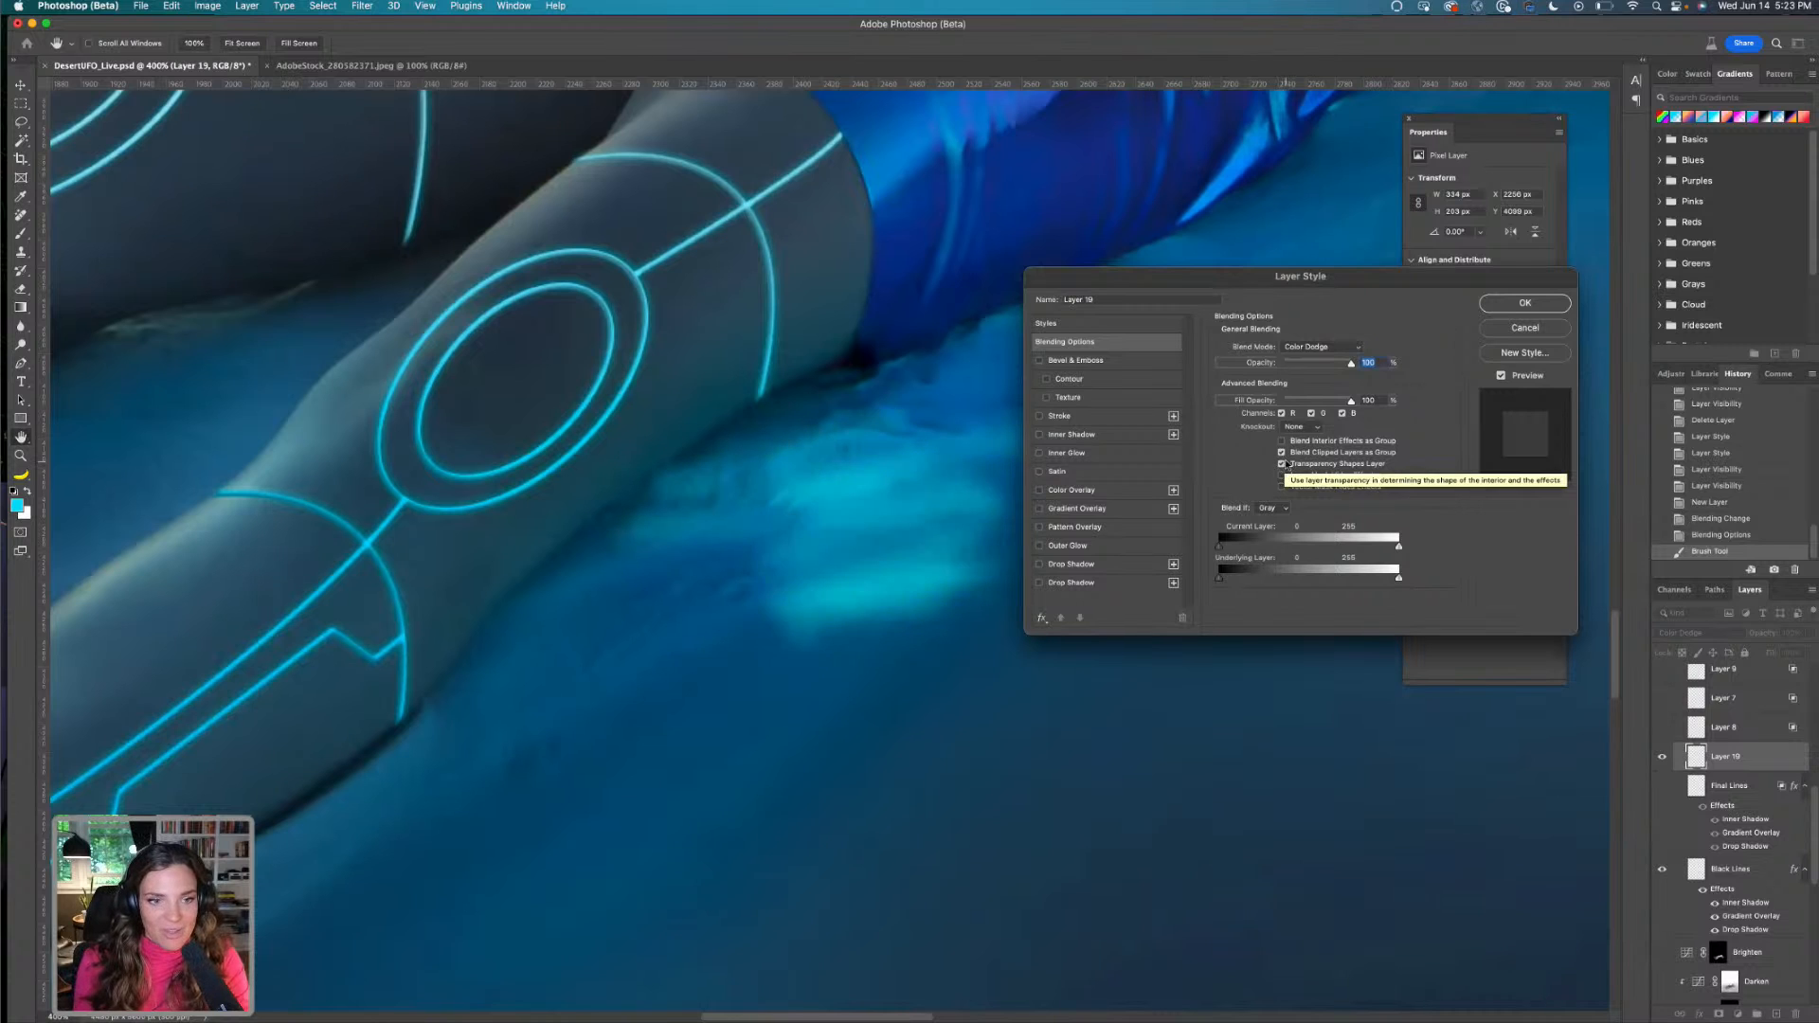
left_click(1284, 466)
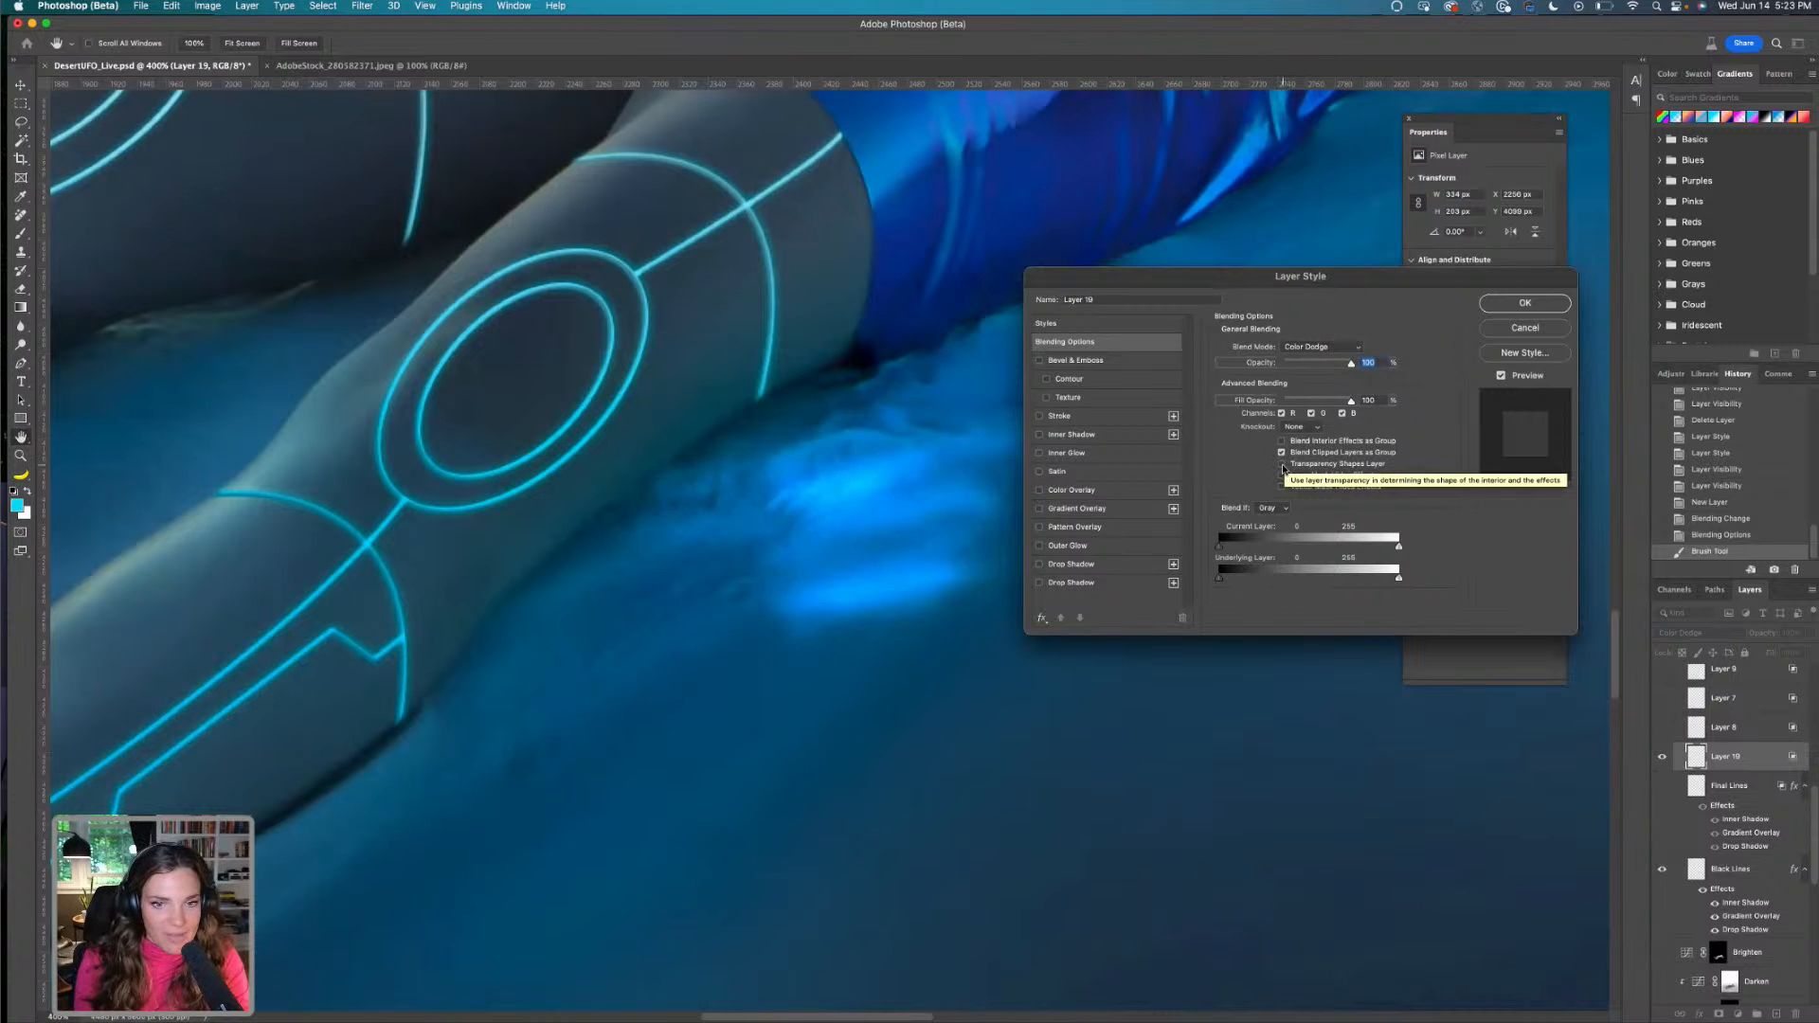
left_click(1516, 305)
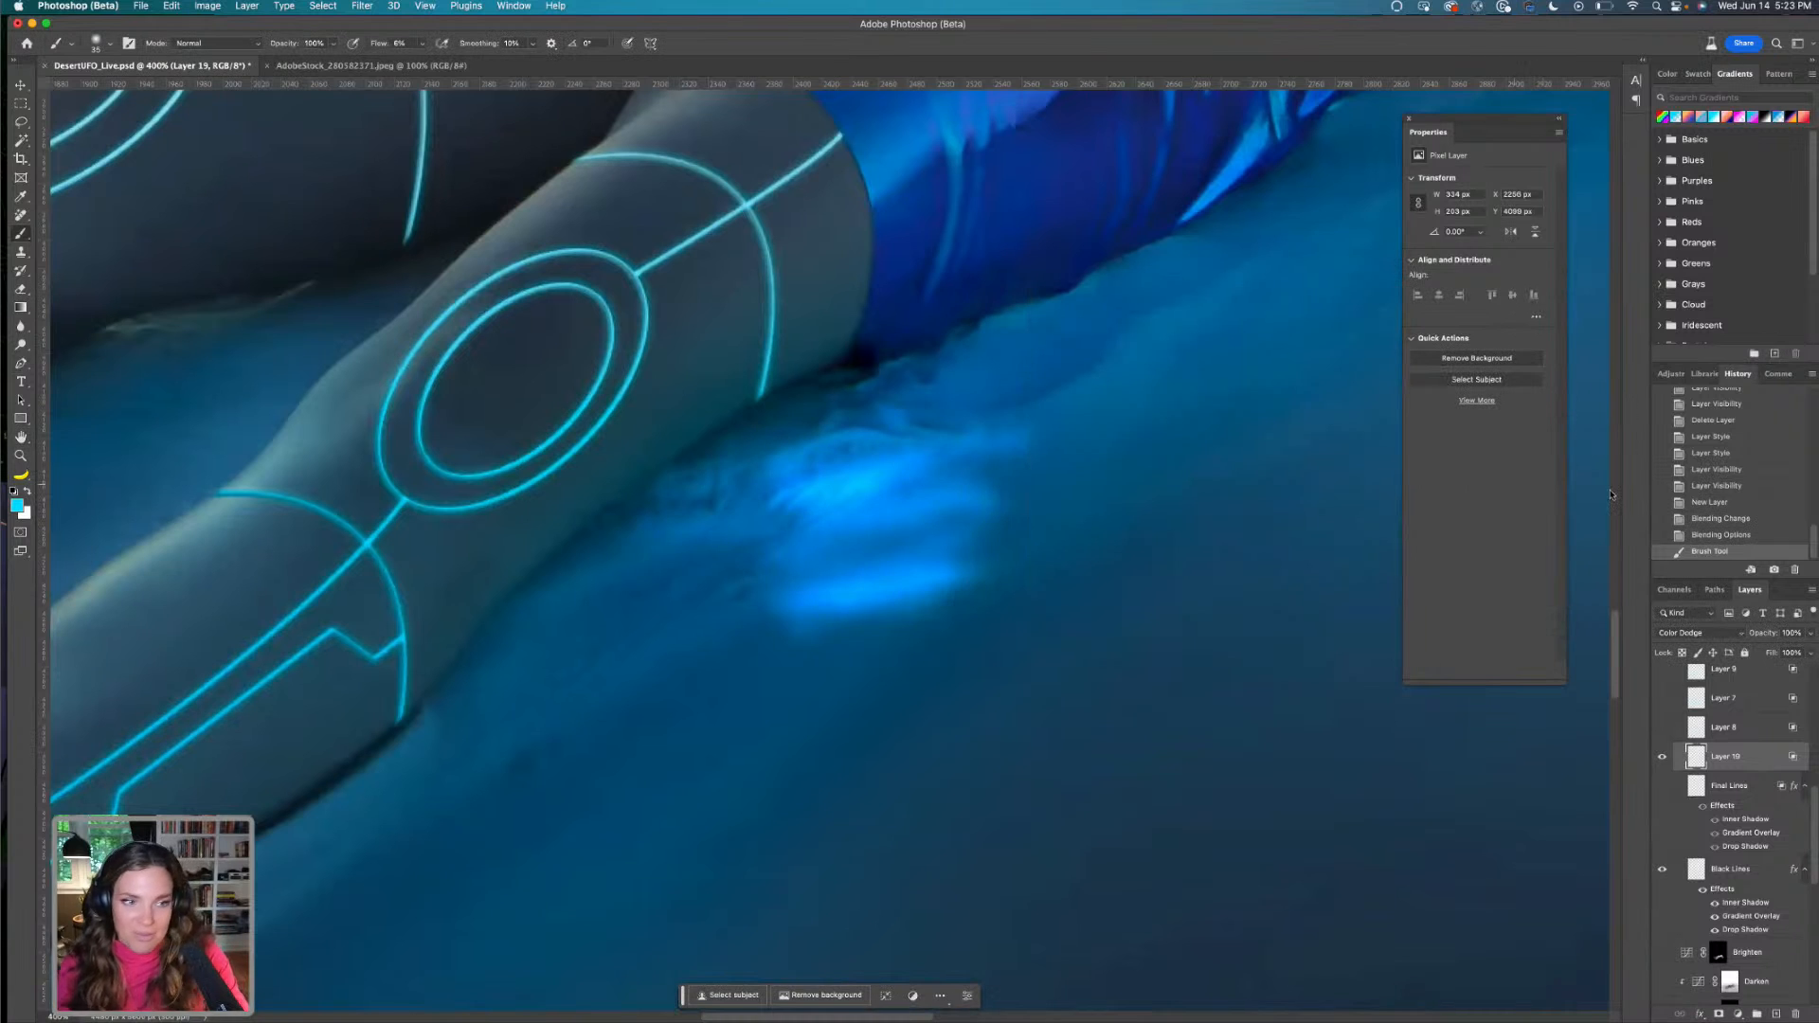
left_click(1766, 536)
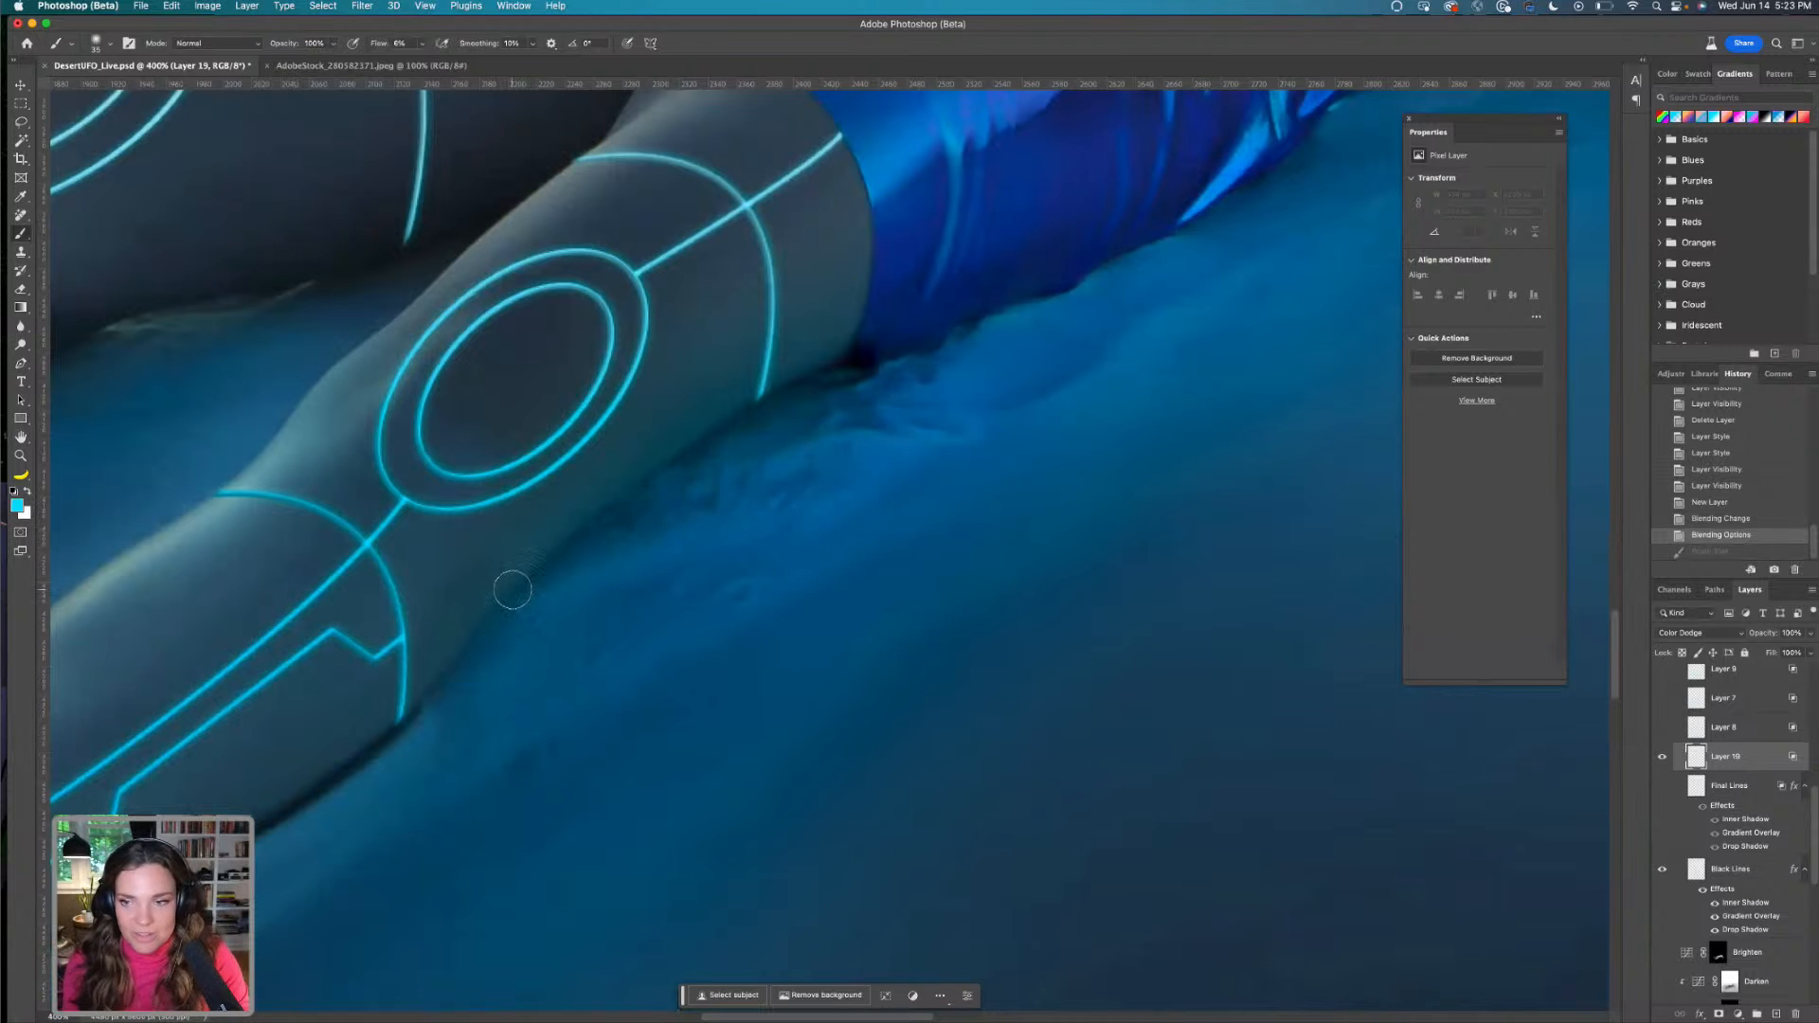
Adjust the foreground colour to a bright cyan that matches the circuit lines
left_click_drag(495, 622, 731, 498)
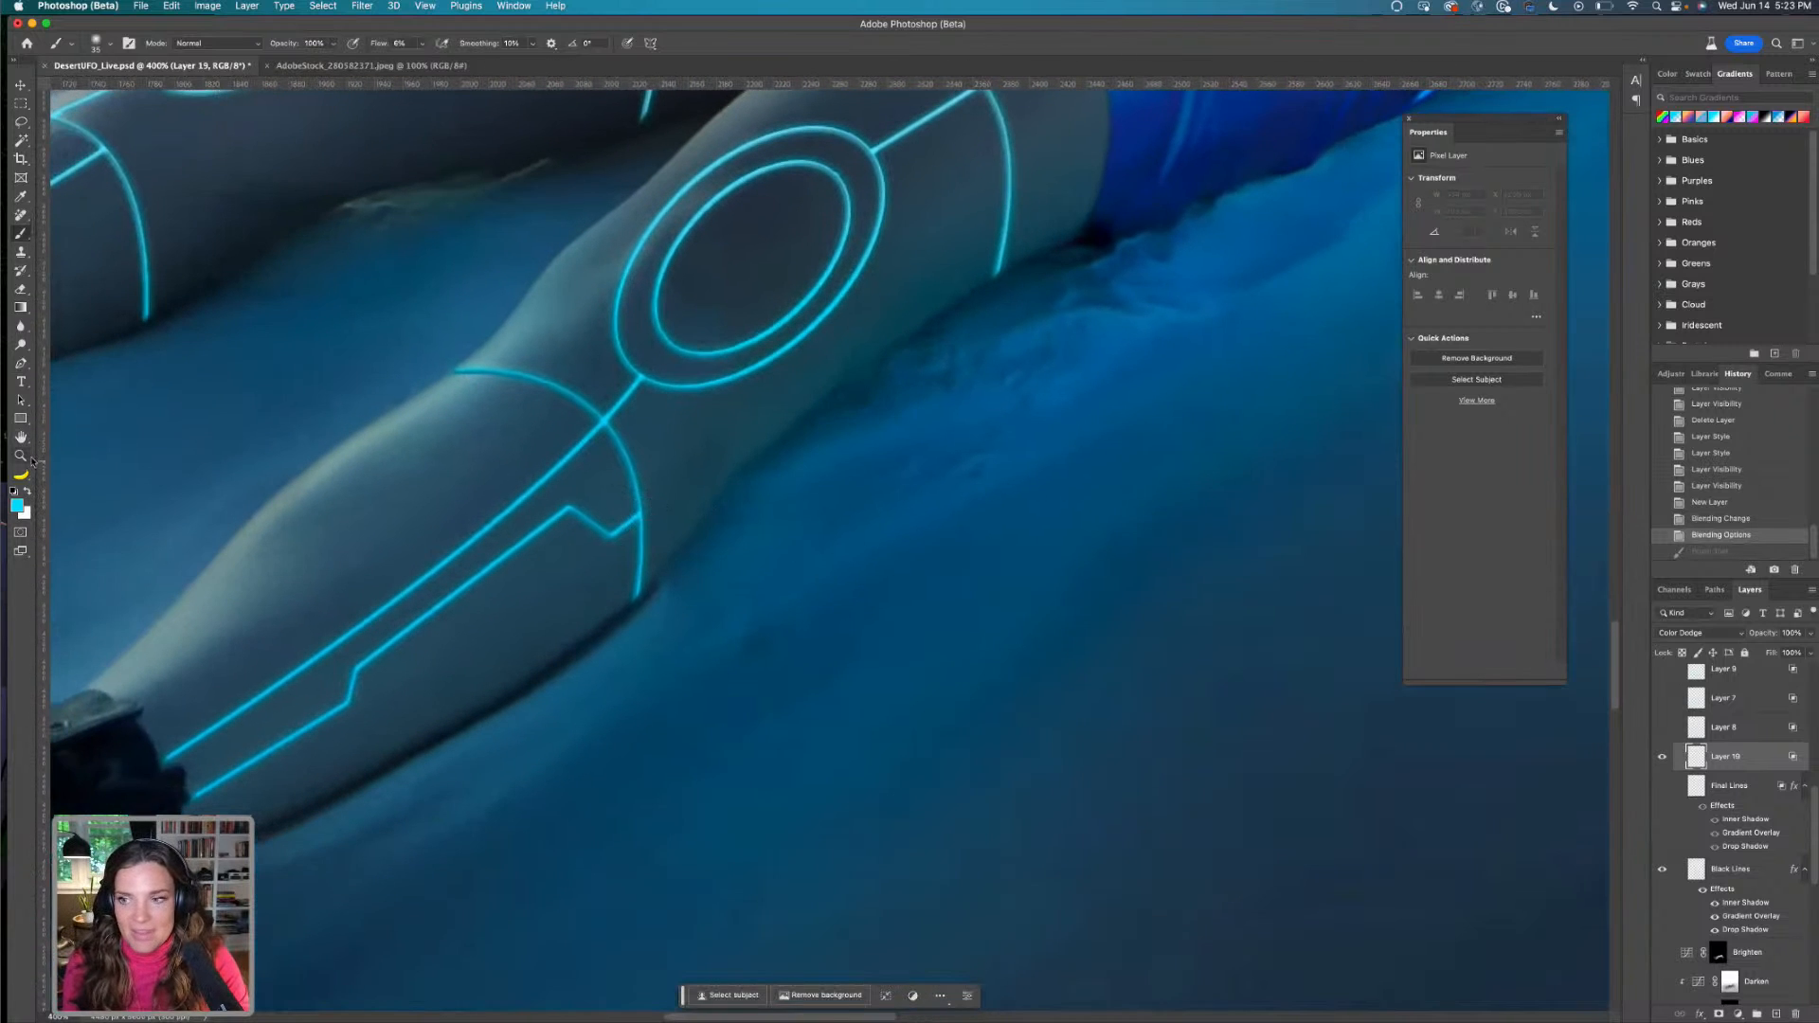
left_click(17, 505)
left_click_drag(969, 793, 968, 796)
left_click(1083, 698)
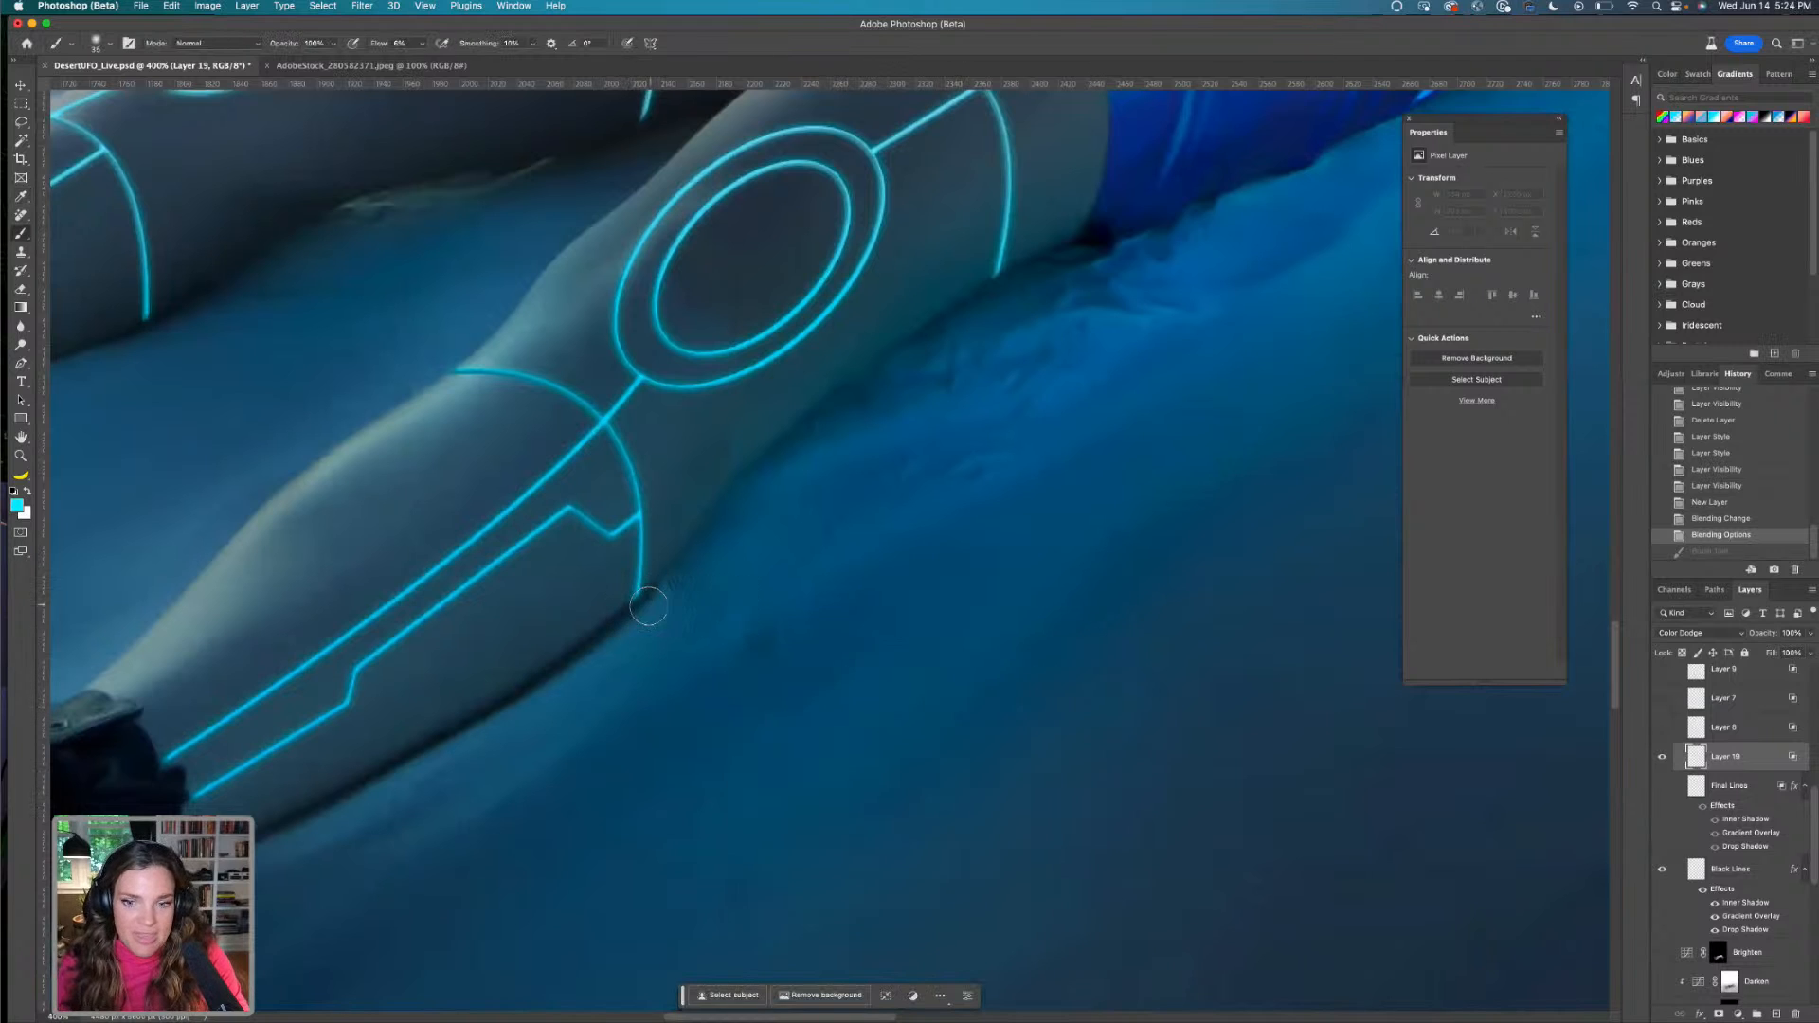
Paint soft cyan glows on the sand where the near leg's calf and thigh lines meet the ground
left_click(651, 610)
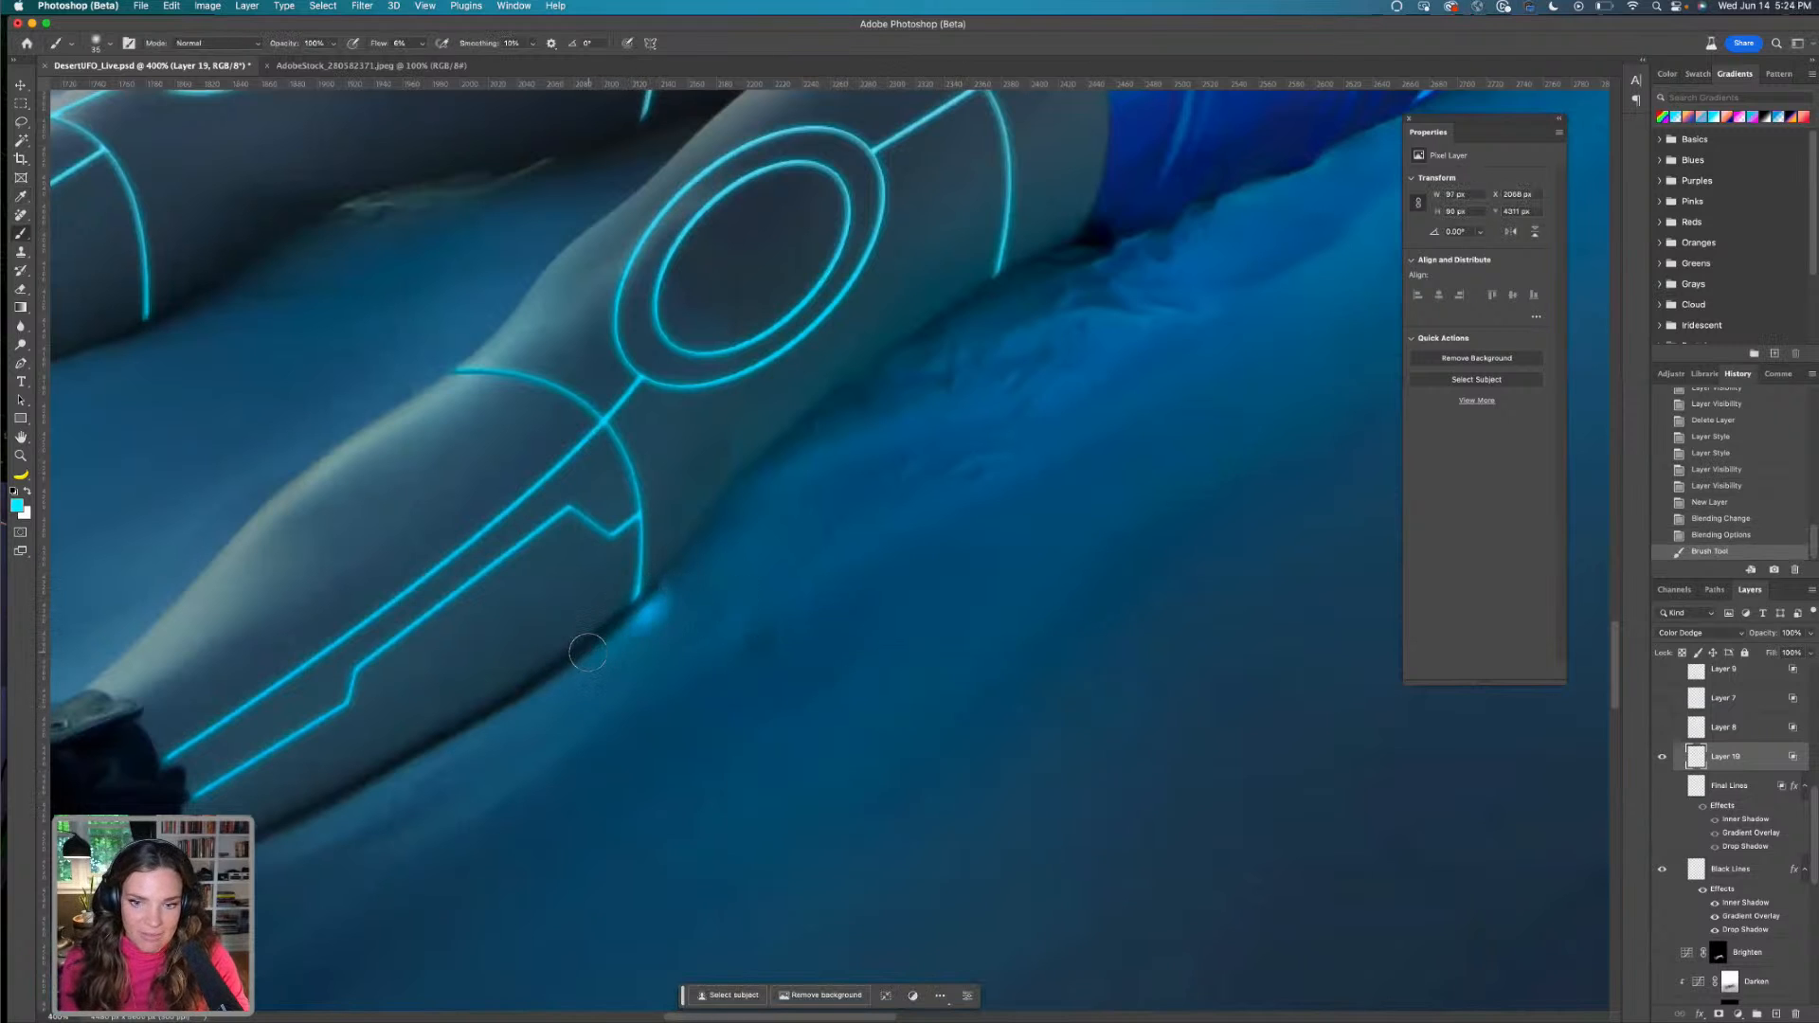
key("super+minus")
key("super+minus")
key("super+minus")
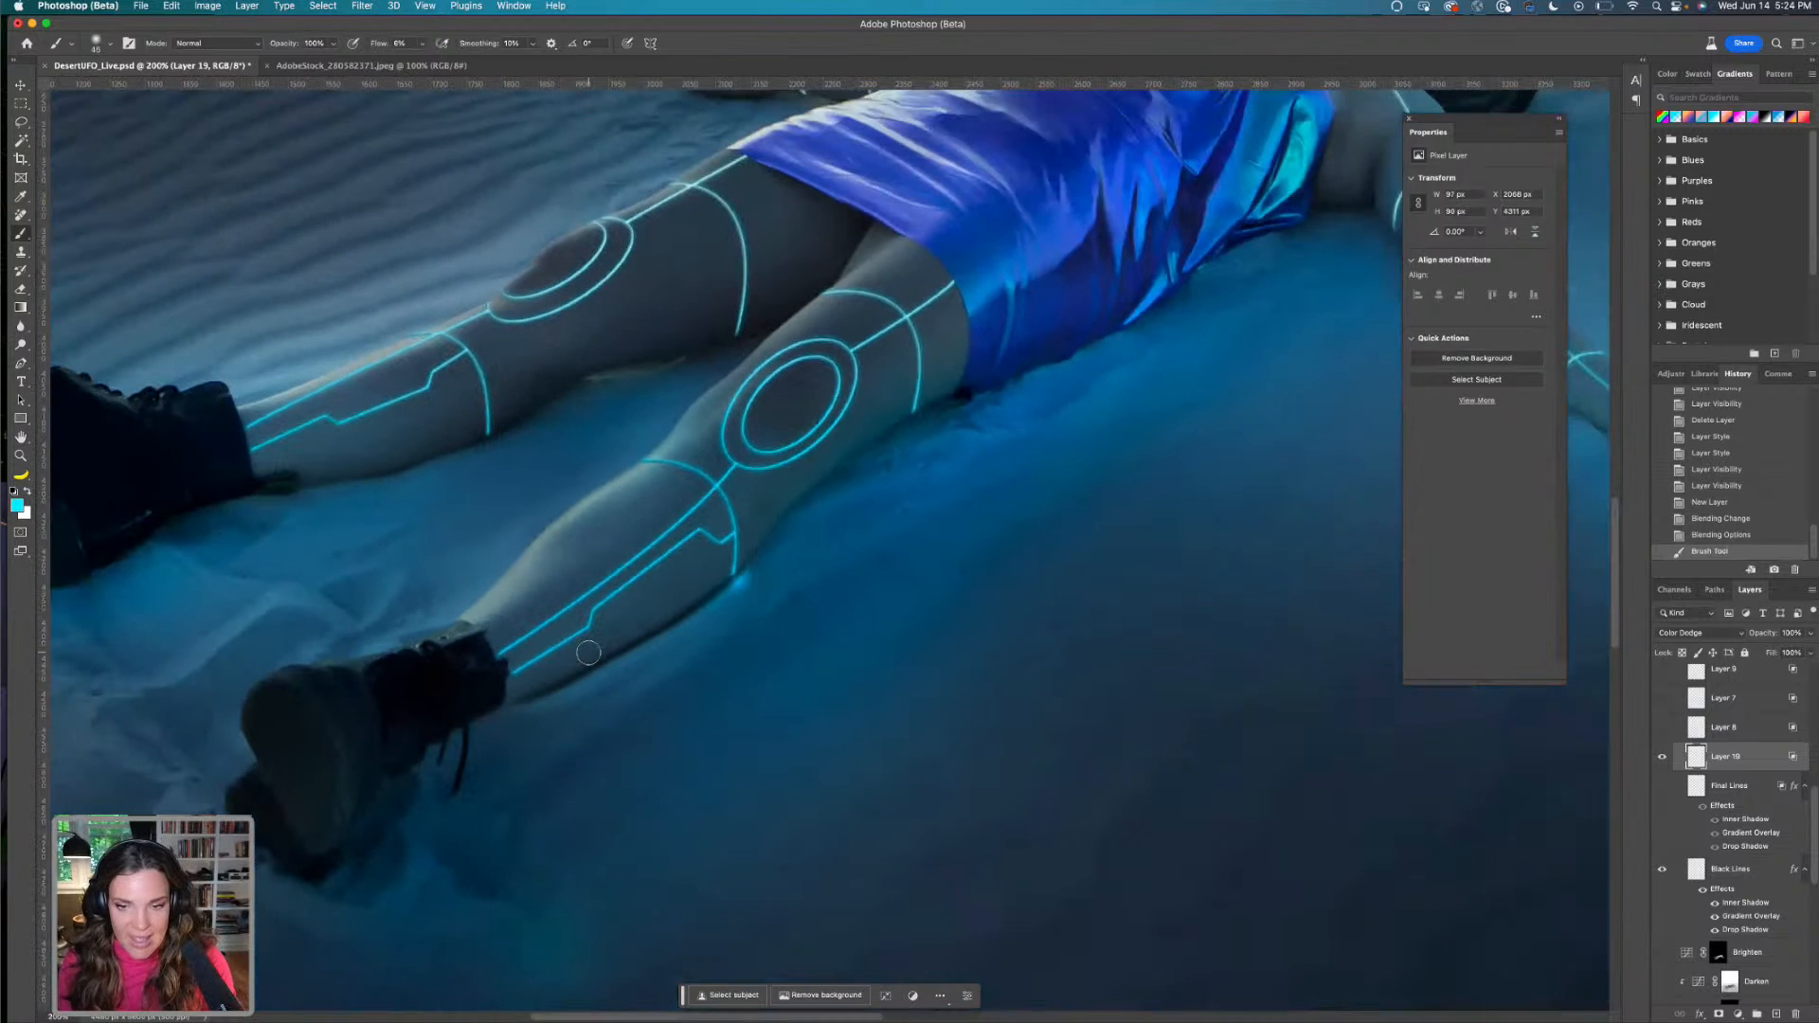
left_click_drag(909, 427, 890, 455)
left_click_drag(963, 401, 914, 435)
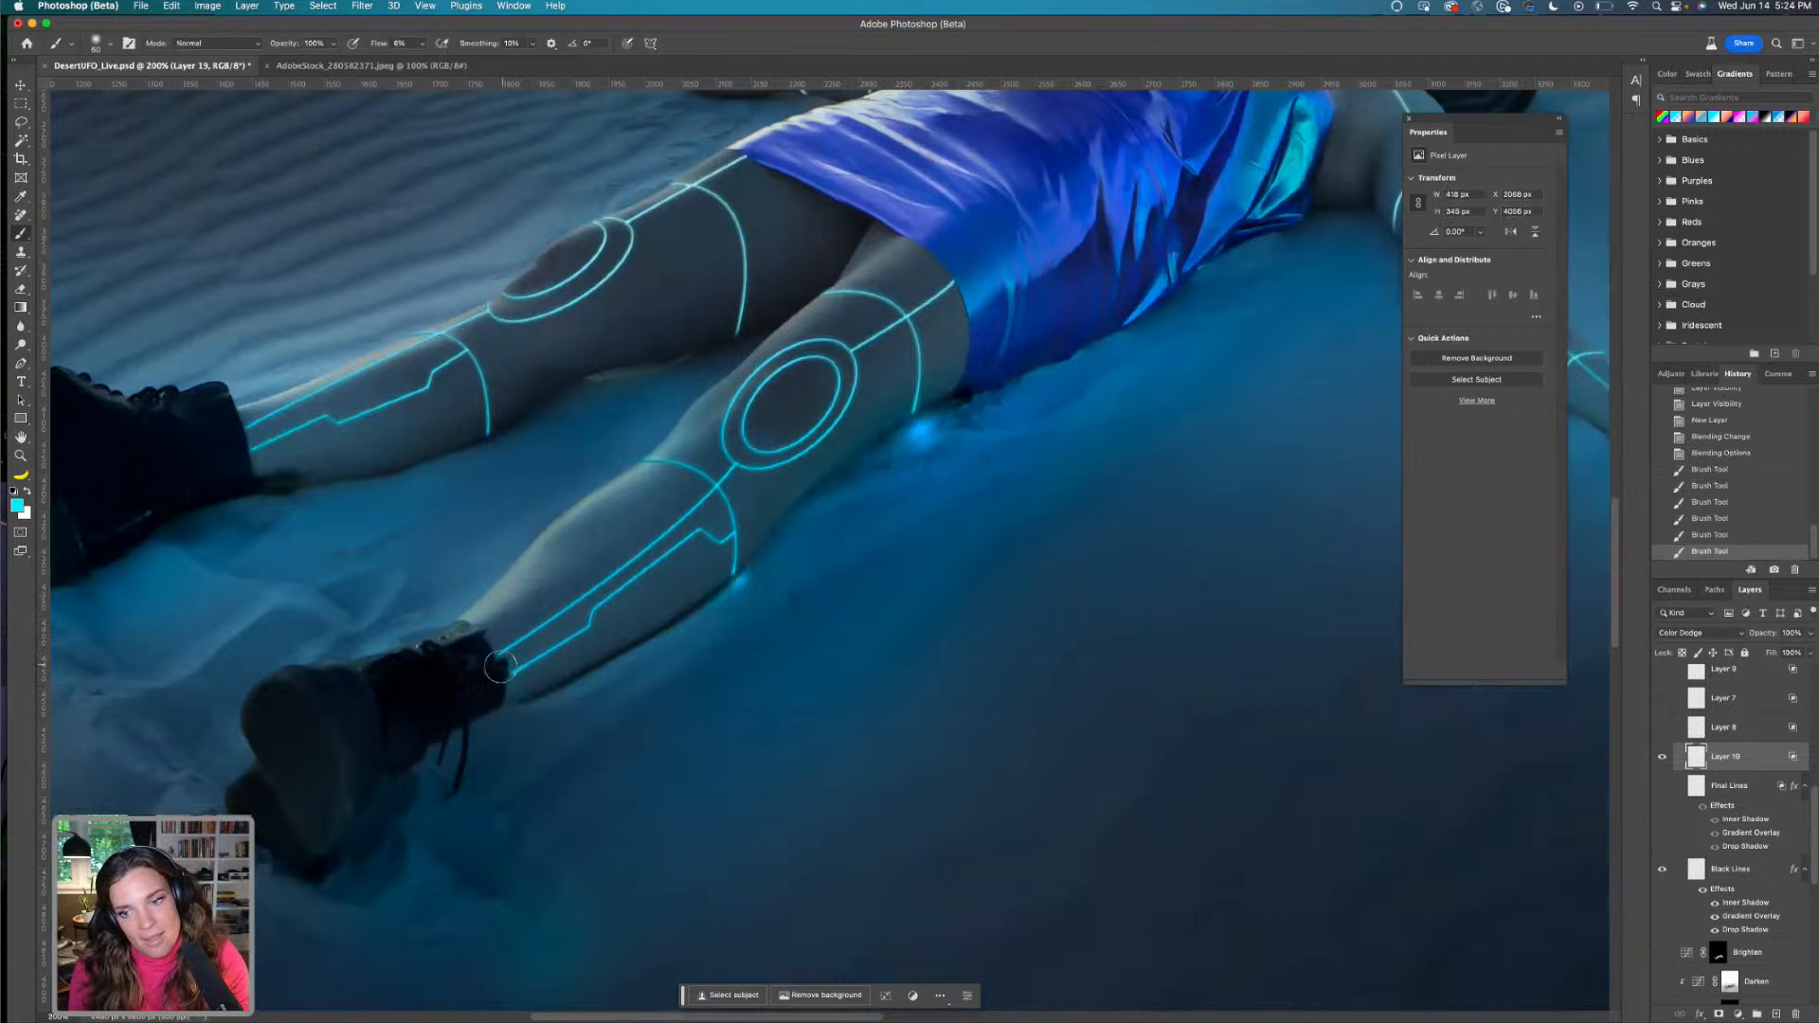
Undo the glow stroke at the near boot's cuff and paint cyan light on the sand beneath the calf
mouse_move(509, 680)
left_mouse_down()
mouse_move(474, 621)
mouse_move(517, 657)
mouse_move(514, 709)
left_mouse_up()
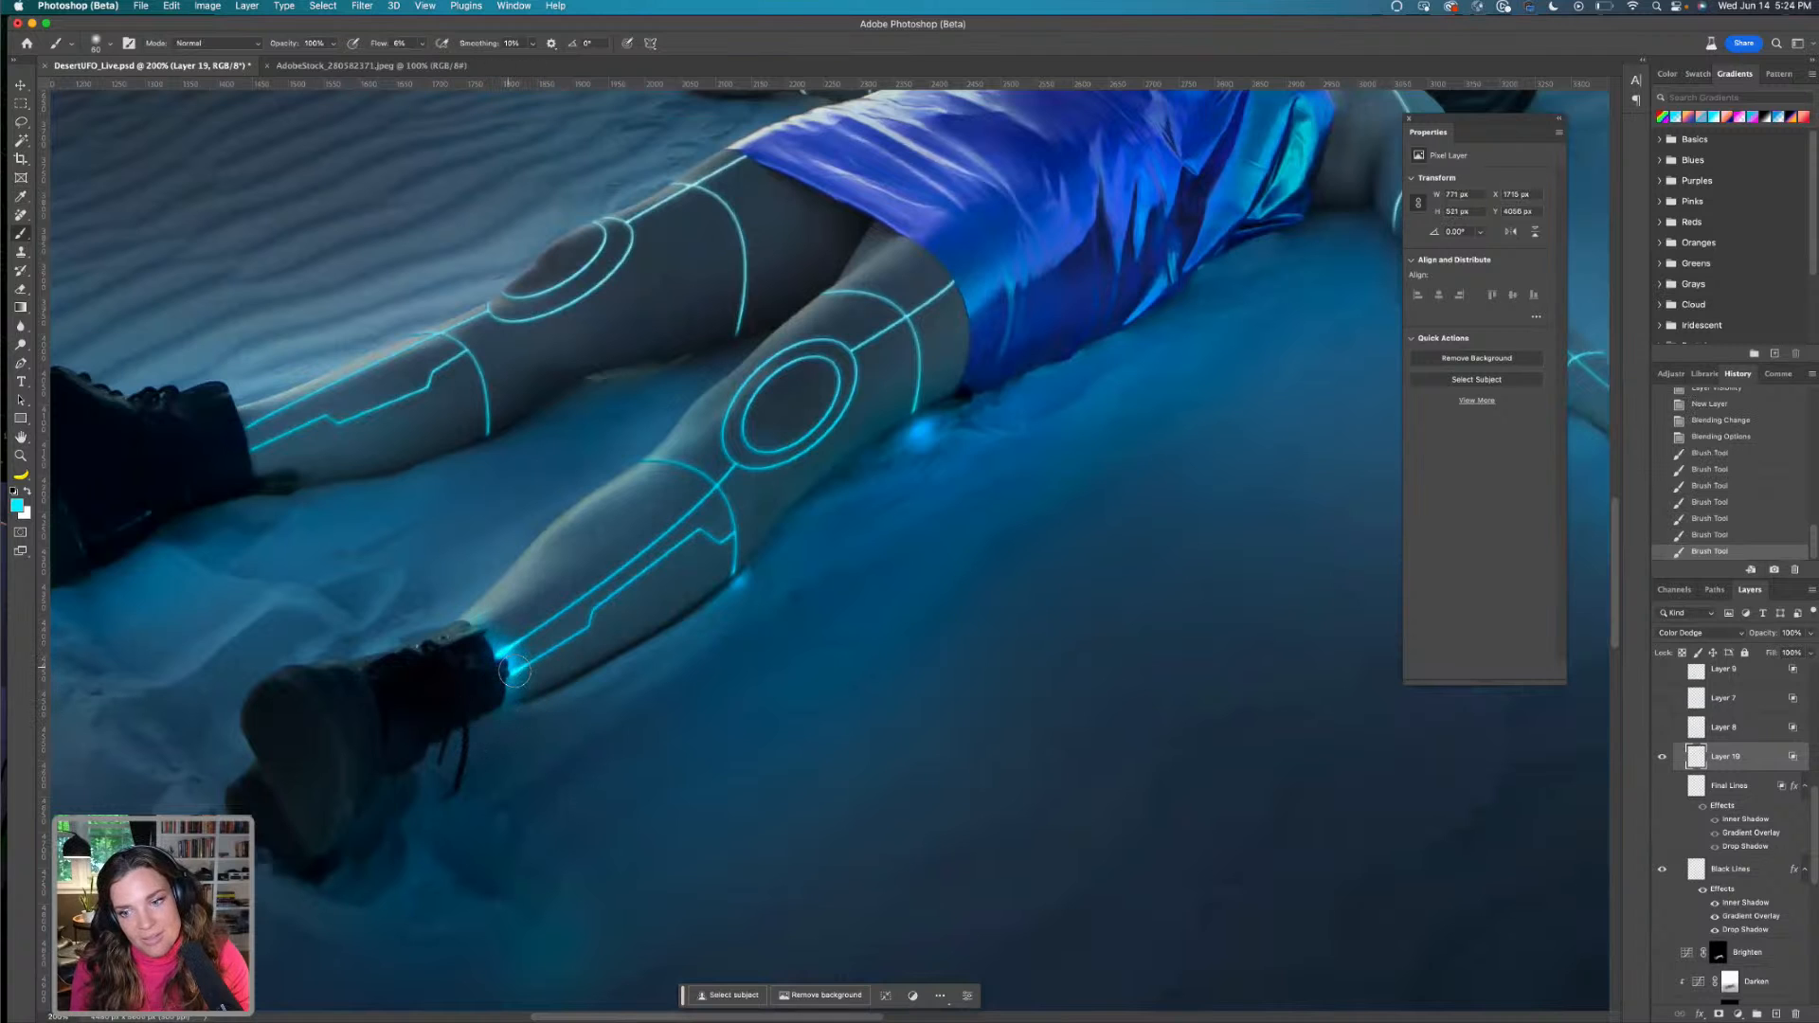
key("super+z")
mouse_move(485, 648)
left_mouse_down()
mouse_move(513, 697)
mouse_move(544, 702)
mouse_move(605, 676)
mouse_move(737, 577)
mouse_move(533, 705)
mouse_move(747, 542)
mouse_move(545, 719)
mouse_move(540, 704)
mouse_move(717, 629)
mouse_move(776, 519)
mouse_move(626, 652)
mouse_move(610, 560)
mouse_move(570, 619)
mouse_move(487, 657)
mouse_move(607, 581)
mouse_move(518, 642)
left_mouse_up()
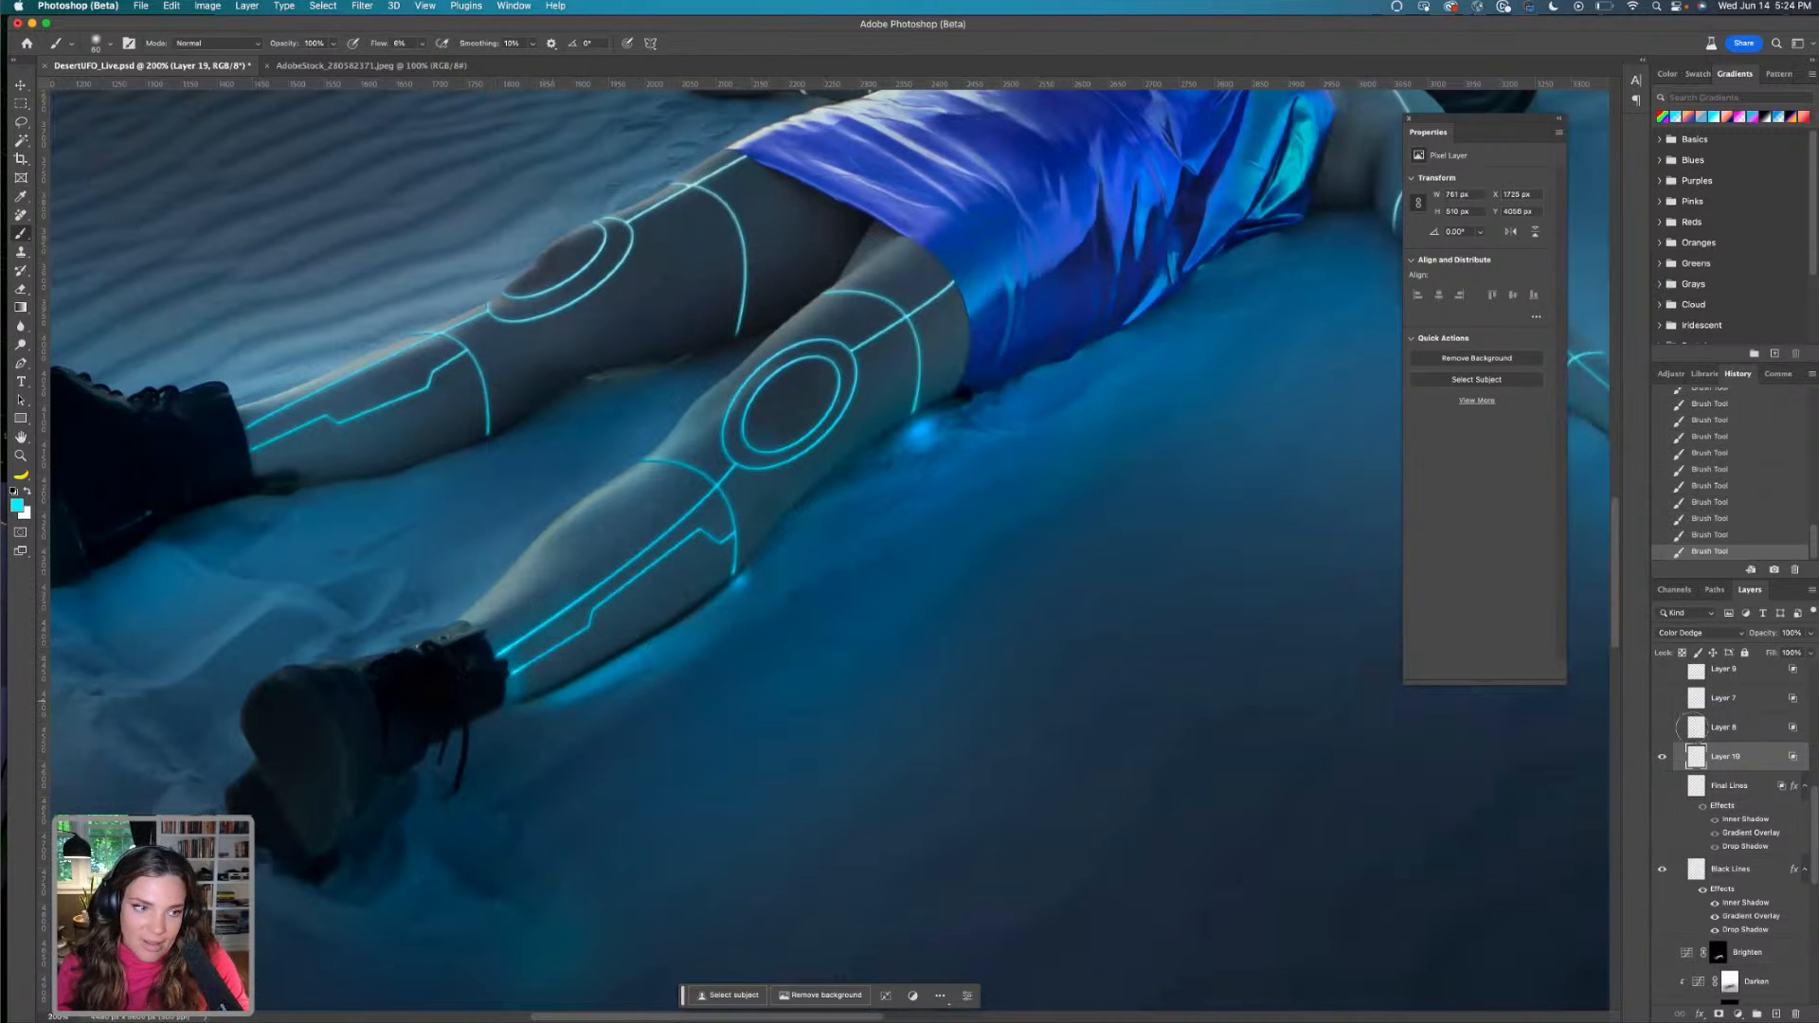
Compare the painting with the finished glow layer directly above by toggling its visibility, leaving it hidden
left_click(1662, 727)
left_click(1661, 727)
left_click(1662, 727)
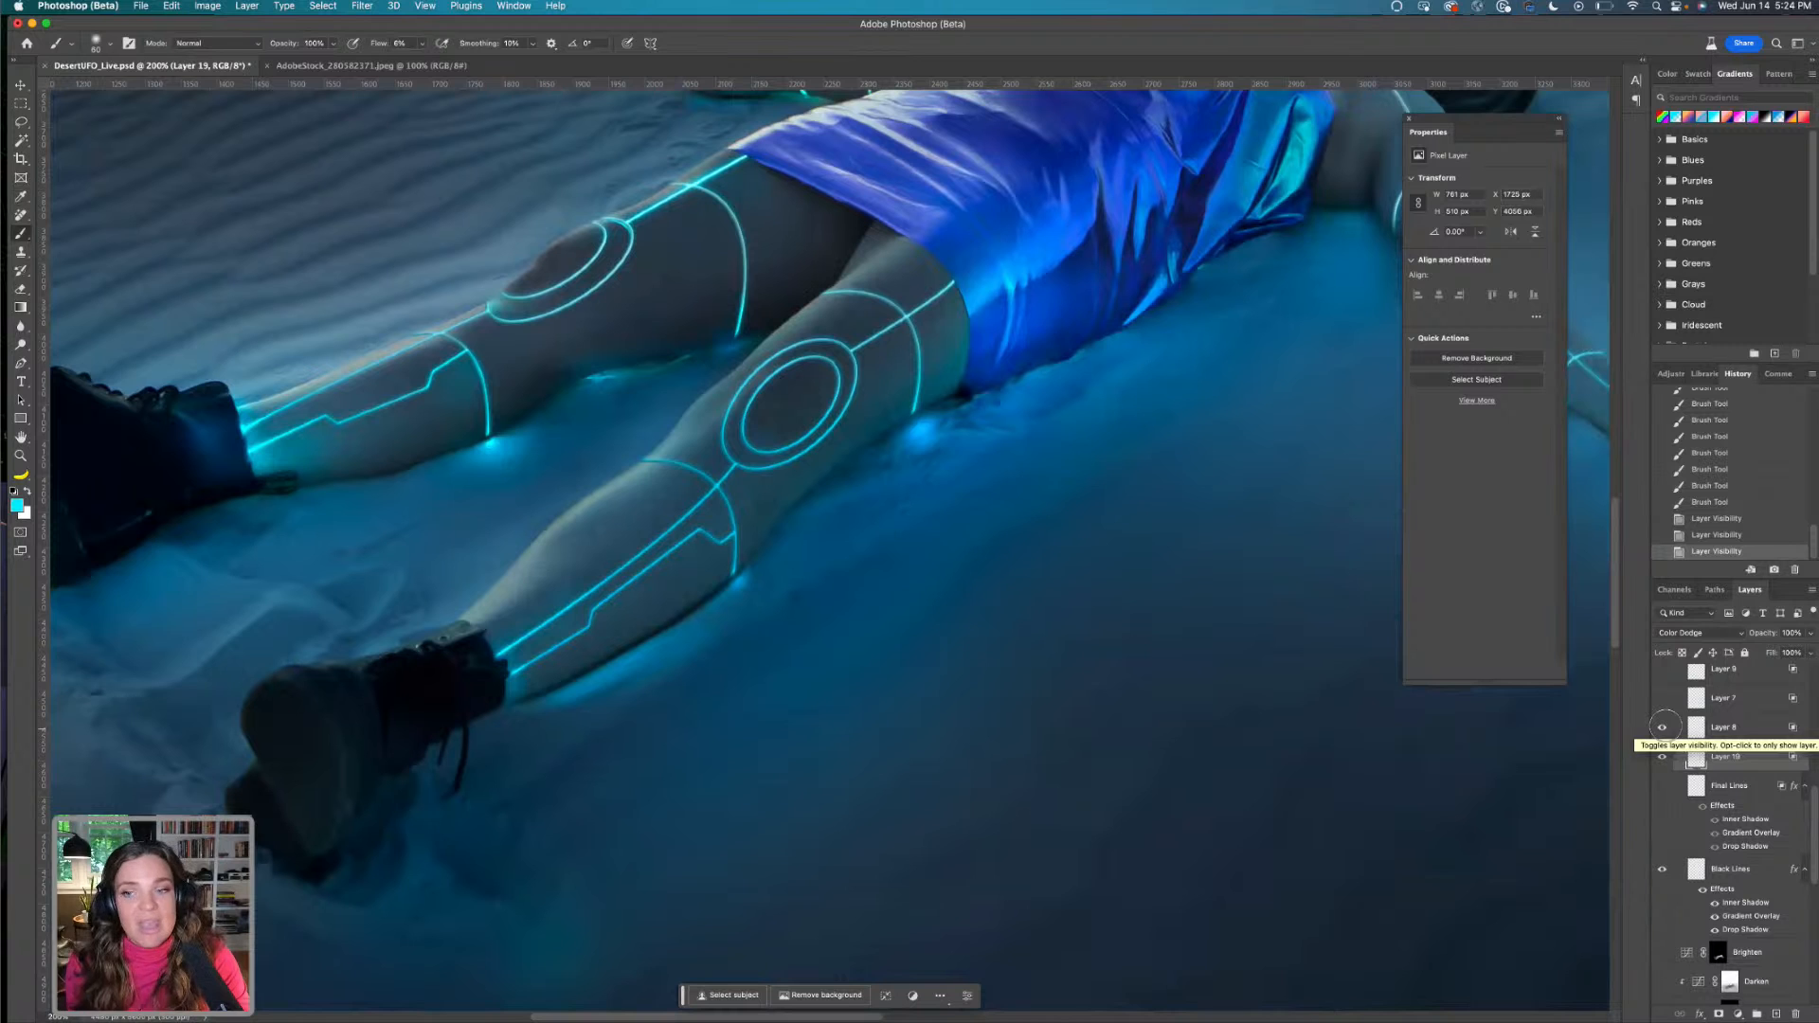
left_click(1662, 727)
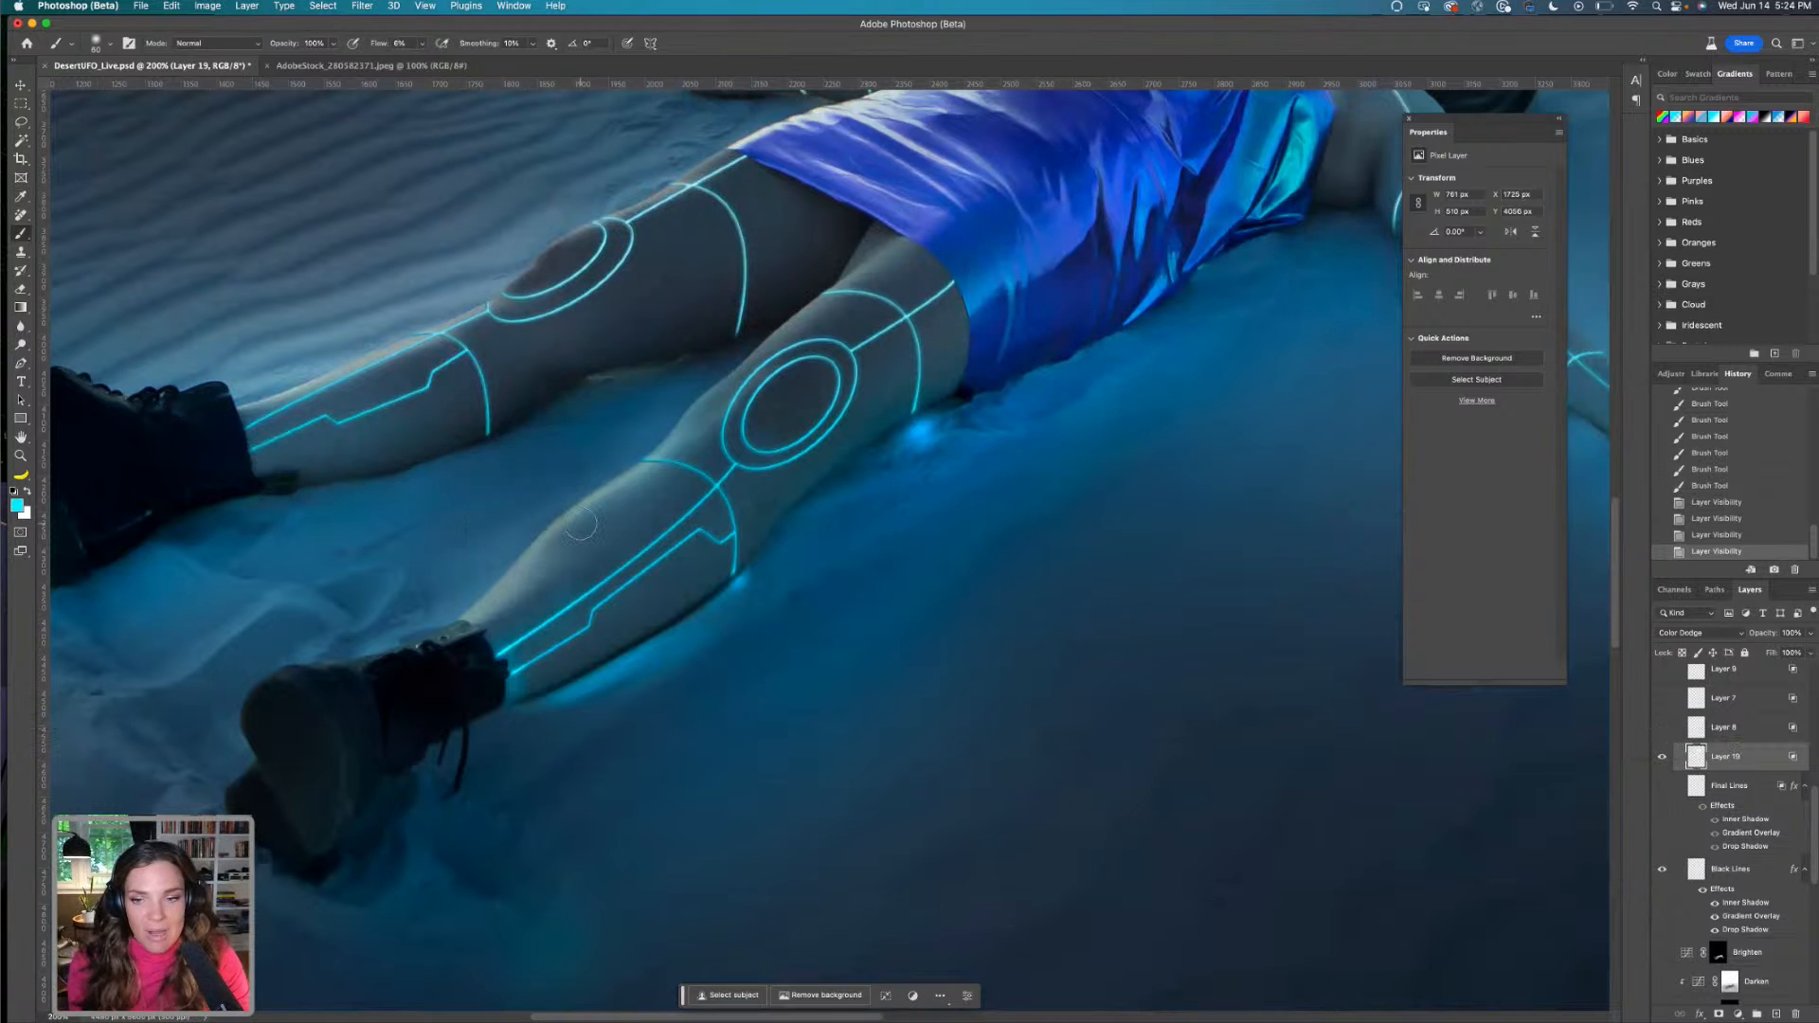
Paint cyan glow on the sand under the far leg, at the calf line, beneath the thigh and beside the boot
left_click_drag(495, 445, 496, 438)
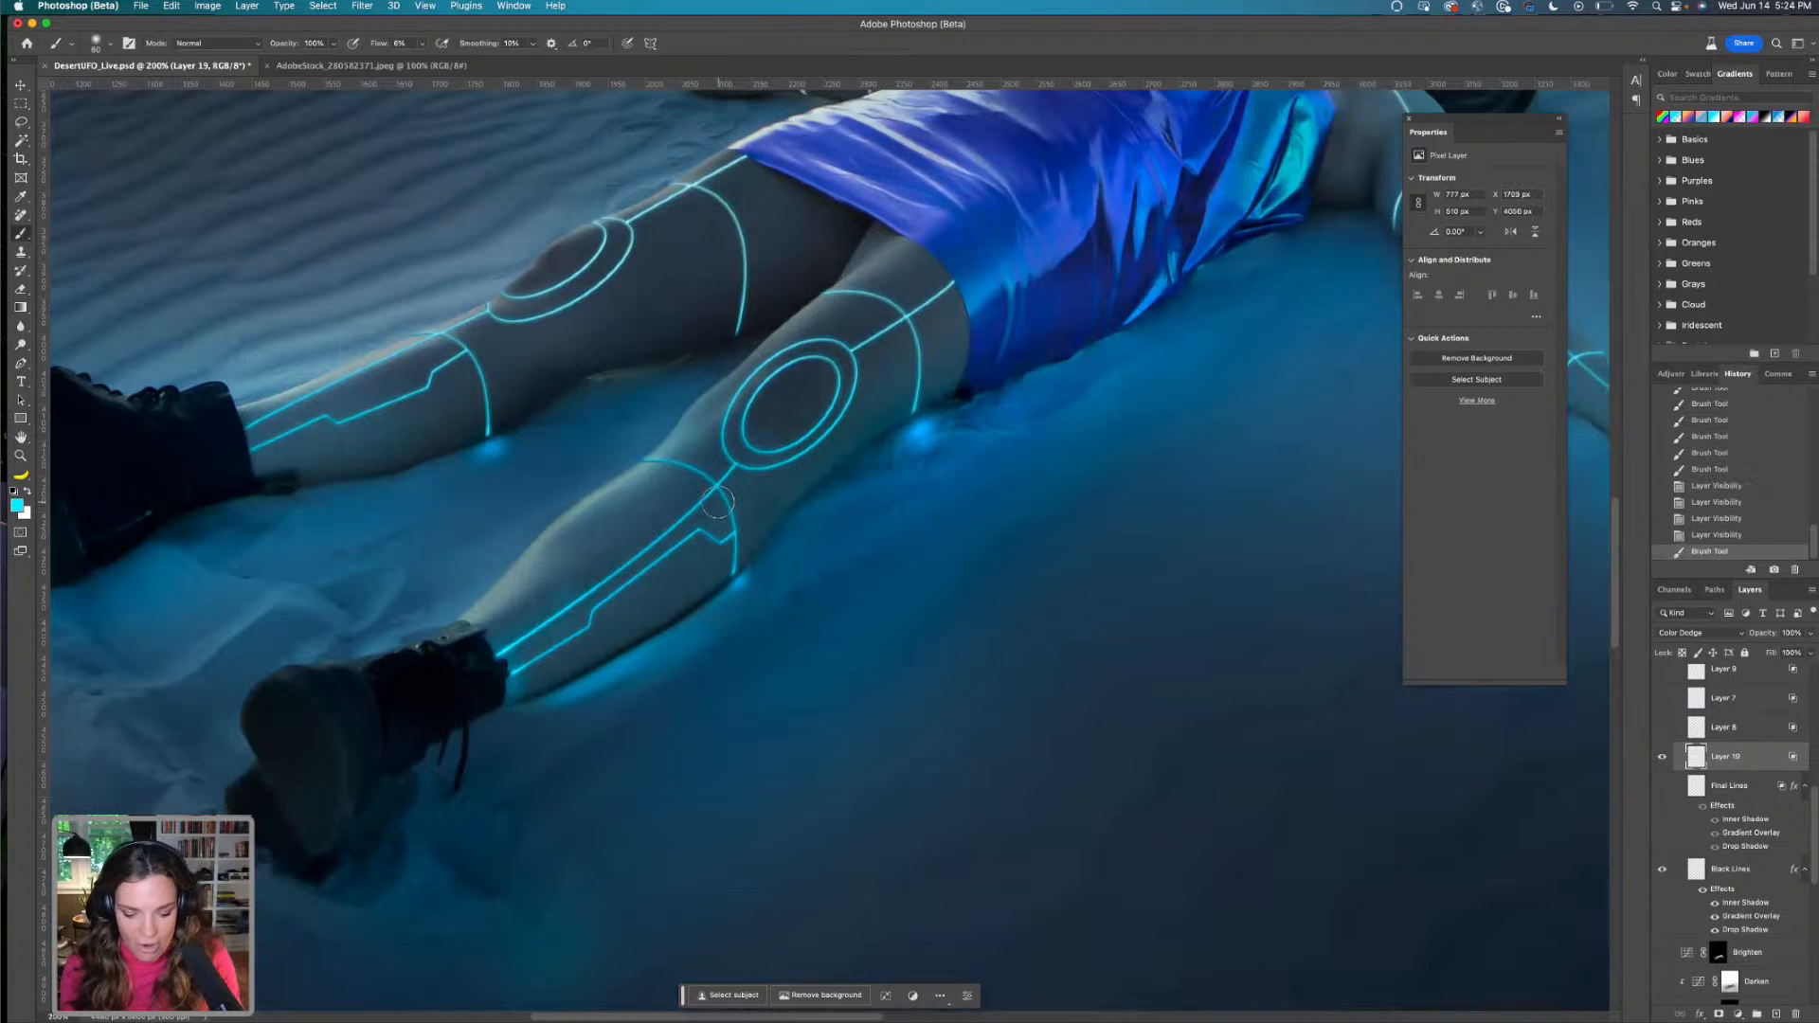
key("super+z")
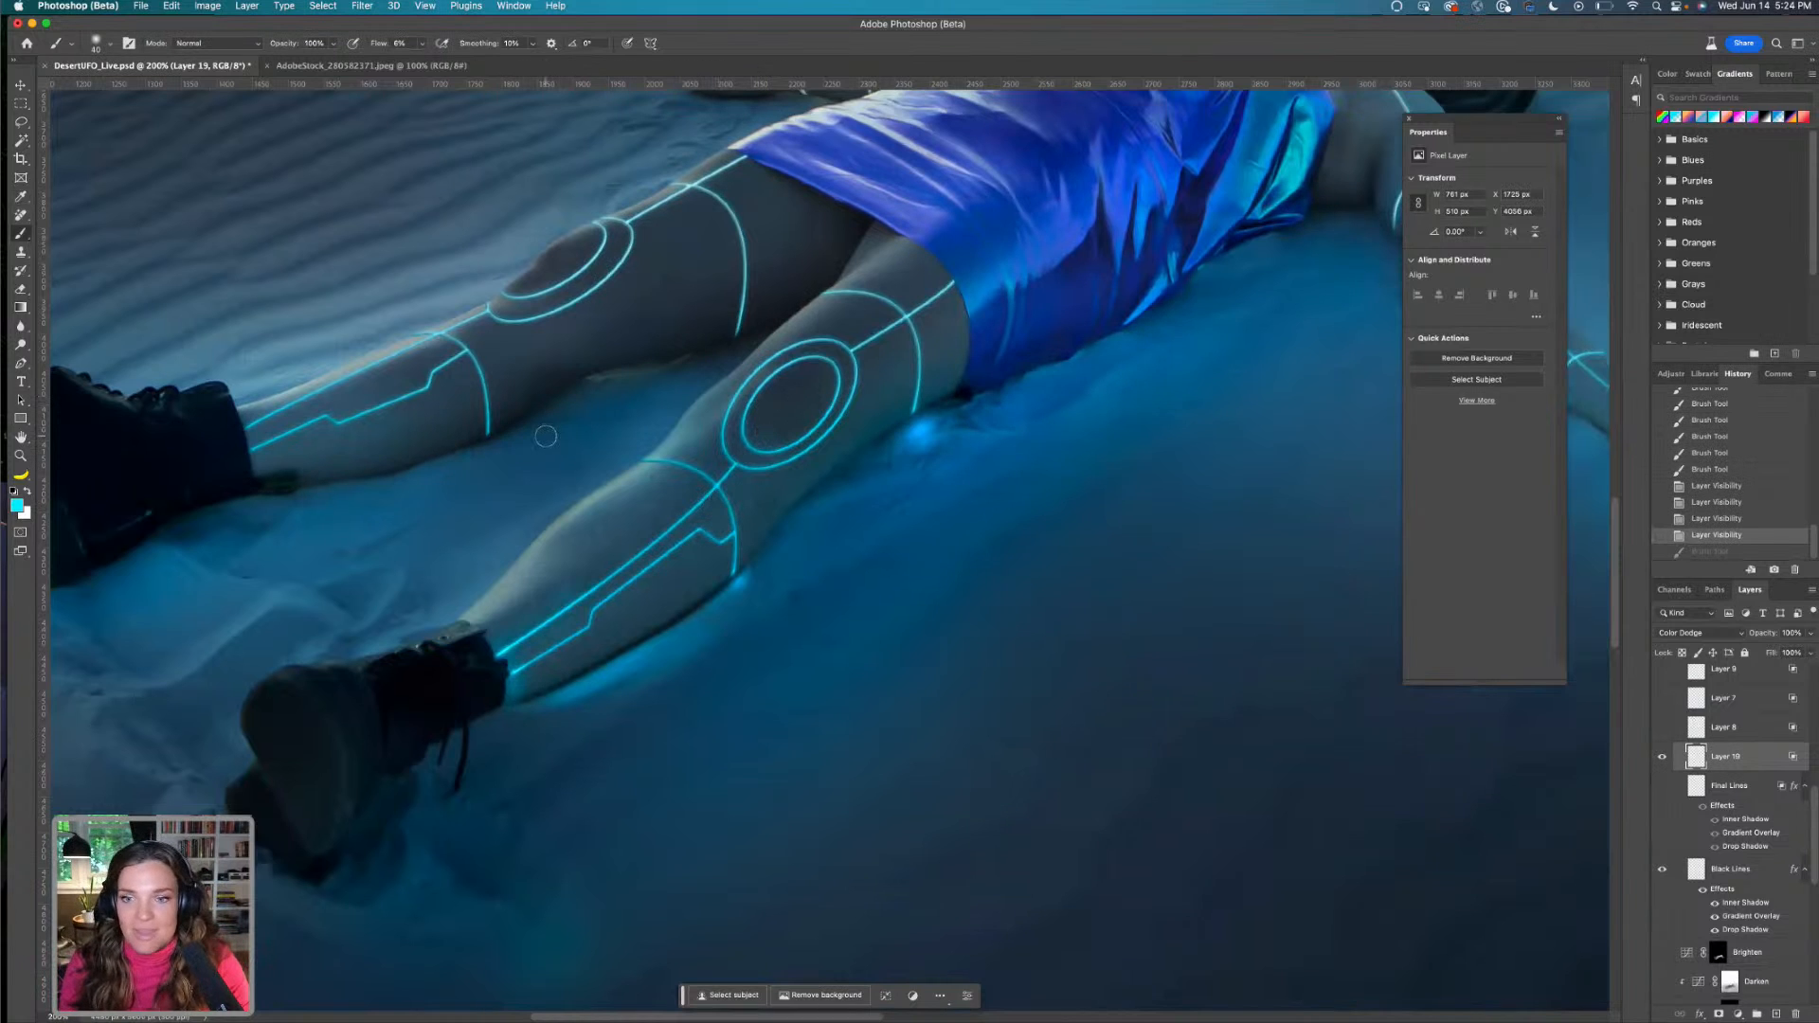
left_click(489, 441)
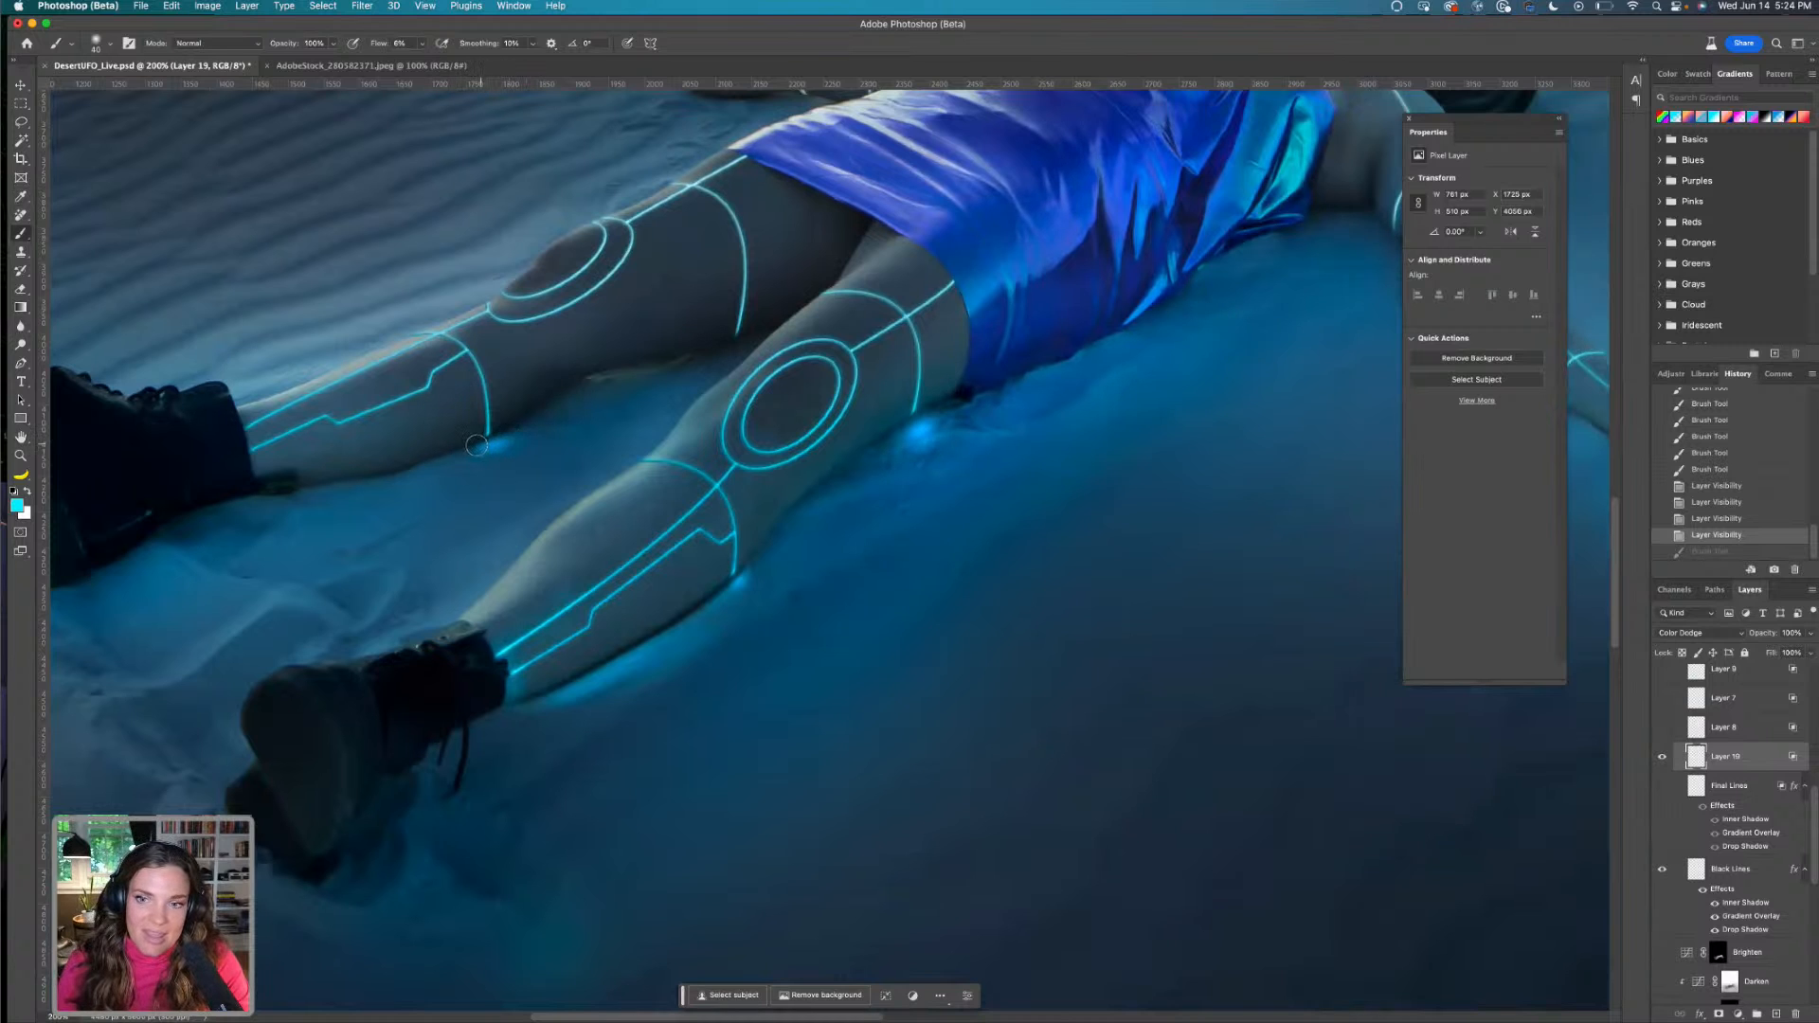
left_click(736, 346)
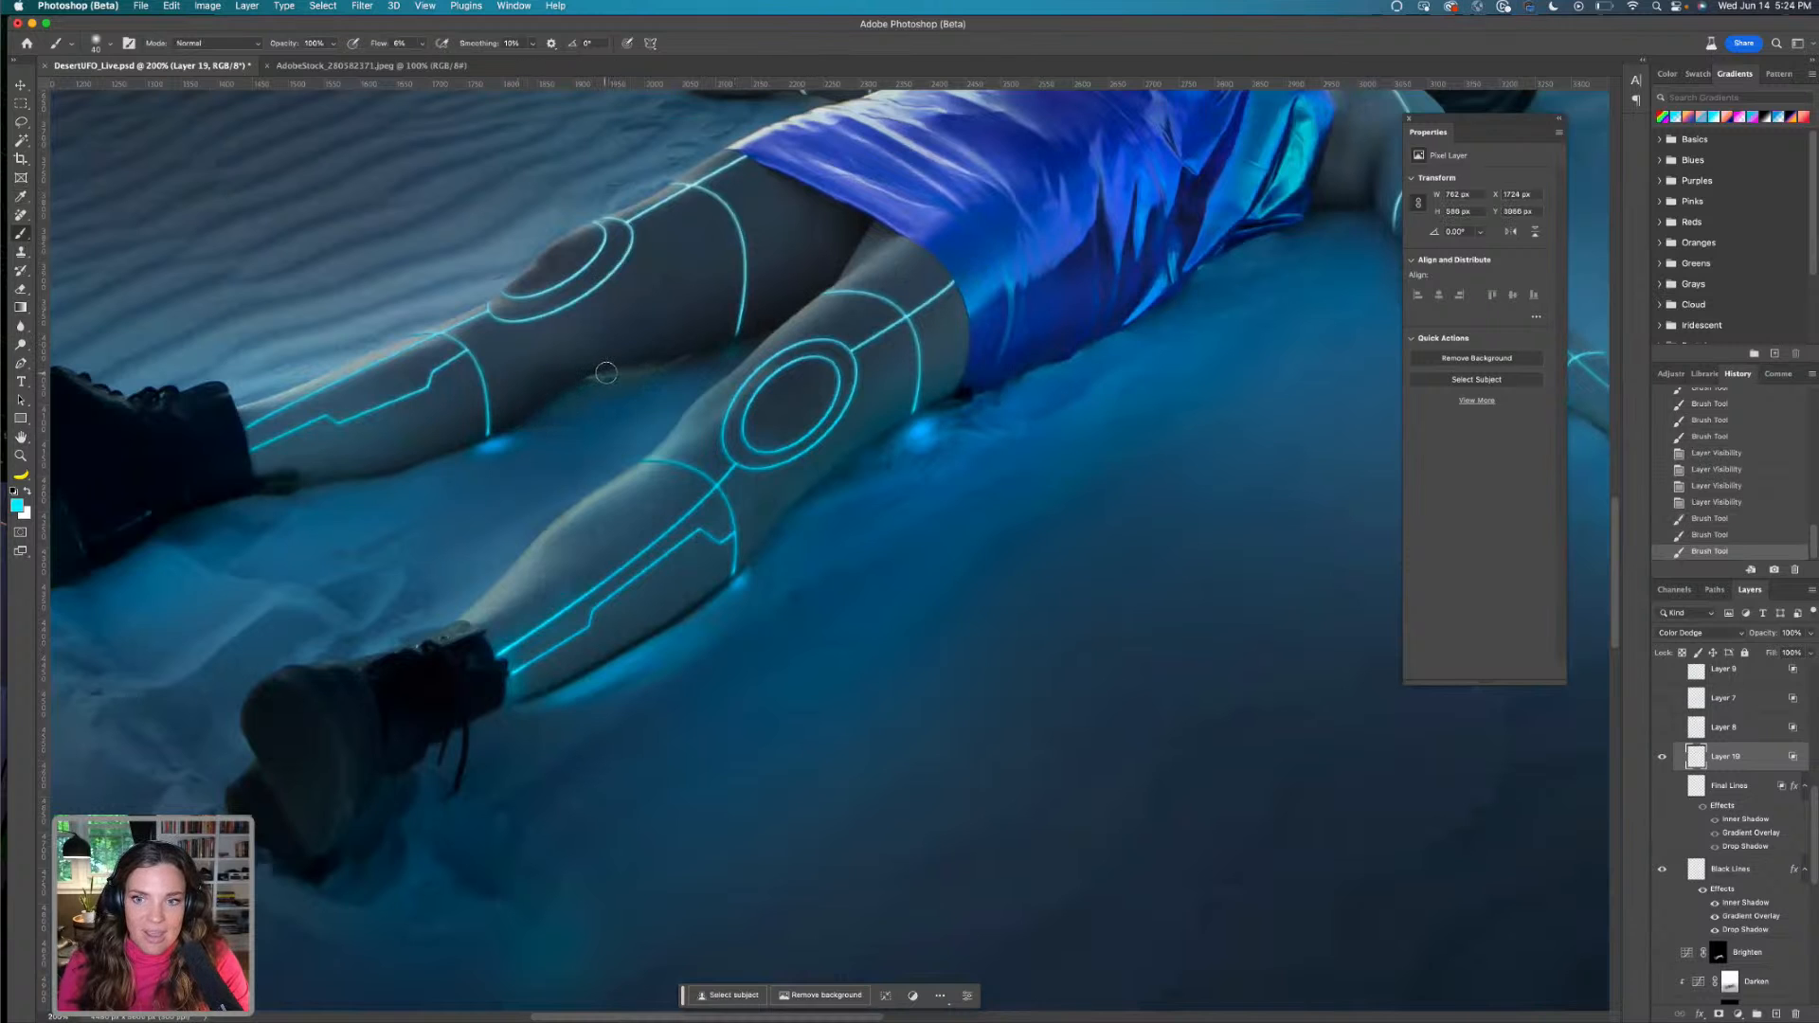
left_click_drag(574, 396, 732, 348)
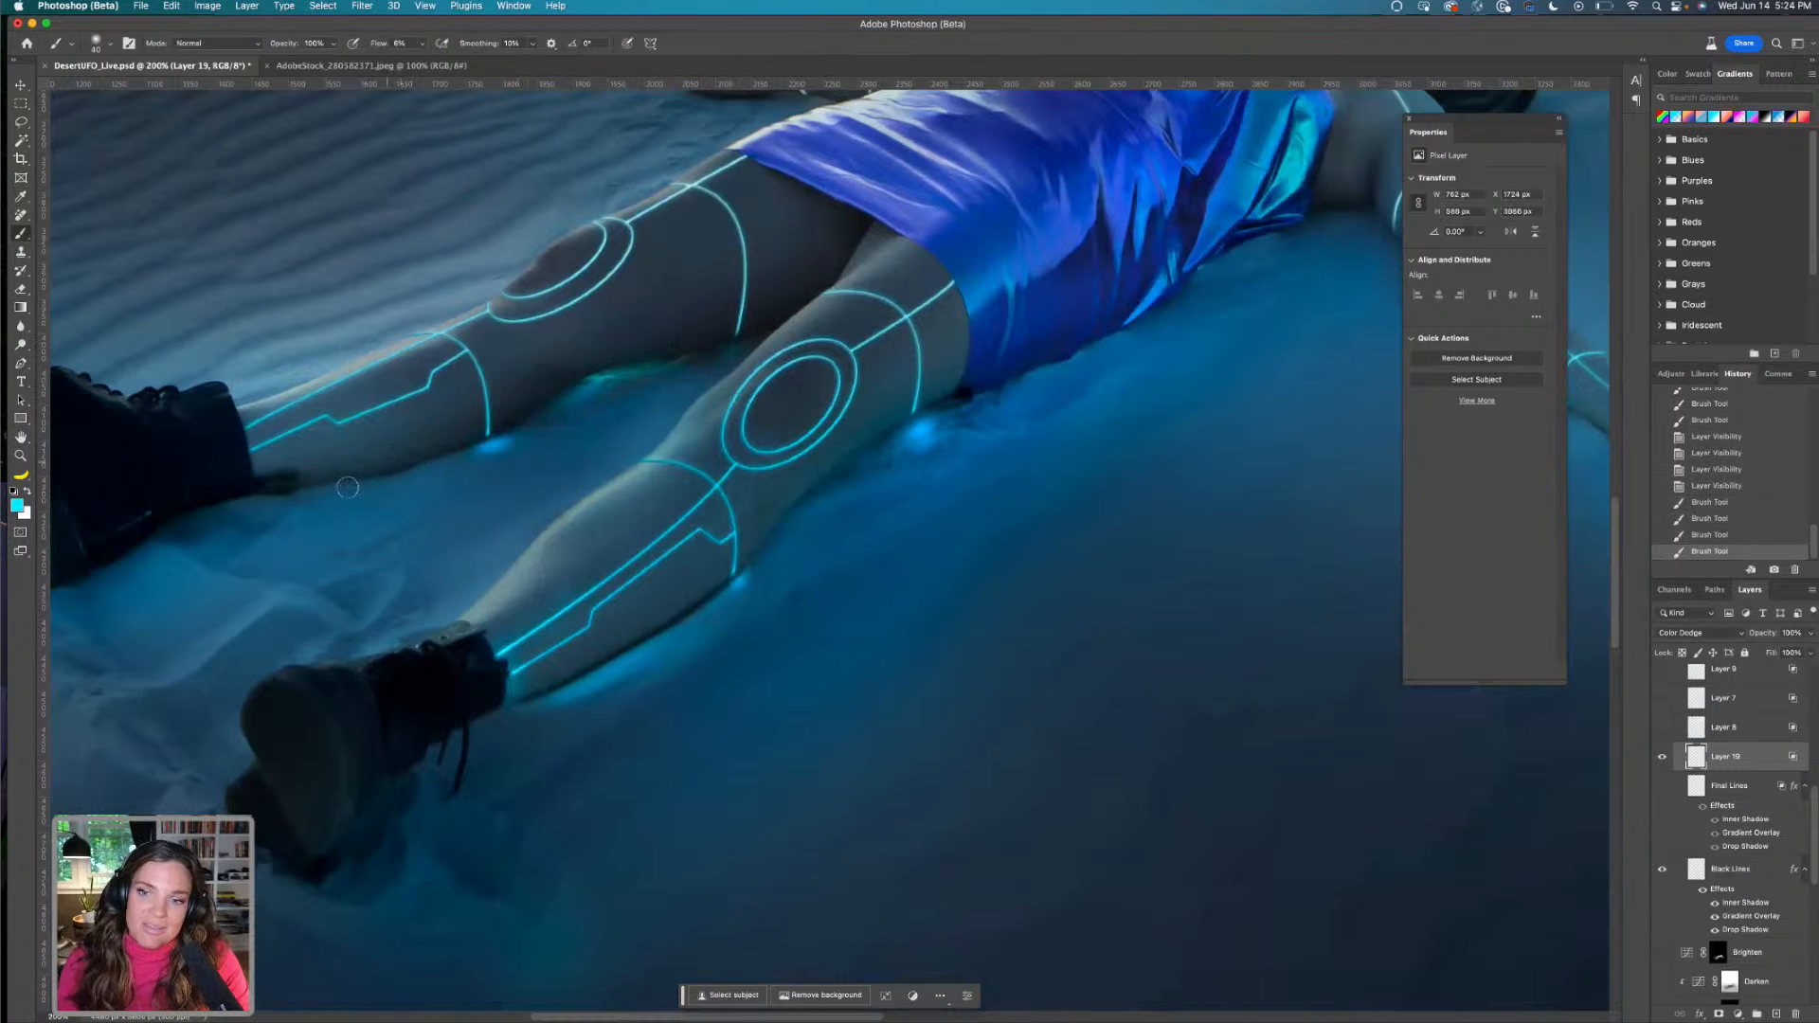
left_click_drag(282, 497, 246, 476)
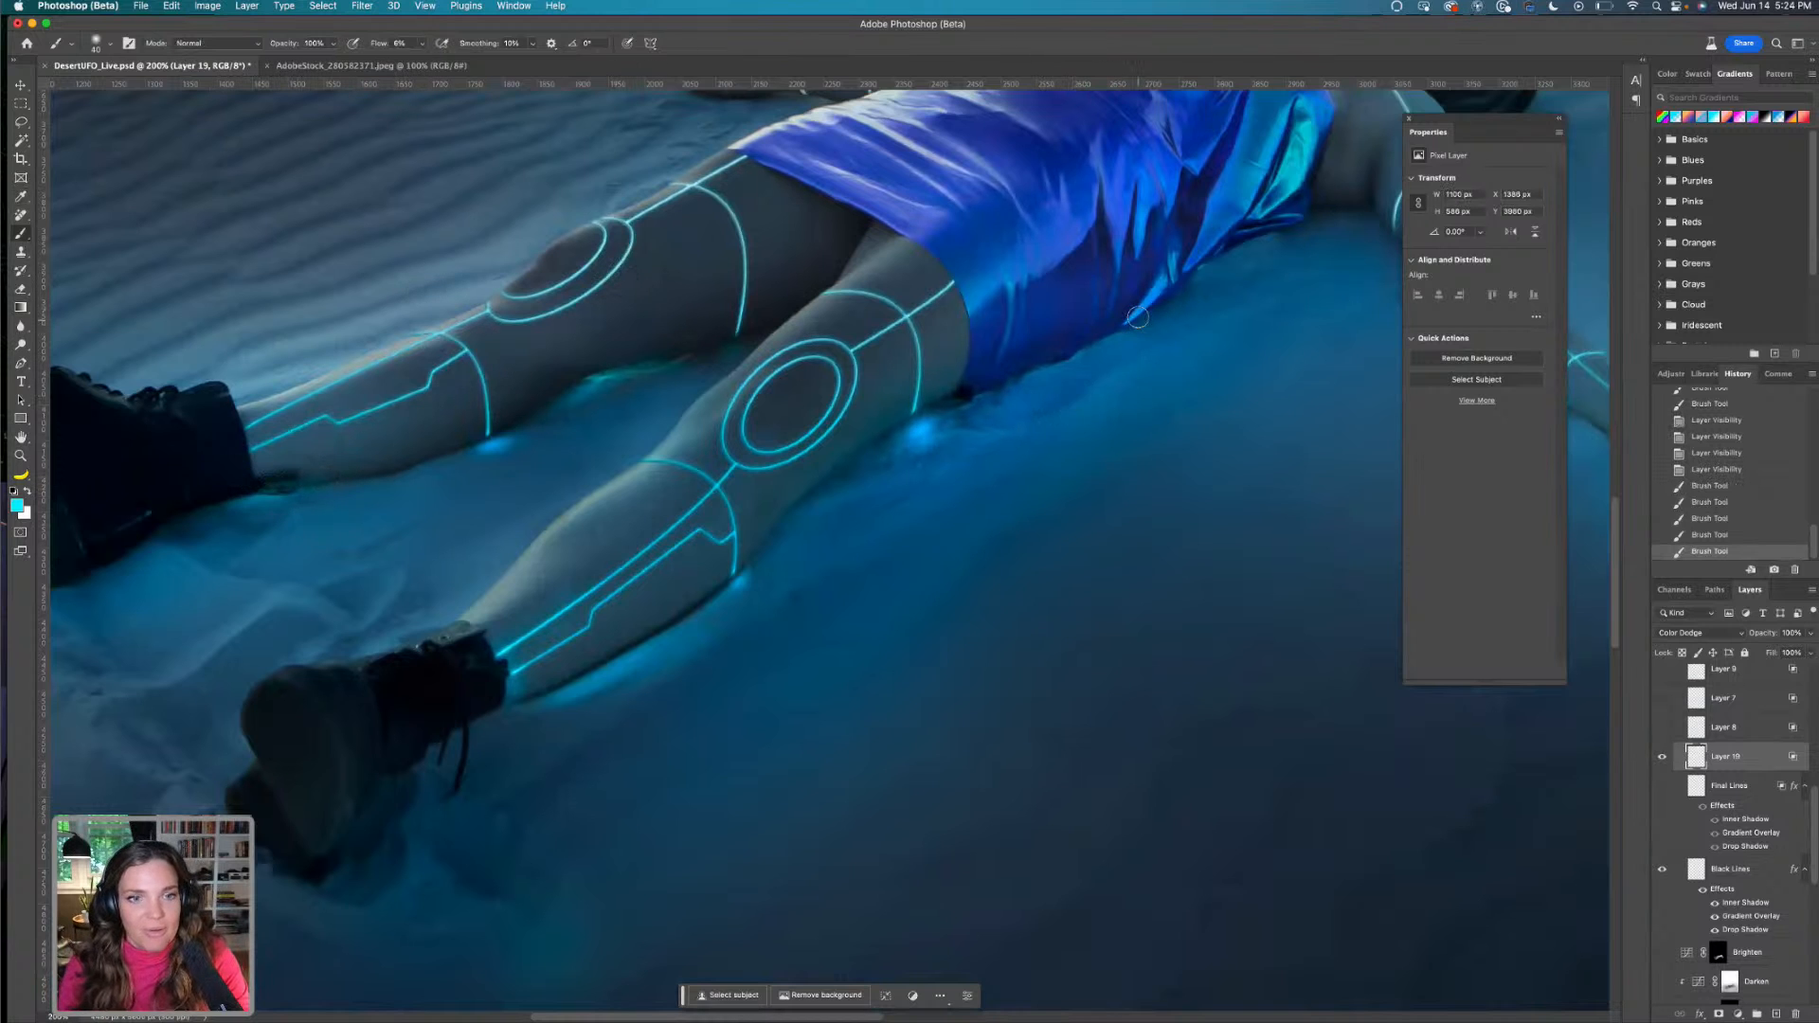
Paint glow on the sand along the dress's lower edge and rename the layer as Sand Glow
mouse_move(1130, 332)
left_mouse_down()
mouse_move(1156, 313)
mouse_move(869, 449)
mouse_move(990, 424)
left_mouse_up()
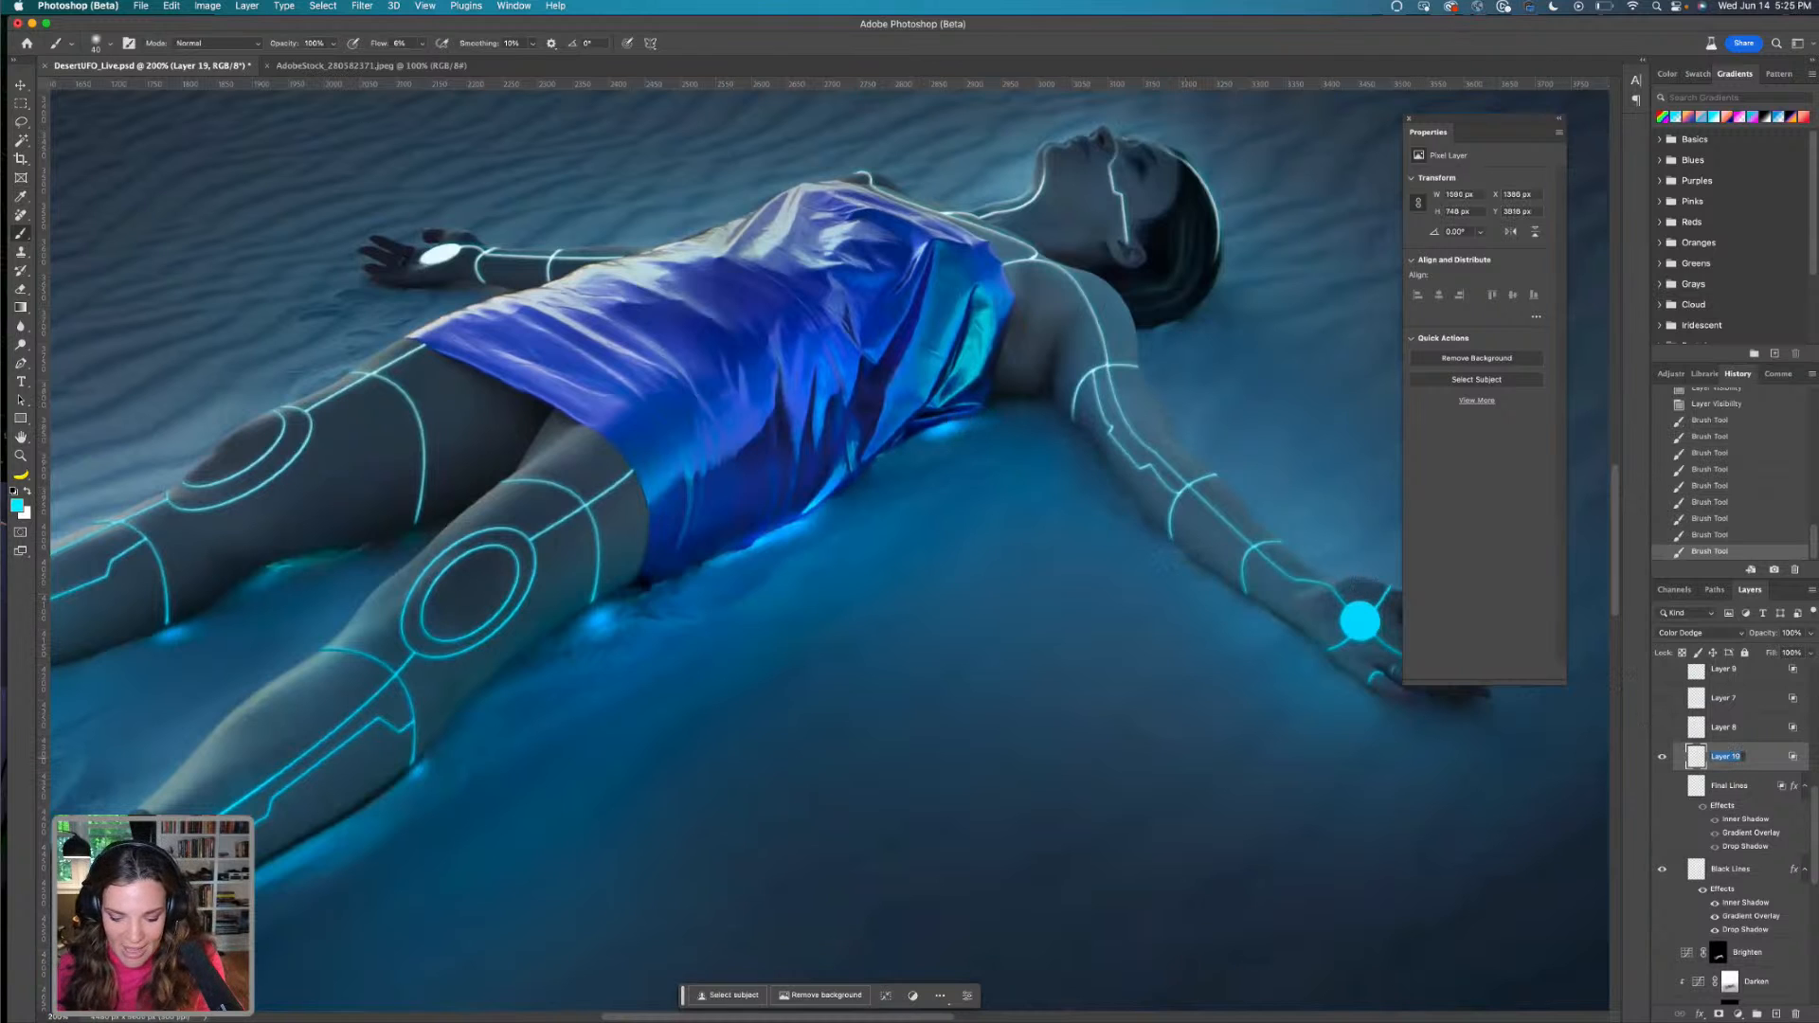
type("Glow")
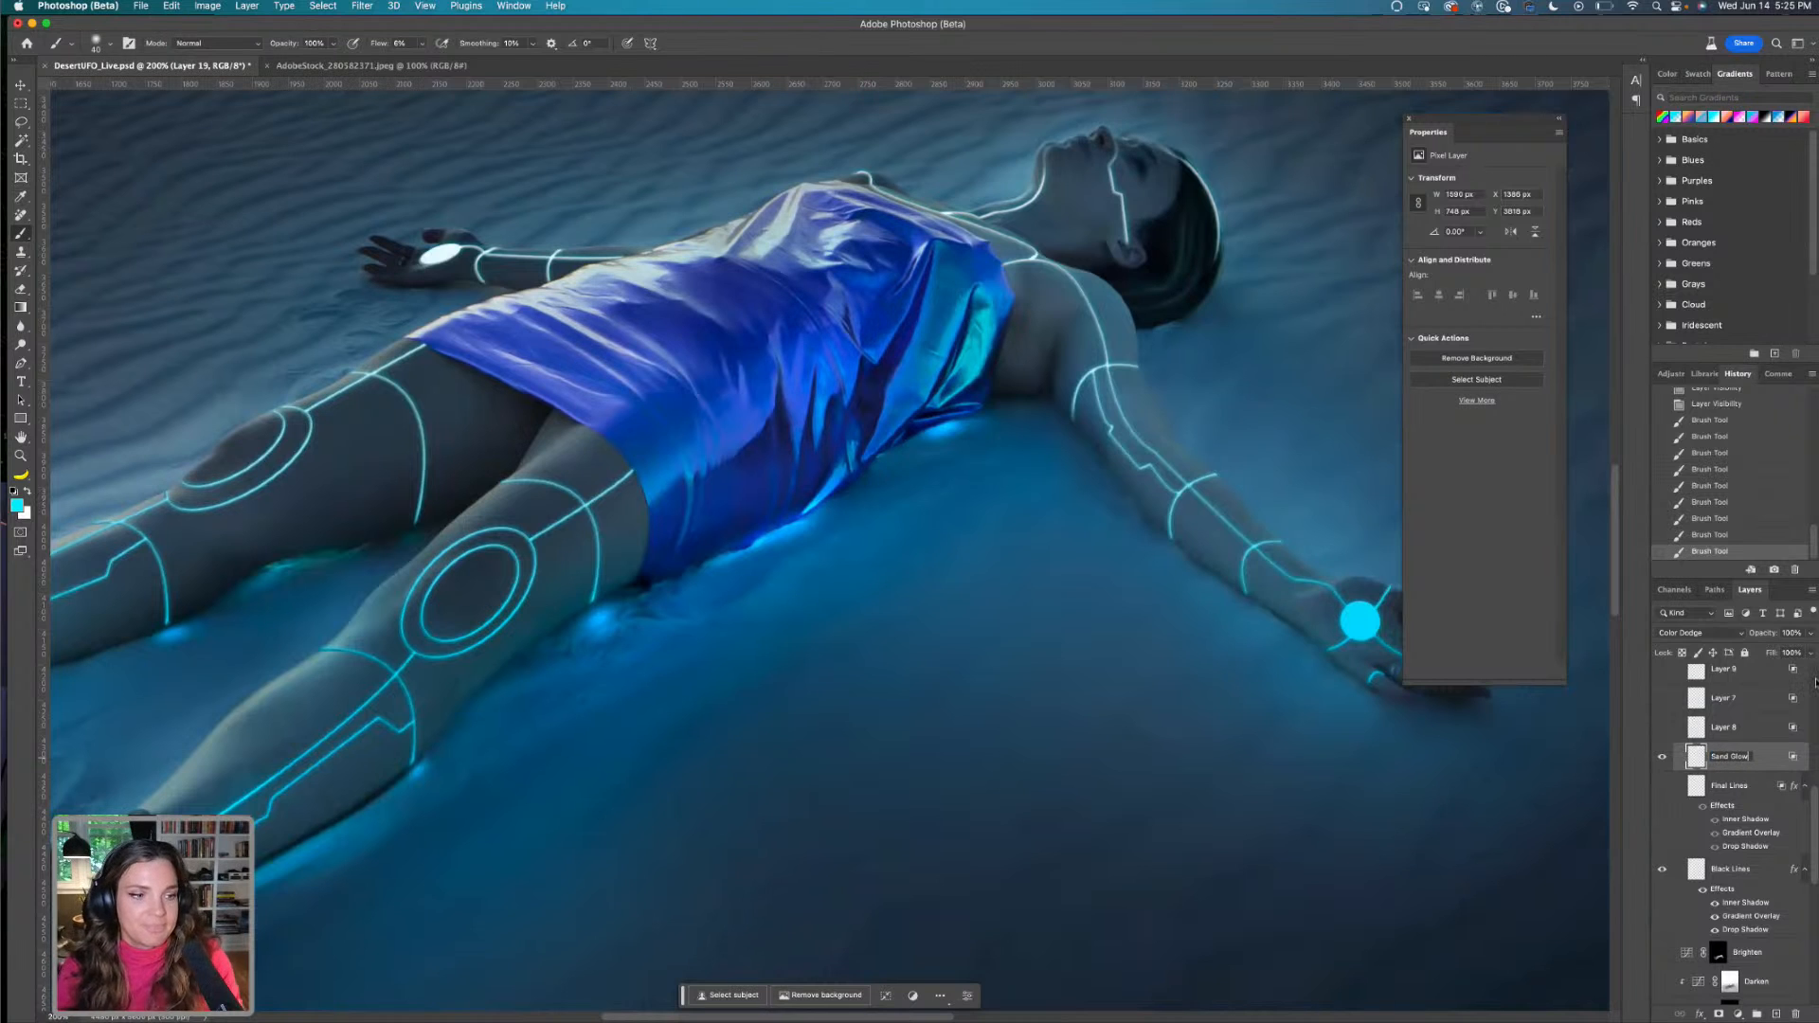
Undo the last glow stroke by the near arm, set the brush flow to 3% and repaint the sand glow beneath the arm
mouse_move(1067, 441)
left_mouse_down()
mouse_move(1068, 424)
mouse_move(1081, 442)
left_mouse_up()
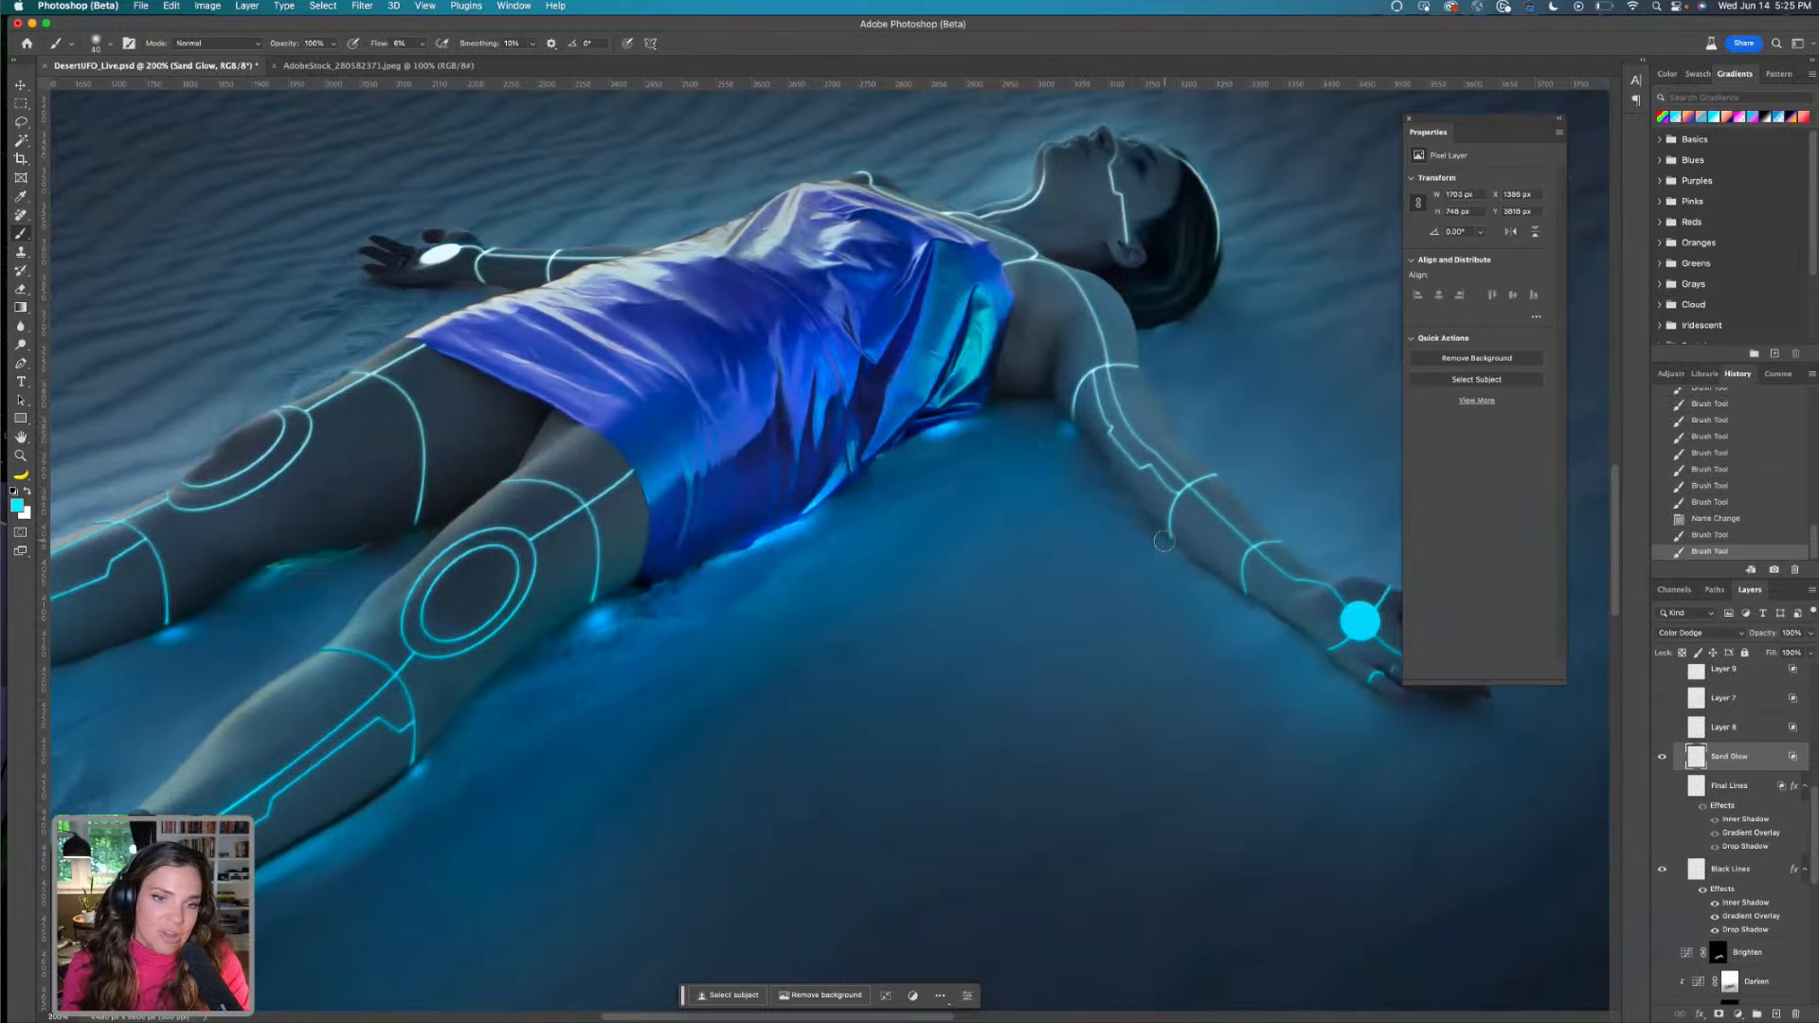
key("super+z")
left_click(422, 44)
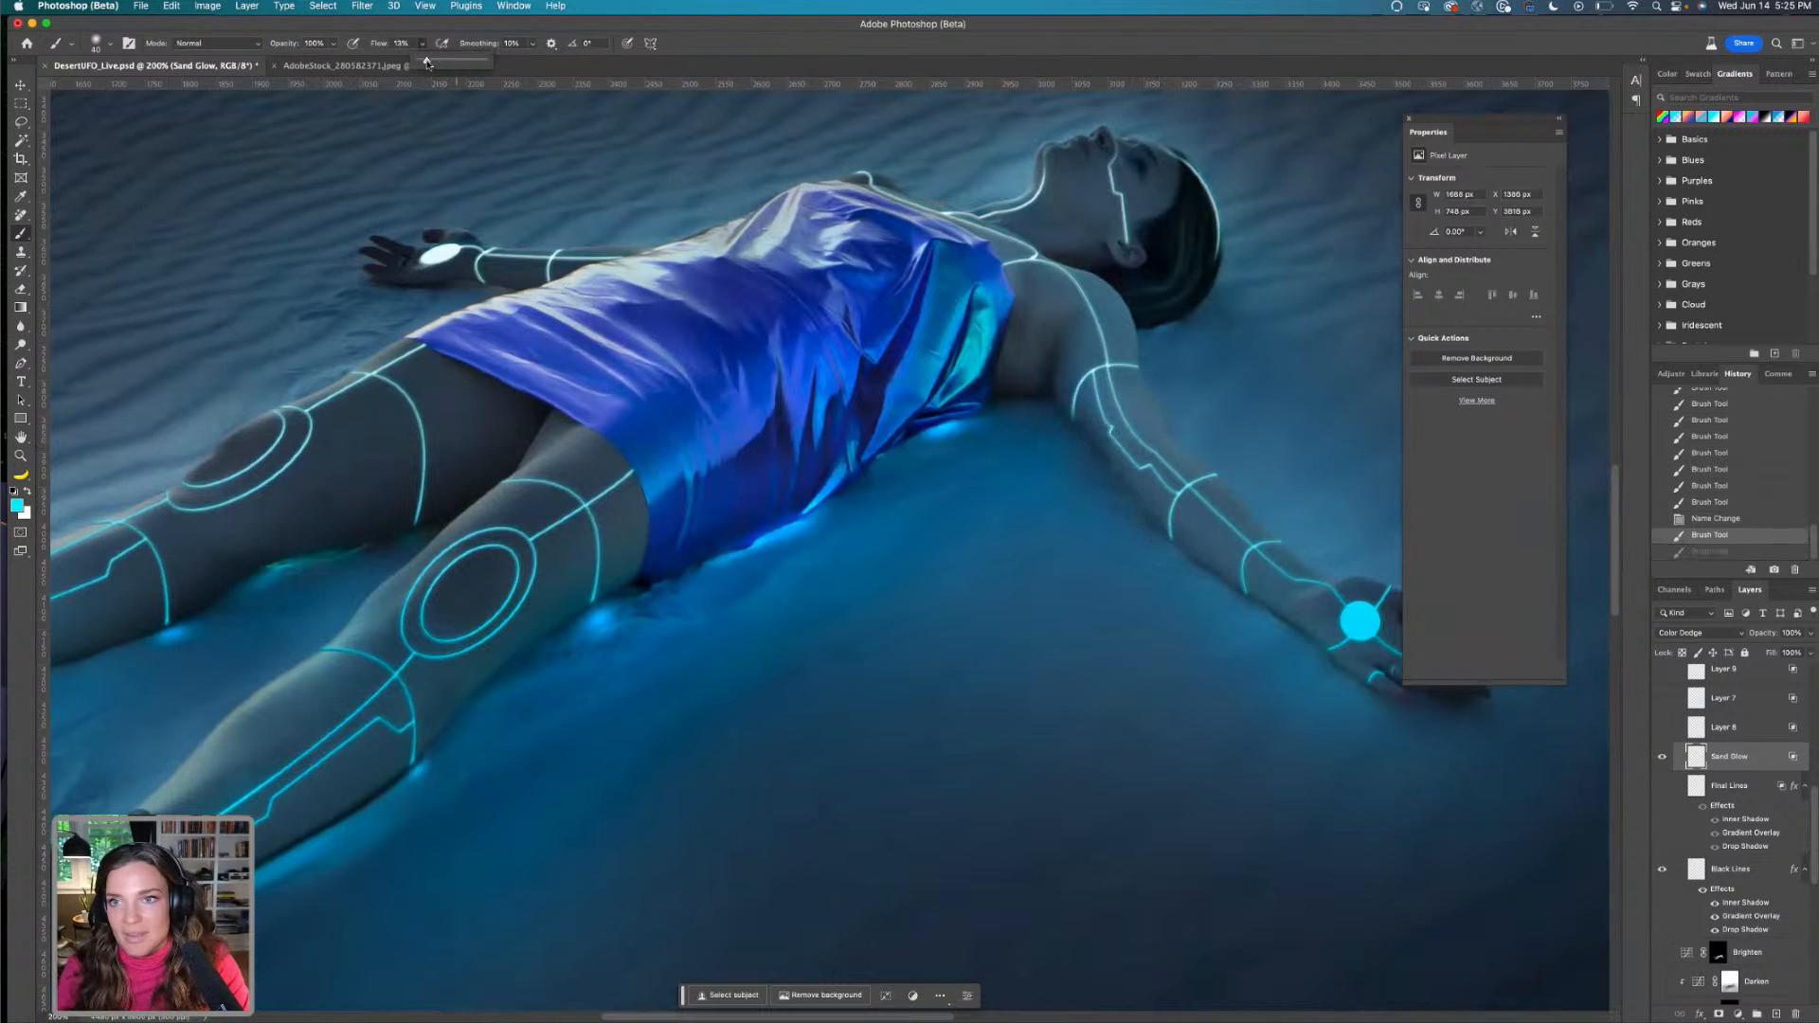
mouse_move(1066, 422)
left_mouse_down()
mouse_move(1128, 489)
mouse_move(1062, 417)
mouse_move(1132, 528)
mouse_move(1233, 583)
mouse_move(1214, 558)
mouse_move(1266, 619)
mouse_move(1225, 595)
mouse_move(1445, 712)
mouse_move(1374, 696)
mouse_move(1308, 637)
mouse_move(1365, 681)
left_mouse_up()
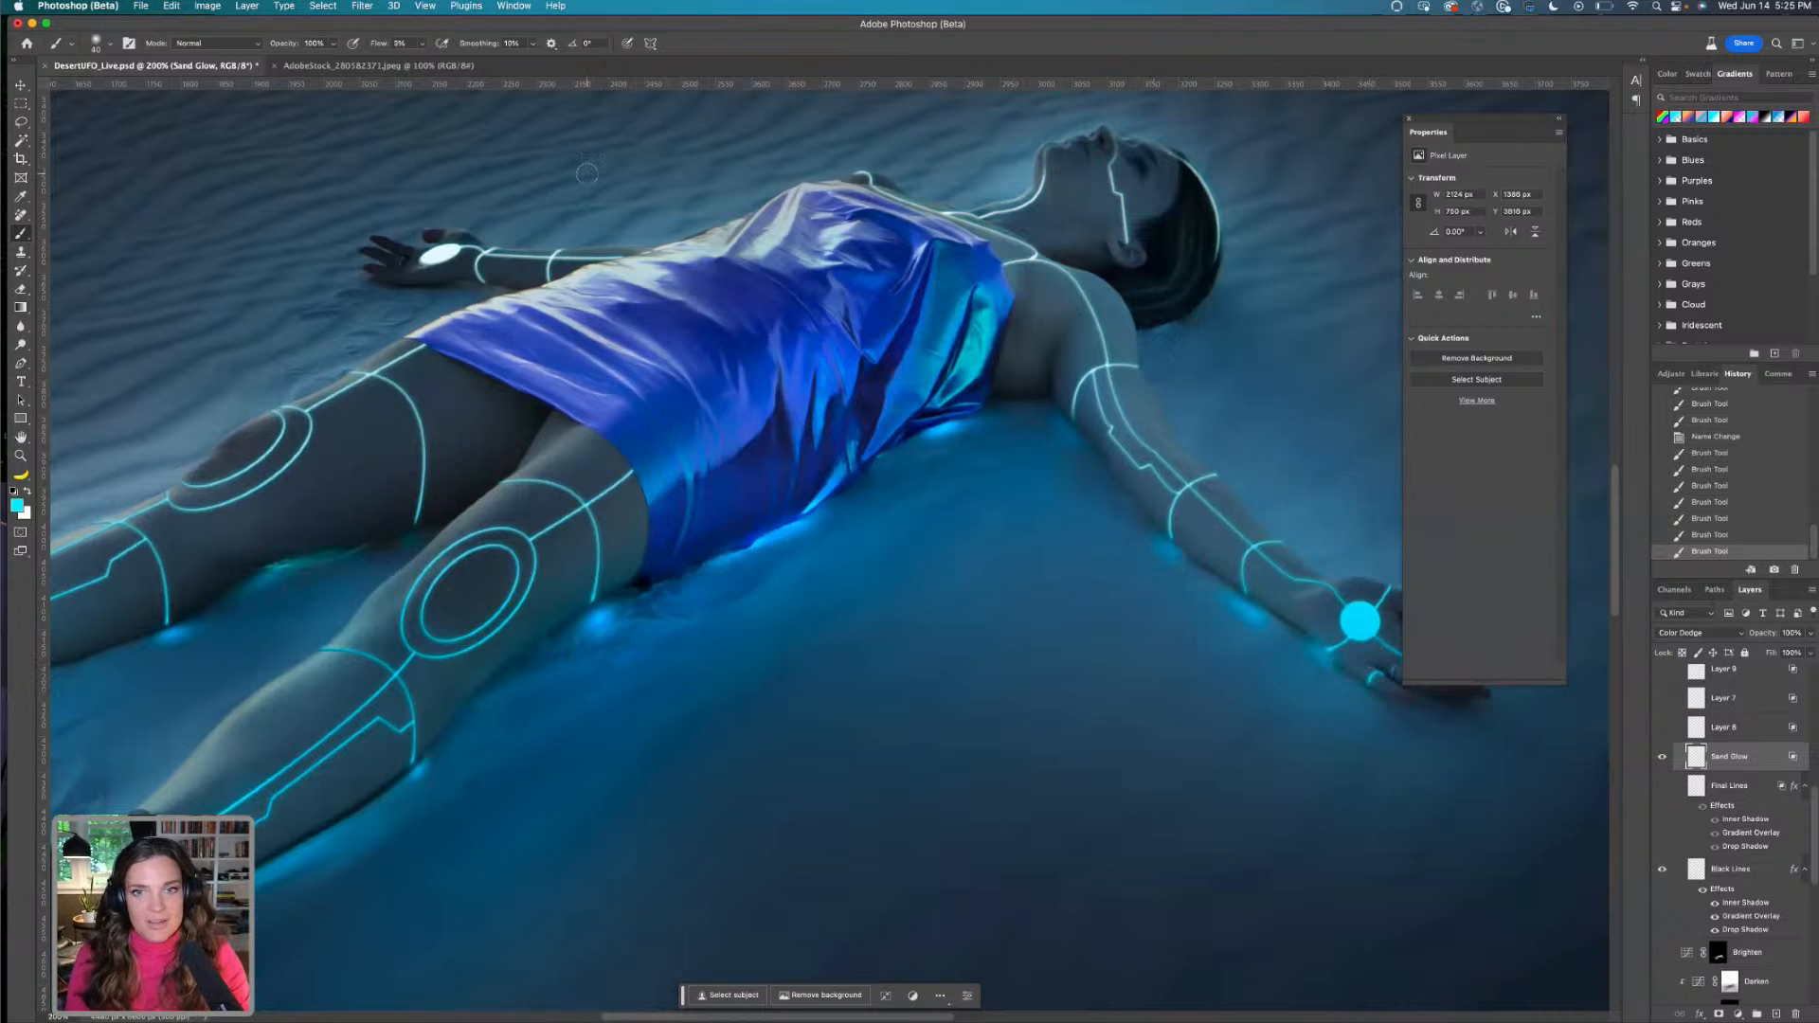
Paint a faint glow on the sand below the far forearm and hand with an enlarged brush, then reduce the brush size
key("bracketright")
key("bracketright")
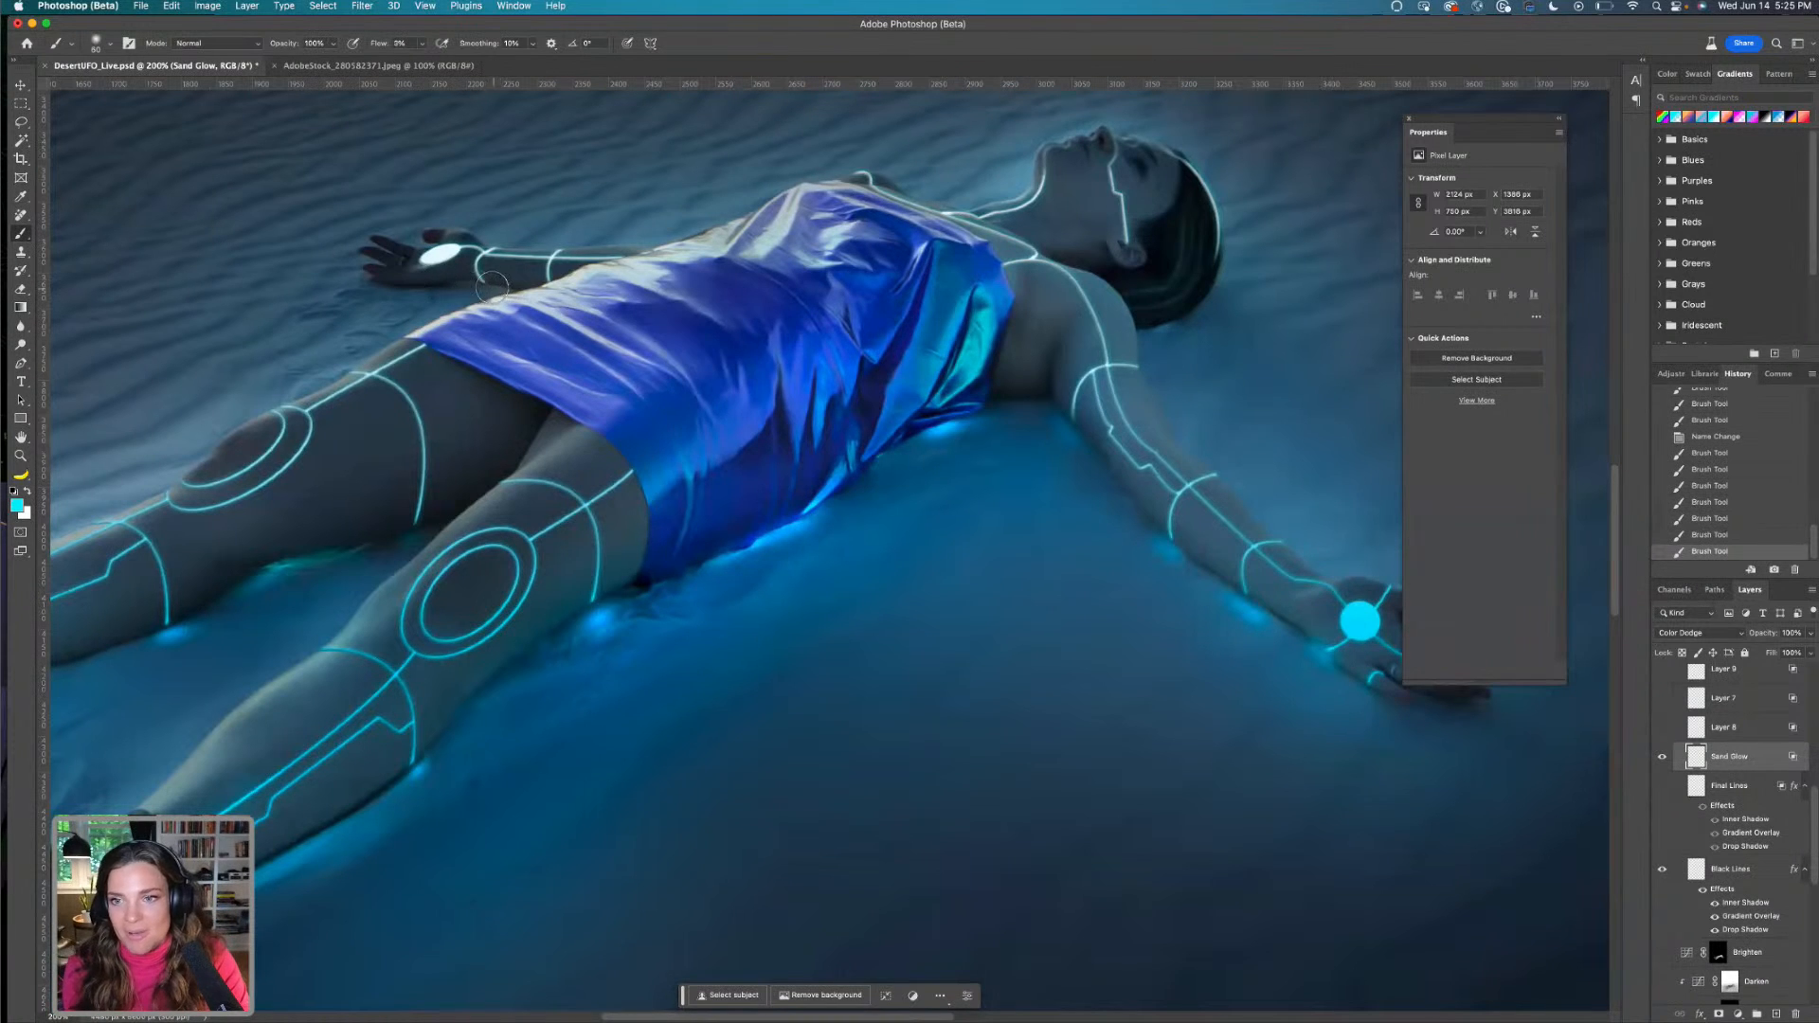
mouse_move(504, 289)
left_mouse_down()
mouse_move(420, 285)
mouse_move(519, 291)
mouse_move(379, 291)
left_mouse_up()
key("bracketleft")
key("bracketleft")
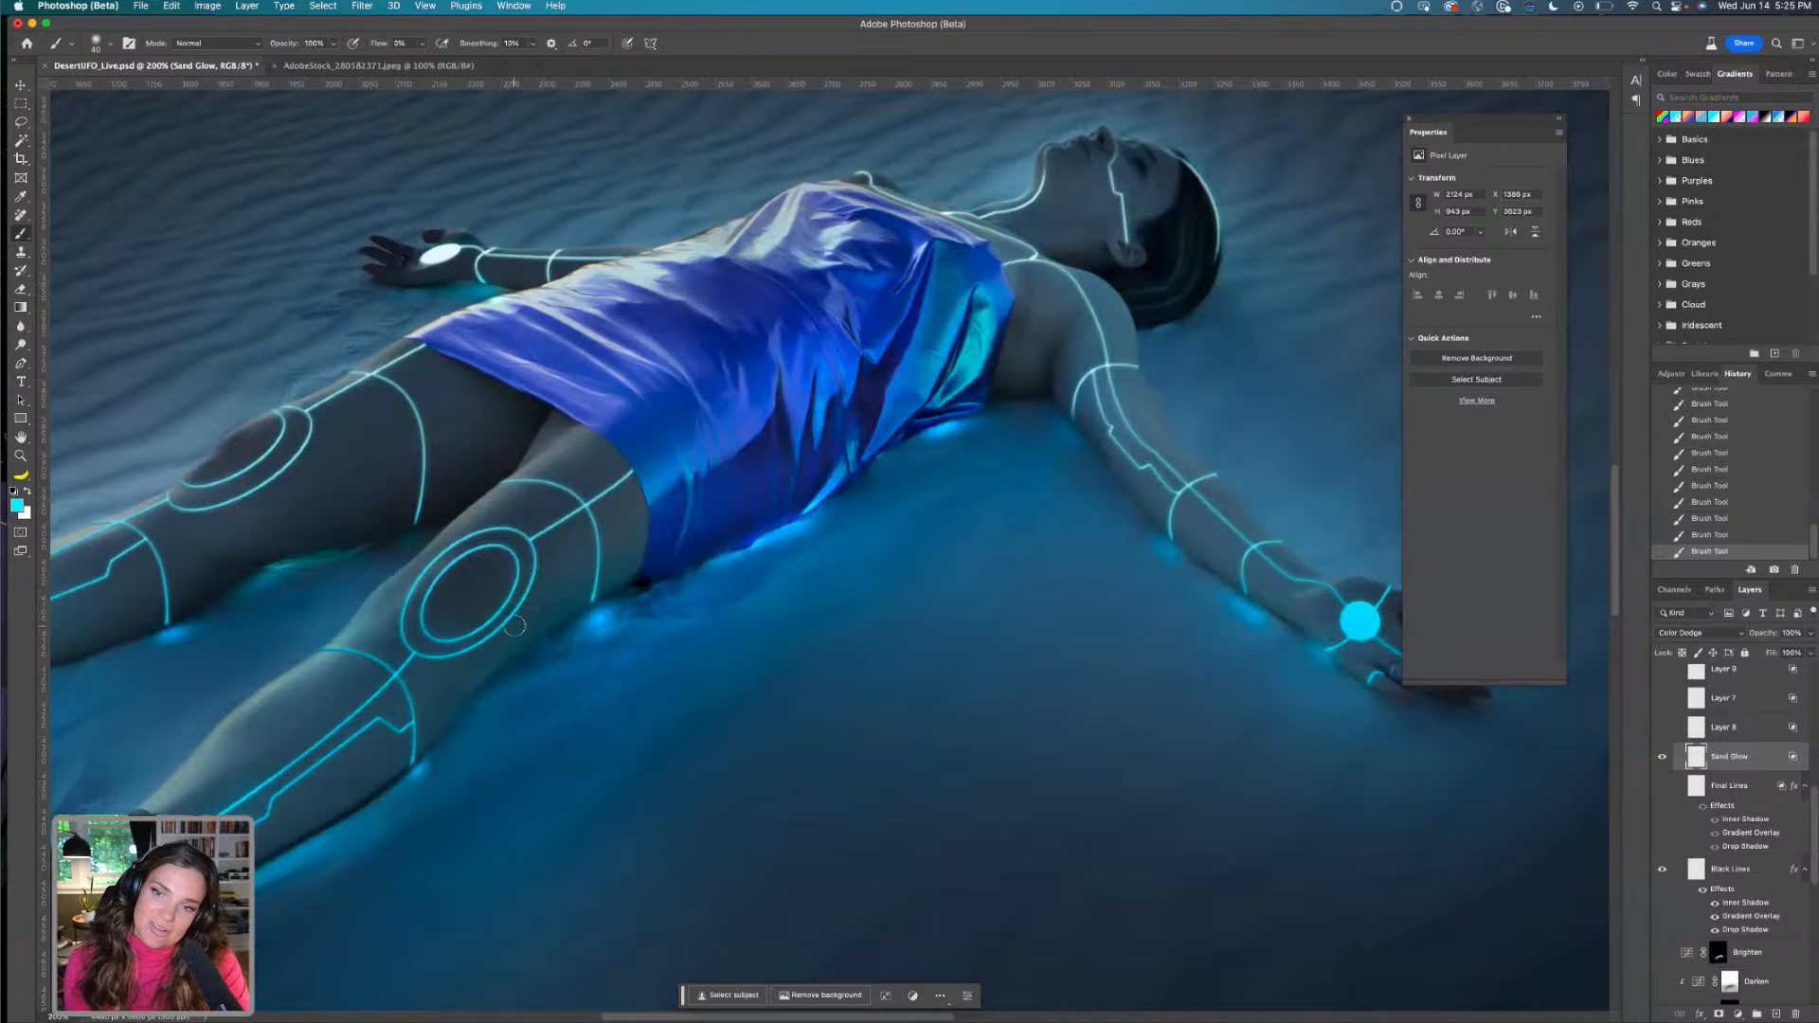
Paint a glow on the sand beside the far boot, then raise the brush flow to 12%
scroll(332, 580, "left", 10)
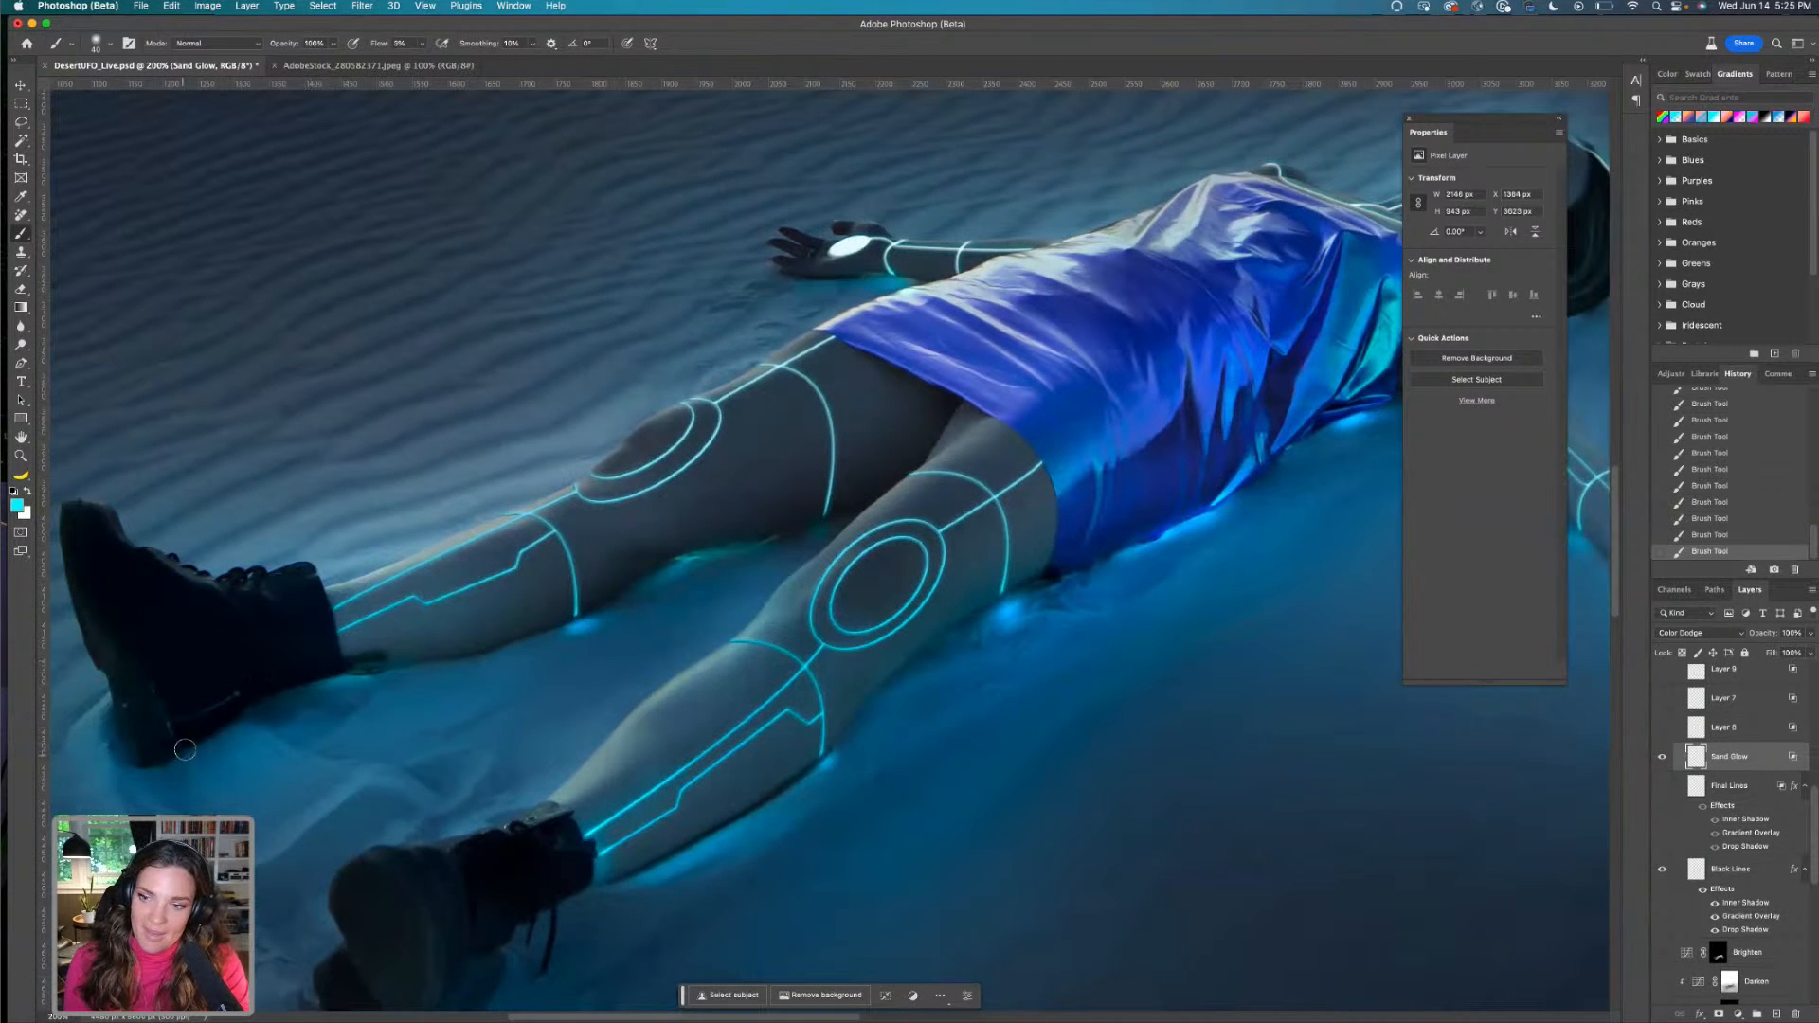
mouse_move(190, 757)
left_mouse_down()
mouse_move(232, 738)
mouse_move(141, 785)
mouse_move(243, 726)
mouse_move(213, 751)
left_mouse_up()
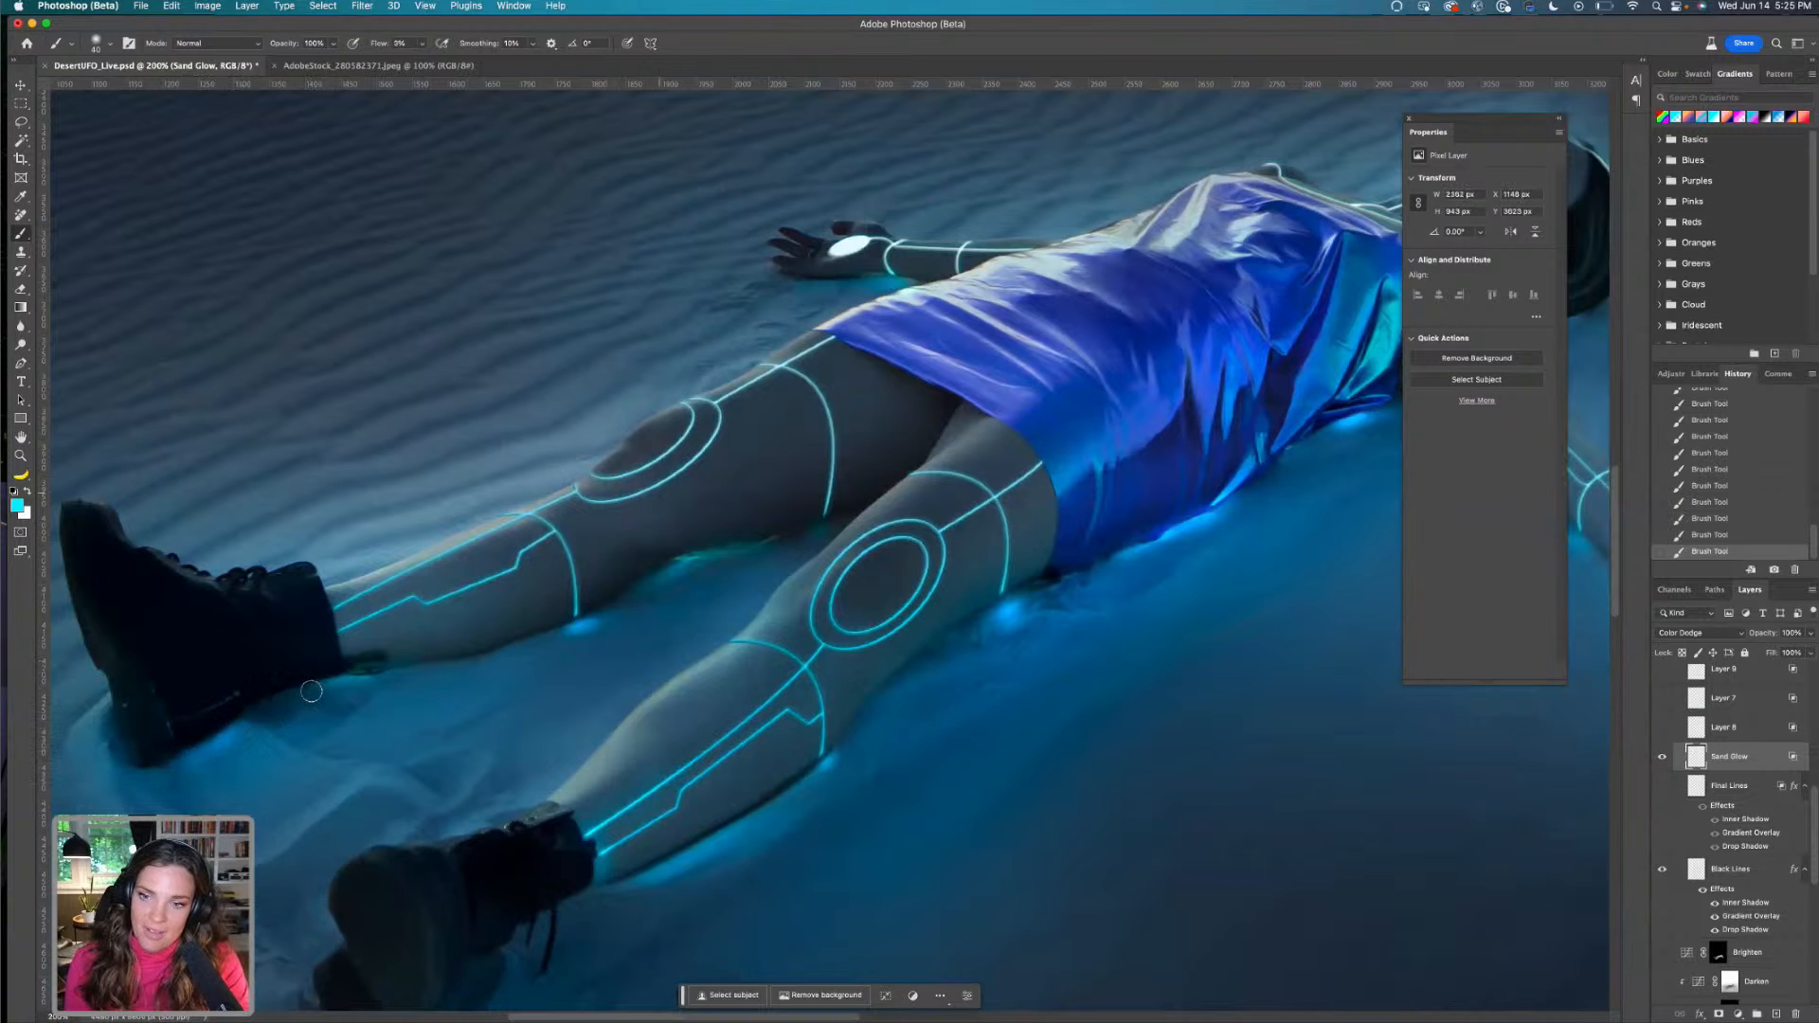
left_click(421, 42)
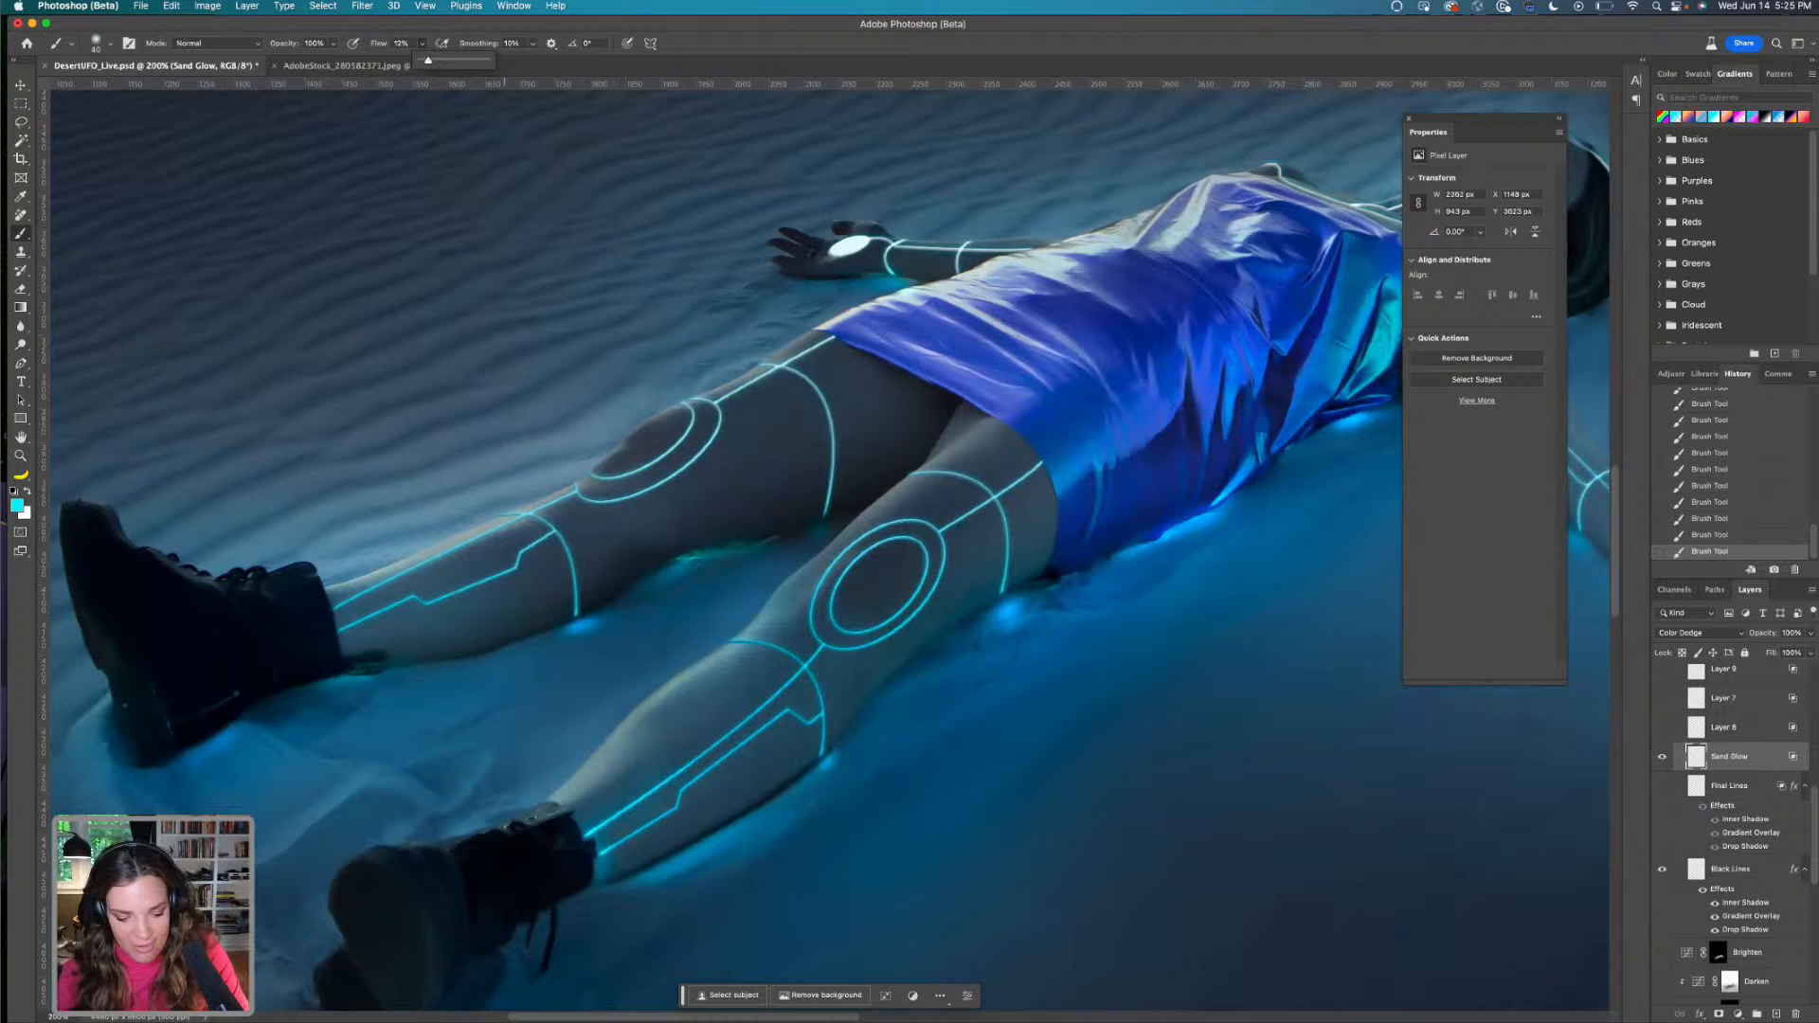
Add a new layer above Sand Glow, set it to Color Dodge and turn off Transparency Shapes Layer in its blending options
key("super+0")
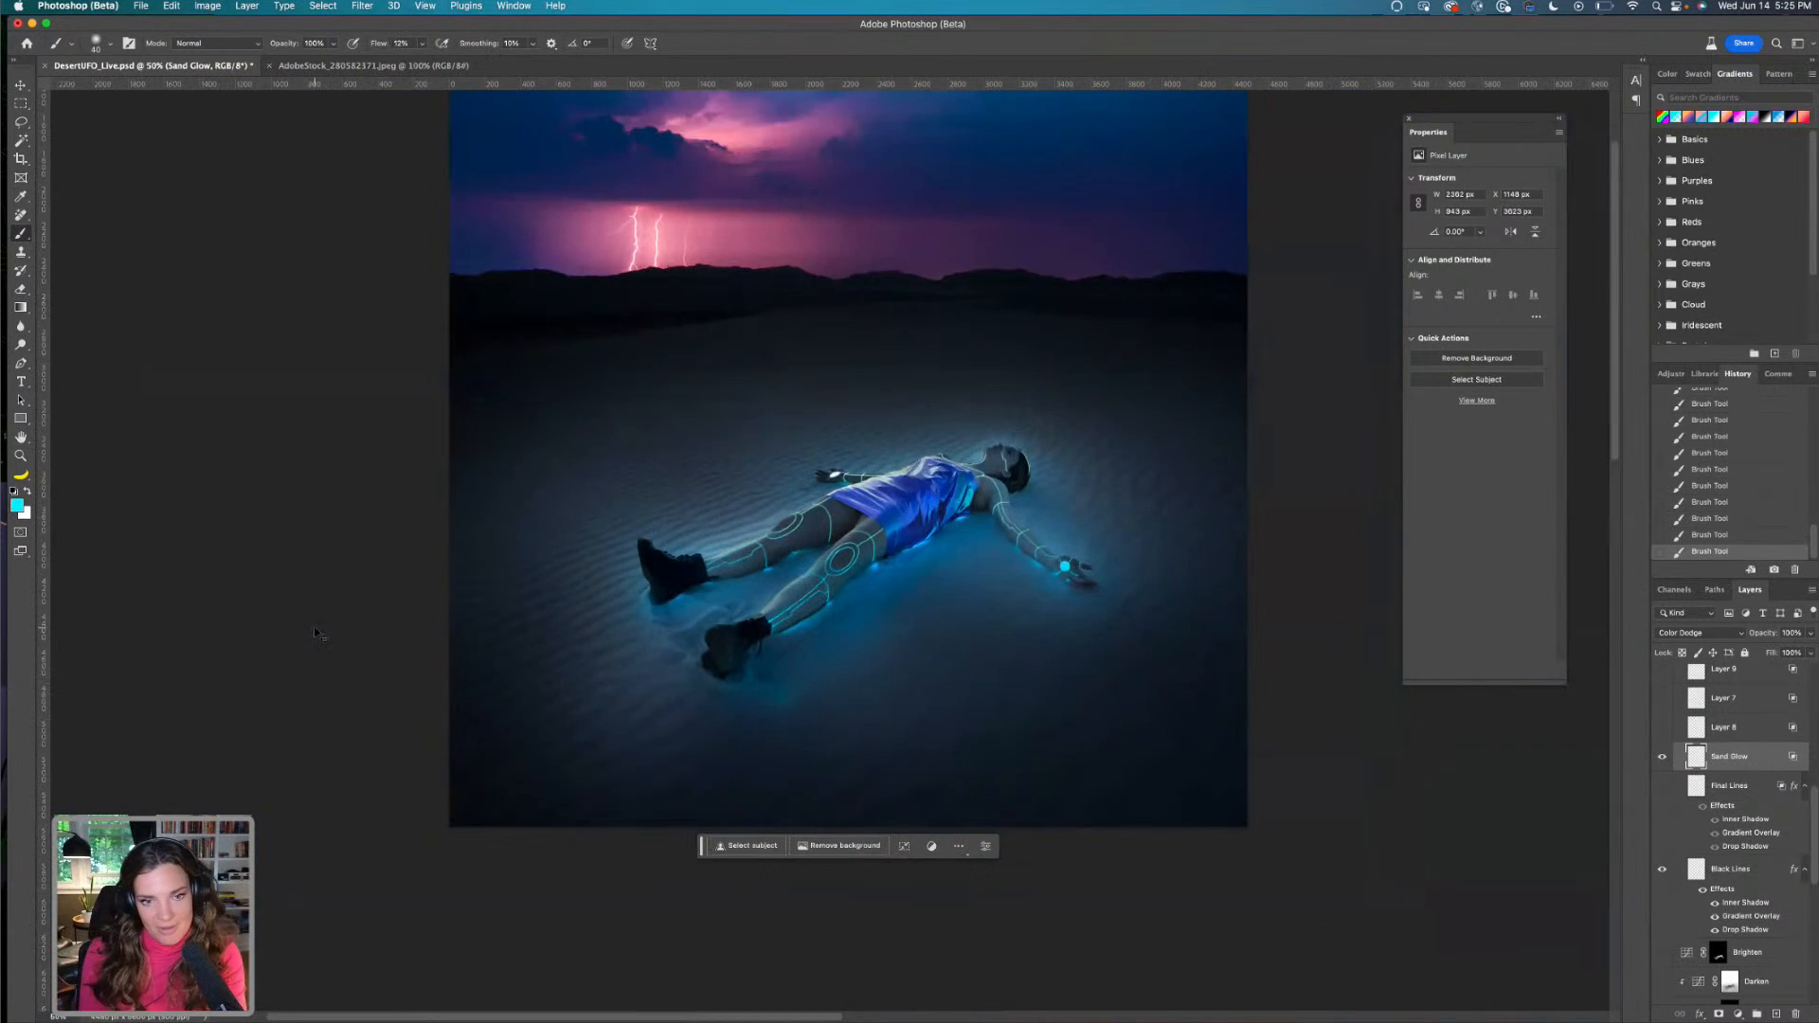
key("super+1")
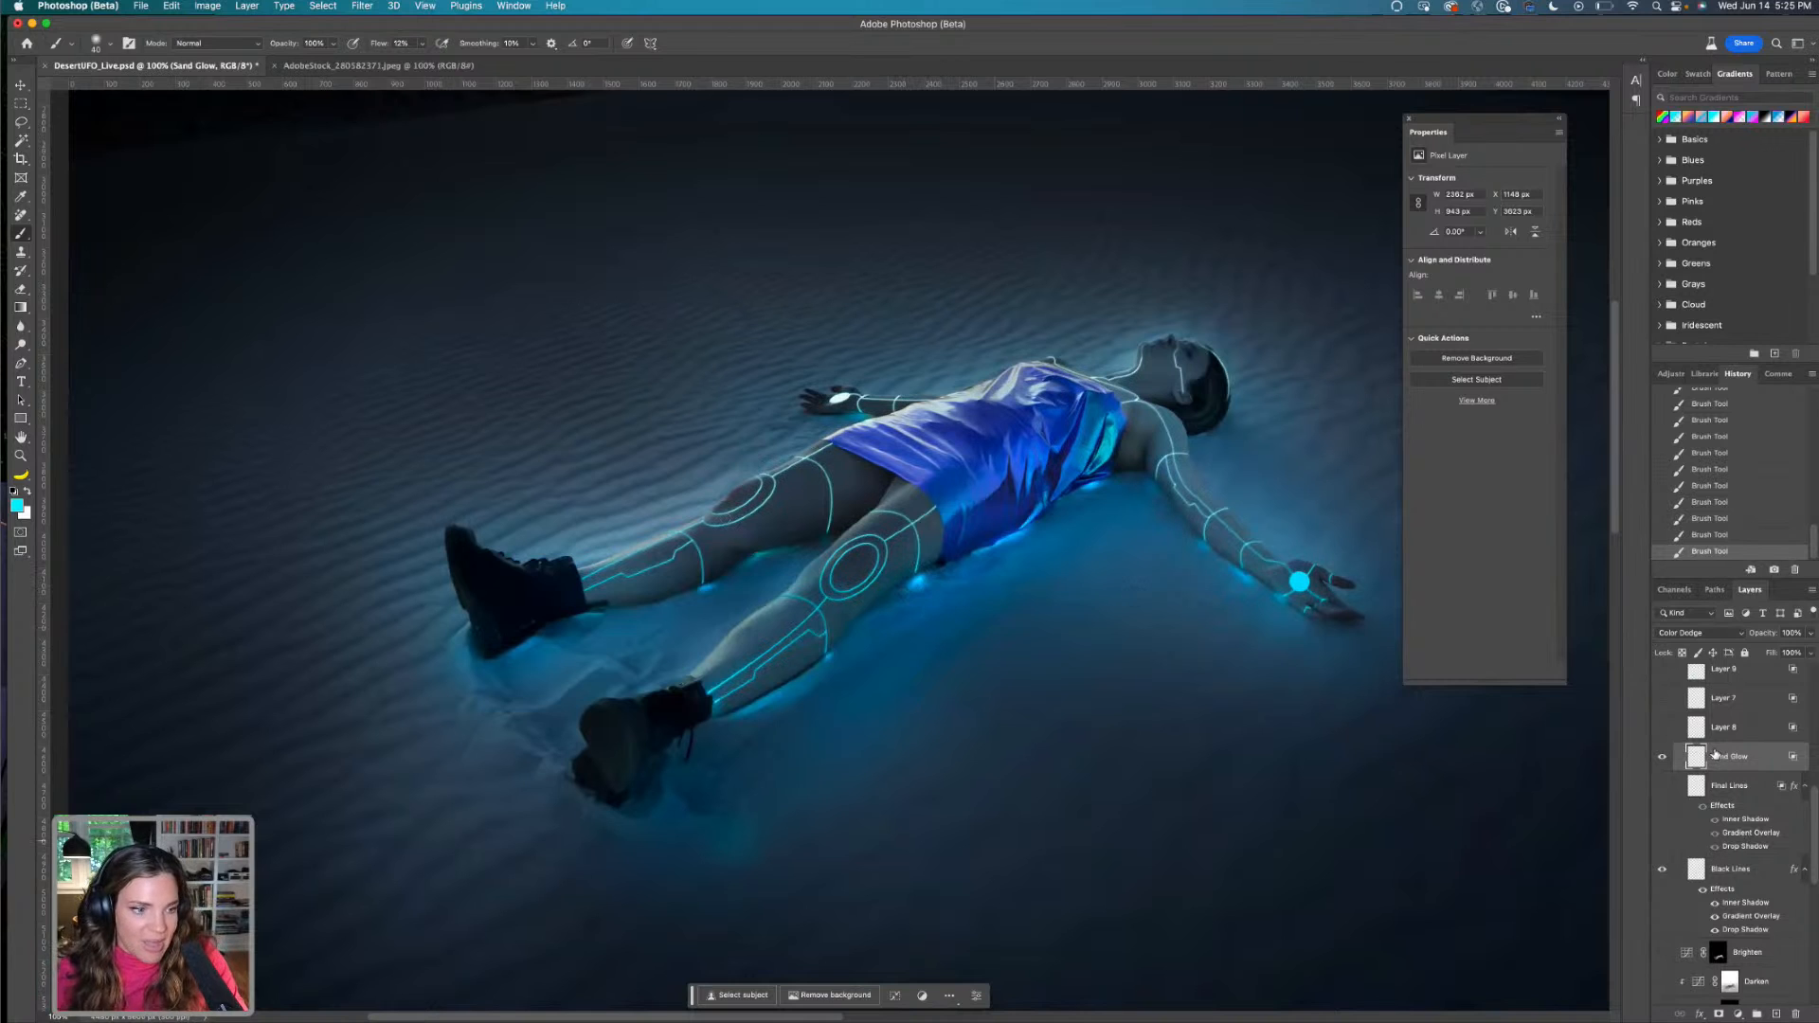
left_click(1778, 1013)
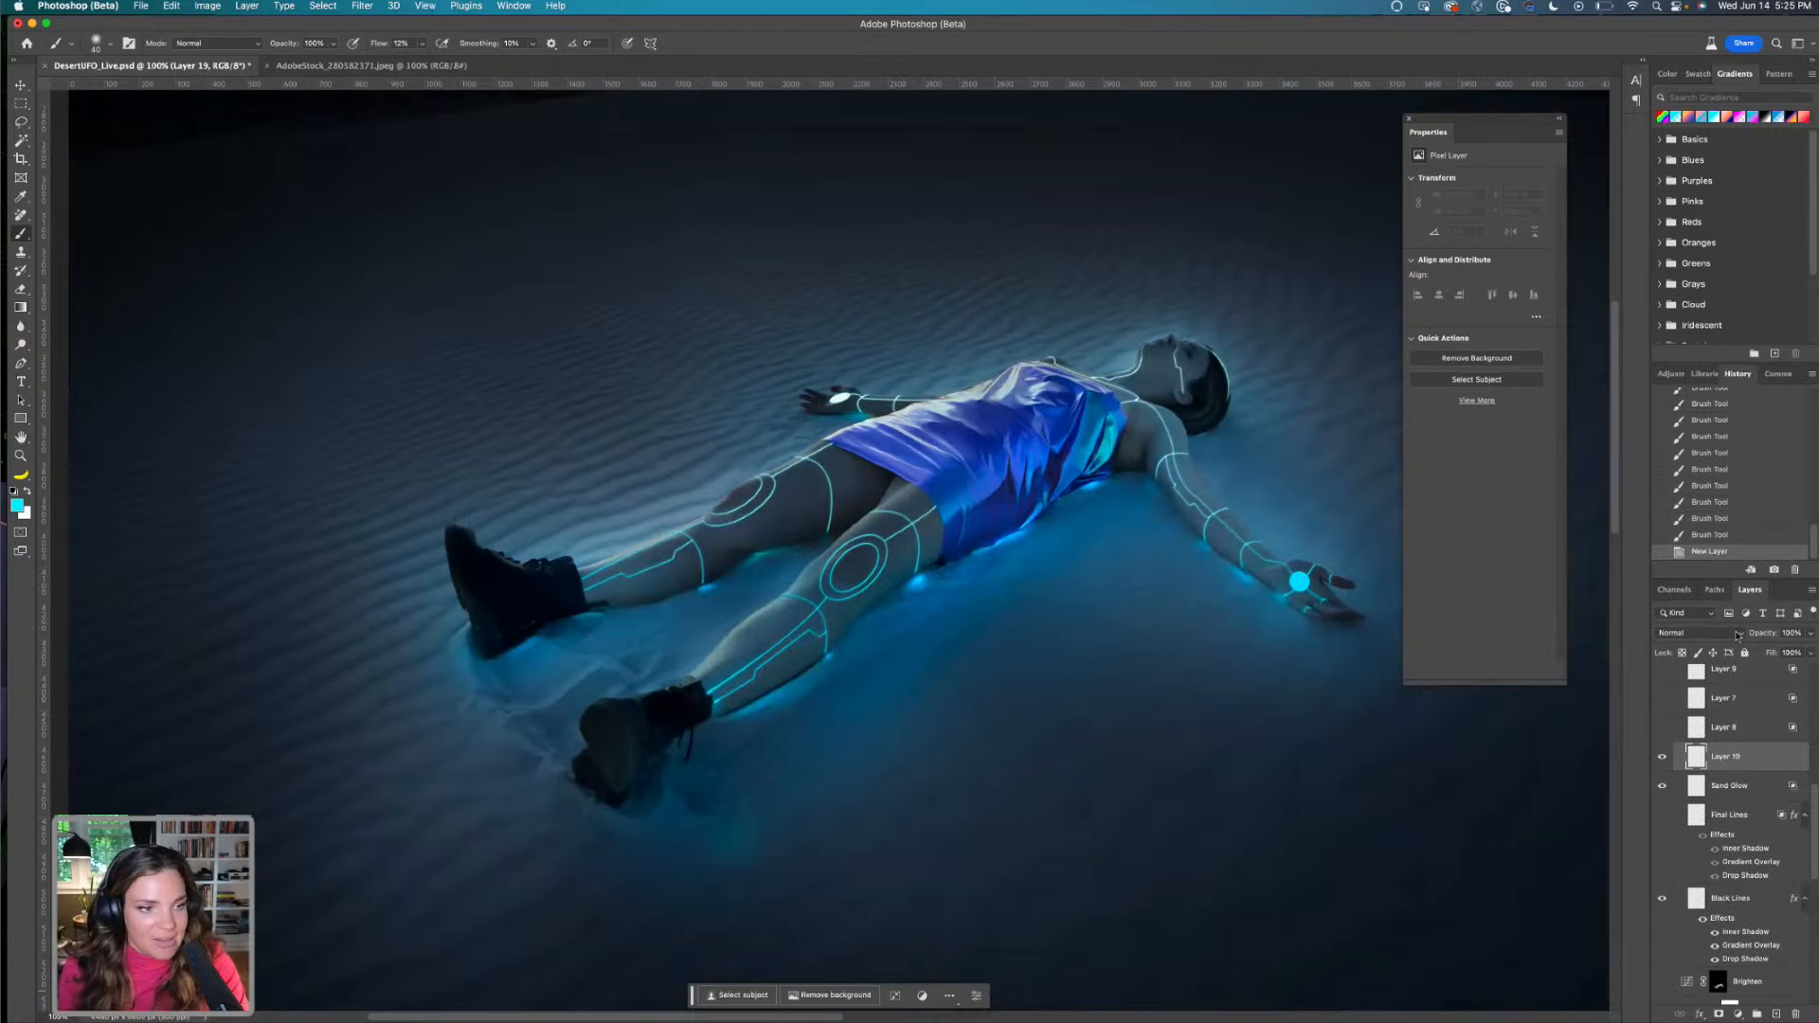
left_click(1738, 635)
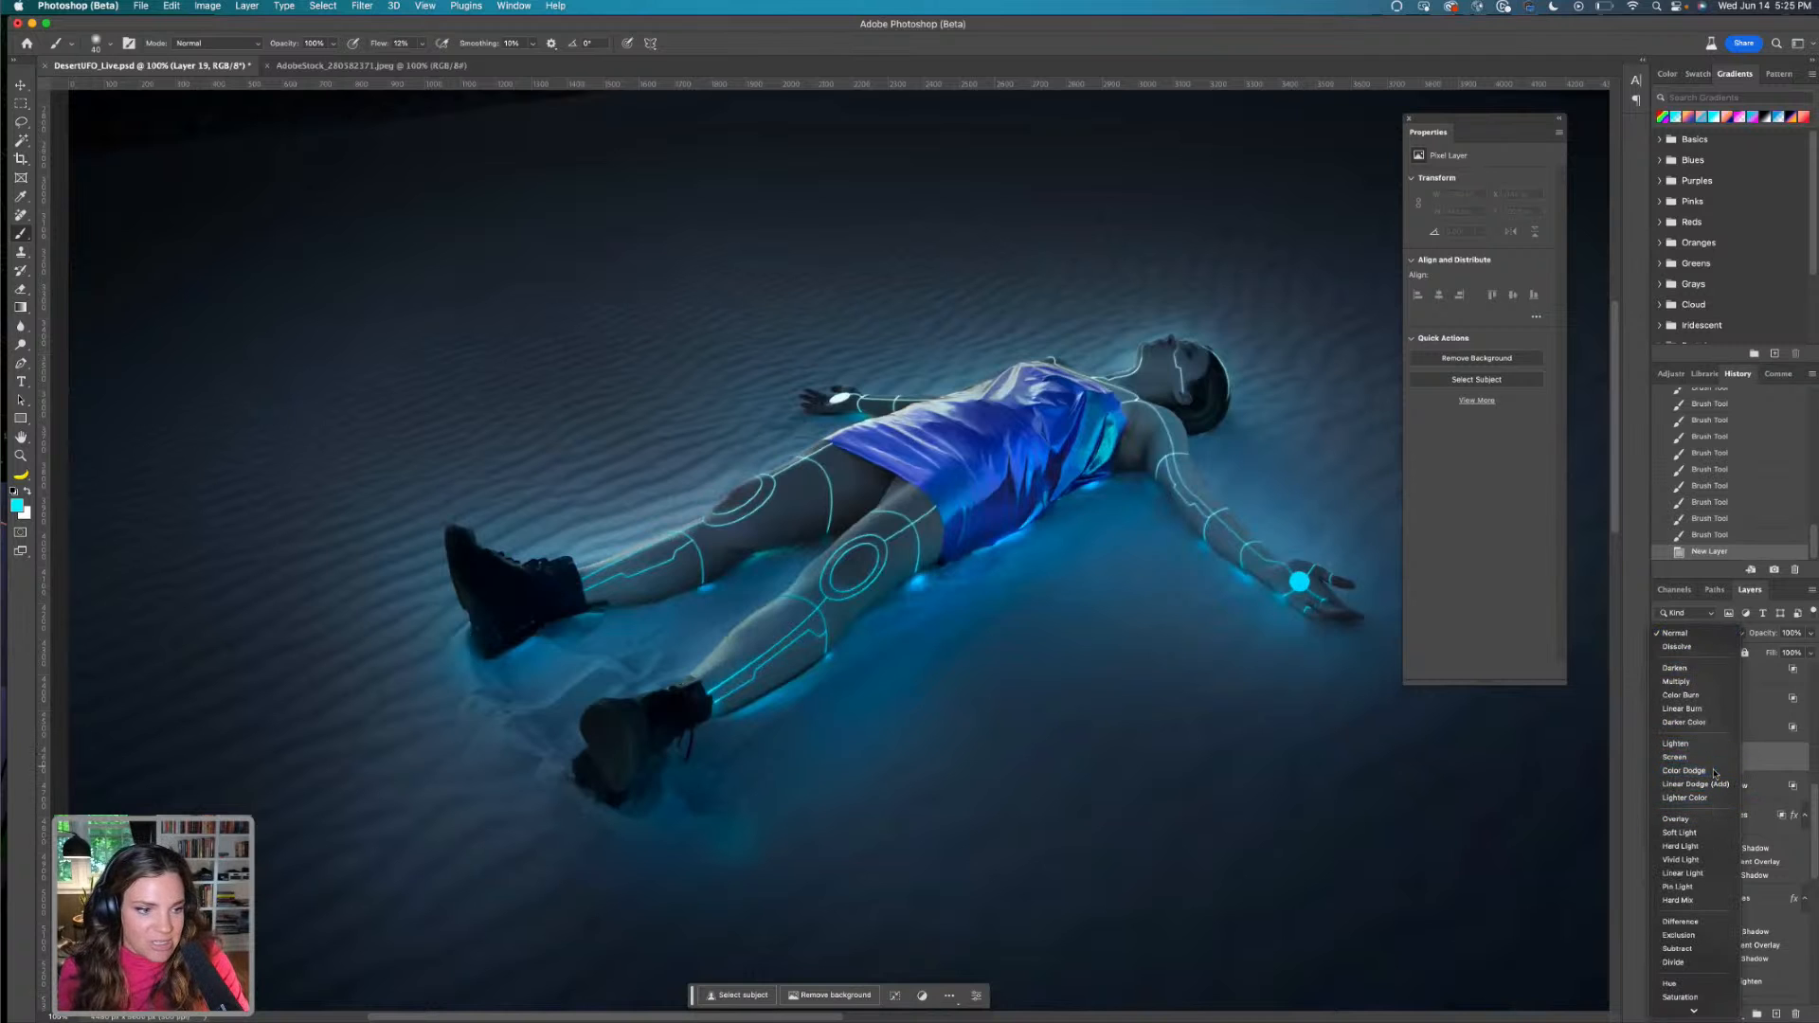
left_click(1726, 770)
double_click(1770, 758)
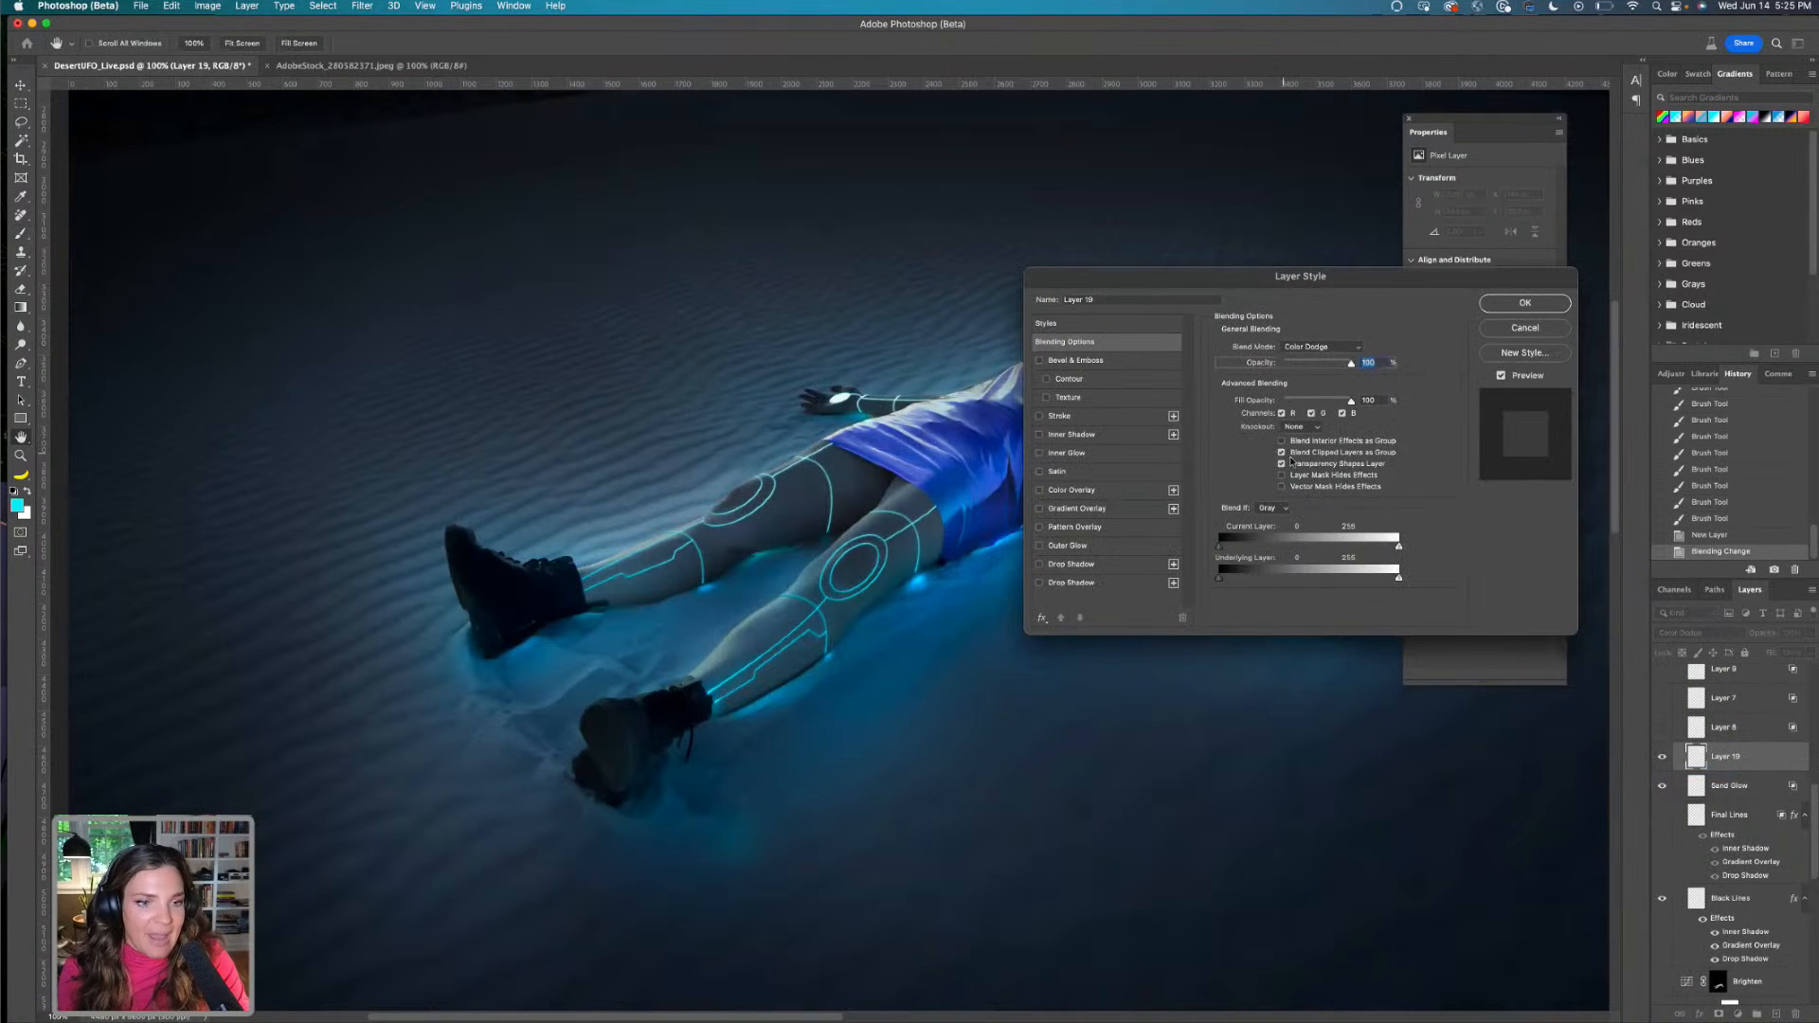
left_click(1526, 303)
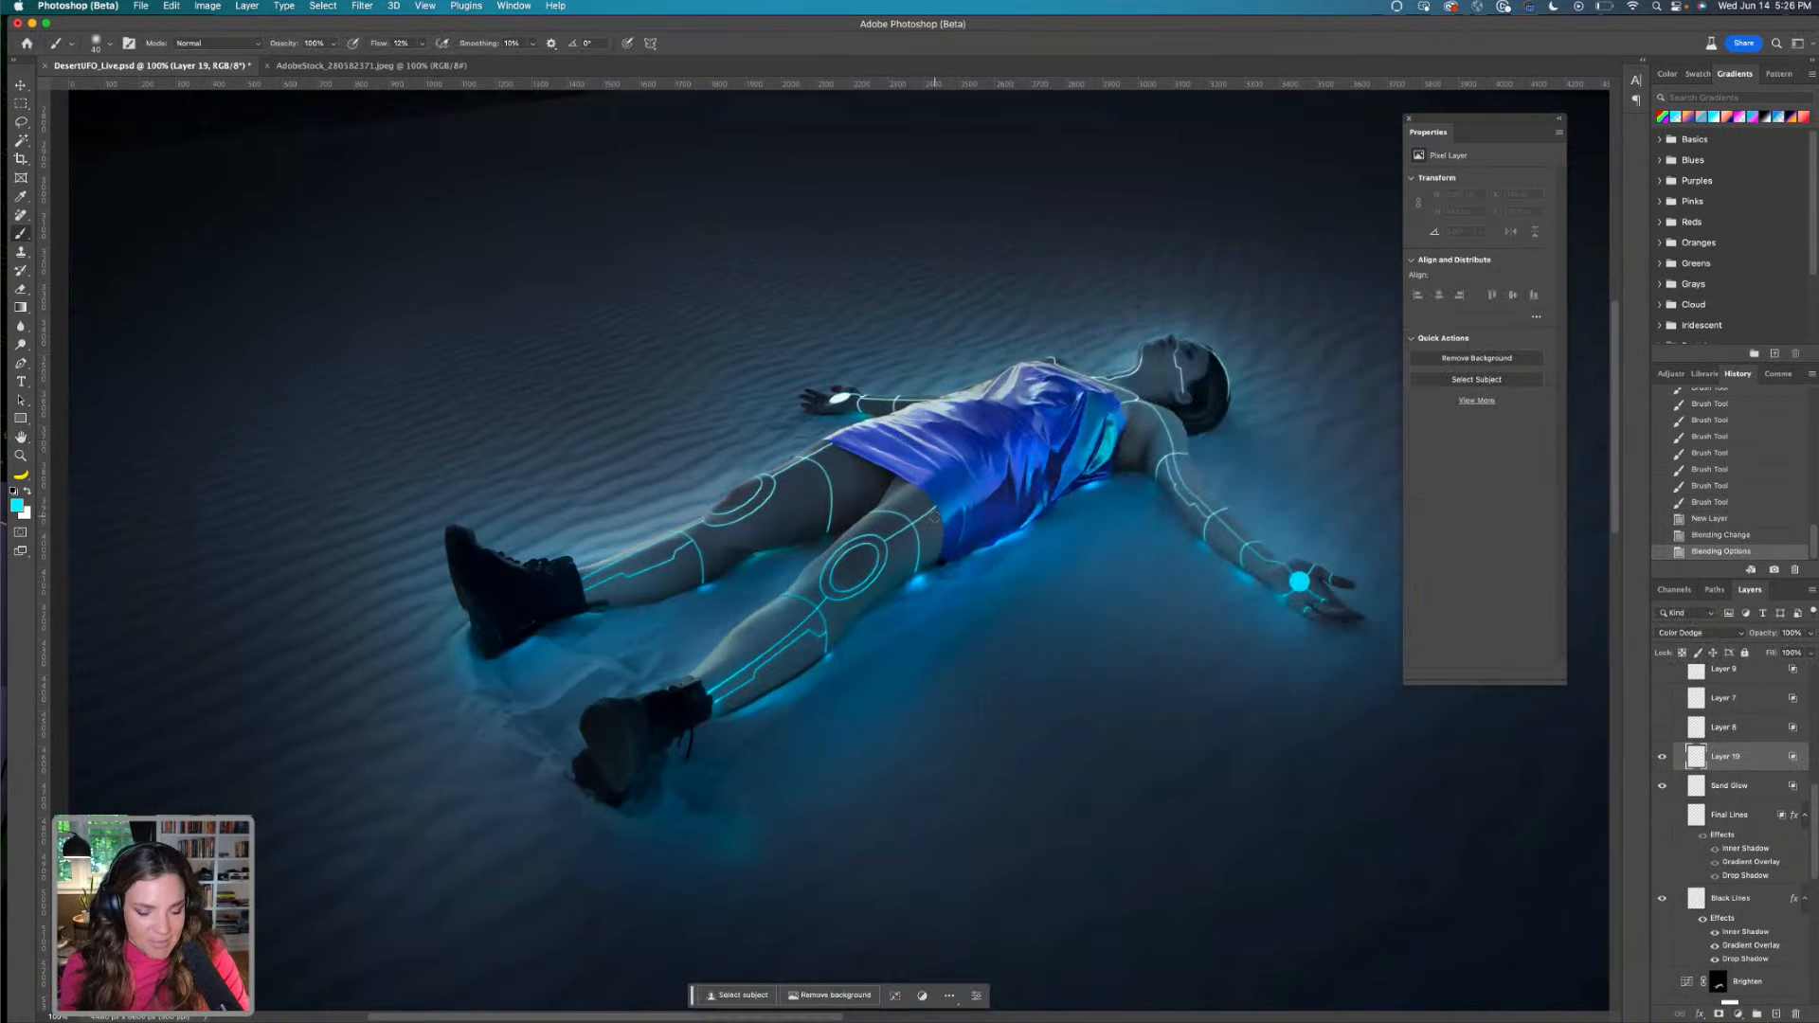
Enlarge the brush and paint a cyan glow over the circuit lines on the near thigh
key("super+plus")
key("bracketright")
key("bracketright")
key("bracketright")
key("bracketright")
key("bracketright")
left_click_drag(945, 473, 1002, 563)
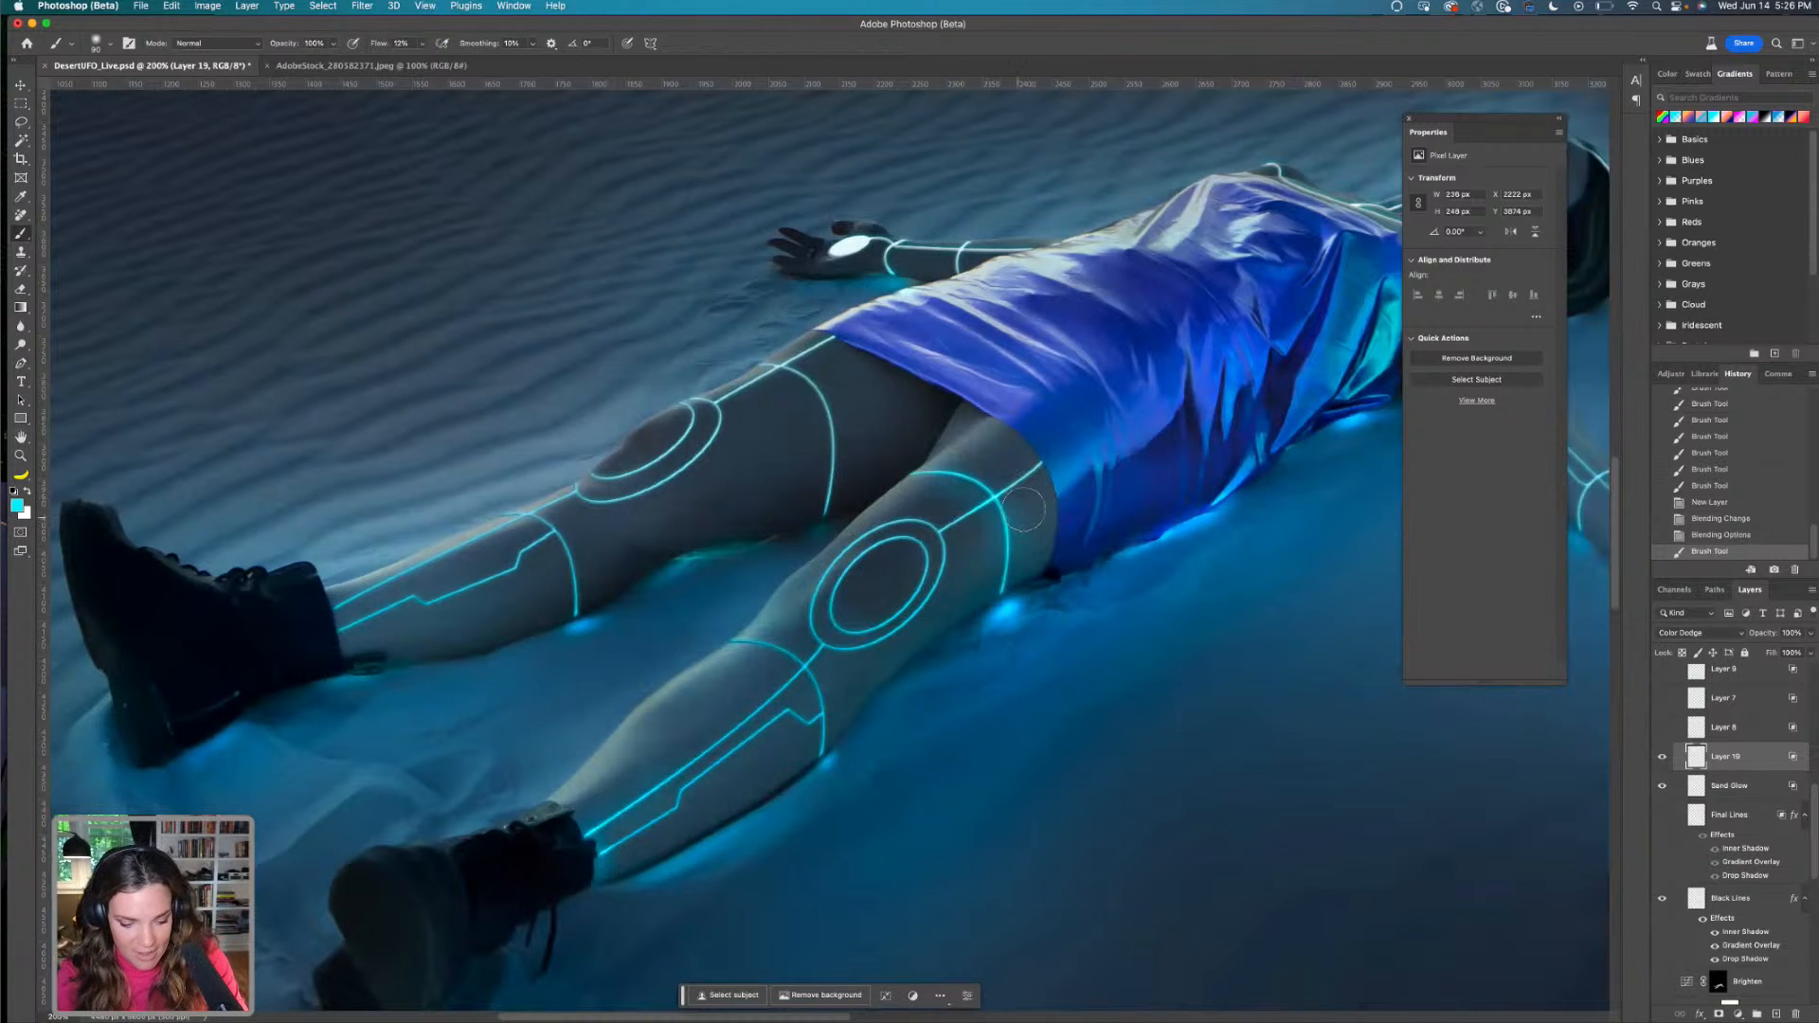
mouse_move(936, 542)
left_mouse_down()
mouse_move(950, 568)
mouse_move(915, 611)
mouse_move(835, 633)
mouse_move(820, 593)
mouse_move(848, 557)
mouse_move(931, 519)
left_mouse_up()
key("super+z")
key("super+equal")
mouse_move(885, 439)
left_mouse_down()
mouse_move(767, 312)
mouse_move(690, 292)
left_mouse_up()
key("bracketleft")
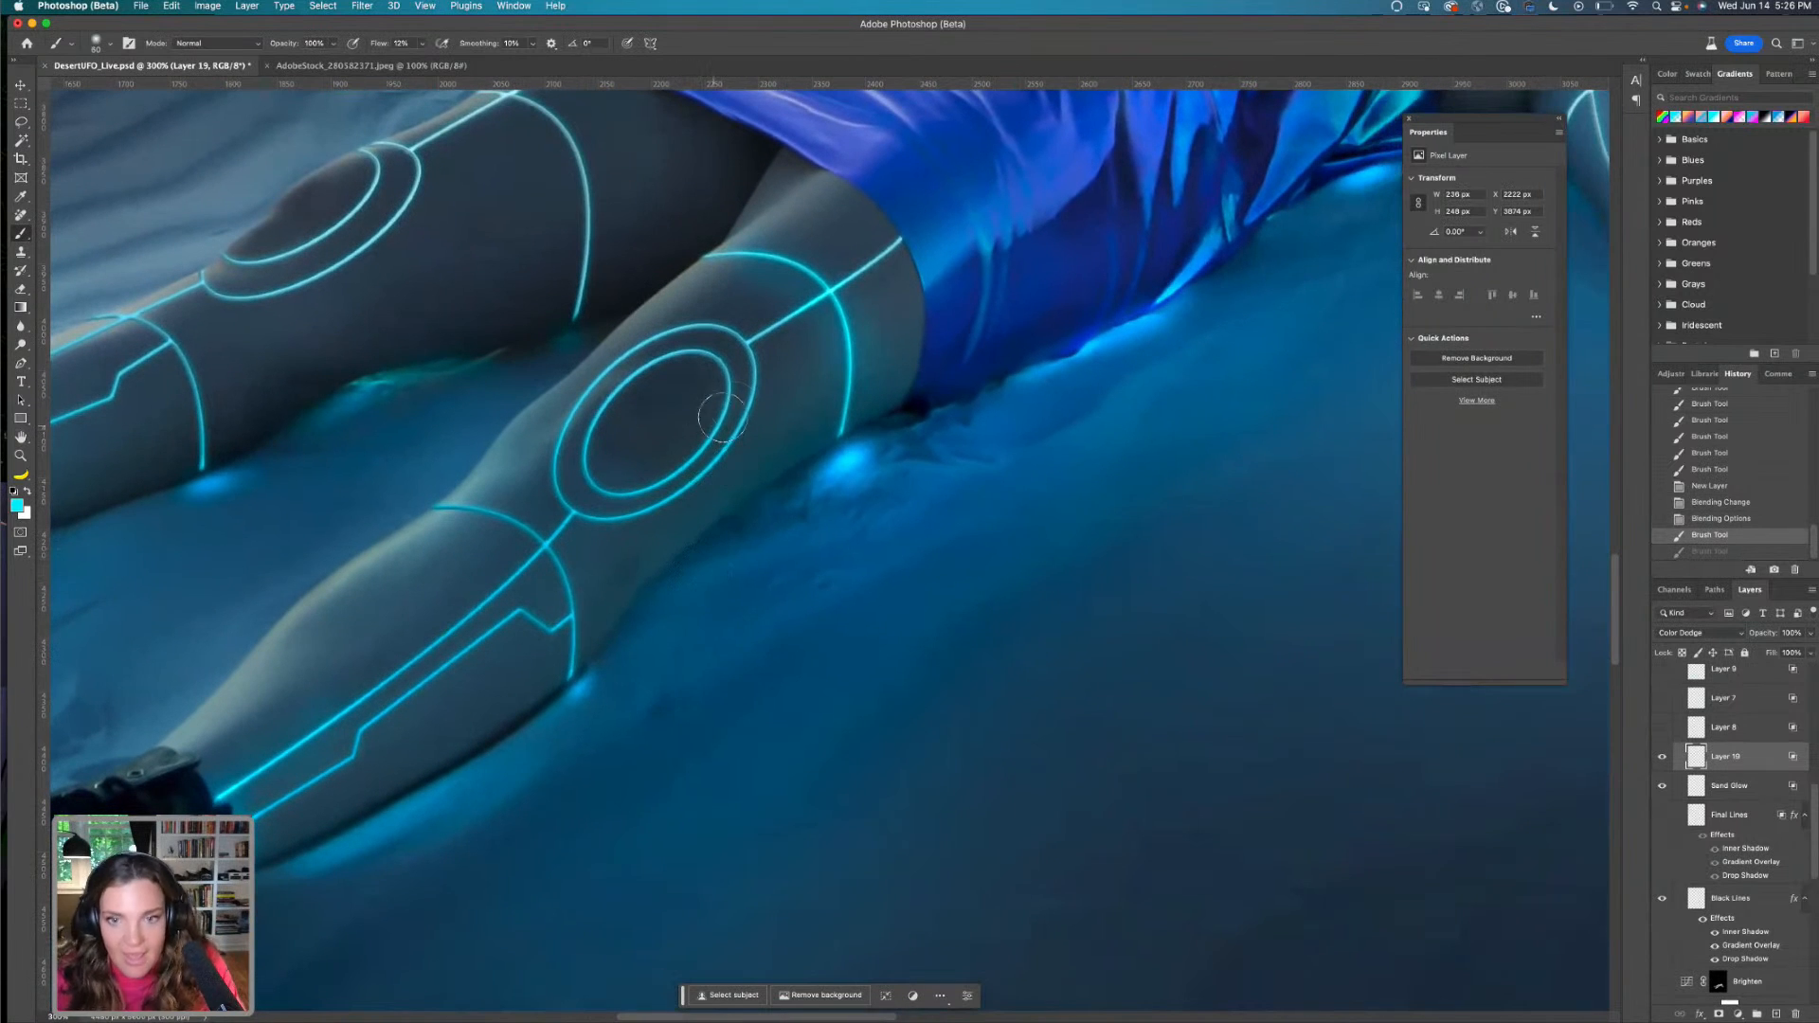
left_click_drag(737, 383, 684, 466)
key("bracketleft")
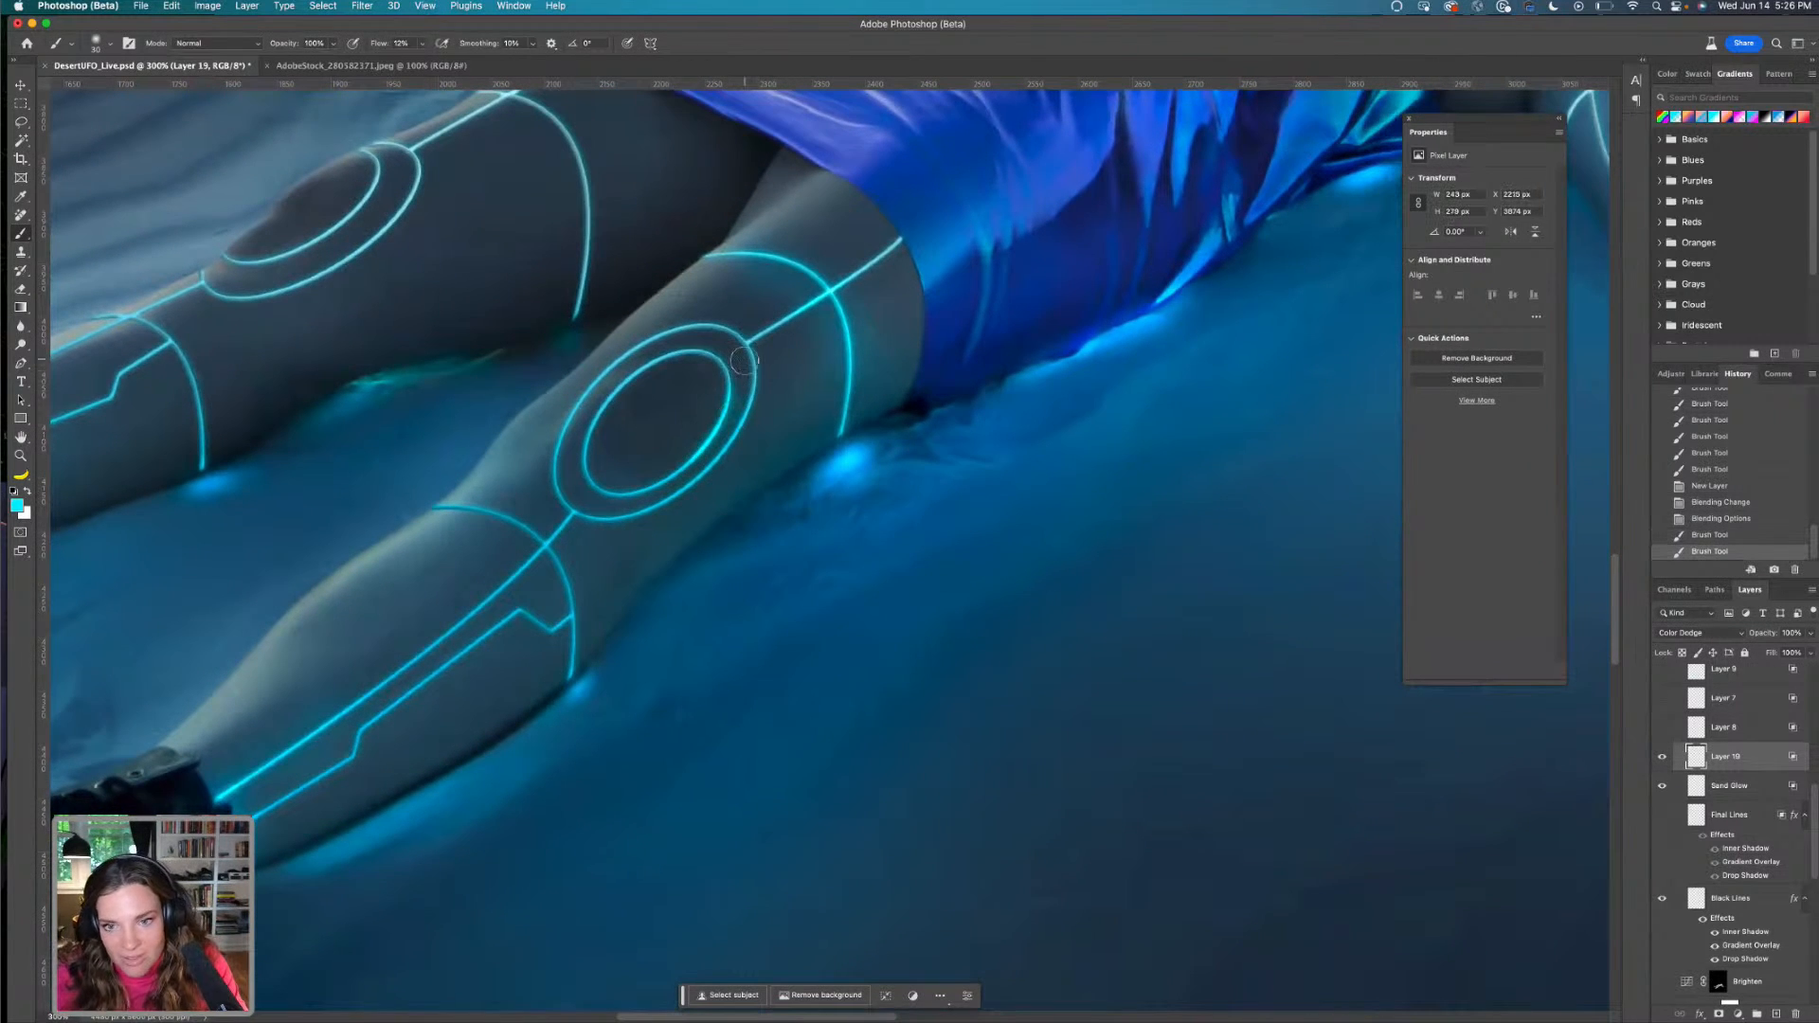
key("super+z")
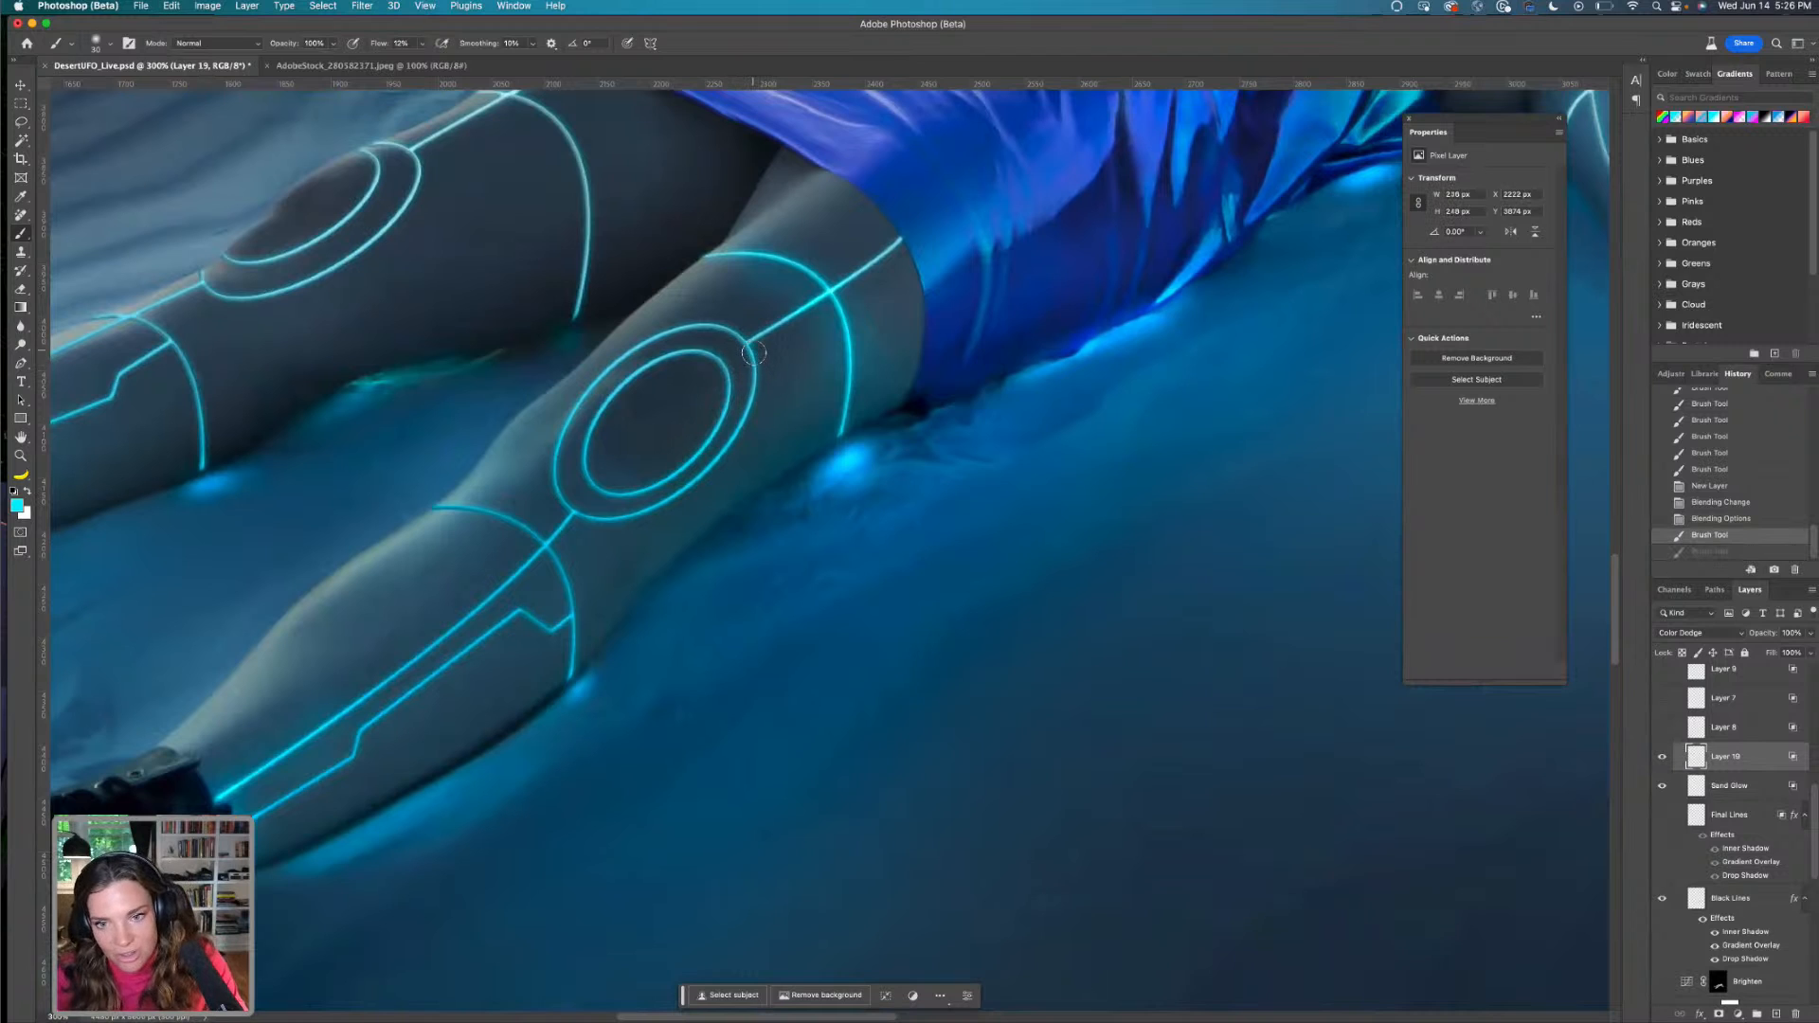
Paint a glow along the lower edge of the near knee's outer ring, then undo the extra stroke there
mouse_move(755, 406)
left_mouse_down()
mouse_move(690, 497)
mouse_move(569, 518)
left_mouse_up()
left_click_drag(569, 519, 638, 512)
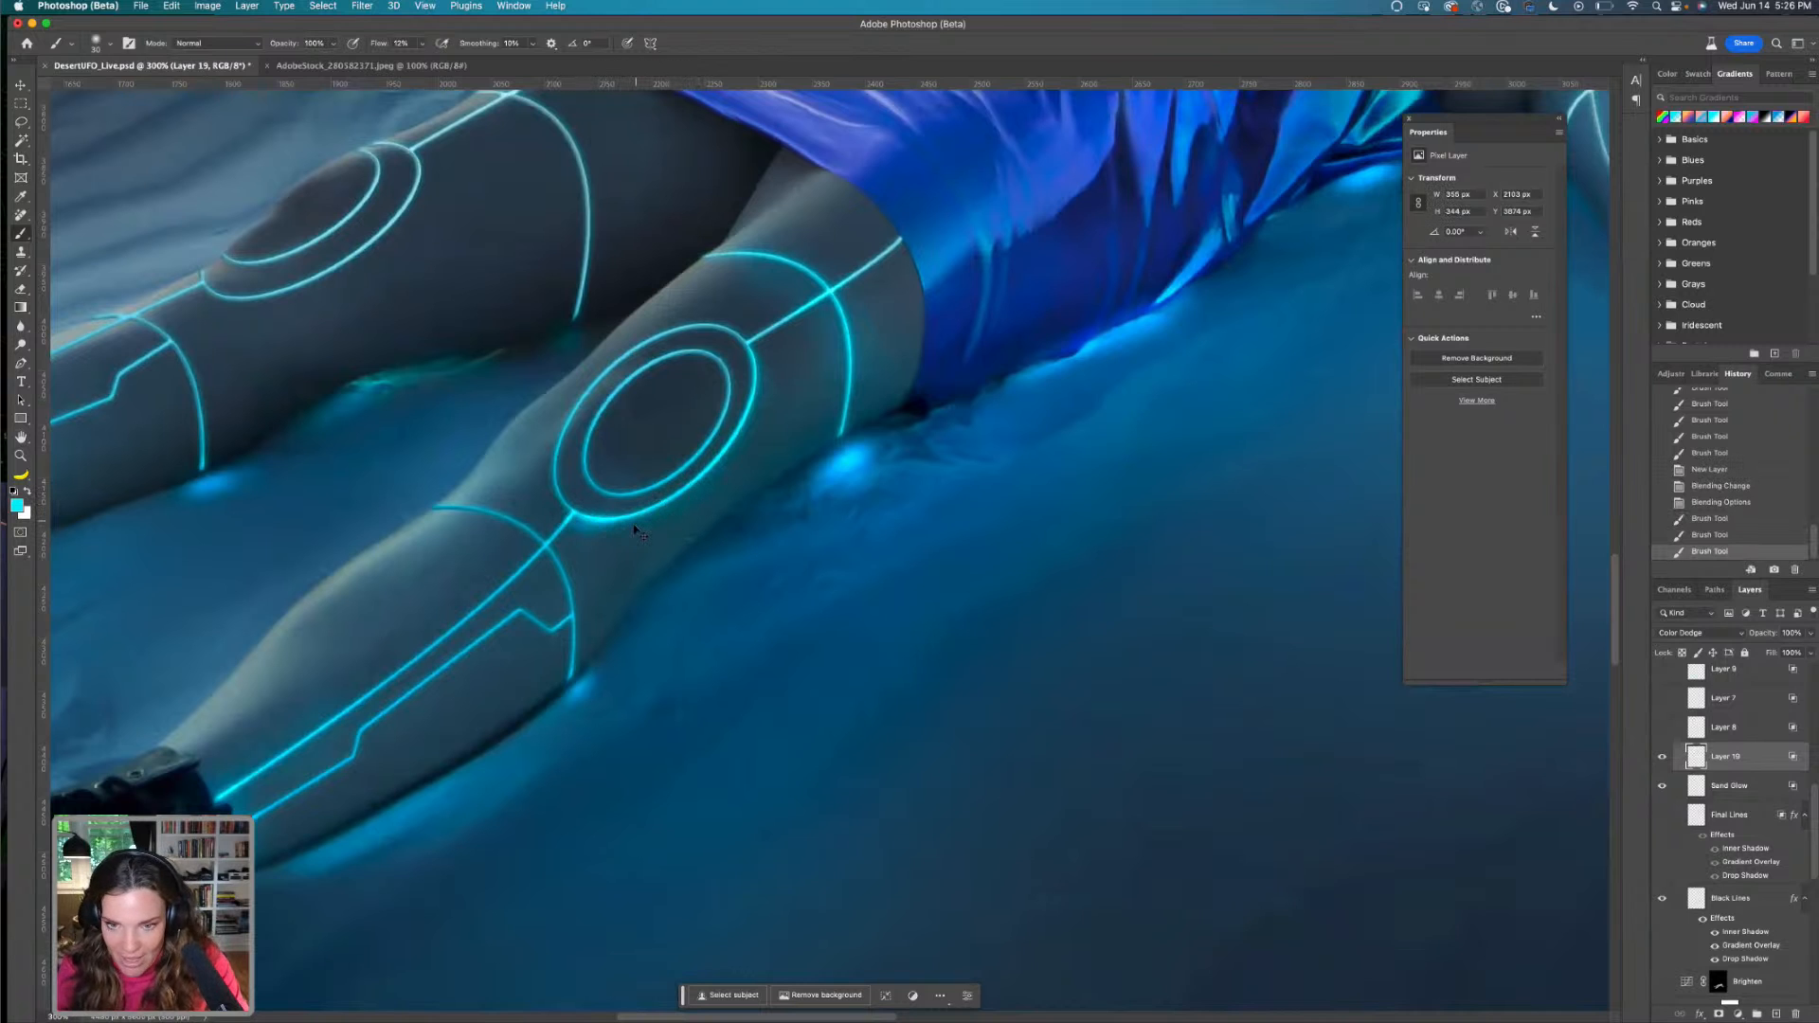
key("super+z")
key("super+equal")
left_click_drag(492, 512, 630, 496)
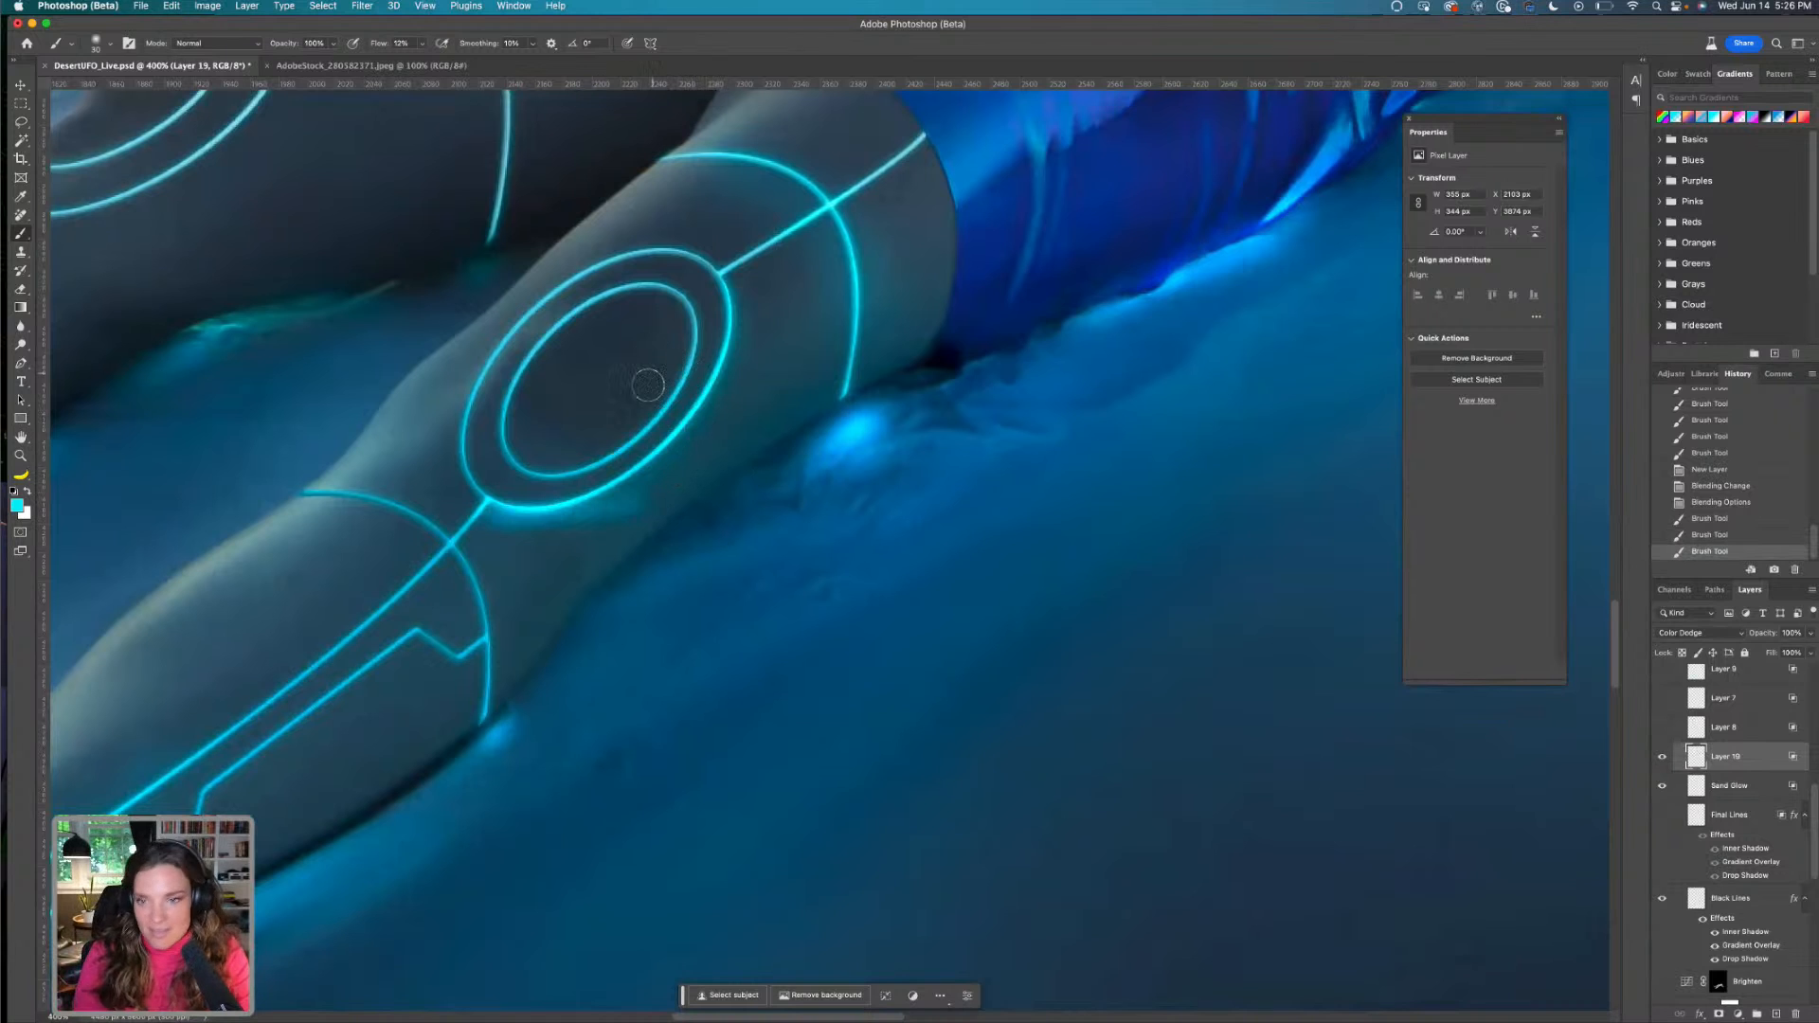
key("super+z")
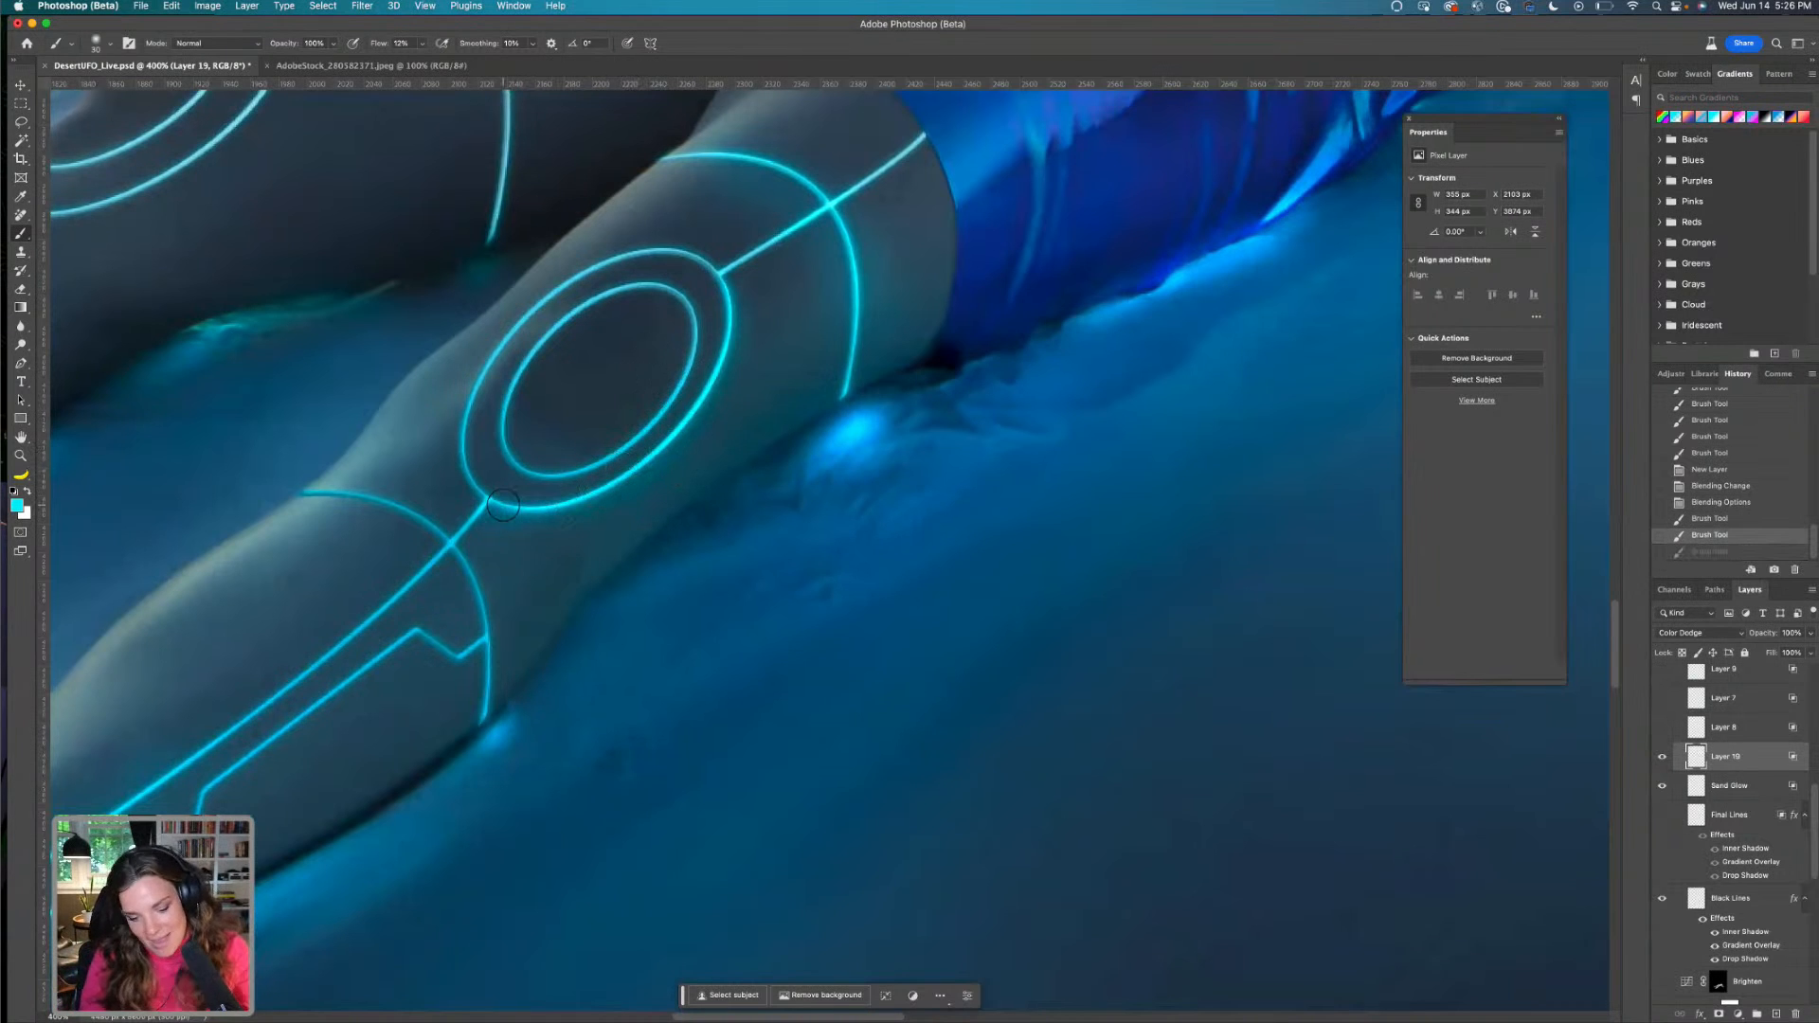
key("bracketright")
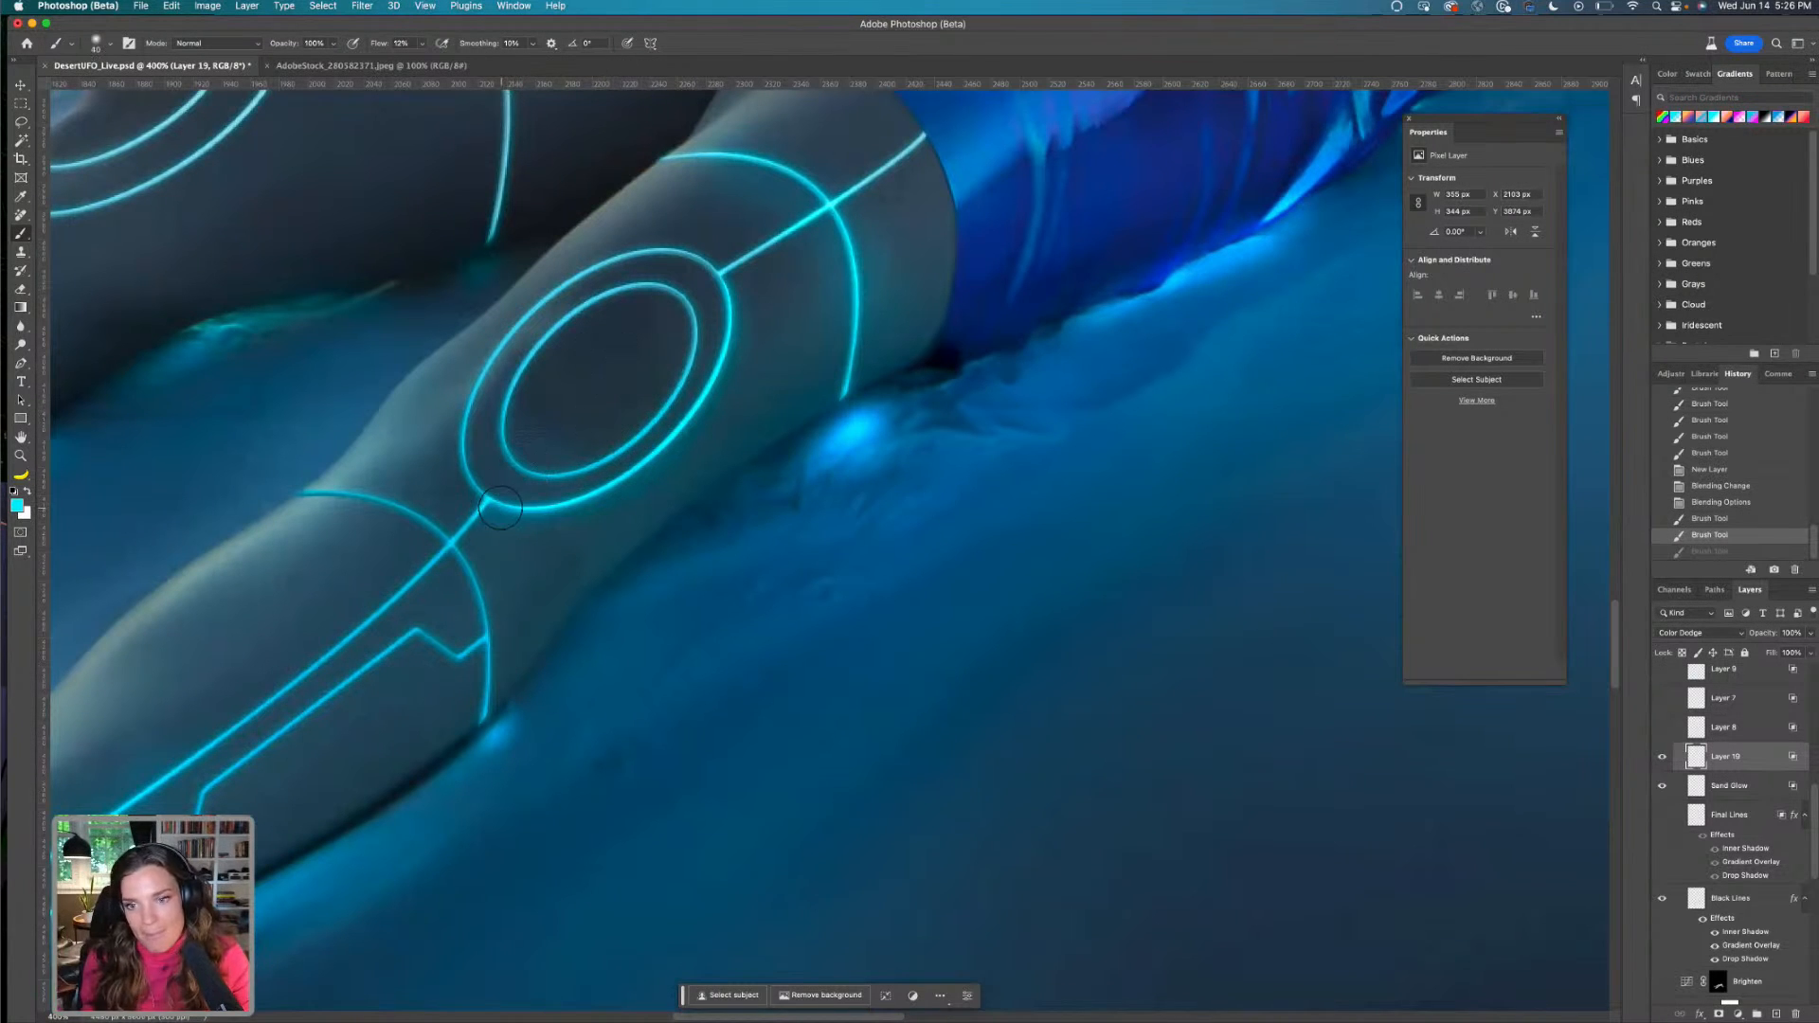
mouse_move(512, 512)
left_mouse_down()
mouse_move(602, 502)
mouse_move(710, 417)
left_mouse_up()
key("super+z")
With a much smaller brush, paint glow along the near knee's outer and inner rings and the short connecting line below them
key("bracketleft")
key("bracketleft")
key("bracketleft")
key("bracketleft")
key("bracketleft")
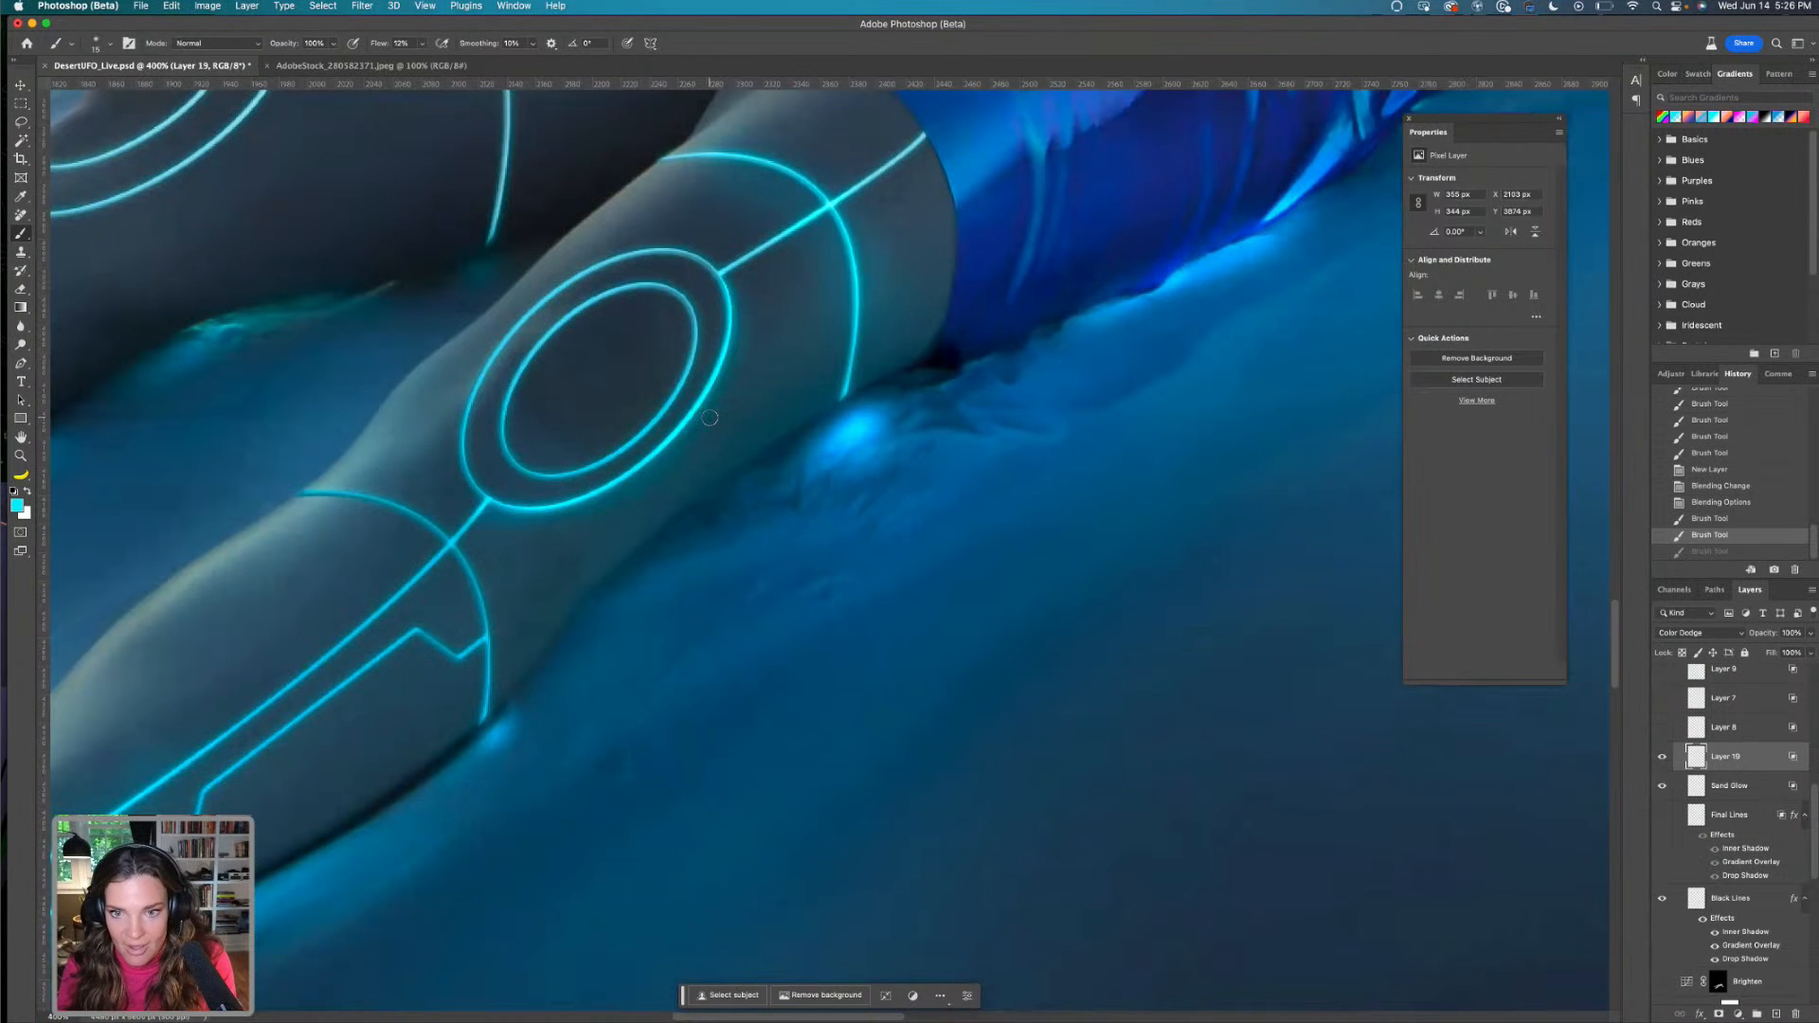
key("super+equal")
left_click_drag(700, 384, 1074, 325)
left_click_drag(734, 427, 869, 405)
mouse_move(1071, 129)
left_mouse_down()
mouse_move(1007, 291)
mouse_move(817, 426)
left_mouse_up()
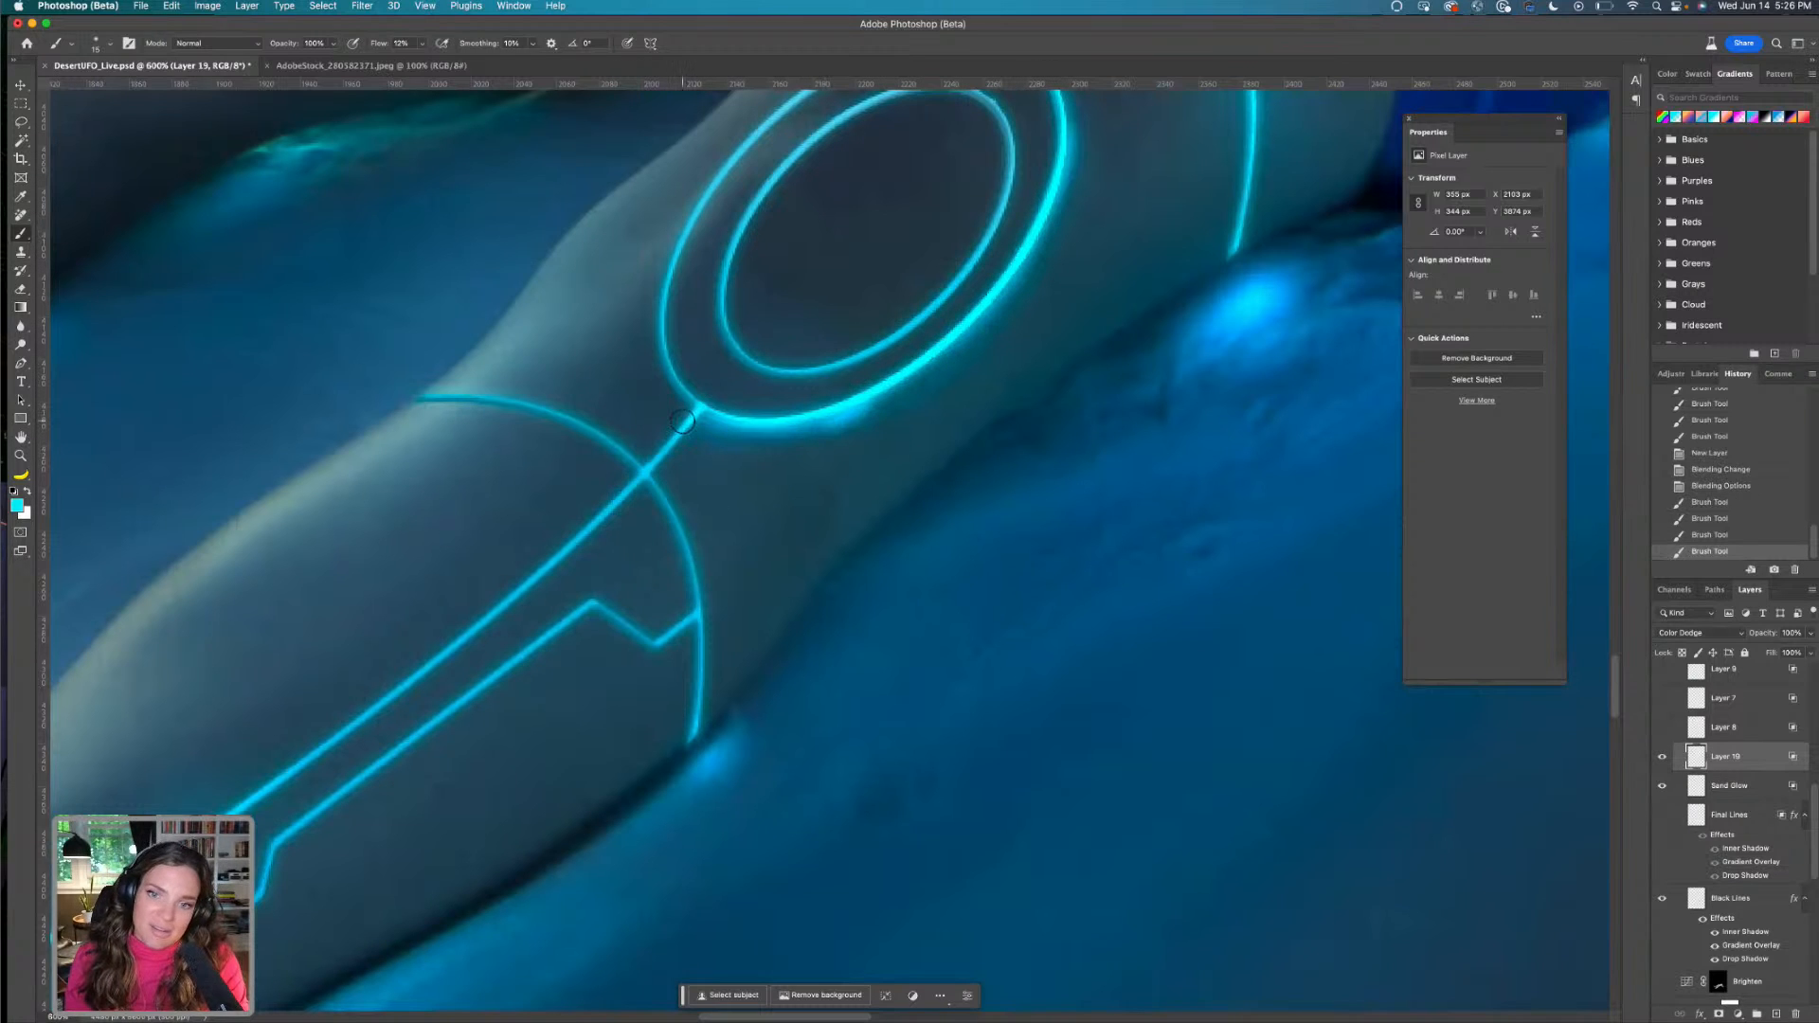
mouse_move(695, 417)
left_mouse_down()
mouse_move(633, 497)
mouse_move(718, 409)
mouse_move(781, 427)
left_mouse_up()
mouse_move(723, 286)
left_mouse_down()
mouse_move(729, 328)
mouse_move(742, 220)
mouse_move(726, 291)
mouse_move(745, 242)
mouse_move(743, 385)
left_mouse_up()
Paint glow down the curved line on the near calf and along the upper end of the long shin line
left_click_drag(623, 625, 663, 631)
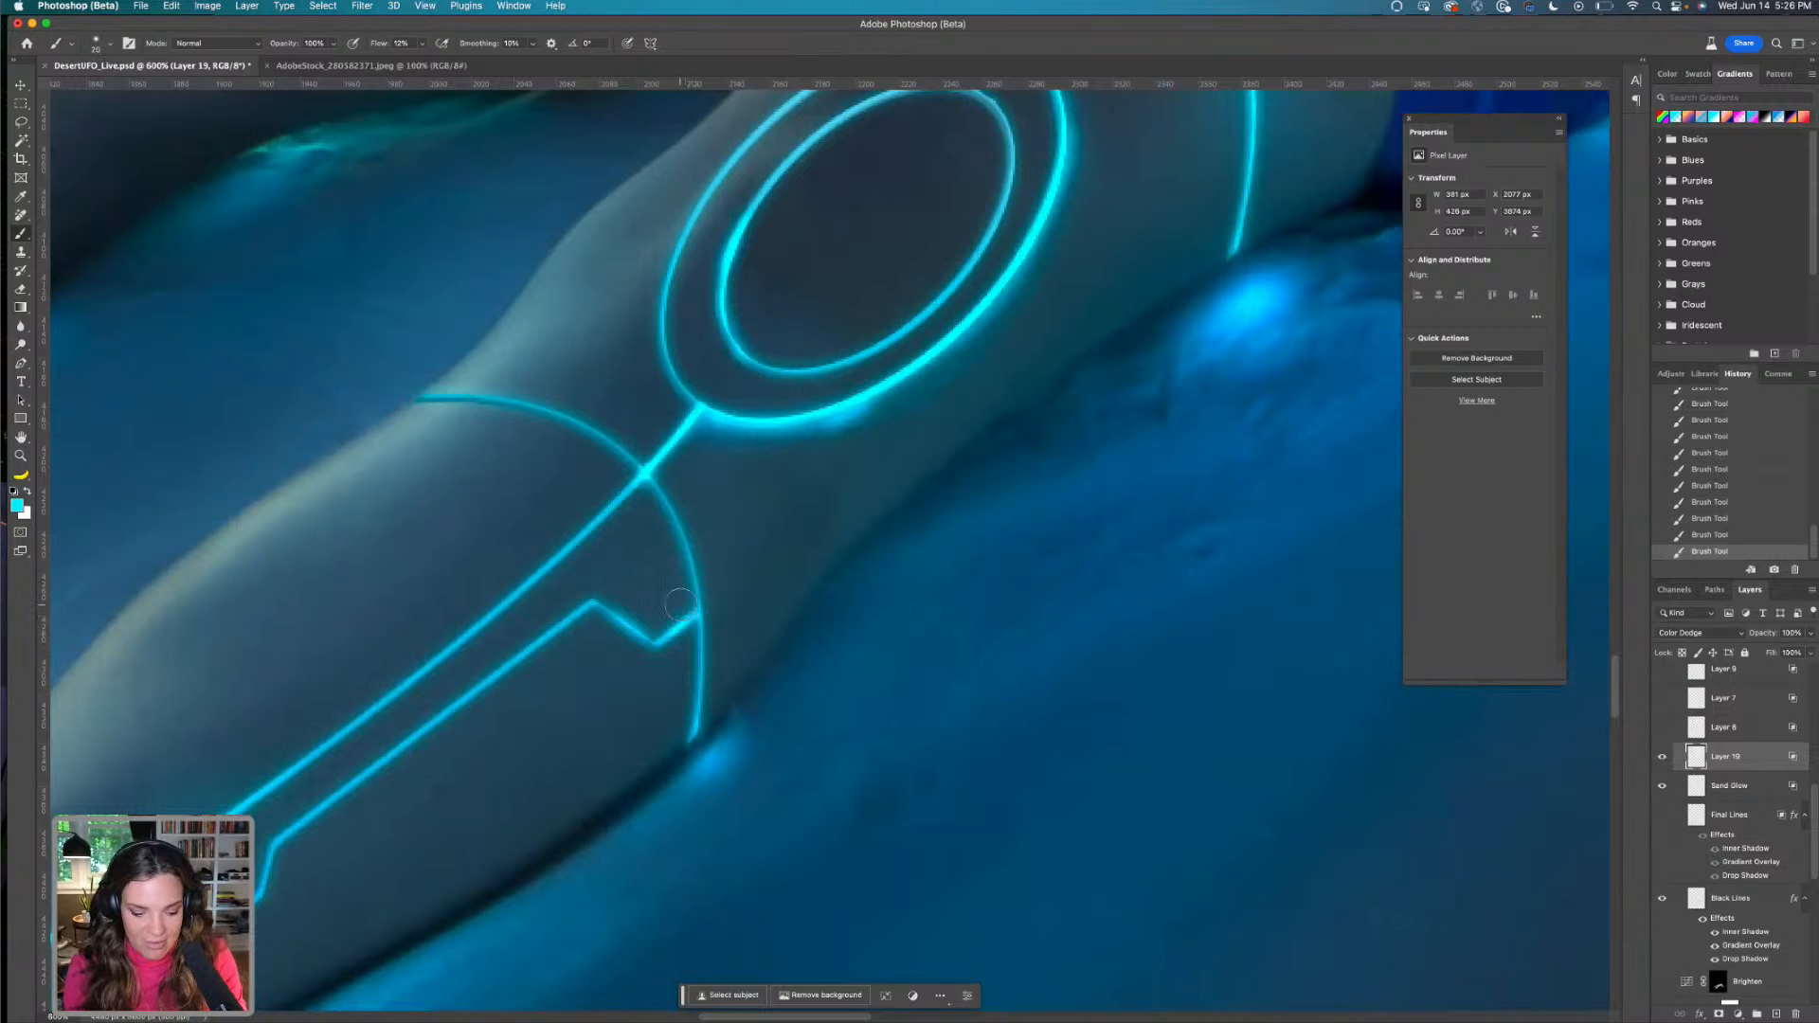
key("super+z")
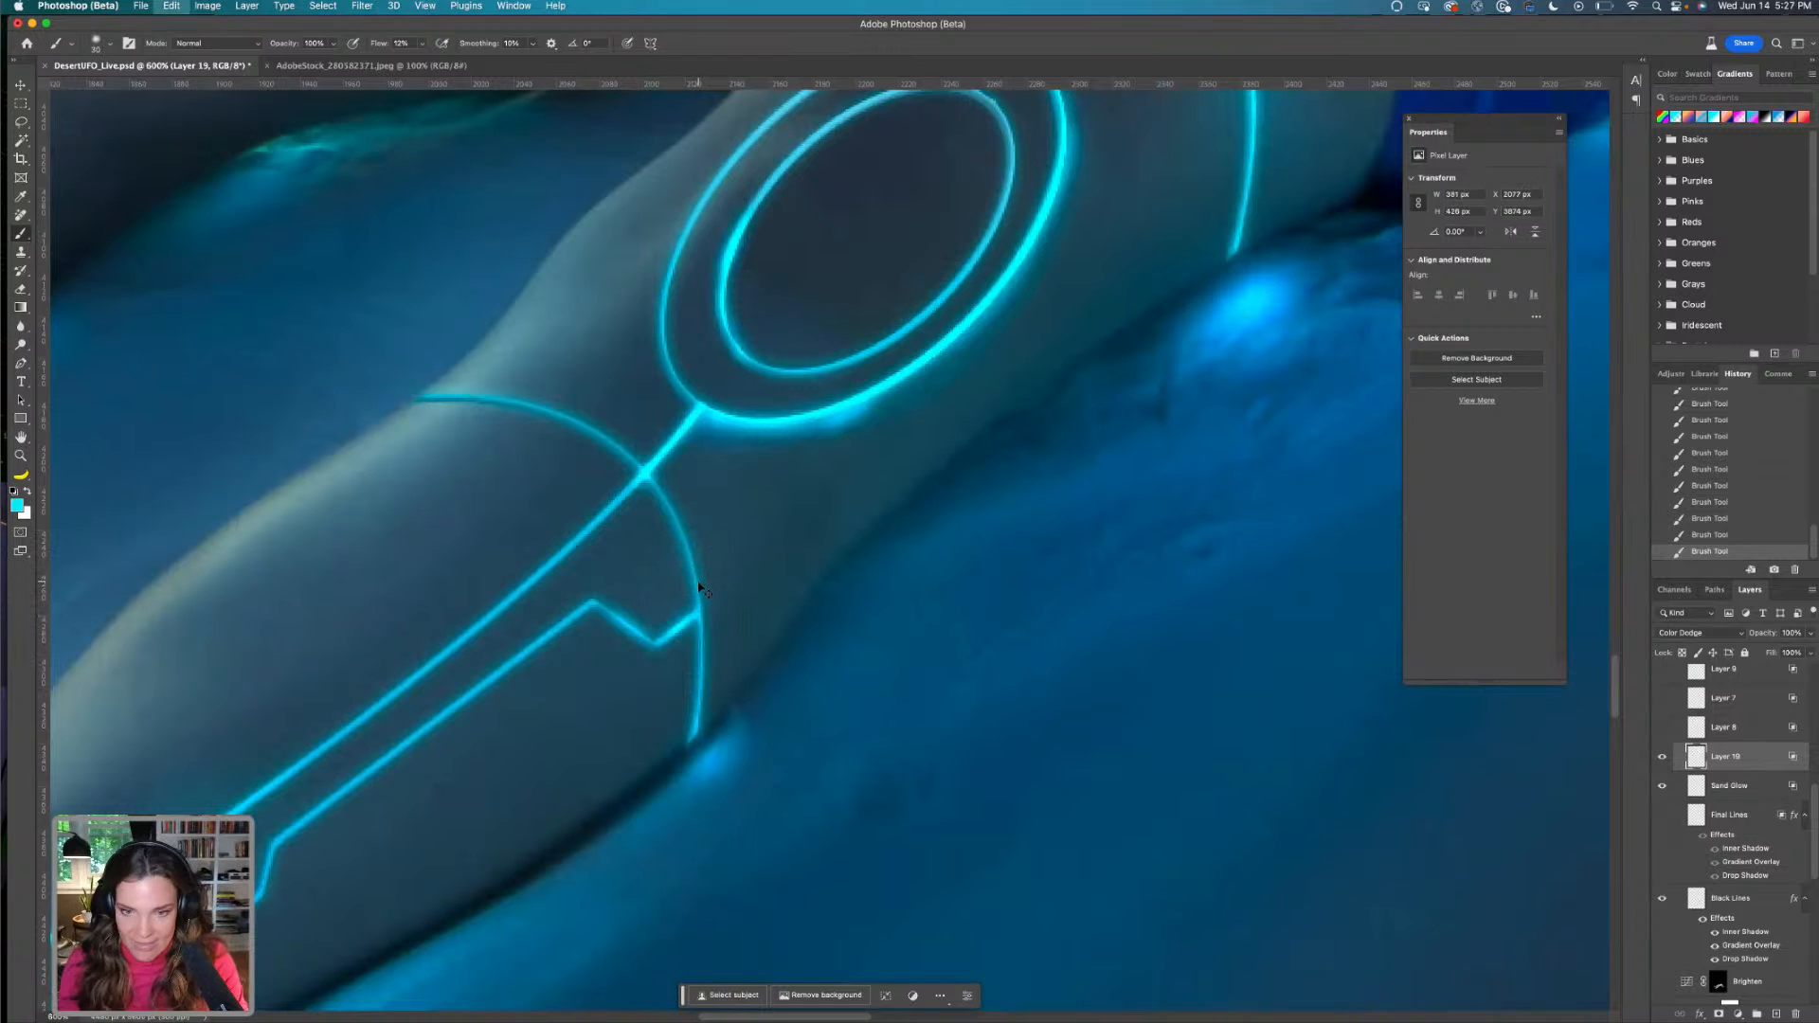
key("super+shift+z")
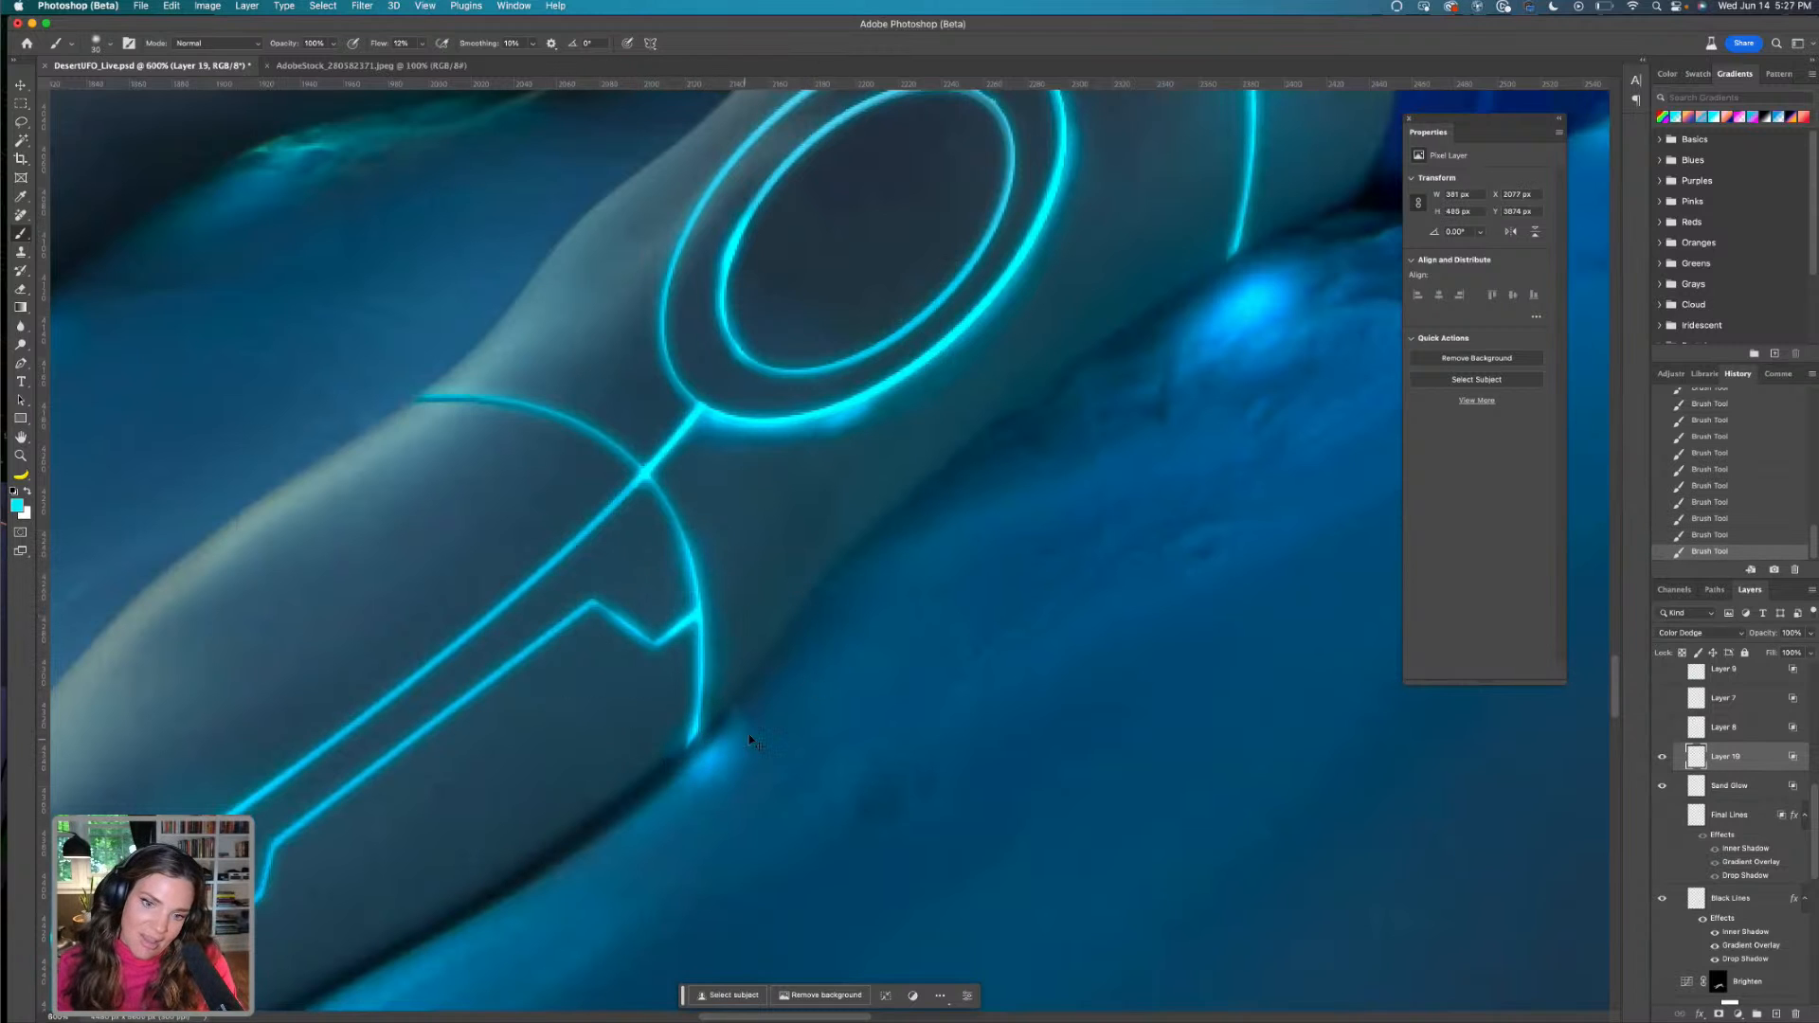
left_click_drag(714, 702, 695, 735)
left_click_drag(626, 497, 562, 556)
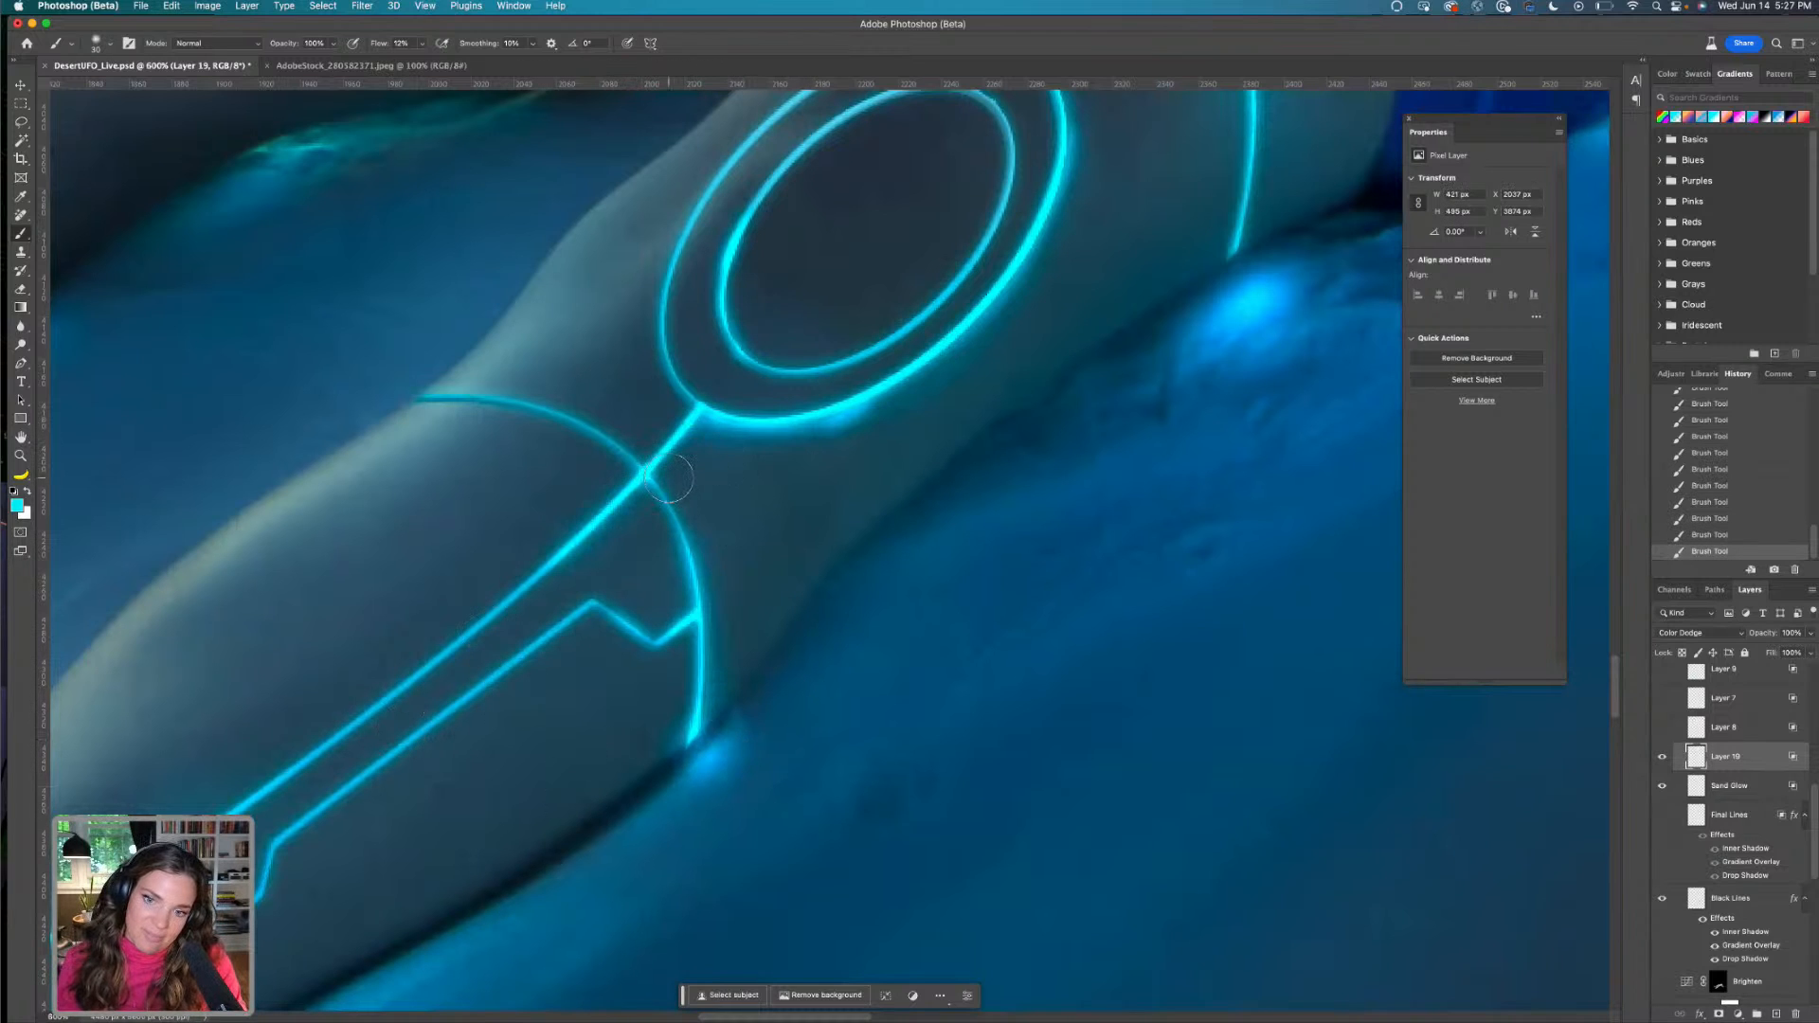
Paint glow where the near leg's shin lines meet the boot and along the long and stepped lines
left_click_drag(607, 674, 1120, 446)
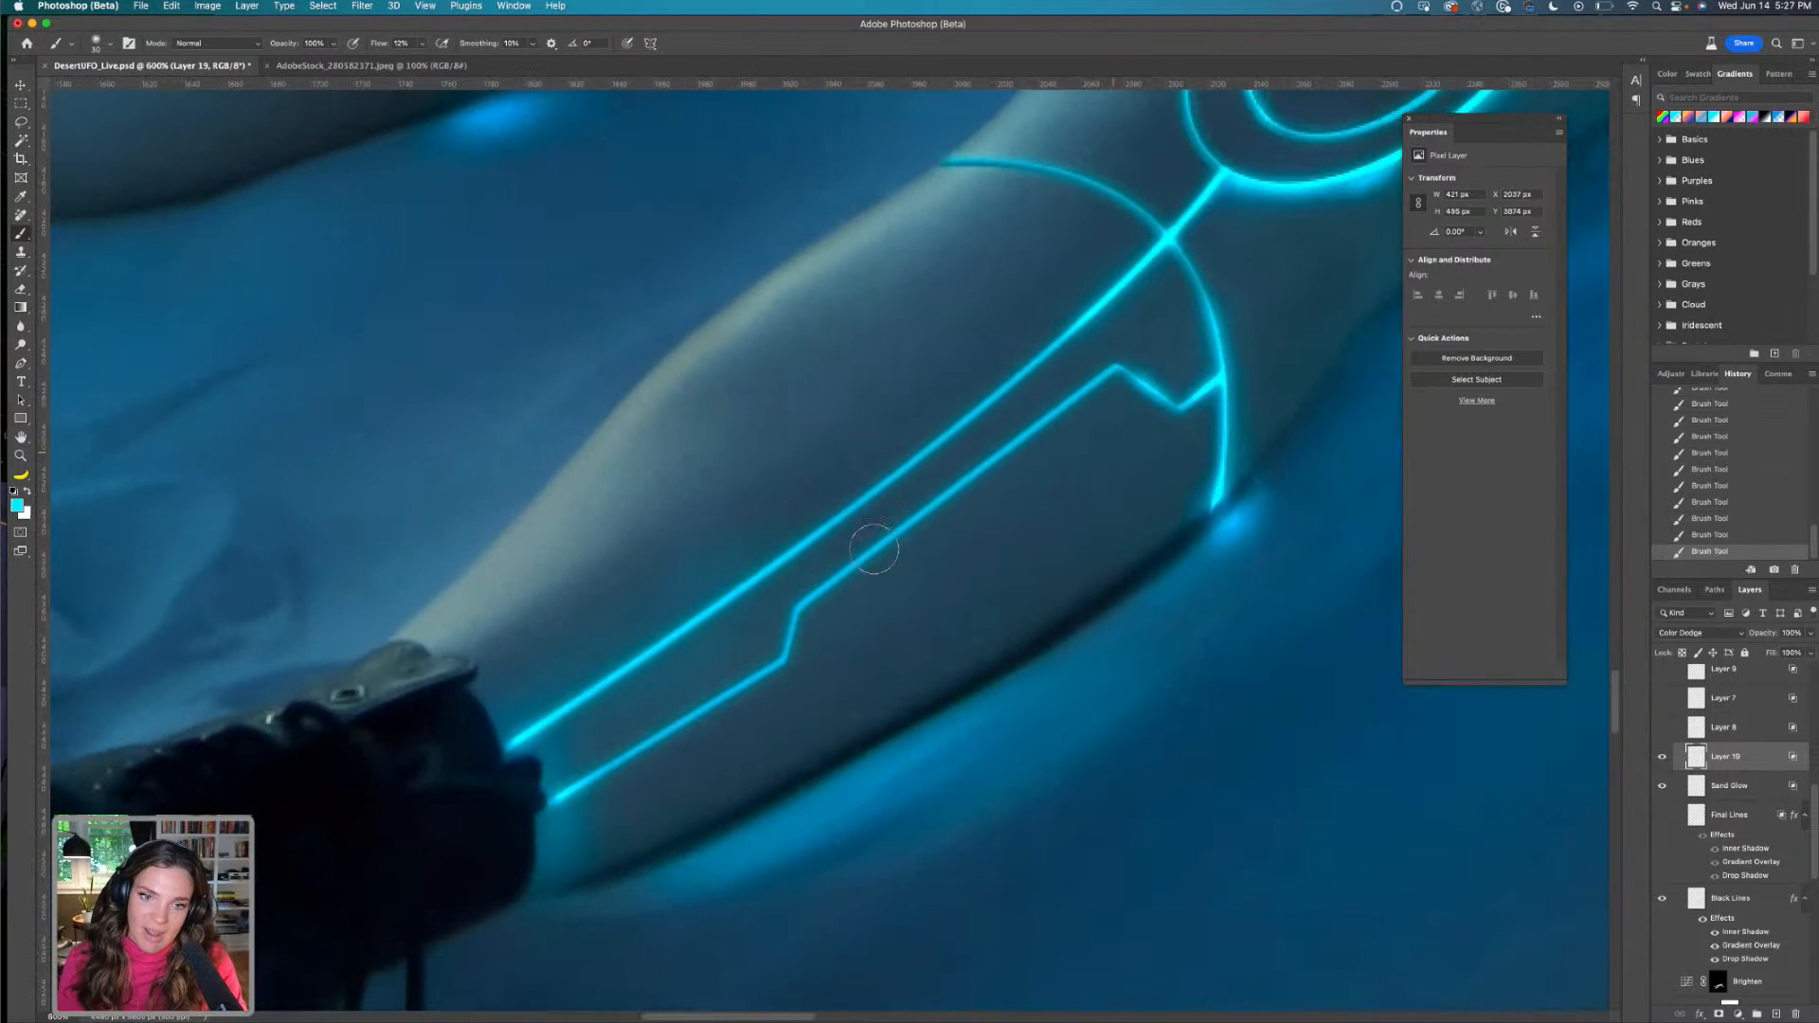
left_click_drag(503, 727, 674, 578)
mouse_move(490, 676)
left_mouse_down()
mouse_move(507, 743)
mouse_move(669, 741)
left_mouse_up()
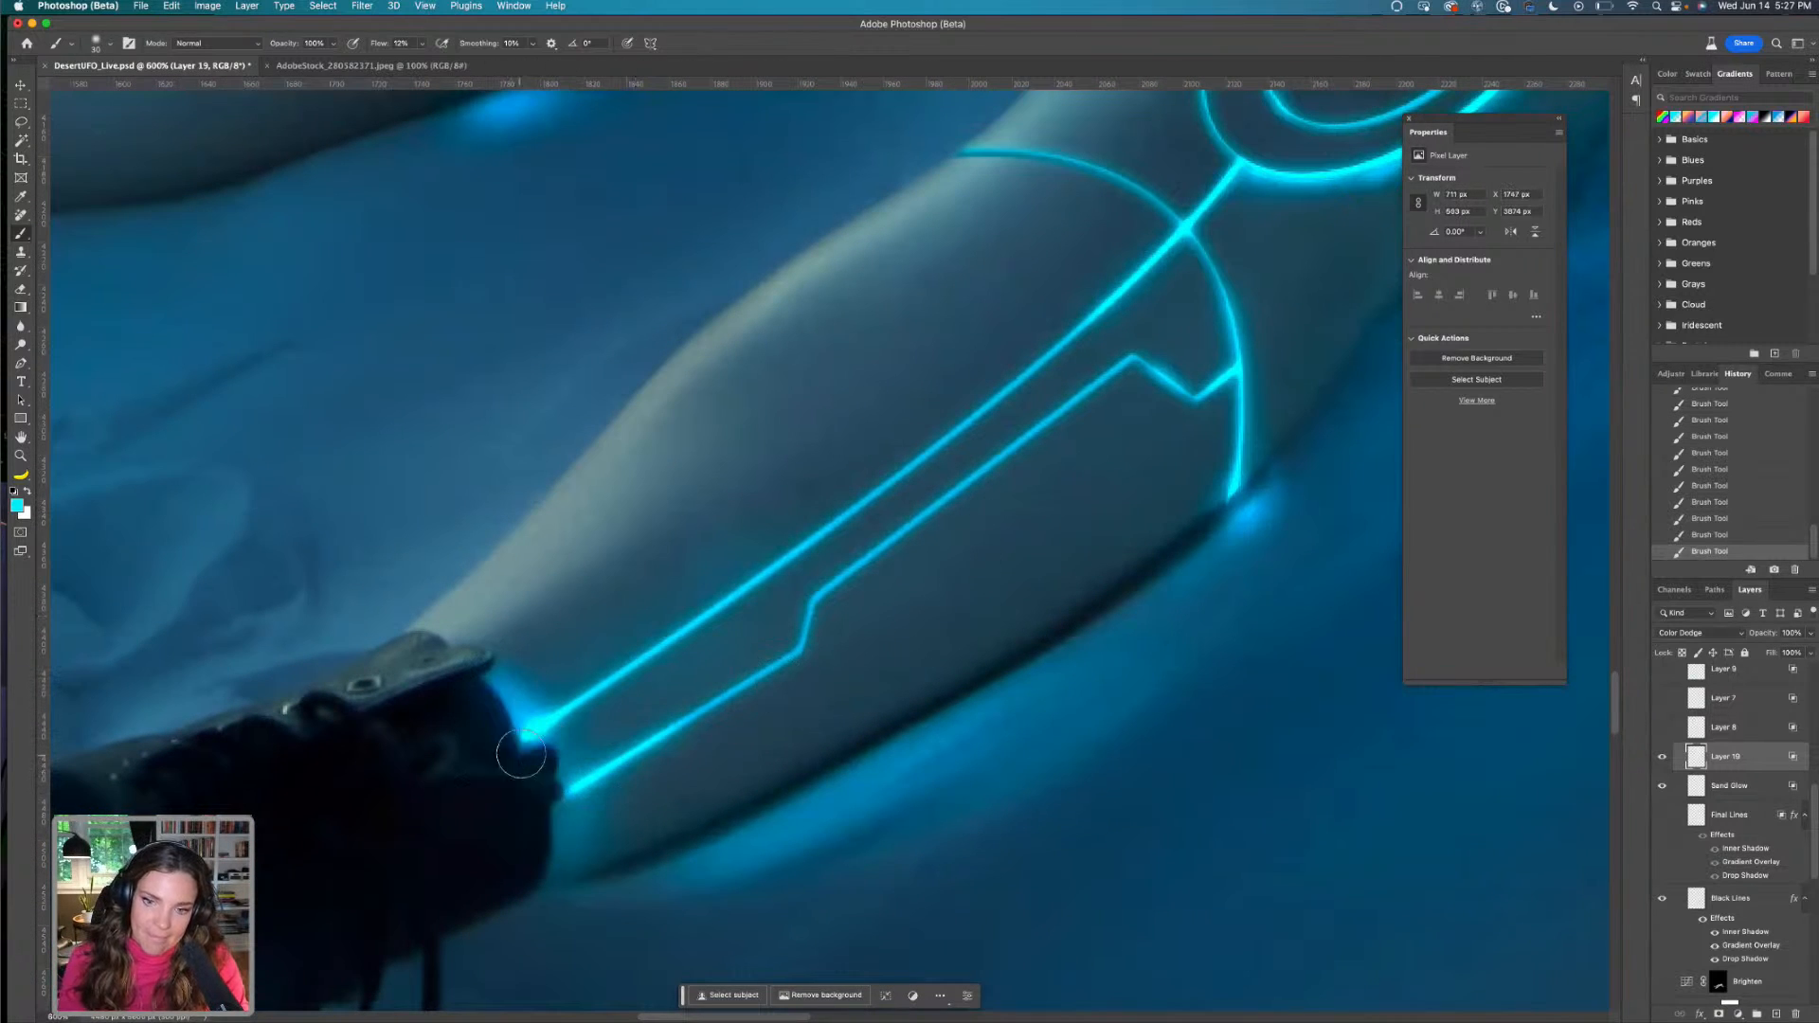
left_click_drag(527, 745, 713, 645)
left_click_drag(652, 745, 758, 696)
left_click_drag(827, 594, 929, 533)
Paint glow along the neck and jaw line and the lower part of the cheek line, undoing trial strokes by the nose and hairline
left_click_drag(1099, 433, 552, 804)
mouse_move(1076, 370)
left_mouse_down()
mouse_move(578, 474)
mouse_move(434, 541)
left_mouse_up()
left_click_drag(1183, 444, 782, 718)
left_click_drag(986, 293, 1020, 556)
mouse_move(1092, 261)
left_mouse_down()
mouse_move(1045, 375)
mouse_move(1047, 284)
left_mouse_up()
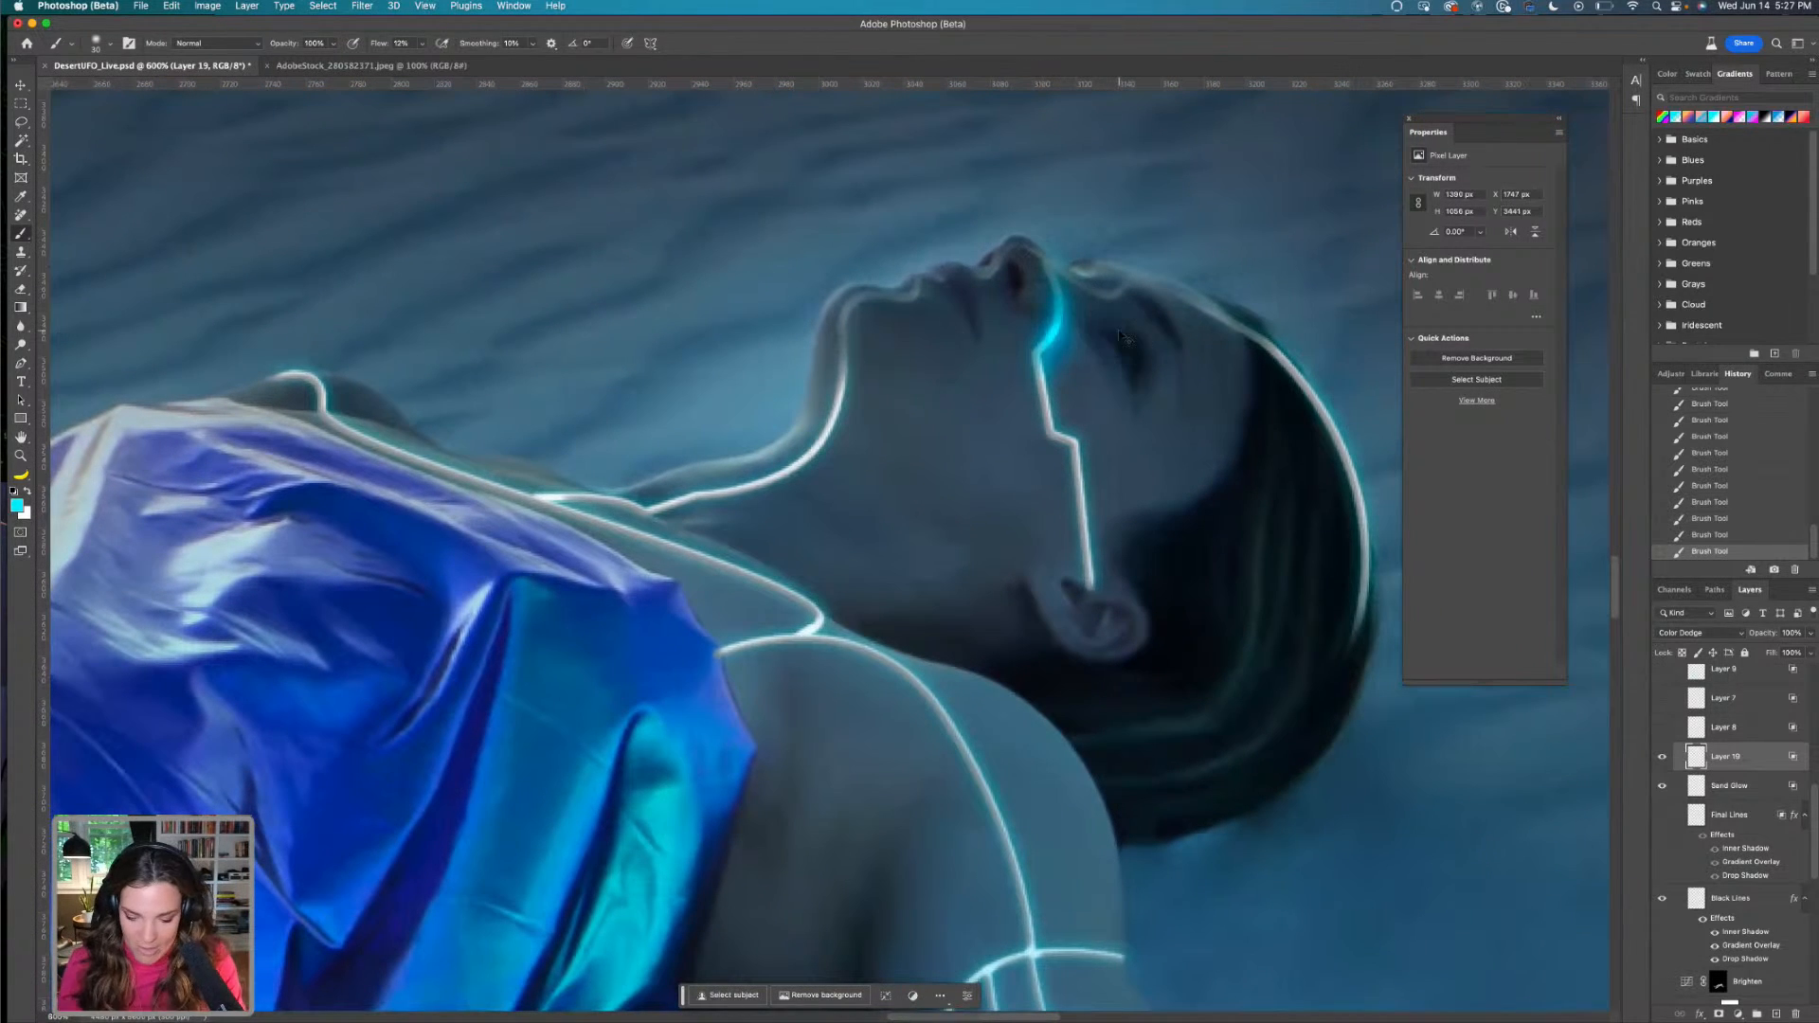
key("super+z")
mouse_move(1061, 270)
left_mouse_down()
mouse_move(1276, 339)
mouse_move(1151, 303)
left_mouse_up()
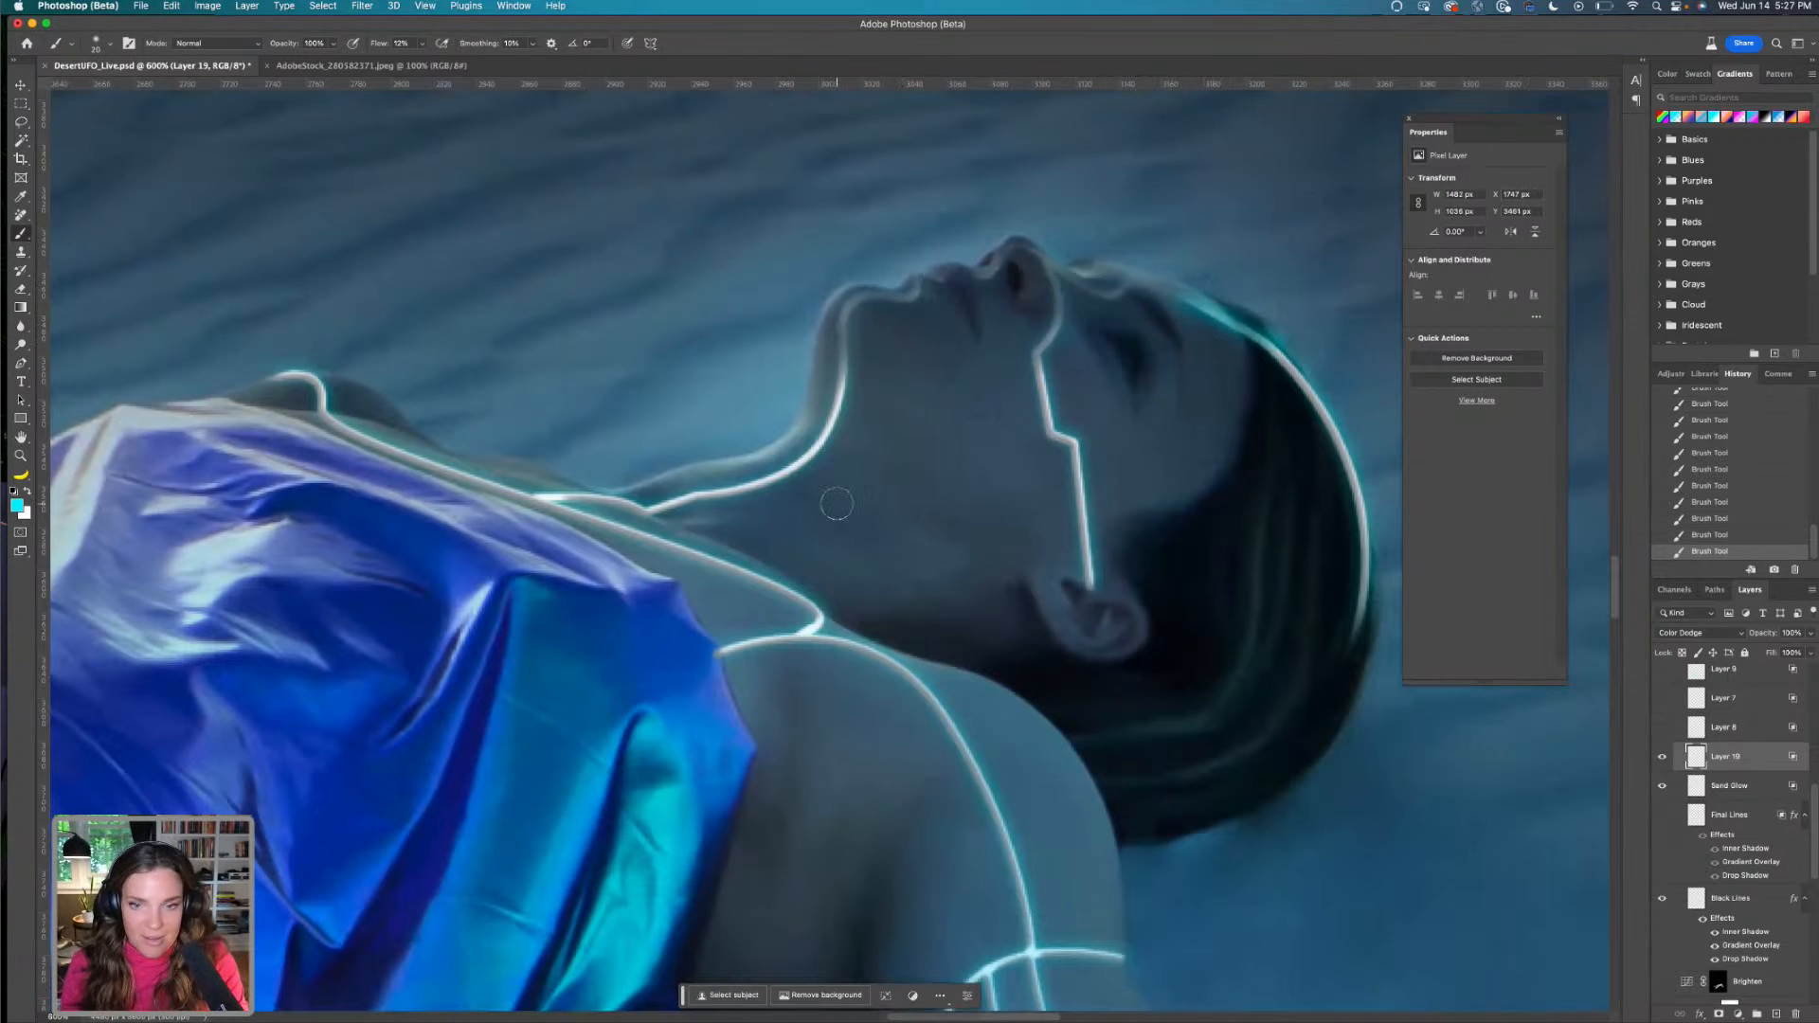
key("super+z")
mouse_move(660, 507)
left_mouse_down()
mouse_move(815, 444)
mouse_move(844, 400)
mouse_move(847, 305)
left_mouse_up()
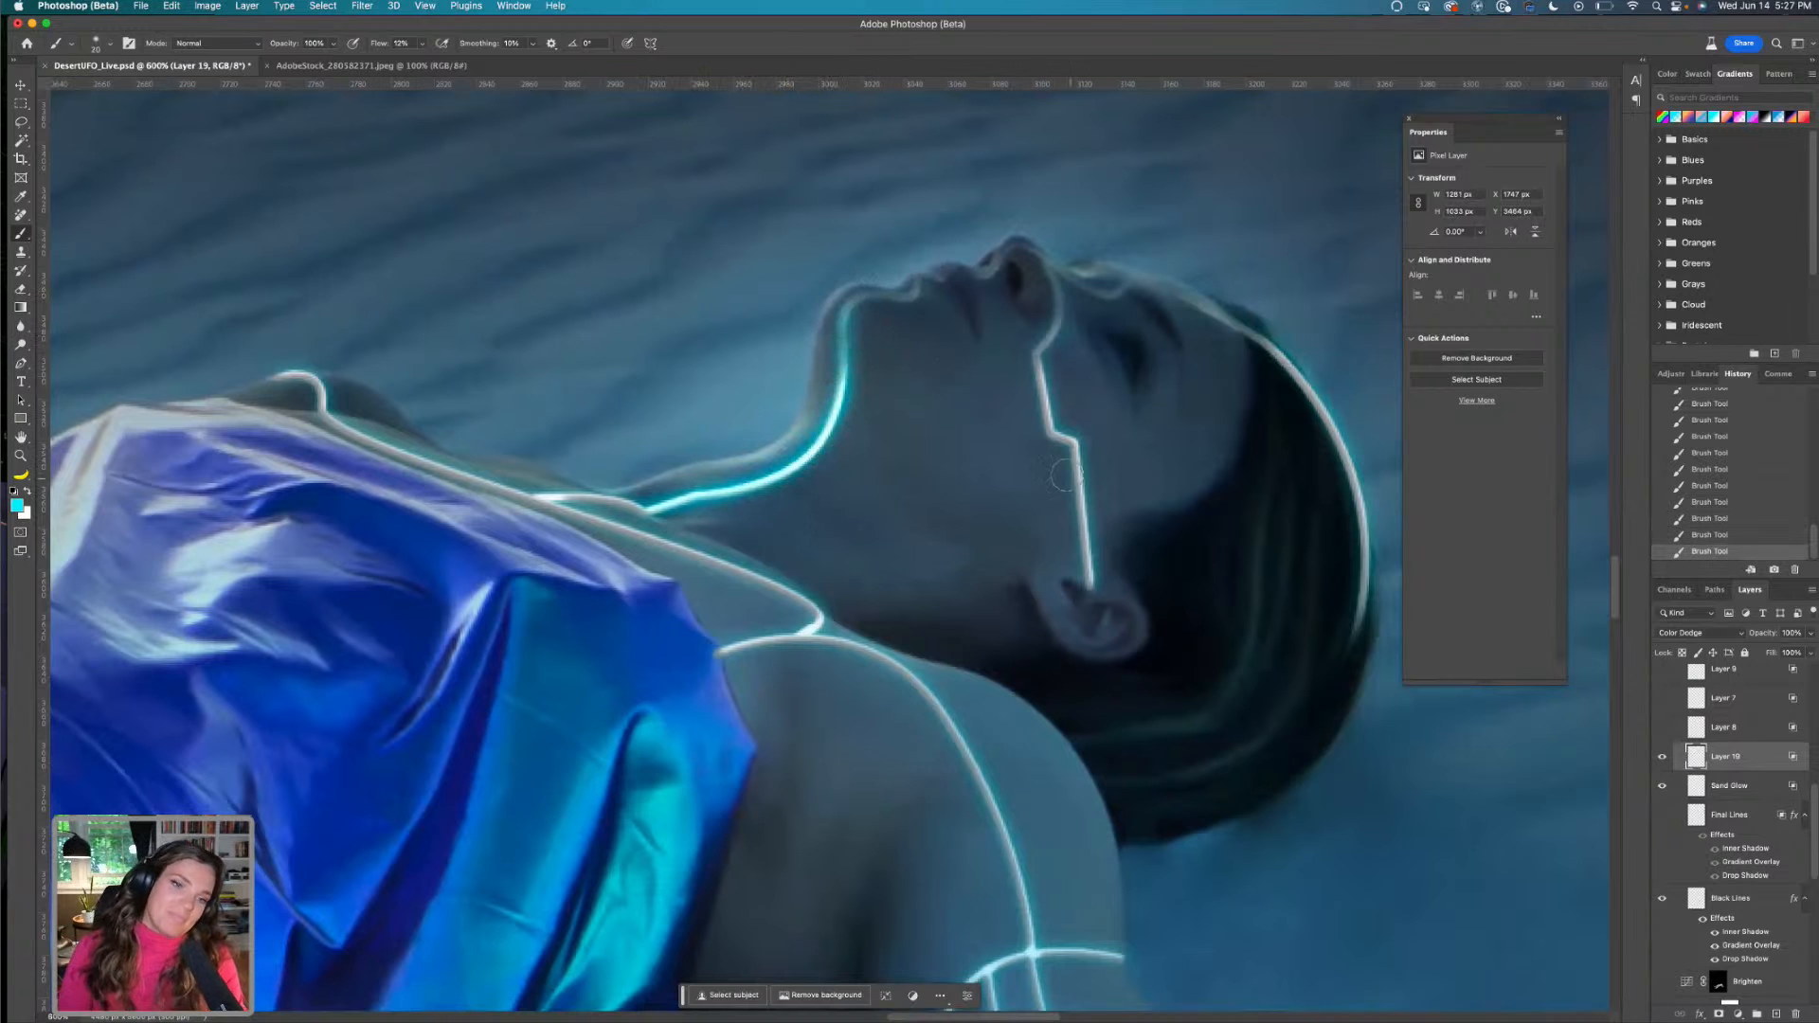
left_click_drag(1075, 444, 1090, 588)
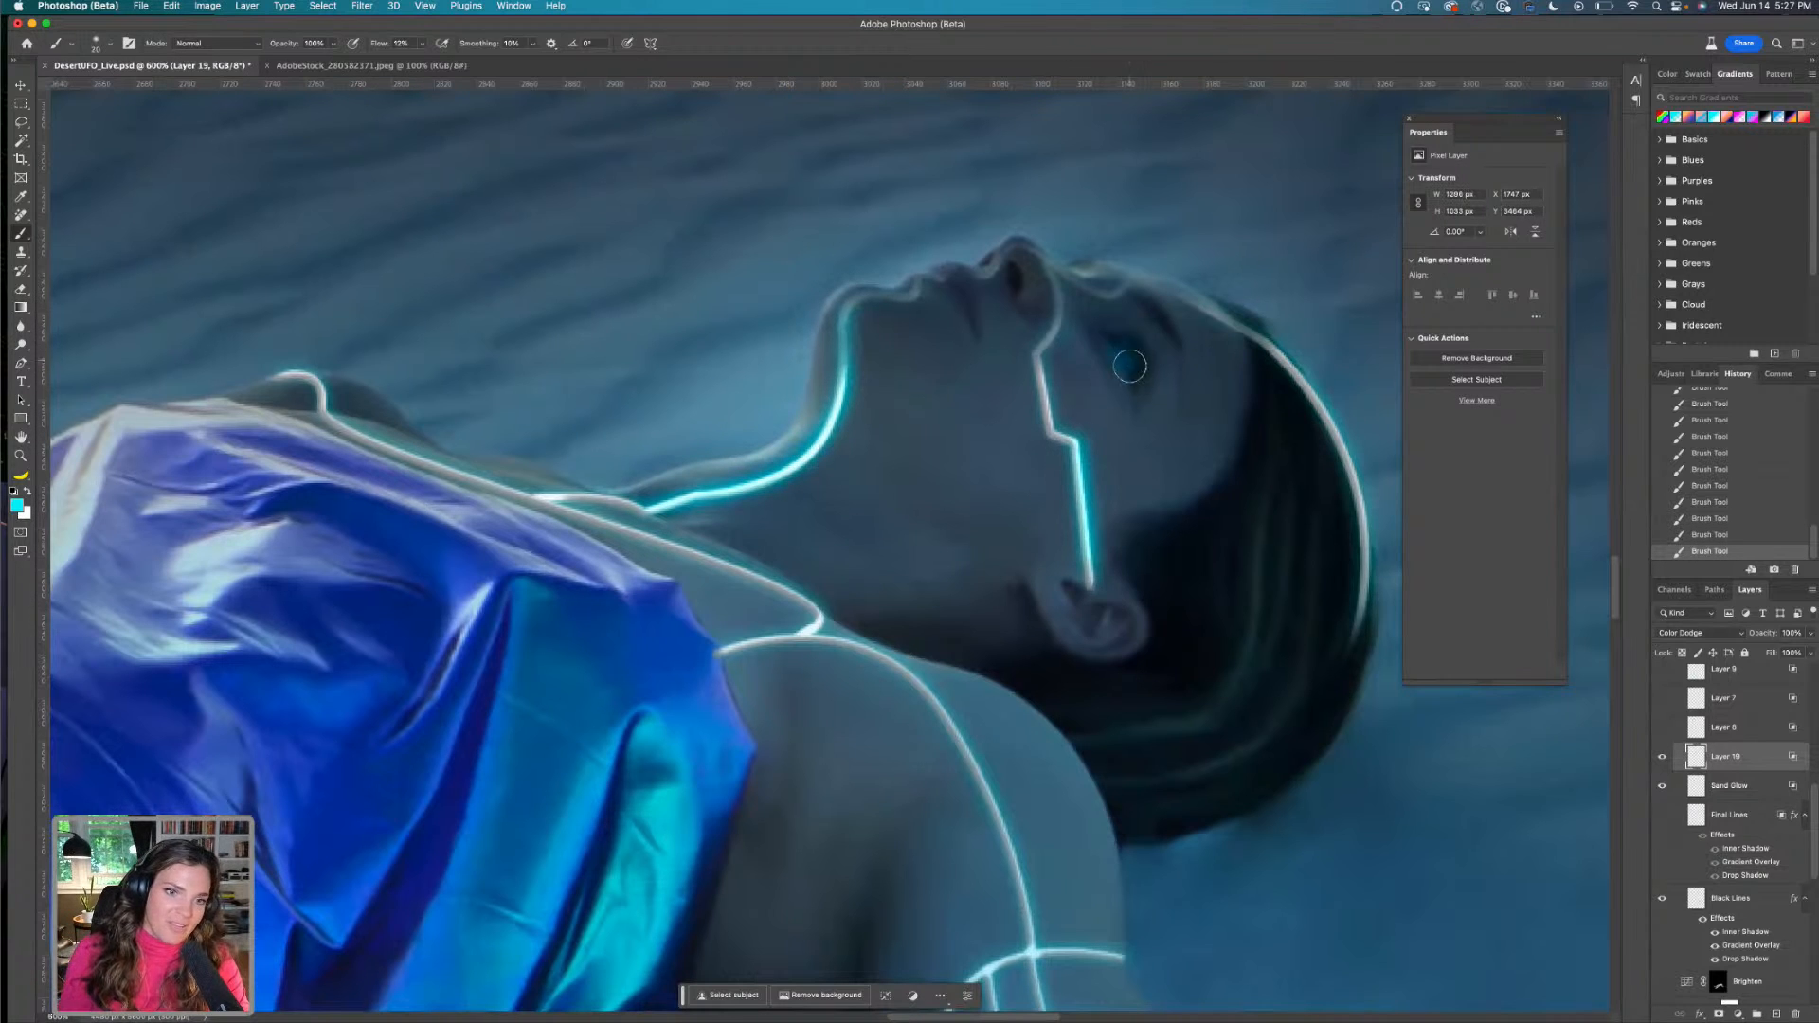
Undo the oversized dab on the eye, reduce the brush size and paint a small glow inside the eye
key("super+z")
key("bracketleft")
key("bracketleft")
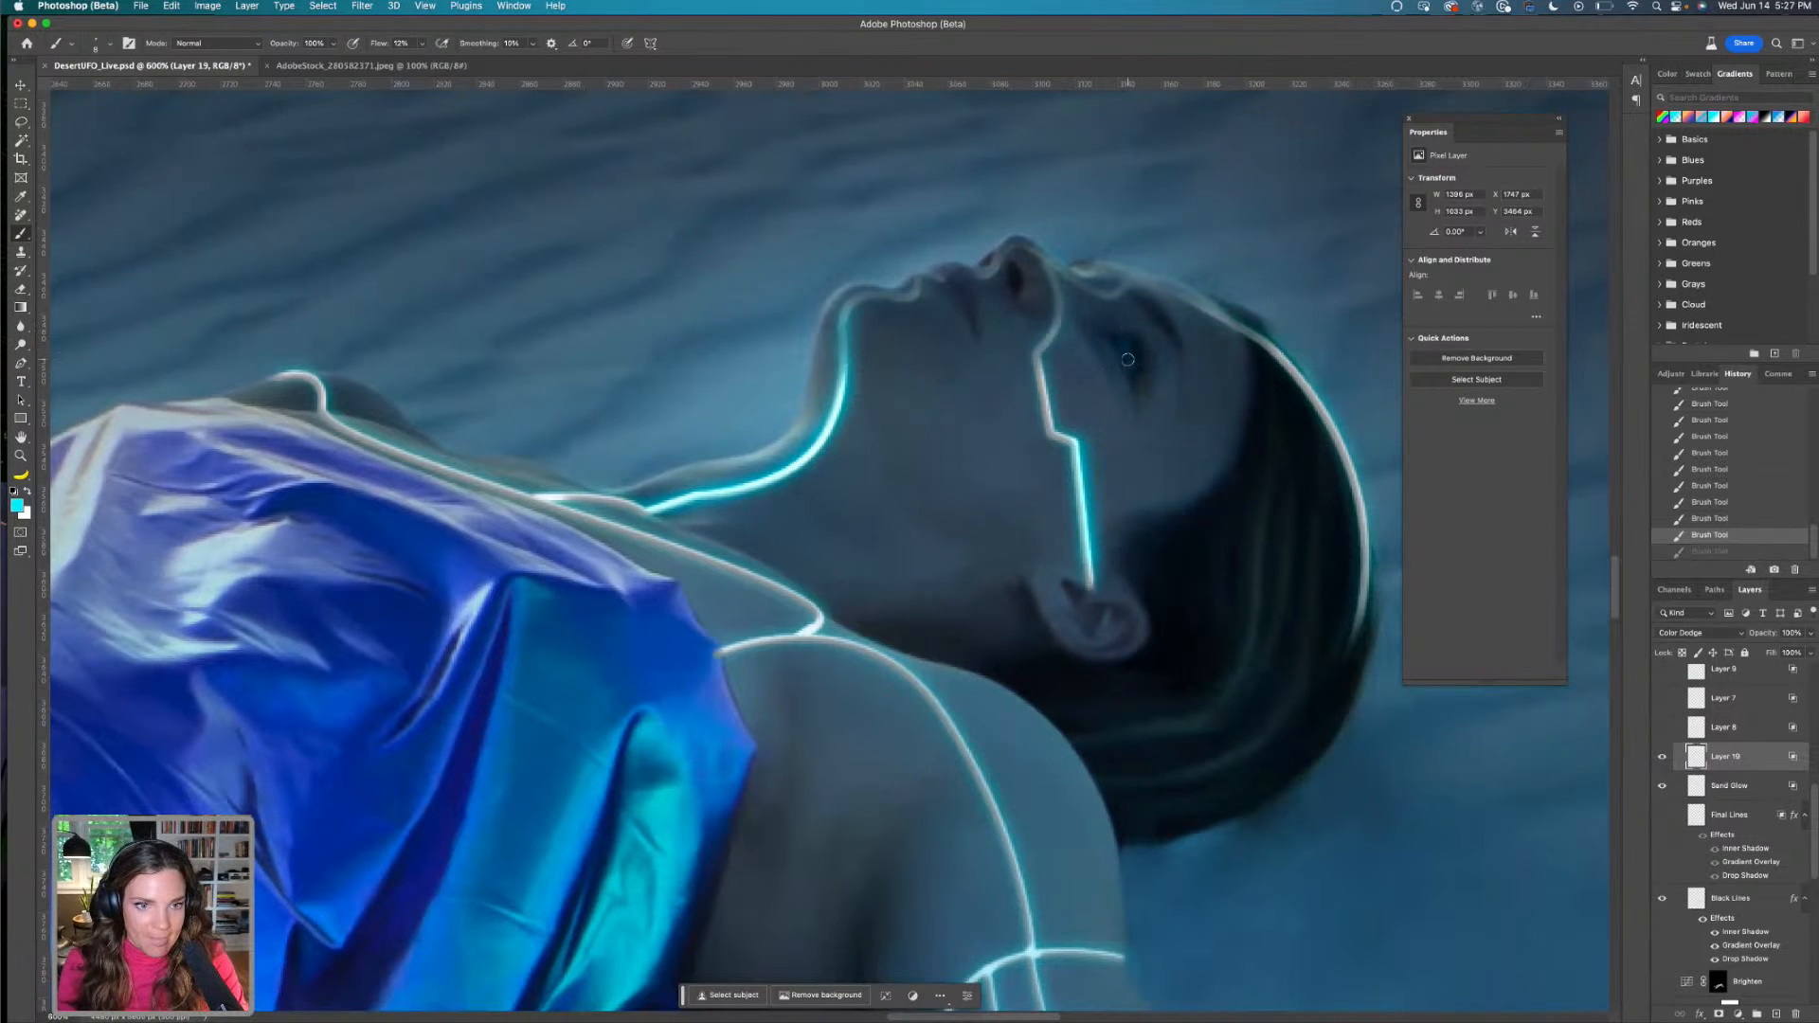
left_click(1134, 370)
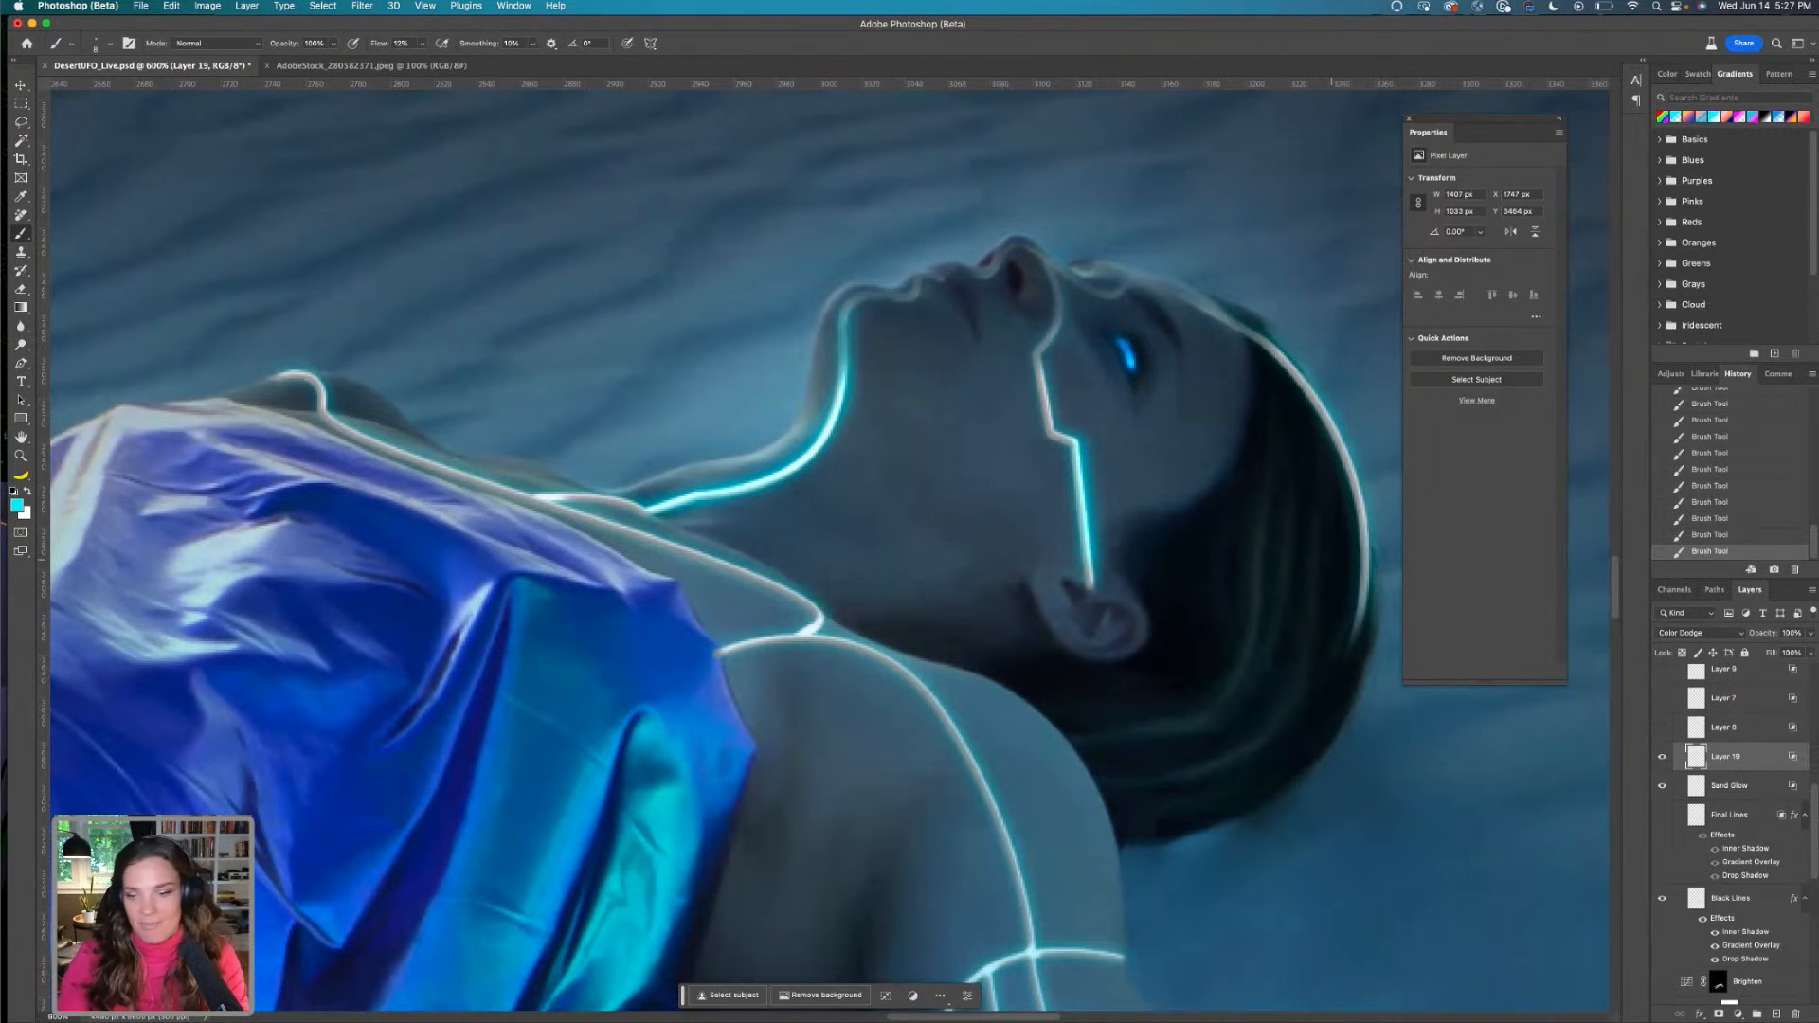
Examine the painted glow across the whole figure and the surrounding desert scene
key("super+minus")
key("super+minus")
key("super+minus")
key("super+minus")
key("super+minus")
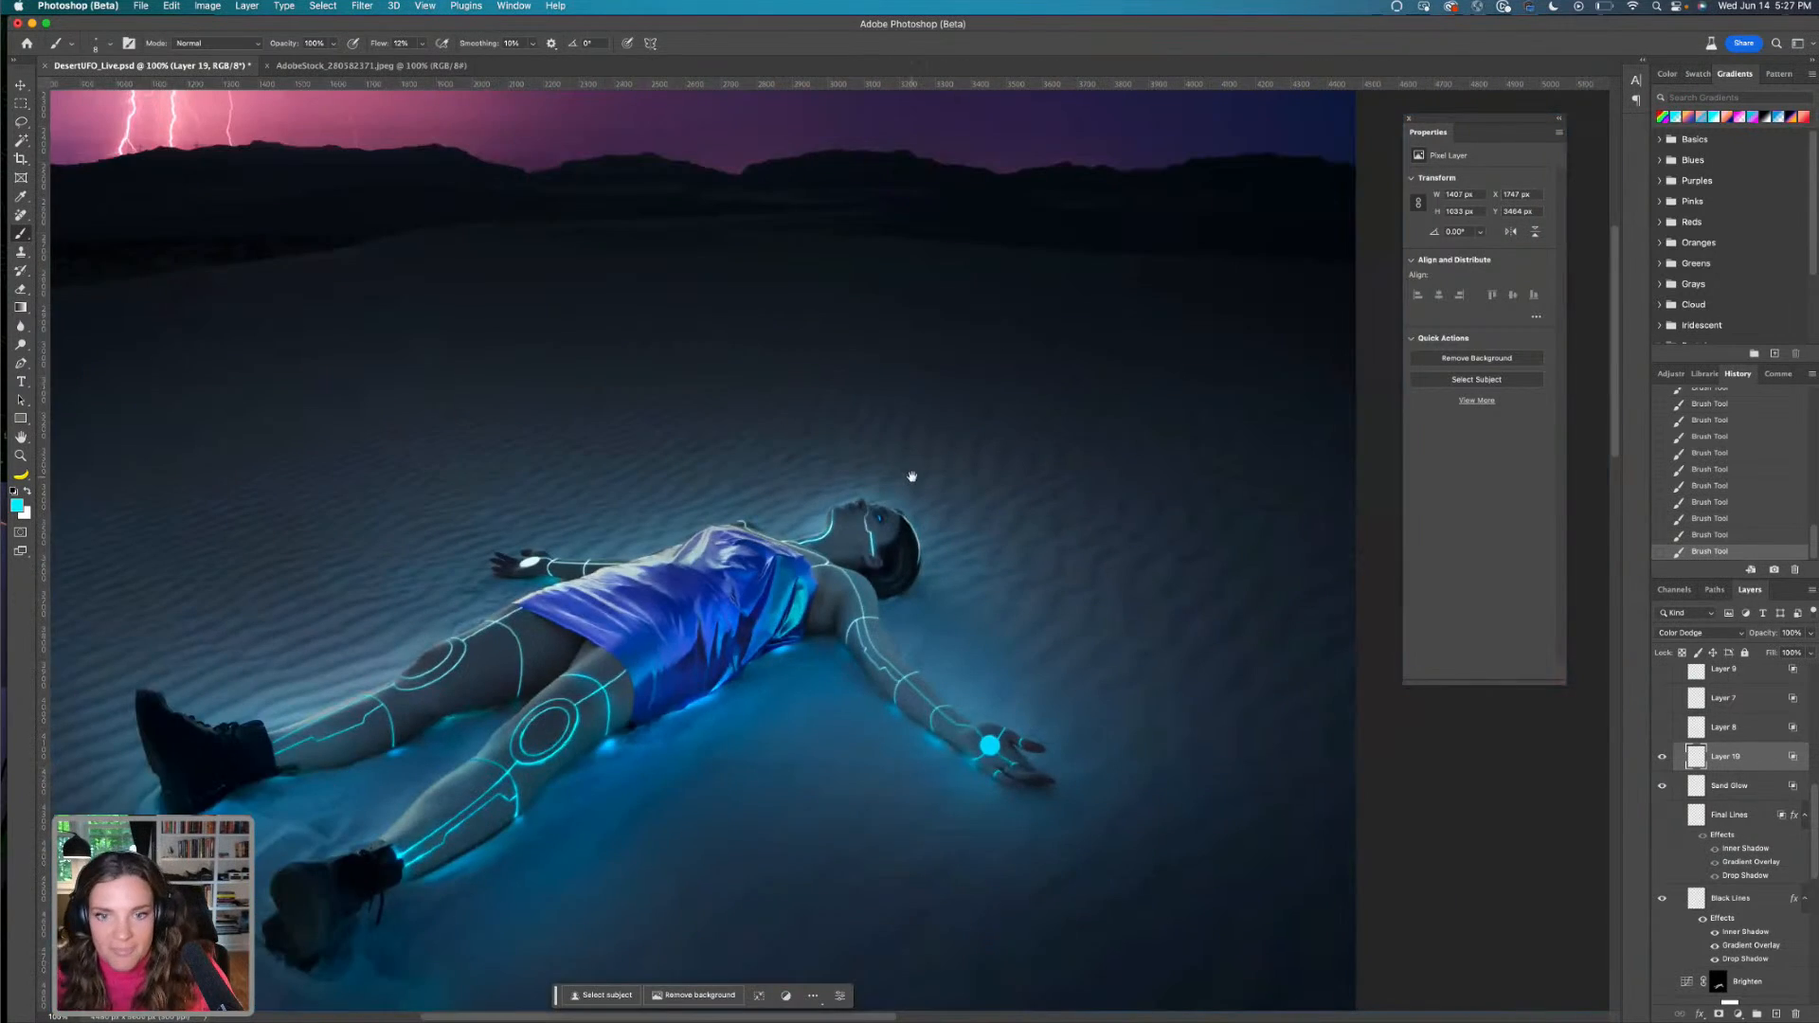
left_click_drag(912, 477, 1088, 325)
key("super+minus")
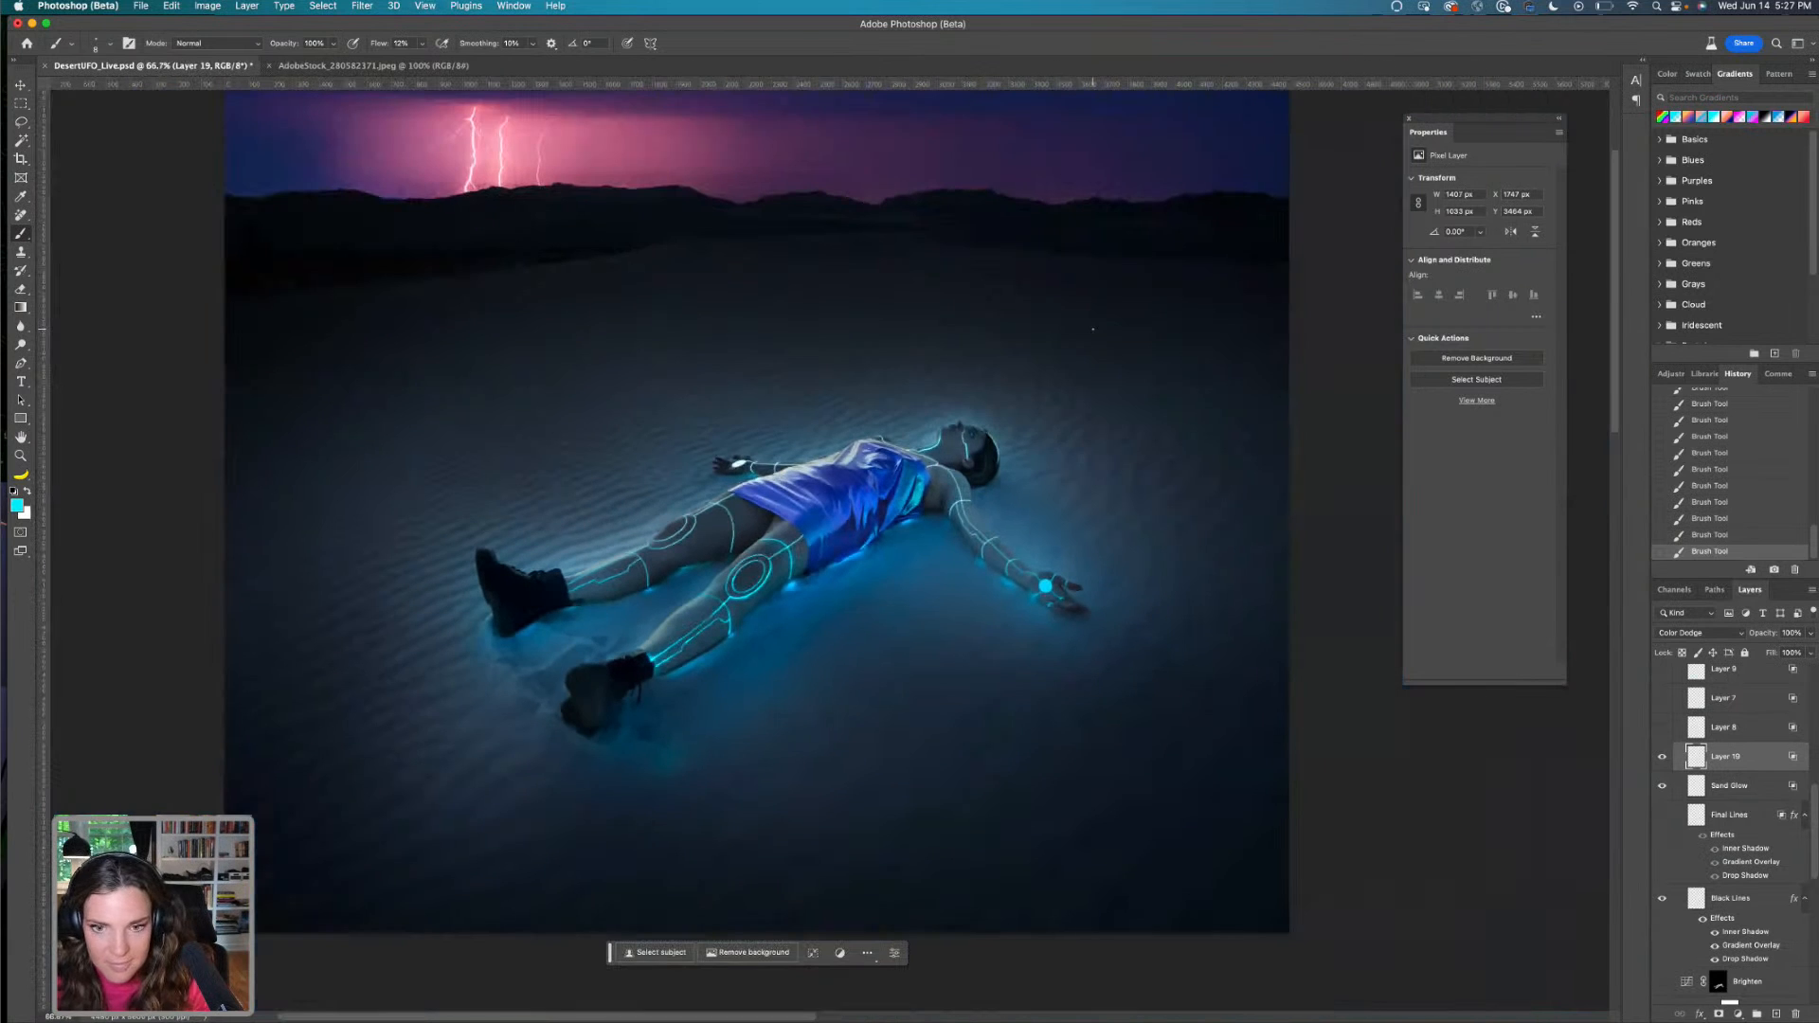
Undo the last glow stroke on the near leg
key("super+plus")
key("super+plus")
key("super+plus")
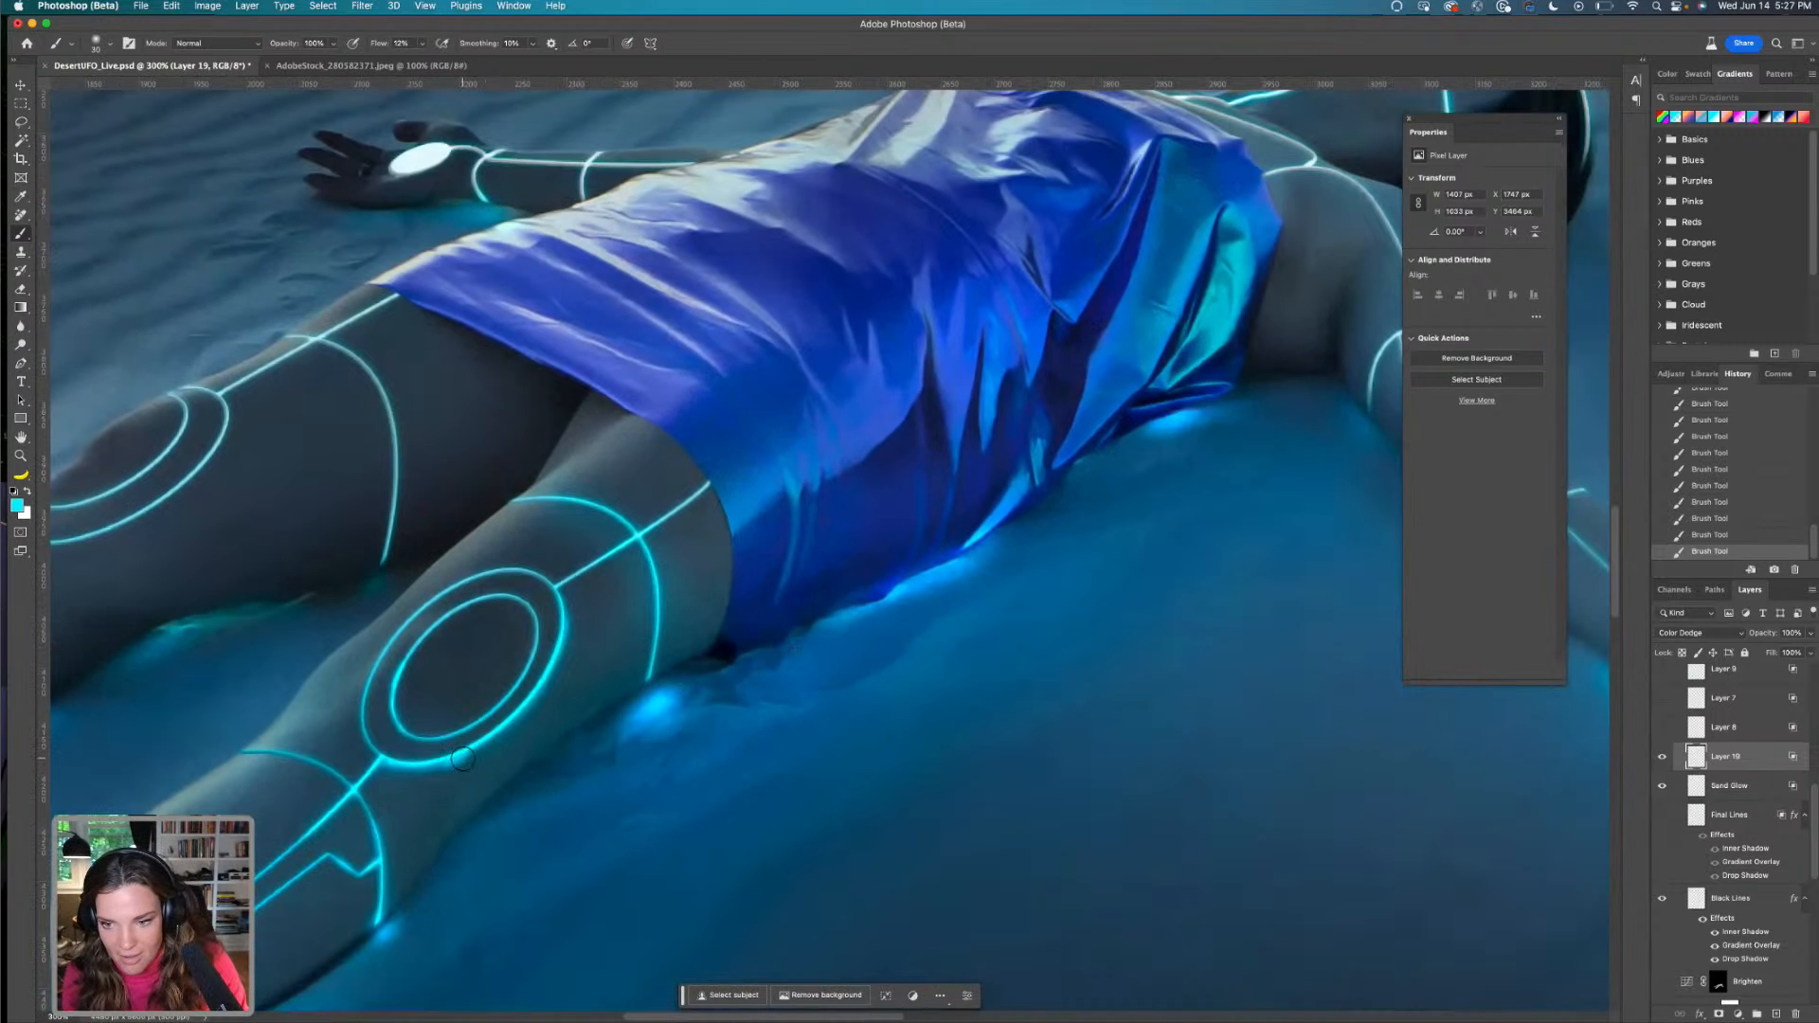
key("super+z")
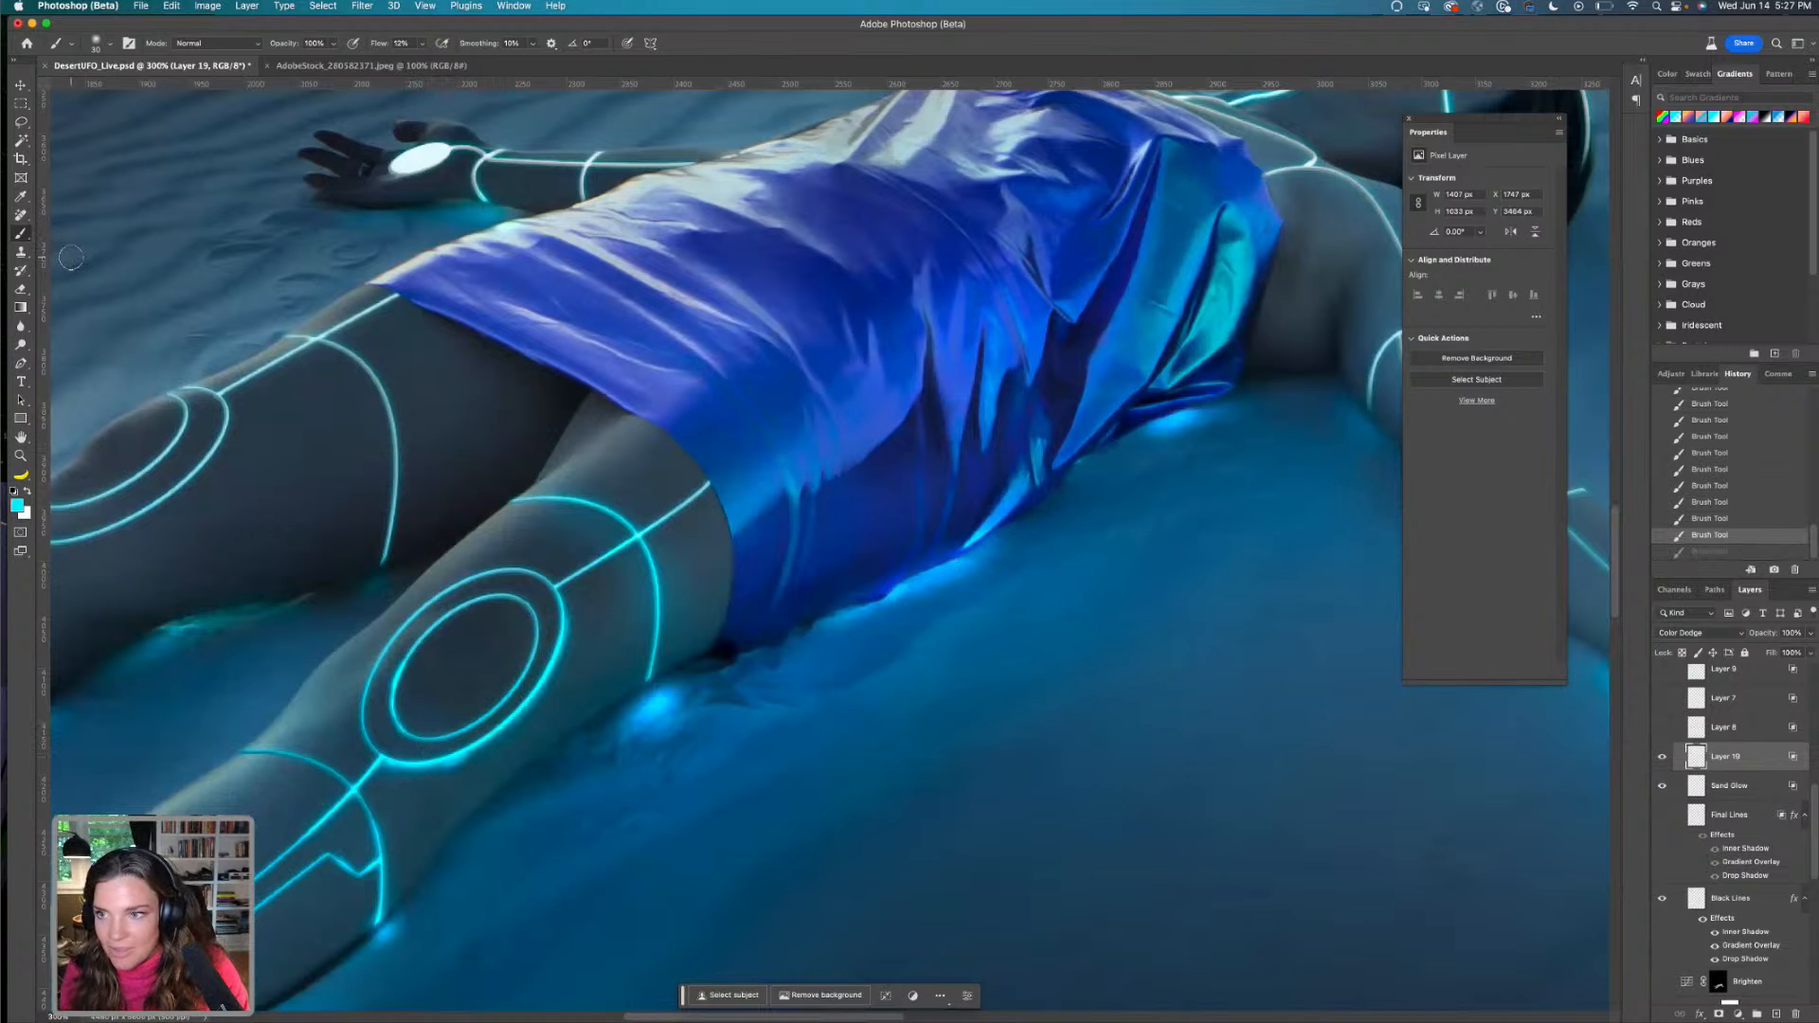
With a small, reduced-flow Eraser, erase excess glow from the skin of the near leg just below the knee circle
left_click(20, 289)
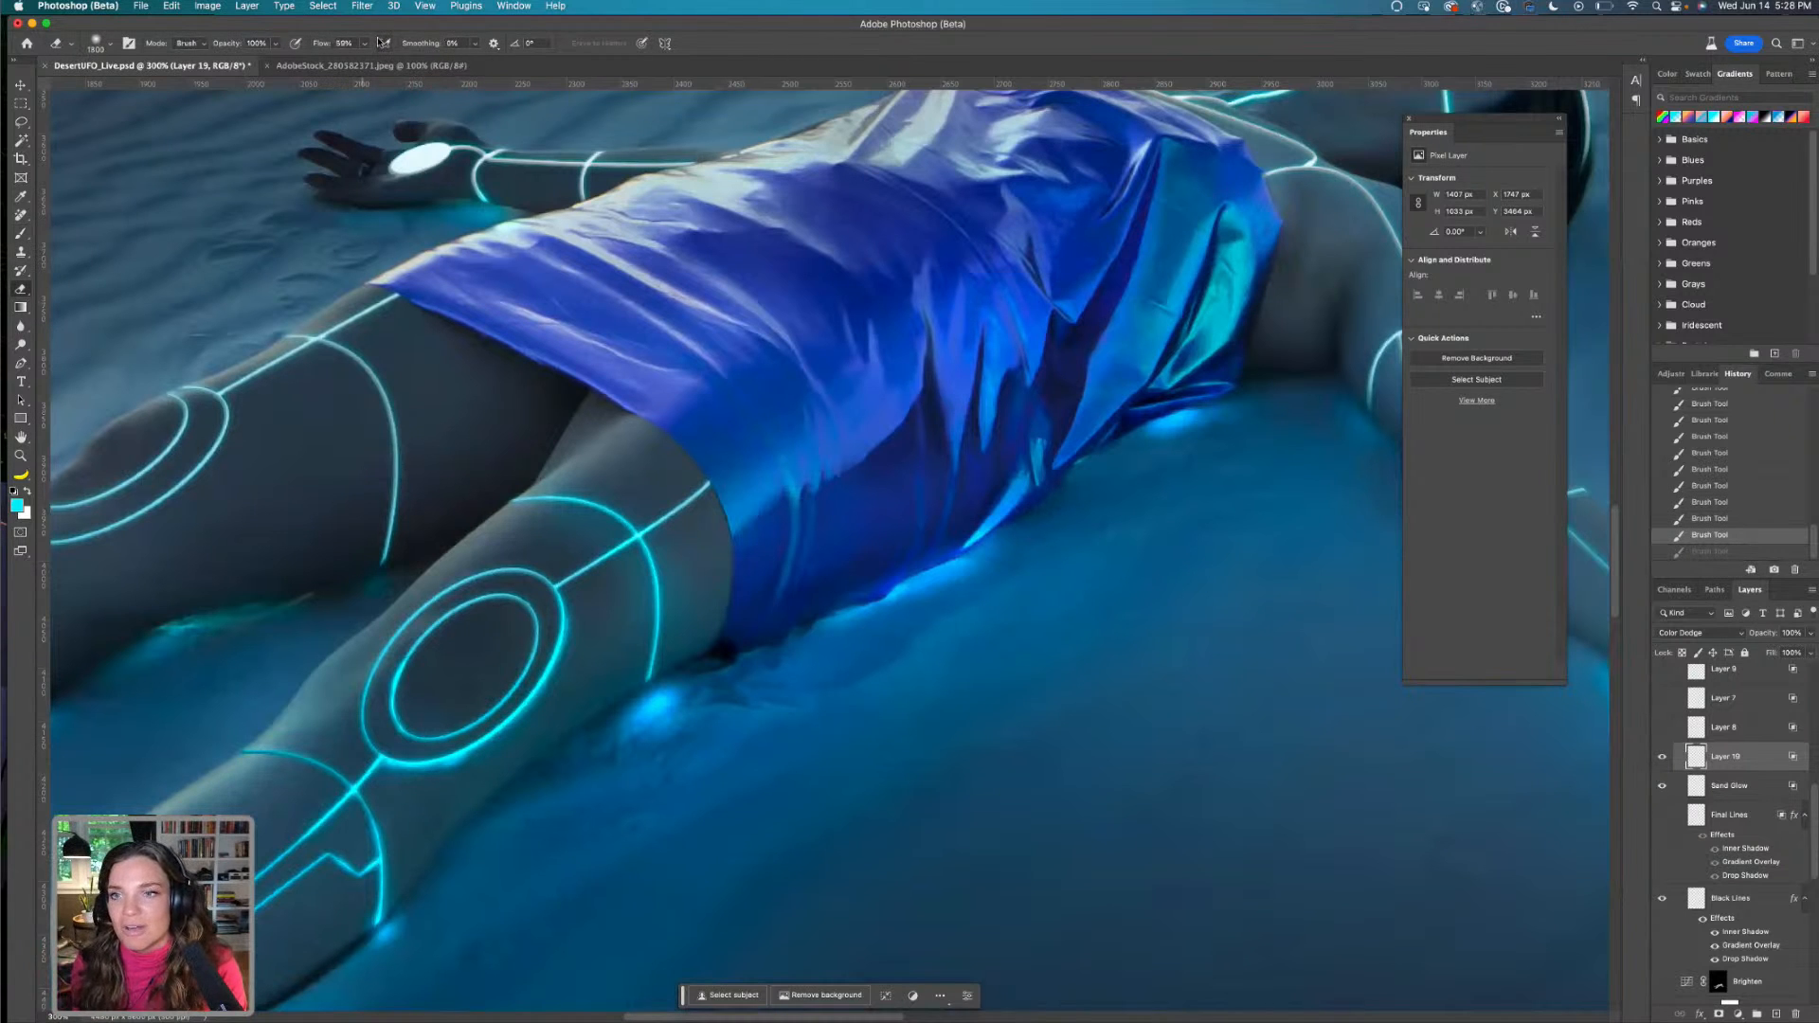
left_click(364, 44)
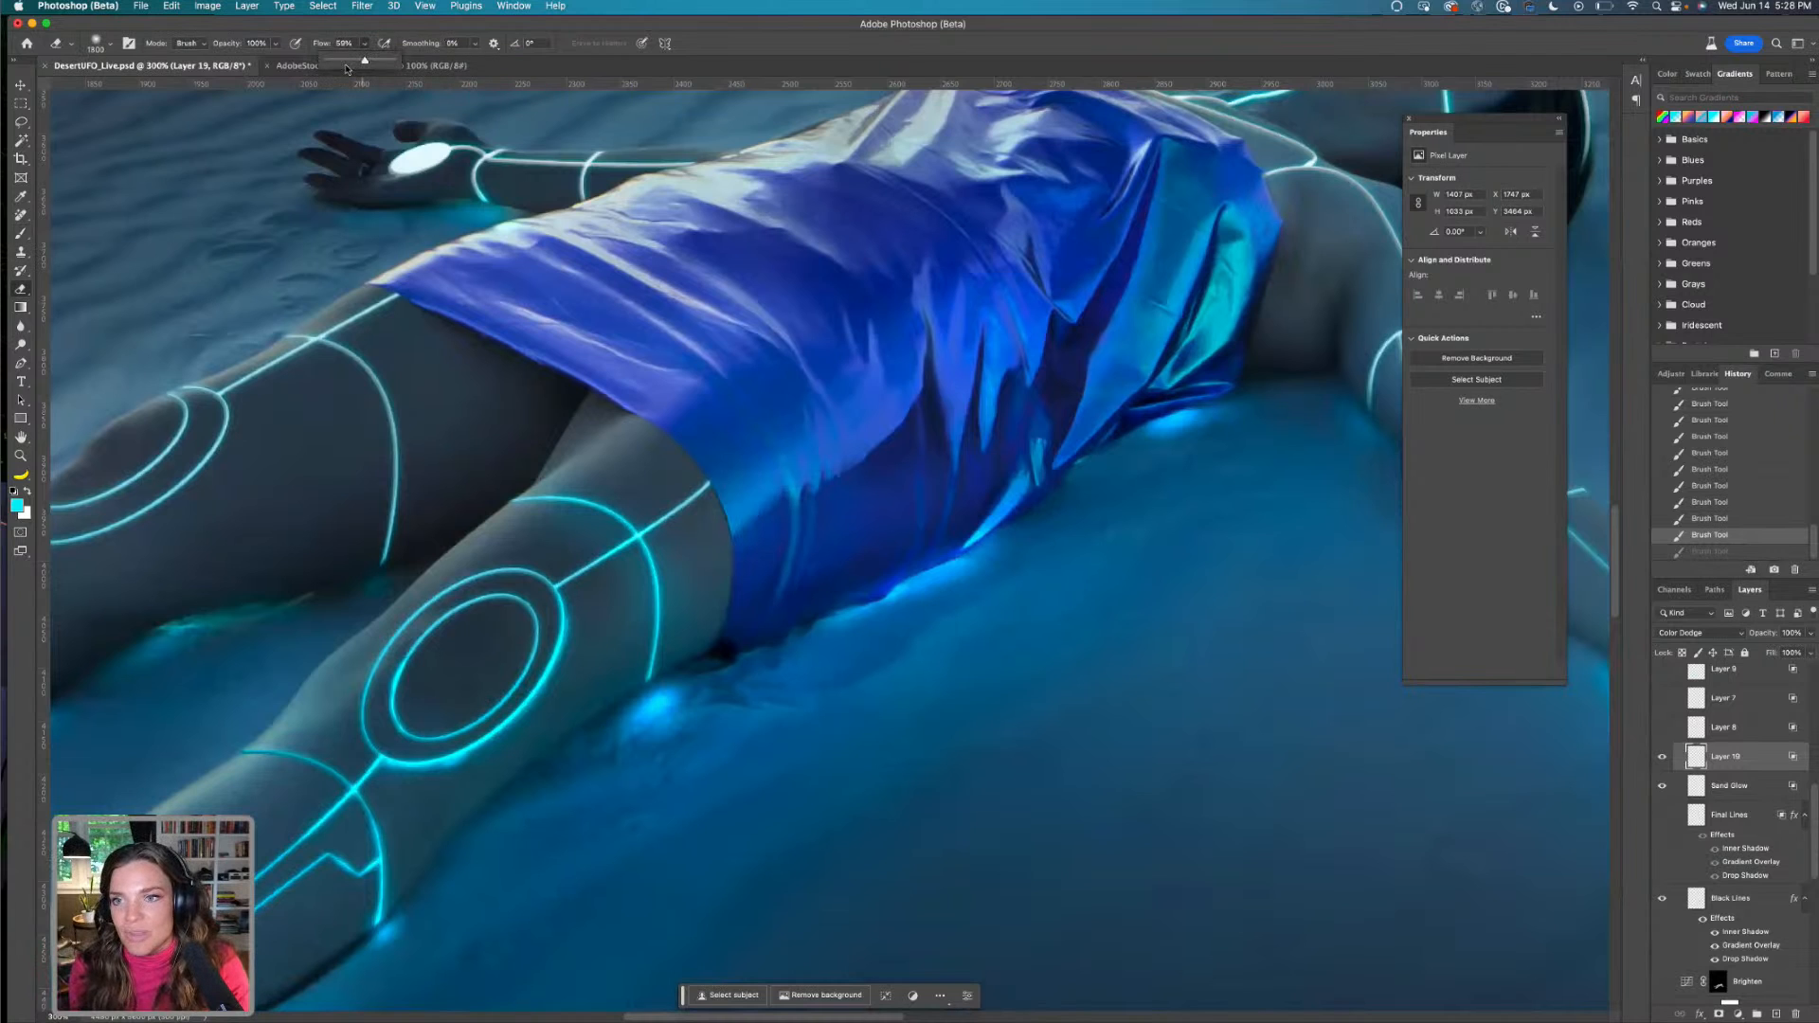
key("bracketleft")
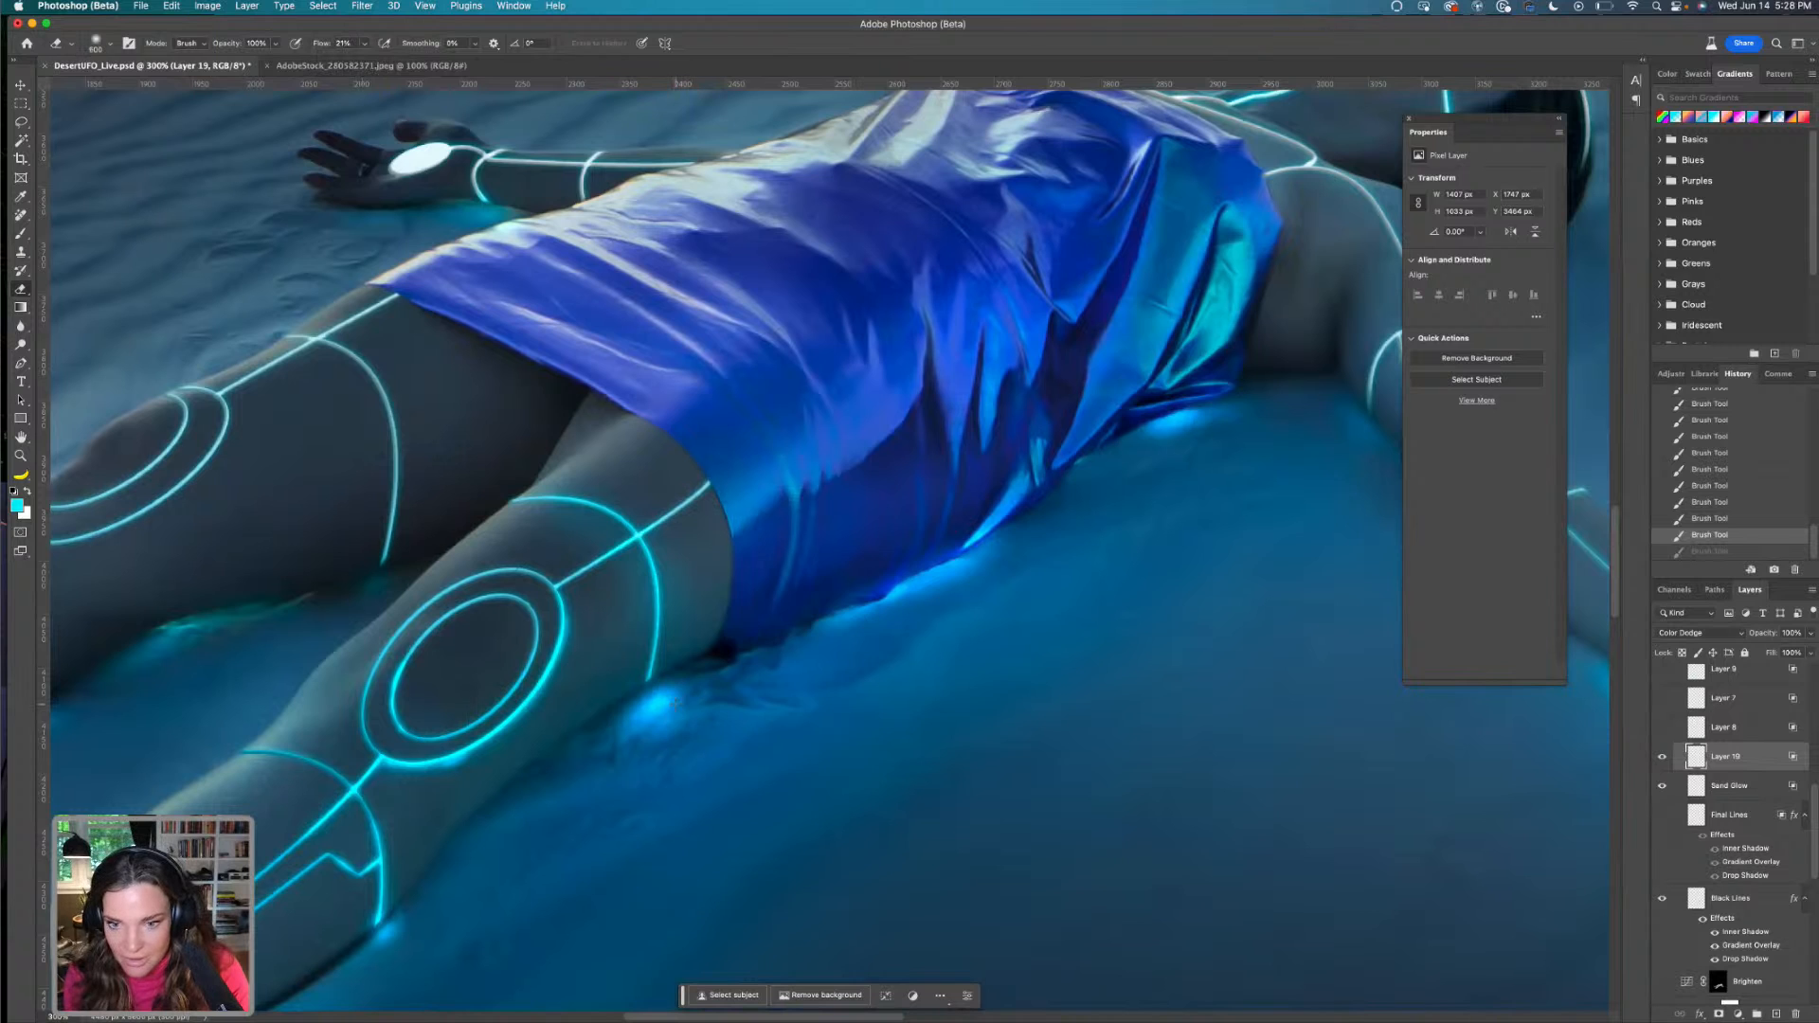
key("bracketleft")
key("bracketleft")
key("bracketleft")
key("bracketleft")
key("bracketleft")
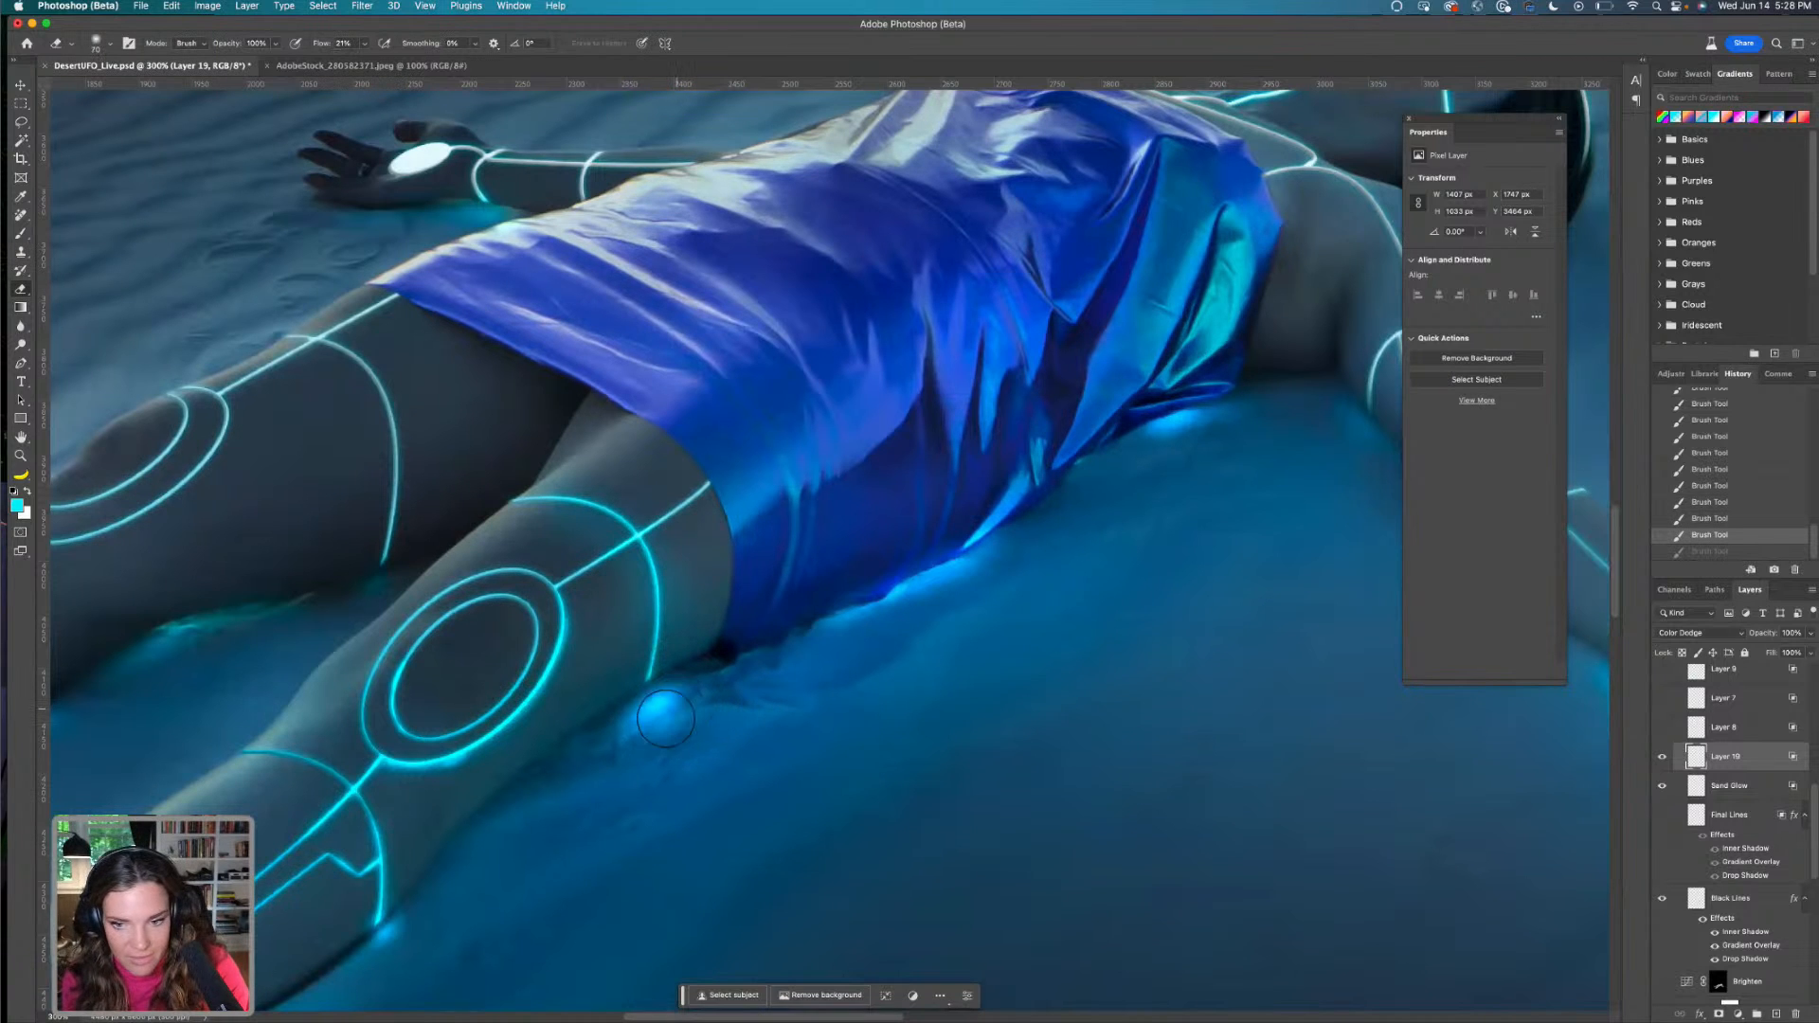
key("bracketleft")
key("bracketleft")
key("bracketleft")
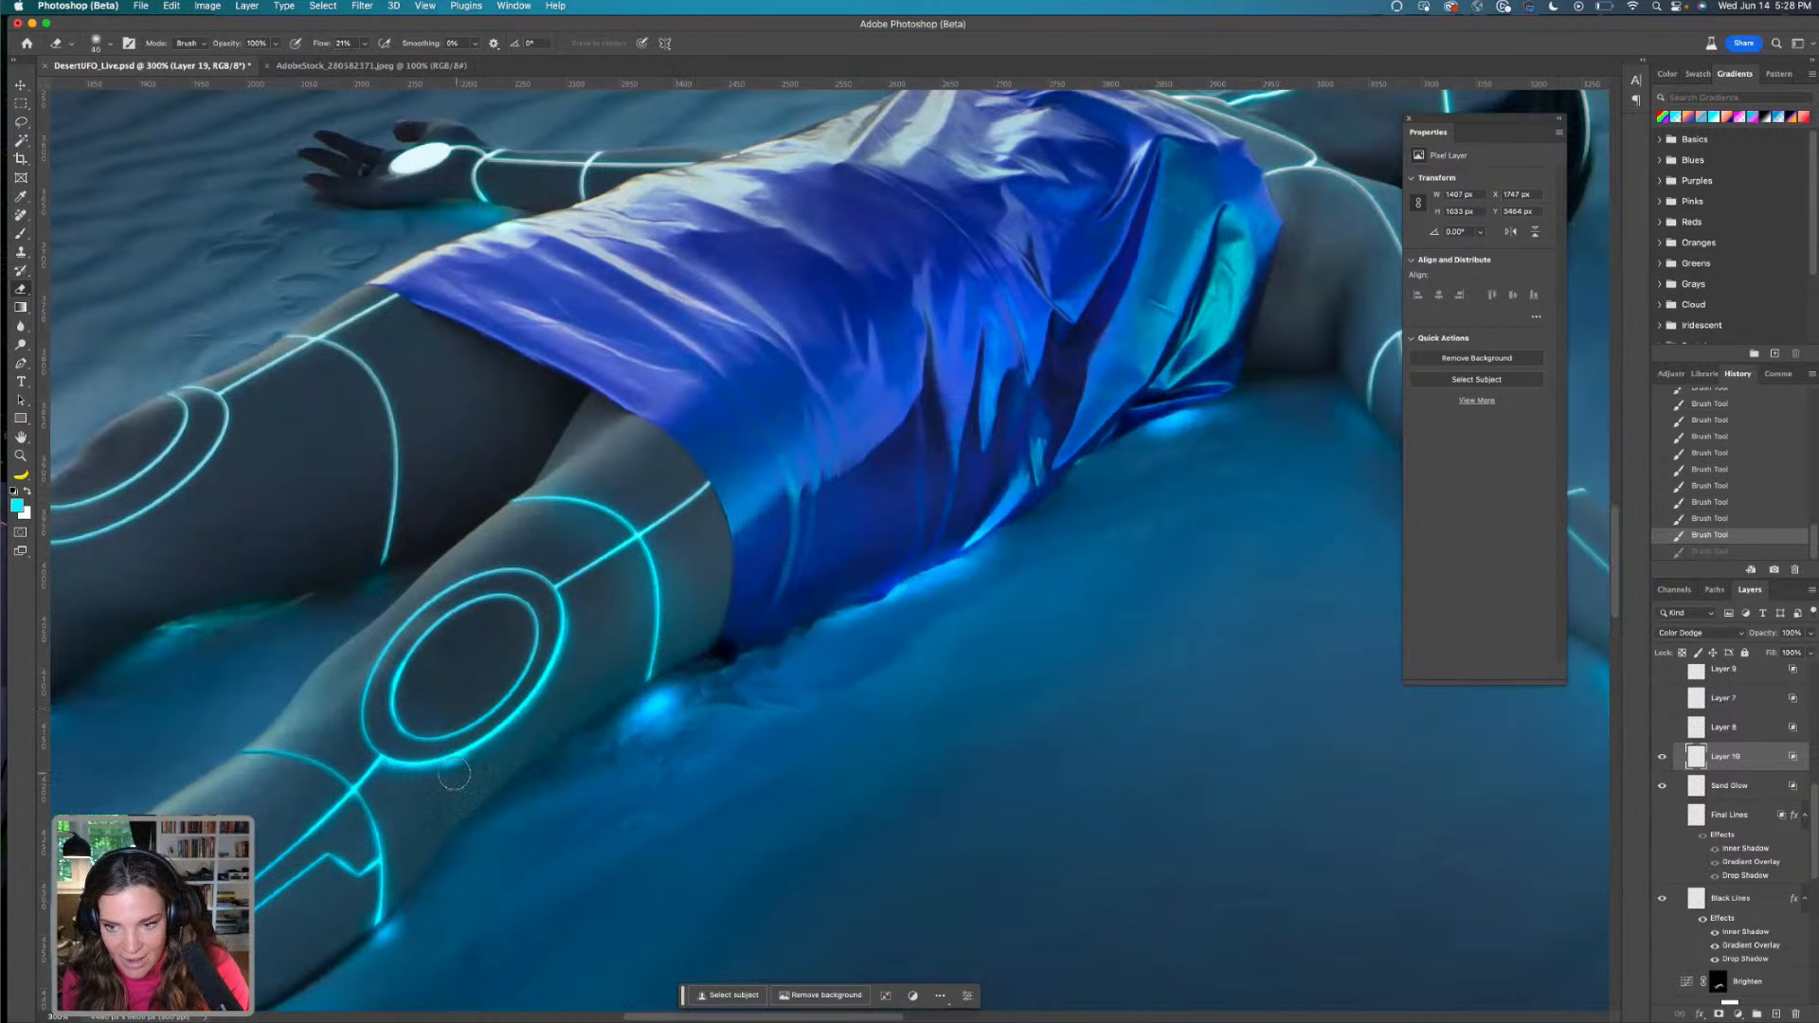
key("bracketleft")
left_click_drag(453, 772, 449, 773)
left_click_drag(463, 770, 444, 774)
left_click_drag(532, 736, 492, 751)
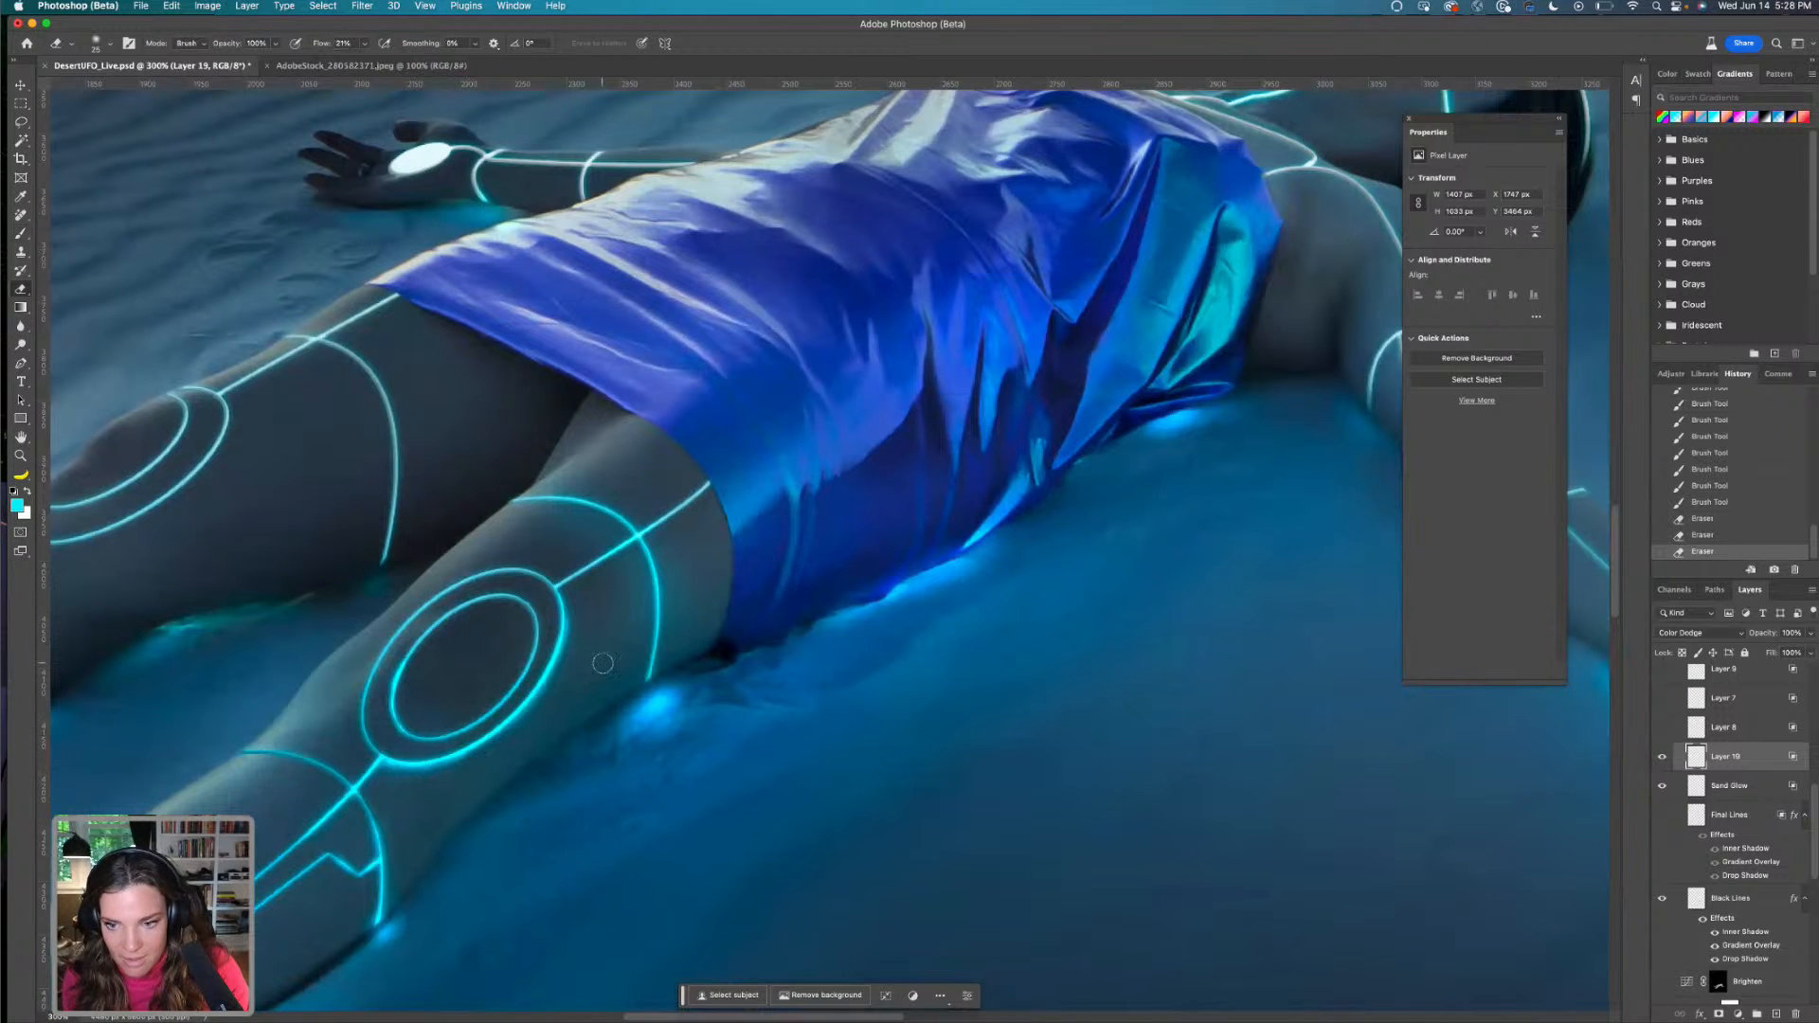
On the Sand Glow layer, erase the bright spot beside the near knee and soften the glow along the near arm
left_click(1732, 786)
key("bracketright")
key("bracketright")
key("bracketright")
mouse_move(694, 719)
left_mouse_down()
mouse_move(614, 764)
mouse_move(636, 751)
left_mouse_up()
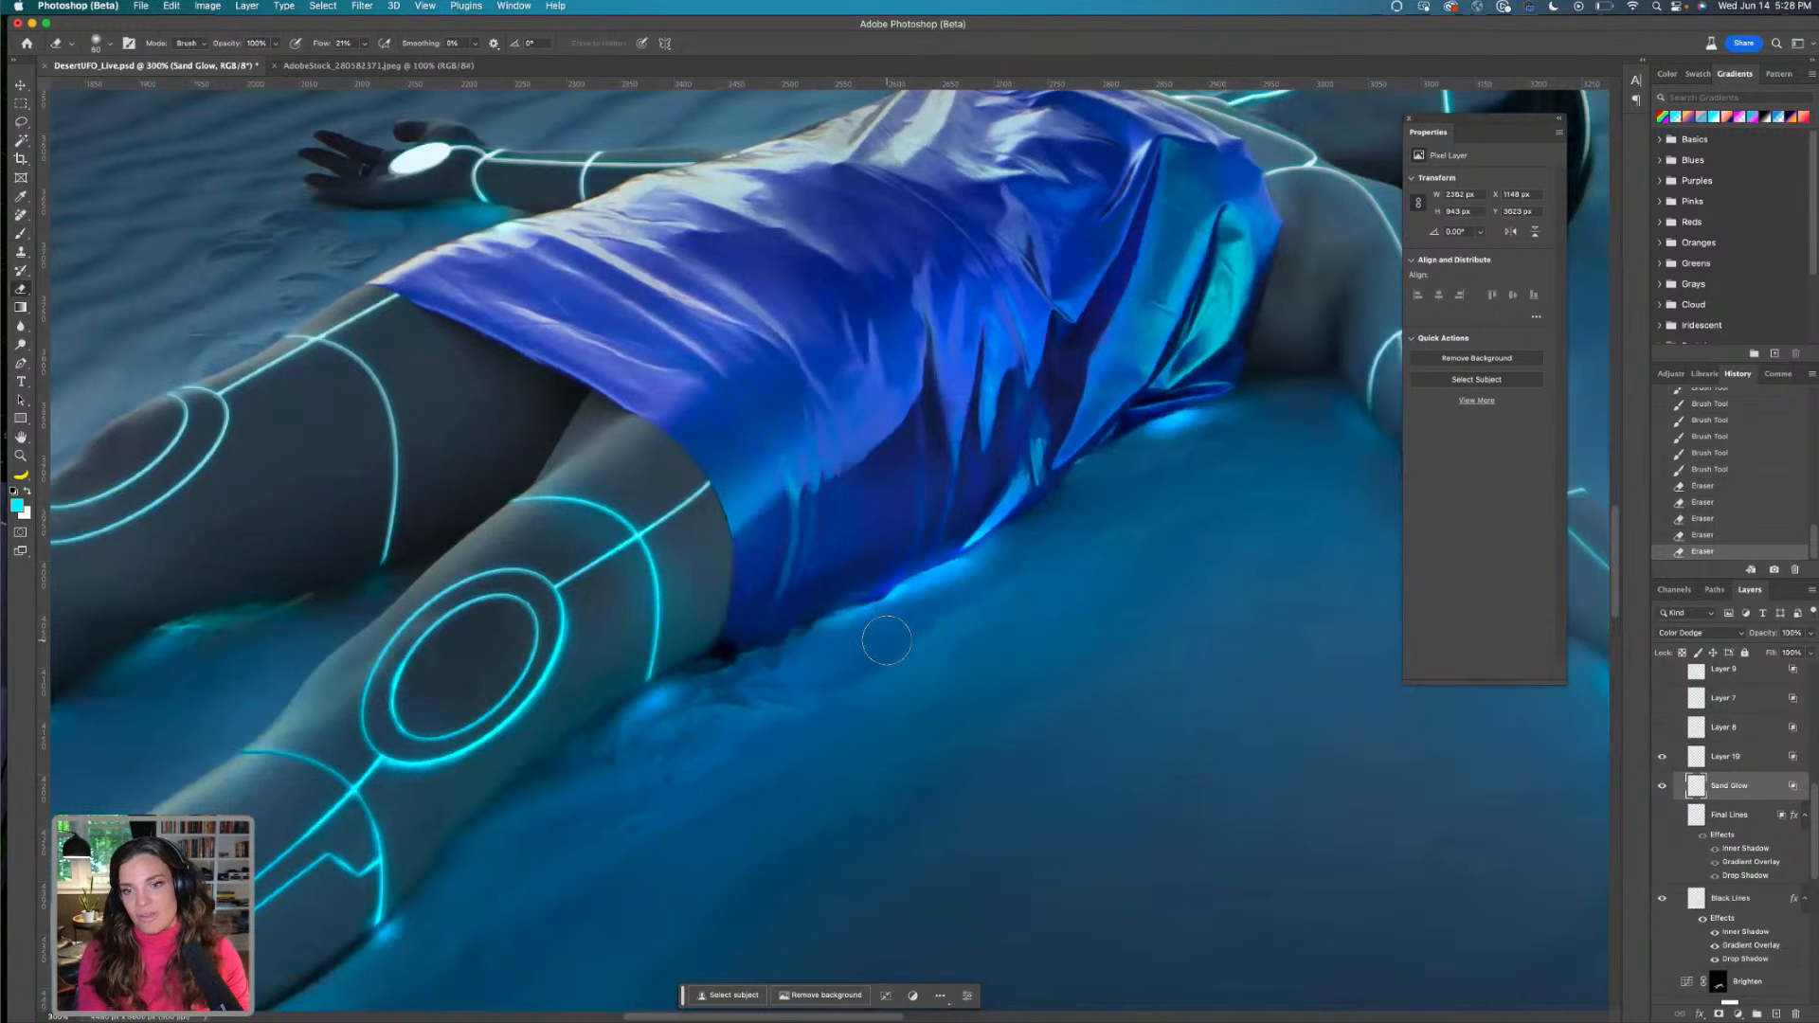
scroll(887, 642, "down", 2)
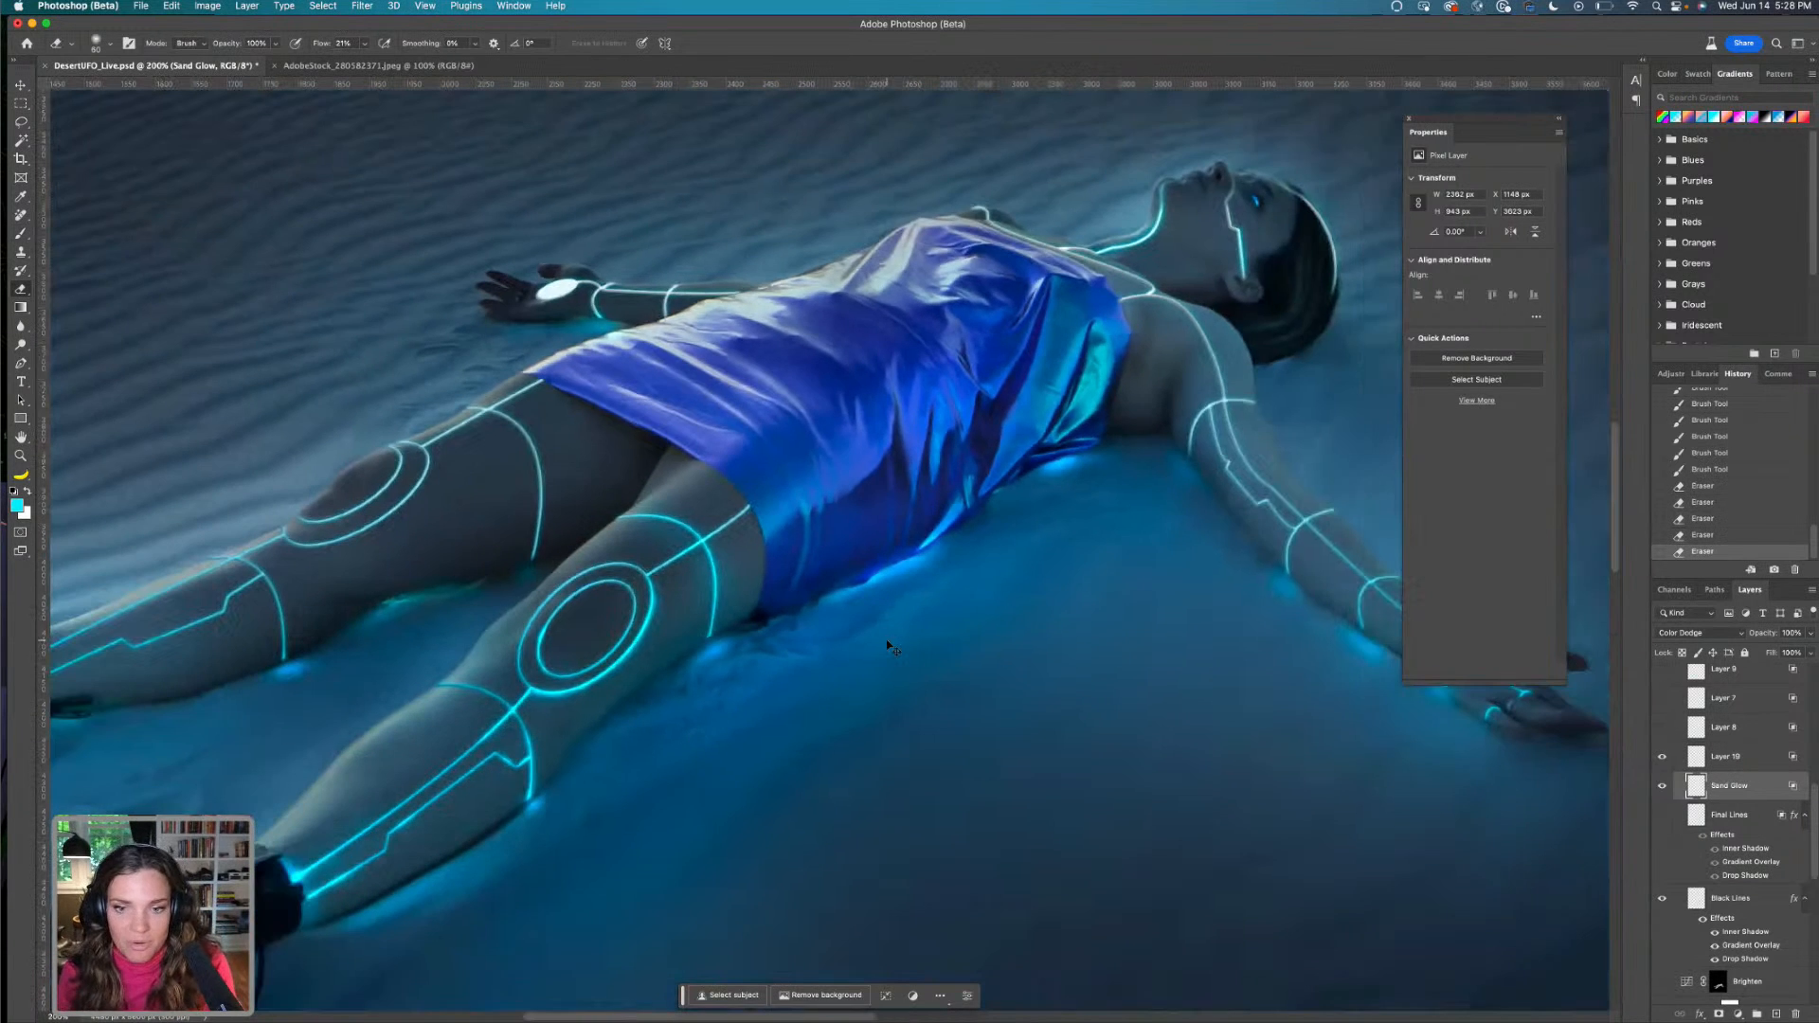
mouse_move(1257, 580)
left_mouse_down()
mouse_move(1308, 612)
mouse_move(1319, 658)
mouse_move(1394, 673)
left_mouse_up()
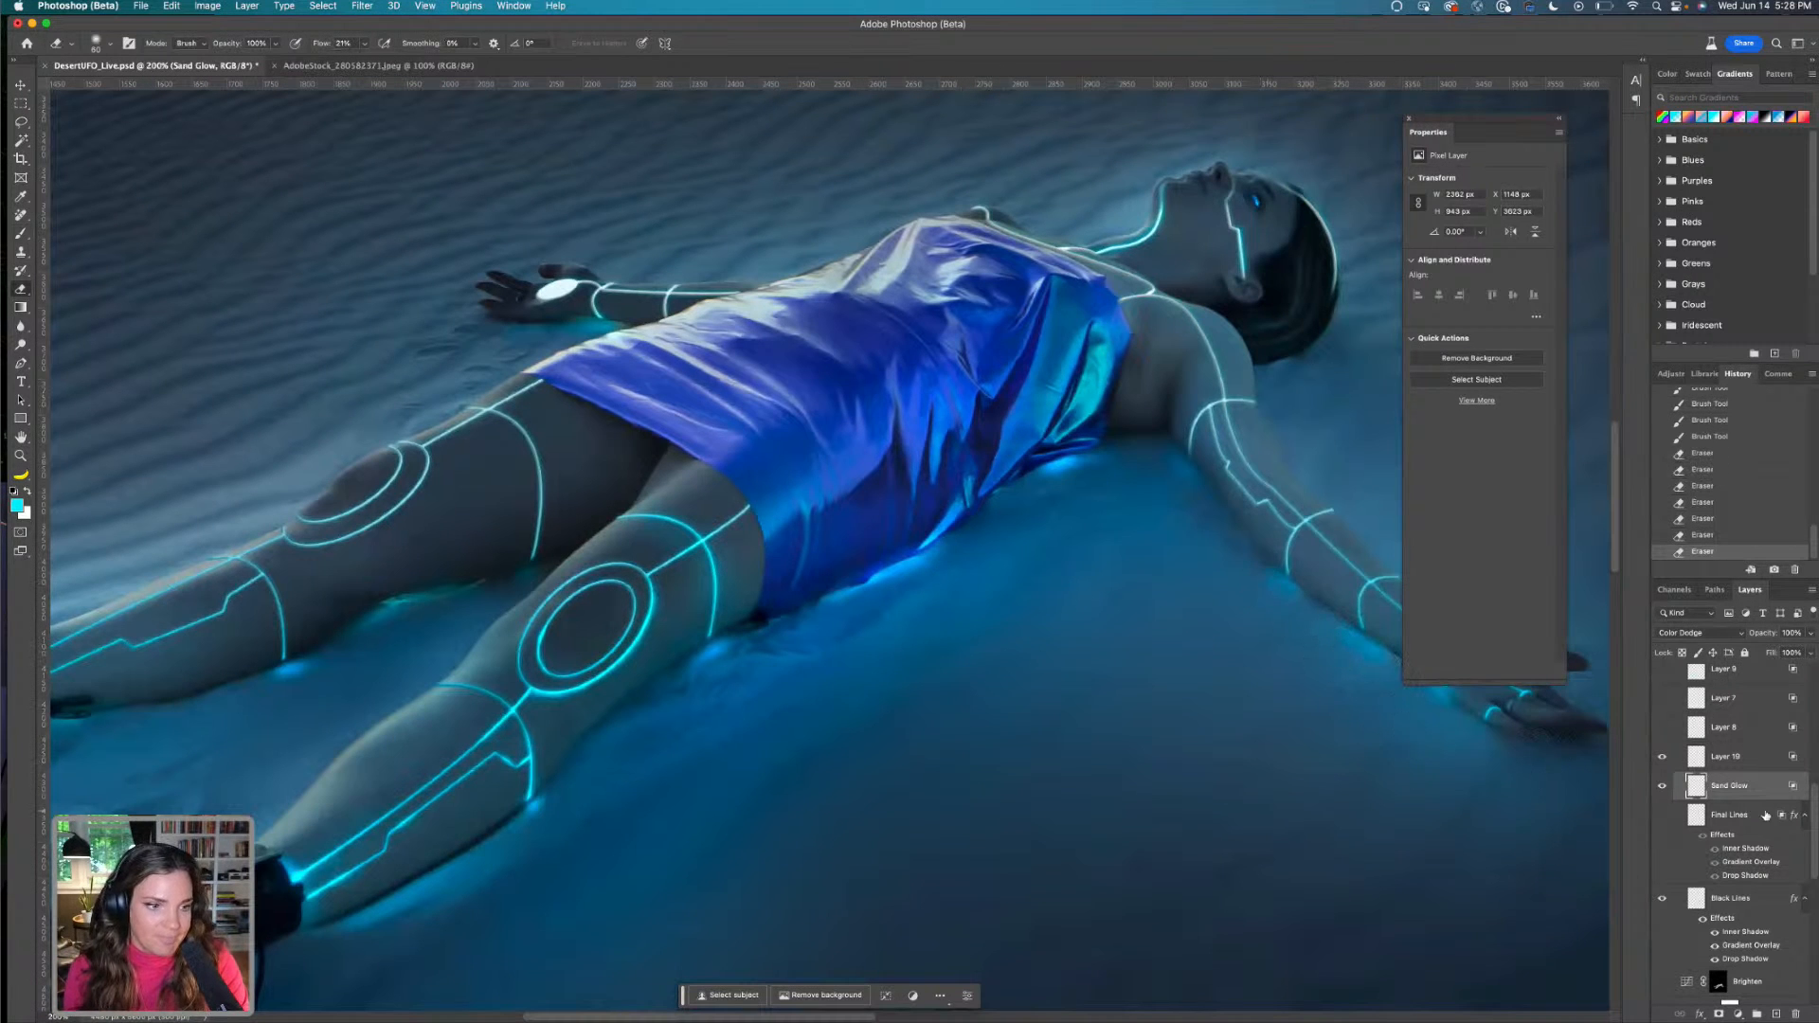
Hide the Sand Glow layer and the painted glow layer above it, and show Layer 8
left_click(1663, 758)
left_click(1662, 787)
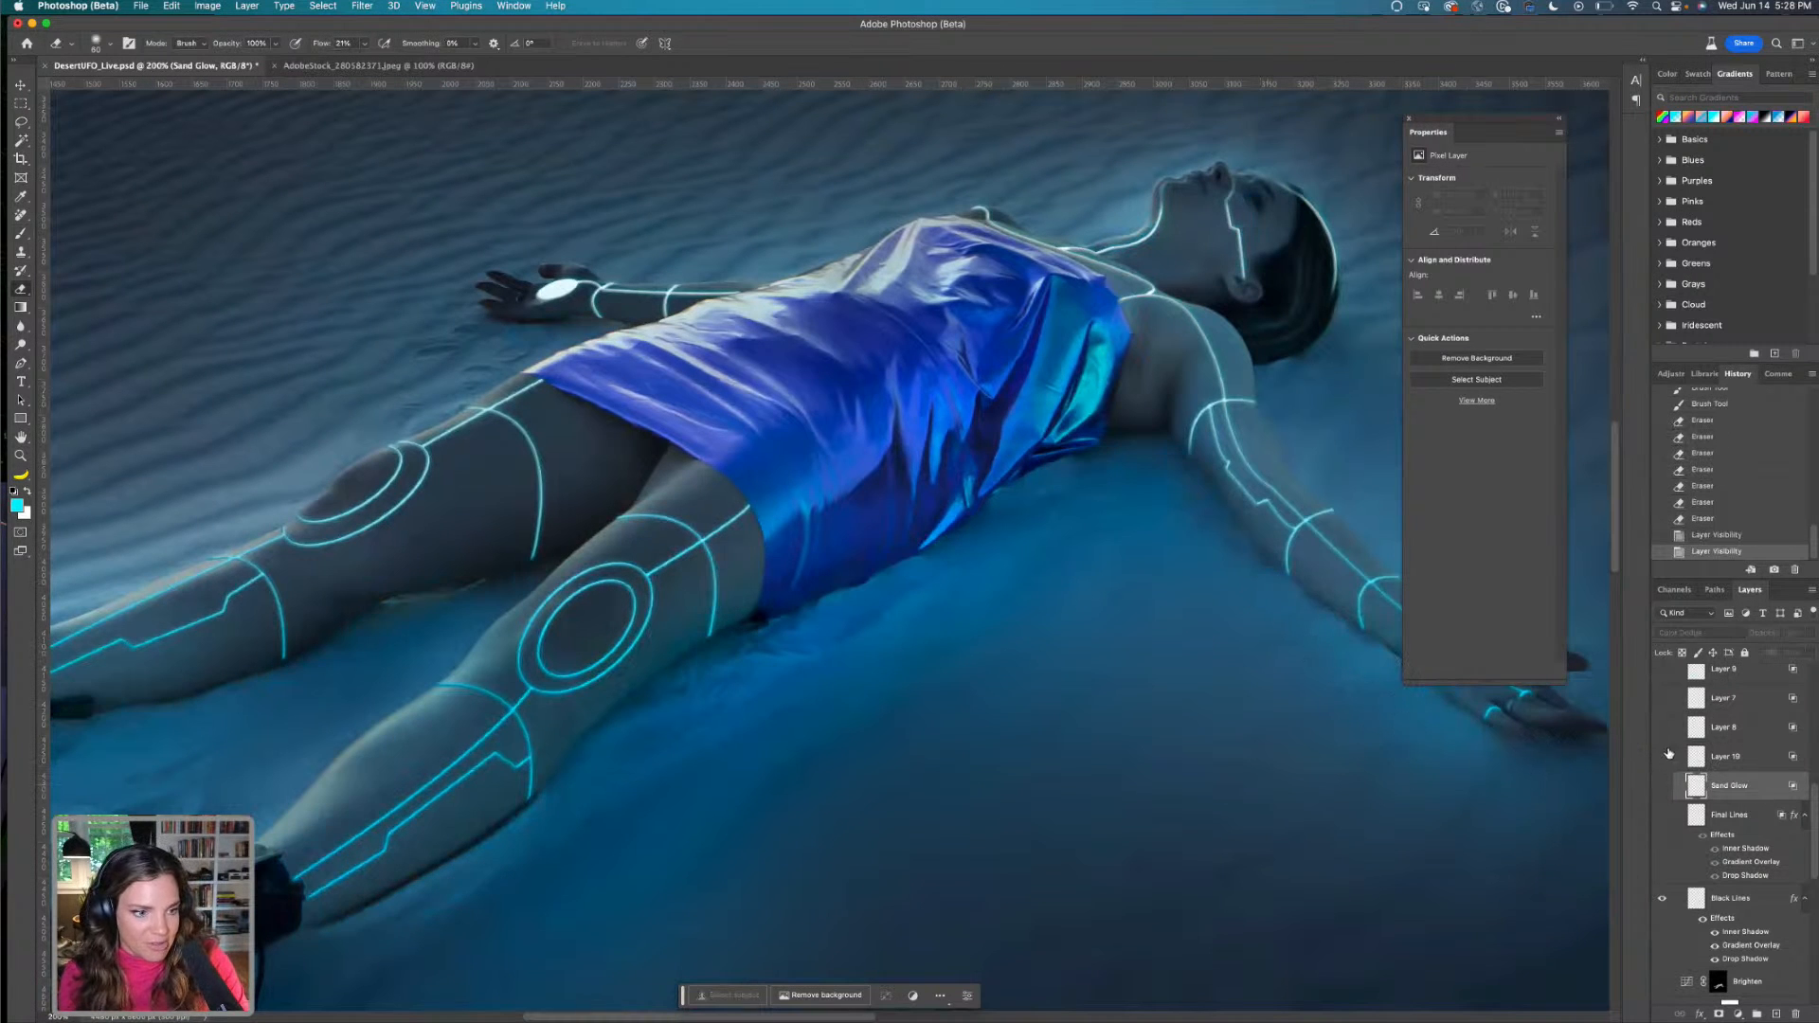
left_click(1664, 730)
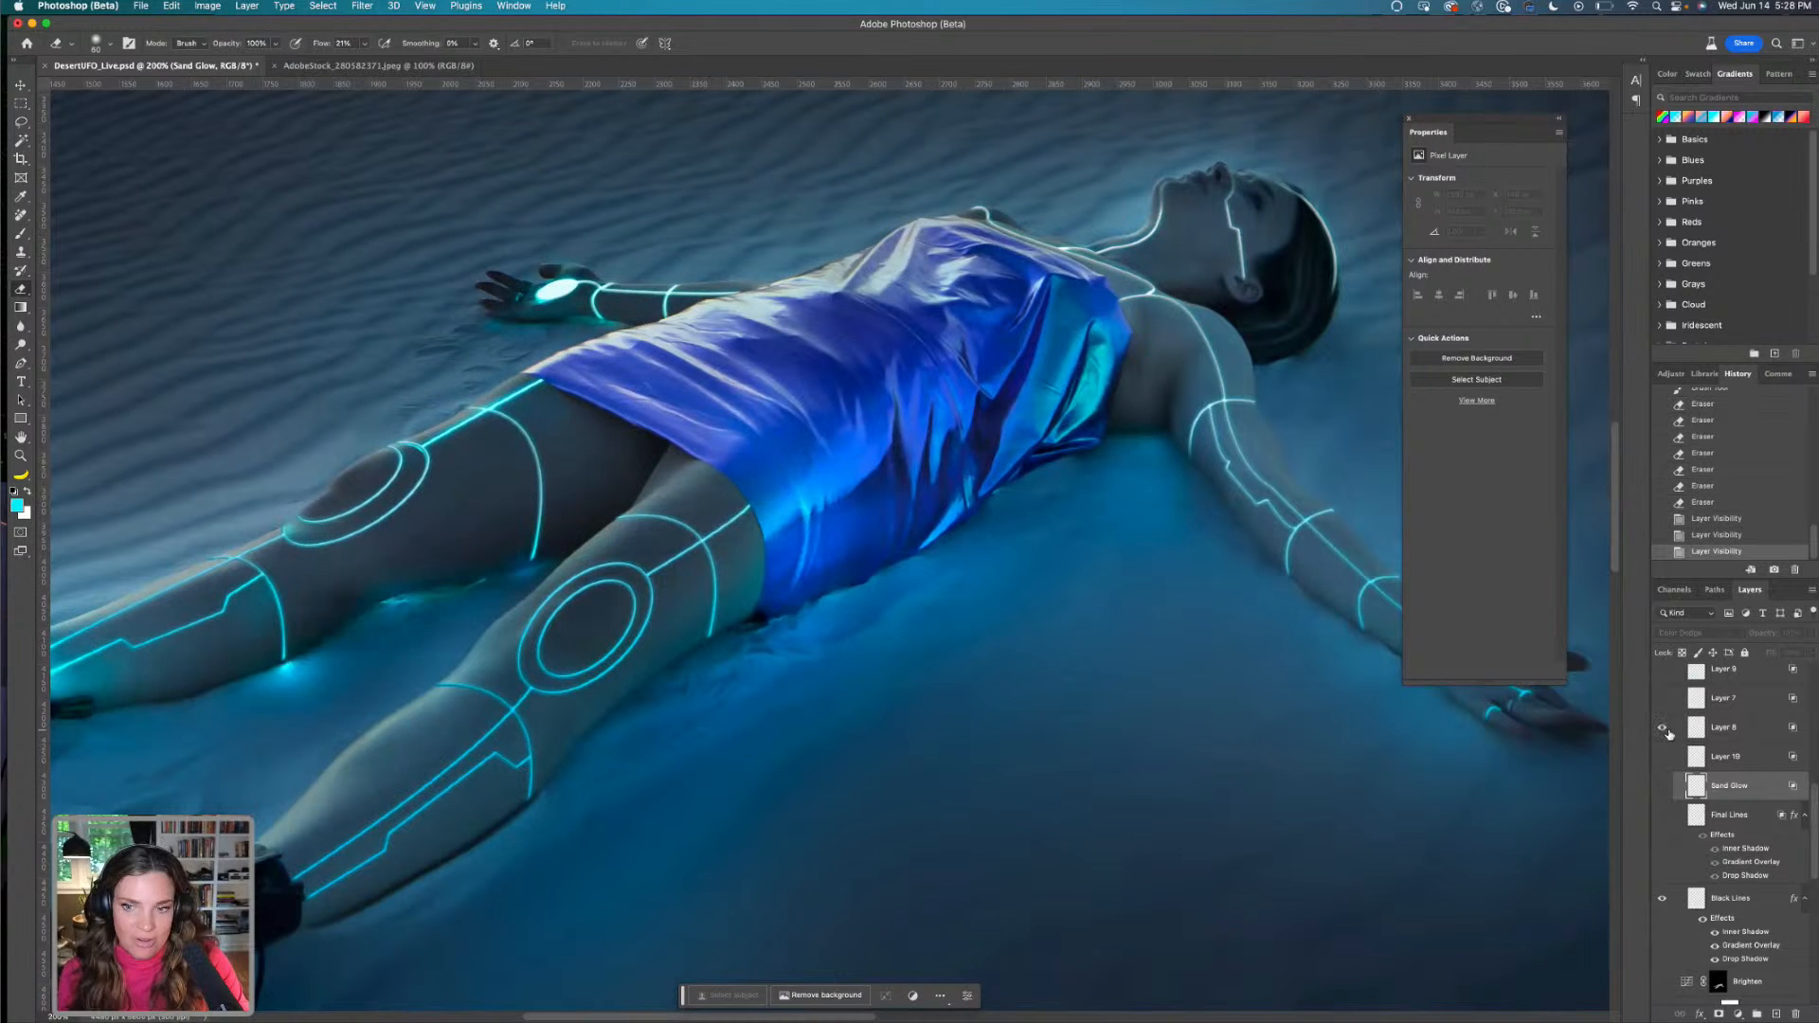
left_click_drag(952, 598, 1164, 513)
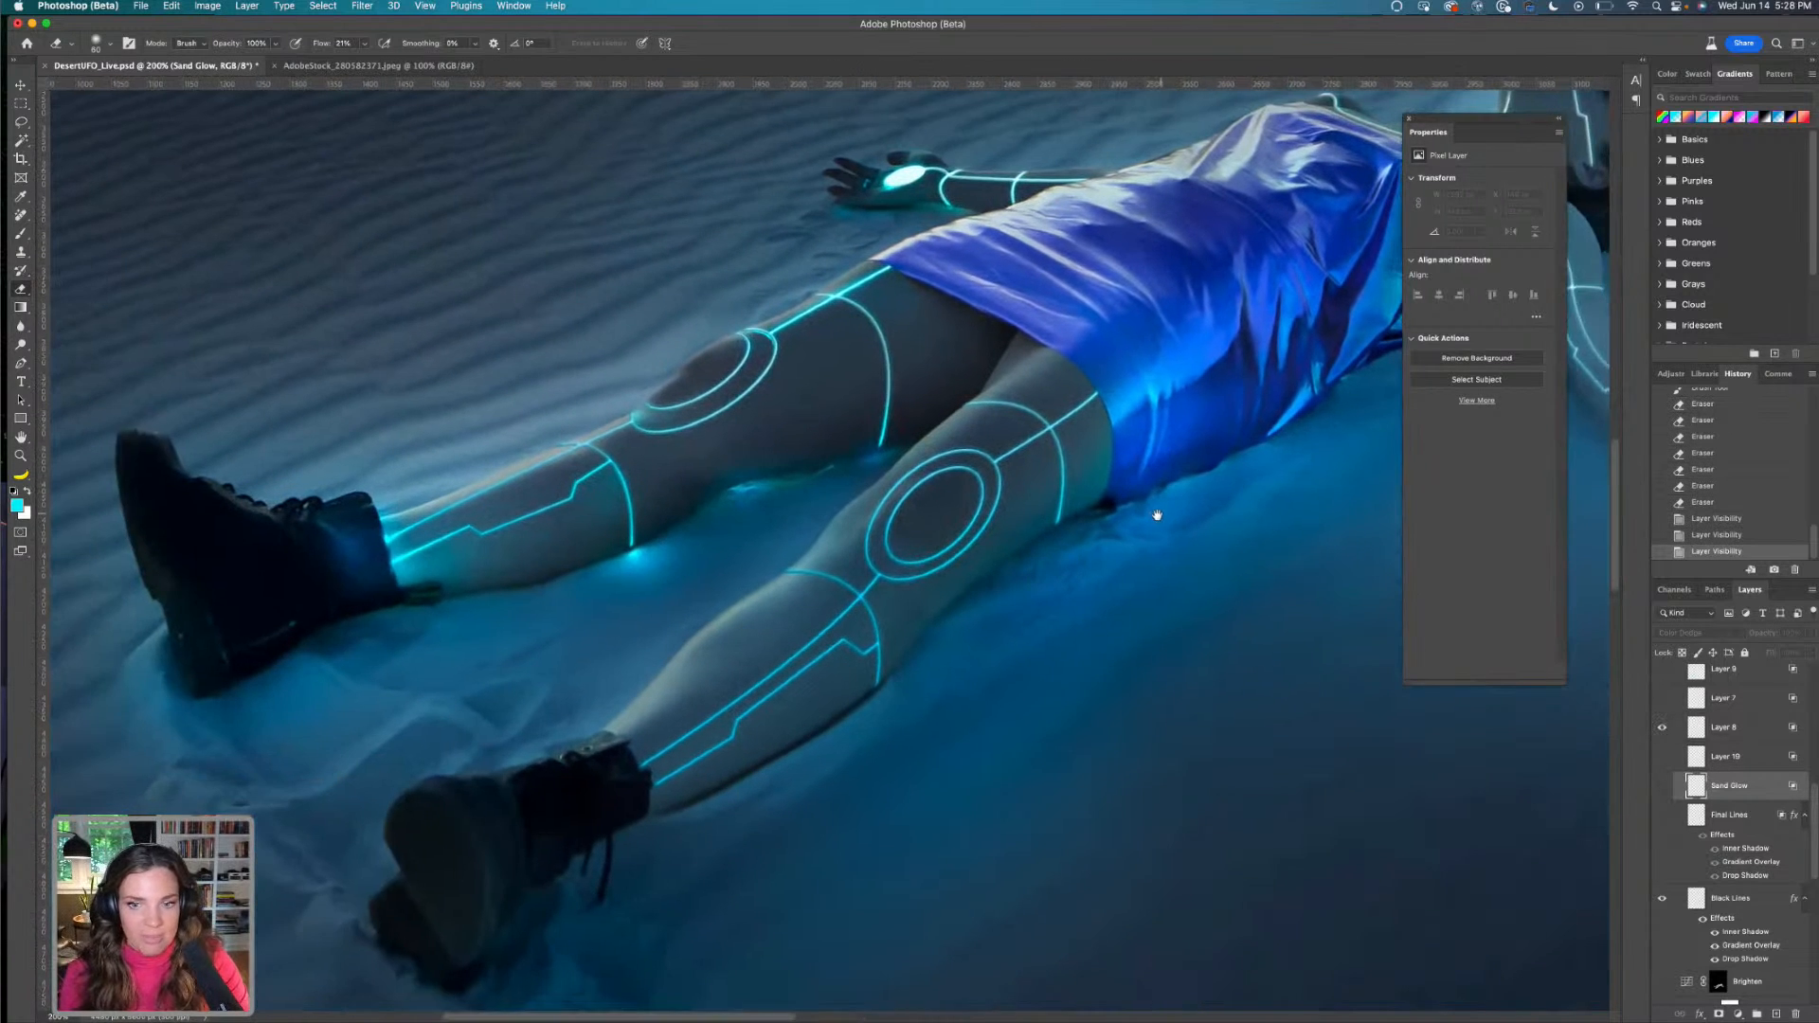
Show Layer 7 and Layer 9 to add their glow along the near arm, dress and near leg
scroll(1677, 762, "up", 1)
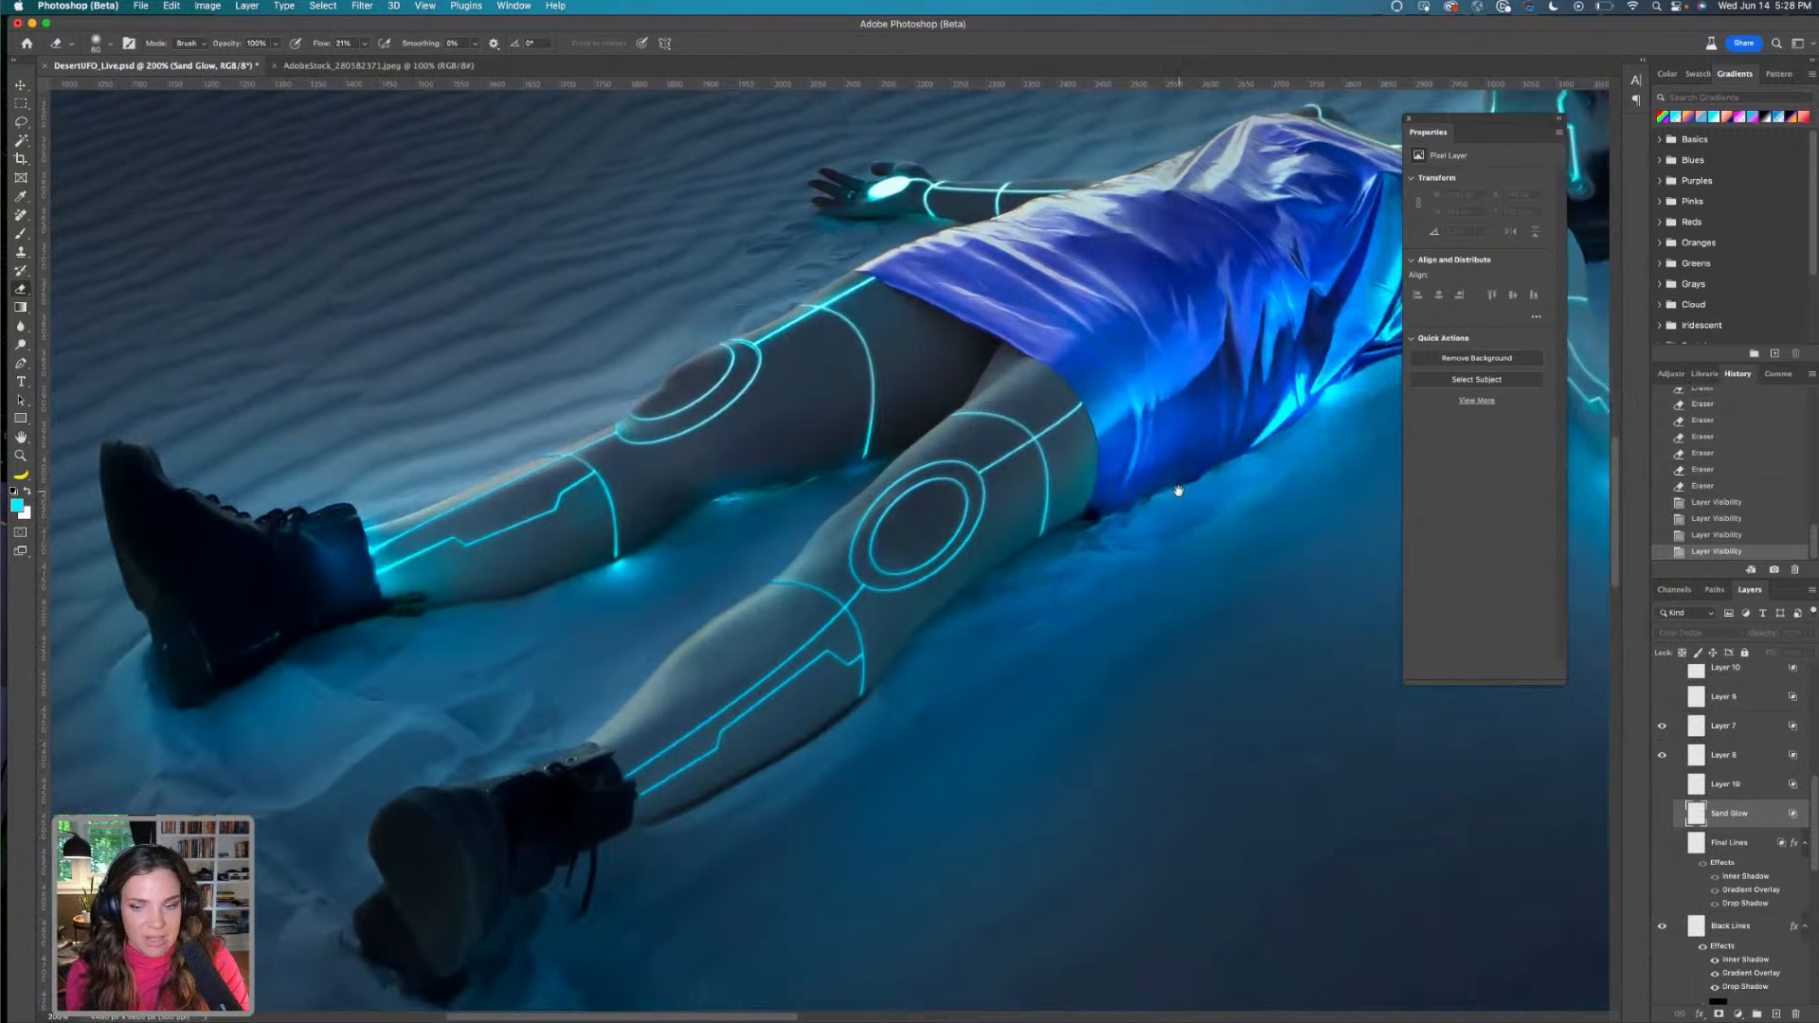
left_click_drag(1196, 485, 916, 546)
left_click_drag(1314, 527, 1212, 562)
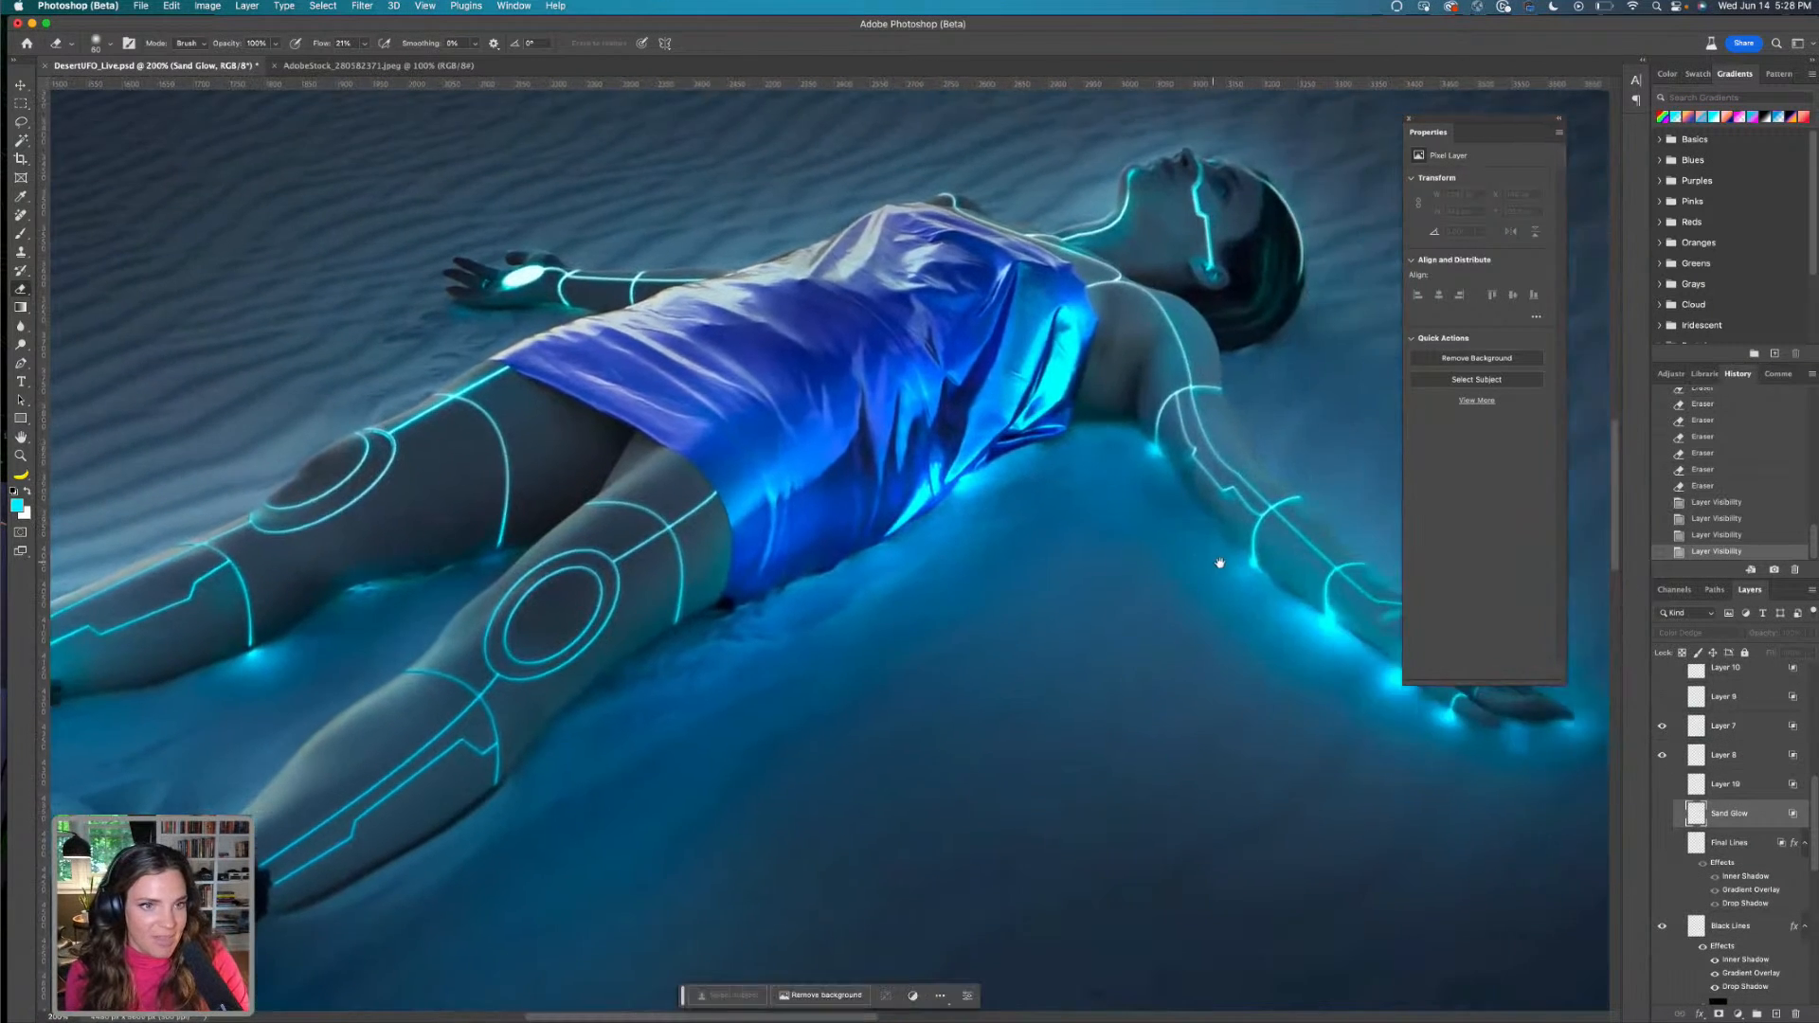
left_click(1664, 698)
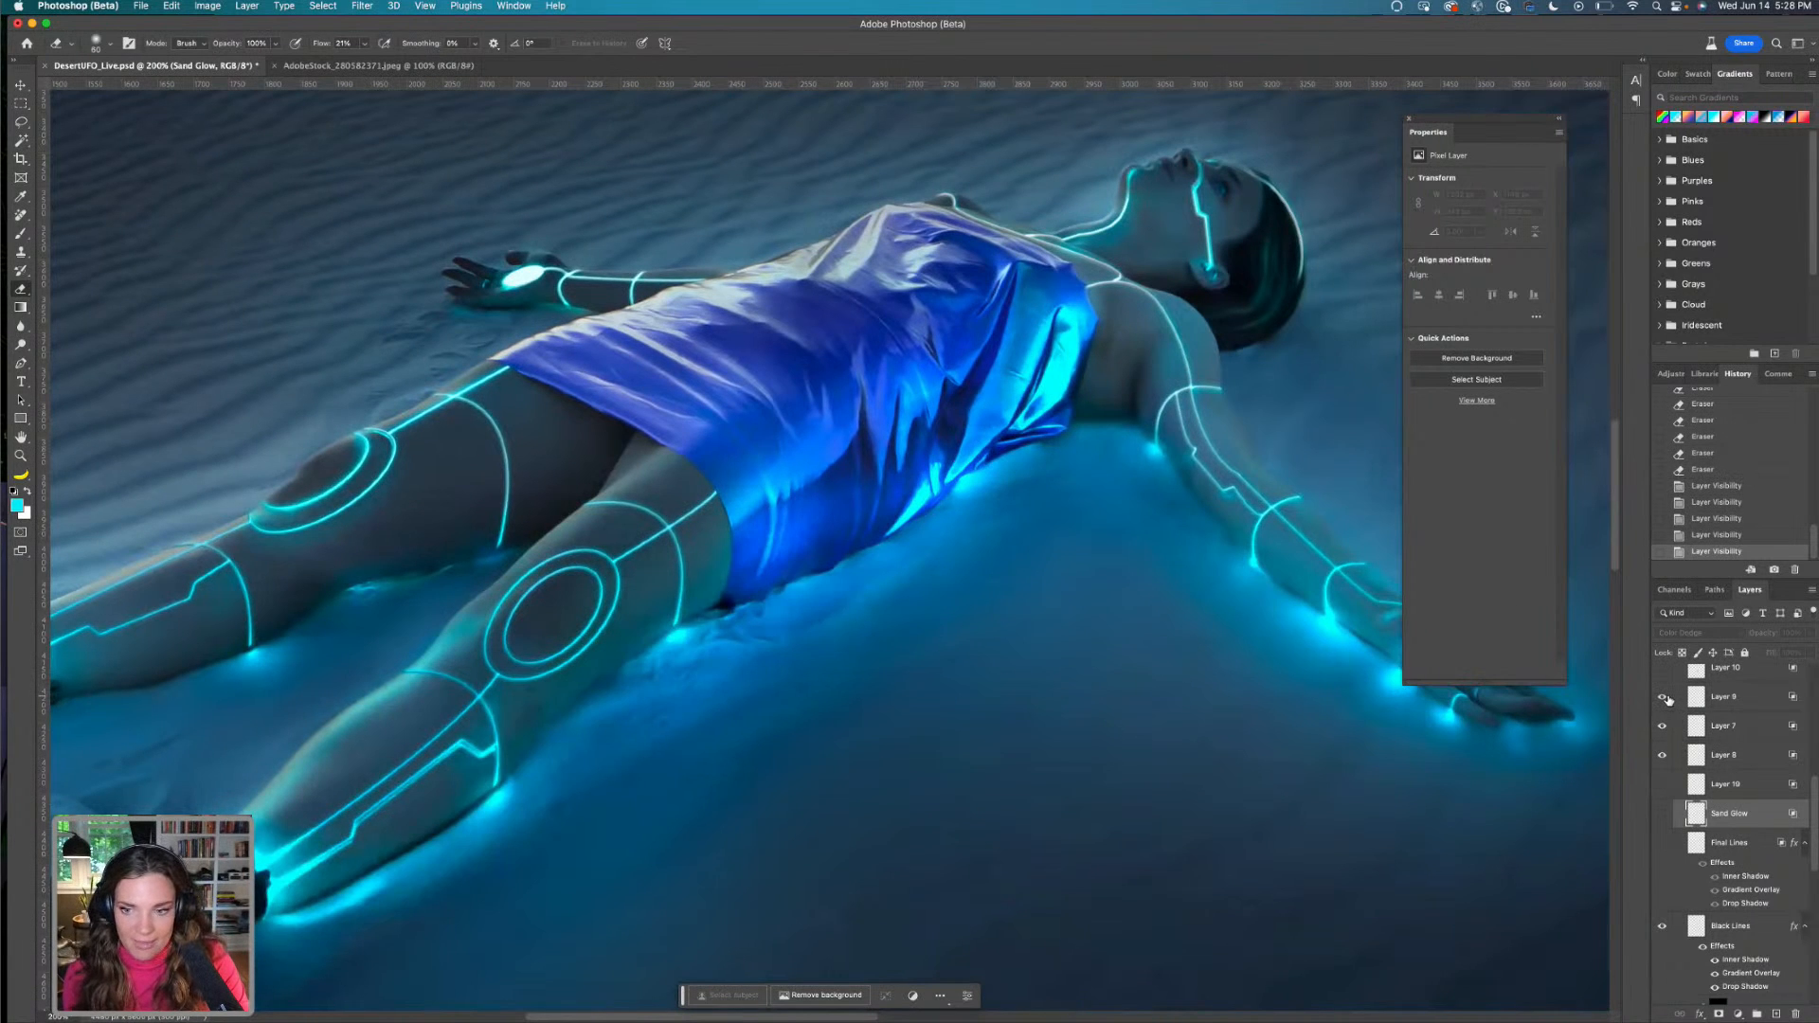
On Layer 9, erase some of the glow on the near leg just above the boot
left_click_drag(565, 754, 839, 484)
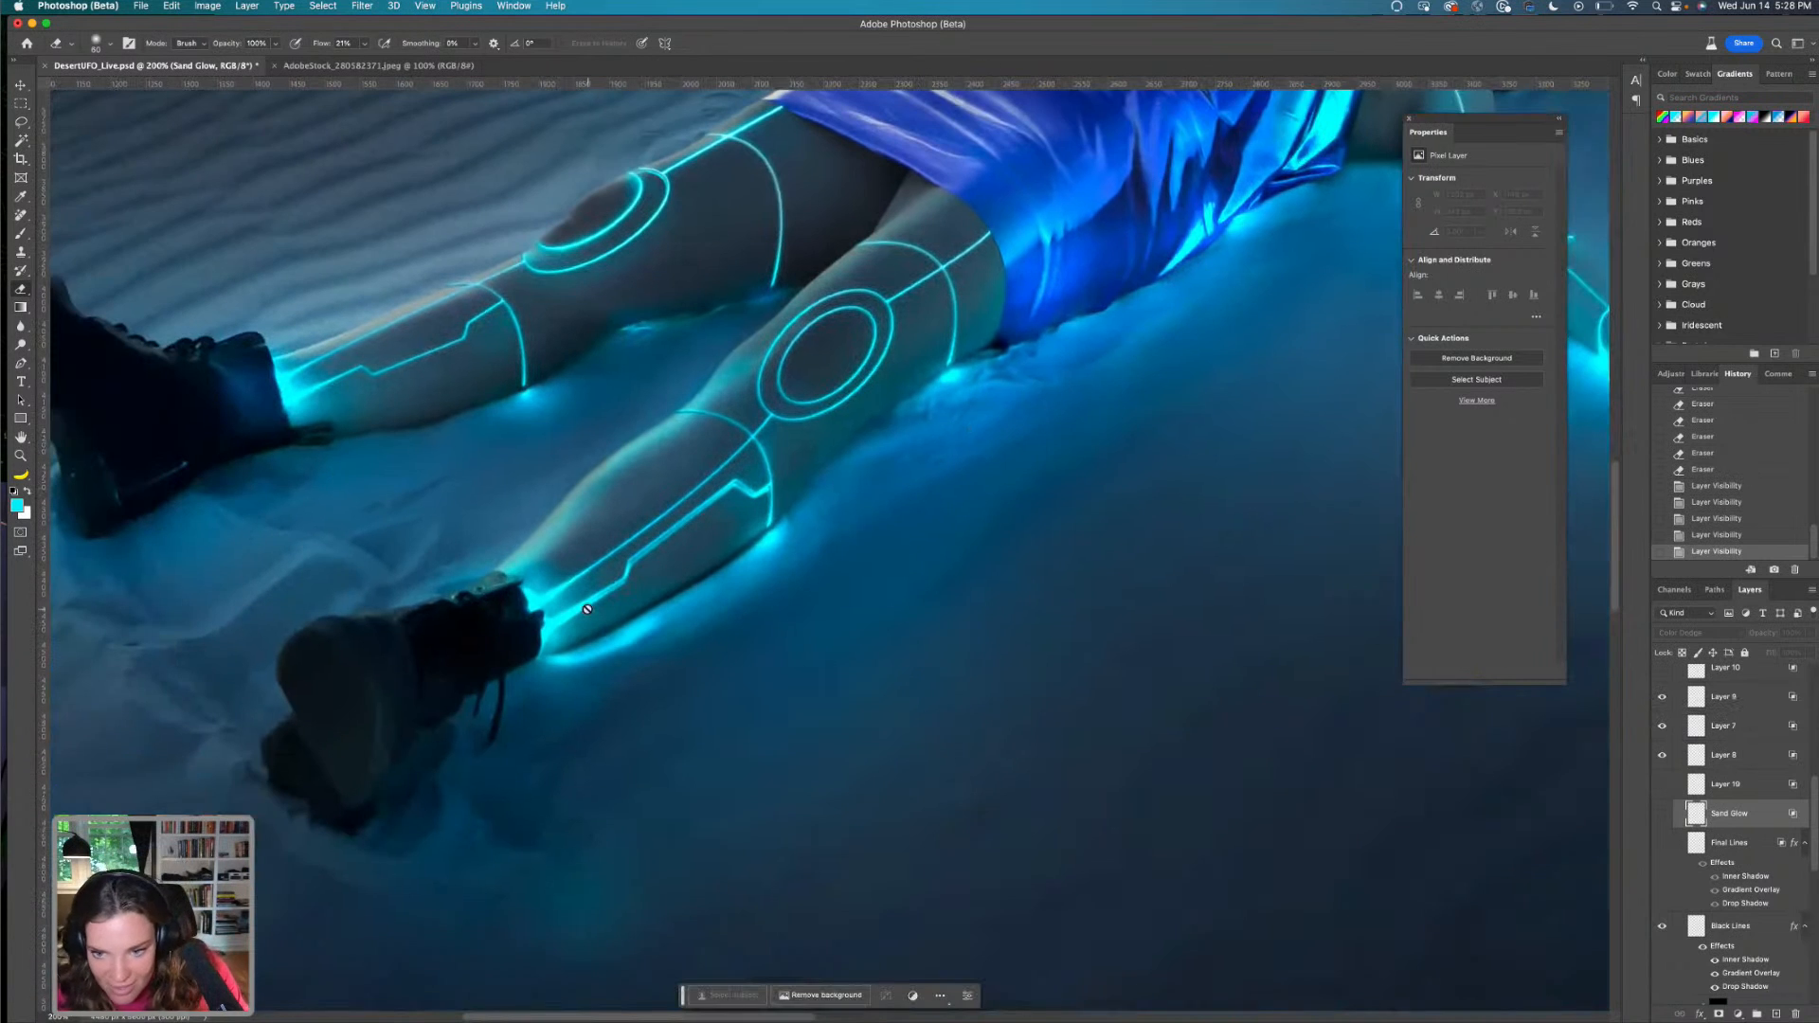
scroll(587, 609, "up", 5)
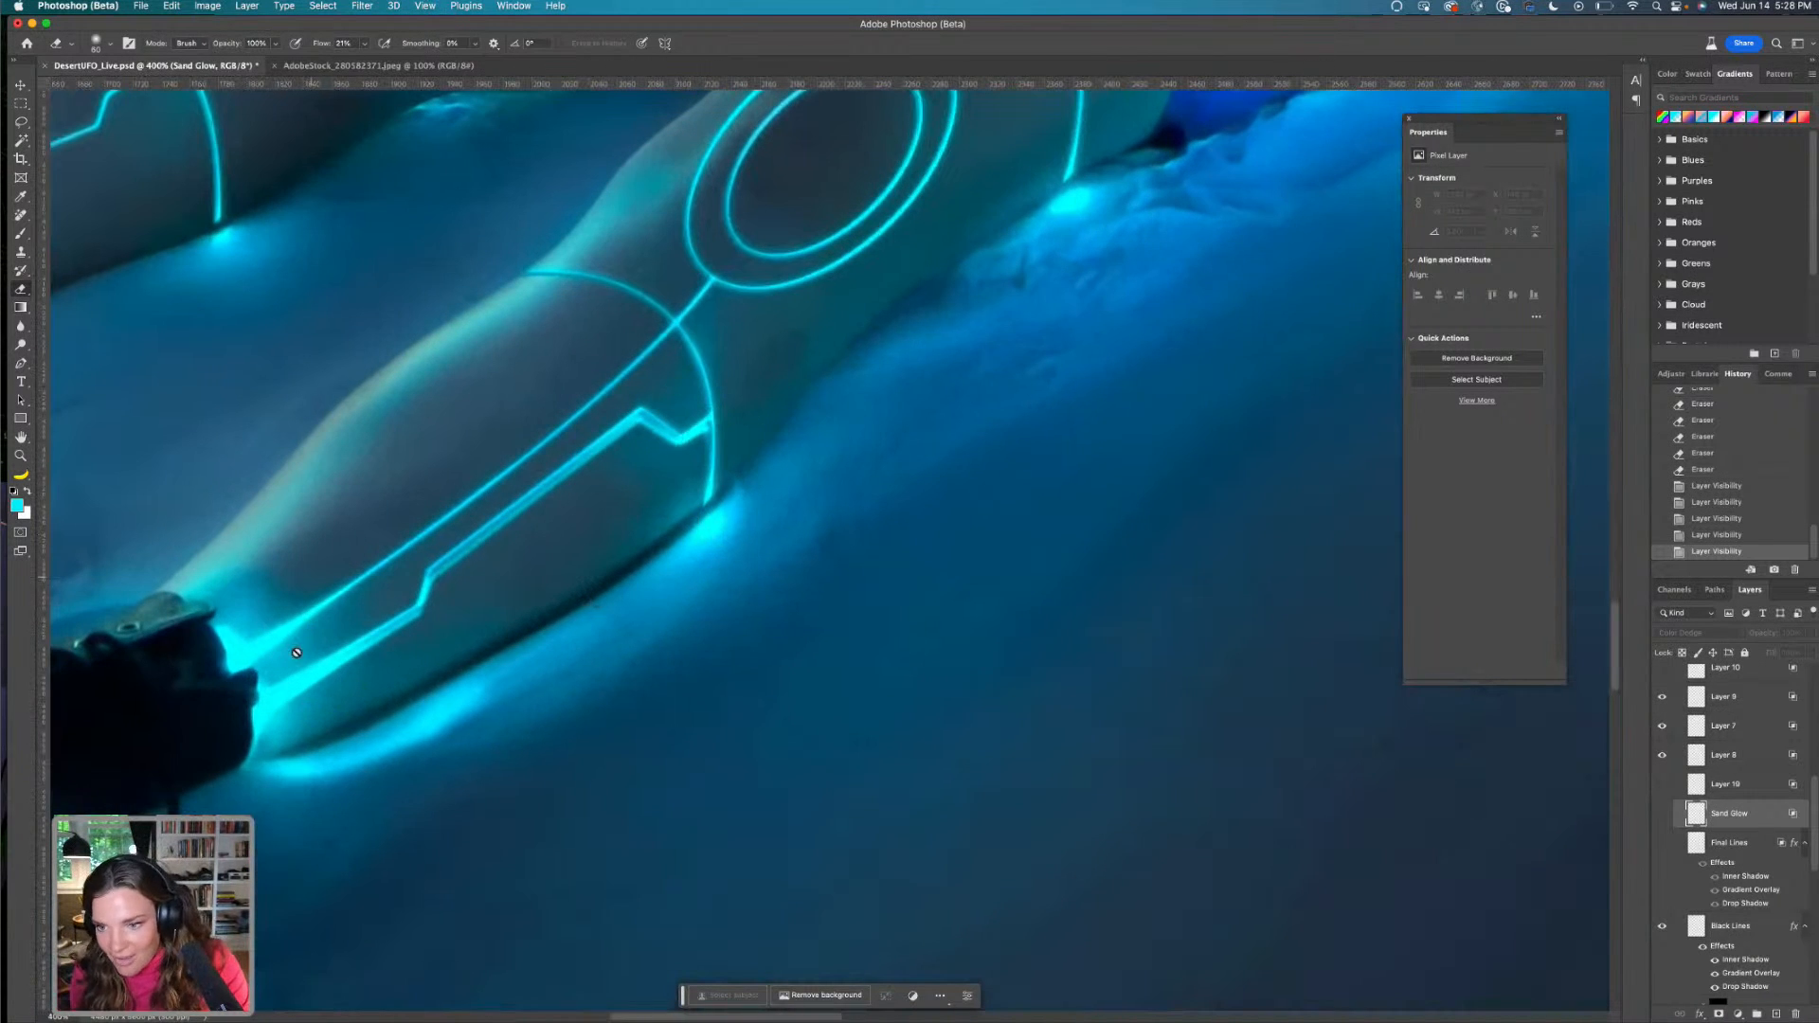
left_click(1721, 697)
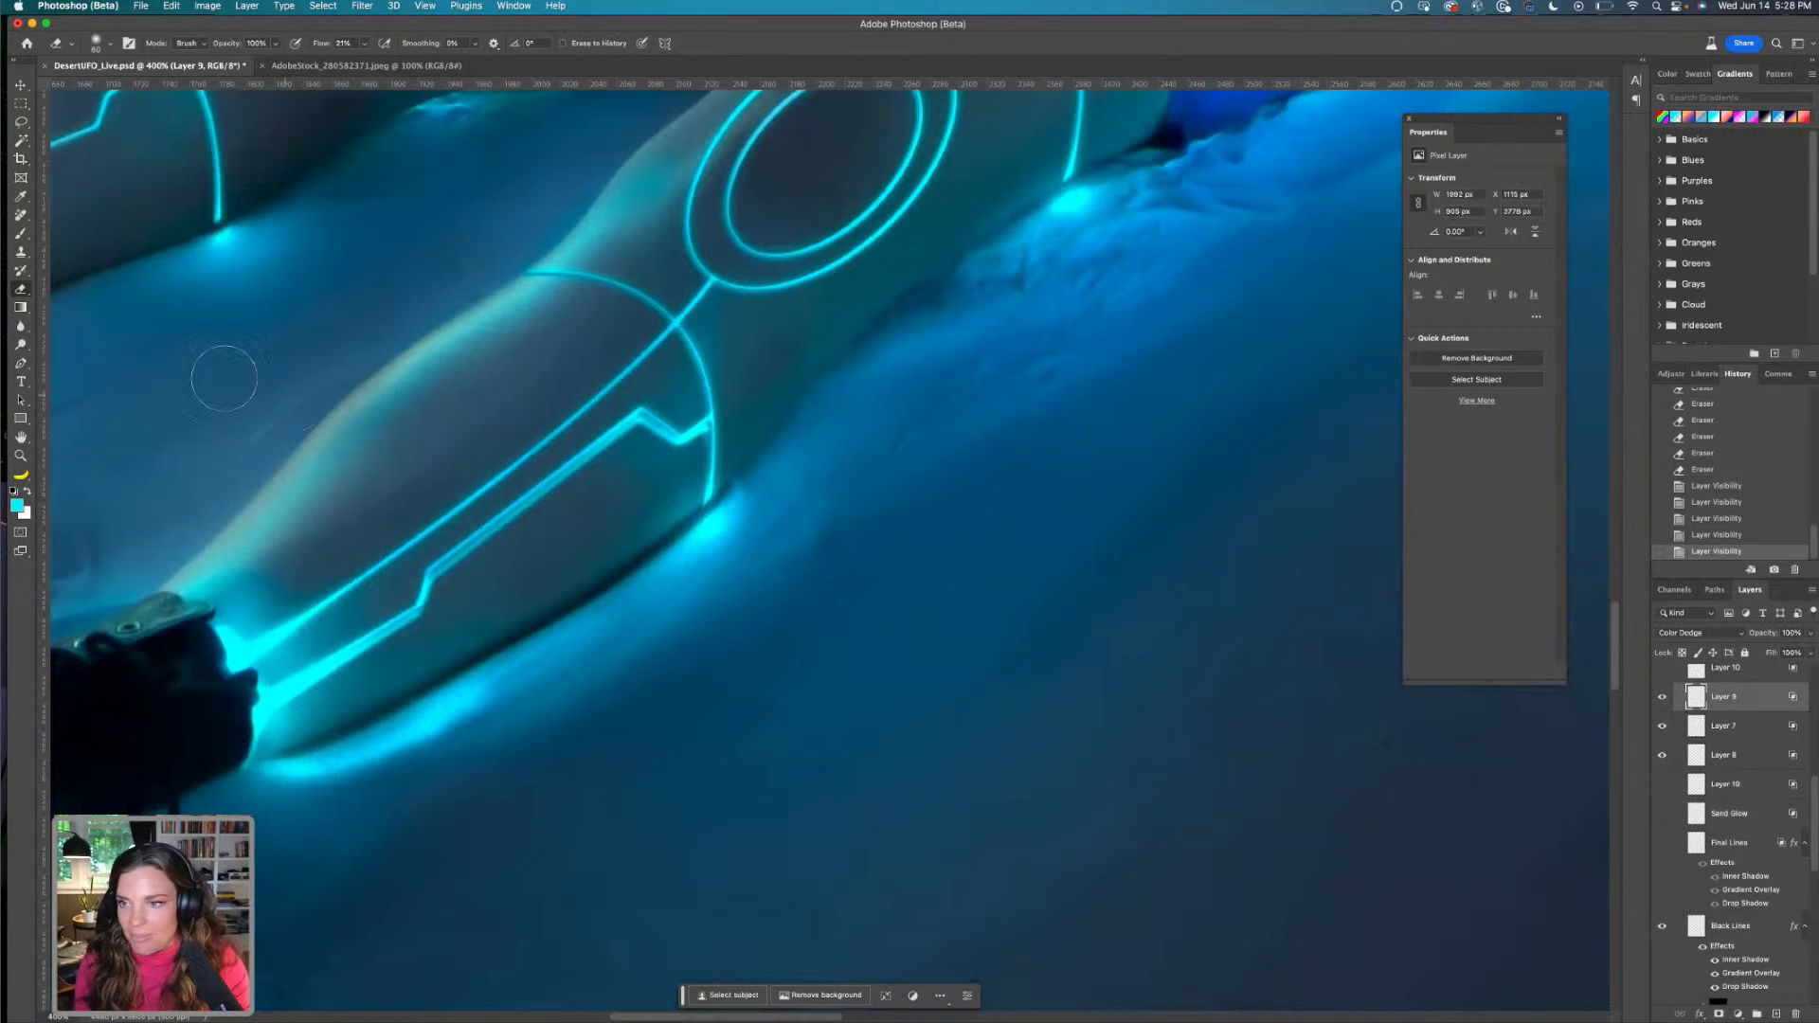
mouse_move(247, 675)
left_mouse_down()
mouse_move(245, 701)
mouse_move(486, 625)
mouse_move(503, 616)
mouse_move(466, 622)
mouse_move(498, 600)
left_mouse_up()
key("super+z")
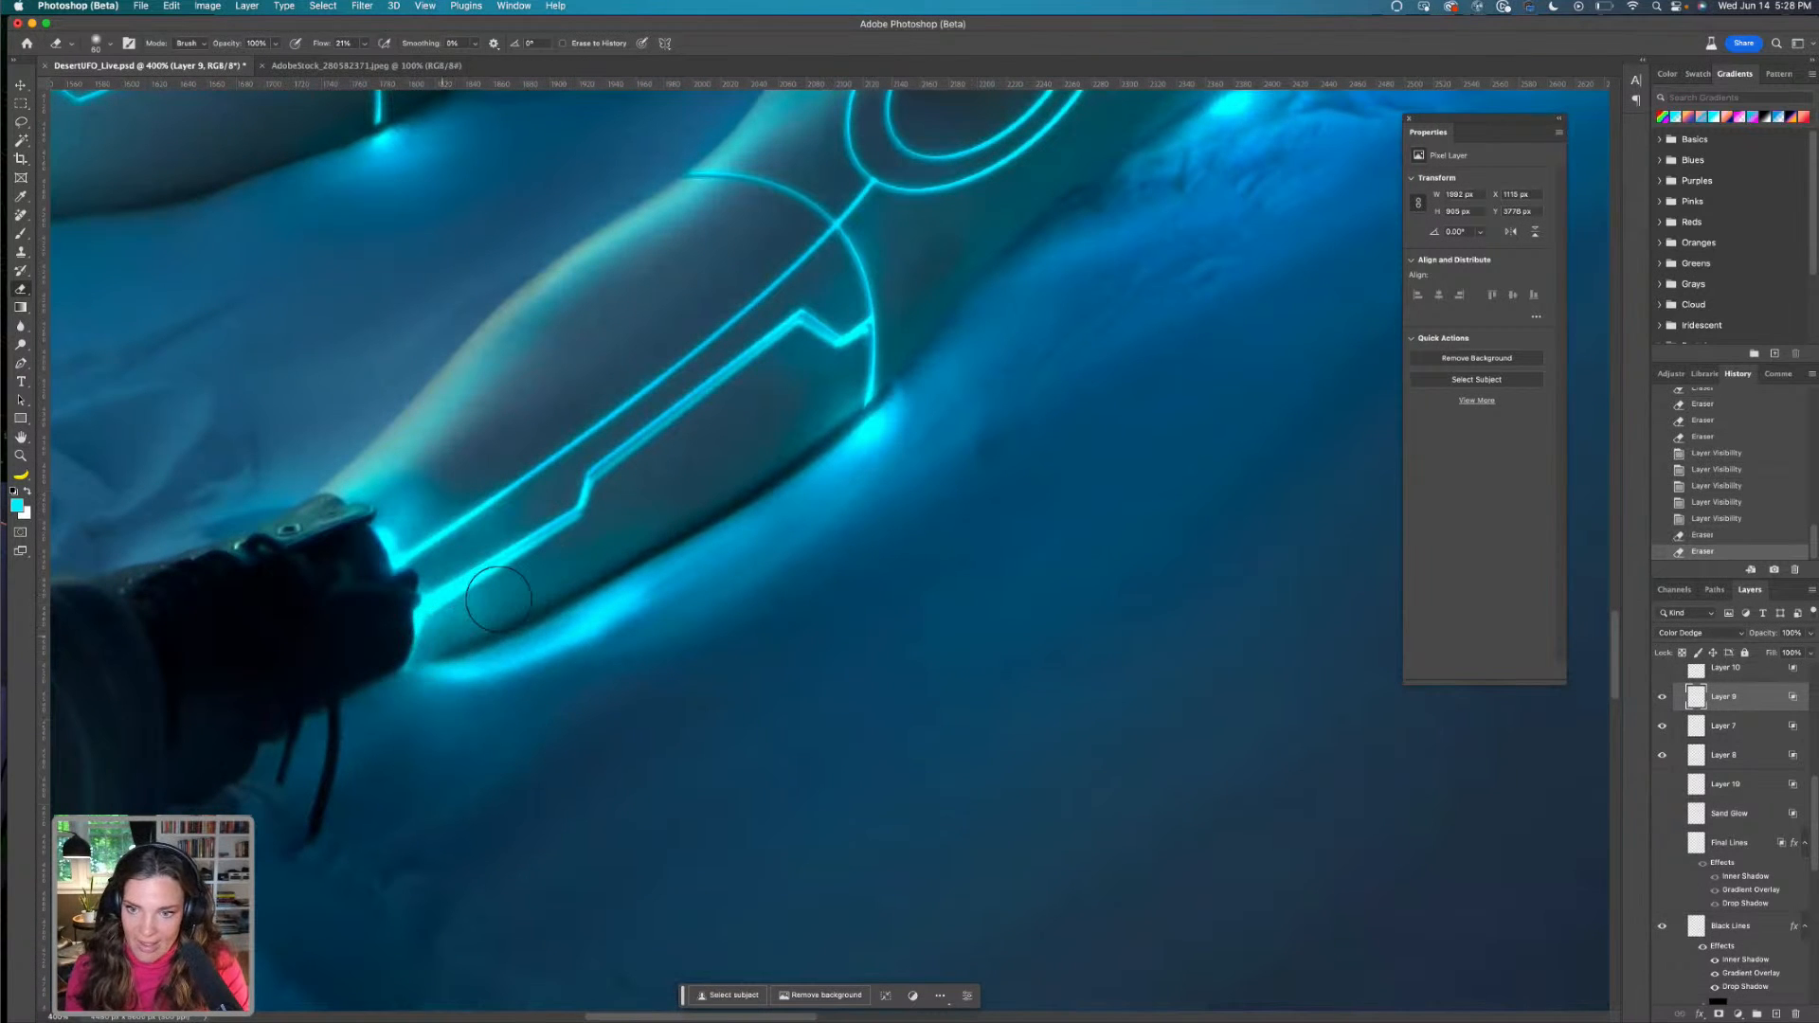
Show Layer 10 and view its glow across the whole figure
scroll(1730, 722, "up", 1)
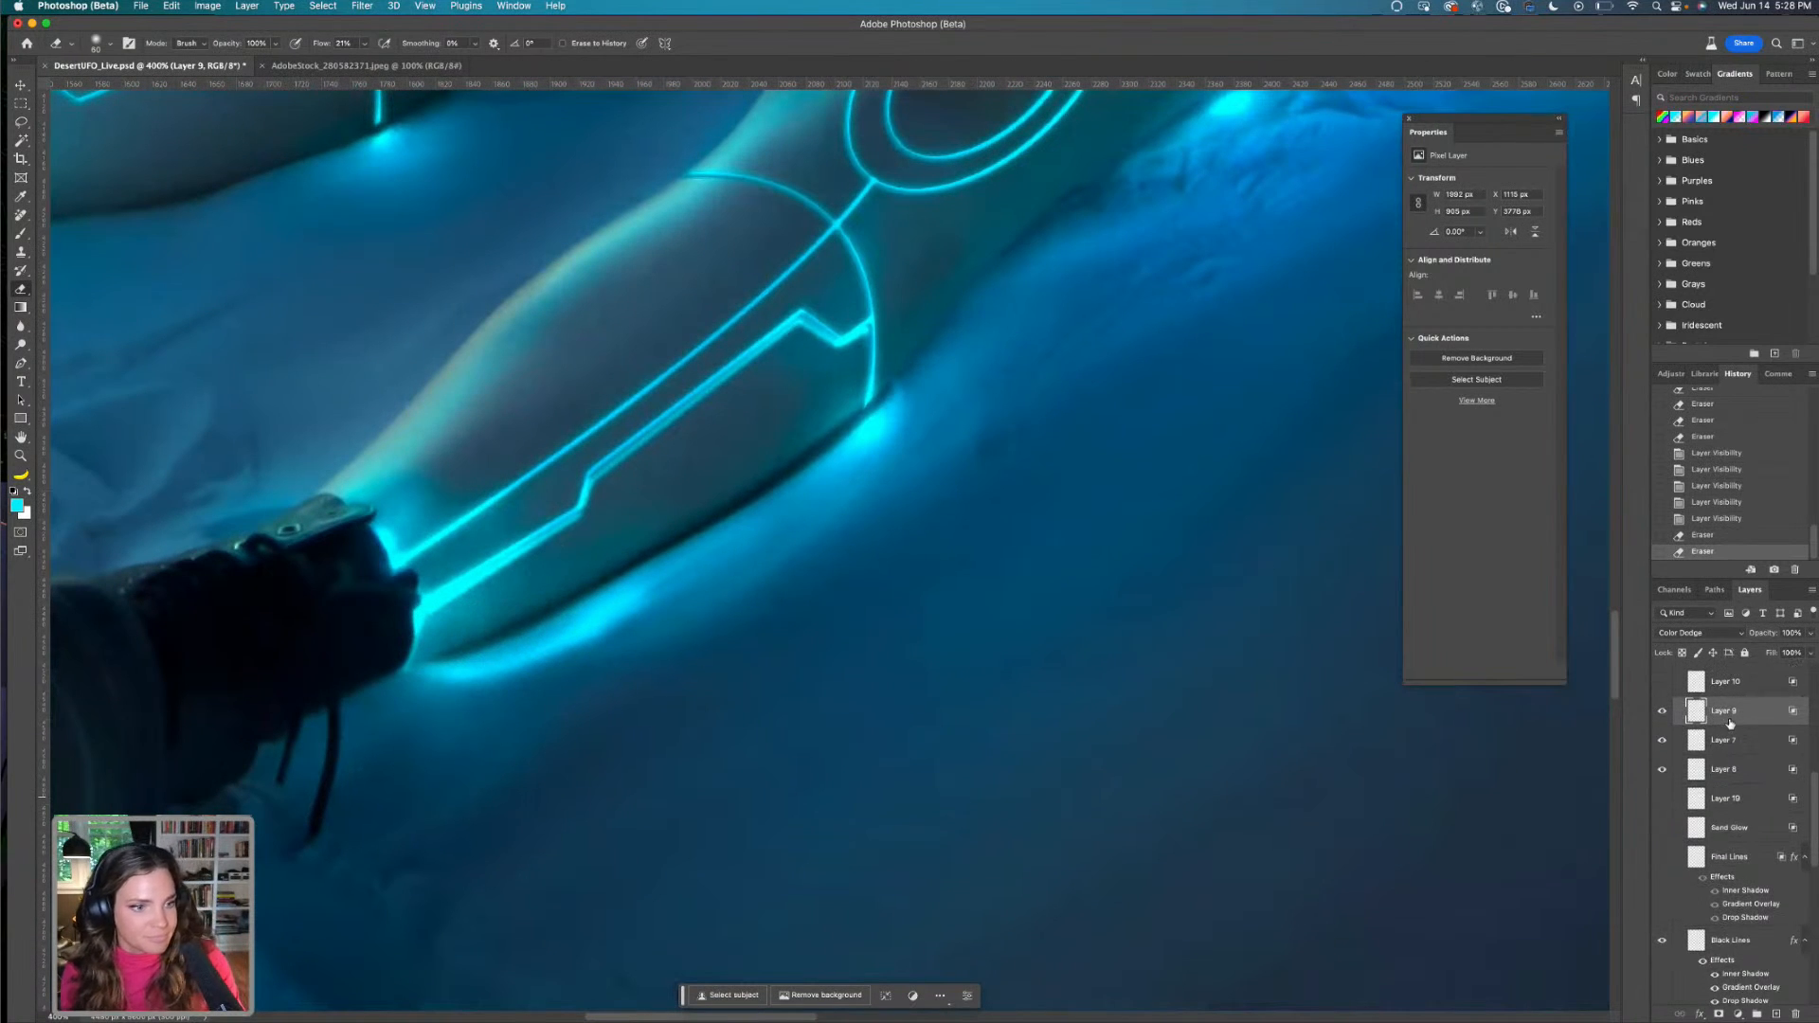
left_click(1661, 683)
key("super+minus")
key("super+minus")
key("super+minus")
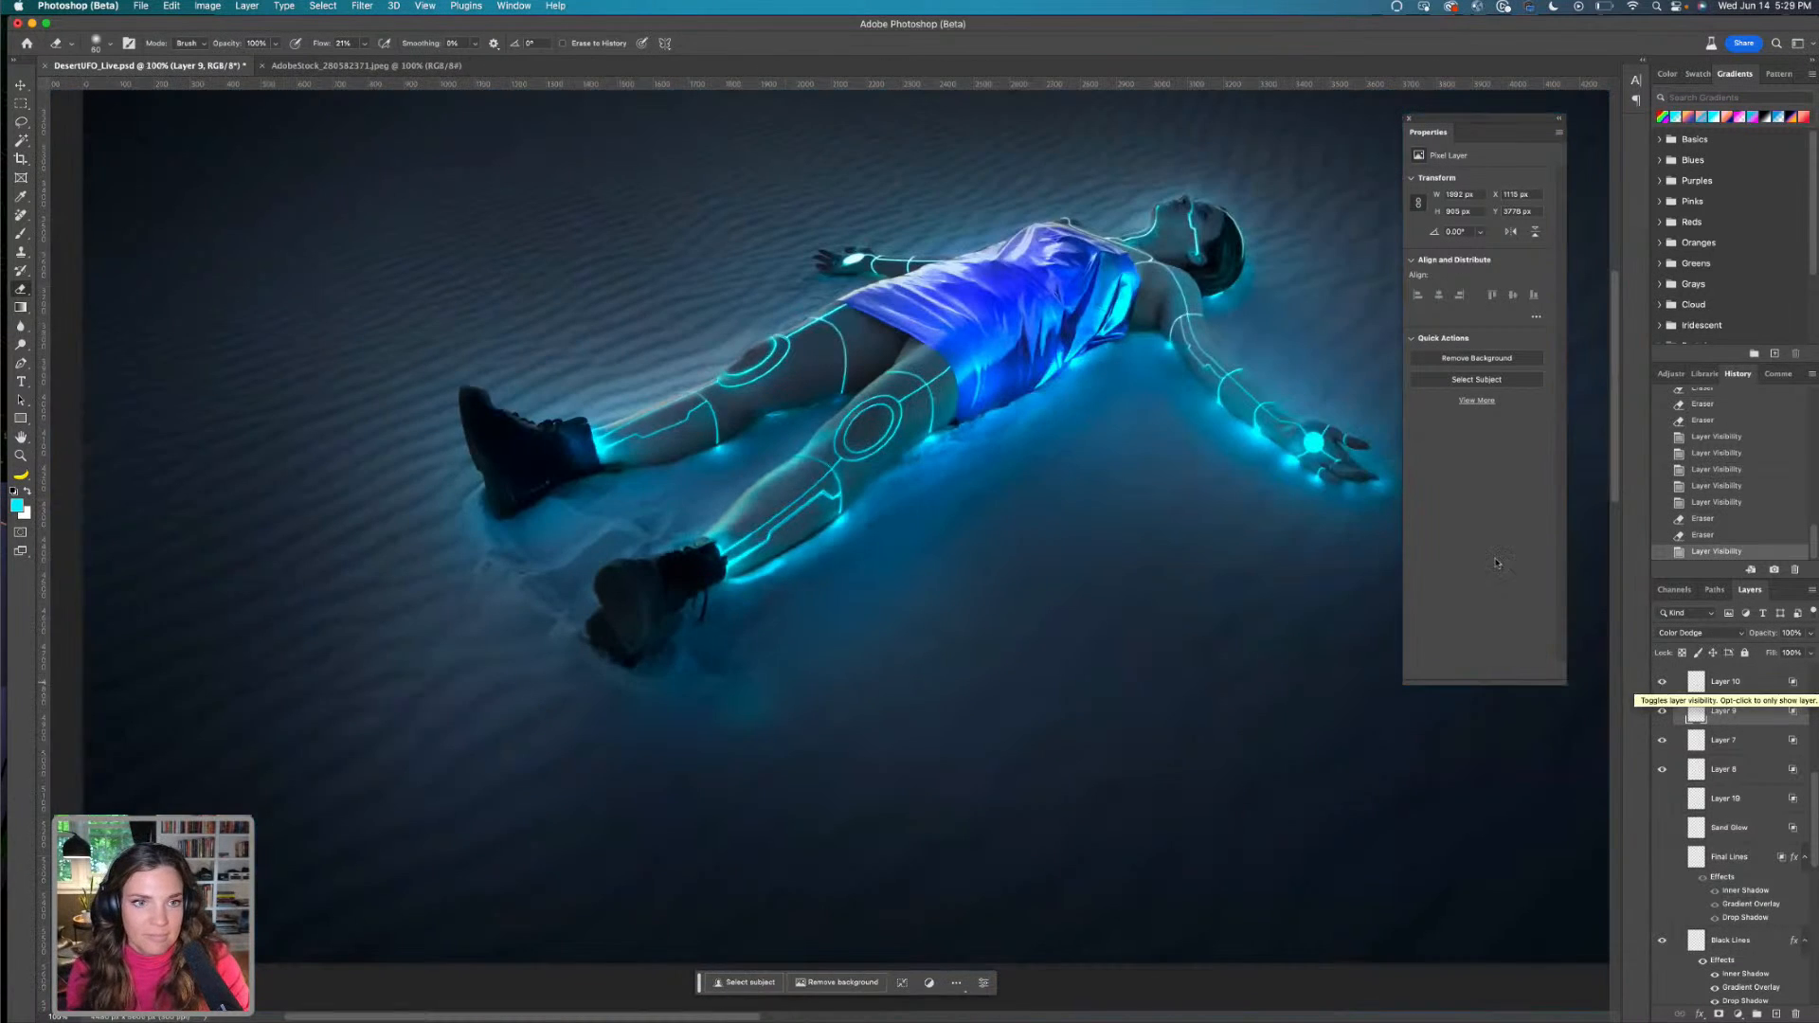
left_click_drag(1255, 521, 1077, 846)
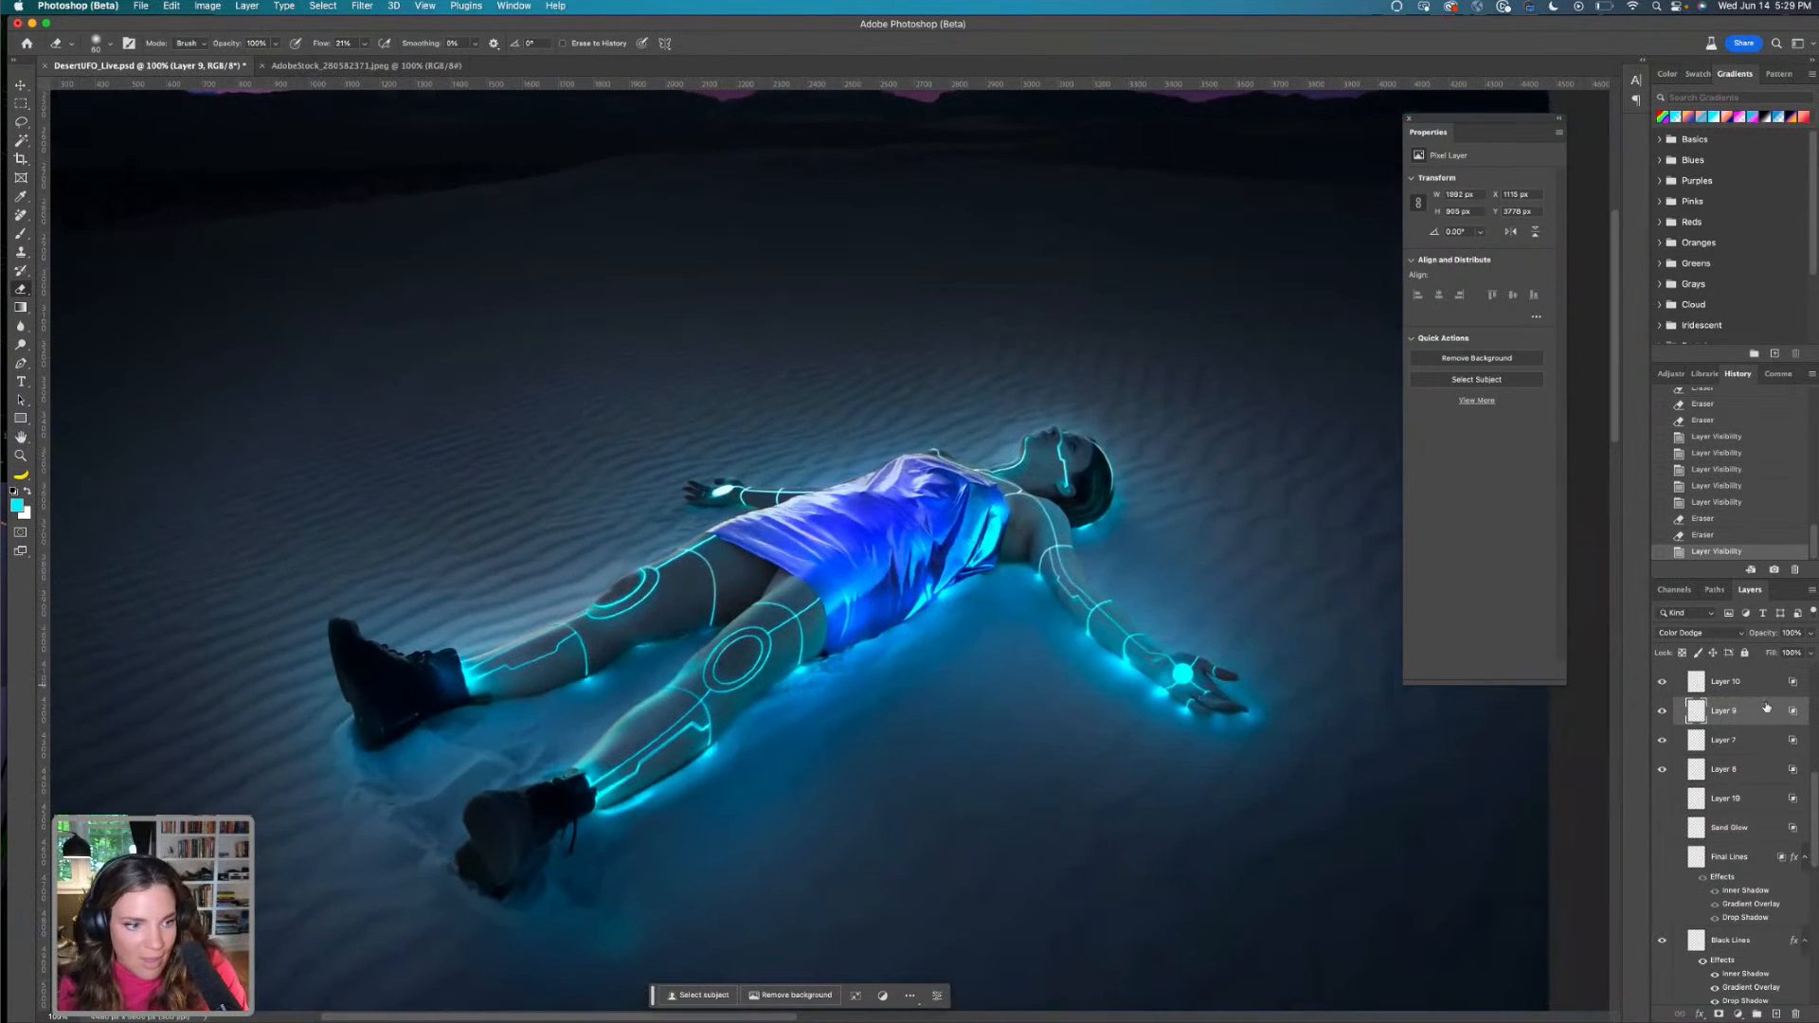
Compare the figure with and without the Layer 9 glow
left_click(1662, 712)
left_click(1662, 711)
left_click(1661, 711)
left_click(1661, 711)
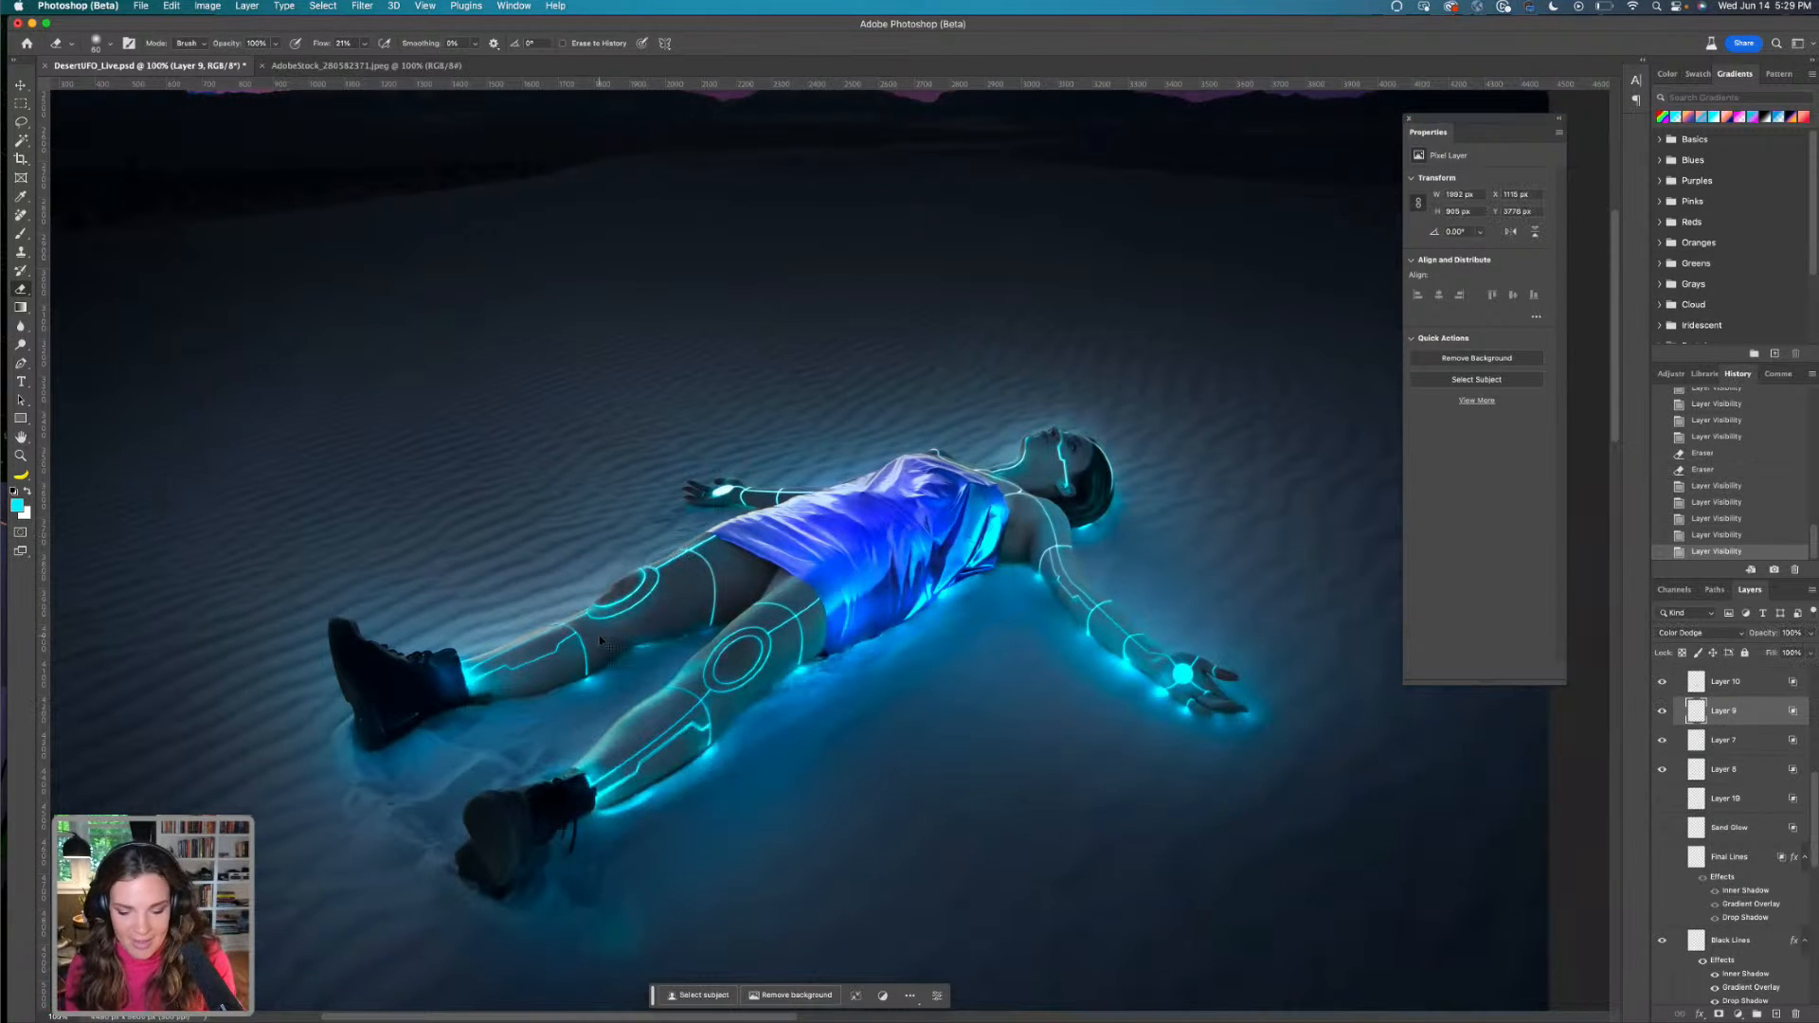
Show Layer 11 and Layer 12 to build up the glow around the legs
key("super+equal")
key("super+equal")
left_click_drag(839, 437, 906, 378)
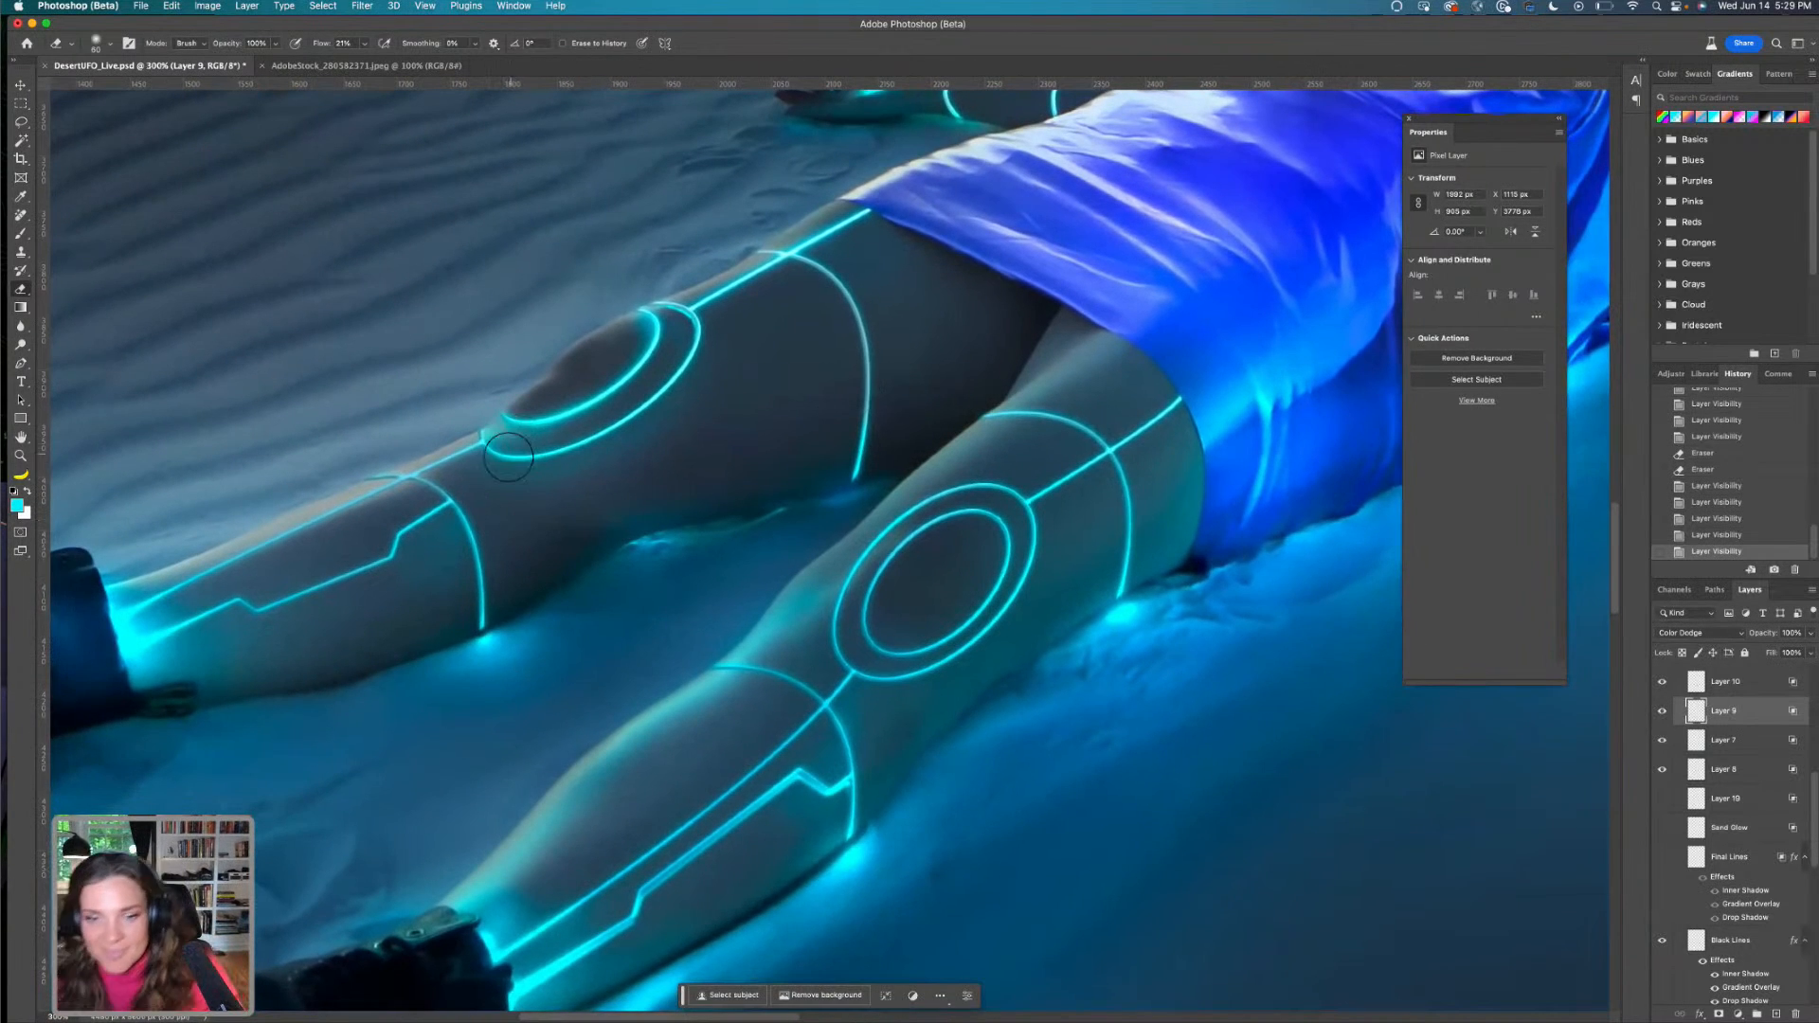
scroll(1748, 727, "up", 3)
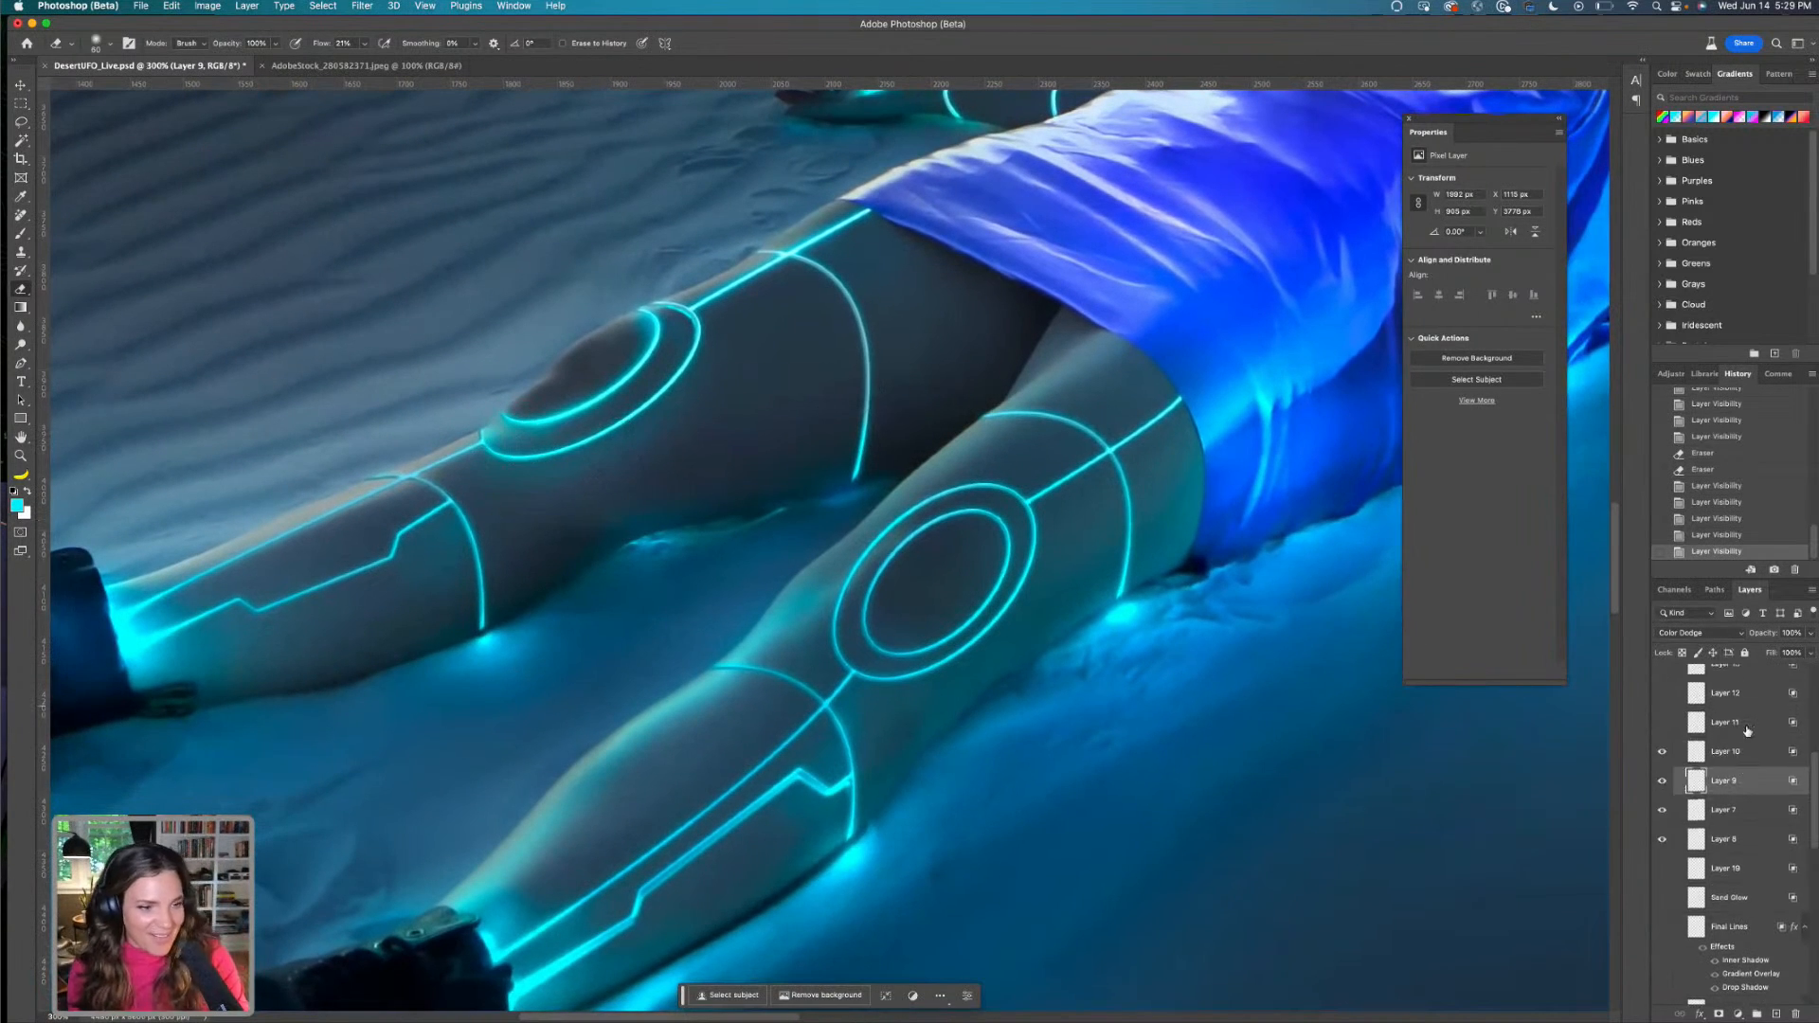
left_click(1661, 724)
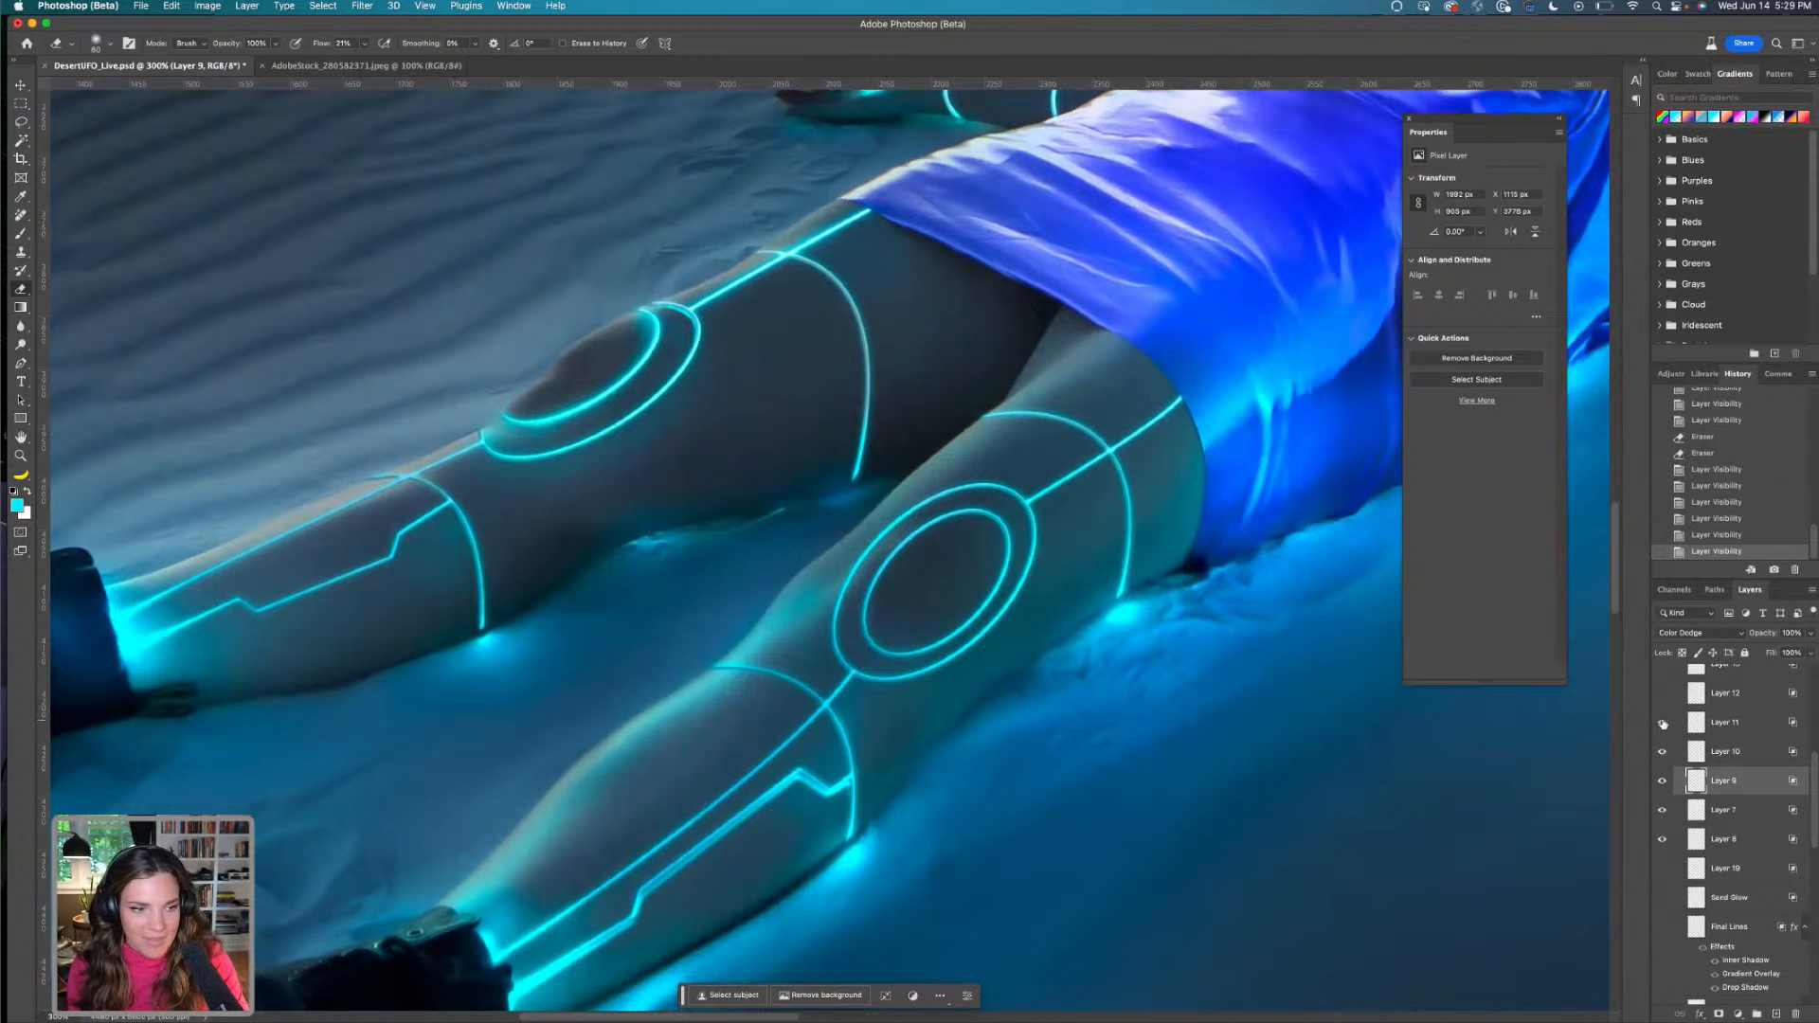
scroll(1661, 724, "up", 3)
left_click(1662, 756)
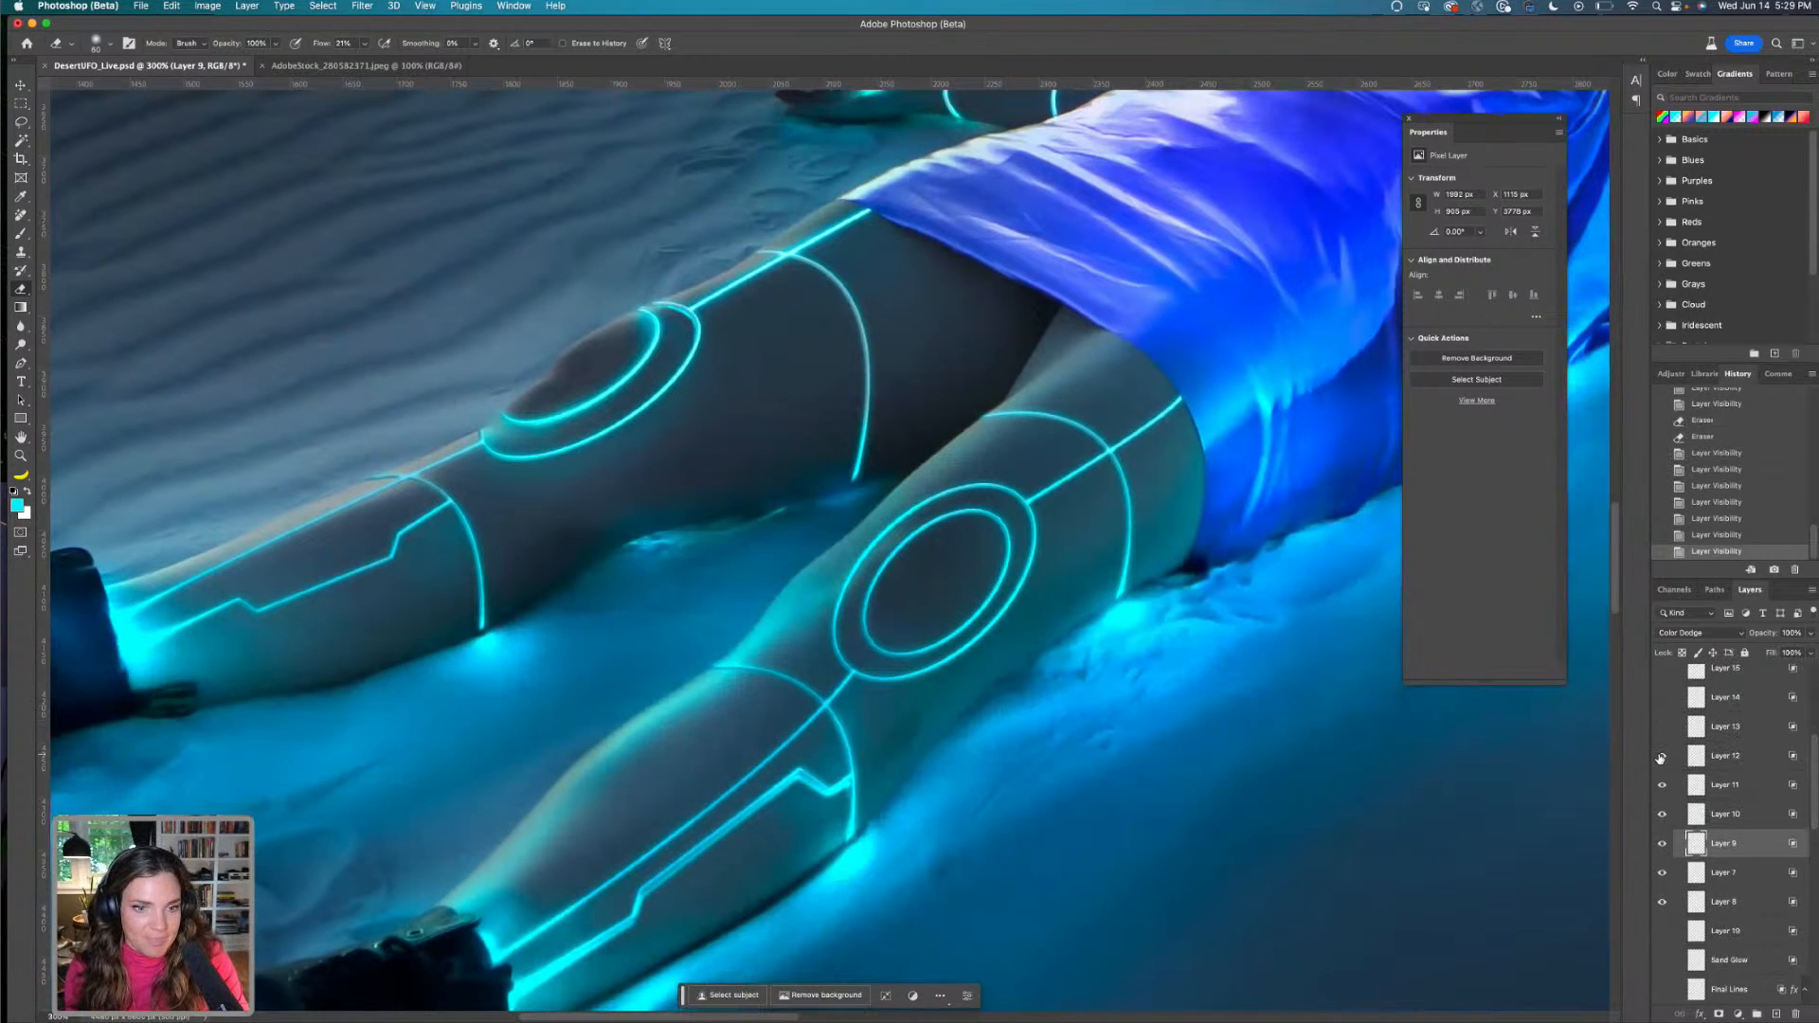
Erase a little of the Layer 9 glow in the sand beside the near knee
key("super+minus")
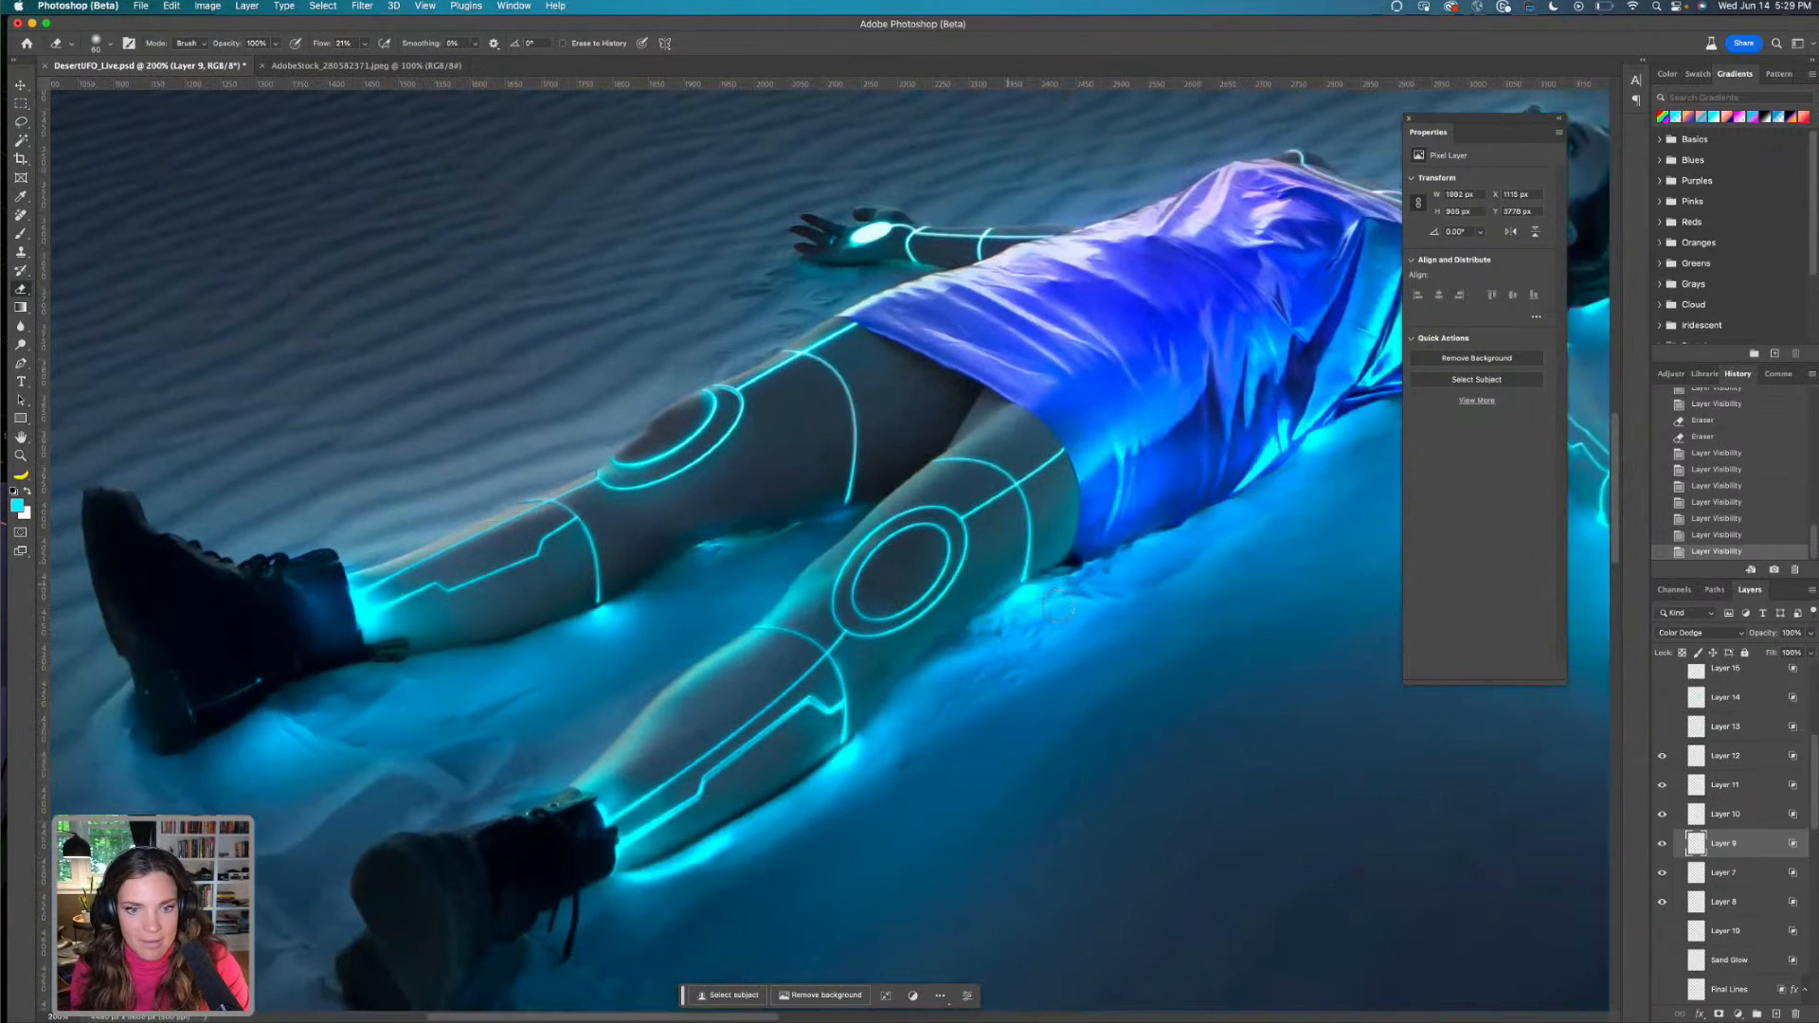
mouse_move(1051, 593)
left_mouse_down()
mouse_move(1096, 609)
mouse_move(1014, 602)
left_mouse_up()
key("super+z")
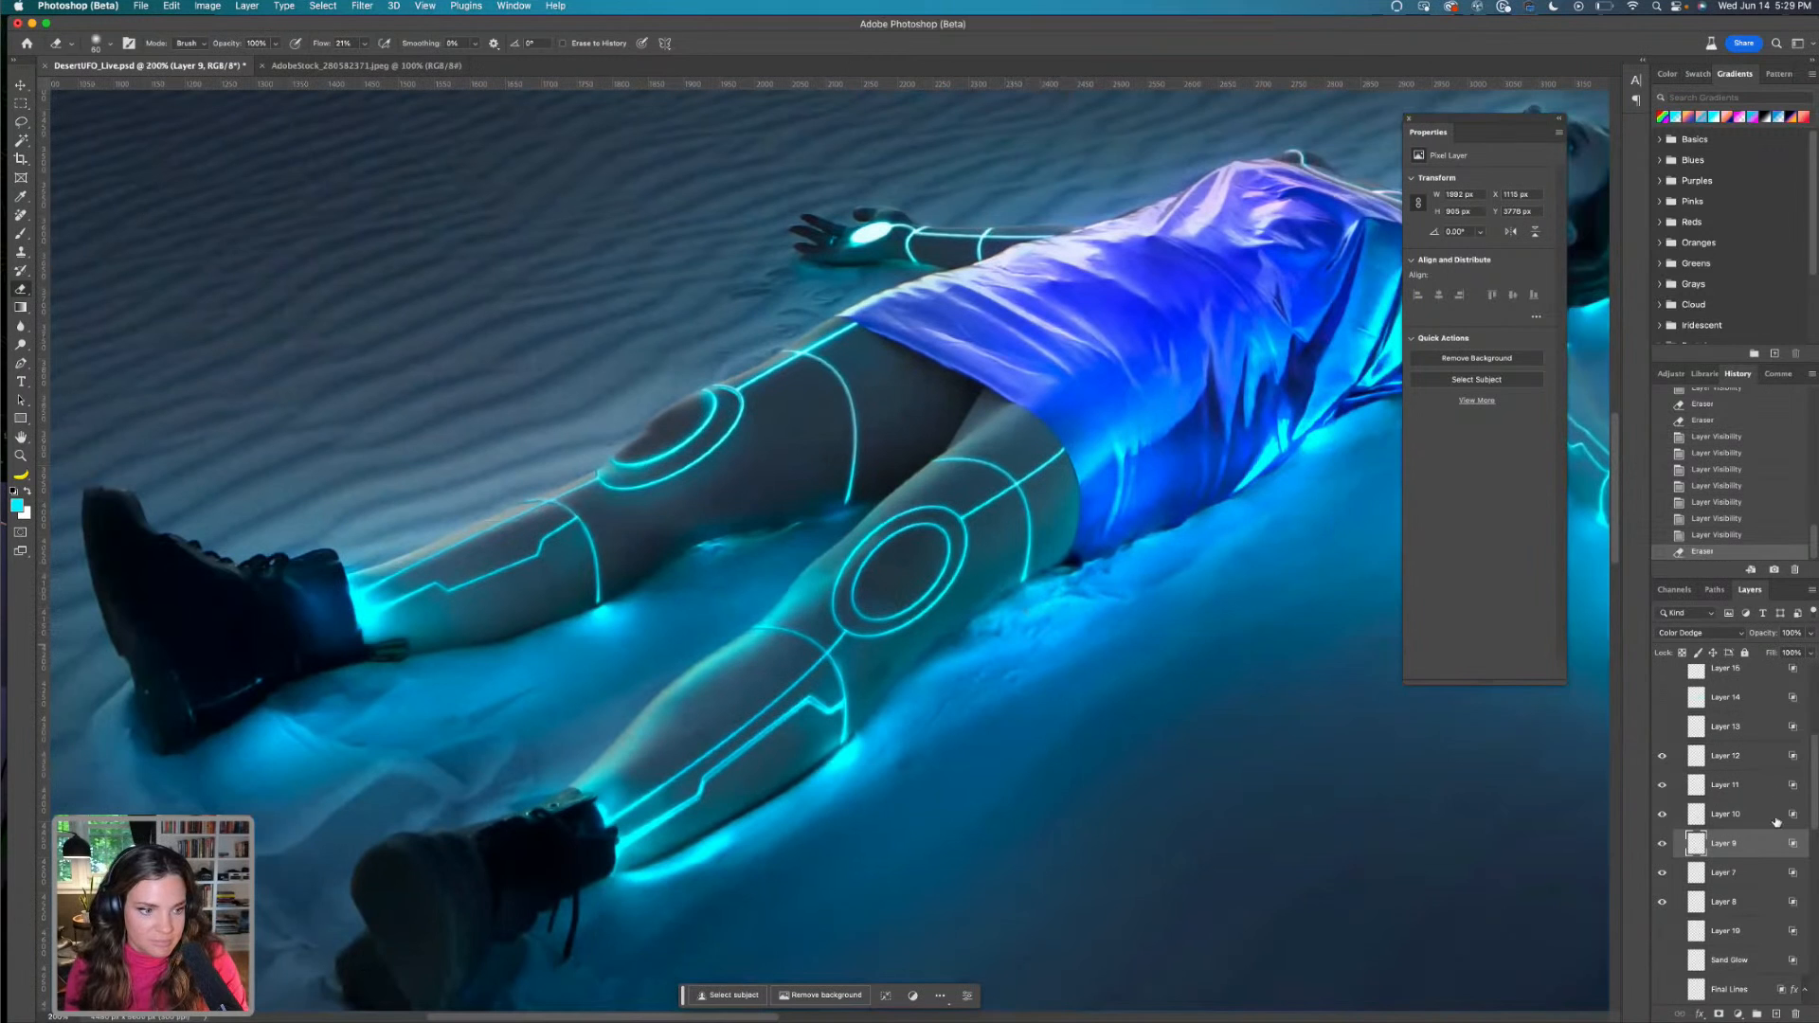
Show Layer 13, Layer 14 and Layer 15, and make Layer 15 the active layer
left_click(1662, 727)
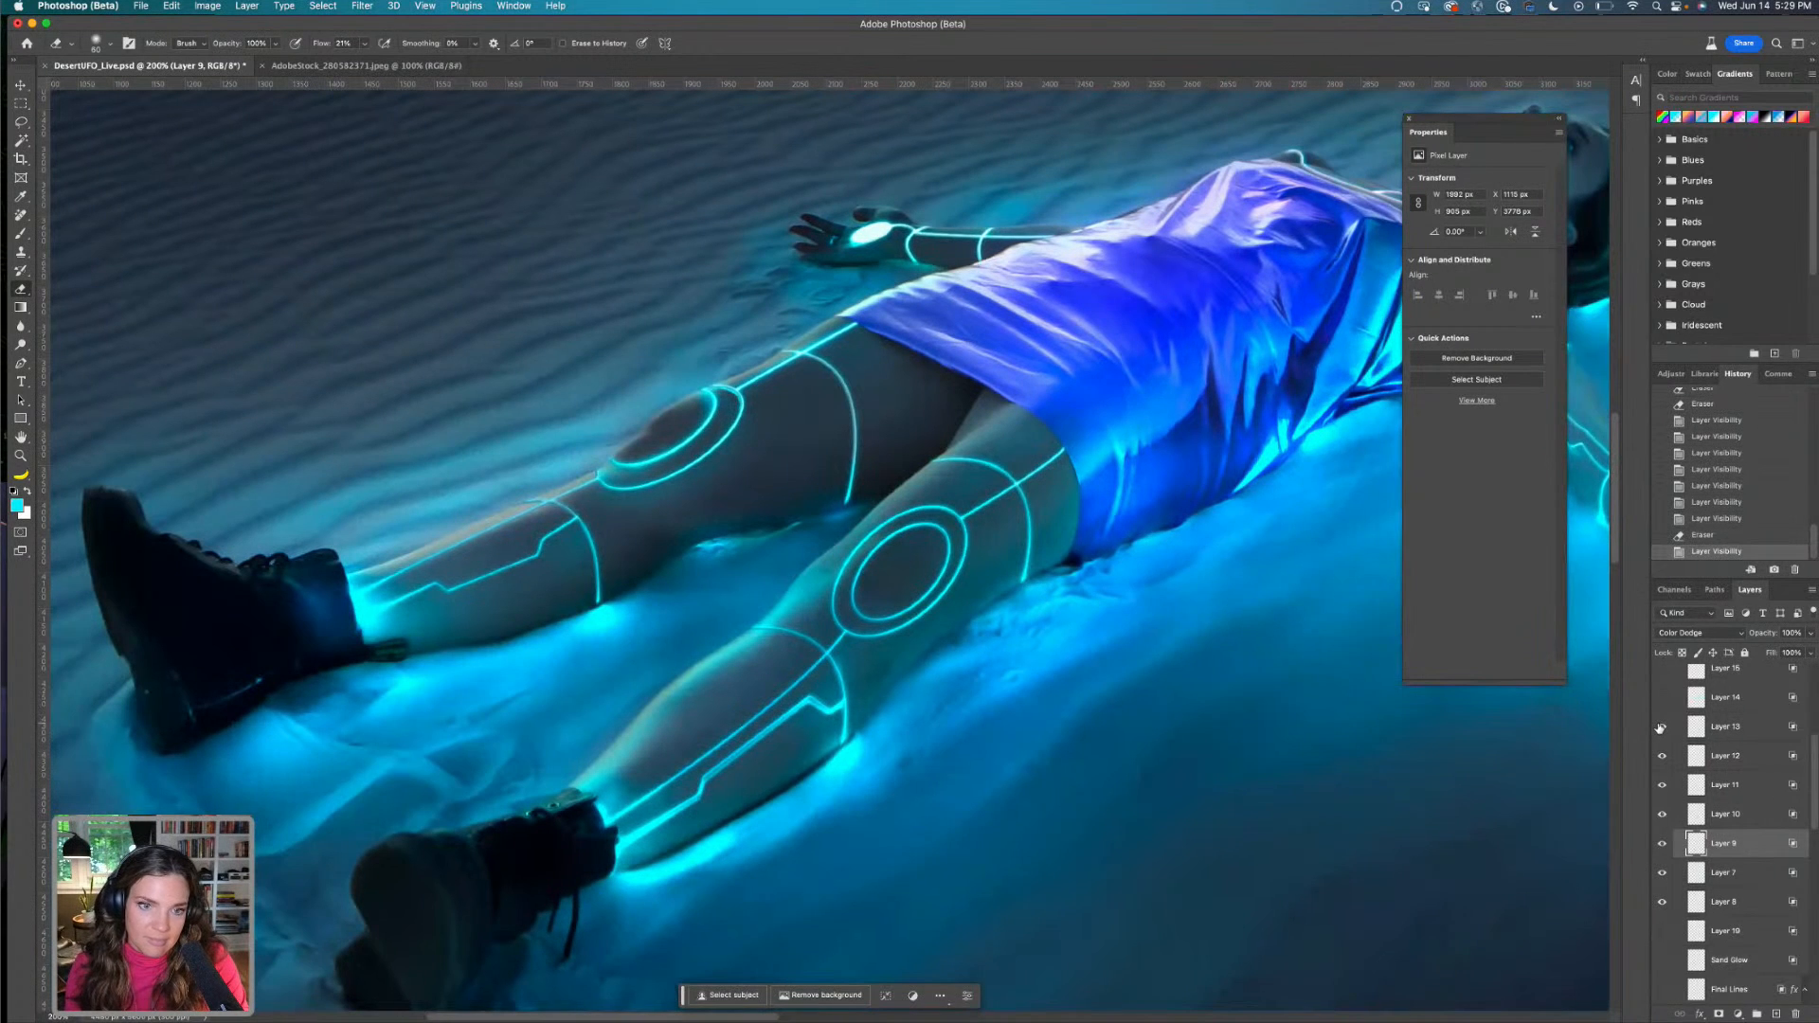
left_click(1662, 698)
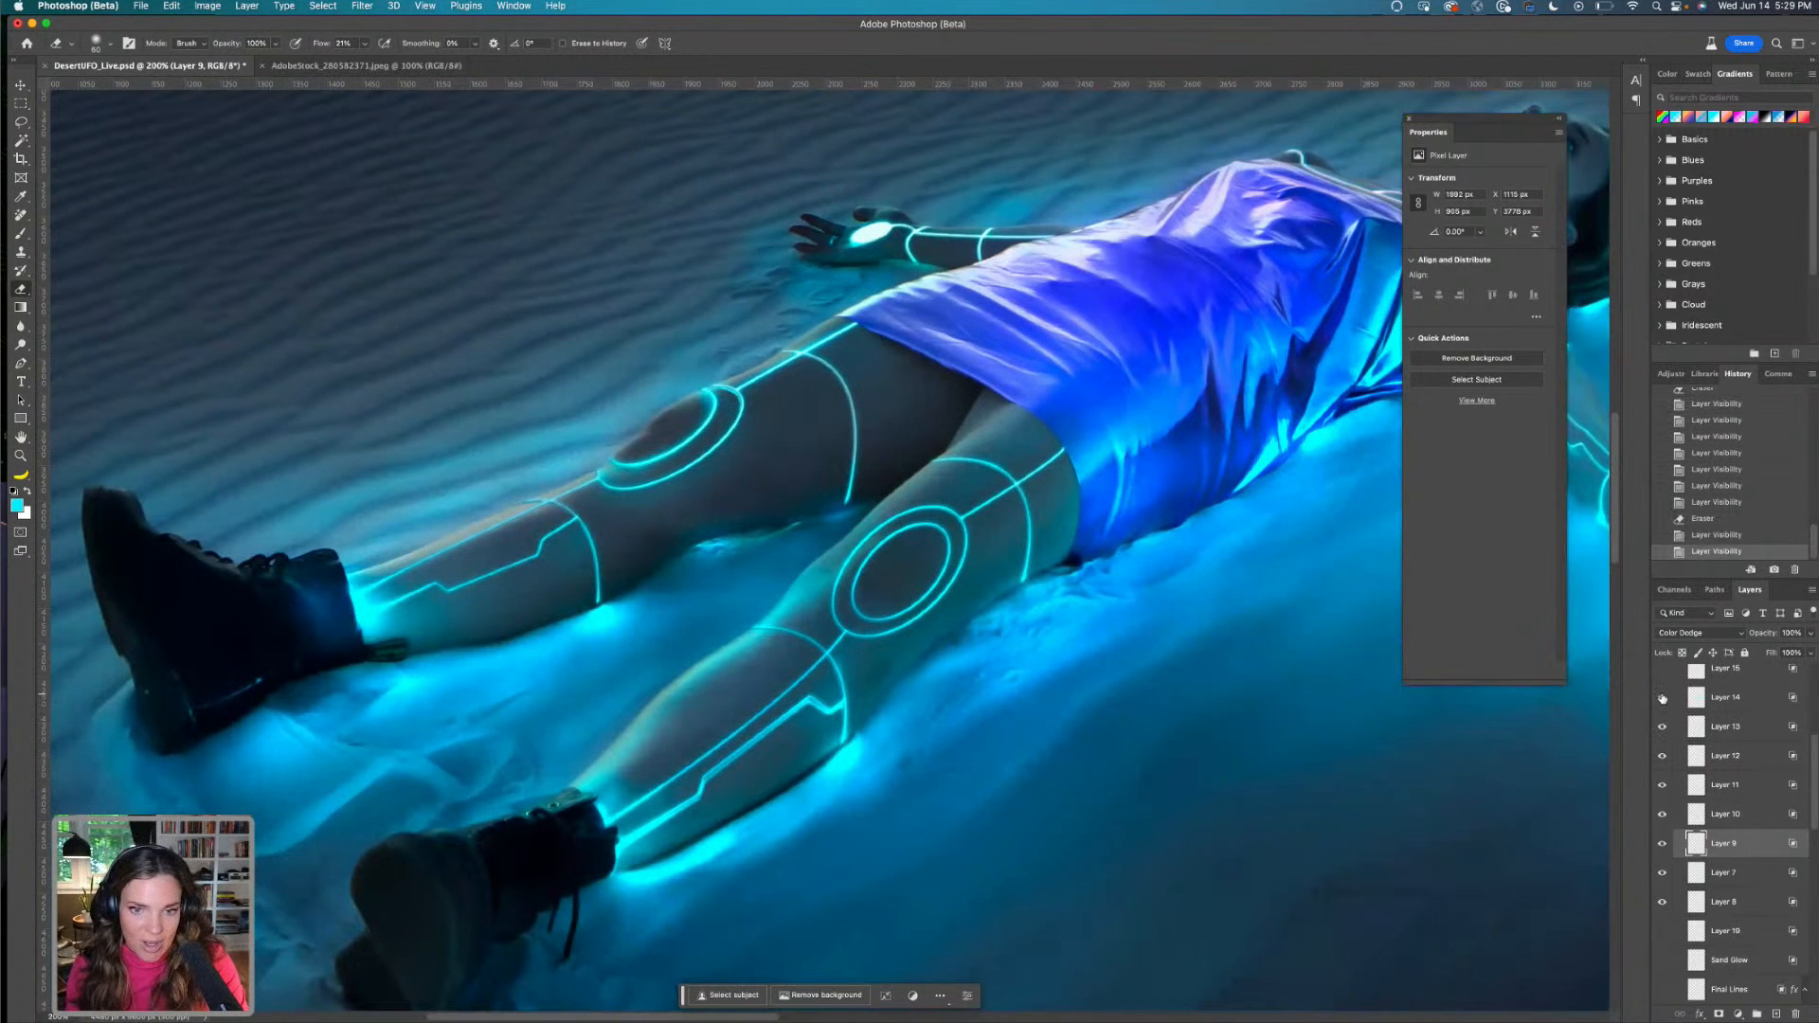
scroll(1675, 708, "up", 1)
left_click(1661, 699)
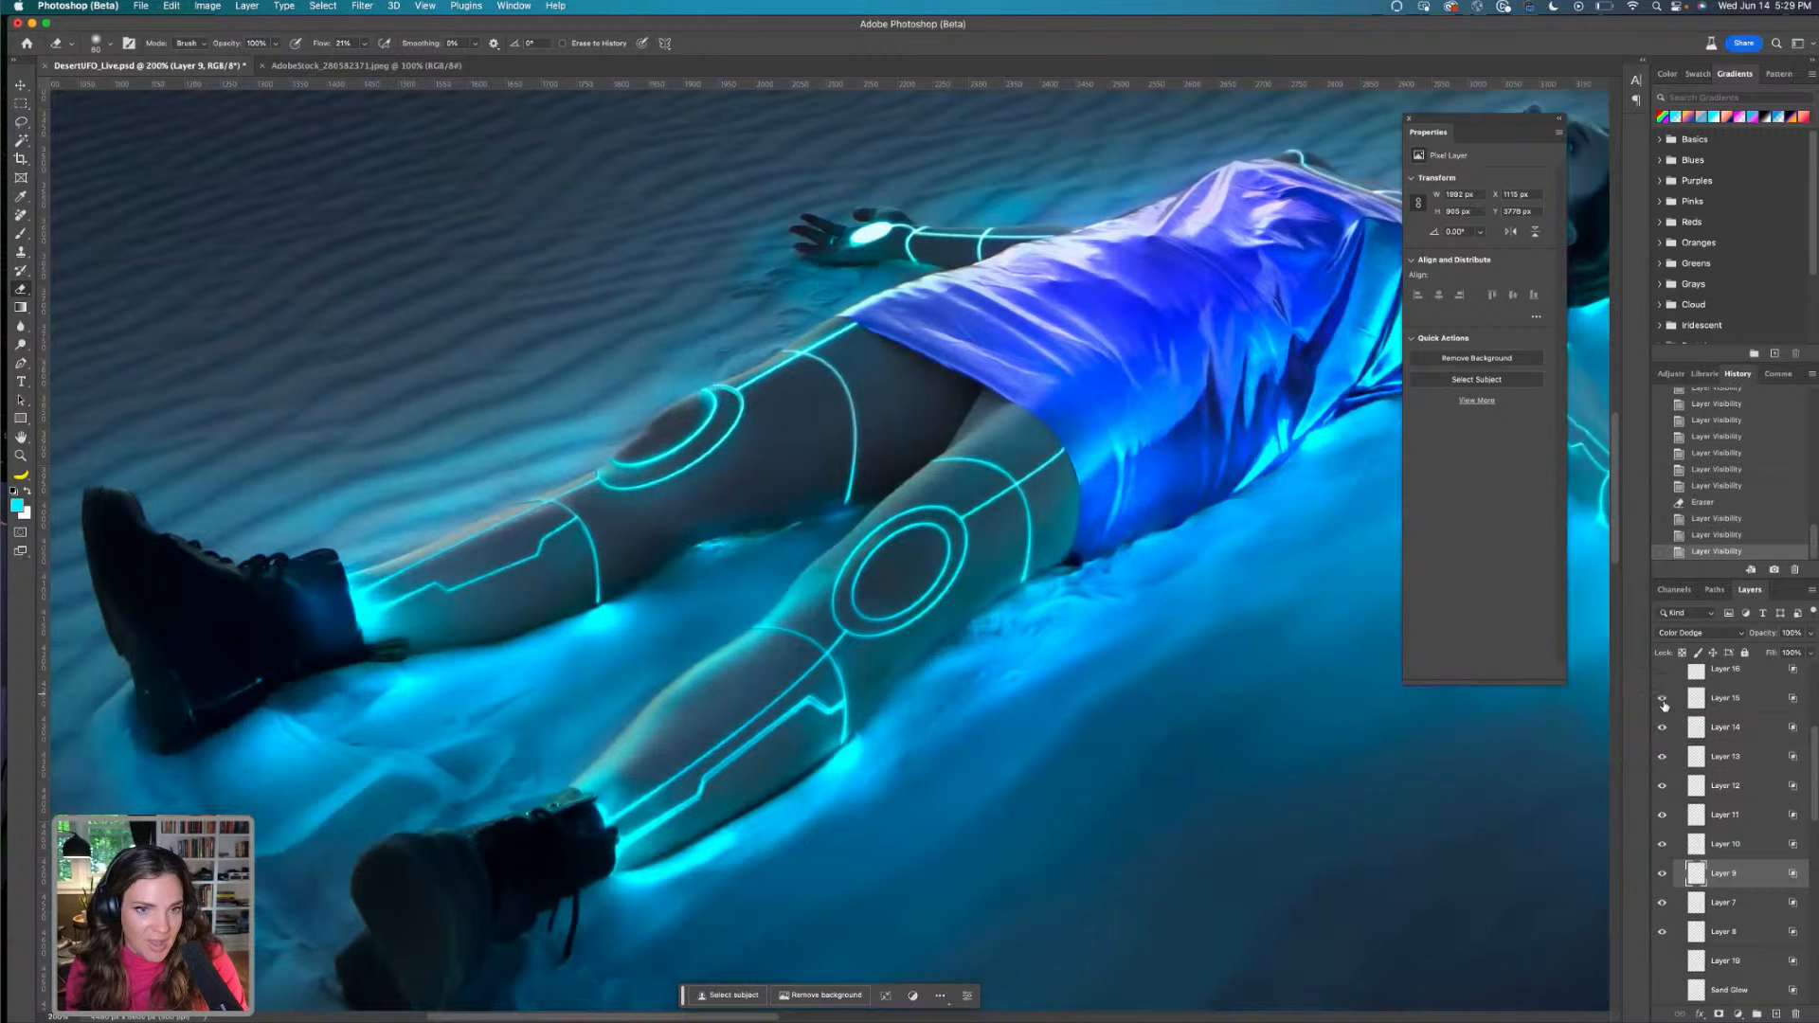
left_click(1698, 705)
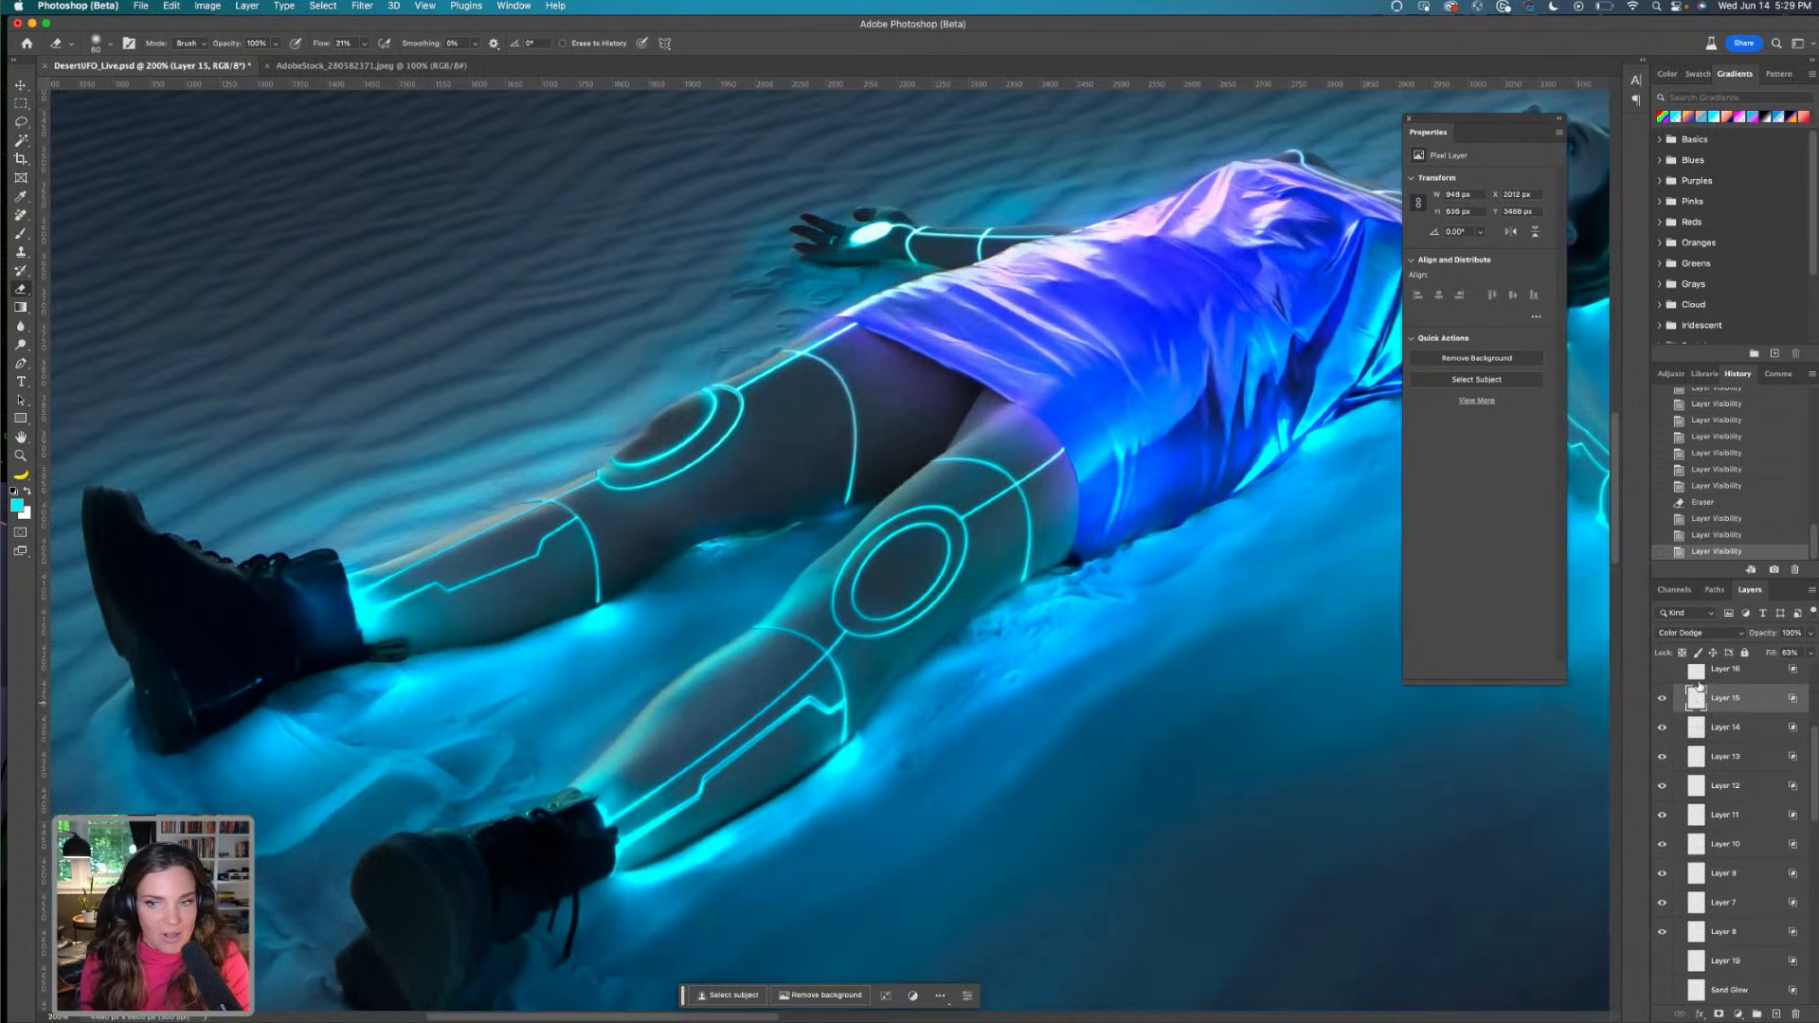
left_click_drag(1183, 426, 950, 567)
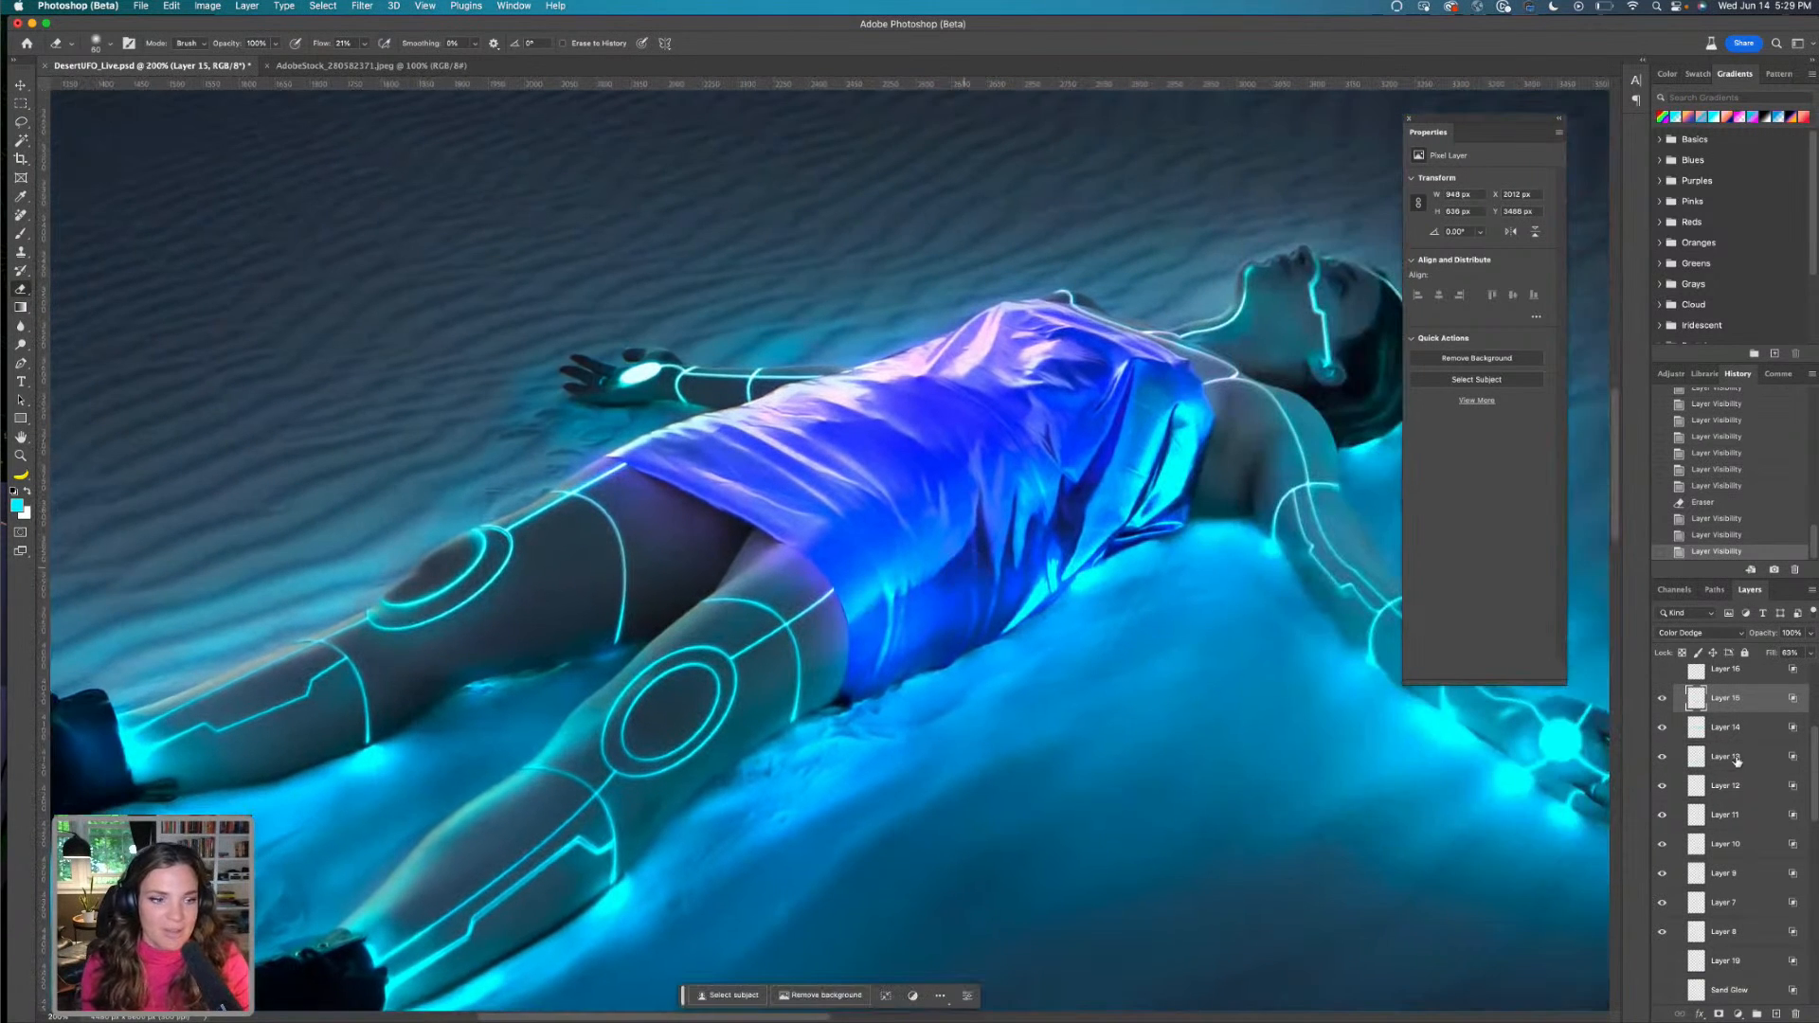
Toggle Layer 16 repeatedly to compare its effect on the figure, and leave it visible
scroll(1673, 699, "up", 1)
left_click(1661, 698)
left_click(1661, 698)
left_click(1660, 697)
left_click(1661, 697)
left_click(1661, 697)
left_click(1661, 697)
left_click(1661, 697)
left_click(1661, 696)
left_click(1660, 696)
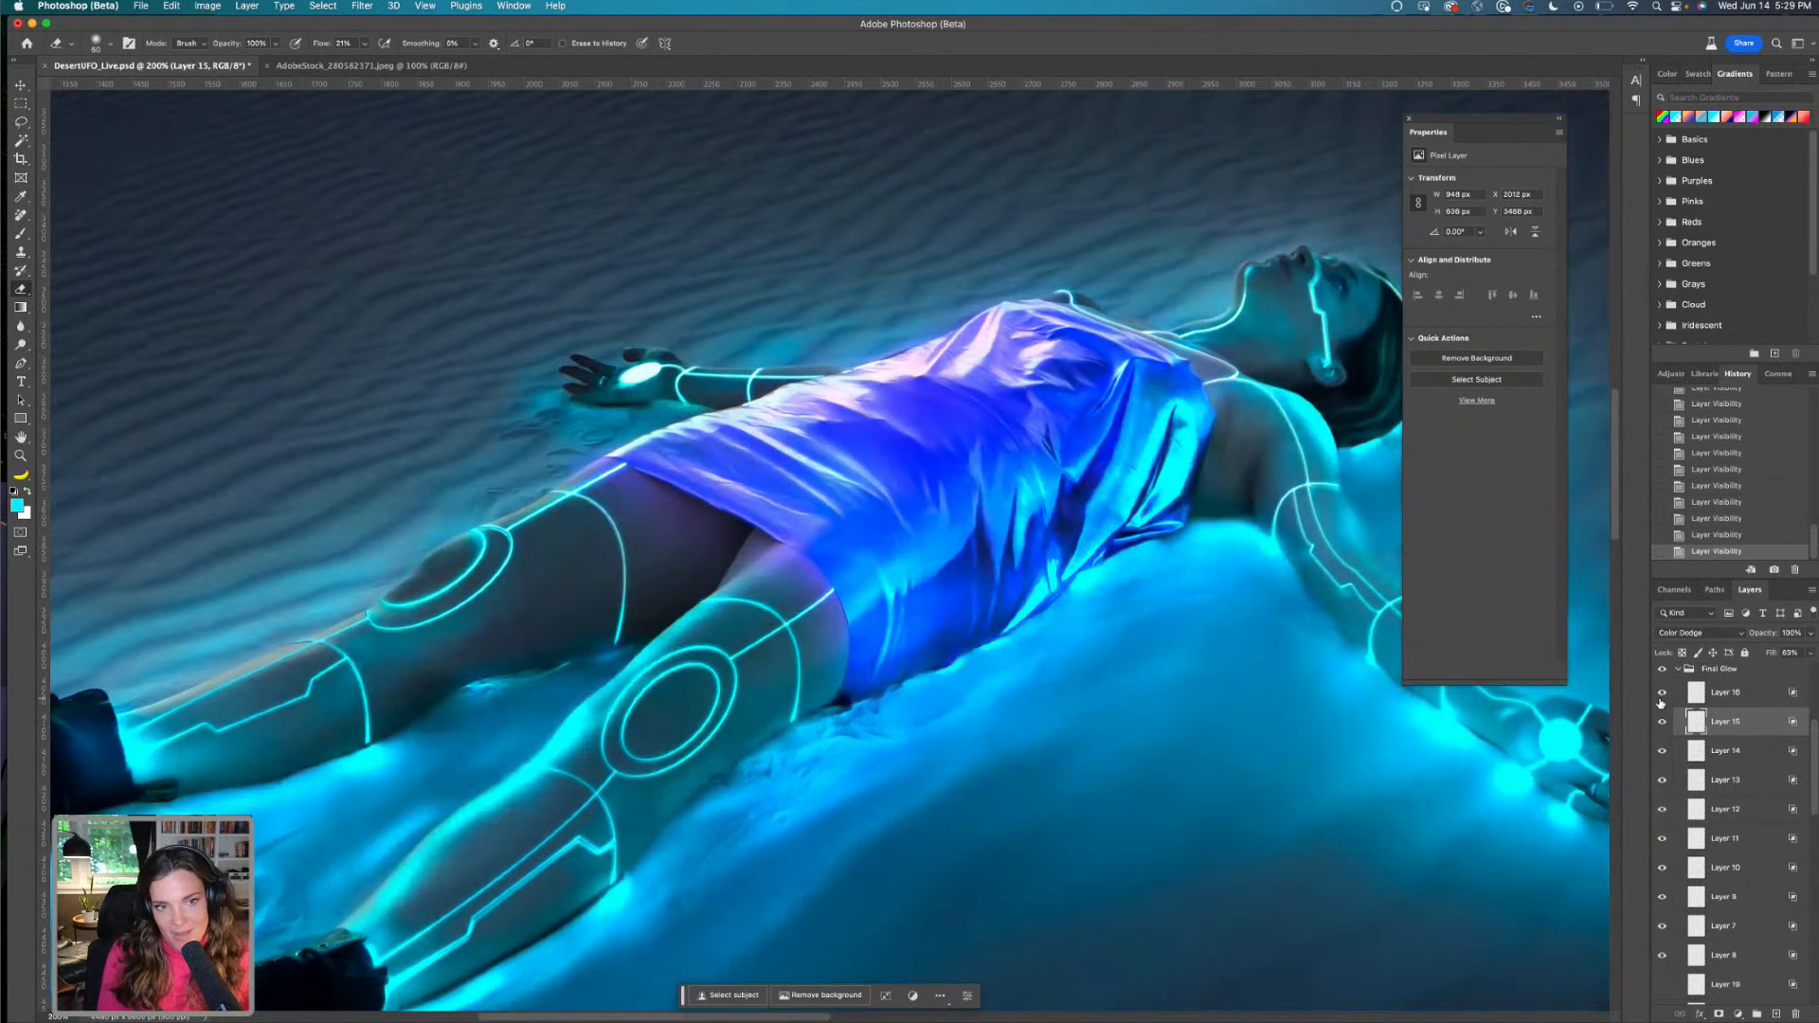
Compare the figure with and without Layer 16, leave that layer hidden, and make it the active layer
key("super+minus")
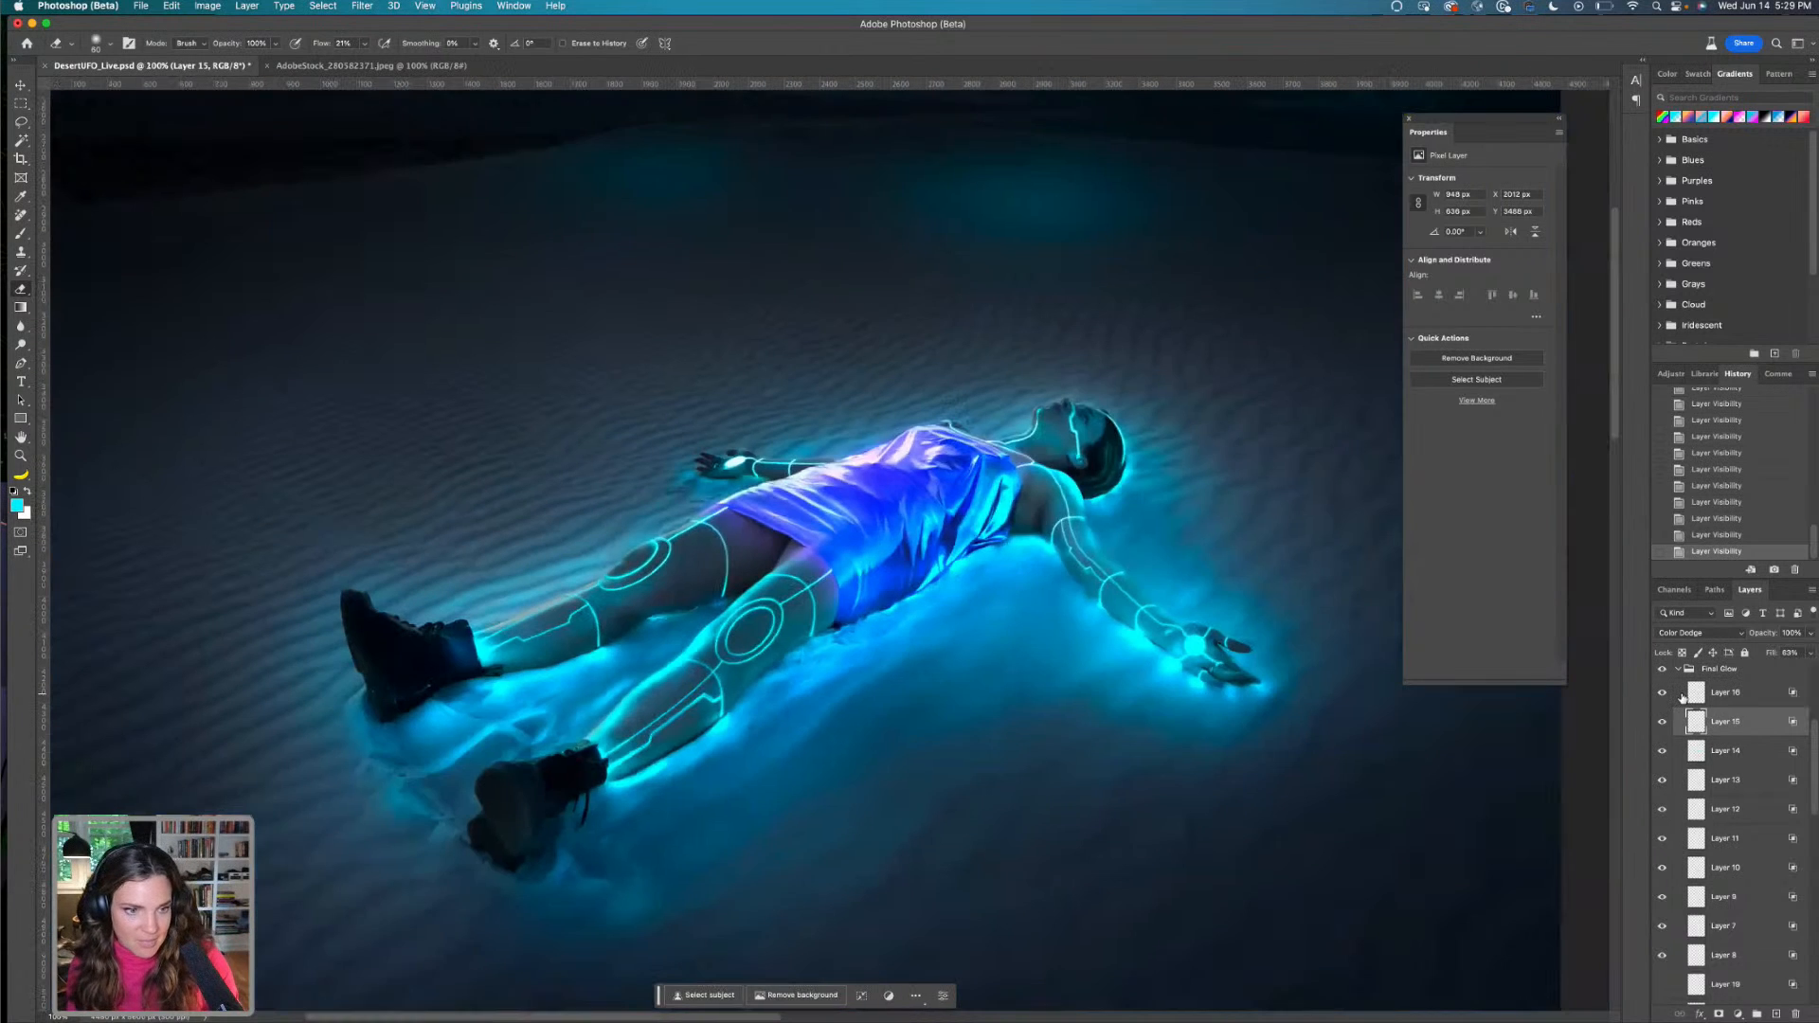
left_click(1661, 695)
left_click(1662, 695)
left_click(1662, 696)
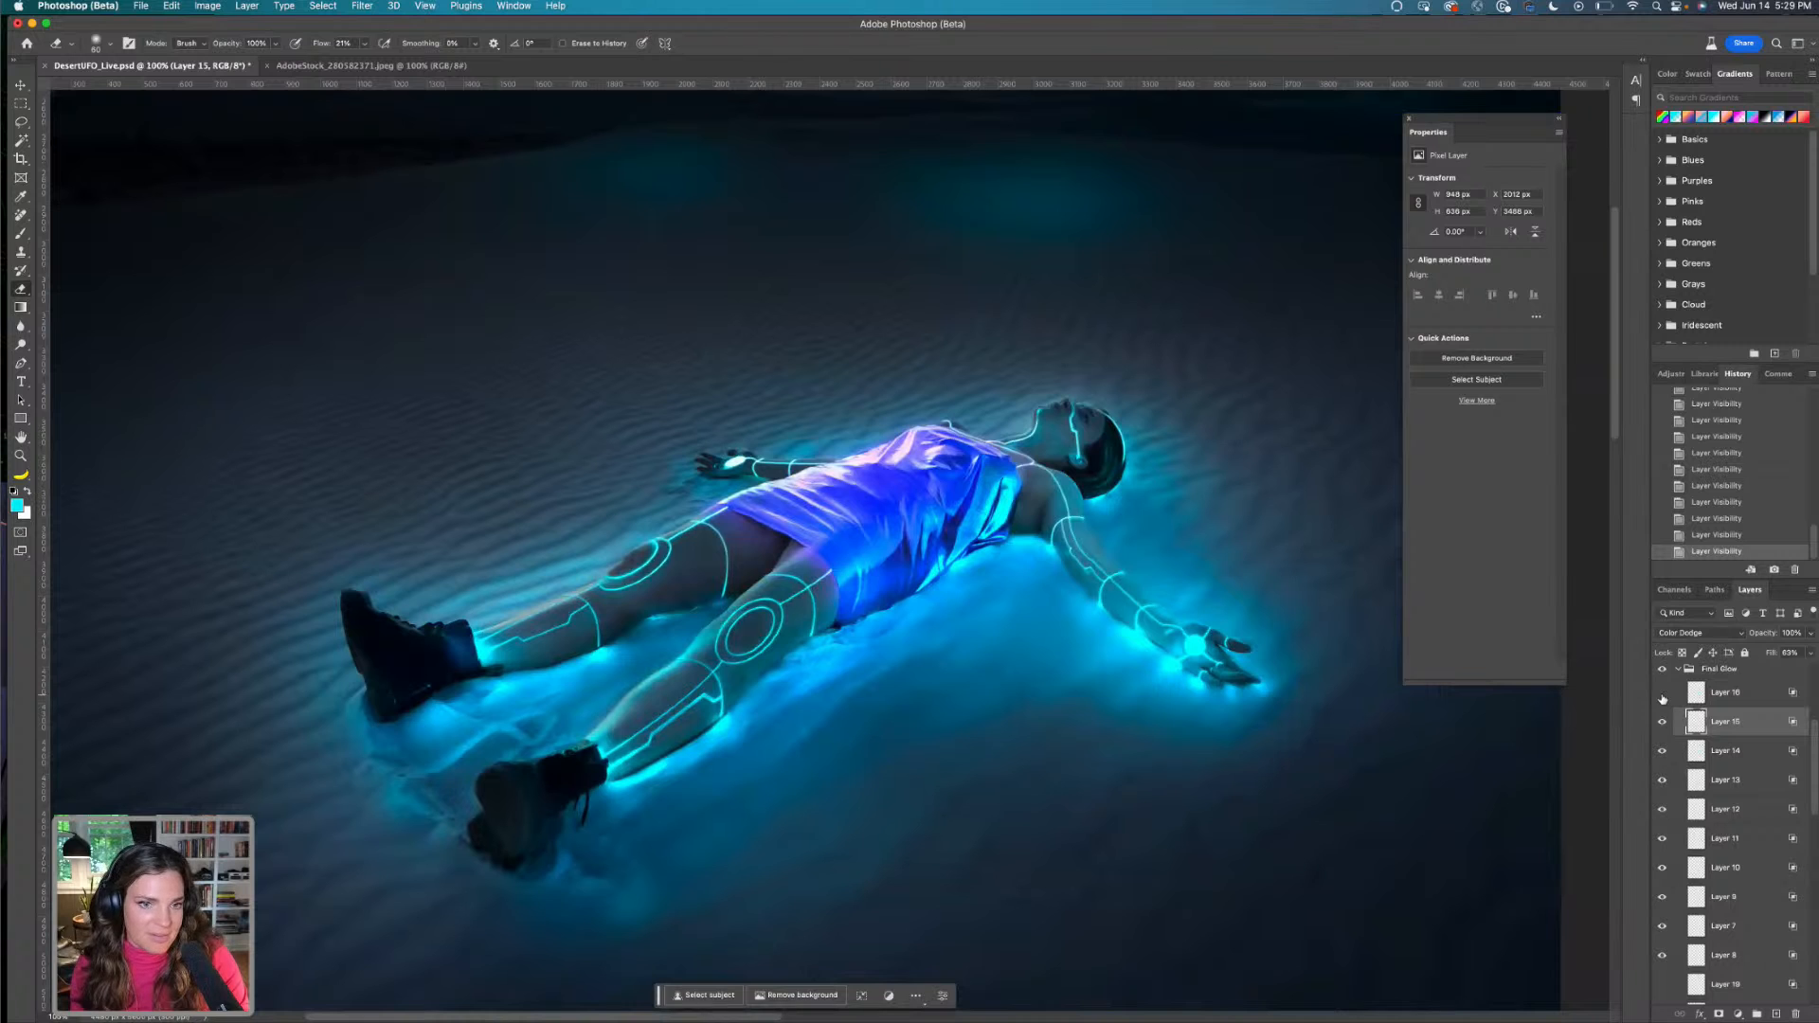
left_click(1739, 694)
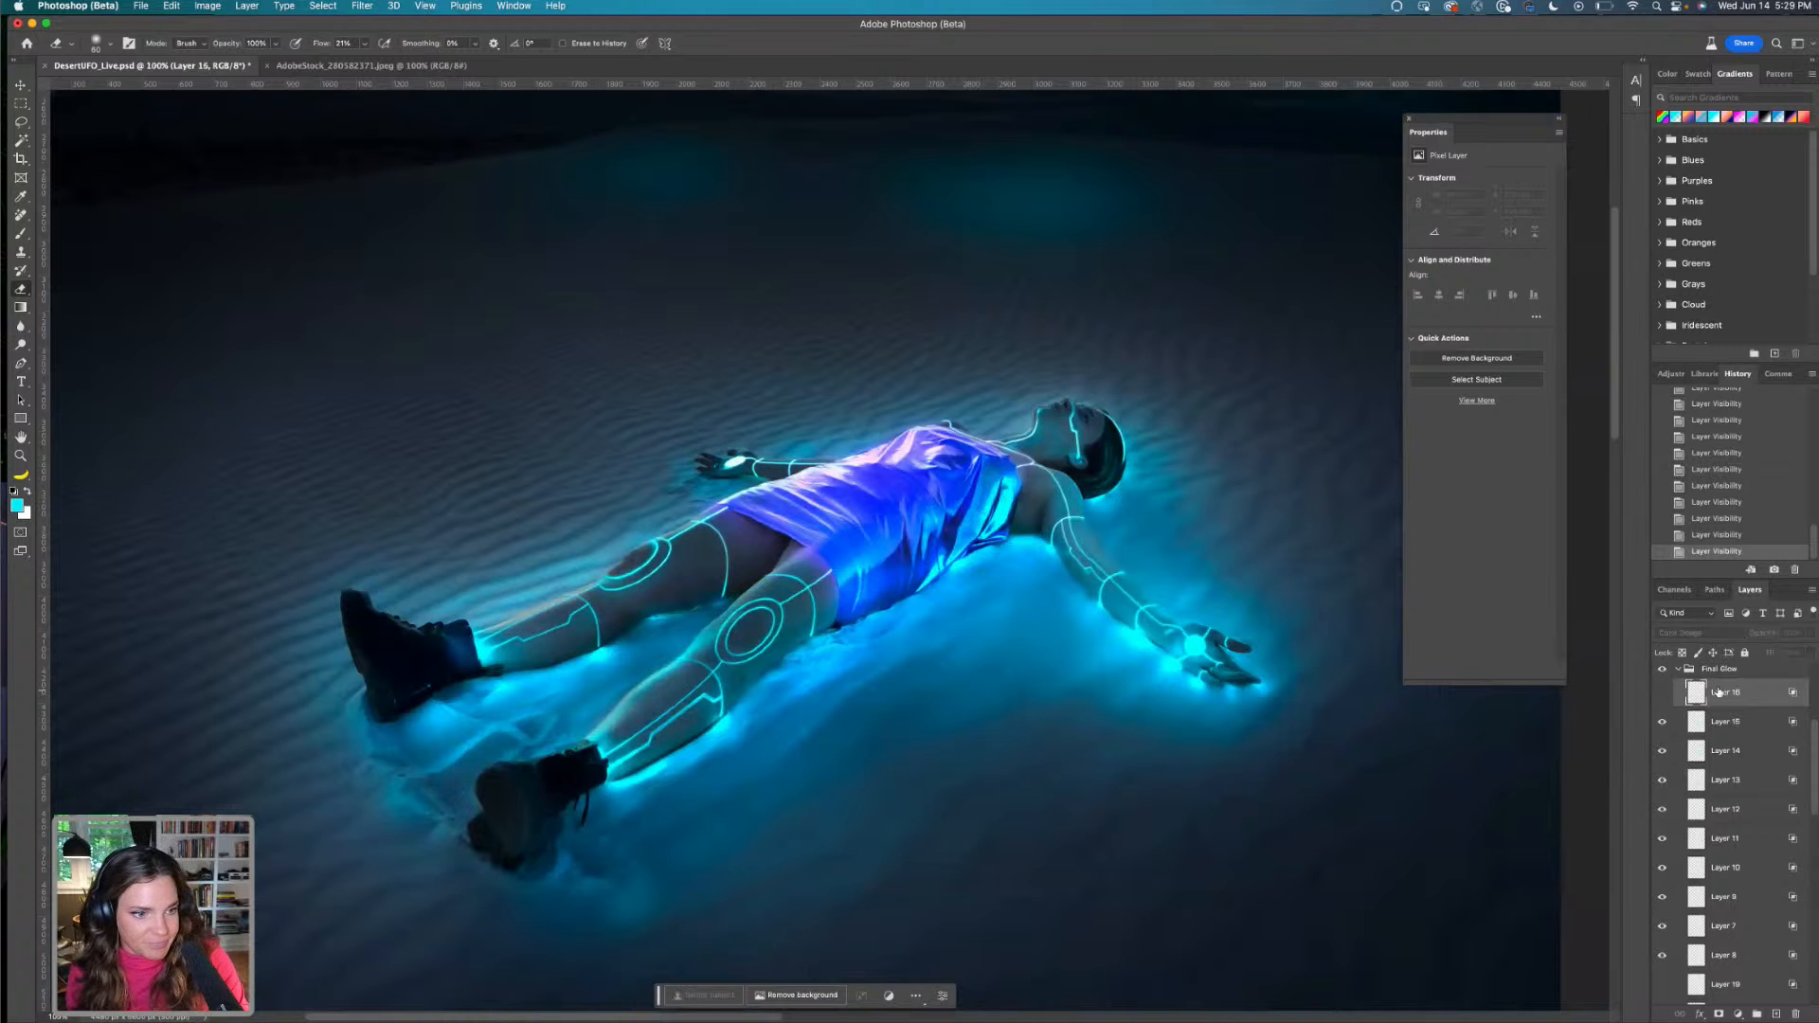
key("super+minus")
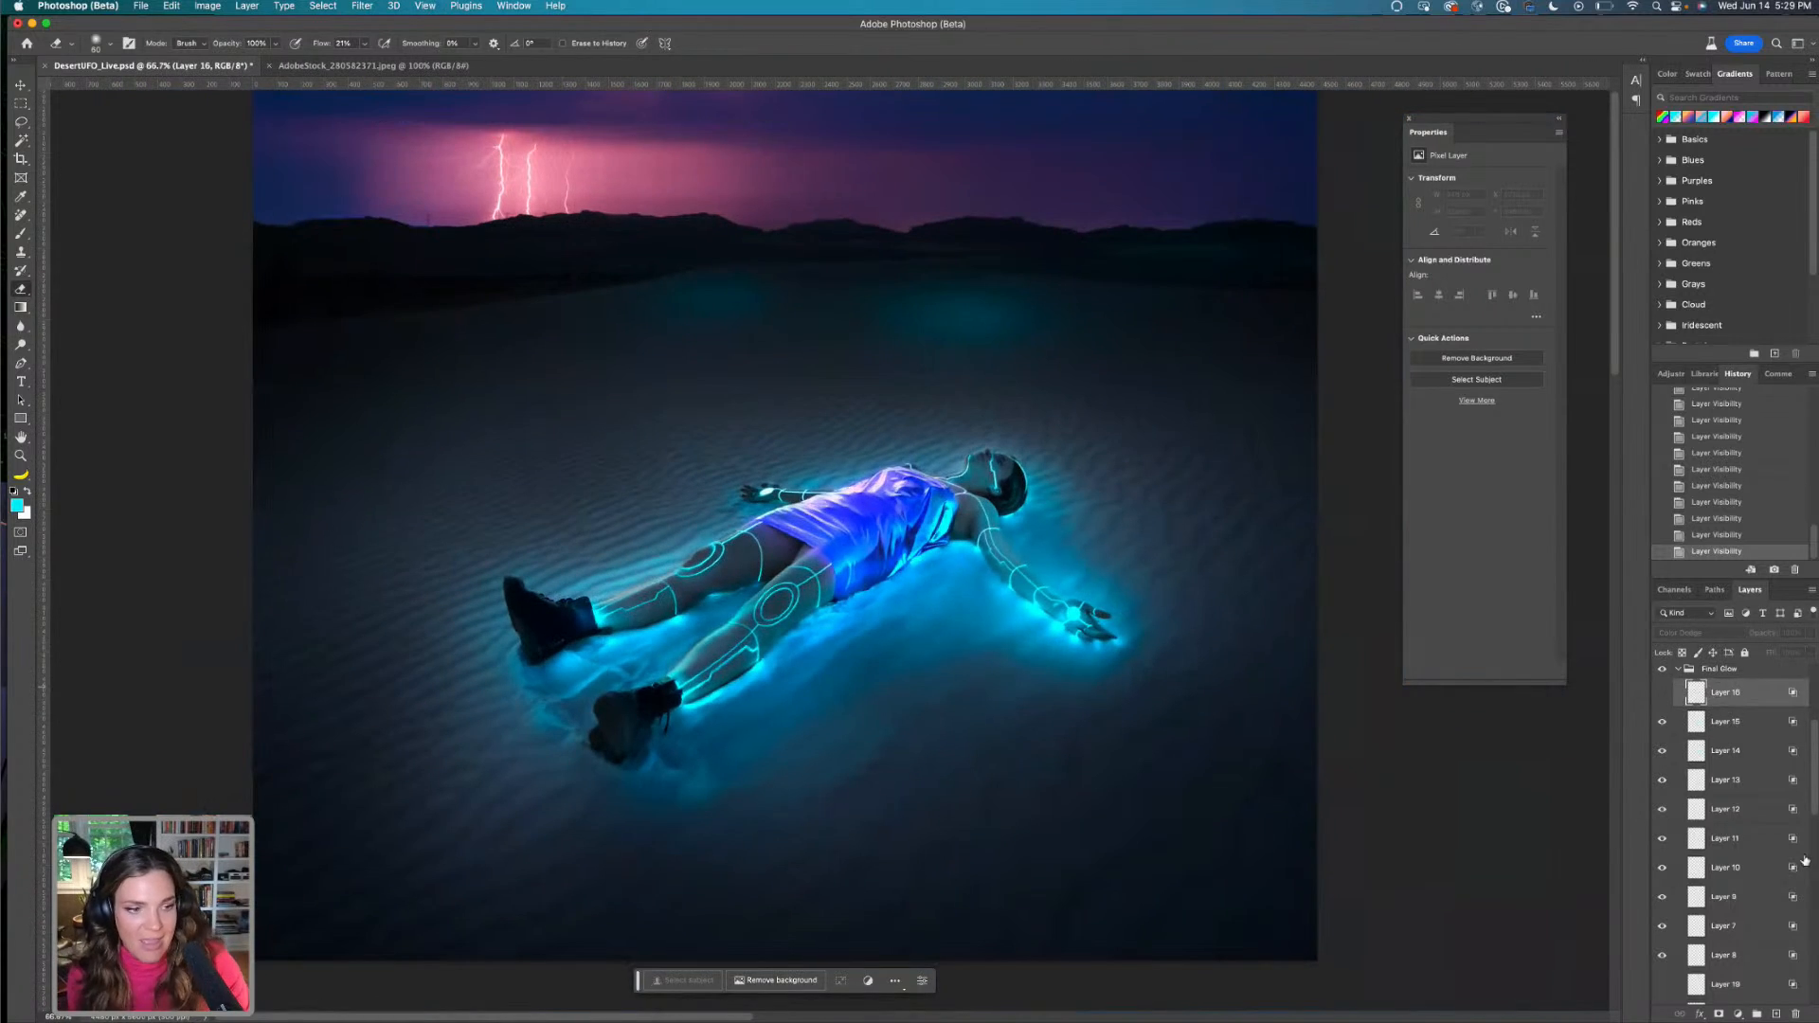
Check the effect of Layer 10 and Layer 12 around the outstretched arm, and leave Layer 12 selected and hidden
scroll(1763, 871, "down", 4)
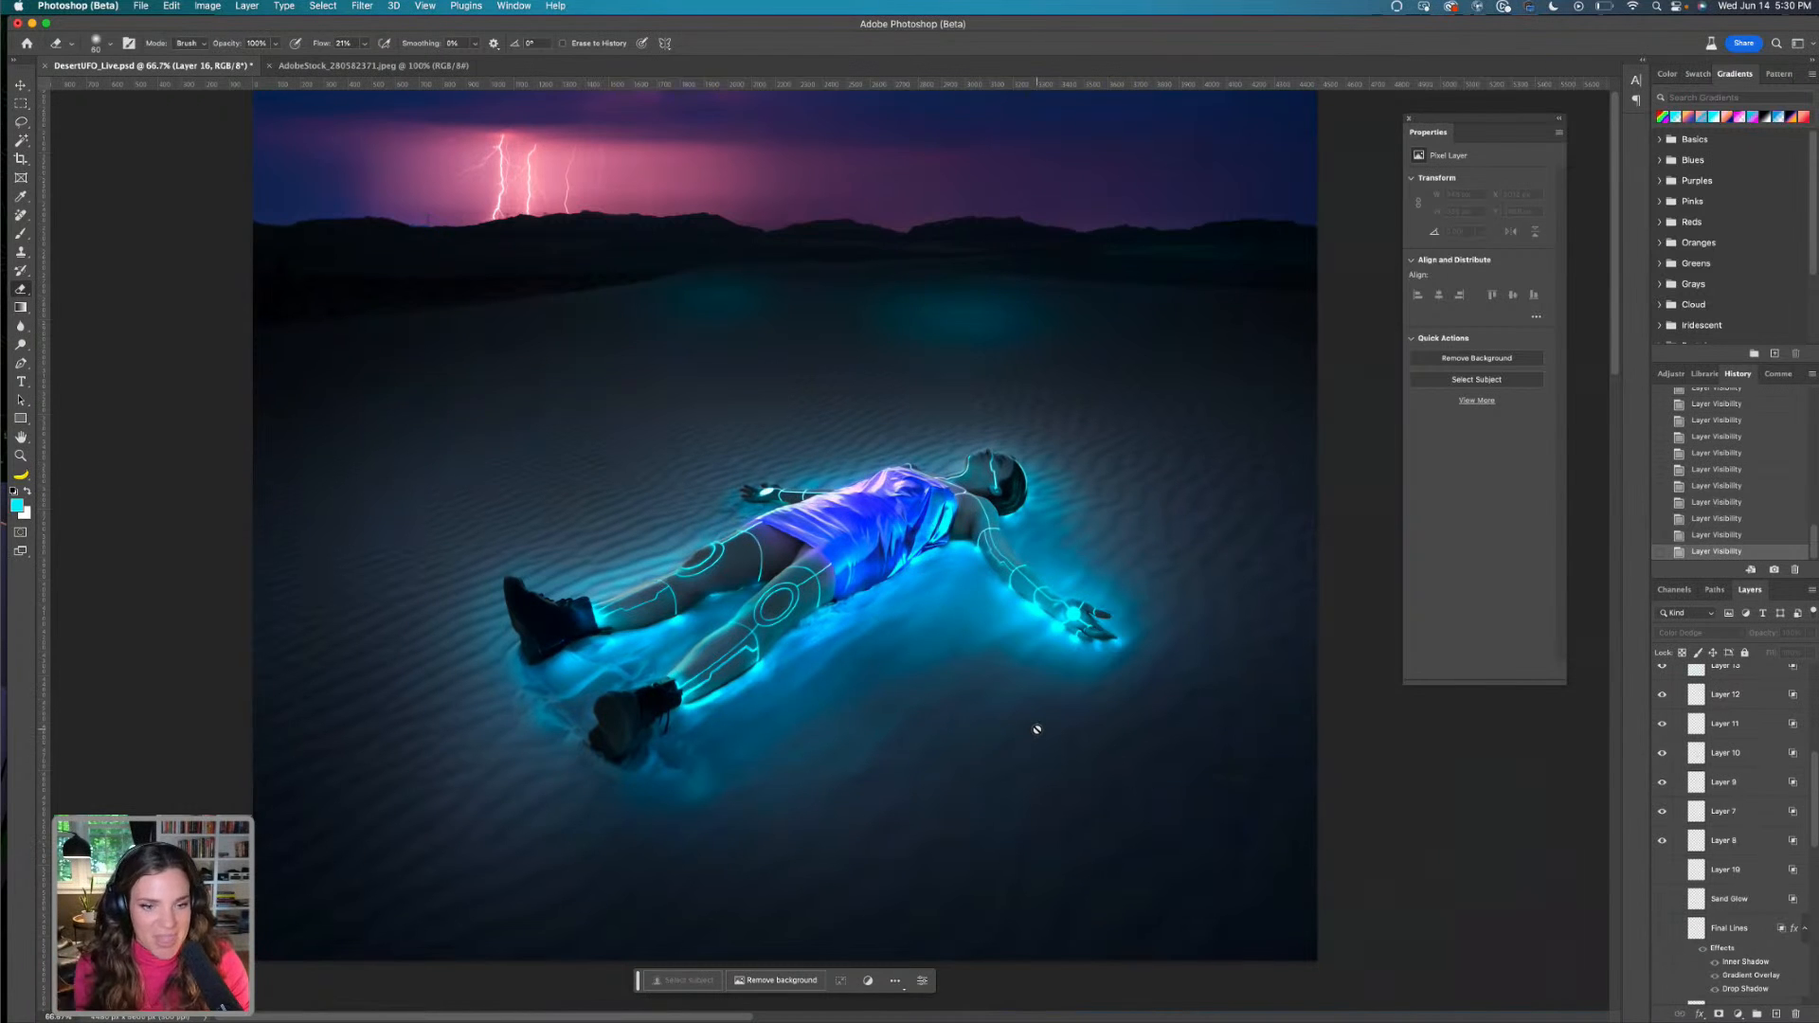
key("super+equal")
key("super+equal")
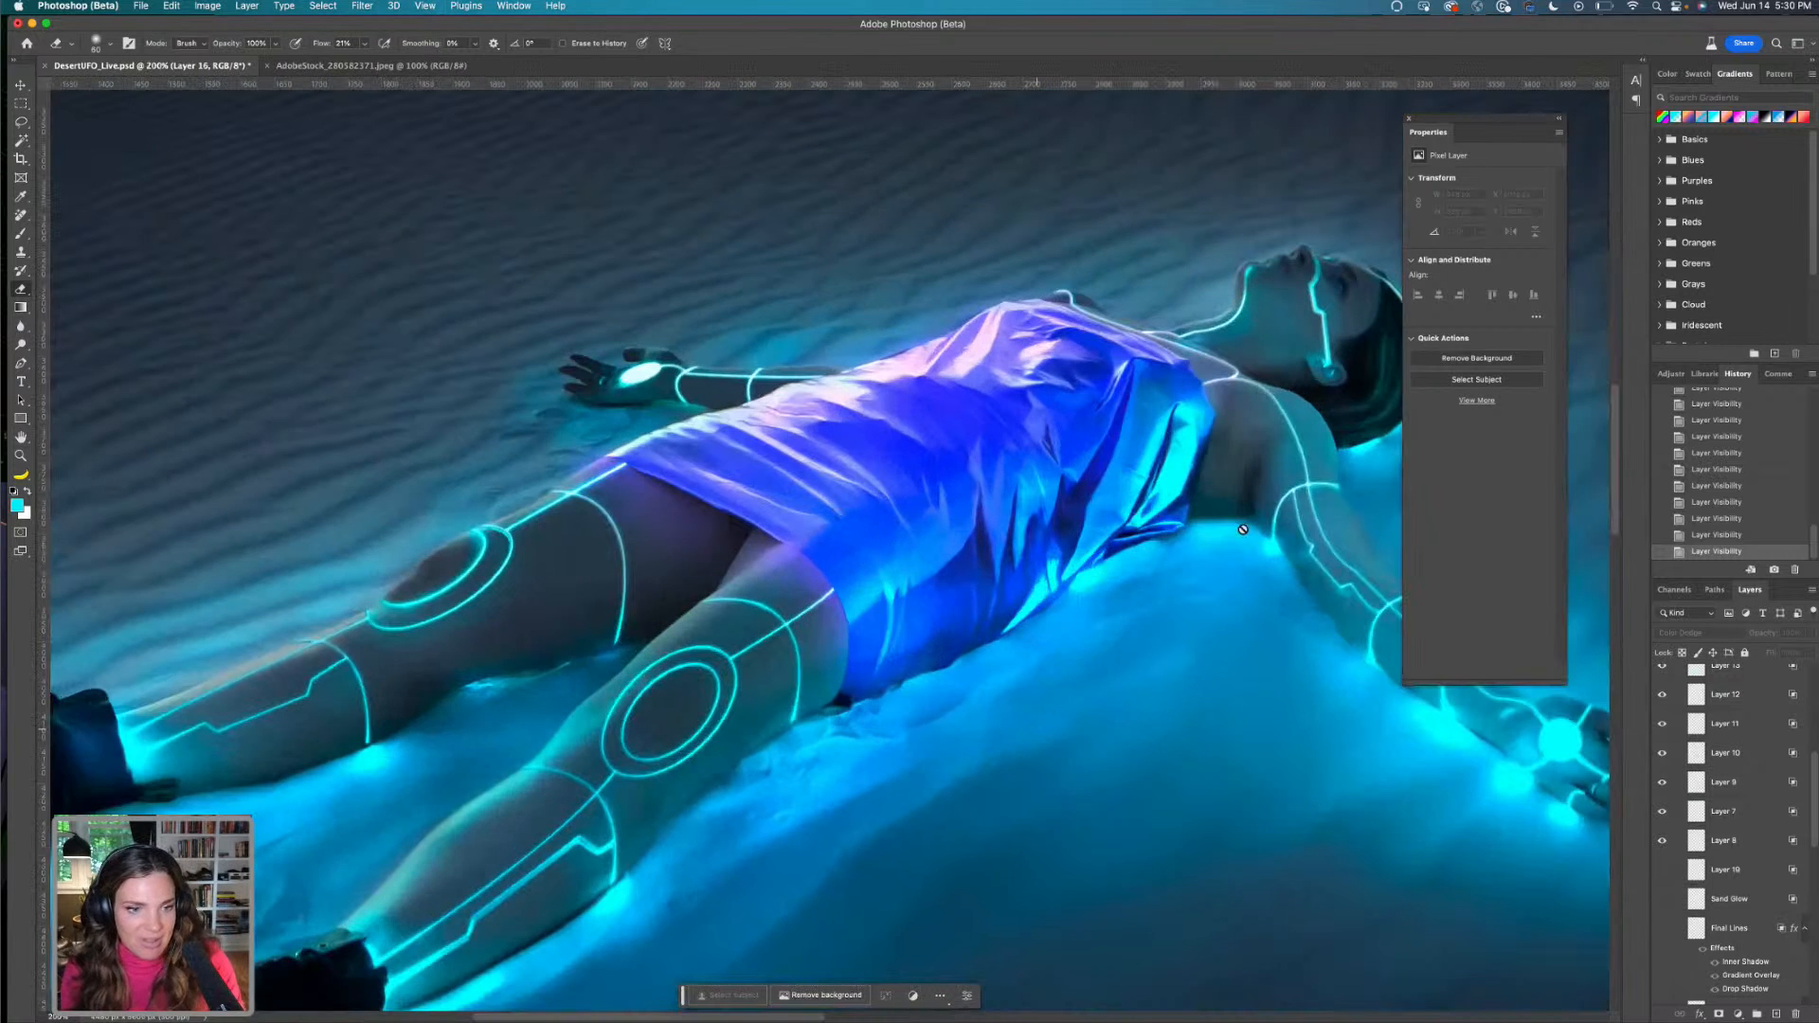
left_click_drag(1282, 521, 942, 420)
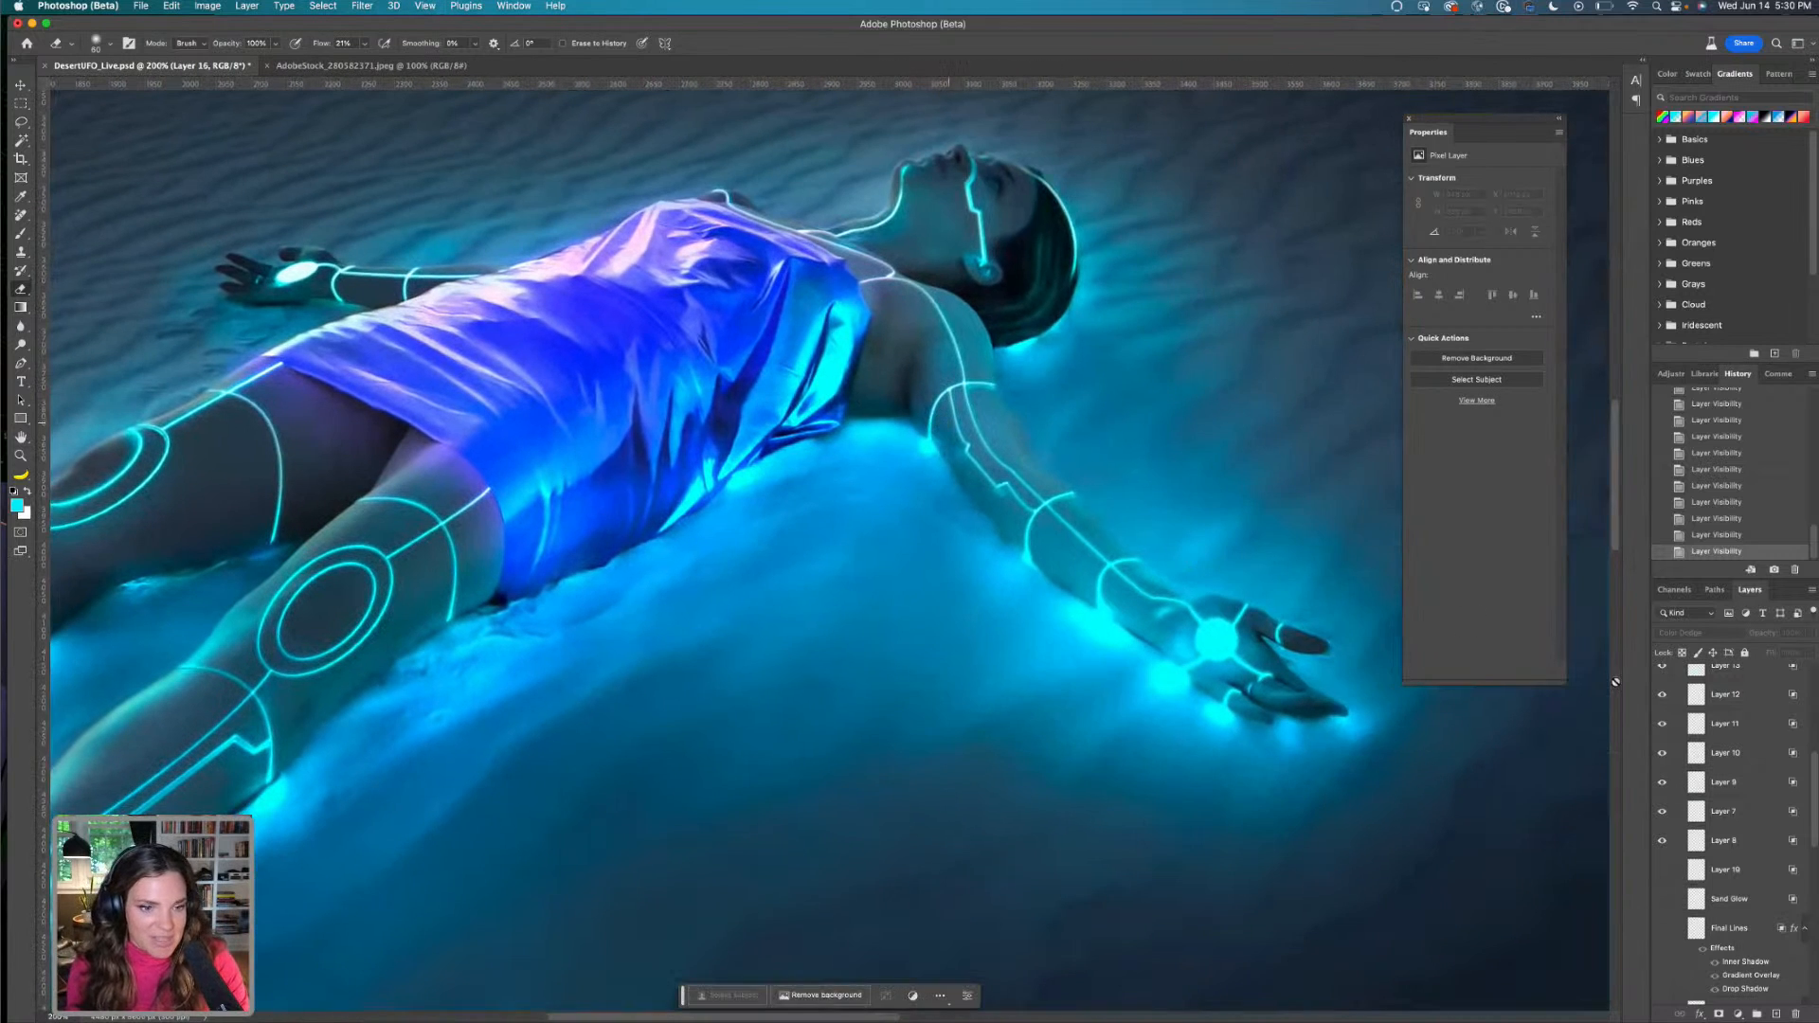
left_click(1662, 752)
left_click(1662, 752)
left_click(1662, 695)
left_click(1664, 697)
left_click(1669, 701)
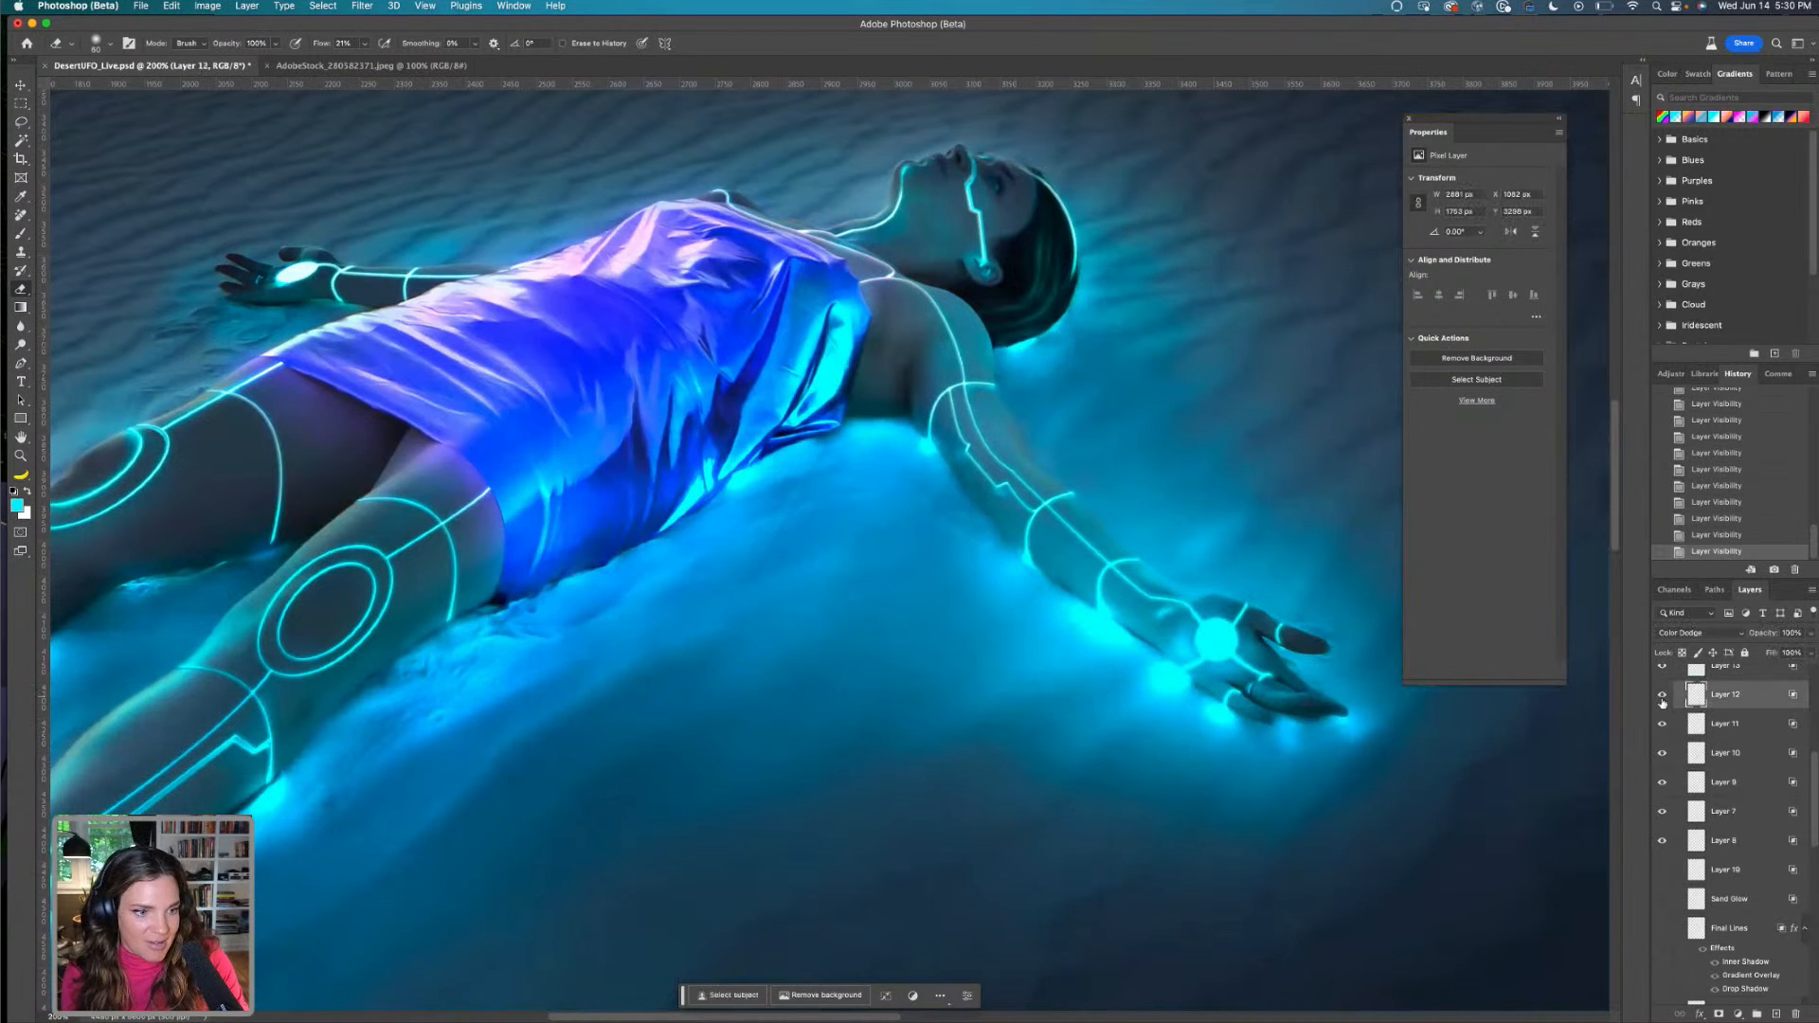
left_click(1662, 697)
left_click(1662, 696)
left_click(1663, 696)
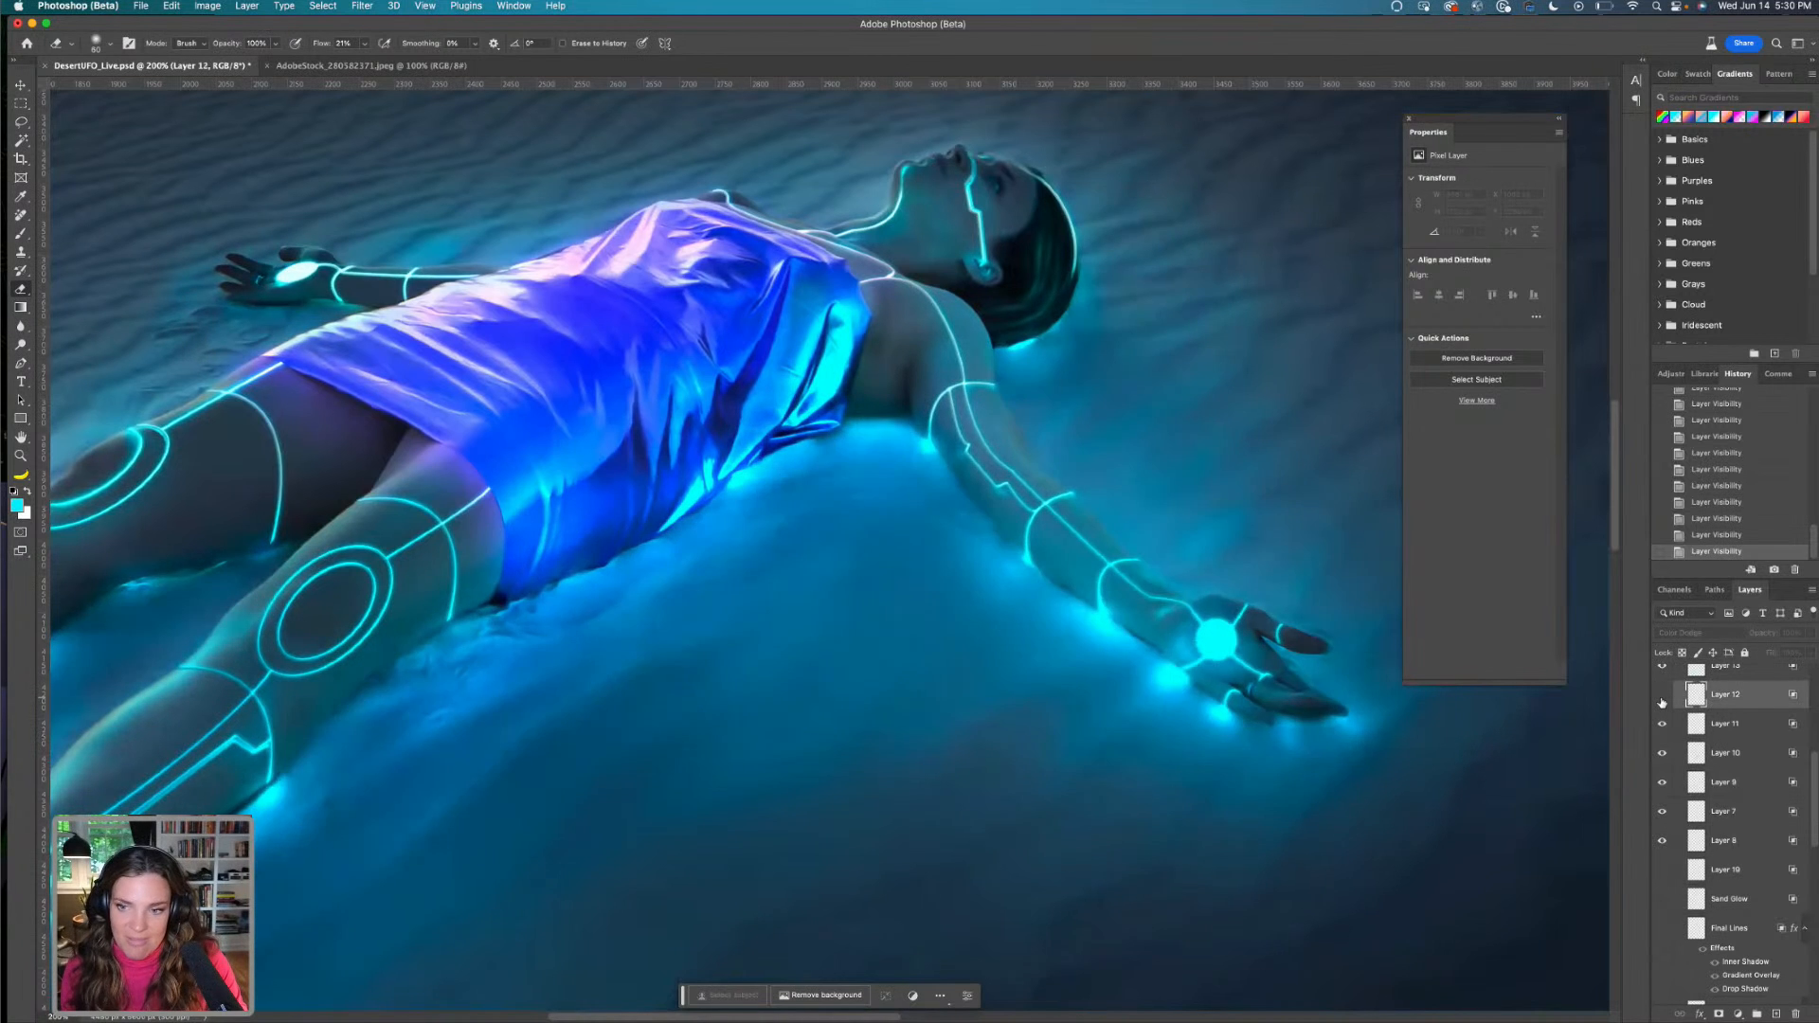
Examine the whole composition and toggle Curves 6 to compare its darkening of the desert, leaving it visible
key("super+minus")
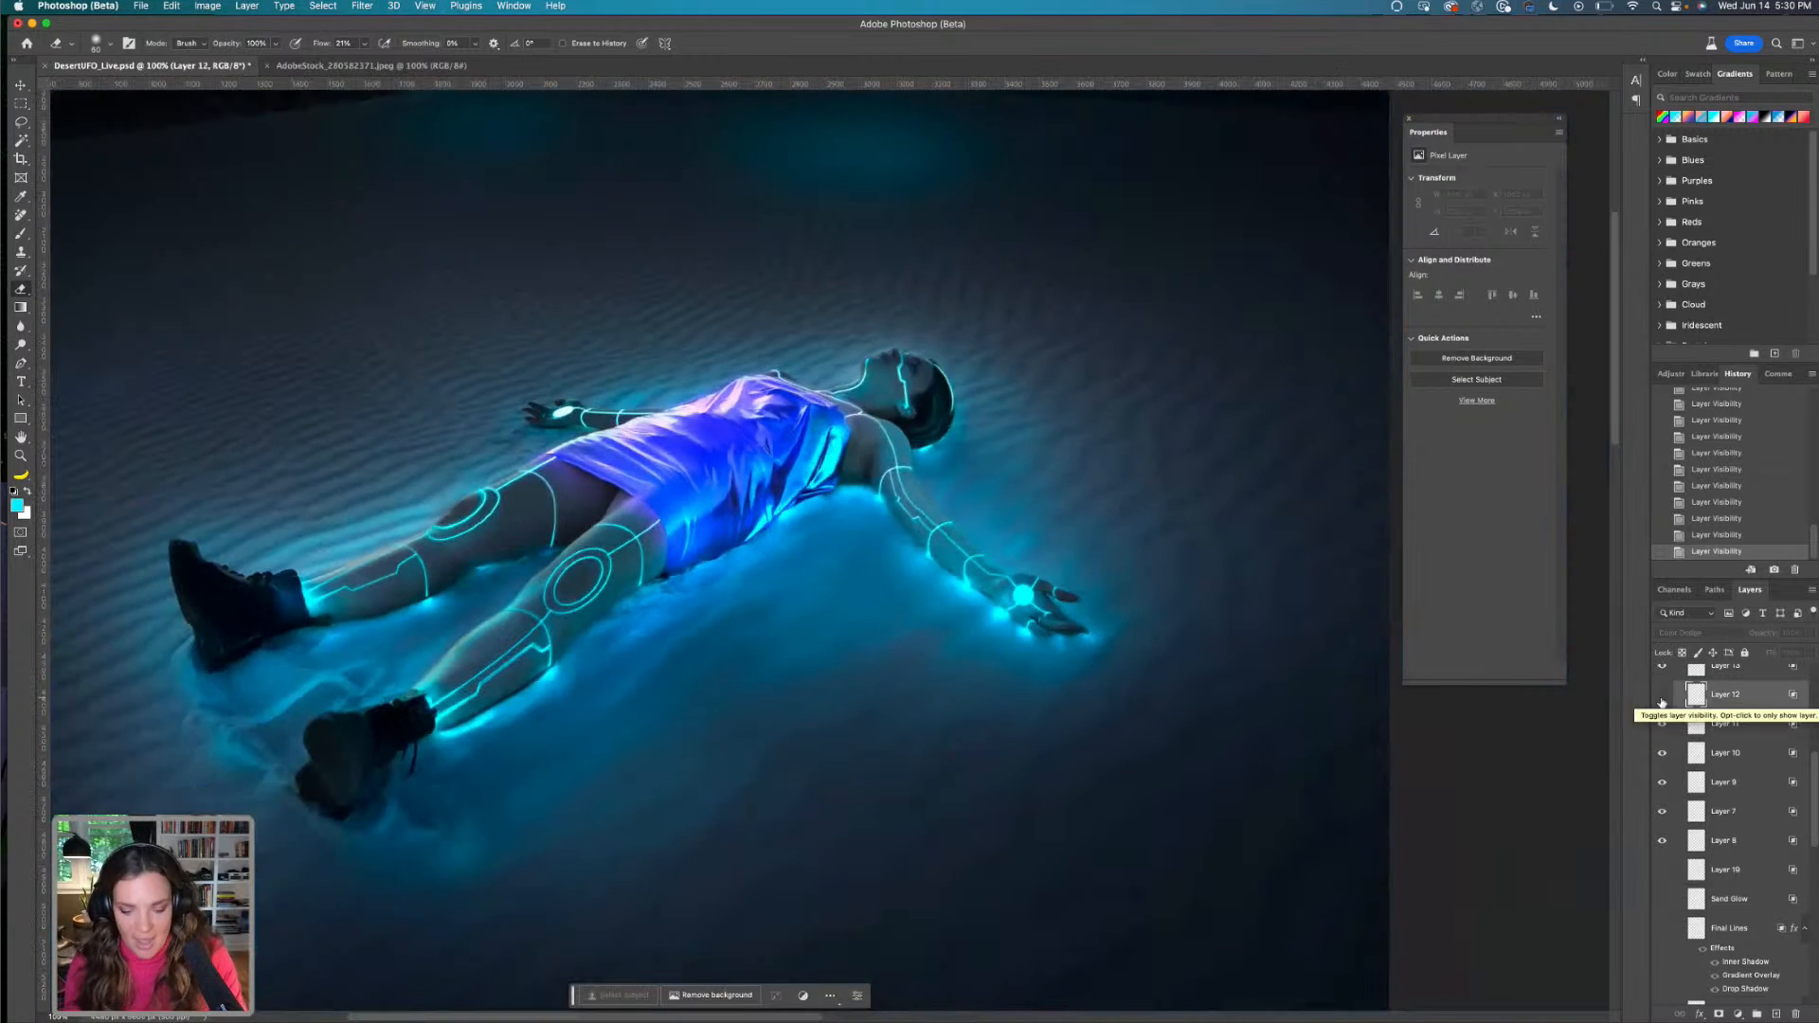
key("super+minus")
left_click_drag(714, 256, 1005, 584)
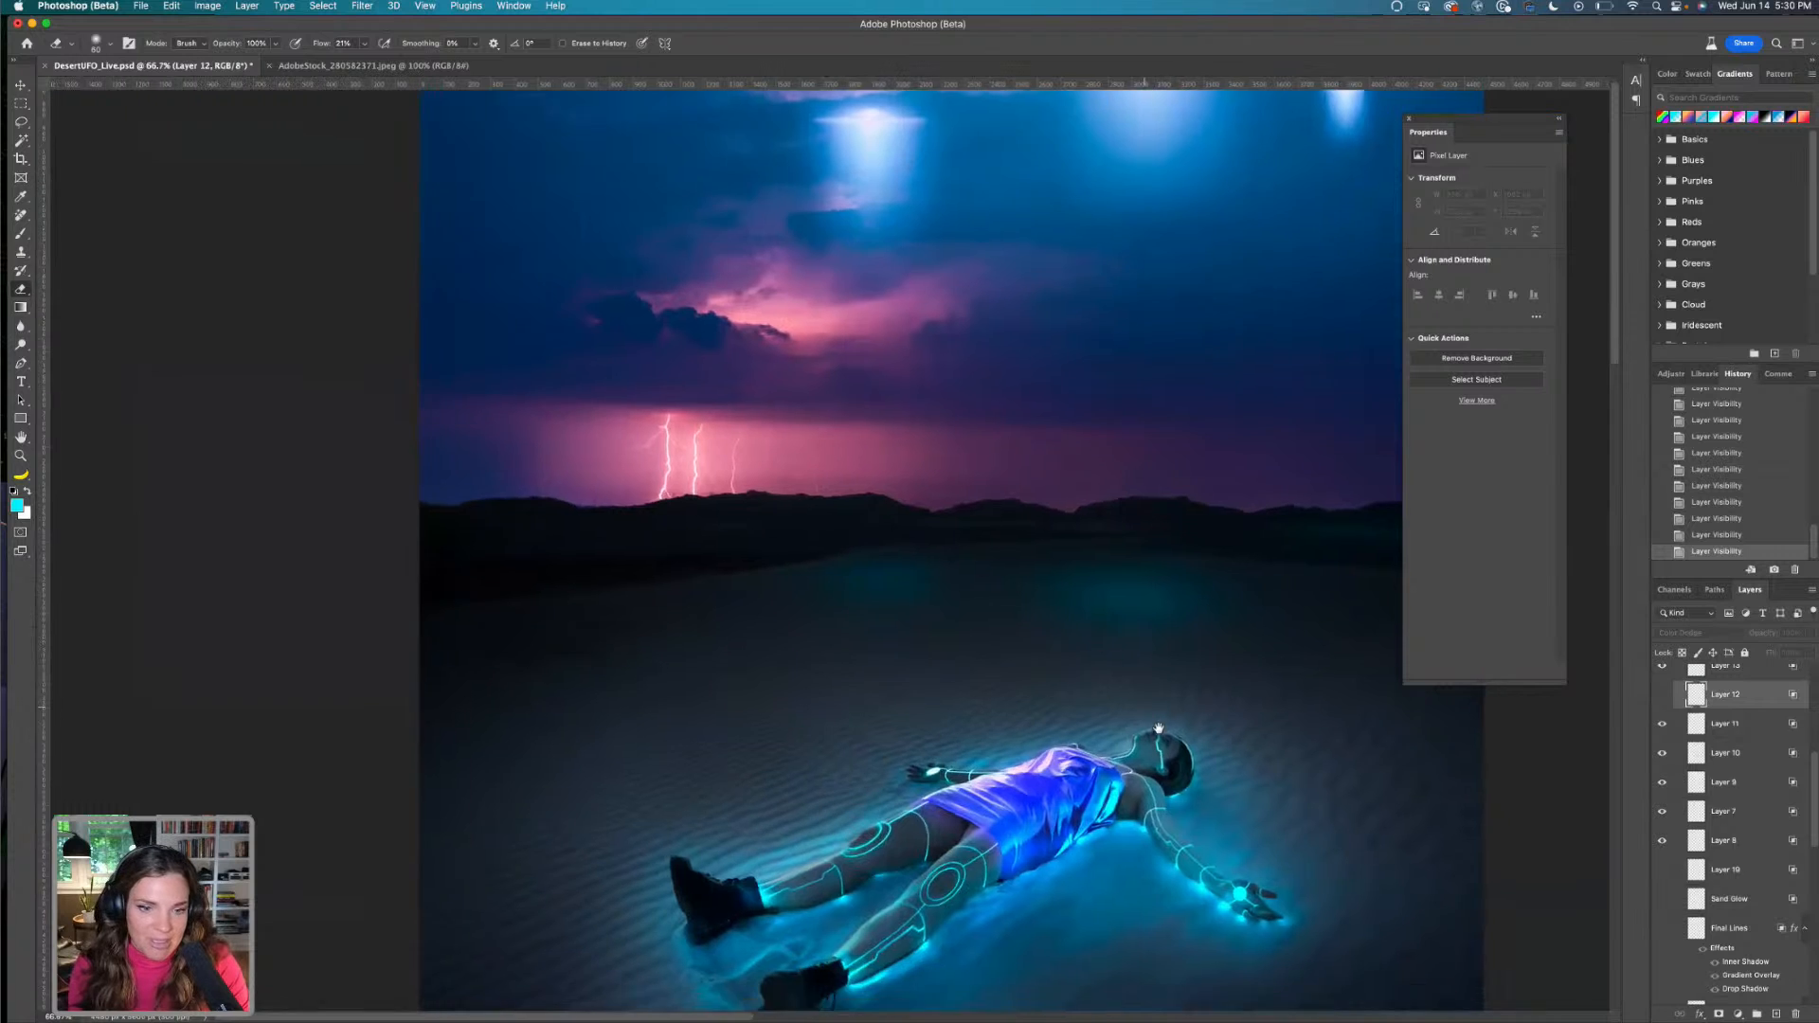
left_click_drag(1158, 728, 1018, 551)
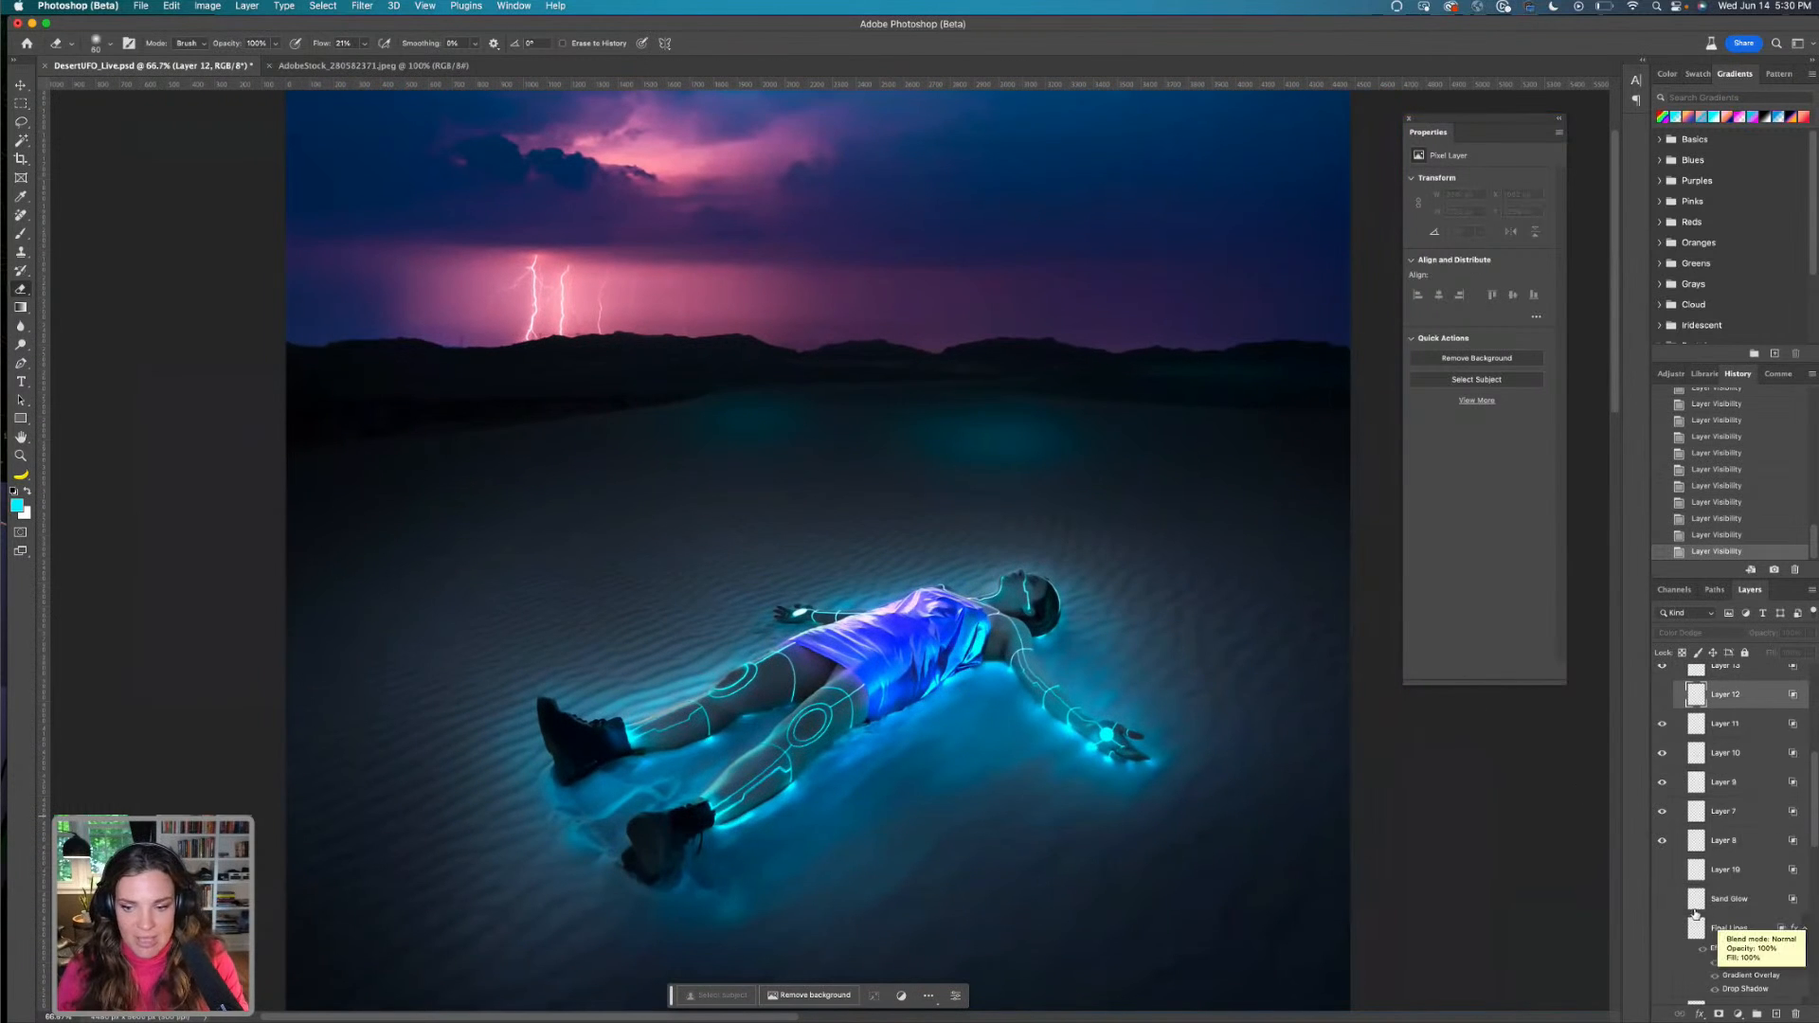
scroll(1710, 905, "down", 3)
scroll(1710, 905, "down", 5)
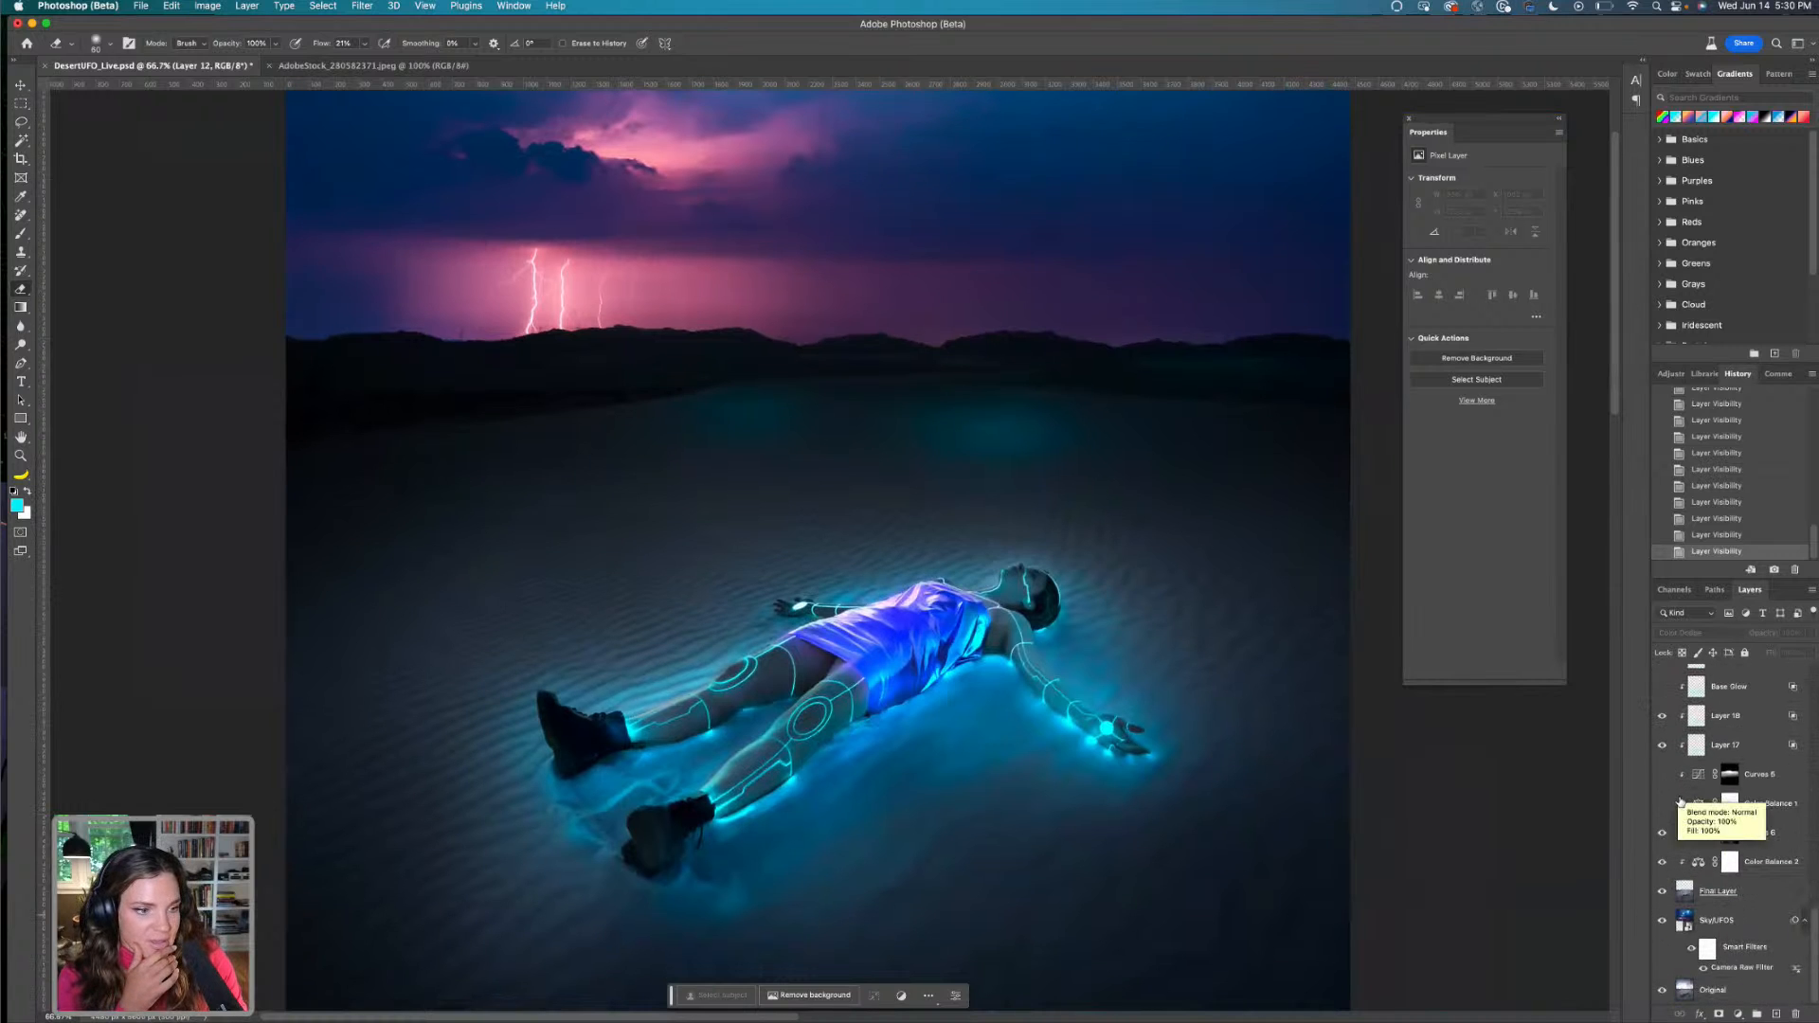
left_click(1661, 836)
left_click(1662, 835)
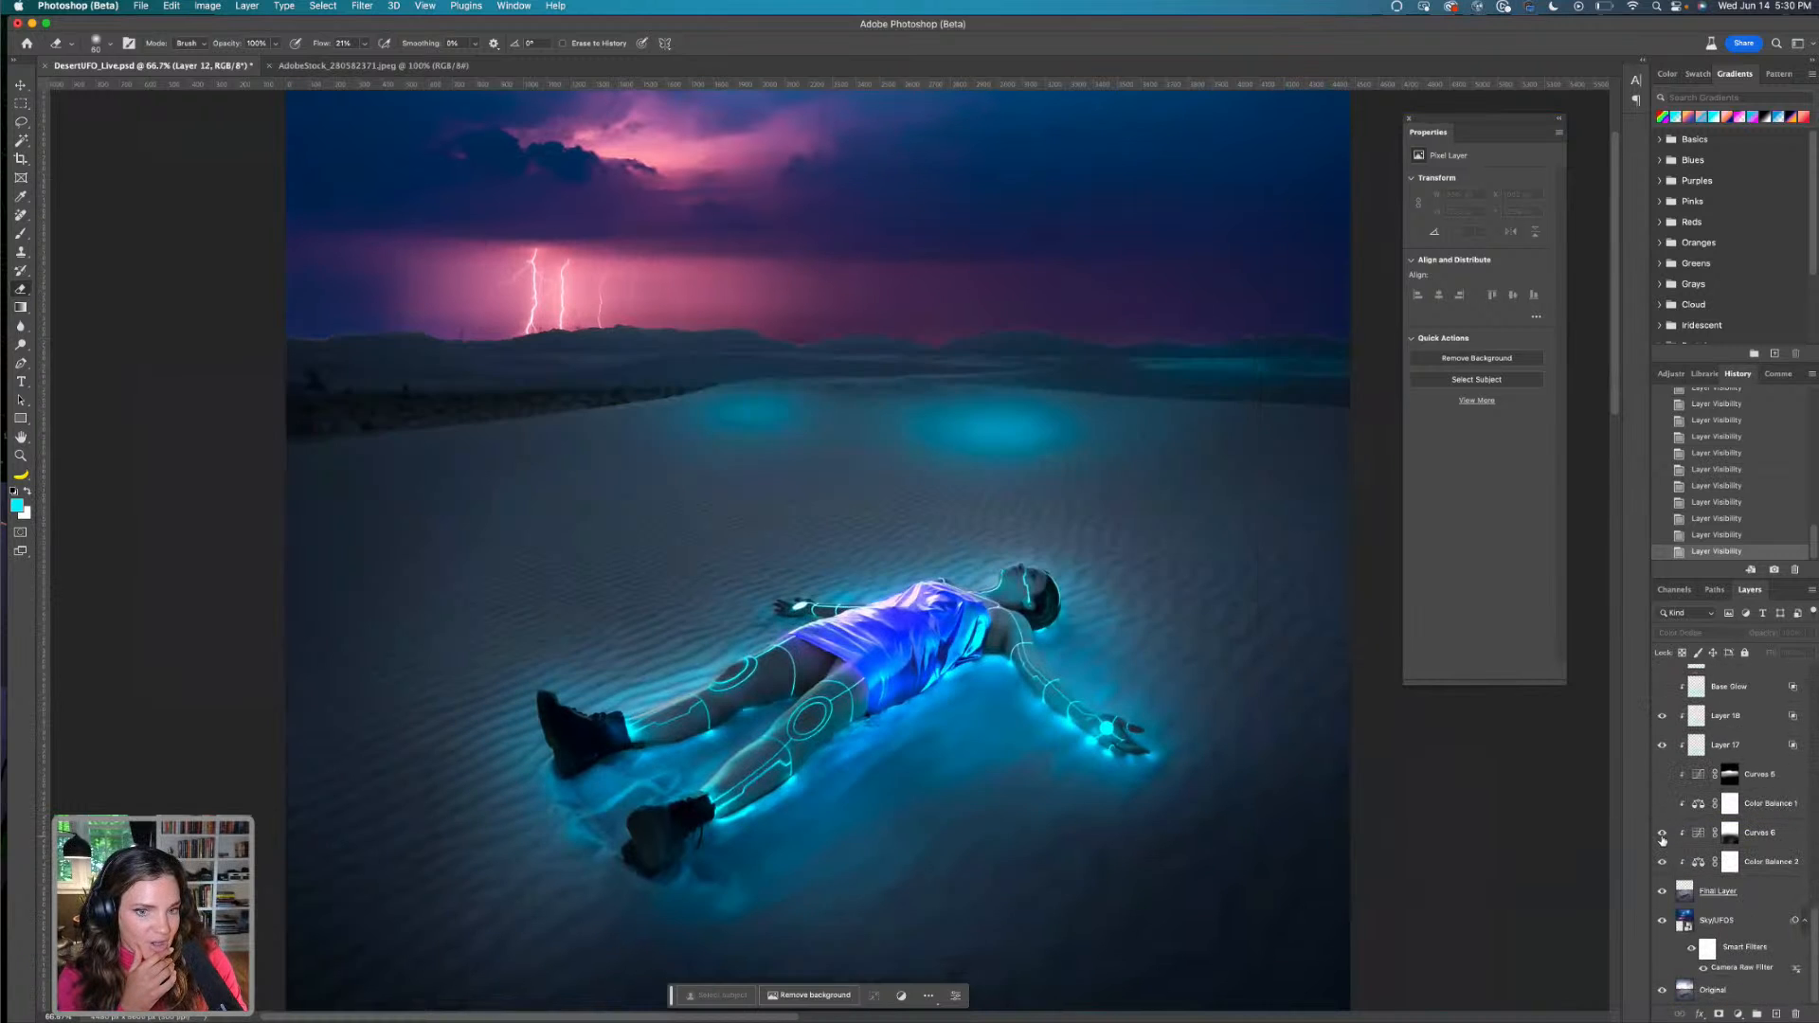
left_click(1661, 836)
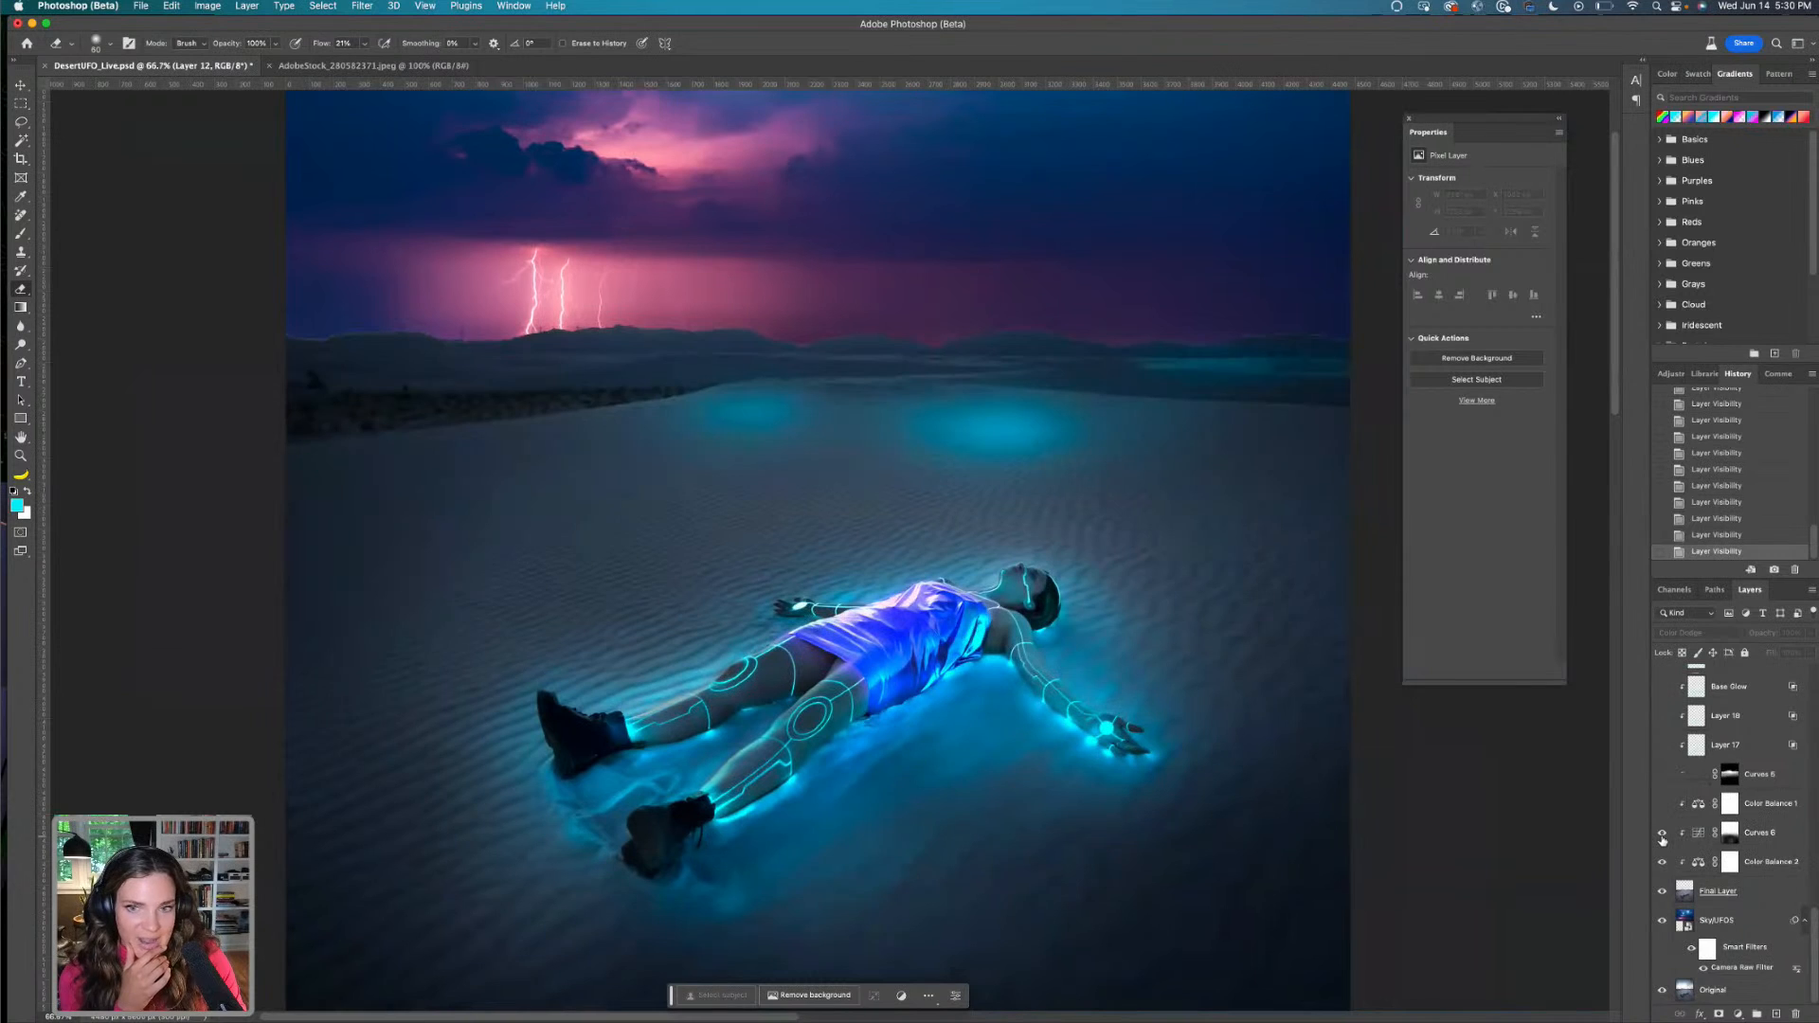
left_click(1662, 836)
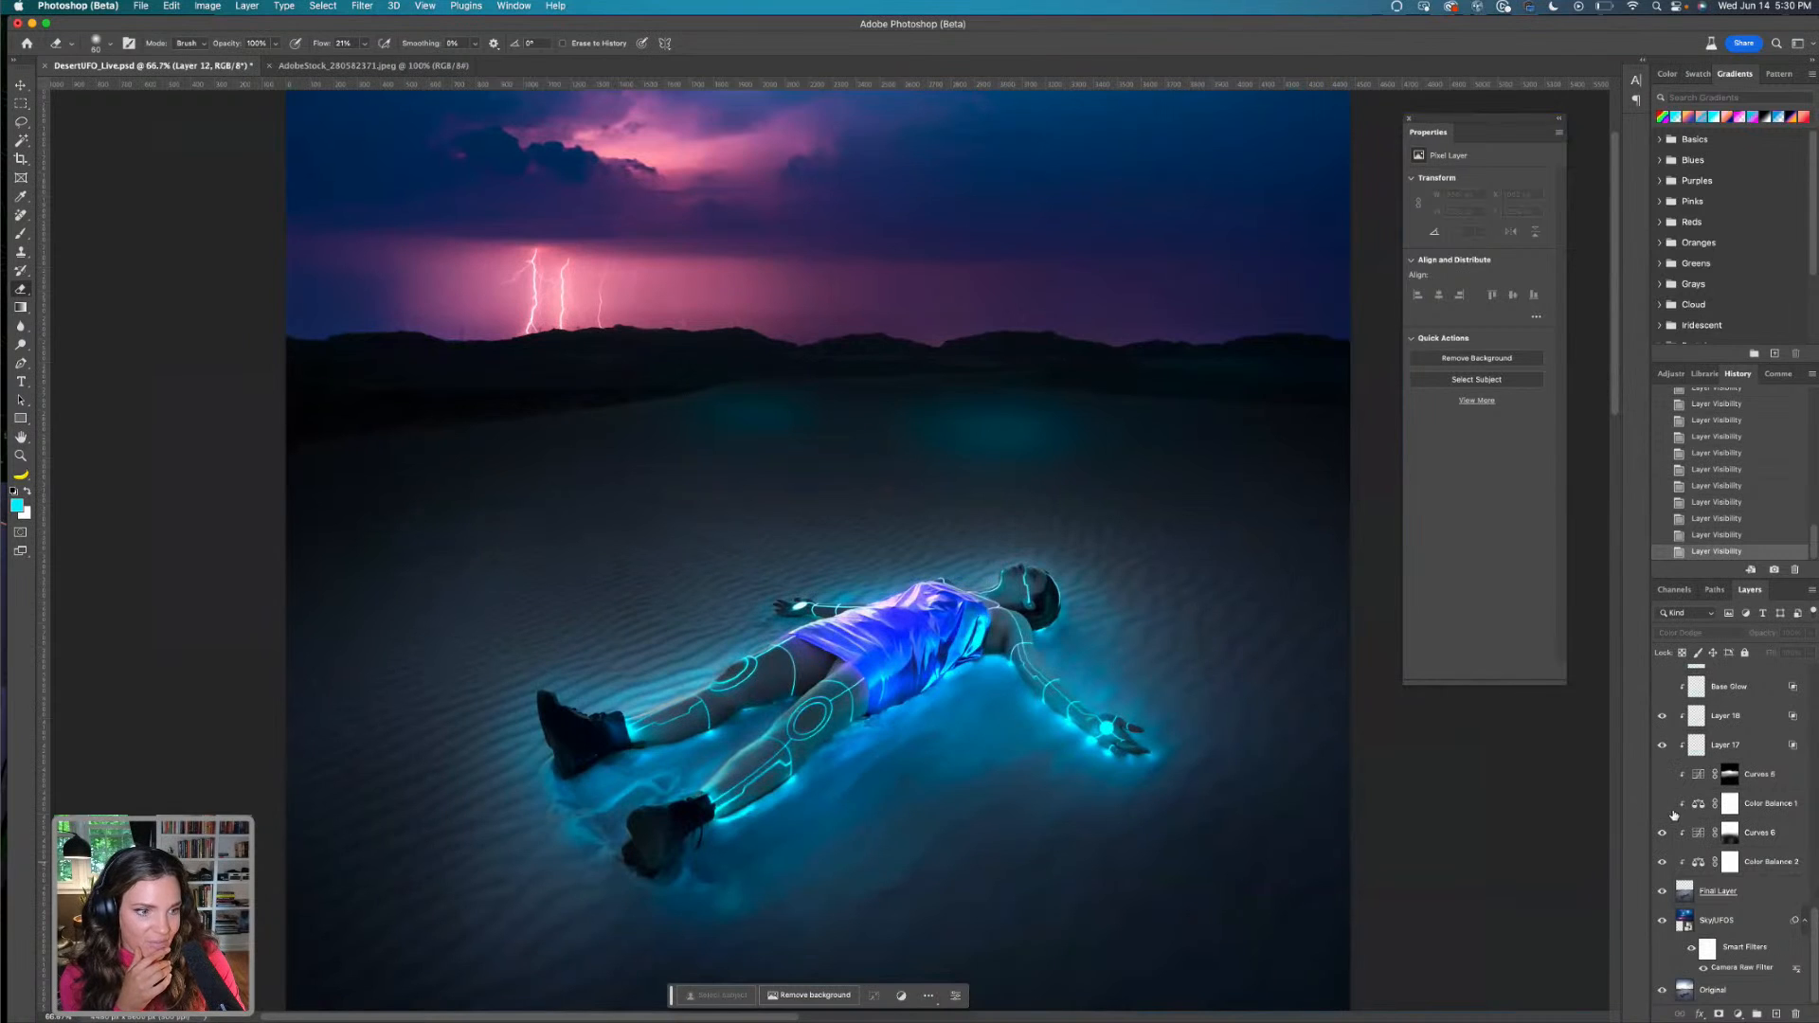
Toggle Curves 7 and Curves 8 to compare their effect on the sand and figure, leaving both visible
scroll(1677, 820, "up", 4)
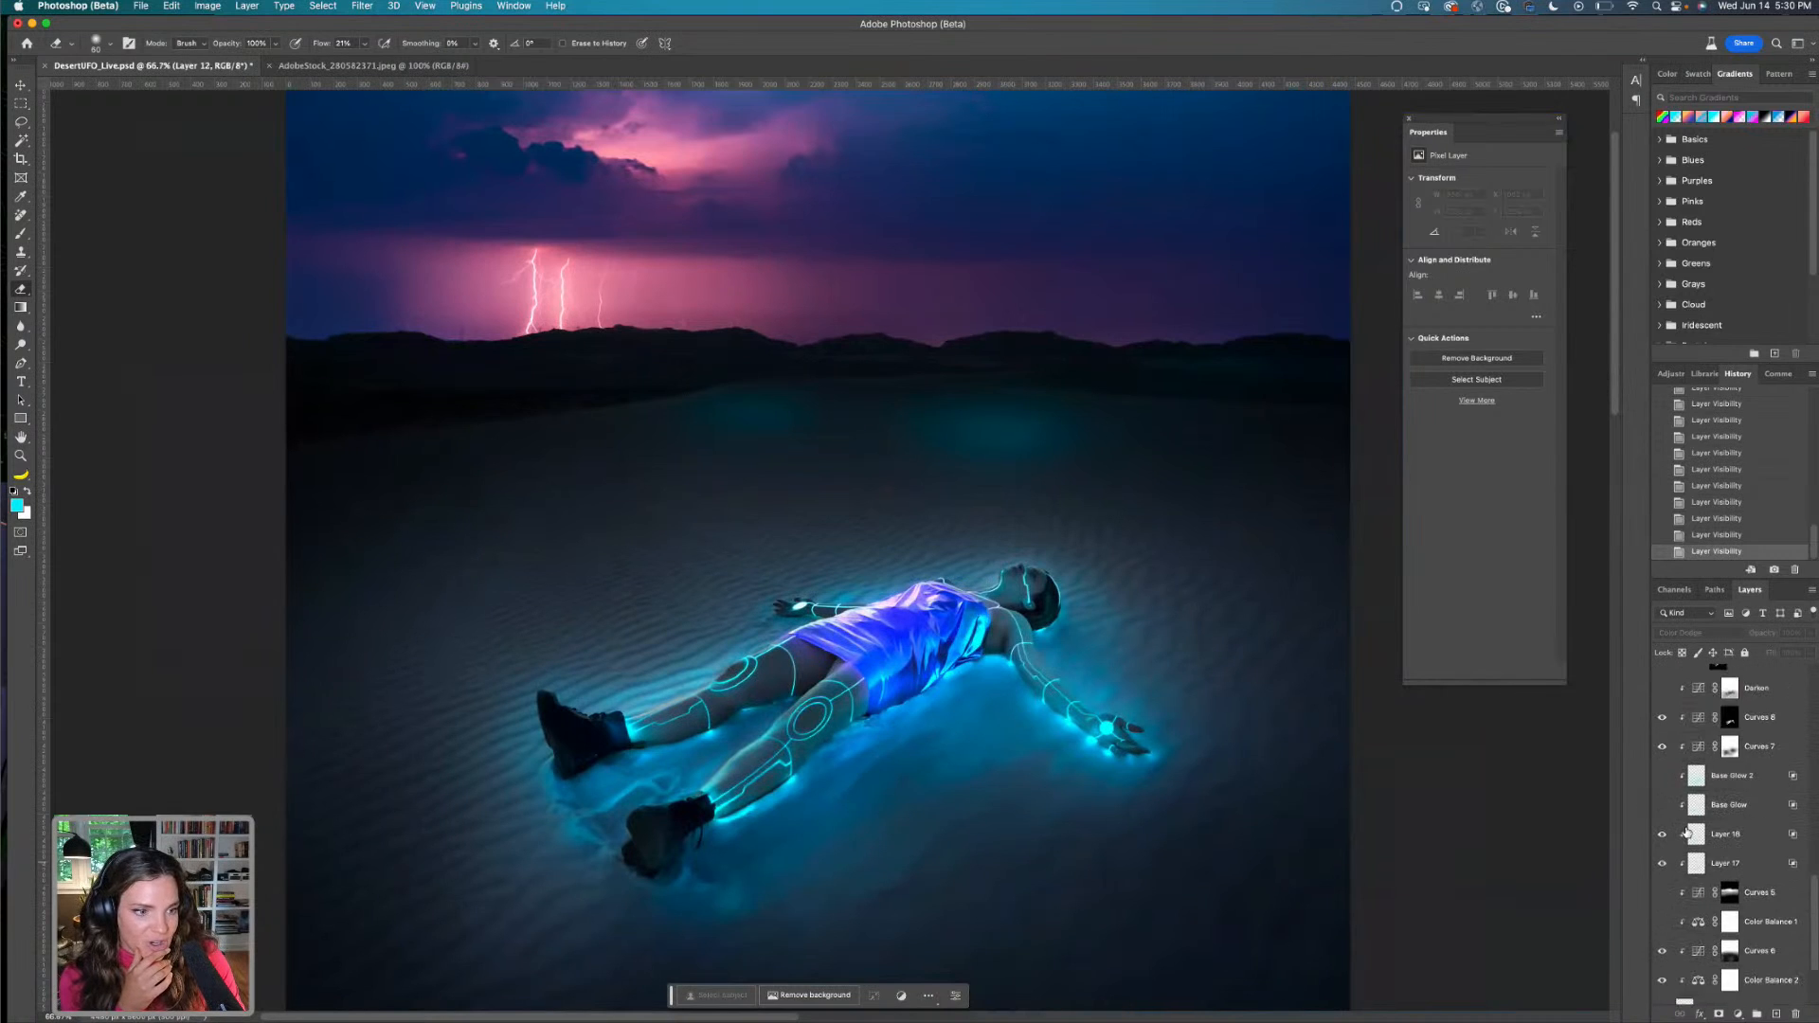
left_click_drag(1662, 717, 1663, 748)
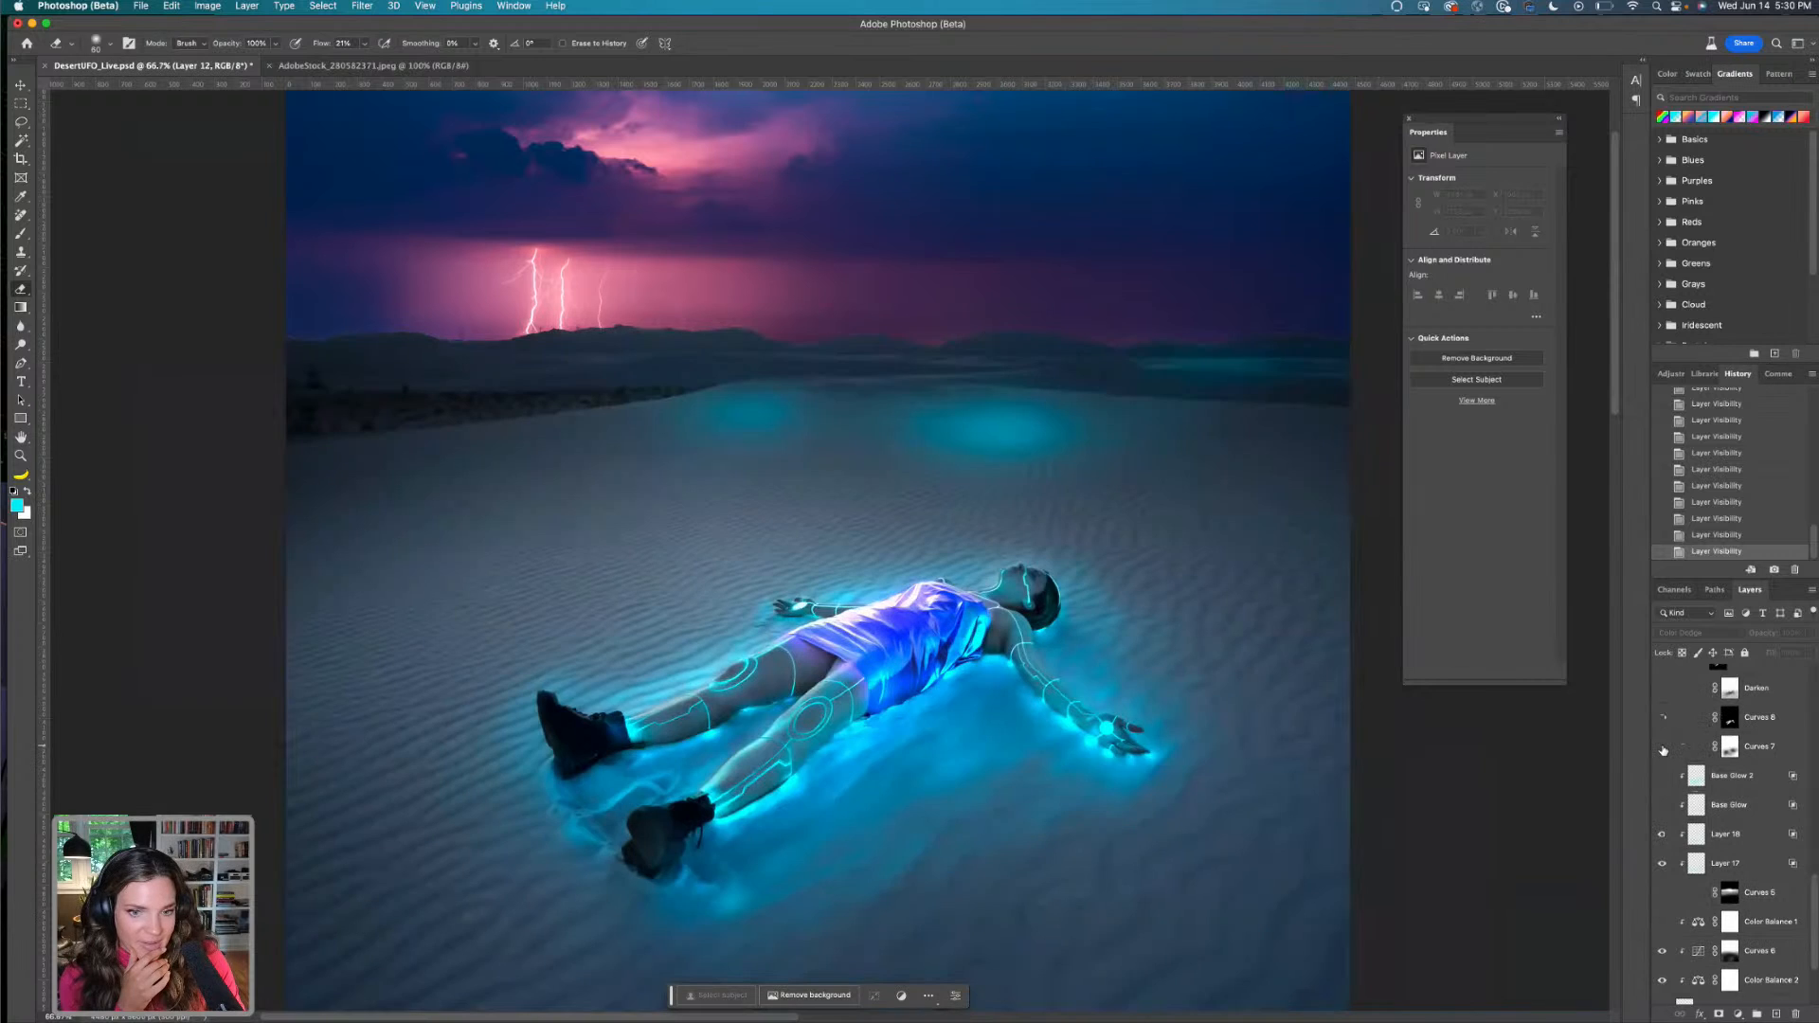
left_click(1663, 748)
left_click(1662, 720)
left_click(1662, 719)
left_click(1661, 719)
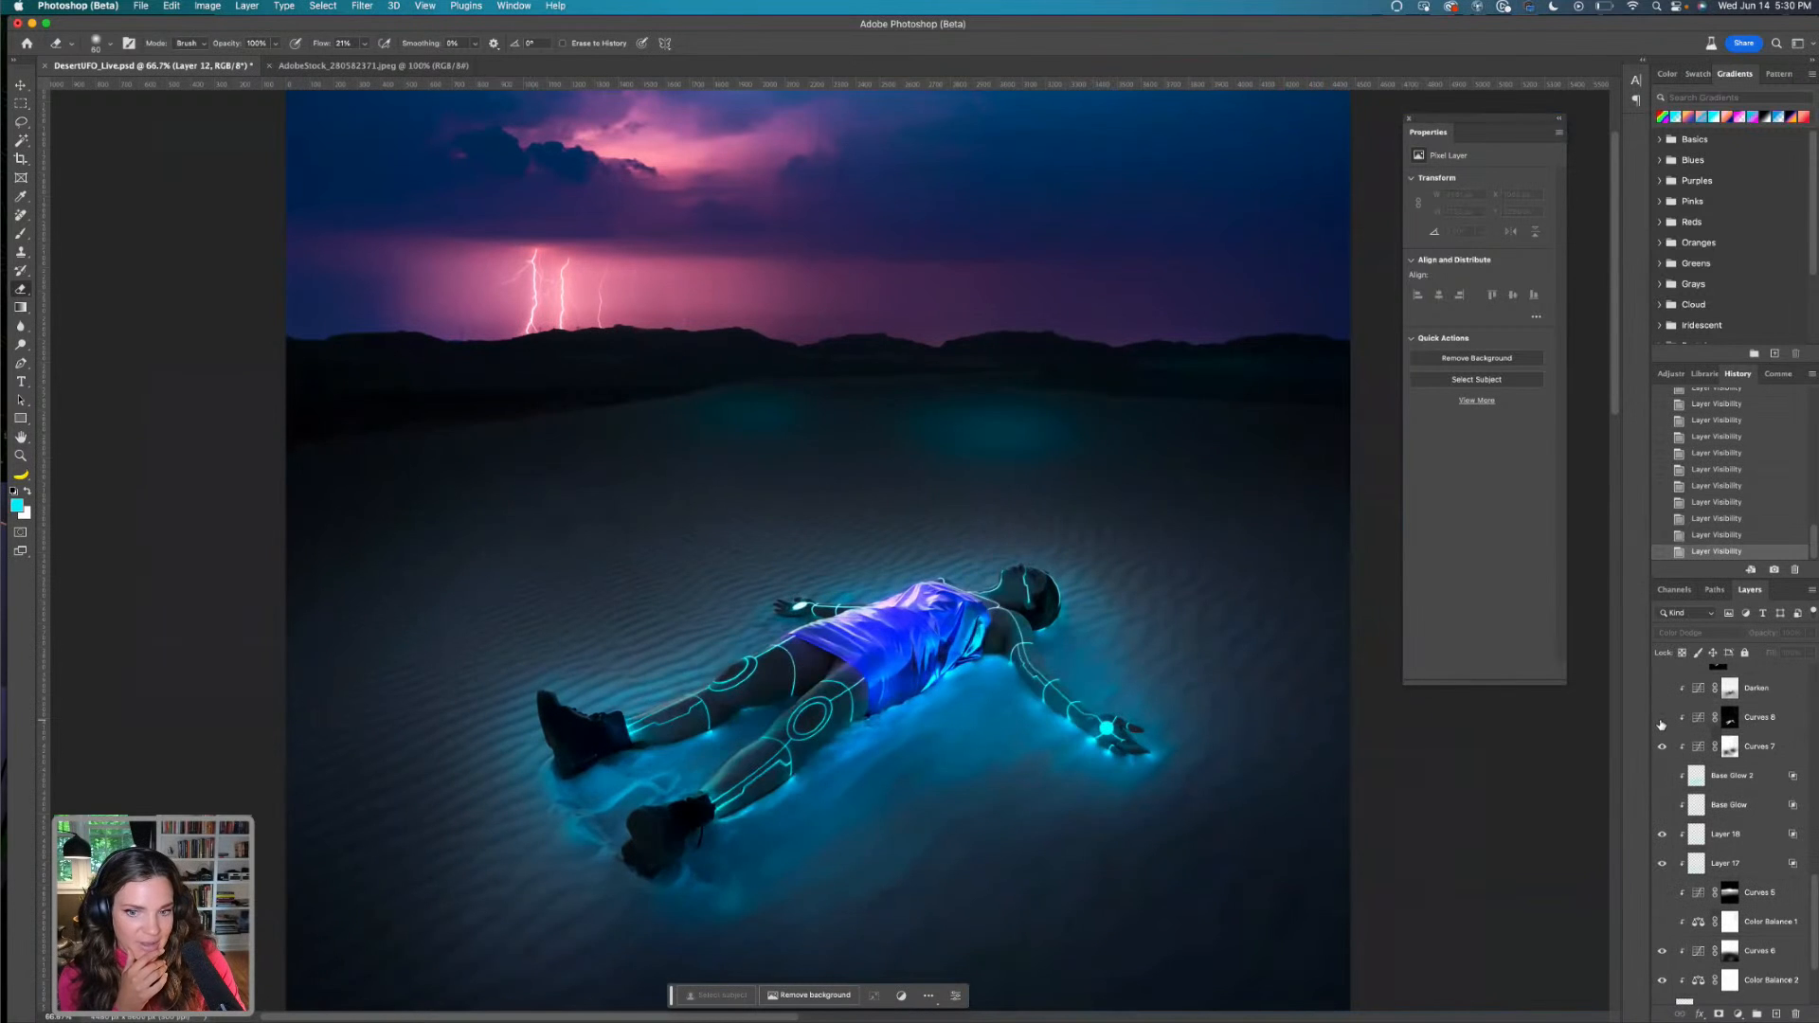
left_click(1662, 719)
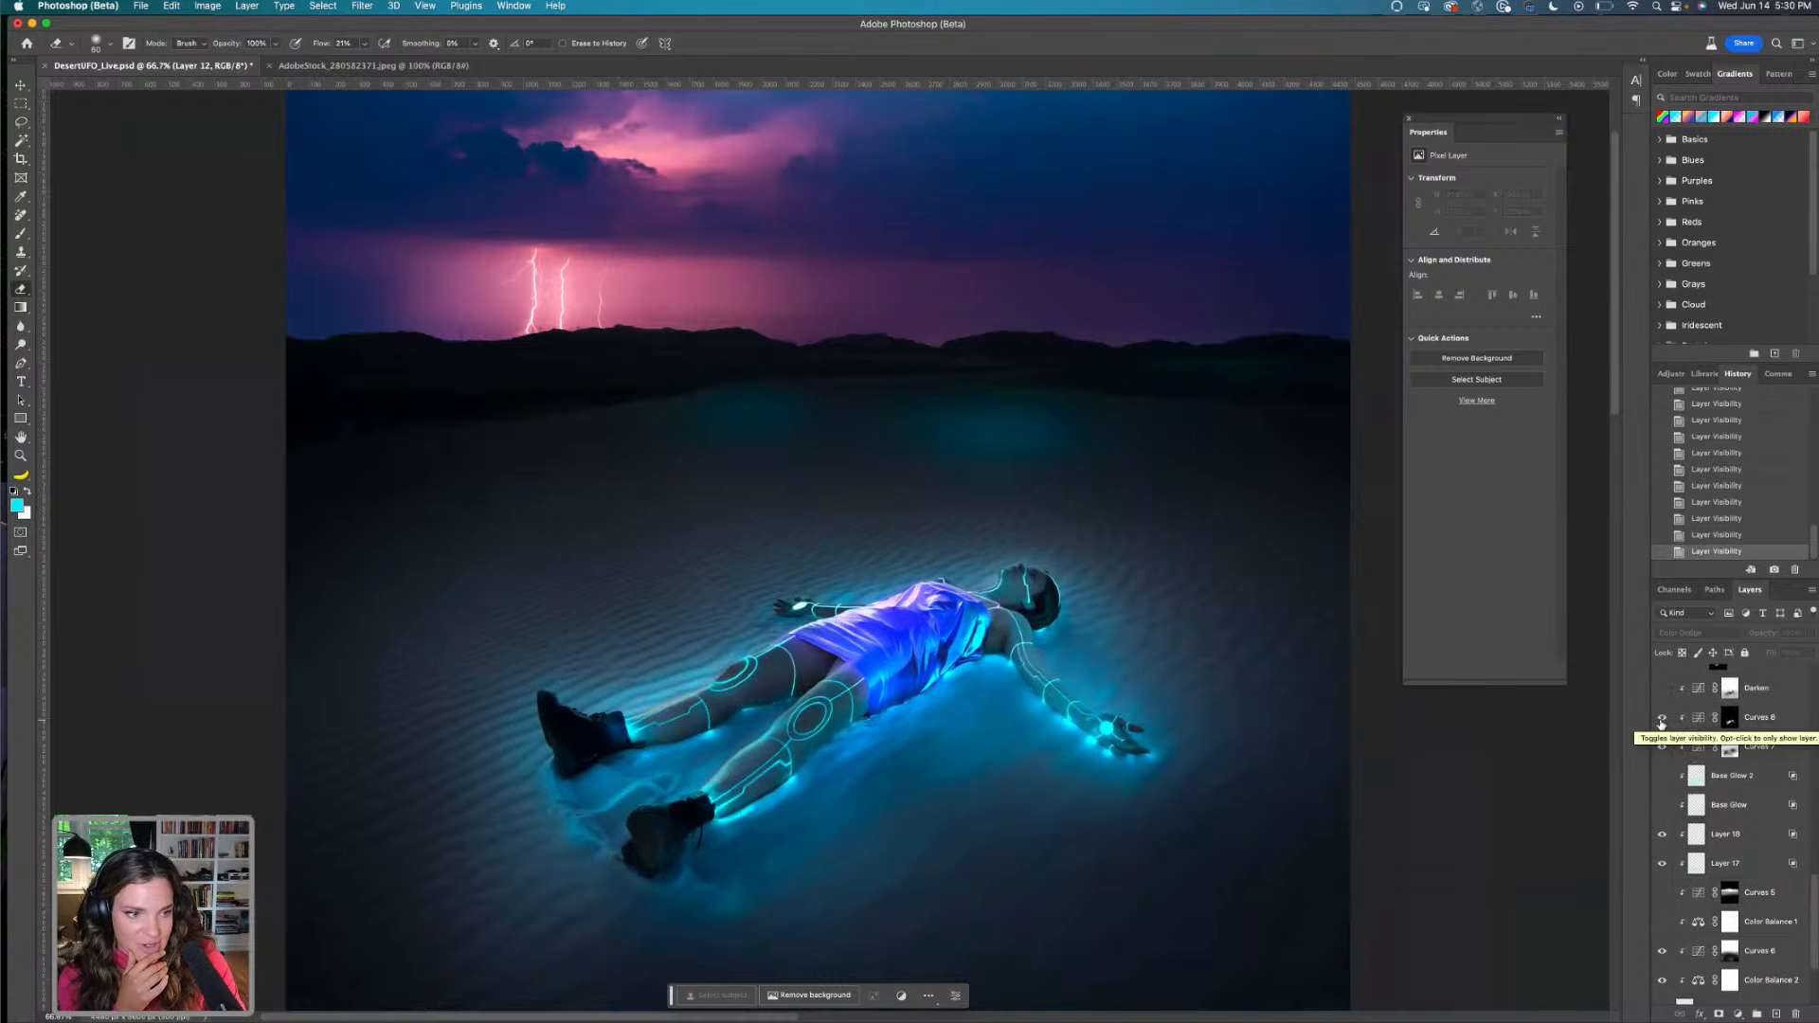
Use a much larger Eraser on the Curves 6 layer mask to adjust the darkening beside the outstretched arm and above the head
scroll(1668, 758, "down", 4)
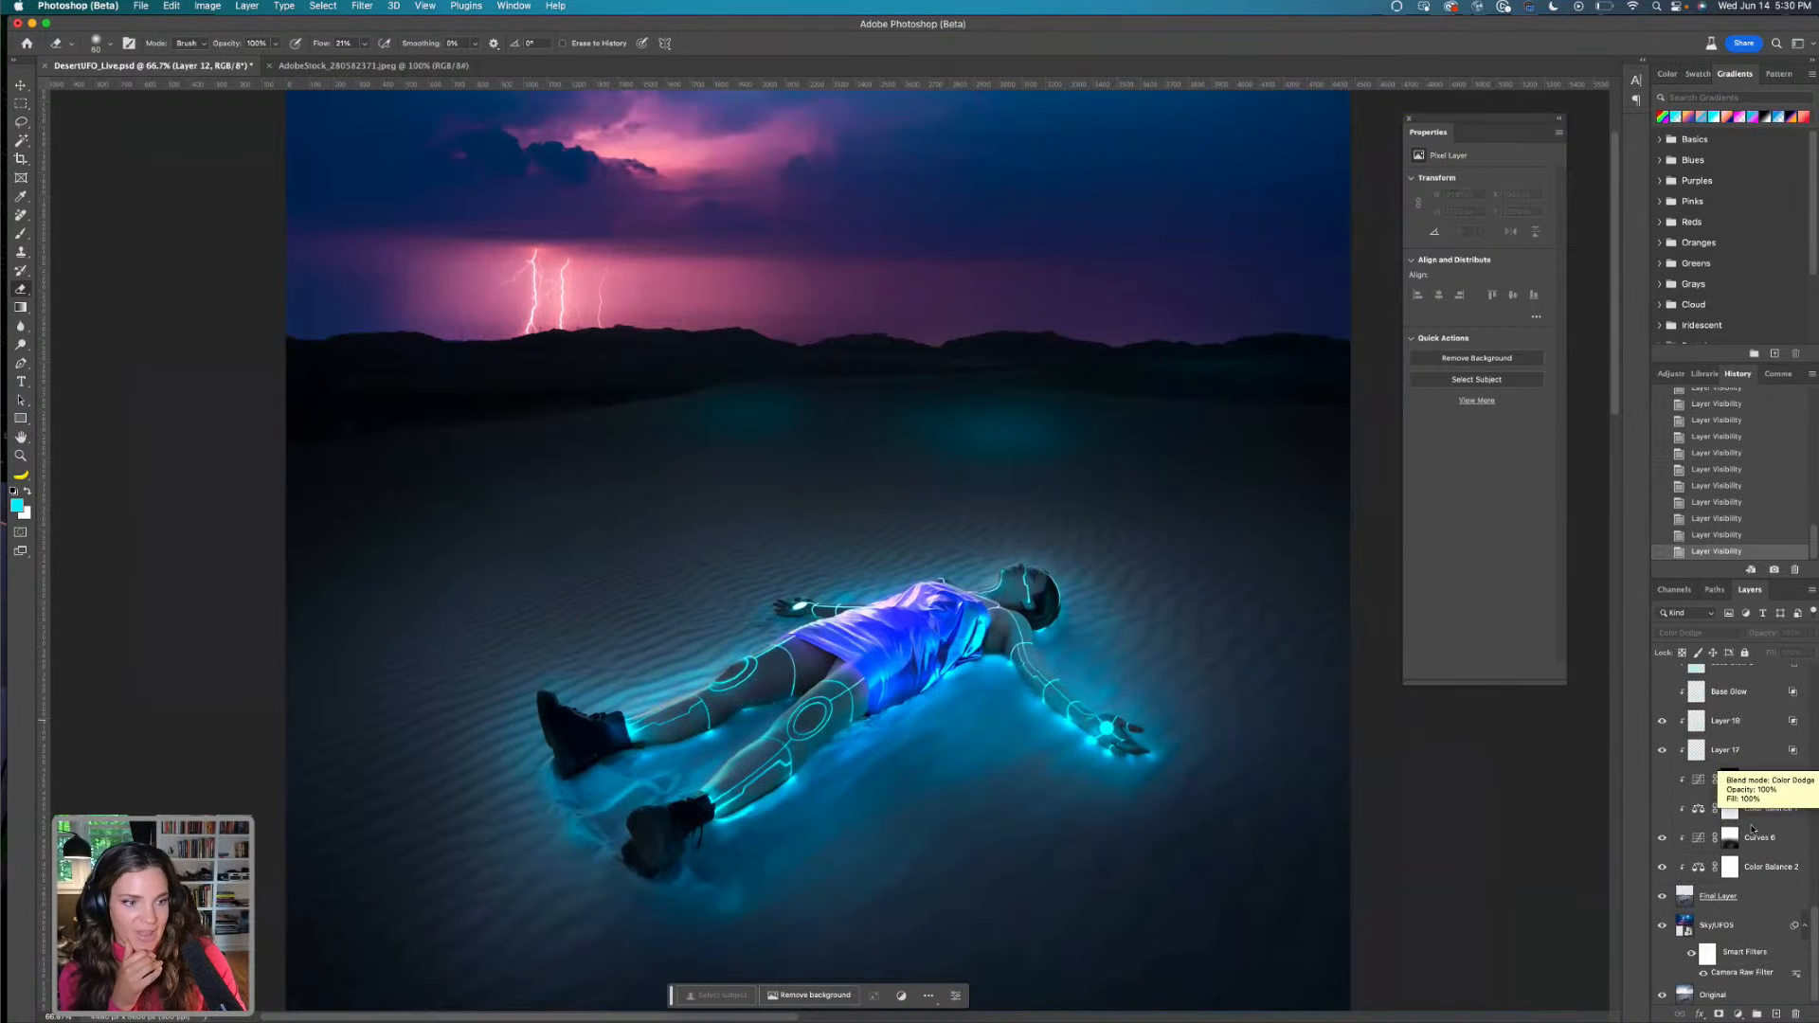
left_click(1662, 837)
left_click(1662, 838)
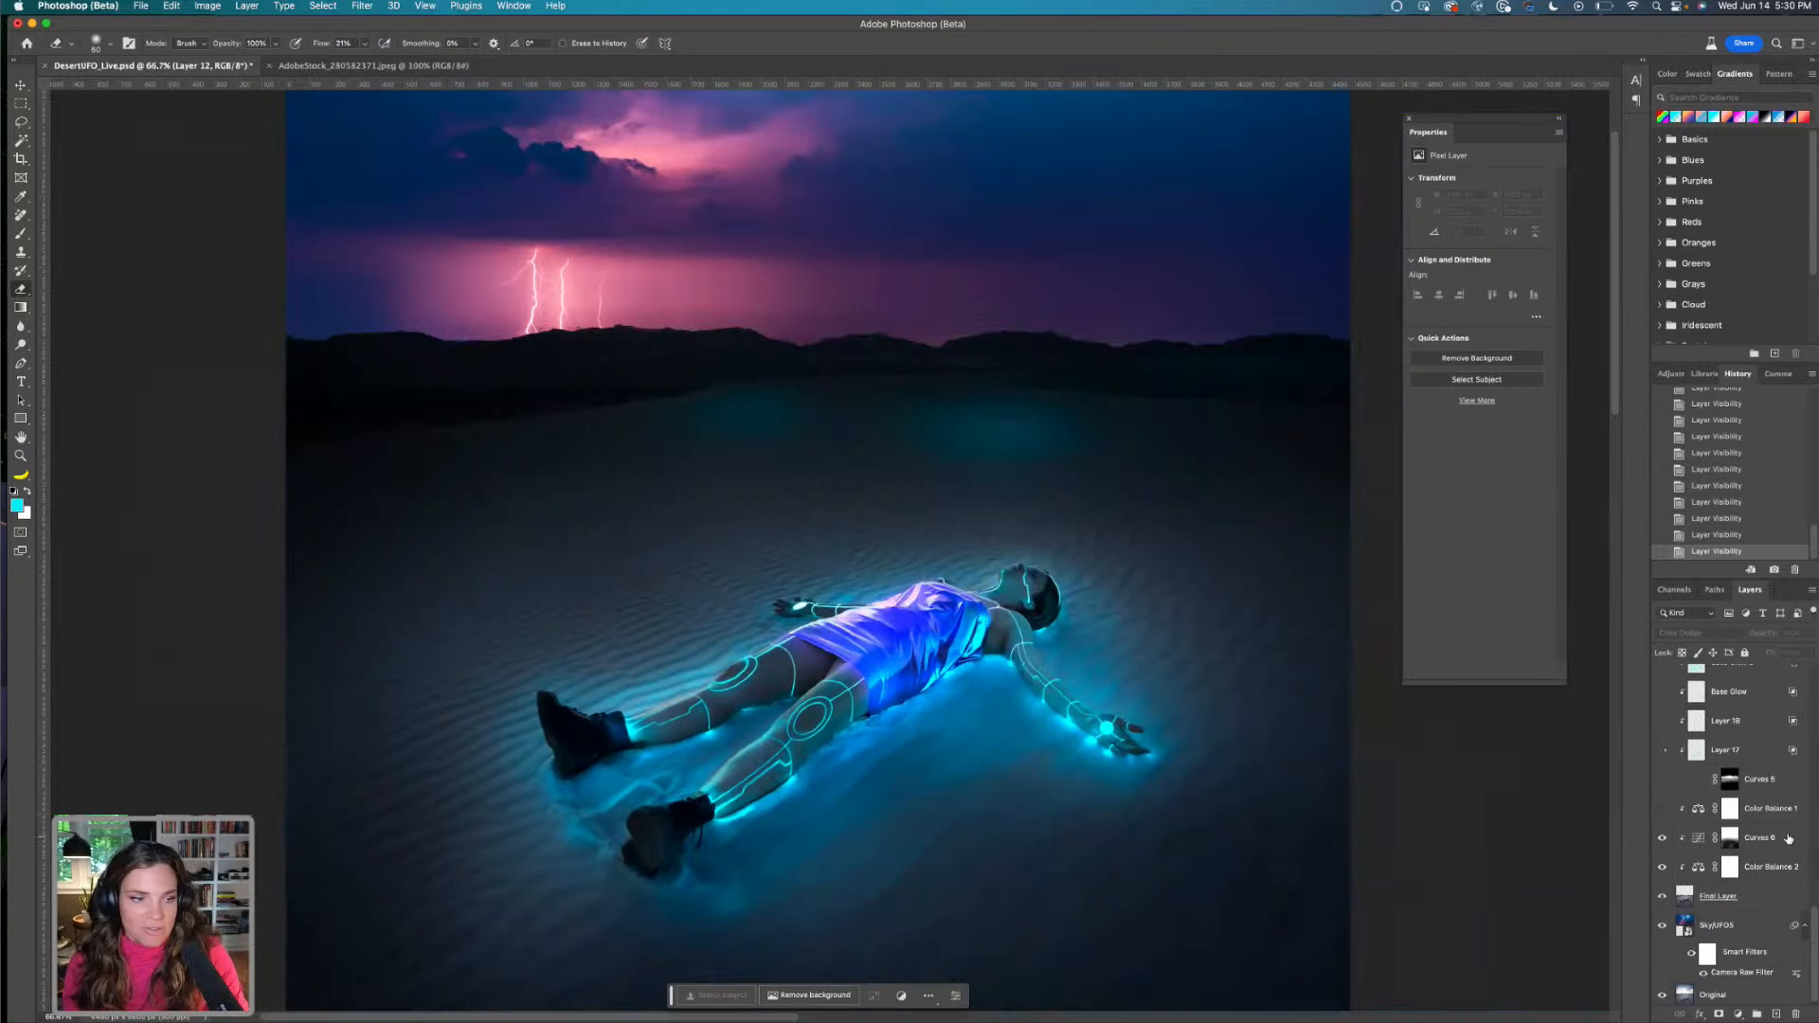
left_click(1730, 837)
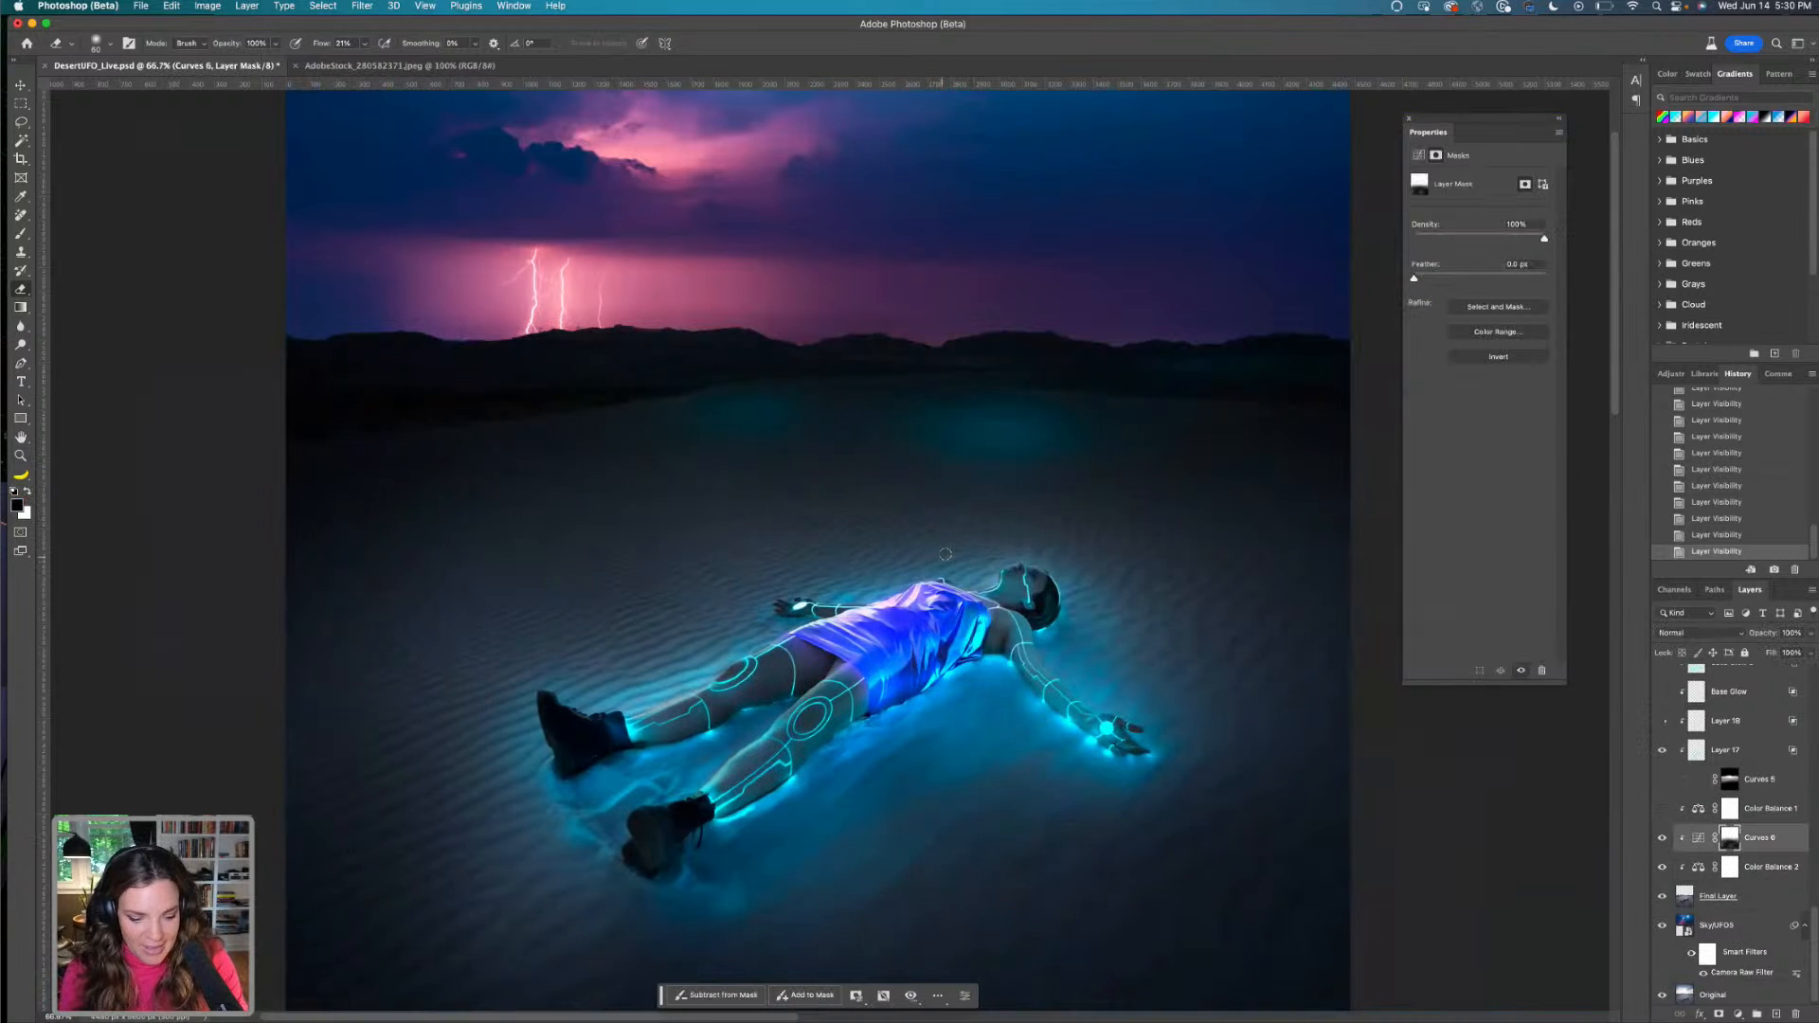
key("bracketright")
key("bracketright")
key("bracketright")
key("bracketright")
key("bracketright")
key("bracketright")
key("bracketright")
key("bracketright")
key("bracketright")
key("bracketright")
key("bracketright")
key("bracketright")
key("bracketright")
key("bracketright")
key("bracketright")
key("bracketright")
key("bracketright")
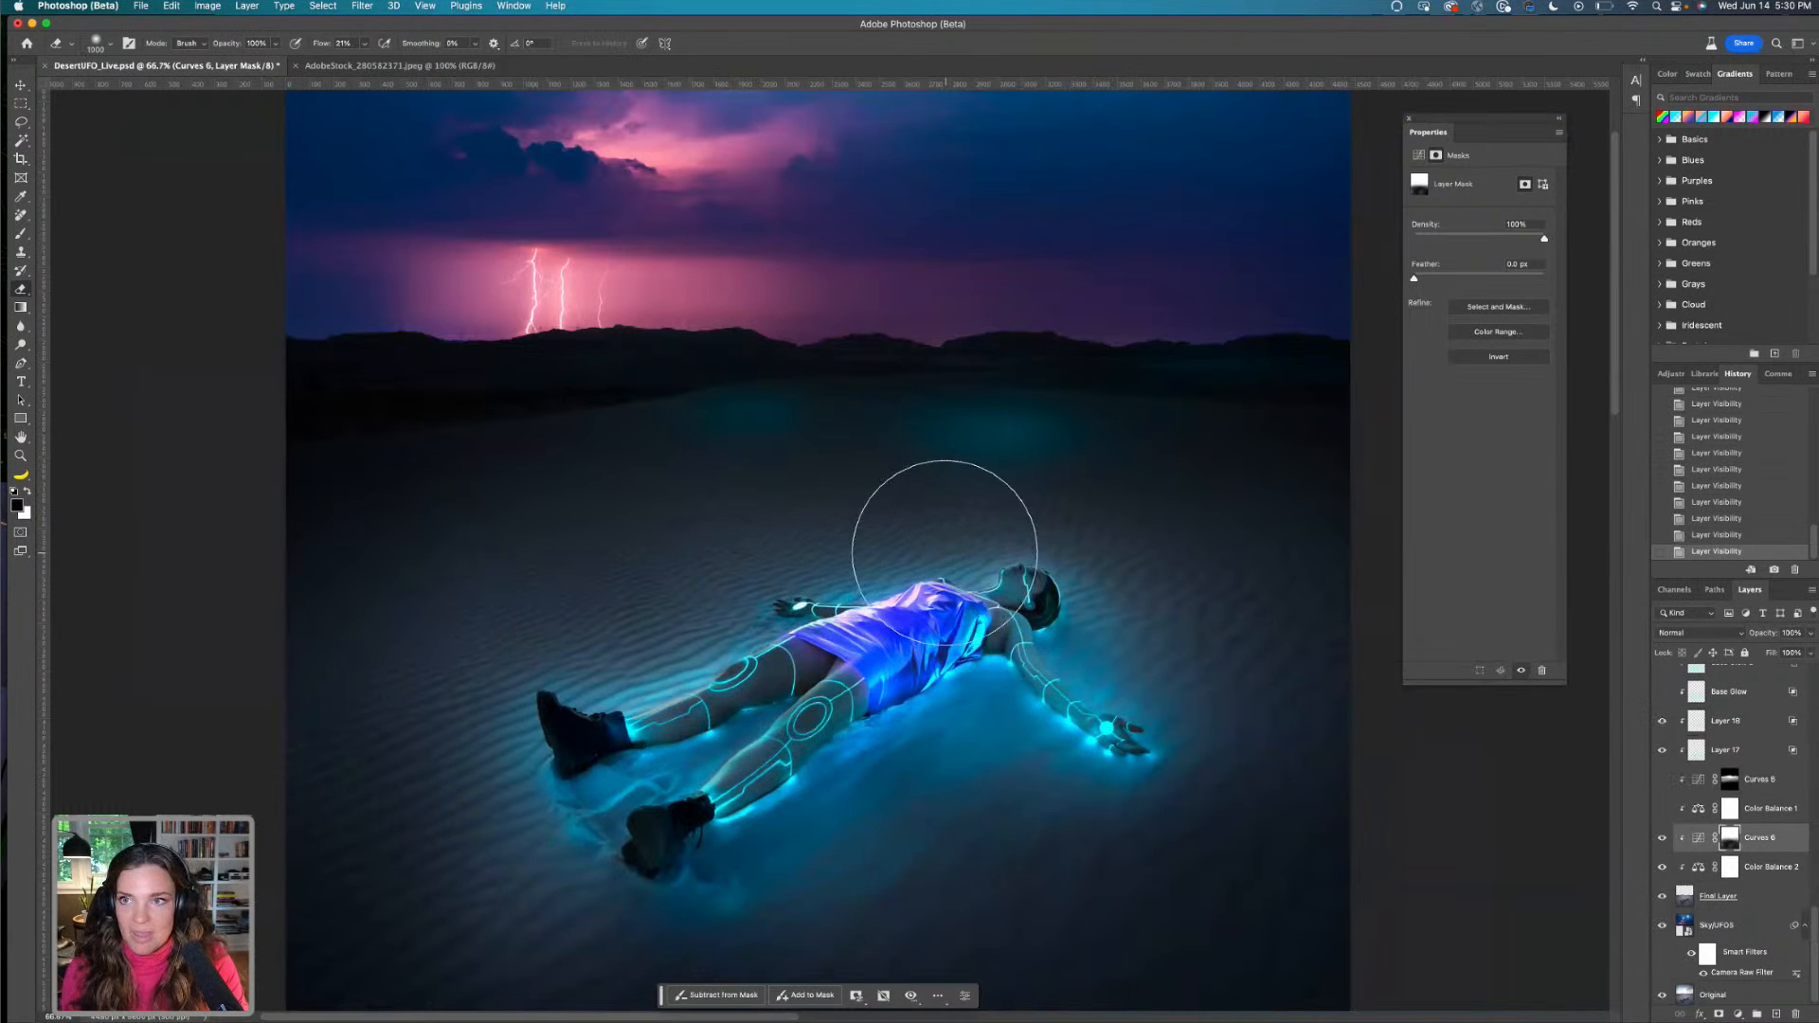
key("bracketleft")
left_click_drag(1051, 574, 1324, 597)
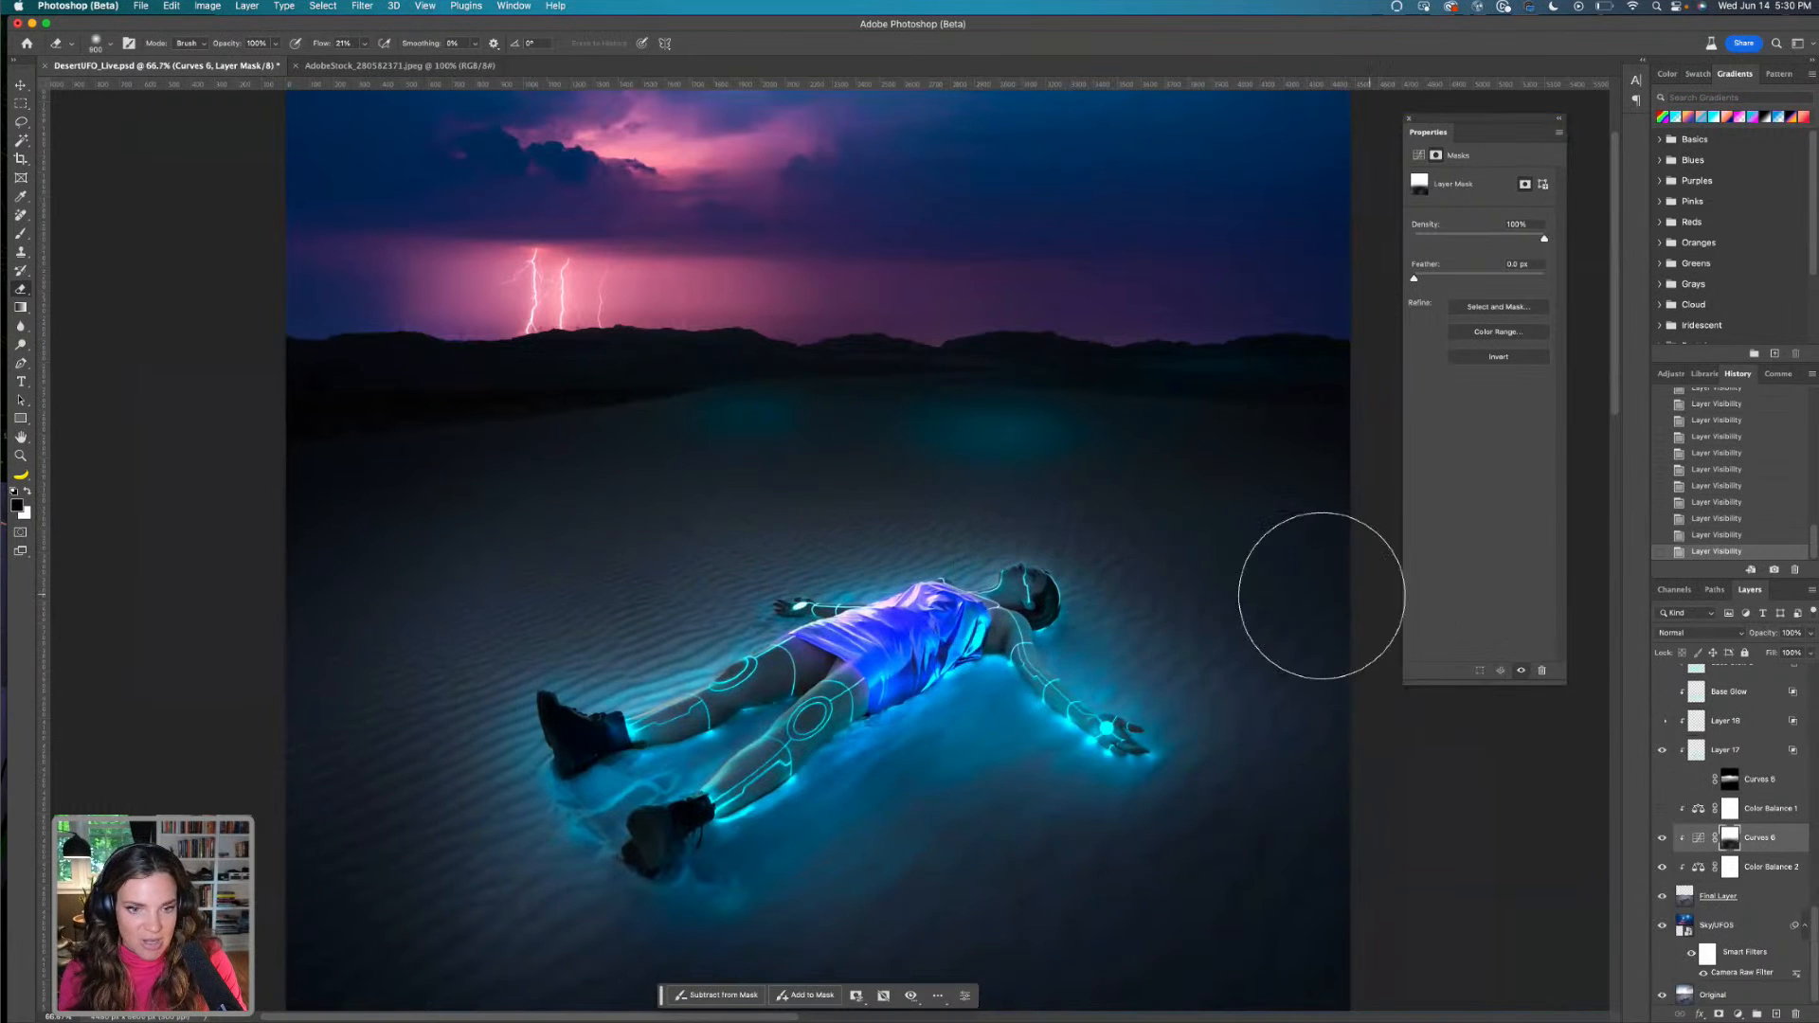
left_click_drag(1165, 669, 1364, 659)
key("x")
left_click_drag(1108, 640, 1249, 660)
mouse_move(1162, 608)
left_mouse_down()
mouse_move(1149, 559)
mouse_move(995, 527)
left_mouse_up()
Continue refining the Curves 6 mask in the sand above the legs, around the boots and in front of the body
key("x")
left_click_drag(881, 535, 664, 540)
key("x")
left_click_drag(493, 701, 530, 826)
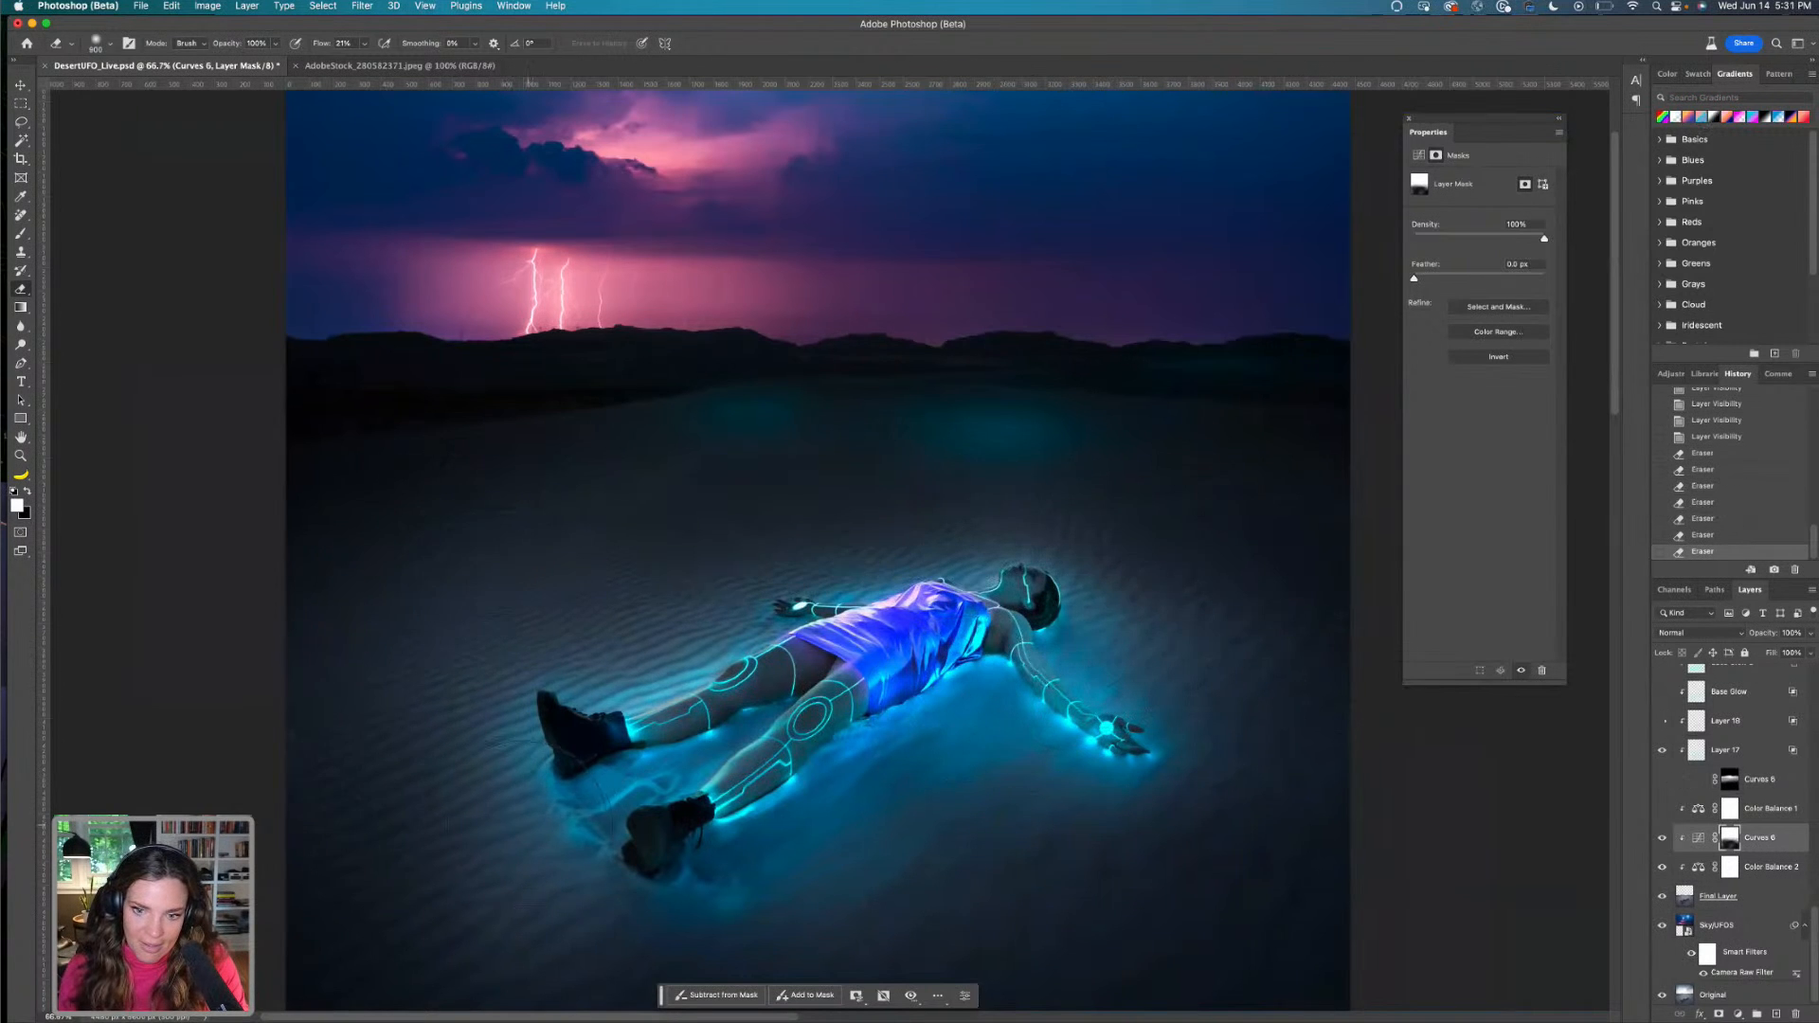
scroll(525, 820, "down", 2)
key("x")
left_click_drag(460, 726, 508, 758)
left_click(548, 833)
left_click_drag(816, 891, 895, 824)
key("x")
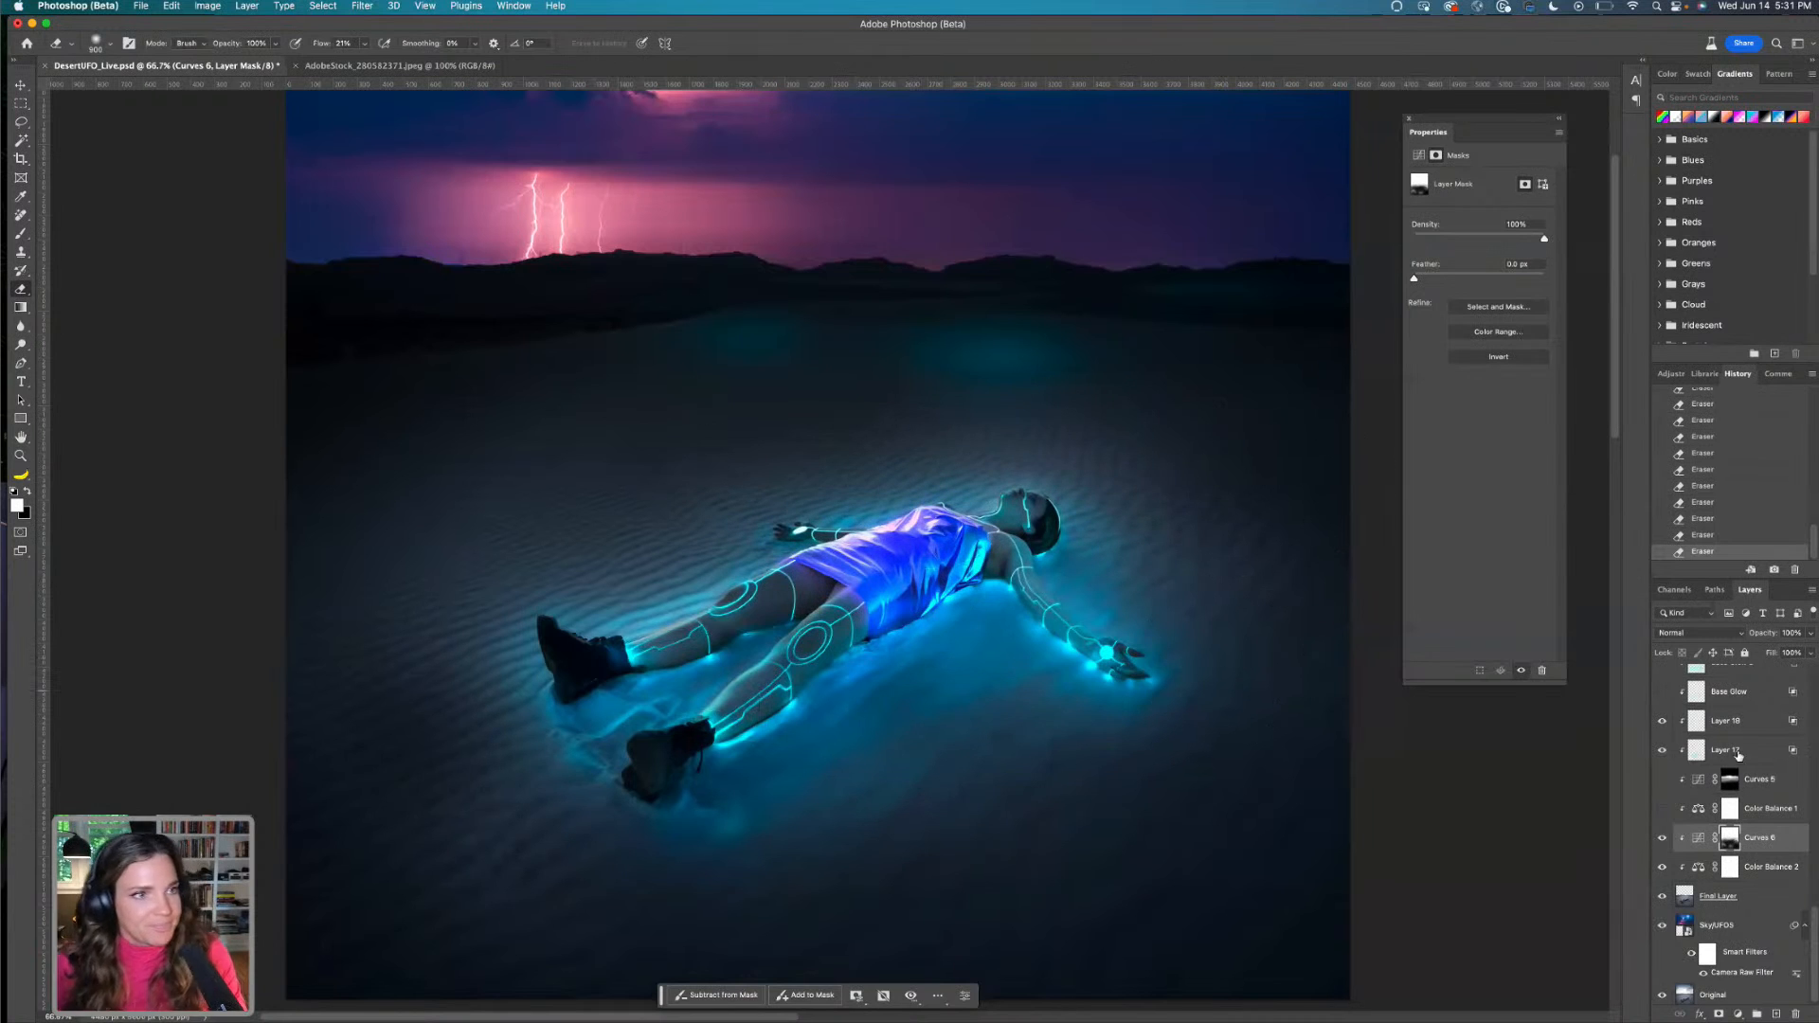
Toggle the Demo layer to compare the current composite with the finished reference, leaving it hidden
scroll(1738, 758, "up", 6)
scroll(1703, 777, "up", 6)
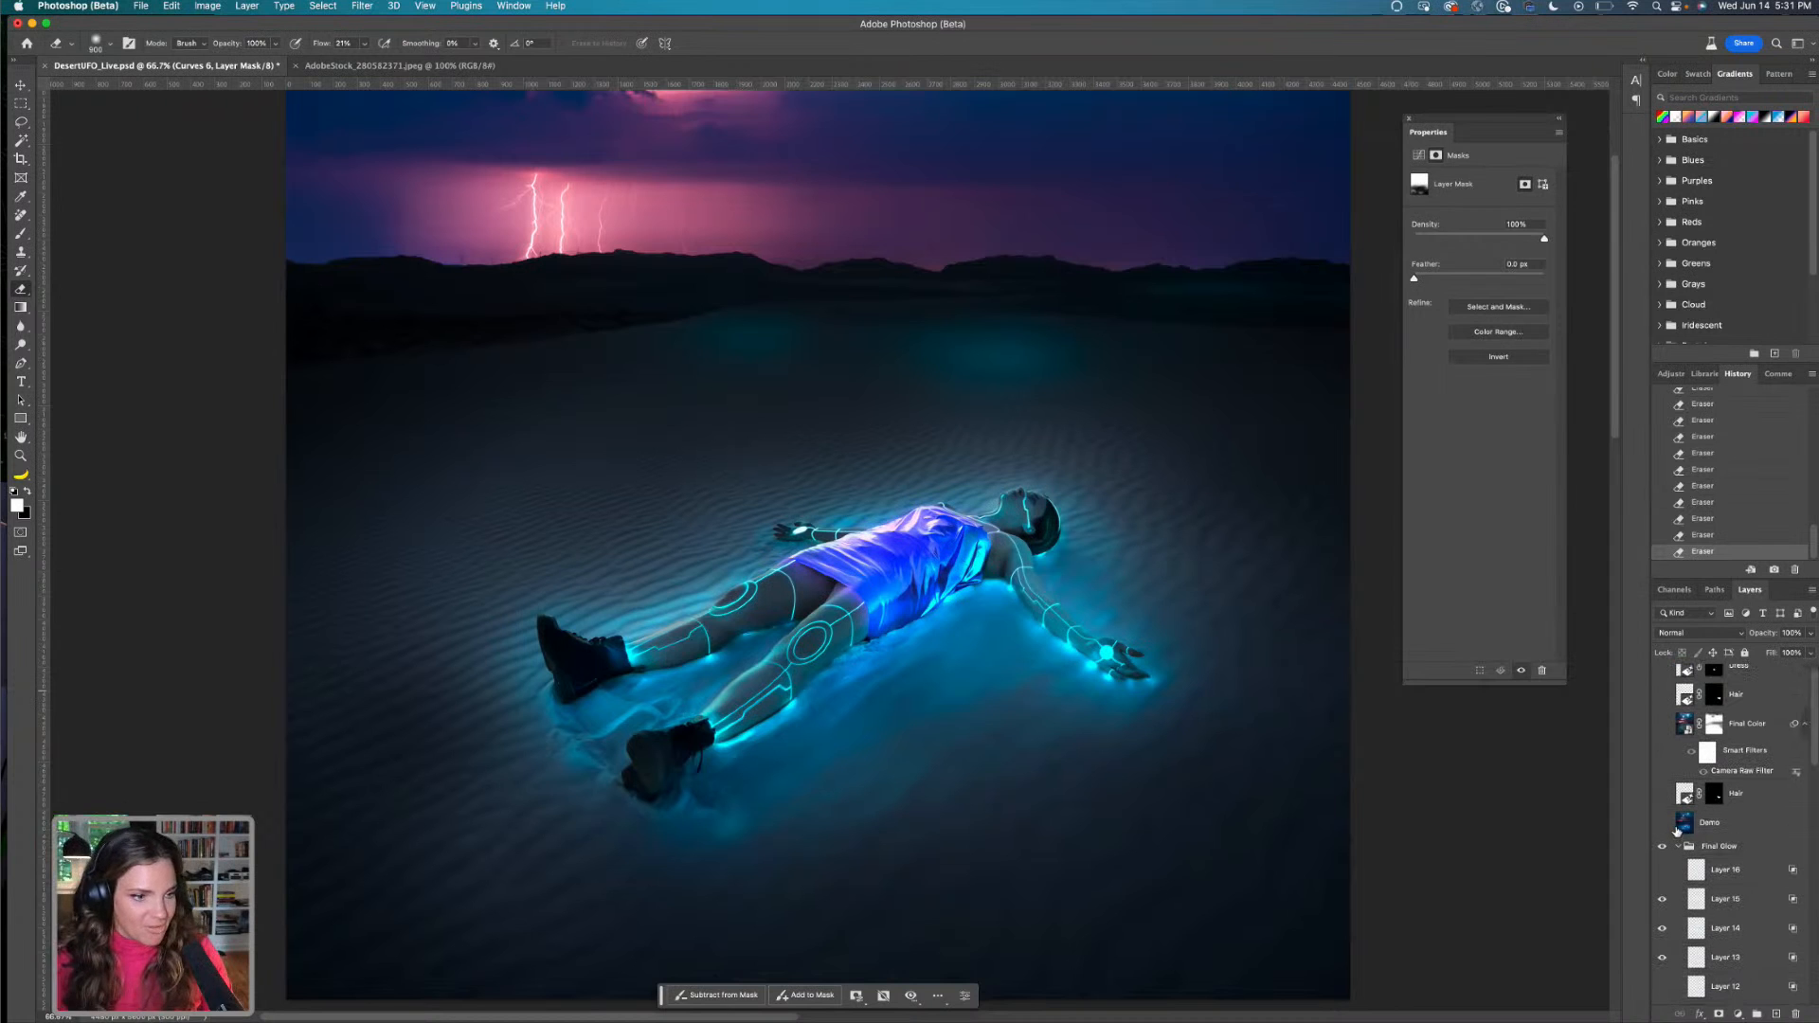
left_click(1663, 823)
left_click(1663, 823)
left_click(1664, 824)
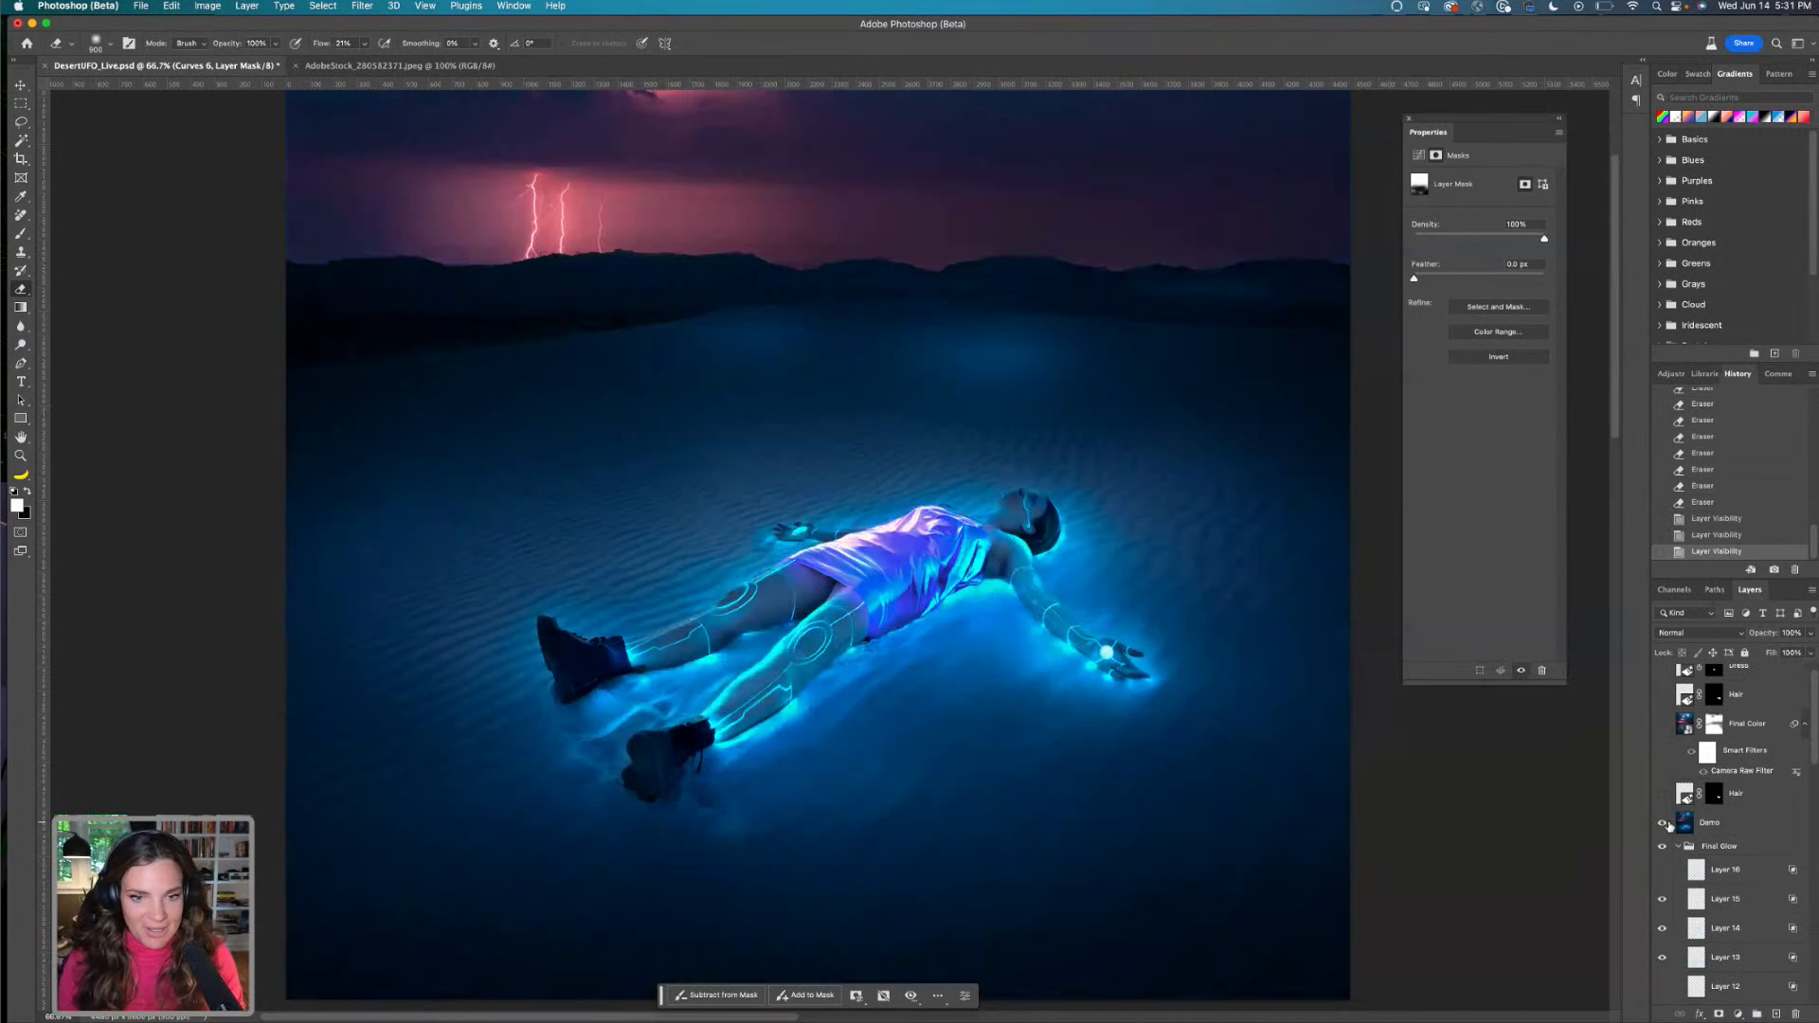
left_click(1663, 823)
left_click(1663, 823)
left_click(1665, 823)
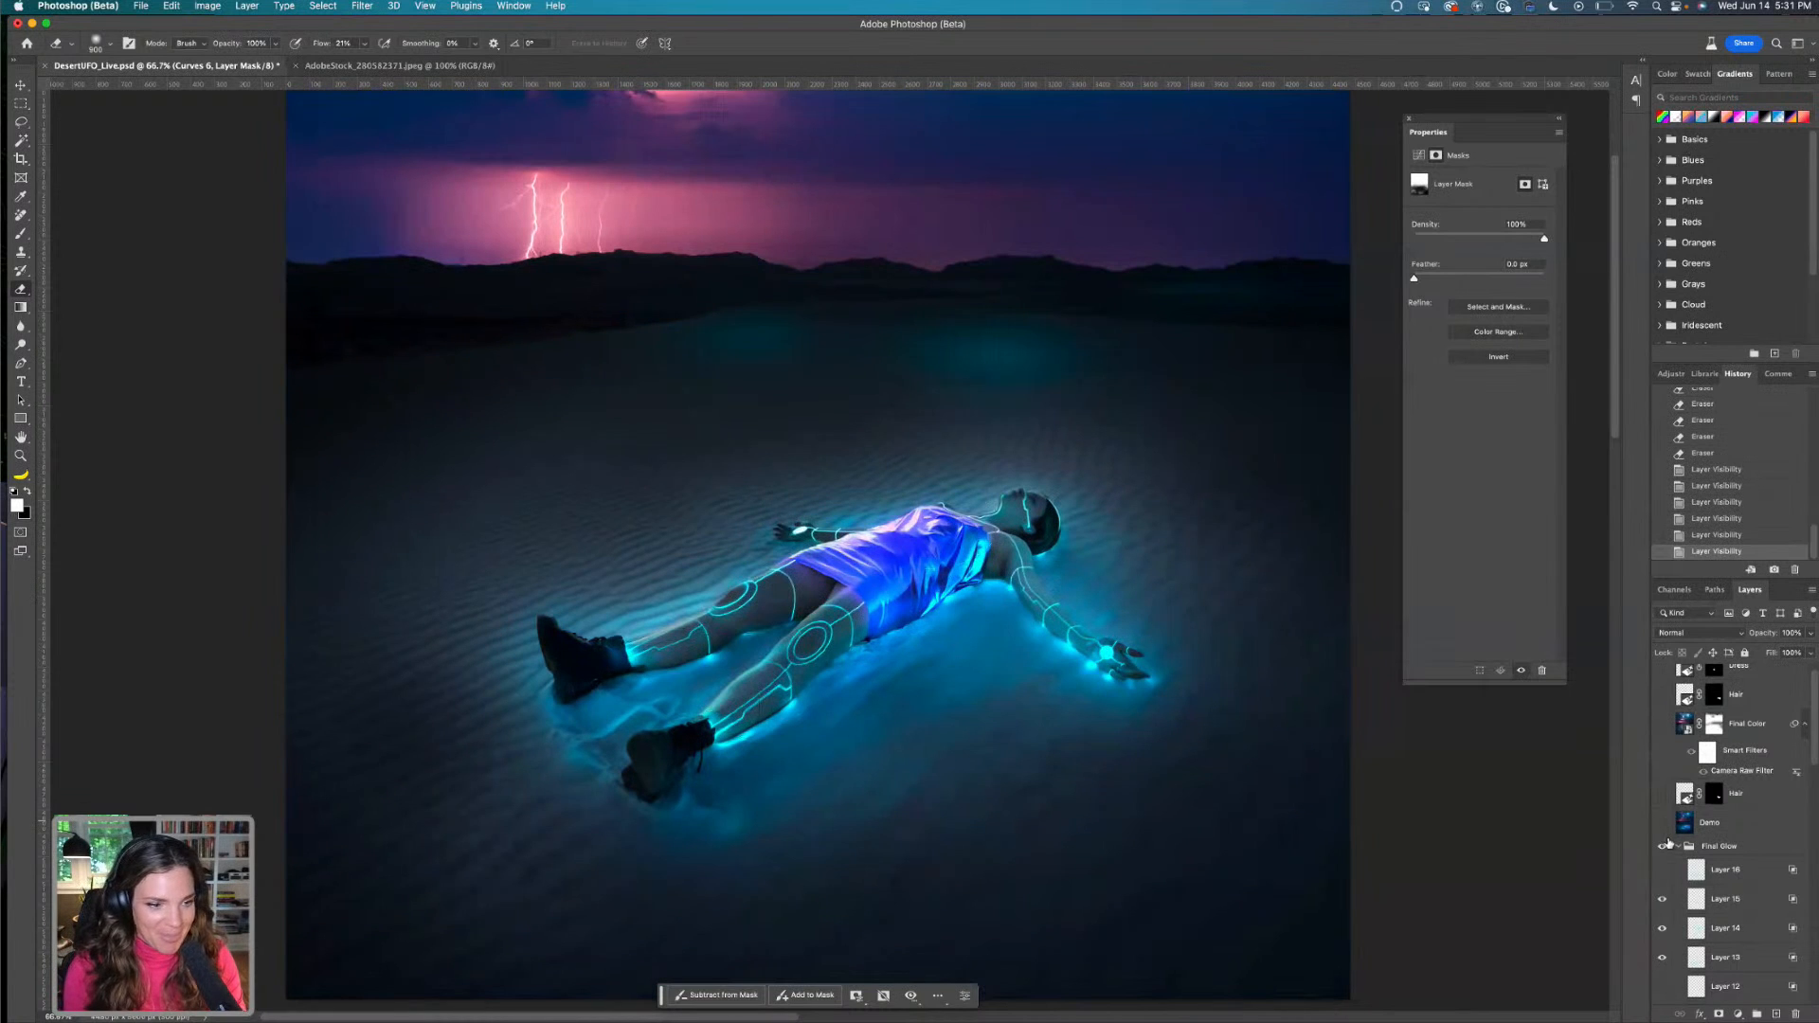
Make the Final Glow group active, recheck the glow against the Demo layer, and show Layer 16 again
left_click(1699, 852)
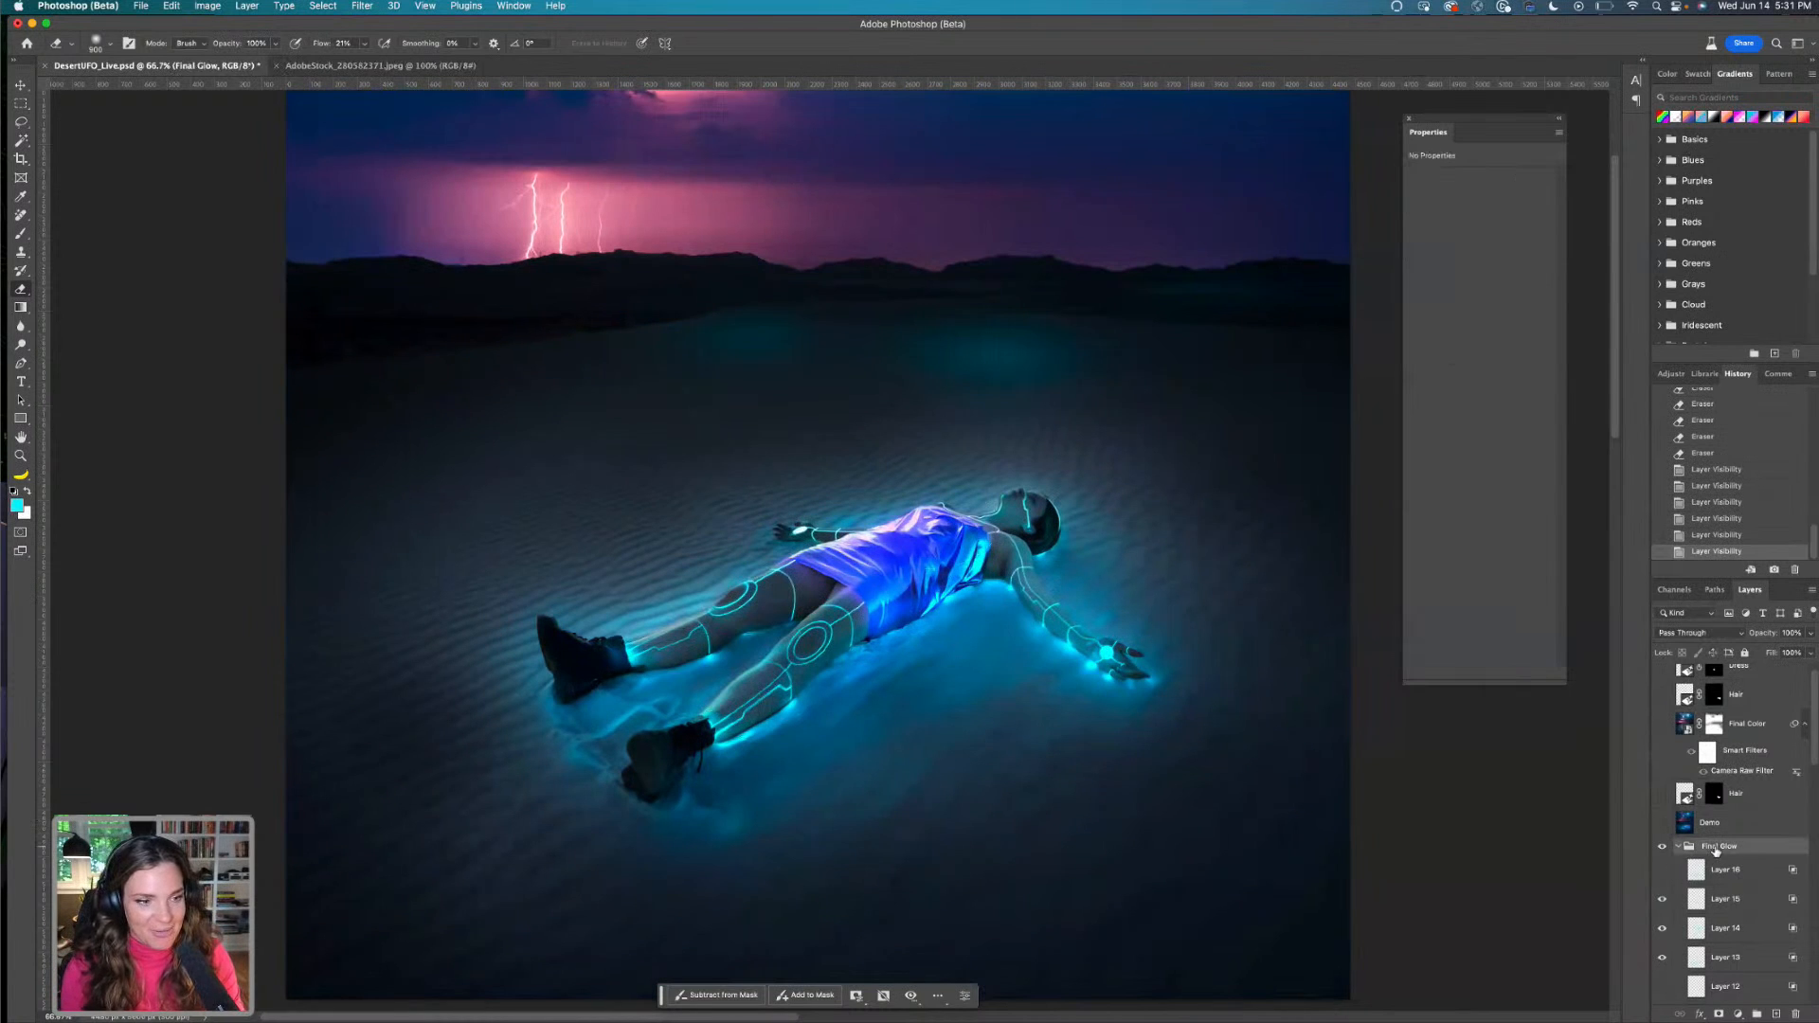
left_click(1662, 824)
left_click(1662, 824)
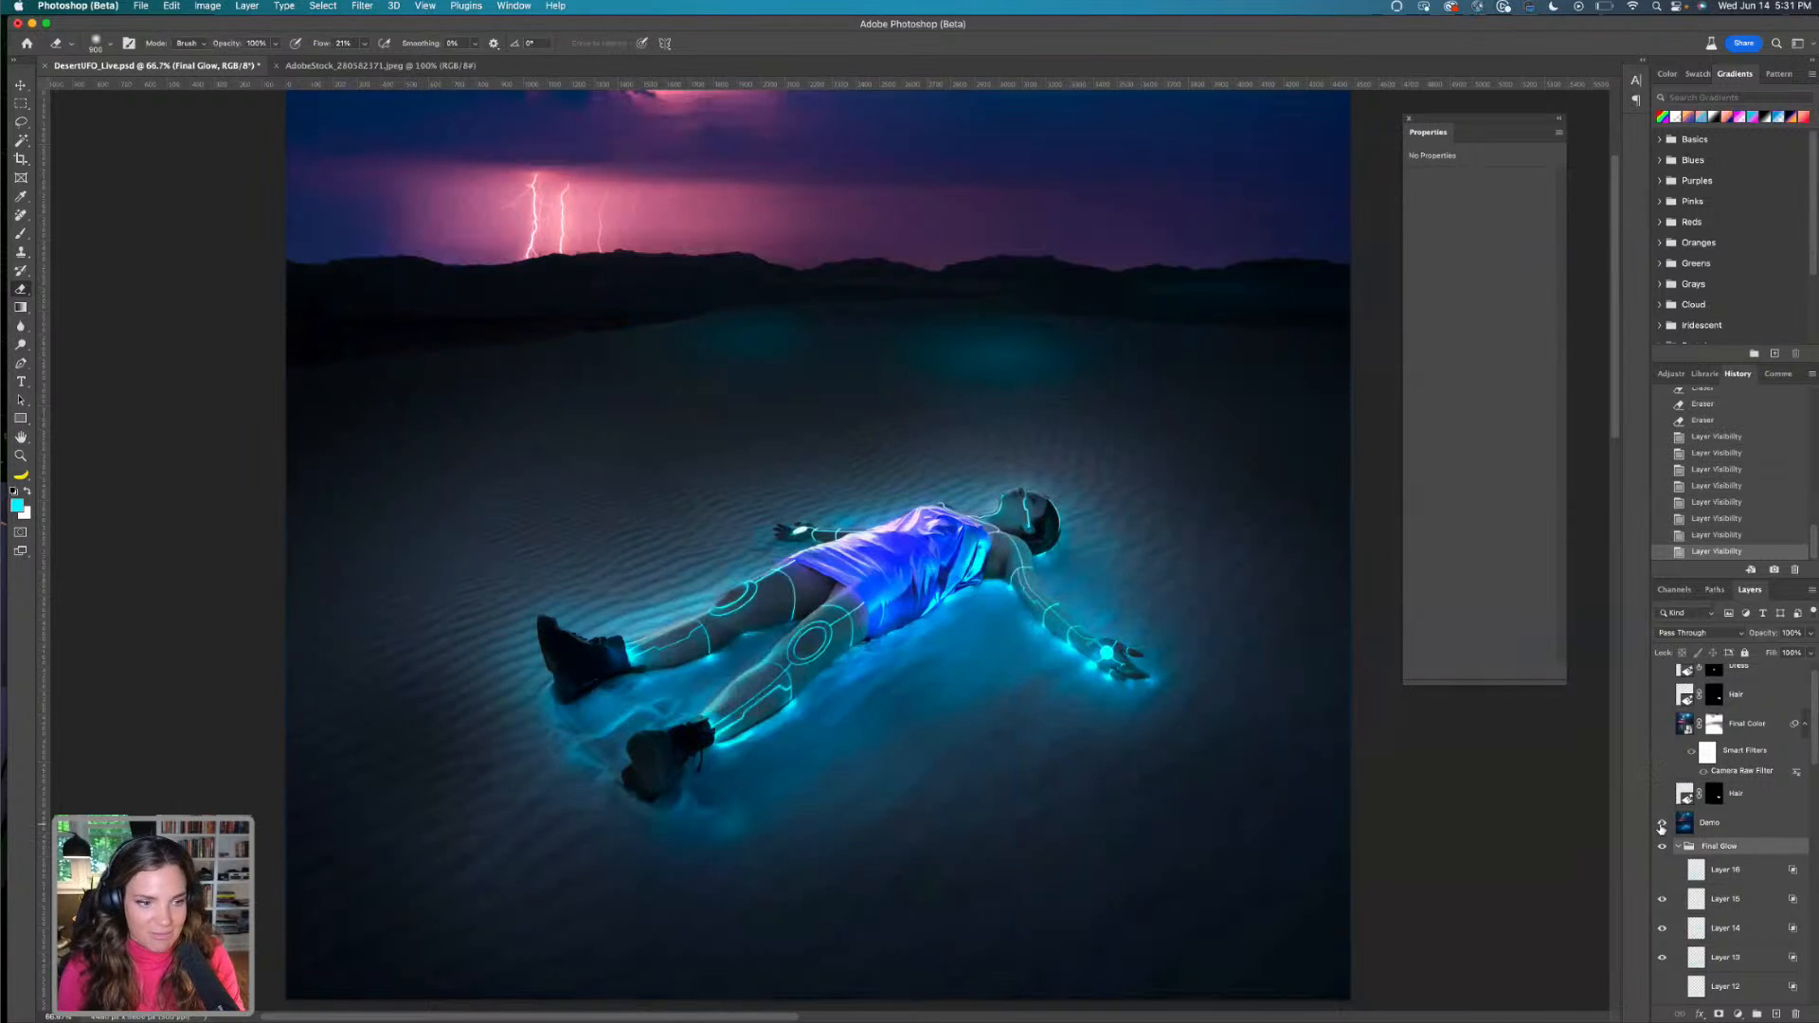
left_click(1662, 824)
left_click(1661, 824)
left_click(1662, 824)
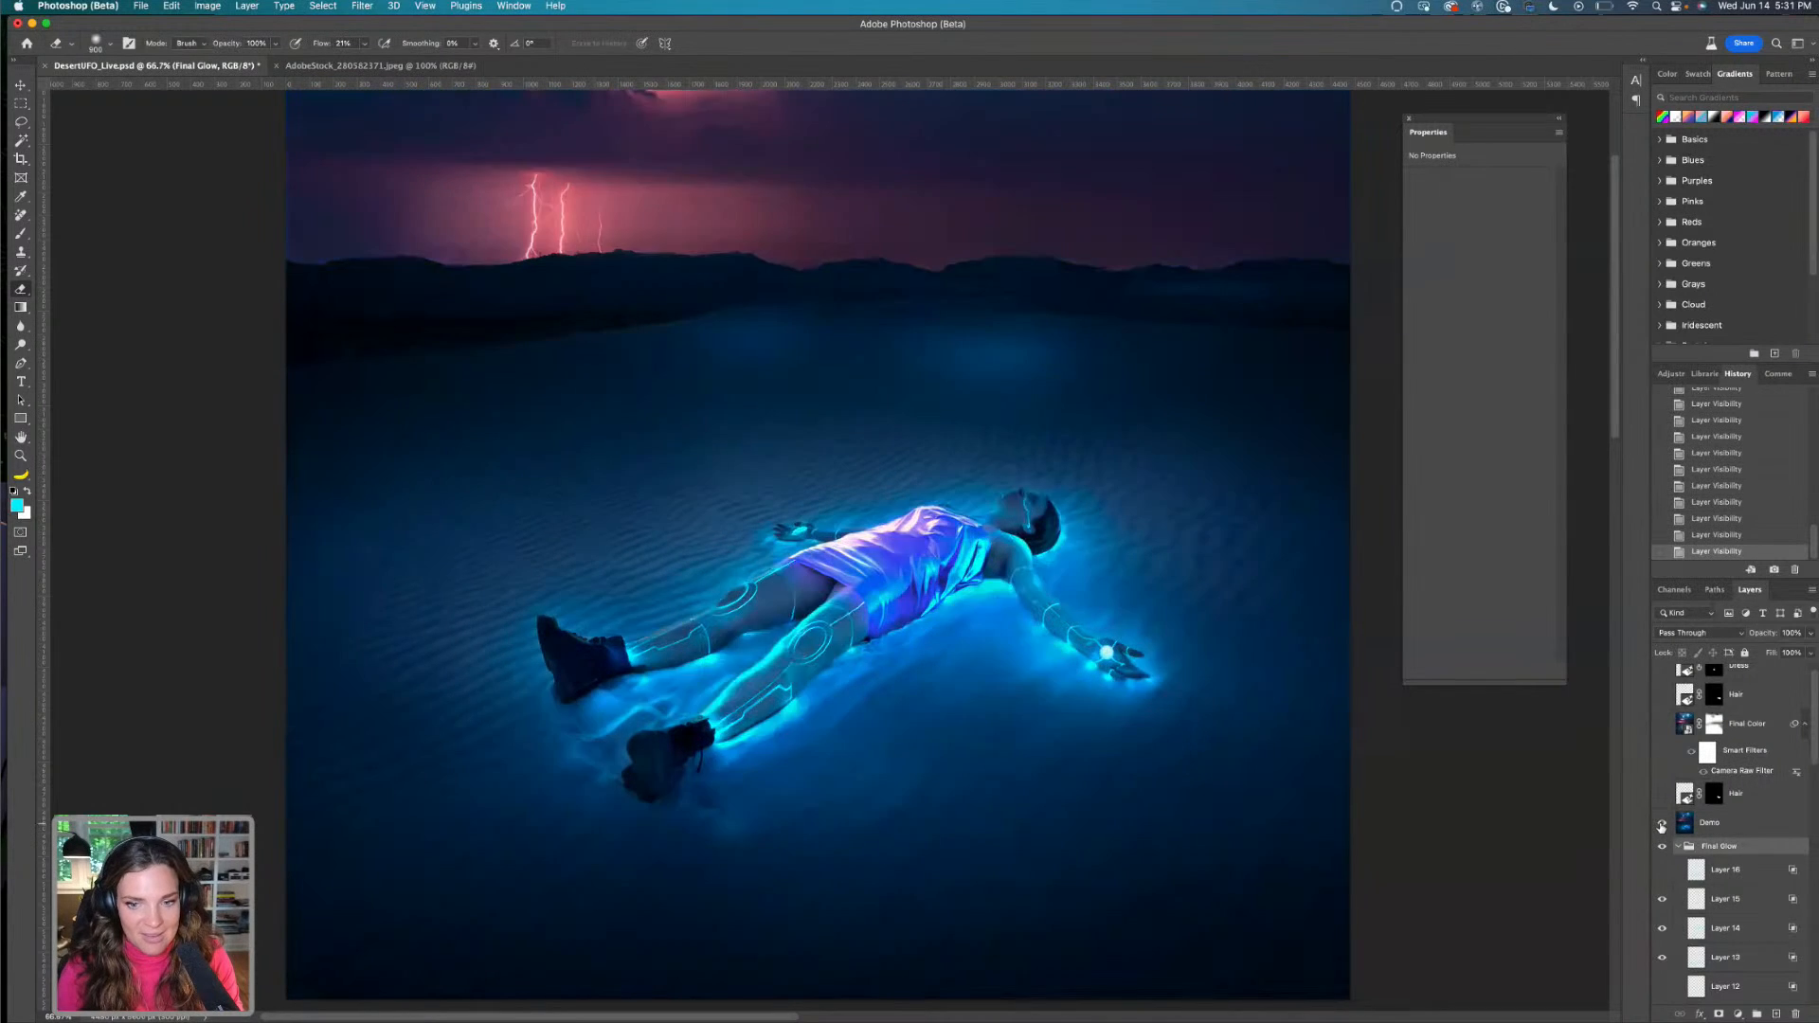
left_click(1662, 824)
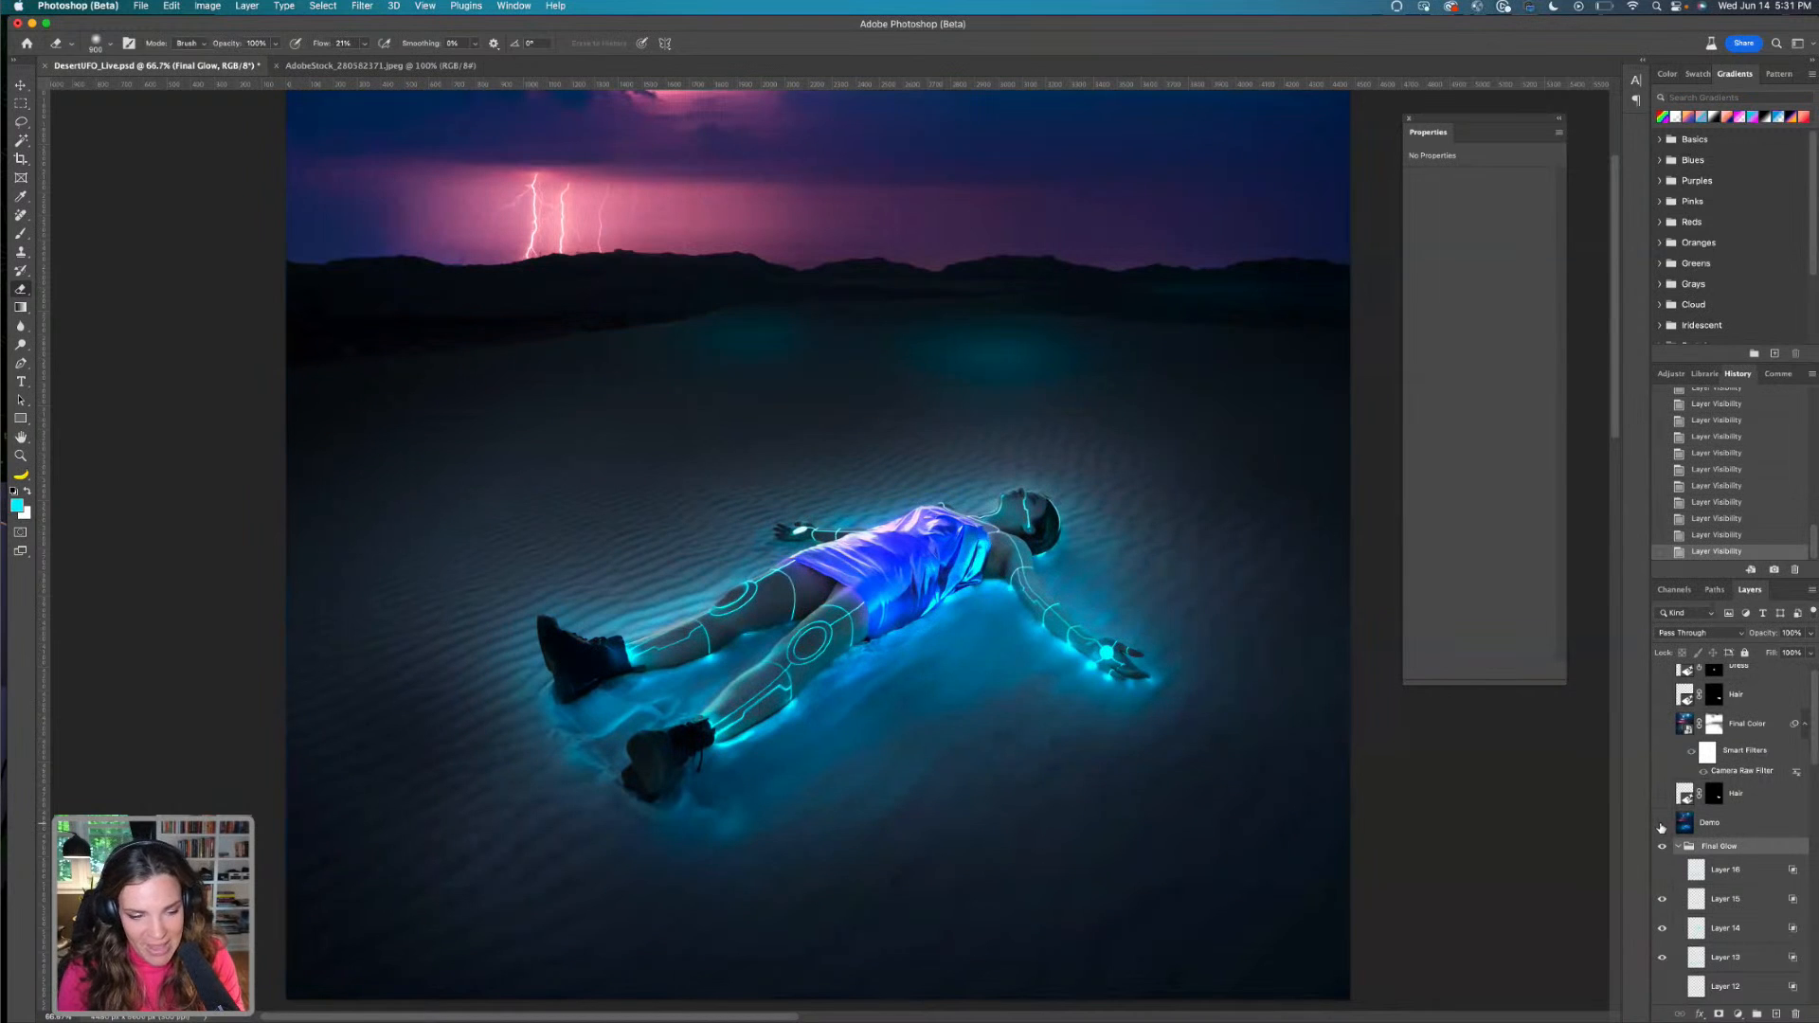
left_click(1660, 869)
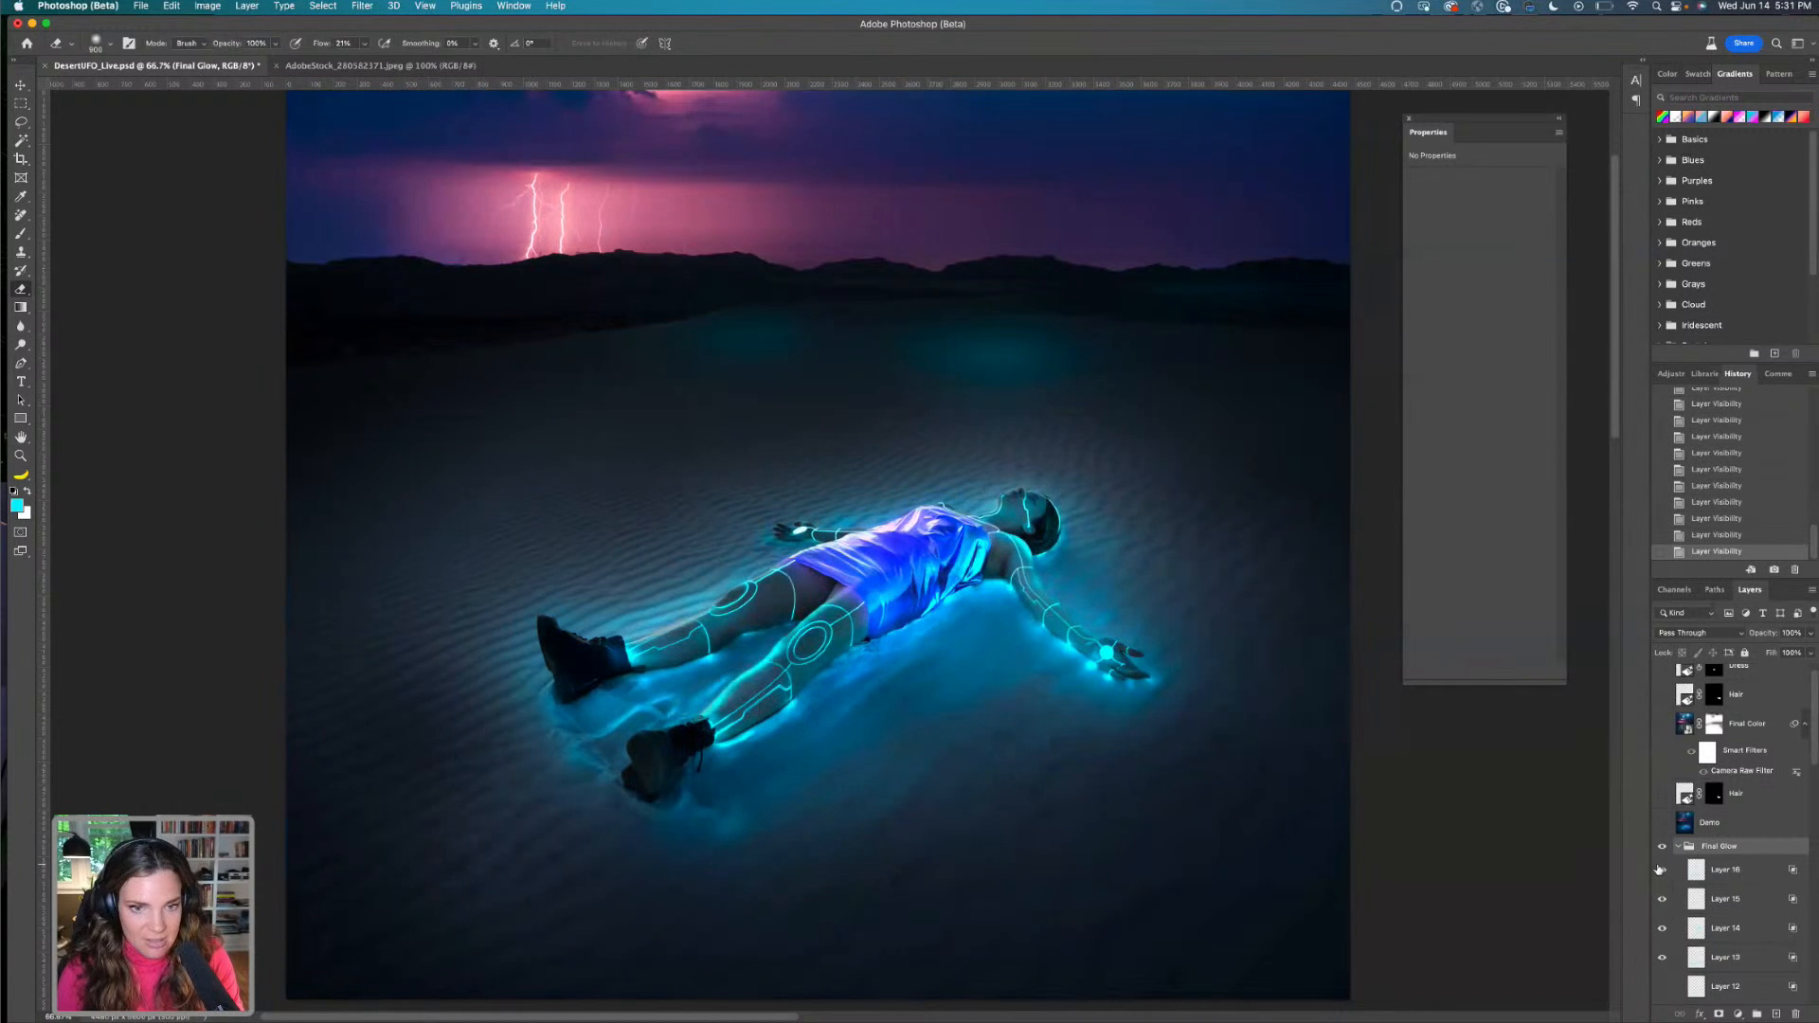
Toggle Layer 16 in the Final Glow group to compare the glow with and without it, leaving it visible
left_click(1659, 869)
left_click(1659, 866)
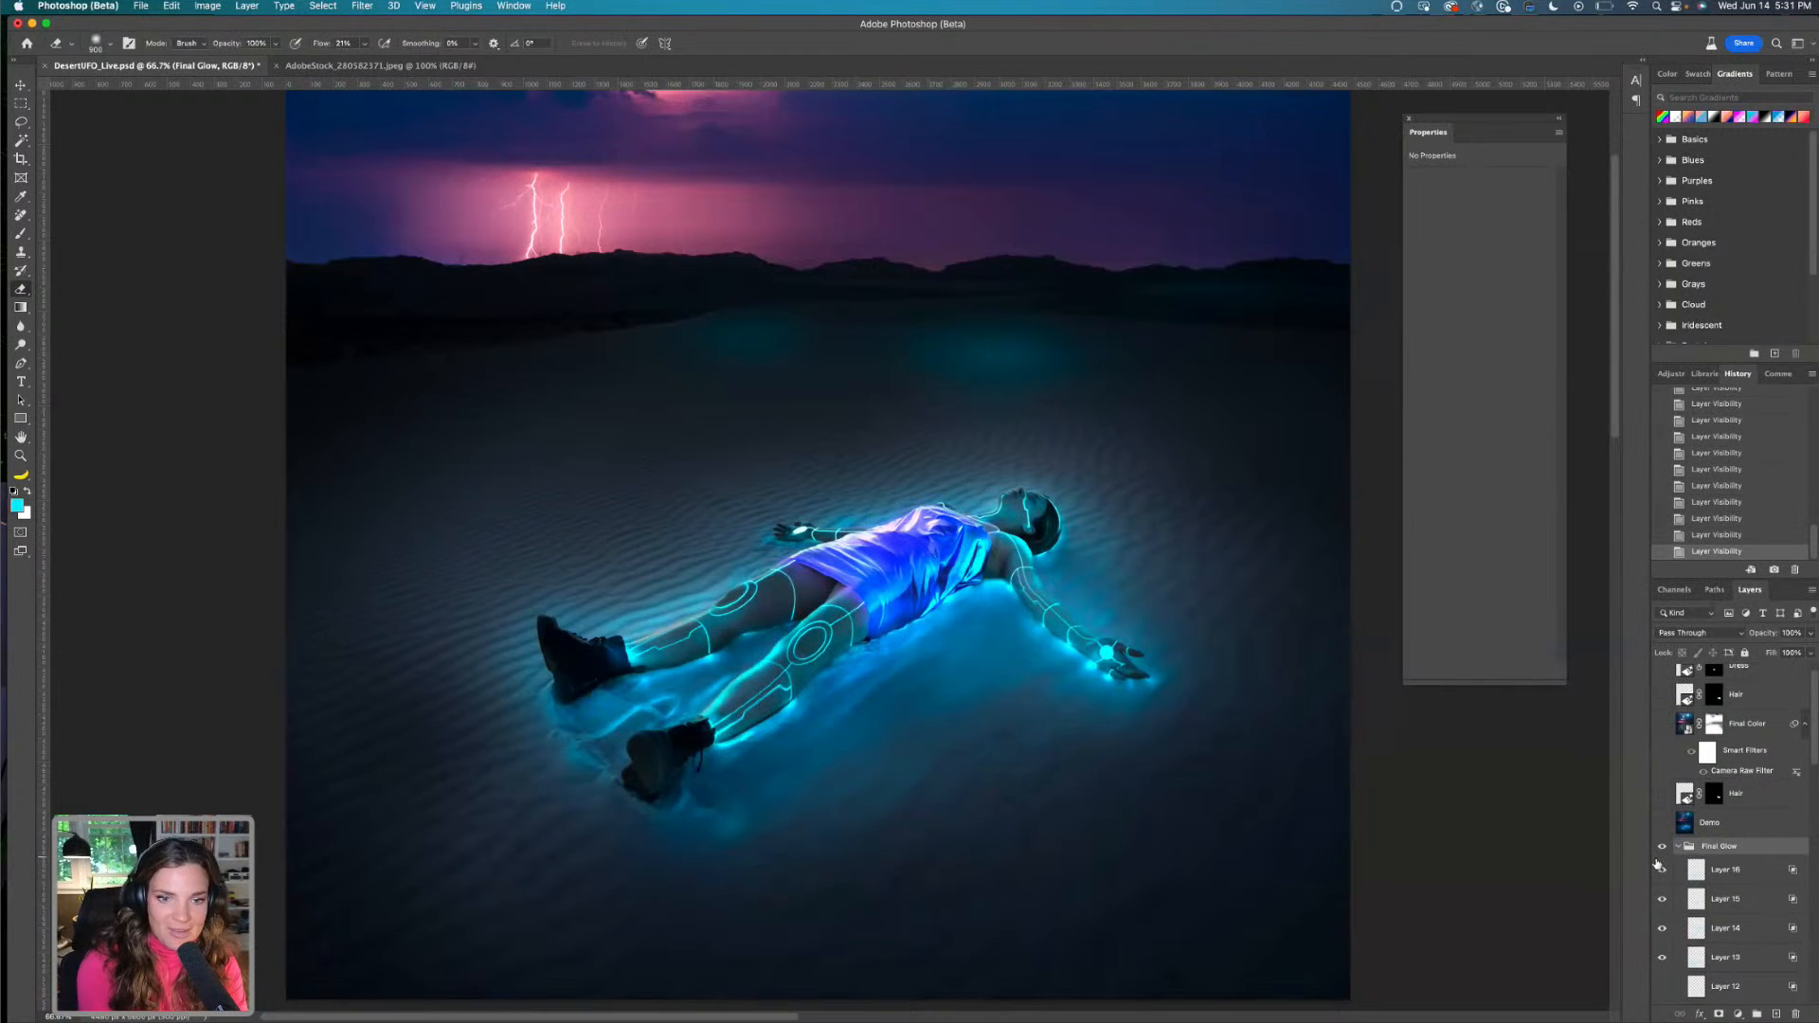
left_click(1662, 870)
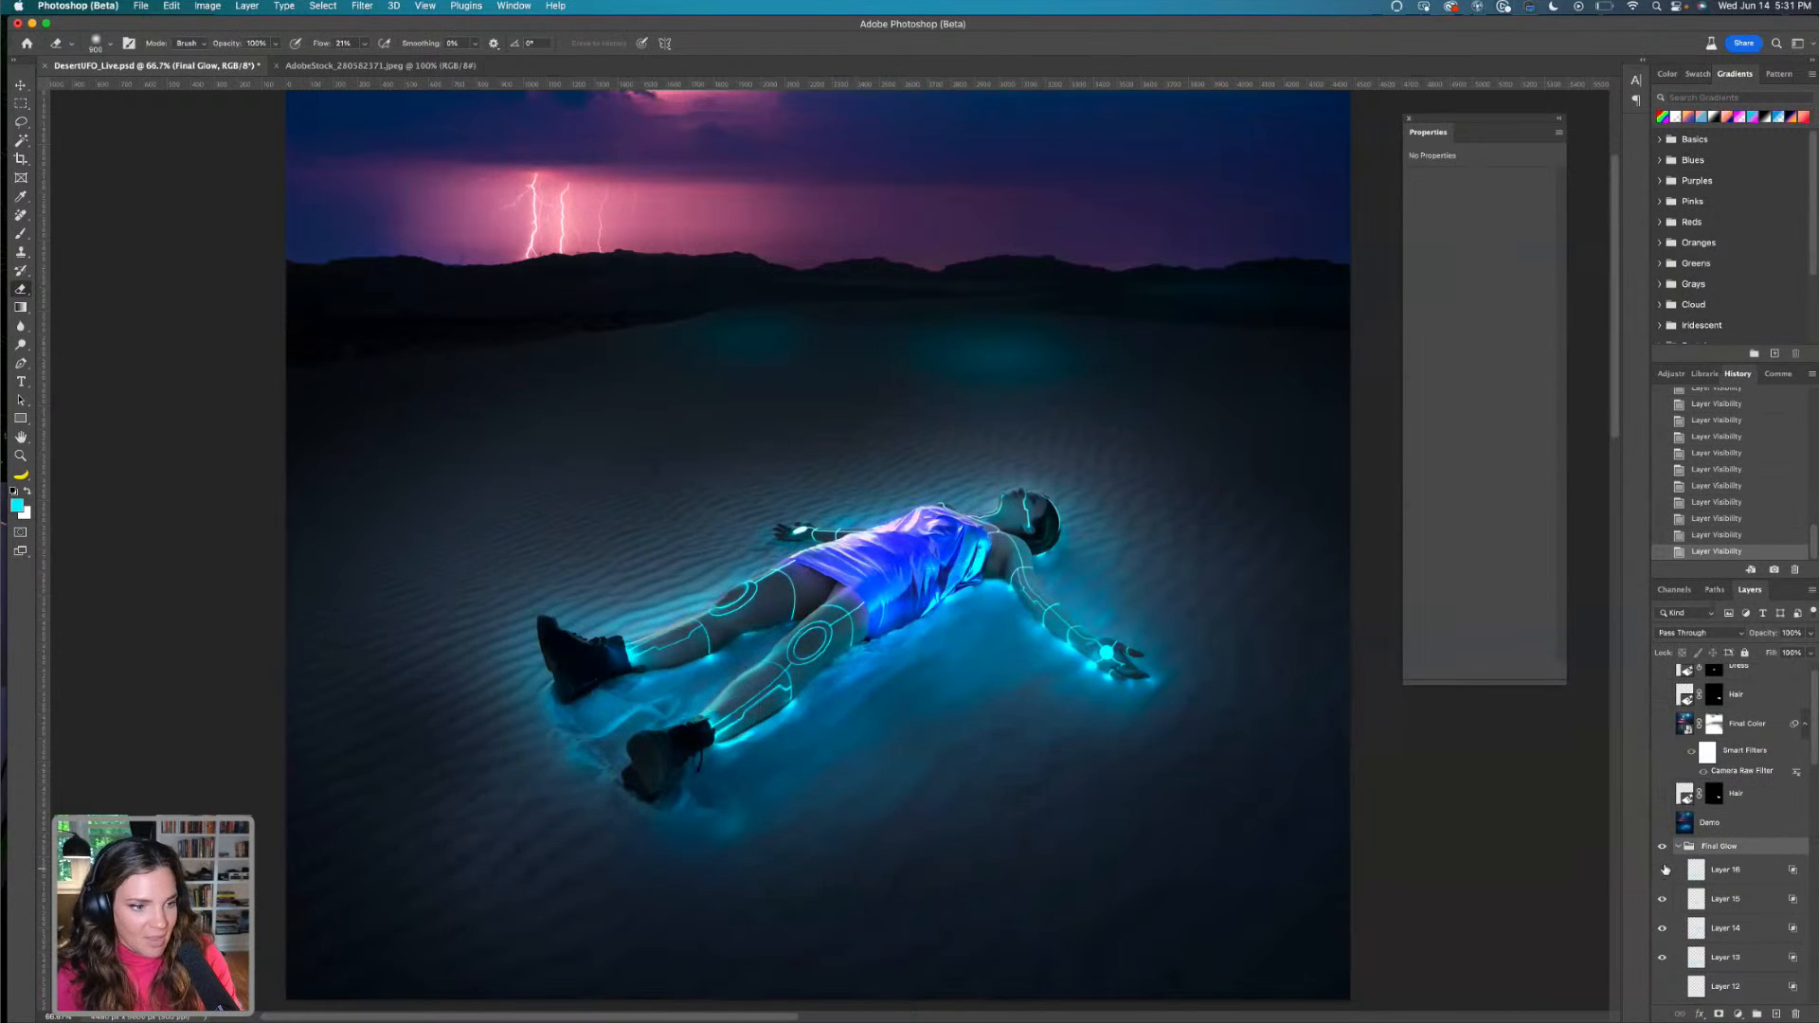
left_click(1663, 870)
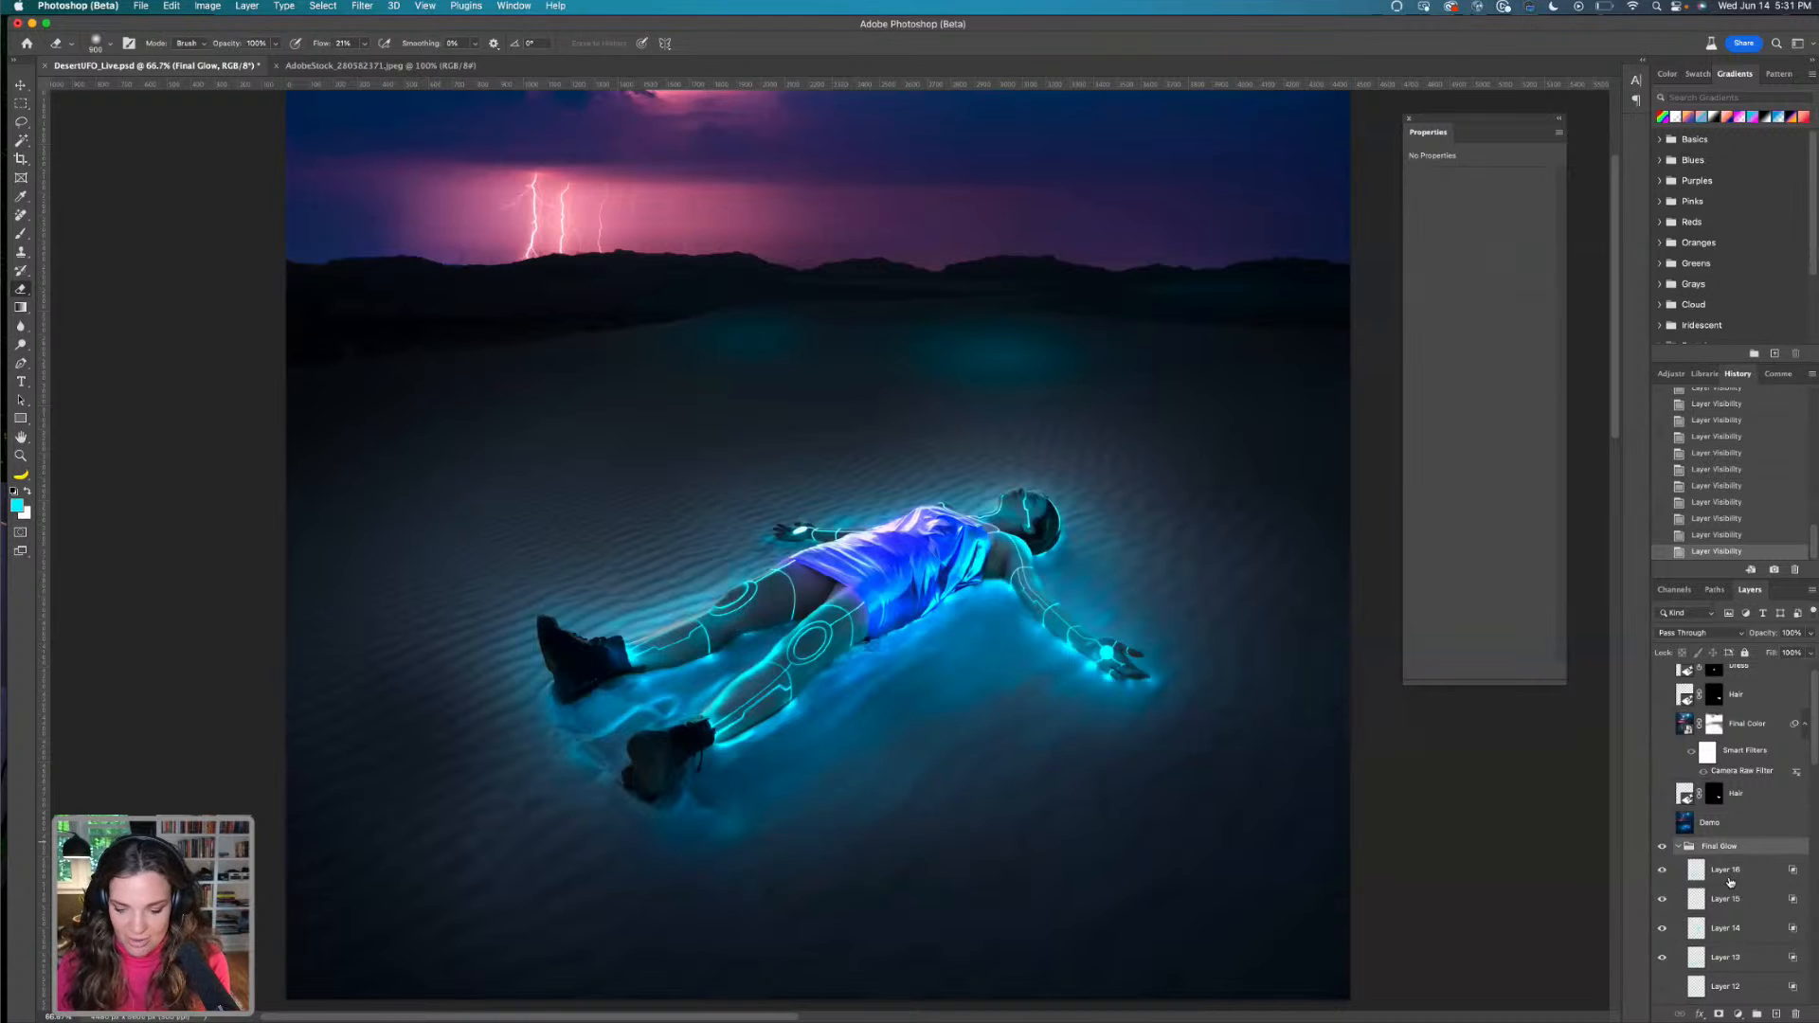
Stamp all visible layers into a new layer above the Final Glow group and convert it to a Smart Object
key("super+shift+alt+e")
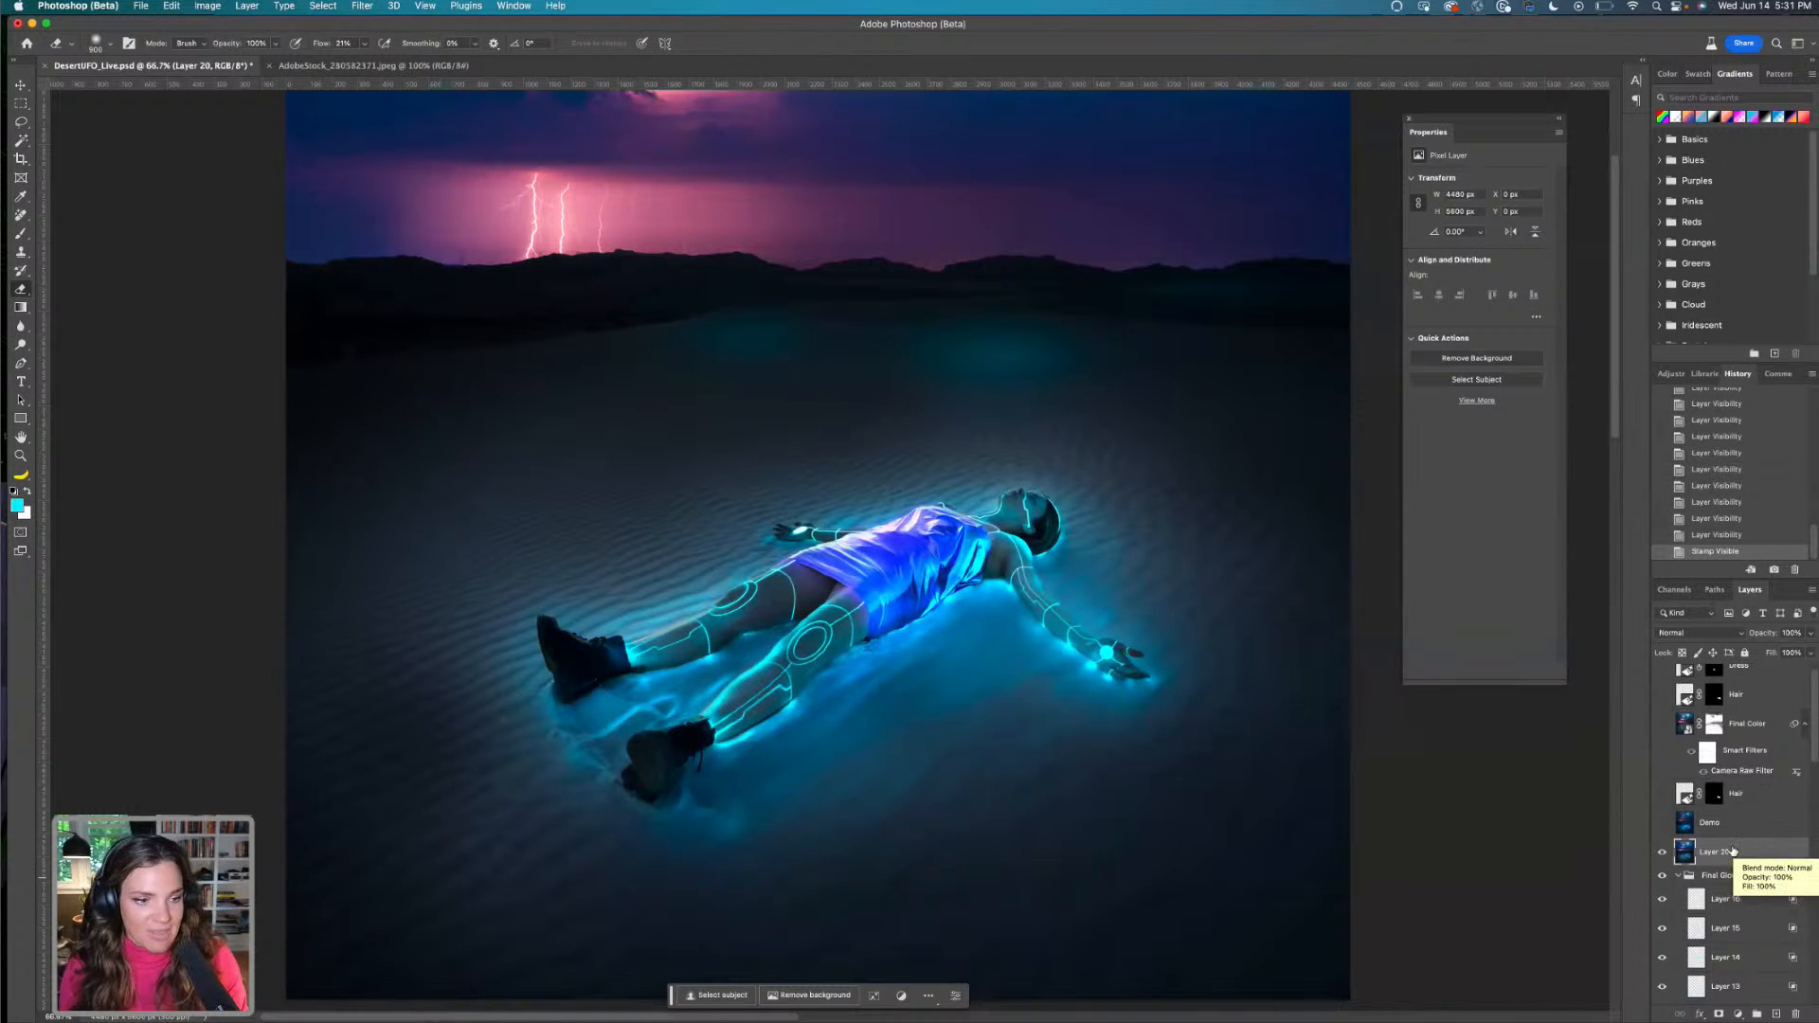
key("super+minus")
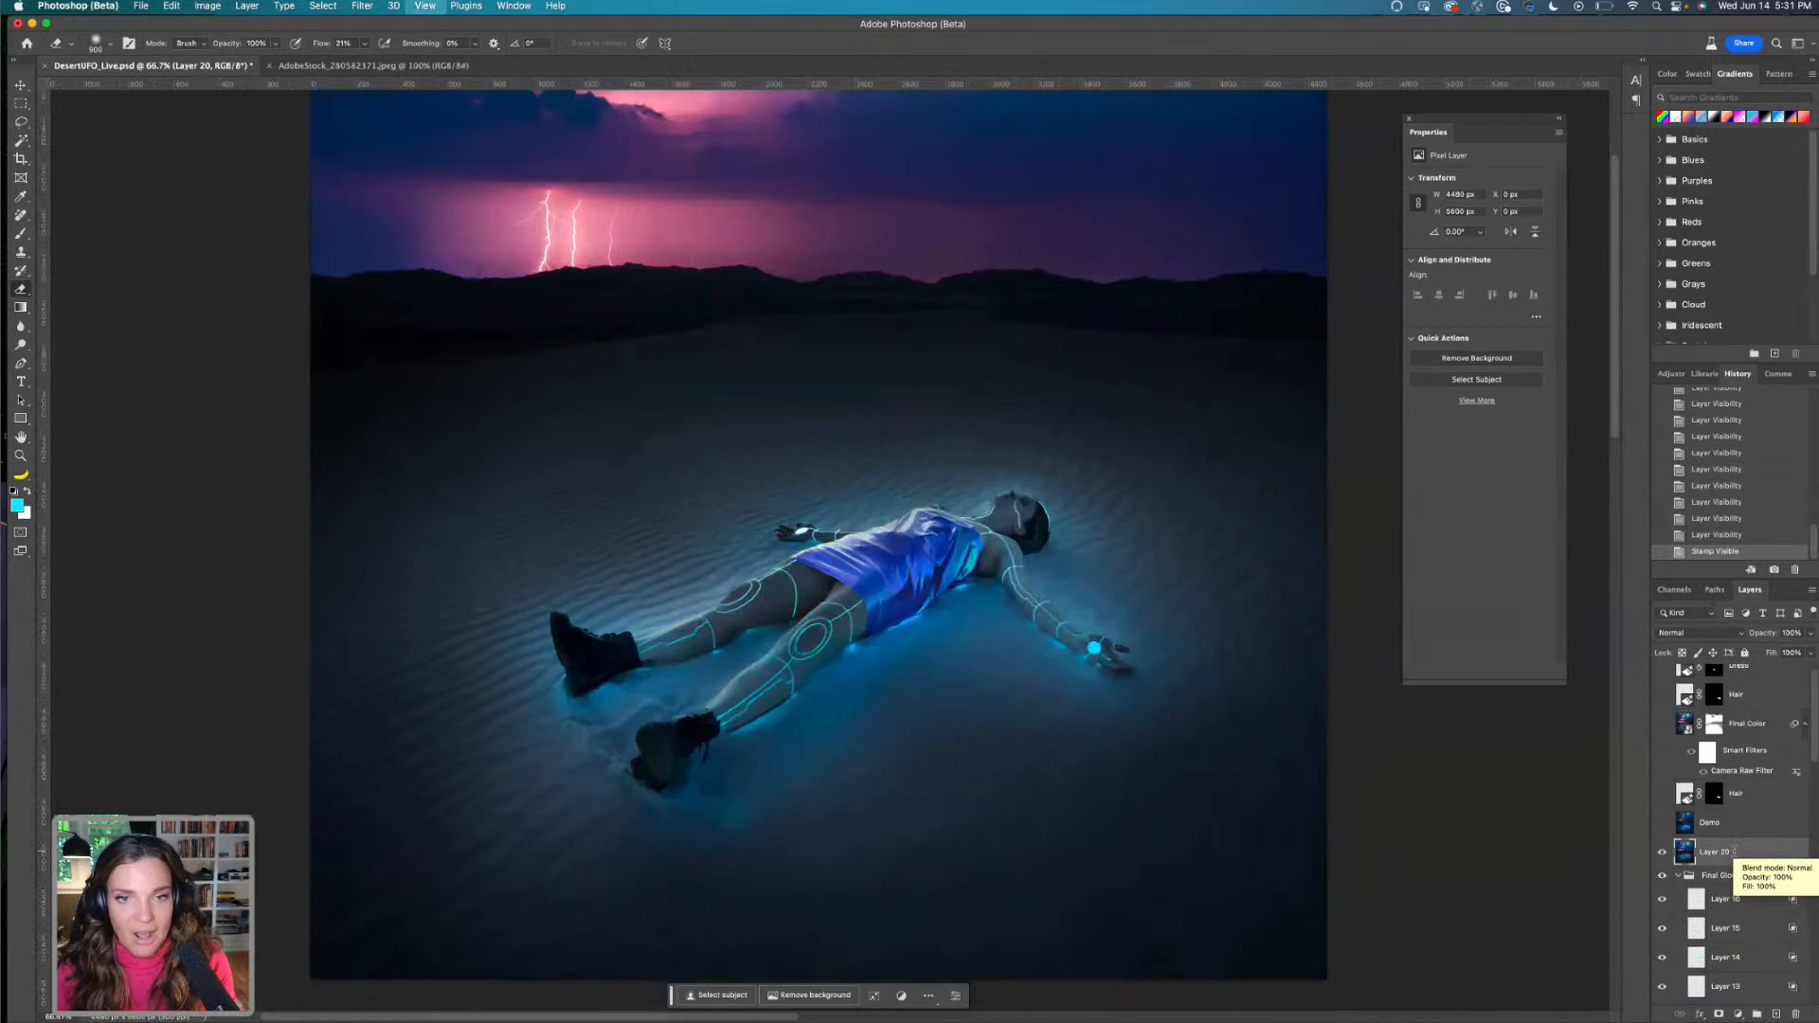
right_click(1737, 854)
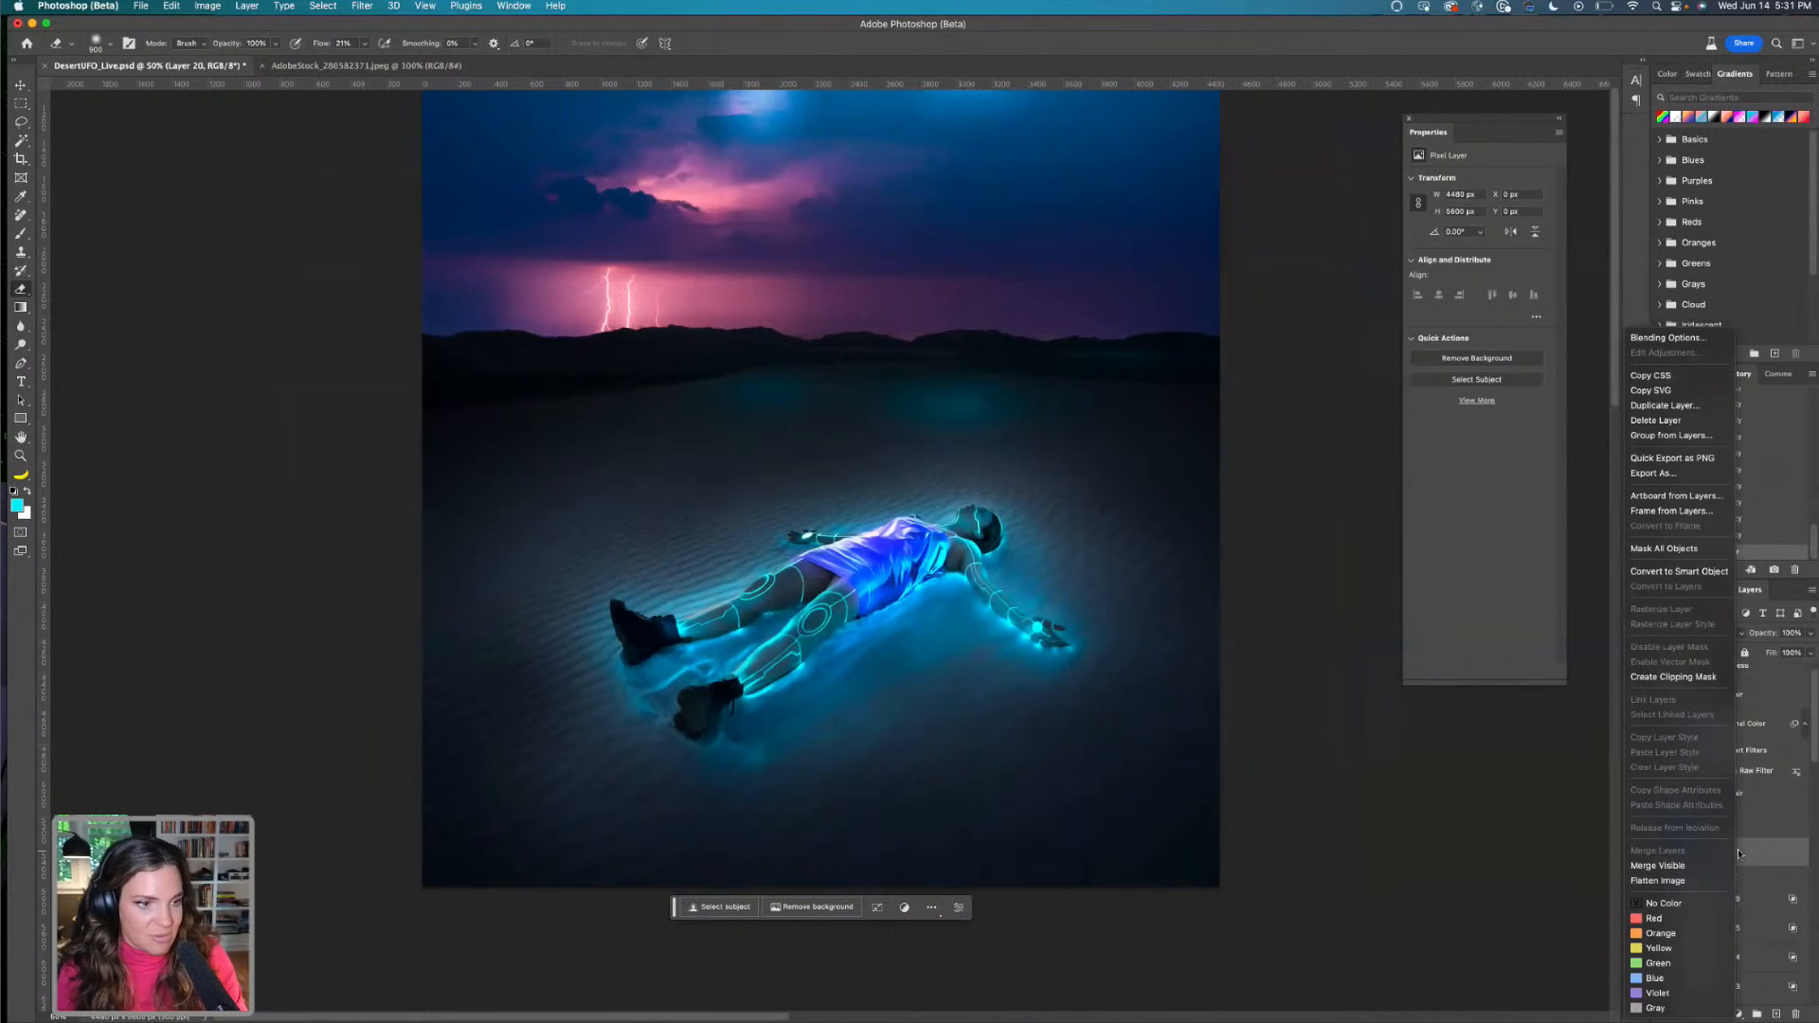
left_click(1672, 573)
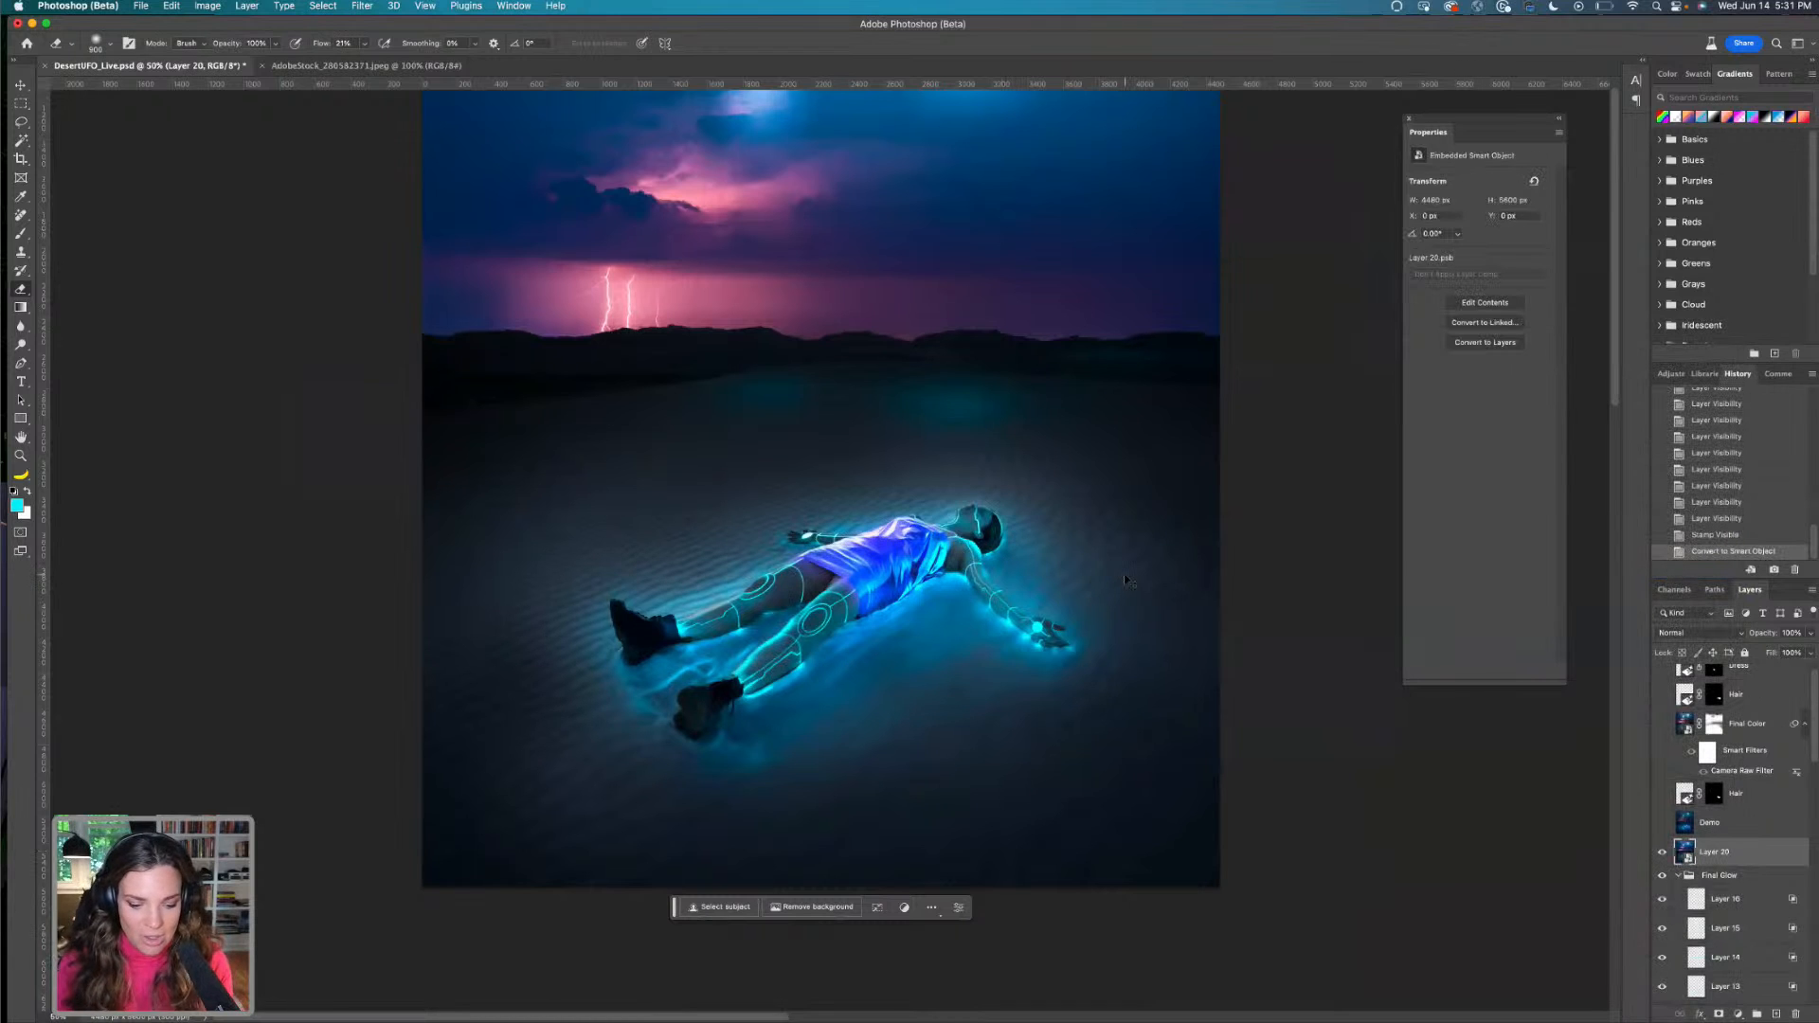
key("super+minus")
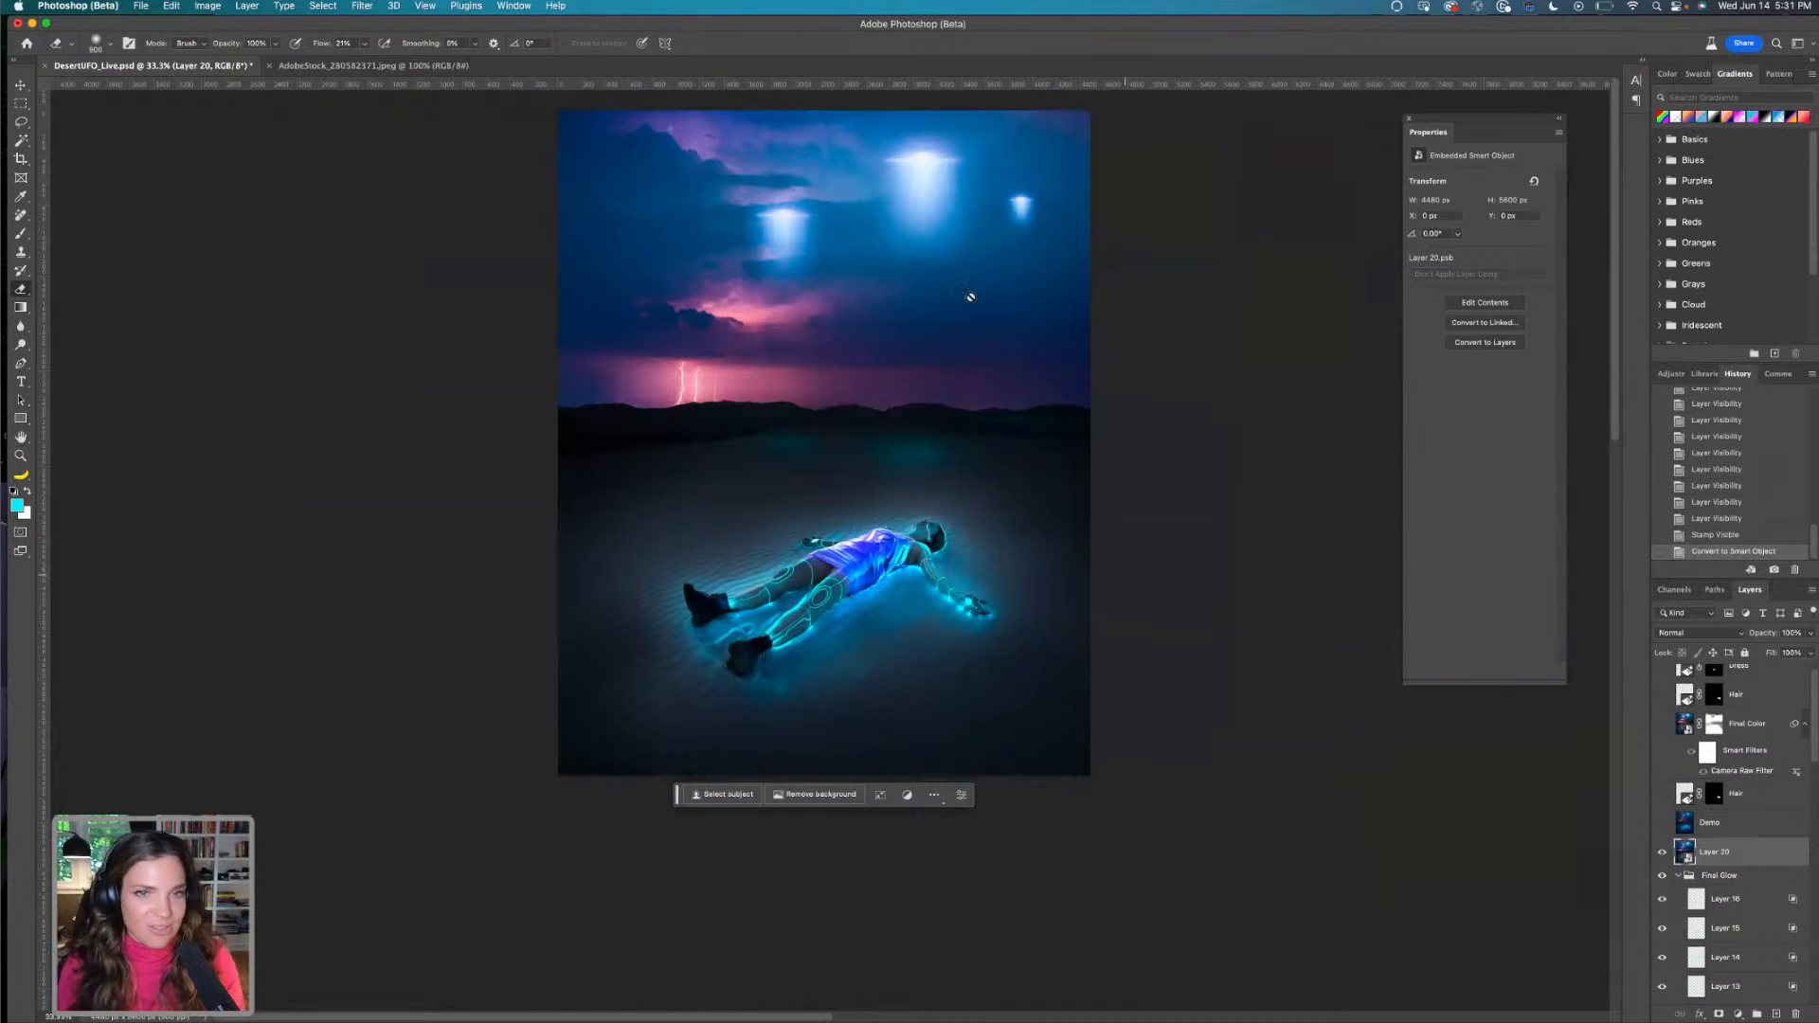
Open the stamped Smart Object in the Camera Raw Filter and try Temperature +40 with a strongly green Tint
left_click(363, 7)
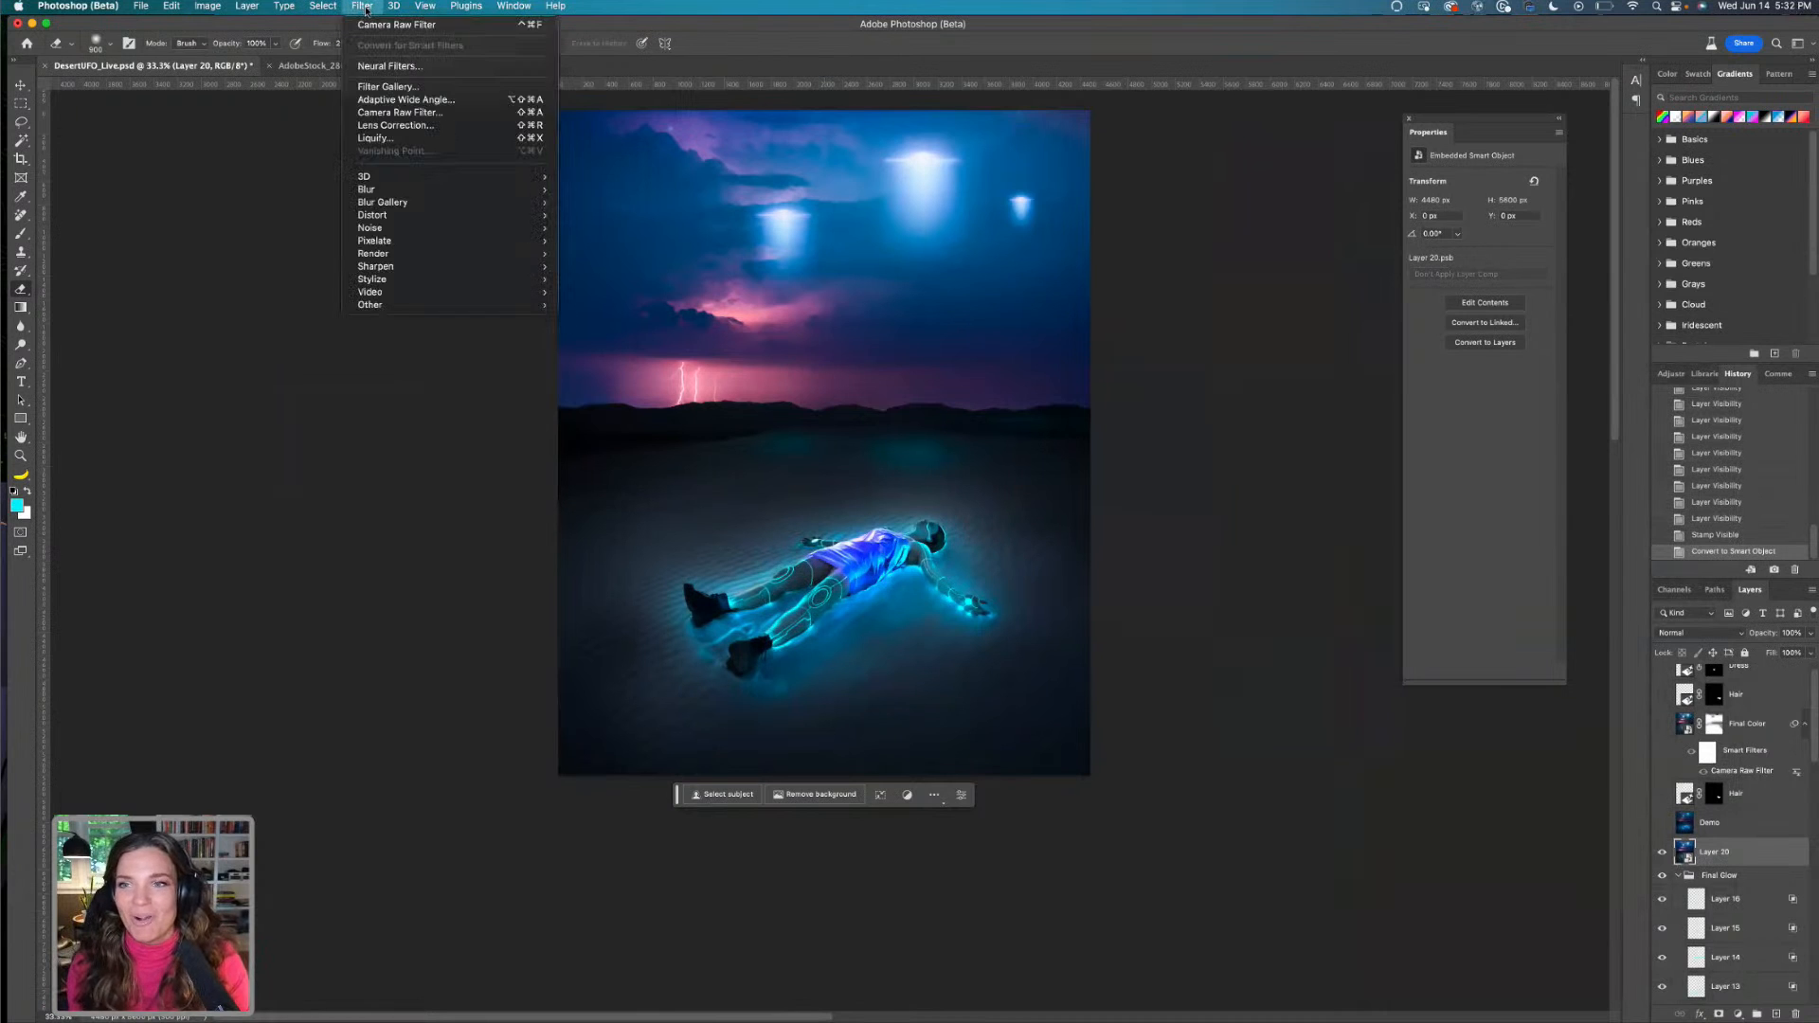
left_click(423, 113)
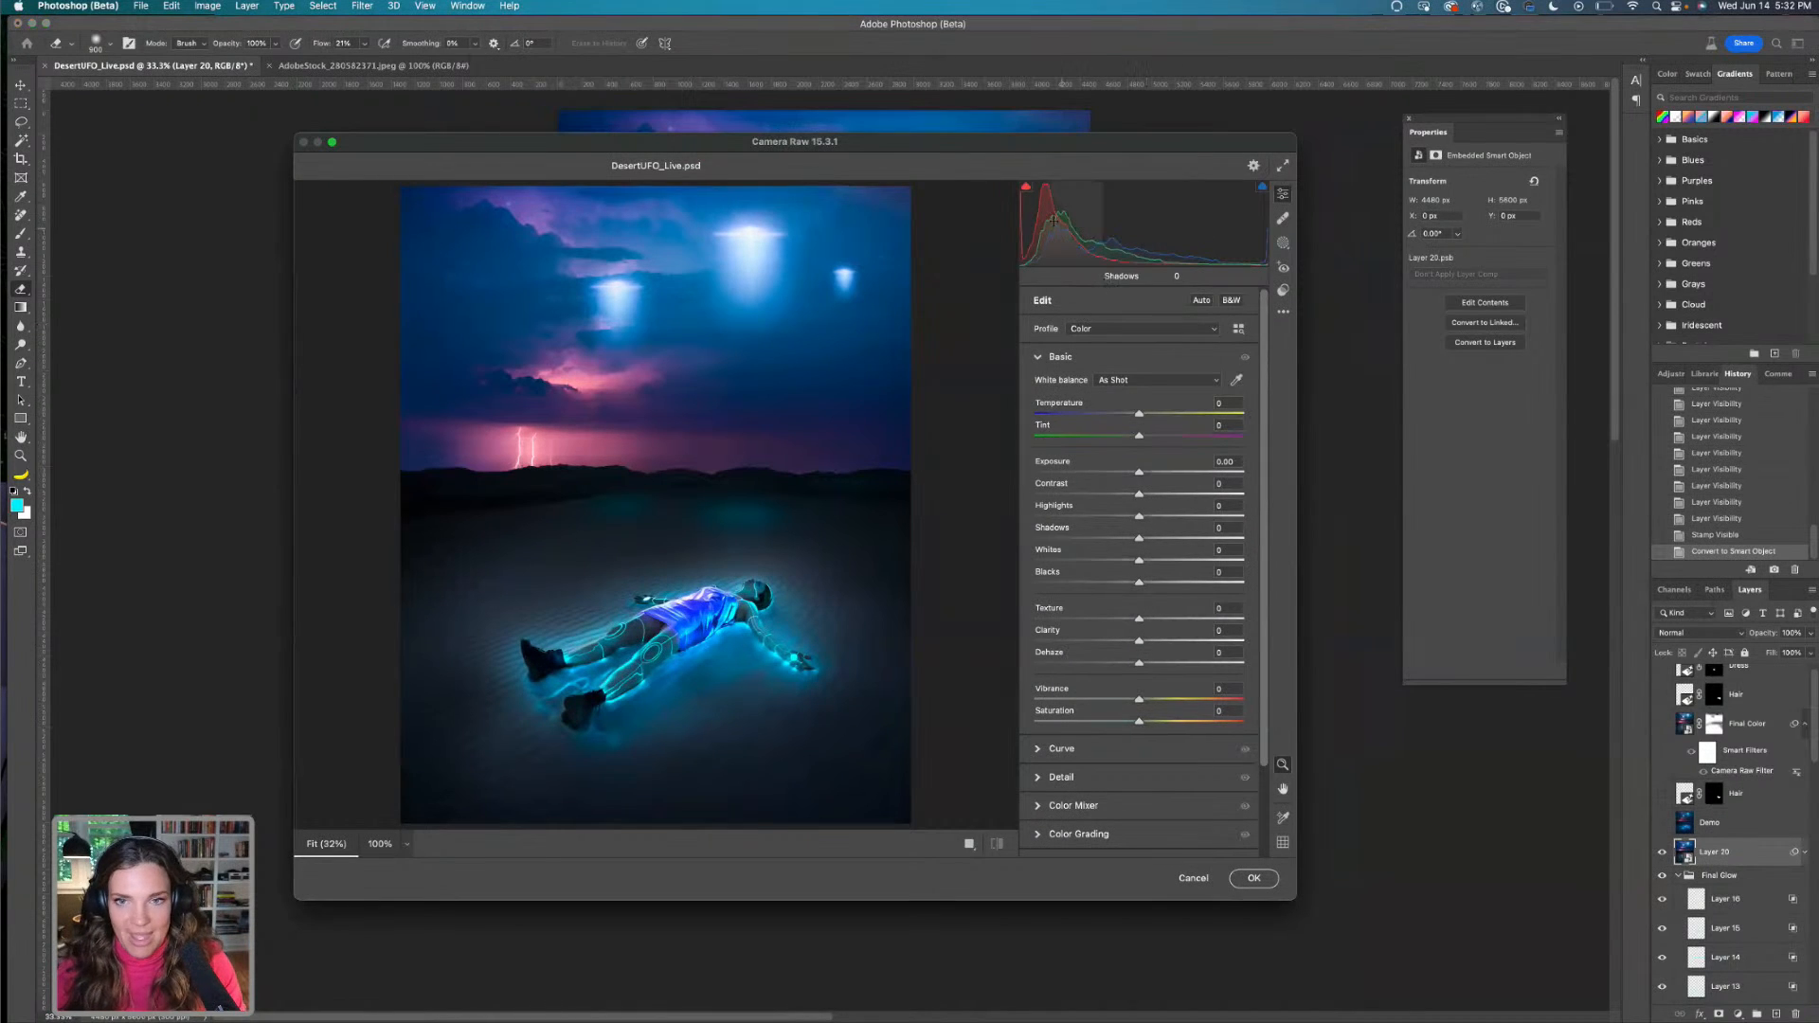
left_click_drag(1245, 410, 1286, 419)
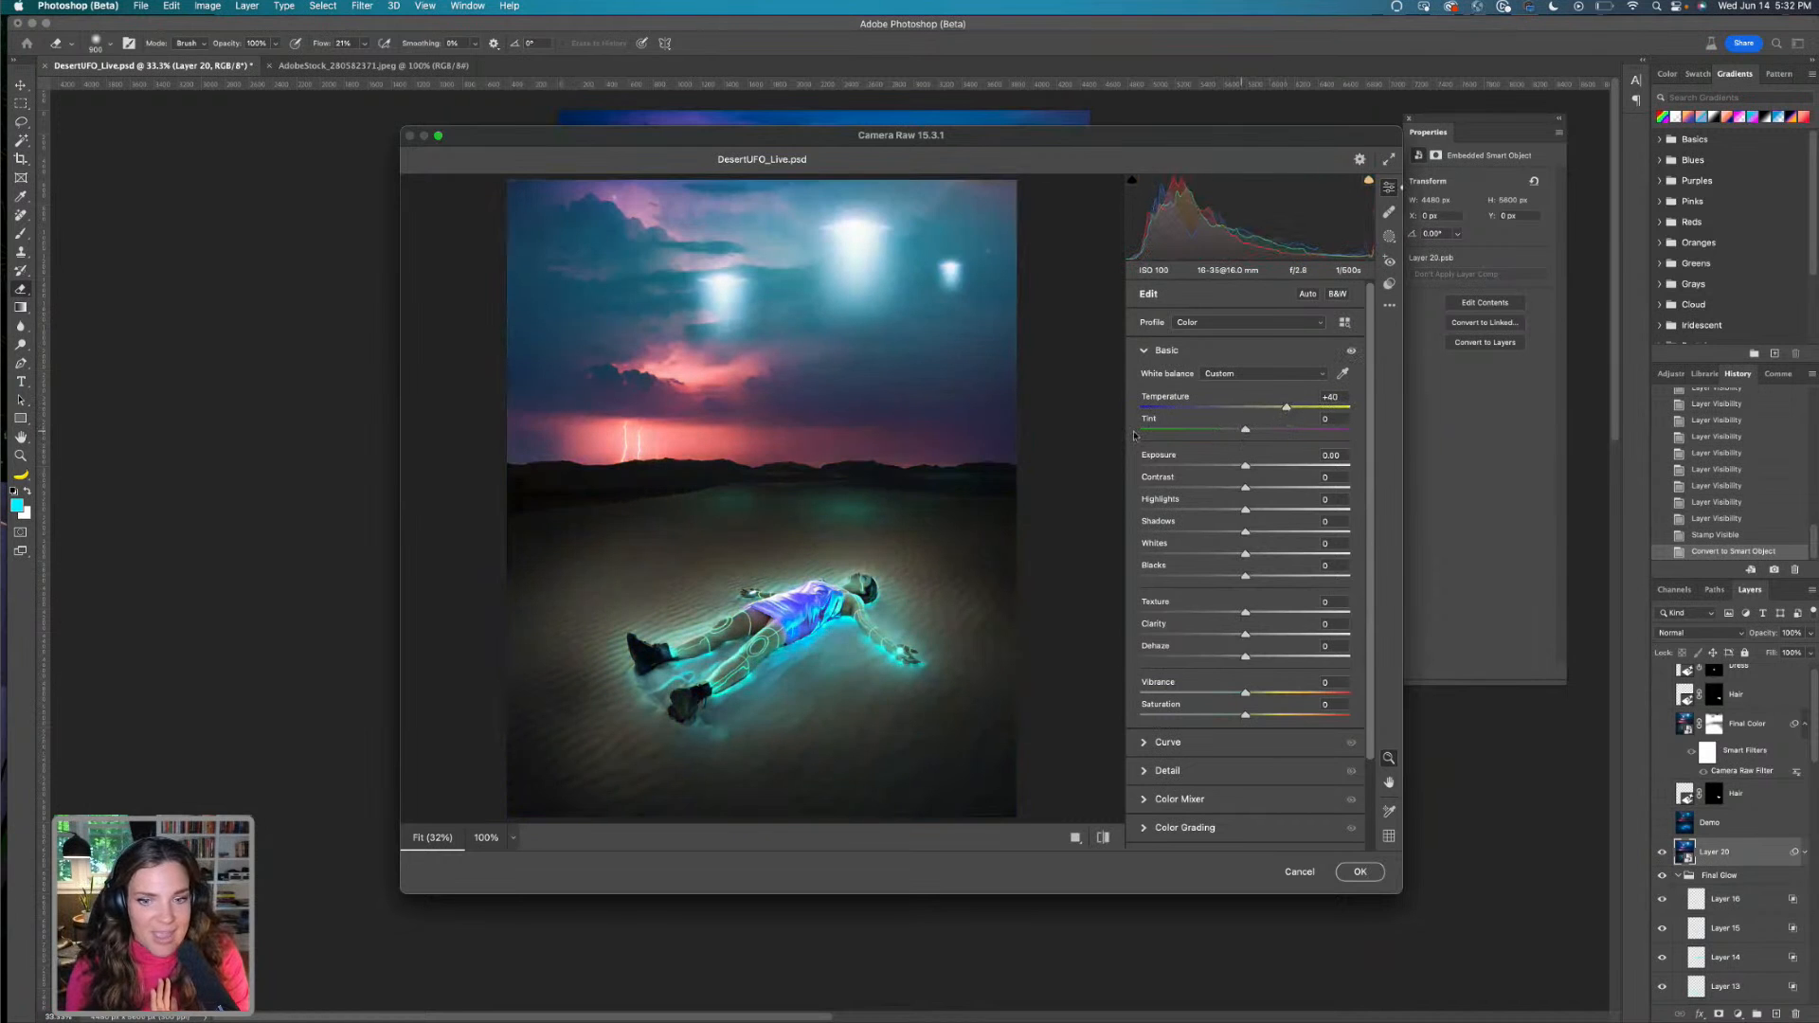
left_click_drag(1159, 435, 1222, 446)
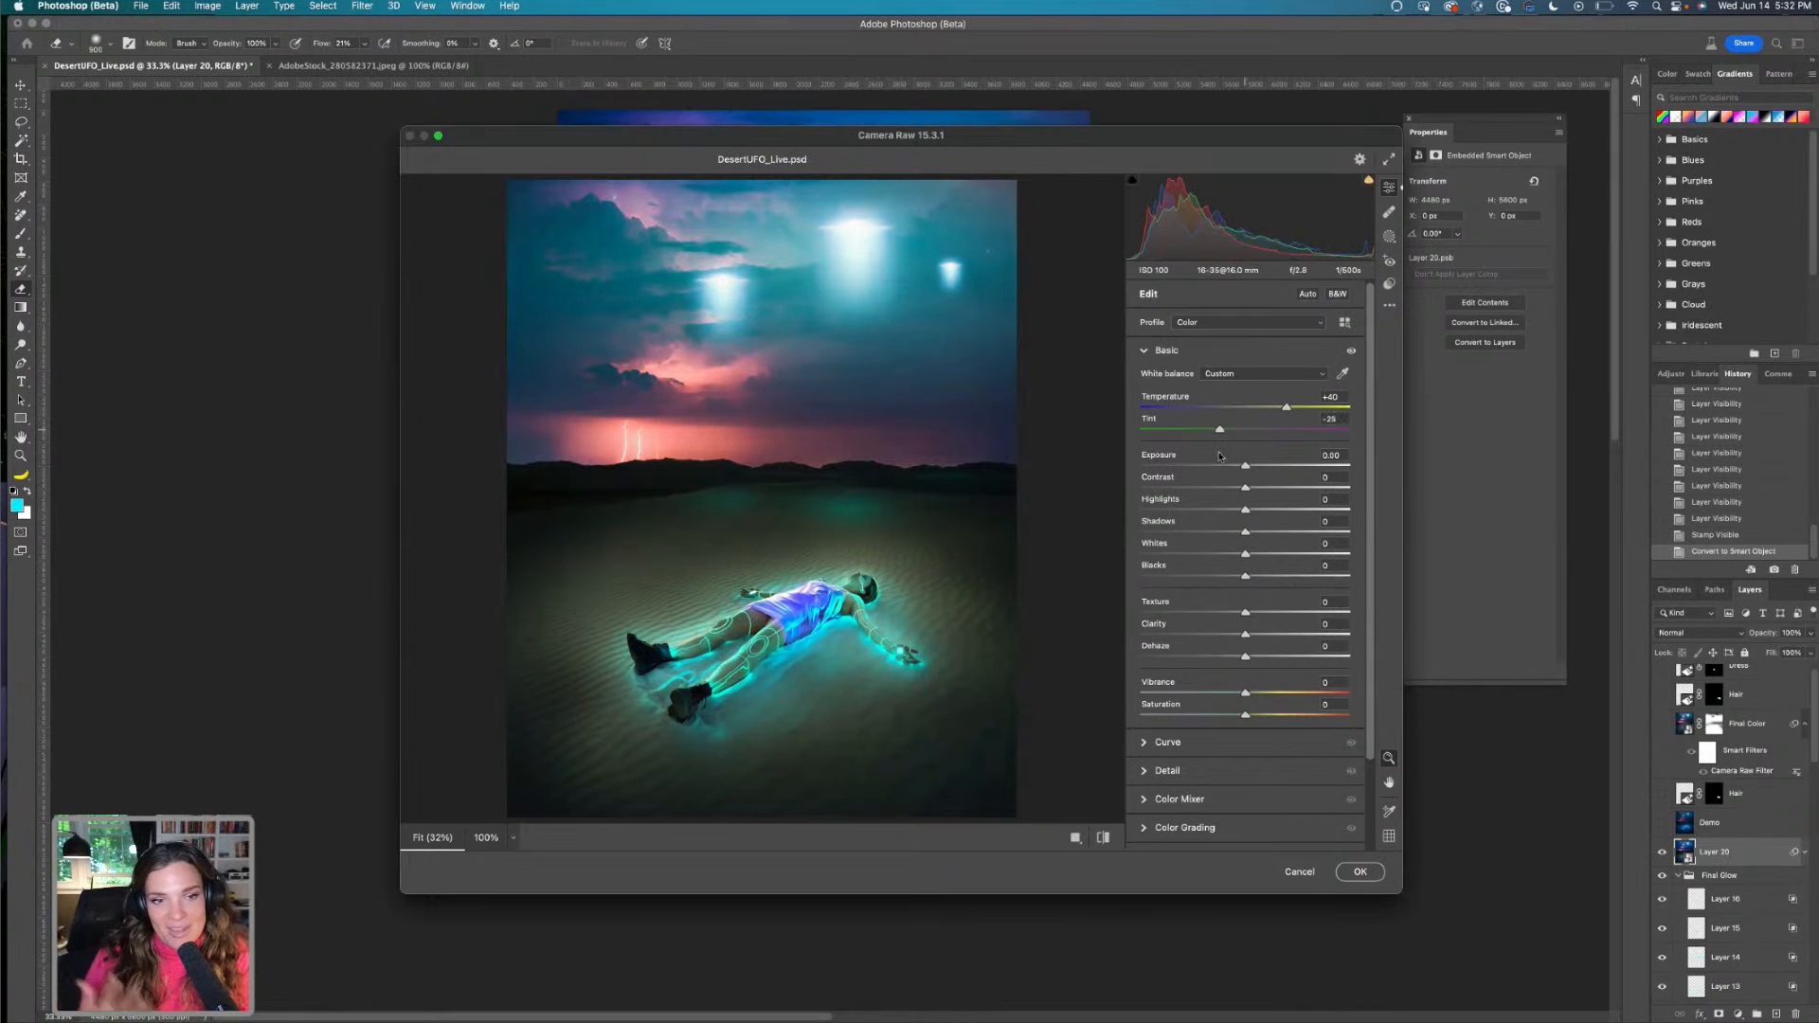
left_click_drag(1219, 456, 1112, 449)
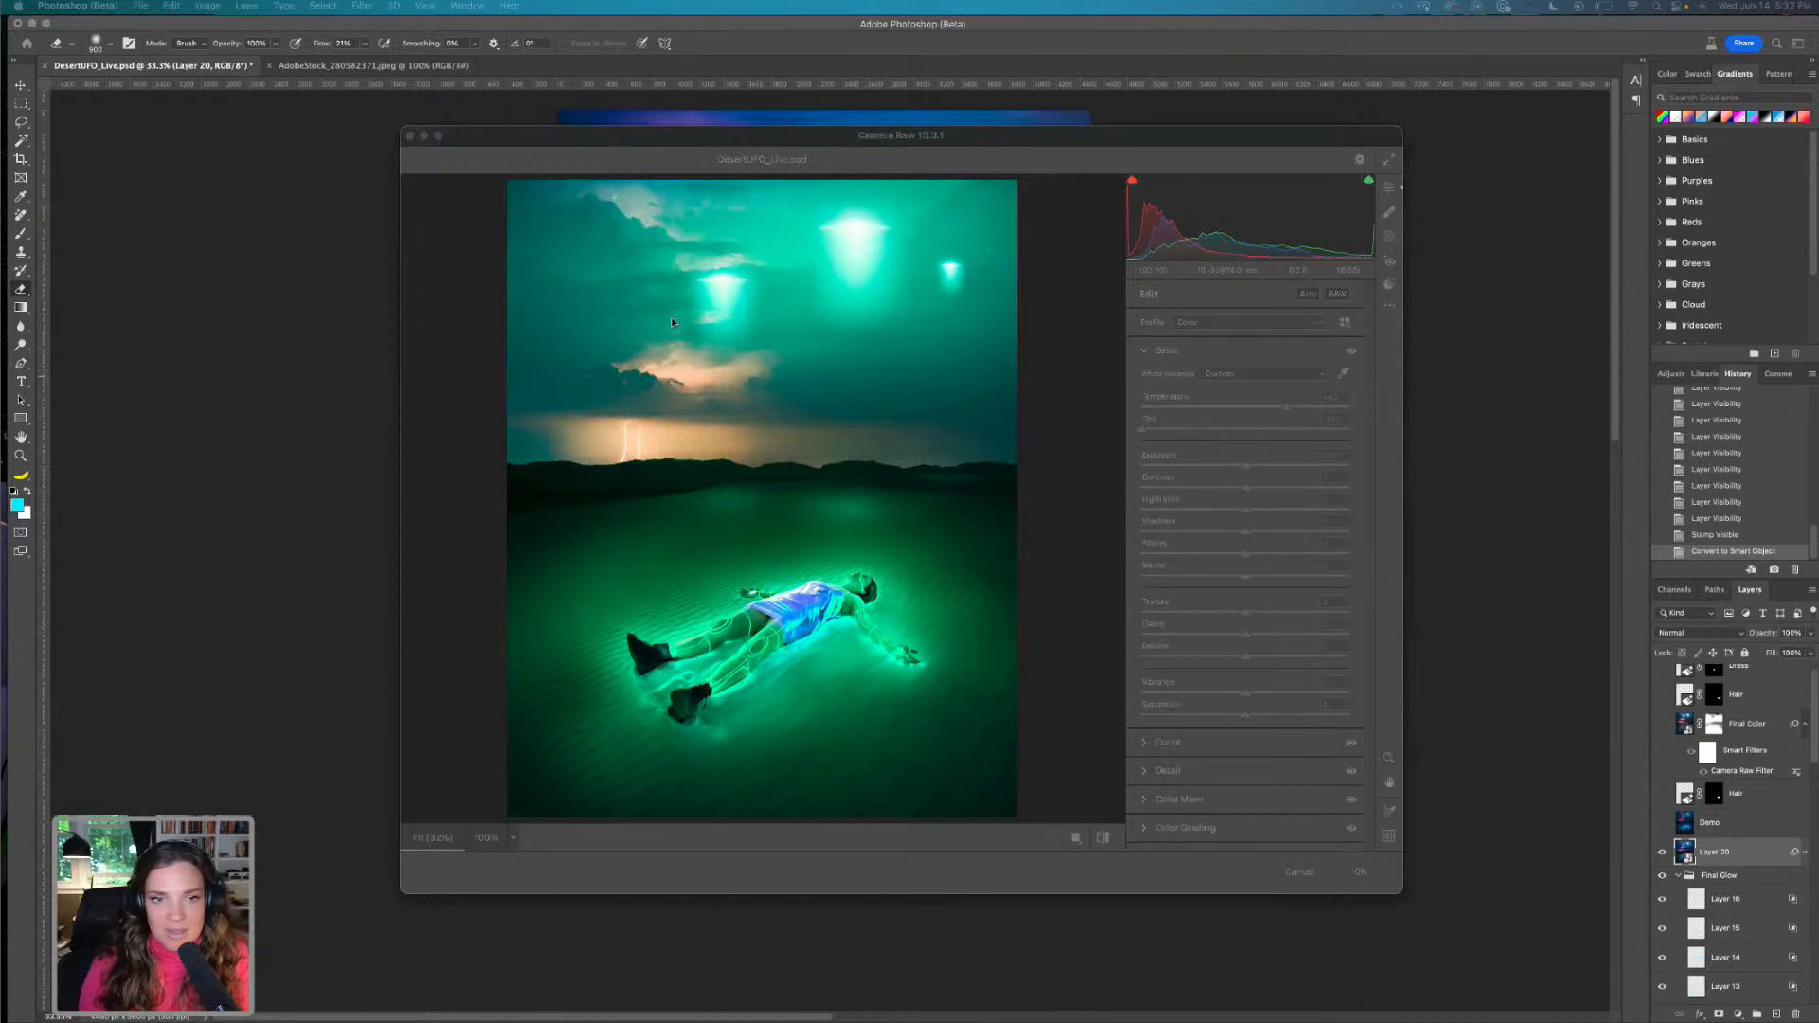
Set the Basic adjustments to Temperature -9, Tint +10, Highlights +7 and Shadows +21
left_click(1033, 358)
mouse_move(1251, 434)
left_mouse_down()
mouse_move(1229, 409)
mouse_move(1257, 432)
left_mouse_up()
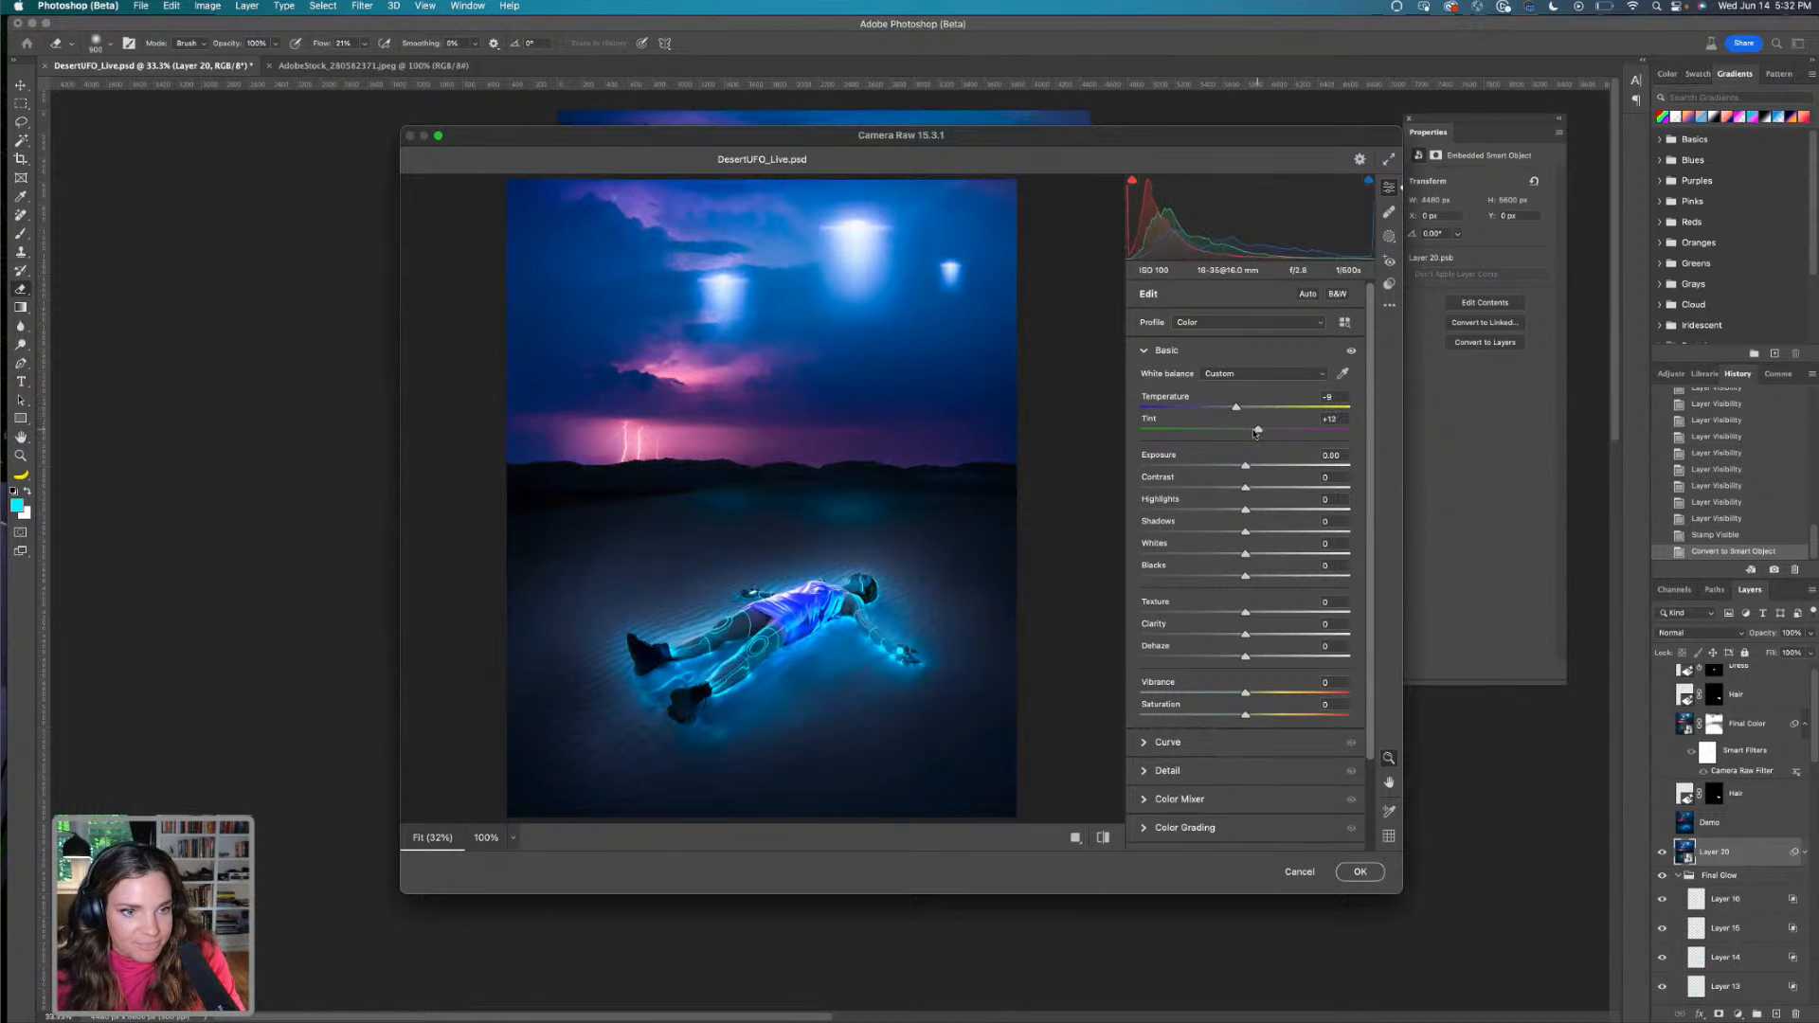
scroll(1248, 490, "down", 1)
mouse_move(1245, 504)
left_mouse_down()
mouse_move(1286, 529)
mouse_move(1267, 529)
left_mouse_up()
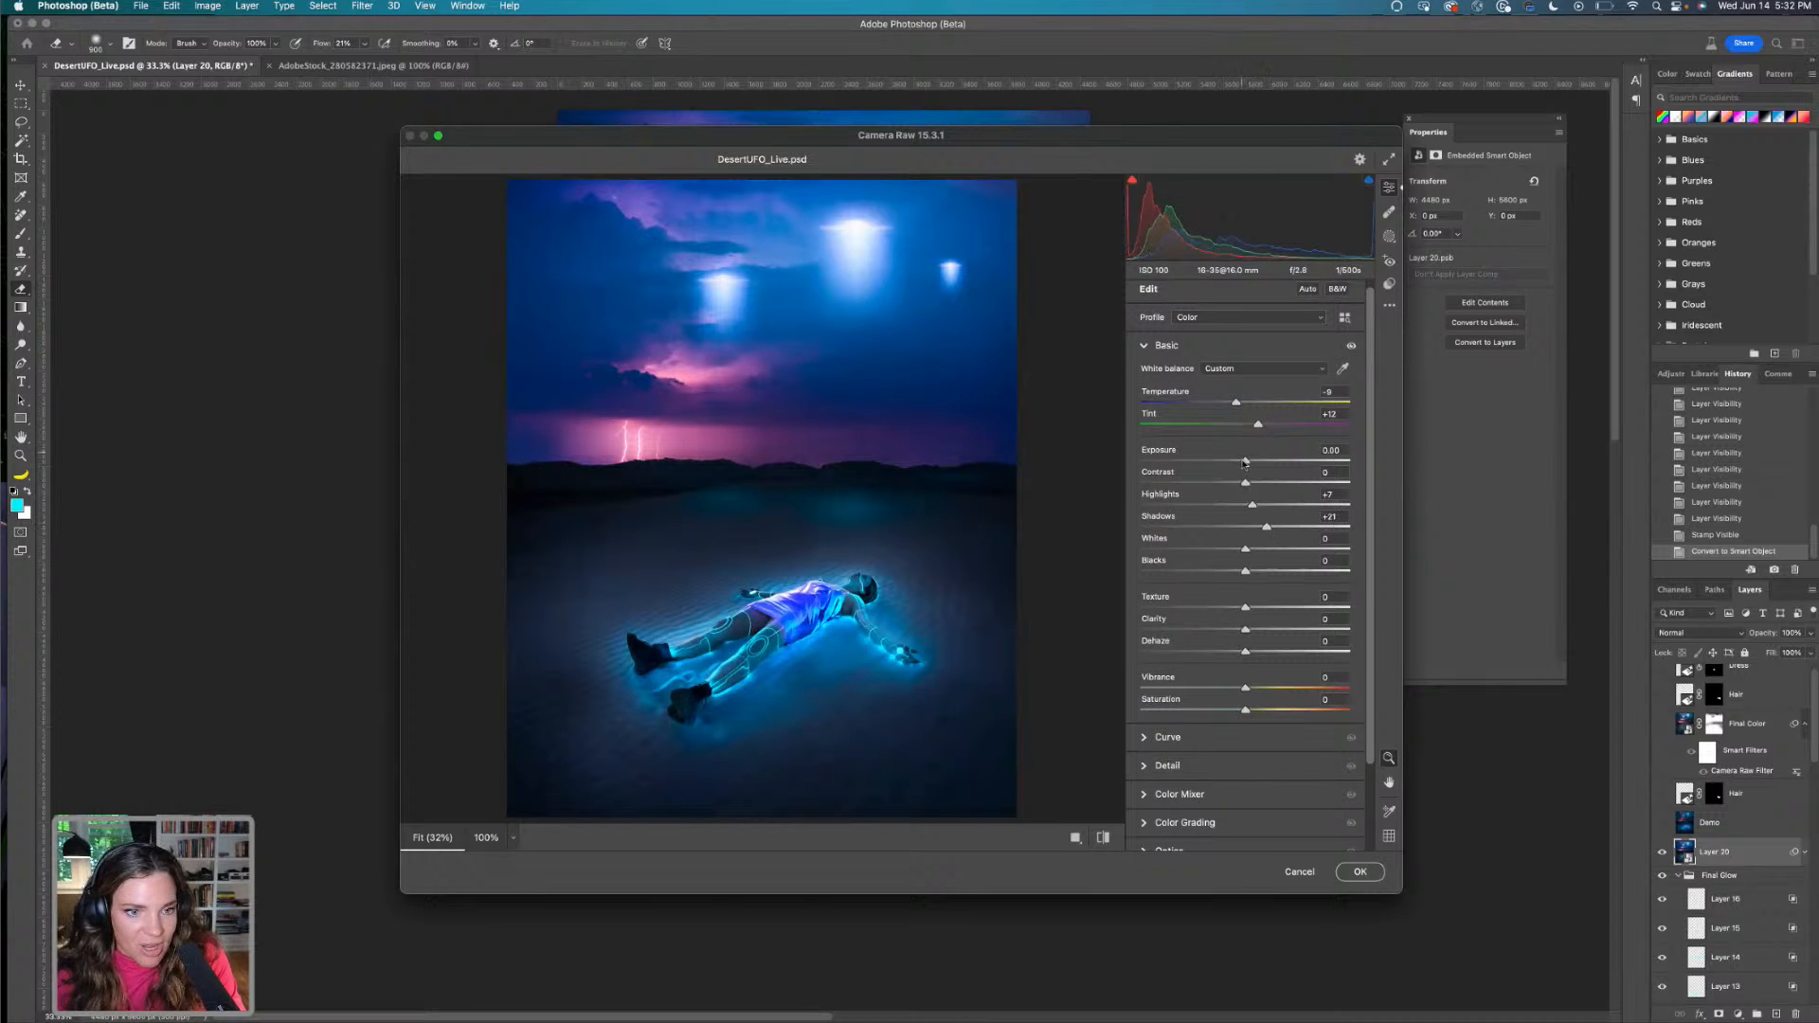
left_click_drag(1257, 426, 1254, 427)
scroll(1233, 606, "down", 3)
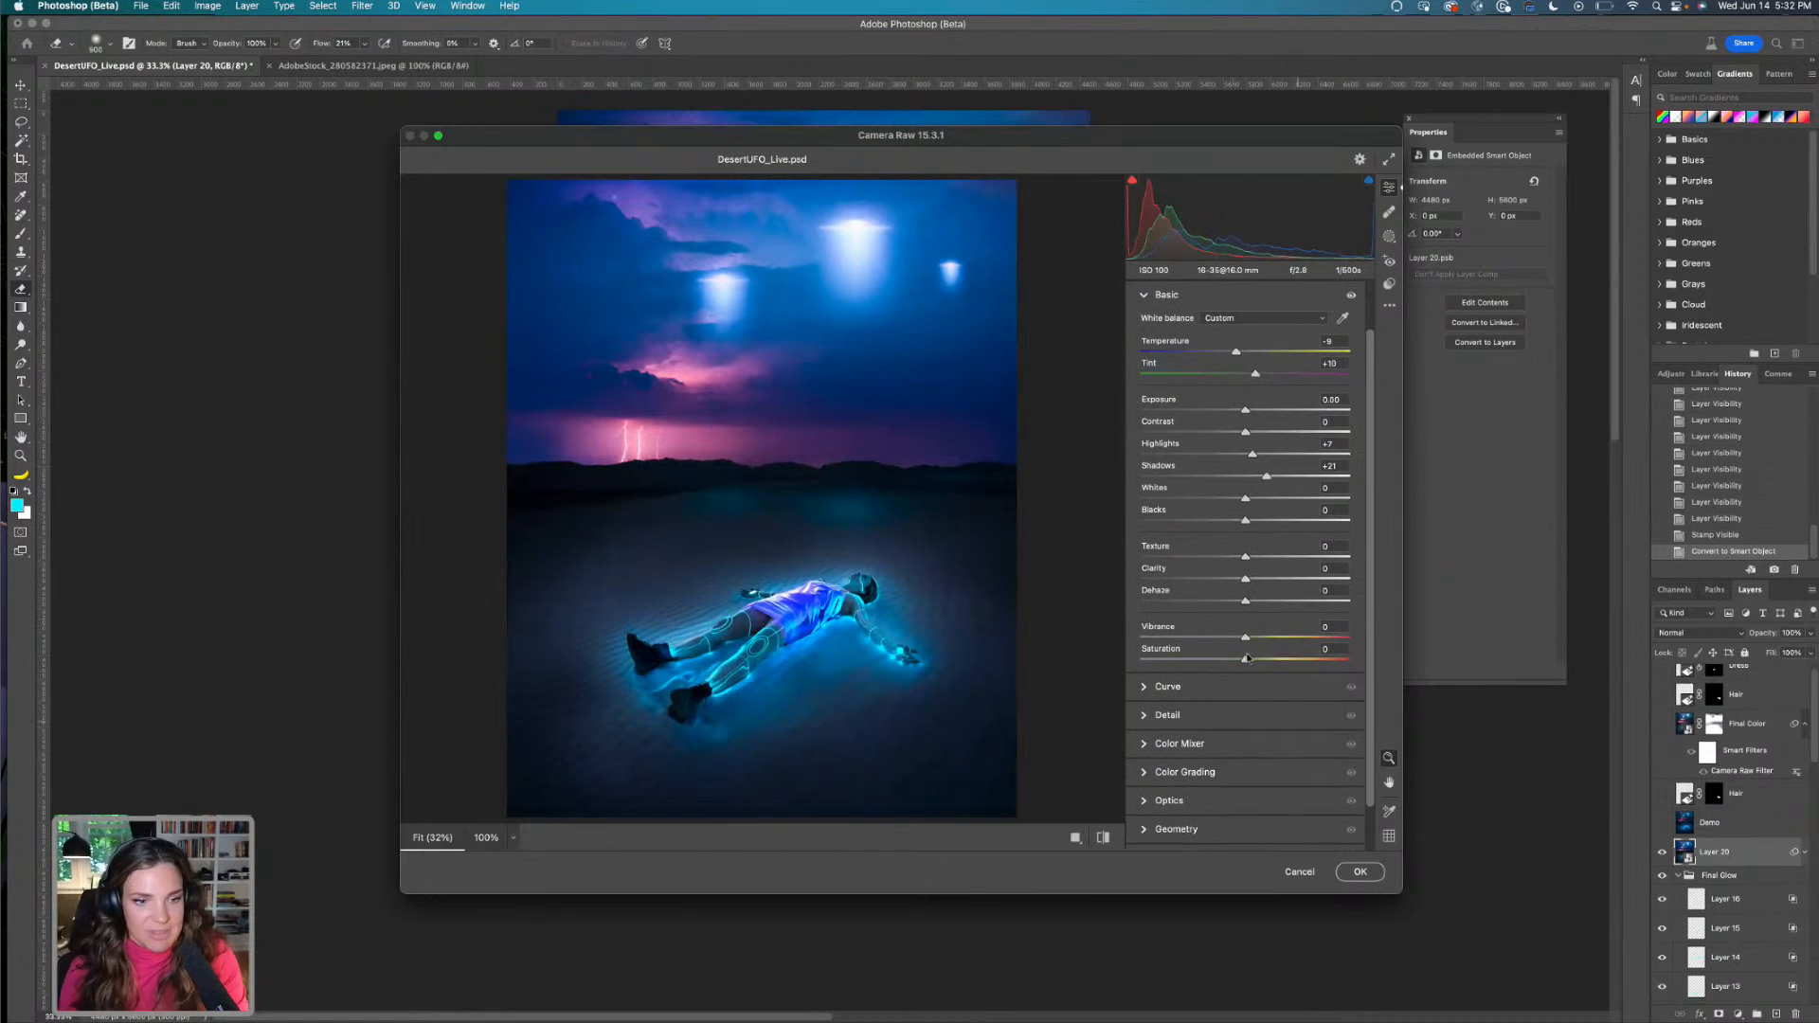
Shift the Color Mixer hues to Reds +5, Blues about -10 and Magentas +1
scroll(1251, 701, "down", 3)
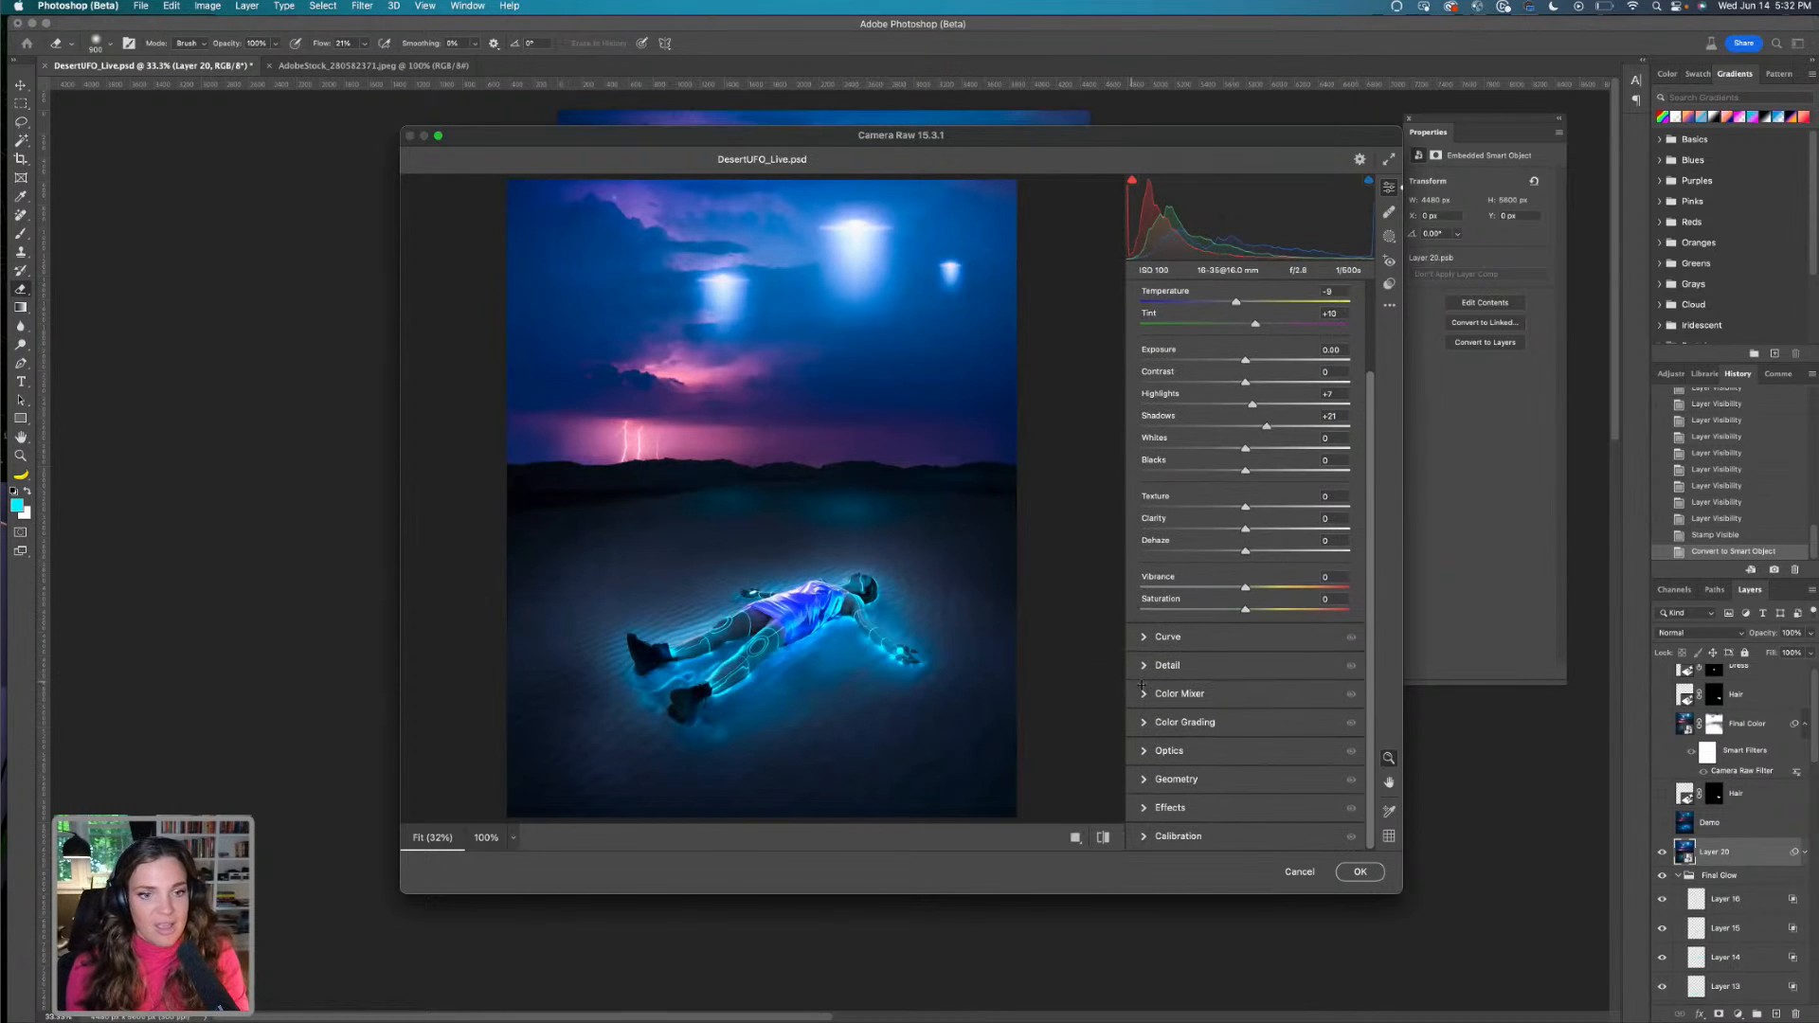
left_click(1143, 696)
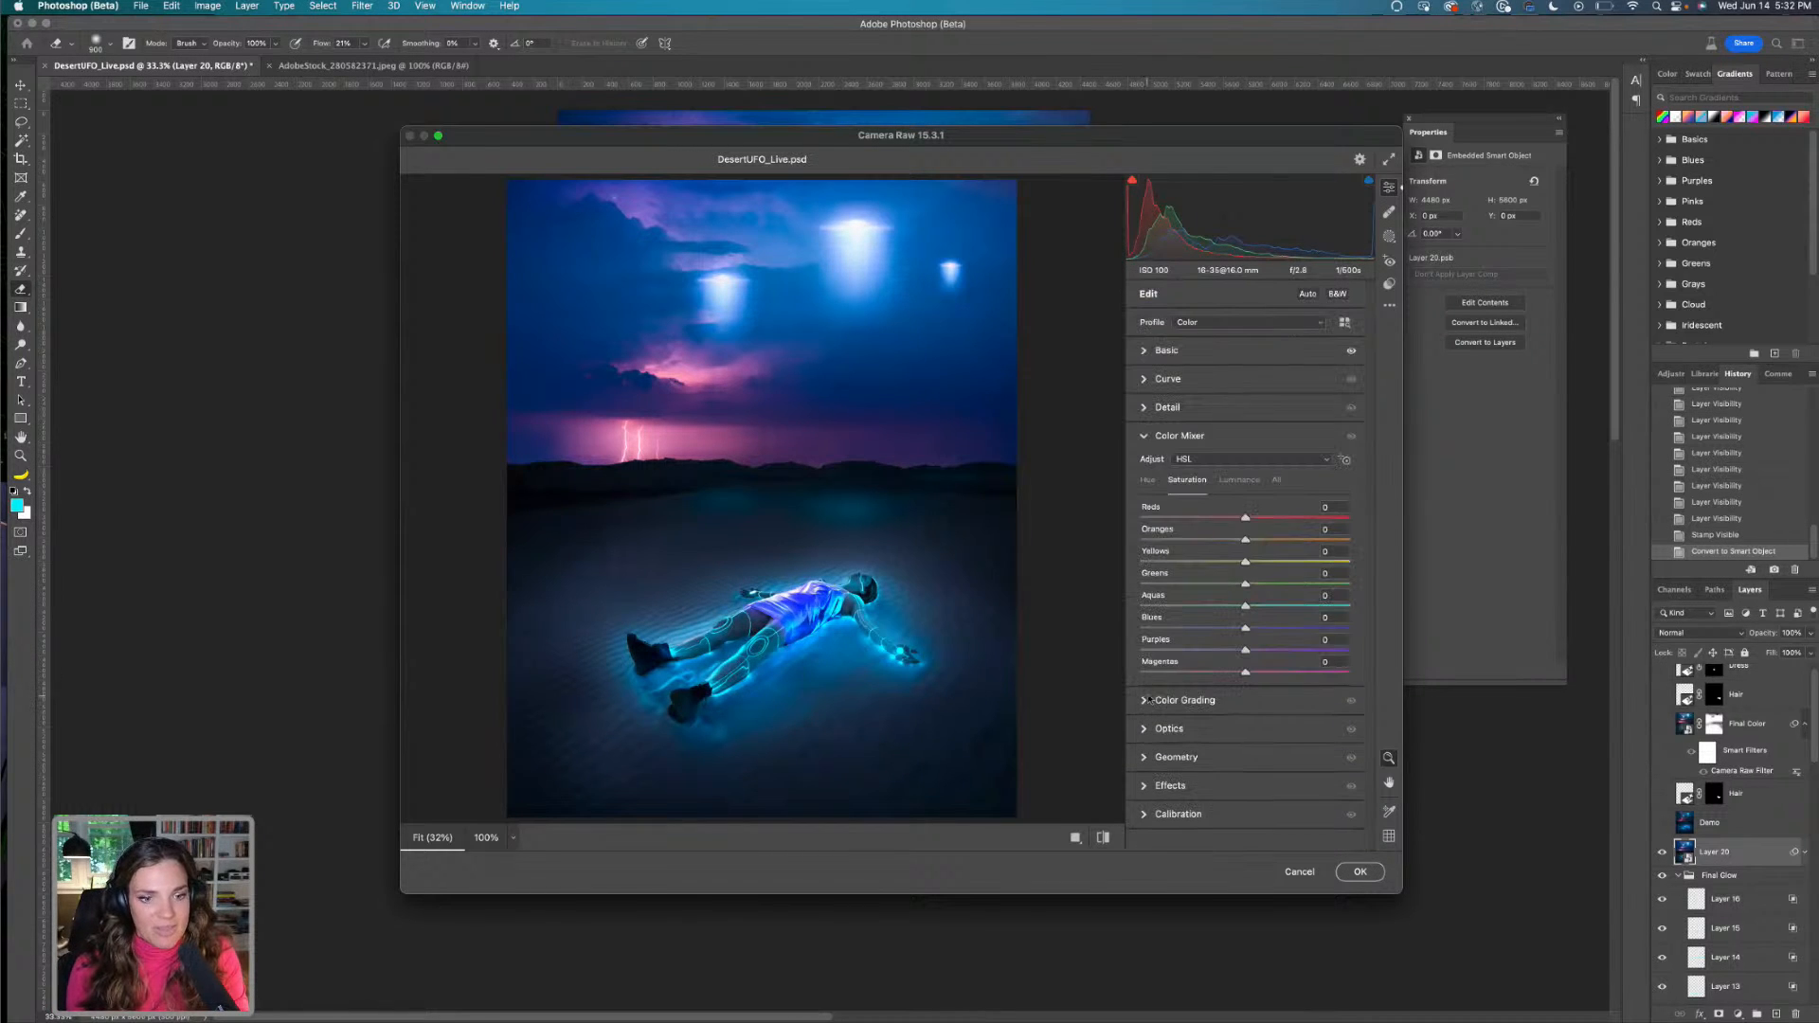
left_click(1146, 481)
mouse_move(1243, 630)
left_mouse_down()
mouse_move(1203, 630)
mouse_move(1234, 633)
left_mouse_up()
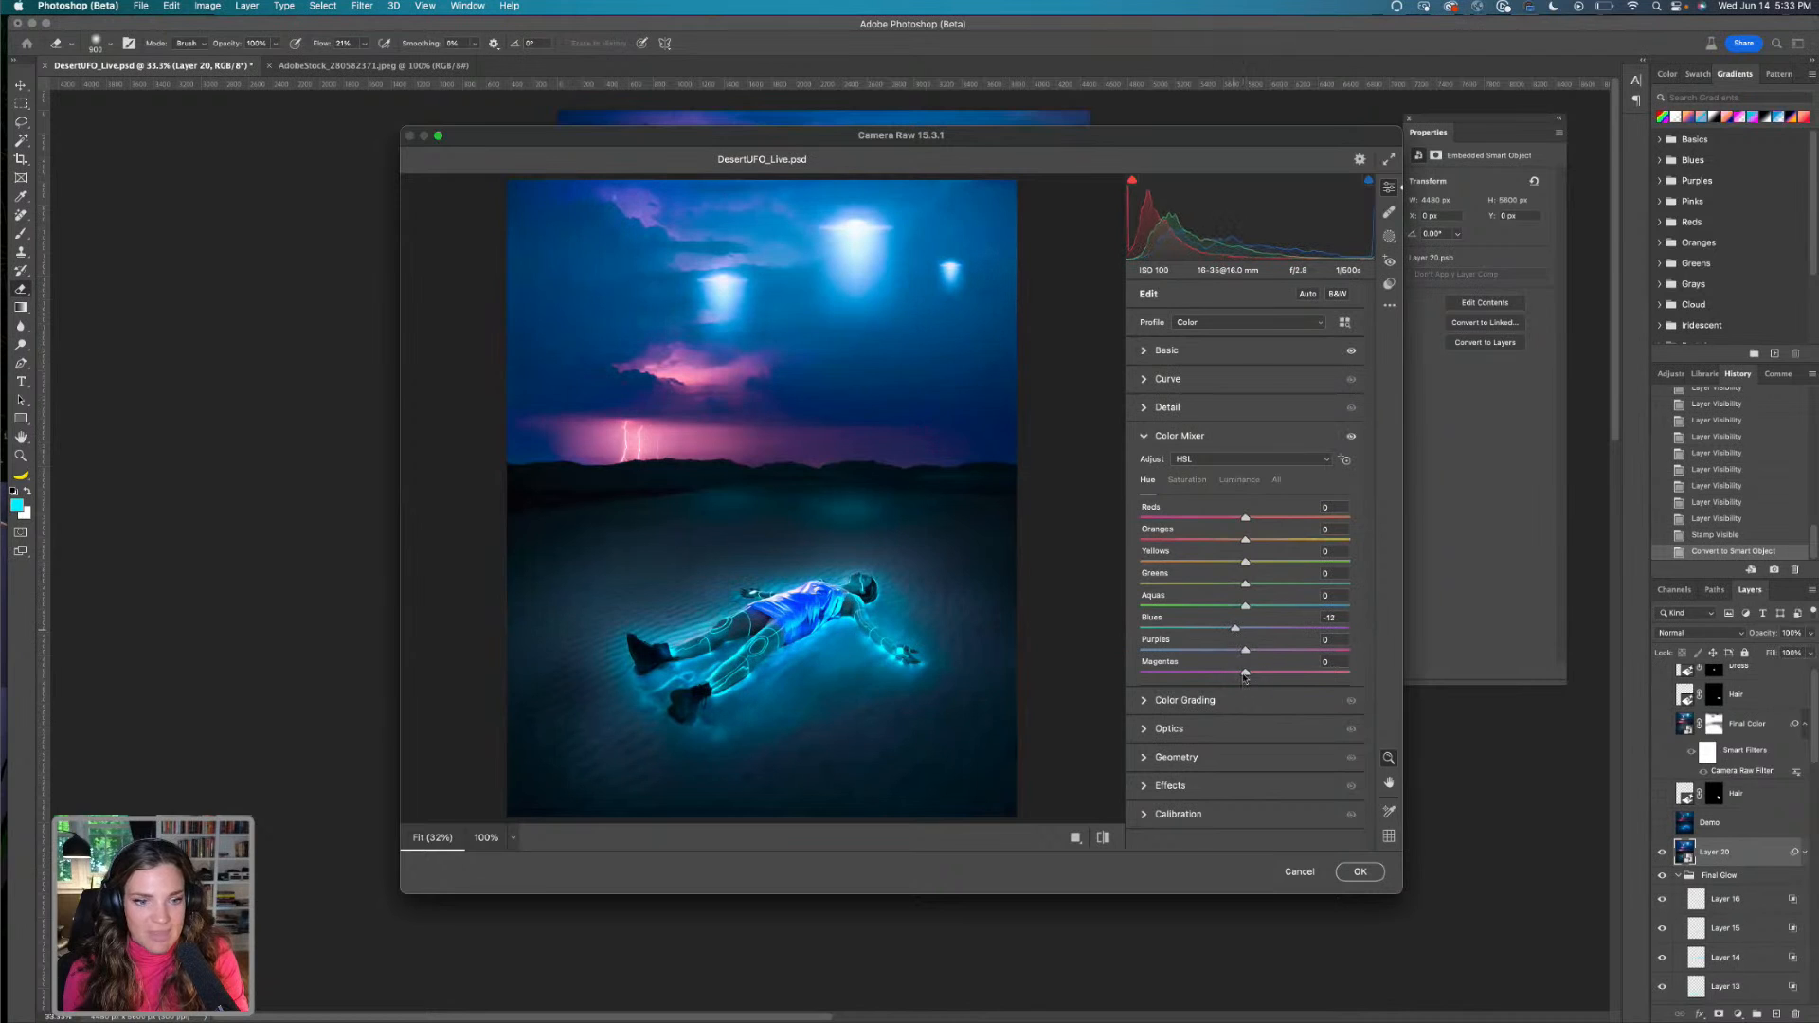
left_click_drag(1244, 517, 1249, 517)
left_click_drag(1245, 671, 1291, 679)
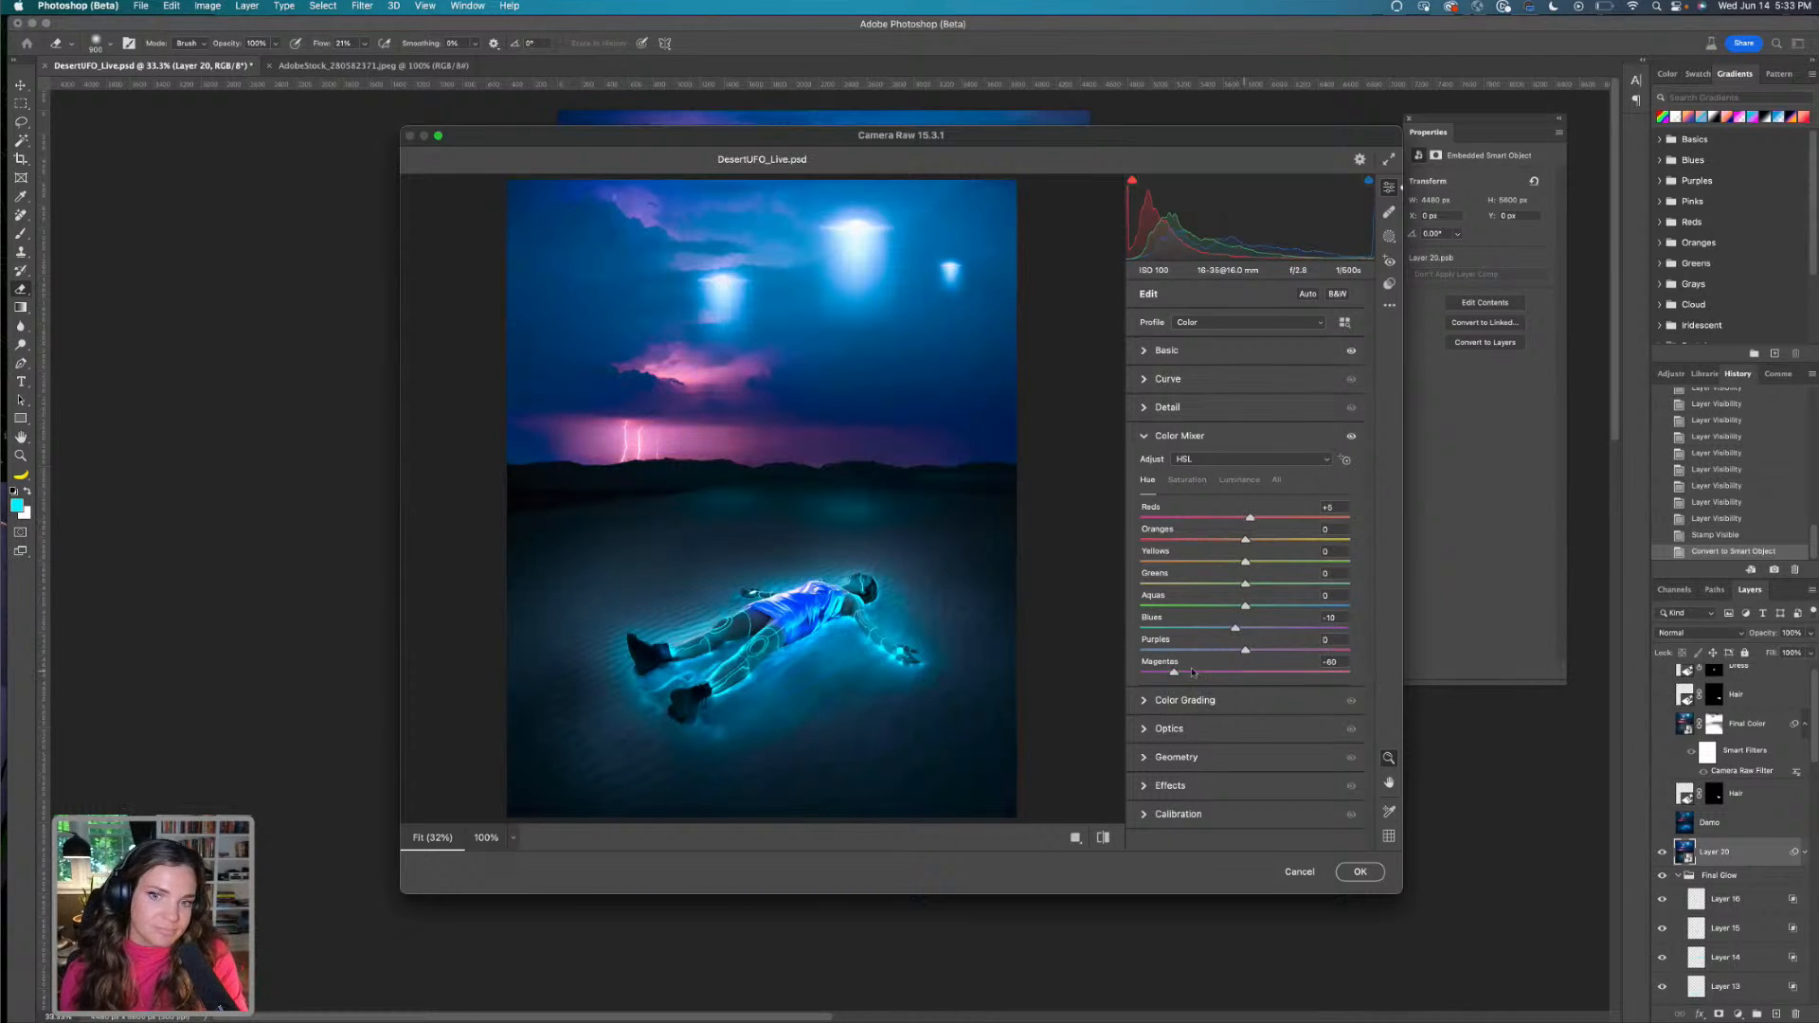
left_click_drag(1134, 671, 1247, 676)
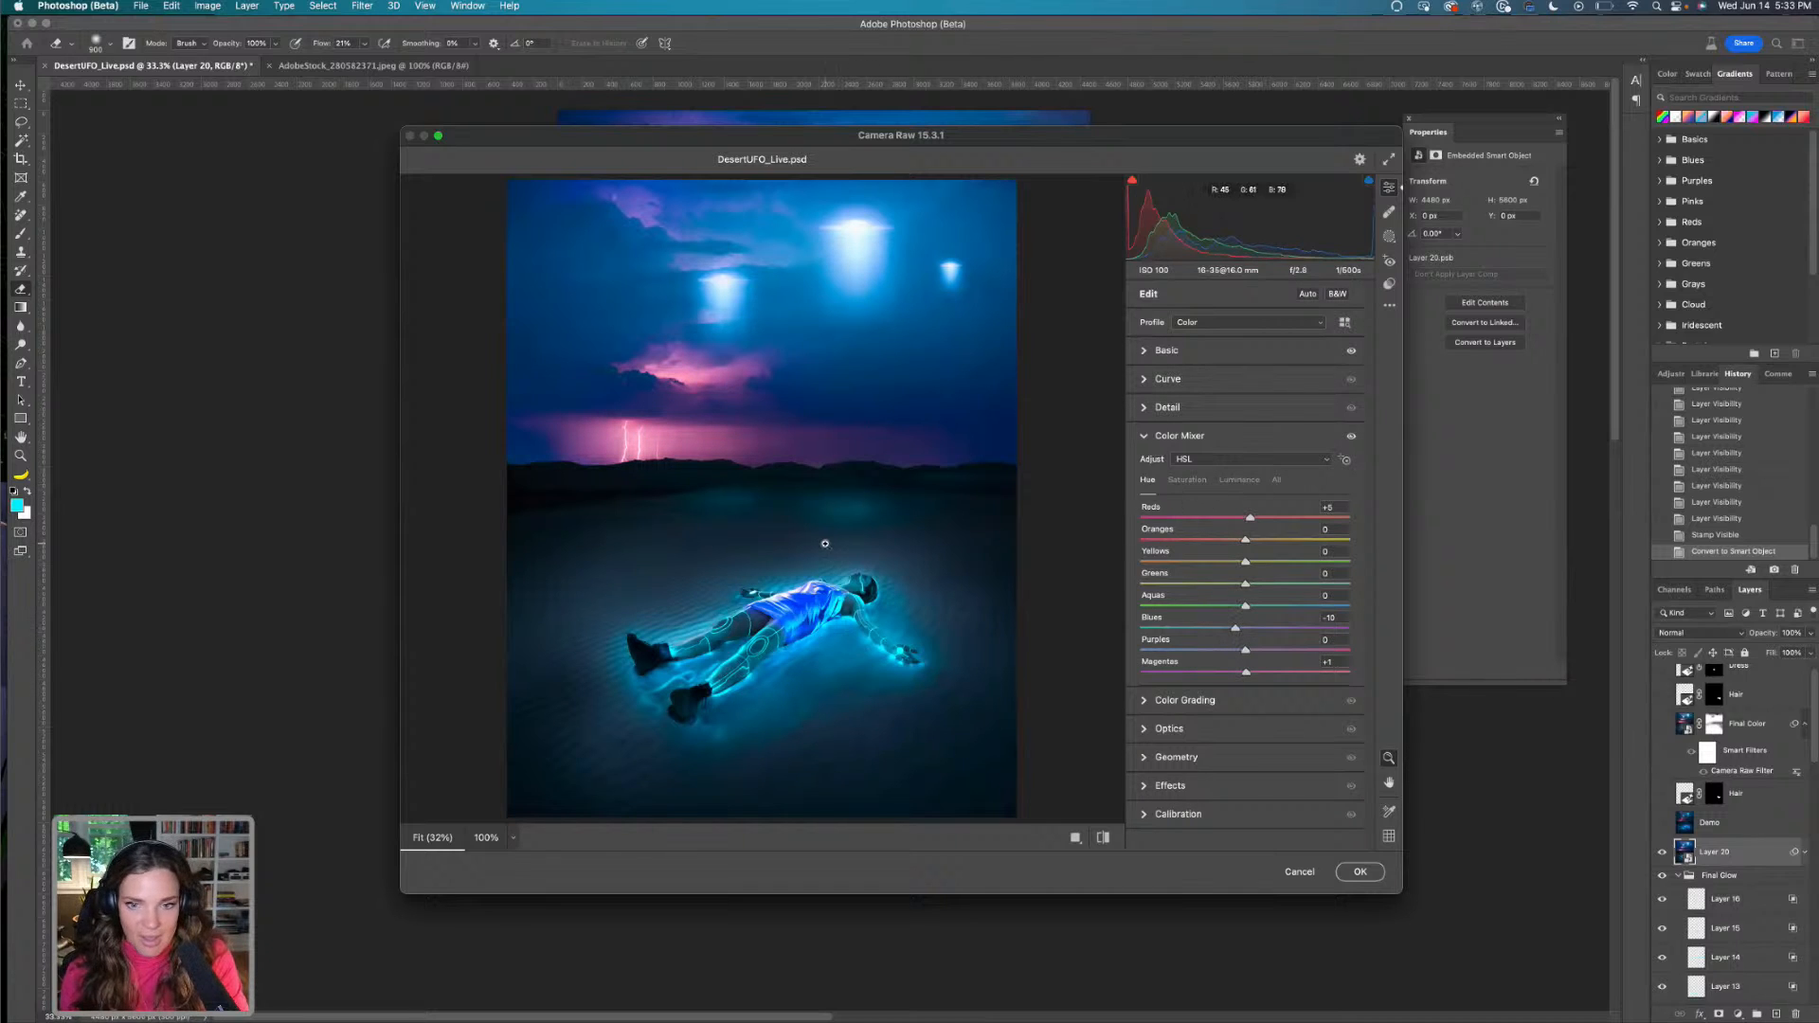
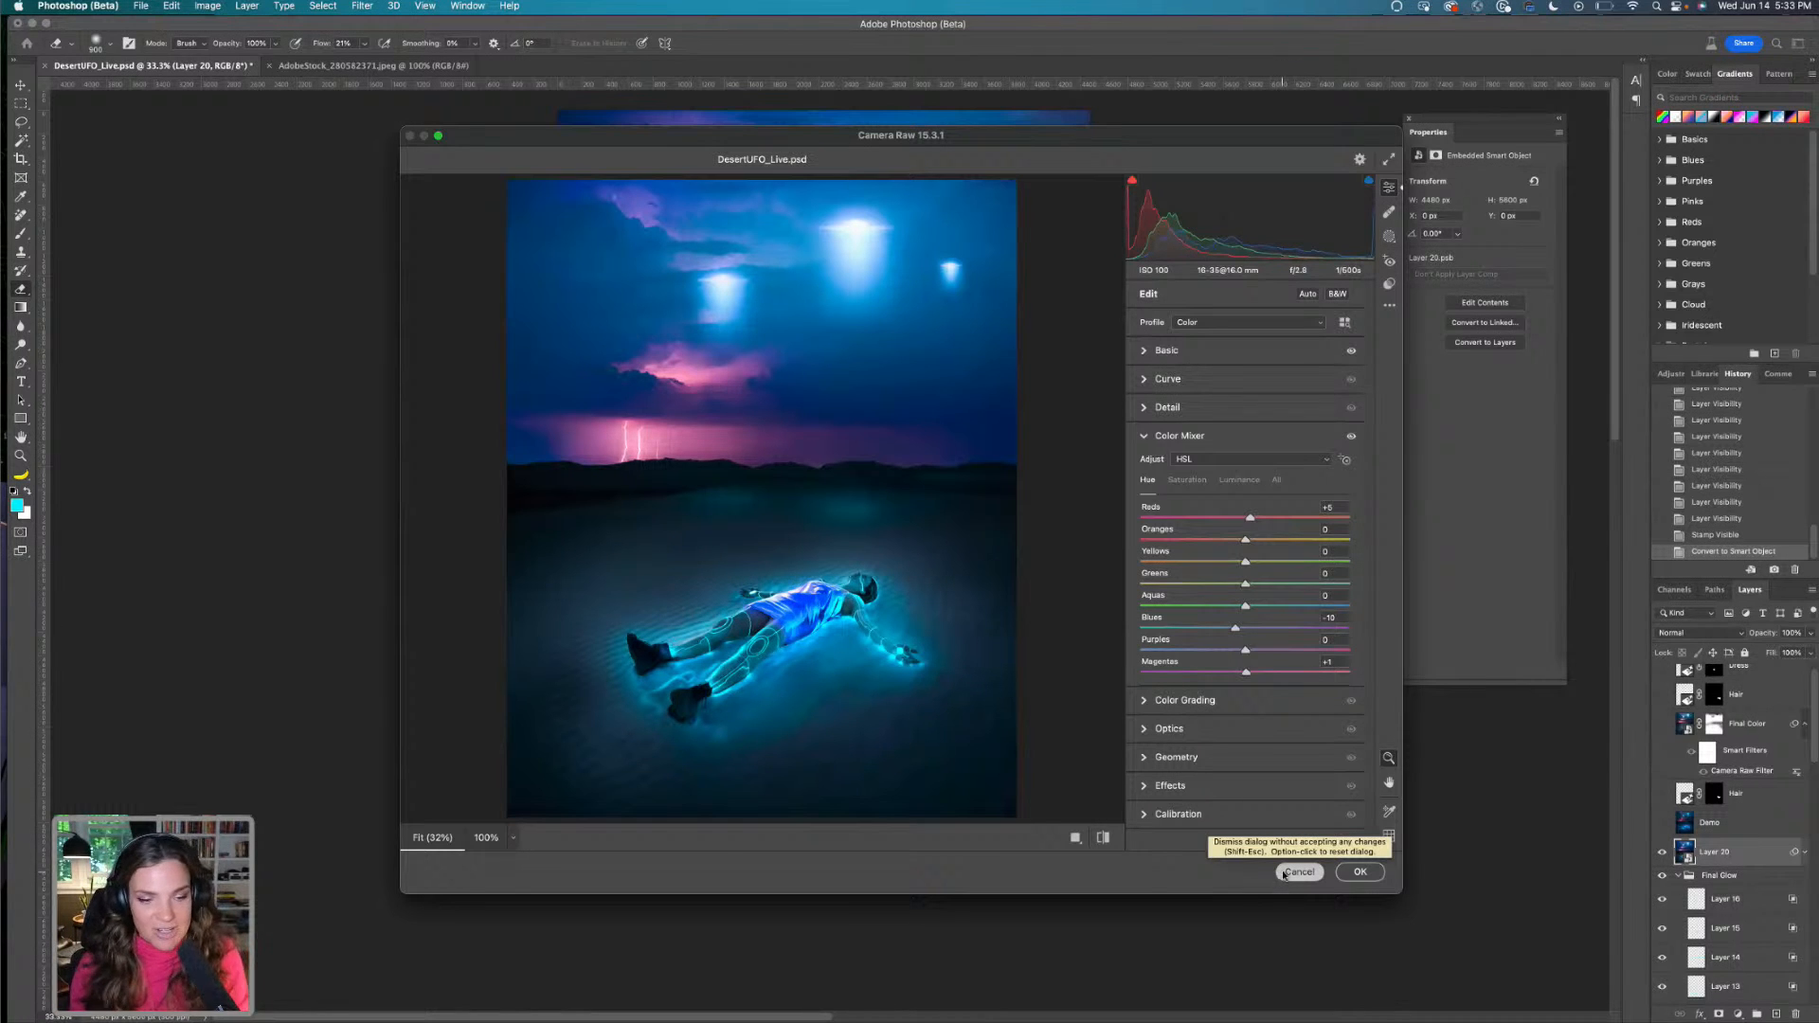
Set the Calibration hues to Green Primary +29, Blue Primary about -10 and Red Primary +9
key("super+plus")
key("super+plus")
key("super+plus")
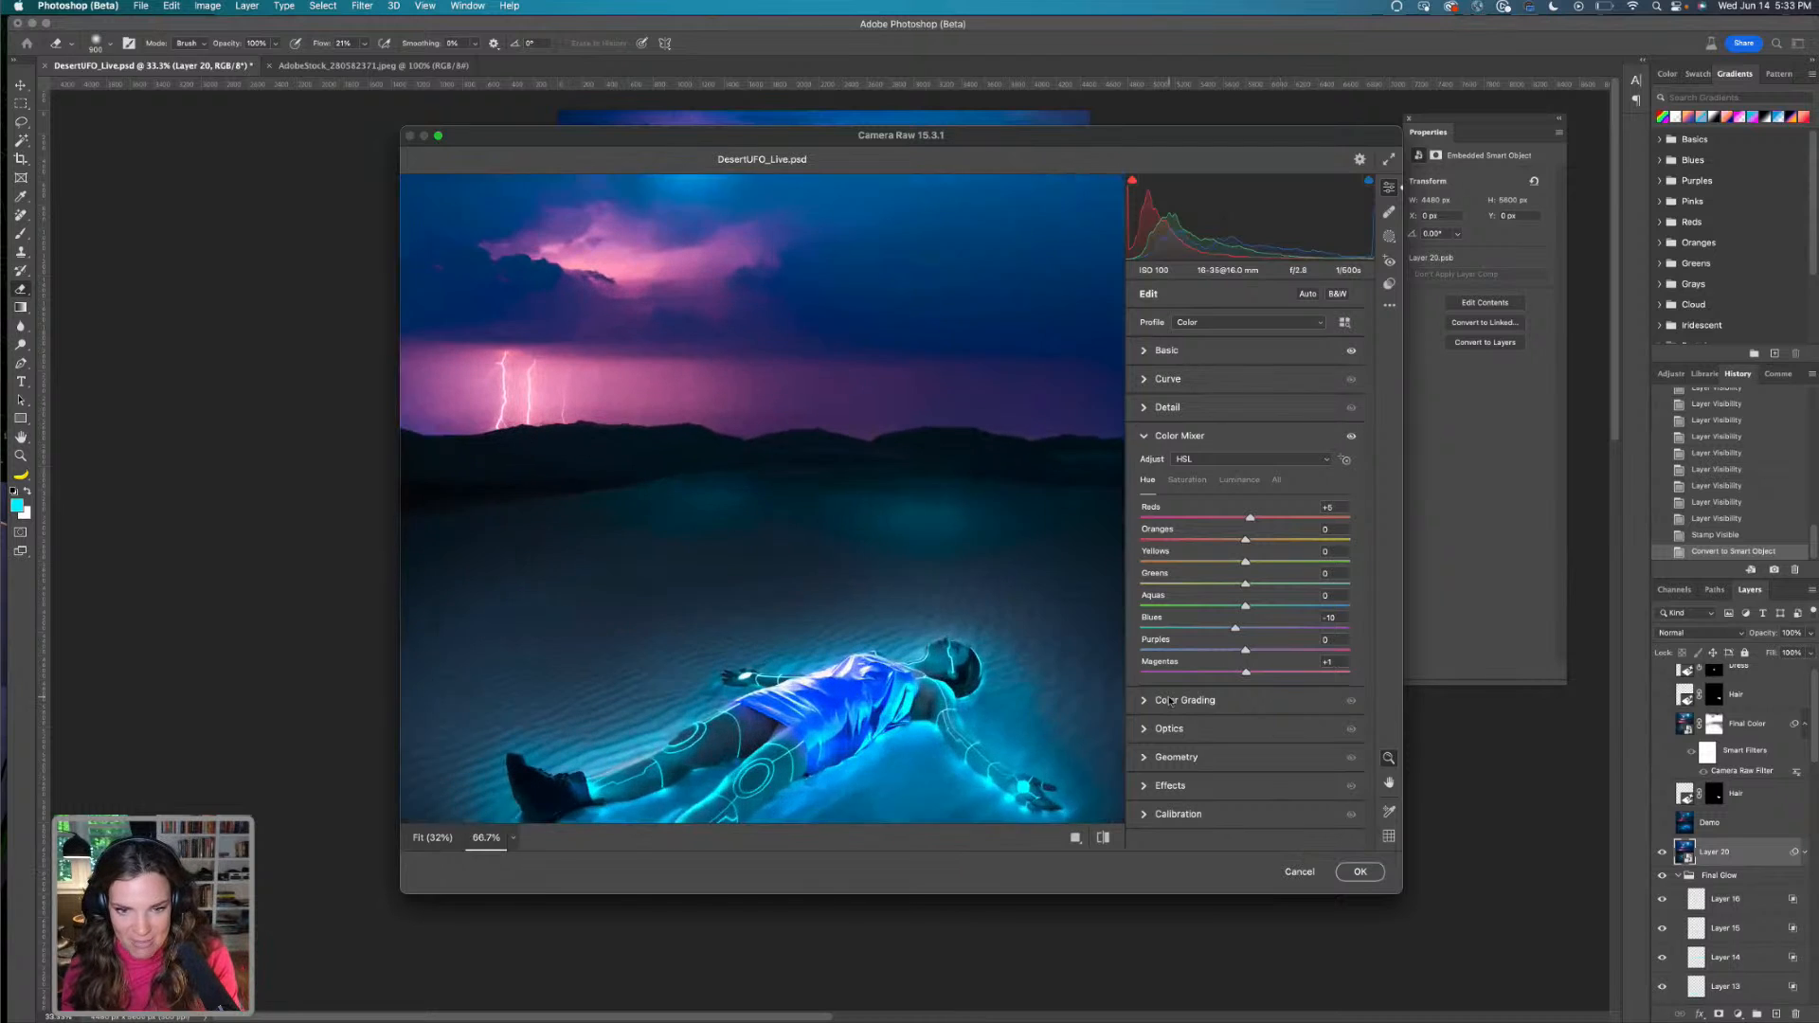
key("space")
scroll(859, 555, "down", 5)
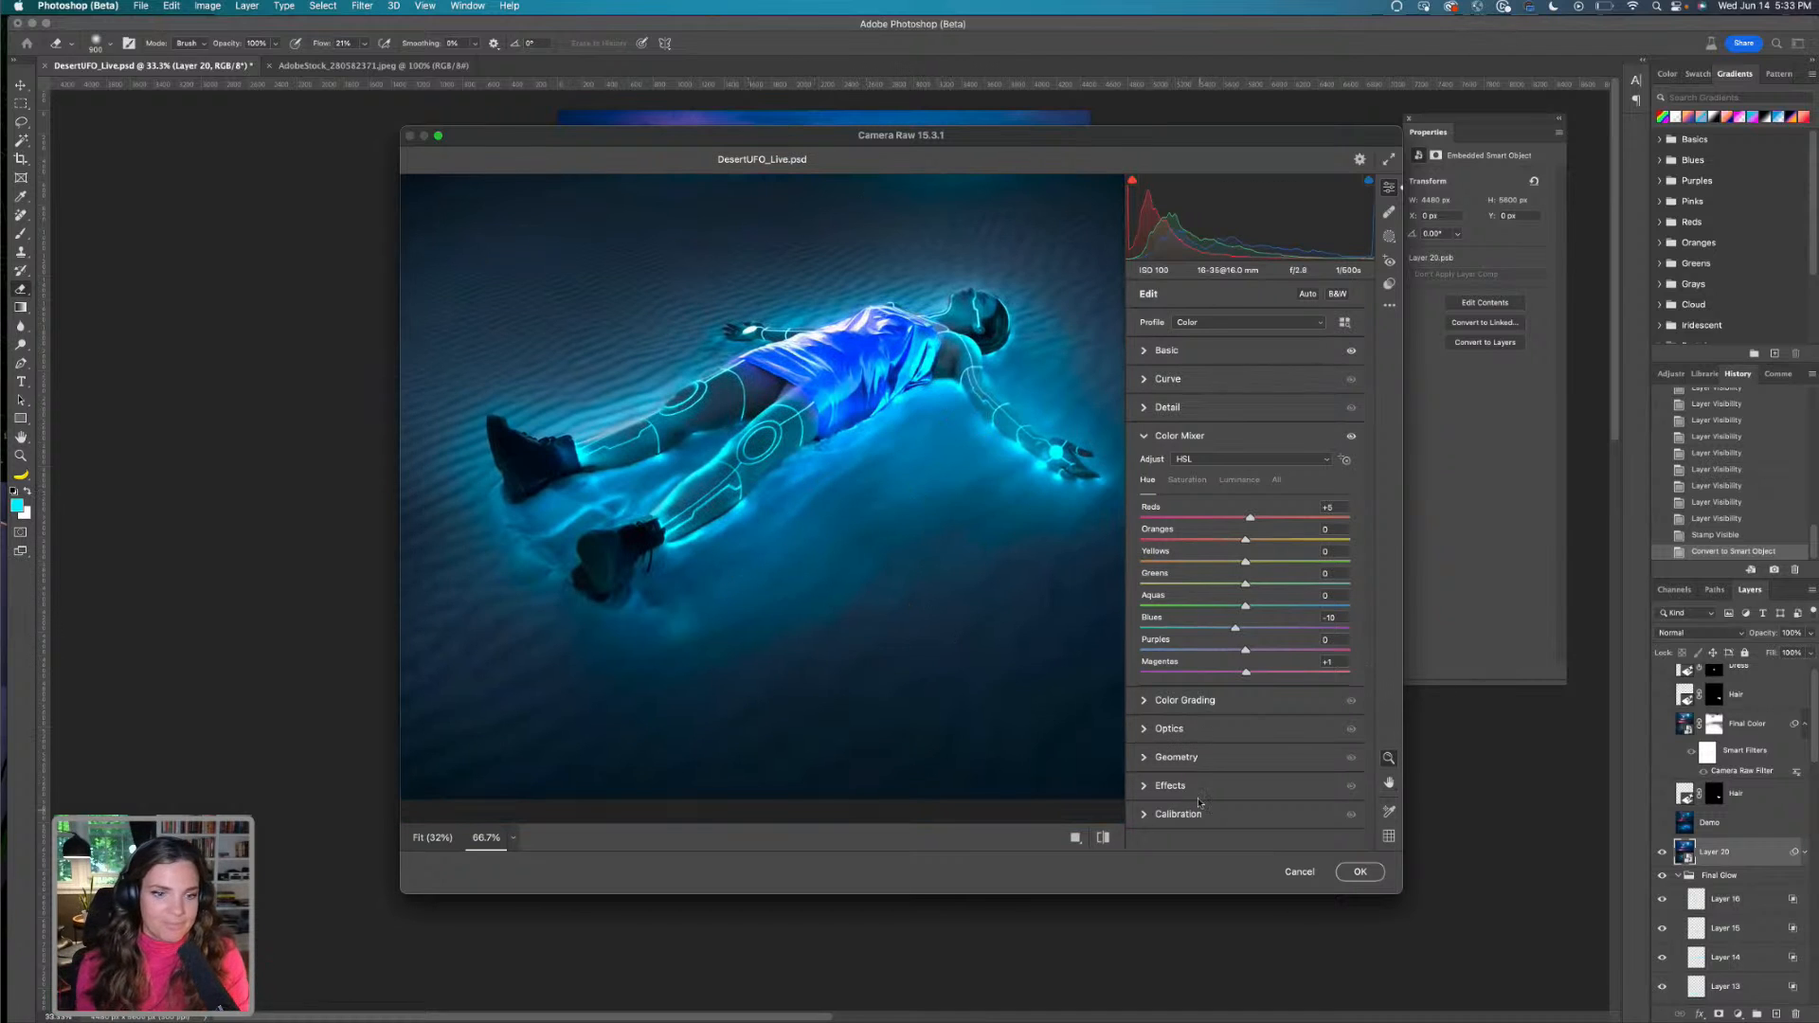
left_click(1149, 811)
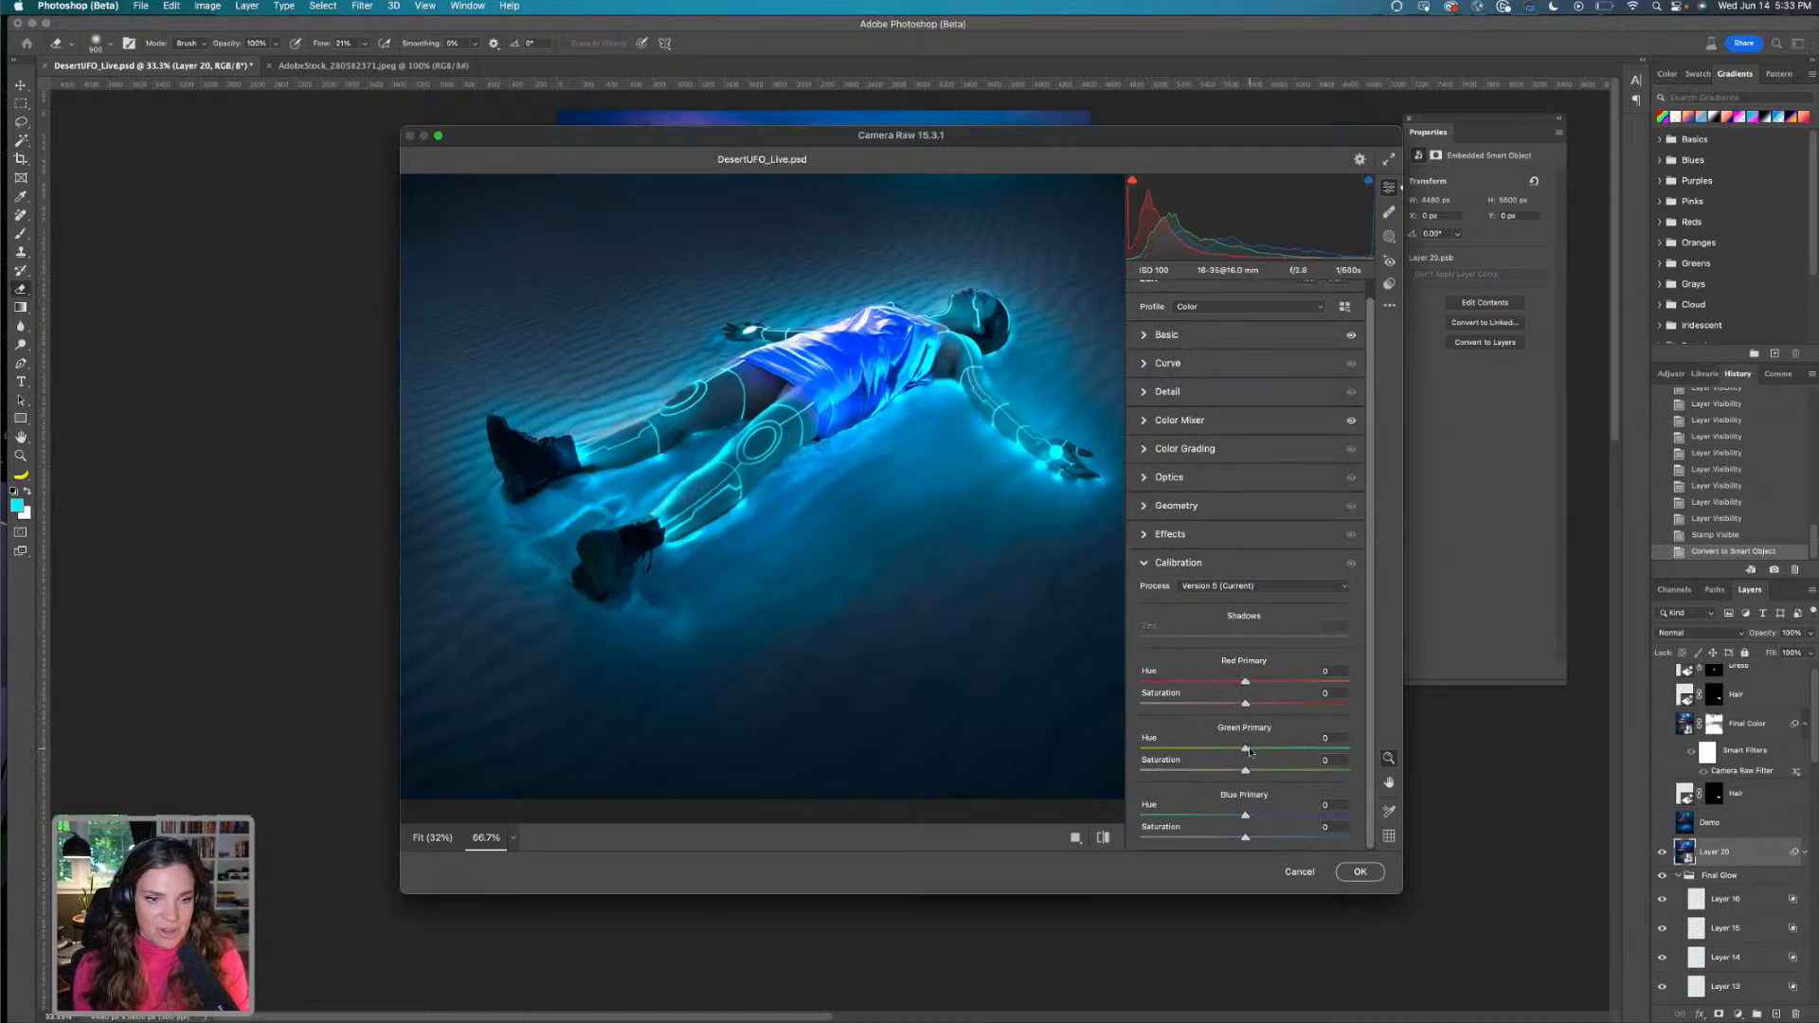
left_click_drag(1245, 750, 1329, 764)
key("super+minus")
key("super+minus")
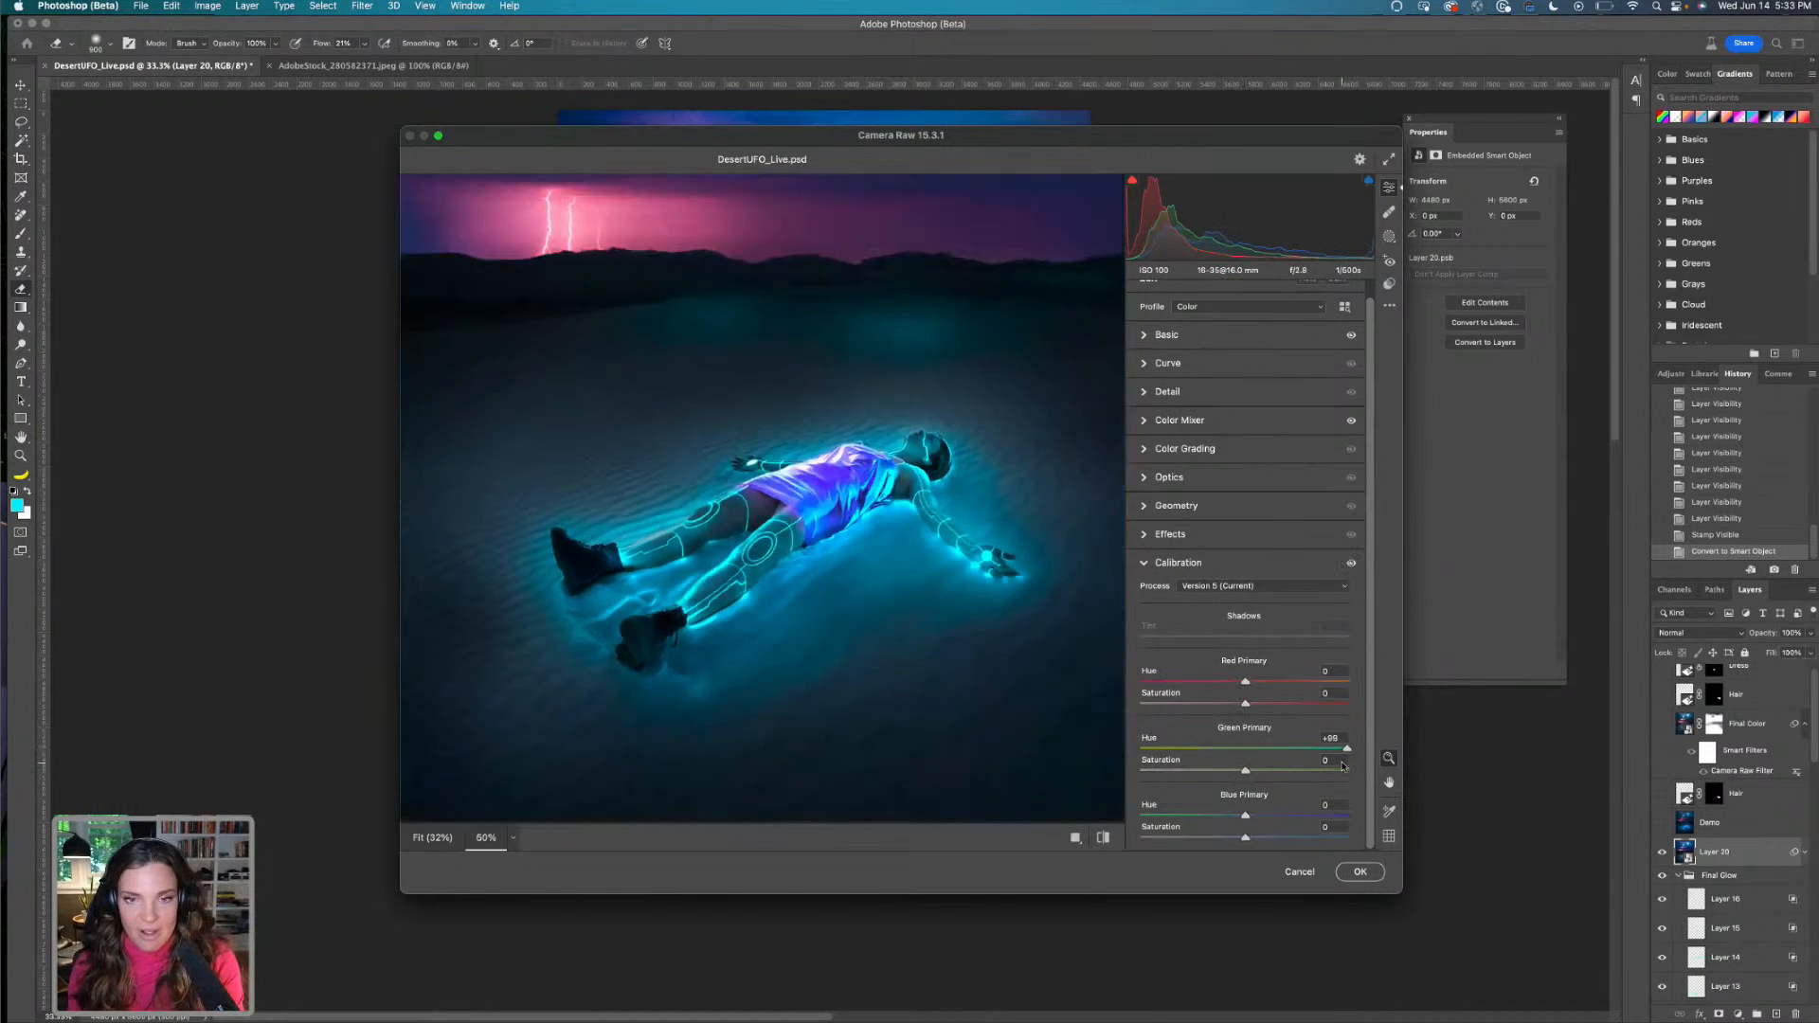
mouse_move(1253, 752)
left_mouse_down()
mouse_move(1102, 748)
mouse_move(1426, 749)
mouse_move(1276, 752)
left_mouse_up()
mouse_move(1246, 815)
left_mouse_down()
mouse_move(1172, 812)
mouse_move(1258, 817)
mouse_move(1184, 819)
mouse_move(1237, 820)
left_mouse_up()
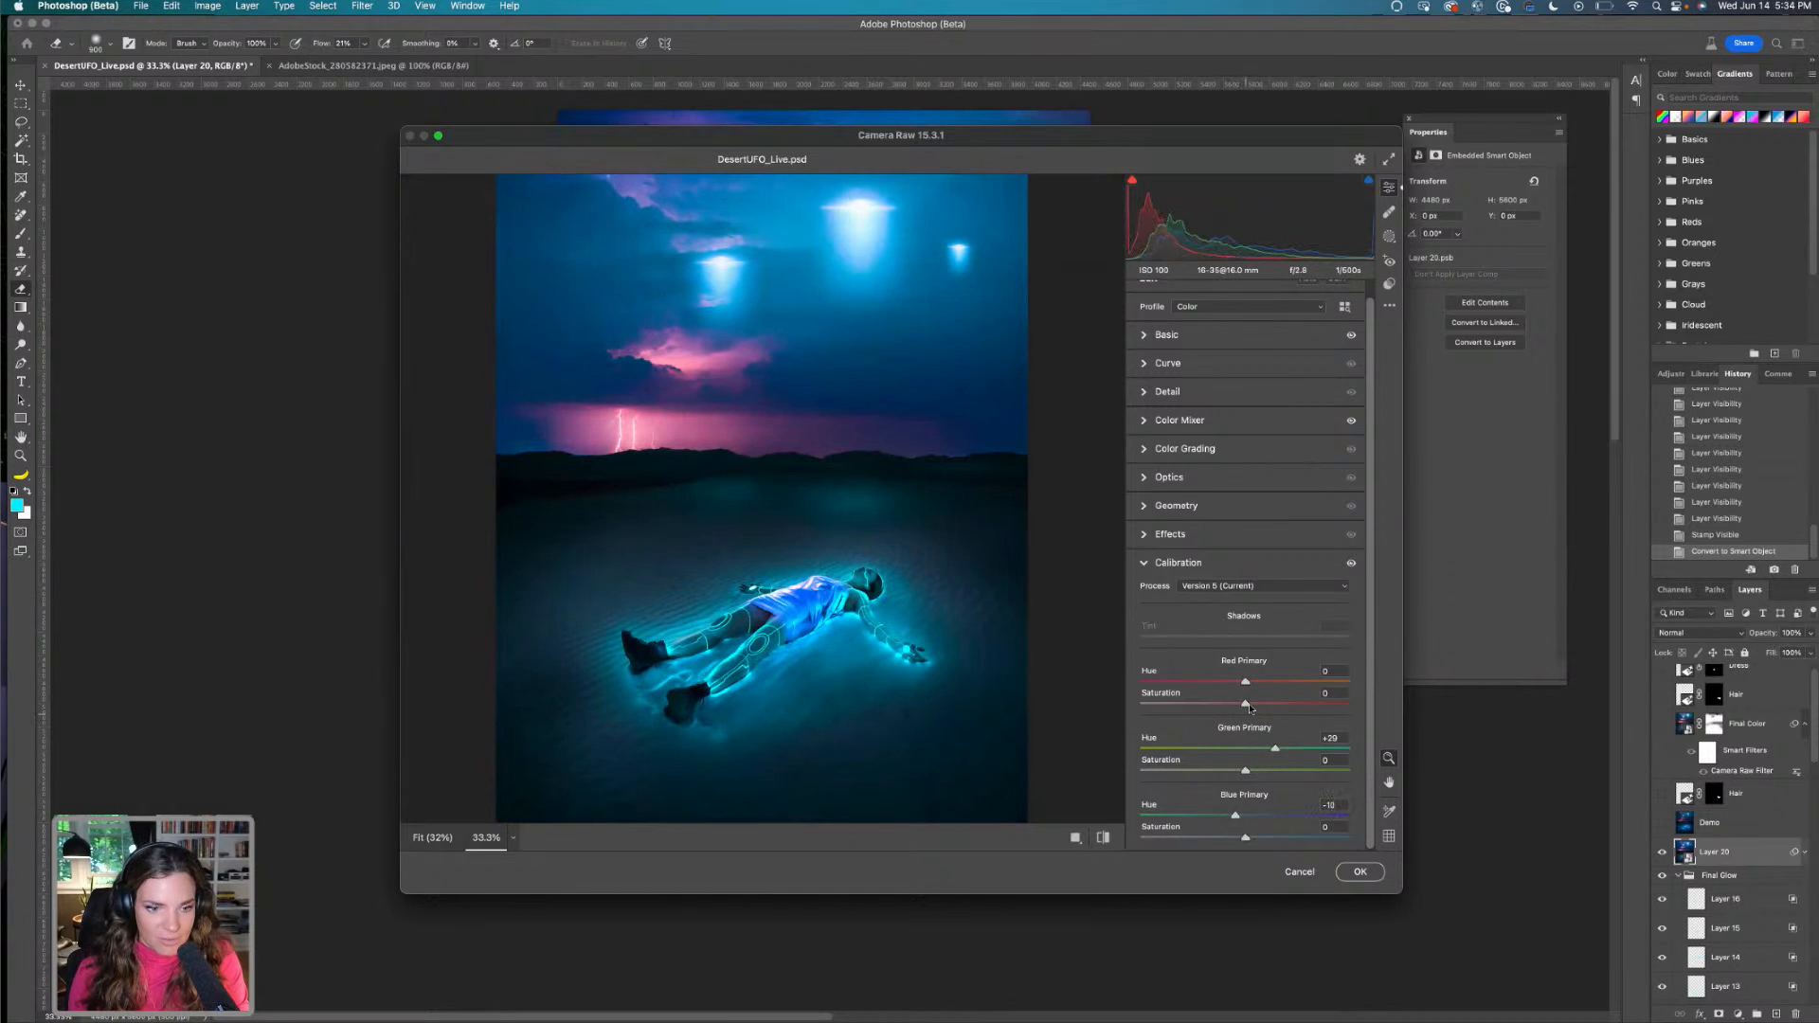
mouse_move(1244, 682)
left_mouse_down()
mouse_move(1197, 682)
mouse_move(1330, 684)
mouse_move(1255, 683)
left_mouse_up()
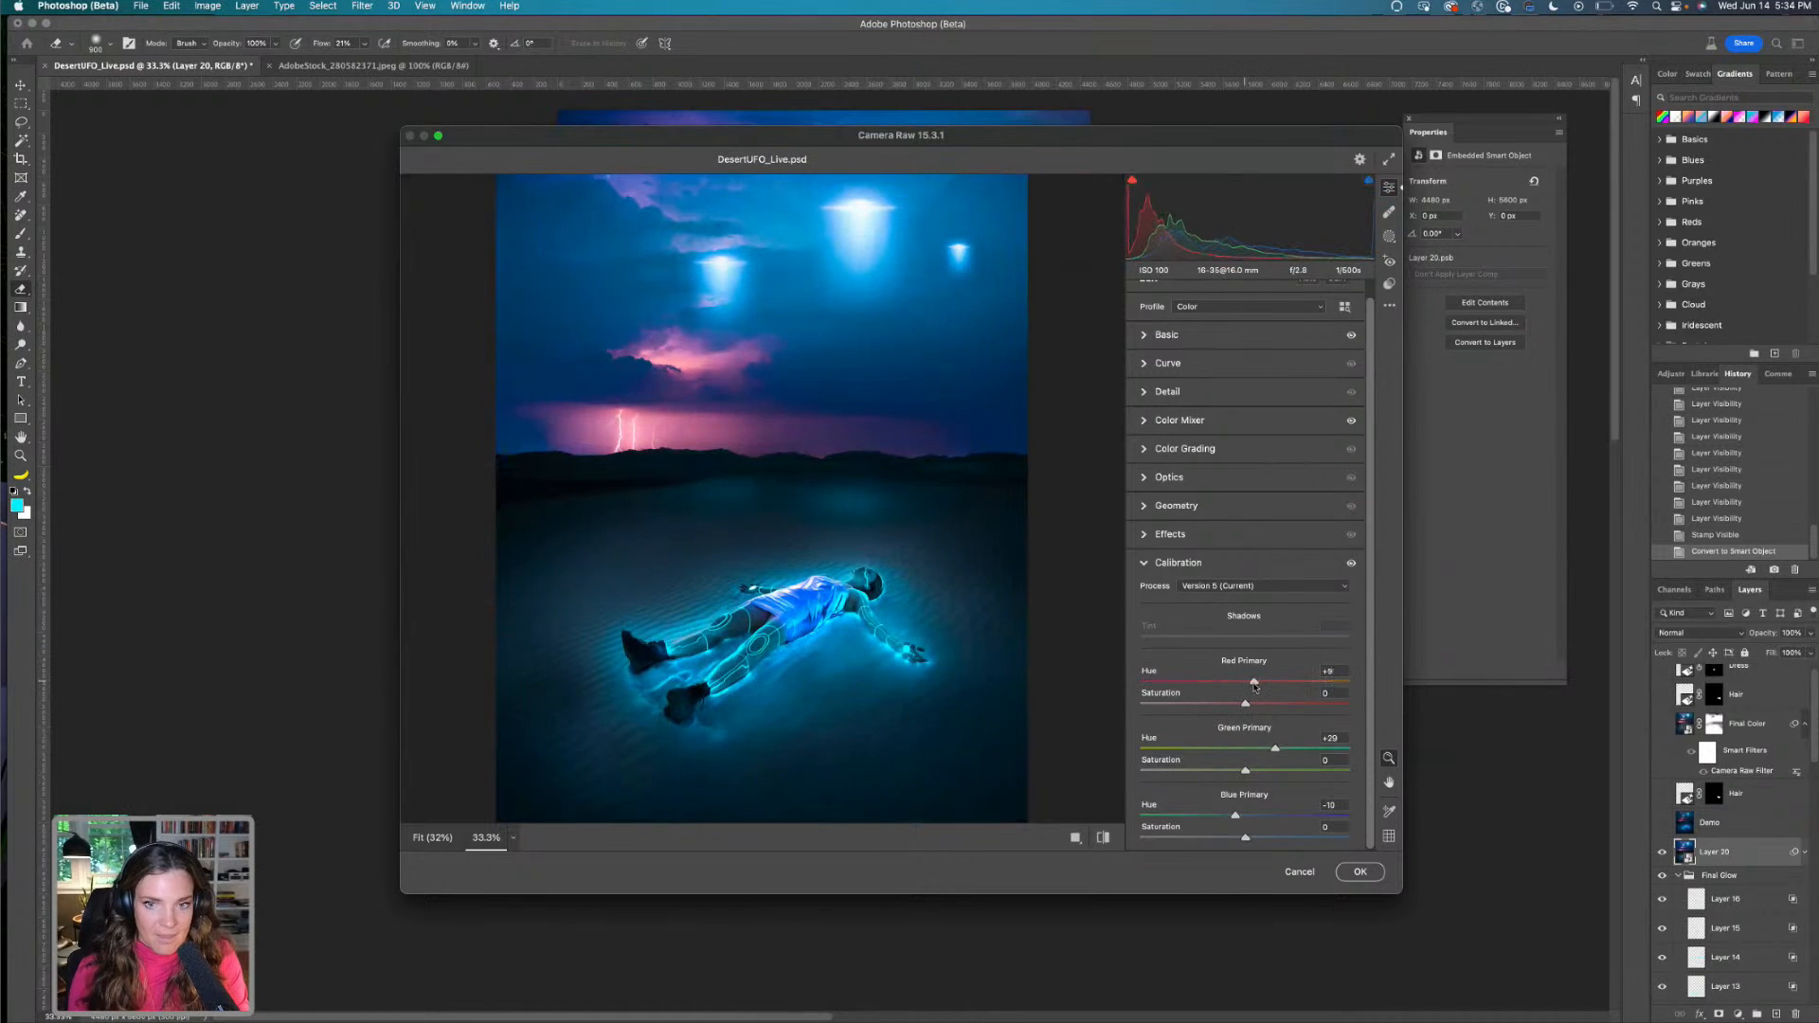
Use Color Grading to tint the midtones faintly cyan, the shadows blue and the highlights aqua green
left_click(1193, 450)
left_click_drag(1244, 564, 1244, 562)
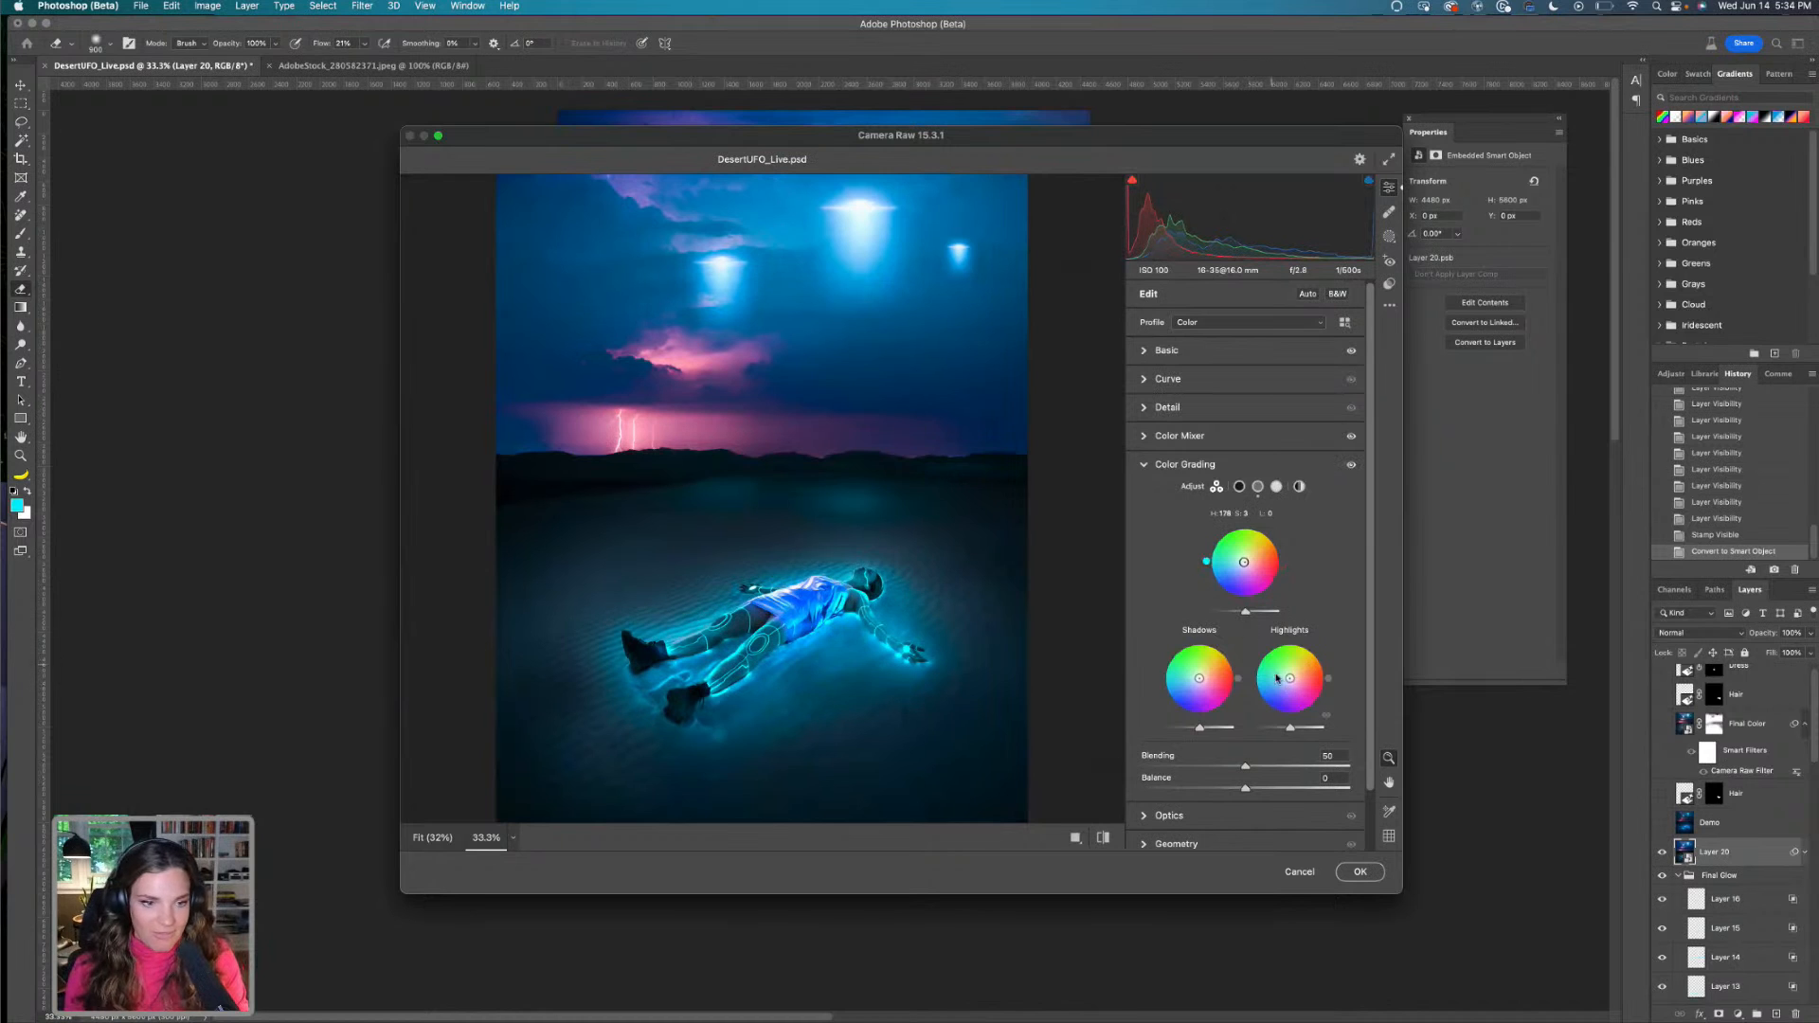
left_click_drag(1290, 678, 1292, 731)
left_click_drag(1207, 682, 1196, 742)
left_click_drag(1306, 684, 1286, 731)
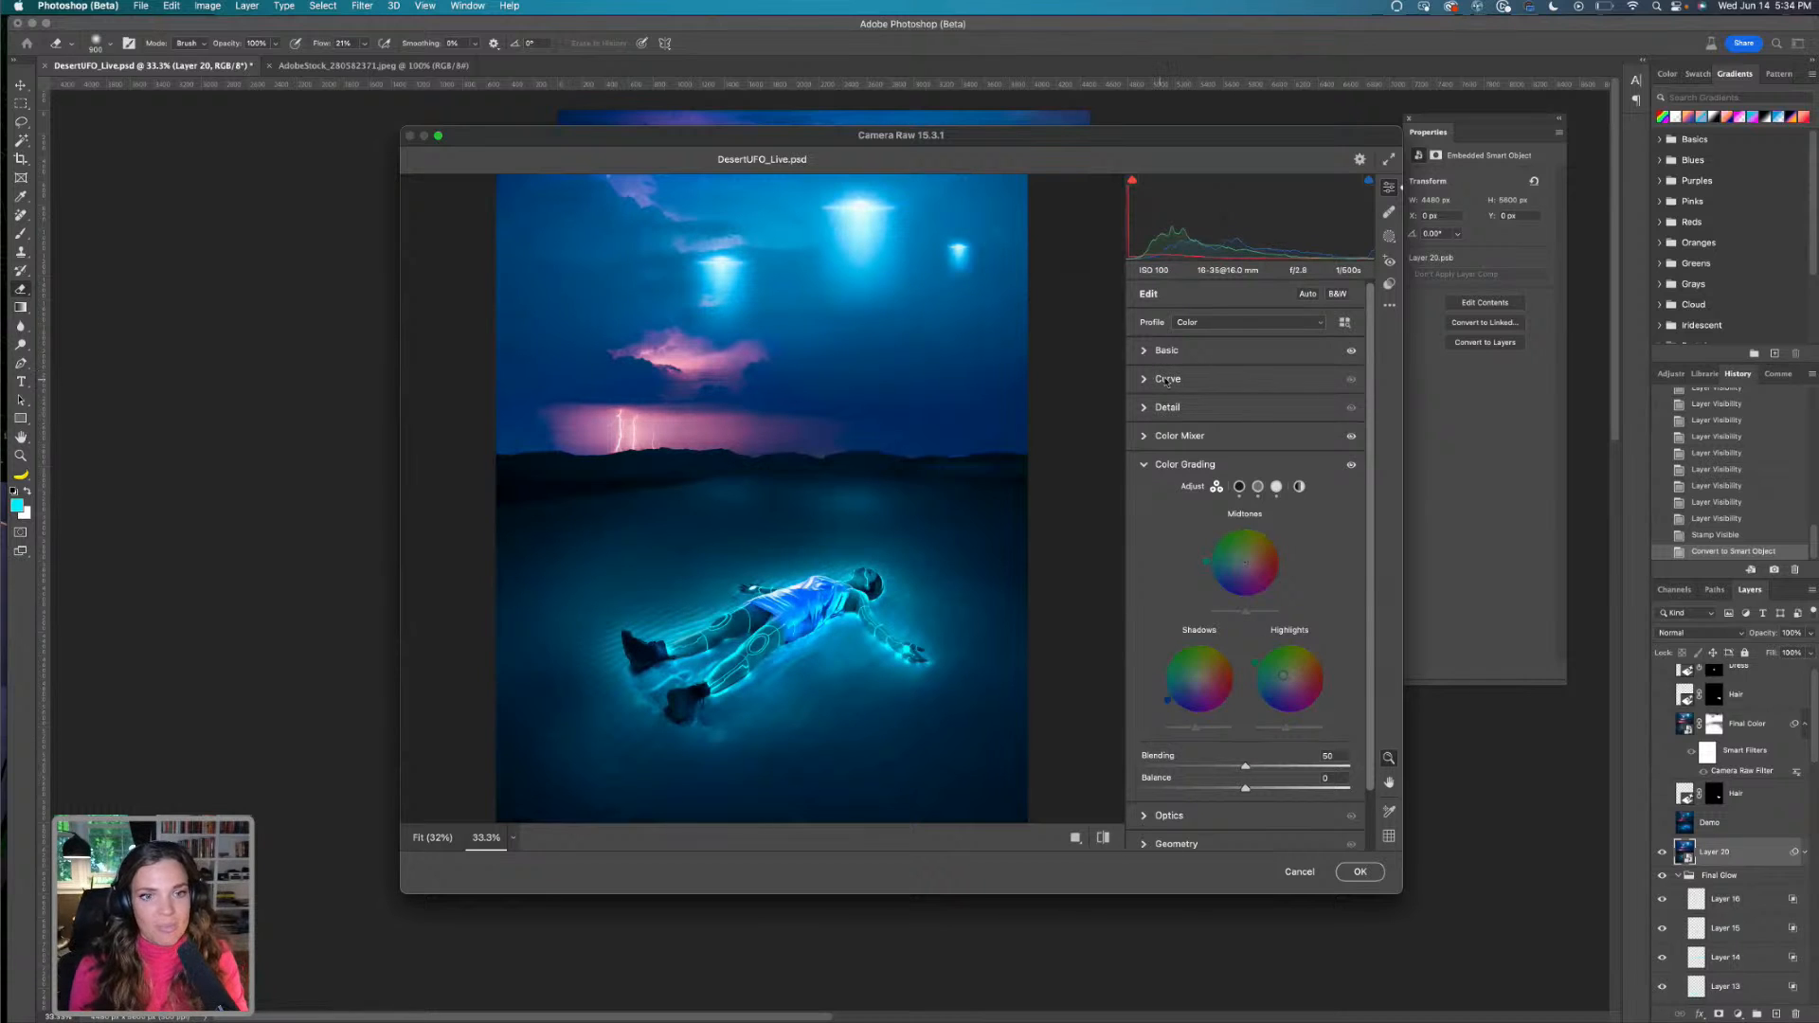
Create a radial gradient mask as a tall ellipse centred over the horizon and the woman
left_click(1389, 237)
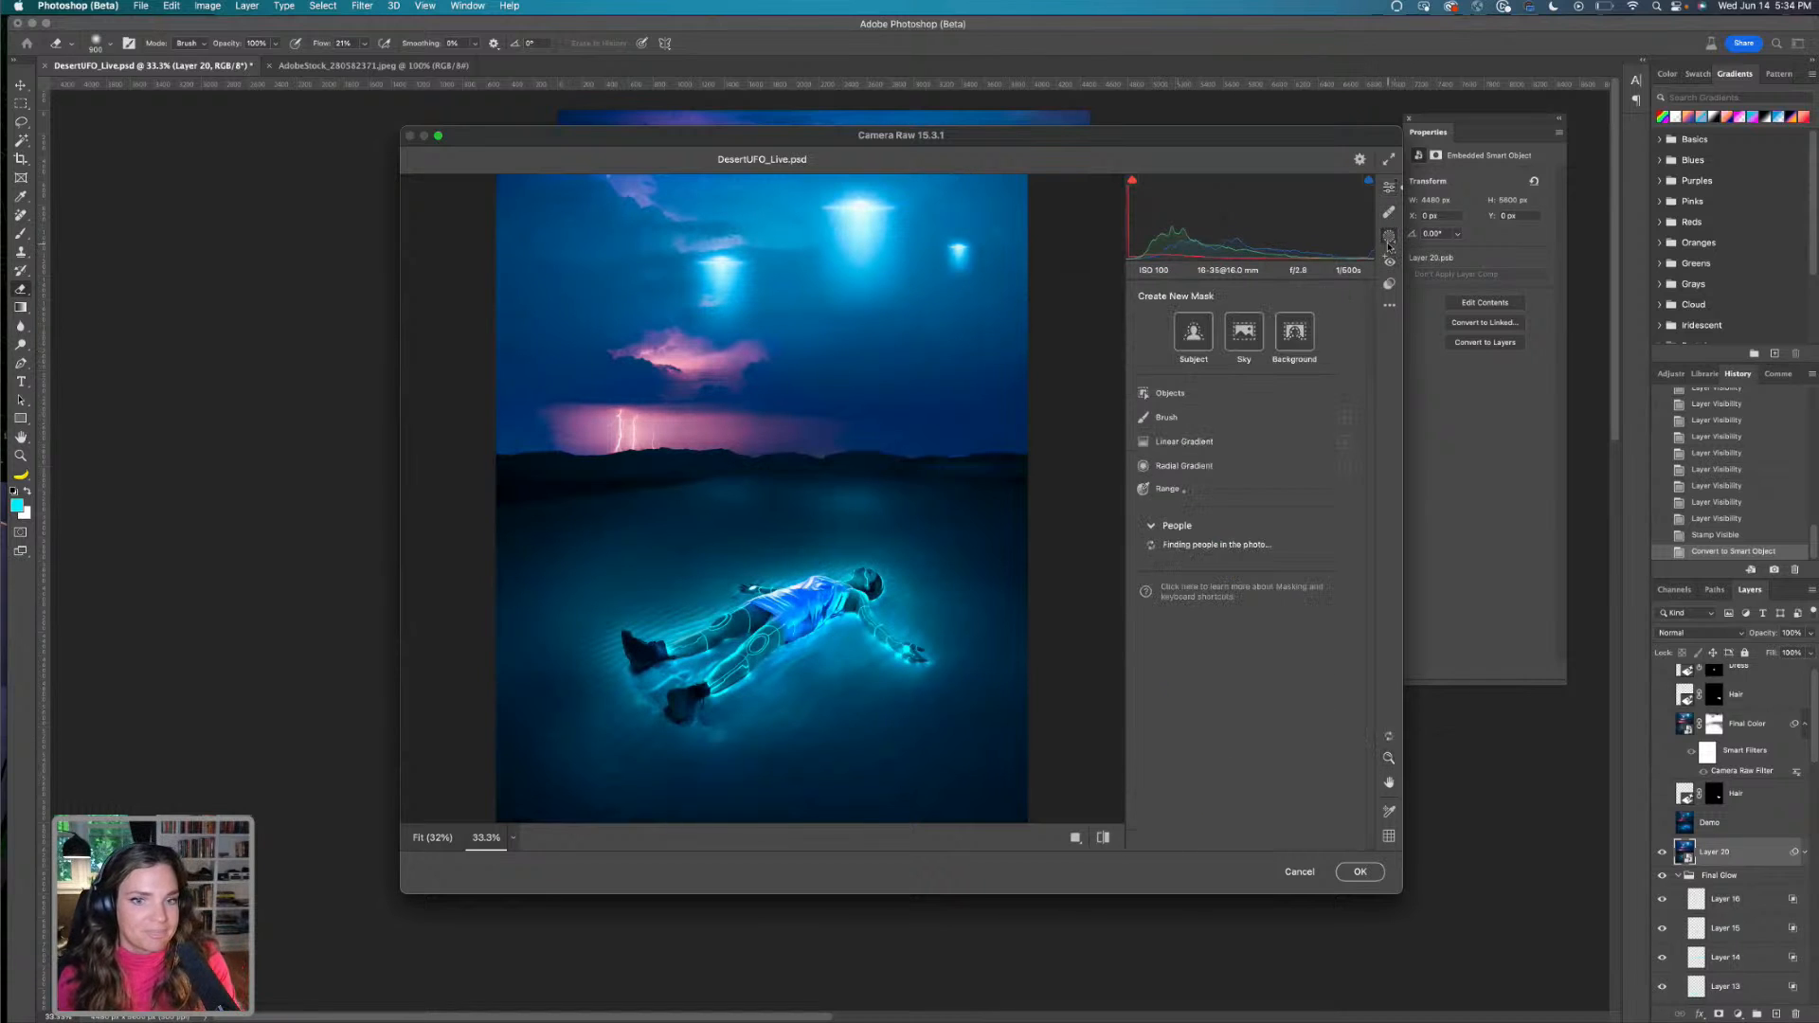
left_click(1168, 419)
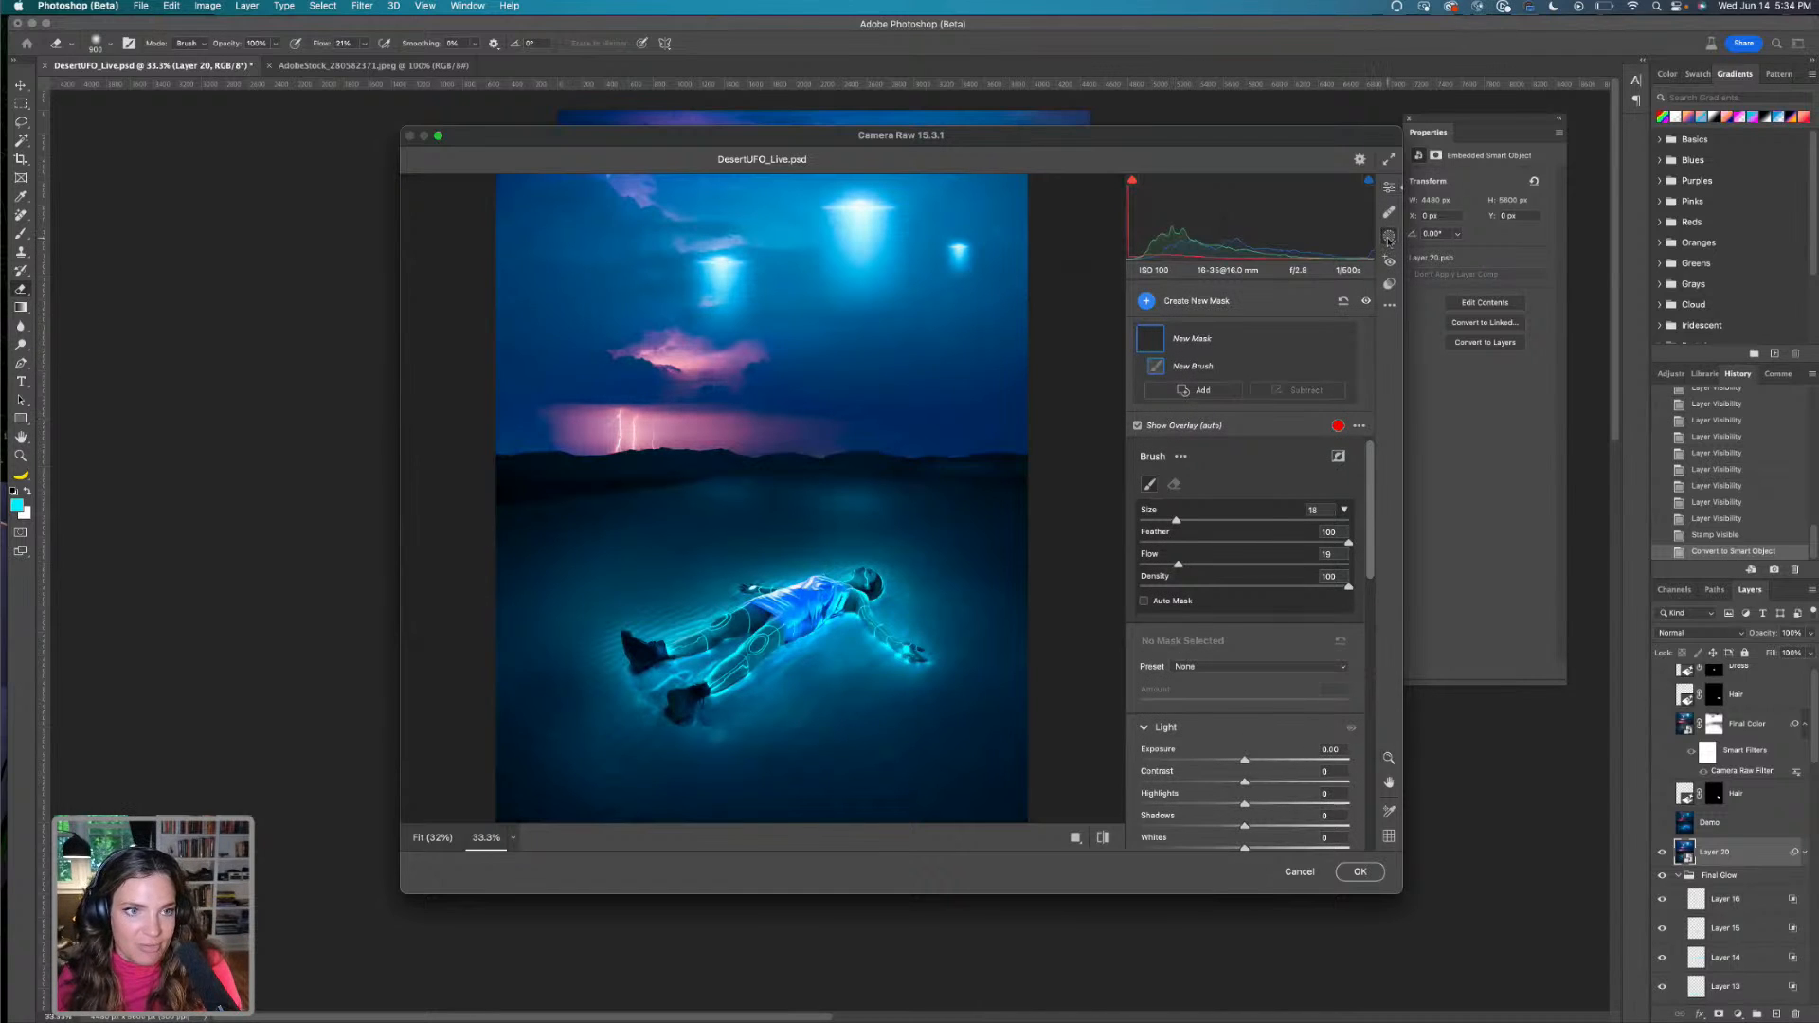
left_click(1146, 300)
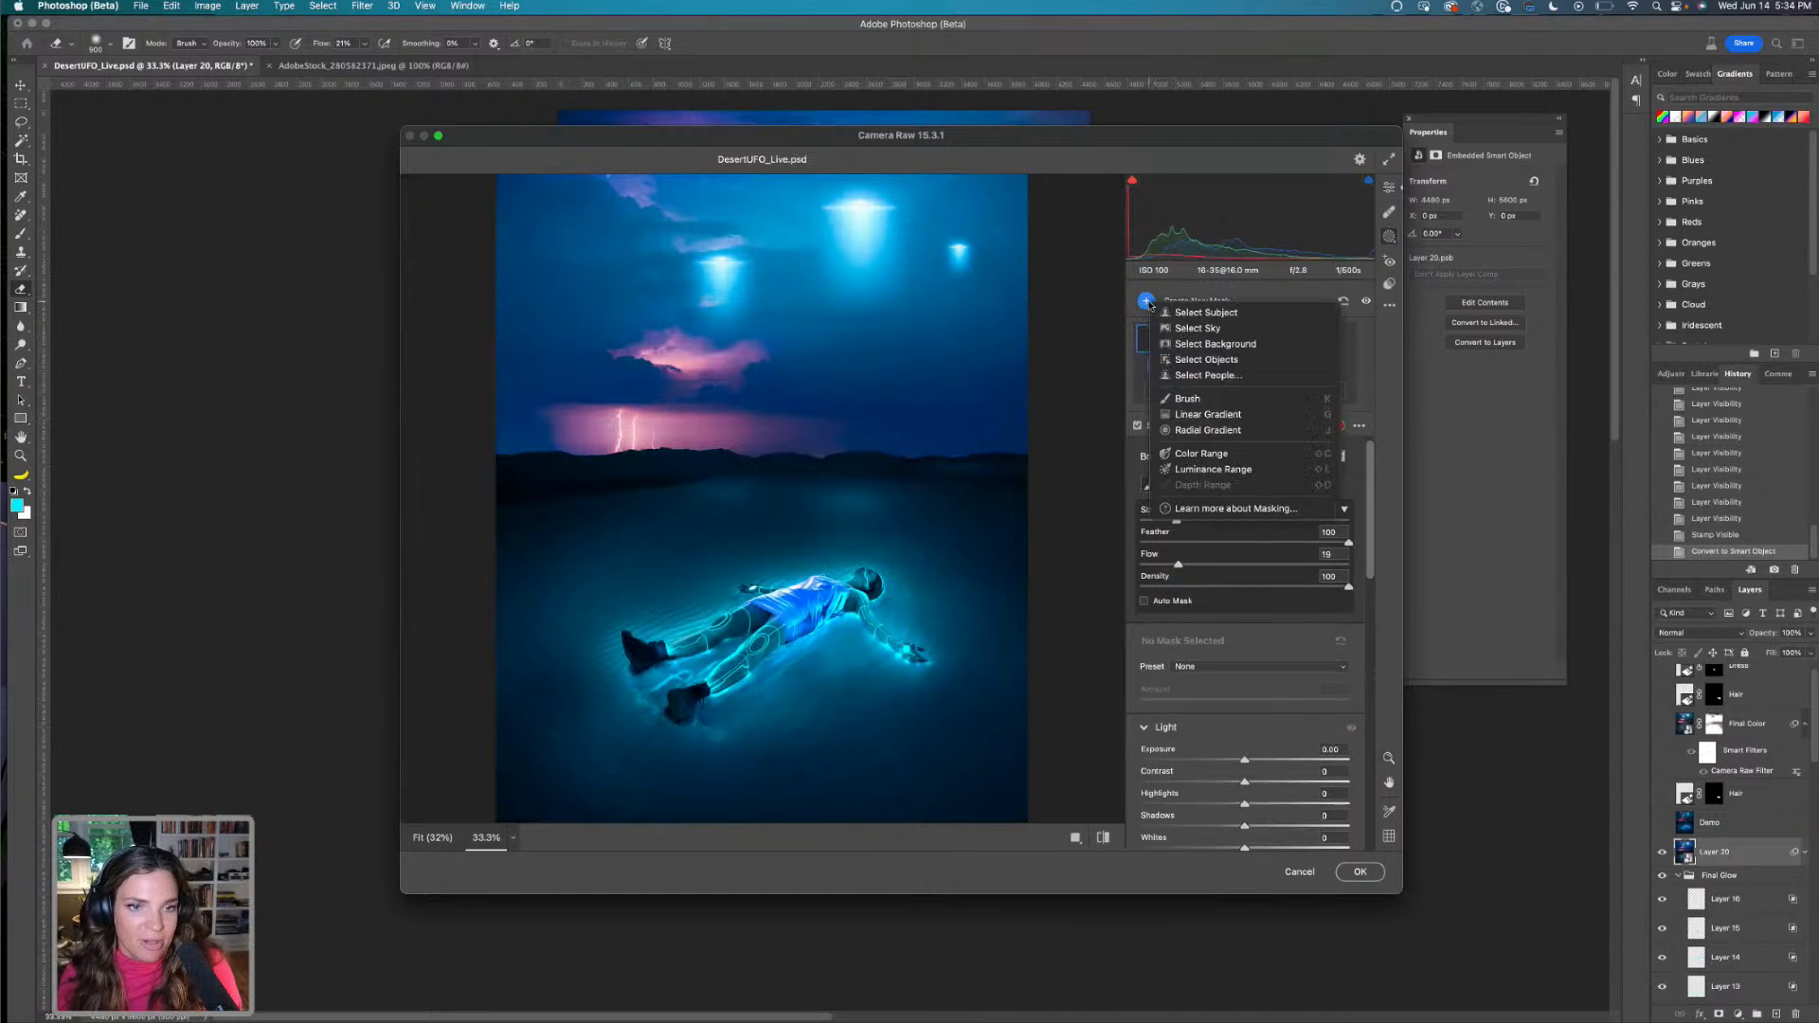
left_click(1259, 432)
left_click_drag(679, 407, 800, 597)
left_click_drag(784, 487, 883, 614)
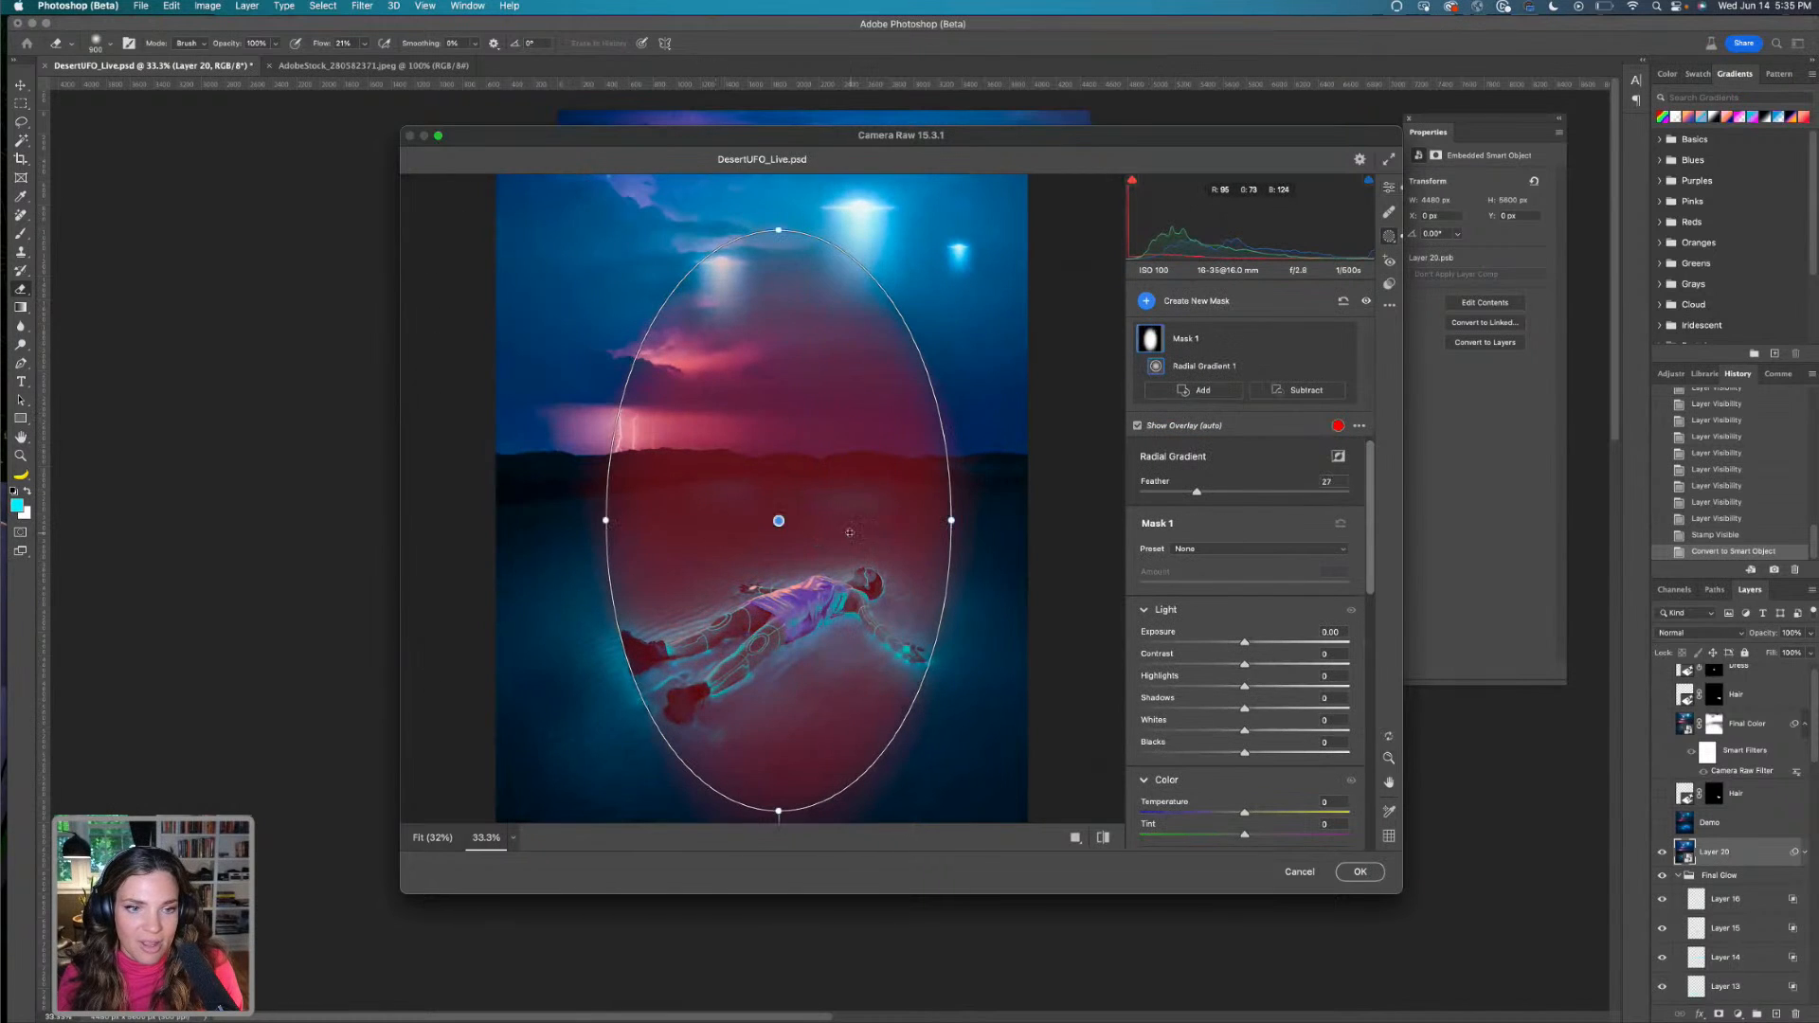
Invert the radial gradient with Exposure -0.25 and reshape it into an ellipse wider than the image
left_click(1338, 456)
left_click_drag(1244, 643, 1243, 645)
left_click_drag(951, 521, 1105, 521)
left_click_drag(779, 230, 779, 291)
left_click_drag(873, 413, 868, 350)
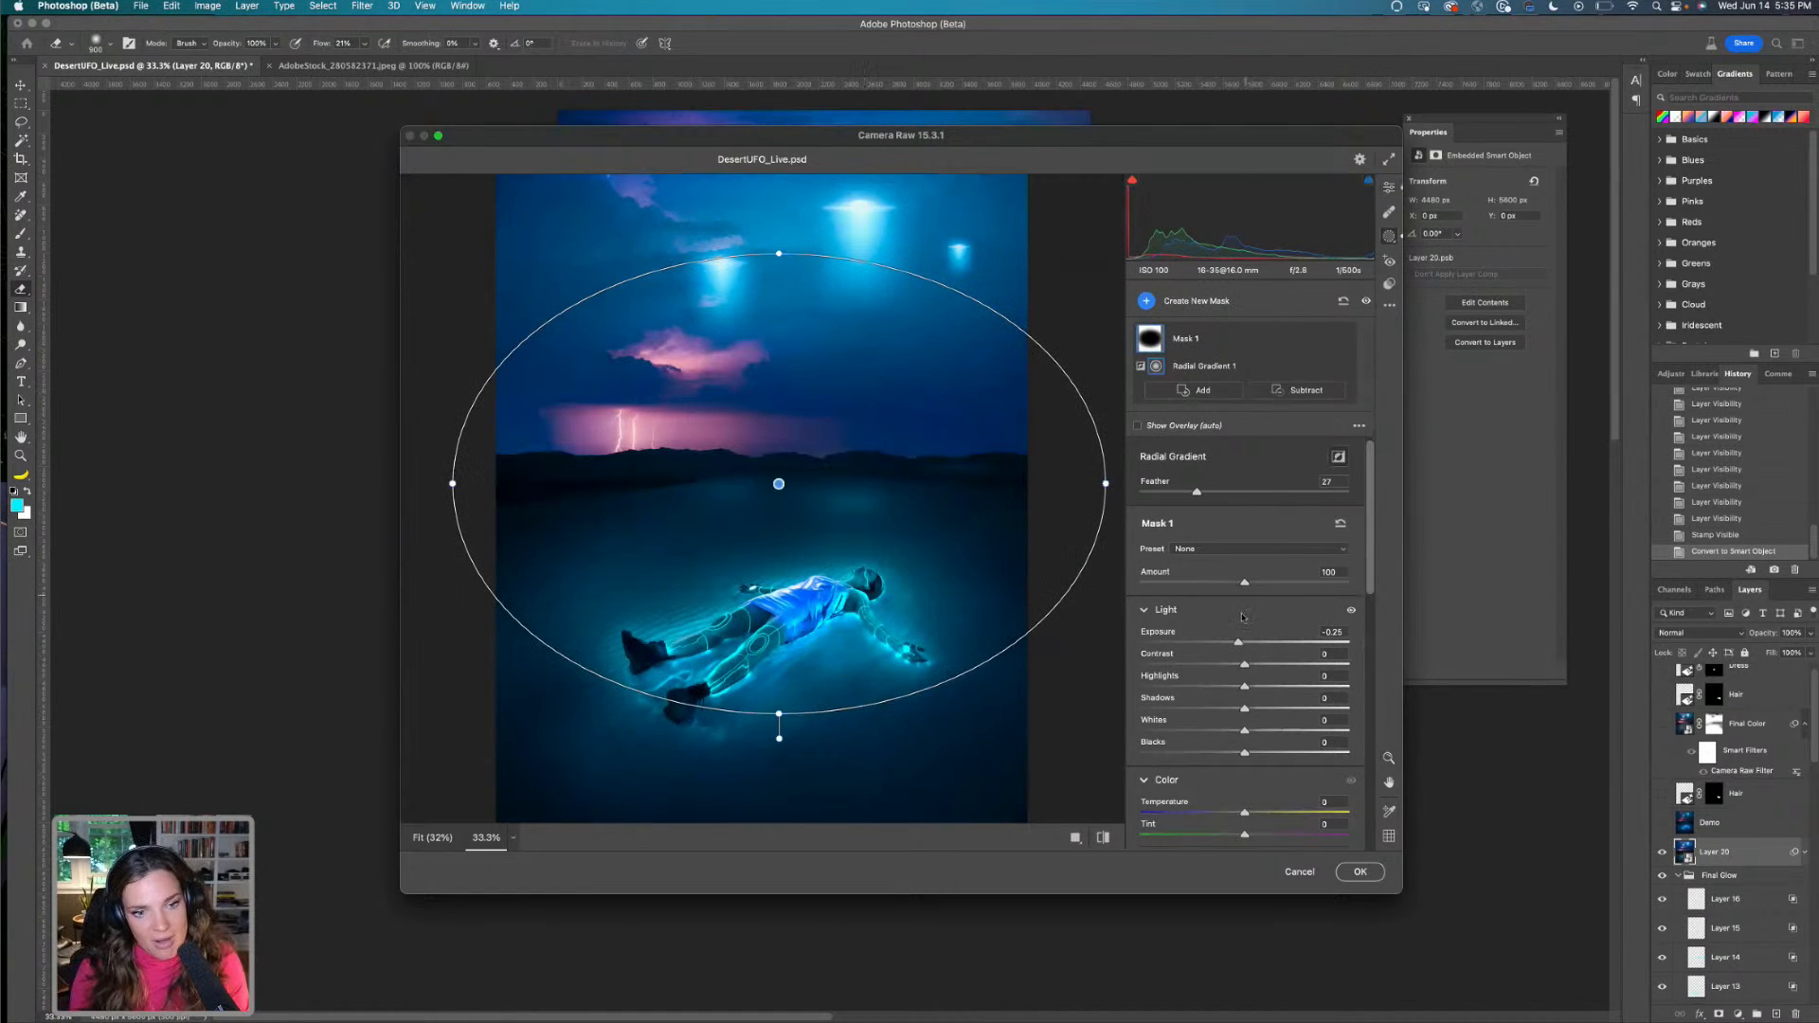
Paint a new brush mask over the woman's torso and legs and raise its Exposure to about +0.40
left_click(1146, 300)
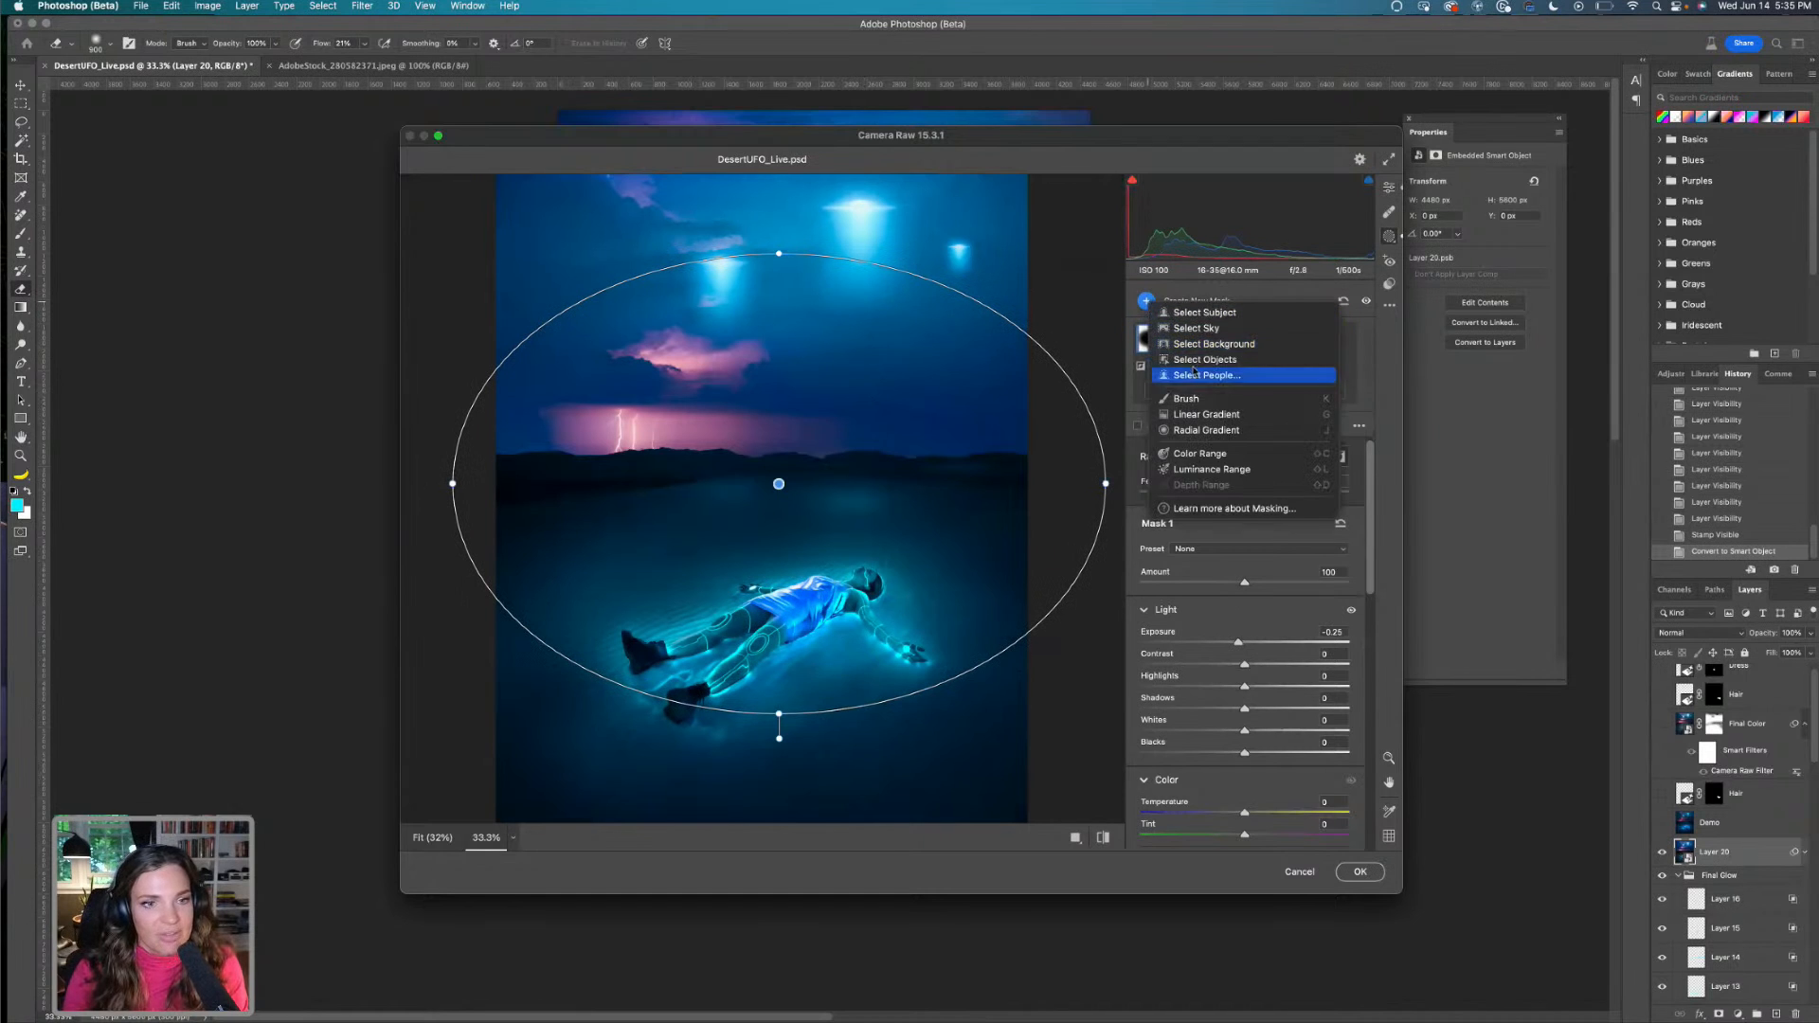
left_click(719, 466)
key("k")
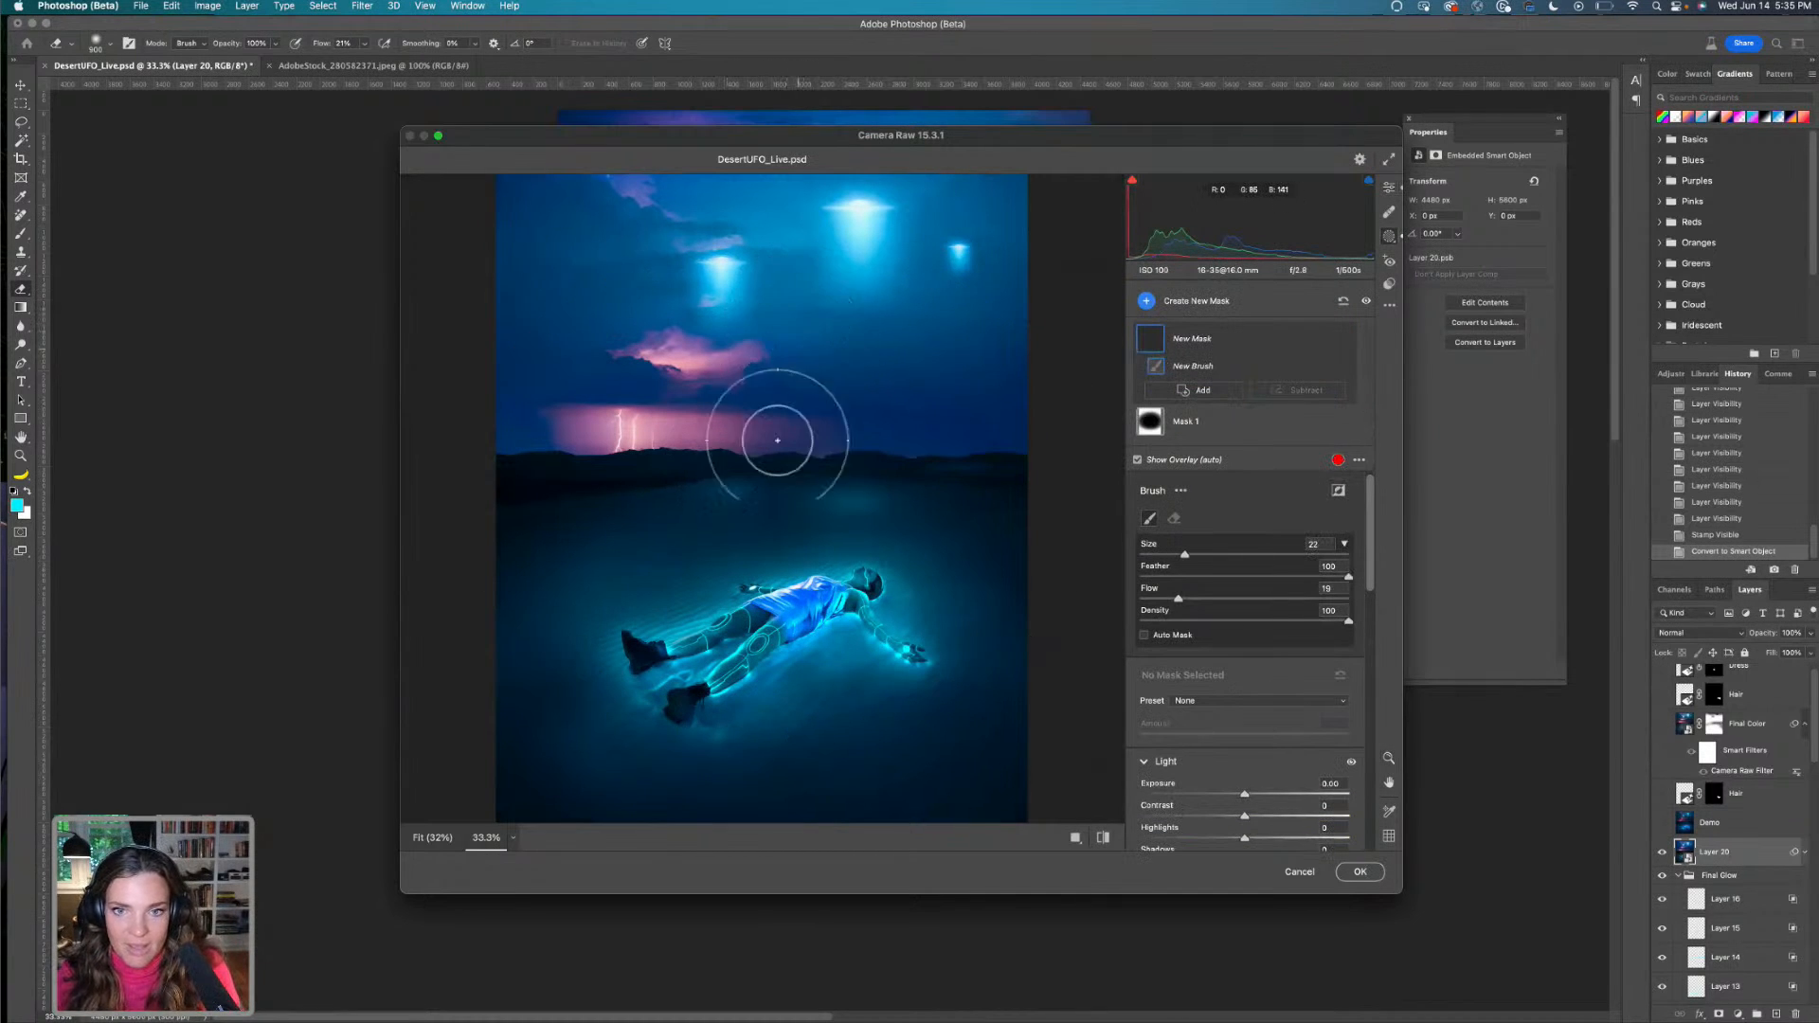
mouse_move(812, 601)
left_mouse_down()
mouse_move(669, 659)
mouse_move(873, 585)
mouse_move(669, 657)
mouse_move(568, 635)
mouse_move(683, 696)
left_mouse_up()
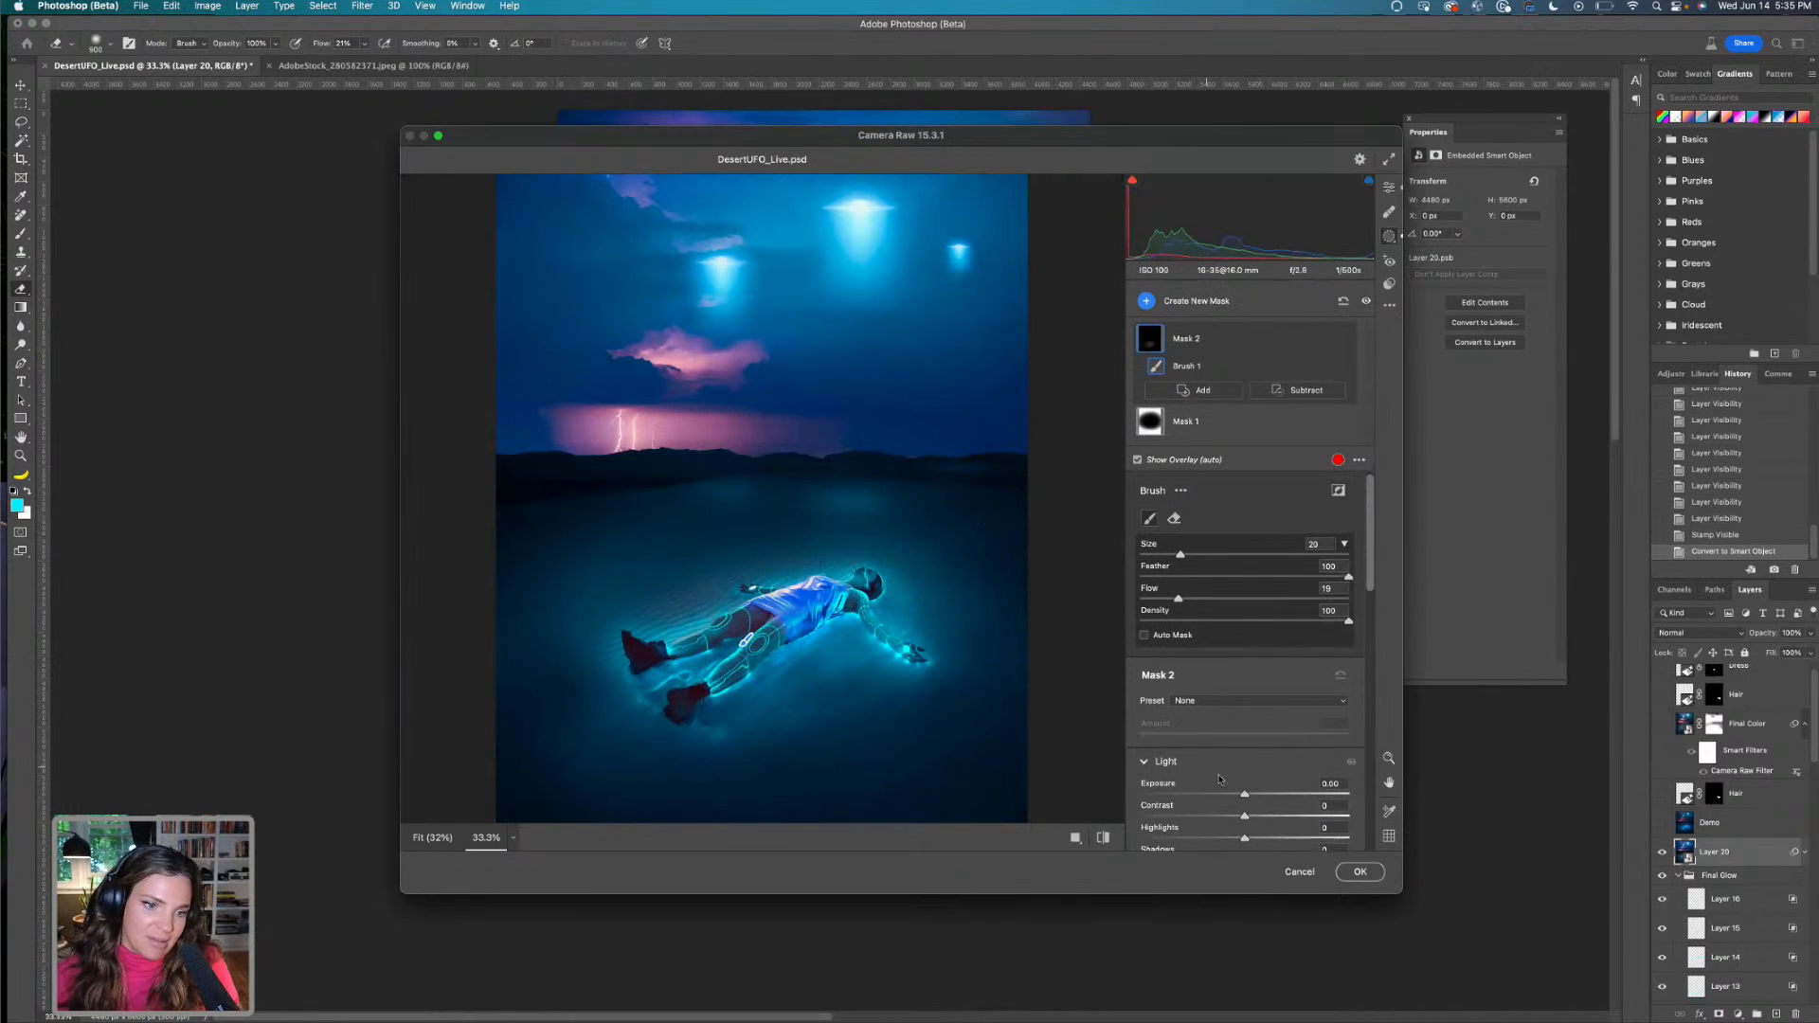
left_click_drag(1244, 794, 1256, 794)
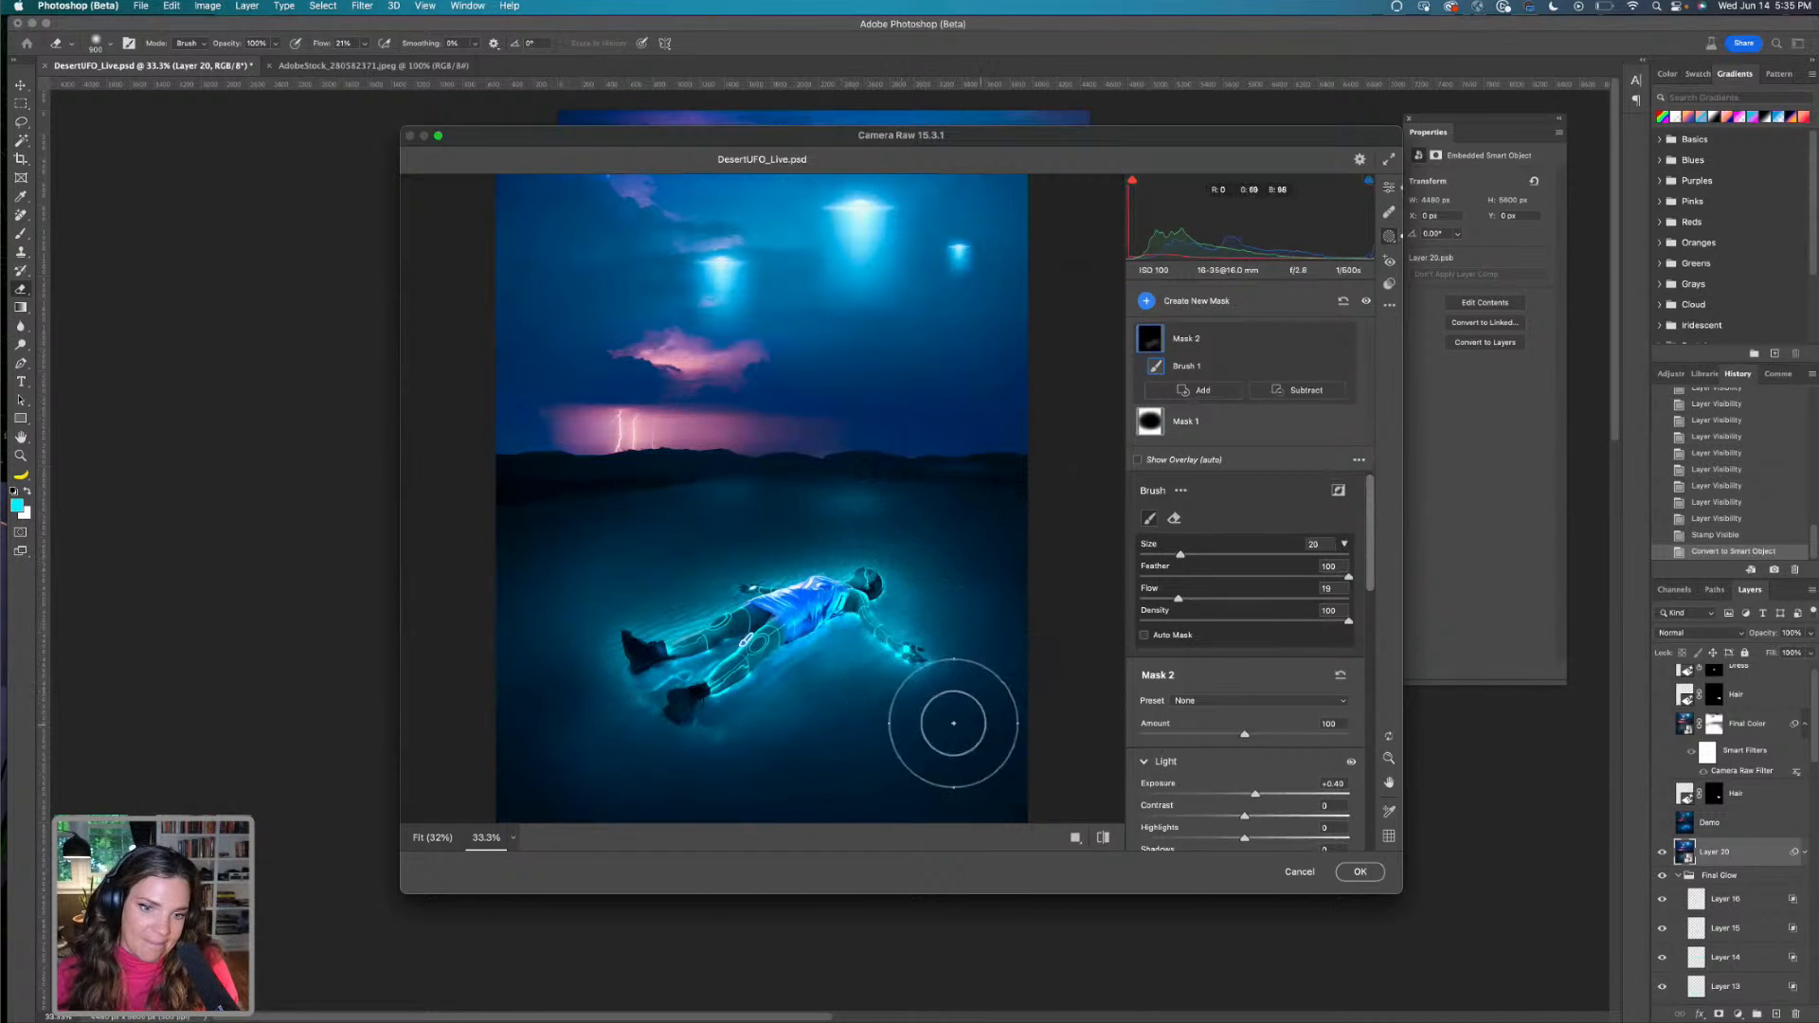
Paint a new brush mask of size 18 over the sky beside the lightning above the horizon, with Temperature +8 and Tint +43
key("bracketleft")
key("bracketleft")
key("bracketleft")
key("bracketleft")
key("bracketleft")
key("bracketleft")
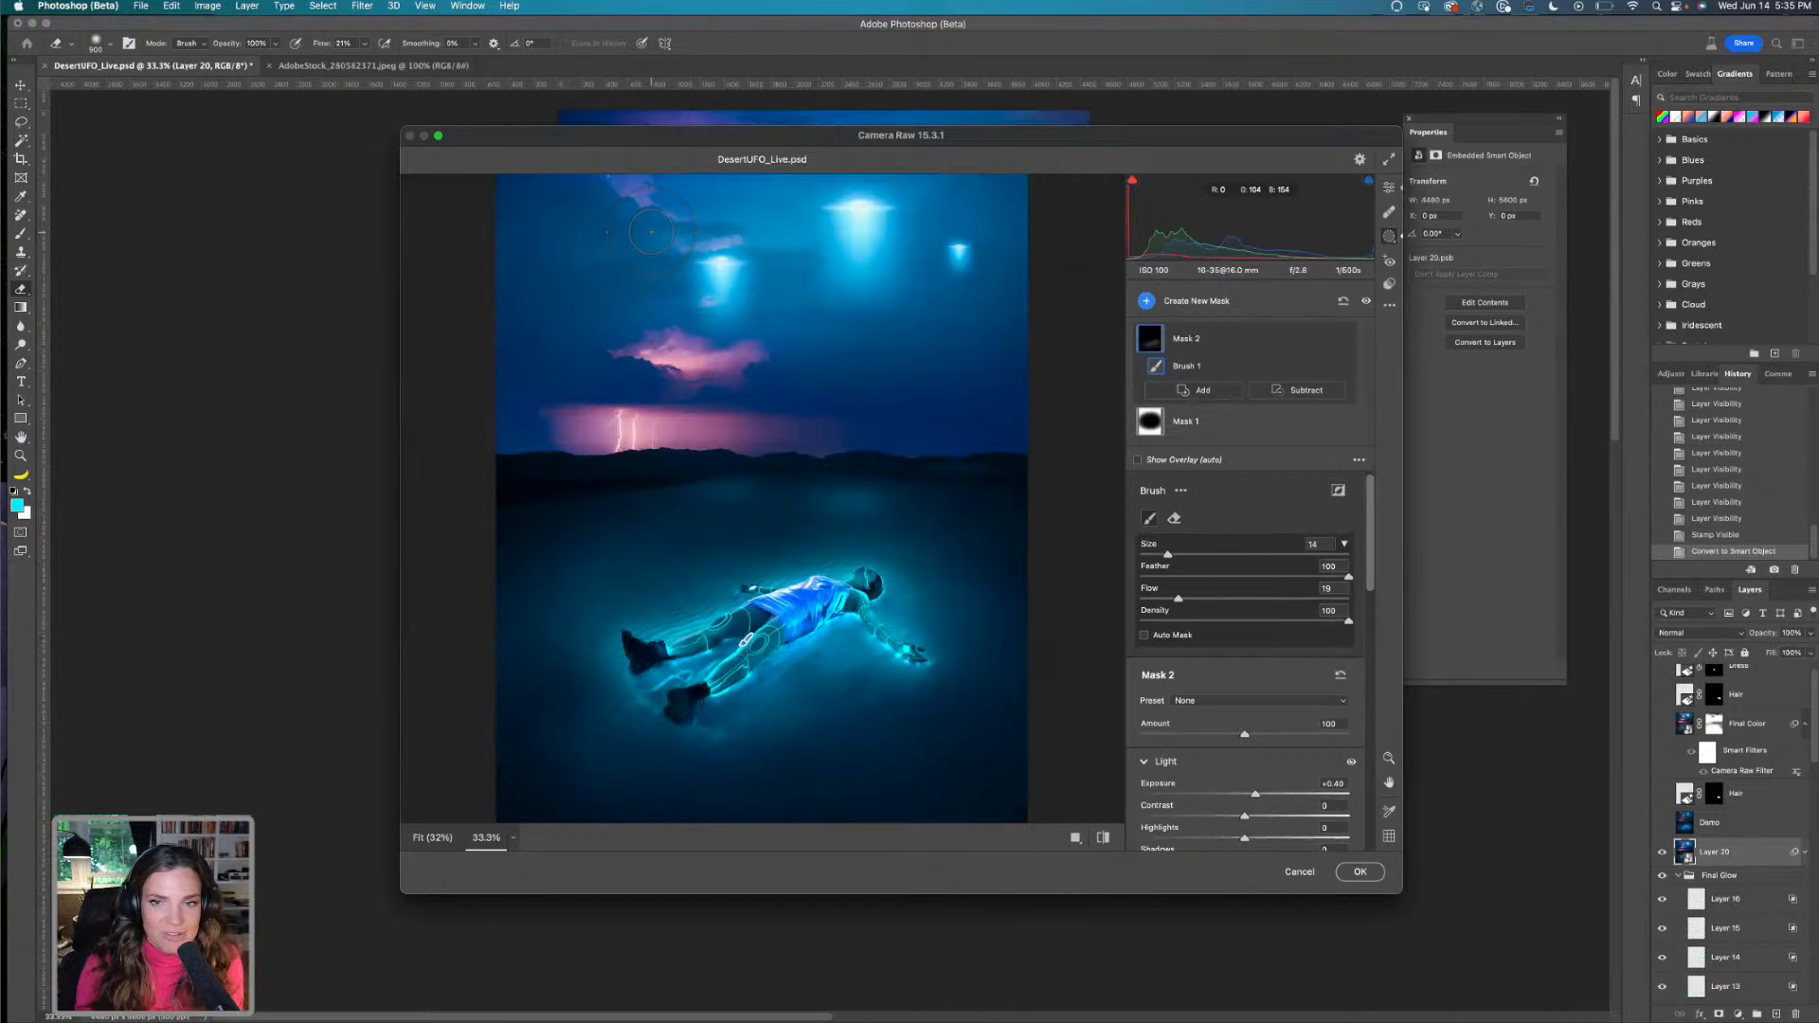
key("bracketright")
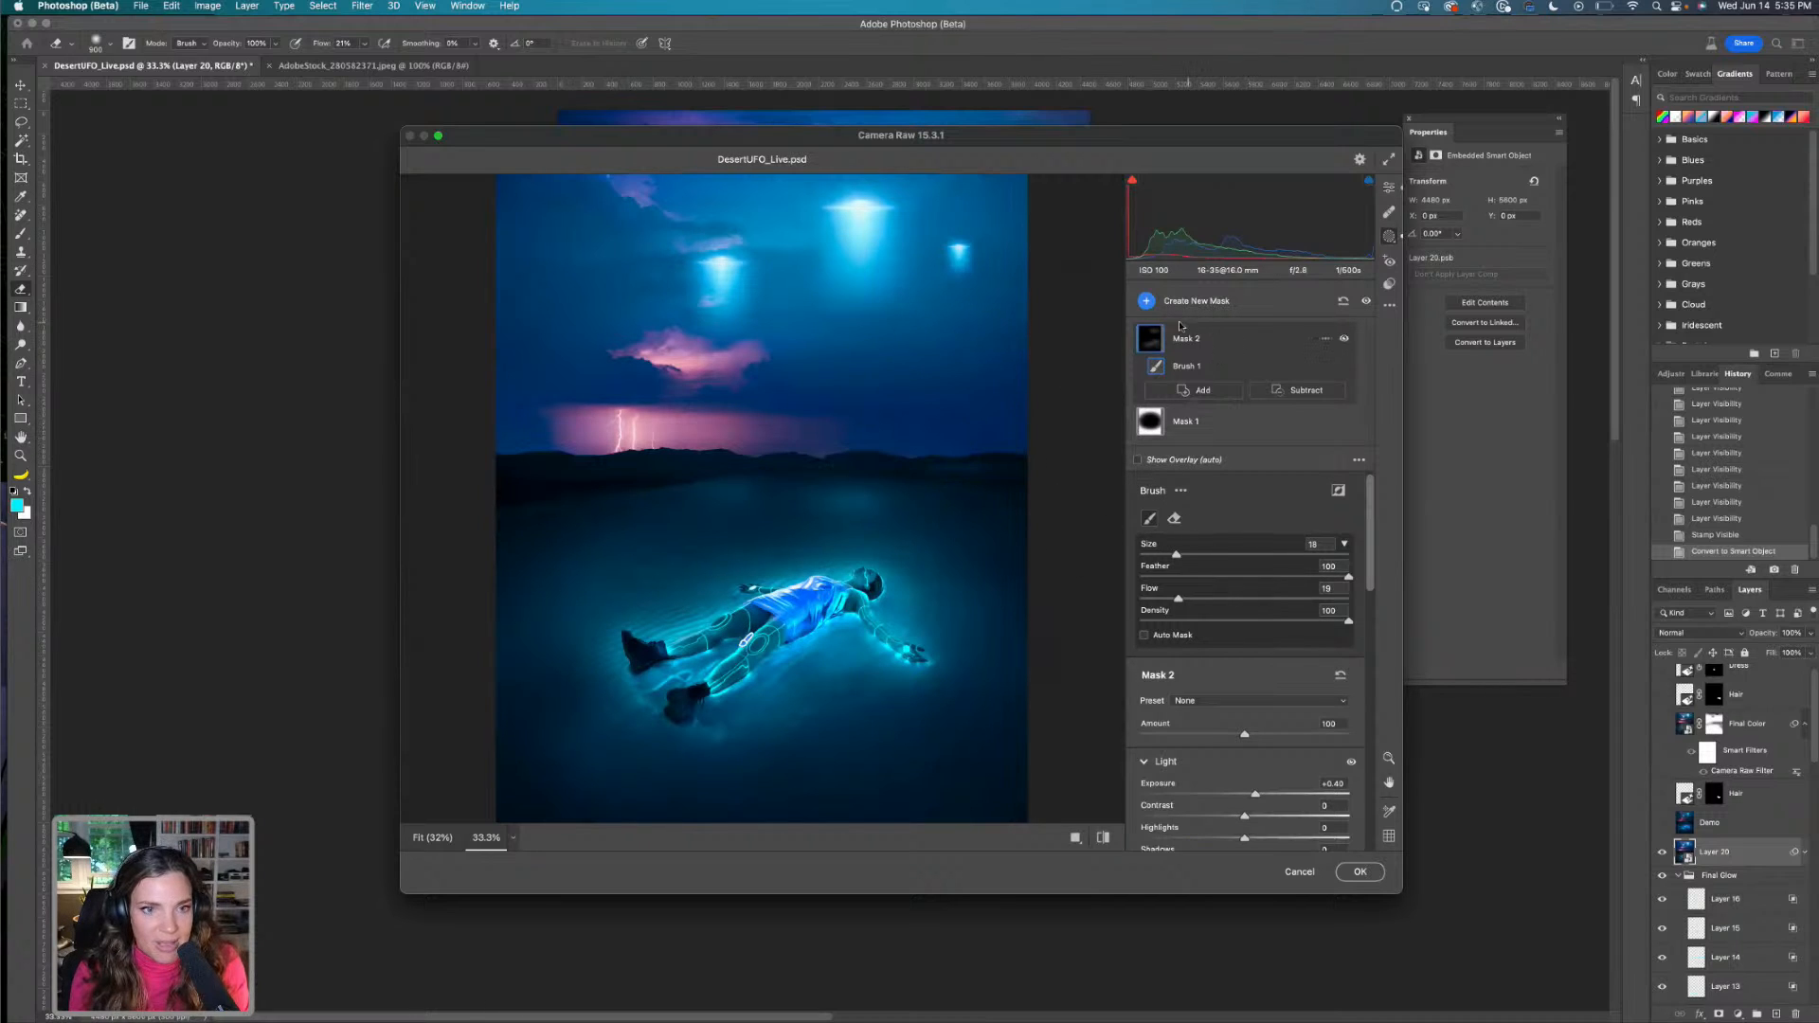
left_click(1146, 301)
key("k")
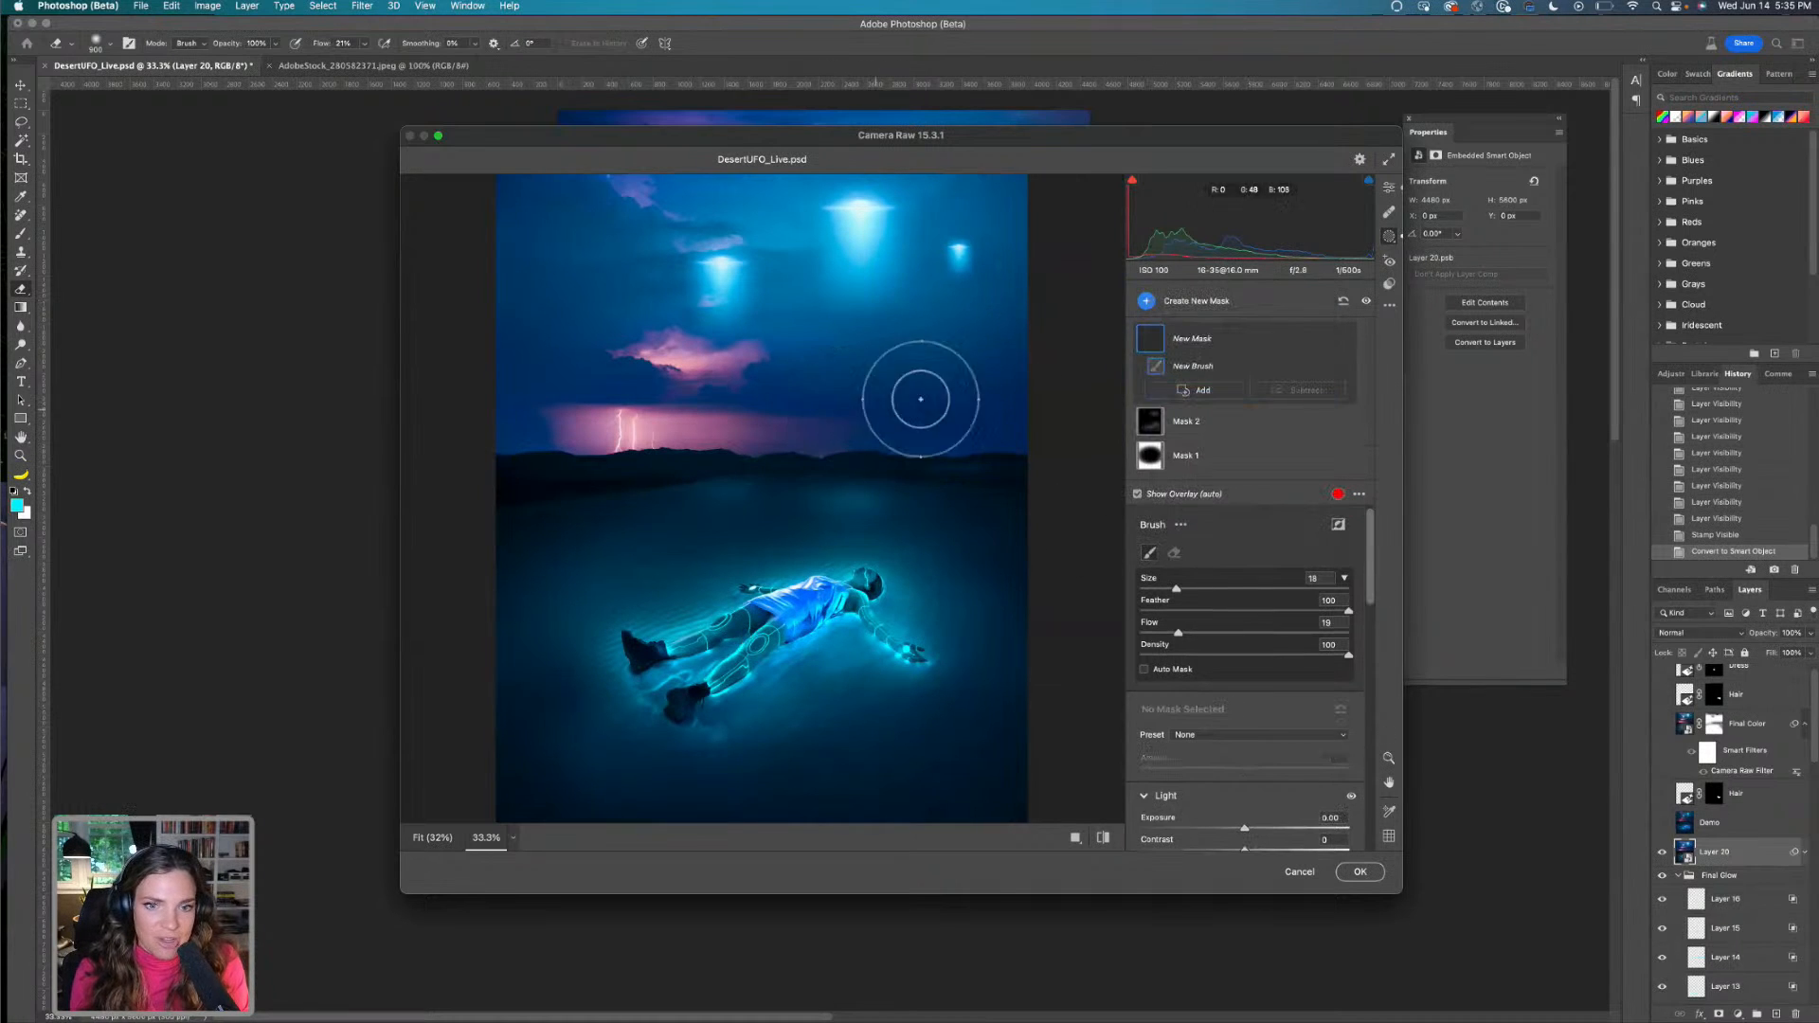
left_click_drag(1023, 356, 1012, 346)
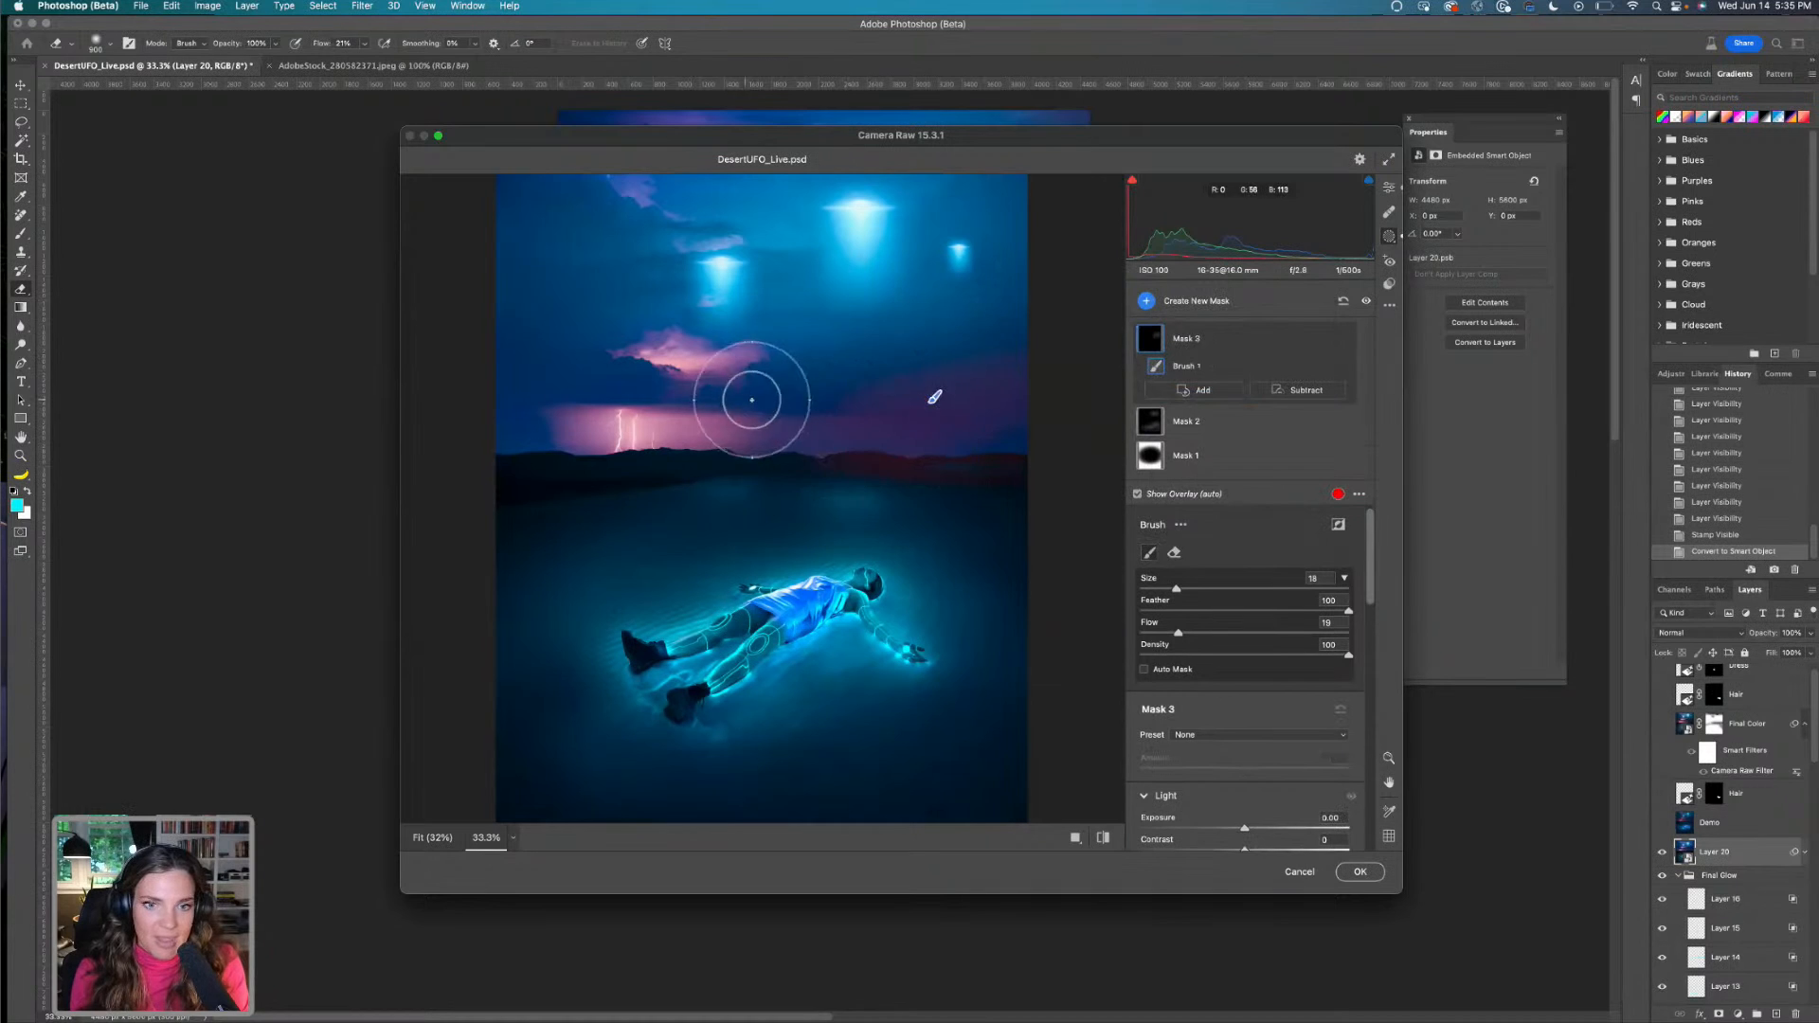
scroll(1271, 723, "down", 4)
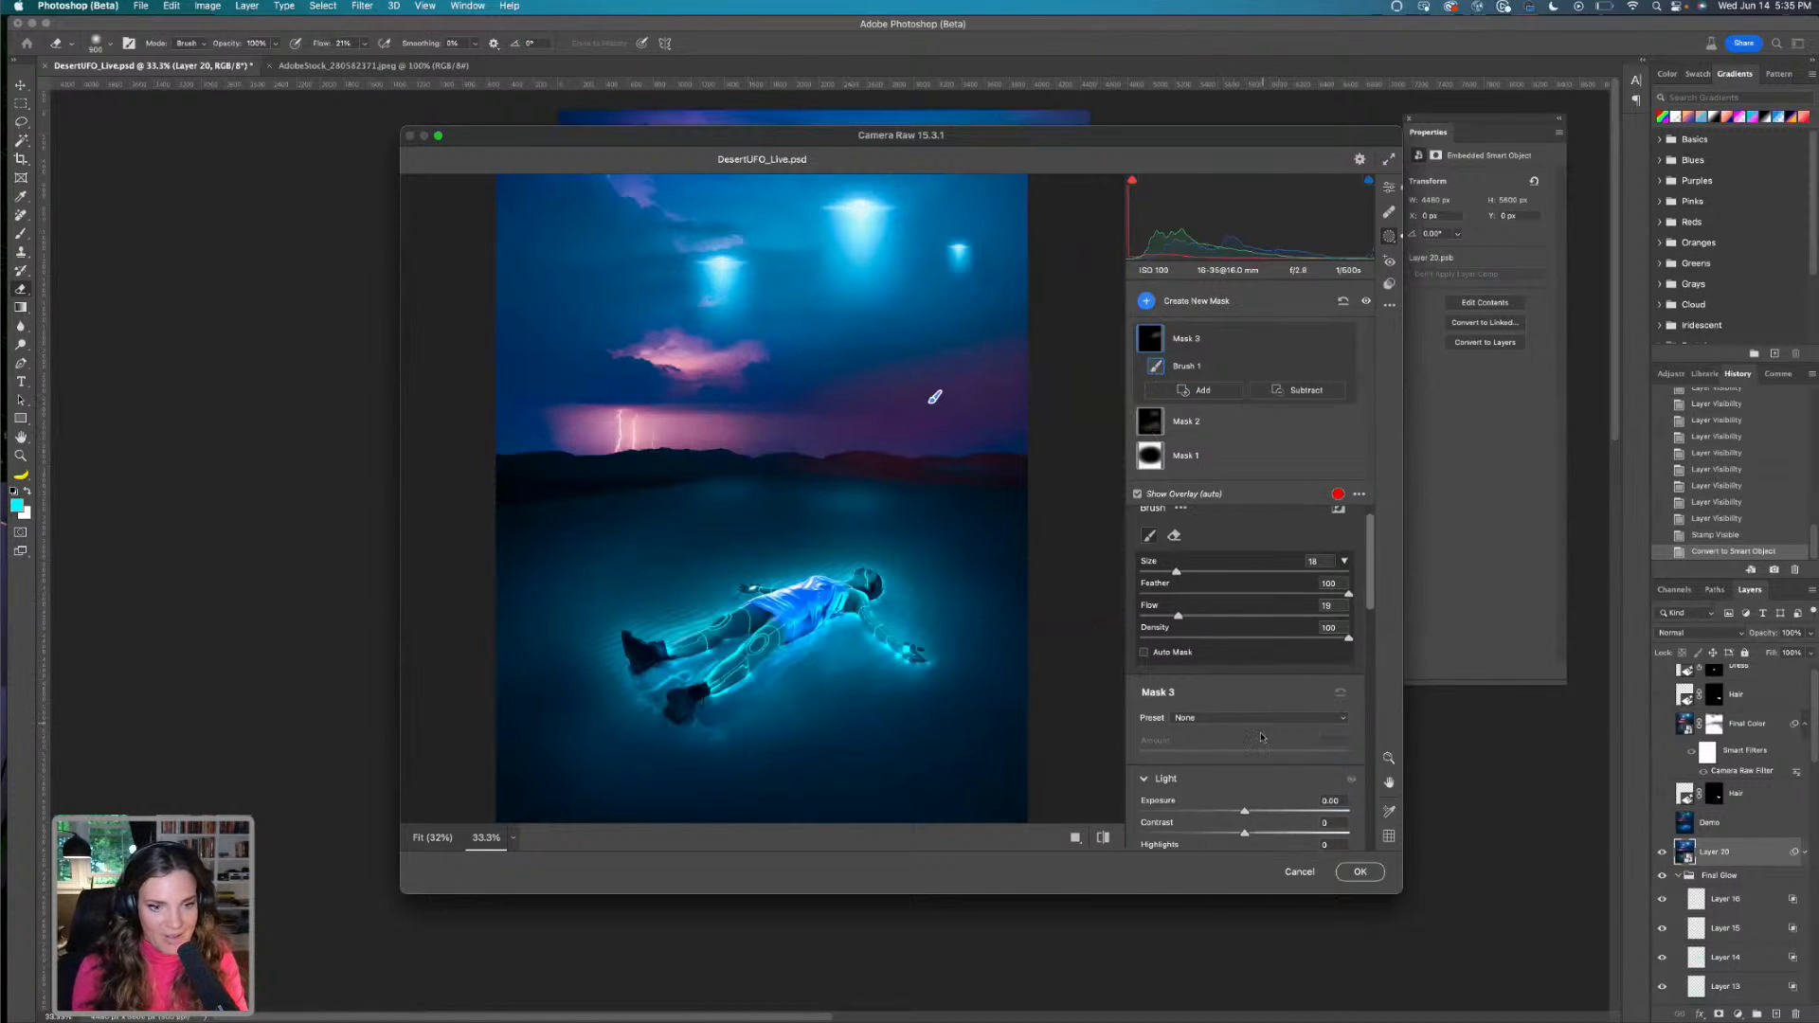
scroll(1269, 689, "down", 6)
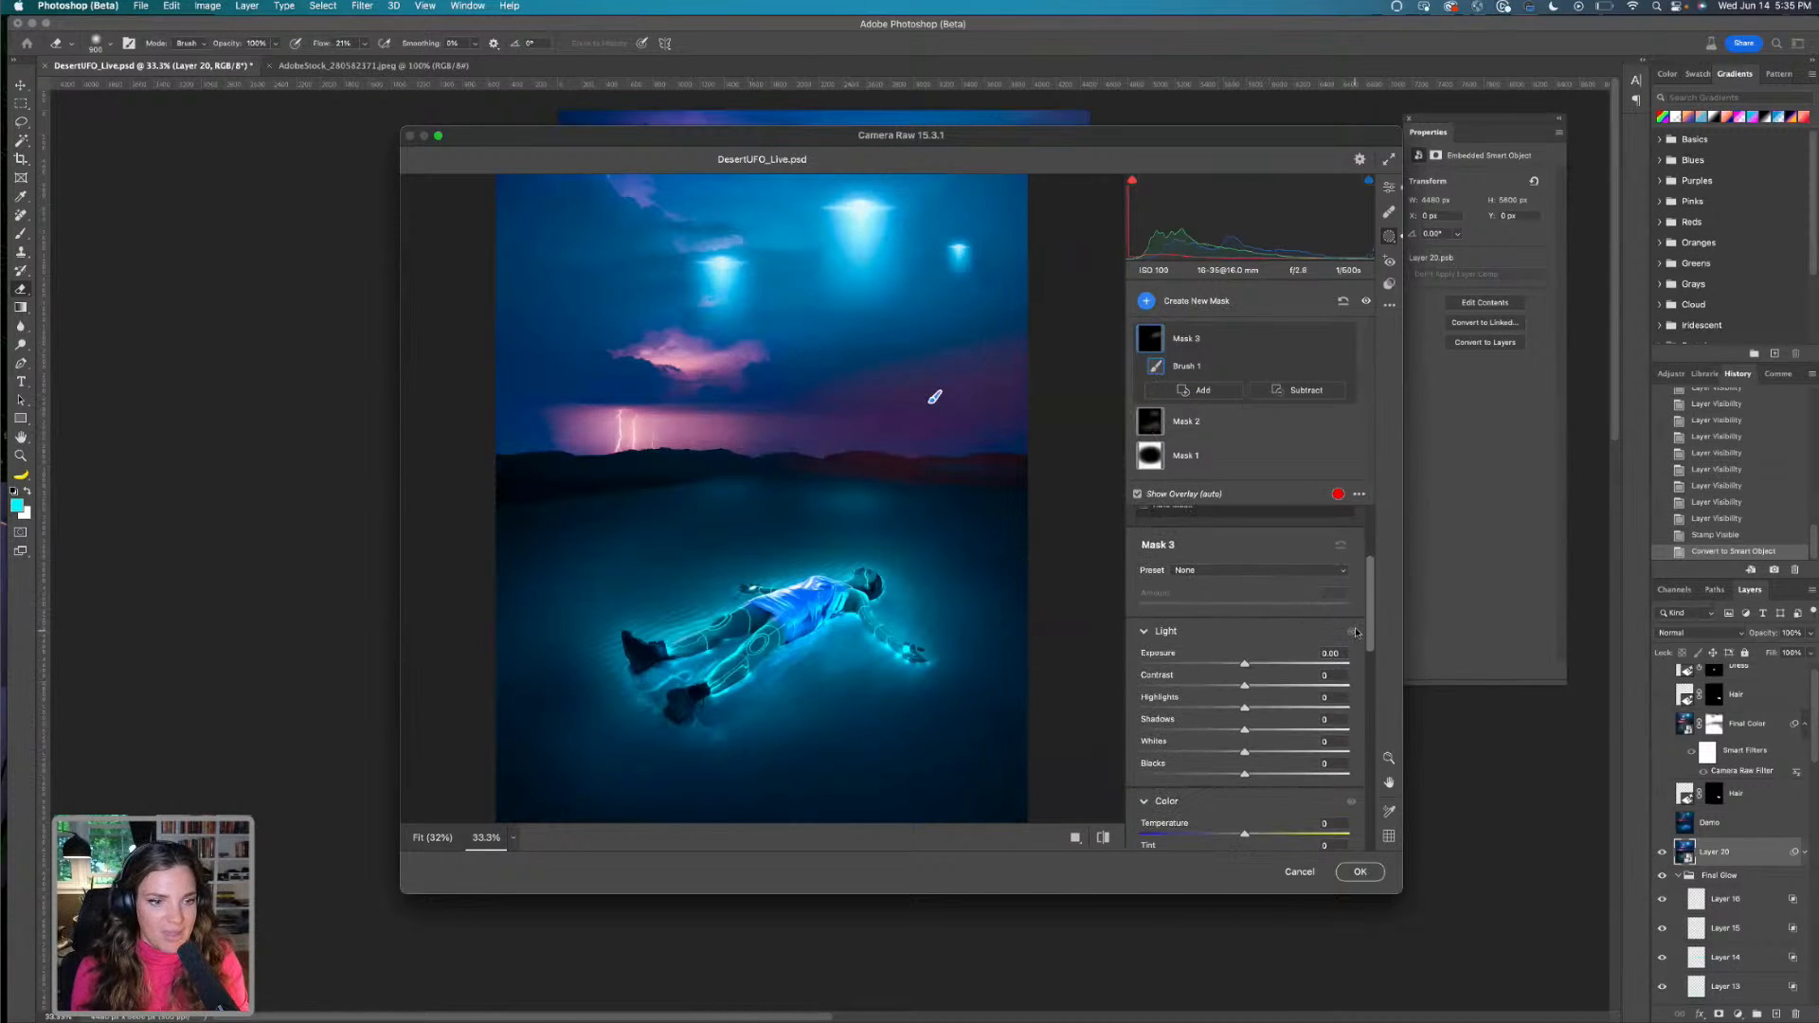
mouse_move(1245, 763)
left_mouse_down()
mouse_move(1289, 769)
mouse_move(1254, 743)
left_mouse_up()
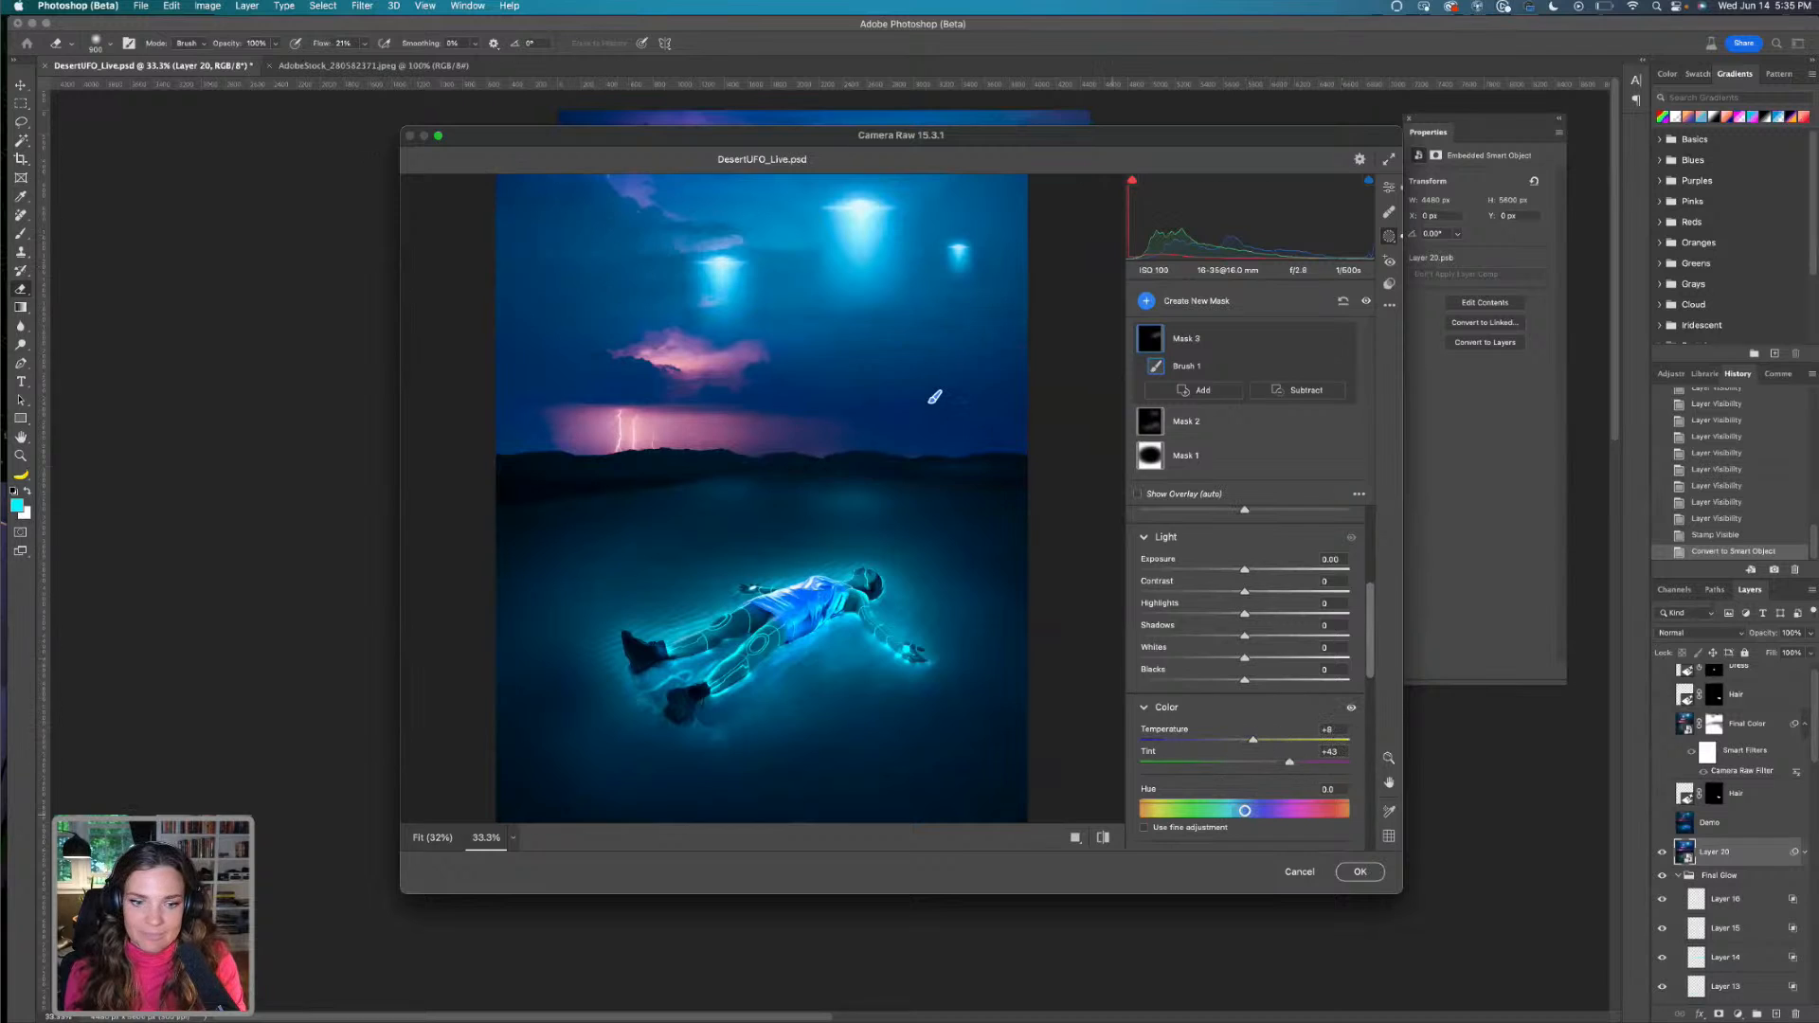
Compare the image before and after the Camera Raw adjustments
left_click(1104, 839)
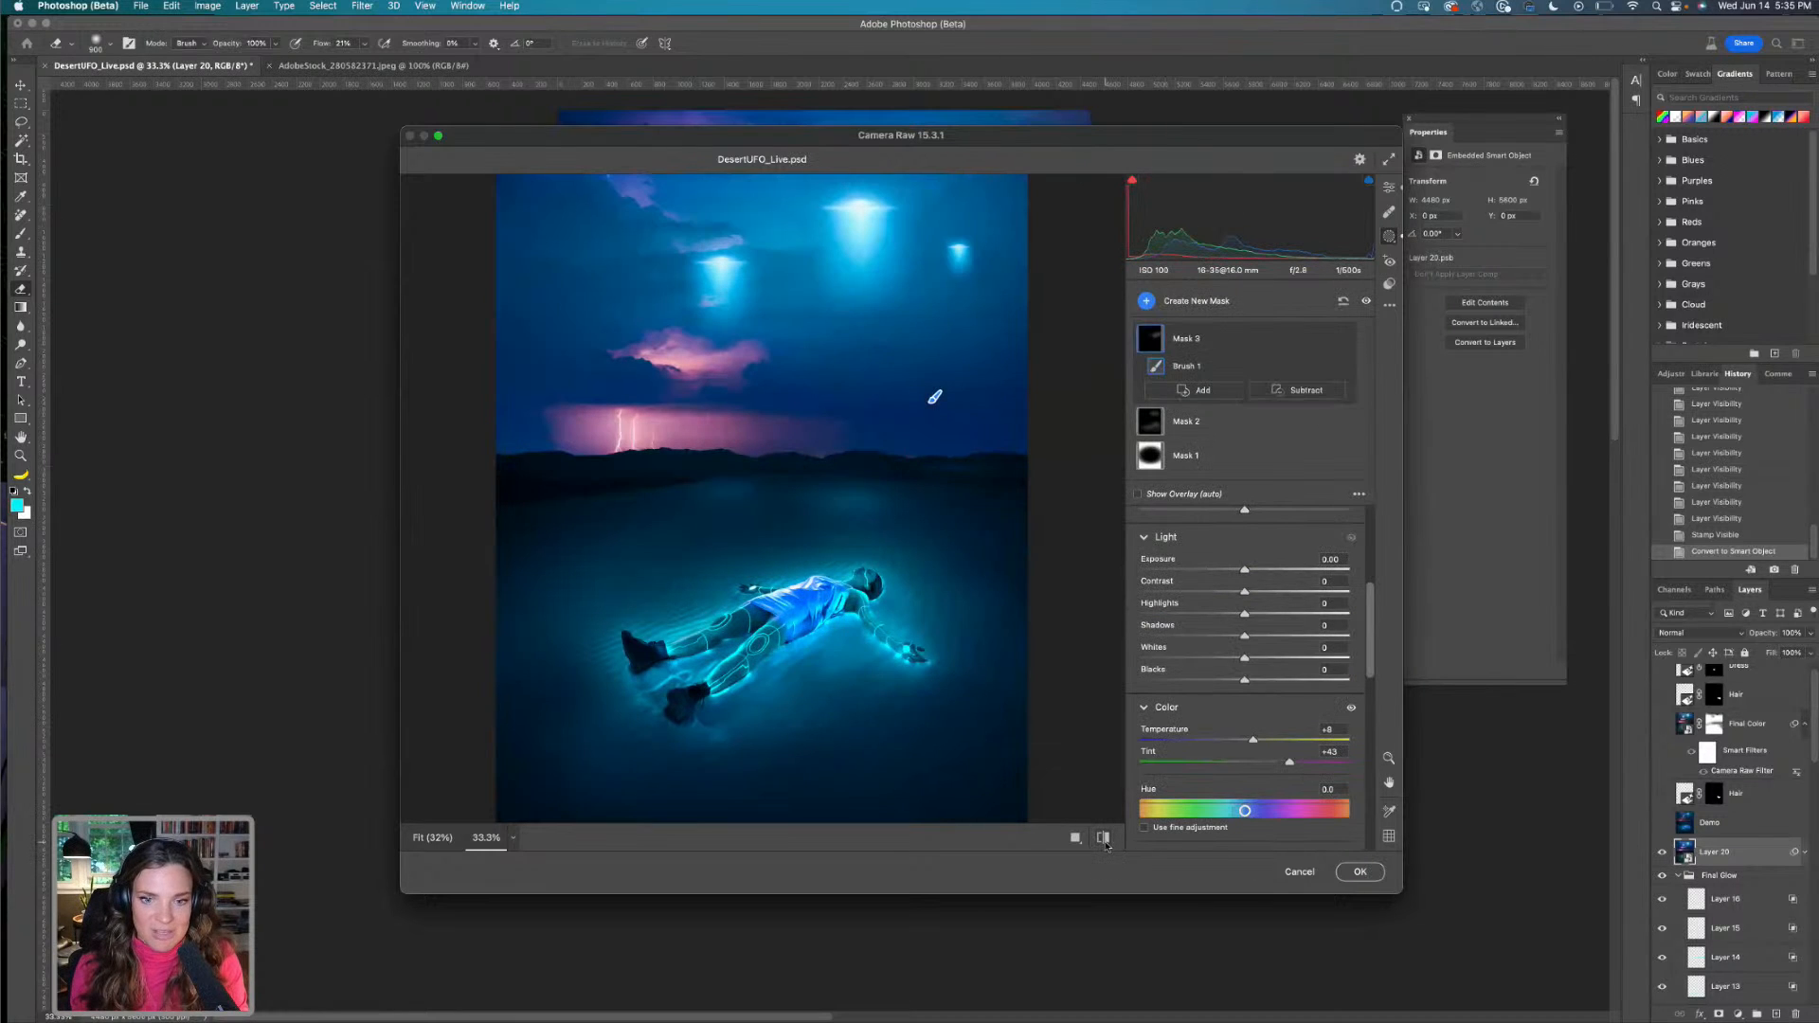
left_click(1104, 839)
left_click(1105, 839)
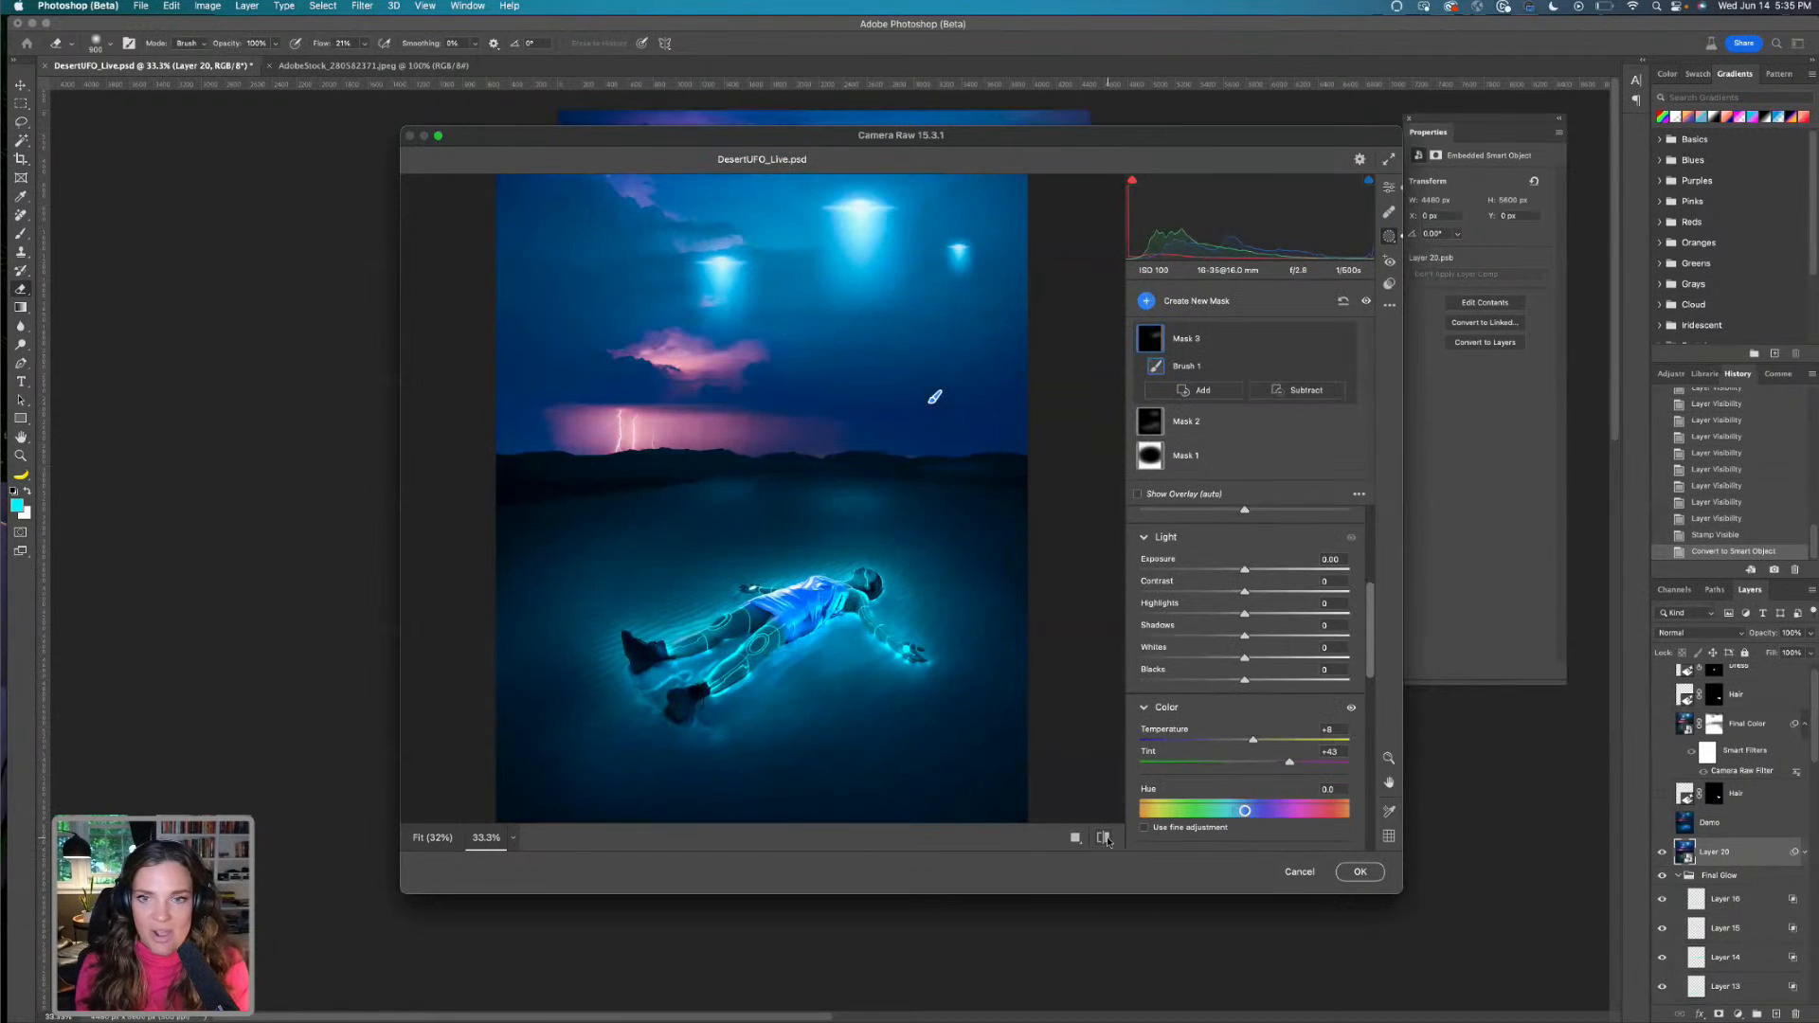
left_click(1104, 839)
left_click(1105, 838)
left_click(1104, 839)
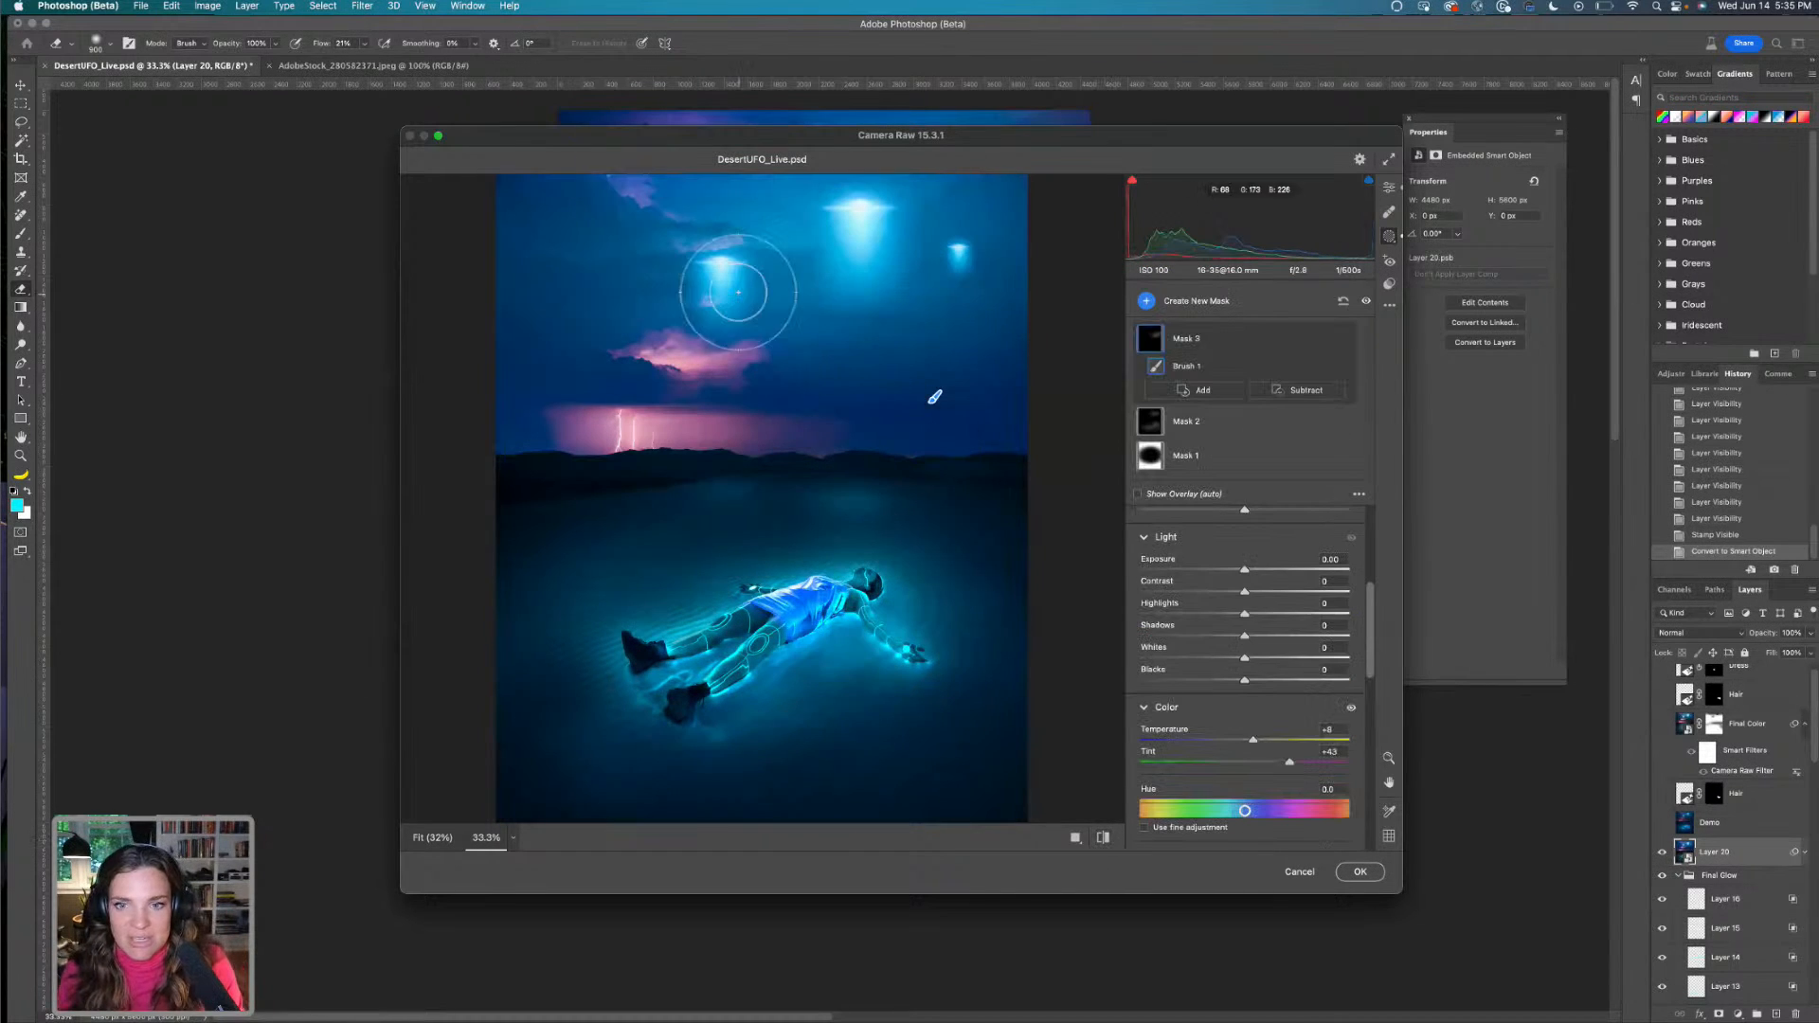
left_click(1104, 839)
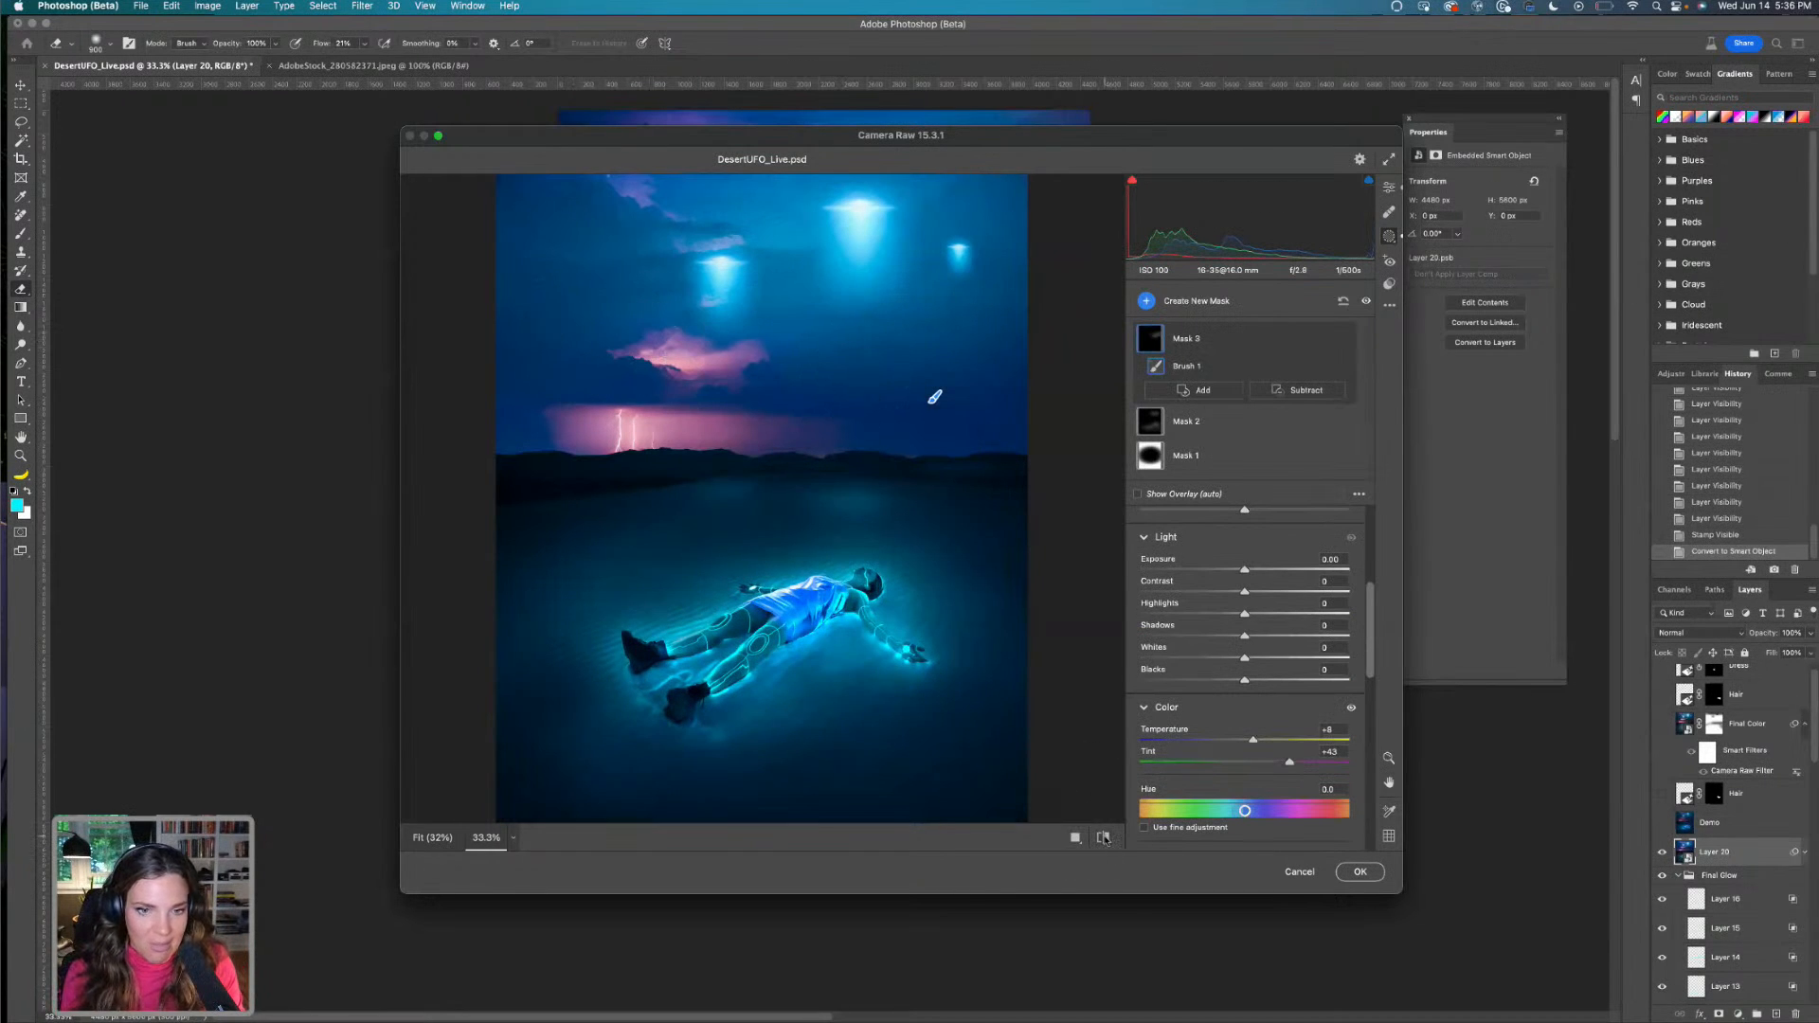
left_click(1105, 838)
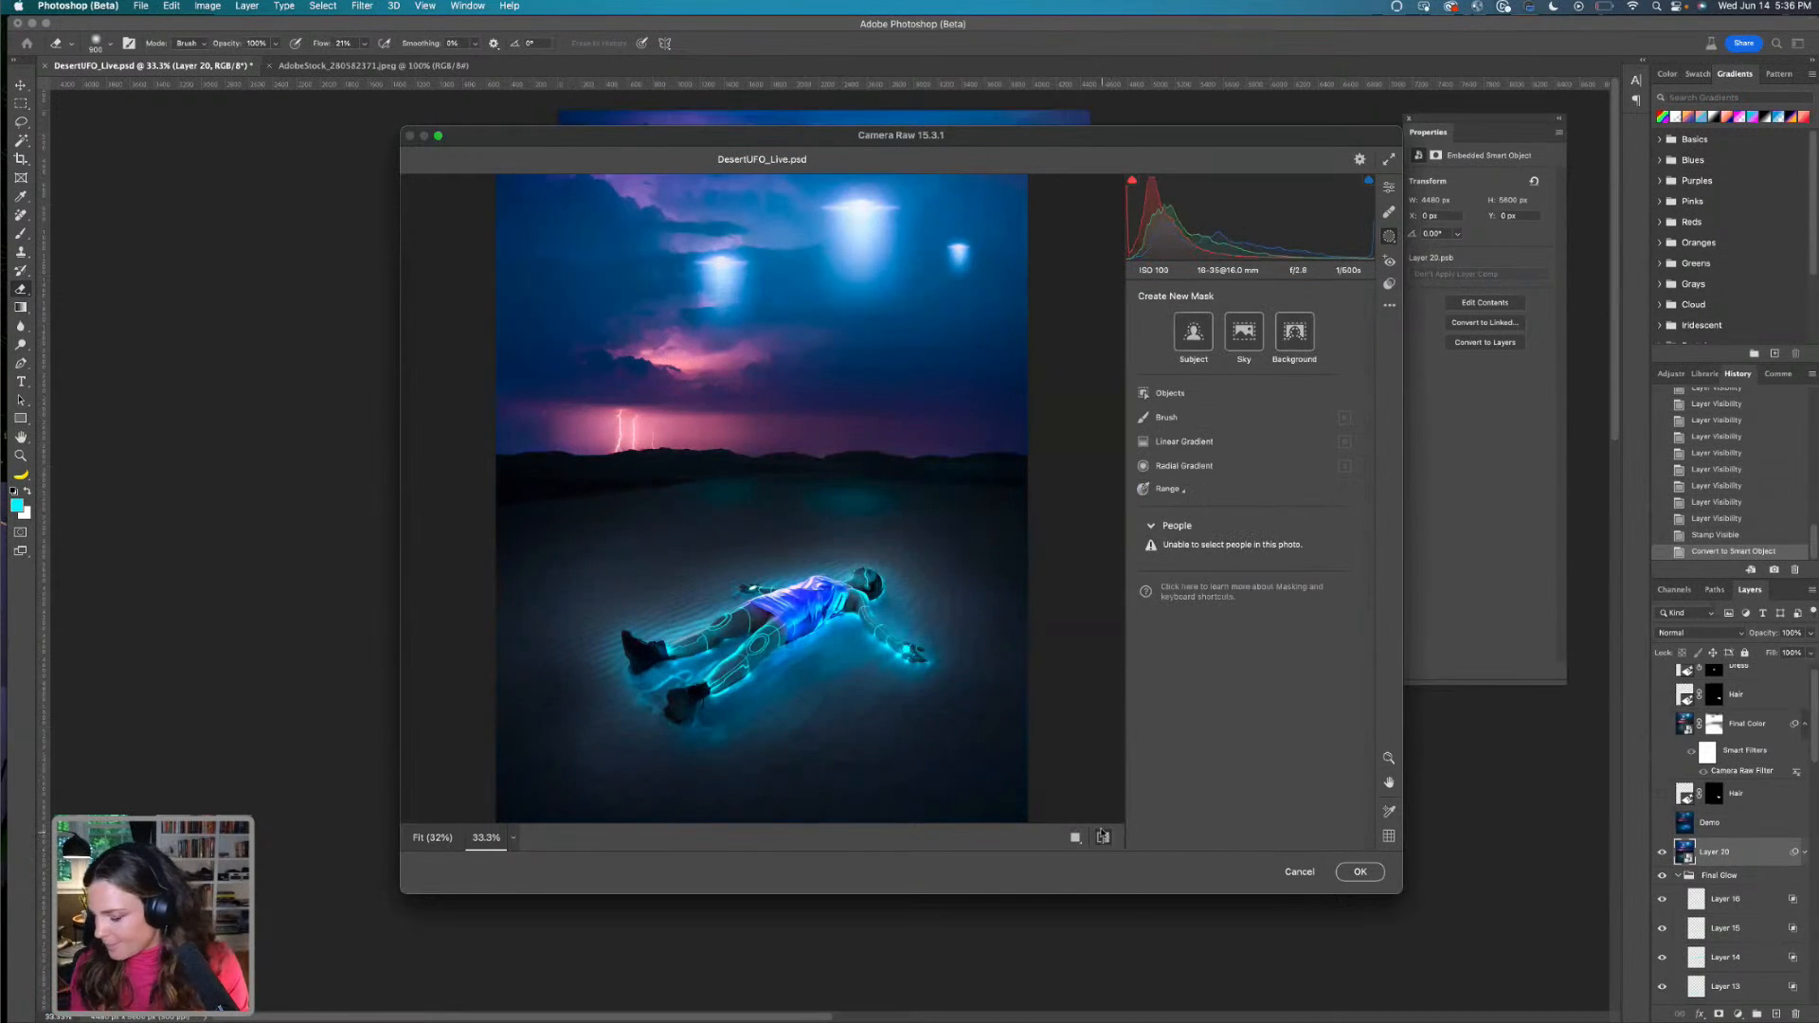
left_click(1104, 838)
left_click(1105, 838)
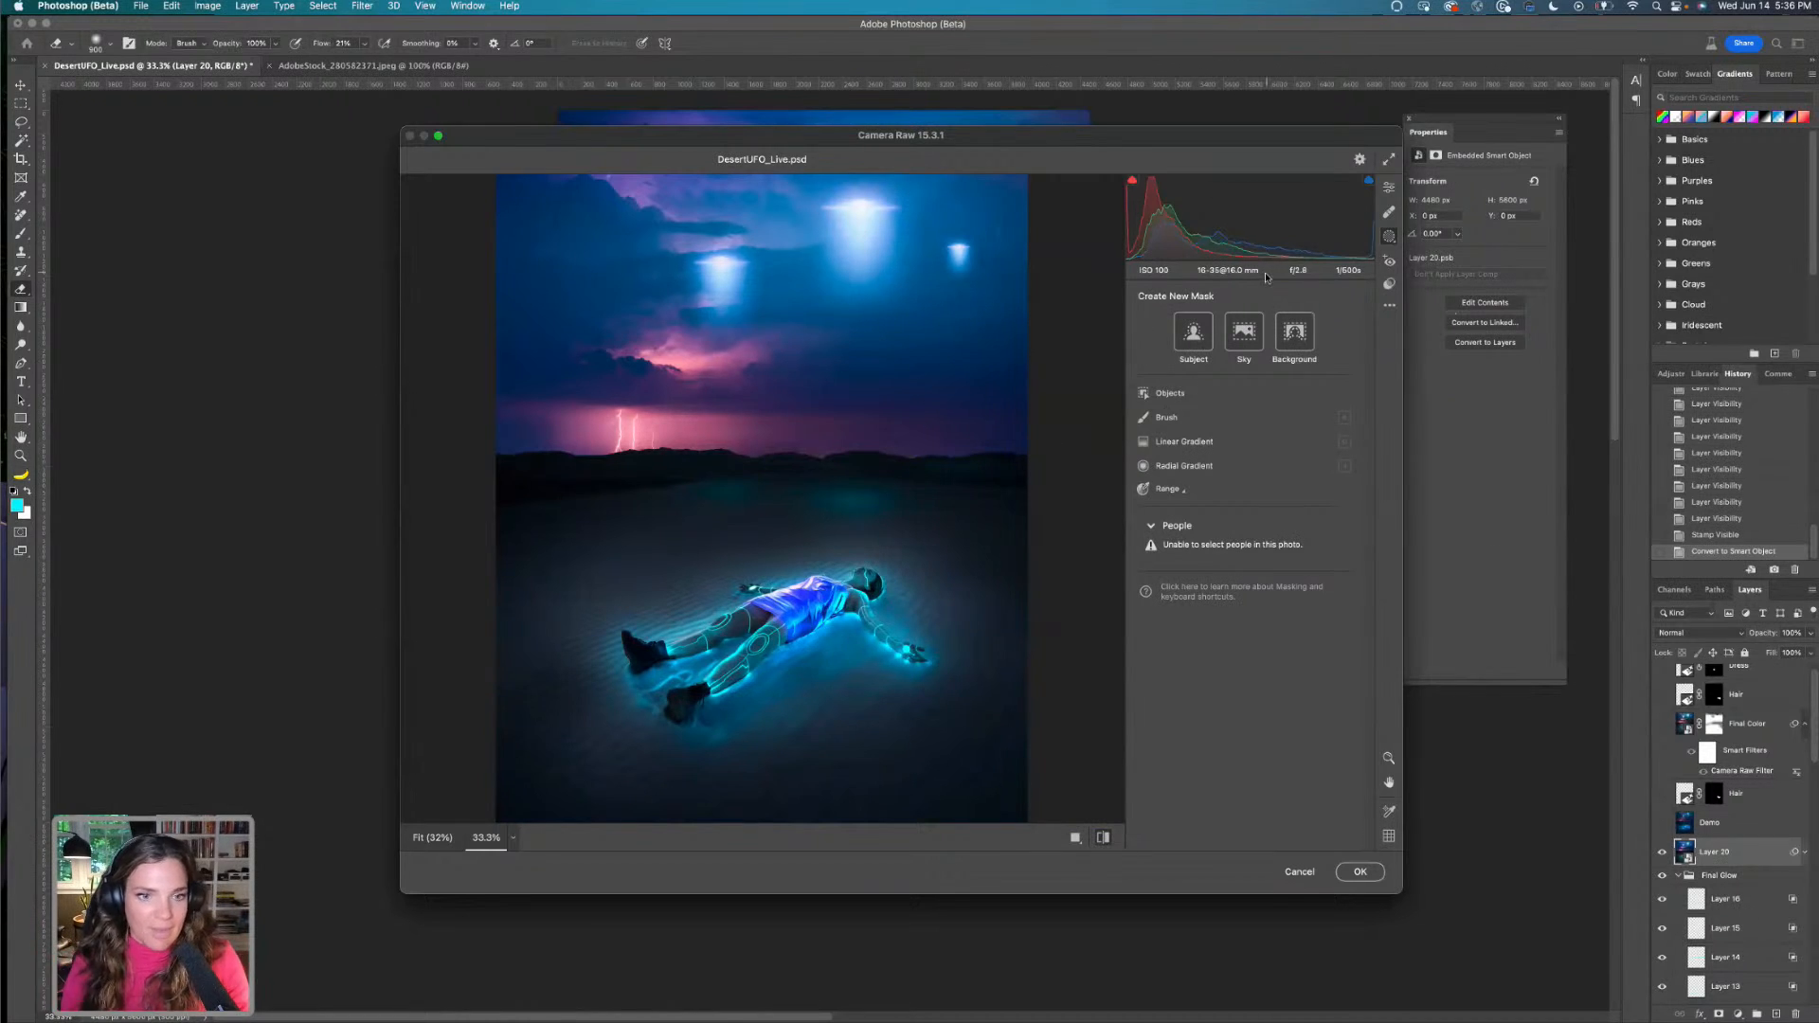
Paint another brush mask over the woman's upper body, with Exposure about +1.05 and Temperature +11
left_click(1151, 418)
left_click_drag(1244, 501, 1251, 500)
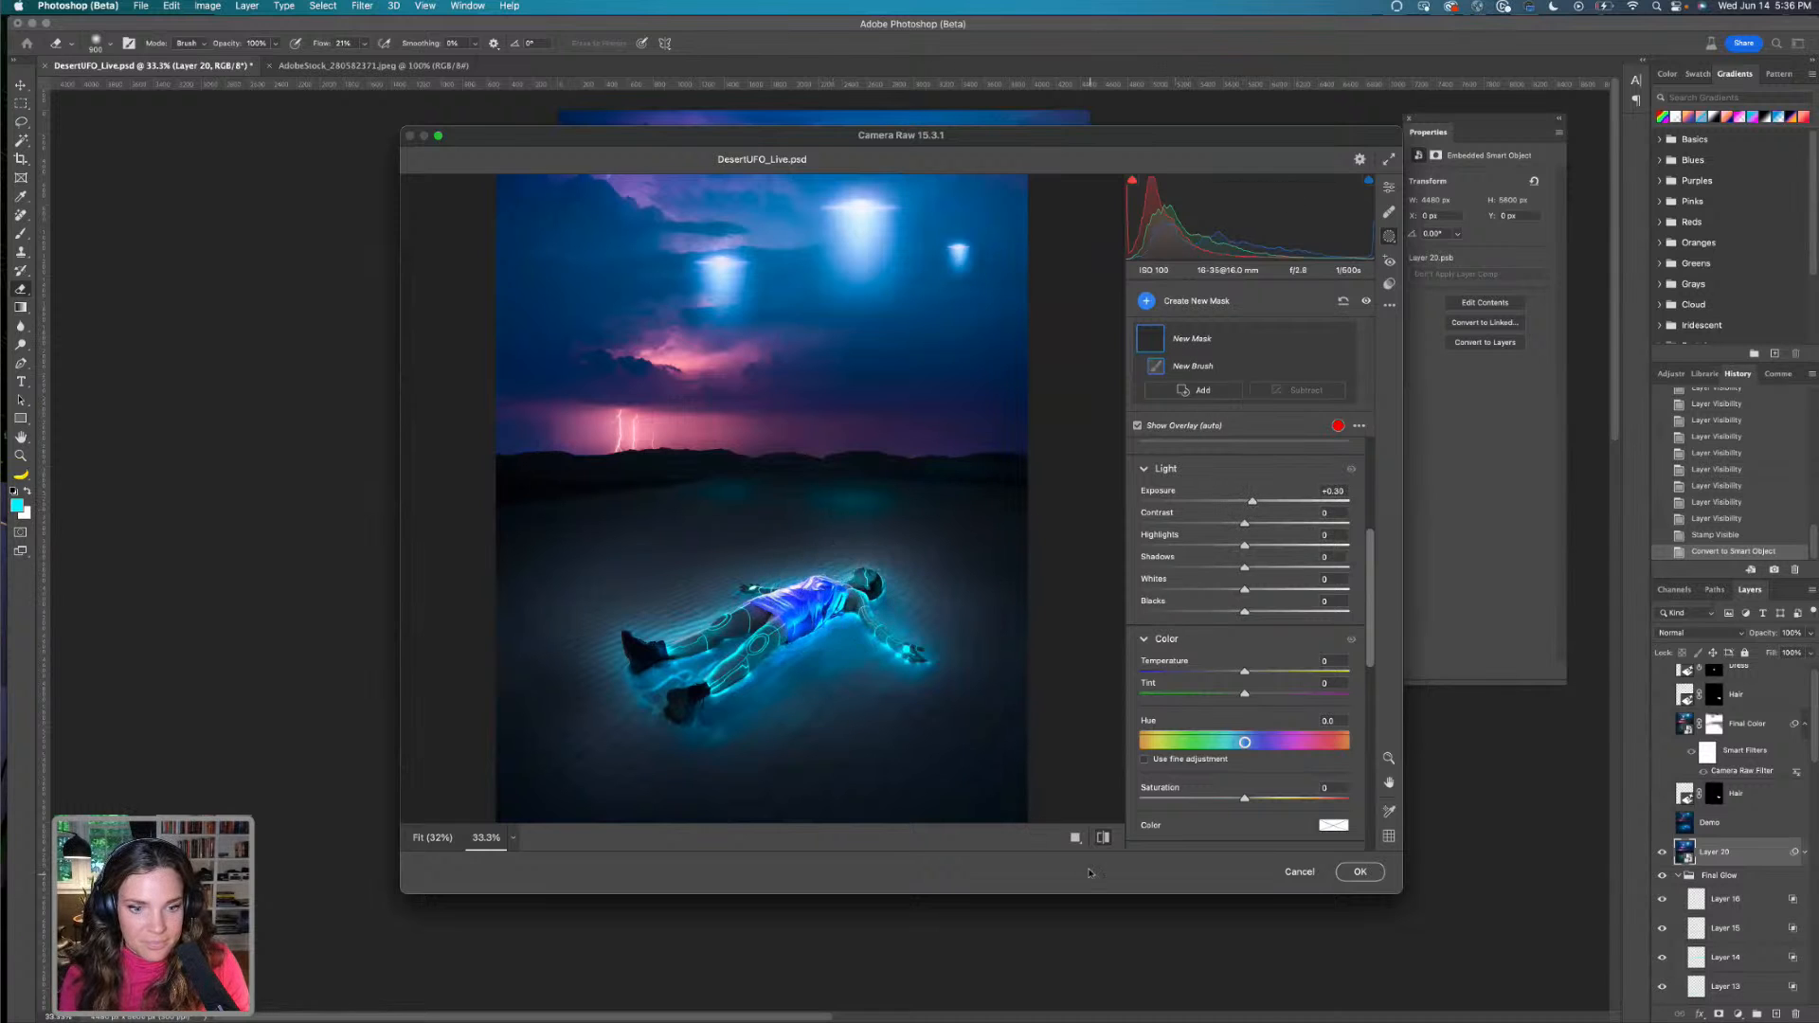
left_click(1103, 839)
left_click(1103, 839)
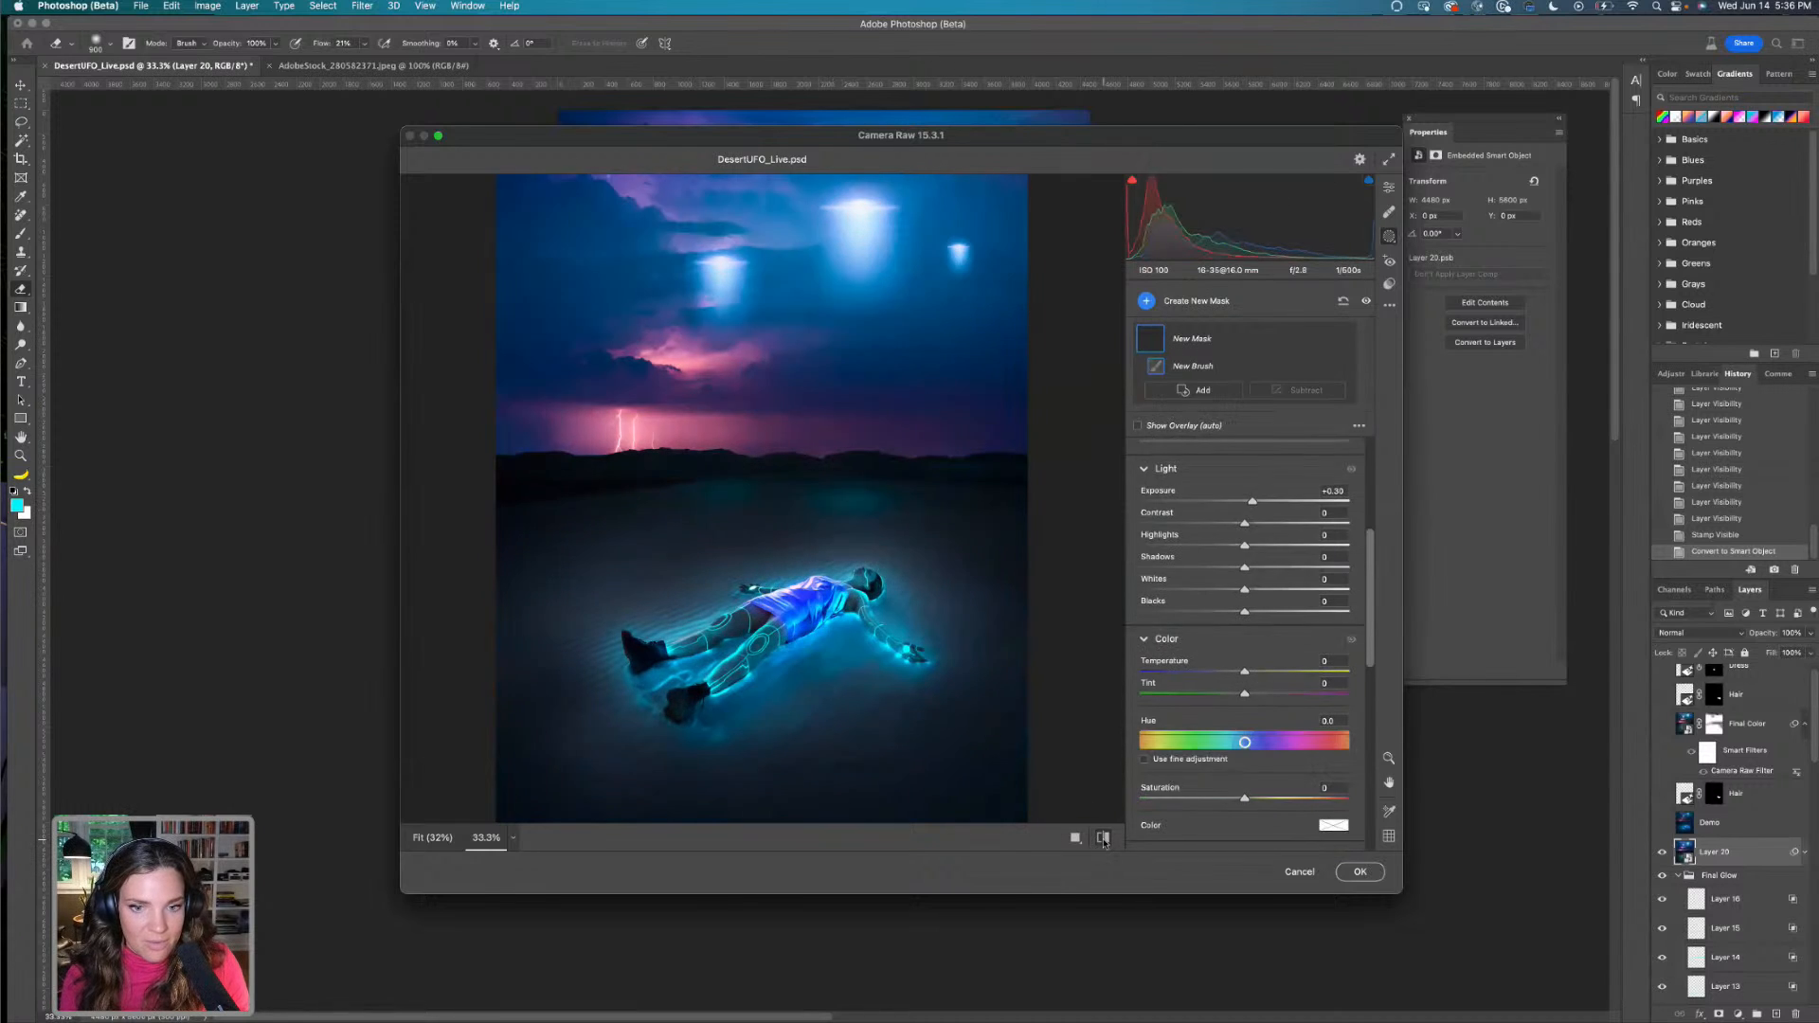
left_click(1102, 840)
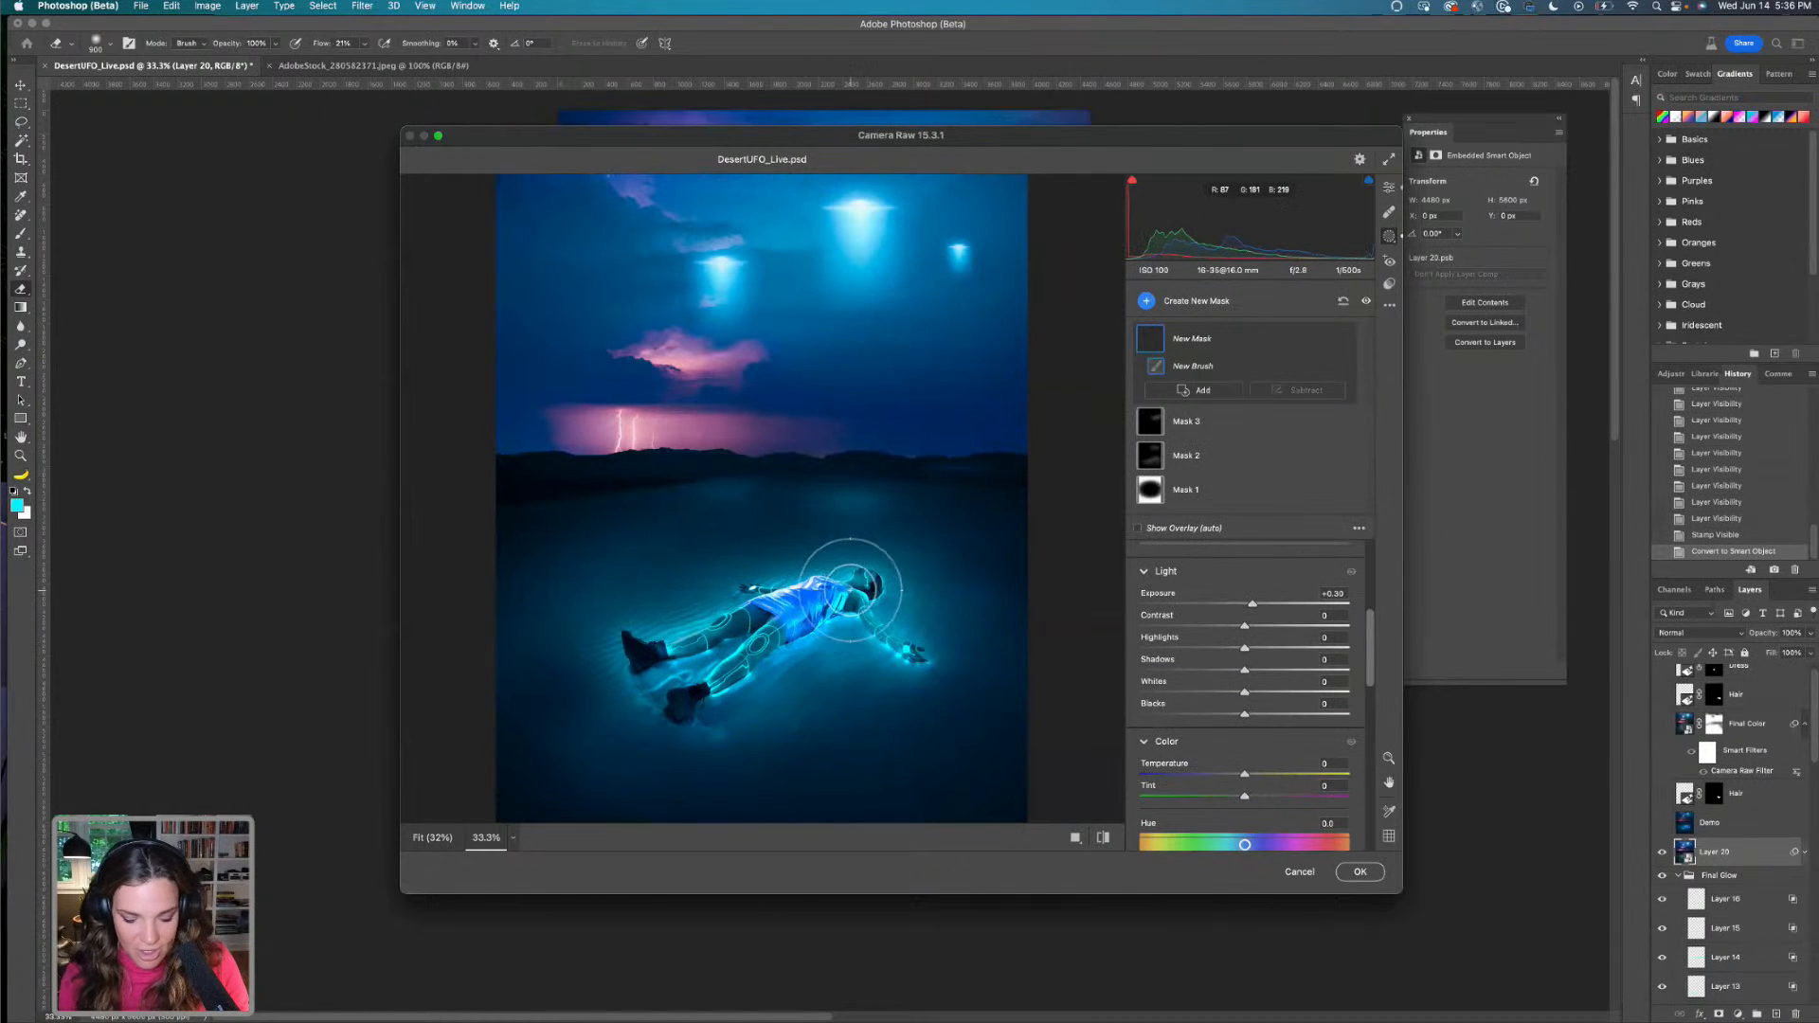
left_click_drag(819, 583, 848, 616)
left_click_drag(1253, 604, 1270, 604)
left_click_drag(1244, 774, 1253, 772)
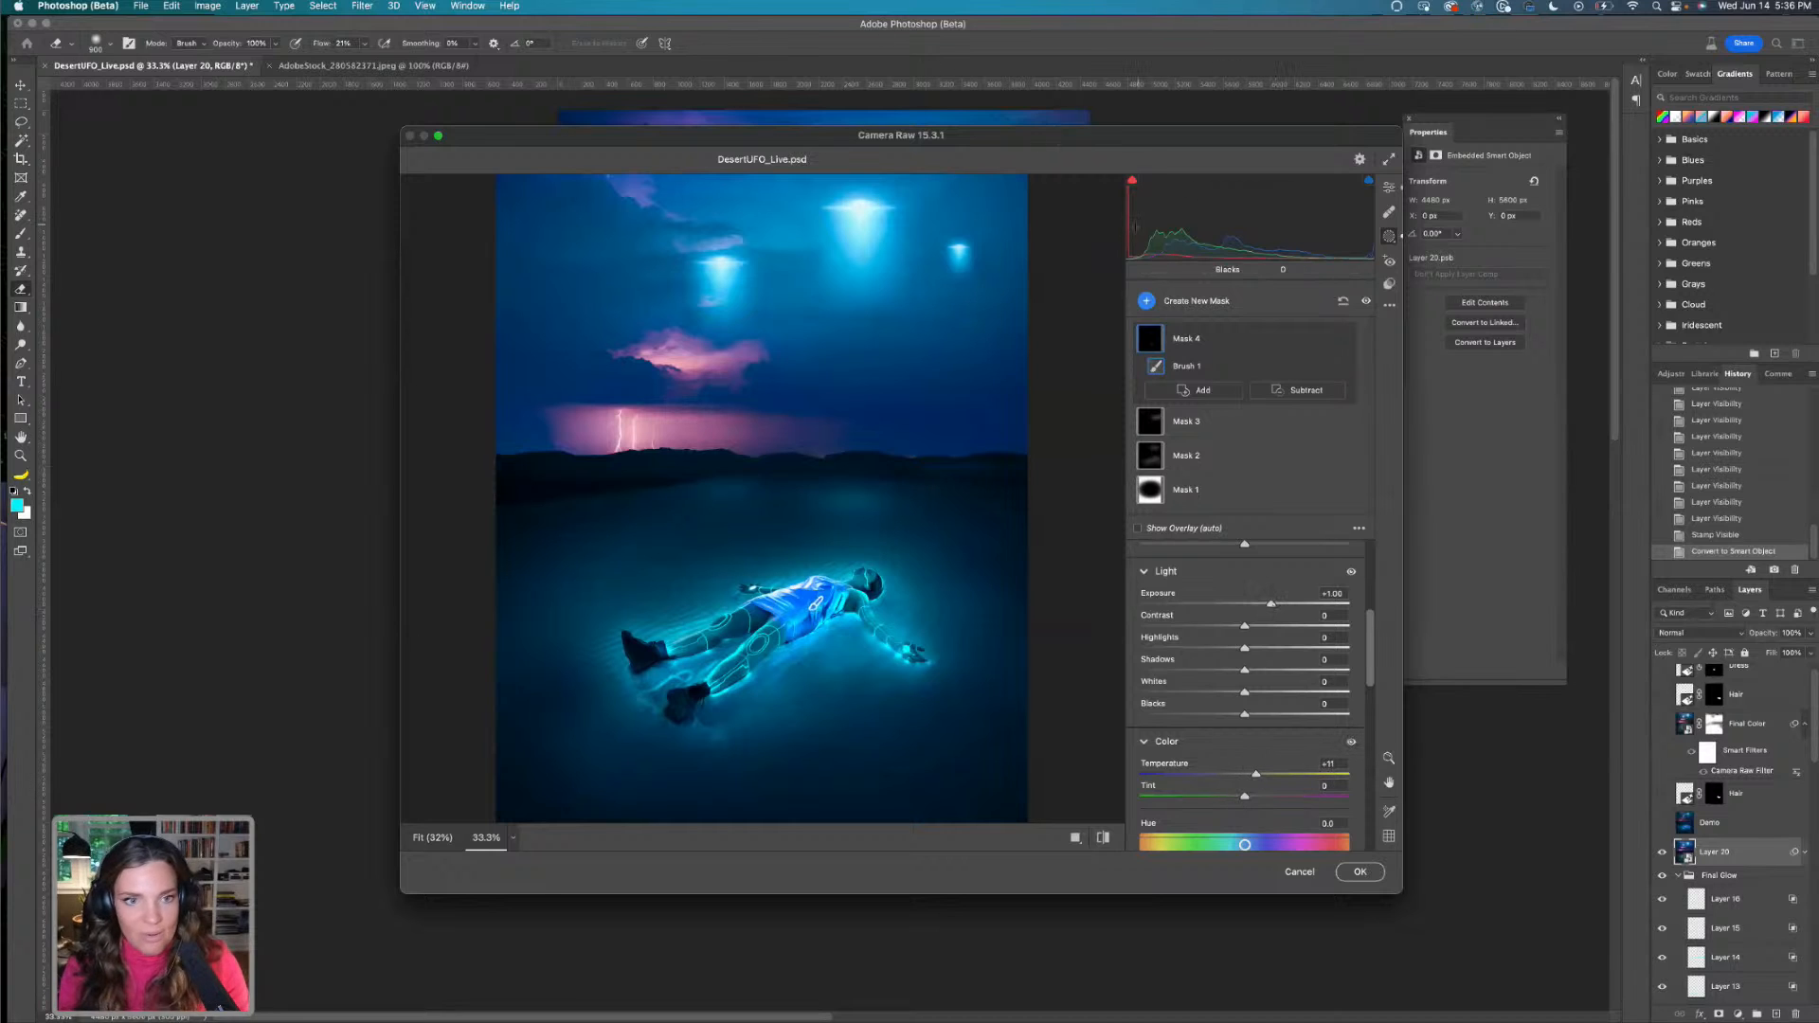
Reduce the Calibration hue shifts to Red Primary +1, Green Primary +5 and Blue Primary about -5
left_click(1389, 187)
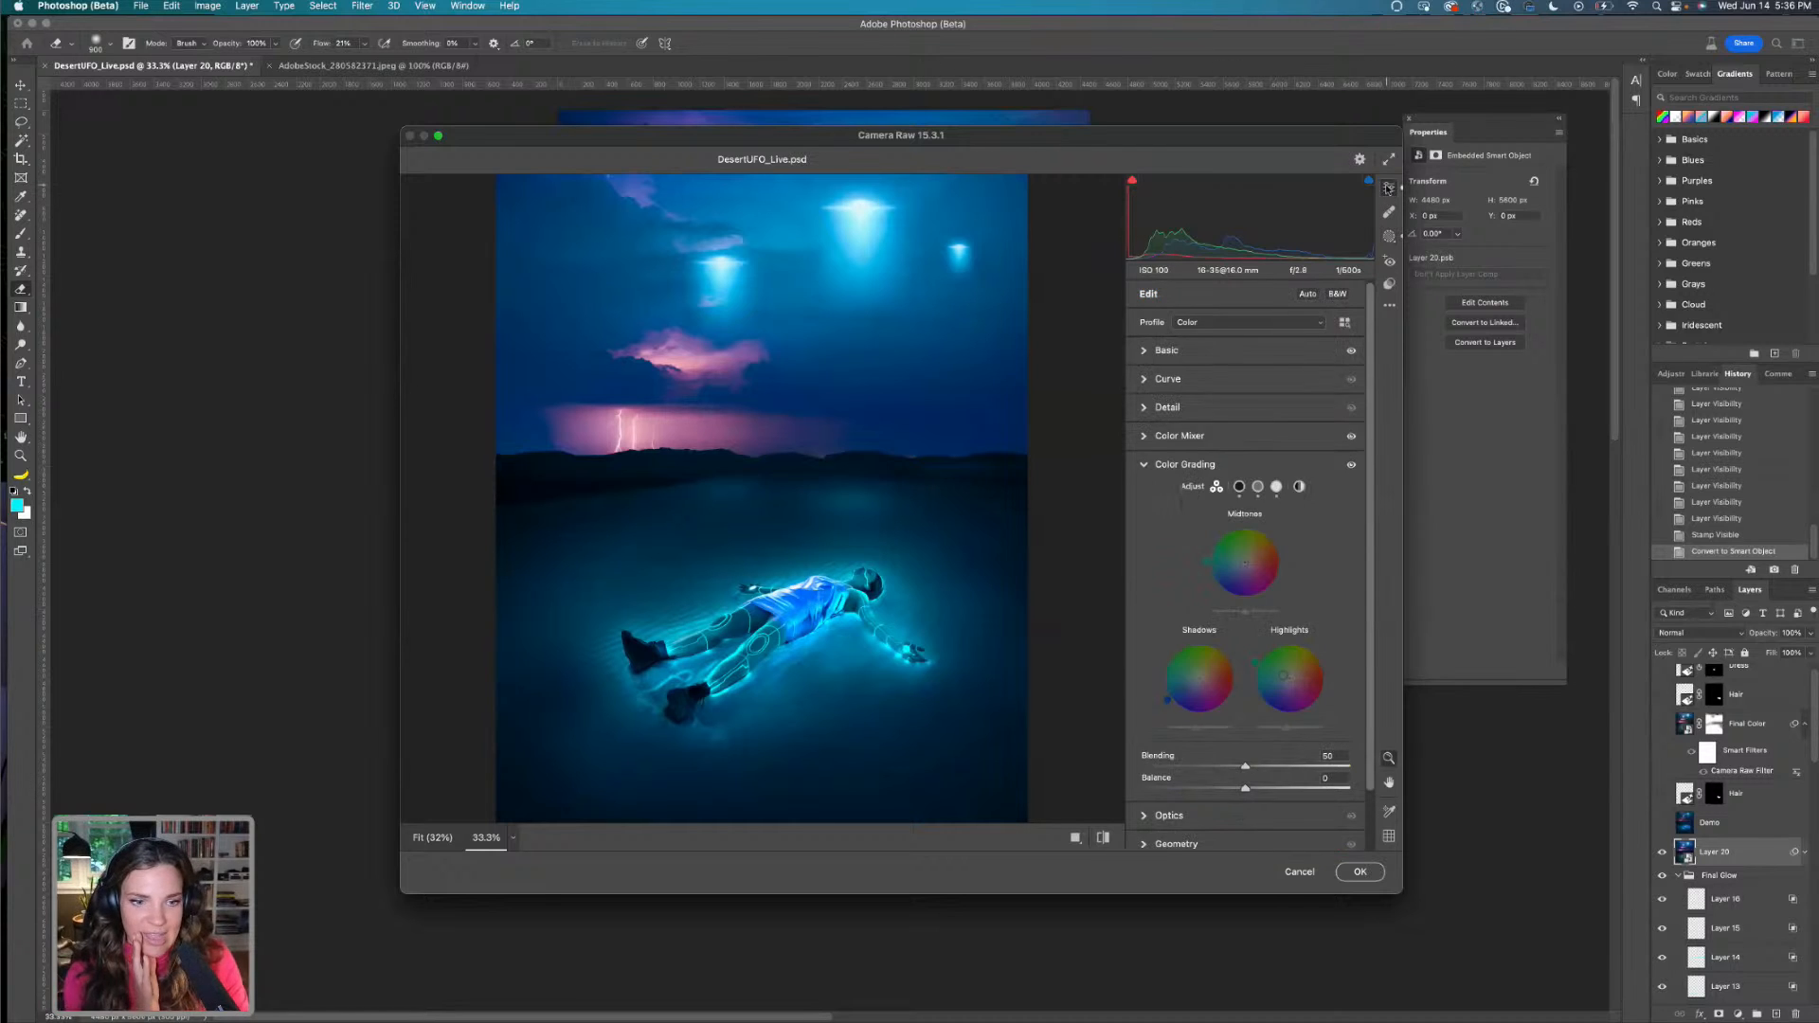
left_click(1158, 350)
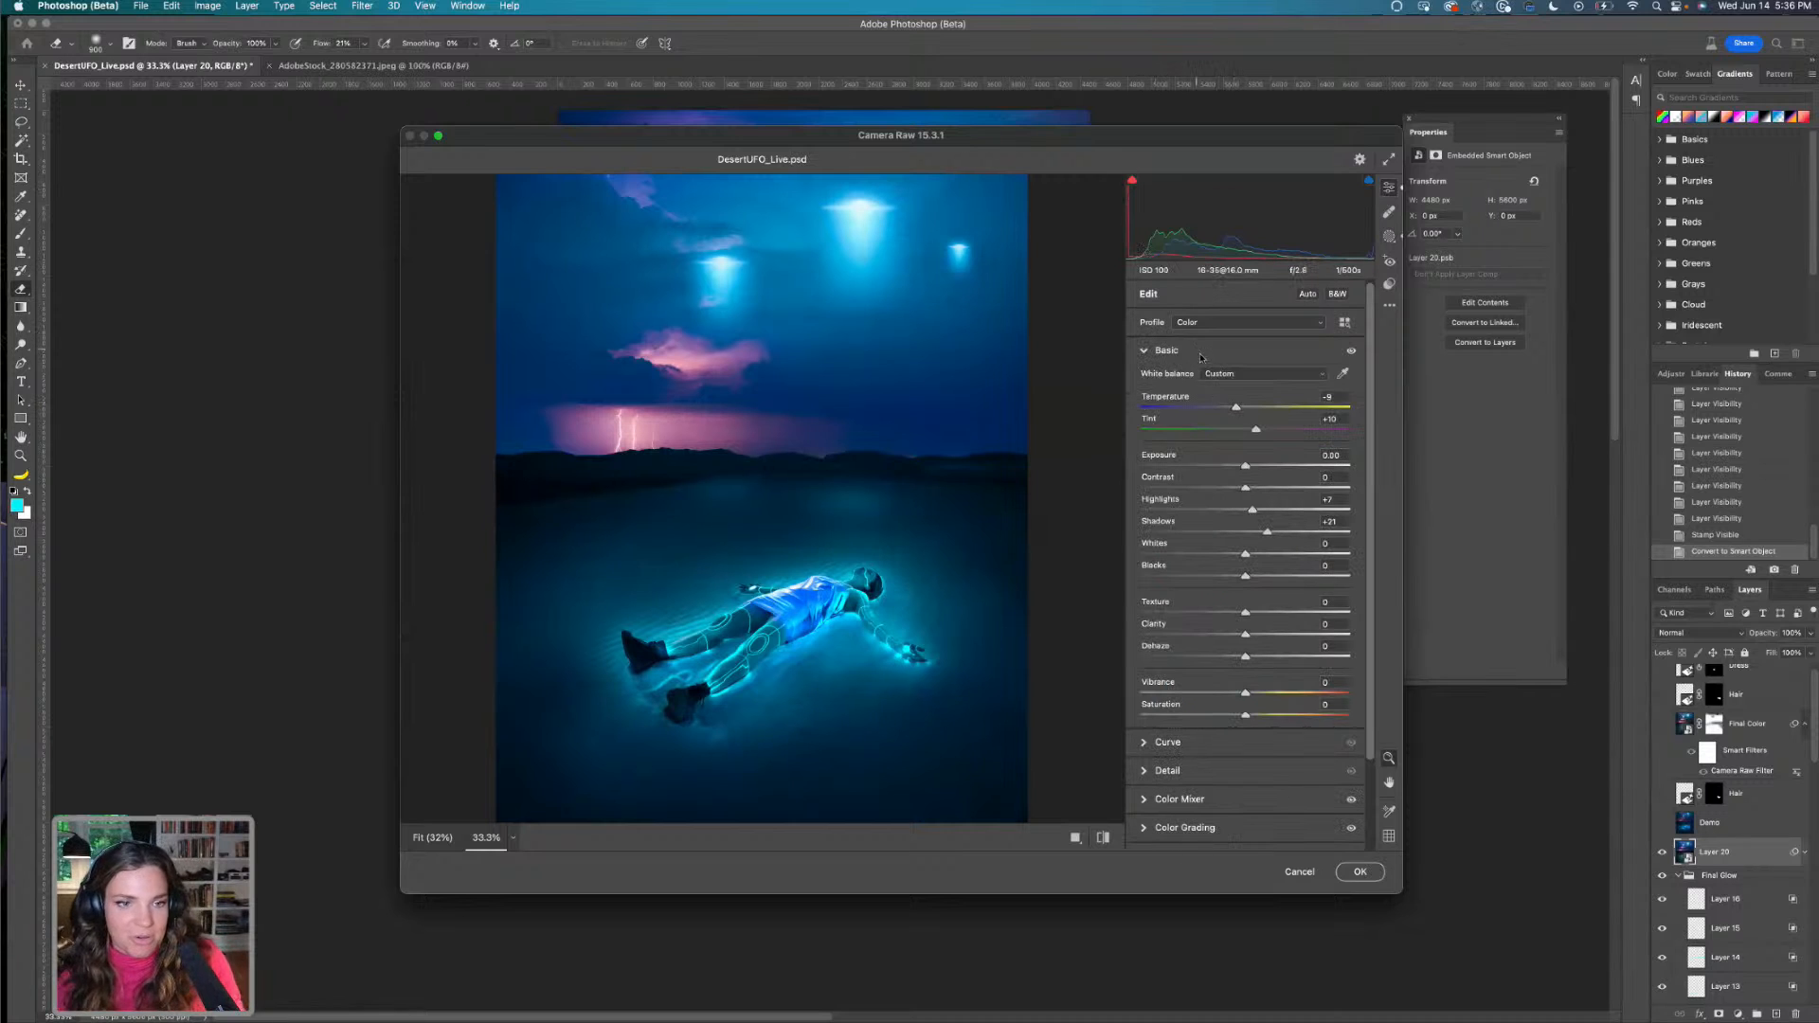
scroll(1276, 510, "down", 3)
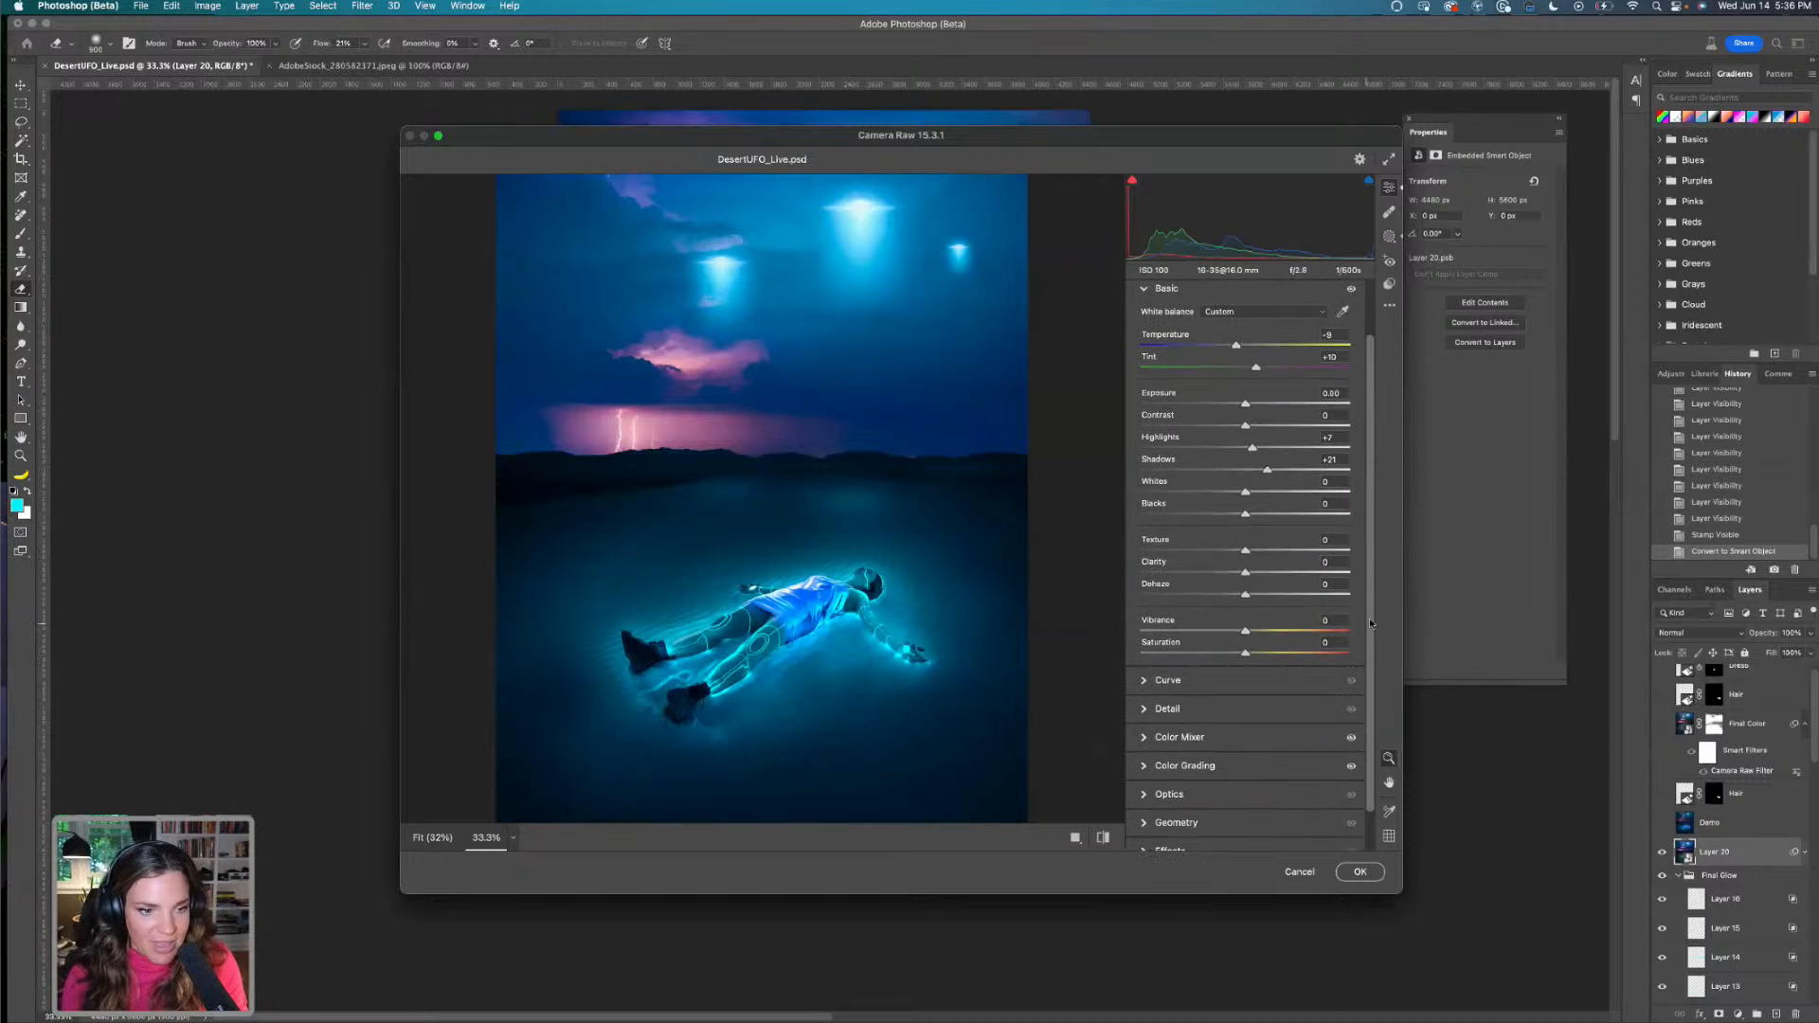
scroll(1360, 691, "down", 2)
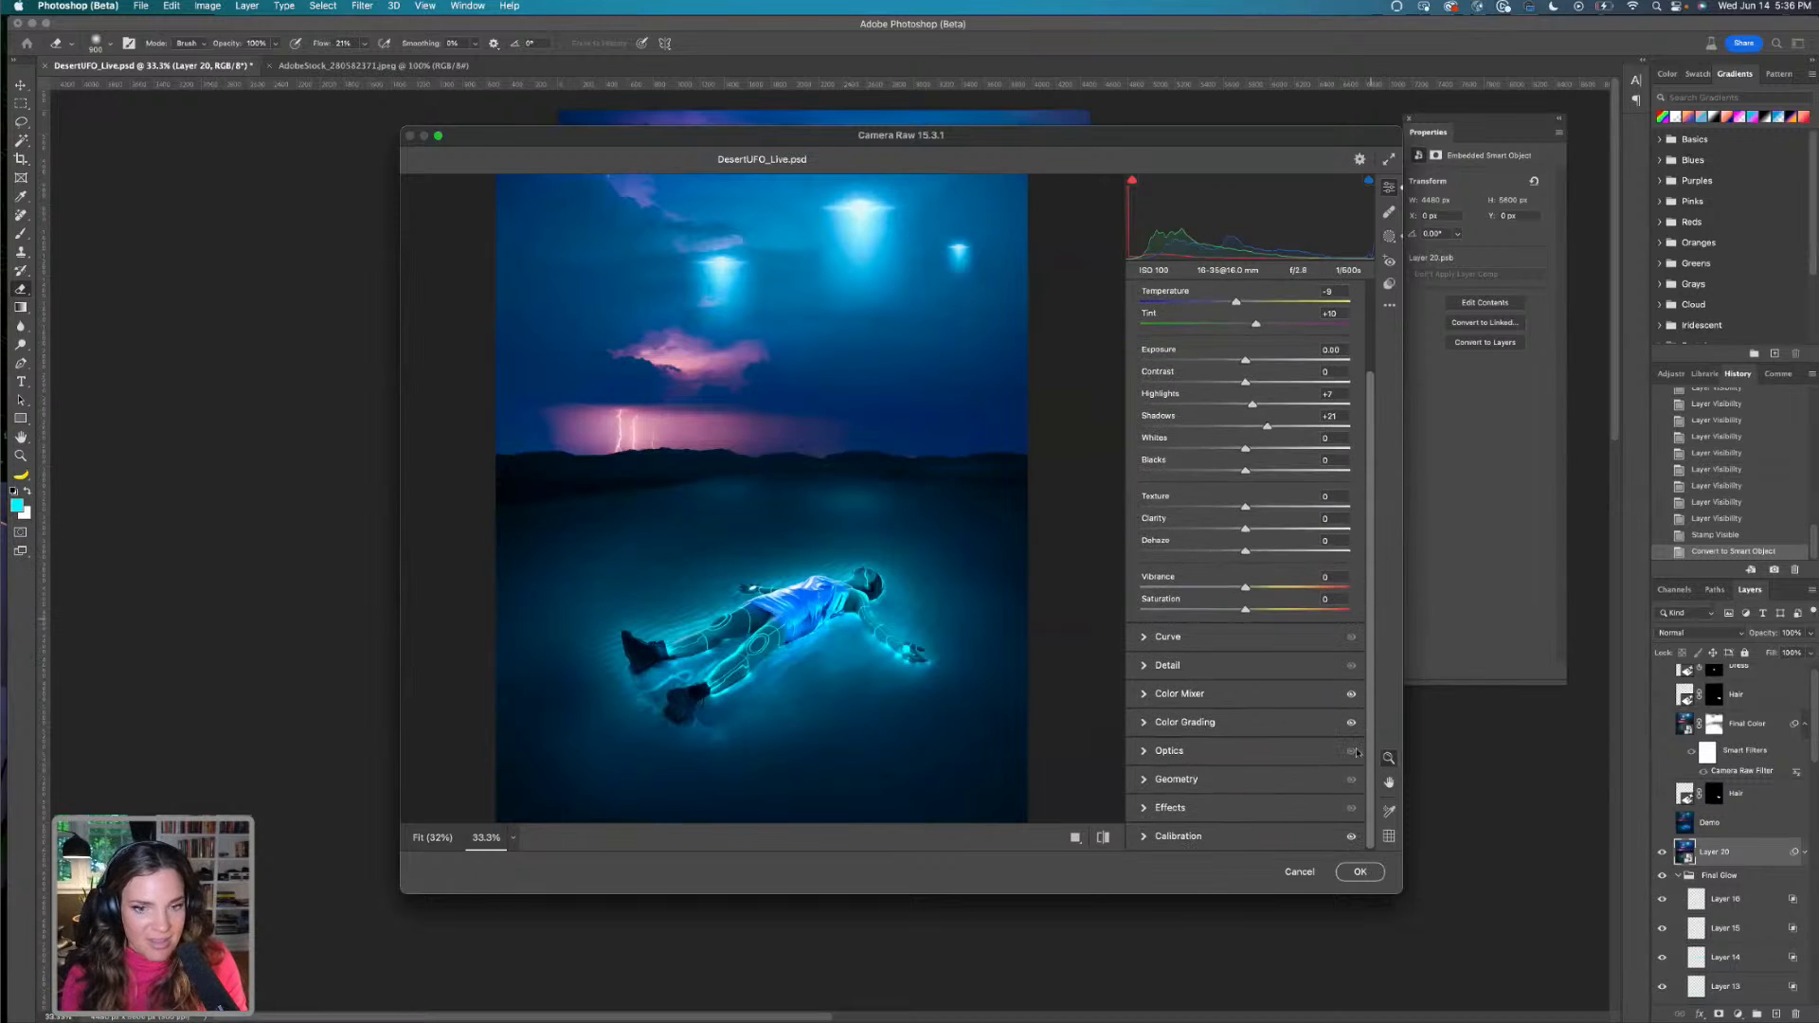
left_click(1194, 839)
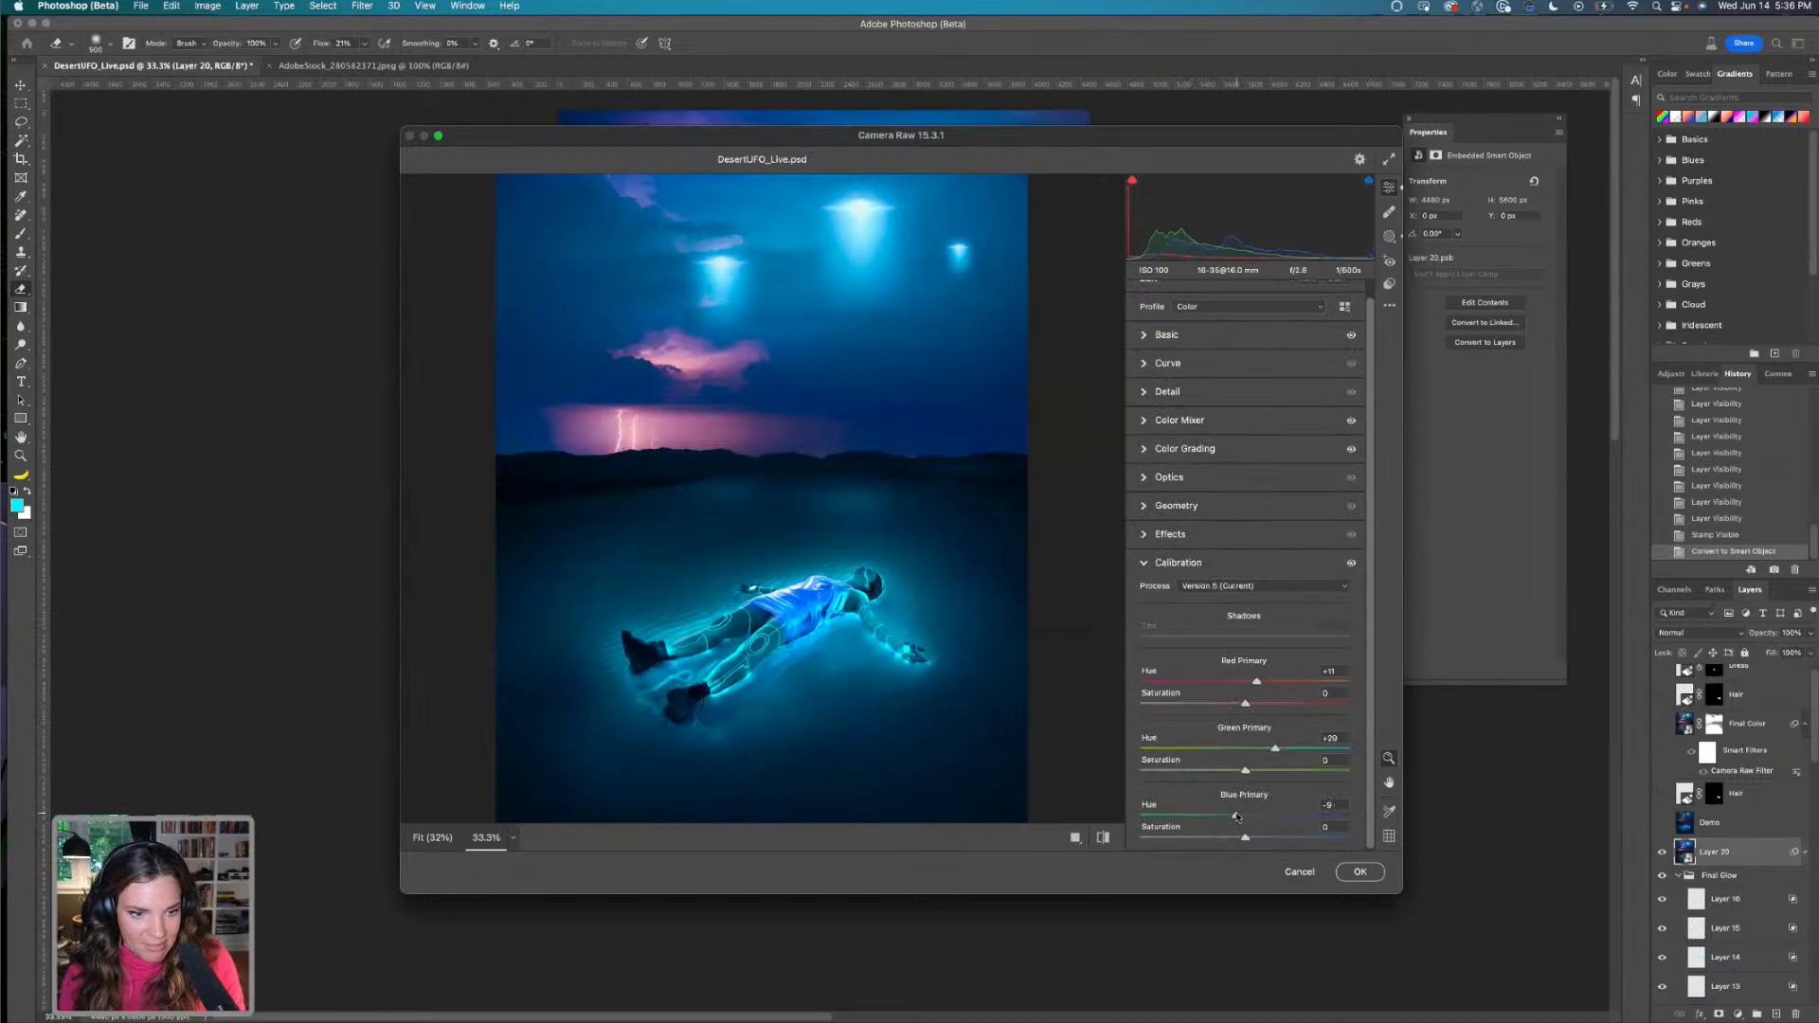
left_click_drag(1274, 748, 1250, 748)
left_click_drag(1236, 815, 1241, 813)
left_click_drag(1258, 681, 1247, 682)
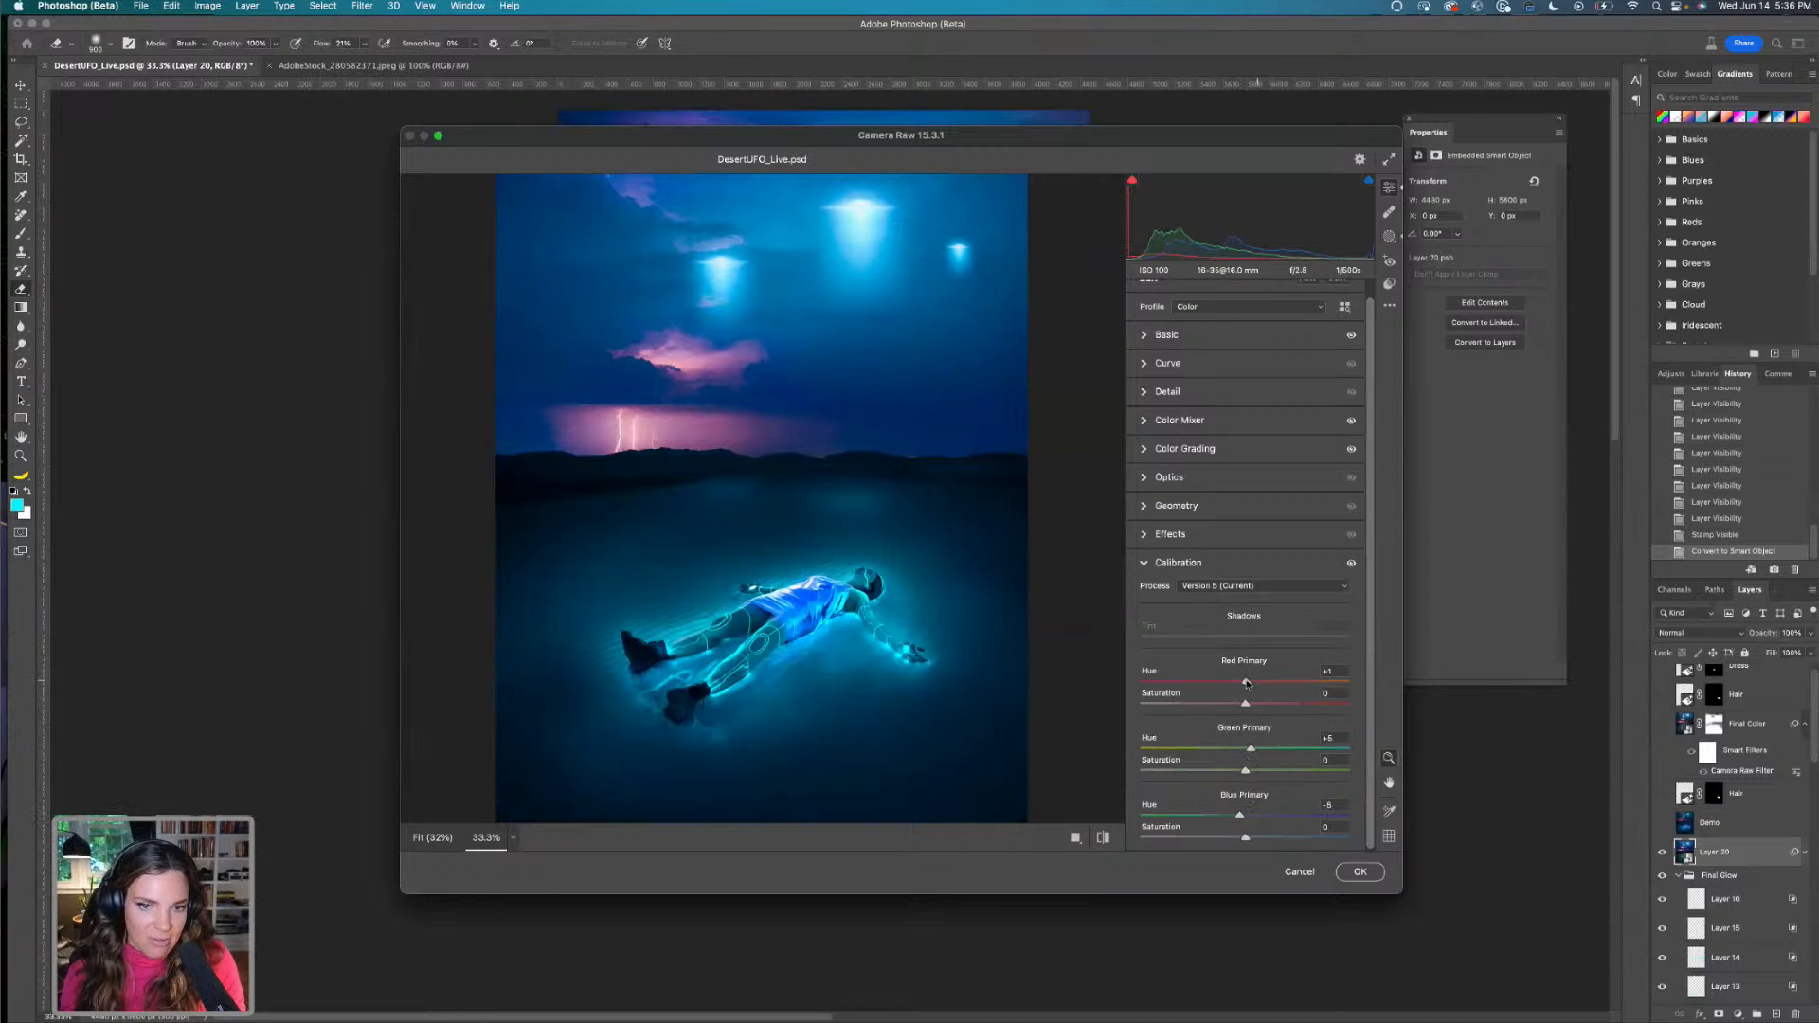
Adjust the overall white balance Temperature and Tint, and apply the Camera Raw filter to the Smart Object
left_click(1166, 335)
left_click_drag(1236, 408, 1247, 429)
left_click(1361, 872)
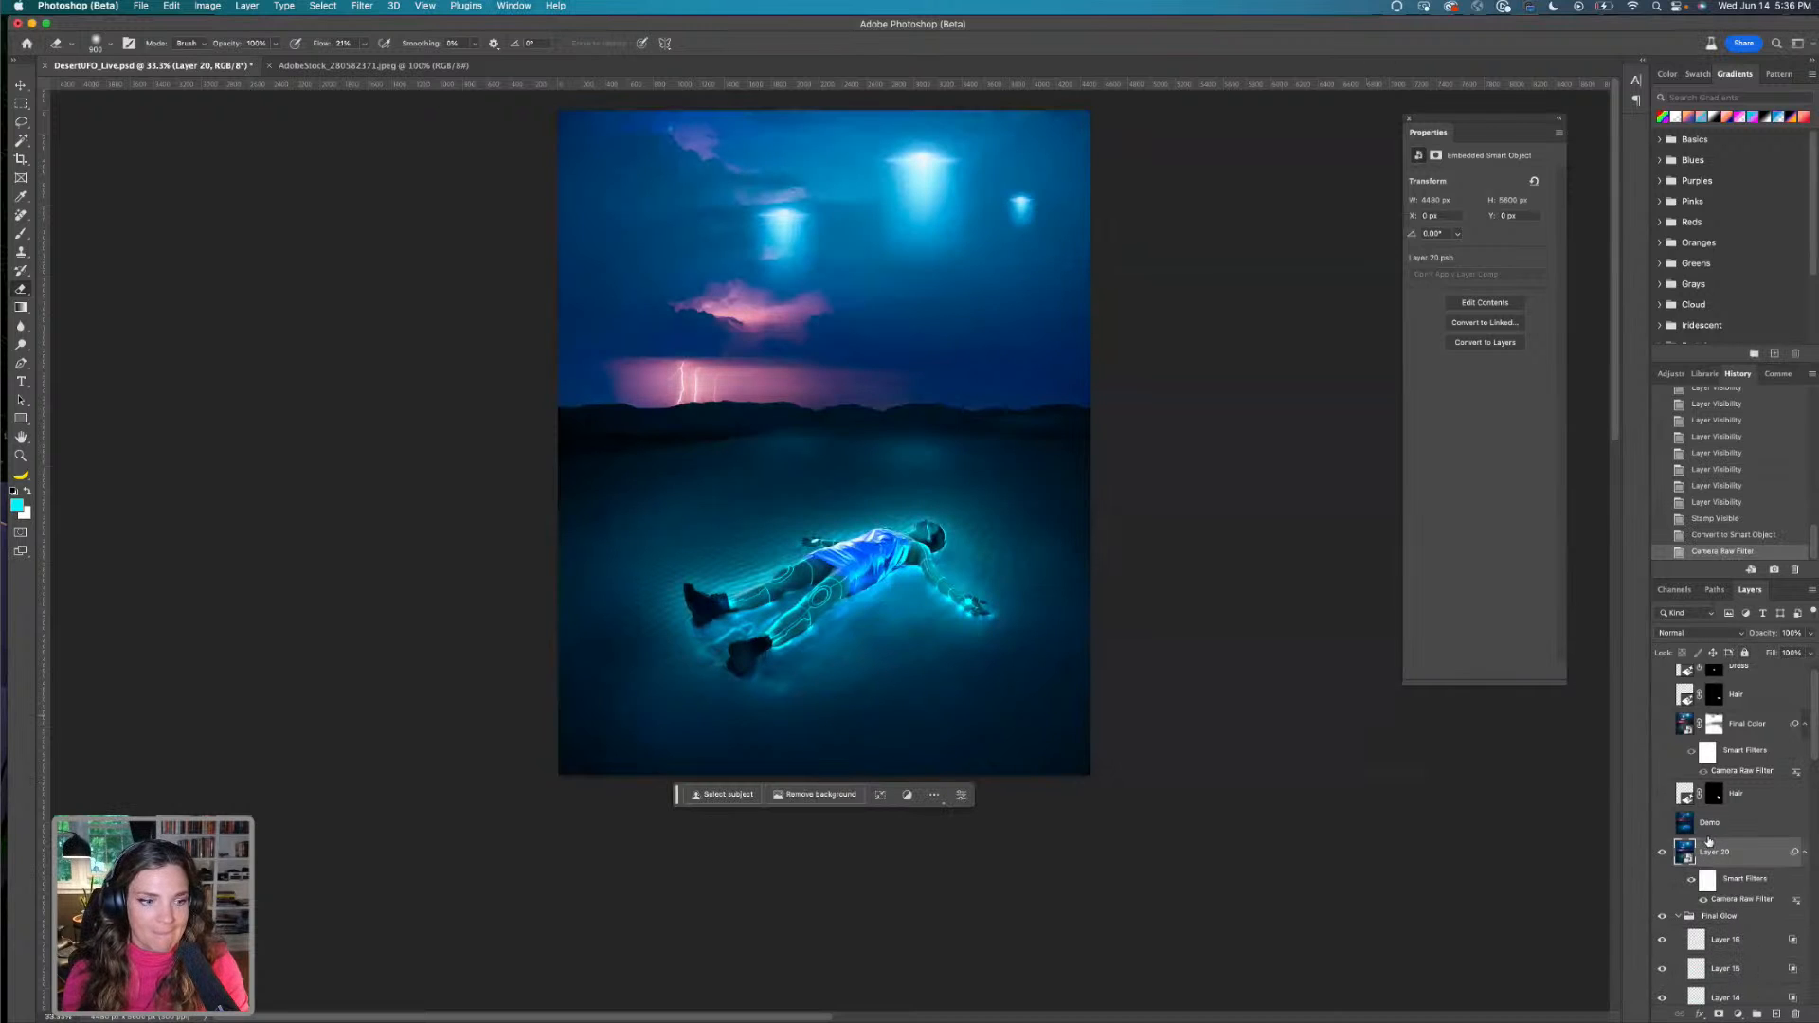
Compare the composite with and without the graded Smart Object layer at 50% zoom
left_click(1663, 852)
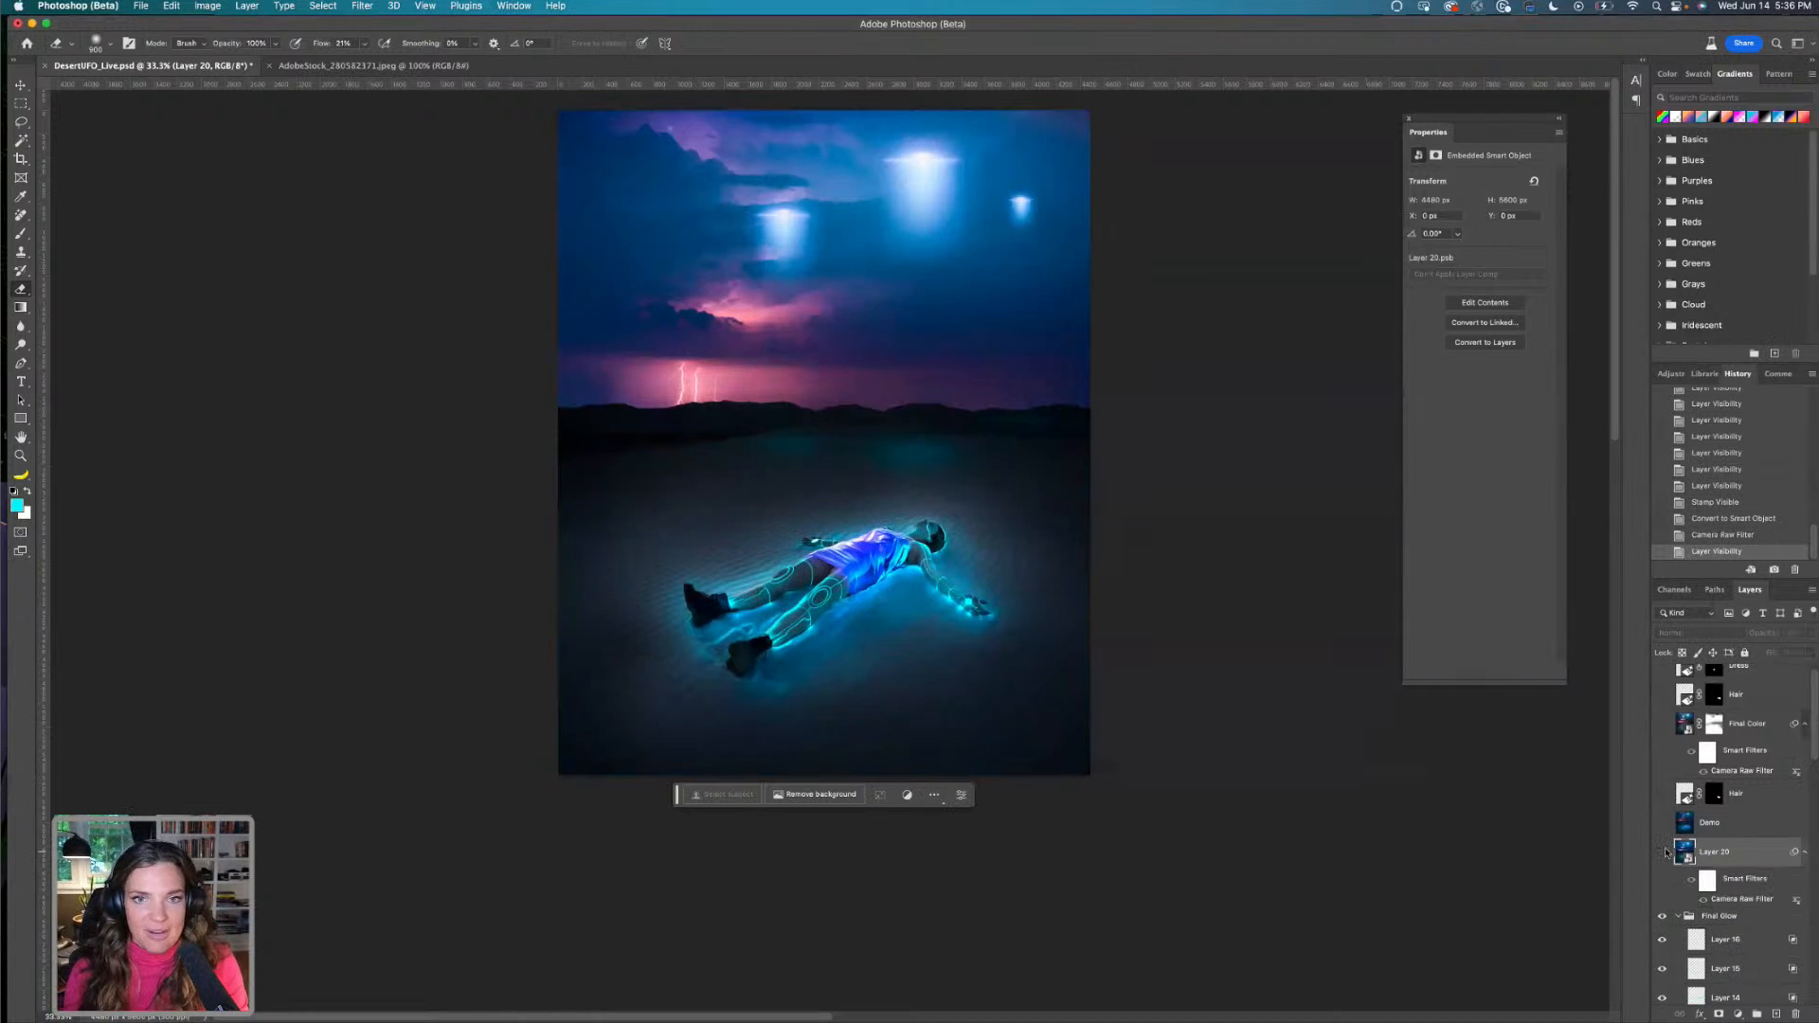
key("super+equal")
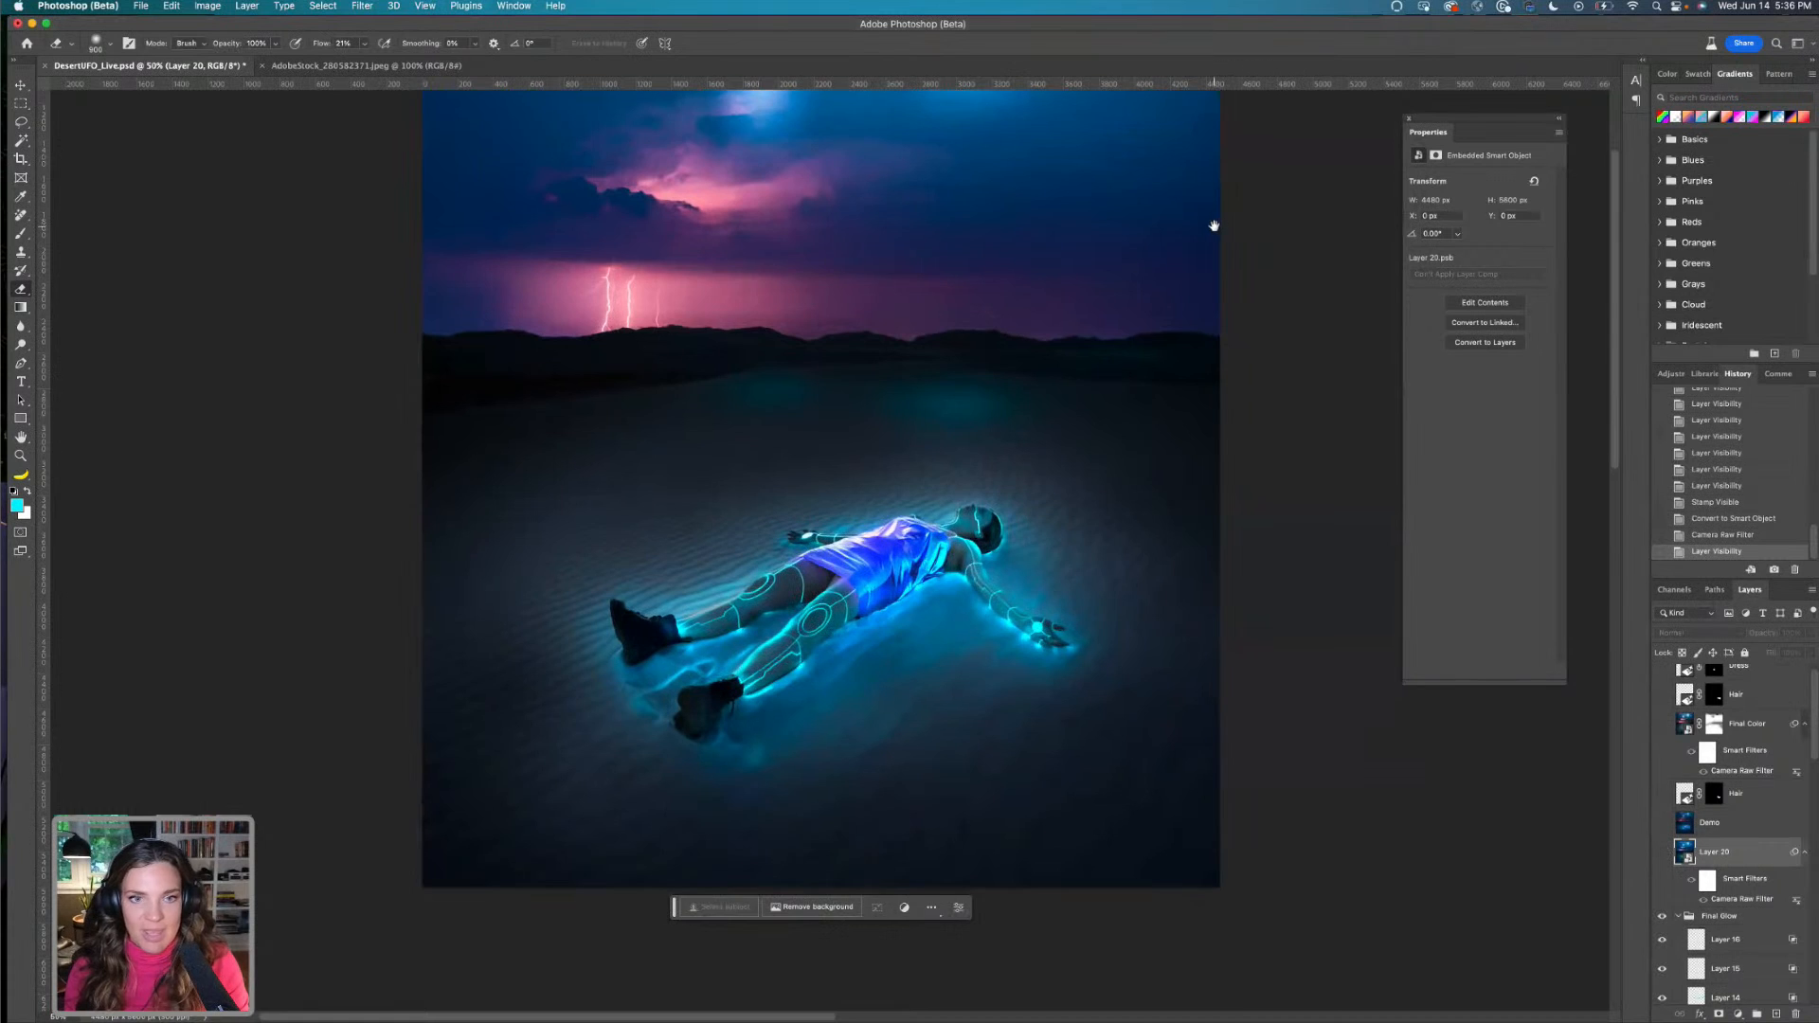
left_click_drag(1216, 224, 1236, 386)
left_click(1663, 852)
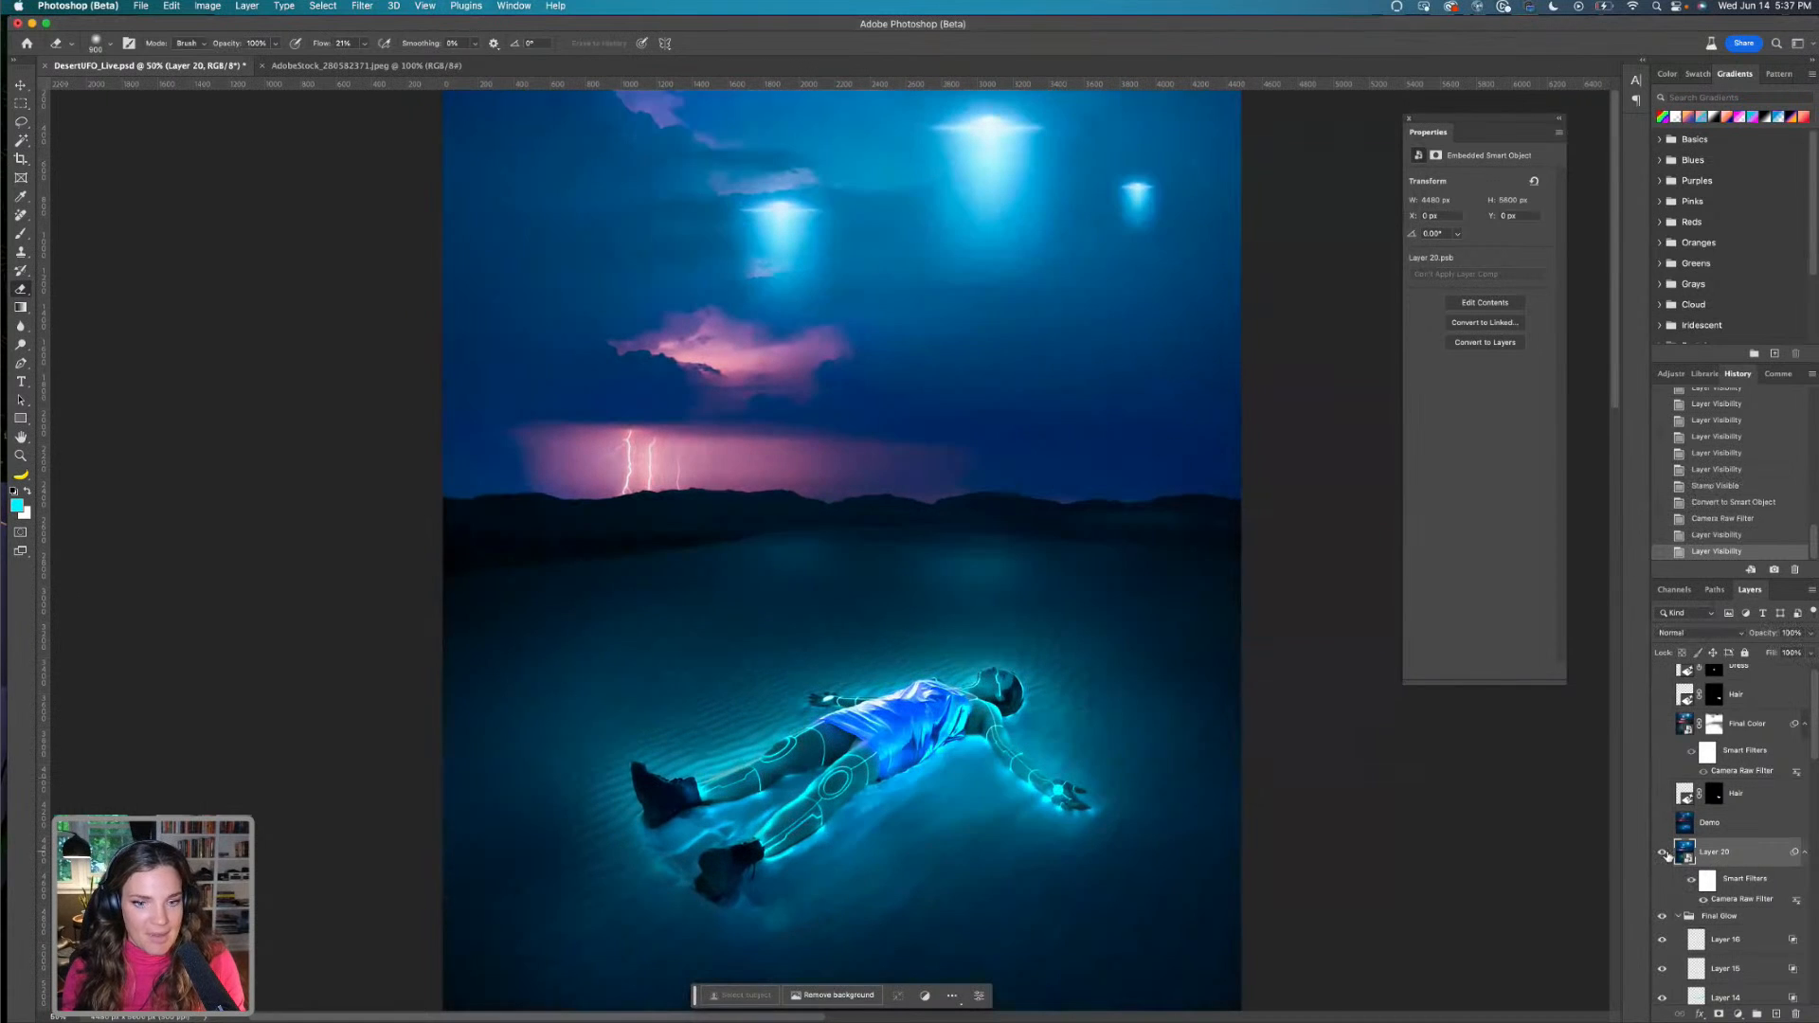
left_click(1662, 852)
left_click(1663, 852)
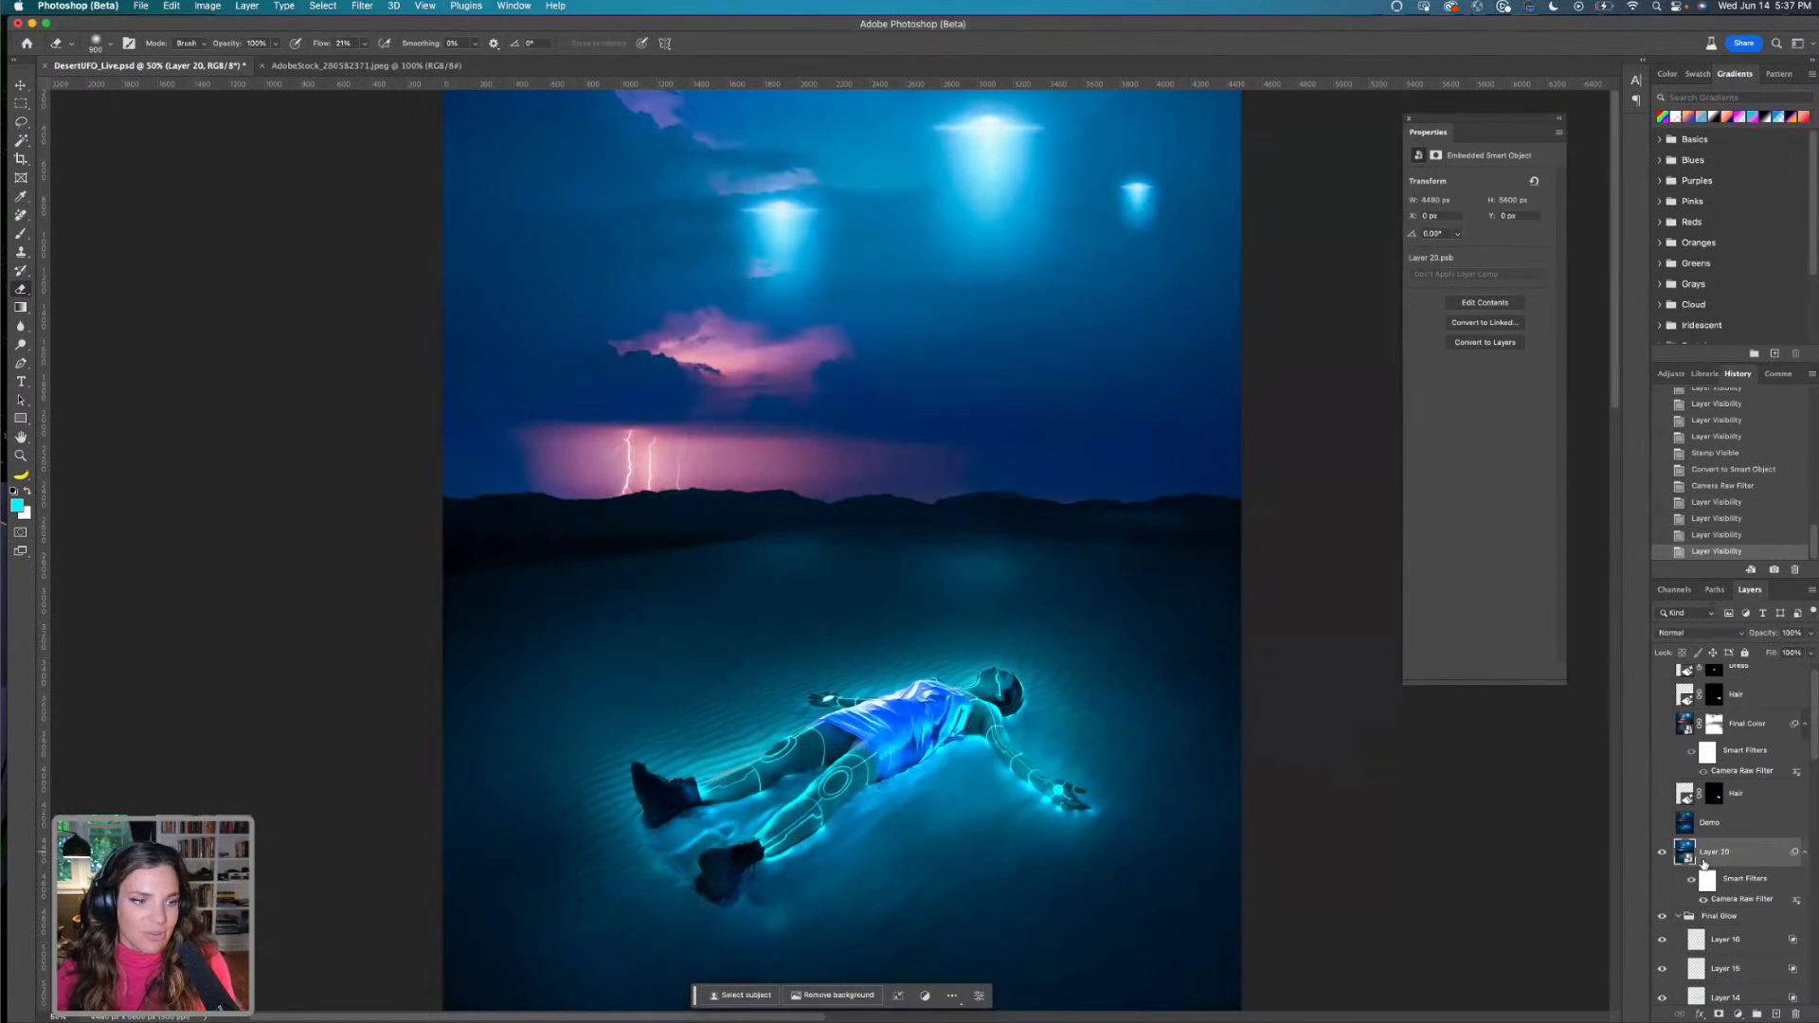
Preview the Hard Light blend mode and lower Fill values on the graded Smart Object, keeping Normal blending and 100% Fill
left_click(1746, 635)
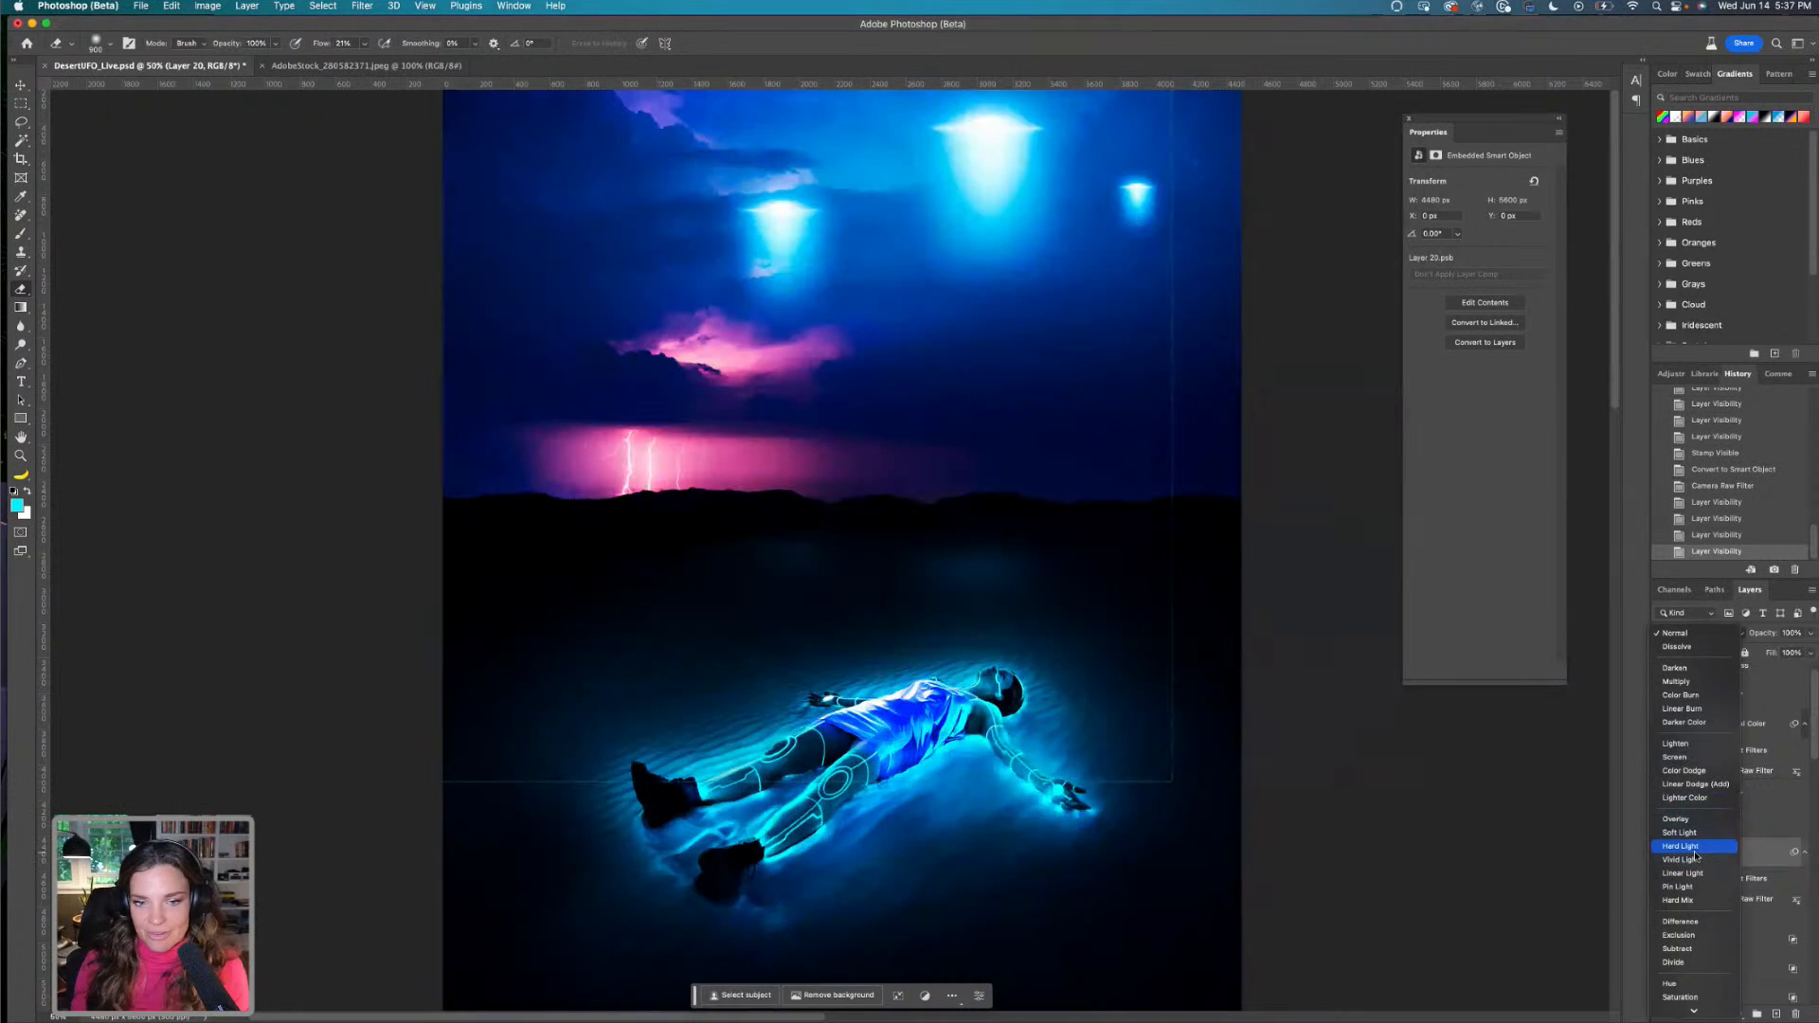
left_click(1793, 672)
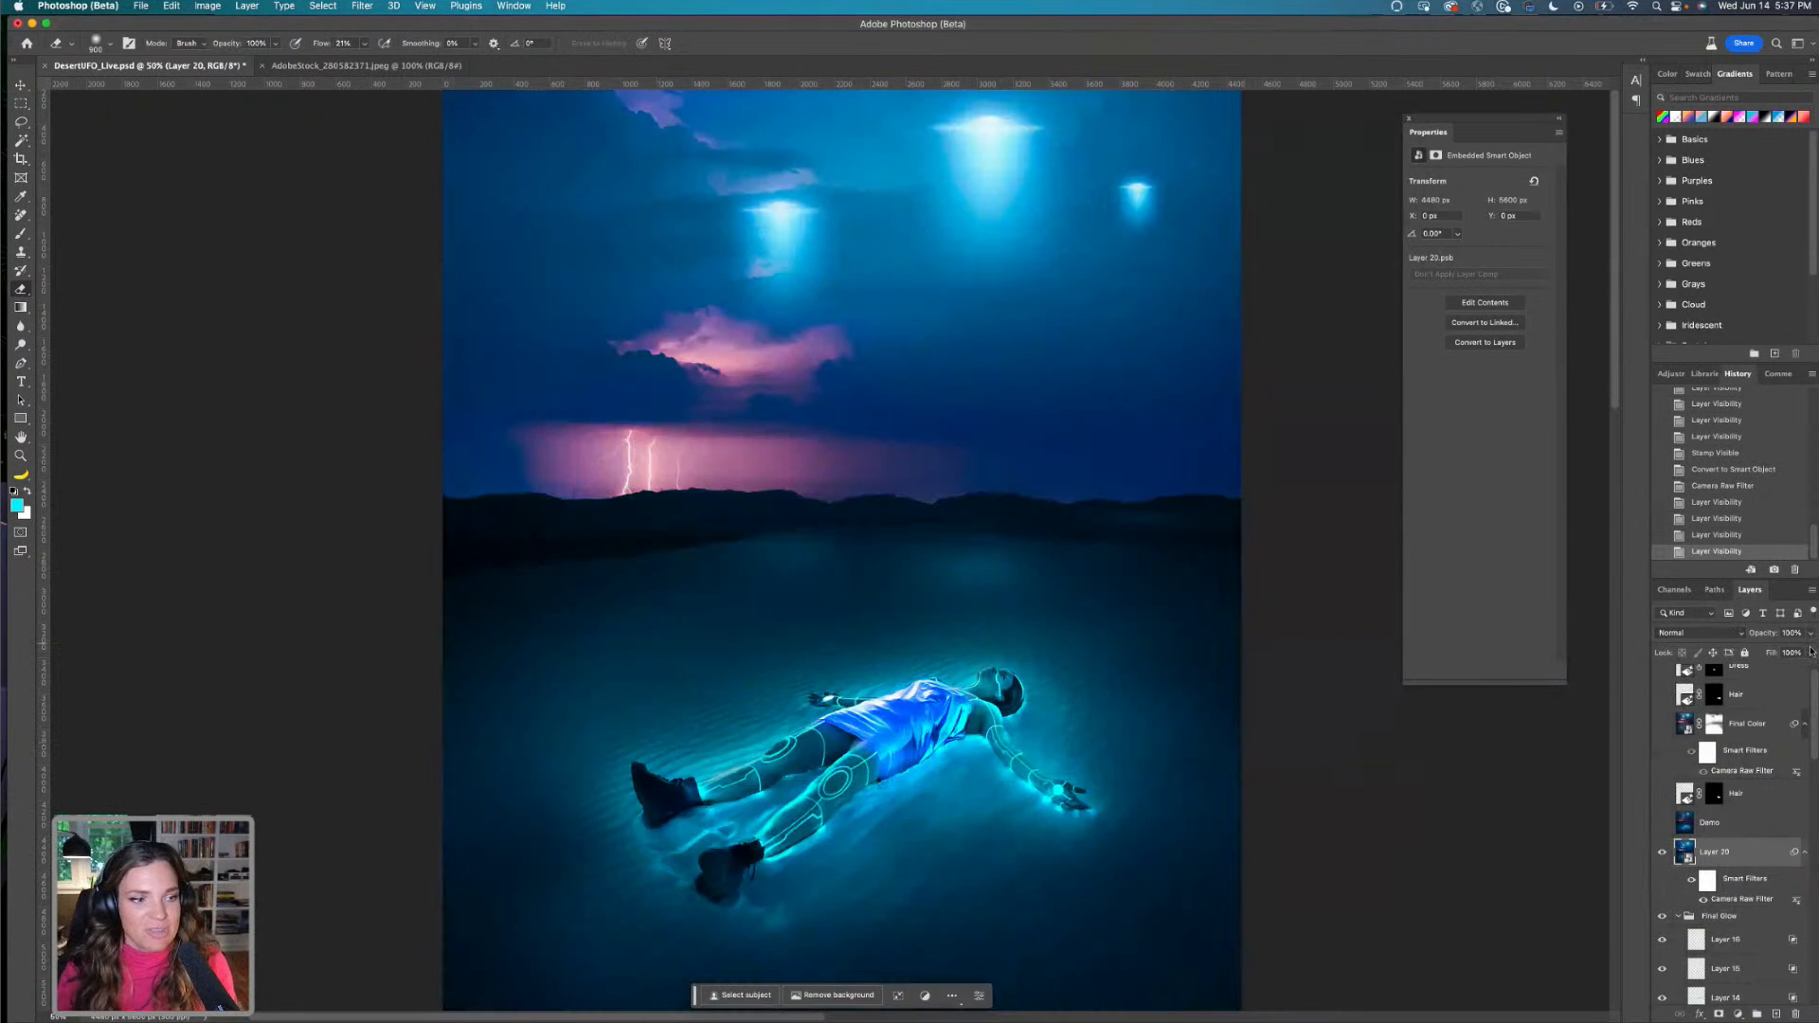
left_click(1811, 654)
mouse_move(1782, 669)
left_mouse_down()
mouse_move(1744, 675)
mouse_move(1811, 672)
left_mouse_up()
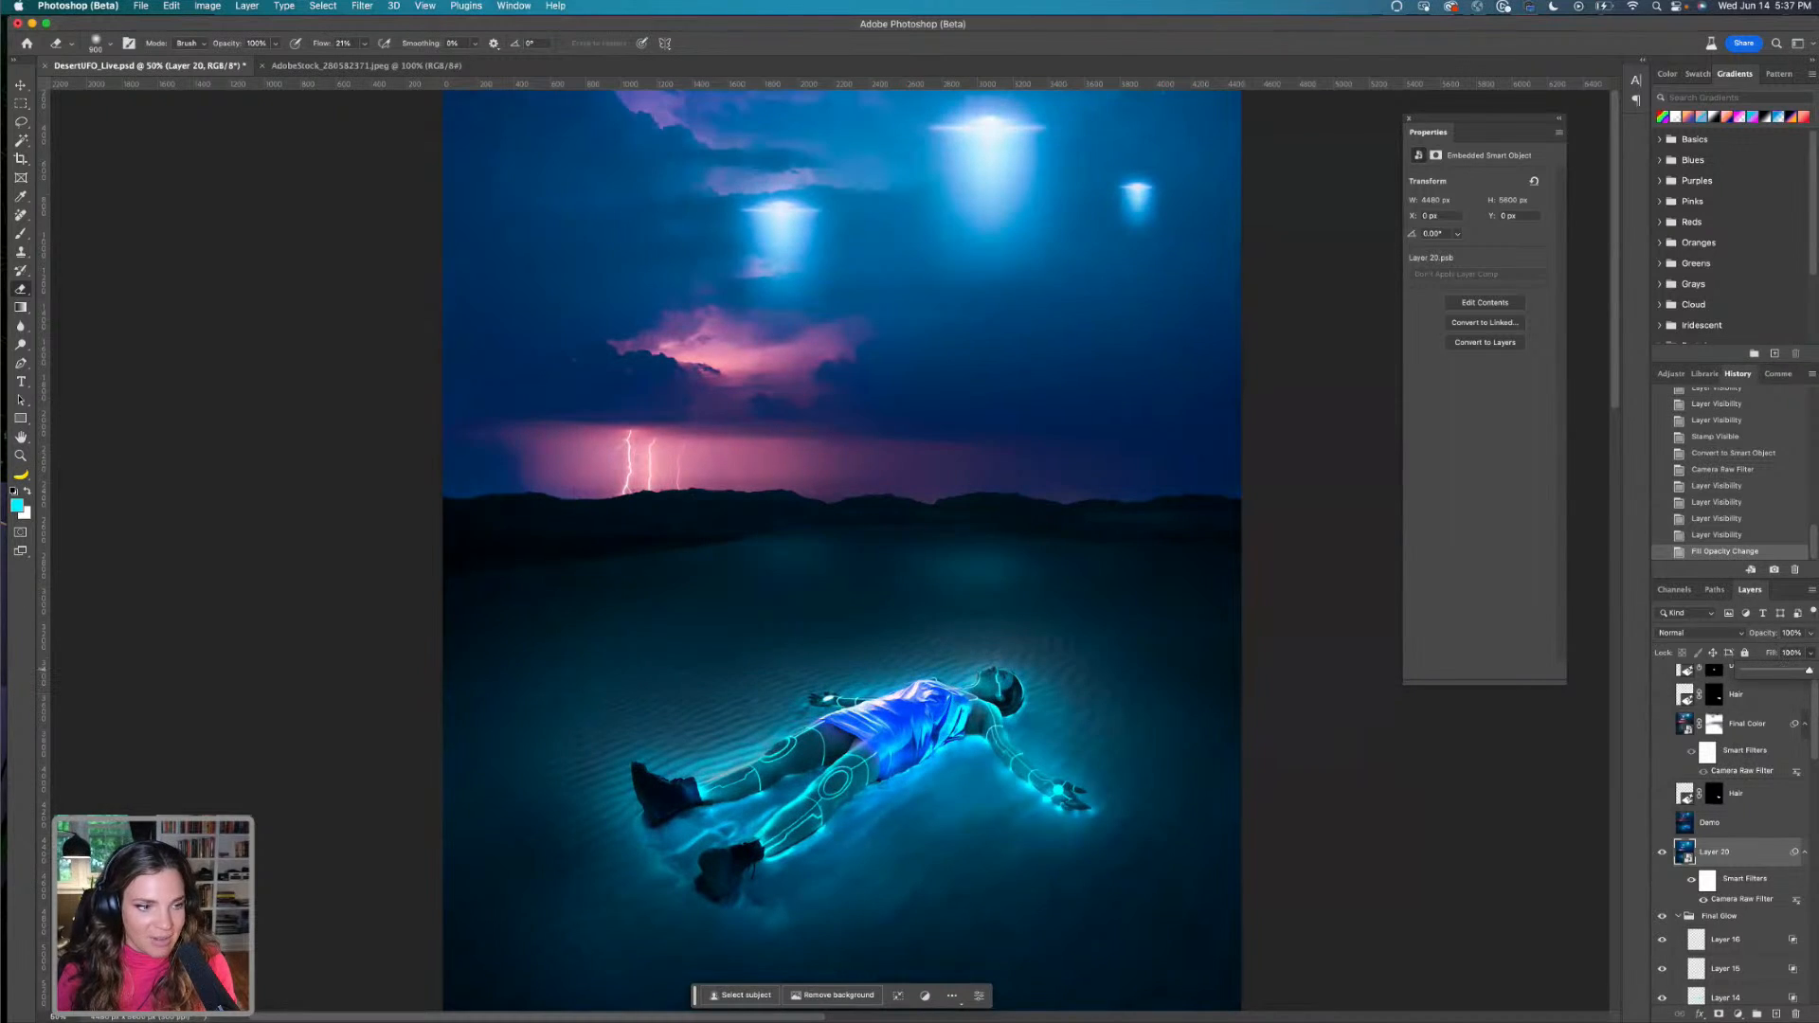
Compare the new graded composite with the finished Demo layer by switching that layer's visibility on and off
left_click(1661, 823)
left_click(1662, 823)
left_click(1661, 823)
left_click(1662, 829)
left_click(1661, 828)
left_click(1662, 828)
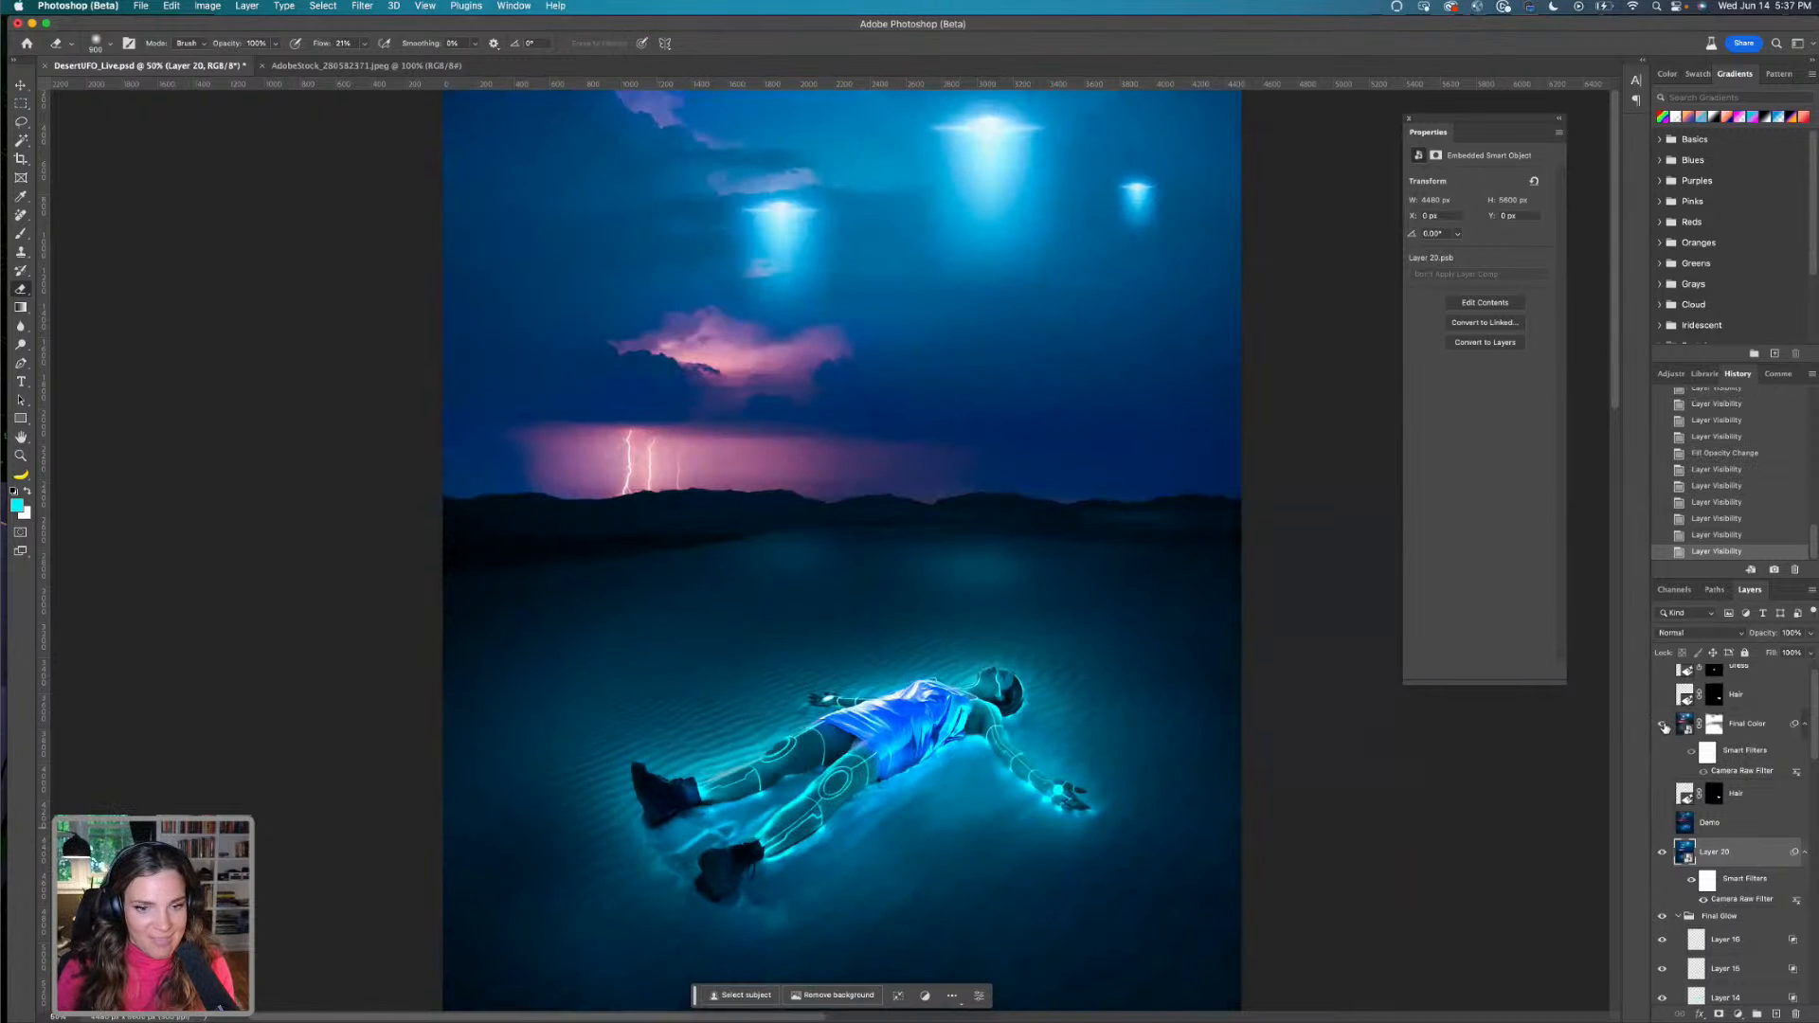
Compare the new grade with the Final Color layer, checking the sky, sand and dress, and leave Final Color hidden
left_click(1662, 724)
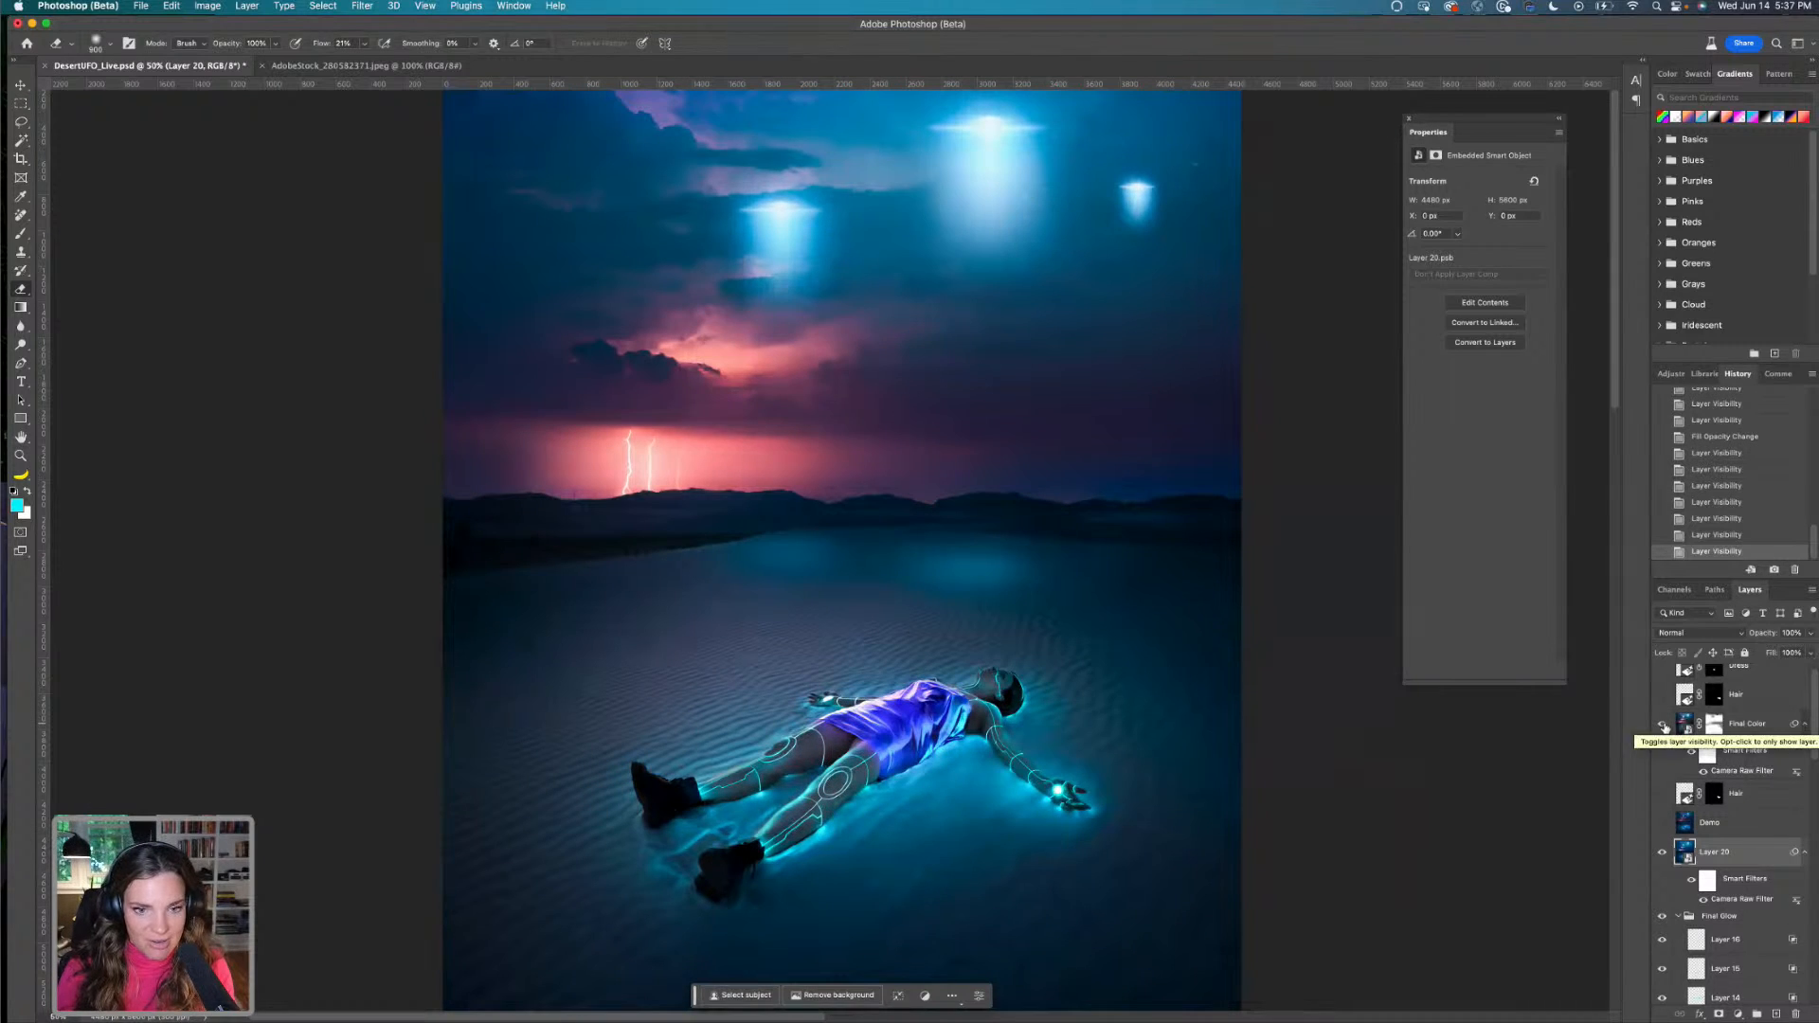
left_click(1663, 725)
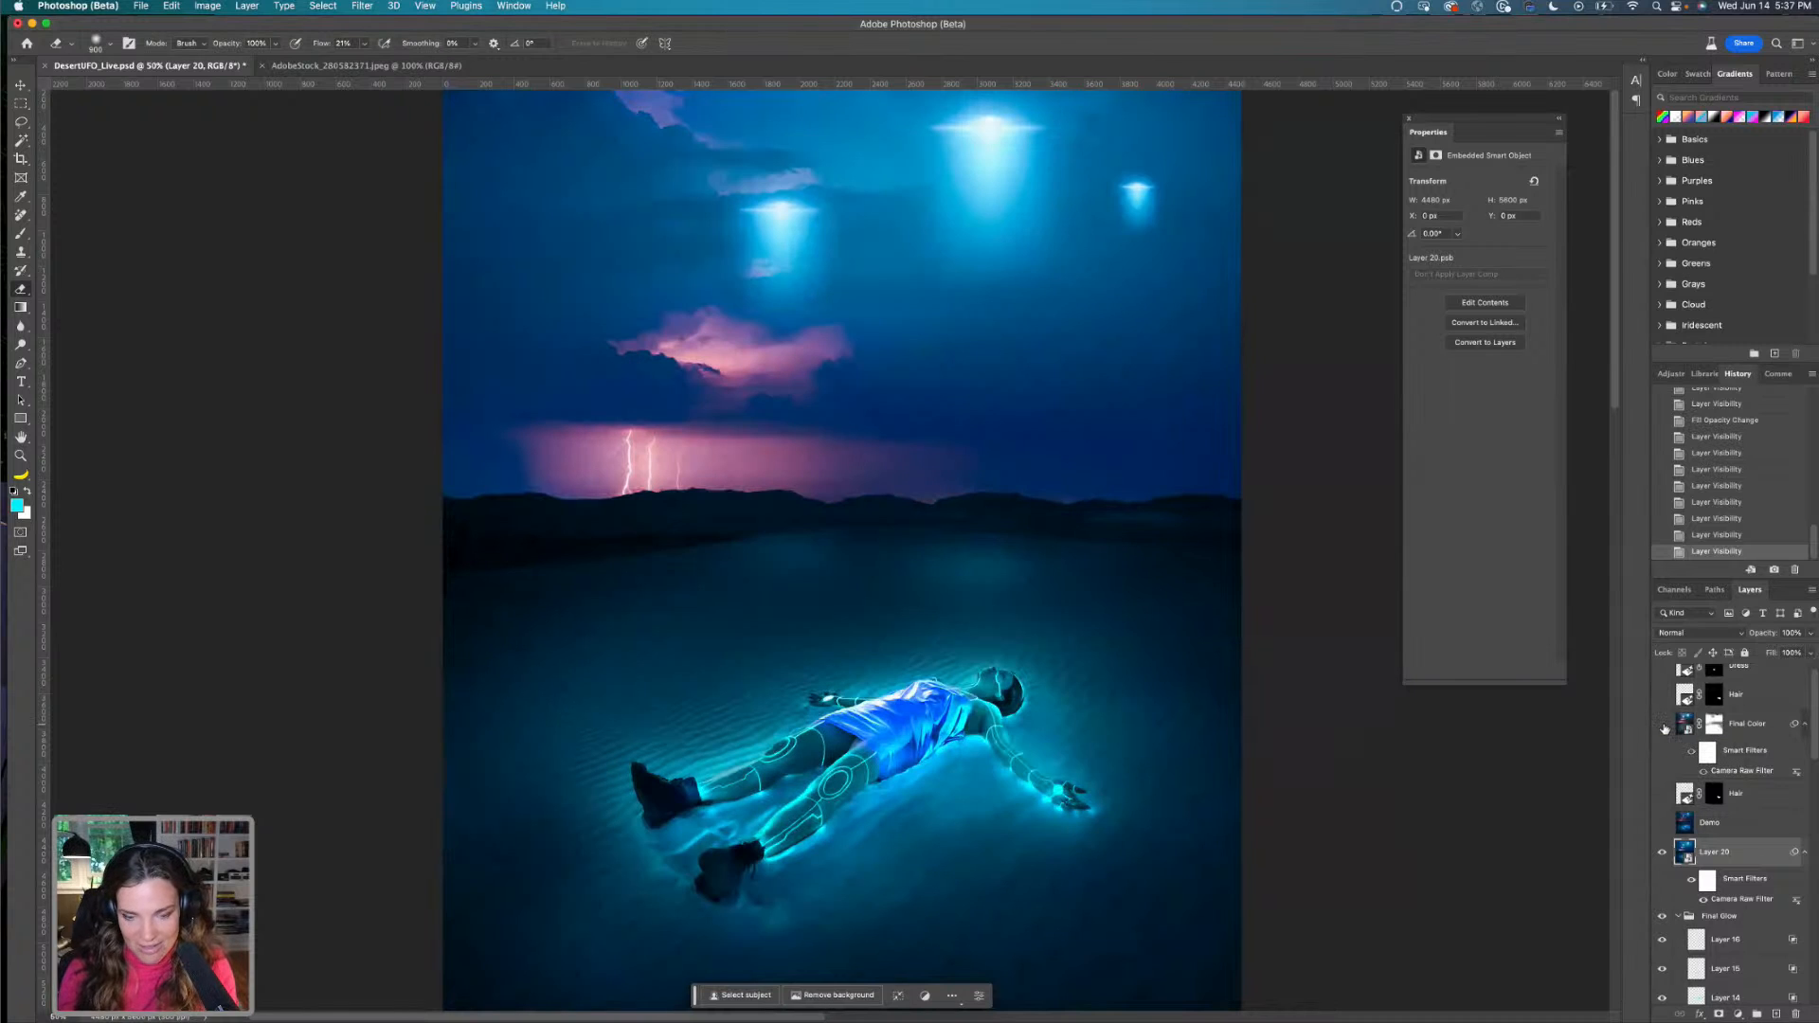
left_click(1663, 725)
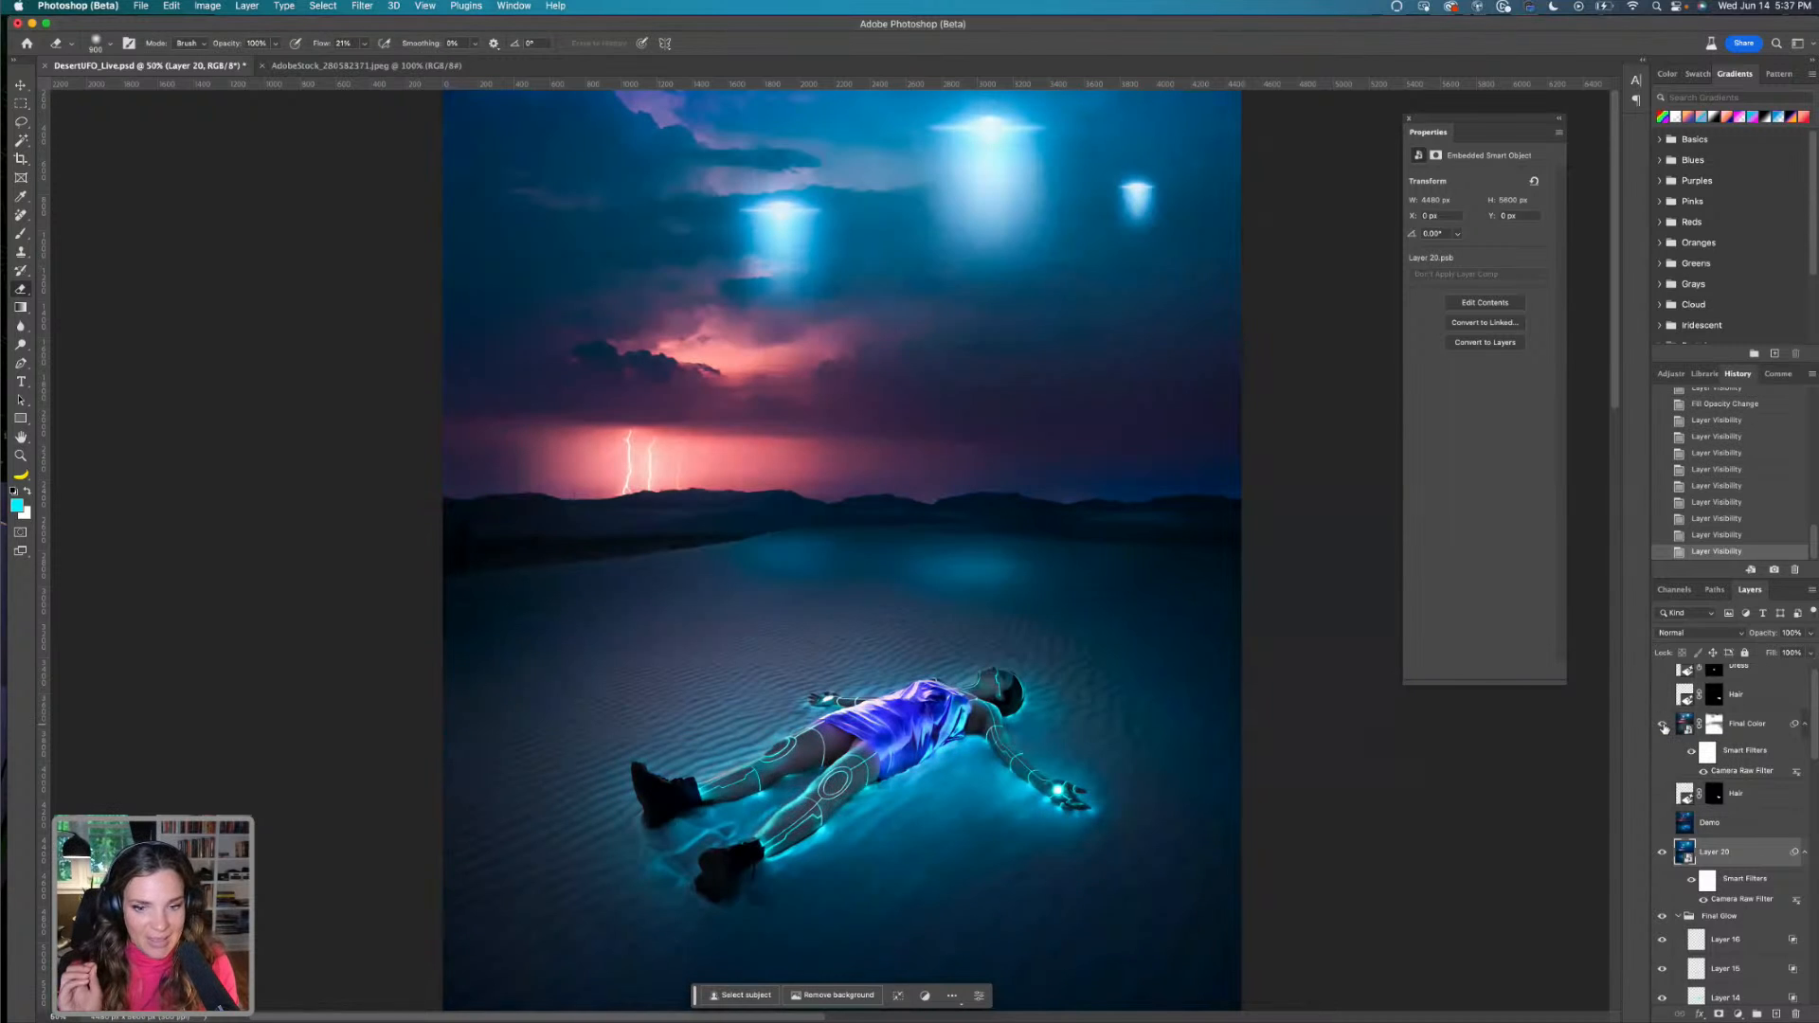
left_click(1663, 727)
left_click(1664, 727)
left_click(1664, 727)
left_click(1664, 727)
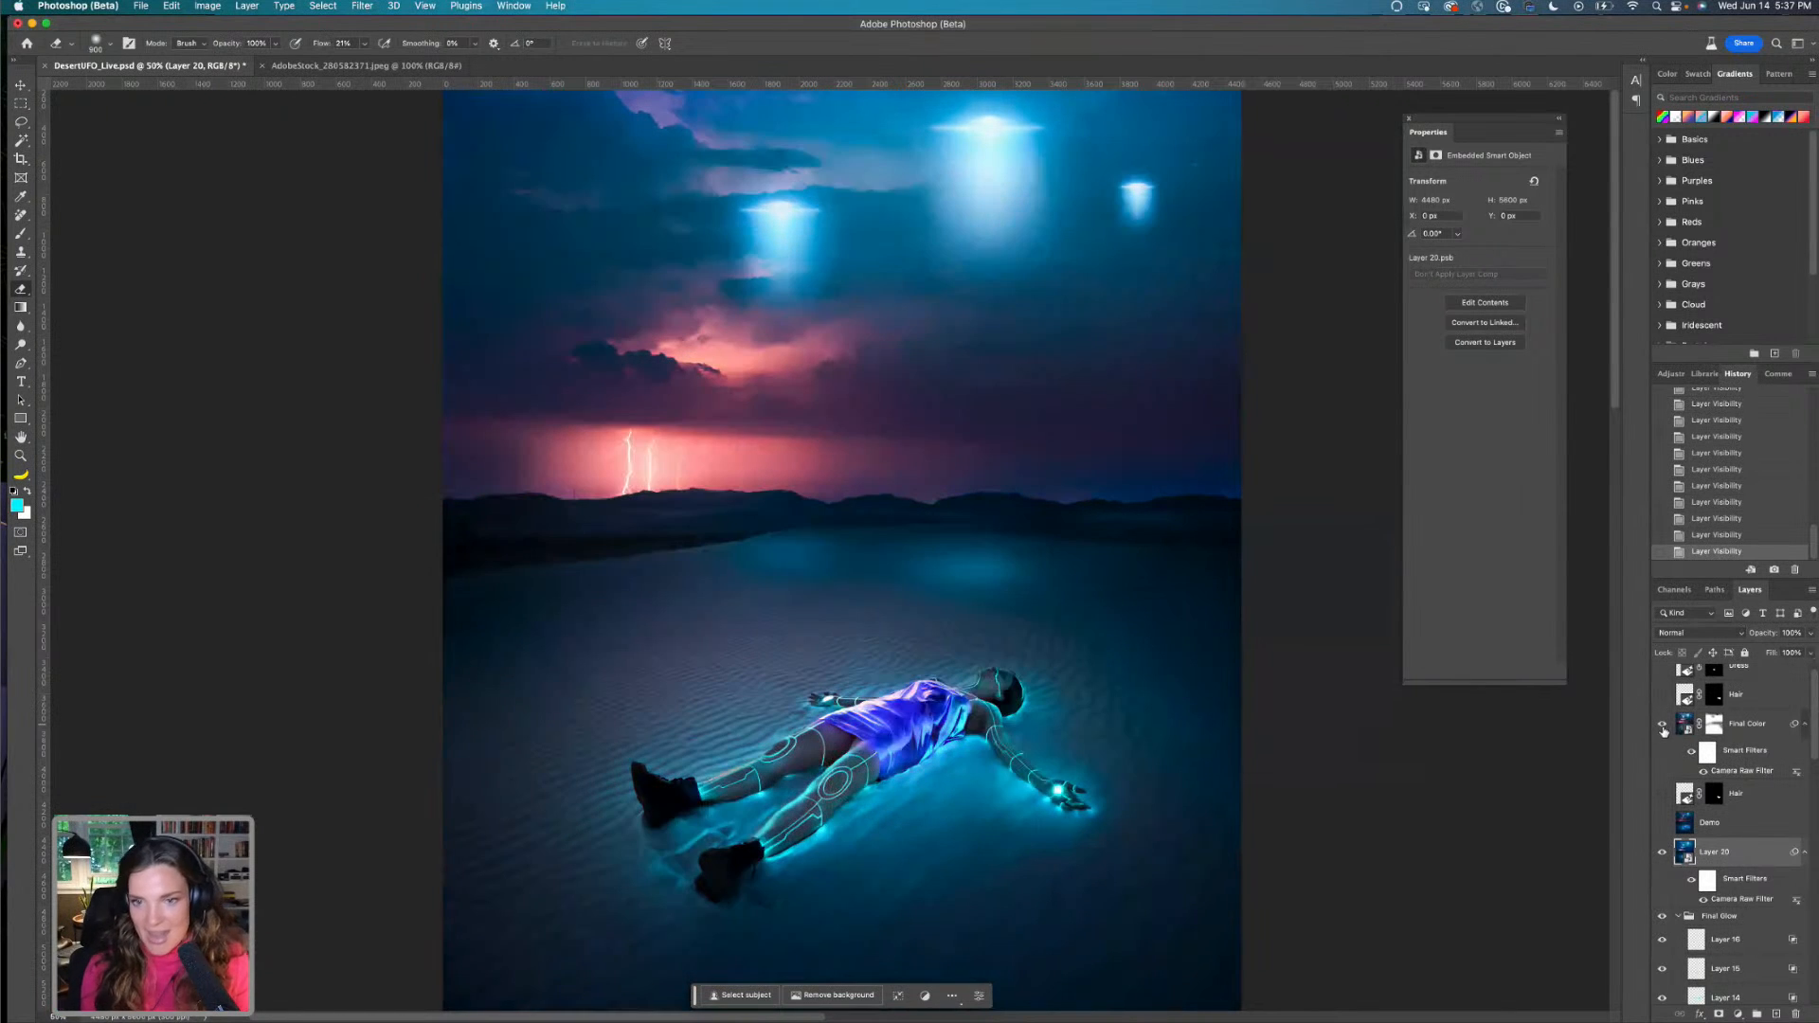
left_click(1663, 726)
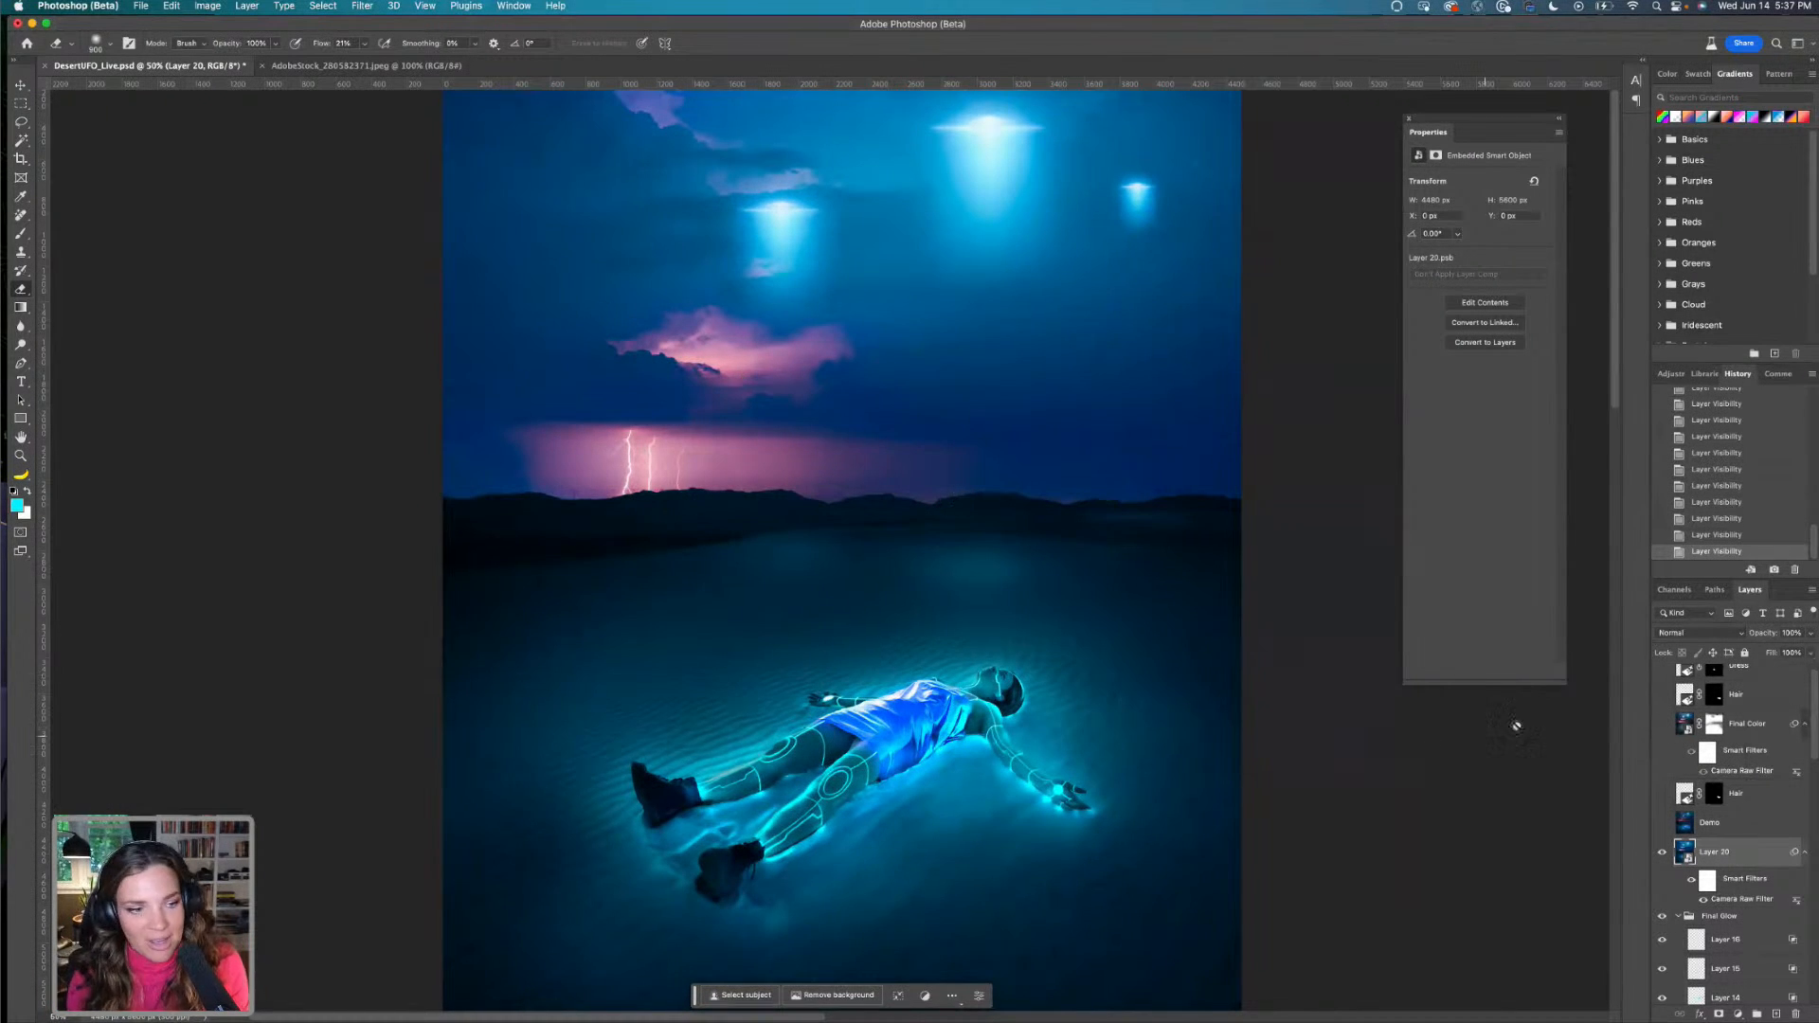
left_click(1662, 727)
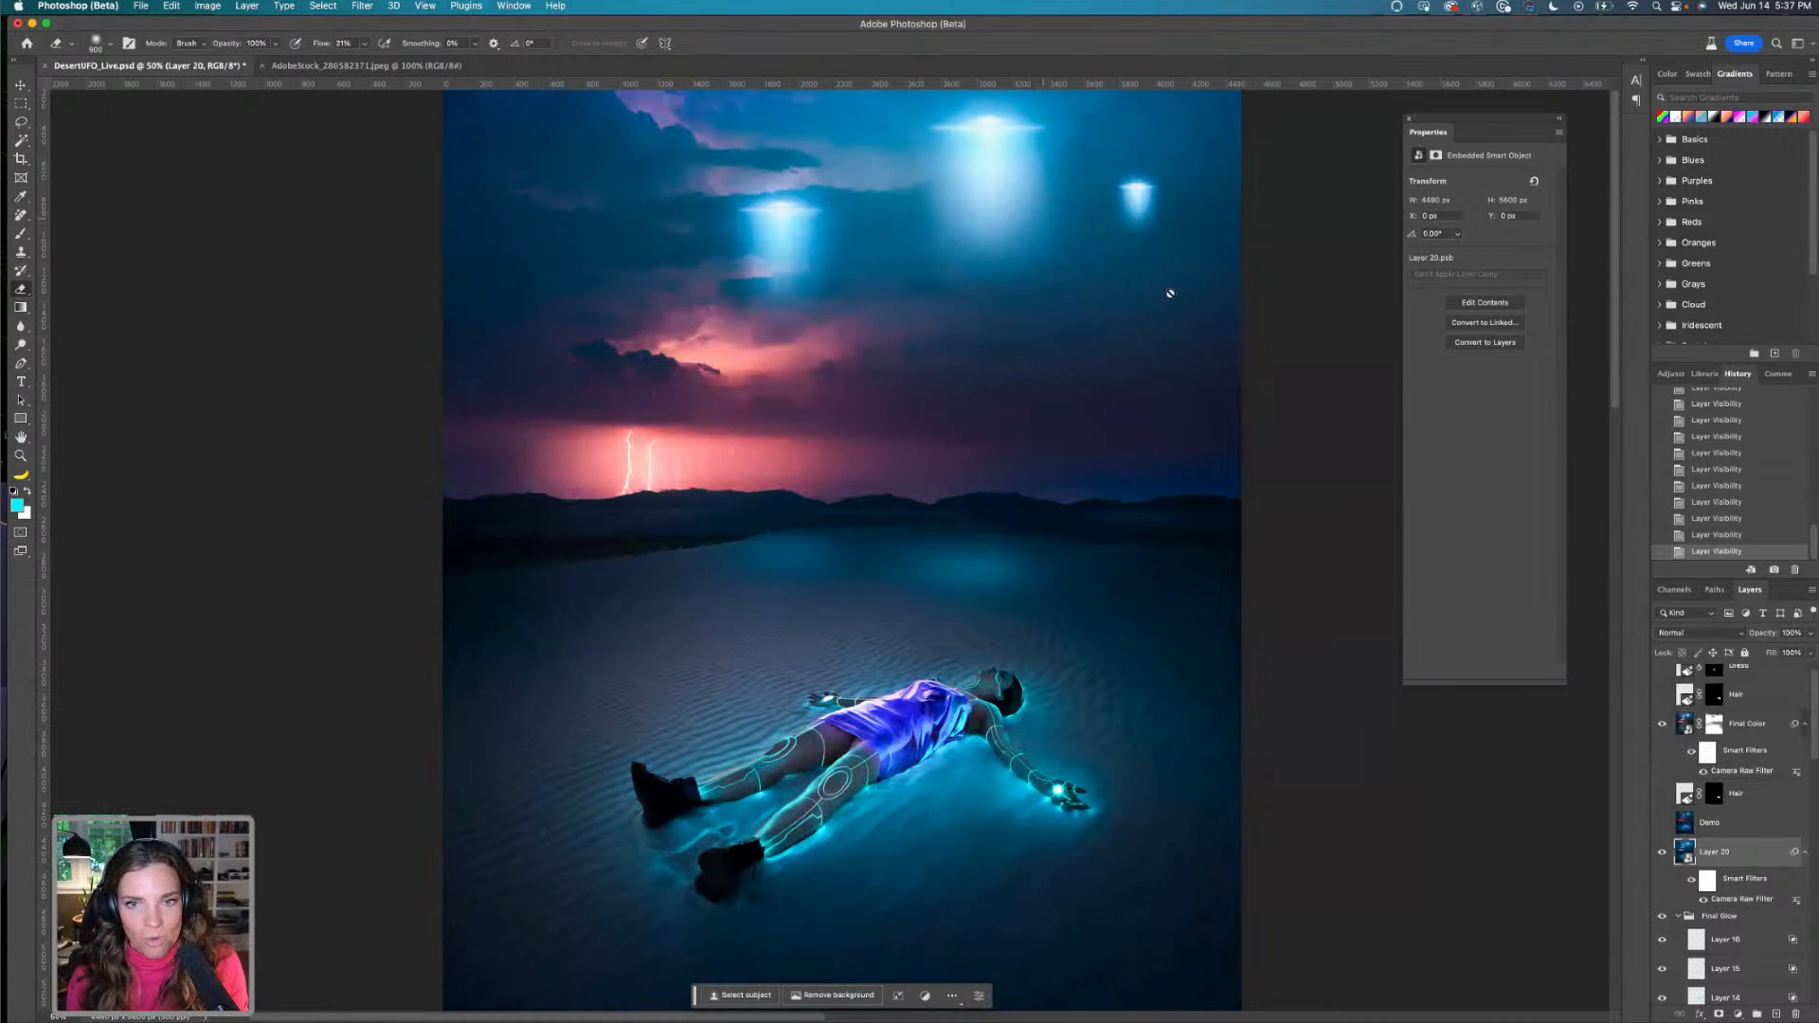
left_click(1664, 726)
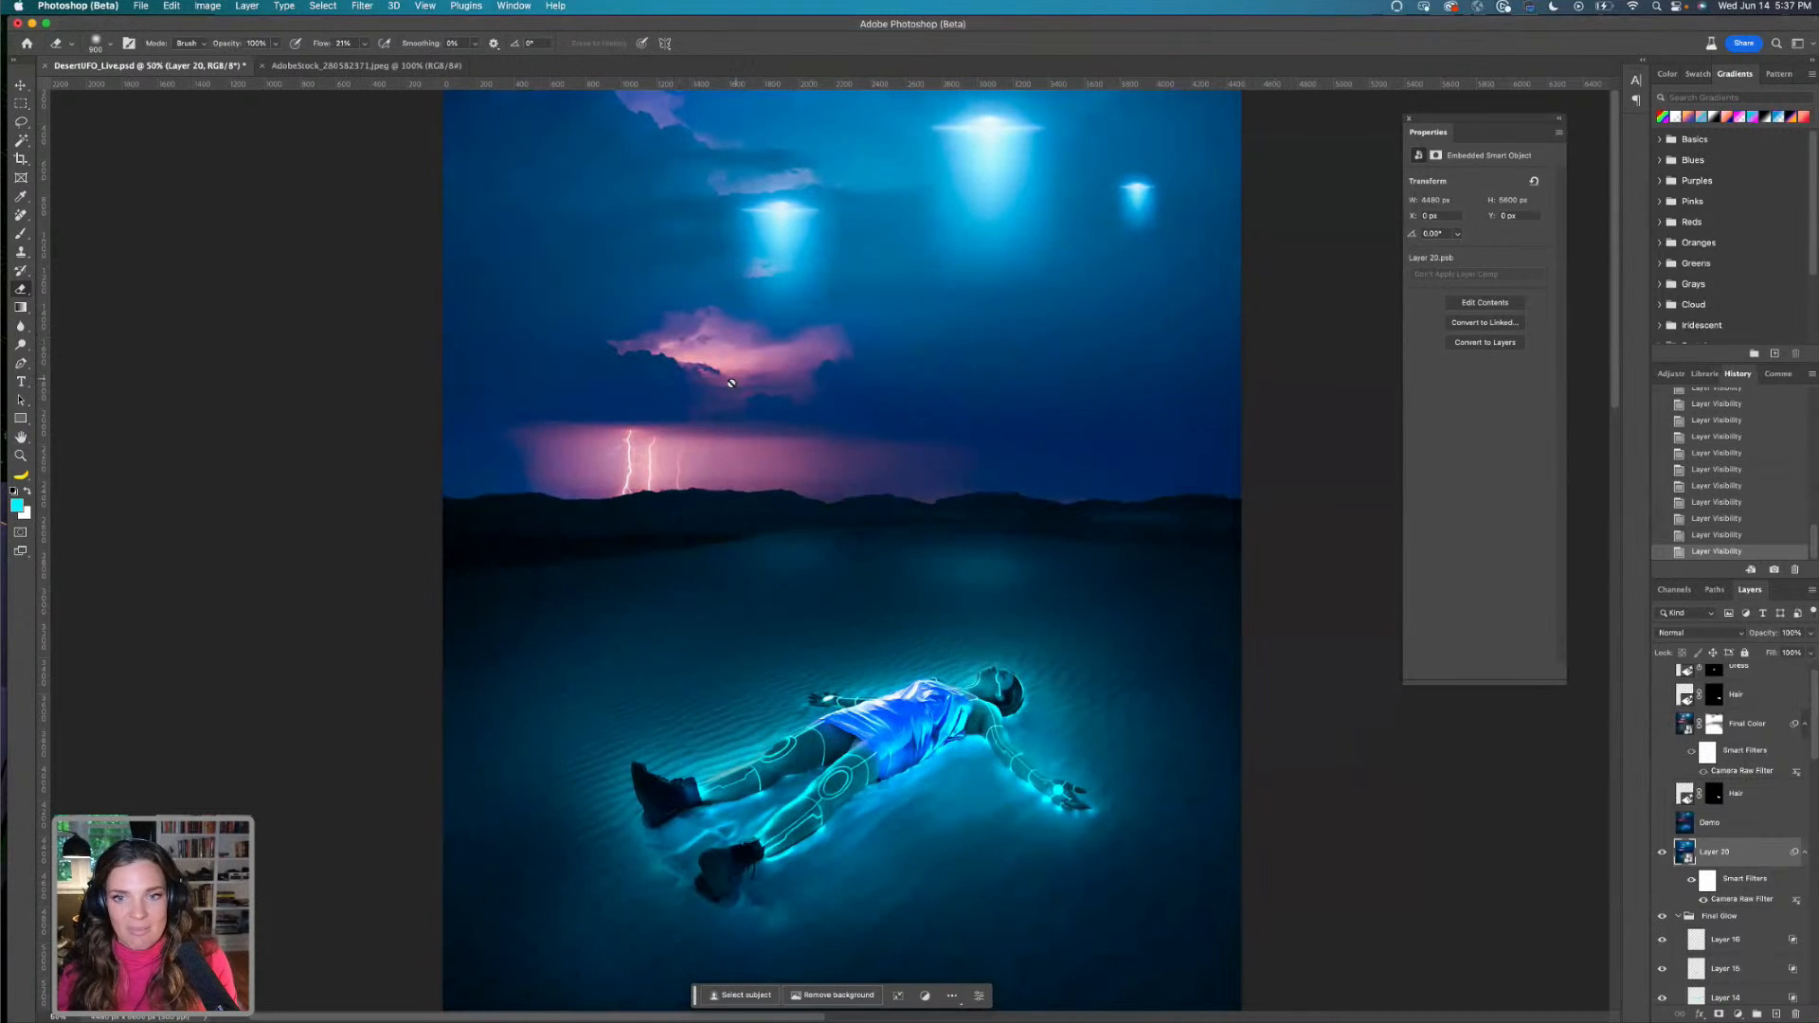
Lasso a long, flowing area on the sand behind the figure's head and fill it using Generative Fill with the prompt "hair"
key("super+1")
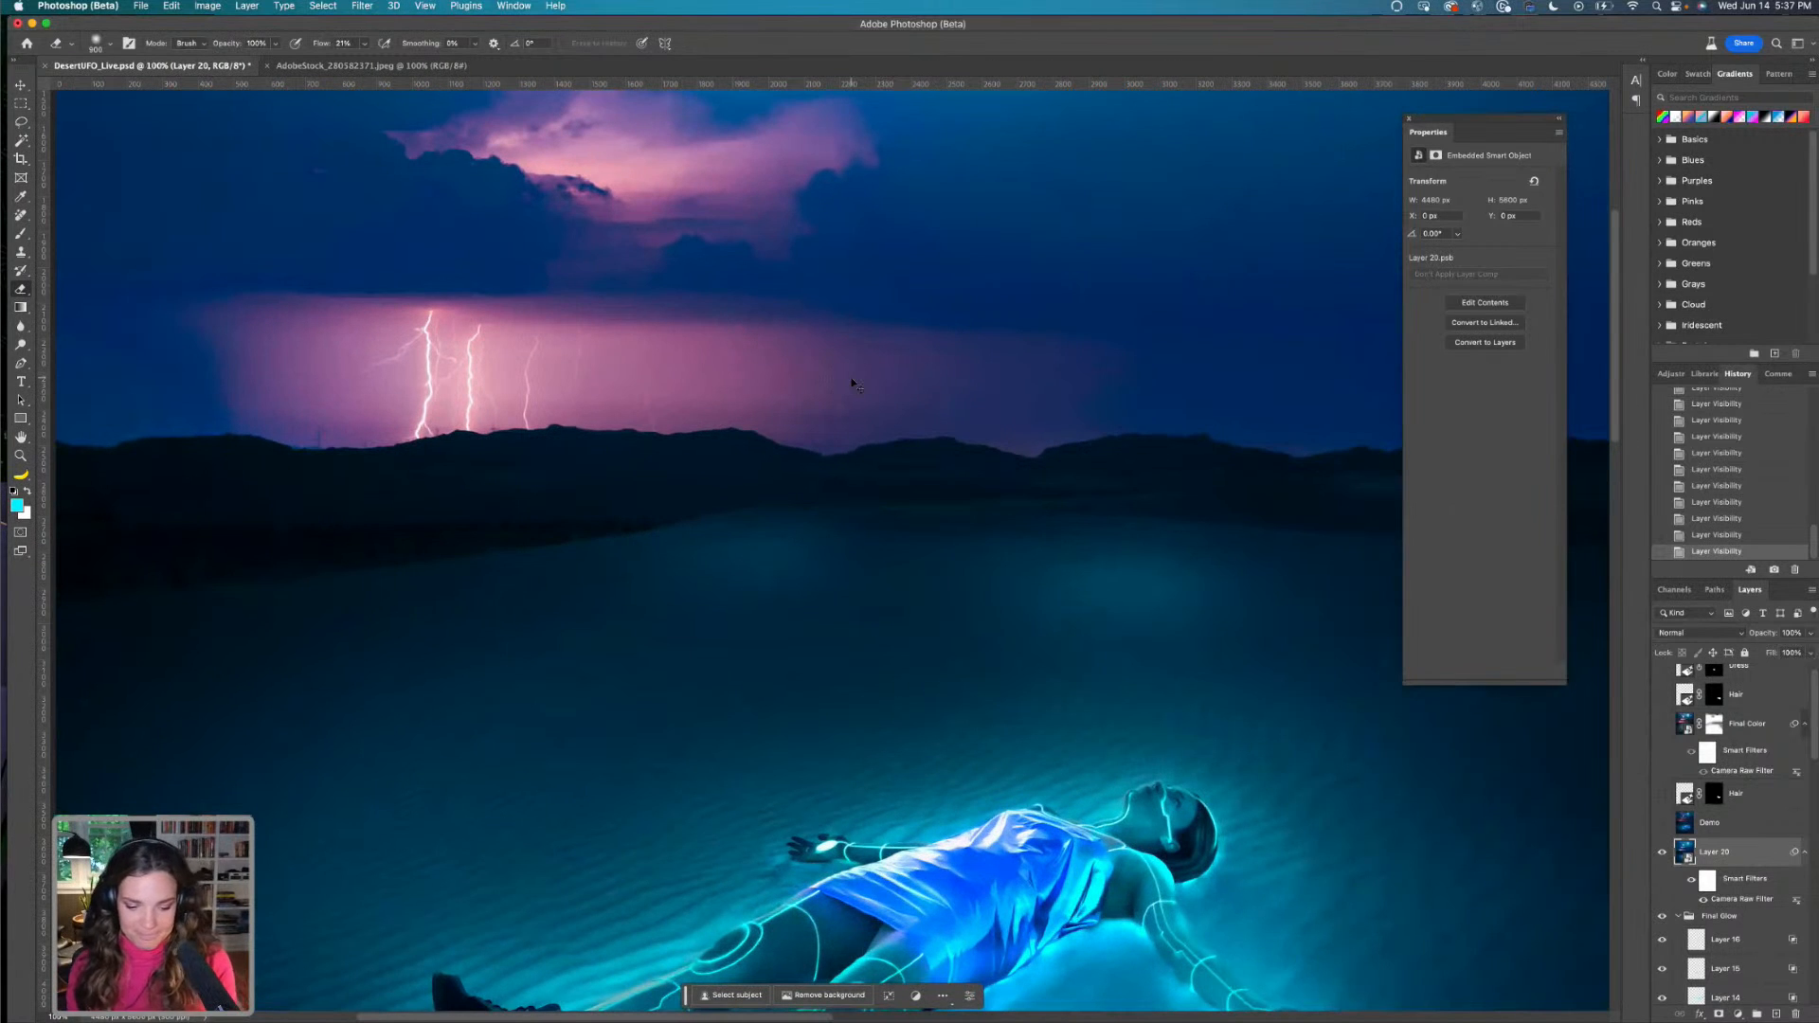
key("super+minus")
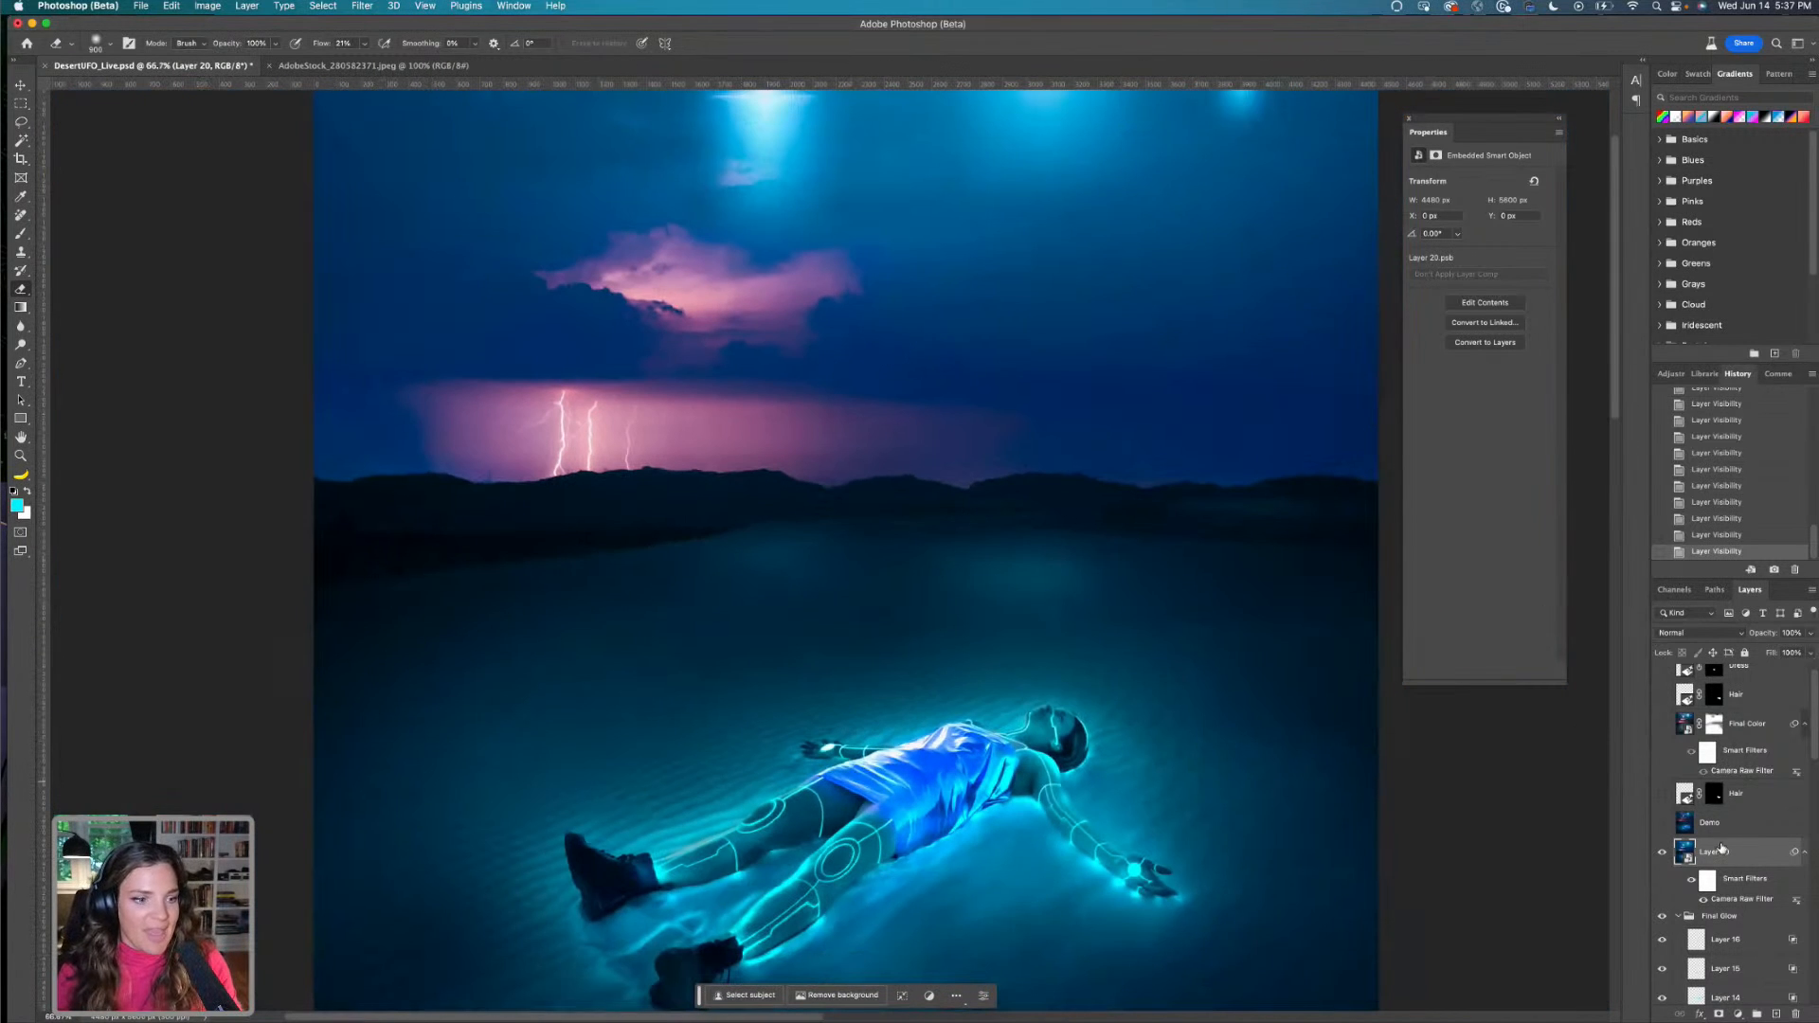
left_click_drag(1006, 744, 997, 520)
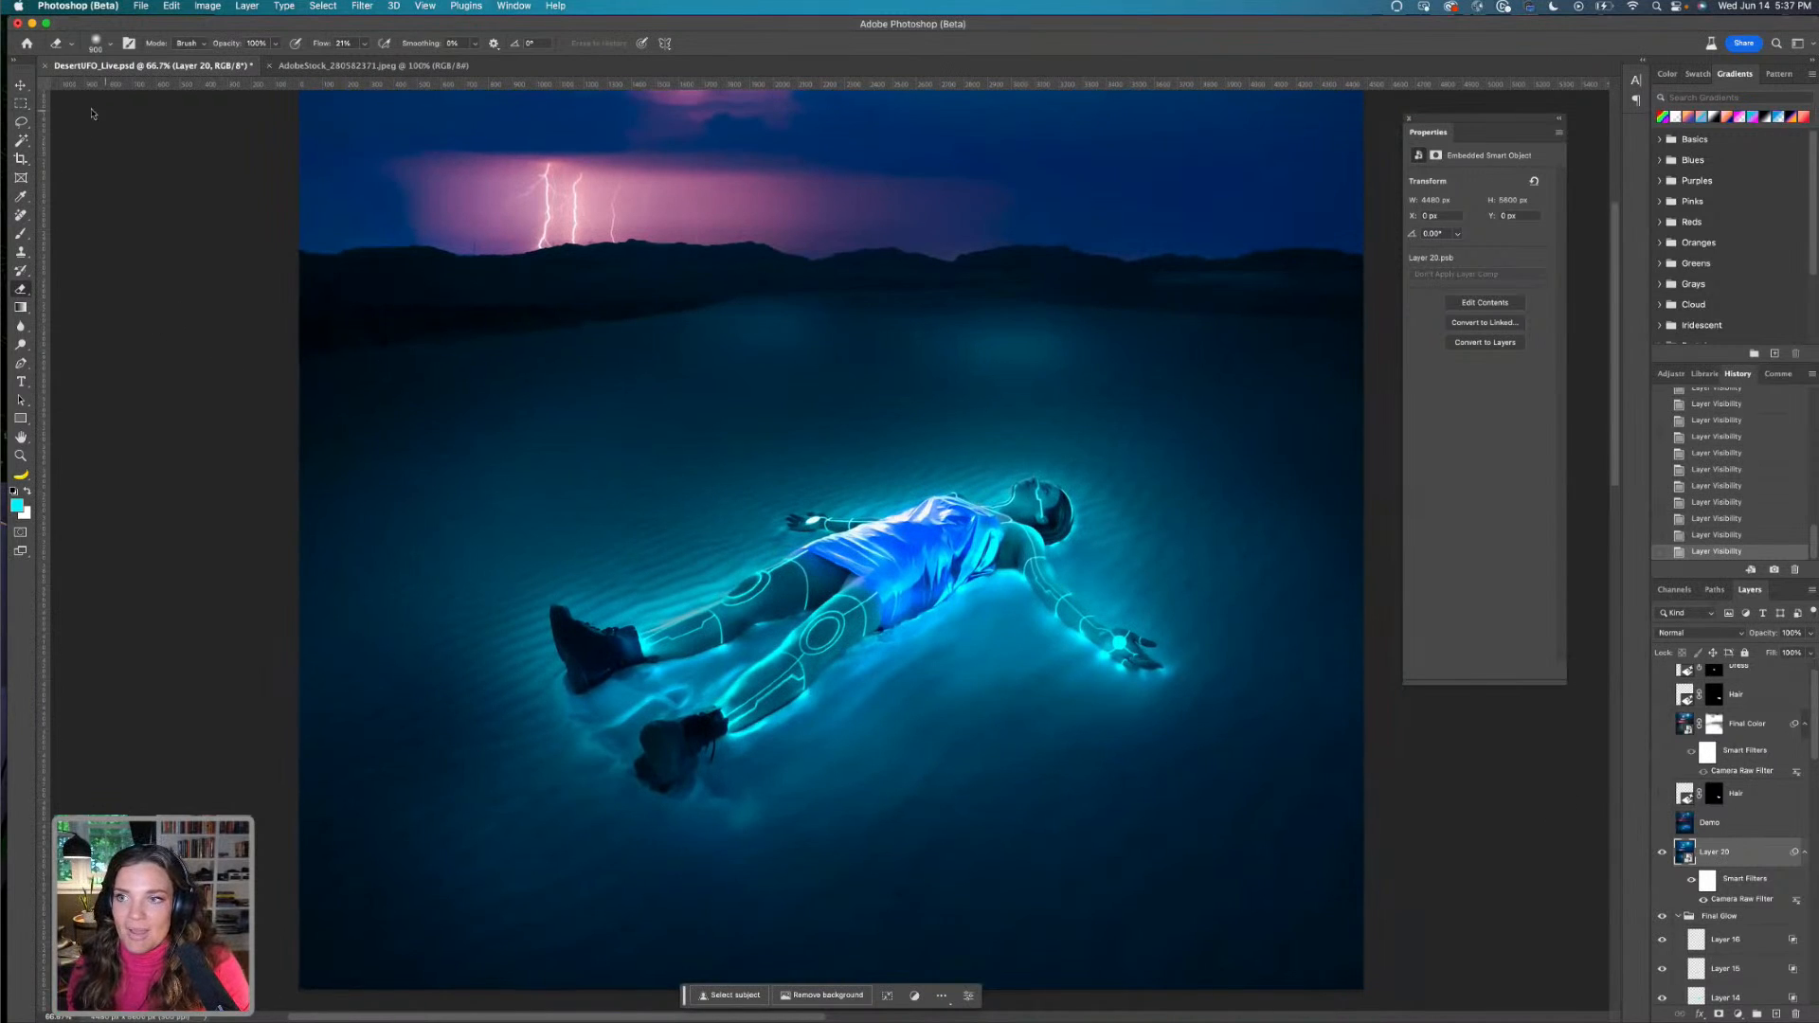
left_click(21, 122)
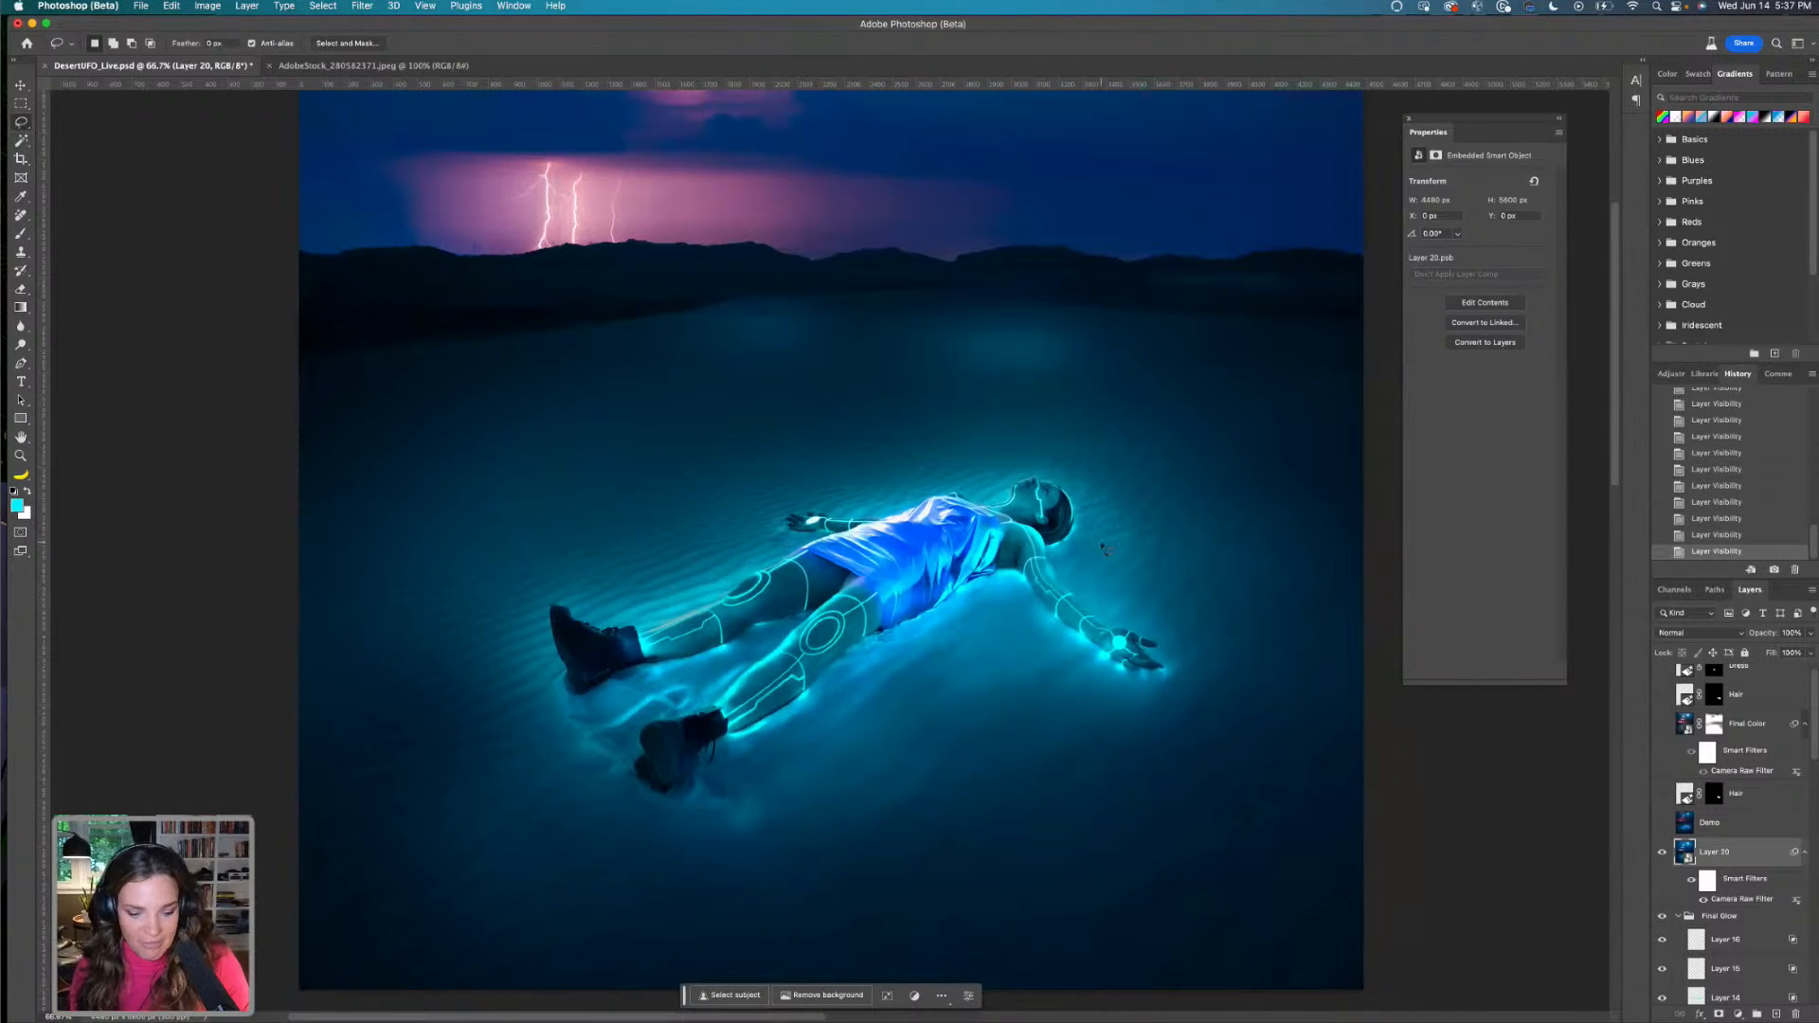
key("super+plus")
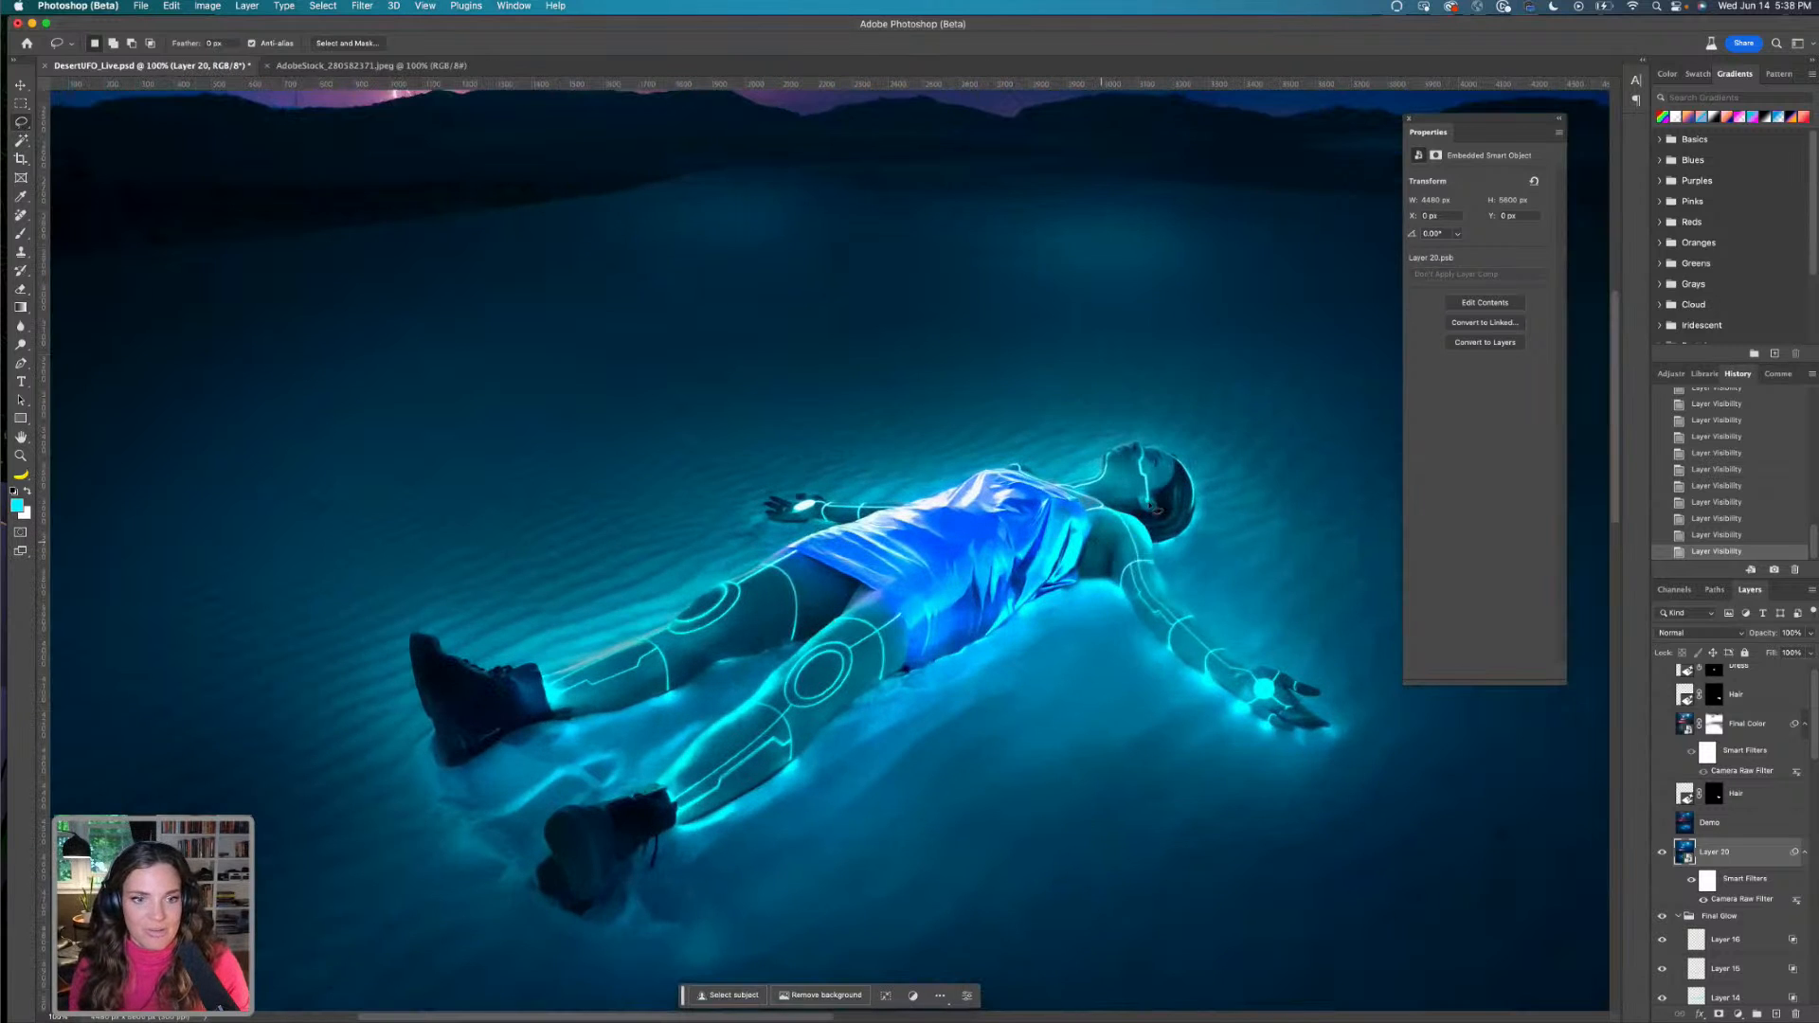
left_click_drag(1158, 510, 937, 500)
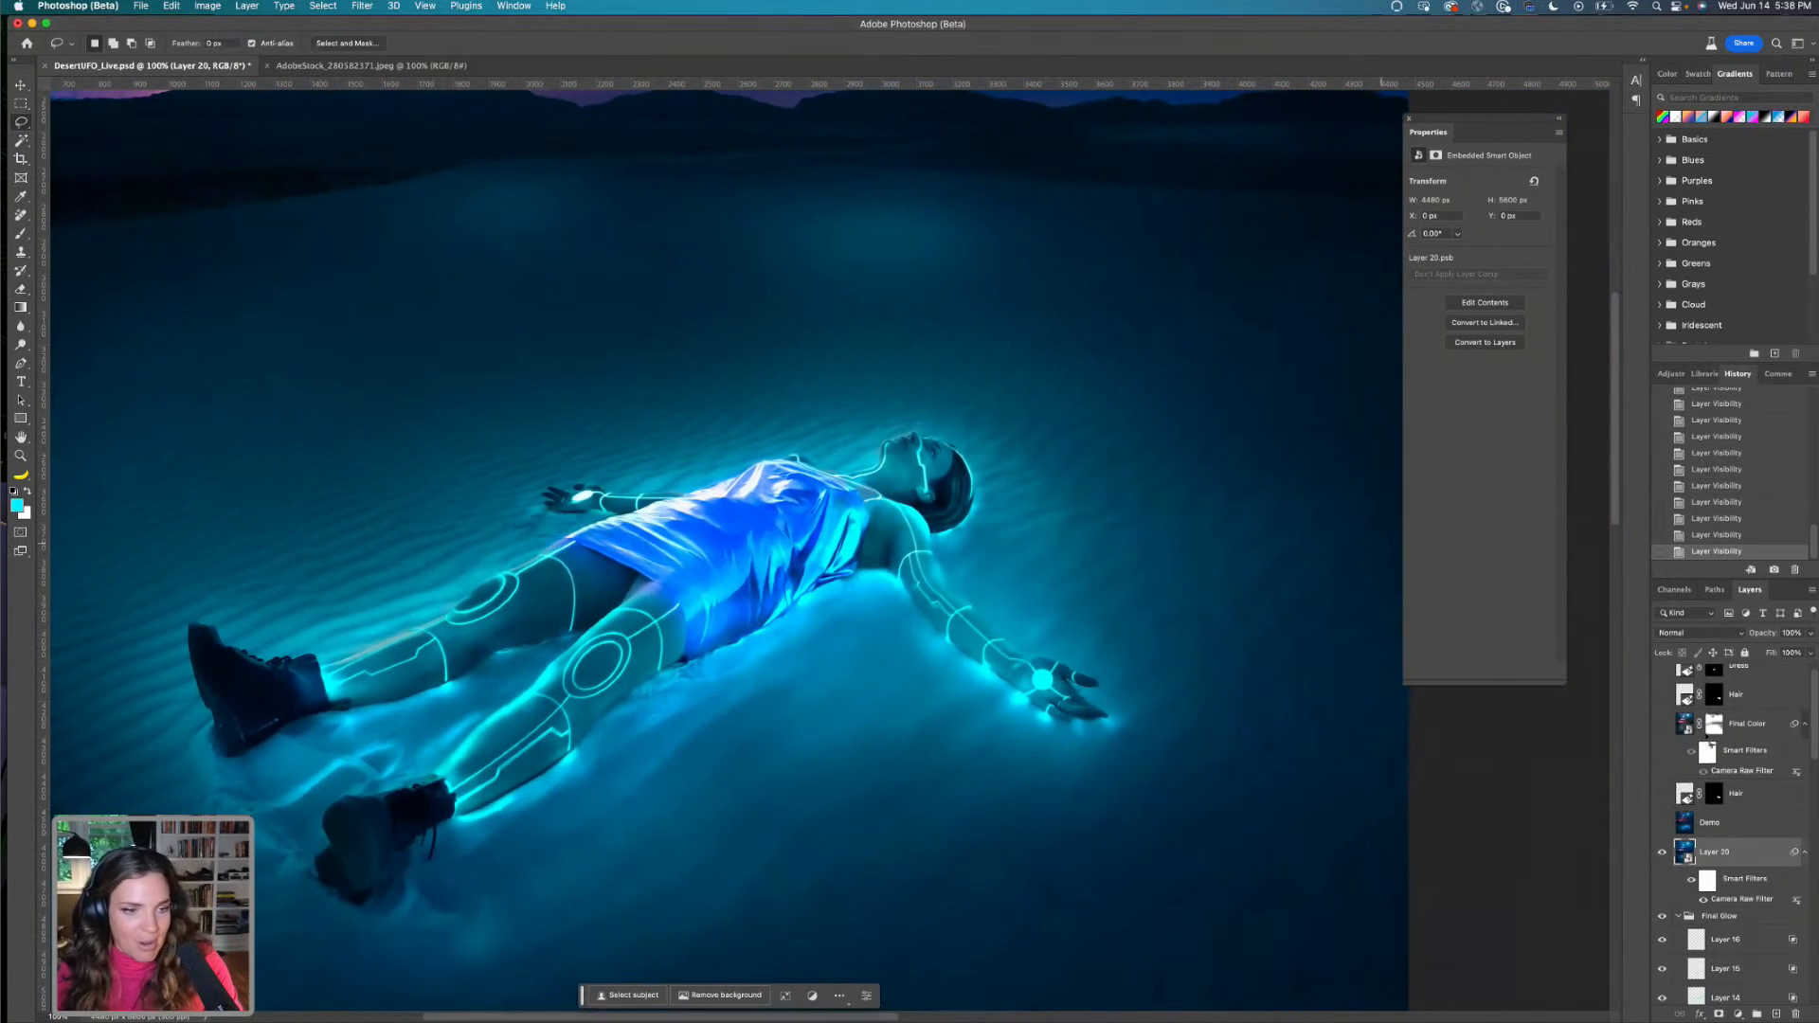
mouse_move(961, 484)
left_mouse_down()
mouse_move(1080, 543)
mouse_move(1235, 568)
mouse_move(1202, 599)
mouse_move(1228, 643)
mouse_move(1054, 642)
mouse_move(931, 524)
mouse_move(960, 485)
left_mouse_up()
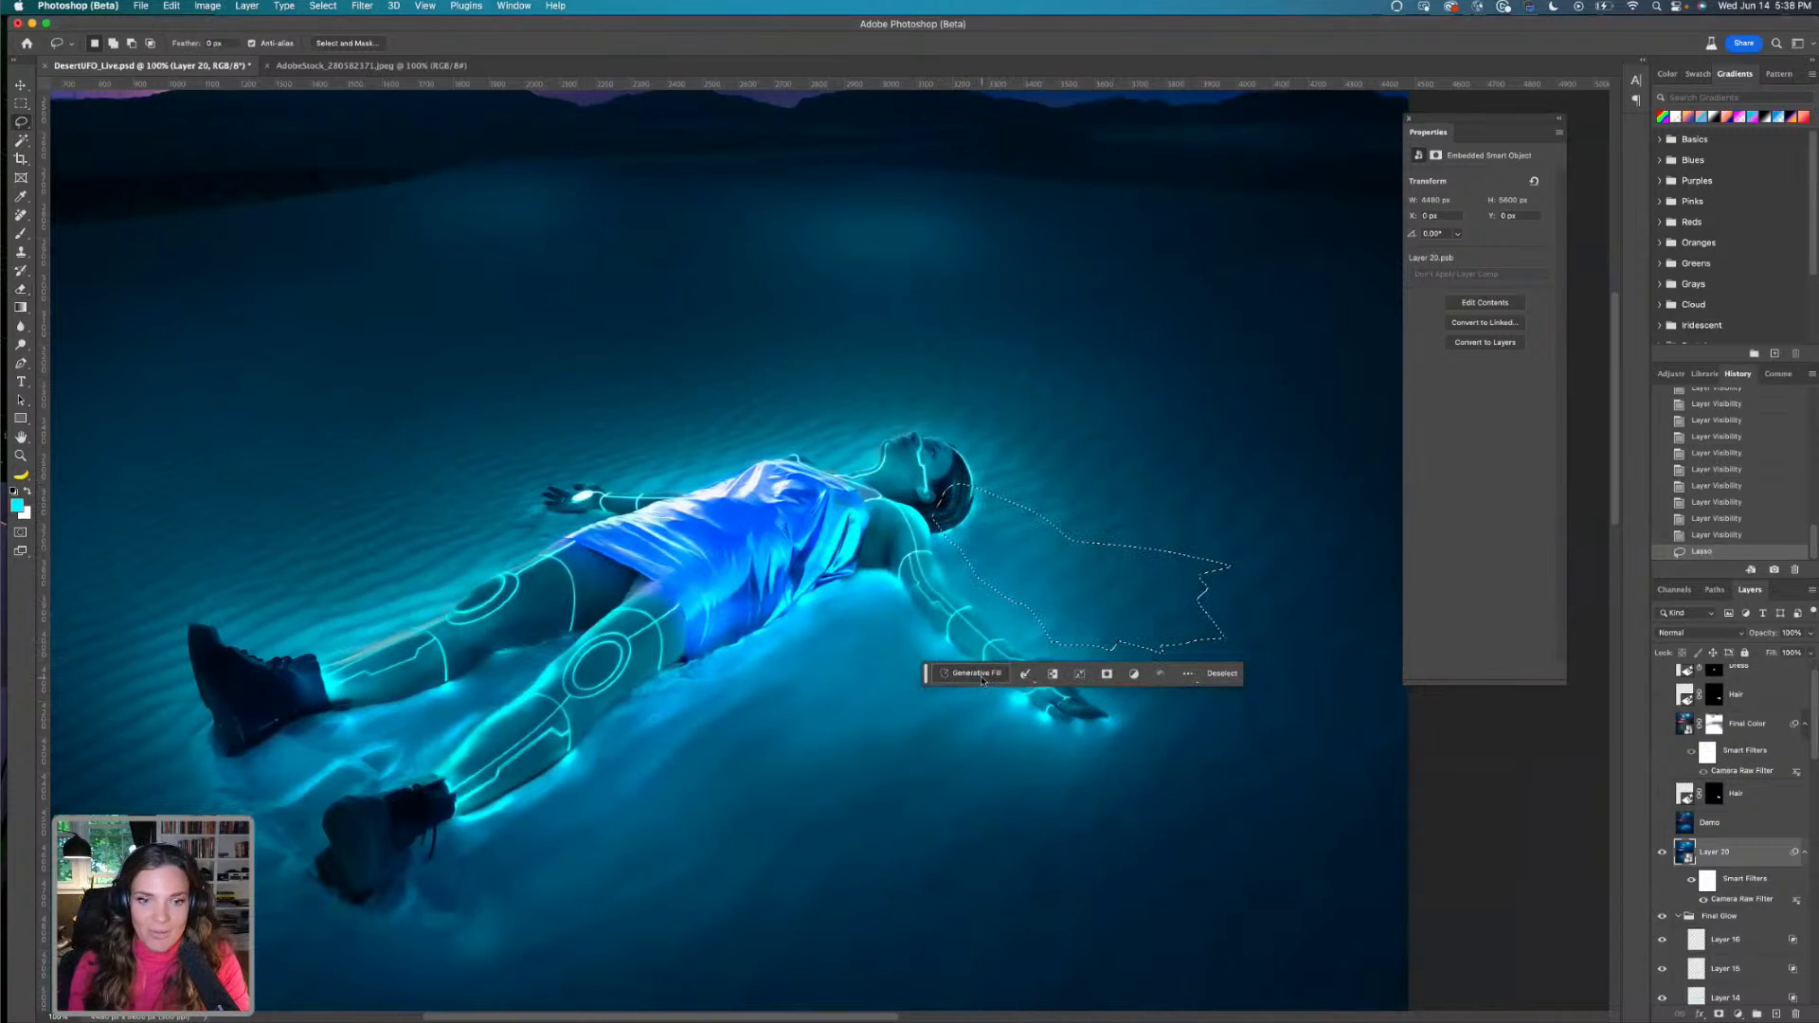
type("hair")
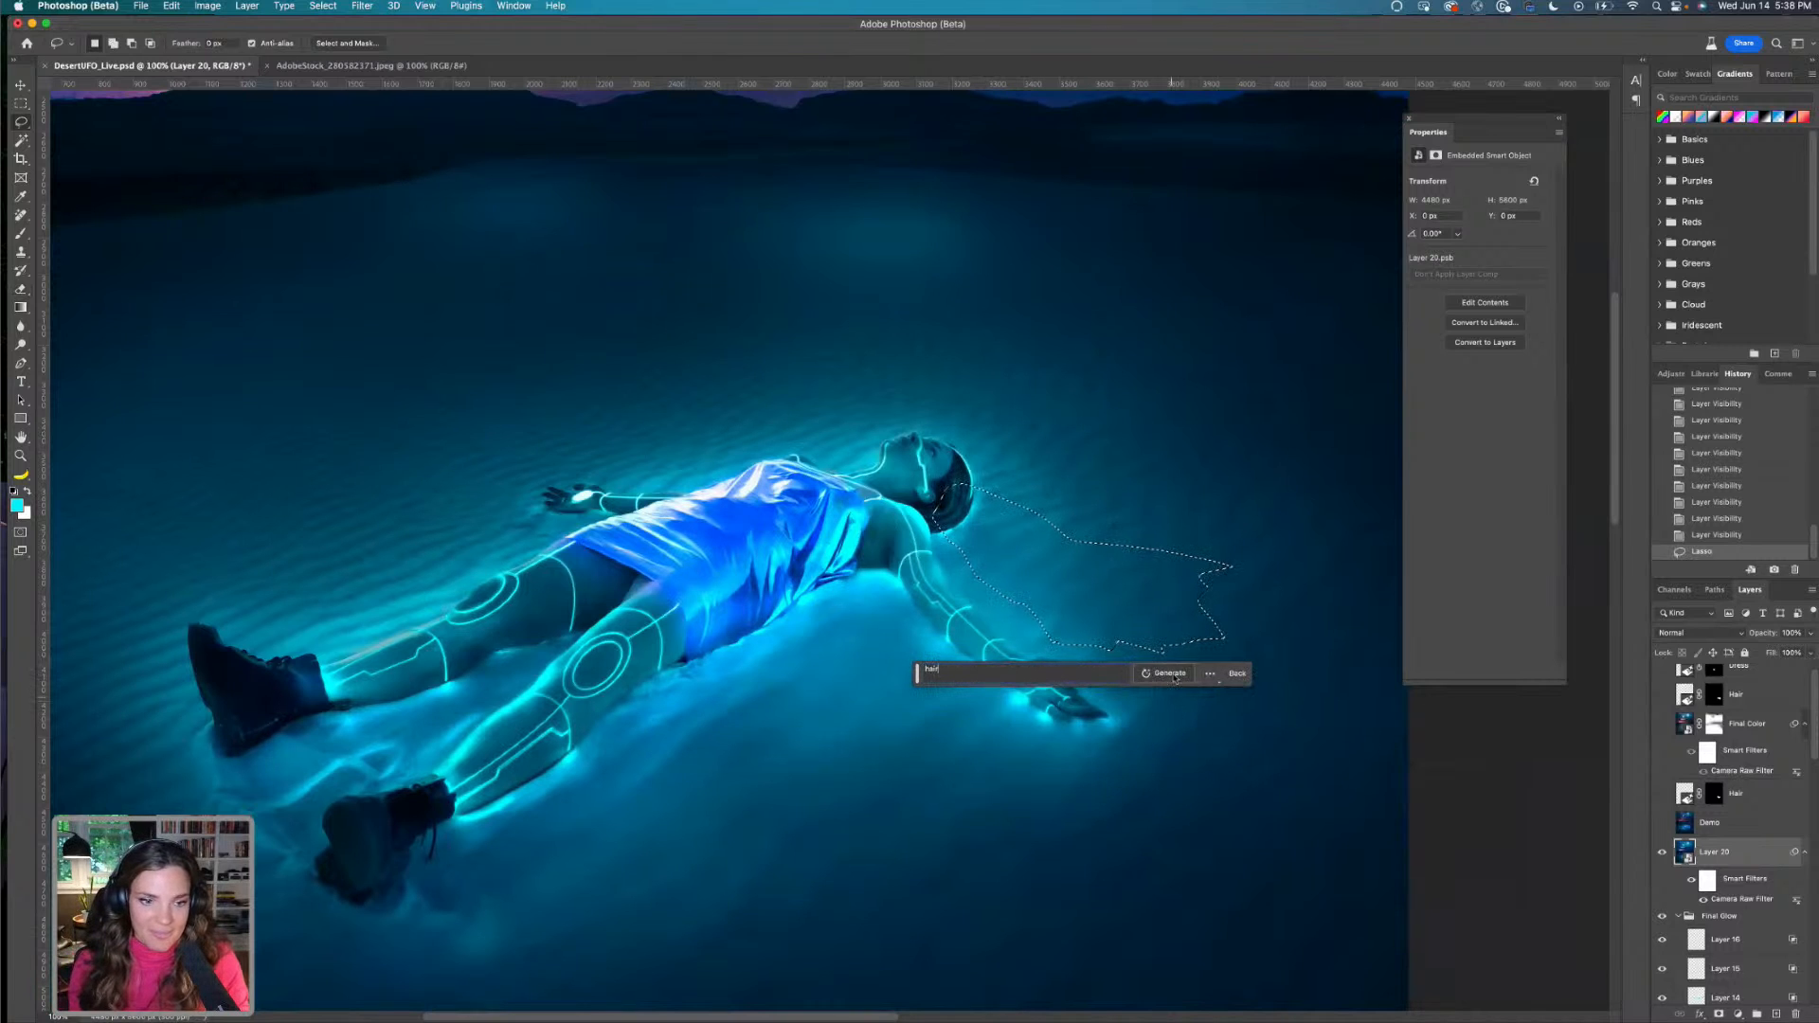
left_click(1173, 675)
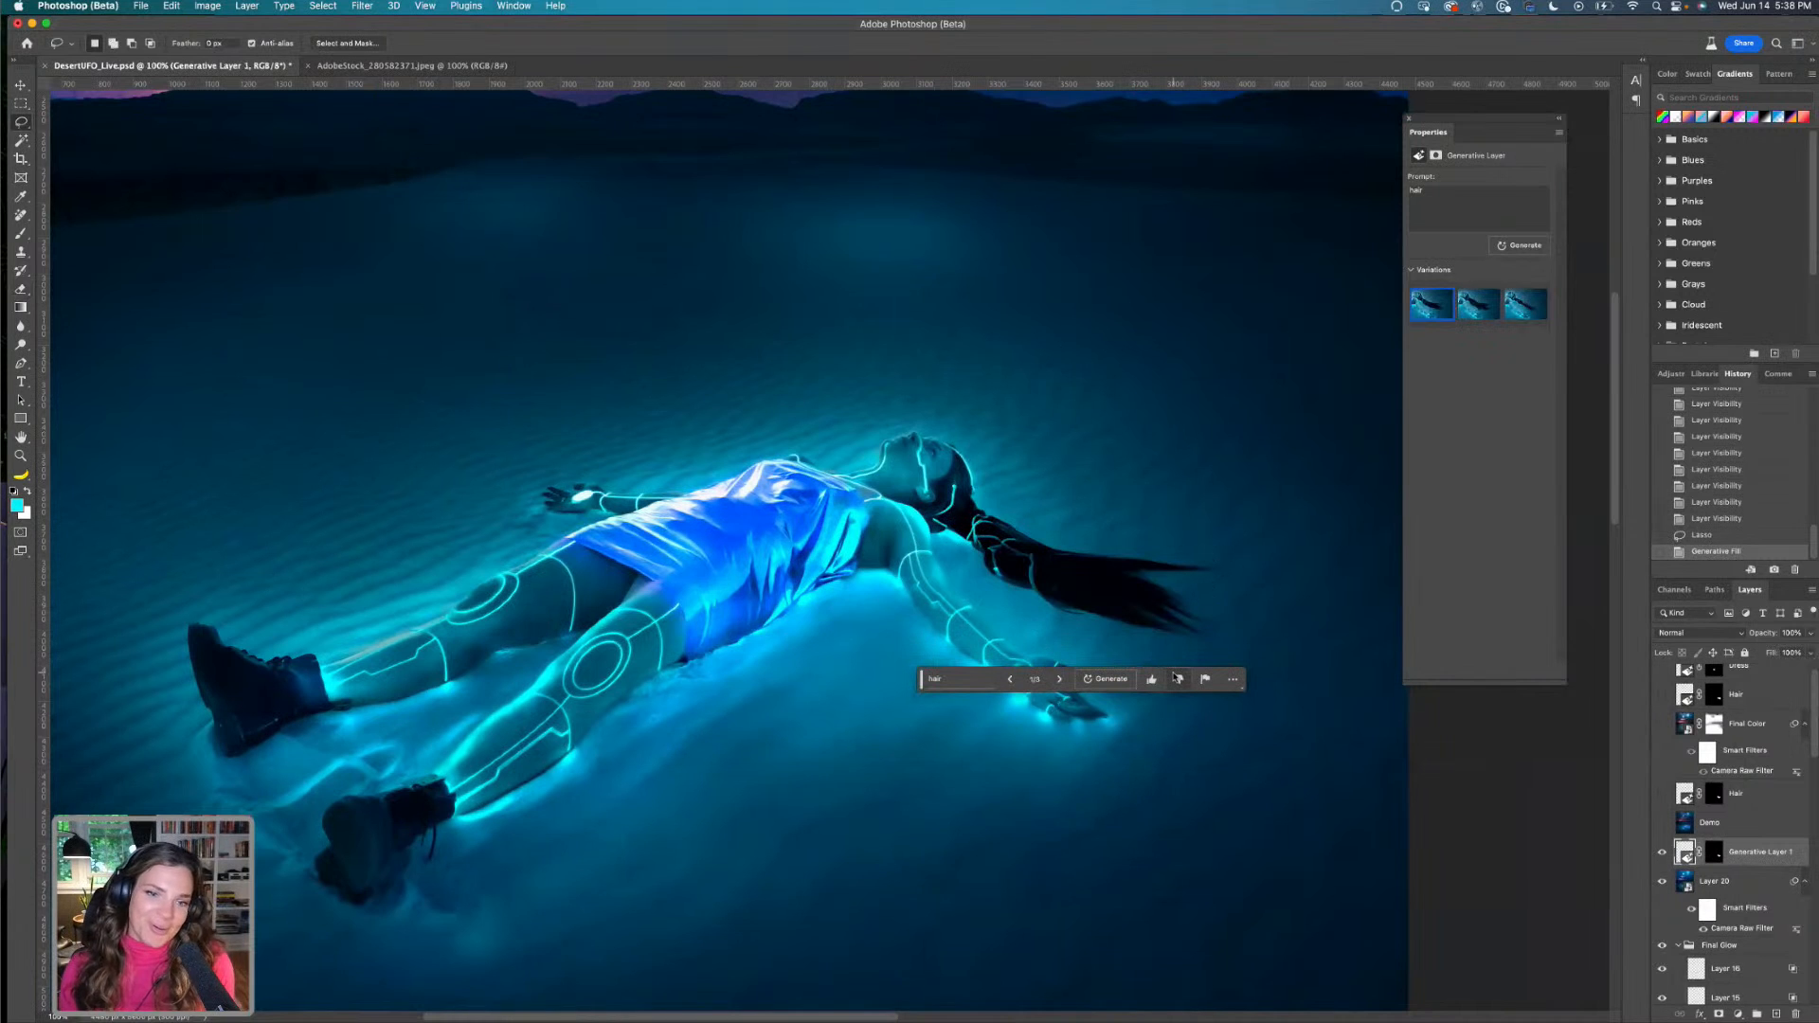
Compare the three generated hair variations both close up and in the wider composition
left_click(1480, 306)
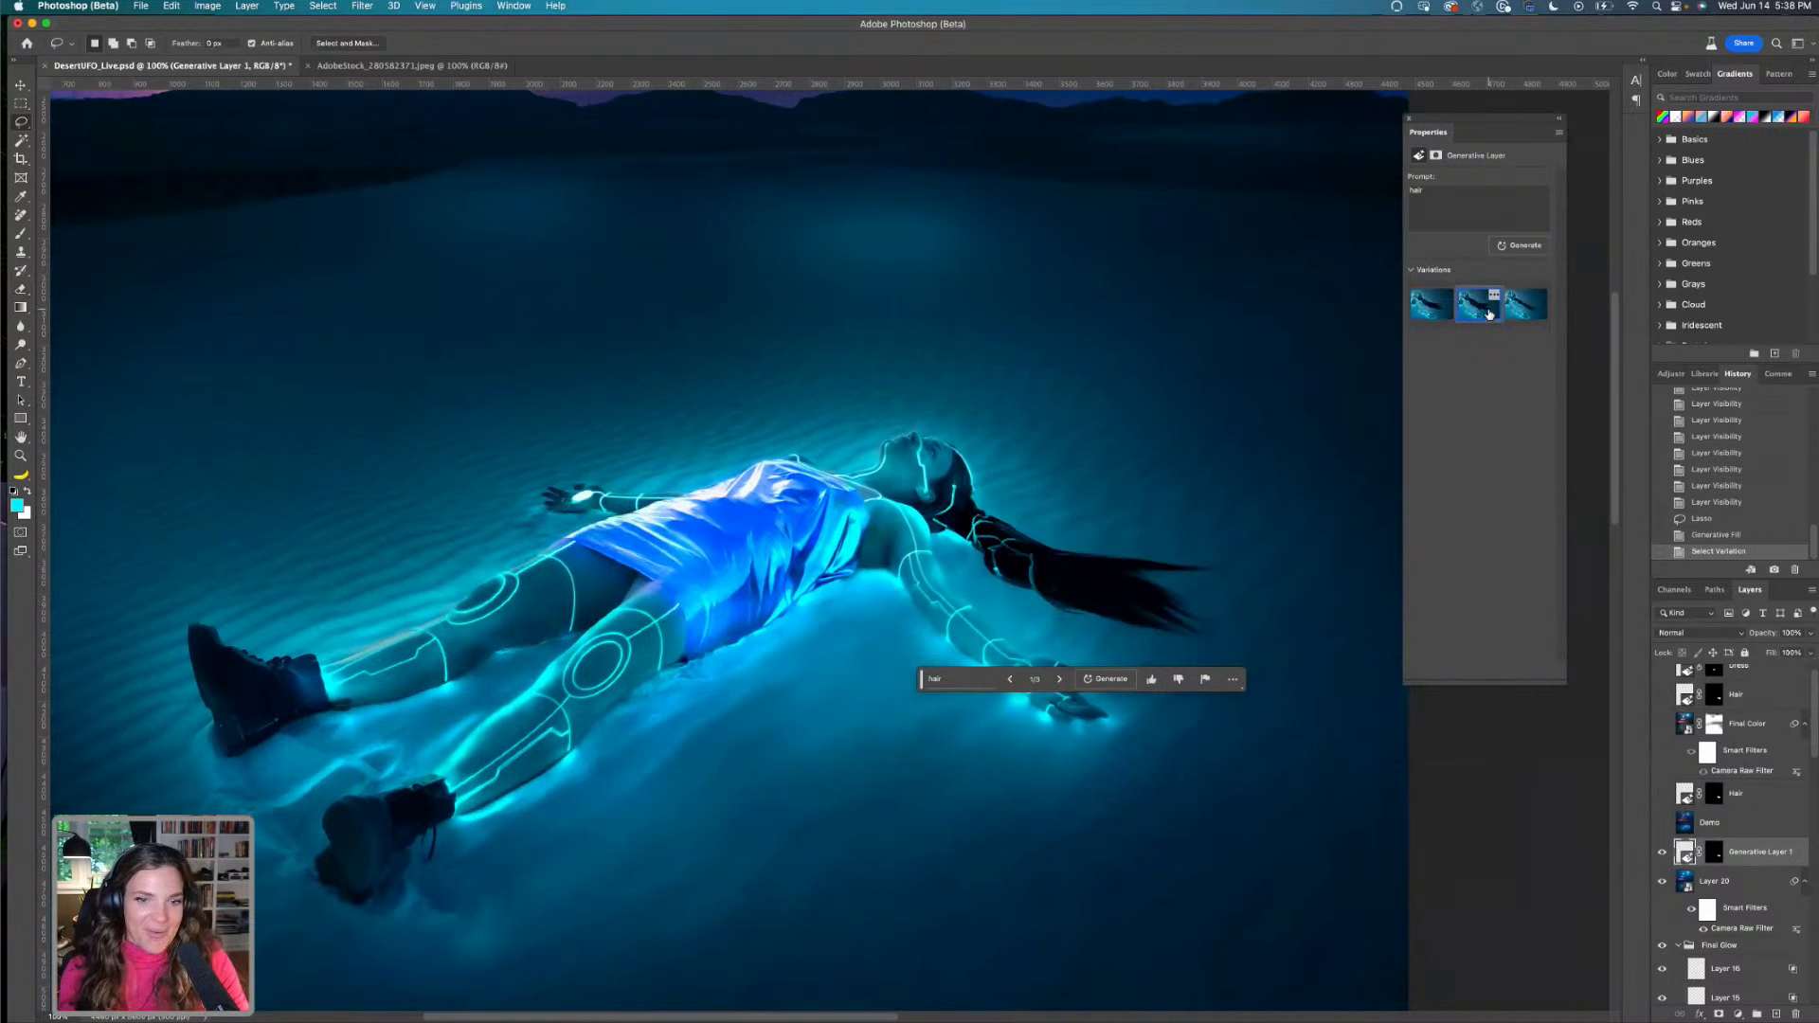
left_click(1527, 305)
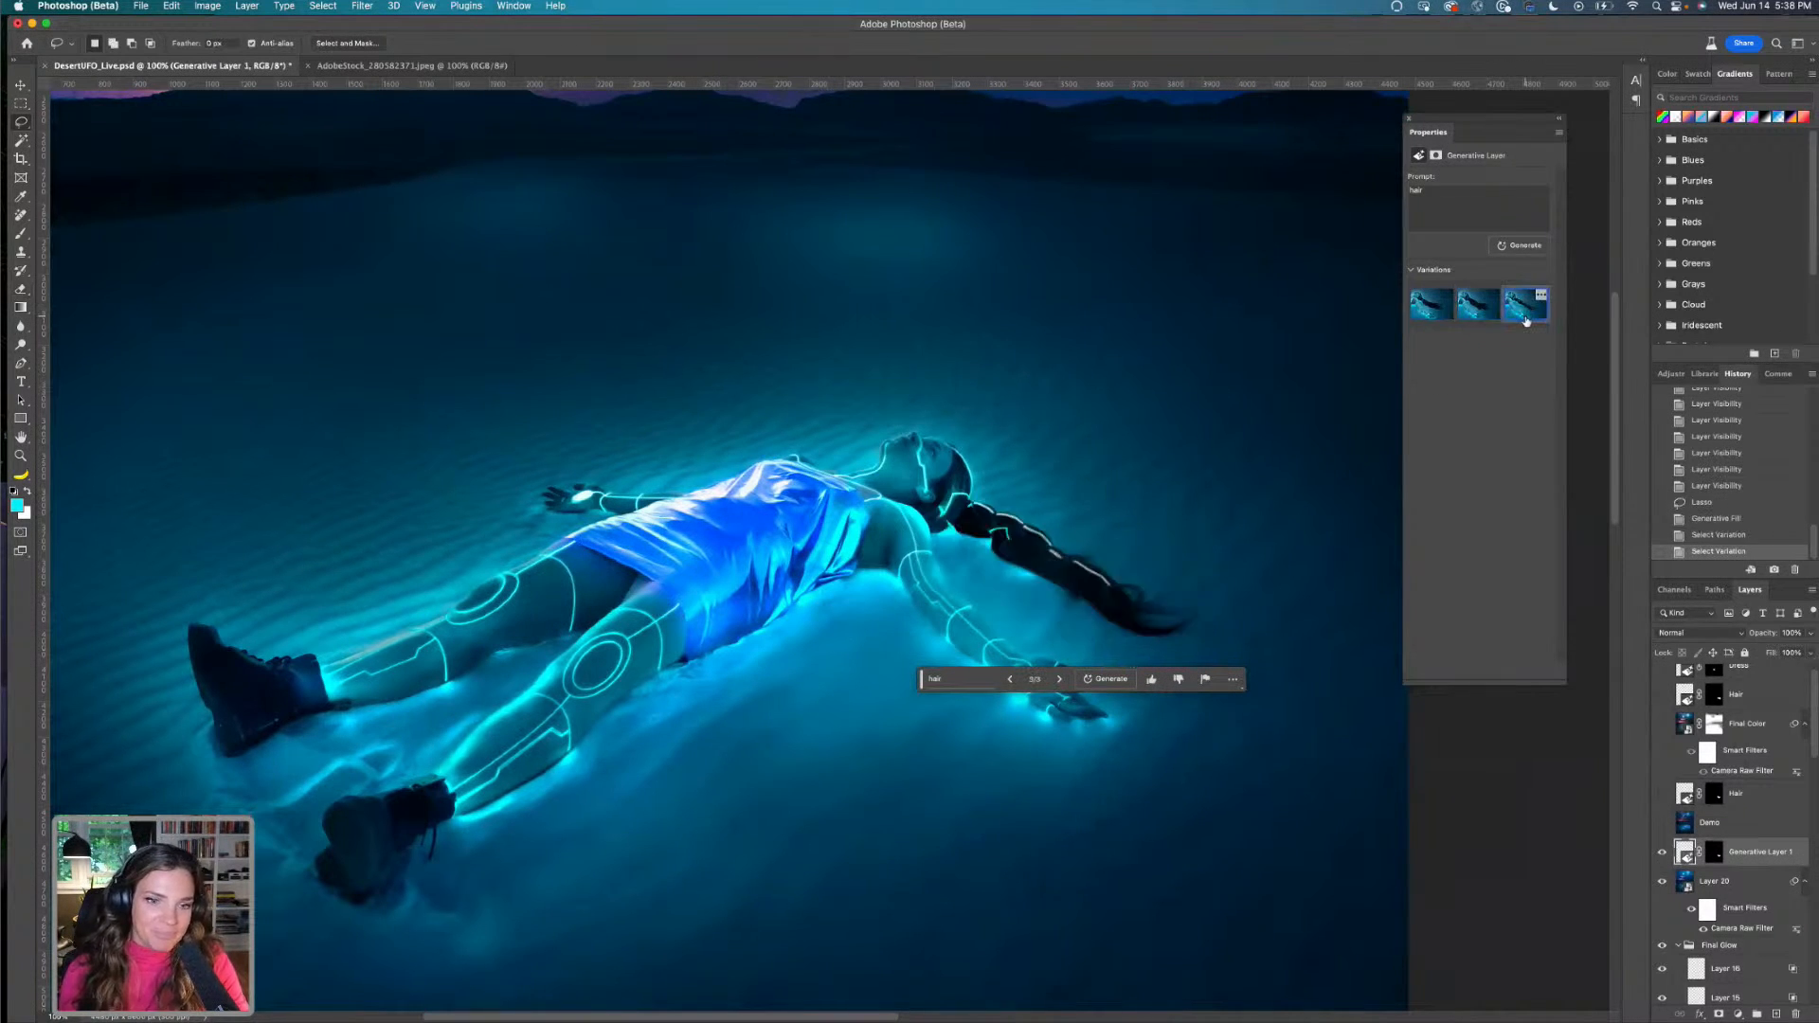
left_click(1431, 310)
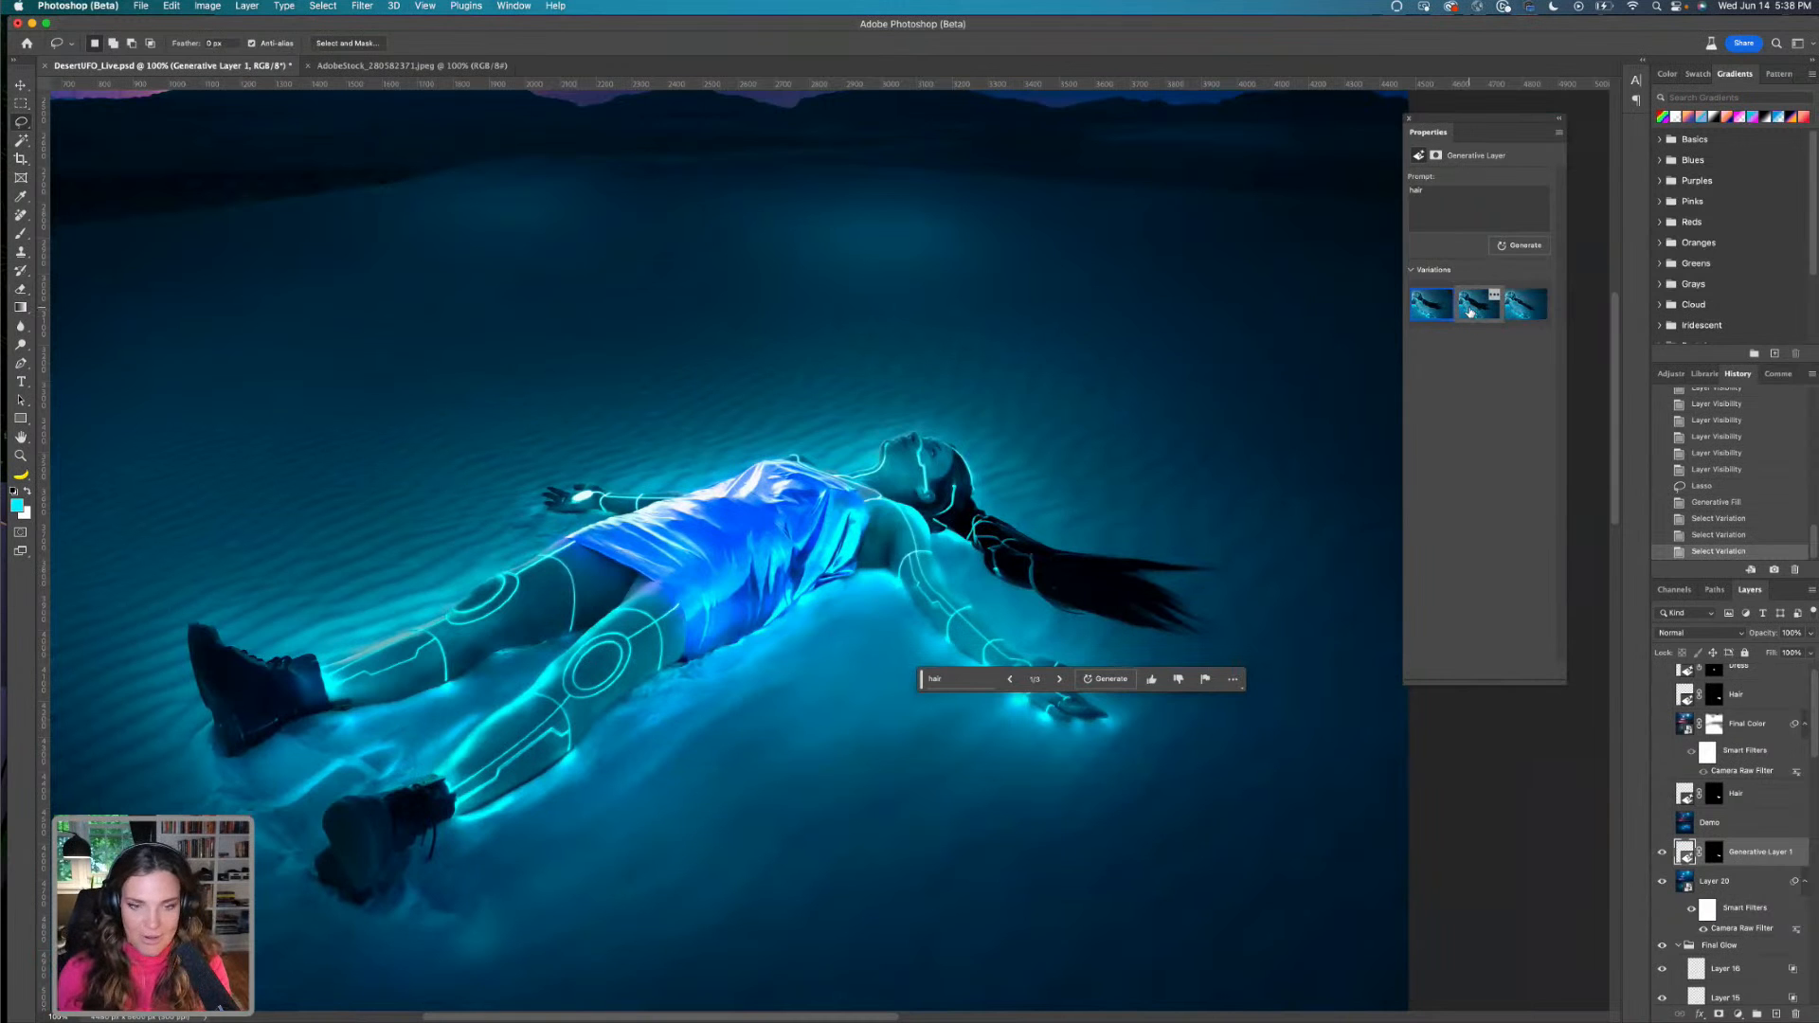
key("super+minus")
key("super+minus")
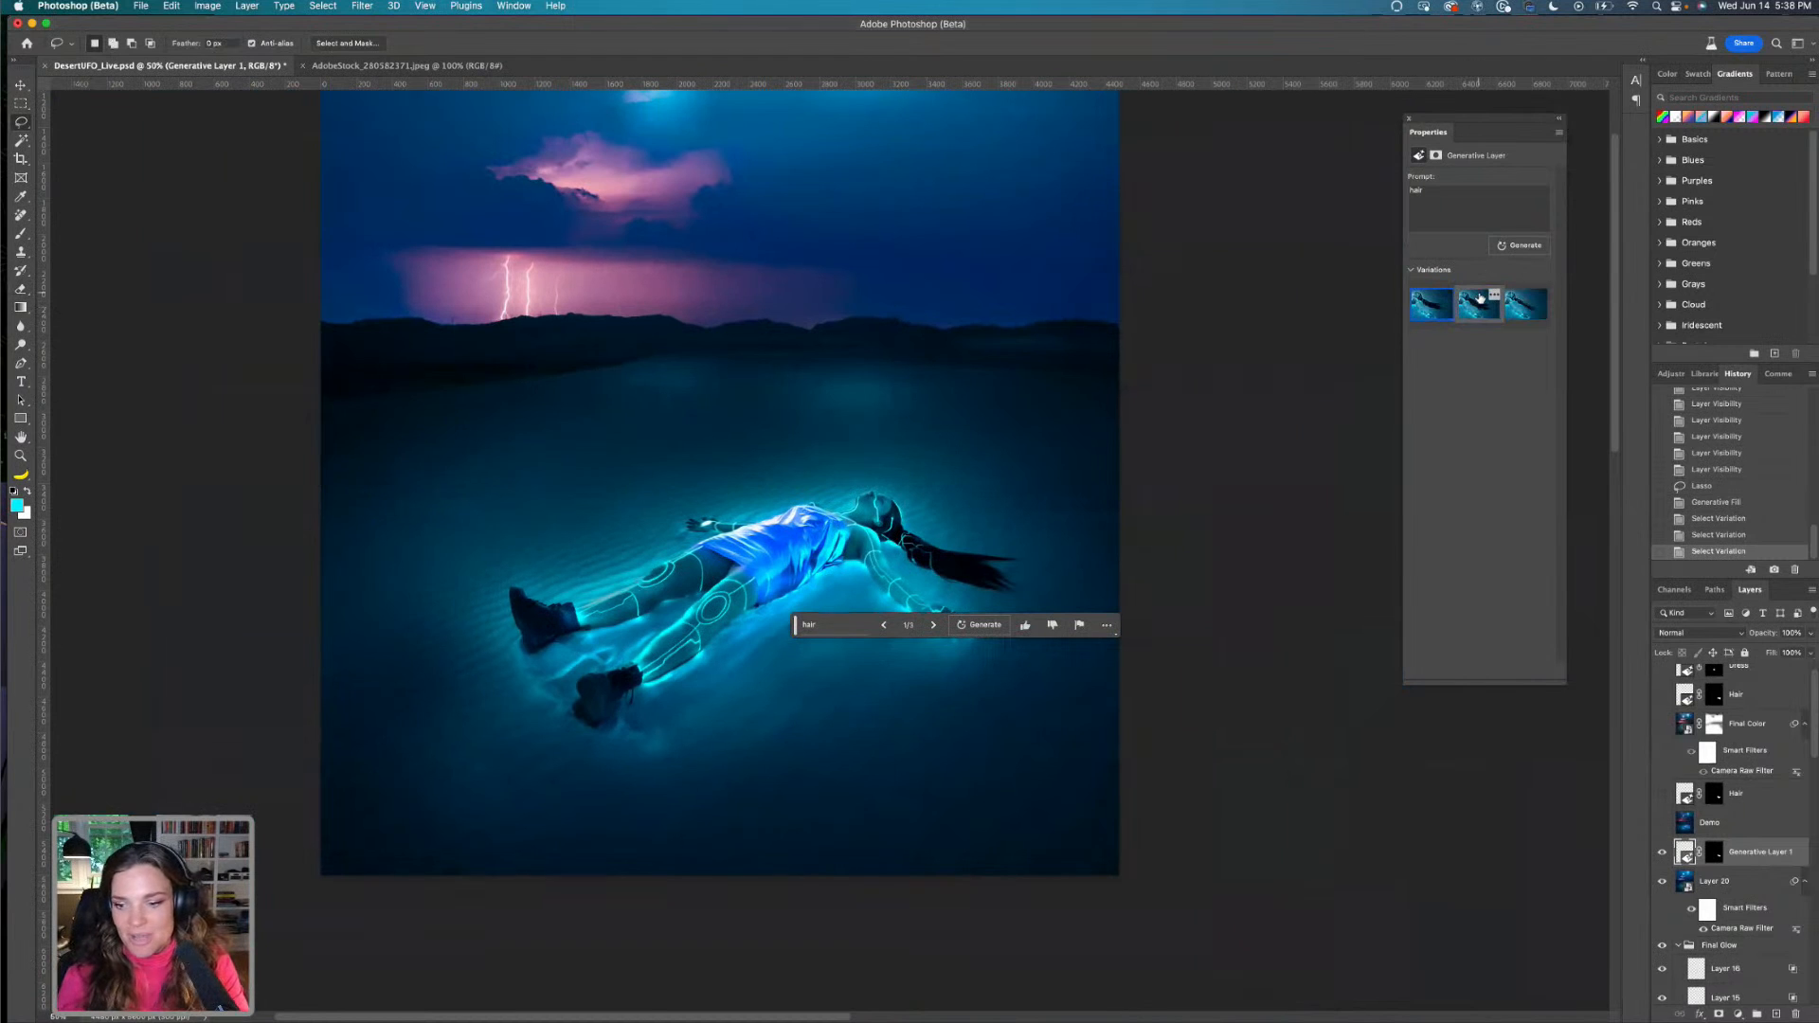
left_click(1478, 310)
key("super+equal")
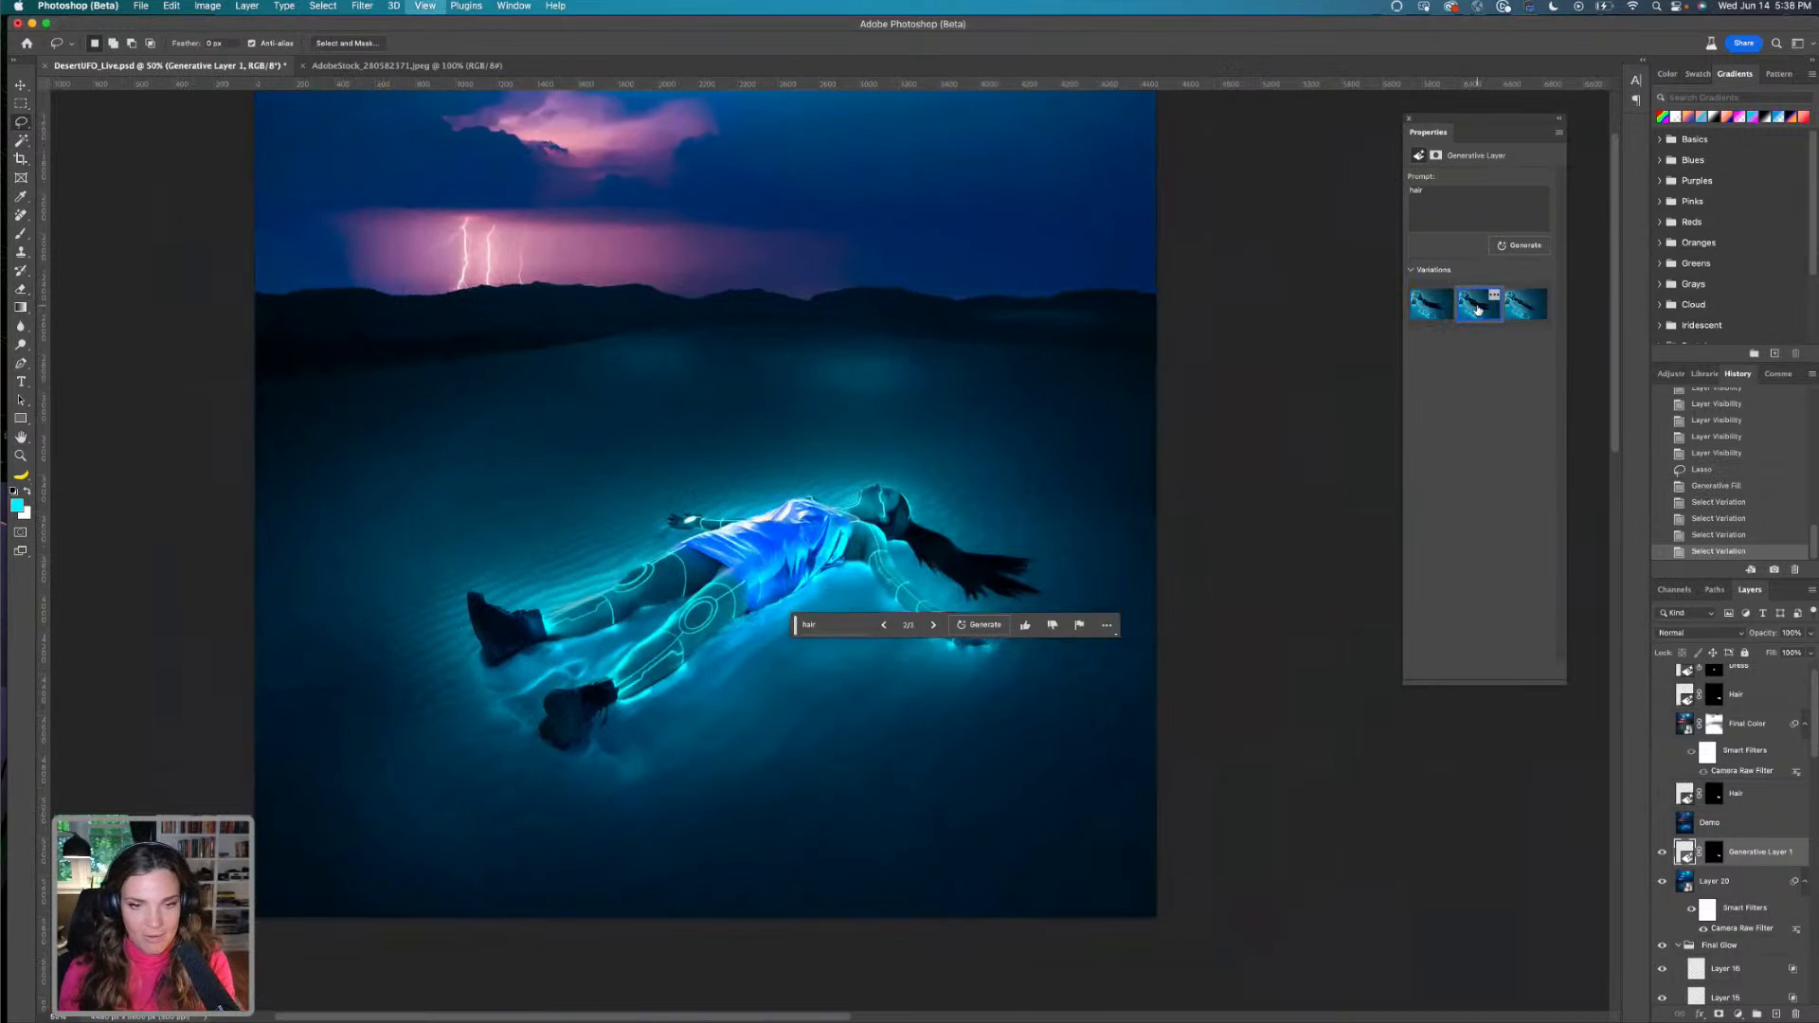
left_click(1510, 311)
left_click(1477, 309)
left_click(1432, 310)
left_click(1464, 315)
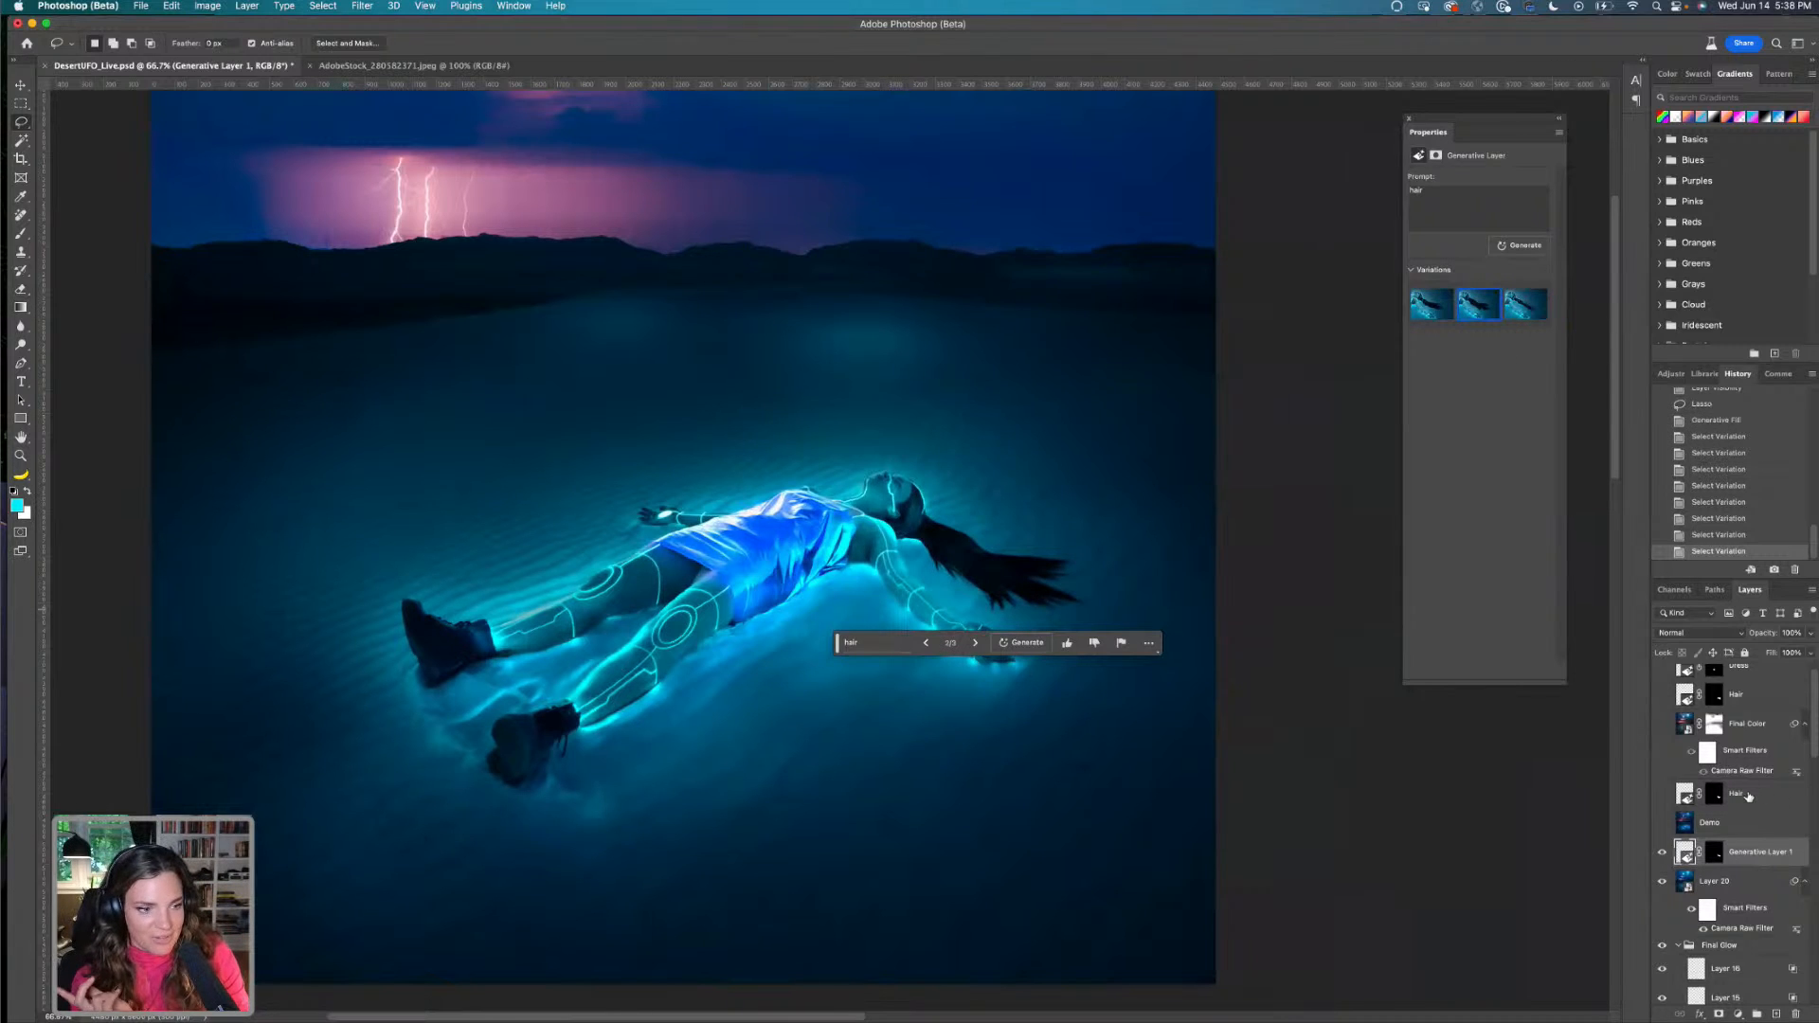
Show the Demo and lower Hair layers, and switch Generative Layer 1 to its first variation
left_click(1662, 823)
left_click(1663, 794)
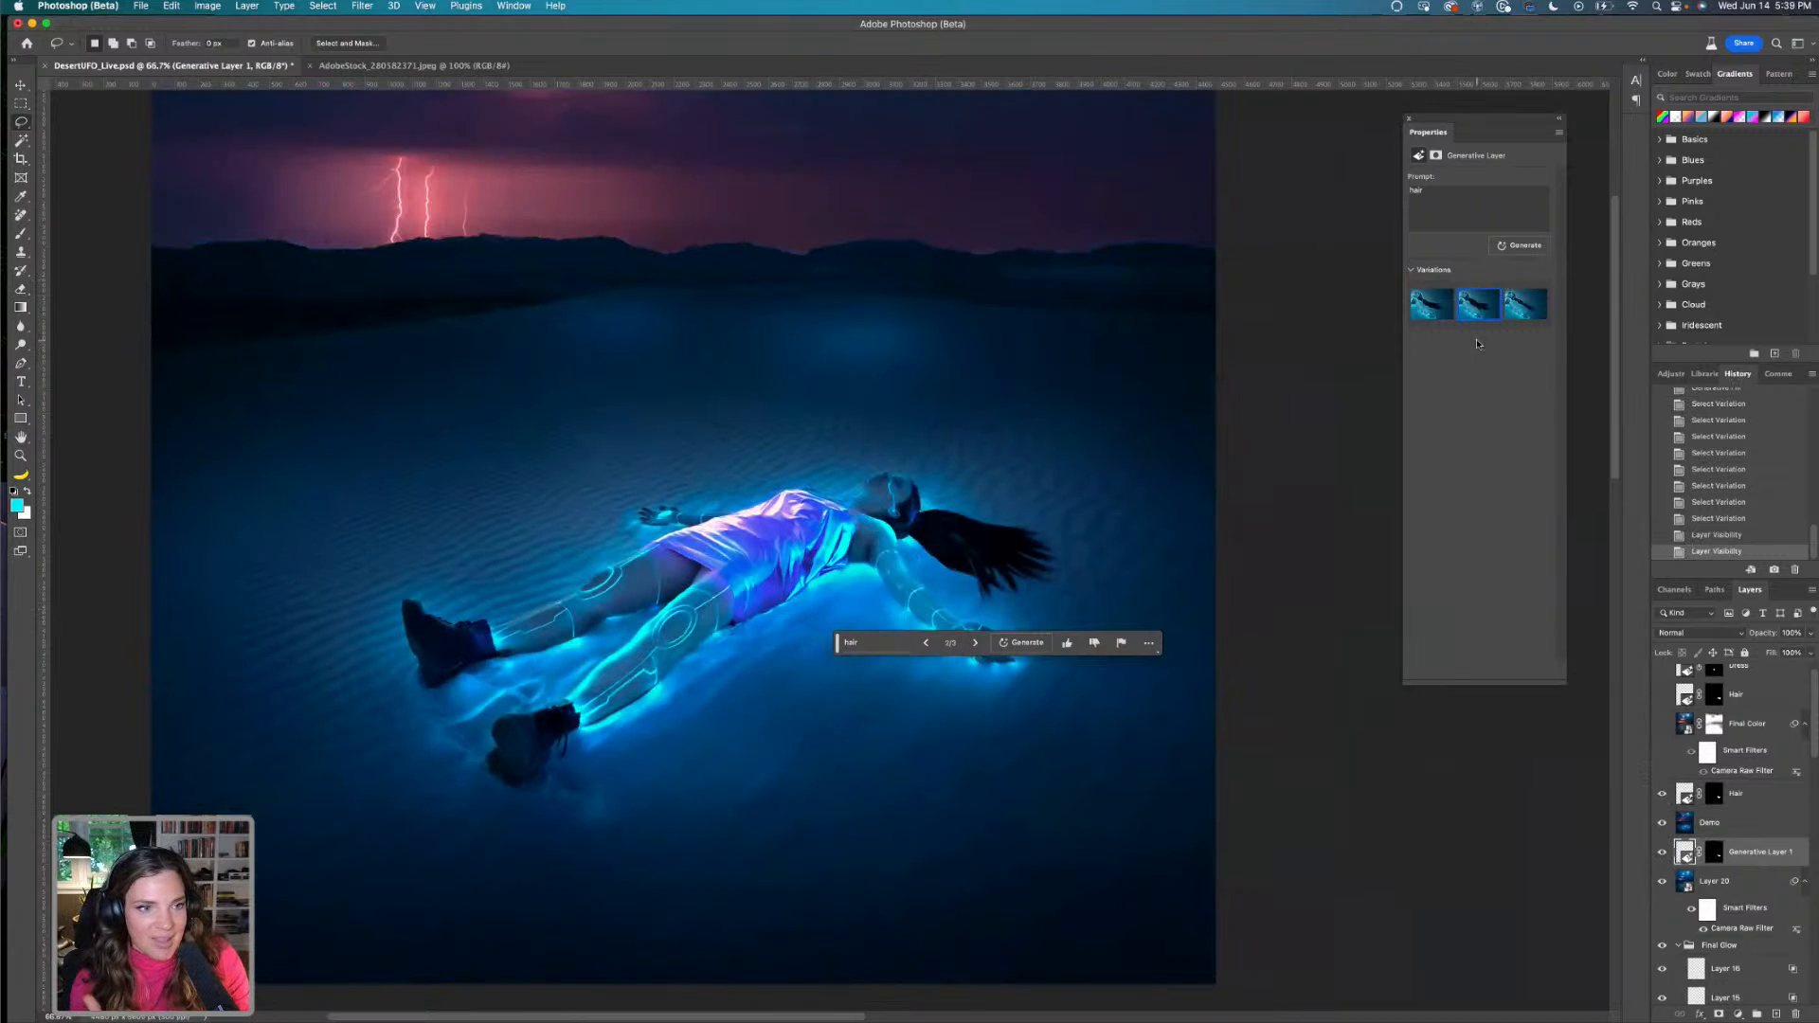
left_click(1430, 303)
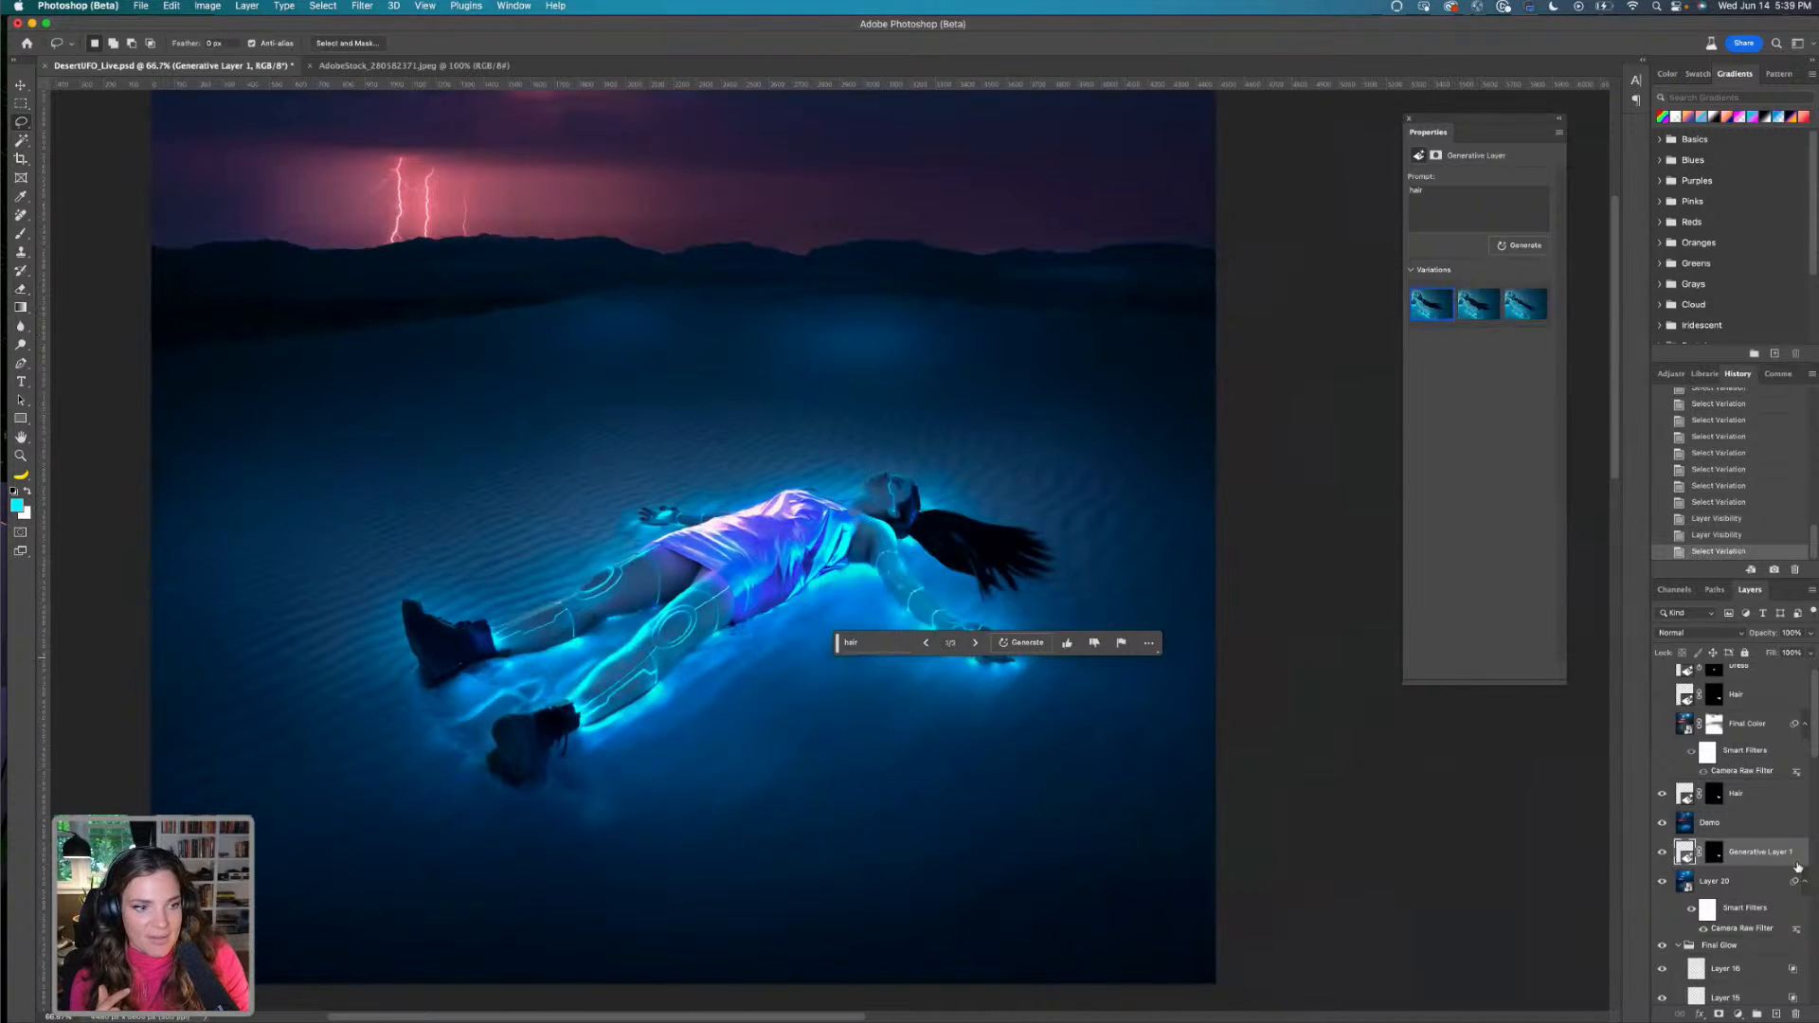
Select the lower Hair layer and preview its second and third variations over the Demo image
left_click(1736, 794)
left_click(1469, 316)
left_click(1522, 315)
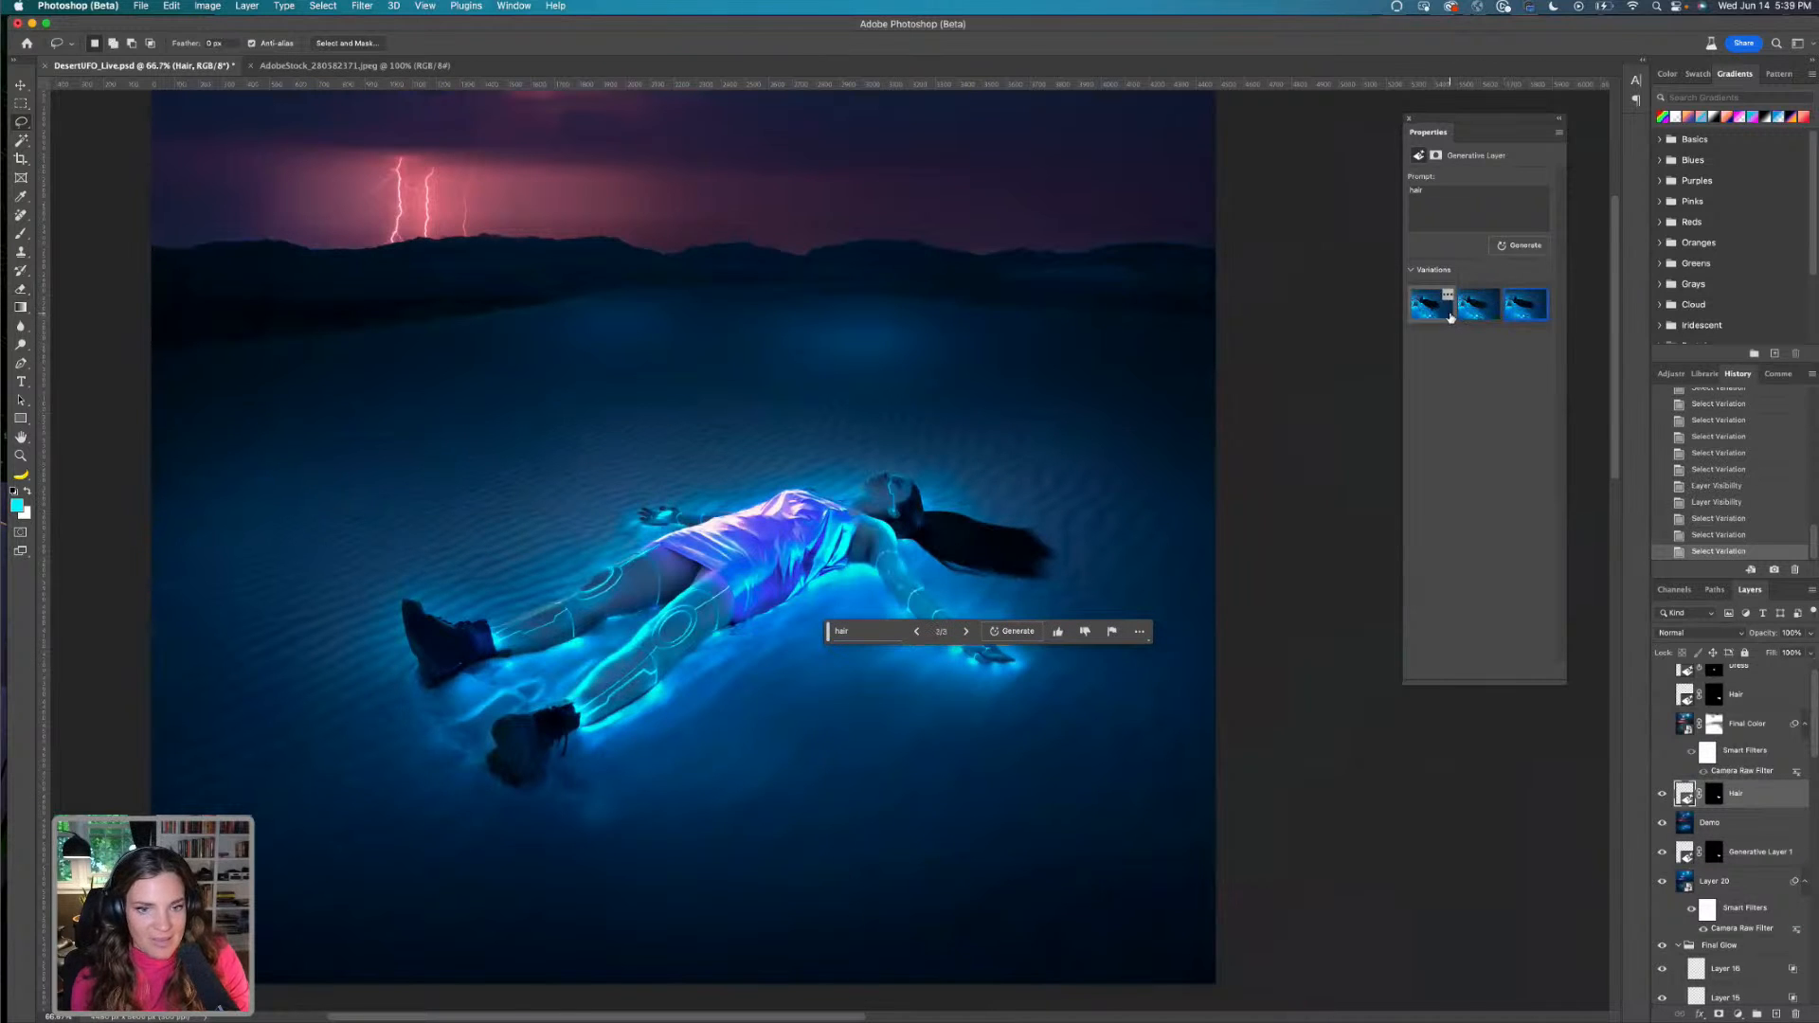
Show the Final Color layer with the upper Hair layer, and select that Hair layer to view its variations
scroll(1669, 745, "up", 1)
left_click(1663, 738)
left_click(1661, 709)
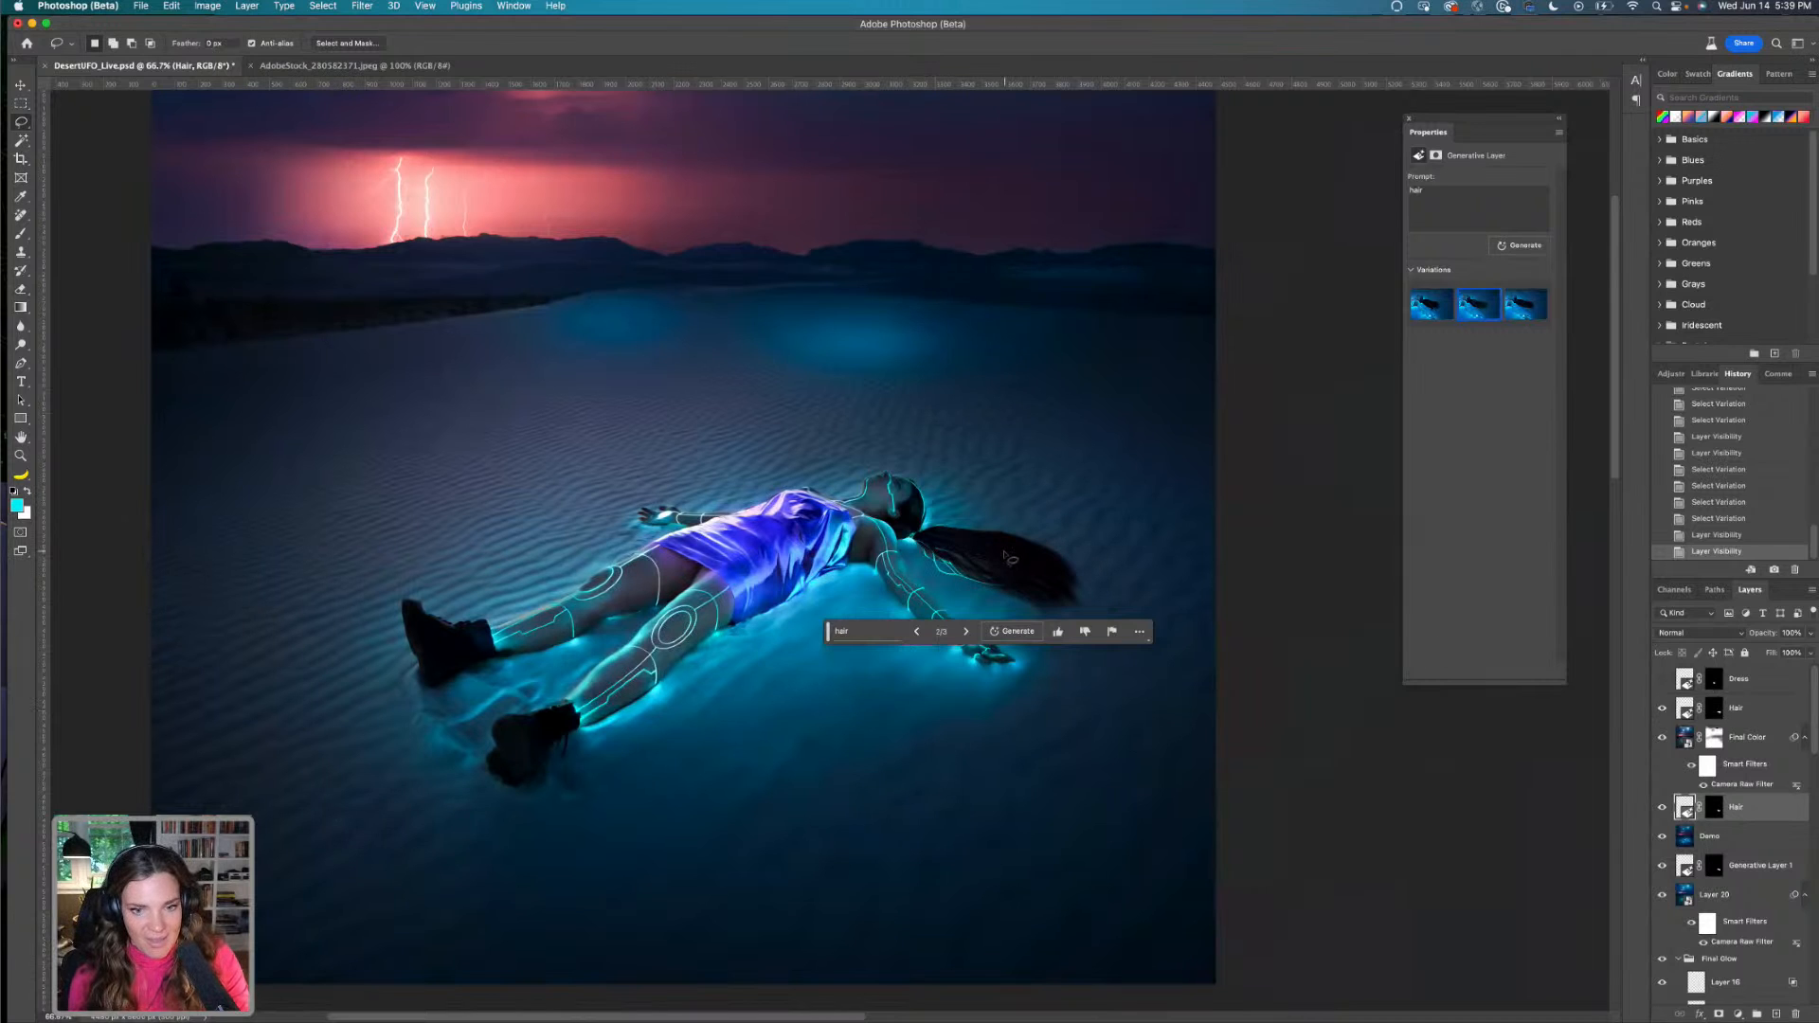
left_click(1742, 719)
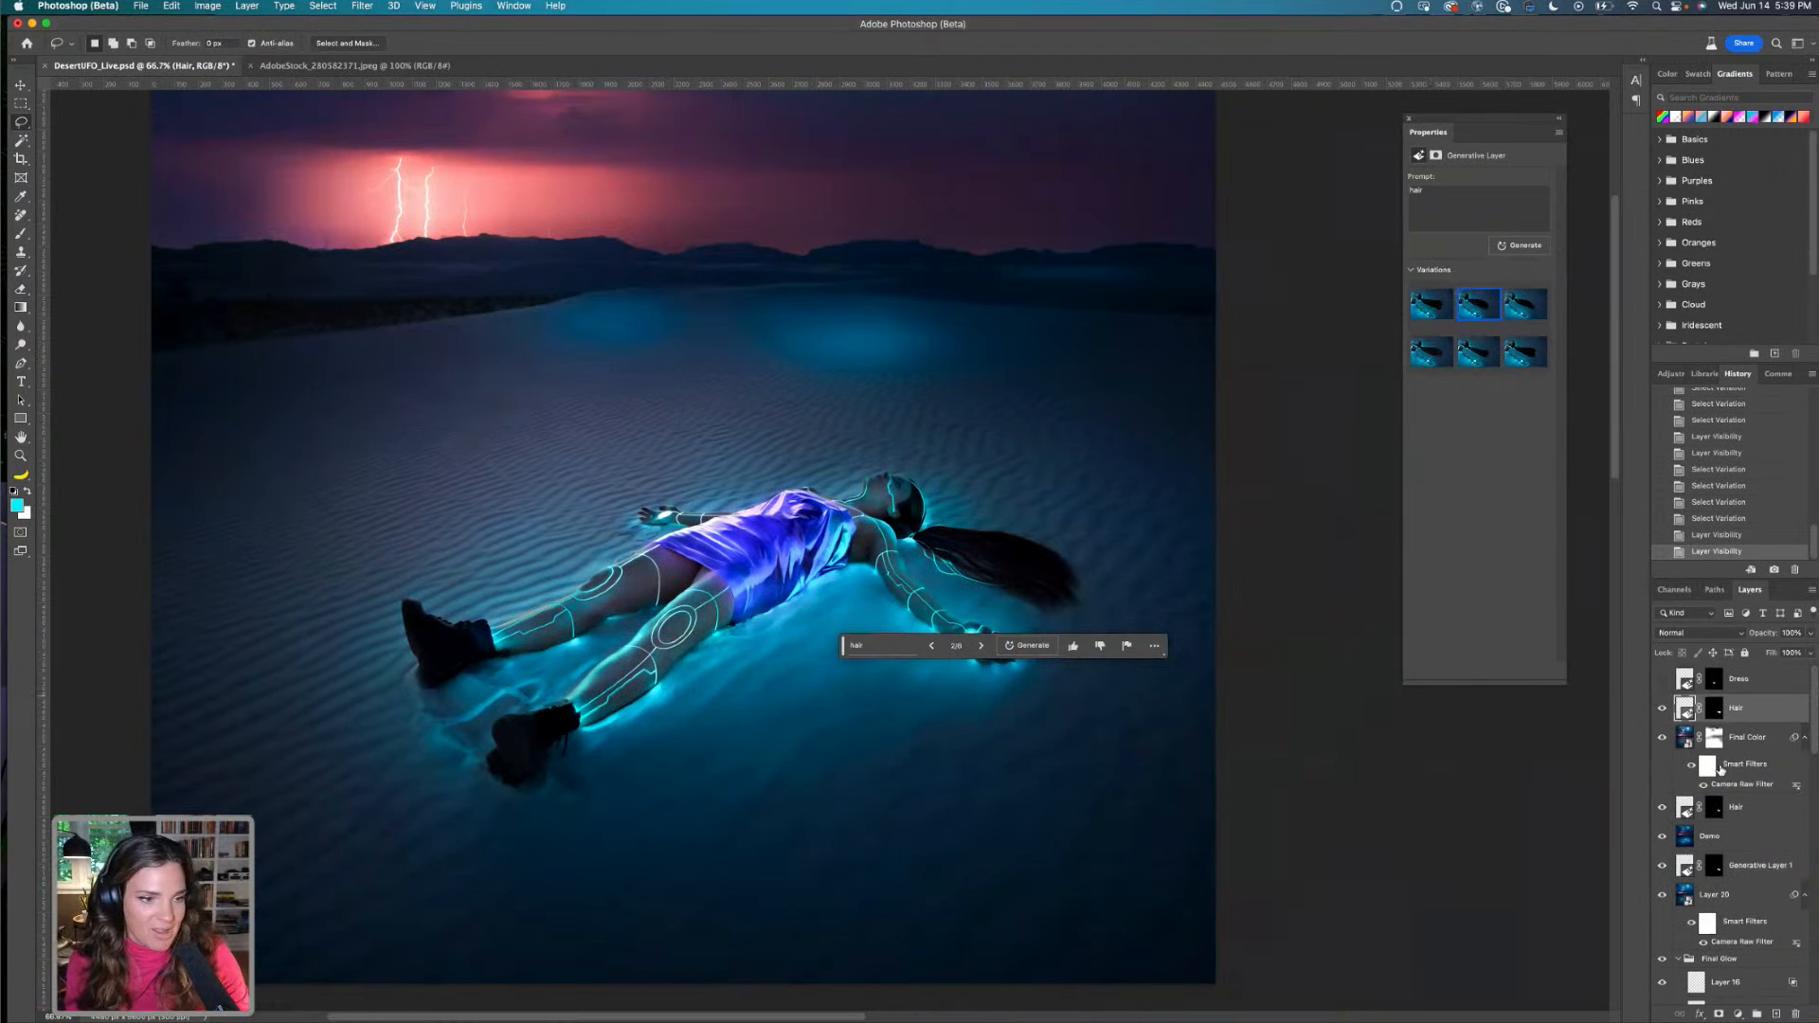
Hide both Hair layers, Final Color and Demo to return to Generative Layer 1, rechecking it against Final Color
left_click(1662, 708)
left_click(1662, 737)
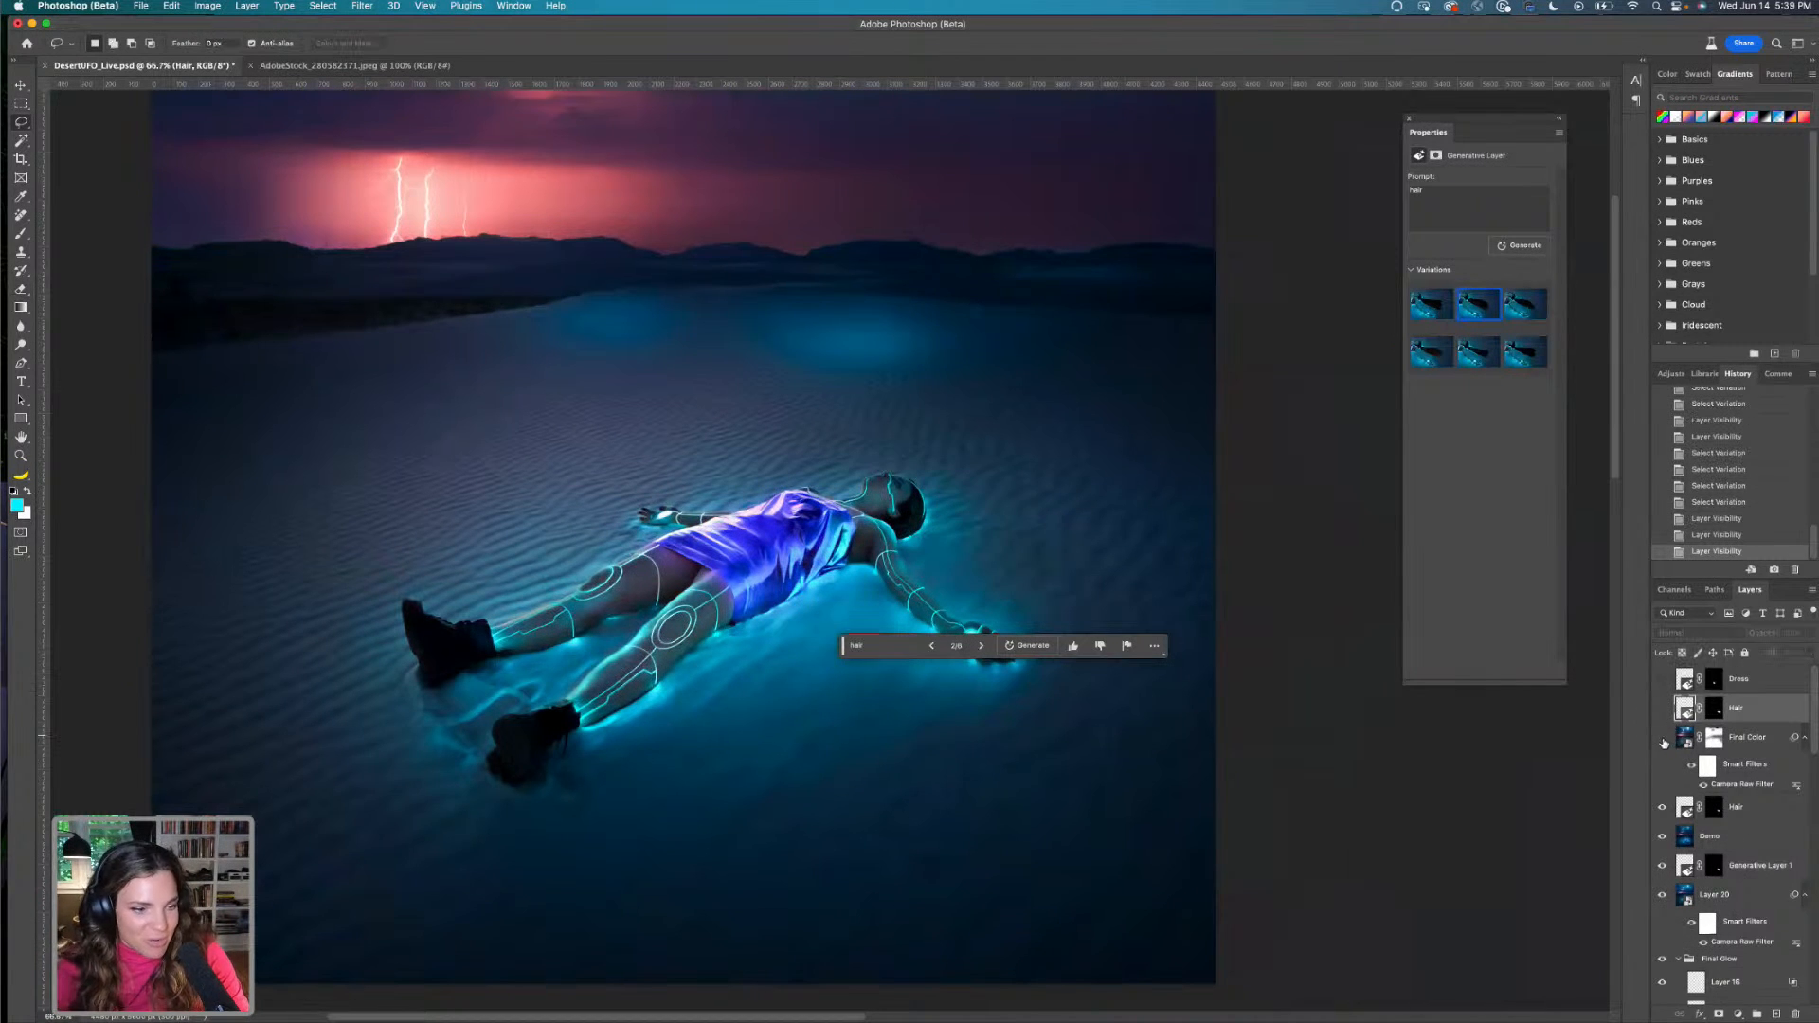
left_click(1661, 806)
left_click(1662, 836)
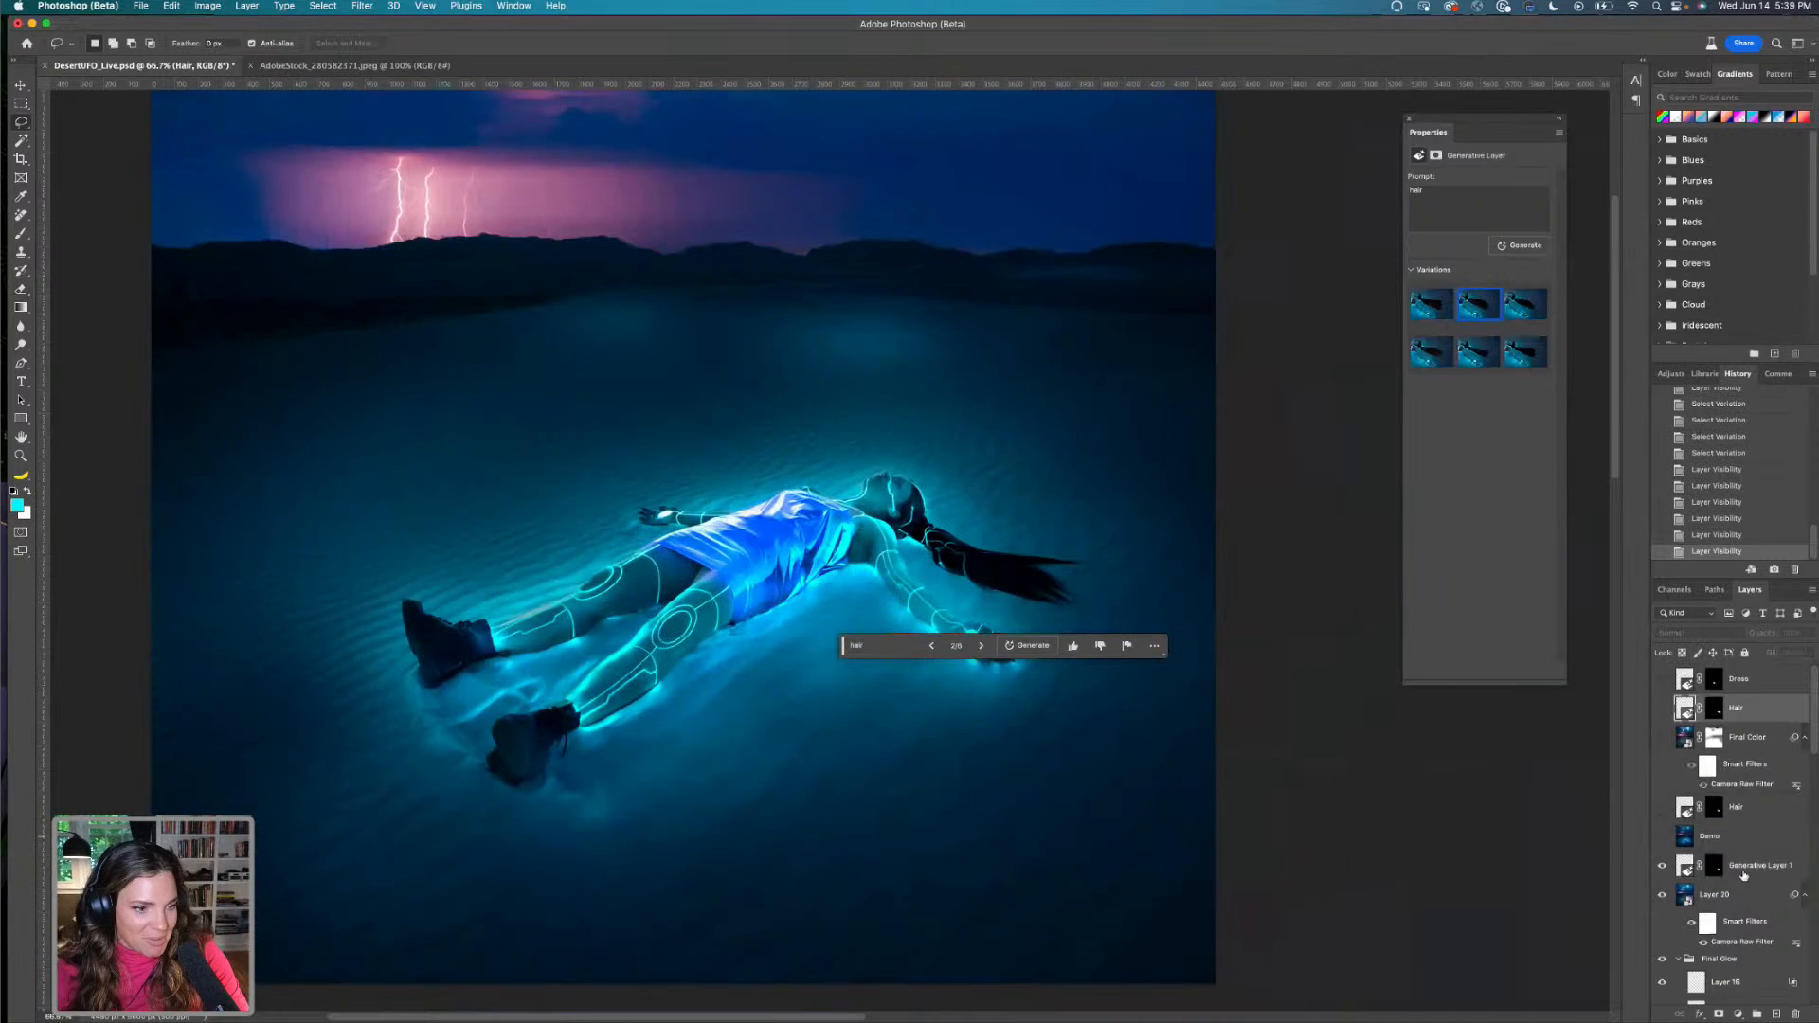
left_click(1763, 870)
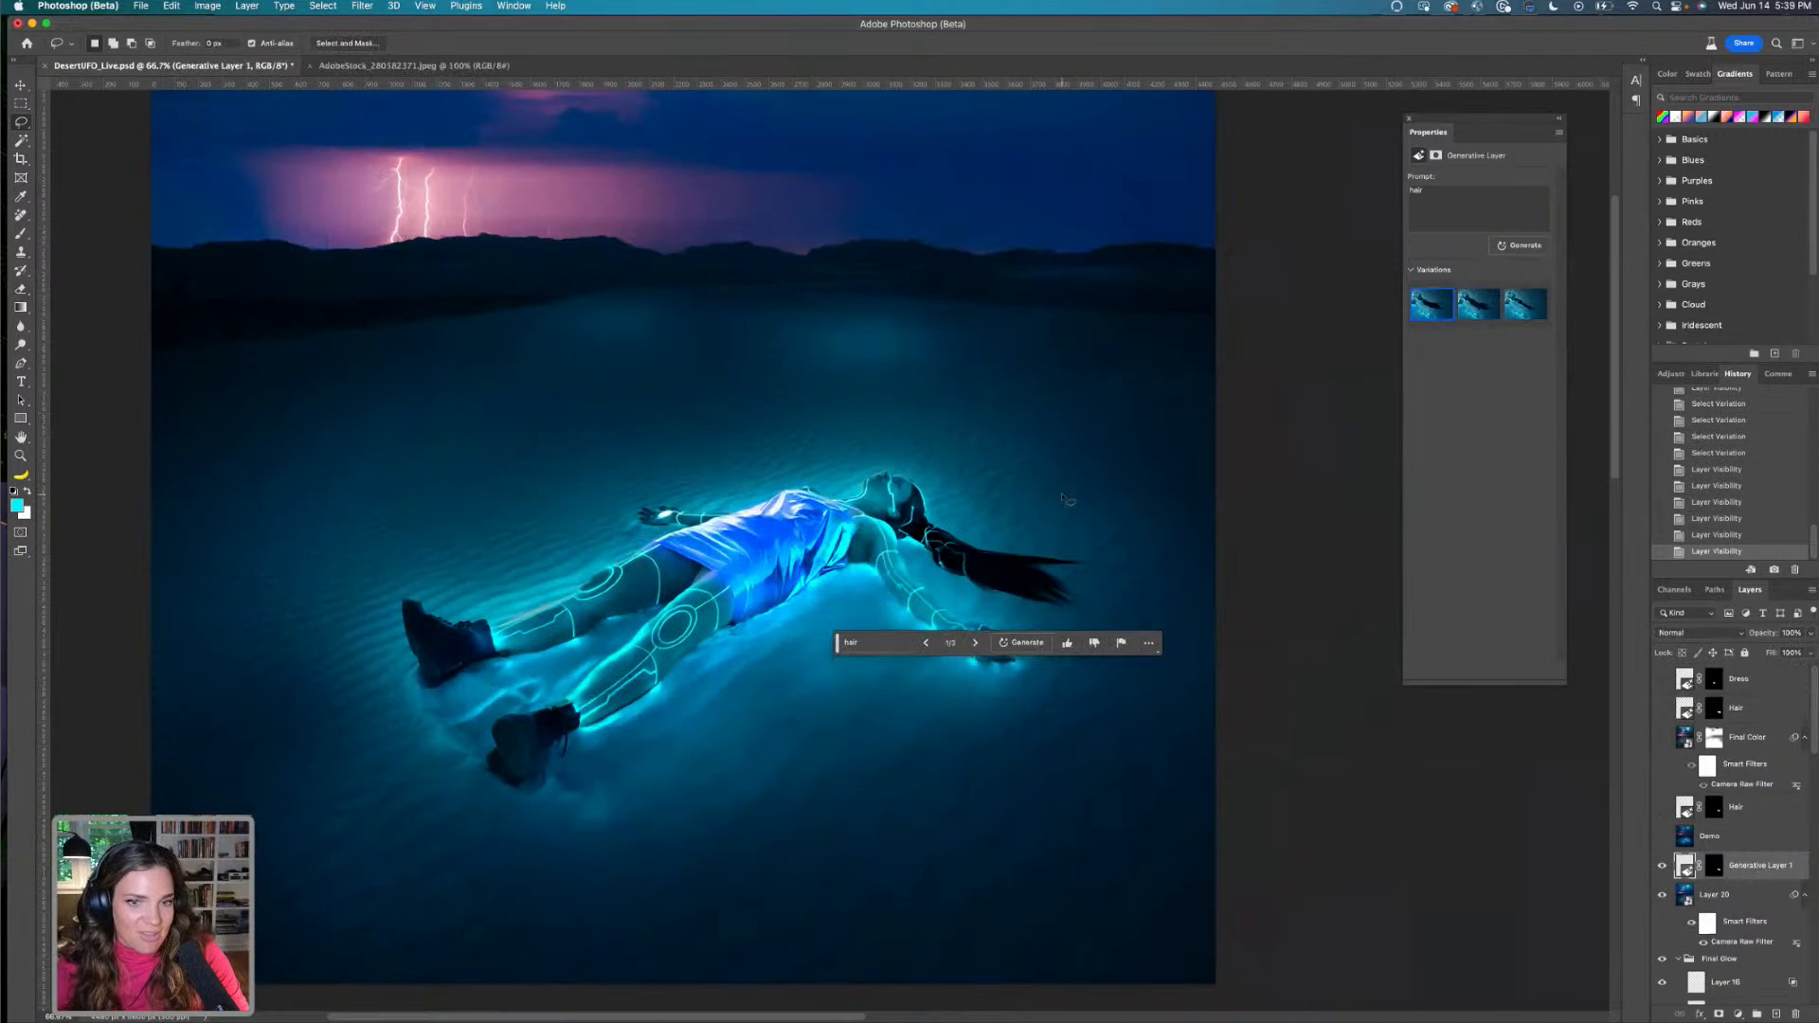
left_click(1661, 740)
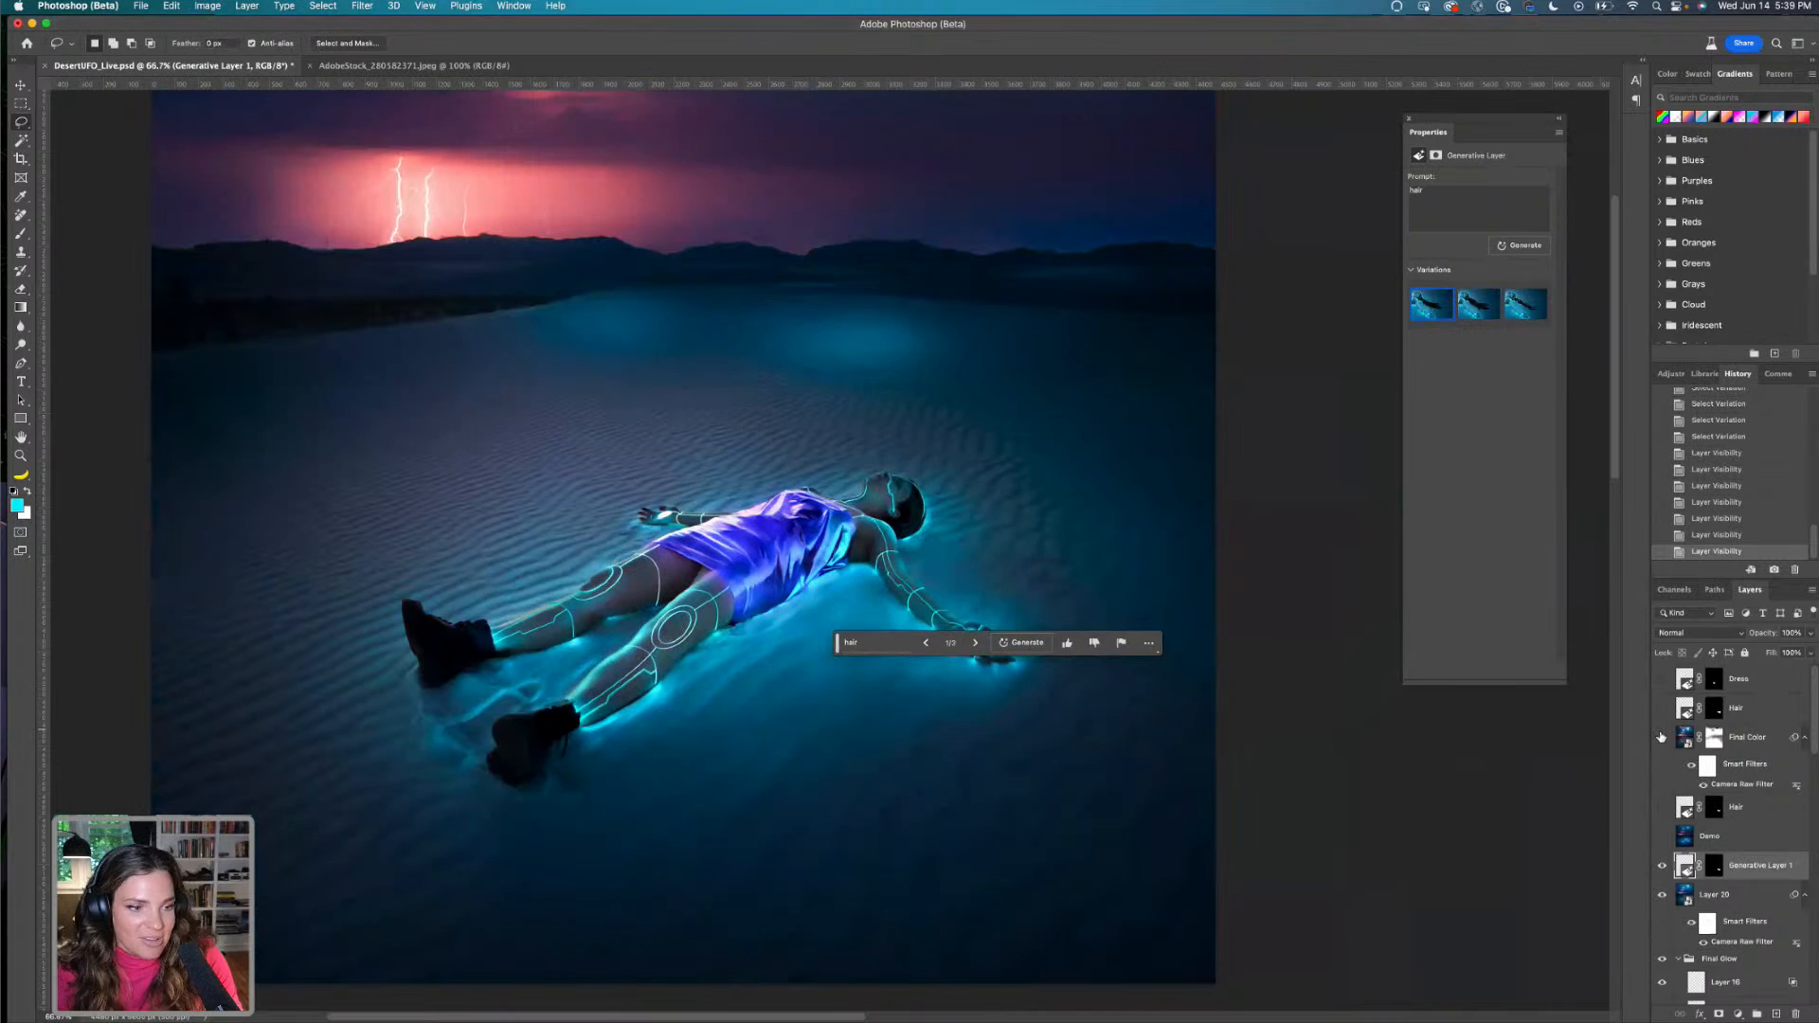
left_click(1660, 737)
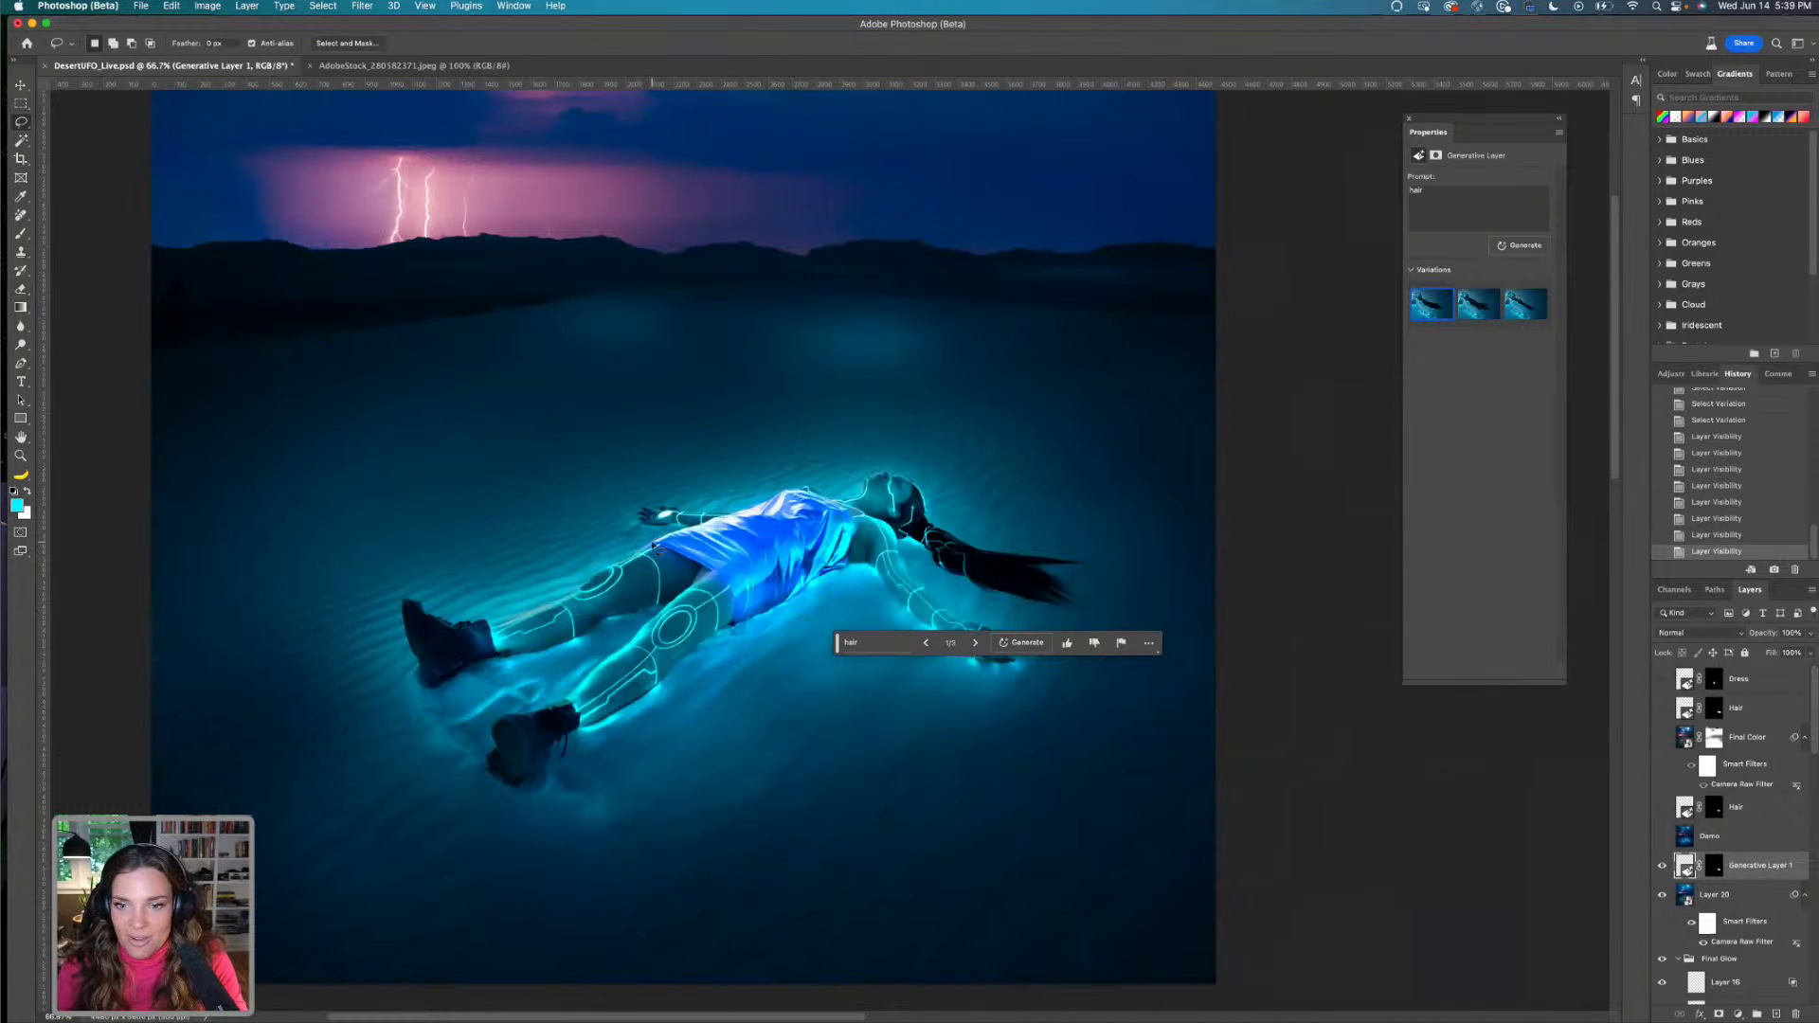
Lasso the dress hem and upper thighs, and run Generative Fill with the prompt "purple dress"
mouse_move(657, 542)
left_mouse_down()
mouse_move(607, 575)
mouse_move(661, 603)
mouse_move(687, 663)
mouse_move(746, 621)
mouse_move(720, 563)
mouse_move(663, 543)
left_mouse_up()
left_click(565, 678)
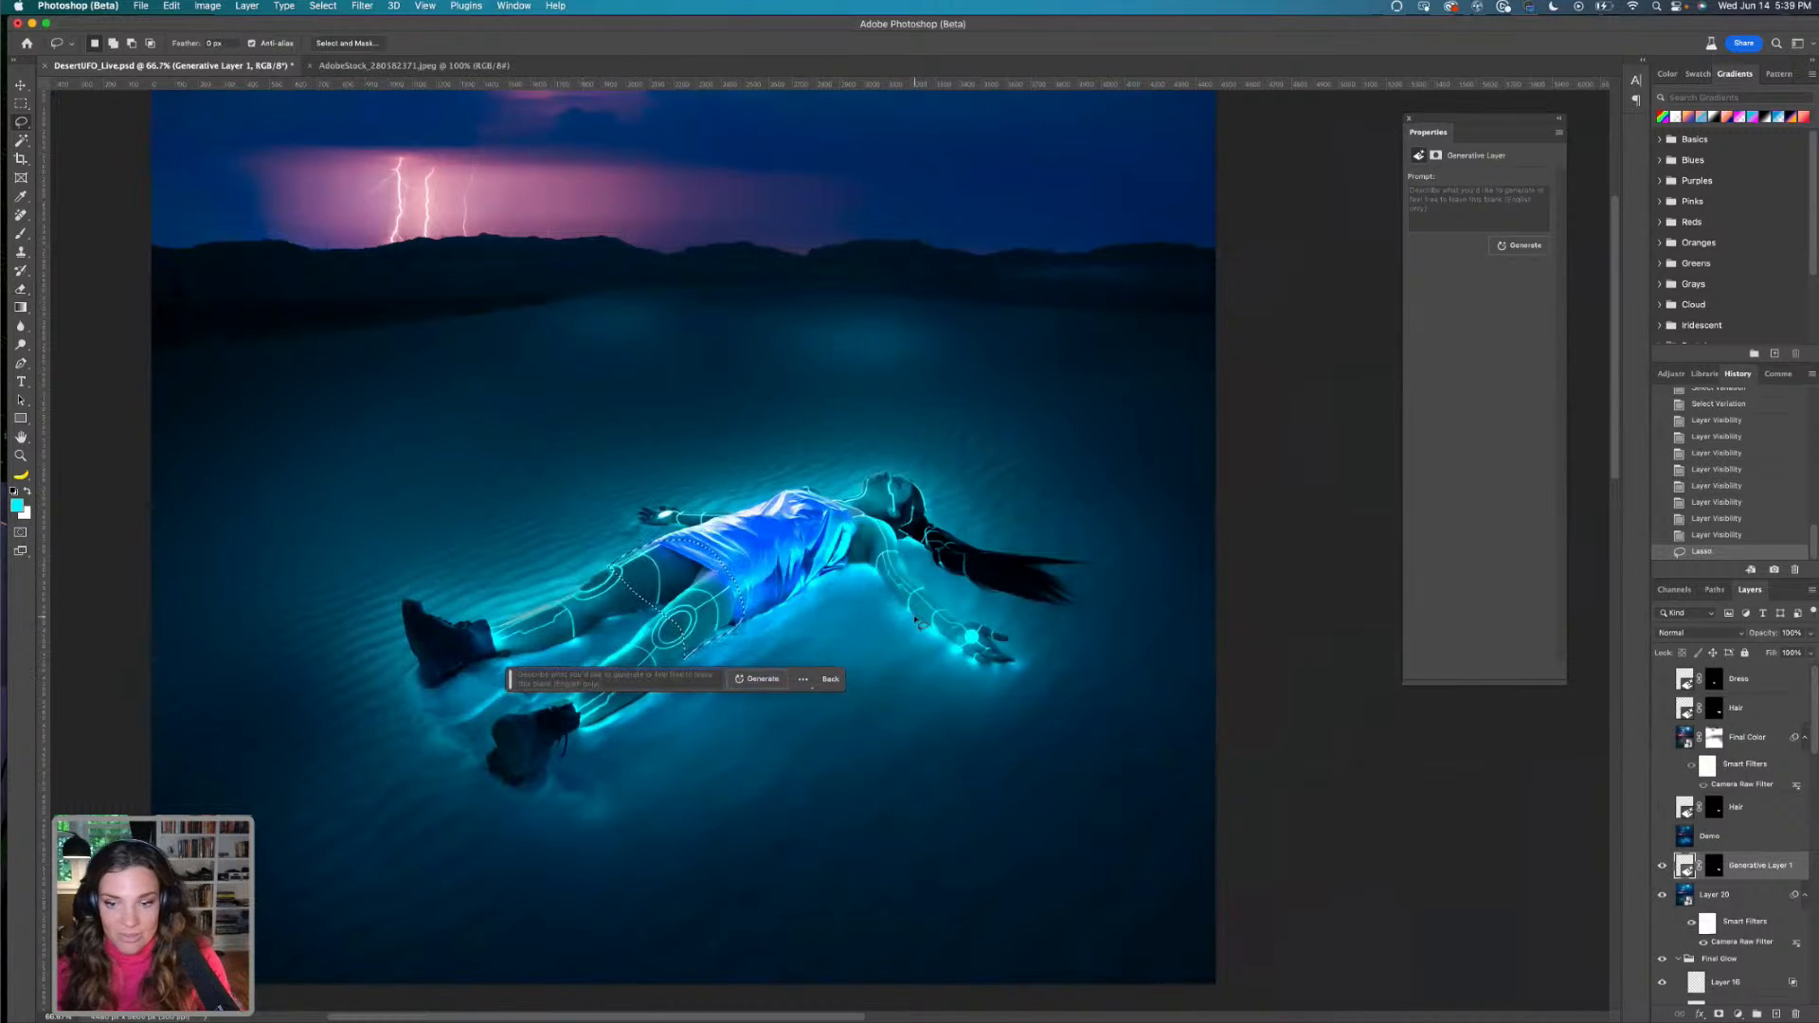
type("purp")
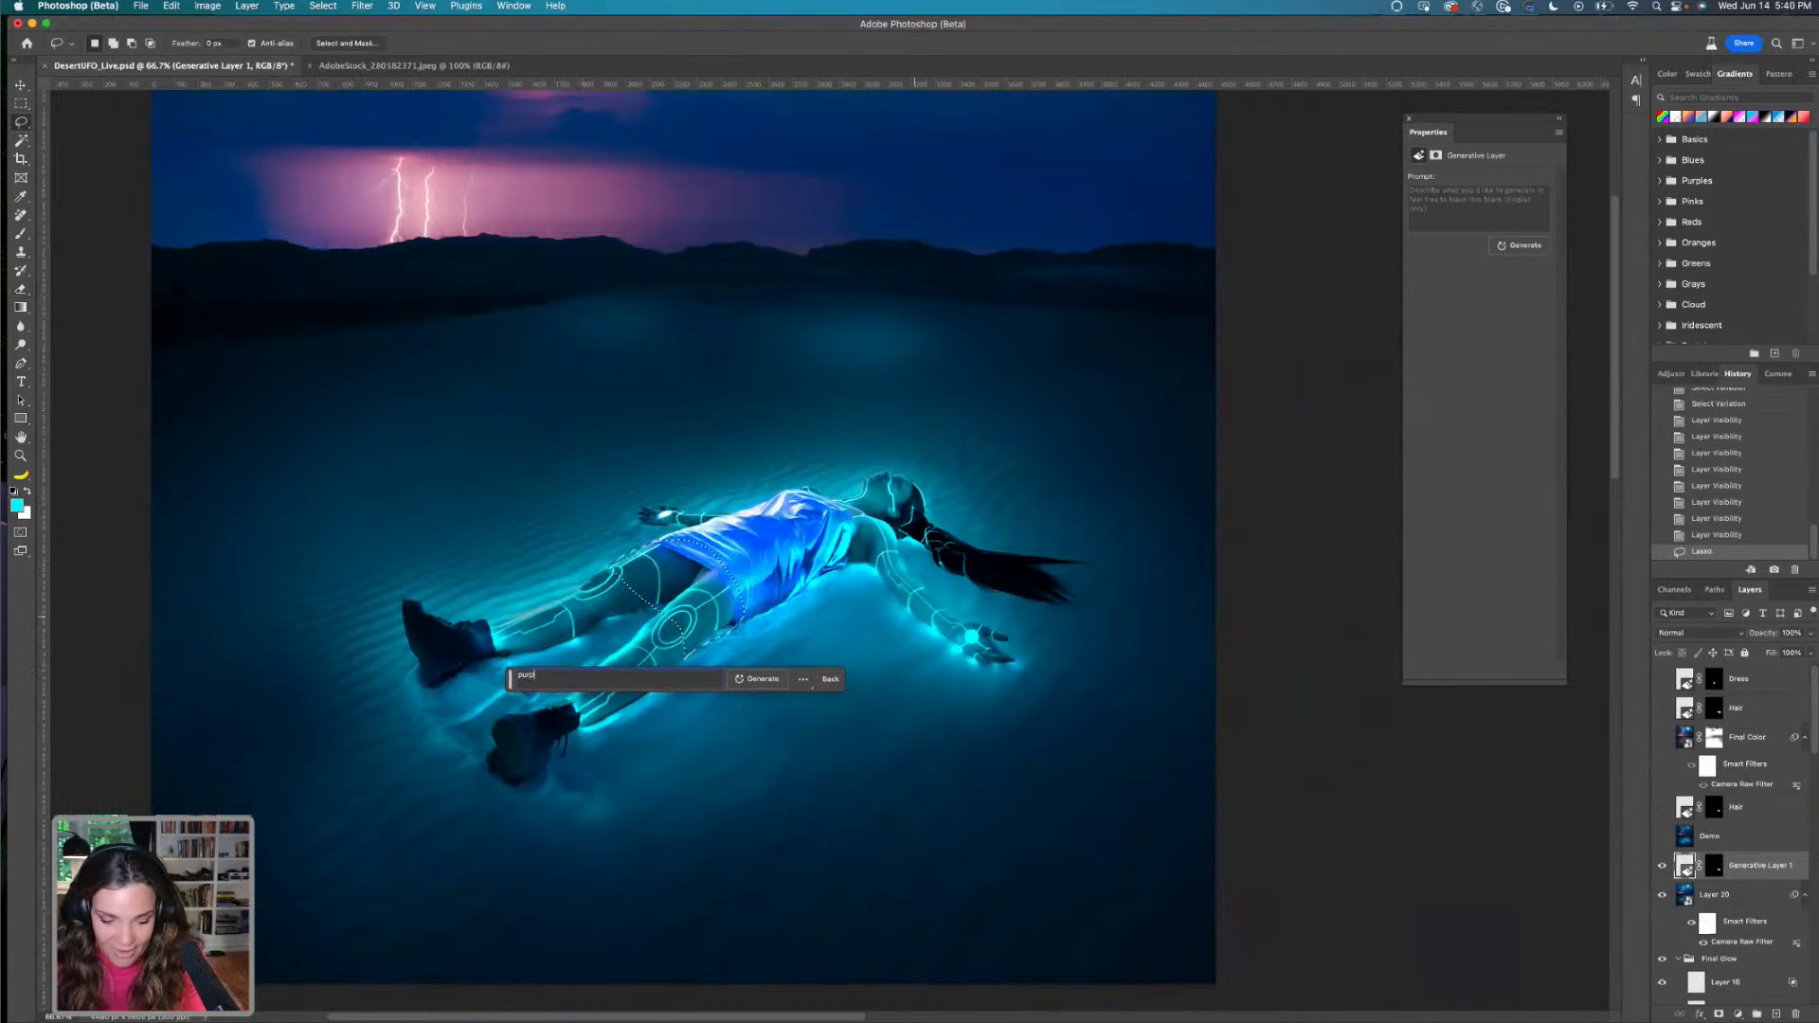
type("le dress")
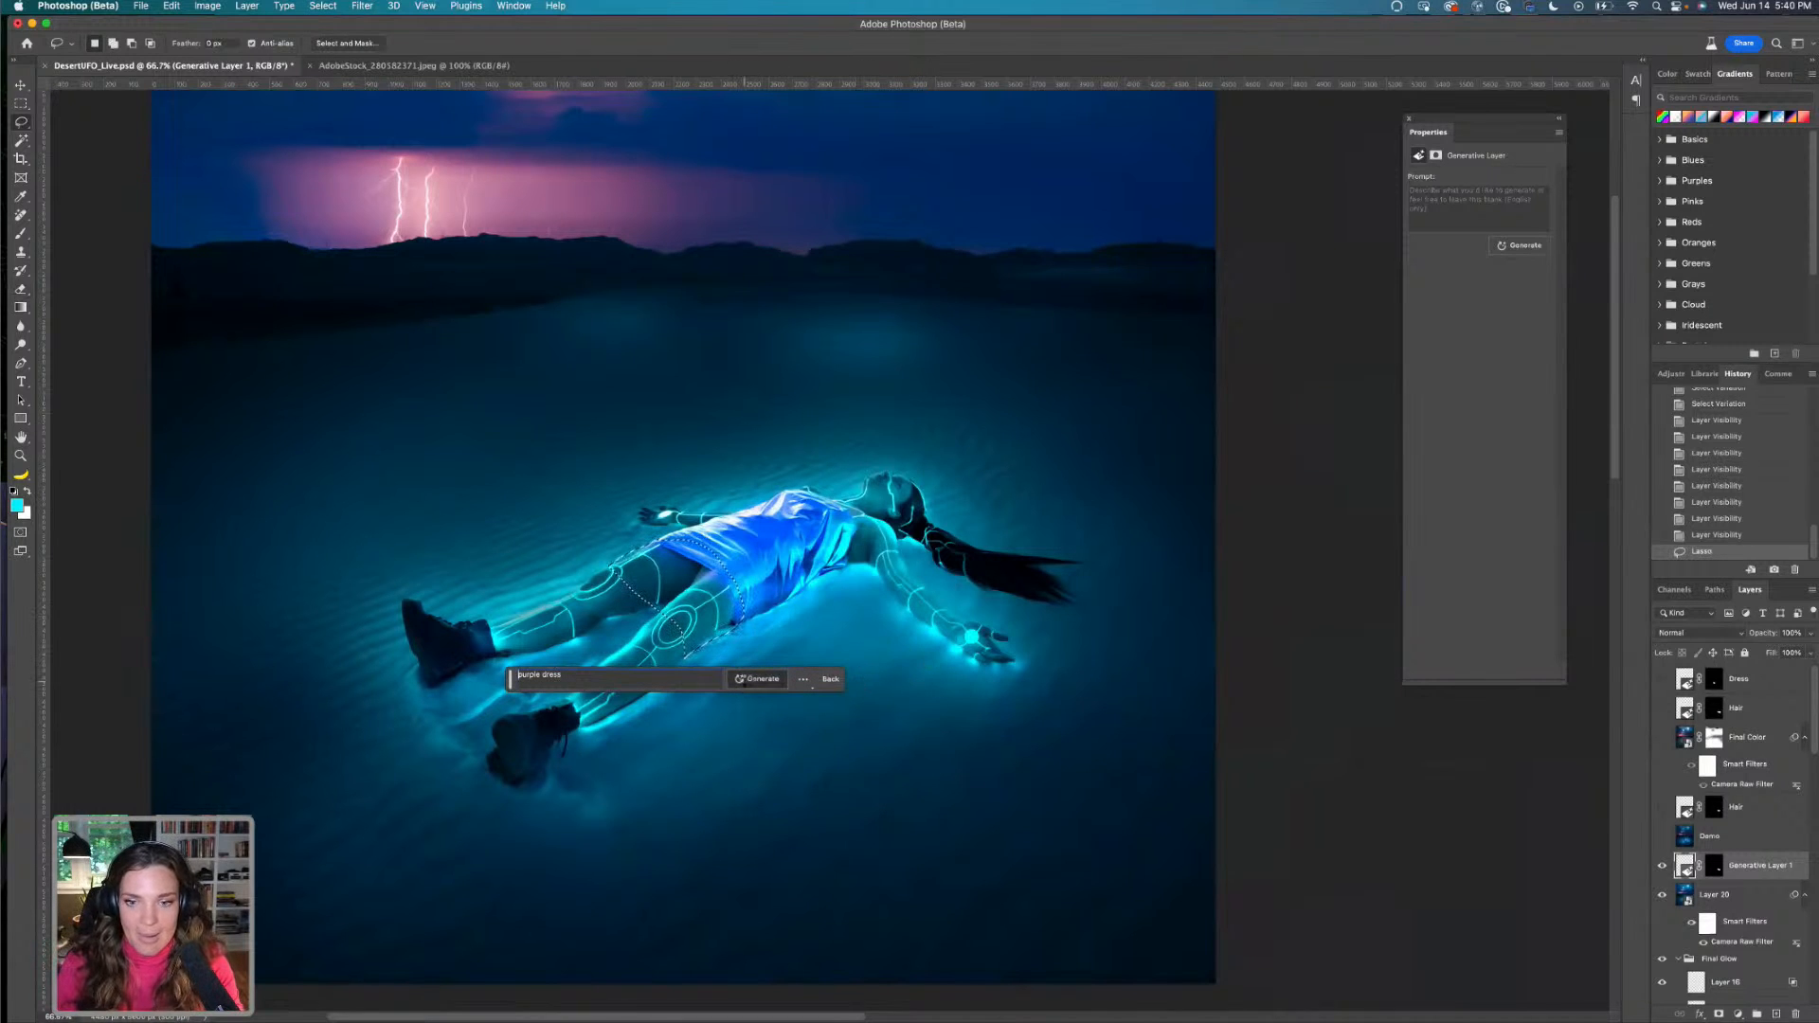
left_click(757, 679)
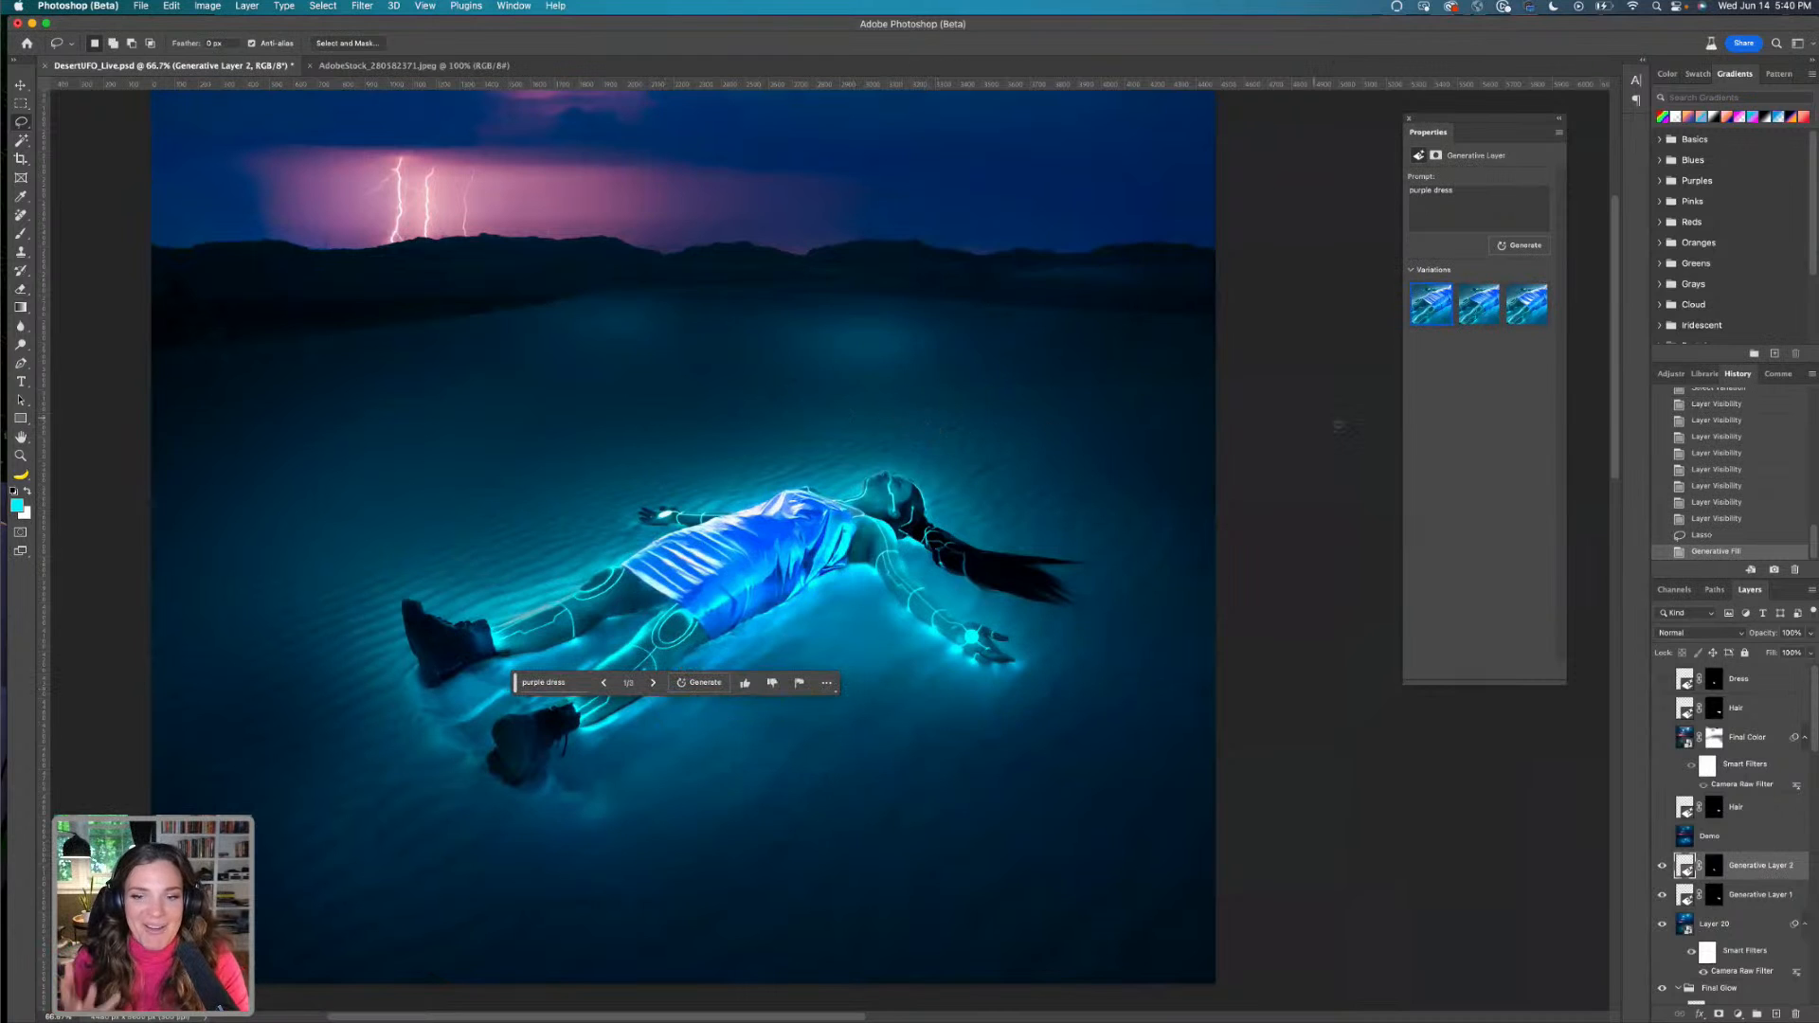
Preview the three purple dress variations on the figure and compare their hems
left_click(1465, 321)
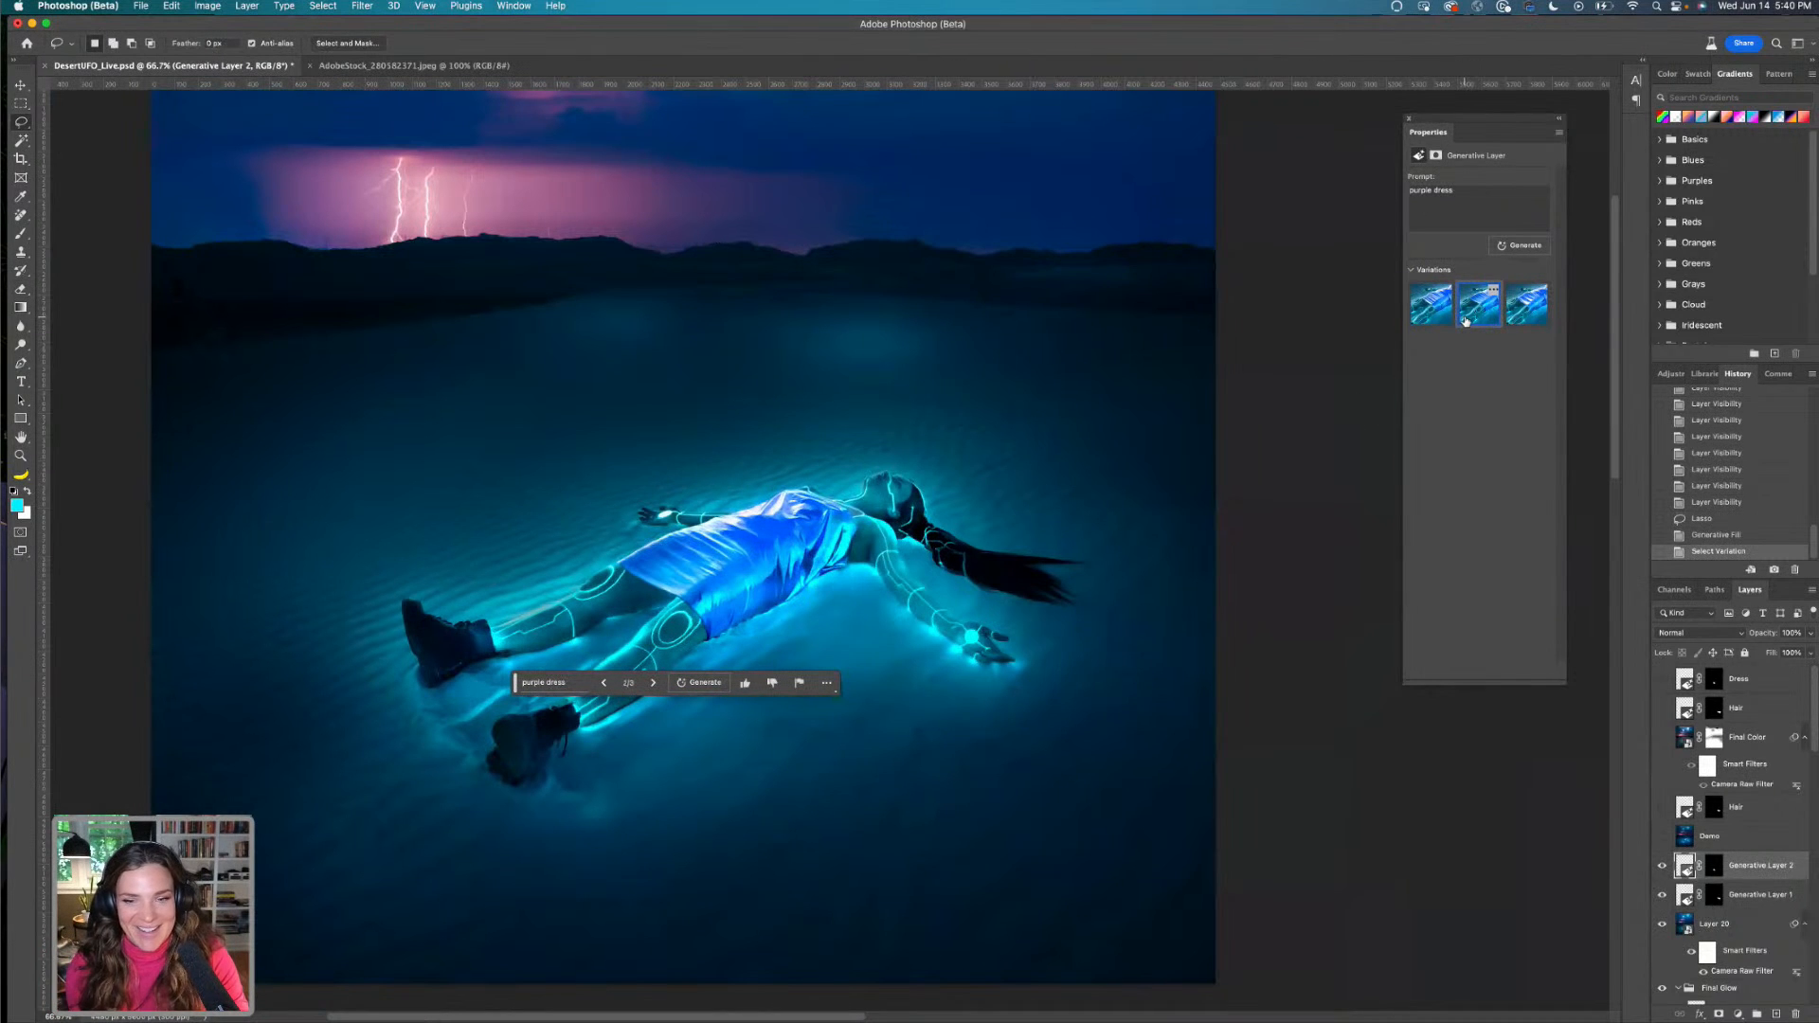
left_click(1519, 318)
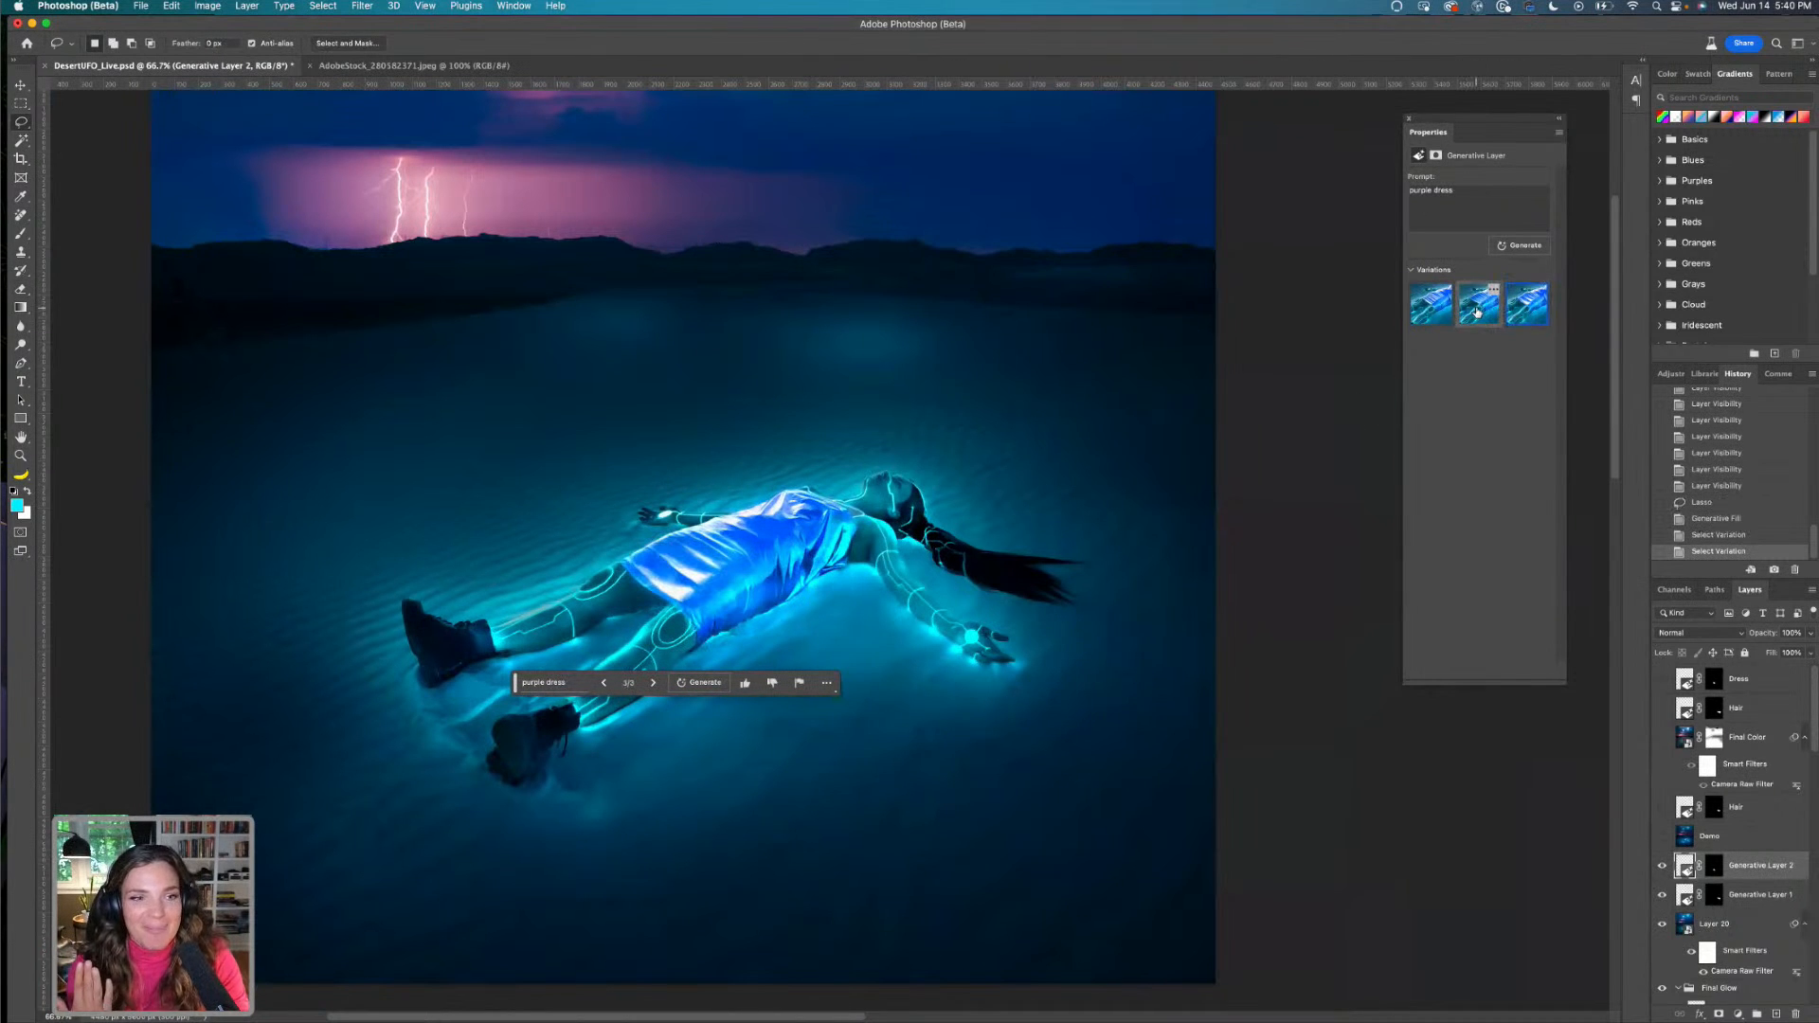
left_click(1476, 313)
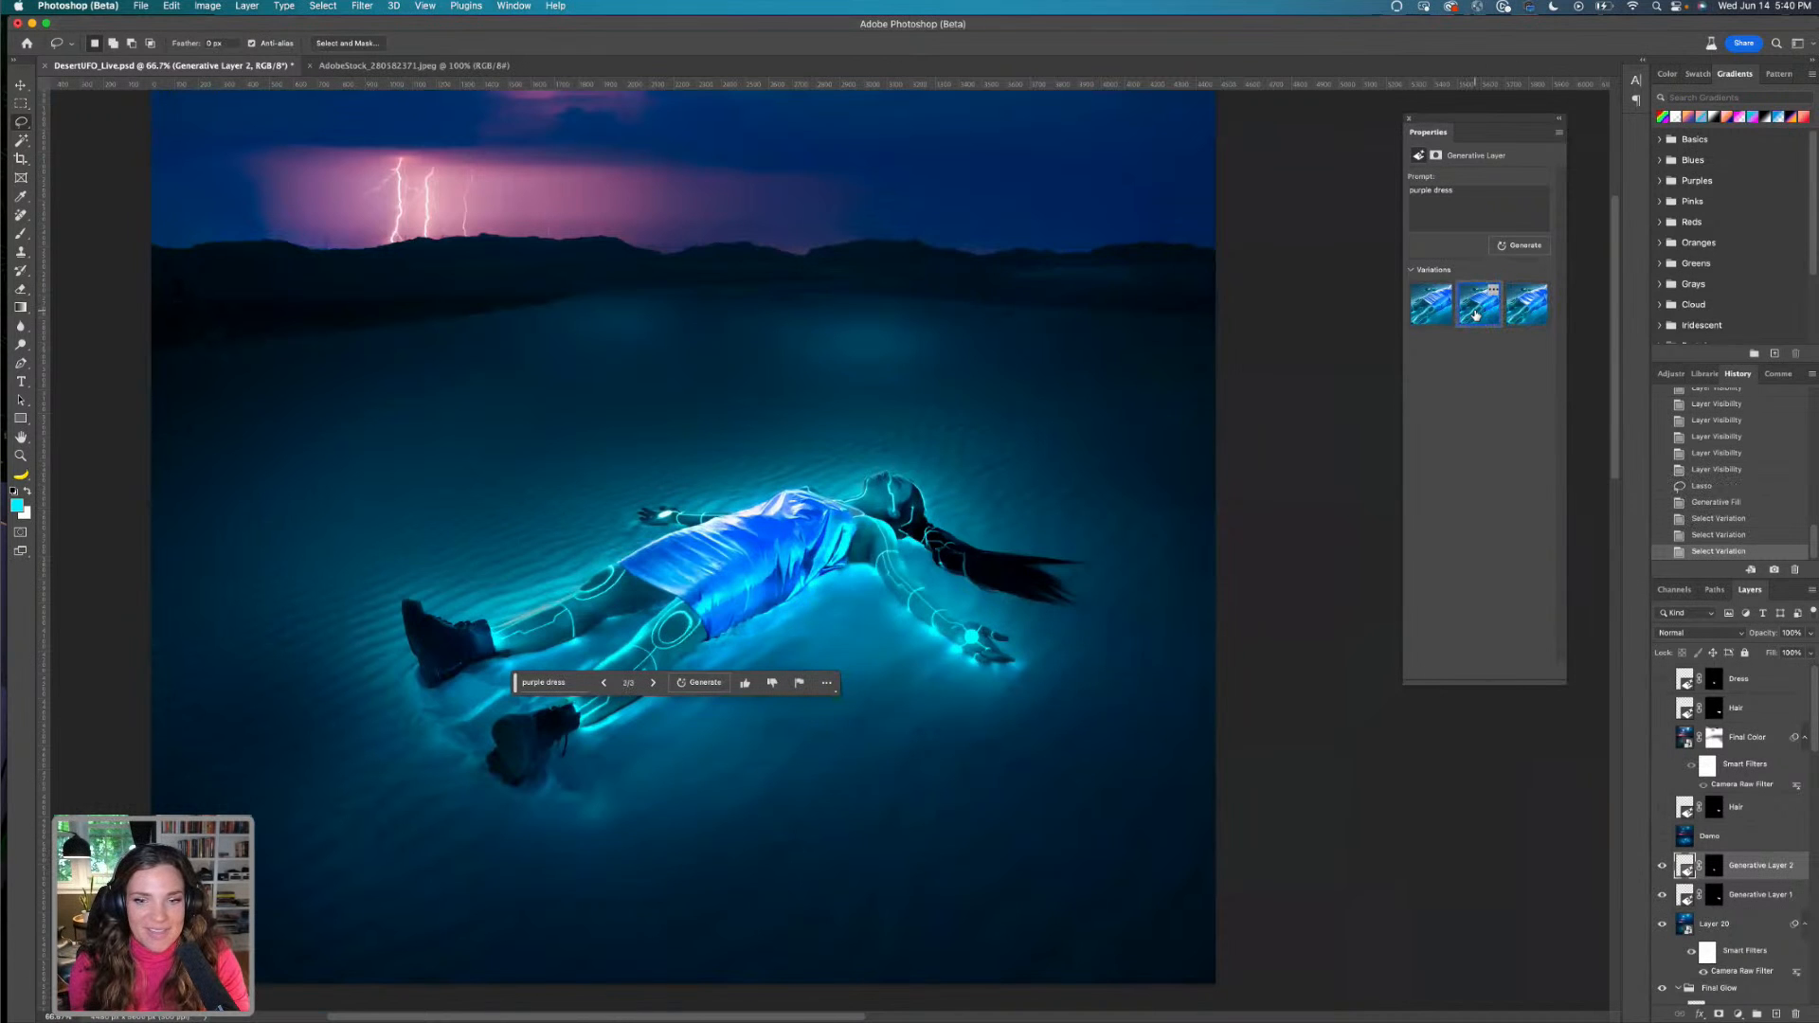
left_click(1432, 319)
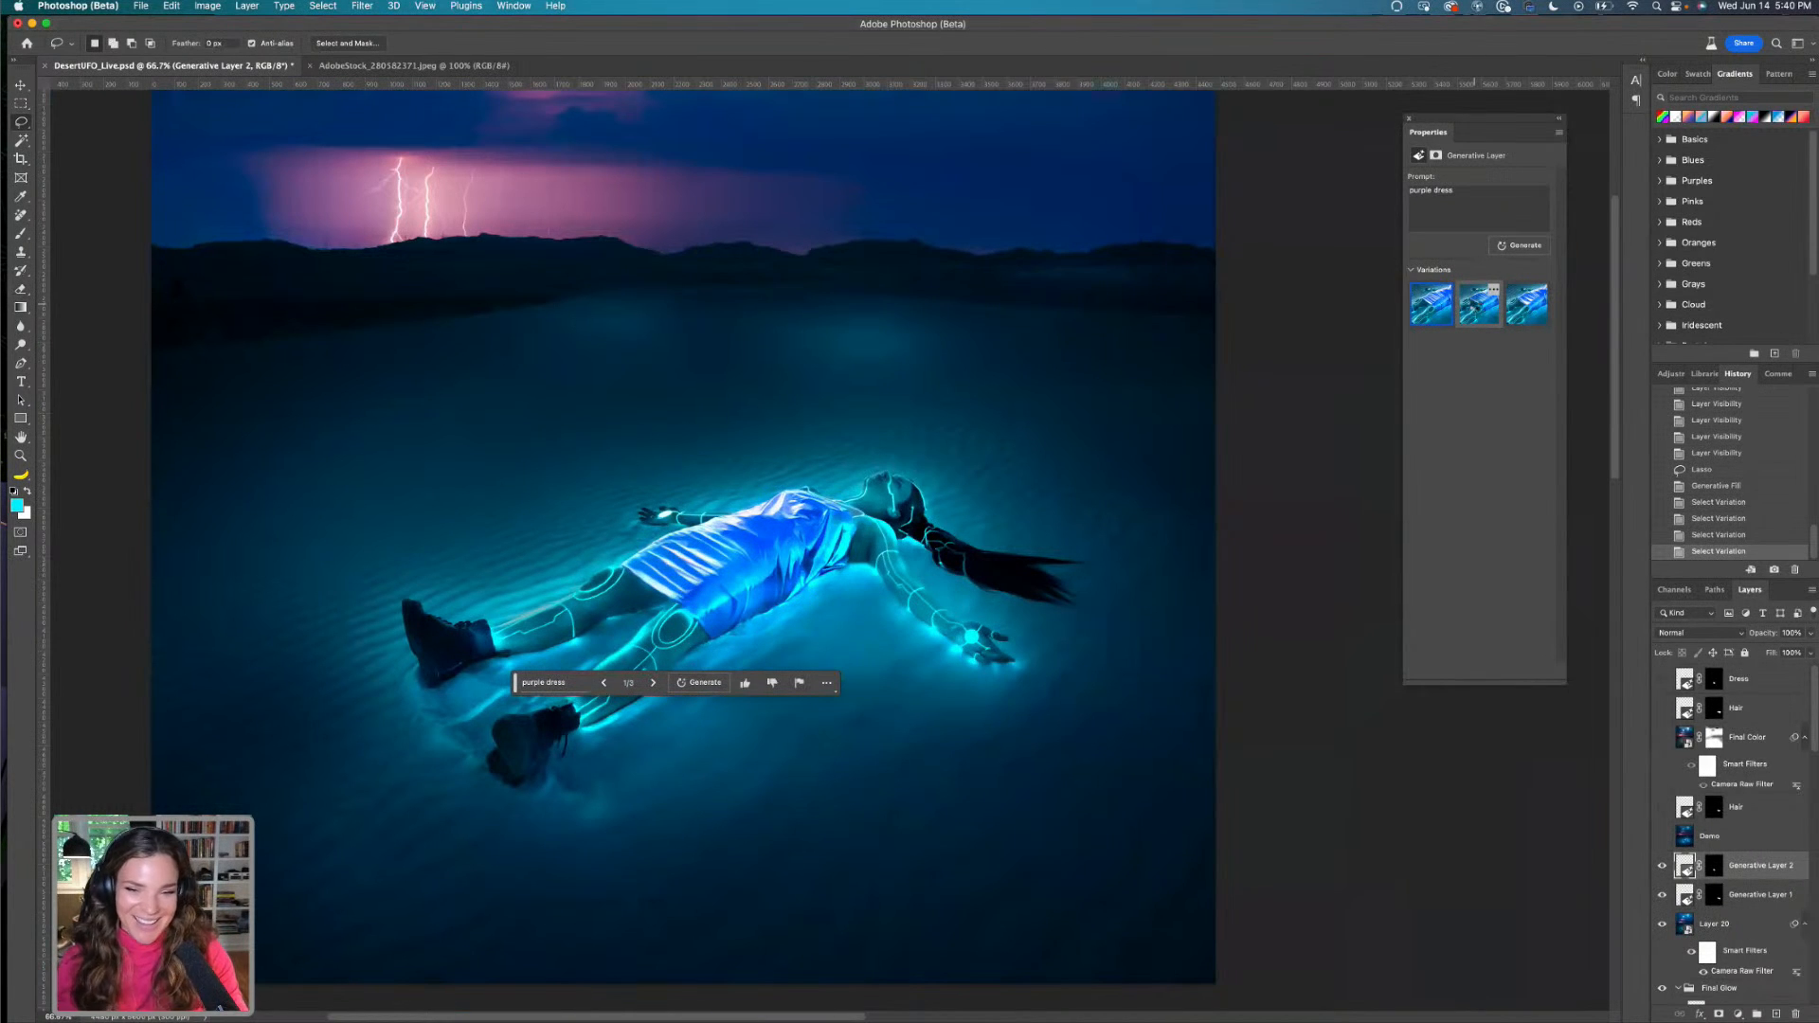
left_click(1475, 308)
left_click(1508, 317)
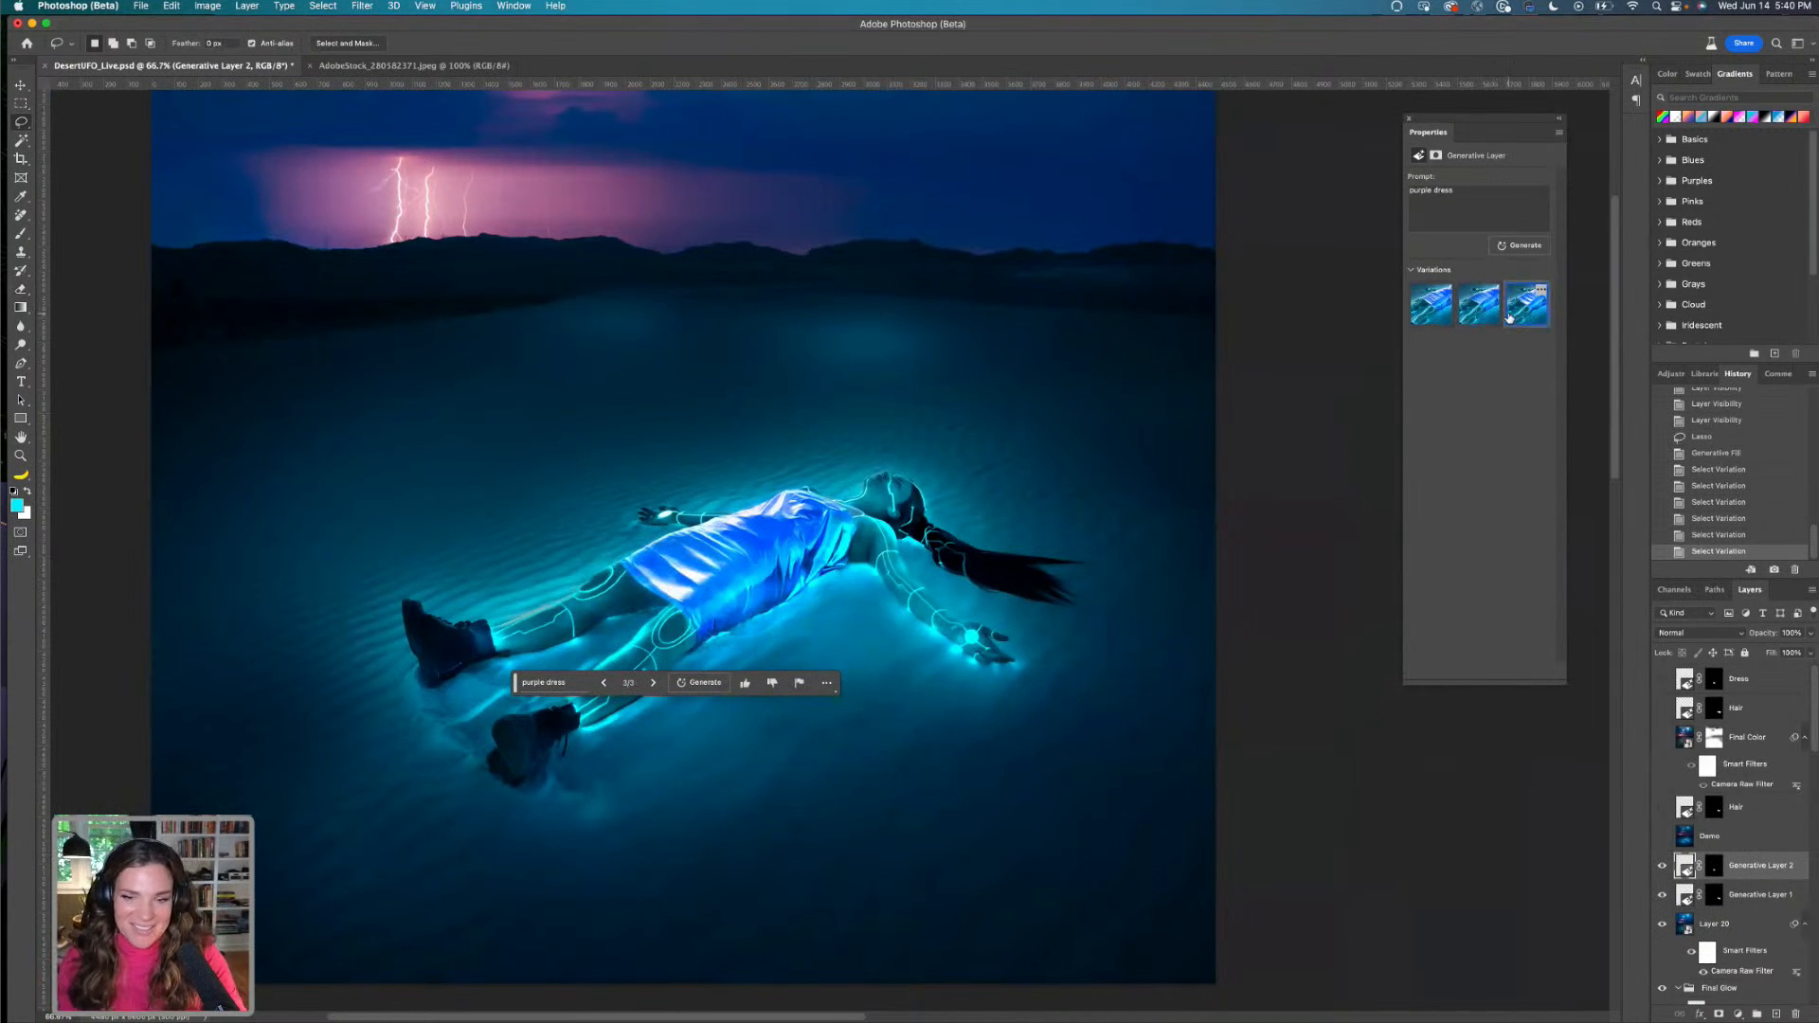
Compare the dress variations up close at 200% and choose the first one for Generative Layer 2
key("super+equal")
key("super+equal")
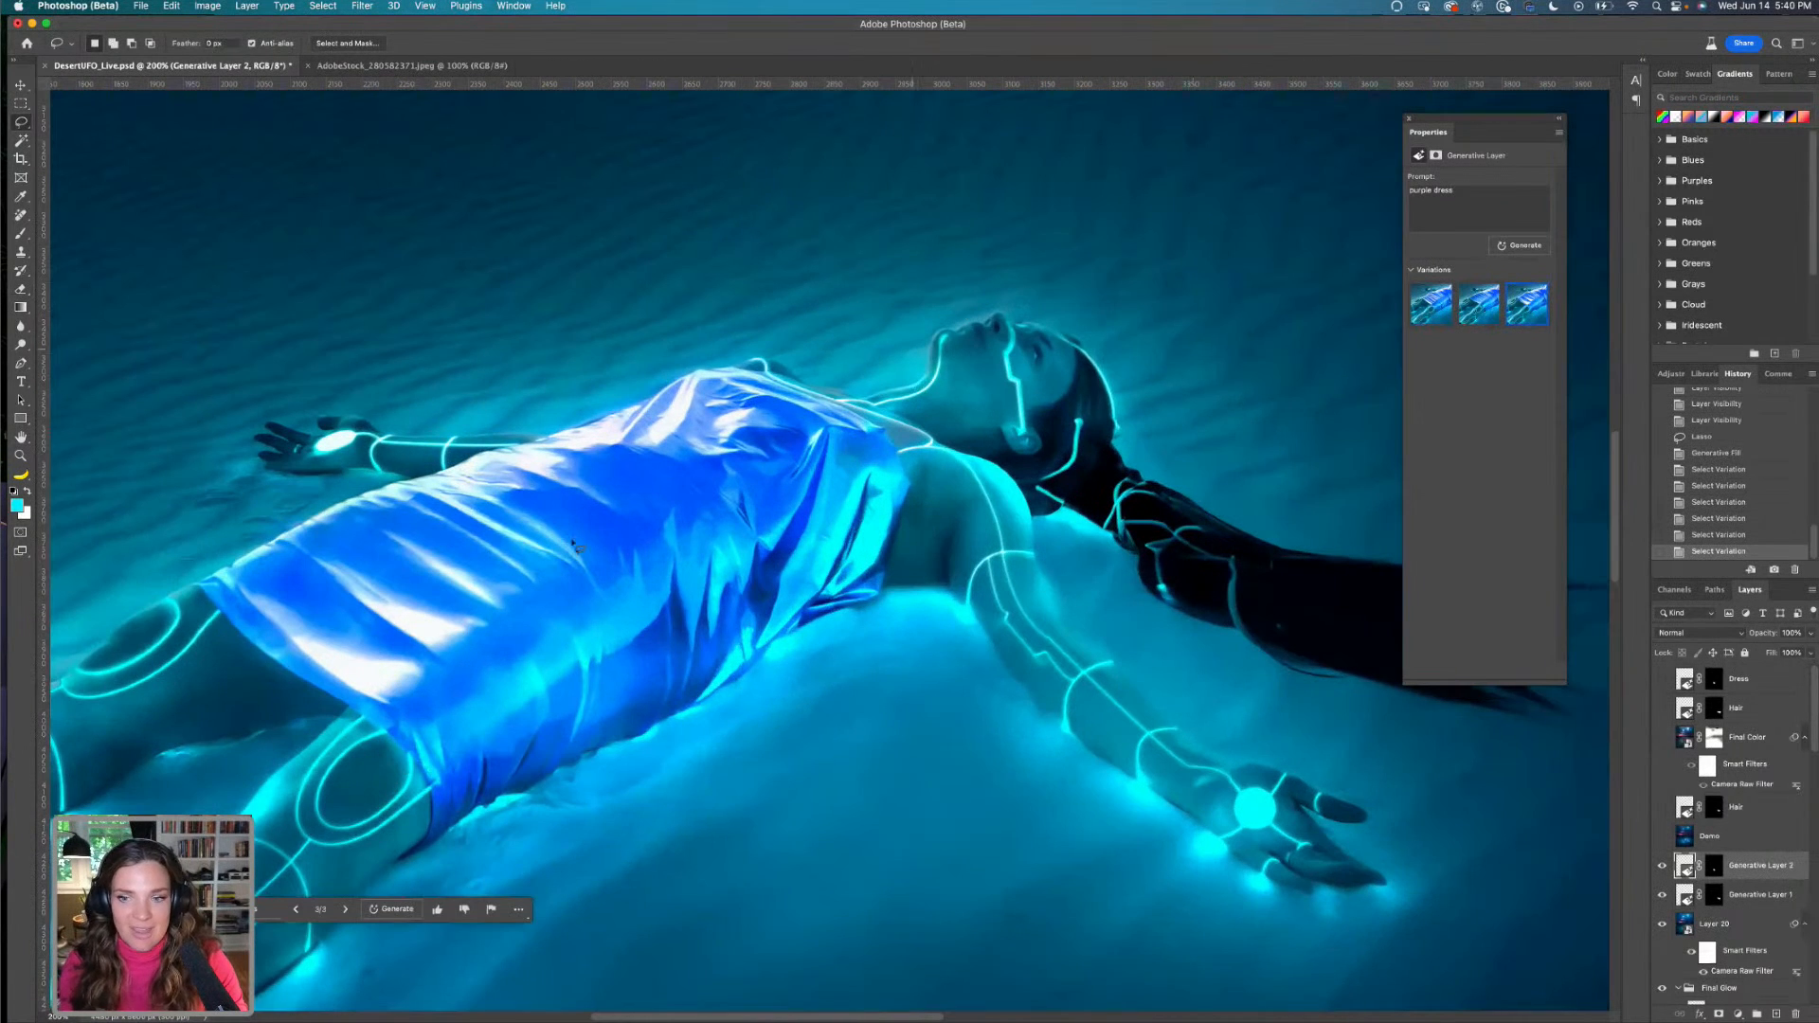
left_click_drag(687, 490, 915, 393)
left_click(1432, 305)
left_click(1482, 317)
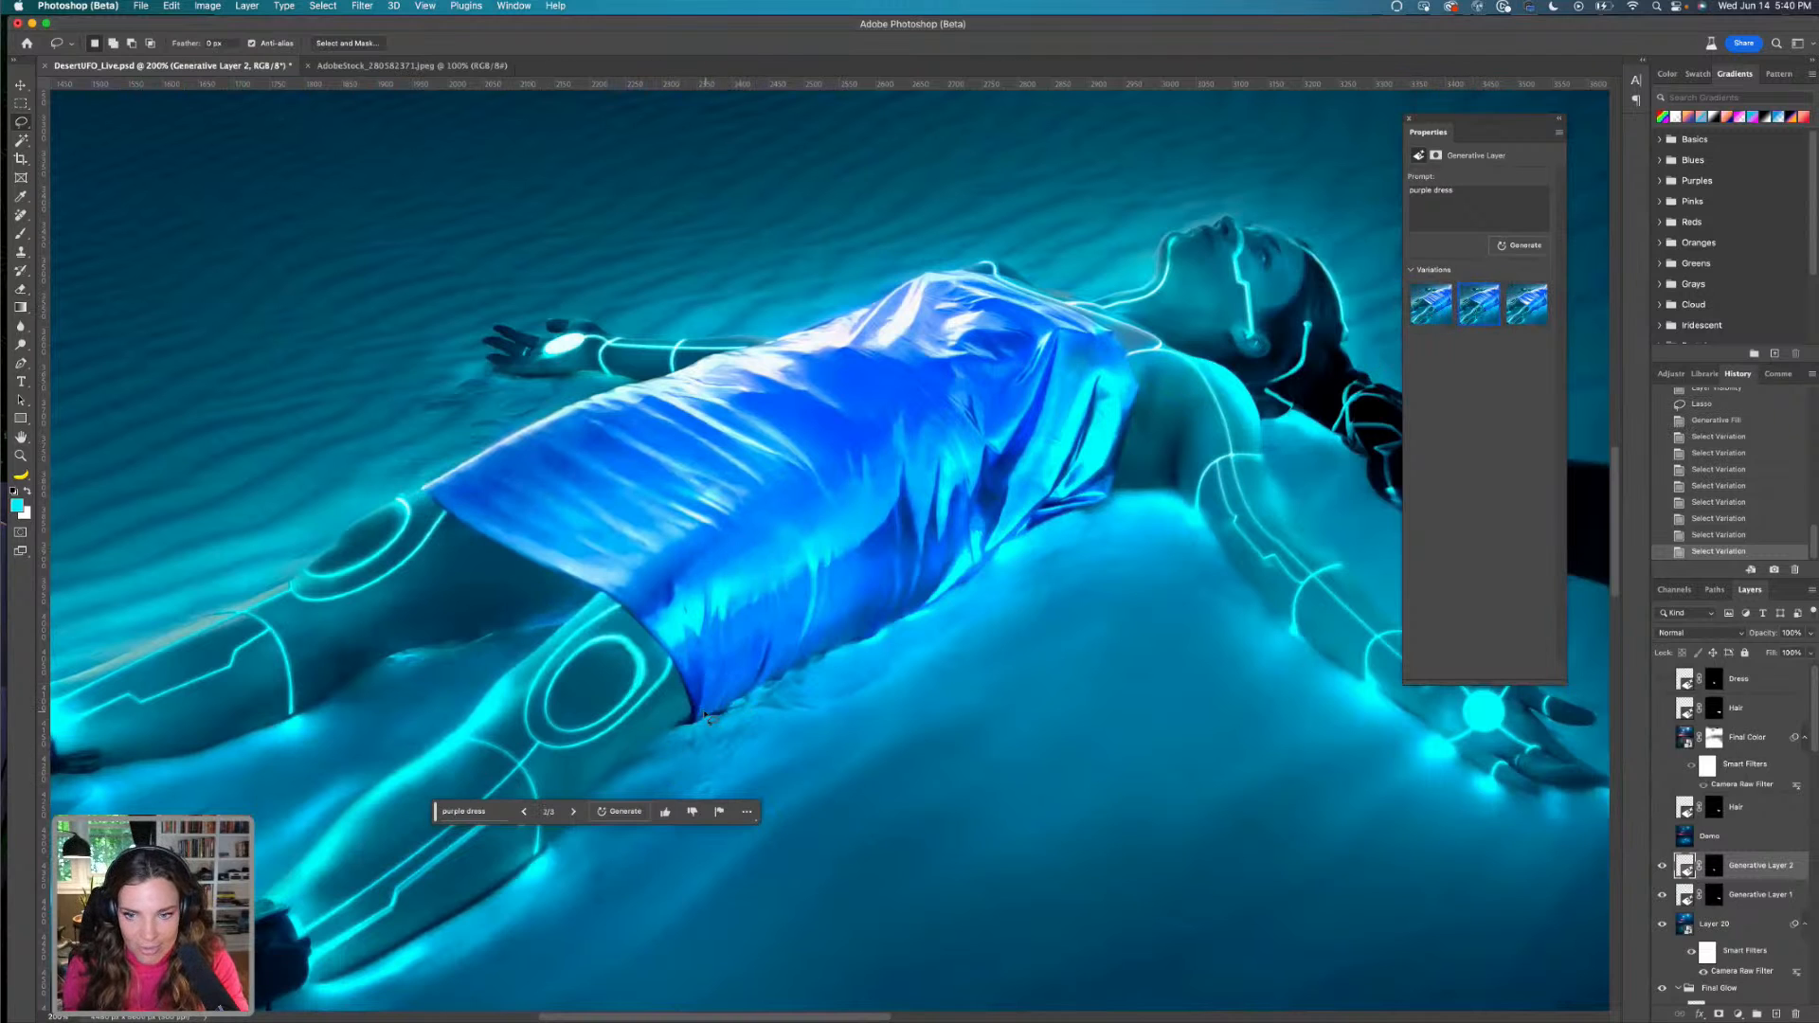
left_click(1439, 316)
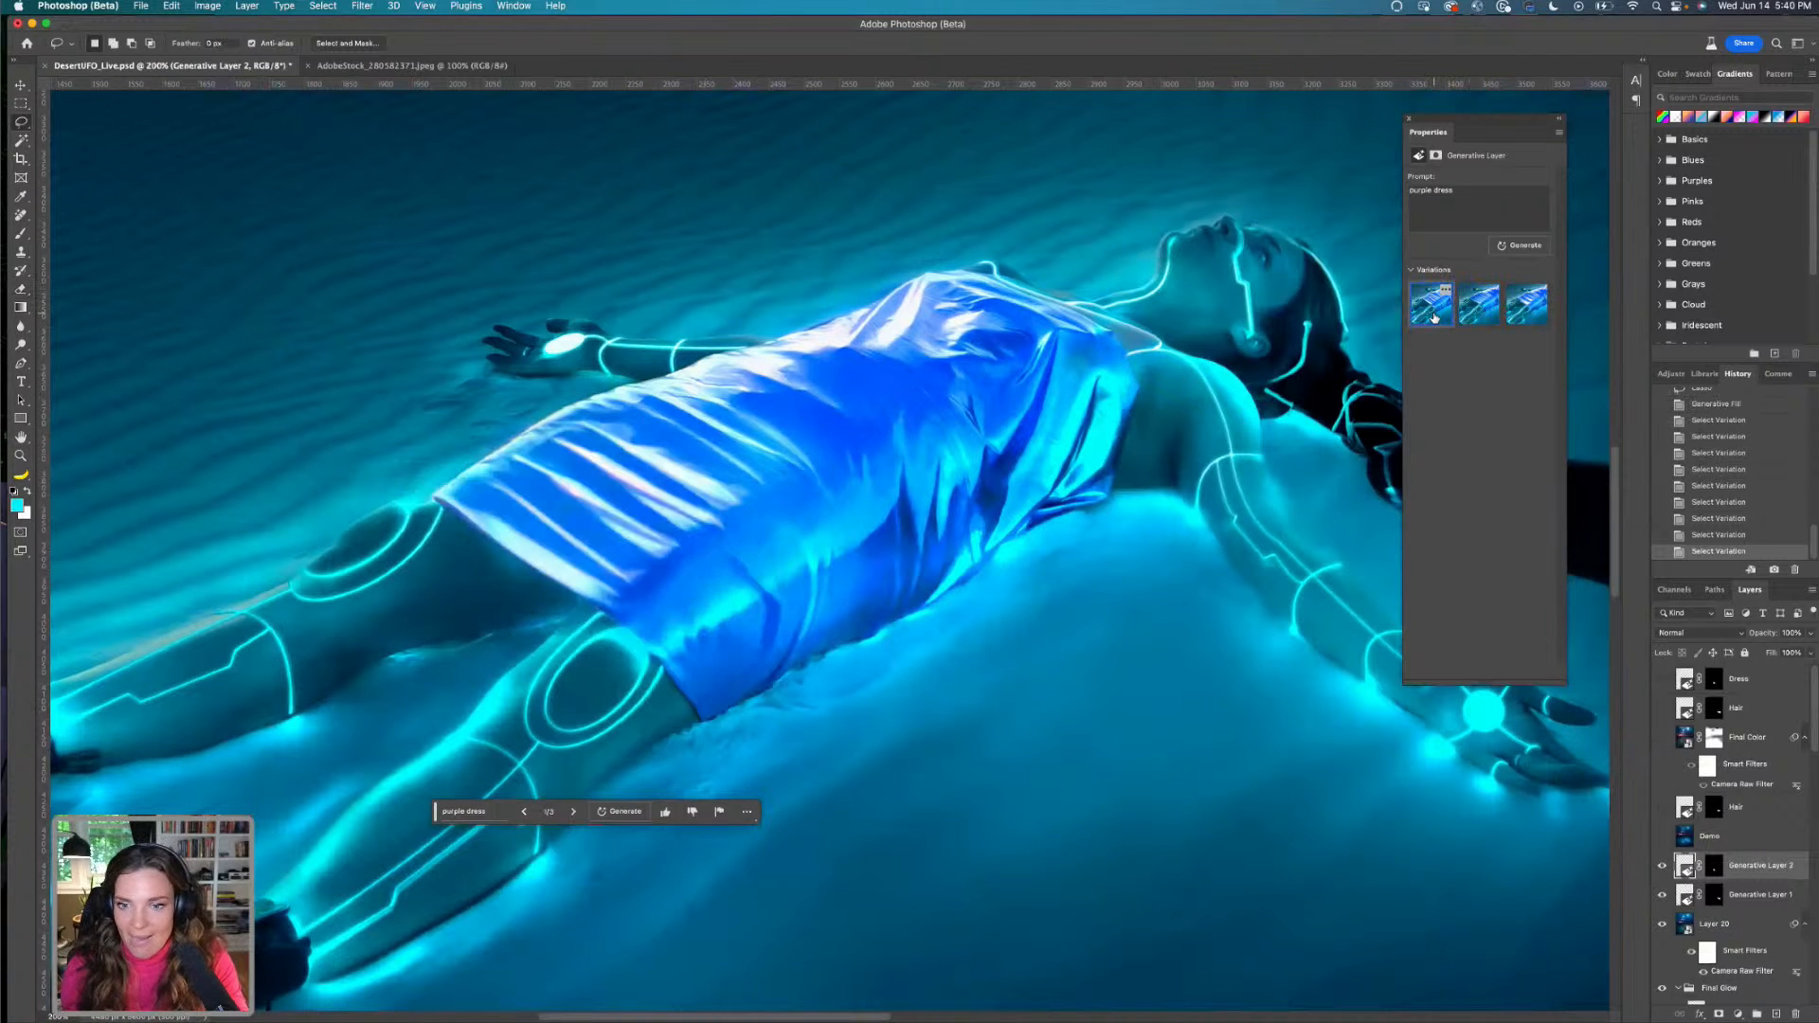
left_click(1527, 316)
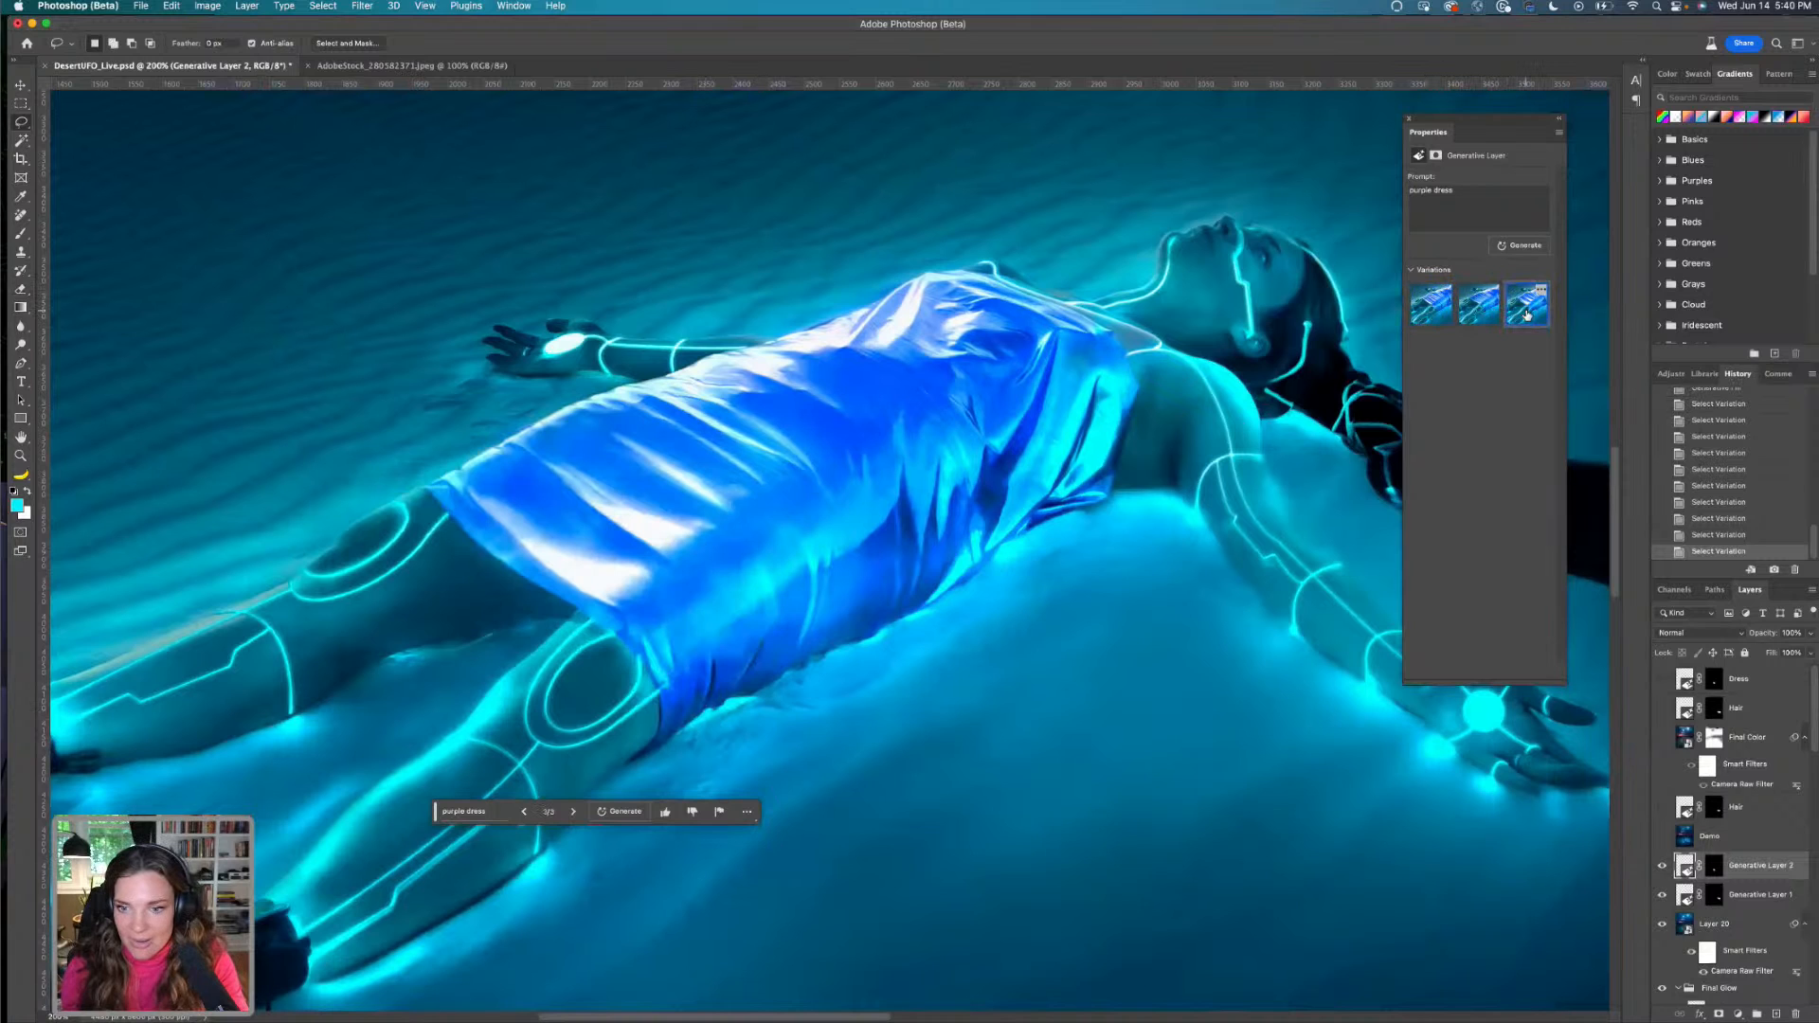
left_click(1436, 318)
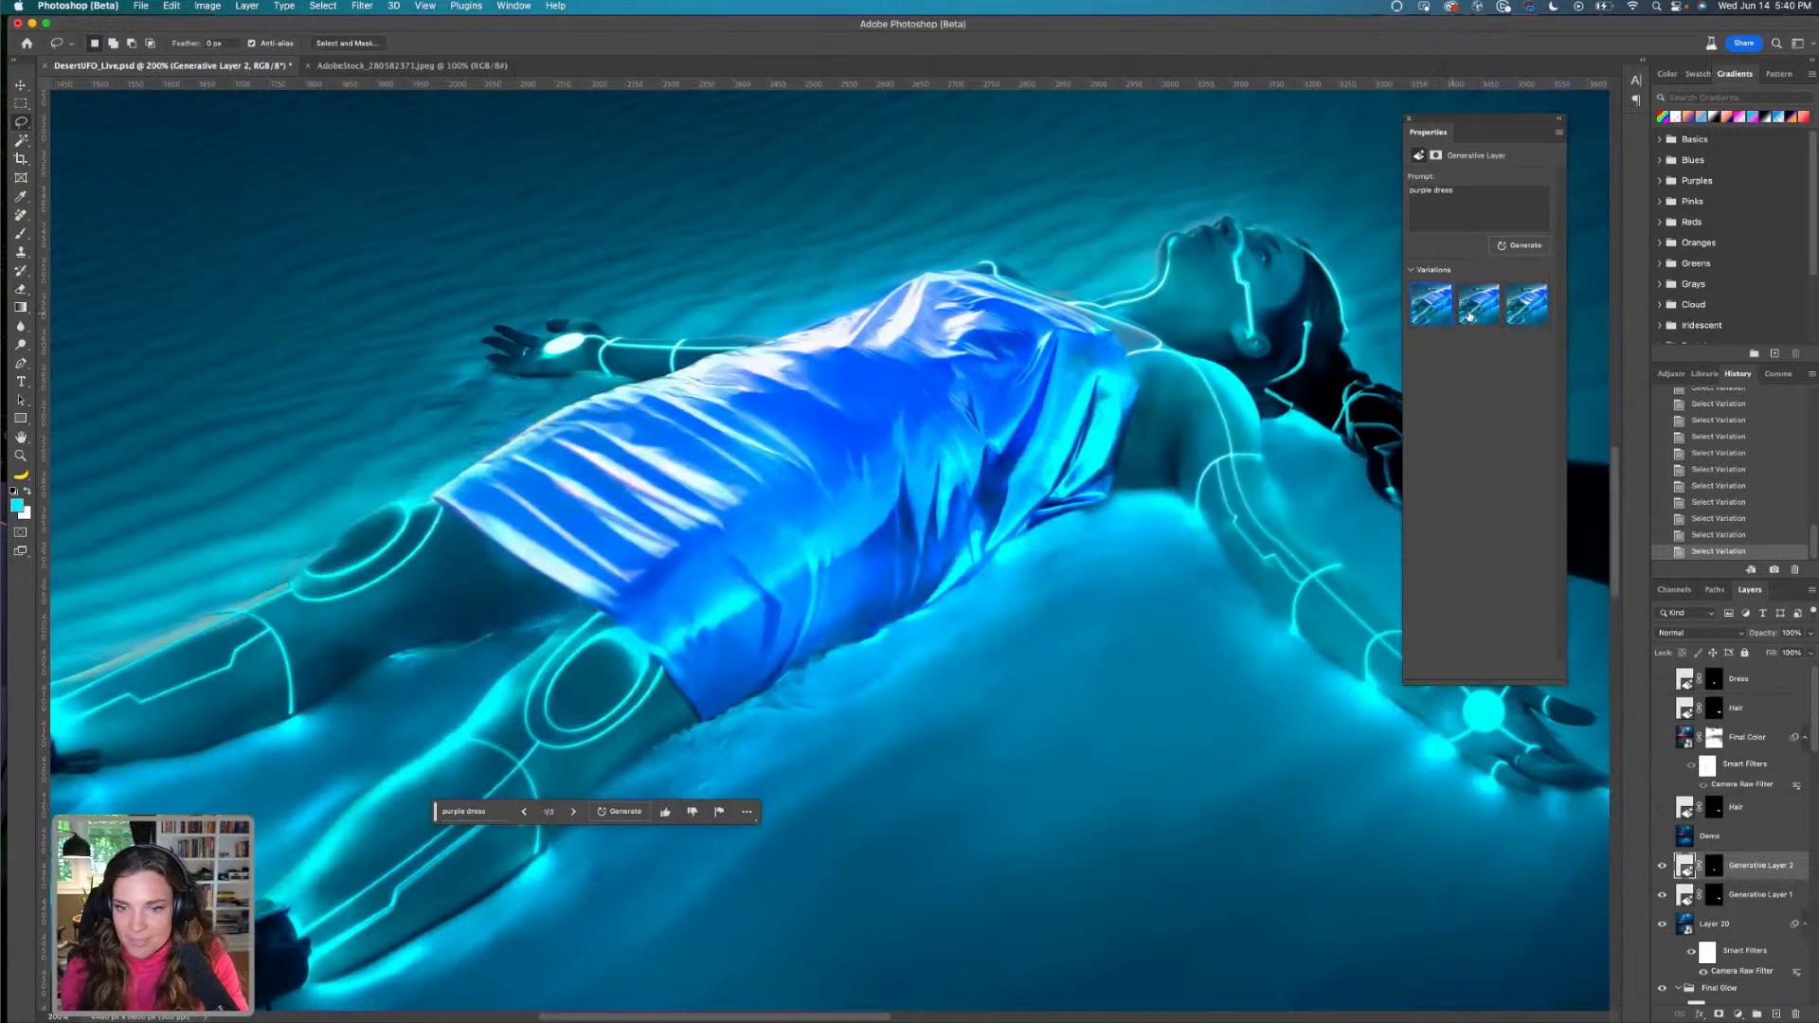
left_click(1522, 310)
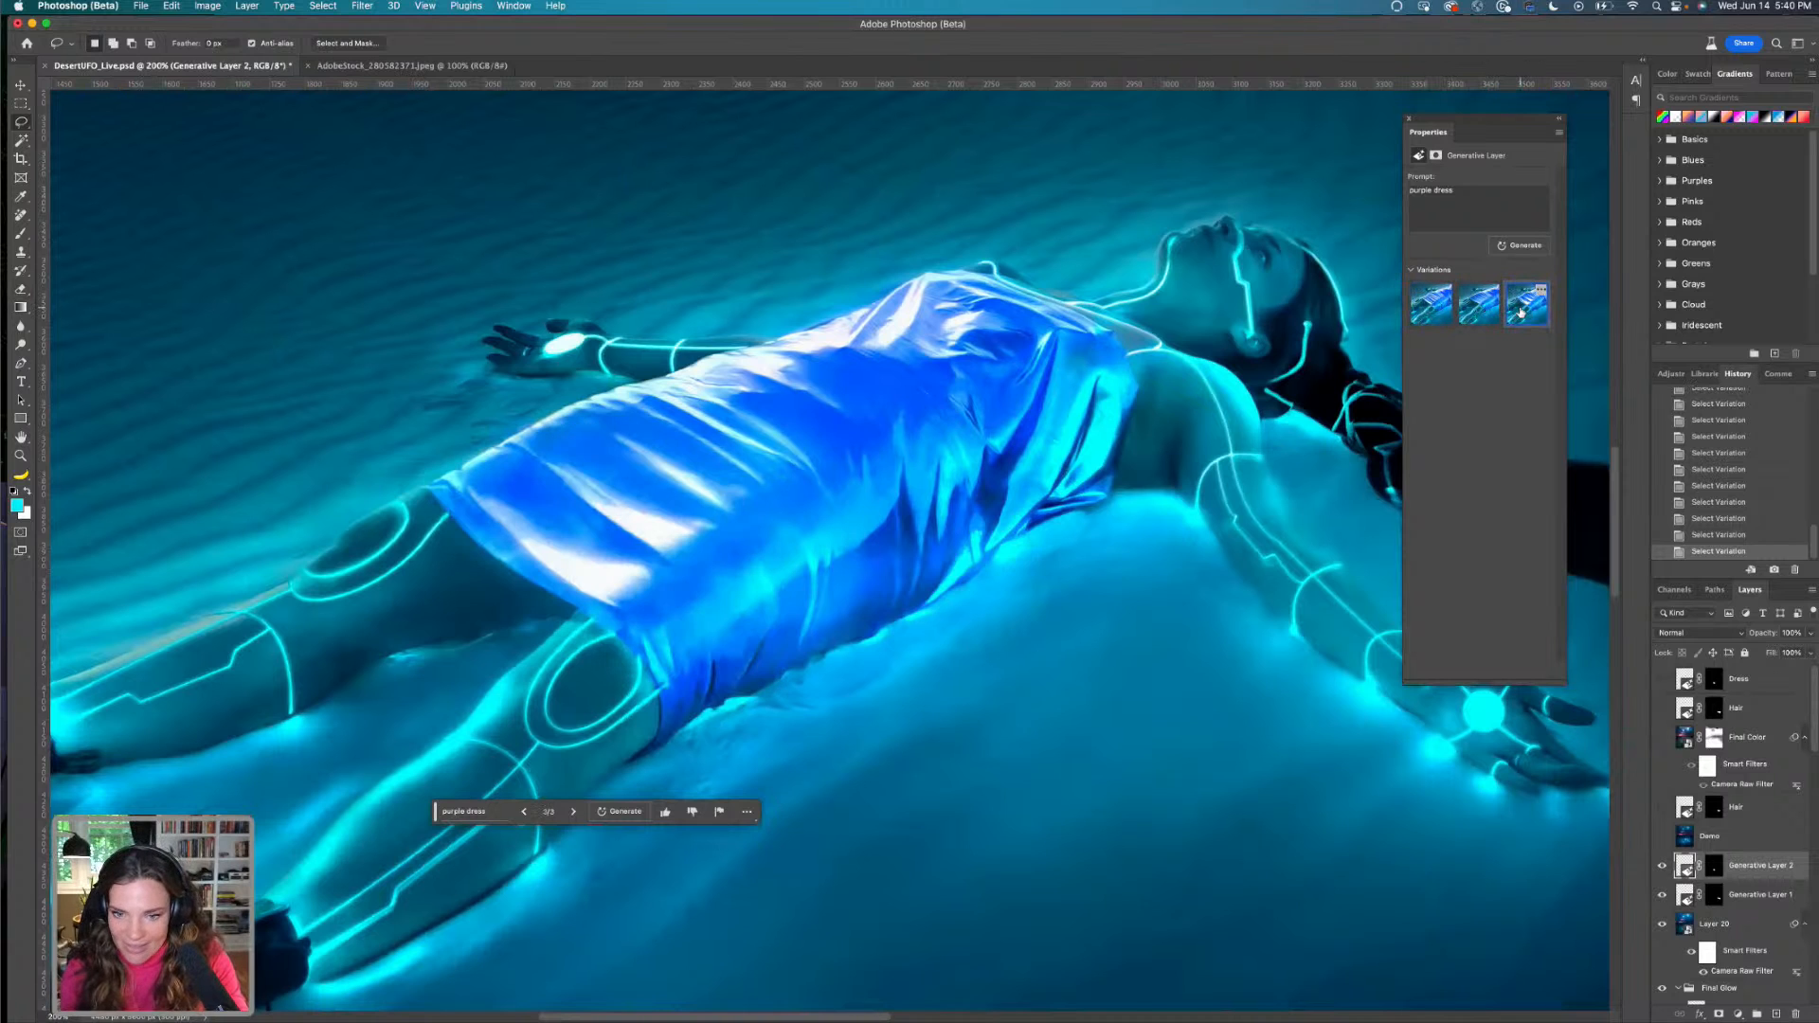
left_click(1442, 309)
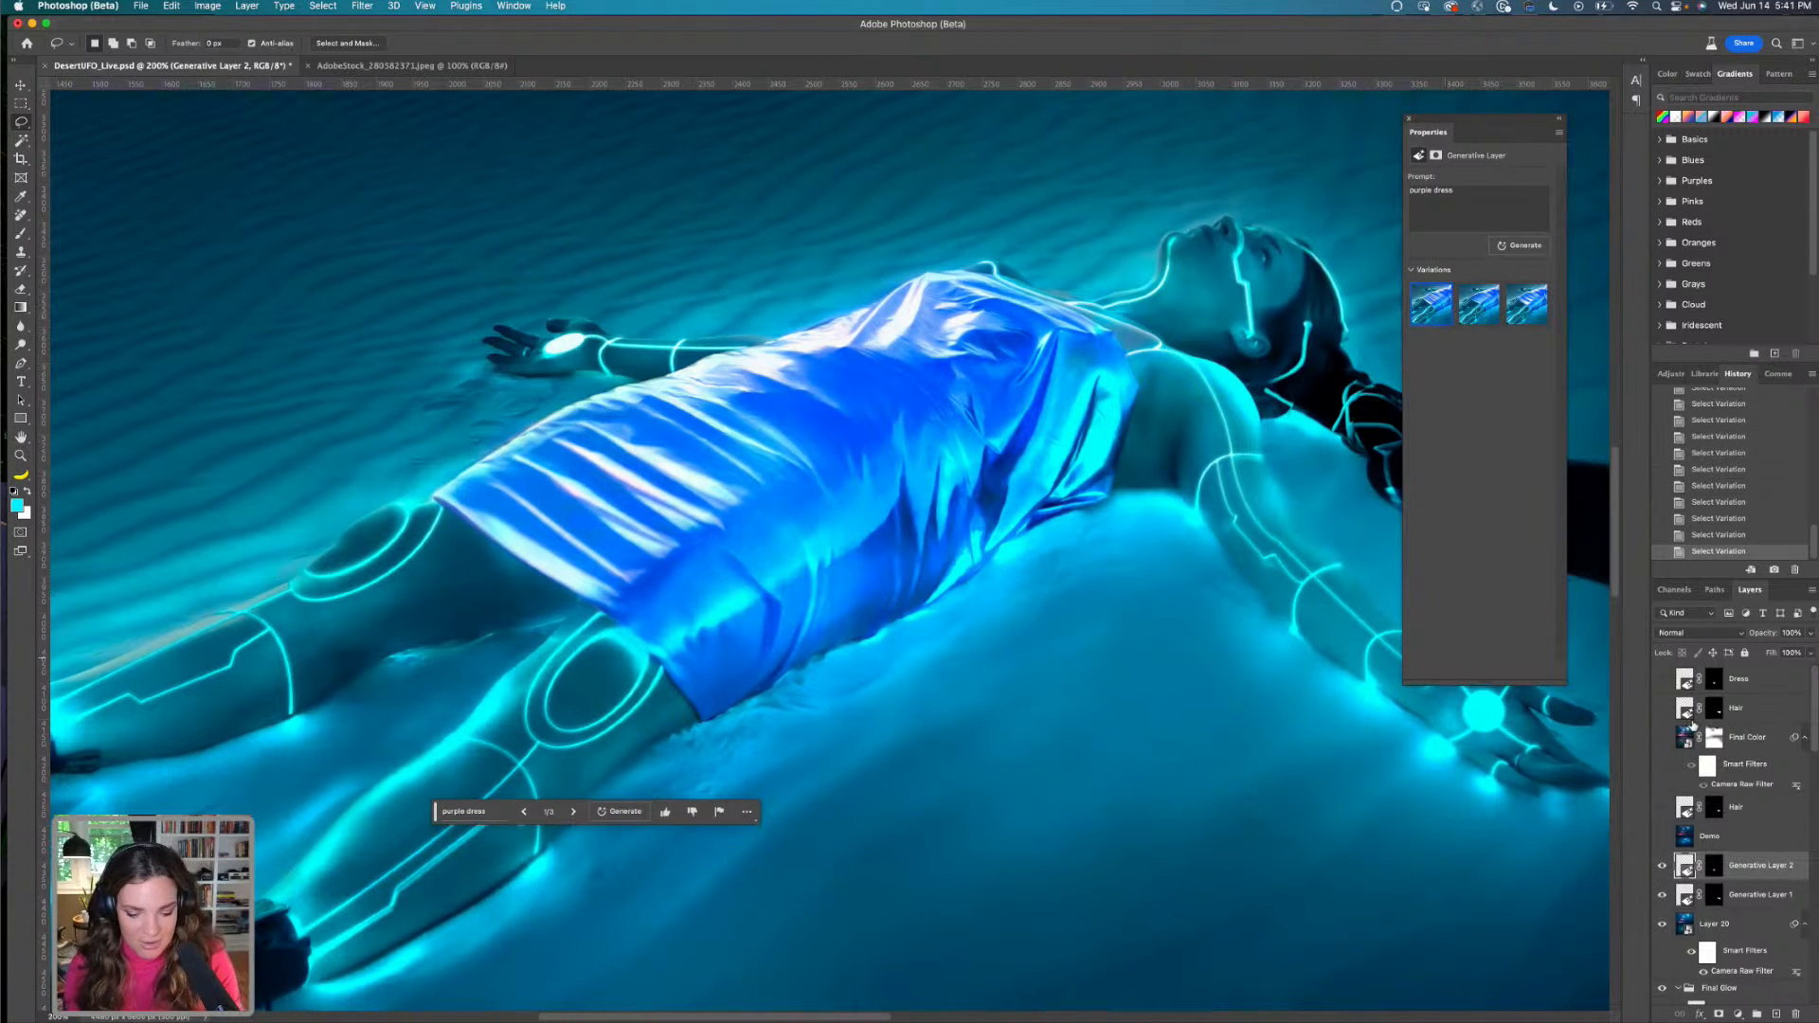
Check Generative Layer 2 by toggling its visibility and isolating it from all other layers before restoring them
key("super+minus")
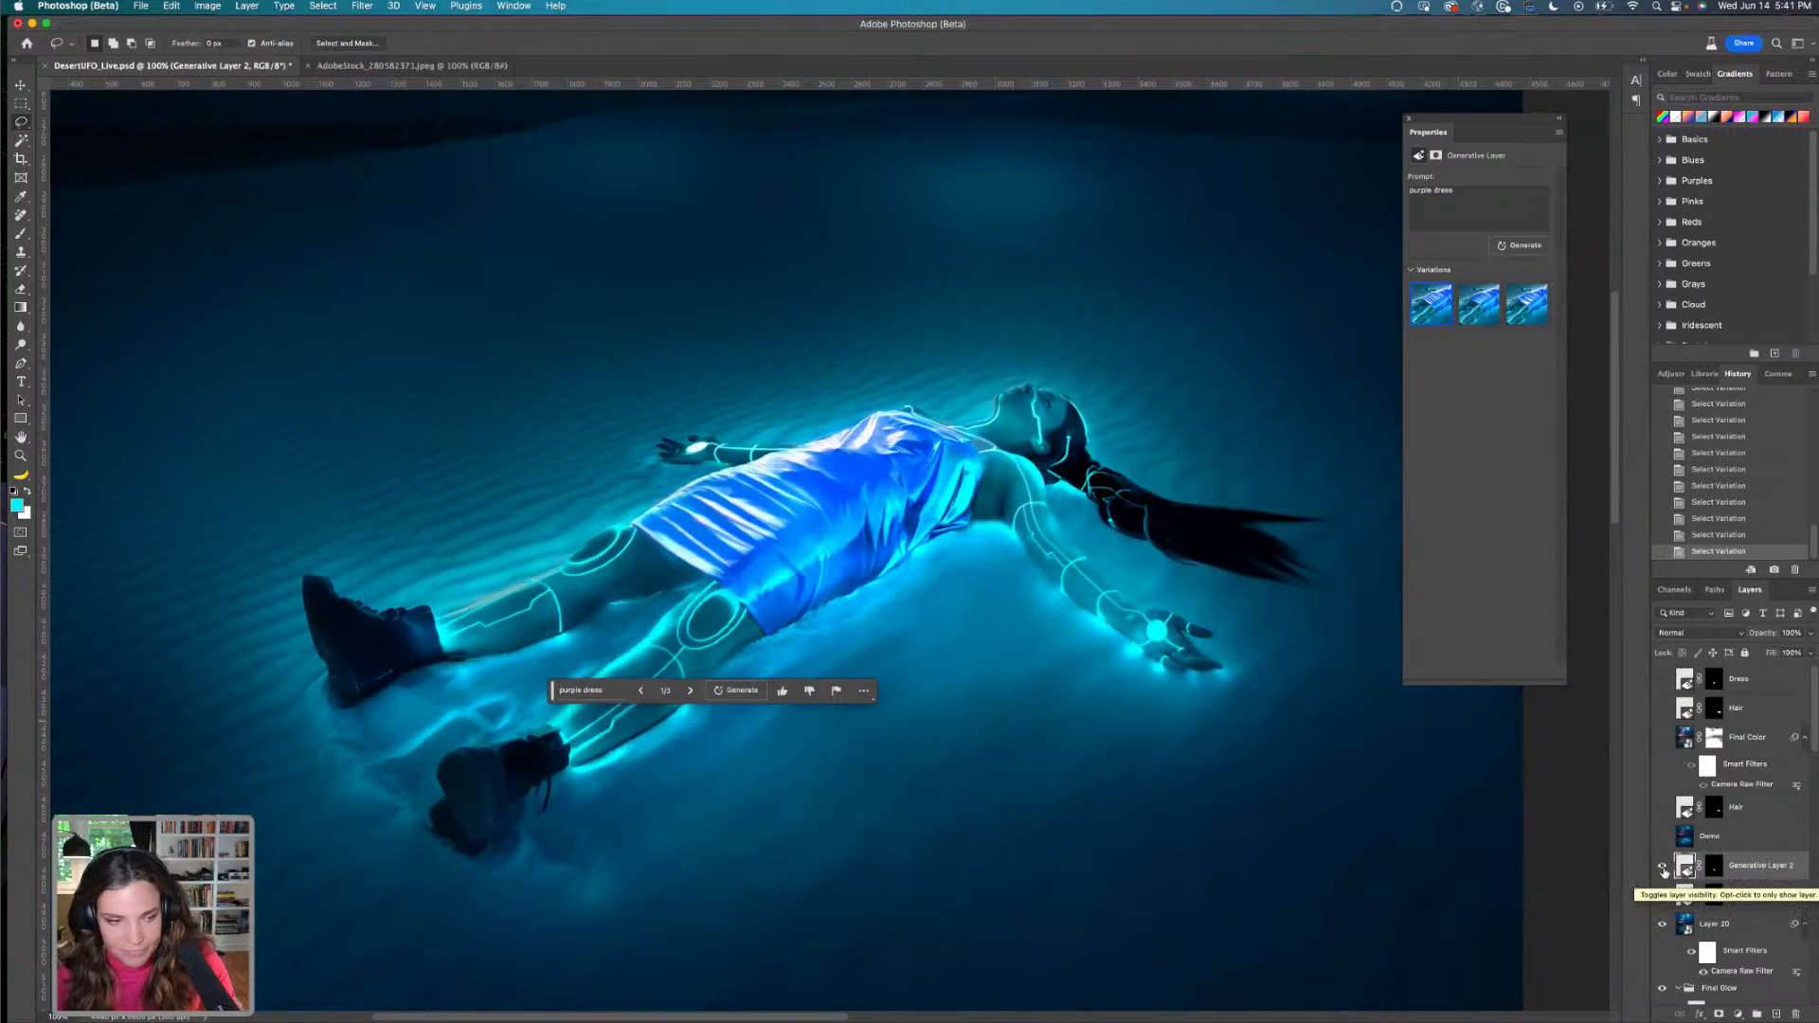
left_click(1662, 868)
left_click(1662, 868)
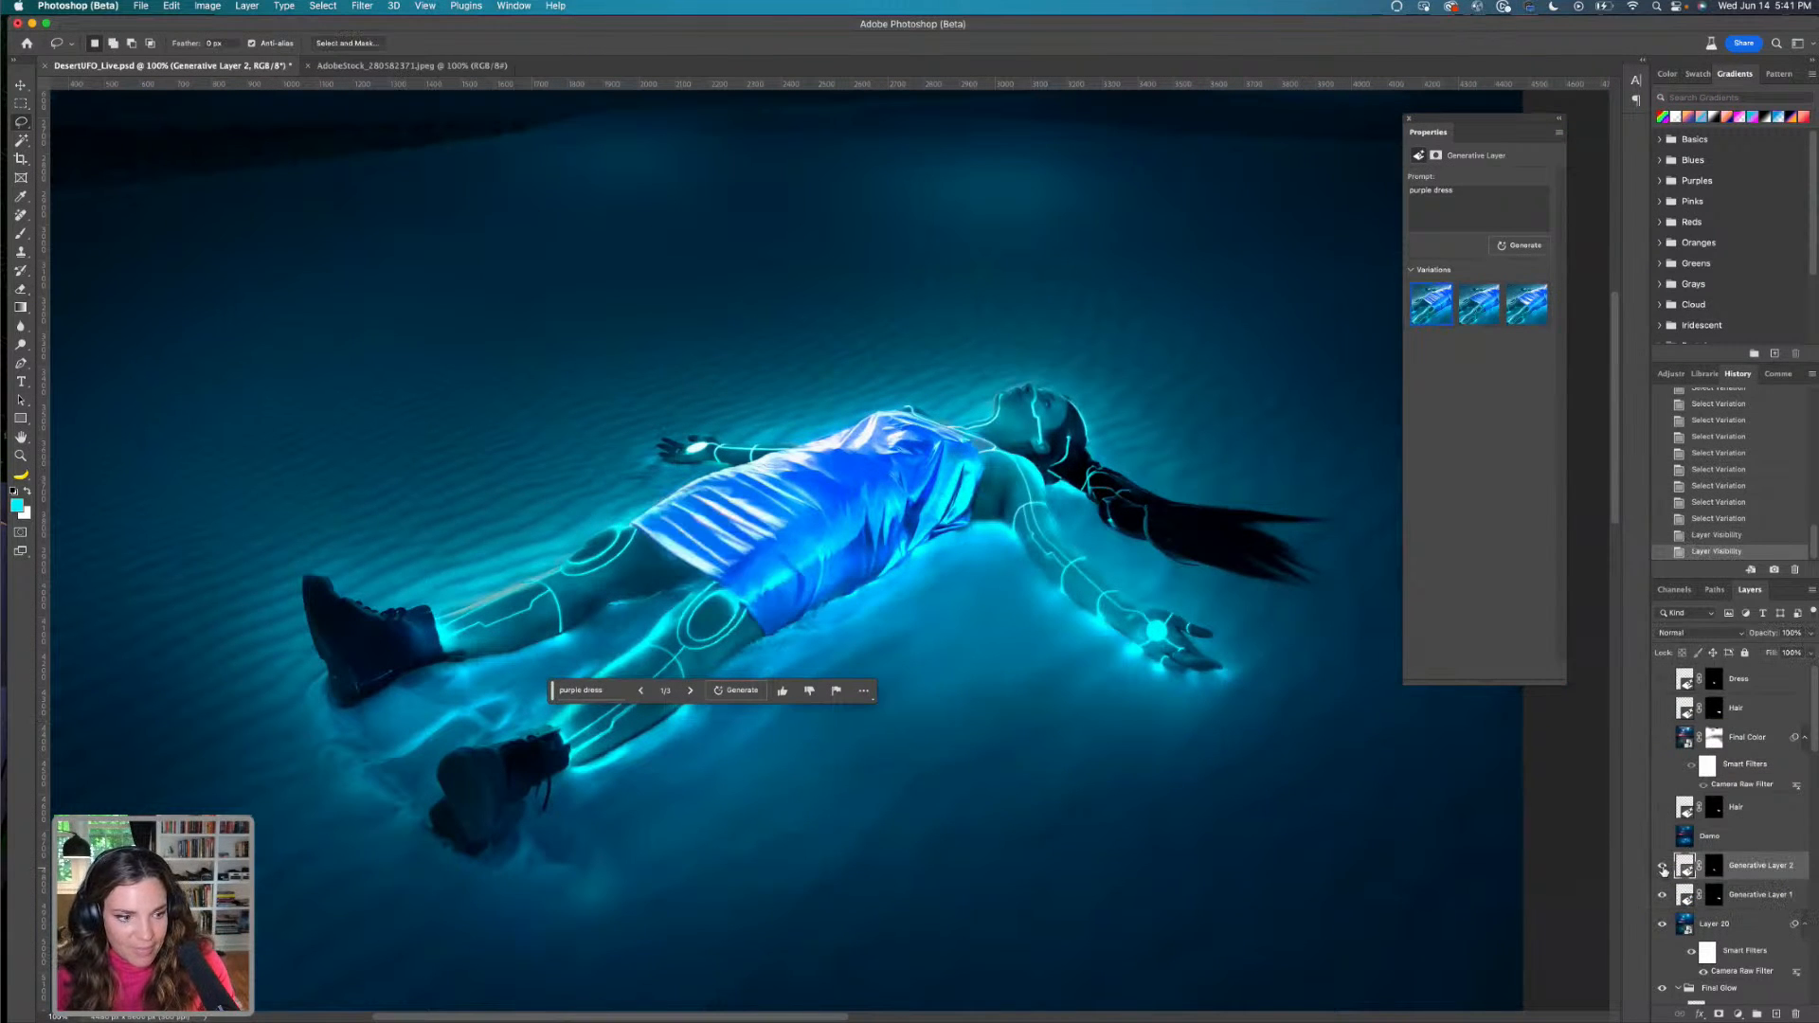
left_click(1662, 867, "alt")
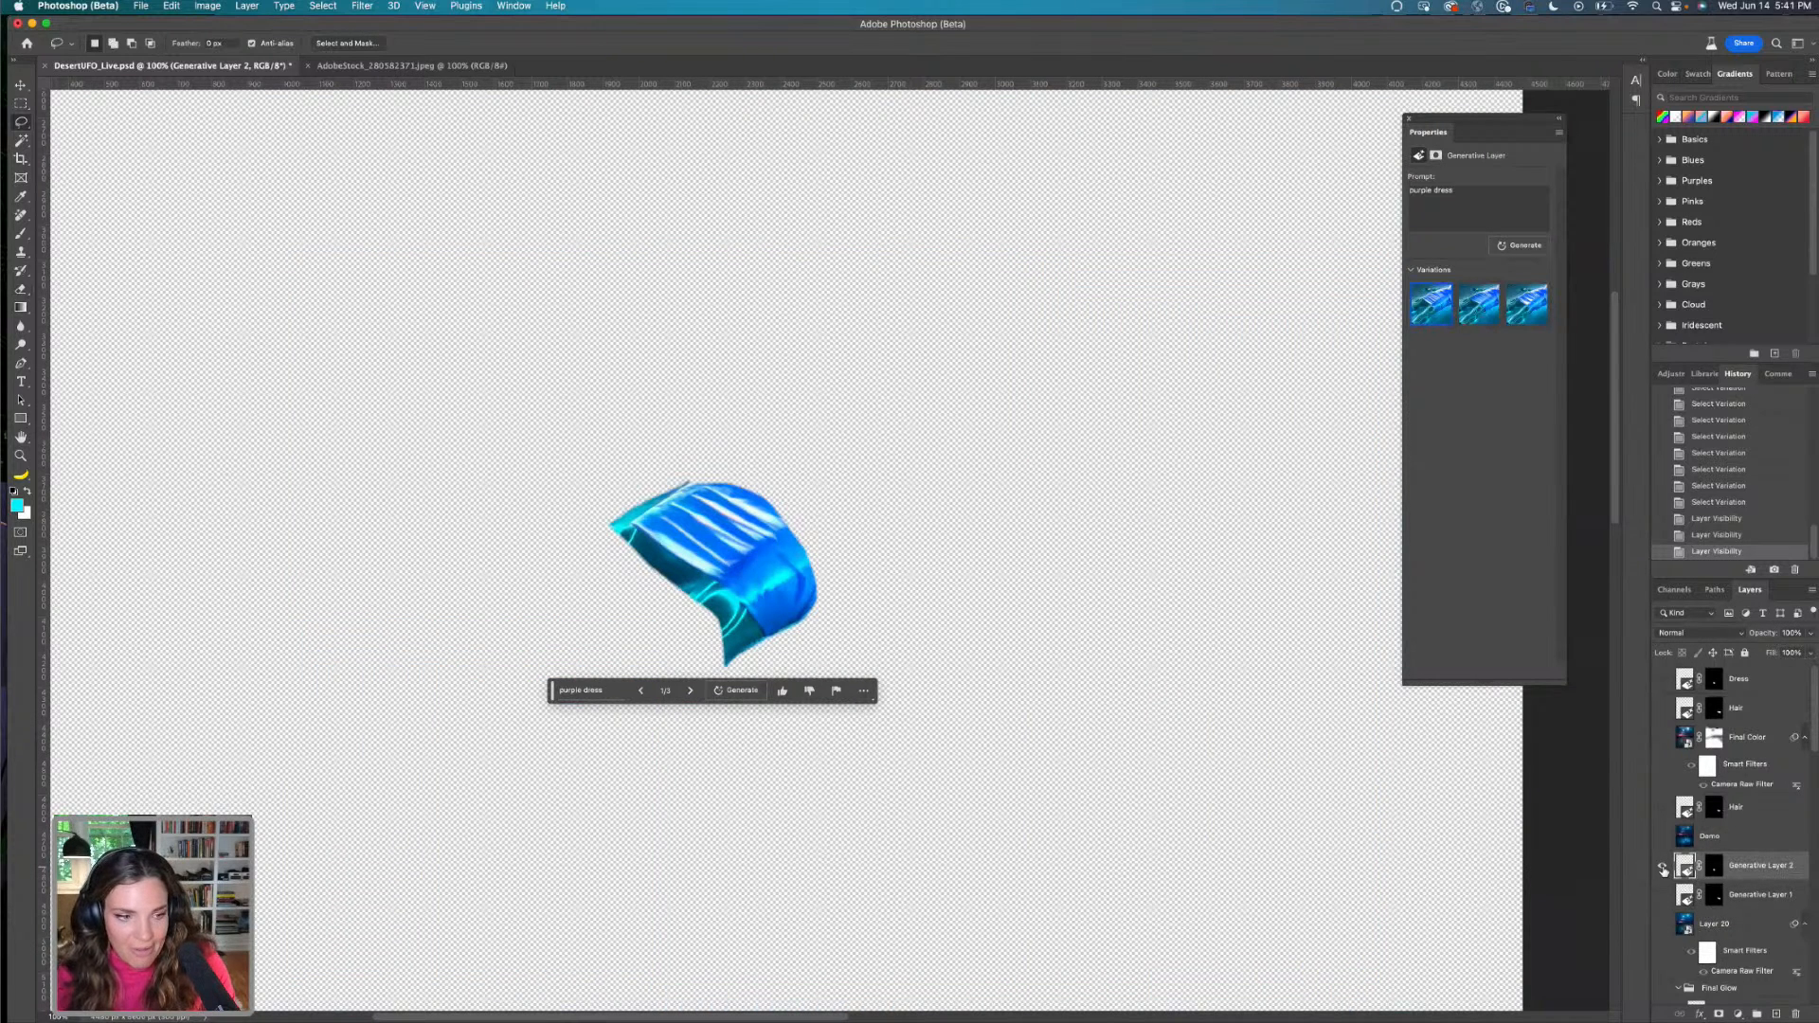
left_click(1663, 867, "alt")
left_click(1662, 868, "alt")
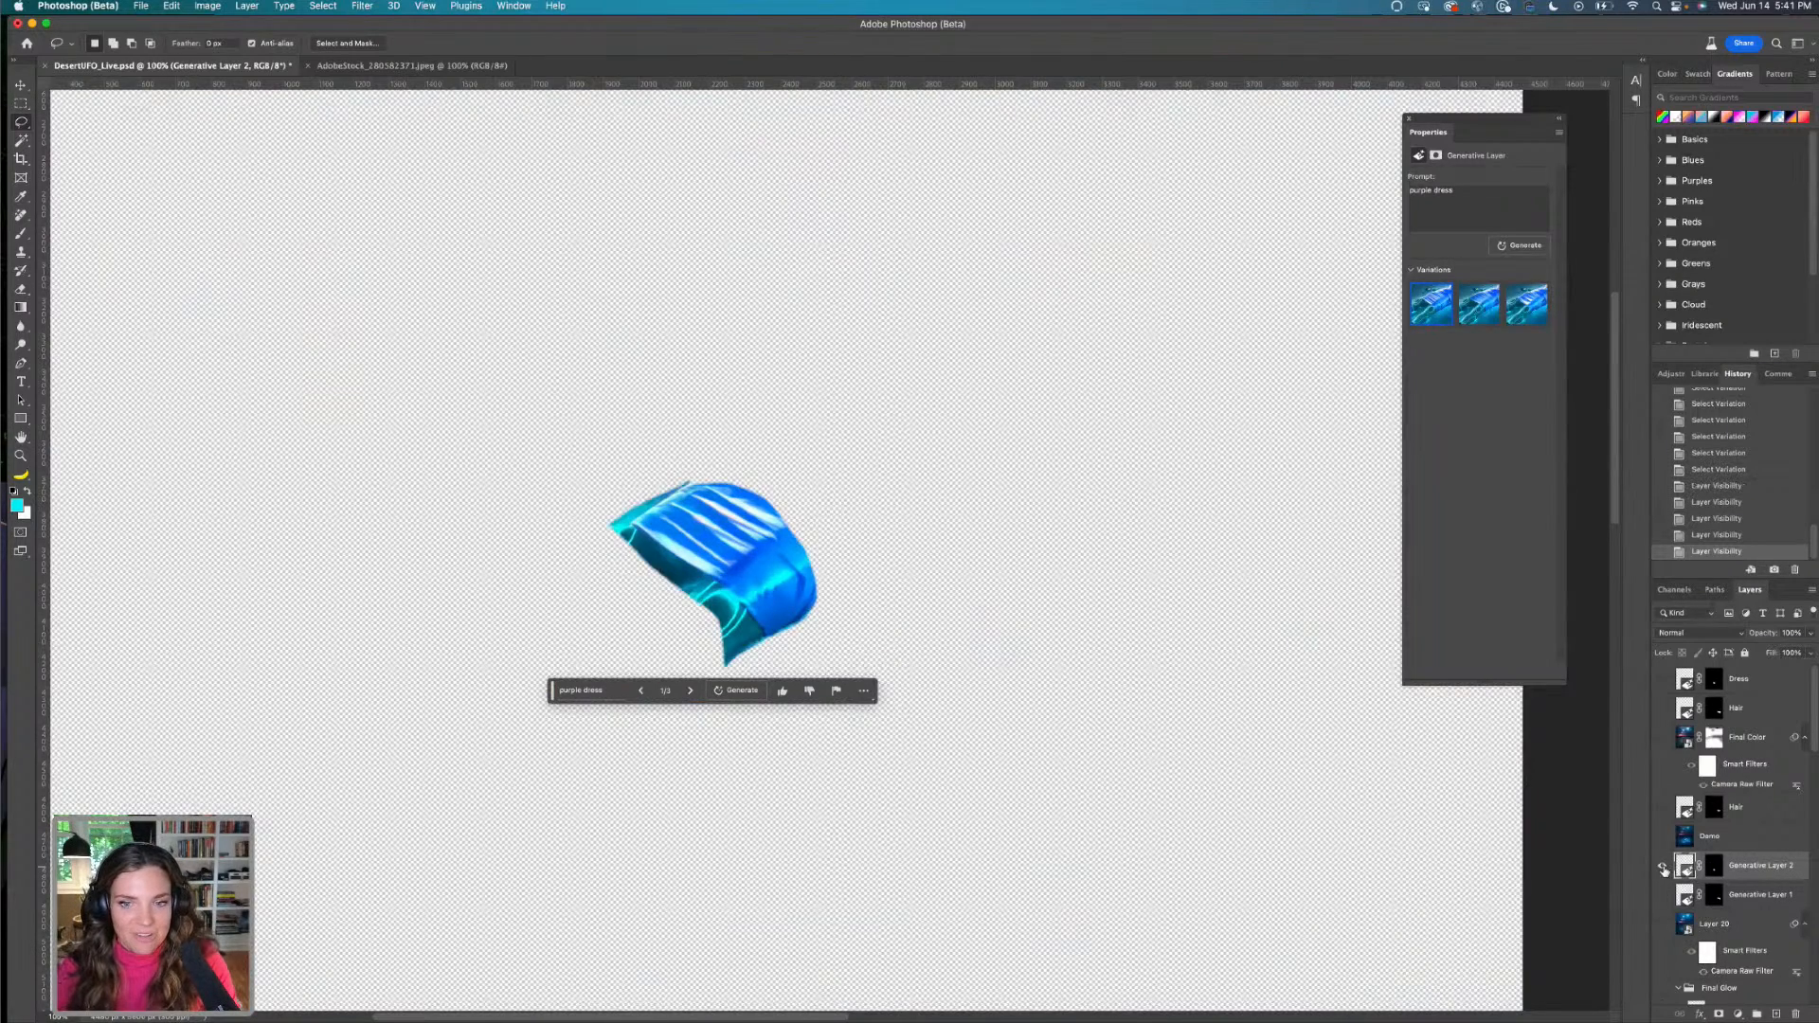
left_click(1663, 868, "alt")
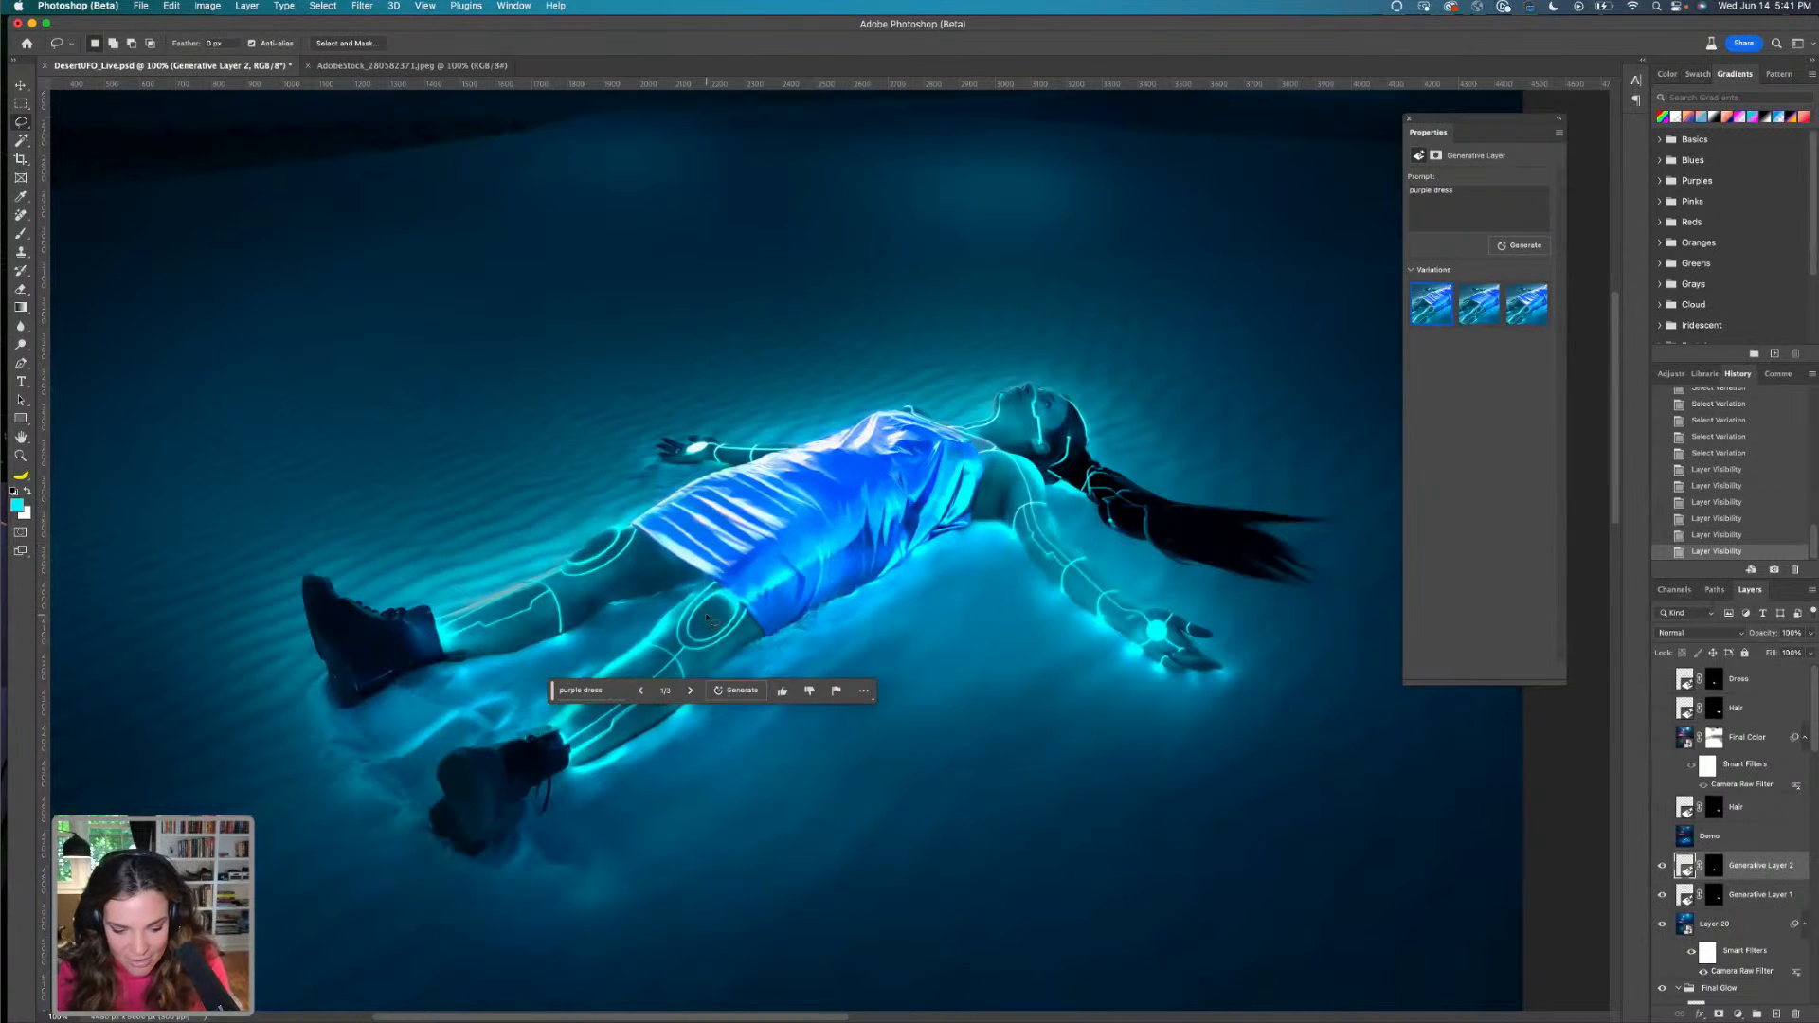
Examine the extended dress hem up close and within the full composite with the UFOs and lightning
key("super+plus")
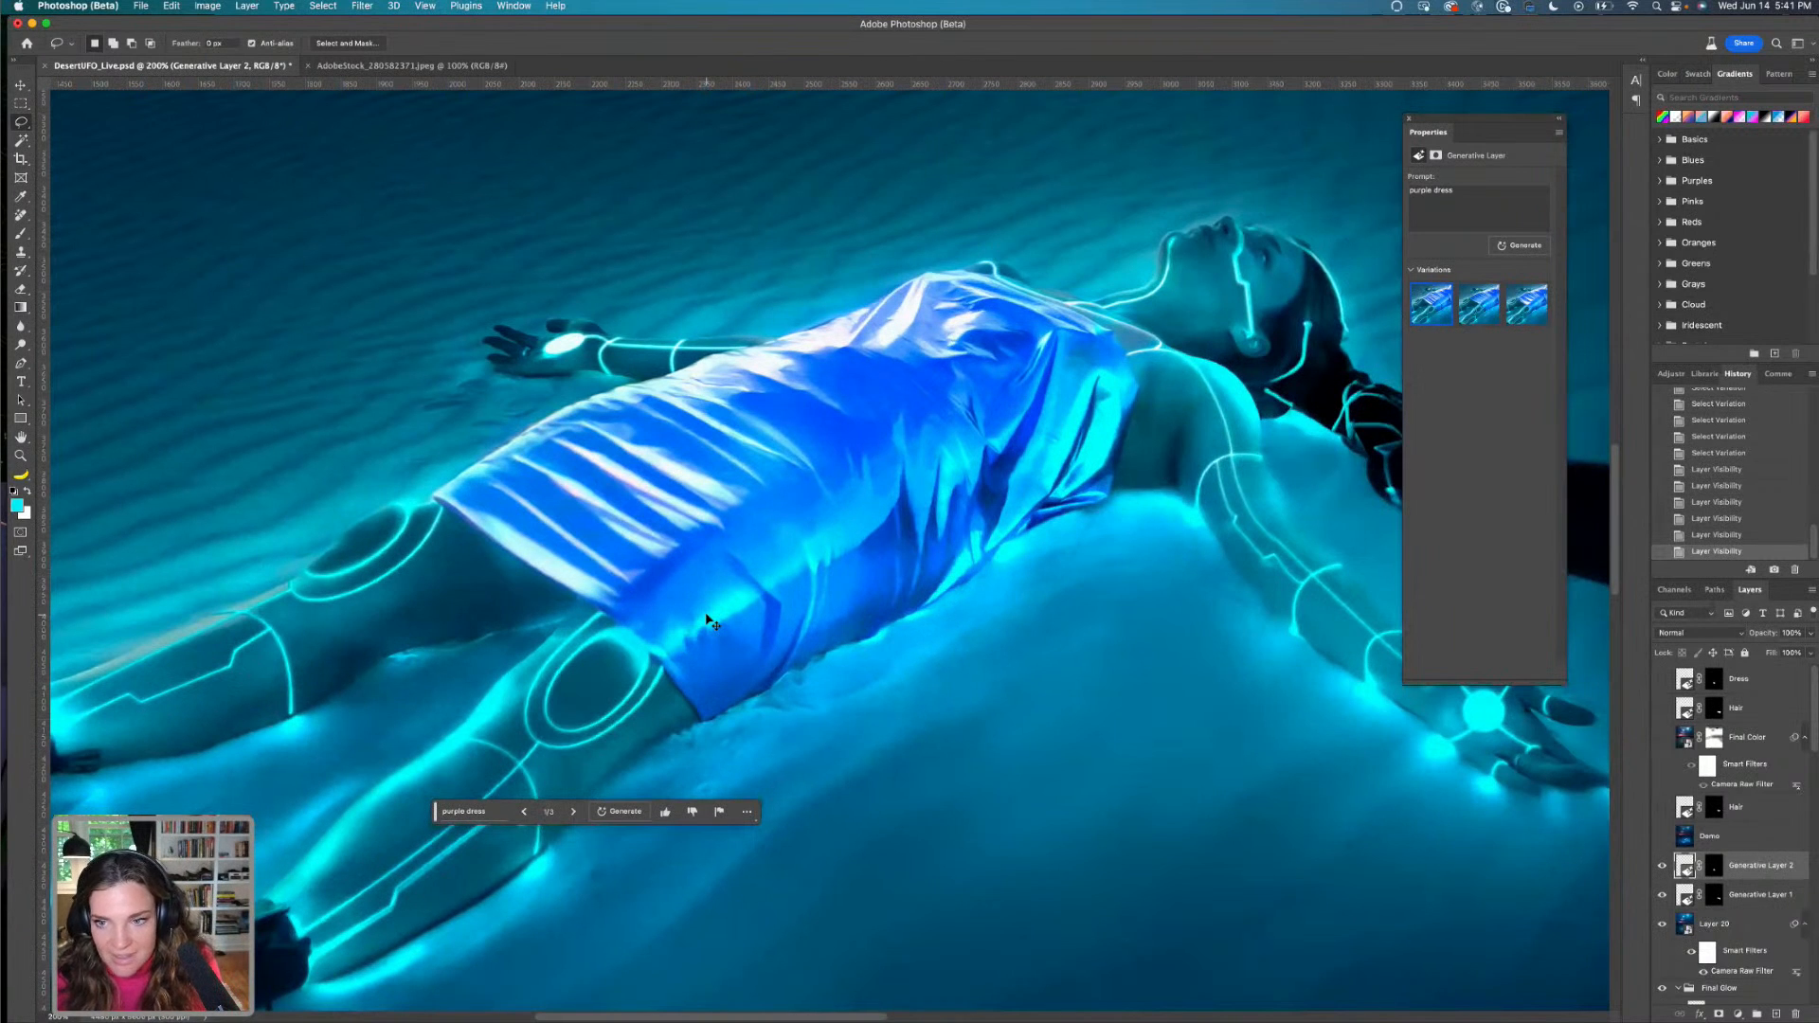
key("super+minus")
key("super+minus")
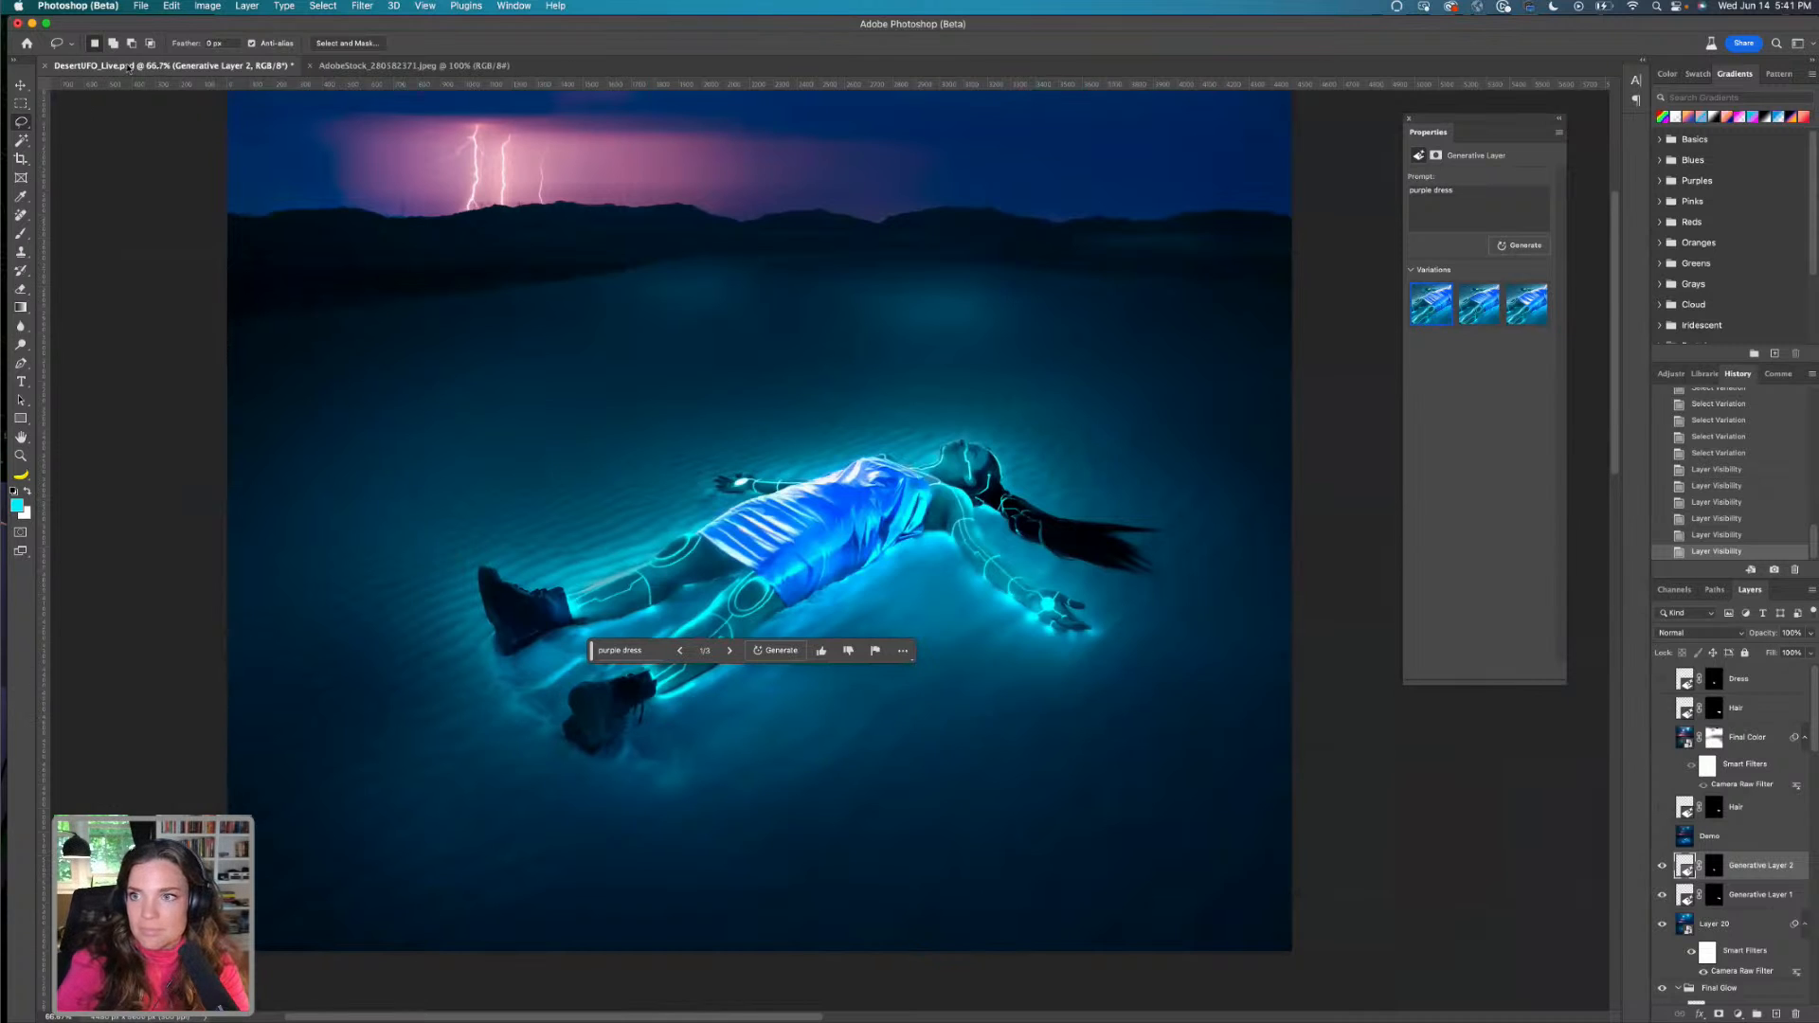
key("v")
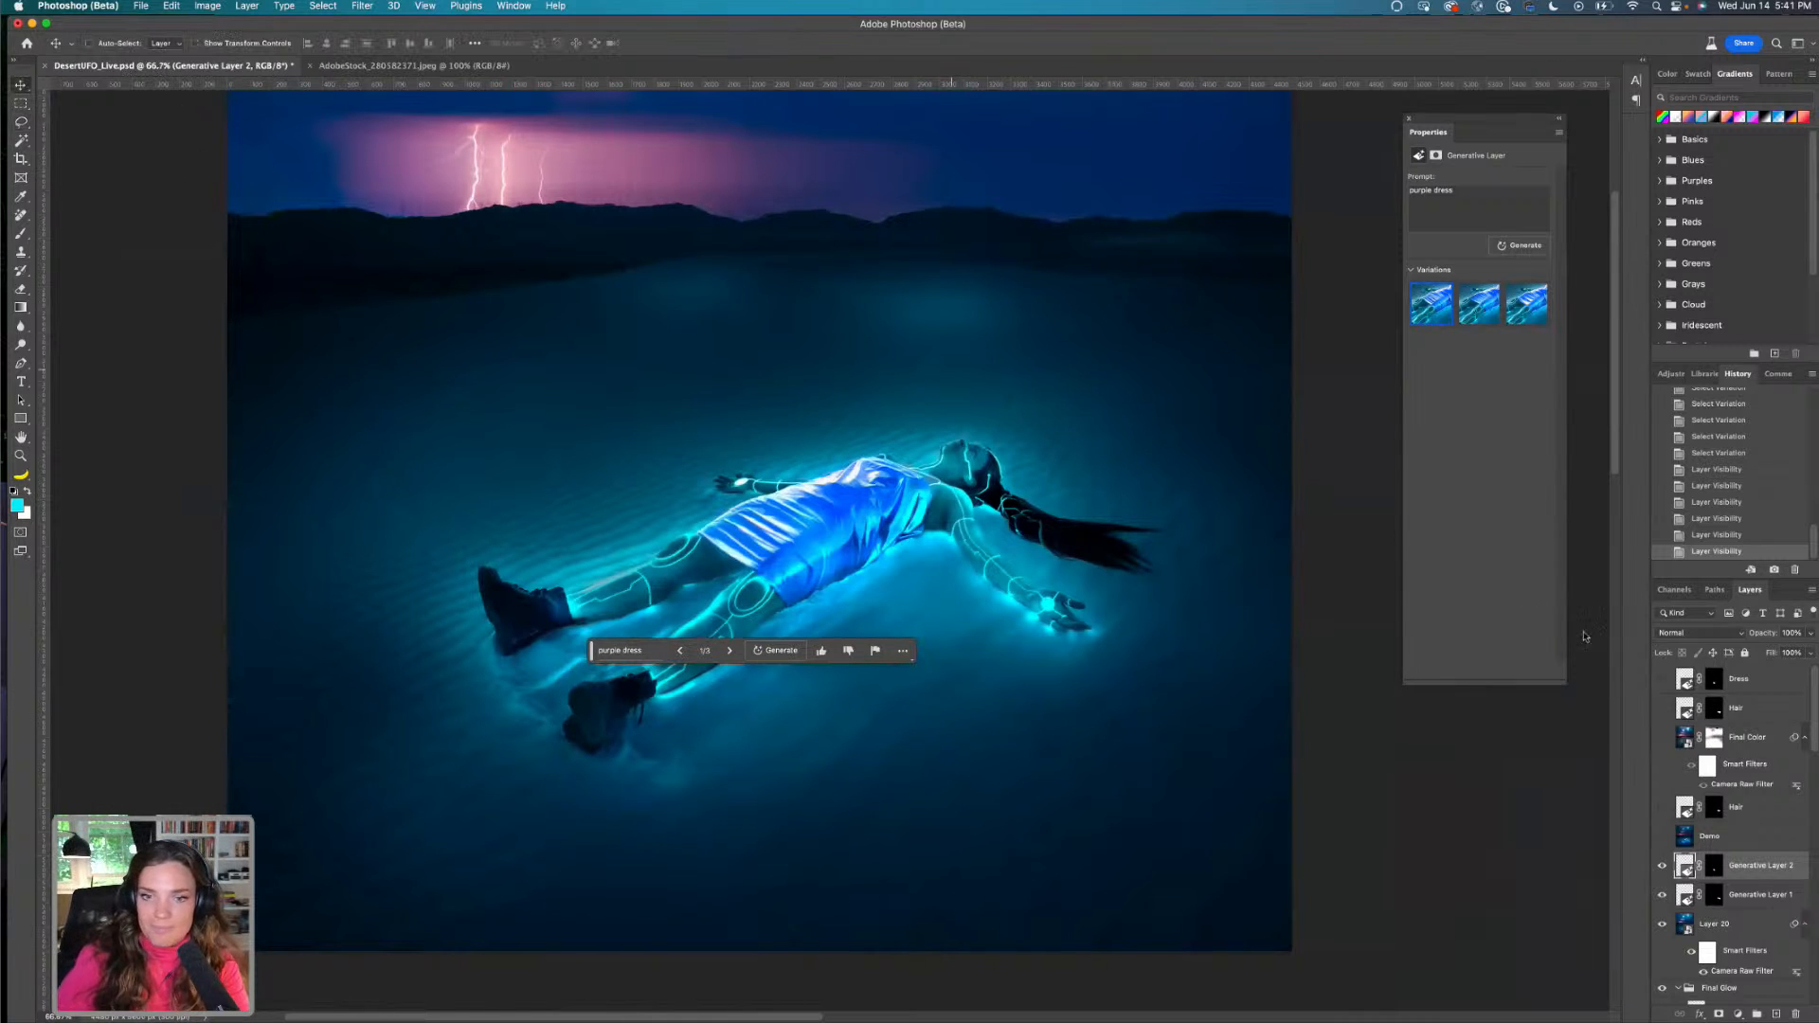
key("super+minus")
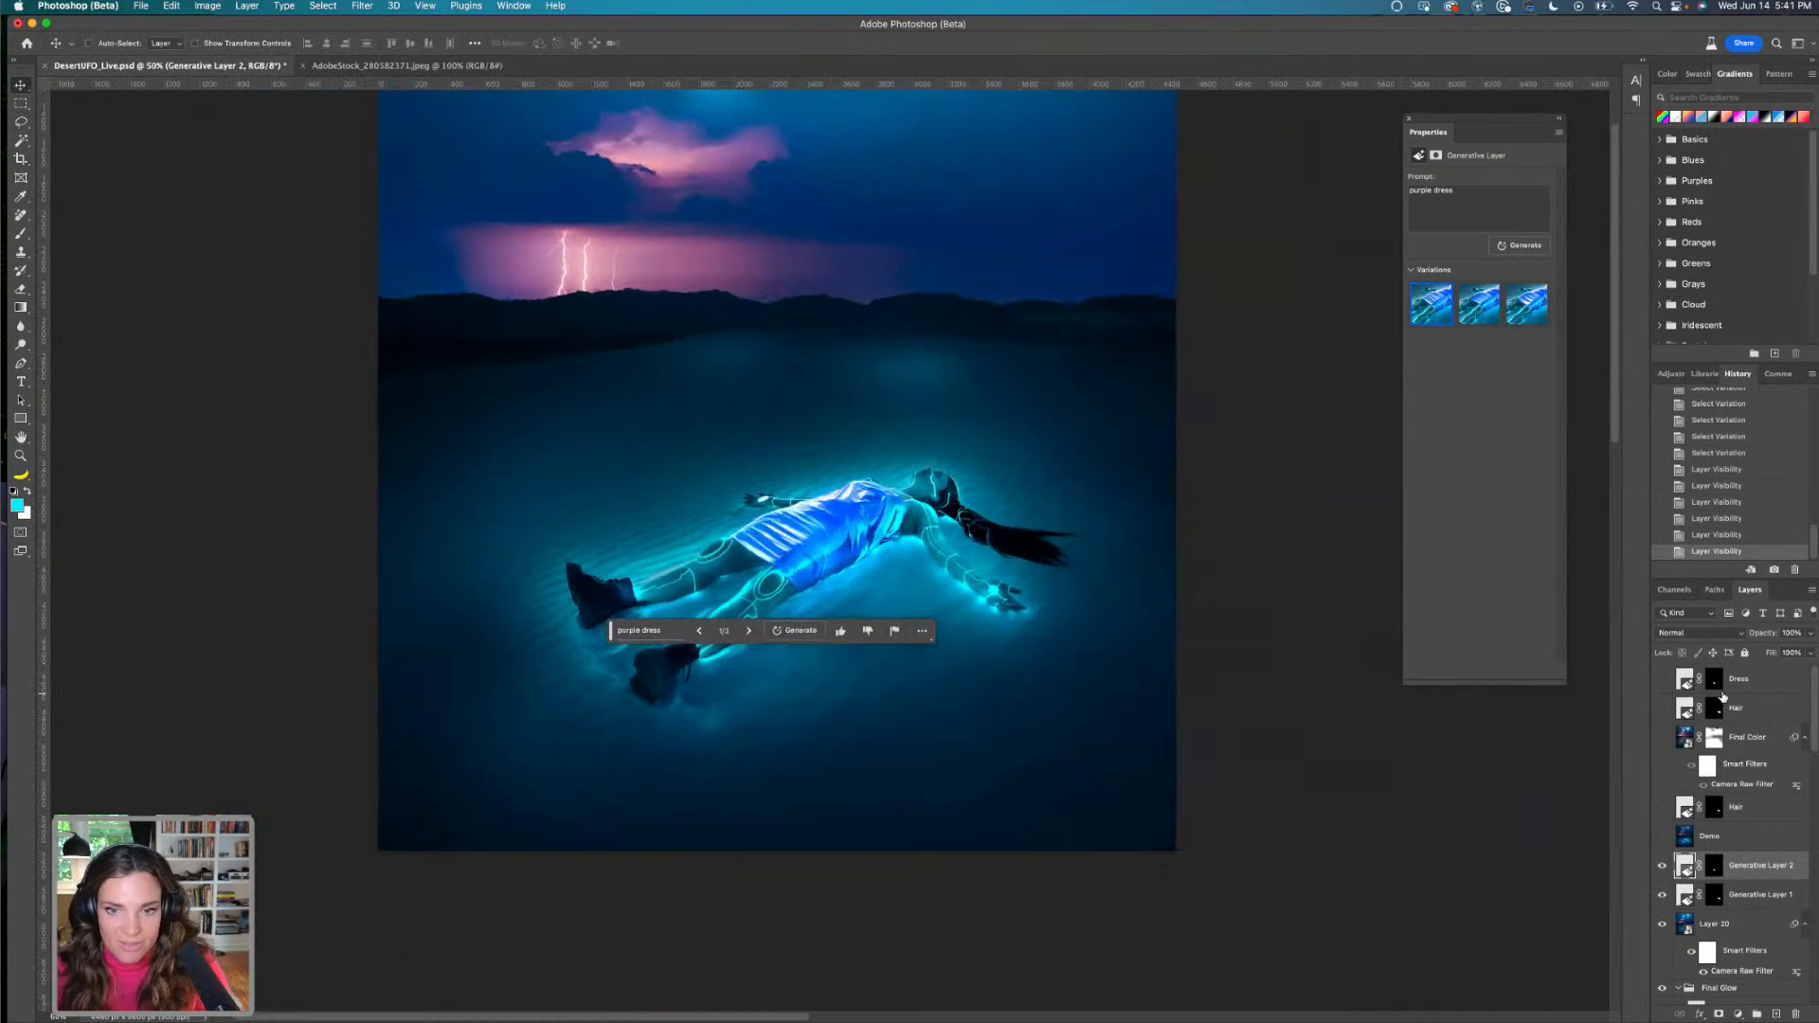
left_click_drag(765, 195, 788, 374)
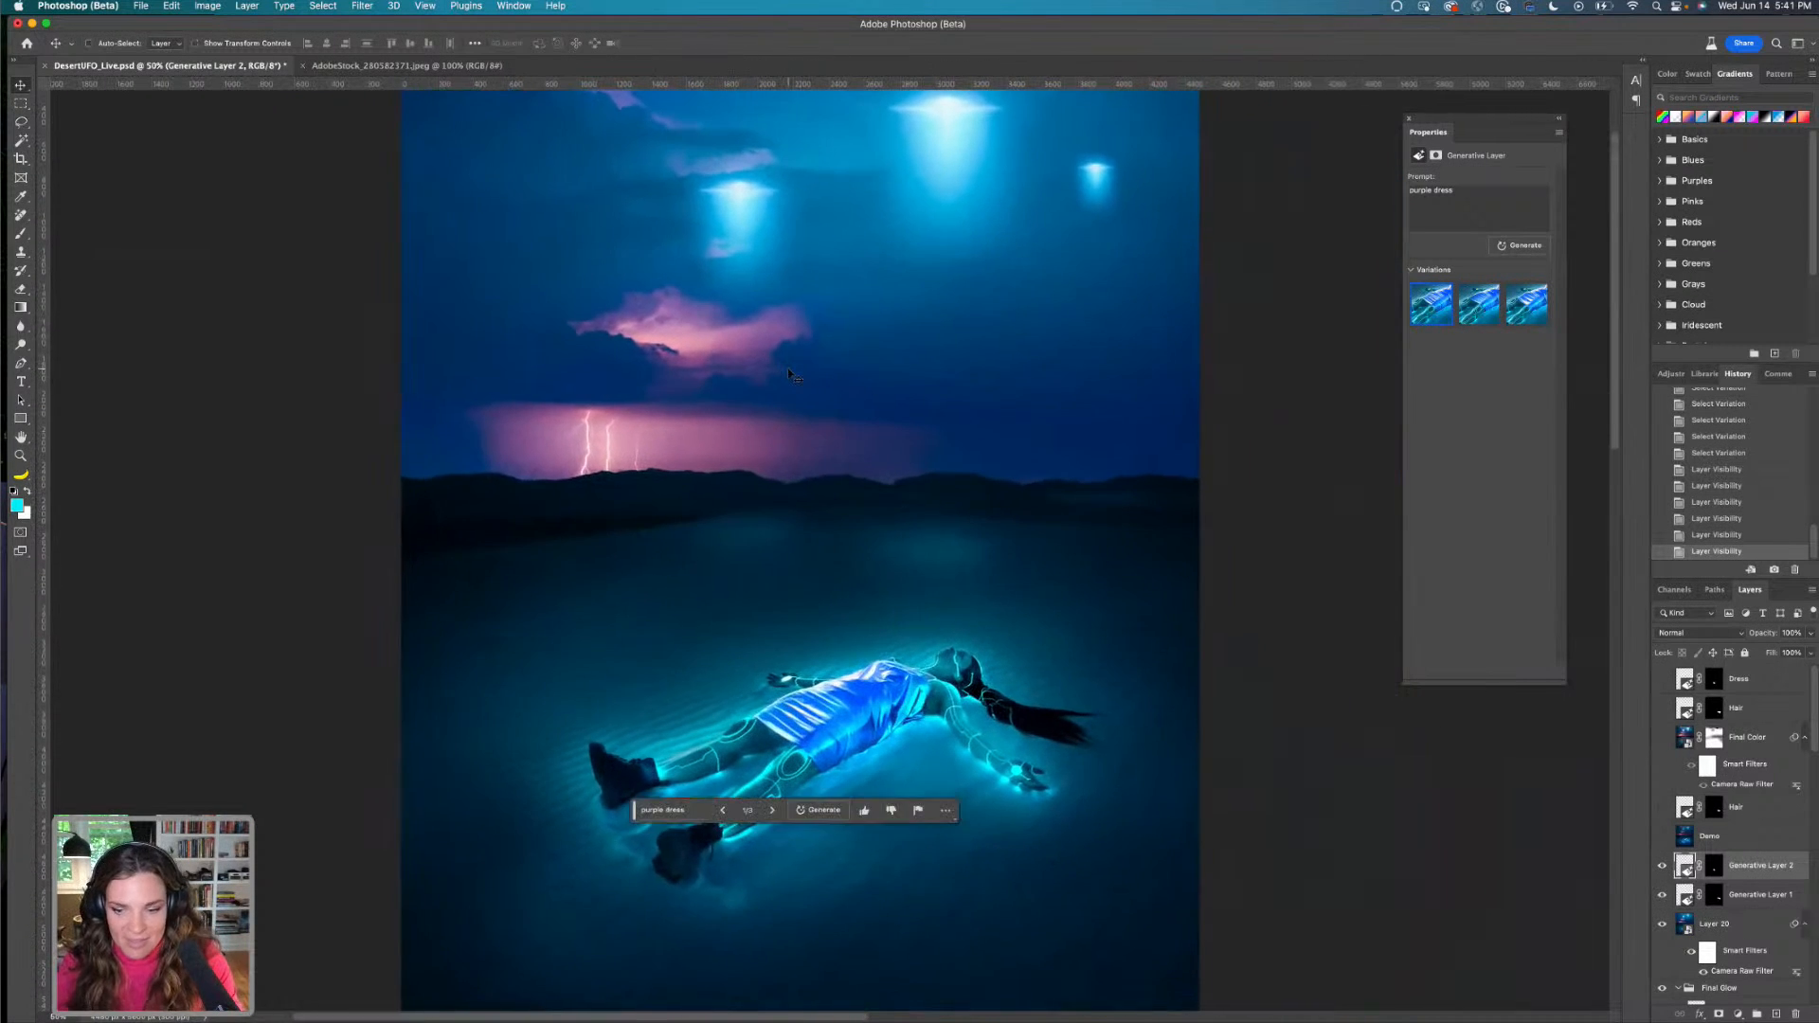
key("super+minus")
key("super+plus")
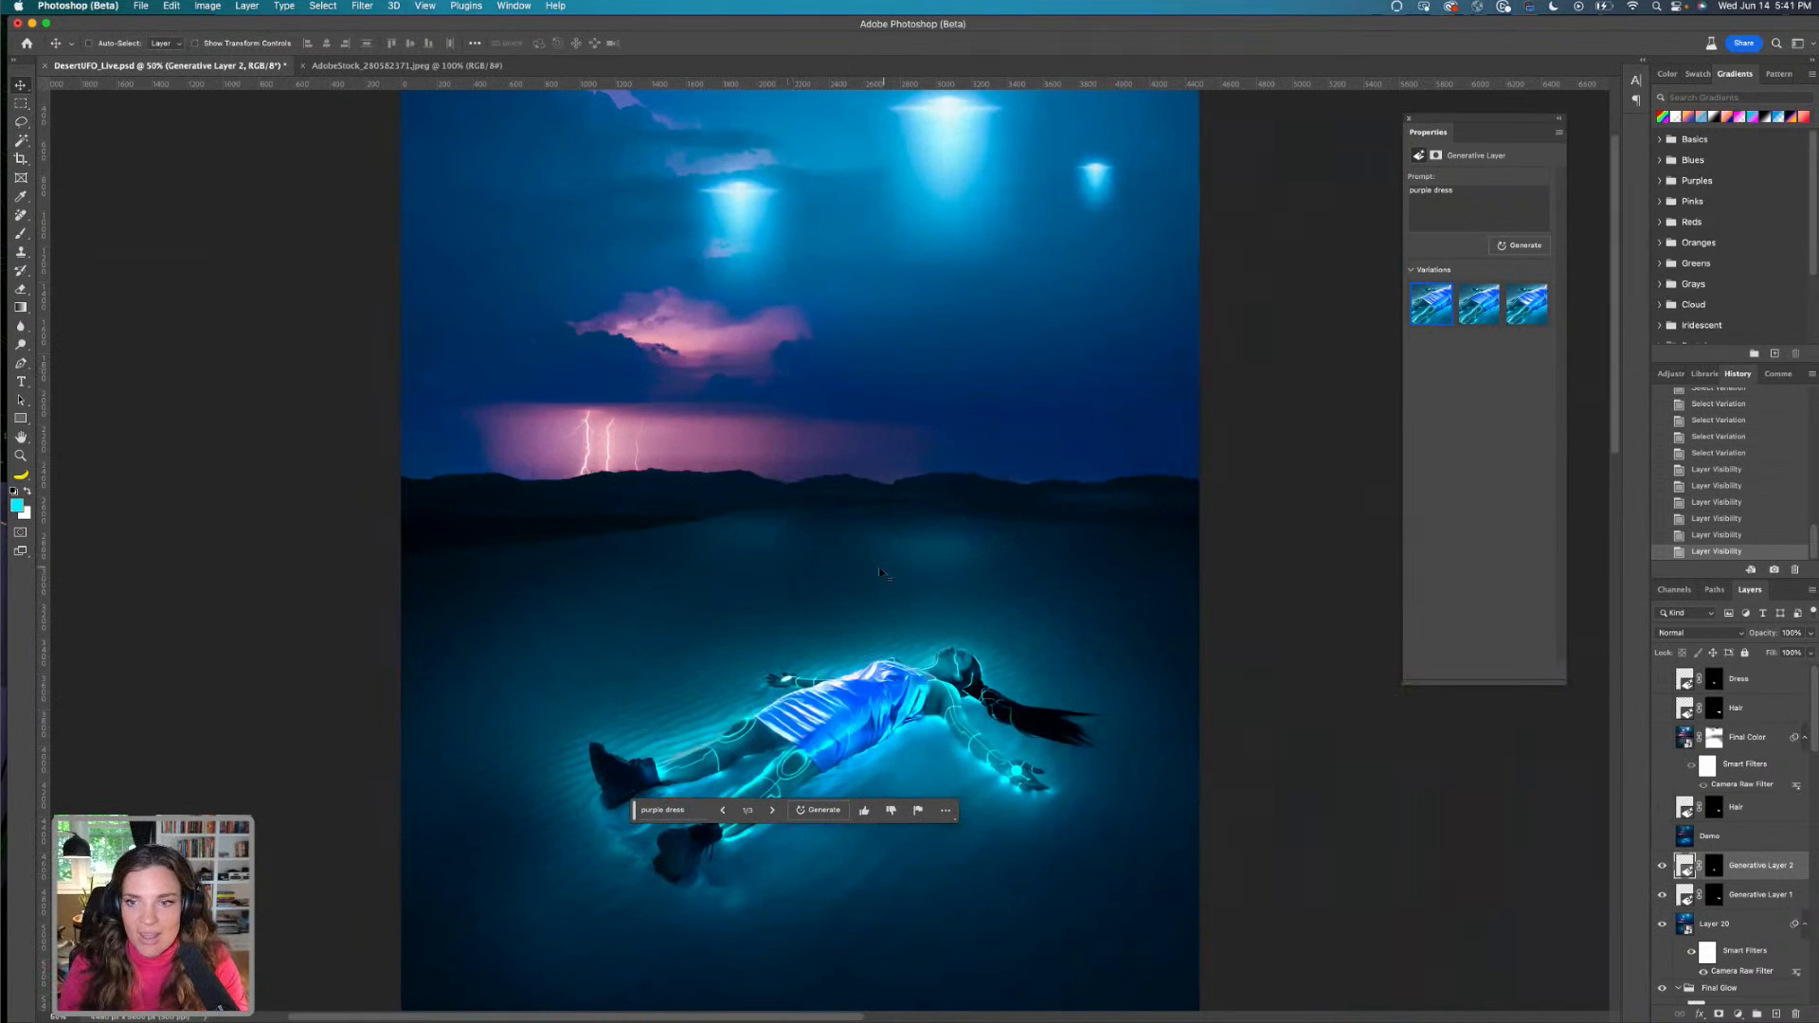
left_click(21, 121)
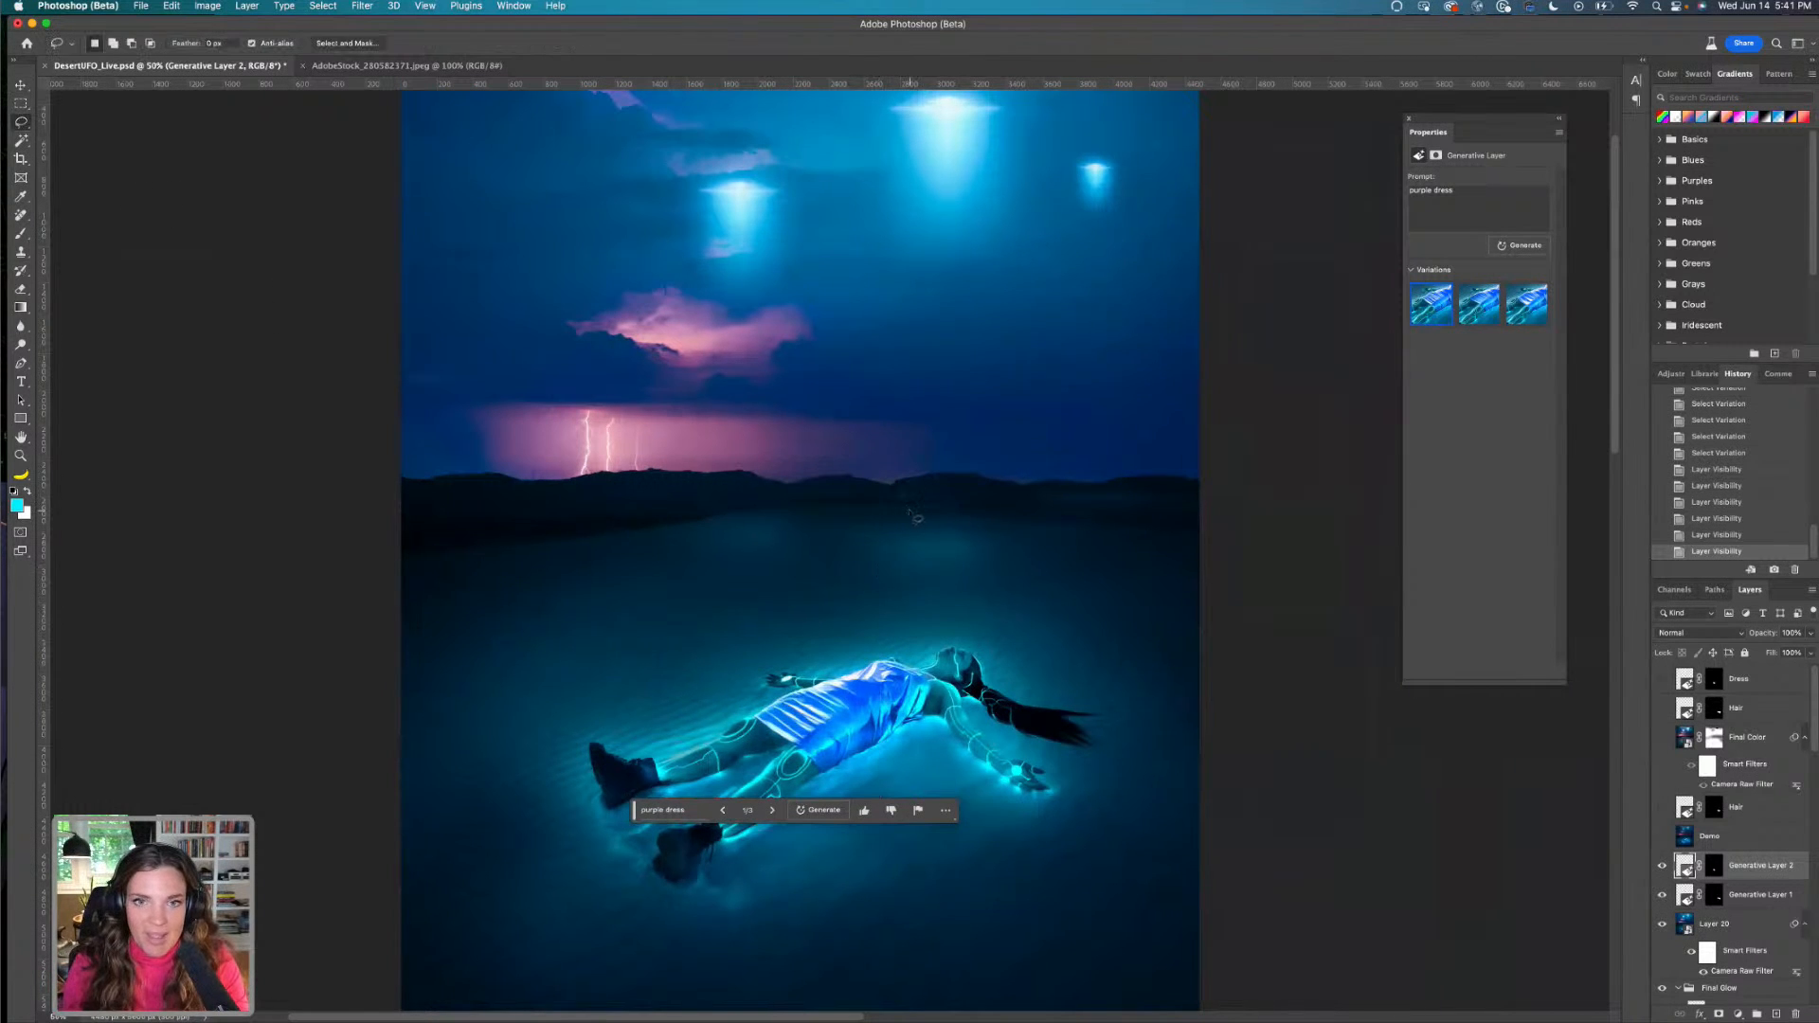
Show the Final Color layer together with the upper Hair layer and the Dress layer
key("super+minus")
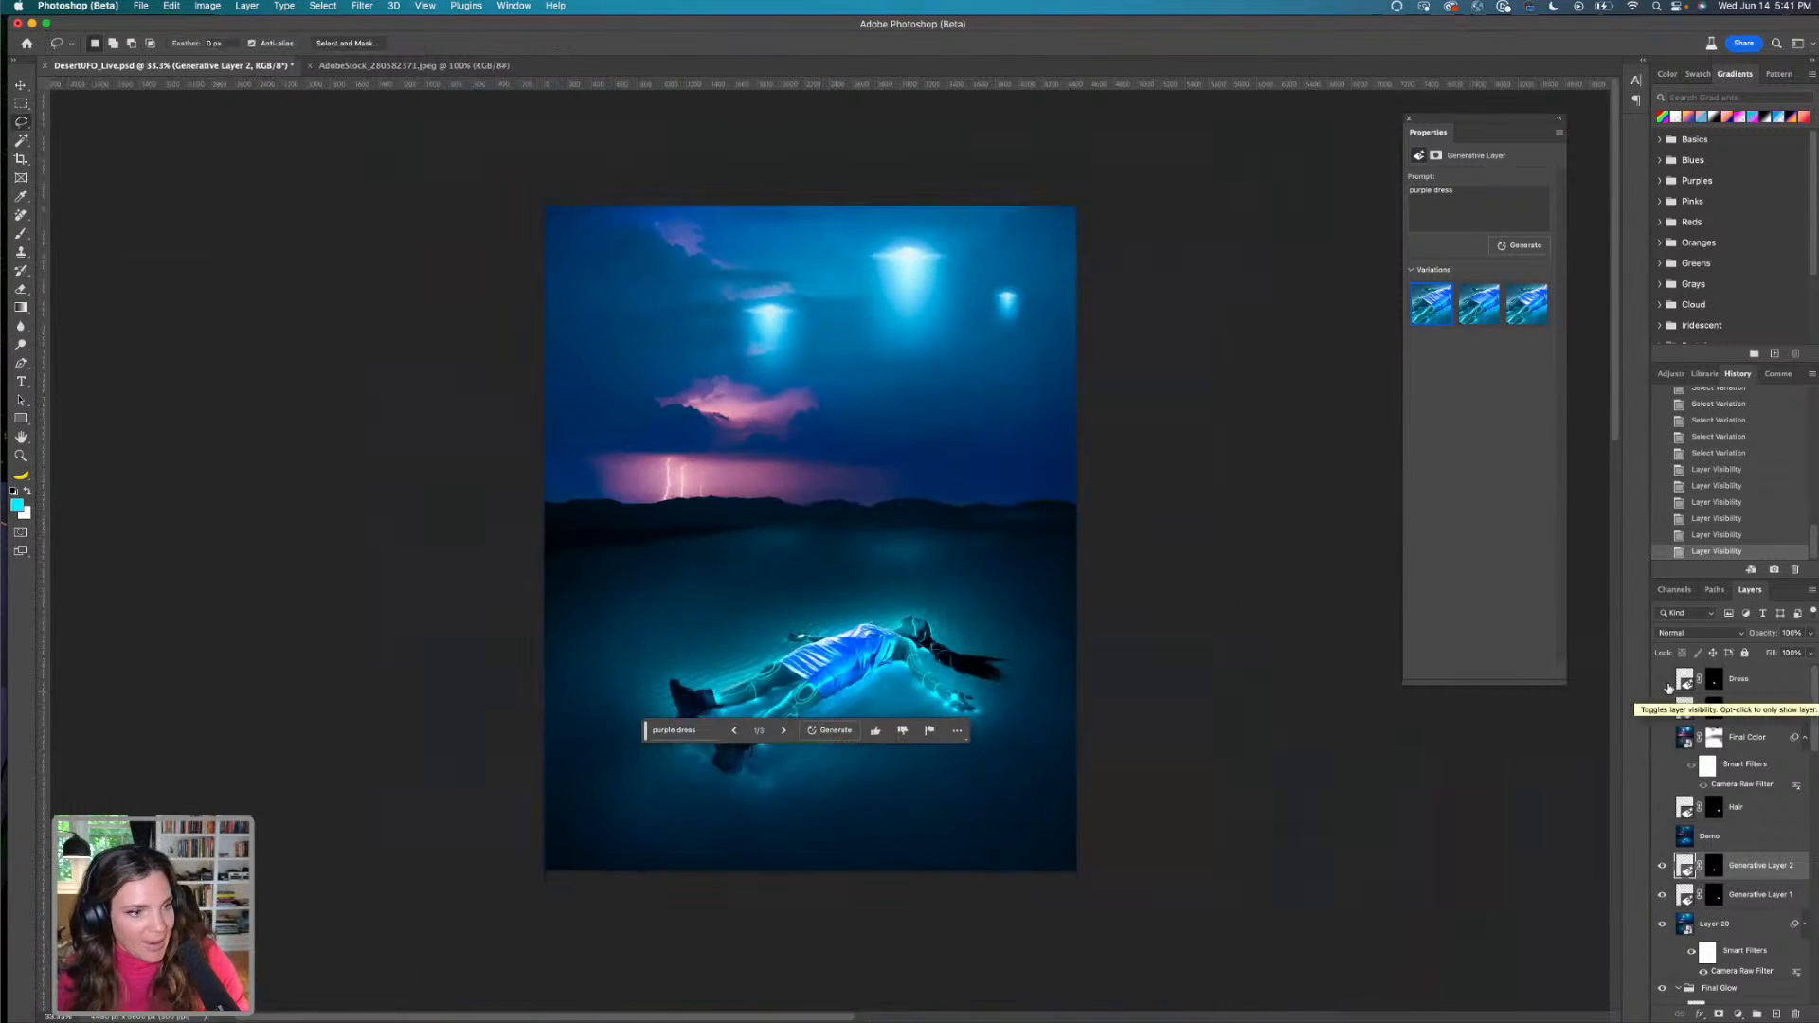
left_click(1662, 680)
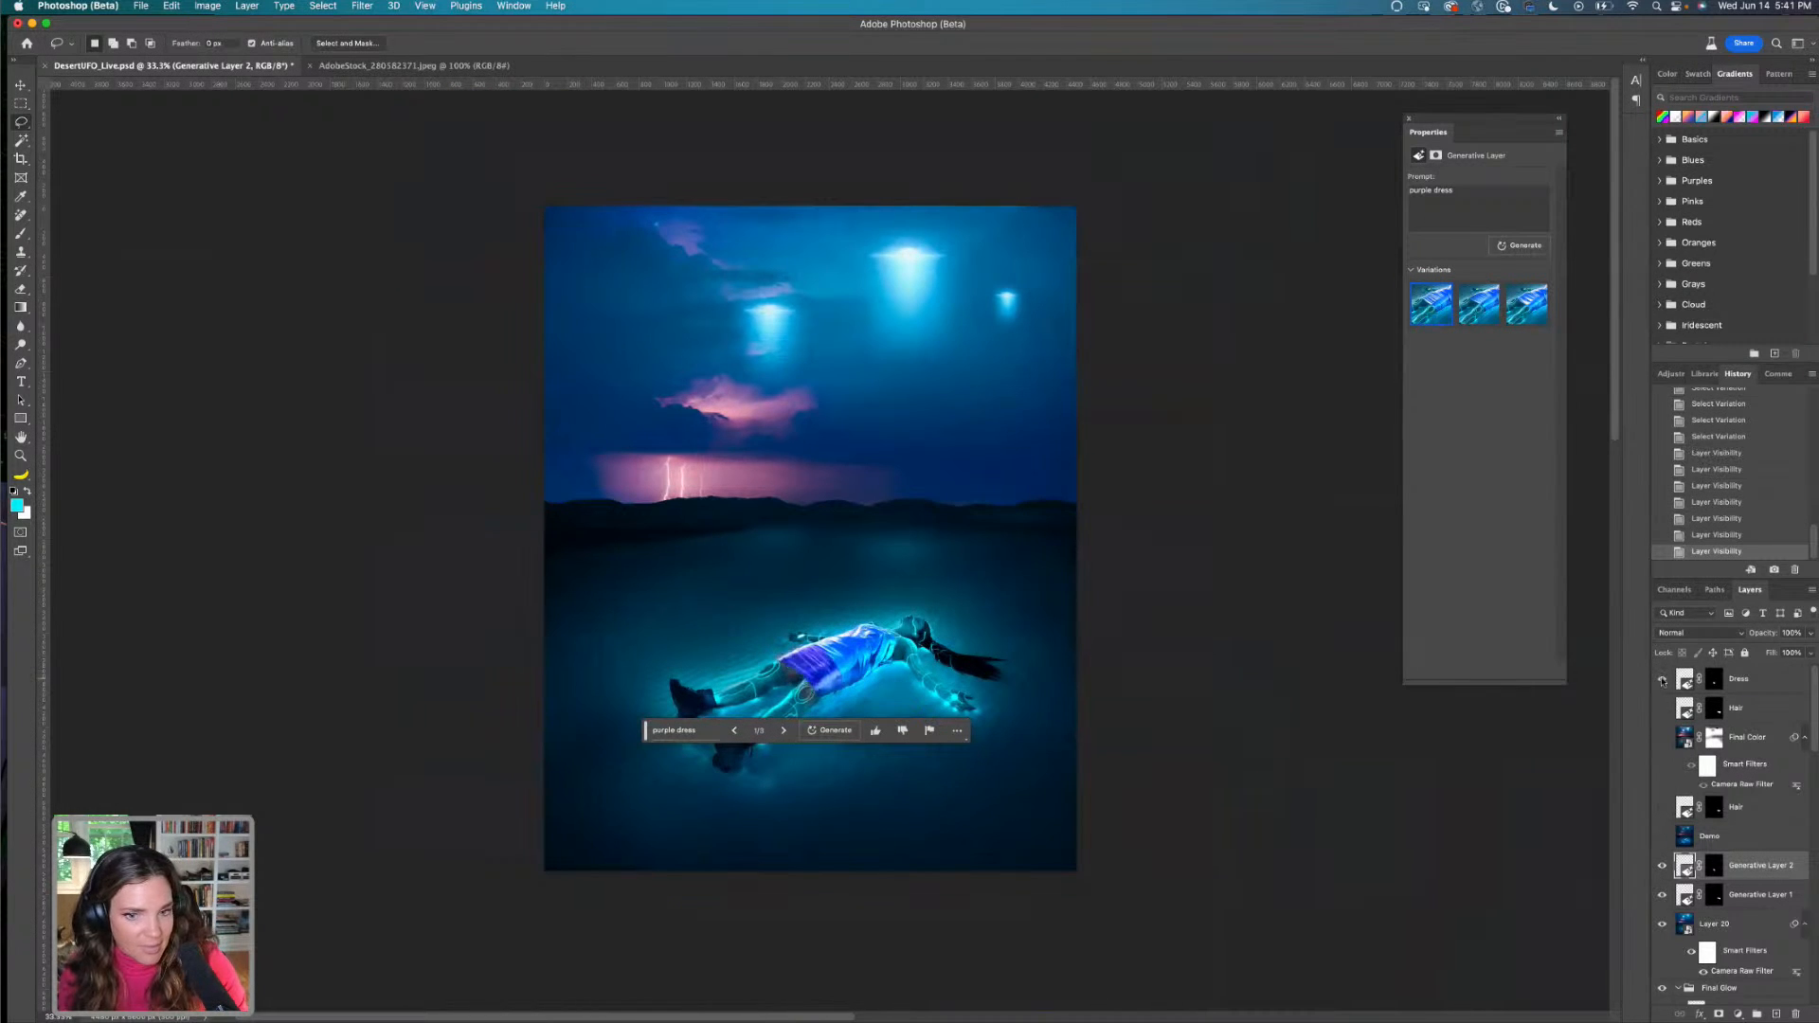
left_click(1662, 737)
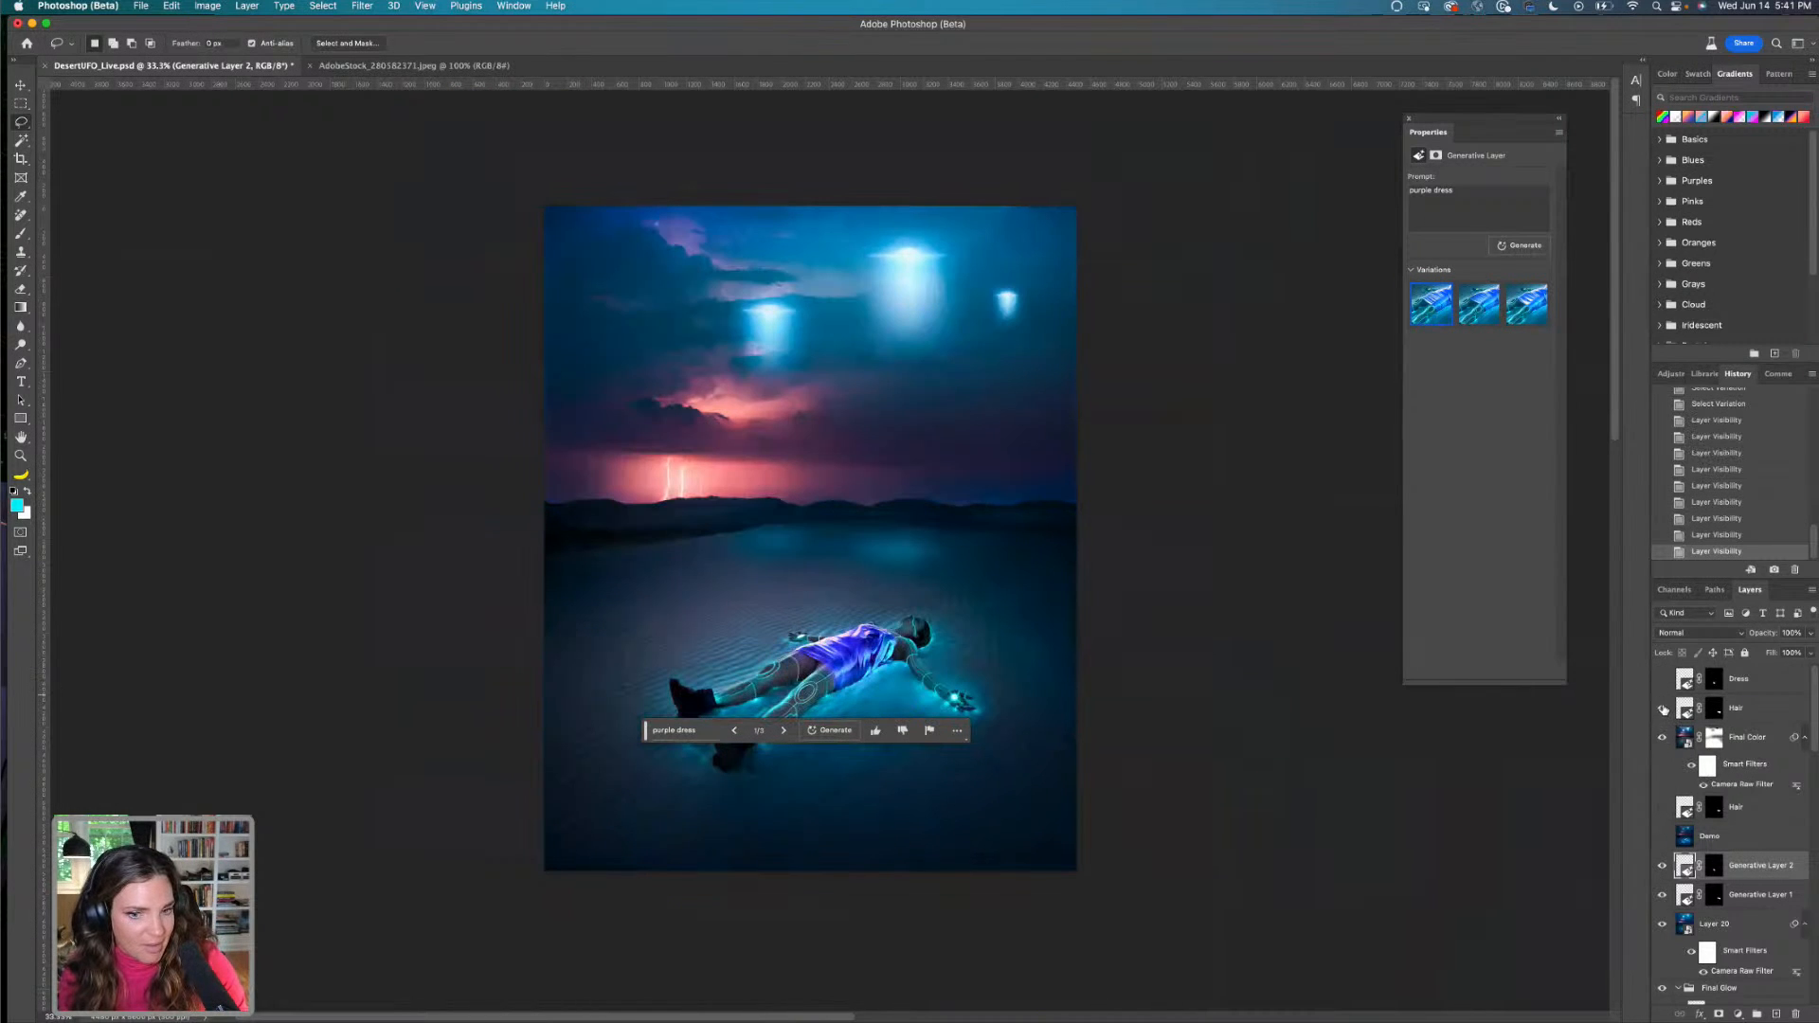
left_click(1661, 708)
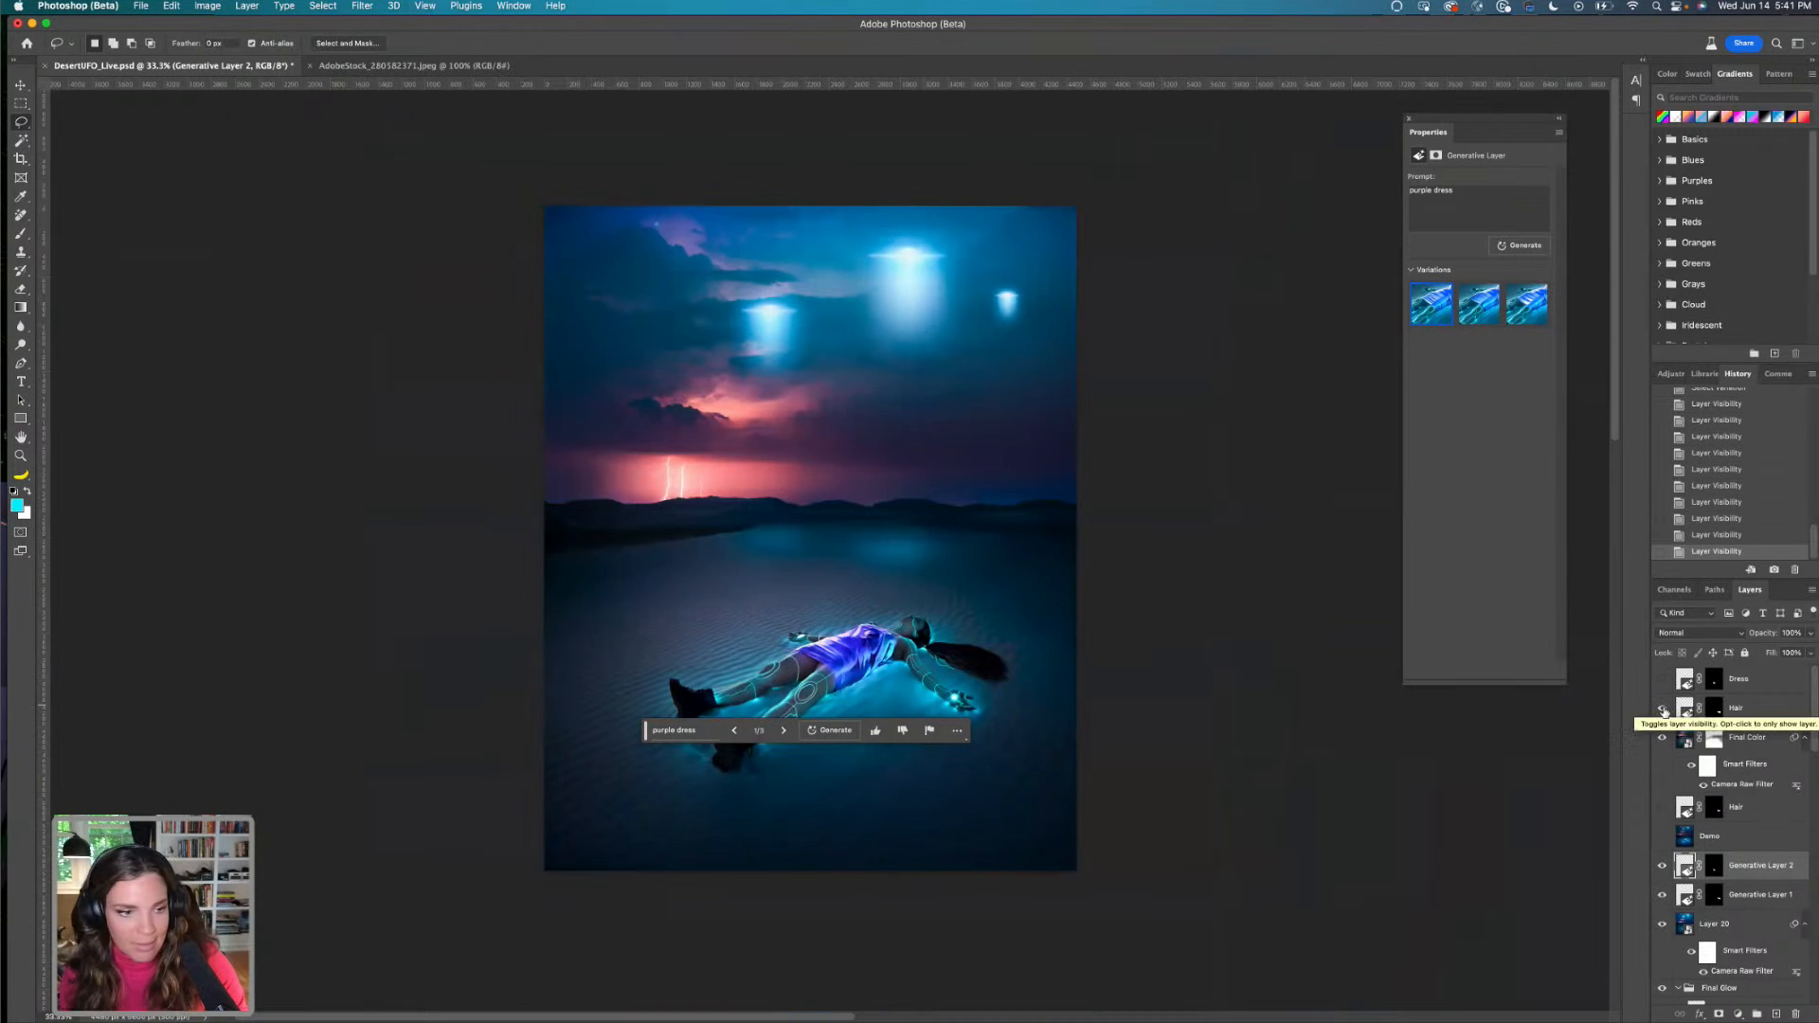
left_click(1661, 681)
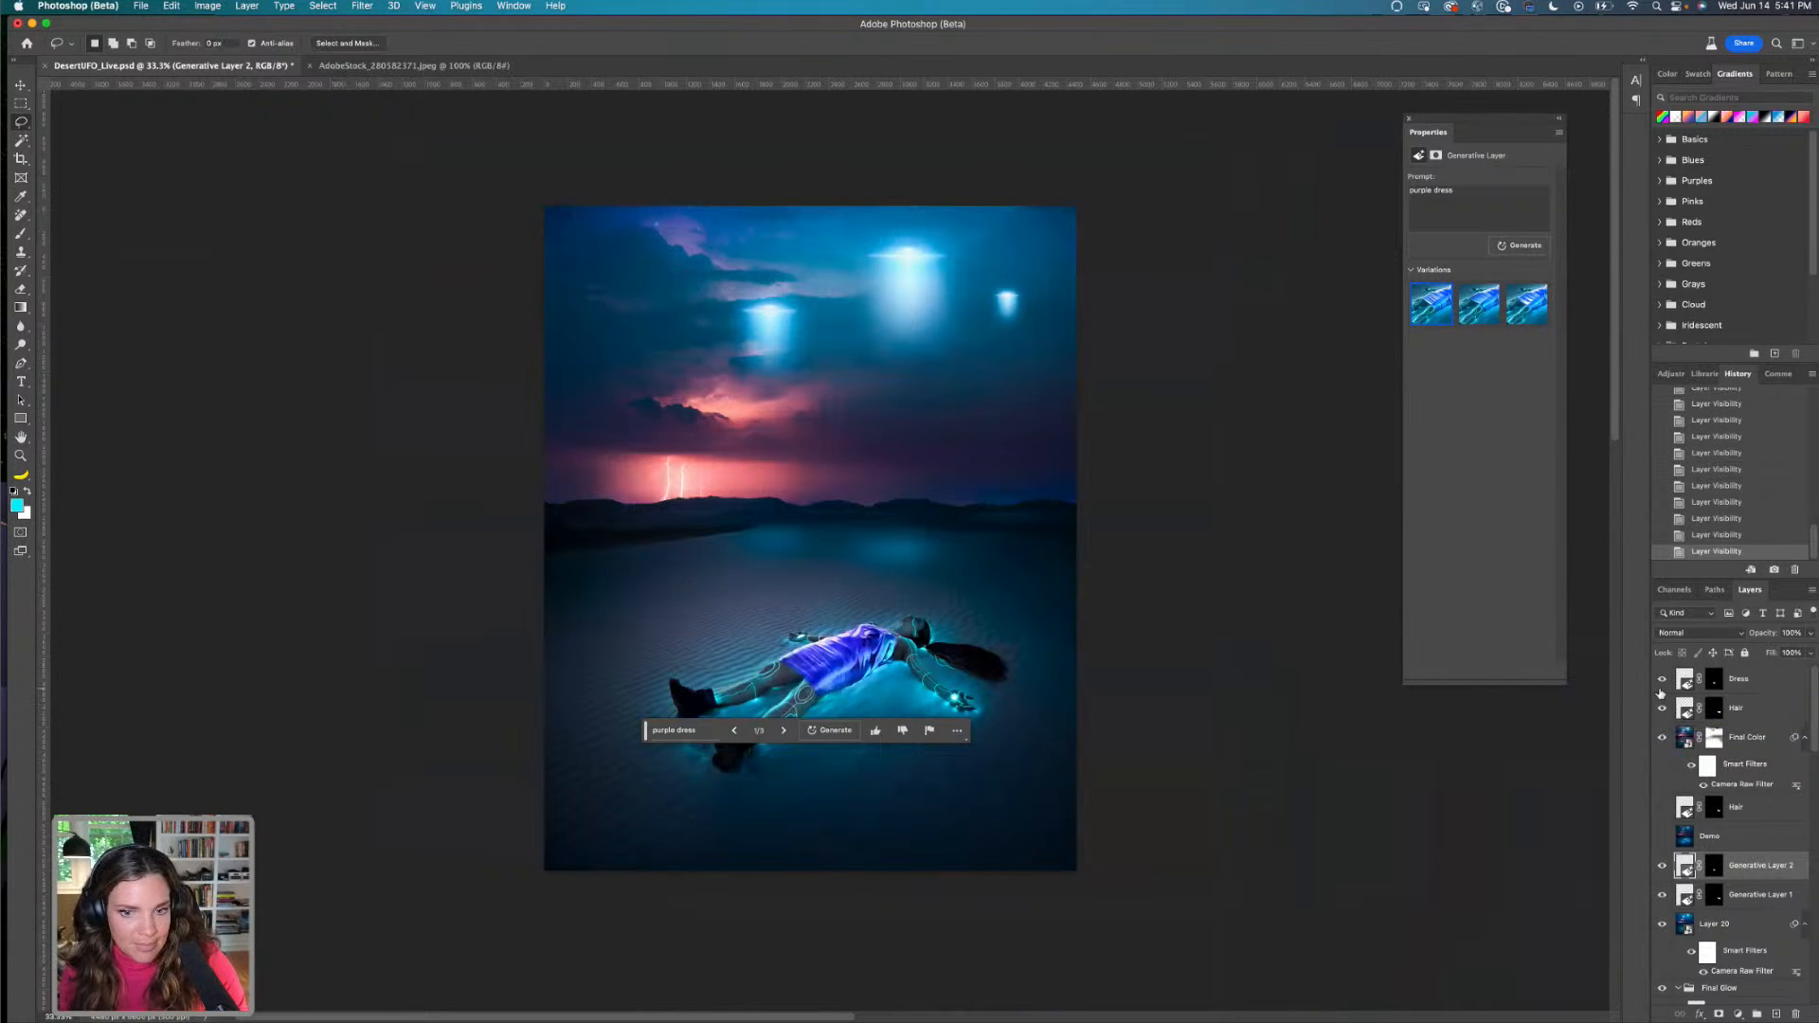
Hide the Dress and upper Hair layers, leaving Final Color shown over the composite
left_click(1660, 692)
left_click(1662, 708)
key("super+plus")
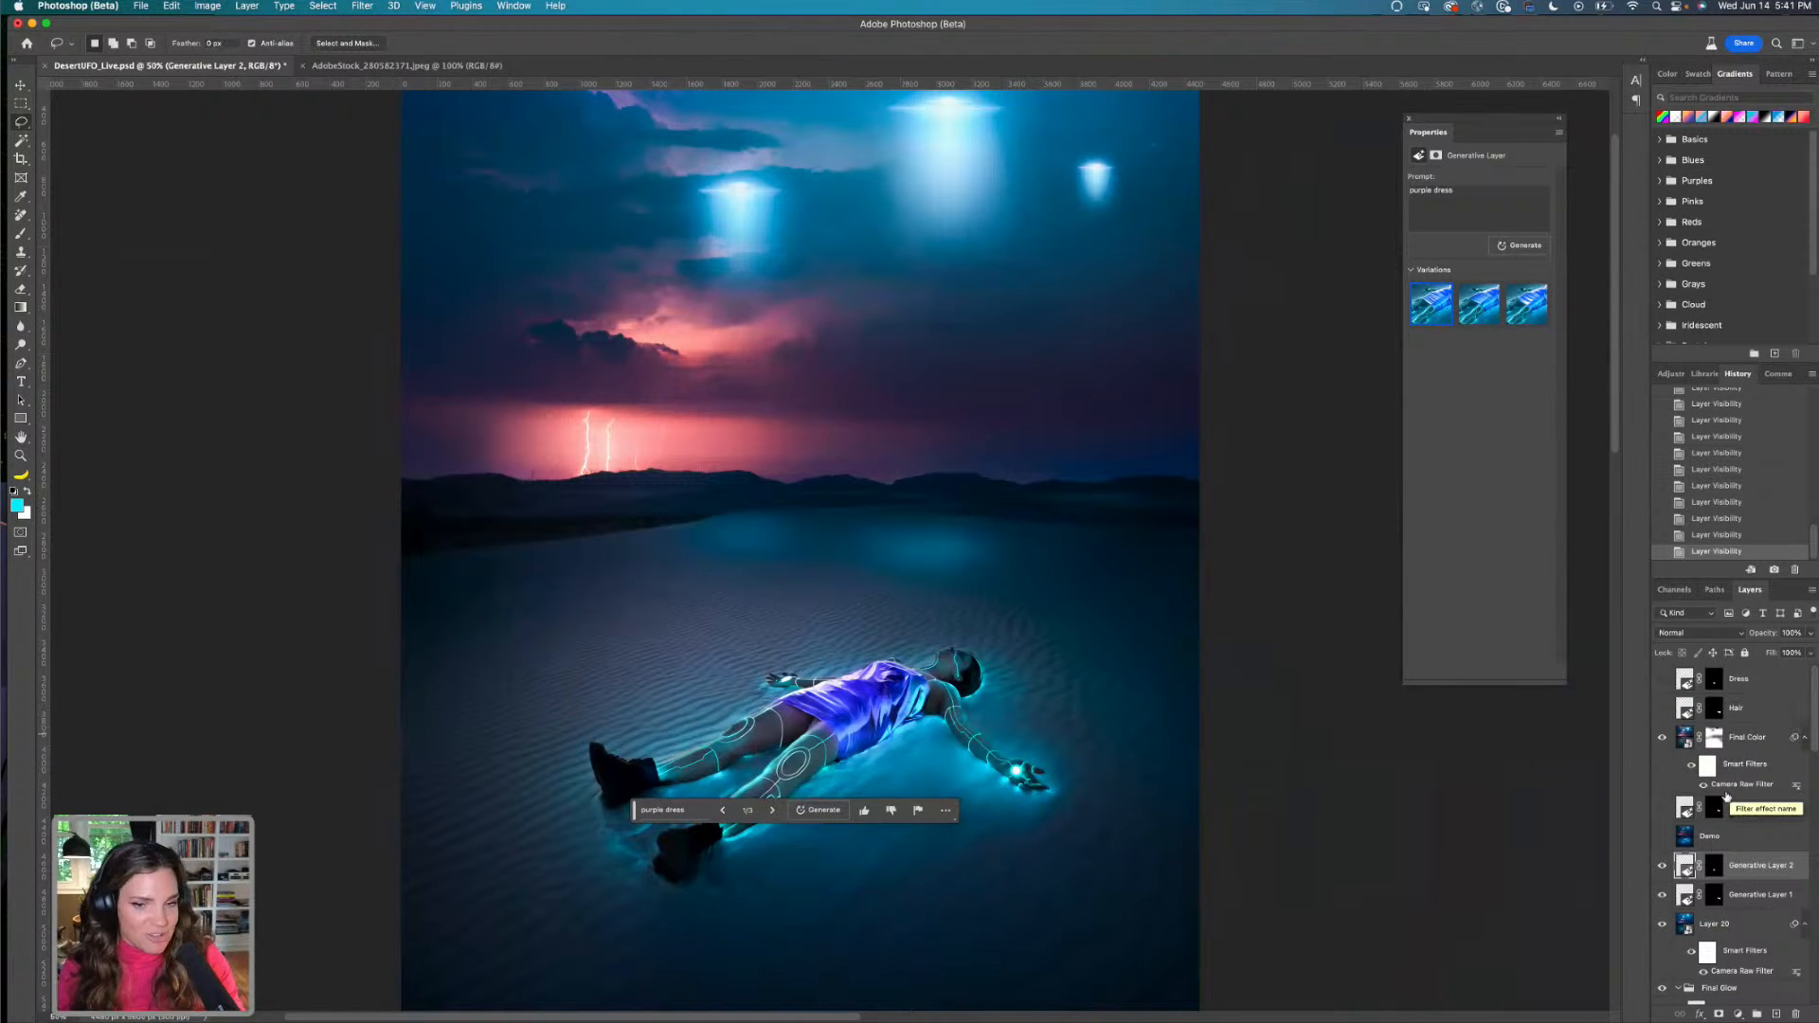
scroll(1719, 803, "down", 2)
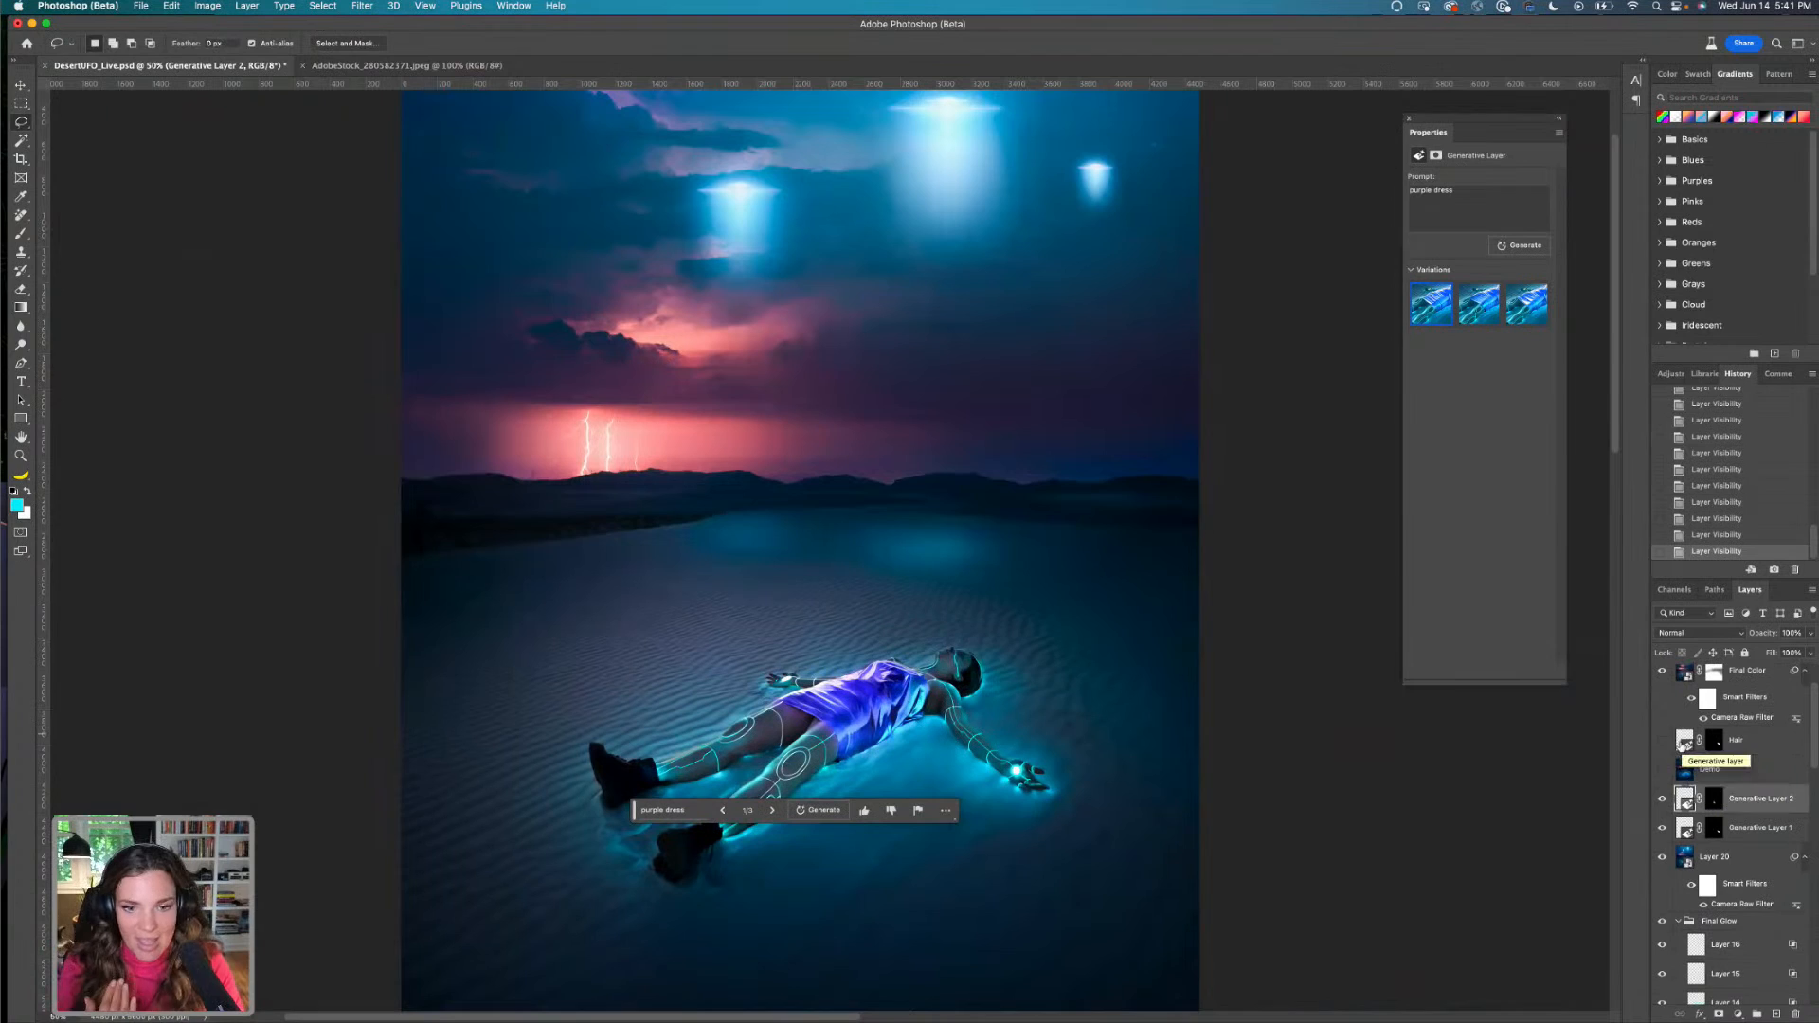
Hide the Final Color layer and check the Layer 20 color grade by toggling that layer off and on
scroll(1691, 758, "up", 2)
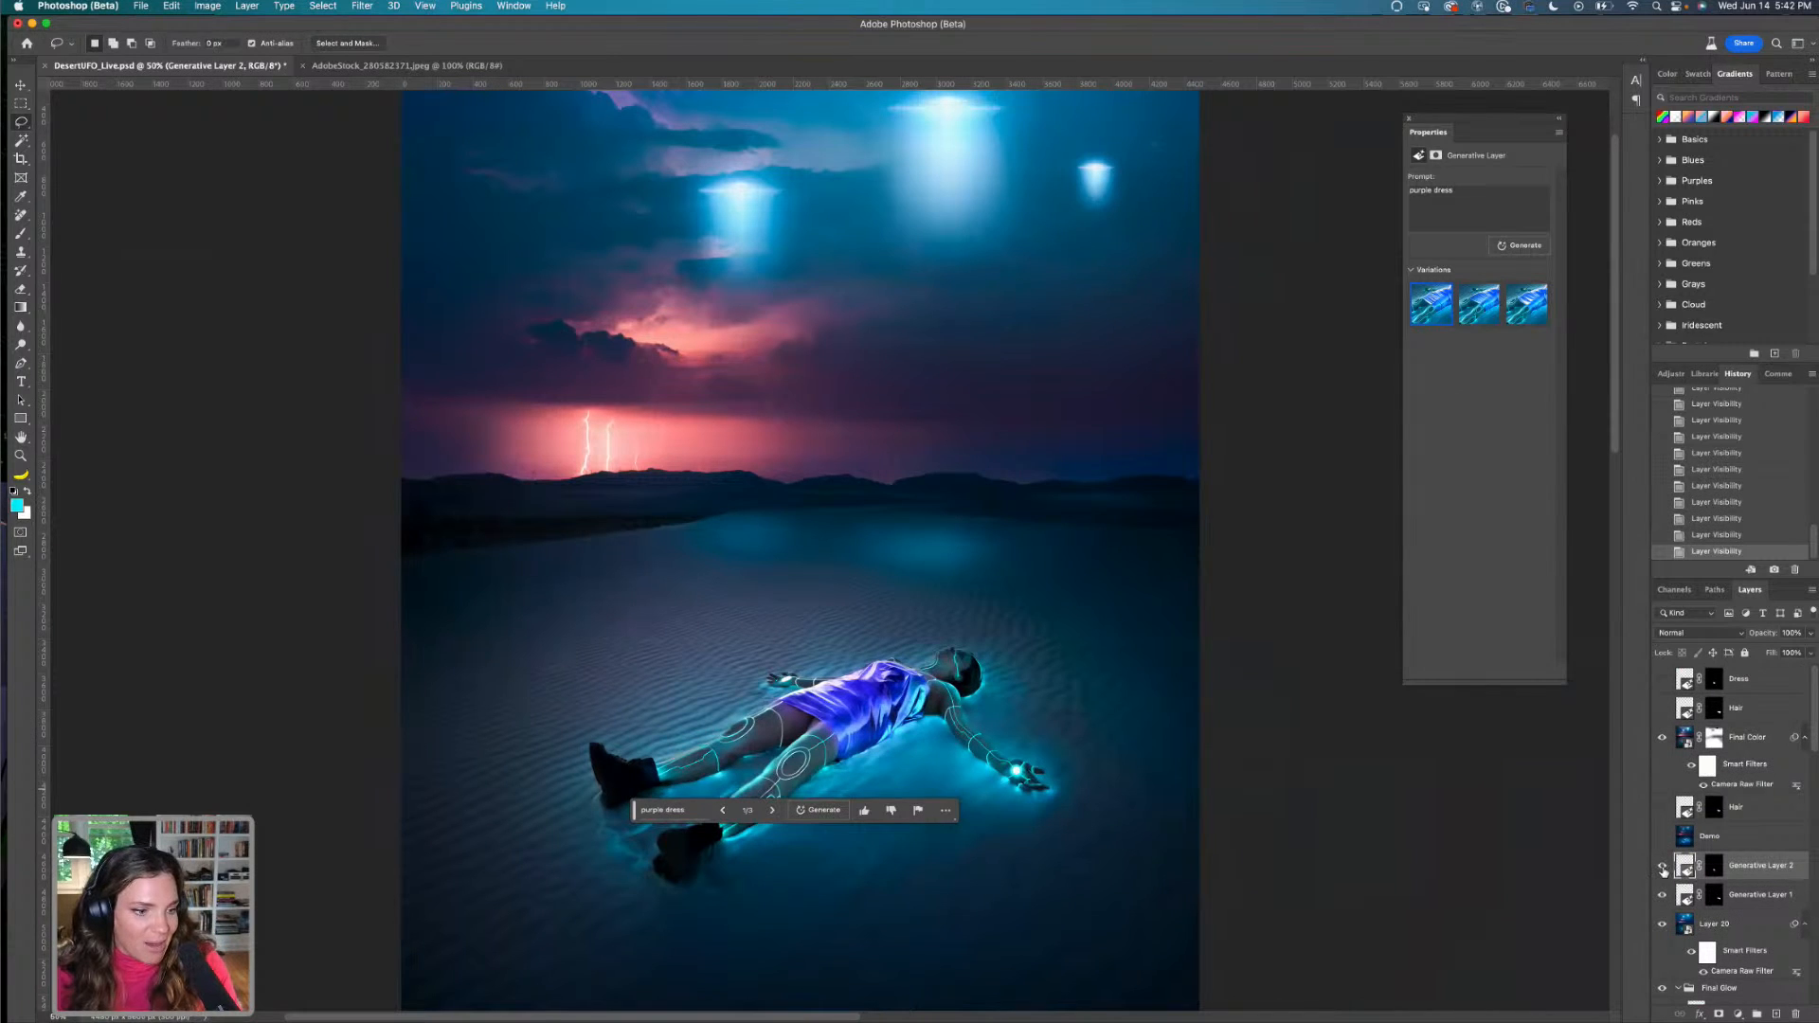
left_click(1662, 737)
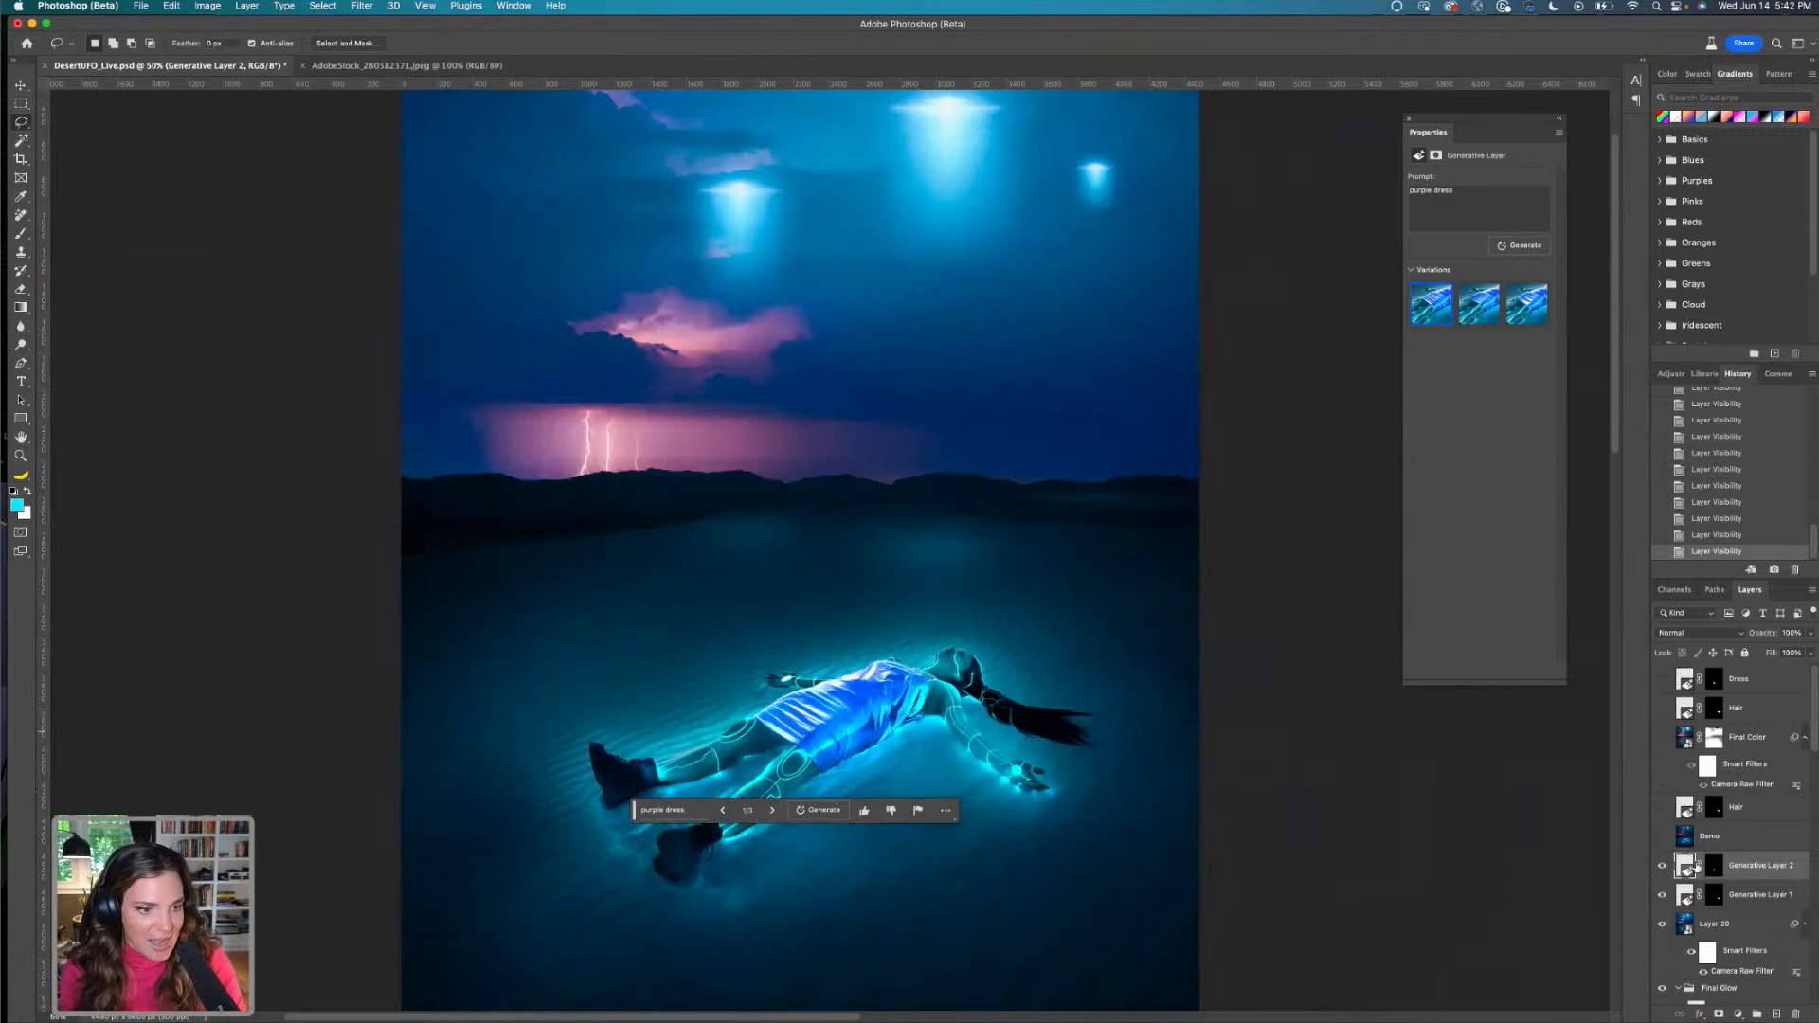
scroll(1712, 919, "down", 1)
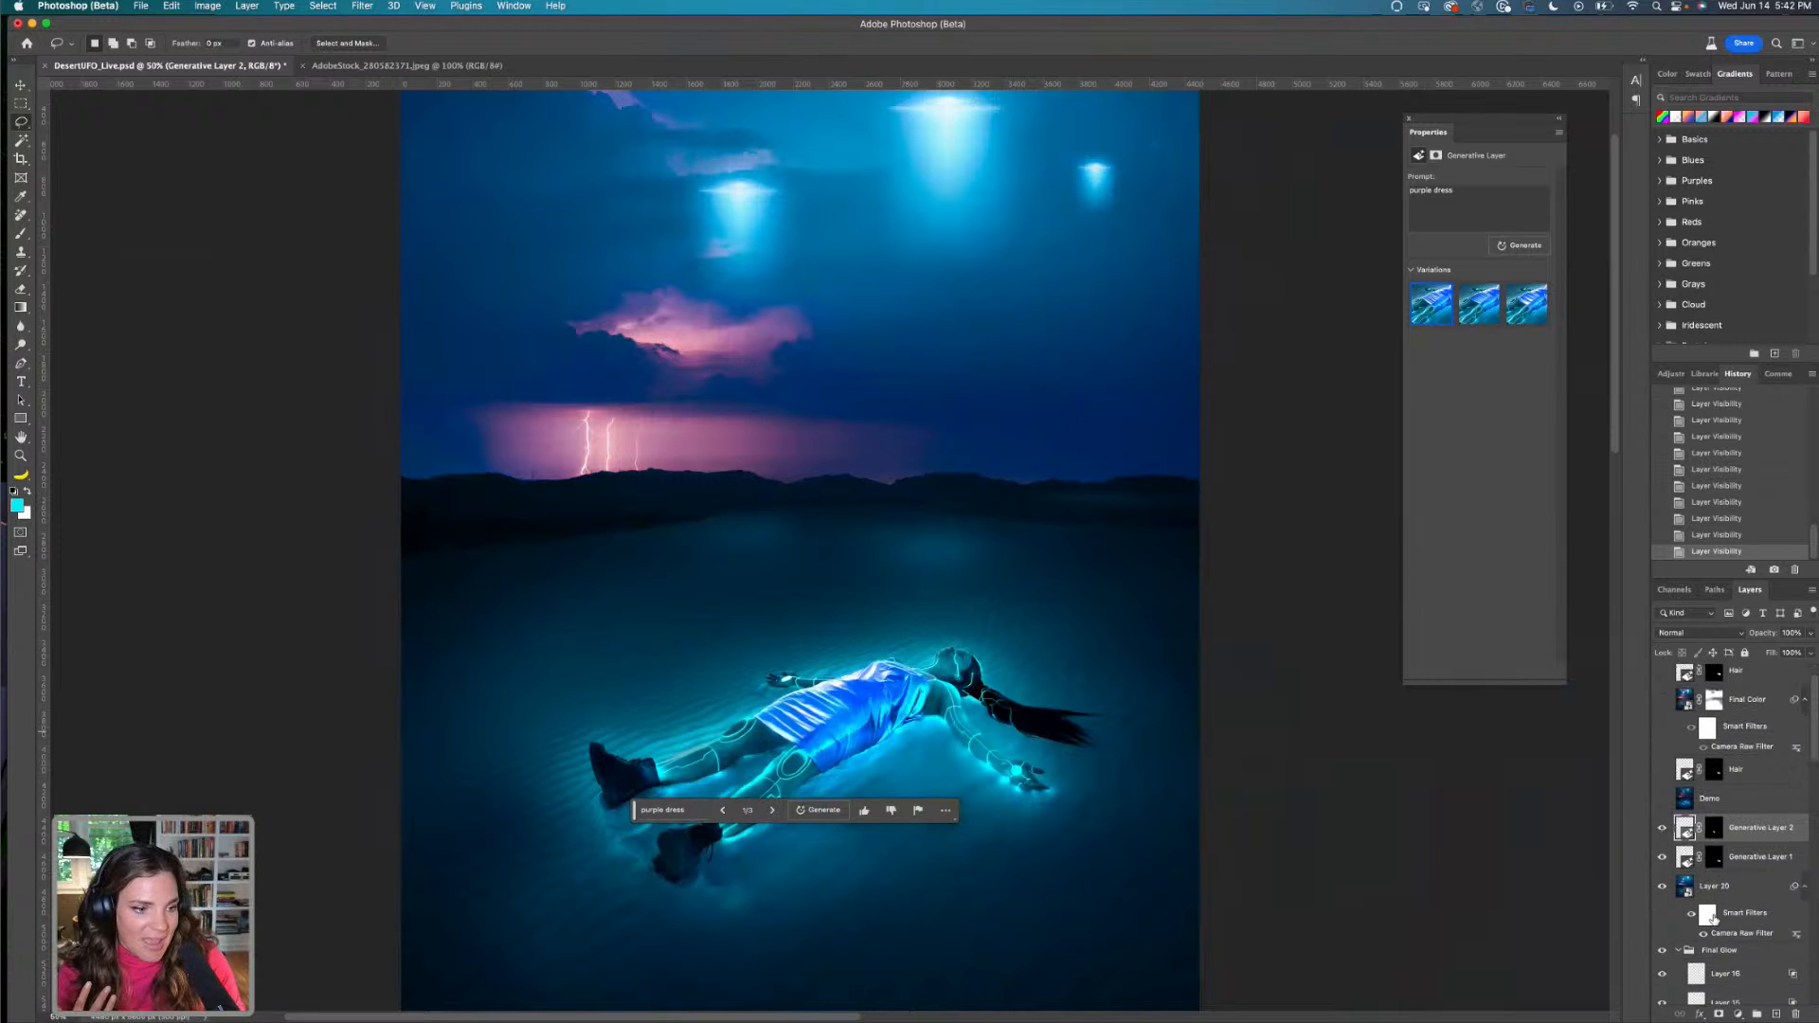
scroll(1713, 919, "down", 1)
left_click(1664, 867)
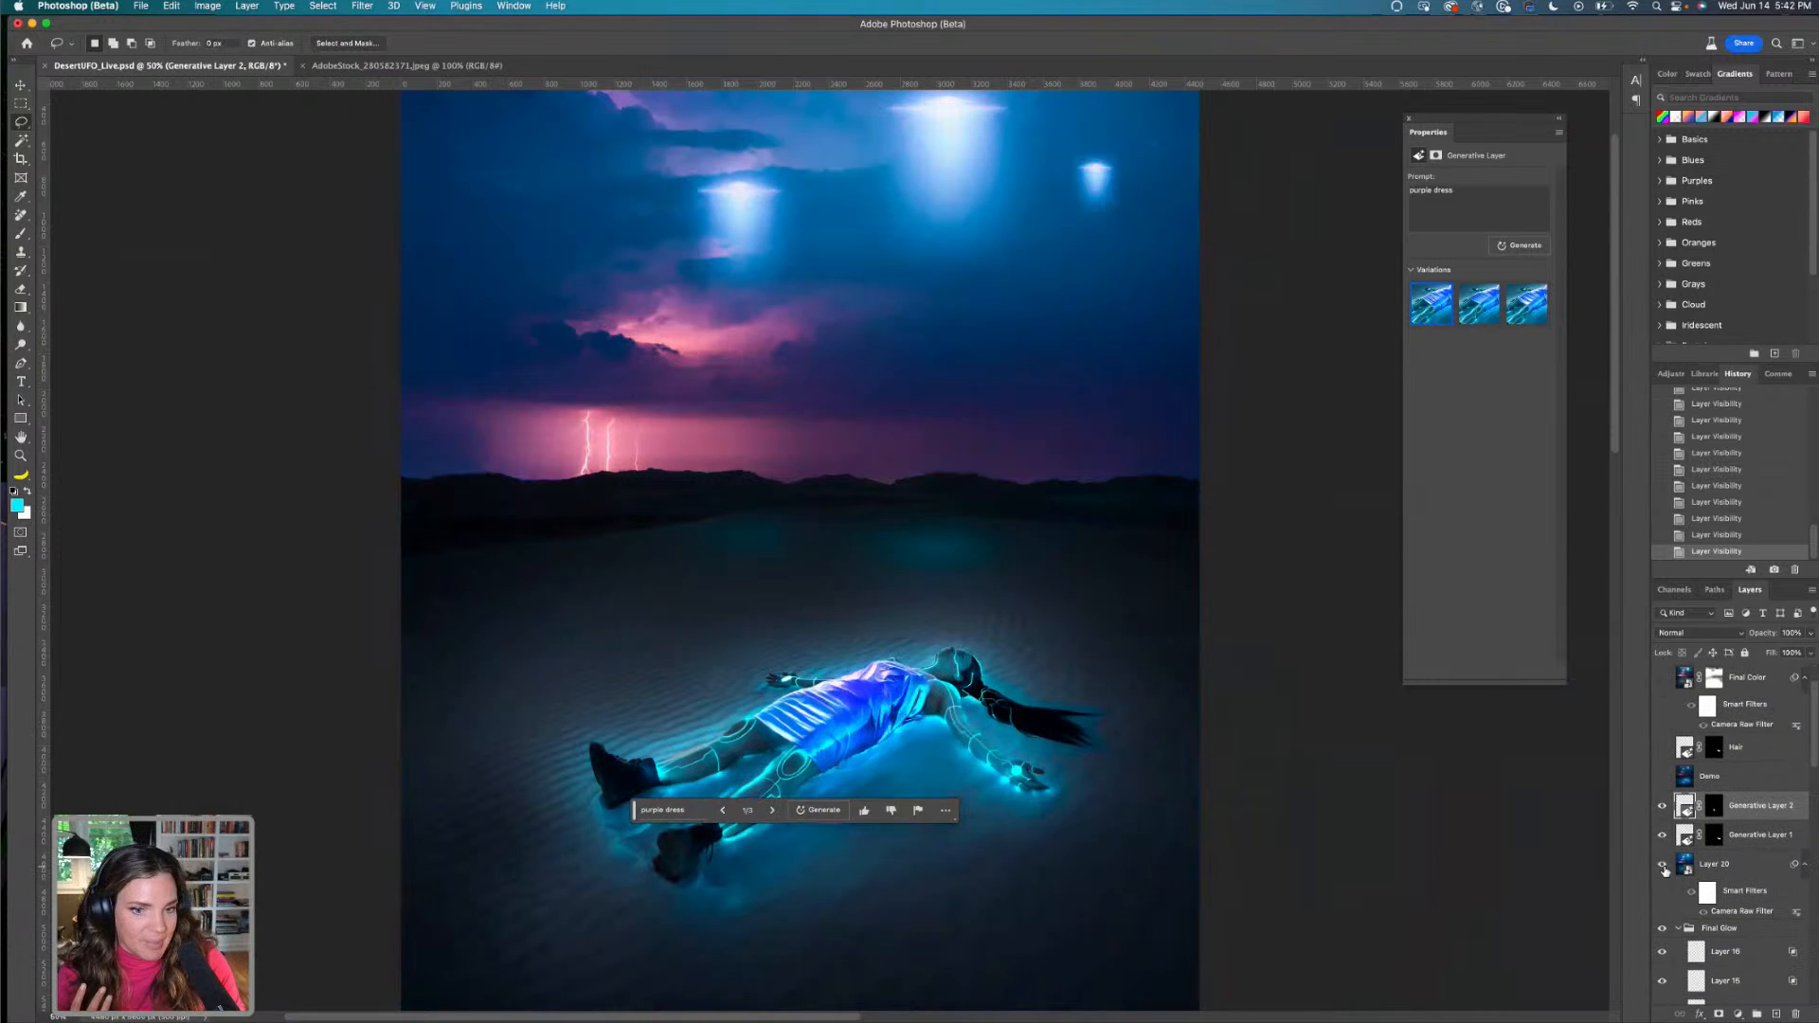
left_click(1663, 867)
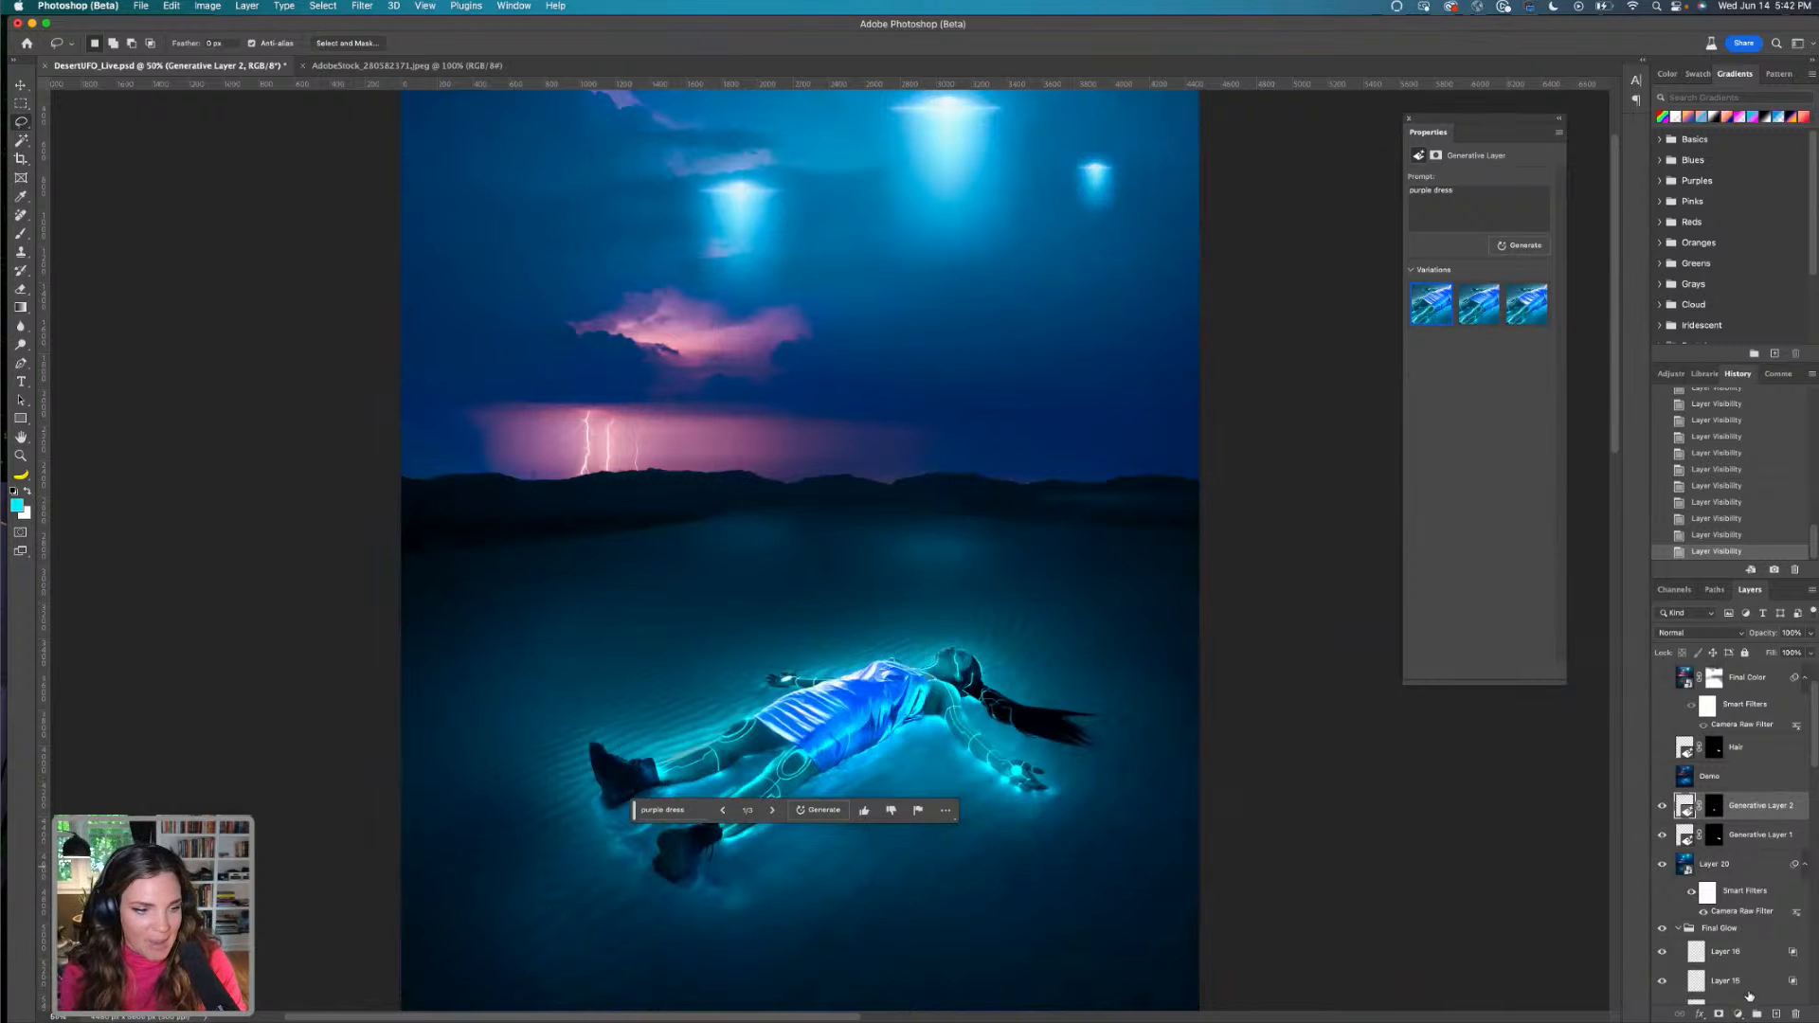
Add a Curves adjustment layer above Generative Layer 2 and enlarge its curve graph
scroll(1738, 881, "down", 5)
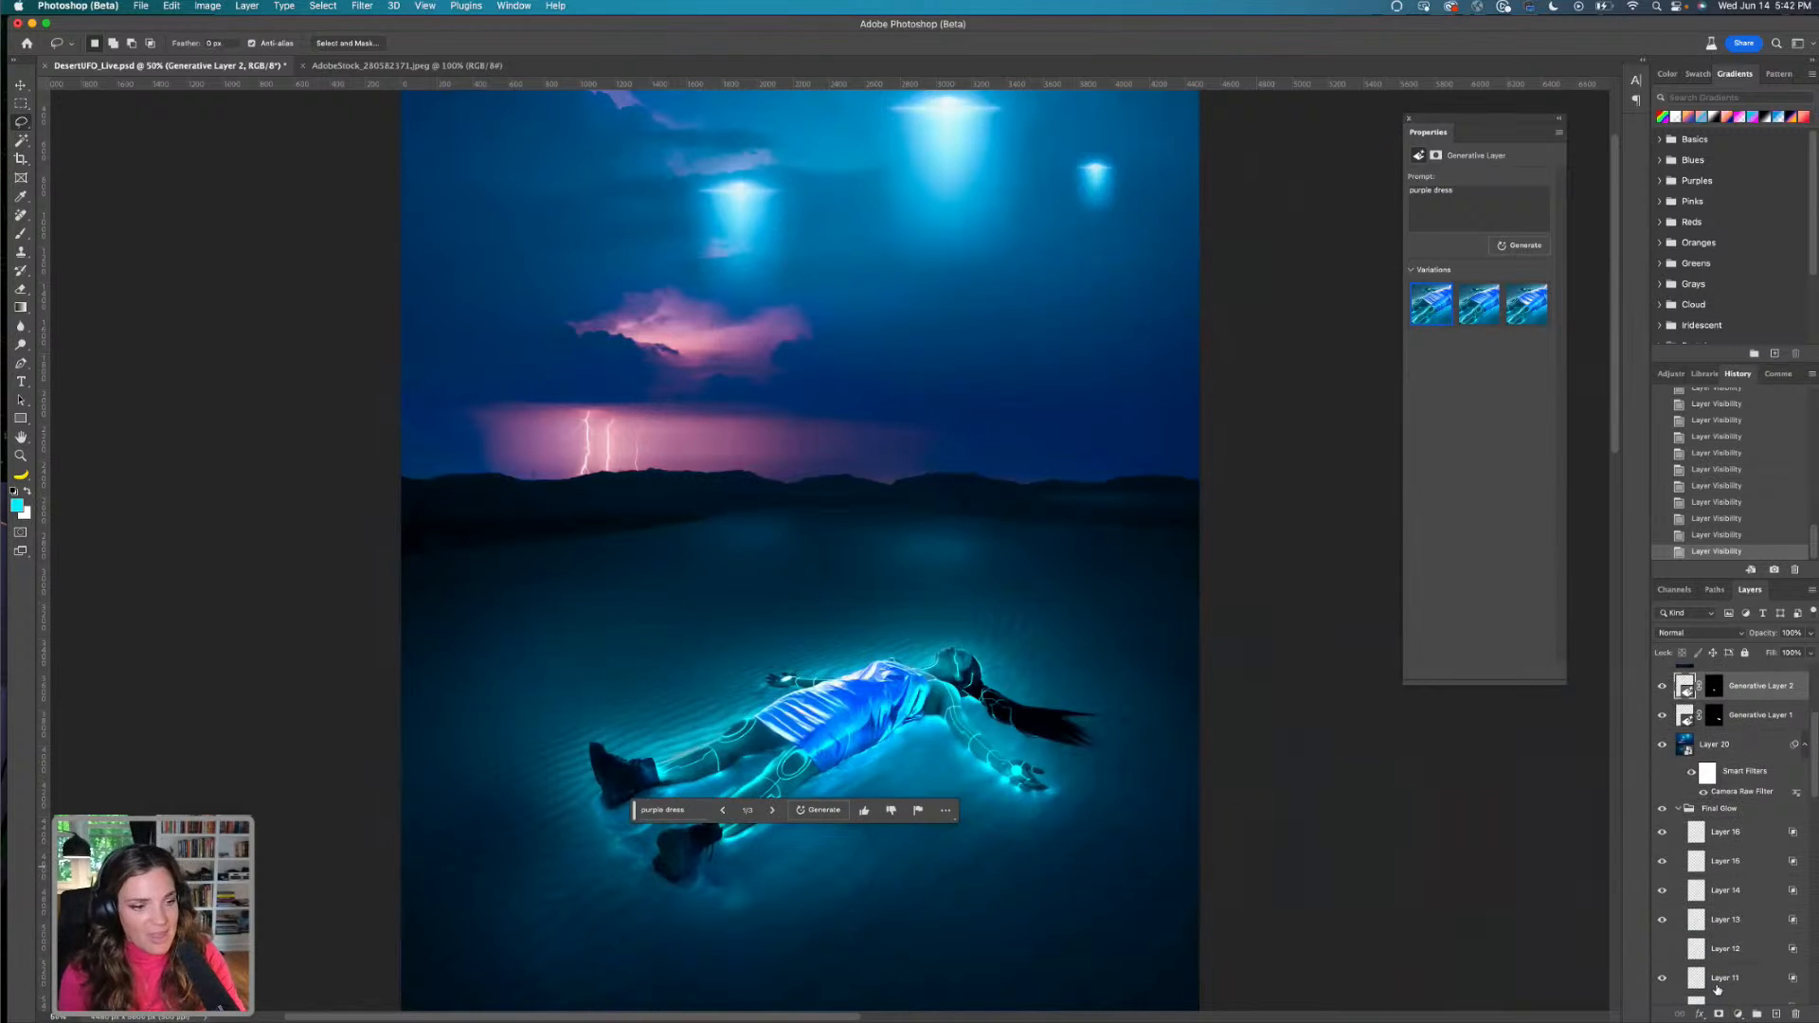
left_click(1738, 1014)
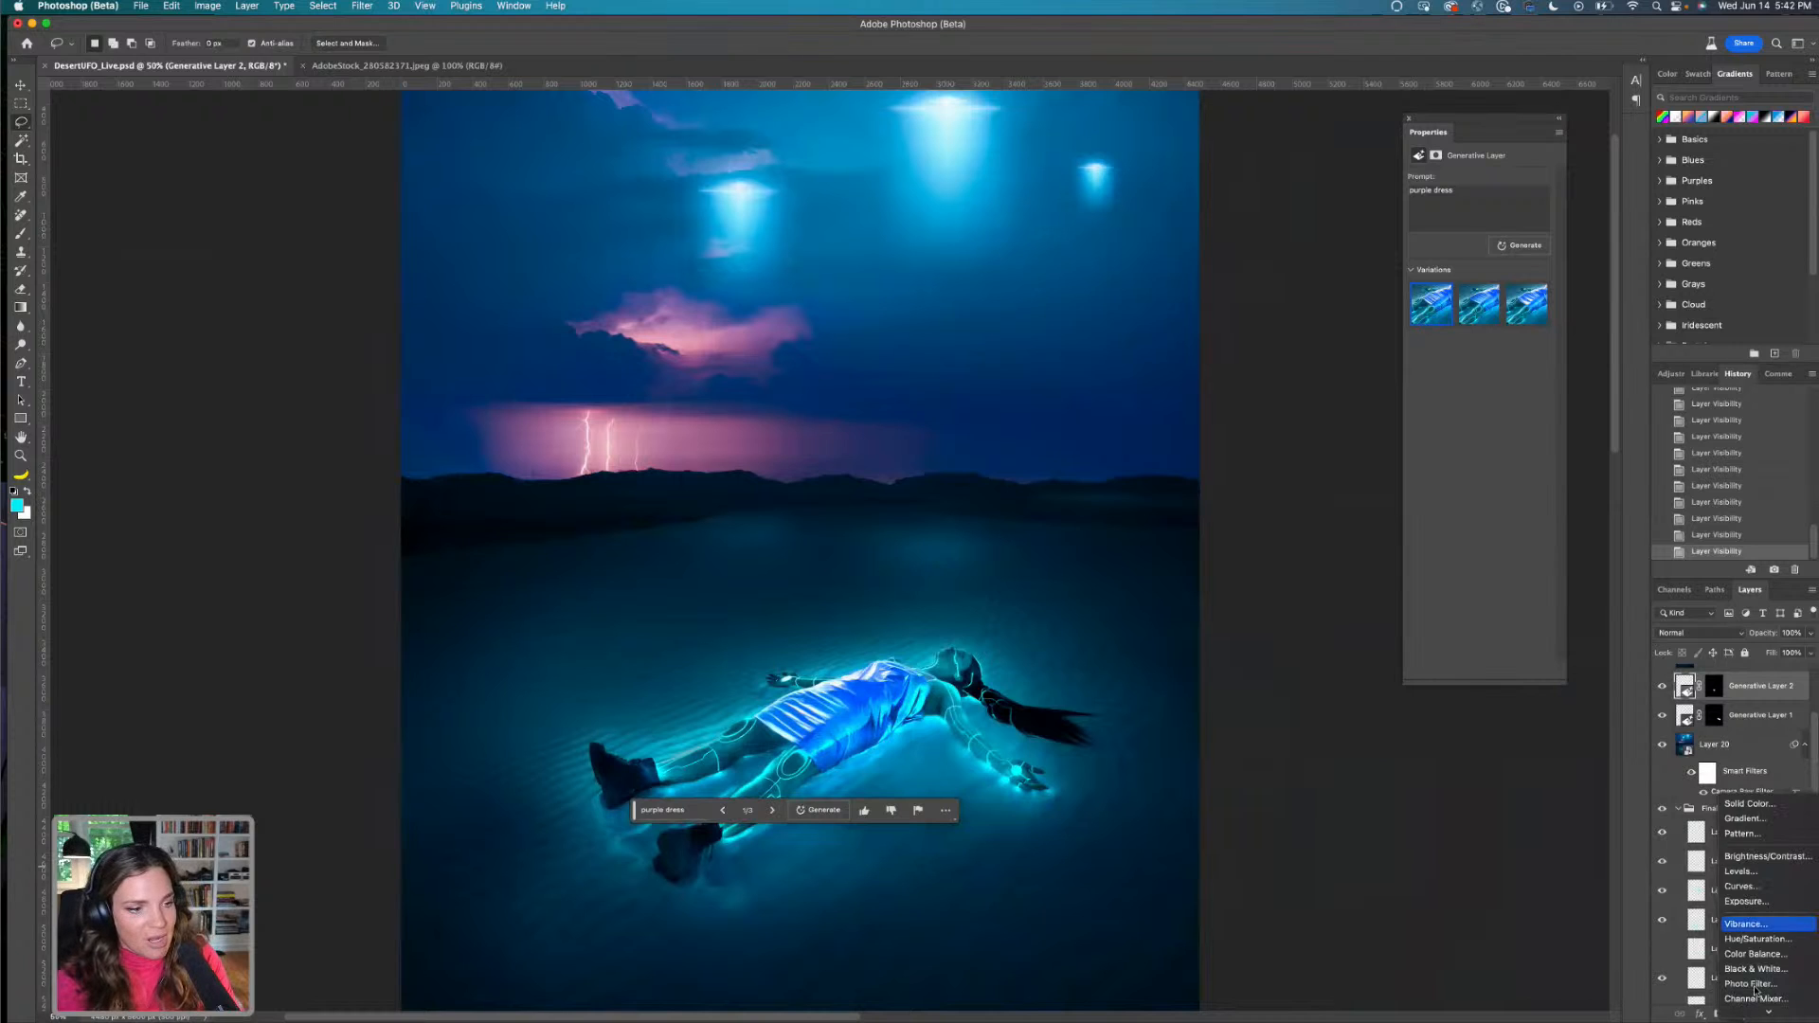
left_click(1741, 886)
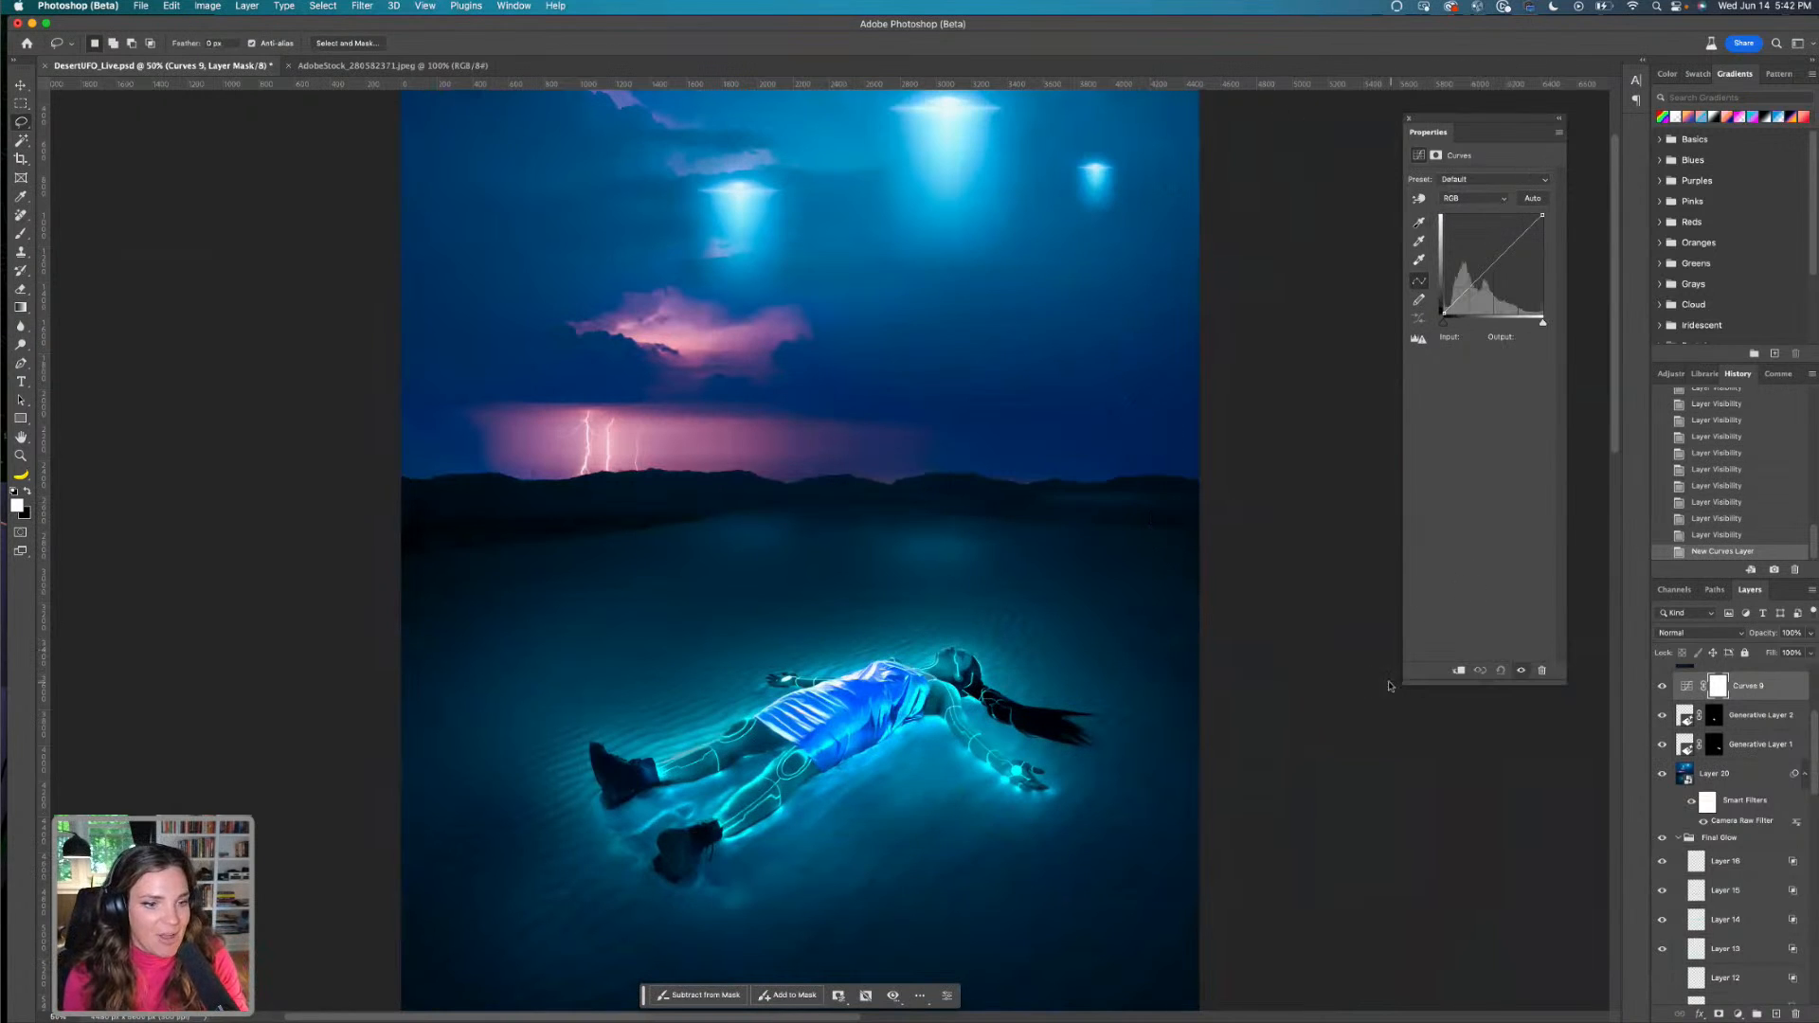
left_click_drag(1402, 681, 1243, 782)
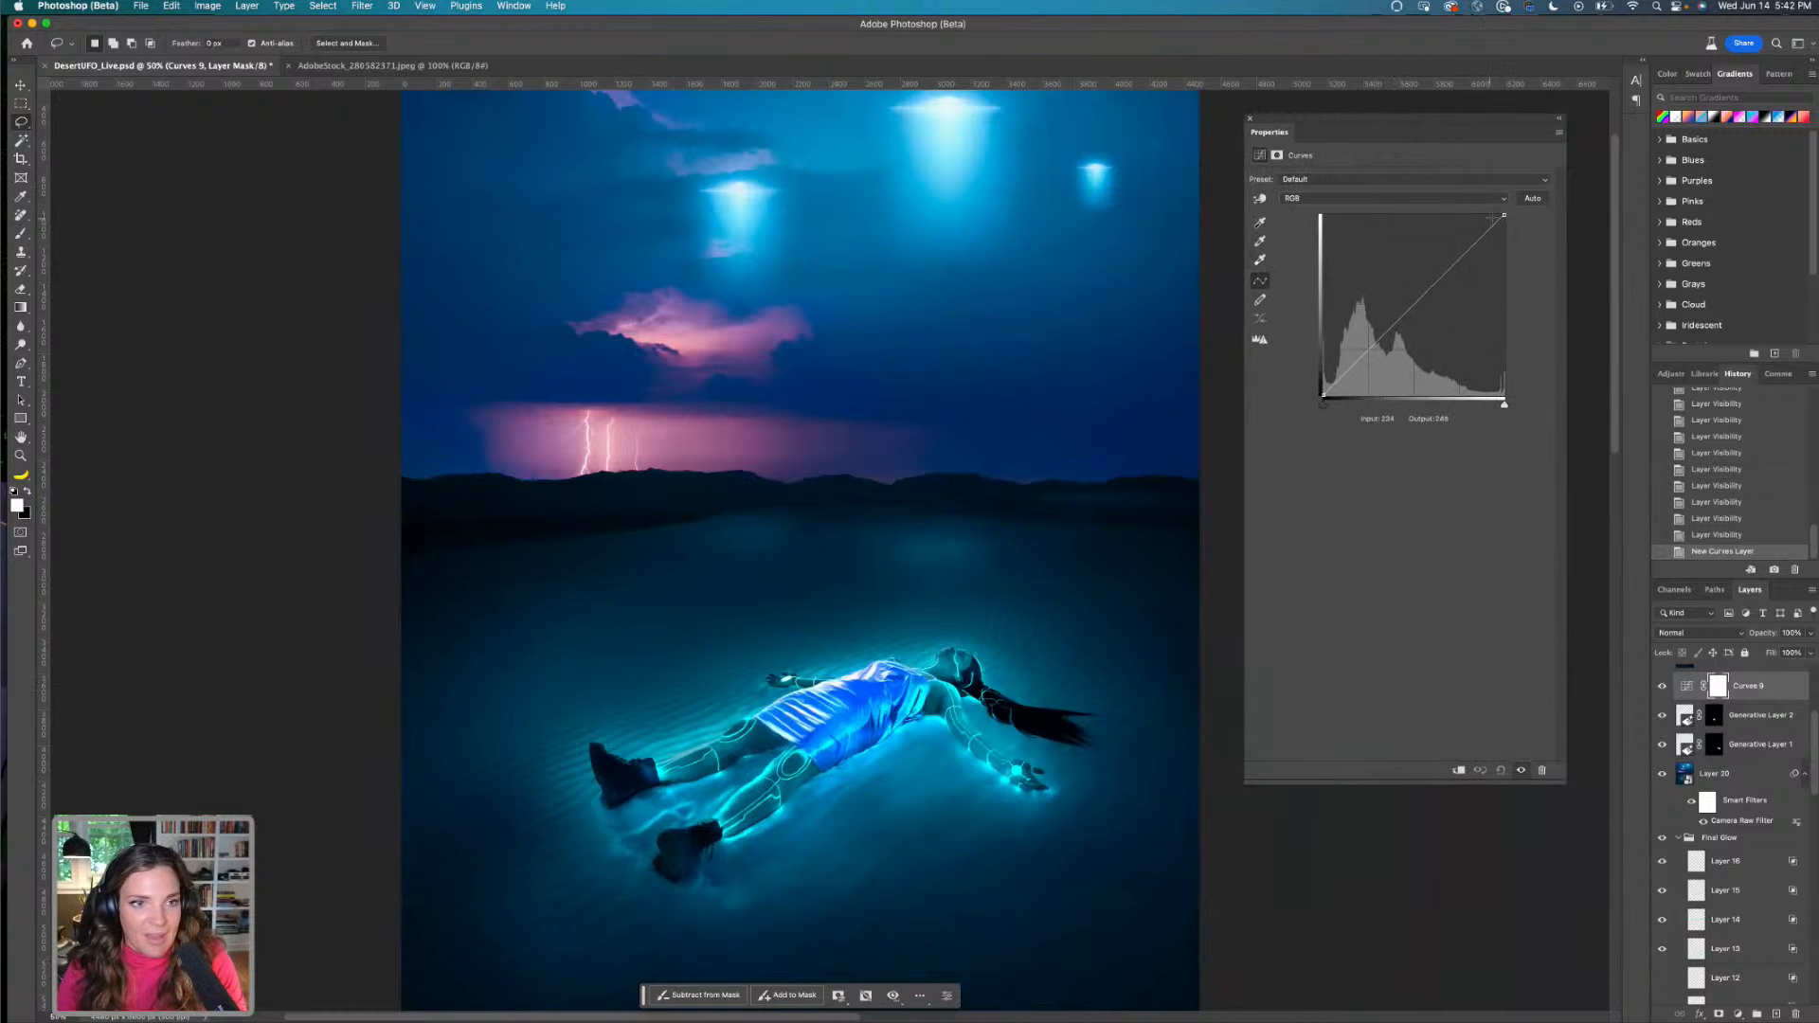
Try darkening the highlights by lowering the RGB curve's white point, and return it to 255
mouse_move(1504, 216)
left_mouse_down()
mouse_move(1504, 237)
mouse_move(1526, 214)
mouse_move(1504, 234)
left_mouse_up()
left_click_drag(1422, 307, 1421, 315)
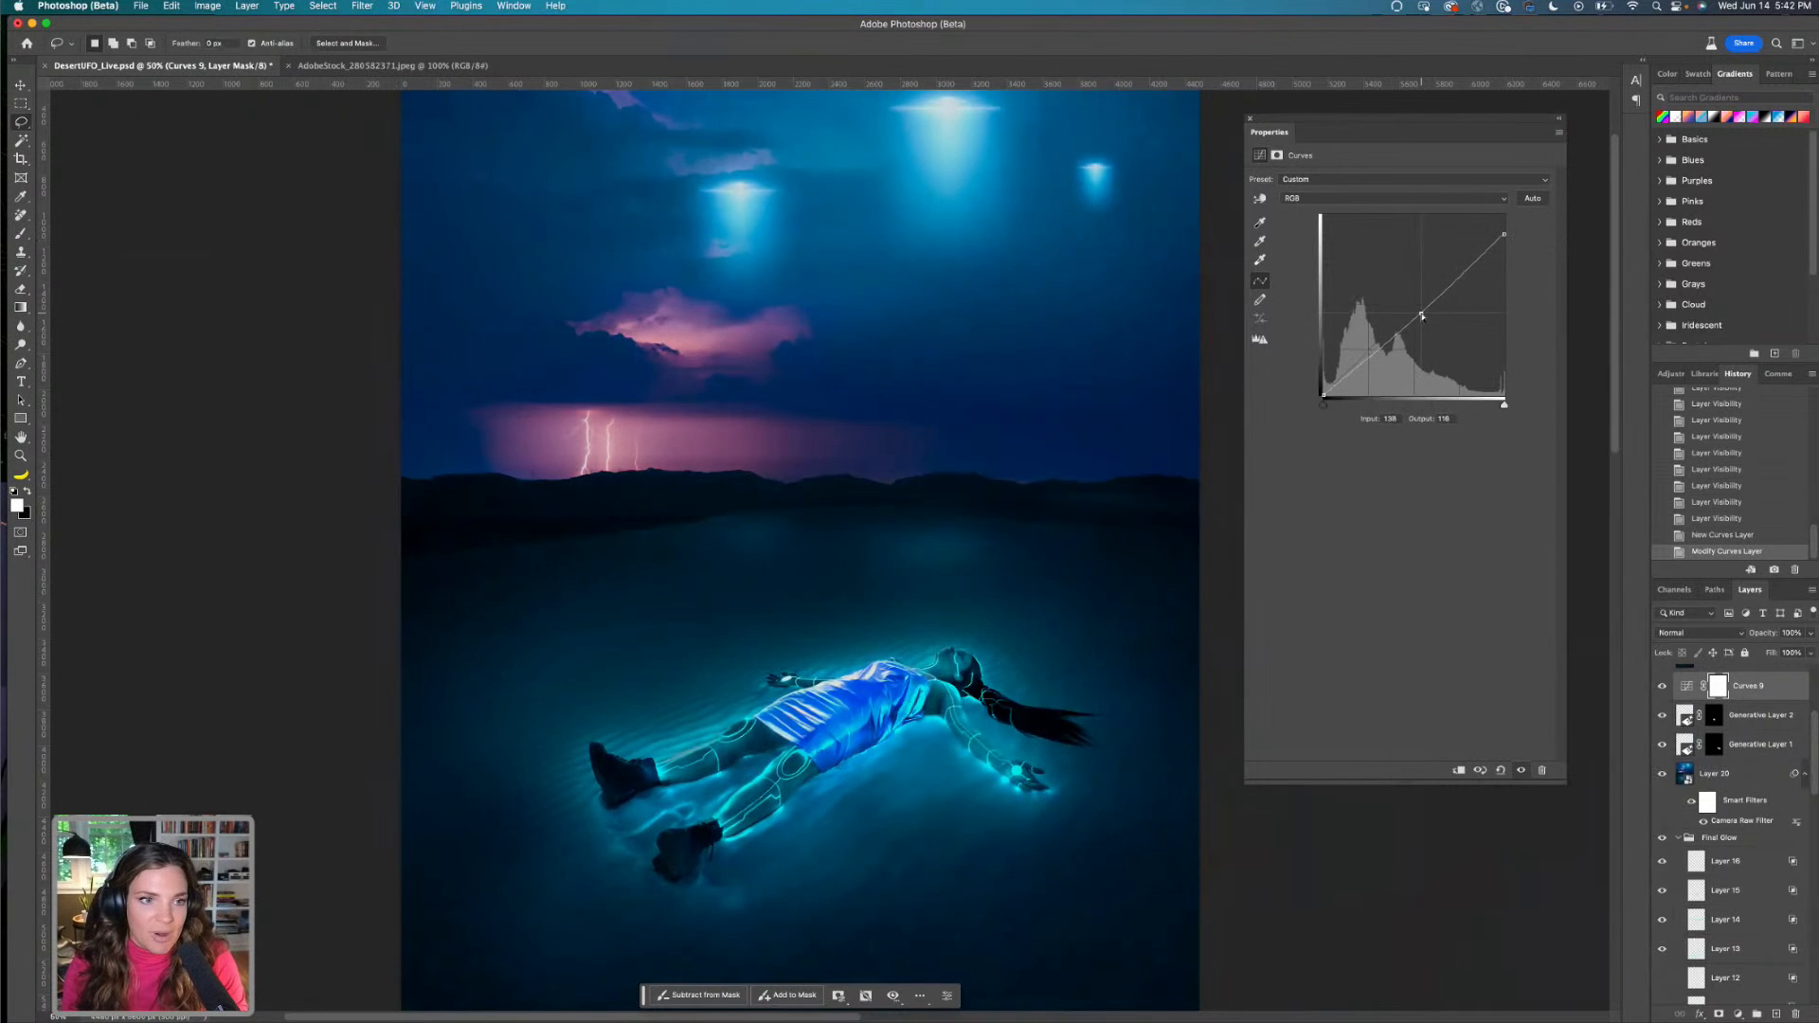
left_click_drag(1505, 234, 1504, 216)
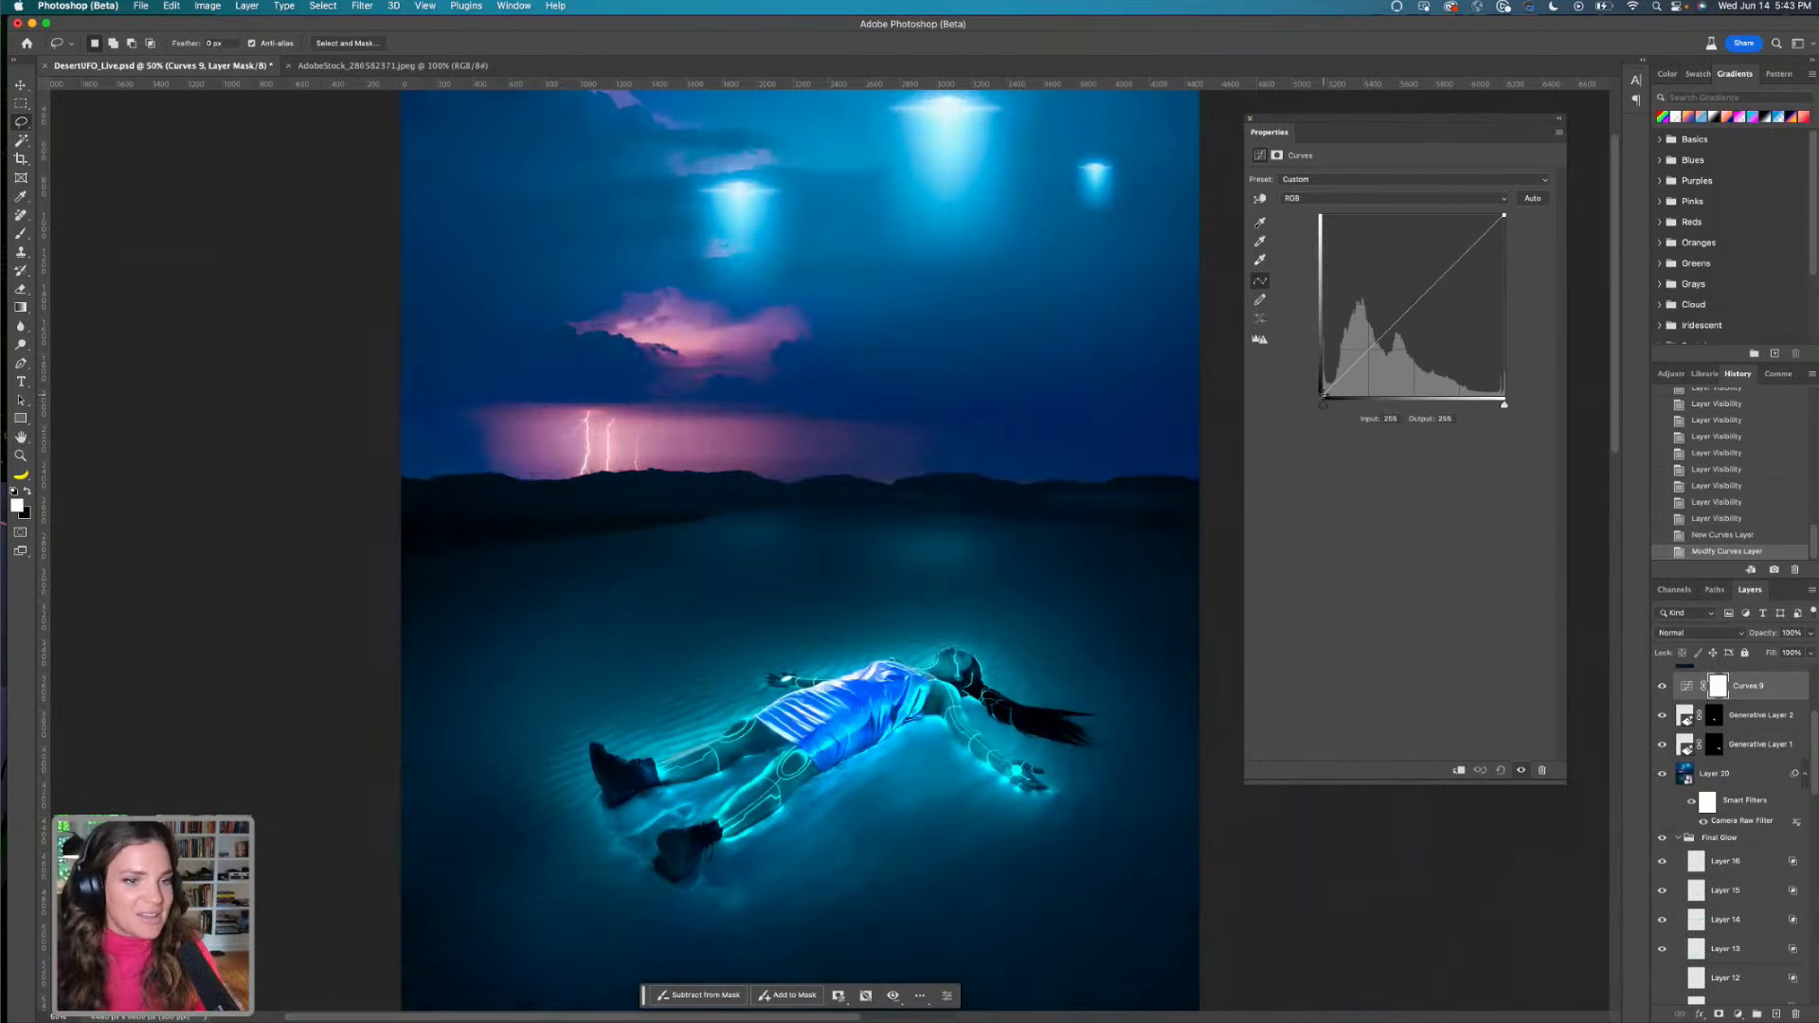
Try an inverted RGB curve with the black point at maximum output and a steep dip in the shadows, and undo it
left_click_drag(1322, 396, 1442, 267)
left_click_drag(1324, 215, 1369, 324)
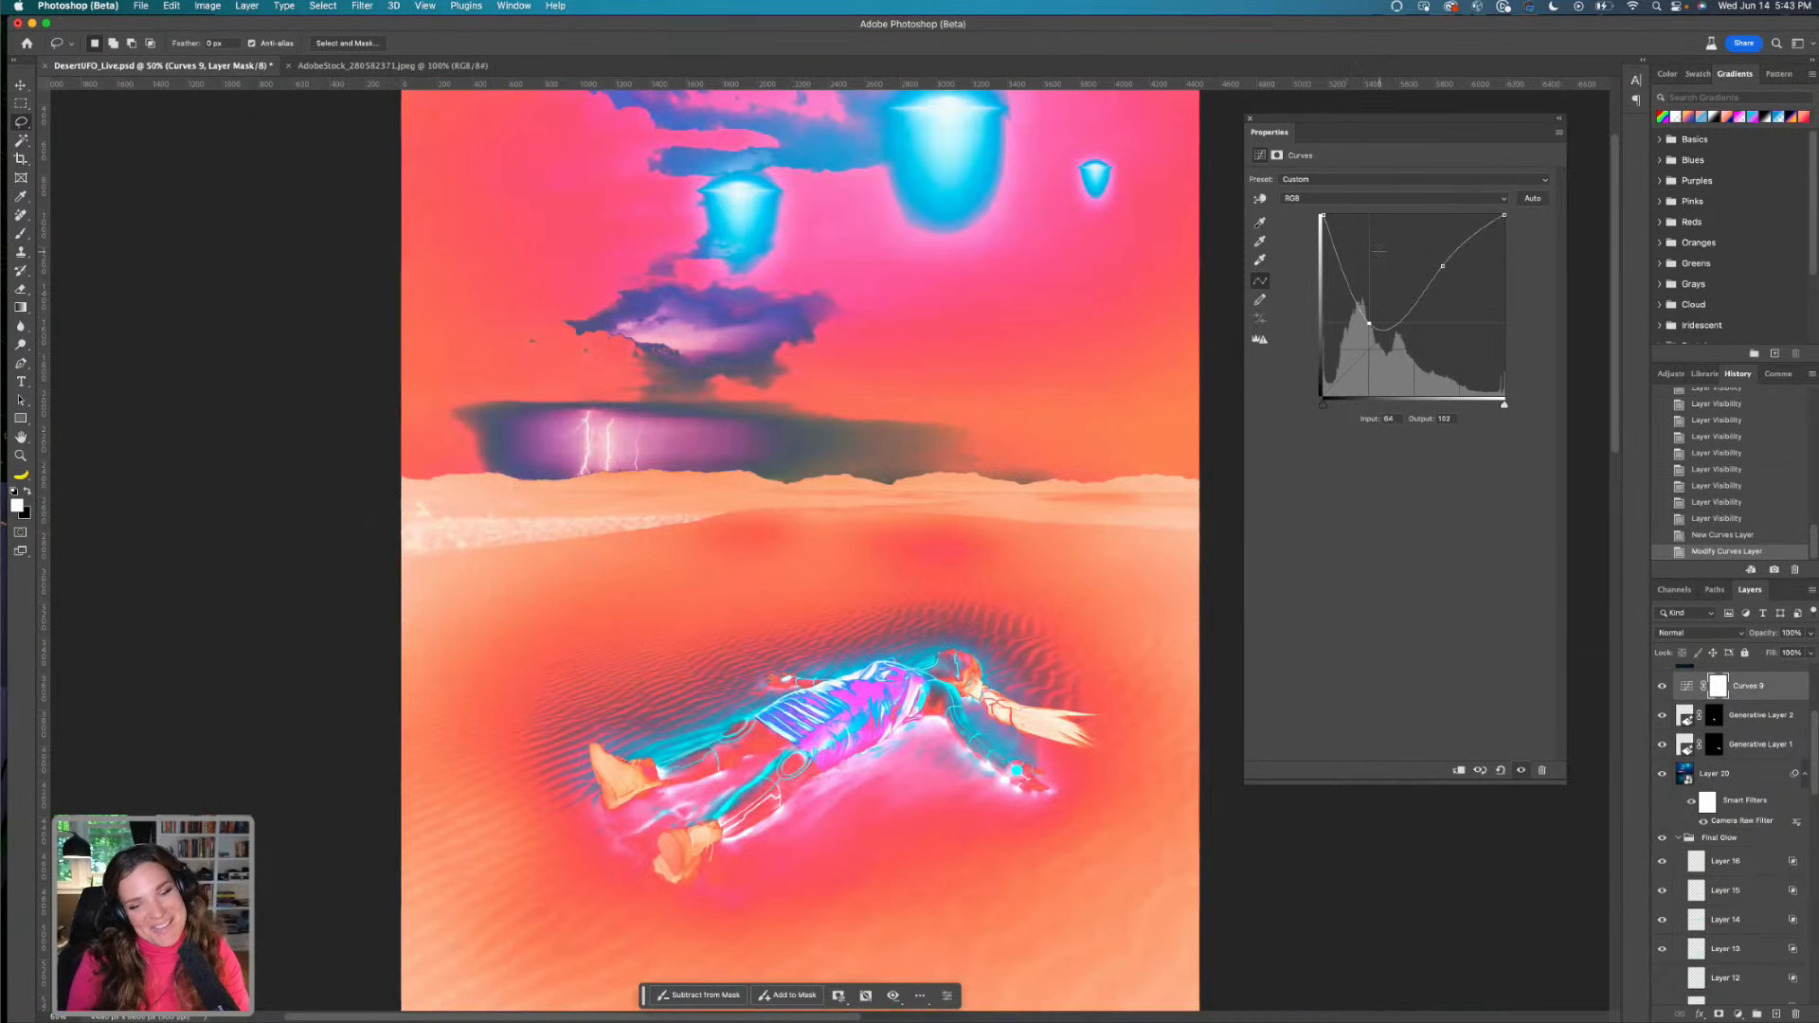
left_click_drag(1442, 265, 1427, 245)
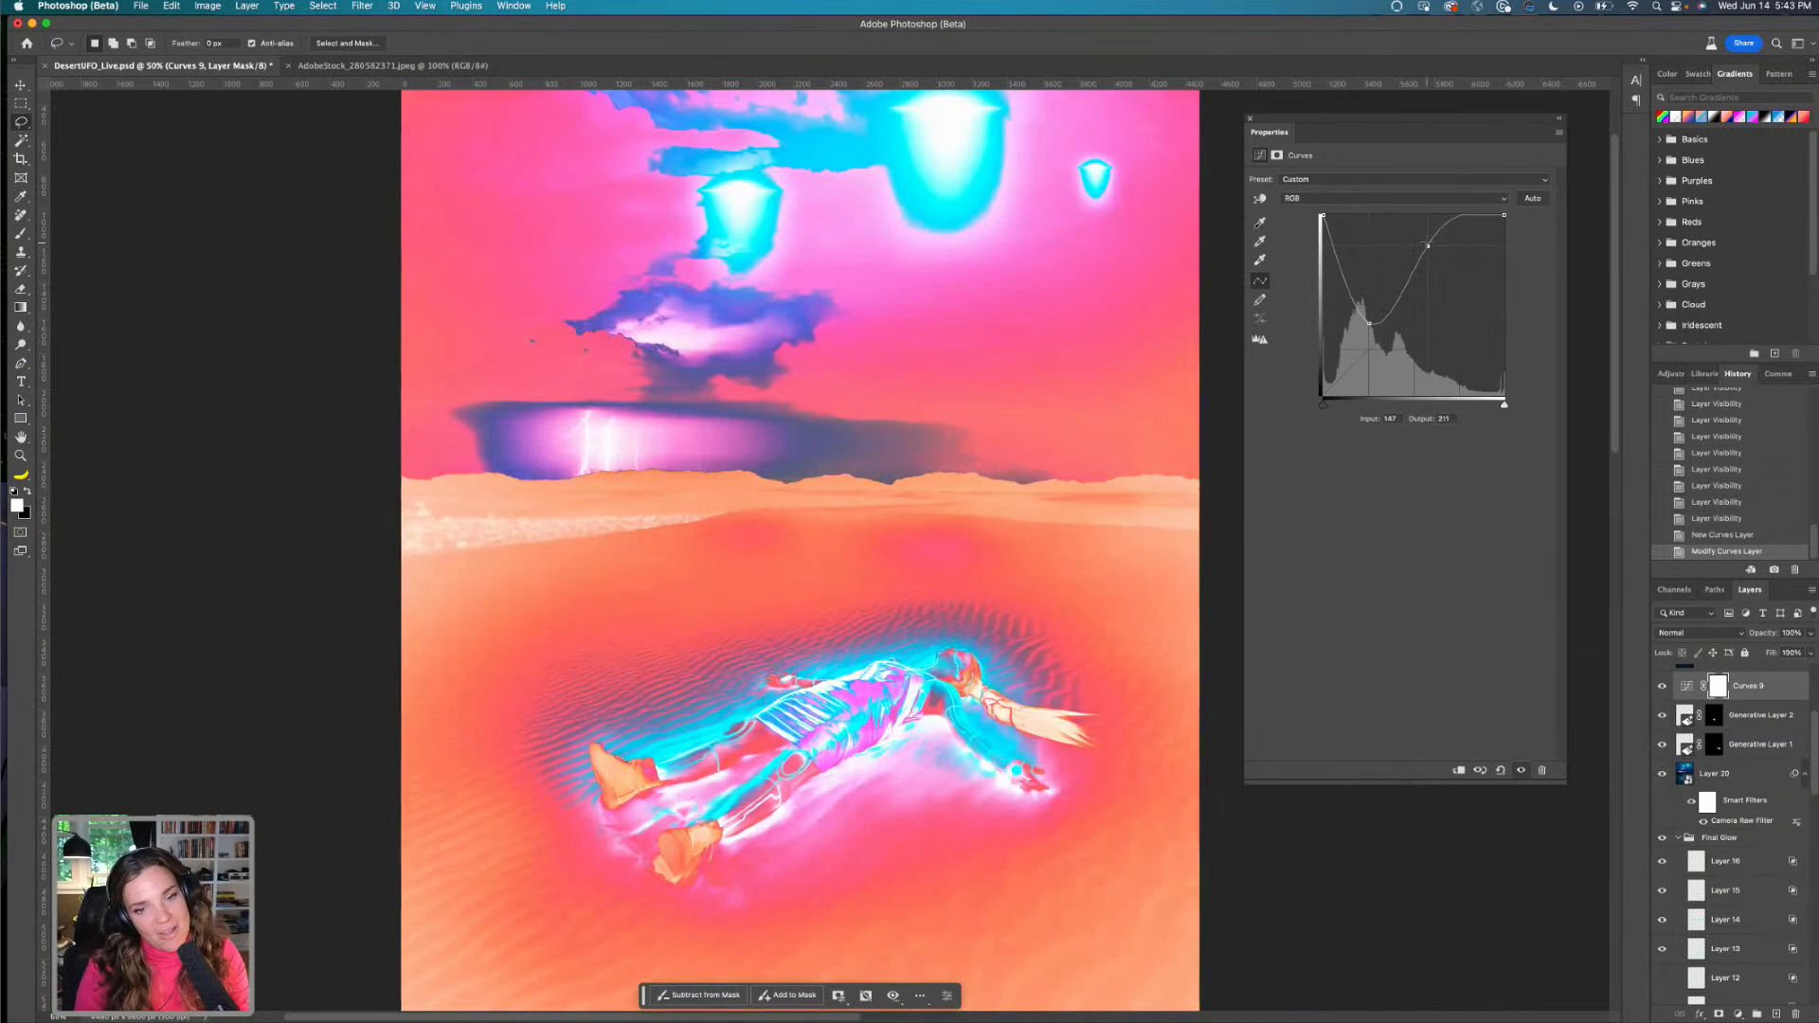
key("super+z")
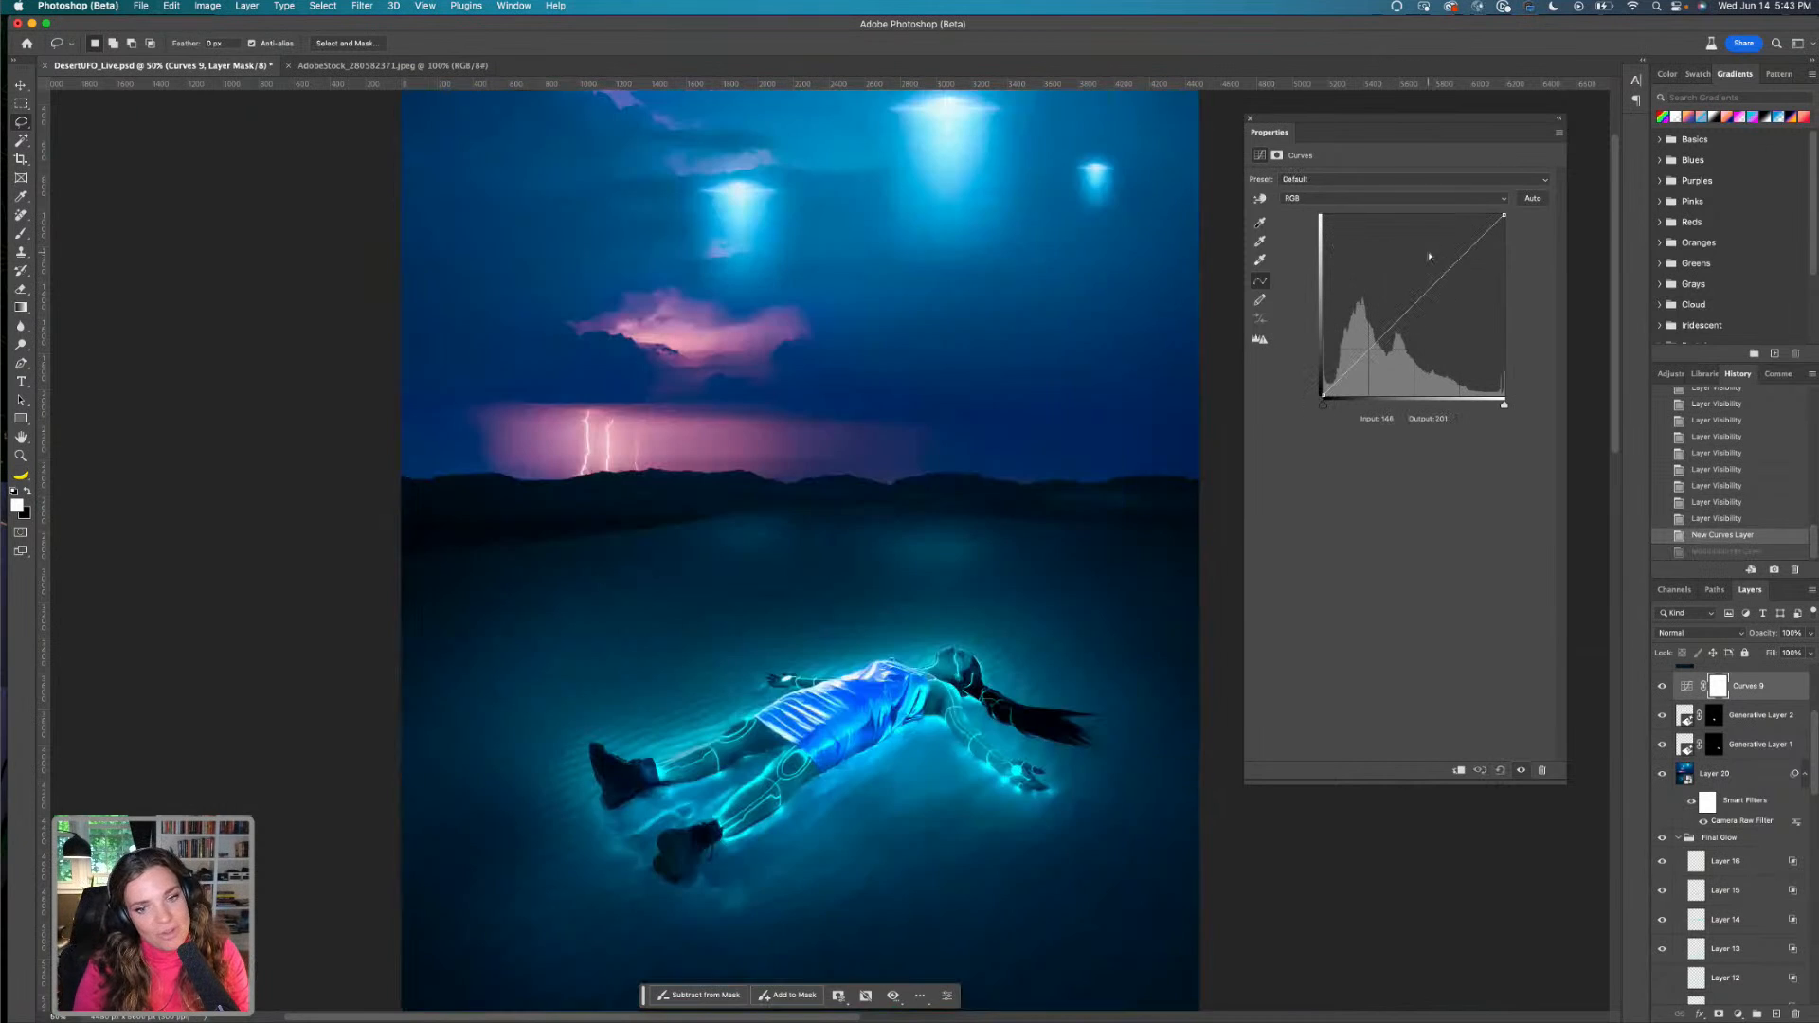
Raise the red channel's curve in the midtones to about input 109, output 161
left_click(1420, 200)
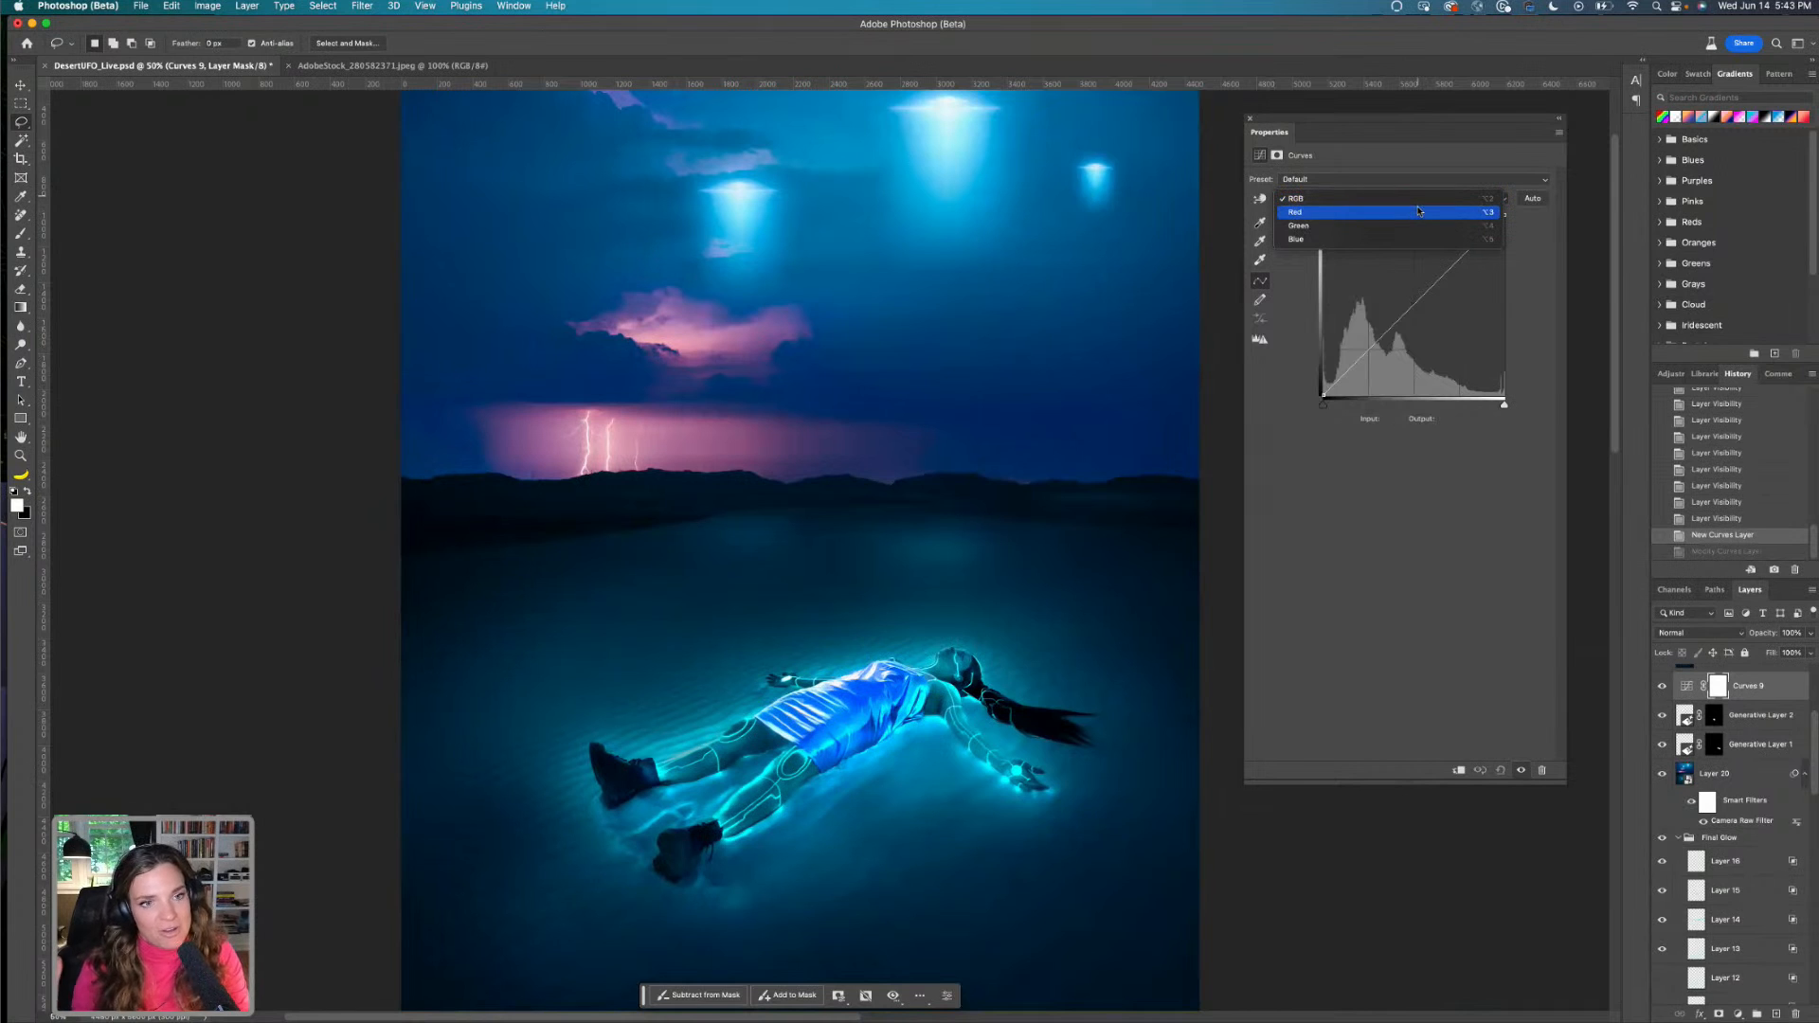
left_click(1419, 211)
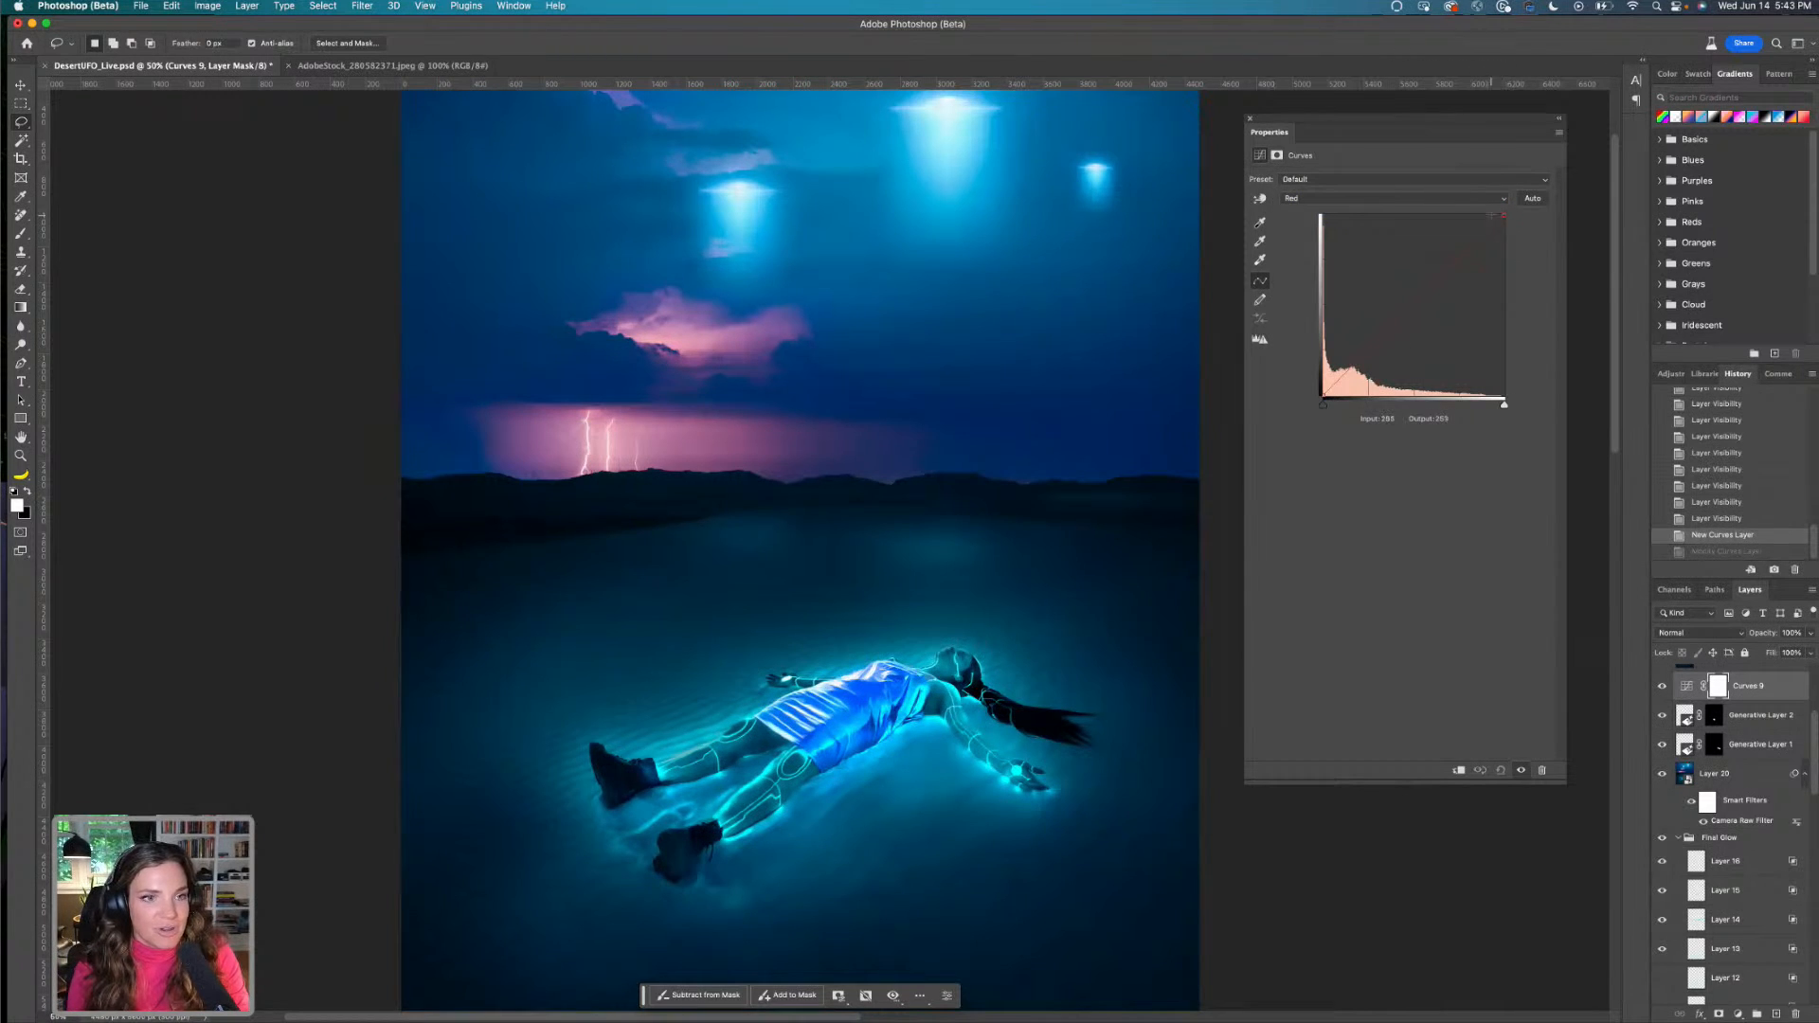
mouse_move(1503, 216)
left_mouse_down()
mouse_move(1527, 337)
mouse_move(1508, 214)
left_mouse_up()
left_click_drag(1400, 322, 1399, 275)
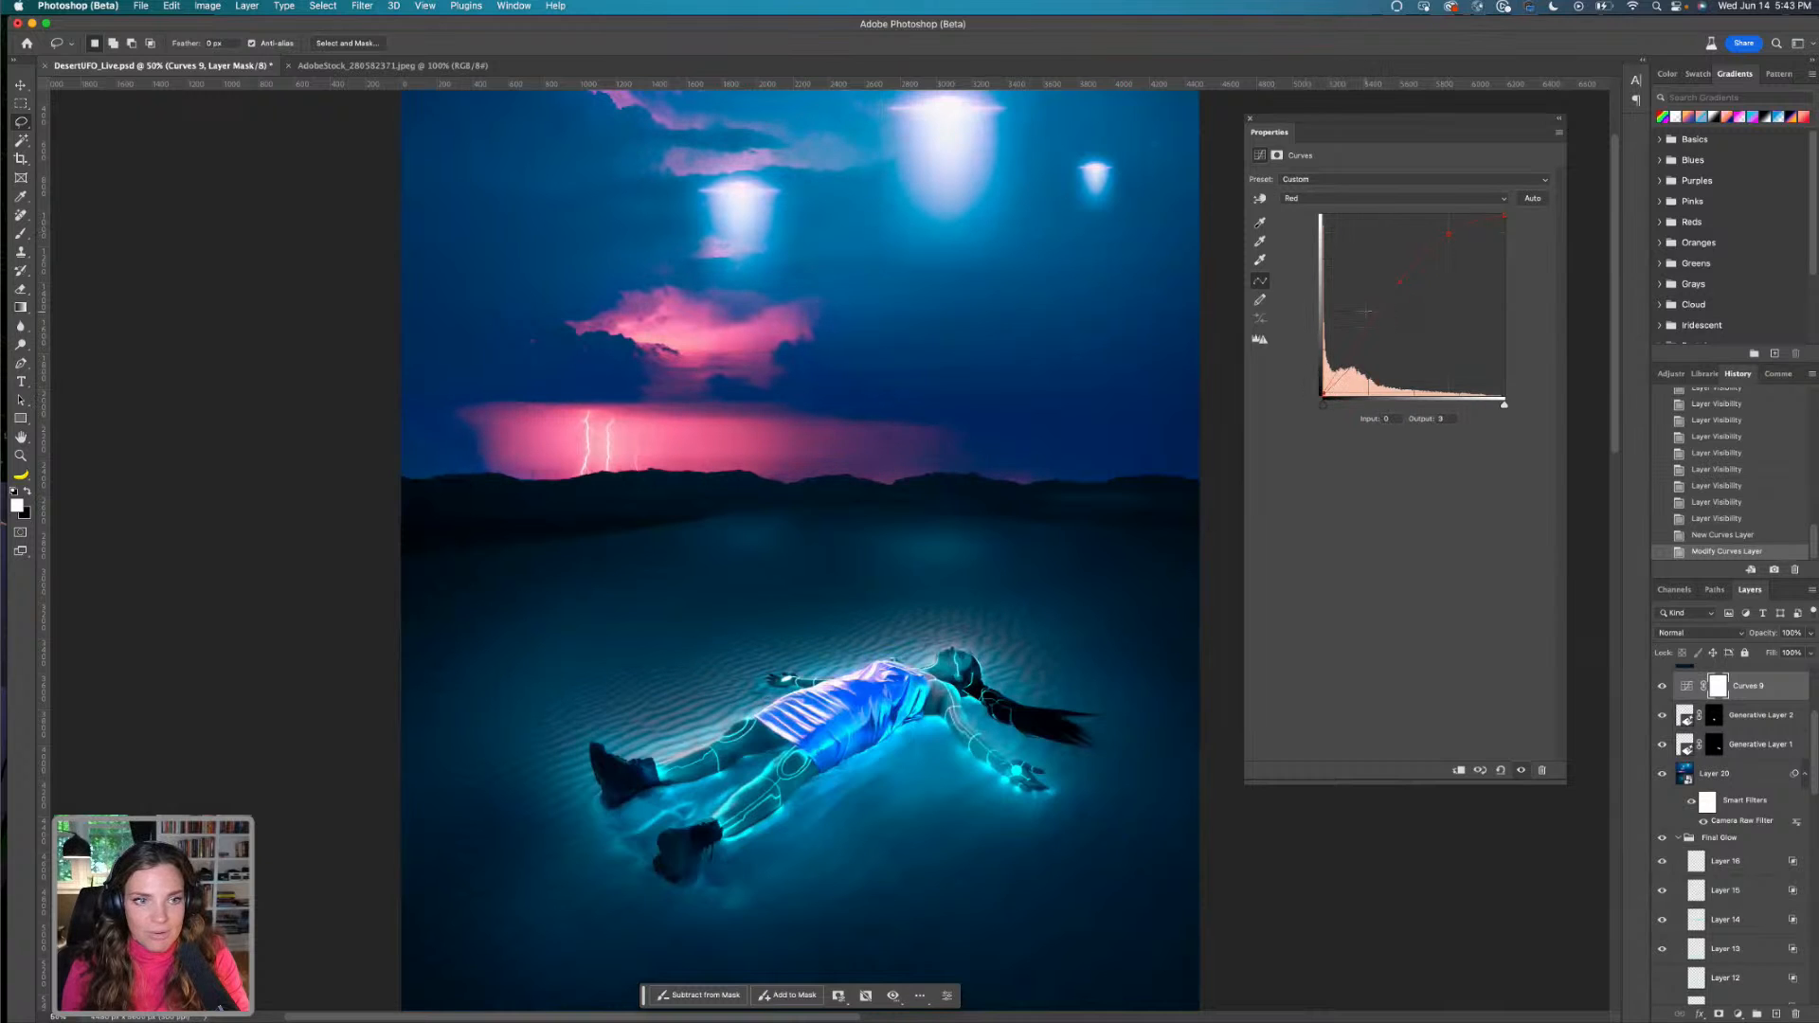
Bend the green channel's curve, trying a shadow control point, and leave its highlight point at about input 170, output 213
left_click(1390, 199)
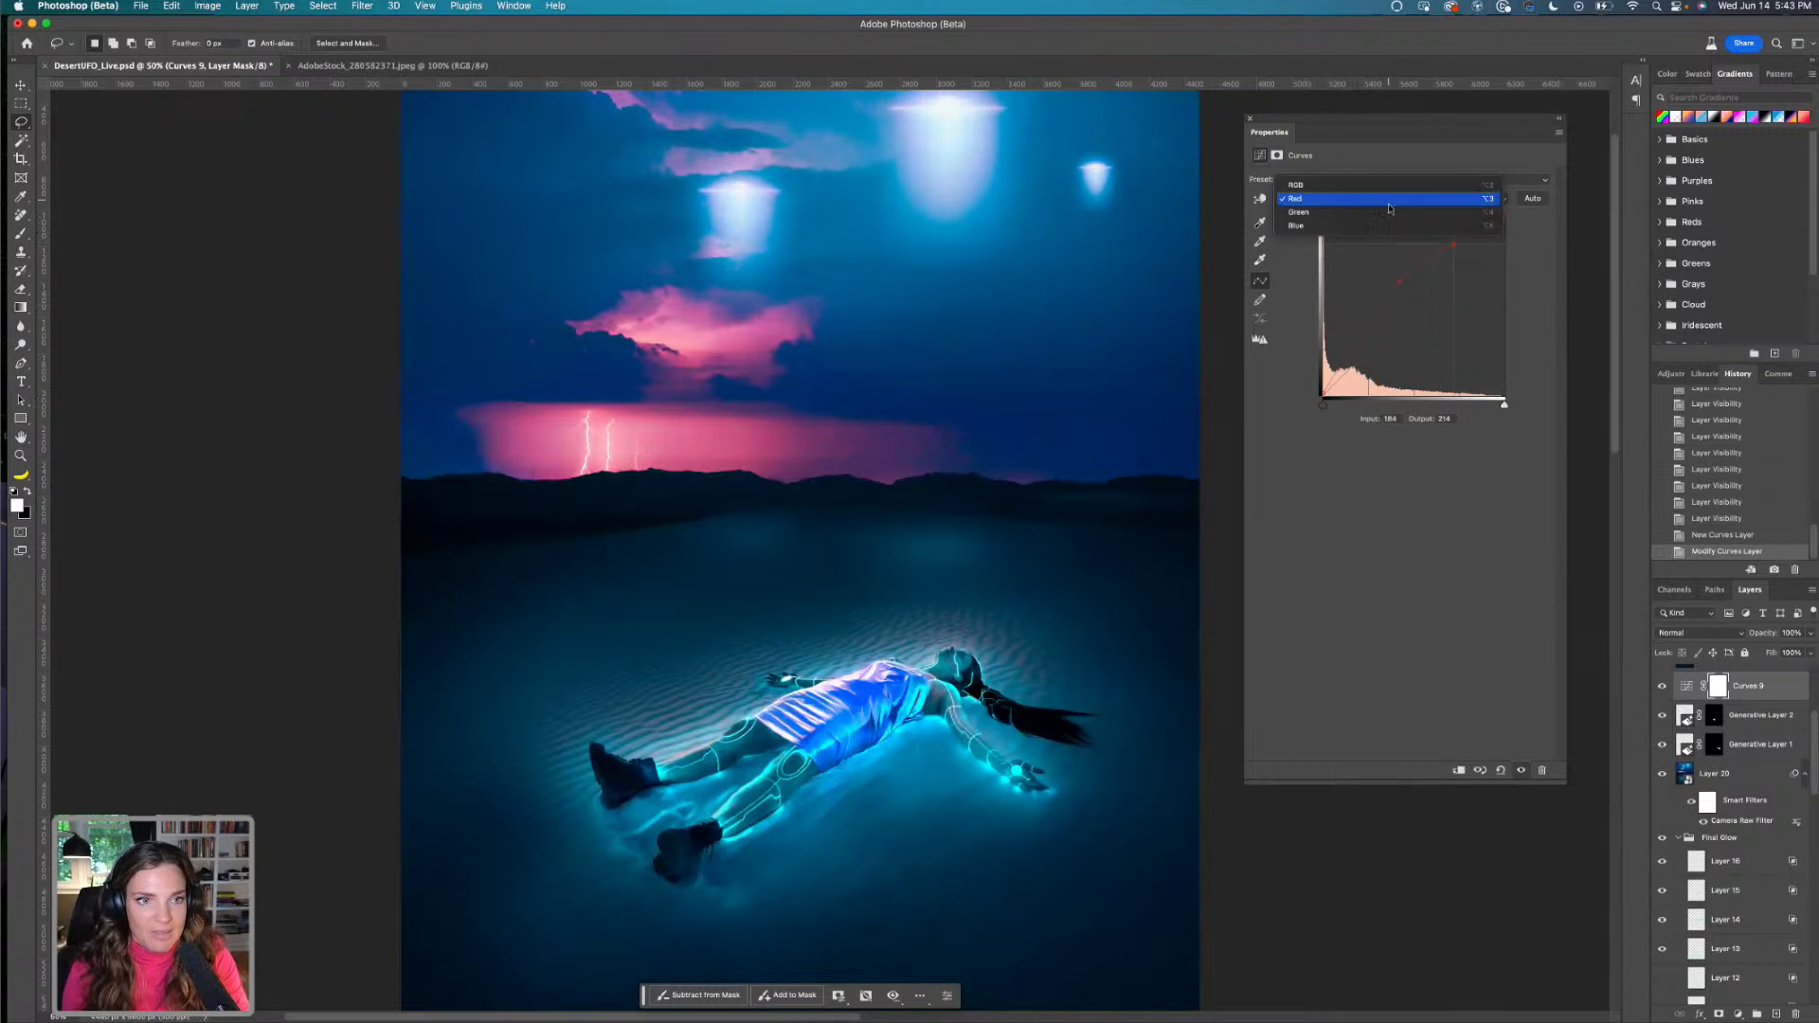
left_click(1391, 212)
mouse_move(1424, 298)
left_mouse_down()
mouse_move(1398, 352)
mouse_move(1369, 256)
mouse_move(1390, 290)
mouse_move(1411, 273)
left_mouse_up()
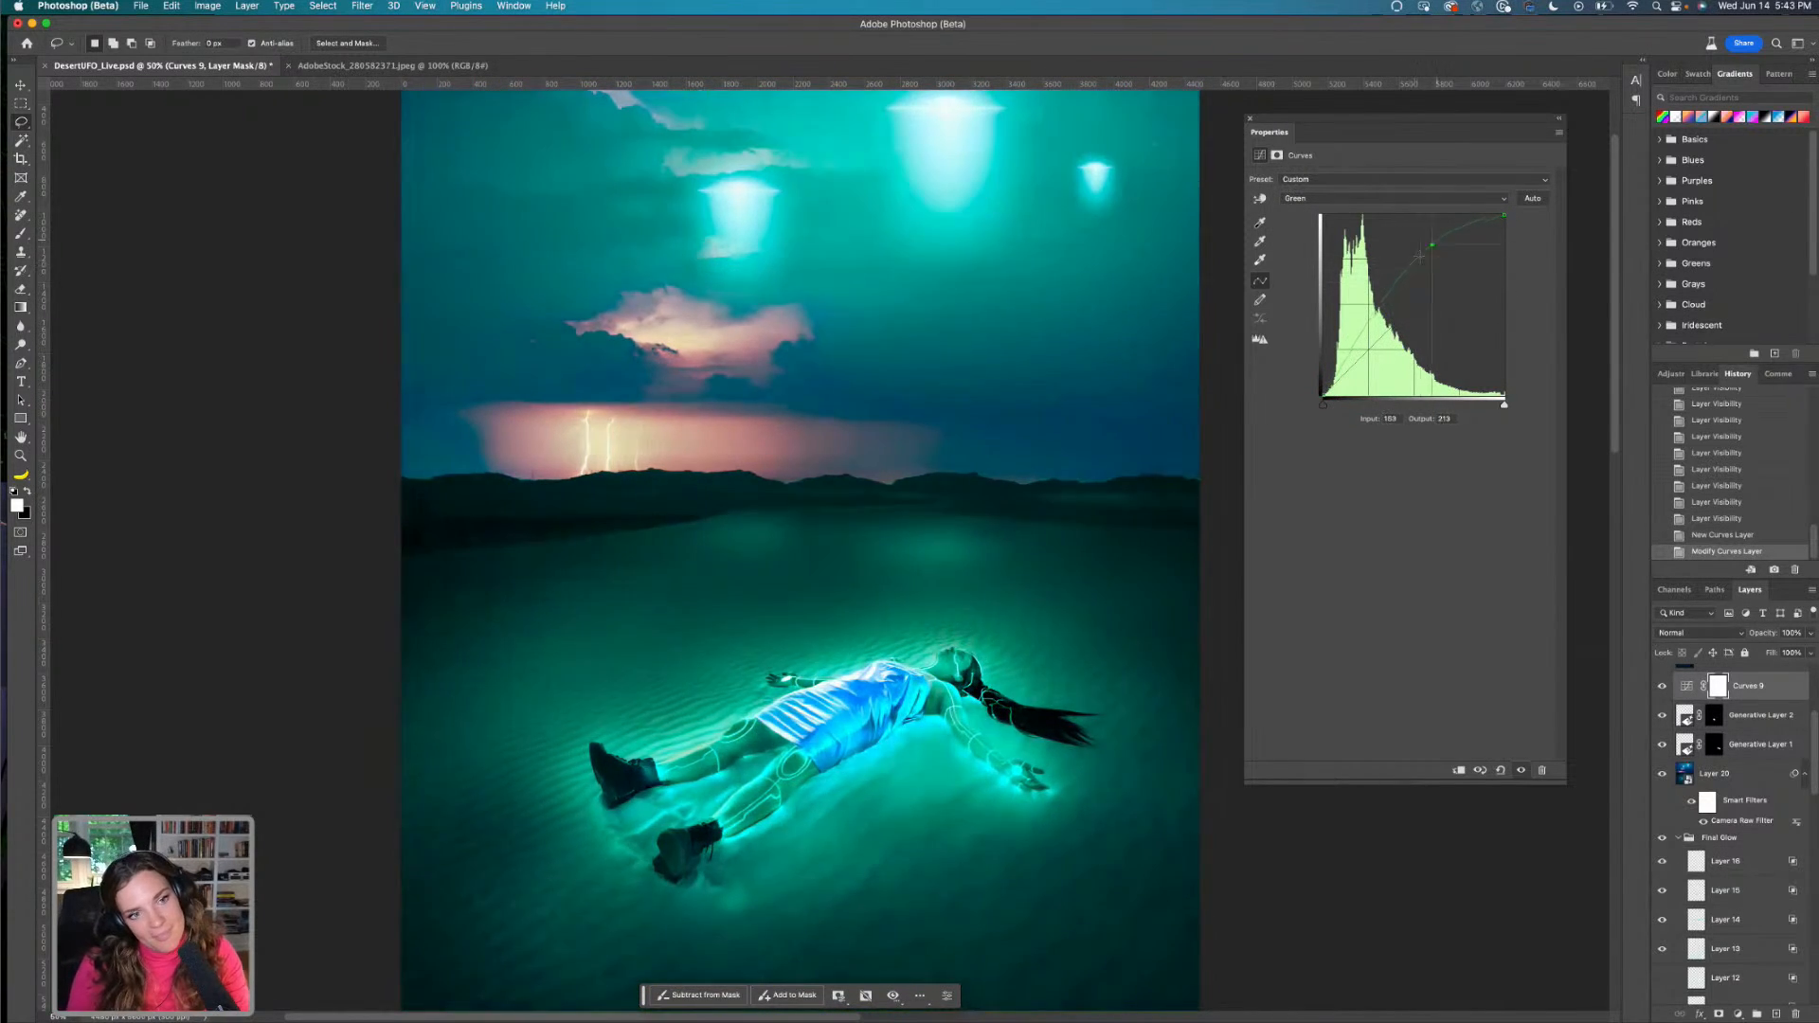
left_click(1378, 325)
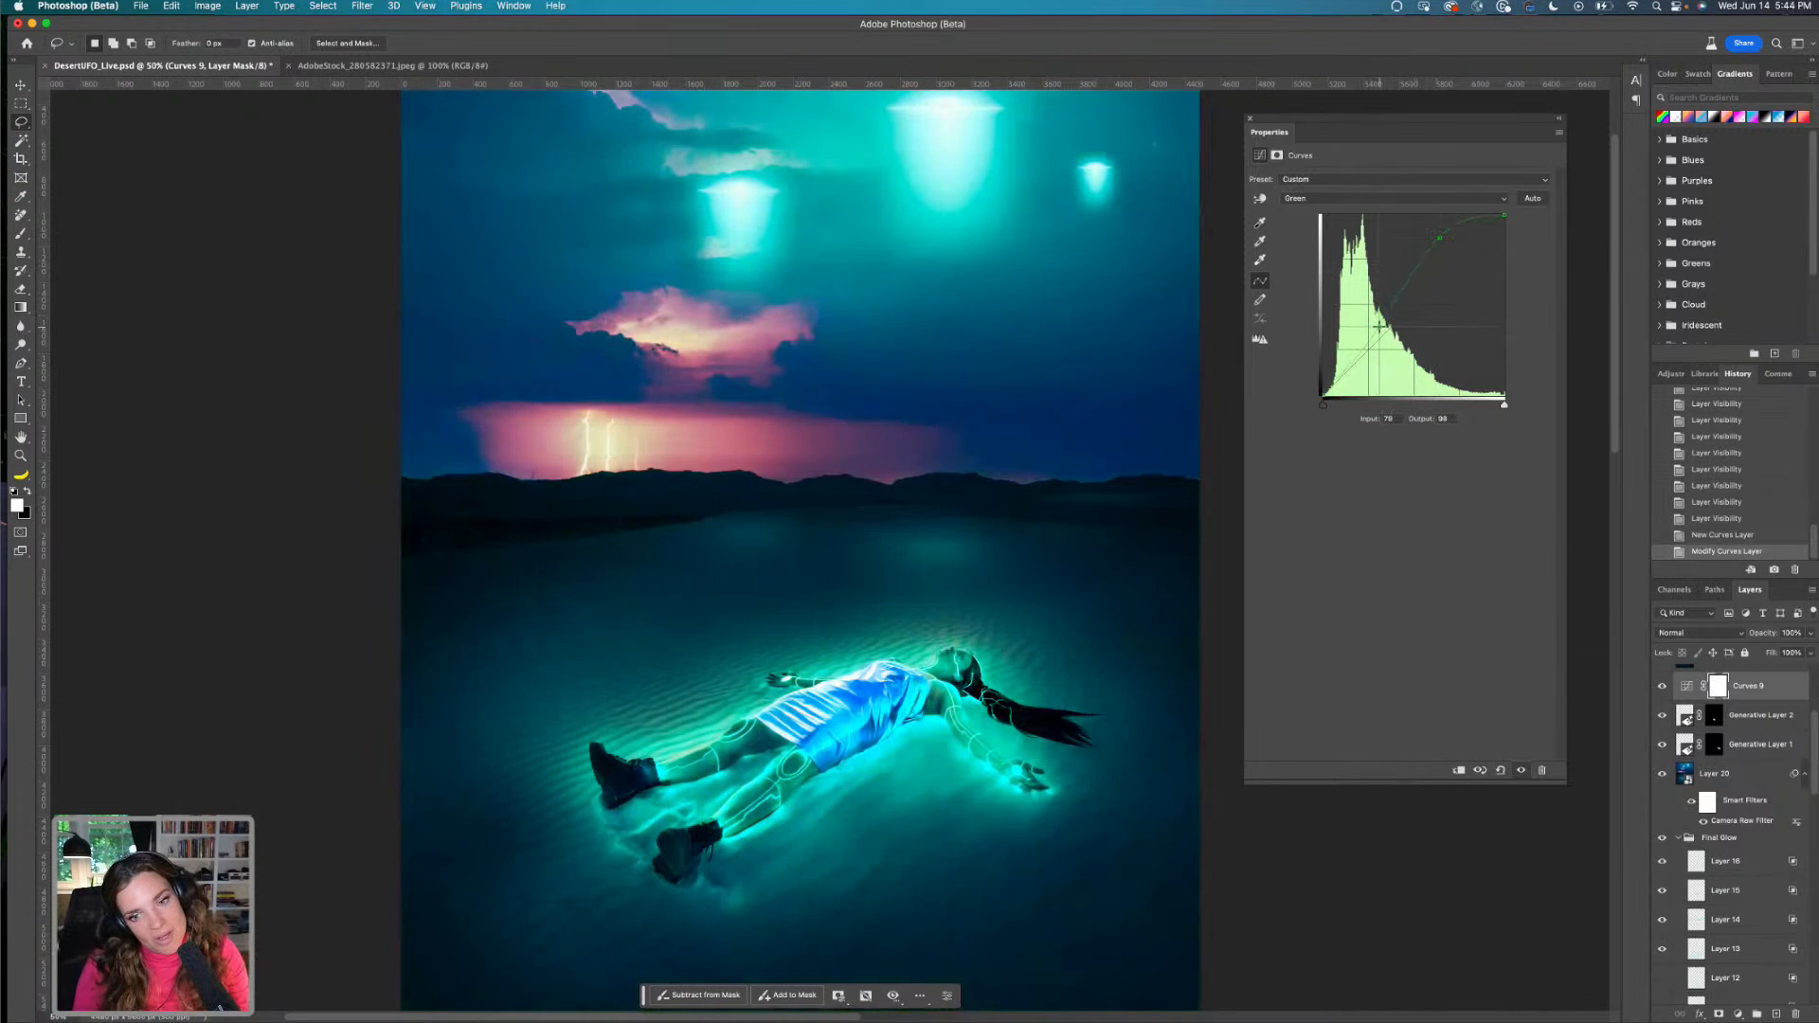
mouse_move(1378, 325)
left_mouse_down()
mouse_move(1362, 318)
mouse_move(1363, 350)
left_mouse_up()
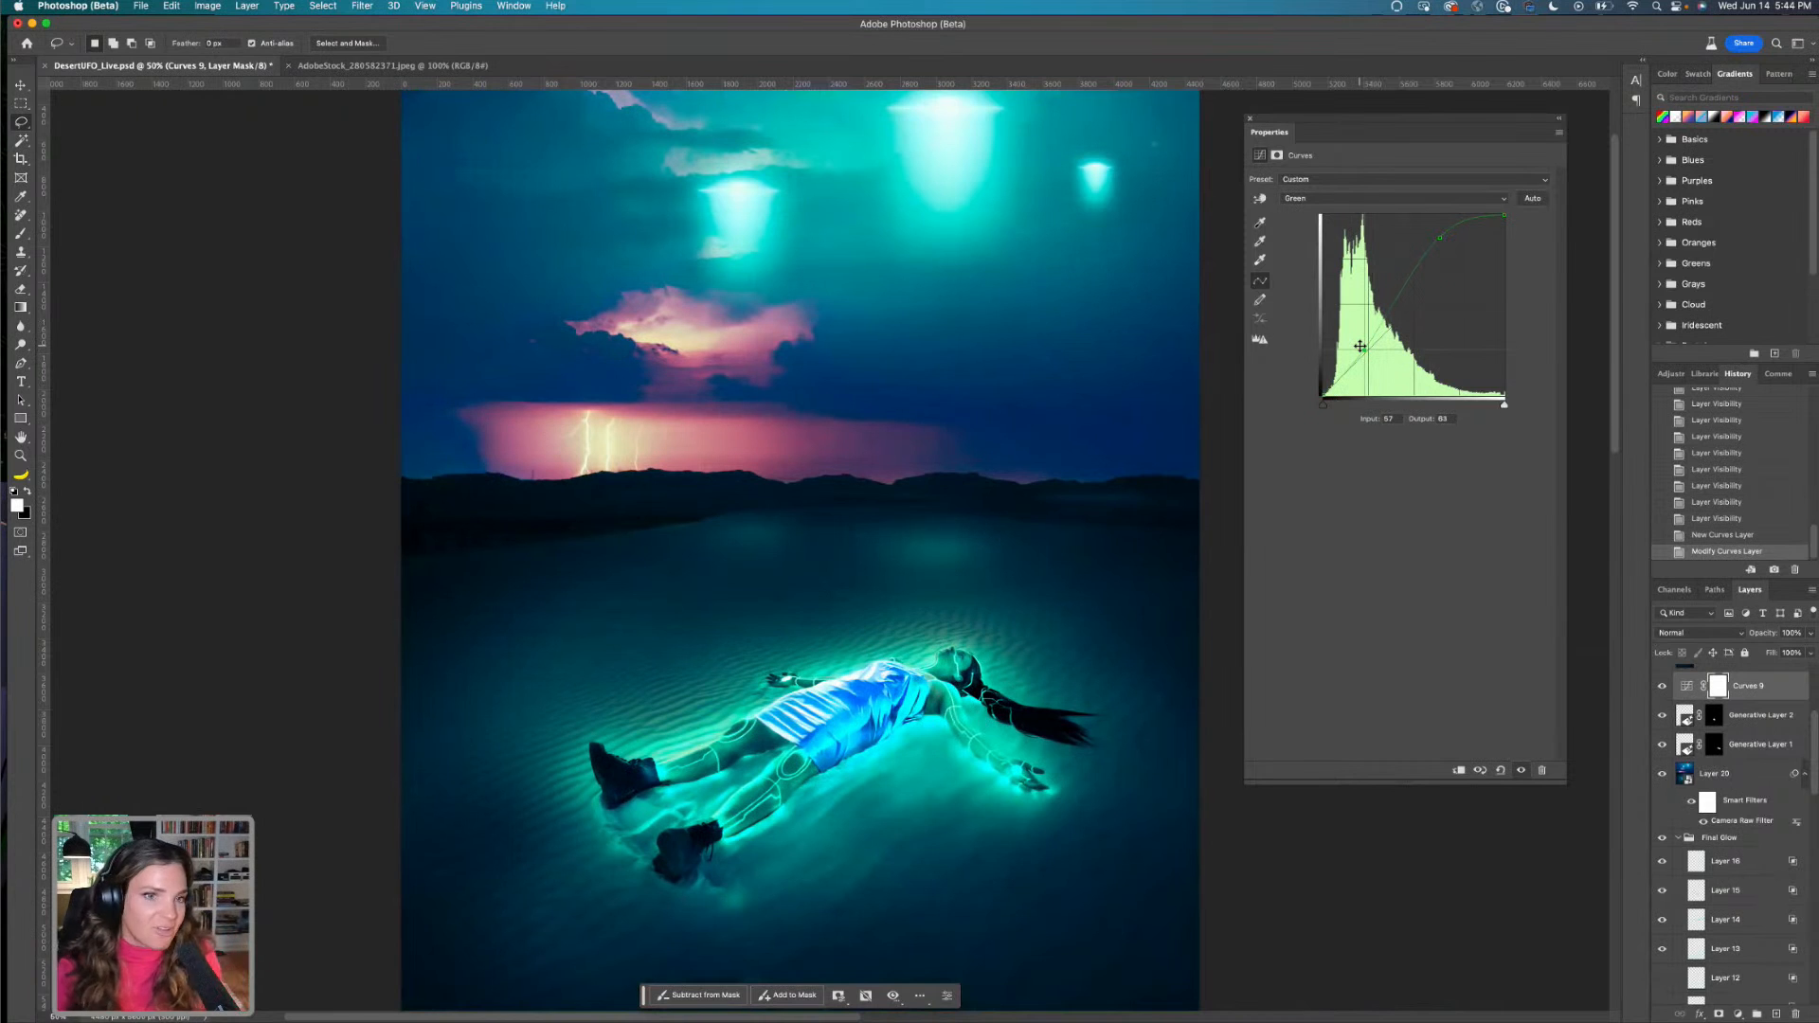
left_click_drag(1360, 347, 1445, 236)
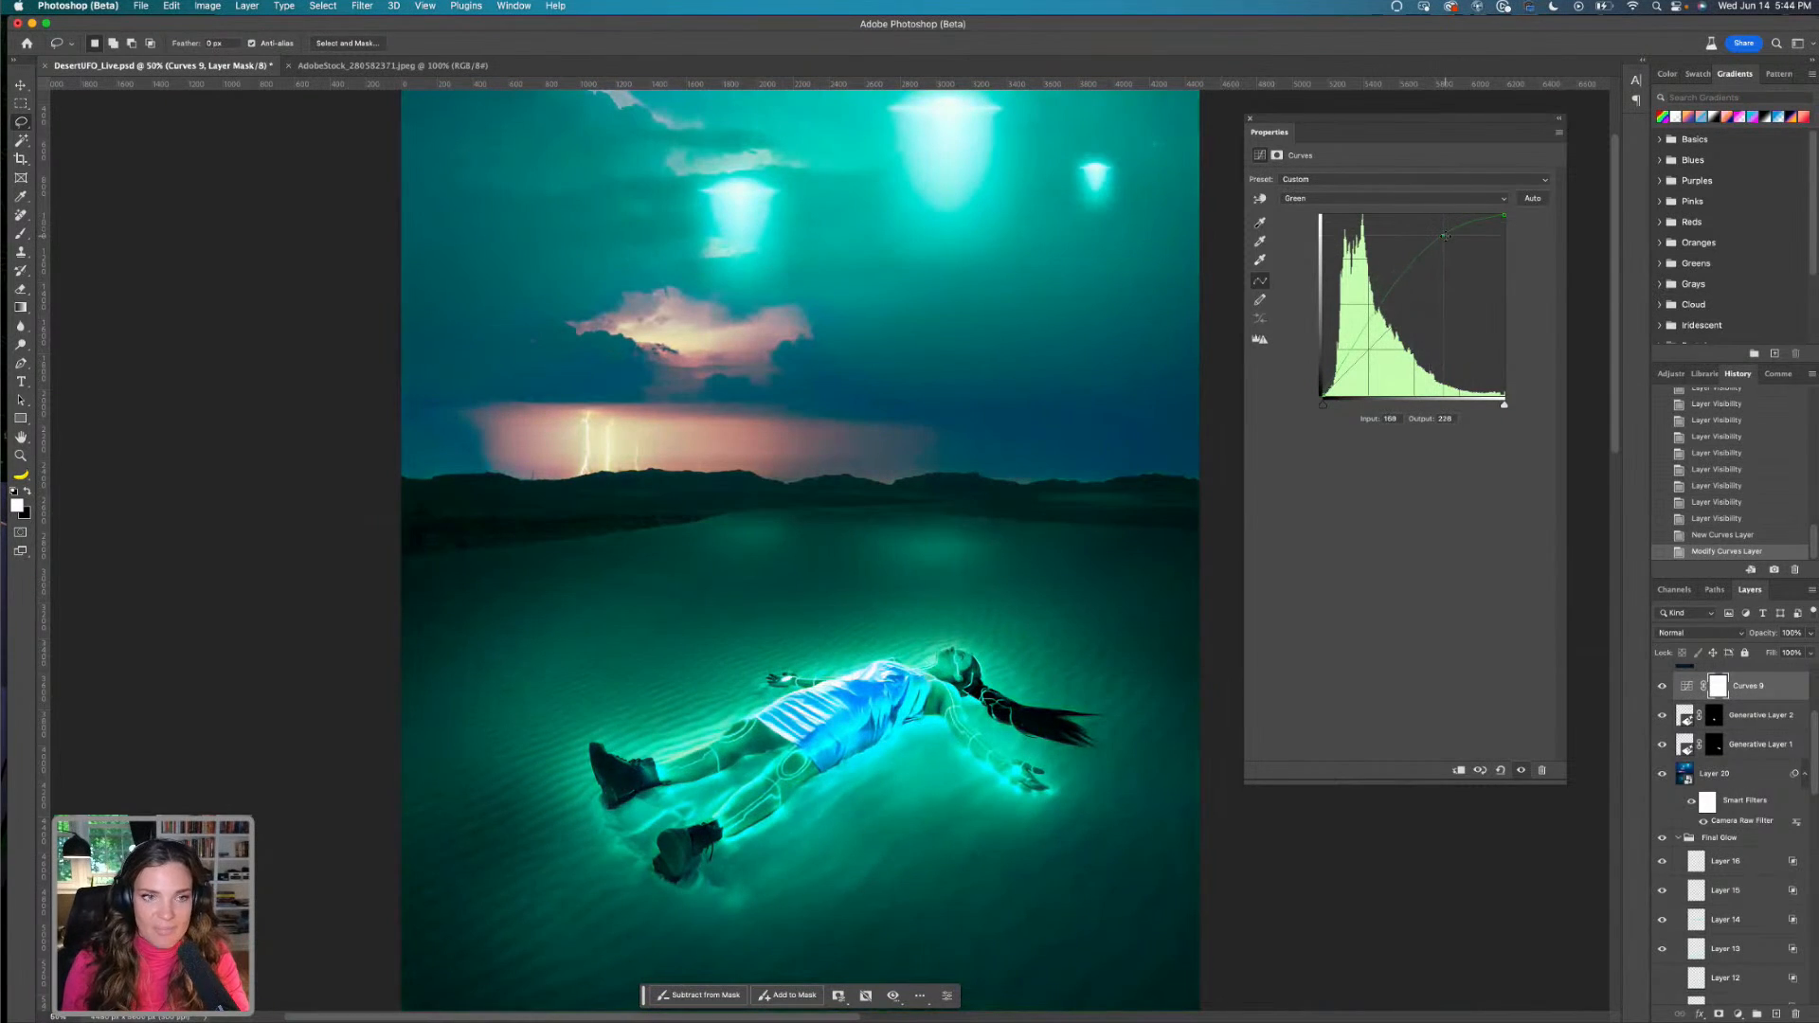
left_click(1383, 201)
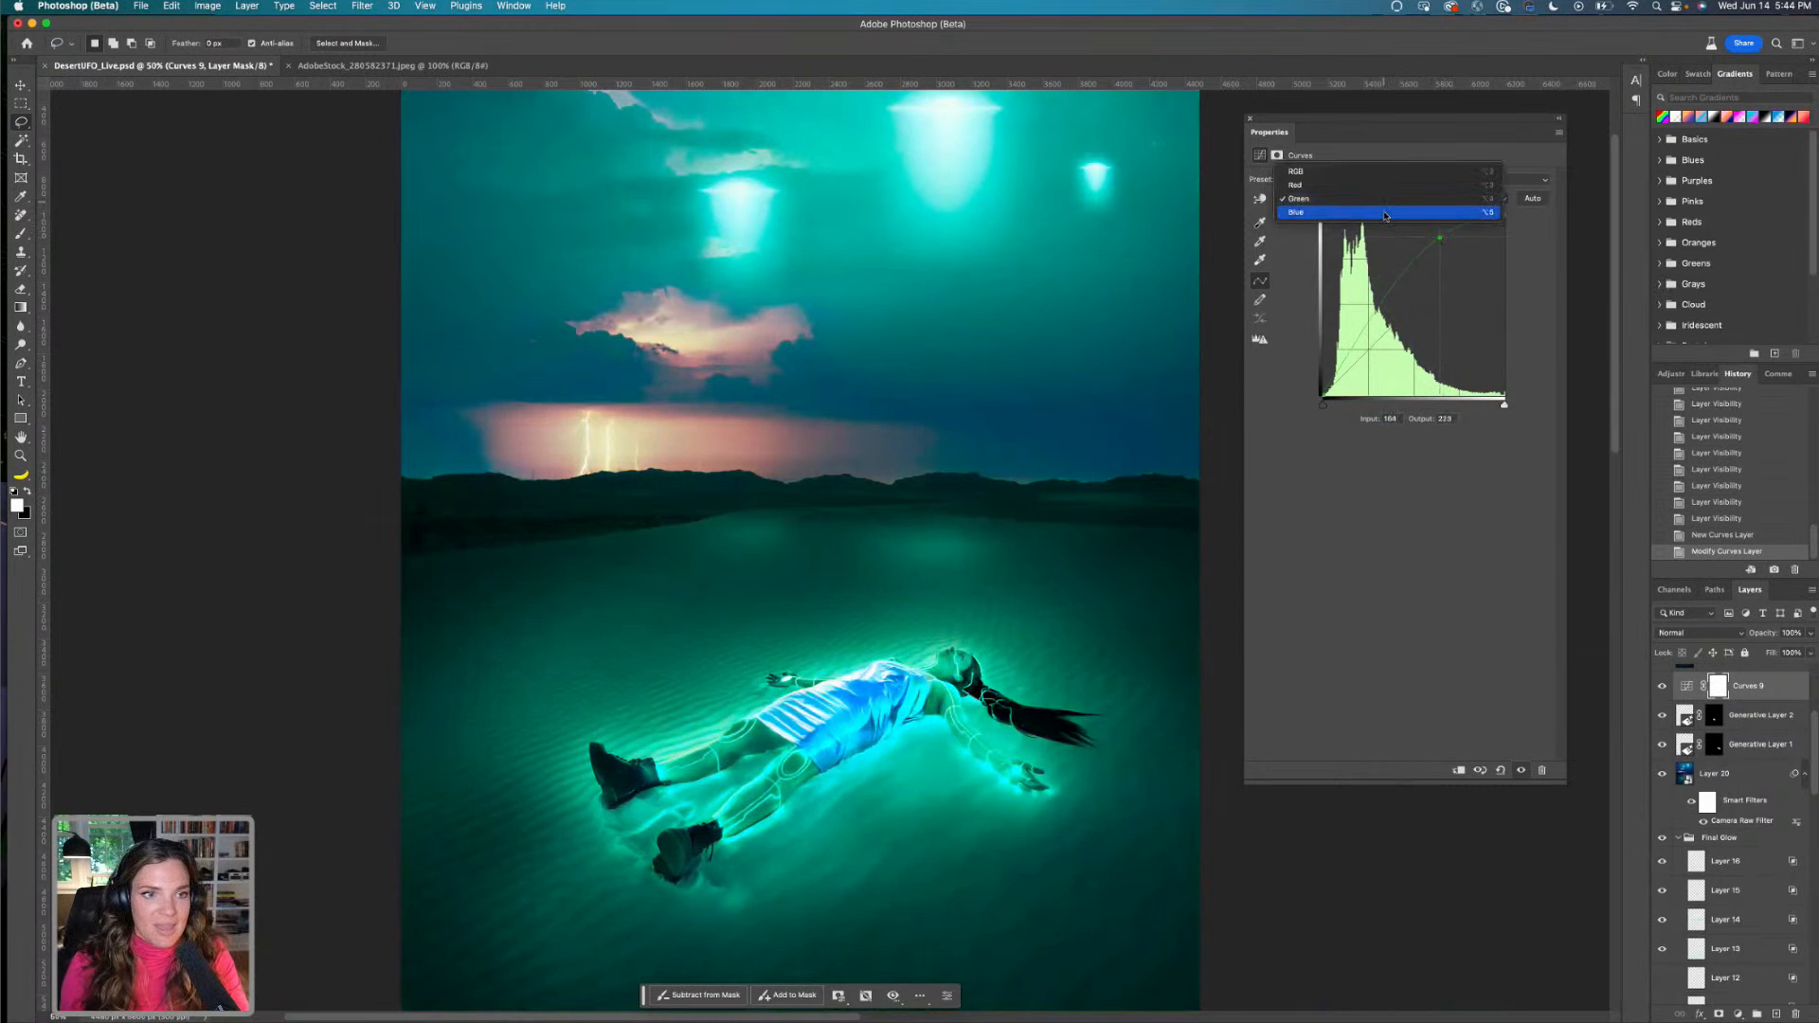
left_click(1381, 199)
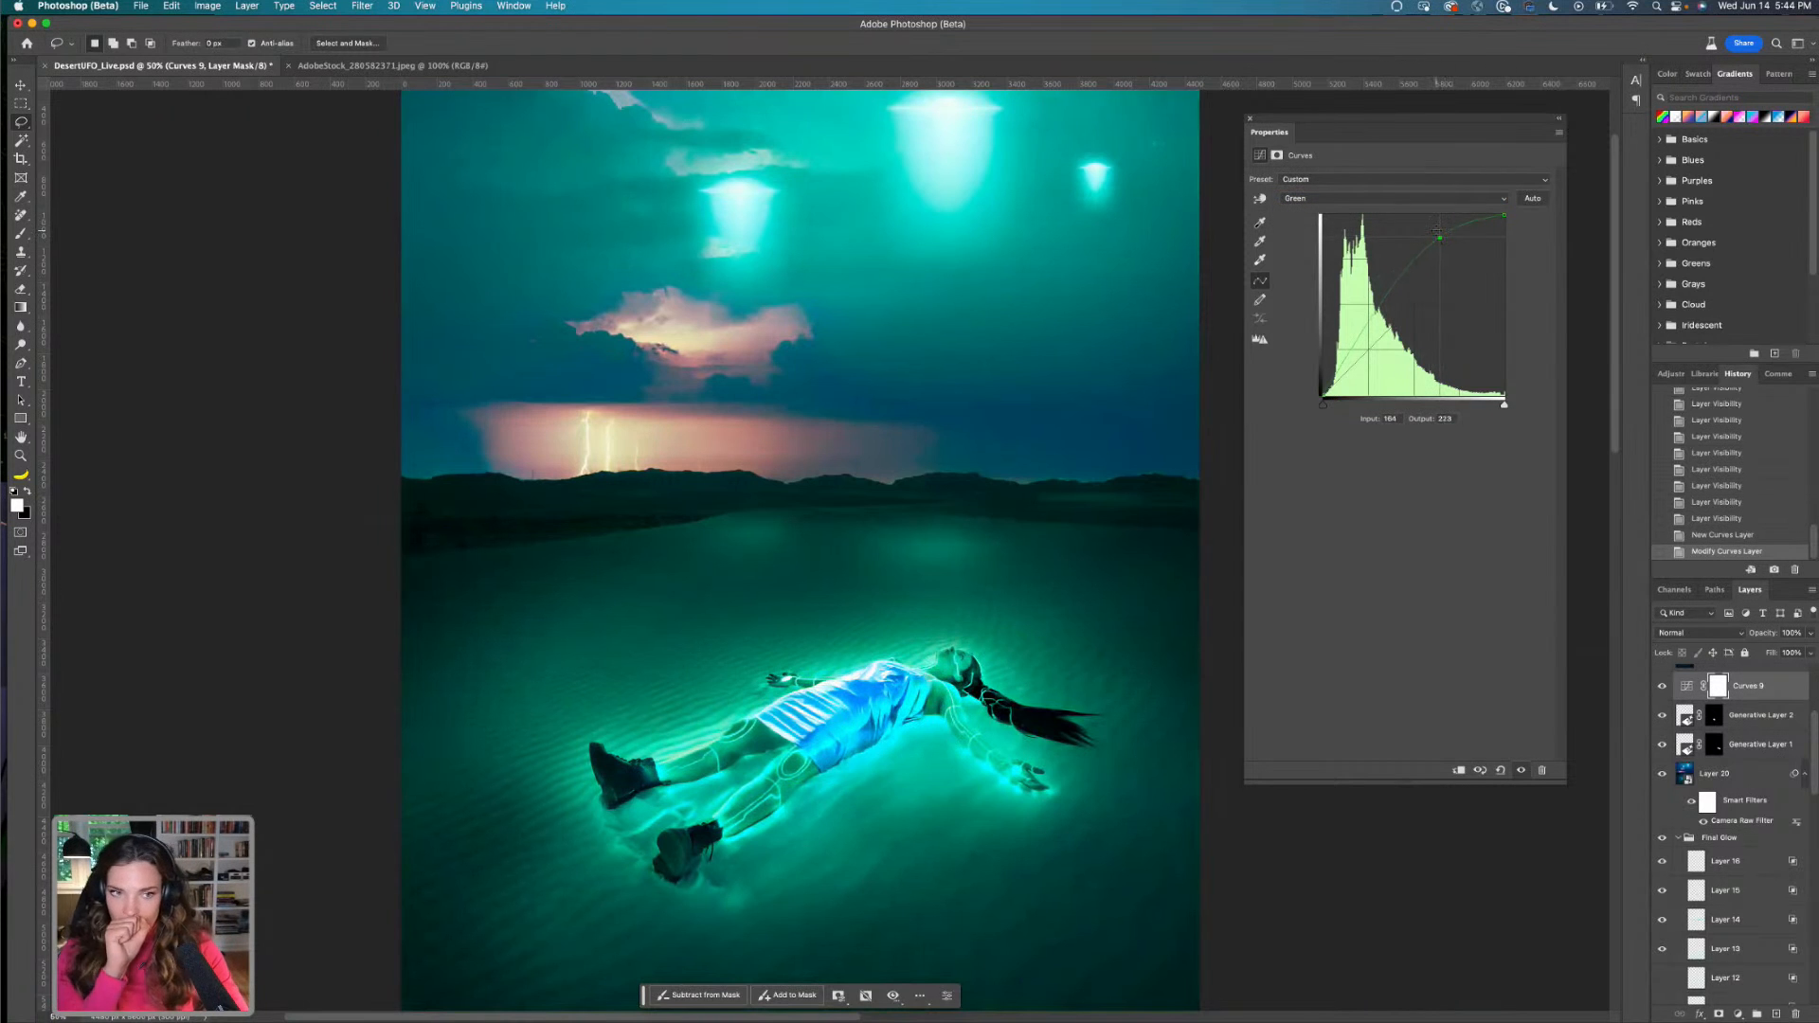
left_click_drag(1441, 238, 1445, 246)
Try lowering the blue channel's curve strongly, and set its control point to about input 150, output 154
left_click(1391, 199)
left_click(1402, 216)
left_click_drag(1420, 269, 1265, 443)
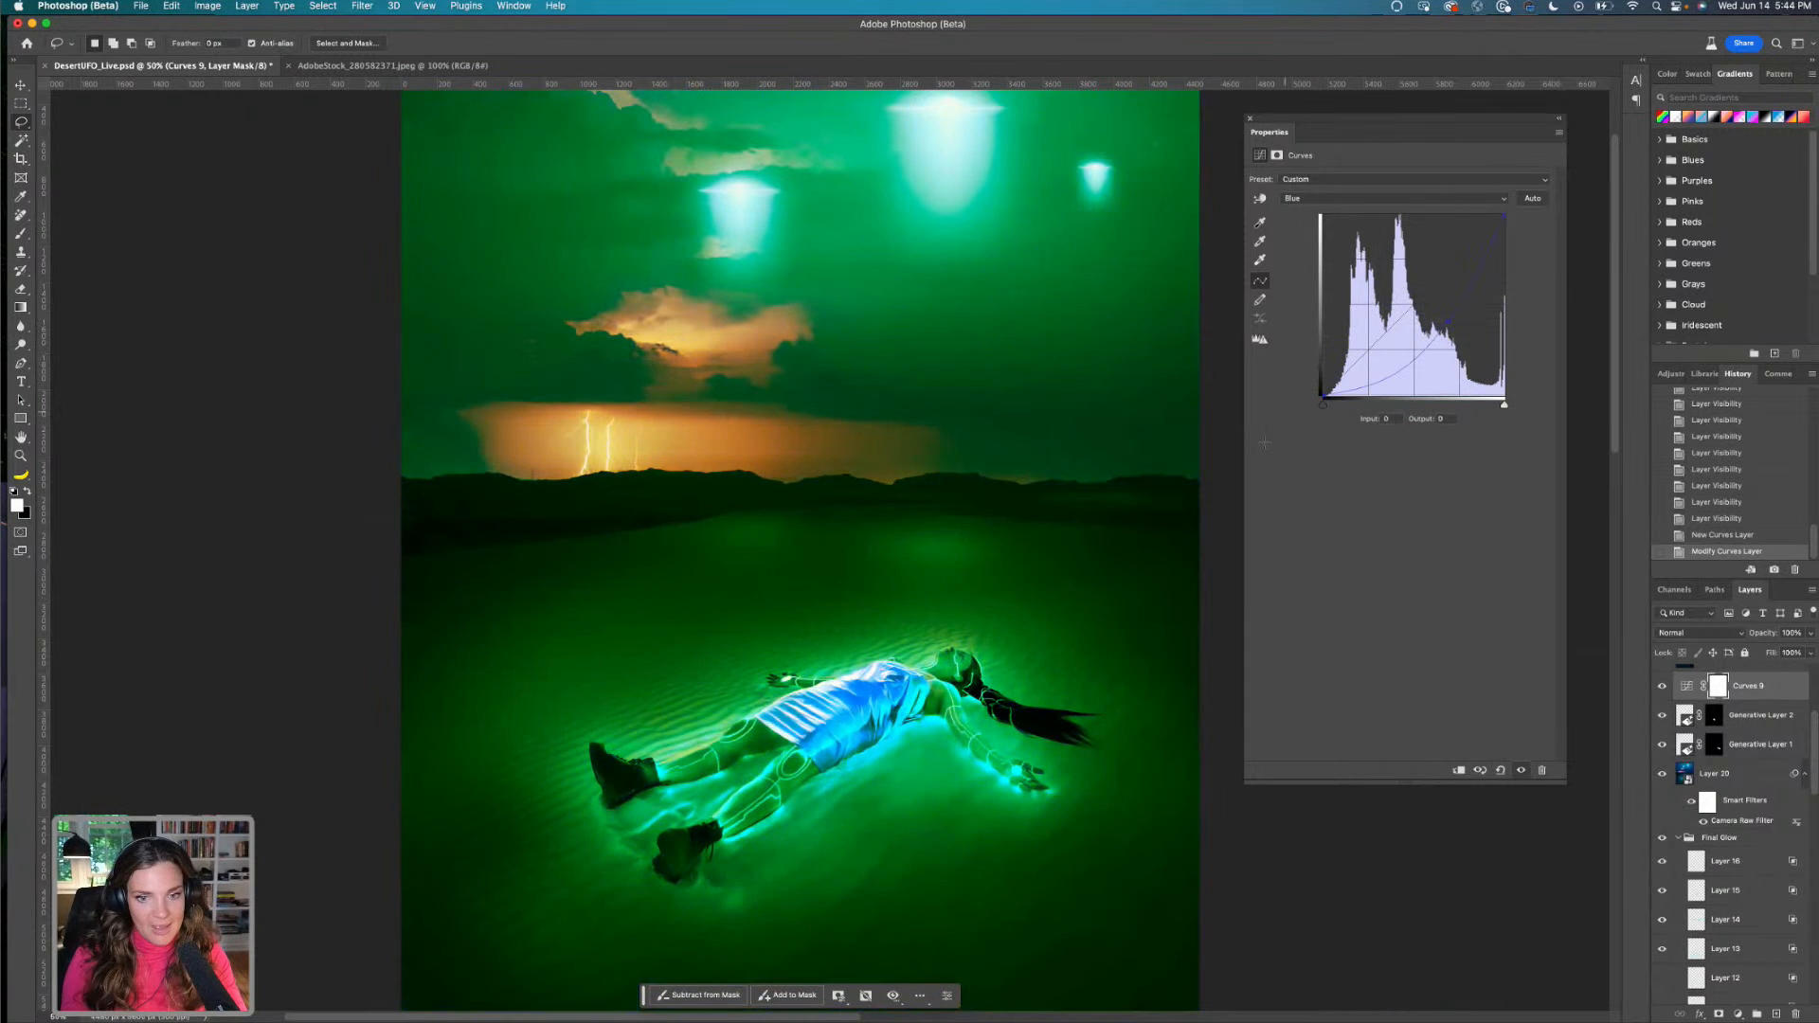
left_click_drag(1435, 327, 1430, 286)
Reduce the red and green channel boosts by pulling both curves back close to the diagonal
left_click(1381, 201)
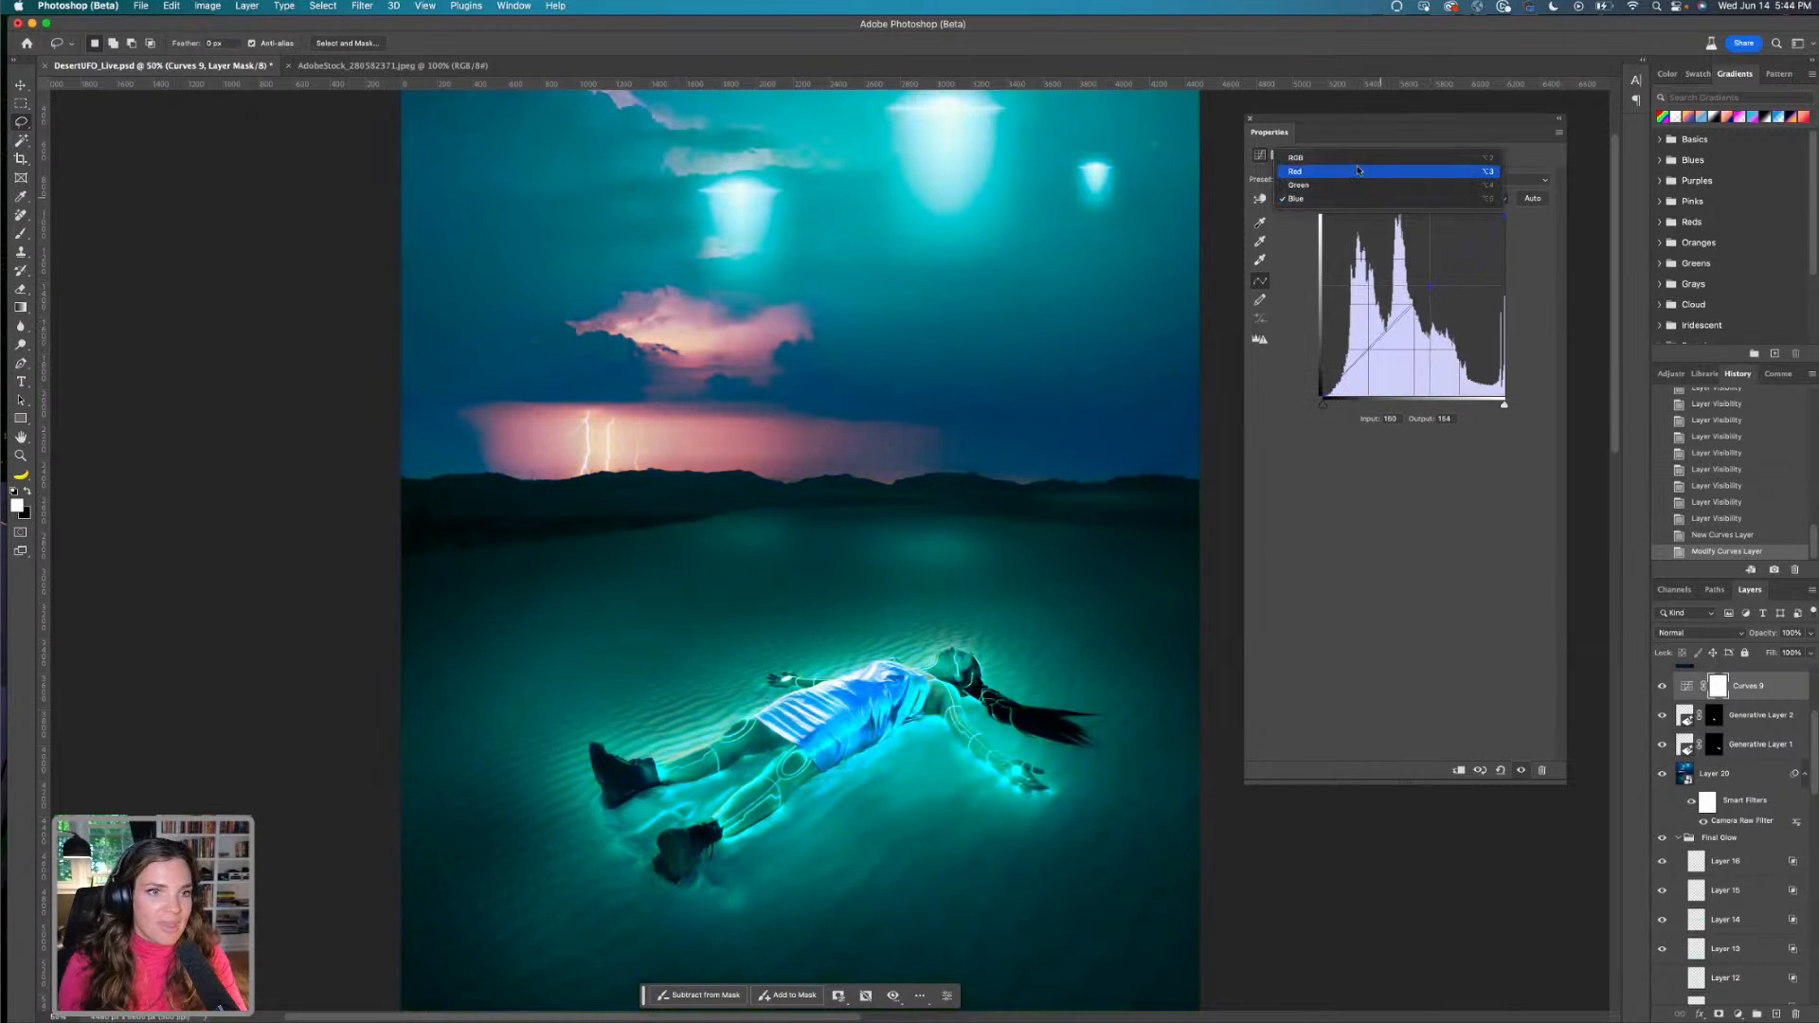
left_click(1356, 174)
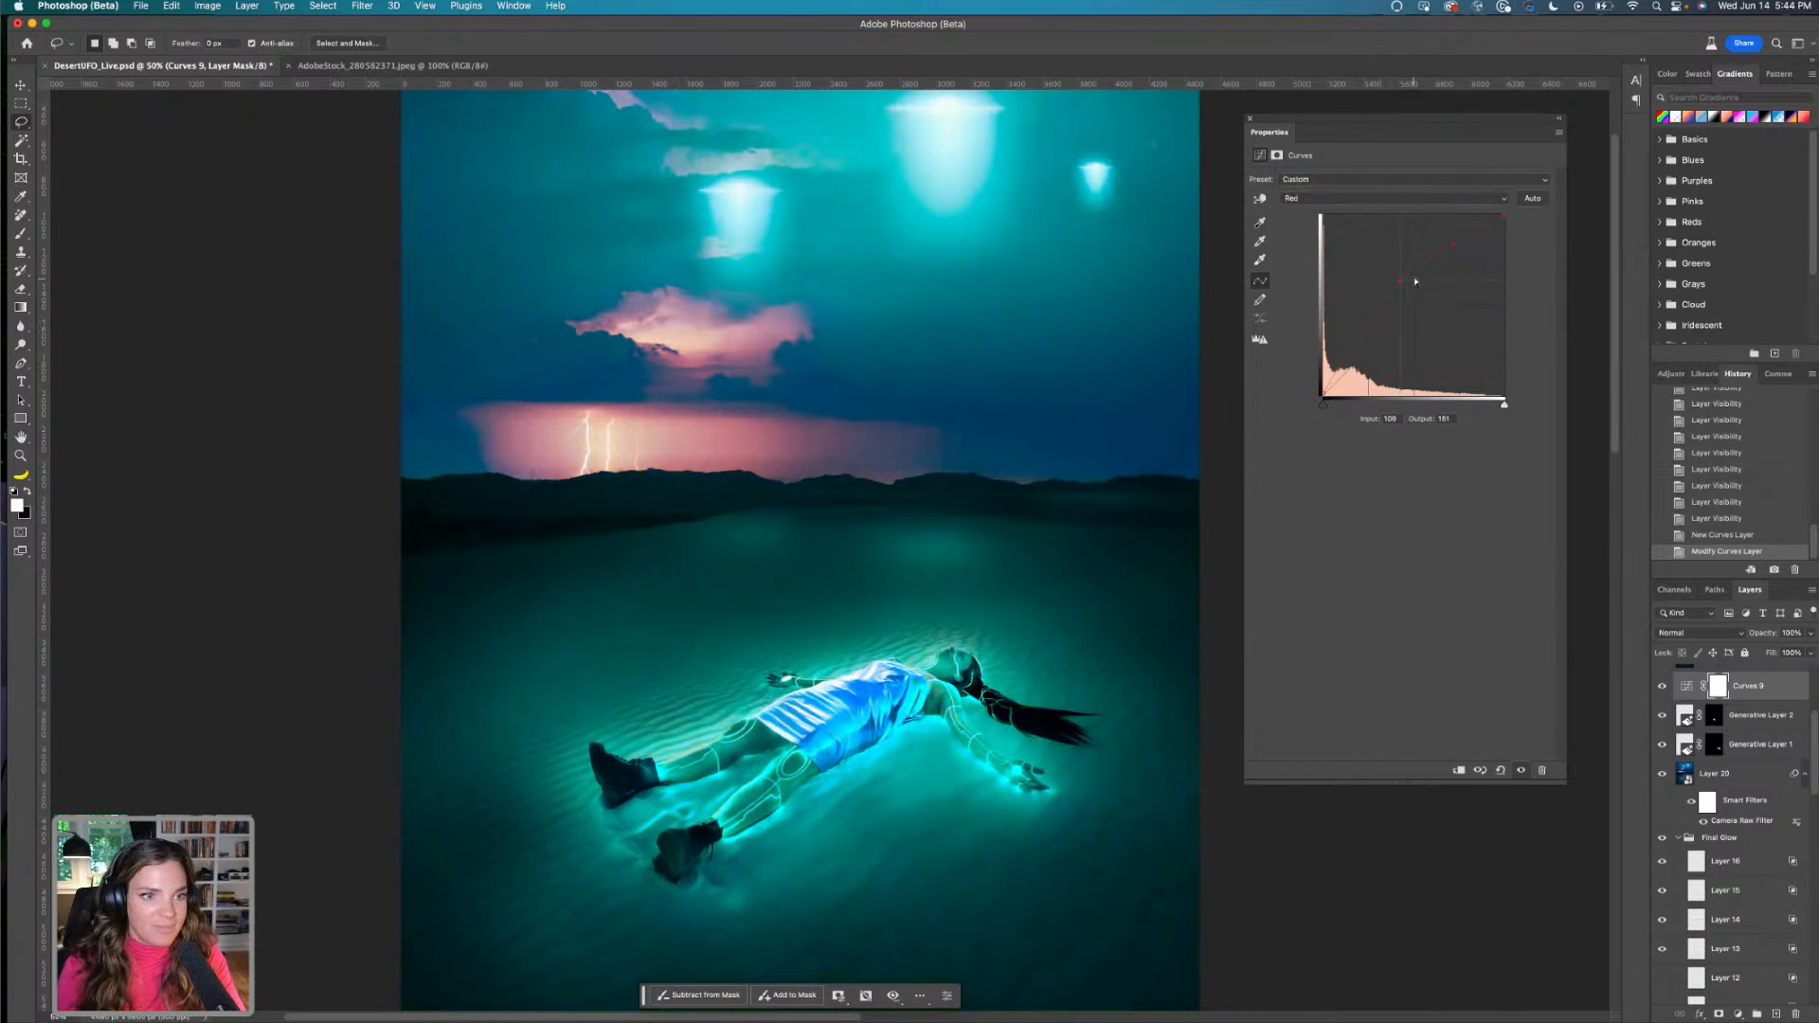
left_click_drag(1404, 284, 1413, 299)
left_click(1393, 198)
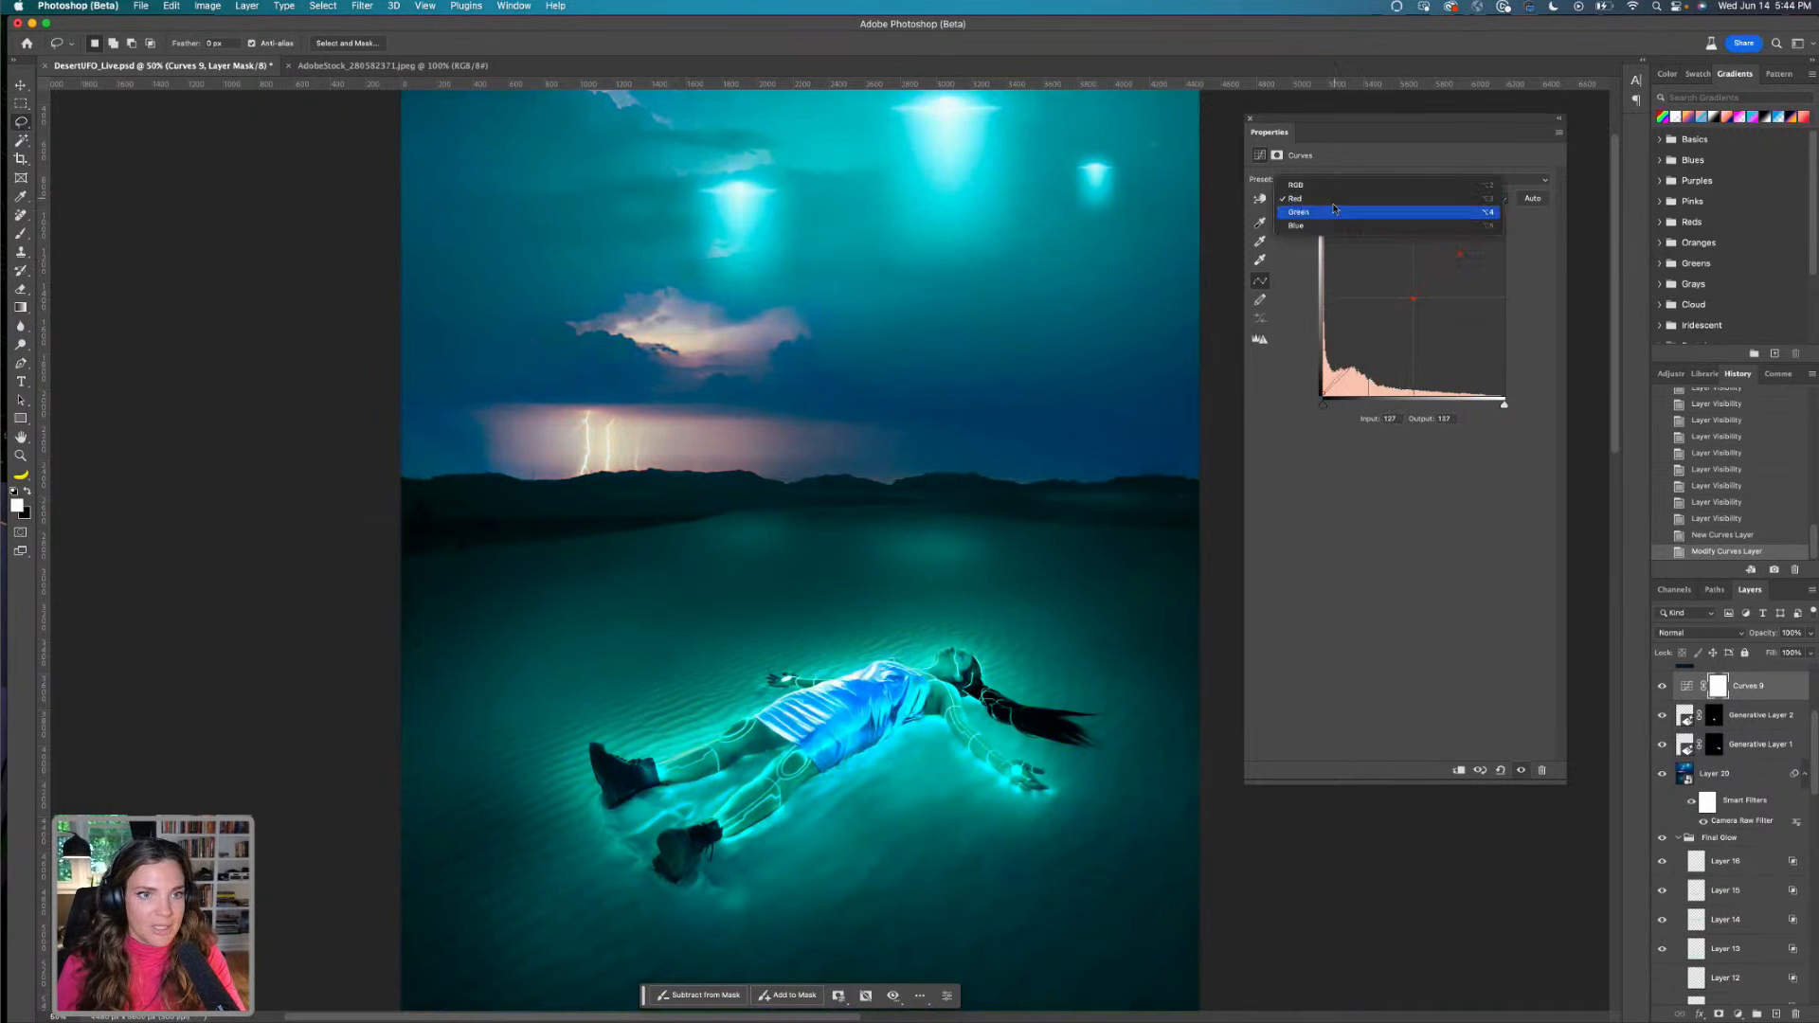
left_click(1355, 217)
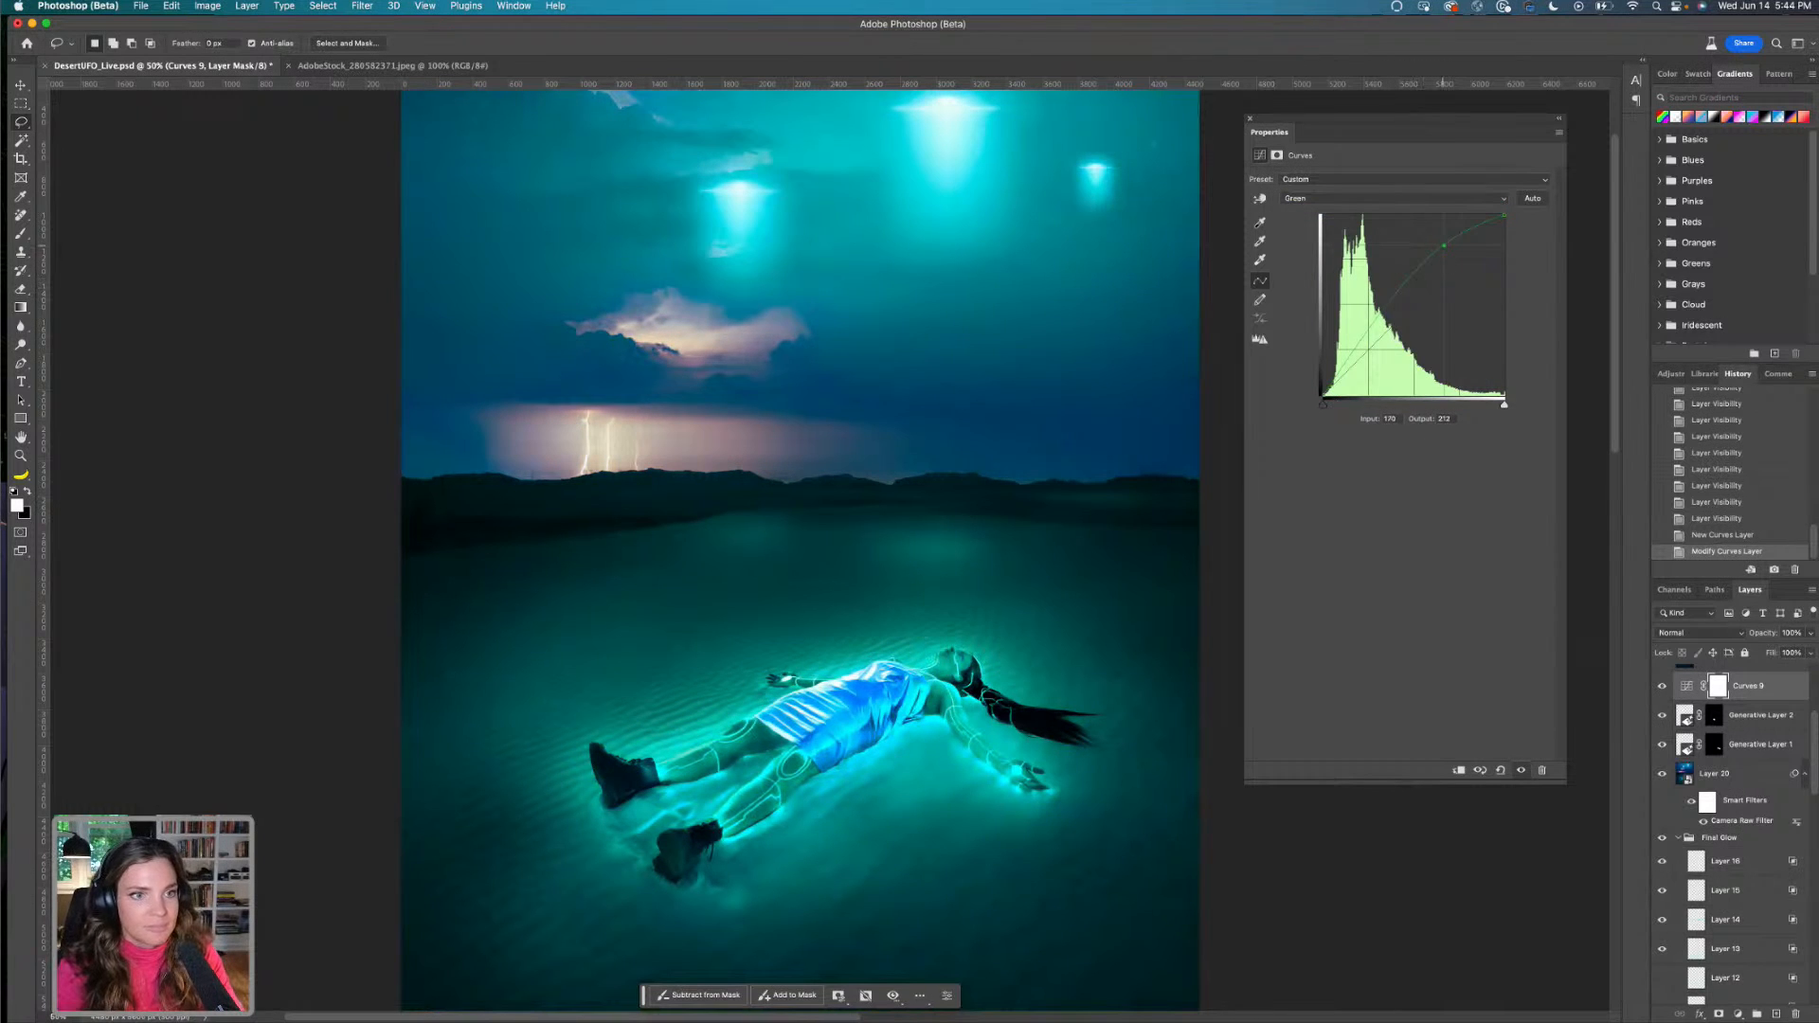
left_click_drag(1444, 246, 1450, 261)
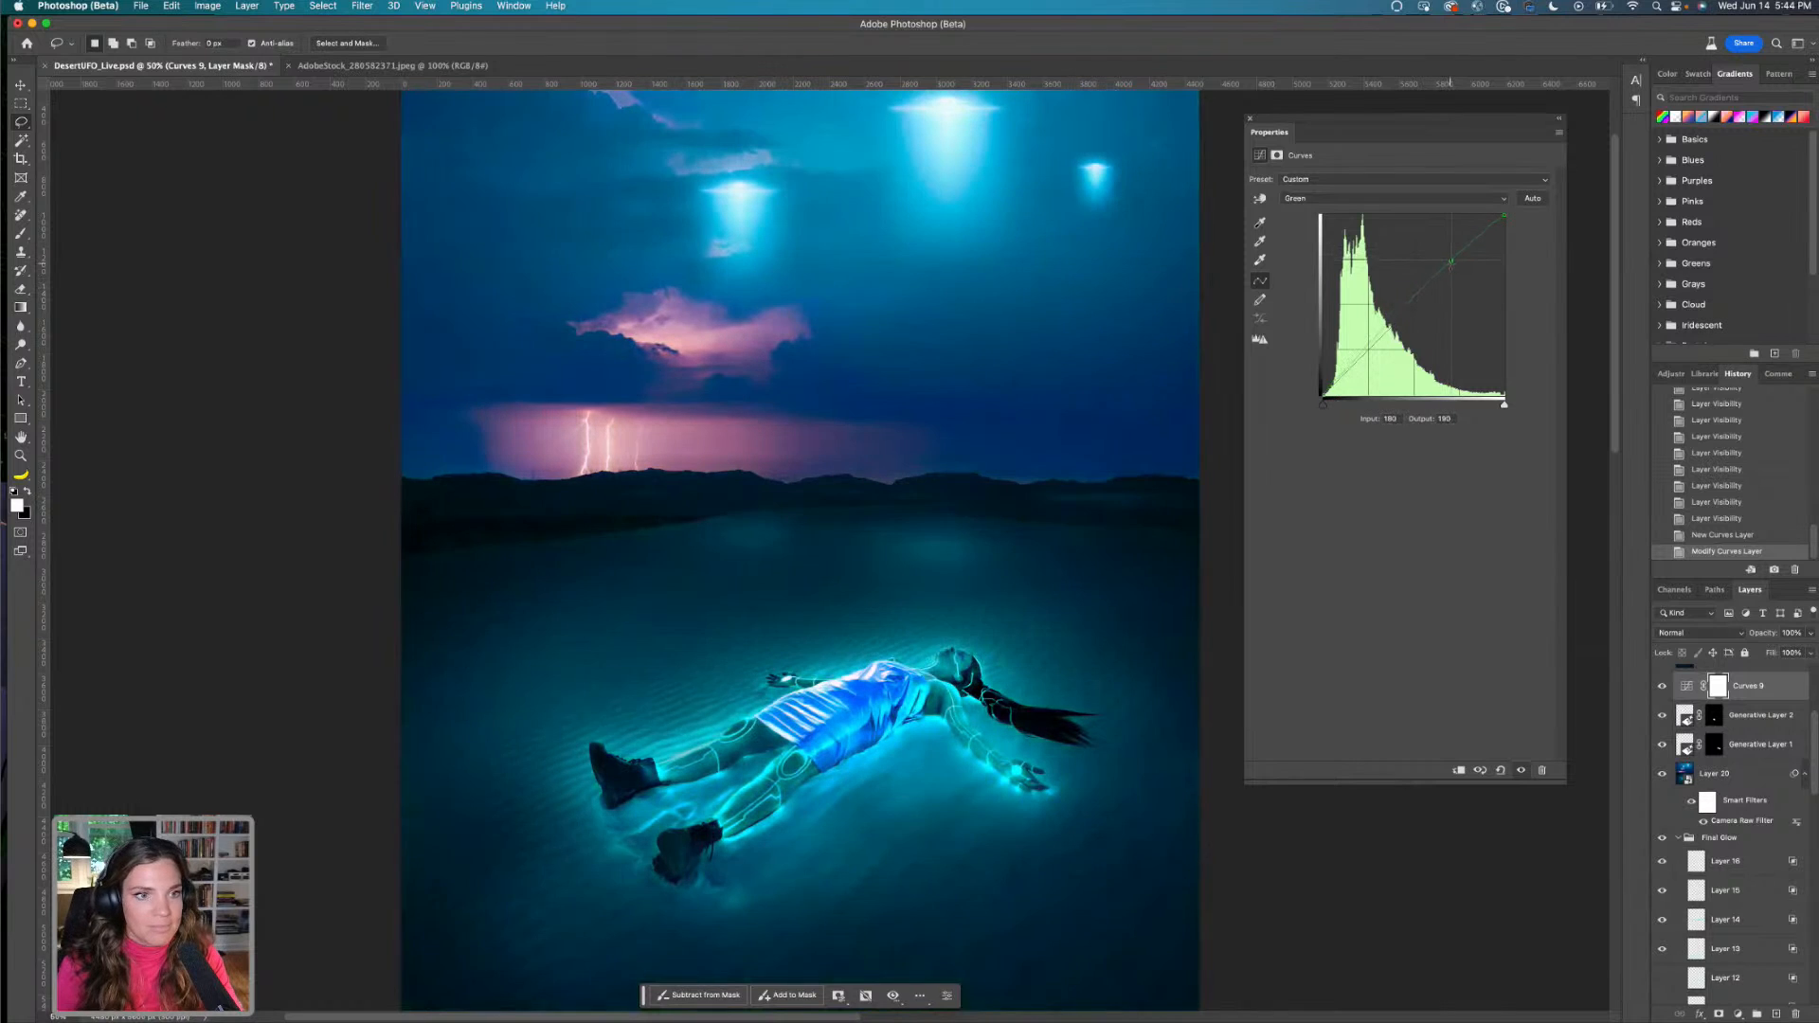
Invert the shadows with the RGB curve by raising the black point to output 255 and setting the midpoint to about input 124, output 105
left_click(1385, 198)
left_click(1385, 168)
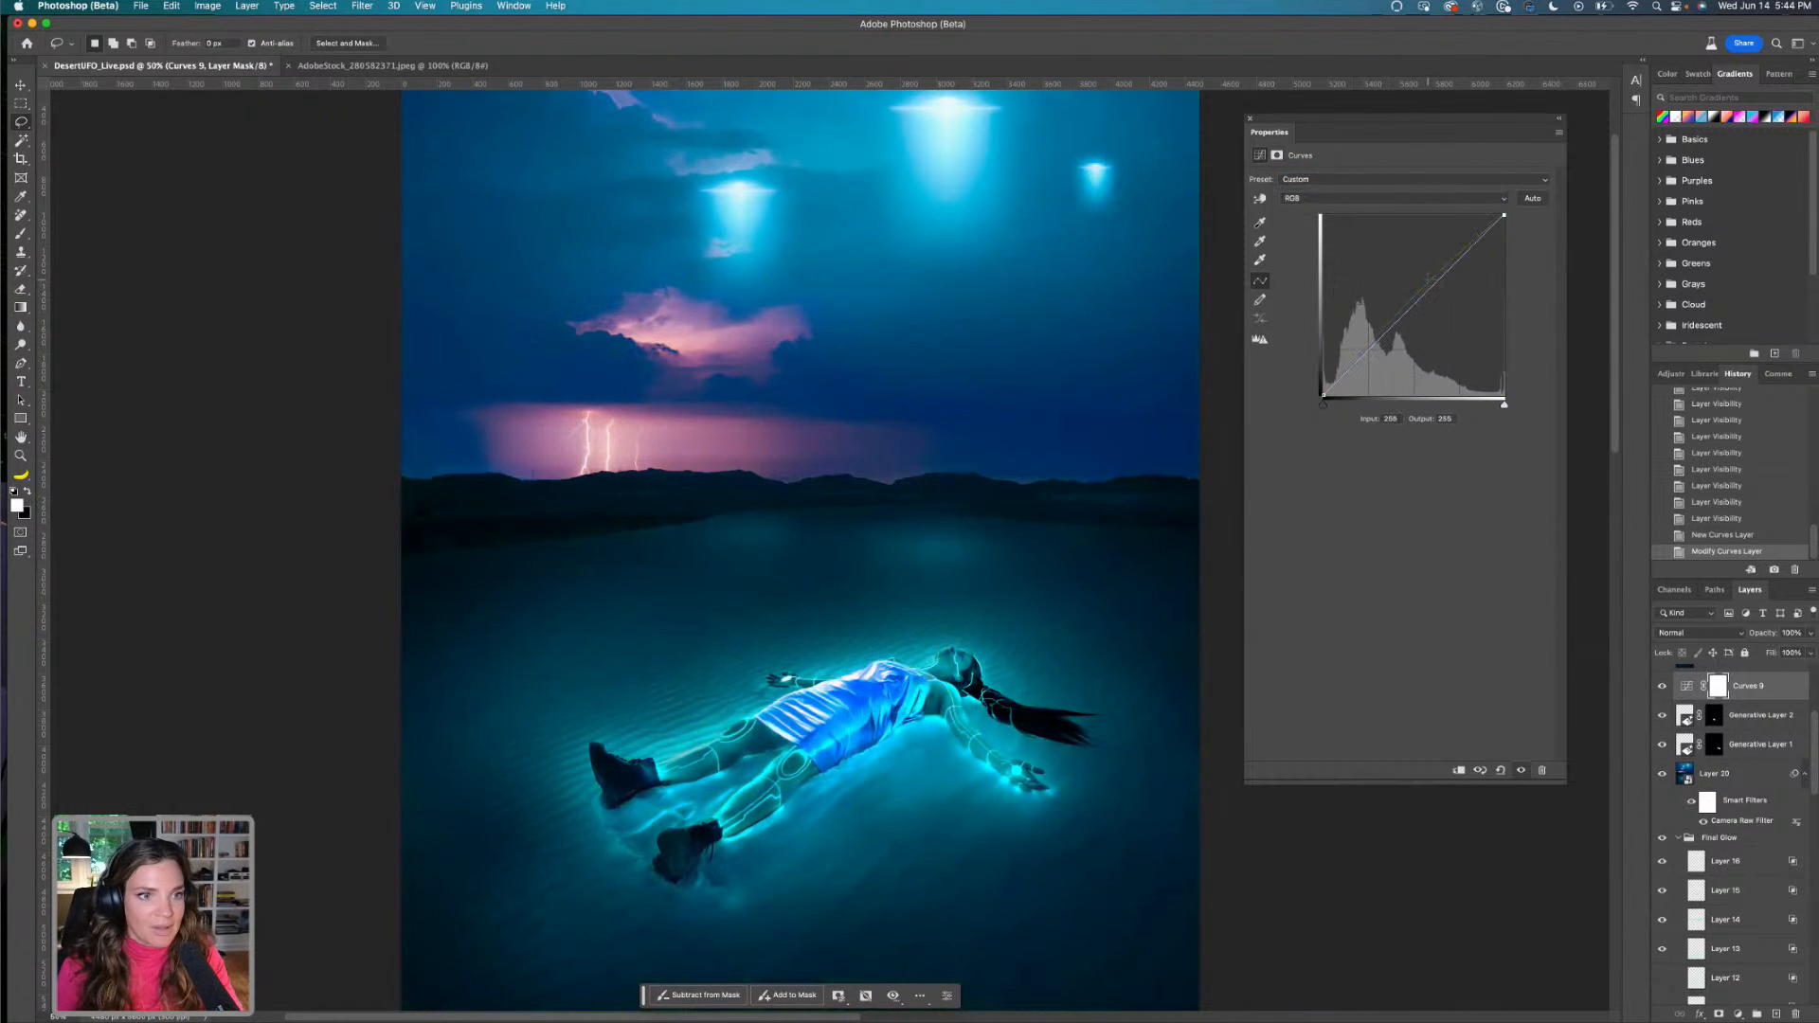
left_click_drag(1412, 305, 1412, 251)
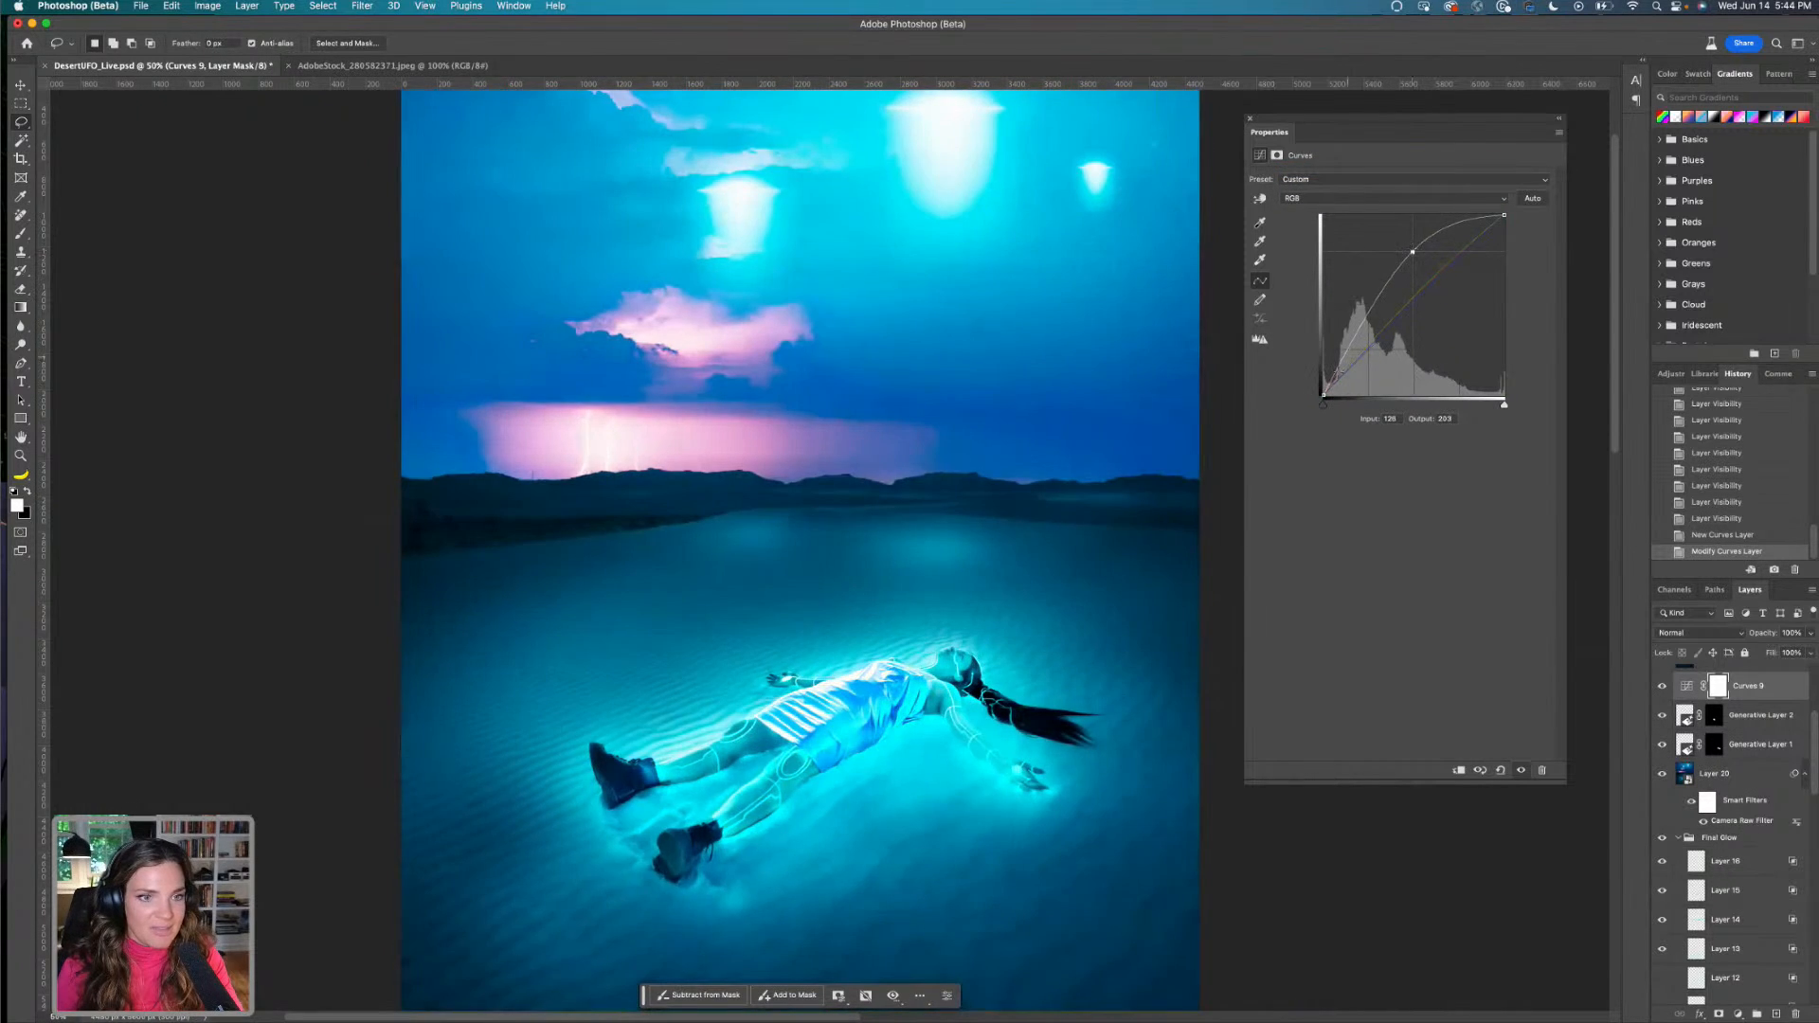
left_click_drag(1323, 395, 1323, 329)
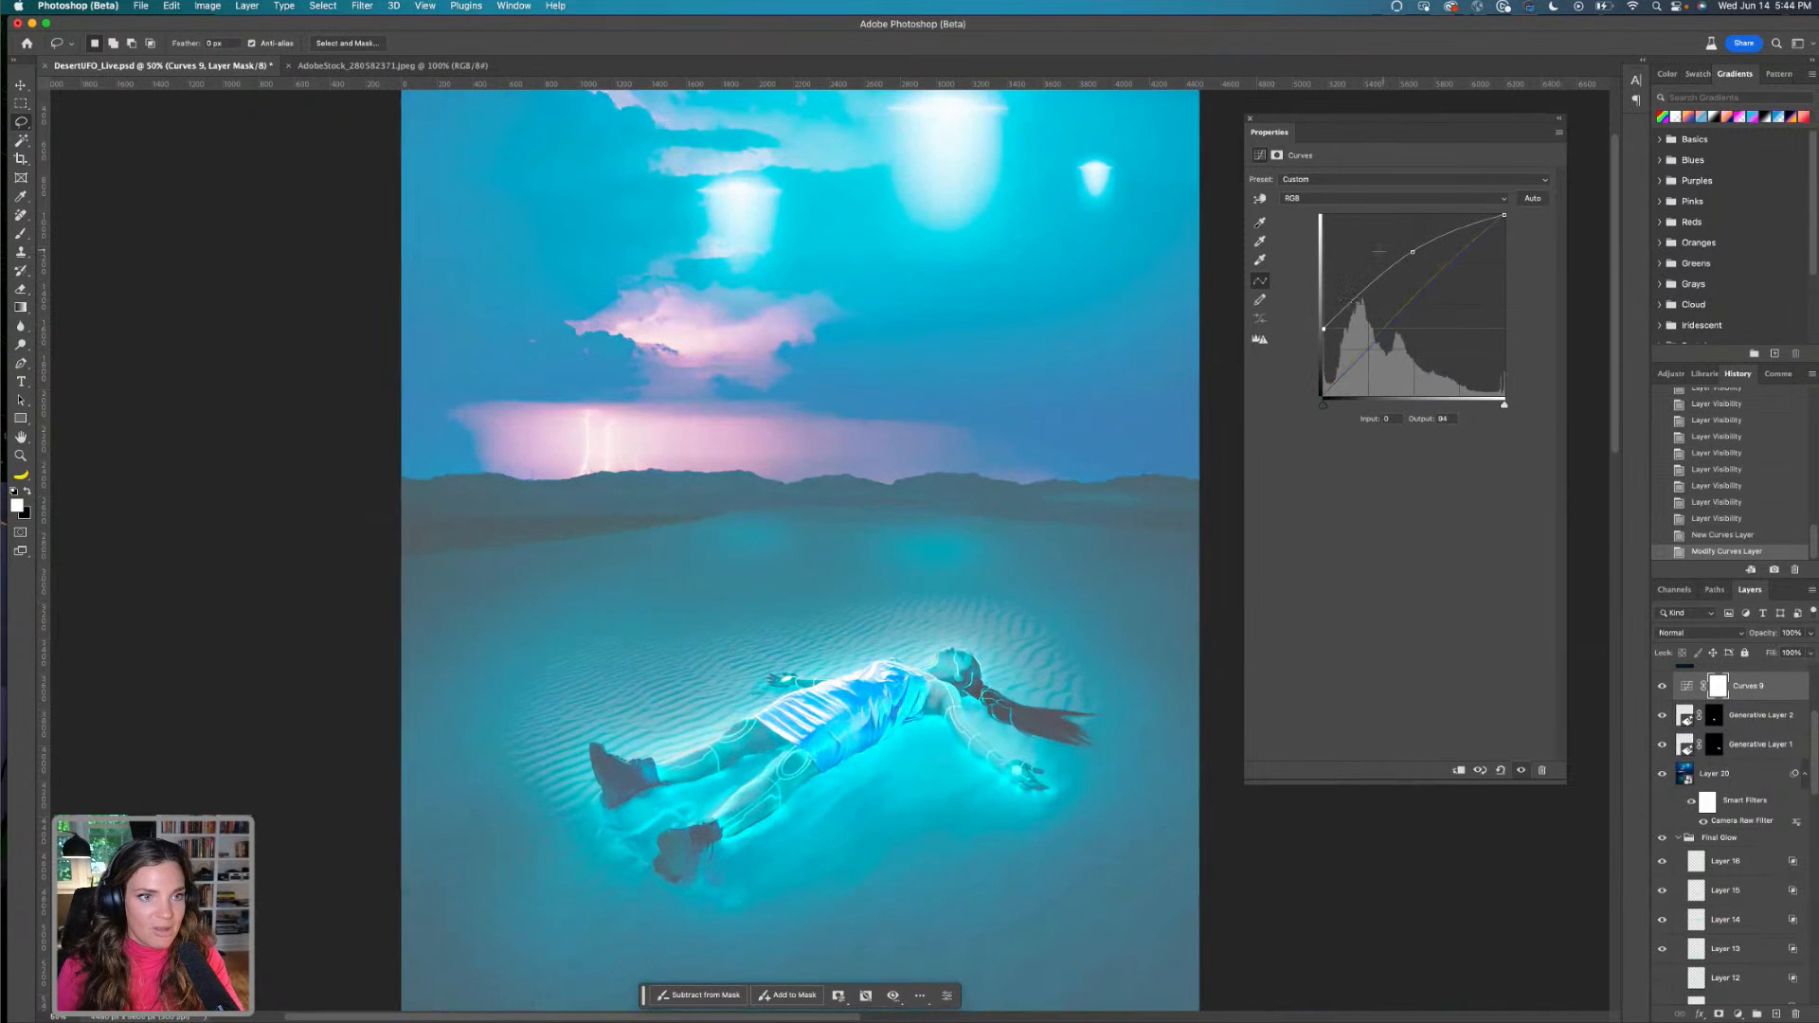
left_click_drag(1412, 252, 1322, 216)
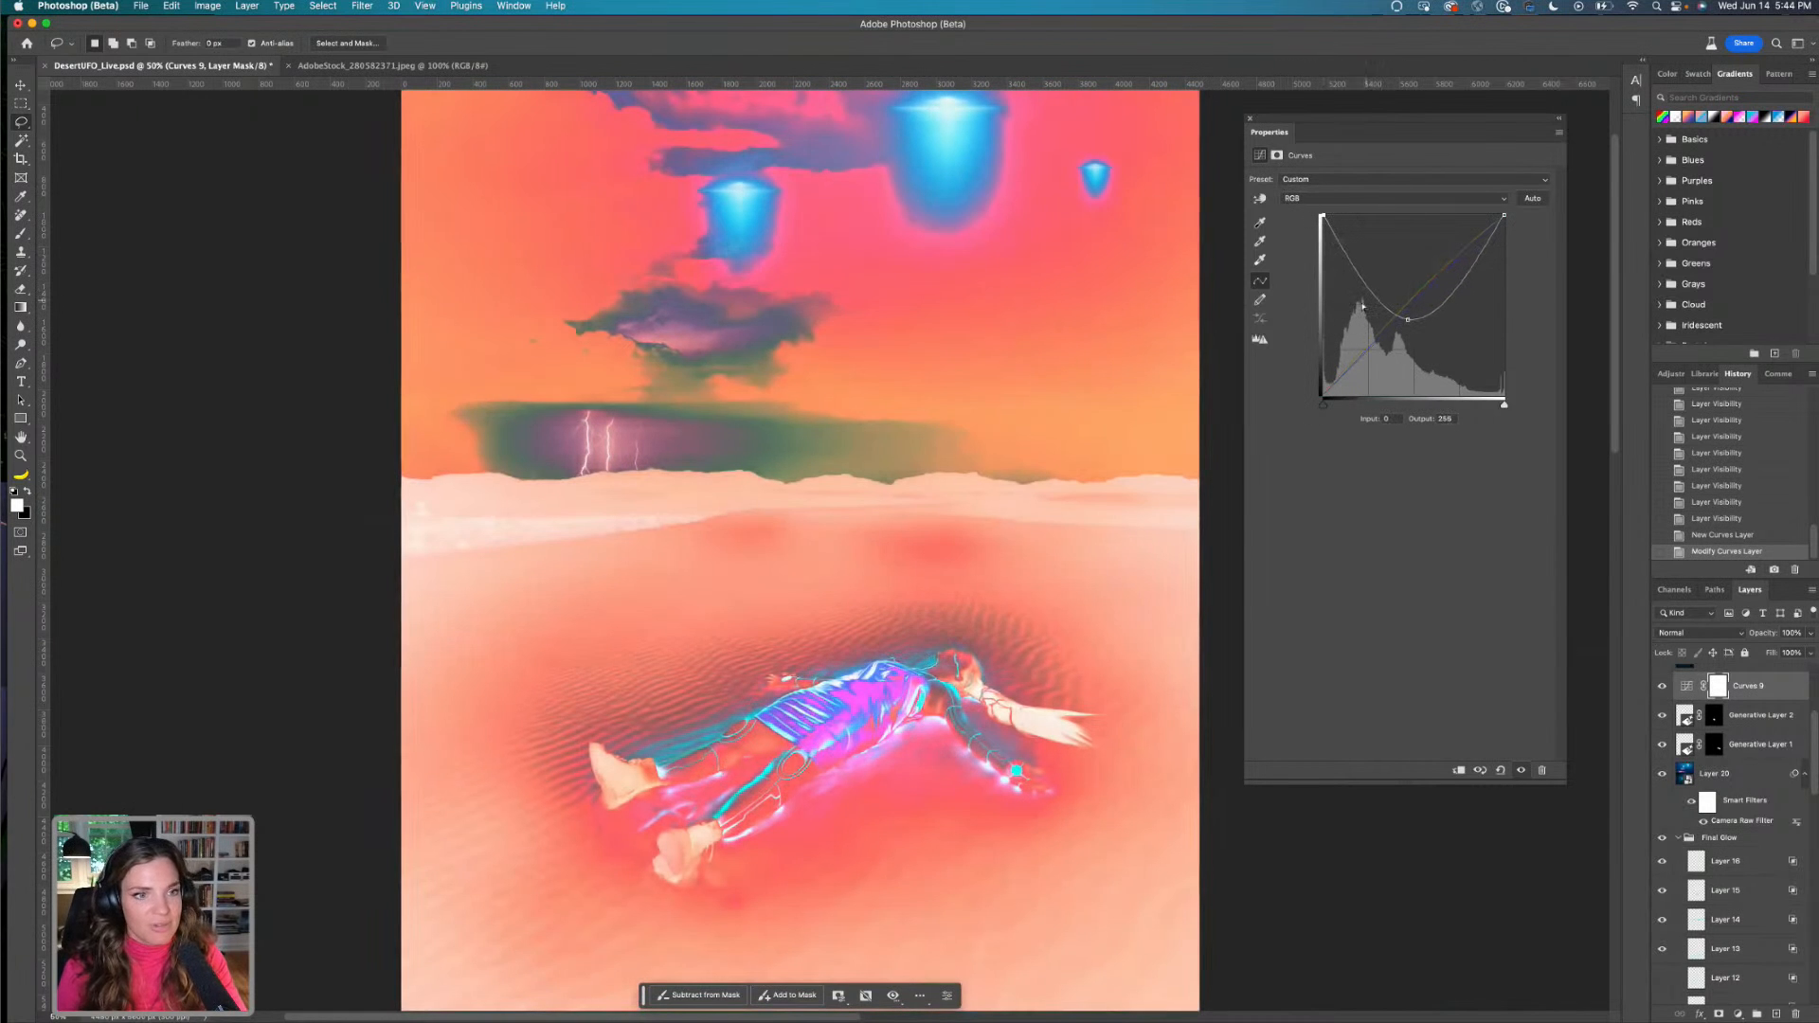
mouse_move(1407, 320)
left_mouse_down()
mouse_move(1403, 340)
mouse_move(1408, 301)
mouse_move(1410, 321)
left_mouse_up()
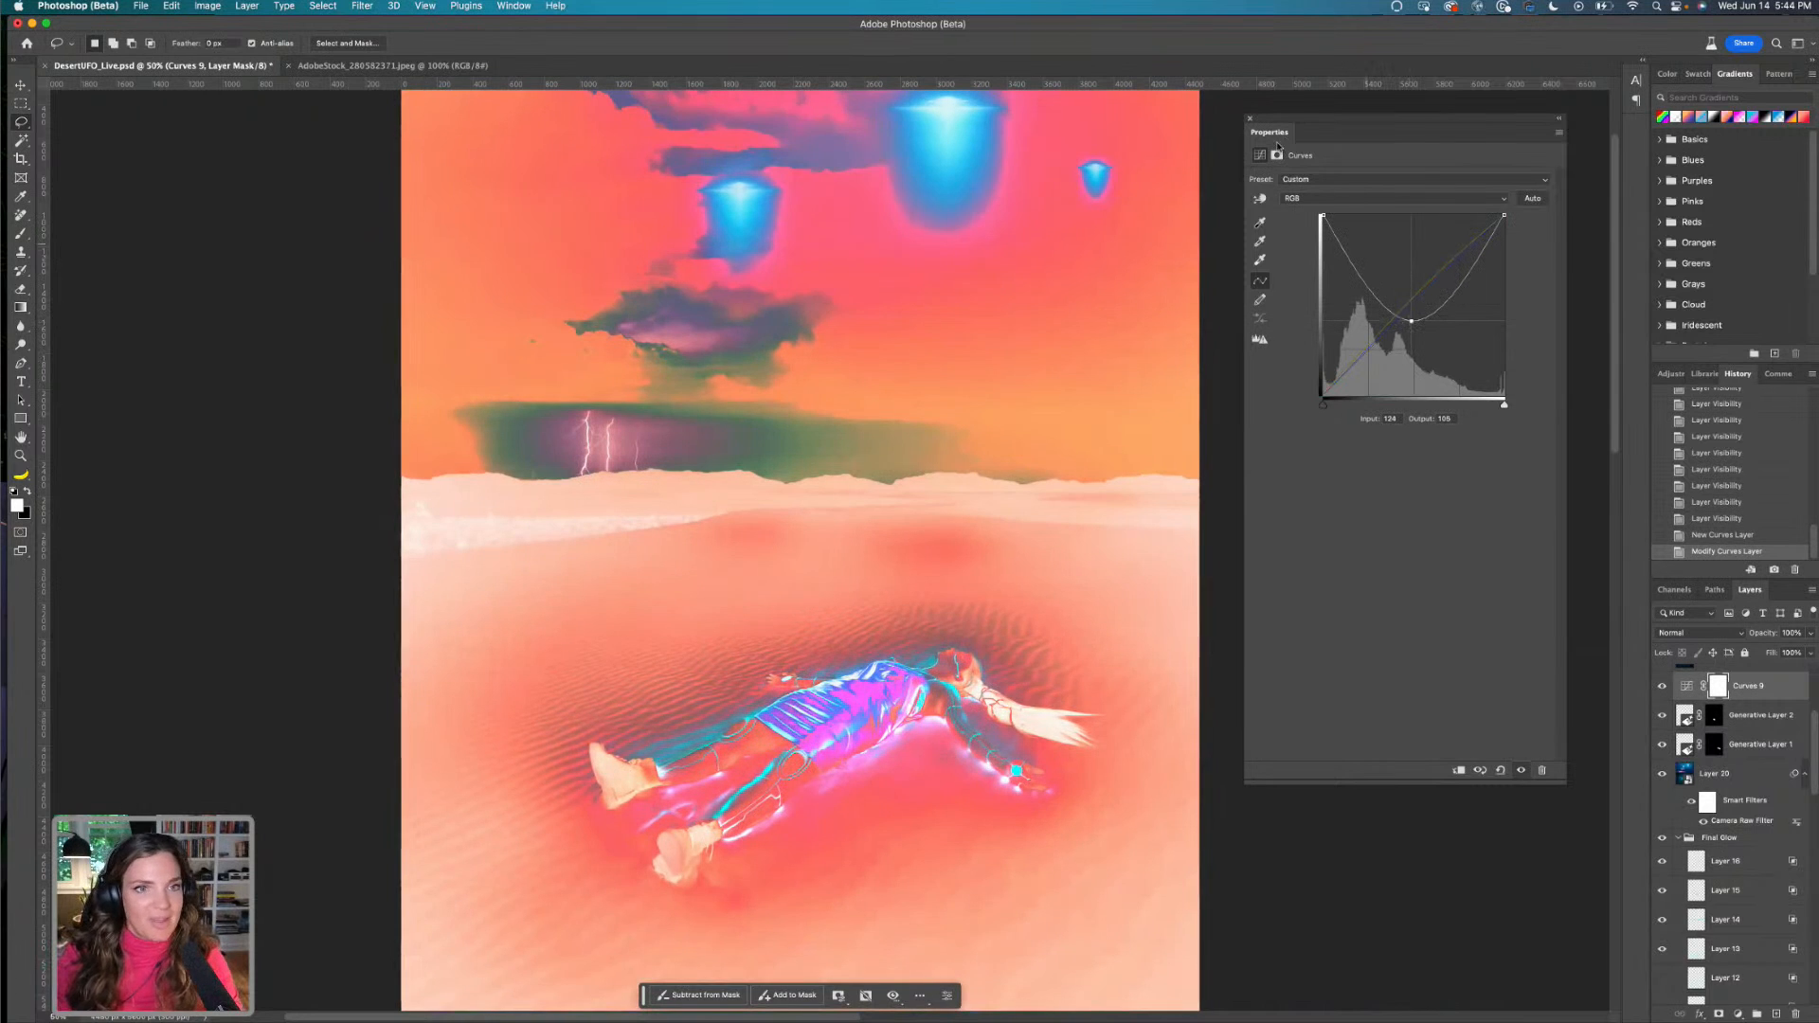
Invert the Curves 9 layer mask to hide the color grade, and pick the Brush tool for painting it back in
left_click(1247, 120)
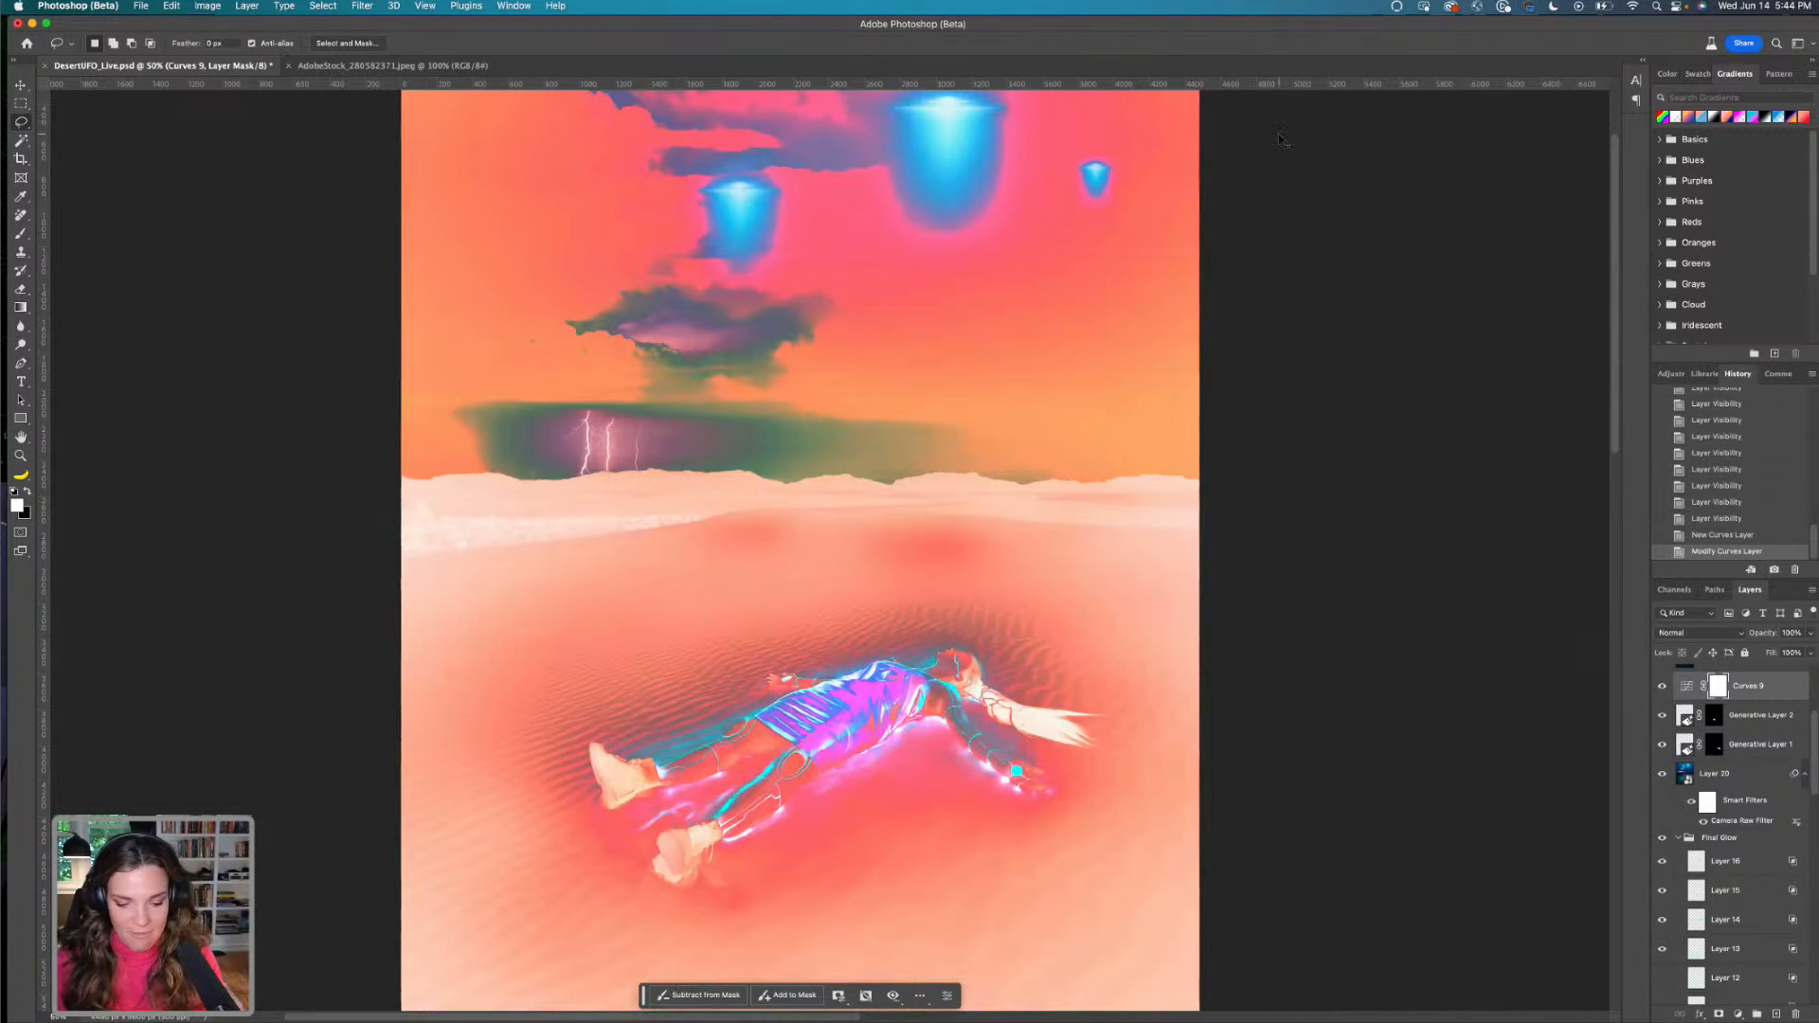
key("super+i")
left_click(20, 233)
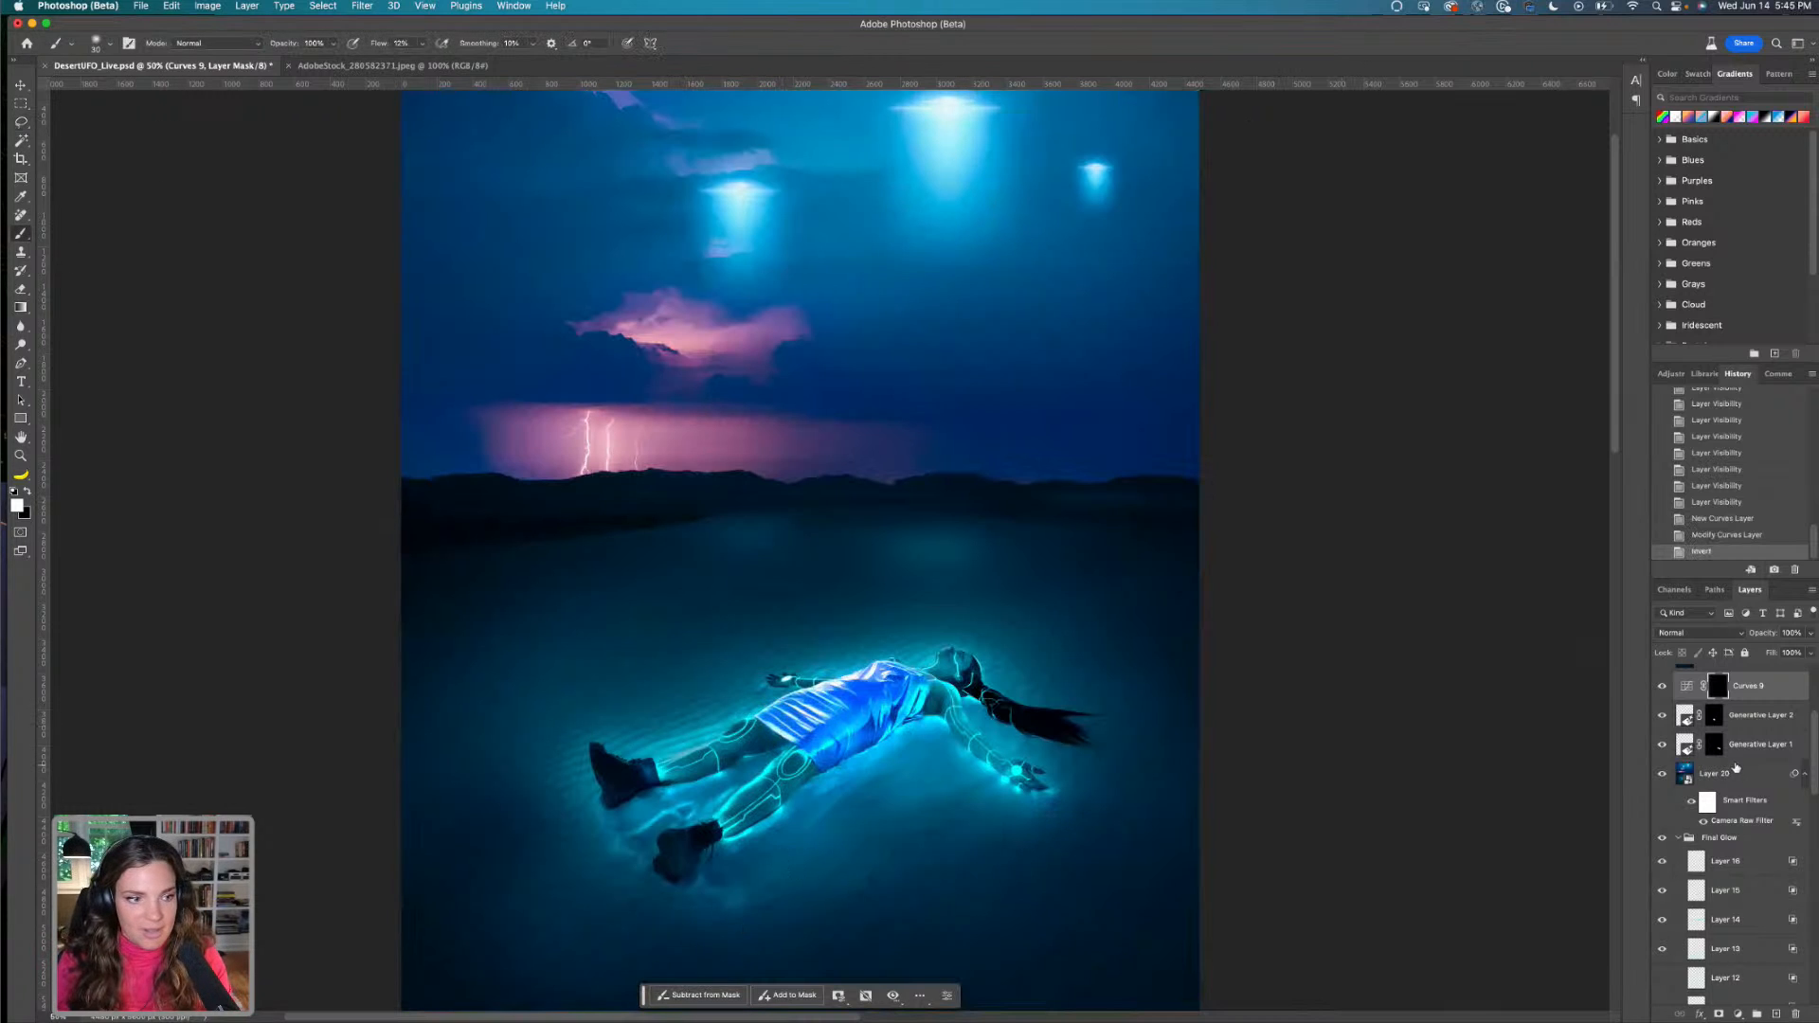
left_click(1716, 773)
left_click(700, 994)
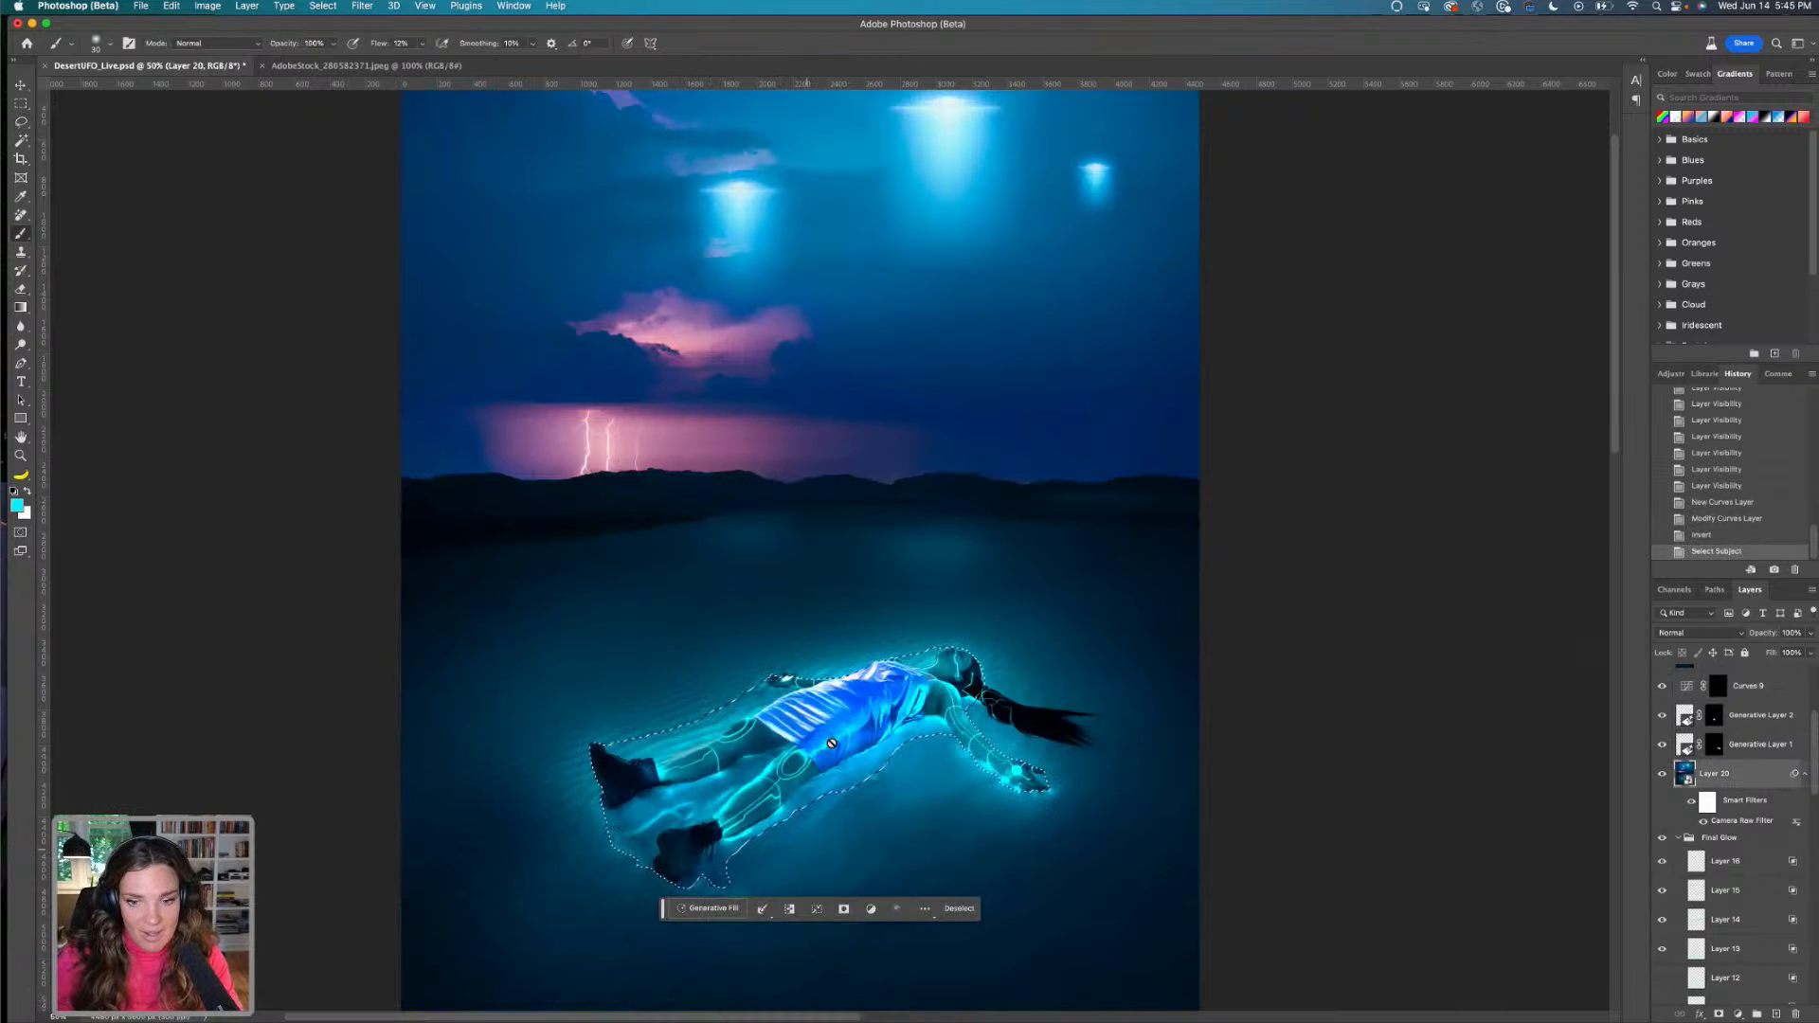
key("super+d")
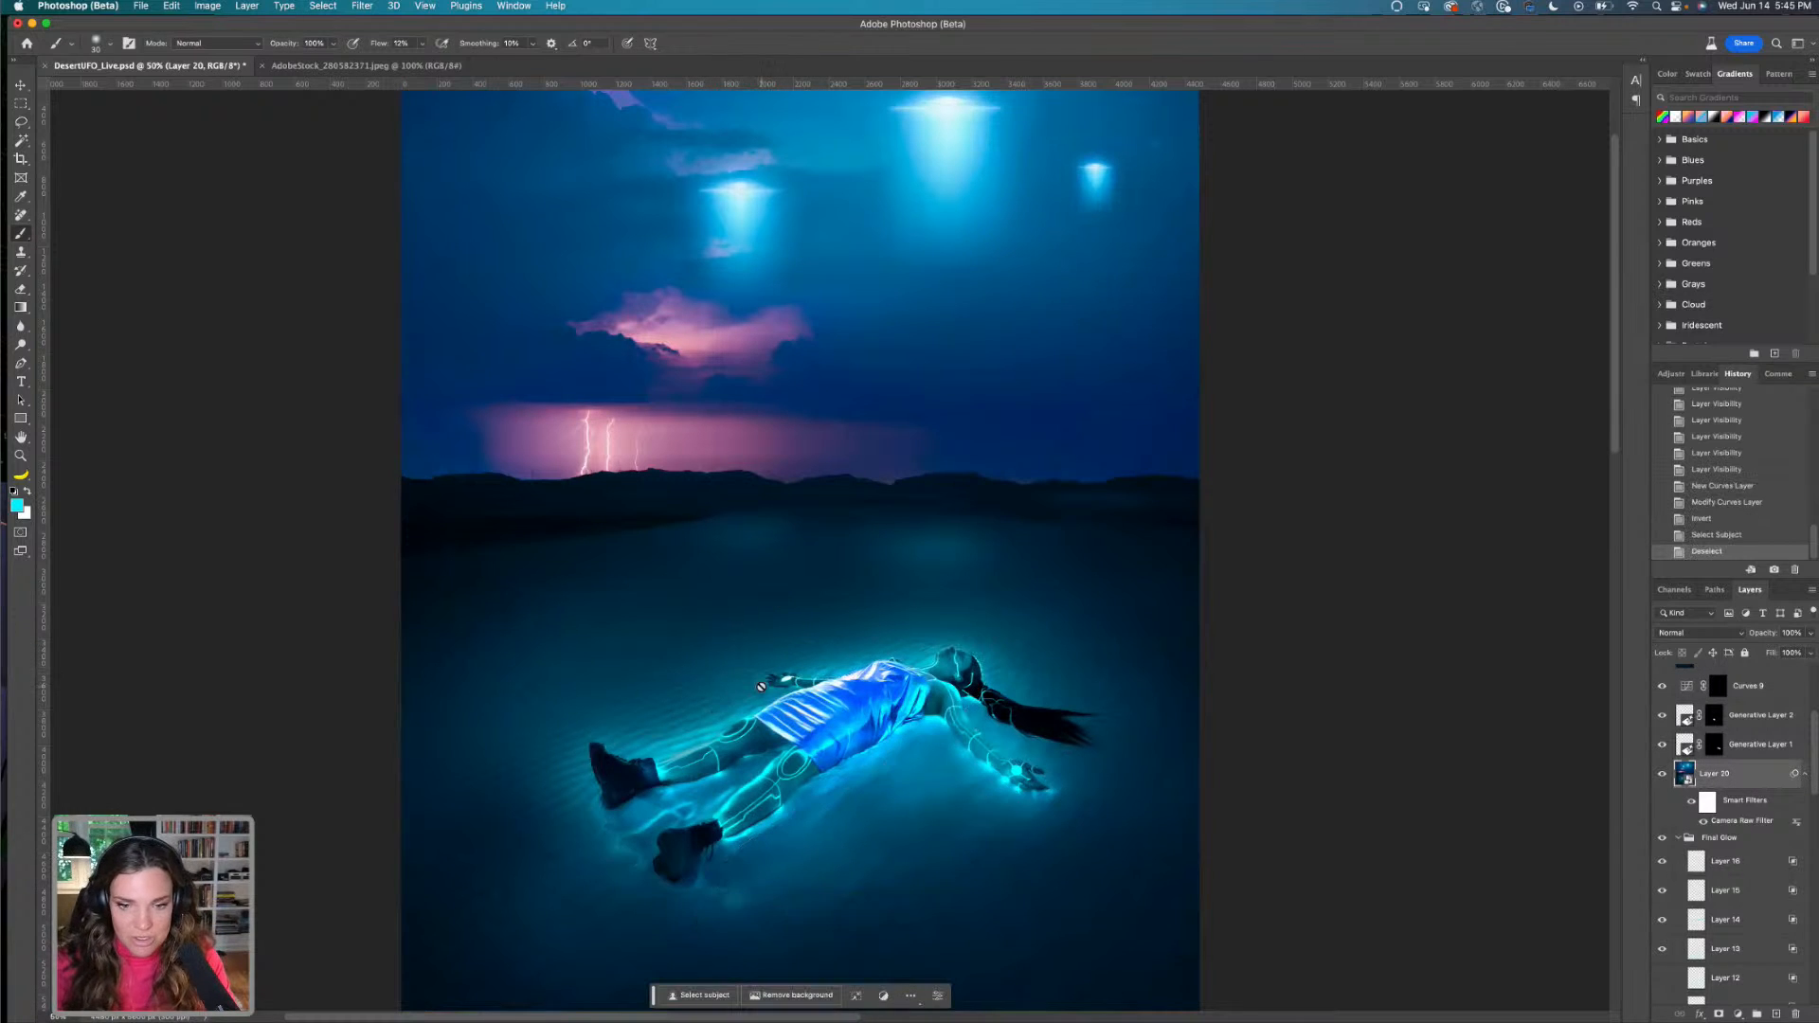
Paint white faintly over the dress on the Curves 9 layer mask to bring back the color grade there
left_click(1696, 689)
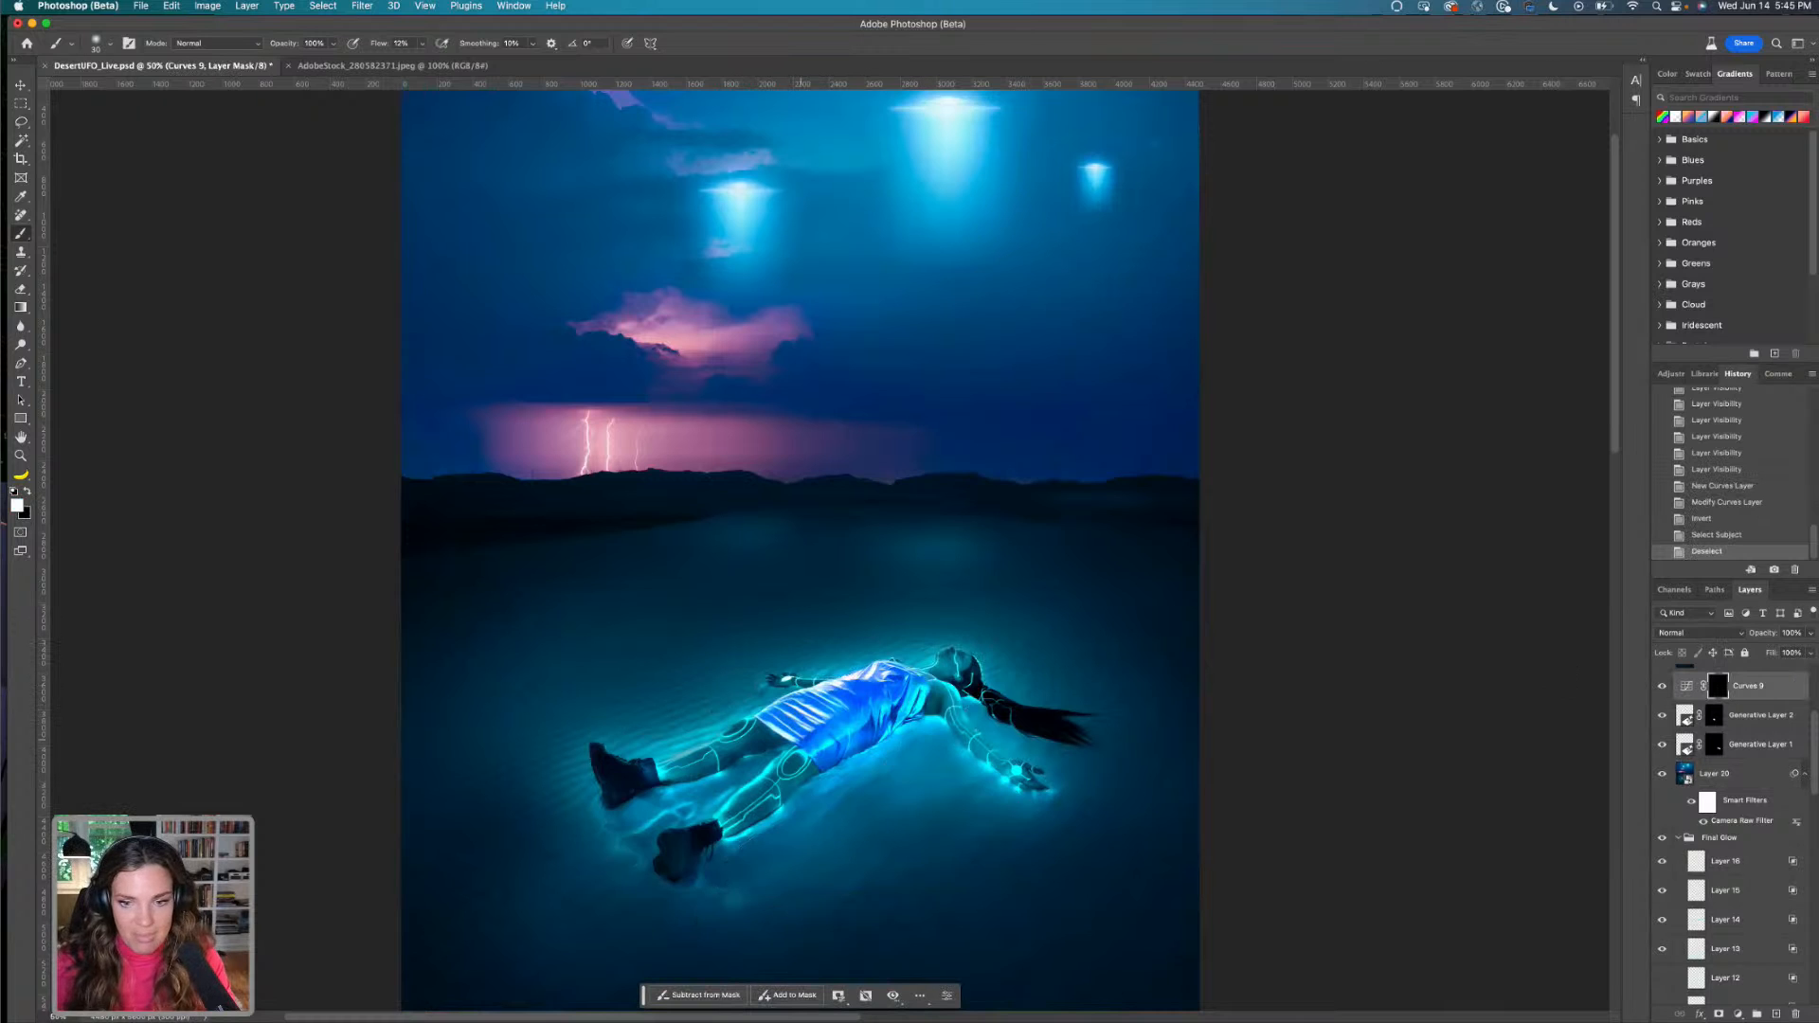
key("x")
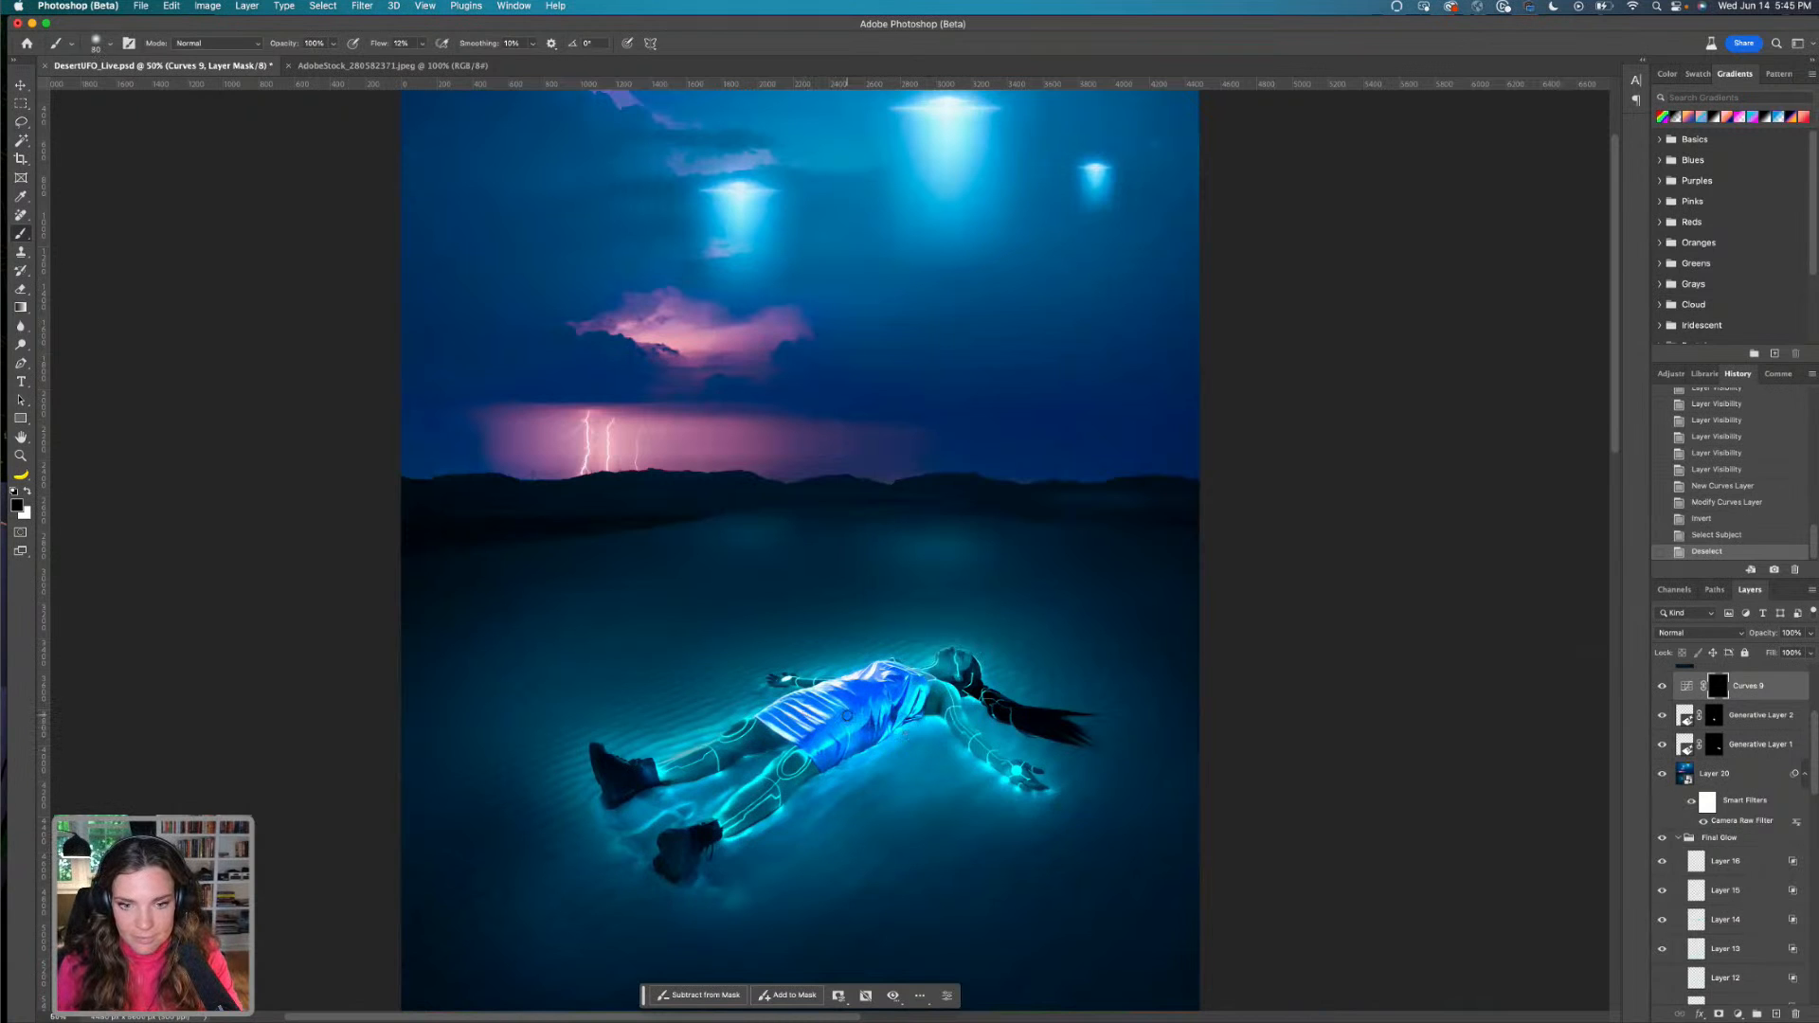
left_click_drag(798, 736, 853, 714)
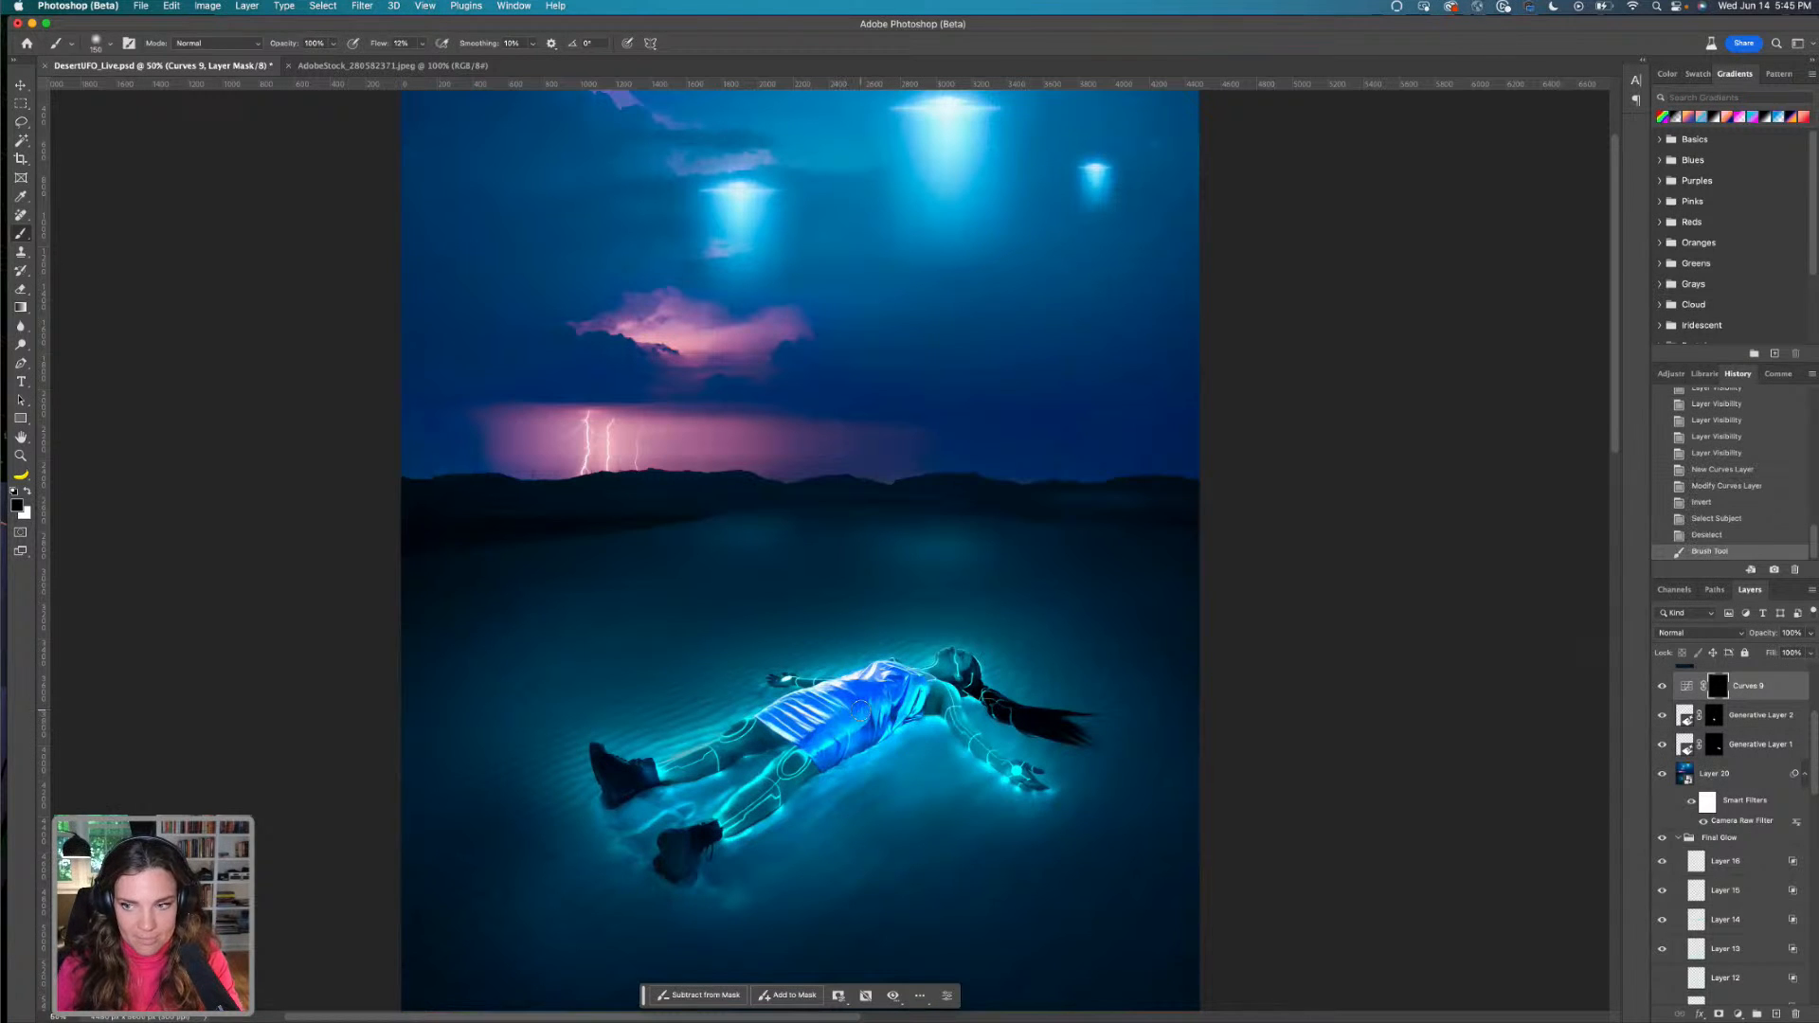
key("x")
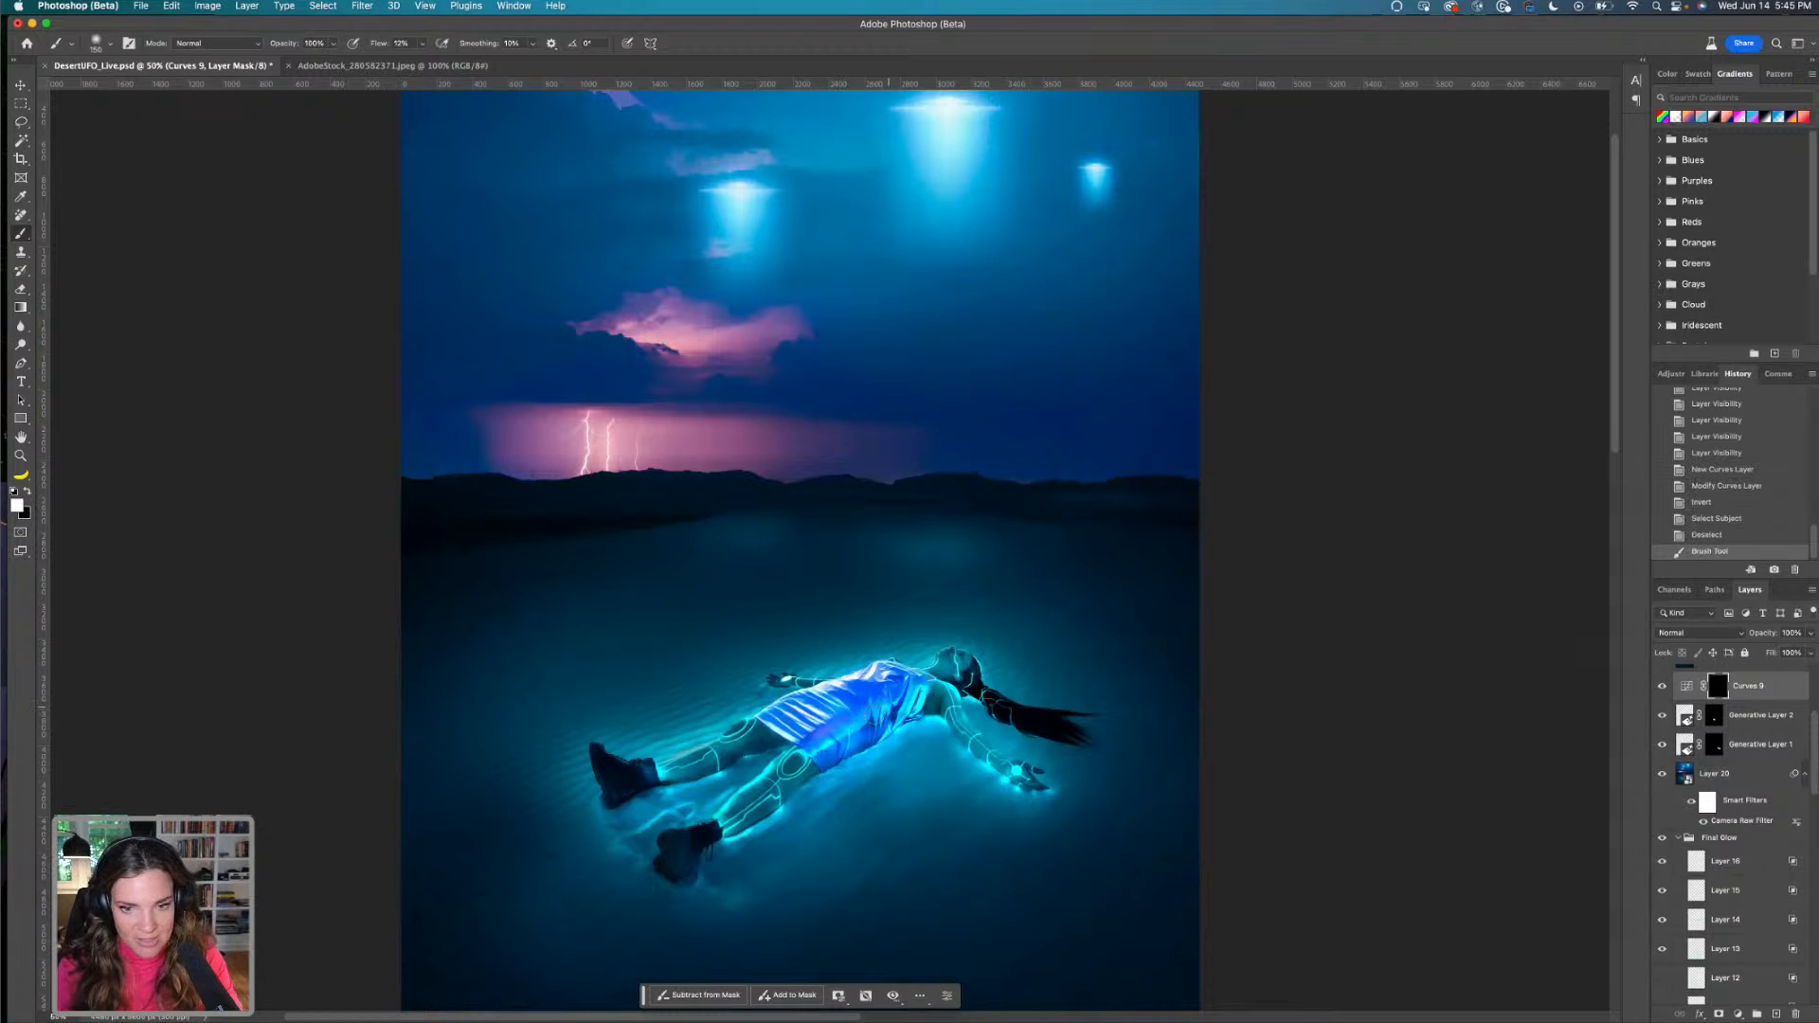
left_click_drag(843, 719, 881, 689)
Raise the brush flow and reveal the Curves 9 grade more strongly over the dress, shoulder, neck and face
left_click(420, 43)
left_click_drag(422, 61, 439, 64)
key("super+plus")
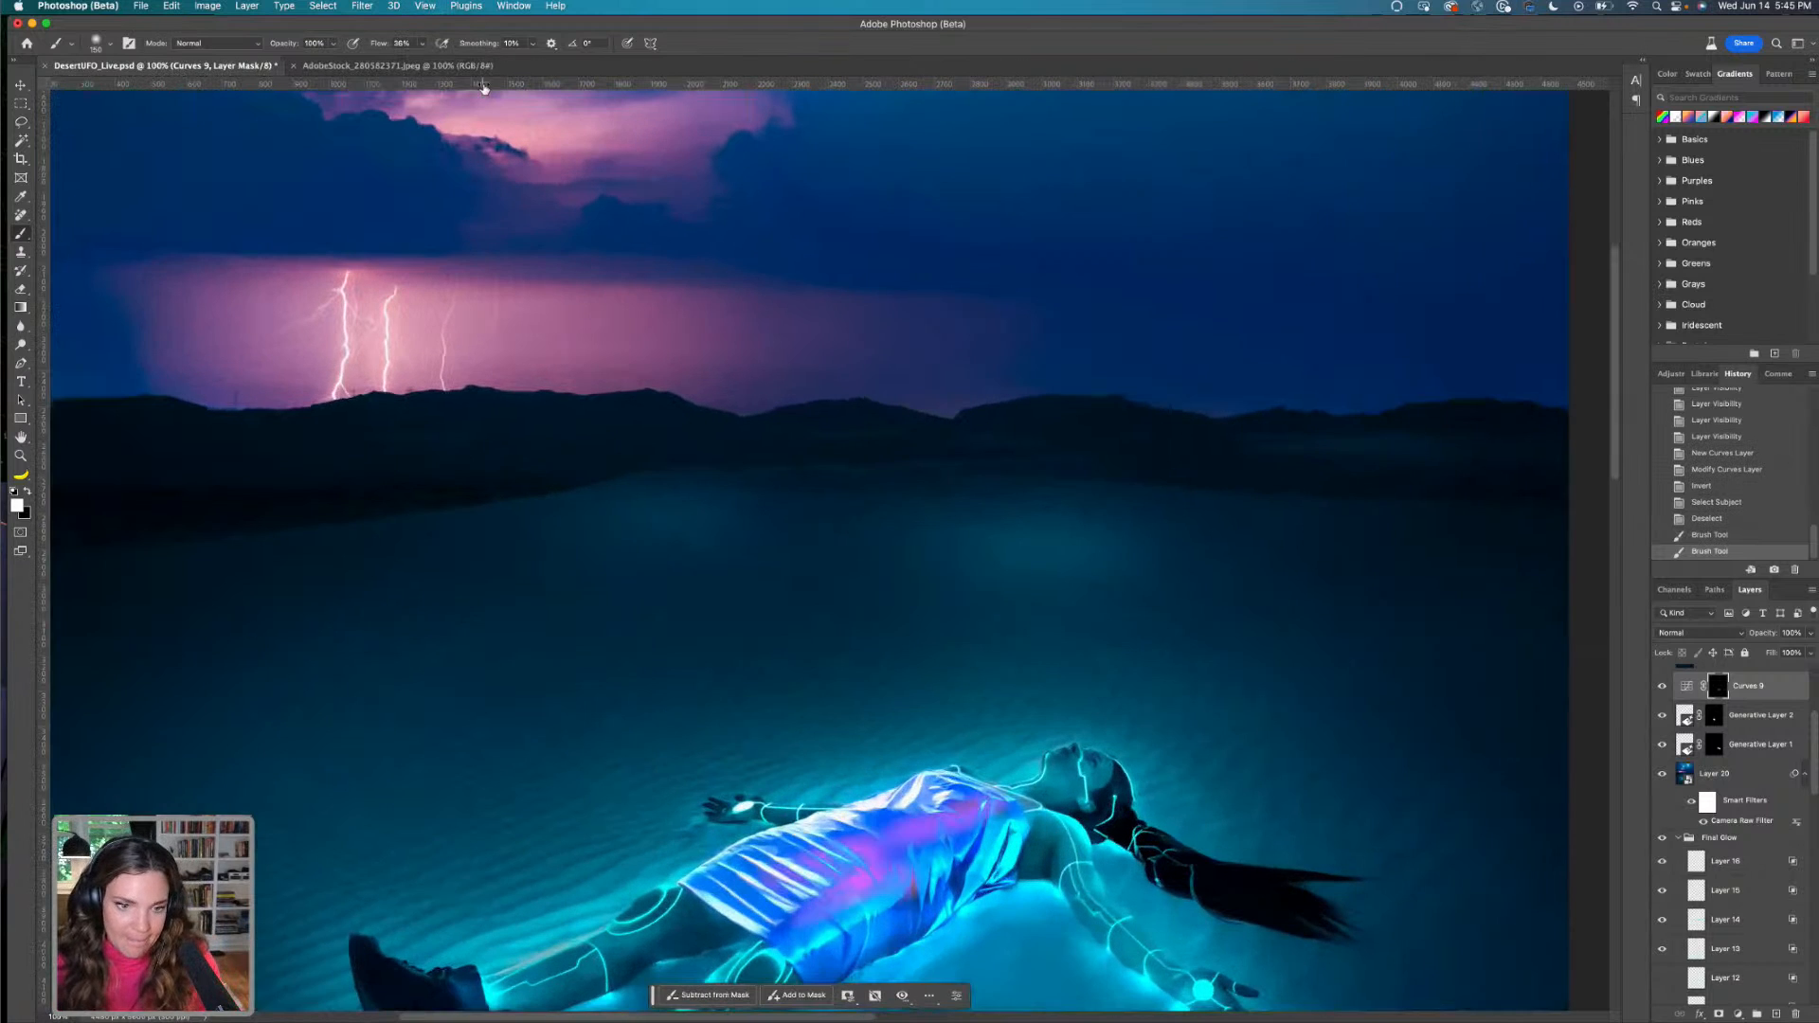
scroll(966, 312, "down", 4)
mouse_move(1010, 273)
left_mouse_down()
mouse_move(1004, 336)
mouse_move(889, 418)
mouse_move(1103, 308)
mouse_move(866, 428)
mouse_move(1076, 346)
mouse_move(850, 477)
mouse_move(1069, 329)
mouse_move(1129, 327)
mouse_move(1038, 310)
mouse_move(1154, 358)
mouse_move(1166, 389)
mouse_move(1117, 329)
mouse_move(1151, 266)
mouse_move(1129, 258)
mouse_move(1113, 275)
mouse_move(1160, 272)
mouse_move(1187, 301)
mouse_move(1144, 258)
left_mouse_up()
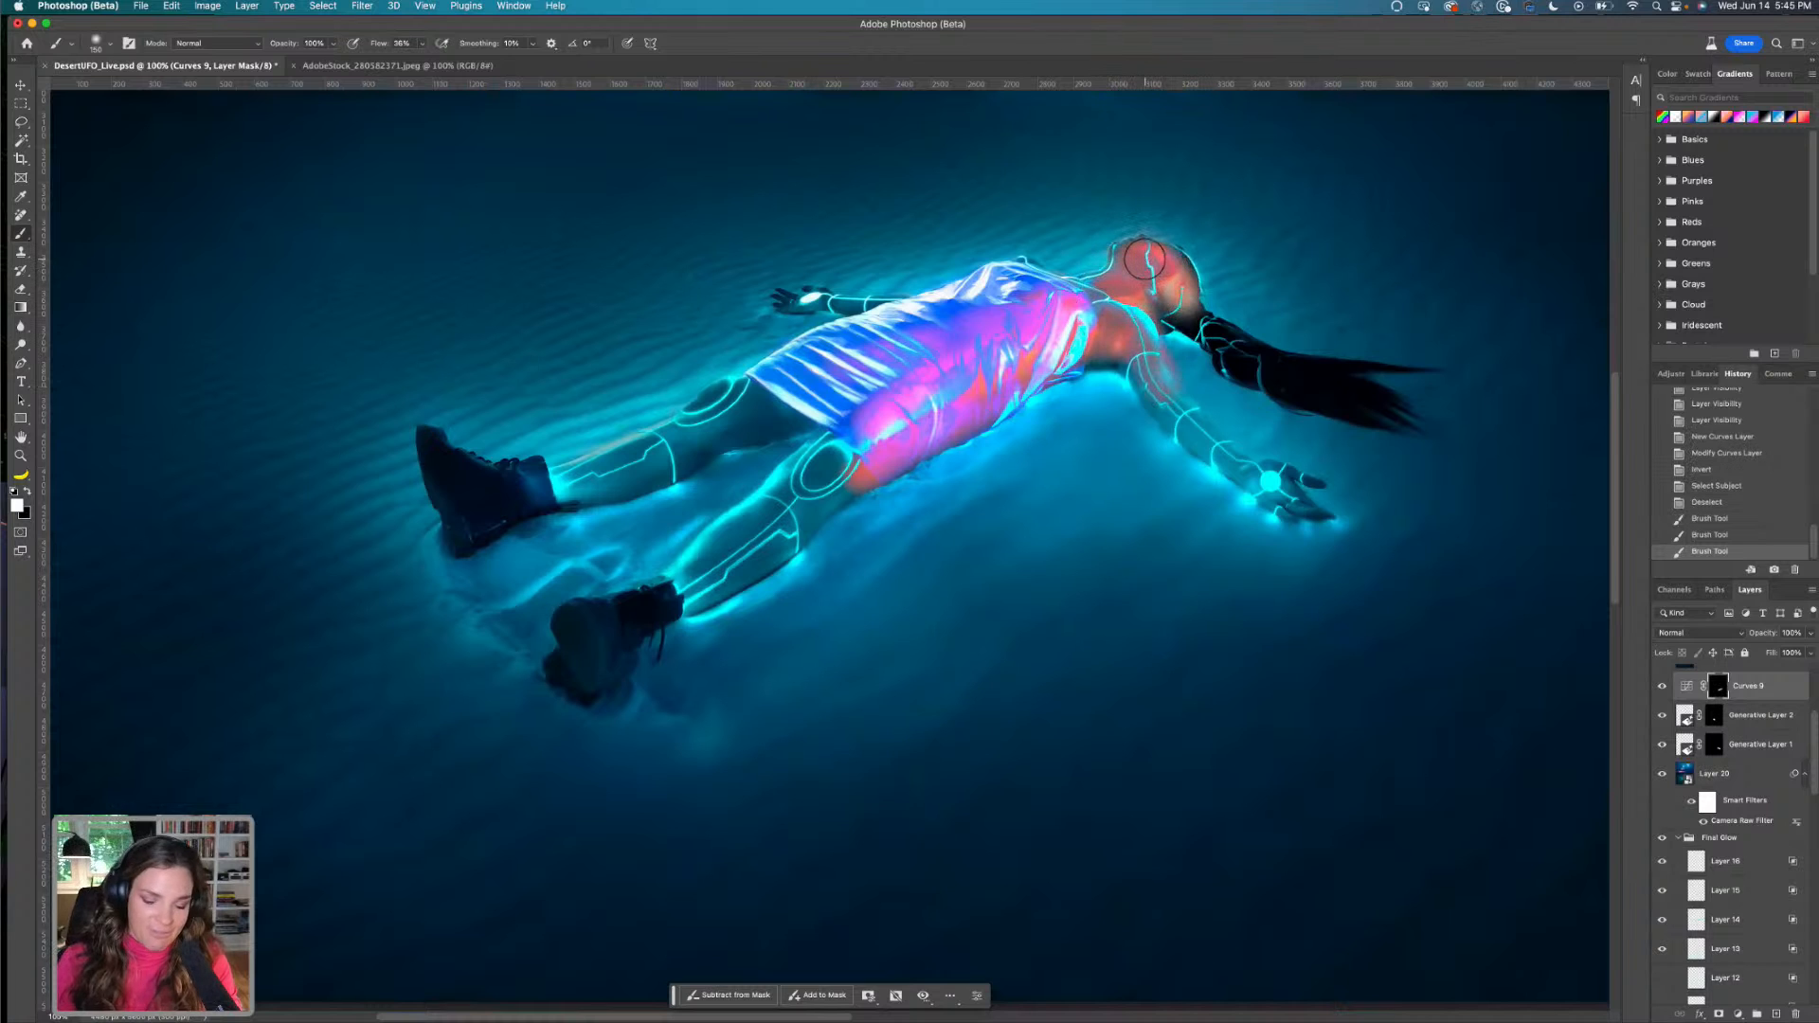
Reveal the Curves 9 grade along the far leg, try the same on the near leg, and undo the near-leg stroke
mouse_move(1028, 299)
left_mouse_down()
mouse_move(748, 408)
mouse_move(827, 407)
mouse_move(869, 387)
mouse_move(670, 418)
mouse_move(770, 374)
mouse_move(764, 394)
mouse_move(707, 403)
mouse_move(761, 381)
mouse_move(790, 408)
mouse_move(775, 417)
mouse_move(591, 476)
mouse_move(615, 472)
mouse_move(606, 486)
mouse_move(513, 495)
mouse_move(659, 458)
mouse_move(565, 478)
mouse_move(635, 449)
left_mouse_up()
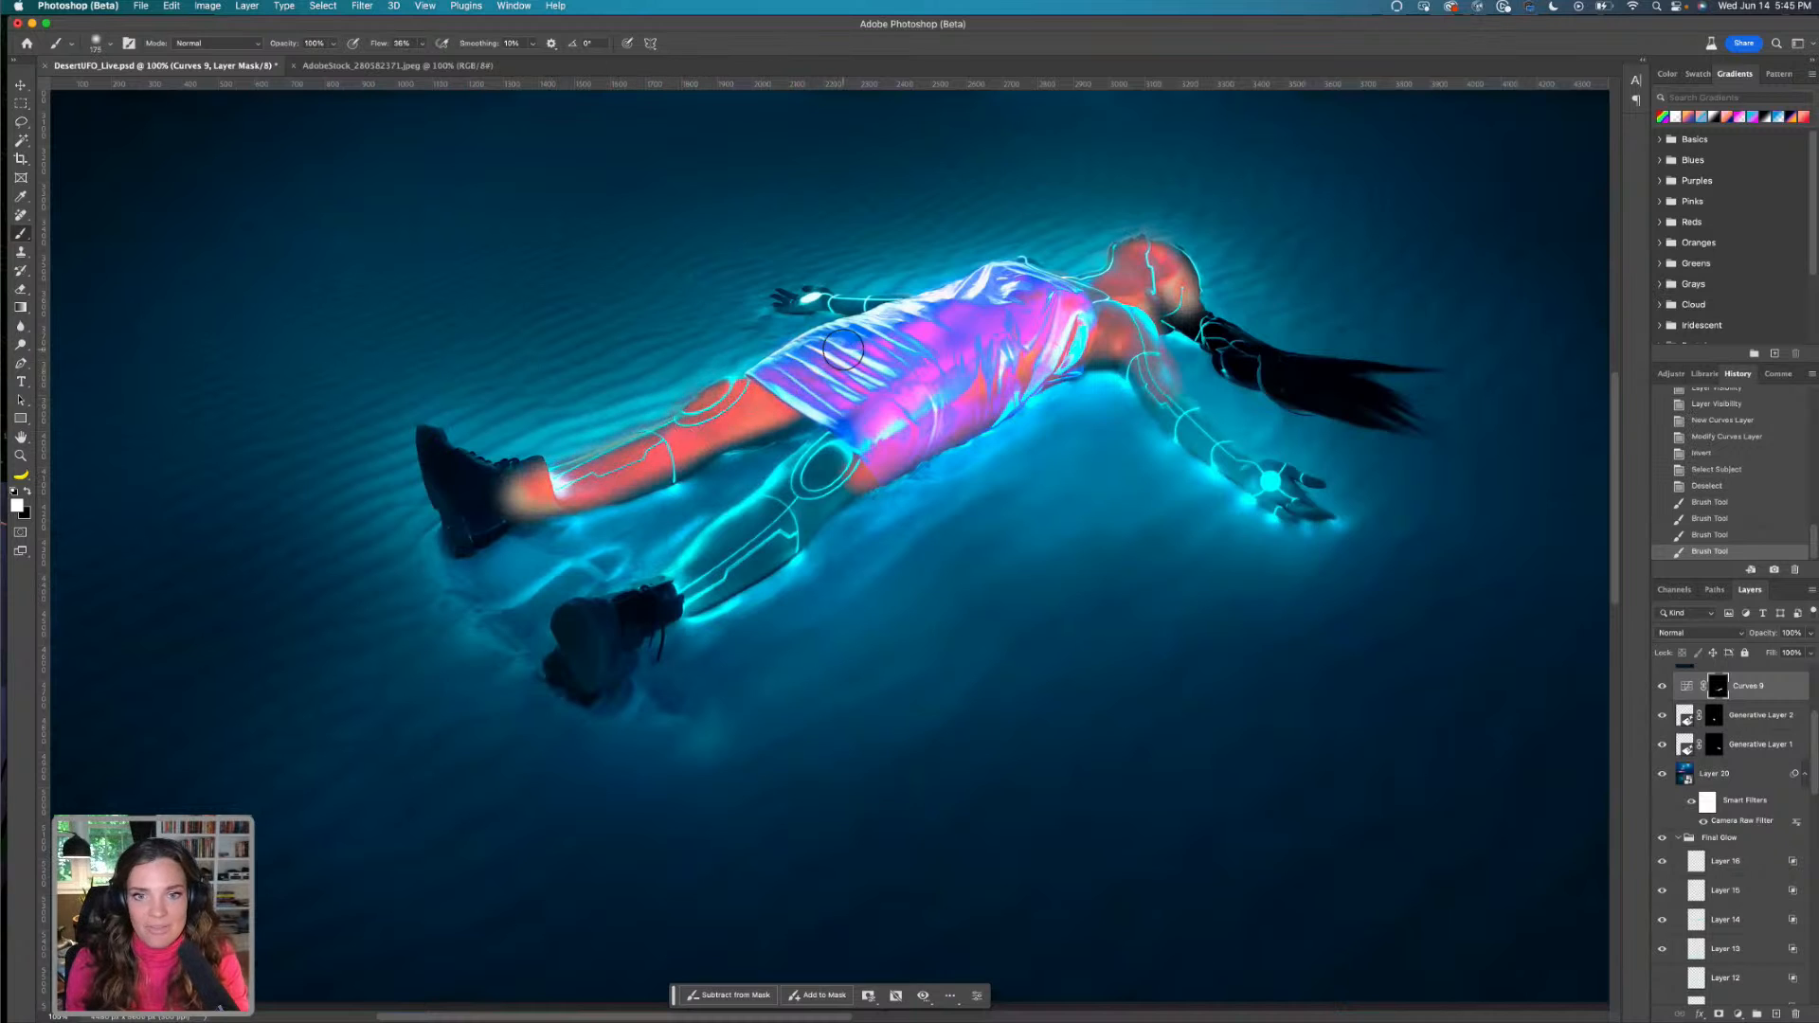
mouse_move(868, 445)
left_mouse_down()
mouse_move(675, 573)
mouse_move(831, 448)
mouse_move(723, 522)
mouse_move(790, 501)
mouse_move(744, 553)
mouse_move(638, 616)
mouse_move(597, 616)
left_mouse_up()
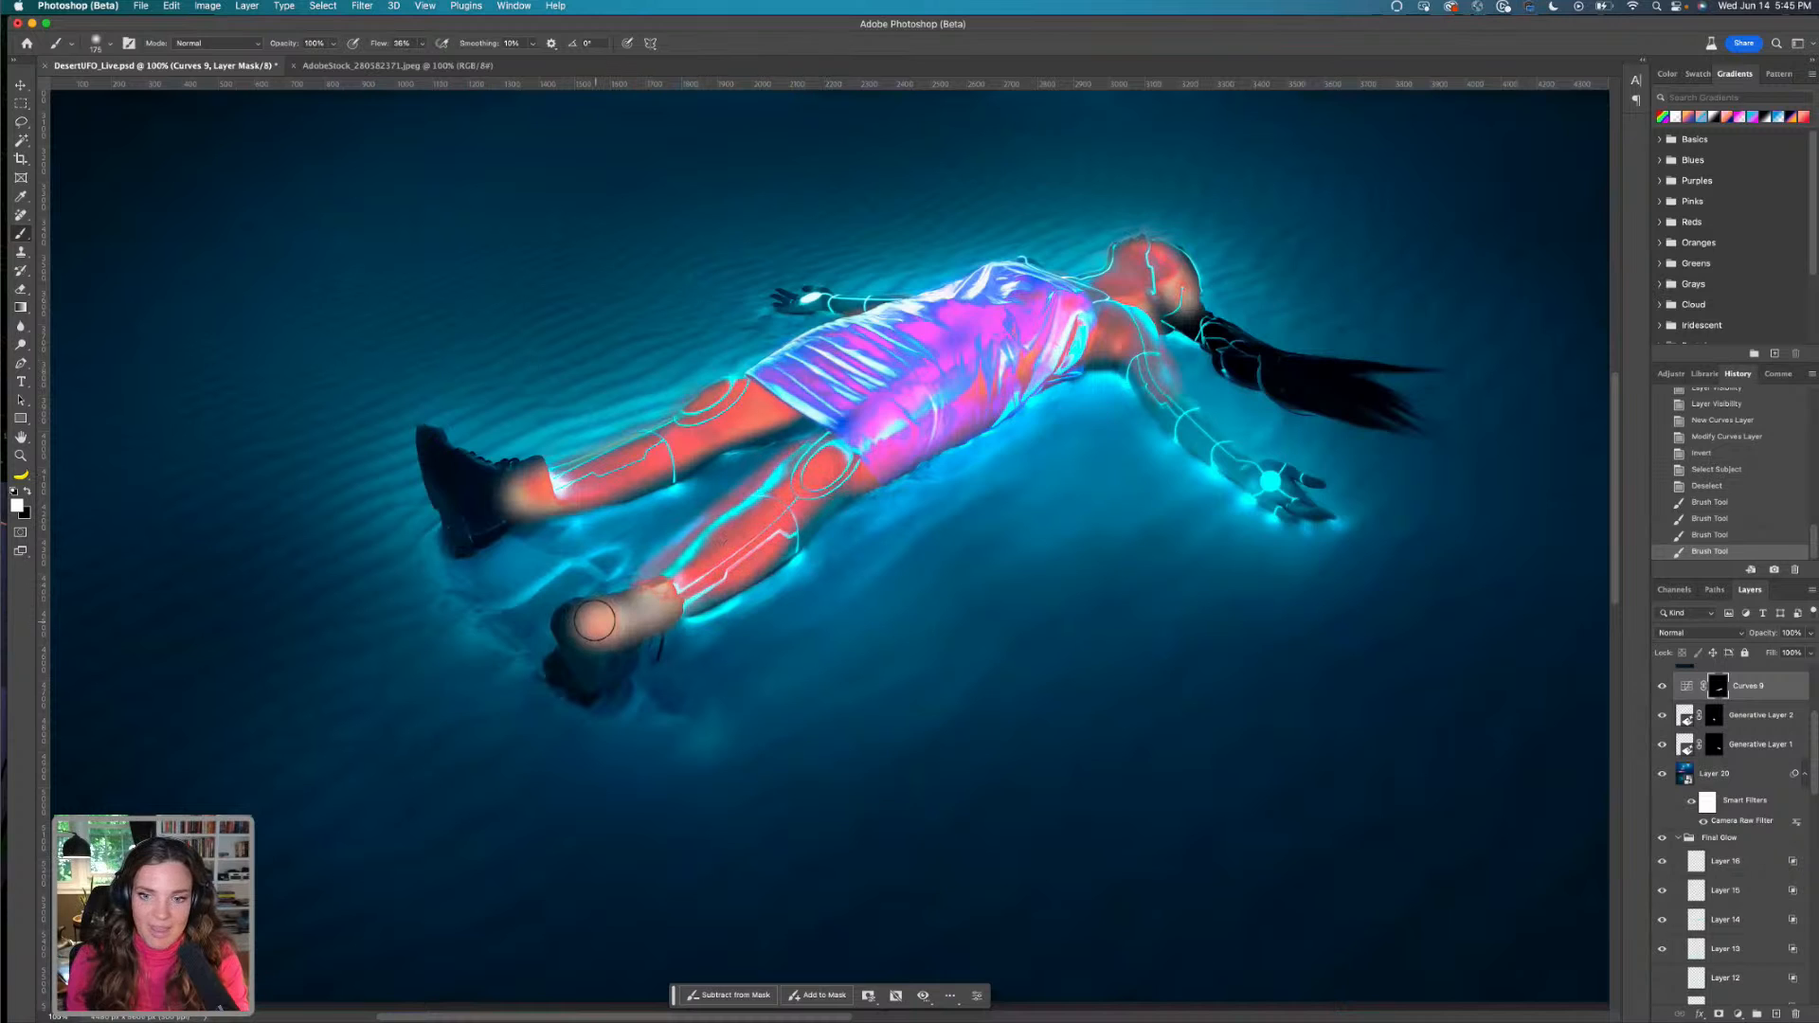
key("super+z")
Refine the Curves 9 mask by hiding the grade on the far boot, lower leg and face, and revealing it around the near knee
key("x")
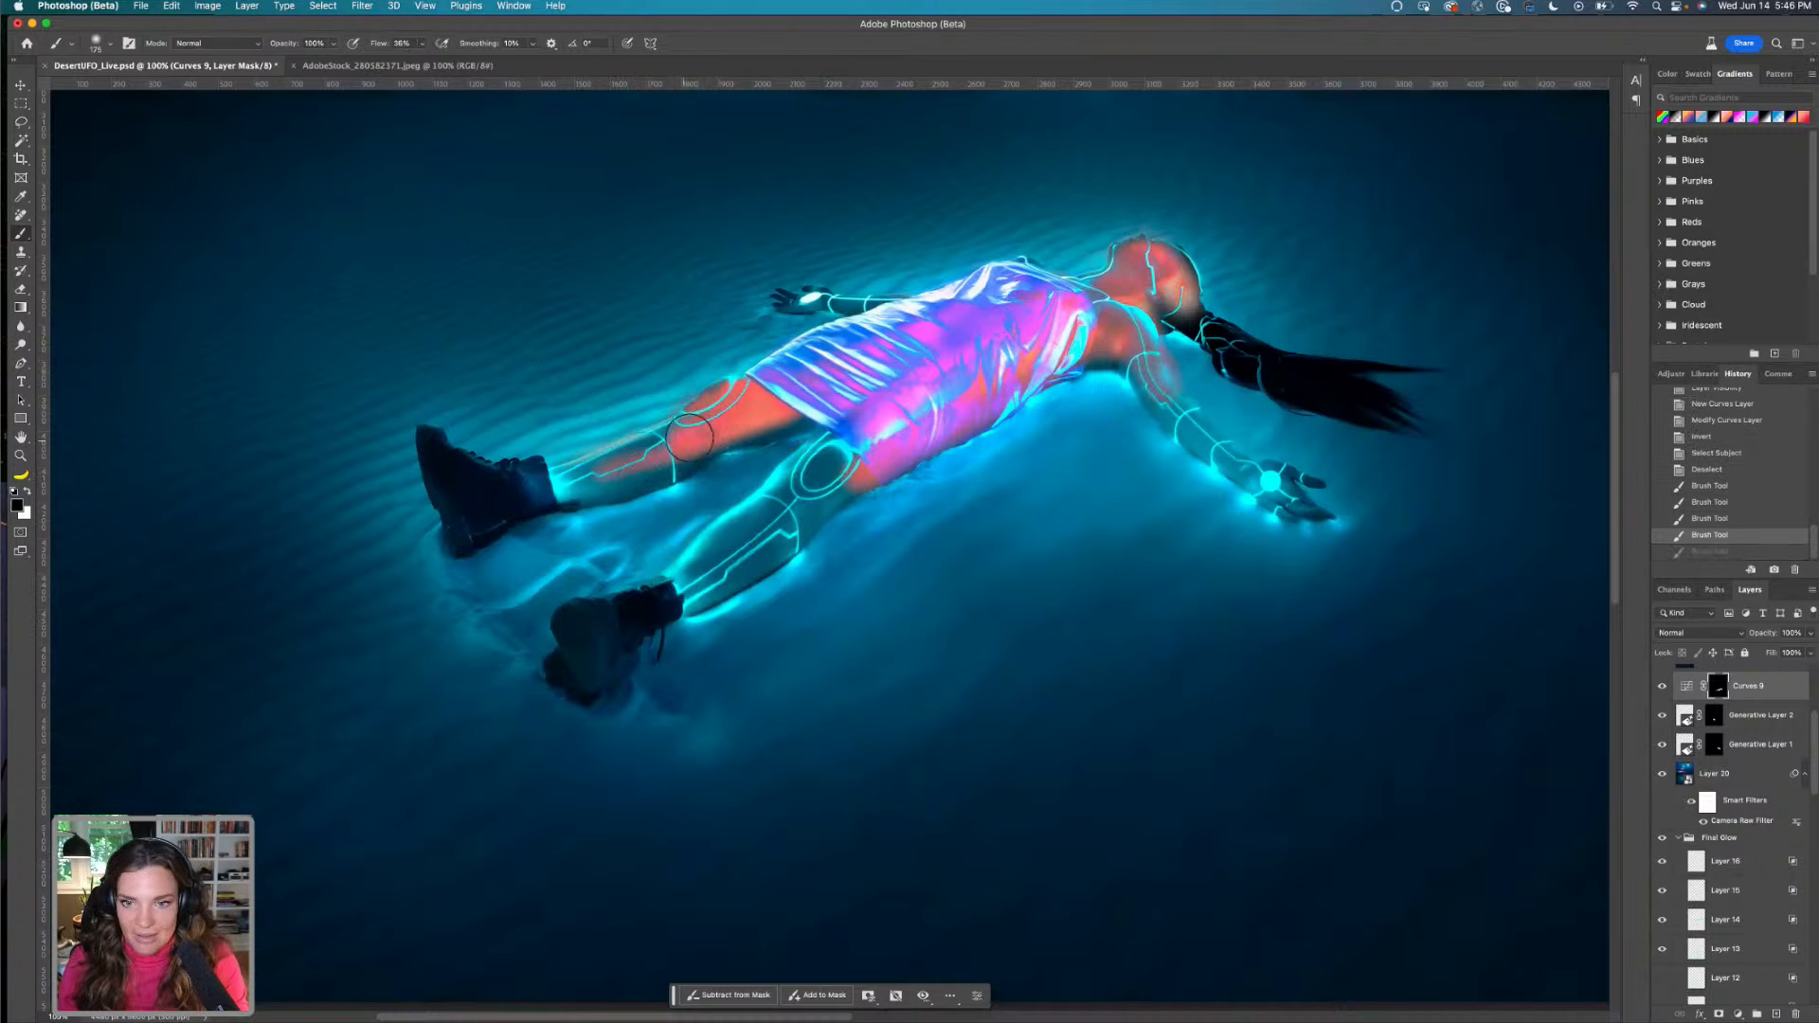
mouse_move(906, 415)
left_mouse_down()
mouse_move(820, 474)
mouse_move(843, 431)
mouse_move(805, 488)
left_mouse_up()
key("x")
left_click_drag(1151, 248, 1163, 322)
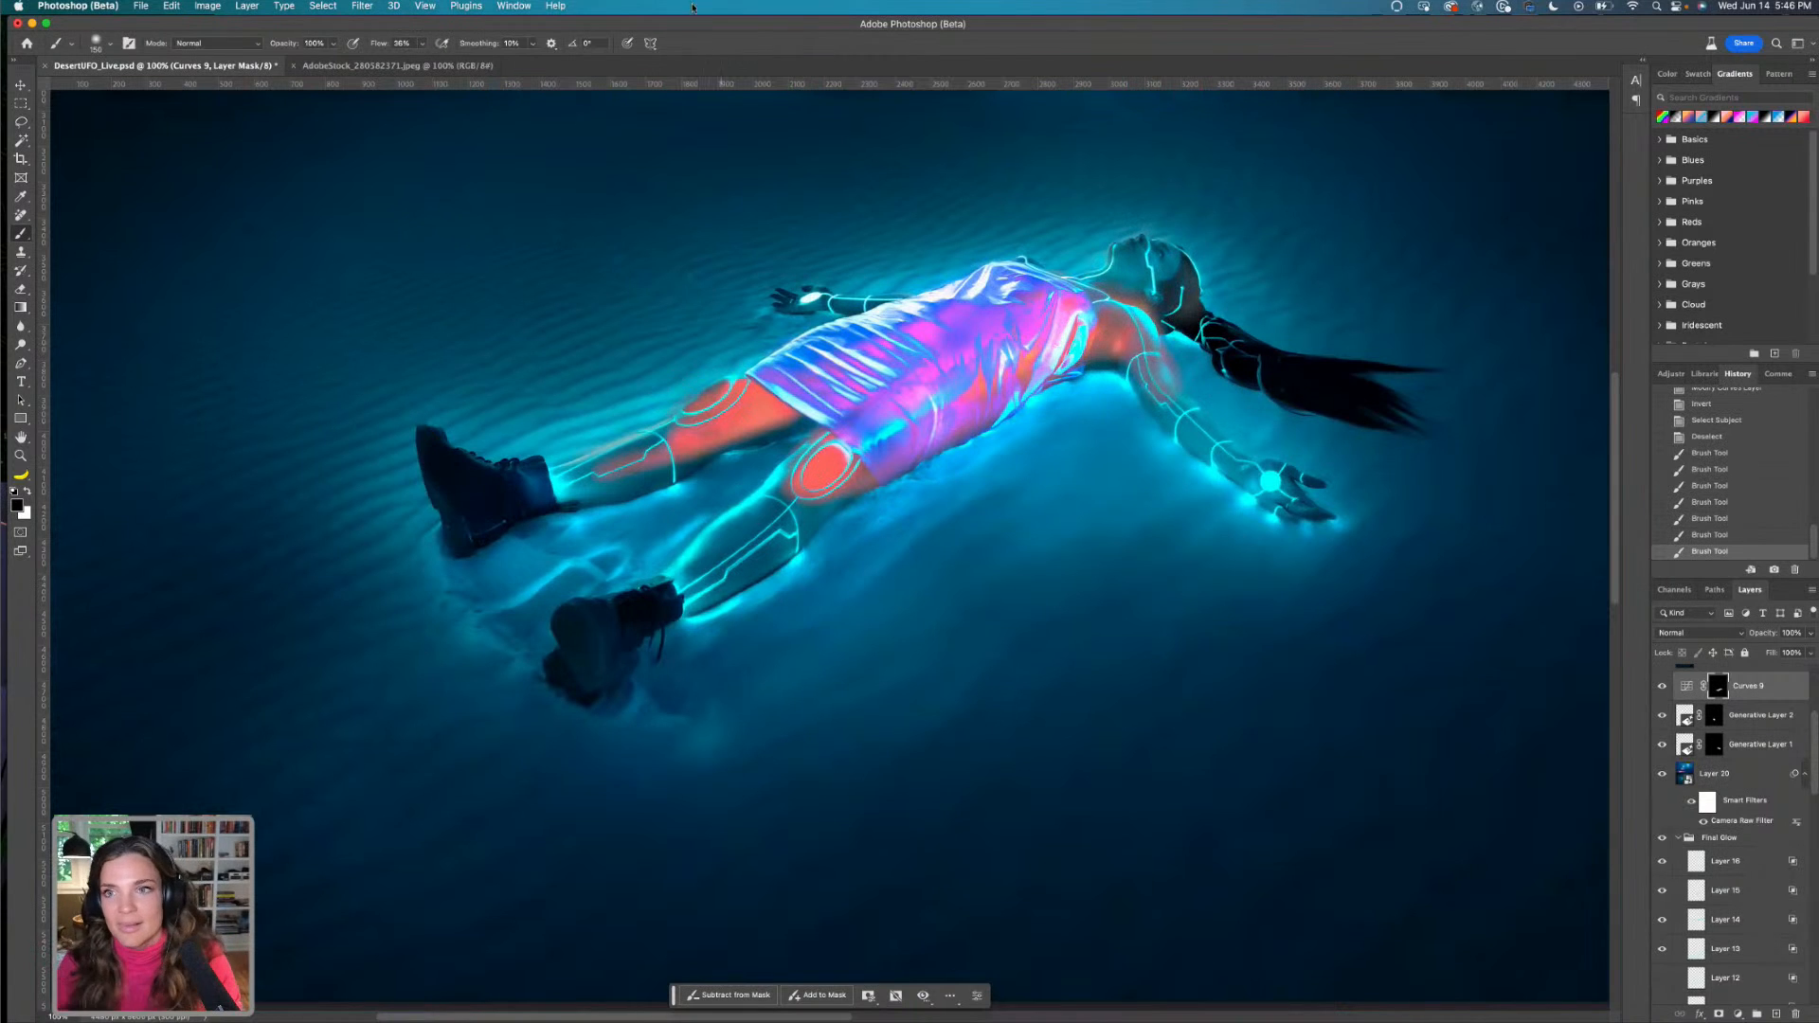
Lower the brush flow and softly blend the Curves 9 mask around the shoulder and arm, and over the far leg with a larger brush
left_click(420, 45)
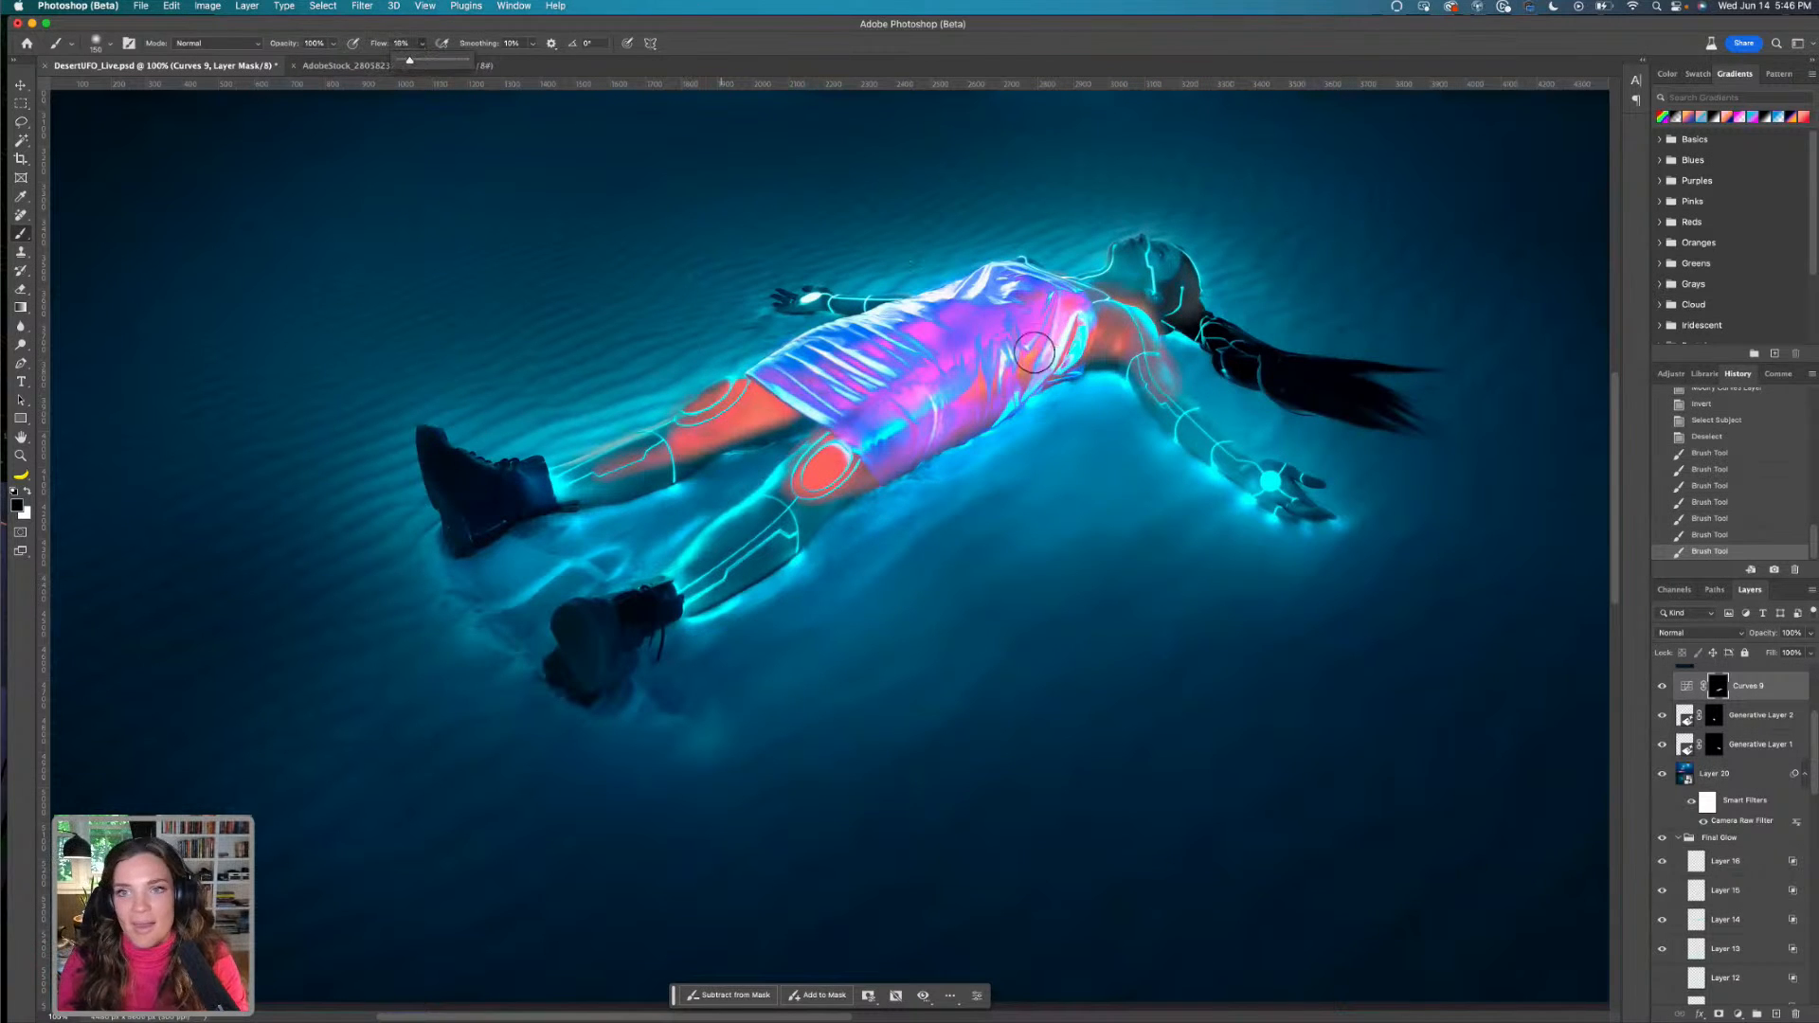
mouse_move(1141, 334)
left_mouse_down()
mouse_move(1174, 401)
mouse_move(1168, 376)
left_mouse_up()
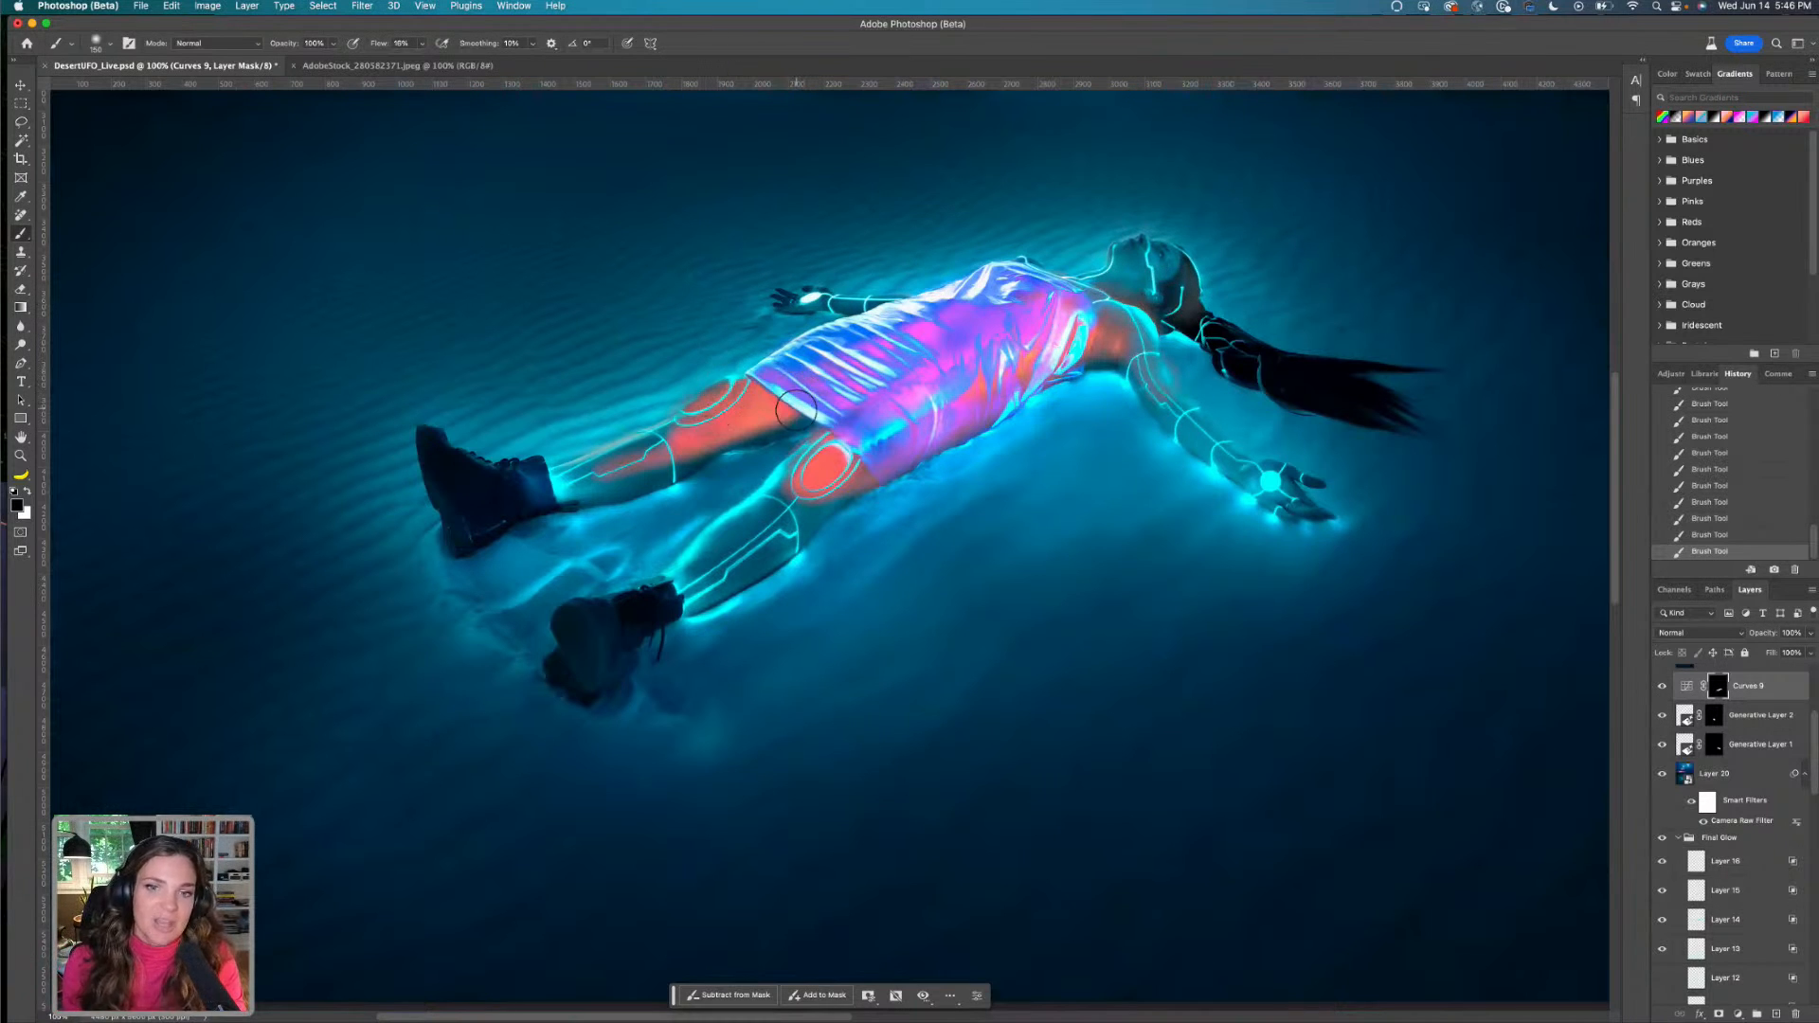
key("bracketright")
key("bracketright")
key("x")
mouse_move(654, 466)
left_mouse_down()
mouse_move(692, 426)
mouse_move(647, 441)
left_mouse_up()
key("super+minus")
key("super+minus")
key("super+minus")
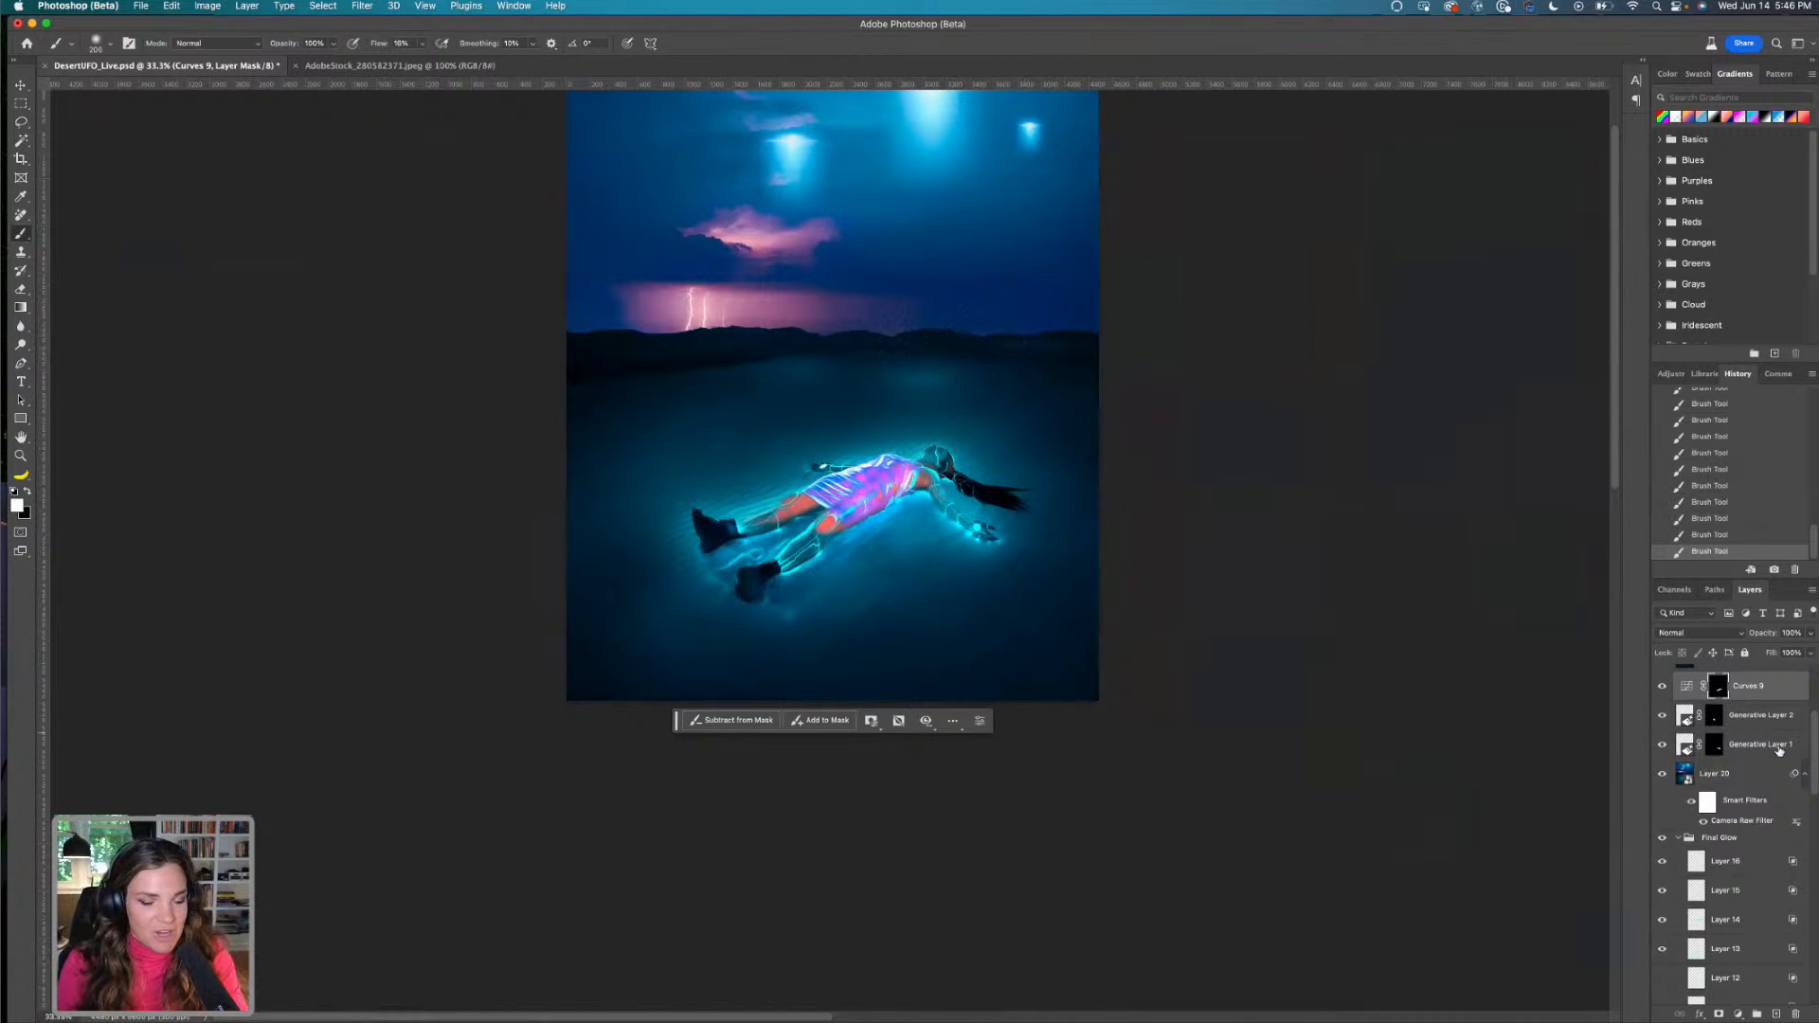
scroll(1779, 750, "up", 4)
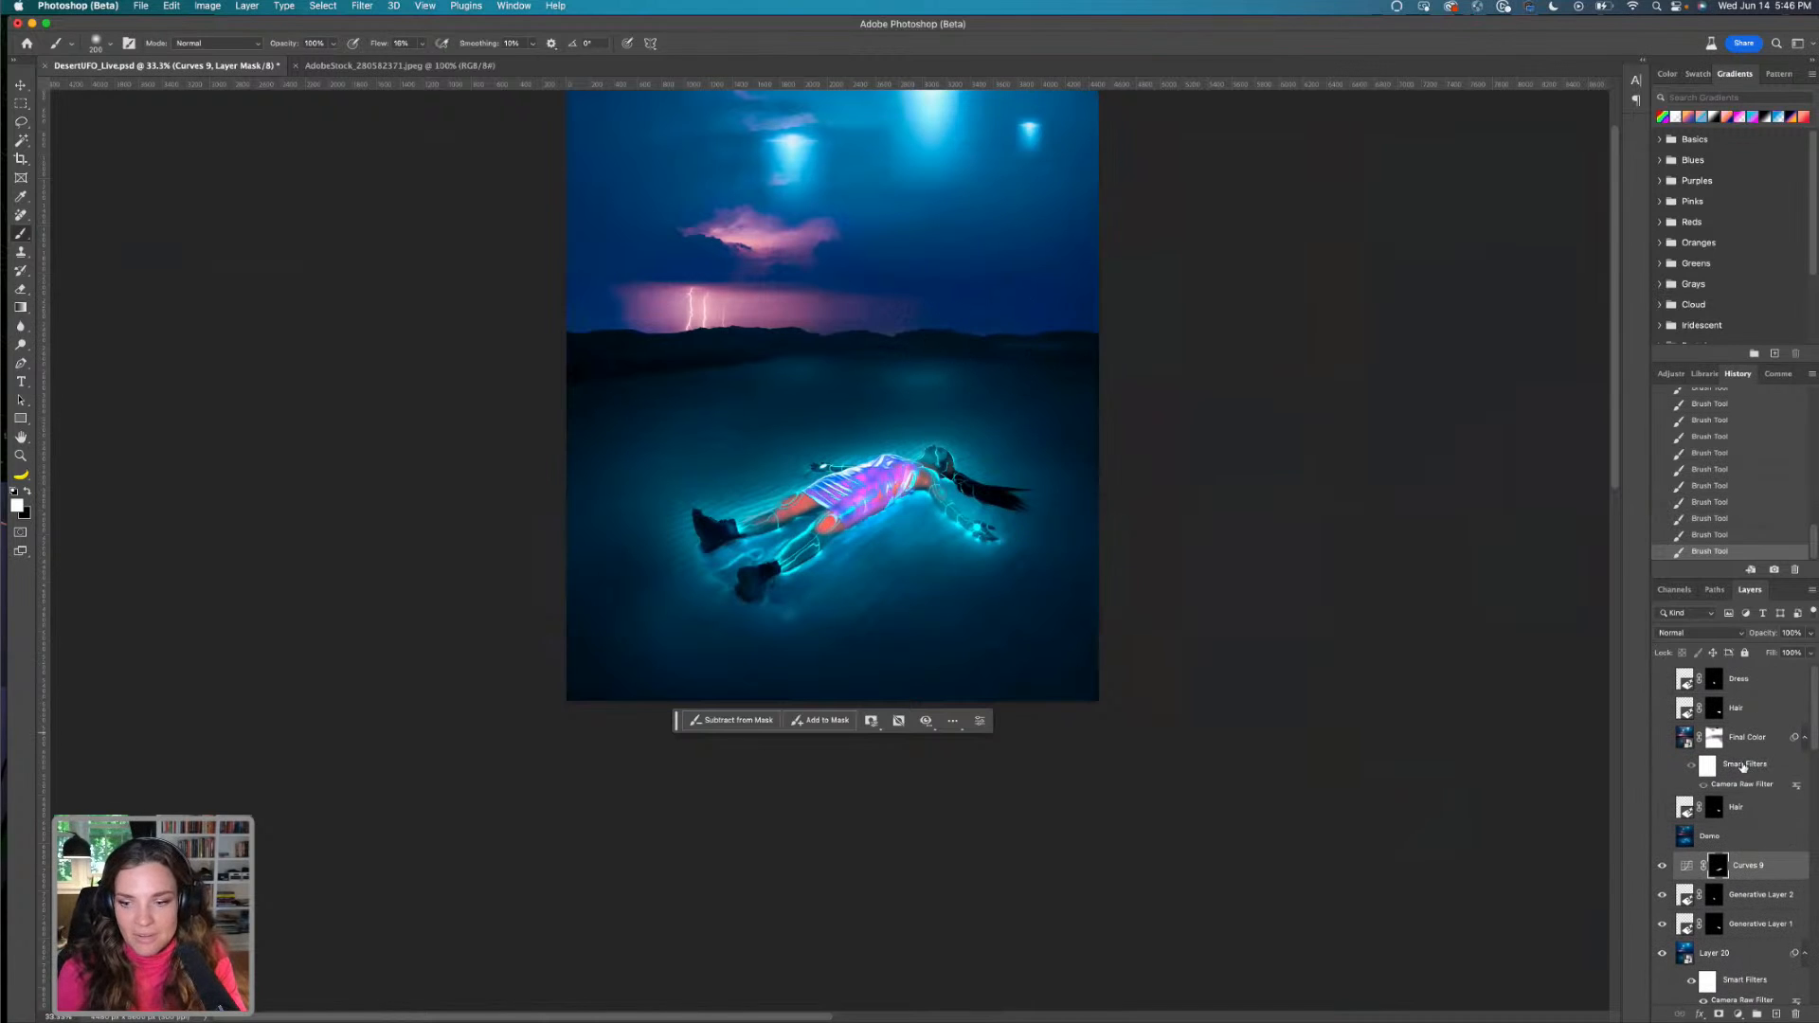